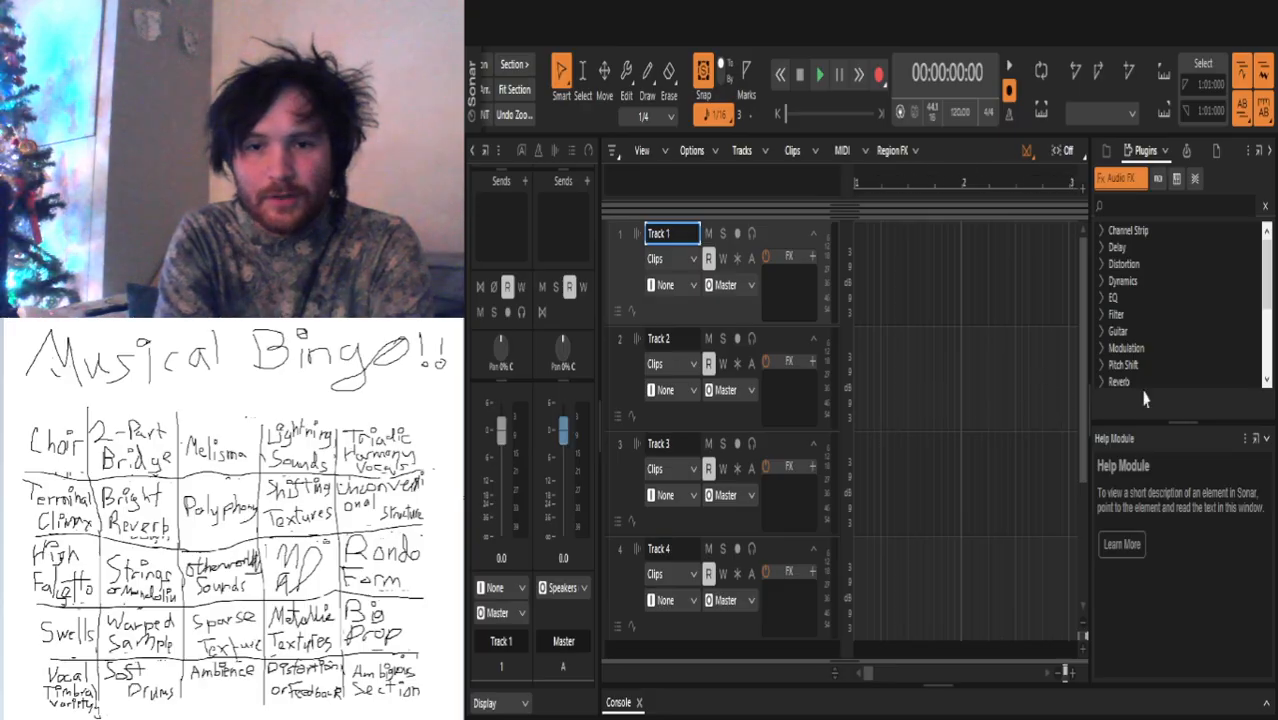
# Step: Collapse the plug-in browser and the inspector so the track view fills the width
pyautogui.moveTo(1091, 370); pyautogui.dragTo(1275, 356)
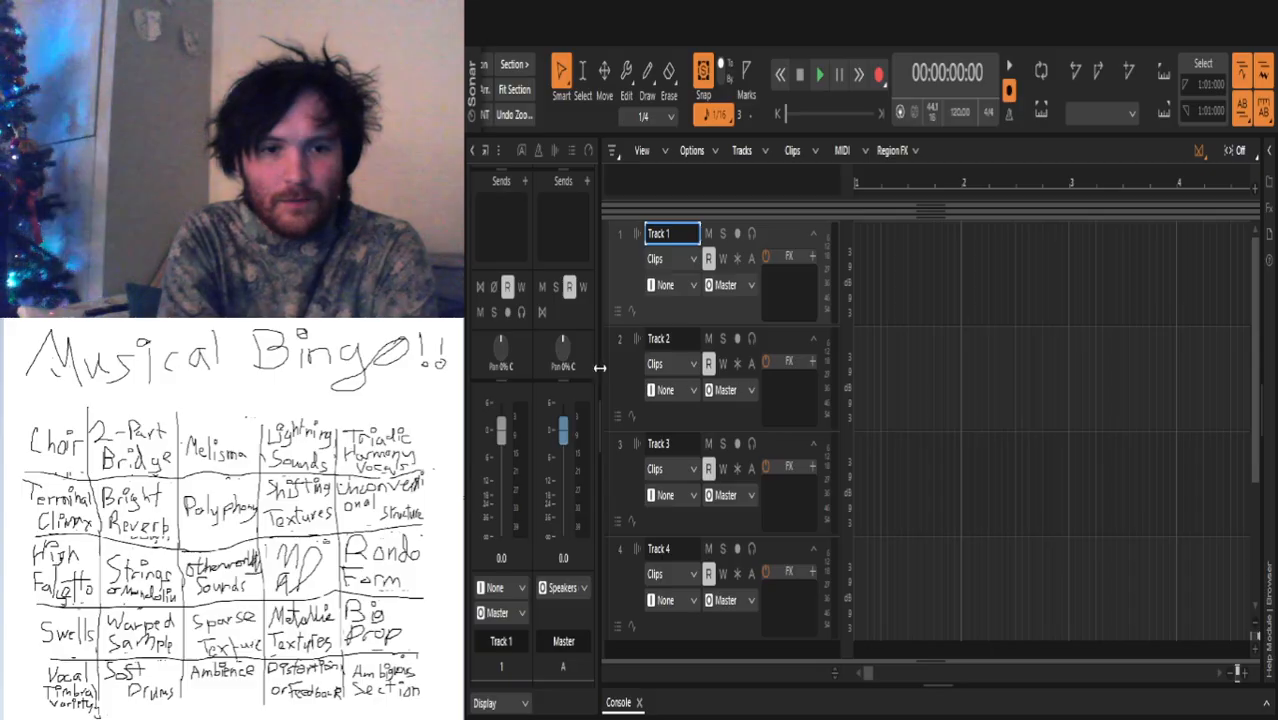
pyautogui.moveTo(600, 368); pyautogui.dragTo(470, 413)
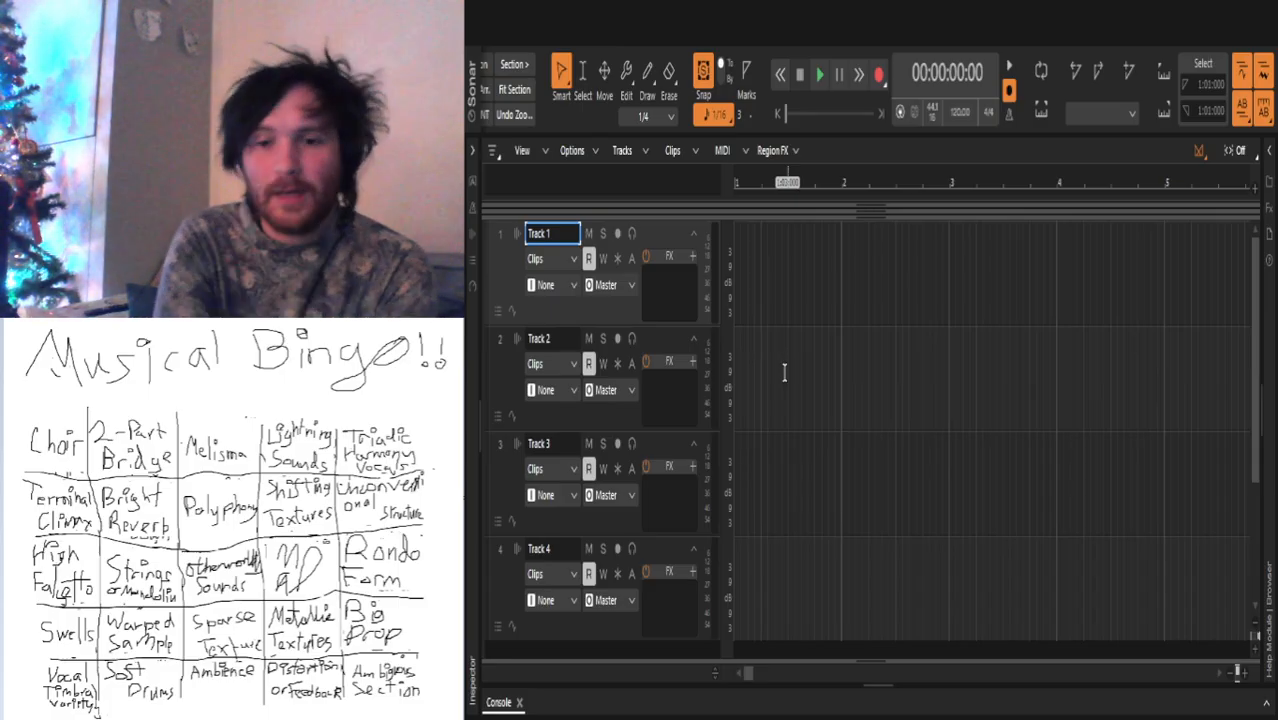
# Step: Add an Intro marker at measure 1 and a Verse marker at measure 5 on the timeline
pyautogui.click(1229, 677)
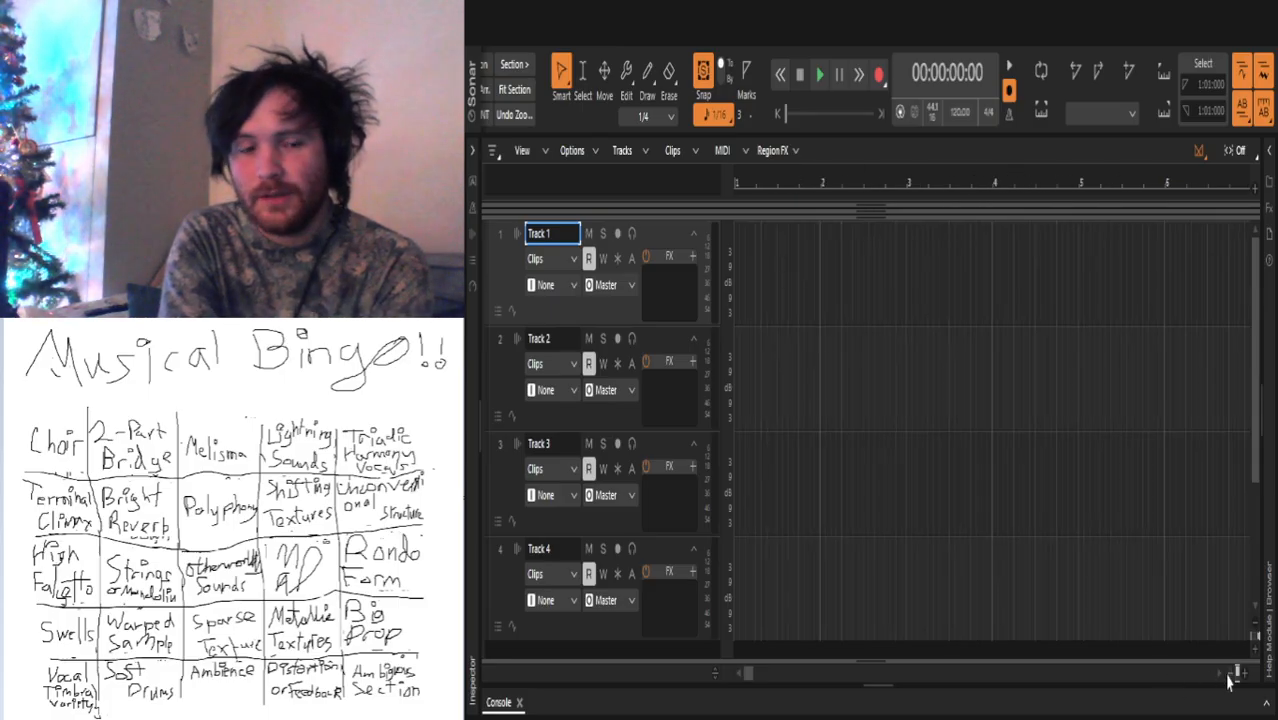
pyautogui.click(1229, 677)
pyautogui.click(1229, 677)
pyautogui.click(1229, 677)
pyautogui.click(1229, 677)
pyautogui.click(1229, 677)
pyautogui.click(1229, 677)
pyautogui.click(1229, 677)
pyautogui.click(1229, 677)
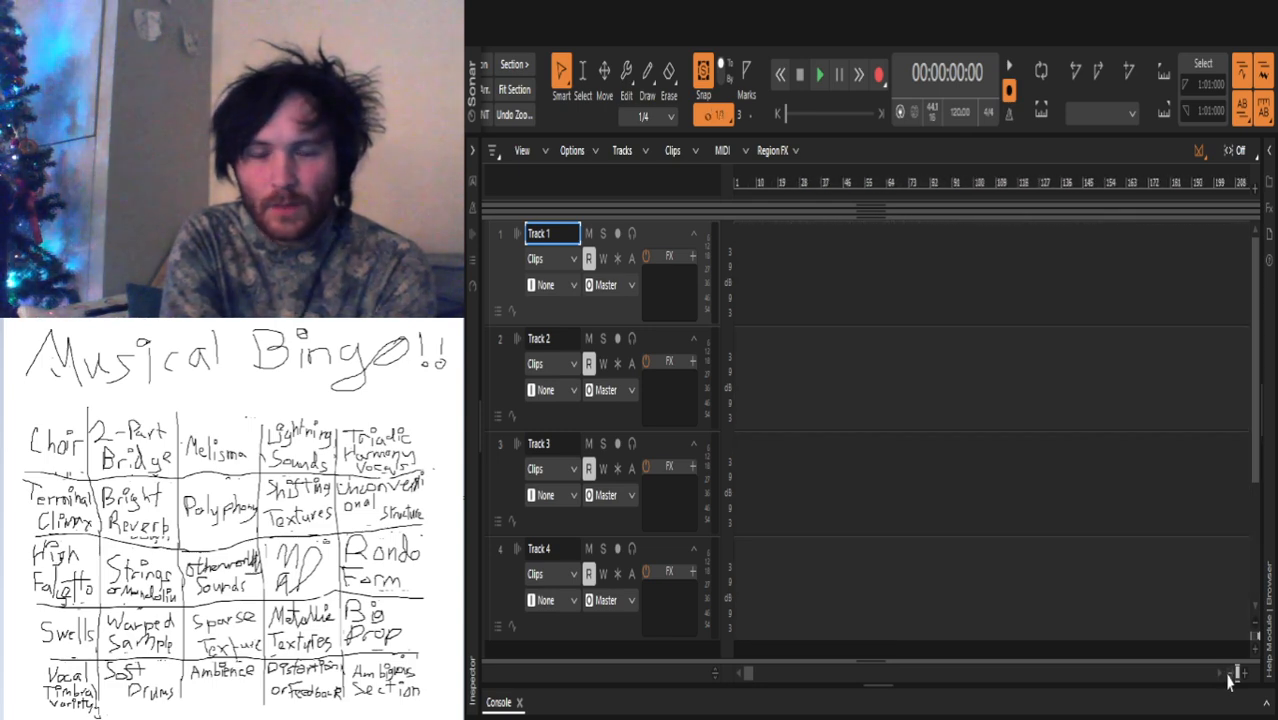
pyautogui.click(1241, 675)
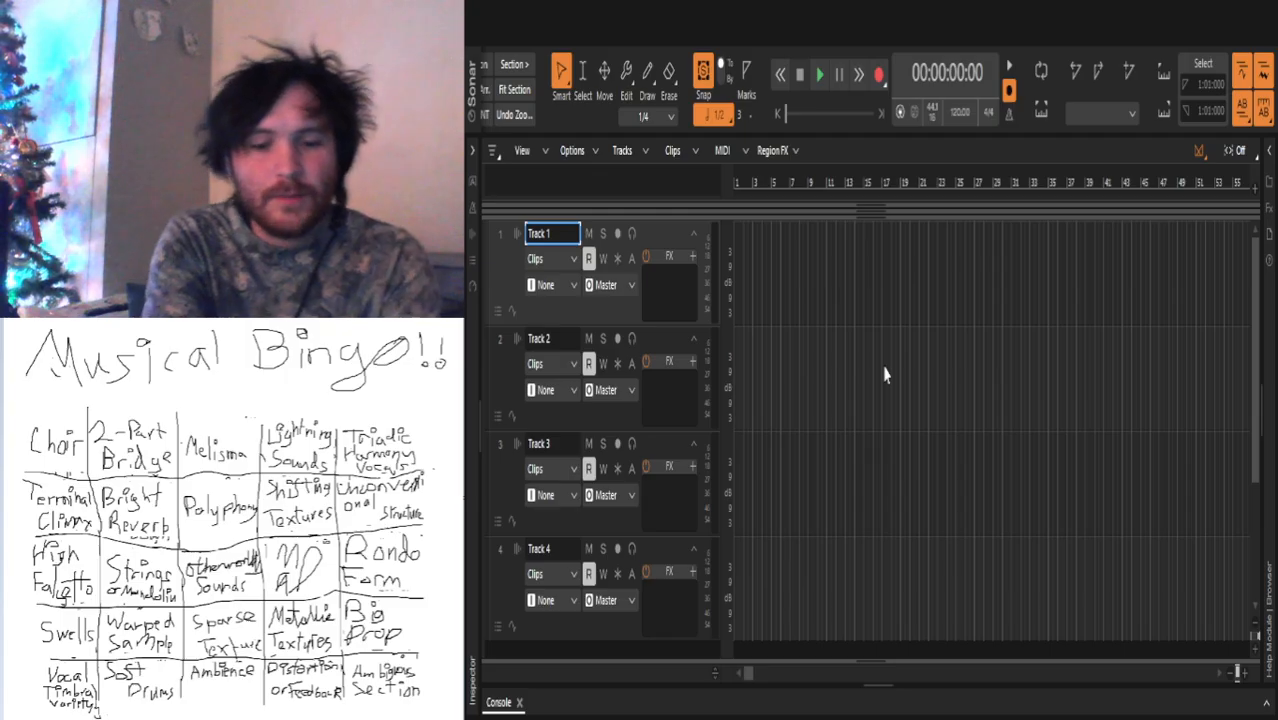
pyautogui.click(947, 304)
pyautogui.click(771, 192)
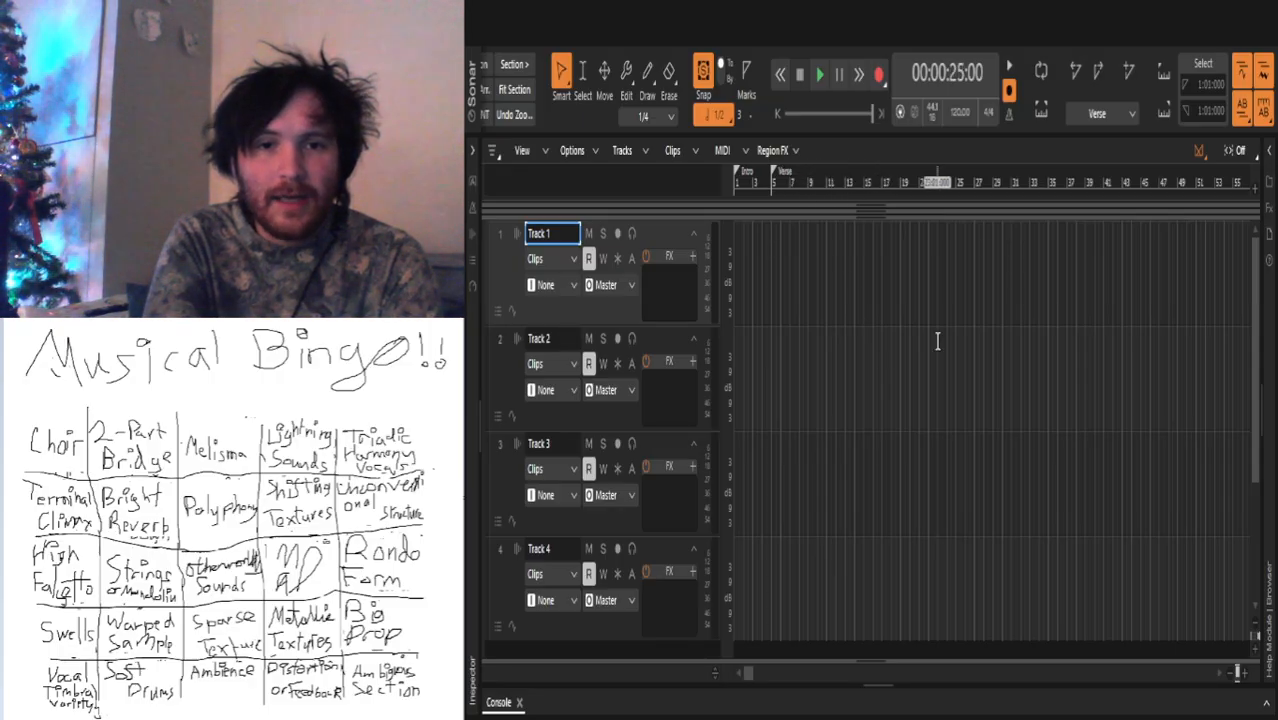
# Step: Place the playhead at measure 13 and set the project tempo to 90
pyautogui.click(846, 182)
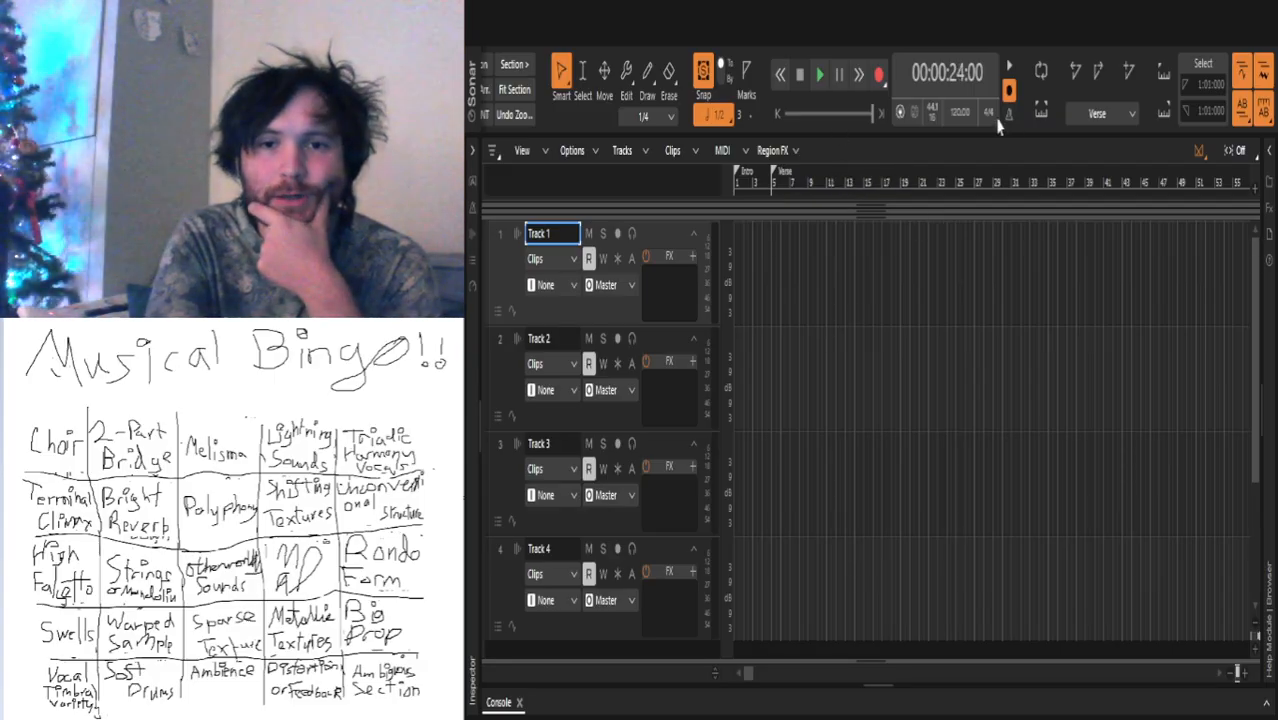
pyautogui.doubleClick(958, 113)
pyautogui.click(961, 112)
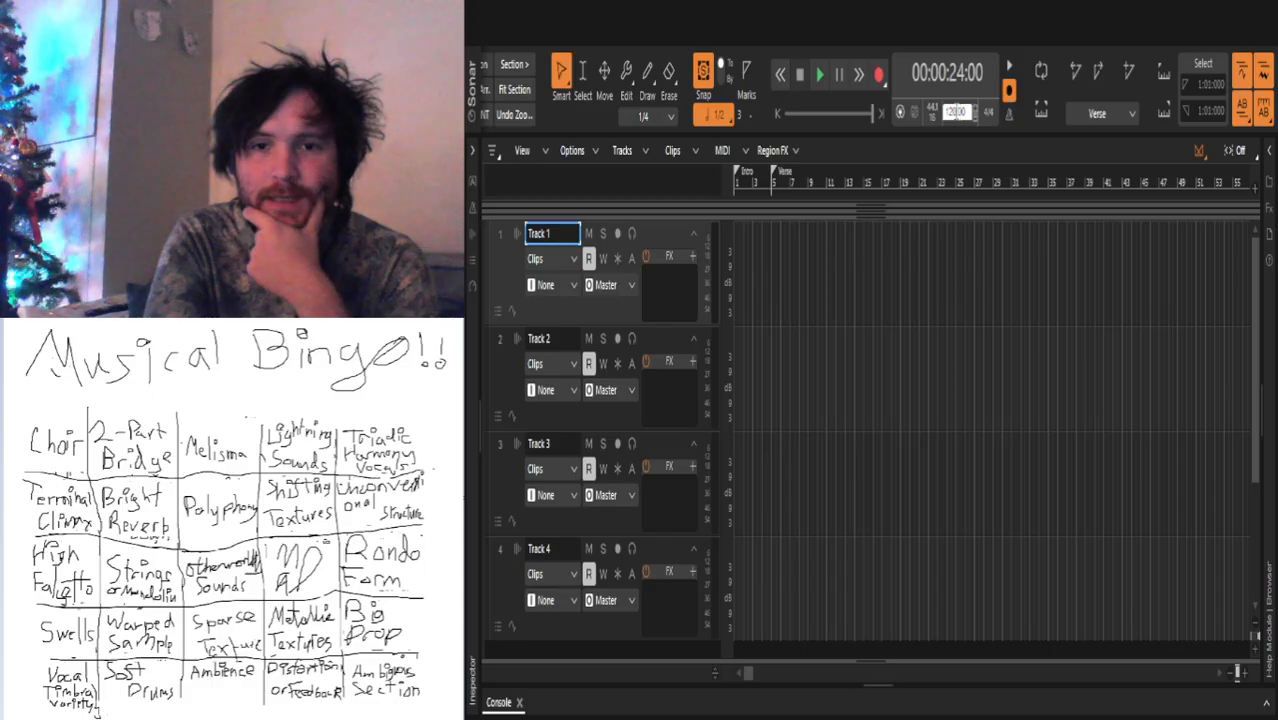
pyautogui.press('BackSpace')
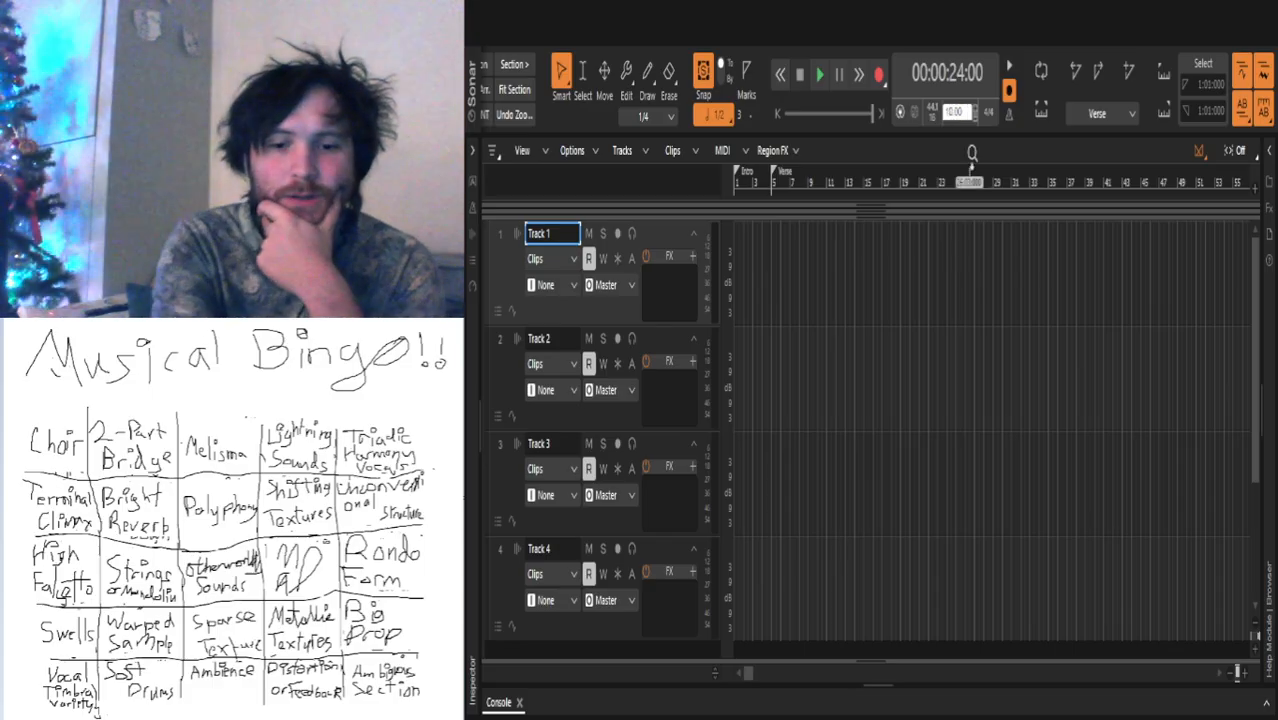
pyautogui.write('9')
pyautogui.press('Return')
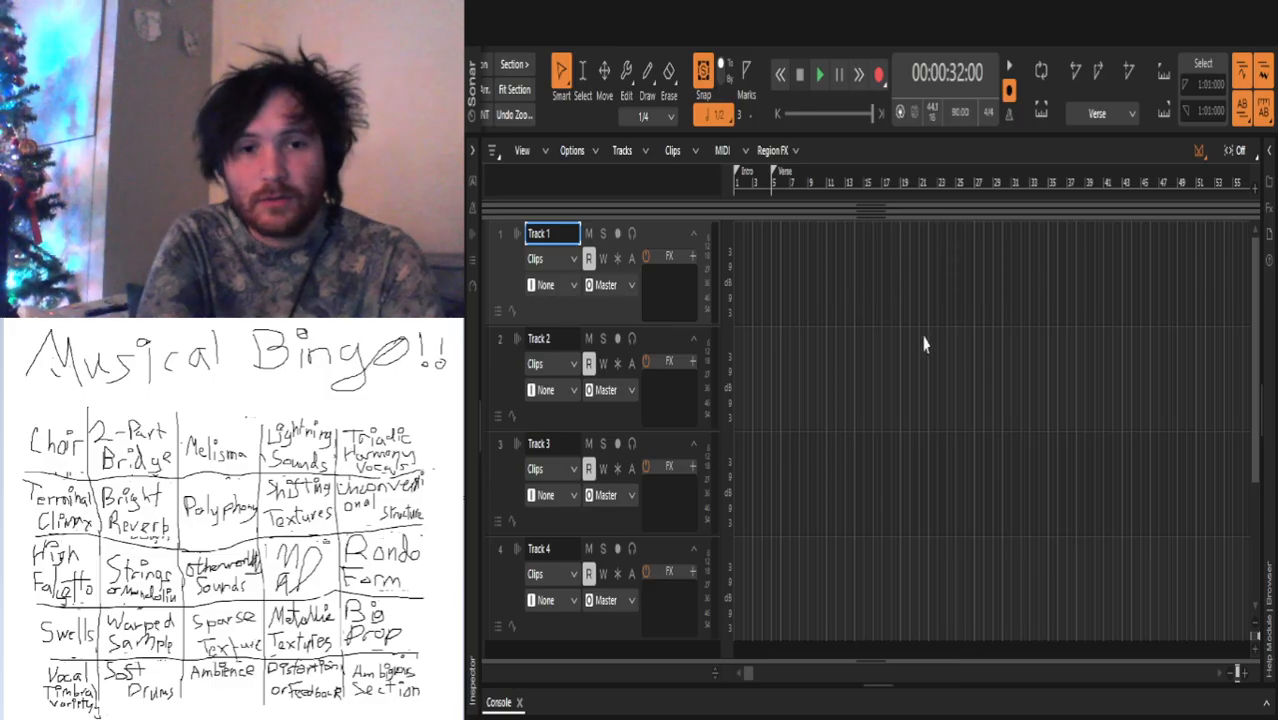
# Step: Add a Pre-Chorus marker at measure 13 and a Chorus 1 marker at measure 21
pyautogui.click(947, 309)
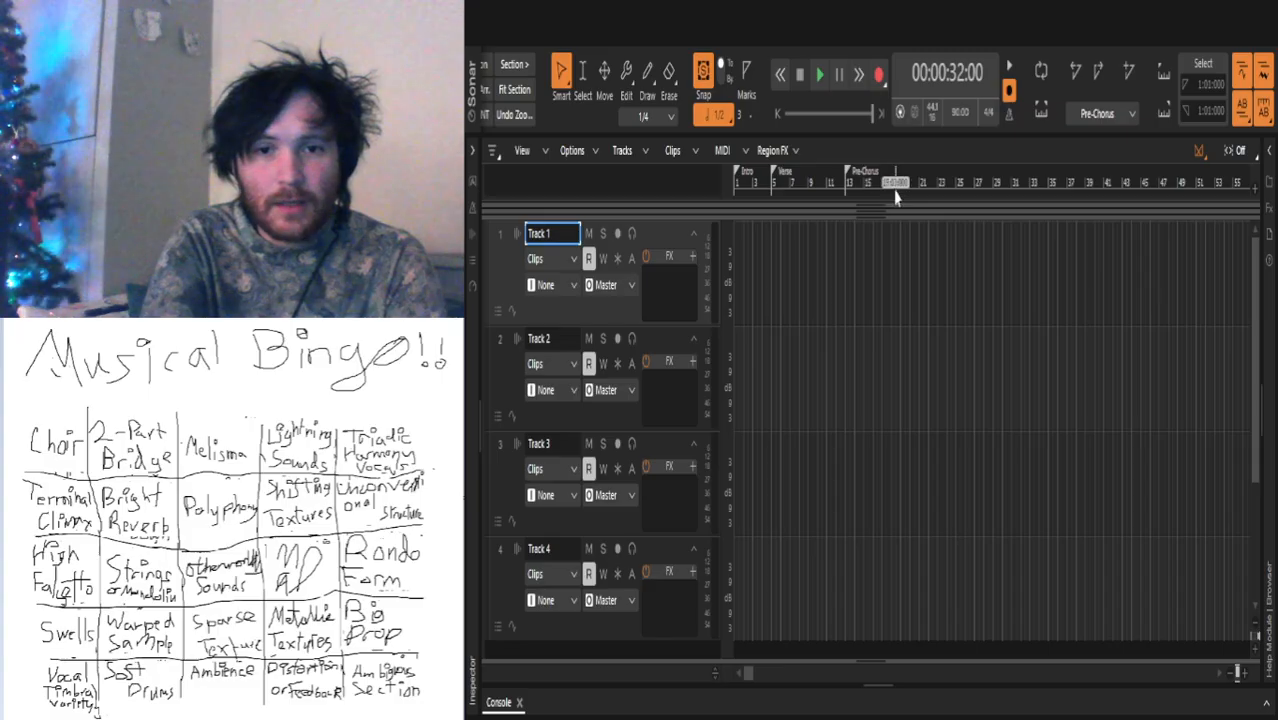
pyautogui.click(921, 190)
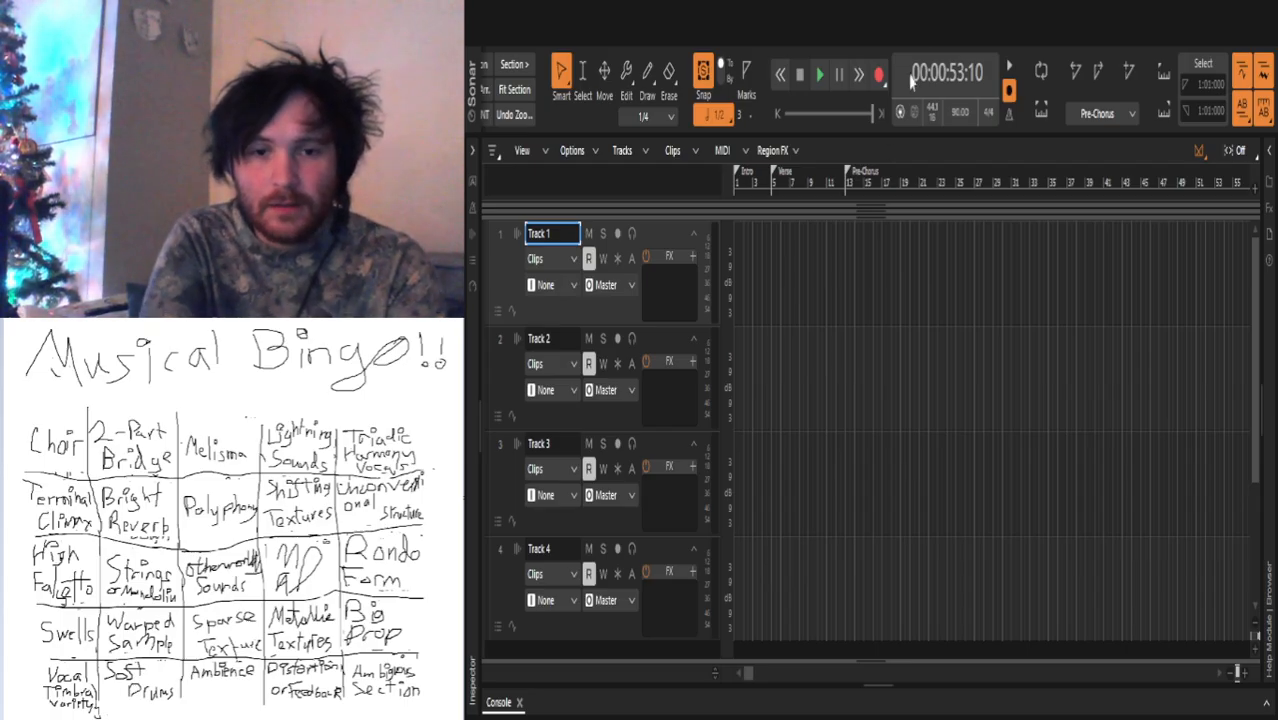
pyautogui.click(938, 326)
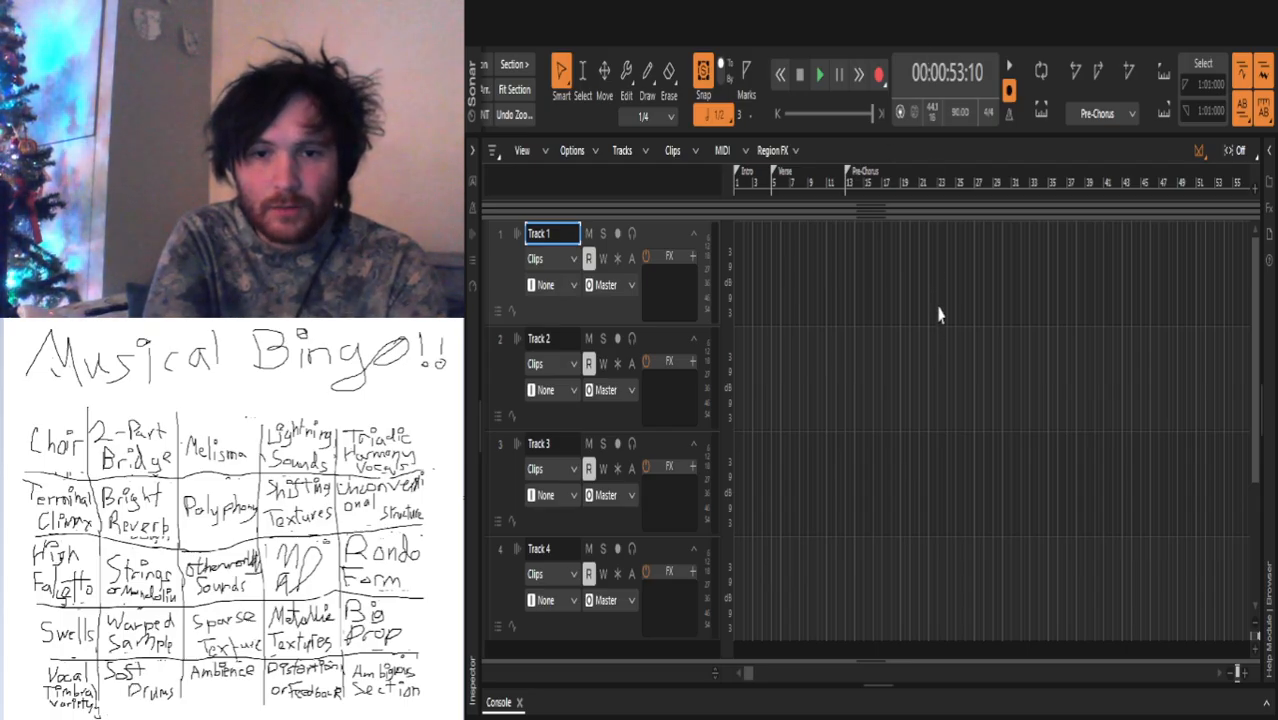
# Step: Select the Pre-Chorus time range from measure 13 to 21 and move the playhead to measure 13
pyautogui.click(856, 160)
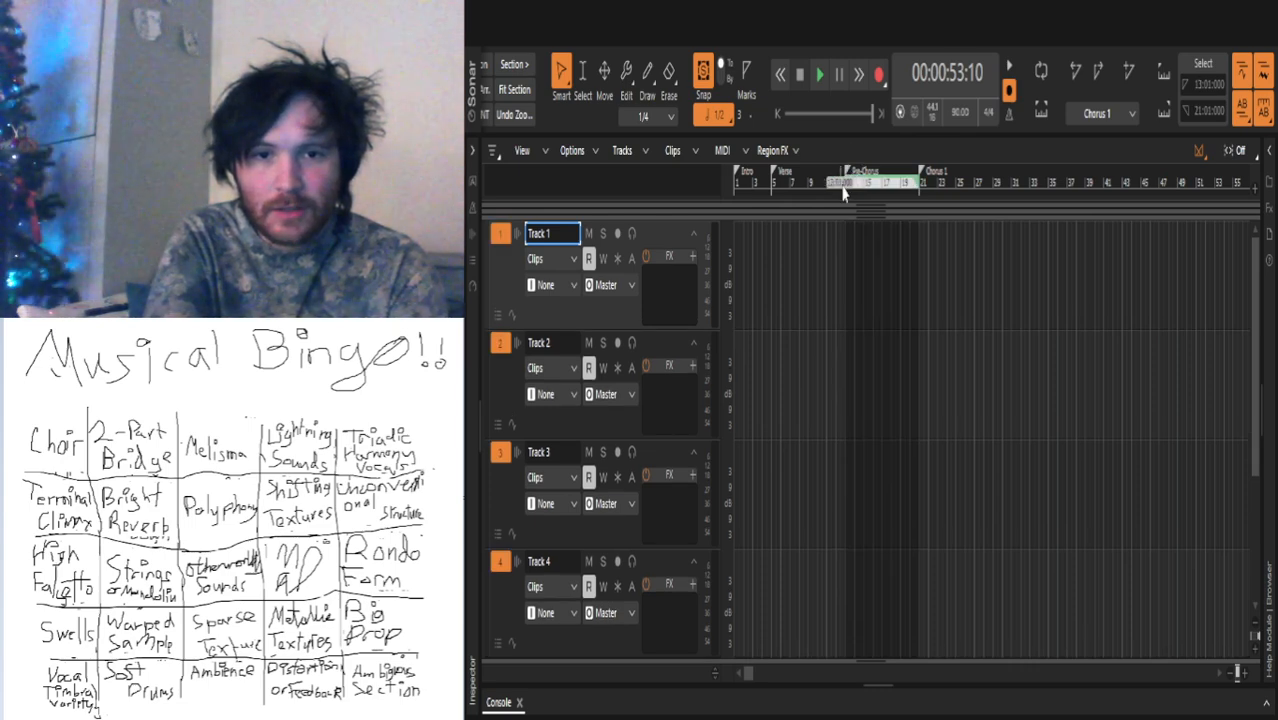
pyautogui.click(843, 188)
pyautogui.click(847, 182)
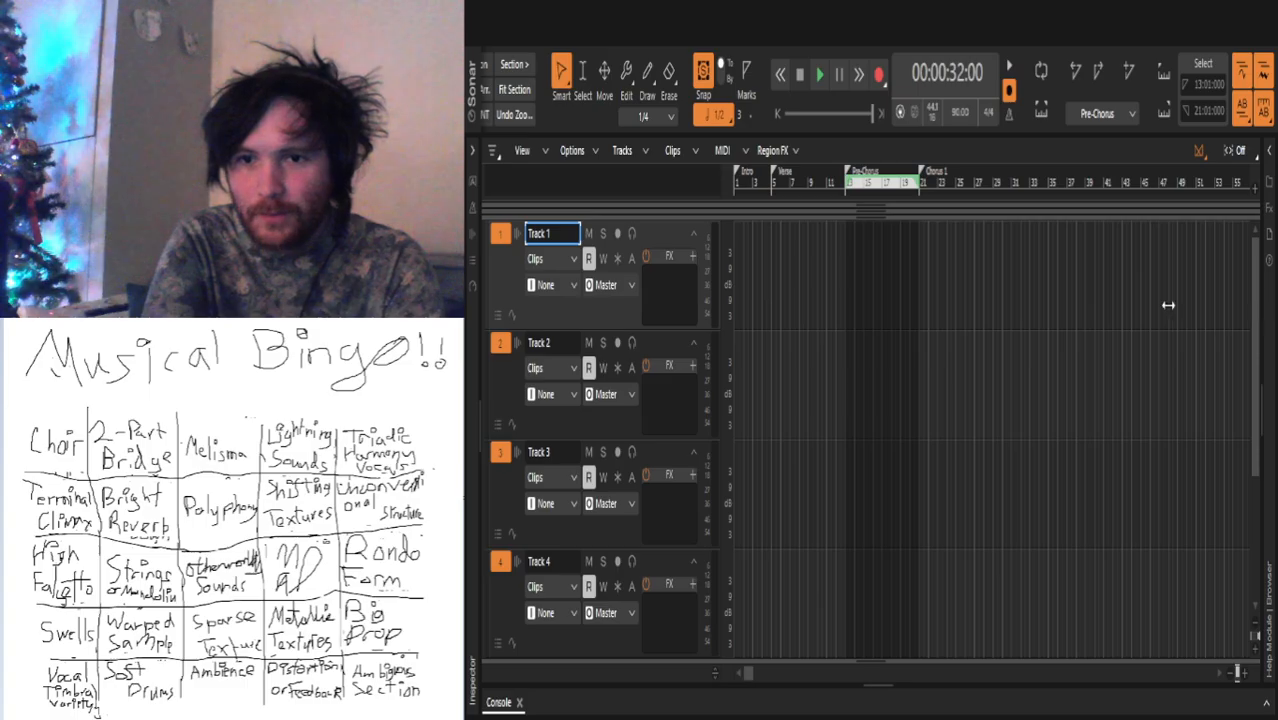
pyautogui.moveTo(1179, 298); pyautogui.dragTo(1152, 310)
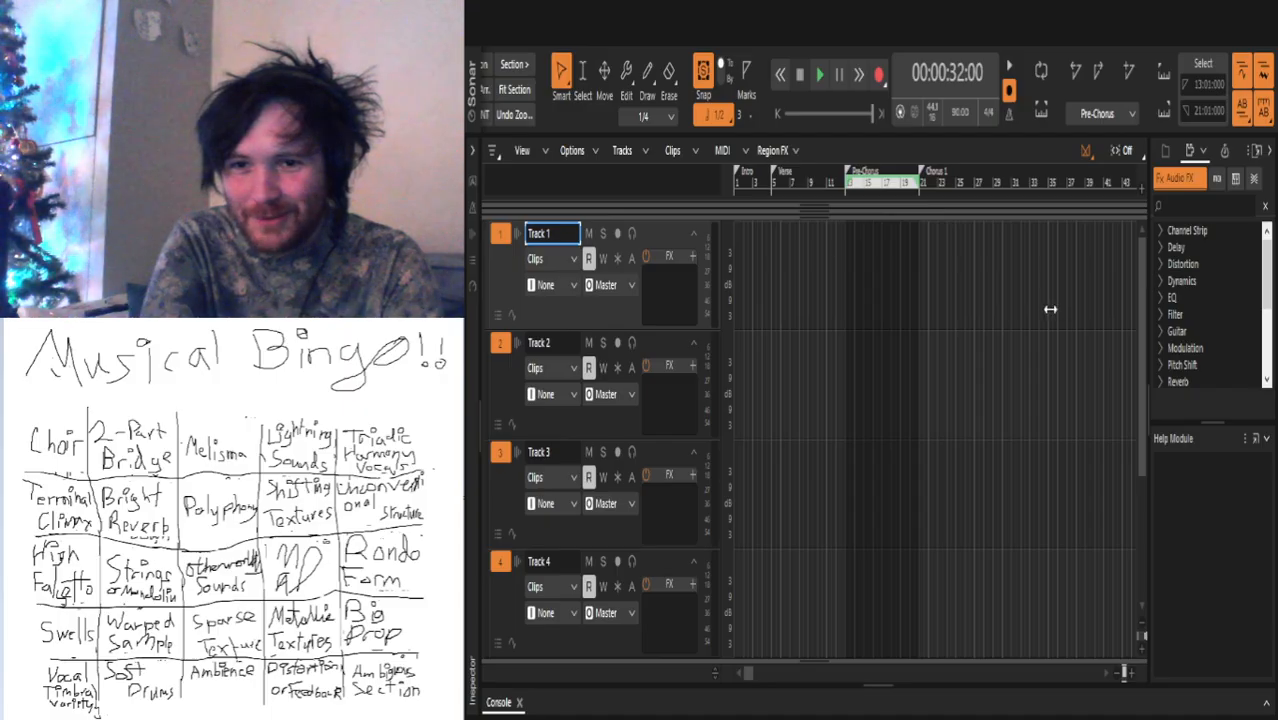
pyautogui.moveTo(1051, 309); pyautogui.dragTo(1052, 310)
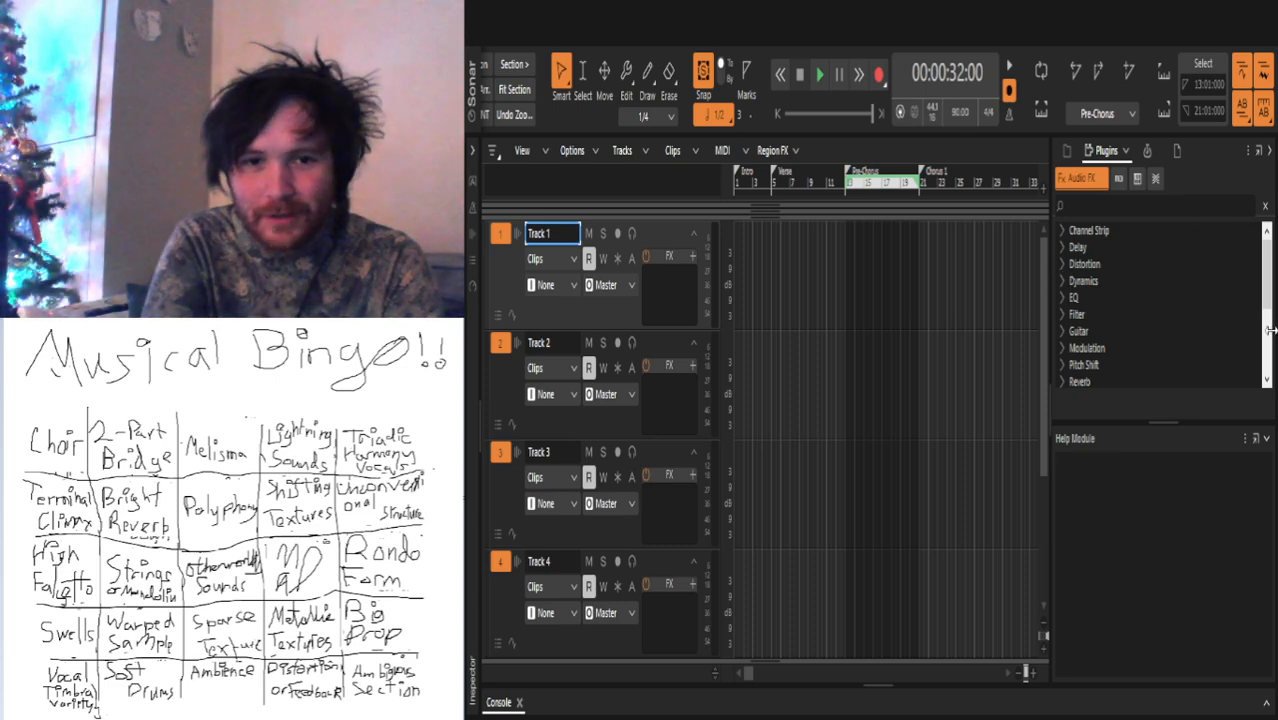
pyautogui.moveTo(1271, 330); pyautogui.dragTo(1276, 330)
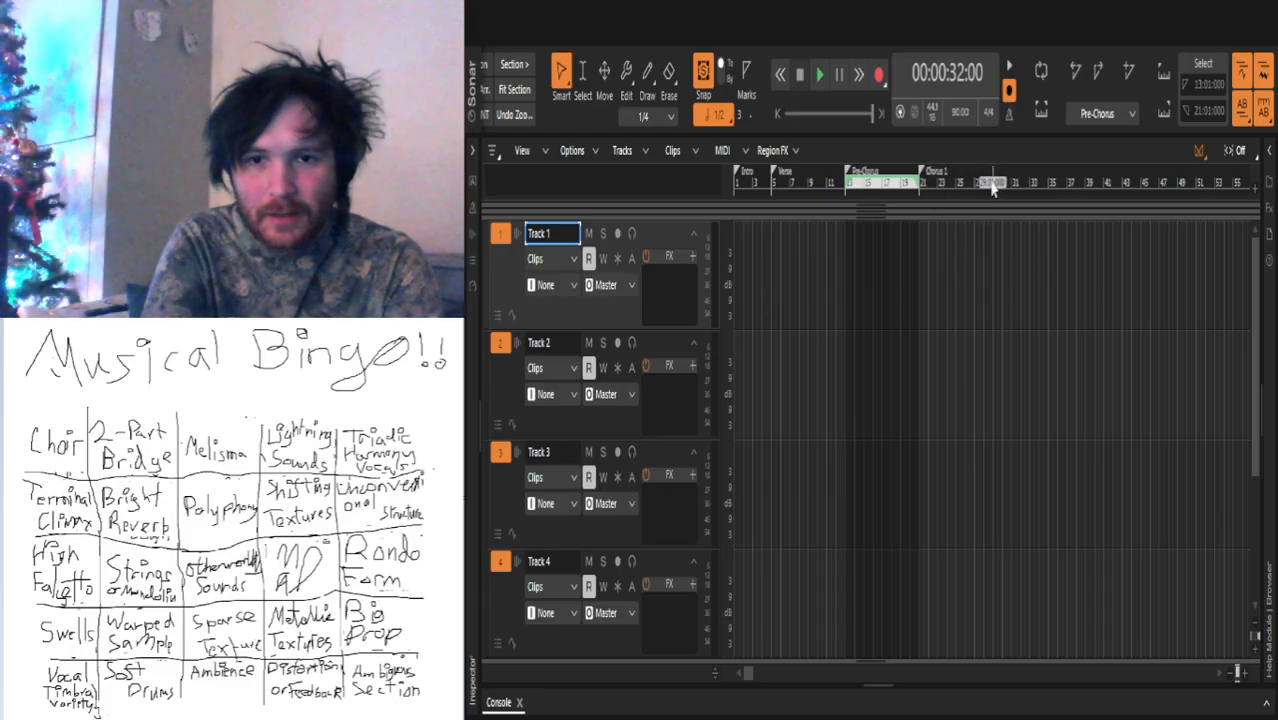
# Step: Add an Interlude 1 marker at measure 29 and a Verse 2 marker at measure 31
pyautogui.click(995, 186)
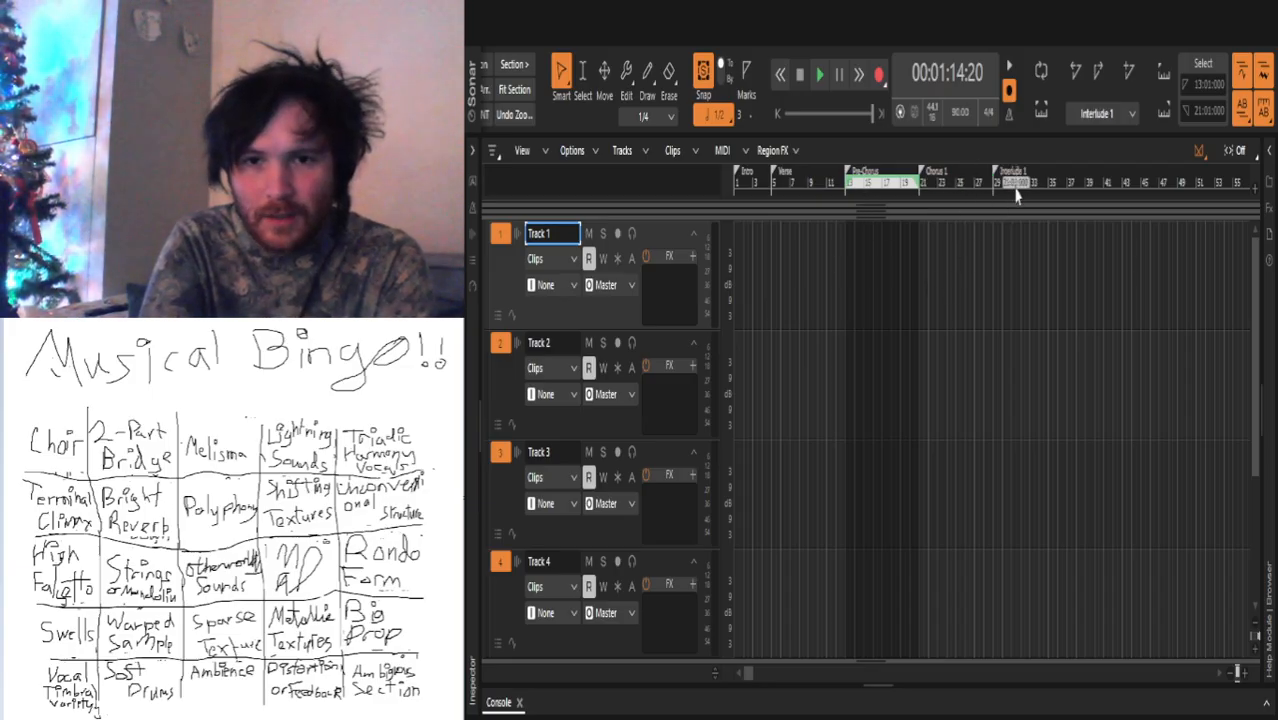
pyautogui.click(1014, 186)
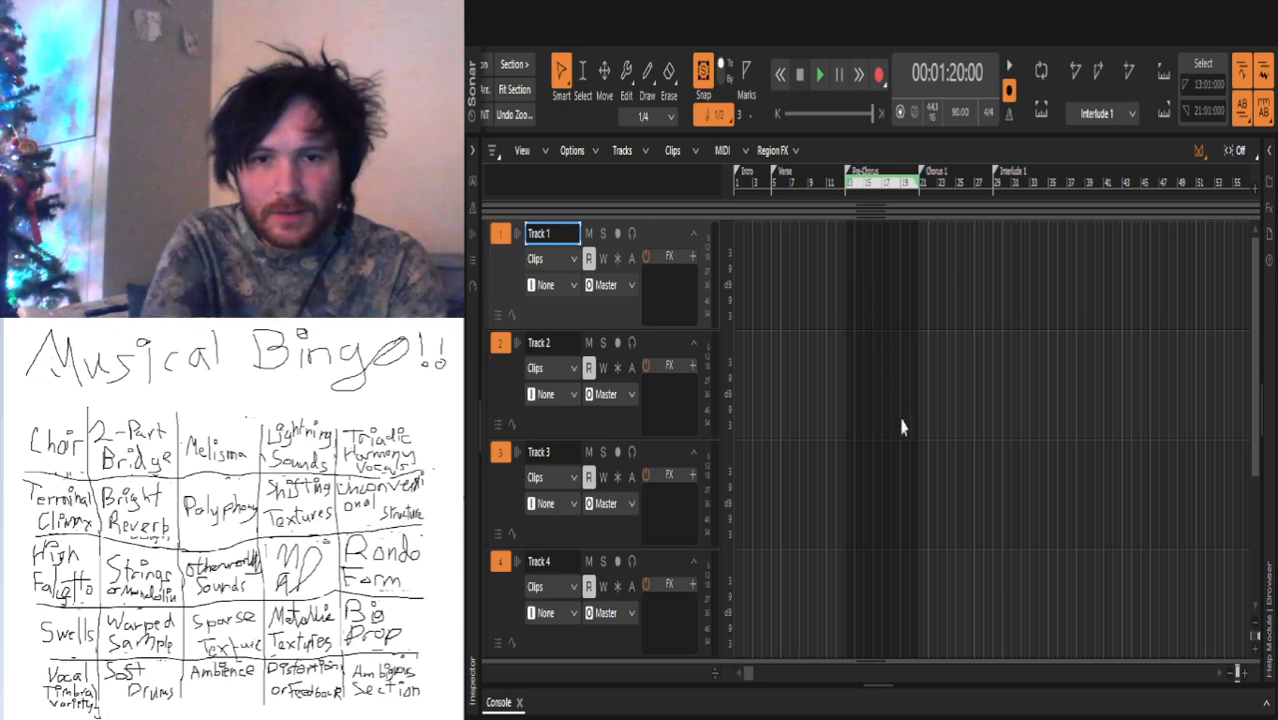
pyautogui.click(949, 300)
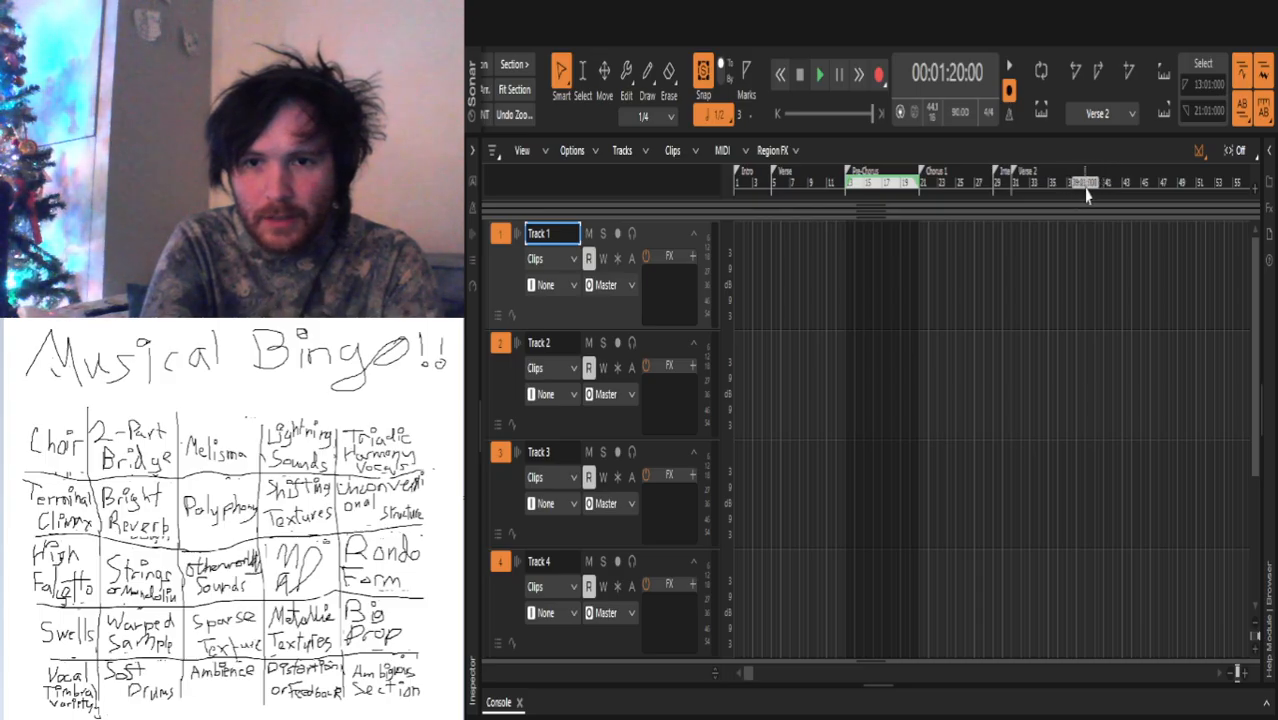
# Step: Add a Pre-Chorus 2 marker at measure 39 and a Chorus 2 marker at measure 43
pyautogui.click(1087, 196)
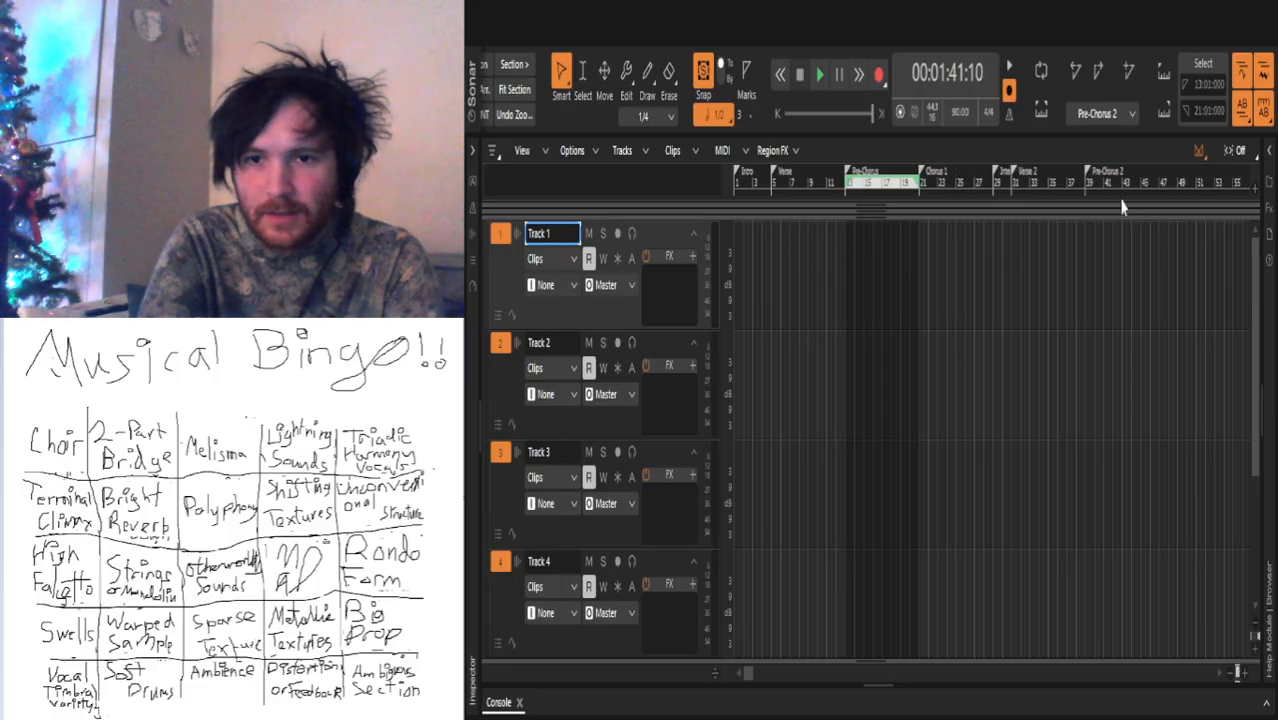
pyautogui.click(1121, 192)
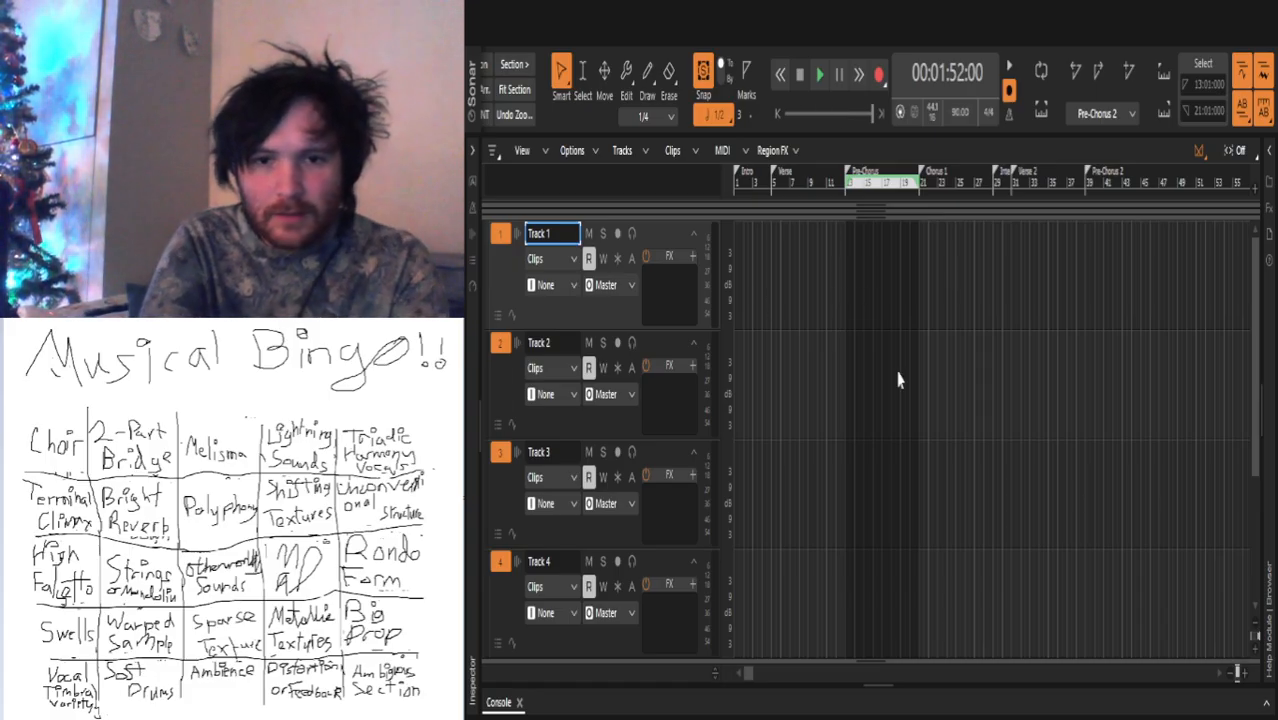
pyautogui.click(929, 307)
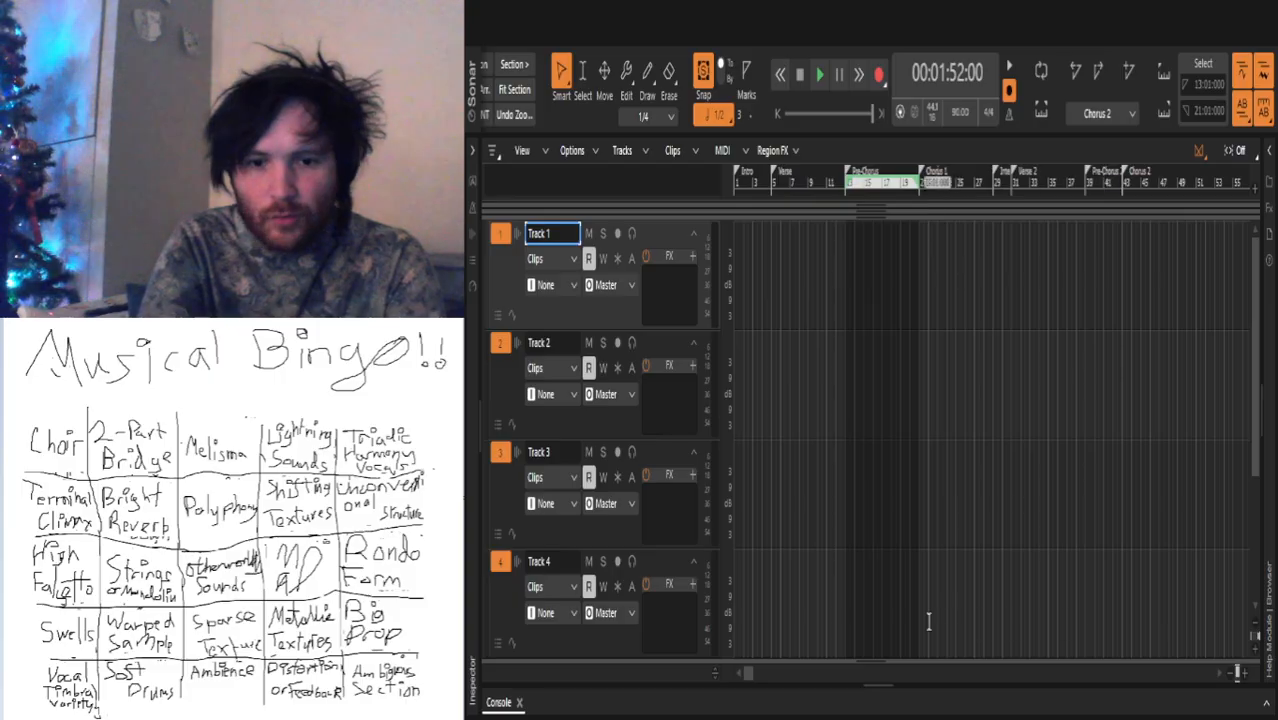
# Step: Add a Hook marker at measure 51 on the timeline
pyautogui.click(1219, 673)
pyautogui.click(1219, 673)
pyautogui.click(1219, 673)
pyautogui.click(1219, 673)
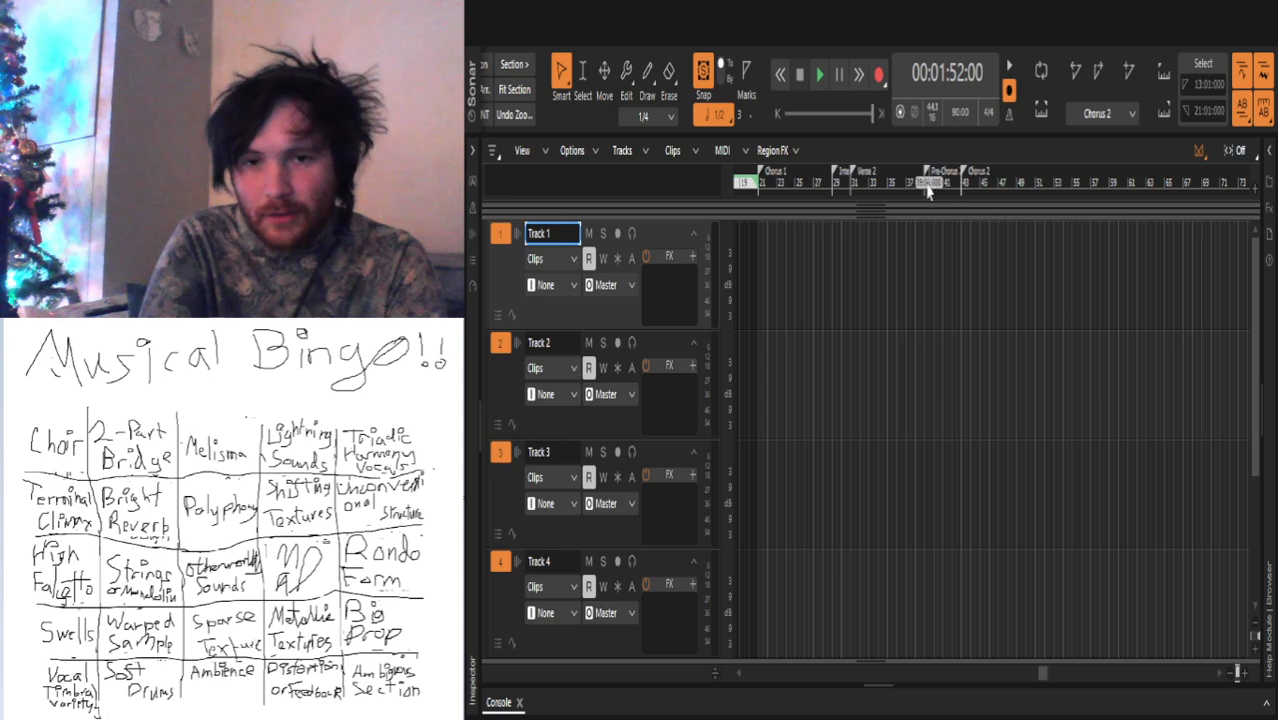
pyautogui.click(1031, 190)
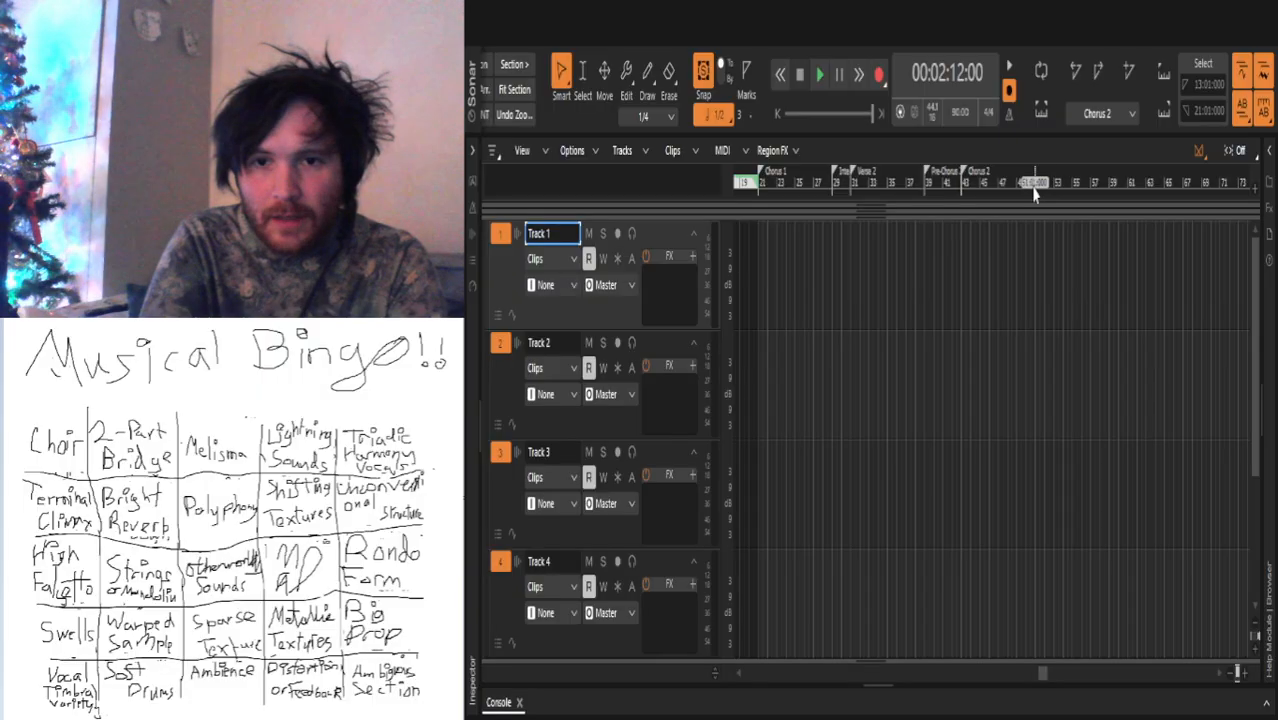
pyautogui.click(1035, 192)
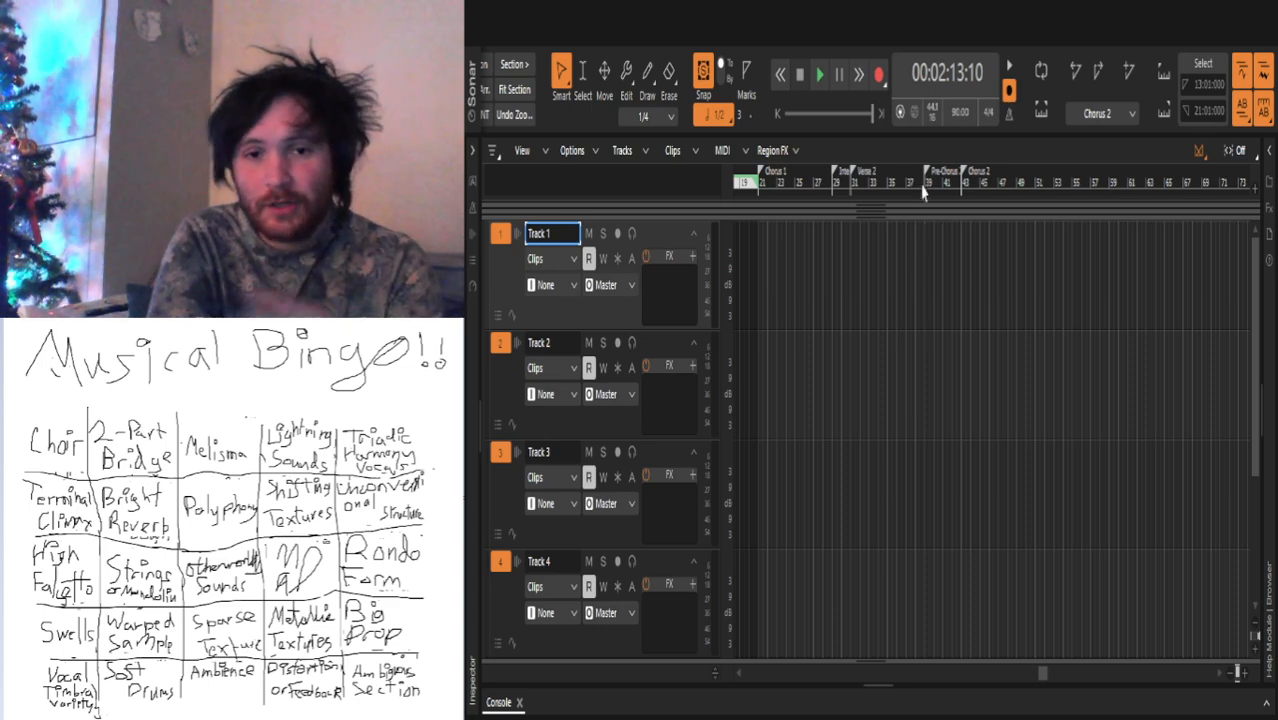
pyautogui.click(949, 304)
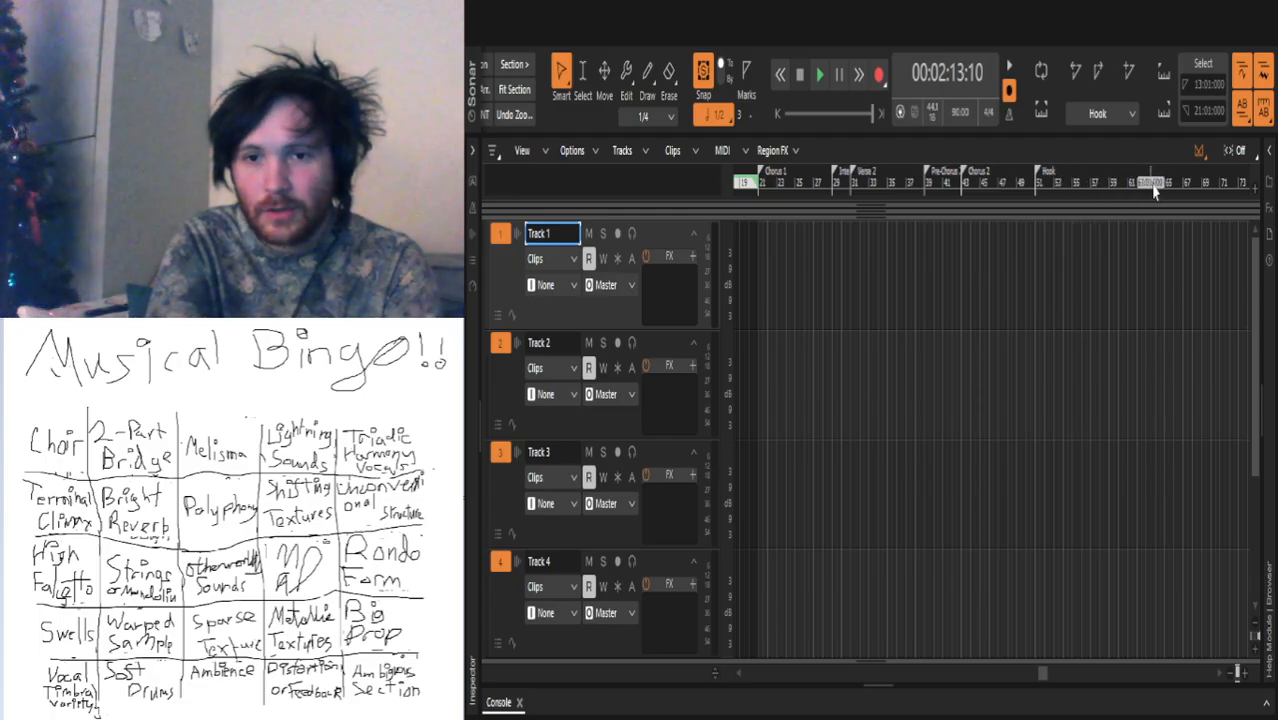
# Step: Add a Bridge marker at measure 59 and a Coda Chorus marker at measure 67
pyautogui.click(1112, 190)
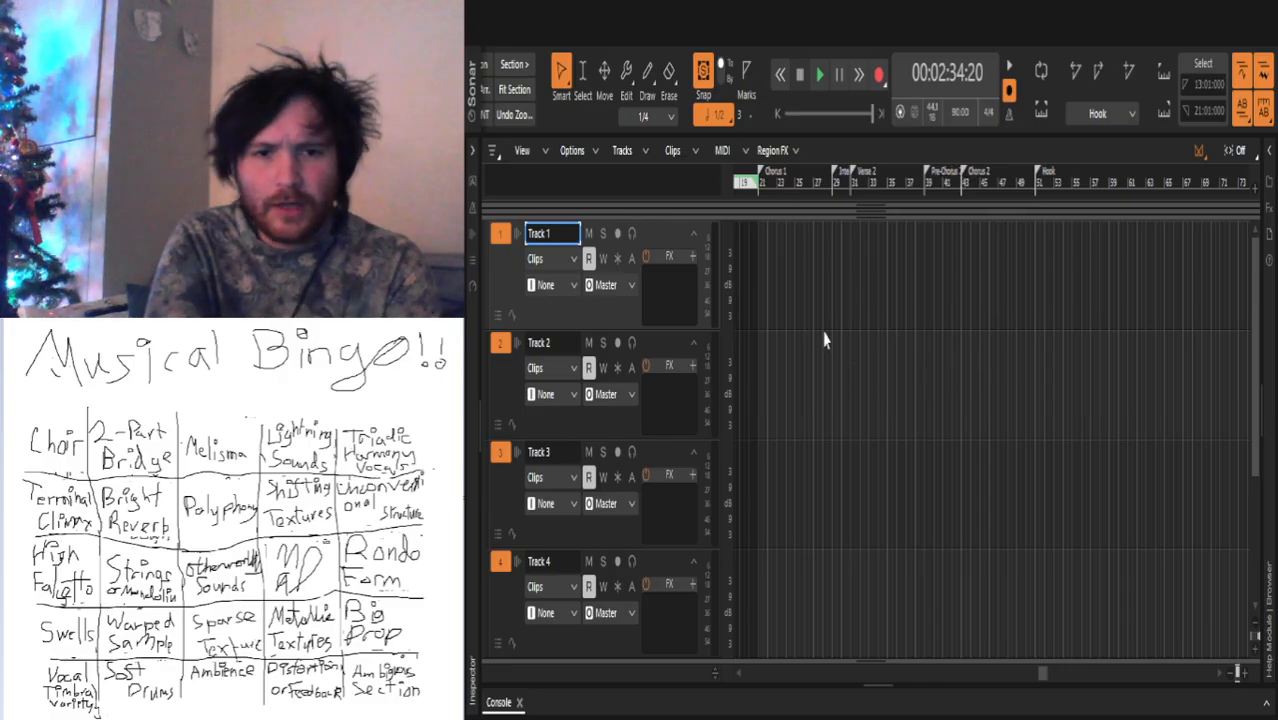
pyautogui.click(930, 314)
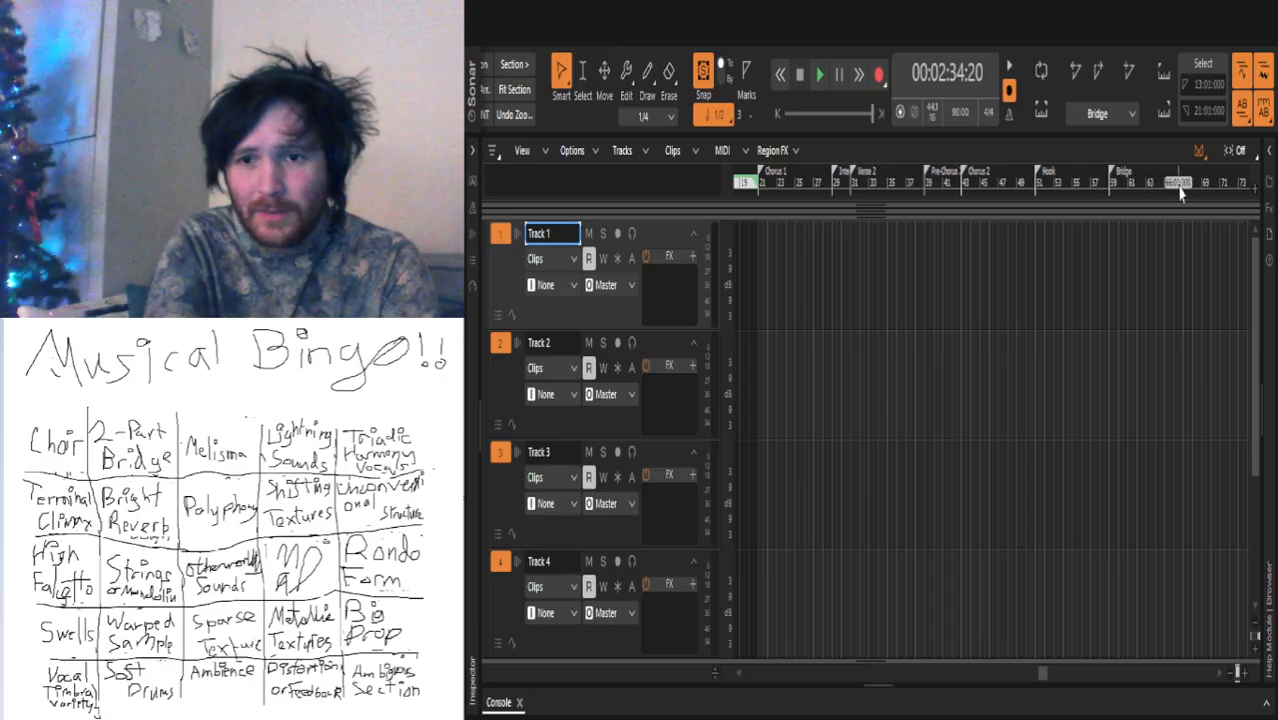
pyautogui.click(1180, 186)
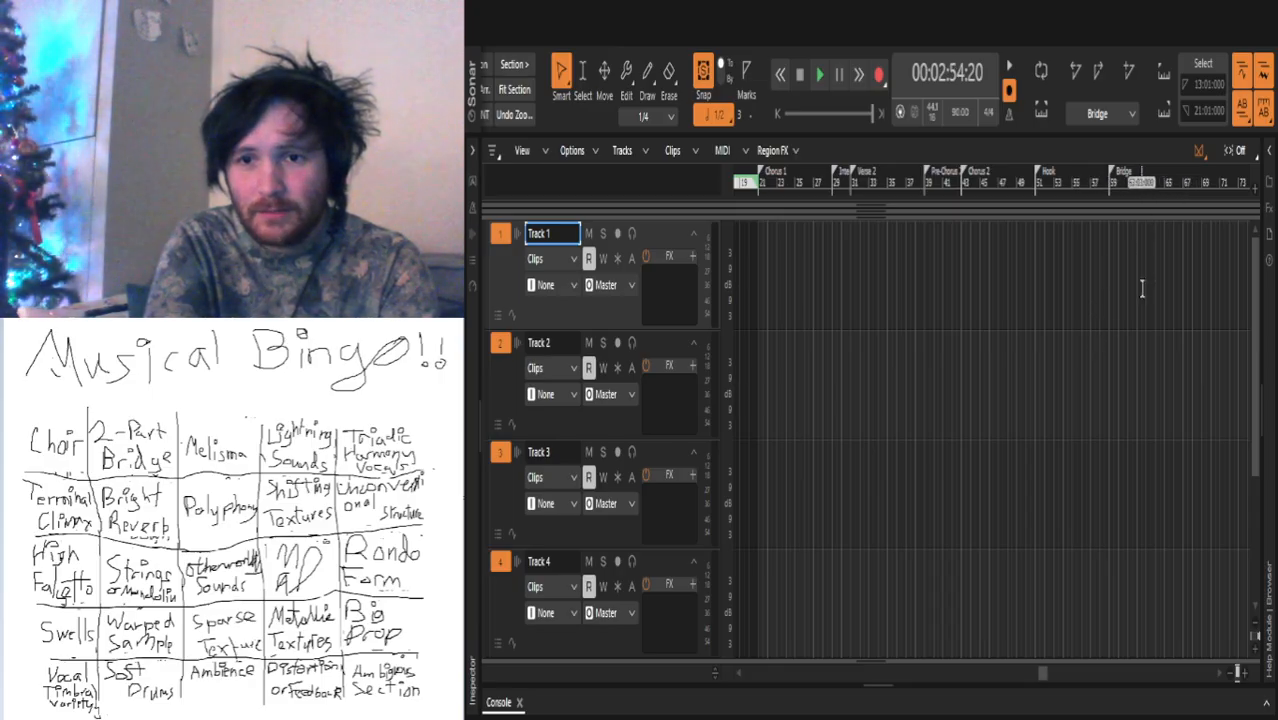
pyautogui.click(1184, 186)
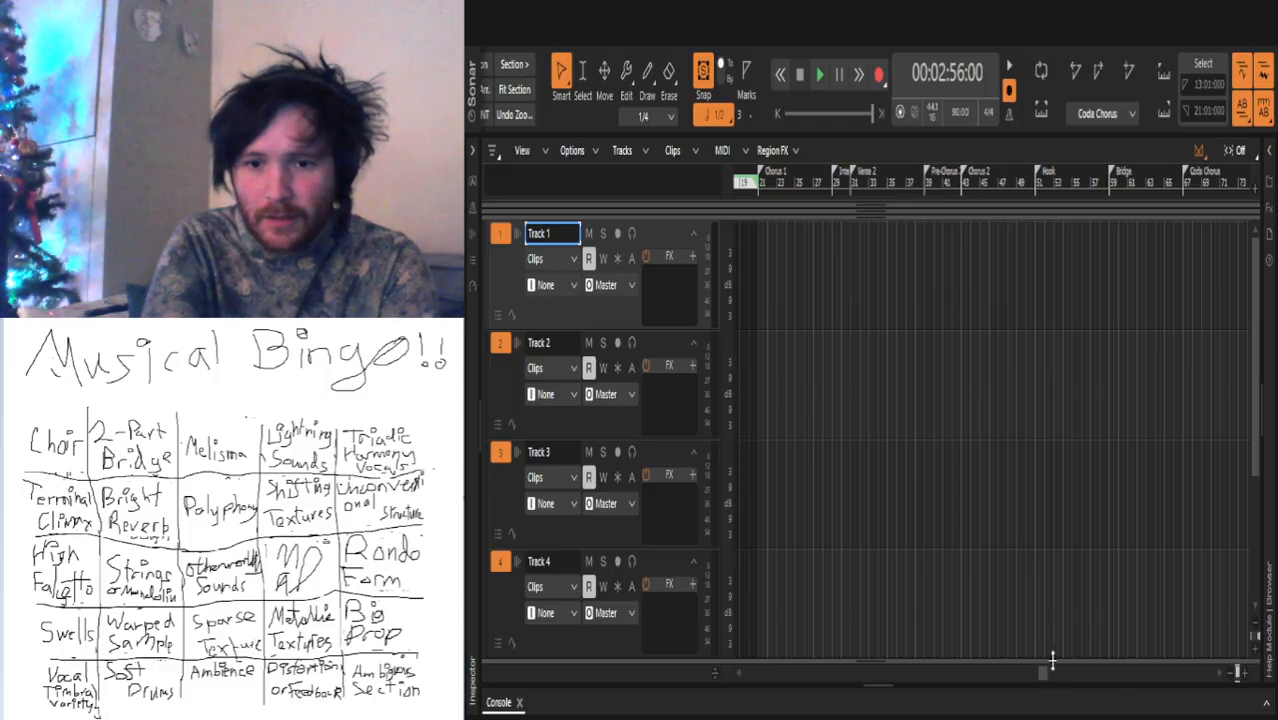
# Step: Add a Solo Voices marker at measure 83 on the timeline
pyautogui.moveTo(1044, 677); pyautogui.dragTo(1260, 693)
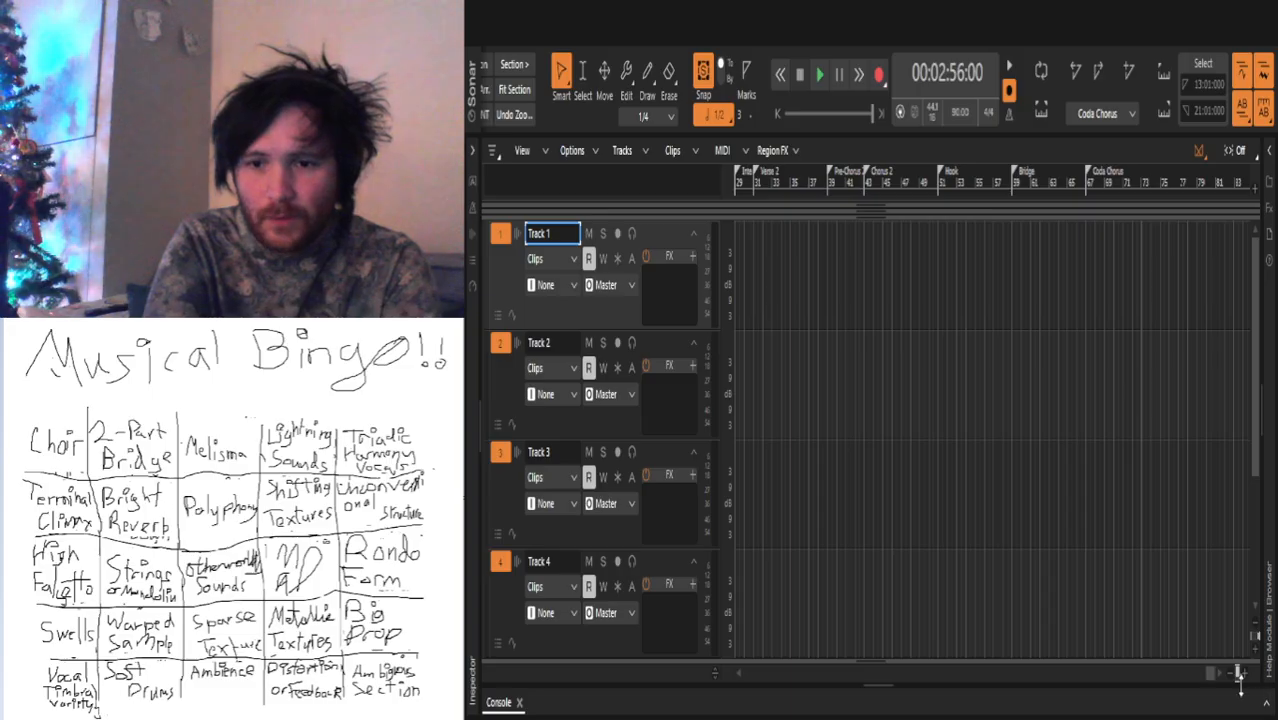
pyautogui.click(1218, 673)
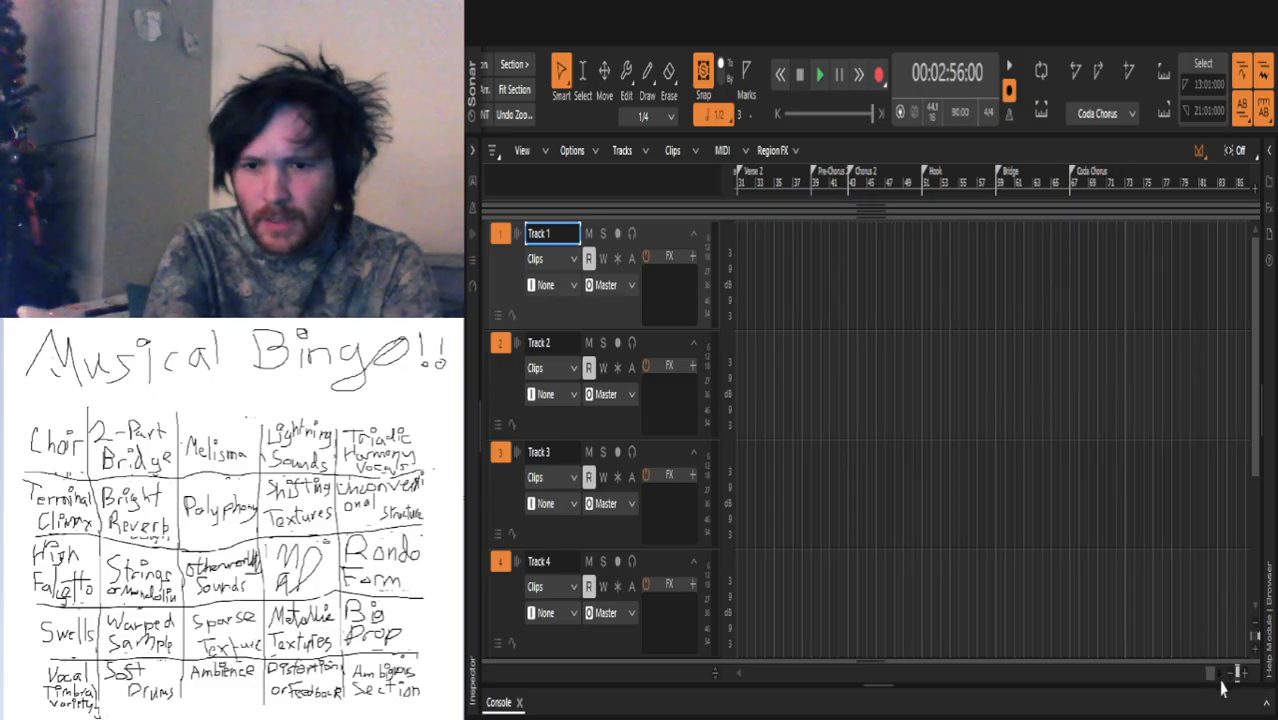
pyautogui.click(1219, 676)
pyautogui.click(1219, 676)
pyautogui.click(1219, 676)
pyautogui.click(1219, 677)
pyautogui.click(1219, 677)
pyautogui.click(1219, 679)
pyautogui.click(1219, 679)
pyautogui.click(1219, 677)
pyautogui.click(1219, 677)
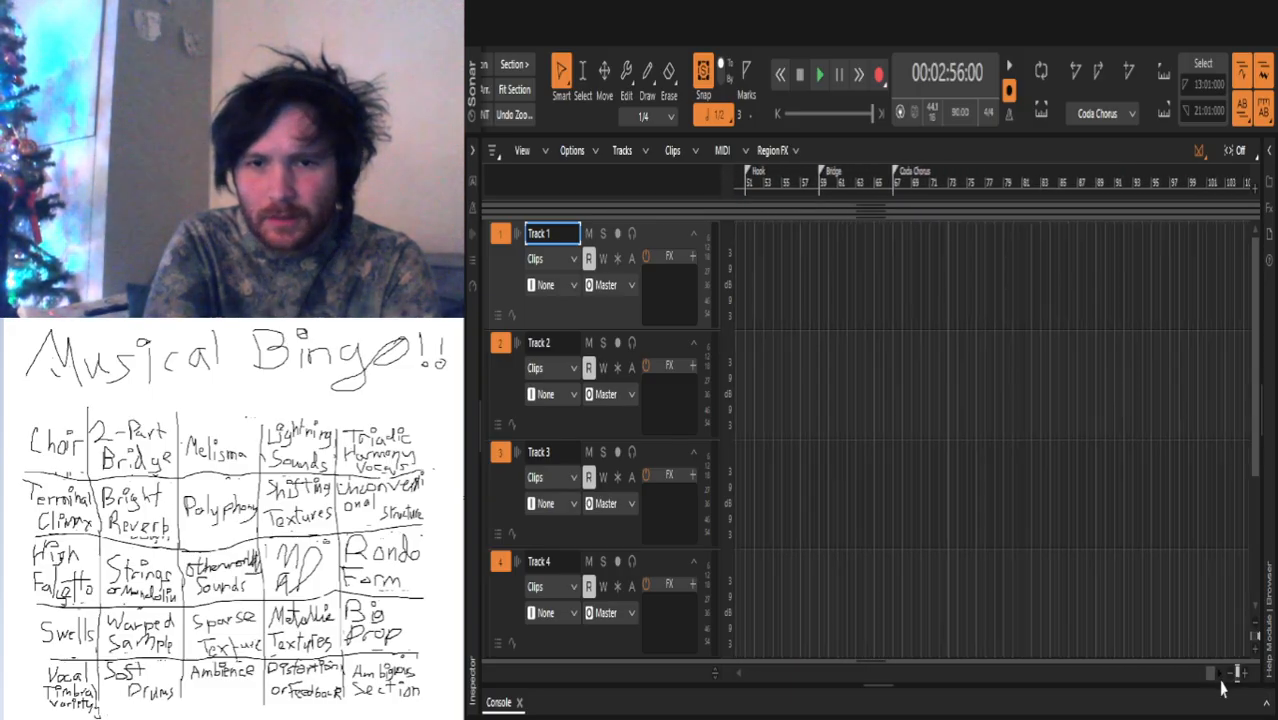
pyautogui.click(1219, 677)
pyautogui.click(1219, 677)
pyautogui.click(1219, 677)
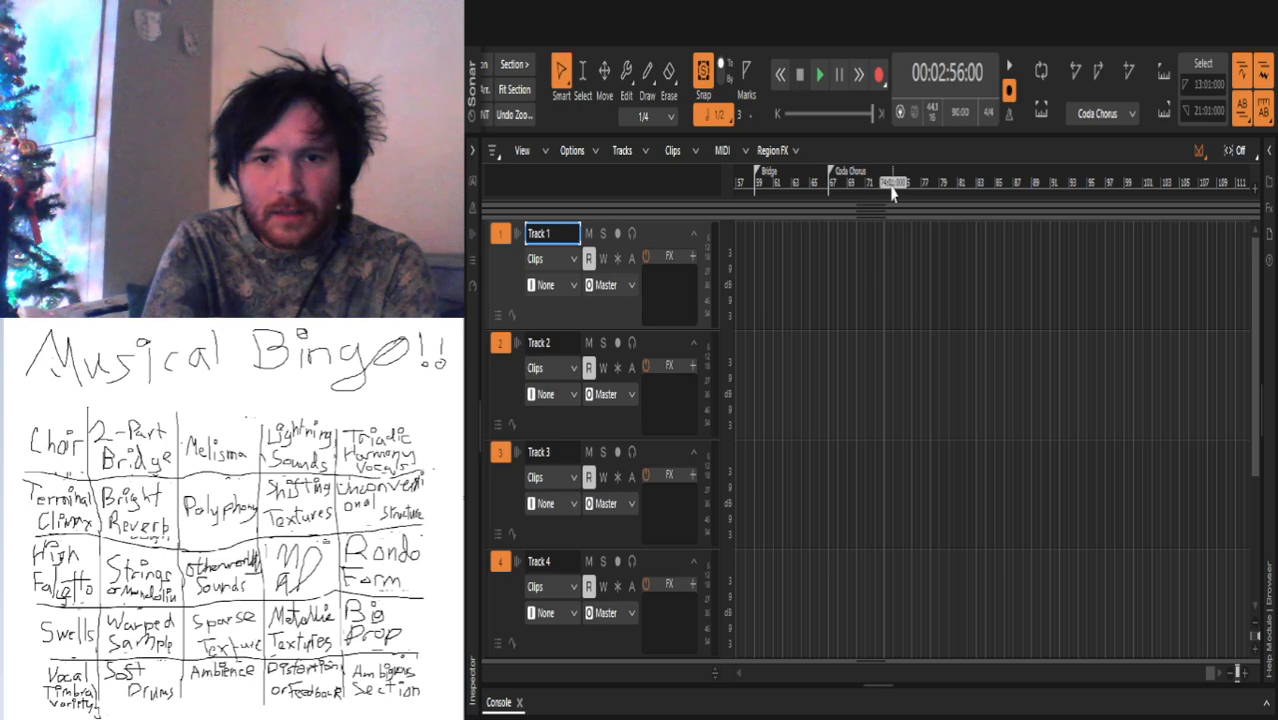
pyautogui.click(973, 188)
pyautogui.click(978, 188)
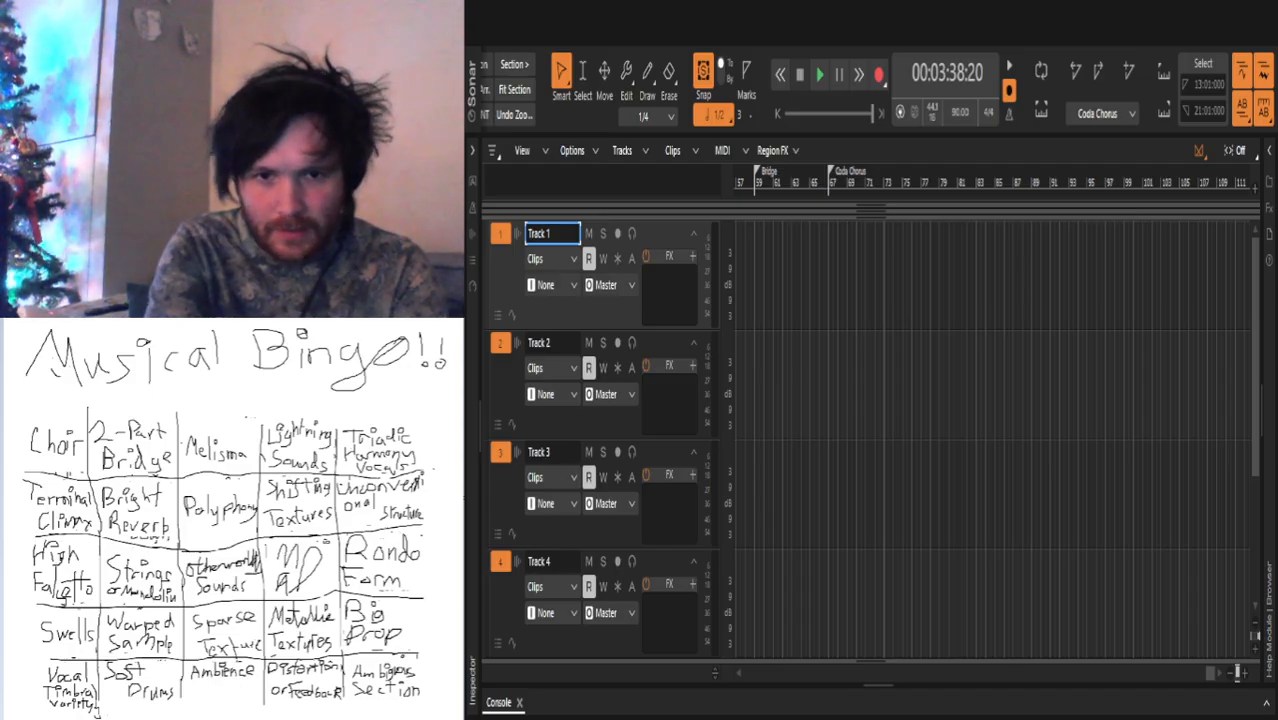
pyautogui.click(941, 318)
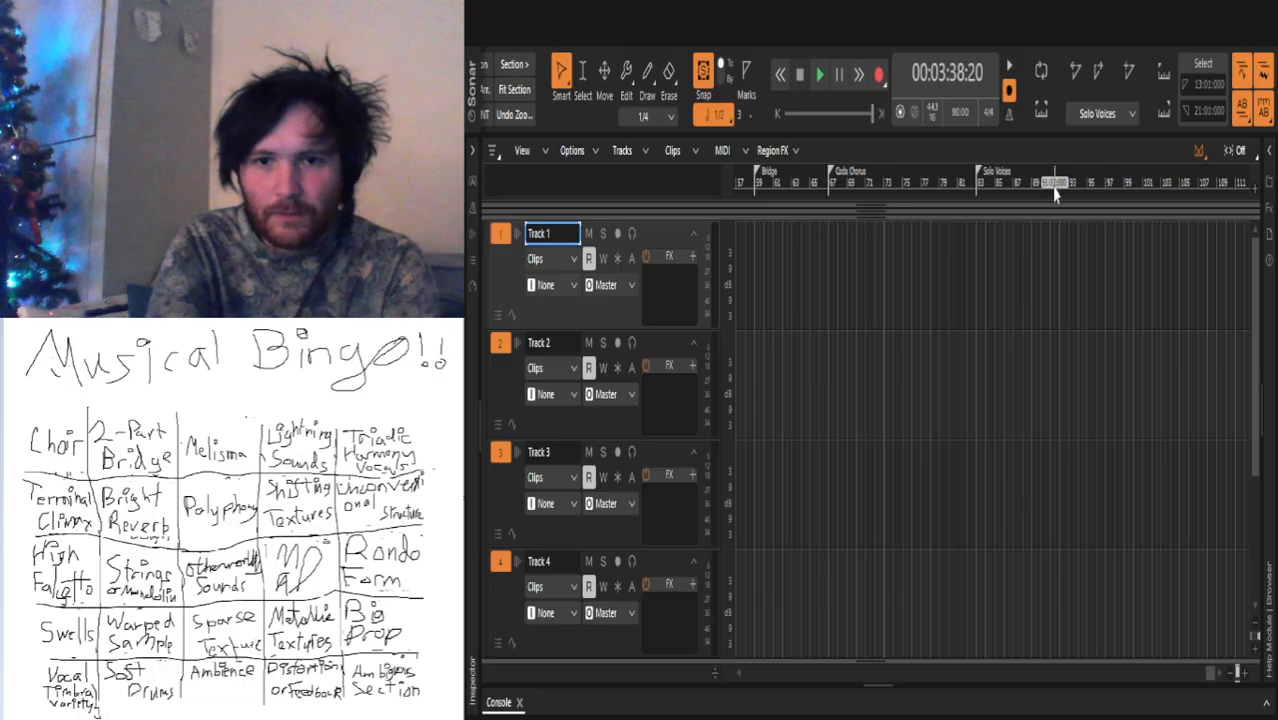
# Step: Add a Fade marker at measure 87 and an End marker at measure 91
pyautogui.click(1008, 186)
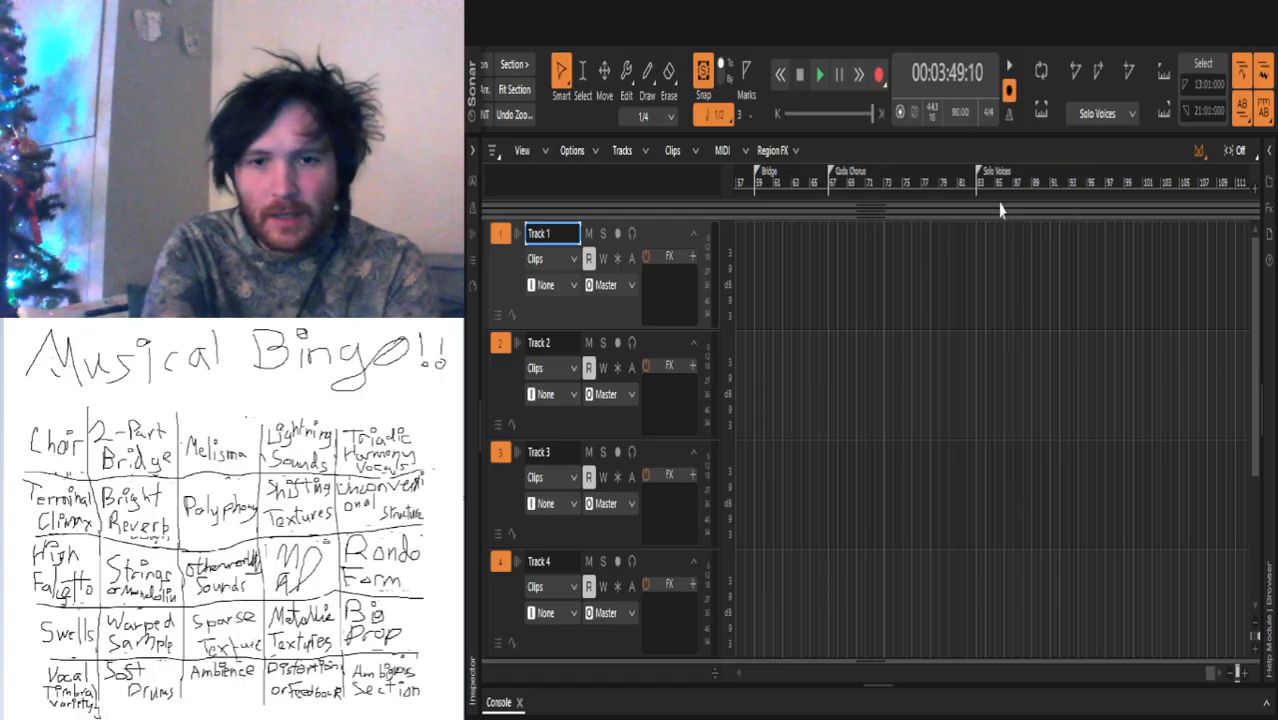
pyautogui.click(942, 299)
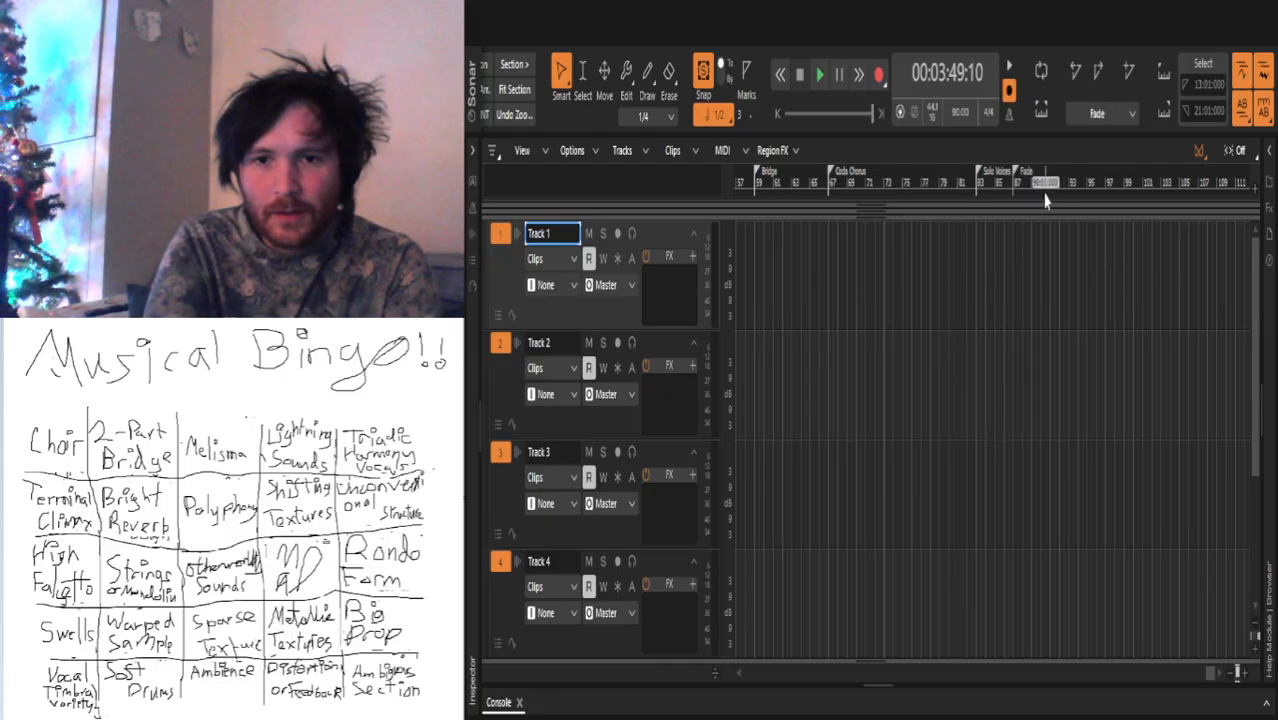
pyautogui.click(1049, 190)
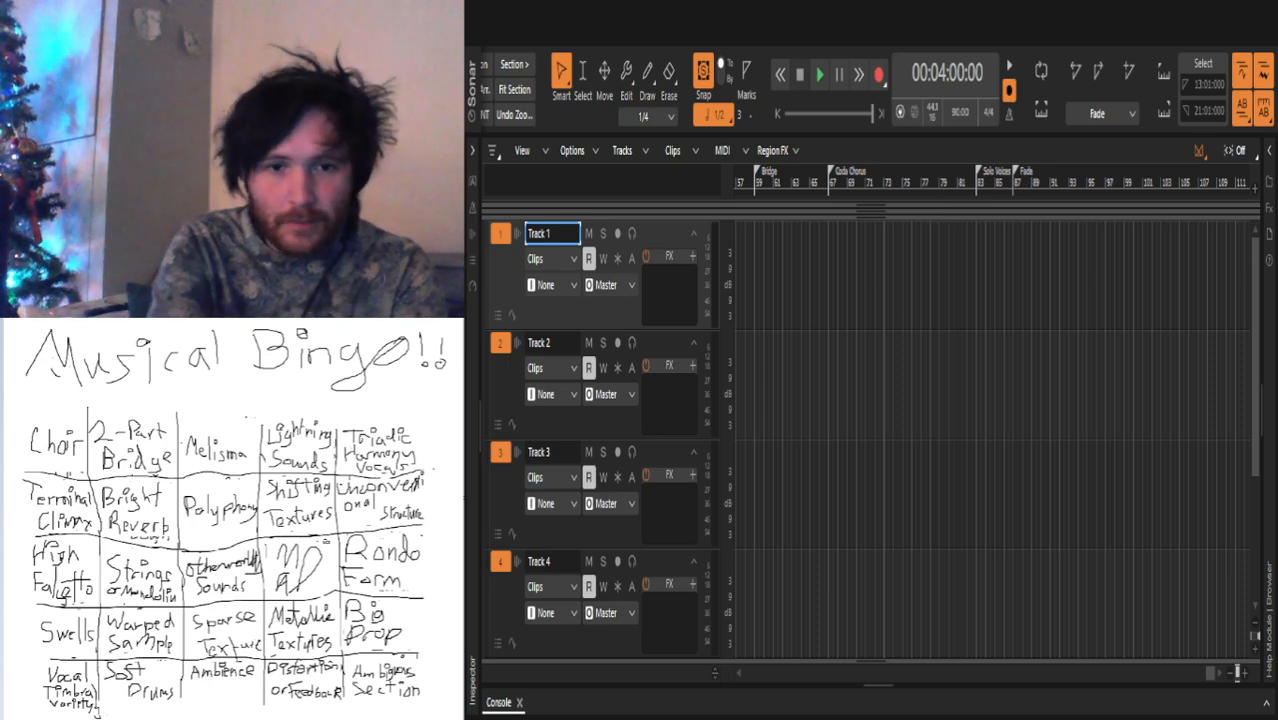
pyautogui.click(937, 301)
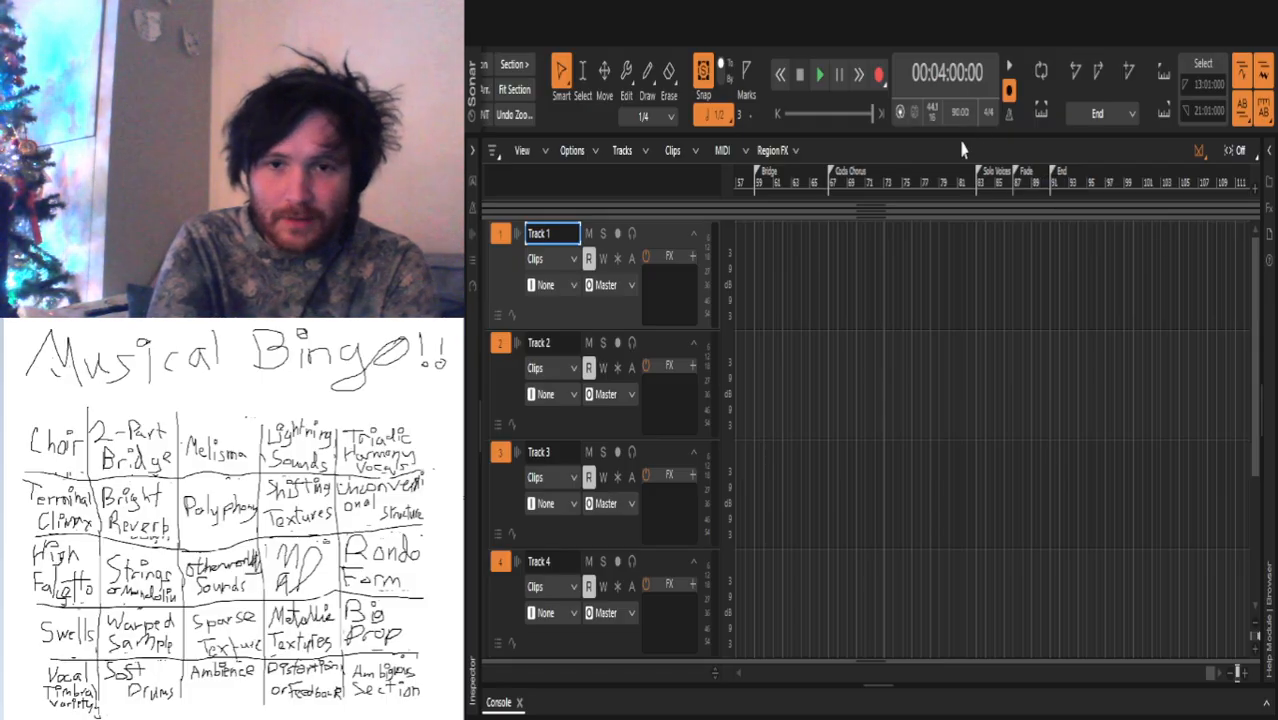
# Step: Return to the project start and delete the four empty default tracks
pyautogui.click(780, 113)
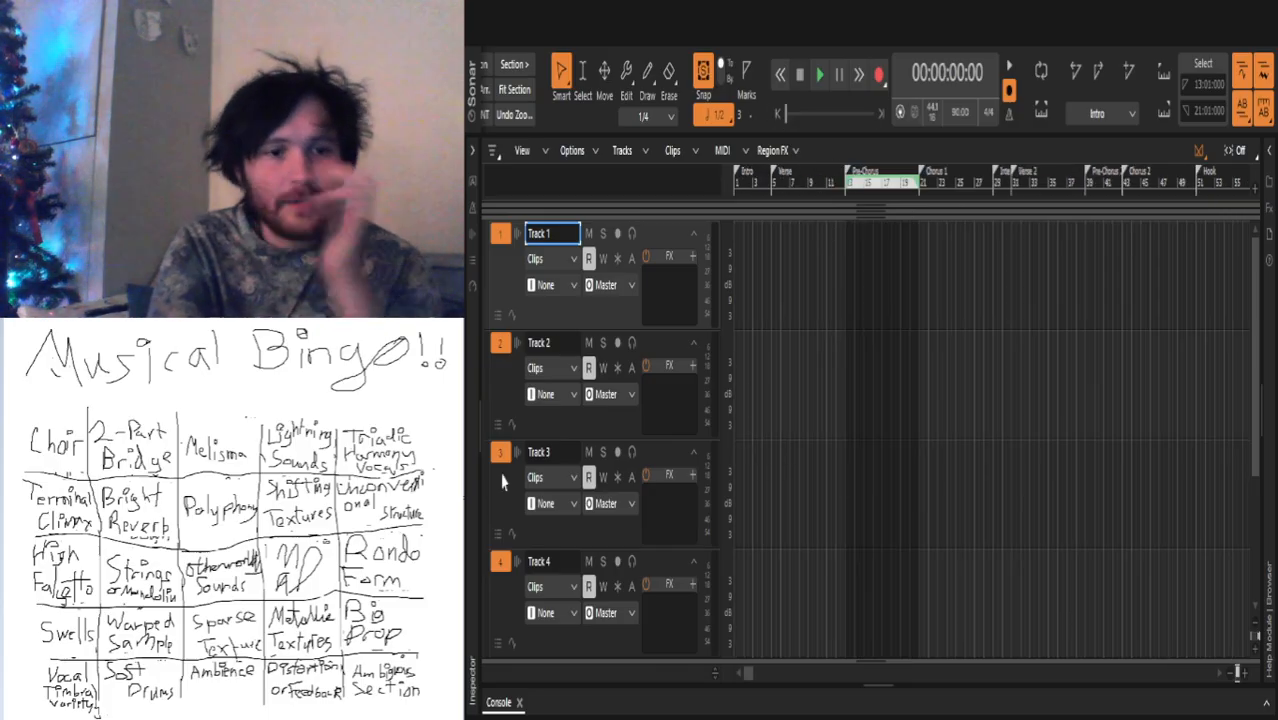
pyautogui.click(503, 597)
pyautogui.click(513, 285)
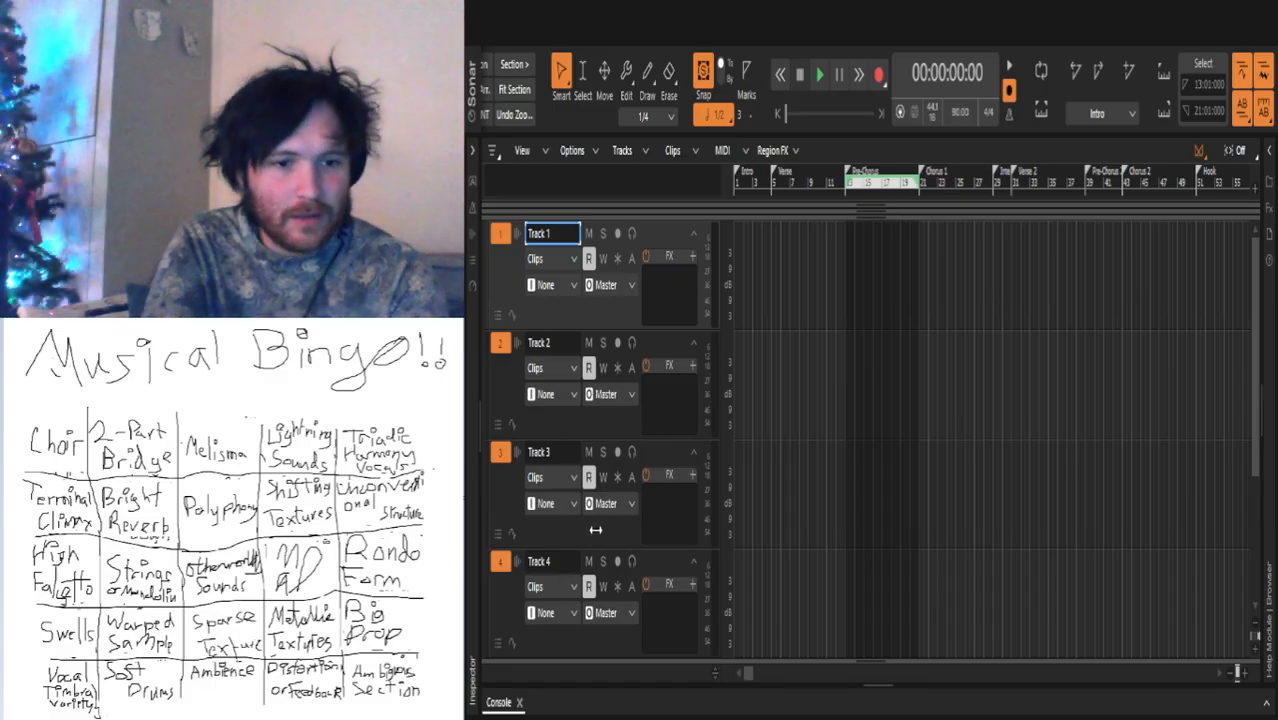
pyautogui.press('F10')
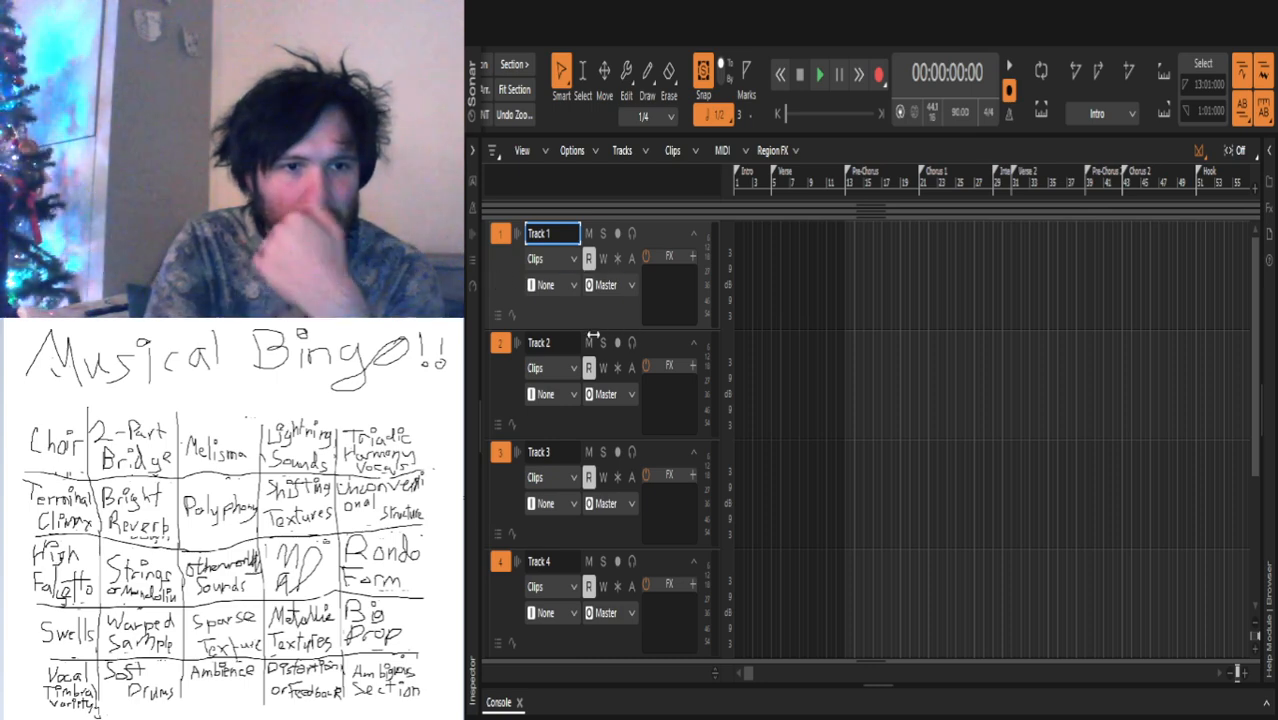
pyautogui.press('Delete')
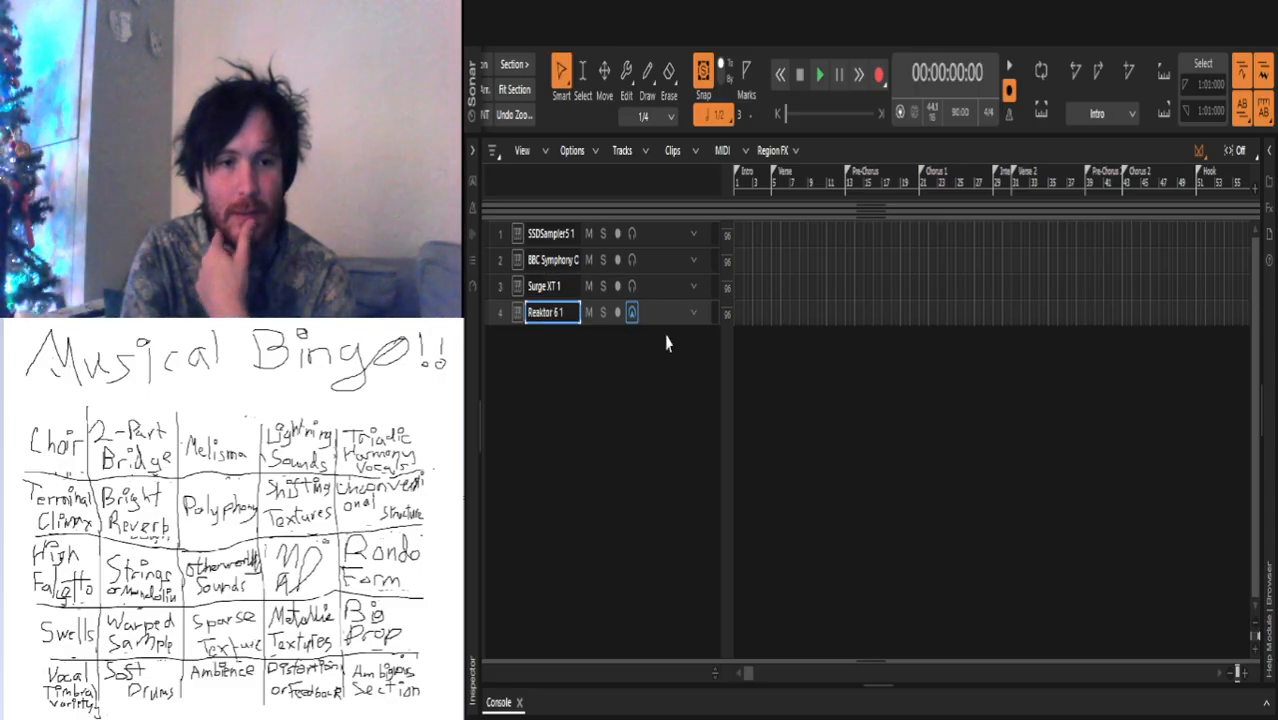
# Step: Duplicate the Surge XT and Reaktor 6 instrument tracks so that there are three of each
pyautogui.click(500, 287)
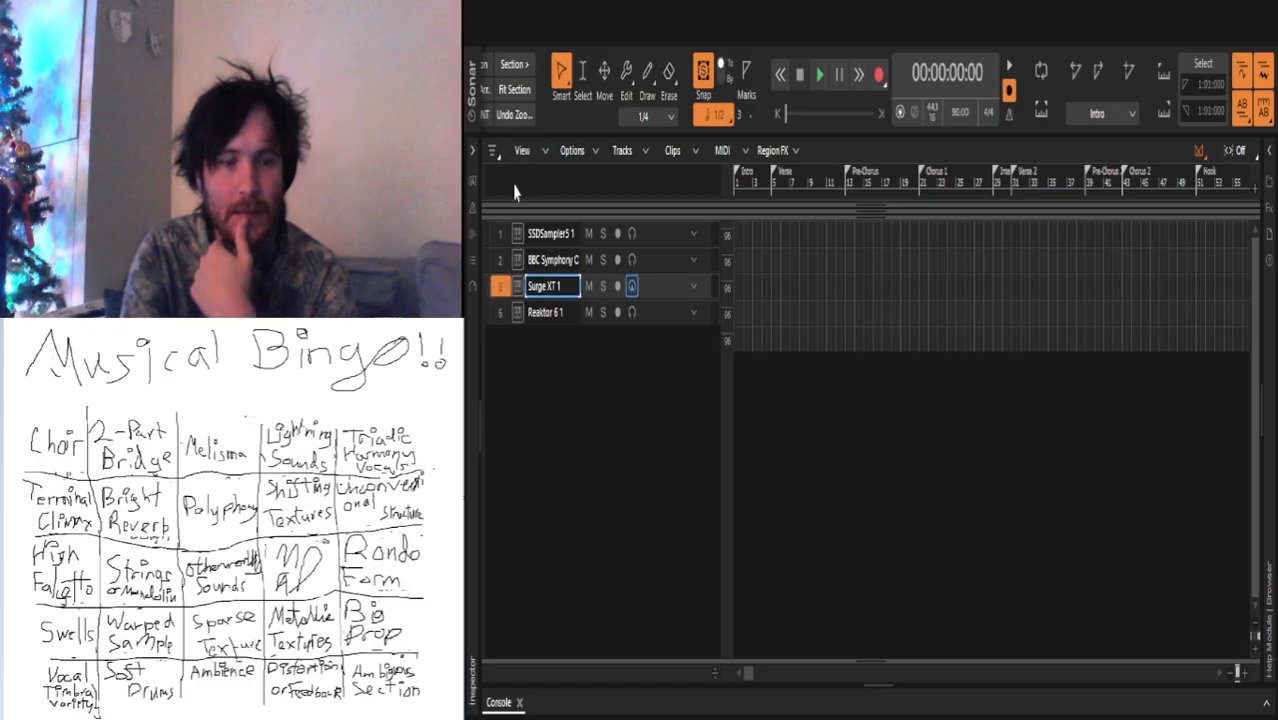
pyautogui.click(500, 365)
pyautogui.hotkey('ctrl', 'd')
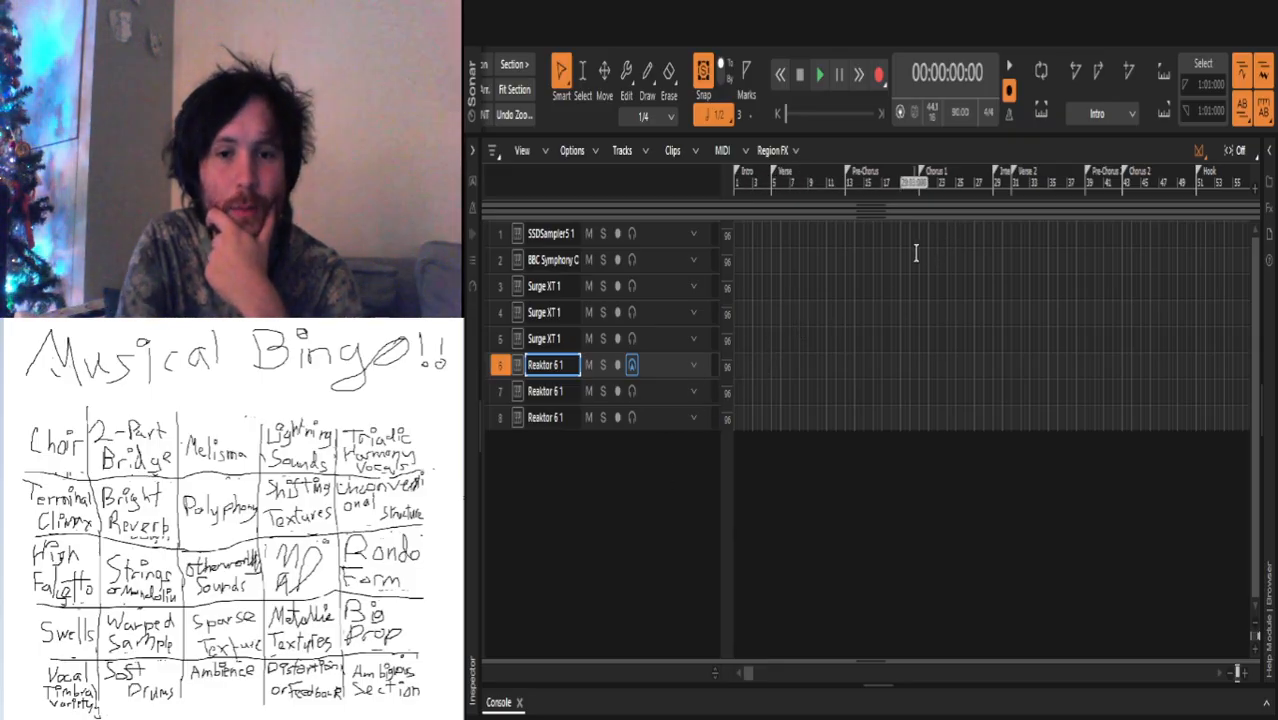
# Step: Place the cursor at measure 21 and draw an F3 note about 2400 ticks long around measure 19 in the piano roll
pyautogui.click(918, 253)
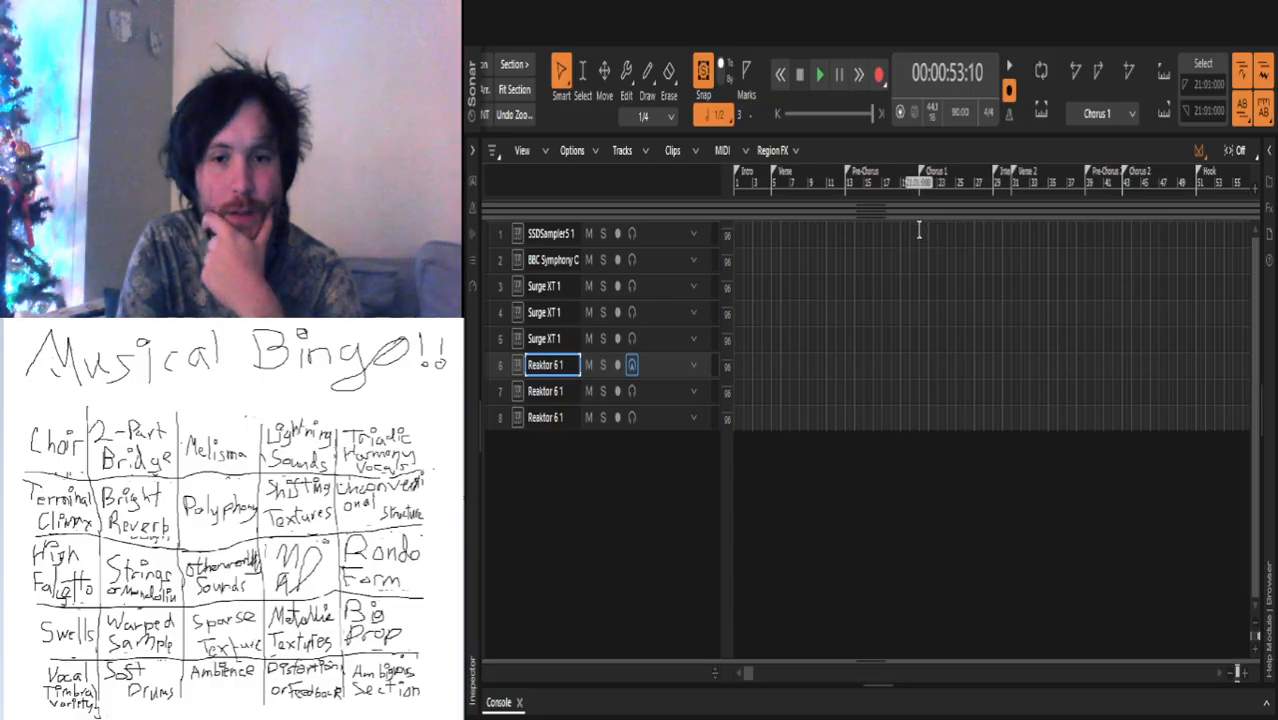
pyautogui.hotkey('alt', '3')
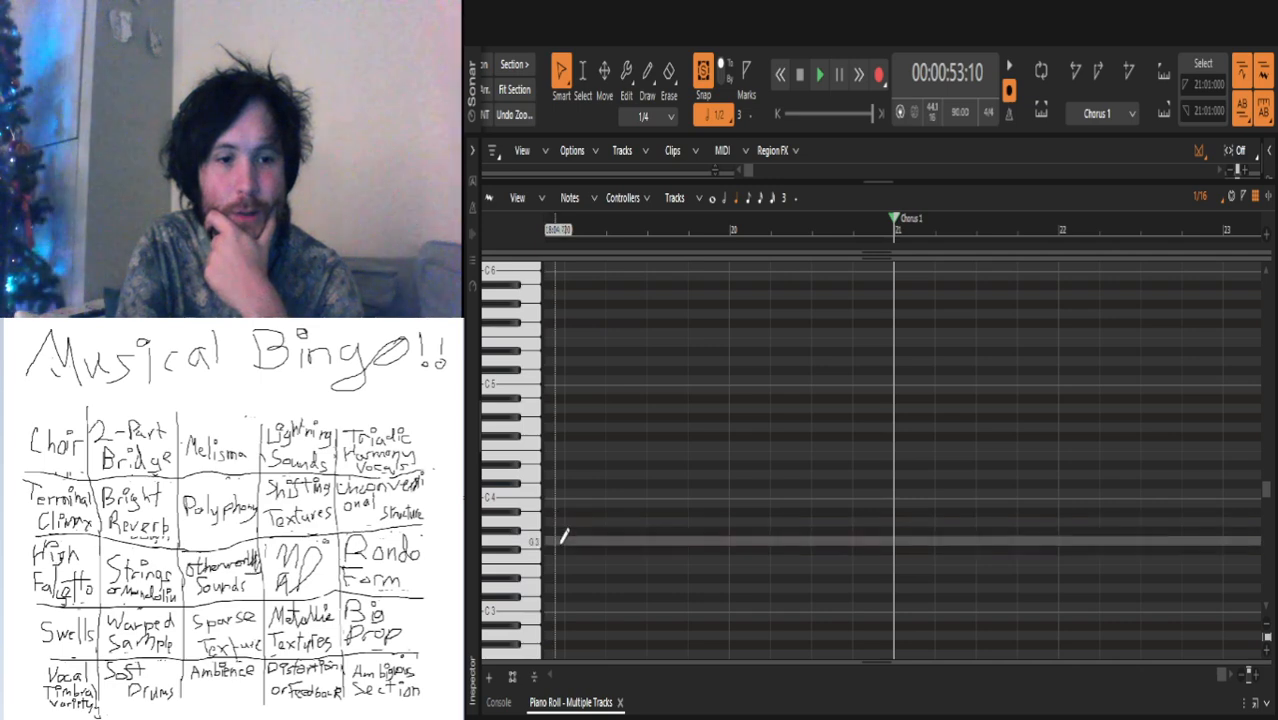
pyautogui.moveTo(559, 550); pyautogui.dragTo(647, 553)
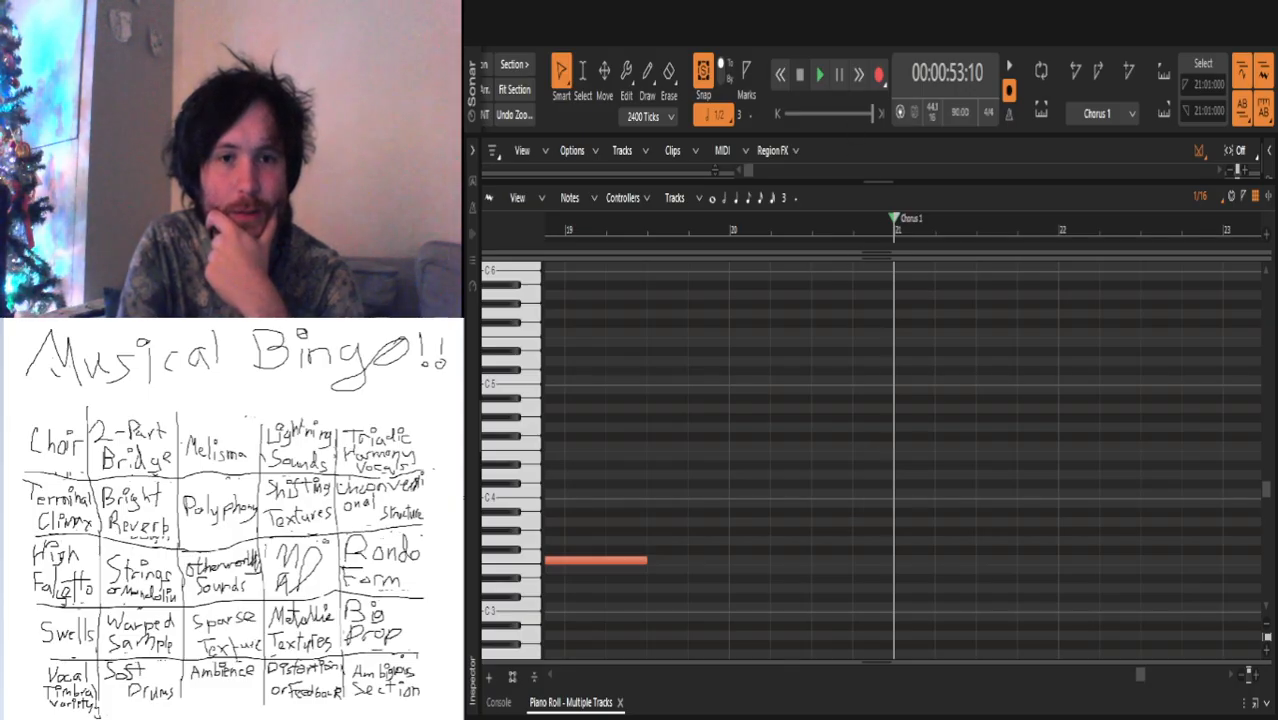
pyautogui.doubleClick(876, 14)
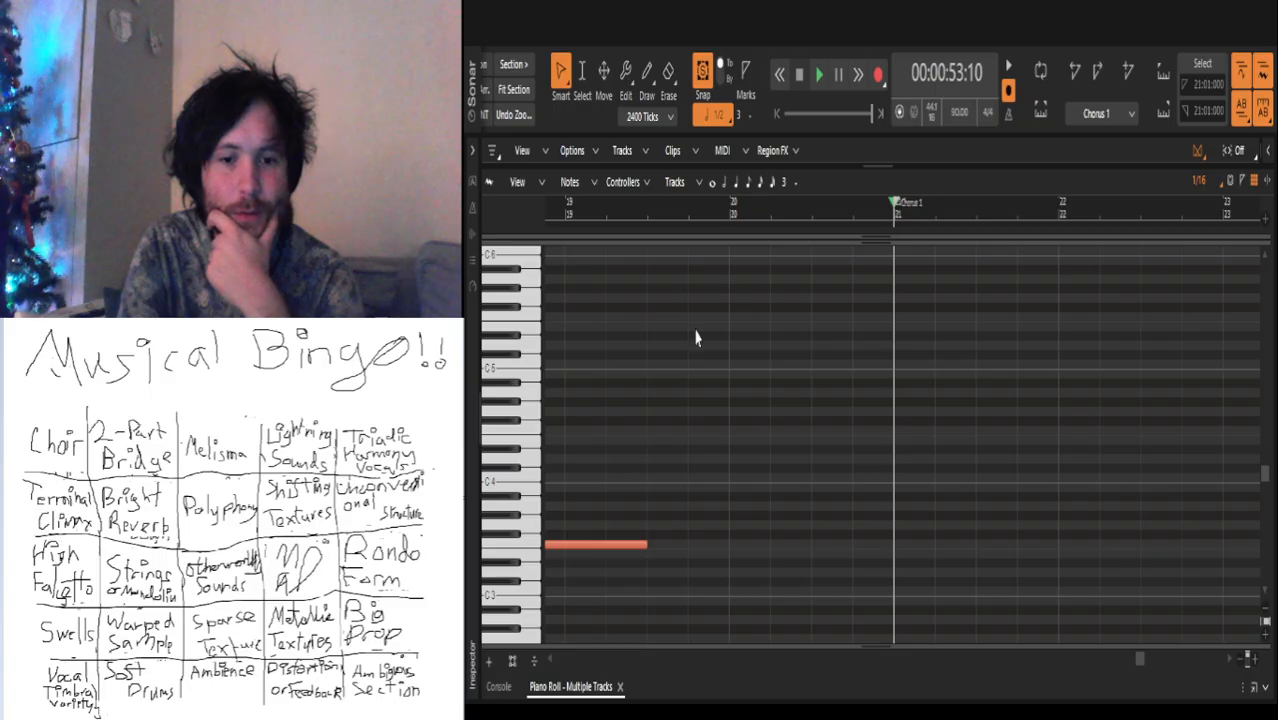
pyautogui.click(609, 545)
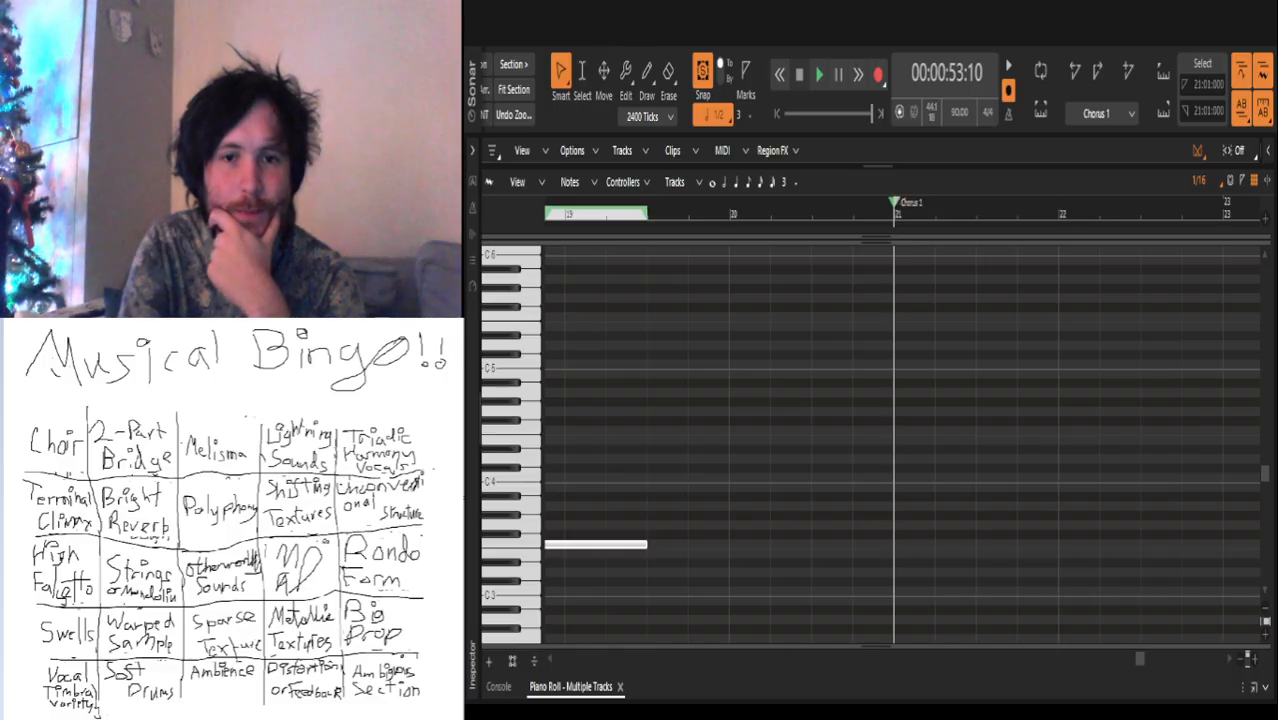
pyautogui.moveTo(1275, 703); pyautogui.dragTo(1276, 718)
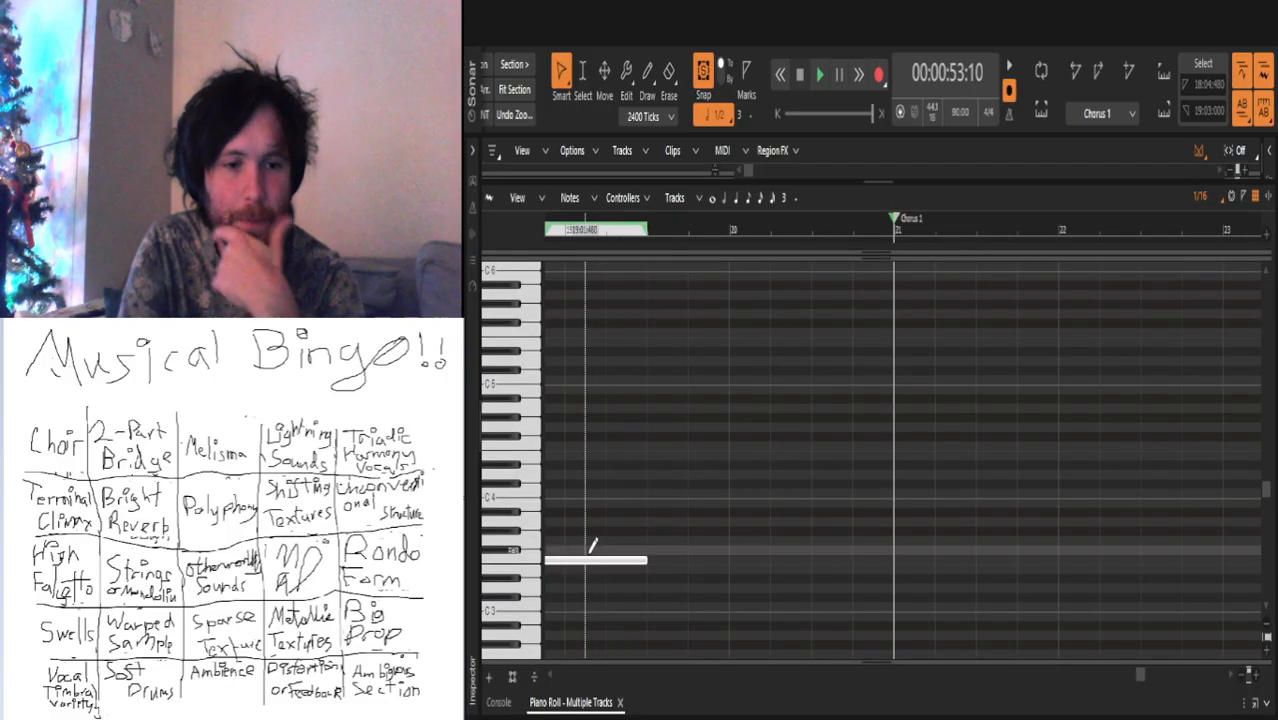
pyautogui.moveTo(586, 560)
pyautogui.mouseDown()
pyautogui.moveTo(586, 597)
pyautogui.moveTo(586, 561)
pyautogui.mouseUp()
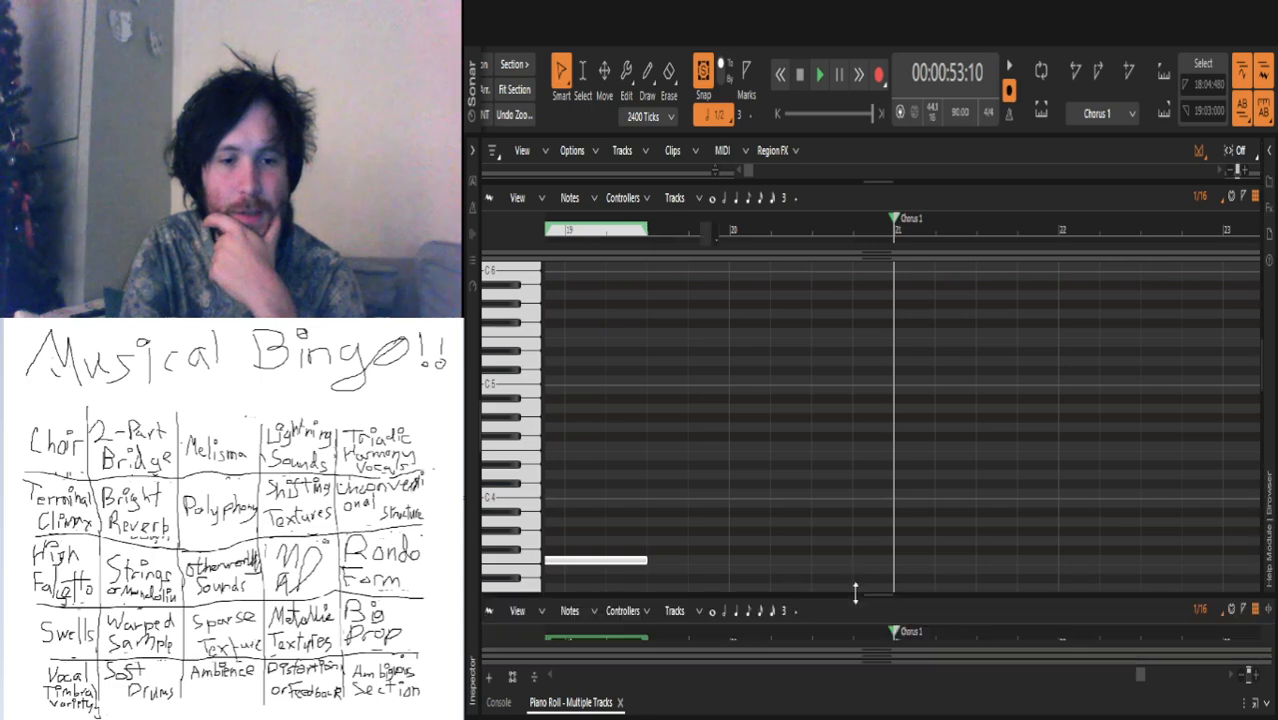
# Step: Shrink the piano roll to reveal the track list, then rename the SSDSampler5 track Kick and duplicate it
pyautogui.moveTo(856, 593); pyautogui.dragTo(856, 594)
pyautogui.click(500, 234)
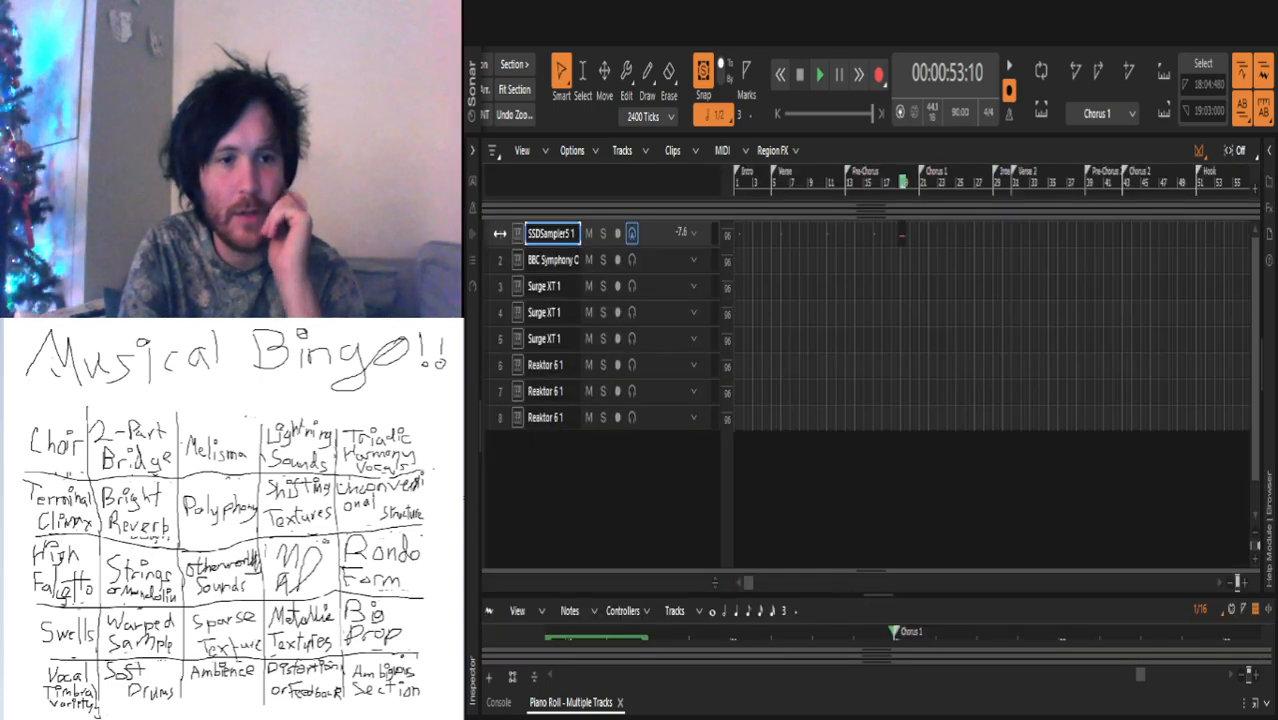
pyautogui.click(500, 238)
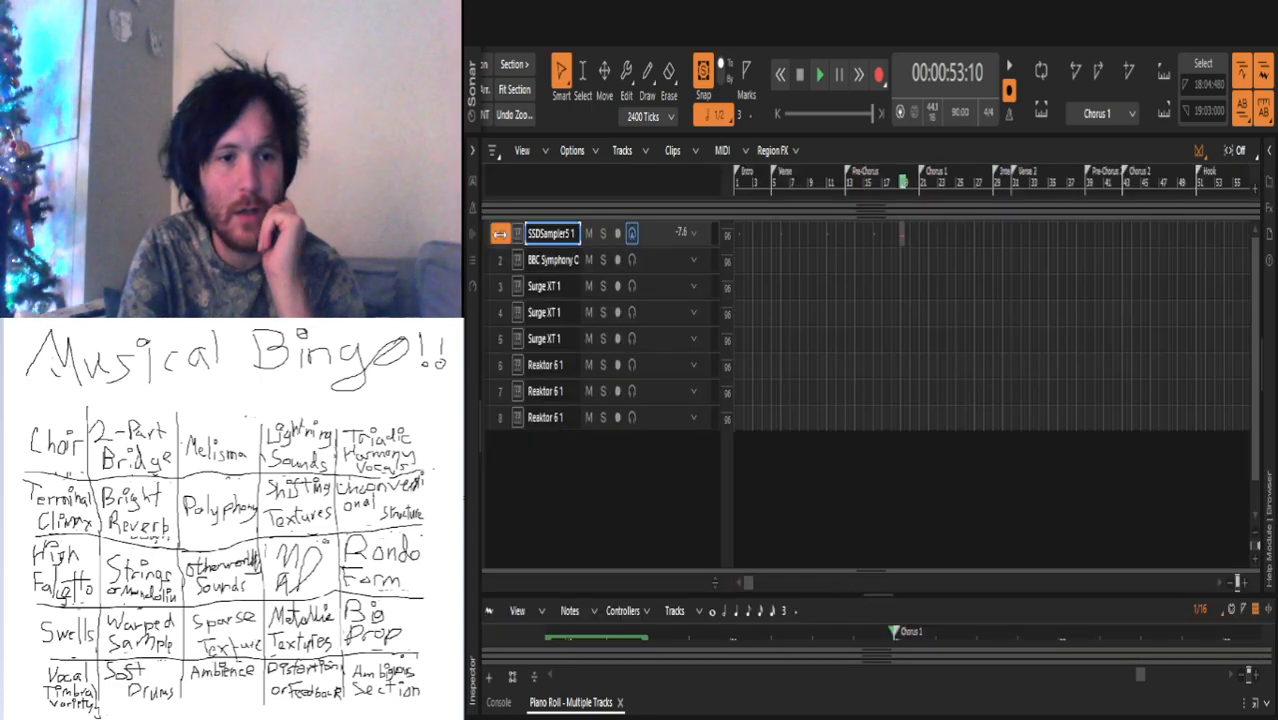
pyautogui.doubleClick(560, 233)
pyautogui.write('Bas')
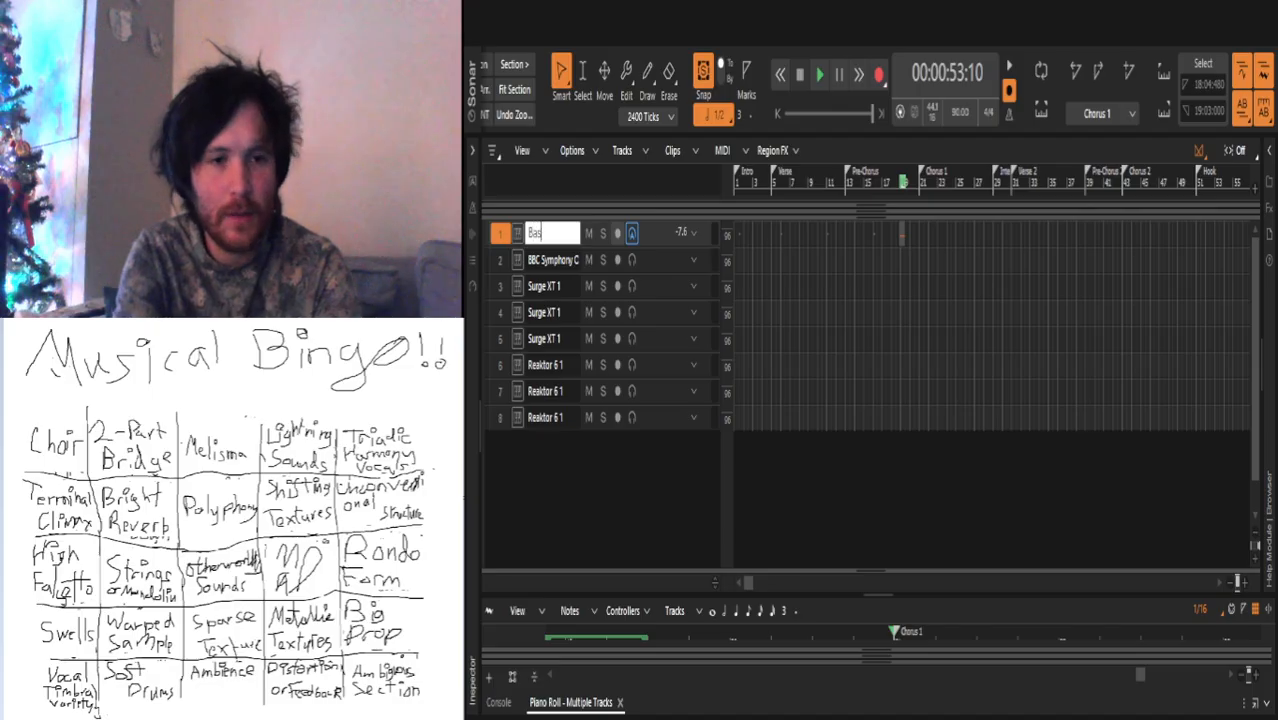
pyautogui.press('Return')
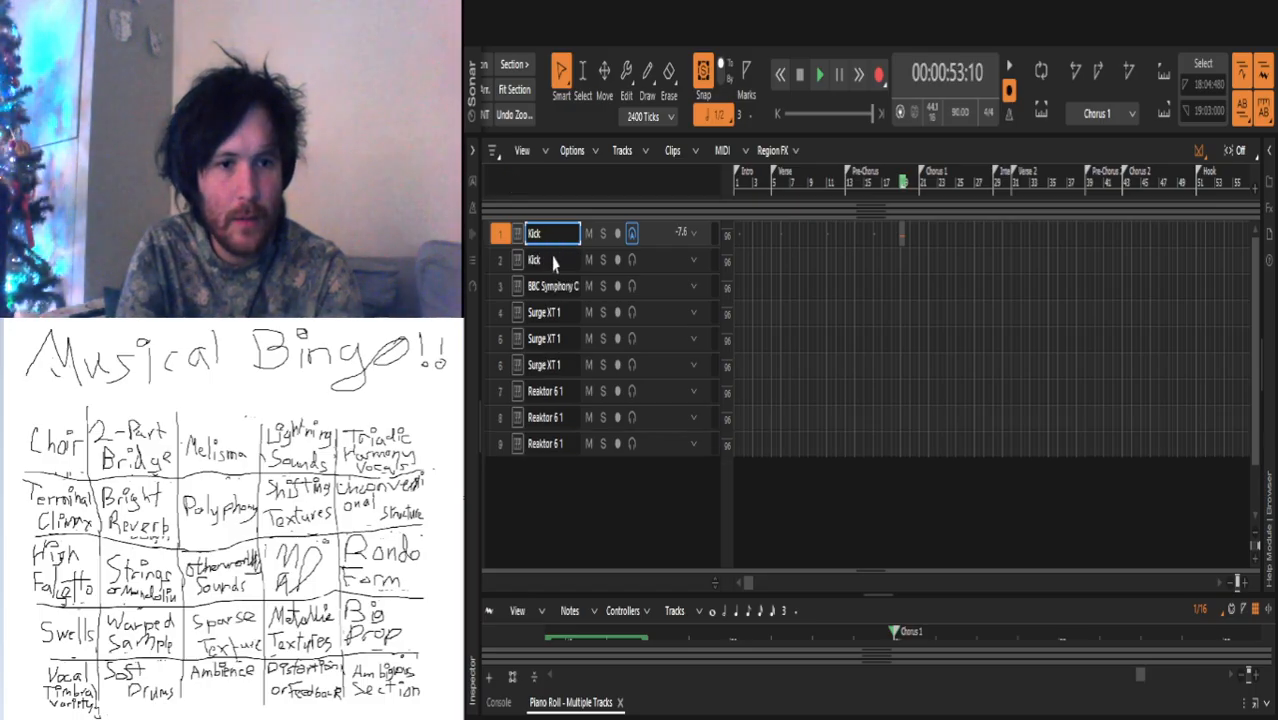
# Step: Rename the second Kick track Snare and duplicate the Kick and Snare tracks
pyautogui.click(552, 257)
pyautogui.doubleClick(552, 257)
pyautogui.write('Snare')
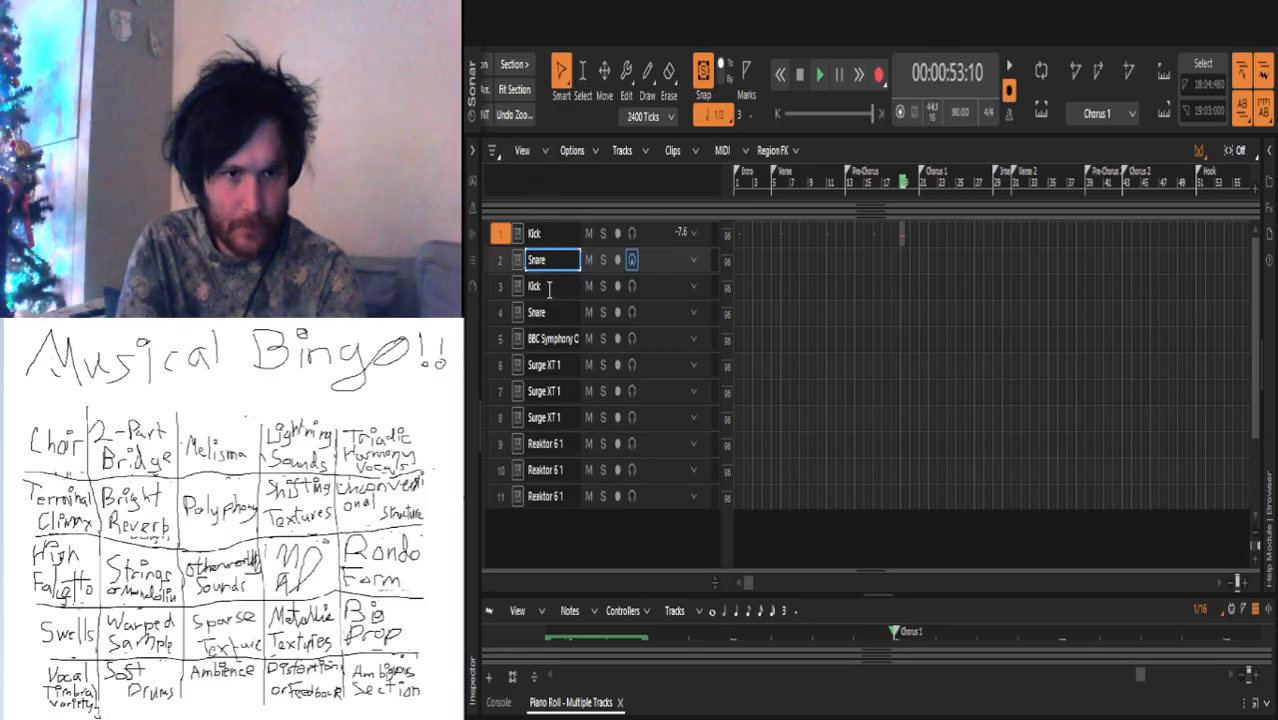
# Step: Rename the third track Hi-Hat, duplicate the drum tracks again and rename the fourth track Toms
pyautogui.doubleClick(549, 287)
pyautogui.write('Hi-Hat')
pyautogui.press('Return')
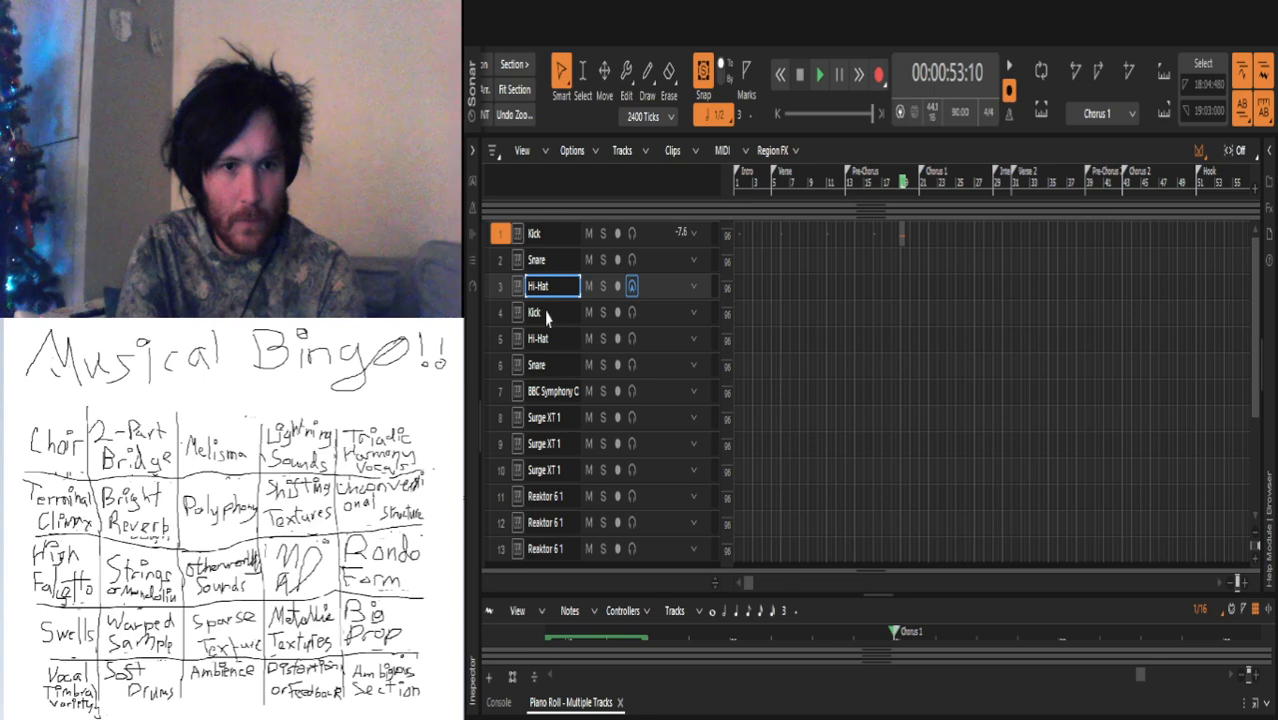
pyautogui.doubleClick(547, 315)
pyautogui.write('Toms')
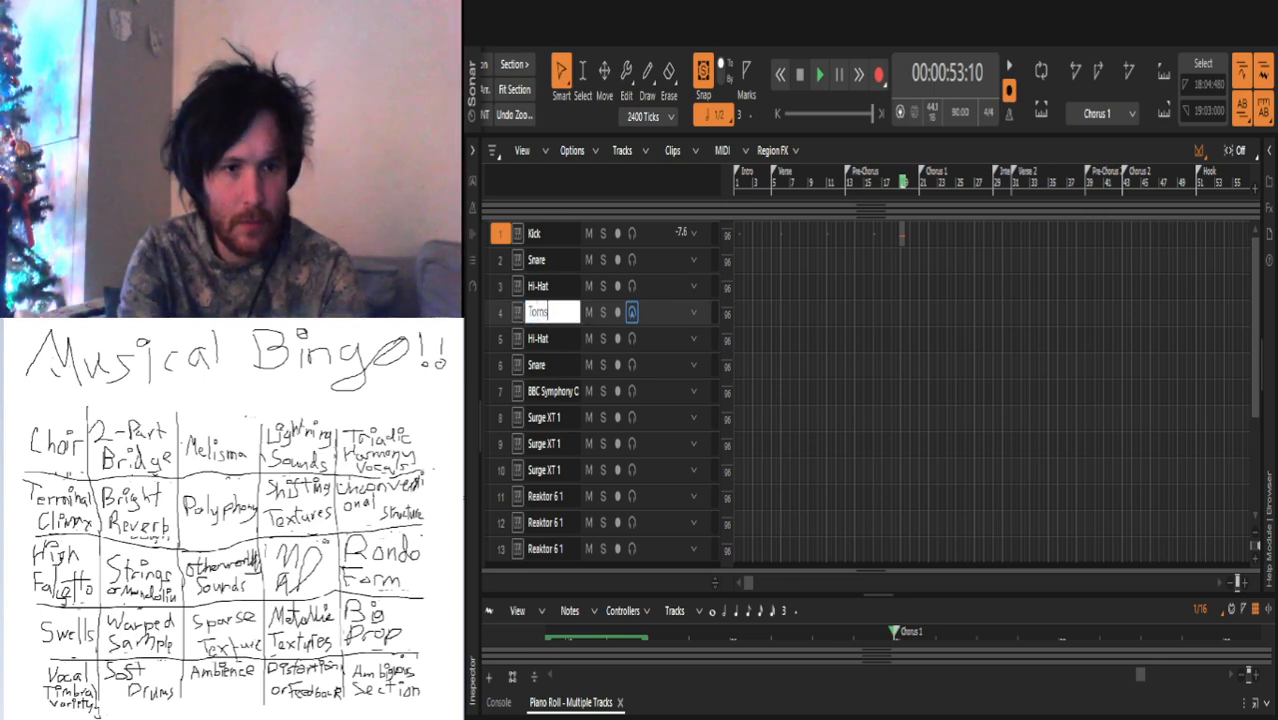
pyautogui.press('Return')
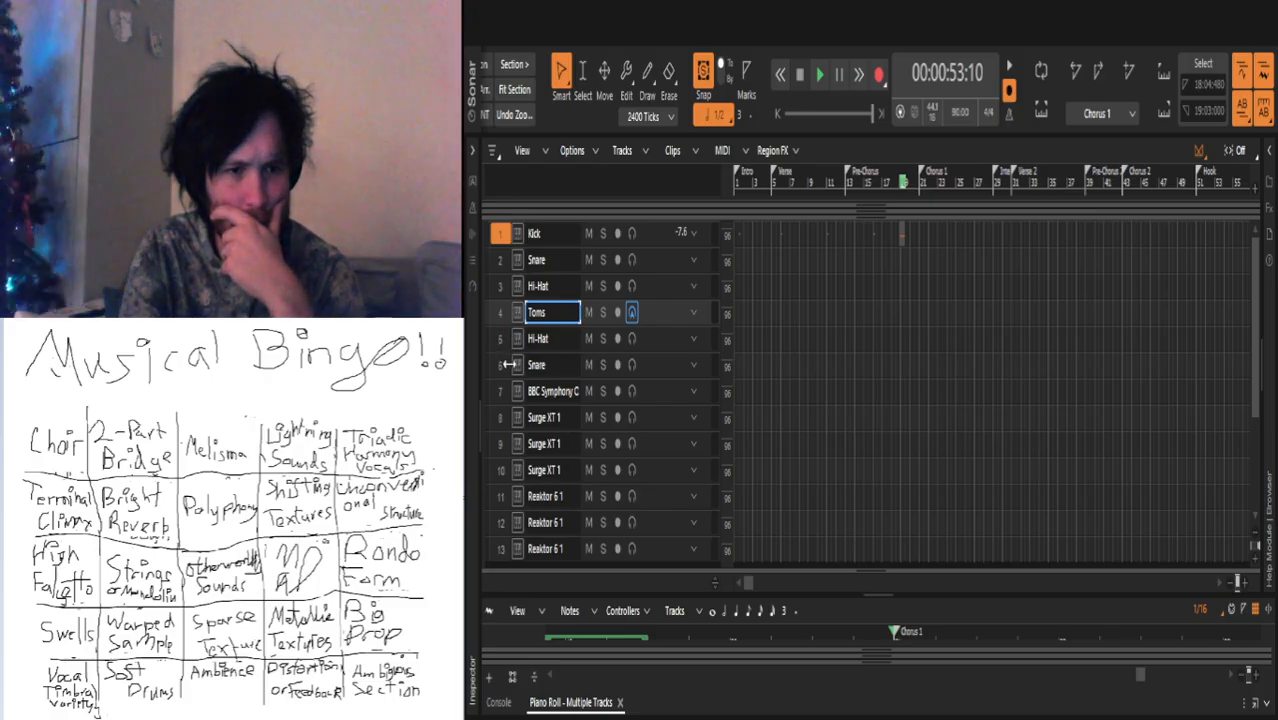
# Step: Delete the surplus Hi-Hat and Snare tracks below the Toms track
pyautogui.press('Down')
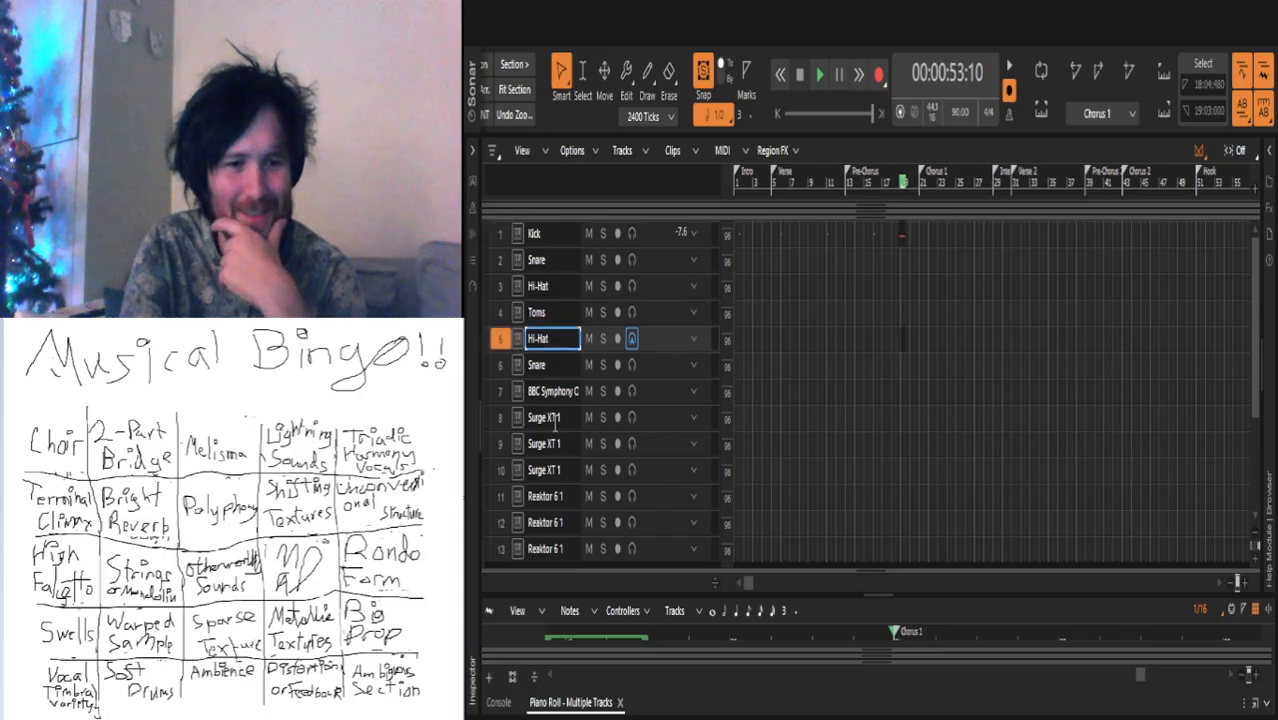
pyautogui.keyDown('ctrl'); pyautogui.click(503, 365); pyautogui.keyUp('ctrl')
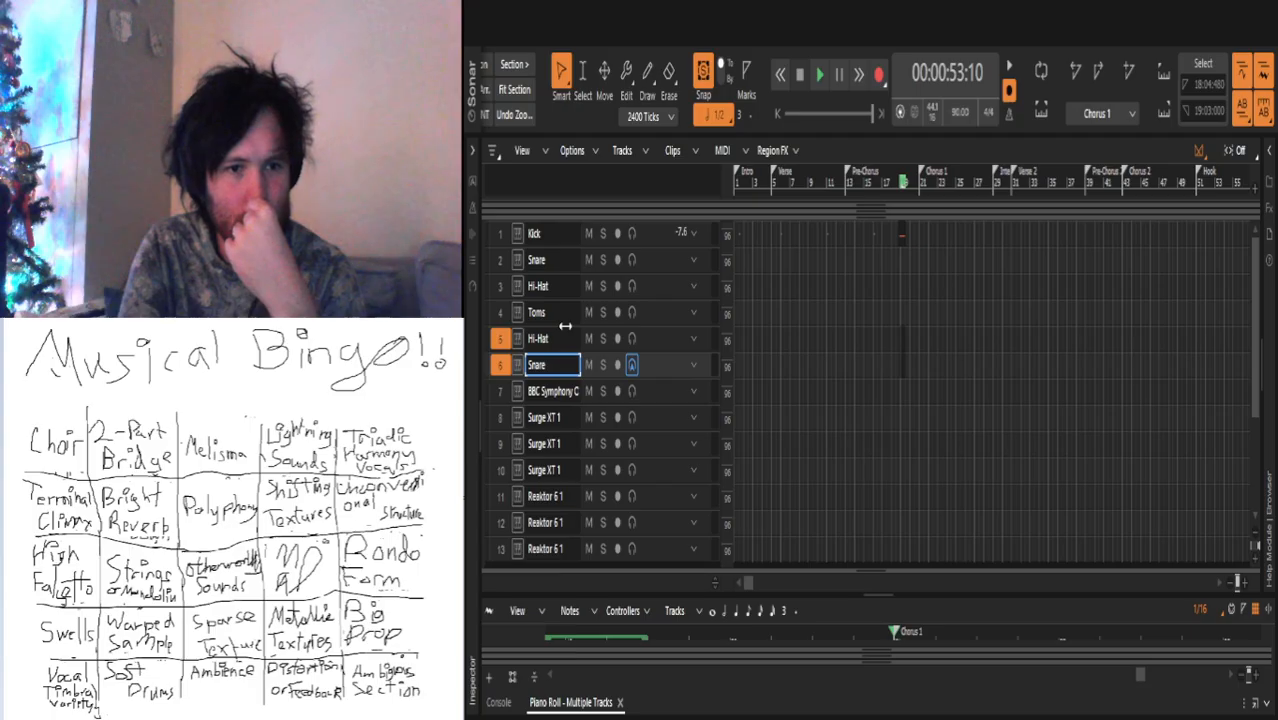
pyautogui.press('Delete')
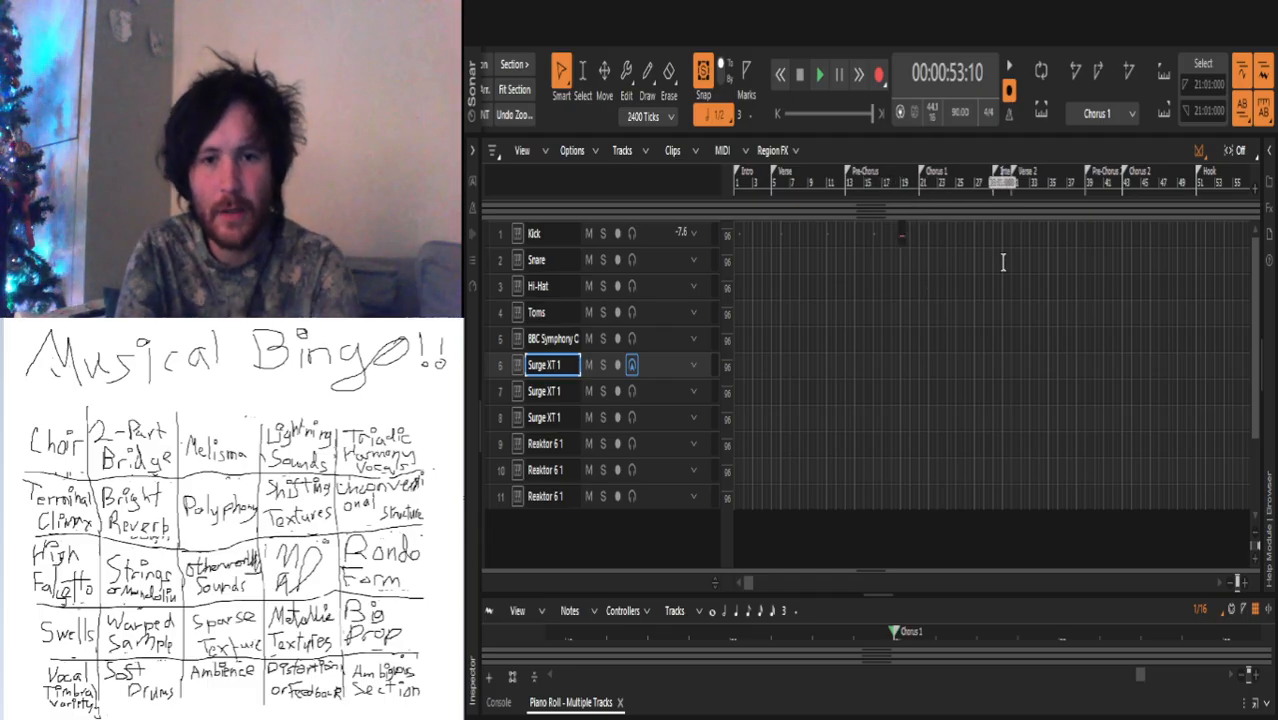
# Step: Open the Kick track's clip in the piano roll and move its note to bar 21, the start of Chorus 1
pyautogui.click(903, 238)
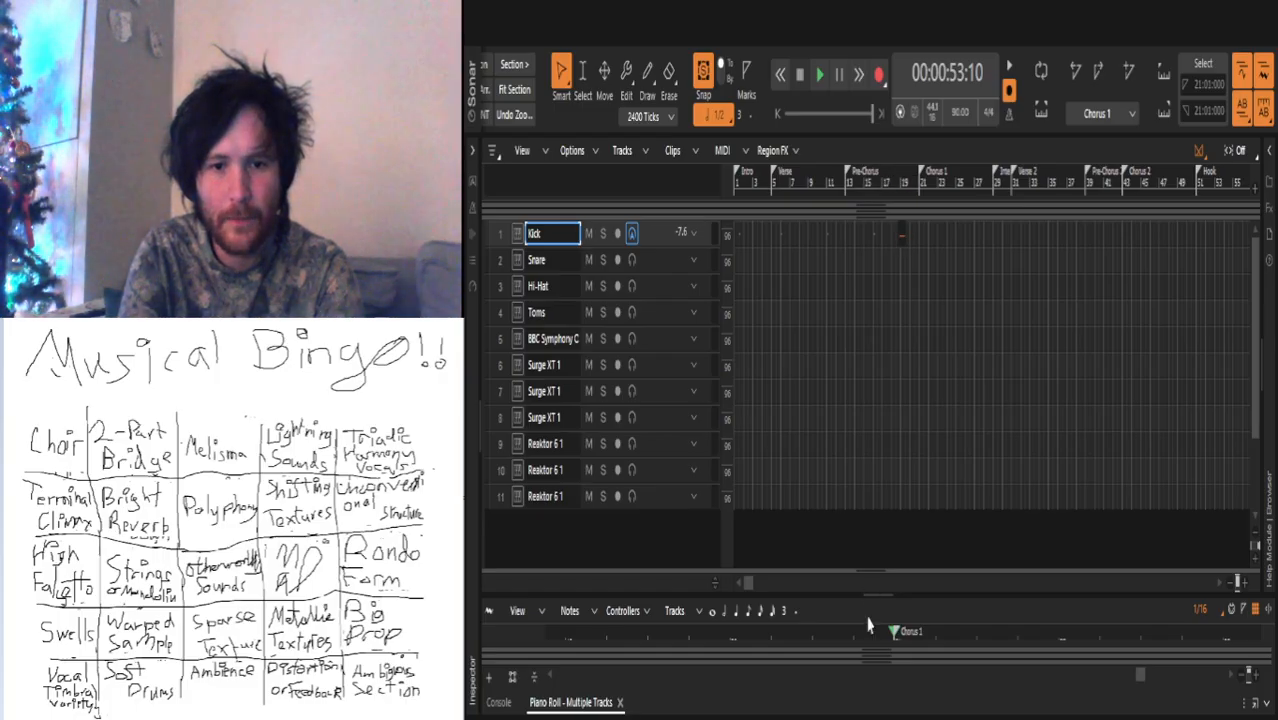
pyautogui.moveTo(887, 283); pyautogui.dragTo(888, 272)
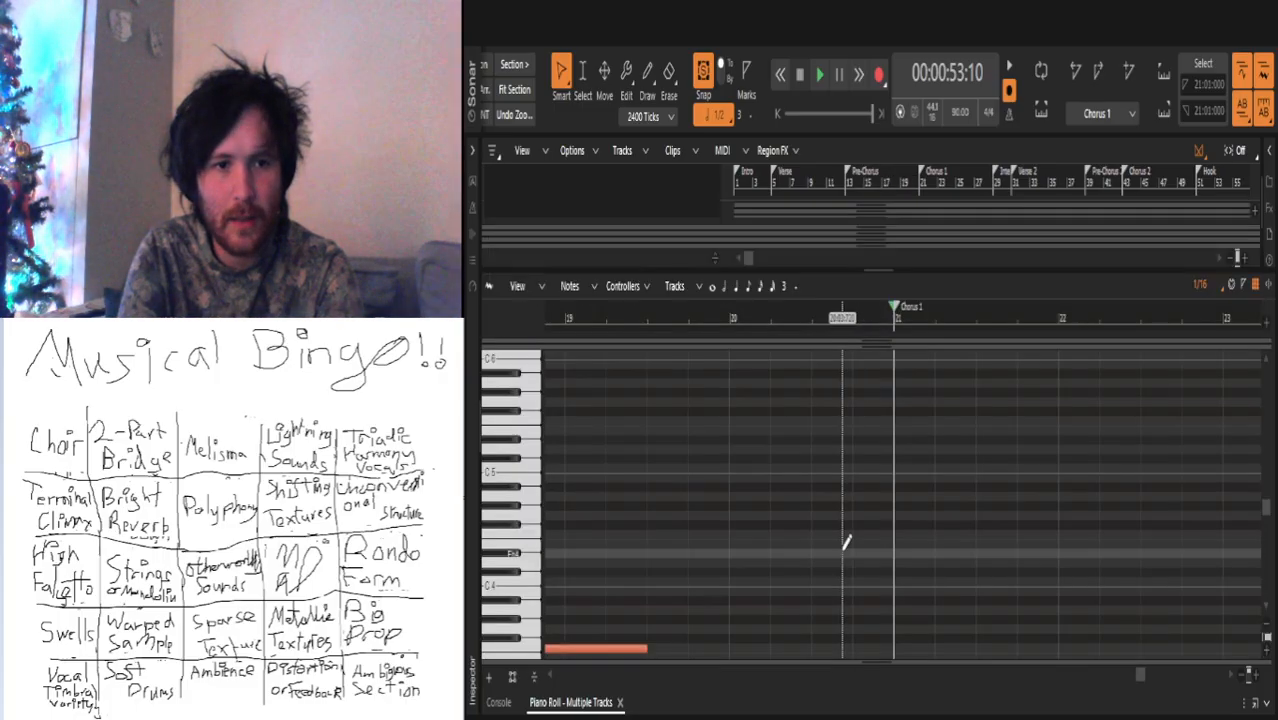
pyautogui.scroll(-1, 648, 564)
pyautogui.scroll(-1, 645, 566)
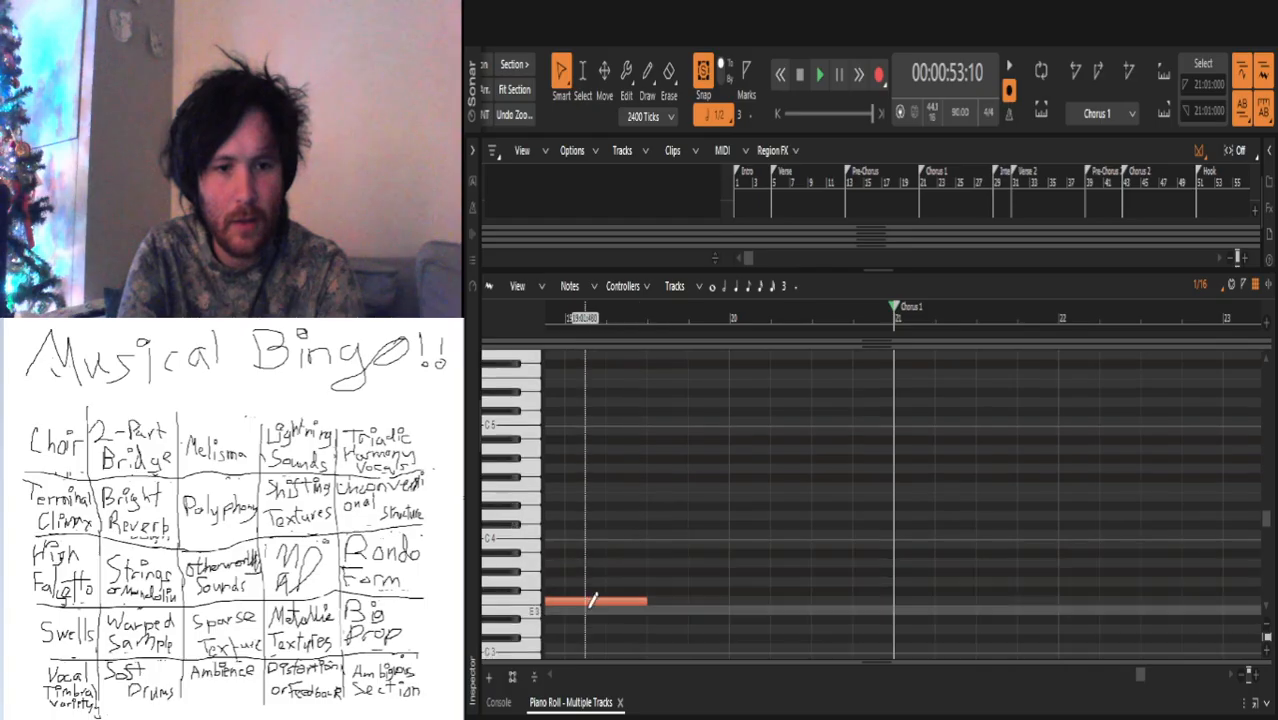
pyautogui.click(1240, 680)
pyautogui.click(1240, 680)
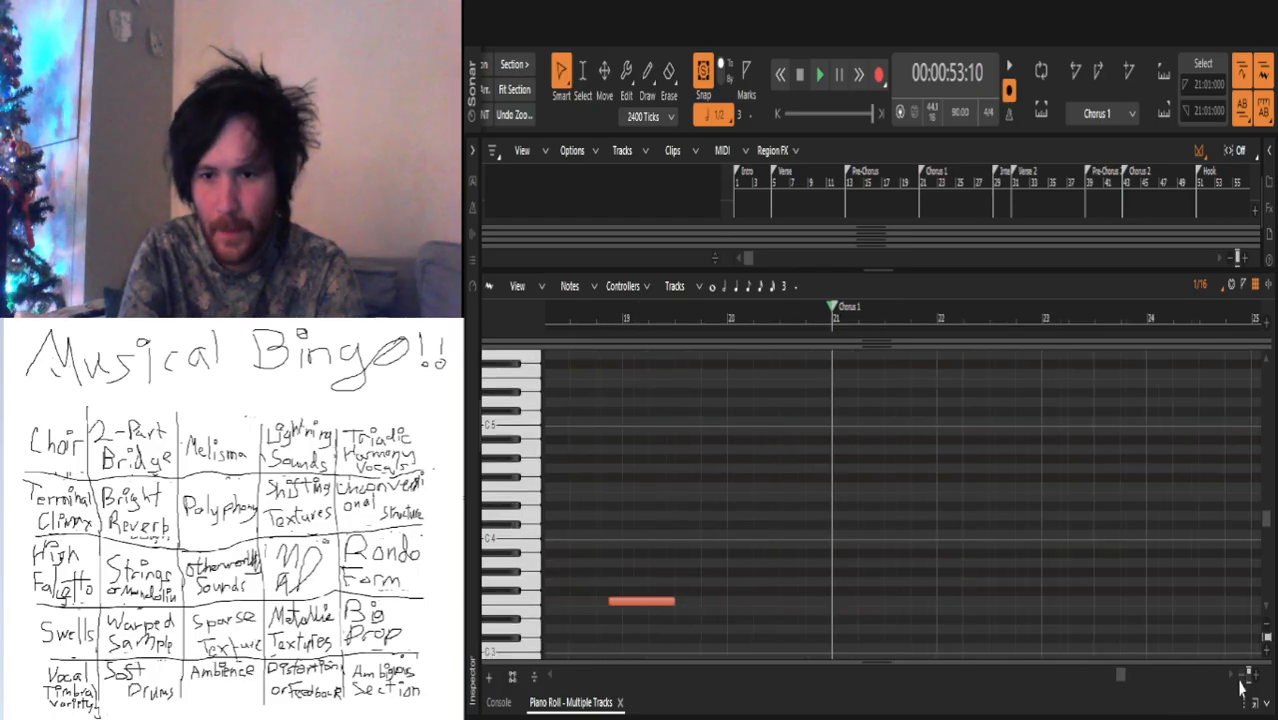
pyautogui.click(1240, 680)
pyautogui.click(1240, 680)
pyautogui.click(1240, 680)
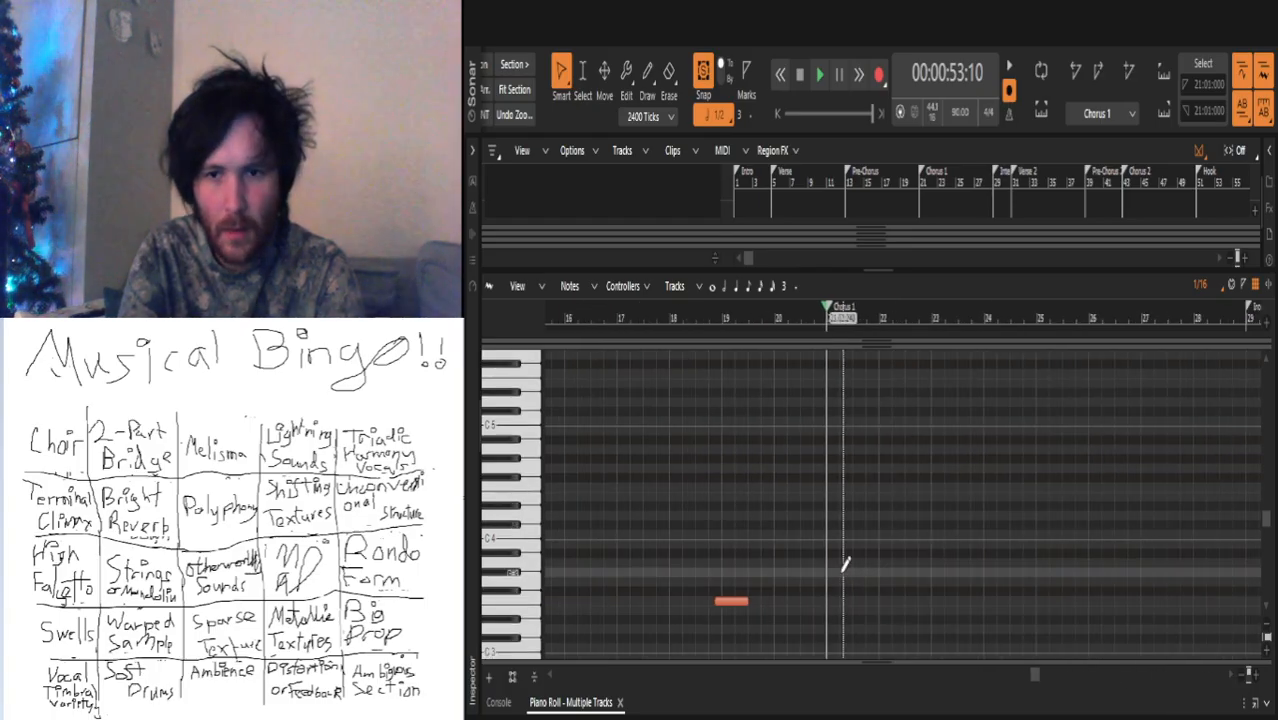
pyautogui.moveTo(728, 608); pyautogui.dragTo(840, 601)
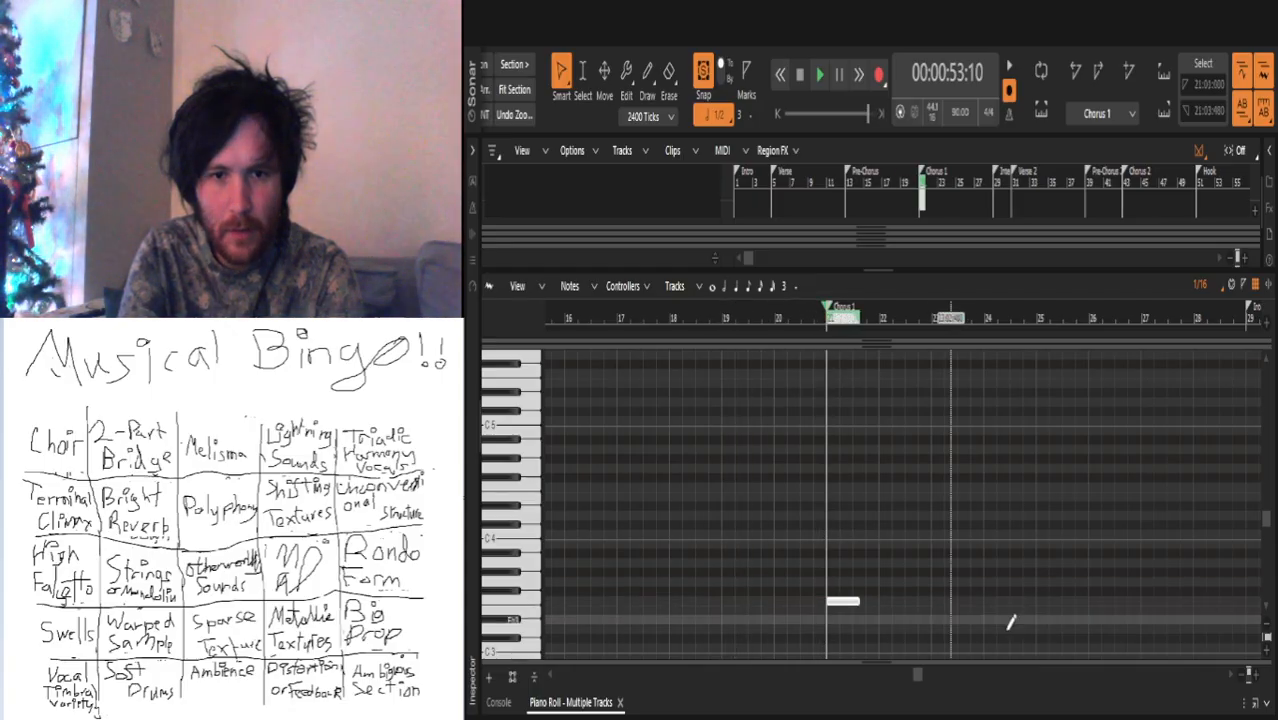
# Step: Shorten the Kick note at bar 21 to a 1/4 note and add matching notes at the starts of bars 22, 23 and 24
pyautogui.click(1259, 677)
pyautogui.click(1259, 677)
pyautogui.click(1259, 677)
pyautogui.click(1259, 677)
pyautogui.moveTo(958, 680); pyautogui.dragTo(1031, 680)
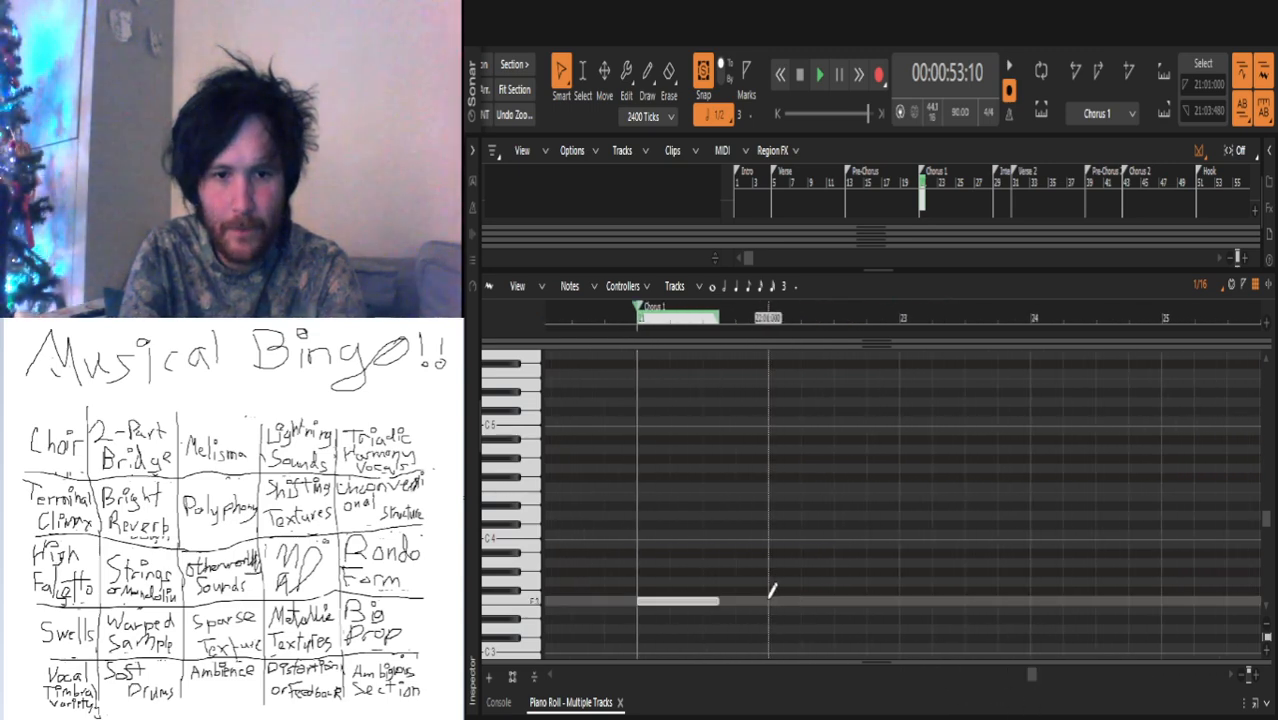
pyautogui.click(771, 600)
pyautogui.moveTo(790, 590)
pyautogui.mouseDown()
pyautogui.moveTo(836, 599)
pyautogui.moveTo(807, 585)
pyautogui.mouseUp()
pyautogui.click(705, 600)
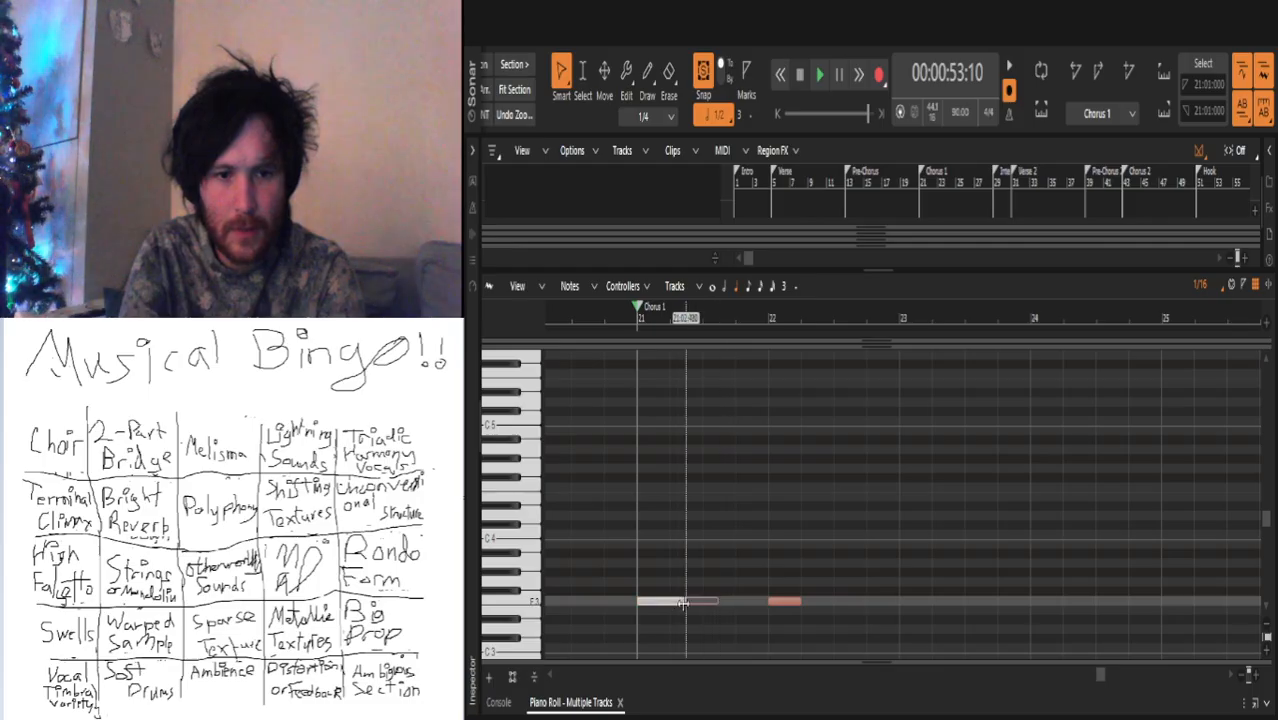
pyautogui.moveTo(664, 600); pyautogui.dragTo(667, 600)
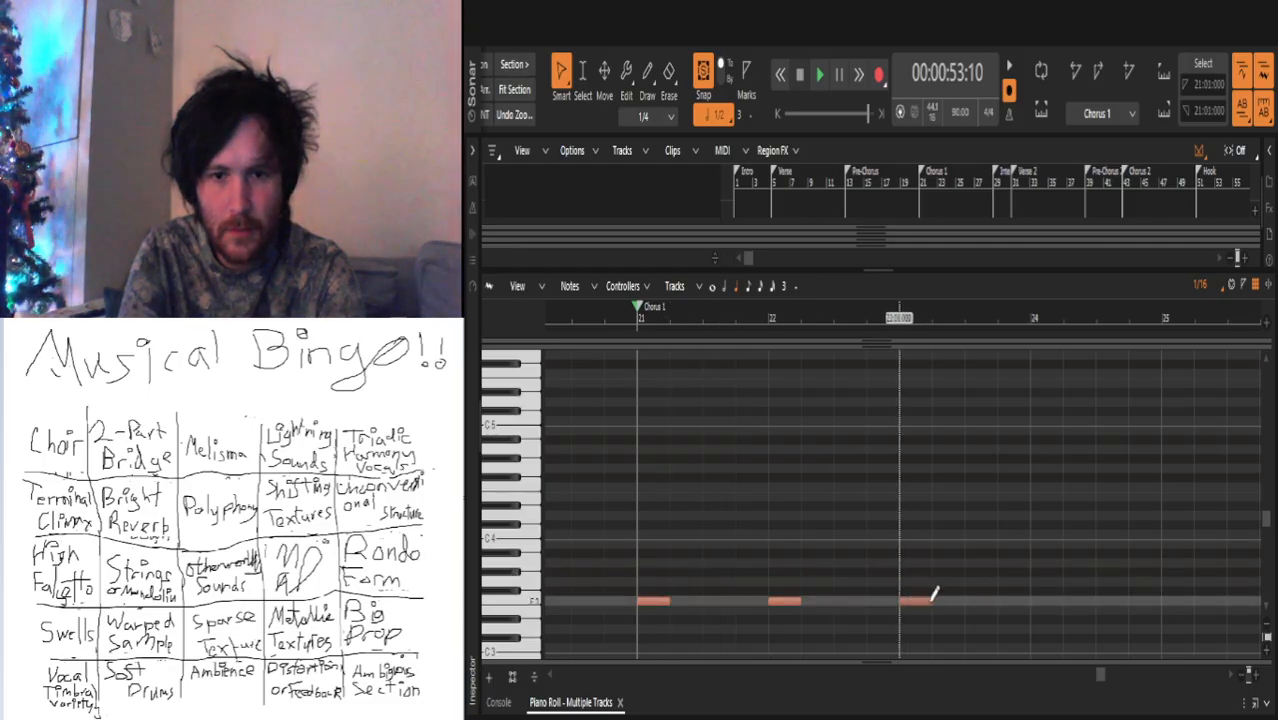
pyautogui.click(922, 600)
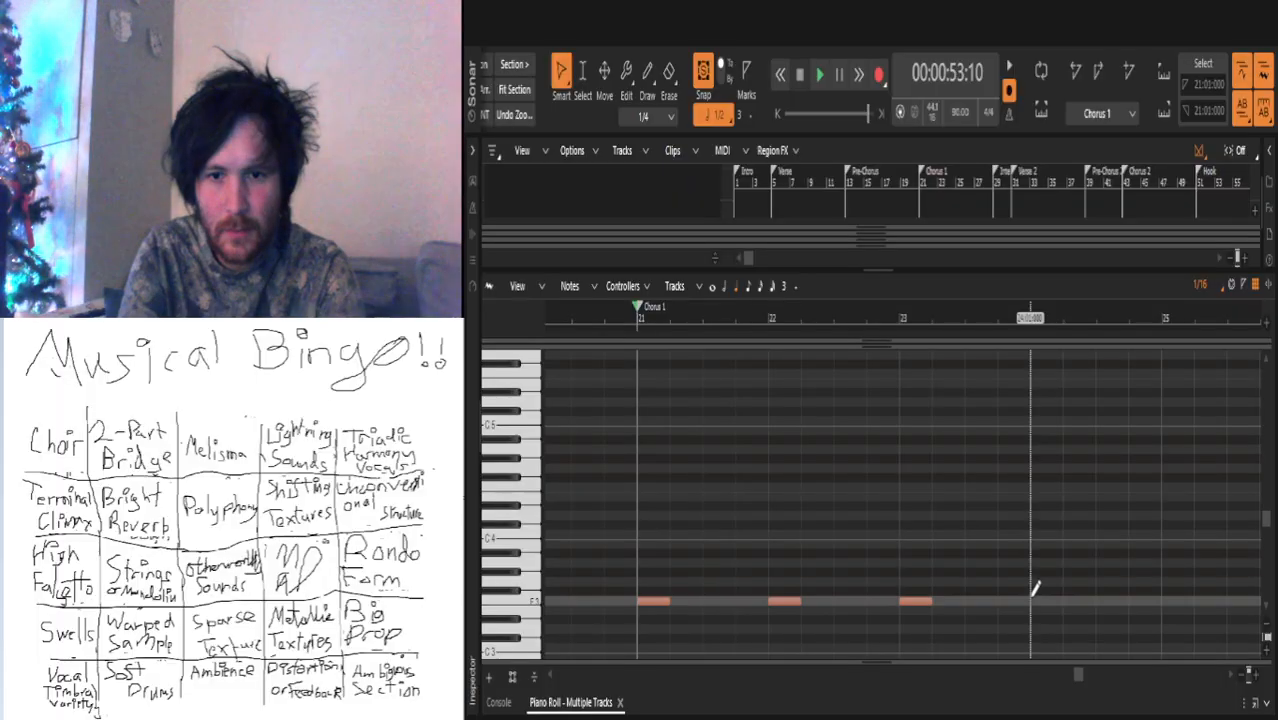
pyautogui.click(1036, 600)
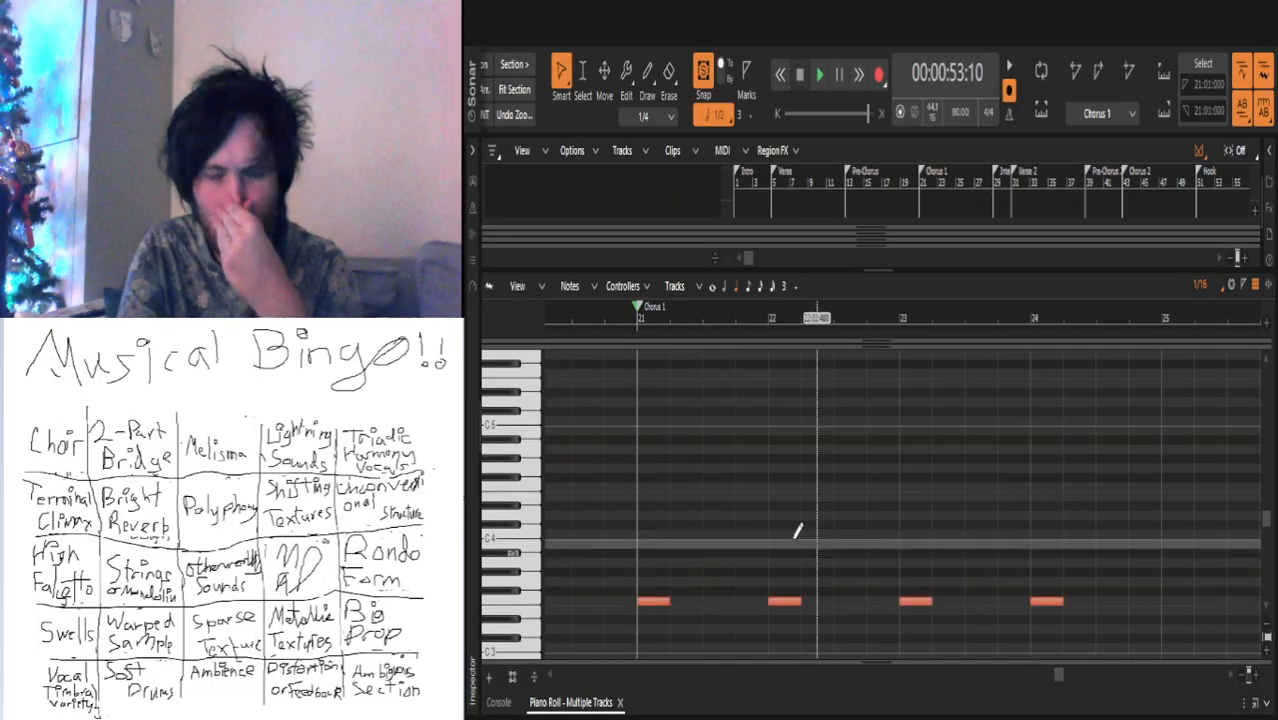
# Step: Move all four Kick notes down to the row just below C3, then shrink the piano roll to reveal the track list
pyautogui.moveTo(652, 517); pyautogui.dragTo(1127, 605)
pyautogui.moveTo(652, 599); pyautogui.dragTo(651, 537)
pyautogui.scroll(-1, 662, 610)
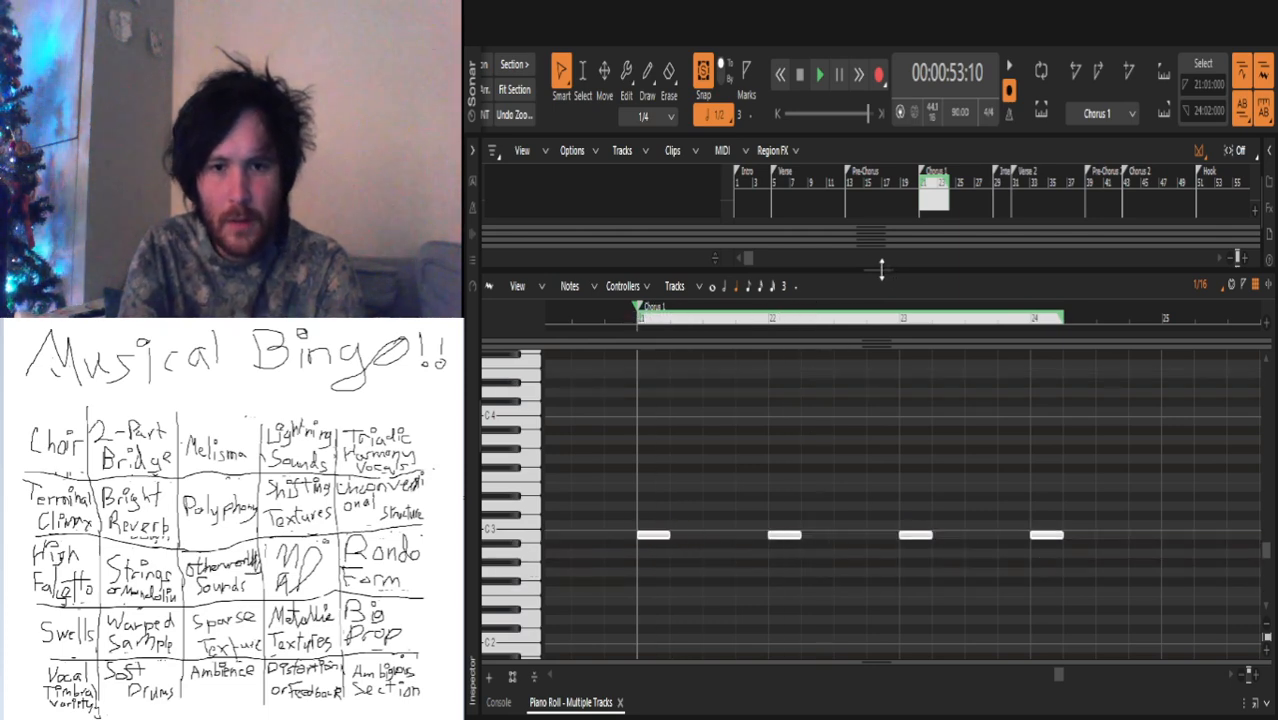
pyautogui.moveTo(878, 270); pyautogui.dragTo(881, 716)
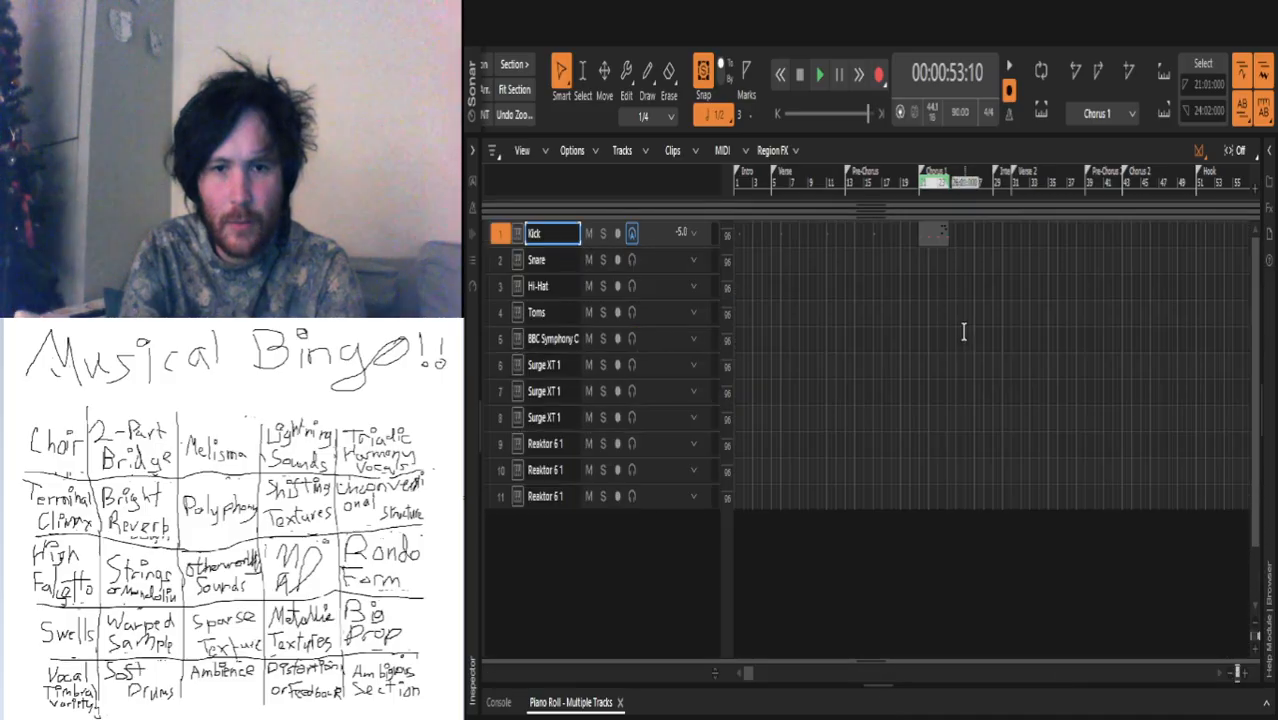
# Step: Open the Snare track in the piano roll at Chorus 1, add a 1/4 note at bar 22 and move it to E3
pyautogui.doubleClick(921, 259)
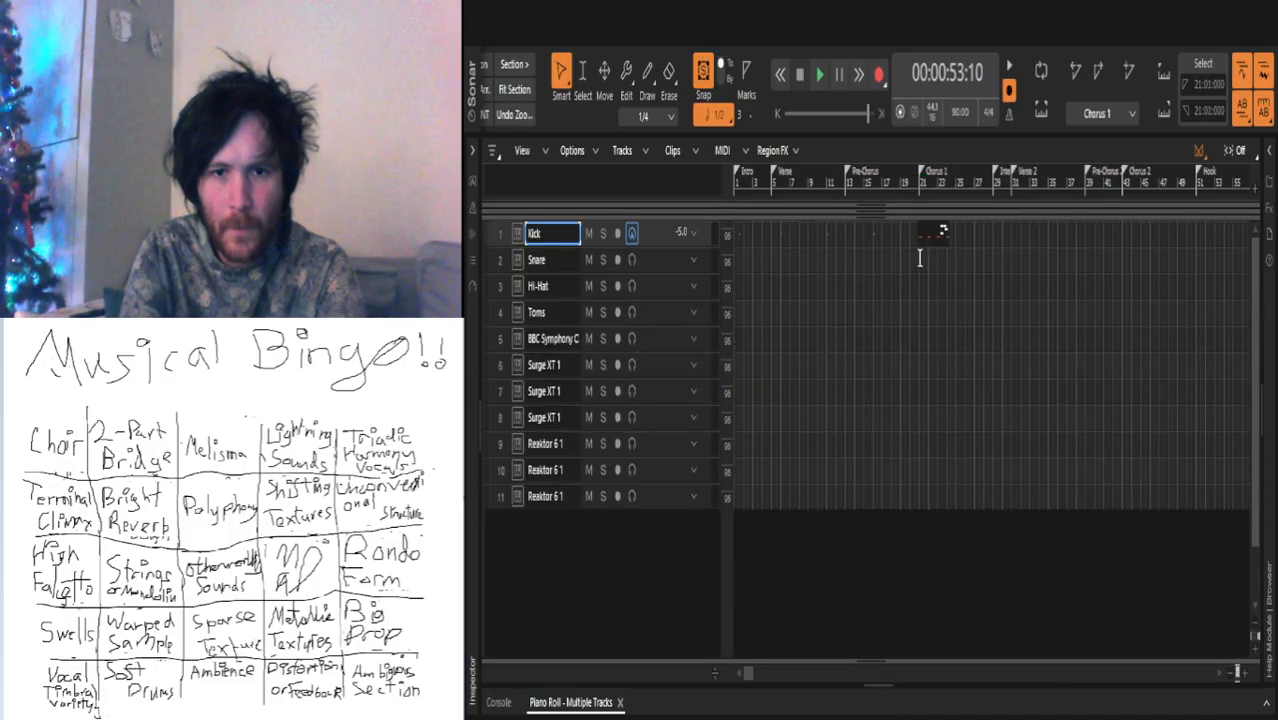
pyautogui.scroll(-4, 893, 589)
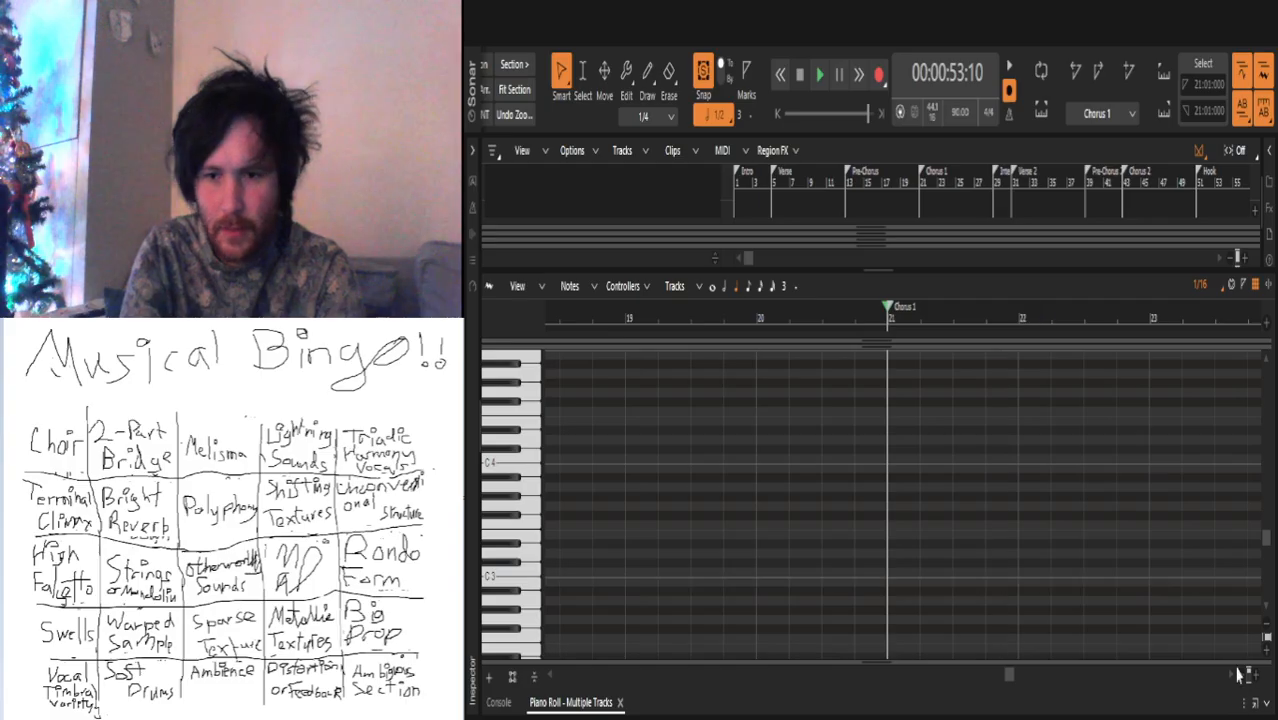
pyautogui.click(1242, 680)
pyautogui.click(1242, 680)
pyautogui.click(1242, 680)
pyautogui.scroll(-2, 984, 547)
pyautogui.scroll(-6, 984, 547)
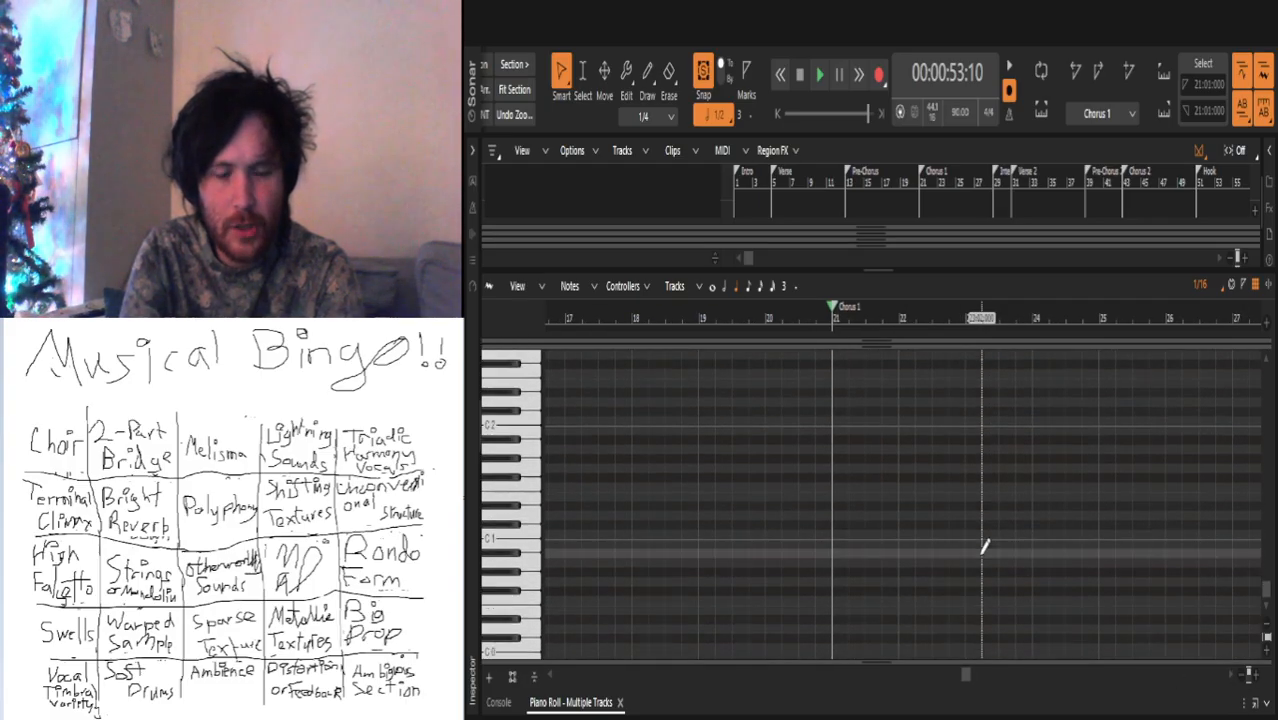
pyautogui.scroll(5, 984, 547)
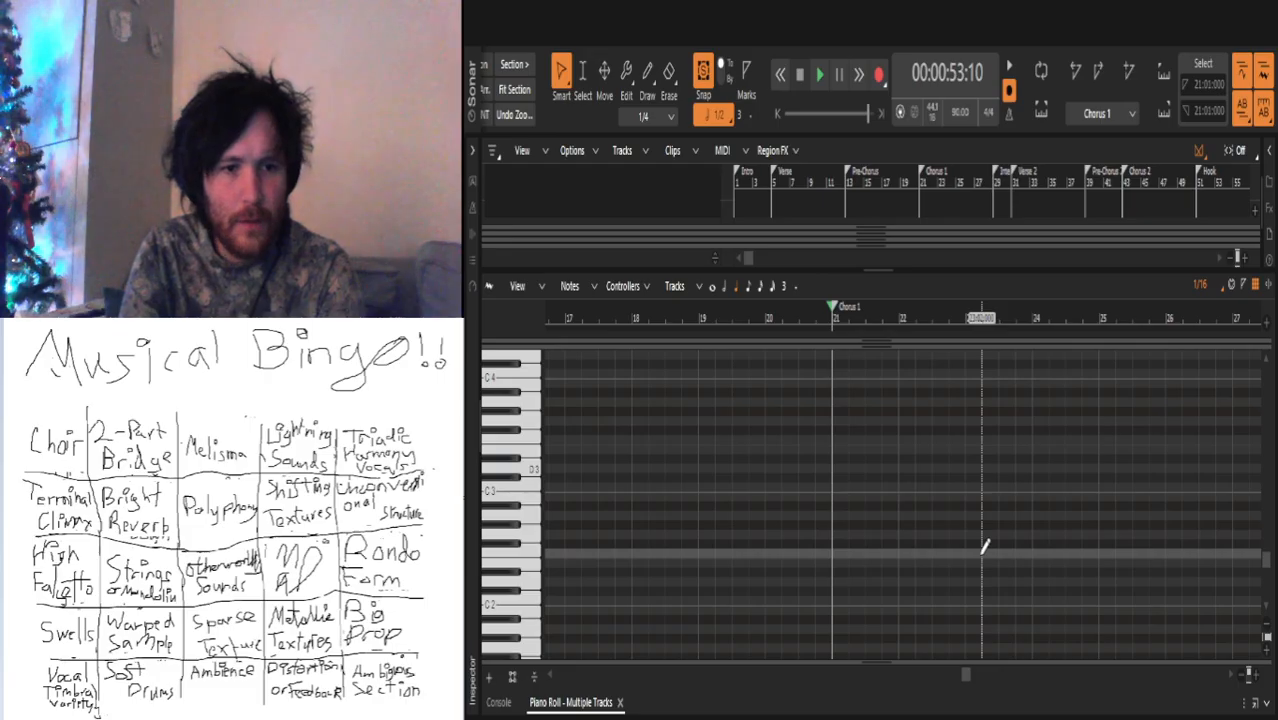
pyautogui.scroll(2, 883, 440)
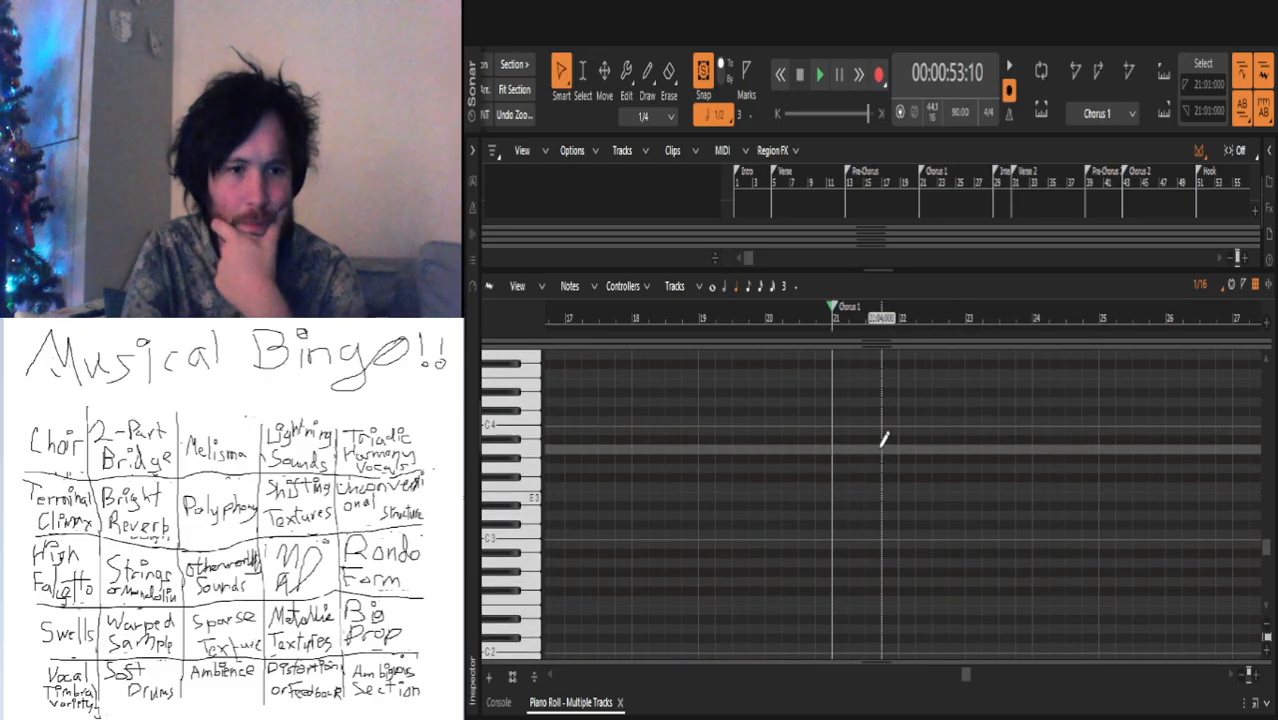
pyautogui.scroll(1, 883, 440)
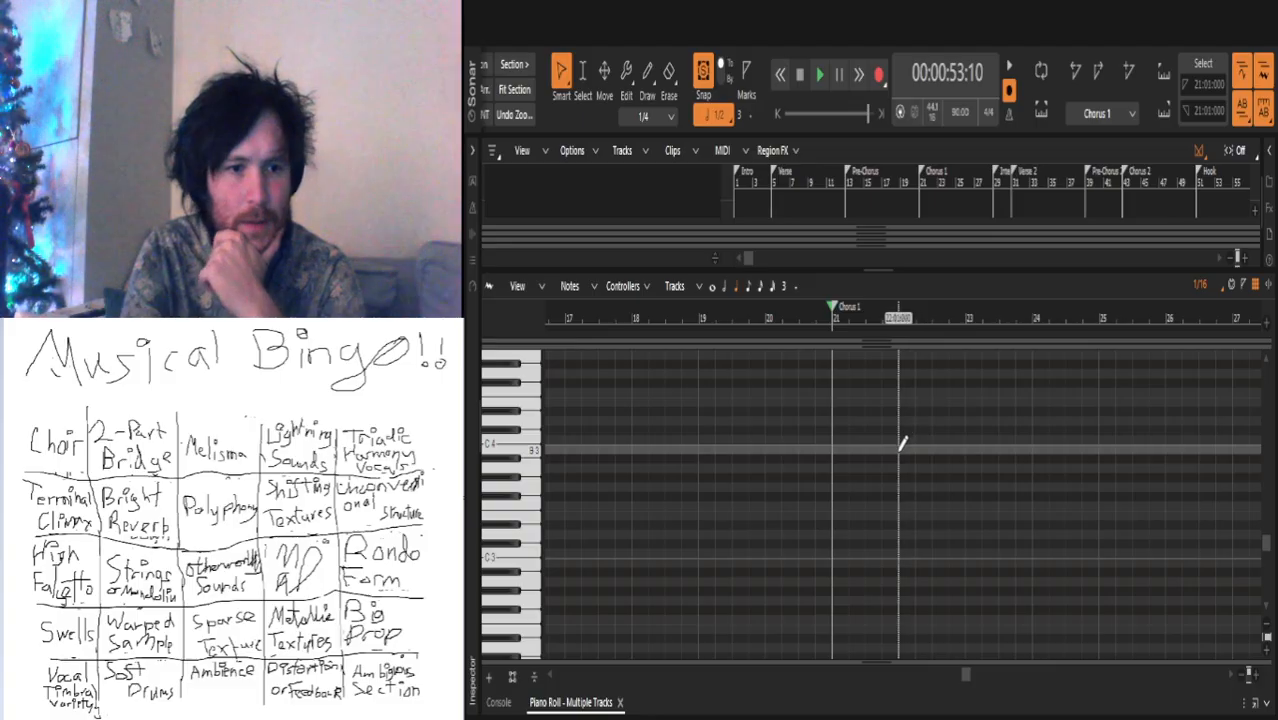
pyautogui.click(900, 429)
pyautogui.moveTo(912, 428); pyautogui.dragTo(929, 506)
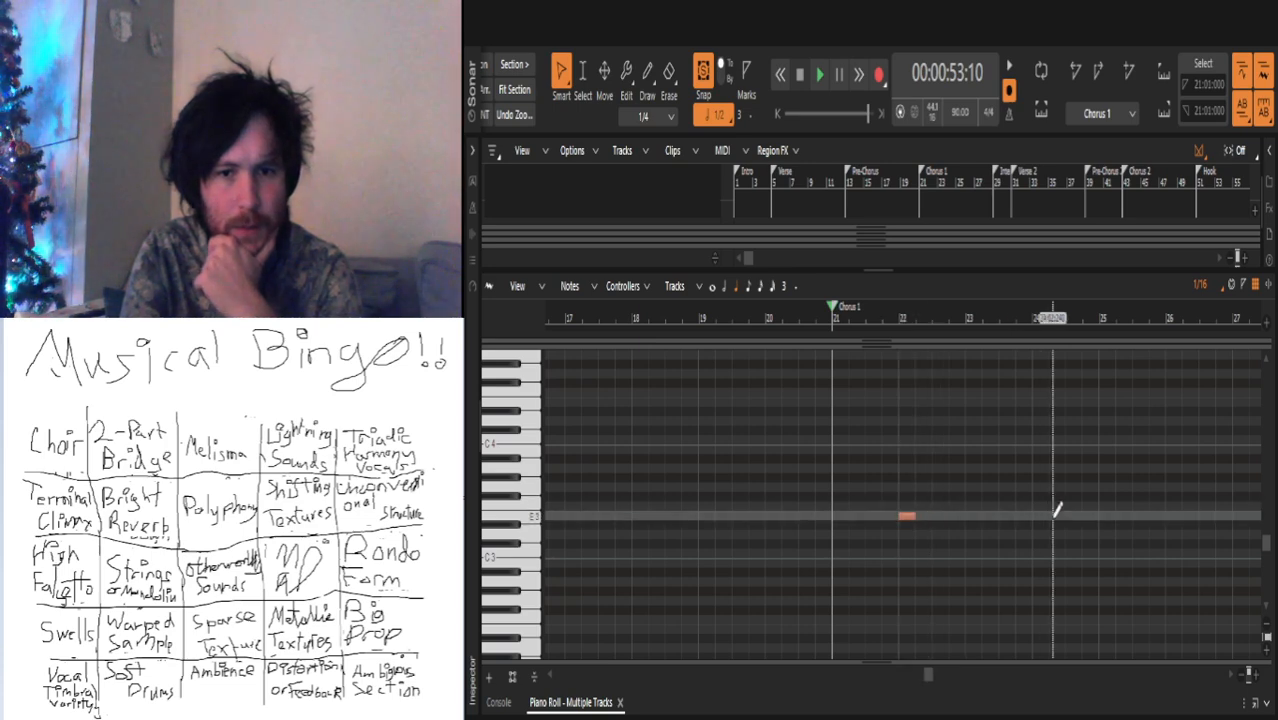
# Step: Move the Snare note to beat 2 of bar 21, add a second one on beat 4 and return to the track list
pyautogui.moveTo(910, 514); pyautogui.dragTo(856, 517)
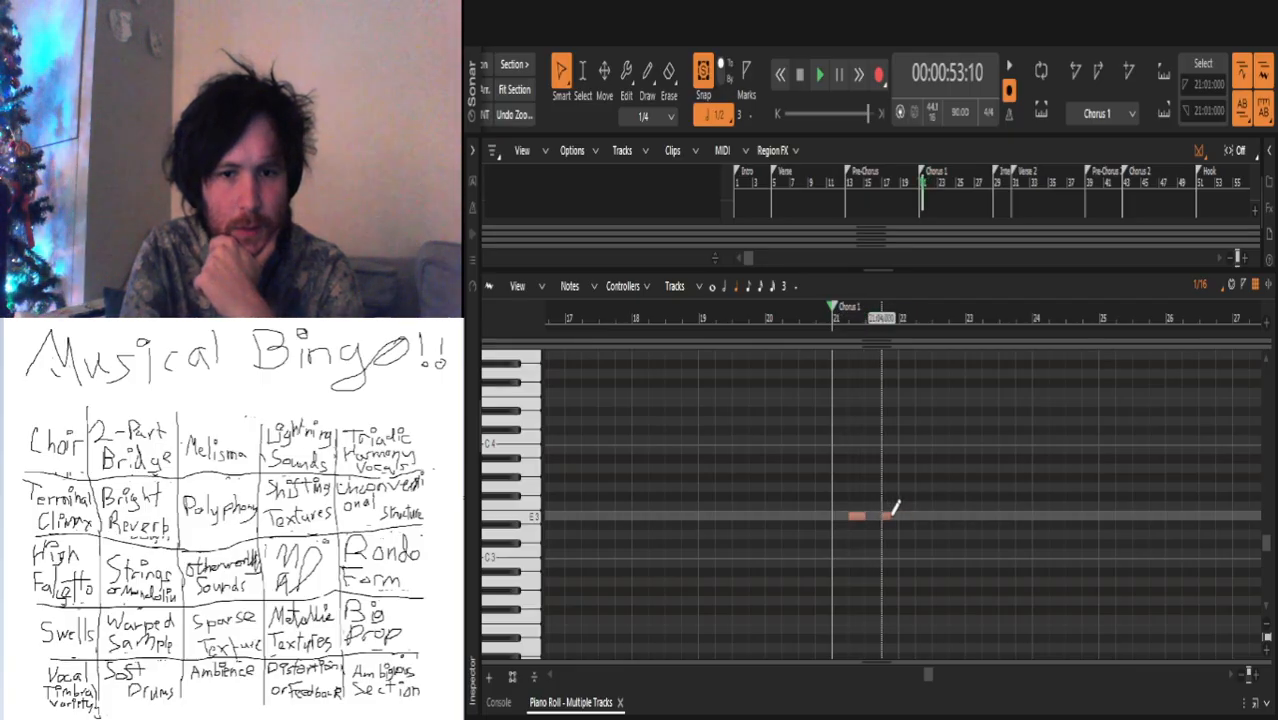
pyautogui.click(897, 514)
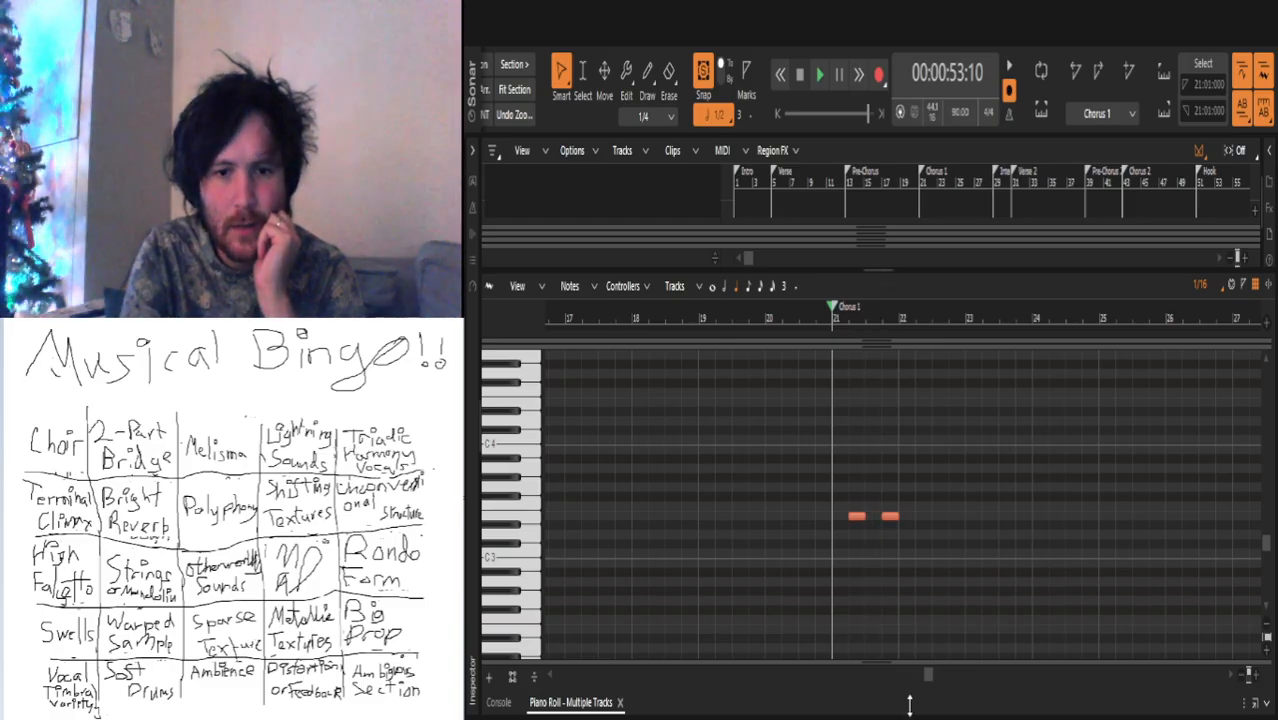
pyautogui.moveTo(910, 703); pyautogui.dragTo(910, 716)
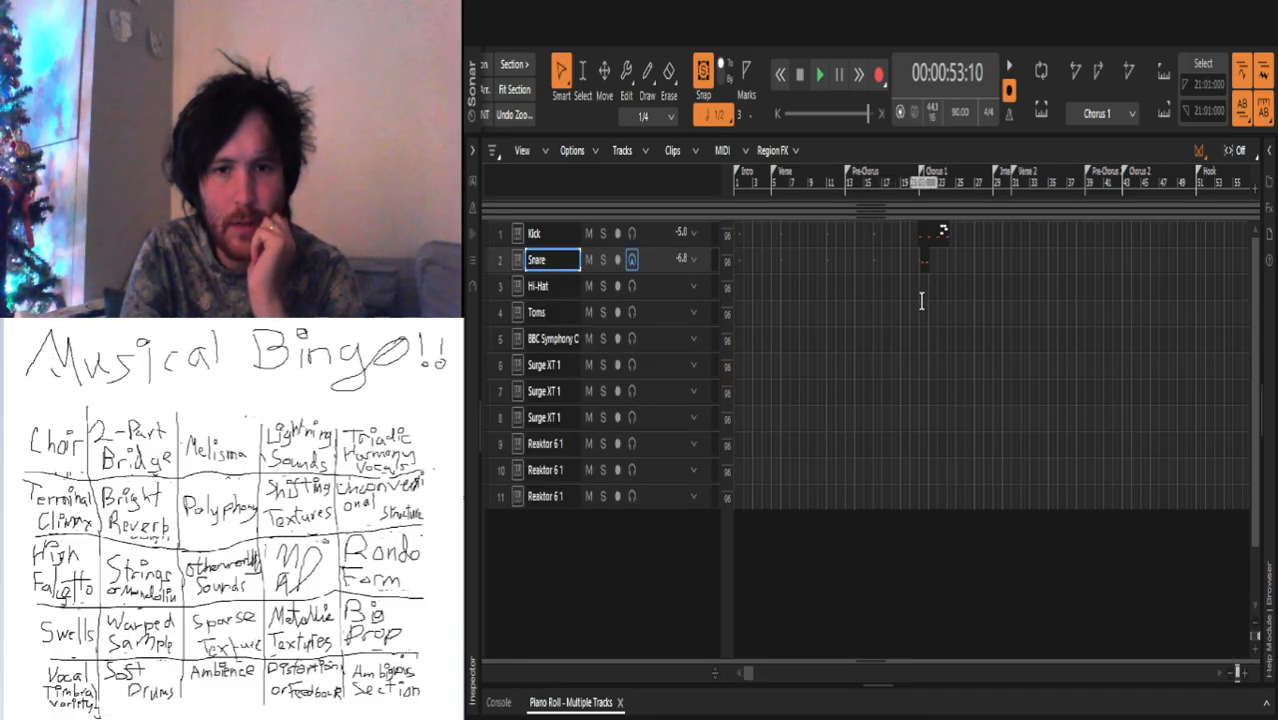
# Step: Extend the start of the Snare clip back to the beginning of bar 21
pyautogui.click(1246, 677)
pyautogui.click(1246, 677)
pyautogui.click(1246, 677)
pyautogui.click(1246, 677)
pyautogui.click(1246, 677)
pyautogui.click(1246, 677)
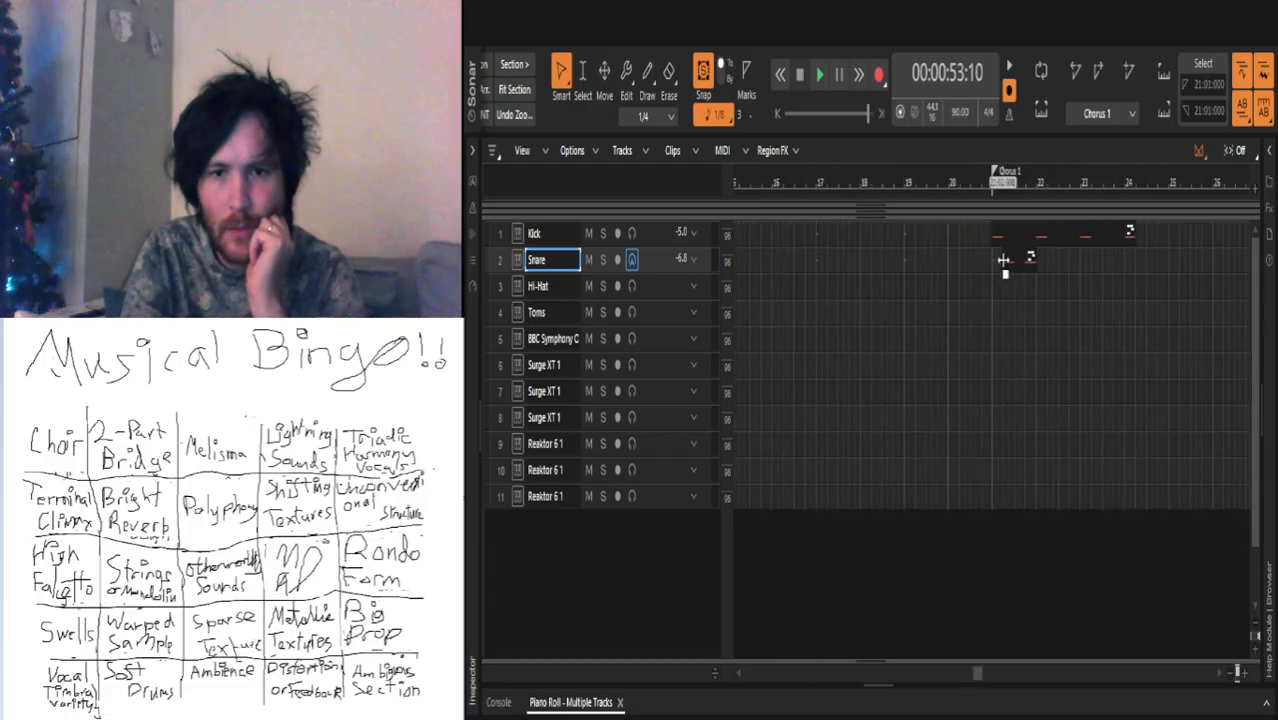
pyautogui.moveTo(1003, 260); pyautogui.dragTo(993, 260)
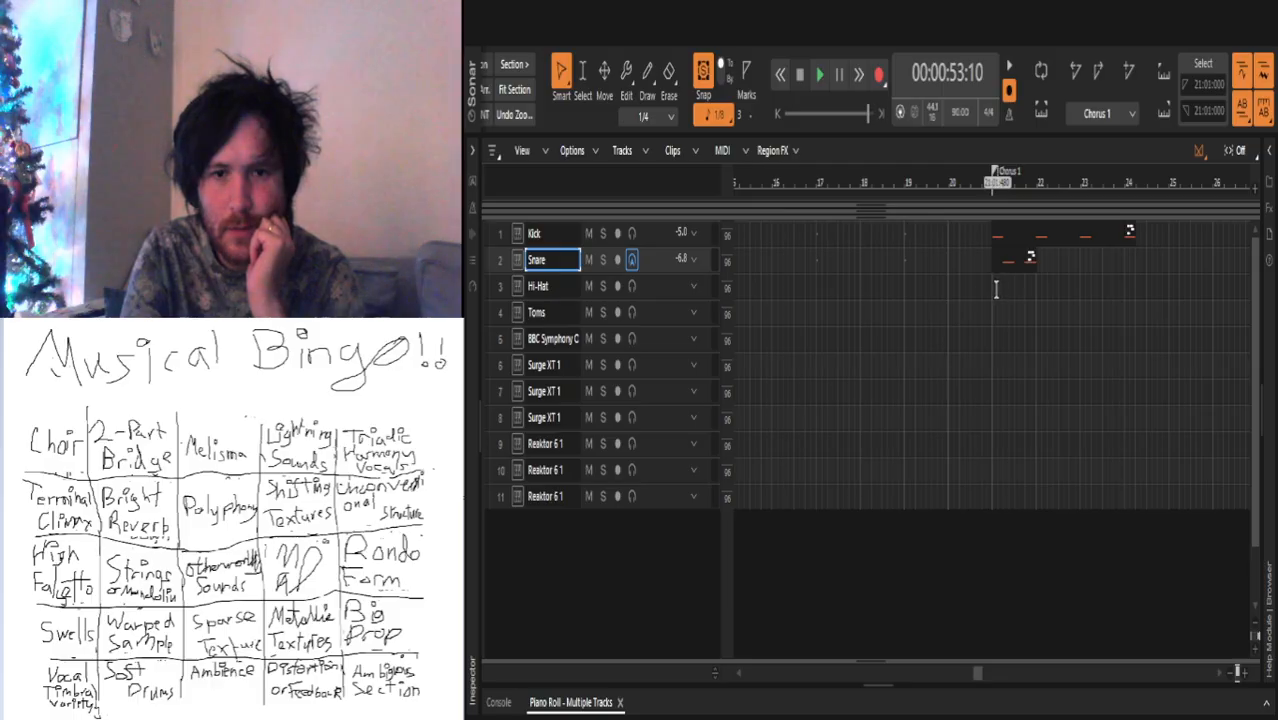
# Step: Add a note on F#3 to the Hi-Hat track at the start of bar 21 and shorten it to a 1/16 note
pyautogui.doubleClick(1003, 262)
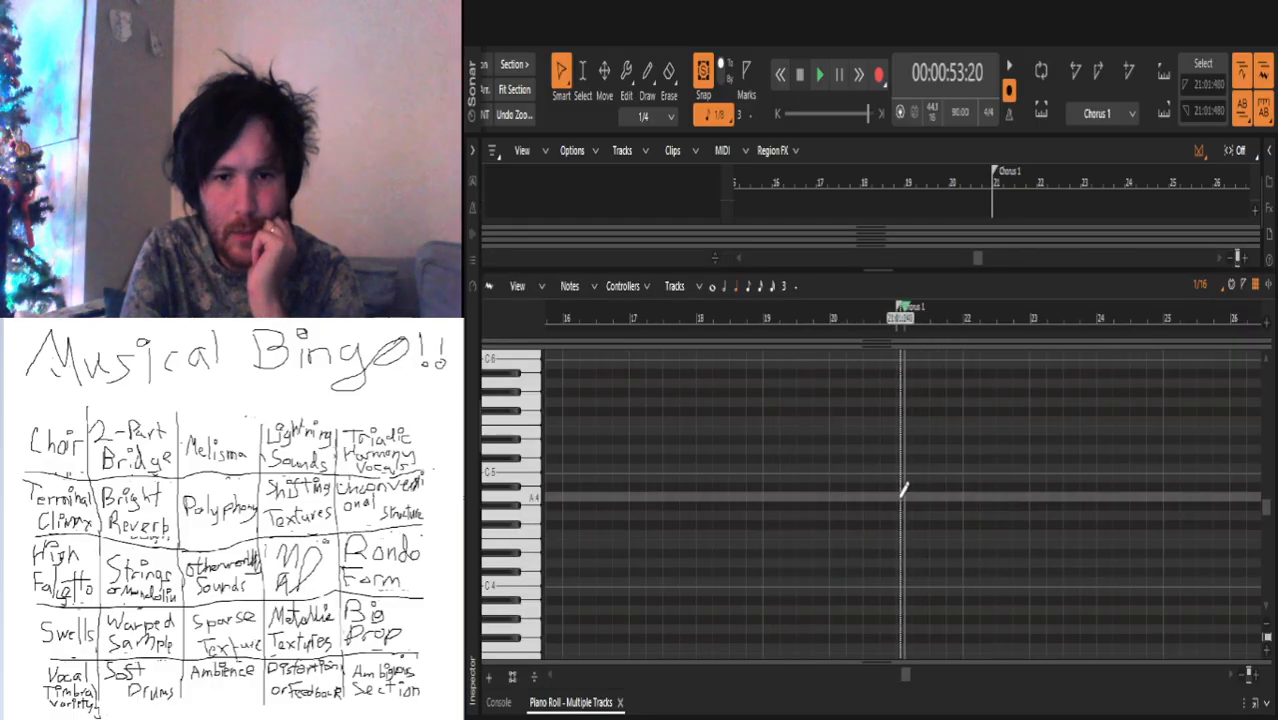
pyautogui.click(907, 497)
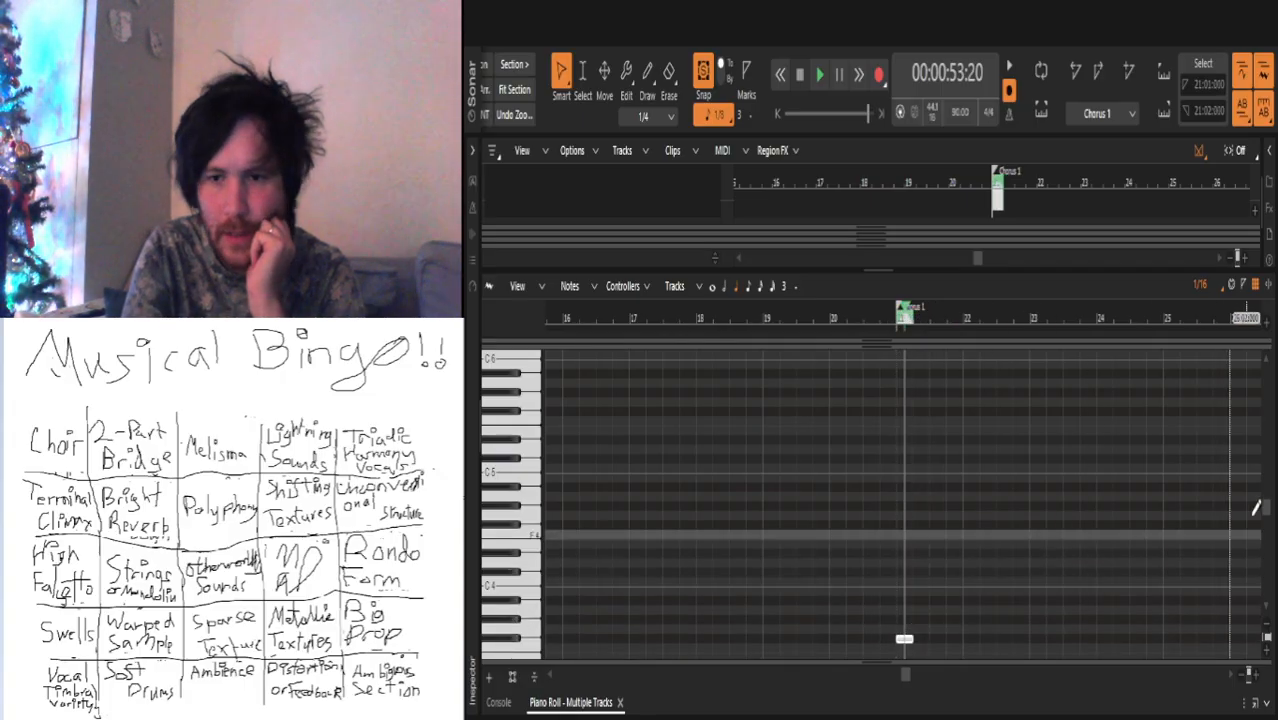
pyautogui.moveTo(1267, 513); pyautogui.dragTo(1267, 536)
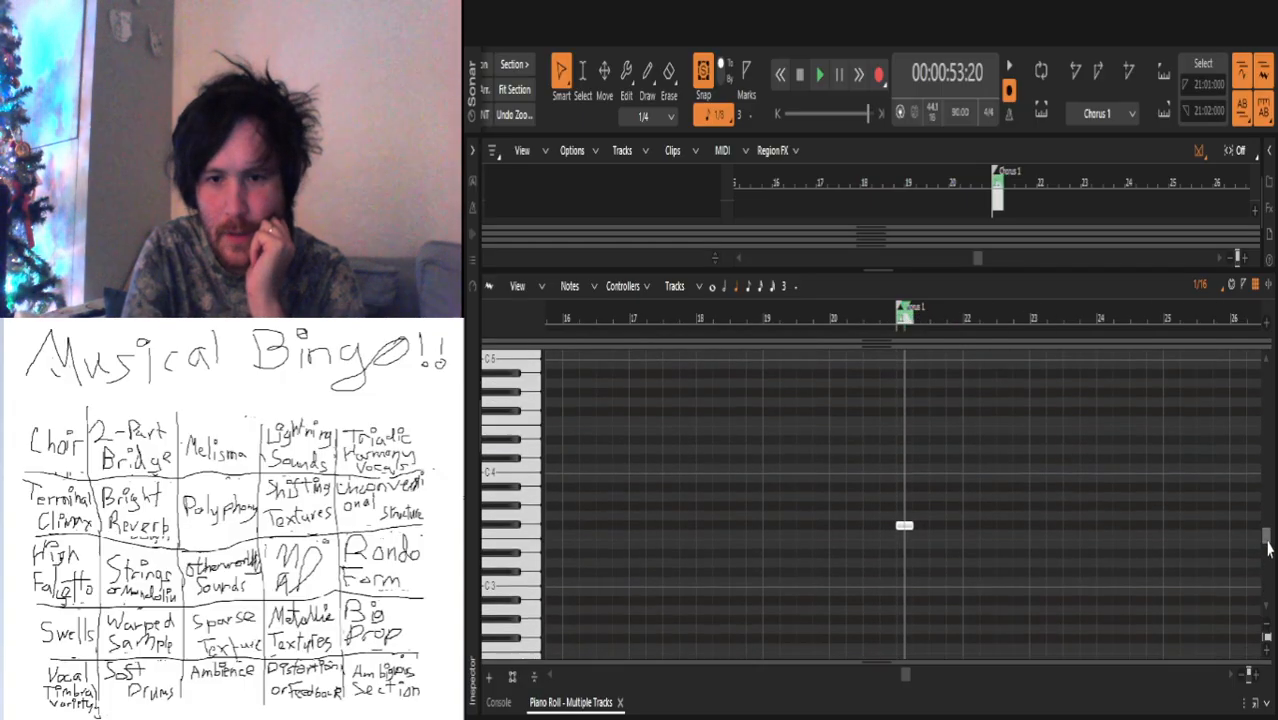
pyautogui.click(1257, 678)
pyautogui.click(1257, 678)
pyautogui.click(1257, 678)
pyautogui.click(1257, 678)
pyautogui.click(1257, 678)
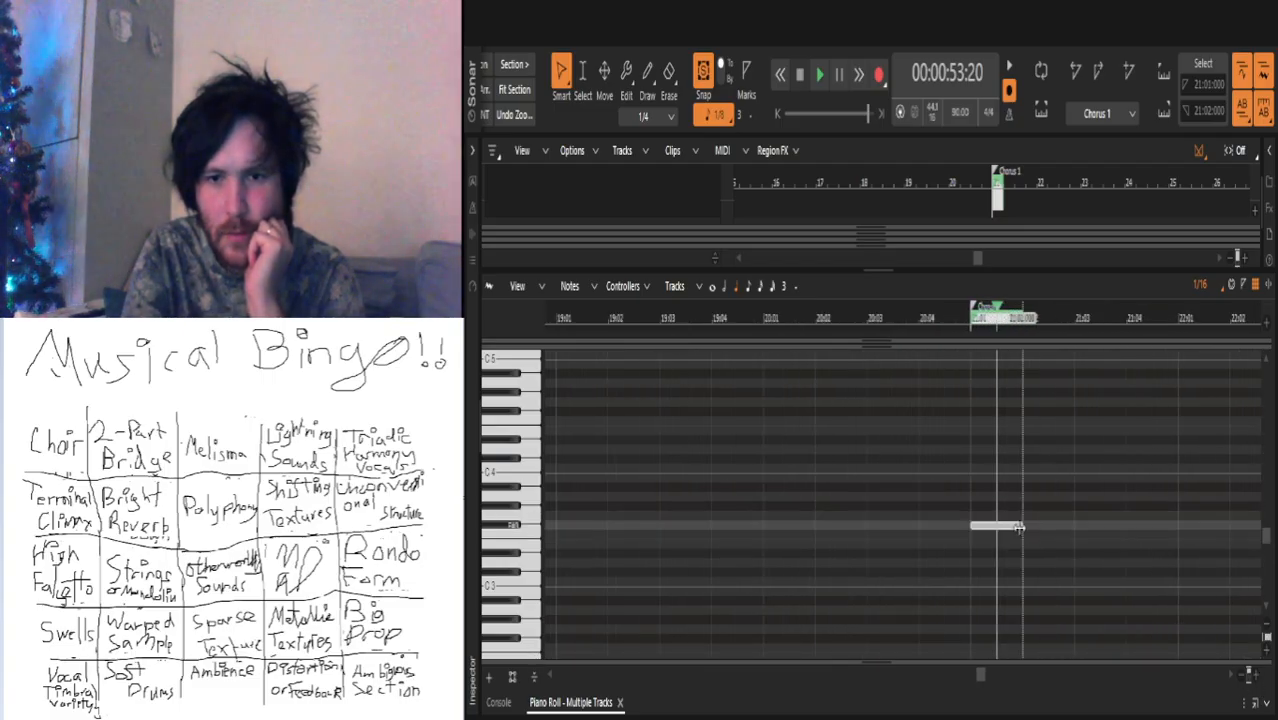
pyautogui.moveTo(1019, 527); pyautogui.dragTo(979, 528)
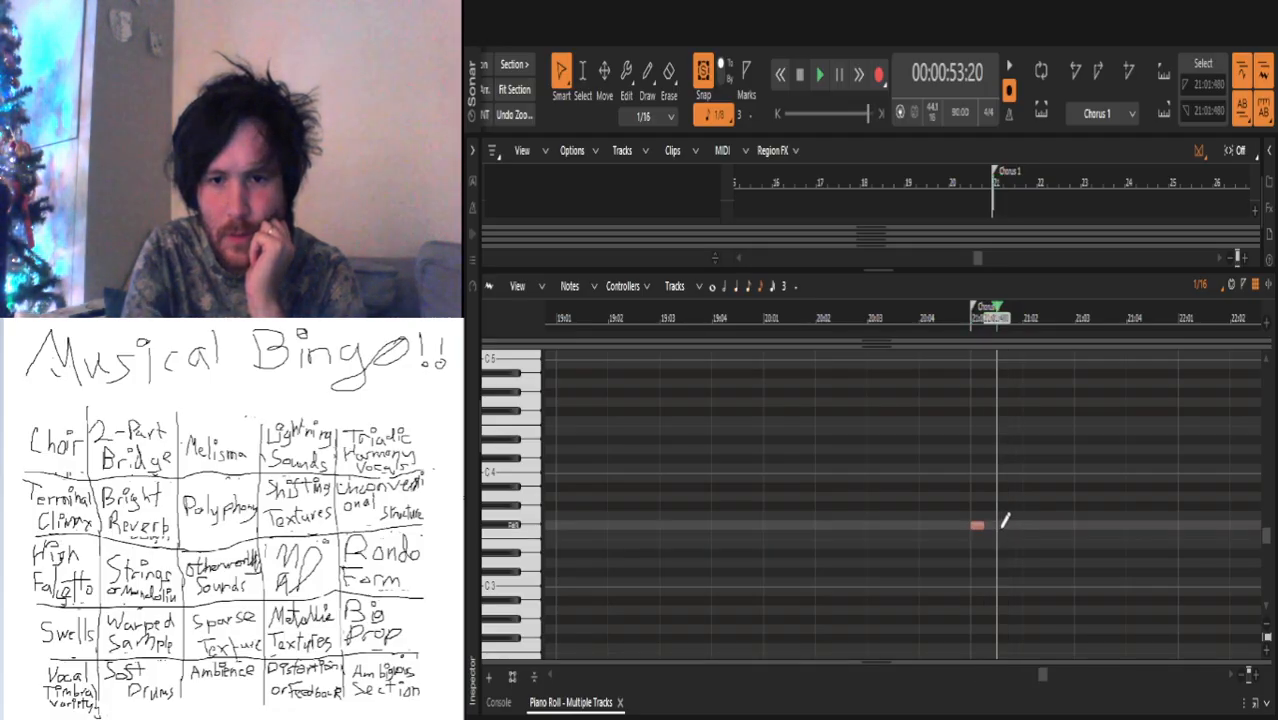
# Step: Add further 1/16 Hi-Hat notes across bar 21 in groups of three, one, three and two, and delete the extra notes in bar 22
pyautogui.click(1002, 527)
pyautogui.moveTo(1019, 522)
pyautogui.mouseDown()
pyautogui.moveTo(1058, 522)
pyautogui.moveTo(1027, 522)
pyautogui.mouseUp()
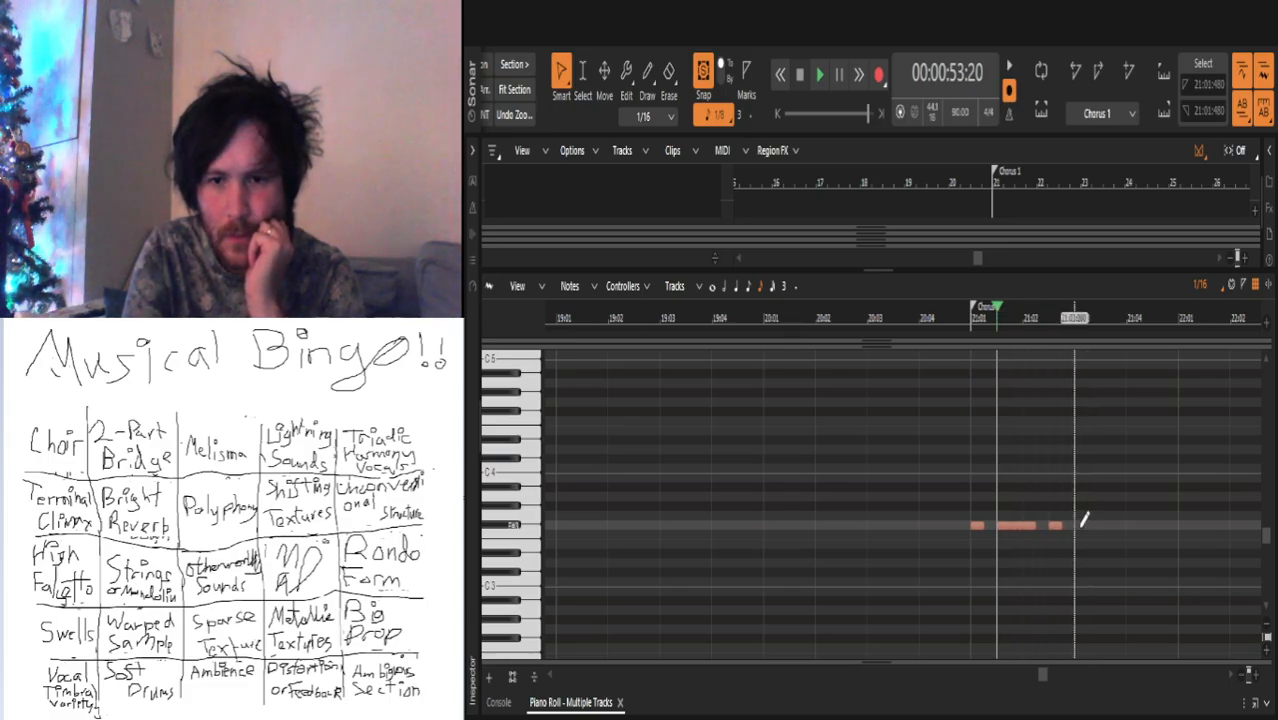
pyautogui.moveTo(1089, 518); pyautogui.dragTo(1107, 518)
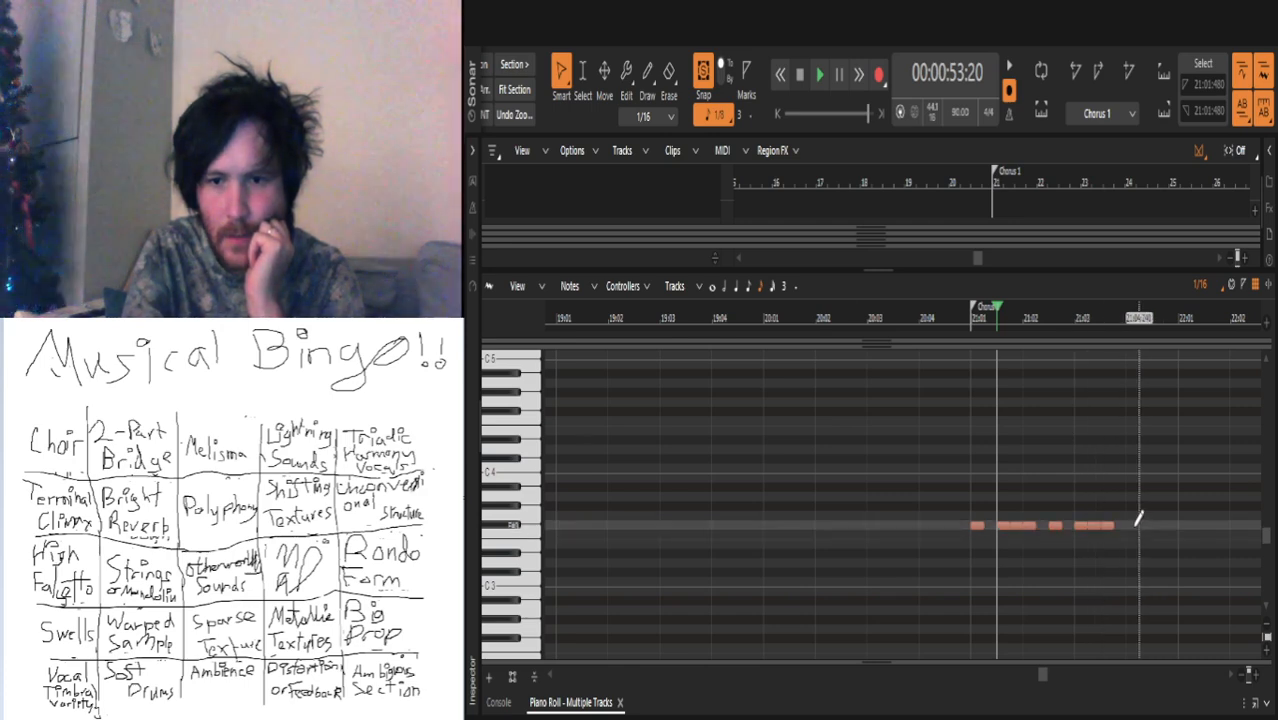
pyautogui.click(1140, 522)
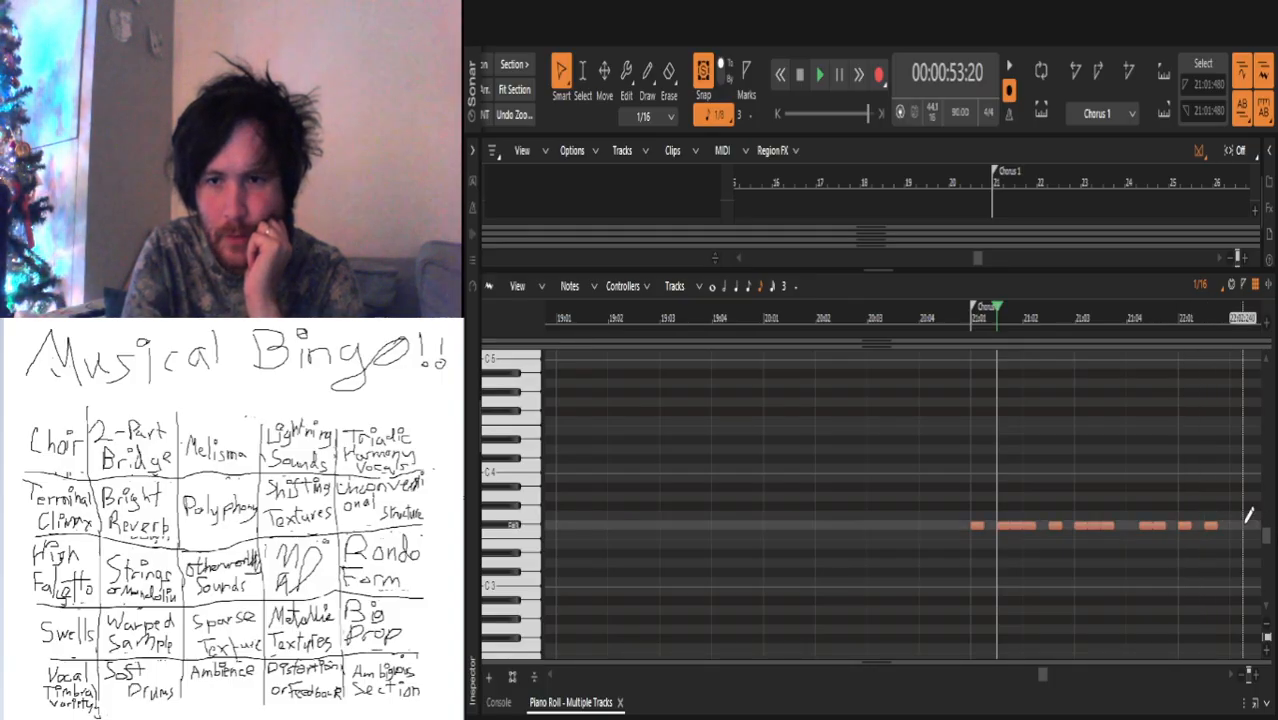
pyautogui.moveTo(1181, 550); pyautogui.dragTo(1219, 503)
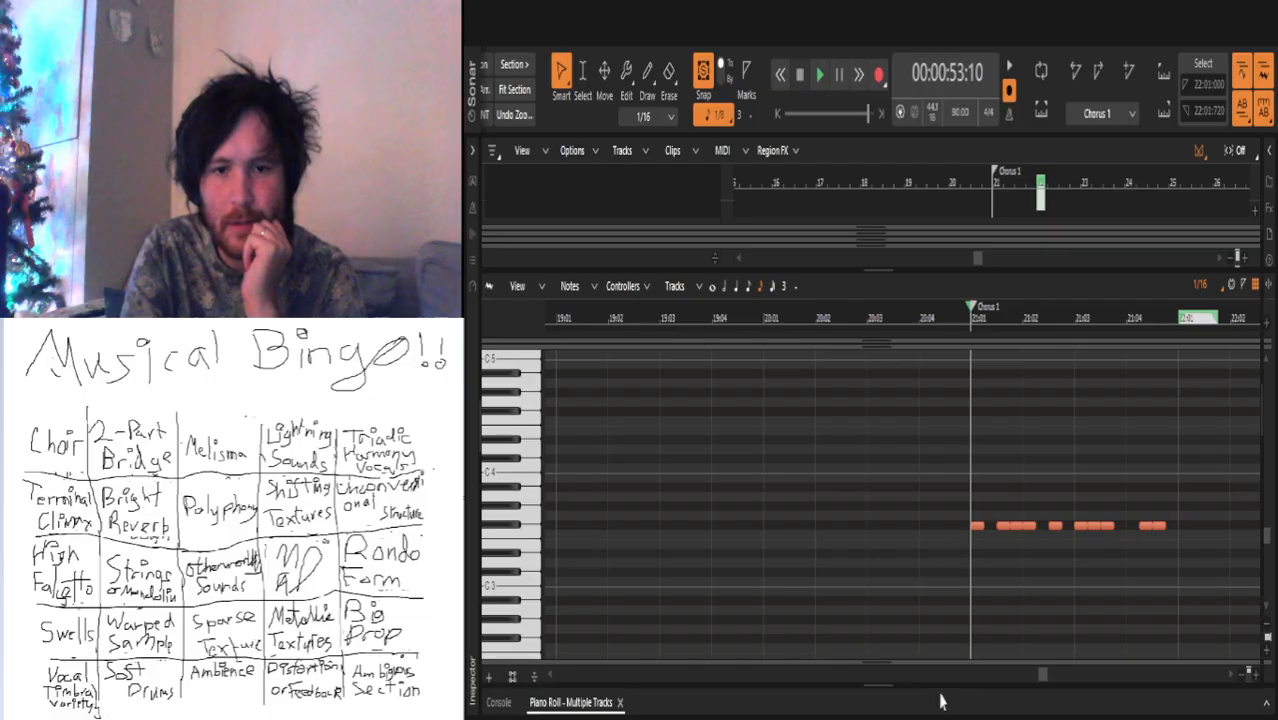
pyautogui.doubleClick(940, 702)
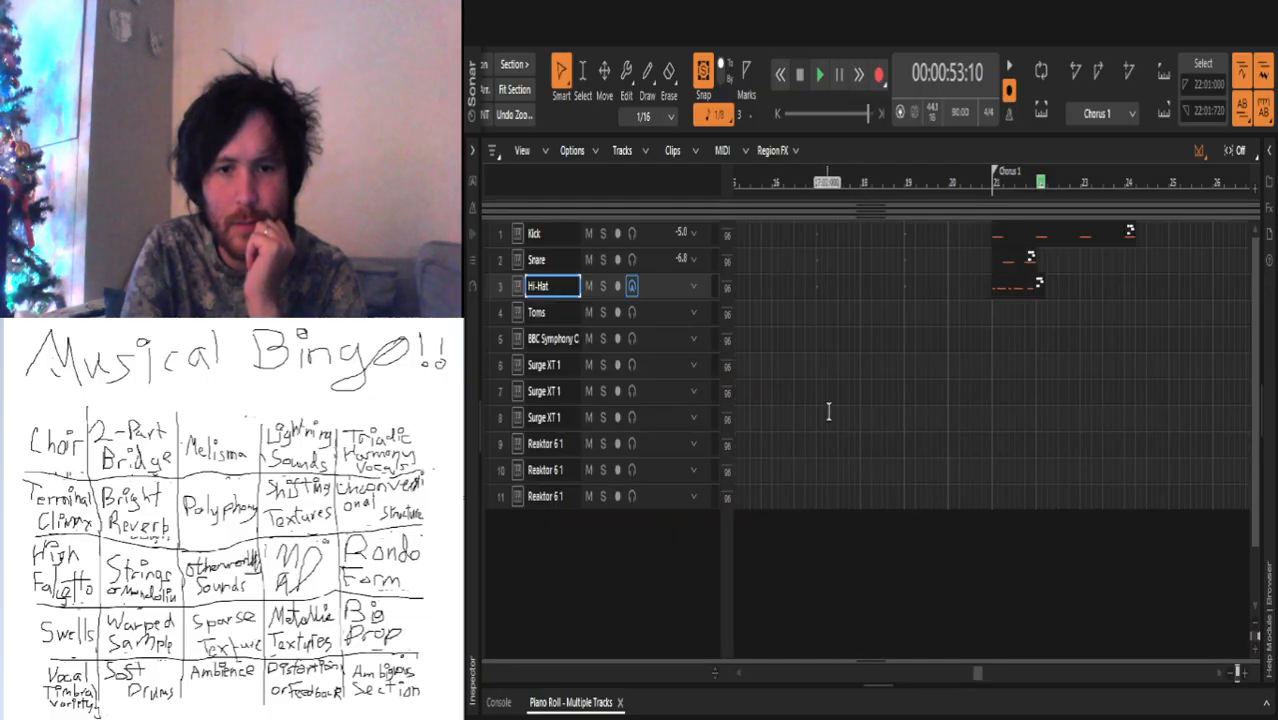
# Step: Open the Toms track at bar 21 for note editing and place 1/16 notes on A3 at 21:01:720 and G3 on beat 2
pyautogui.doubleClick(995, 312)
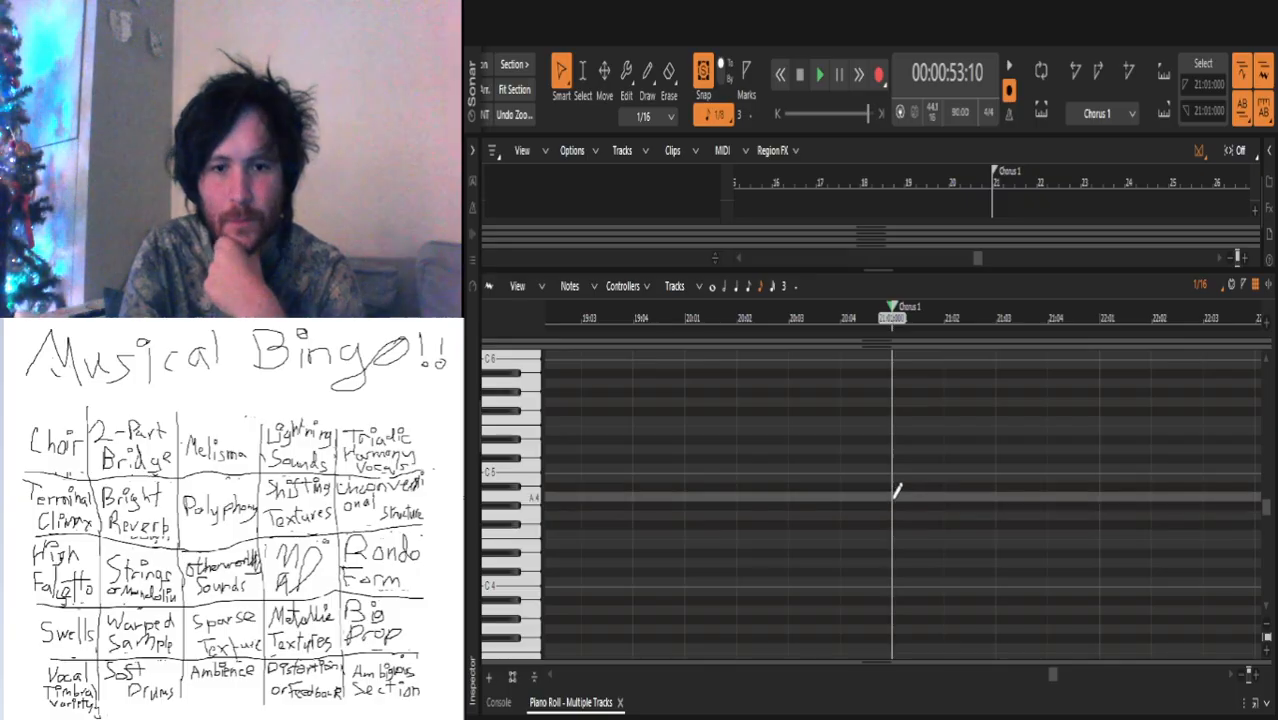
pyautogui.moveTo(924, 488); pyautogui.dragTo(938, 602)
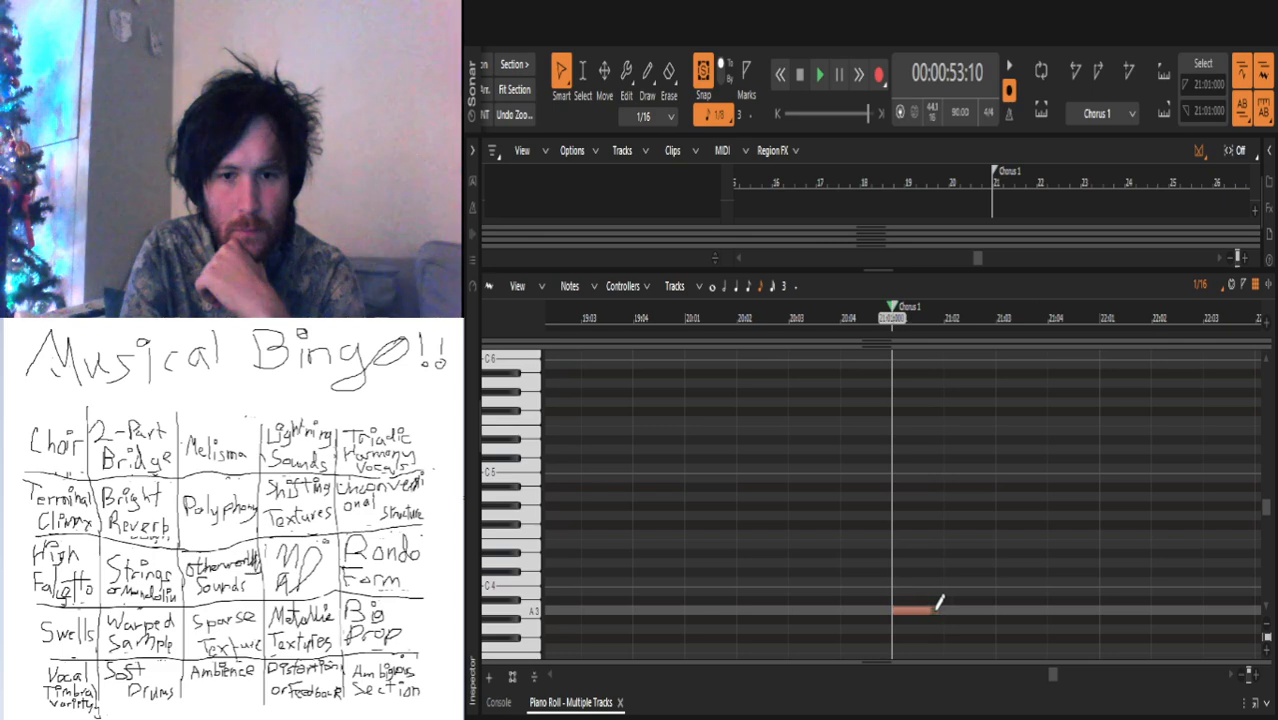
pyautogui.scroll(-4, 933, 516)
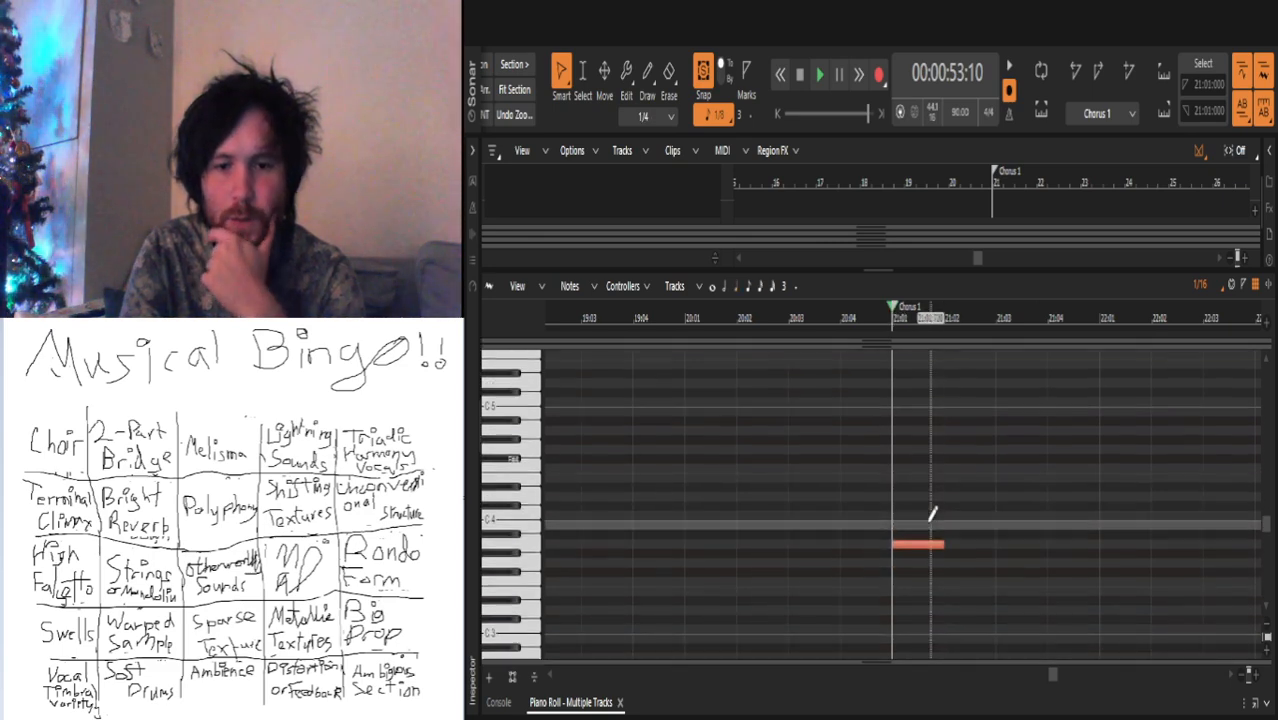
pyautogui.click(960, 535)
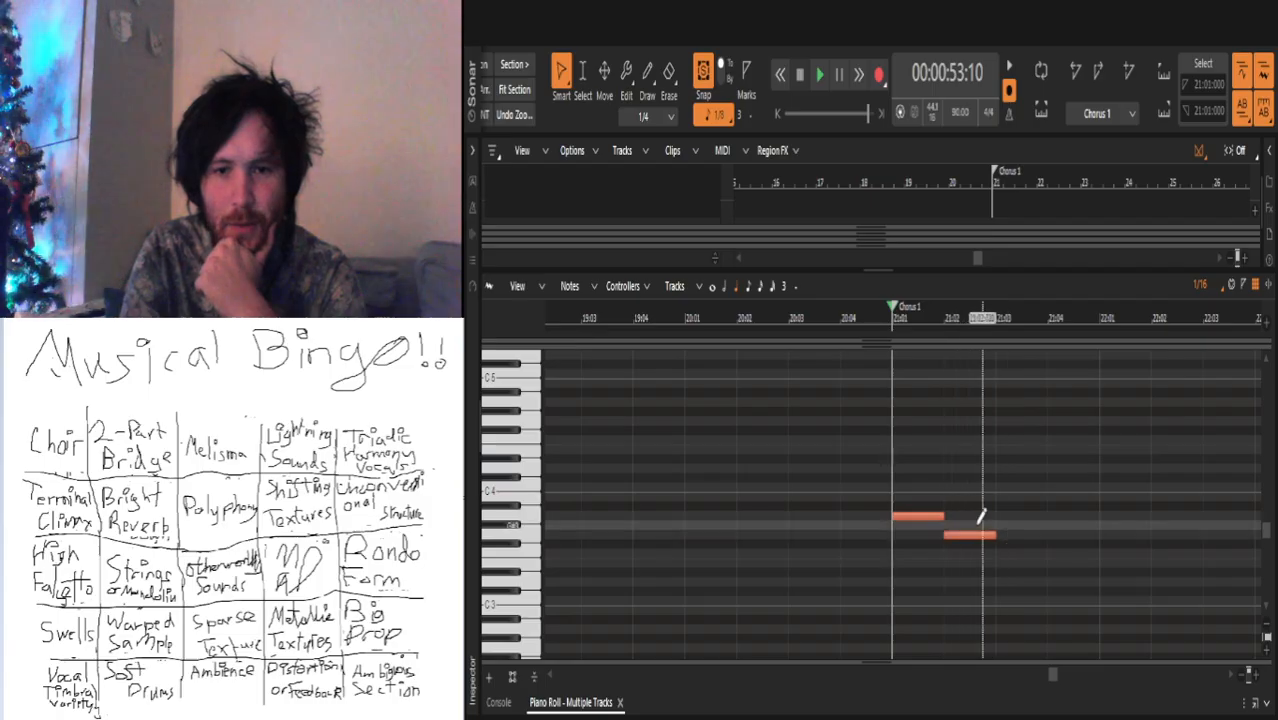
pyautogui.moveTo(895, 519); pyautogui.dragTo(956, 536)
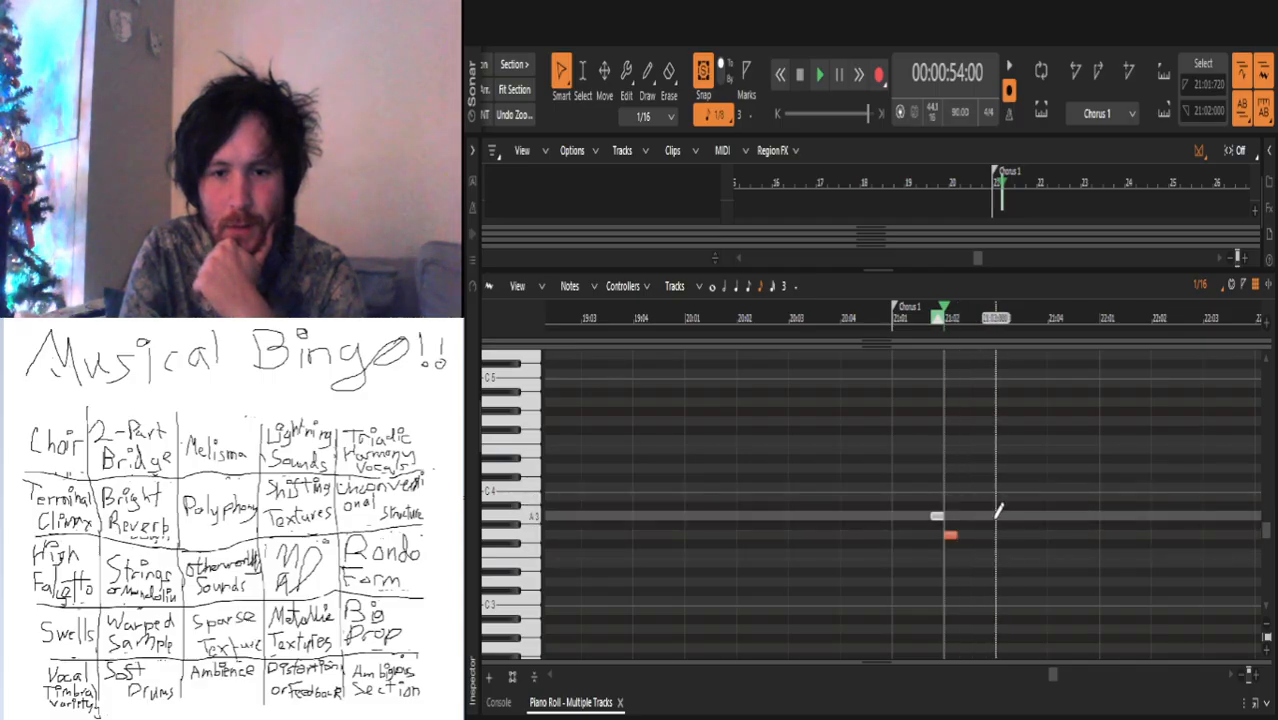
# Step: Add 1/16 Toms notes descending A3, G3, F3 from beat 3 of bar 21, and two on A3 at the end of the bar
pyautogui.click(1002, 516)
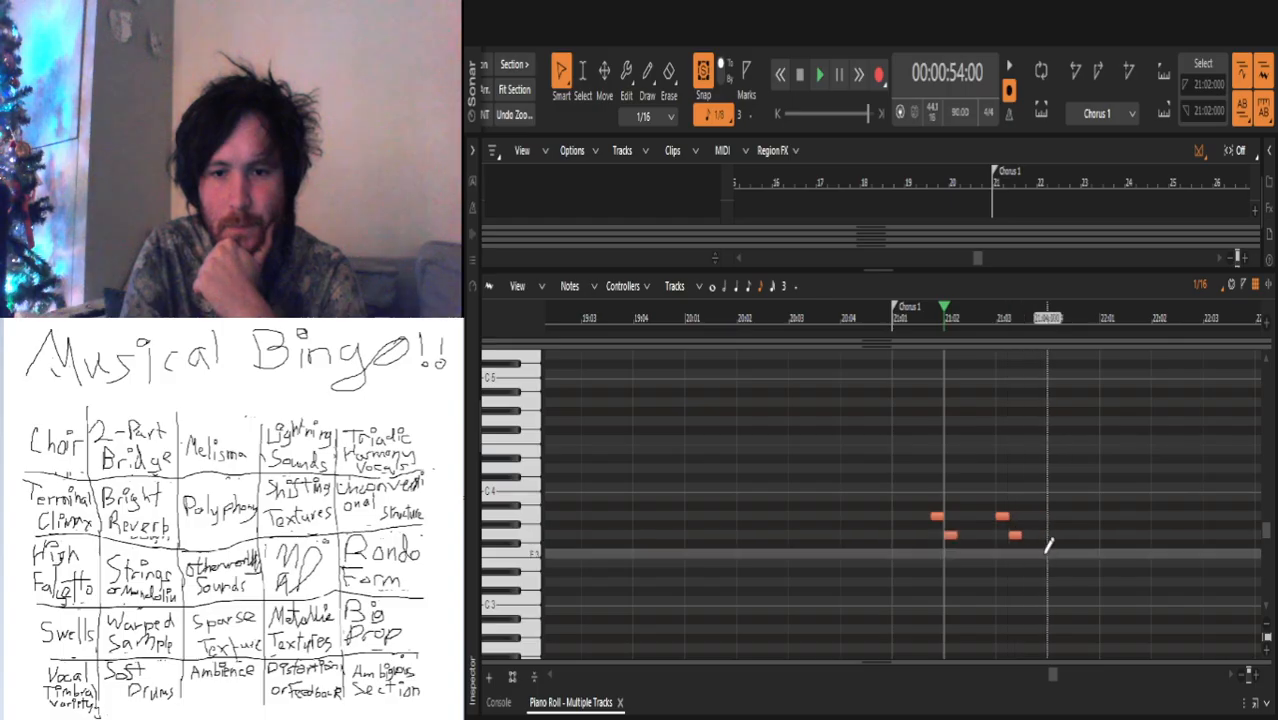
pyautogui.click(1028, 553)
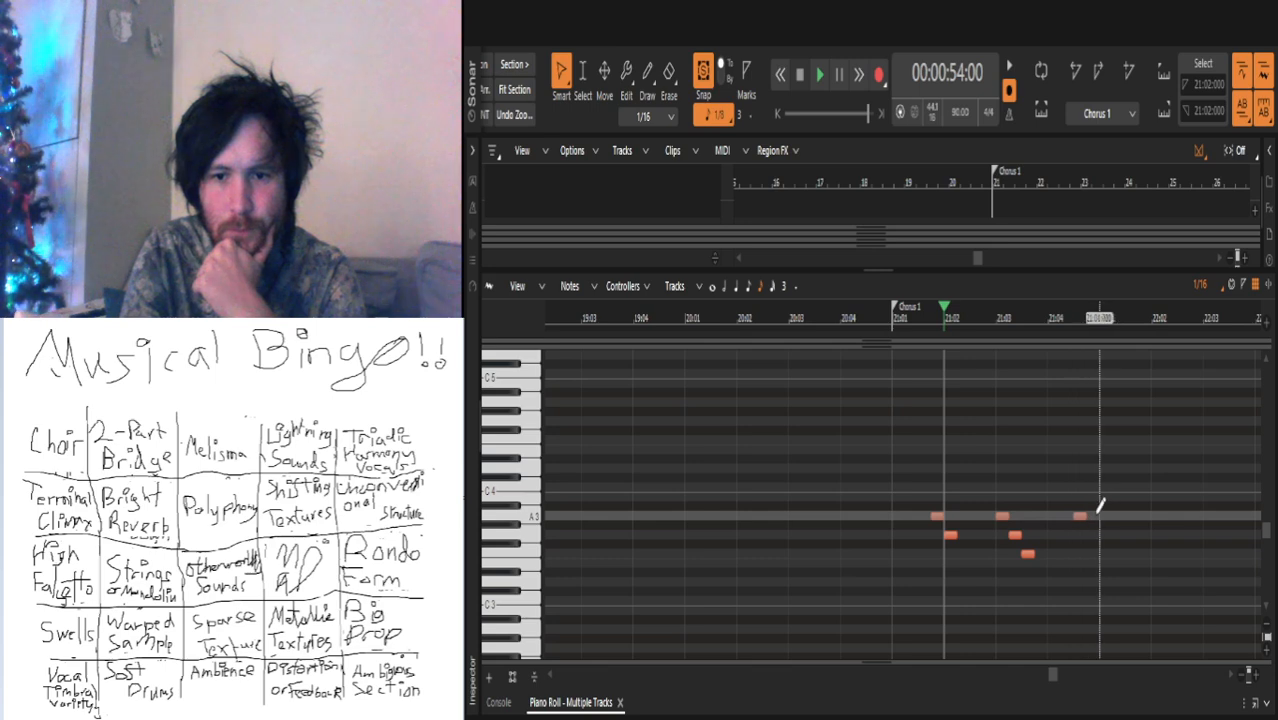
pyautogui.moveTo(1087, 515); pyautogui.dragTo(1099, 515)
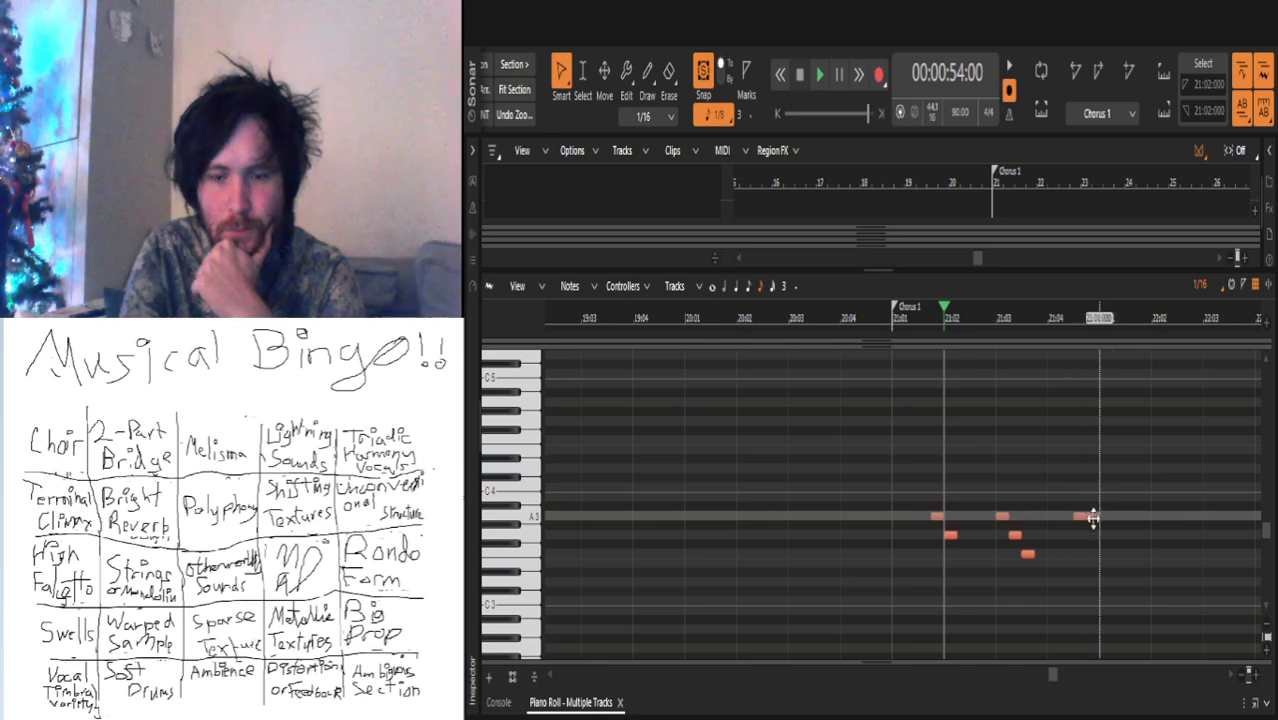
# Step: Play the pattern from the start of bar 21 and move the G3 tom note on beat 2 to 21:02:240
pyautogui.click(893, 322)
pyautogui.press('space')
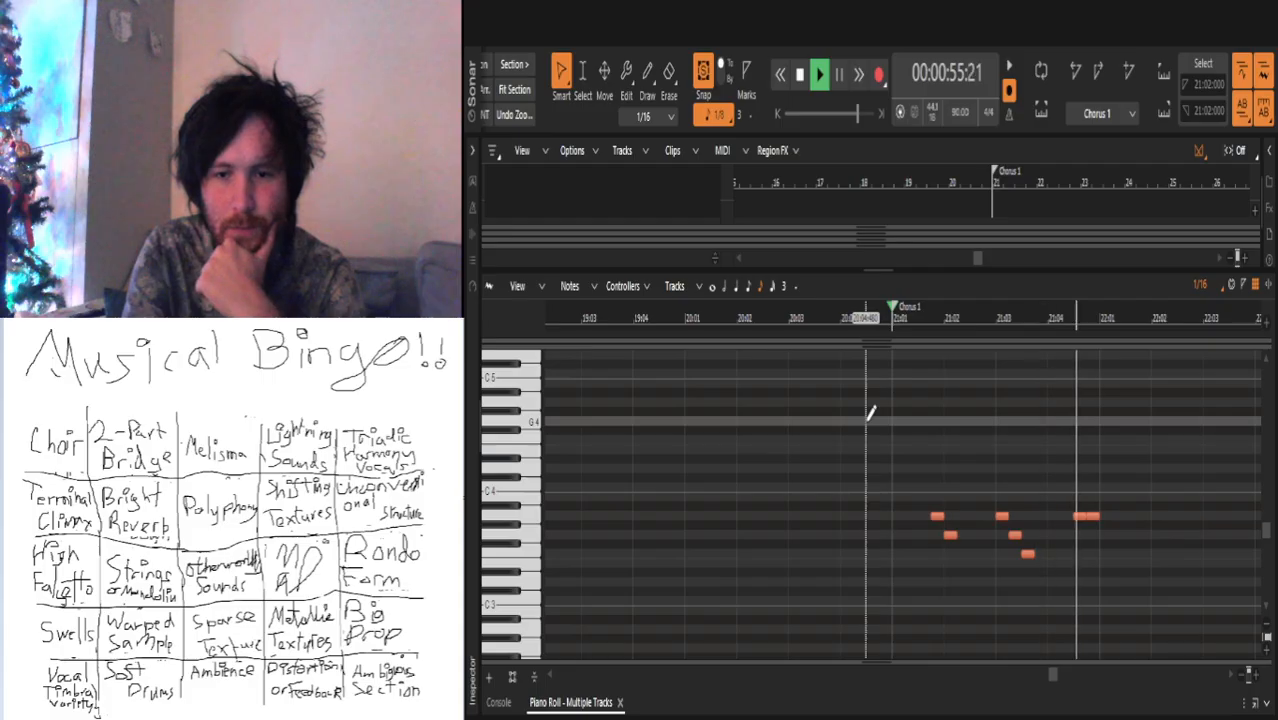
pyautogui.press('space')
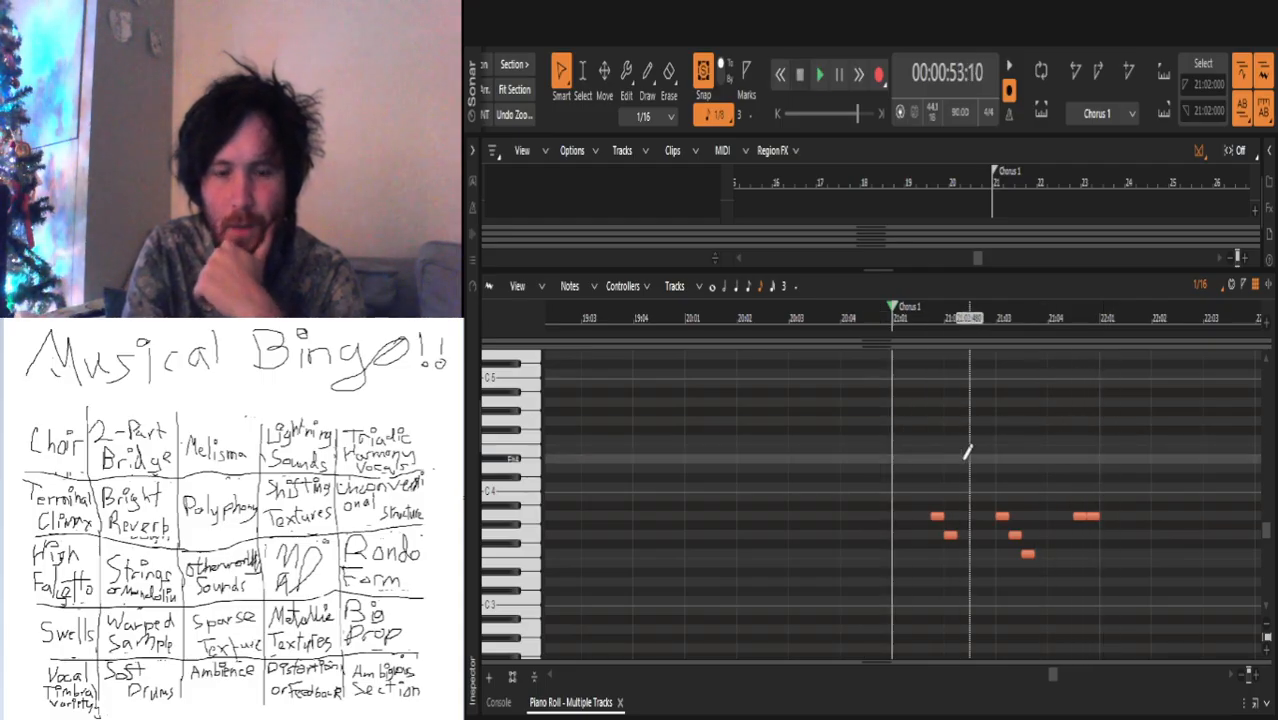
pyautogui.press('space')
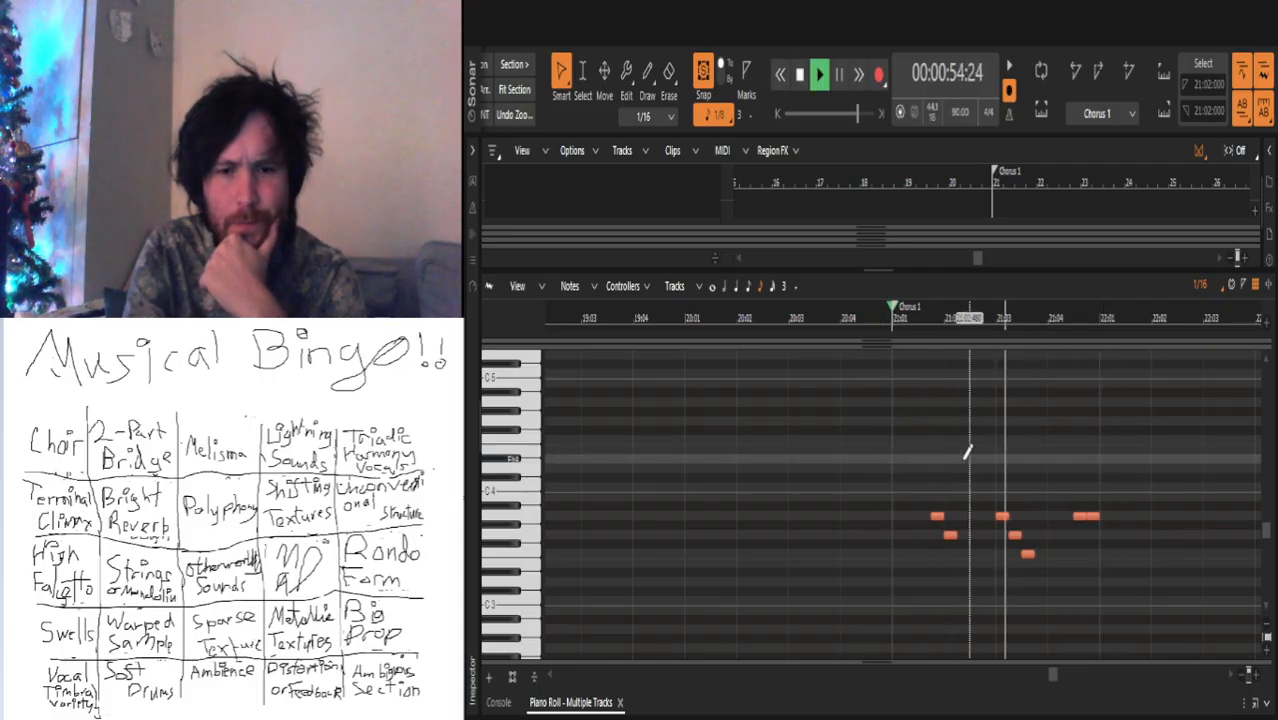
pyautogui.press('space')
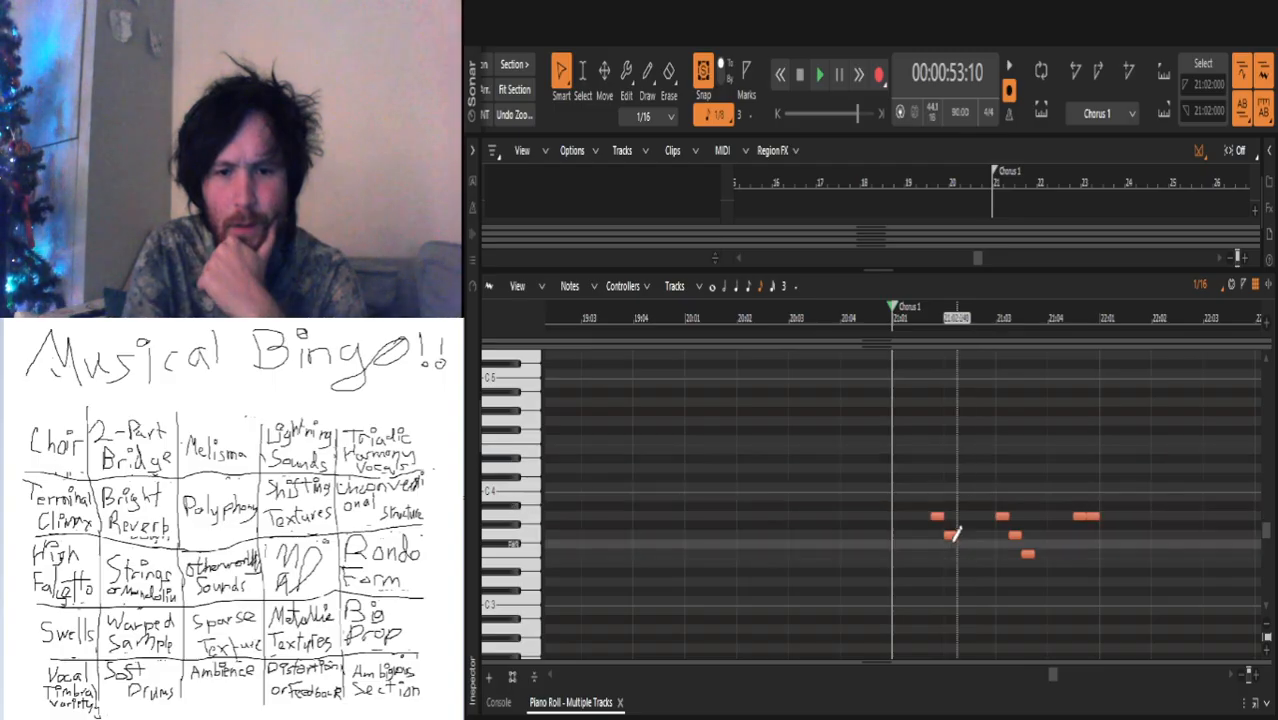
pyautogui.moveTo(949, 535); pyautogui.dragTo(961, 537)
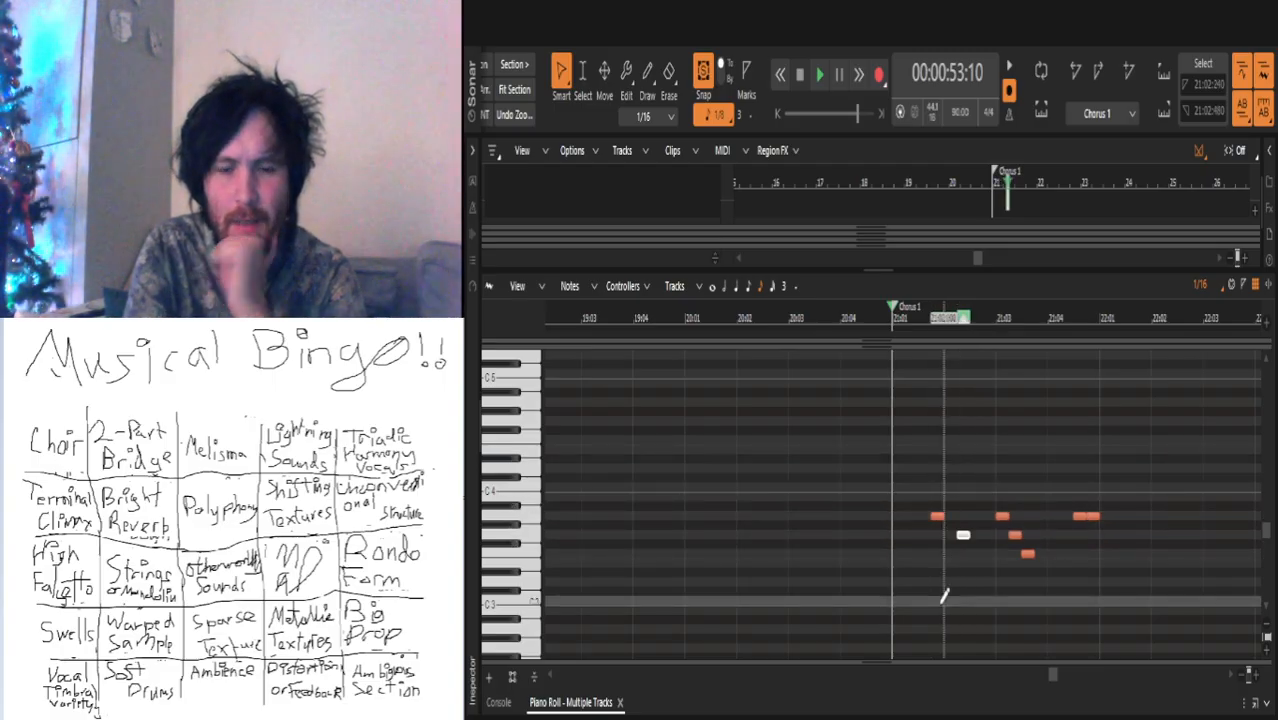
# Step: Audition the toms, add a 1/16 note on F3 at 21:02:480 and remove the A3 note on beat 3
pyautogui.press('space')
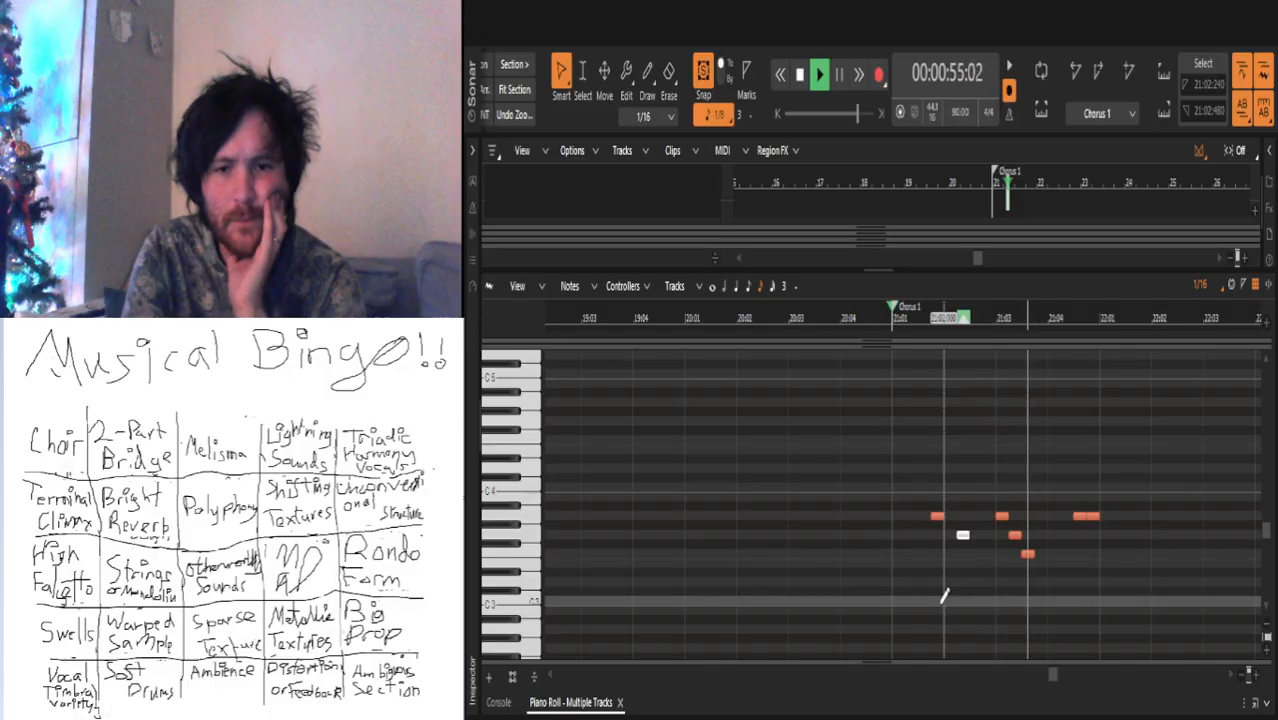
pyautogui.press('space')
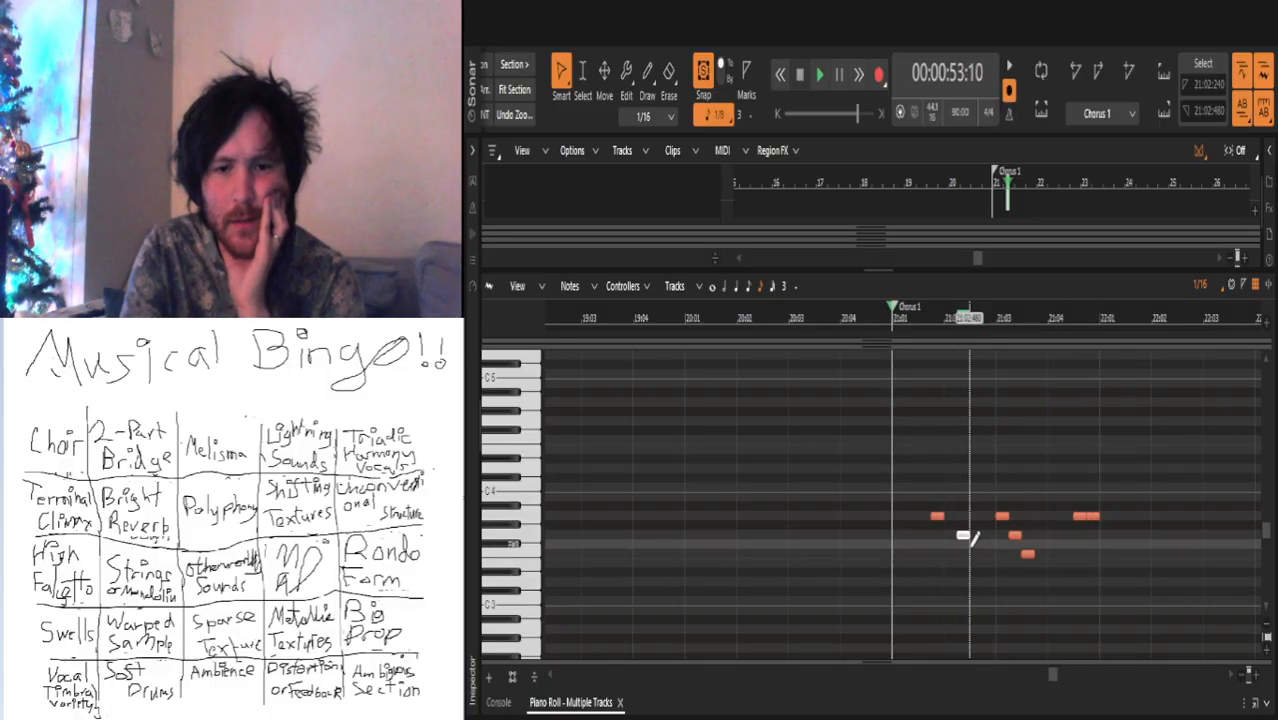
pyautogui.press('space')
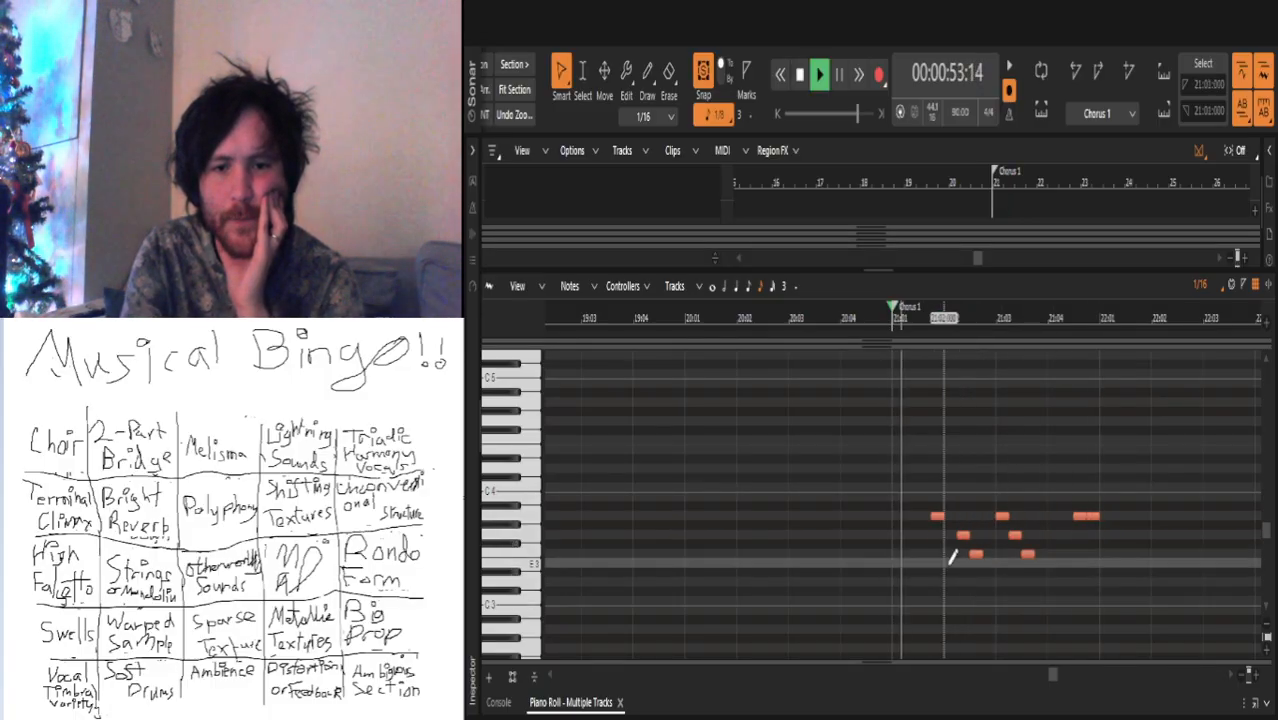
pyautogui.press('space')
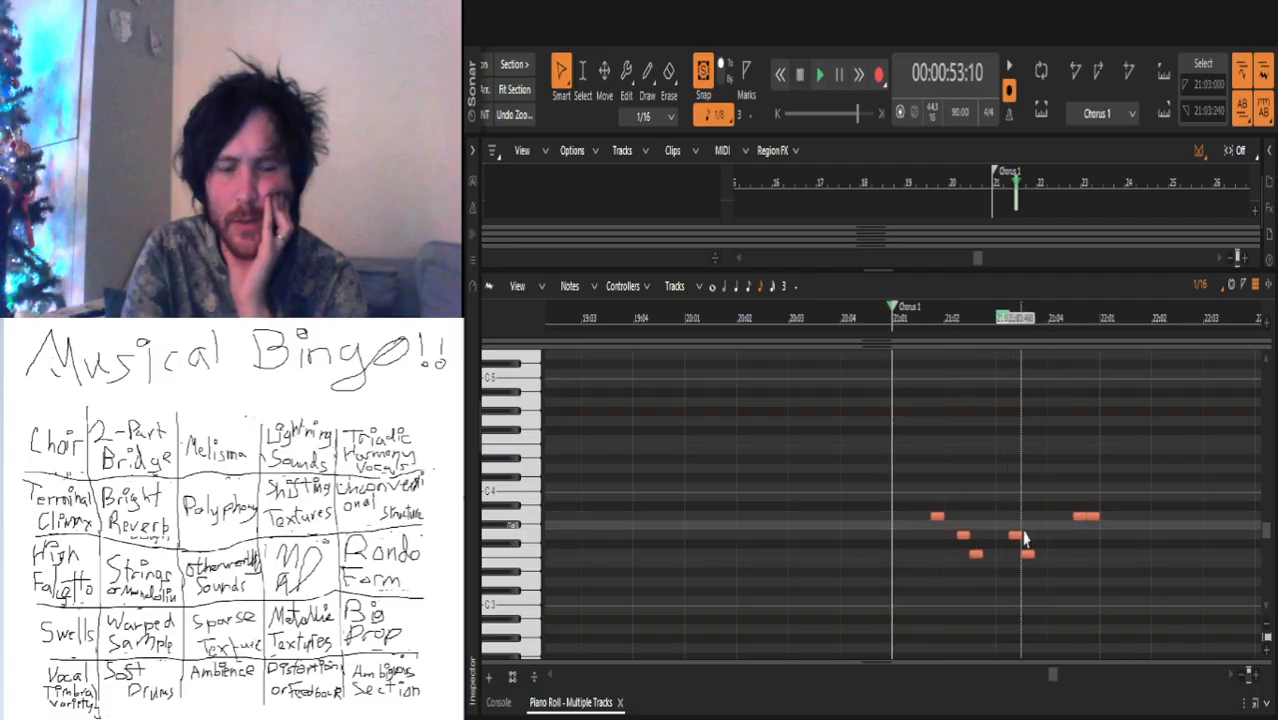
# Step: Arrange the tom notes as A3 at 21:03:240, G3 at 21:03:480 and F3 at 21:04:240, auditioning the pattern before and after
pyautogui.press('space')
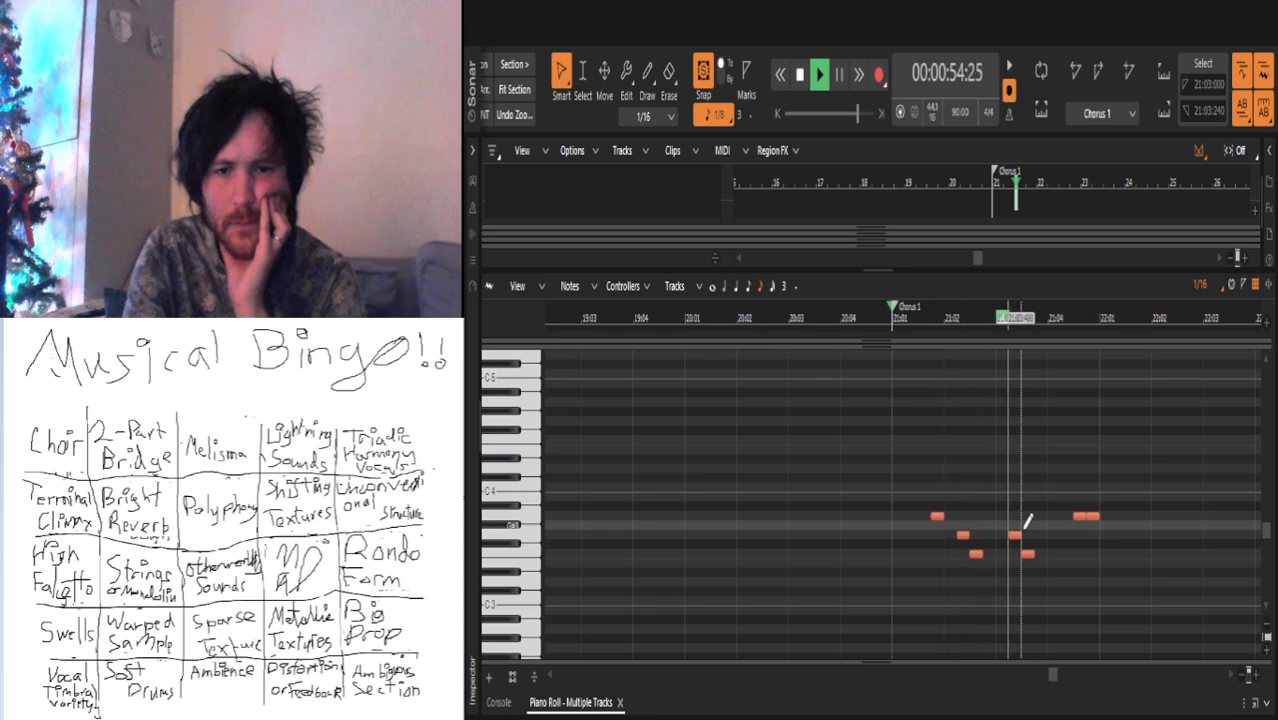
pyautogui.press('space')
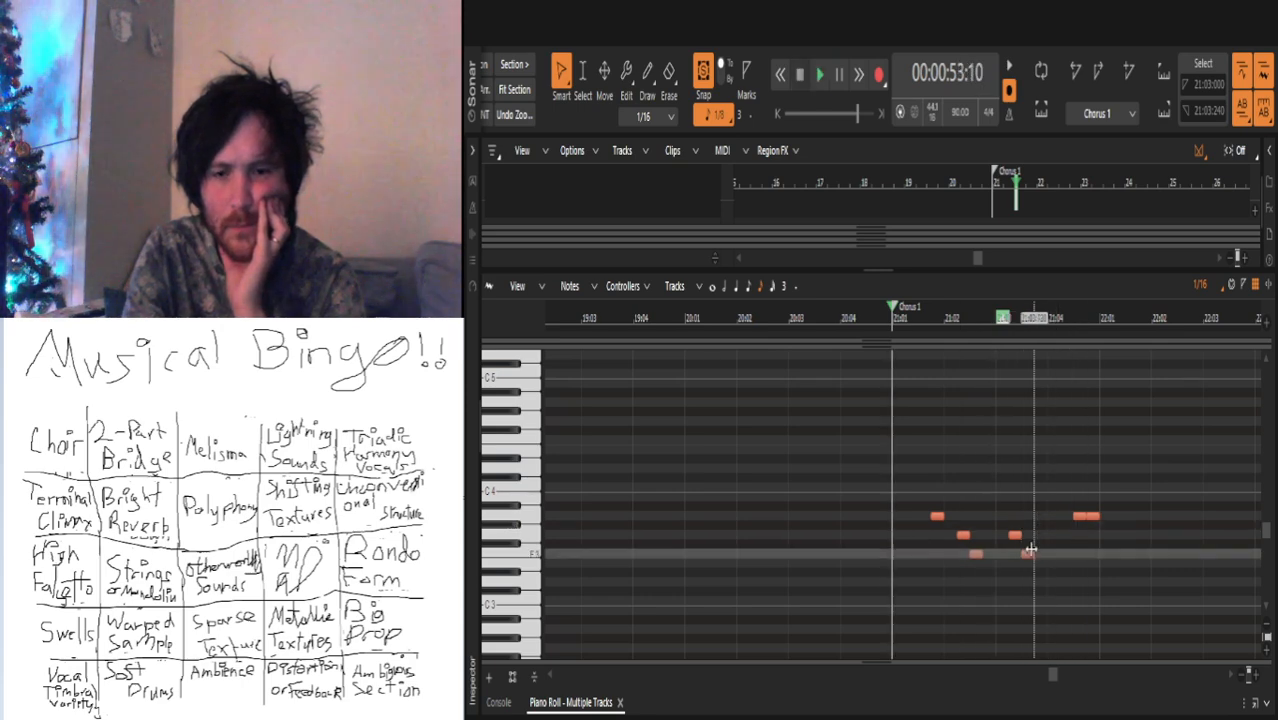
pyautogui.moveTo(1016, 535)
pyautogui.mouseDown()
pyautogui.moveTo(1016, 522)
pyautogui.moveTo(1027, 535)
pyautogui.mouseUp()
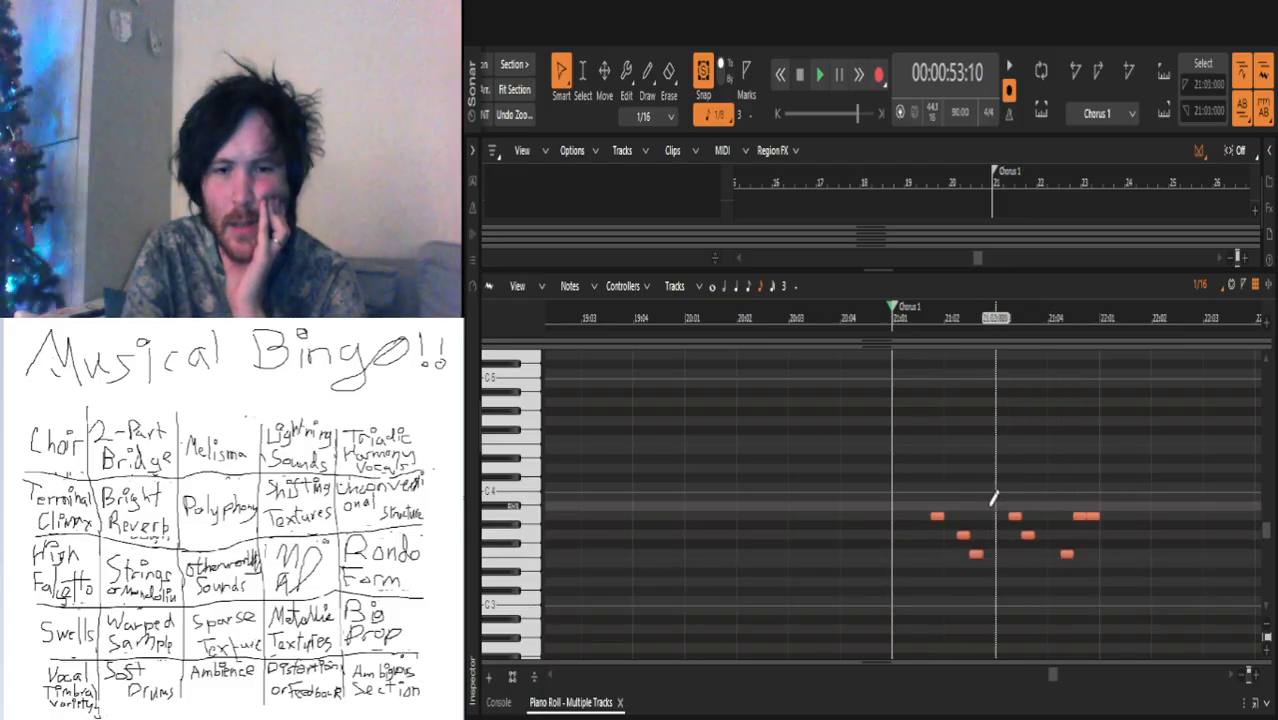
pyautogui.press('space')
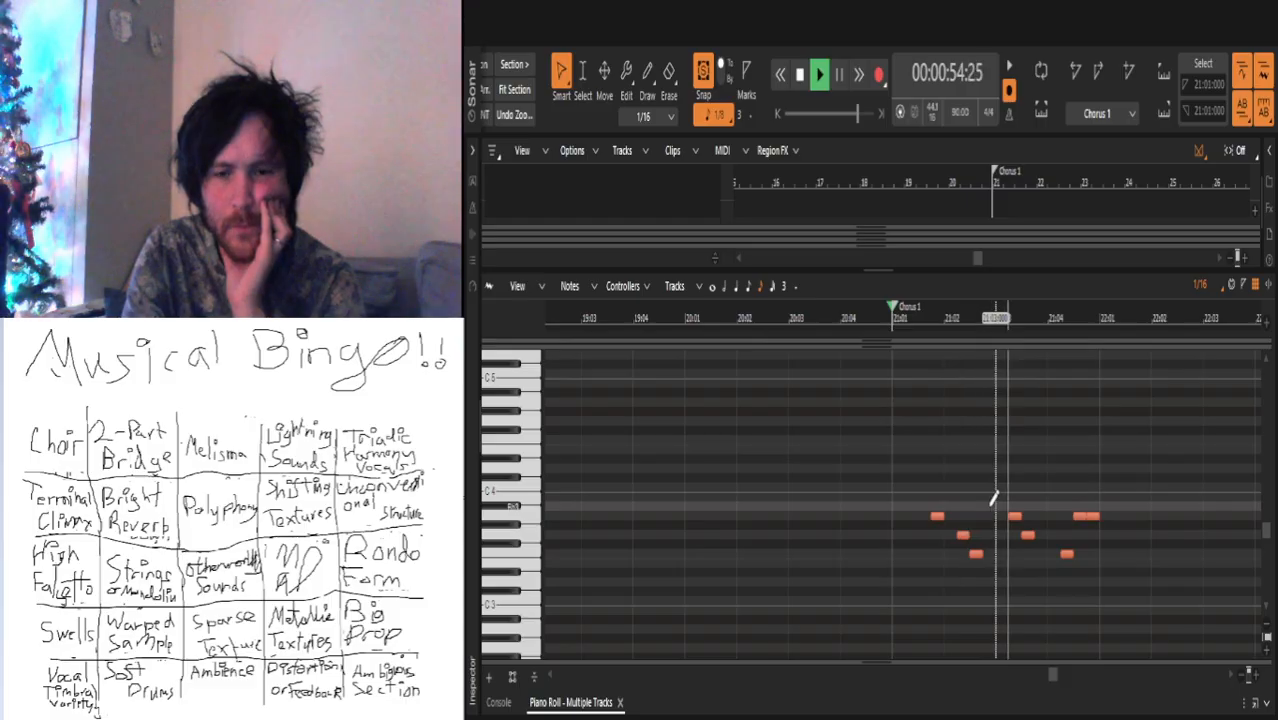
pyautogui.press('space')
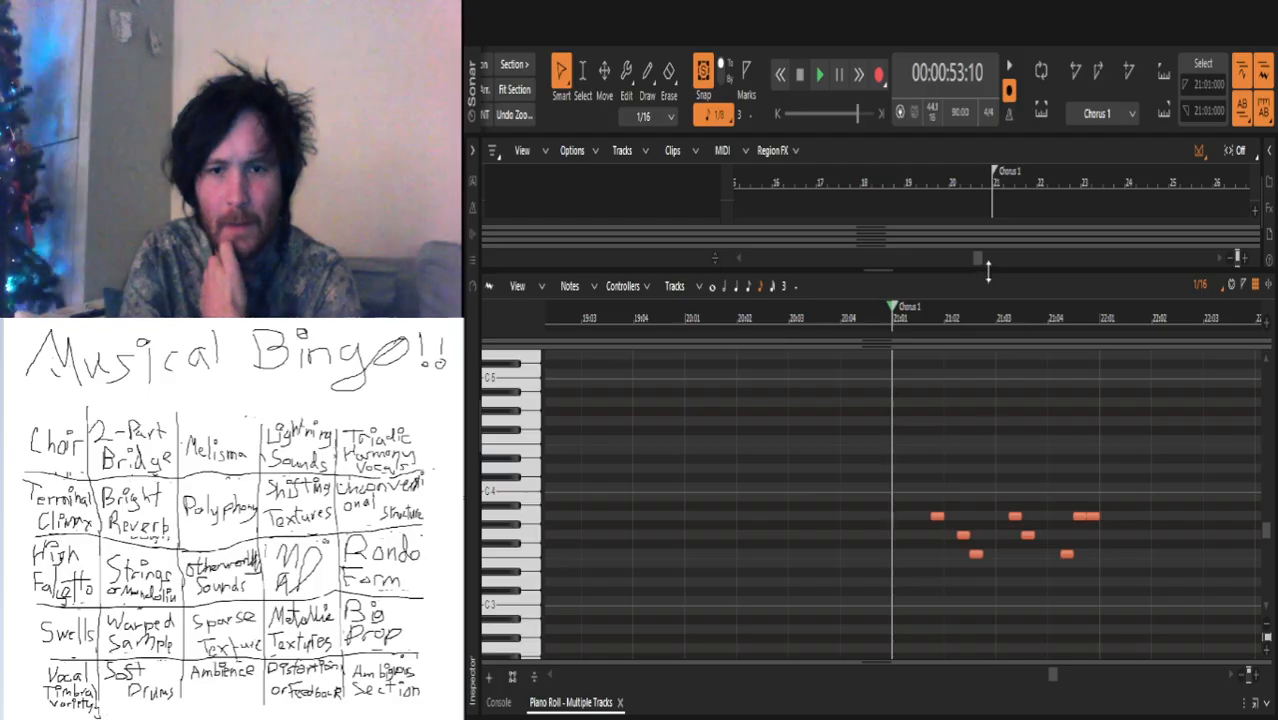
# Step: Show the Hi-Hat clip in the piano roll beneath the tracks and add a 1/16 note on F#3 at beat 4 of bar 21
pyautogui.press('d')
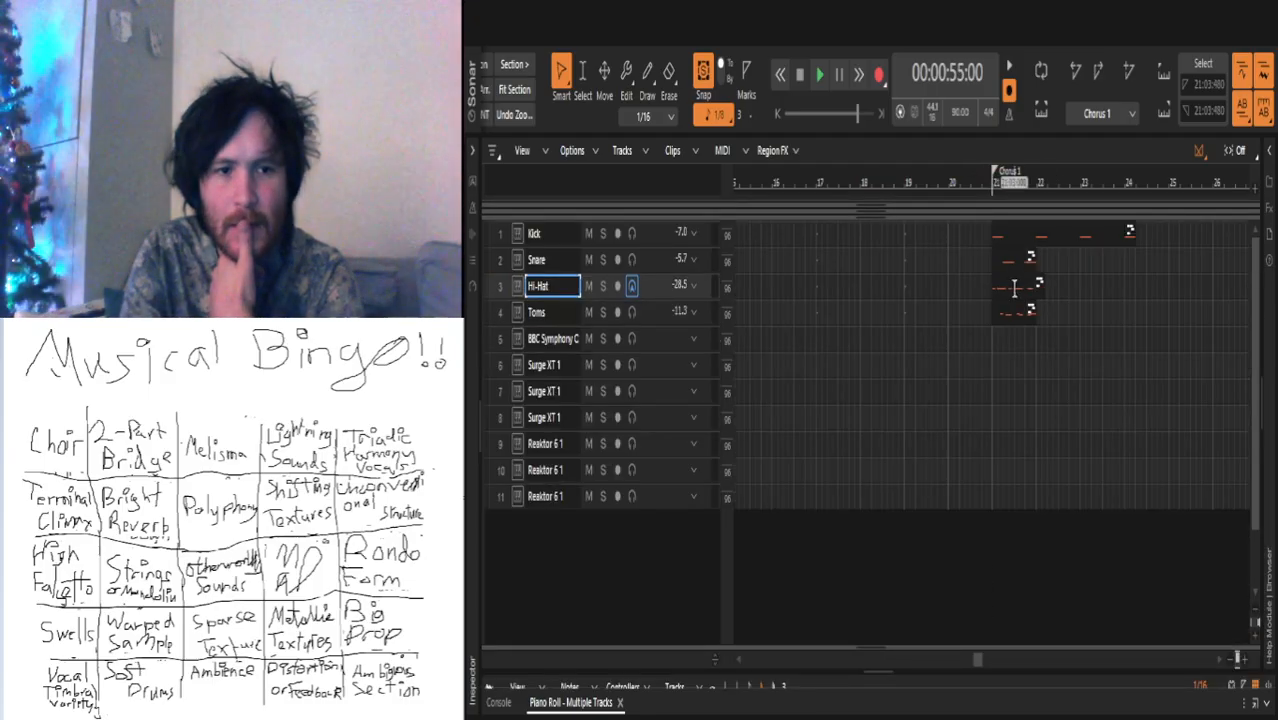
pyautogui.moveTo(973, 687); pyautogui.dragTo(959, 417)
pyautogui.scroll(-10, 936, 600)
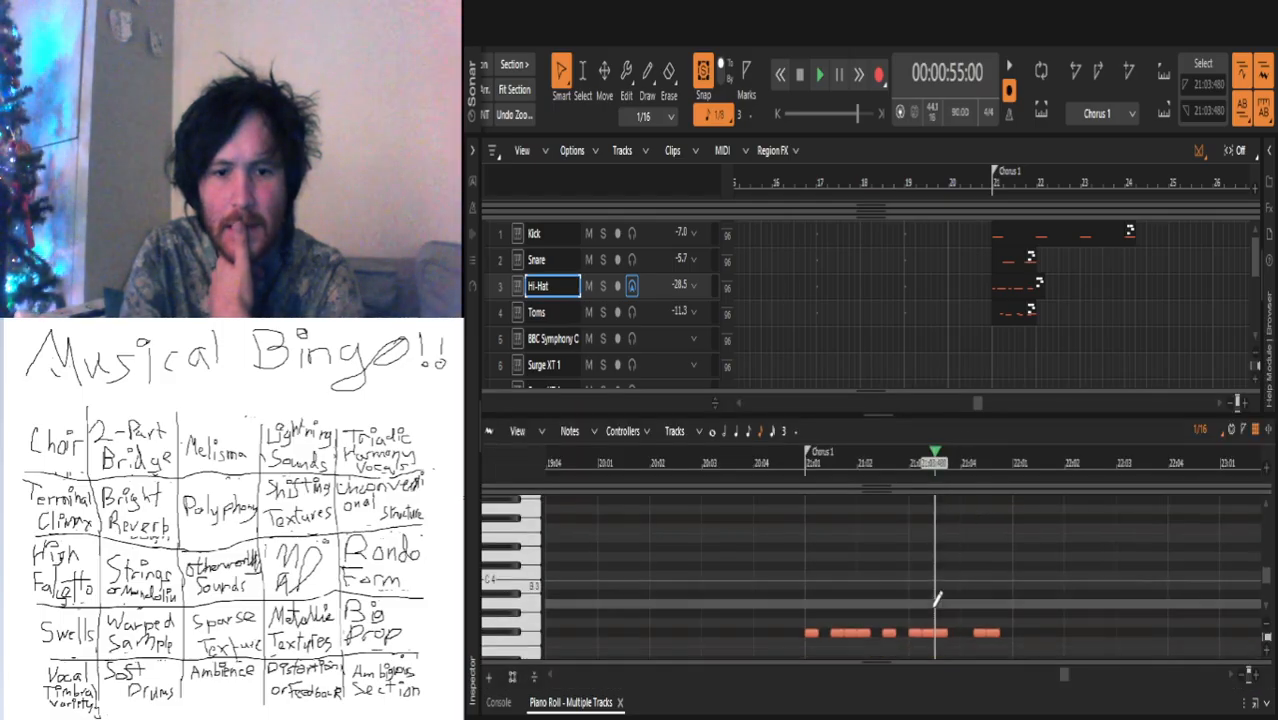
pyautogui.click(1013, 300)
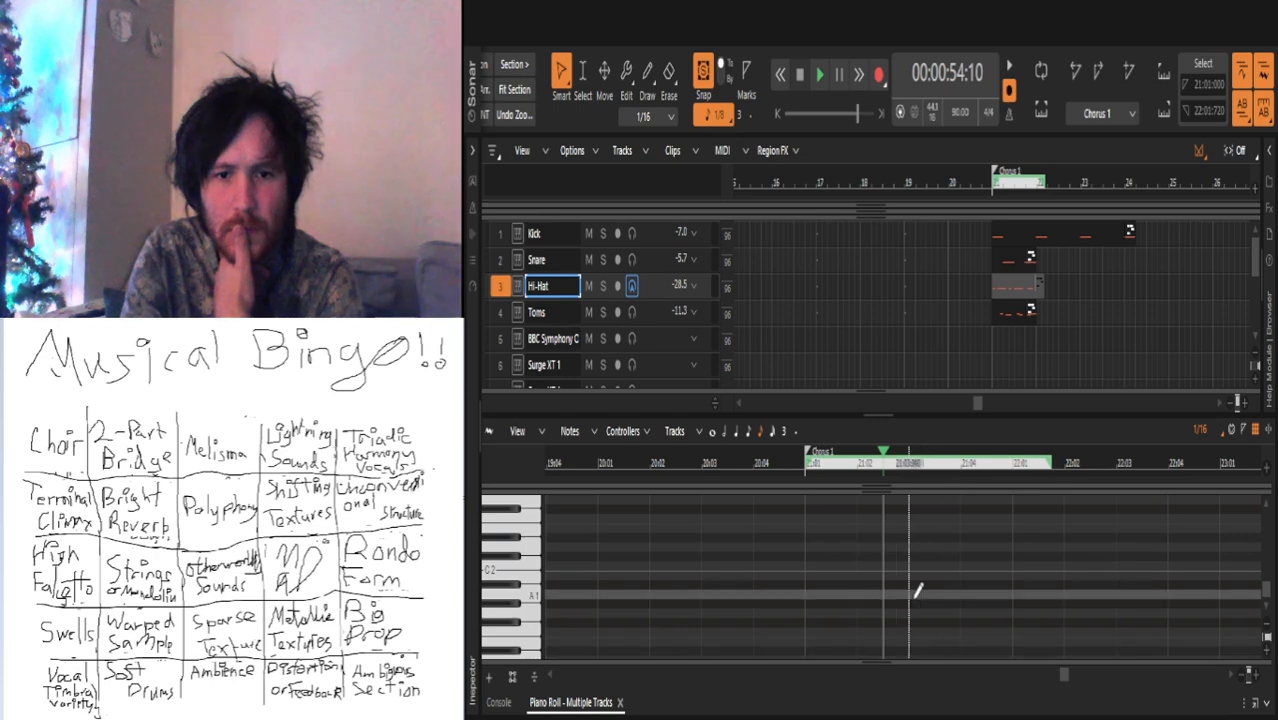
pyautogui.scroll(8, 916, 587)
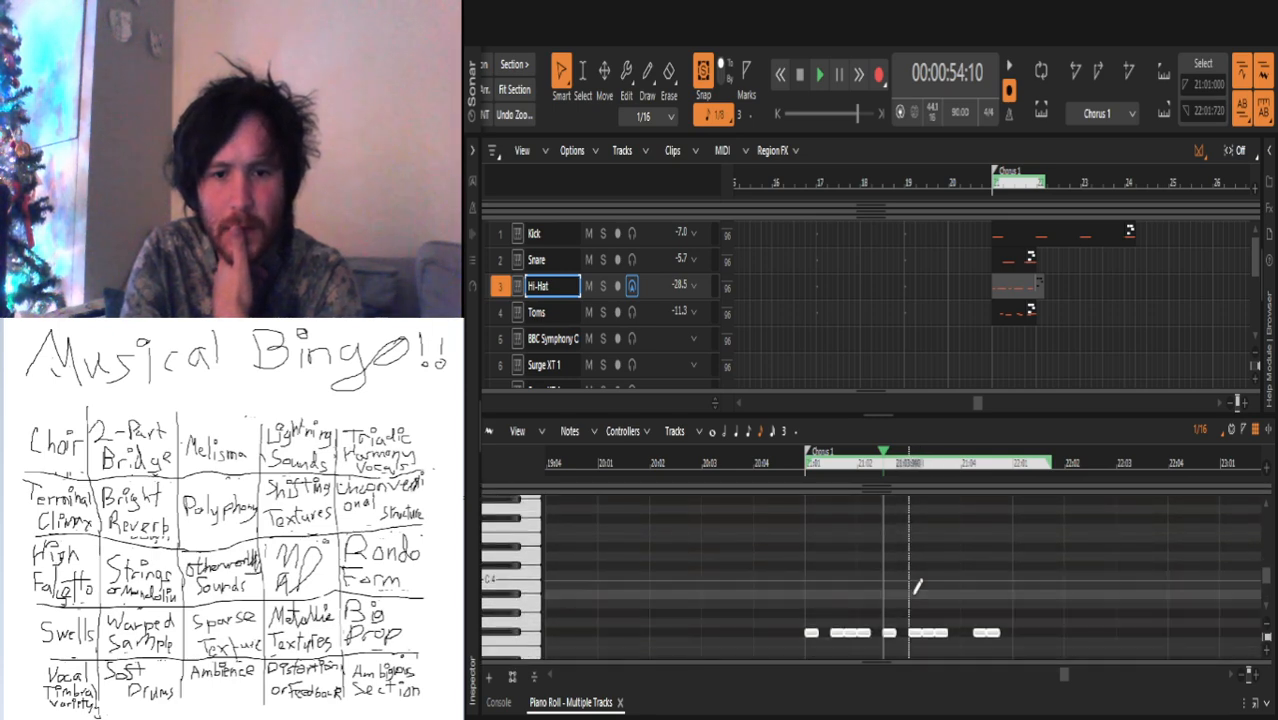
pyautogui.scroll(-2, 887, 610)
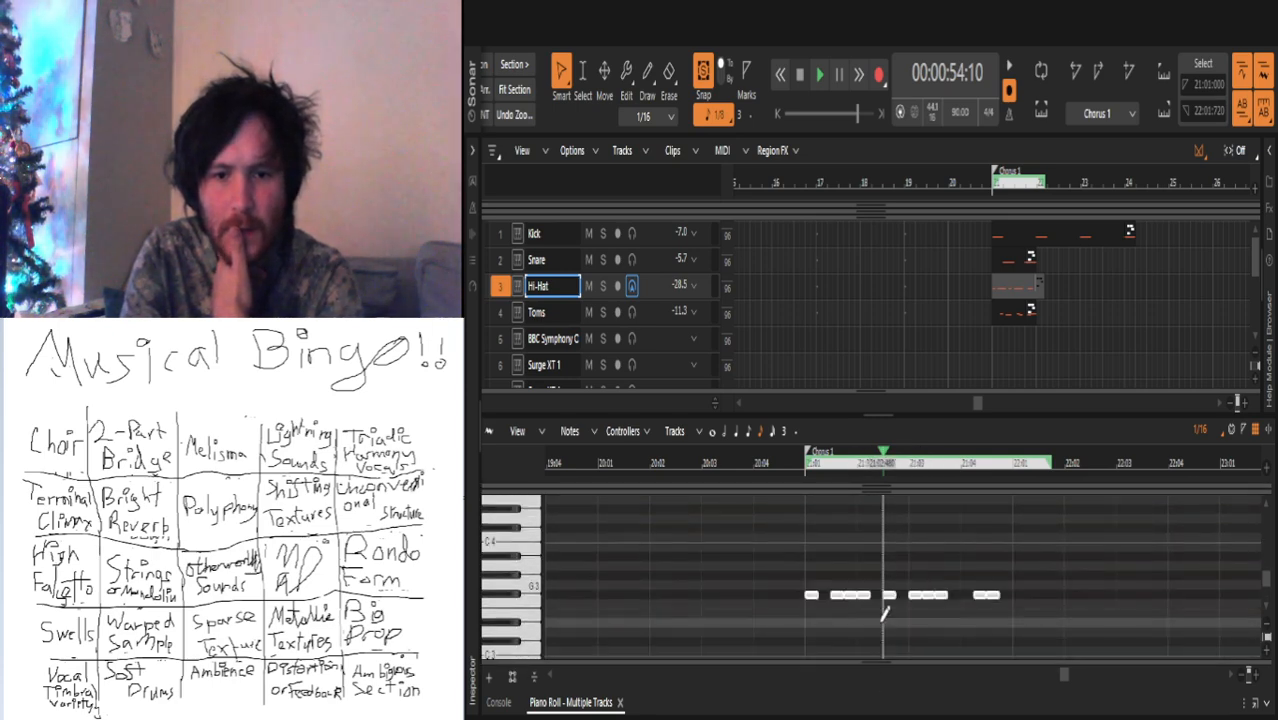
pyautogui.click(967, 594)
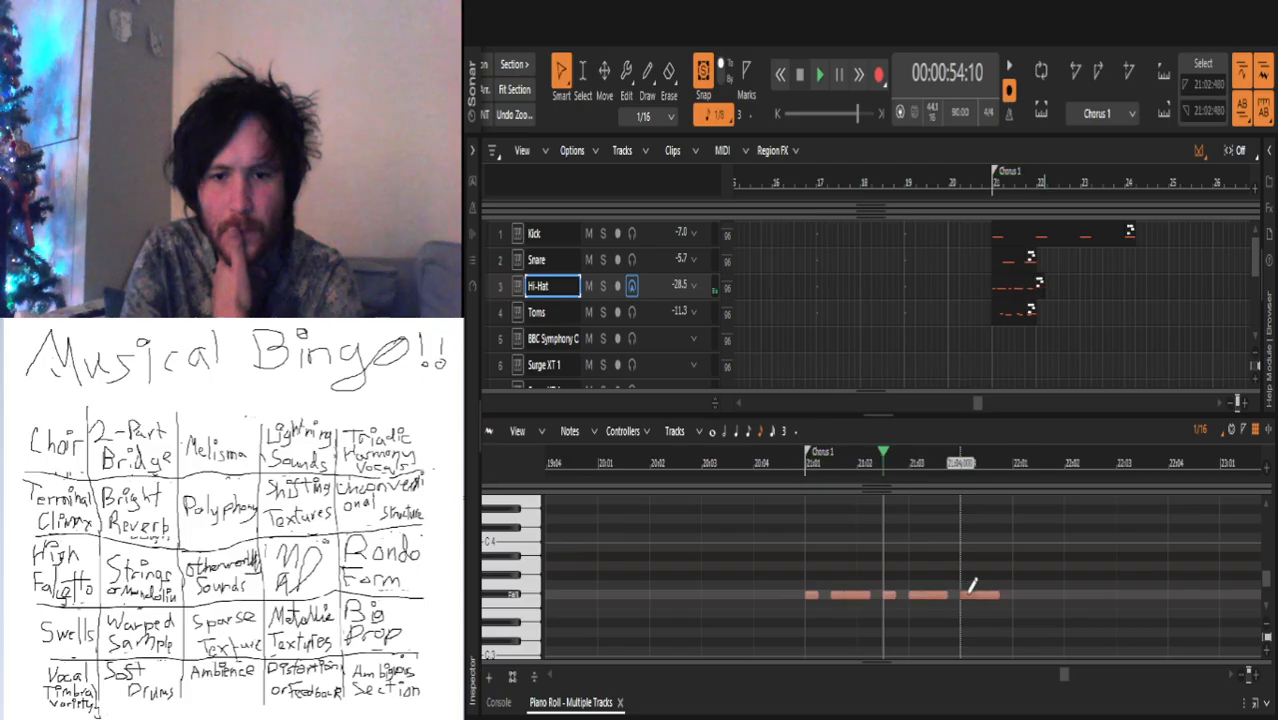
# Step: Play the full drum pattern several times from the Chorus 1 marker at bar 21 to check the groove
pyautogui.click(991, 190)
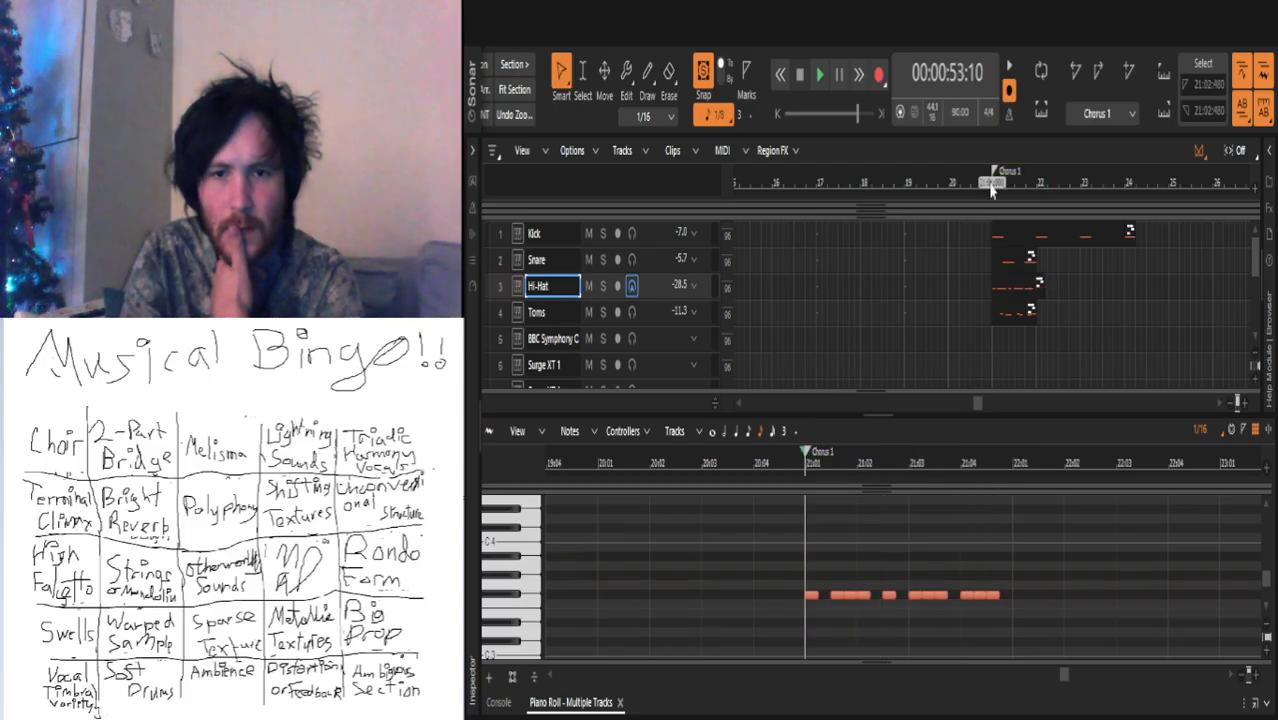
pyautogui.press('space')
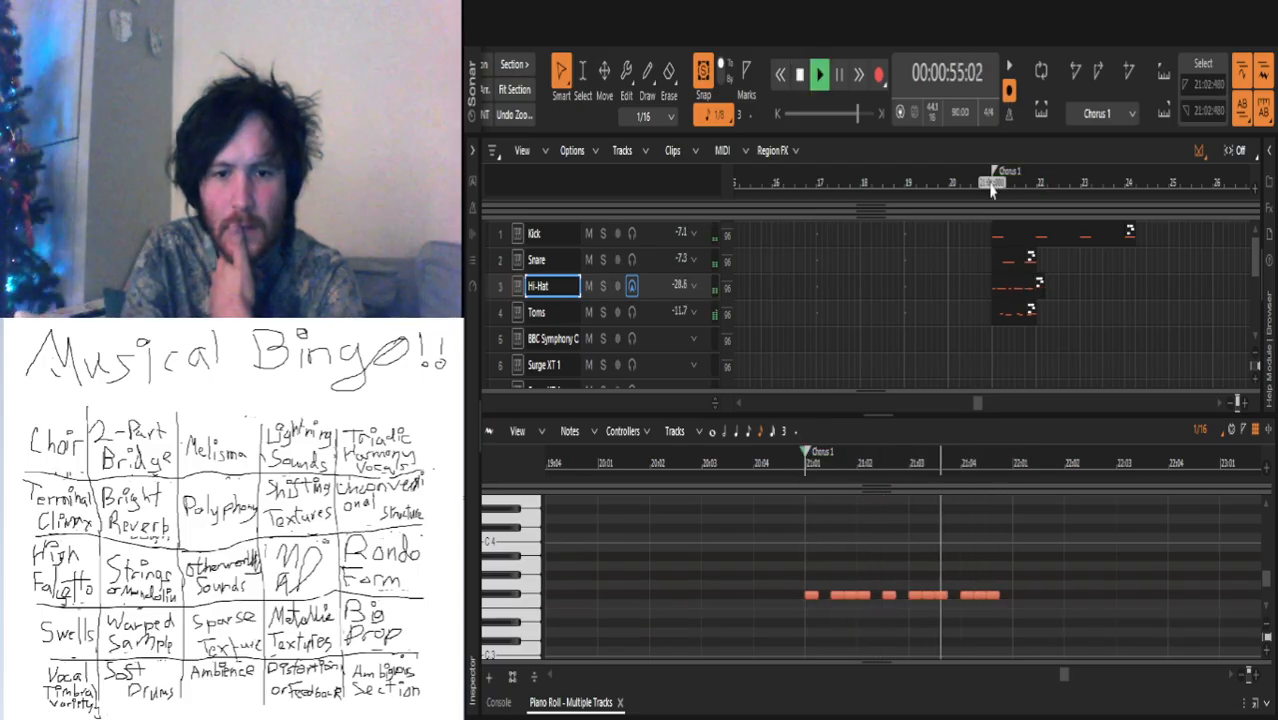
pyautogui.press('space')
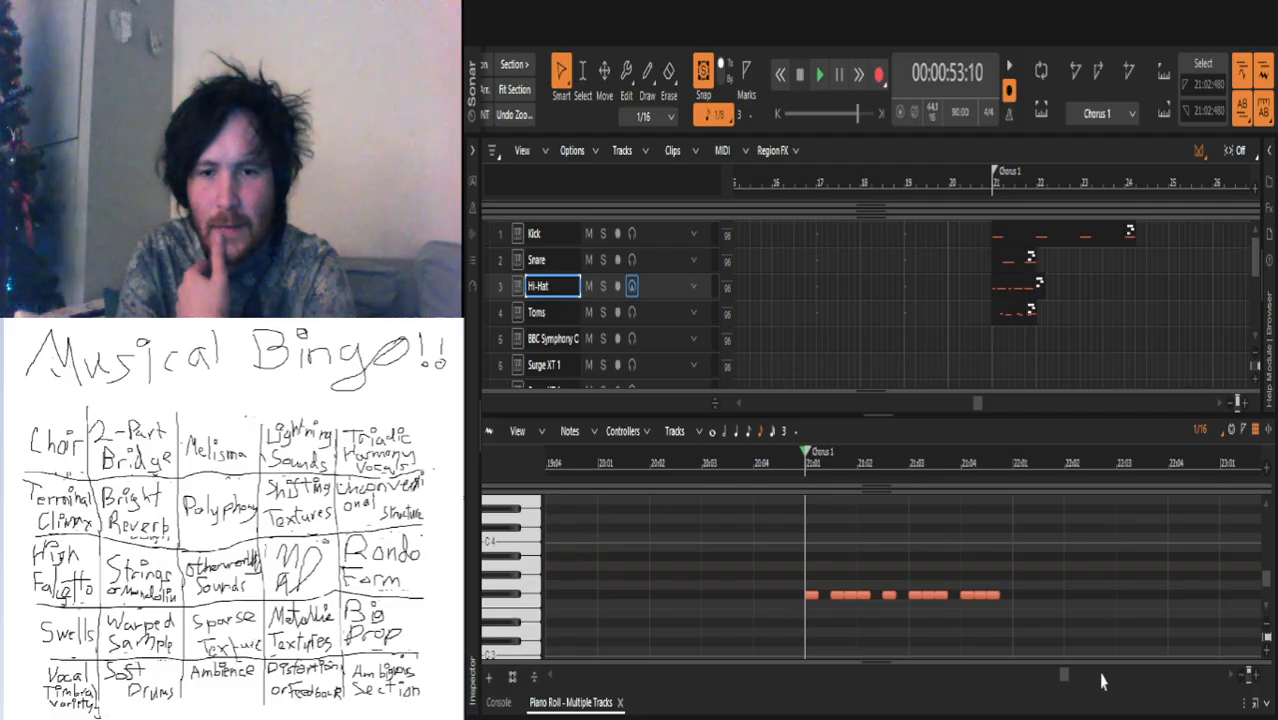
pyautogui.press('space')
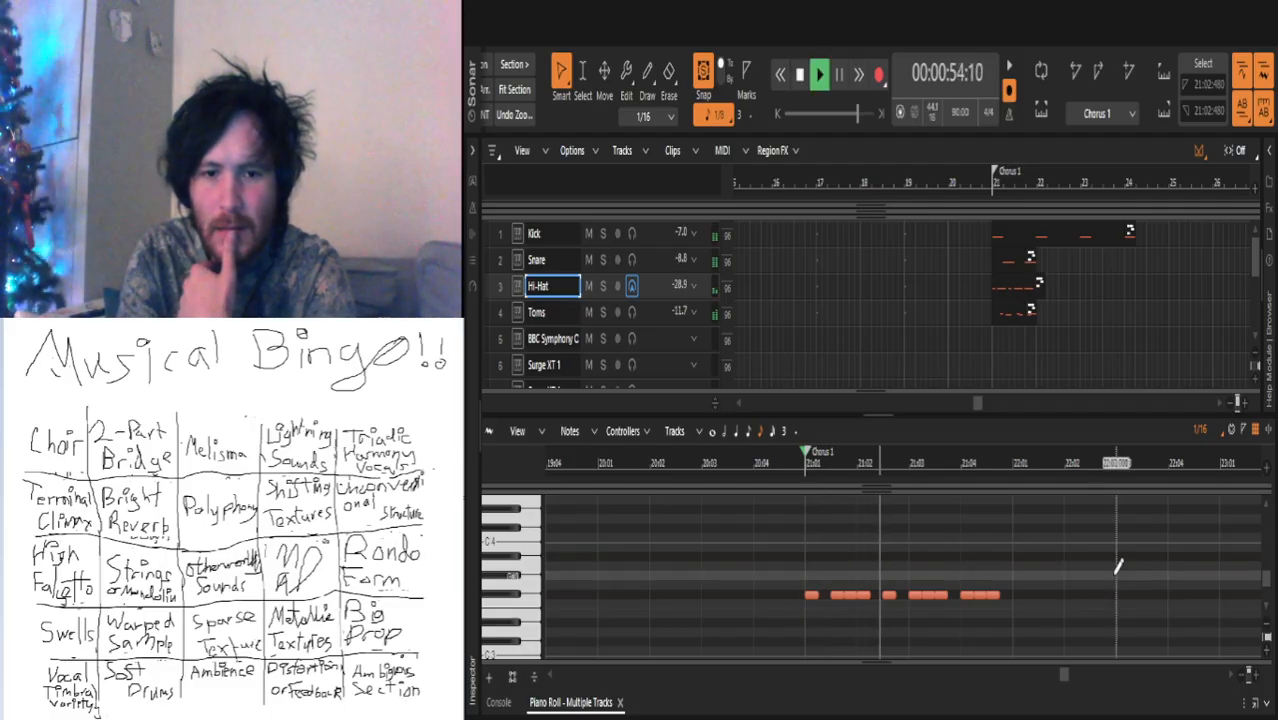
pyautogui.press('space')
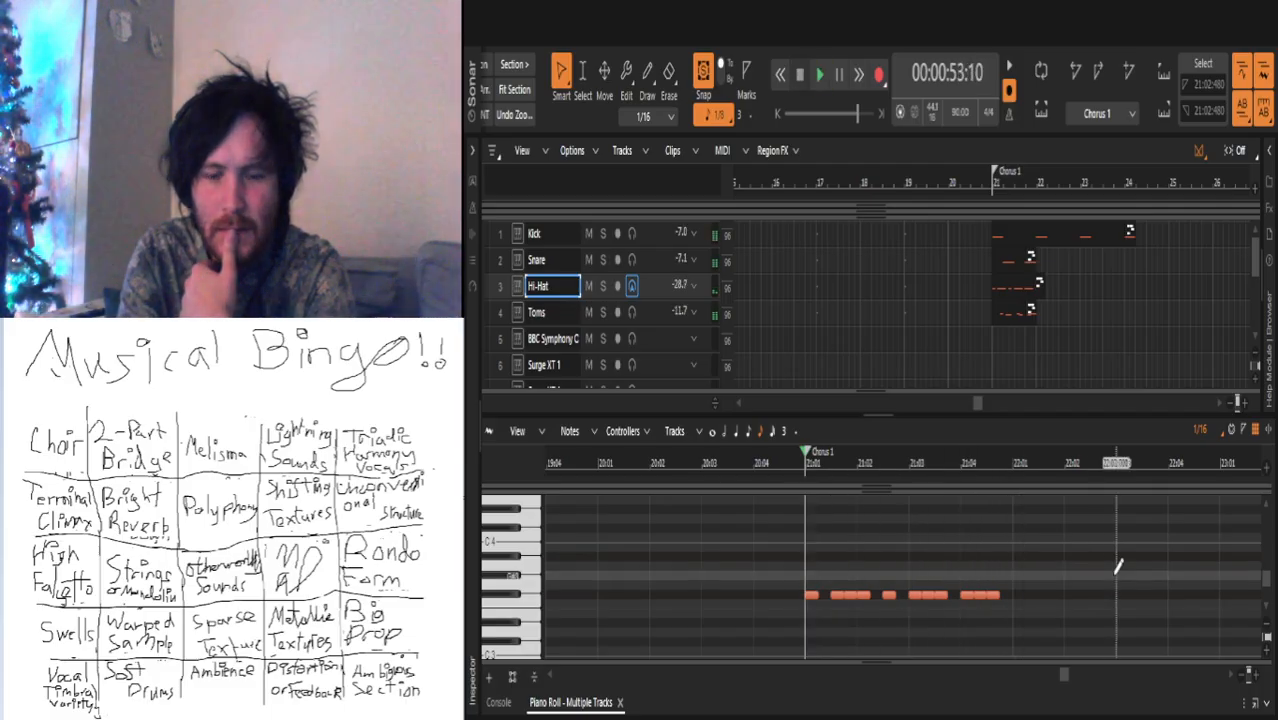
pyautogui.press('space')
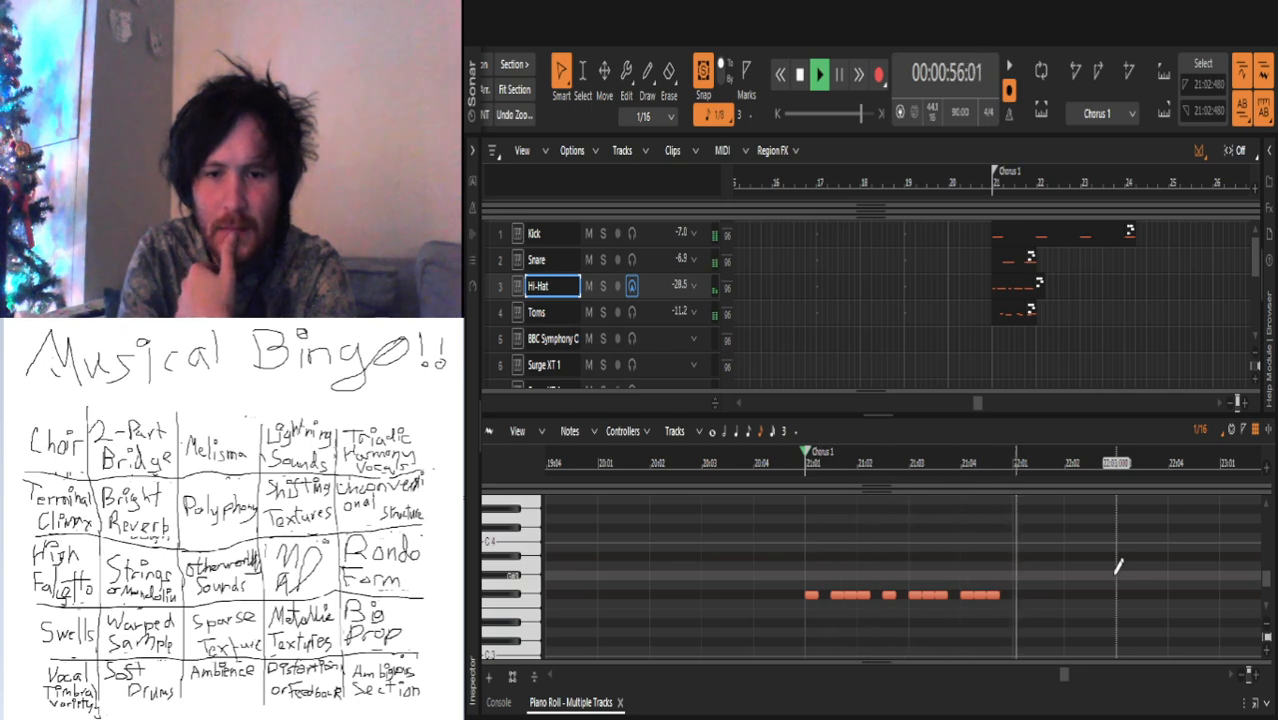
pyautogui.press('space')
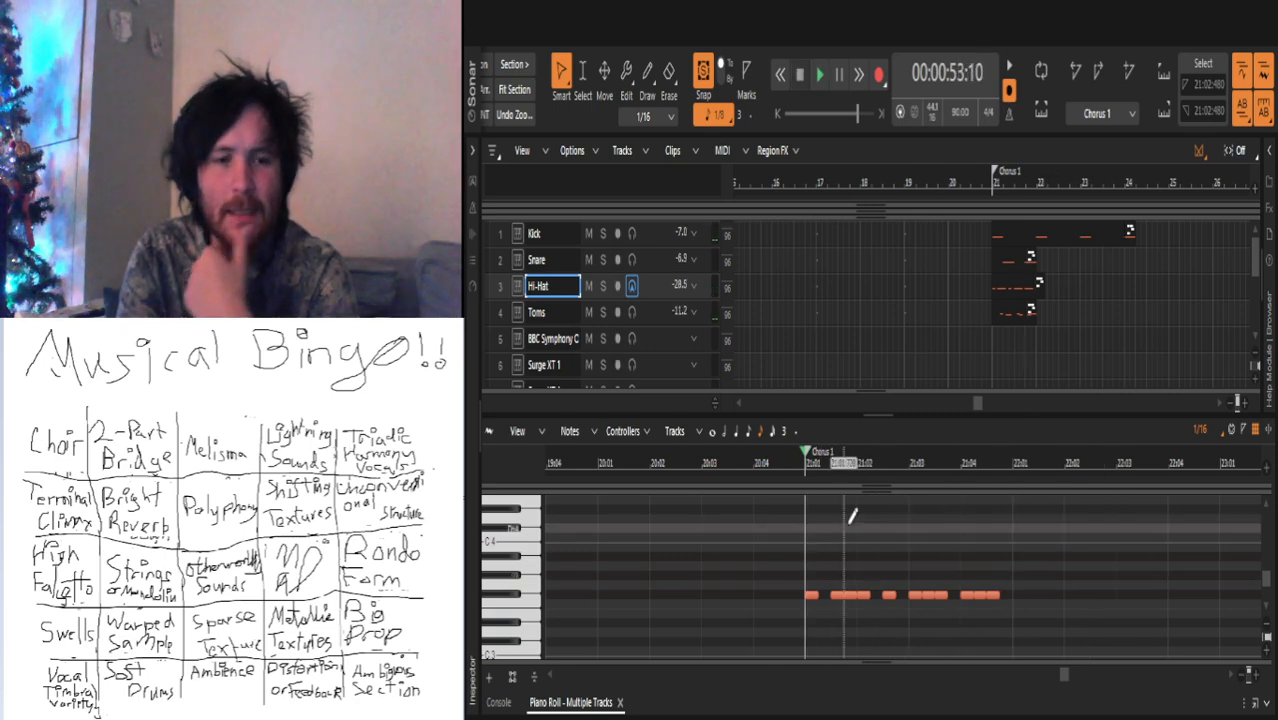
# Step: Expand the Toms track and add the MSaturator effect to it
pyautogui.click(694, 311)
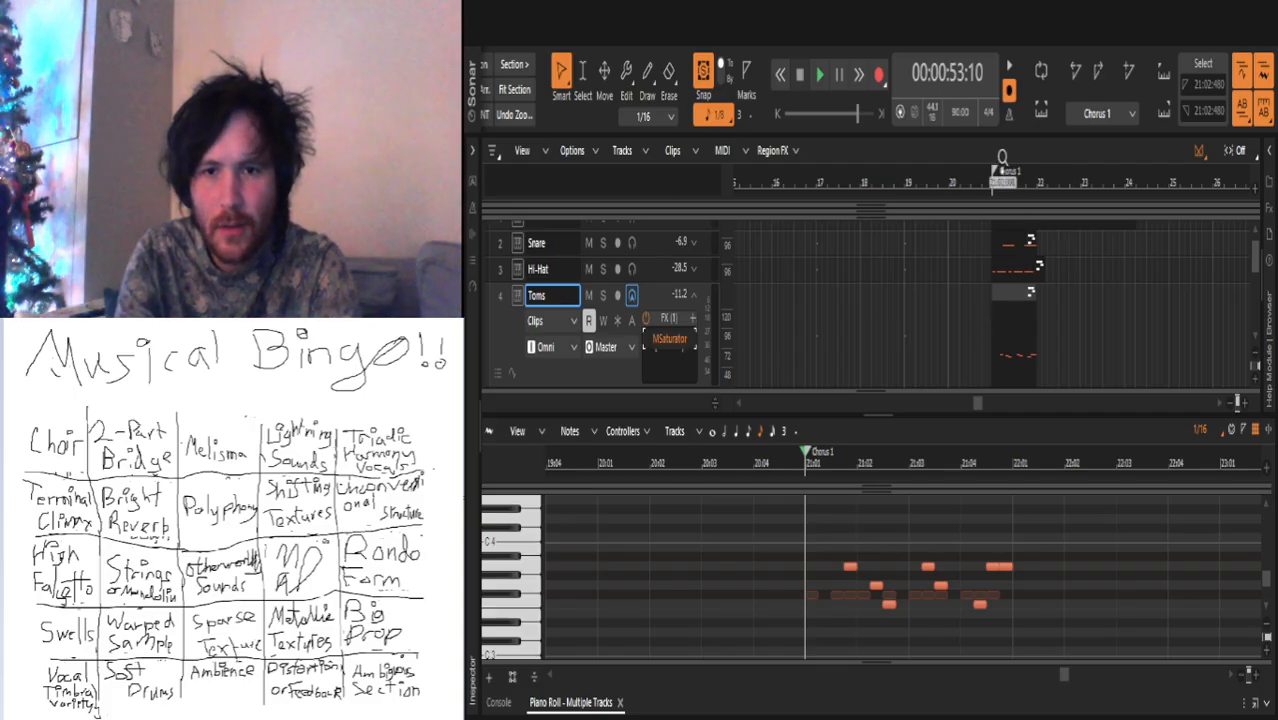
# Step: Set a playback loop over the Chorus 1 bar from 21:01:000 to 22:01:000 and audition the drums
pyautogui.moveTo(1035, 158); pyautogui.dragTo(1001, 158)
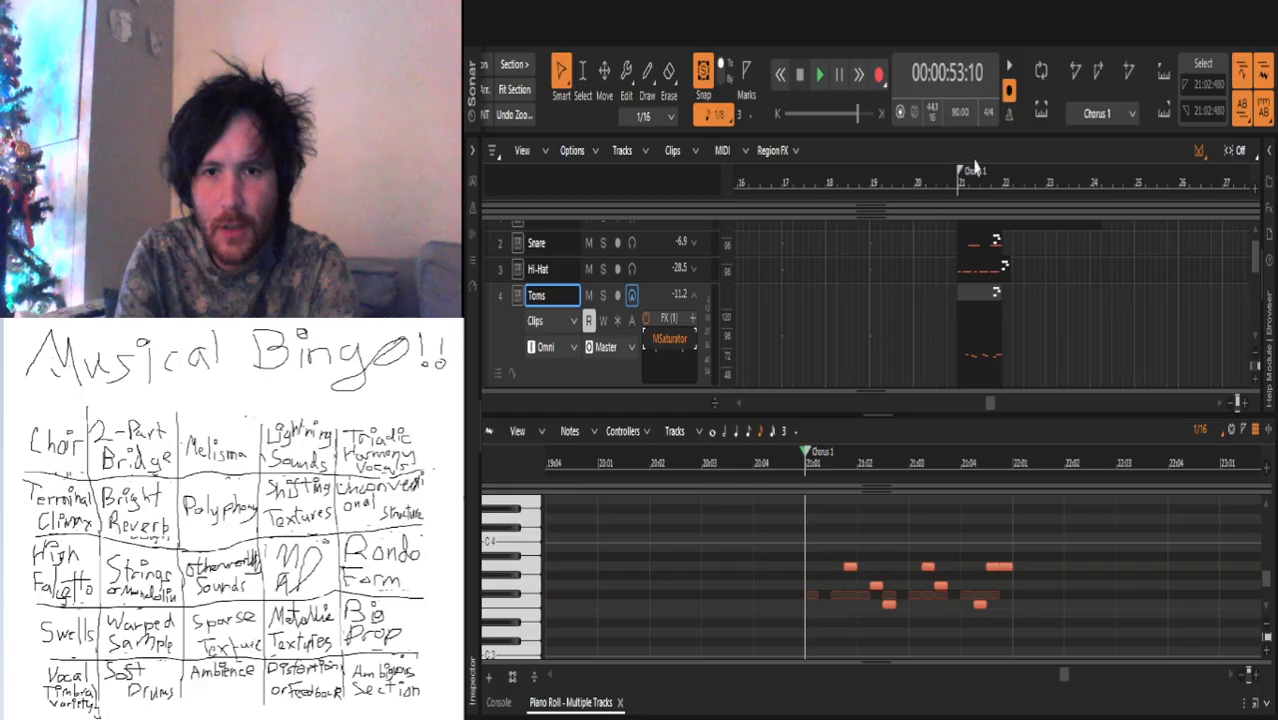
pyautogui.click(996, 192)
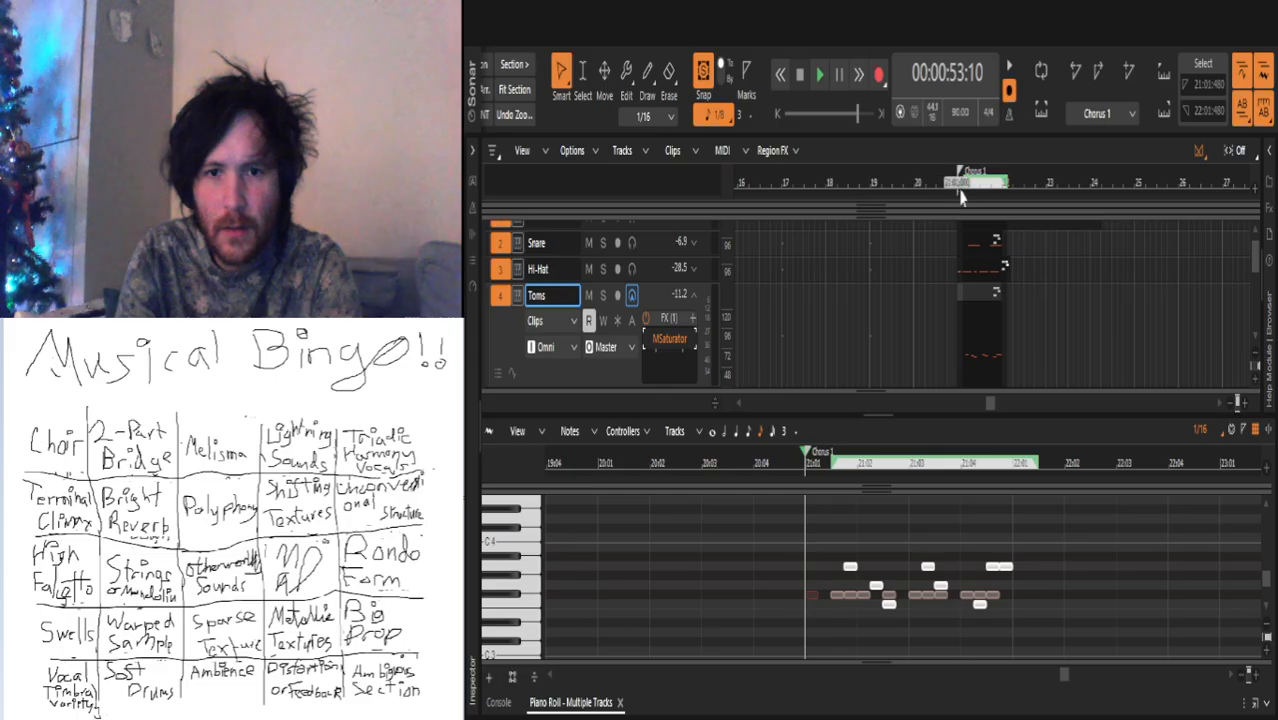
pyautogui.moveTo(957, 193); pyautogui.dragTo(975, 192)
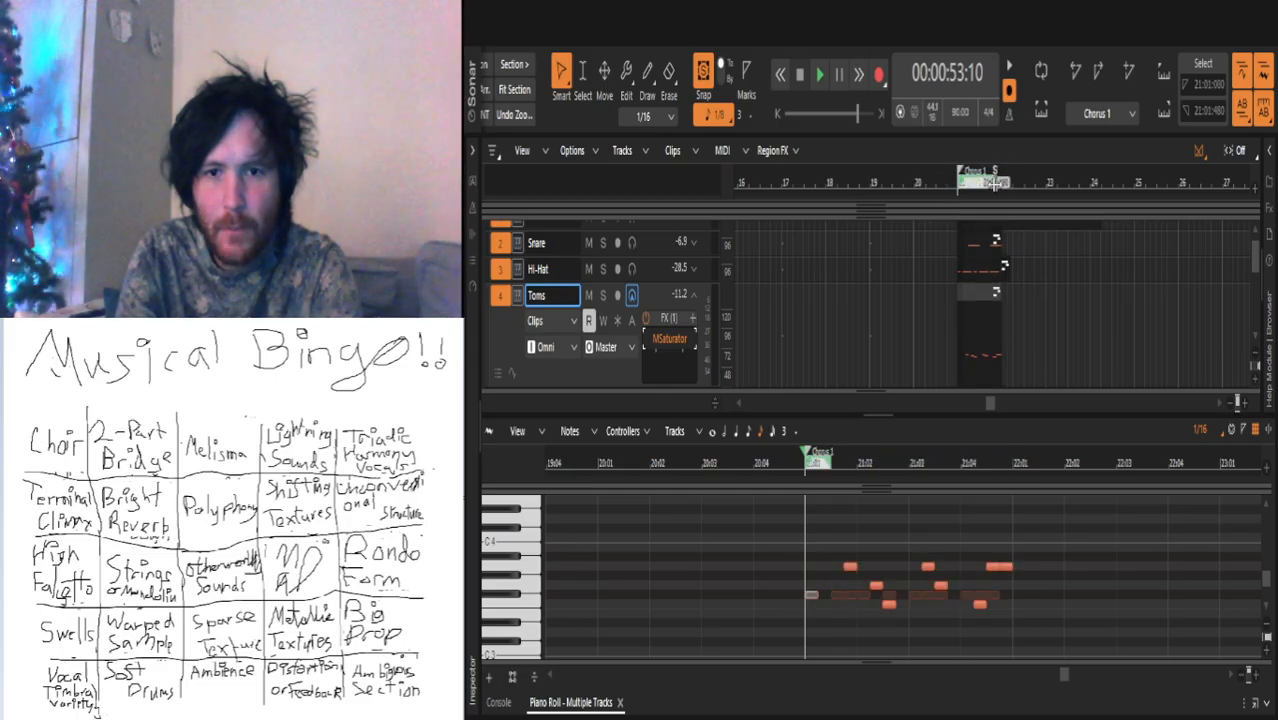
pyautogui.moveTo(1000, 182); pyautogui.dragTo(1002, 182)
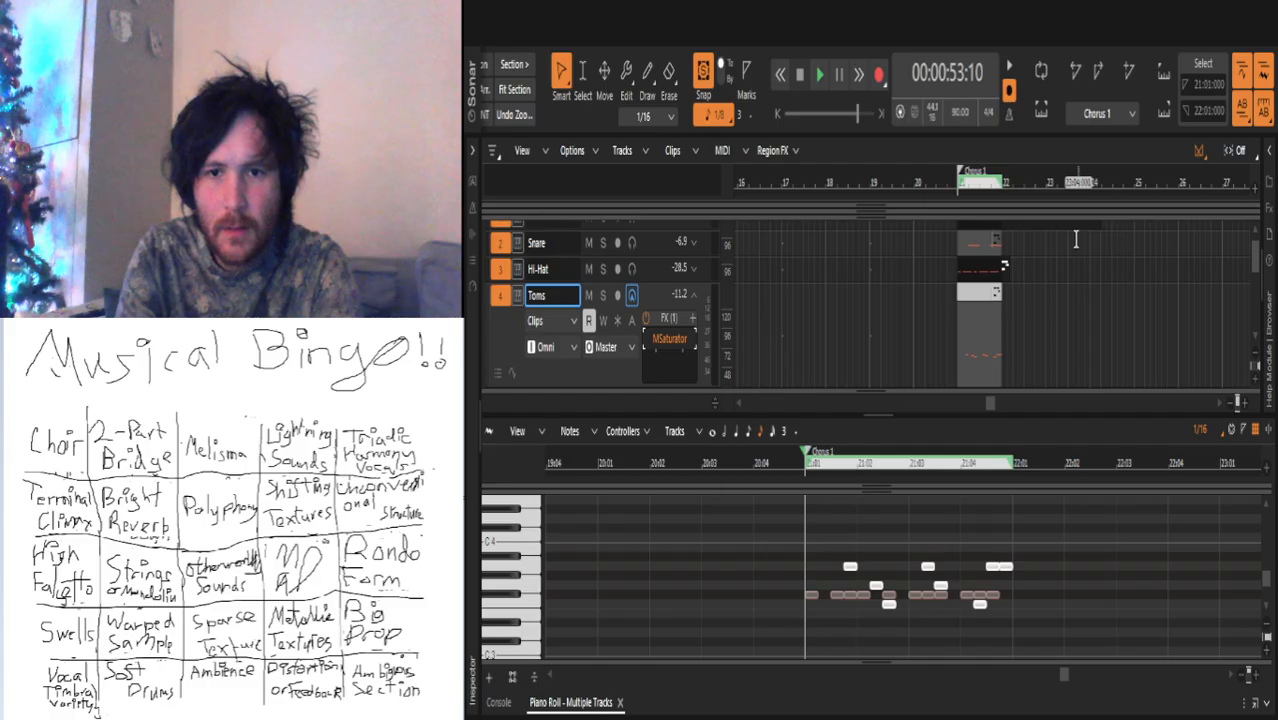
pyautogui.click(1040, 110)
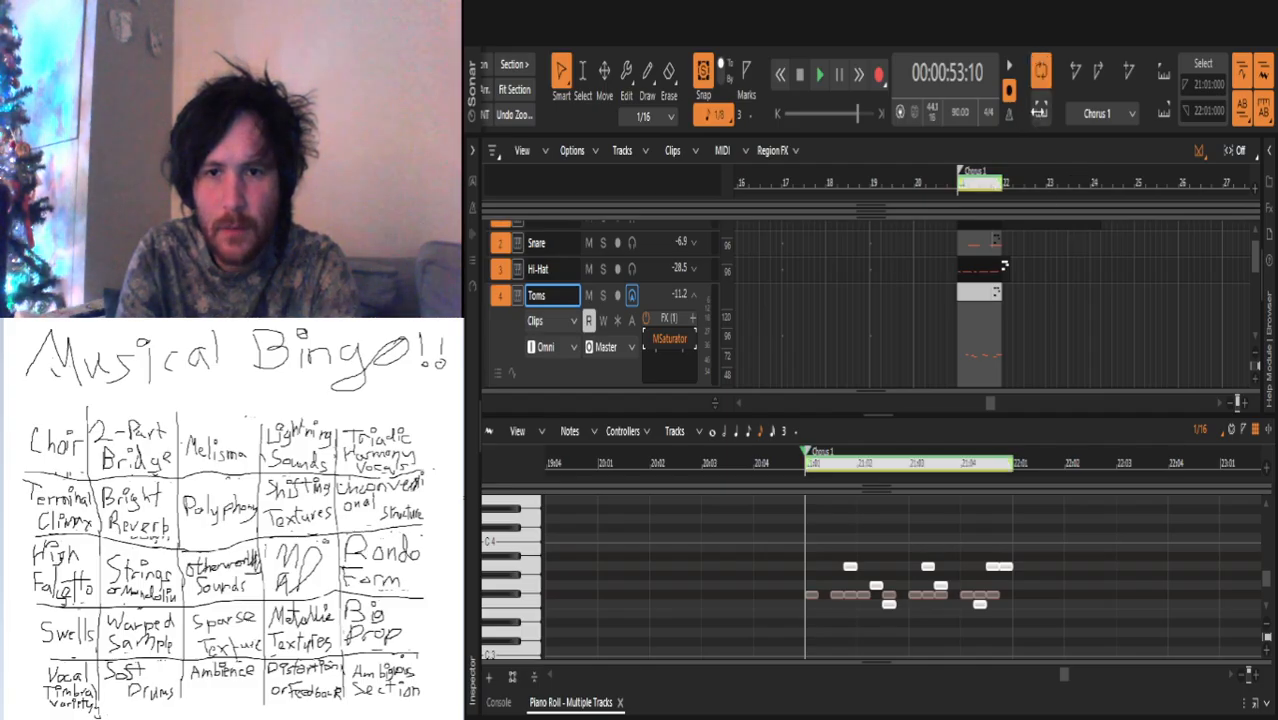
pyautogui.press('space')
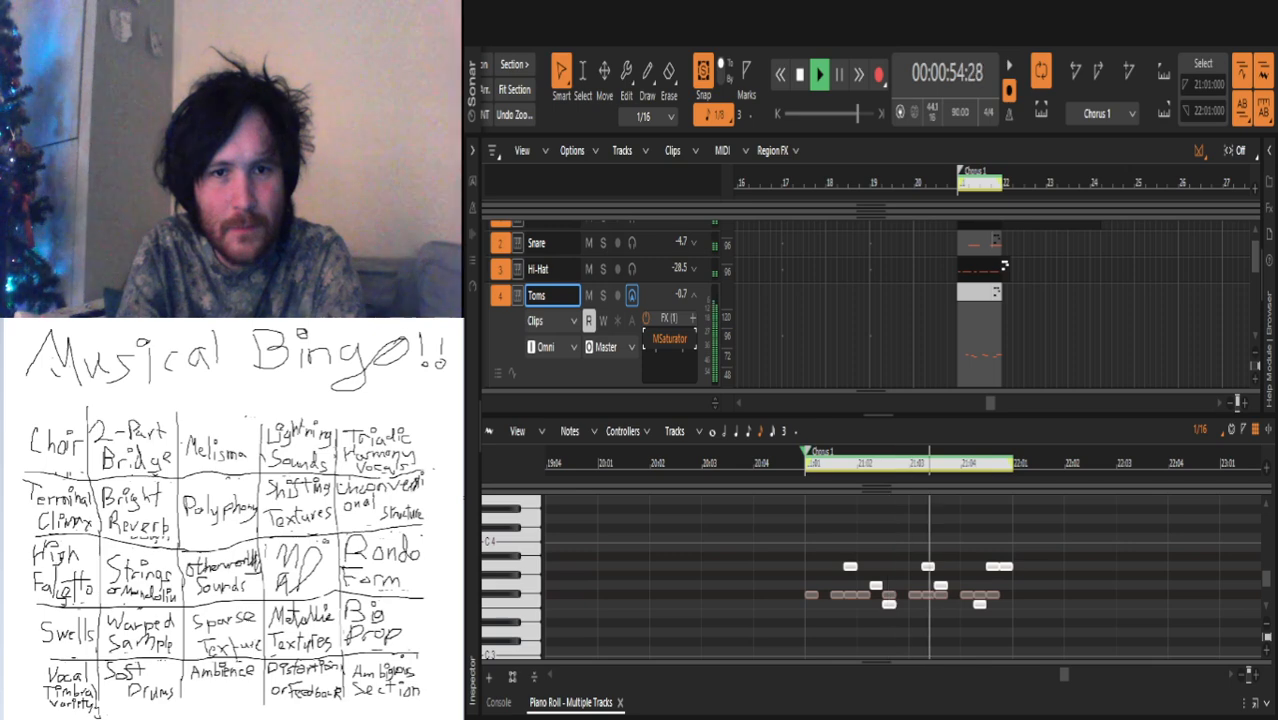
pyautogui.press('space')
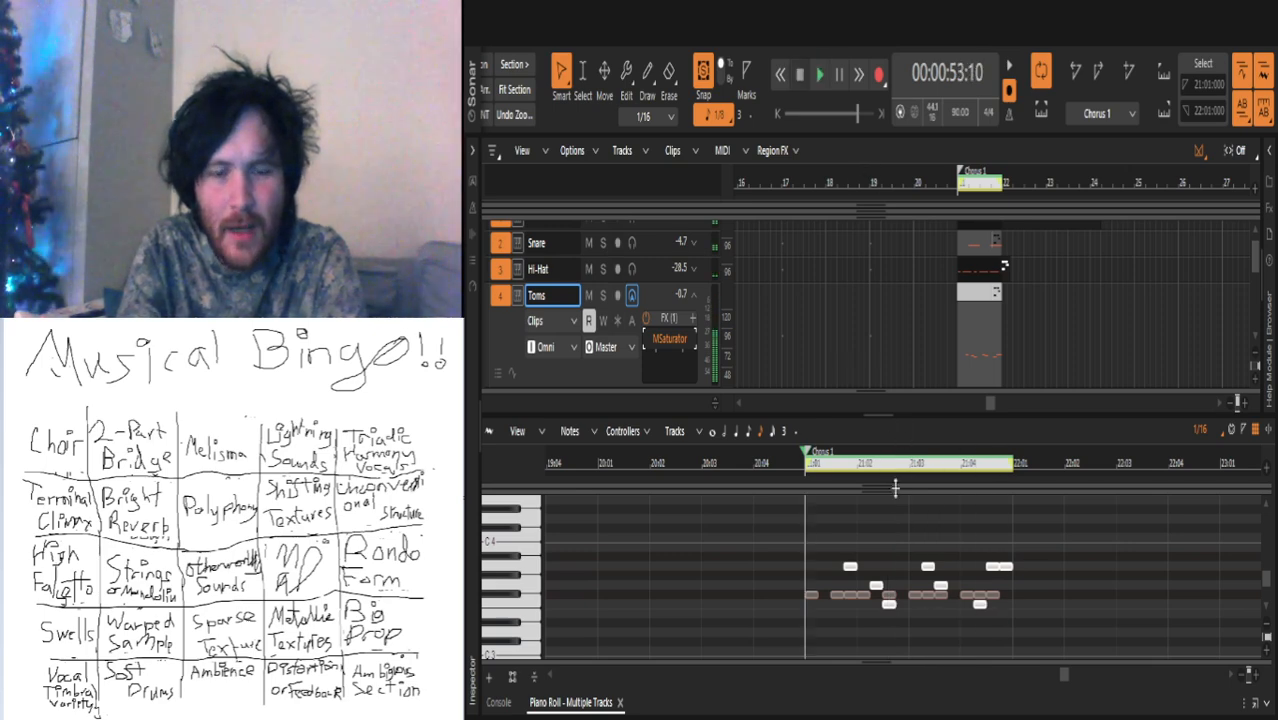
# Step: Fill the gaps in the Hi-Hat clip with 1/16 notes on F#3 across all of bar 21 and audition the loop
pyautogui.scroll(1, 960, 278)
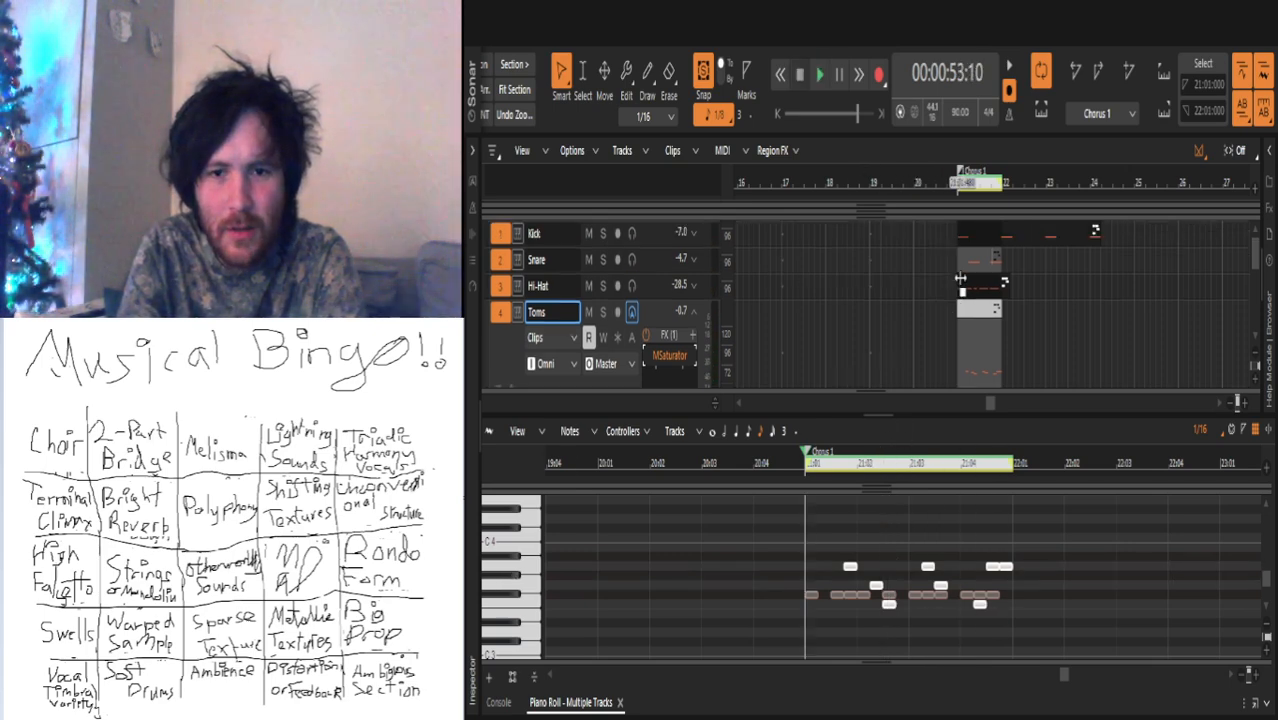
pyautogui.click(976, 284)
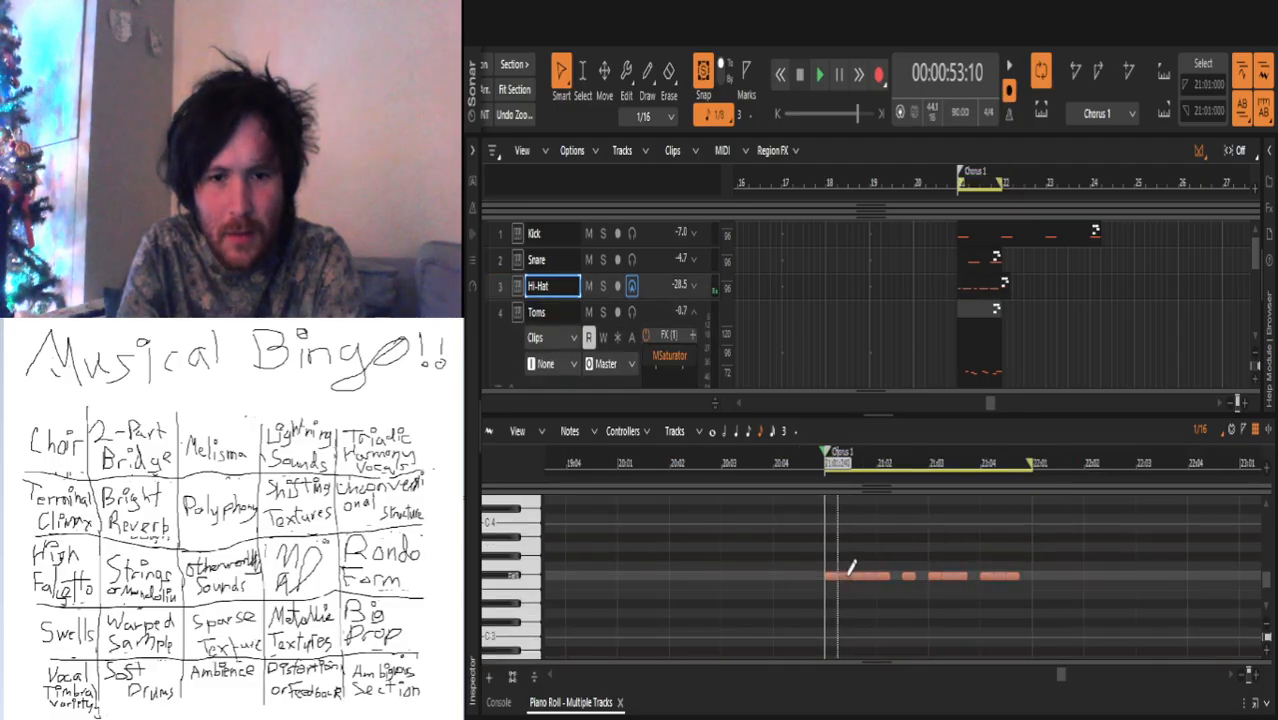
pyautogui.moveTo(893, 573); pyautogui.dragTo(1035, 566)
pyautogui.press('space')
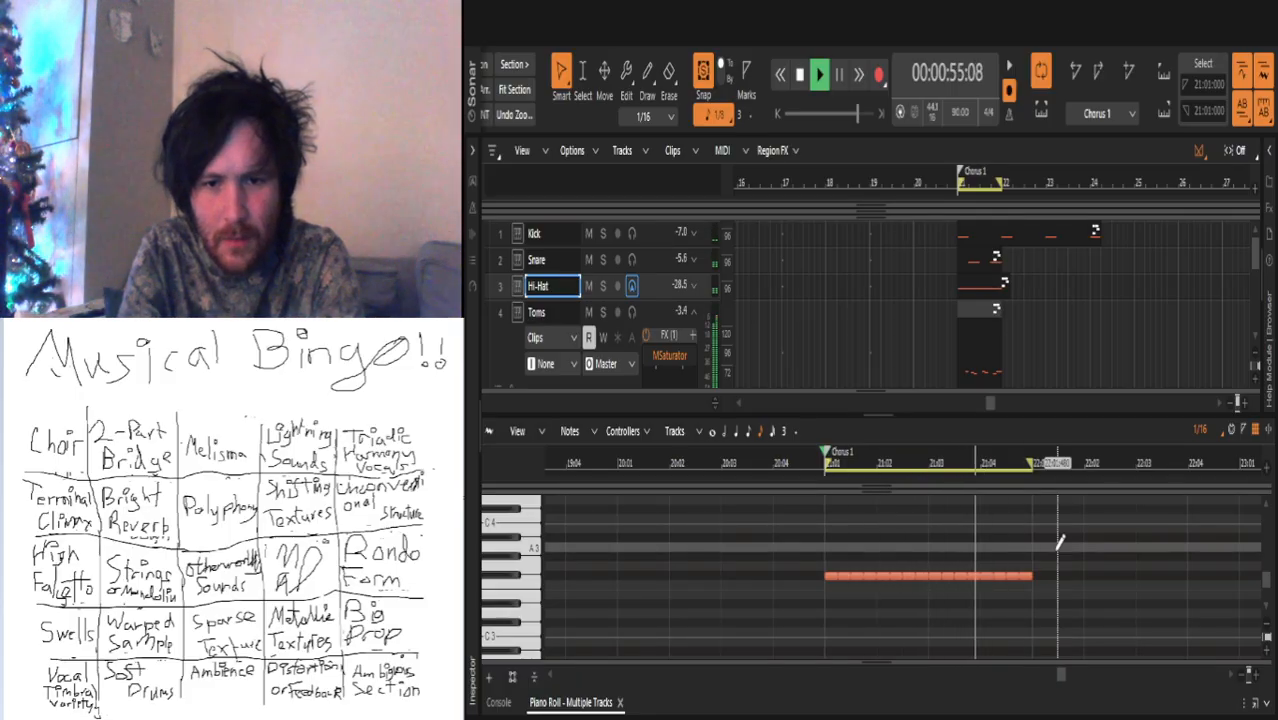
pyautogui.press('space')
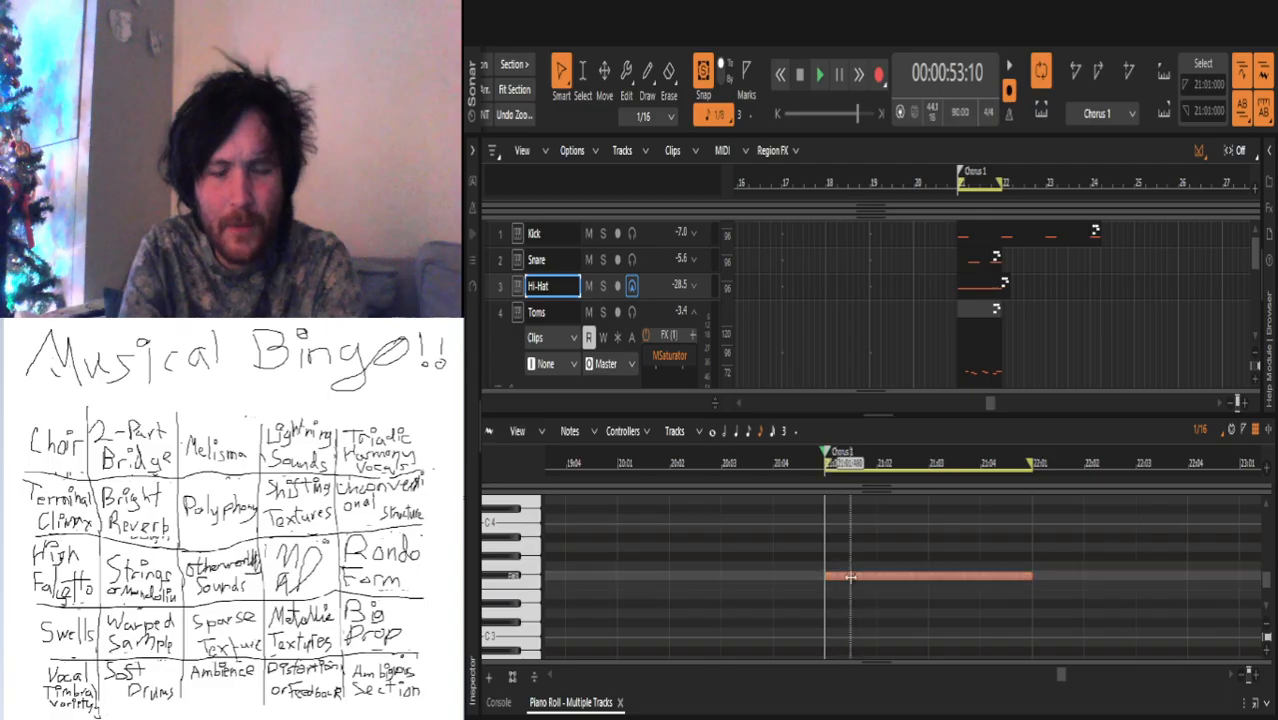
# Step: Expand the Hi-Hat track, add the MEqualizer effect and audition the drum loop with it
pyautogui.scroll(-1, 850, 577)
pyautogui.scroll(-1, 850, 577)
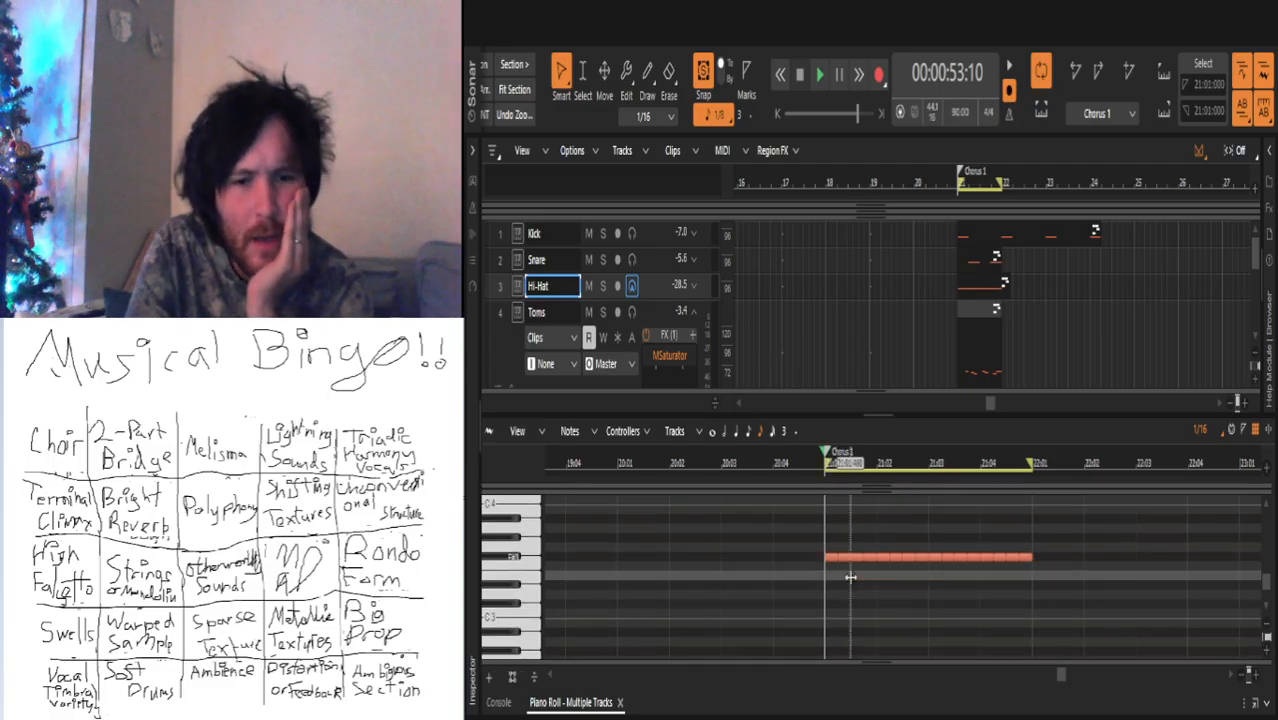
pyautogui.click(694, 288)
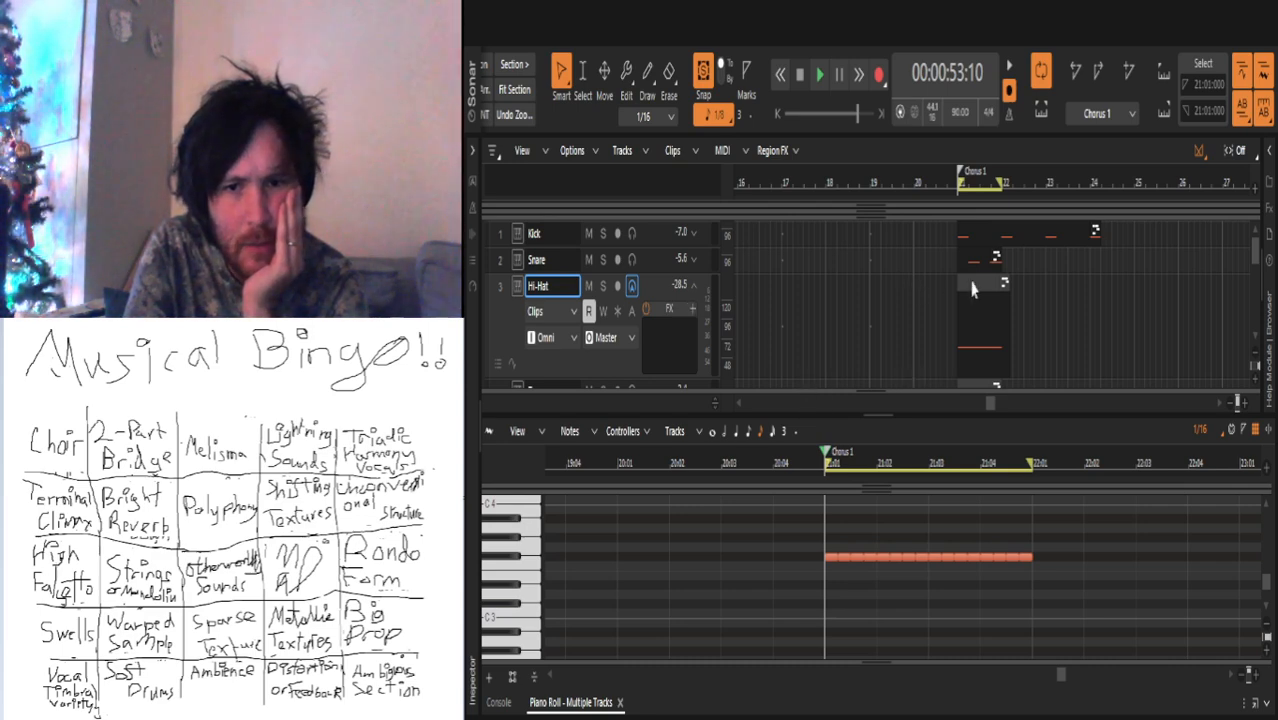
pyautogui.click(1011, 294)
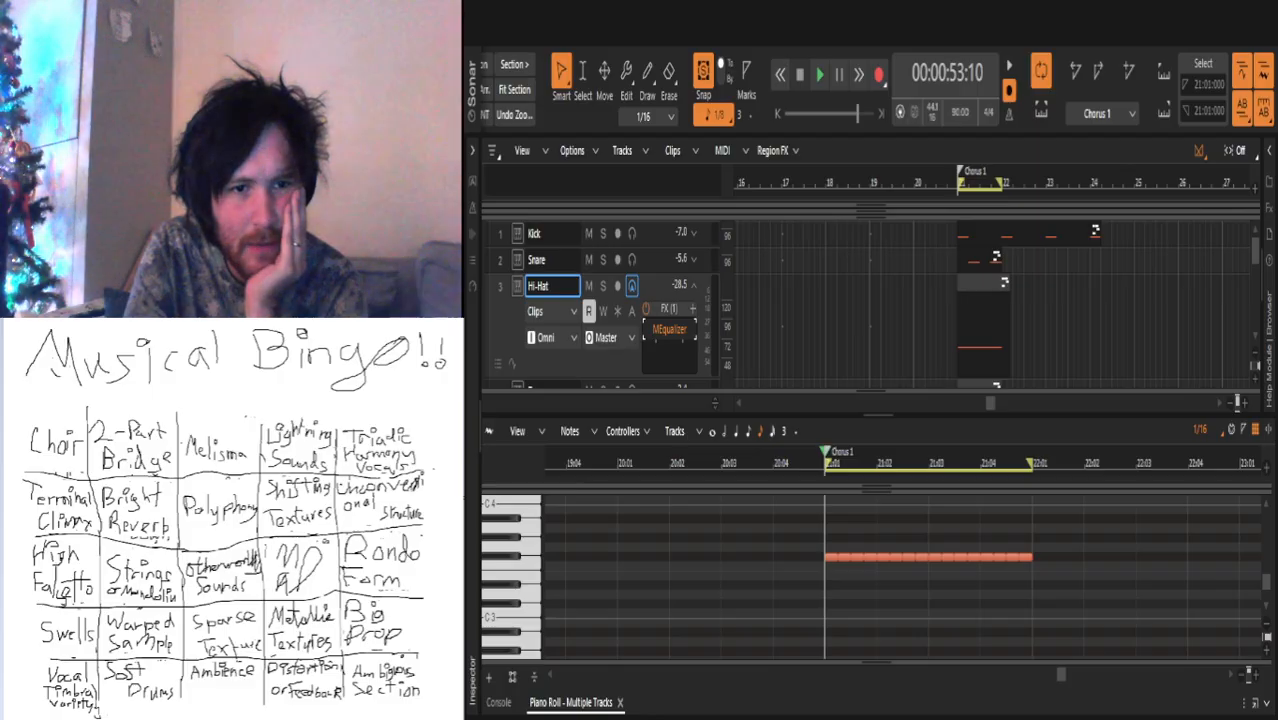
pyautogui.press('space')
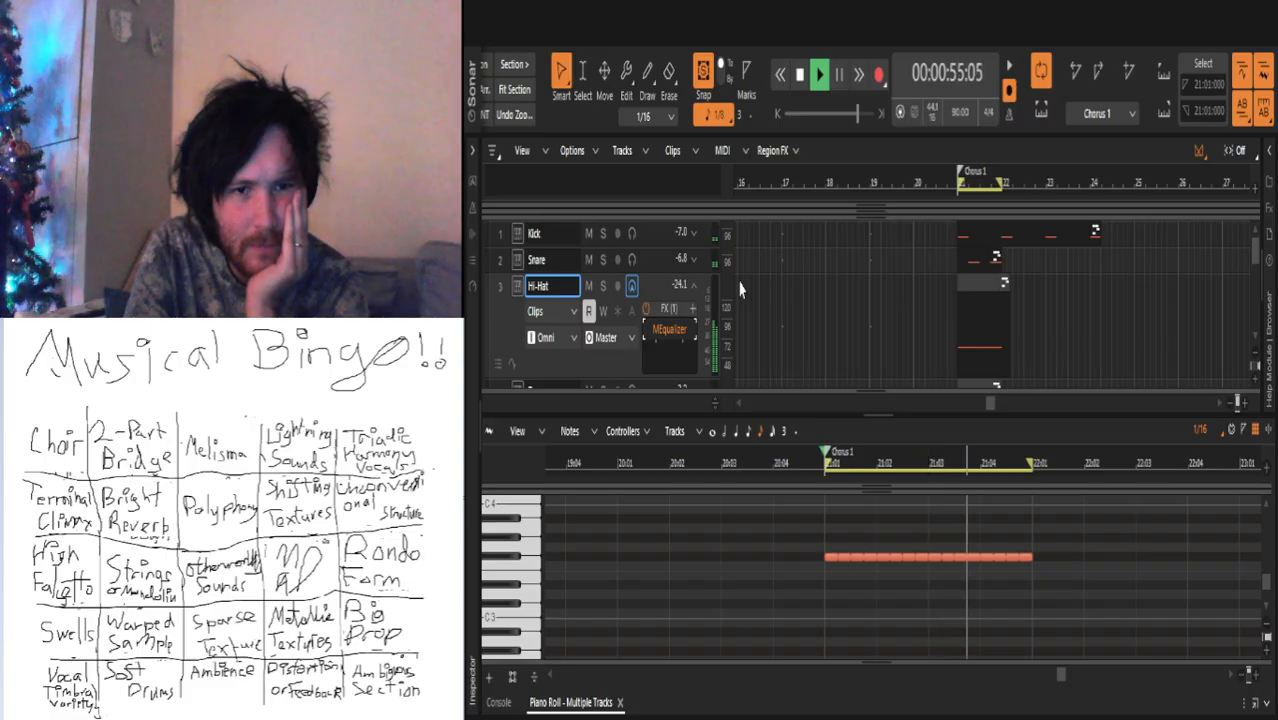
pyautogui.press('space')
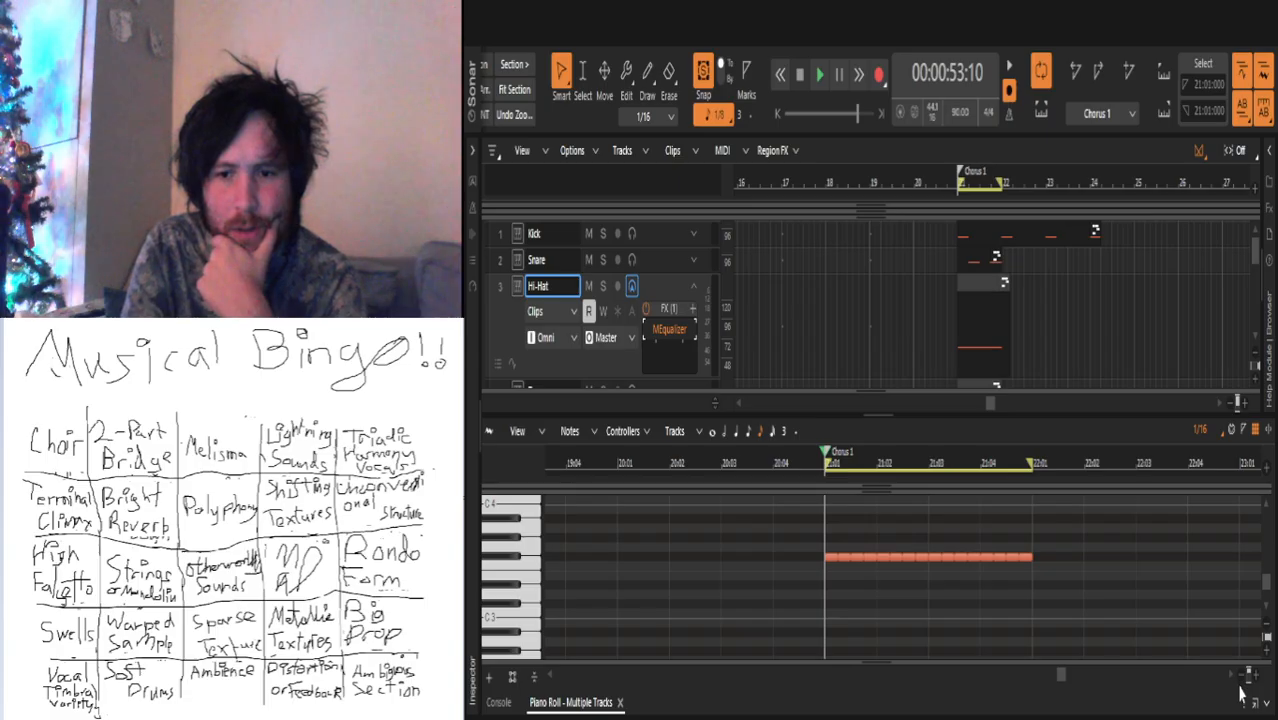
pyautogui.press('space')
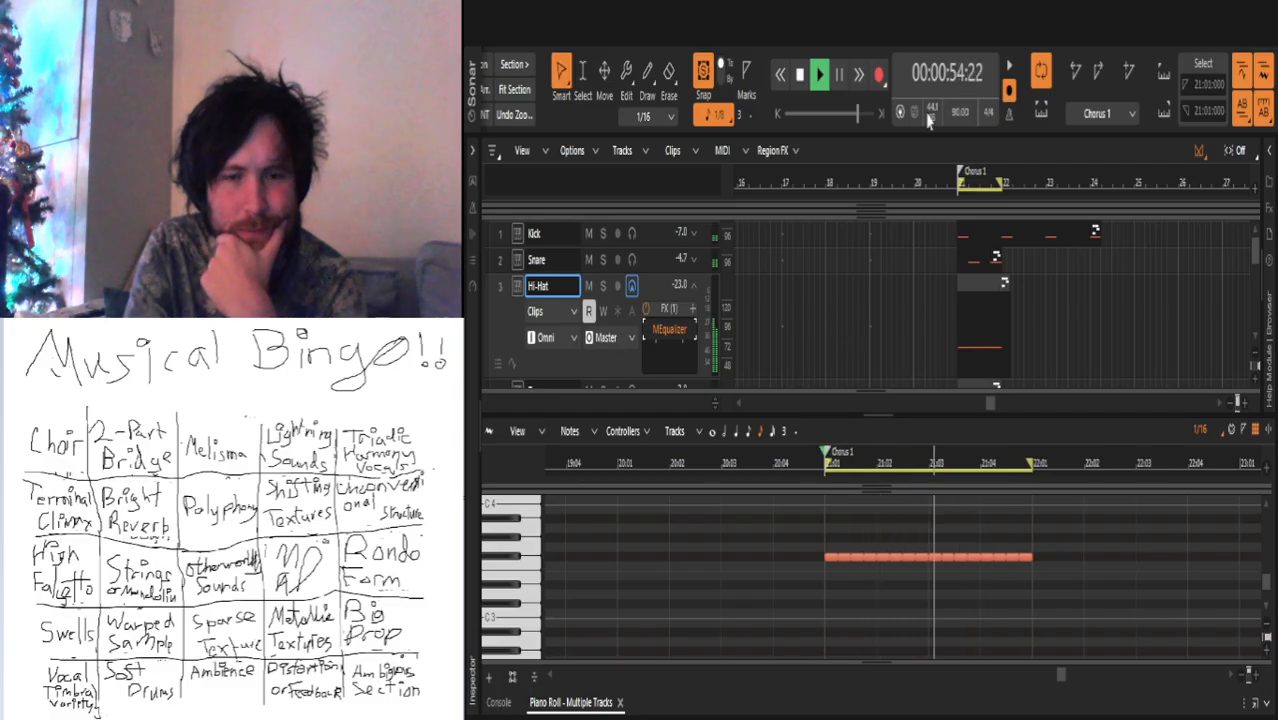
pyautogui.press('space')
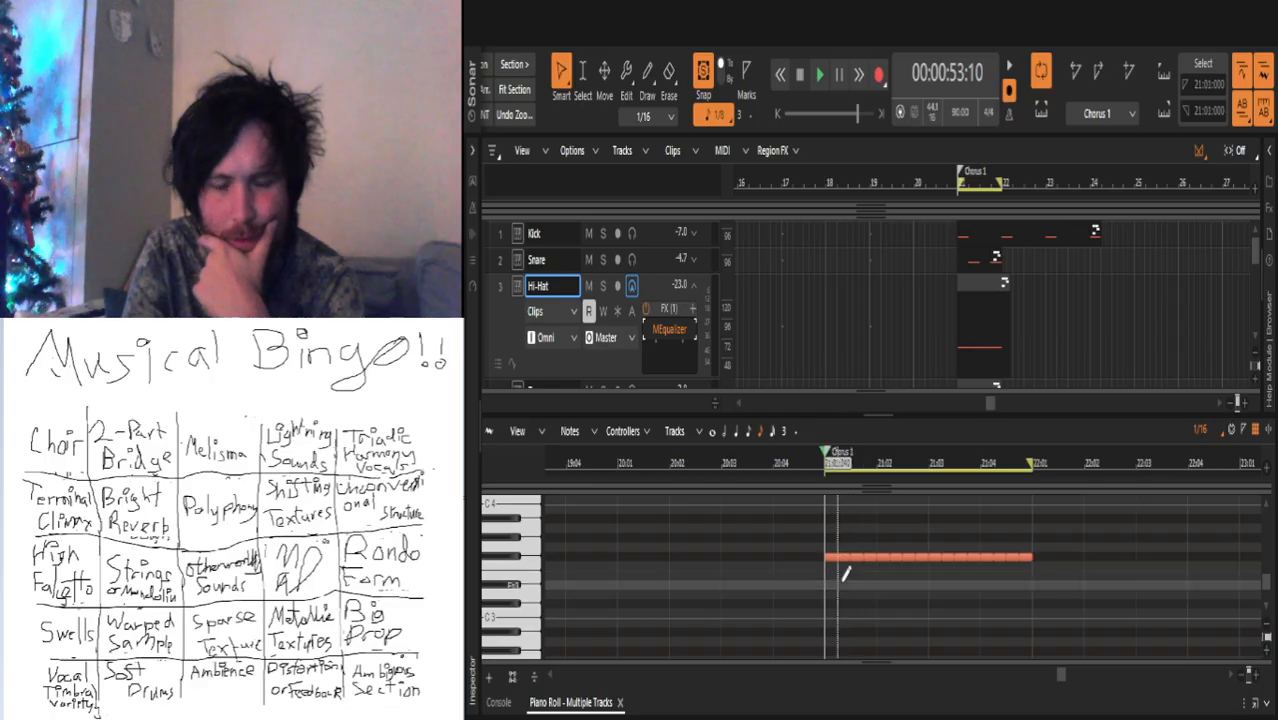
# Step: Delete the second and third 1/16 hi-hat notes of every beat in bar 21 and audition the loop
pyautogui.moveTo(843, 580); pyautogui.dragTo(858, 546)
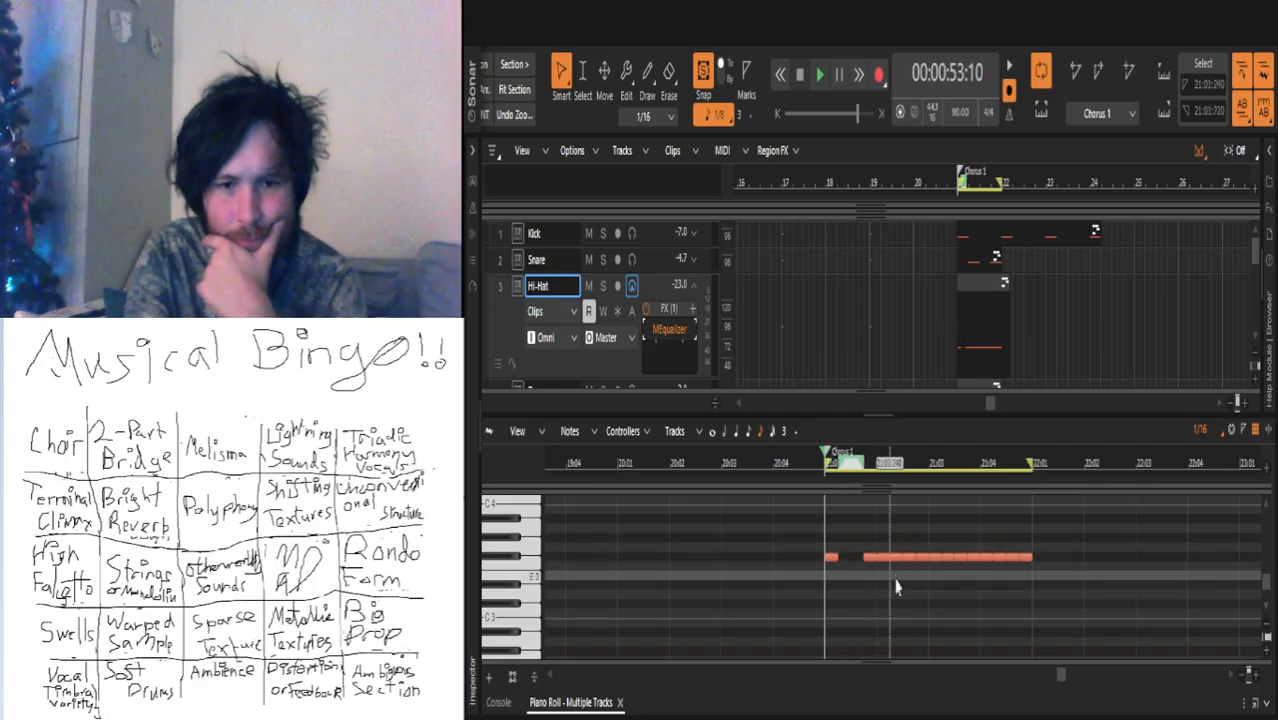
pyautogui.press('Delete')
pyautogui.moveTo(894, 571)
pyautogui.mouseDown()
pyautogui.moveTo(908, 541)
pyautogui.moveTo(942, 563)
pyautogui.moveTo(968, 528)
pyautogui.mouseUp()
pyautogui.press('Delete')
pyautogui.press('Delete')
pyautogui.moveTo(1000, 579); pyautogui.dragTo(1017, 540)
pyautogui.press('Delete')
pyautogui.press('space')
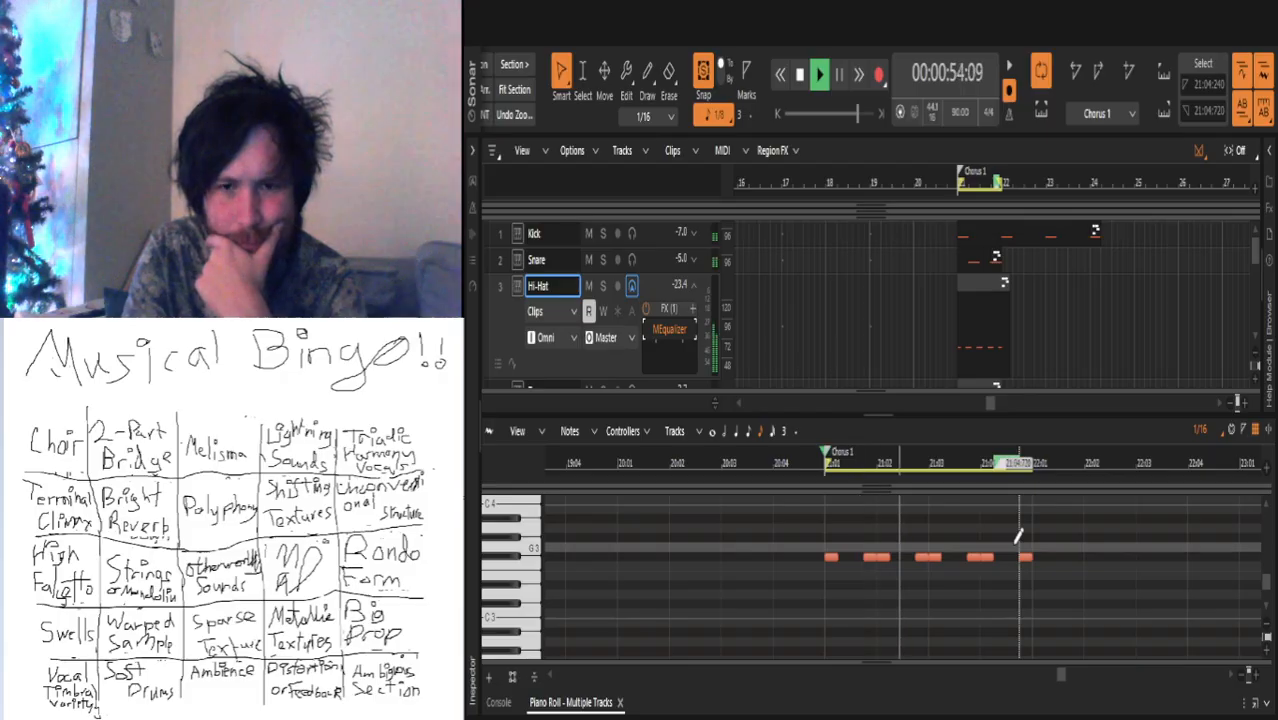
pyautogui.press('space')
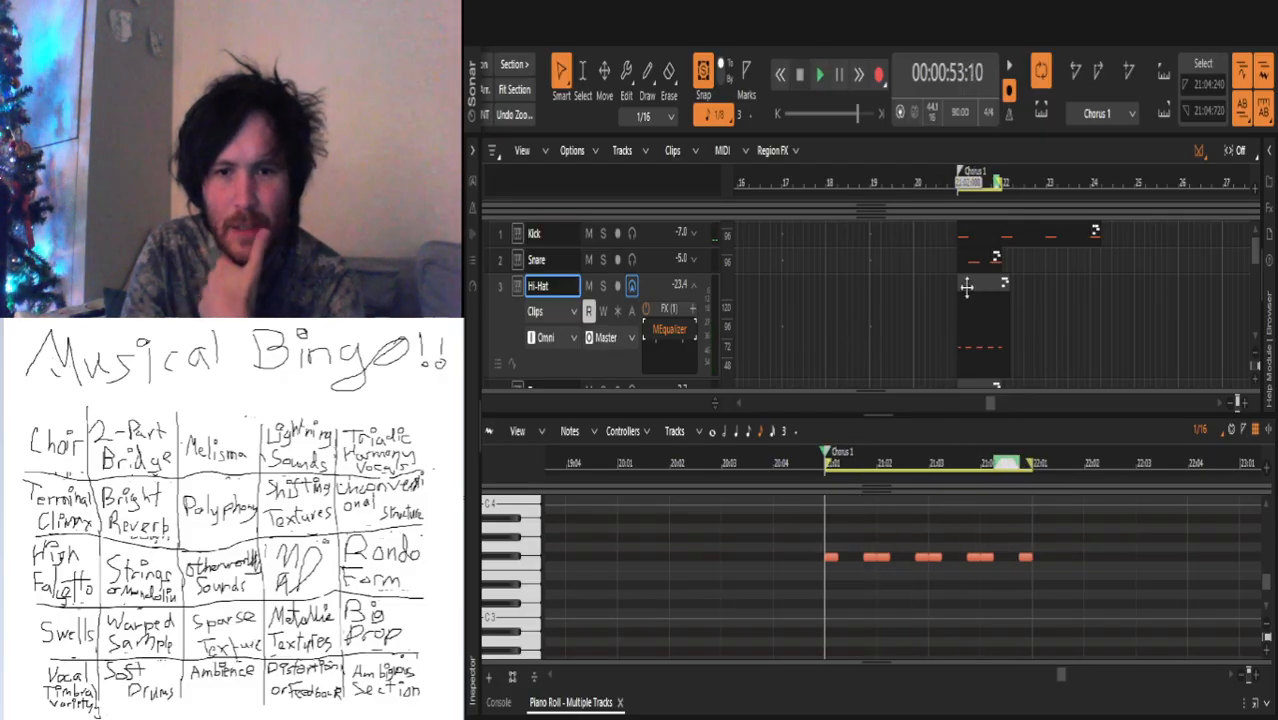
# Step: Add Kick notes on B2 at beats 2, 3 and 4 of bar 21 and shorten the quarter notes to 1/8
pyautogui.click(973, 230)
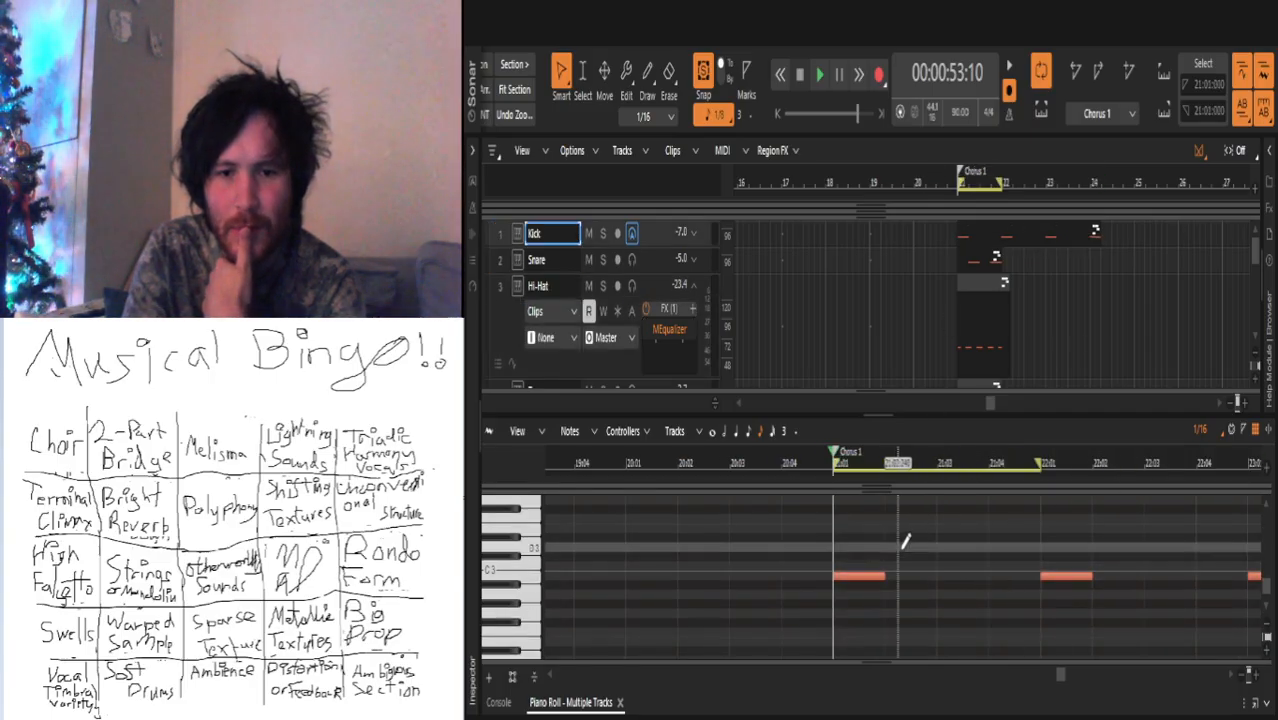
pyautogui.moveTo(891, 567); pyautogui.dragTo(1044, 568)
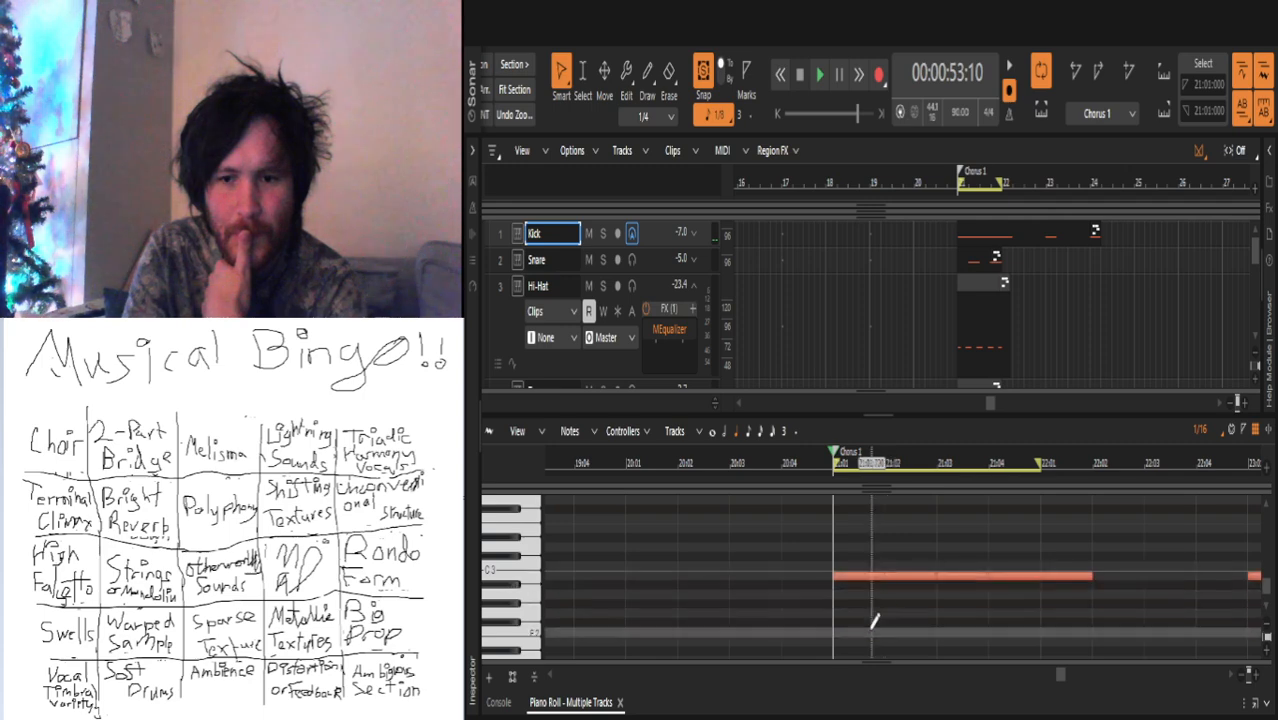
pyautogui.moveTo(862, 630); pyautogui.dragTo(1070, 520)
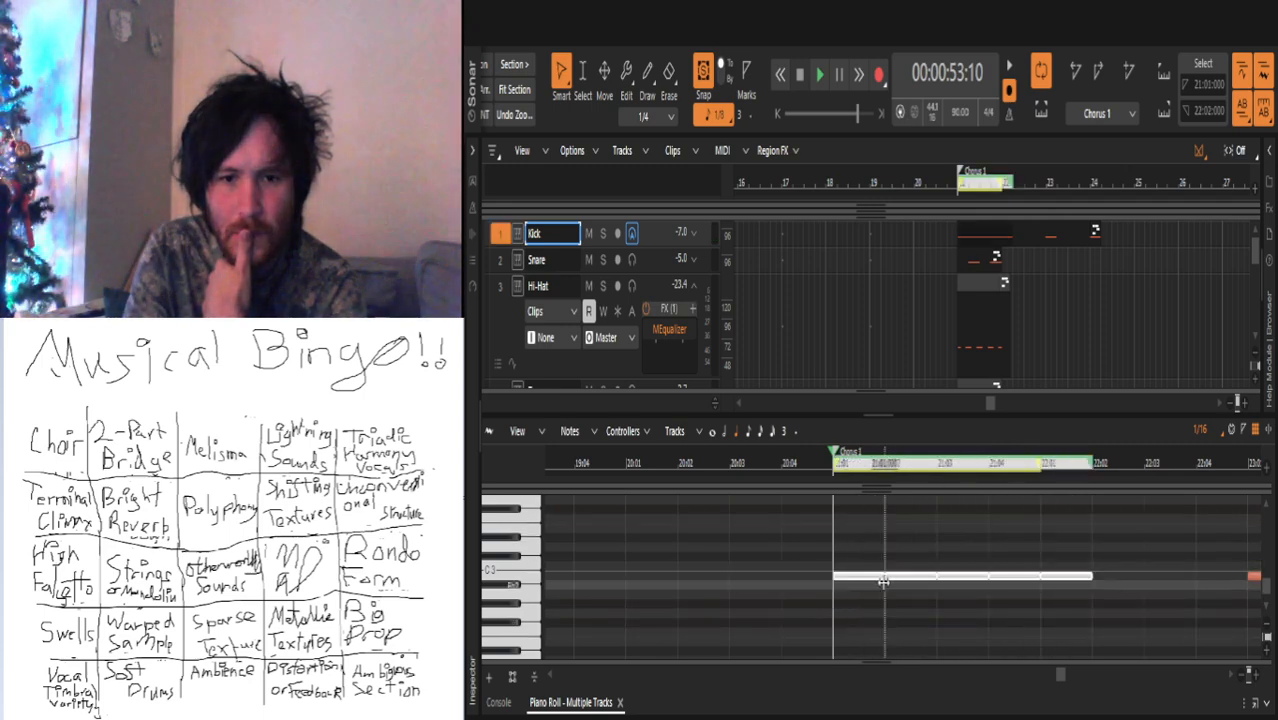
pyautogui.moveTo(882, 576)
pyautogui.mouseDown()
pyautogui.moveTo(863, 582)
pyautogui.moveTo(876, 578)
pyautogui.mouseUp()
# Step: Add a 1/8 kick note on B2 at 21:01:480 and audition the loop
pyautogui.click(867, 576)
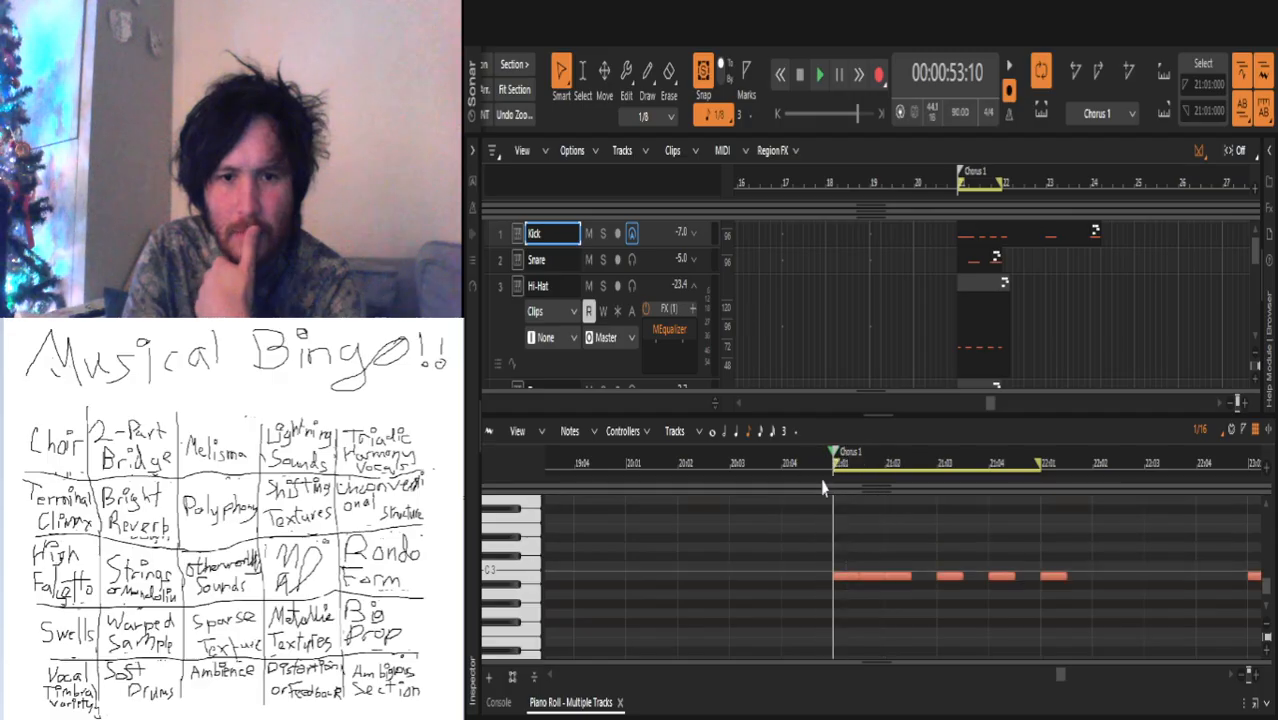
pyautogui.press('space')
pyautogui.press('space')
pyautogui.press('space')
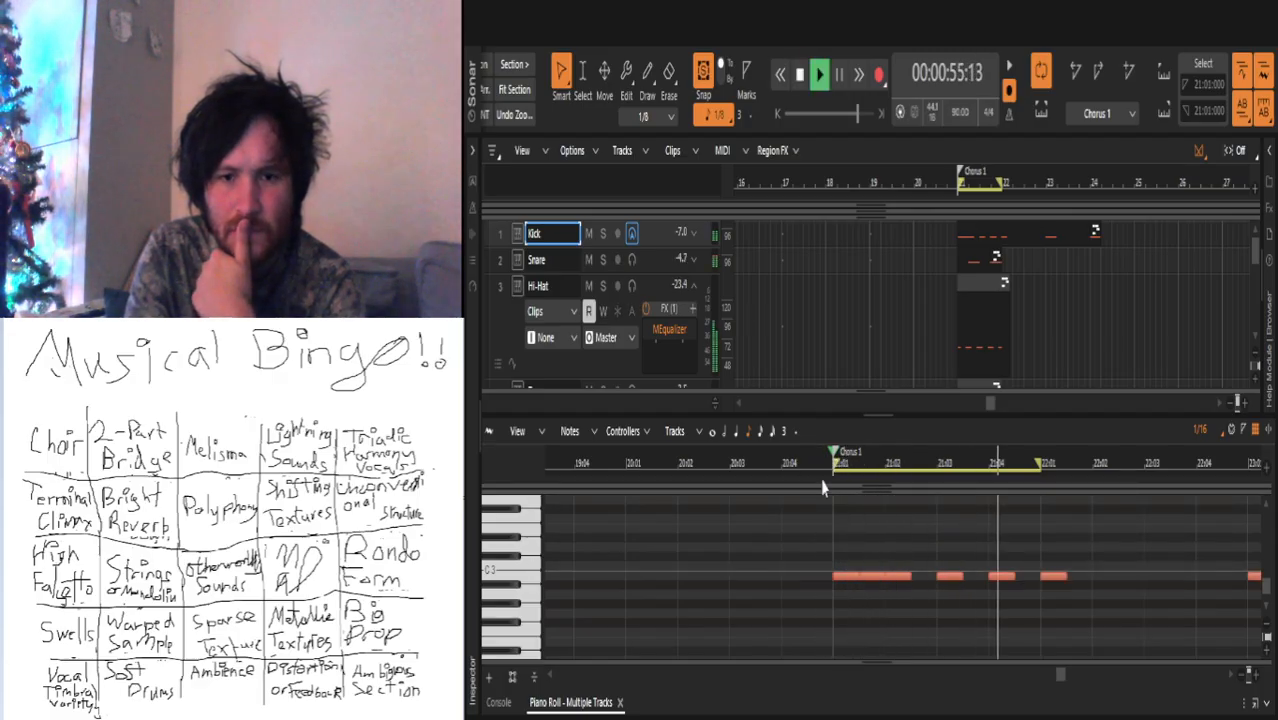
pyautogui.press('space')
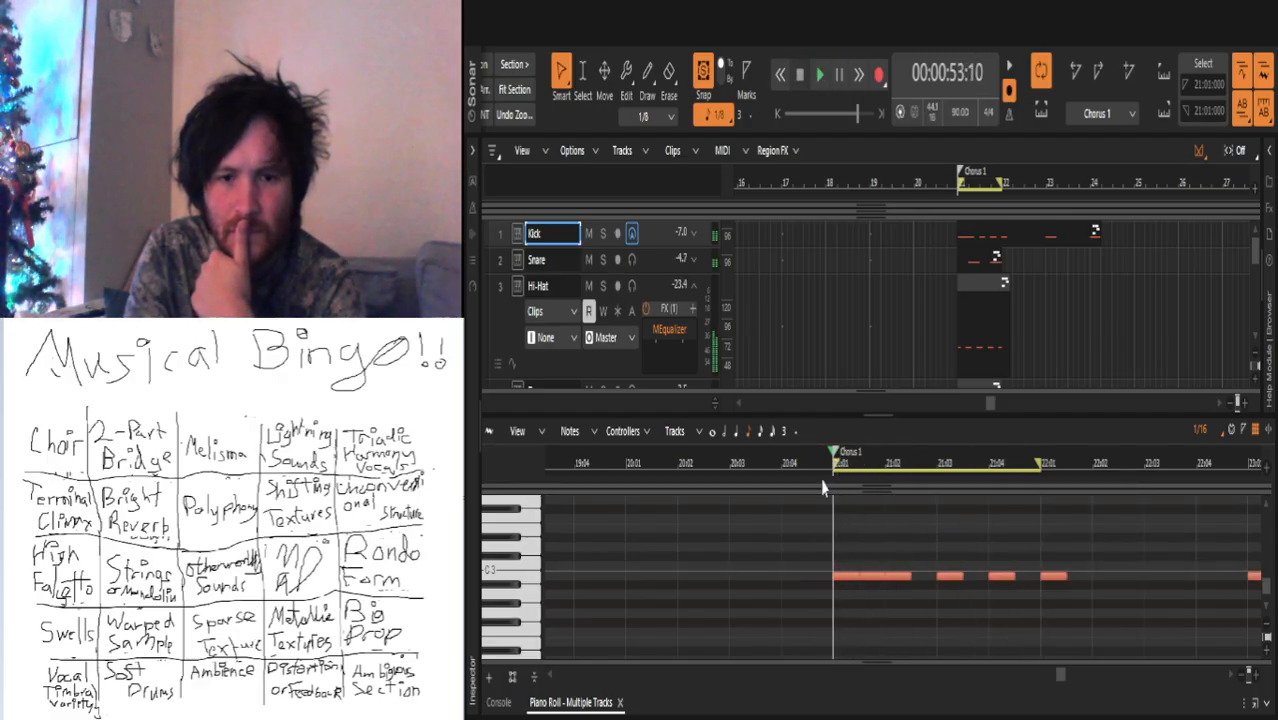
# Step: Replace the kick note at 21:01:480 with a 1/16 note on B2 at 21:01:720 and audition the loop
pyautogui.moveTo(855, 577)
pyautogui.mouseDown()
pyautogui.moveTo(844, 577)
pyautogui.moveTo(861, 576)
pyautogui.mouseUp()
pyautogui.click(875, 575)
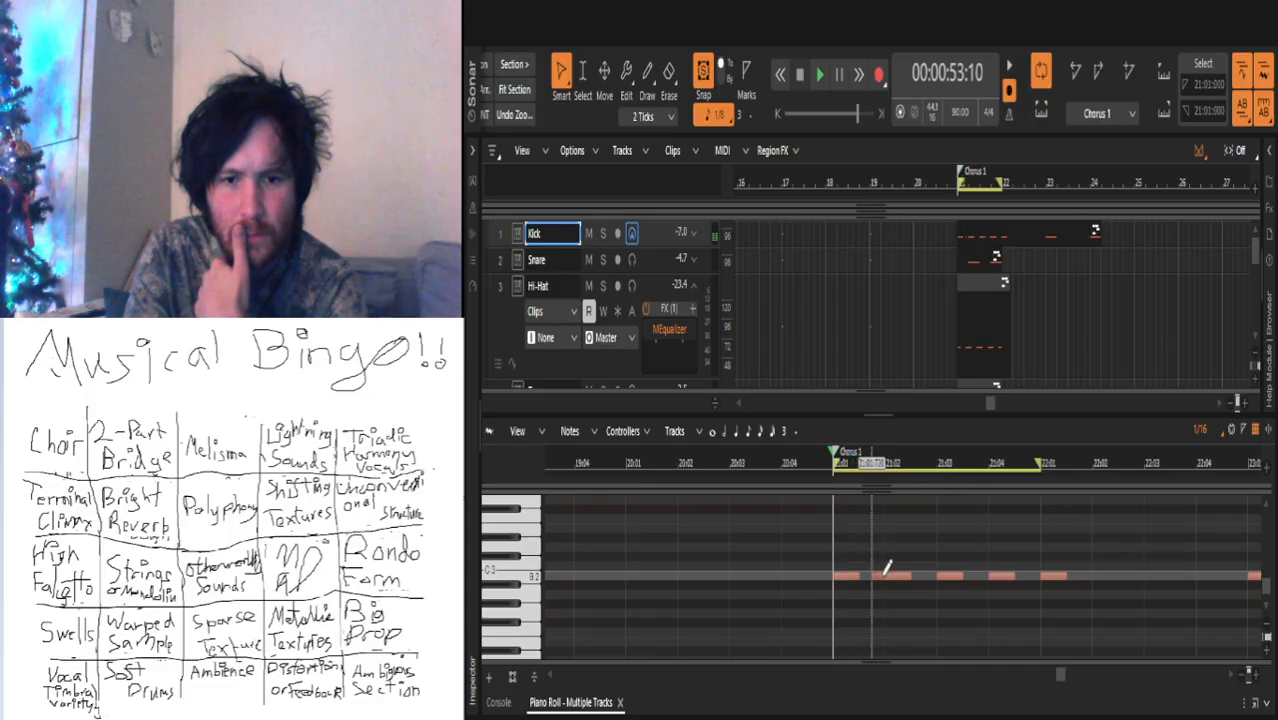
pyautogui.press('space')
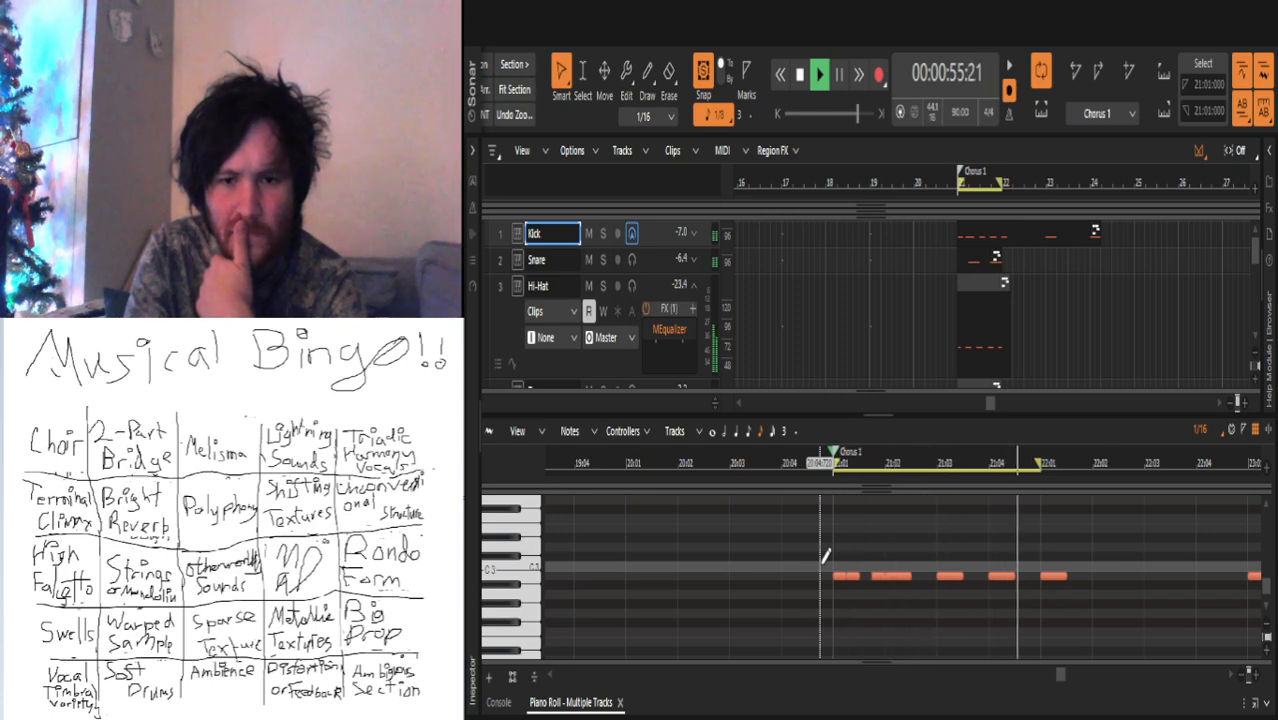
pyautogui.press('space')
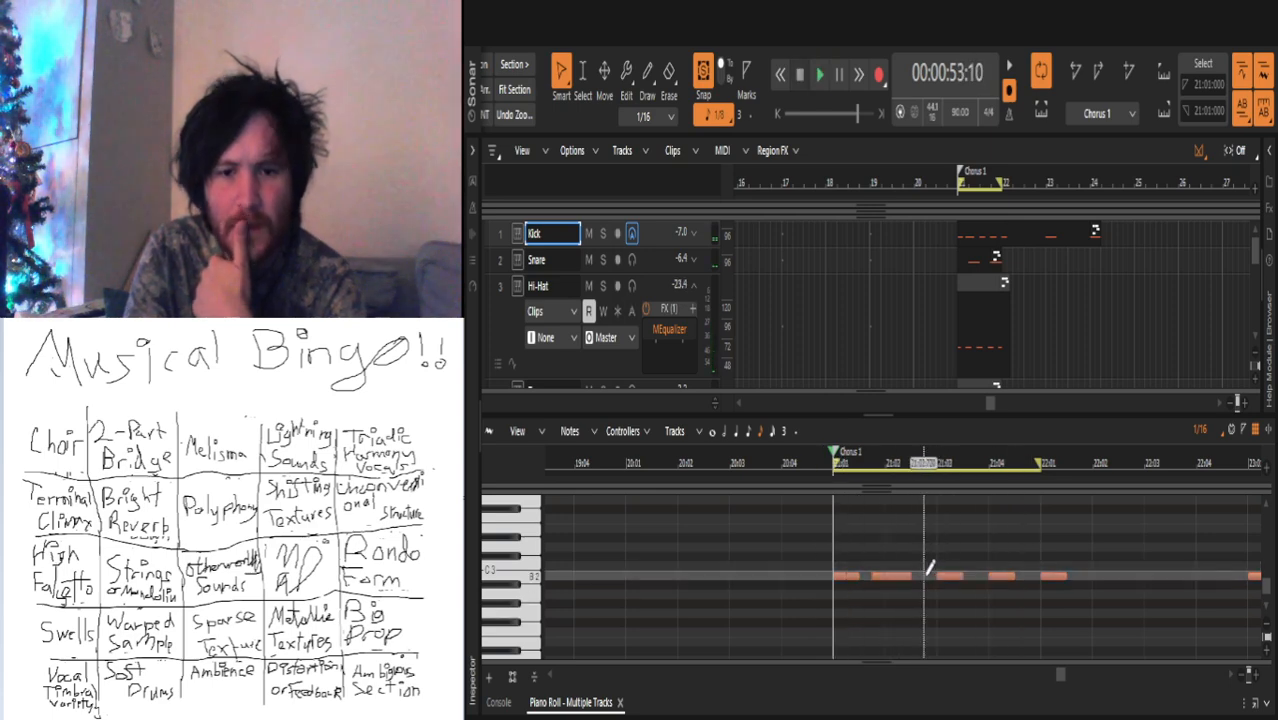
# Step: Add 1/16 kick notes on B2 at 21:02:720 and 21:03:720 and audition the drum loop
pyautogui.click(927, 575)
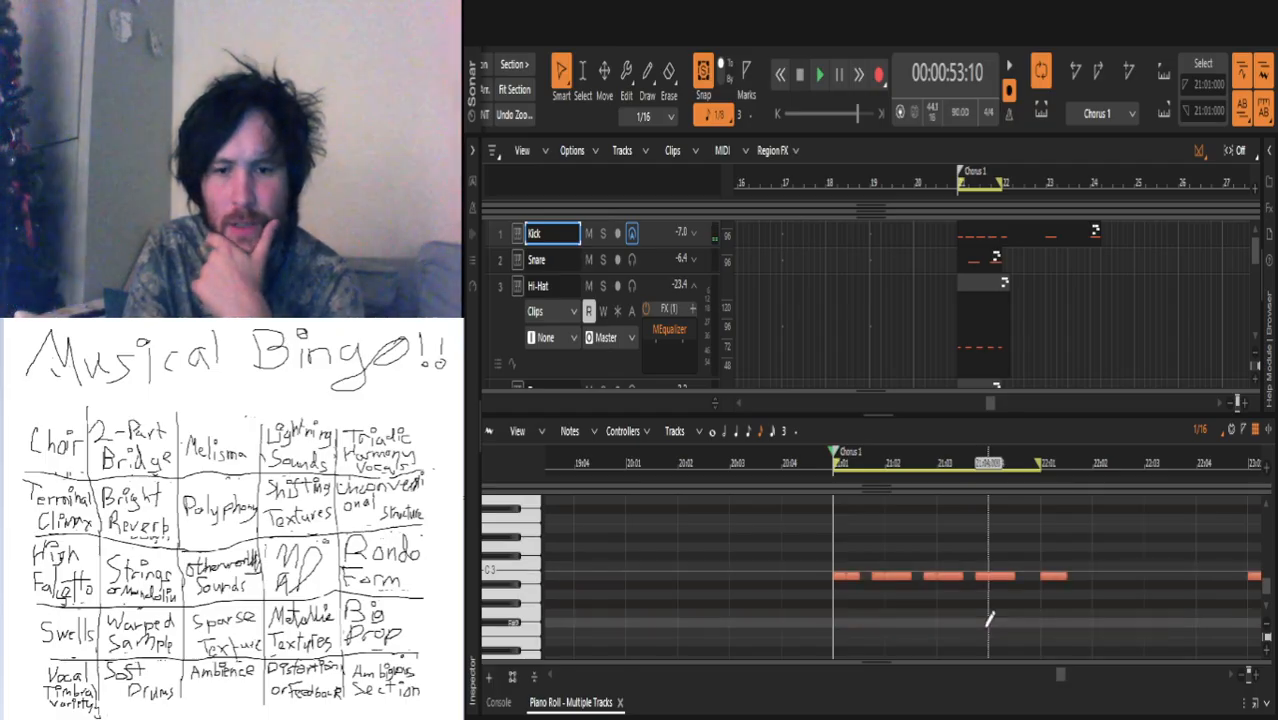
pyautogui.press('space')
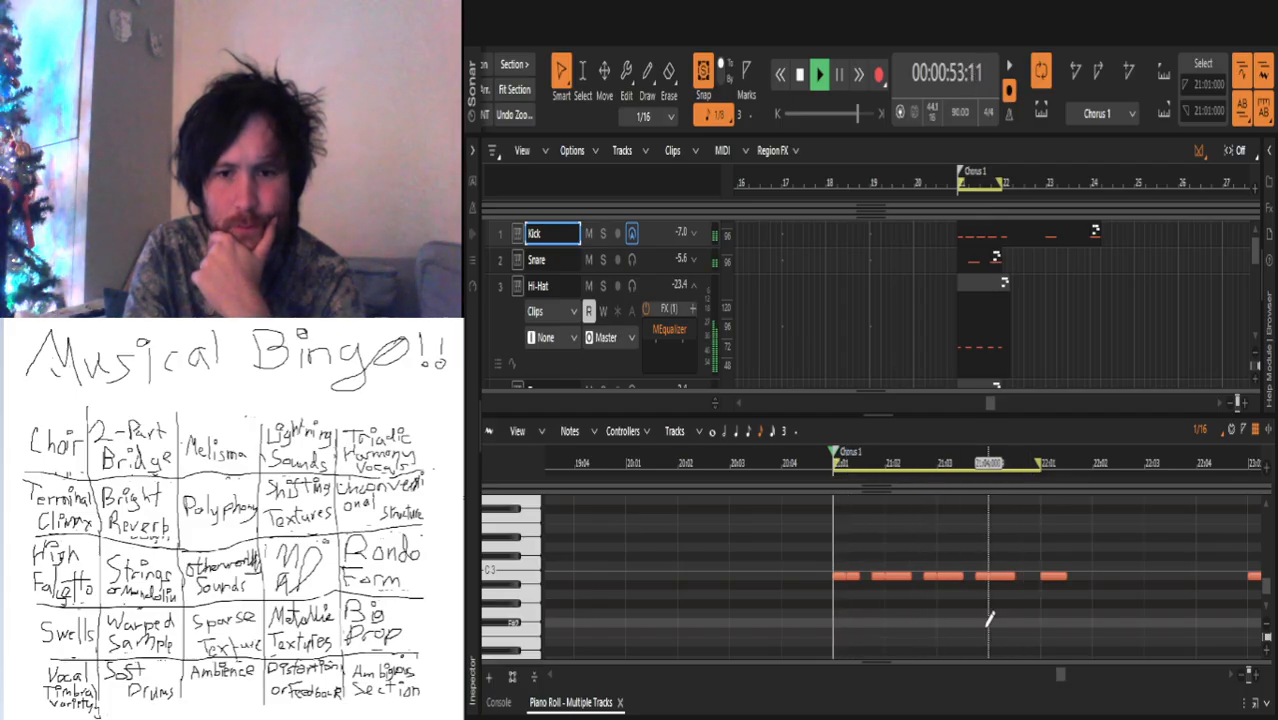
pyautogui.press('space')
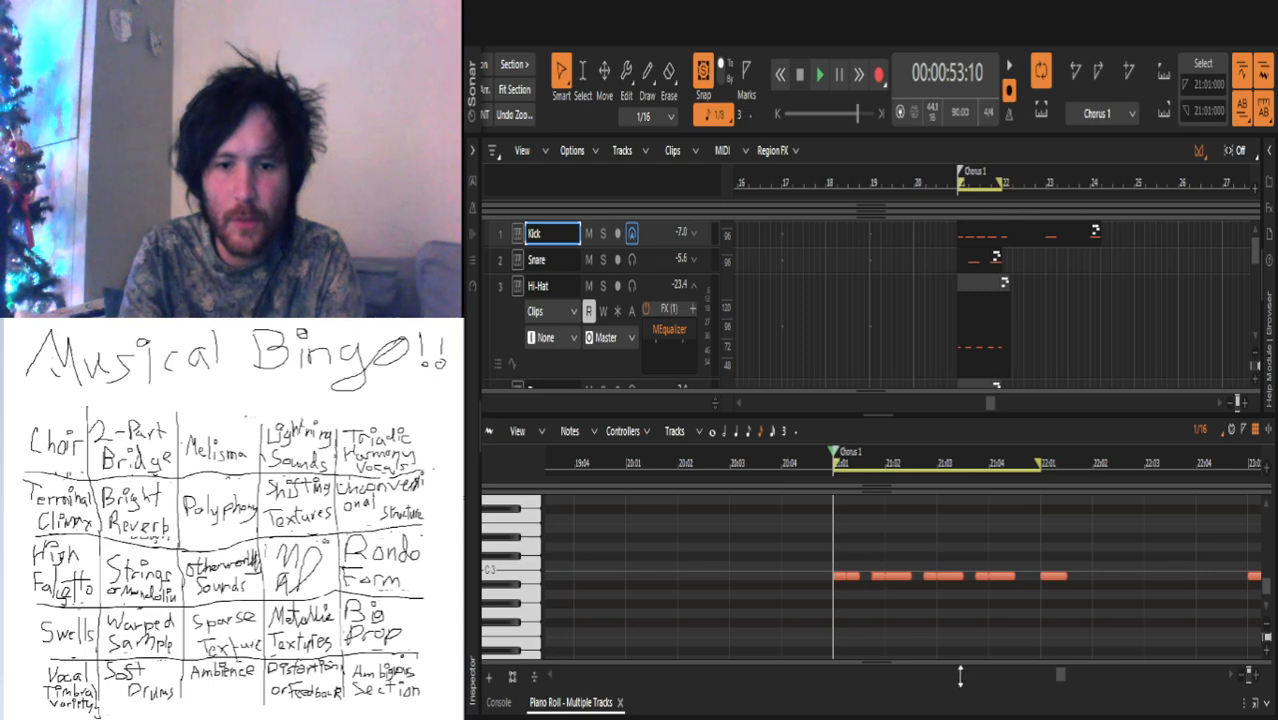
# Step: Shrink the piano roll to show more tracks and play the looped drum pattern
pyautogui.moveTo(960, 680); pyautogui.dragTo(960, 676)
pyautogui.press('space')
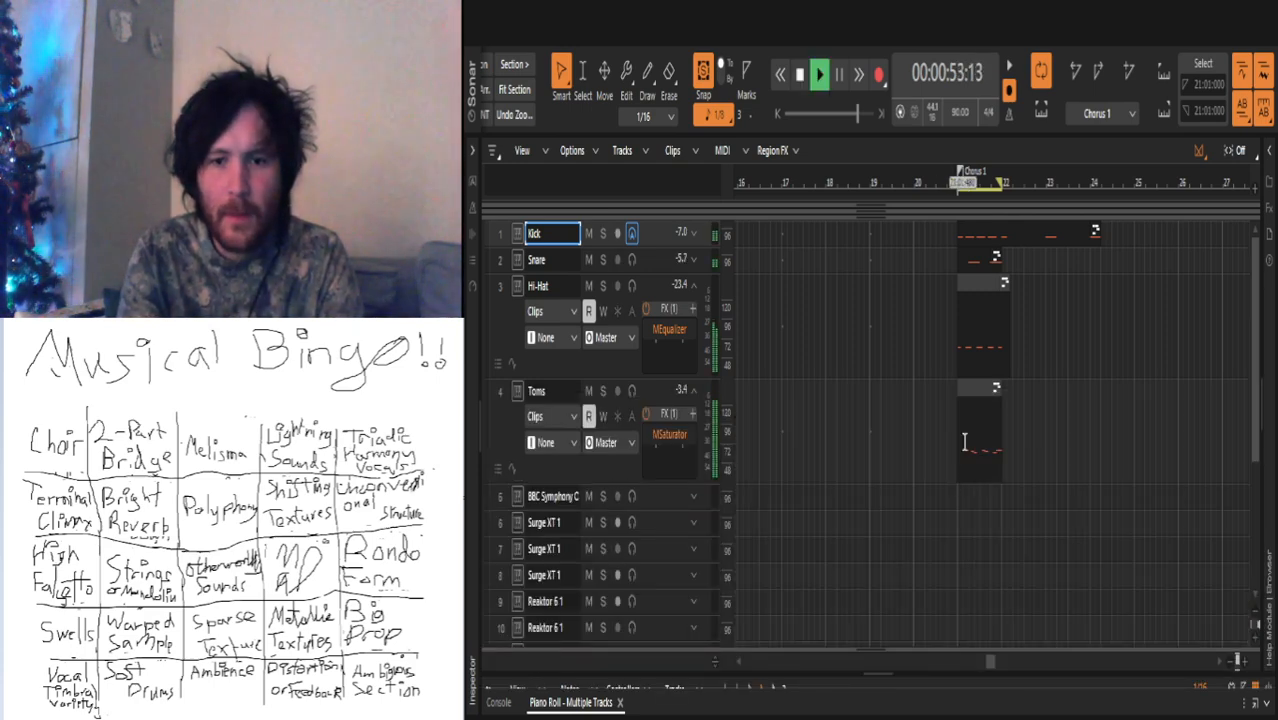
# Step: Stop playback, split the Hi-Hat and Kick clips at 22:01:000 and delete the excess after that point
pyautogui.press('space')
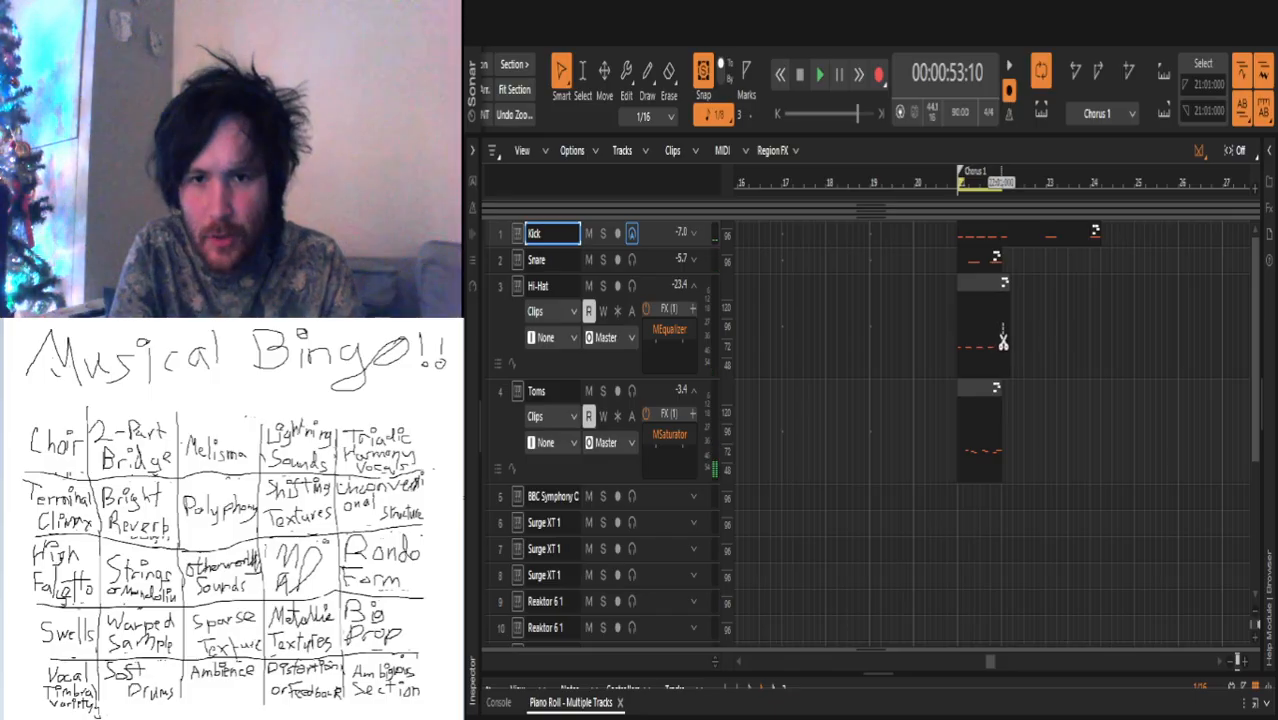
pyautogui.click(1005, 326)
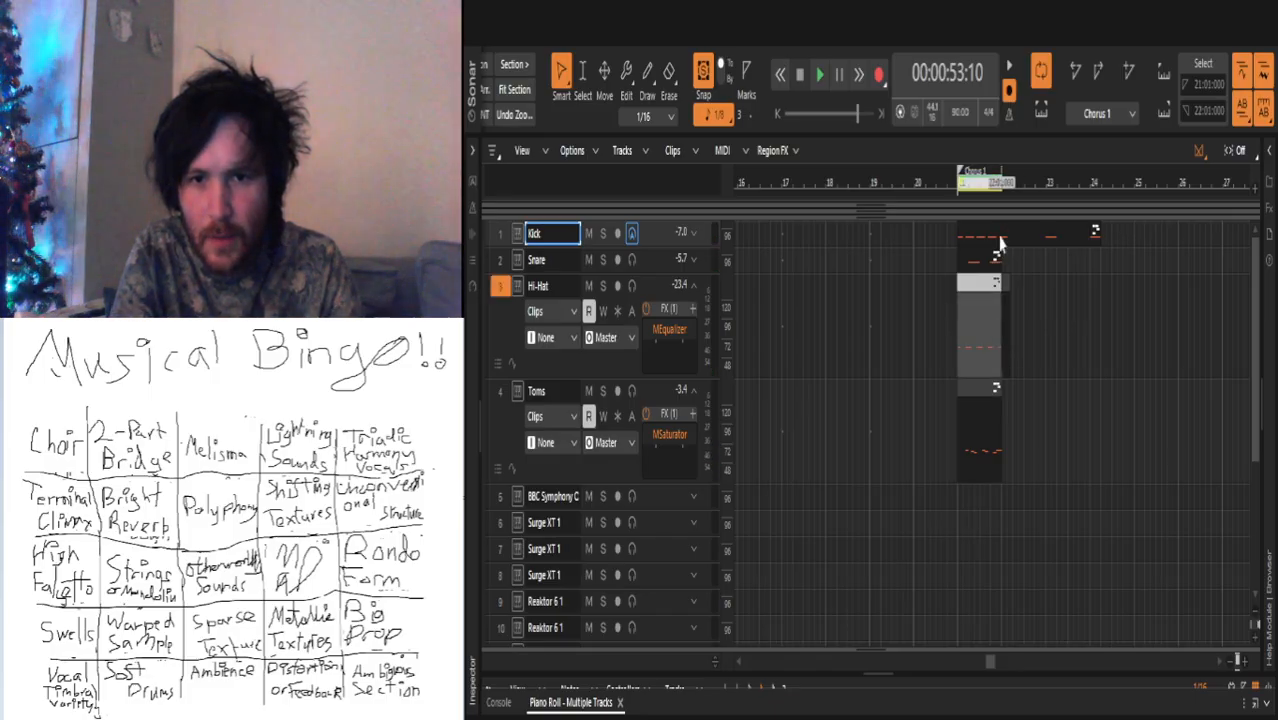
pyautogui.click(999, 244)
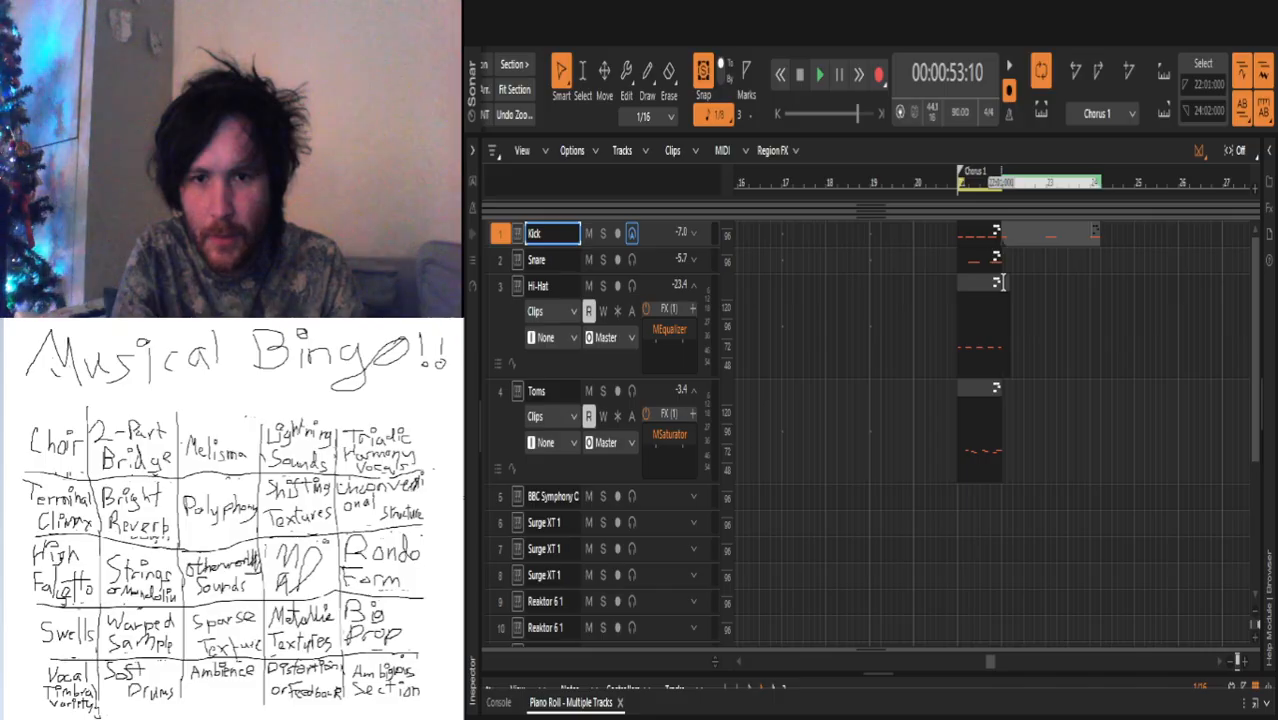
pyautogui.click(1028, 311)
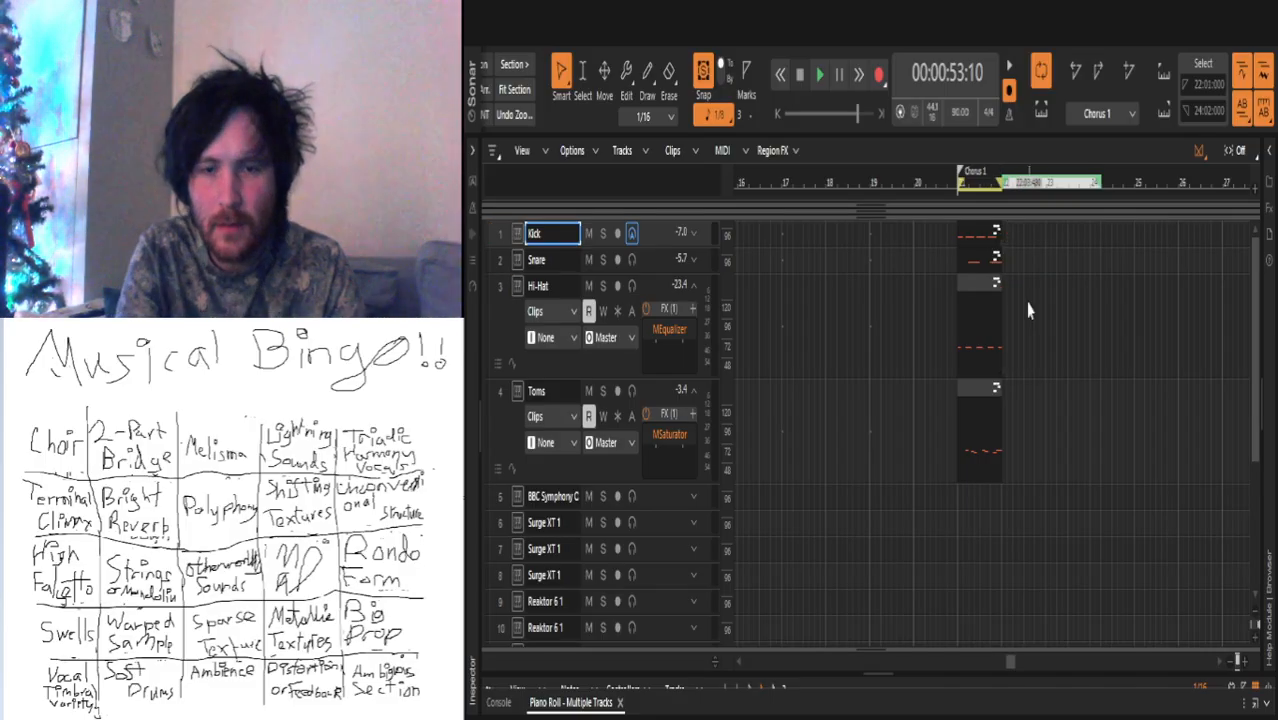
# Step: Copy the one-bar Kick clip from bar 21 to bar 20, directly before Chorus 1
pyautogui.hscroll(-3, 1003, 279)
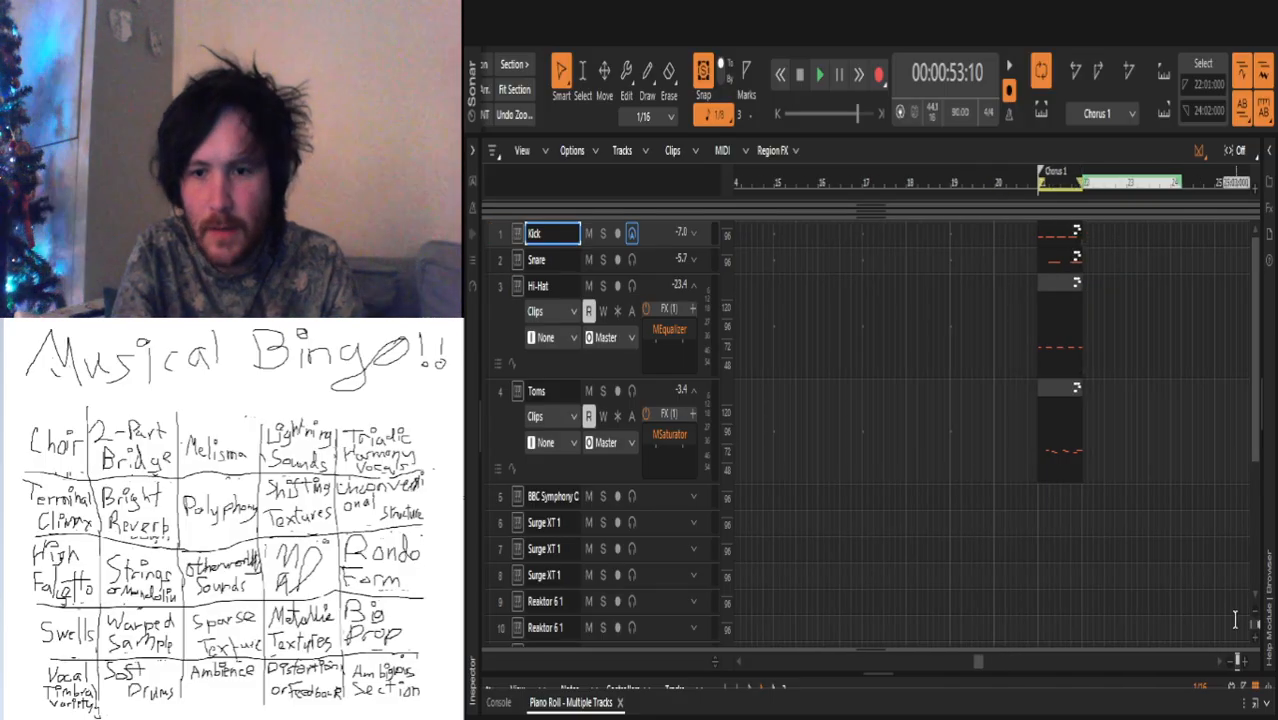
pyautogui.click(1245, 661)
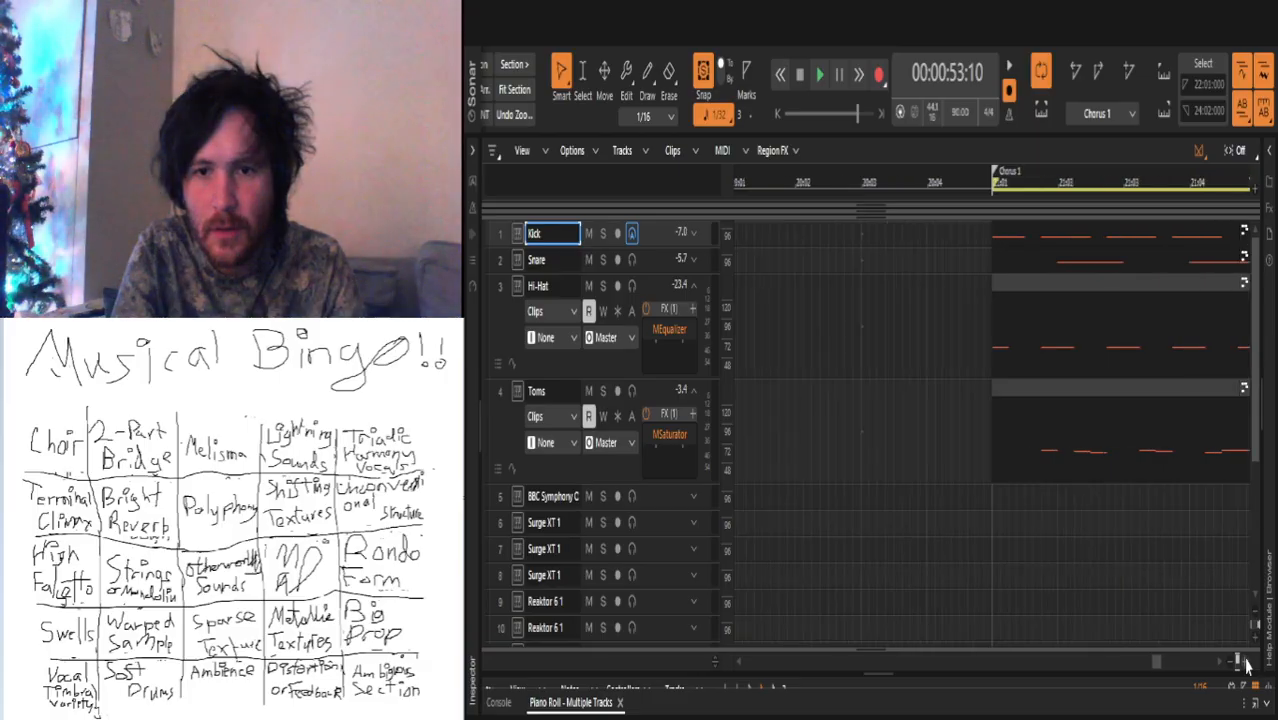
pyautogui.click(1230, 662)
pyautogui.click(1230, 662)
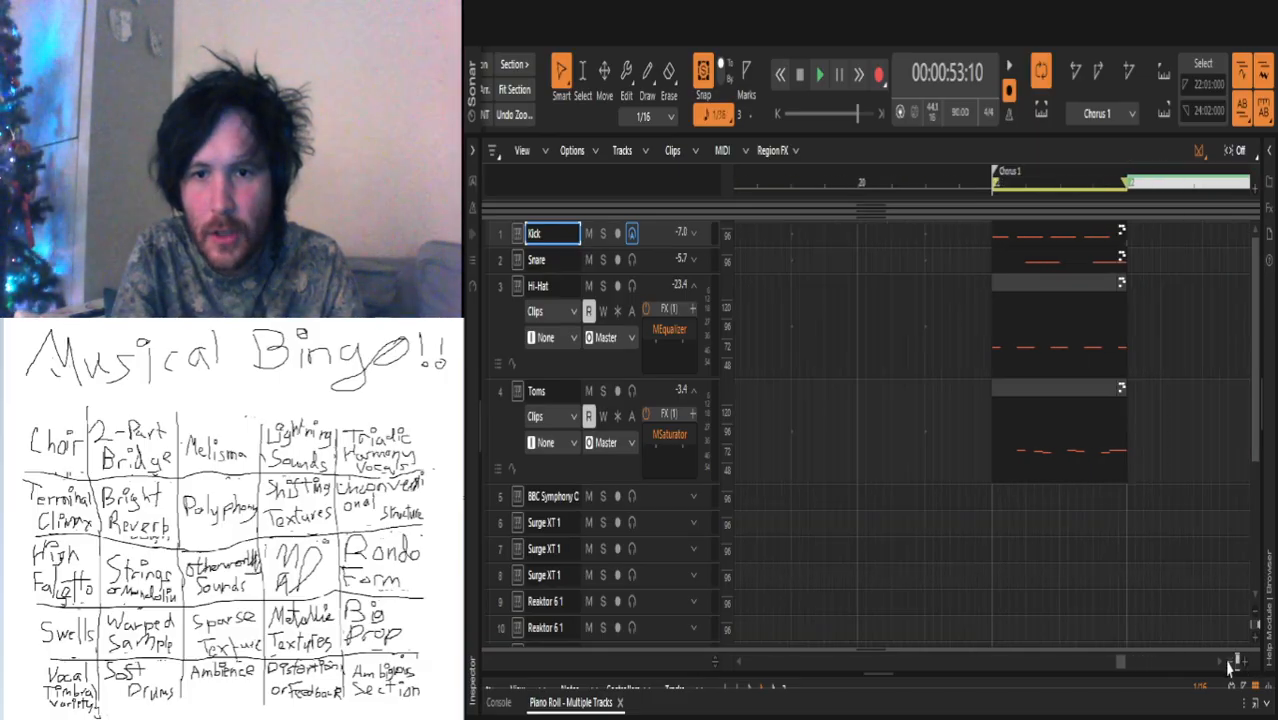
pyautogui.click(1230, 663)
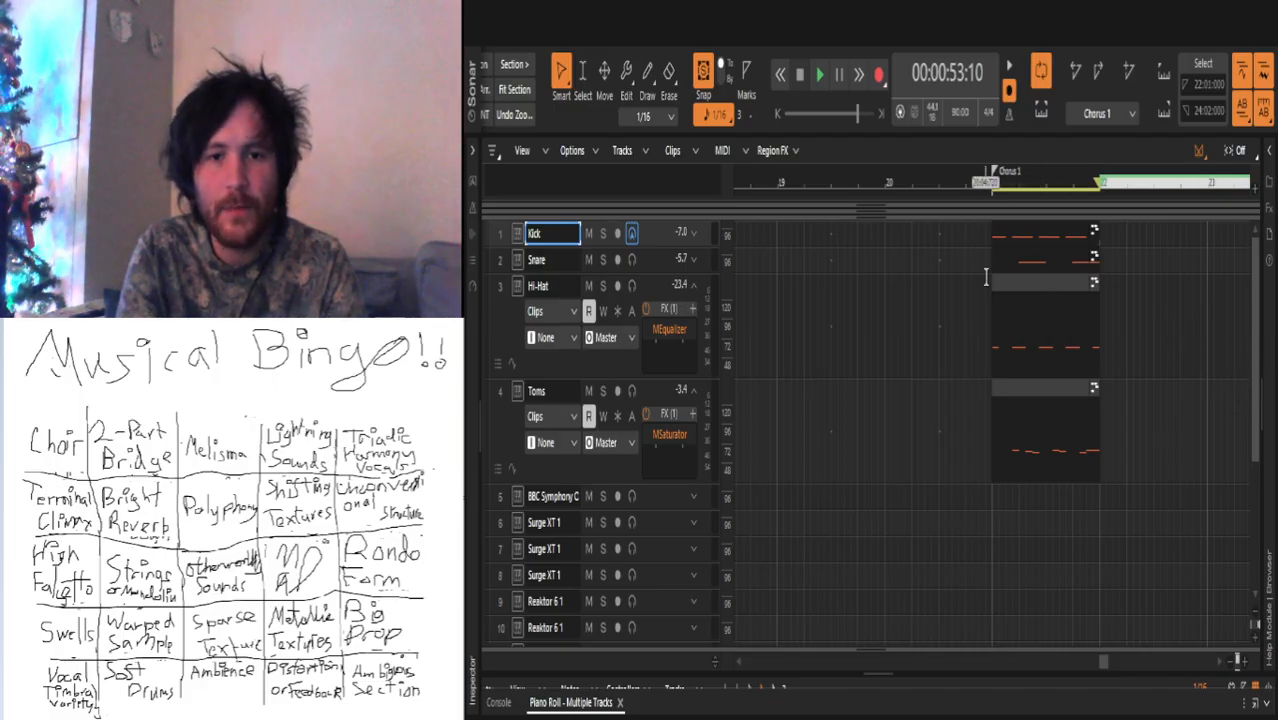
pyautogui.click(1022, 232)
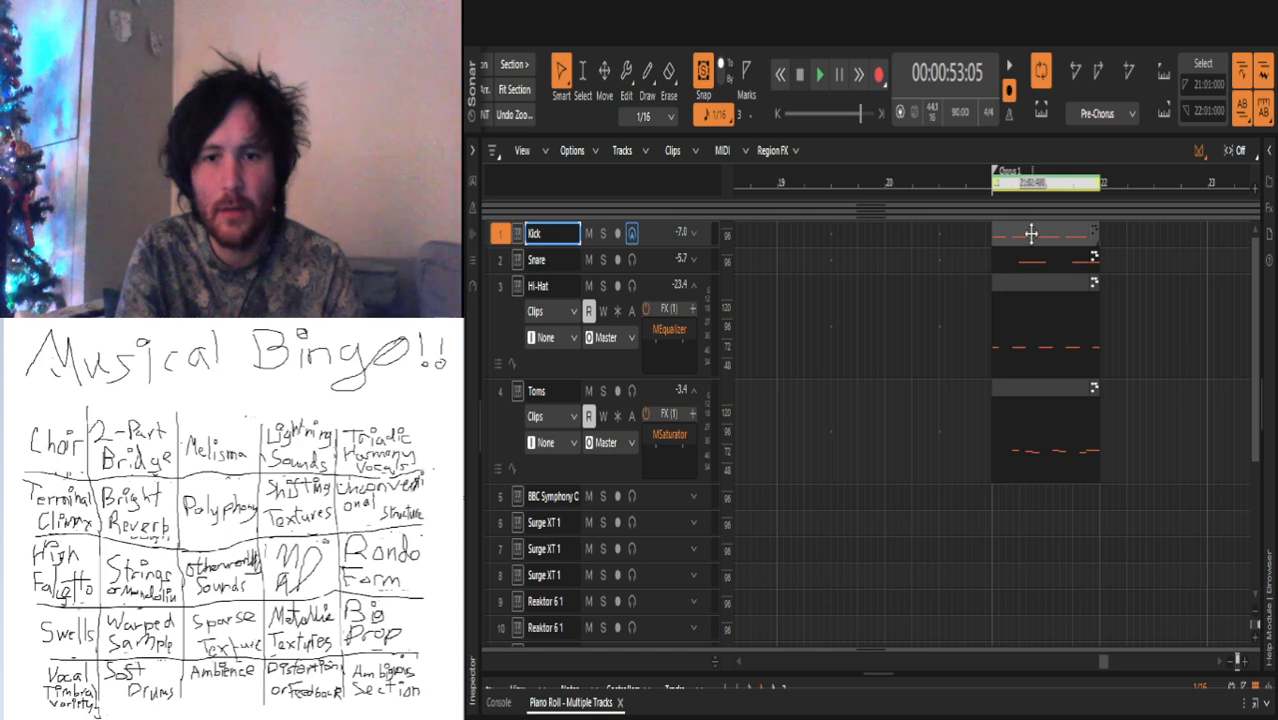
pyautogui.moveTo(1031, 234); pyautogui.dragTo(921, 241)
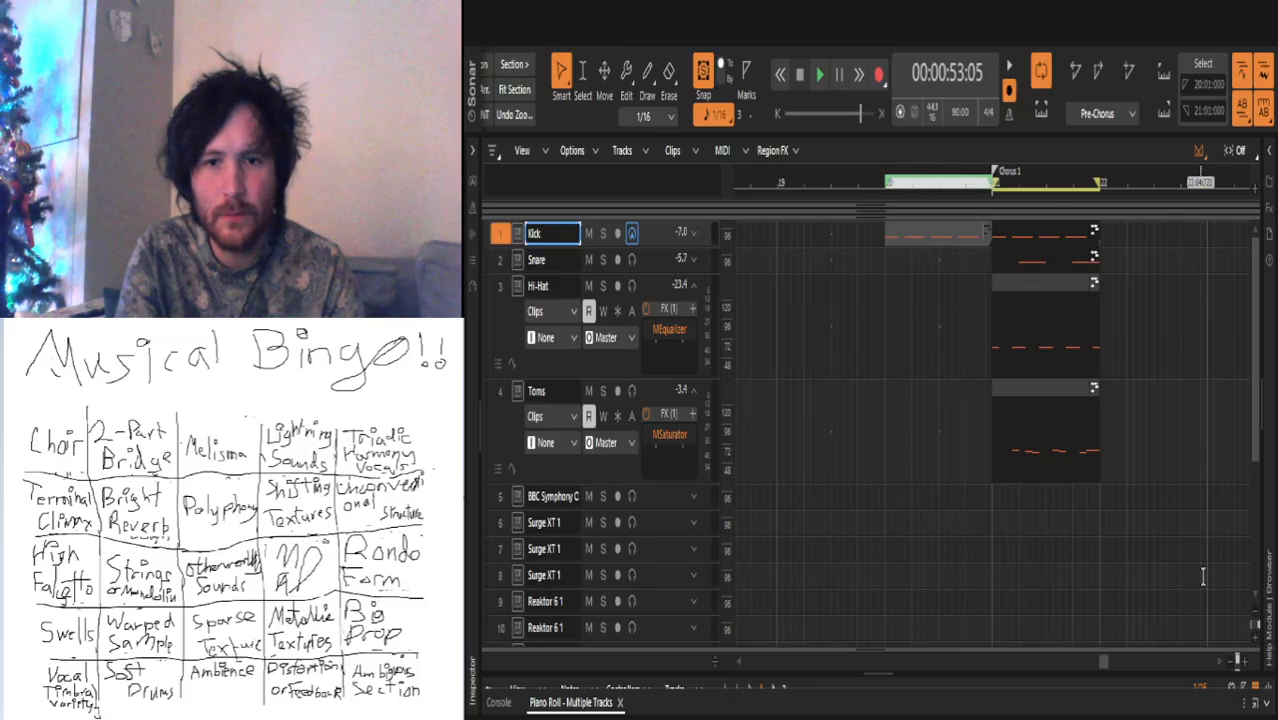
# Step: Copy the bar 20 Kick clip back to bars 19, 18 and 17
pyautogui.click(1231, 664)
pyautogui.click(1231, 664)
pyautogui.click(1231, 664)
pyautogui.click(1231, 664)
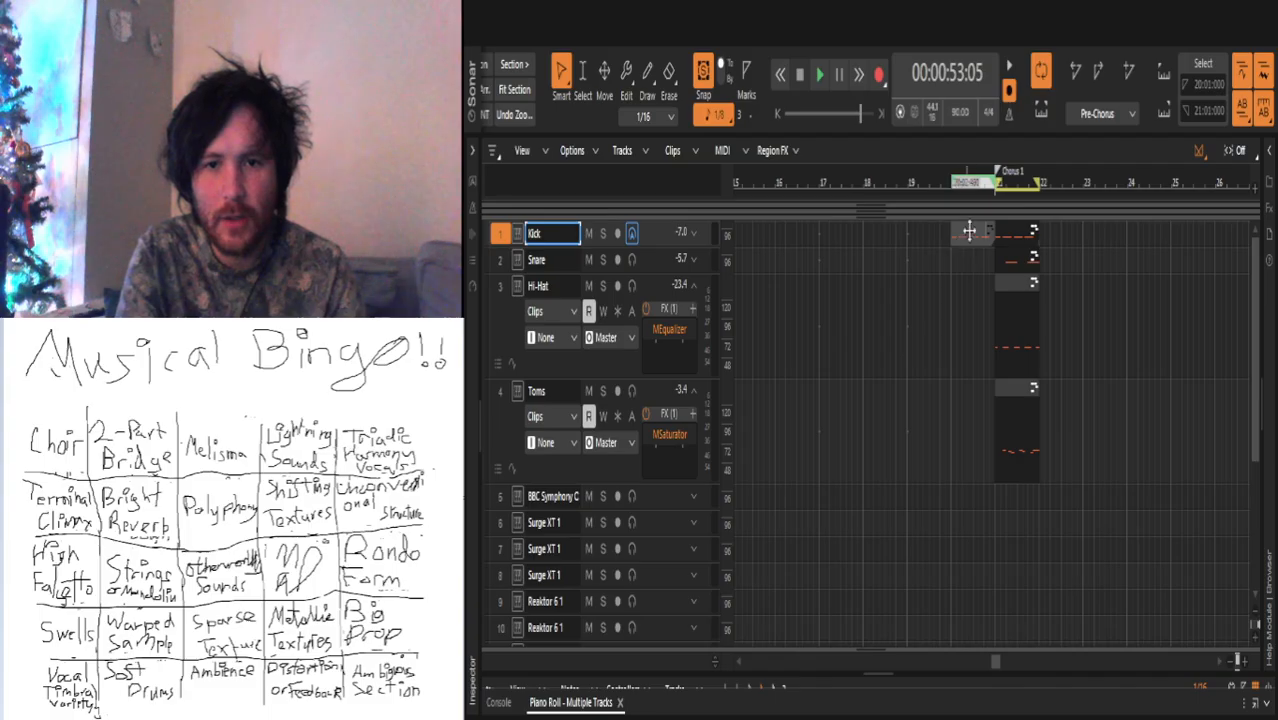
pyautogui.moveTo(968, 233); pyautogui.dragTo(832, 235)
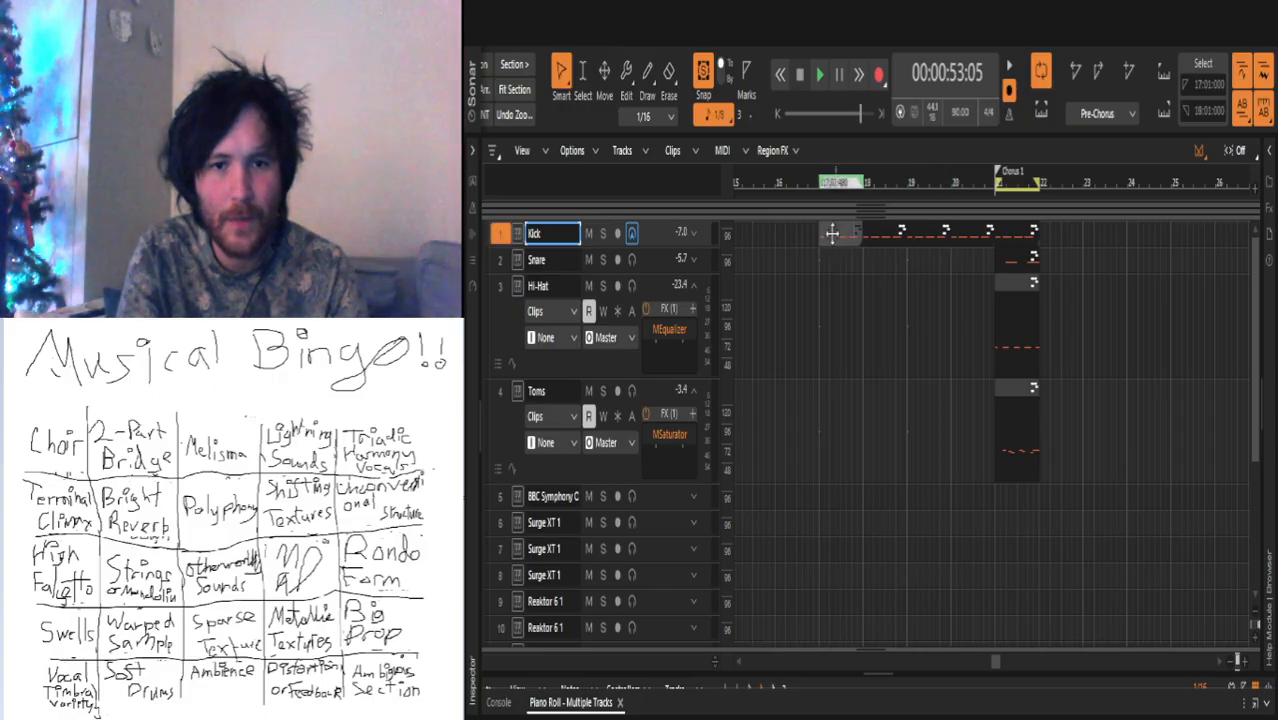
# Step: Select the four Kick clips in bars 17 to 20 and copy them to the Pre-Chorus start at 13:01:000
pyautogui.moveTo(830, 296); pyautogui.dragTo(981, 222)
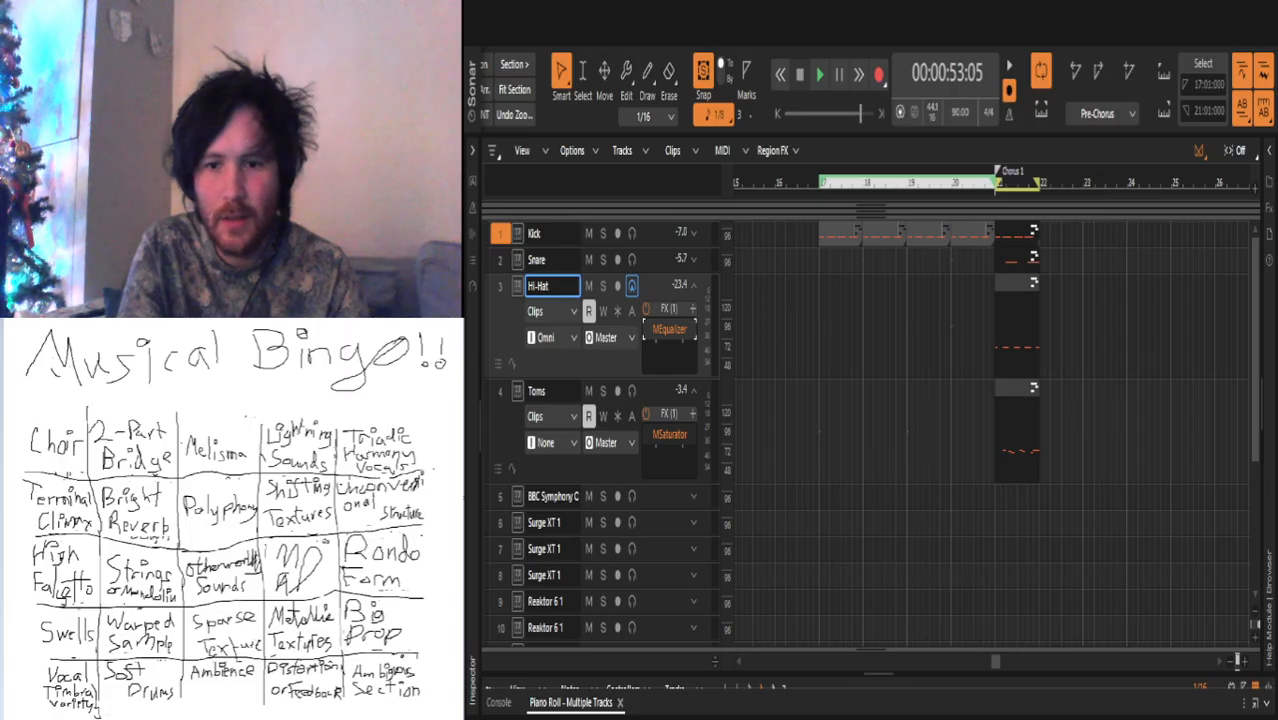
pyautogui.click(1229, 664)
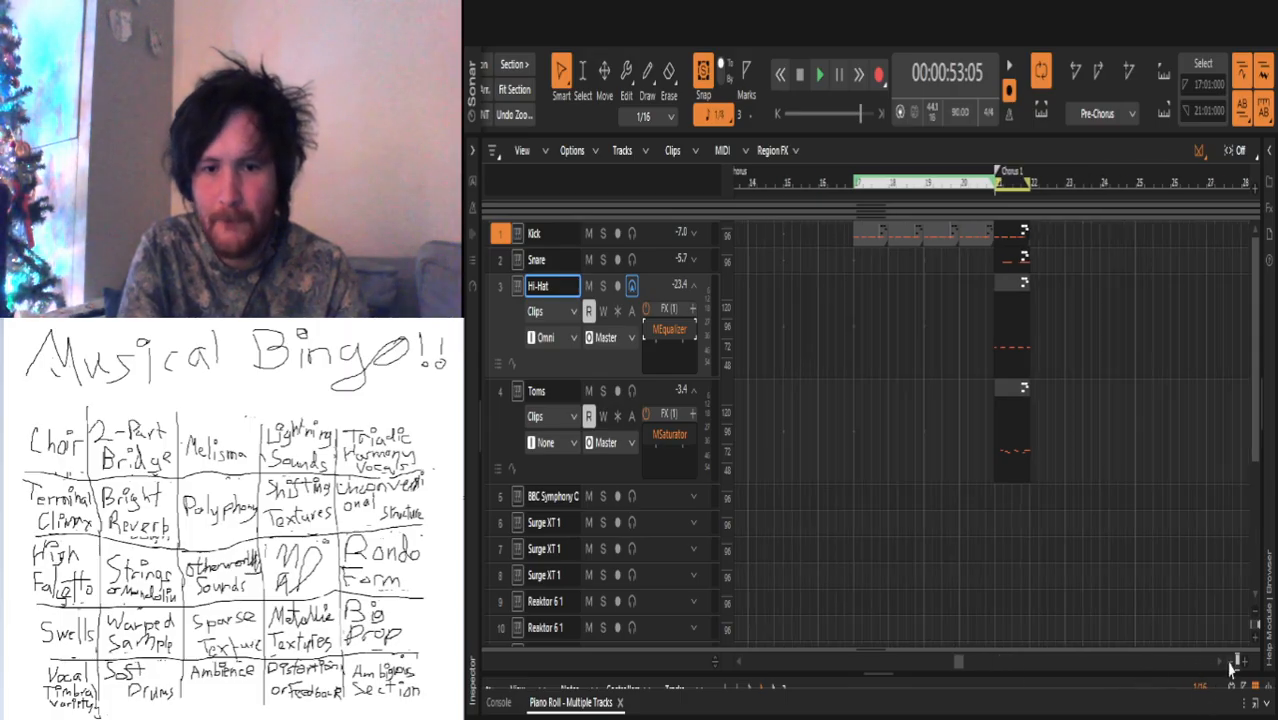
pyautogui.click(738, 661)
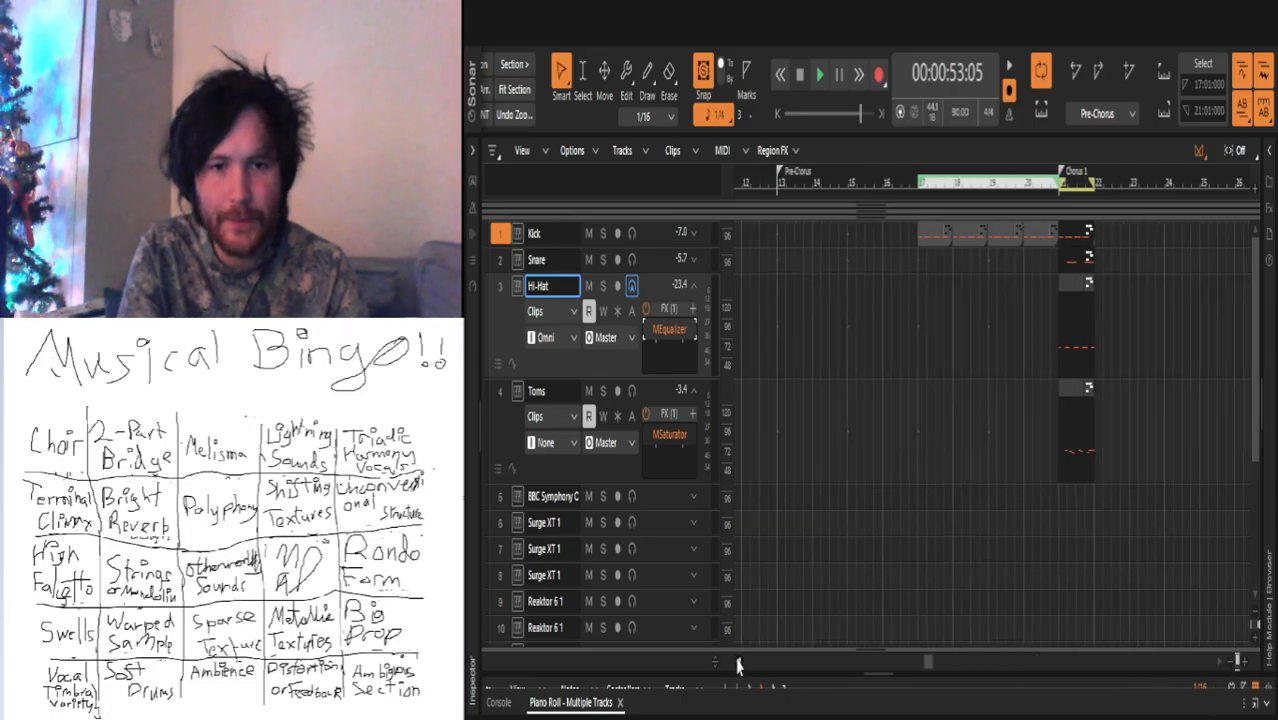
pyautogui.moveTo(964, 231); pyautogui.dragTo(840, 248)
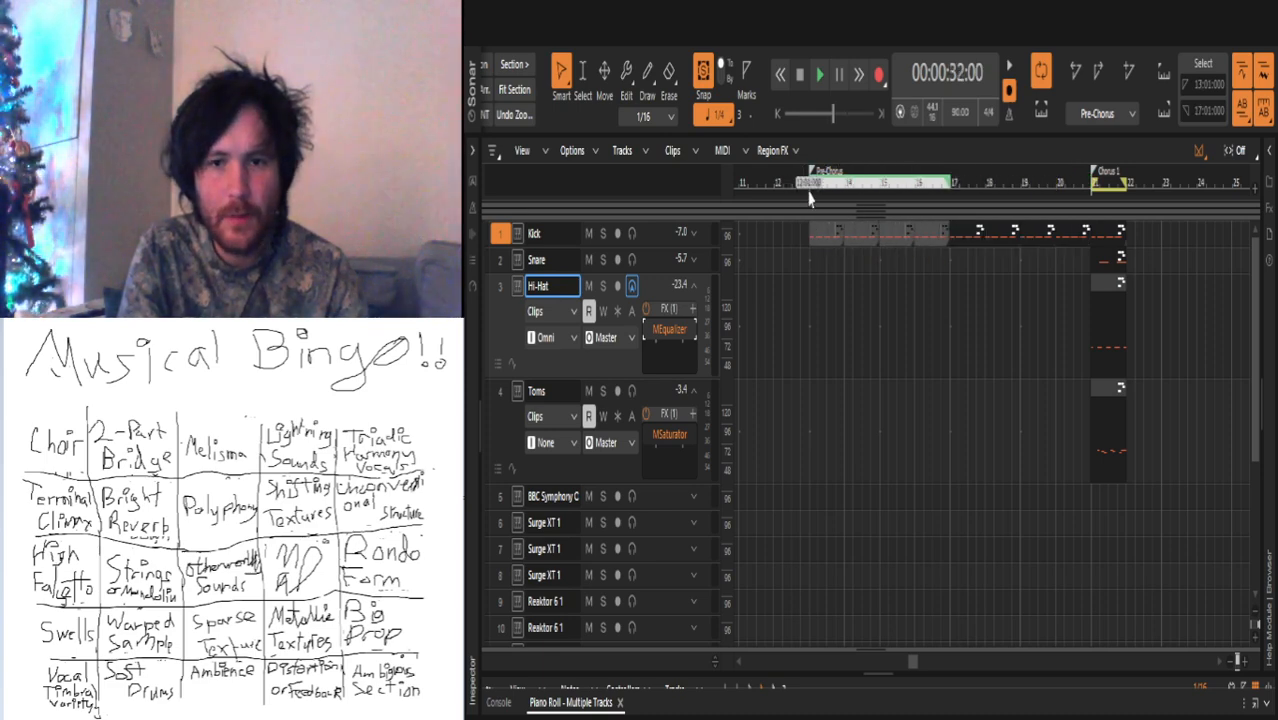
# Step: Turn off loop playback and collapse the Hi-Hat and Toms tracks to single-row height
pyautogui.click(1041, 70)
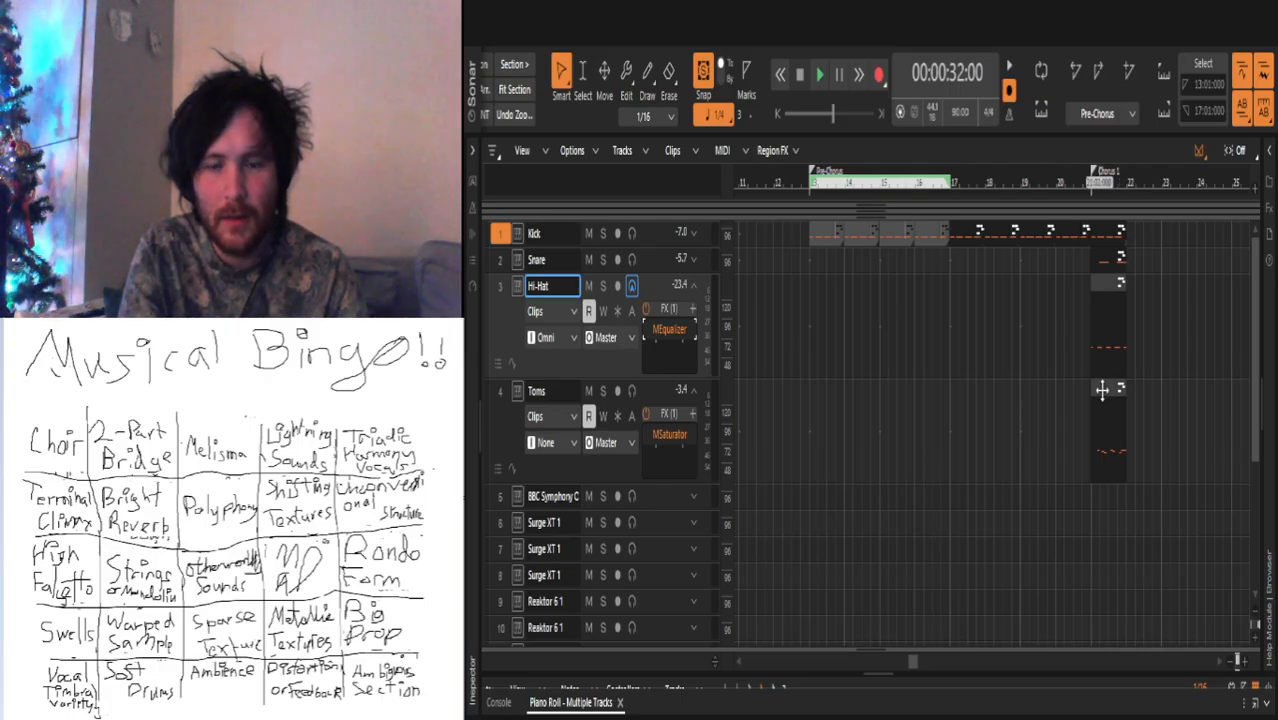
pyautogui.moveTo(913, 664); pyautogui.dragTo(887, 690)
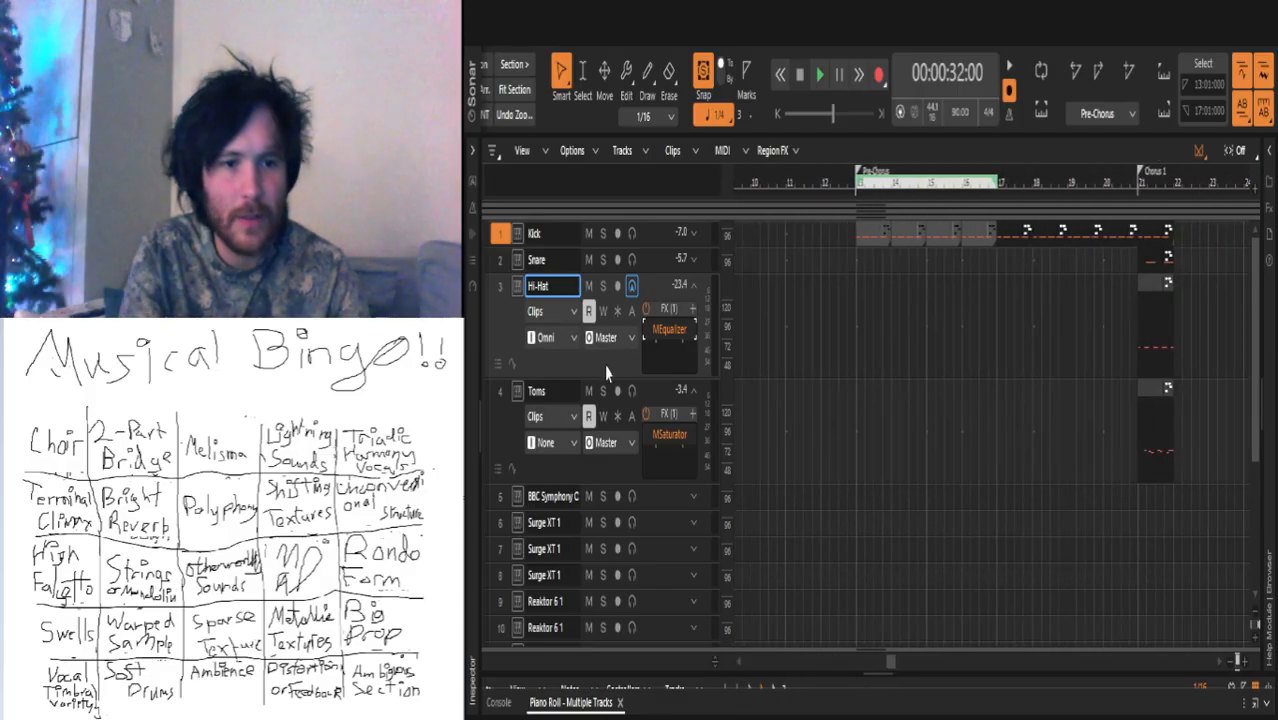
pyautogui.click(693, 285)
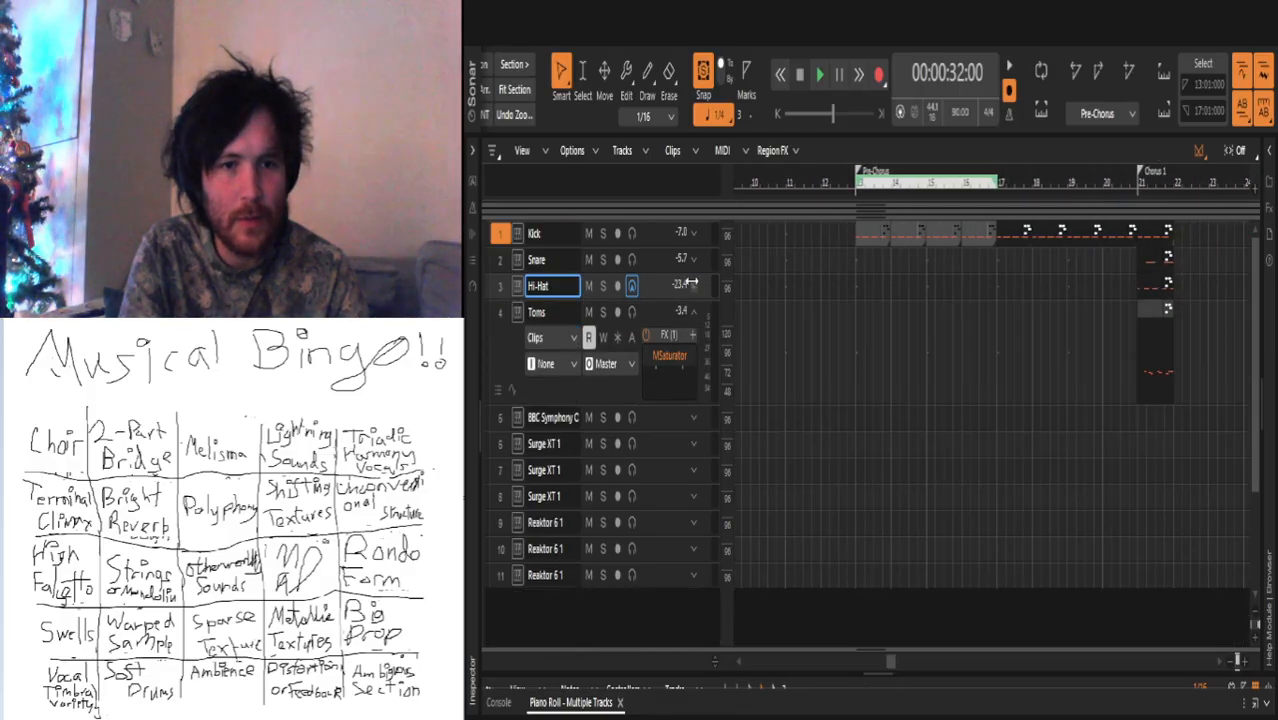
pyautogui.click(692, 312)
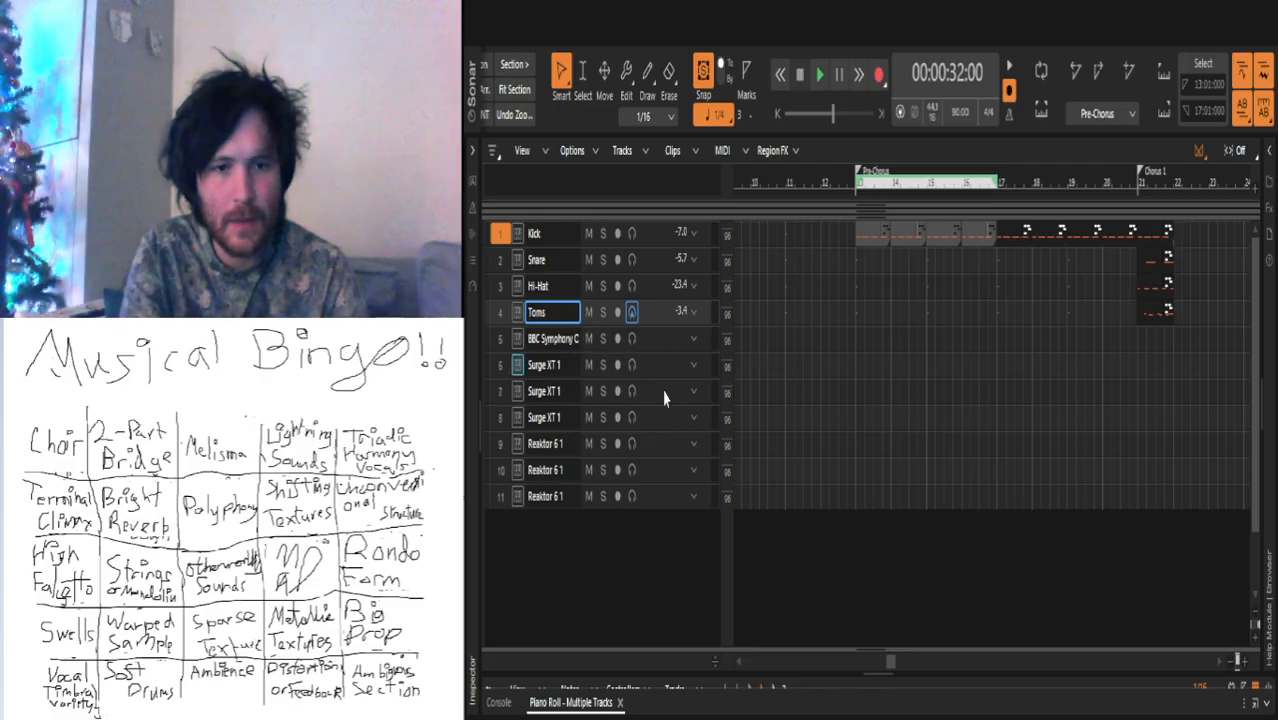
# Step: Draw a 1/4 note on D4 at 1:01:000 for Surge XT 1 track 6 and collapse the piano roll
pyautogui.press('Down')
pyautogui.press('Down')
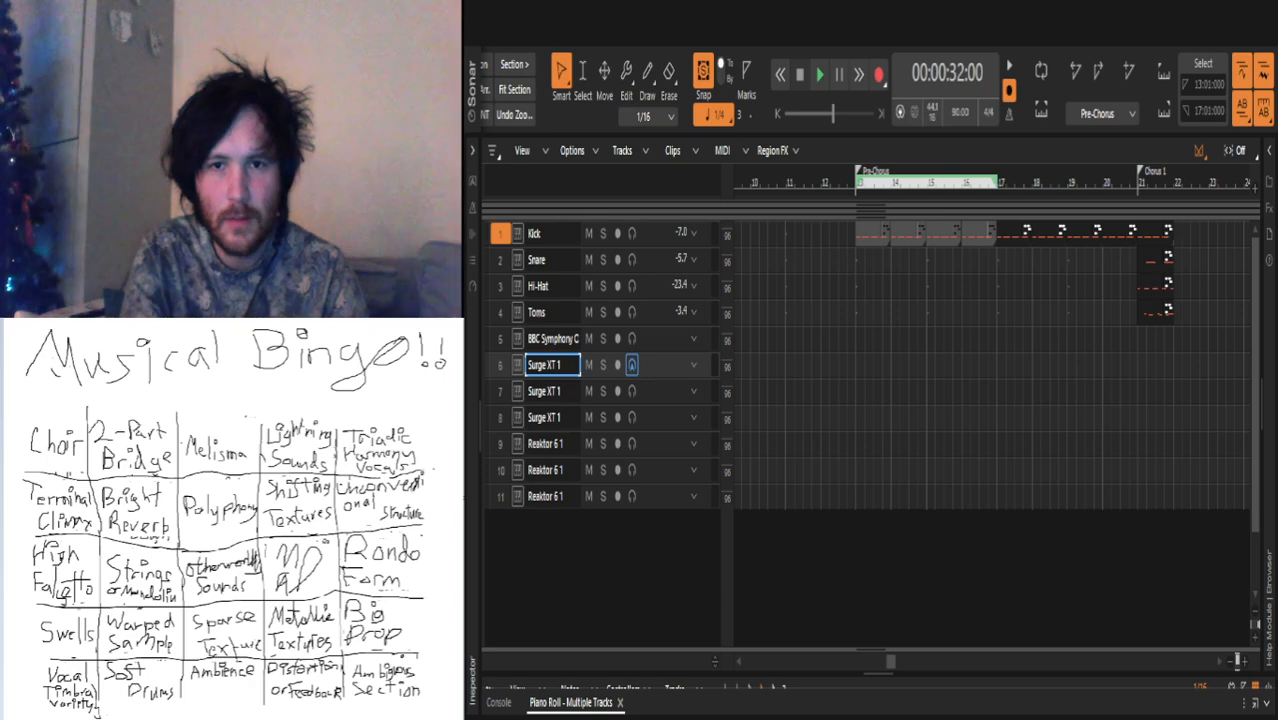
pyautogui.moveTo(890, 661); pyautogui.dragTo(746, 662)
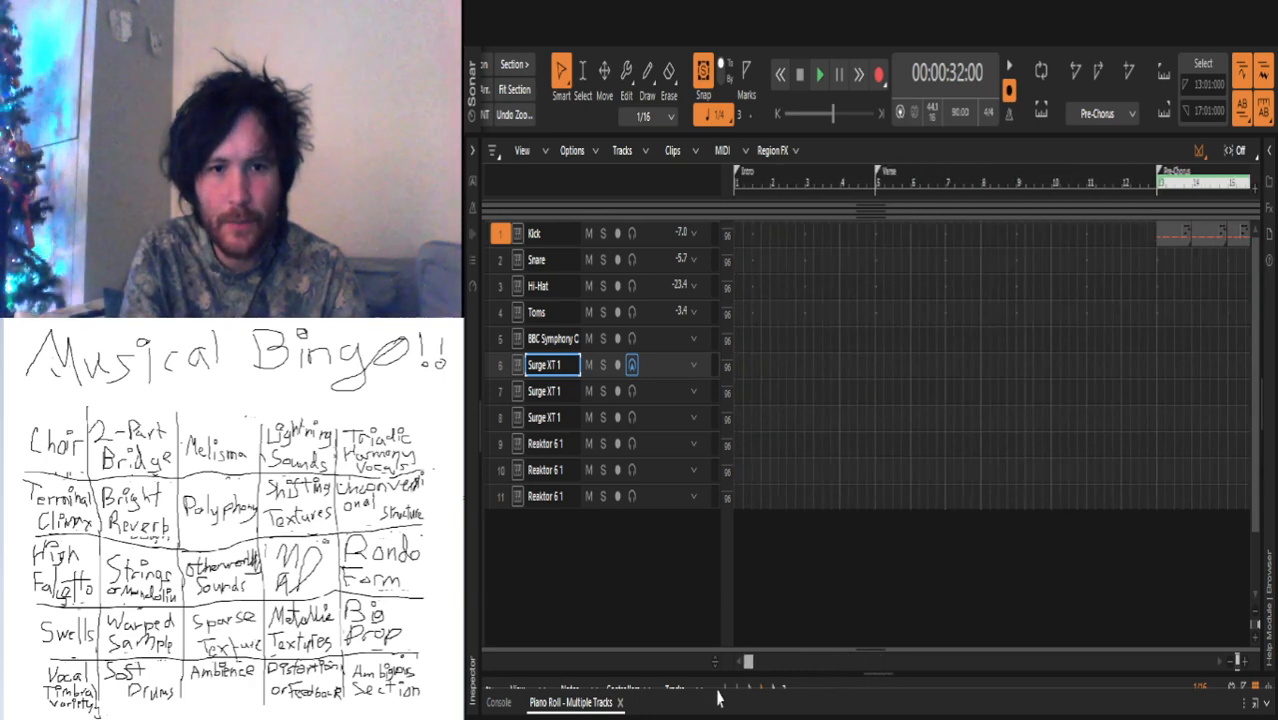
pyautogui.click(737, 365)
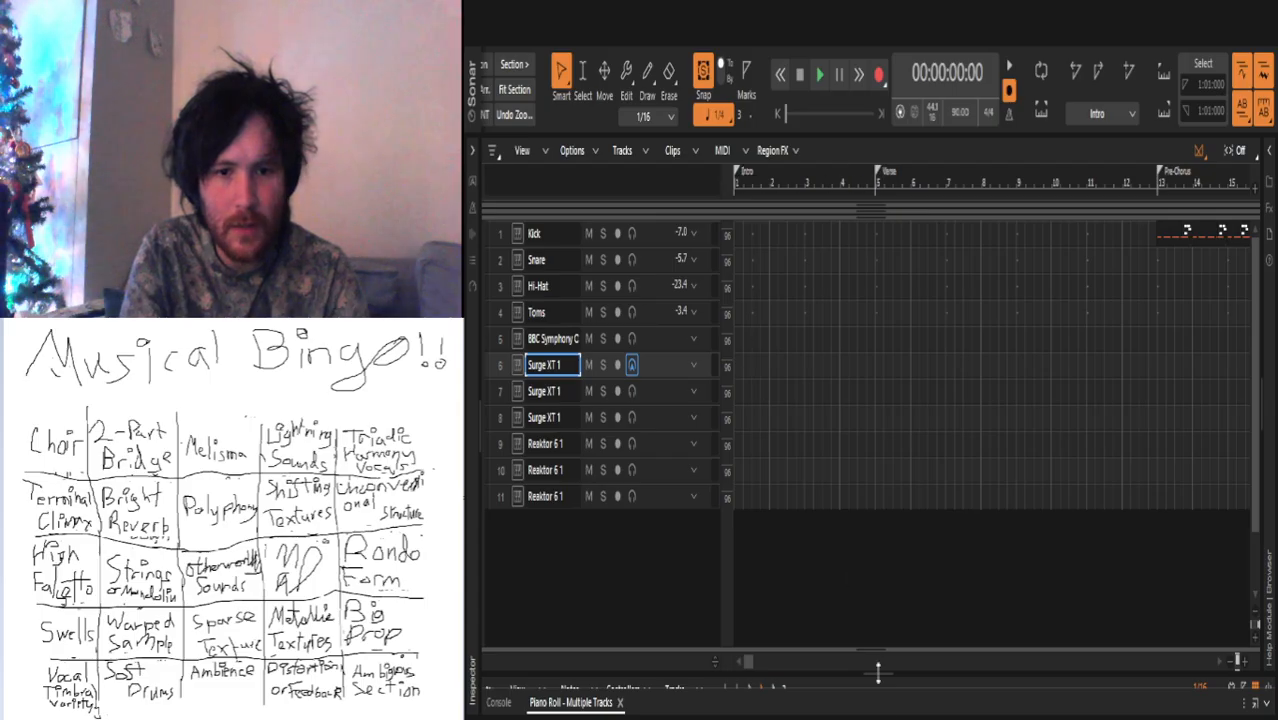
pyautogui.press('space')
pyautogui.press('space')
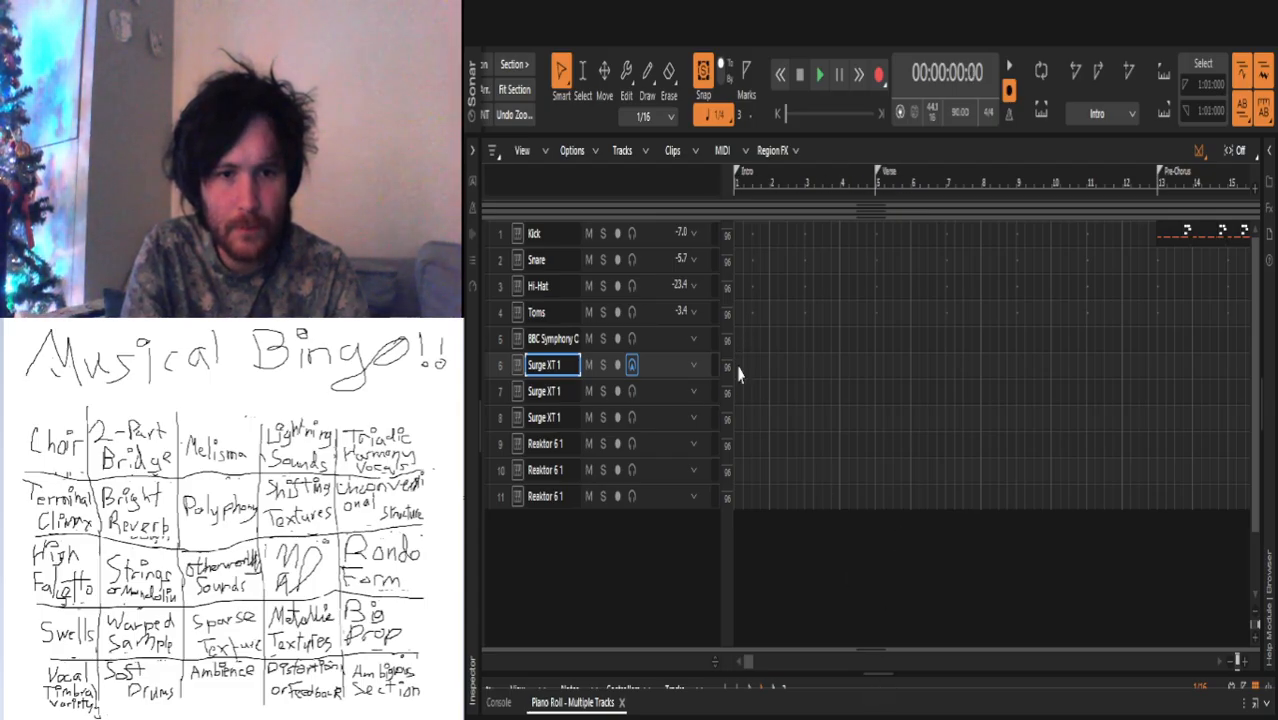
pyautogui.moveTo(883, 672); pyautogui.dragTo(880, 358)
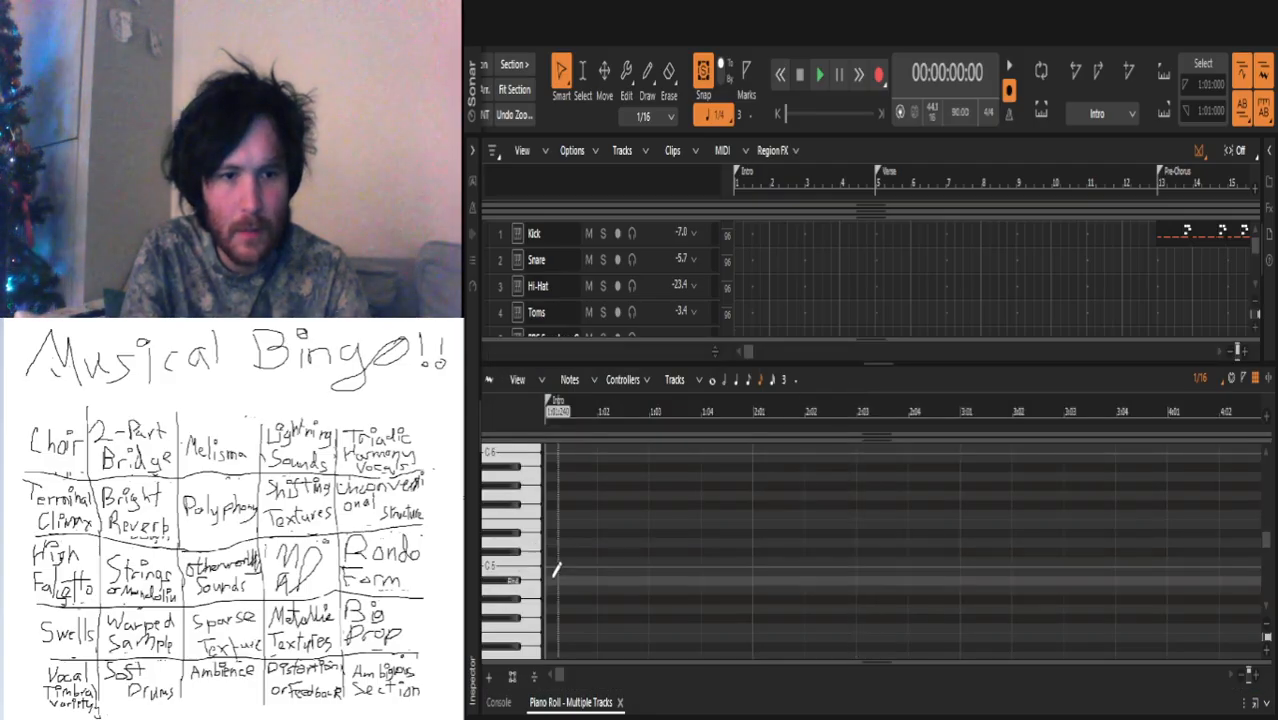
pyautogui.moveTo(565, 566)
pyautogui.mouseDown()
pyautogui.moveTo(585, 571)
pyautogui.moveTo(590, 650)
pyautogui.moveTo(598, 438)
pyautogui.moveTo(604, 451)
pyautogui.mouseUp()
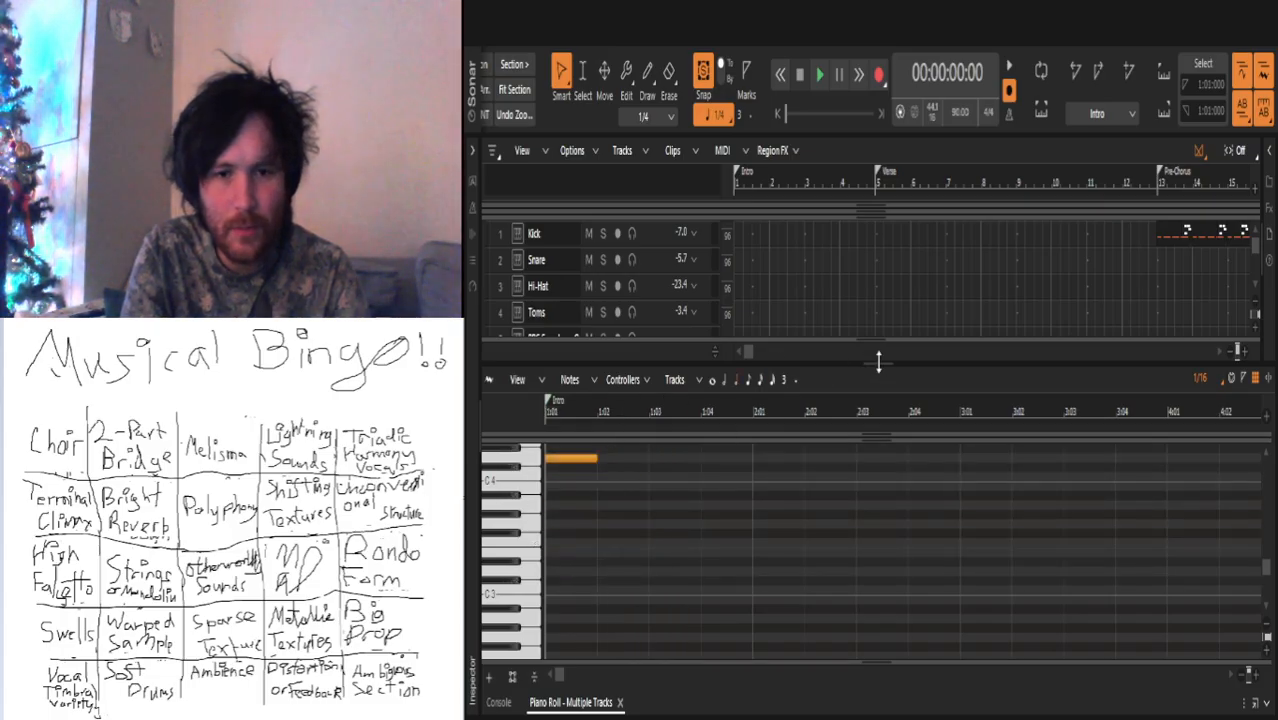
pyautogui.press('d')
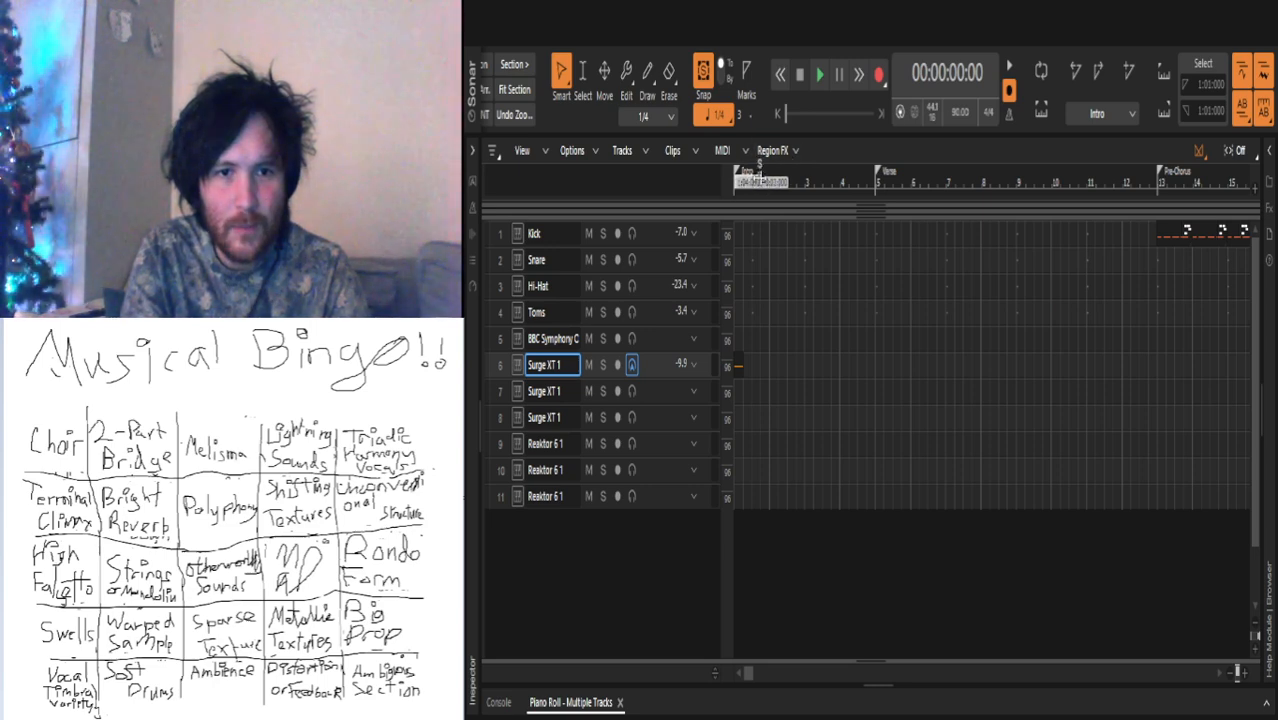
# Step: Enable looping with 1:01:000 to 1:04:000 selected and audition the Surge XT 1 note in the Intro
pyautogui.moveTo(760, 186); pyautogui.dragTo(737, 184)
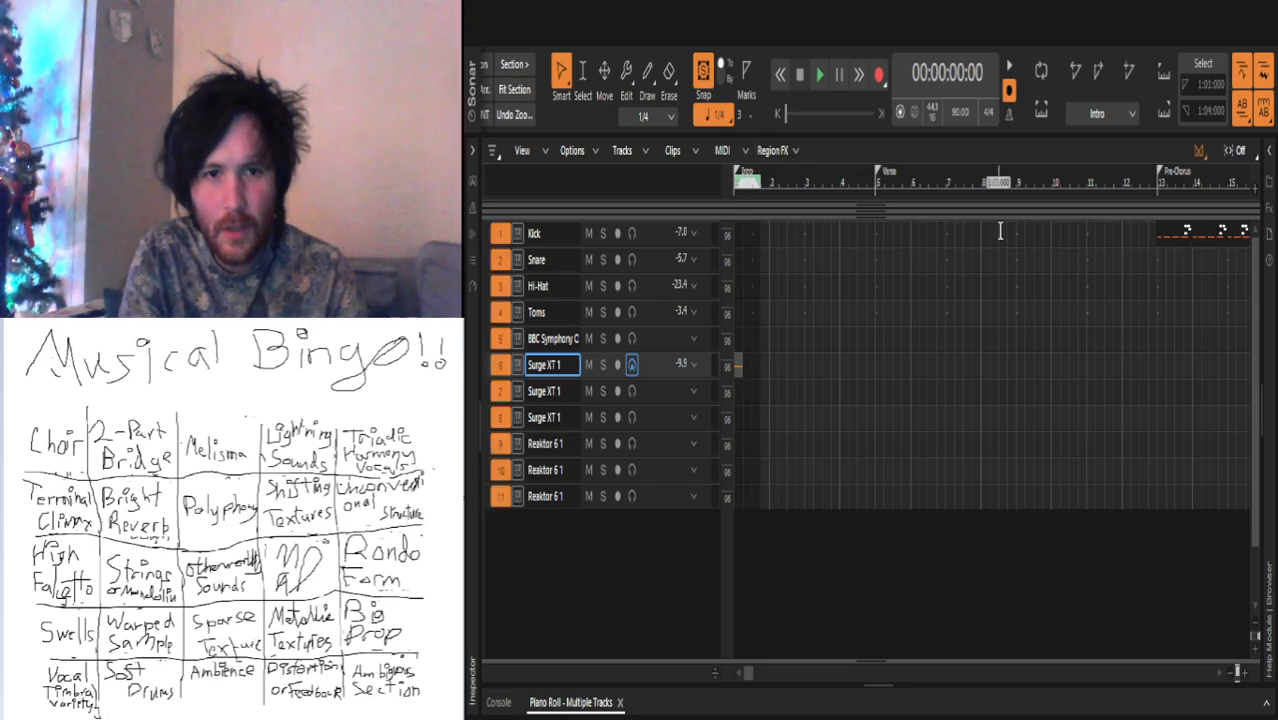
pyautogui.click(1041, 70)
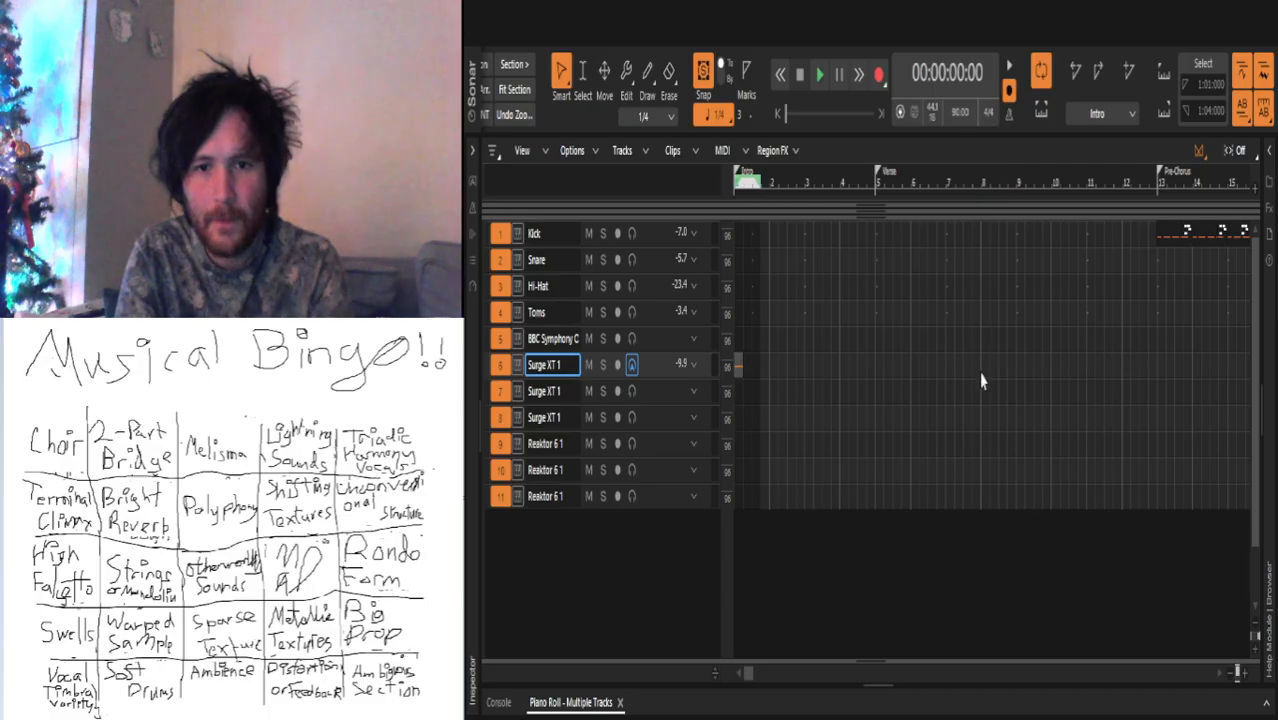
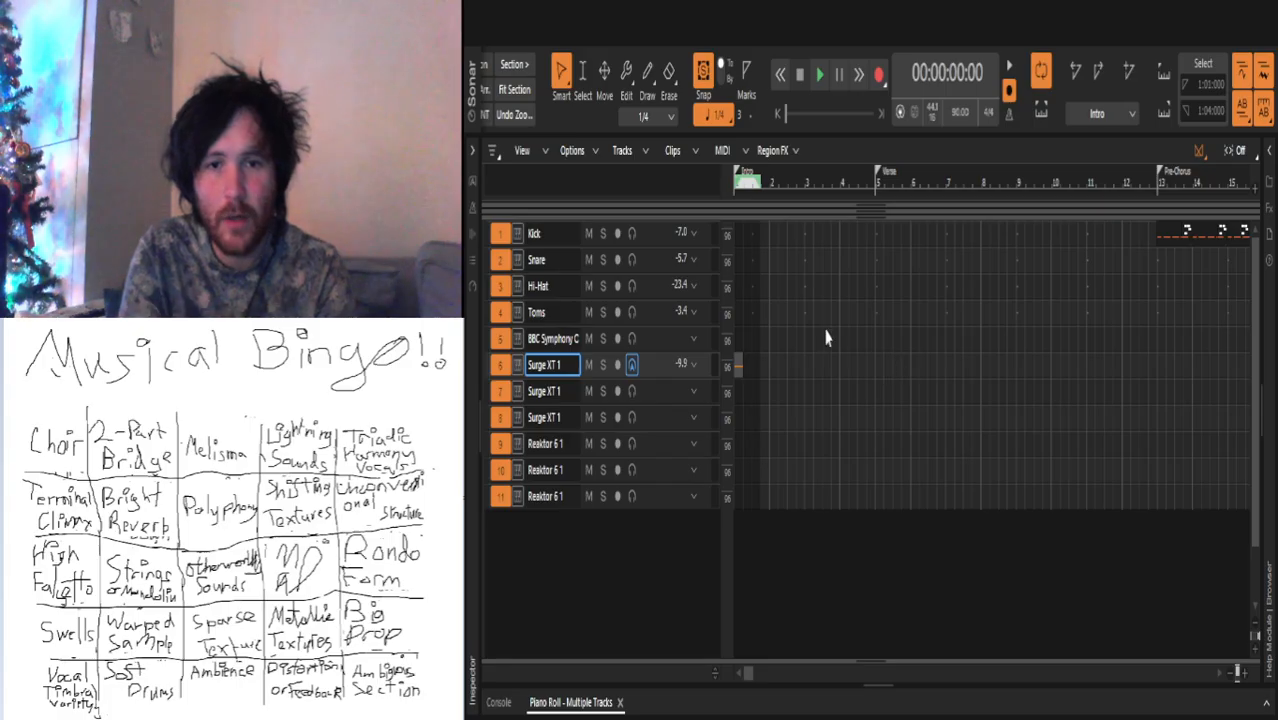
pyautogui.press('space')
pyautogui.press('space')
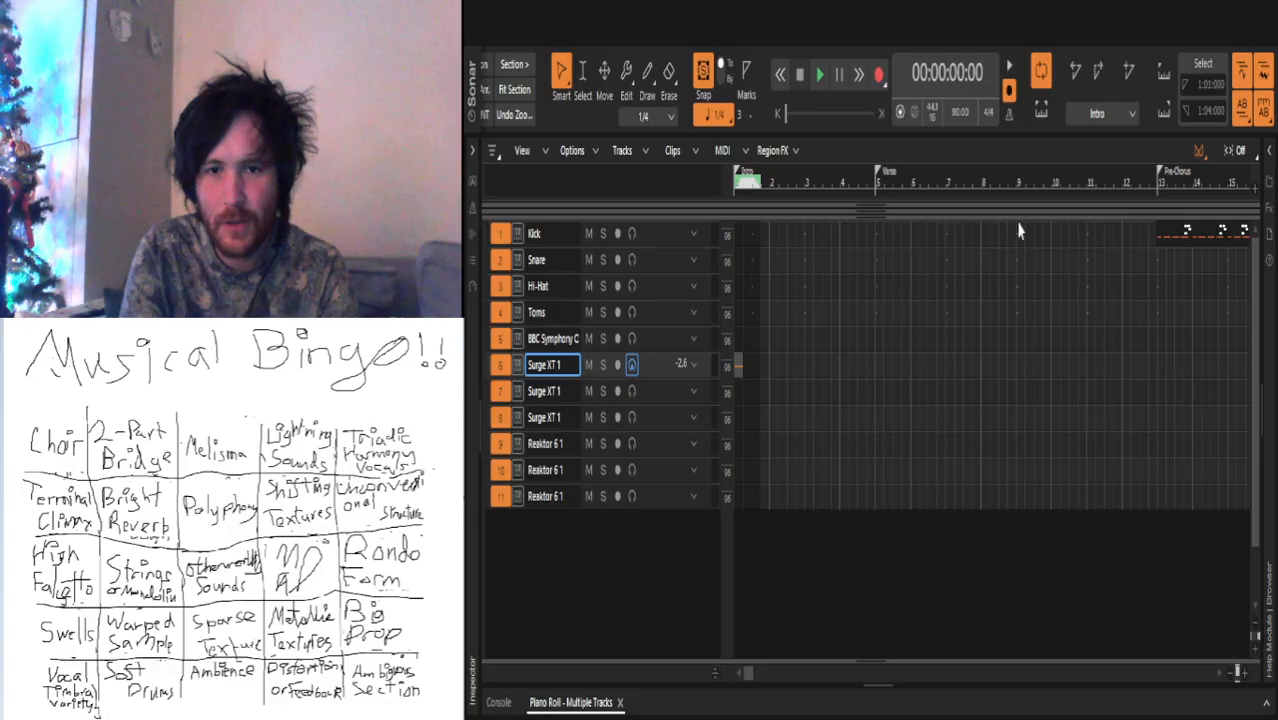
pyautogui.press('space')
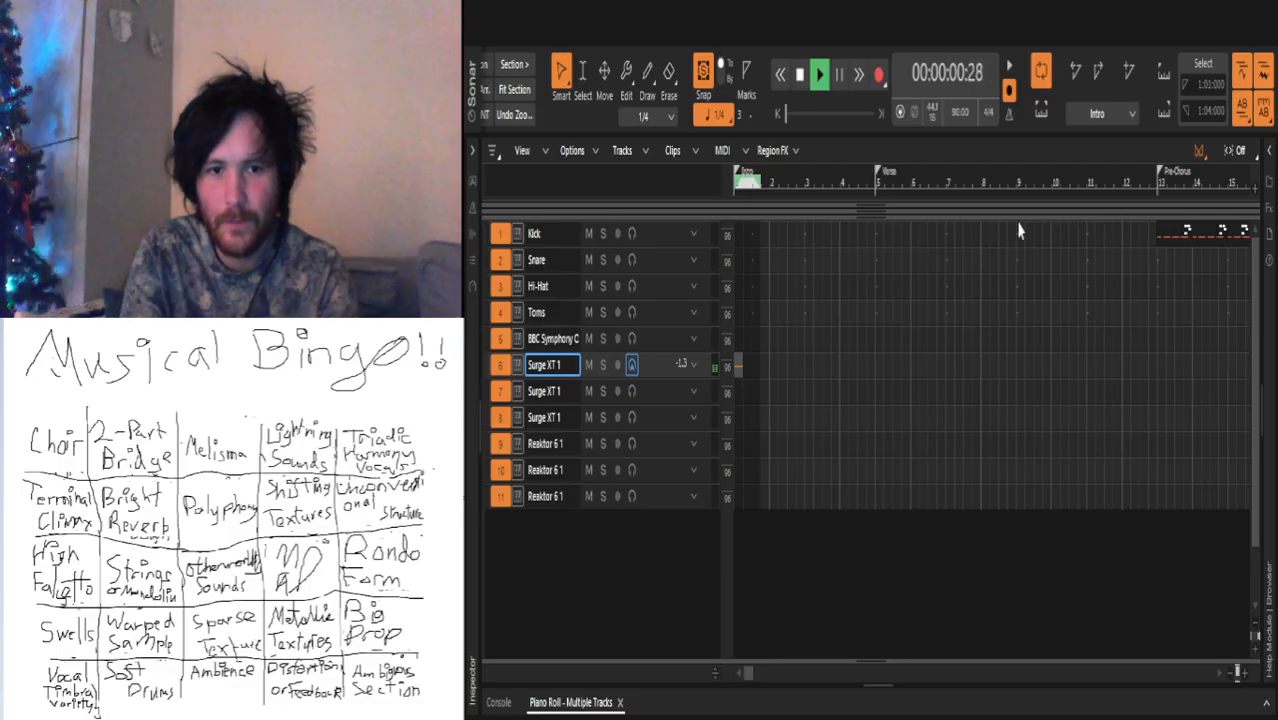
pyautogui.press('space')
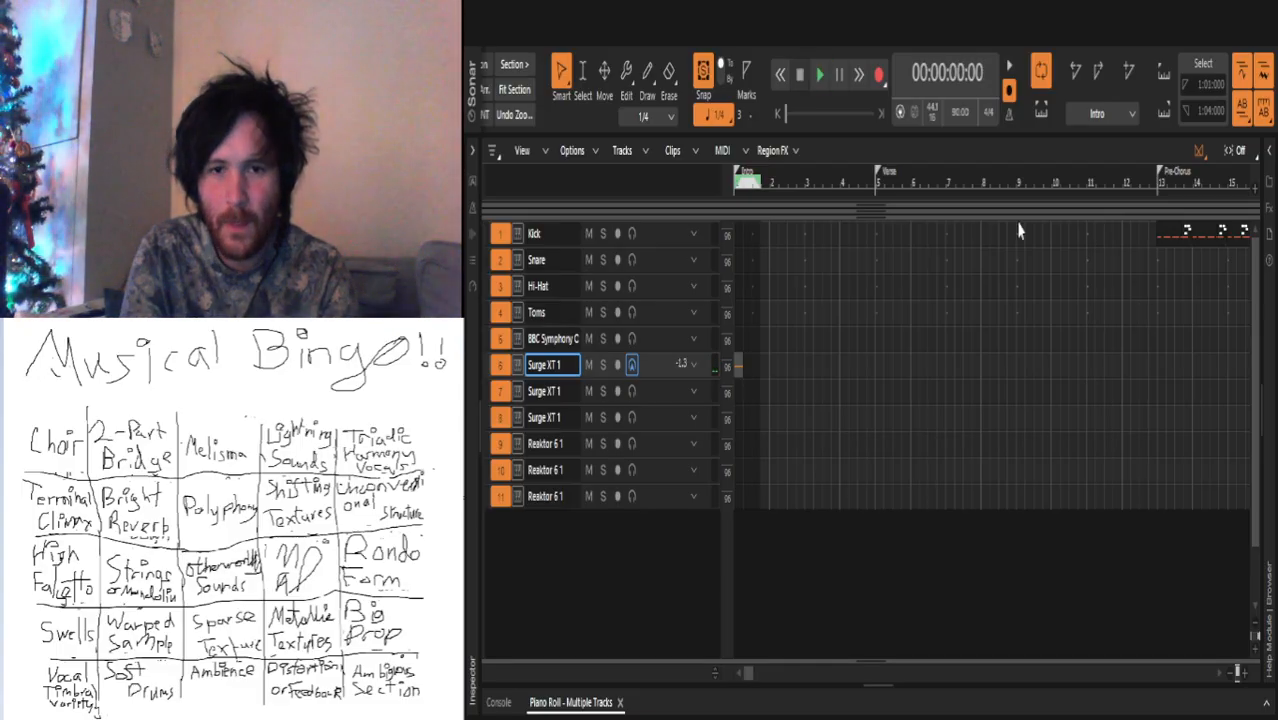
pyautogui.press('space')
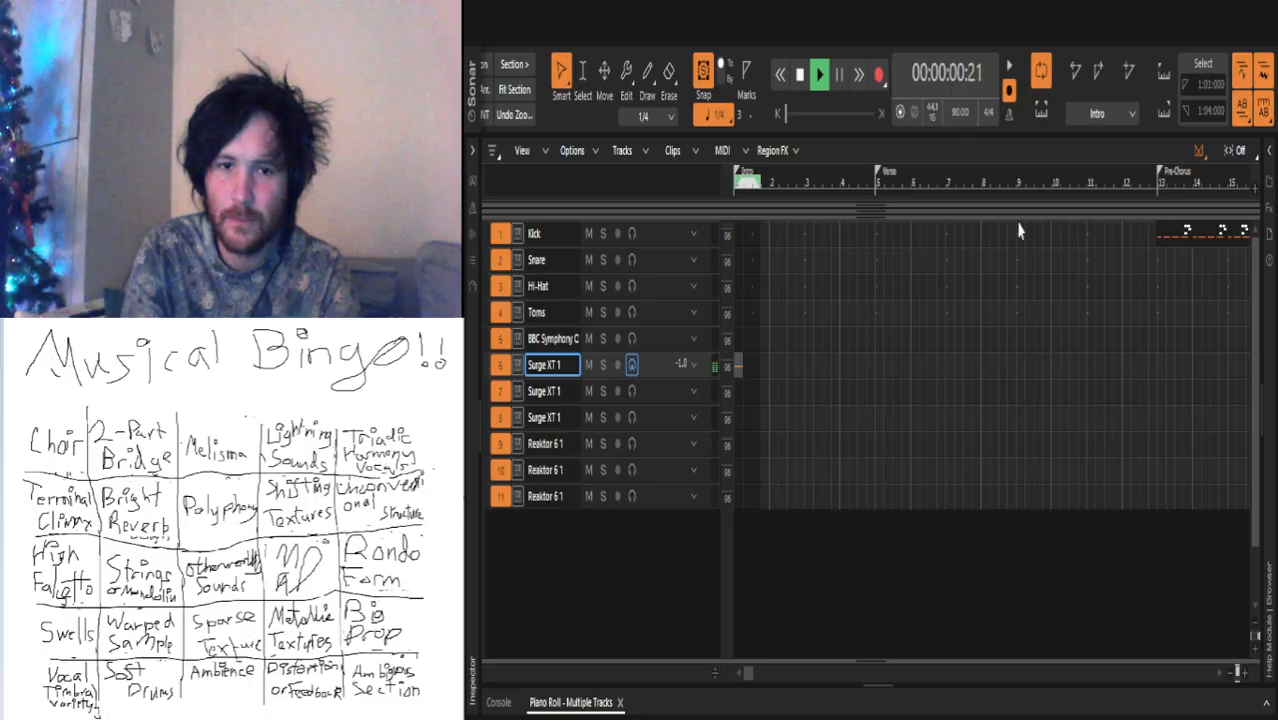
pyautogui.press('space')
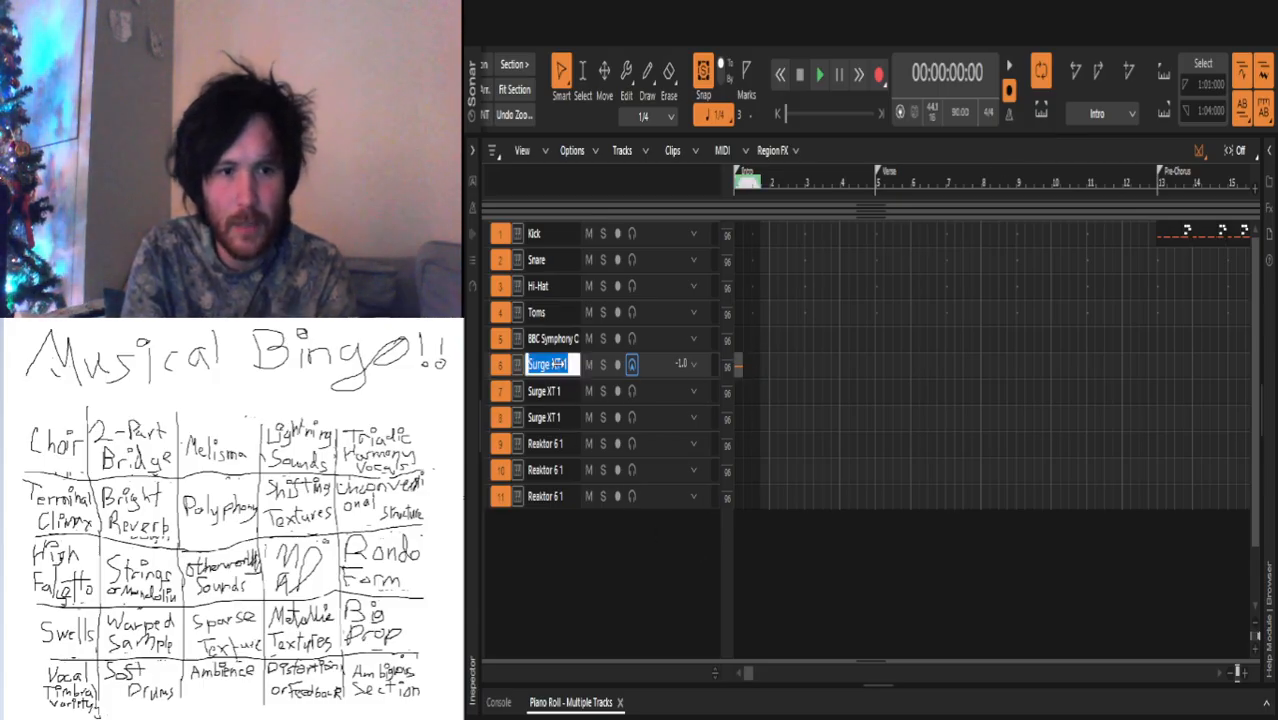
# Step: Rename track 6 as Baritonus Saxus and move its Intro clip at 1:01:000 to the Surge XT 1 track 7
pyautogui.write('Baritonus Saxus')
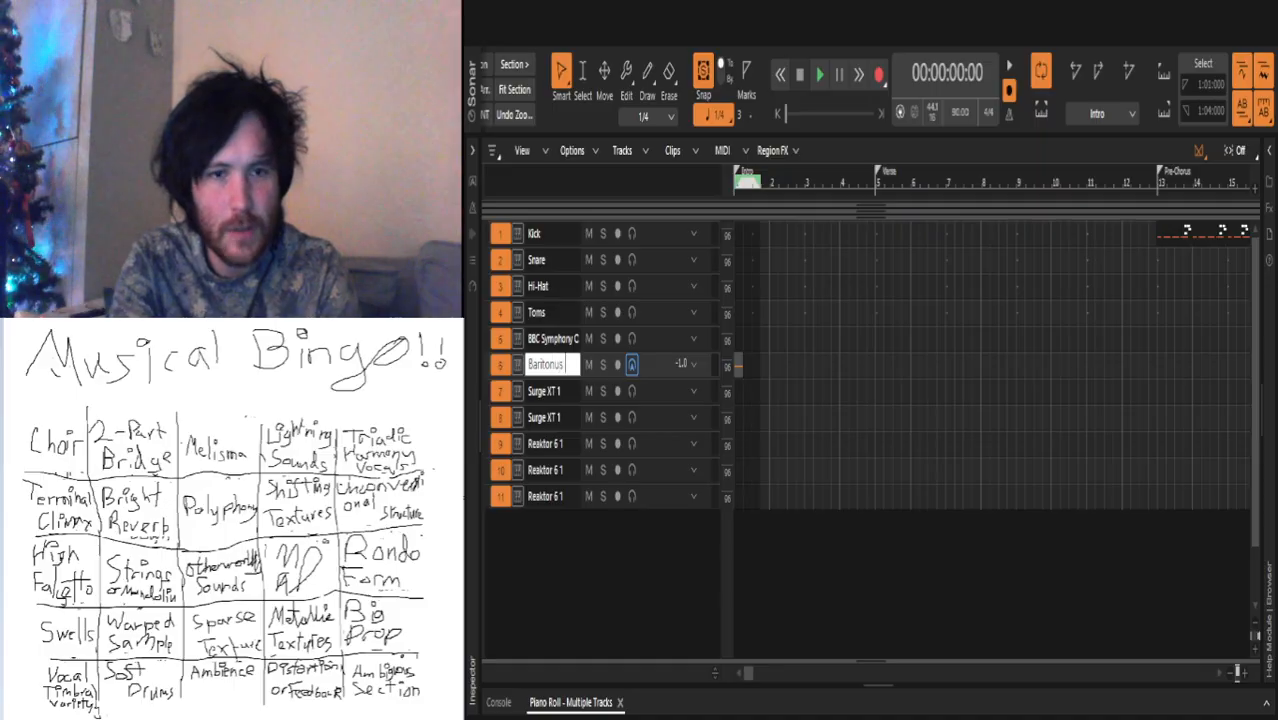
pyautogui.press('Return')
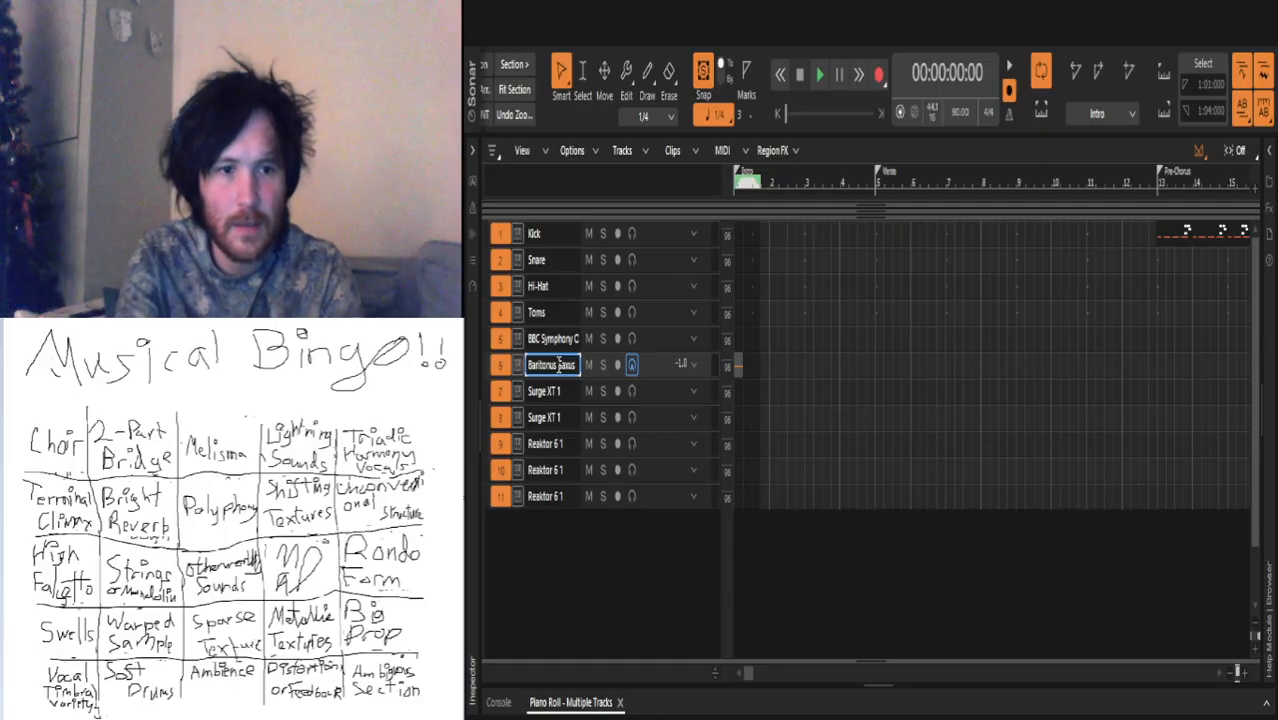
pyautogui.click(737, 365)
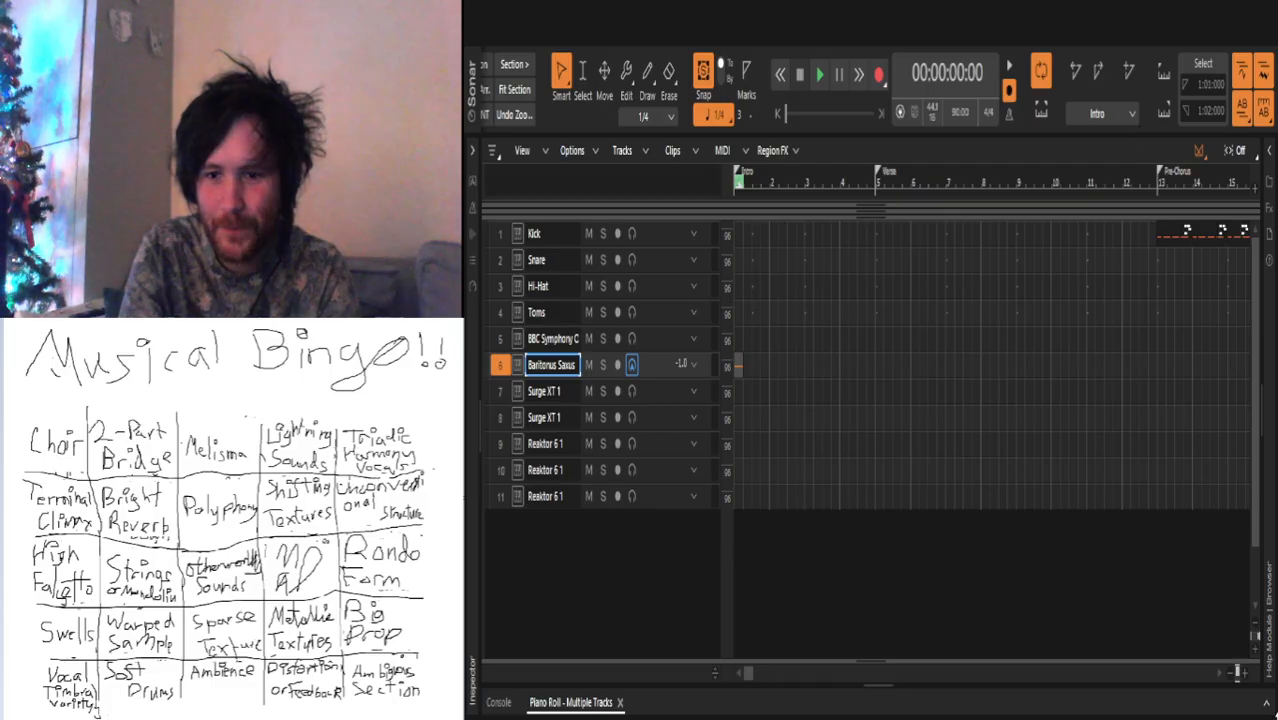
pyautogui.click(1246, 674)
pyautogui.click(1246, 674)
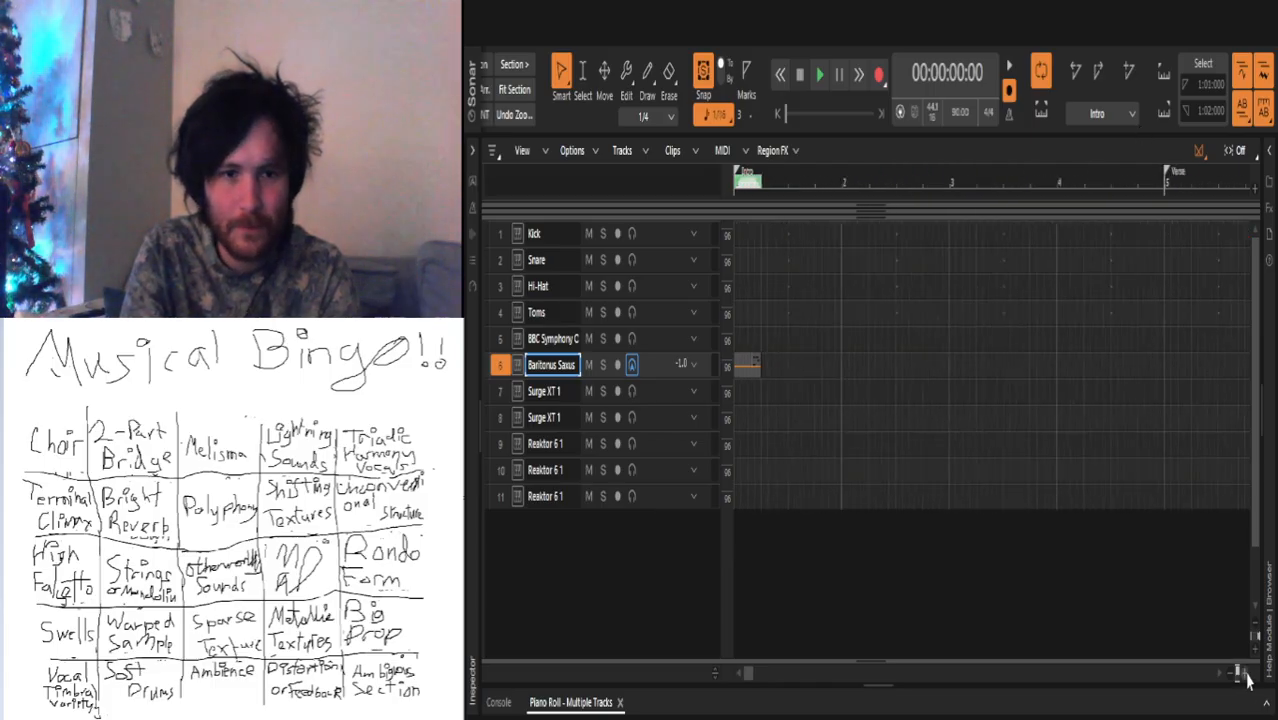
pyautogui.moveTo(752, 365); pyautogui.dragTo(754, 398)
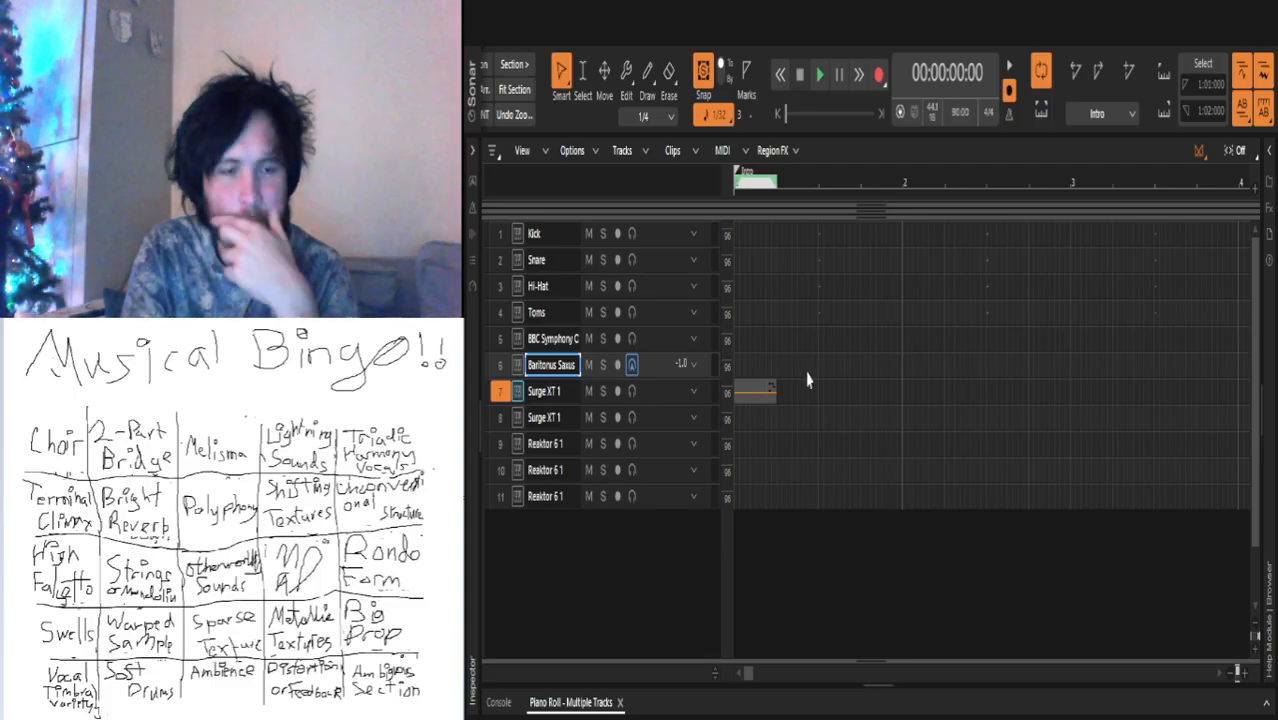
# Step: Make track 7 the active track and audition its D4 note from the song start
pyautogui.press('Down')
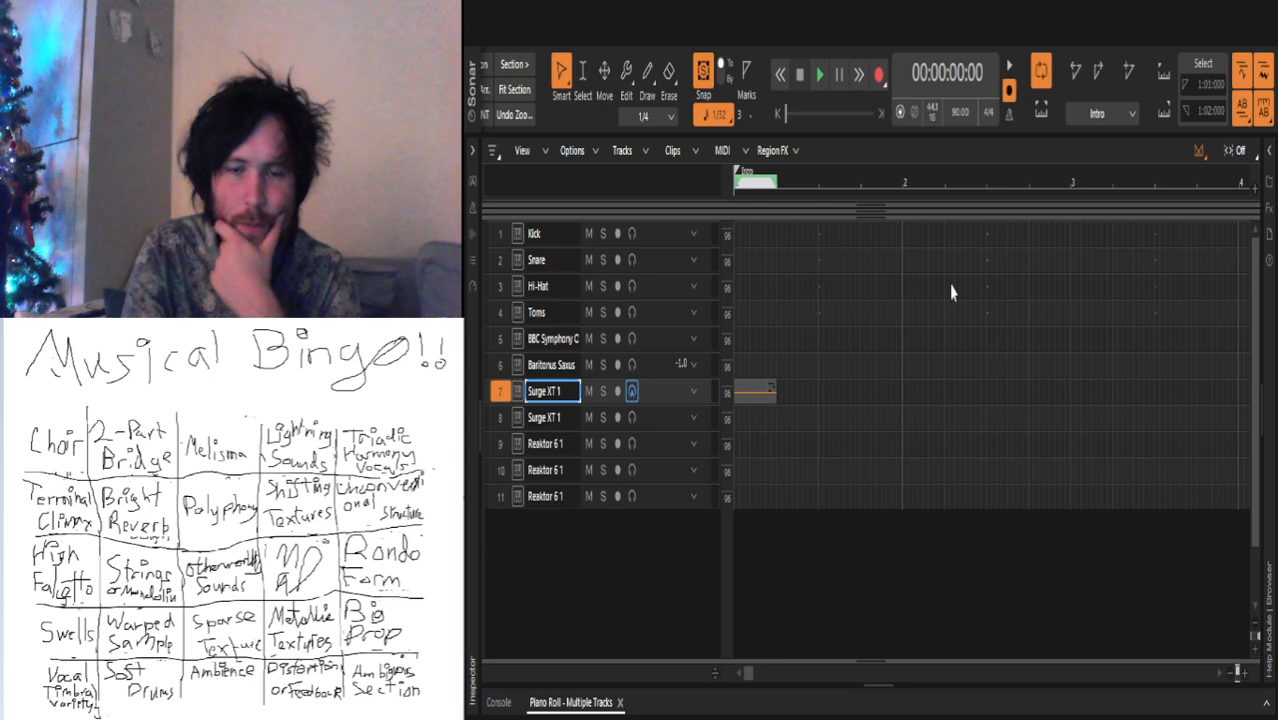
pyautogui.press('space')
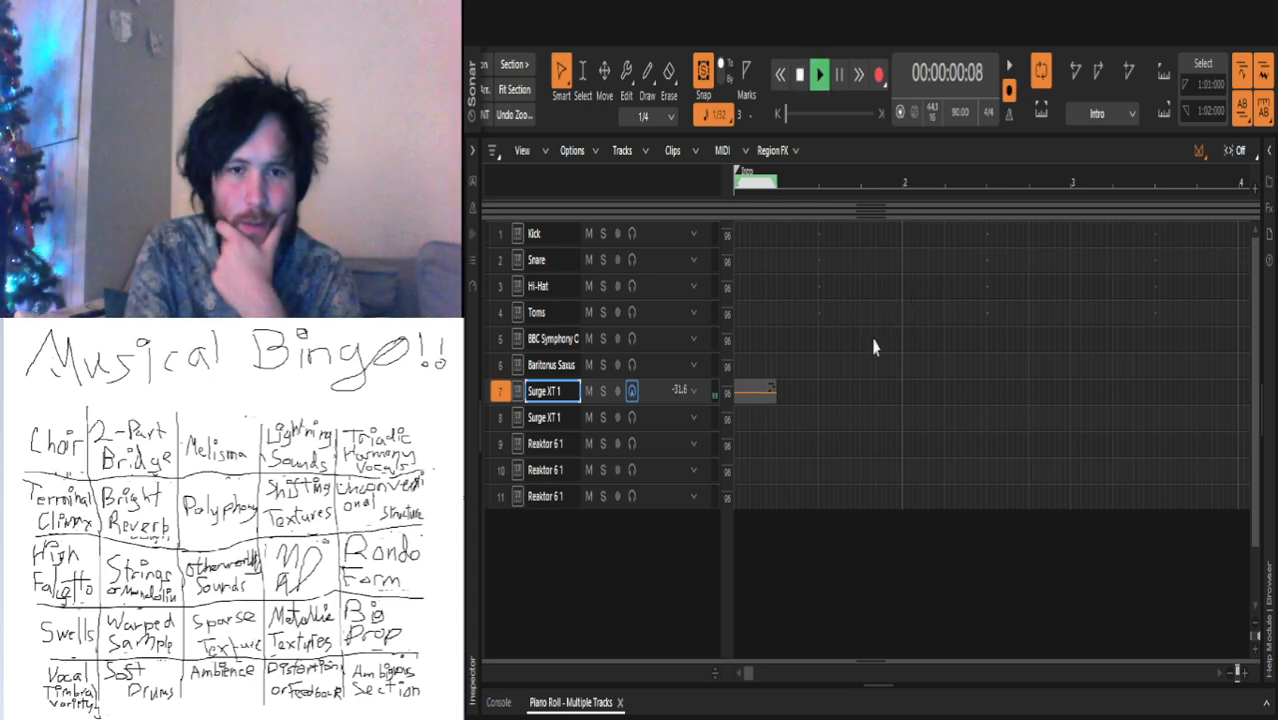
pyautogui.press('space')
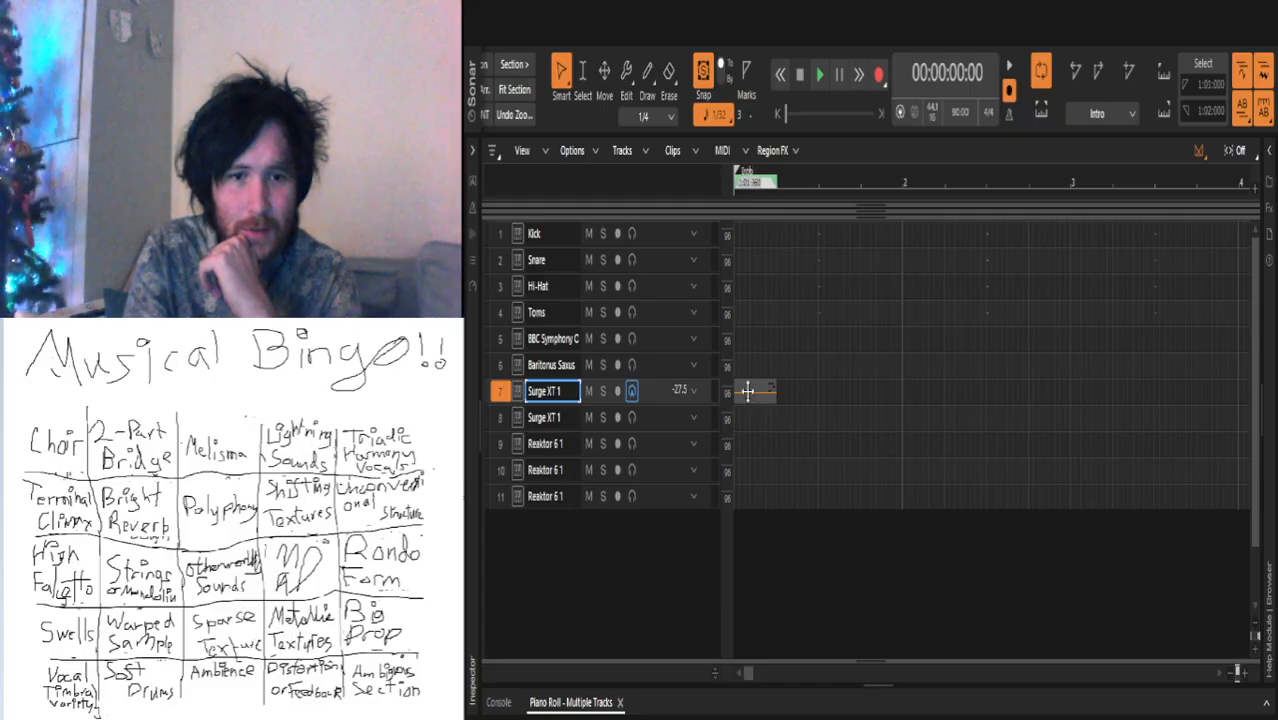
# Step: Extend track 7's D4 note to 1:04:000 and add equally long G4, G3 and A#4 notes from 1:01:000
pyautogui.doubleClick(749, 399)
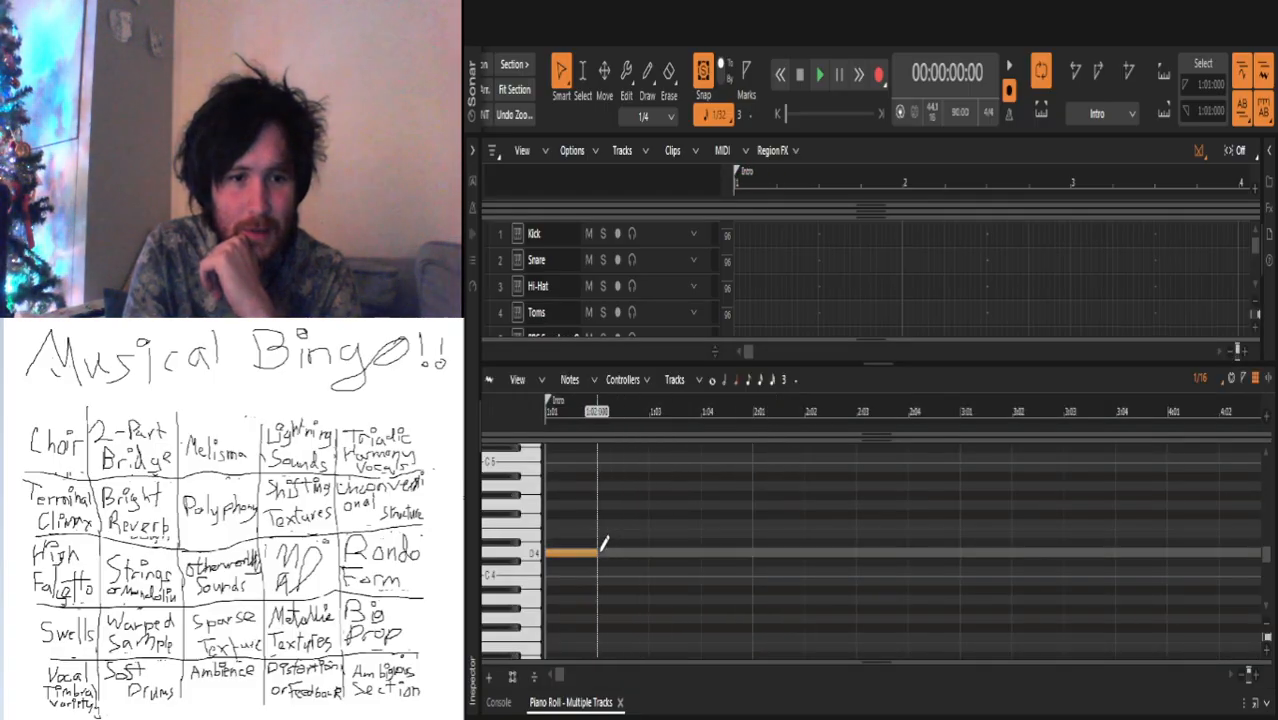
pyautogui.moveTo(594, 556); pyautogui.dragTo(702, 555)
pyautogui.moveTo(585, 513); pyautogui.dragTo(706, 502)
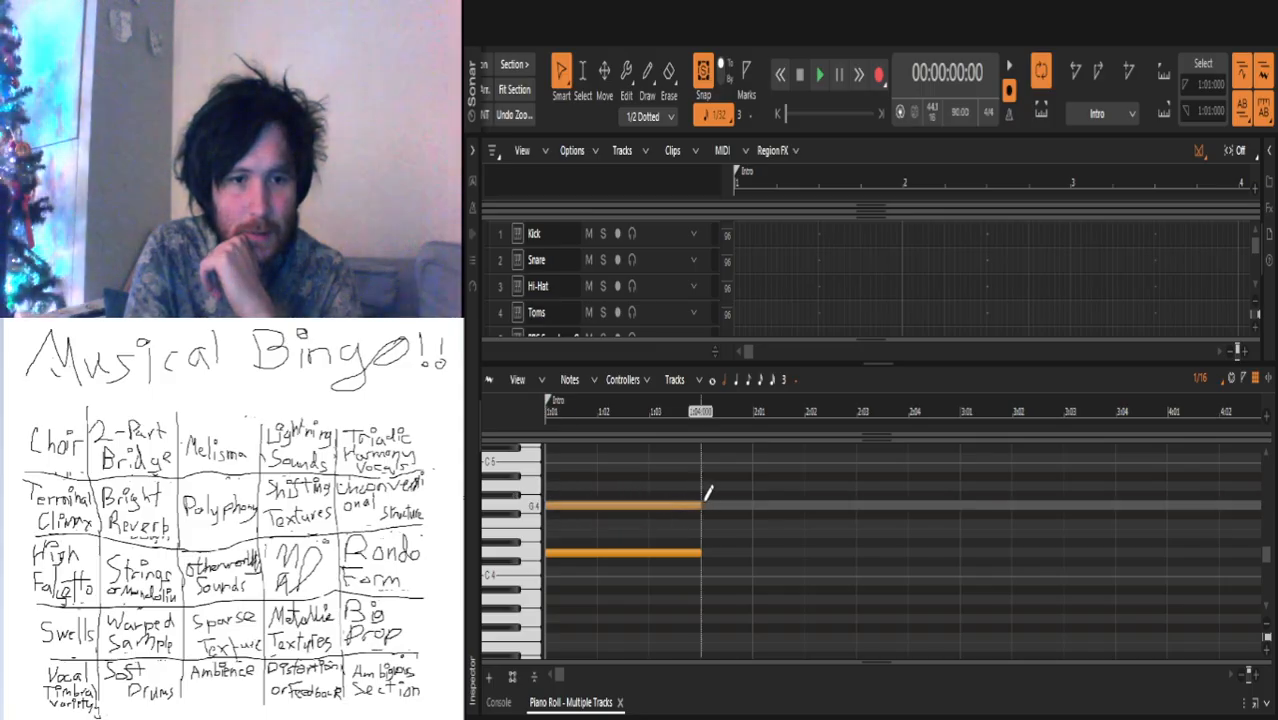
pyautogui.scroll(-2, 624, 579)
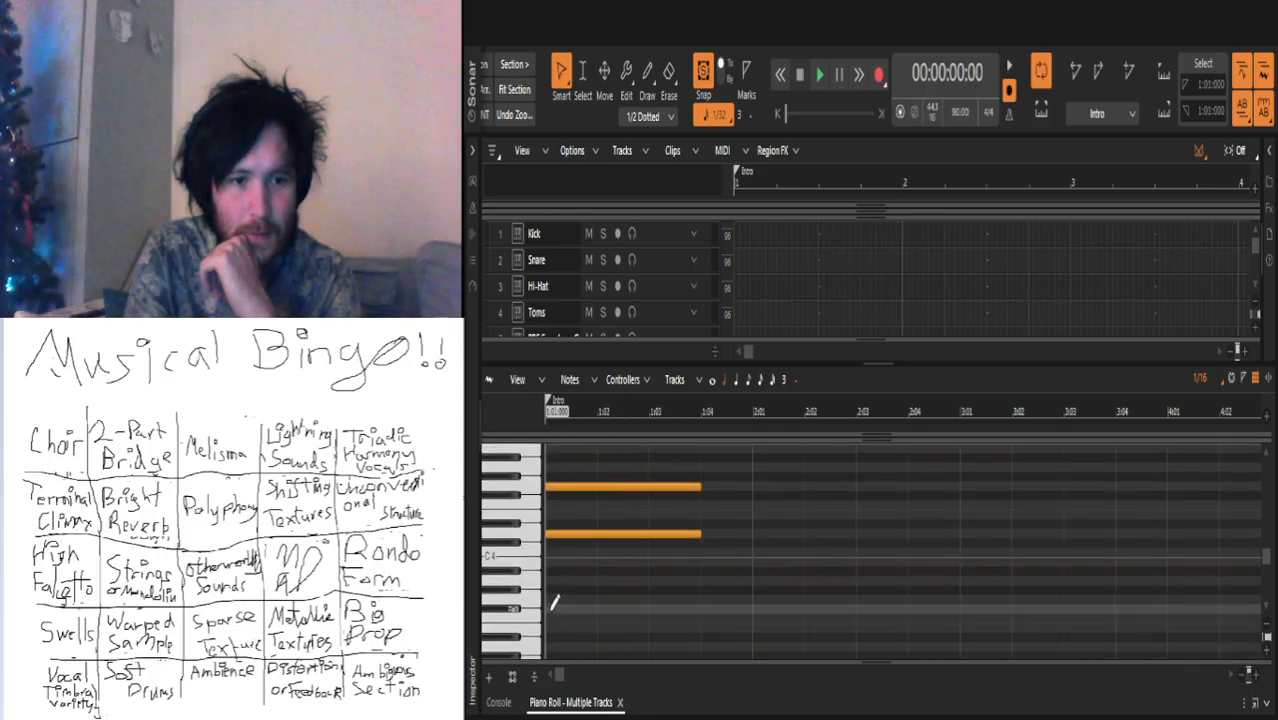
pyautogui.moveTo(549, 597); pyautogui.dragTo(703, 598)
pyautogui.scroll(2, 640, 570)
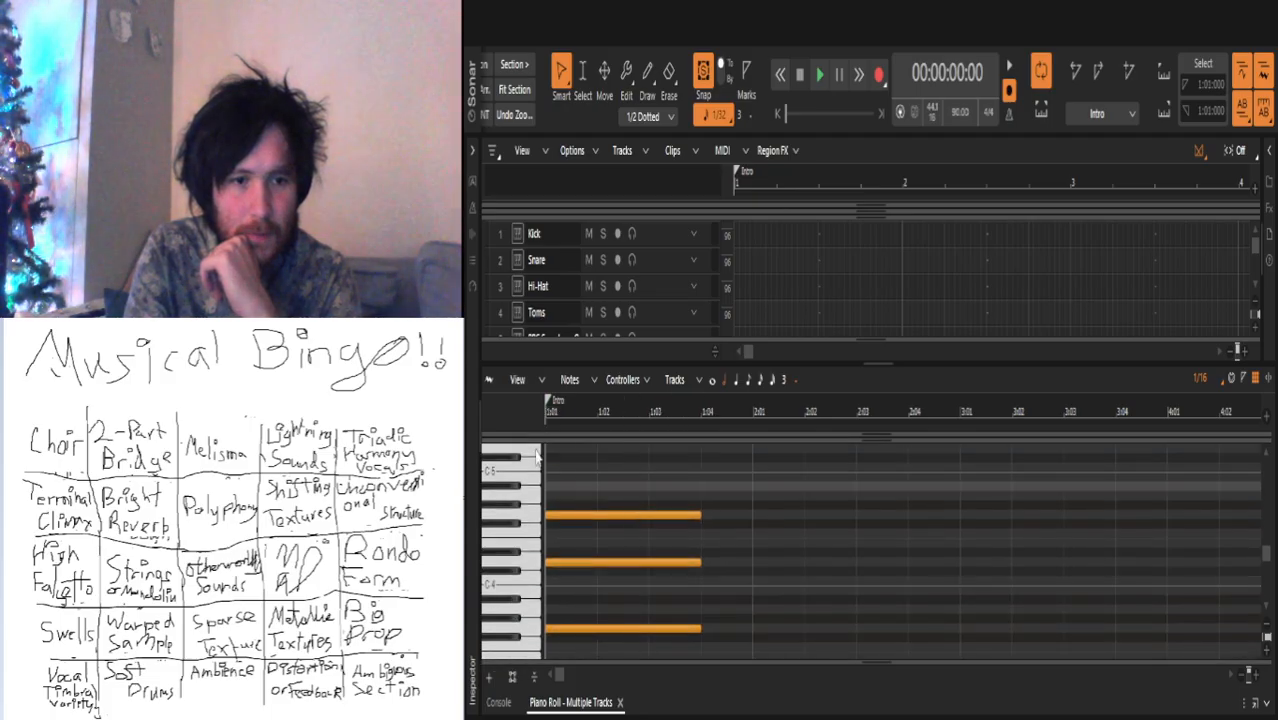
pyautogui.moveTo(550, 468)
pyautogui.mouseDown()
pyautogui.moveTo(613, 460)
pyautogui.moveTo(704, 476)
pyautogui.moveTo(698, 493)
pyautogui.mouseUp()
# Step: Play back track 7's four-note chord twice from the song start
pyautogui.press('space')
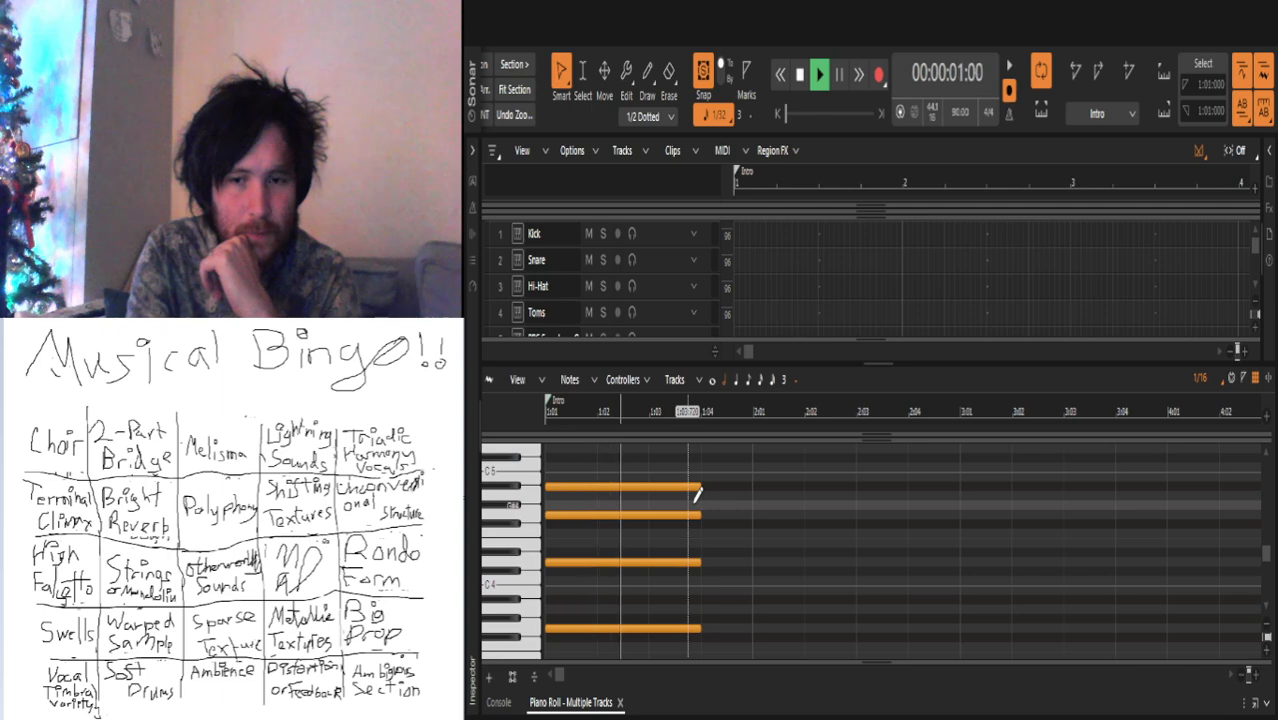
pyautogui.press('space')
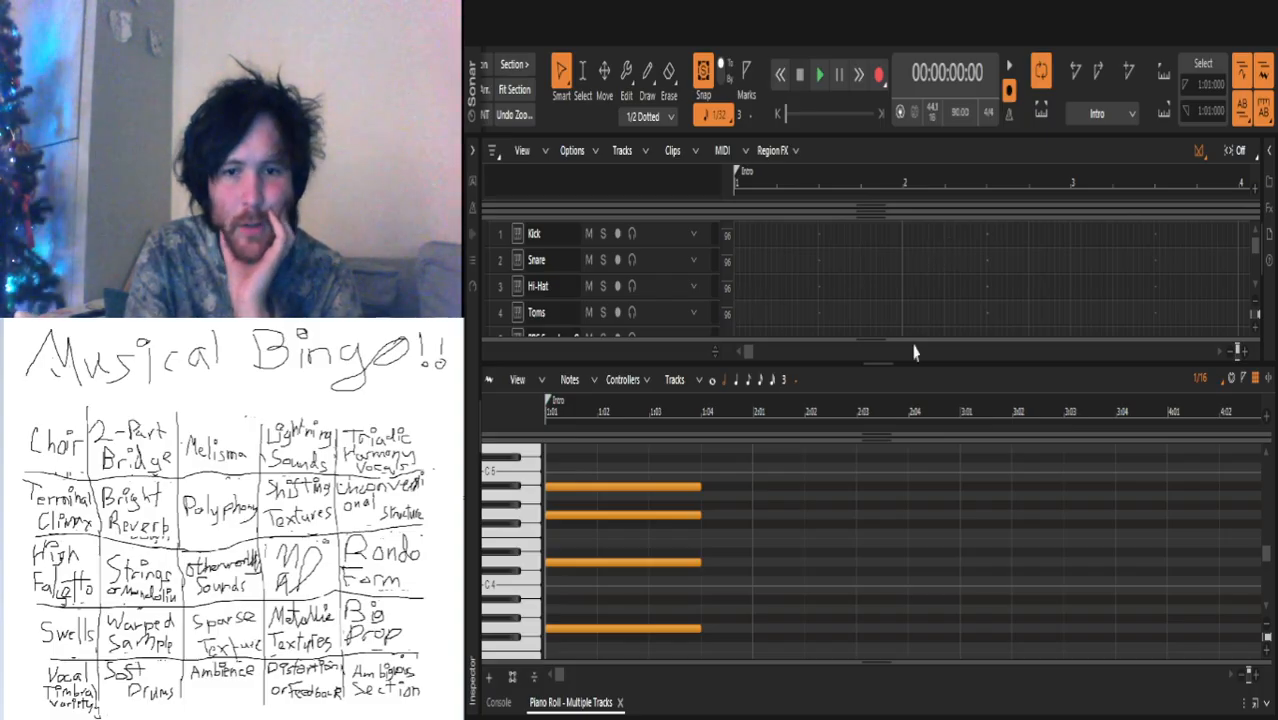
pyautogui.press('space')
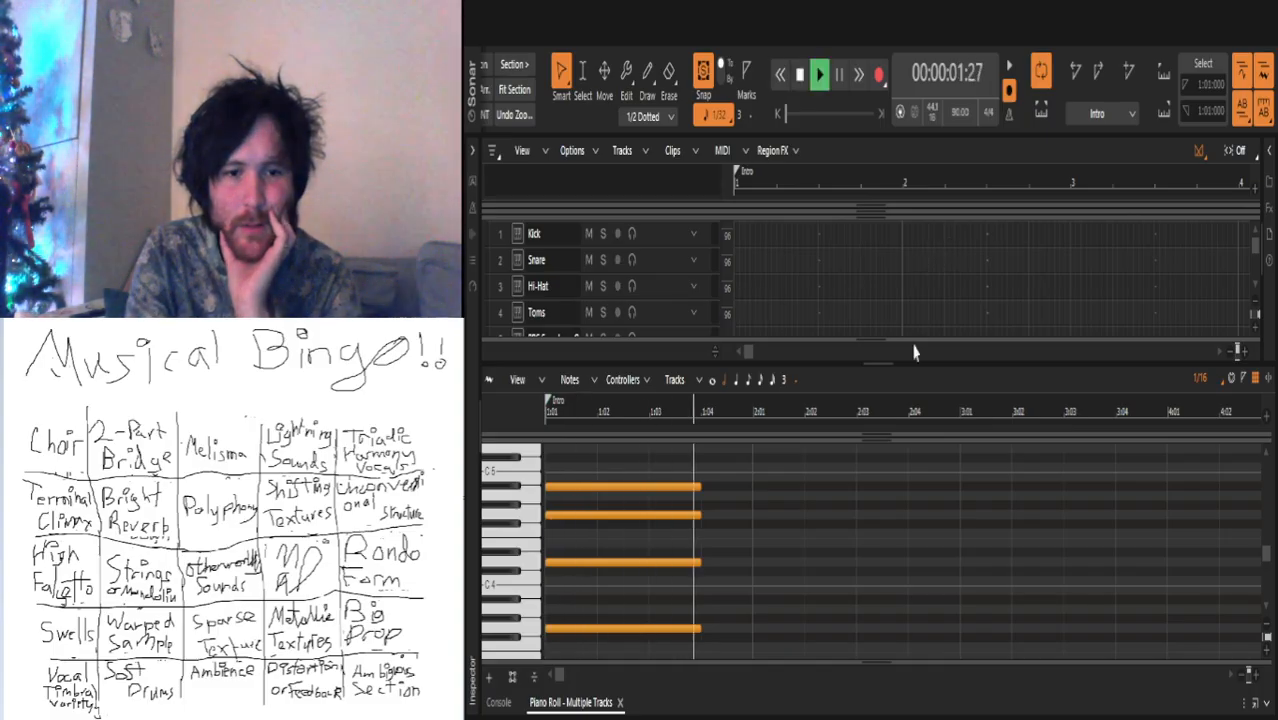
pyautogui.press('space')
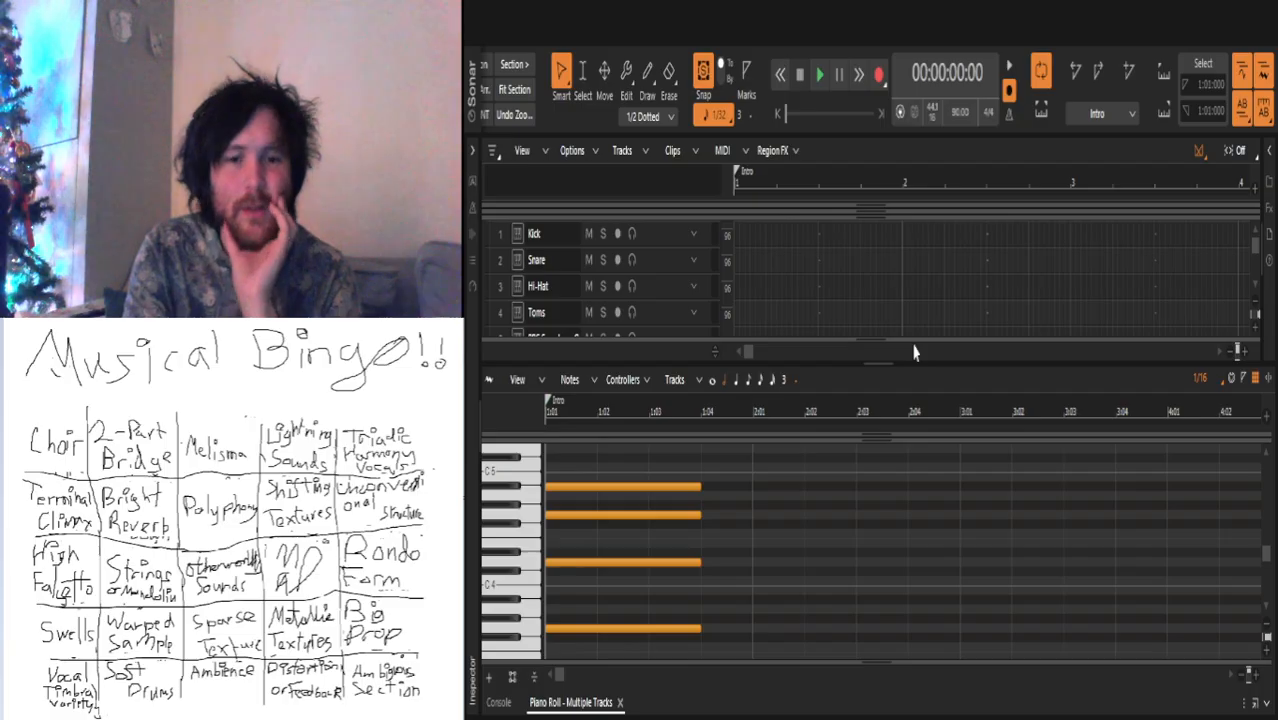
# Step: Rename track 7 as Ringing
pyautogui.scroll(-5, 762, 300)
pyautogui.scroll(4, 762, 300)
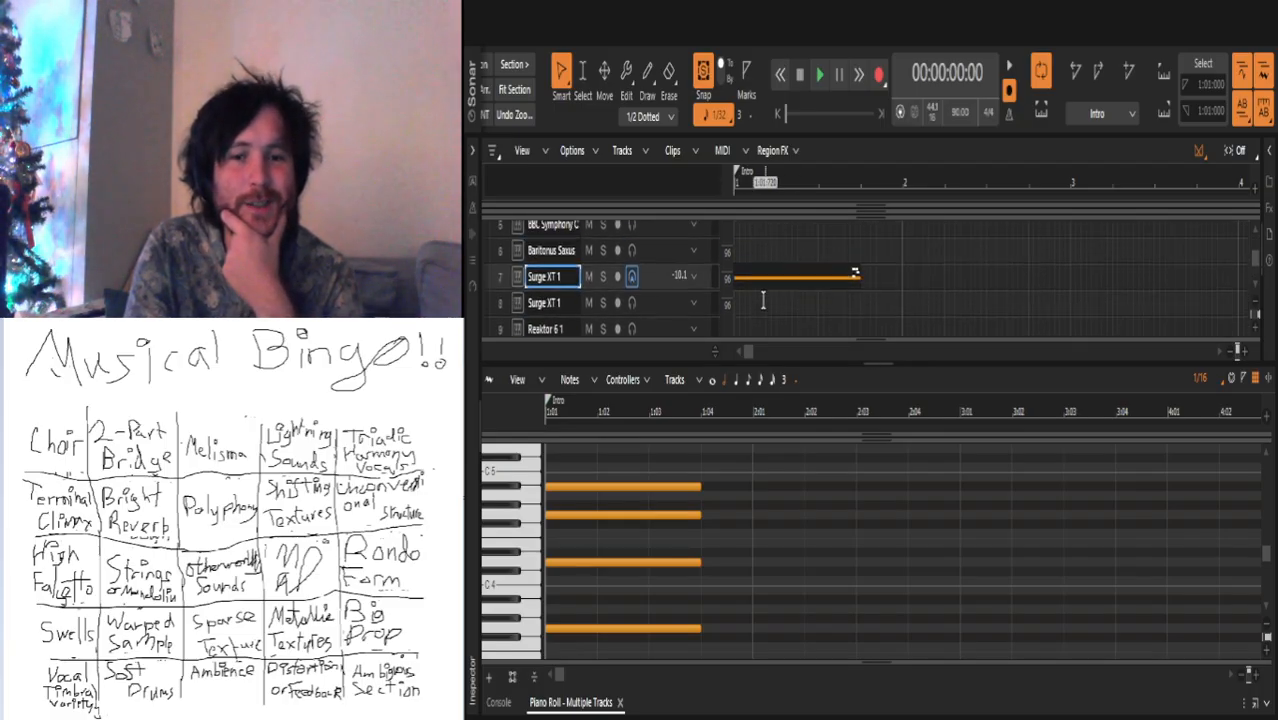
pyautogui.scroll(1, 762, 300)
pyautogui.scroll(-2, 762, 300)
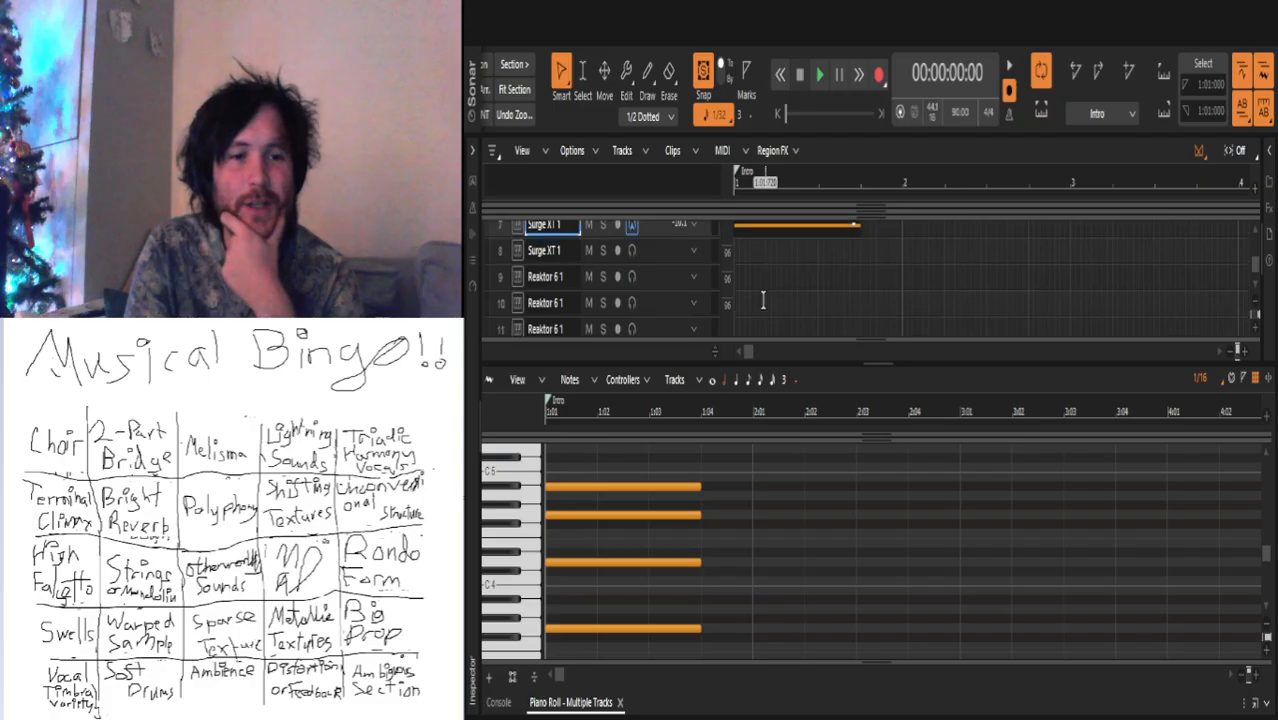
pyautogui.scroll(3, 762, 300)
pyautogui.doubleClick(557, 307)
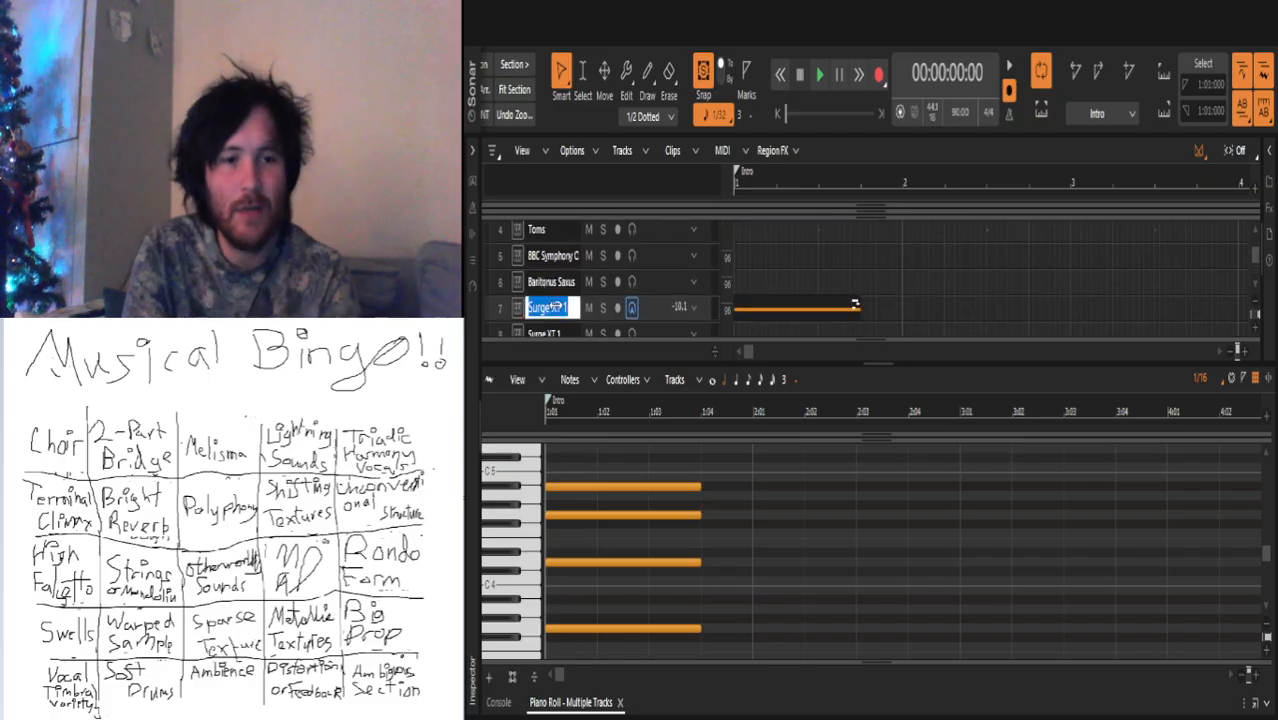
pyautogui.write('Rin')
pyautogui.write('ging')
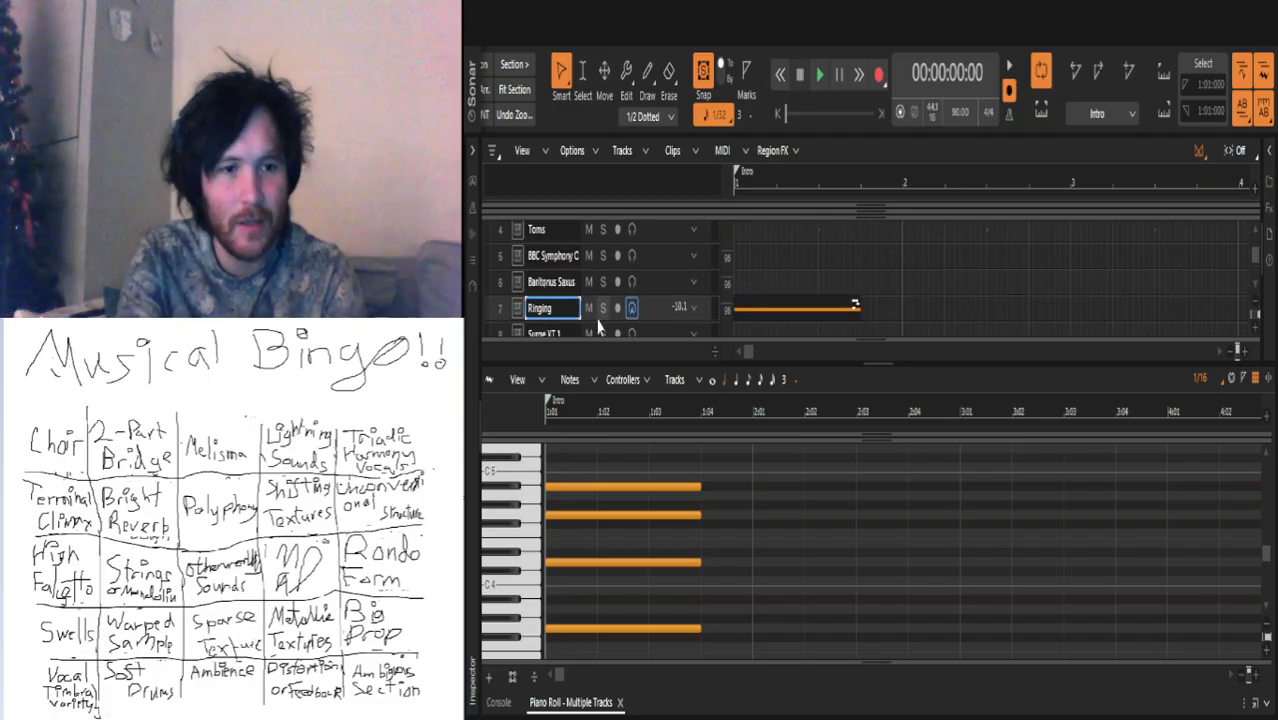
# Step: Move the chord clip from the Ringing track to Surge XT 1 track 8 and show track 8's notes in the piano roll
pyautogui.scroll(-2, 576, 303)
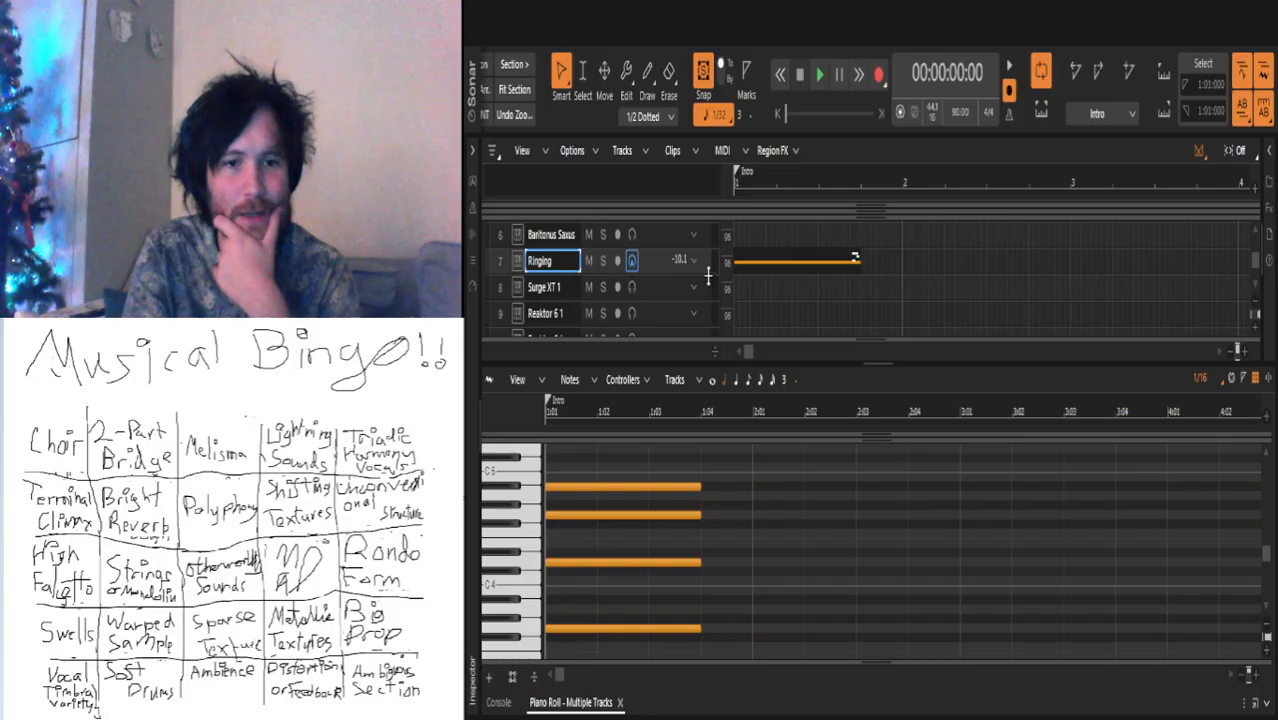
pyautogui.click(756, 262)
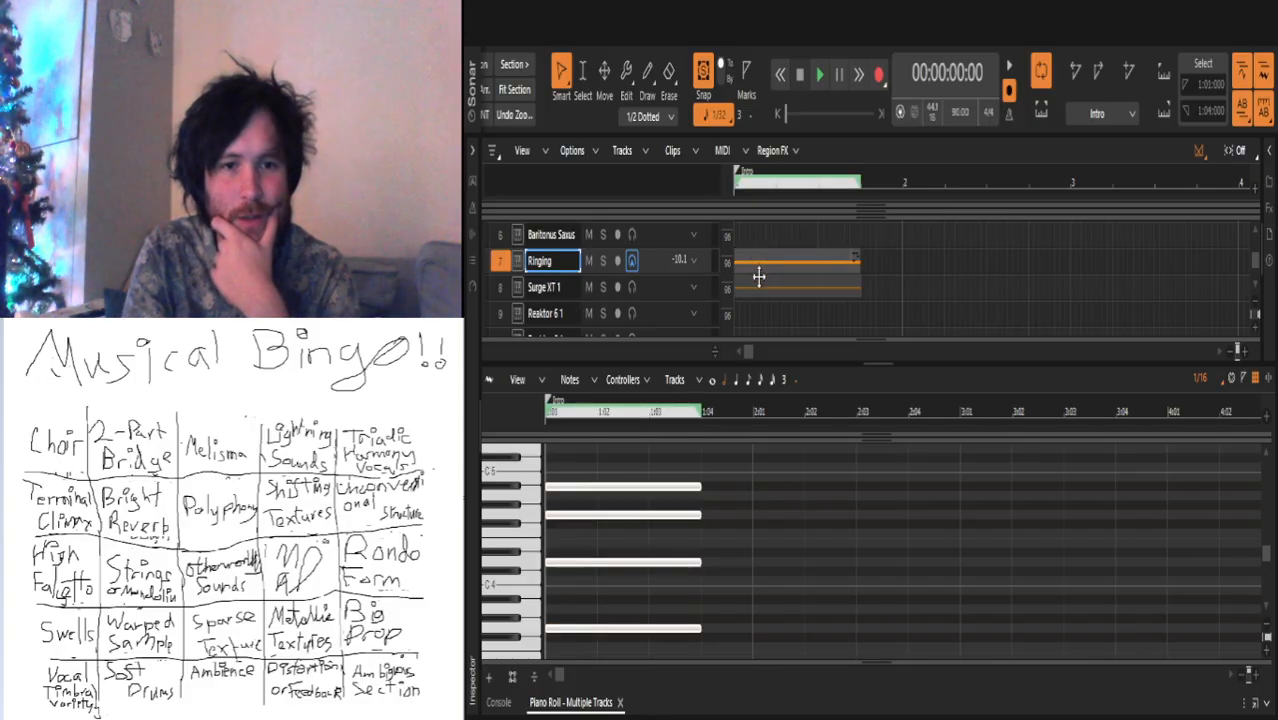
pyautogui.moveTo(759, 277); pyautogui.dragTo(759, 287)
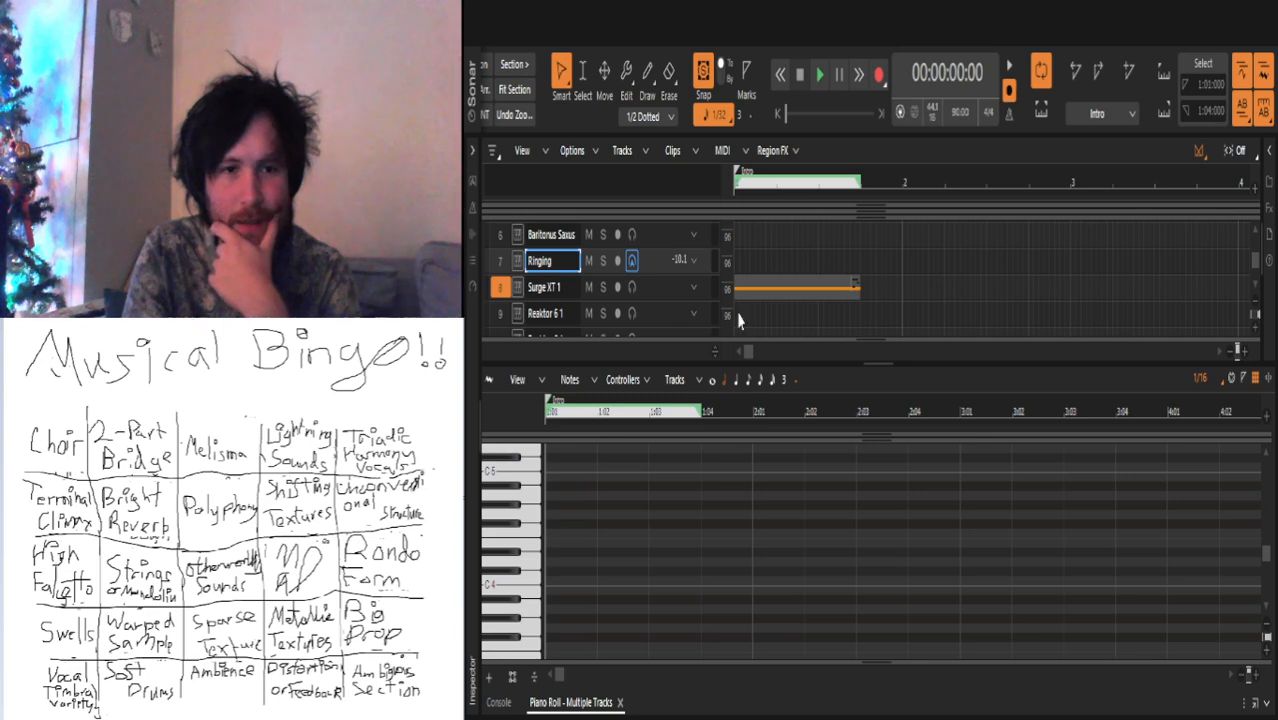
pyautogui.click(518, 290)
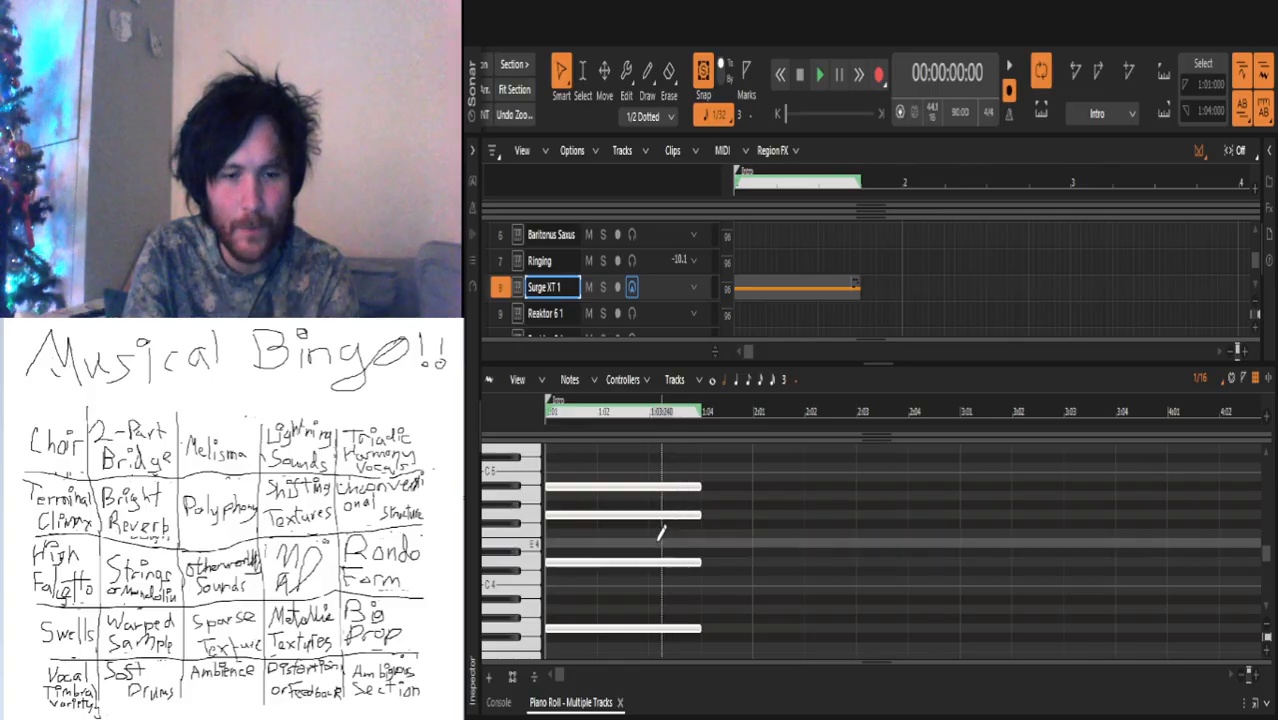
# Step: Turn the chord into a melody: add D#4 at 1:04:000 and G4 from 2:01:000 to 2:03:000, and delete the opening A#4, G4 and G3
pyautogui.moveTo(708, 551); pyautogui.dragTo(856, 515)
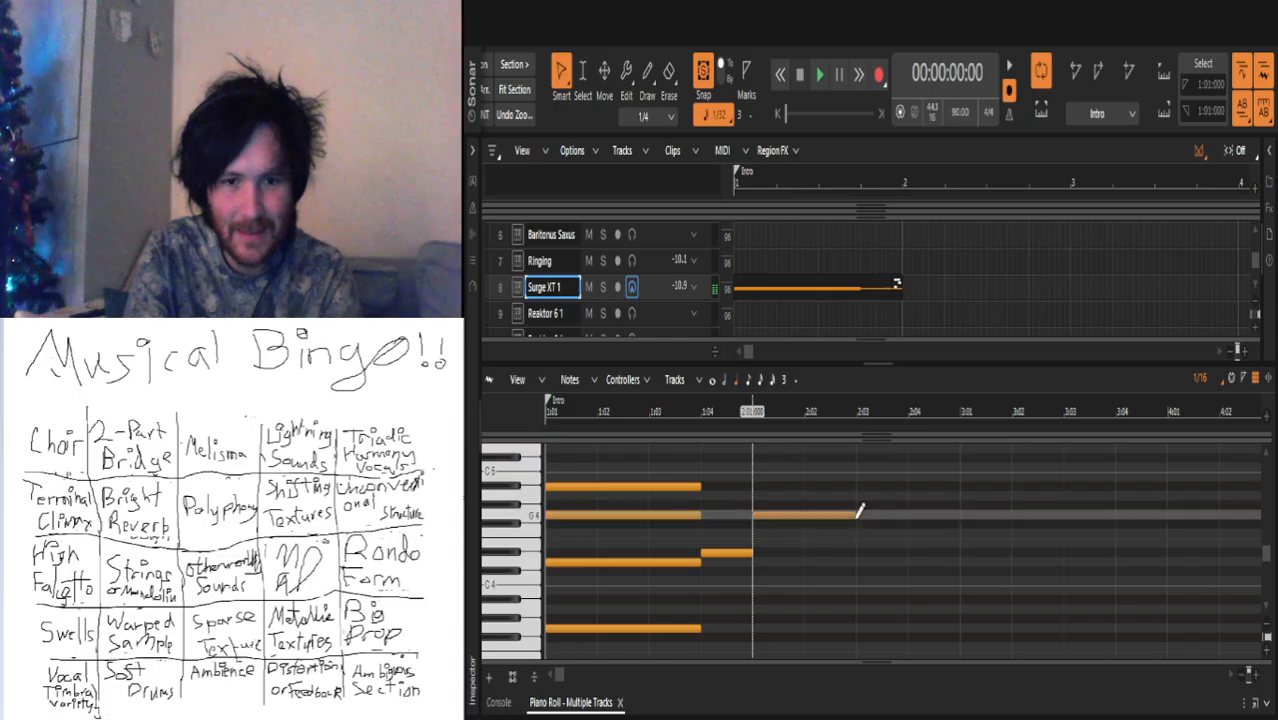
pyautogui.click(636, 487)
pyautogui.press('Delete')
pyautogui.click(639, 515)
pyautogui.press('Delete')
pyautogui.click(660, 628)
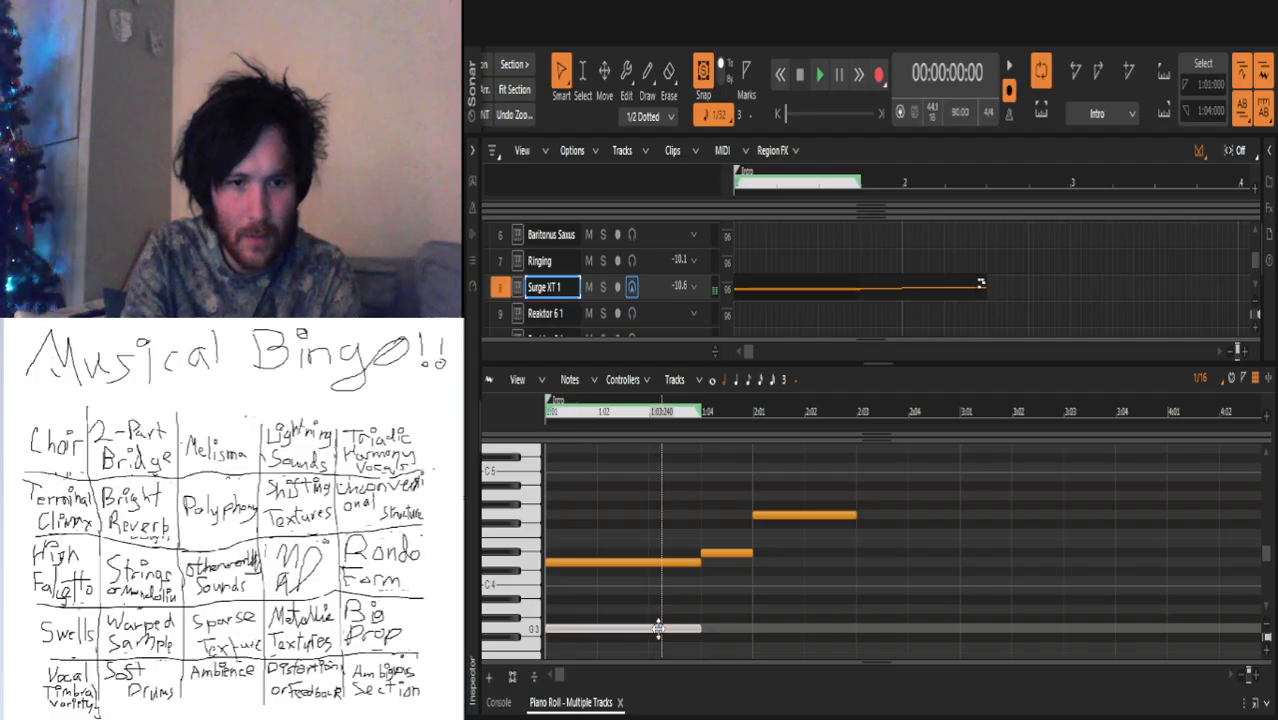
pyautogui.press('Delete')
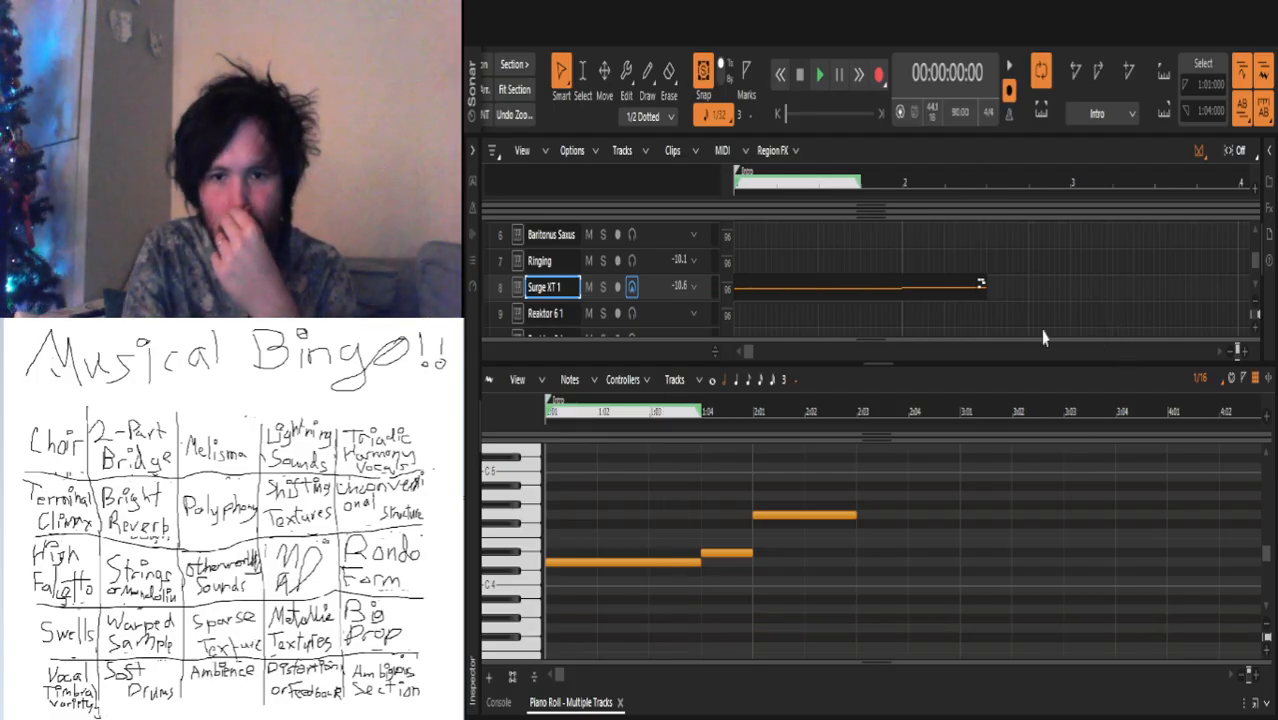
# Step: Audition the three-note melody on Surge XT 1 track 8 several times from the song start
pyautogui.press('space')
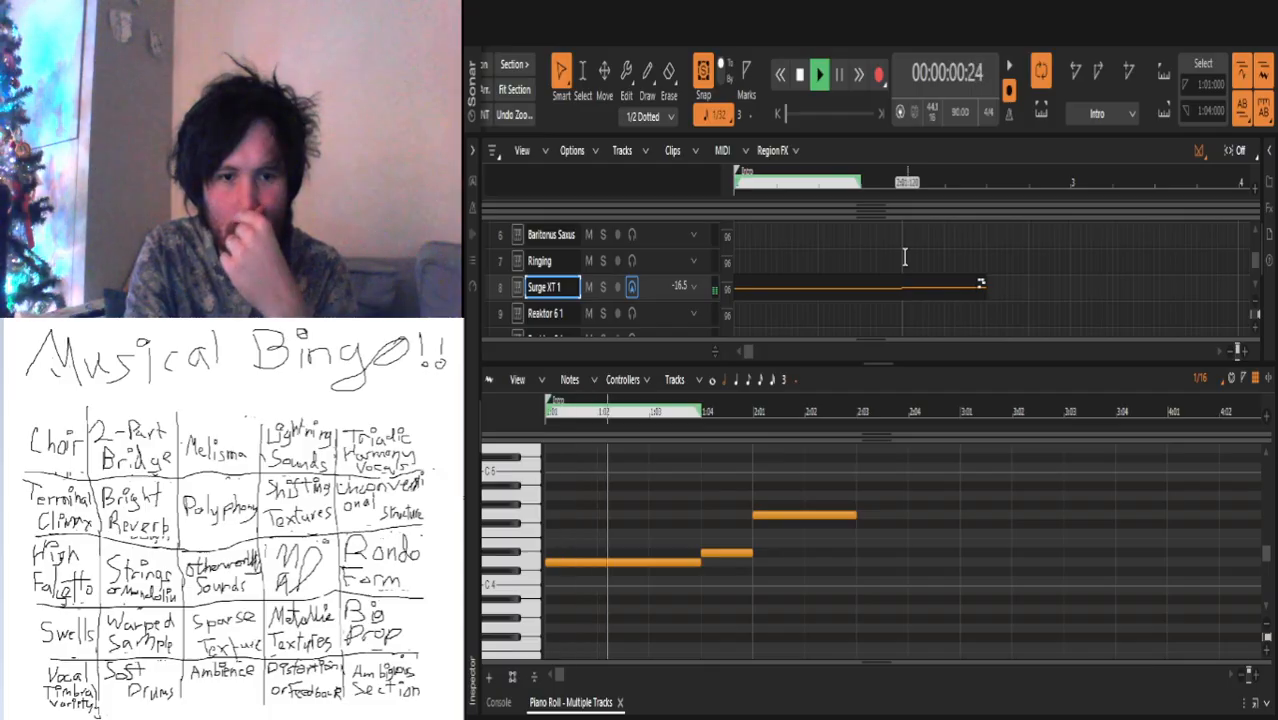
pyautogui.press('space')
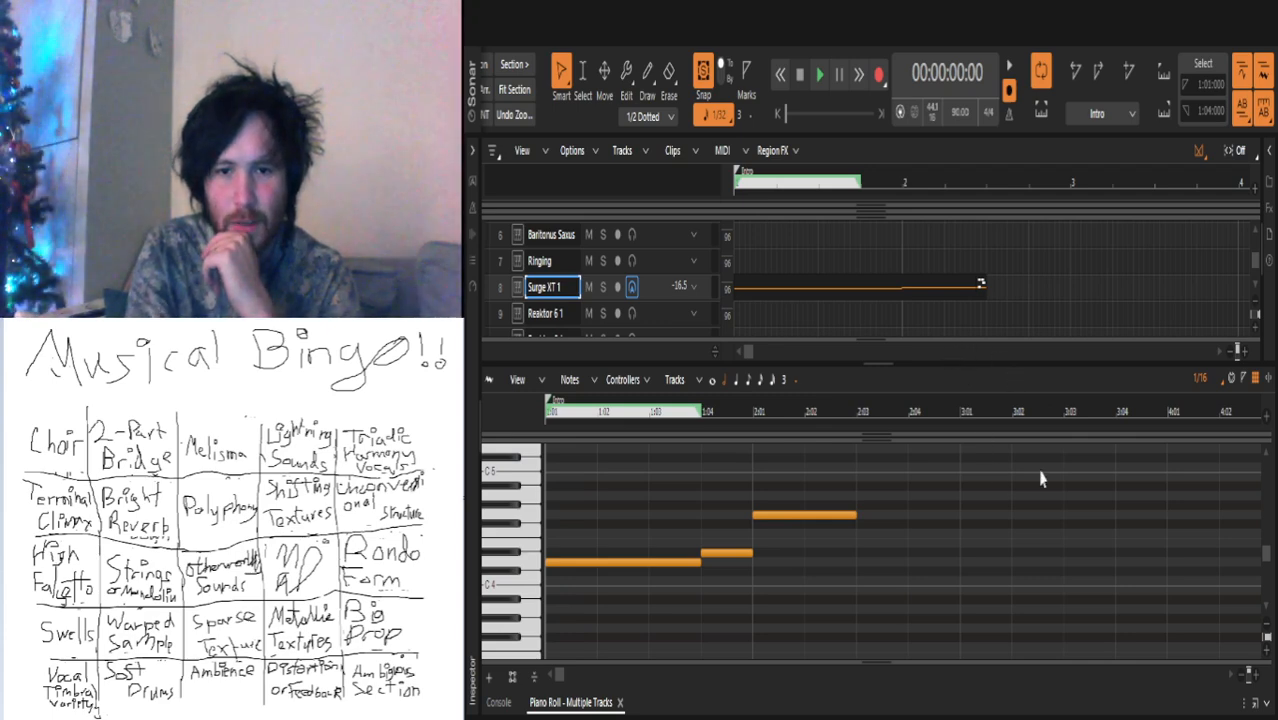
pyautogui.press('space')
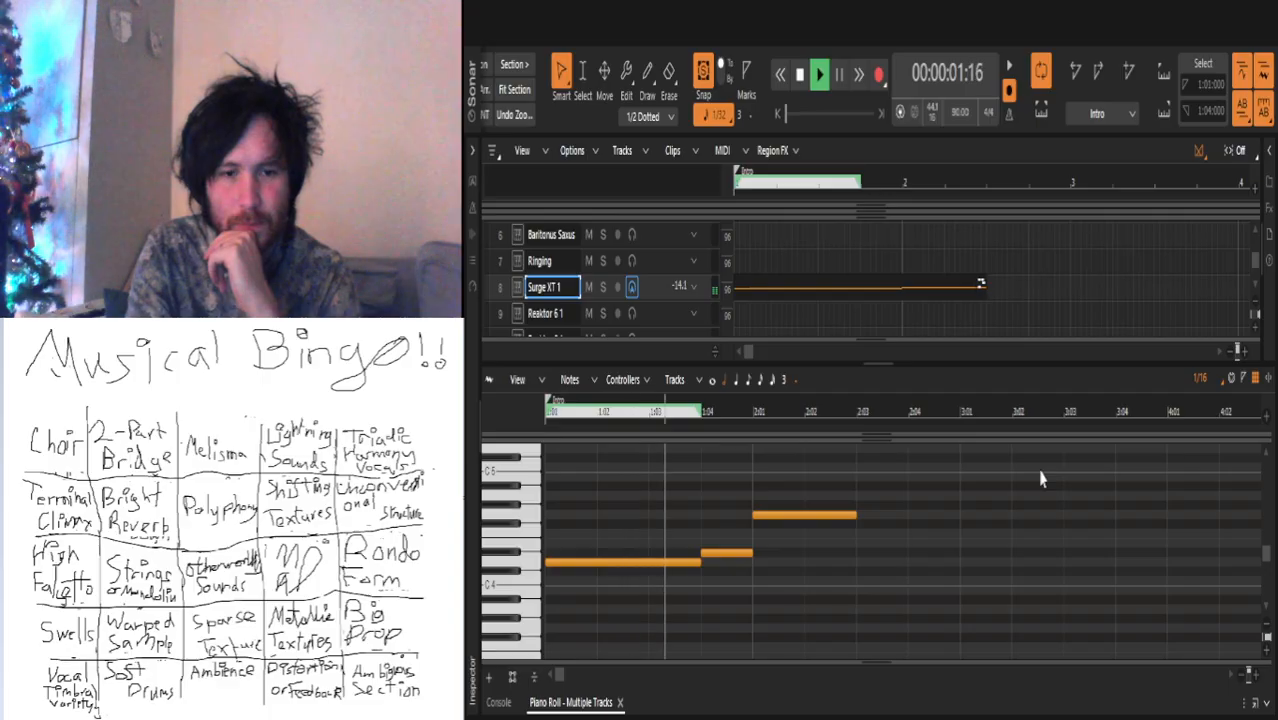
pyautogui.press('space')
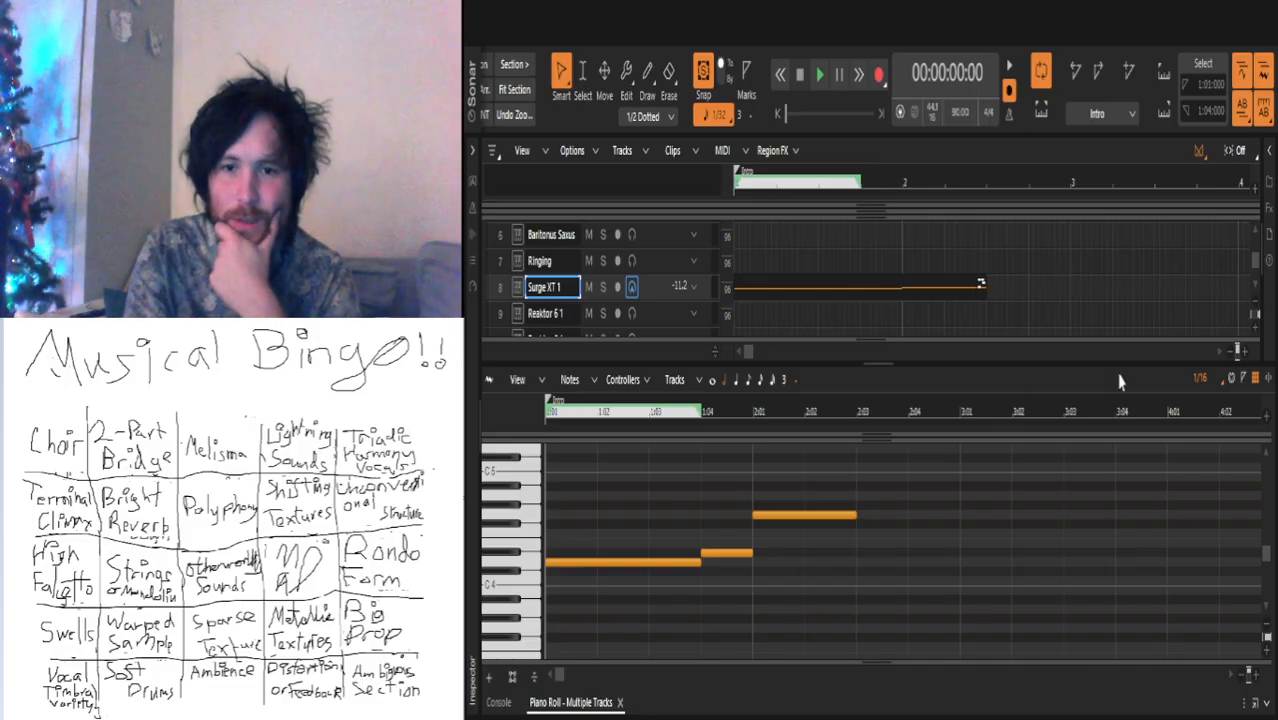
pyautogui.press('space')
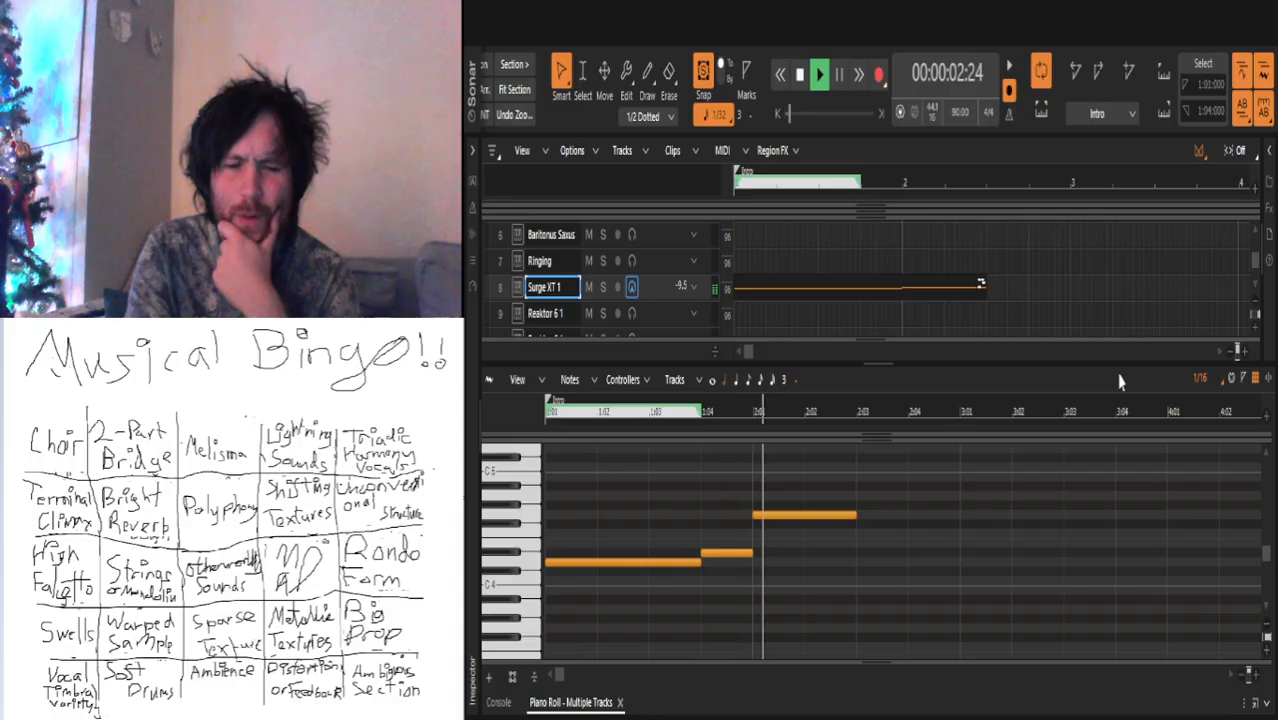
pyautogui.press('space')
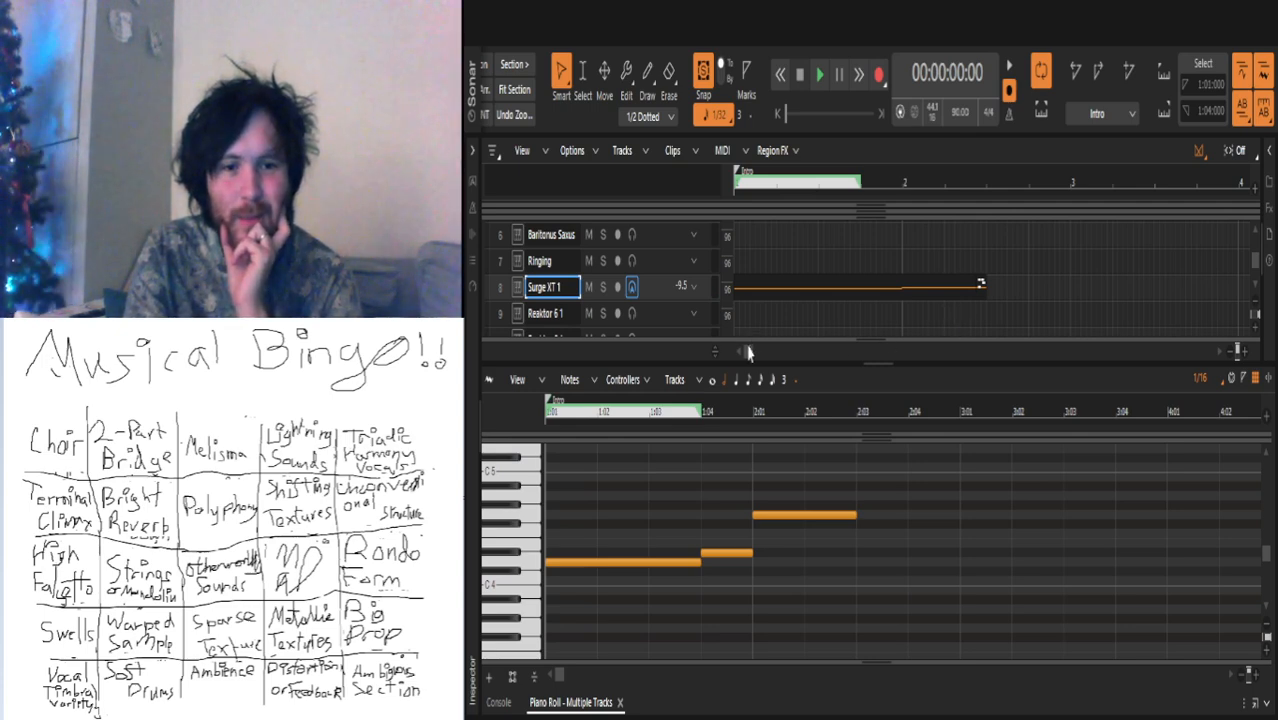
pyautogui.press('space')
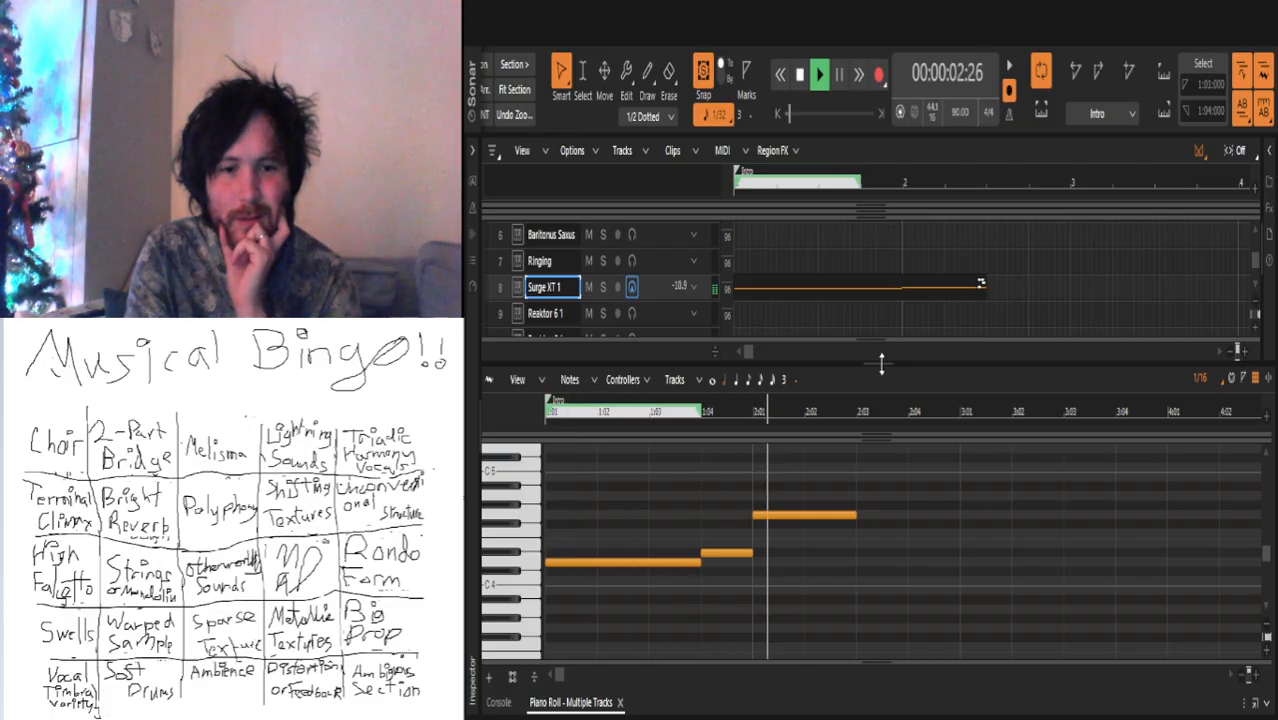
pyautogui.press('space')
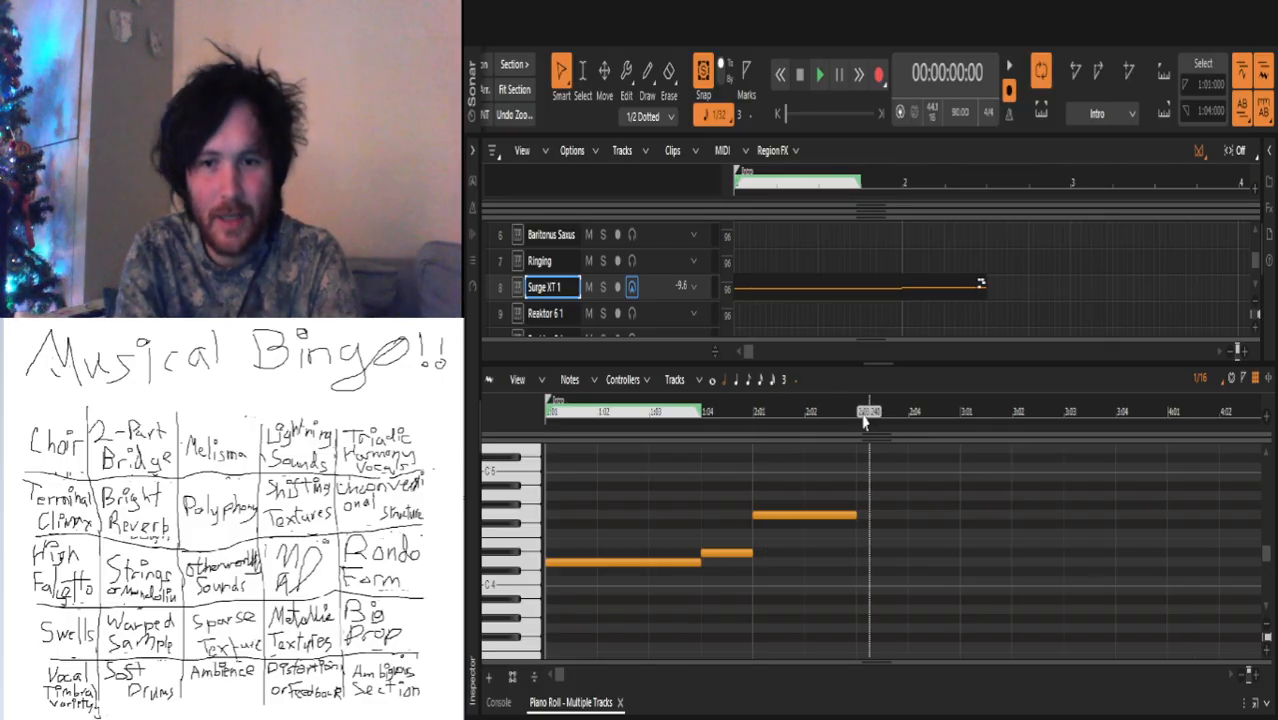
# Step: Replay the Surge XT 1 melody on track 8 repeatedly from the song start to judge the track's sound
pyautogui.press('space')
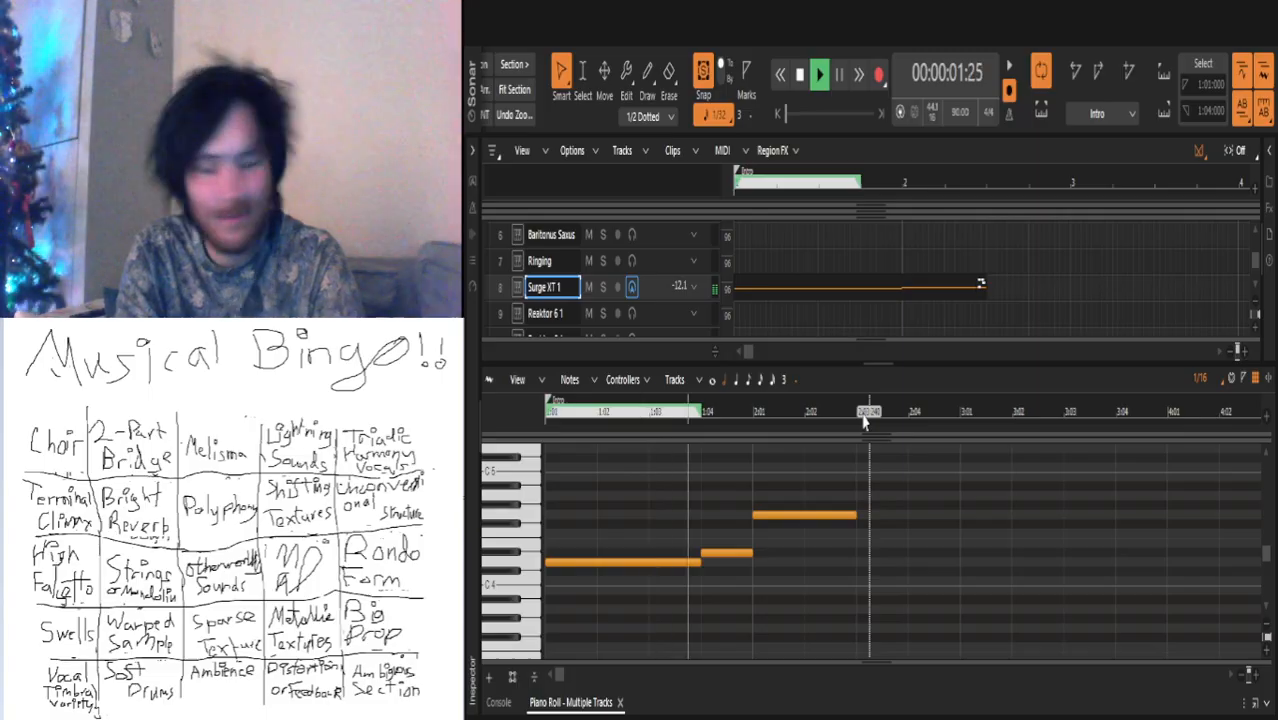
pyautogui.press('space')
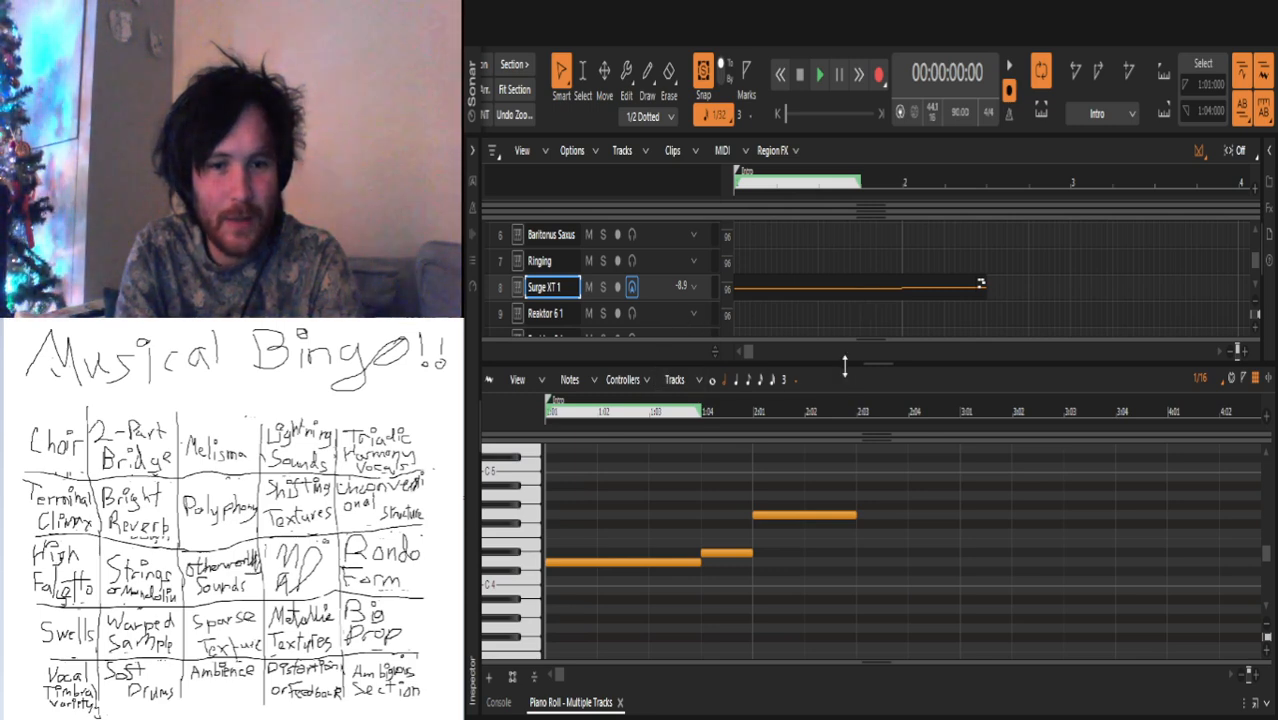
pyautogui.press('space')
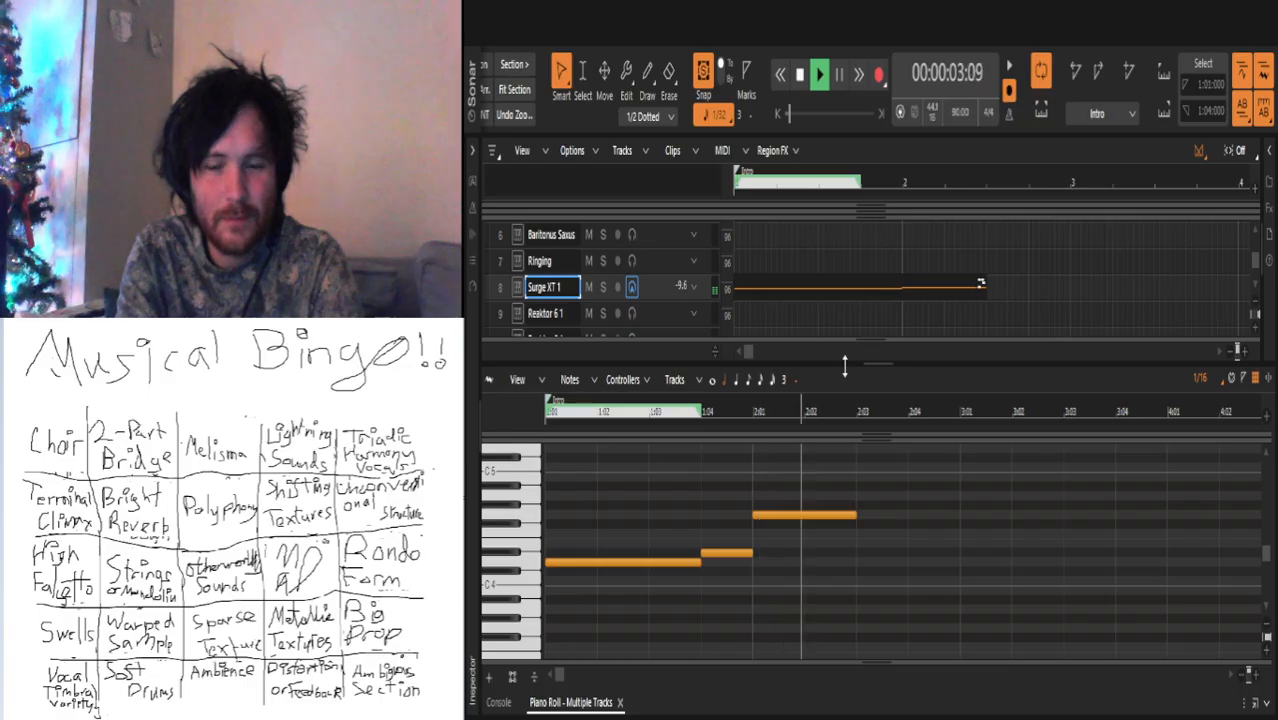
pyautogui.press('space')
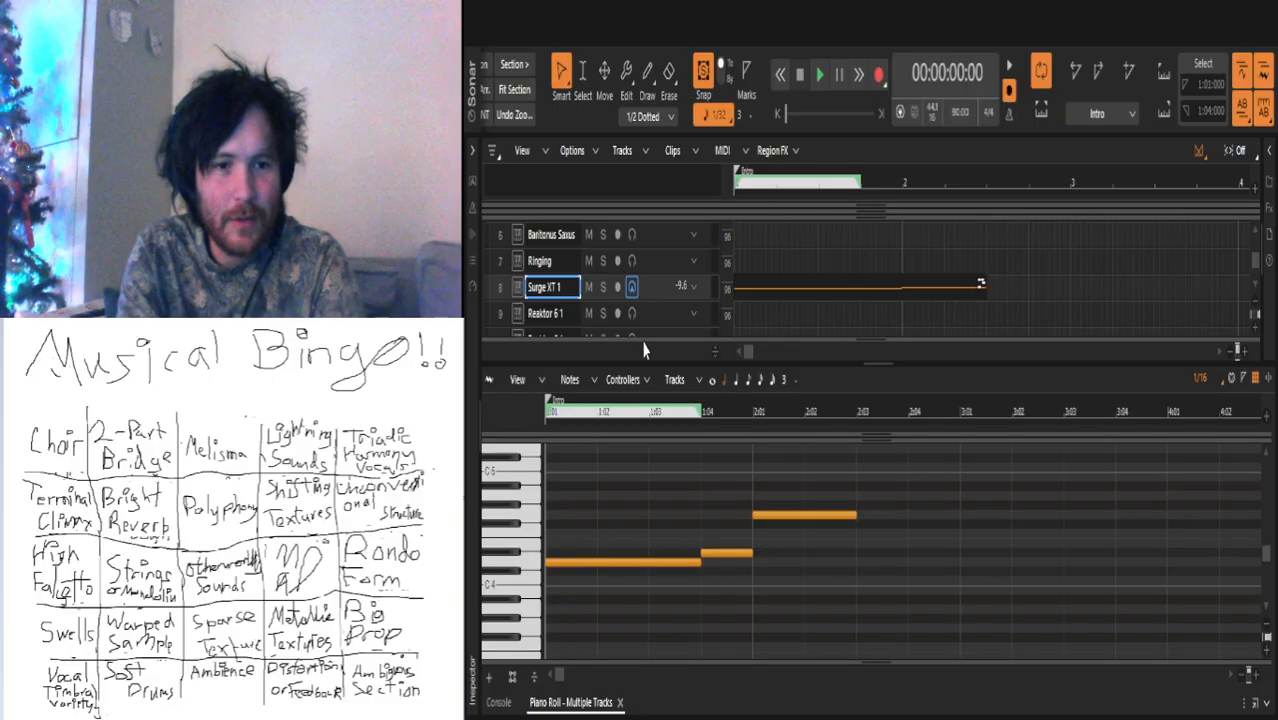
pyautogui.press('space')
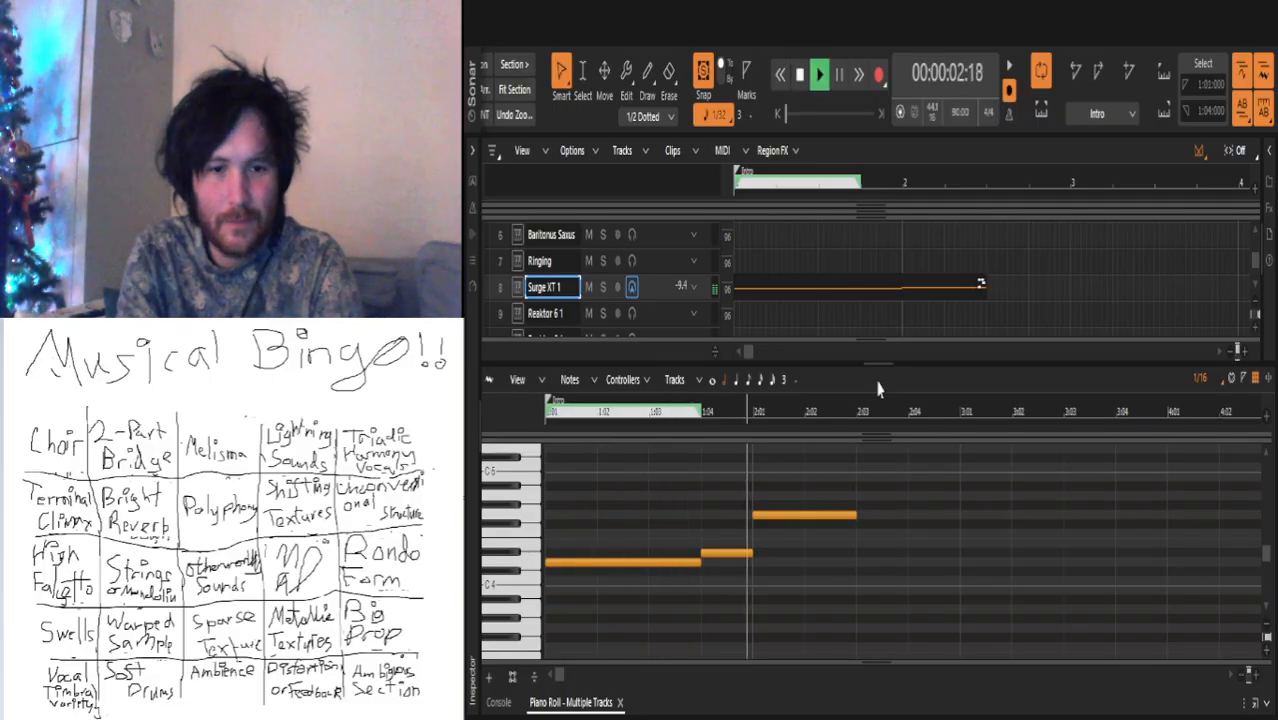
pyautogui.press('space')
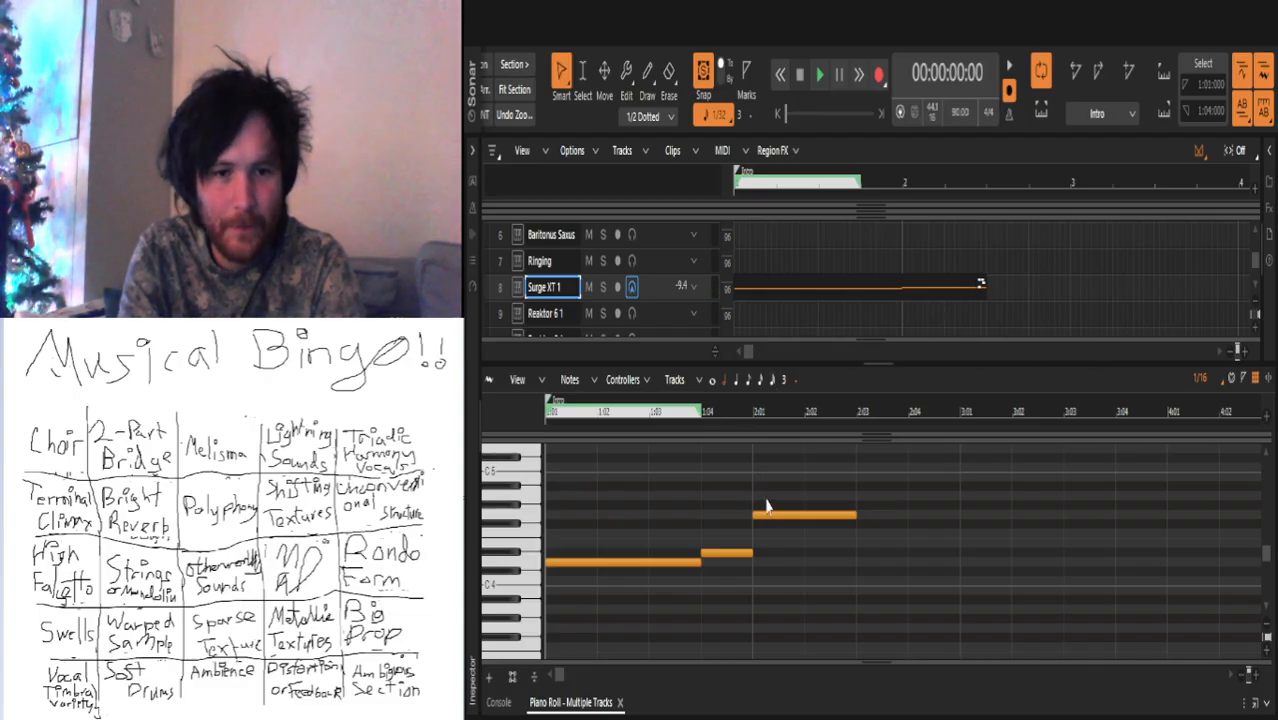
pyautogui.press('space')
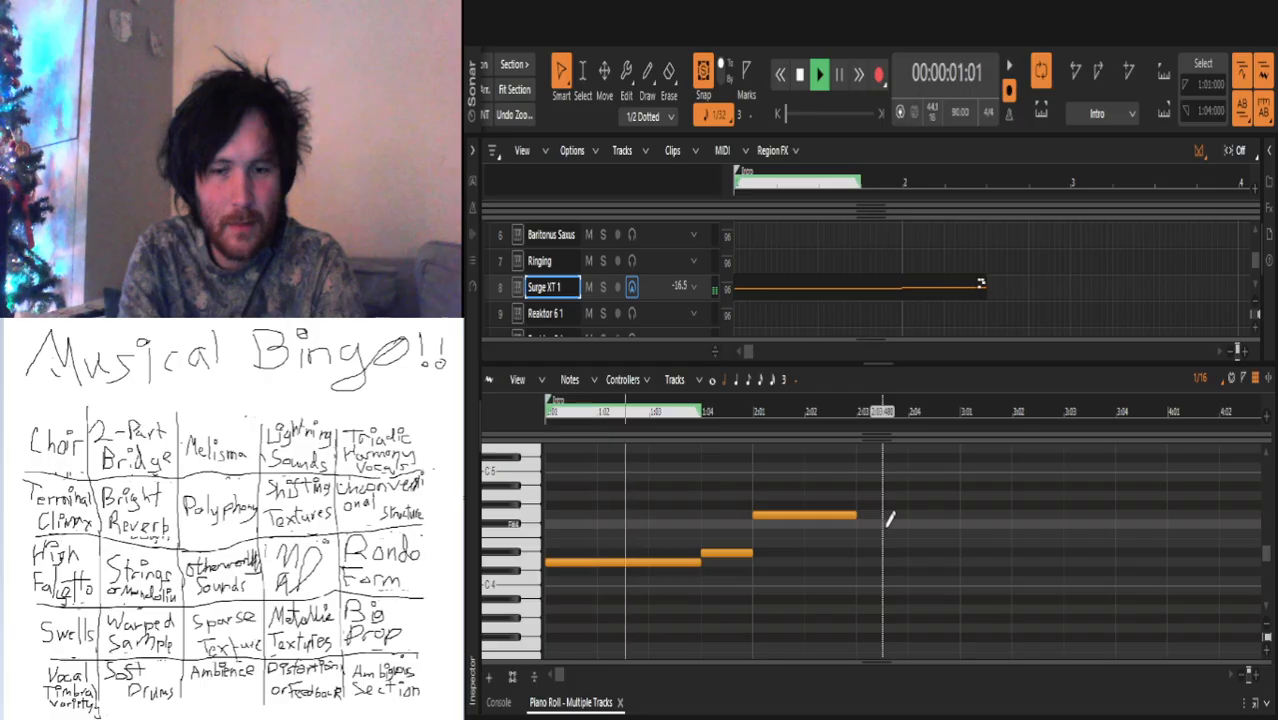
pyautogui.press('space')
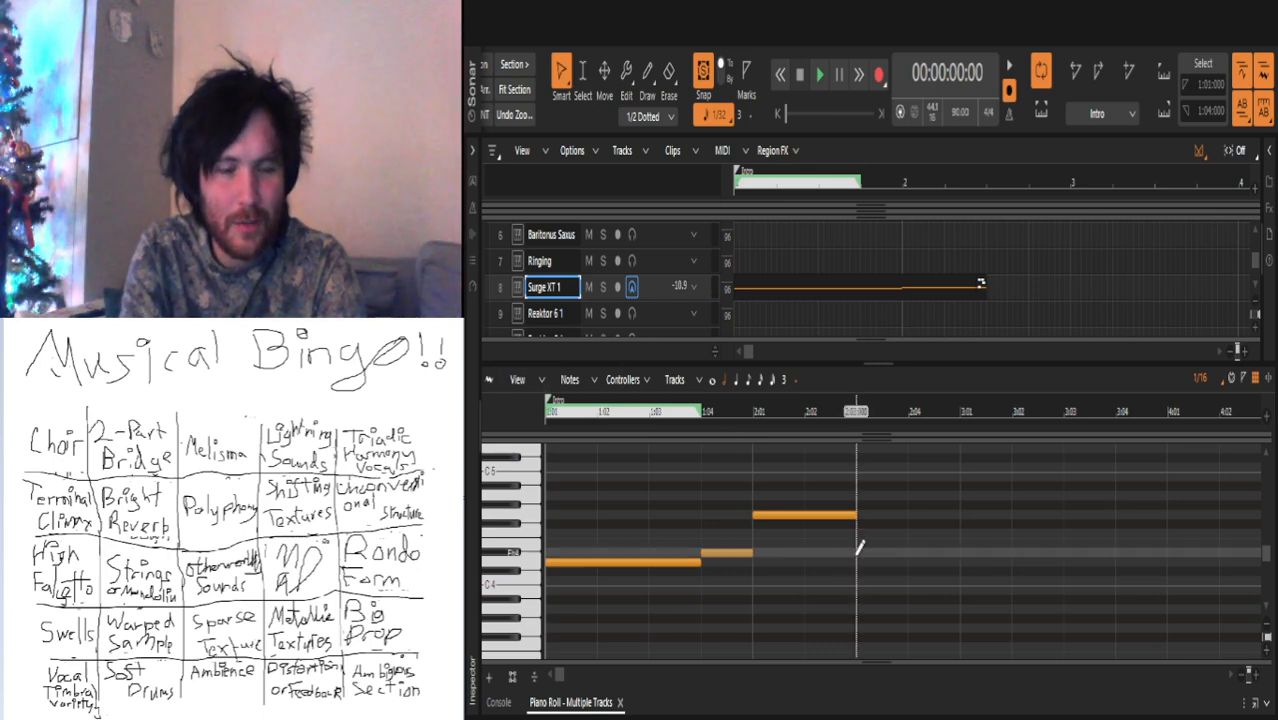
pyautogui.press('space')
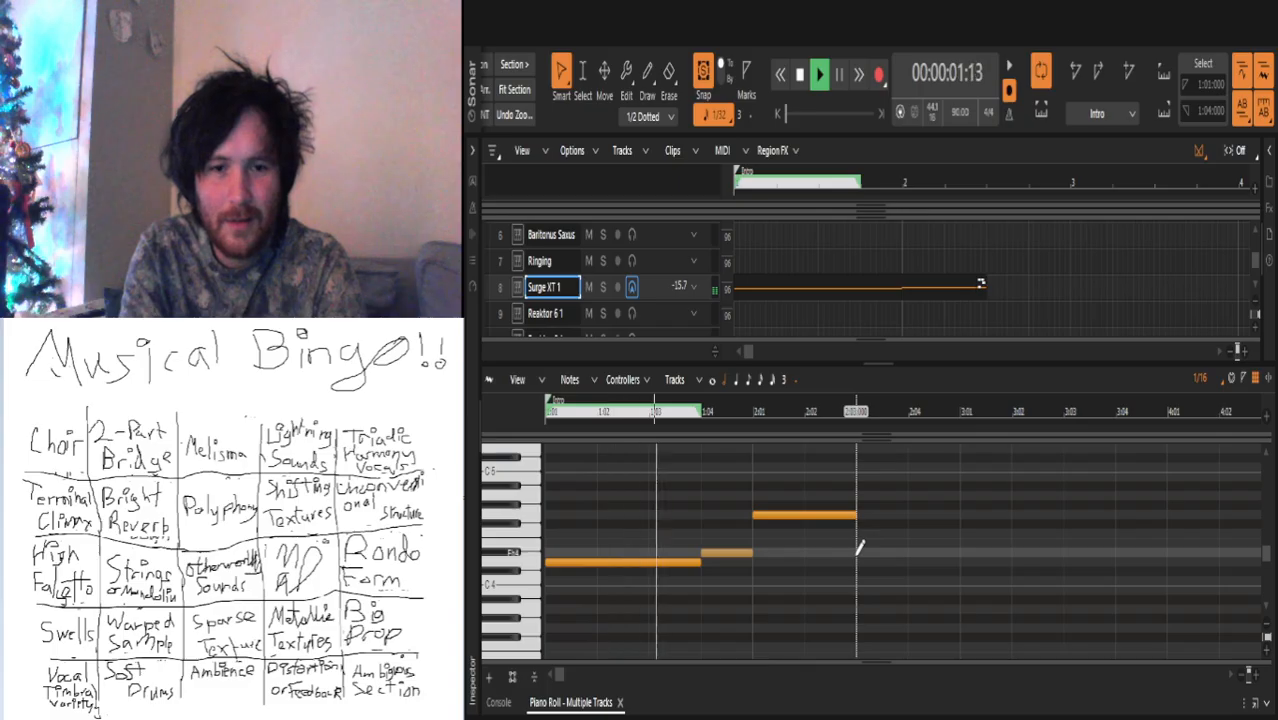
pyautogui.press('space')
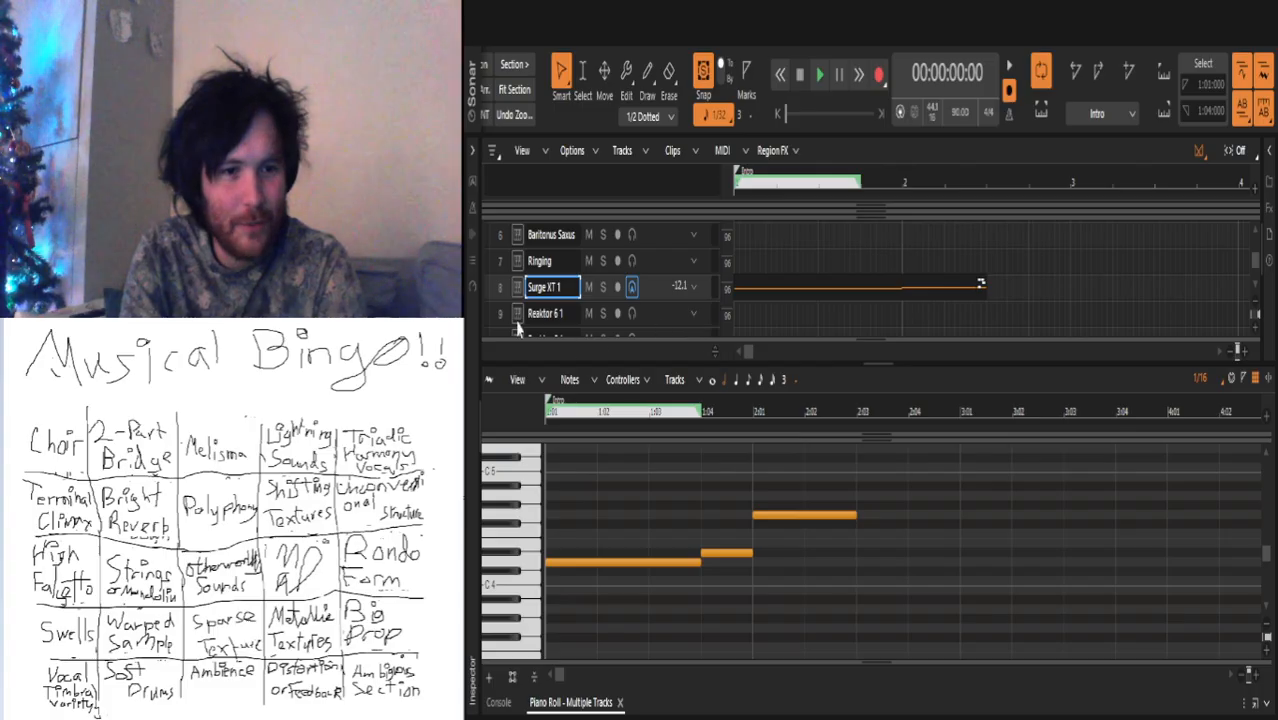
pyautogui.press('space')
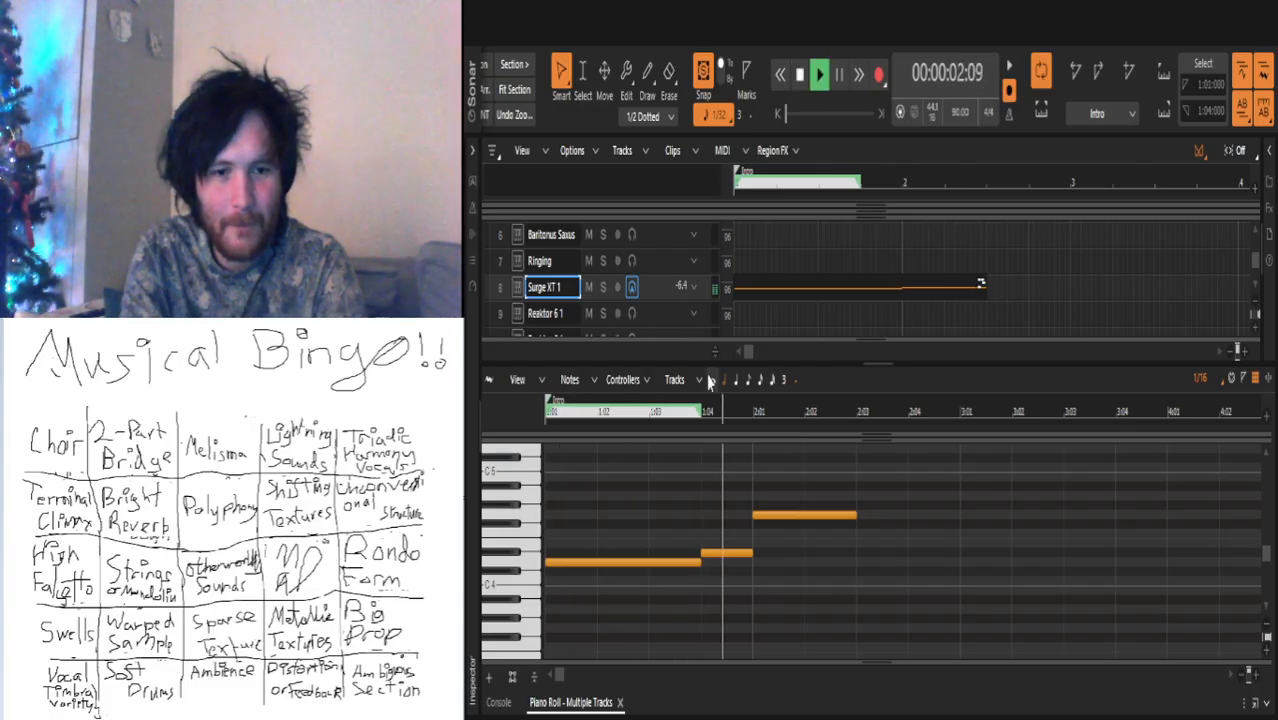
pyautogui.press('space')
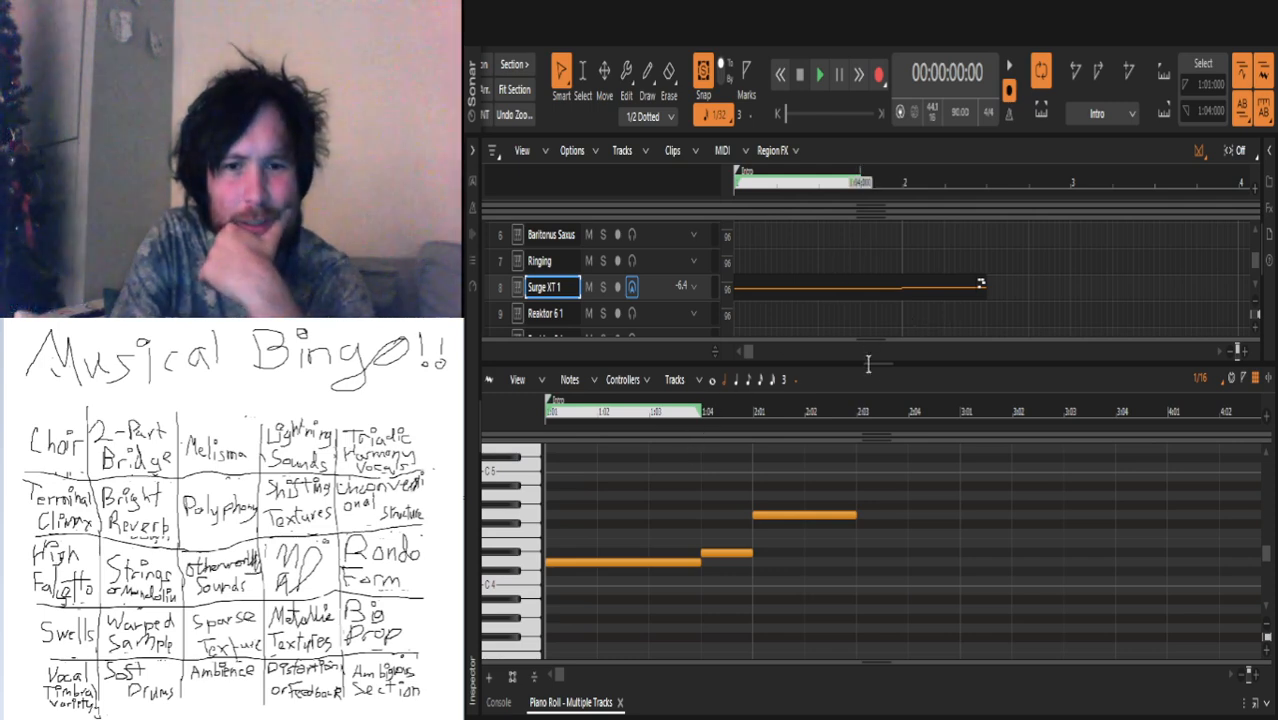
pyautogui.press('space')
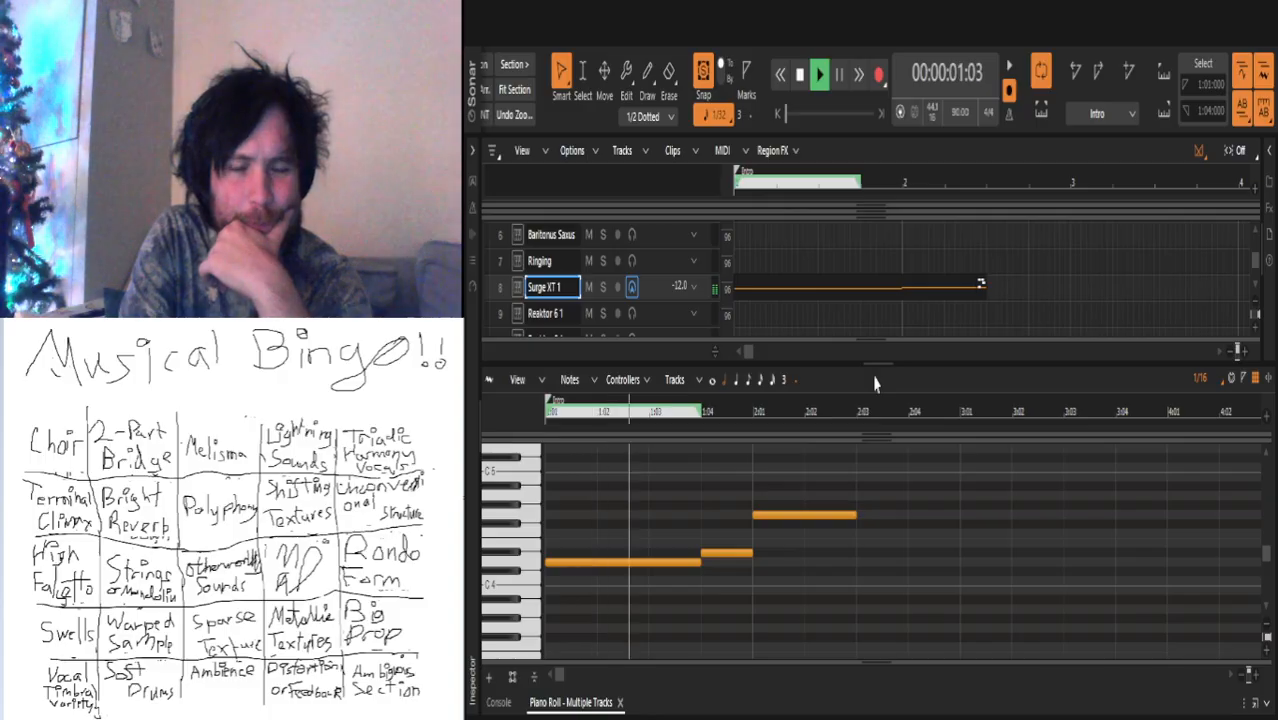
pyautogui.press('space')
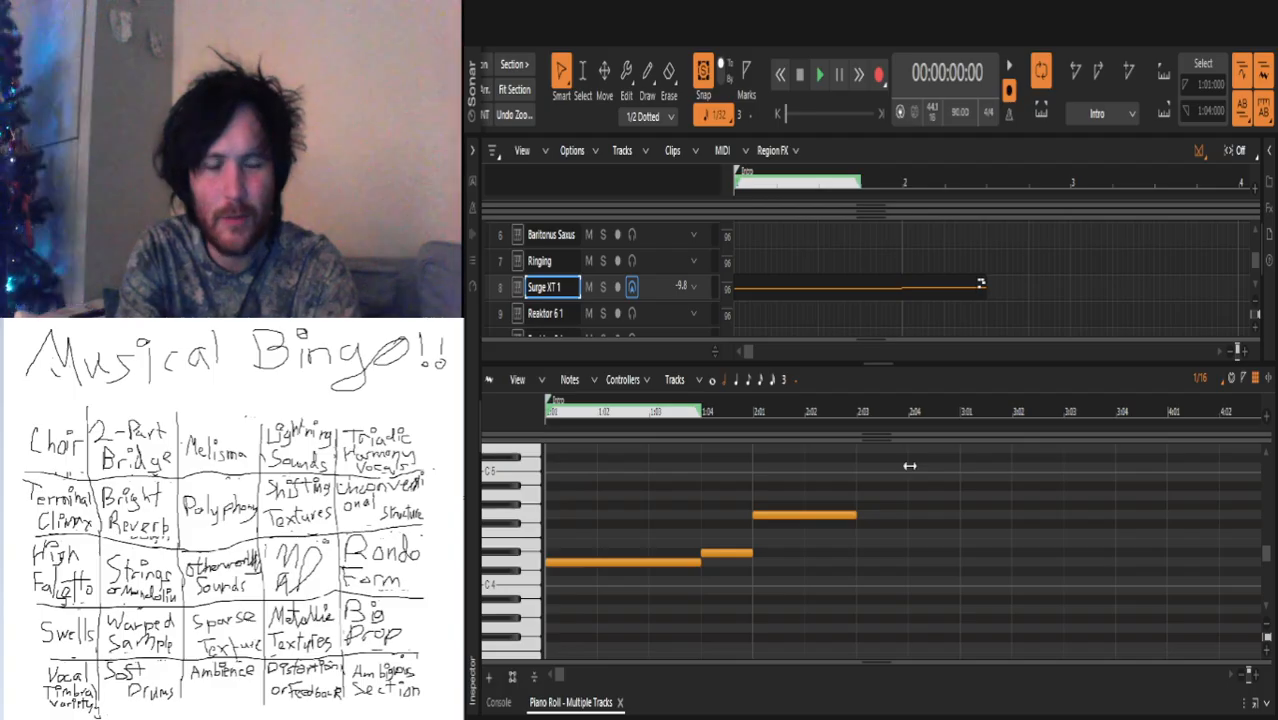
pyautogui.press('space')
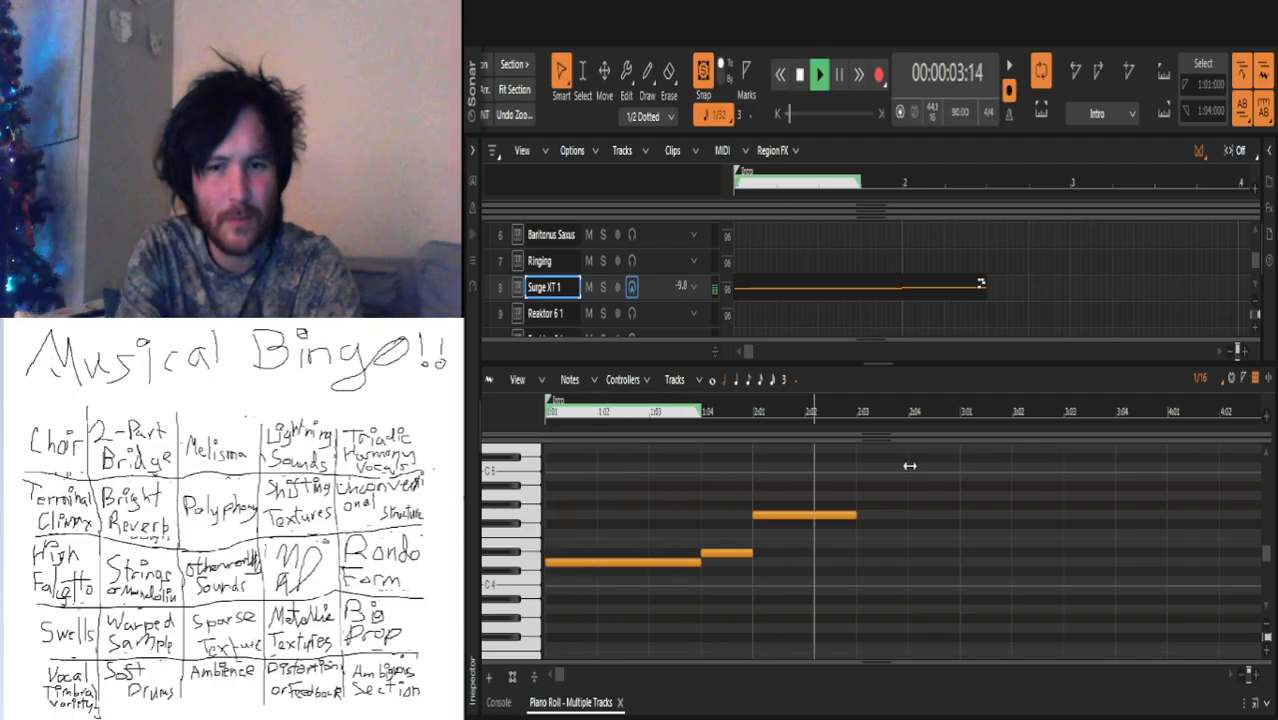
pyautogui.press('space')
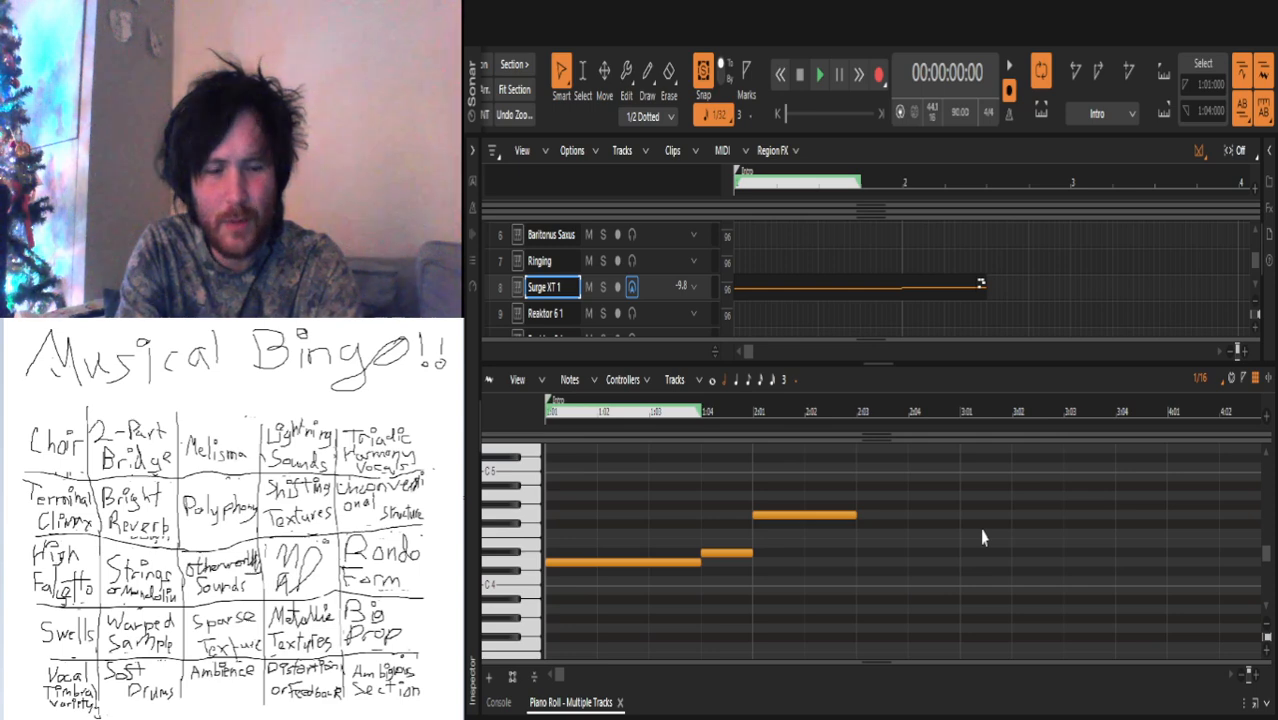
pyautogui.press('space')
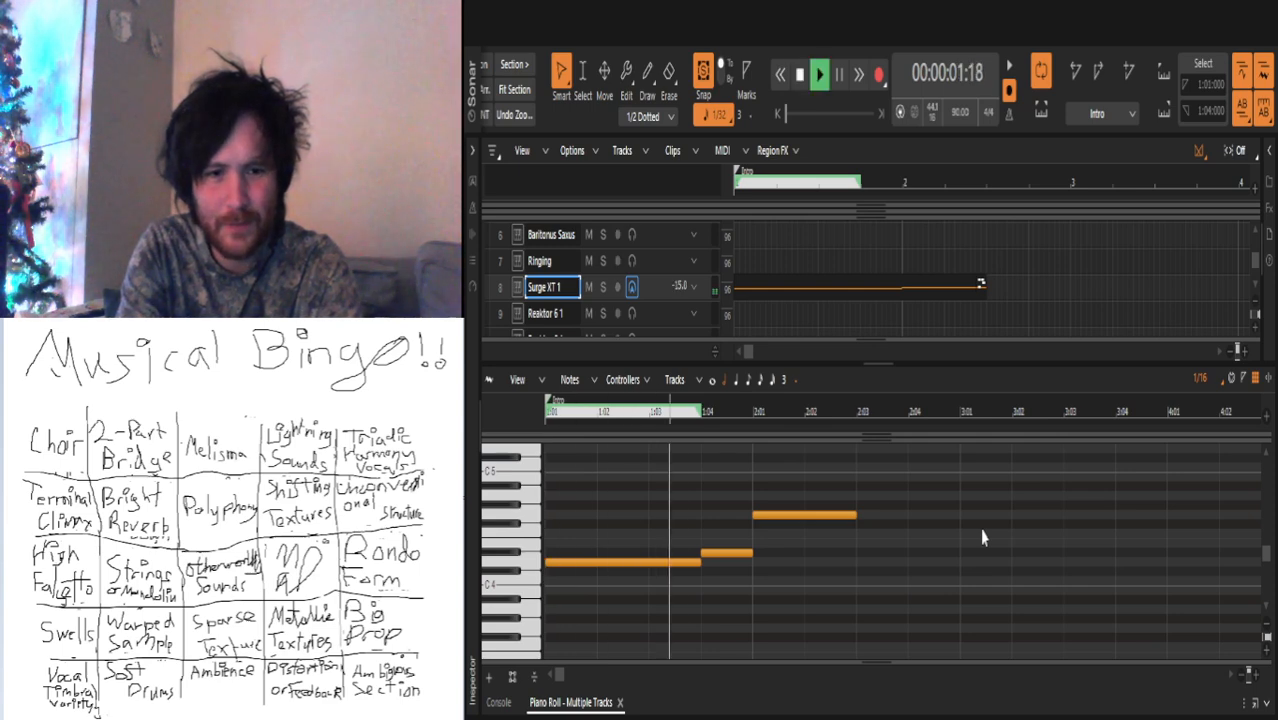
pyautogui.press('space')
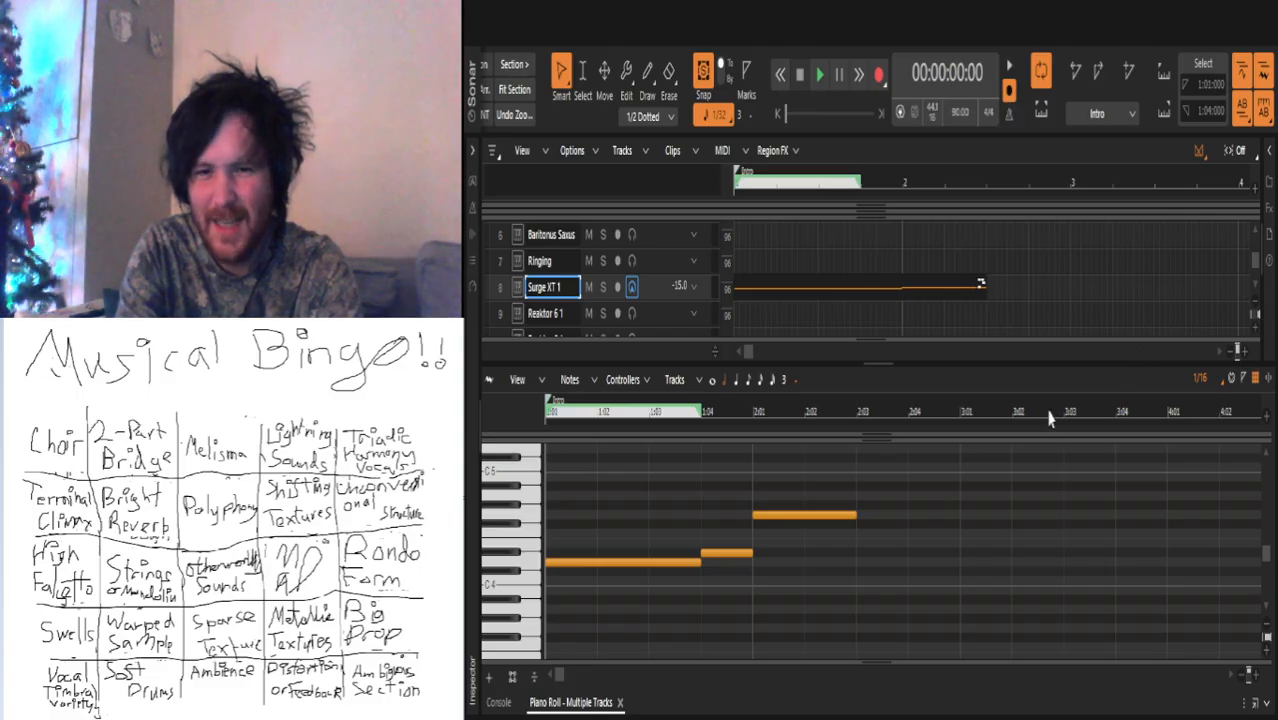
pyautogui.press('space')
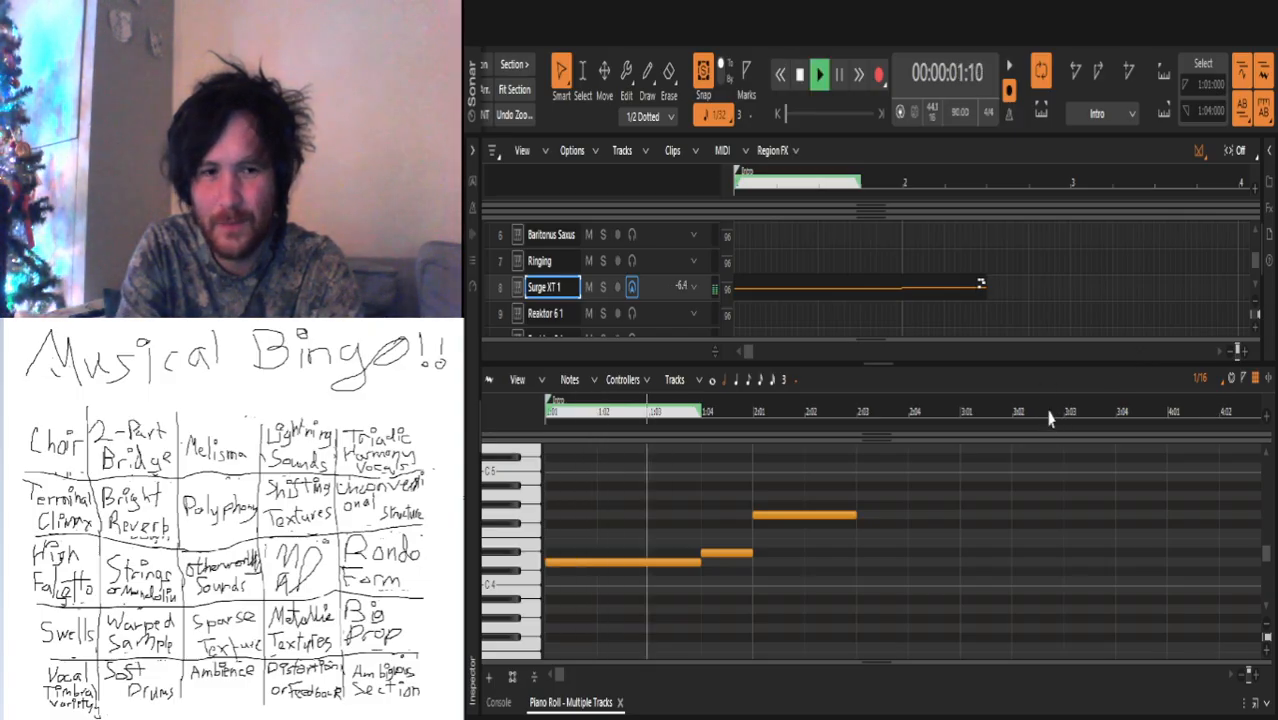
pyautogui.press('space')
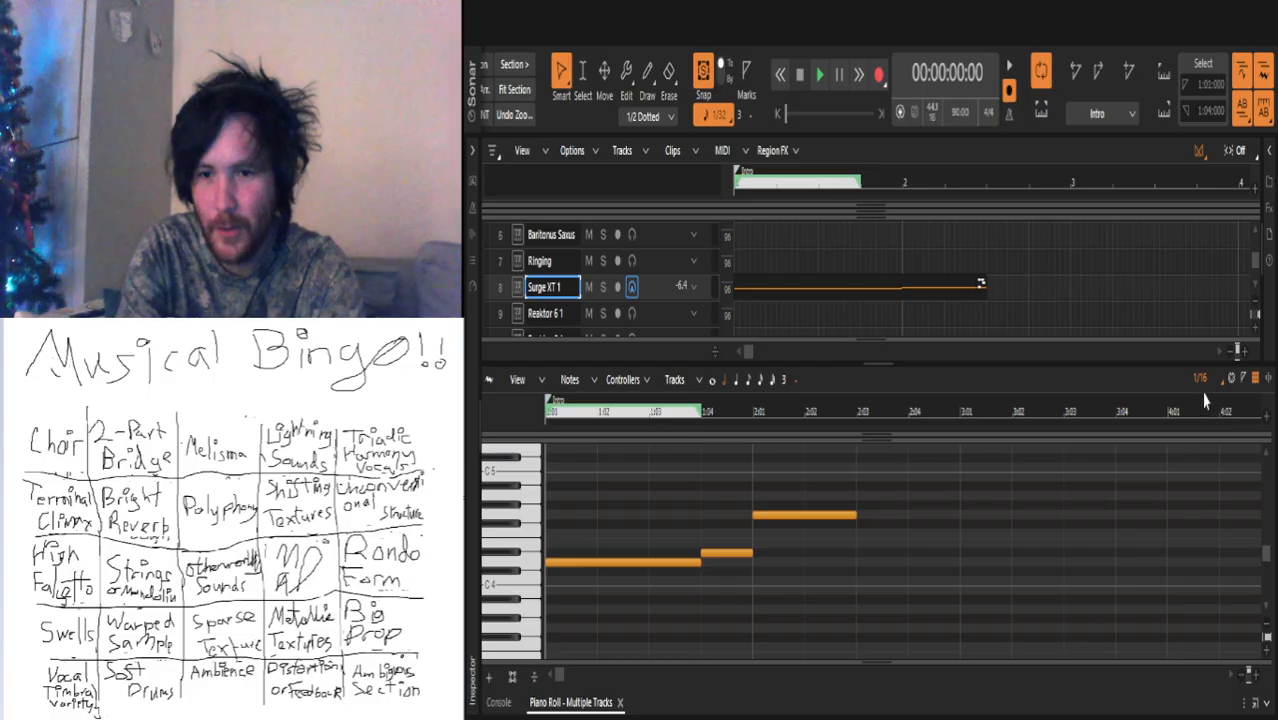
pyautogui.press('space')
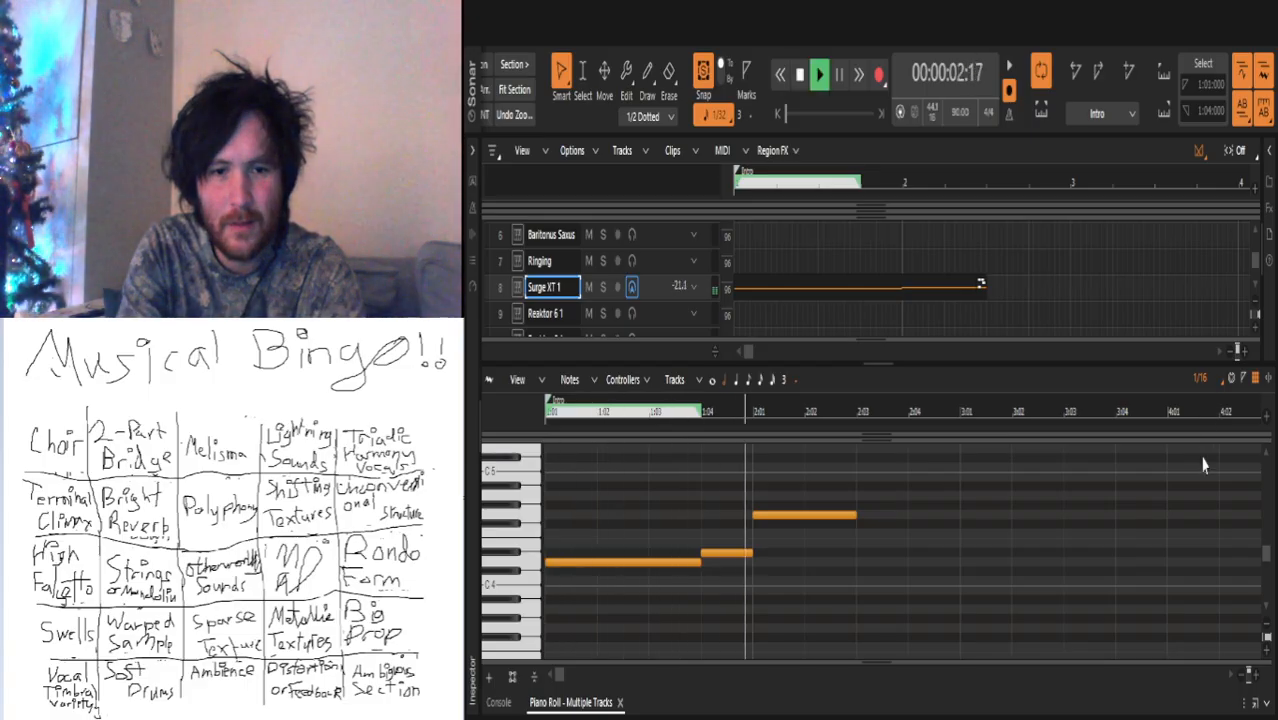
pyautogui.press('space')
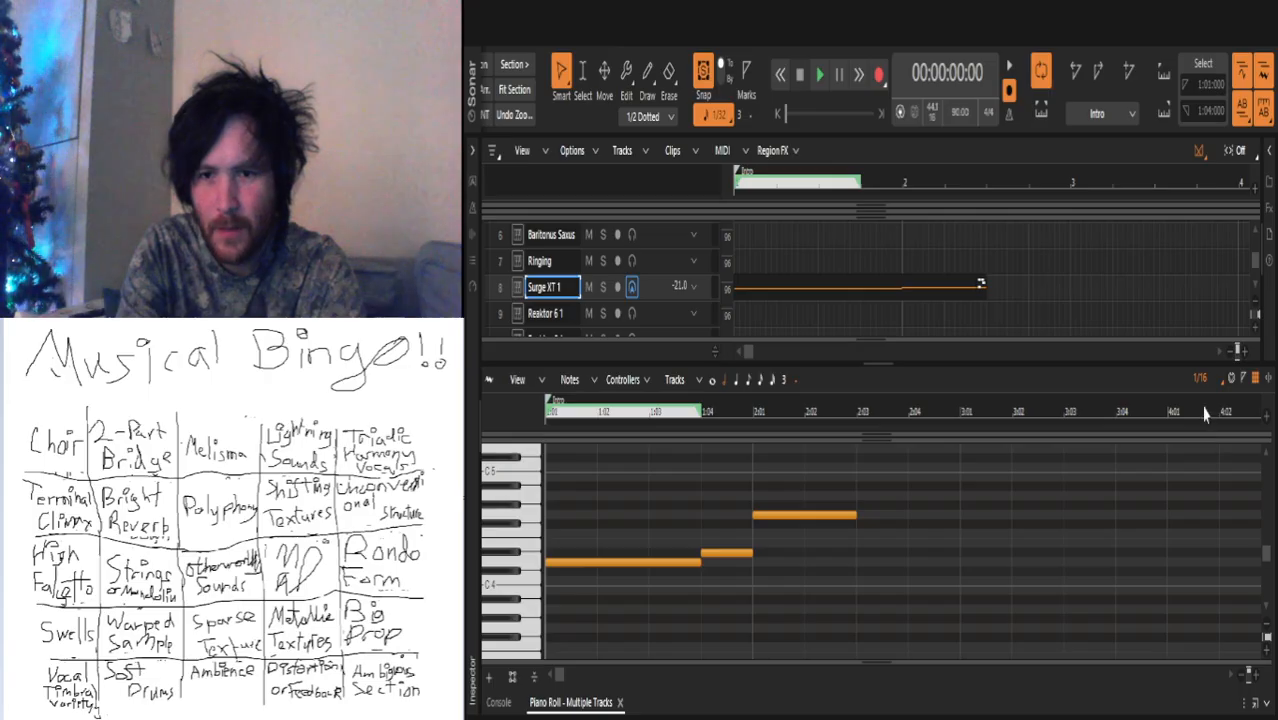
pyautogui.press('space')
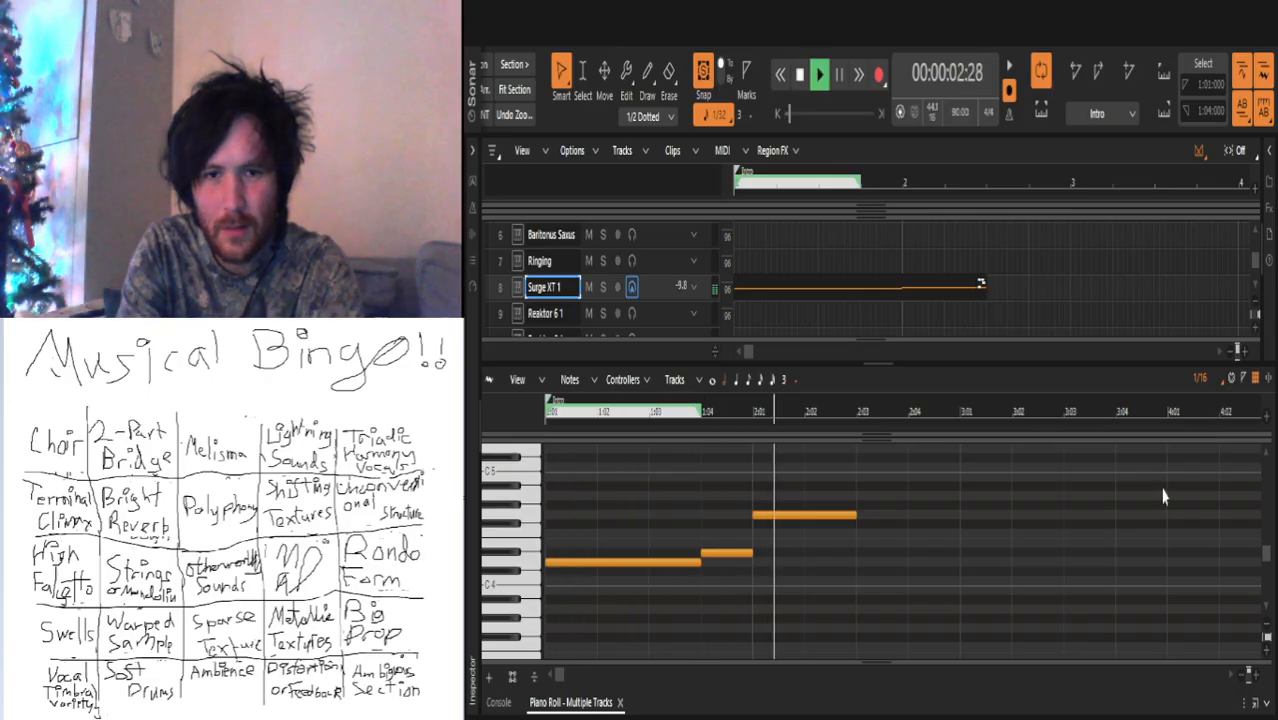
pyautogui.press('space')
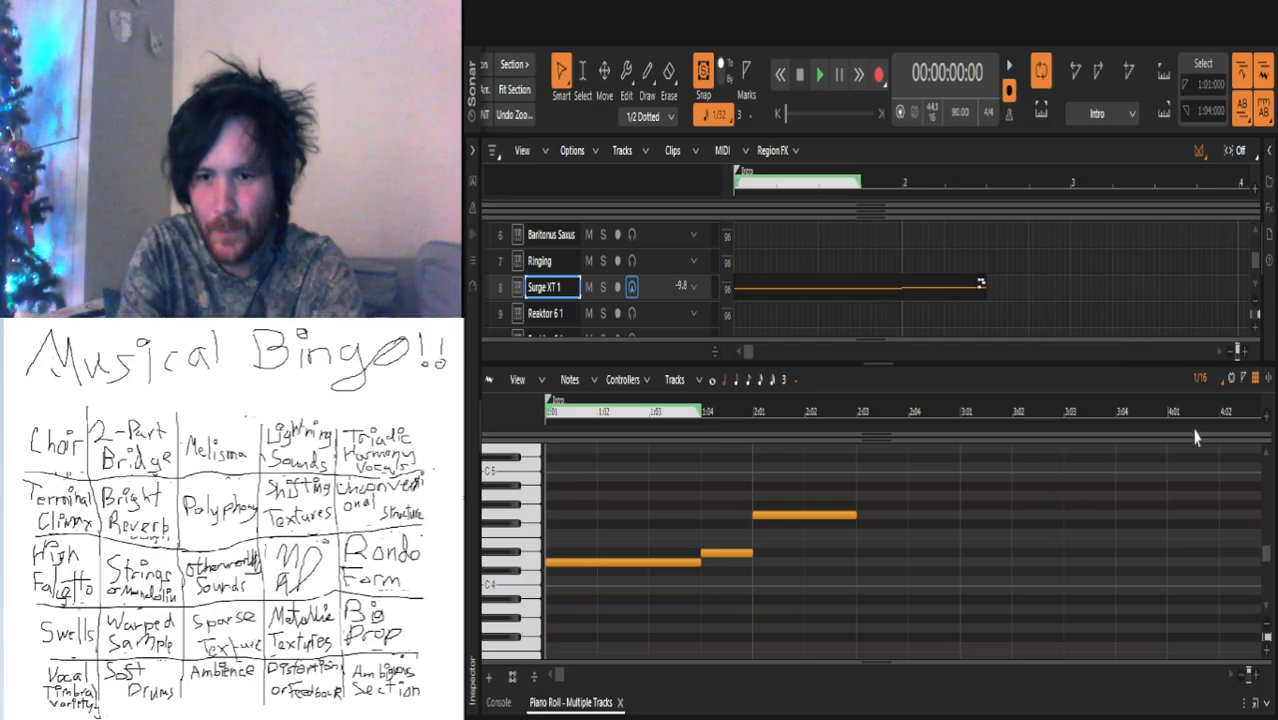
pyautogui.press('space')
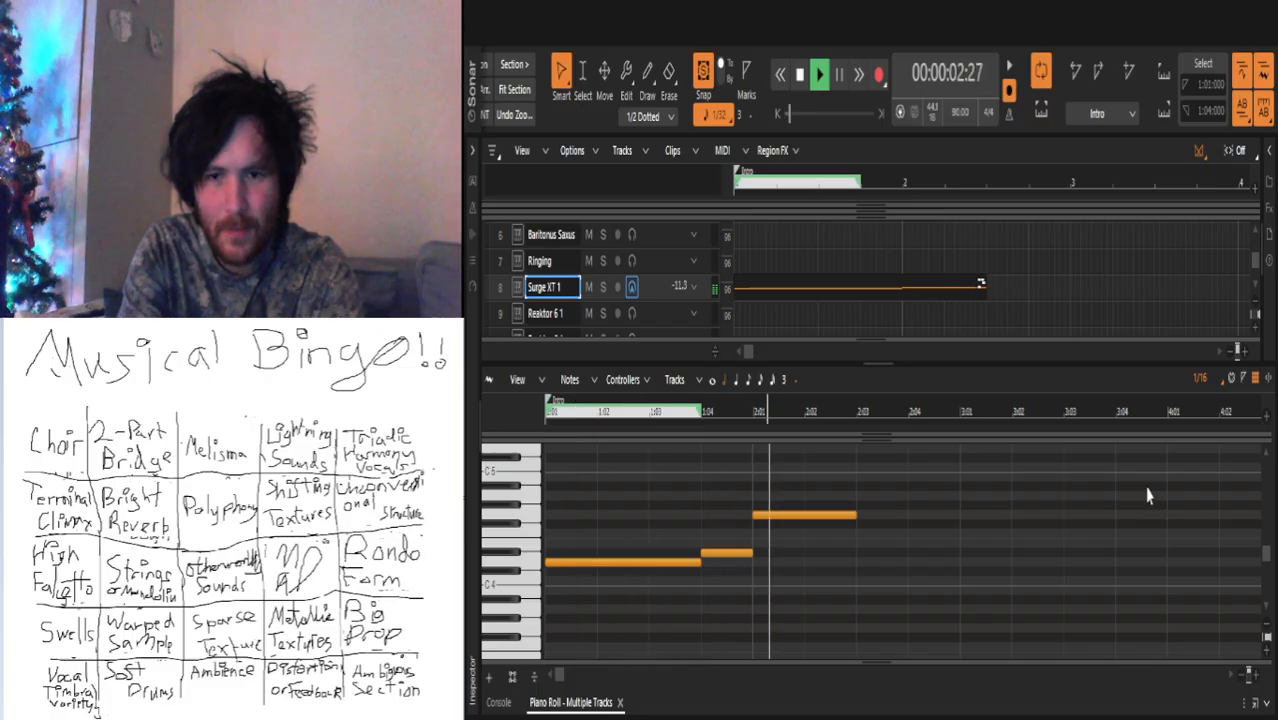
pyautogui.press('space')
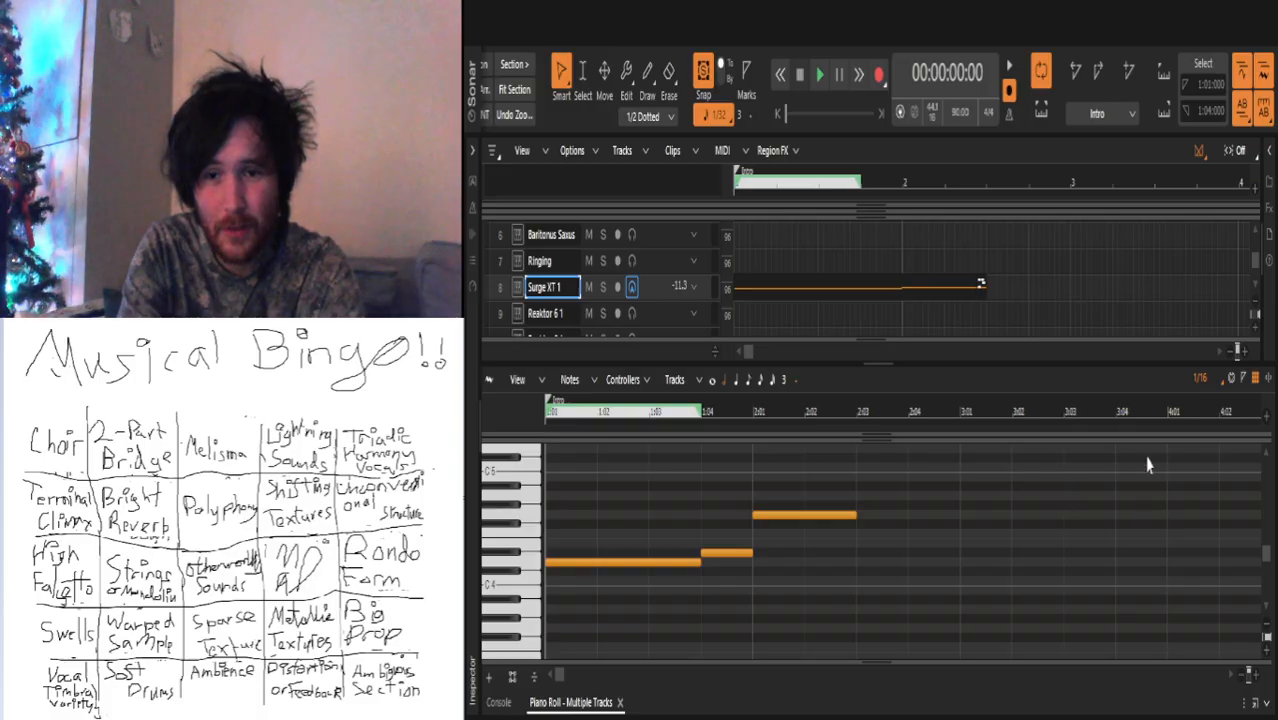
pyautogui.press('space')
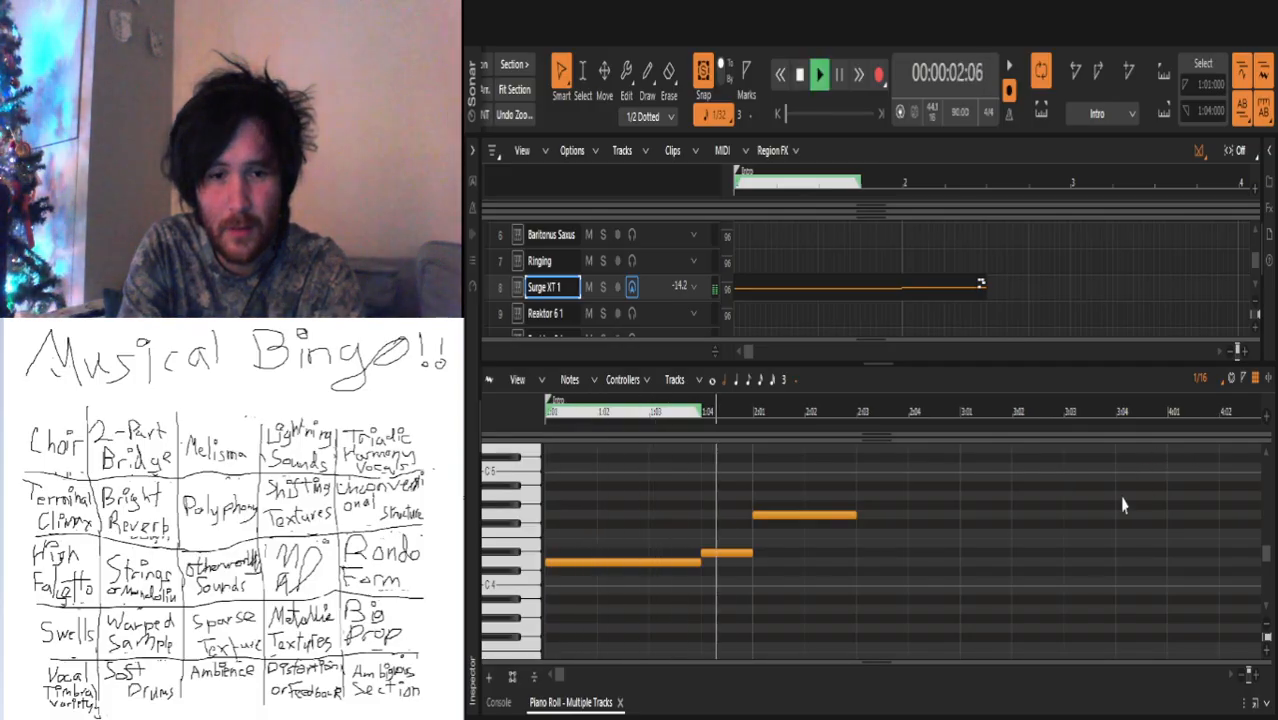
pyautogui.press('space')
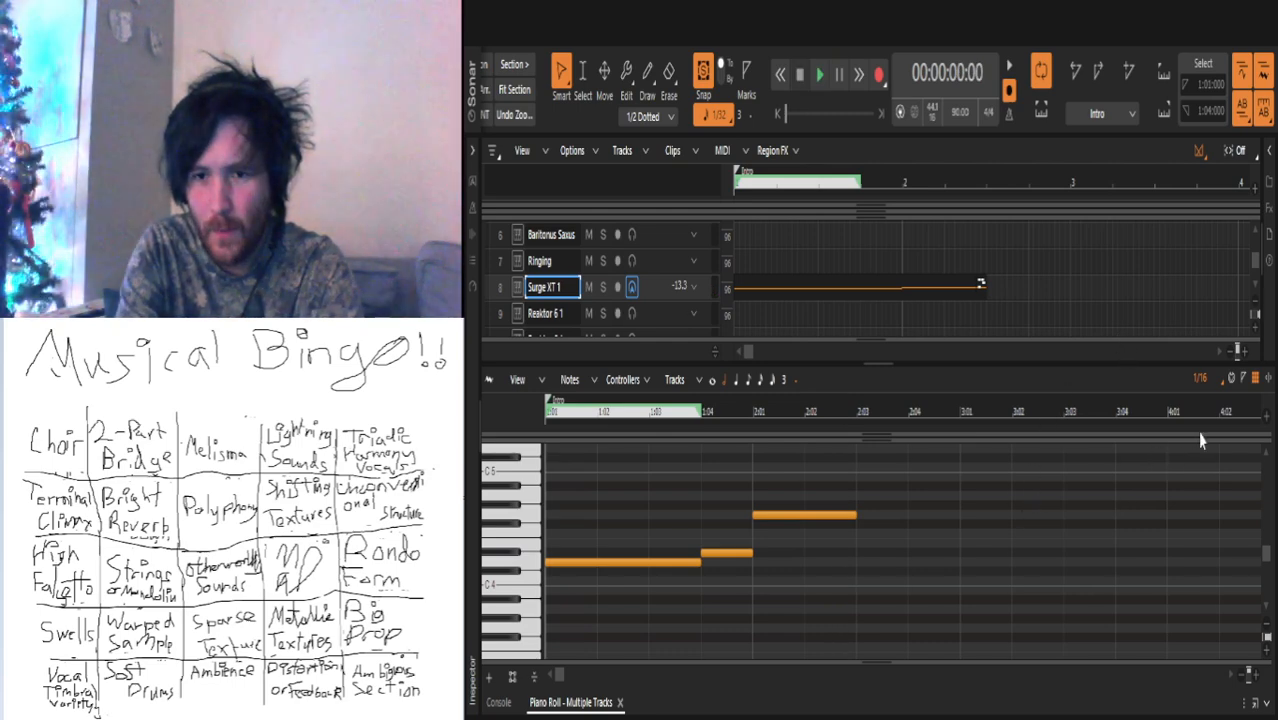
# Step: Rename track 8 as Chick 2 (Org) and collapse its expanded track controls
pyautogui.doubleClick(543, 299)
pyautogui.write('Chi')
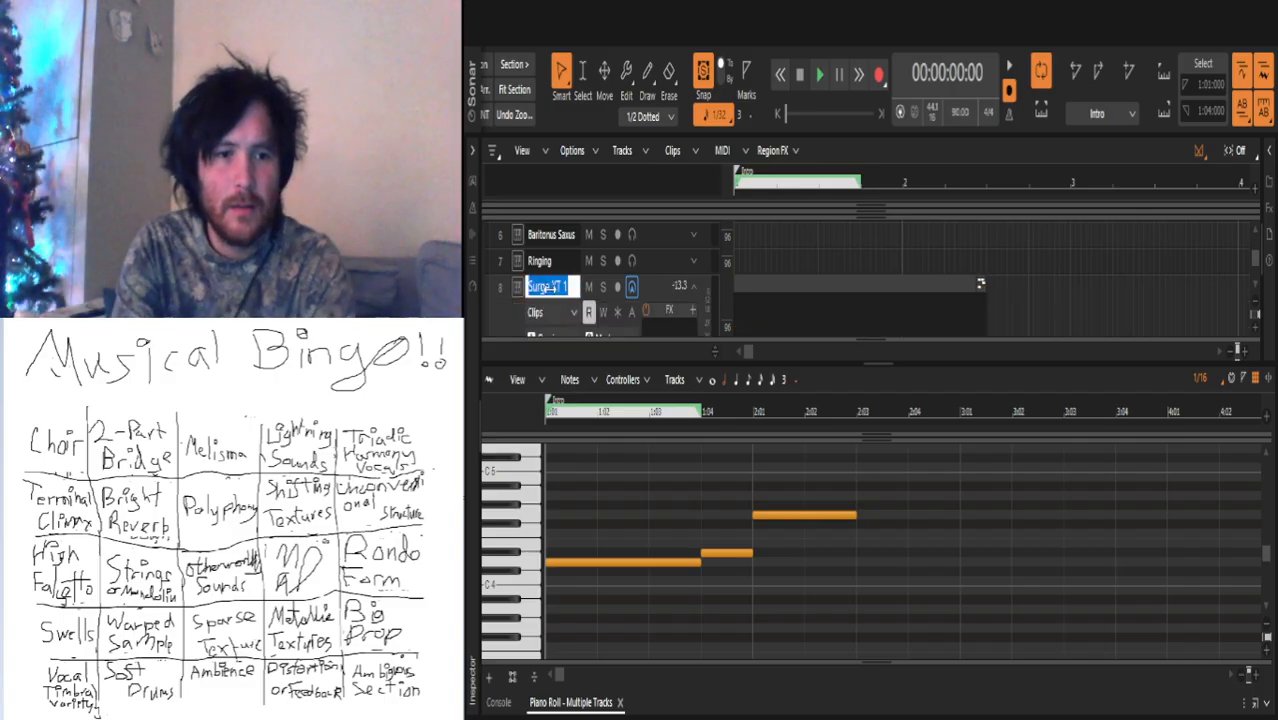
pyautogui.write('ck 2 (Org)')
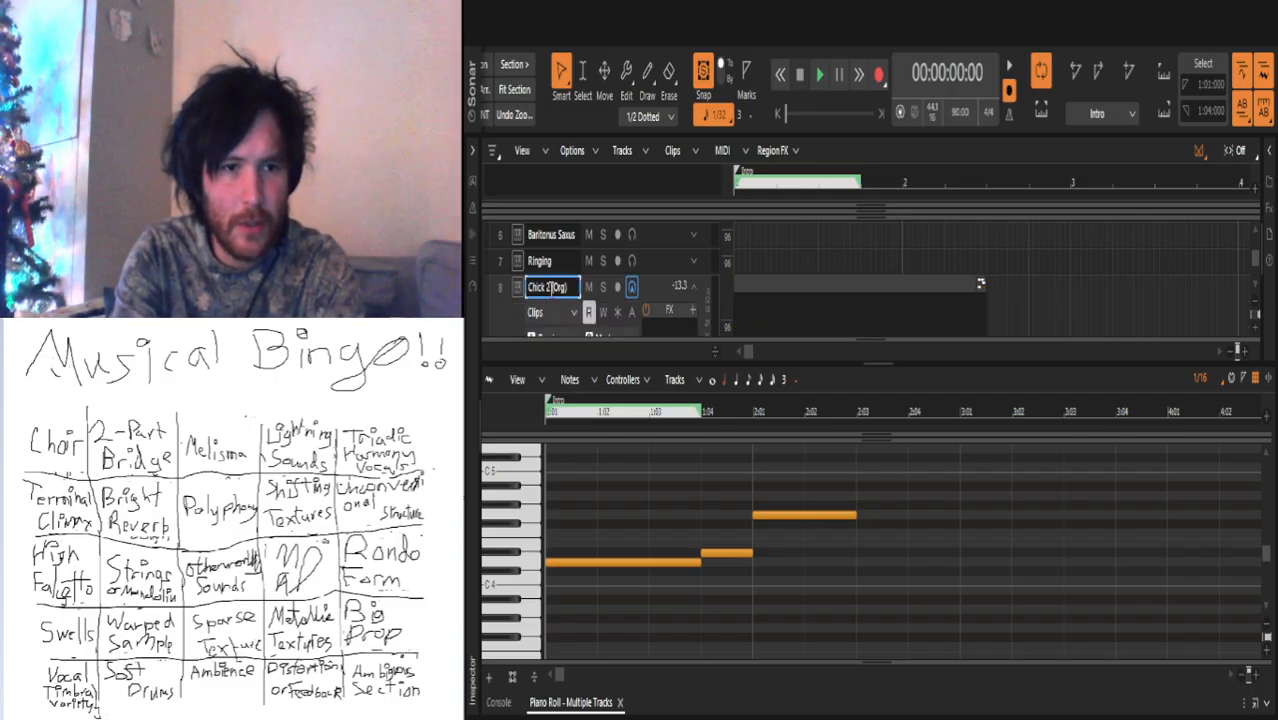
pyautogui.click(695, 288)
# Step: Move the melody clip from the Chick 2 (Org) track to Reaktor 6 1 track 9 and audition it from the song start
pyautogui.scroll(-3, 681, 318)
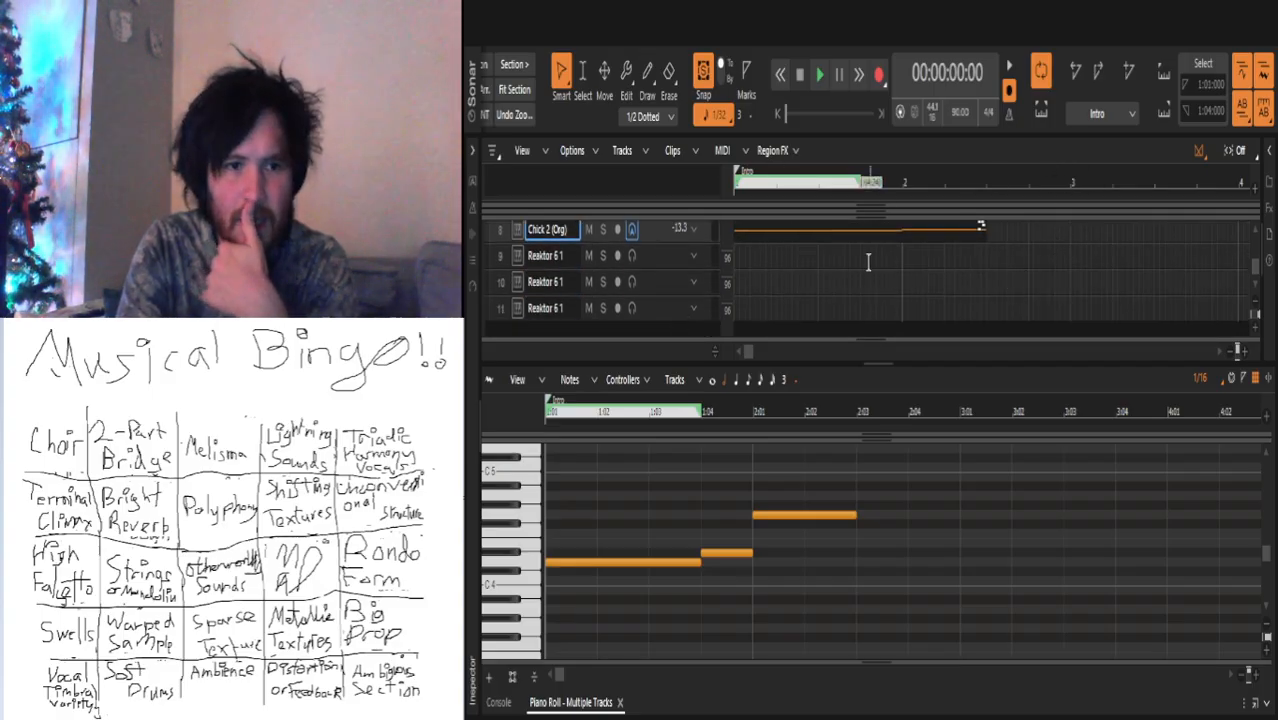
pyautogui.click(545, 258)
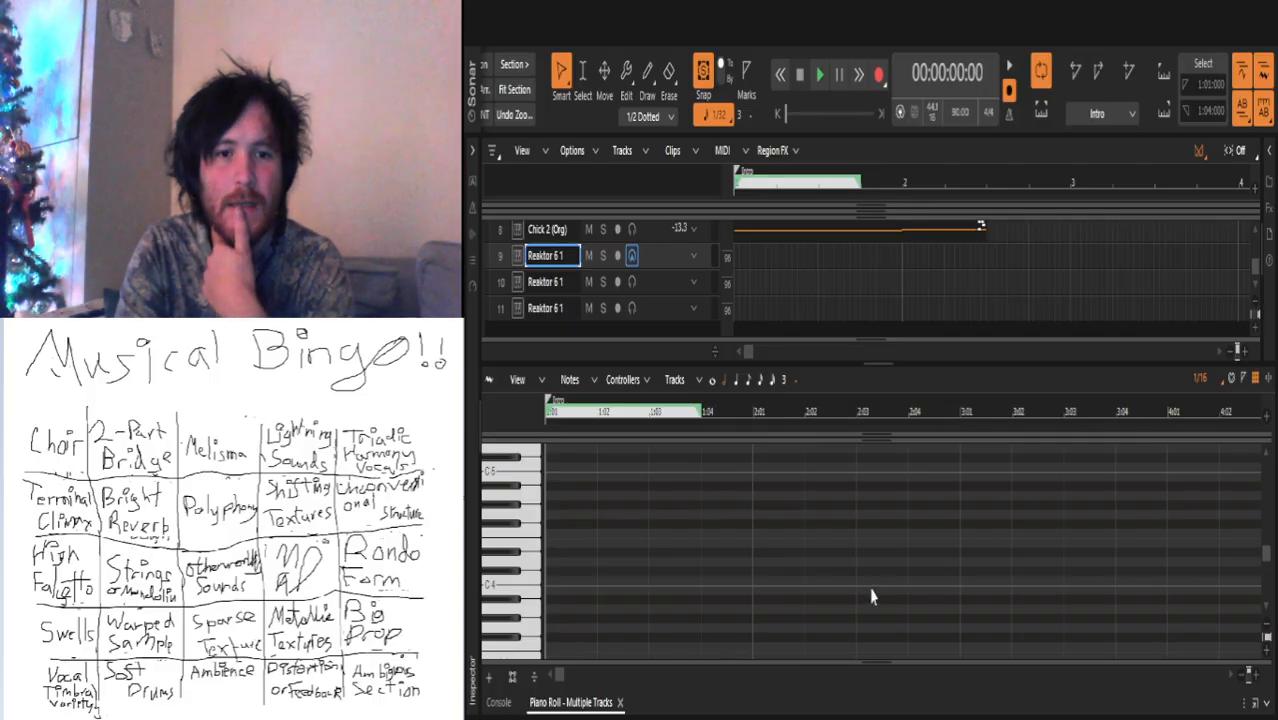
pyautogui.moveTo(750, 228); pyautogui.dragTo(749, 251)
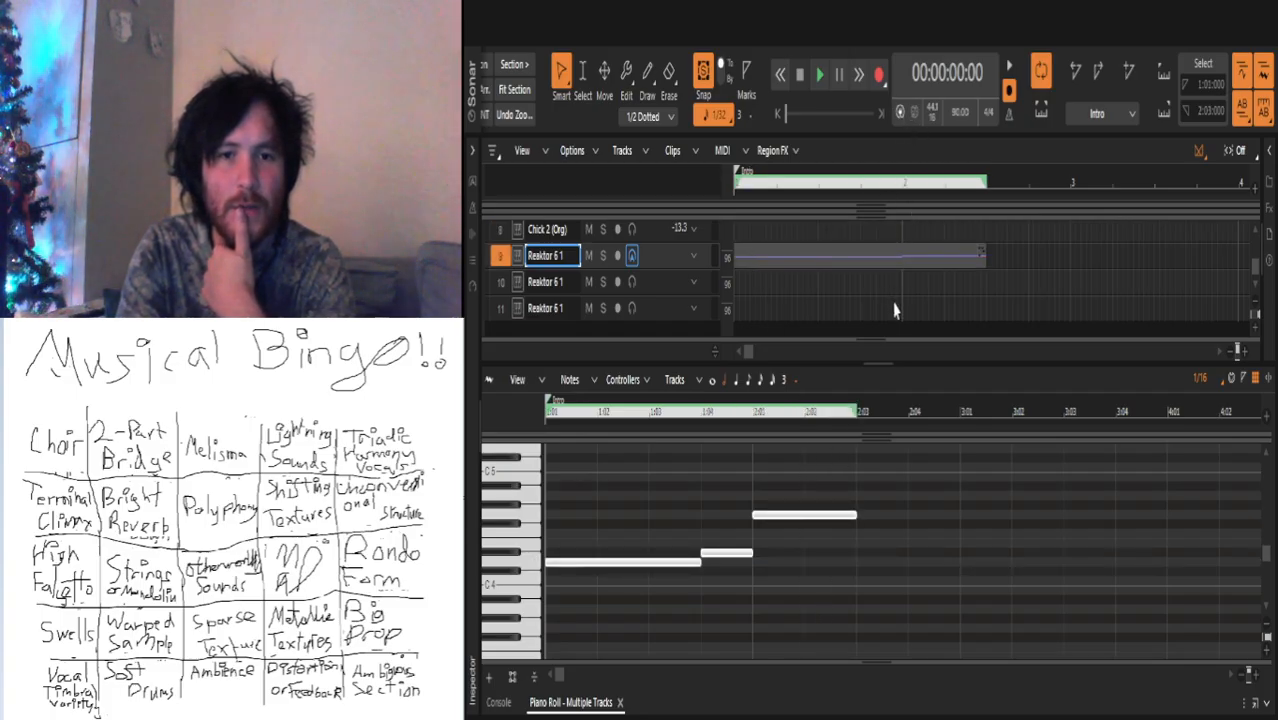
pyautogui.press('space')
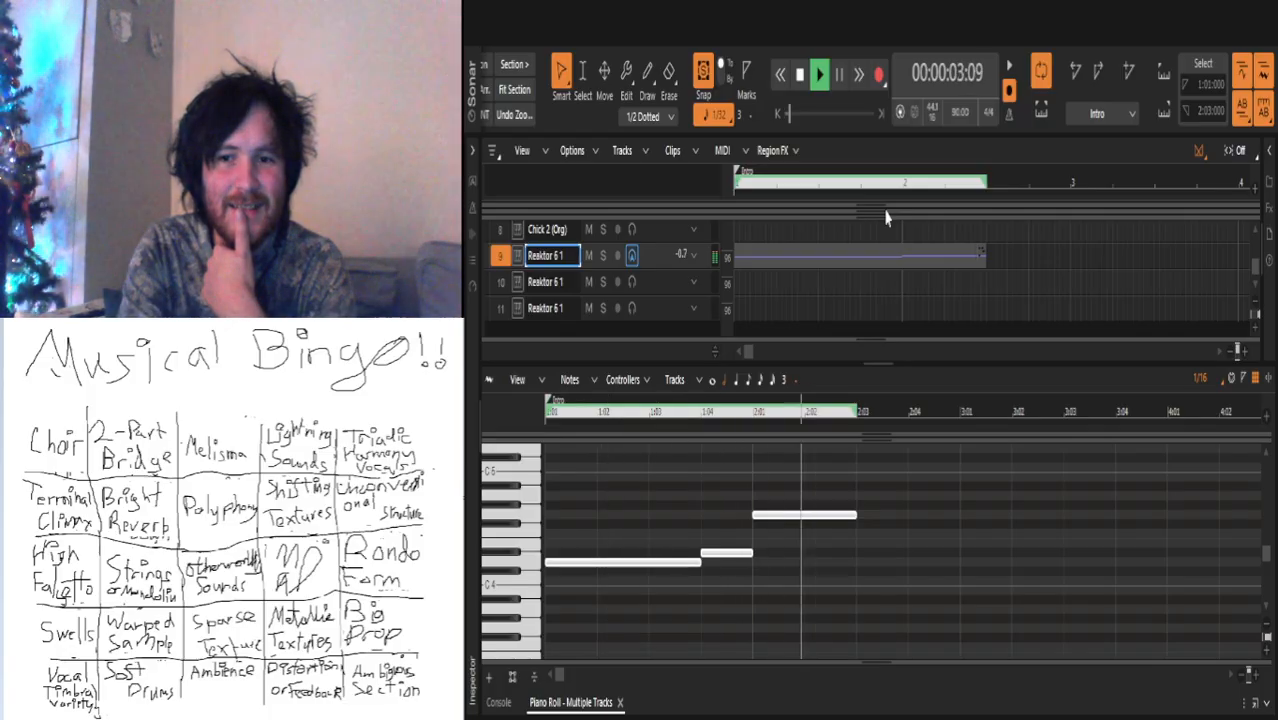
pyautogui.press('space')
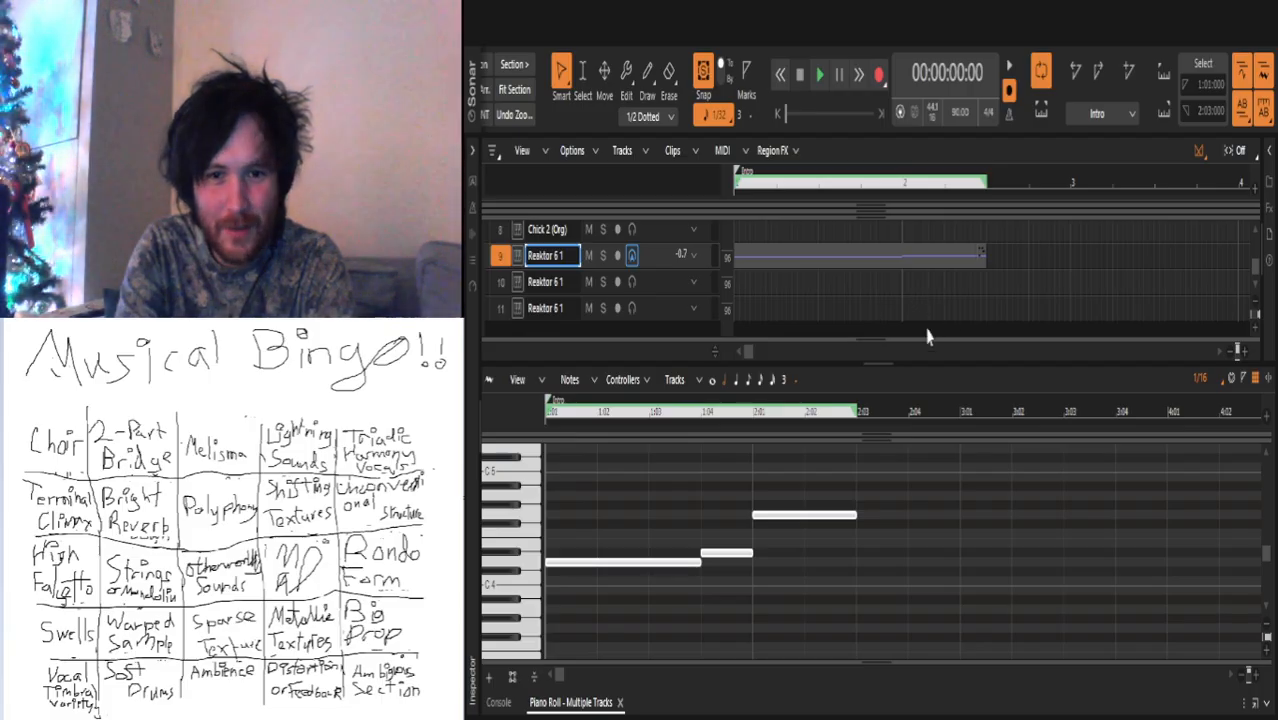
# Step: Audition the melody on Reaktor 6 1 track 9 from the song start and rename the track Argon Drops
pyautogui.press('space')
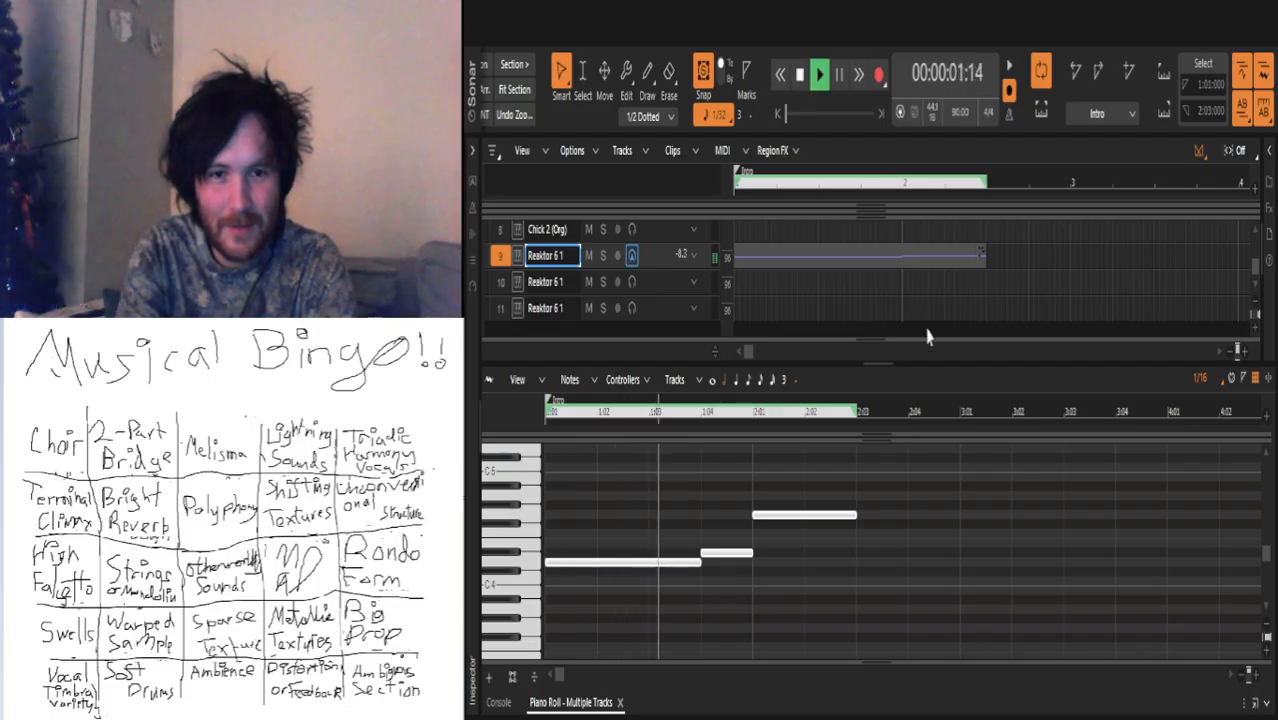
pyautogui.press('space')
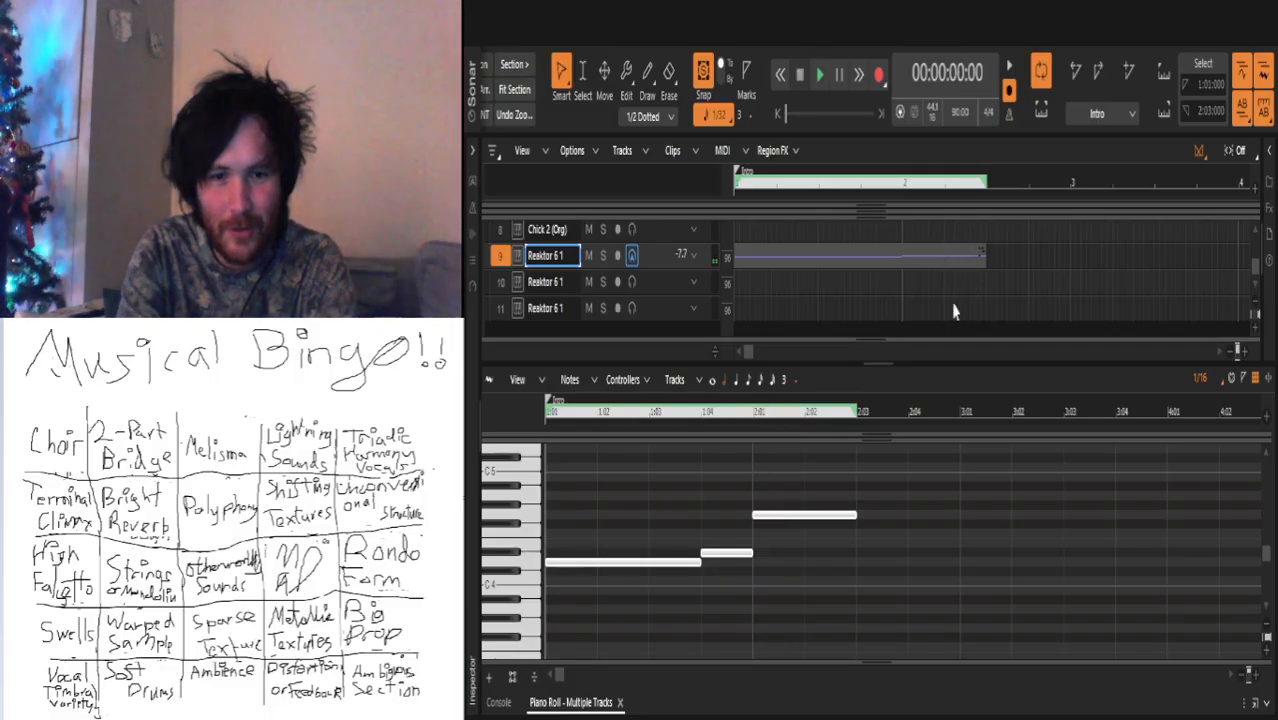
pyautogui.press('space')
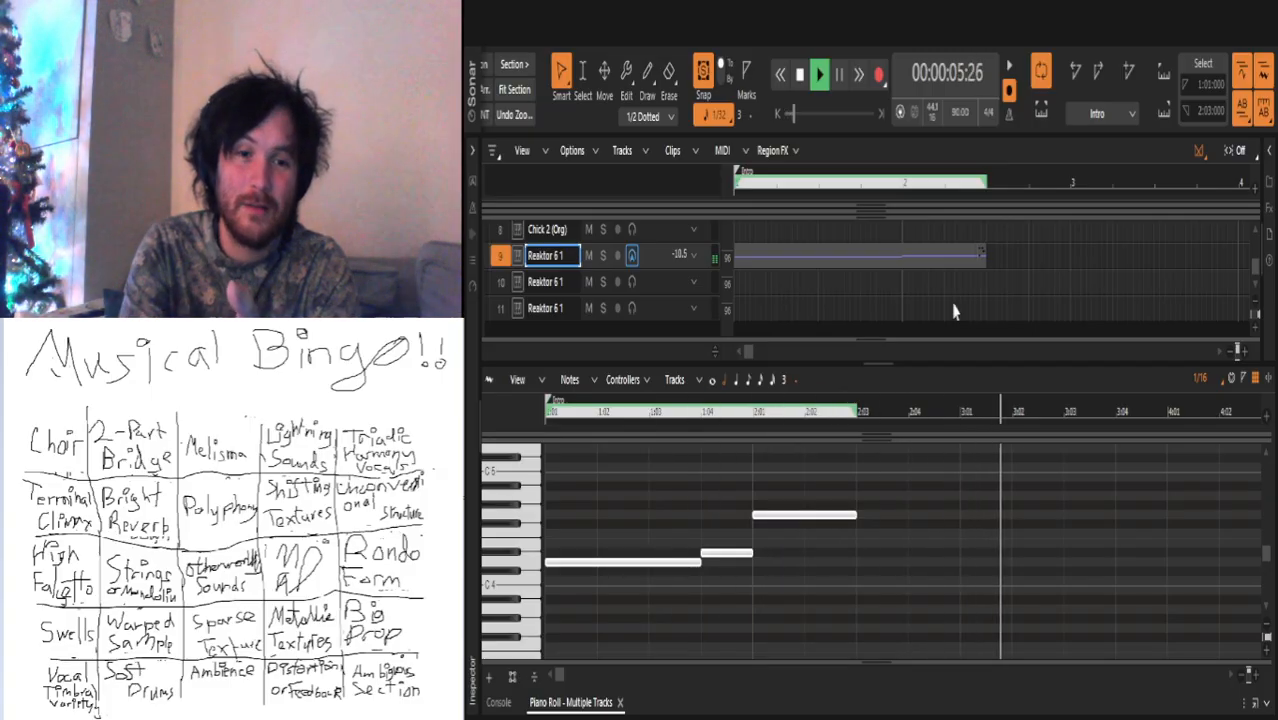
pyautogui.press('space')
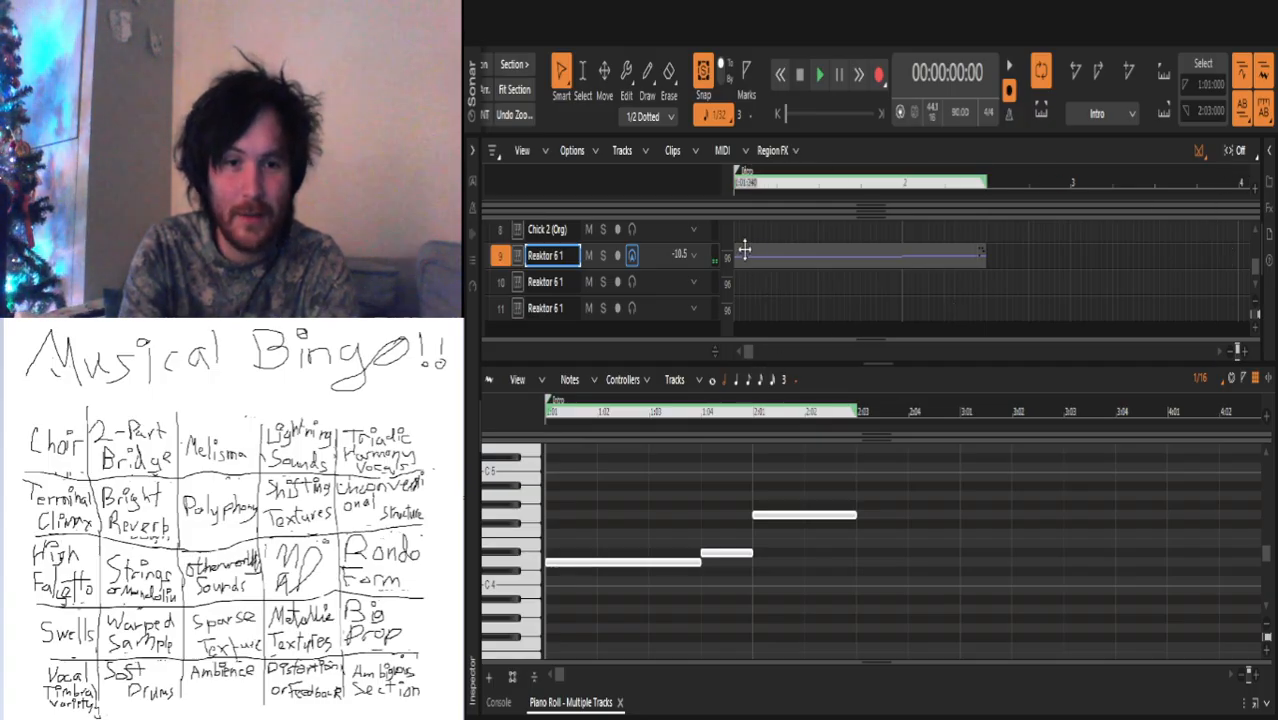
pyautogui.write('Argon Drops')
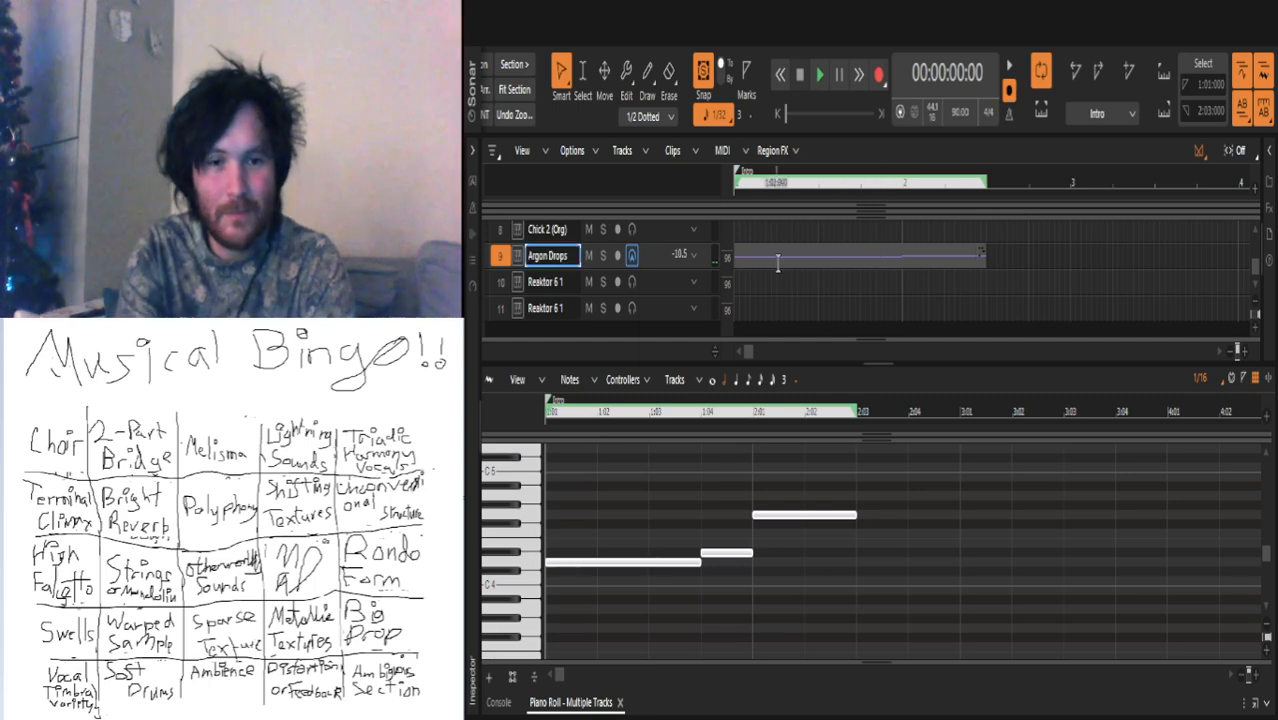
# Step: Move the melody clip from the Argon Drops track to Reaktor 6 1 track 10 and audition it from the song start
pyautogui.moveTo(770, 257); pyautogui.dragTo(770, 288)
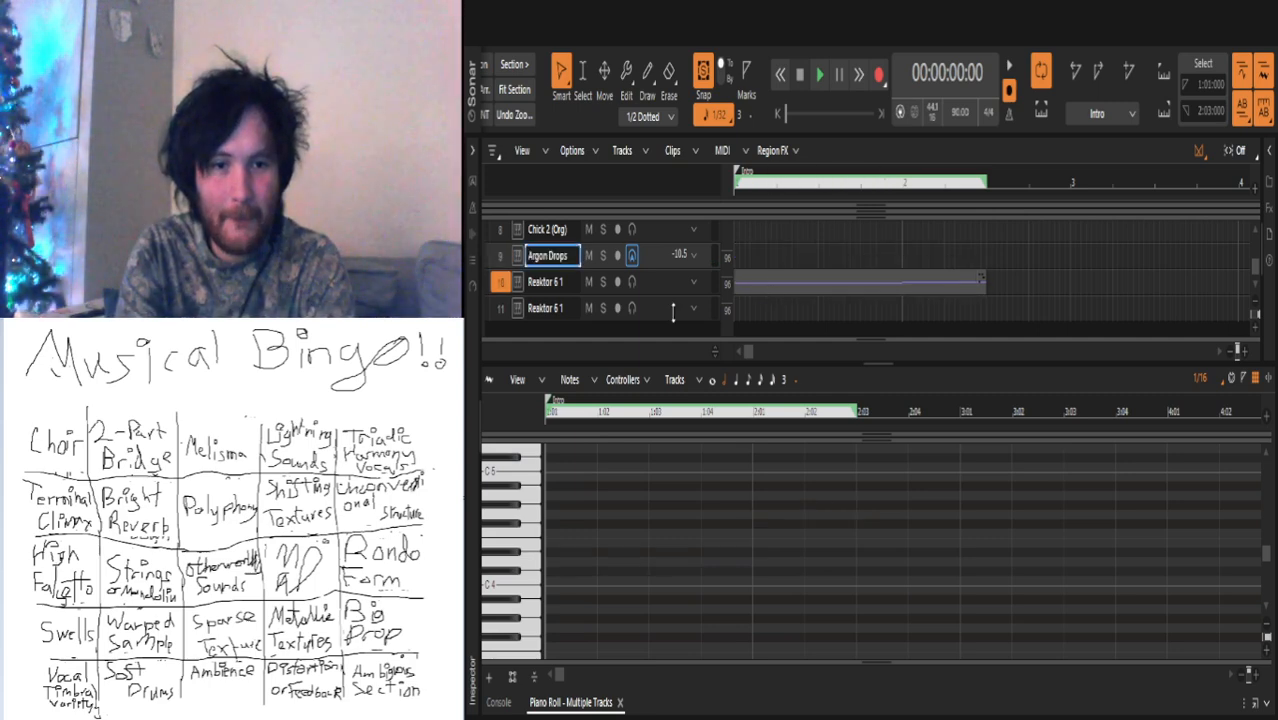
pyautogui.click(517, 284)
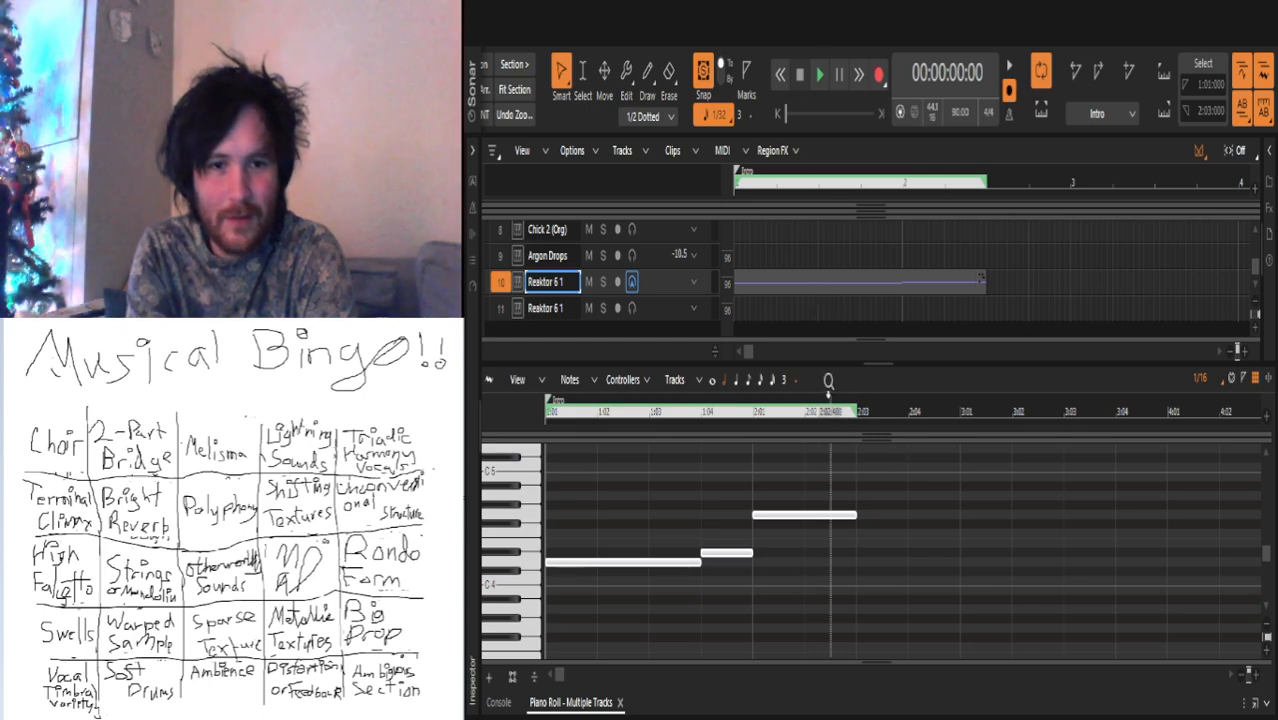
pyautogui.press('space')
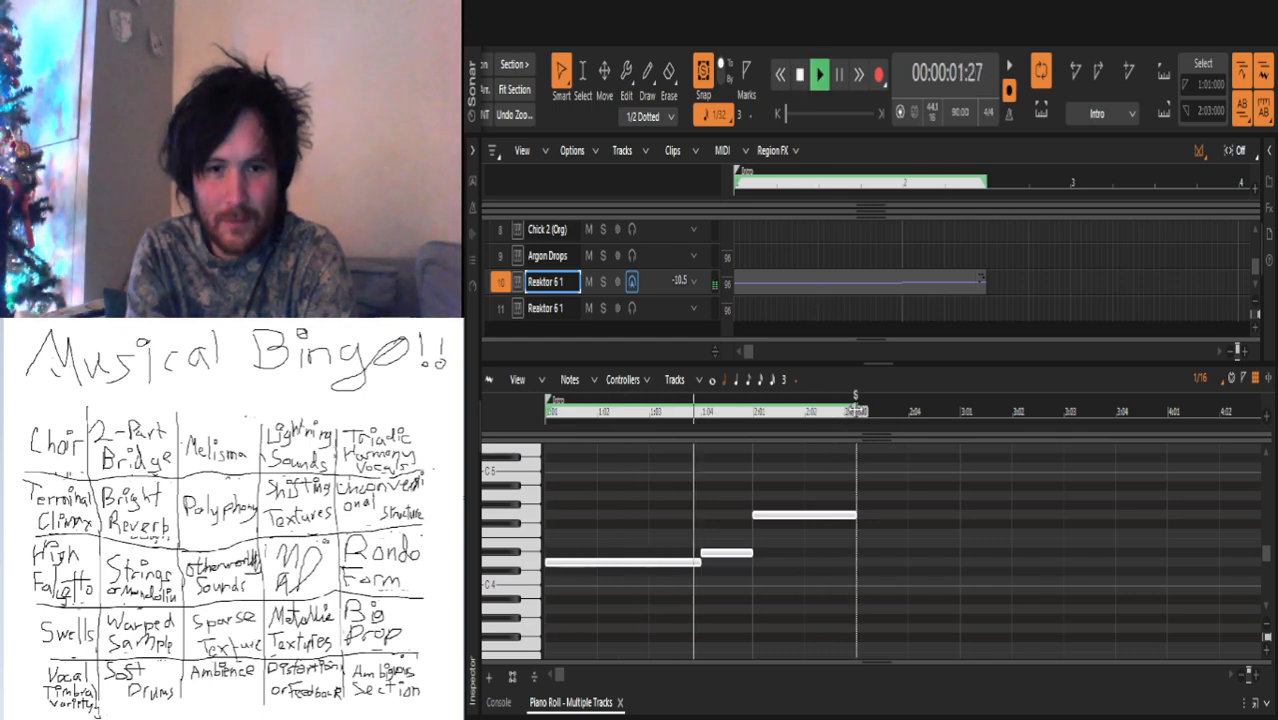
pyautogui.press('space')
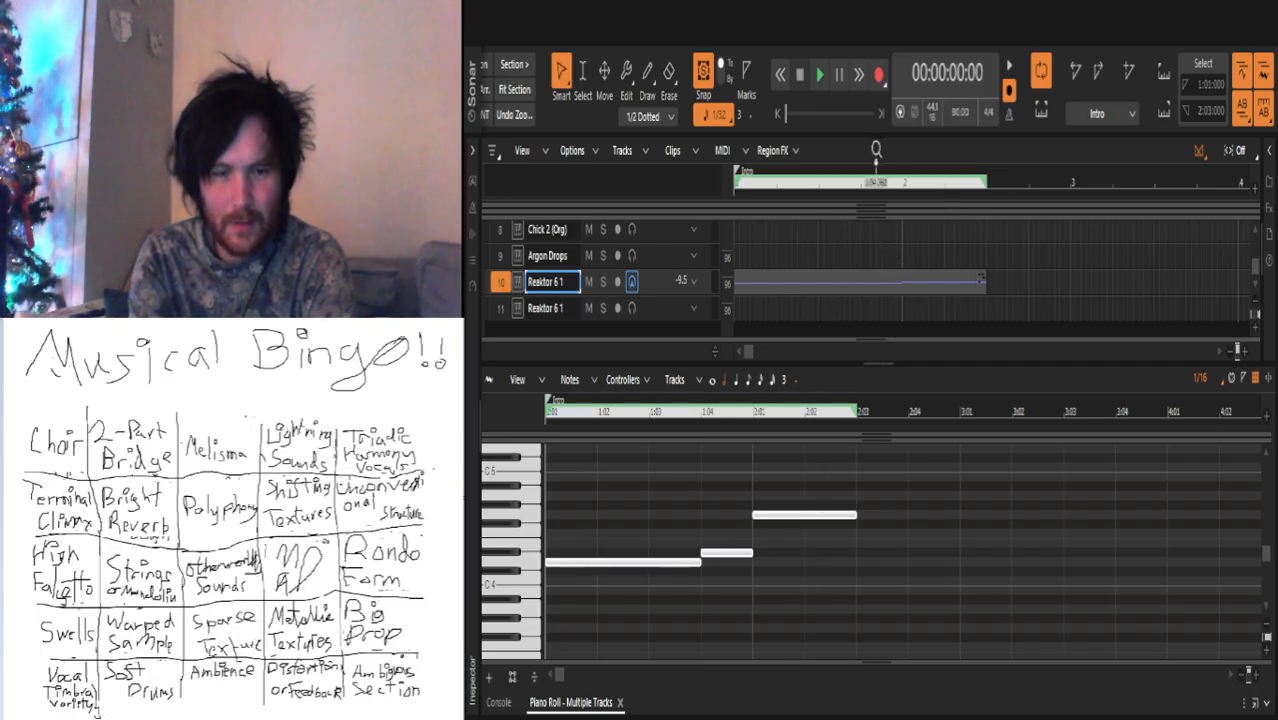
pyautogui.press('space')
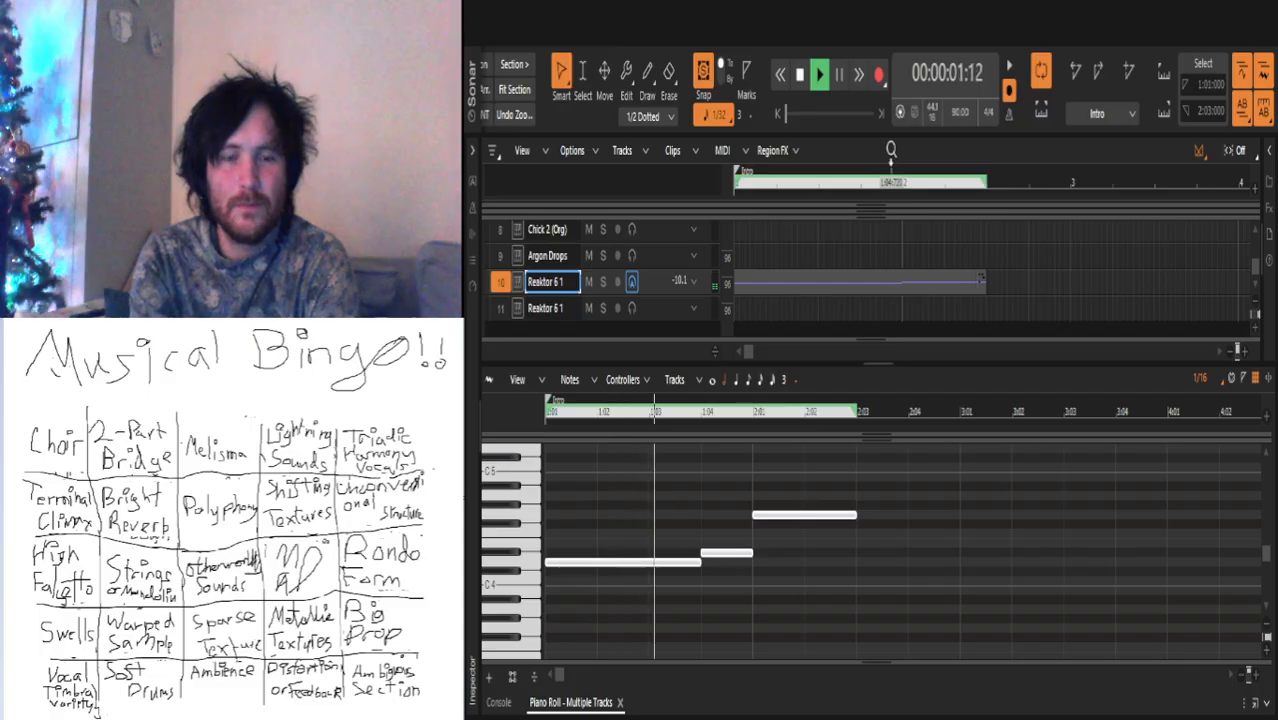
pyautogui.press('space')
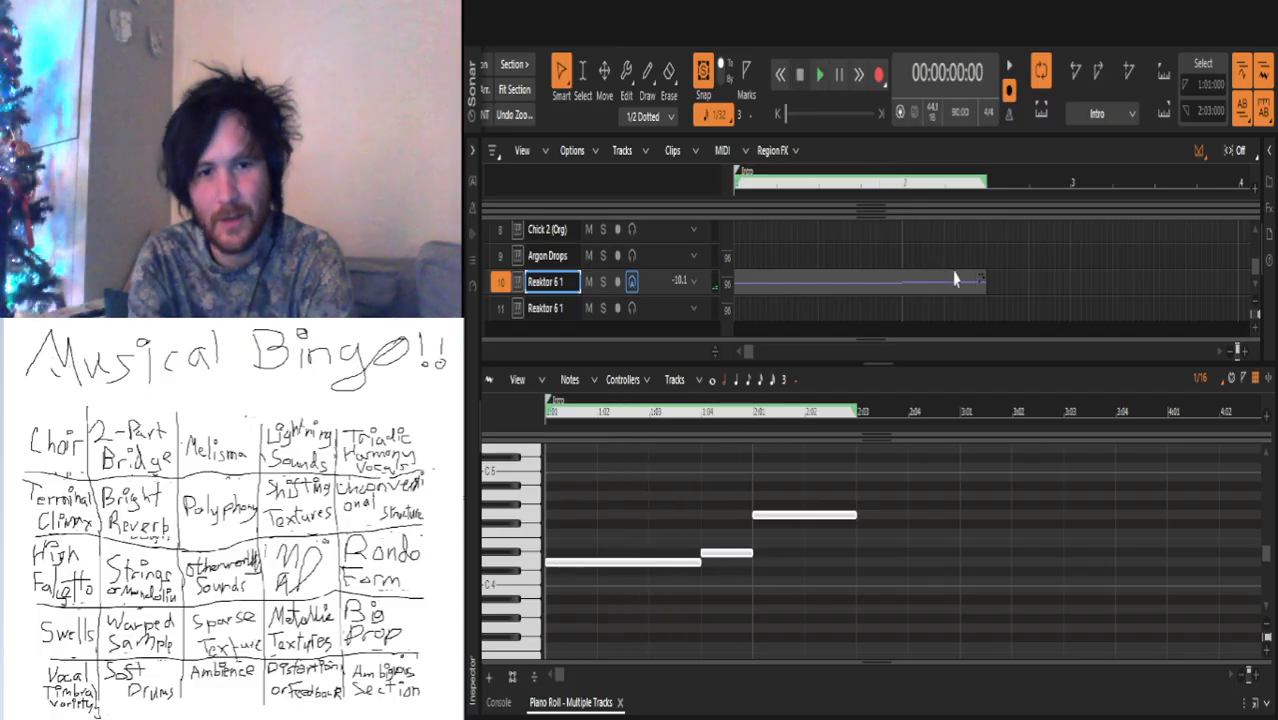
# Step: Replay the melody on Reaktor 6 1 track 10 several times from the song start to judge its sound
pyautogui.press('space')
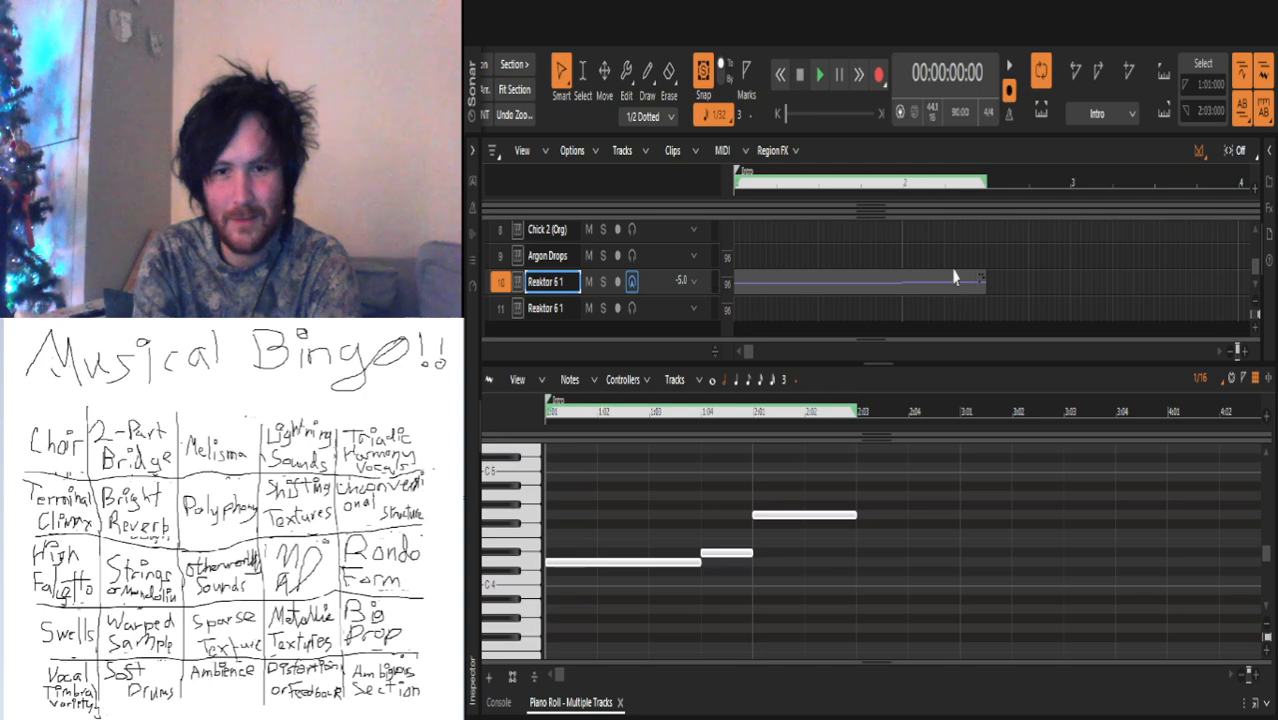
pyautogui.press('space')
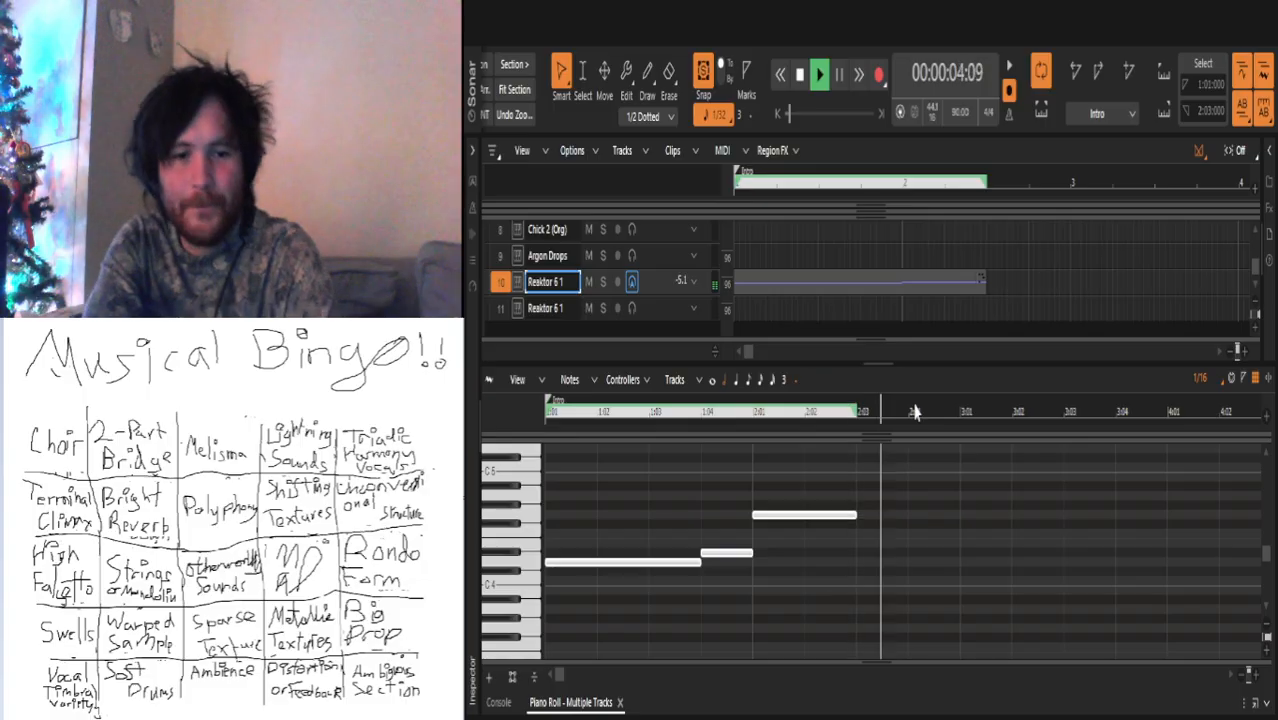
pyautogui.press('space')
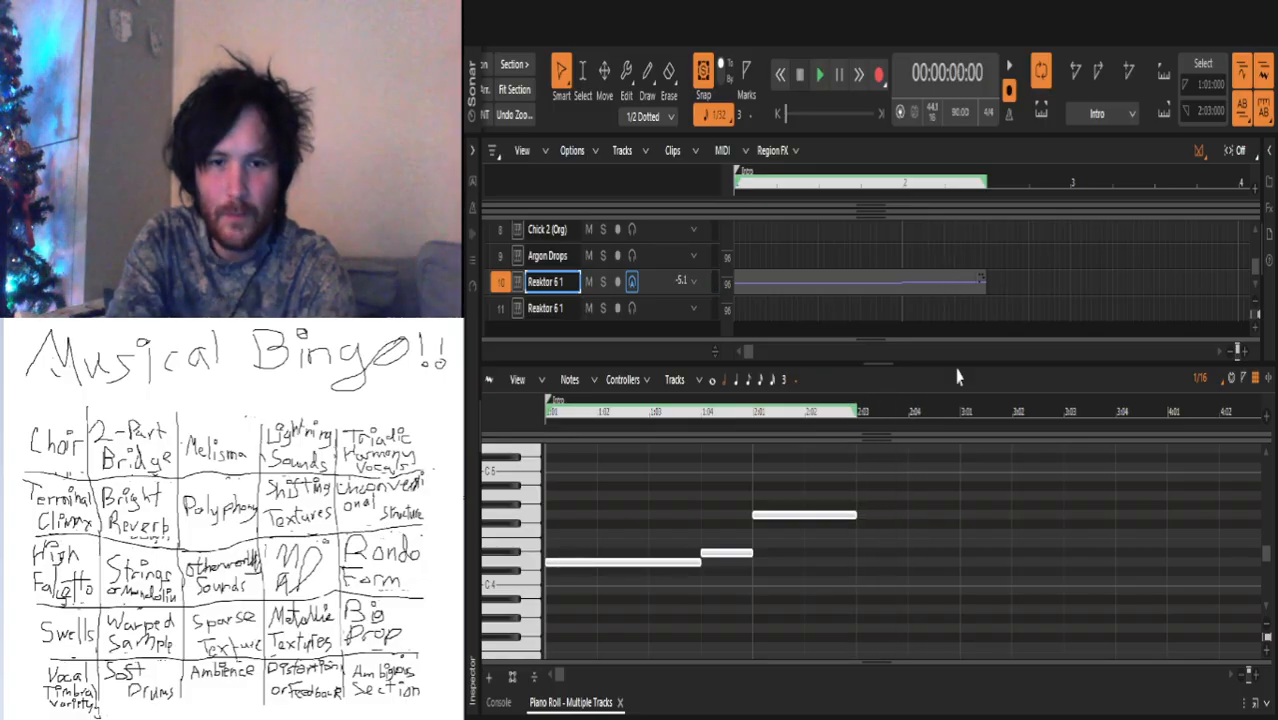
pyautogui.press('space')
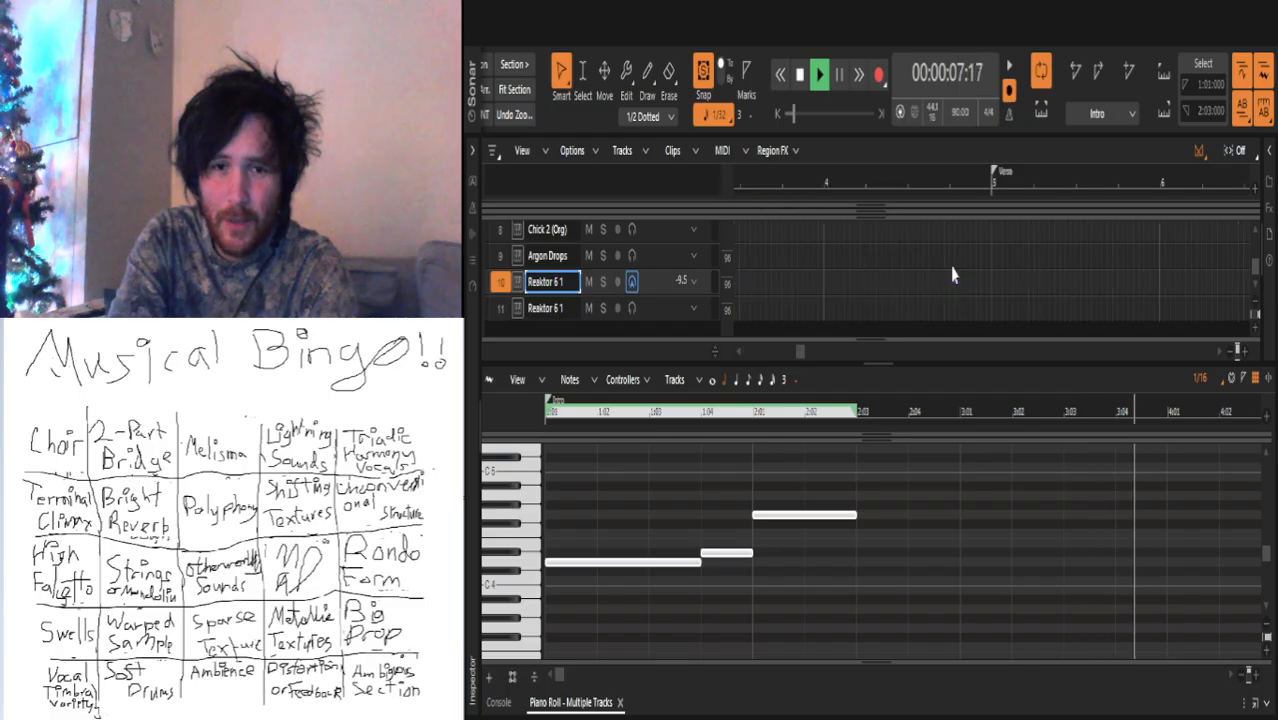
pyautogui.press('space')
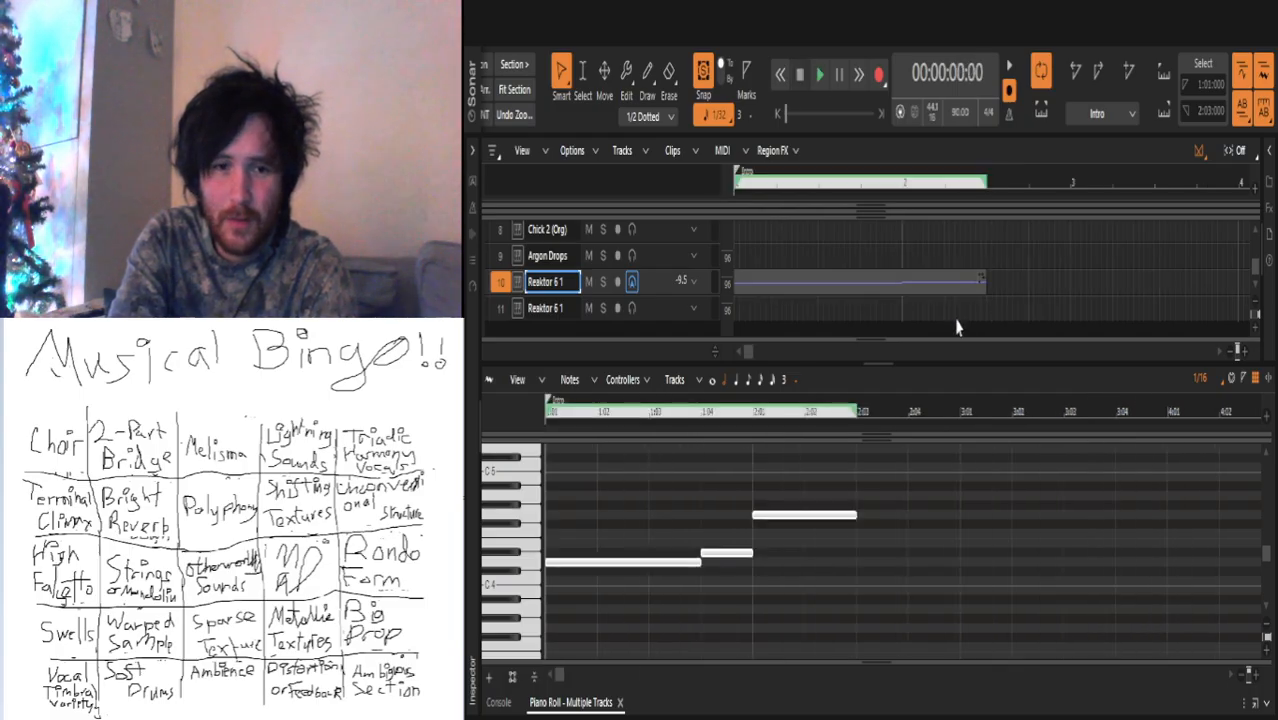
pyautogui.press('space')
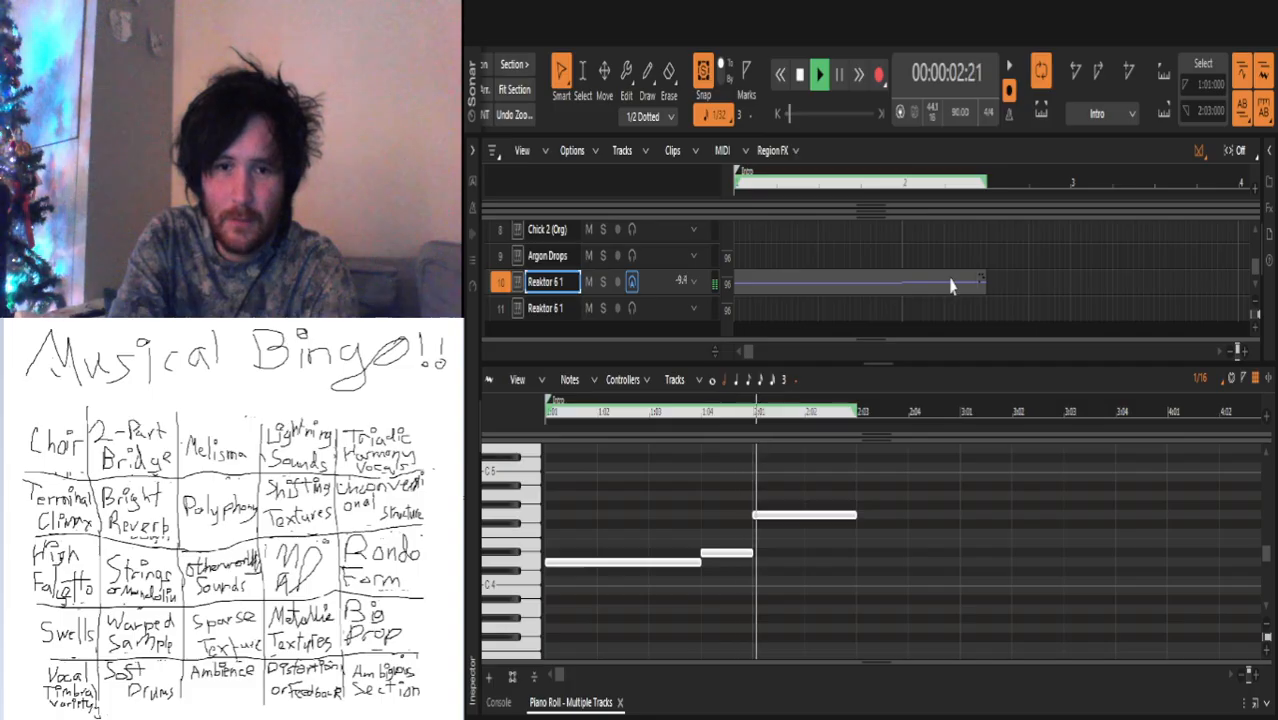
pyautogui.press('space')
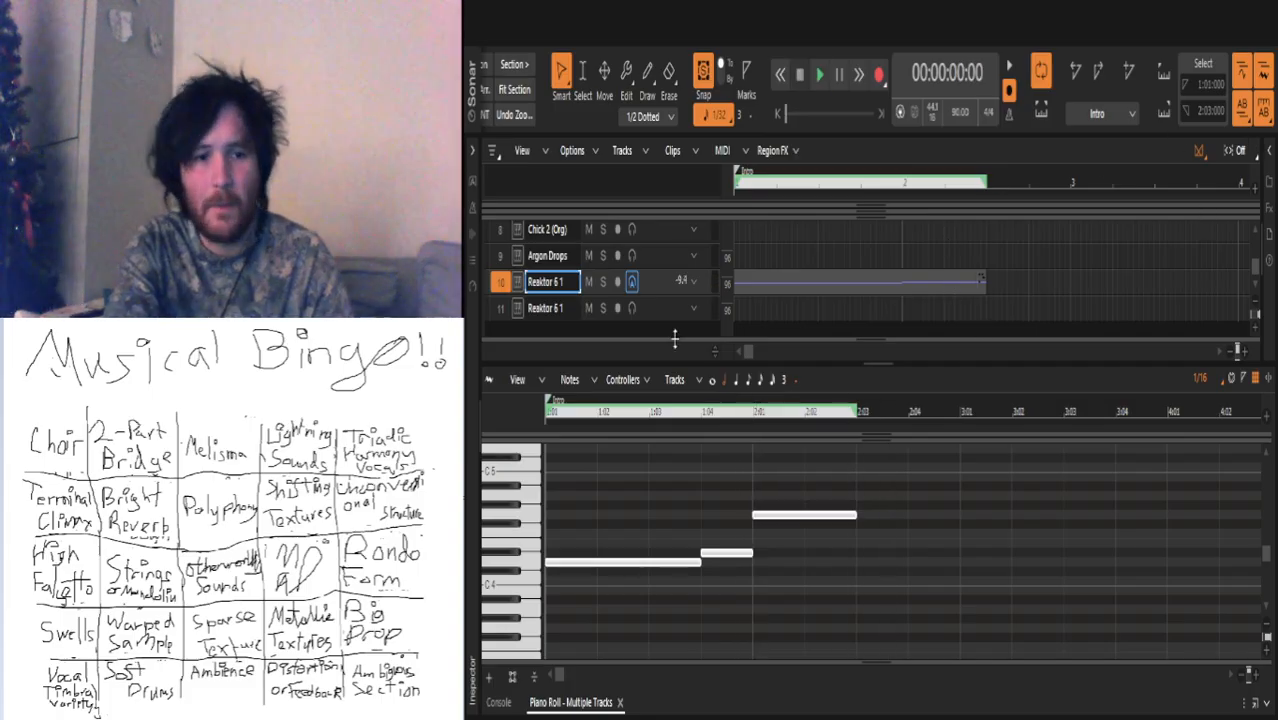
# Step: Rename track 10 as Descent (Lead)
pyautogui.doubleClick(568, 281)
pyautogui.write('Deadent')
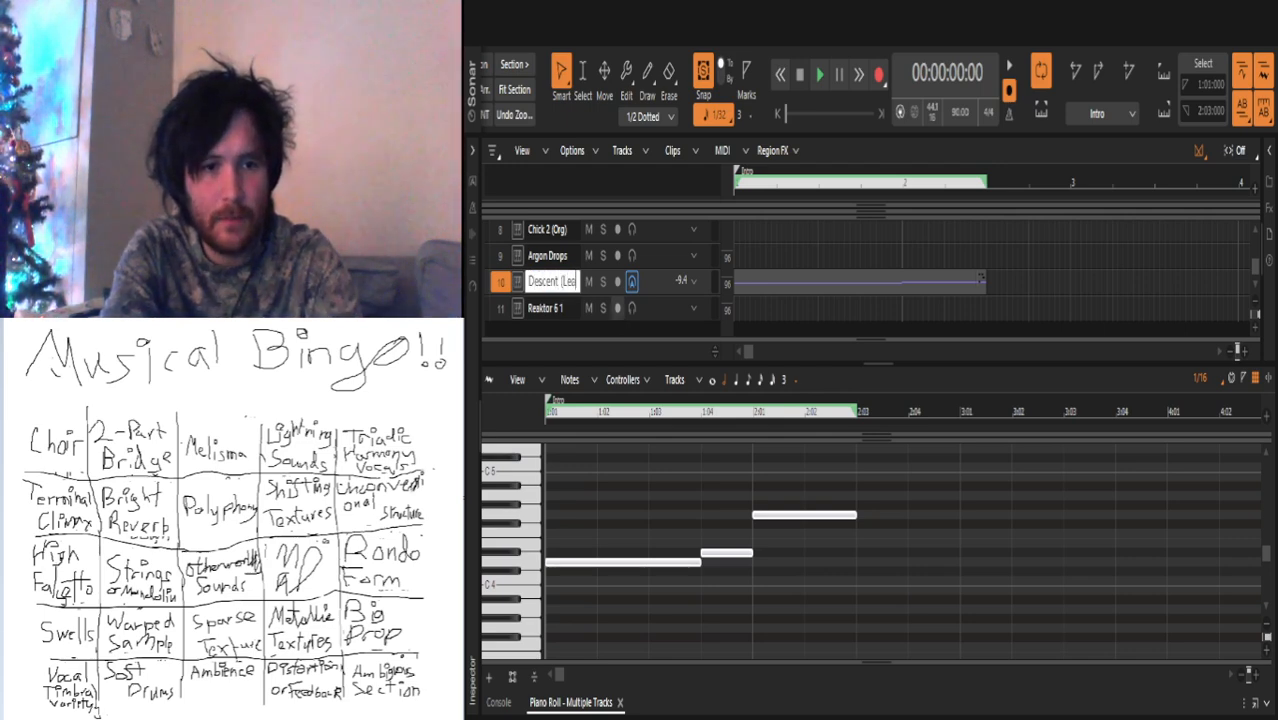
pyautogui.press('Return')
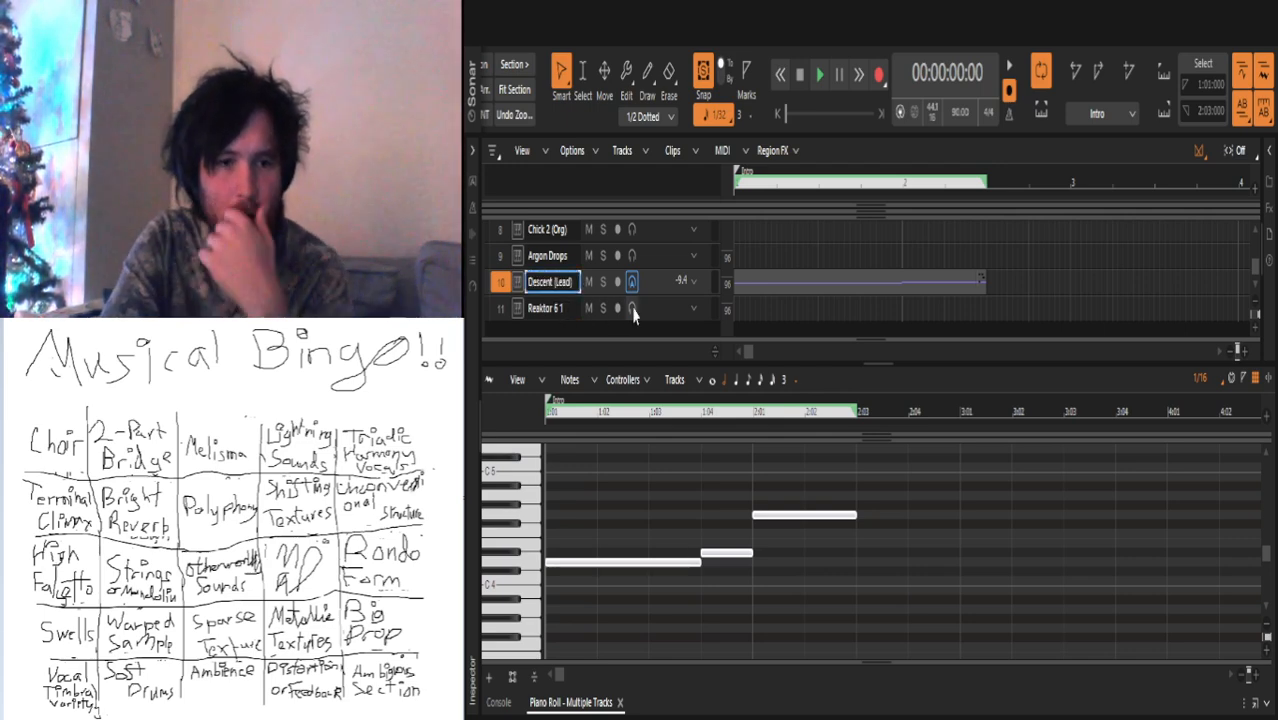
# Step: Move the melody clip from the Descent (Lead) track to Reaktor 6 1 track 11 and make that track active
pyautogui.scroll(4, 761, 277)
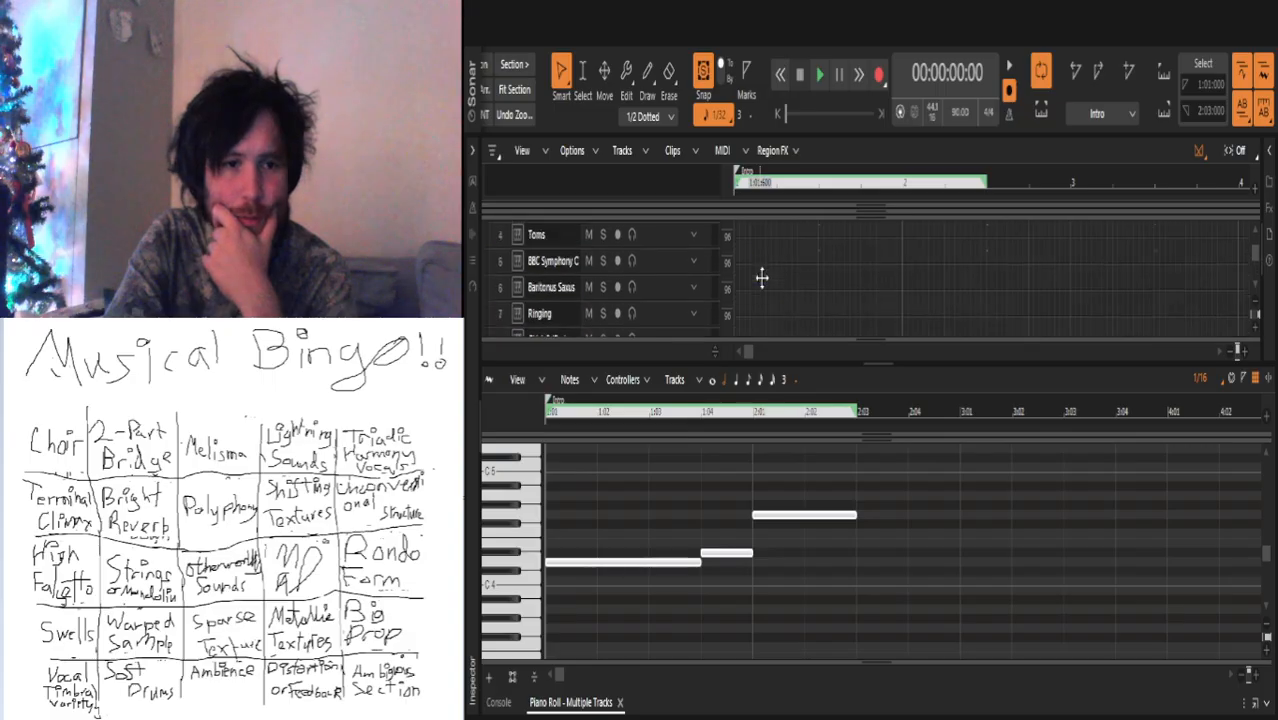
pyautogui.scroll(-5, 761, 277)
pyautogui.moveTo(764, 235); pyautogui.dragTo(764, 265)
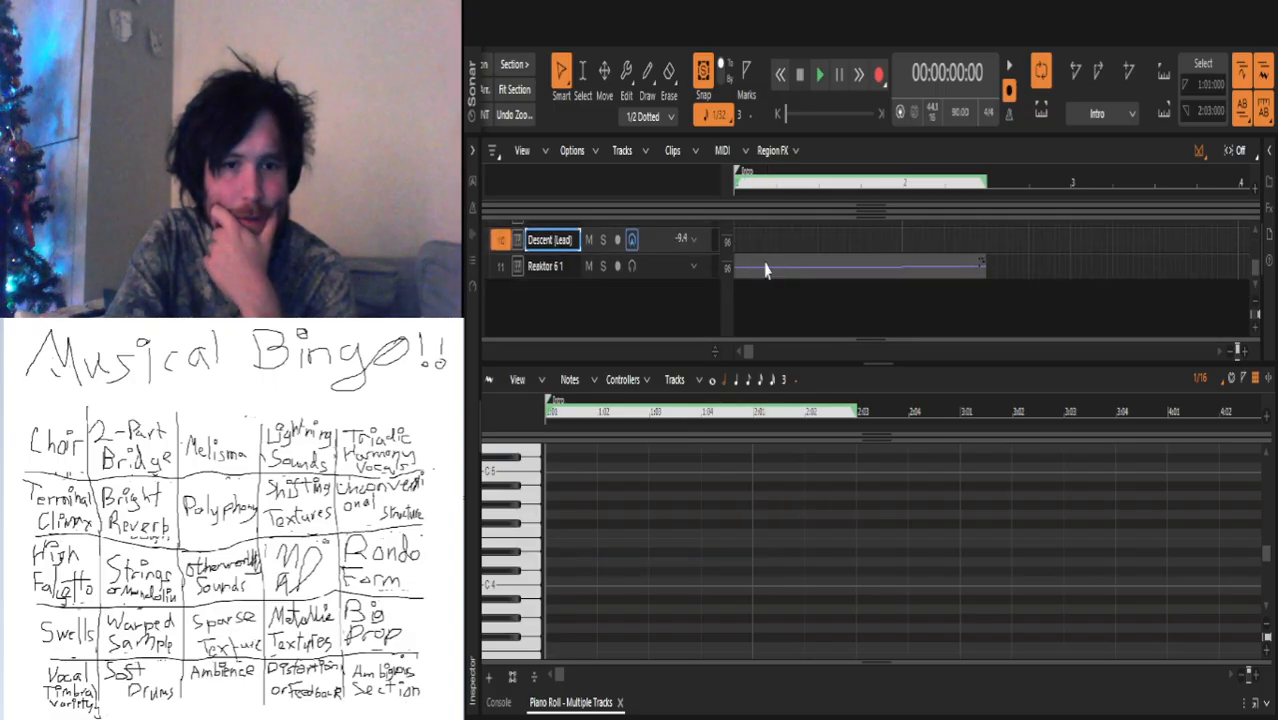
pyautogui.click(517, 274)
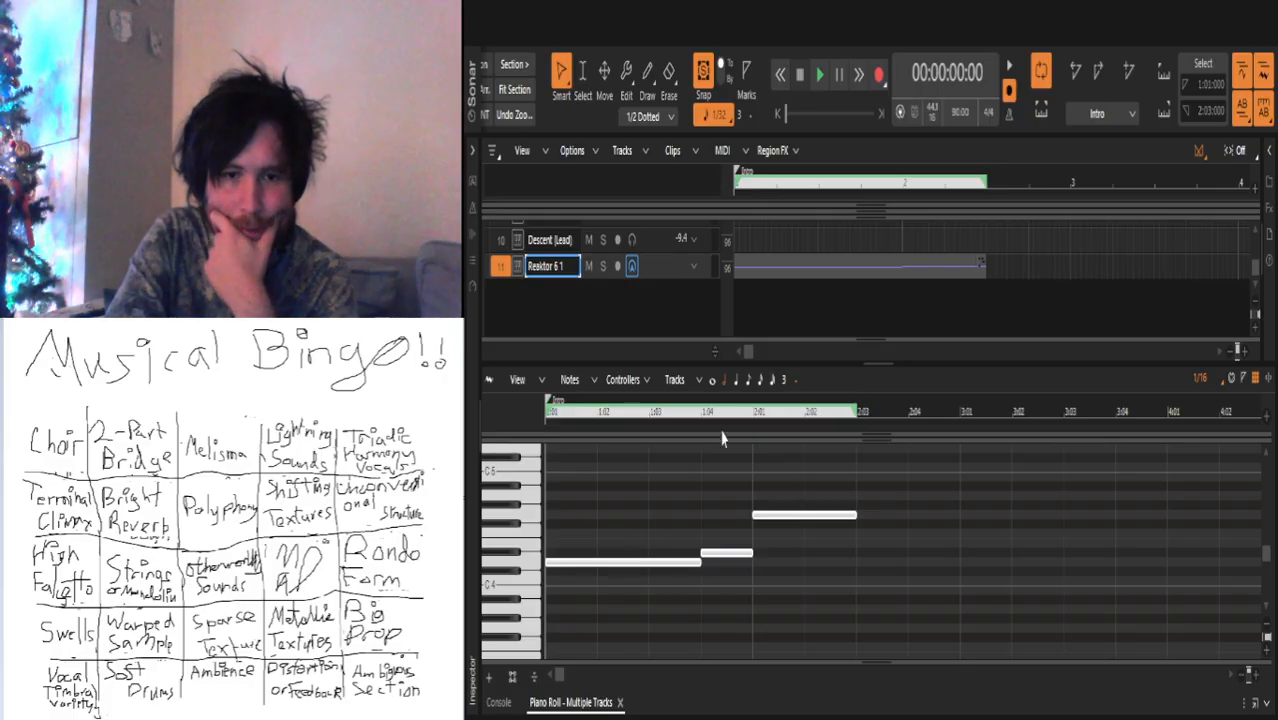
# Step: Set the playback position to 00:00:01:00 and audition the melody on Reaktor 6 1 track 11 repeatedly from there
pyautogui.click(800, 314)
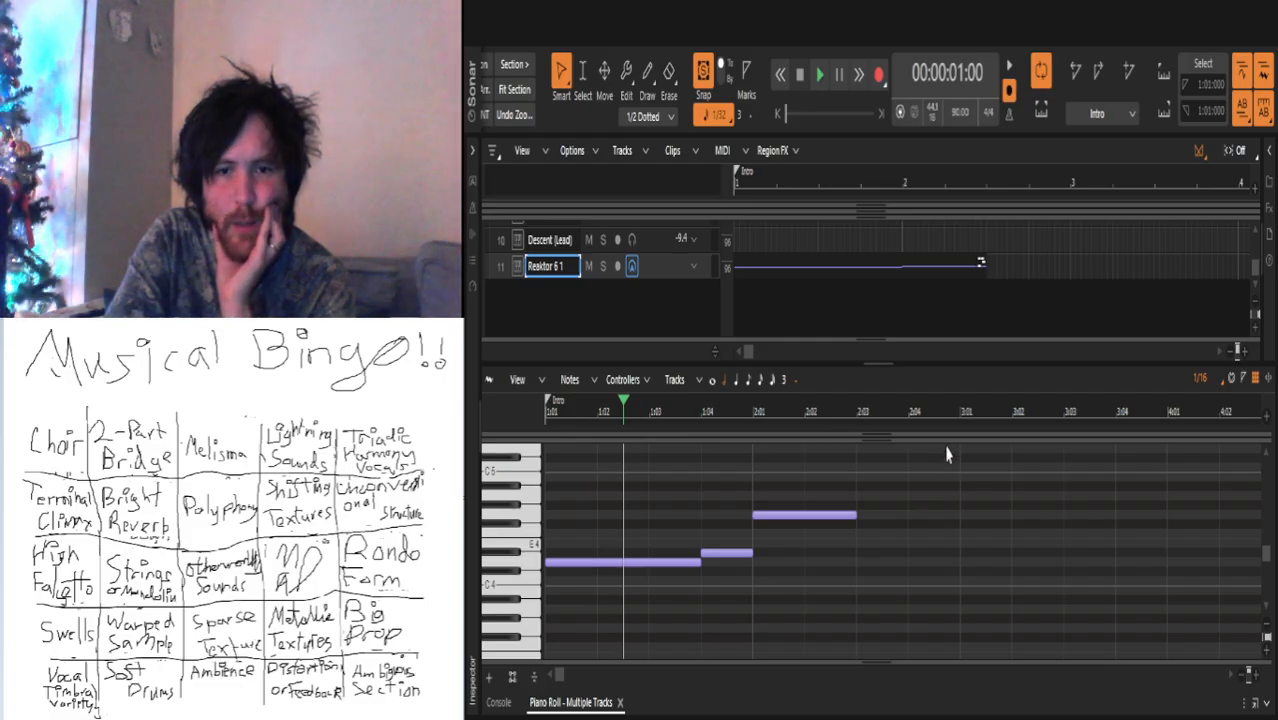
pyautogui.press('space')
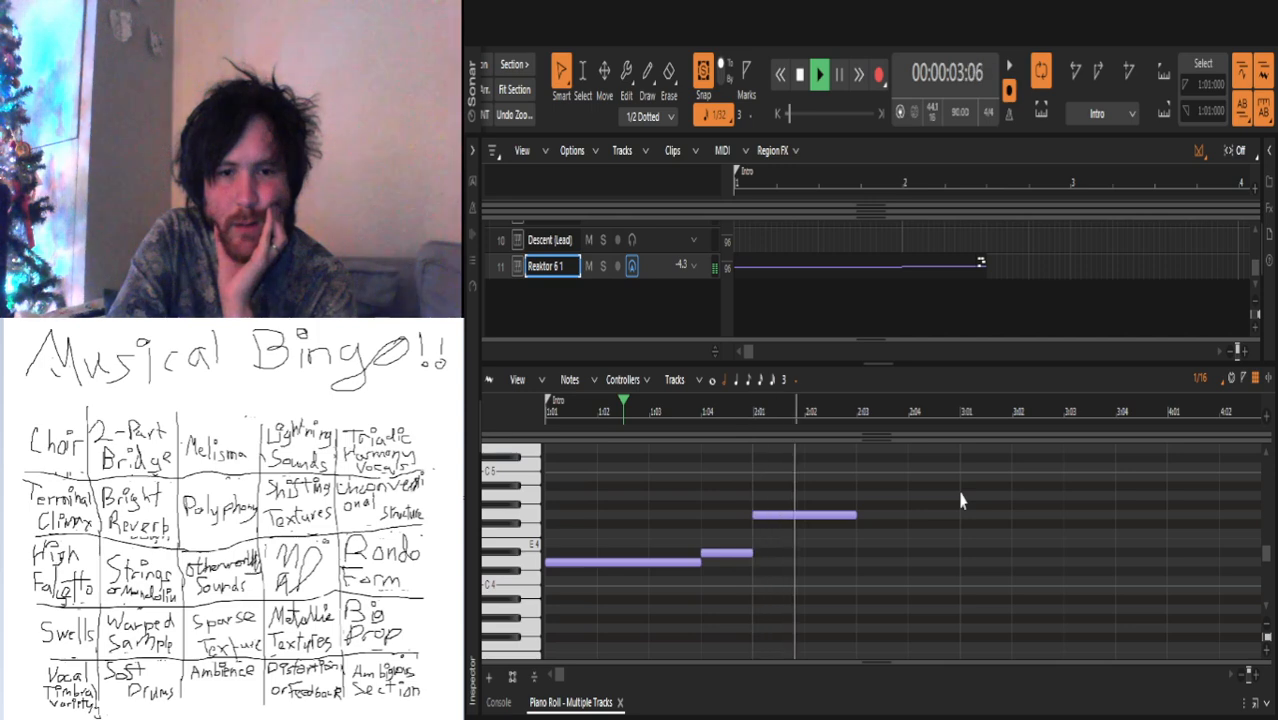
pyautogui.press('space')
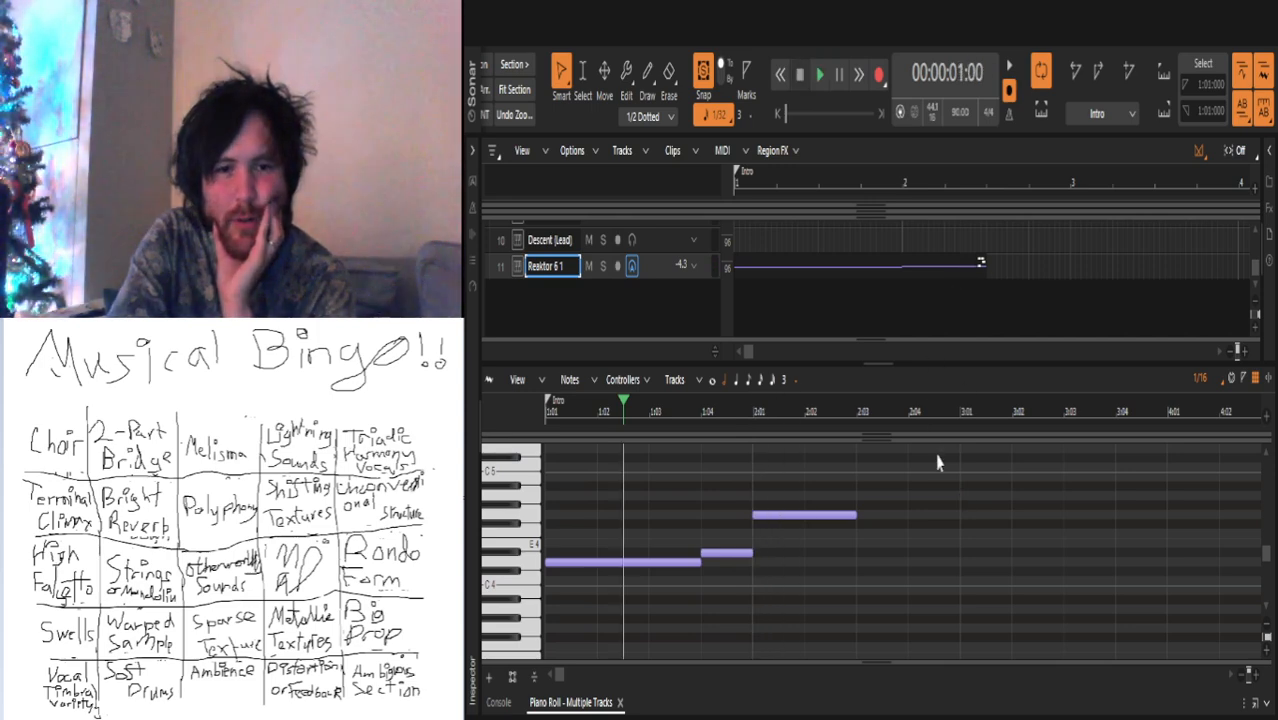
pyautogui.press('space')
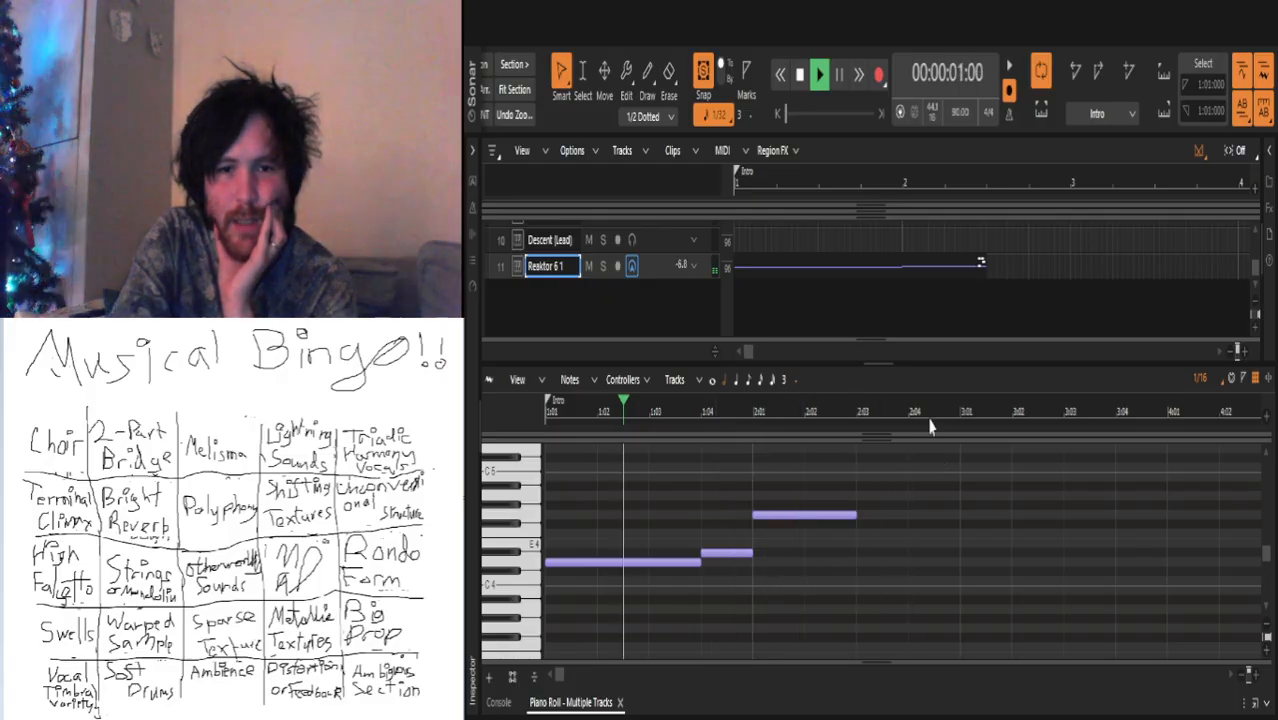
pyautogui.press('space')
pyautogui.press('space')
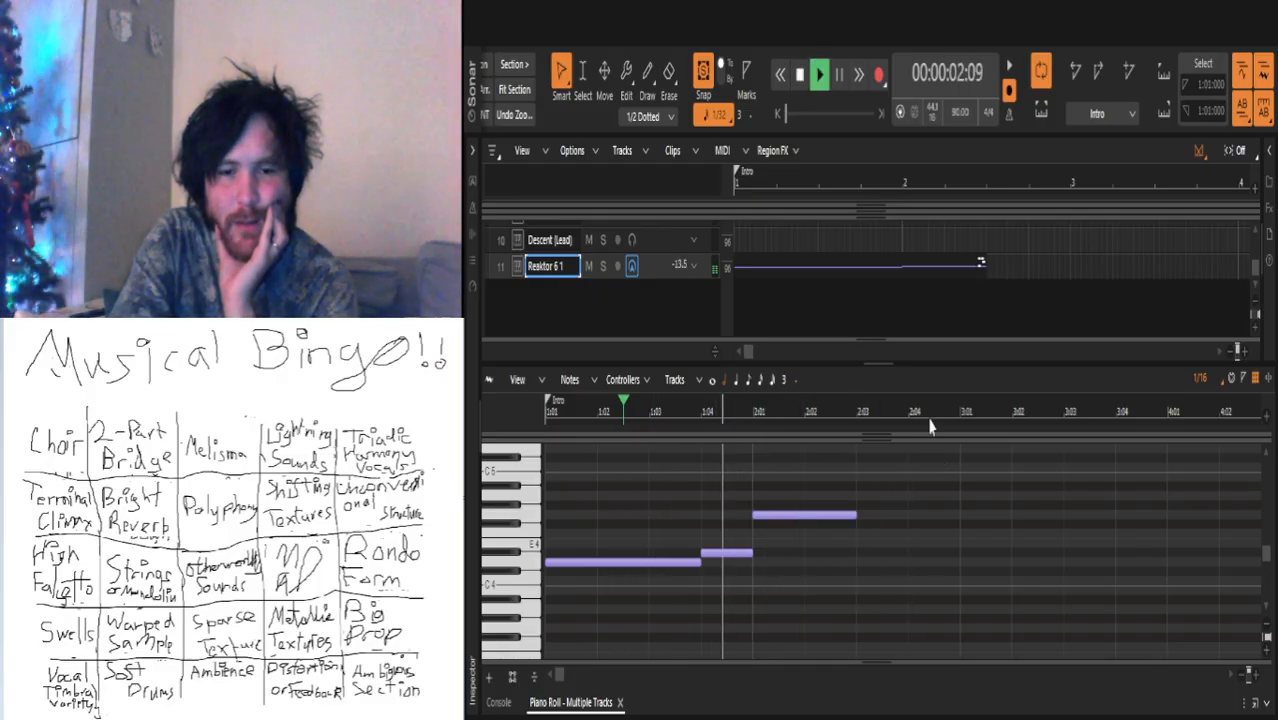
pyautogui.press('space')
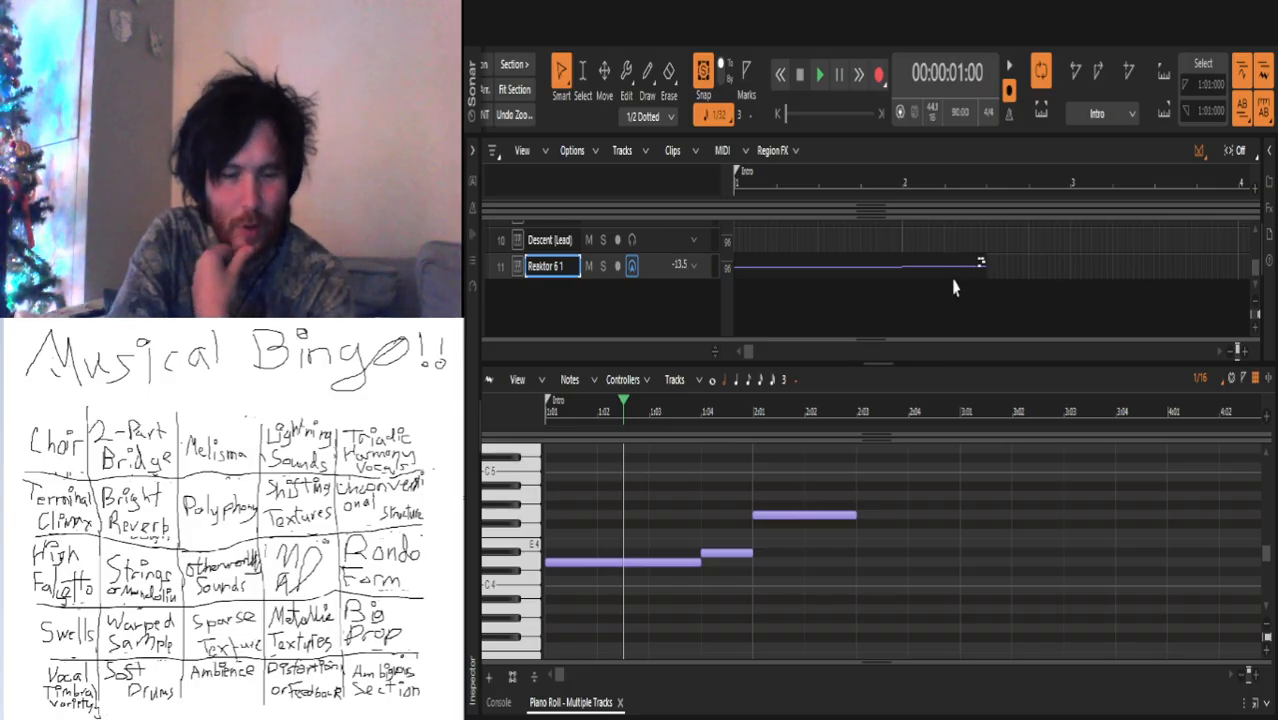
pyautogui.press('space')
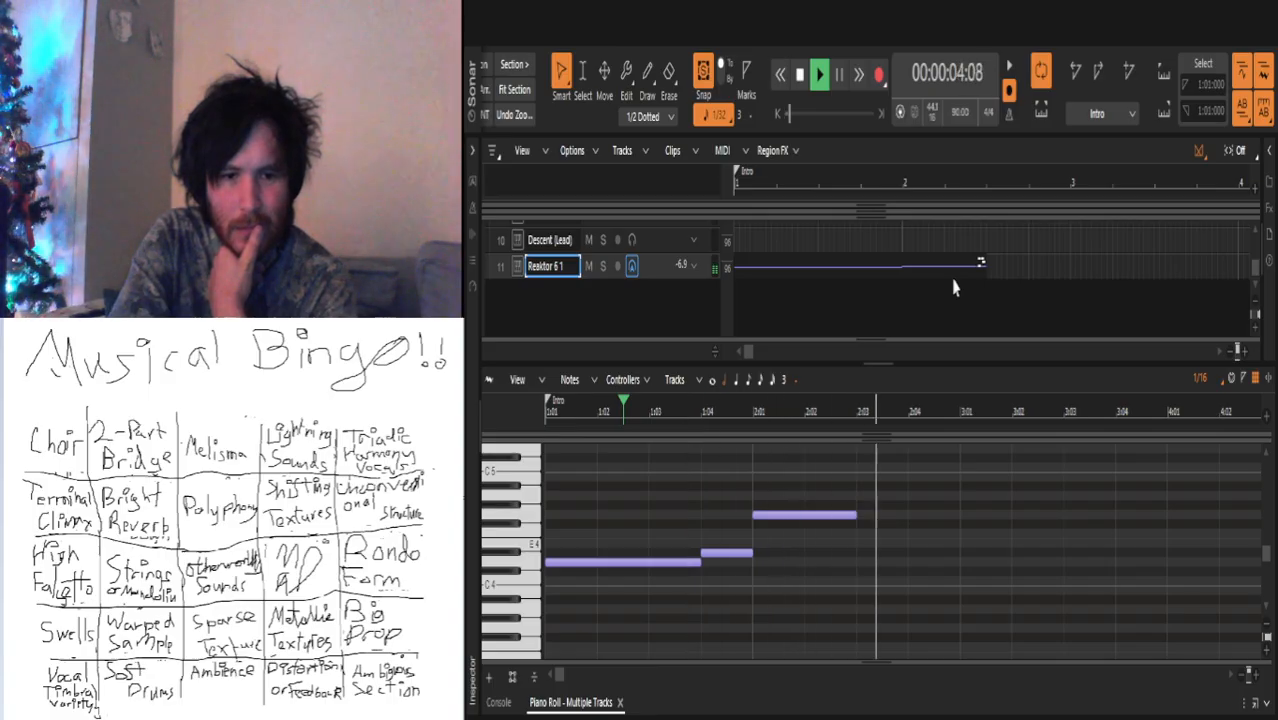
pyautogui.press('space')
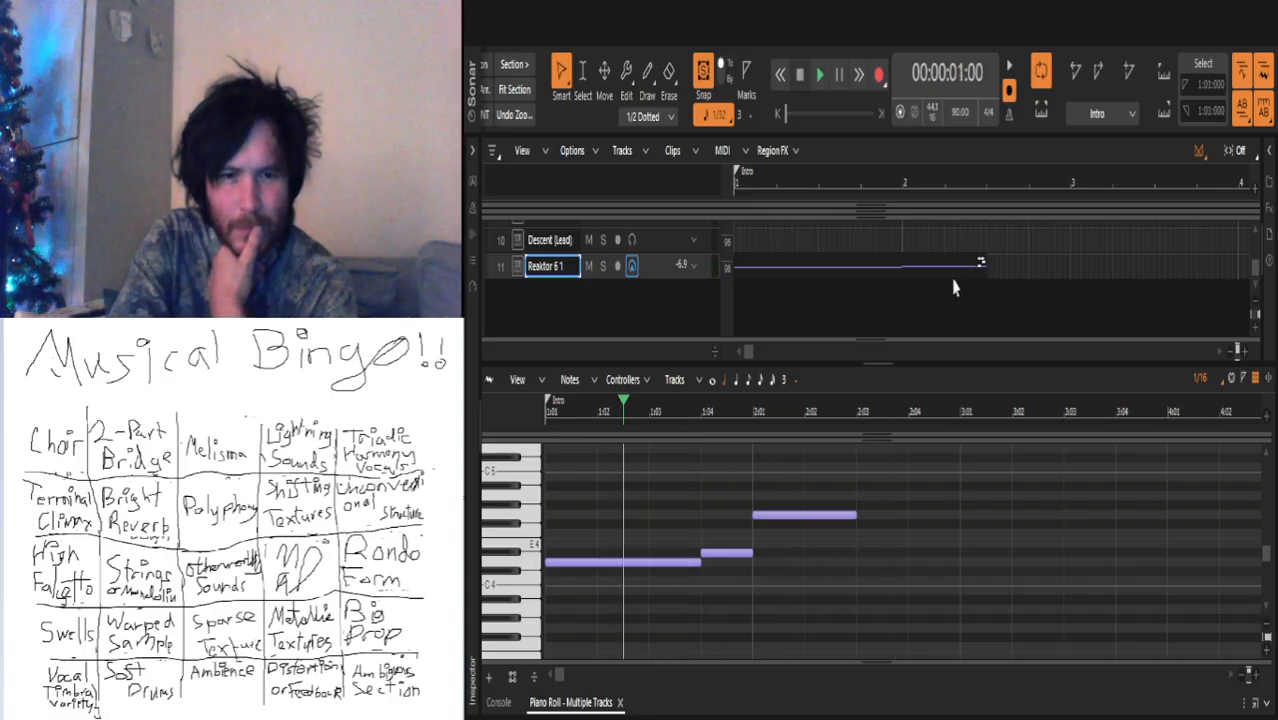
pyautogui.press('space')
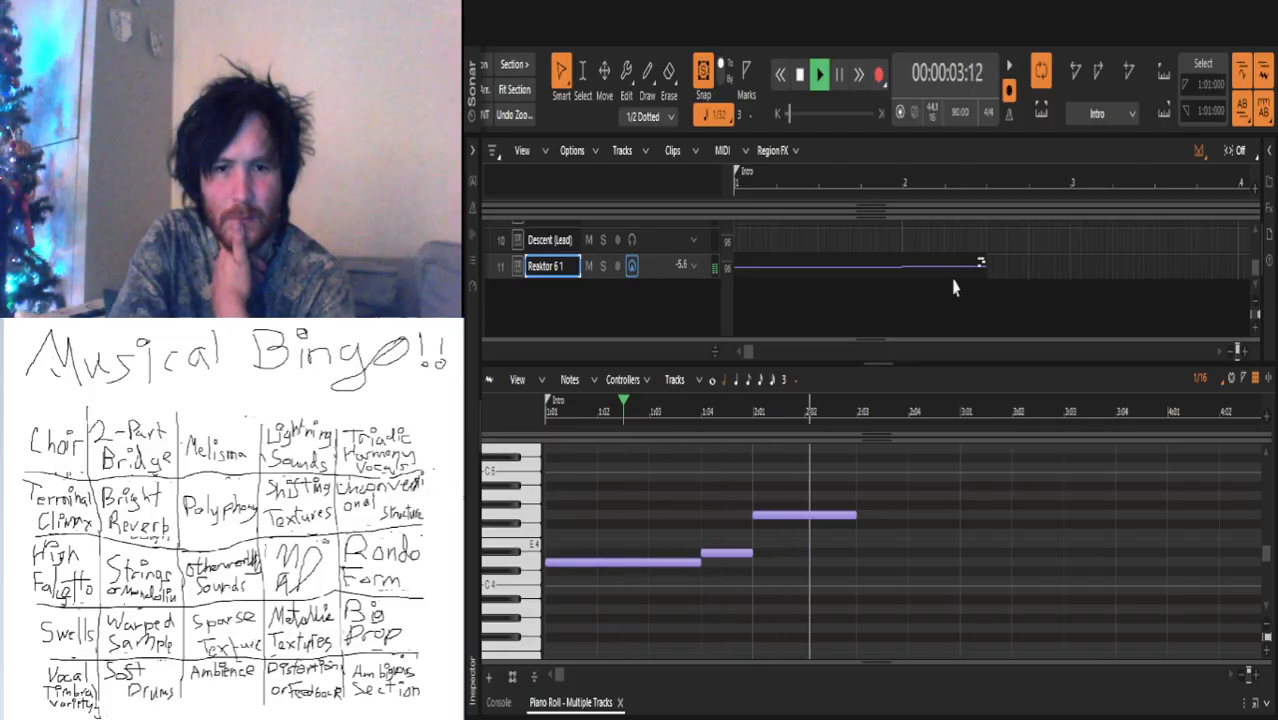
pyautogui.press('space')
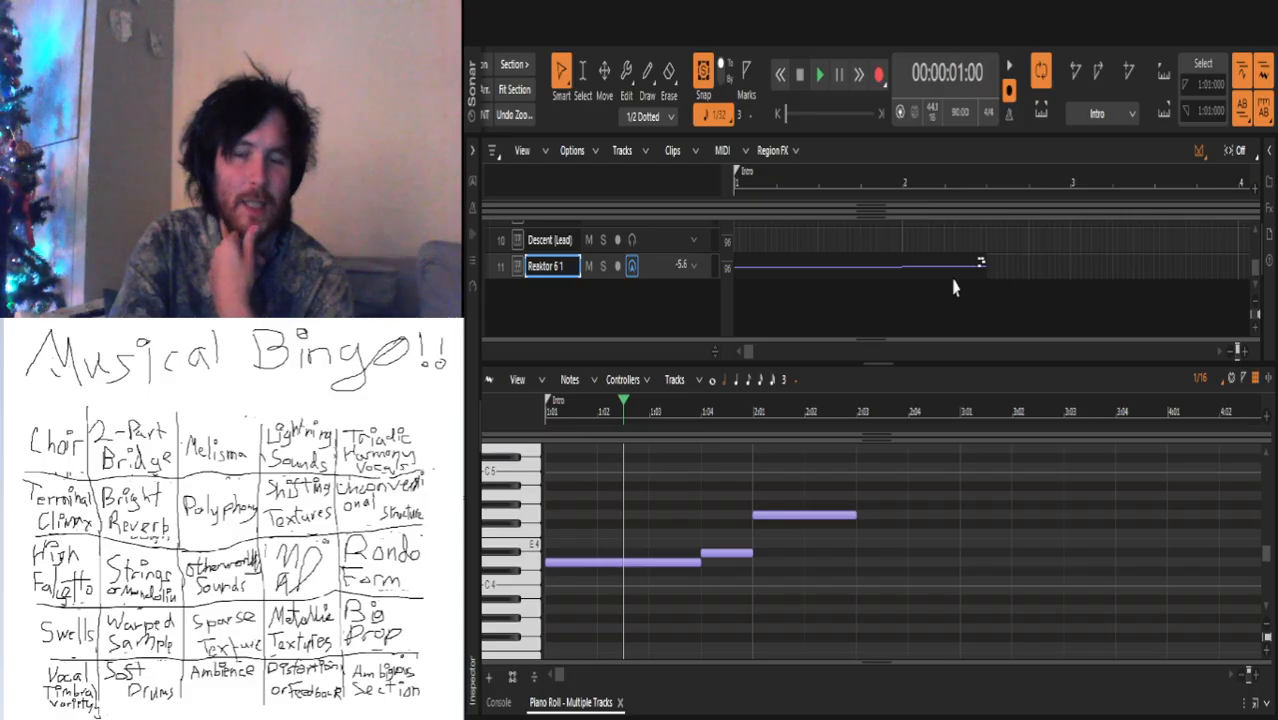
# Step: Rename track 11 as Kosmos
pyautogui.doubleClick(545, 266)
pyautogui.click(547, 266)
pyautogui.doubleClick(547, 266)
pyautogui.click(547, 266)
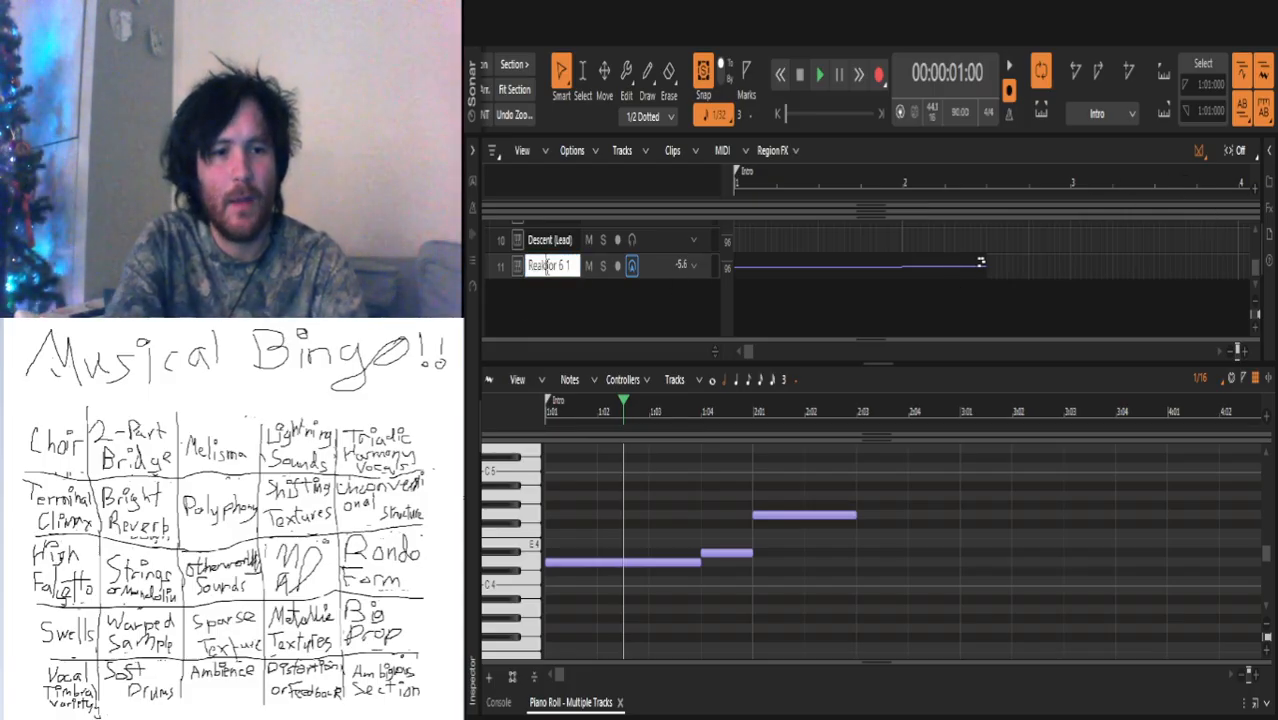
pyautogui.hotkey('ctrl', 'a')
pyautogui.write('Ko')
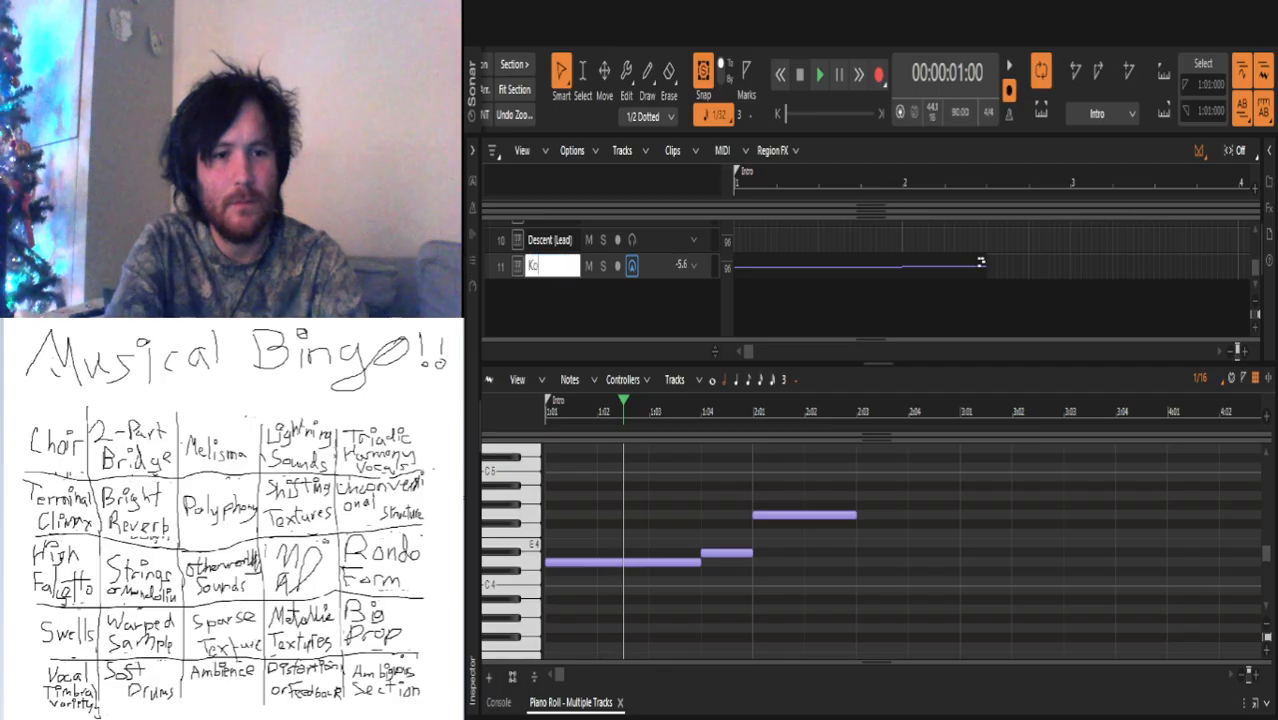
pyautogui.write('smos')
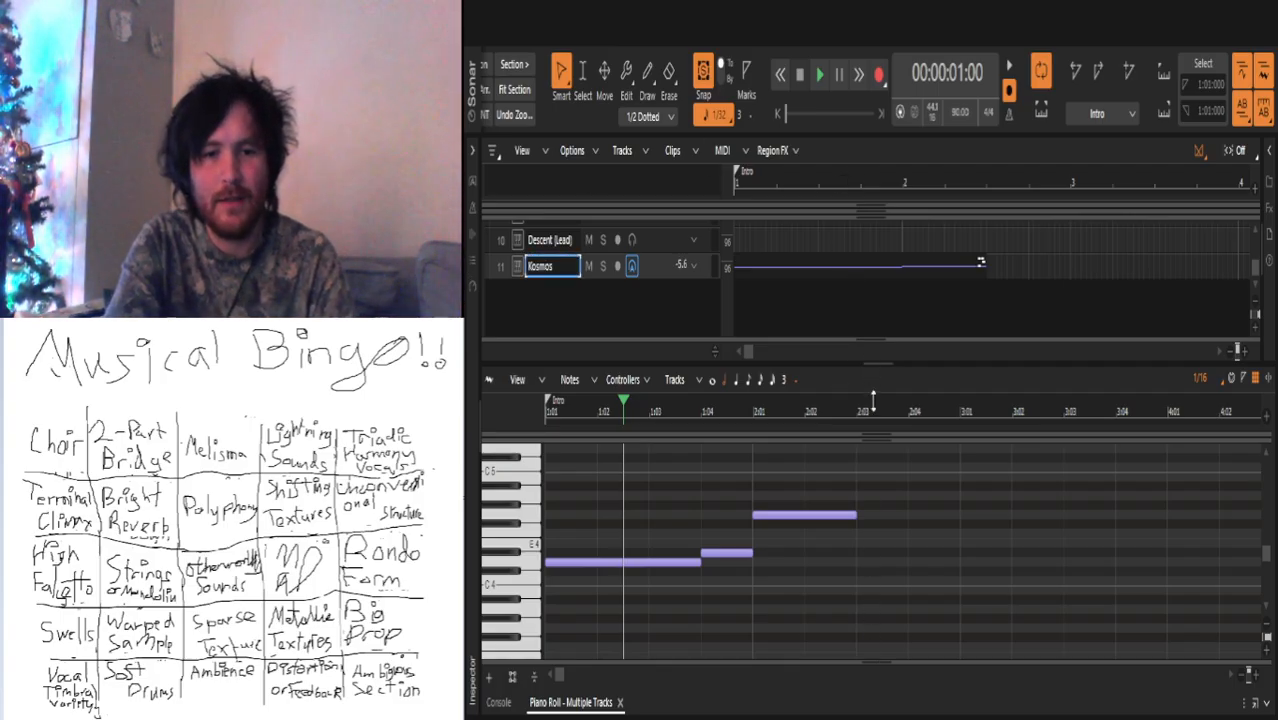
# Step: Delete all the test melody notes from the Kosmos track
pyautogui.moveTo(879, 366); pyautogui.dragTo(879, 360)
pyautogui.scroll(5, 902, 266)
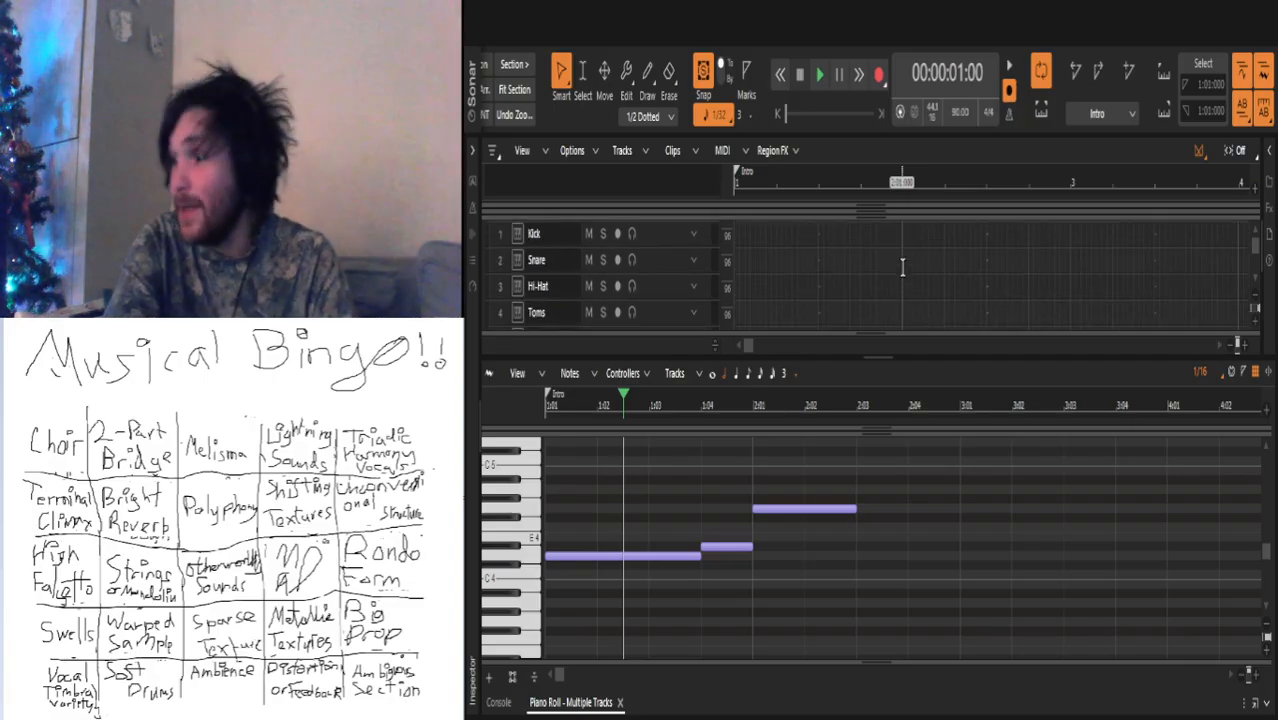
pyautogui.scroll(-5, 902, 266)
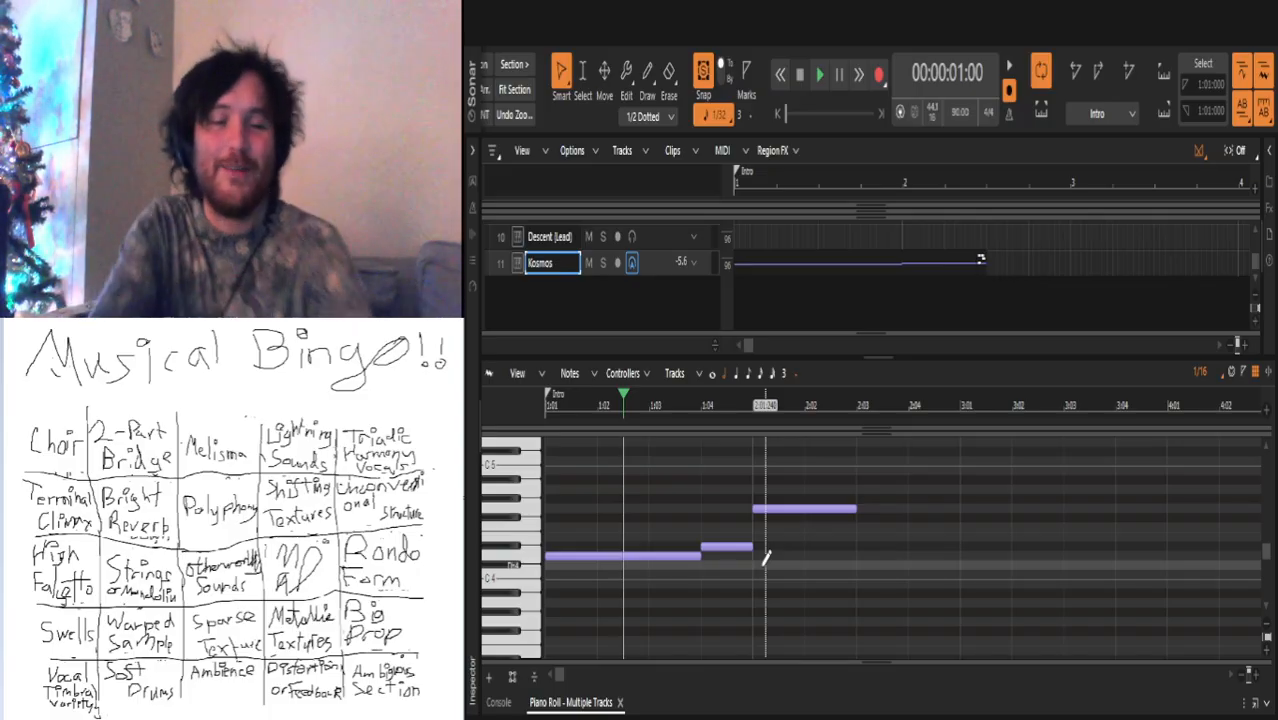
pyautogui.click(727, 548)
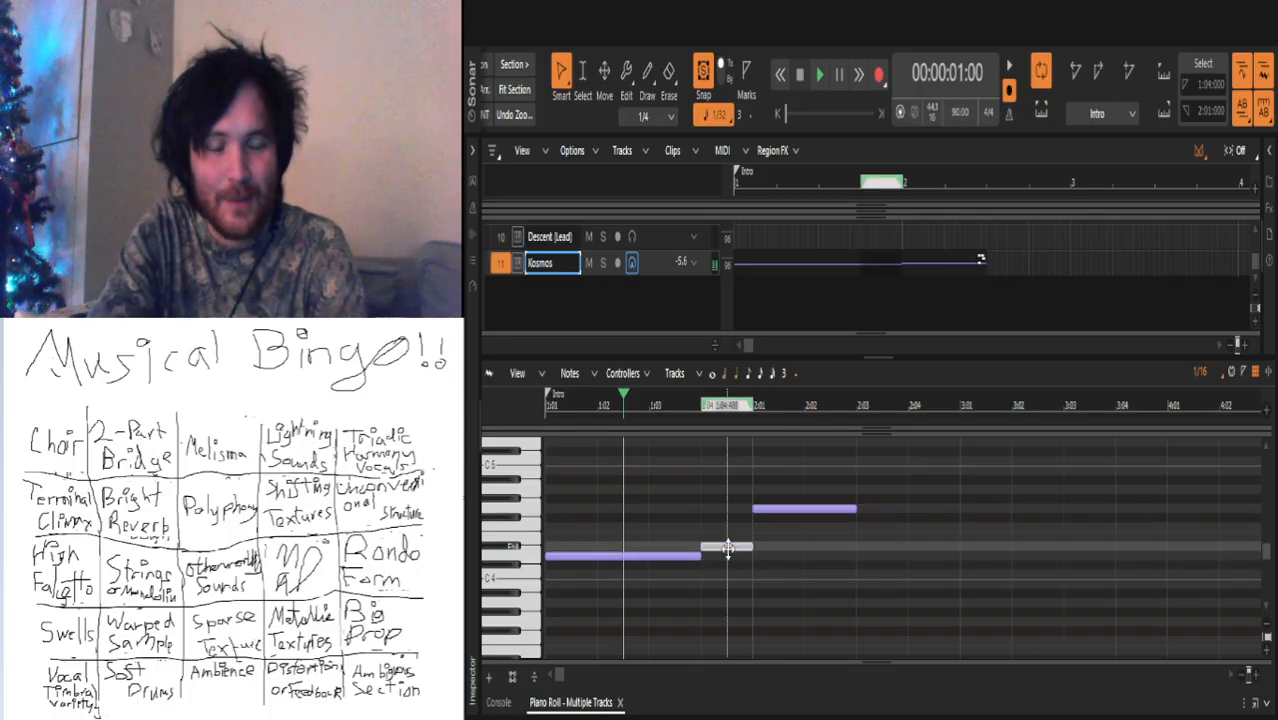
pyautogui.moveTo(796, 584); pyautogui.dragTo(660, 487)
pyautogui.press('Delete')
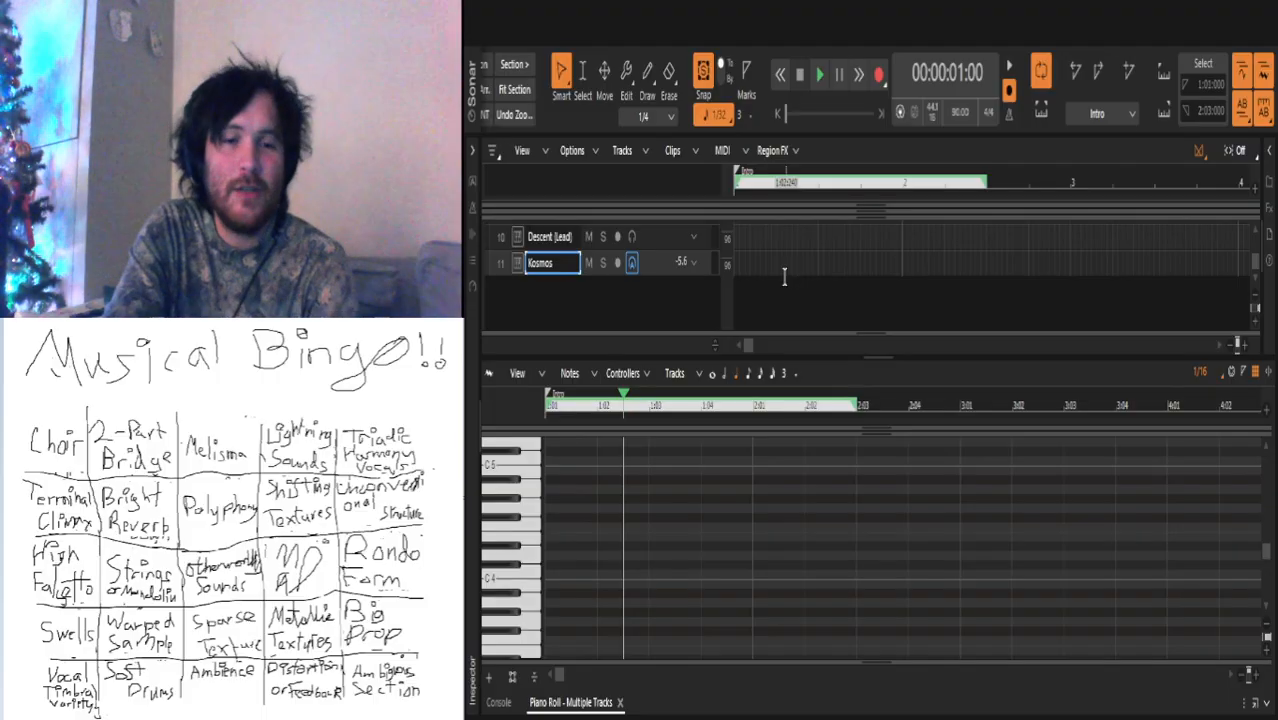
# Step: Make the Ringing track active and draw a whole note on C5 across bar 1 of the Intro
pyautogui.scroll(6, 766, 265)
pyautogui.scroll(-6, 767, 267)
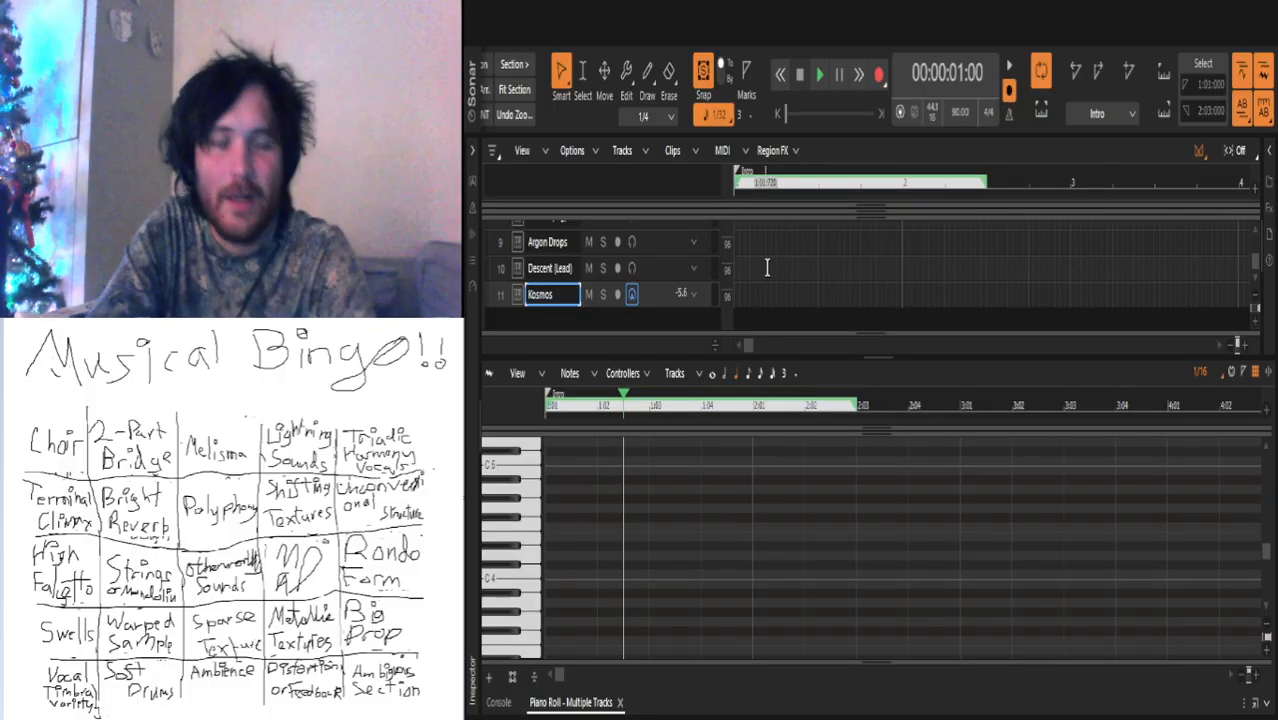
pyautogui.scroll(3, 754, 267)
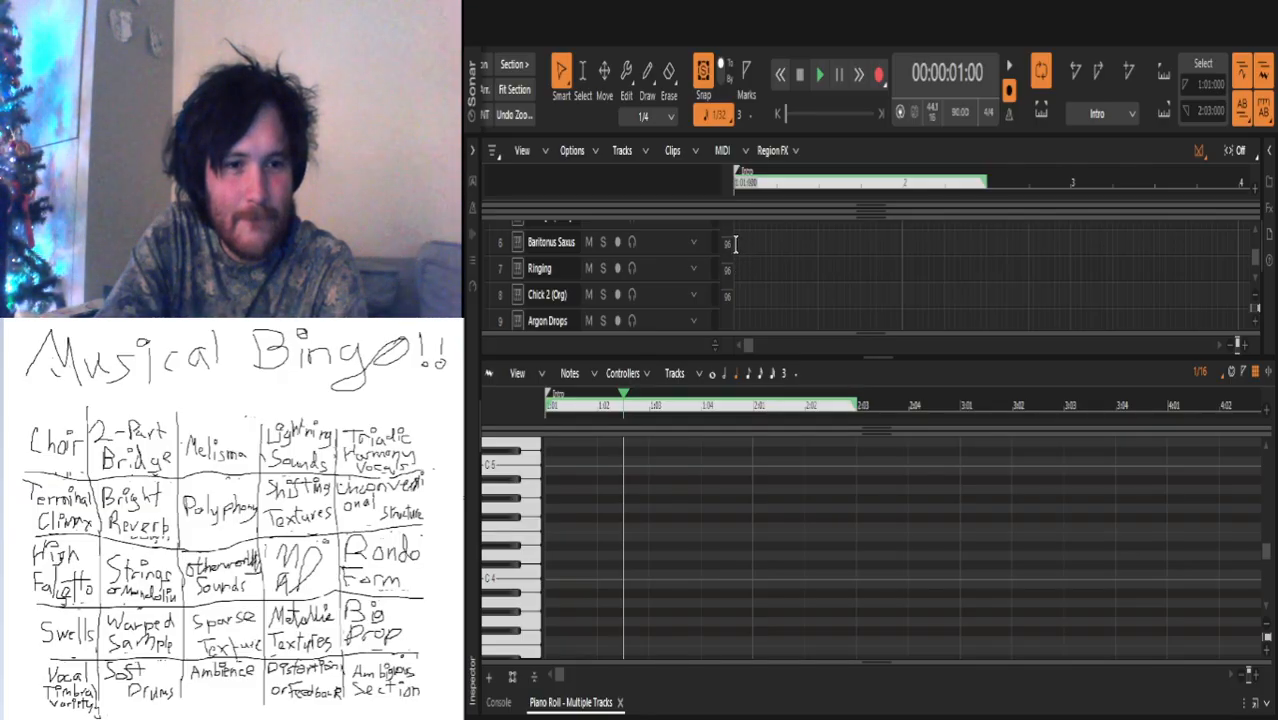
pyautogui.click(735, 268)
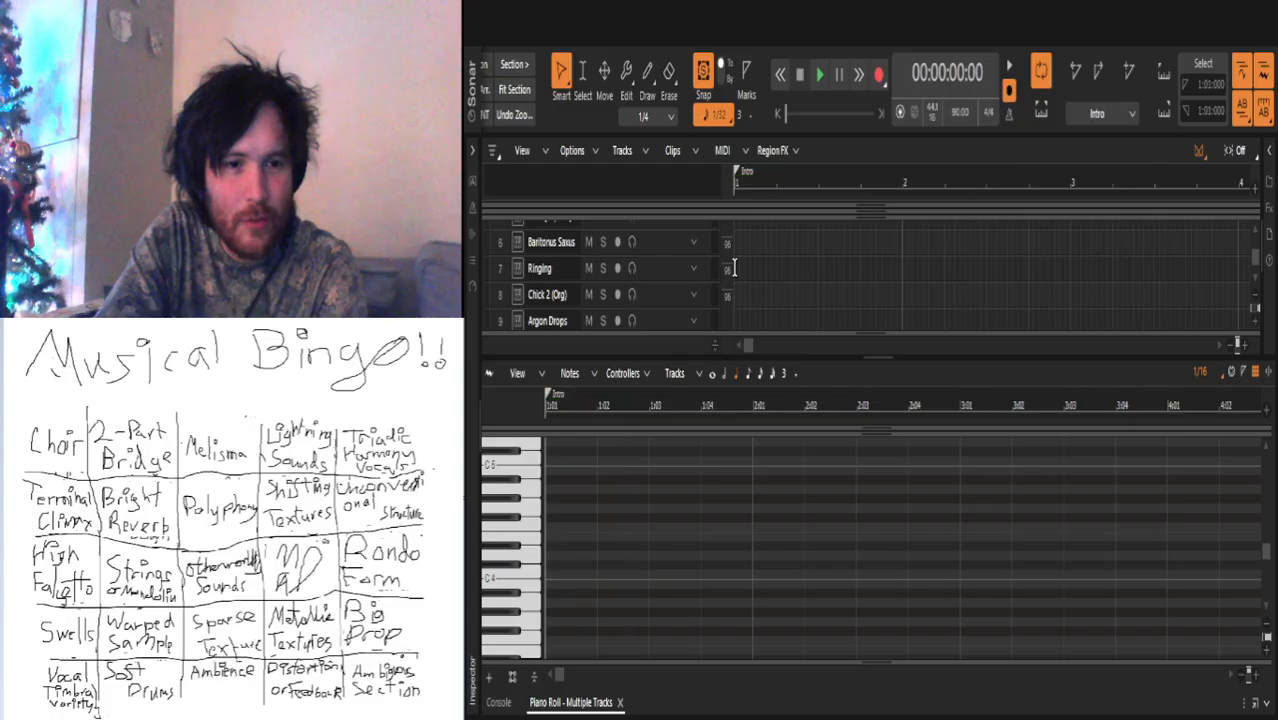
pyautogui.moveTo(551, 554); pyautogui.dragTo(752, 546)
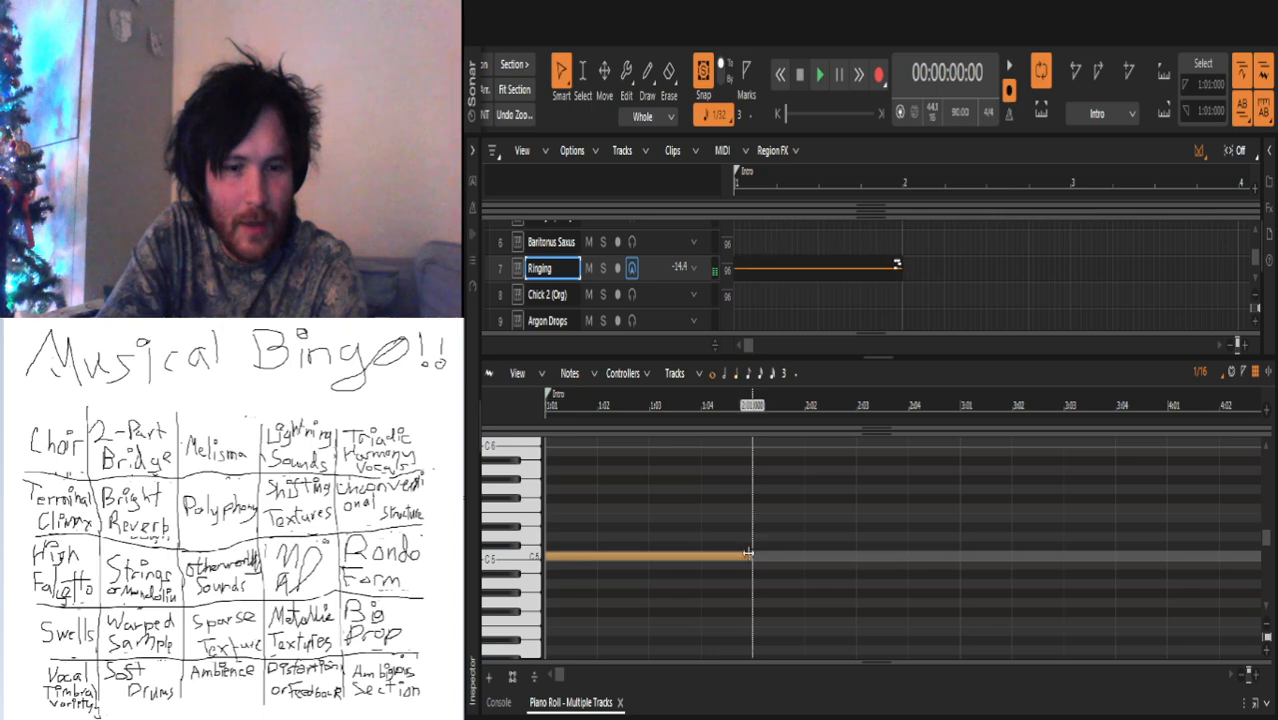
pyautogui.click(633, 556)
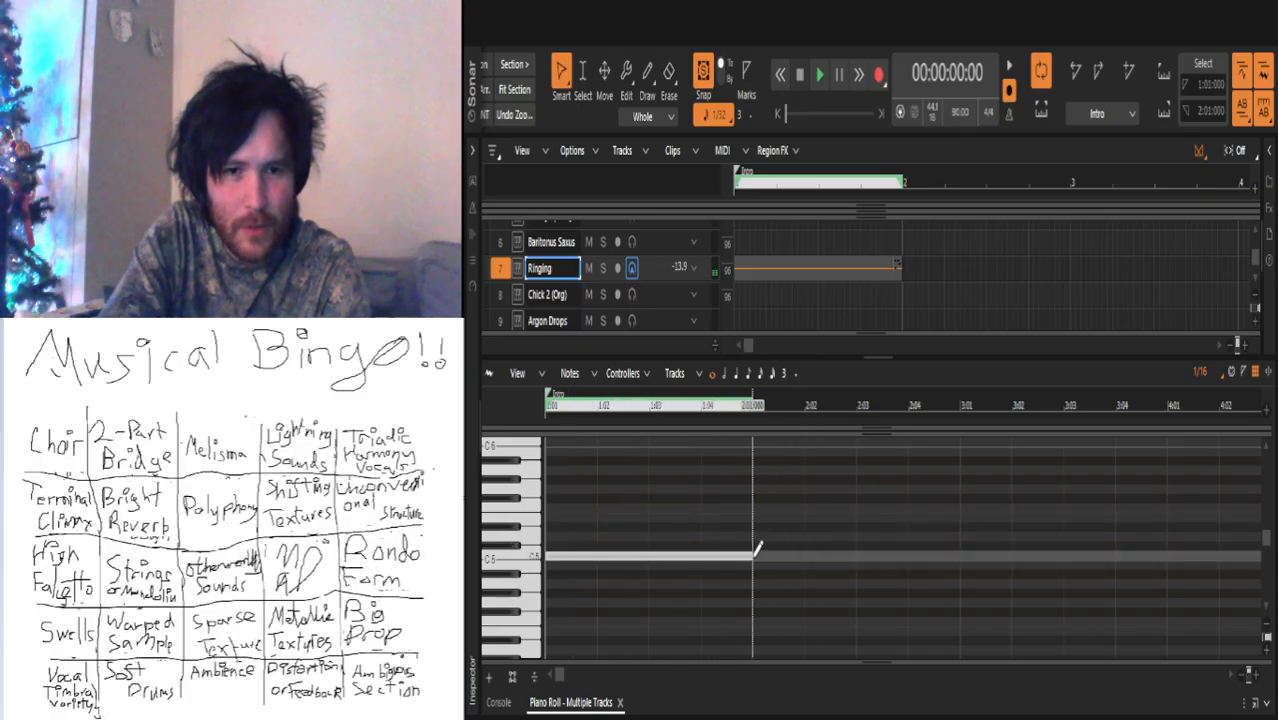
# Step: Add whole notes on the Ringing track: C4 in bar 2, C5 in bar 3 and C4 in bar 4
pyautogui.click(1239, 675)
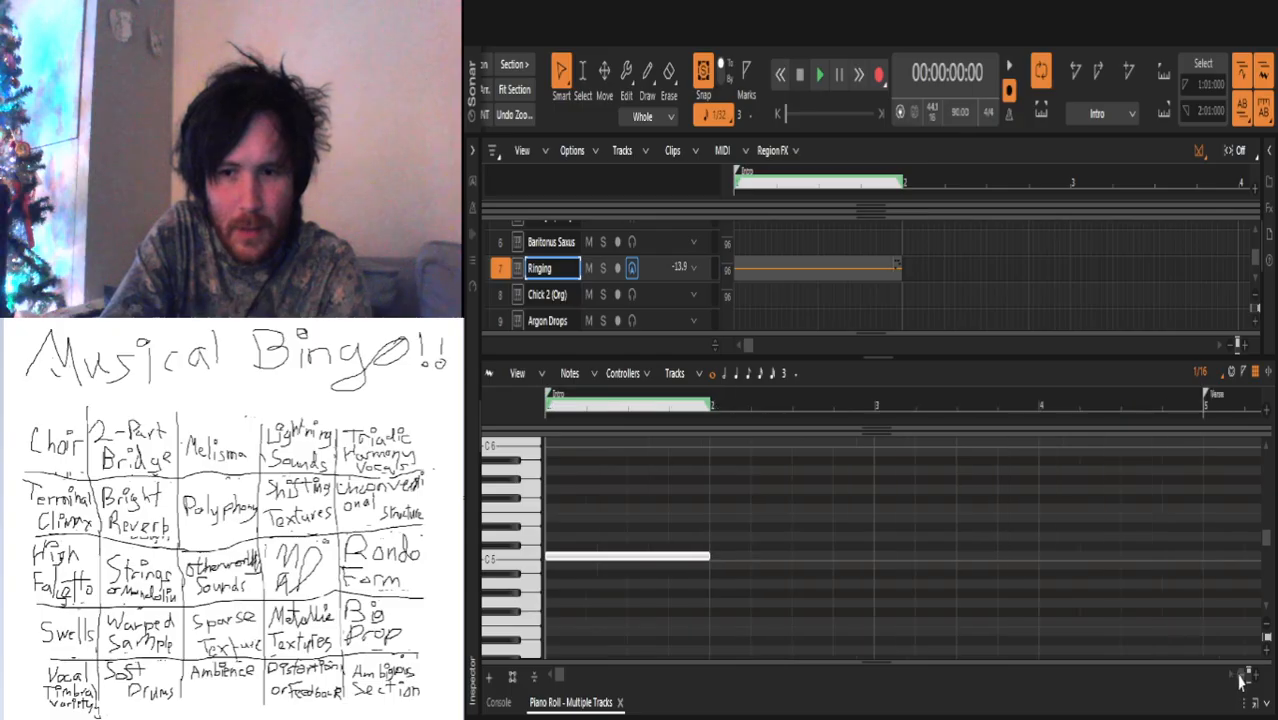
pyautogui.click(1239, 675)
pyautogui.click(1239, 675)
pyautogui.scroll(-3, 684, 584)
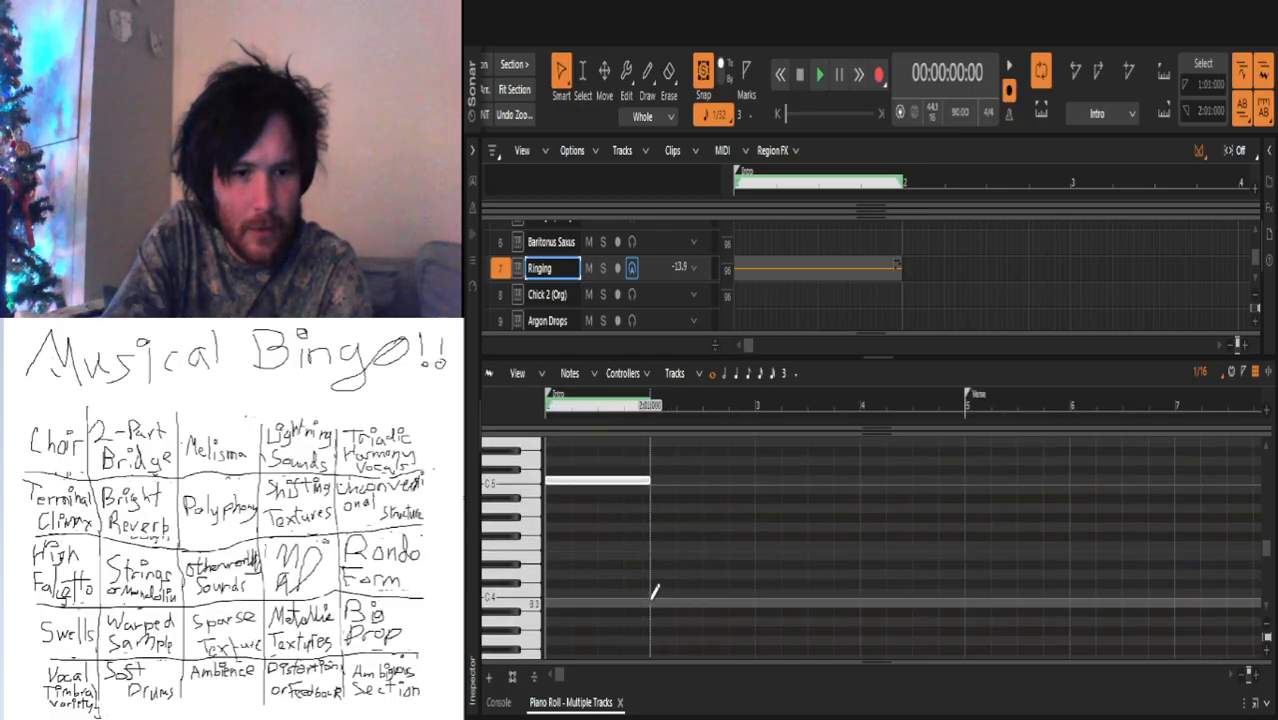
pyautogui.moveTo(651, 594); pyautogui.dragTo(756, 590)
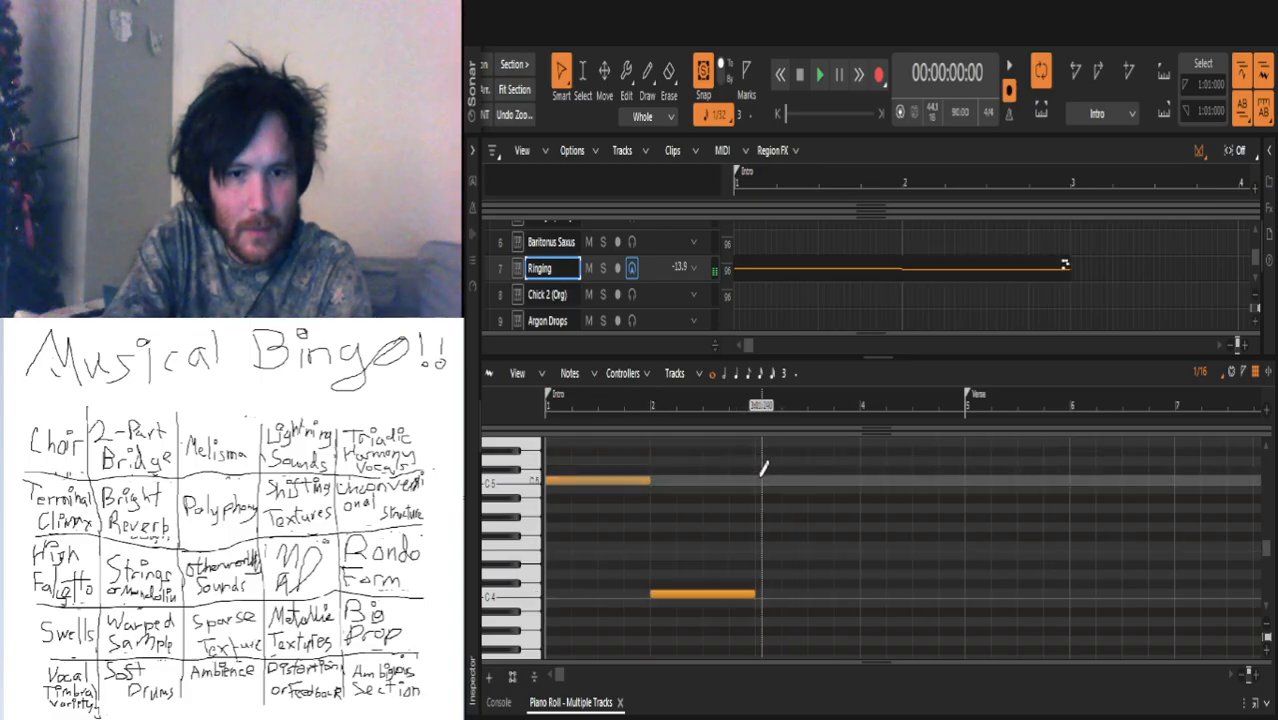
pyautogui.moveTo(757, 479); pyautogui.dragTo(862, 478)
pyautogui.moveTo(861, 592); pyautogui.dragTo(966, 588)
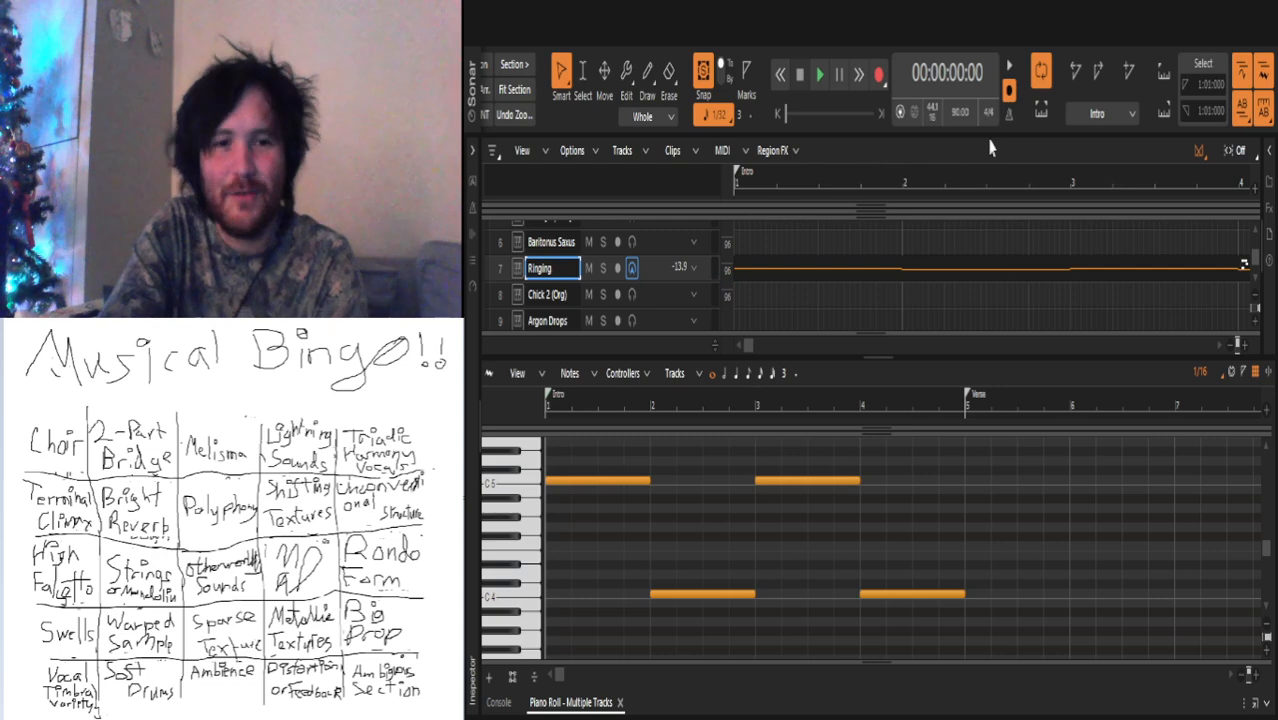
# Step: Turn off loop playback and play the four-bar Ringing part from the song start
pyautogui.click(1041, 70)
pyautogui.press('space')
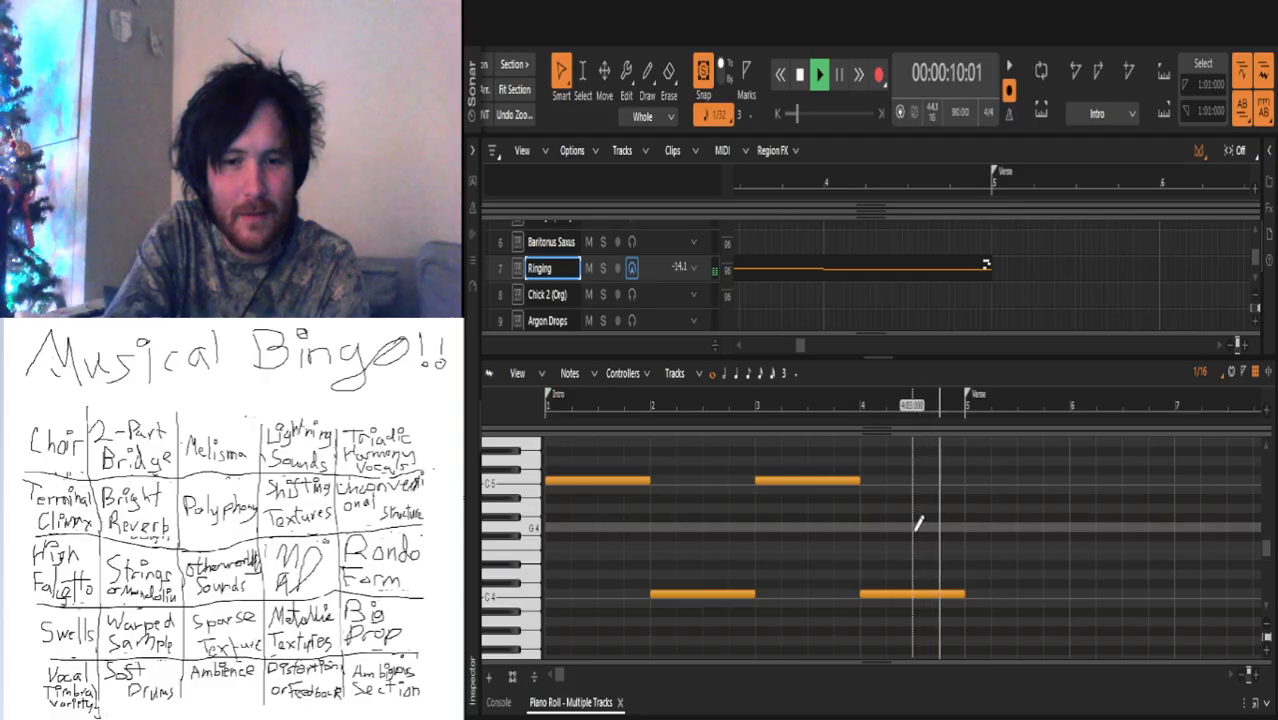
pyautogui.press('space')
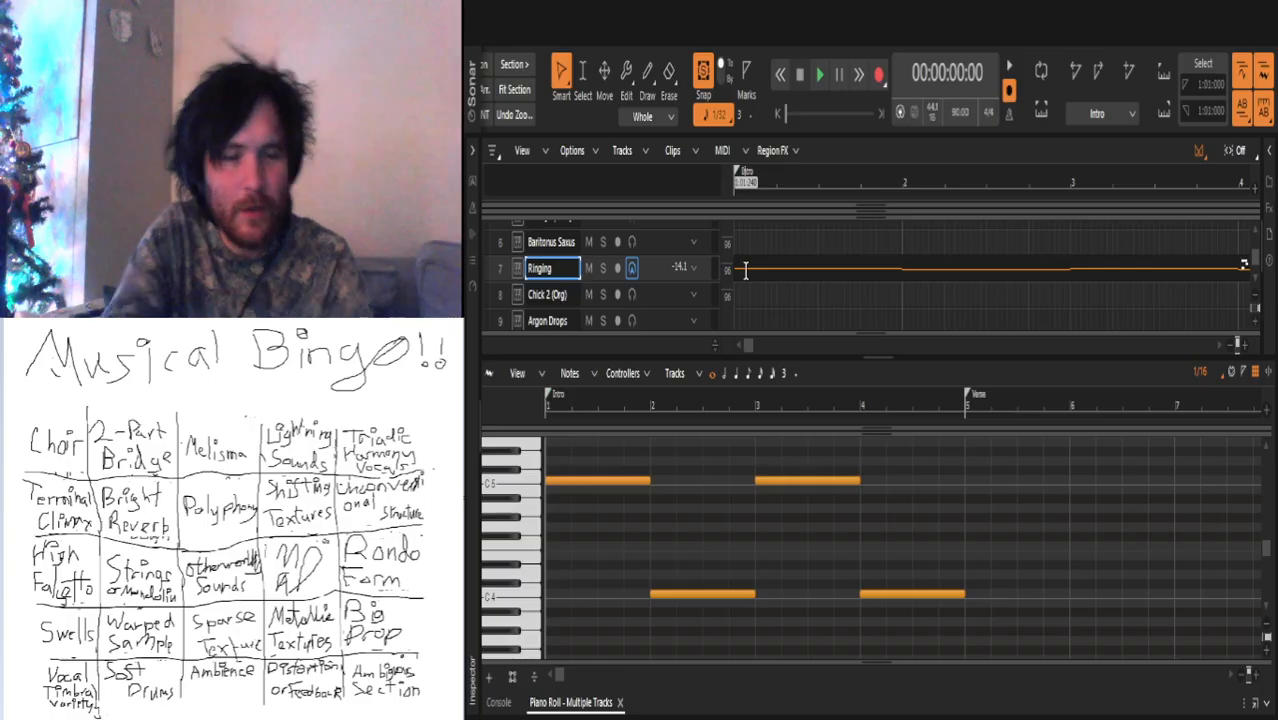
# Step: Lengthen the first C5 note on the Ringing track to a dotted whole note and play the part back
pyautogui.moveTo(647, 482); pyautogui.dragTo(701, 492)
pyautogui.press('space')
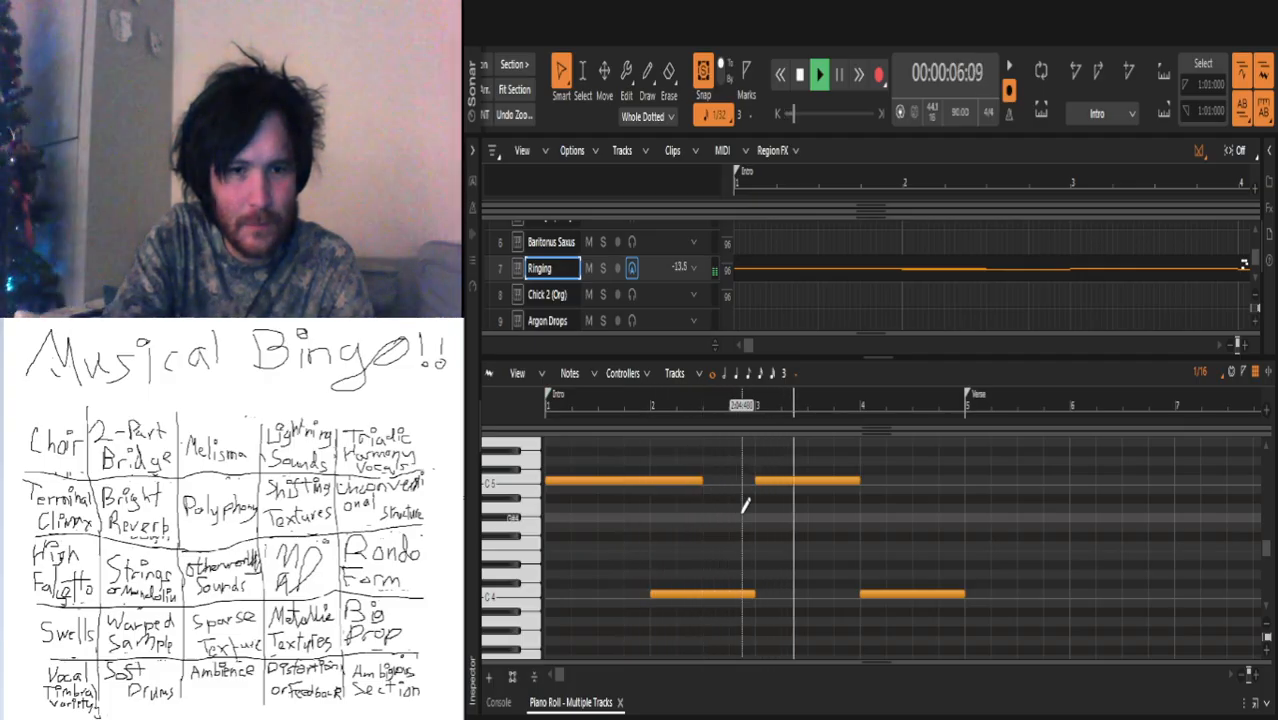
pyautogui.press('space')
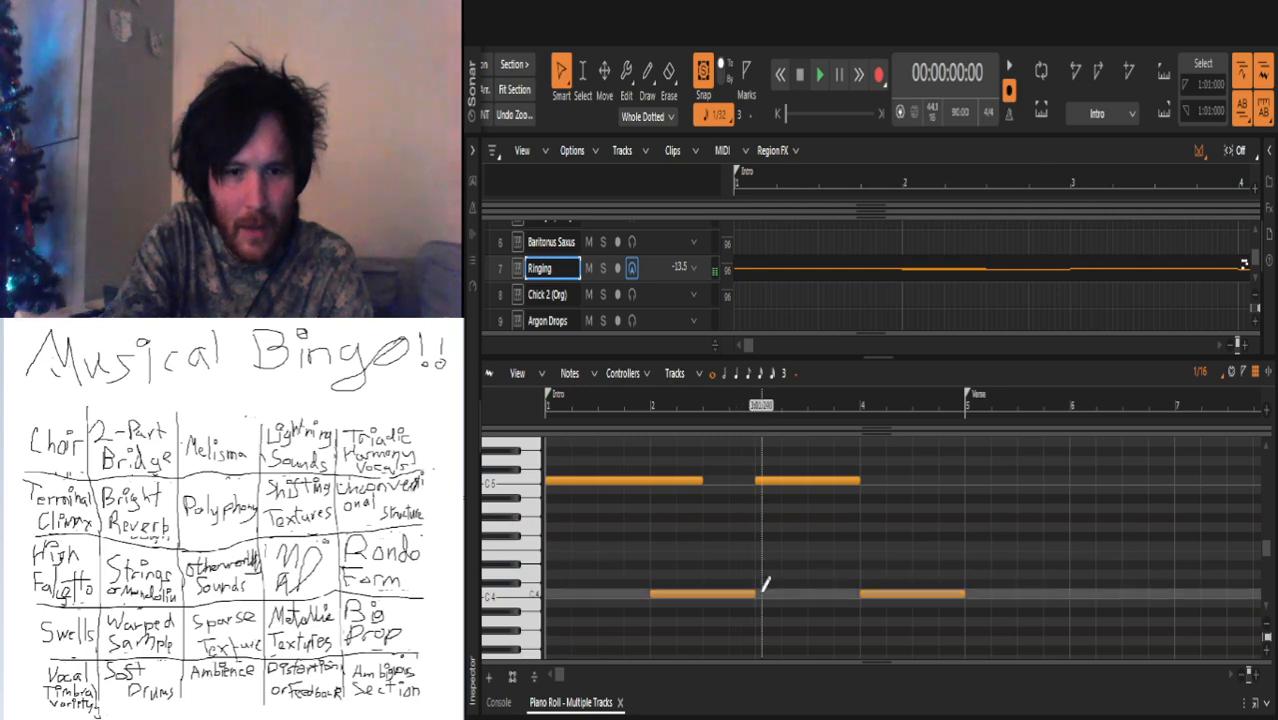
# Step: Extend the bar 2 C4 note to nearly a bar and a half and the bar 3 C5 note to 5280 ticks, and audition the part
pyautogui.moveTo(754, 593); pyautogui.dragTo(801, 593)
pyautogui.moveTo(860, 481); pyautogui.dragTo(899, 483)
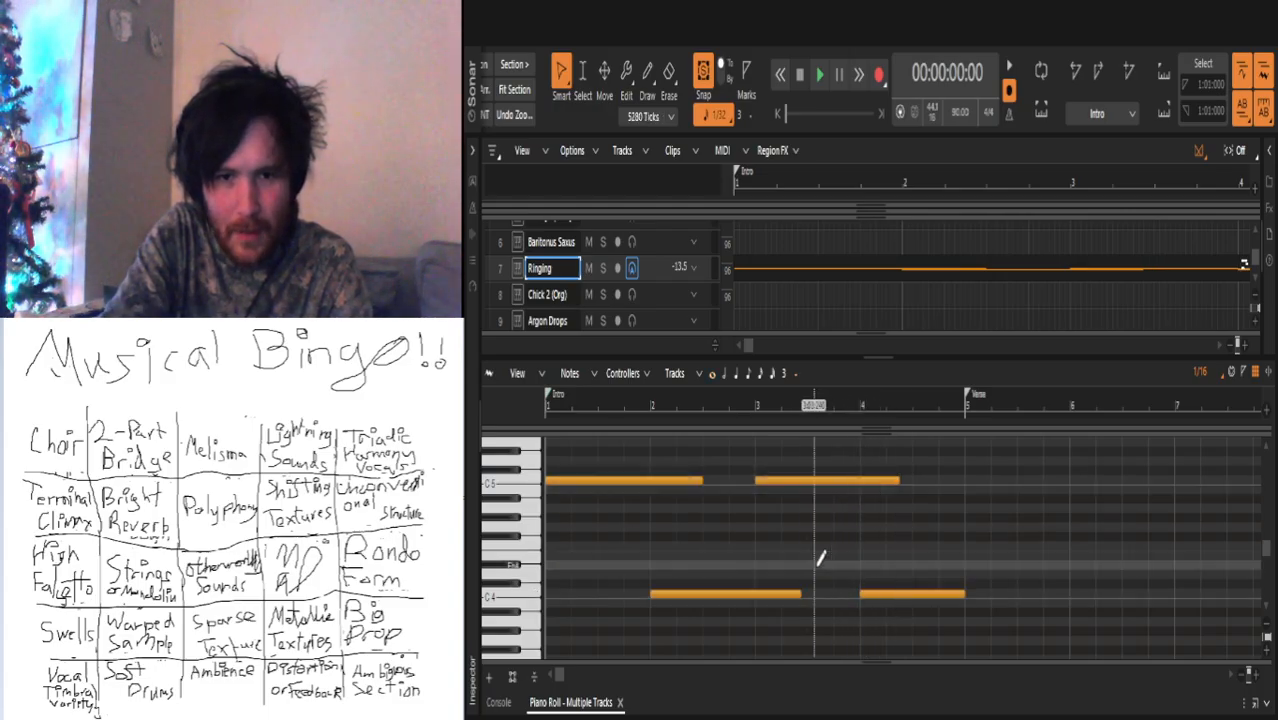
pyautogui.press('space')
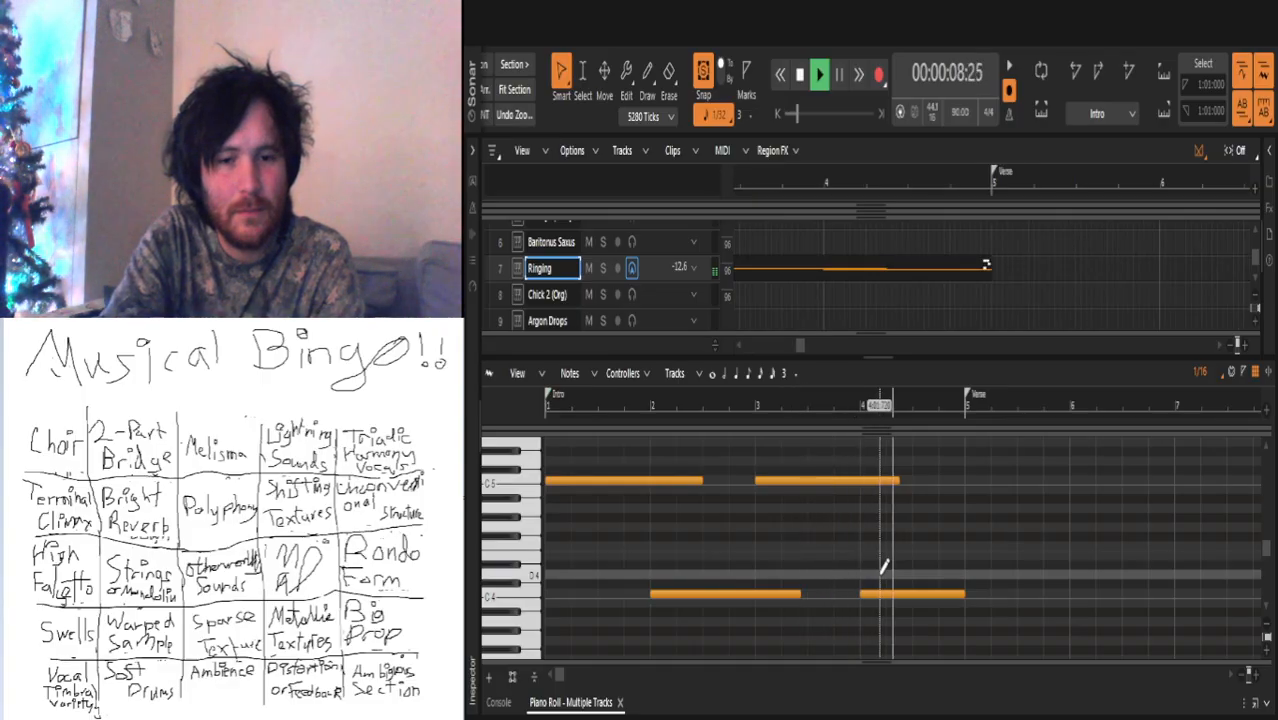
pyautogui.press('space')
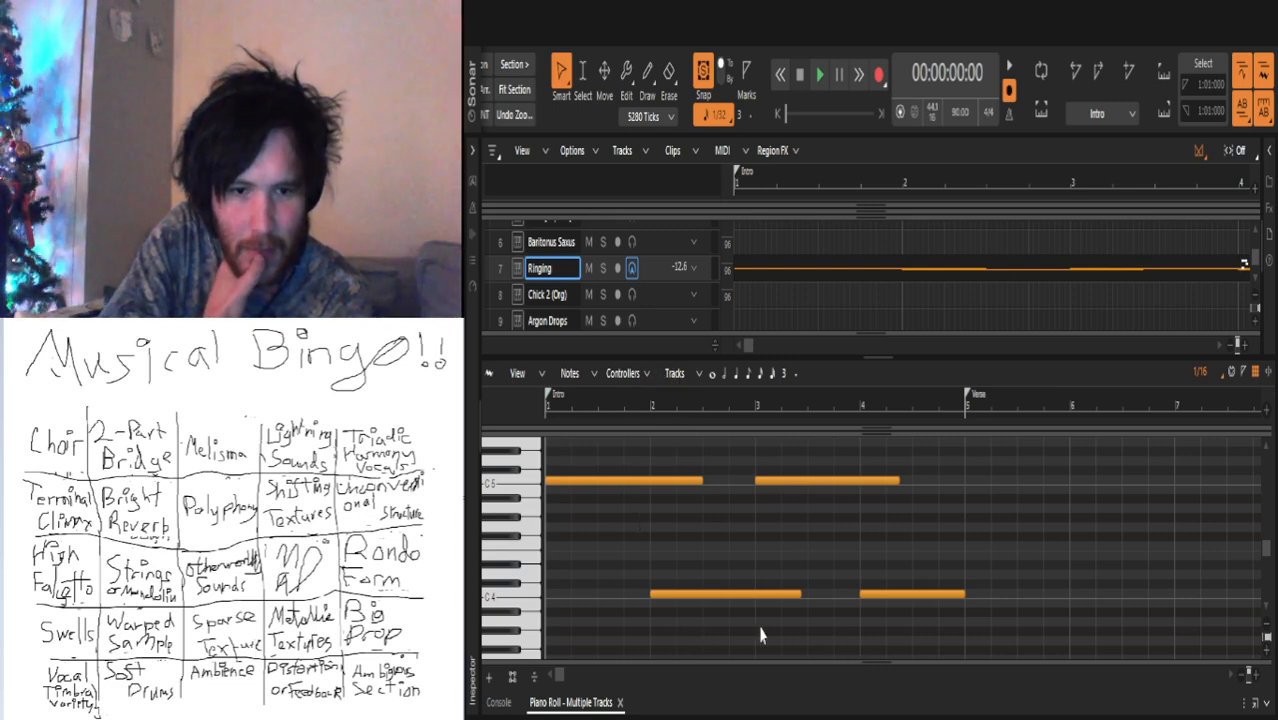
# Step: Replay the Ringing part several times from the song start to judge the overlapping notes
pyautogui.press('space')
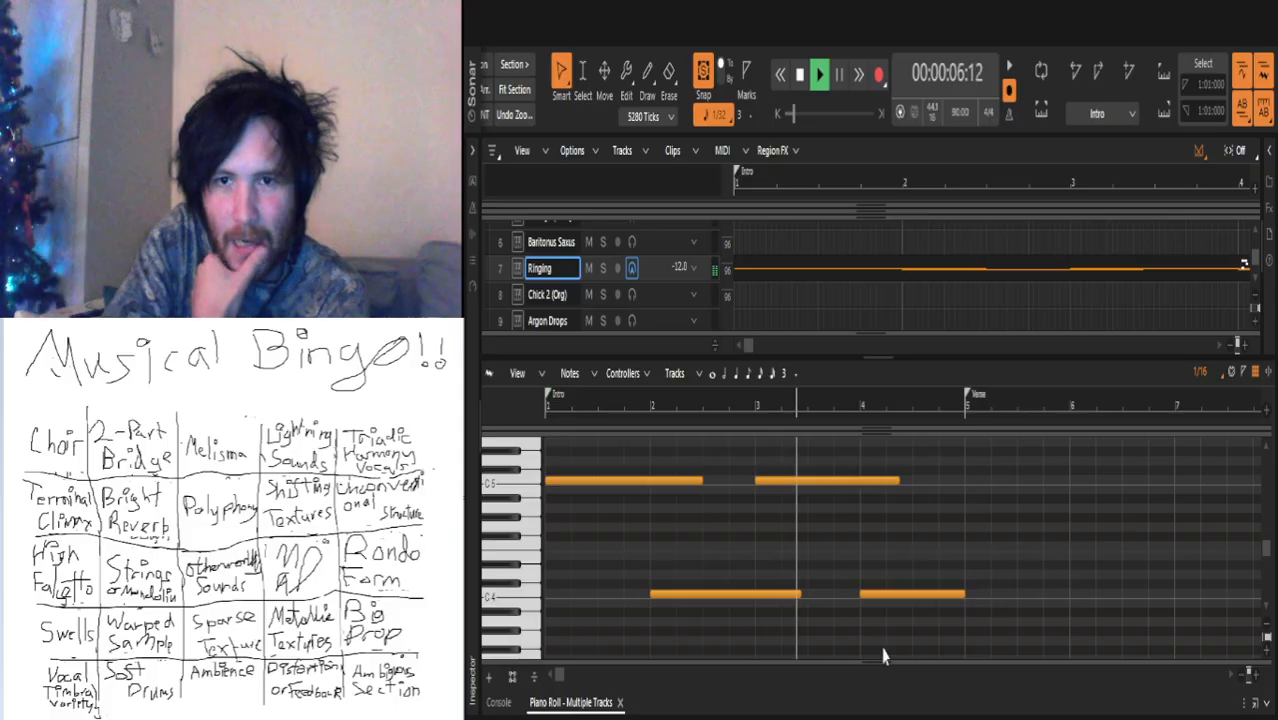
pyautogui.press('space')
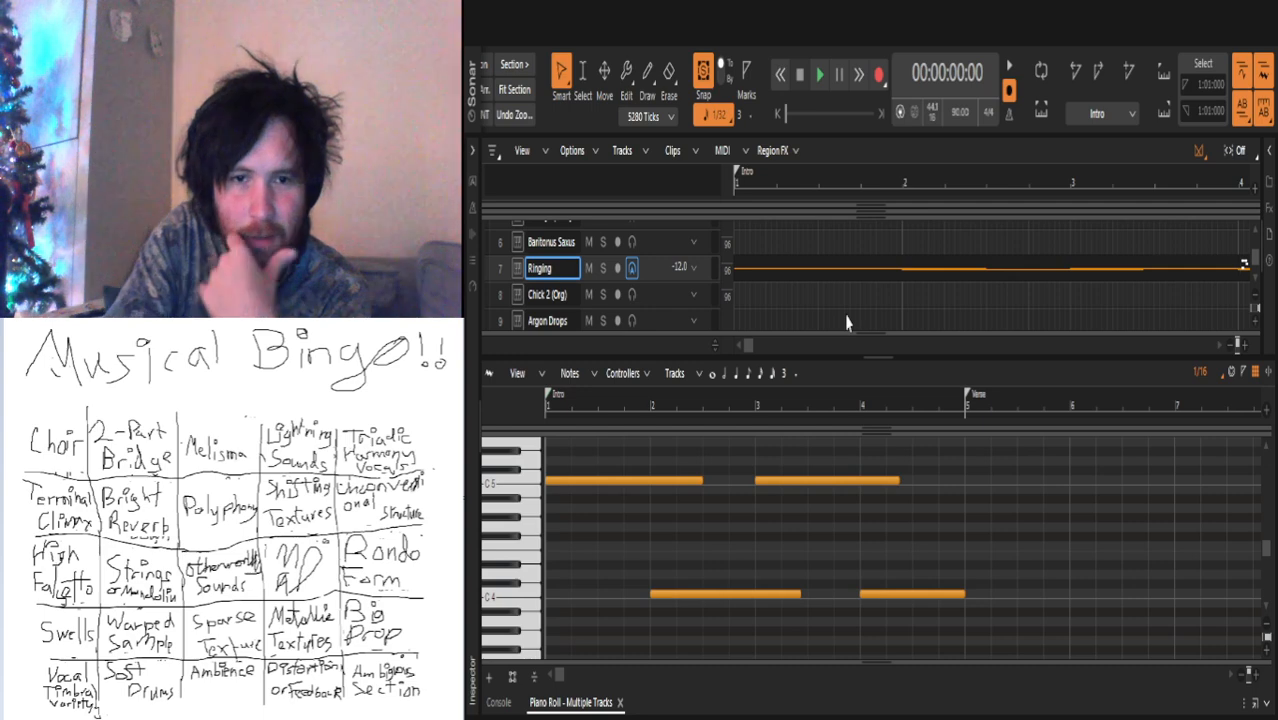
pyautogui.press('space')
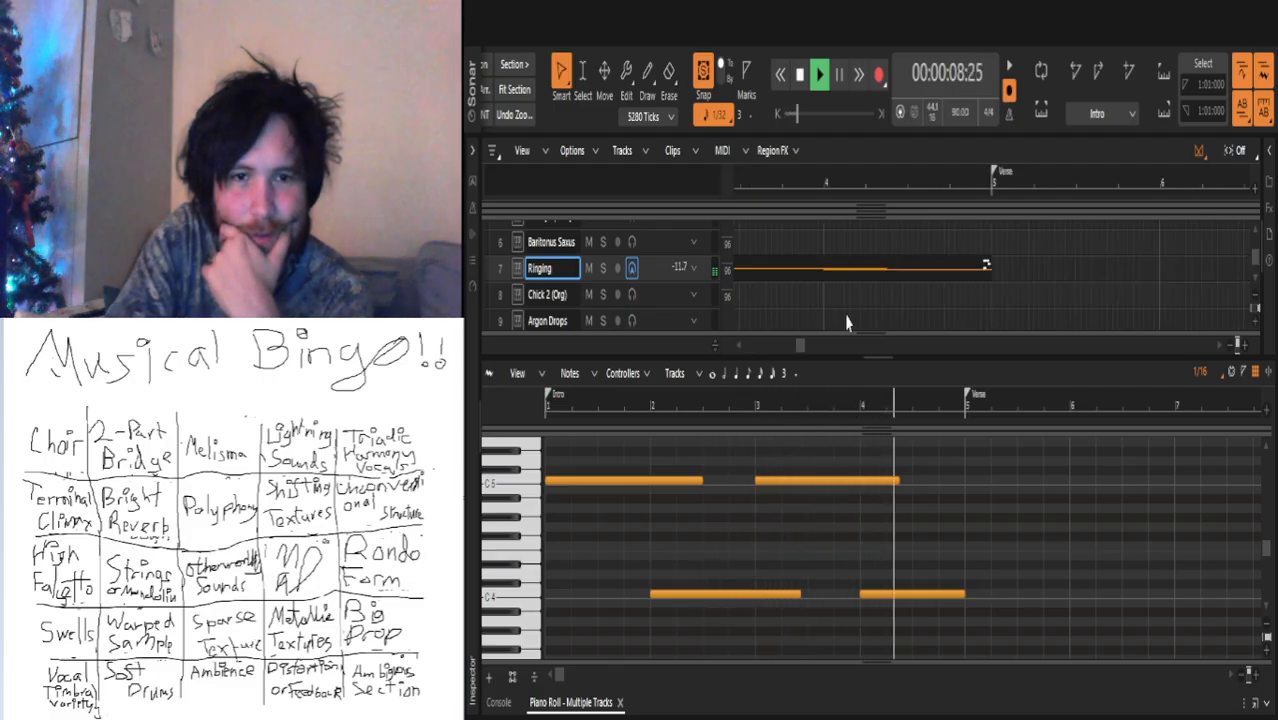
pyautogui.press('space')
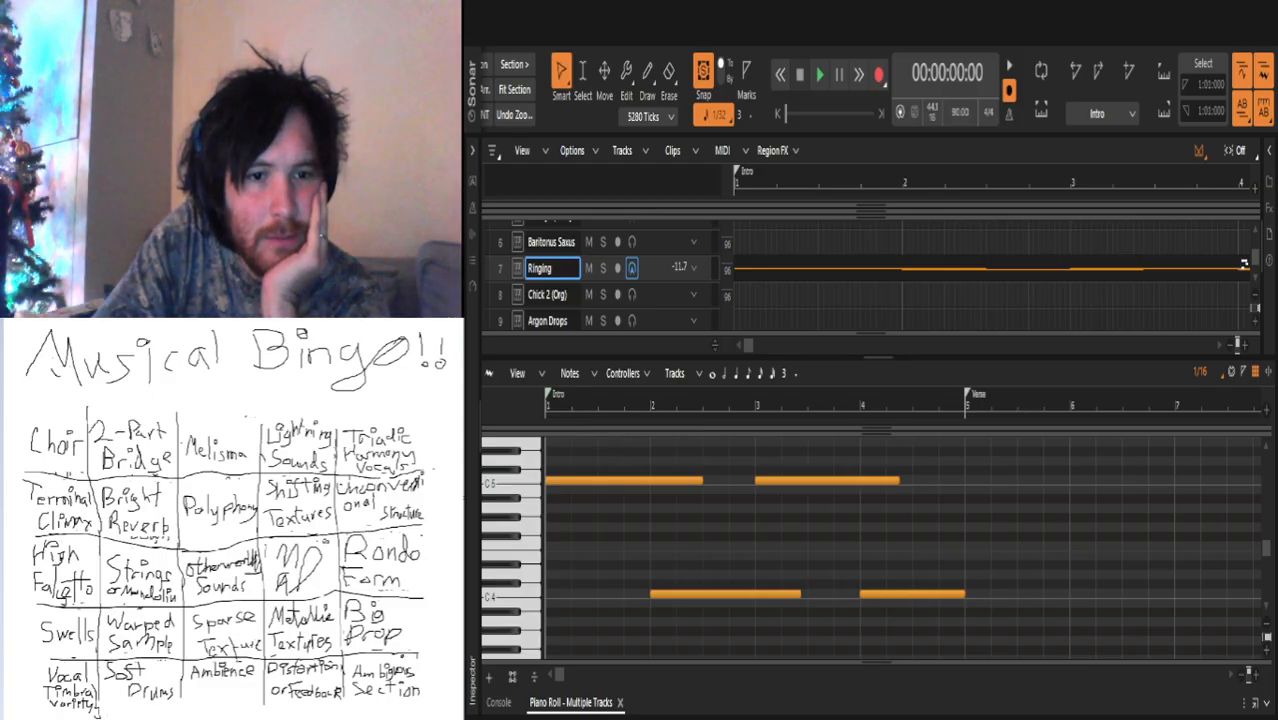
pyautogui.press('space')
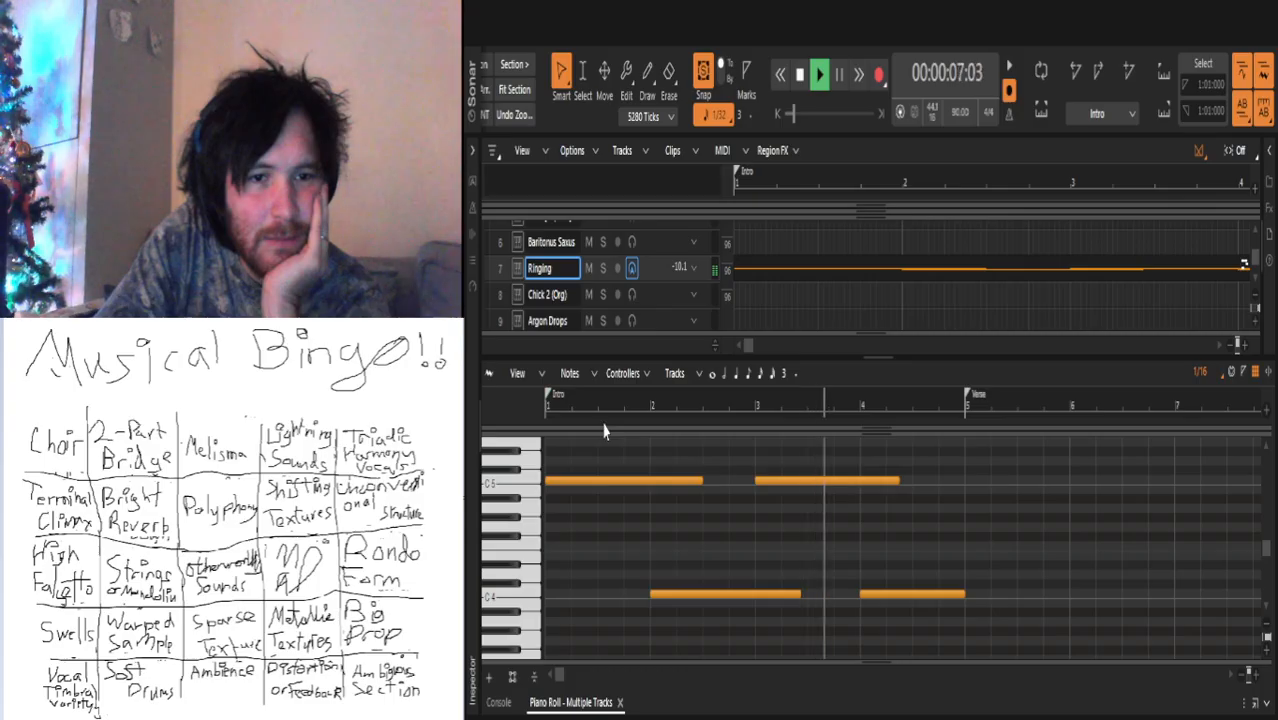
pyautogui.press('space')
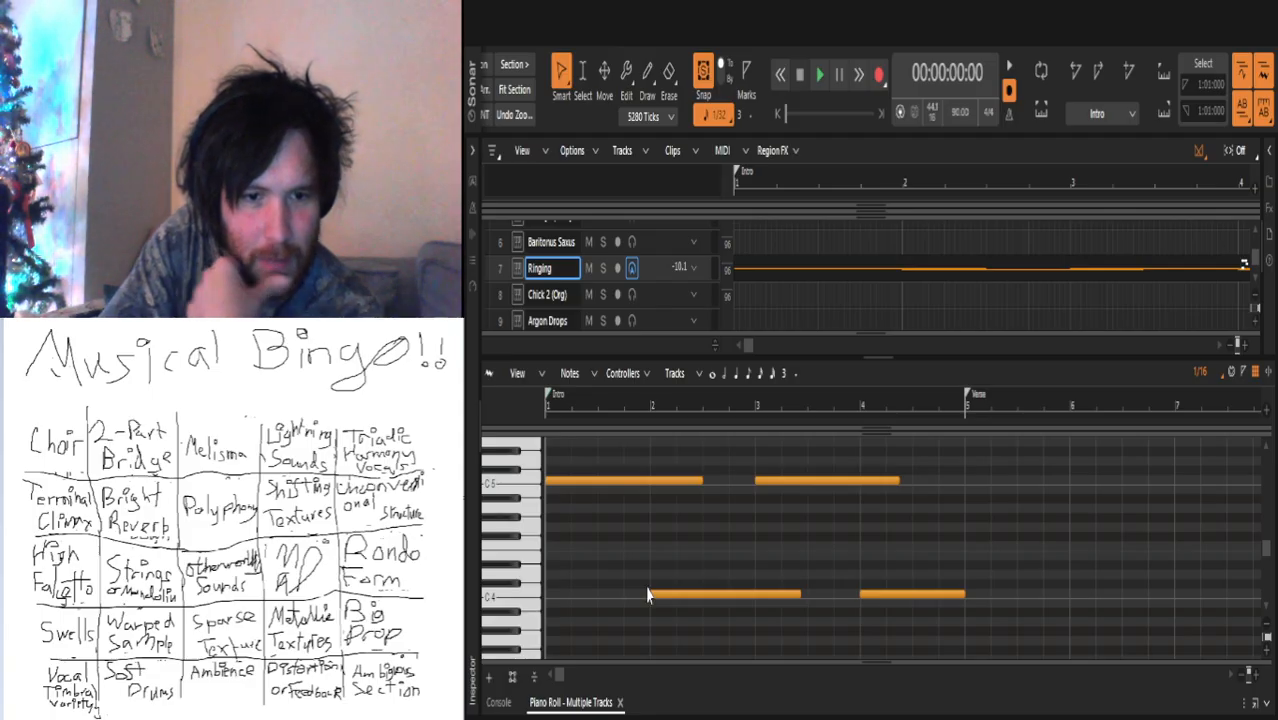
pyautogui.press('space')
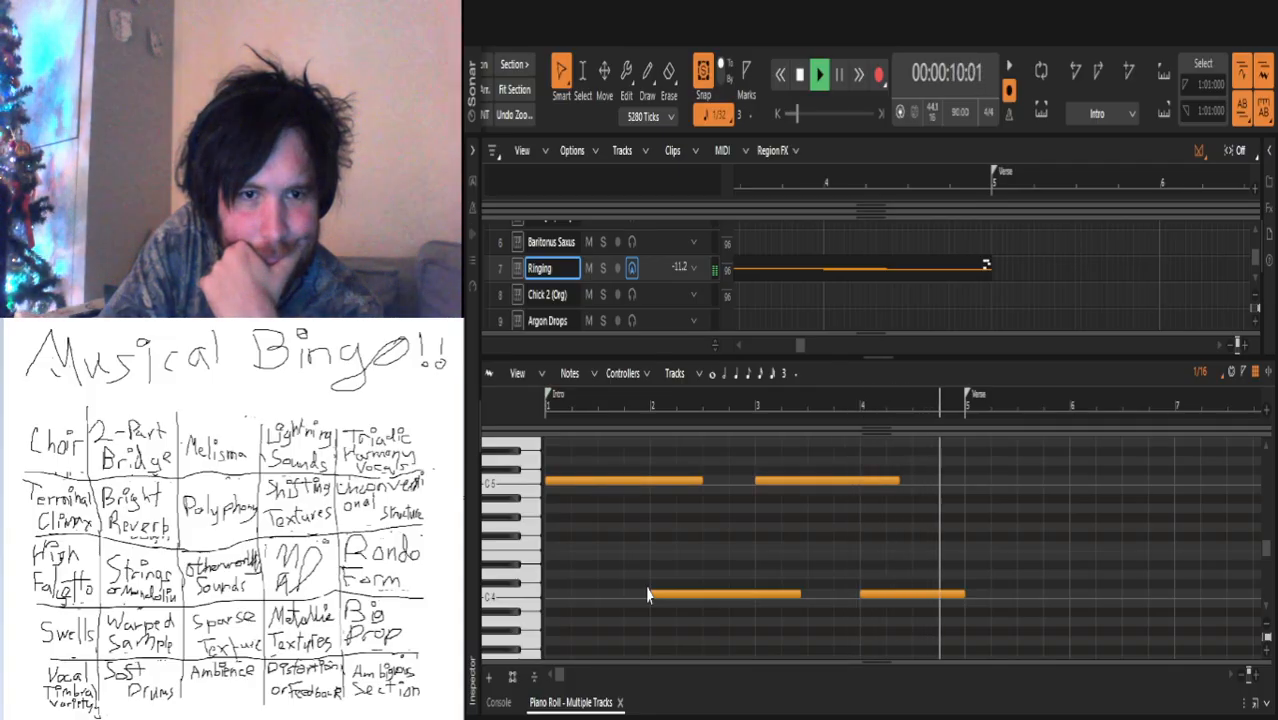
pyautogui.press('space')
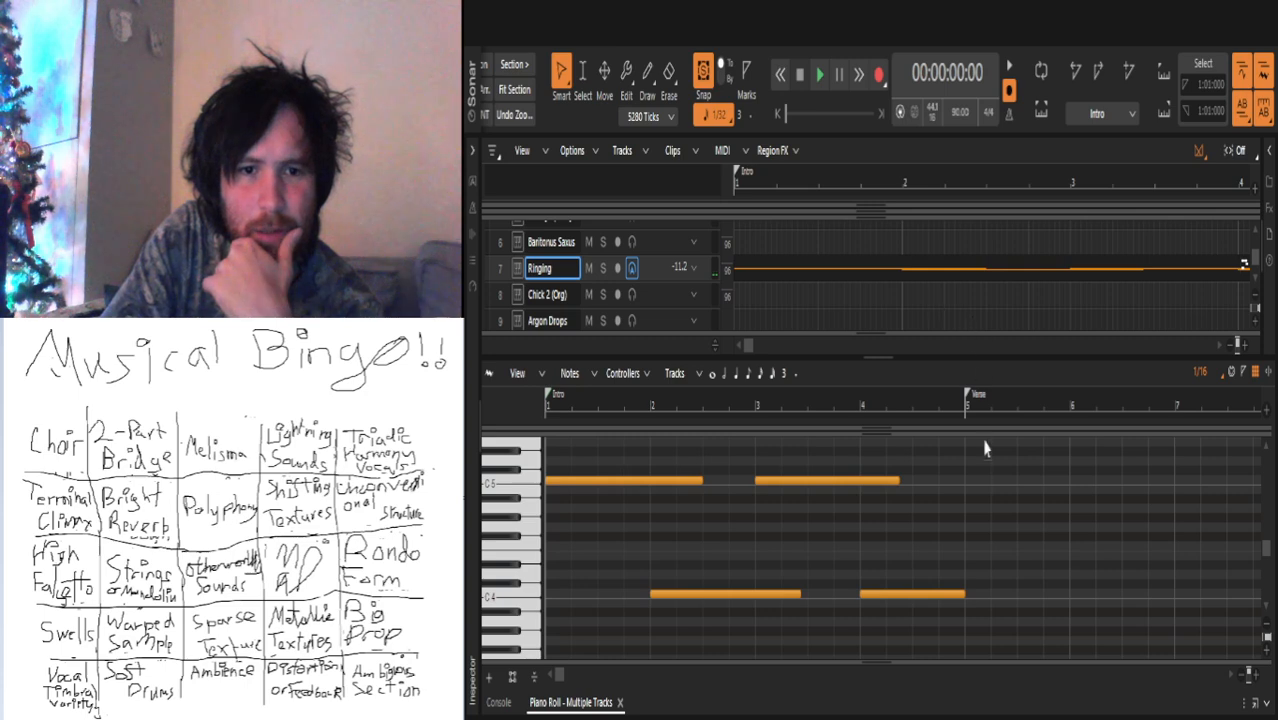
pyautogui.press('space')
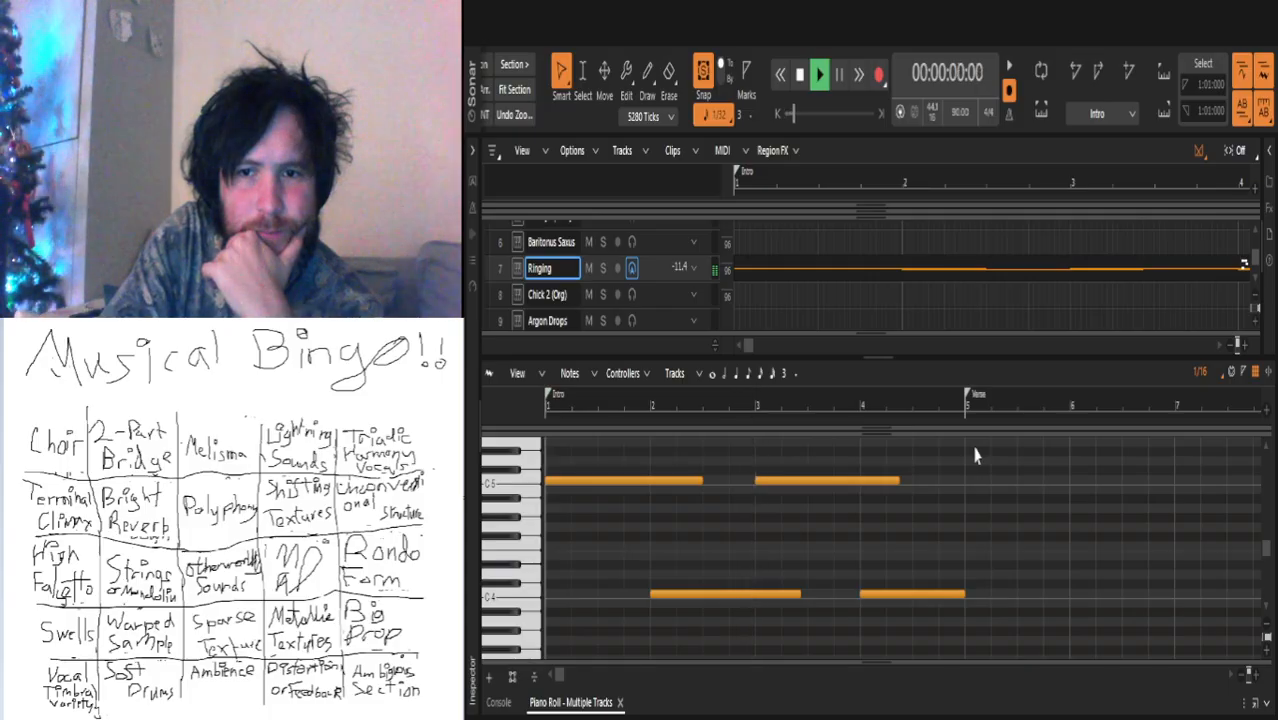
# Step: Play the Ringing track's notes from the start of the Intro to check the part
pyautogui.press('space')
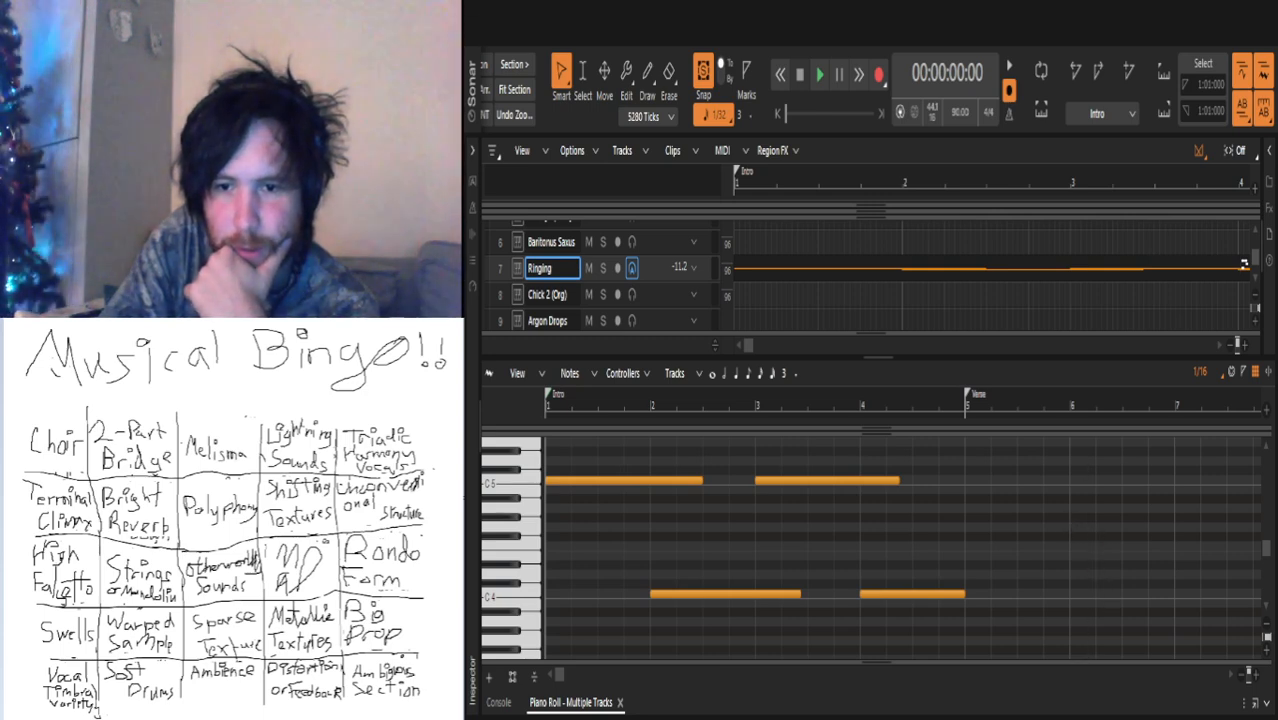
pyautogui.press('space')
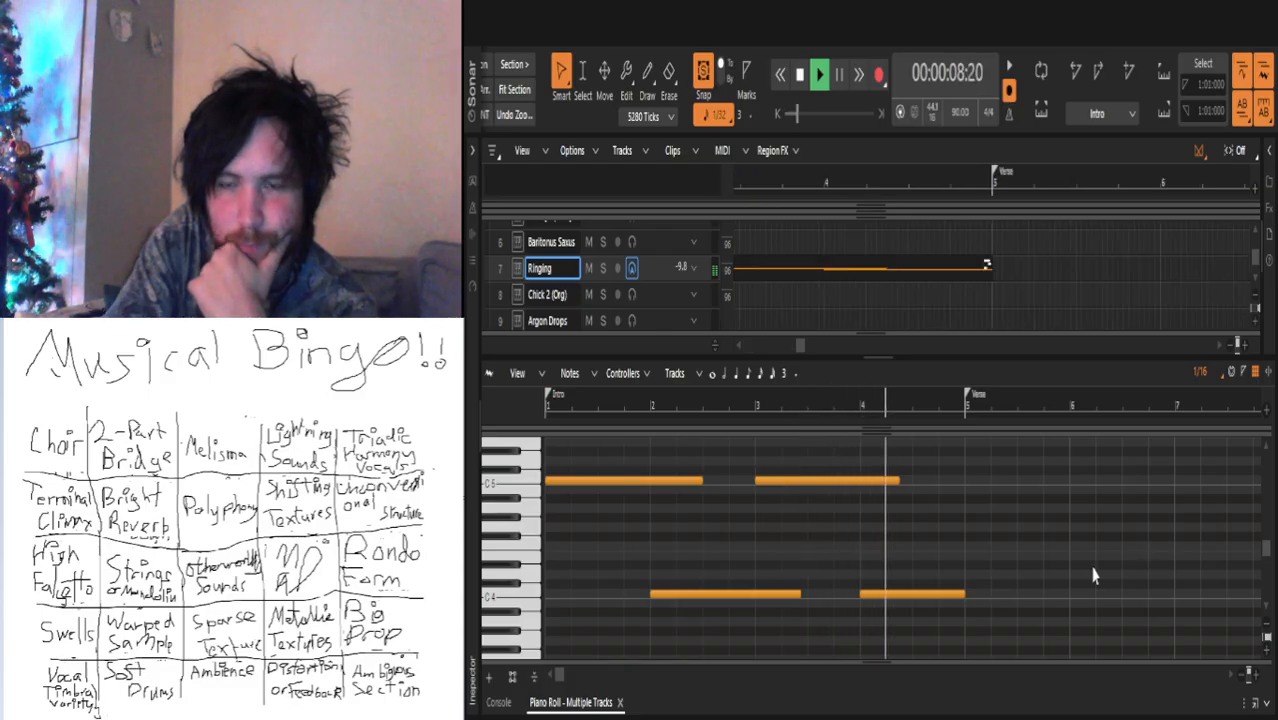
pyautogui.press('space')
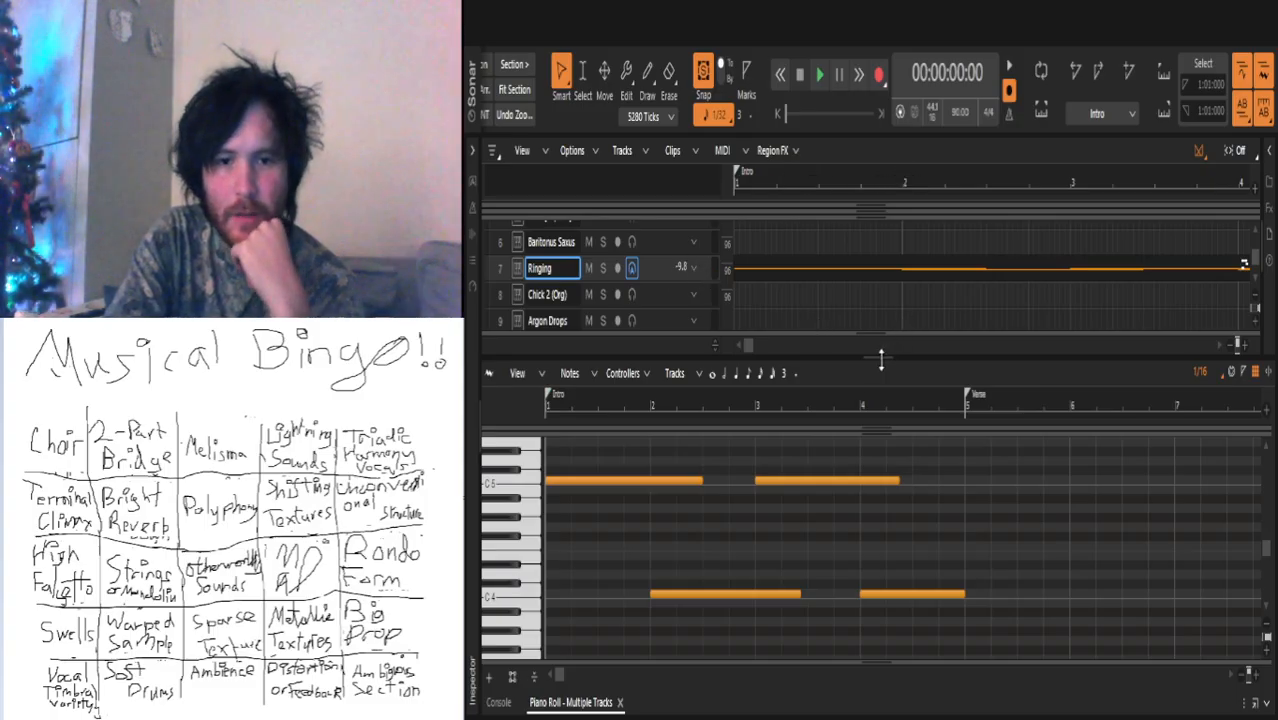
# Step: Hide the piano roll and copy the Ringing clip from the Intro to measure 5, at the start of the Verse
pyautogui.moveTo(865, 708); pyautogui.dragTo(869, 717)
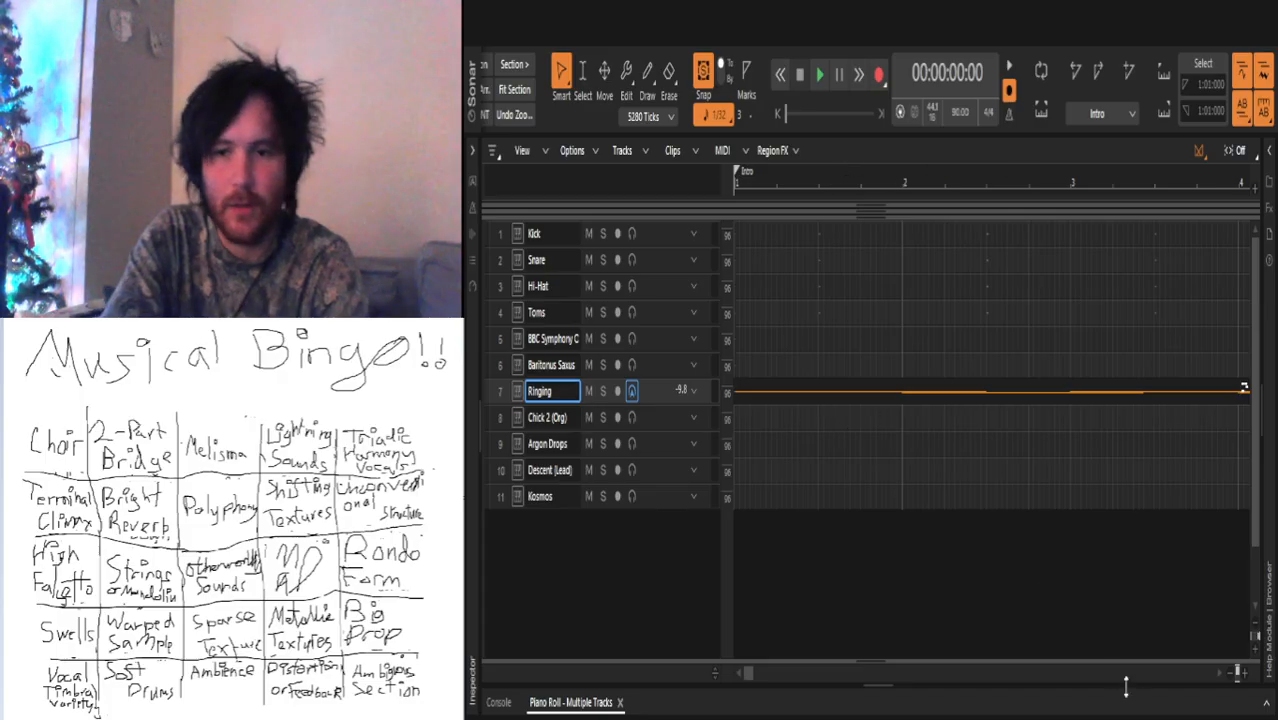
pyautogui.click(1231, 675)
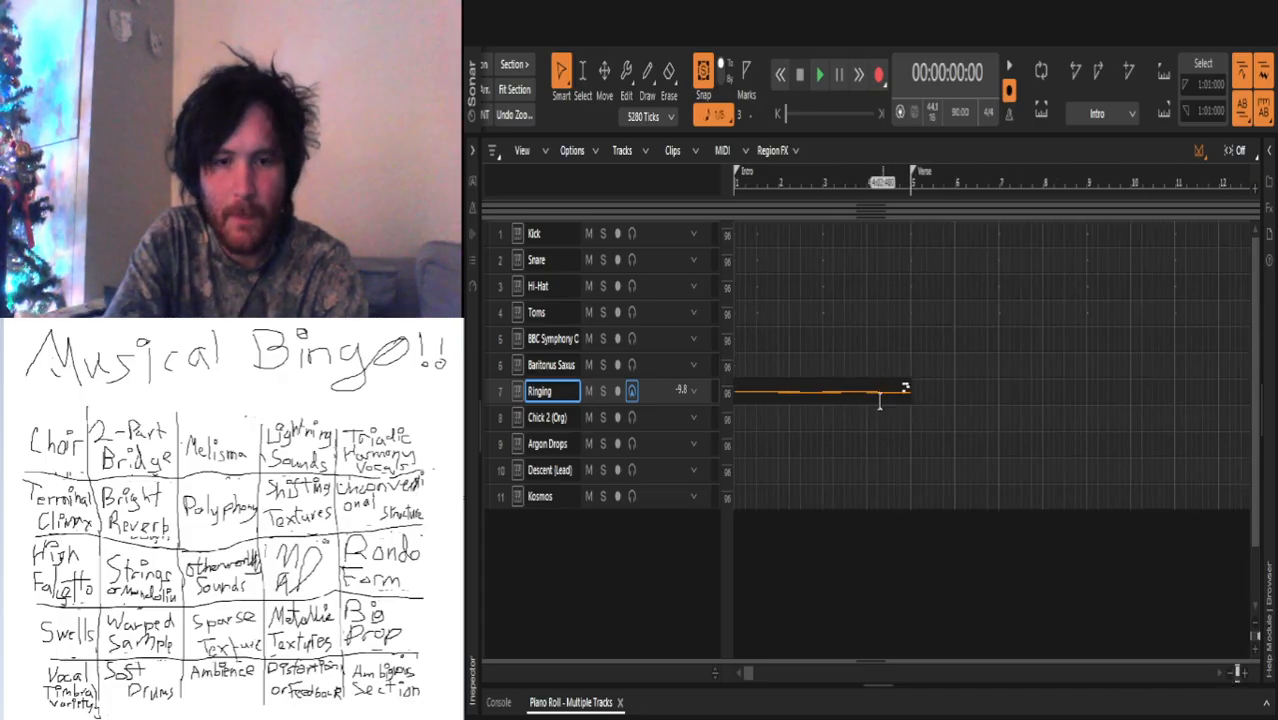
pyautogui.click(848, 388)
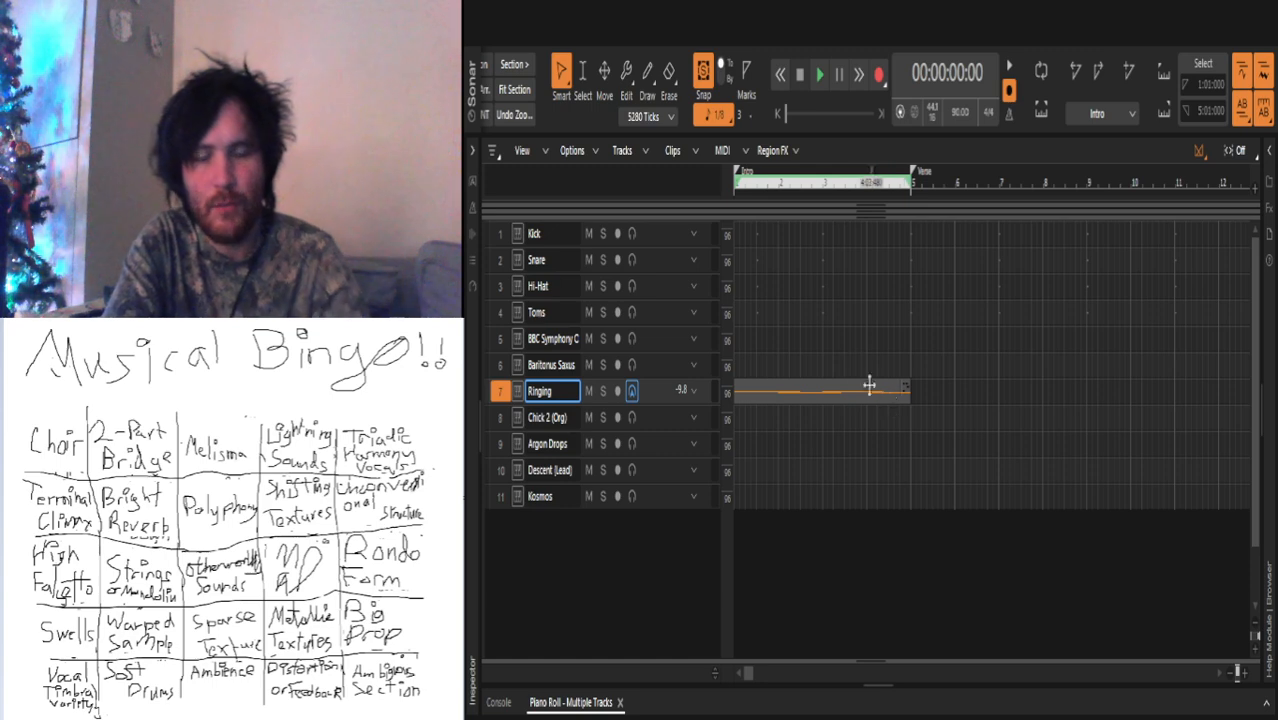
pyautogui.moveTo(845, 392); pyautogui.dragTo(1020, 402)
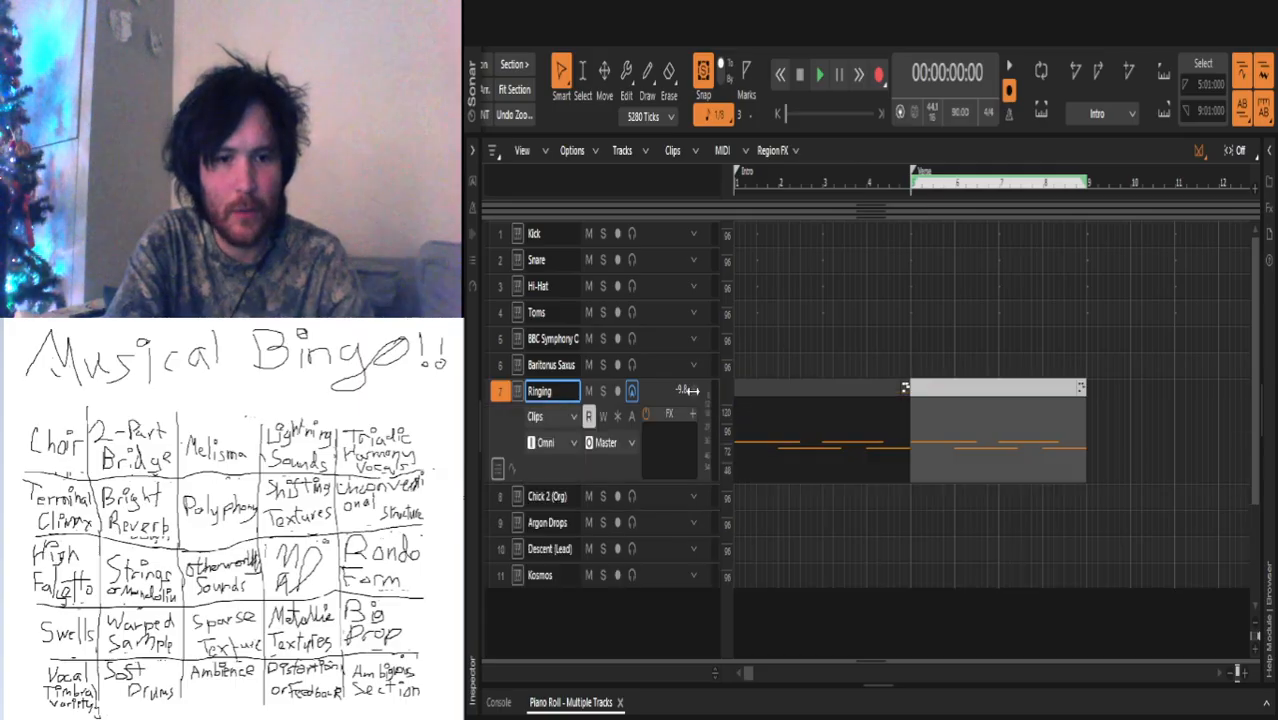
# Step: Insert the ValhallaSupermassive effect on the Ringing track and play the arrangement from the beginning to hear it
pyautogui.click(693, 390)
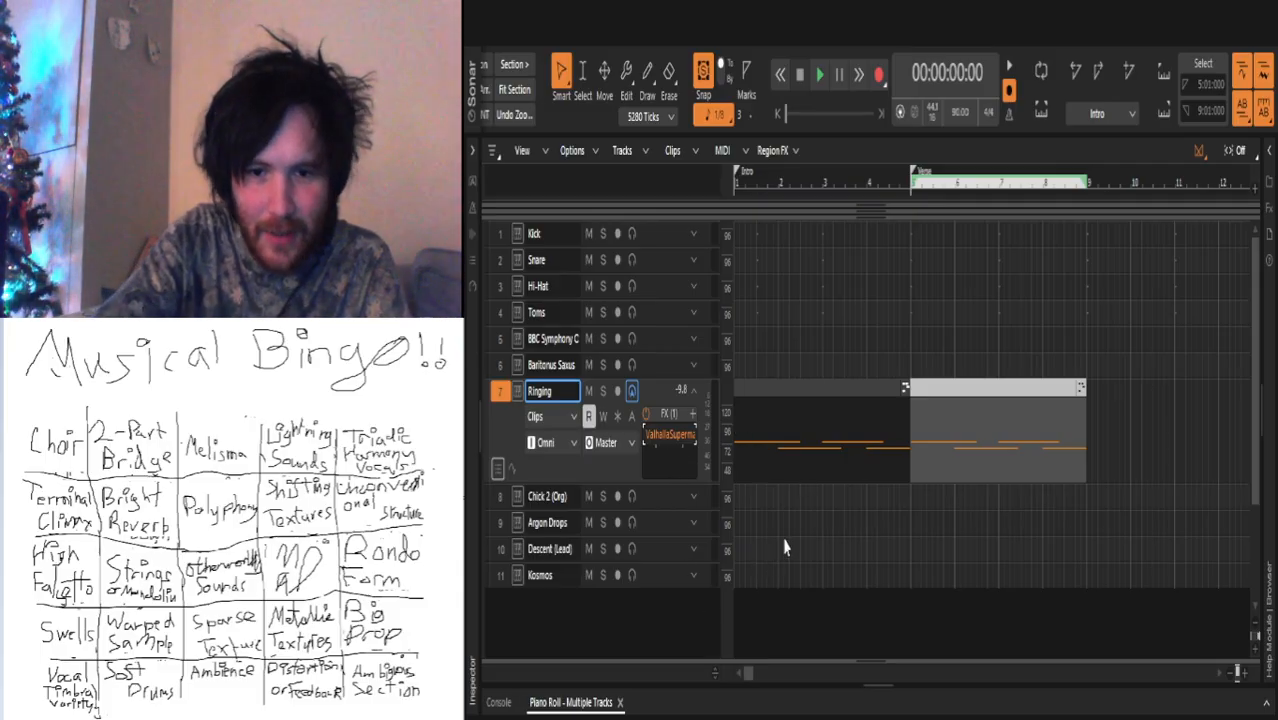
pyautogui.press('space')
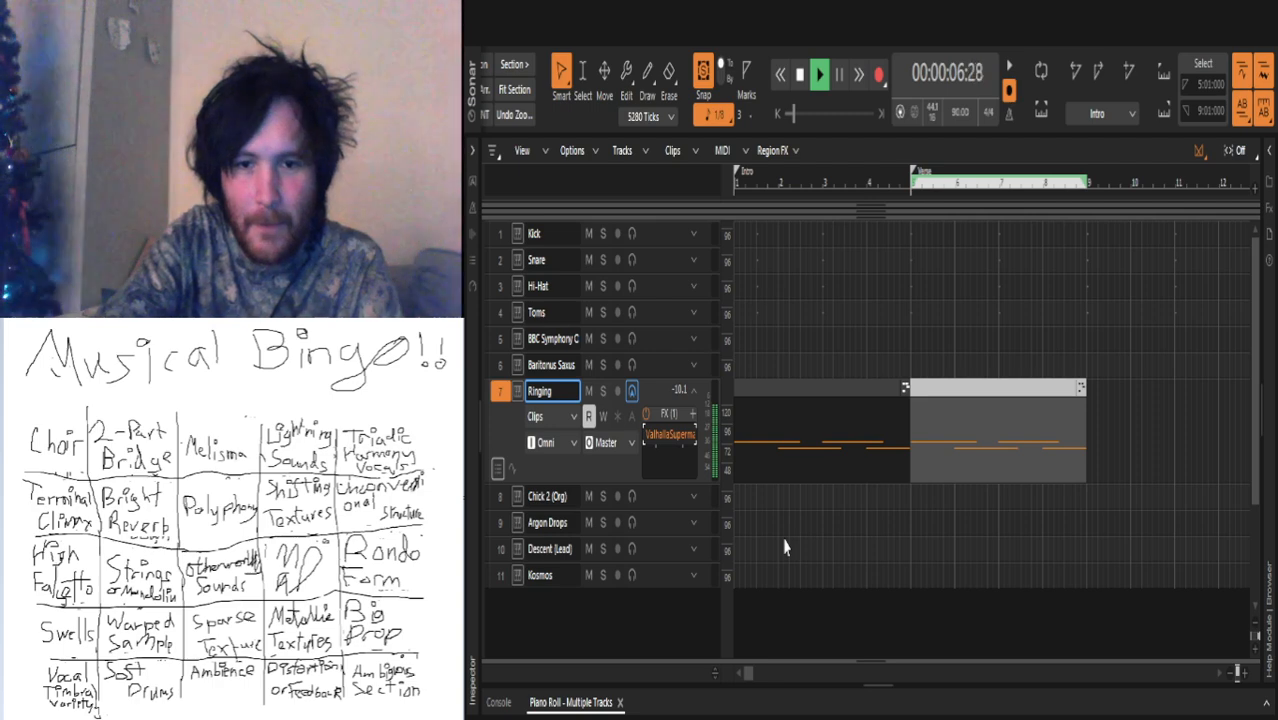
pyautogui.press('space')
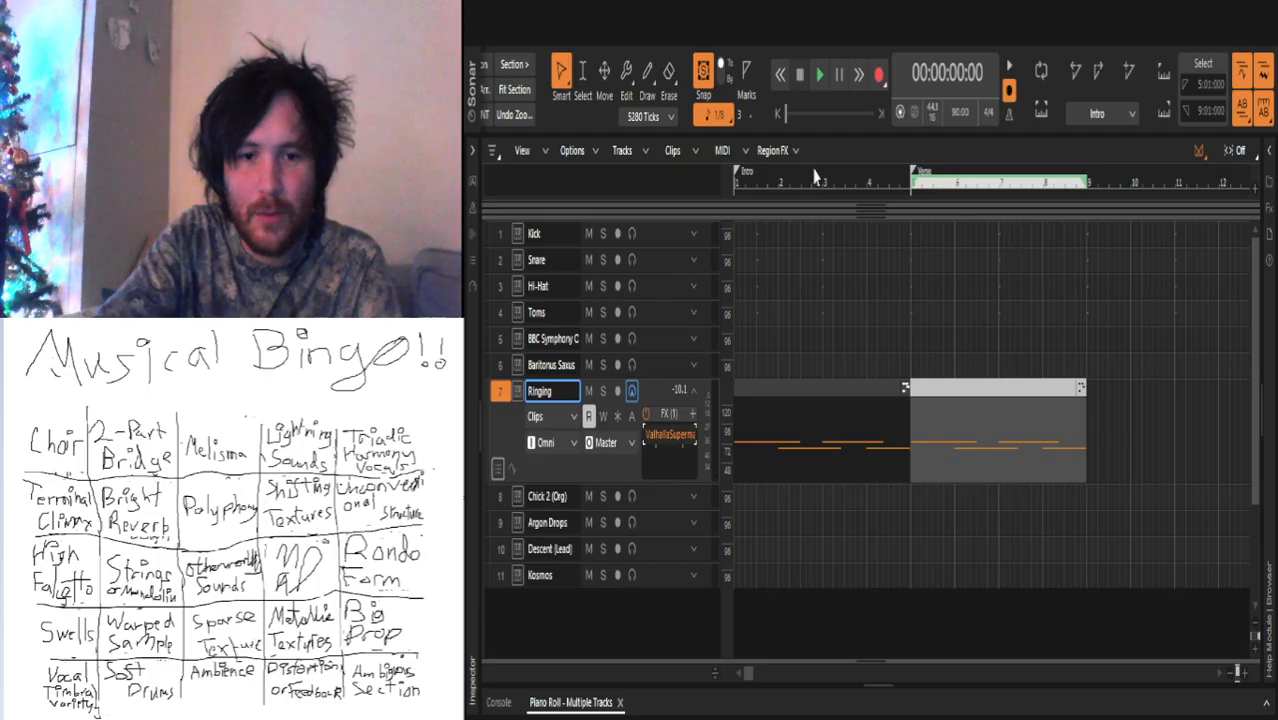
pyautogui.click(819, 74)
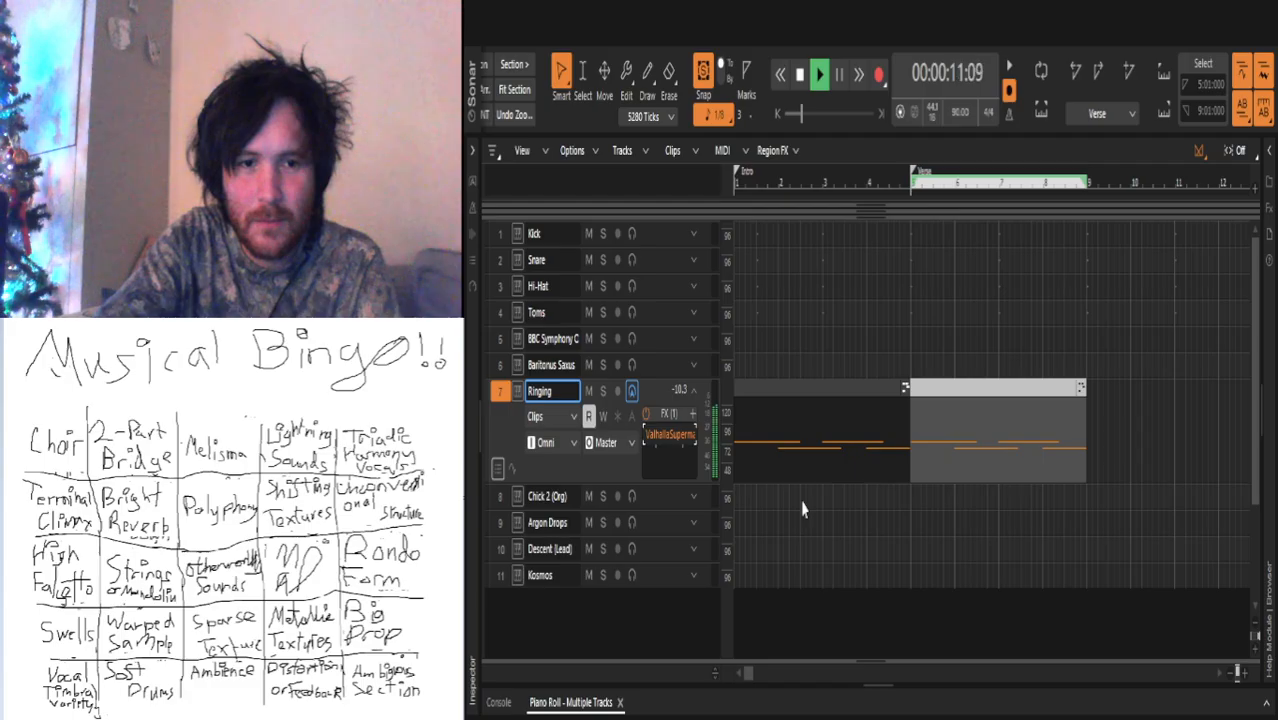
pyautogui.press('space')
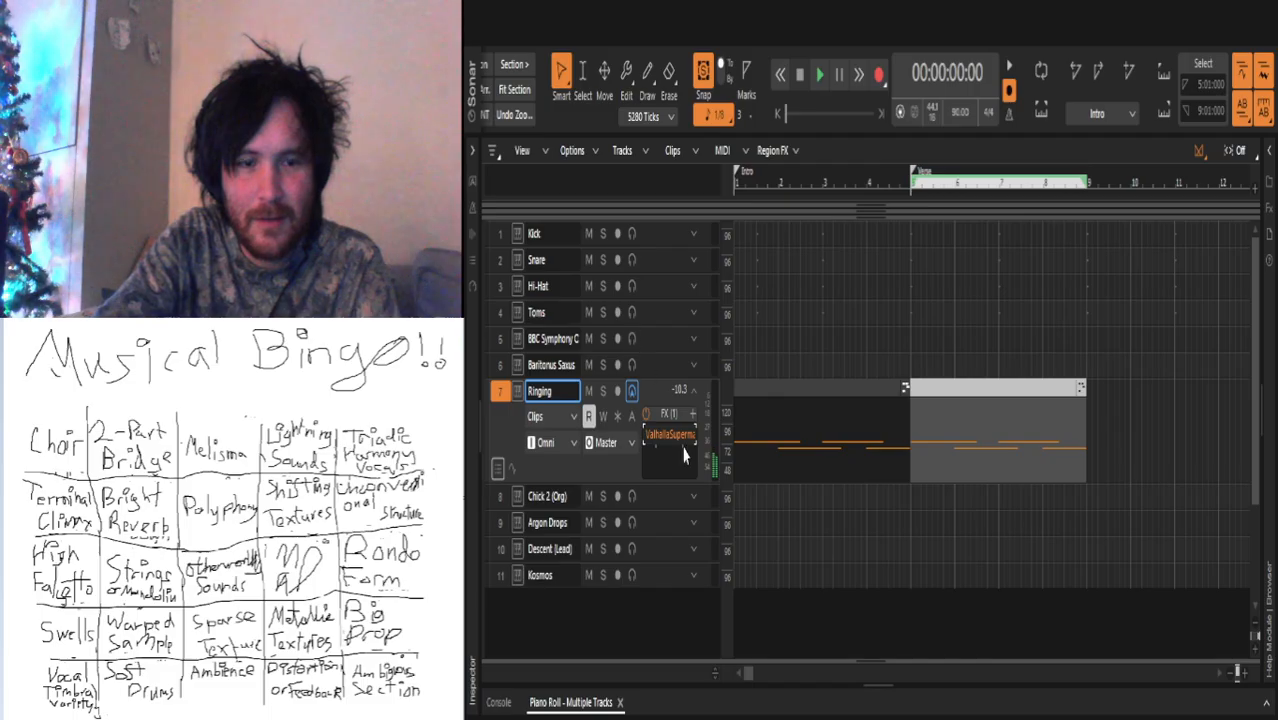
pyautogui.press('space')
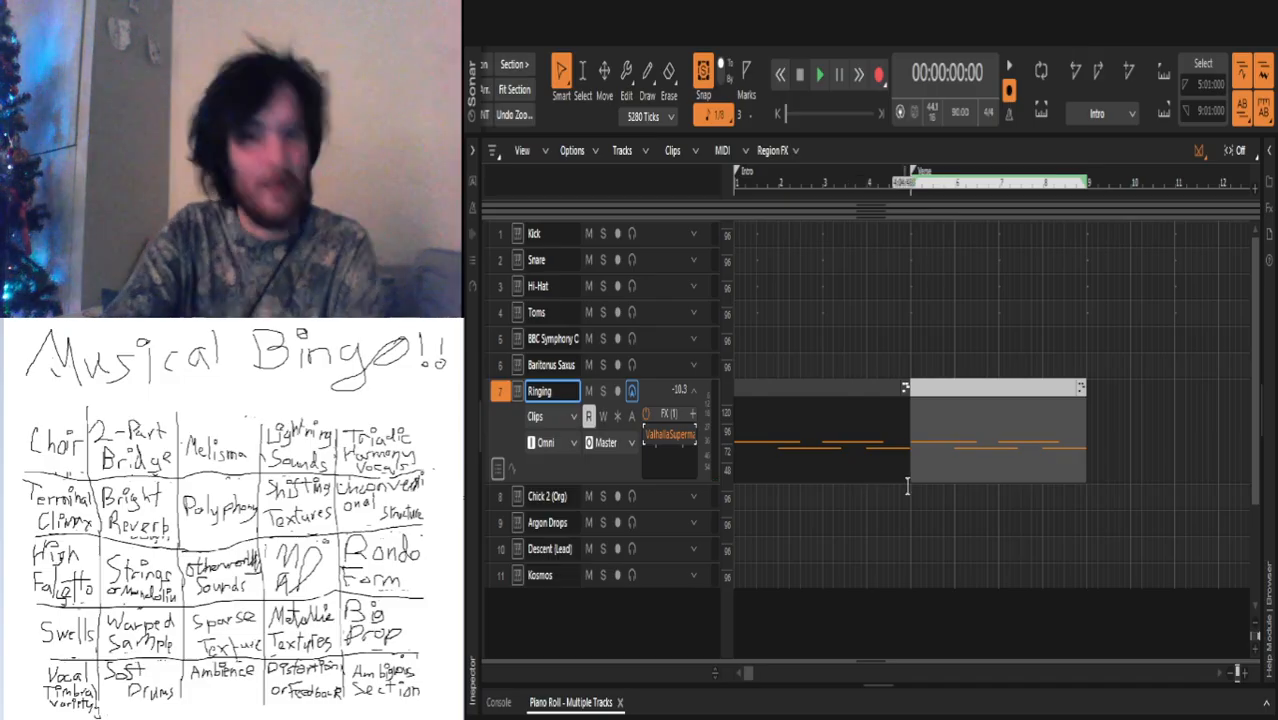
# Step: Paste another copy of the Ringing clip at measure 9 in the Verse
pyautogui.click(910, 314)
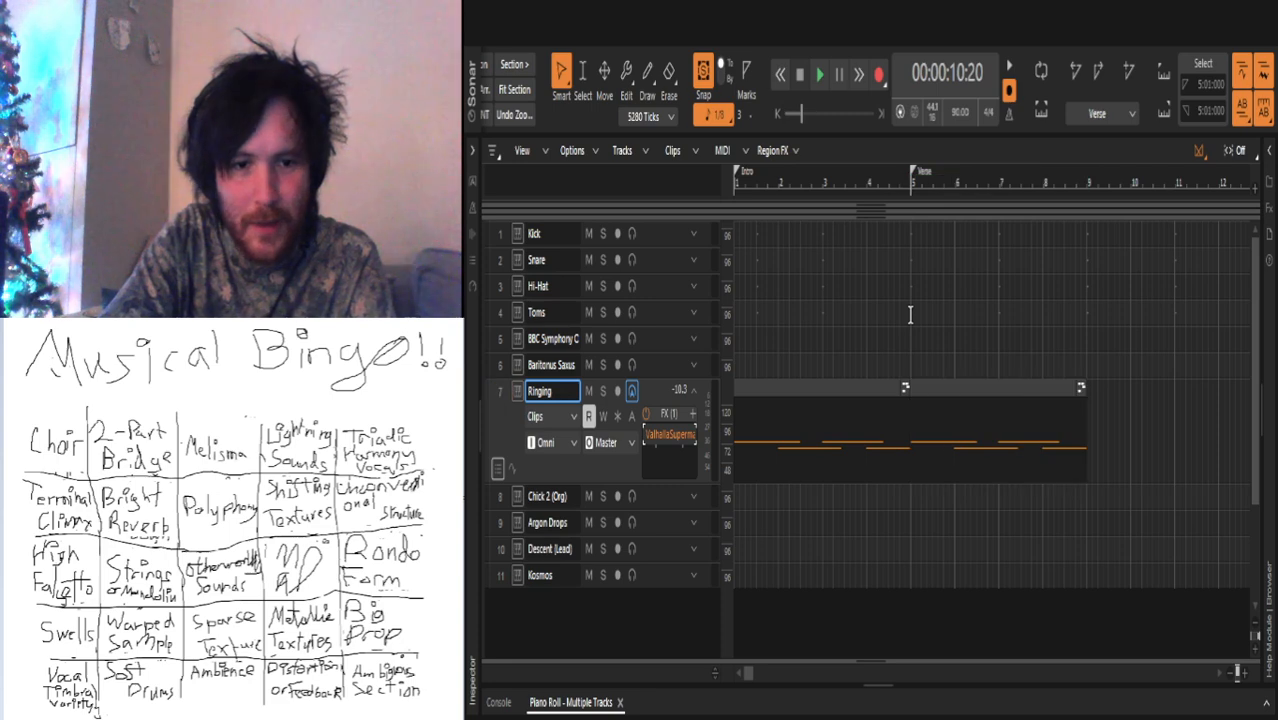
pyautogui.click(1069, 425)
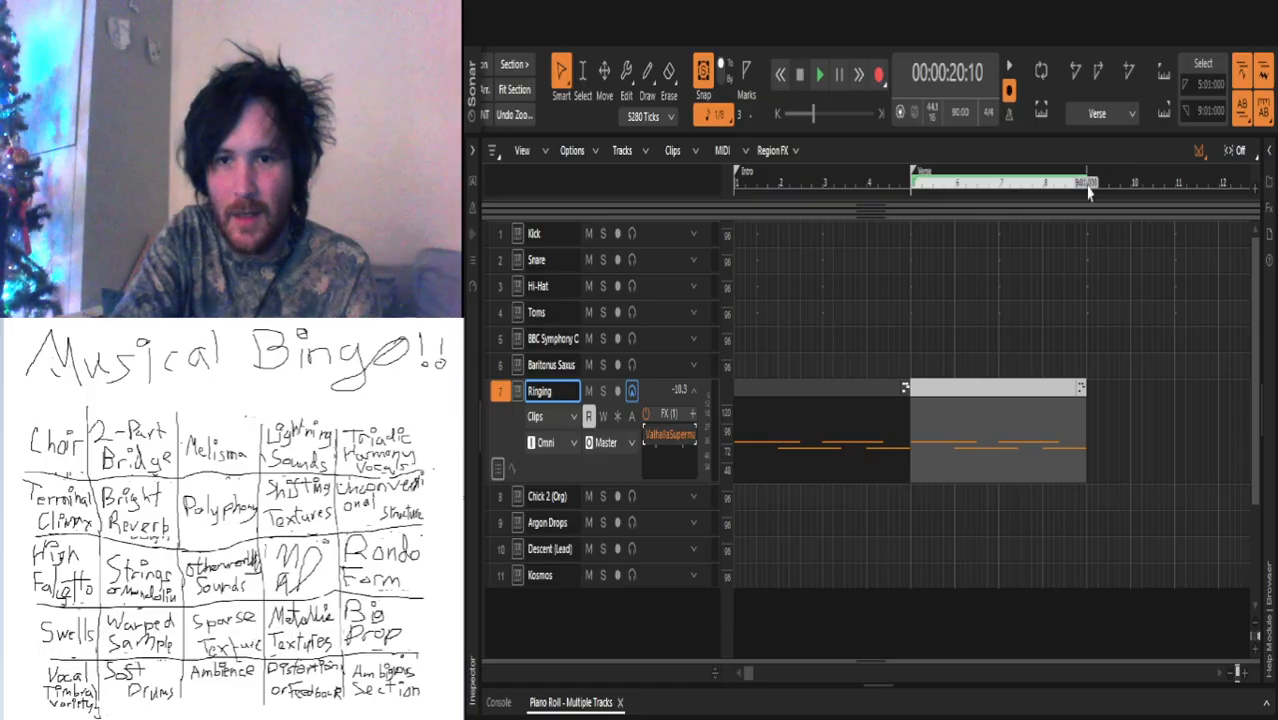
pyautogui.click(1086, 180)
pyautogui.hotkey('ctrl', 'v')
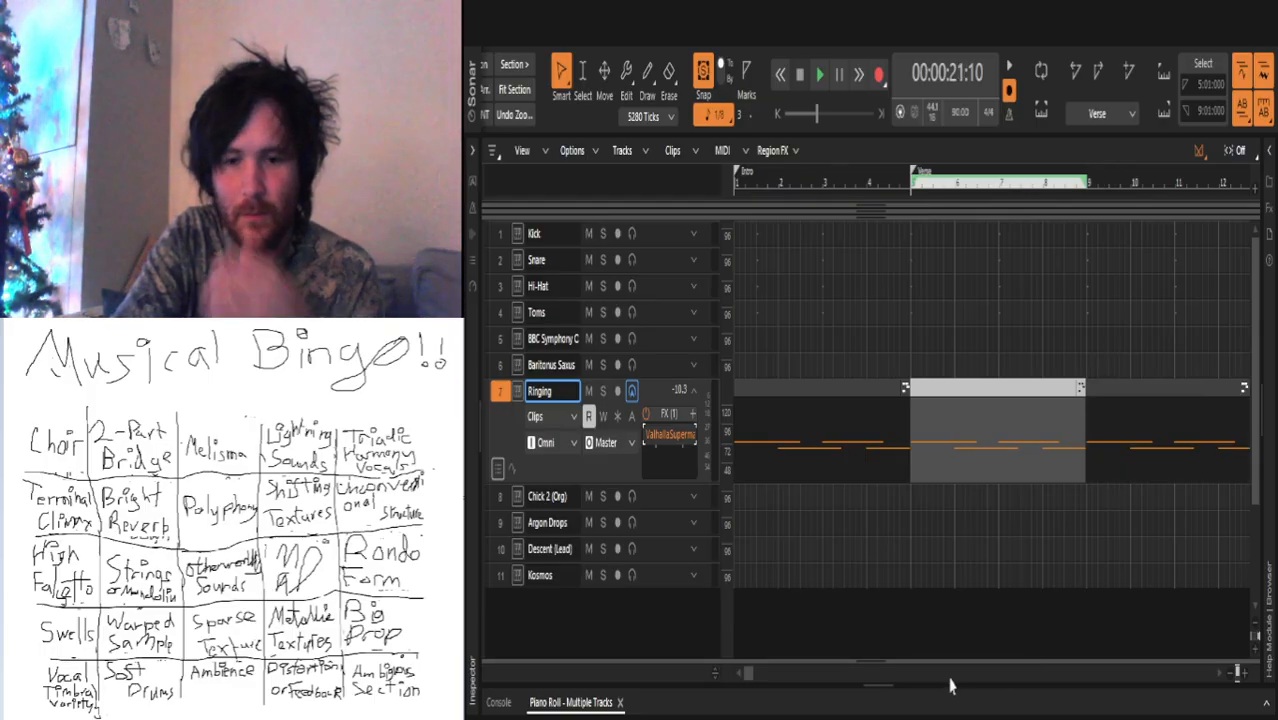
# Step: Paste copies of the Ringing clip at measures 13 and 17 to extend the part through the Pre-Chorus
pyautogui.moveTo(747, 677); pyautogui.dragTo(860, 678)
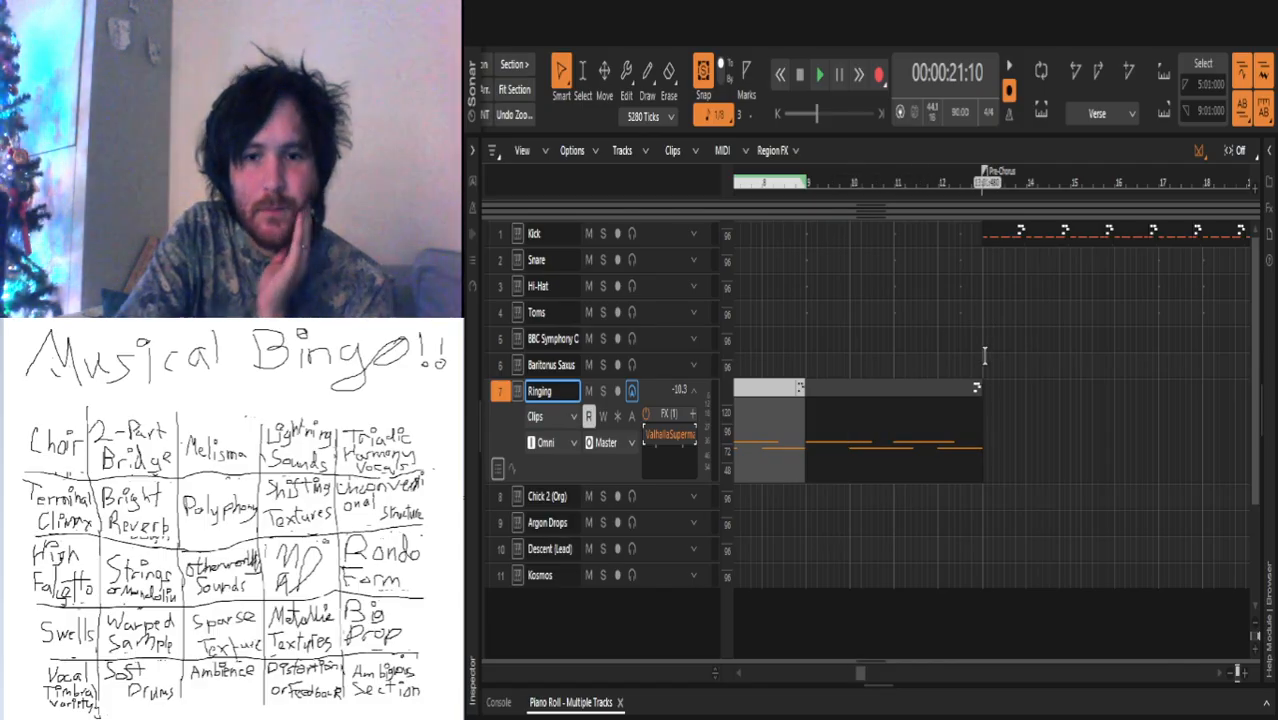
pyautogui.click(895, 385)
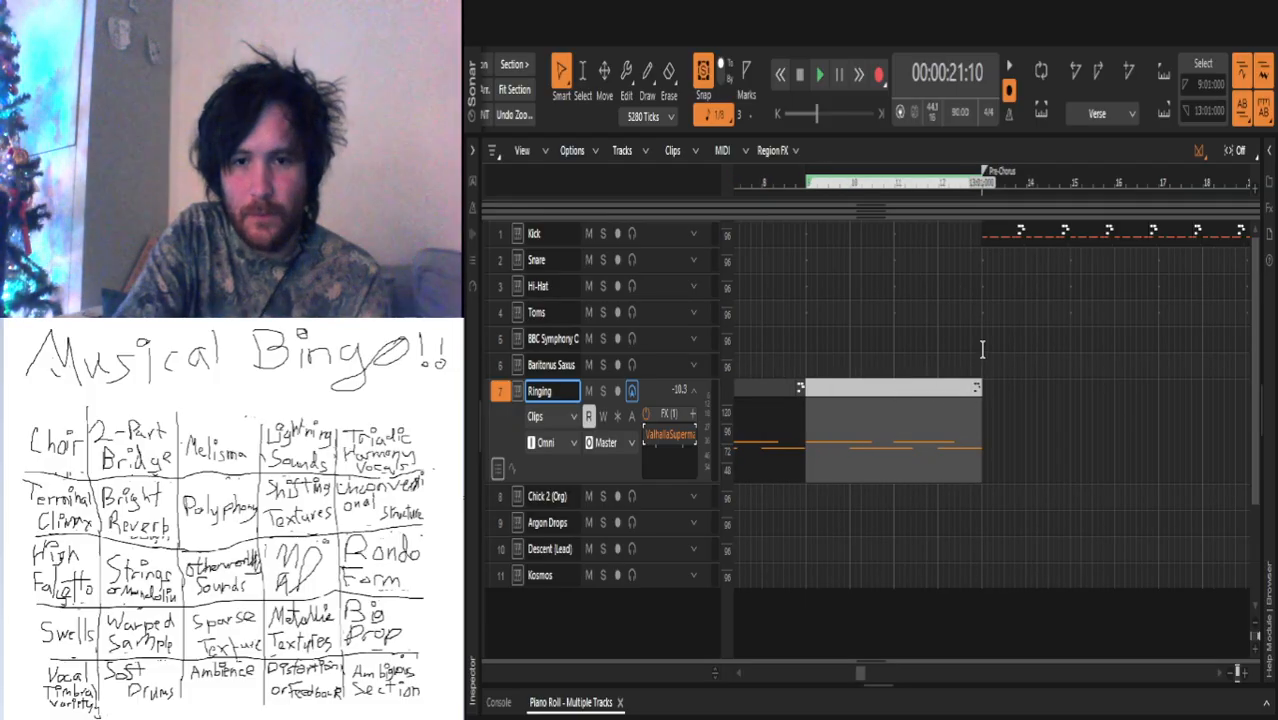
pyautogui.click(984, 349)
pyautogui.hotkey('ctrl', 'v')
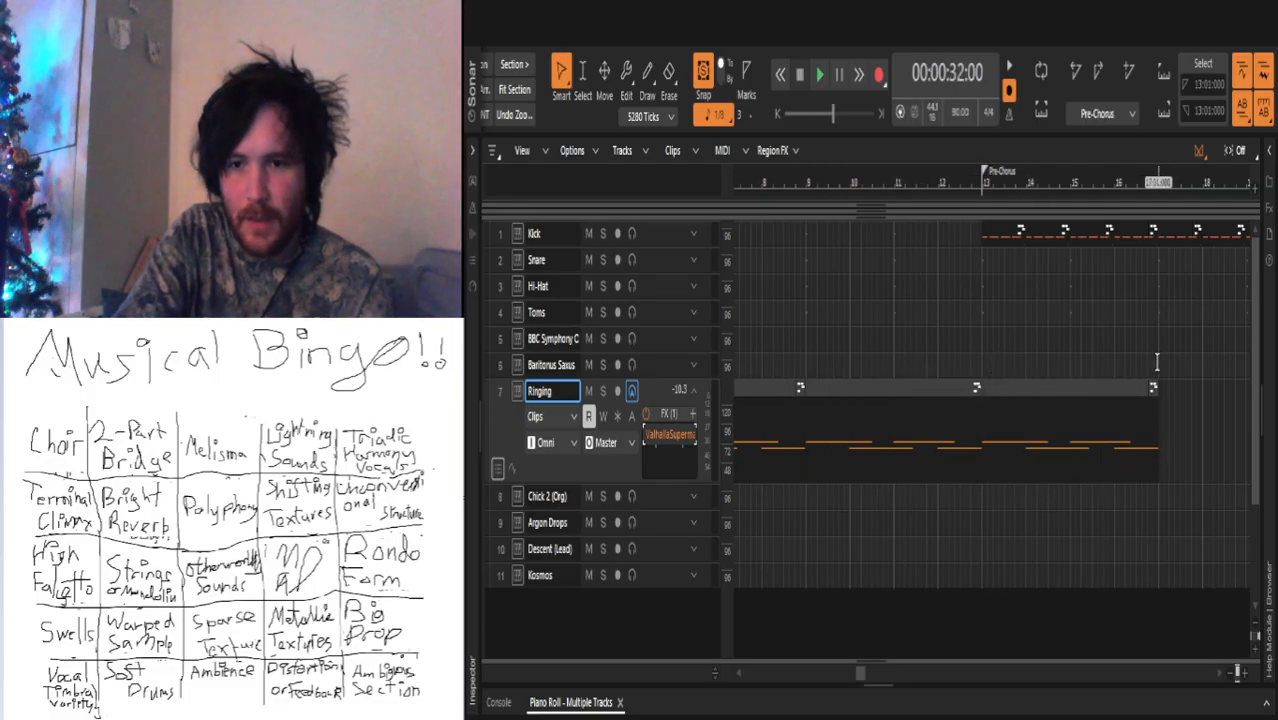
pyautogui.click(1156, 362)
pyautogui.hotkey('ctrl', 'v')
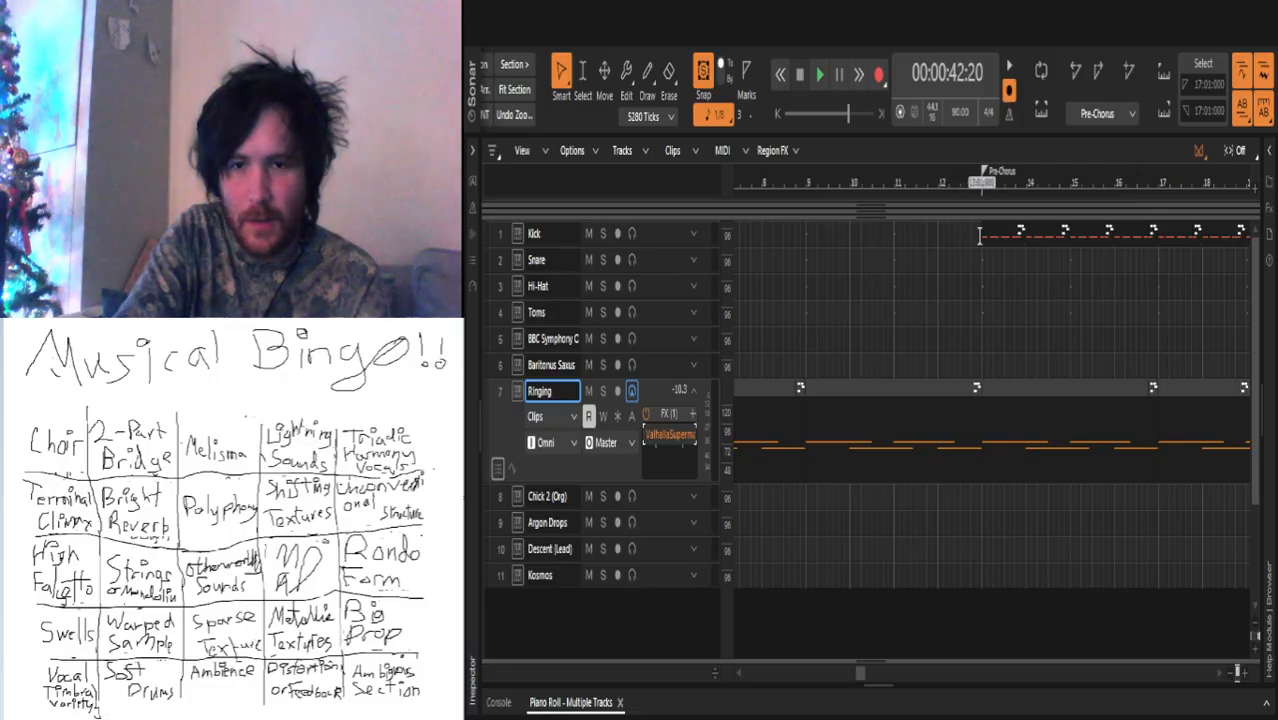
# Step: Play the Pre-Chorus from measure 13 to hear the Ringing part together with the kick
pyautogui.click(982, 272)
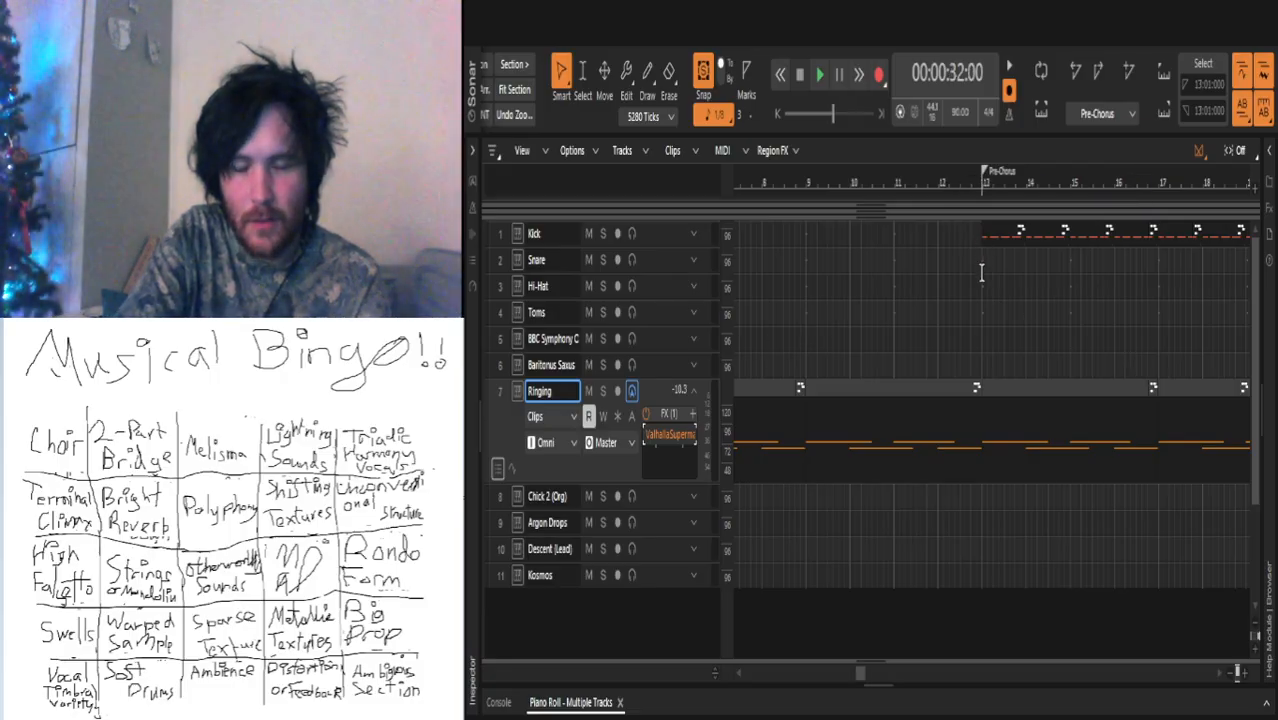
pyautogui.press('space')
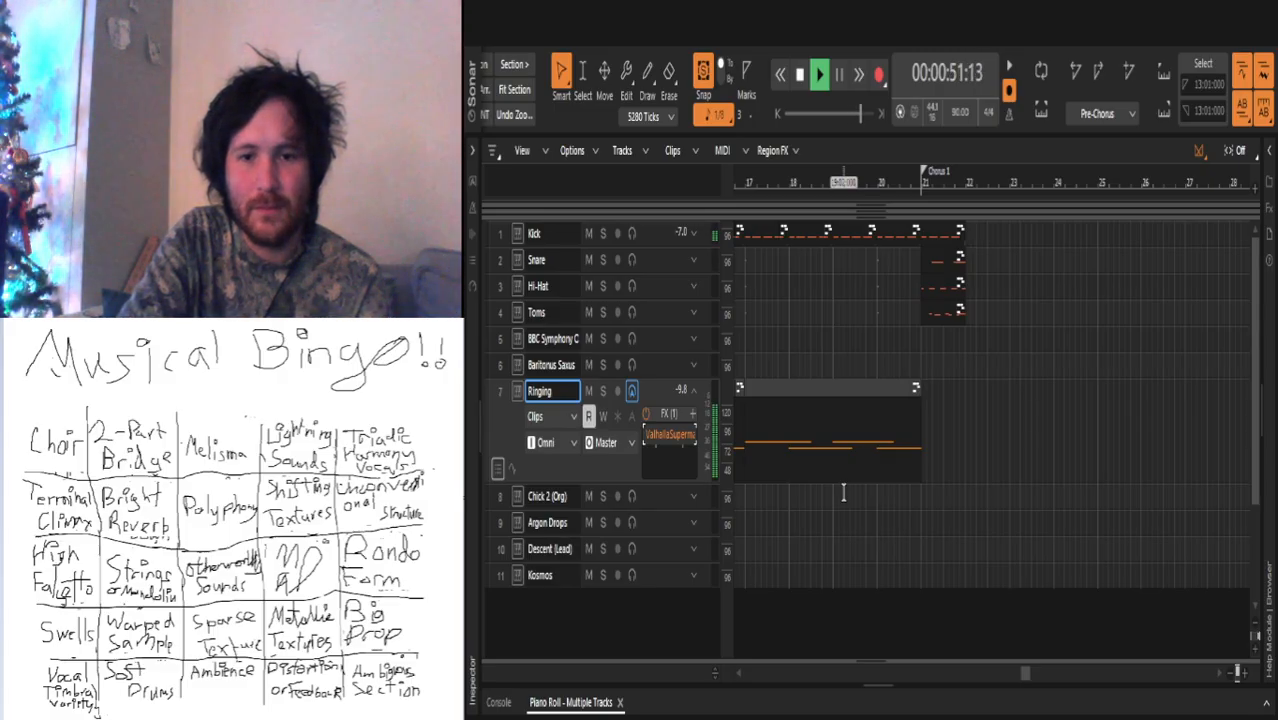
pyautogui.press('space')
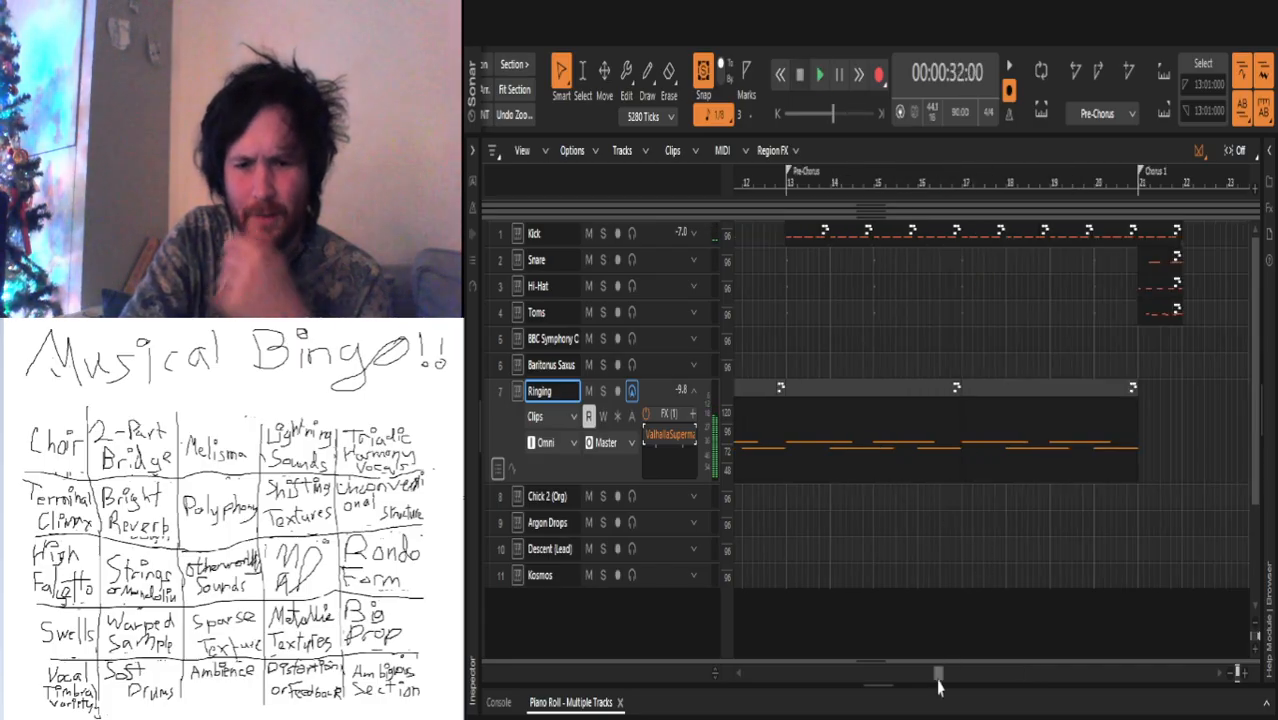
# Step: Place the playhead at measure 10 and expand the Kick track's controls and effects
pyautogui.moveTo(938, 682); pyautogui.dragTo(861, 680)
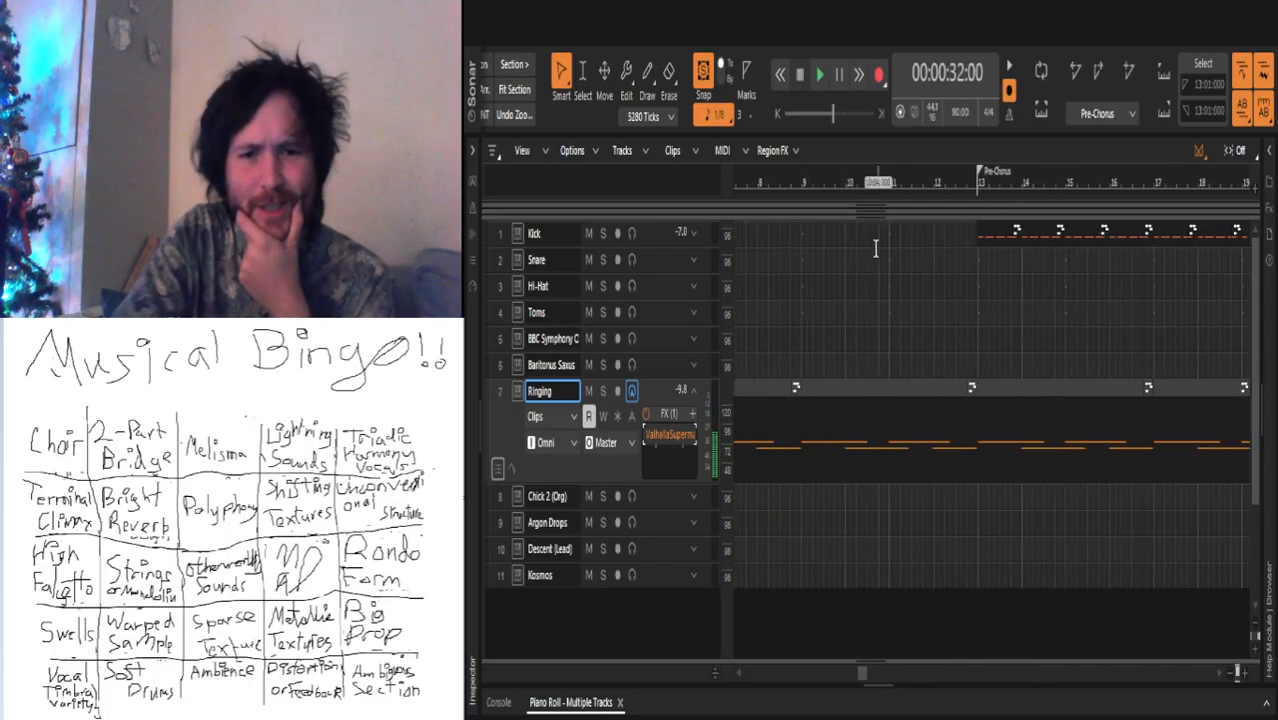
pyautogui.click(845, 249)
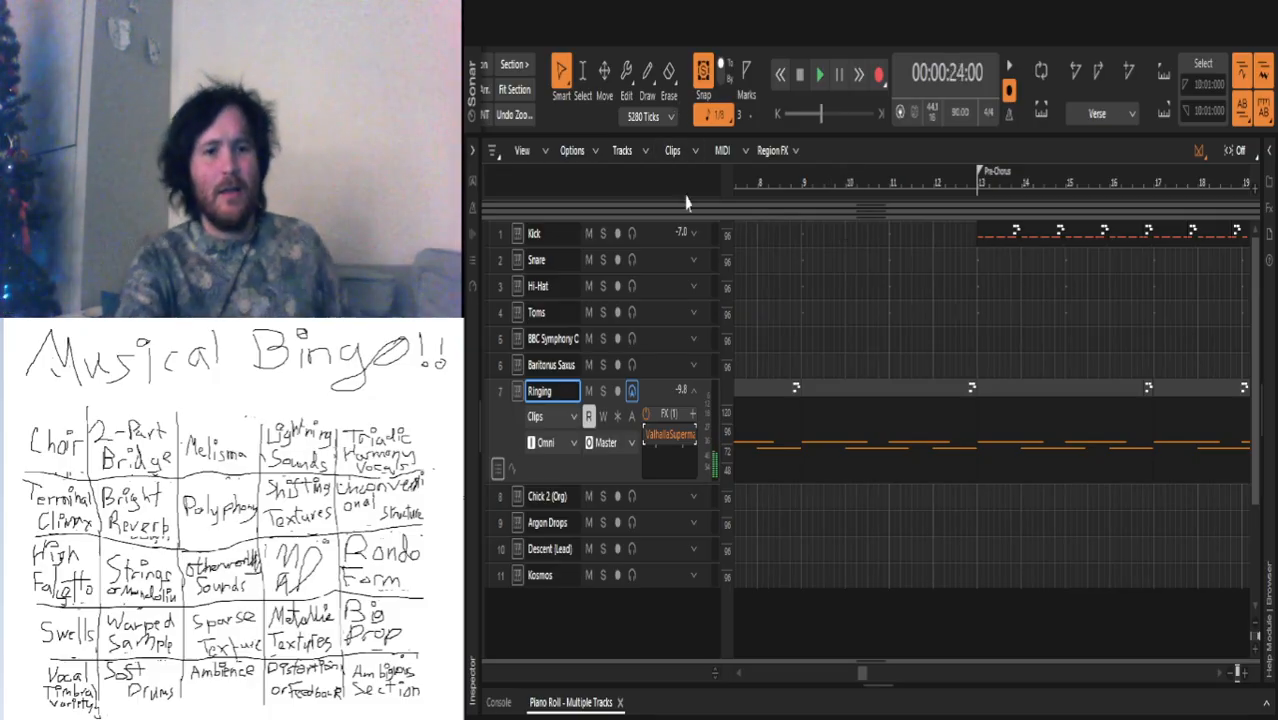
pyautogui.click(692, 233)
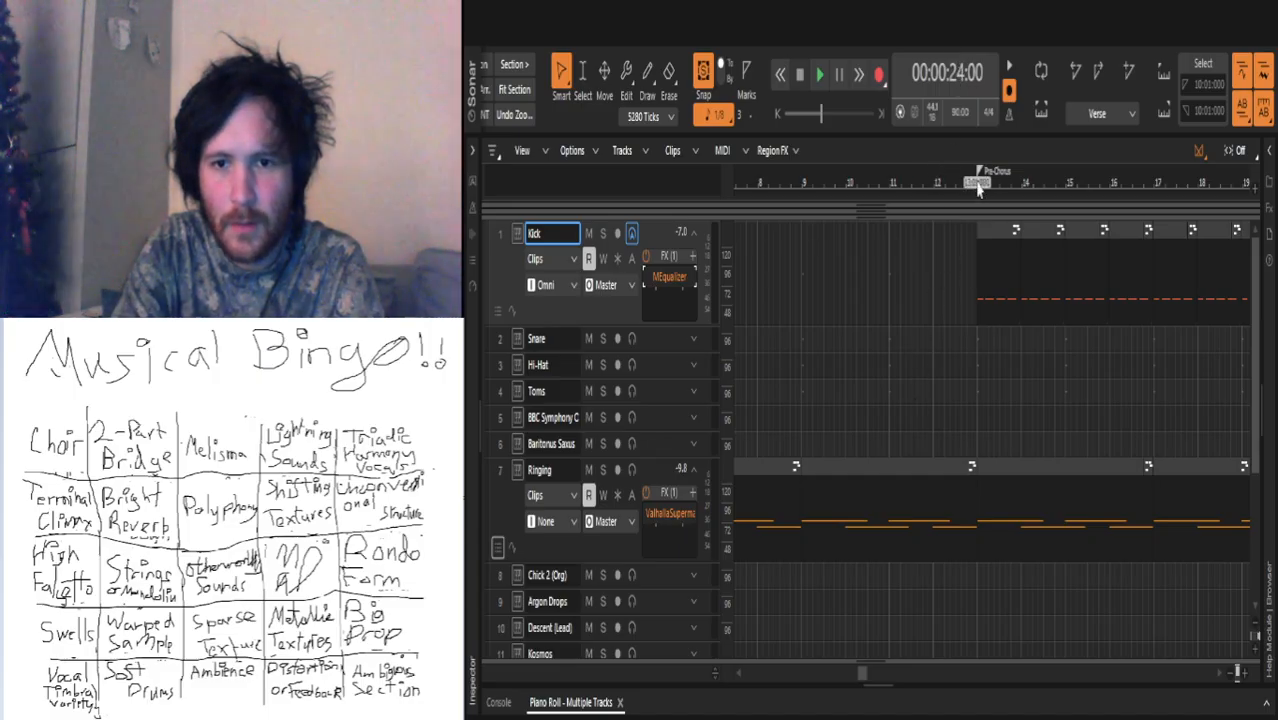
# Step: Set a playback loop over measures 13 to 15 of the Pre-Chorus and audition the kick
pyautogui.moveTo(1063, 195); pyautogui.dragTo(1065, 181)
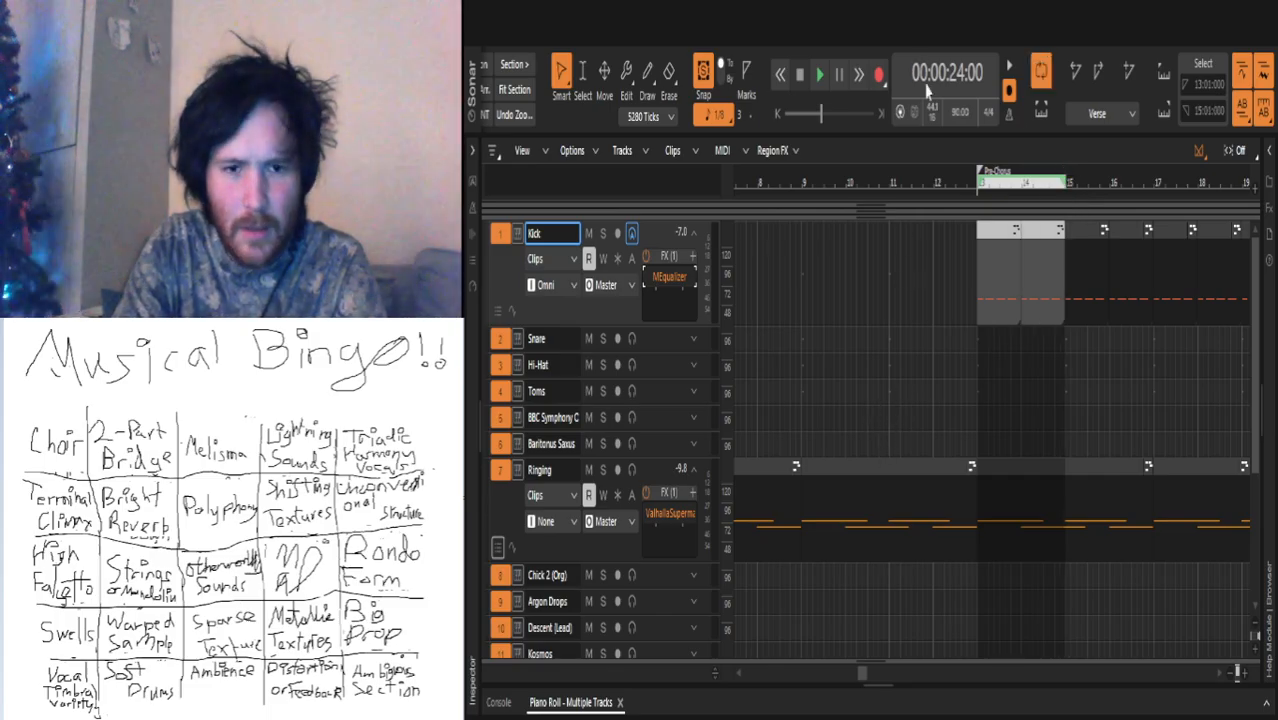
pyautogui.press('space')
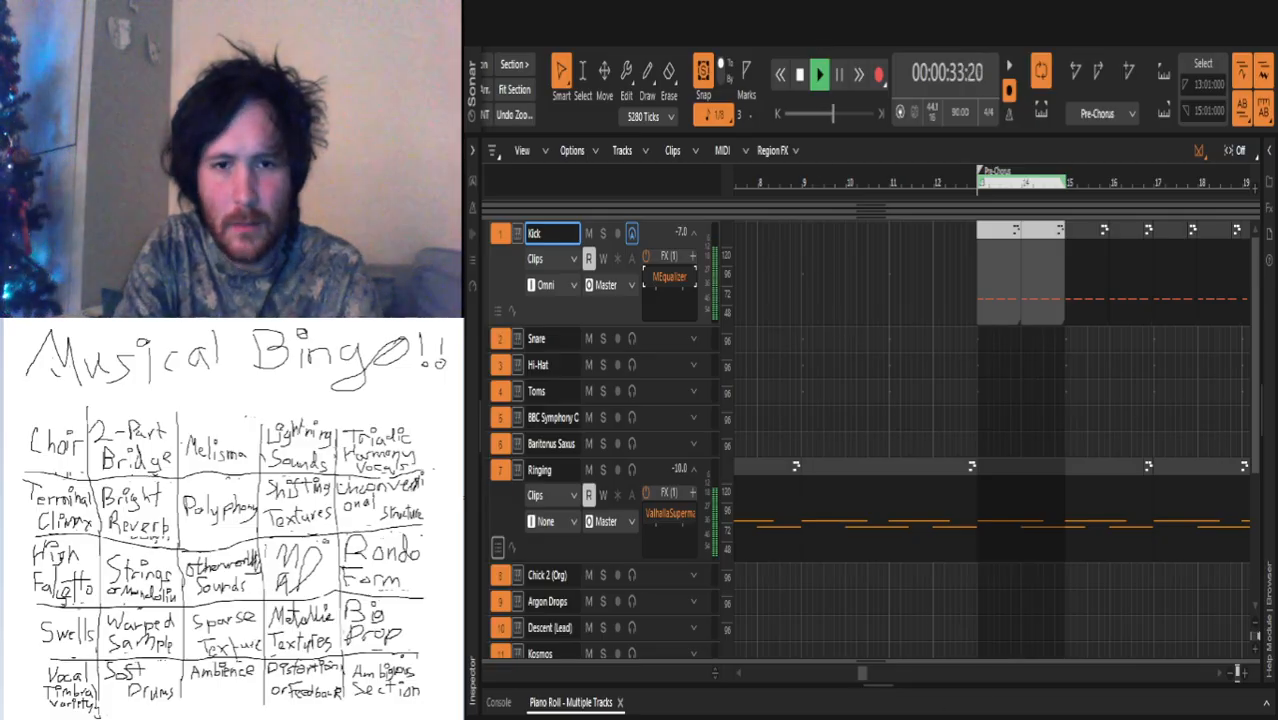
pyautogui.press('space')
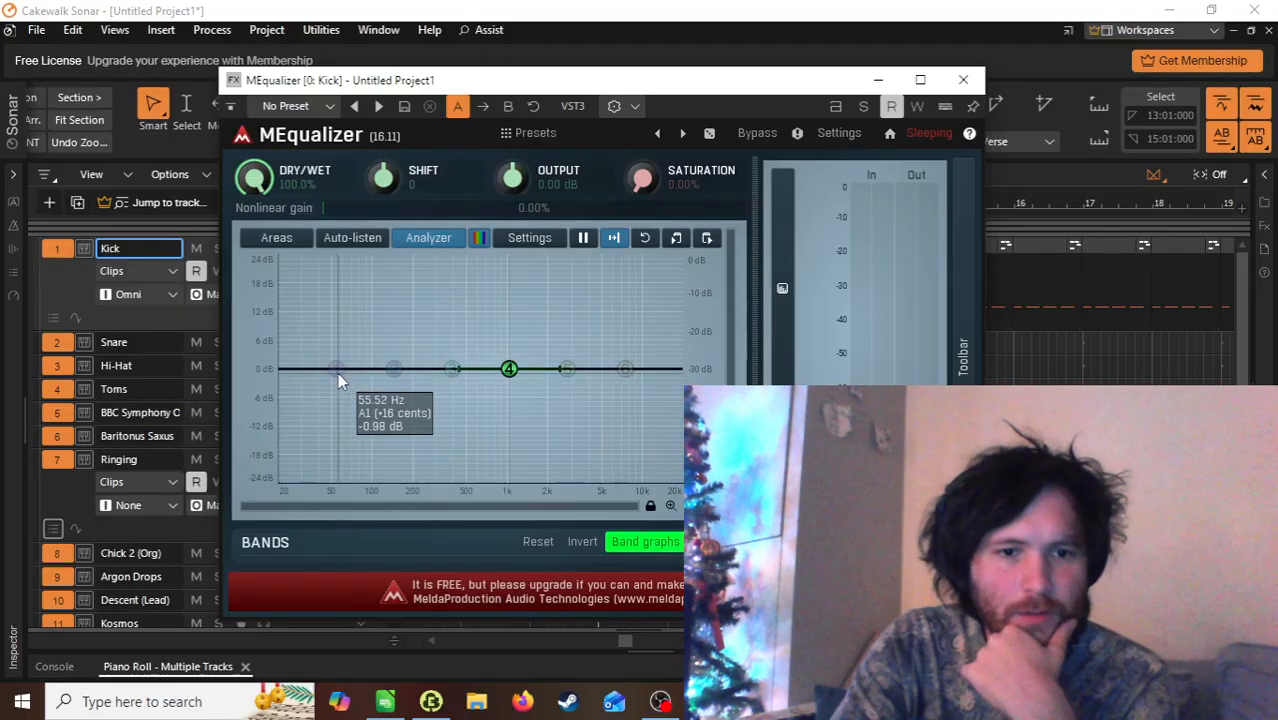
# Step: Try boosting band 1 of the Kick's MEqualizer by about 4.5 dB near 51 Hz while playing the looped Pre-Chorus
pyautogui.moveTo(334, 368); pyautogui.dragTo(334, 347)
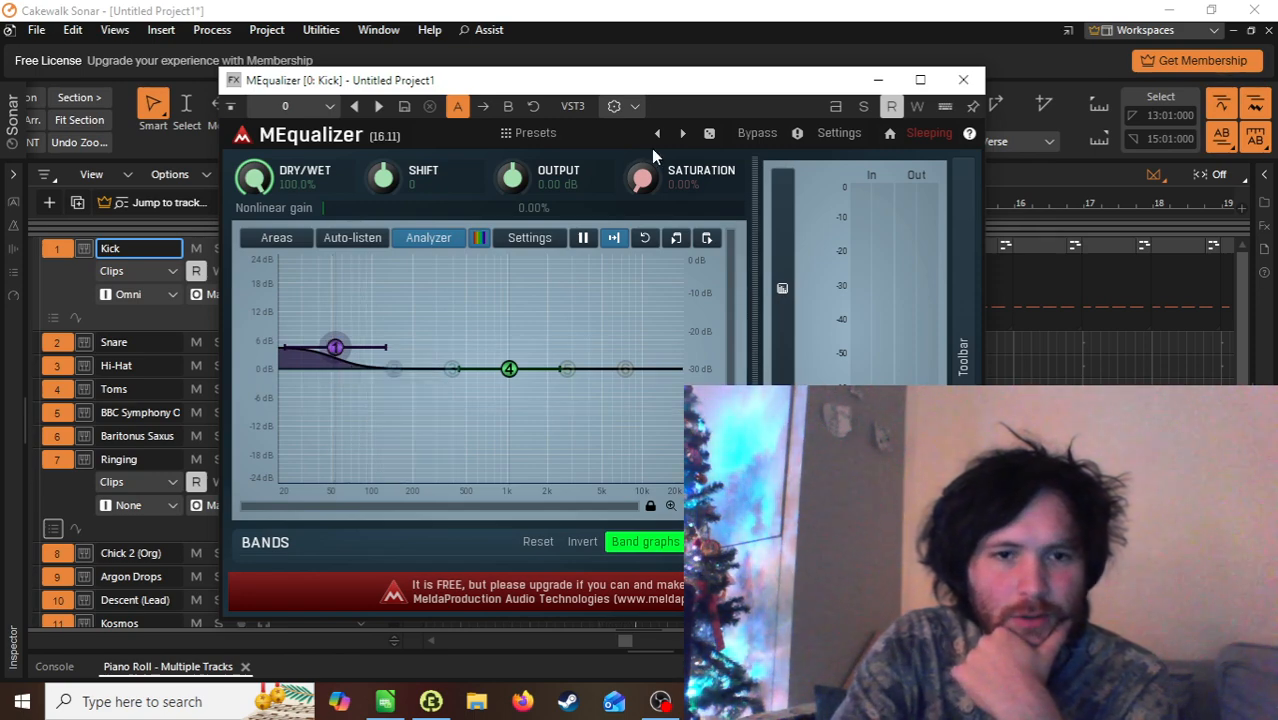
pyautogui.moveTo(622, 82); pyautogui.dragTo(457, 260)
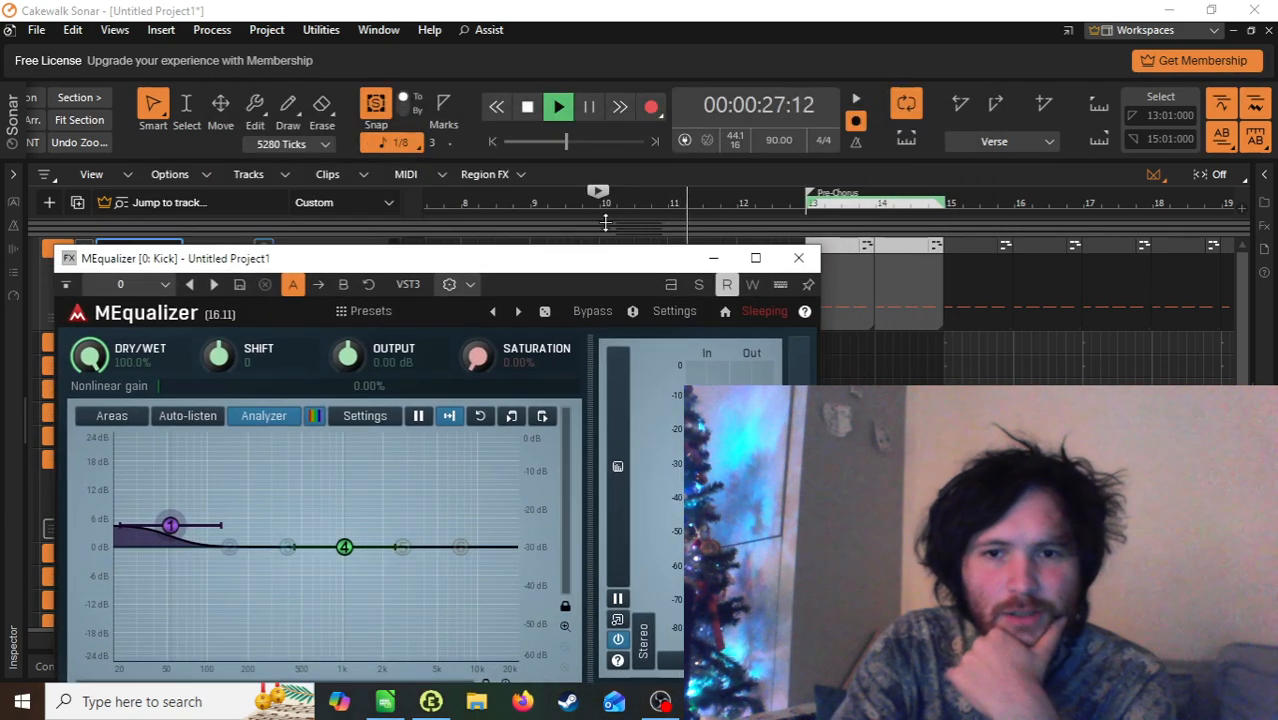
pyautogui.click(800, 208)
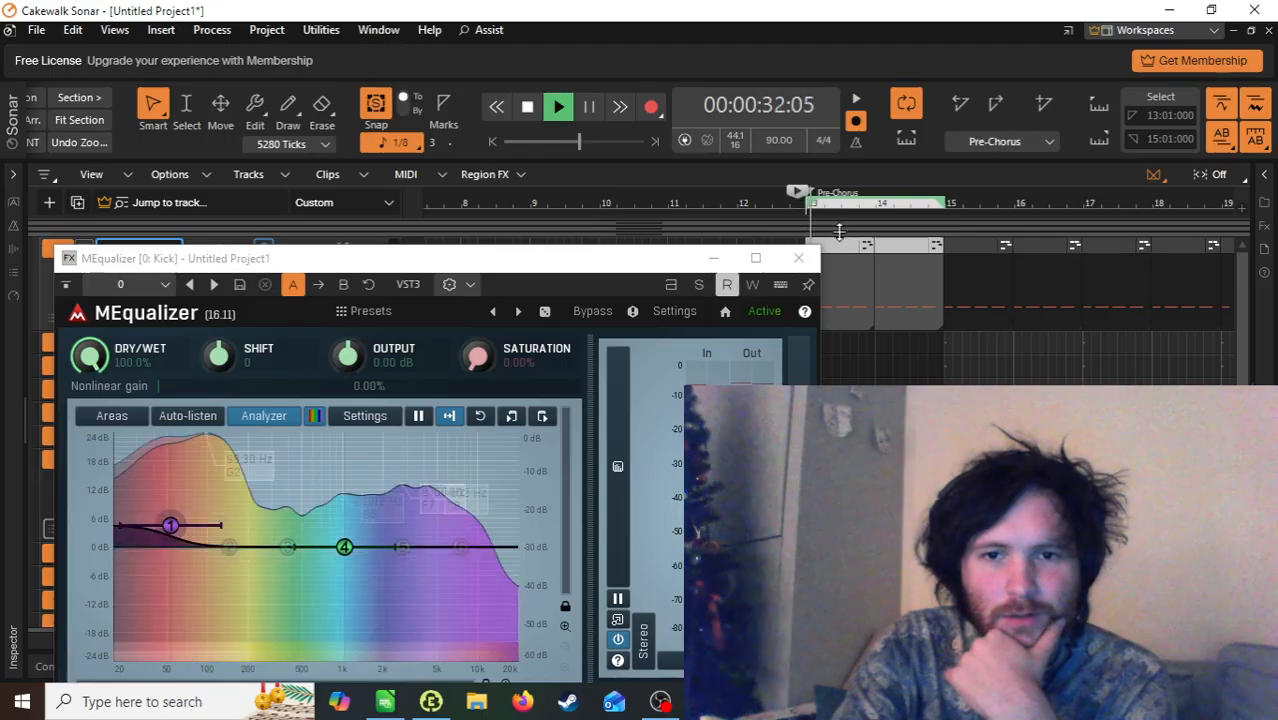
pyautogui.moveTo(392, 263); pyautogui.dragTo(483, 215)
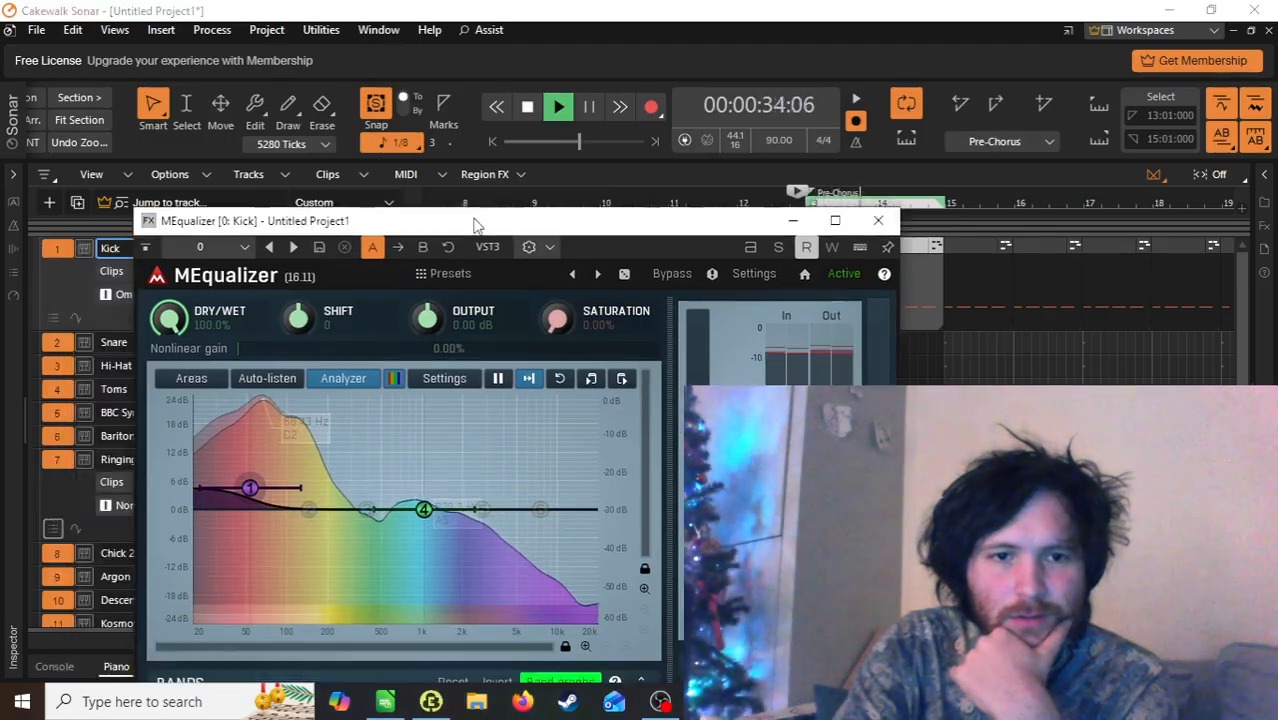
# Step: Return the gain of band 1 in the Kick's MEqualizer to about 0 dB
pyautogui.moveTo(260, 483)
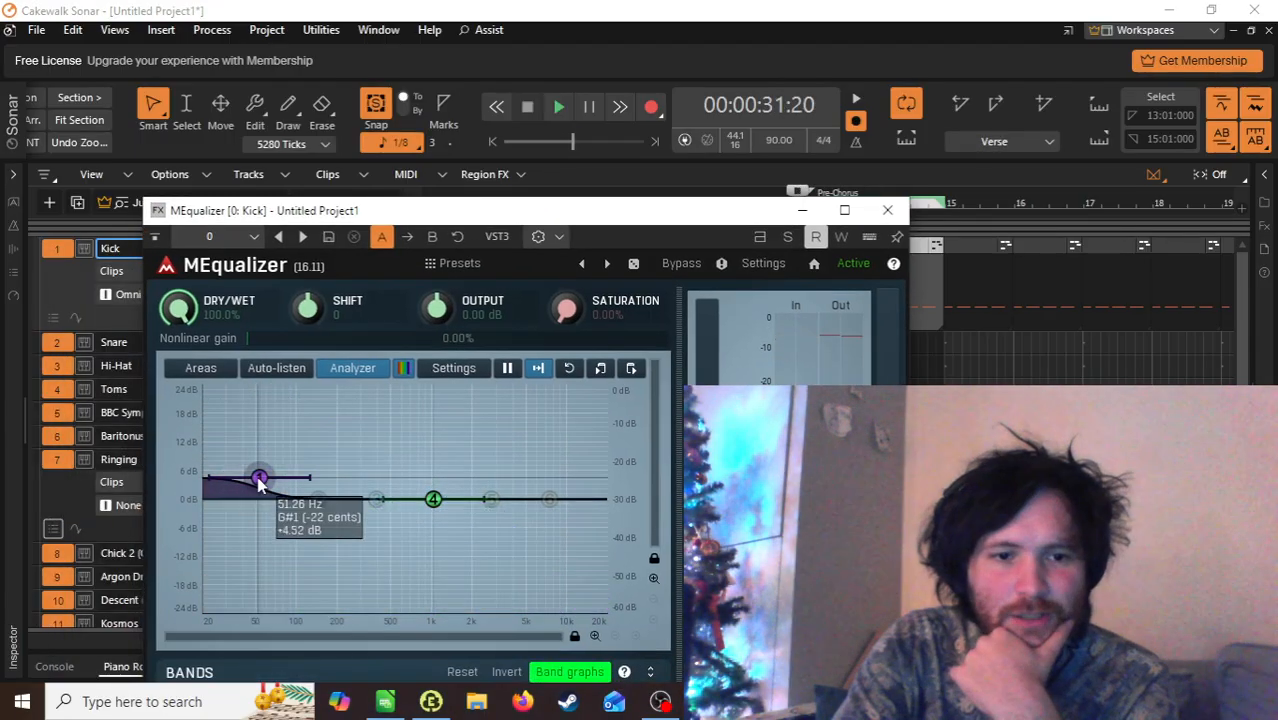
pyautogui.moveTo(259, 477); pyautogui.dragTo(261, 498)
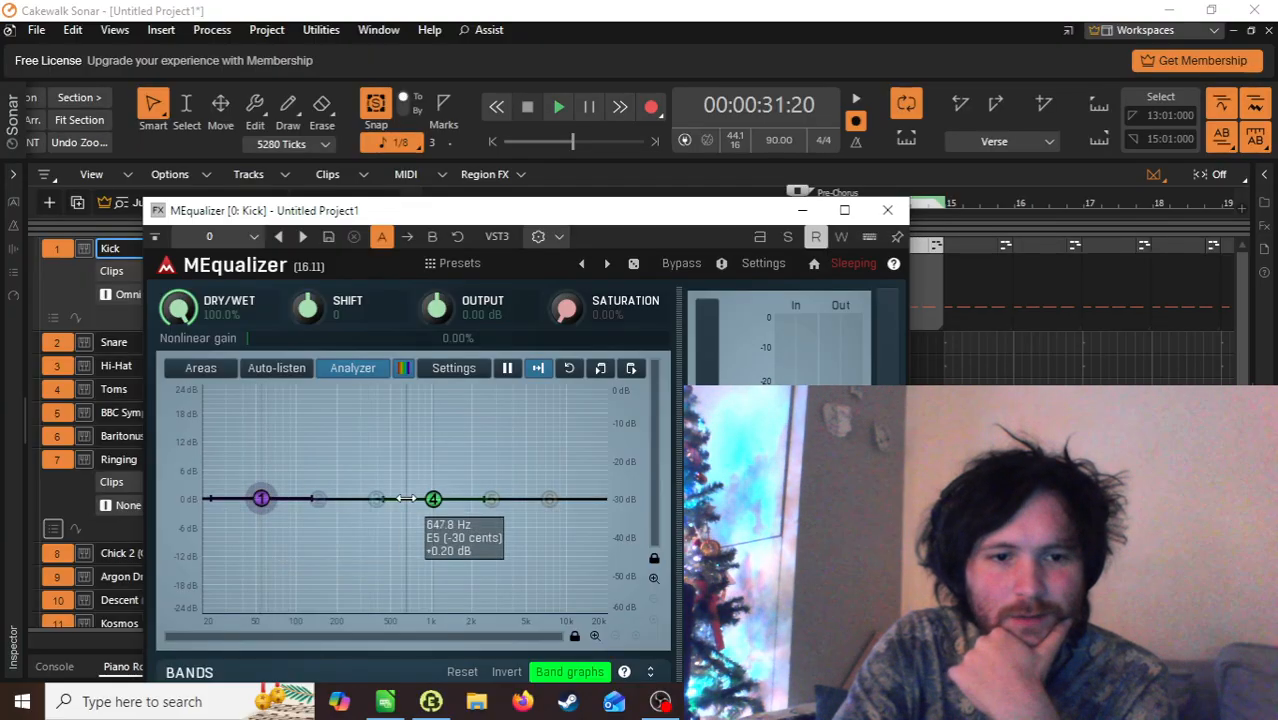
# Step: Pull band 6 of the Kick's MEqualizer down to cut everything from just below 1 kHz upward, then close it and audition the kick
pyautogui.moveTo(548, 500); pyautogui.dragTo(463, 612)
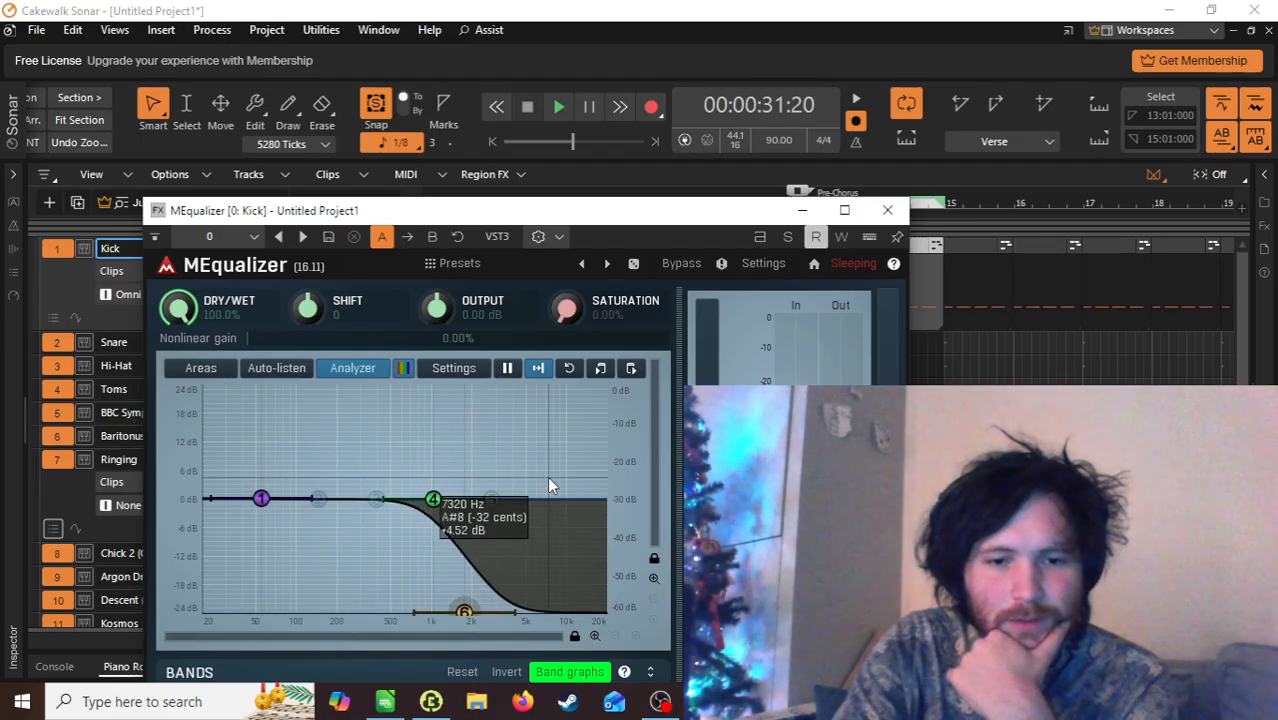
pyautogui.press('space')
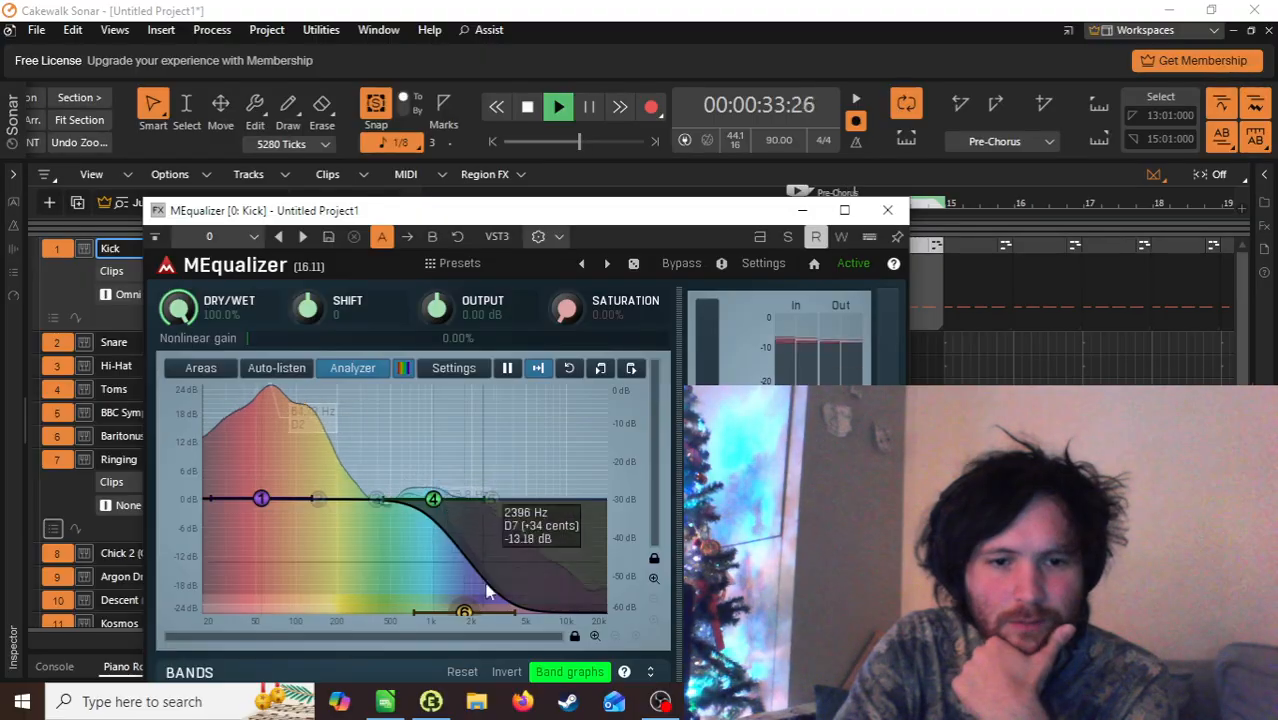
pyautogui.moveTo(463, 611); pyautogui.dragTo(420, 610)
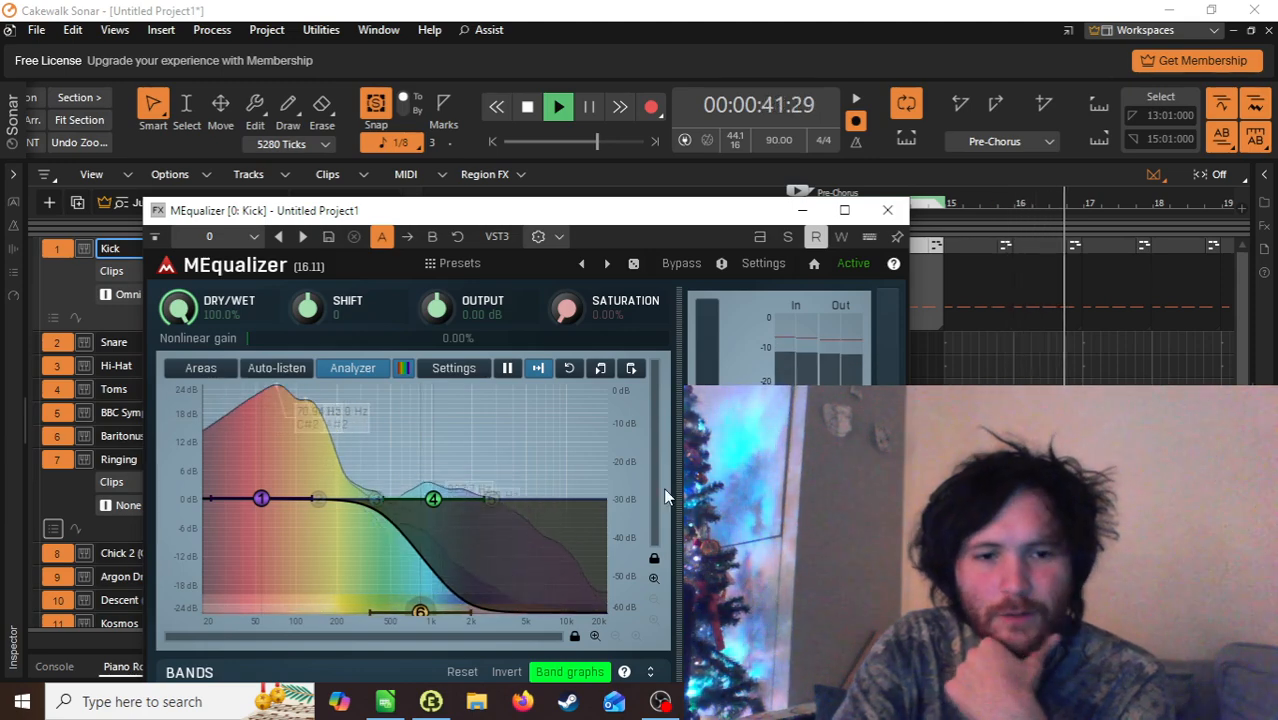
pyautogui.press('space')
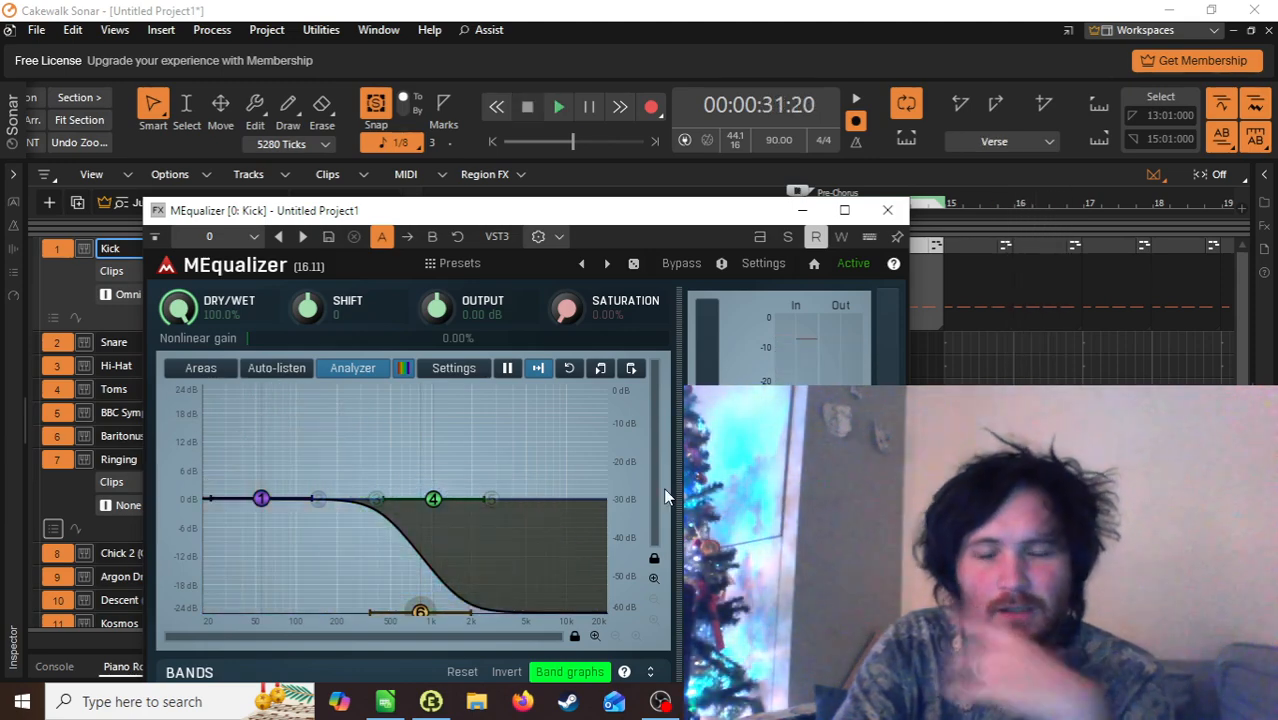
pyautogui.click(887, 210)
pyautogui.press('space')
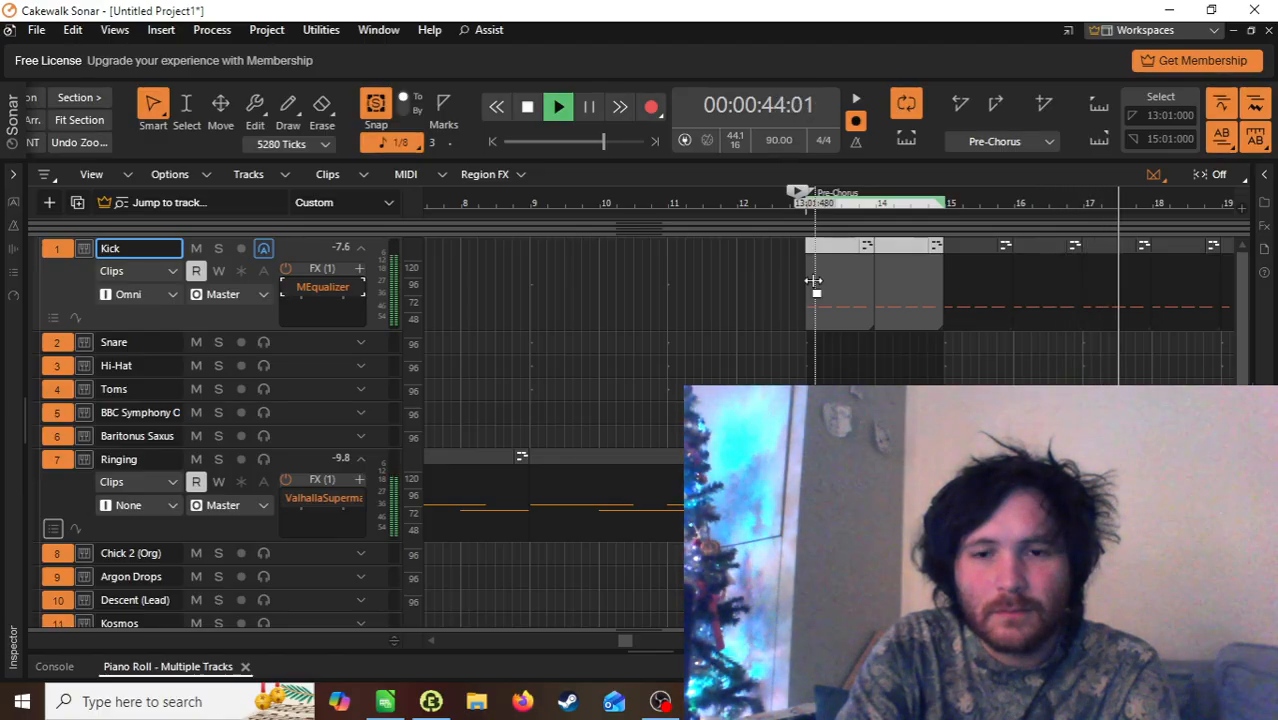
pyautogui.press('space')
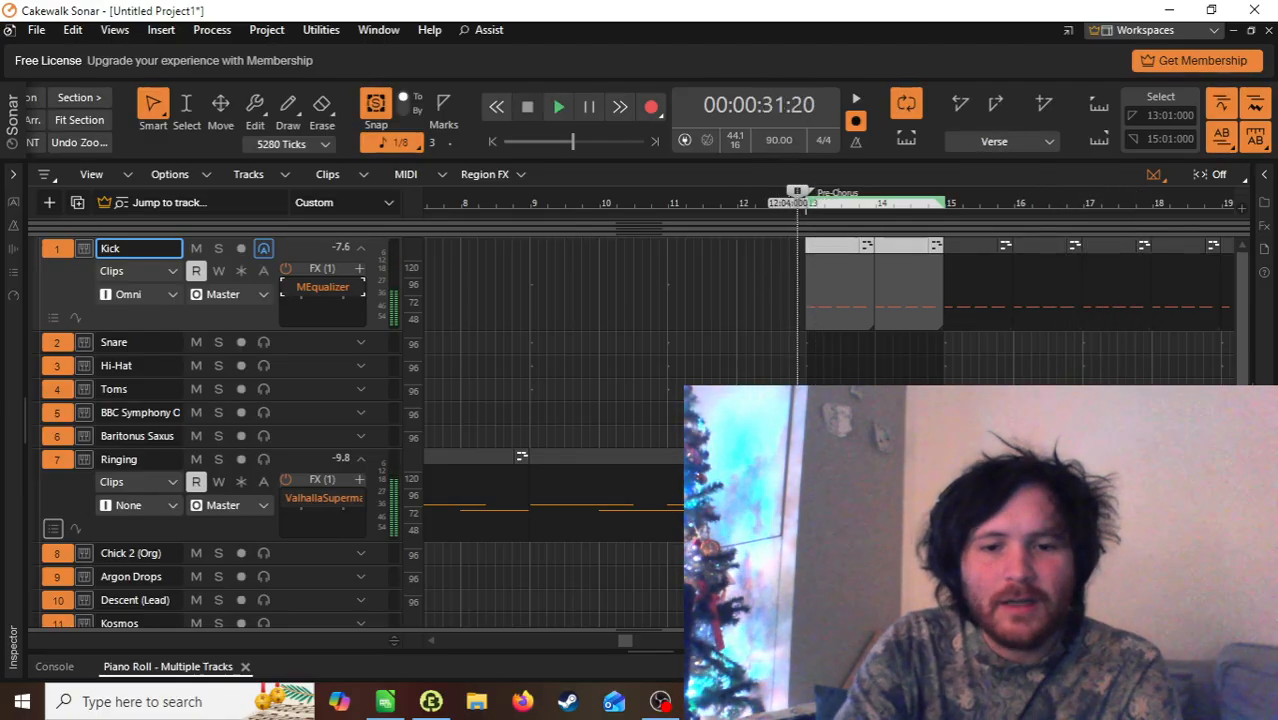
# Step: Open the Kick clip at the start of the Pre-Chorus in the Piano Roll
pyautogui.moveTo(618, 641); pyautogui.dragTo(629, 642)
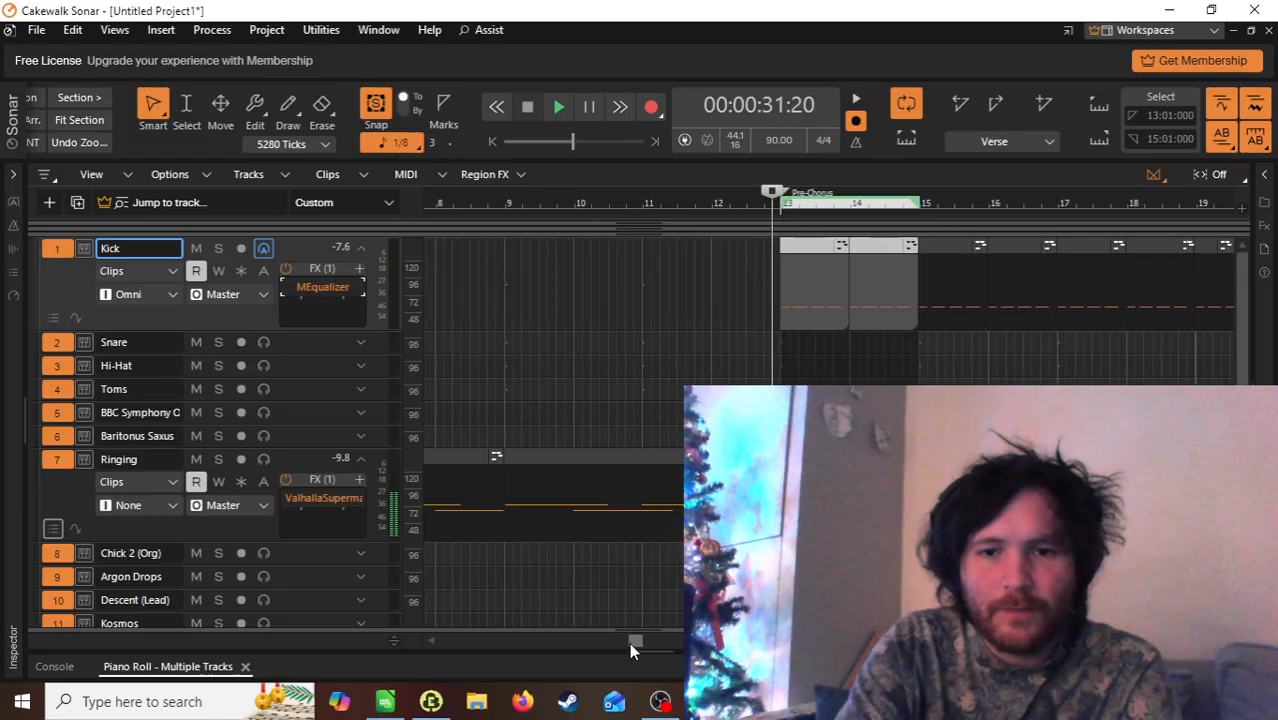
pyautogui.click(804, 244)
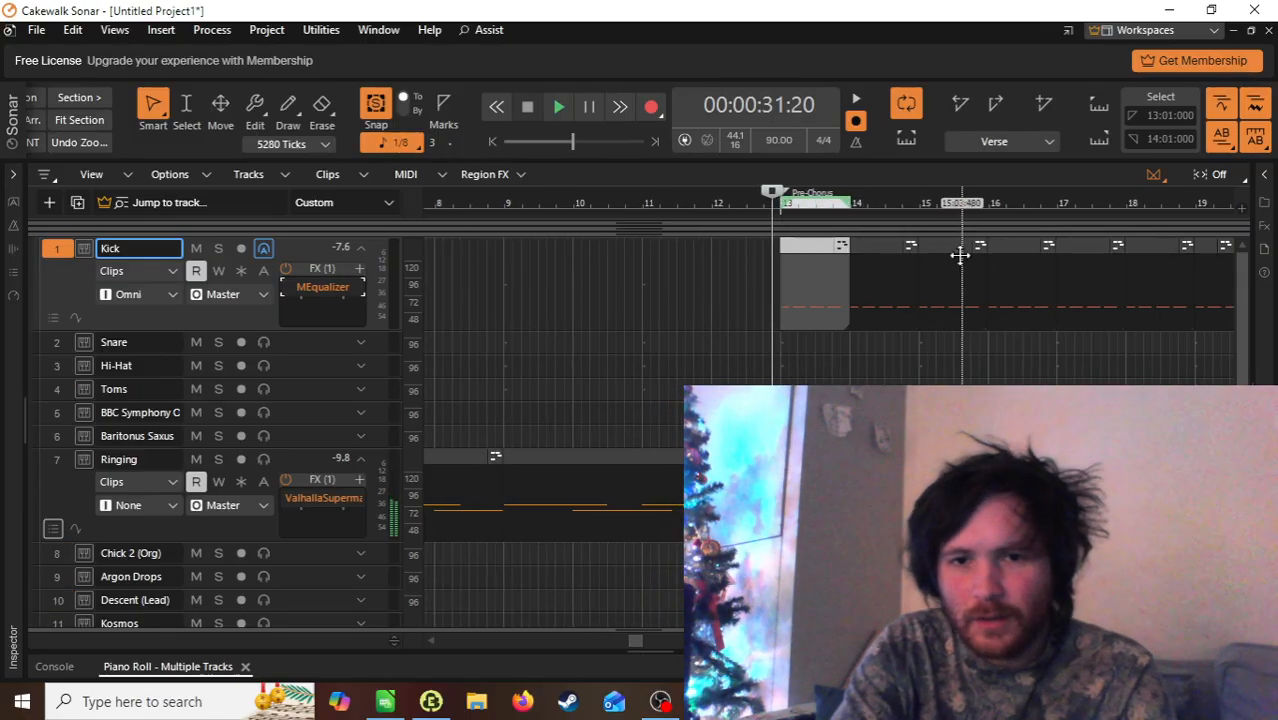
pyautogui.click(883, 244)
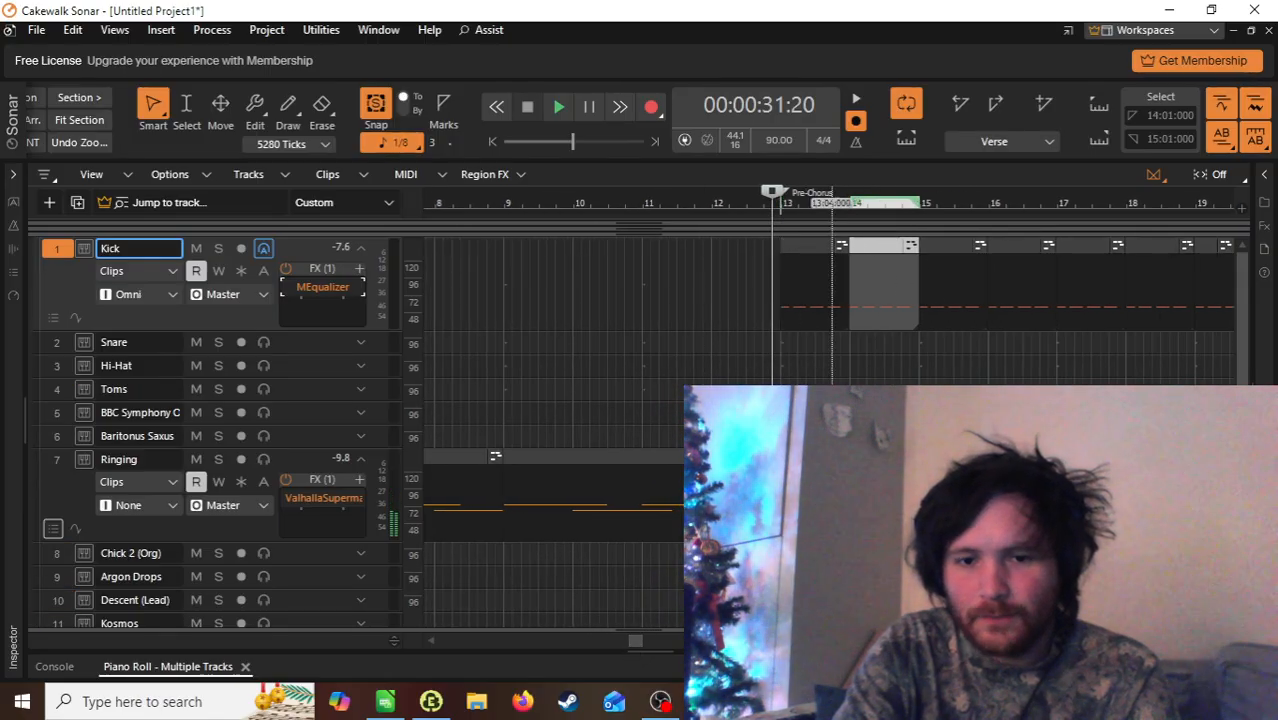
pyautogui.moveTo(639, 639); pyautogui.dragTo(725, 642)
pyautogui.doubleClick(595, 243)
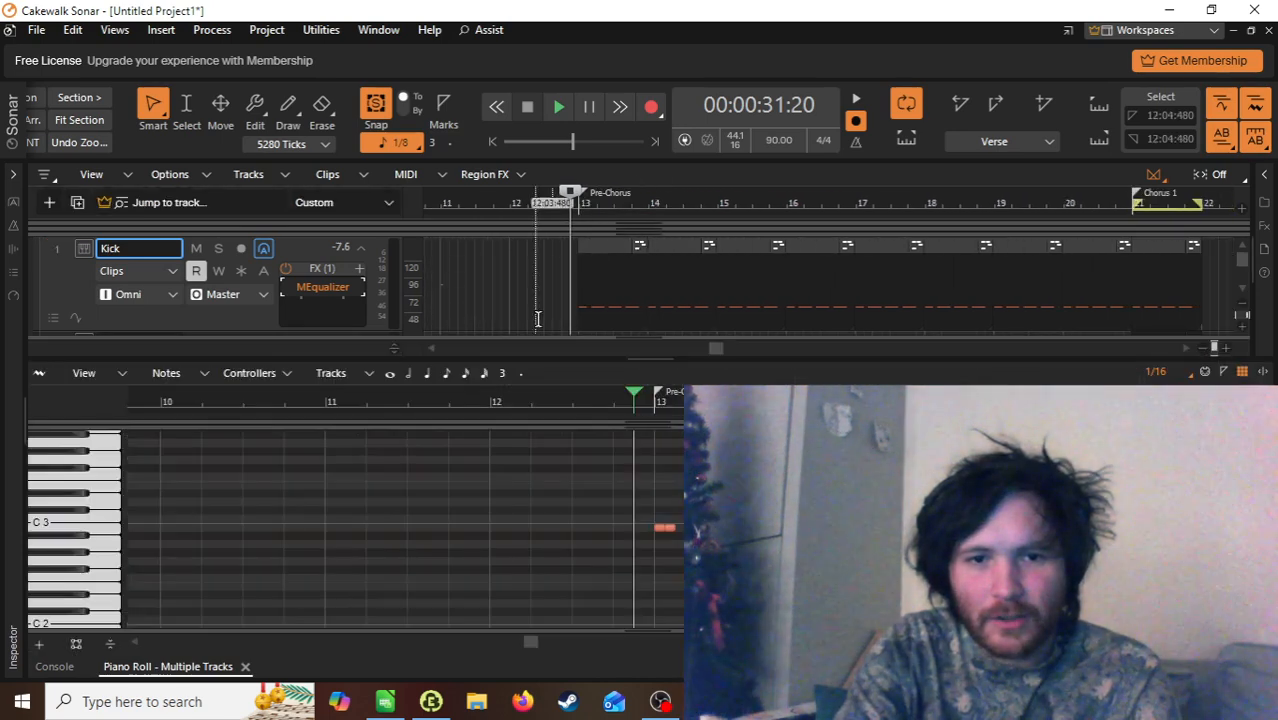
# Step: Delete the second sixteenth note of measure 13 in the Kick part and audition the rhythm
pyautogui.click(666, 527)
pyautogui.press('space')
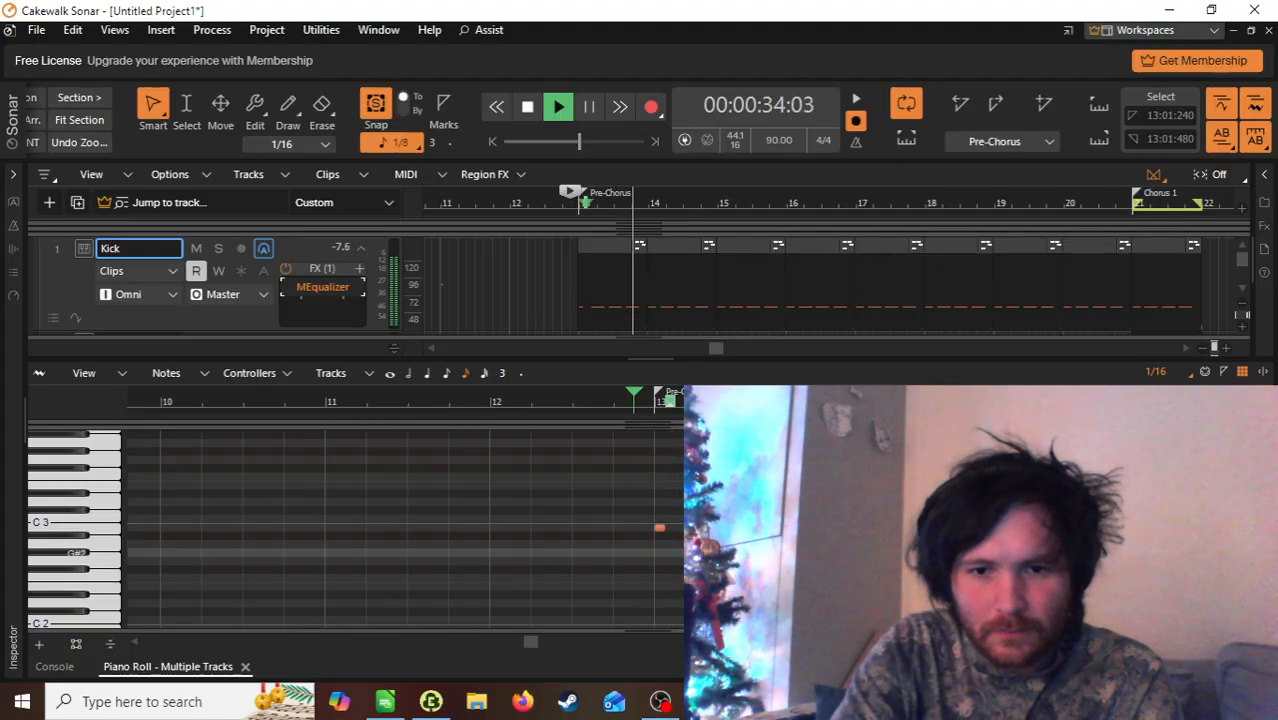
pyautogui.press('space')
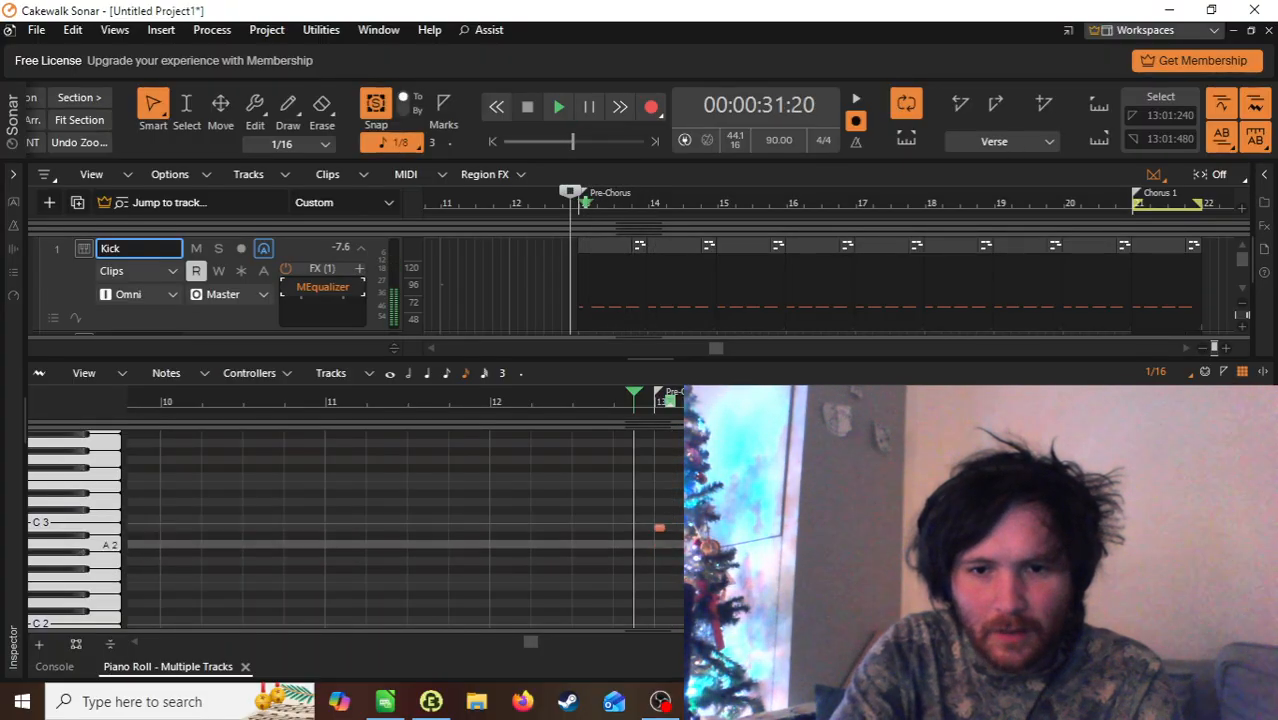
# Step: Delete the second sixteenth note in each of measures 14 to 19 of the Kick part
pyautogui.click(836, 528)
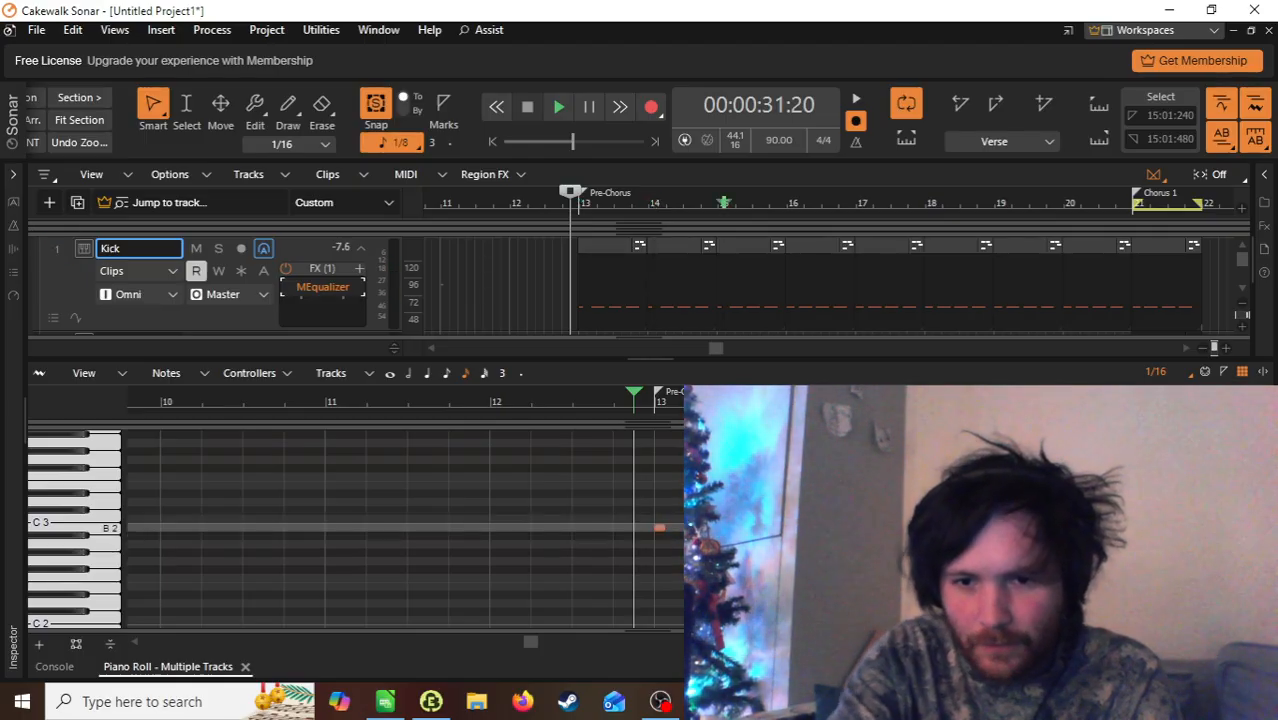
pyautogui.moveTo(535, 643); pyautogui.dragTo(680, 643)
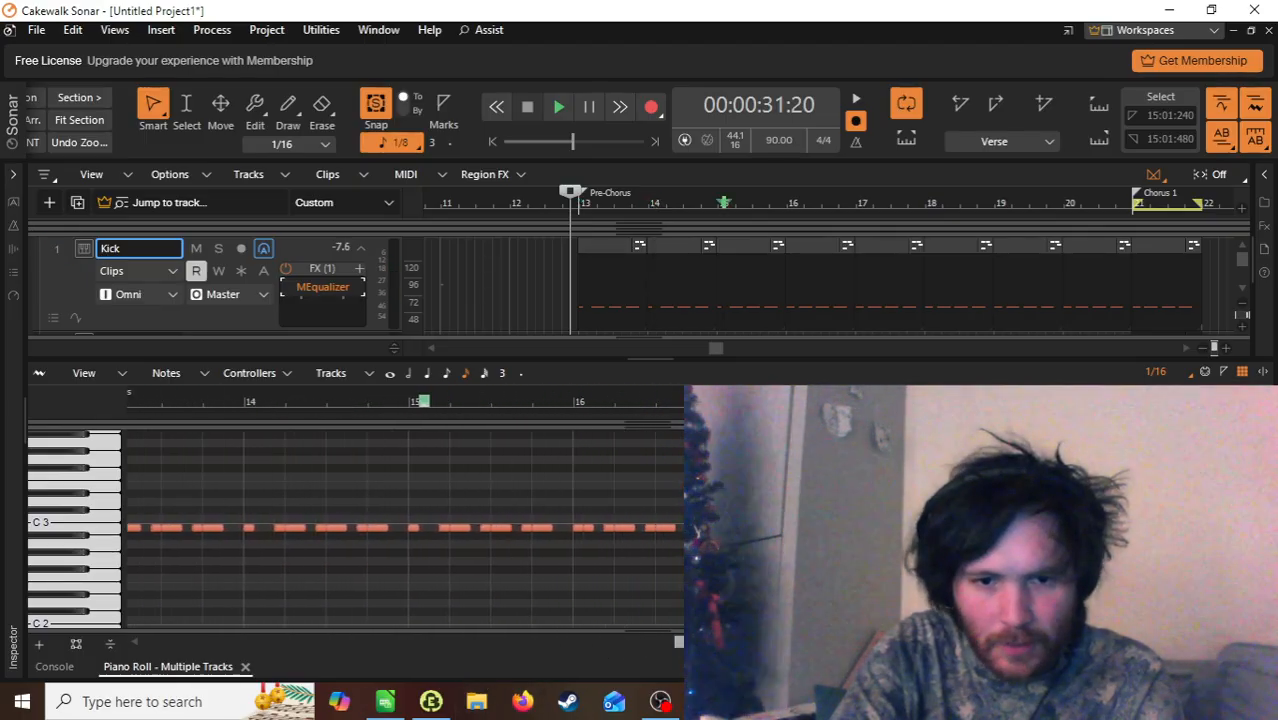
pyautogui.click(587, 528)
pyautogui.press('Delete')
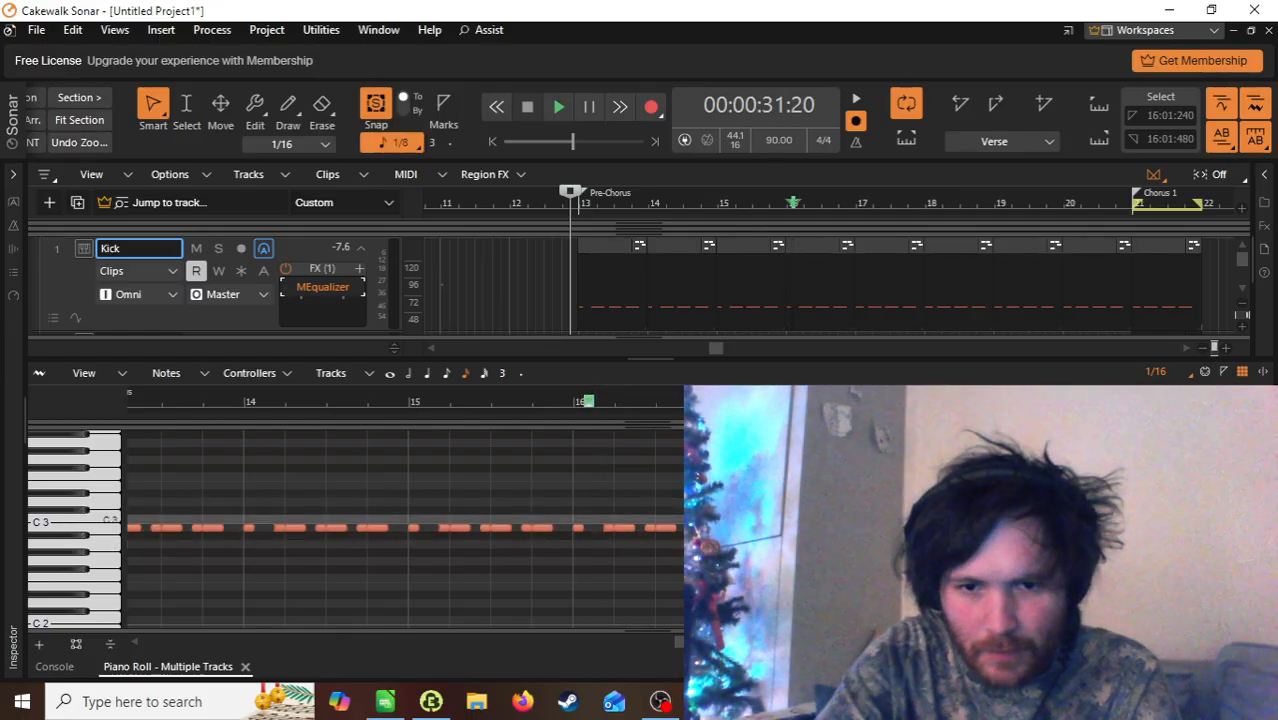
pyautogui.press('Delete')
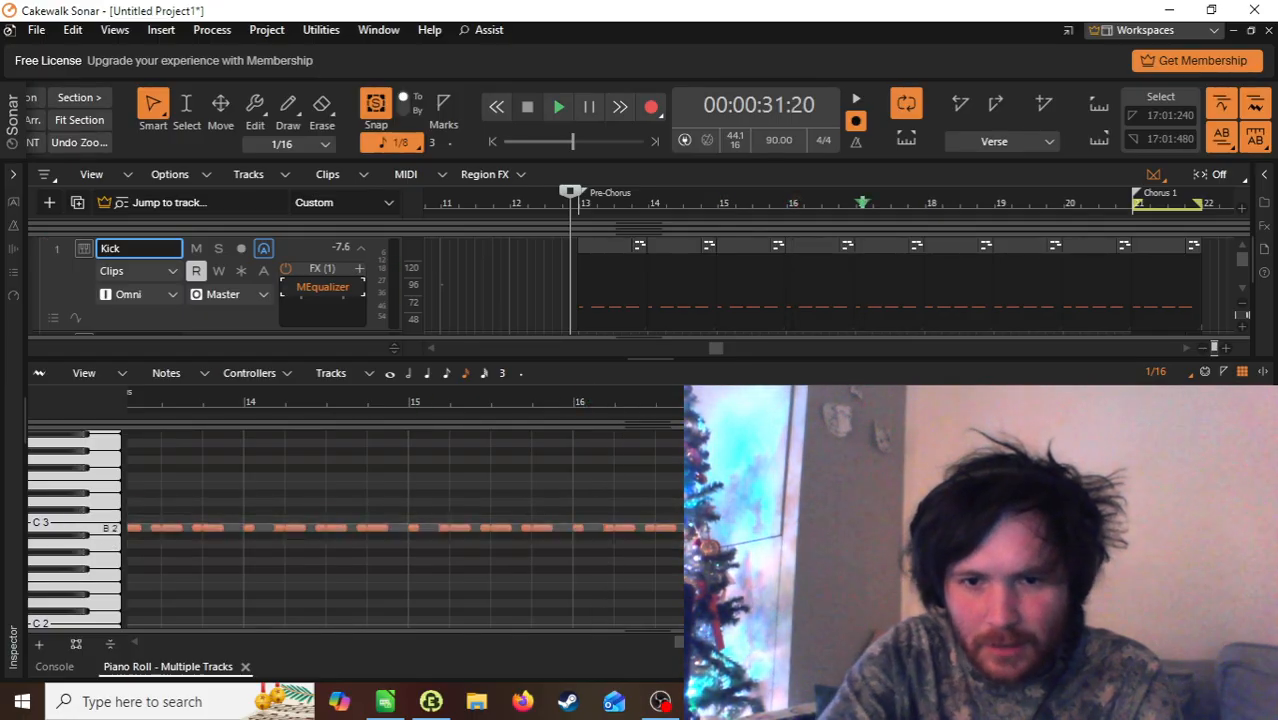
pyautogui.click(917, 527)
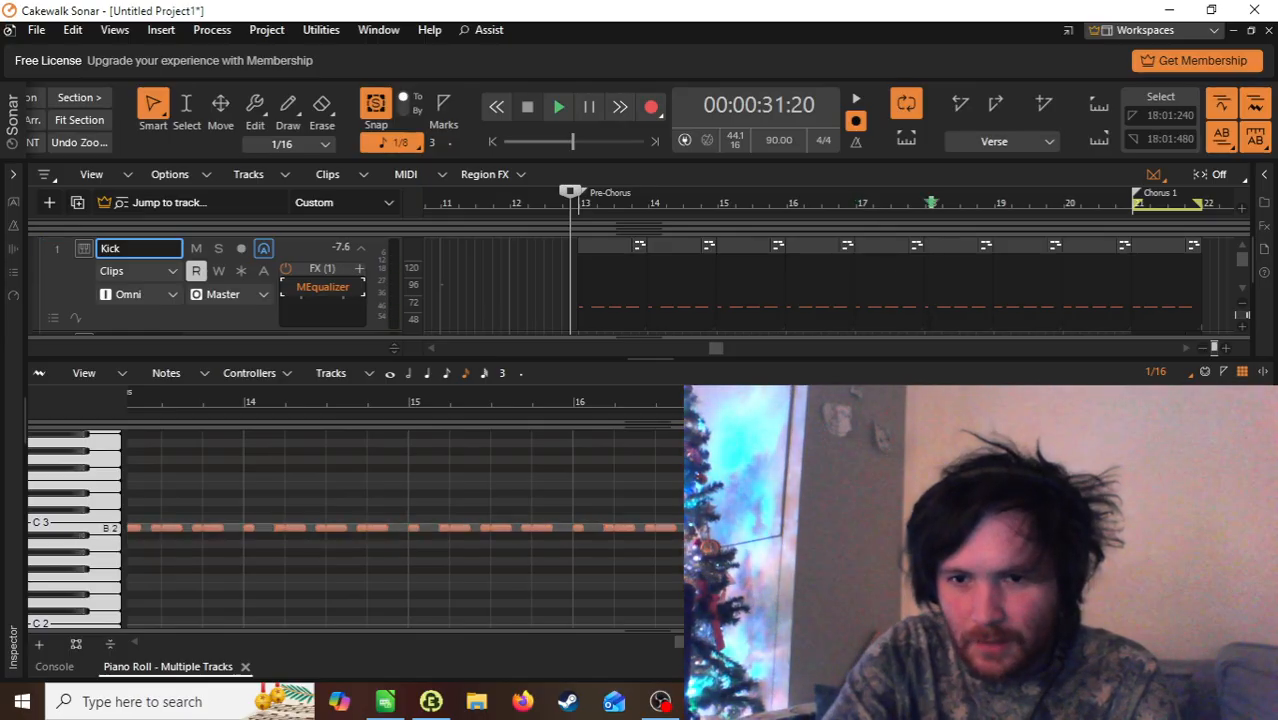
pyautogui.press('Delete')
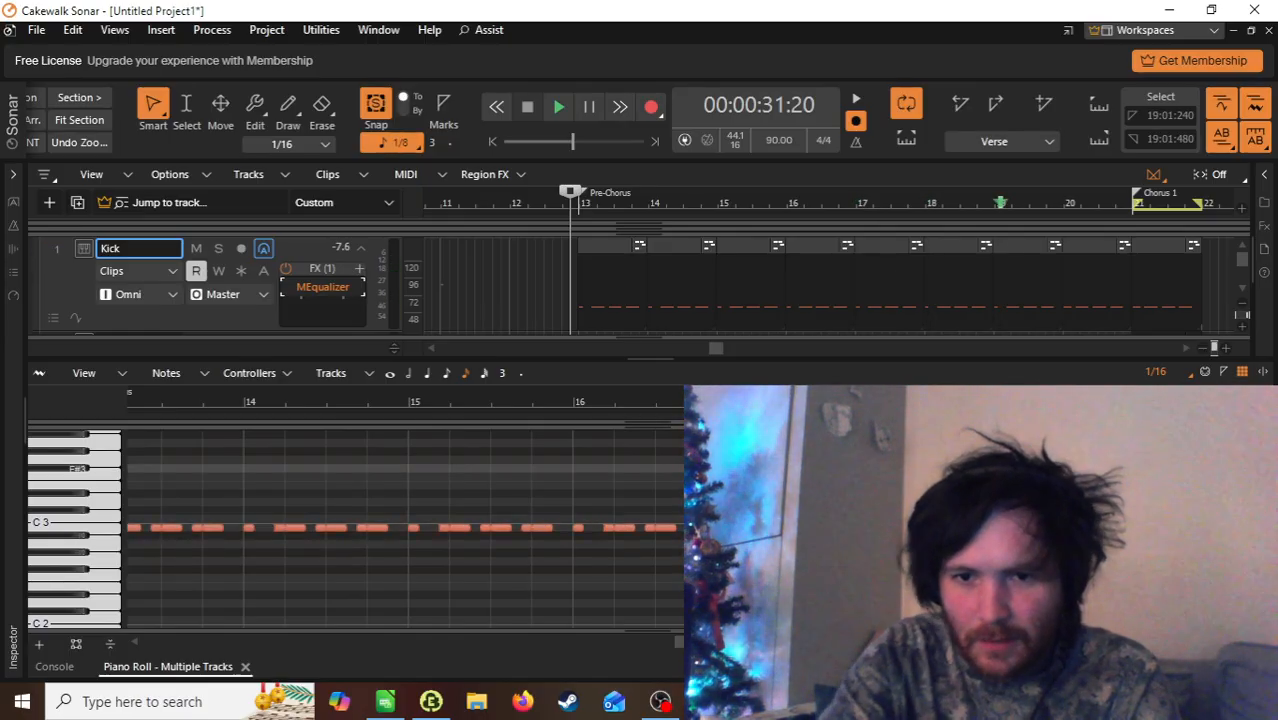
# Step: Audition the kick from the middle of measure 17 and delete the second sixteenth note of measure 20
pyautogui.click(894, 203)
pyautogui.press('space')
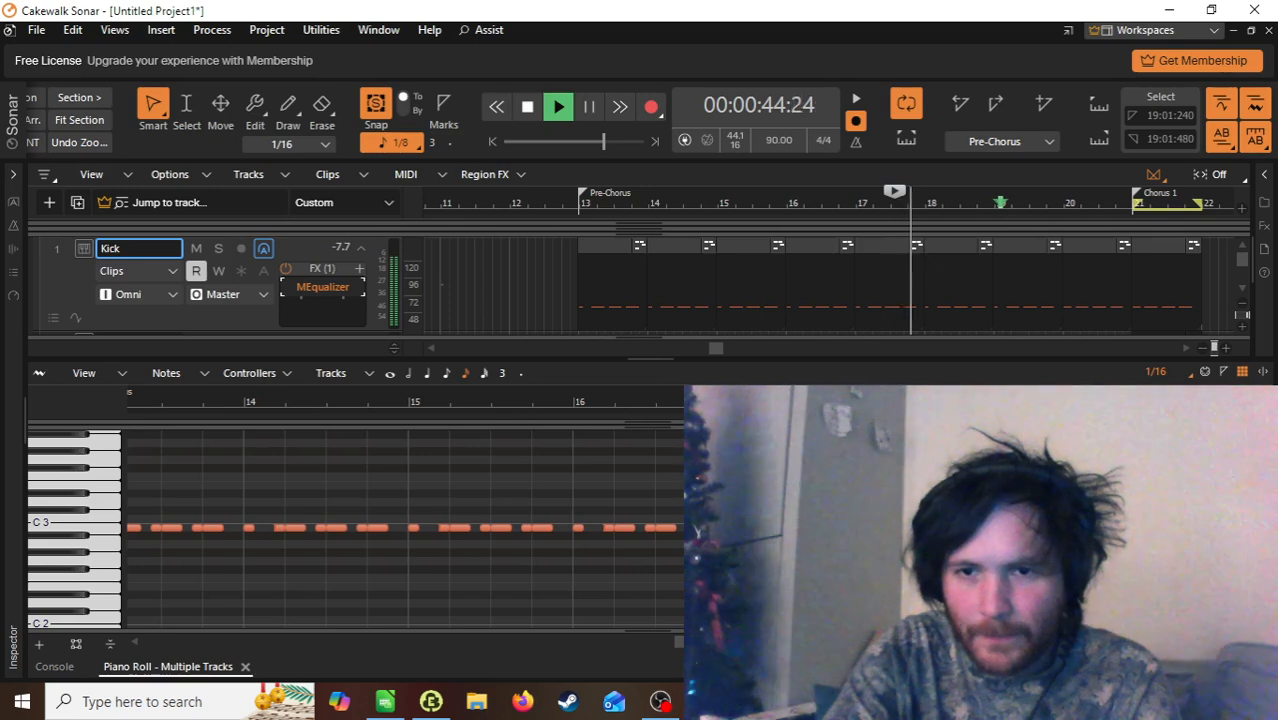
pyautogui.press('space')
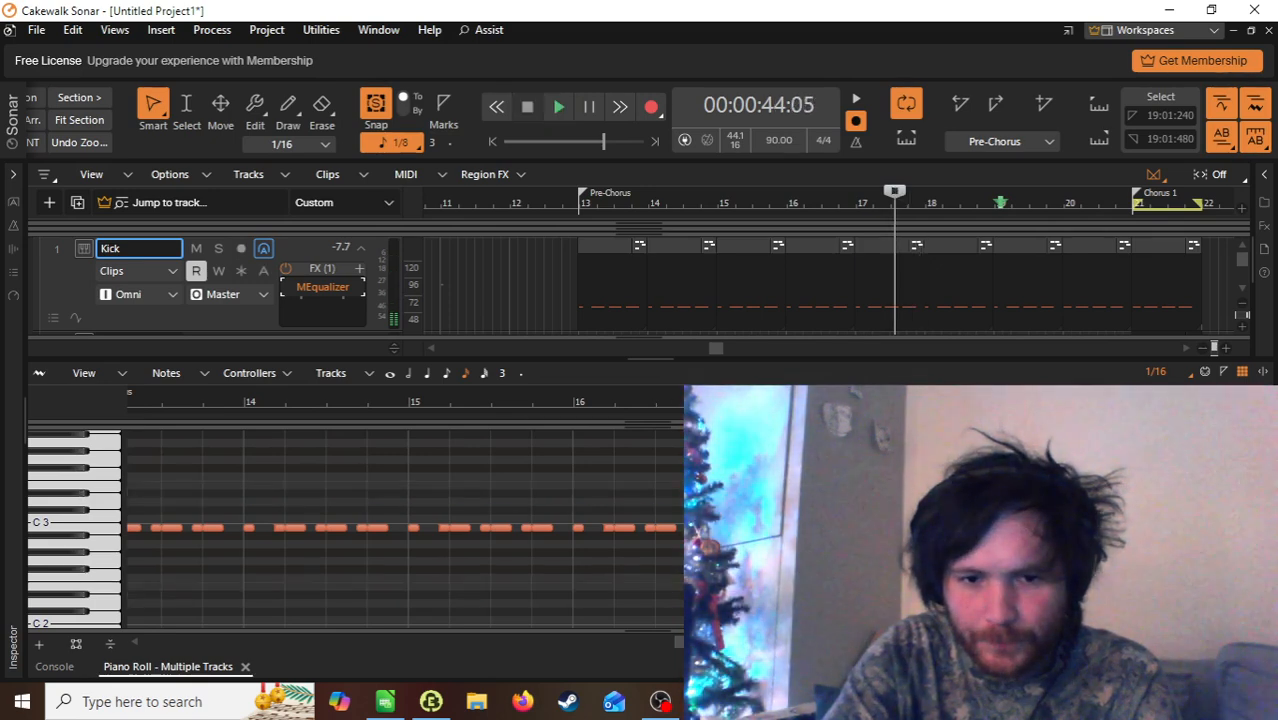
pyautogui.hscroll(6, 600, 520)
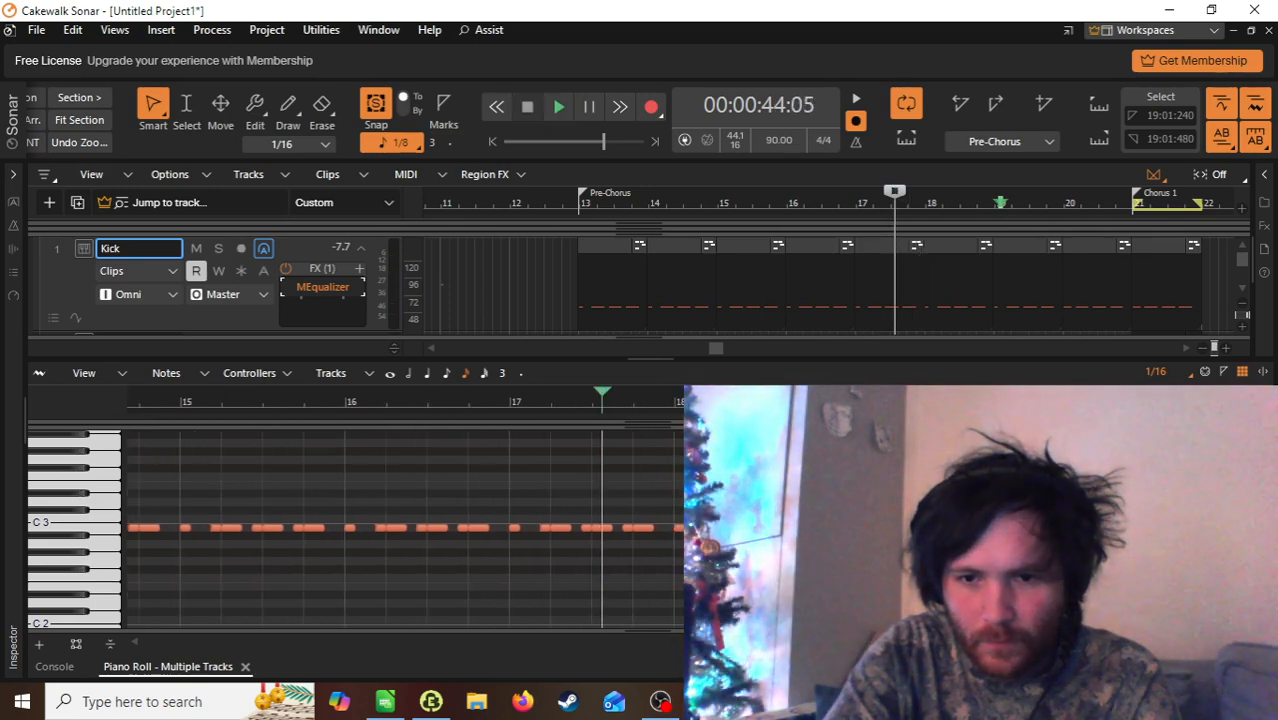
pyautogui.click(567, 528)
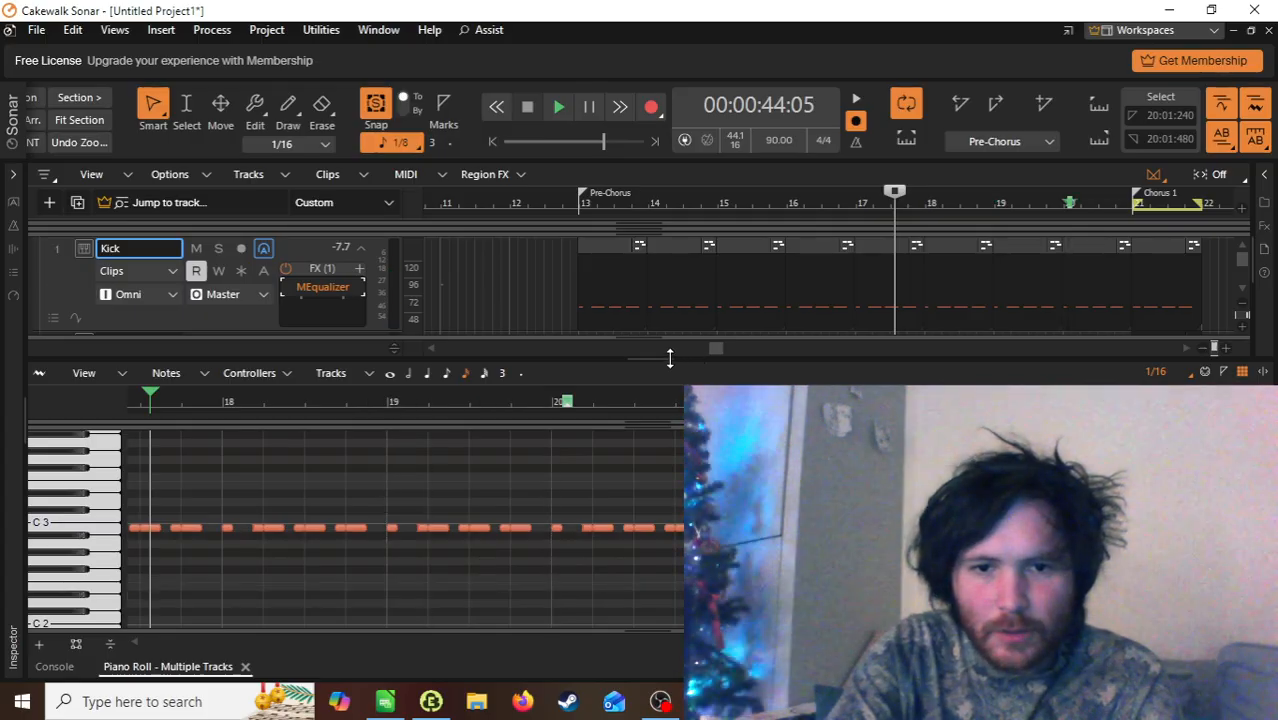
# Step: Close the Piano Roll and listen to Chorus 1 from measure 21
pyautogui.press('d')
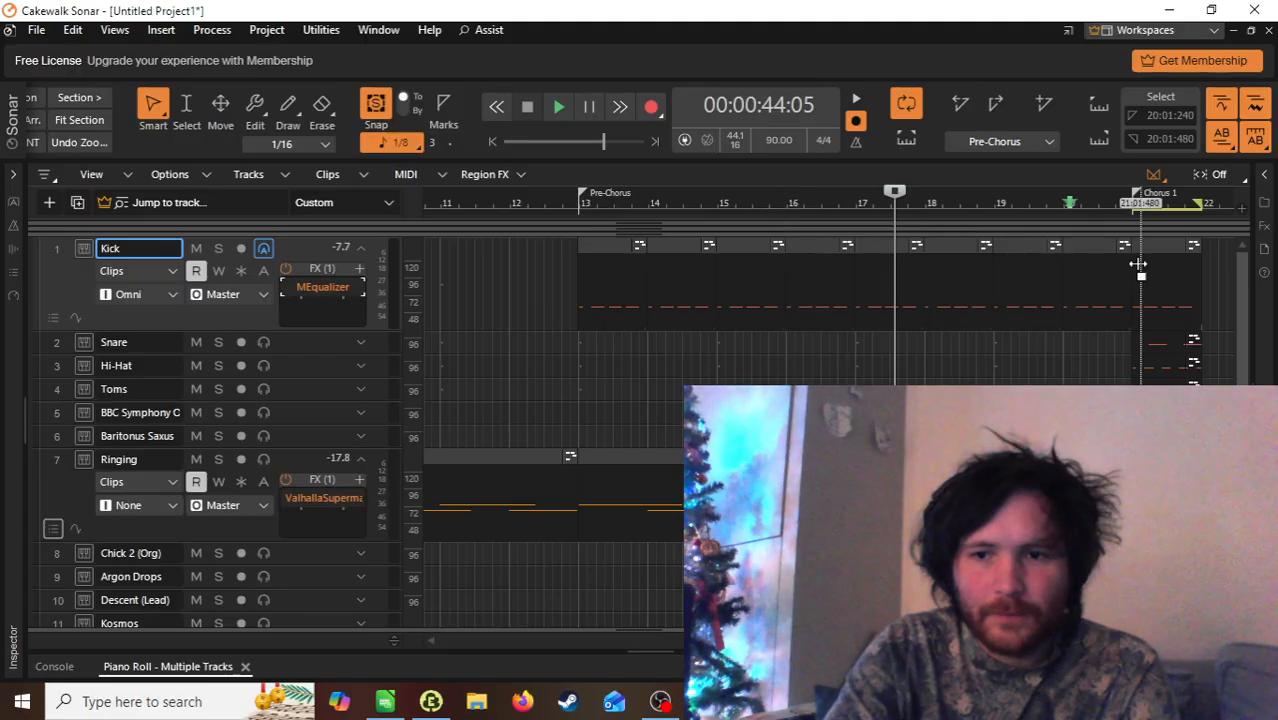
pyautogui.click(1133, 203)
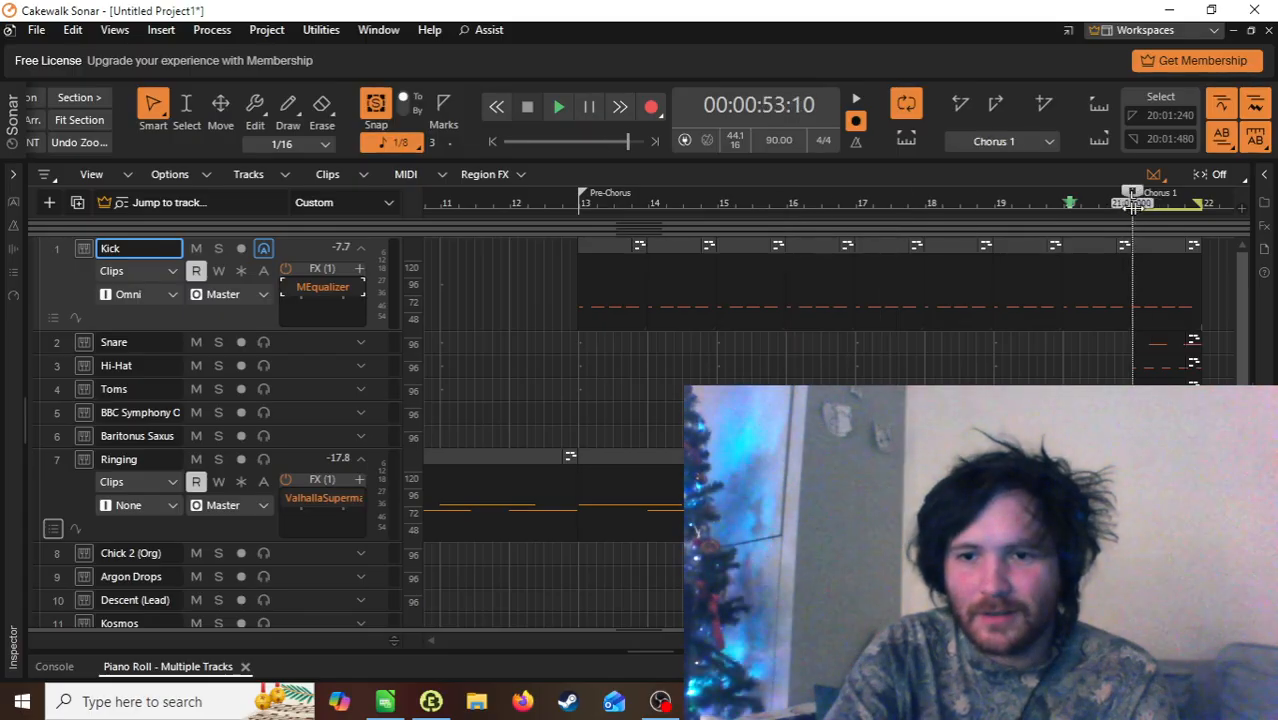
pyautogui.press('space')
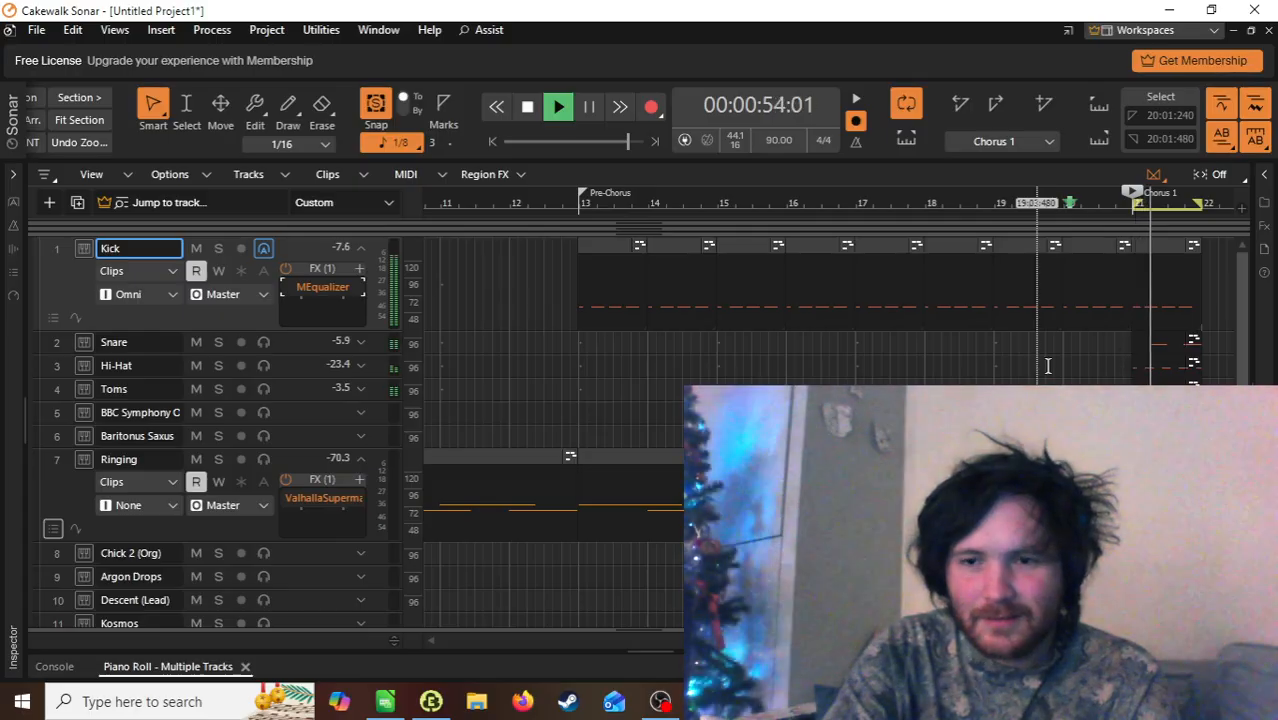
pyautogui.press('space')
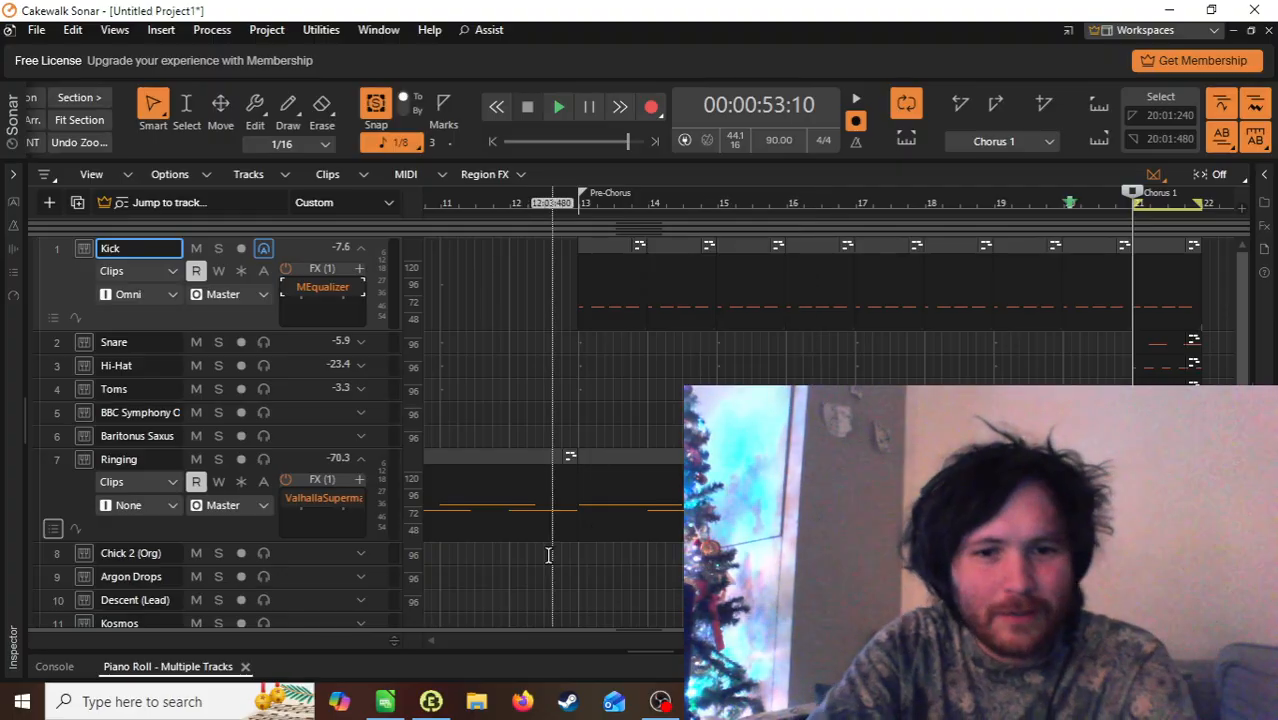
# Step: Place the playhead at measure 9 and draw a C 5 note starting at 5:03:720 on the BBC Symphony Orchestra track
pyautogui.moveTo(718, 640); pyautogui.dragTo(507, 636)
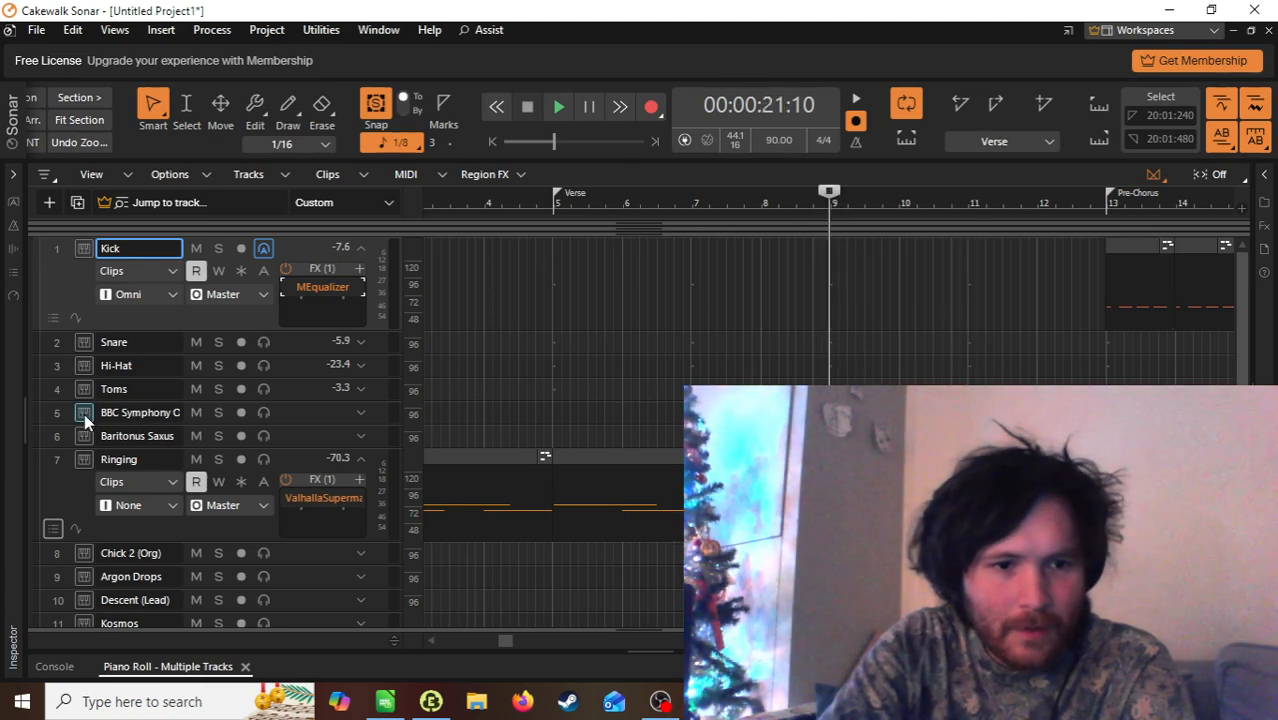
pyautogui.click(829, 203)
pyautogui.click(168, 666)
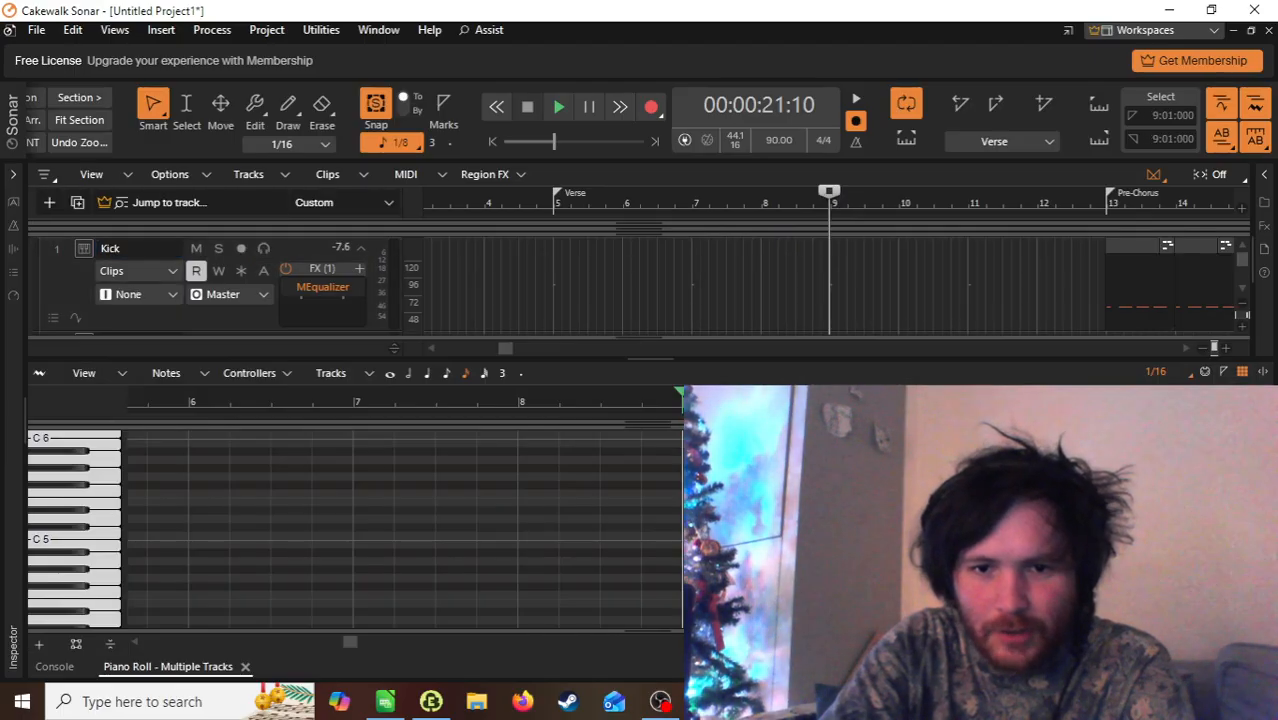
pyautogui.moveTo(138, 555)
pyautogui.mouseDown()
pyautogui.moveTo(205, 571)
pyautogui.moveTo(228, 633)
pyautogui.moveTo(257, 536)
pyautogui.moveTo(251, 462)
pyautogui.mouseUp()
# Step: Set the BBC Symphony Orchestra instrument to Strings: Celli and close its window
pyautogui.scroll(-4, 73, 317)
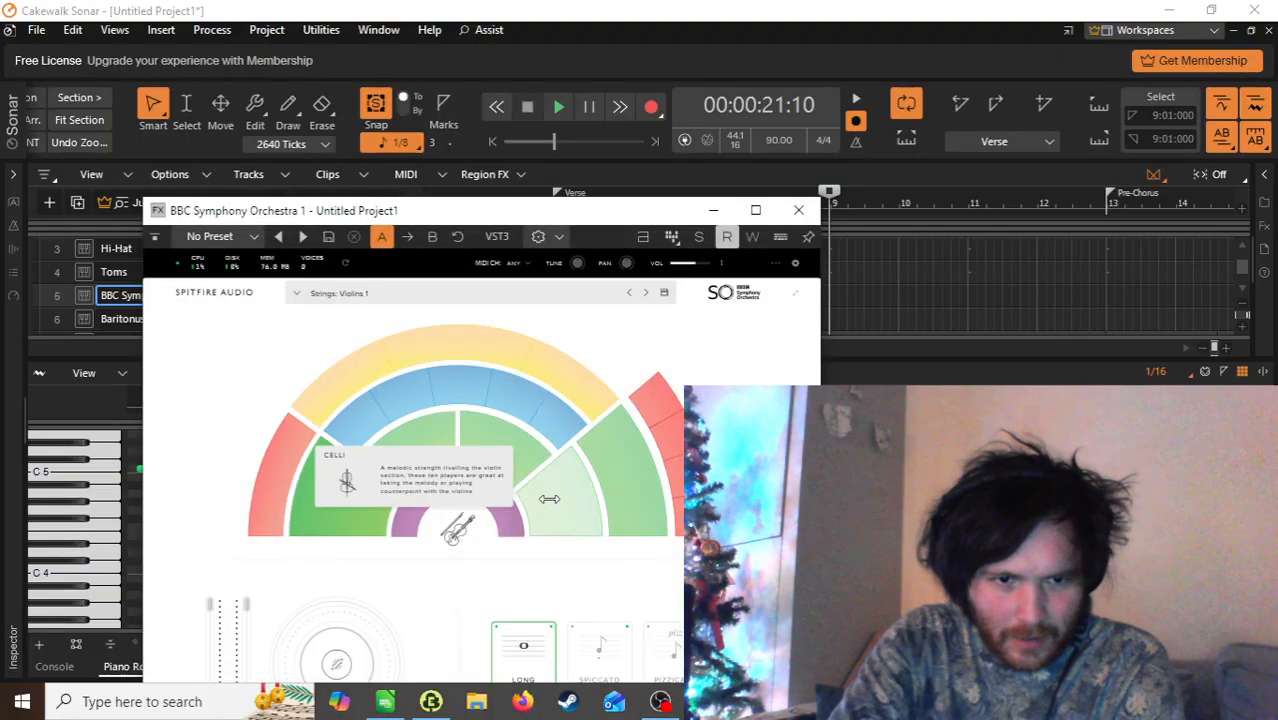
pyautogui.click(545, 498)
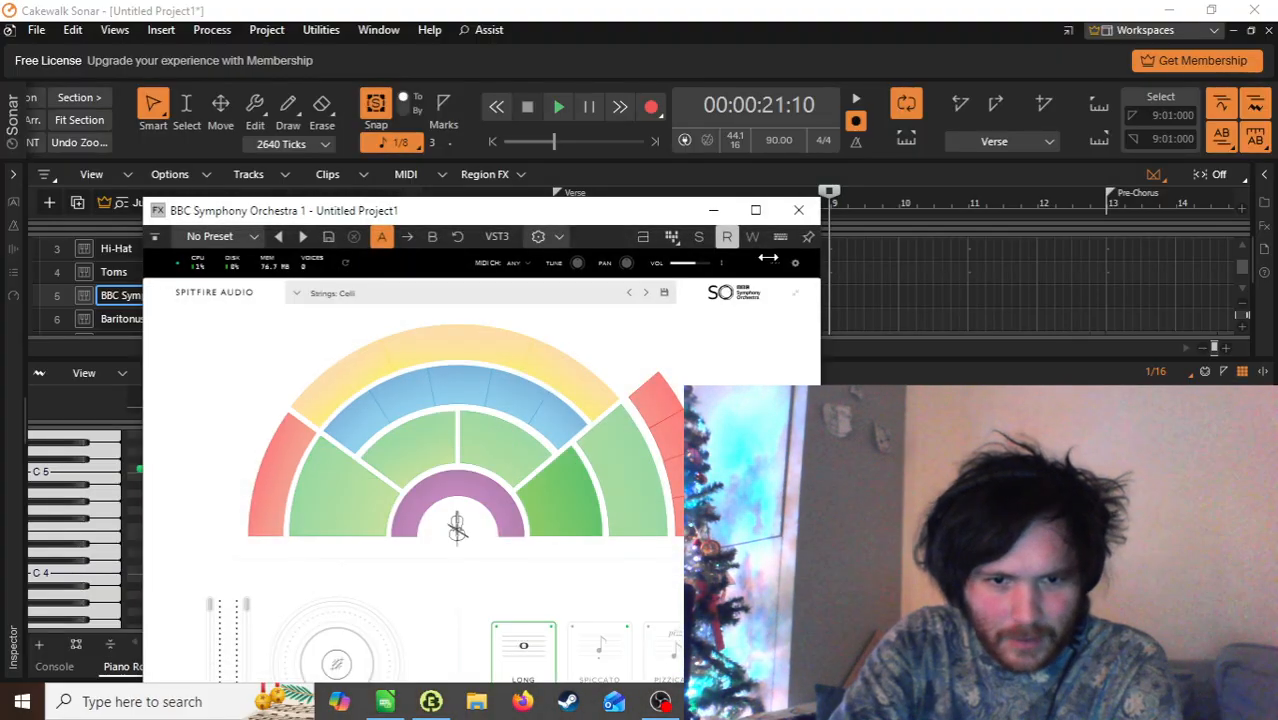
pyautogui.click(798, 210)
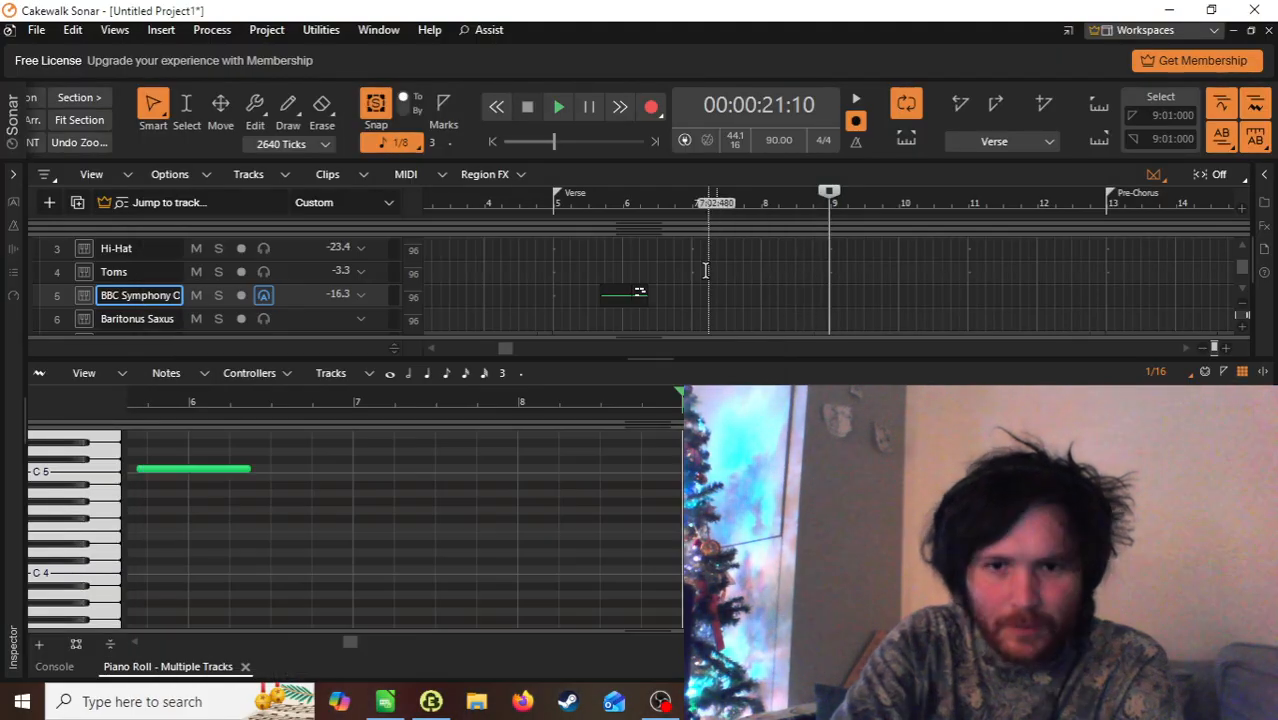
# Step: Shorten the C 5 note to start at 6:01:720 and move it to measure 9 on the BBC Symphony Orchestra track
pyautogui.click(160, 467)
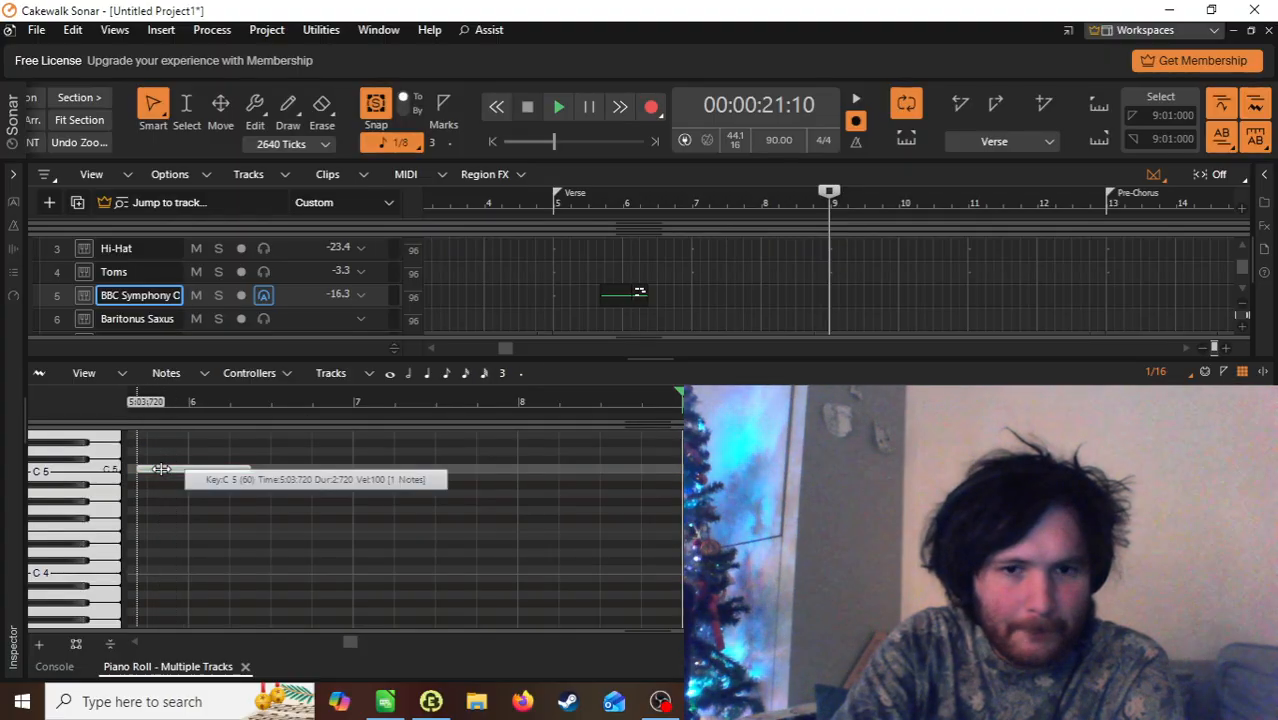
pyautogui.moveTo(161, 469); pyautogui.dragTo(623, 491)
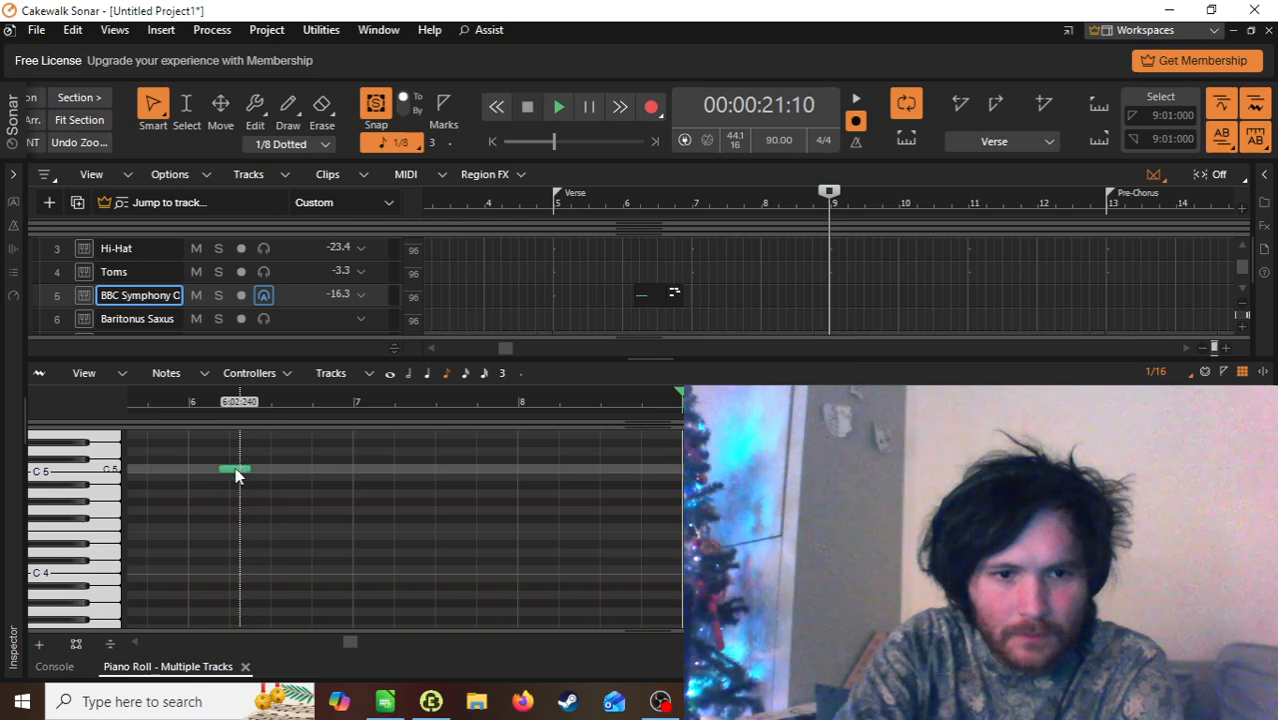
pyautogui.click(235, 468)
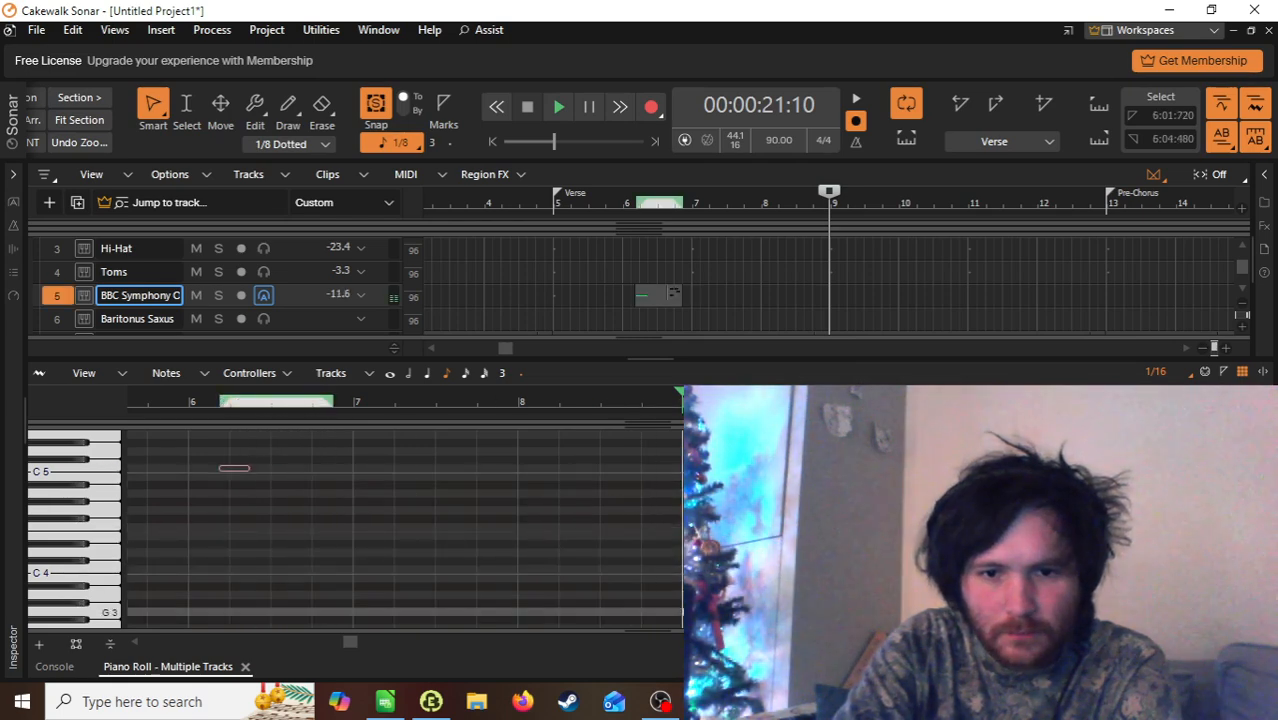
pyautogui.scroll(-4, 398, 528)
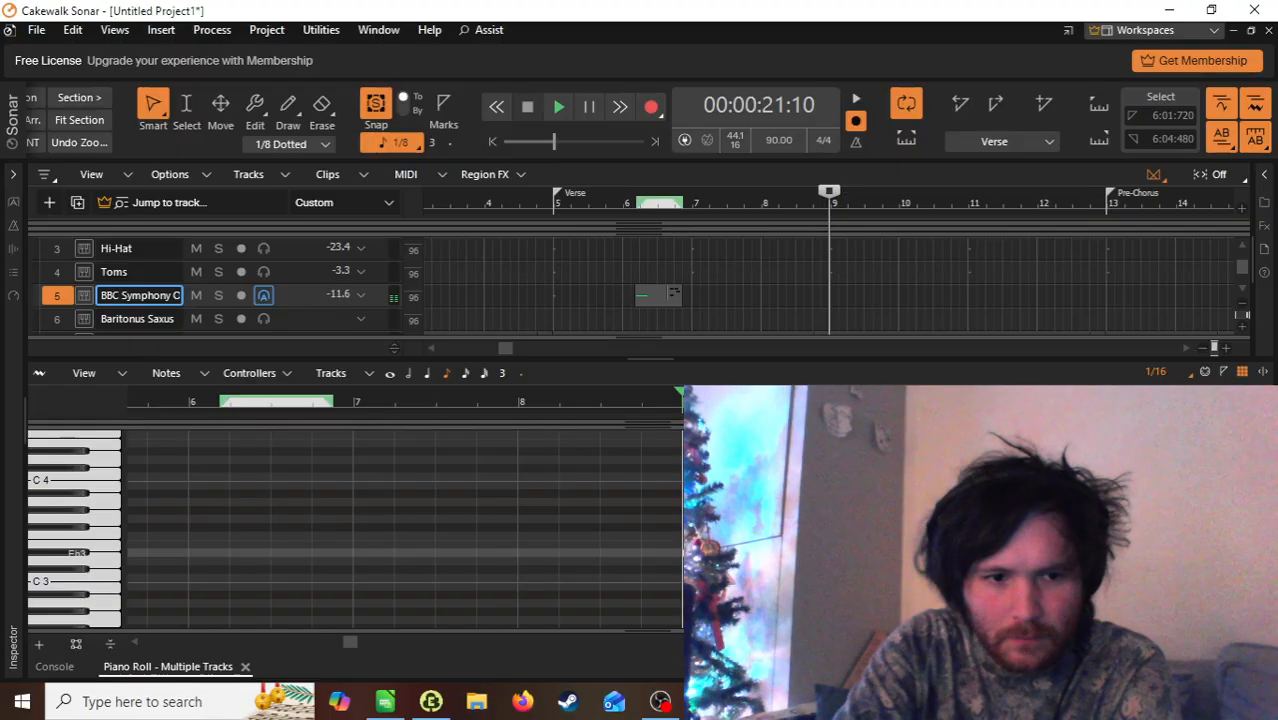
pyautogui.hotkey('ctrl', 'x')
pyautogui.hotkey('ctrl', 'v')
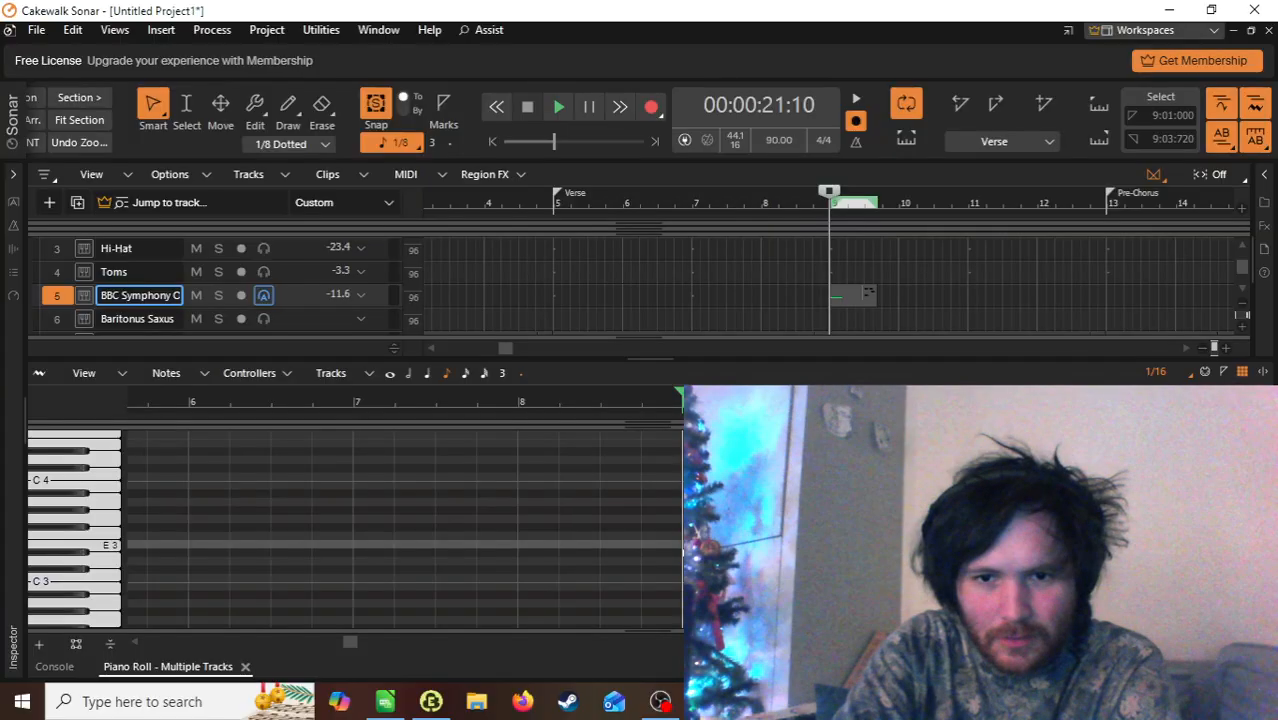
# Step: Draw alternating Eb3 and F 3 whole notes across measures 9–12 with C 4 whole notes above them
pyautogui.moveTo(868, 293); pyautogui.dragTo(959, 292)
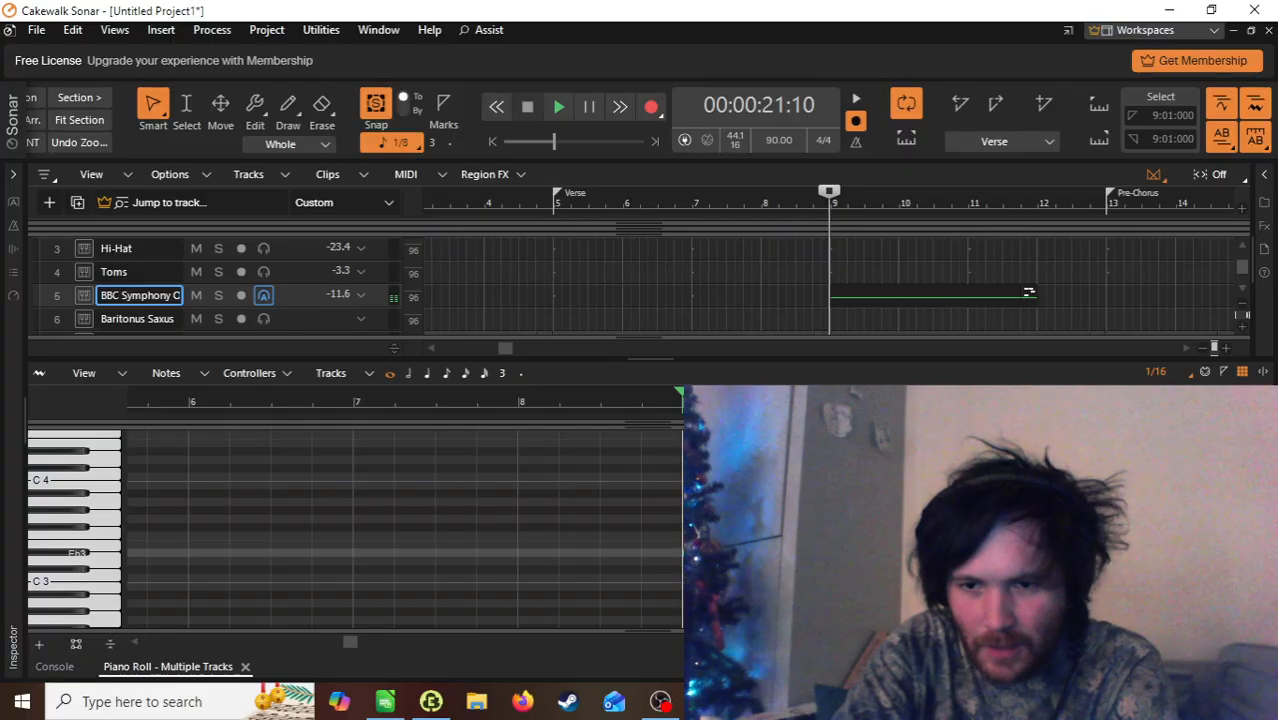
pyautogui.hscroll(5, 405, 536)
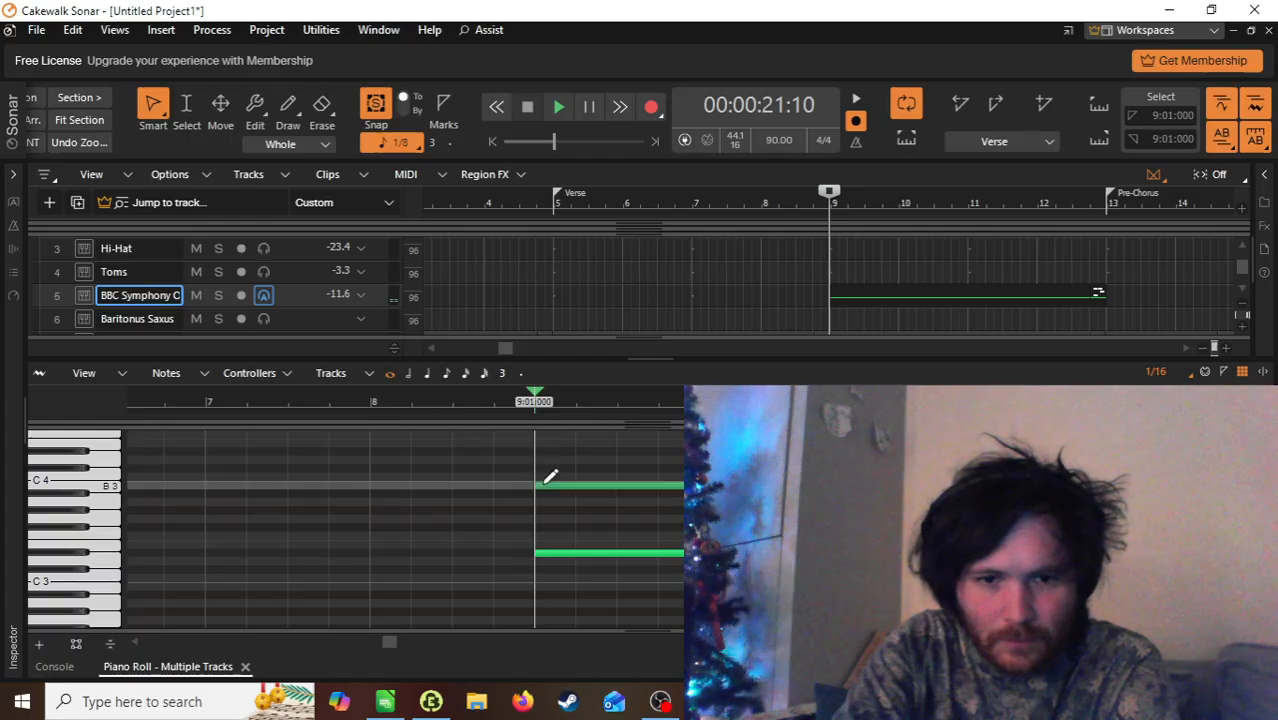
pyautogui.moveTo(600, 479); pyautogui.dragTo(604, 467)
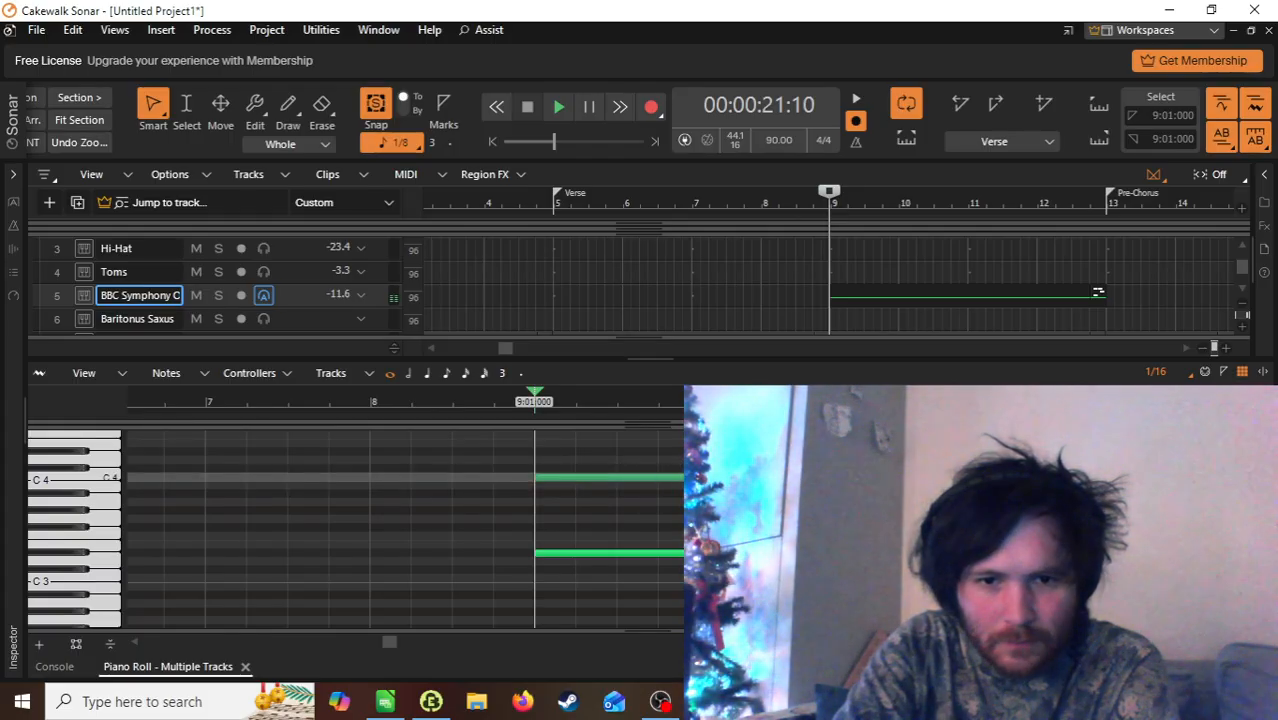
pyautogui.scroll(2, 616, 522)
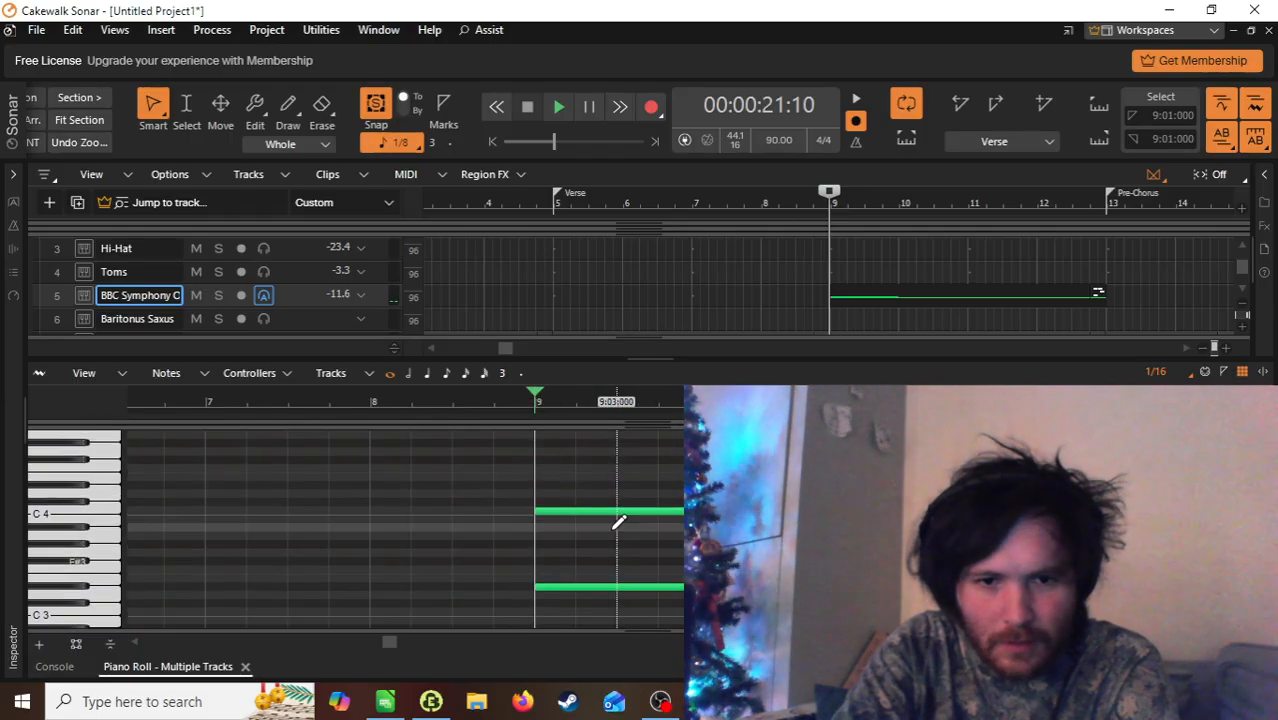
pyautogui.scroll(1, 540, 446)
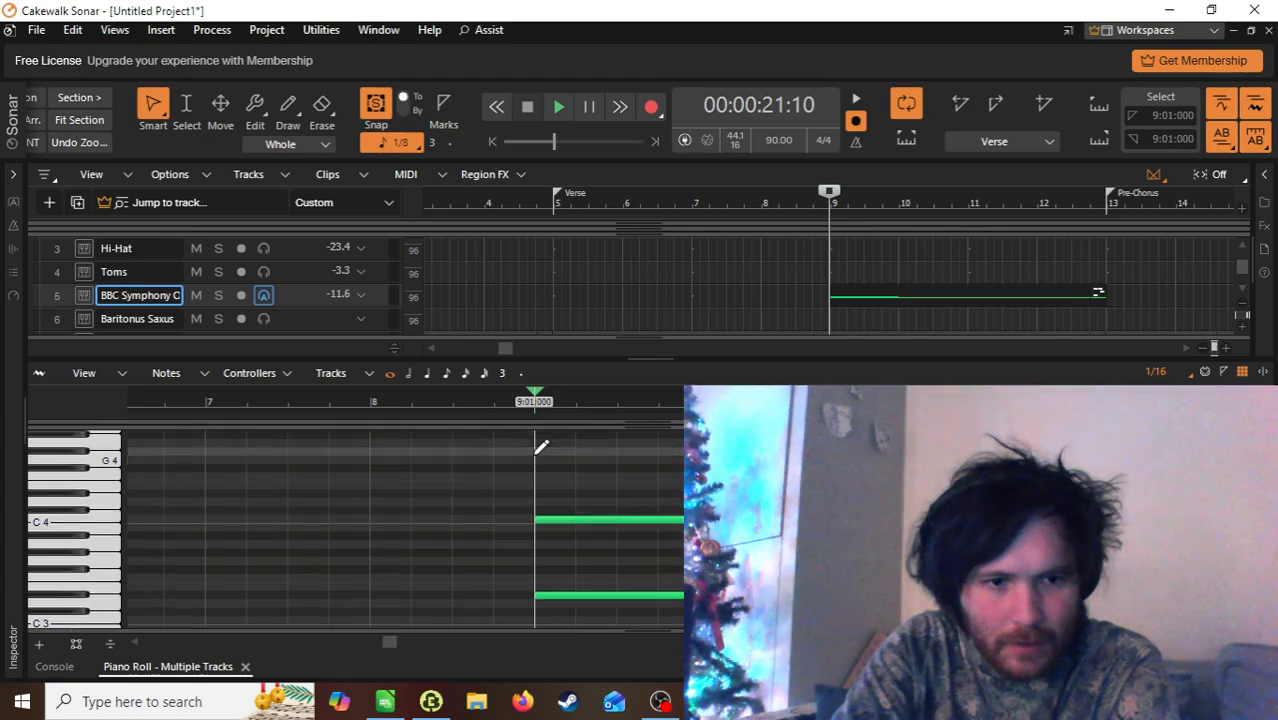
# Step: Draw a G 4 in measure 9 and an A 4 in measure 10, and copy both notes to measure 11
pyautogui.click(553, 456)
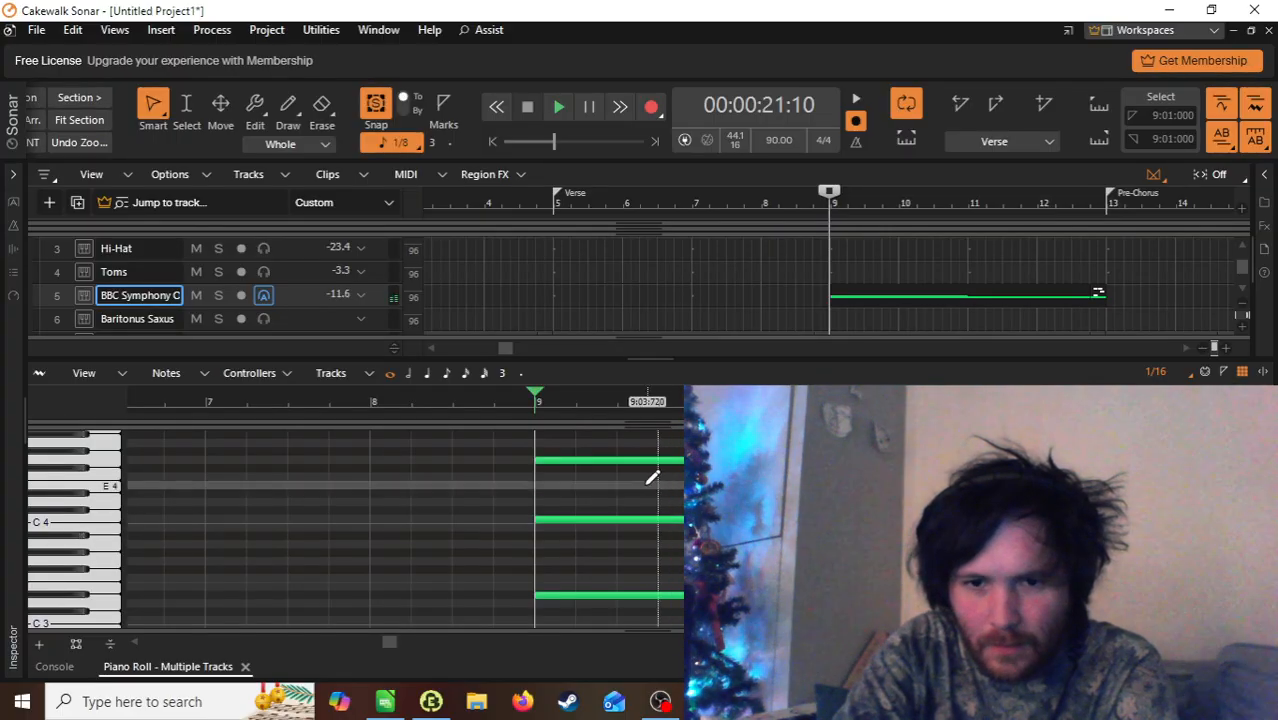
pyautogui.click(617, 461)
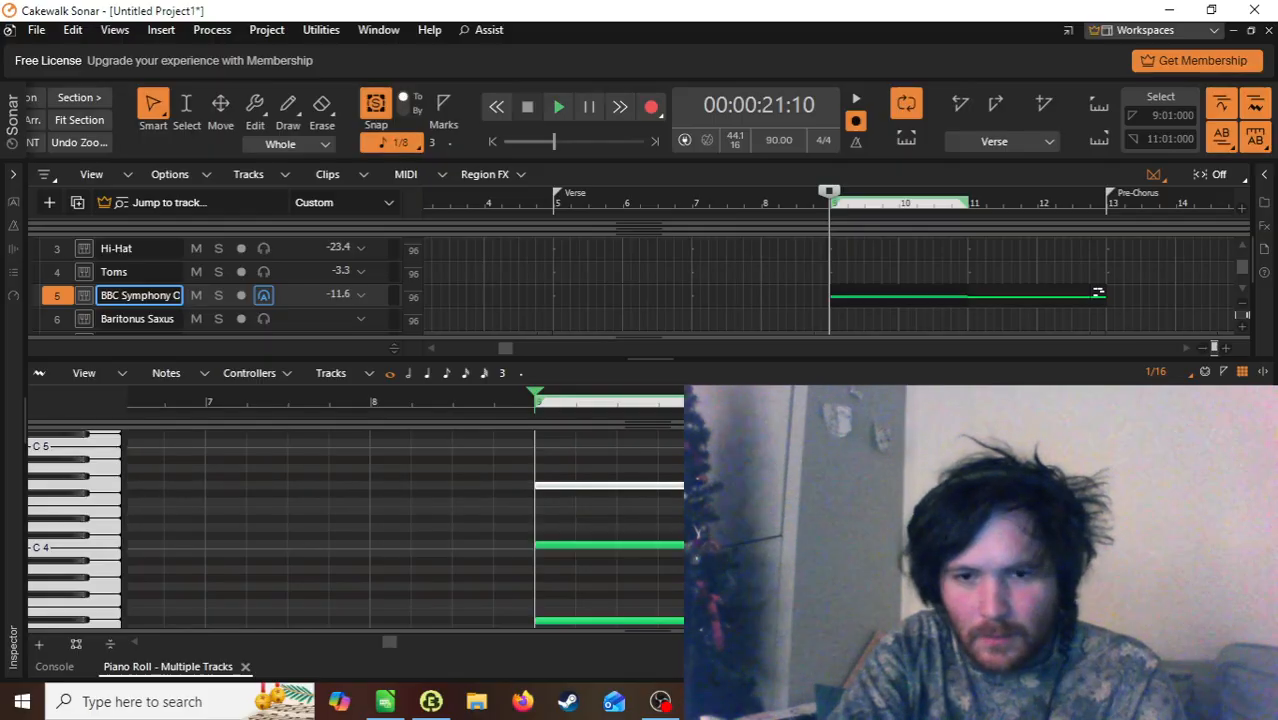
pyautogui.hotkey('ctrl', 'v')
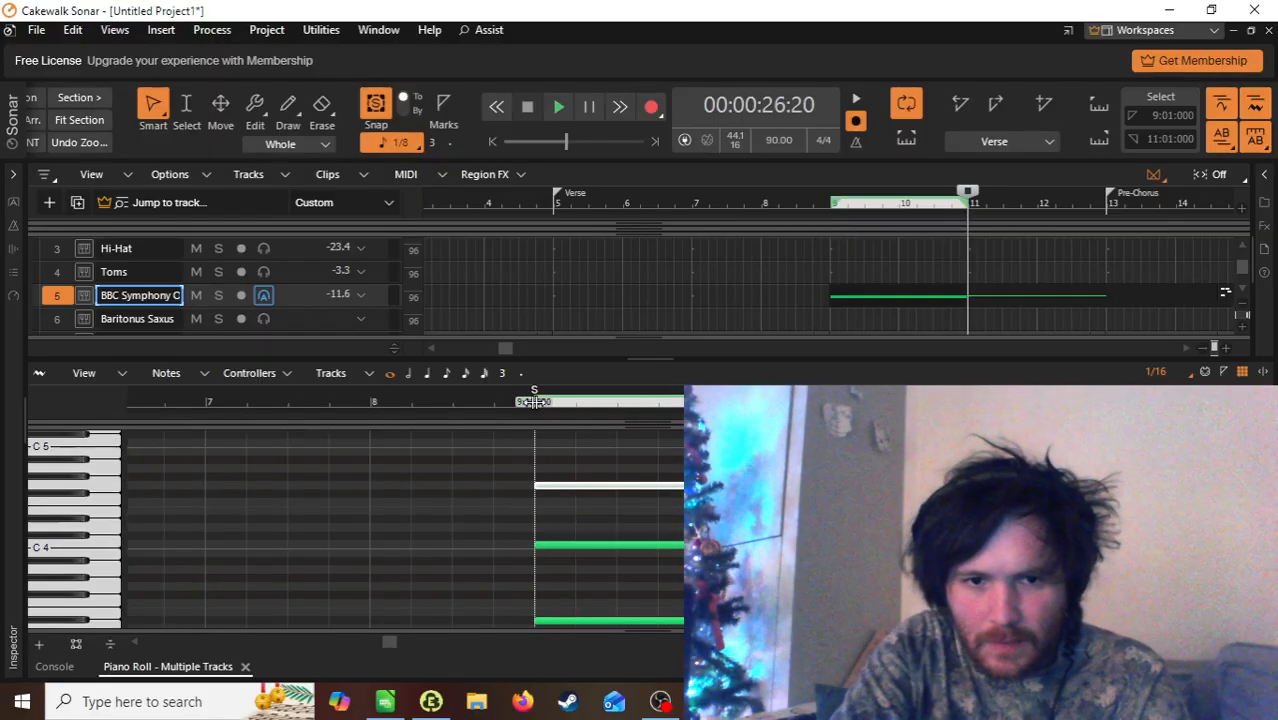
# Step: Listen to the BBC Symphony Orchestra chords from measure 9
pyautogui.click(533, 401)
pyautogui.press('space')
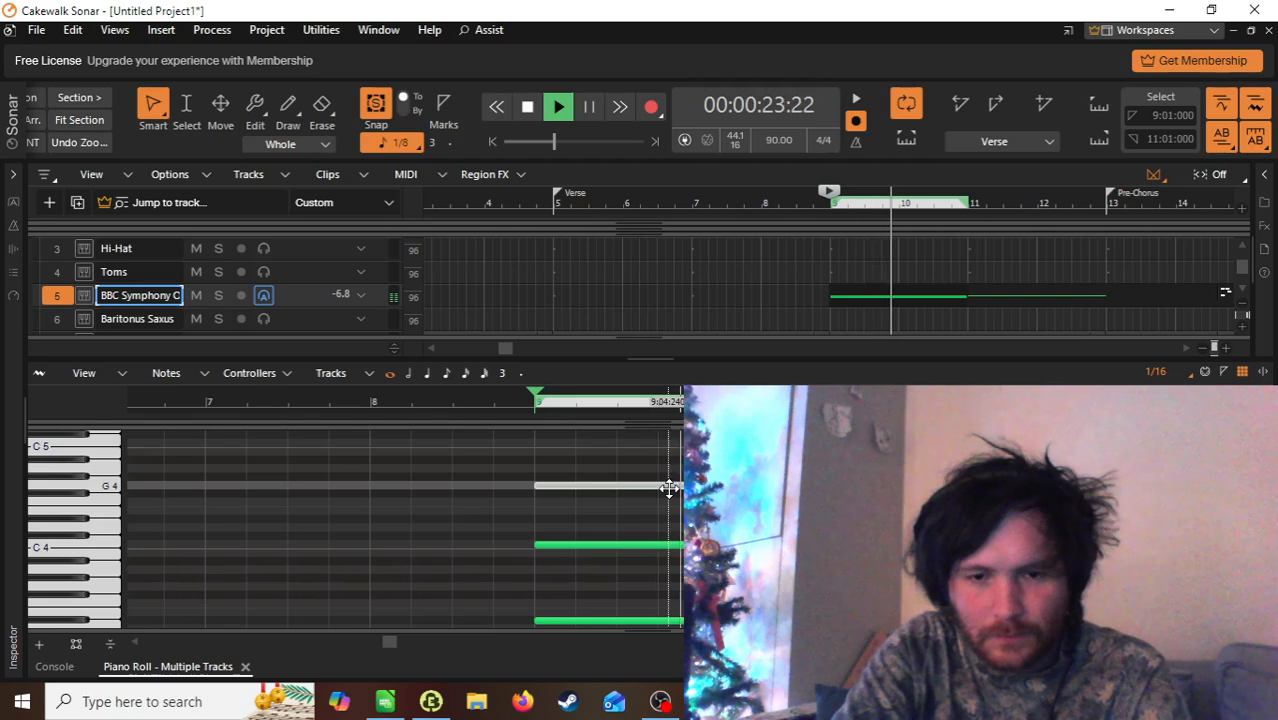
pyautogui.scroll(-1, 669, 488)
pyautogui.scroll(-4, 675, 483)
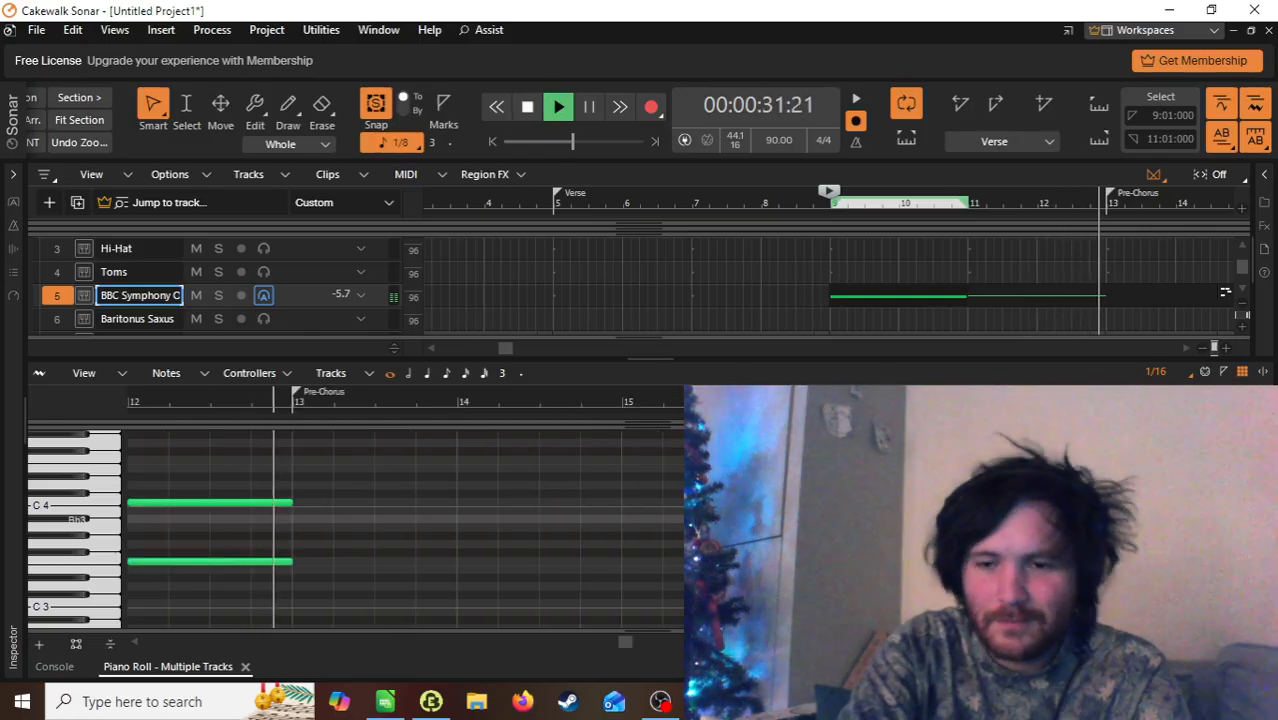
pyautogui.press('space')
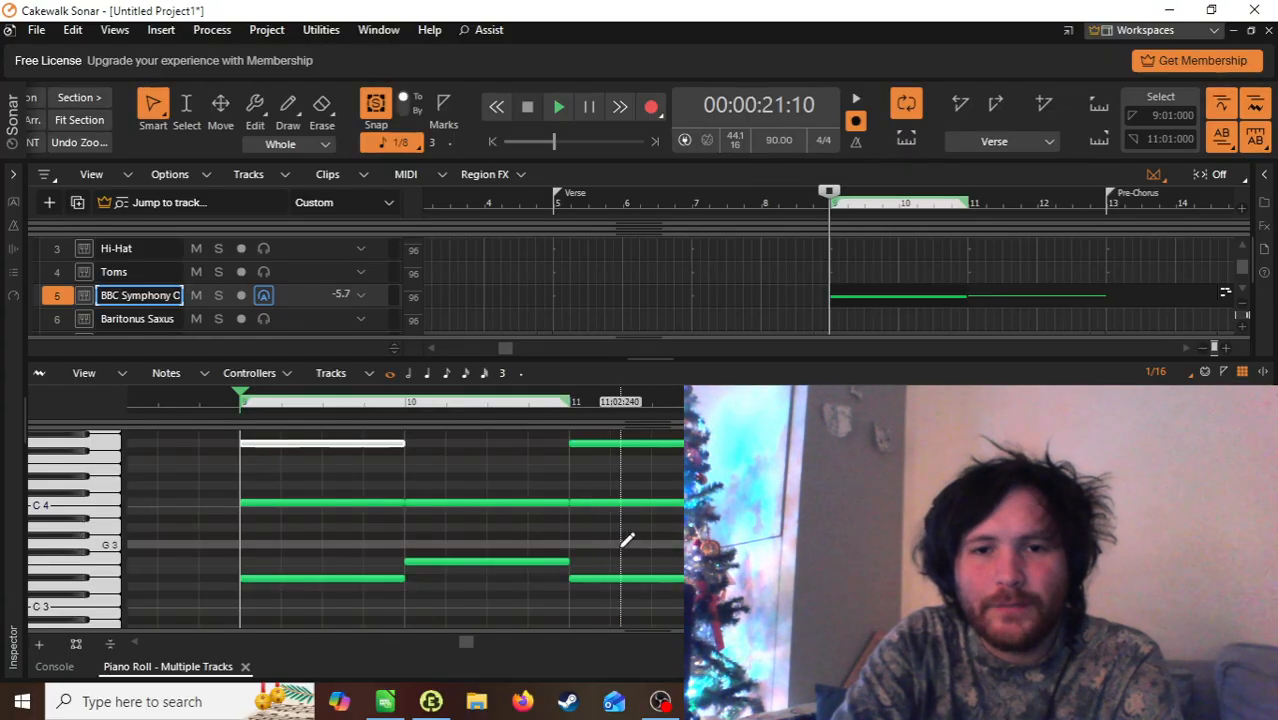
# Step: Try to move the upper G 4 and A 4 notes from measure 9 to measure 13, and undo the move
pyautogui.scroll(5, 628, 543)
pyautogui.scroll(-3, 627, 546)
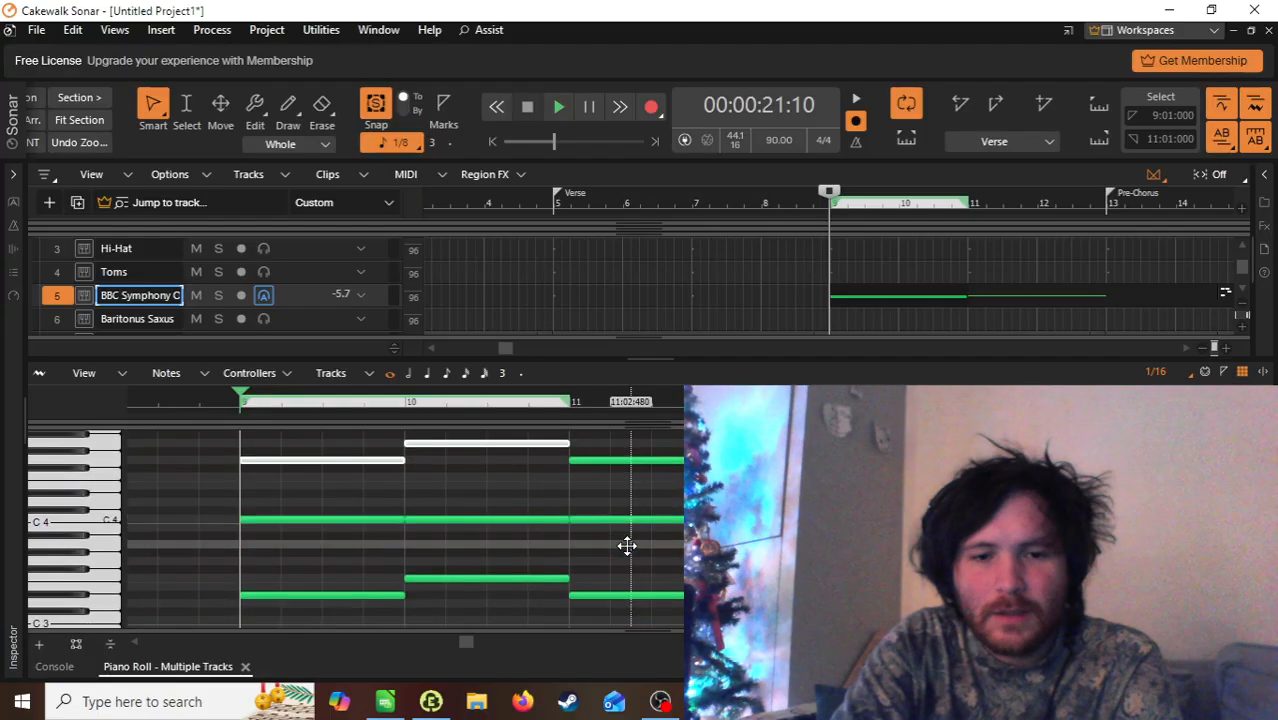
pyautogui.hscroll(2, 627, 546)
pyautogui.click(1218, 642)
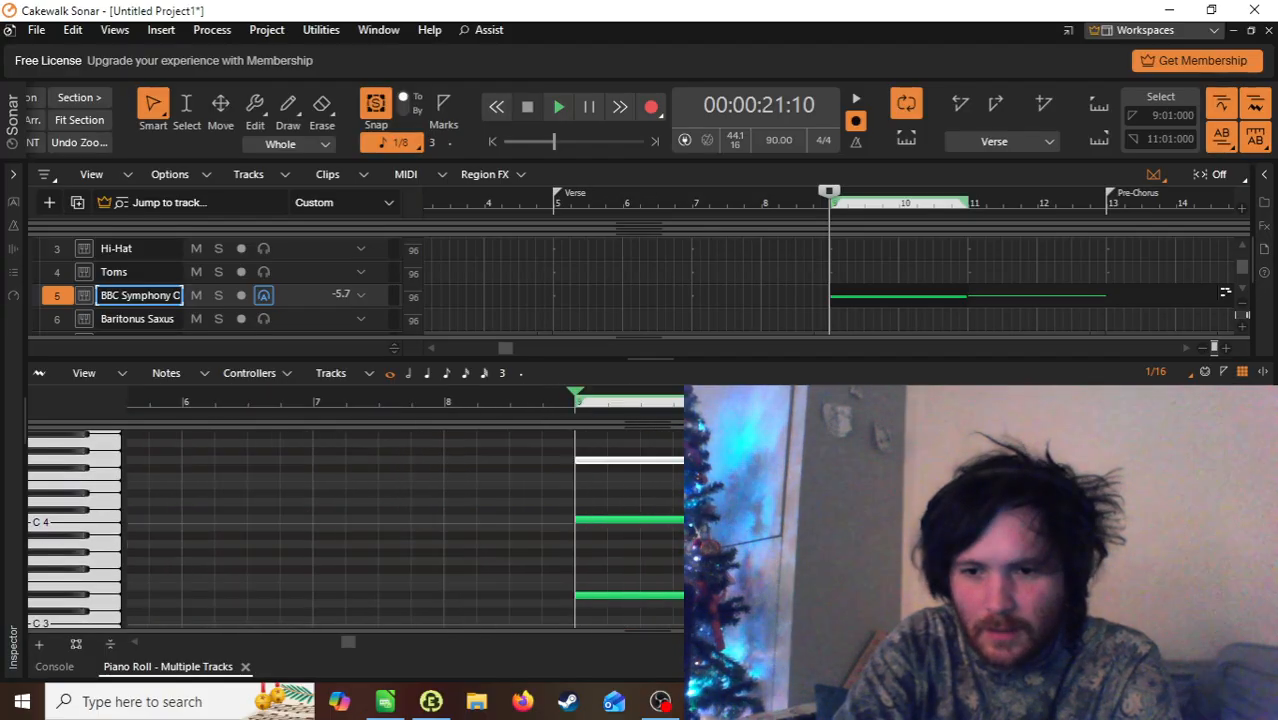
pyautogui.click(1218, 642)
pyautogui.click(1218, 642)
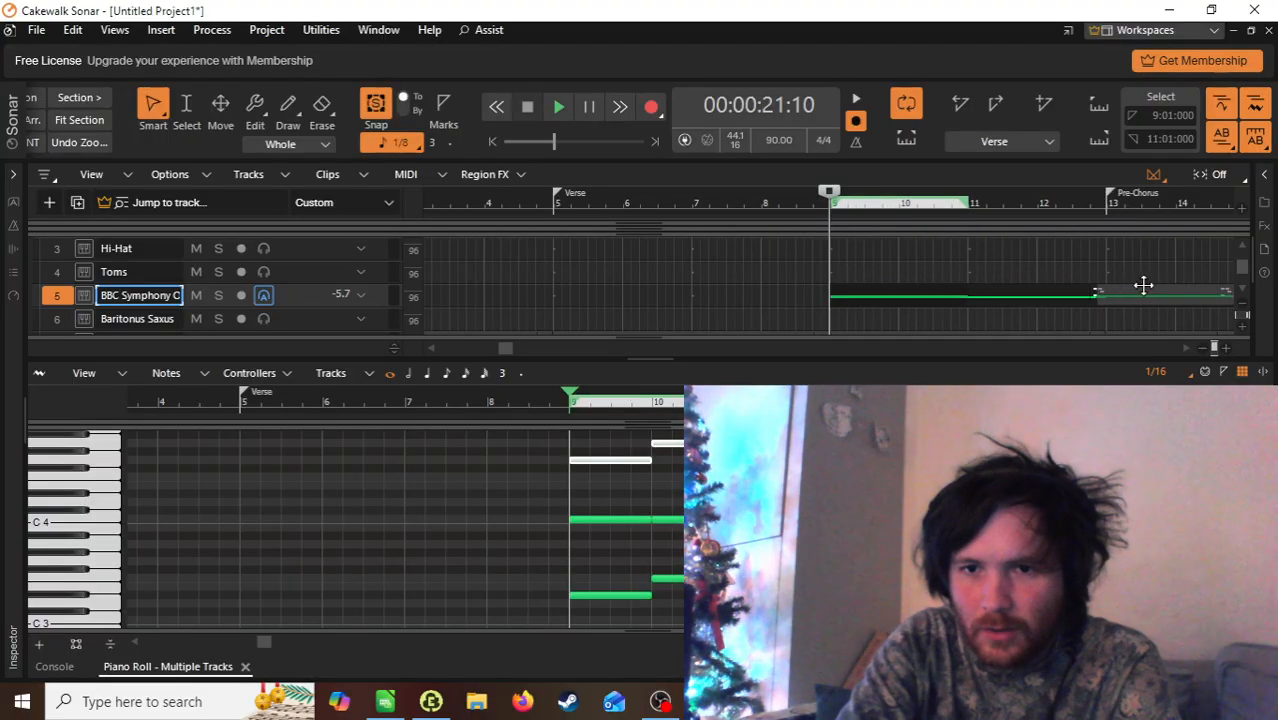
pyautogui.click(1157, 288)
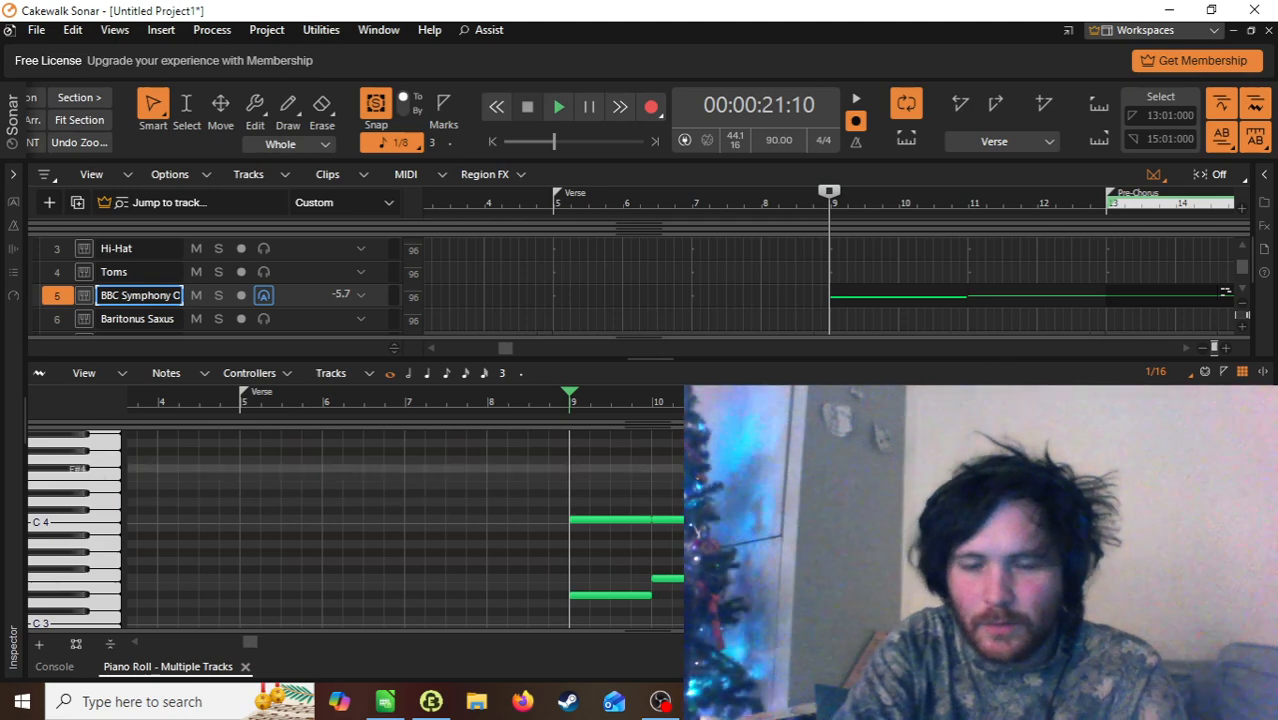
pyautogui.hotkey('ctrl', 'z')
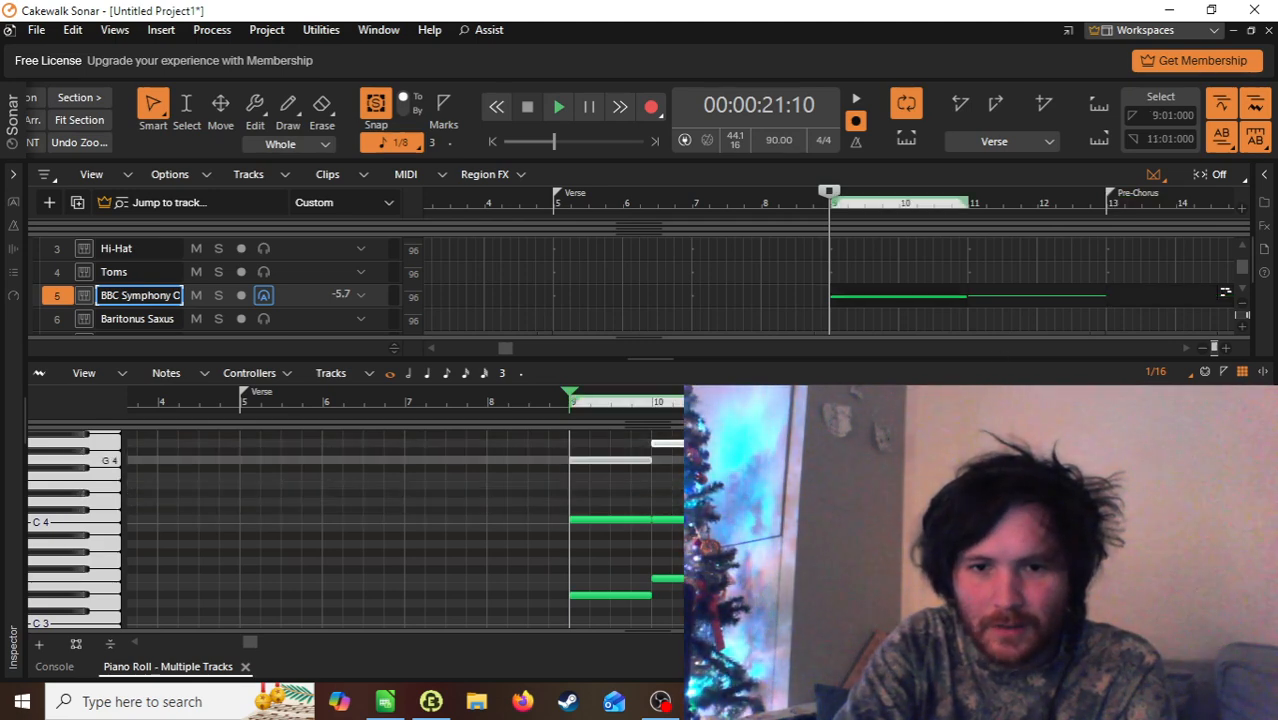
# Step: Delete all the notes and clips from measure 9 onward on the BBC Symphony Orchestra track
pyautogui.click(1025, 298)
pyautogui.press('Delete')
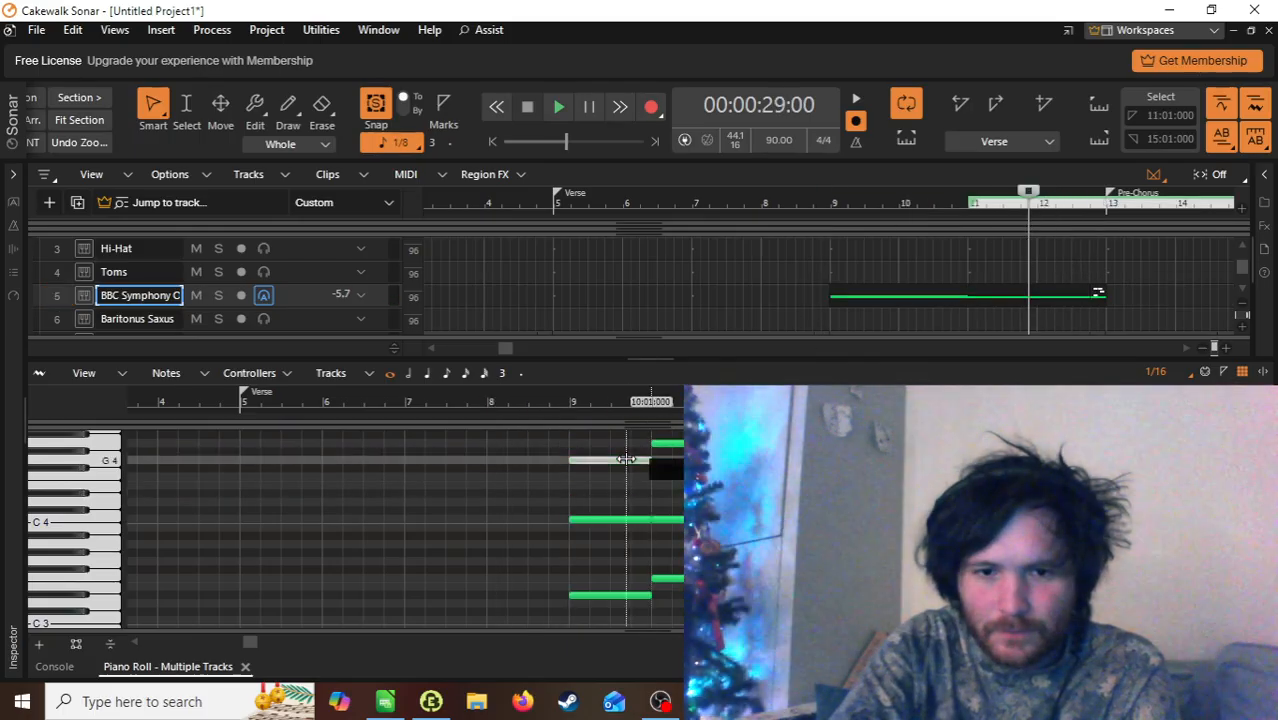
pyautogui.click(615, 460)
pyautogui.press('Delete')
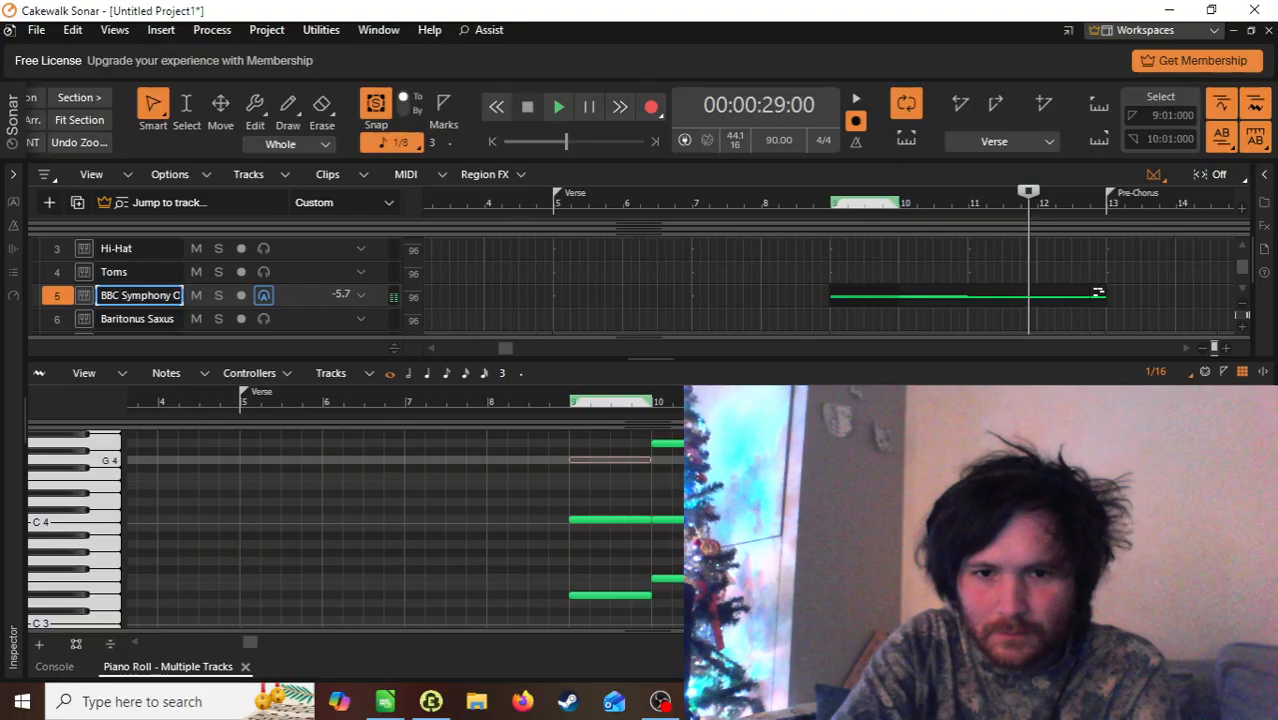
pyautogui.hotkey('ctrl', 'z')
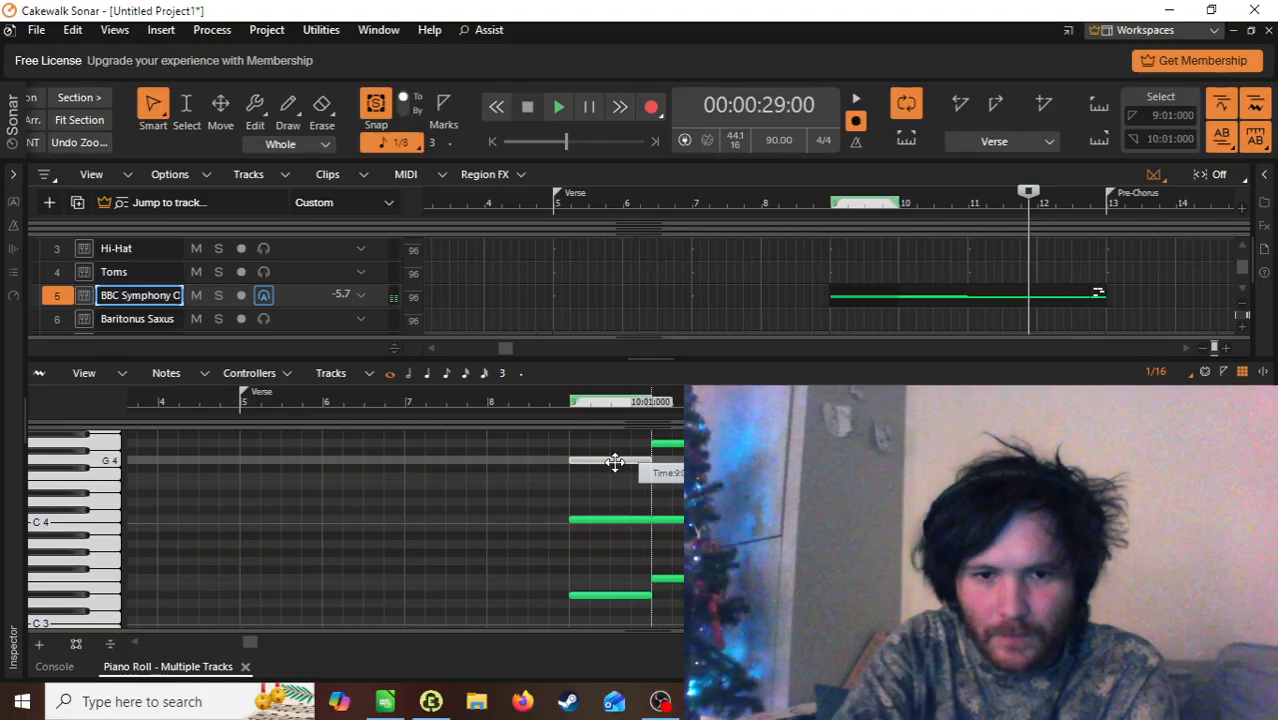
pyautogui.moveTo(882, 291); pyautogui.dragTo(926, 302)
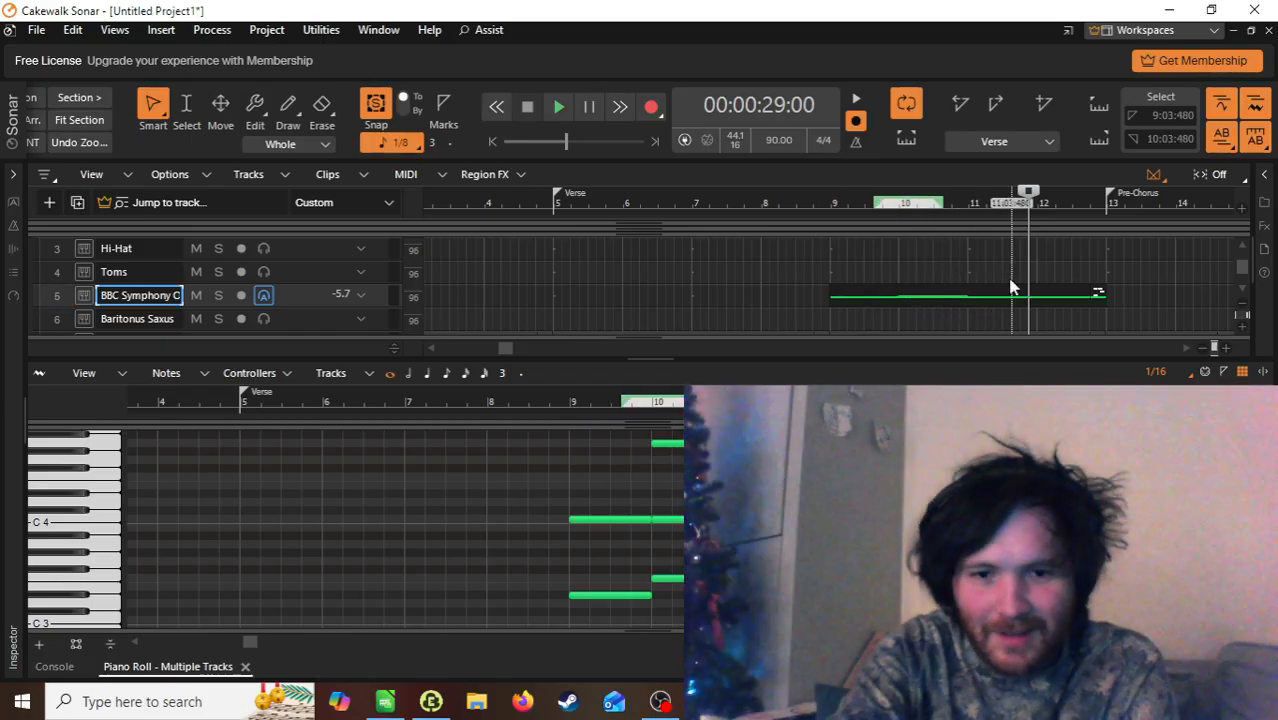
pyautogui.click(928, 291)
pyautogui.press('Delete')
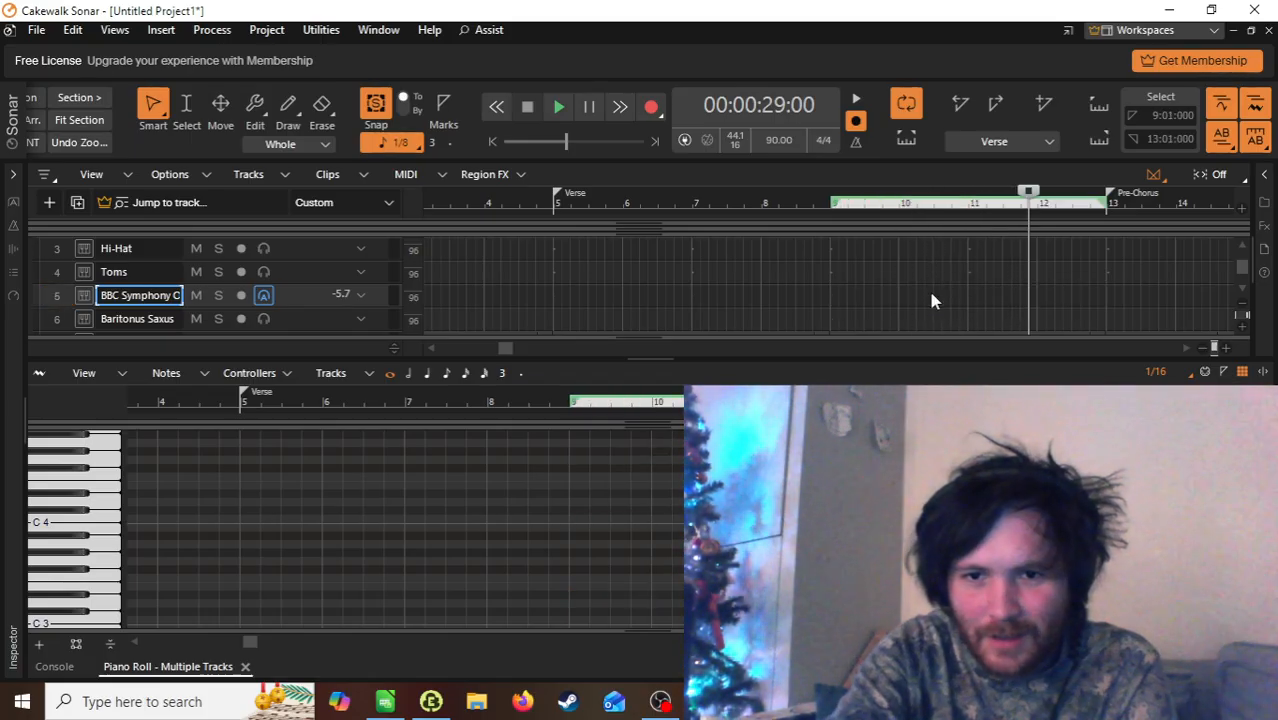
# Step: Place the playhead at measure 13 and draw a two-measure Eb3 note there on the BBC Symphony Orchestra track
pyautogui.click(1105, 203)
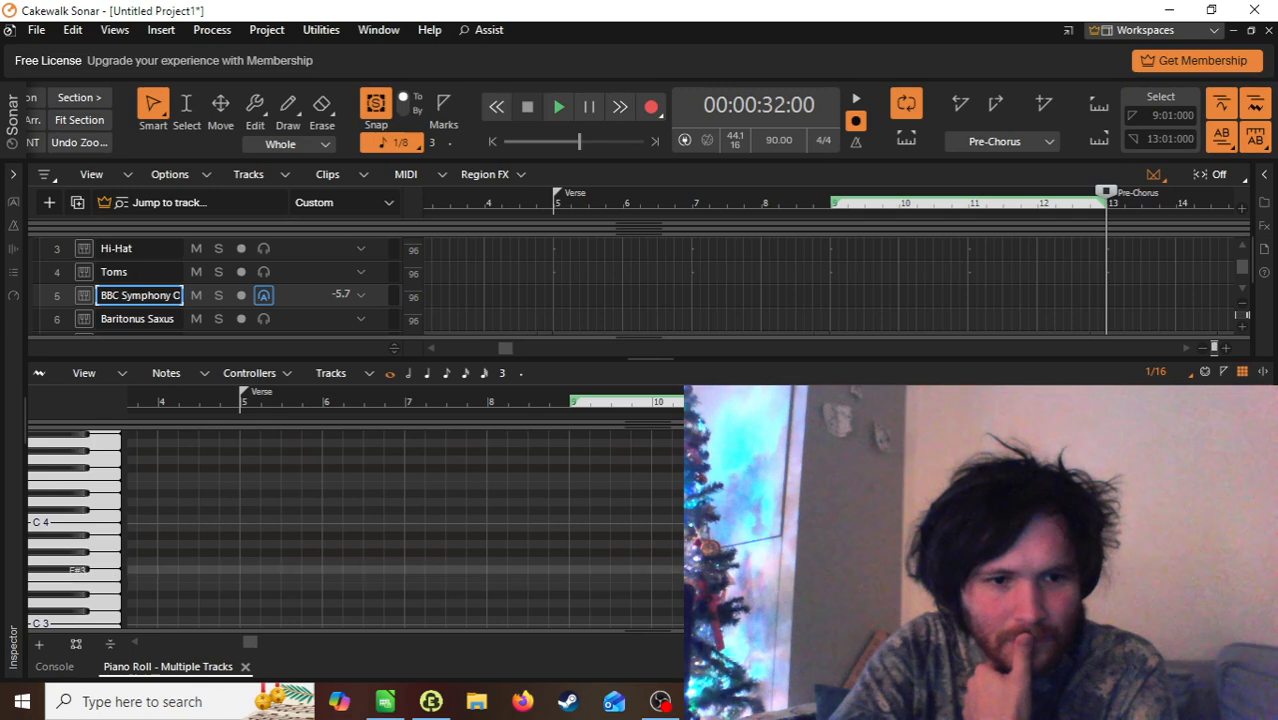
pyautogui.click(906, 595)
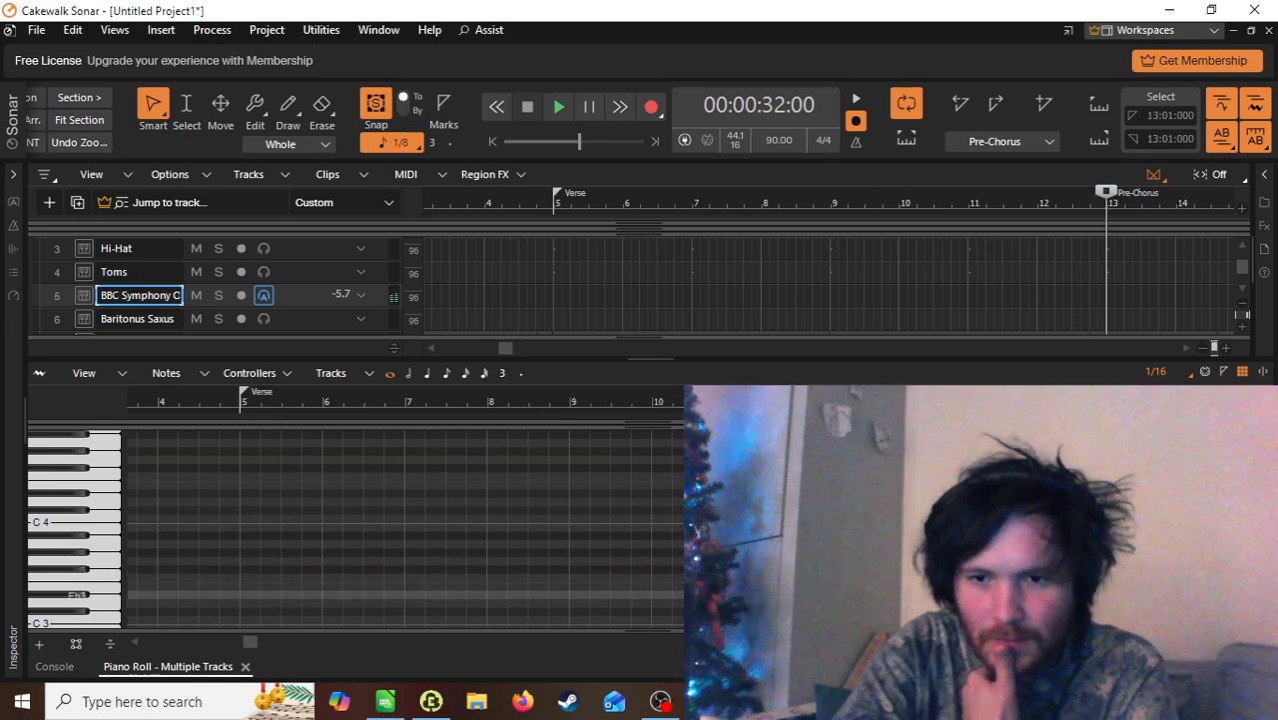
pyautogui.moveTo(904, 595); pyautogui.dragTo(1072, 595)
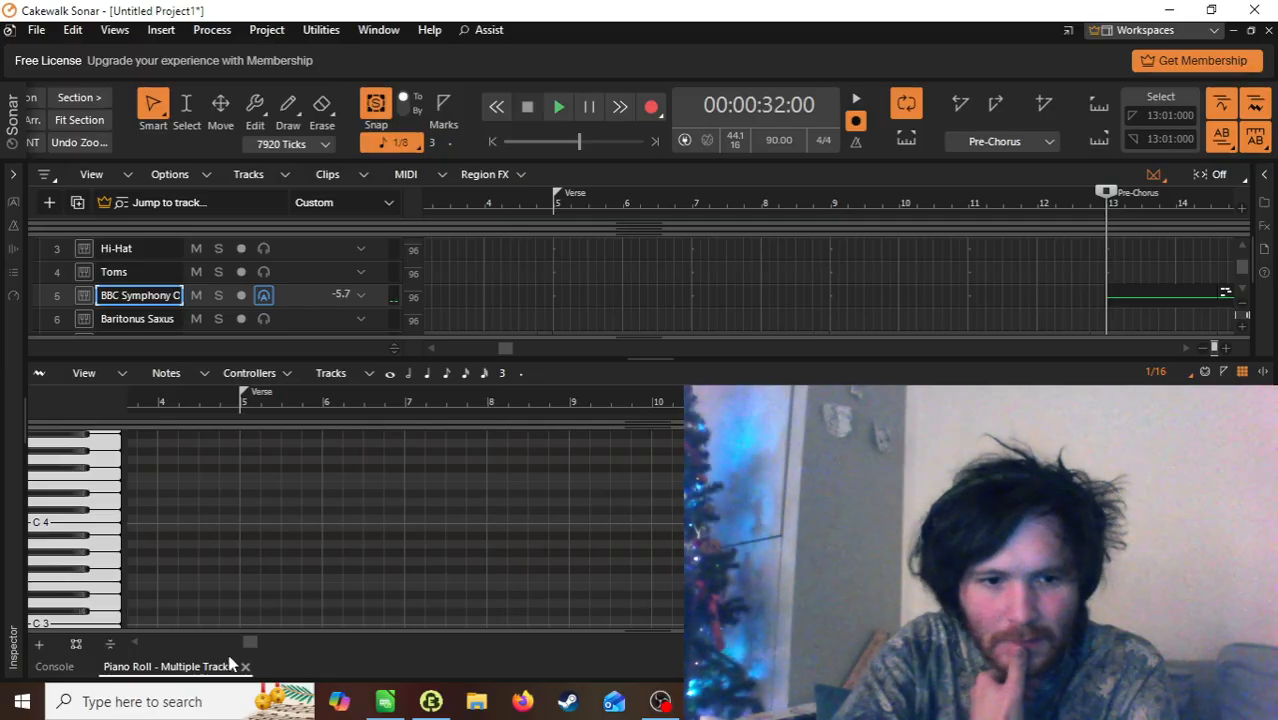
pyautogui.moveTo(248, 643); pyautogui.dragTo(516, 646)
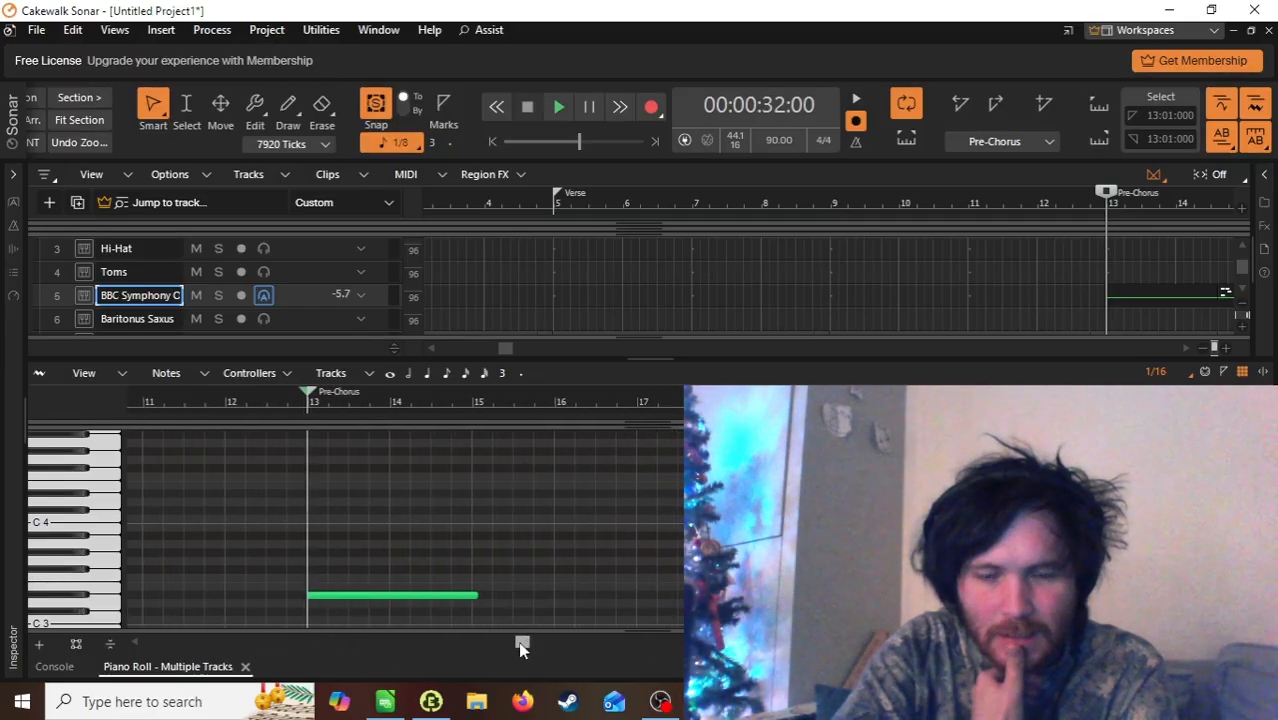
# Step: Continue the bass line with a two-measure F 3 at measure 15 and Eb3 at measure 17, and hold C 4 for 30720 ticks from measure 13
pyautogui.moveTo(488, 595); pyautogui.dragTo(567, 570)
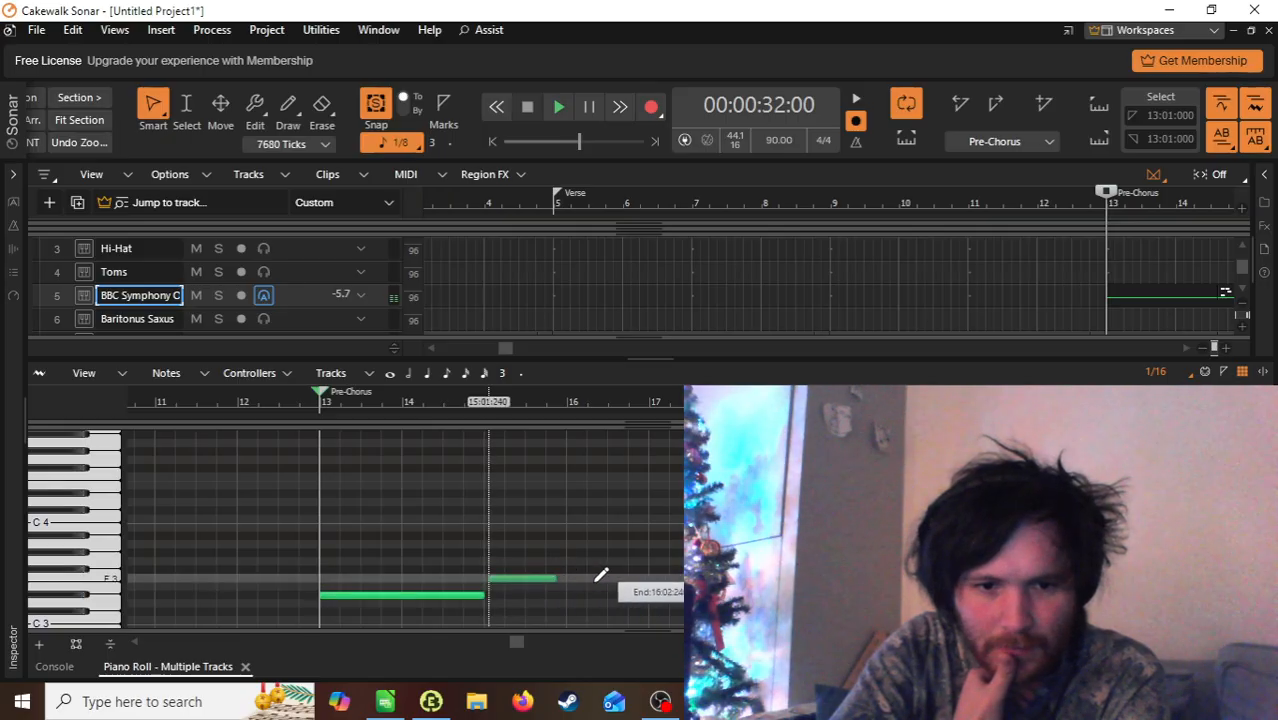
pyautogui.moveTo(652, 575); pyautogui.dragTo(650, 576)
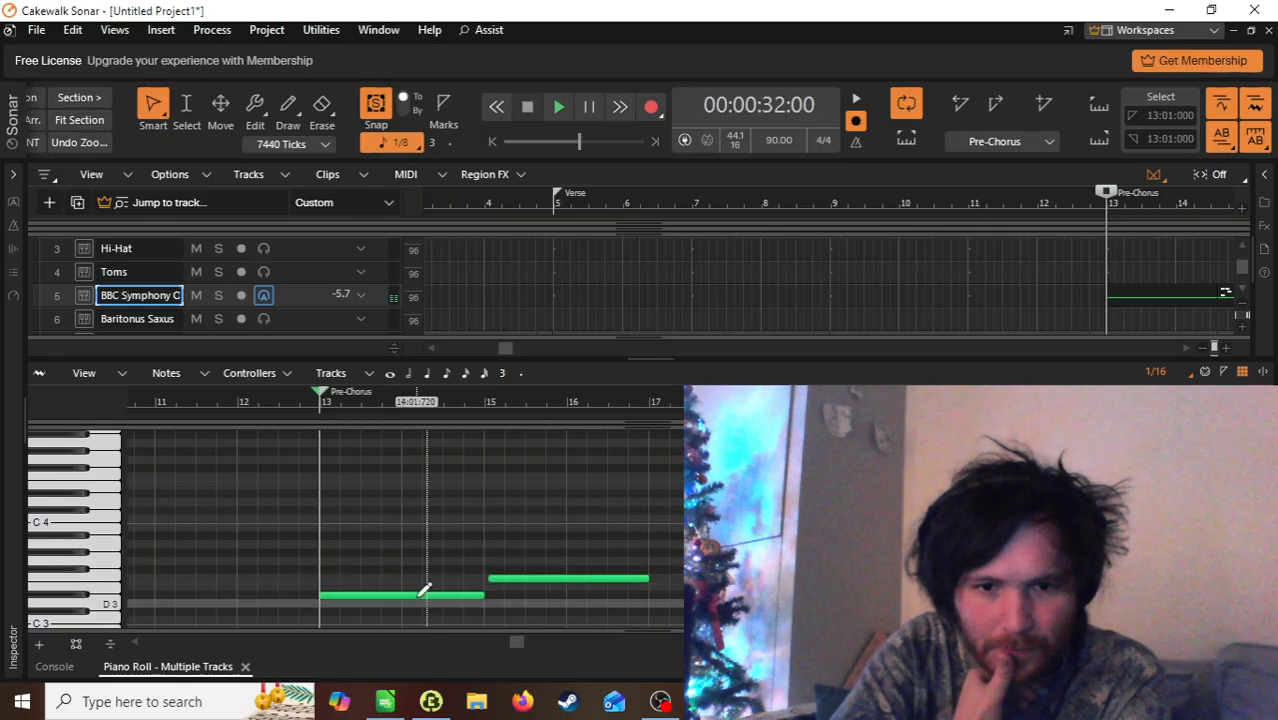
pyautogui.moveTo(489, 578); pyautogui.dragTo(485, 578)
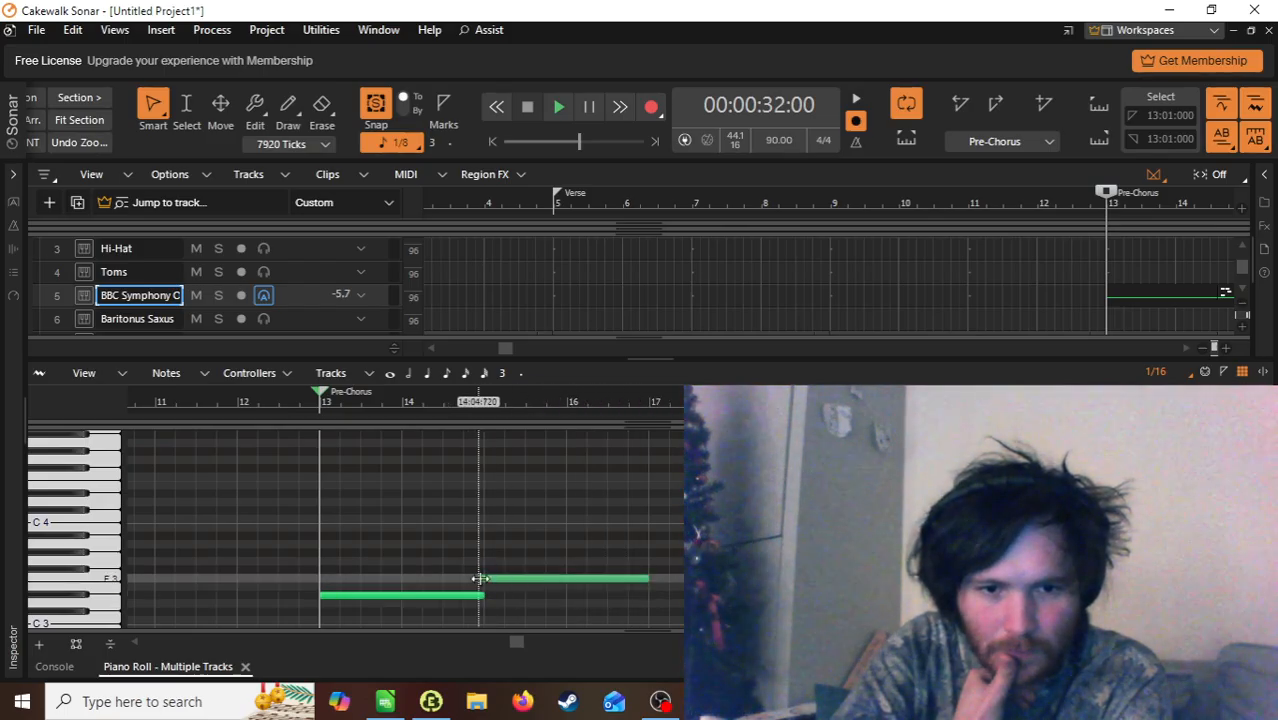
pyautogui.click(653, 594)
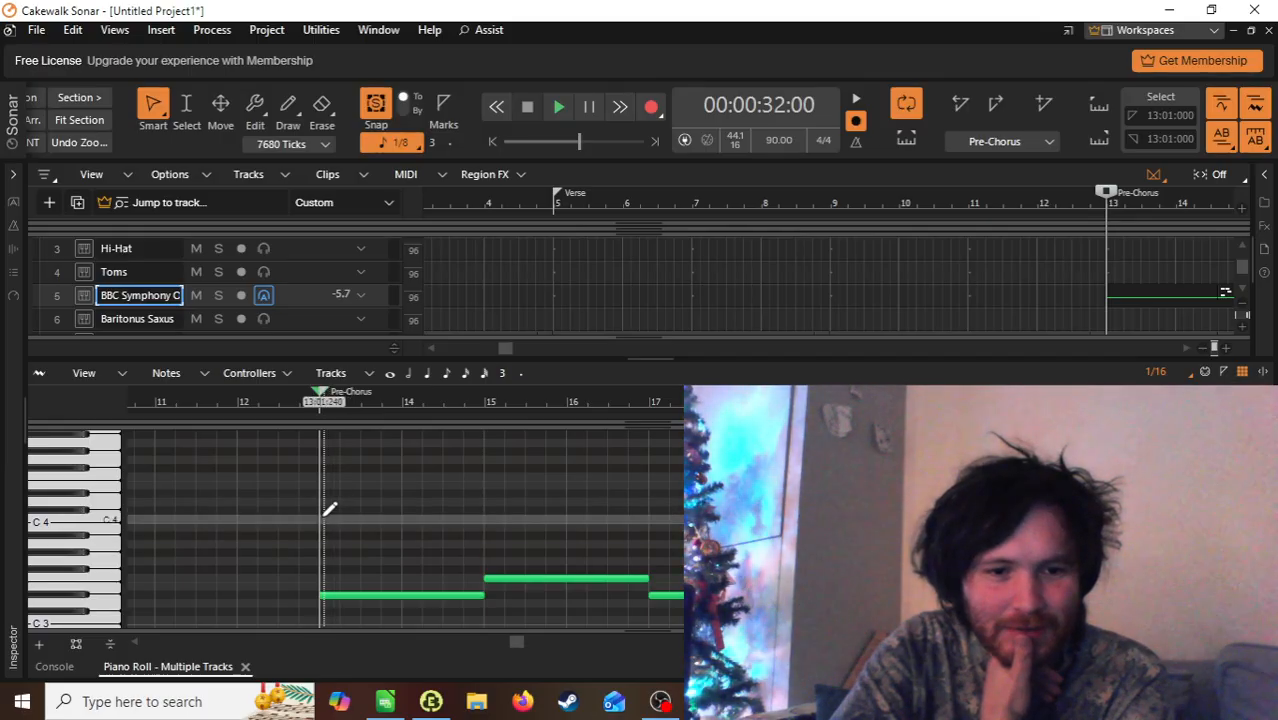
pyautogui.moveTo(327, 510); pyautogui.dragTo(976, 519)
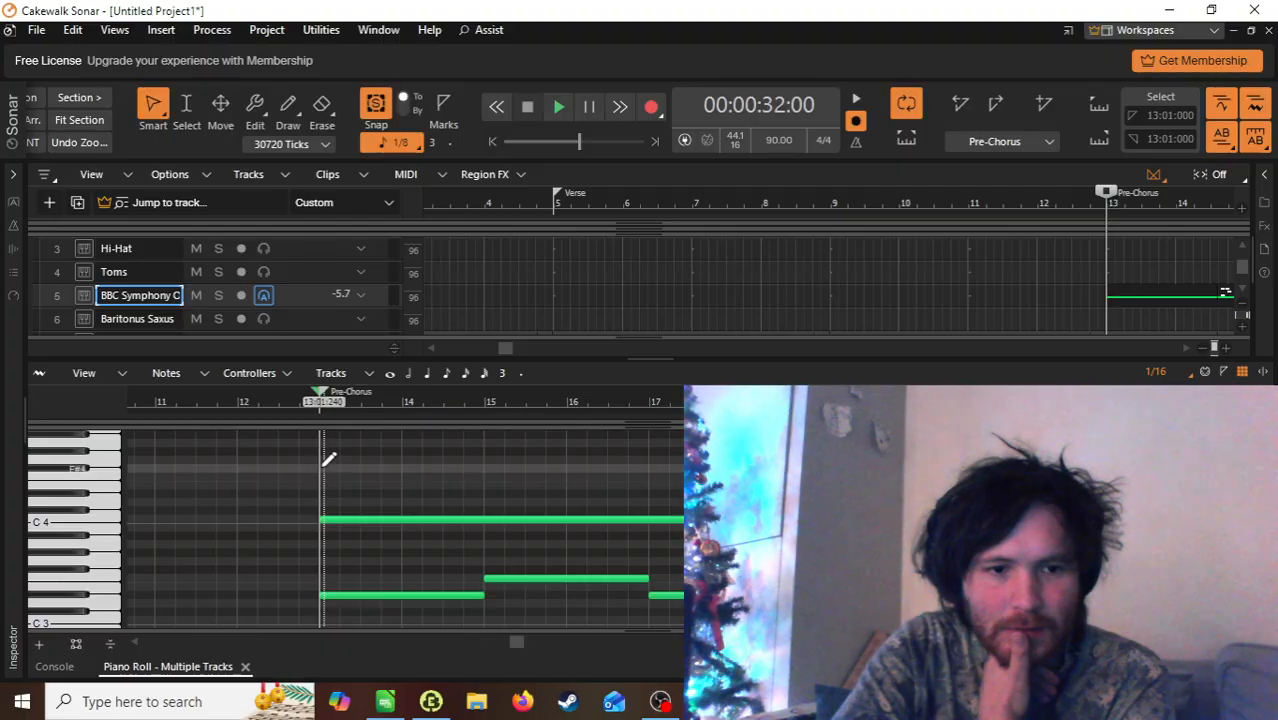
# Step: Draw the upper line: three-measure G 4 notes at measures 13 and 17, each followed by a one-measure A 4 at 16 and 20
pyautogui.moveTo(322, 452); pyautogui.dragTo(567, 450)
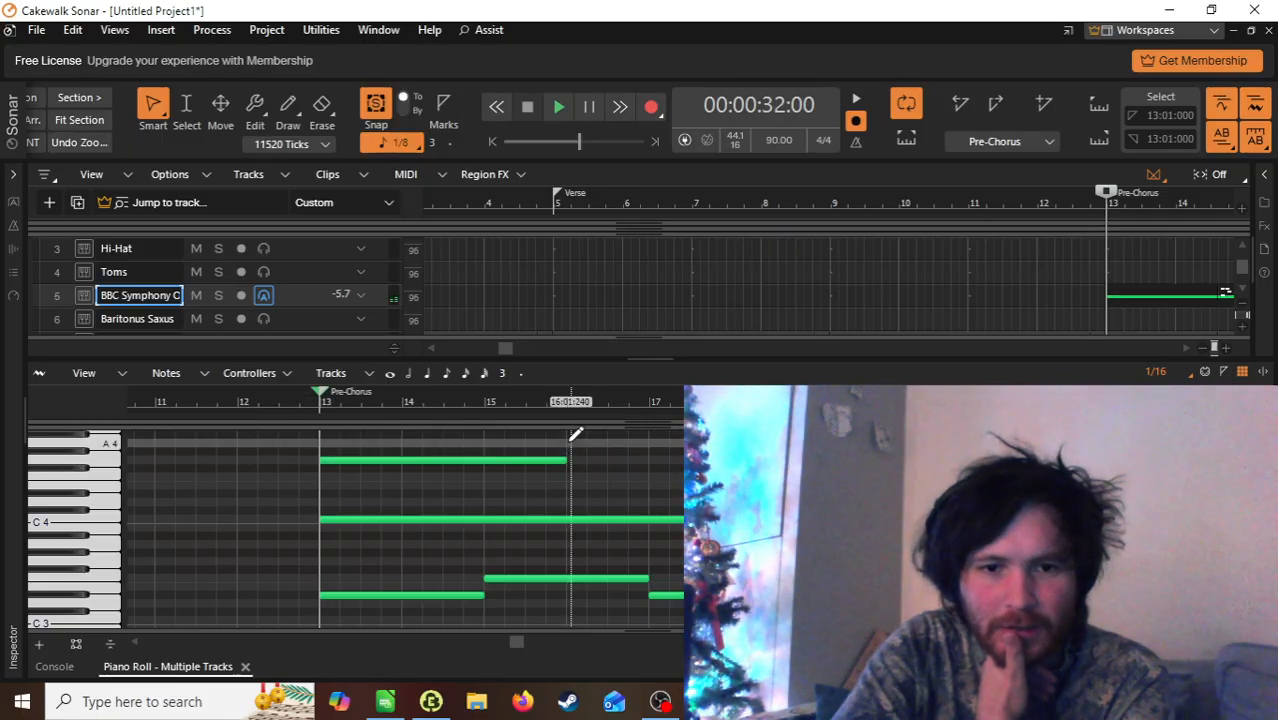
pyautogui.click(568, 438)
pyautogui.moveTo(635, 442)
pyautogui.mouseDown()
pyautogui.moveTo(785, 442)
pyautogui.moveTo(732, 443)
pyautogui.mouseUp()
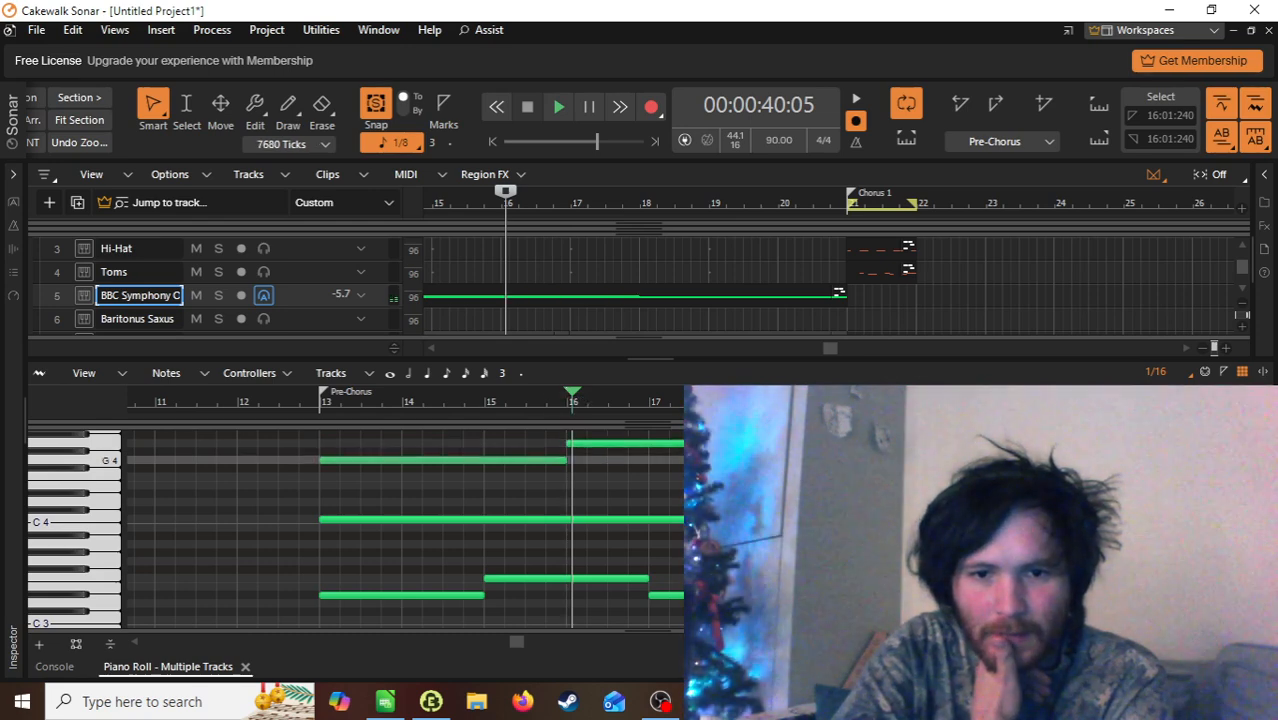
pyautogui.click(738, 460)
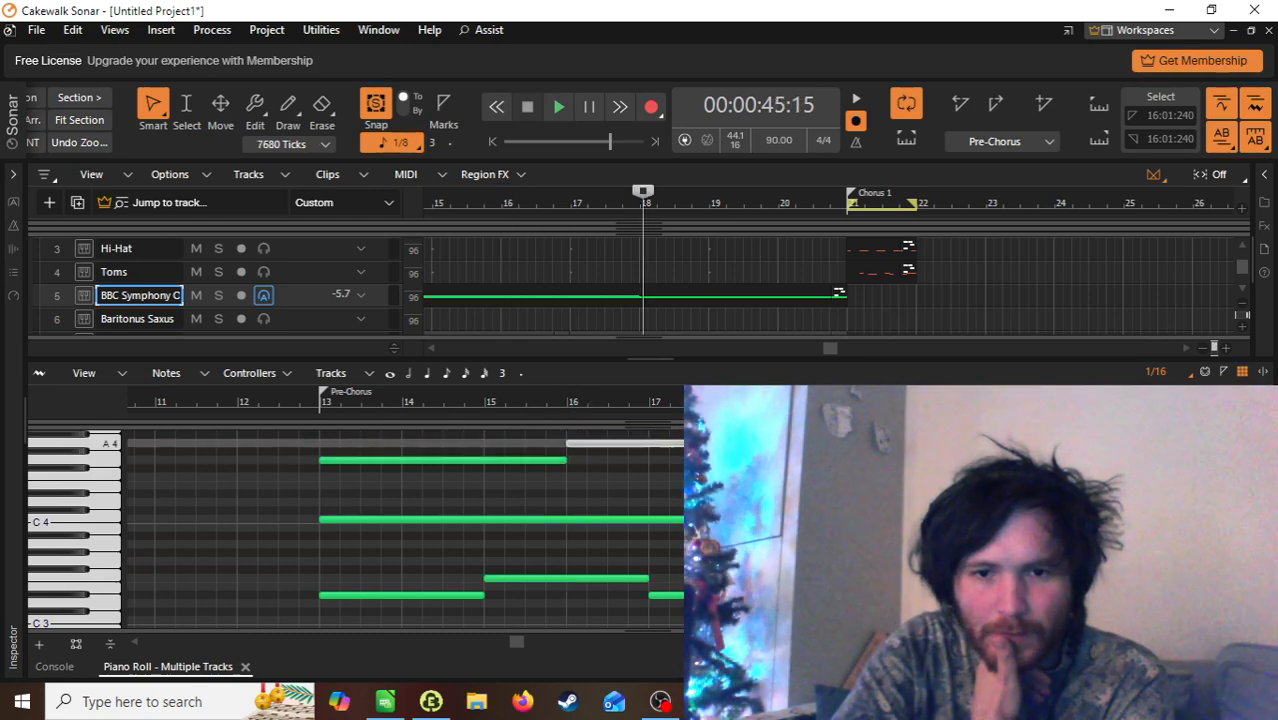
pyautogui.moveTo(734, 443); pyautogui.dragTo(650, 445)
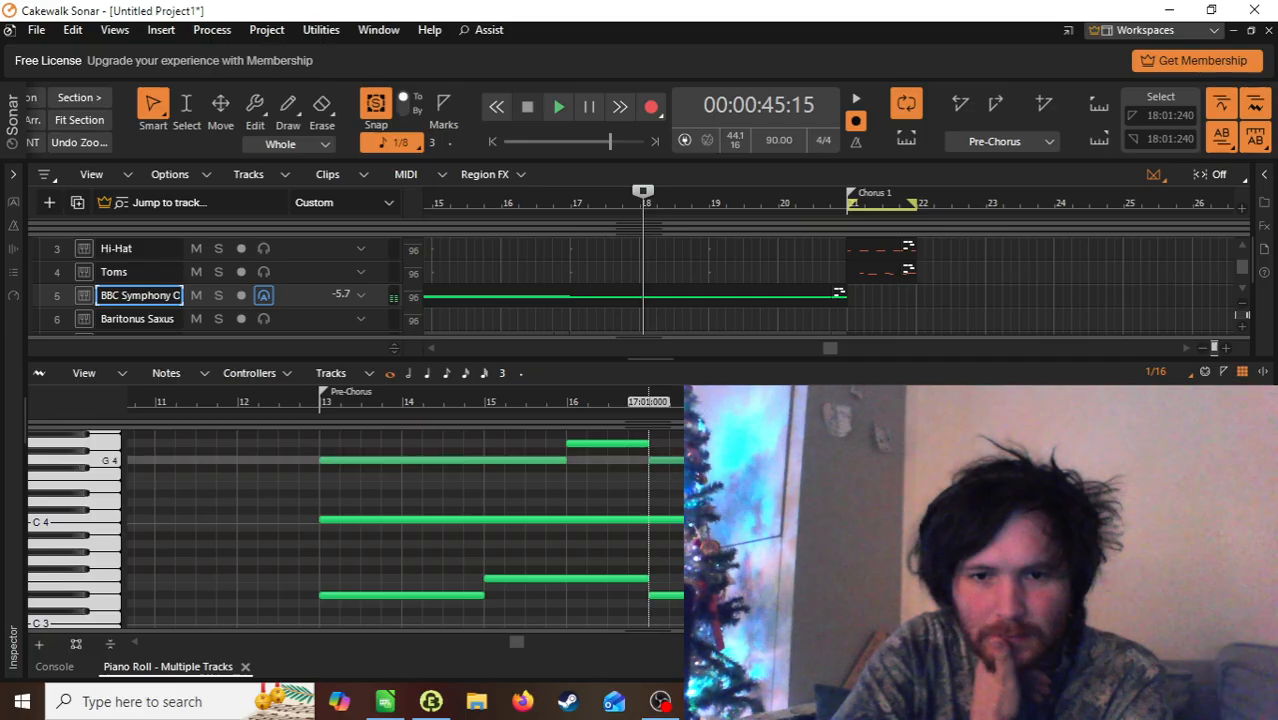
pyautogui.moveTo(780, 460); pyautogui.dragTo(894, 460)
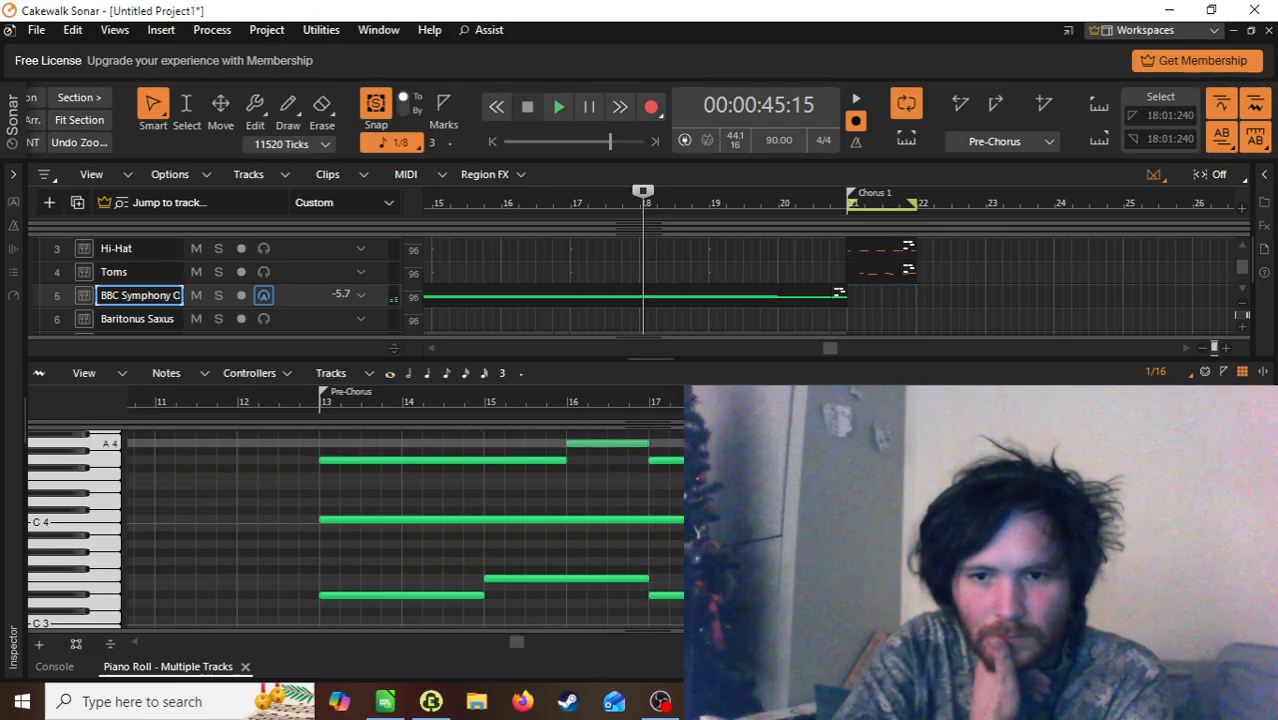
pyautogui.moveTo(900, 443); pyautogui.dragTo(976, 443)
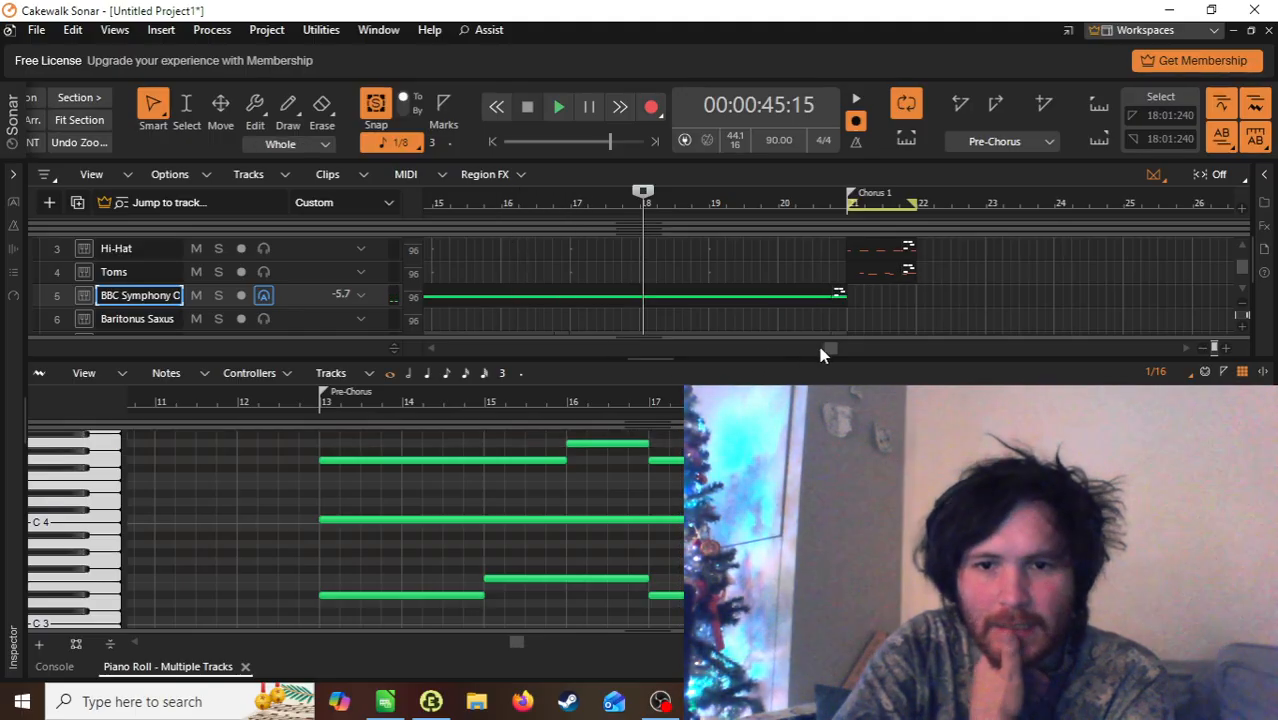
# Step: Play the Pre-Chorus twice from 12:04:480 to check the three-voice chord part
pyautogui.moveTo(830, 350); pyautogui.dragTo(747, 356)
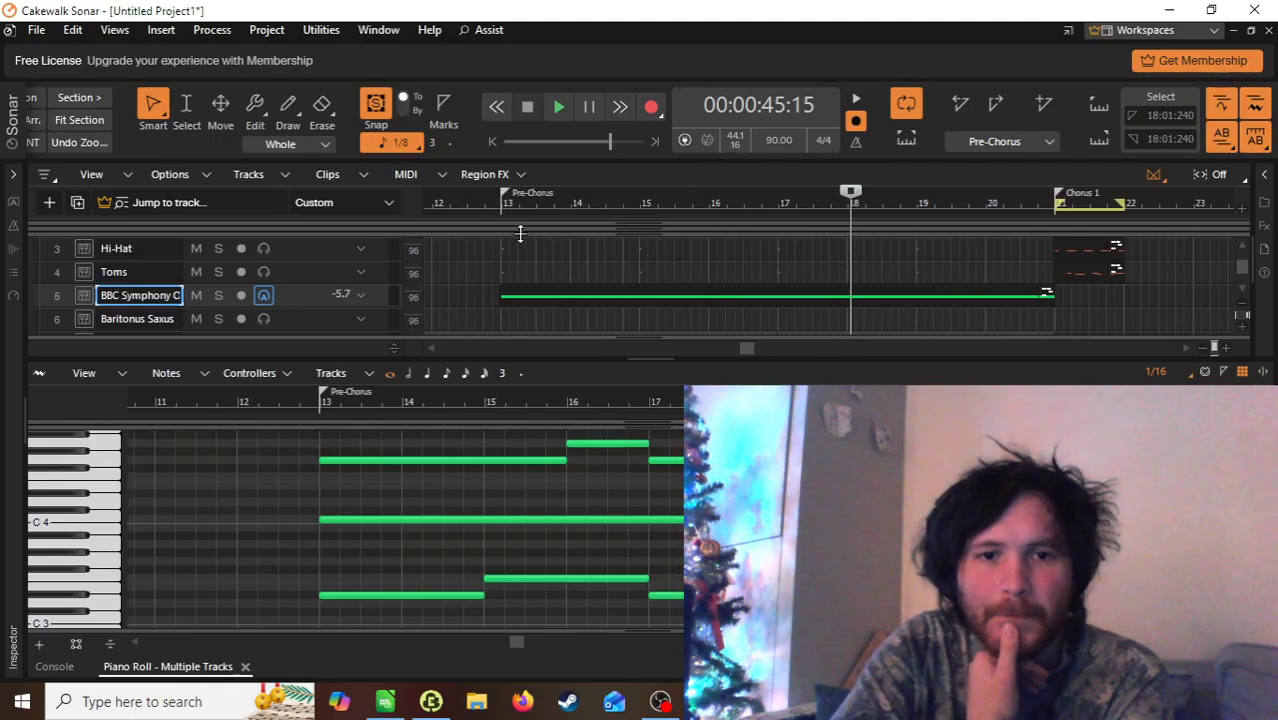
pyautogui.click(493, 205)
pyautogui.press('space')
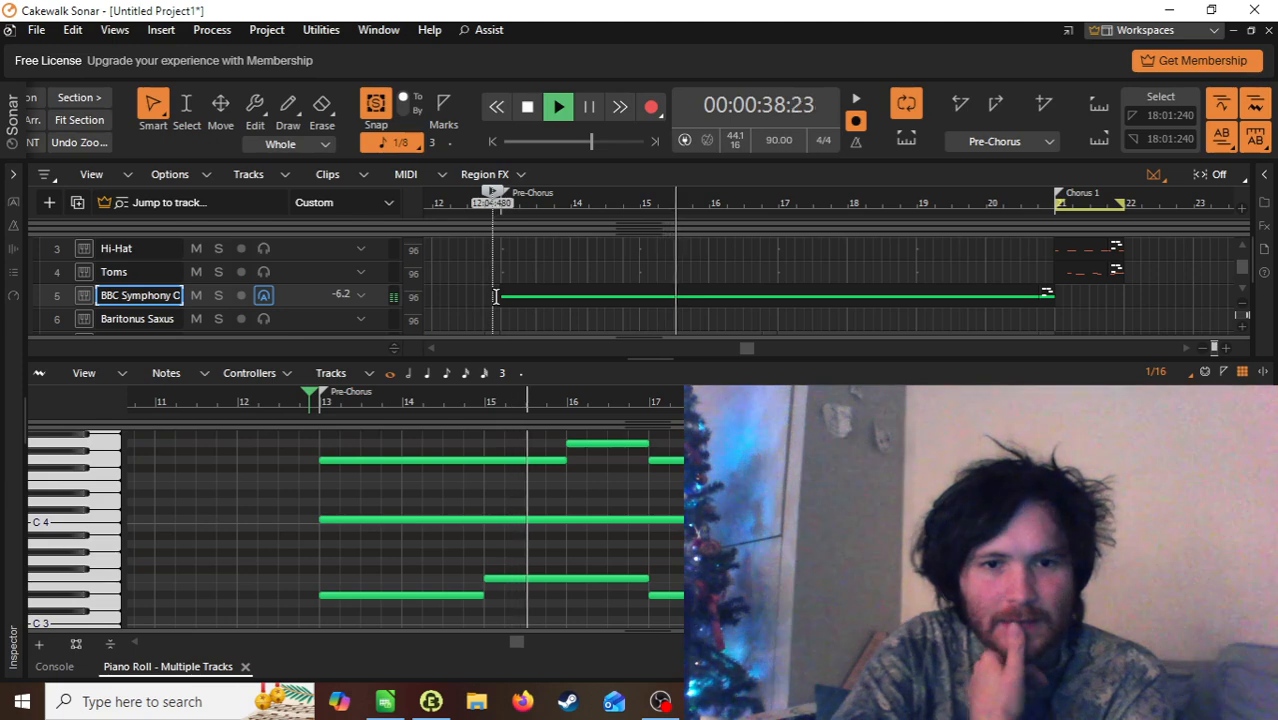
pyautogui.scroll(3, 495, 297)
pyautogui.scroll(-4, 495, 297)
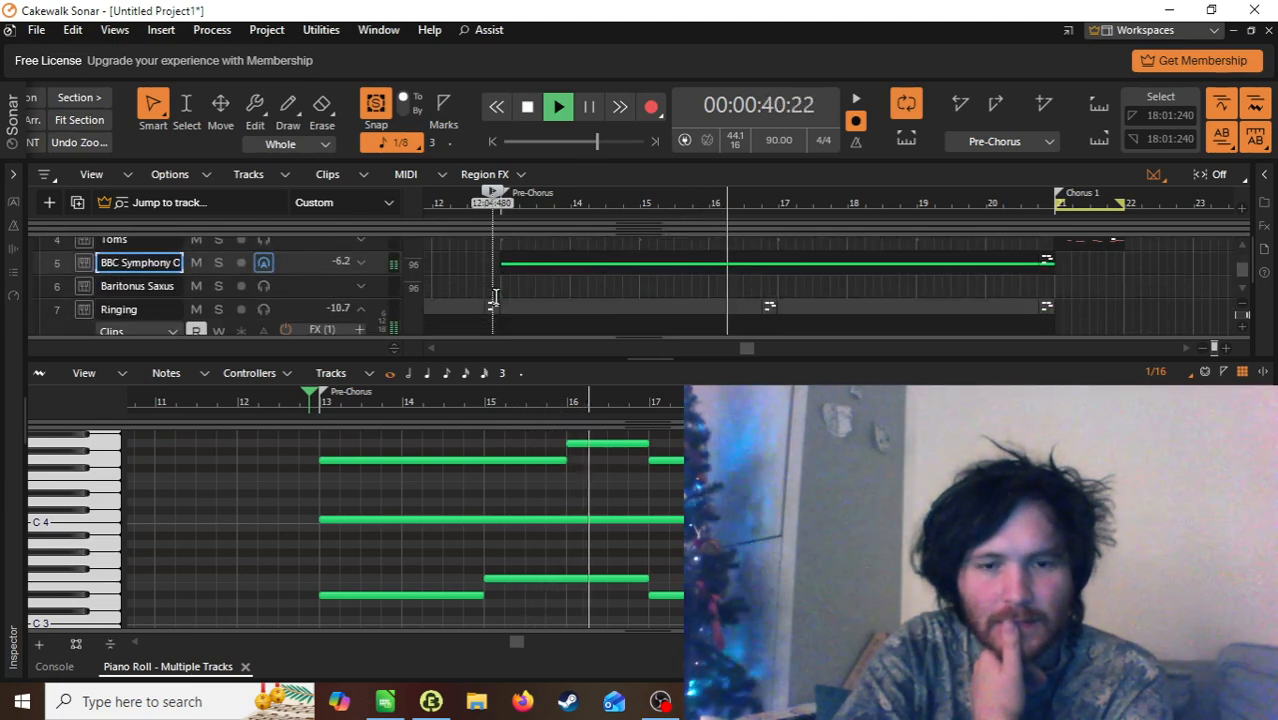
pyautogui.scroll(1, 495, 297)
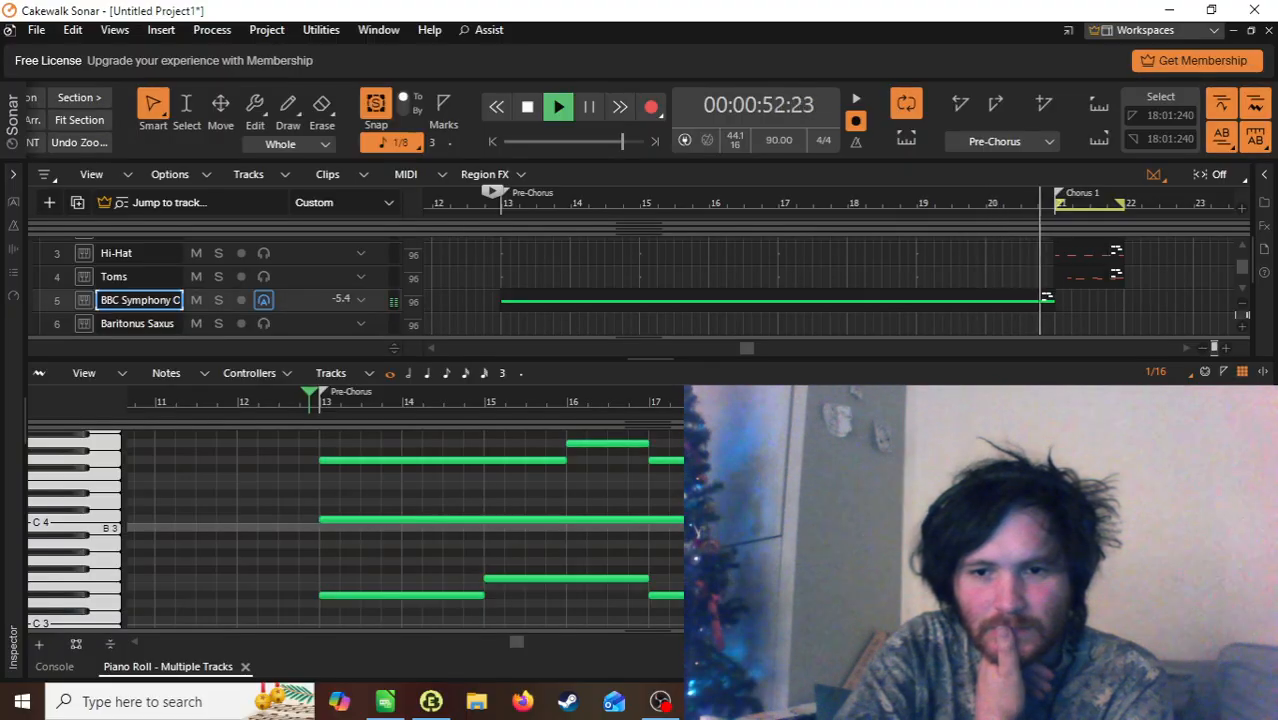
pyautogui.press('space')
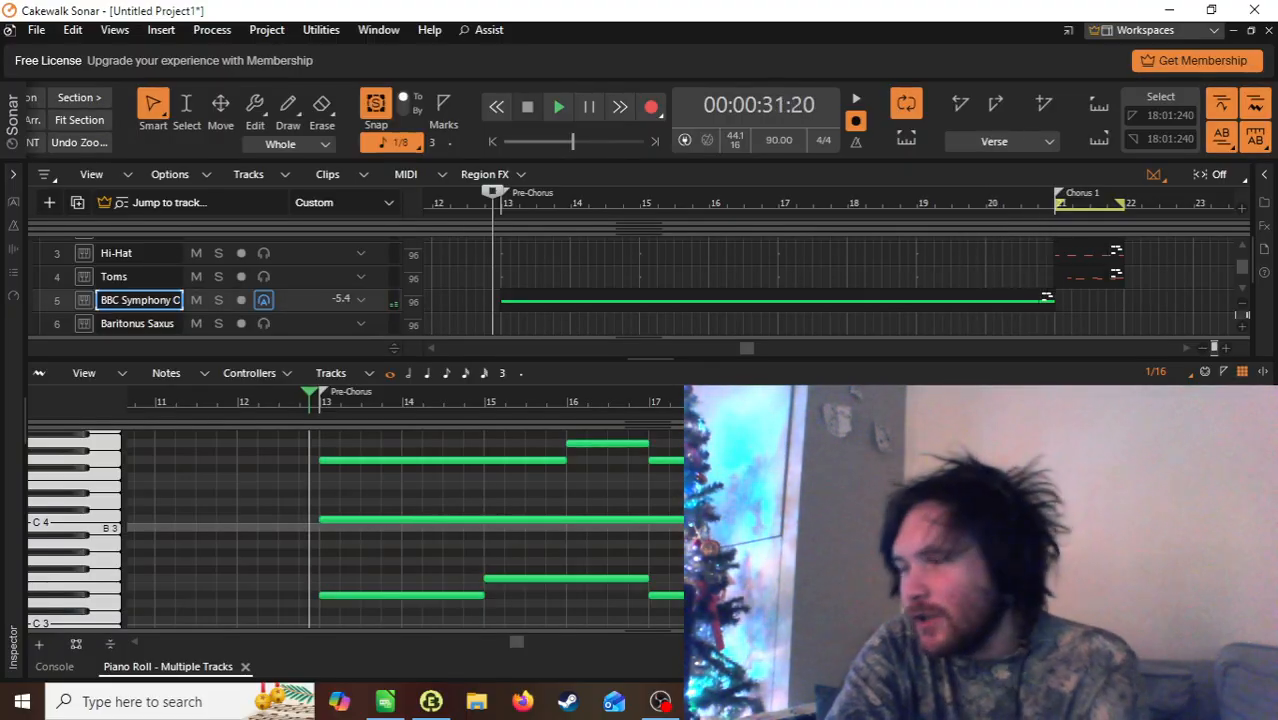
pyautogui.press('space')
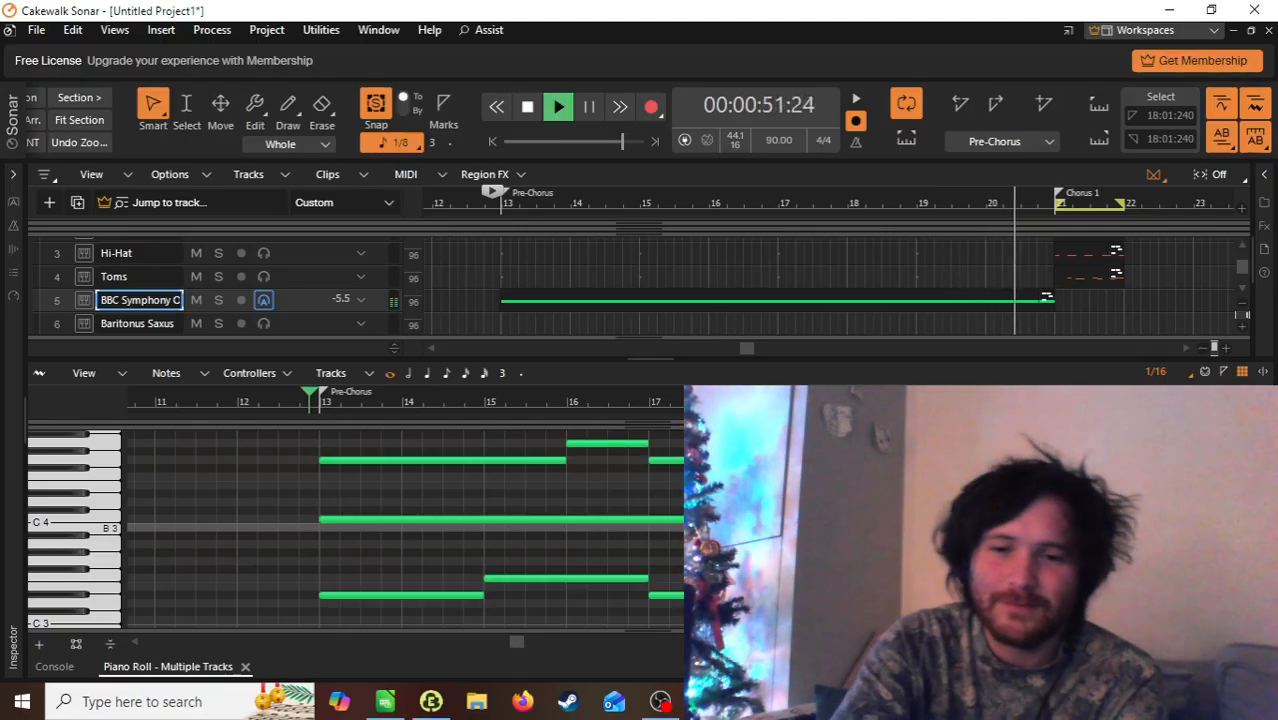
pyautogui.press('space')
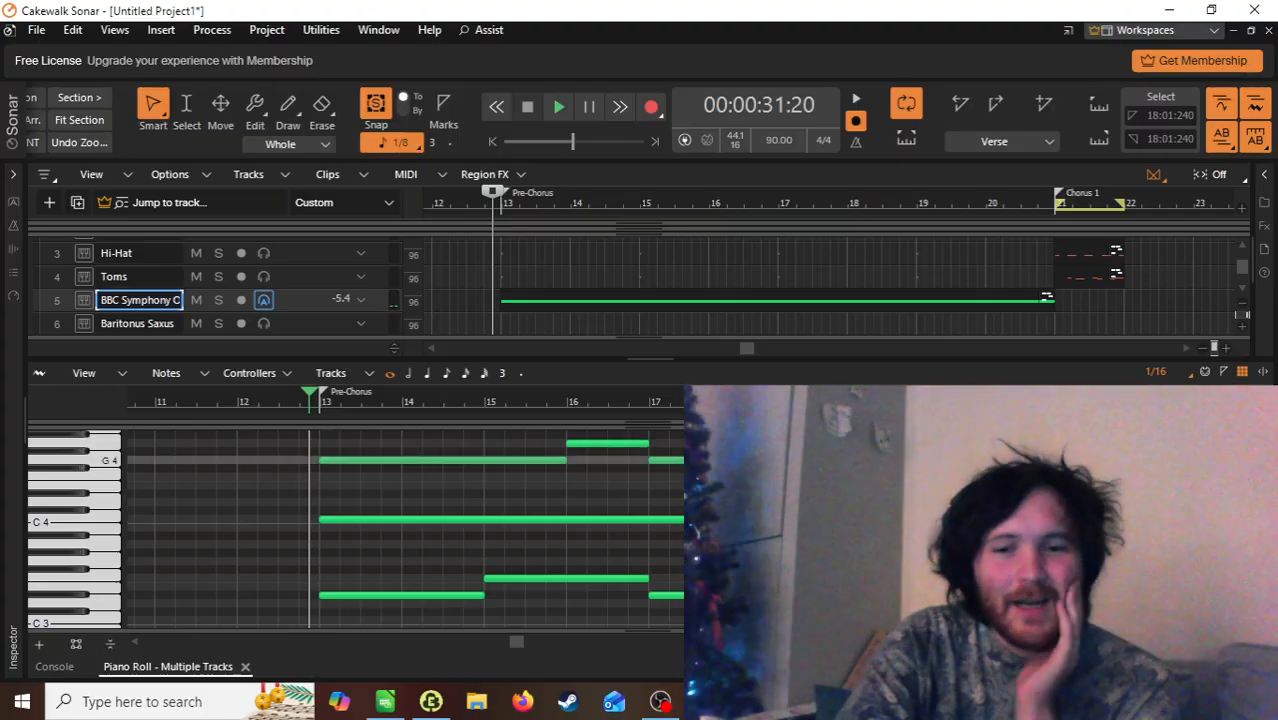
# Step: Shorten both upper G 4 notes by half a measure and start each A 4 half a measure earlier, the first at 15:03:000
pyautogui.click(720, 461)
pyautogui.moveTo(896, 461); pyautogui.dragTo(856, 443)
pyautogui.moveTo(561, 458); pyautogui.dragTo(526, 442)
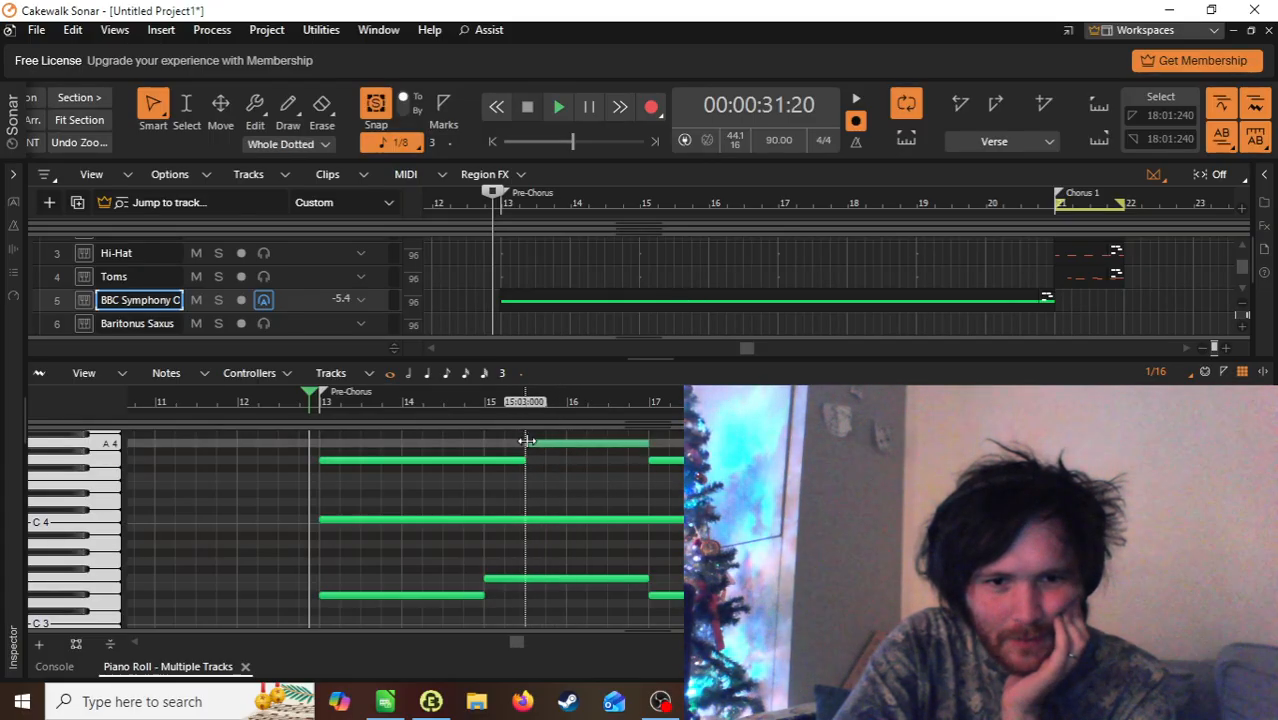
# Step: Insert MEqualizer on the Ringing track and lower its high band 6 to about -4.98 dB at 1229 Hz
pyautogui.moveTo(662, 358); pyautogui.dragTo(662, 547)
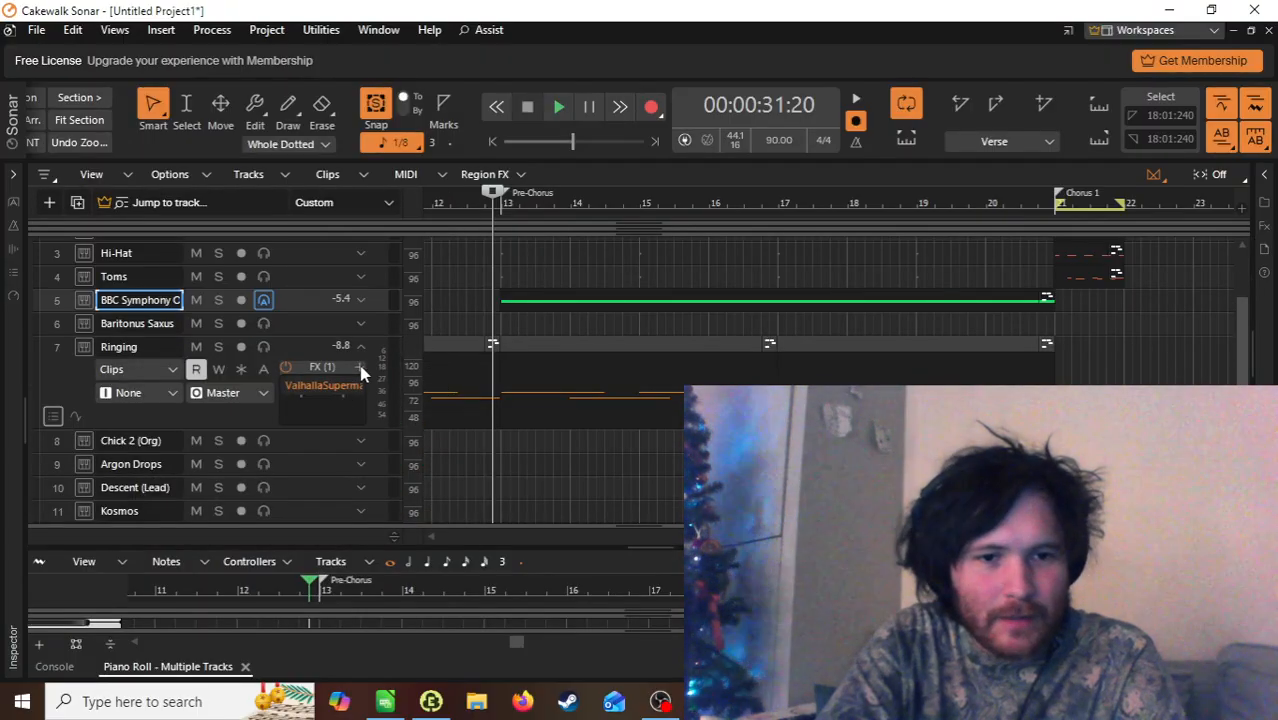
pyautogui.click(358, 372)
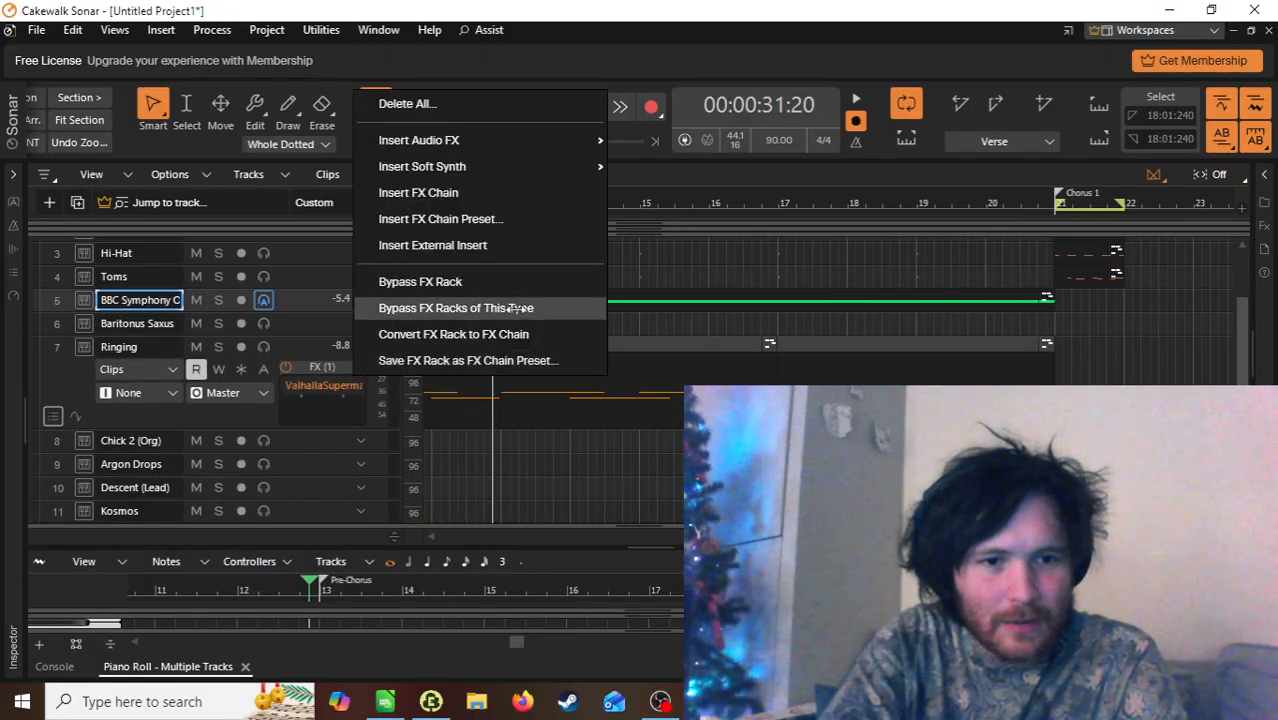
pyautogui.moveTo(524, 134)
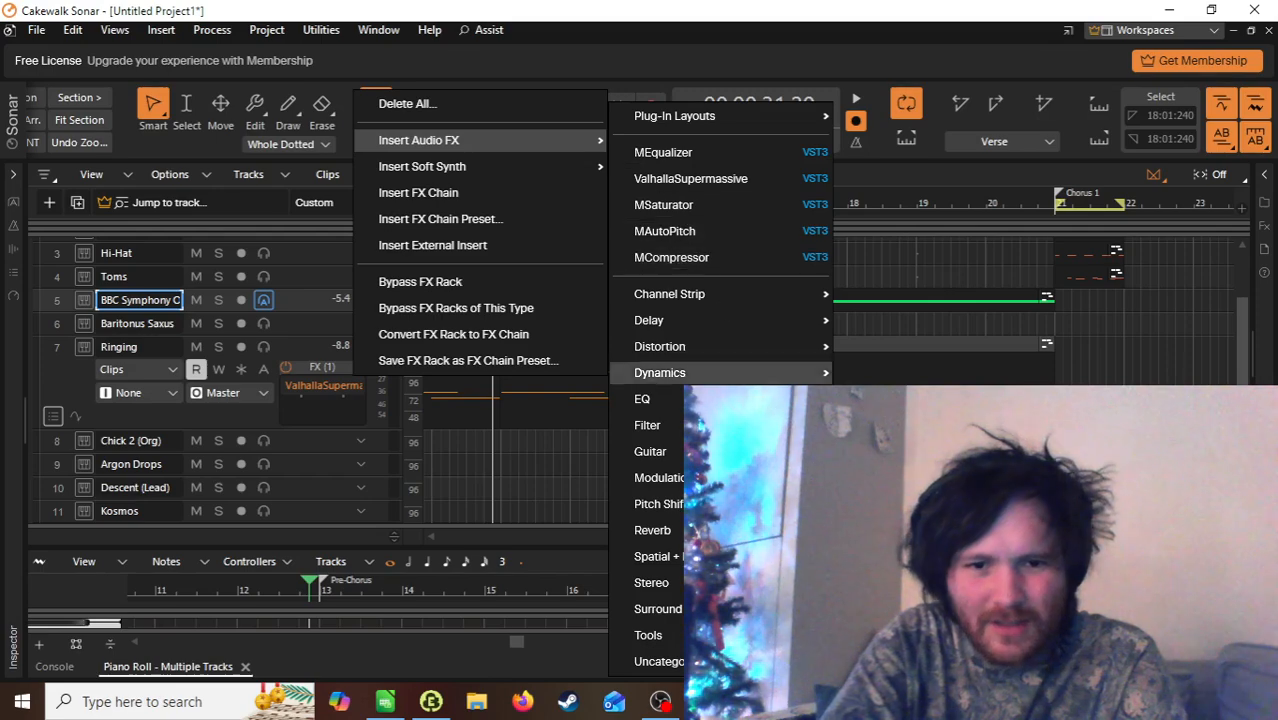
pyautogui.moveTo(660, 399)
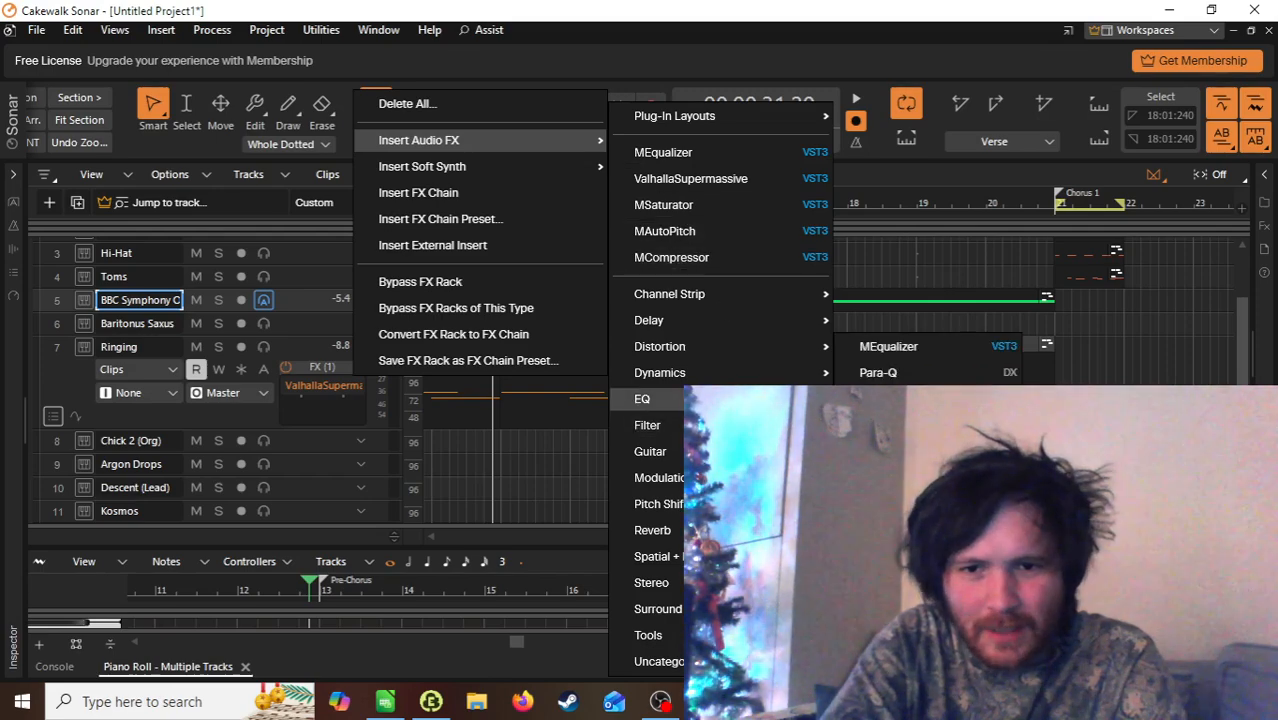
pyautogui.click(903, 348)
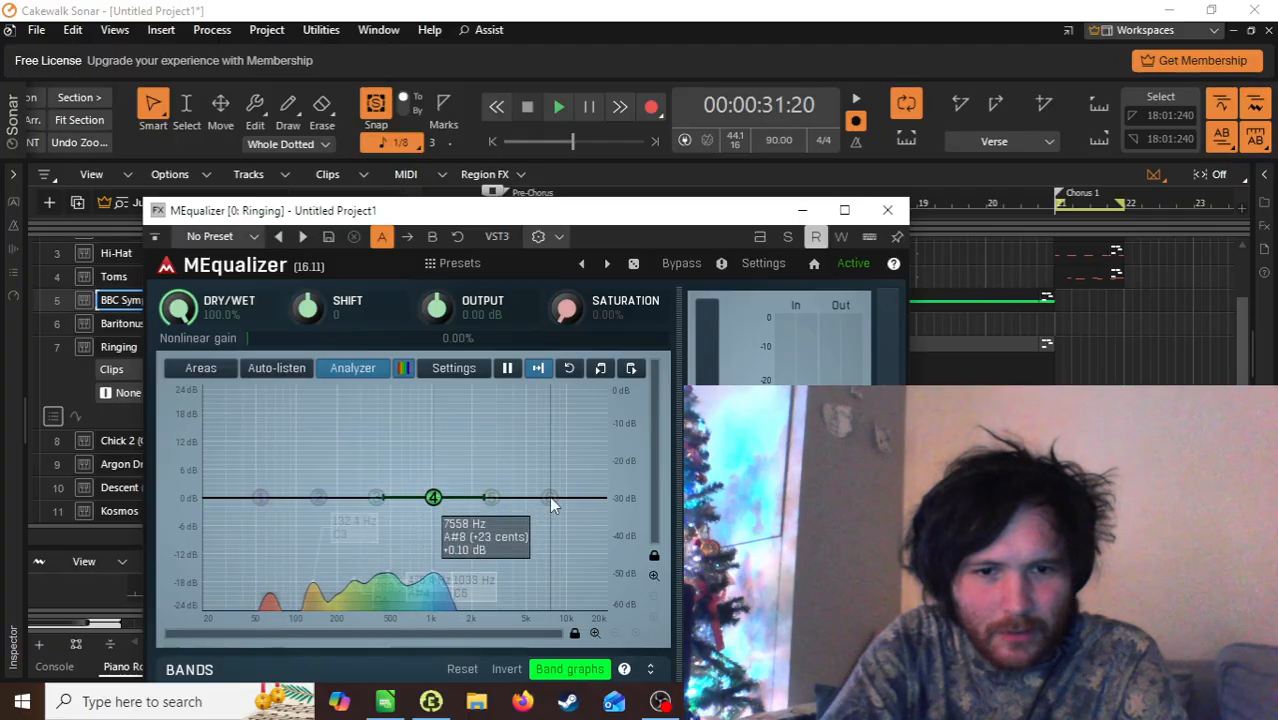
pyautogui.moveTo(545, 499); pyautogui.dragTo(443, 520)
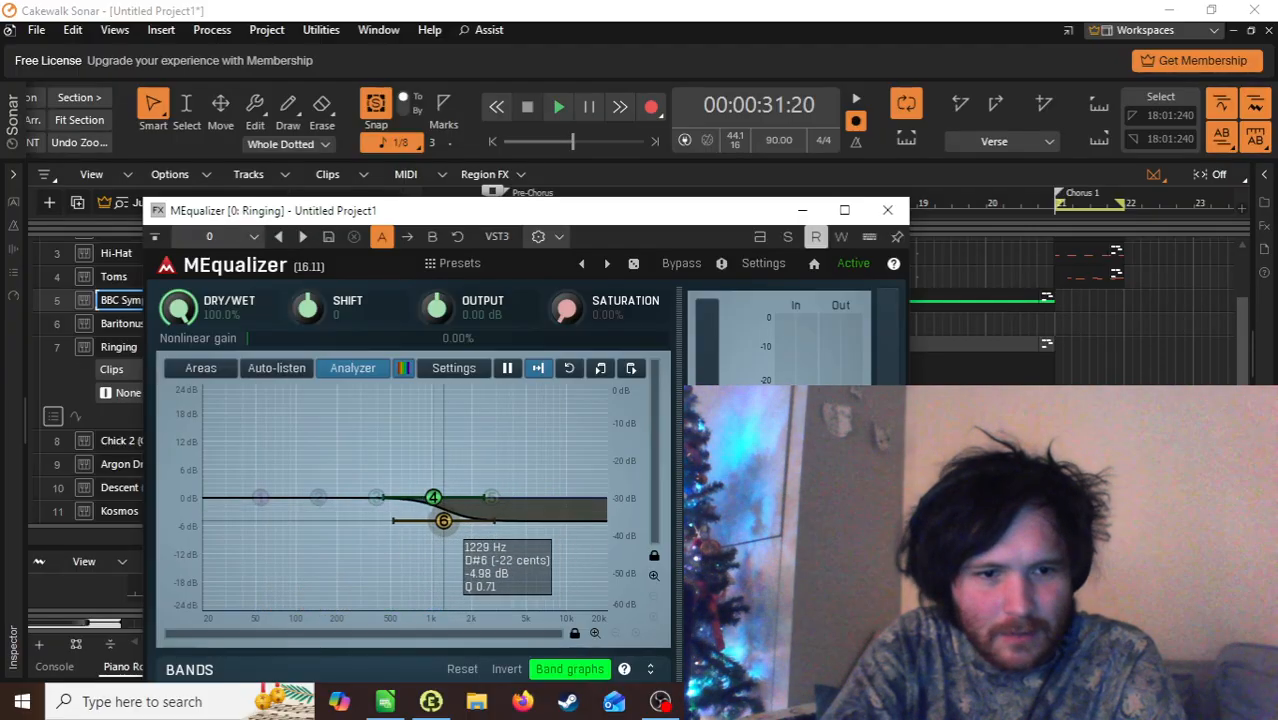
pyautogui.click(887, 211)
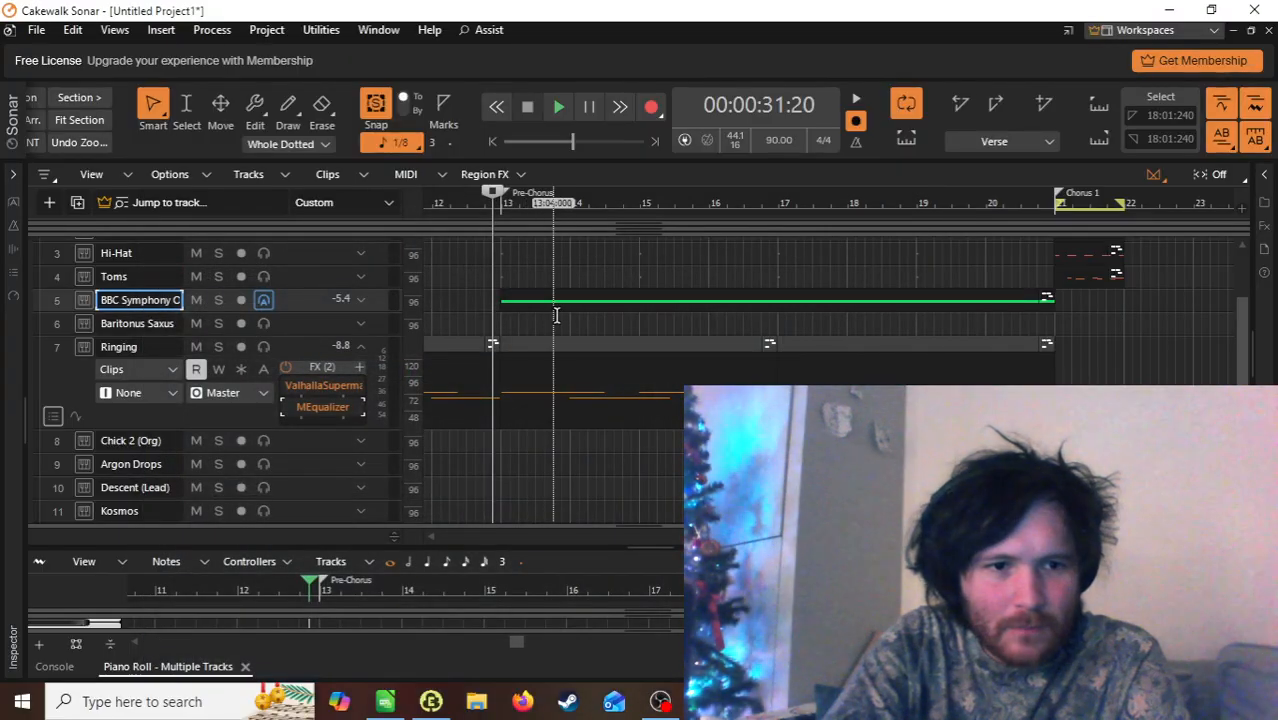
# Step: Place MEqualizer ahead of ValhallaSupermassive in the Ringing track's effects and audition the Pre-Chorus with each order
pyautogui.press('space')
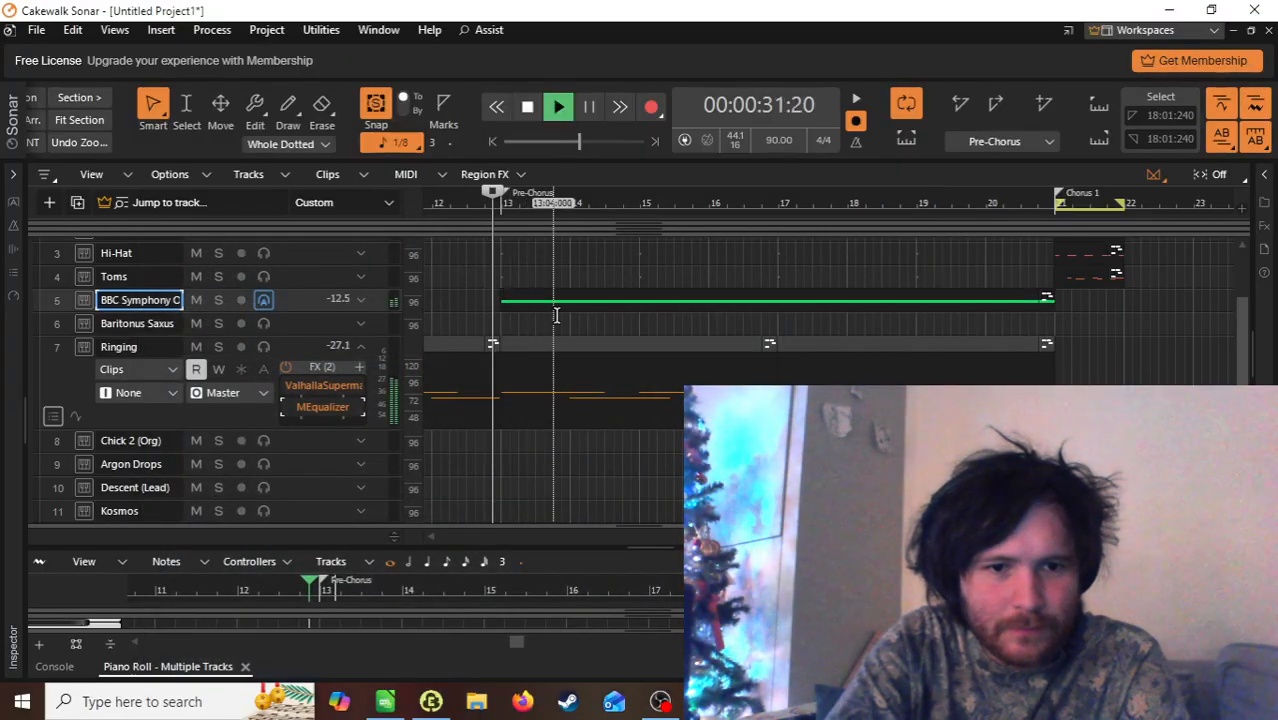
pyautogui.press('space')
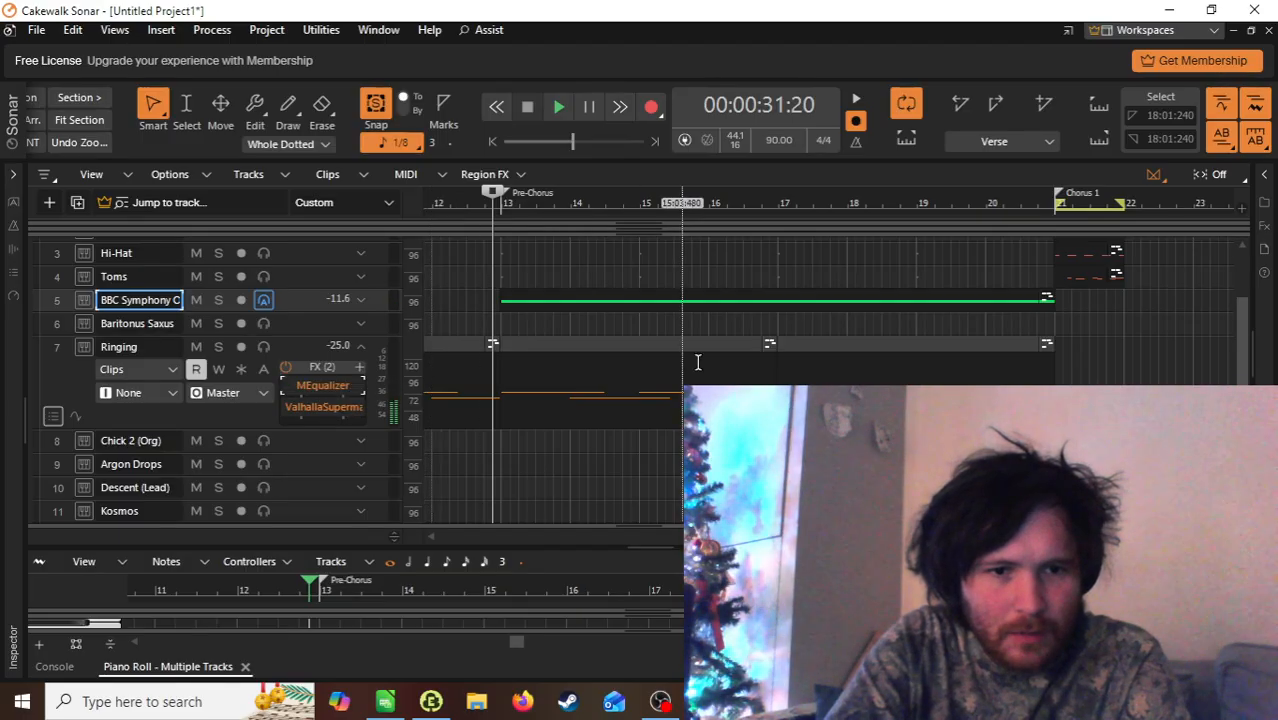
pyautogui.press('space')
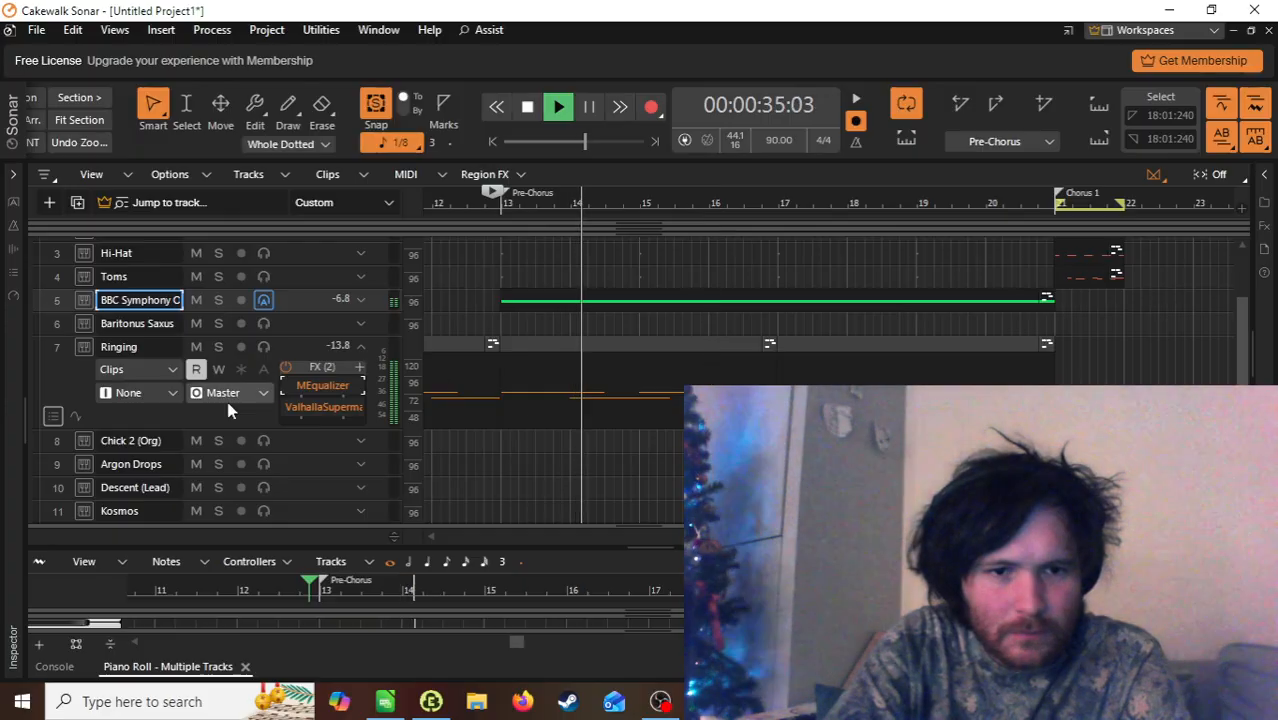
# Step: Adjust the Ringing track's MEqualizer during playback: lower band 4 slightly and set band 6 to about 1802 Hz and -4.38 dB
pyautogui.doubleClick(323, 388)
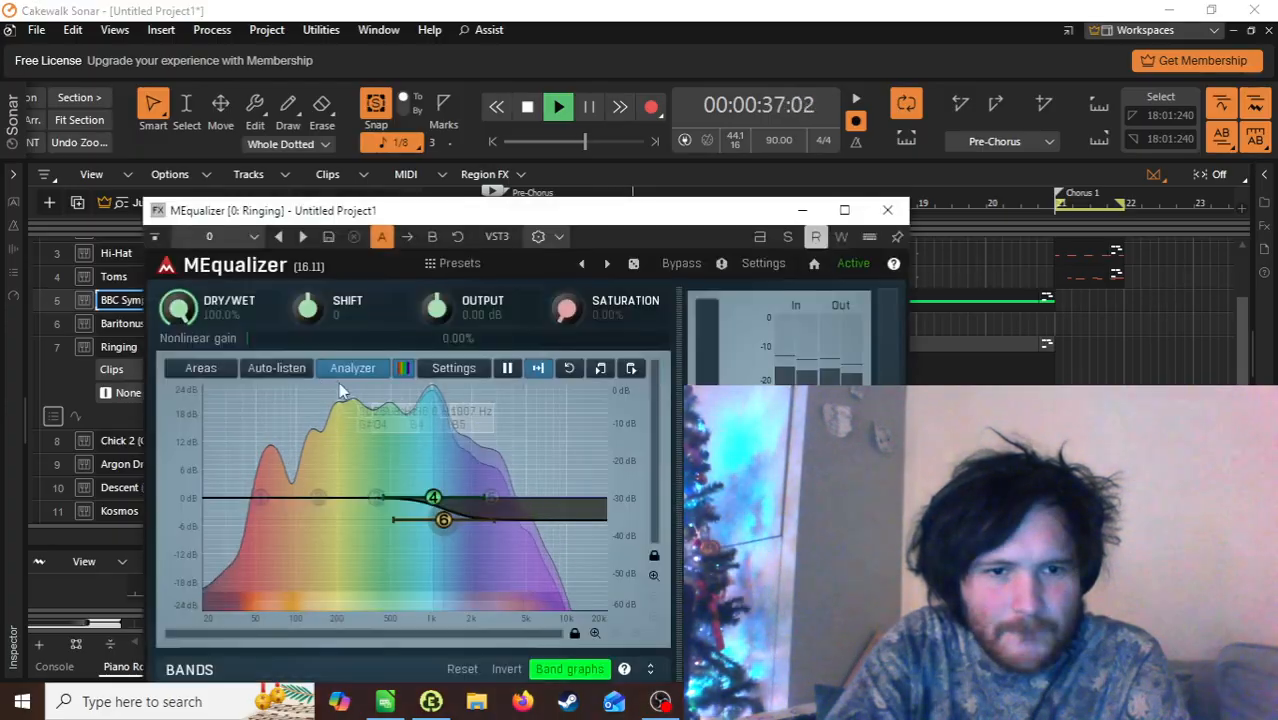
pyautogui.moveTo(438, 500); pyautogui.dragTo(465, 517)
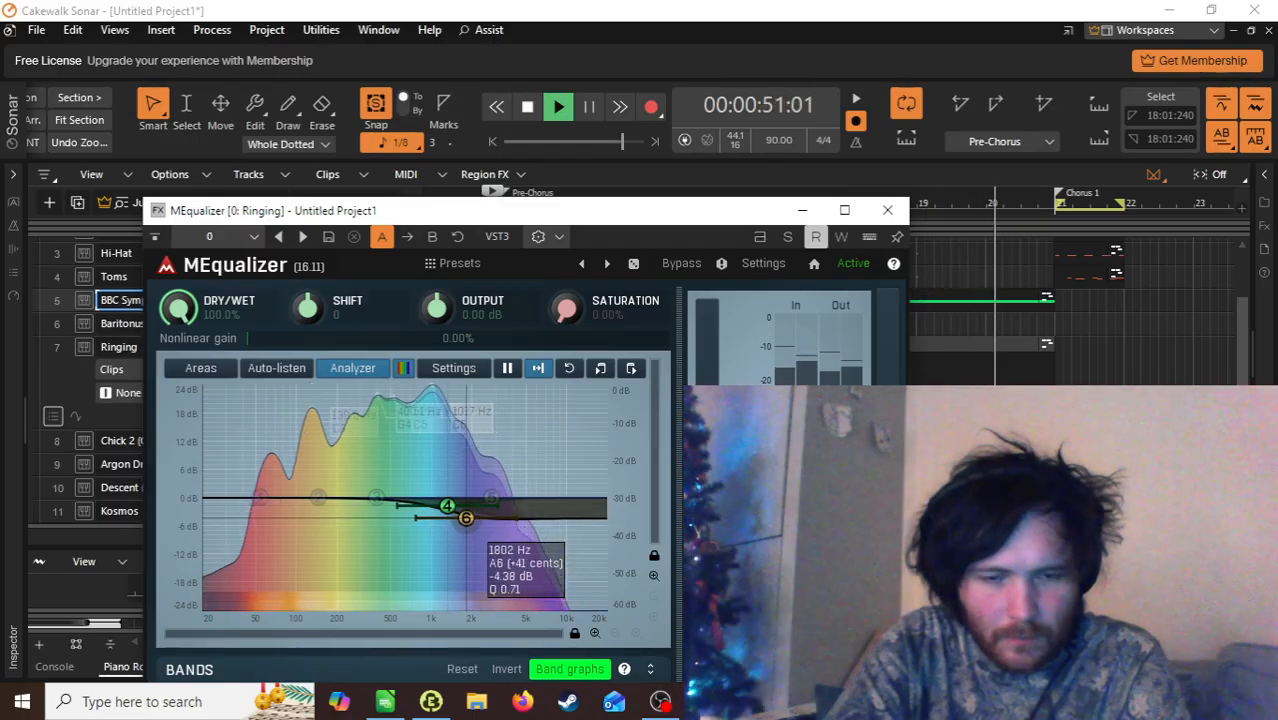
pyautogui.click(887, 210)
pyautogui.press('space')
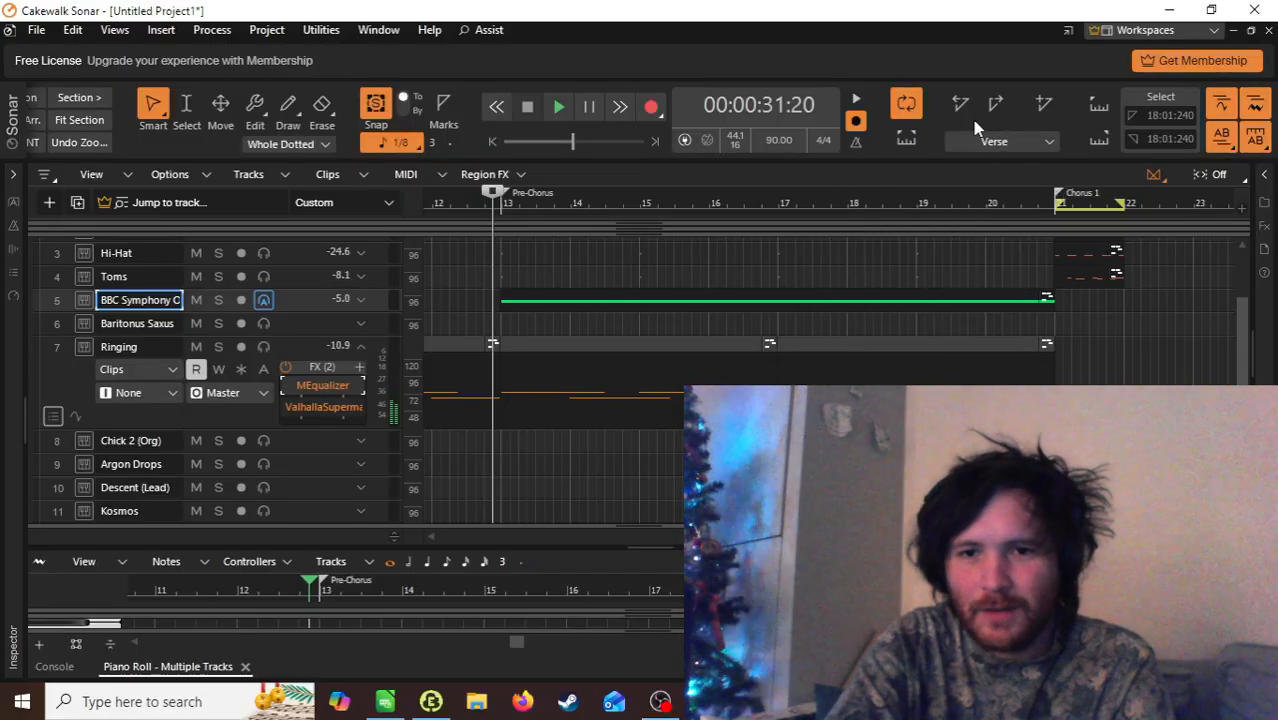
# Step: Turn off loop playback and play from just before the Pre-Chorus through into Chorus 1
pyautogui.click(906, 106)
pyautogui.press('space')
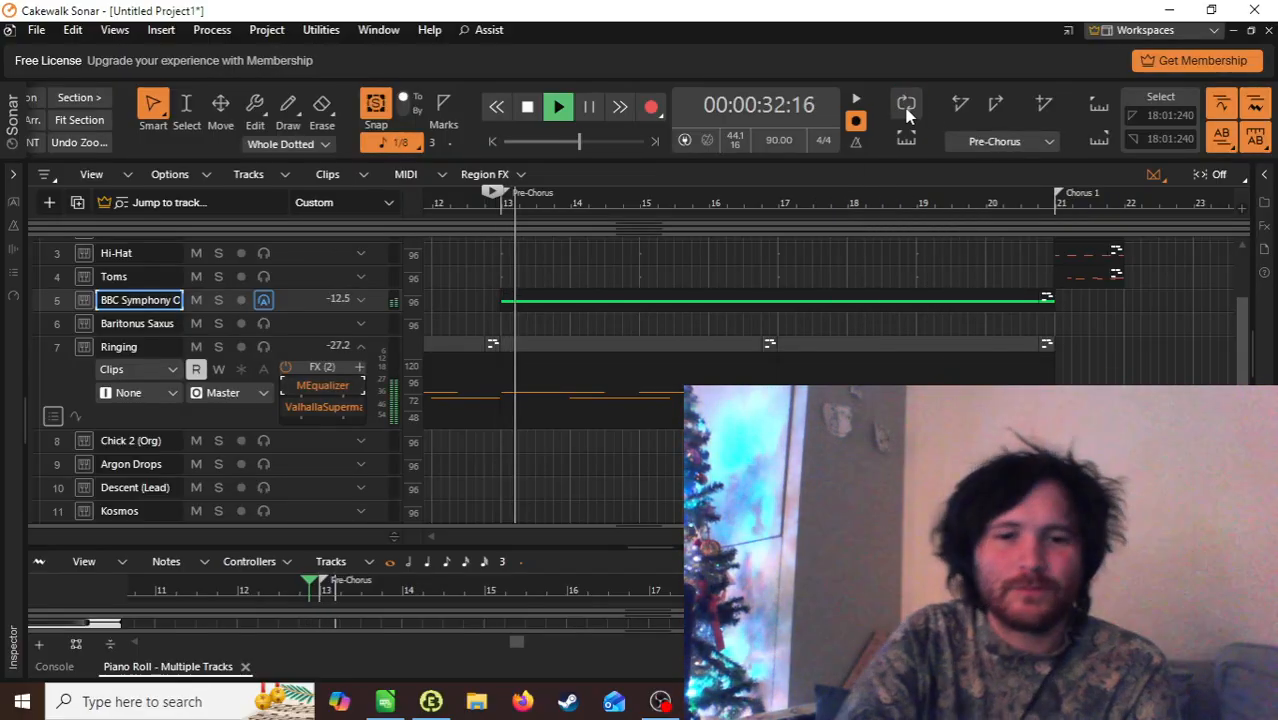
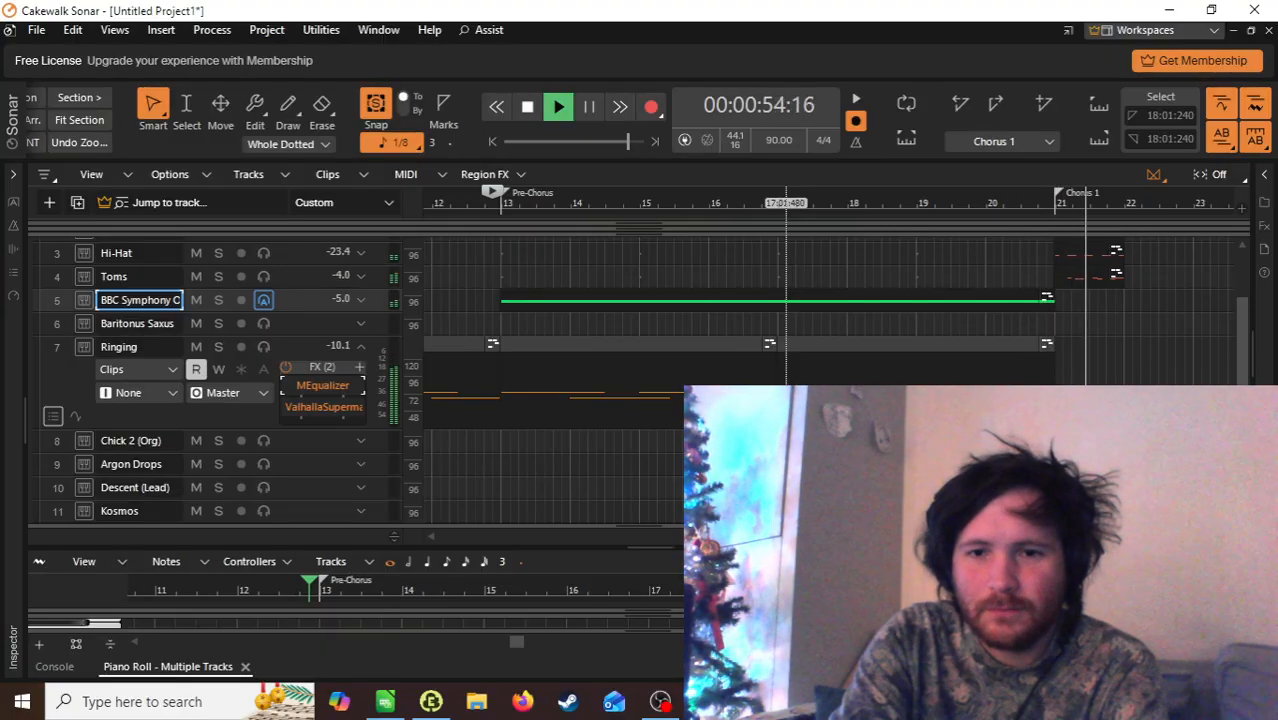
pyautogui.press('space')
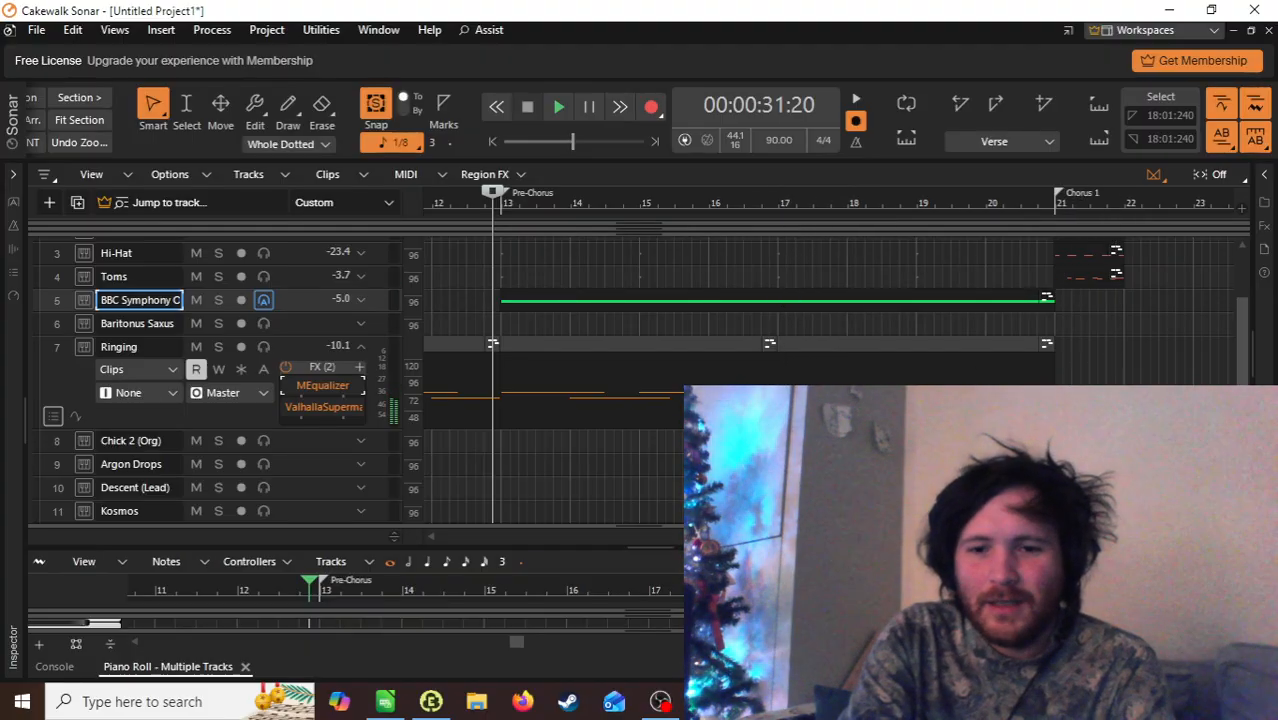
# Step: Duplicate the Toms track without its clips and place the playhead at measure 20
pyautogui.moveTo(742, 536); pyautogui.dragTo(840, 536)
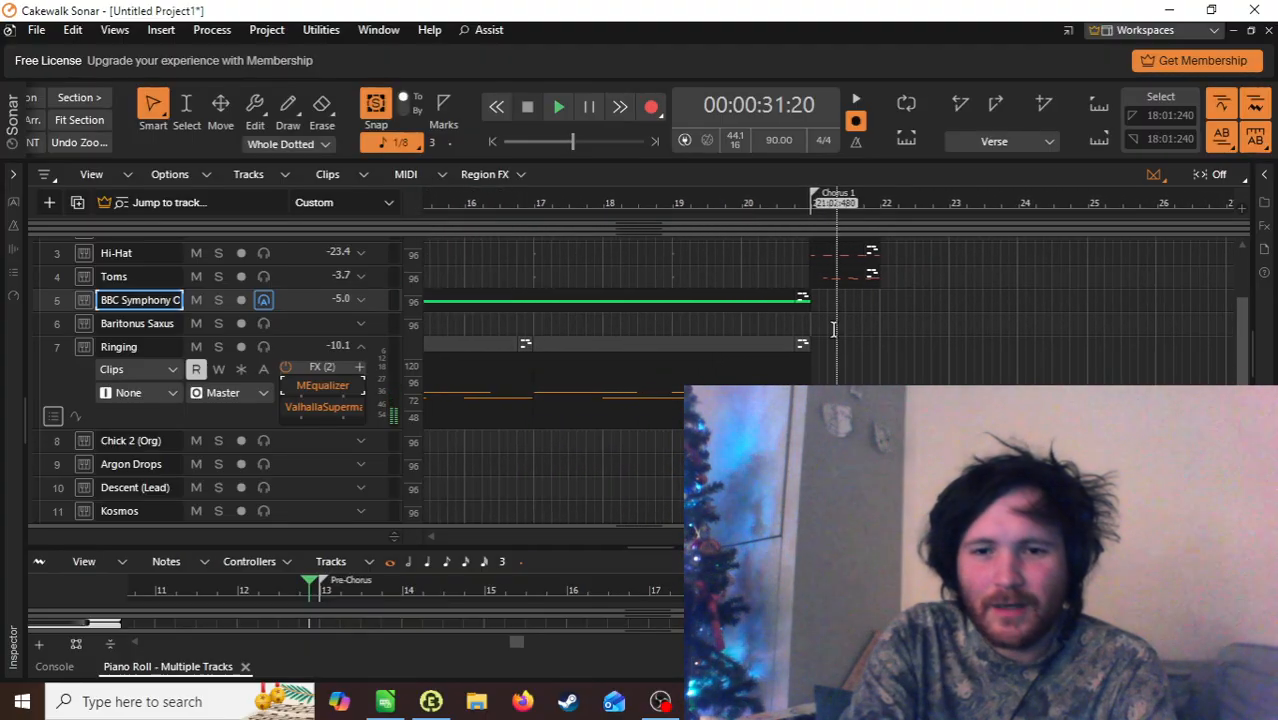
pyautogui.scroll(3, 833, 335)
pyautogui.scroll(-1, 833, 330)
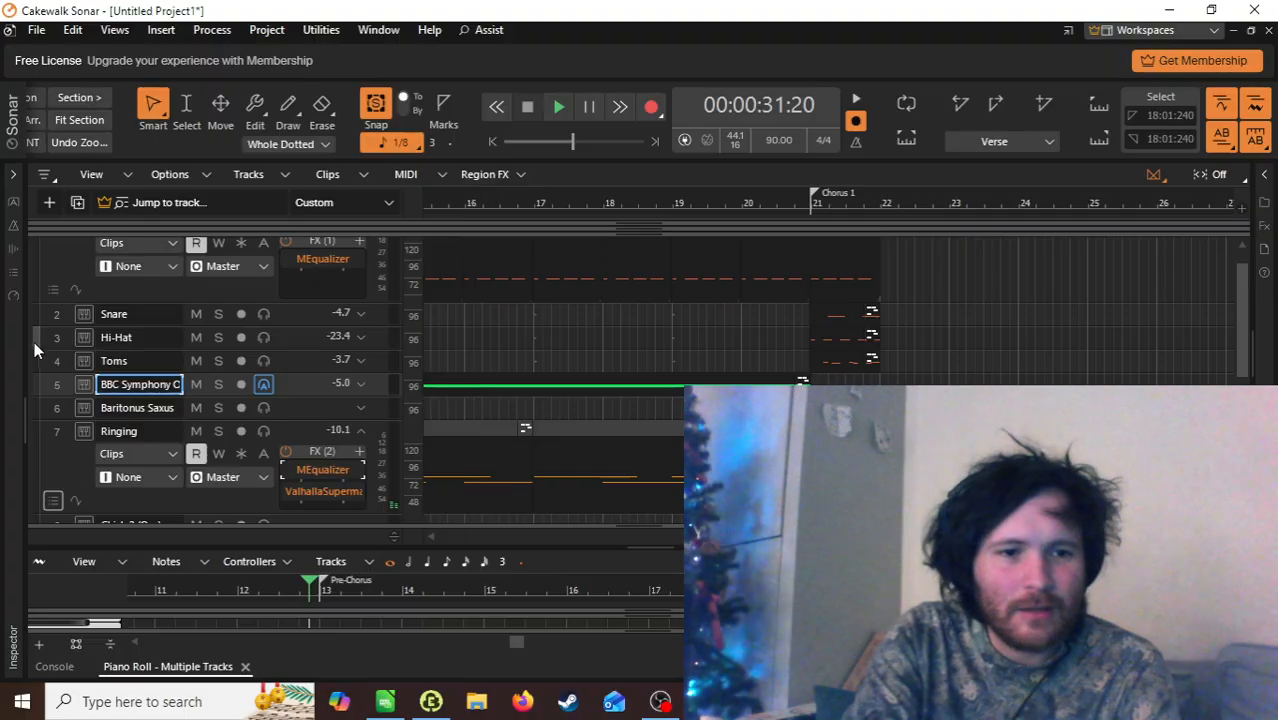
pyautogui.click(63, 360)
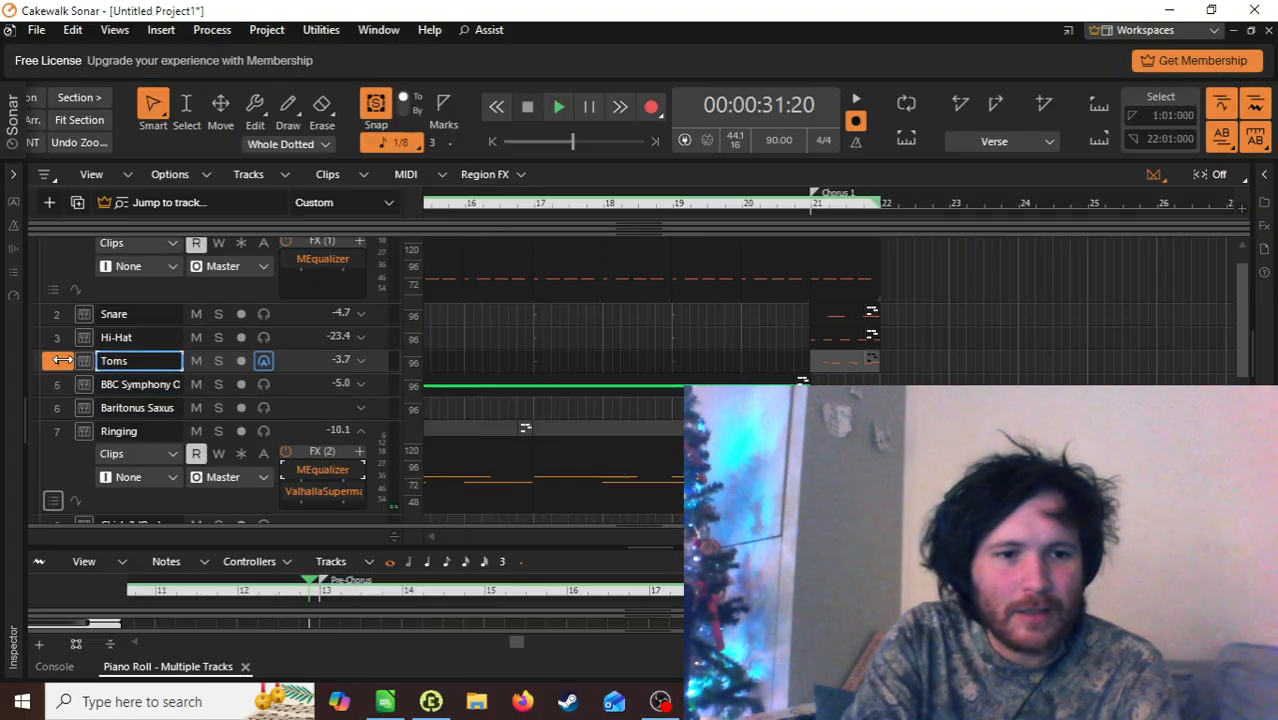
pyautogui.click(77, 204)
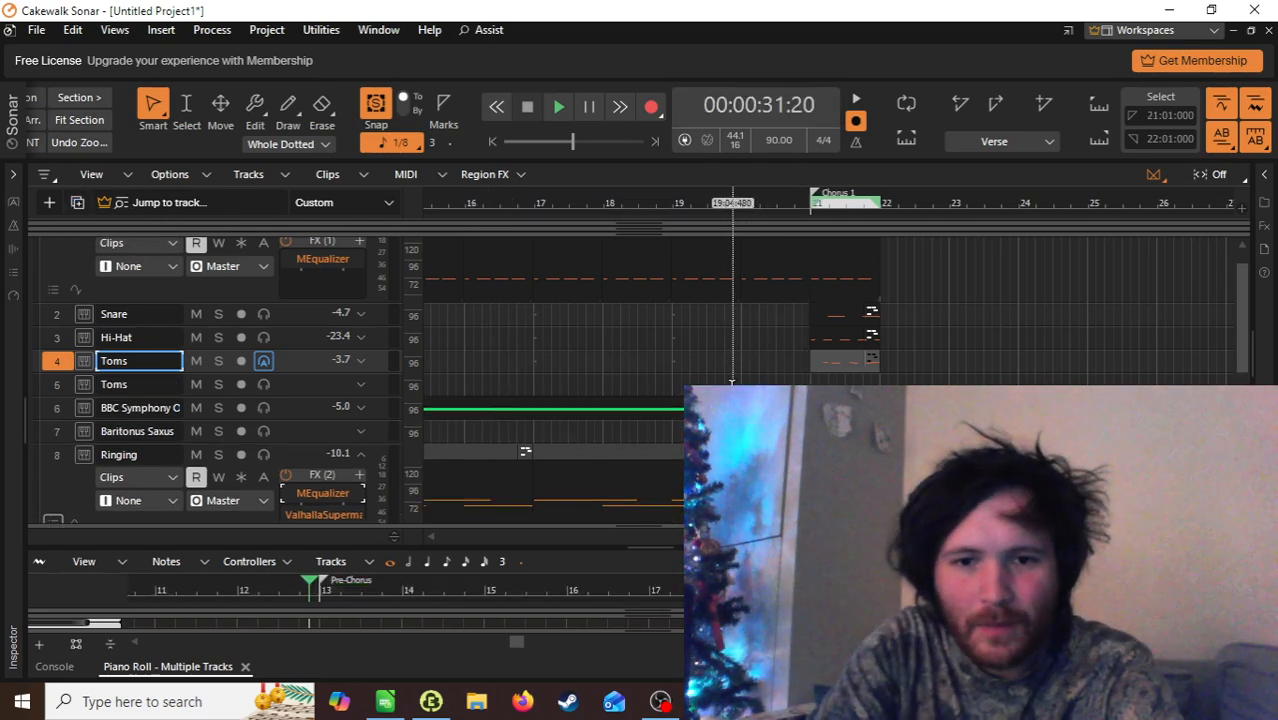
pyautogui.click(741, 203)
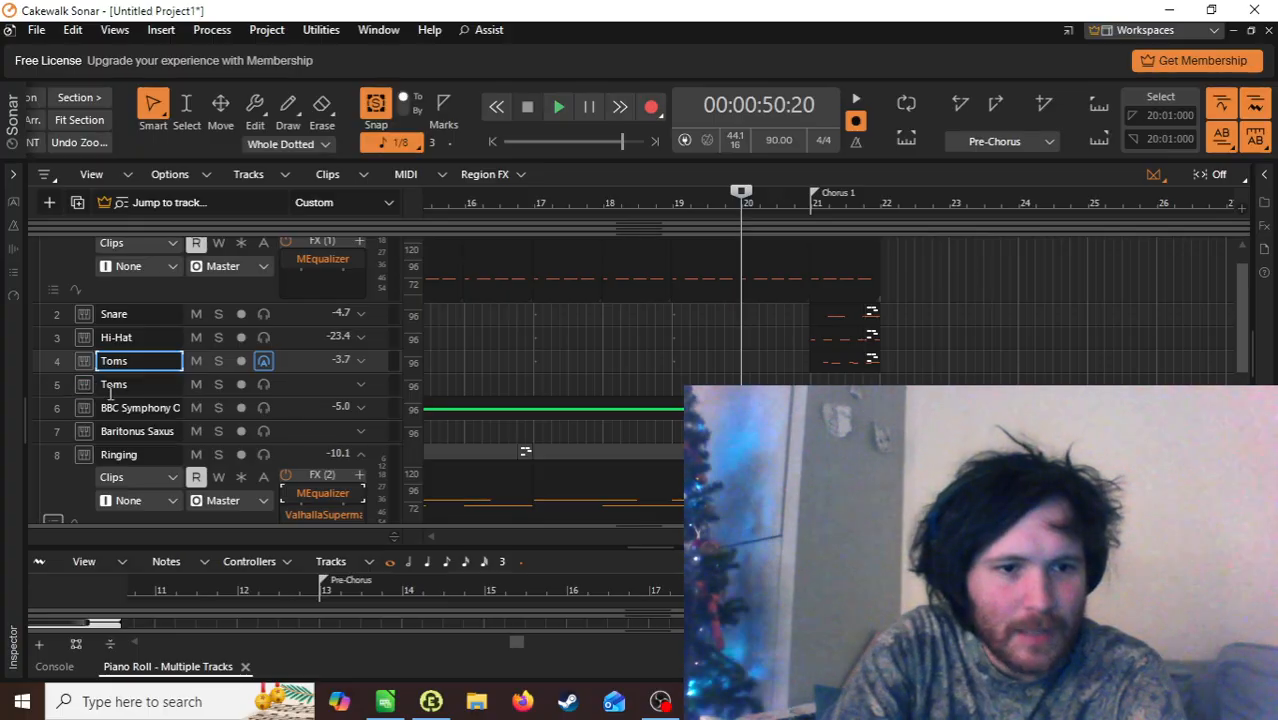
# Step: Rename the duplicated Toms track Cymbal and add a whole note at measure 20 in its piano roll
pyautogui.doubleClick(168, 387)
pyautogui.write('Cymbal')
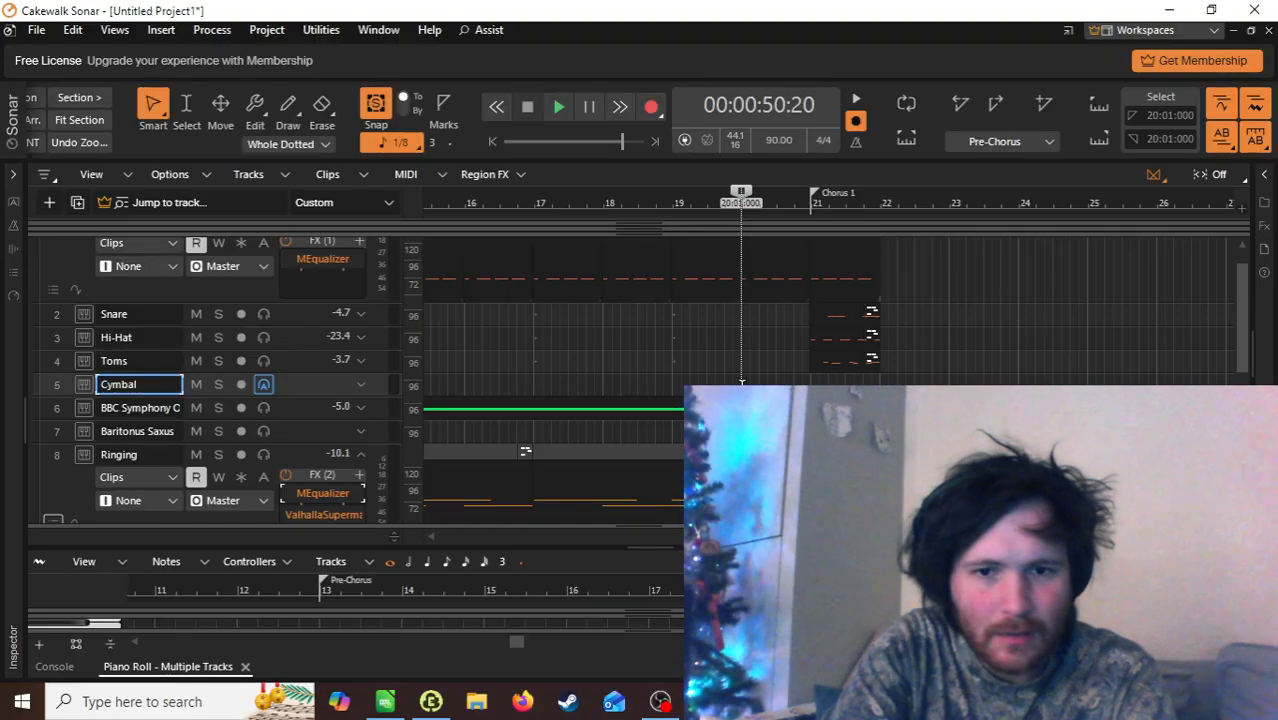
pyautogui.scroll(-1, 742, 600)
pyautogui.hscroll(2, 742, 600)
pyautogui.moveTo(662, 548); pyautogui.dragTo(678, 298)
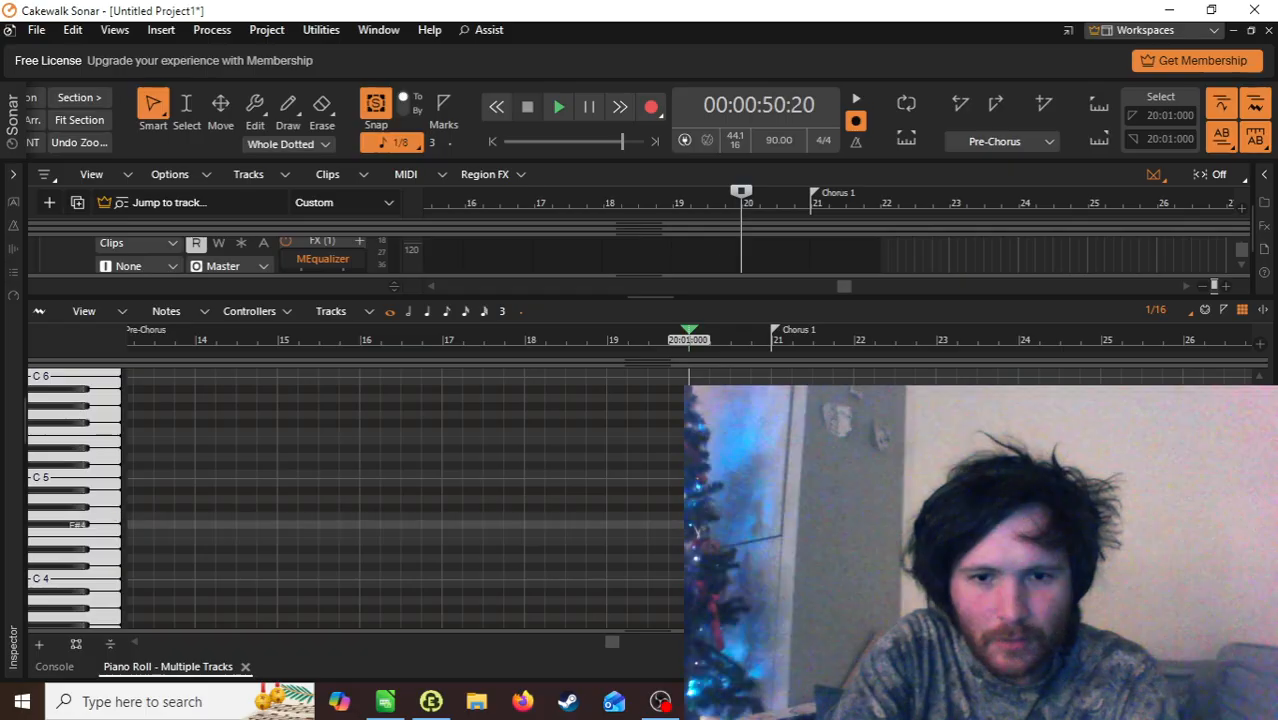
pyautogui.scroll(-8, 686, 550)
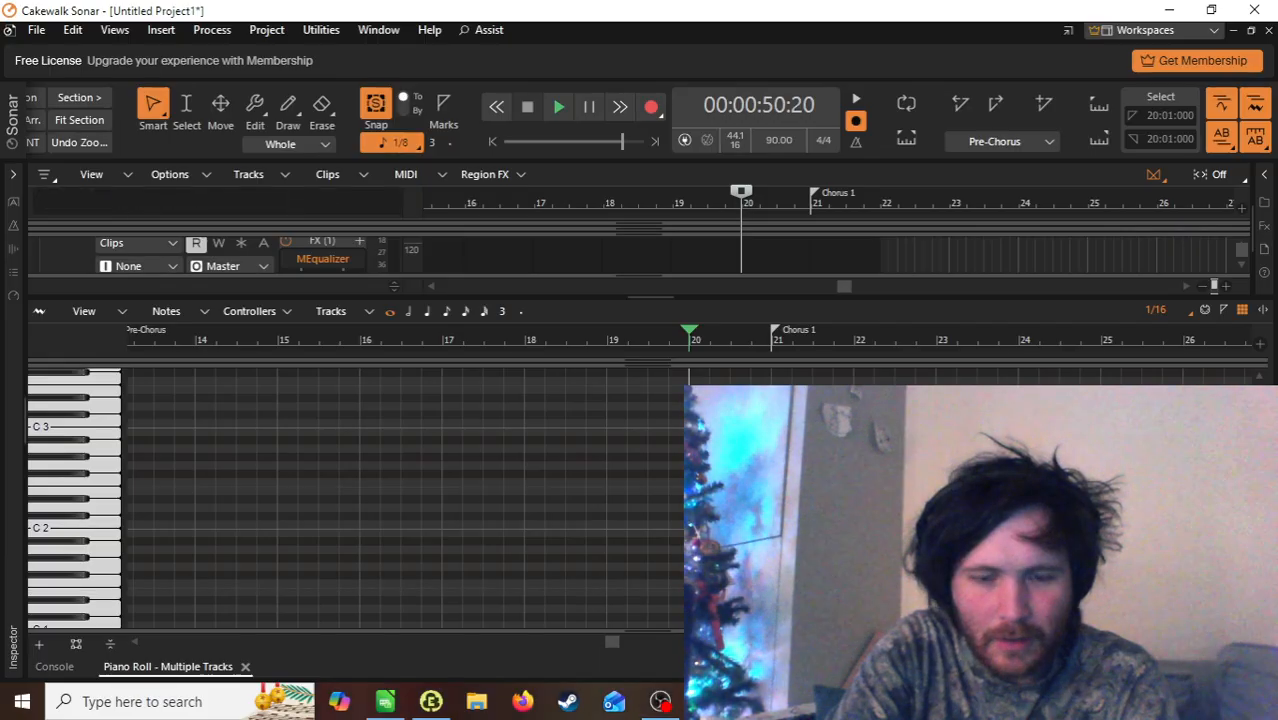
pyautogui.moveTo(778, 297); pyautogui.dragTo(784, 651)
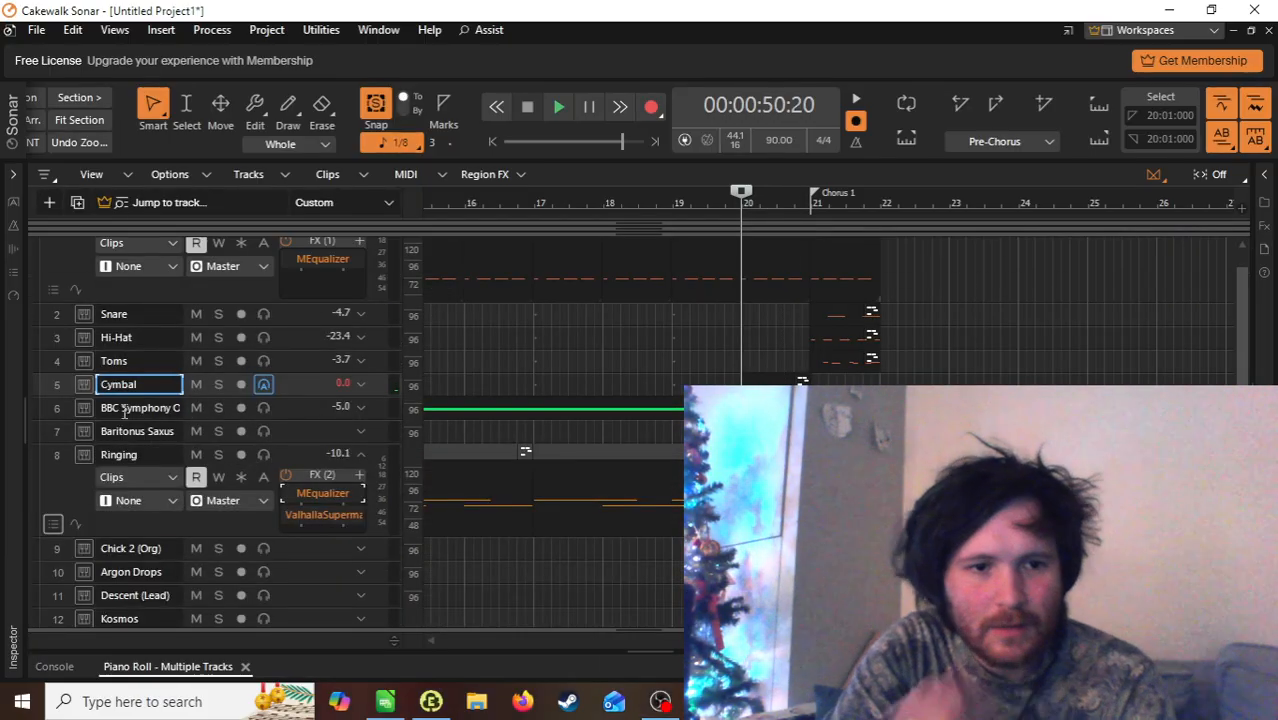
# Step: Route the Cymbal track's output to a new stereo bus
pyautogui.click(361, 386)
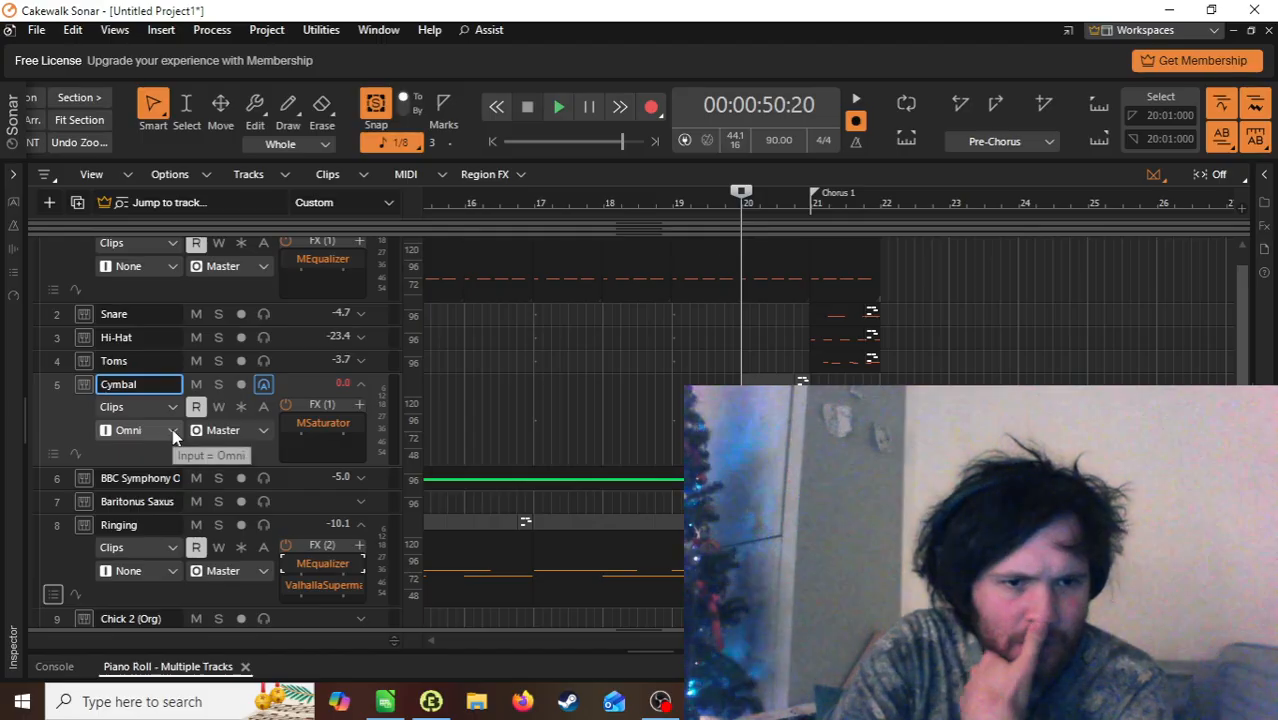
pyautogui.click(262, 430)
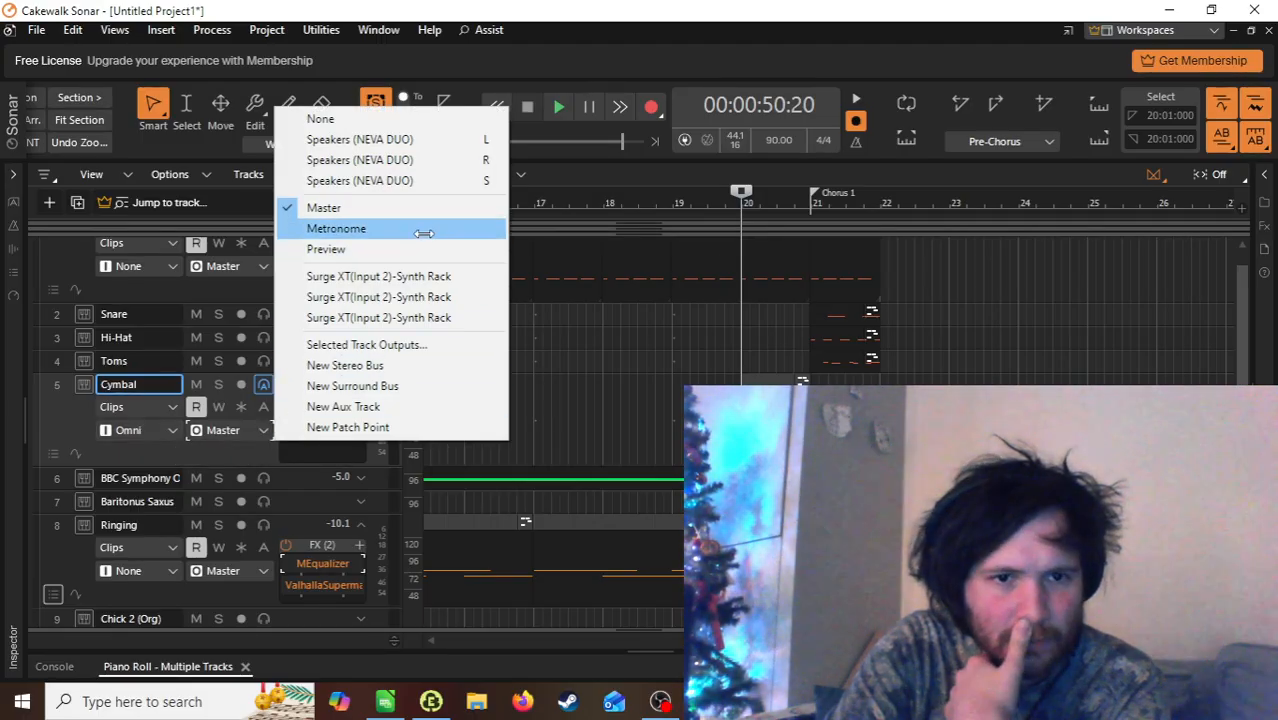
pyautogui.click(378, 366)
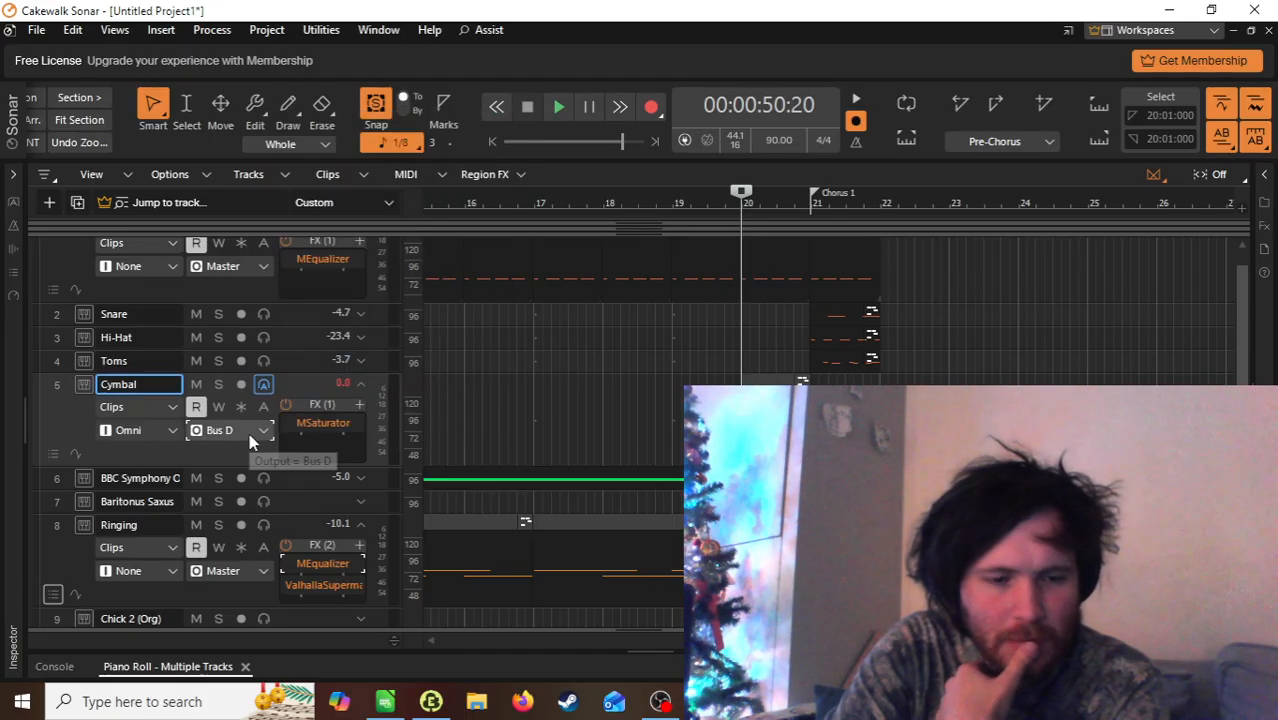
pyautogui.moveTo(661, 613); pyautogui.dragTo(670, 410)
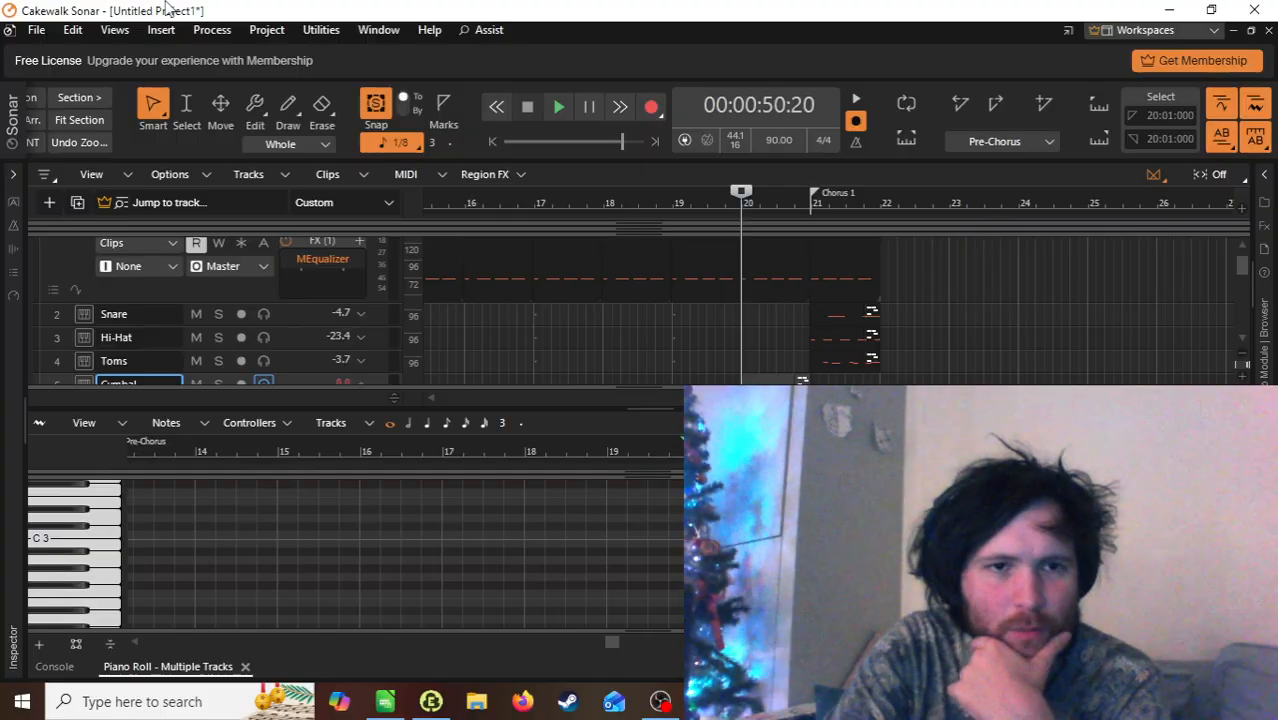
pyautogui.click(644, 407)
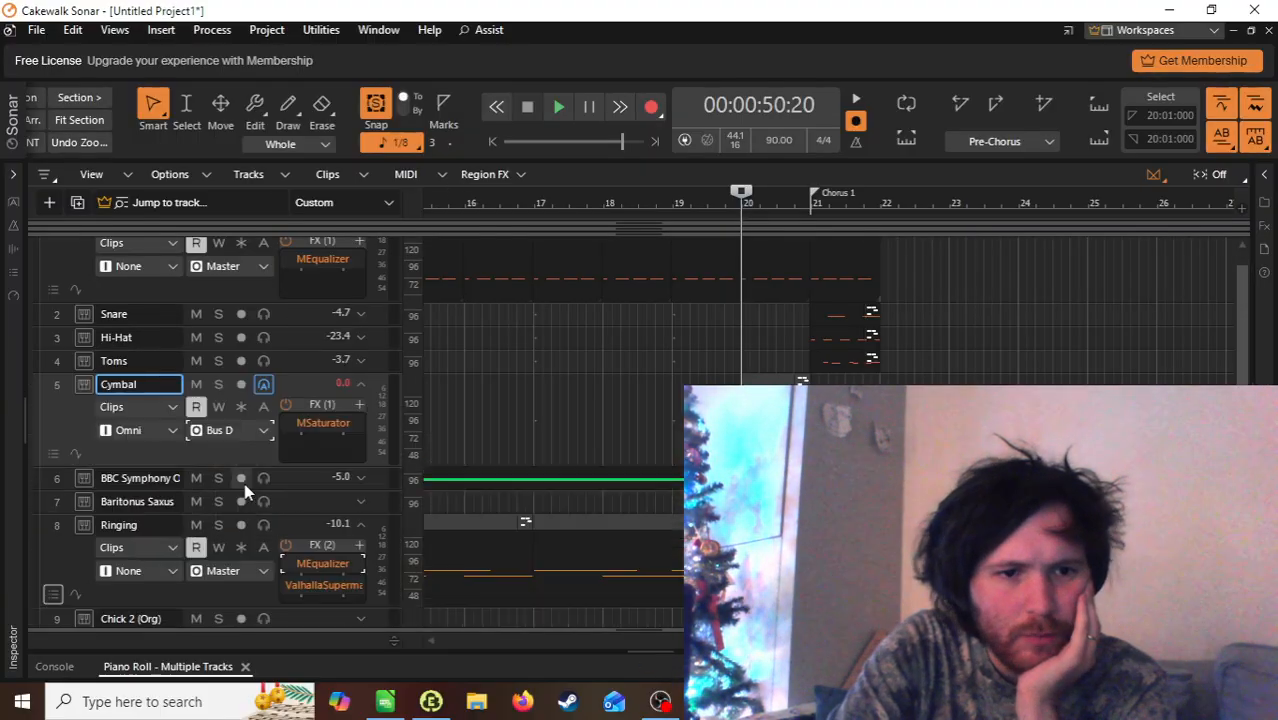
# Step: Show the buses below the tracks and expand Bus D's controls
pyautogui.scroll(-5, 157, 524)
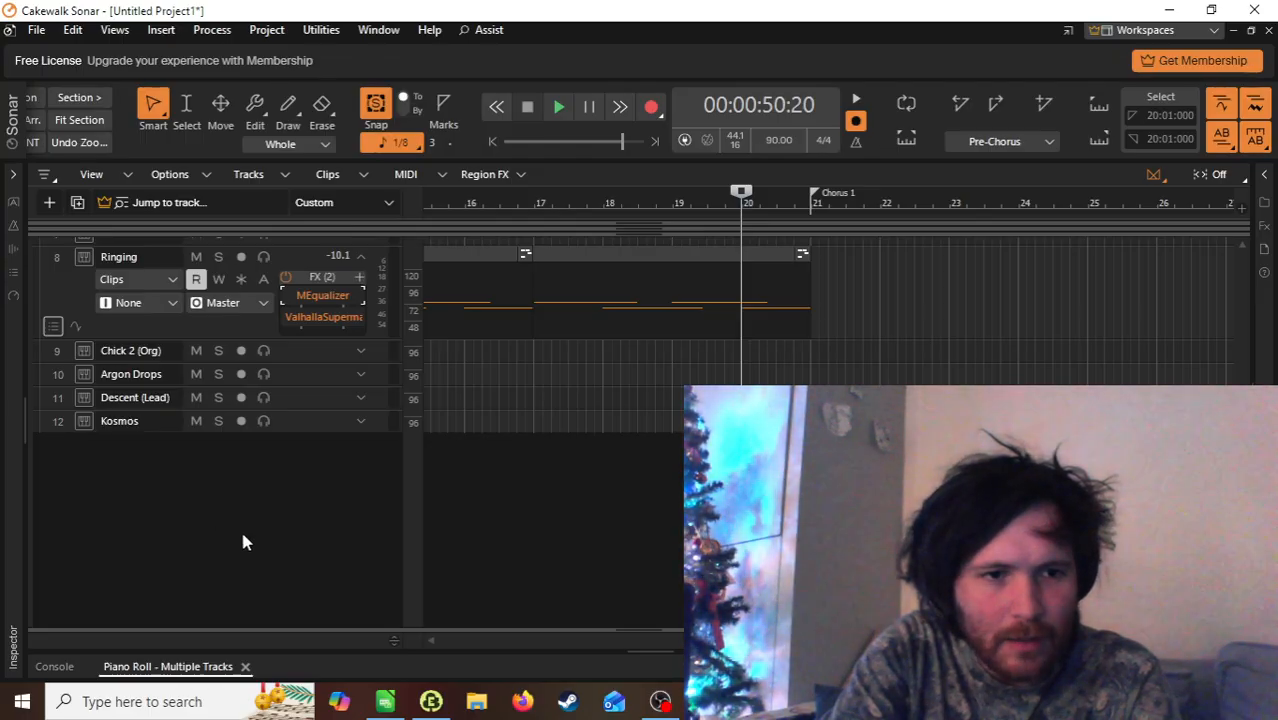
pyautogui.scroll(4, 242, 541)
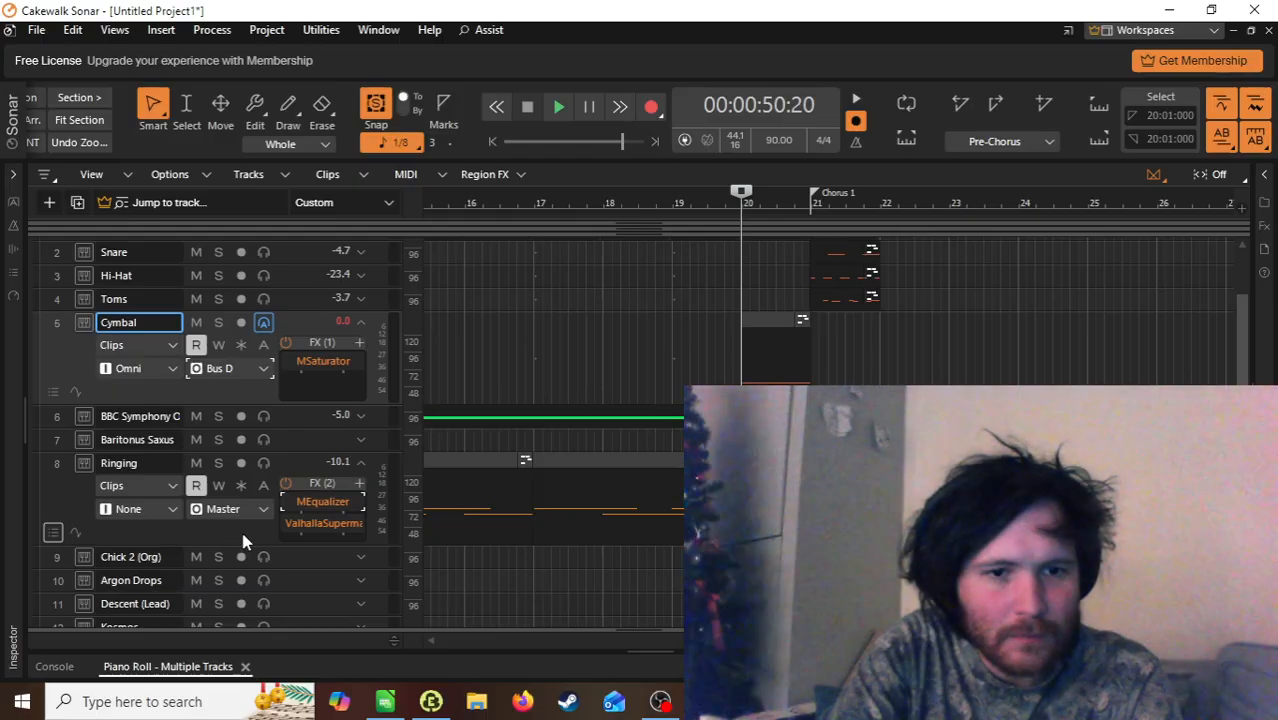
pyautogui.scroll(-6, 242, 541)
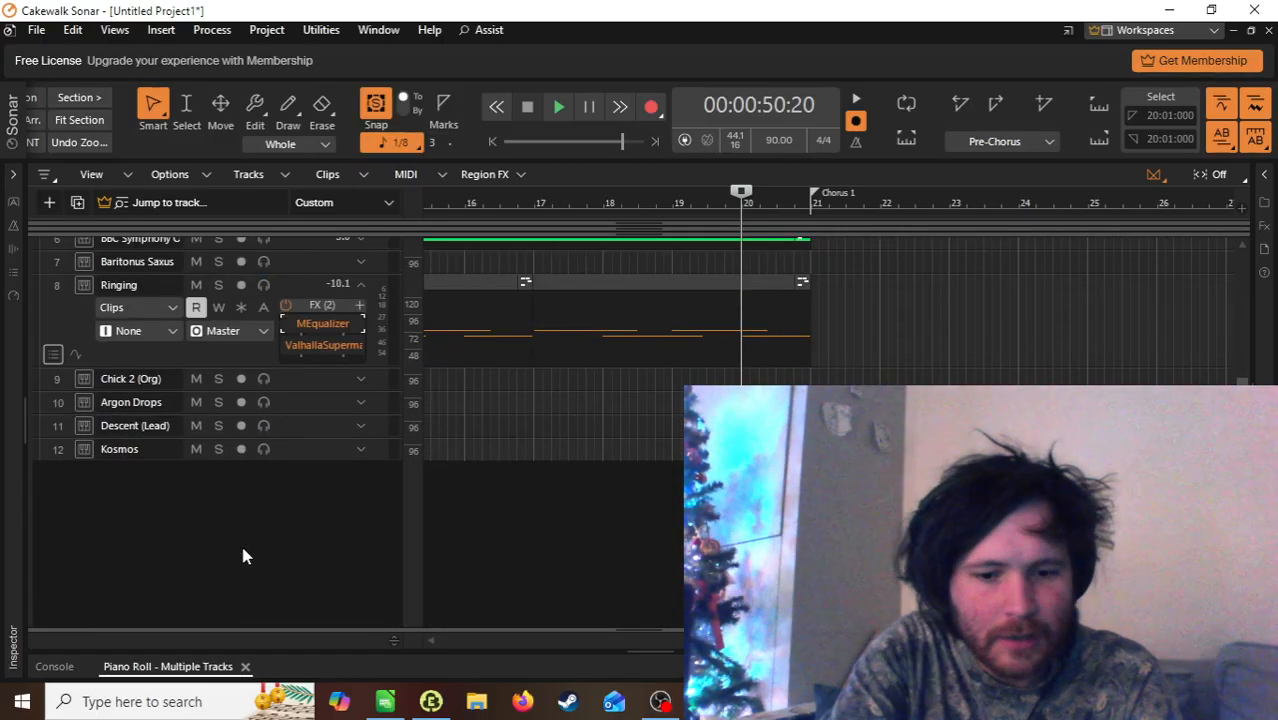
pyautogui.press('b')
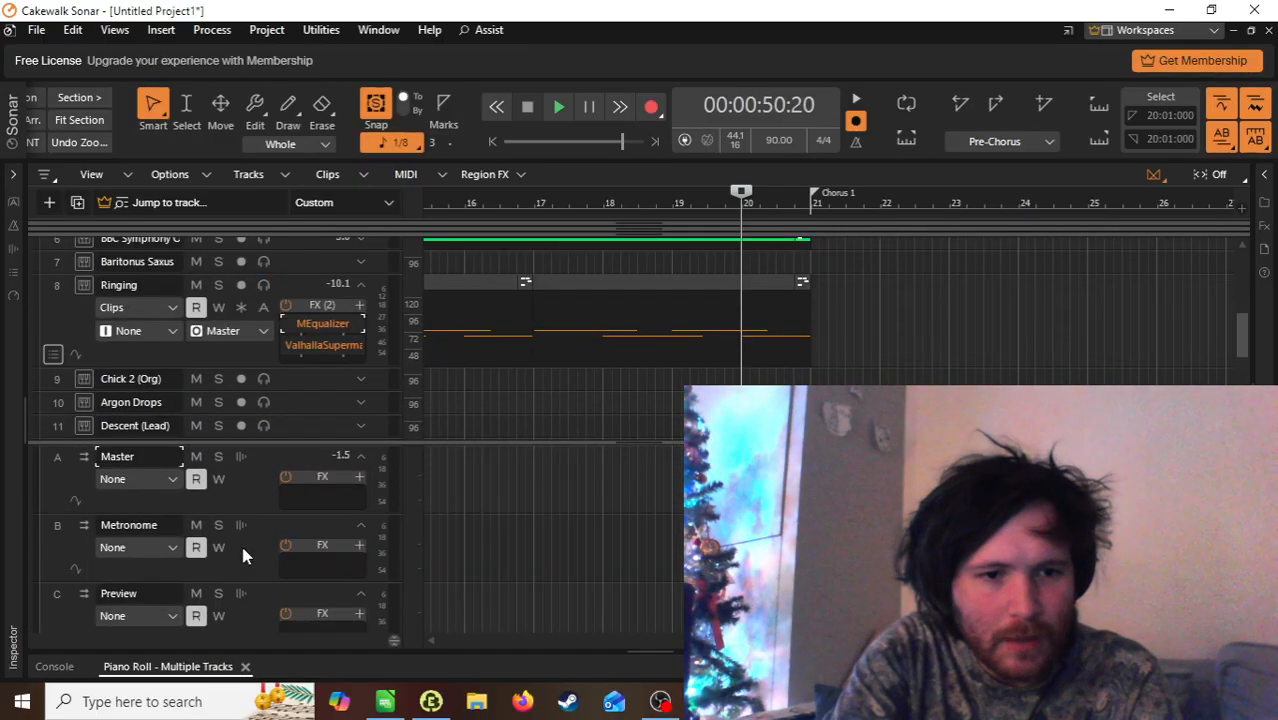
pyautogui.scroll(-3, 238, 511)
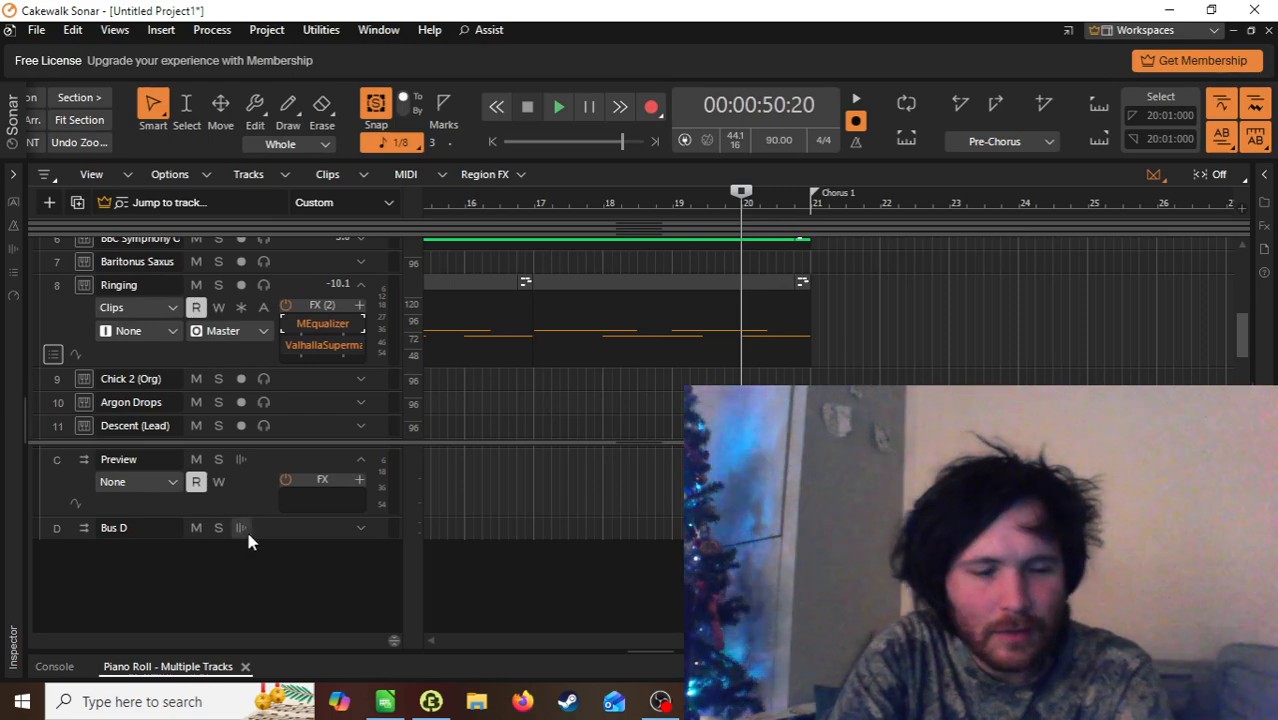
pyautogui.click(360, 528)
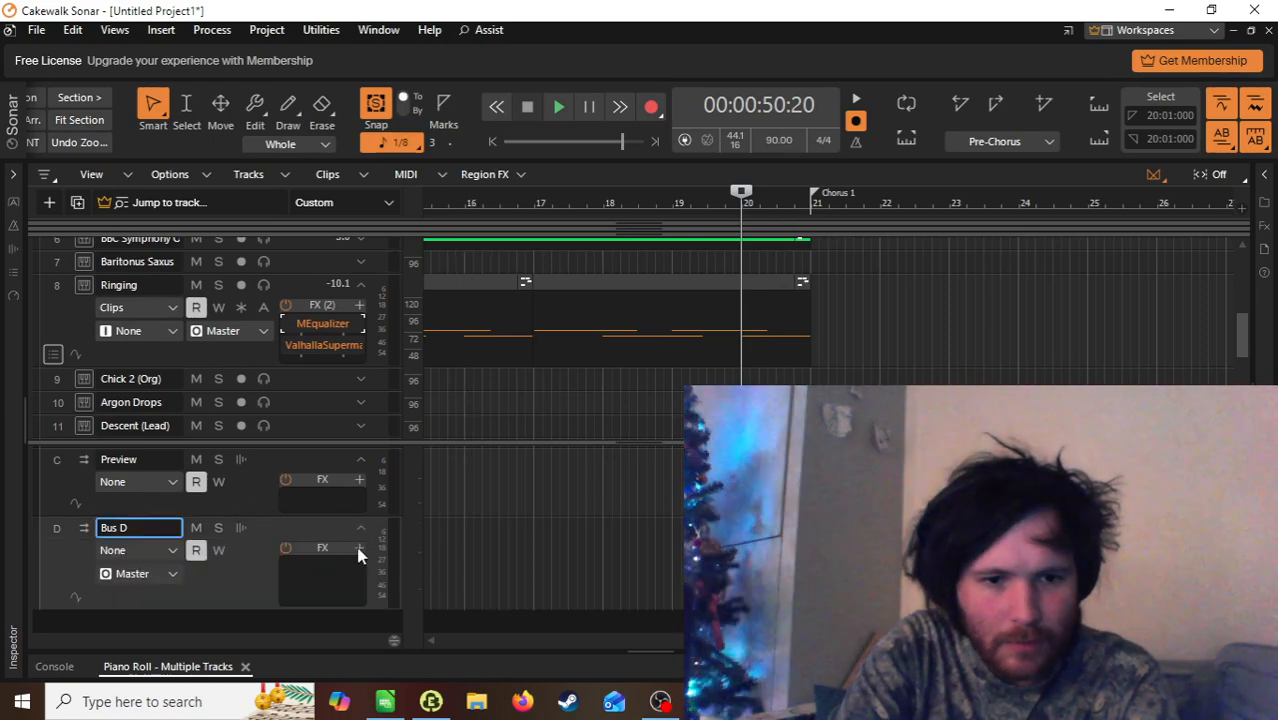
# Step: Insert the MCharmVerb reverb in Bus D's effects
pyautogui.click(358, 550)
pyautogui.moveTo(470, 321)
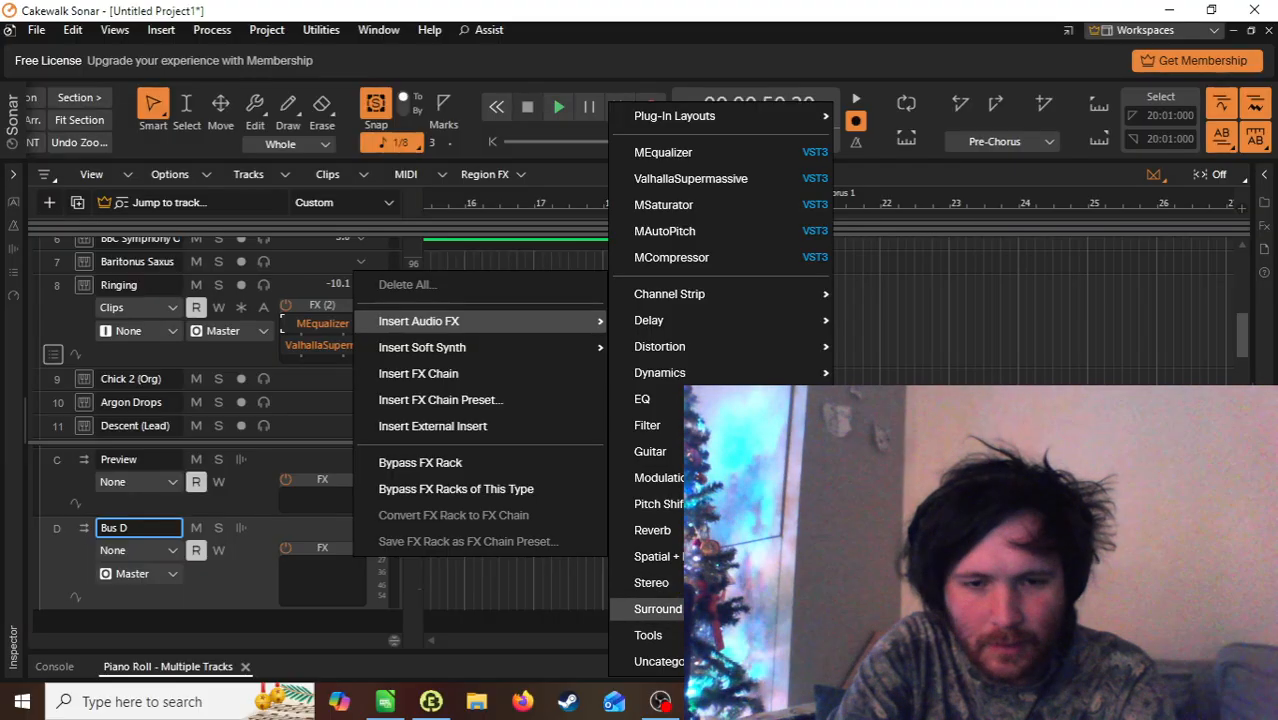
pyautogui.moveTo(660, 477)
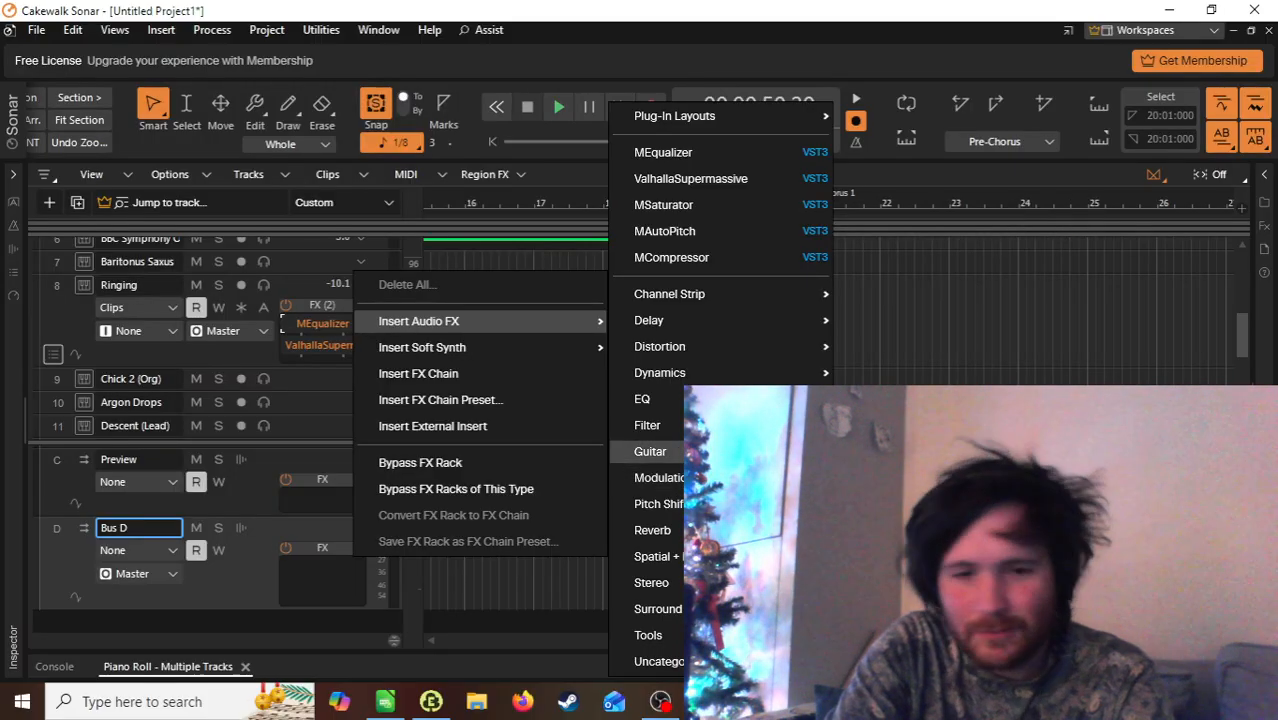
pyautogui.moveTo(650, 425)
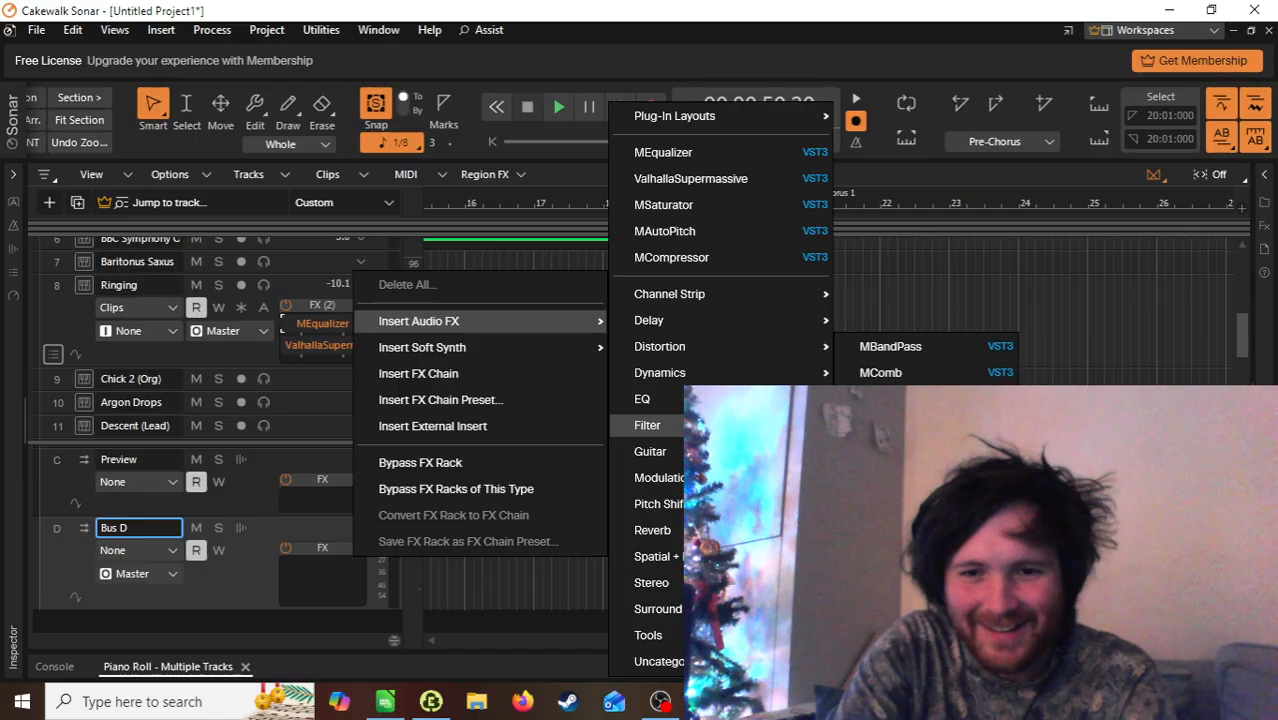
pyautogui.moveTo(650, 399)
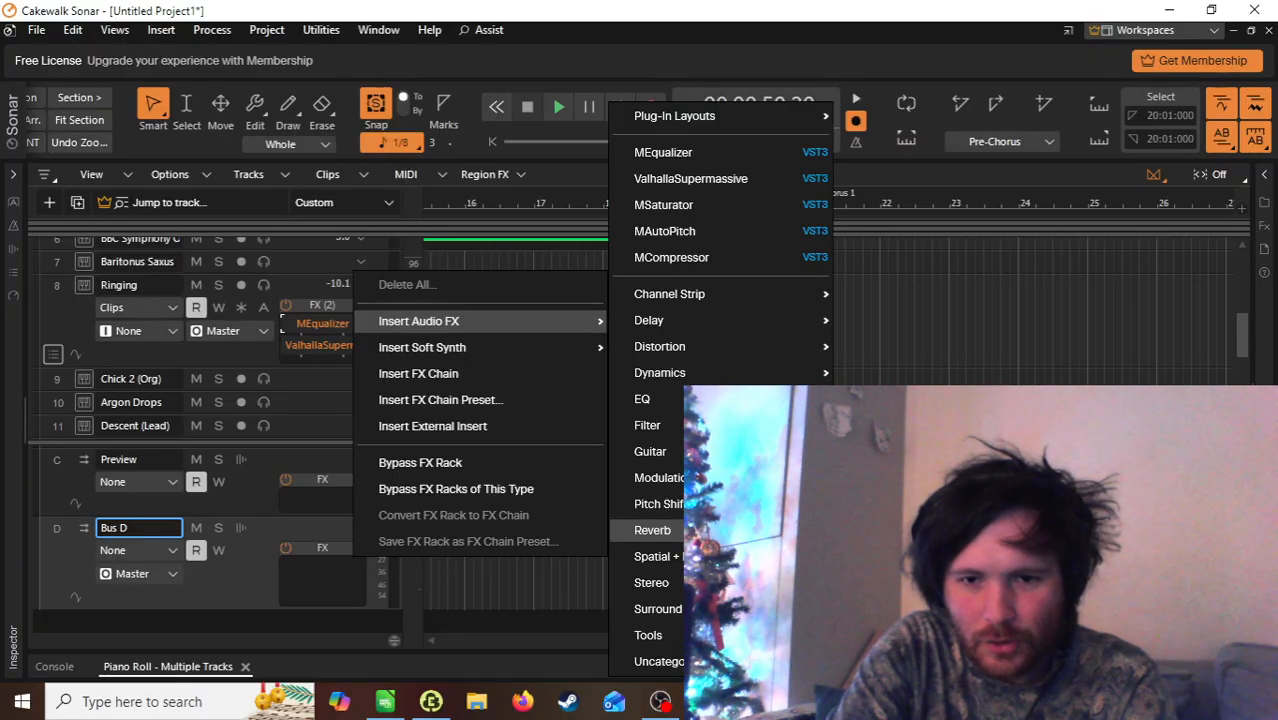
pyautogui.click(885, 531)
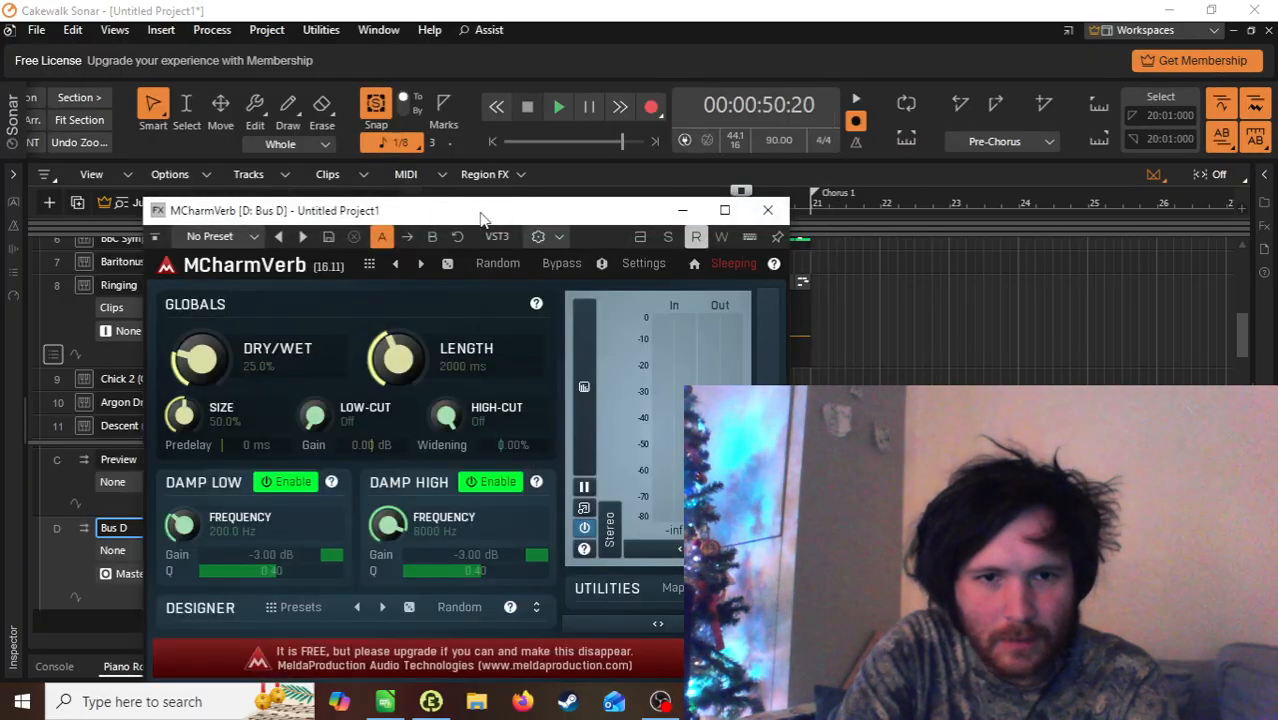
# Step: Set Bus D's MCharmVerb to 100% dry/wet, 100% size and a length of about 4027 ms
pyautogui.moveTo(480, 217); pyautogui.dragTo(823, 104)
pyautogui.moveTo(533, 257); pyautogui.dragTo(534, 215)
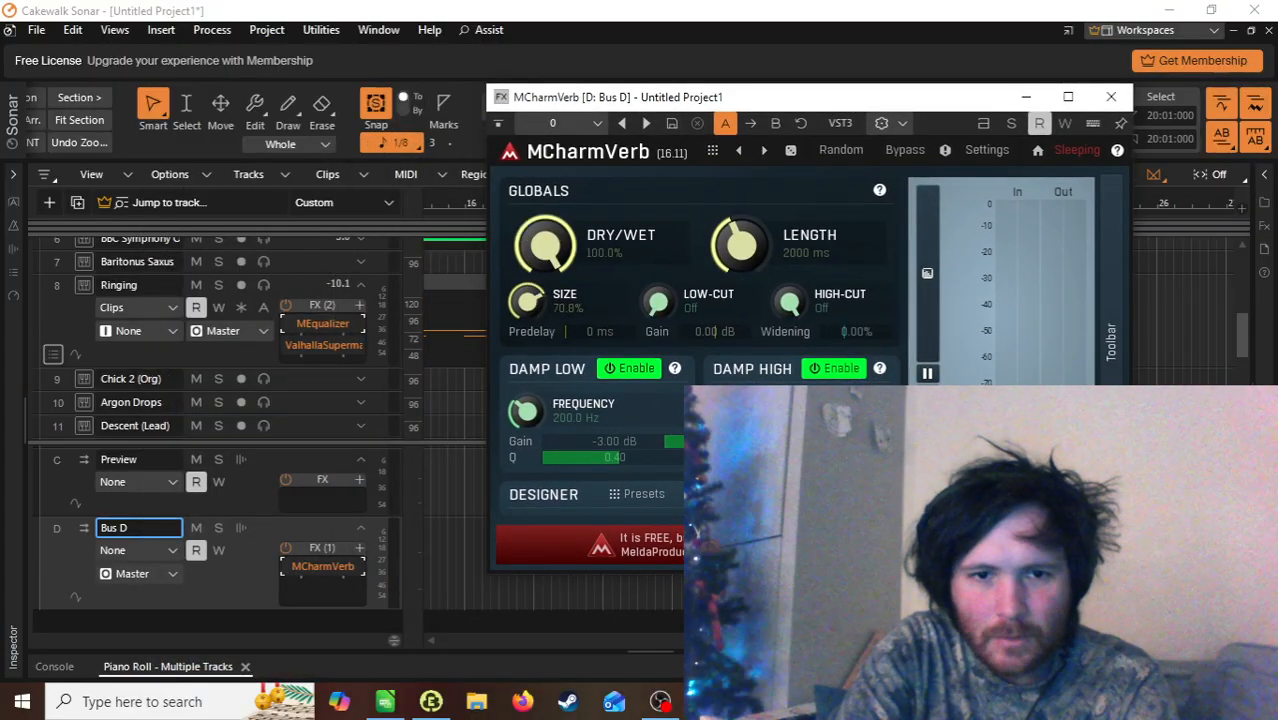
pyautogui.moveTo(537, 308); pyautogui.dragTo(537, 250)
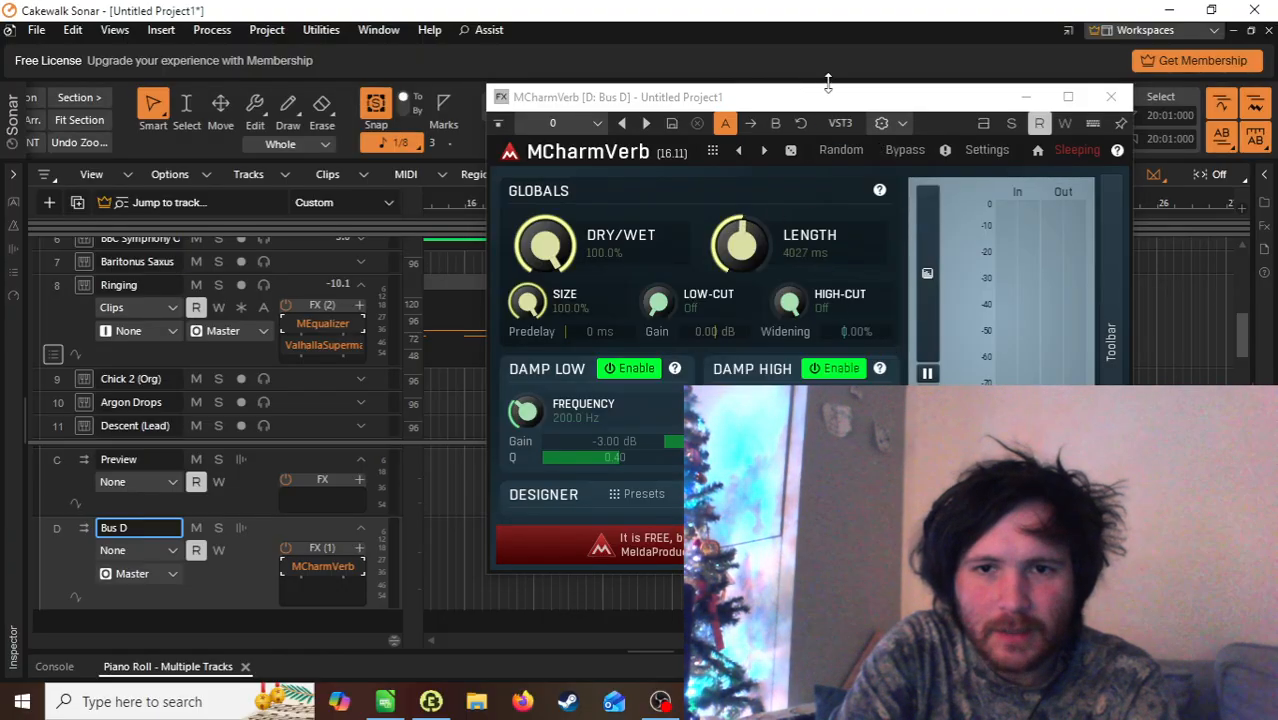
pyautogui.moveTo(815, 105); pyautogui.dragTo(983, 329)
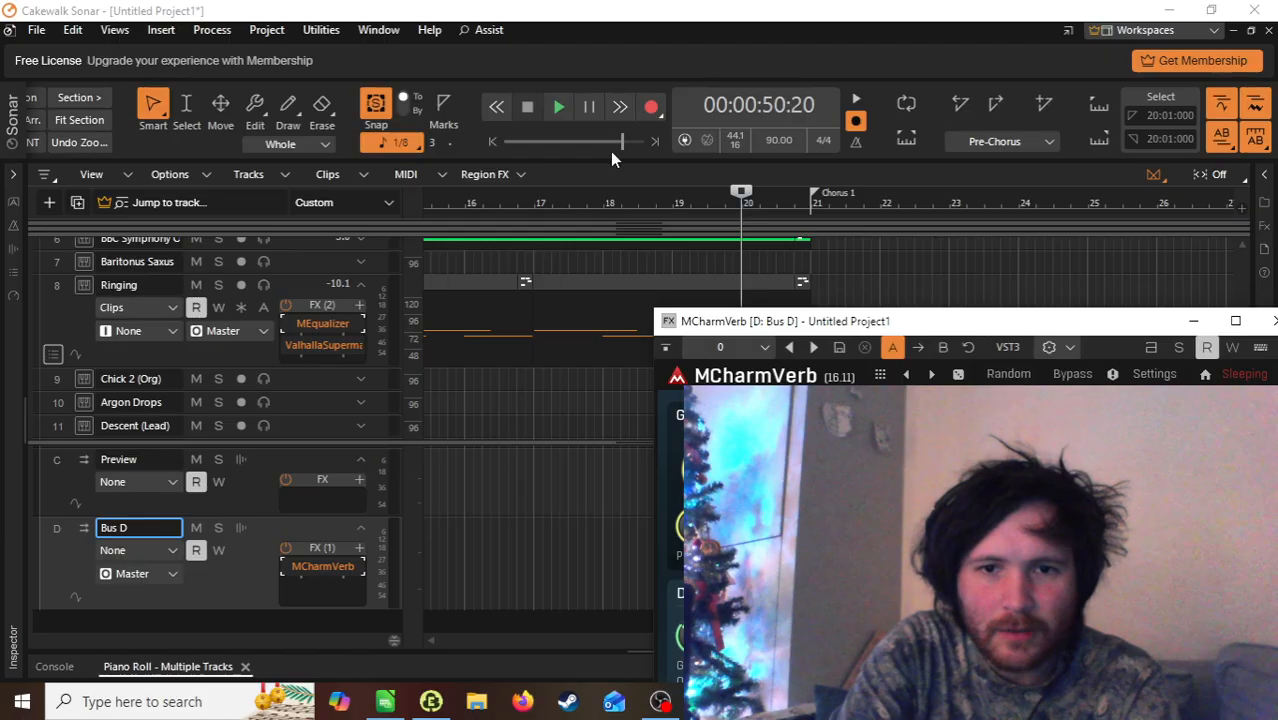
# Step: Audition the cymbal reverb by playing from measure 19 into Chorus 1
pyautogui.click(670, 202)
pyautogui.press('space')
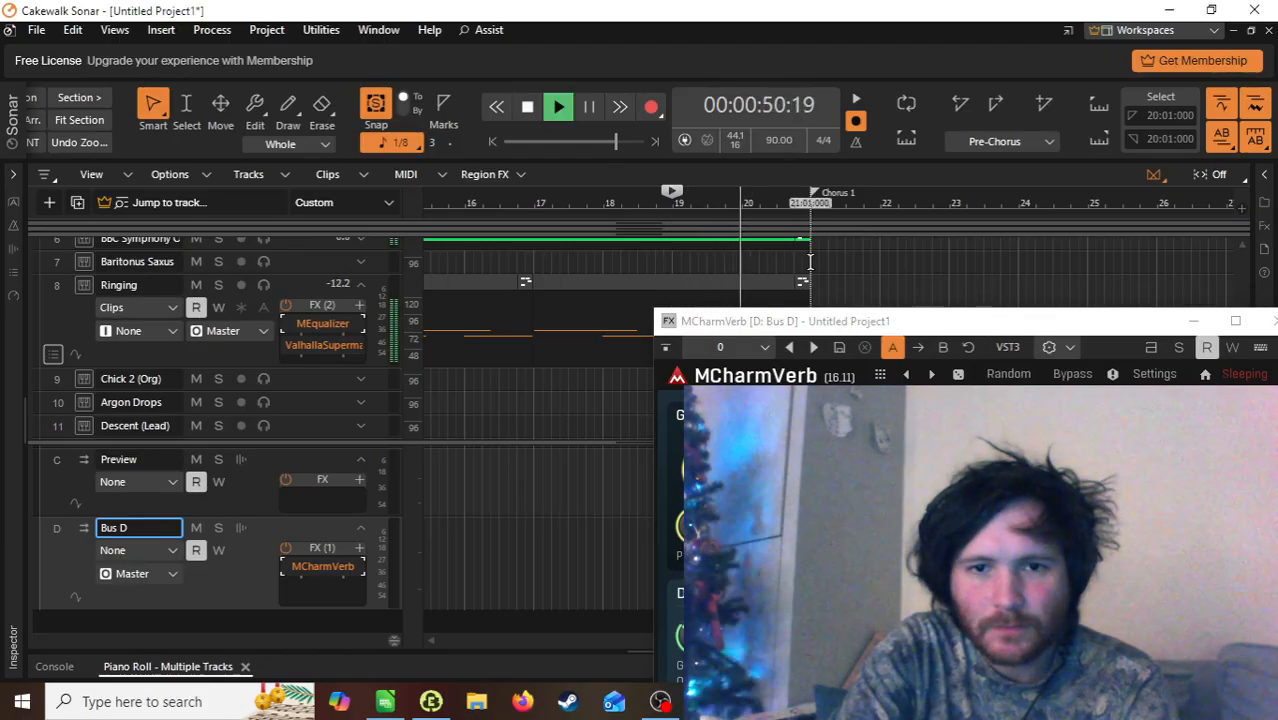
pyautogui.press('space')
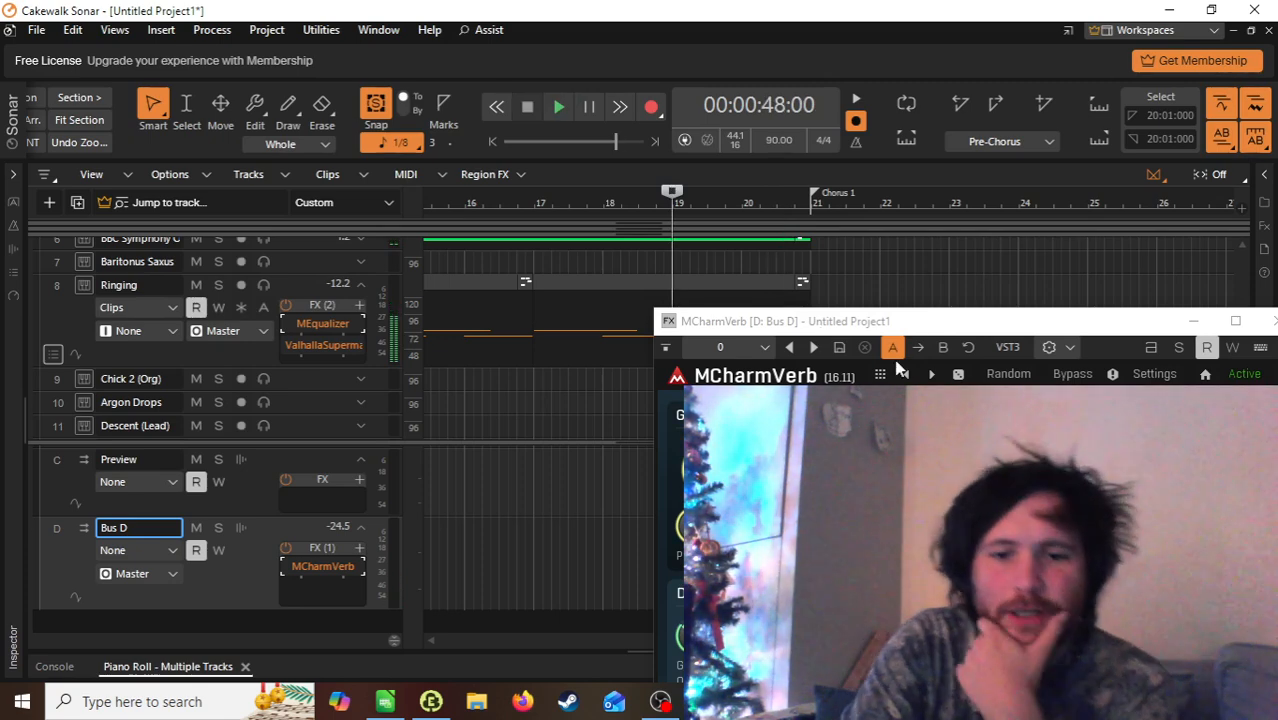
# Step: Raise MCharmVerb's length to 60000 ms and audition it from measure 19
pyautogui.moveTo(940, 322); pyautogui.dragTo(900, 164)
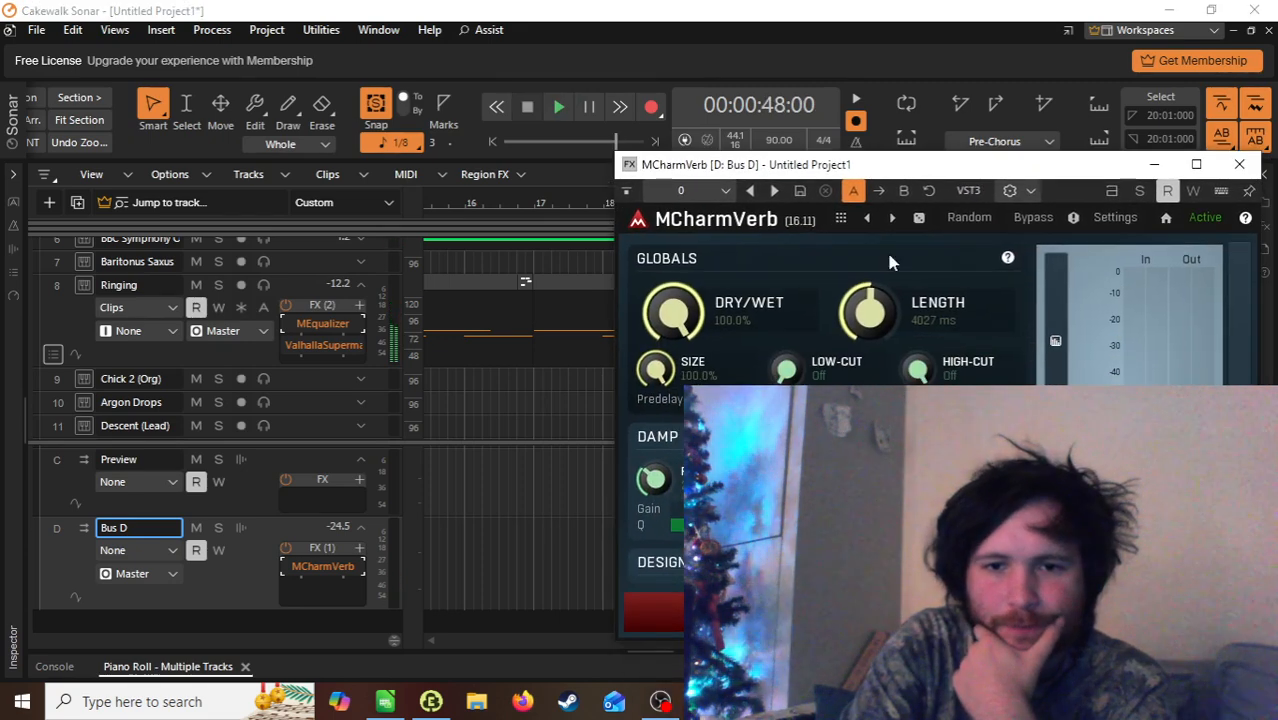
pyautogui.moveTo(875, 320); pyautogui.dragTo(875, 260)
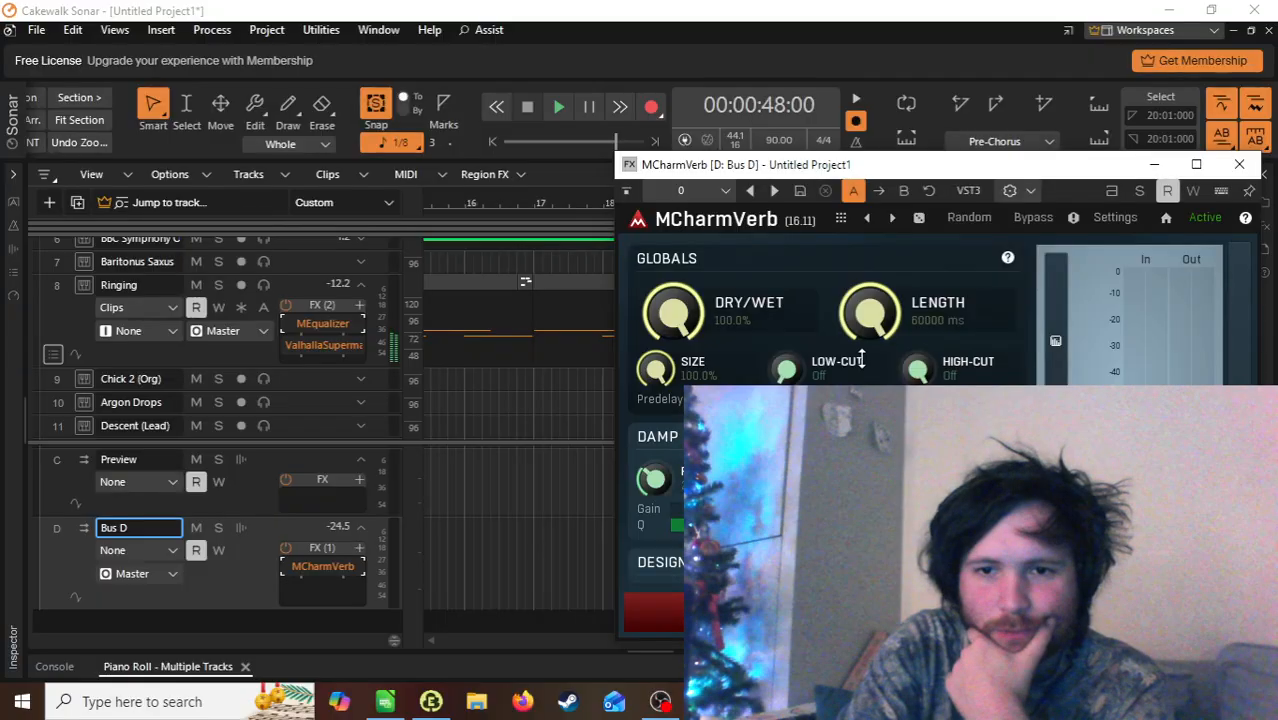
pyautogui.press('space')
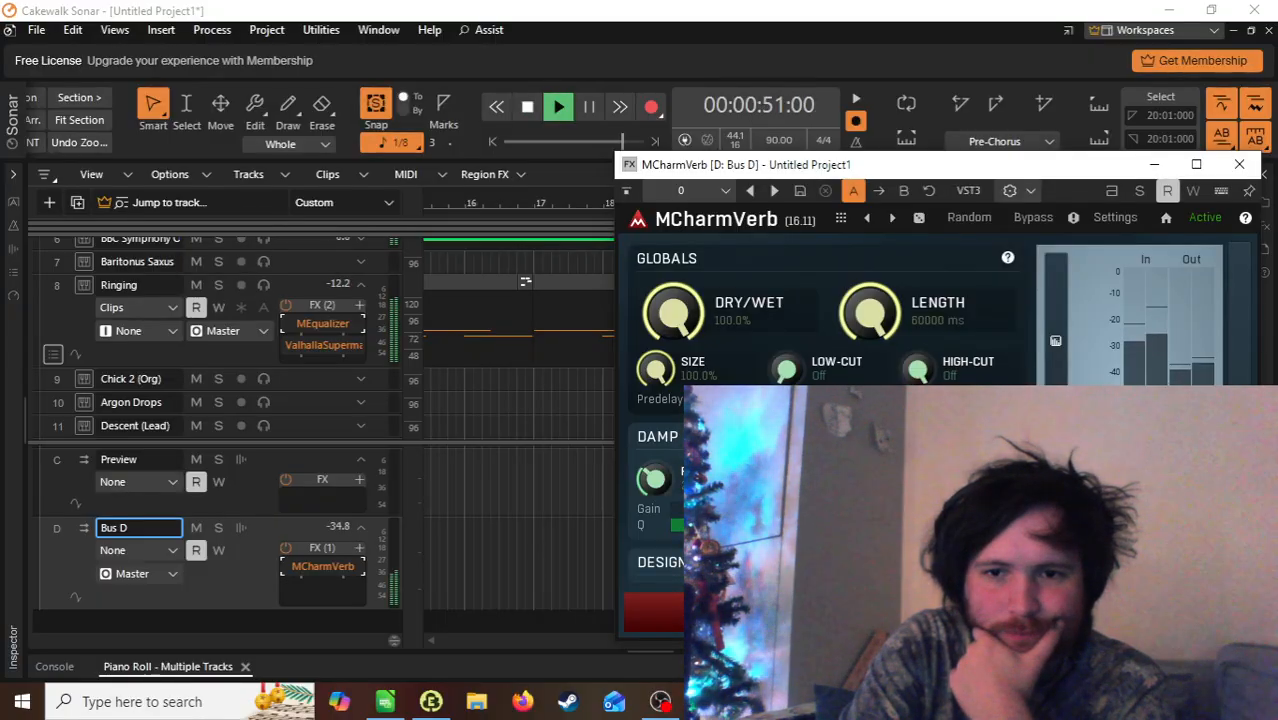
pyautogui.press('space')
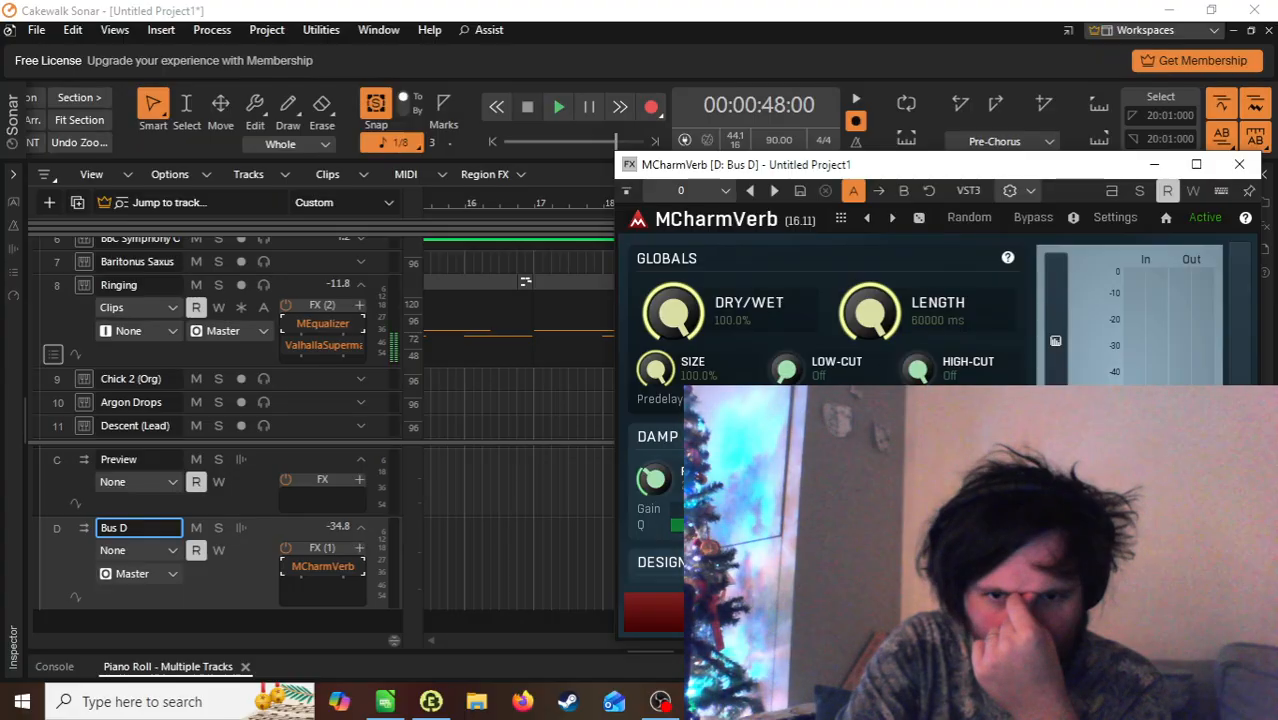
# Step: Set MCharmVerb's low-cut to about 185.8 Hz, audition it from measure 19 and close the plug-in
pyautogui.moveTo(786, 369); pyautogui.dragTo(786, 338)
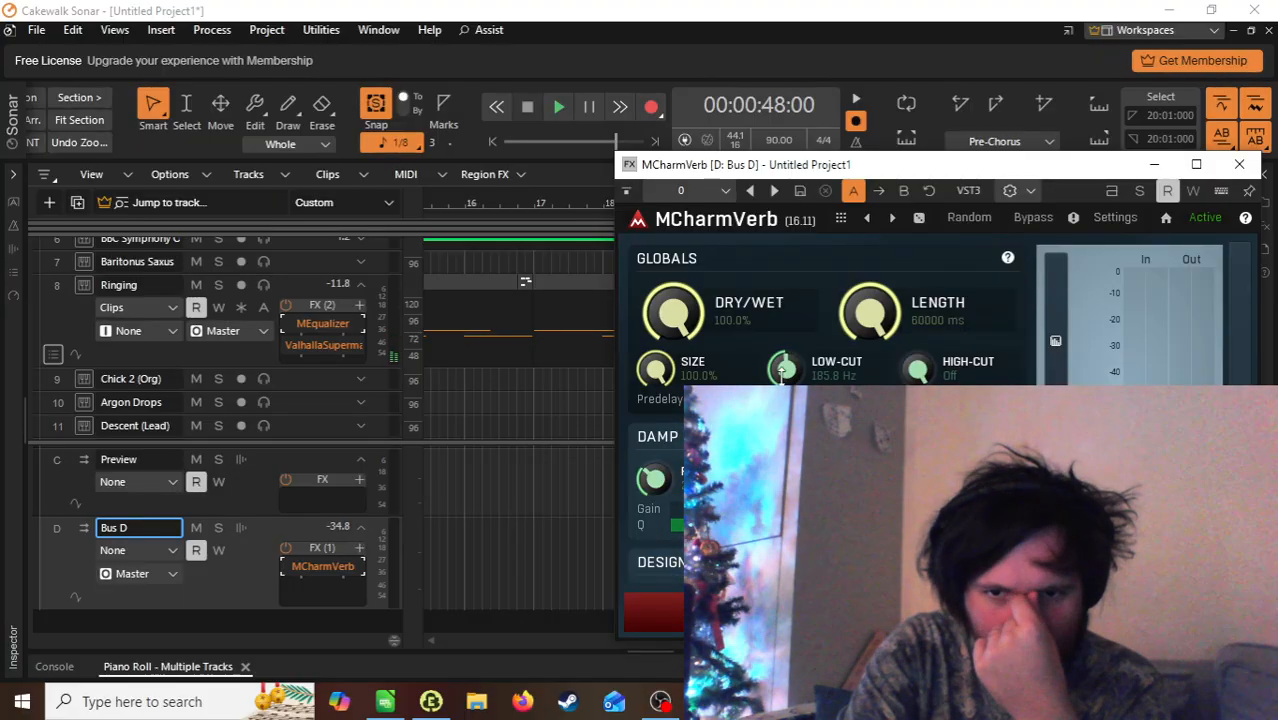
pyautogui.press('space')
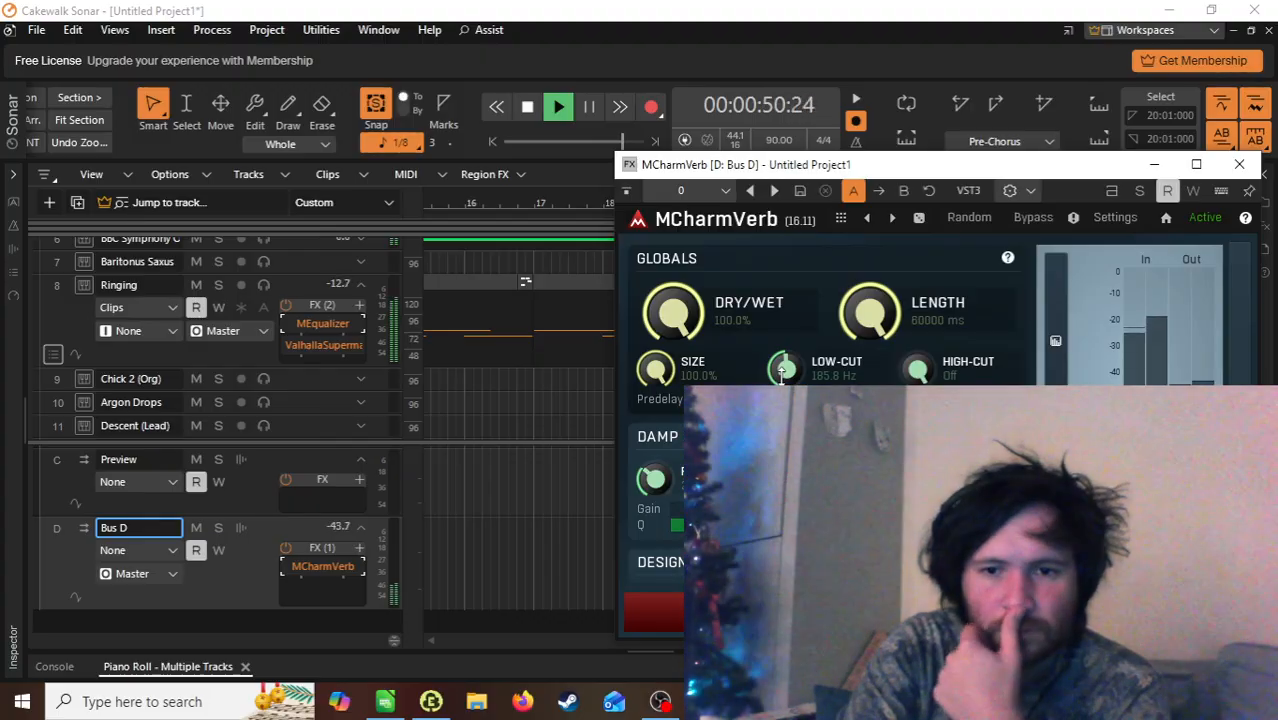
pyautogui.press('space')
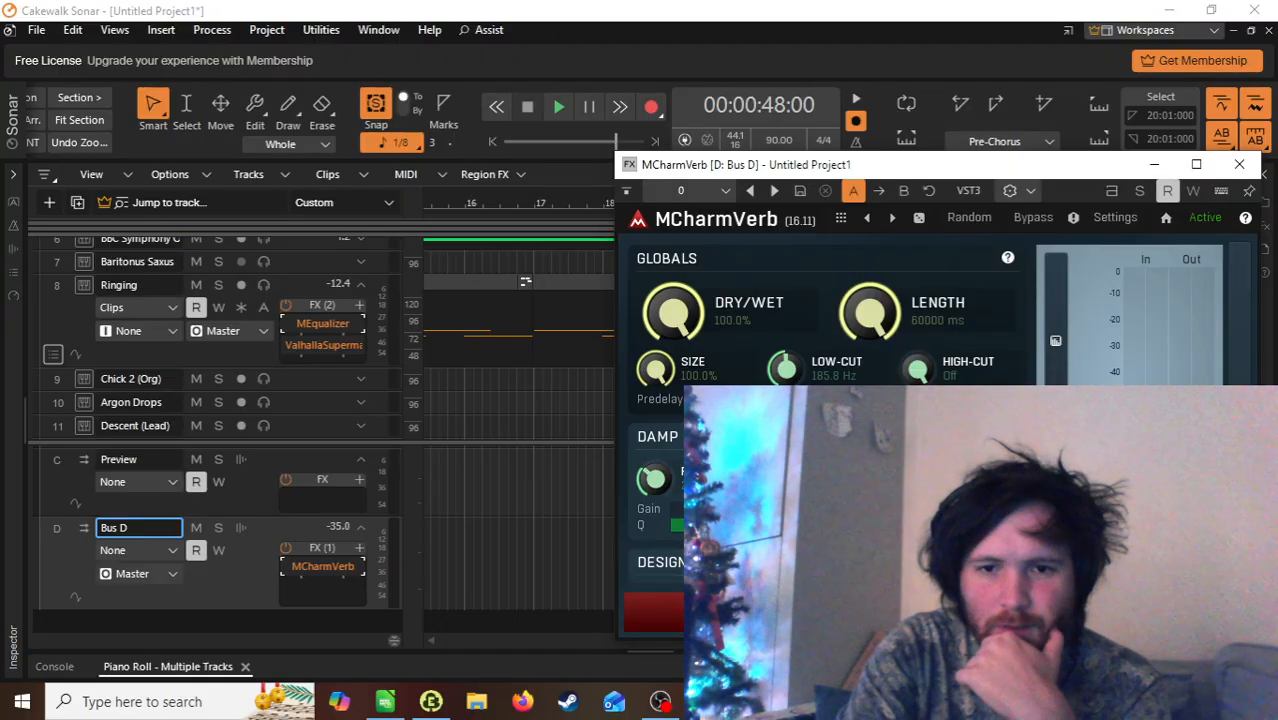
pyautogui.press('space')
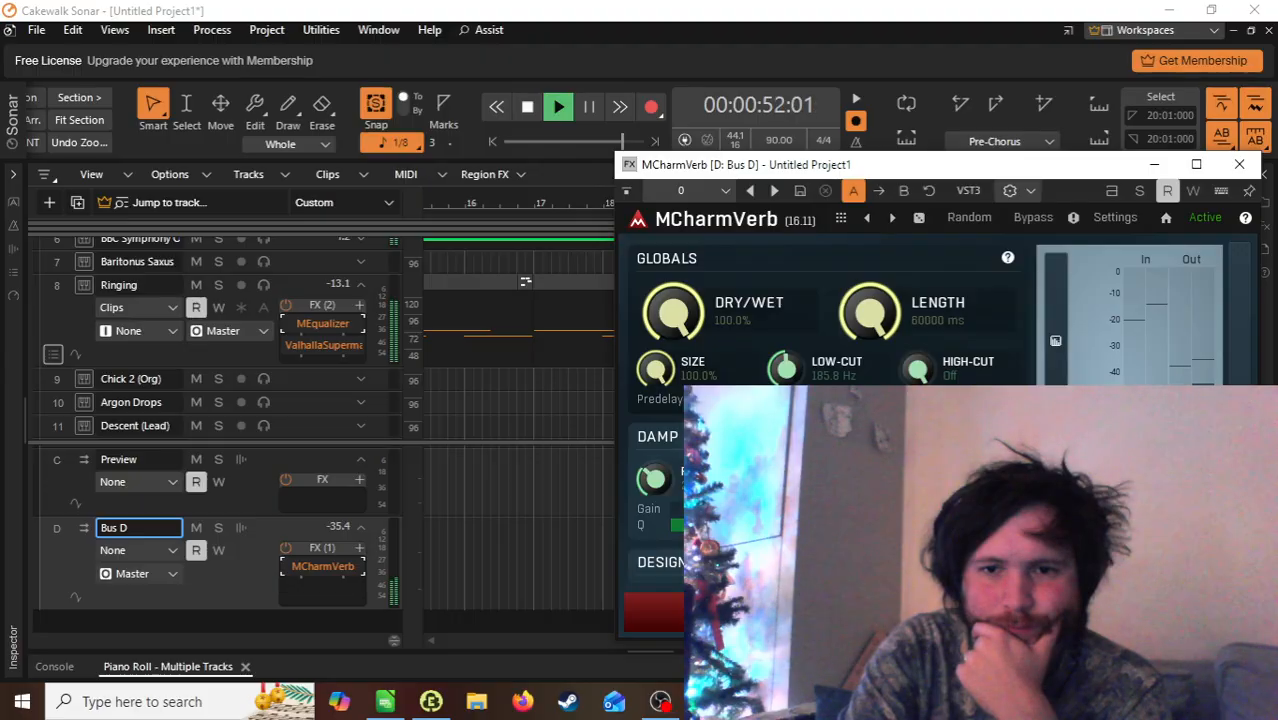
pyautogui.press('space')
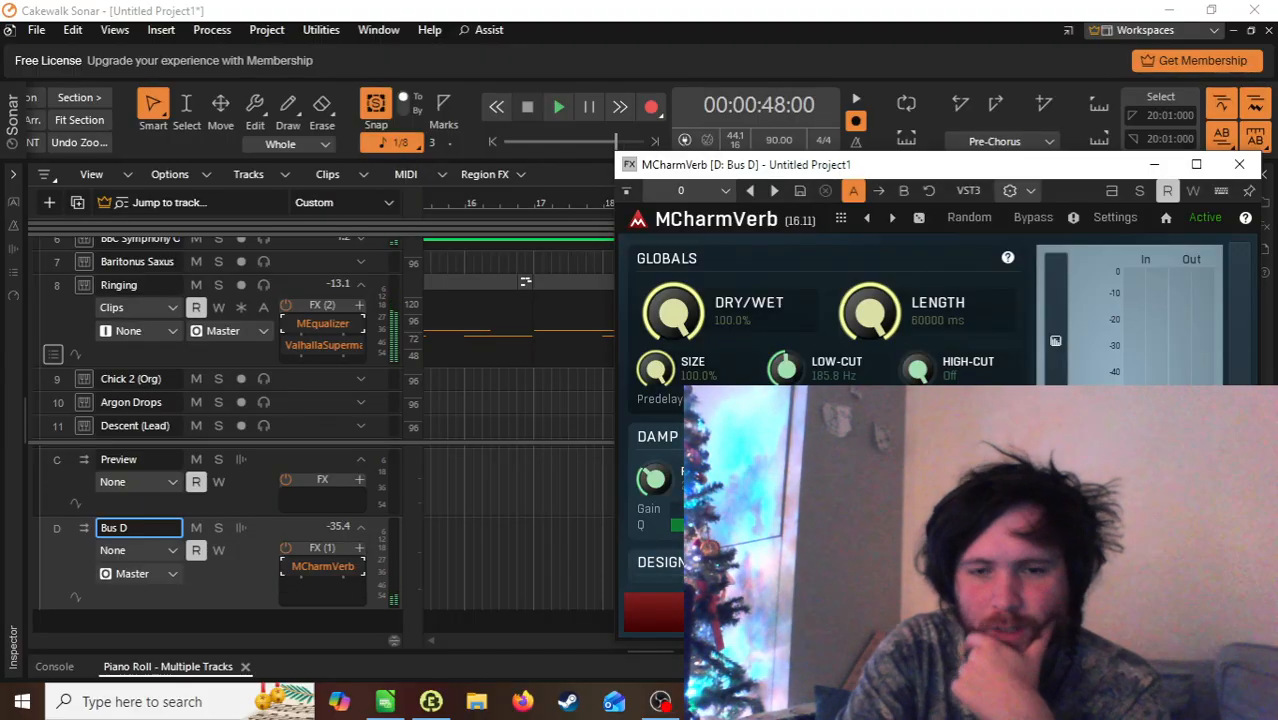
pyautogui.click(1239, 164)
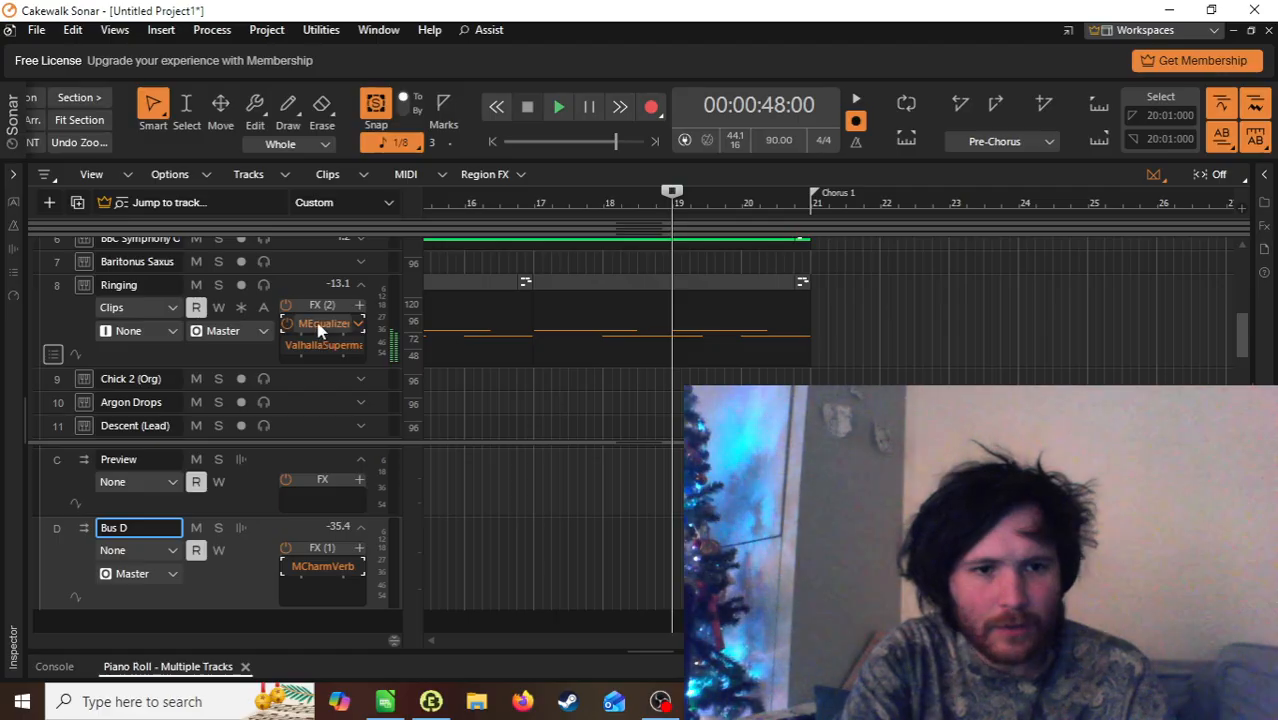
# Step: Delete MCharmVerb from Bus D's effects and insert the MConvolutionEZ reverb in its place
pyautogui.rightClick(318, 572)
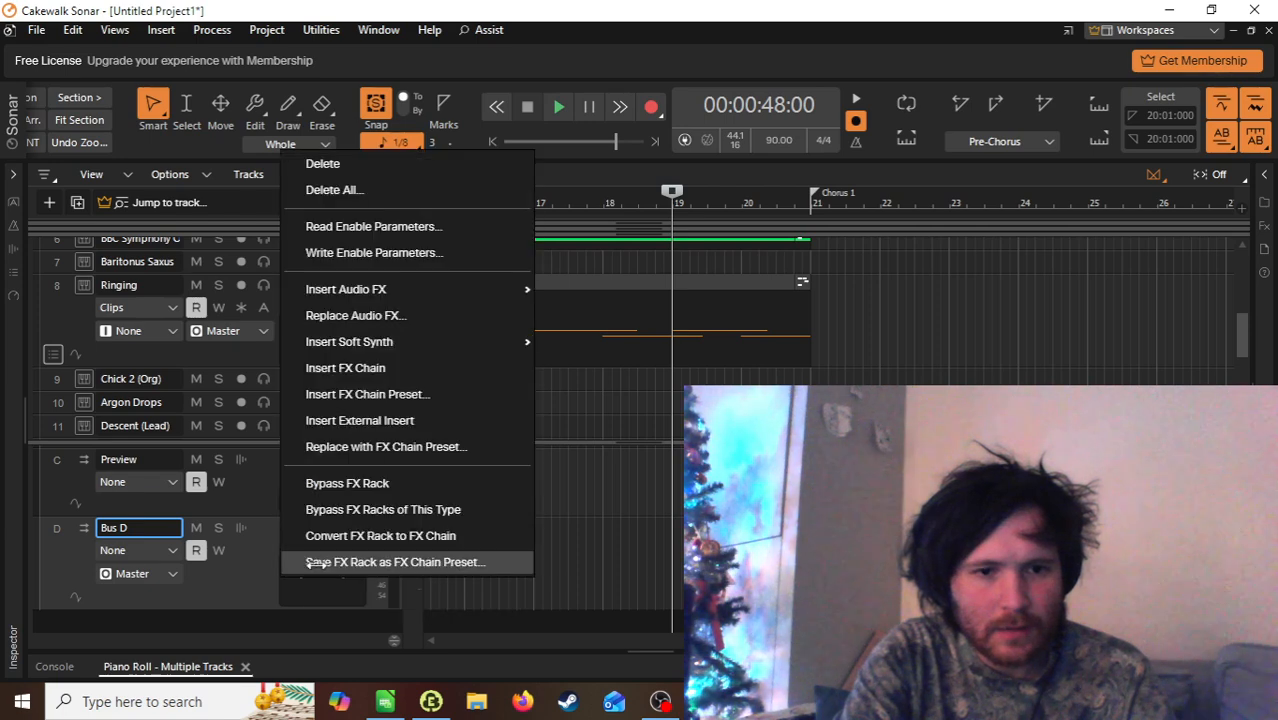
pyautogui.click(362, 164)
pyautogui.click(360, 549)
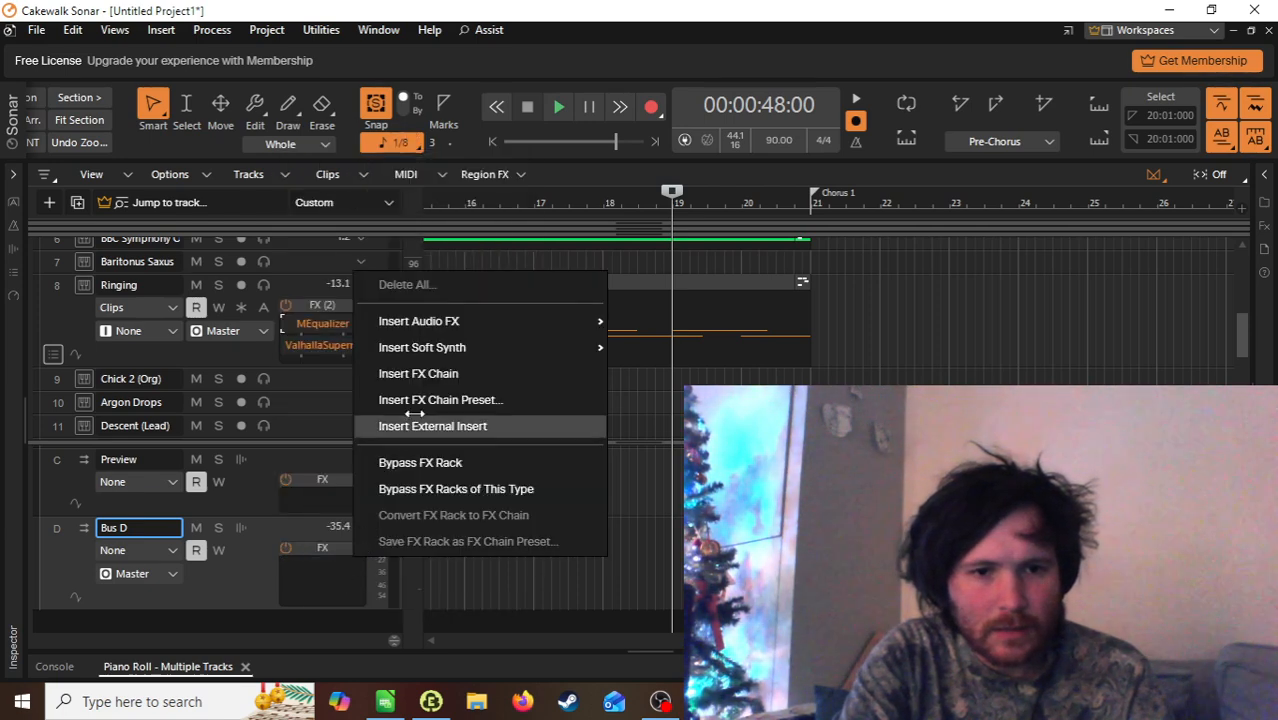
pyautogui.moveTo(490, 321)
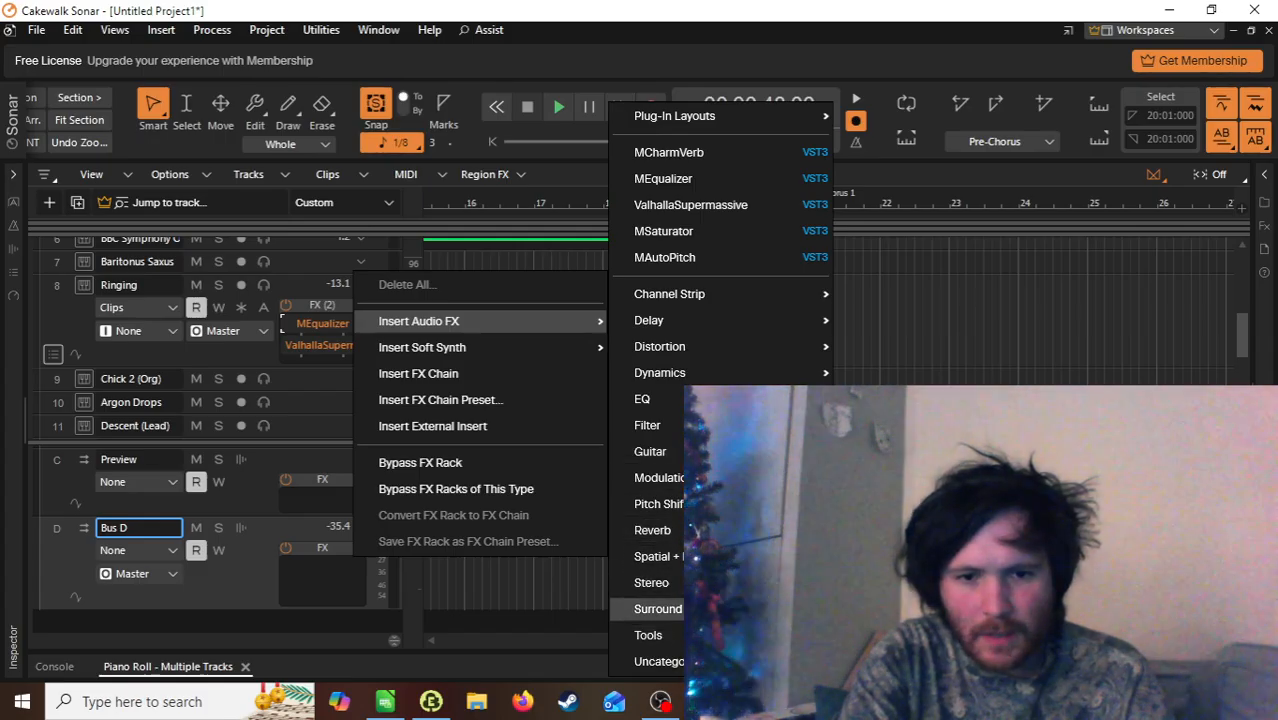
pyautogui.click(895, 556)
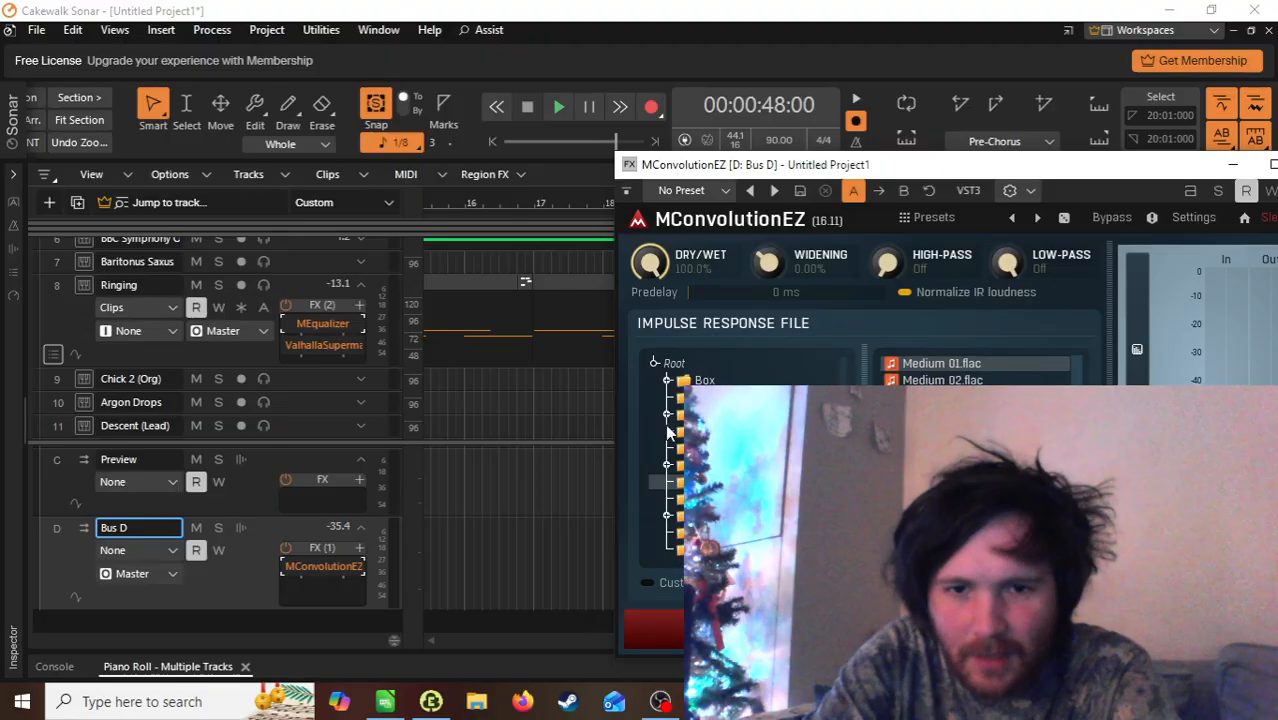
pyautogui.moveTo(1040, 164); pyautogui.dragTo(955, 172)
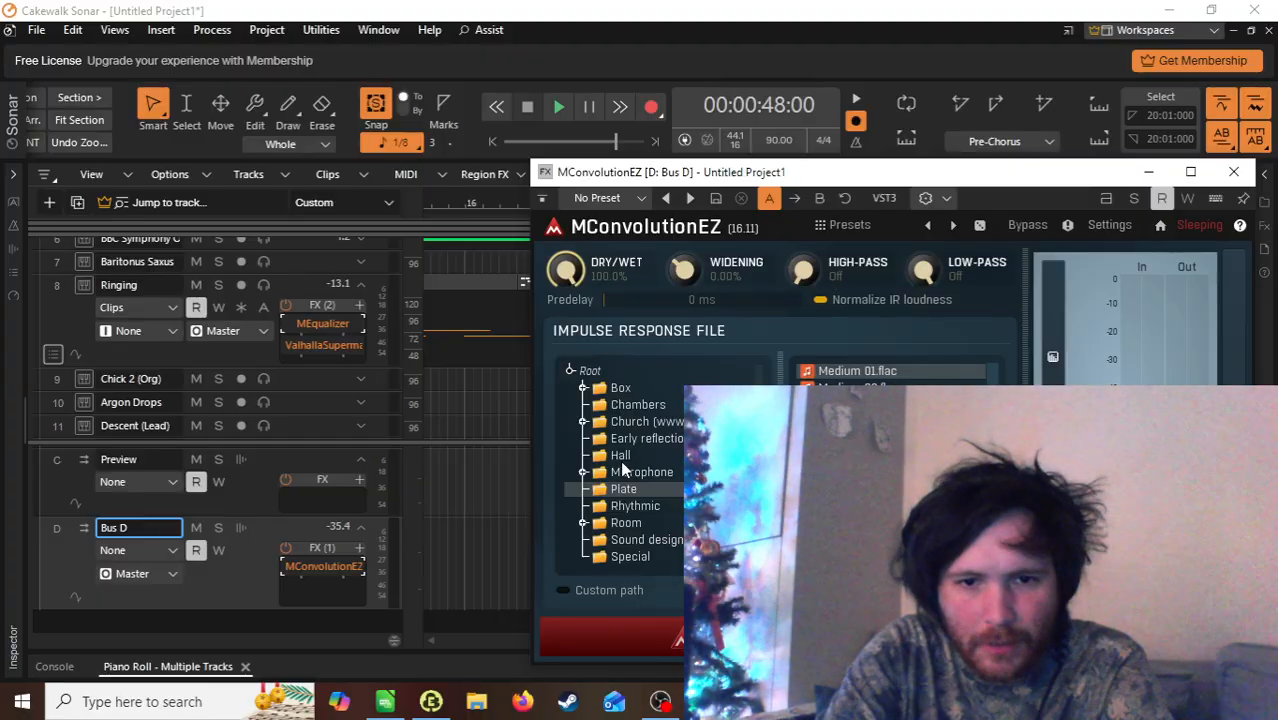
# Step: Choose an impulse response from MConvolutionEZ's Chambers folder and audition it from measure 19
pyautogui.click(630, 405)
pyautogui.scroll(3, 895, 460)
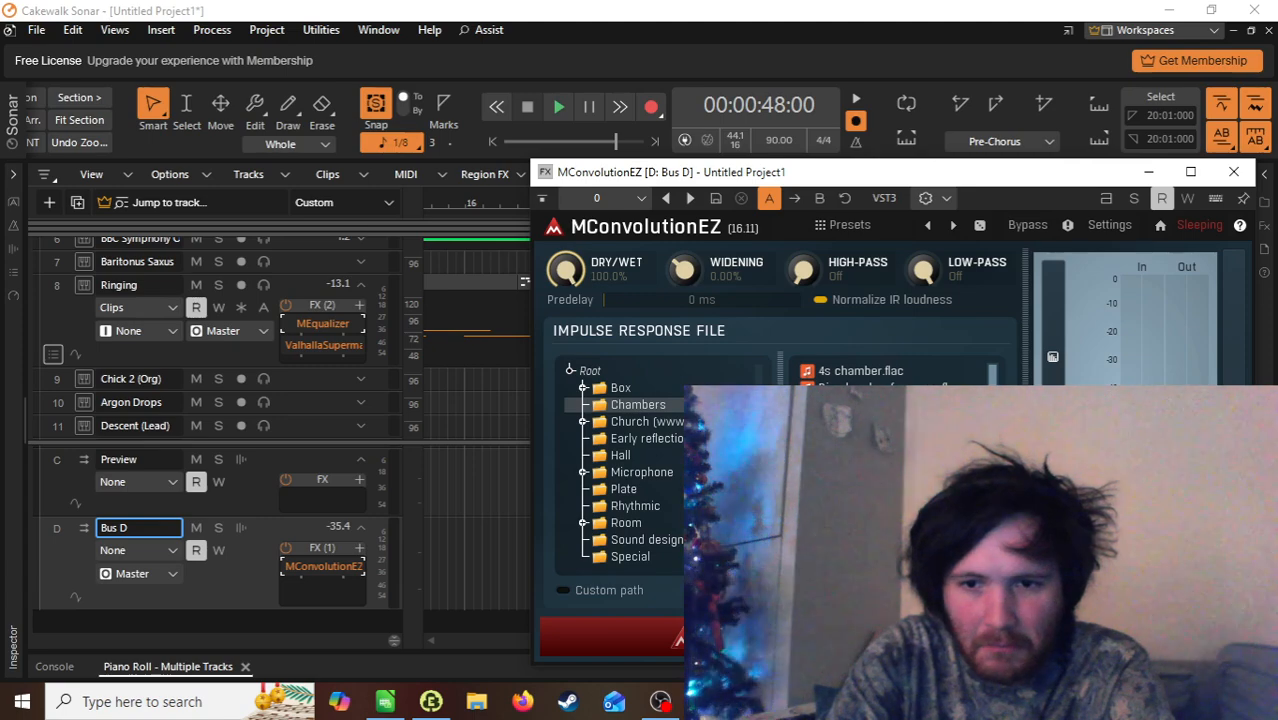
pyautogui.press('space')
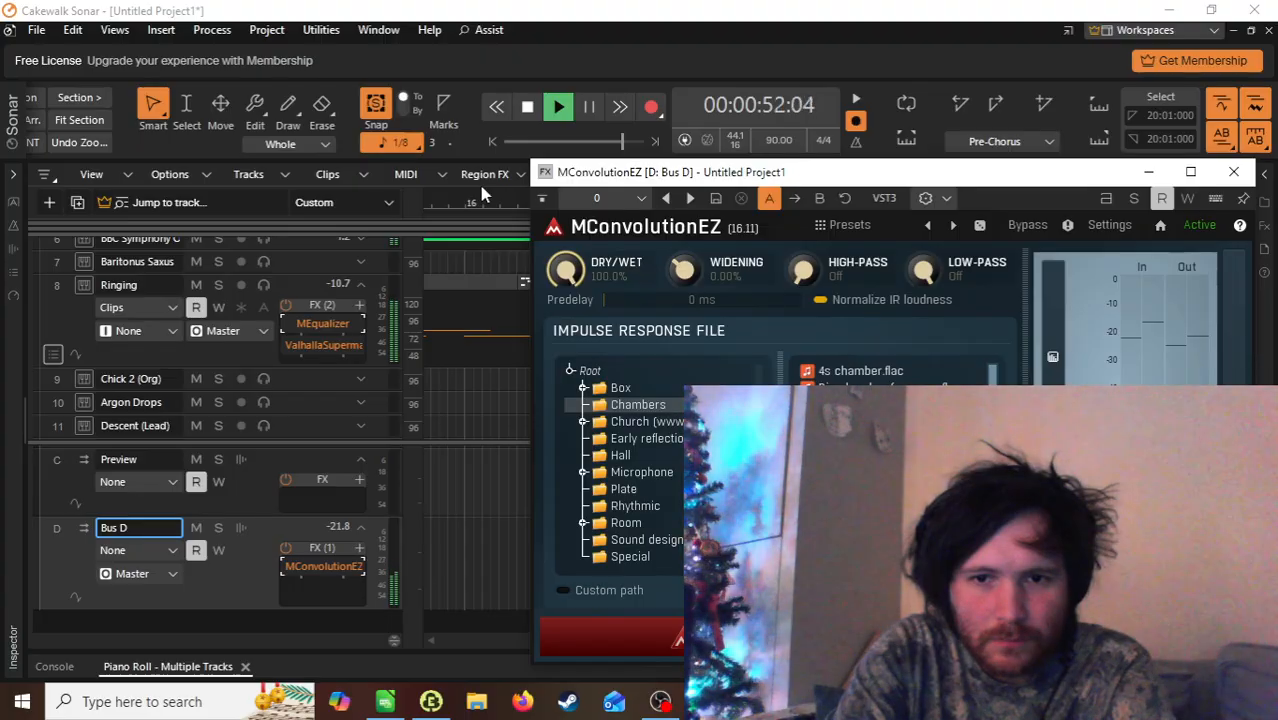
pyautogui.press('space')
# Step: Raise MConvolutionEZ's widening to 199.2% and audition it from measure 19
pyautogui.moveTo(693, 280); pyautogui.dragTo(692, 273)
pyautogui.press('space')
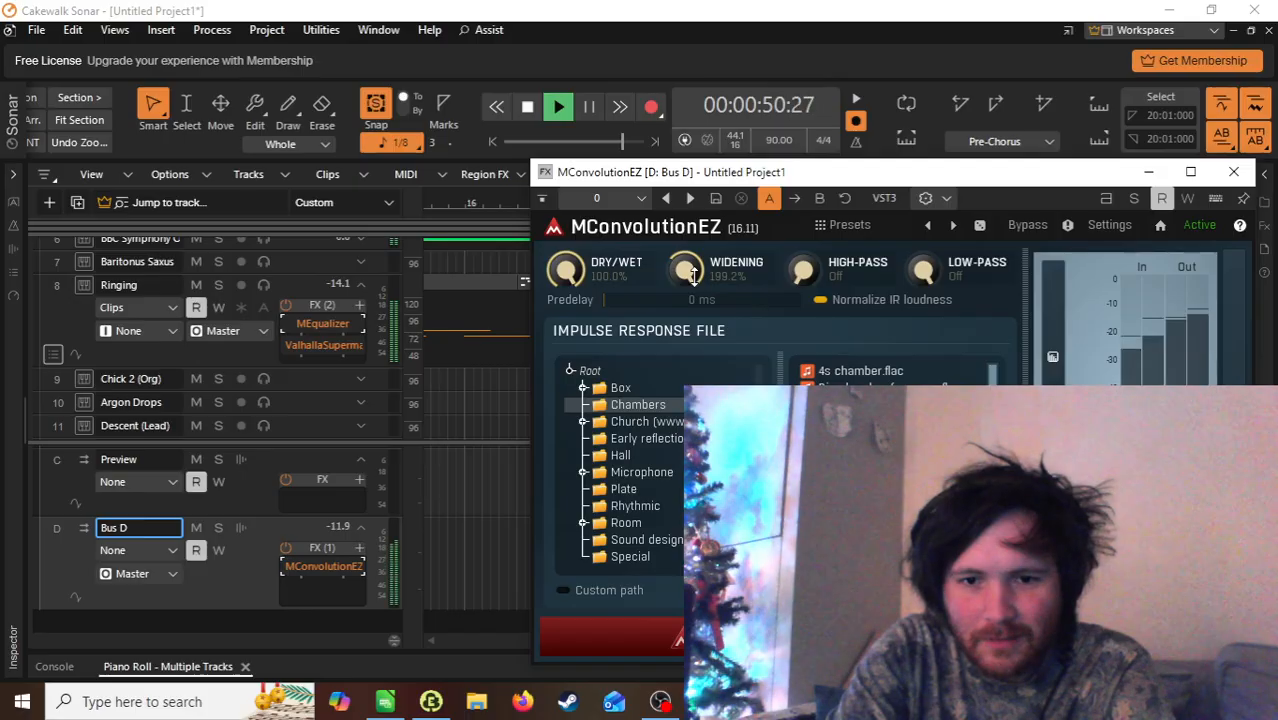
pyautogui.press('space')
# Step: Set MConvolutionEZ's widening to 88.4% and audition the reverb twice from measure 19
pyautogui.moveTo(678, 263); pyautogui.dragTo(678, 330)
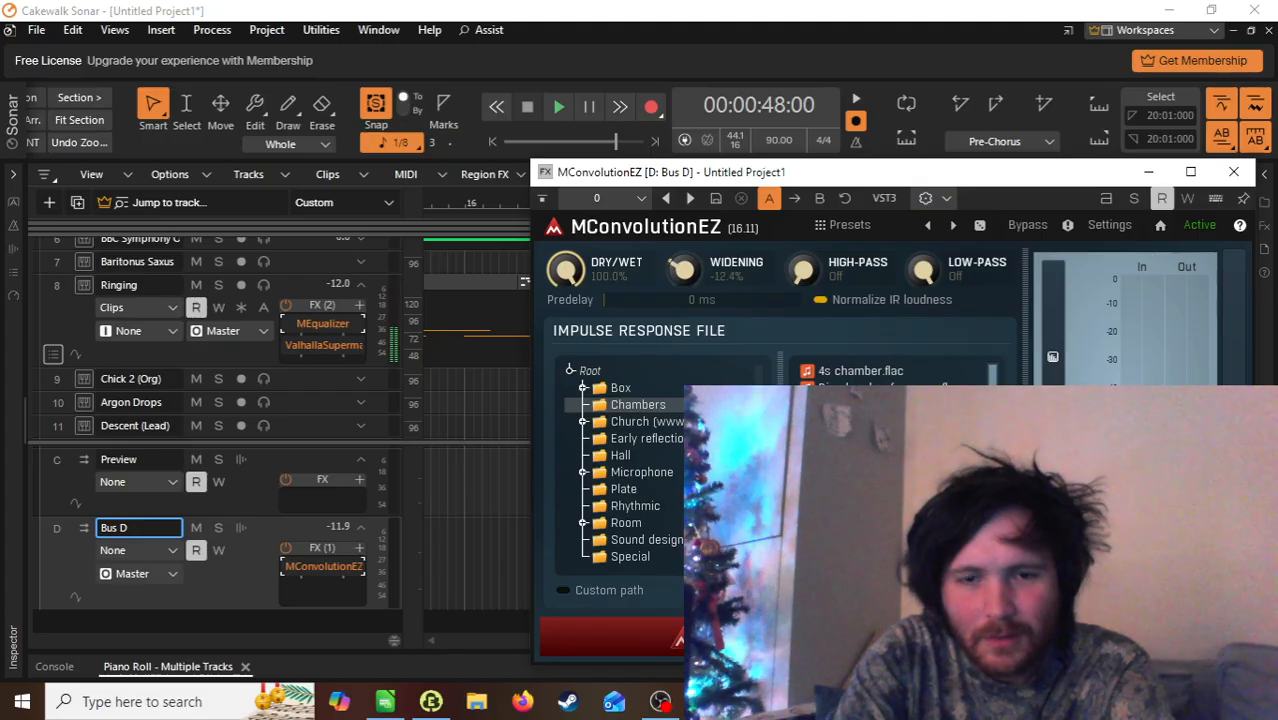
pyautogui.moveTo(684, 268); pyautogui.dragTo(684, 242)
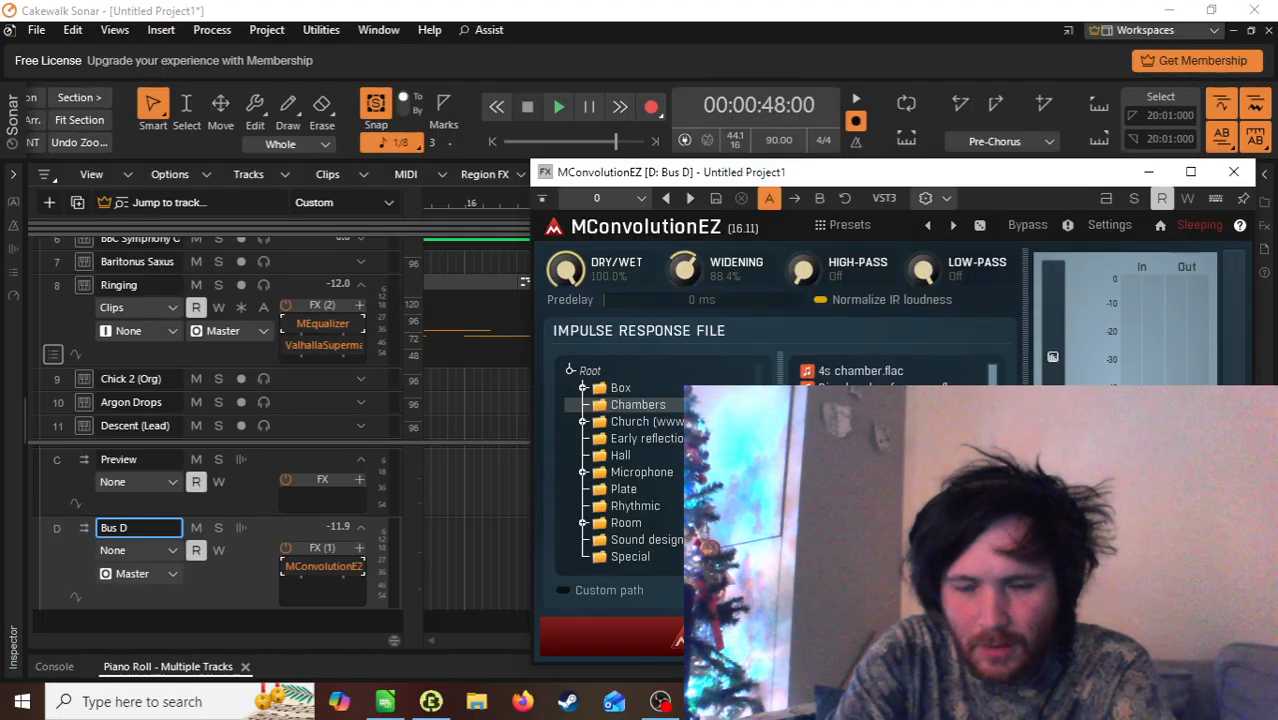
pyautogui.press('space')
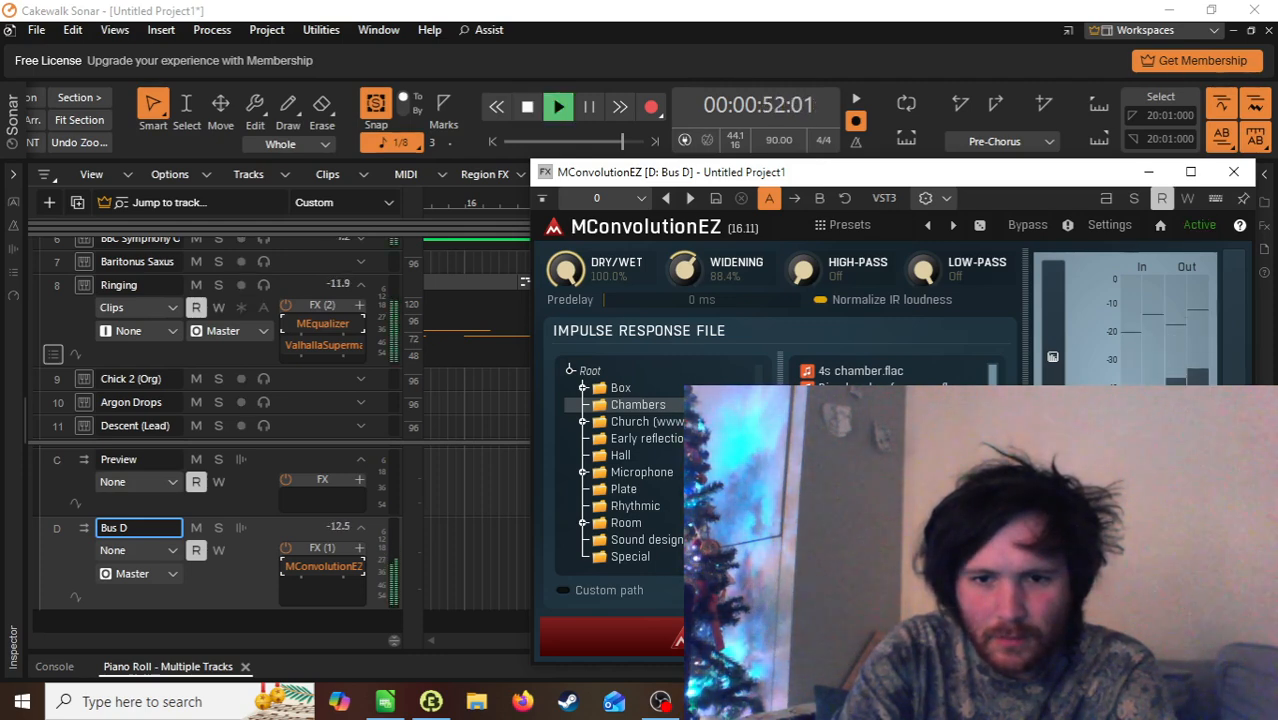
pyautogui.press('space')
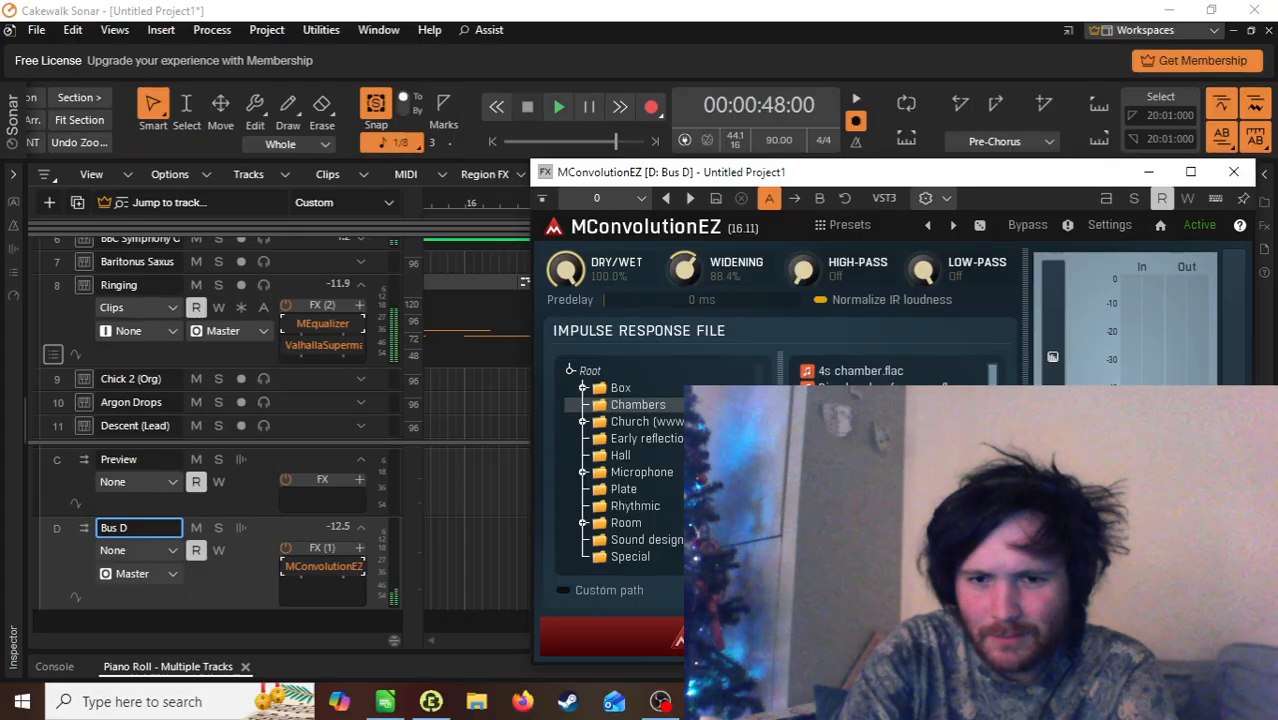
pyautogui.press('space')
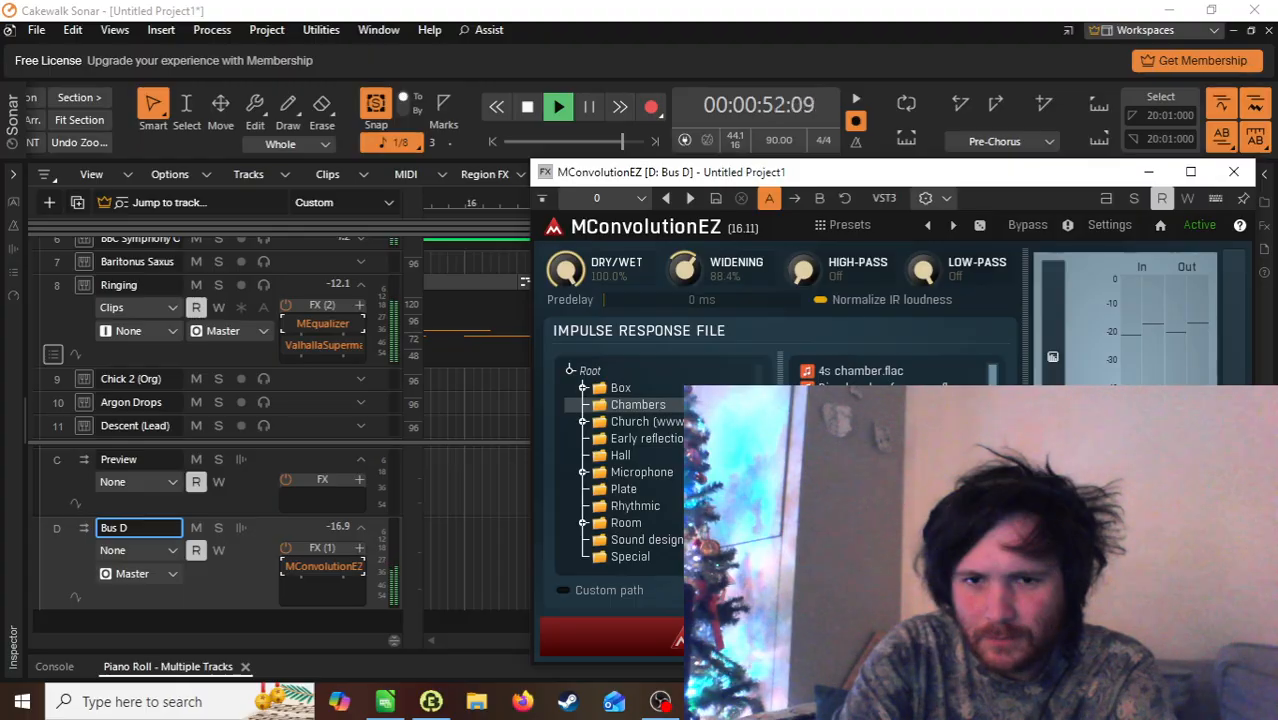
pyautogui.press('space')
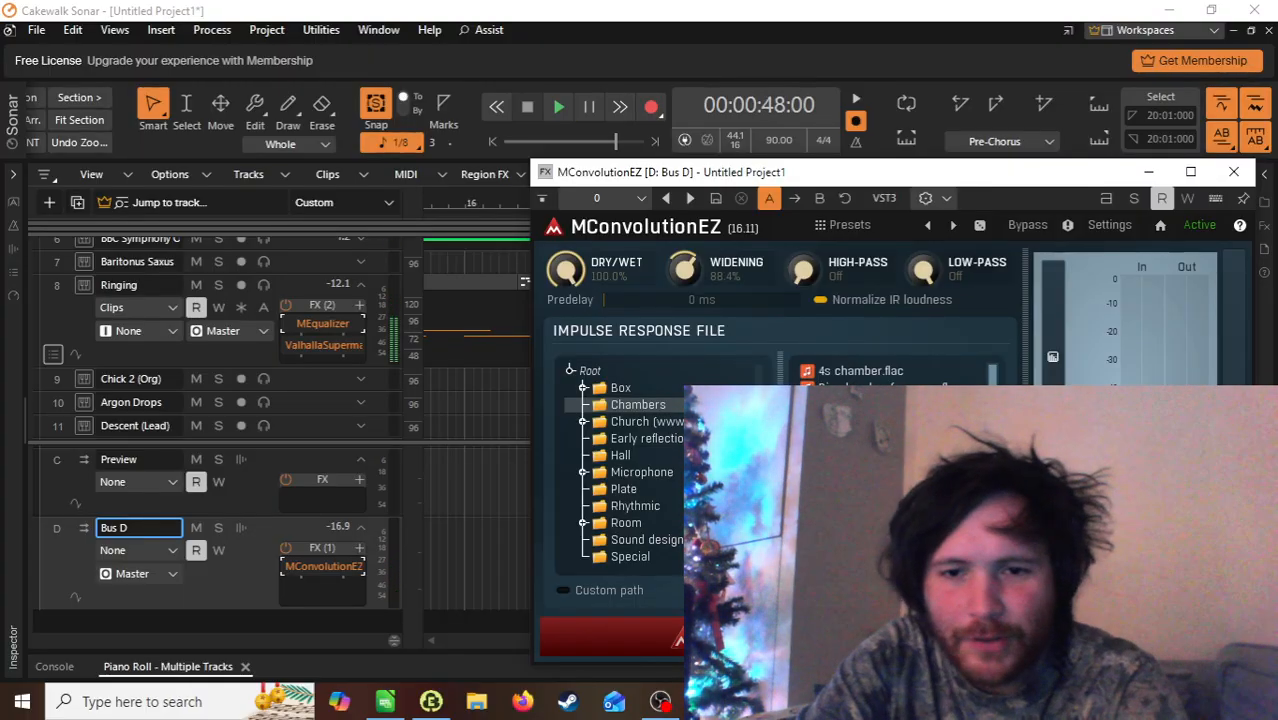
# Step: Try impulse responses from MConvolutionEZ's Rhythmic folder, auditioning each from measure 19
pyautogui.scroll(-4, 890, 460)
pyautogui.scroll(4, 890, 460)
pyautogui.click(638, 507)
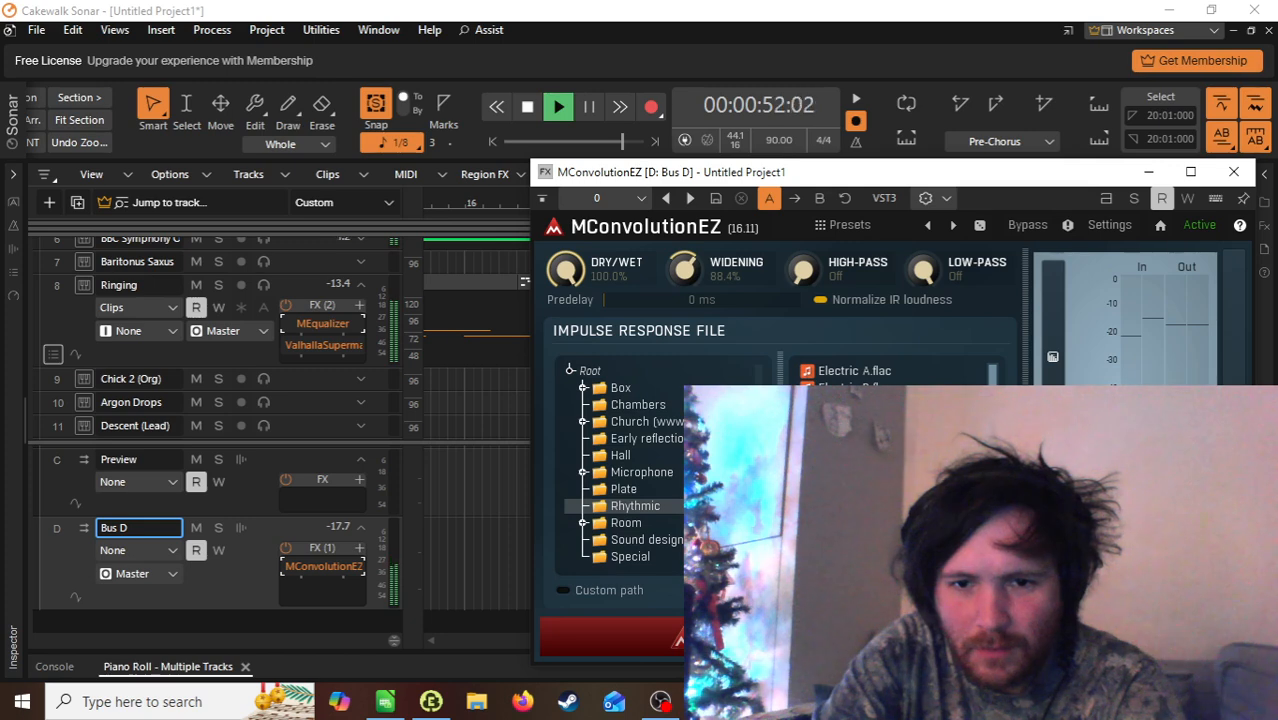
pyautogui.press('space')
pyautogui.scroll(-5, 890, 470)
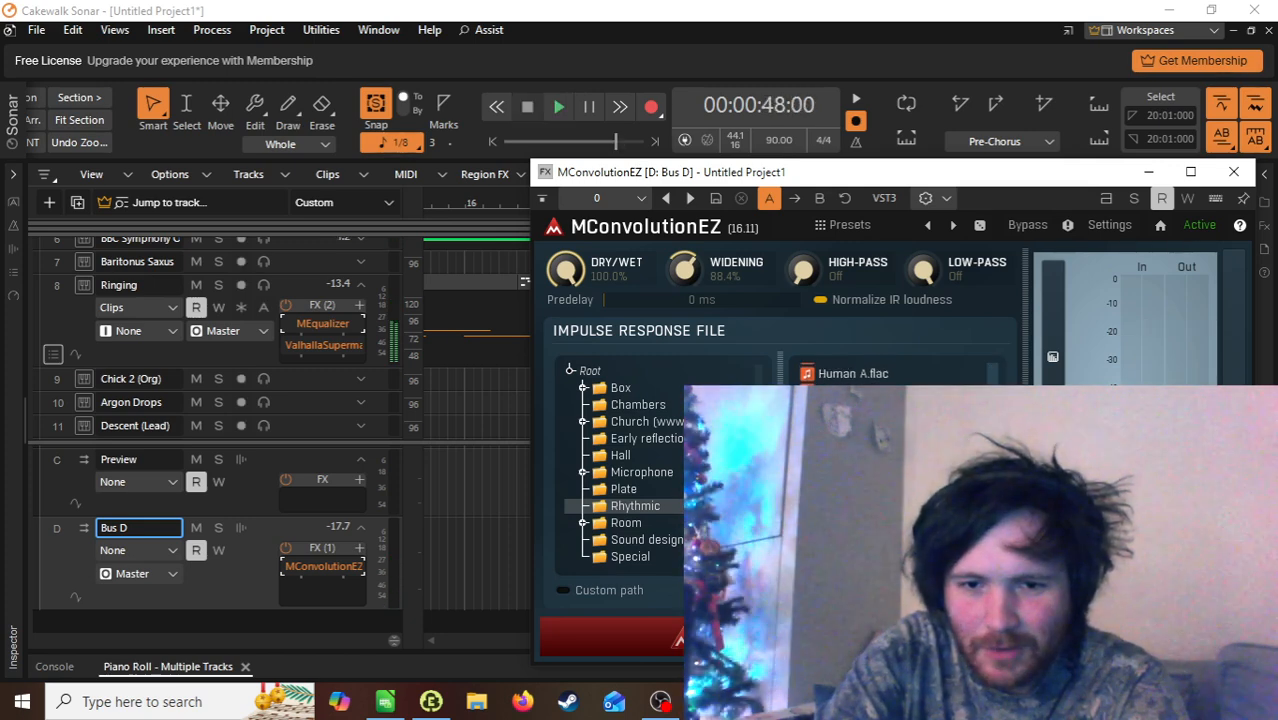
pyautogui.press('space')
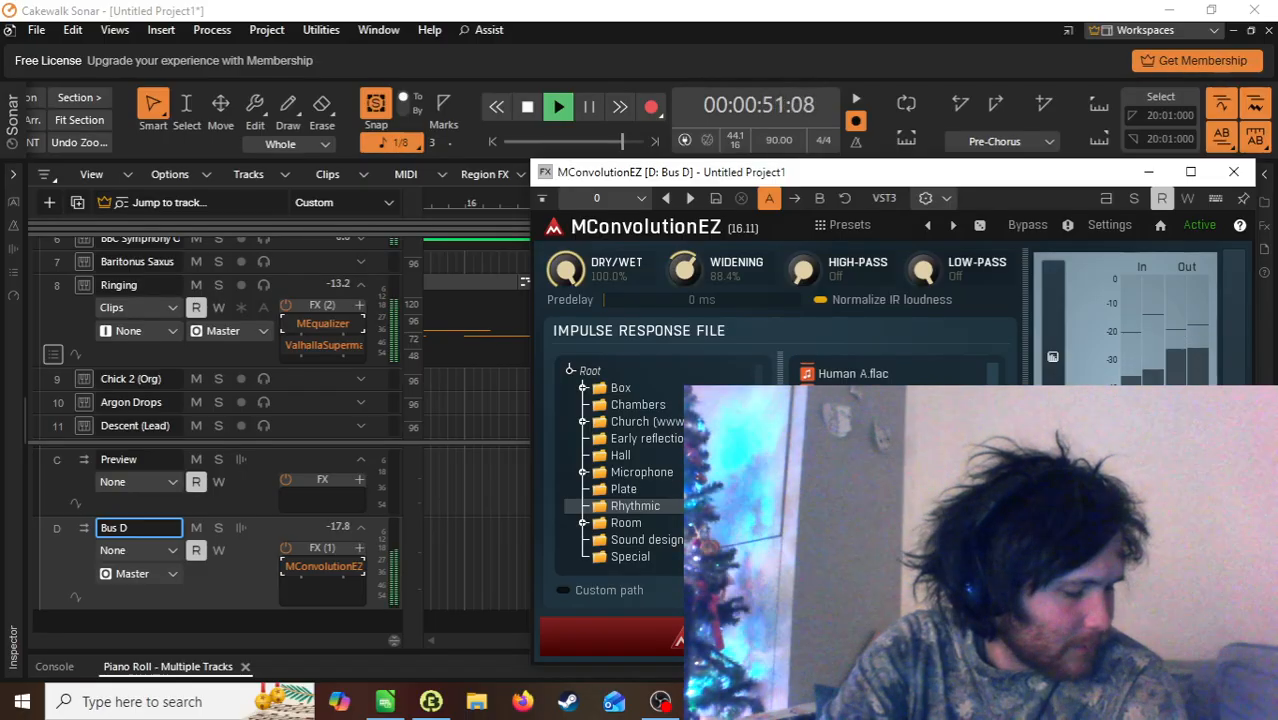
pyautogui.press('space')
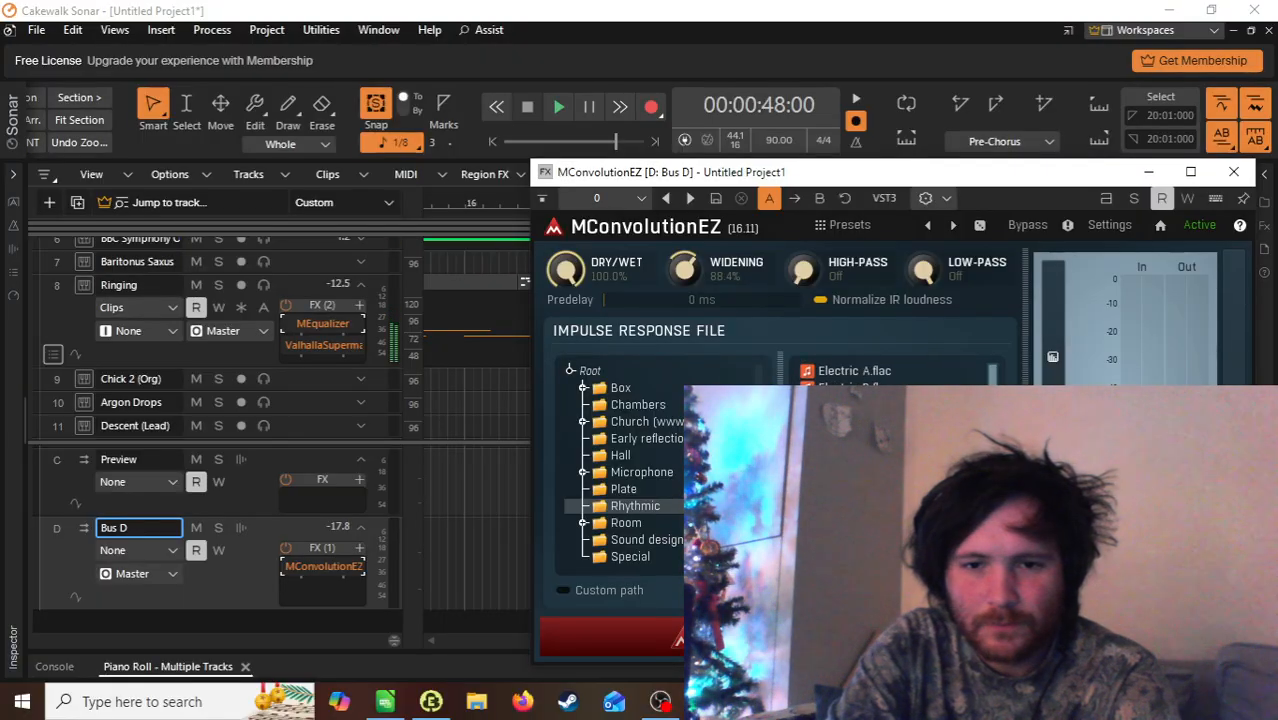
# Step: Try an impulse response from MConvolutionEZ's Plate folder and audition it from measure 19
pyautogui.click(624, 489)
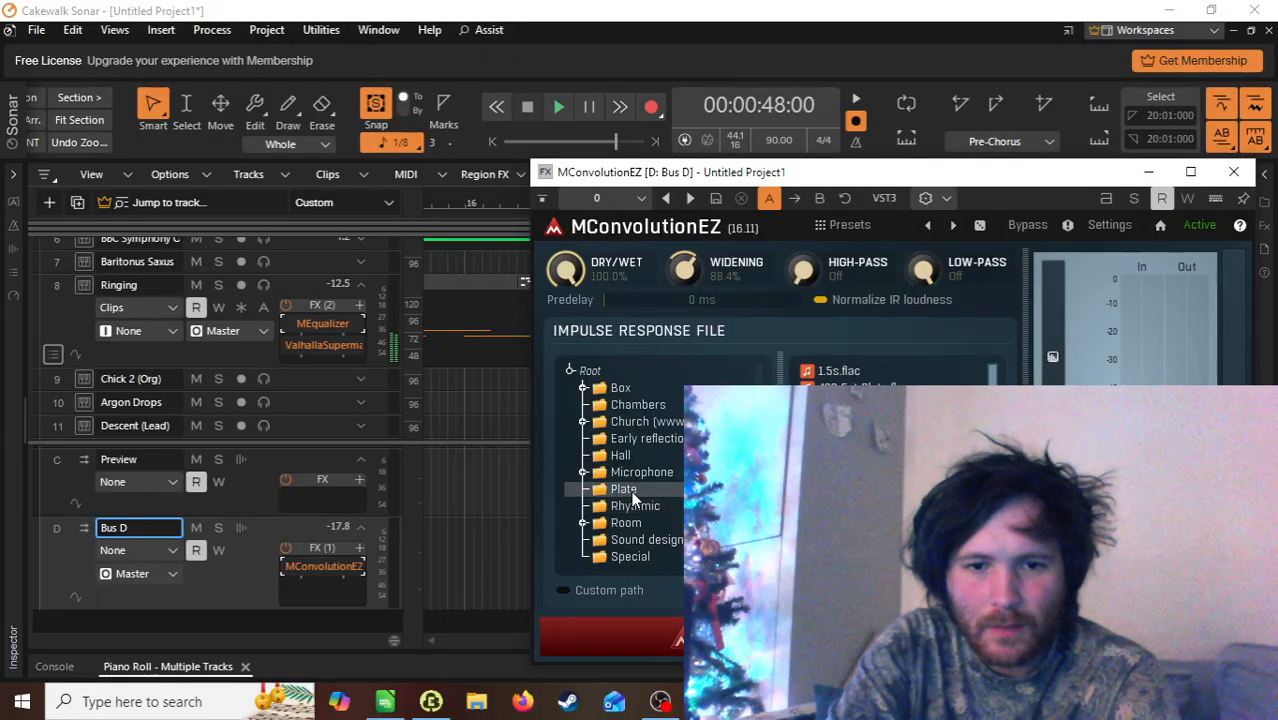
pyautogui.scroll(-5, 888, 465)
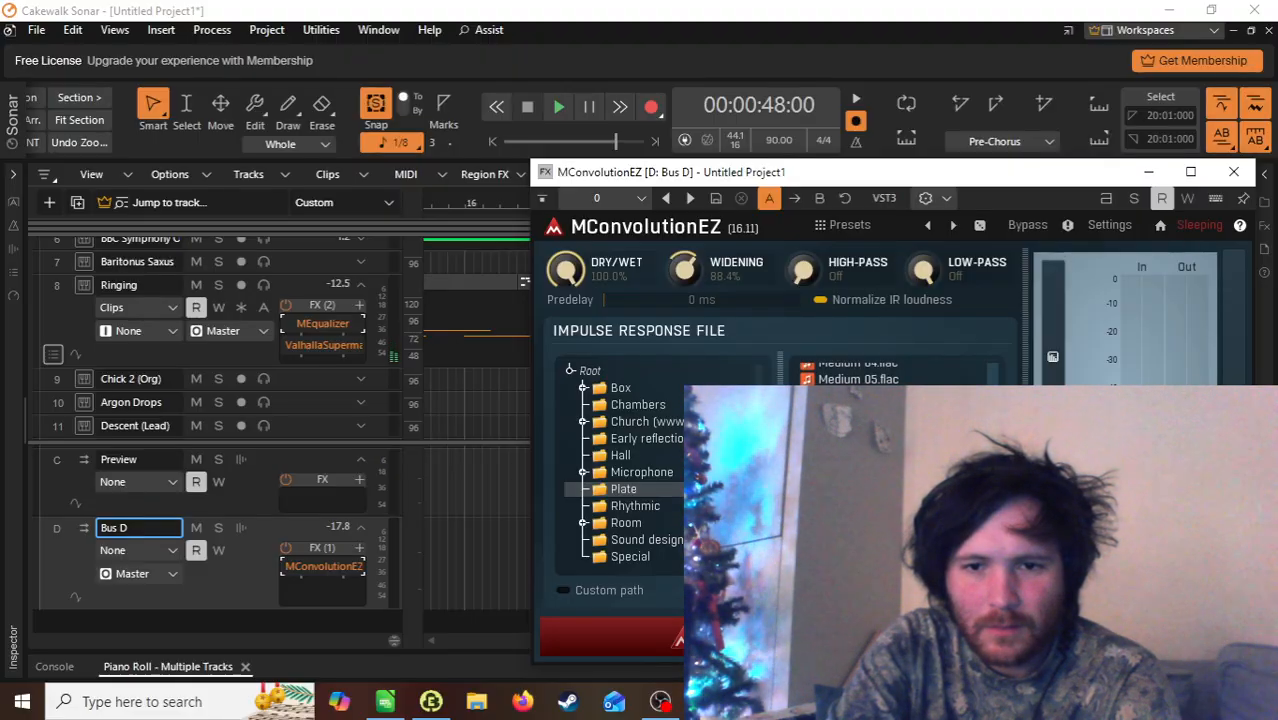
pyautogui.press('space')
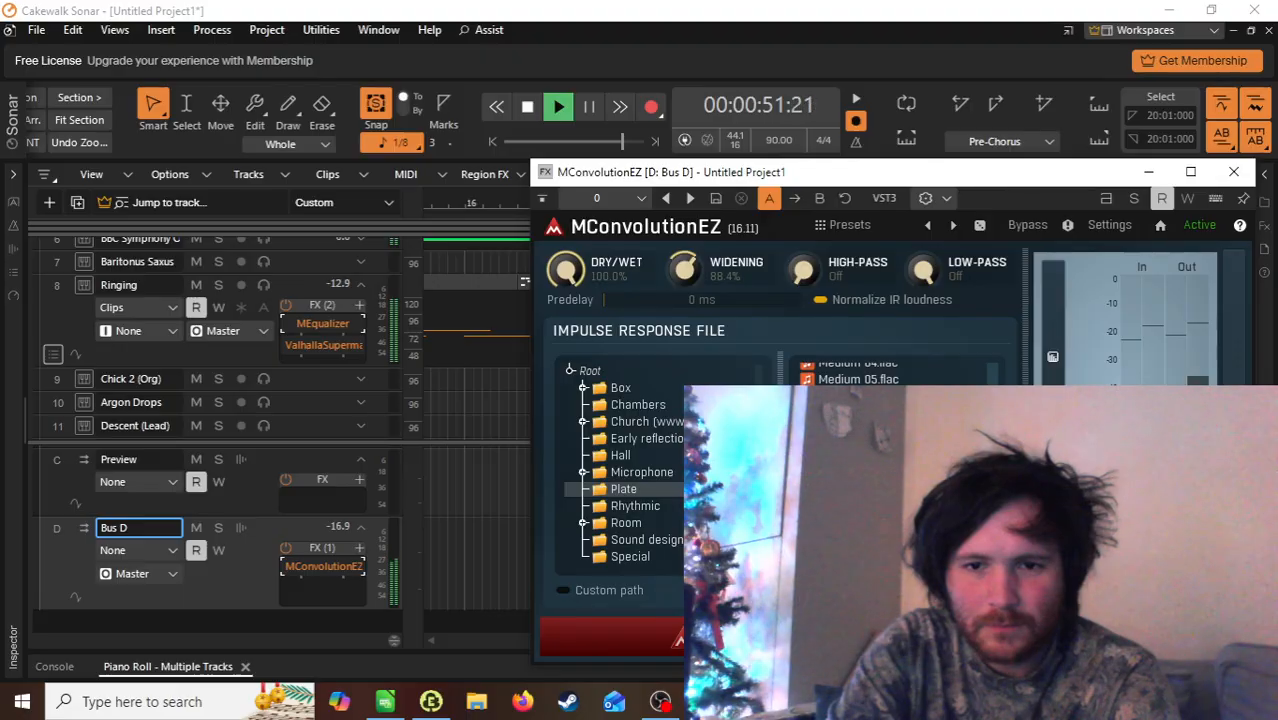
pyautogui.press('space')
# Step: Delete MConvolutionEZ from Bus D's effects and insert the Spacer reverb in its place
pyautogui.click(1233, 171)
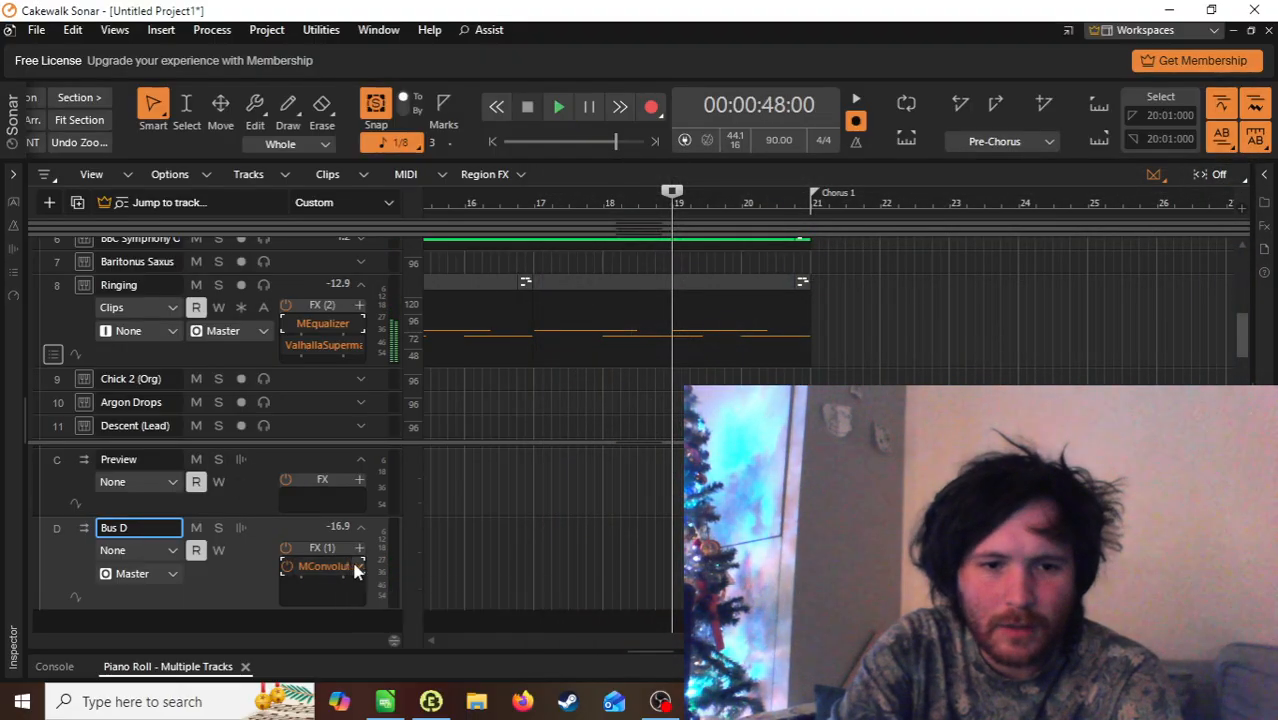
pyautogui.rightClick(318, 570)
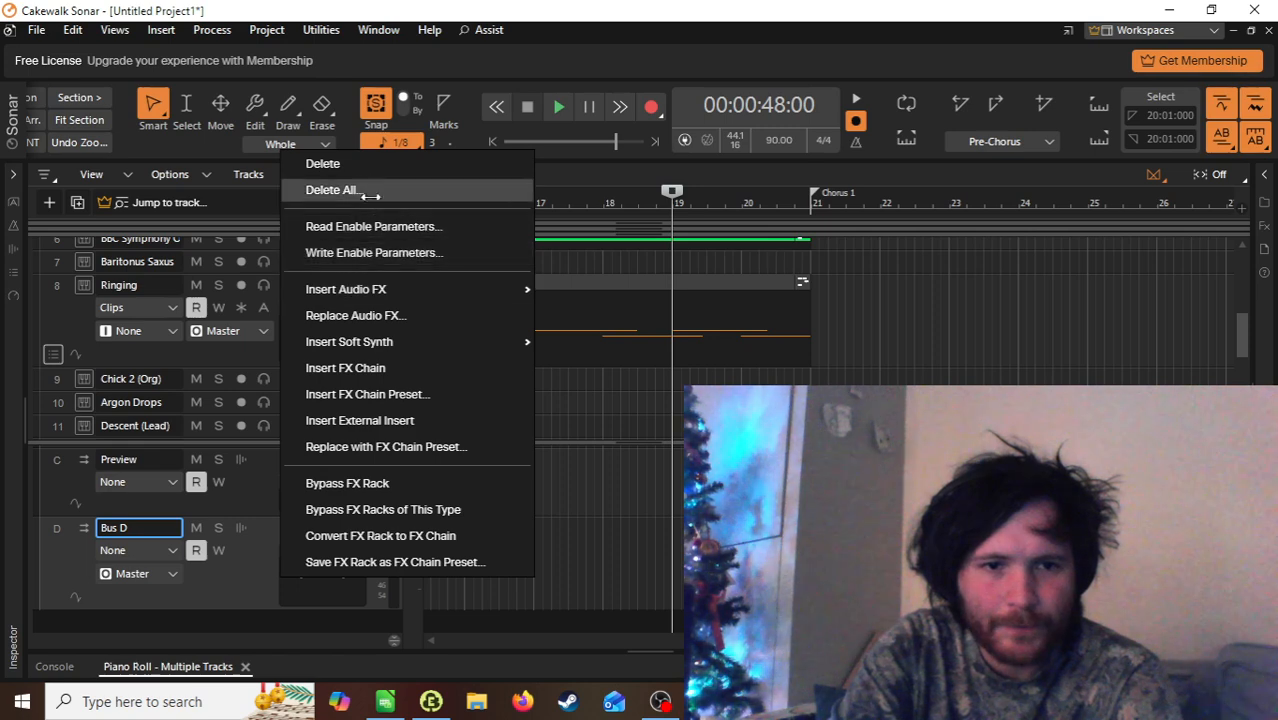
pyautogui.click(335, 163)
pyautogui.rightClick(363, 557)
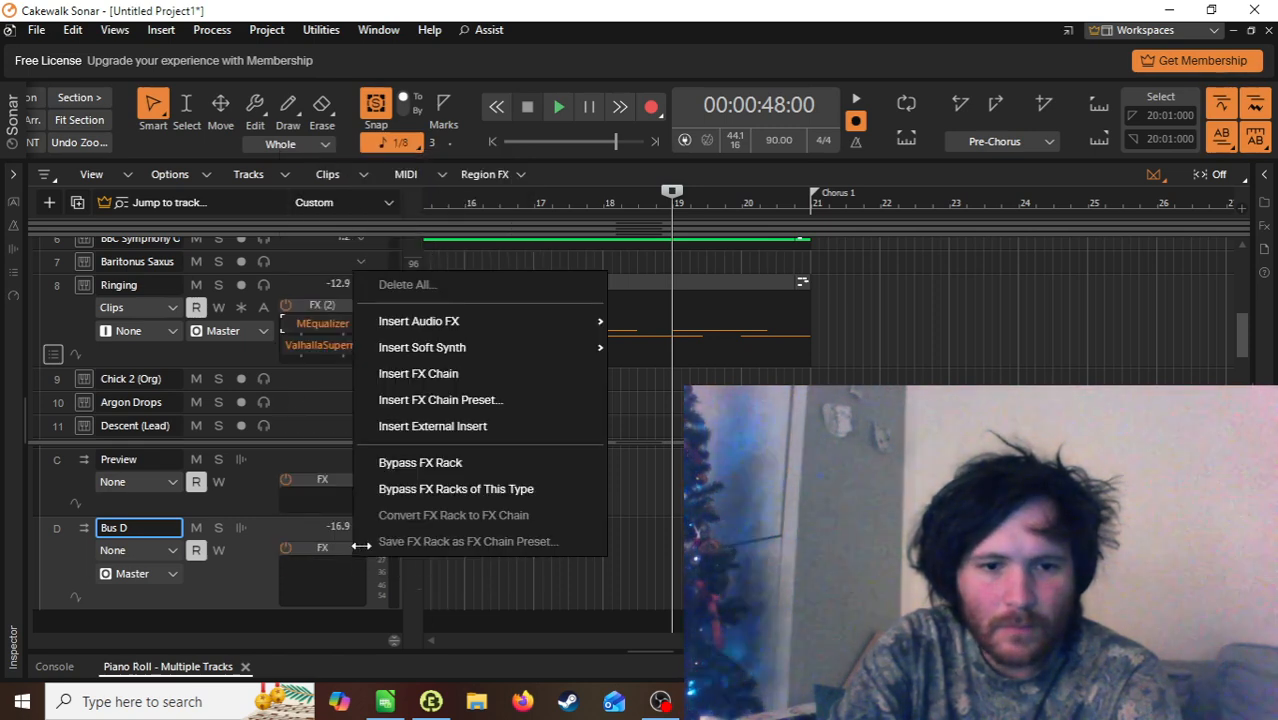
pyautogui.moveTo(440, 321)
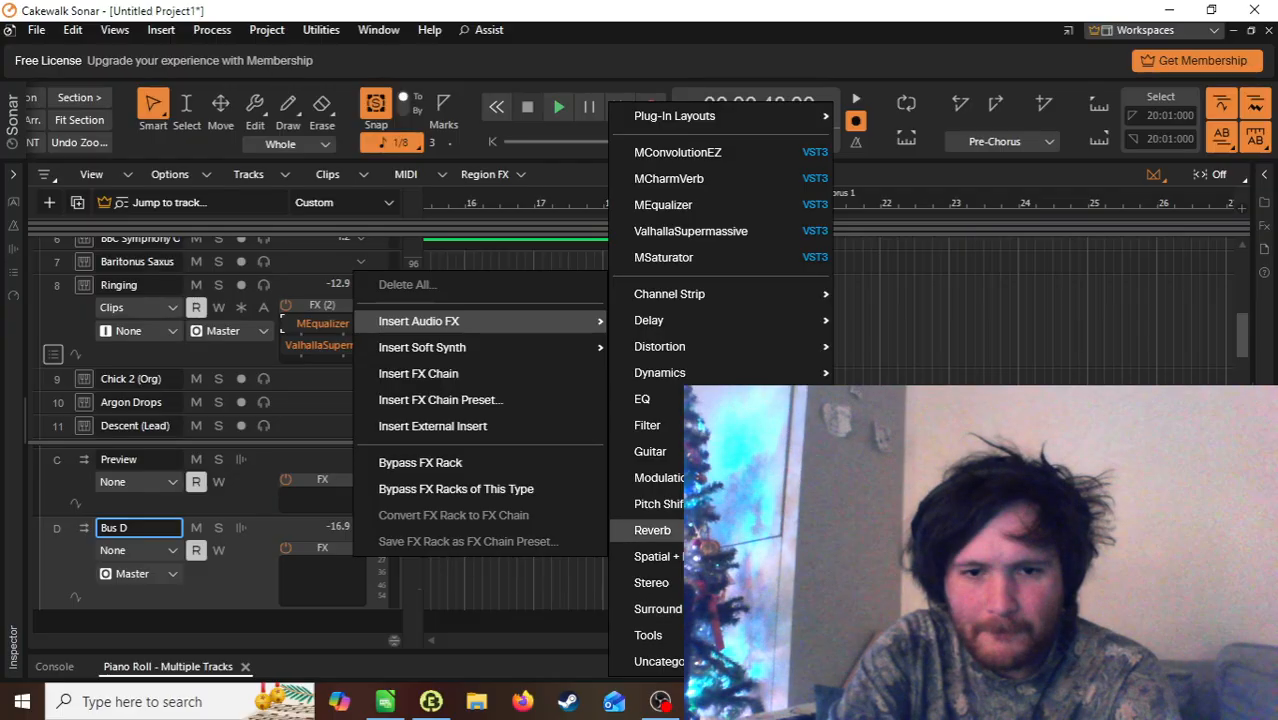
pyautogui.click(900, 531)
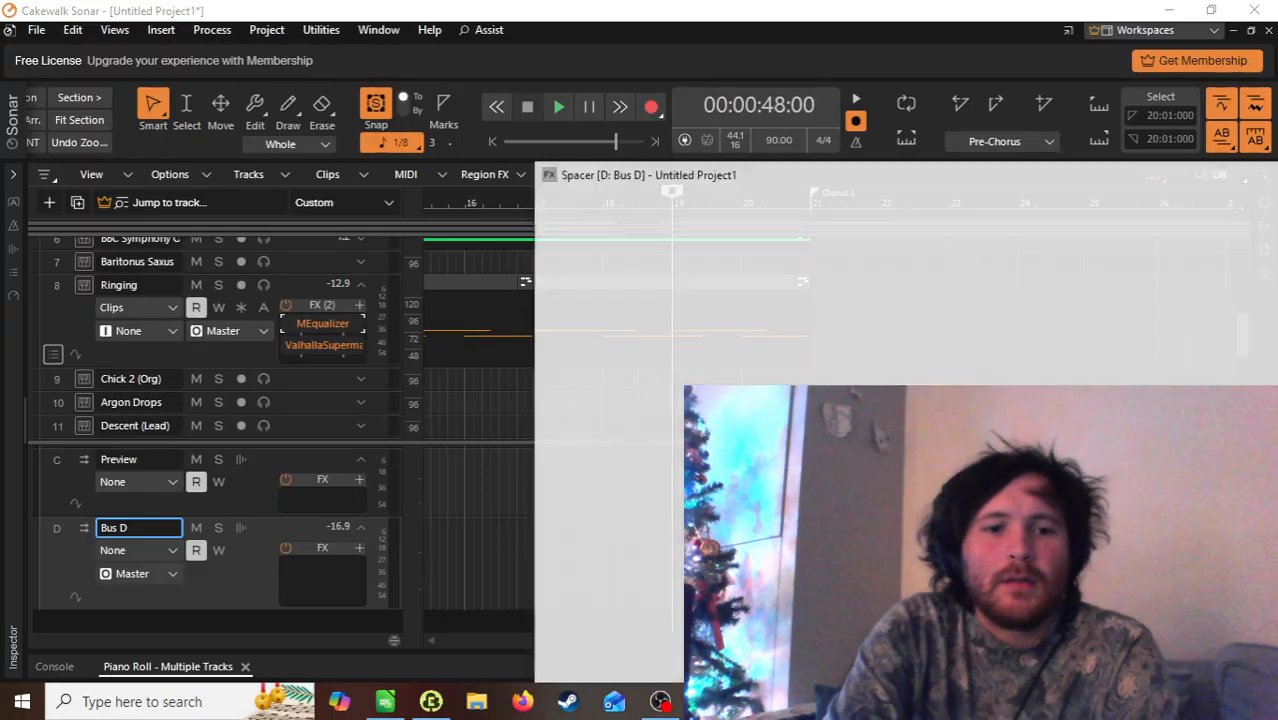
pyautogui.moveTo(997, 178); pyautogui.dragTo(712, 55)
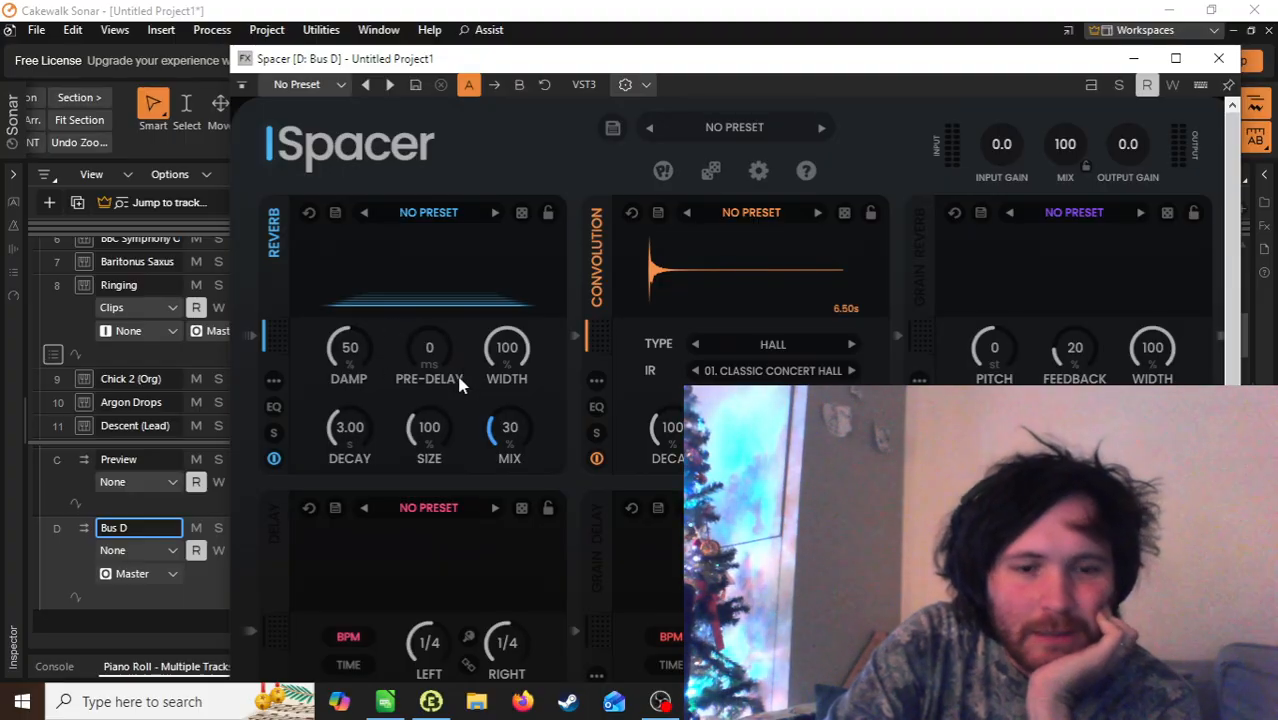
# Step: Set Spacer's convolution to the 07. Long School Corridor impulse response with 200% decay, and its reverb mix to 0%
pyautogui.click(787, 372)
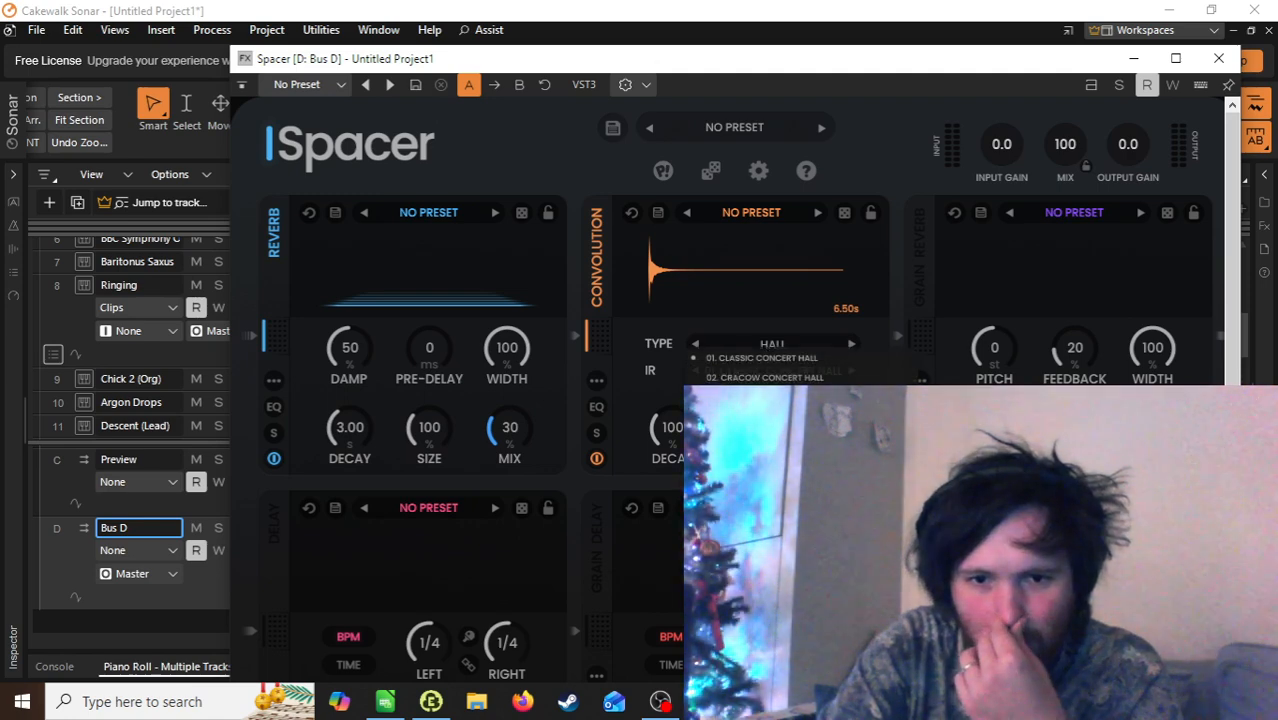
pyautogui.click(770, 477)
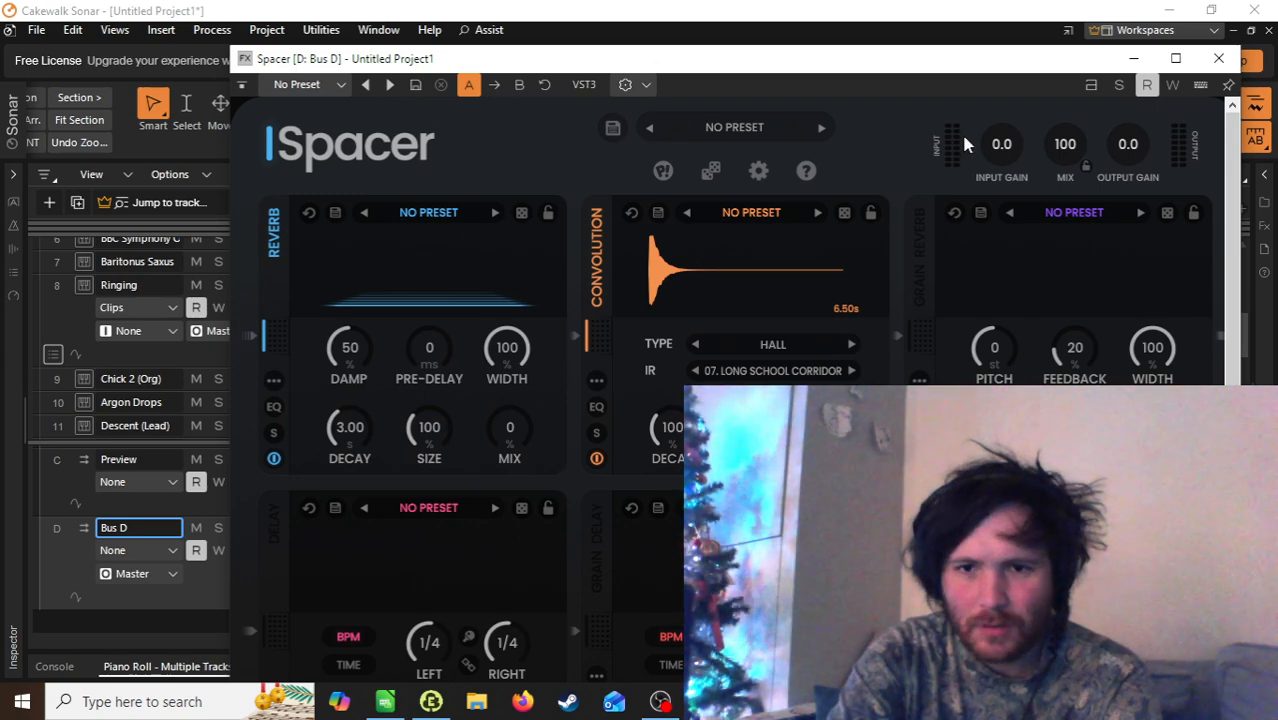
pyautogui.moveTo(909, 63); pyautogui.dragTo(885, 35)
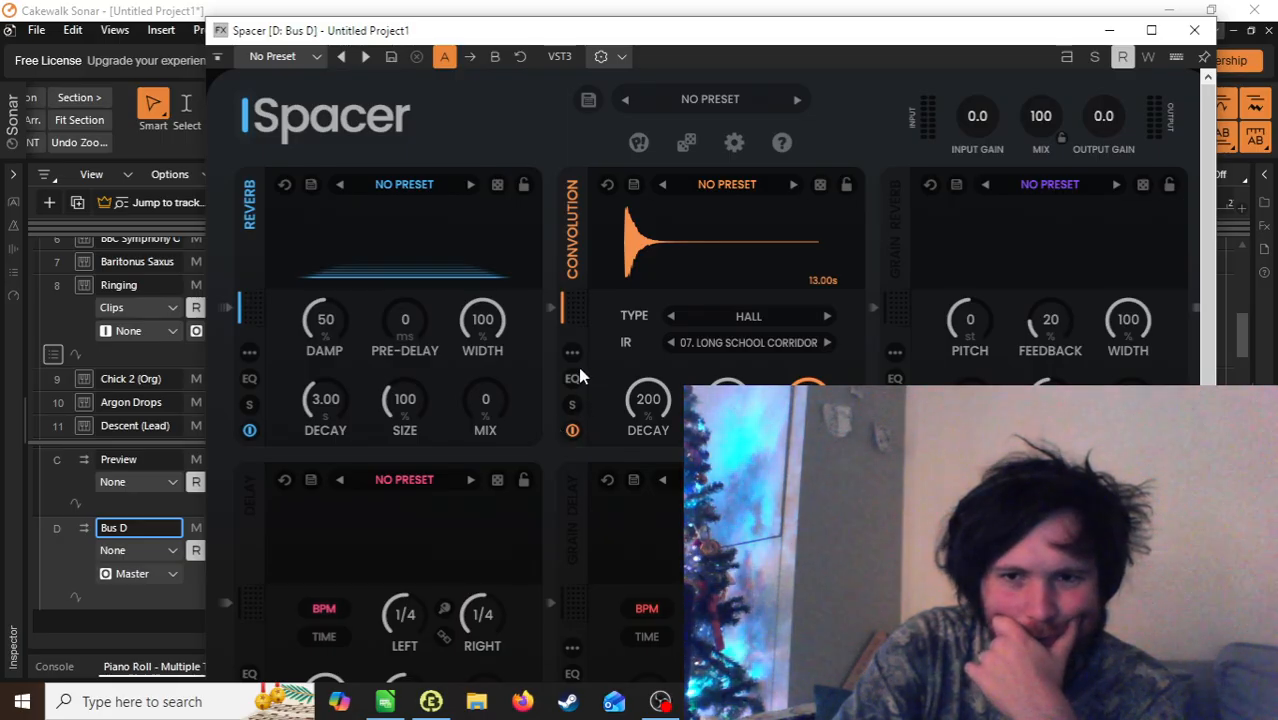
# Step: Disable Spacer's convolution module and set its reverb module to 100% mix, 78% damp and 8.66 s decay
pyautogui.click(572, 431)
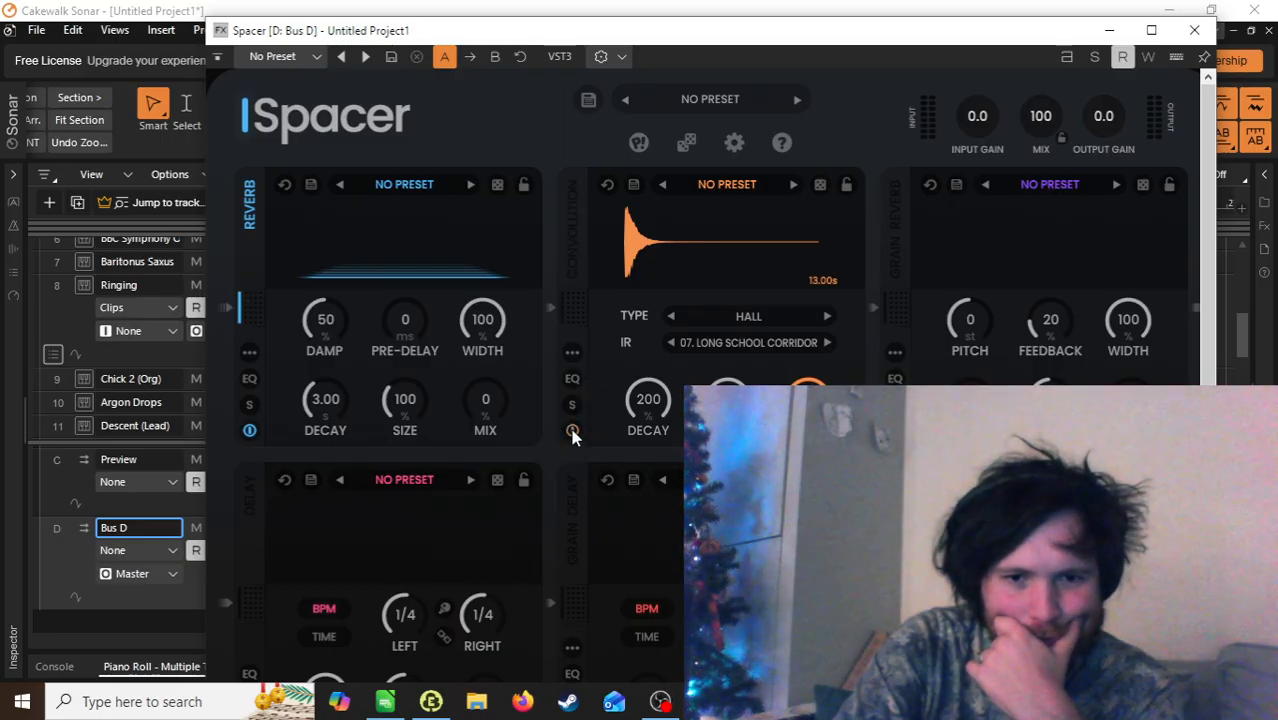
pyautogui.moveTo(482, 392); pyautogui.dragTo(483, 330)
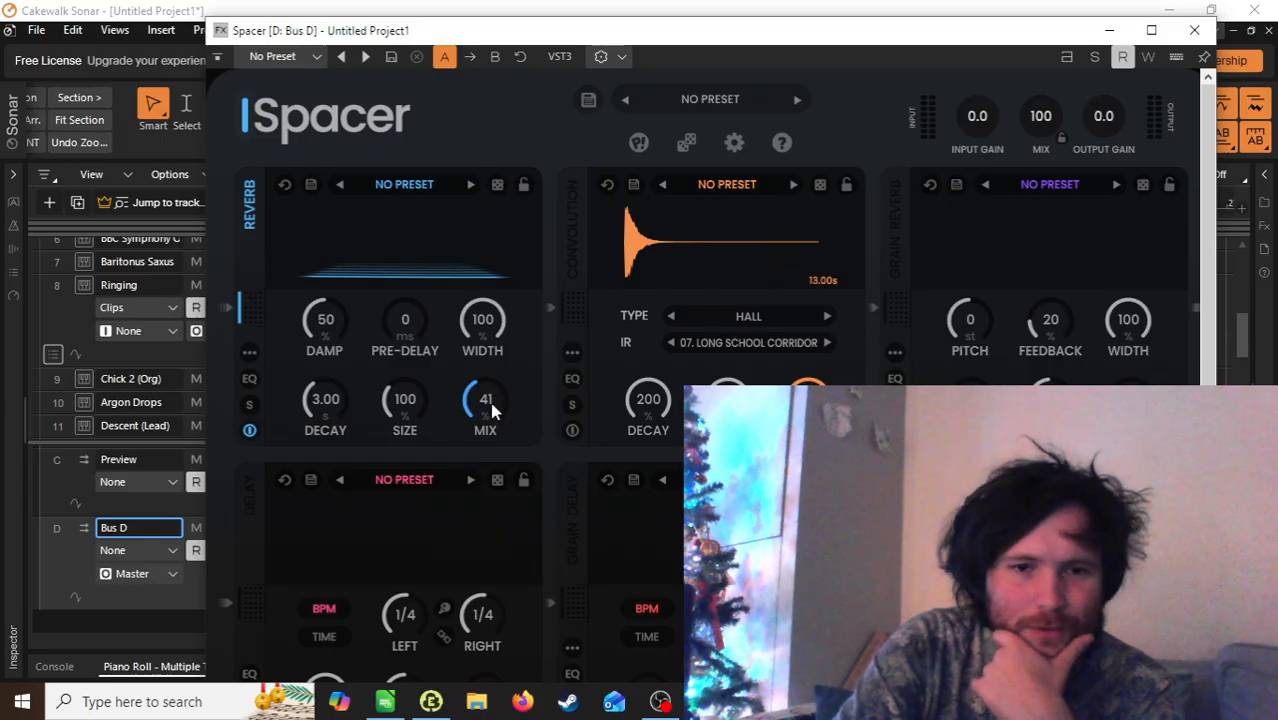
pyautogui.moveTo(486, 398); pyautogui.dragTo(522, 262)
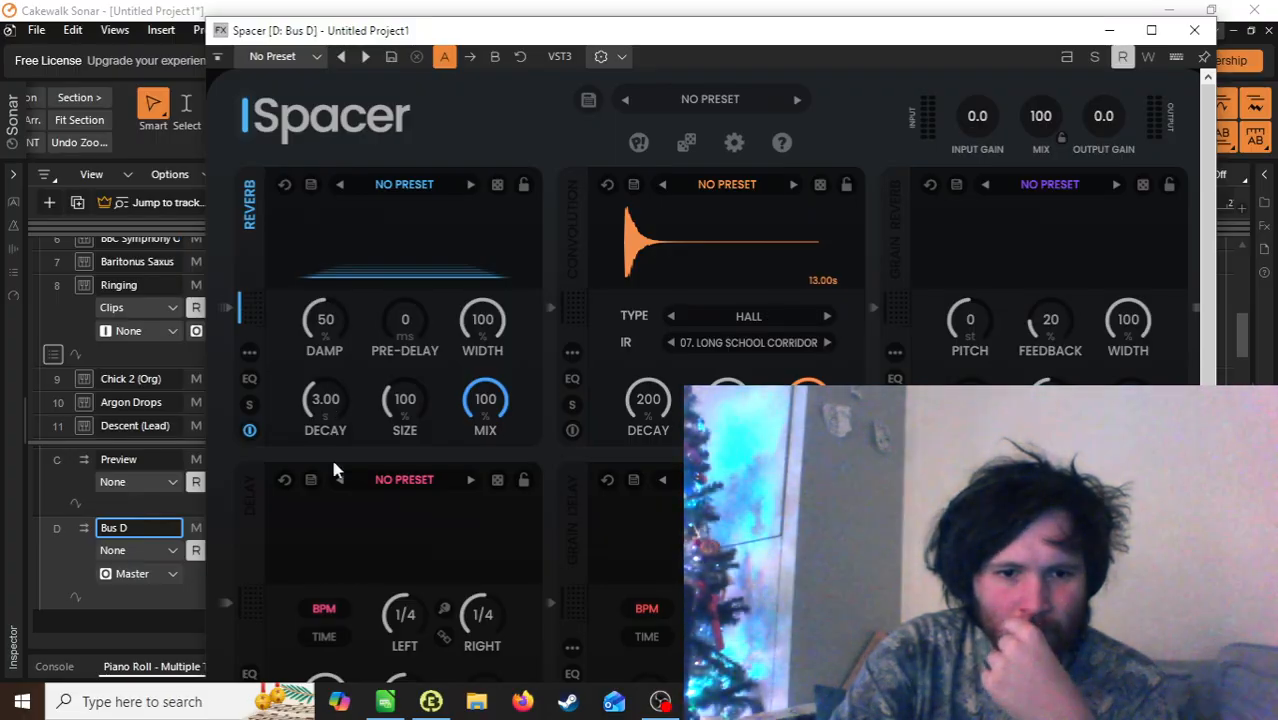
pyautogui.moveTo(548, 36)
pyautogui.mouseDown()
pyautogui.moveTo(556, 18)
pyautogui.moveTo(600, 16)
pyautogui.moveTo(566, 42)
pyautogui.mouseUp()
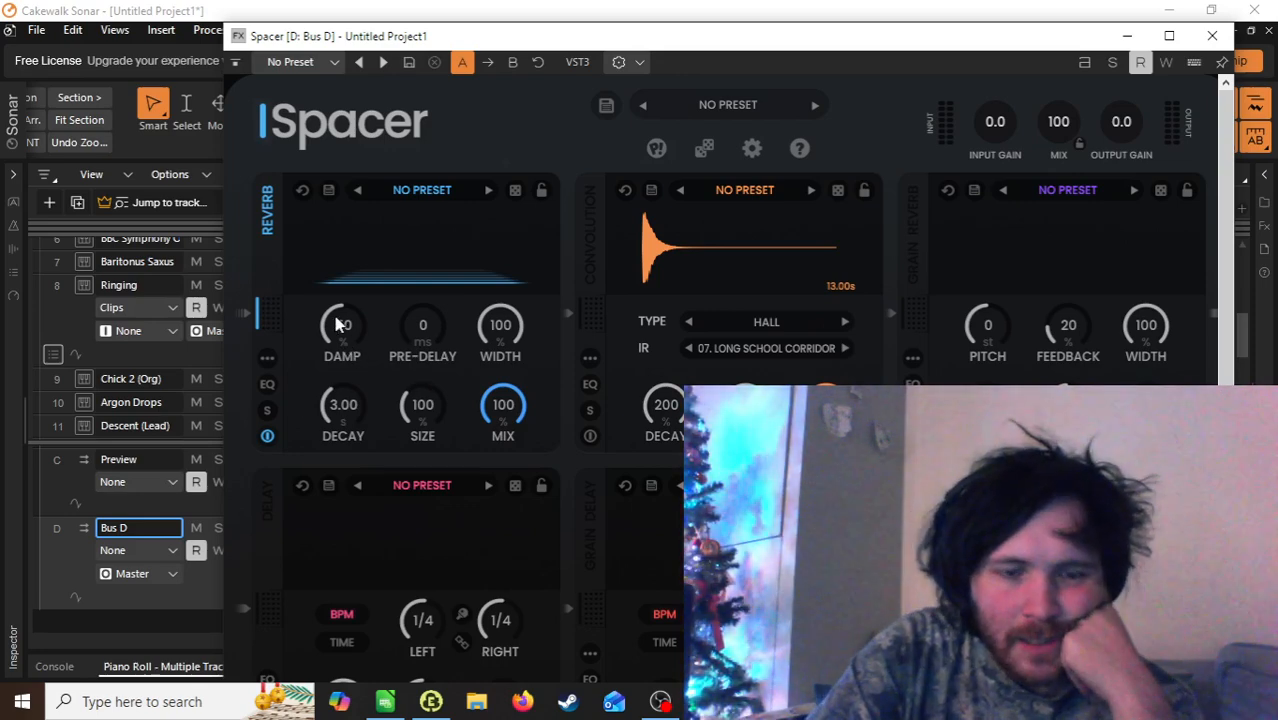
pyautogui.moveTo(343, 333); pyautogui.dragTo(345, 270)
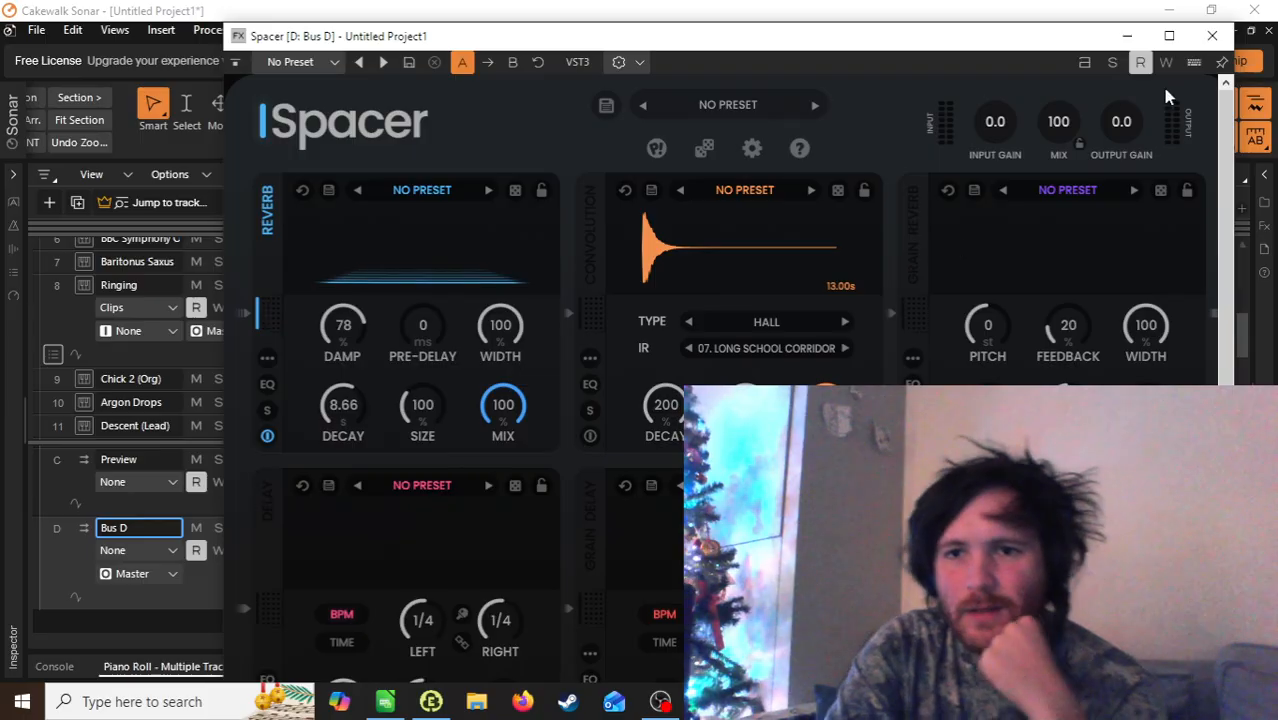
pyautogui.click(1211, 36)
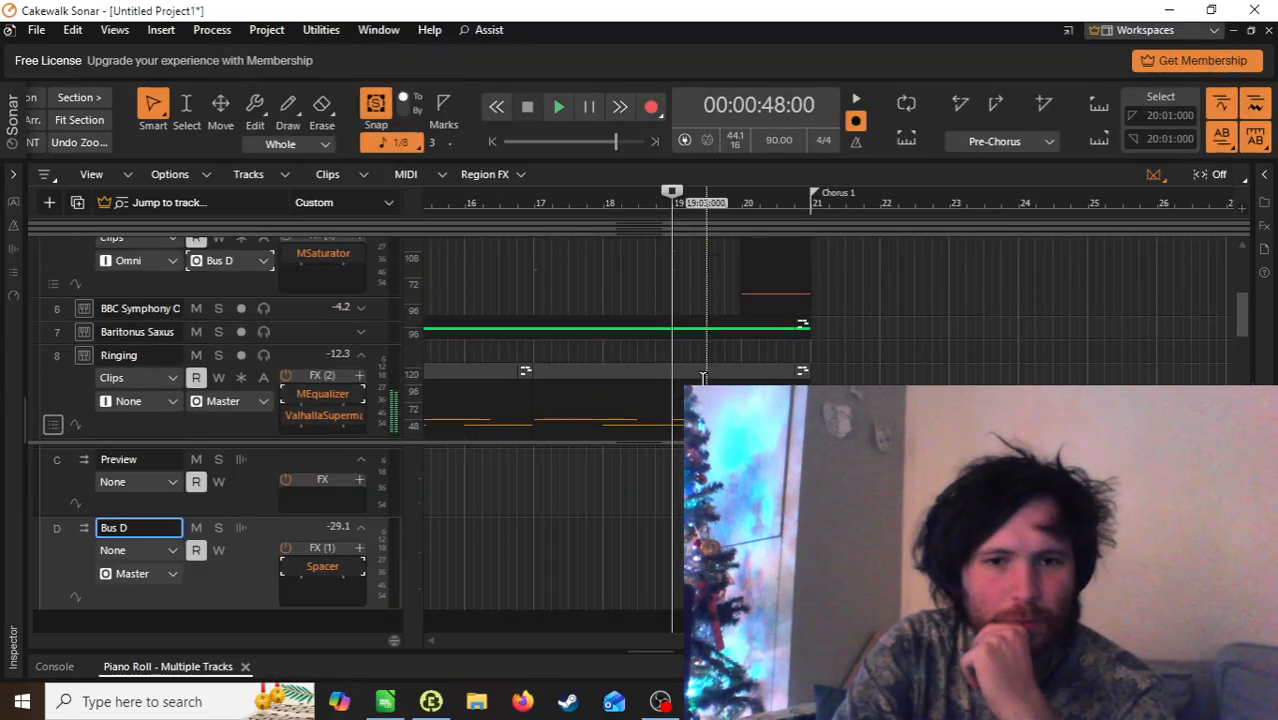
pyautogui.scroll(-2, 703, 378)
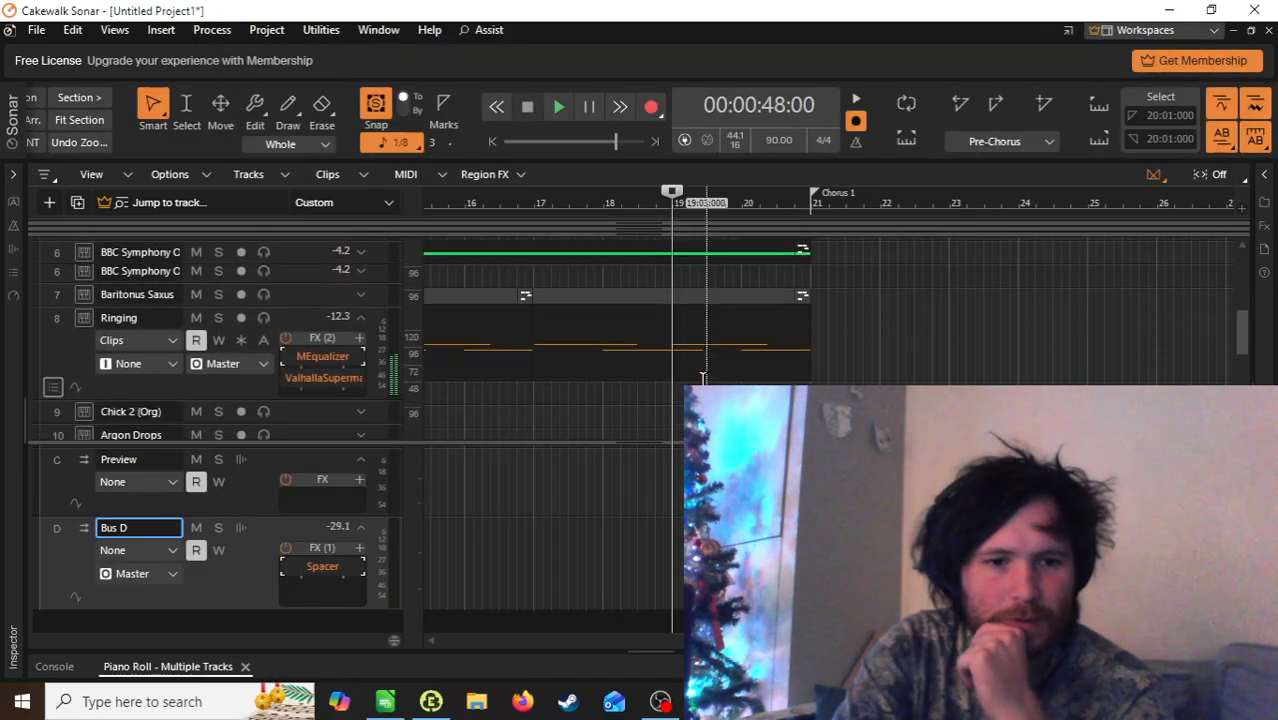
pyautogui.click(360, 552)
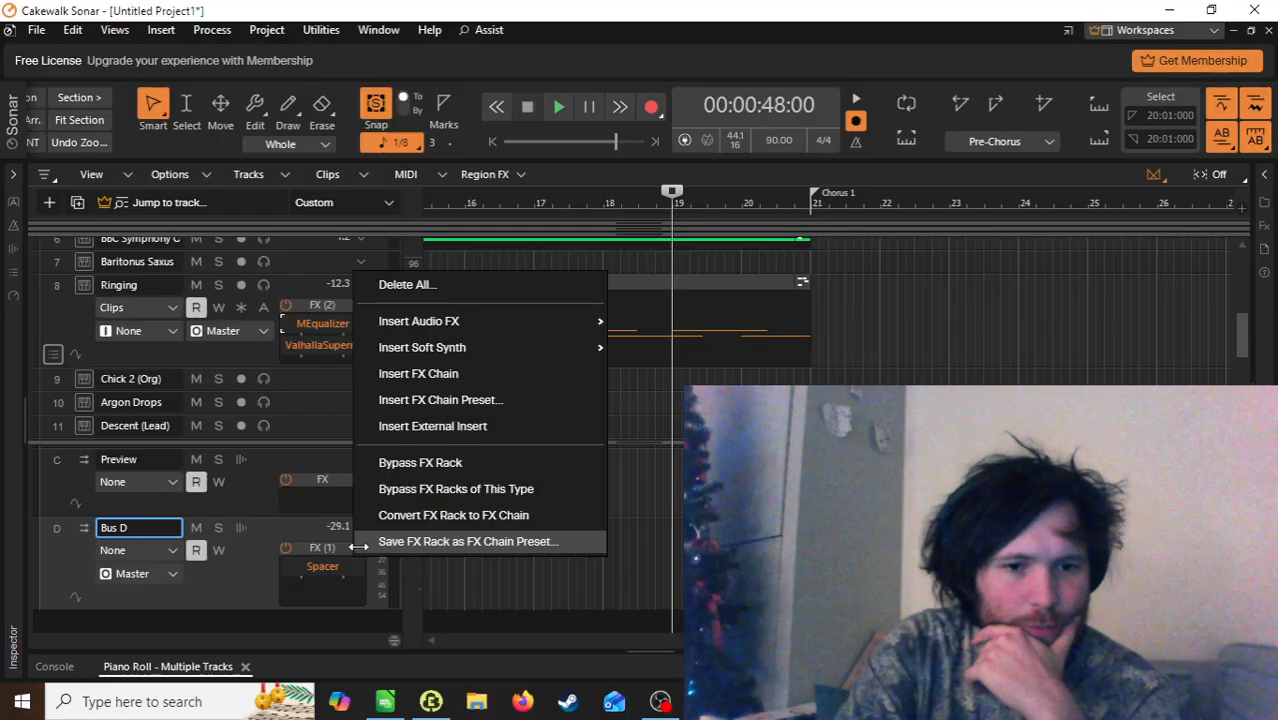
pyautogui.moveTo(560, 321)
pyautogui.moveTo(716, 328)
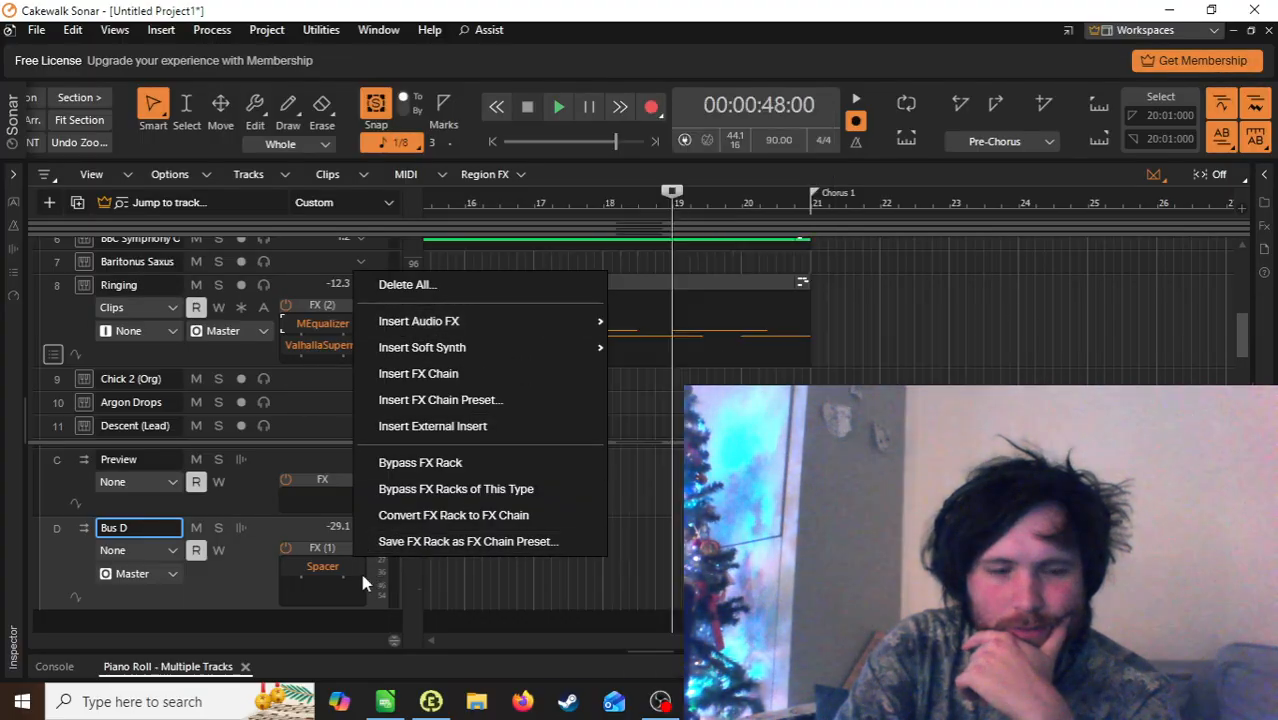
# Step: In Bus D's Spacer, place the delay module ahead of the reverb, enable it and set its mix to 100%
pyautogui.click(332, 582)
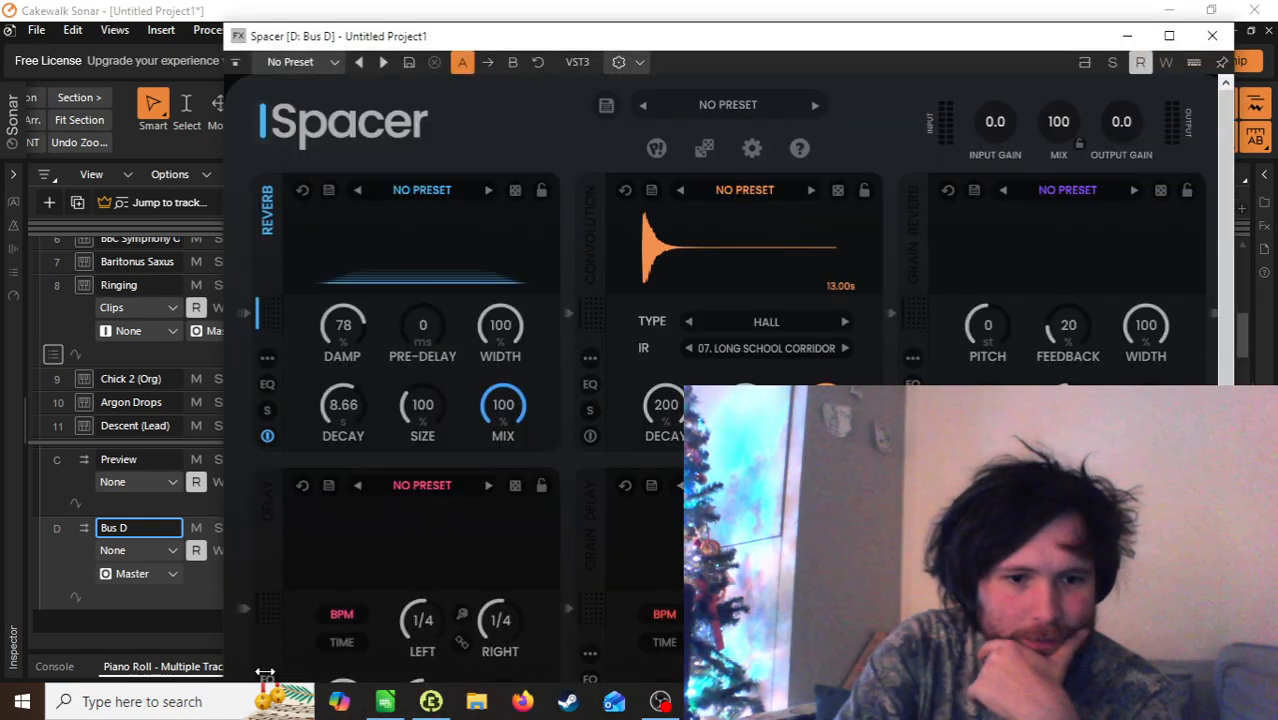
pyautogui.moveTo(276, 533); pyautogui.dragTo(293, 292)
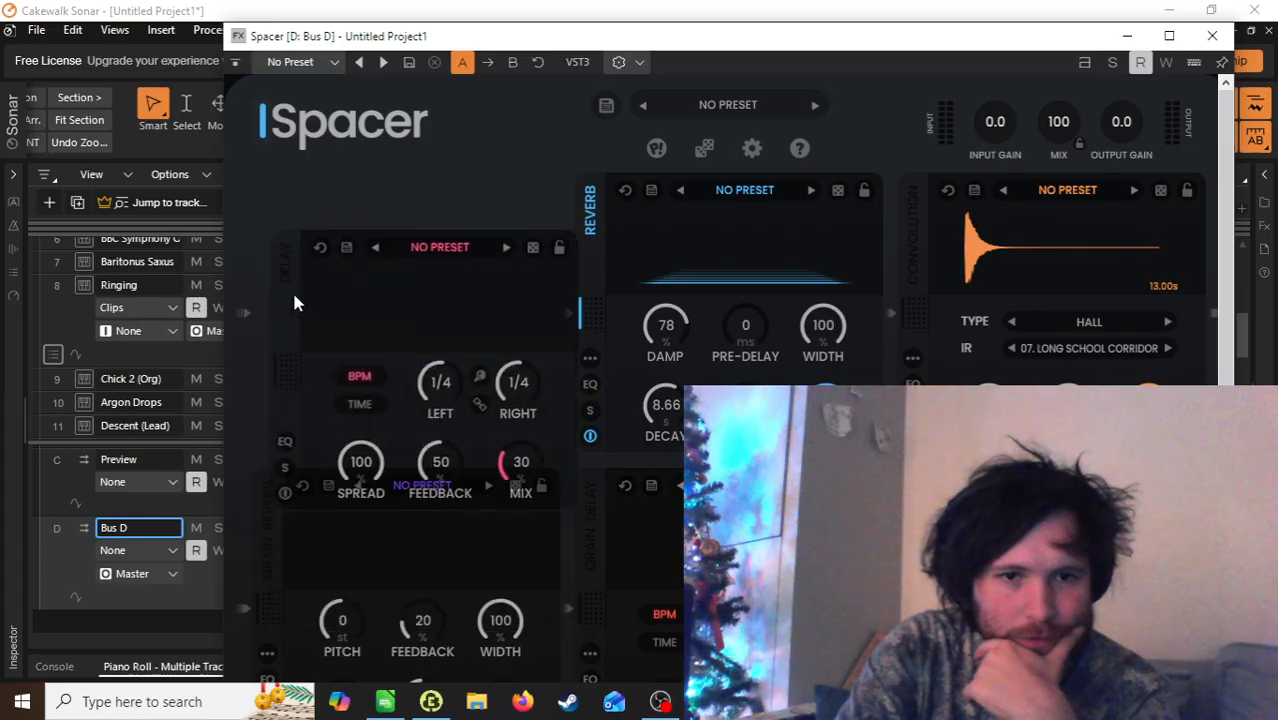
pyautogui.click(267, 437)
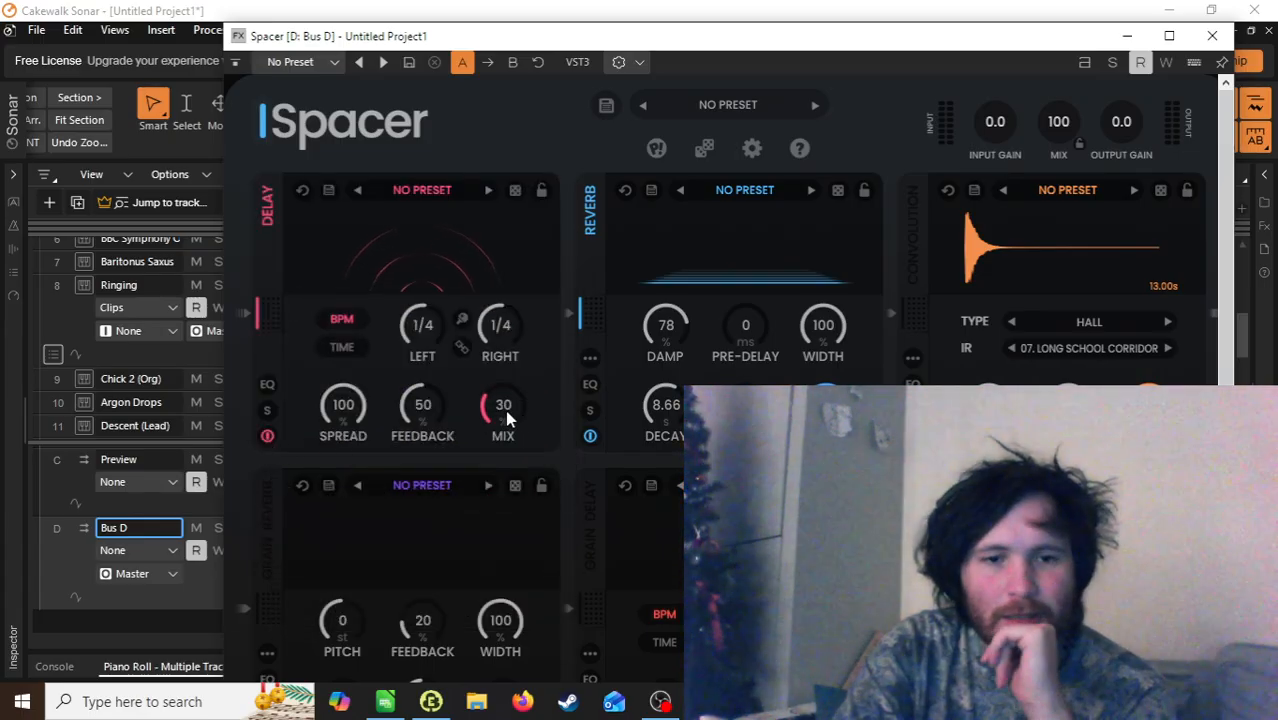
pyautogui.moveTo(500, 397); pyautogui.dragTo(521, 204)
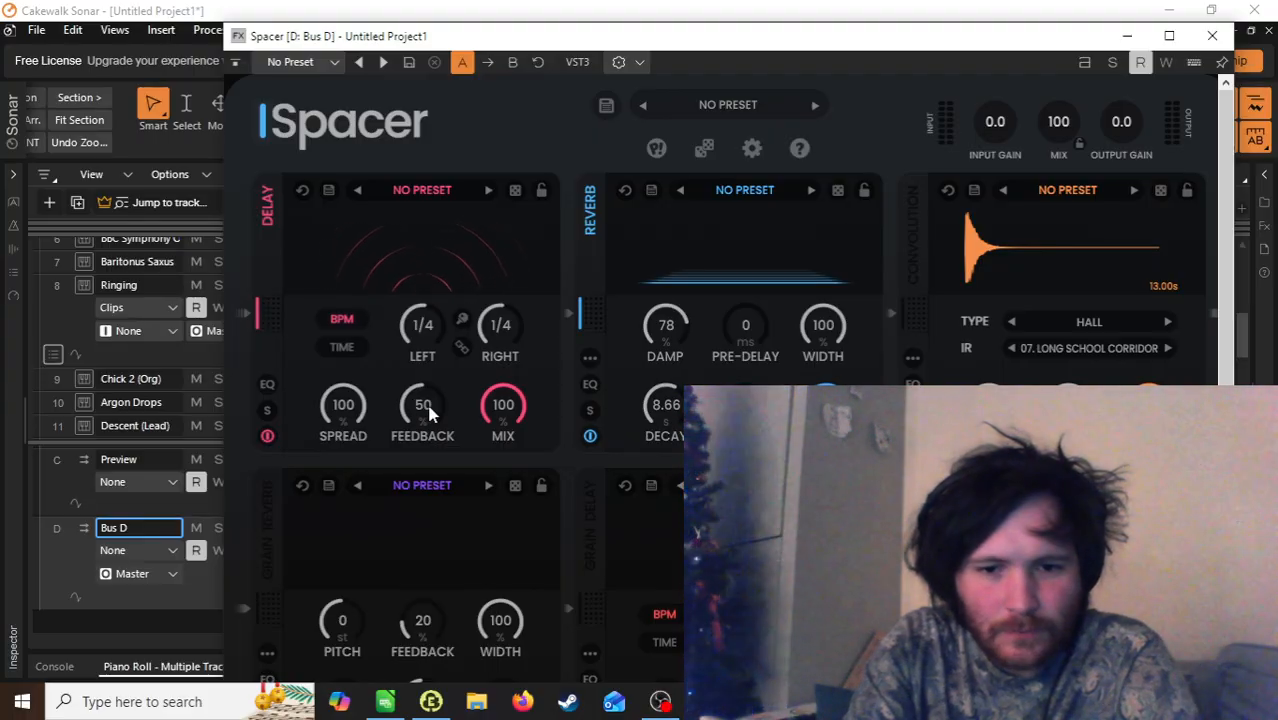
pyautogui.click(1212, 35)
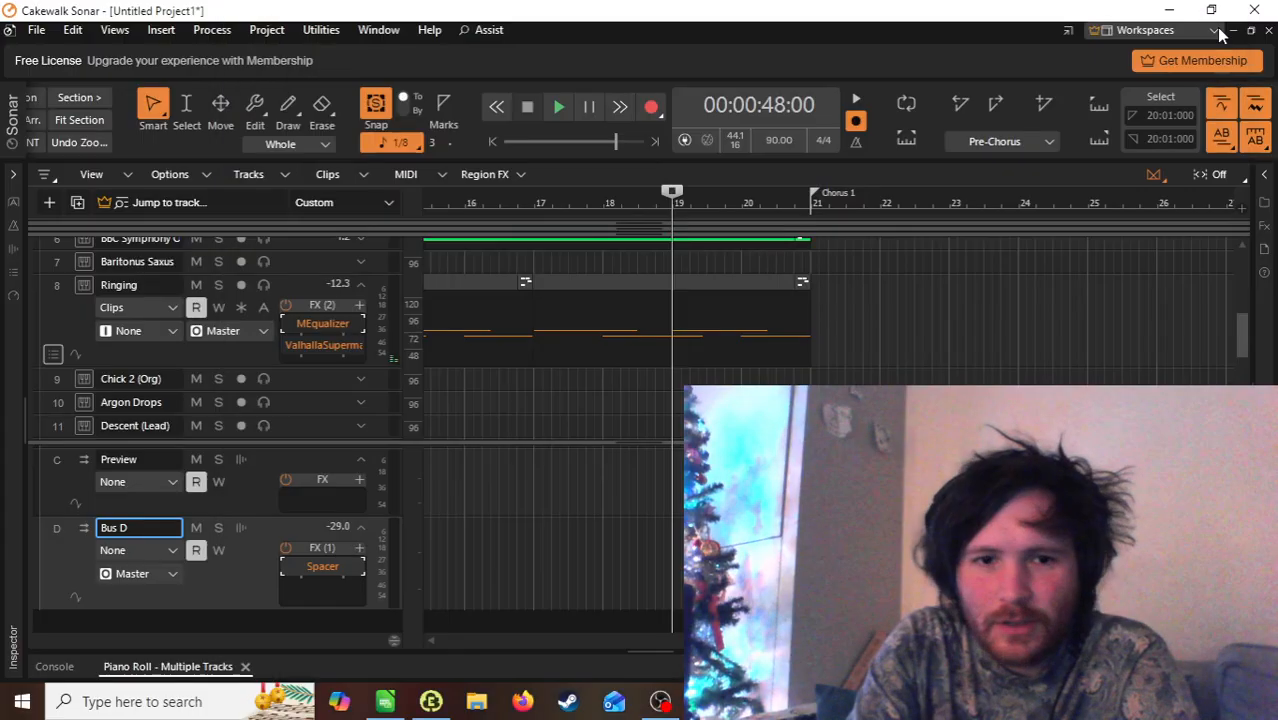
# Step: Open the Cymbal clip at measure 20 in the piano roll and set the note duration to 1/16
pyautogui.scroll(6, 711, 323)
pyautogui.scroll(-3, 711, 323)
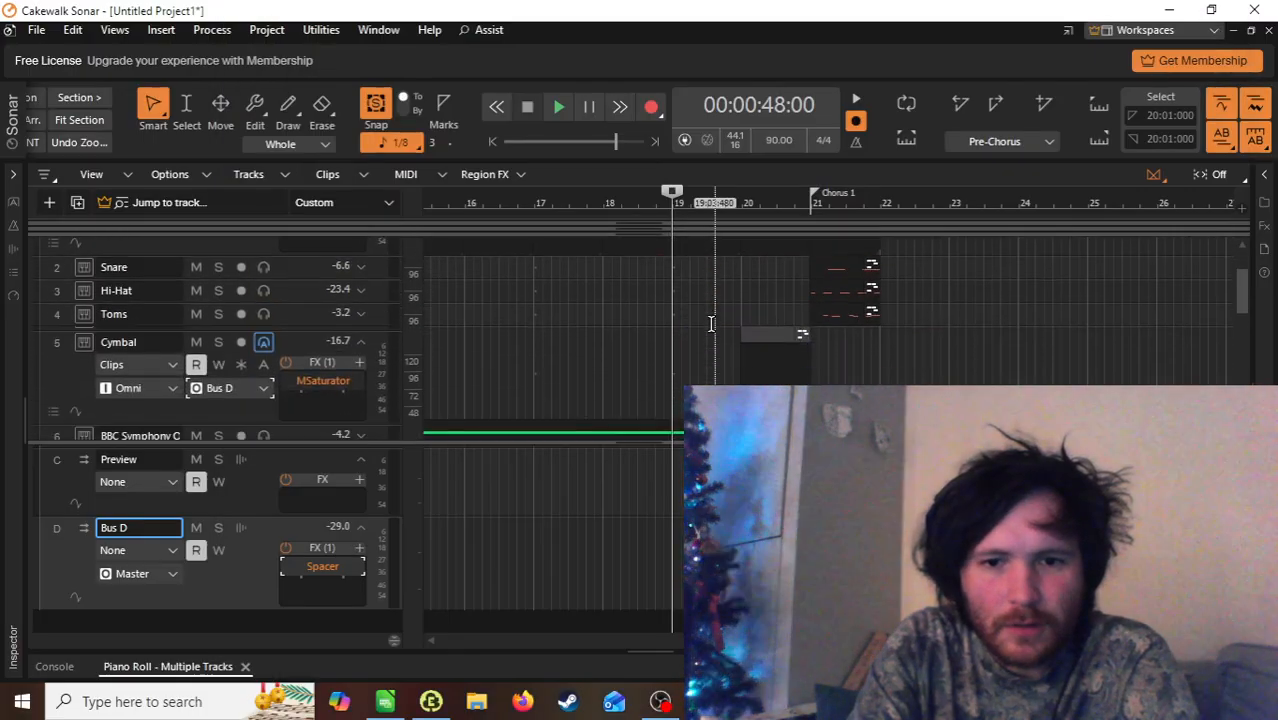
pyautogui.doubleClick(772, 290)
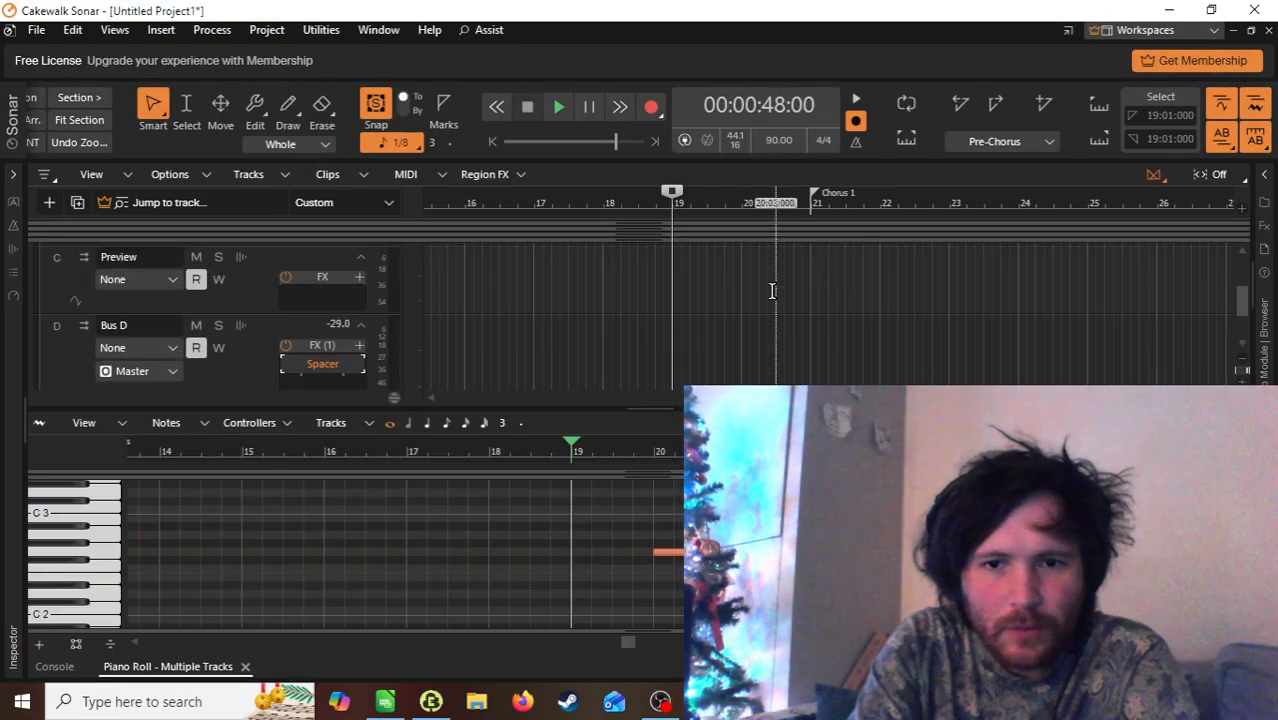
pyautogui.click(653, 457)
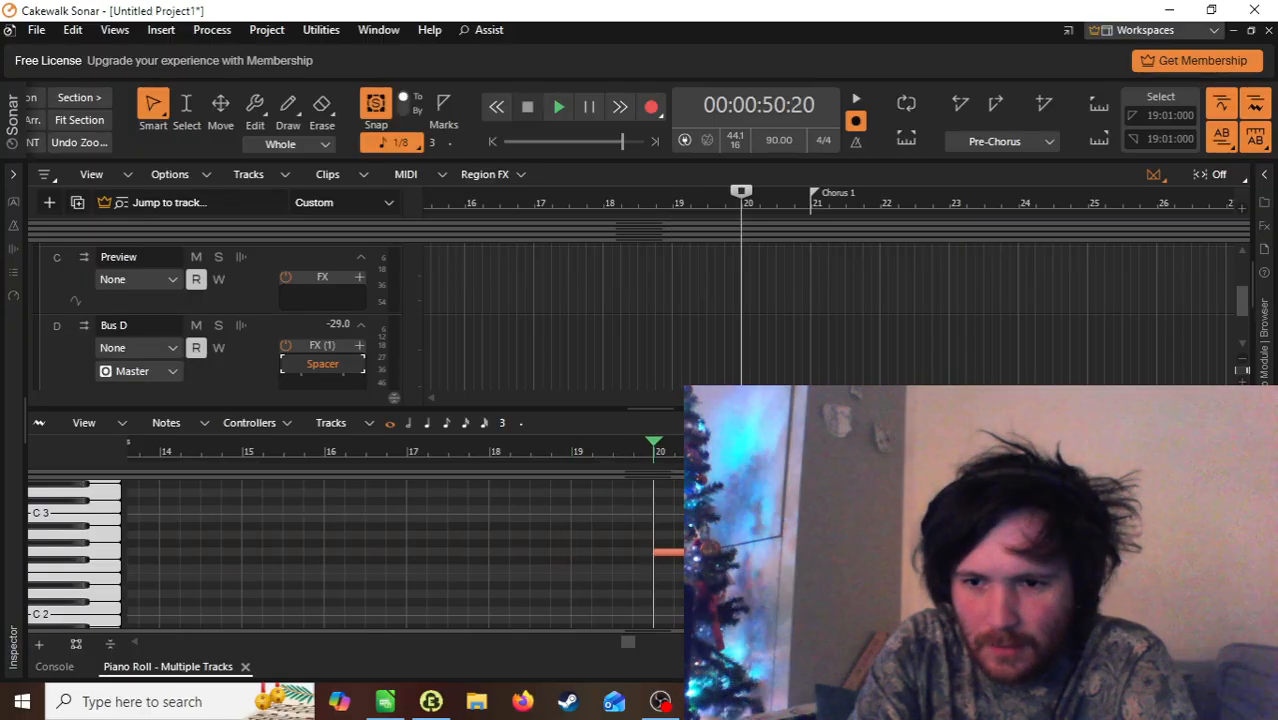
pyautogui.scroll(1, 700, 545)
pyautogui.scroll(4, 851, 545)
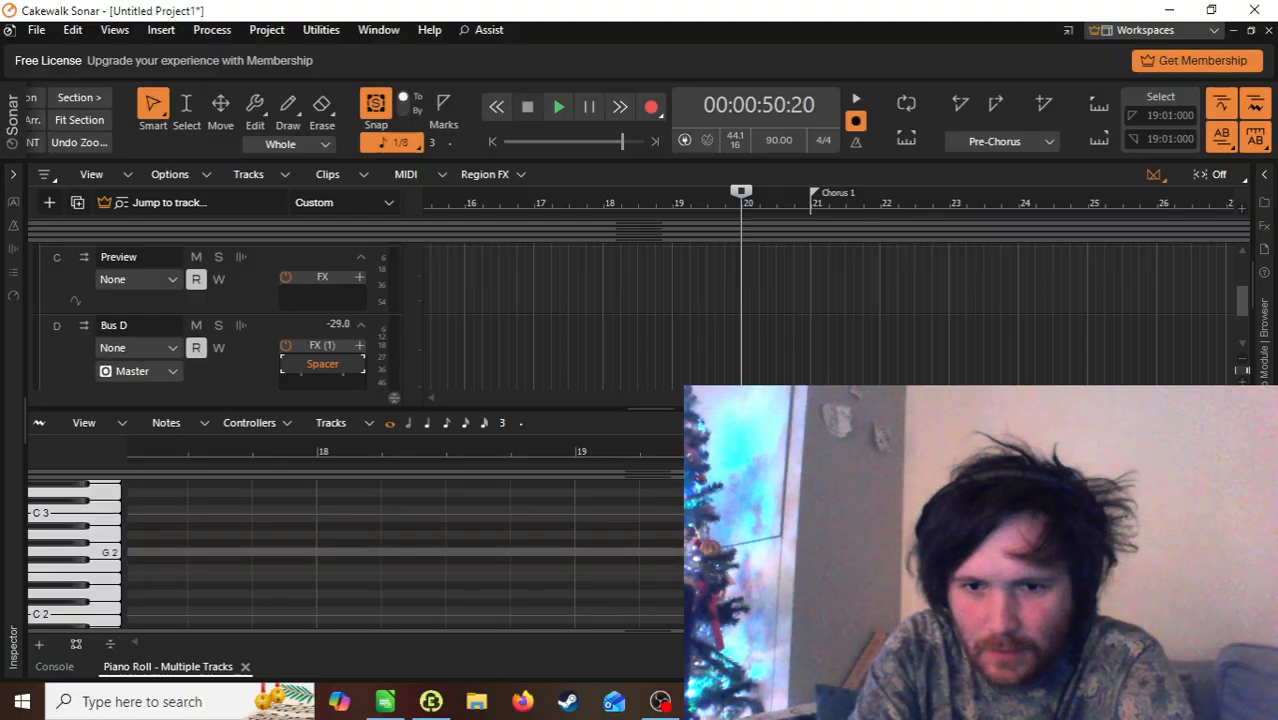
pyautogui.press('6')
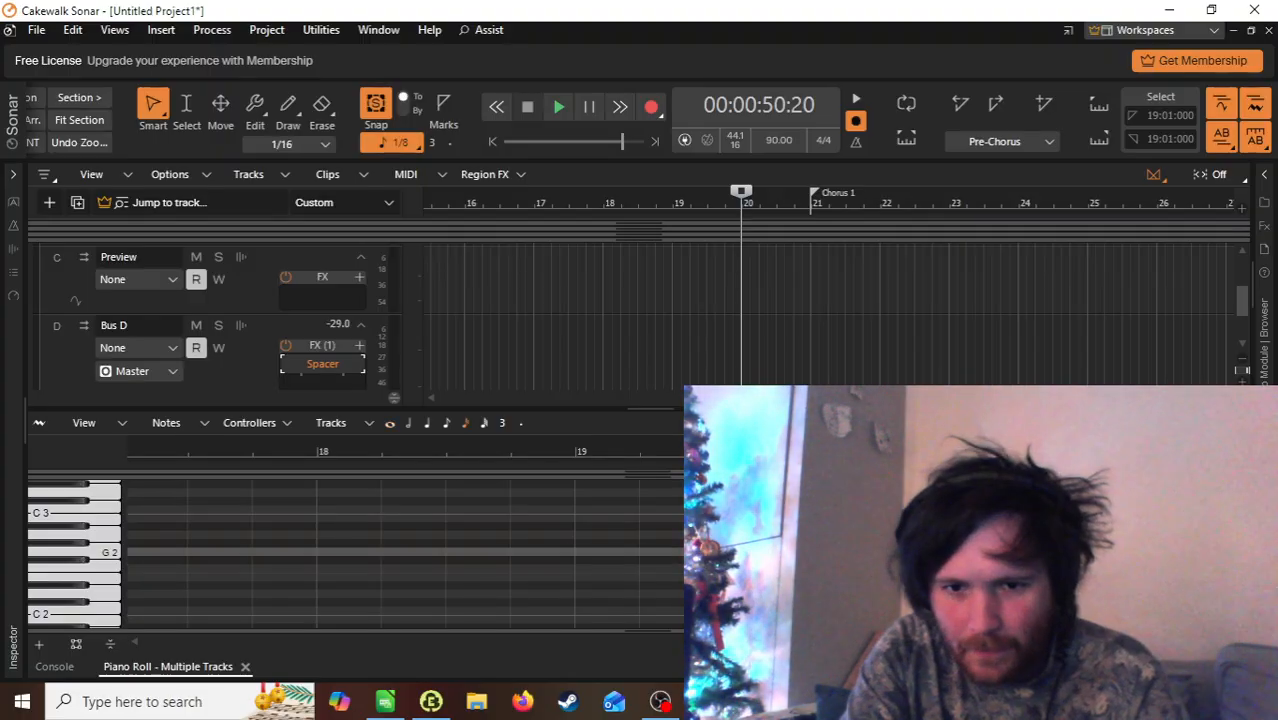
# Step: Replace the Cymbal's long note with a run of sixteenth notes on G2 filling measure 20
pyautogui.click(860, 552)
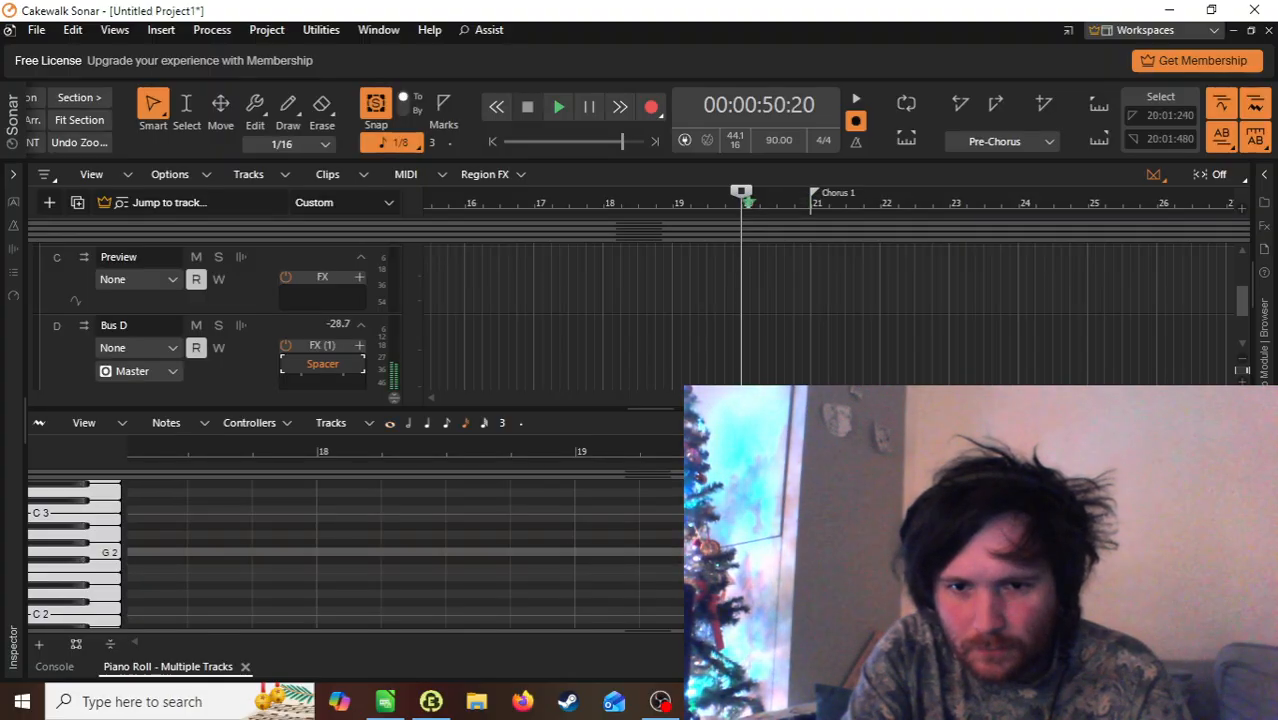
pyautogui.click(856, 560)
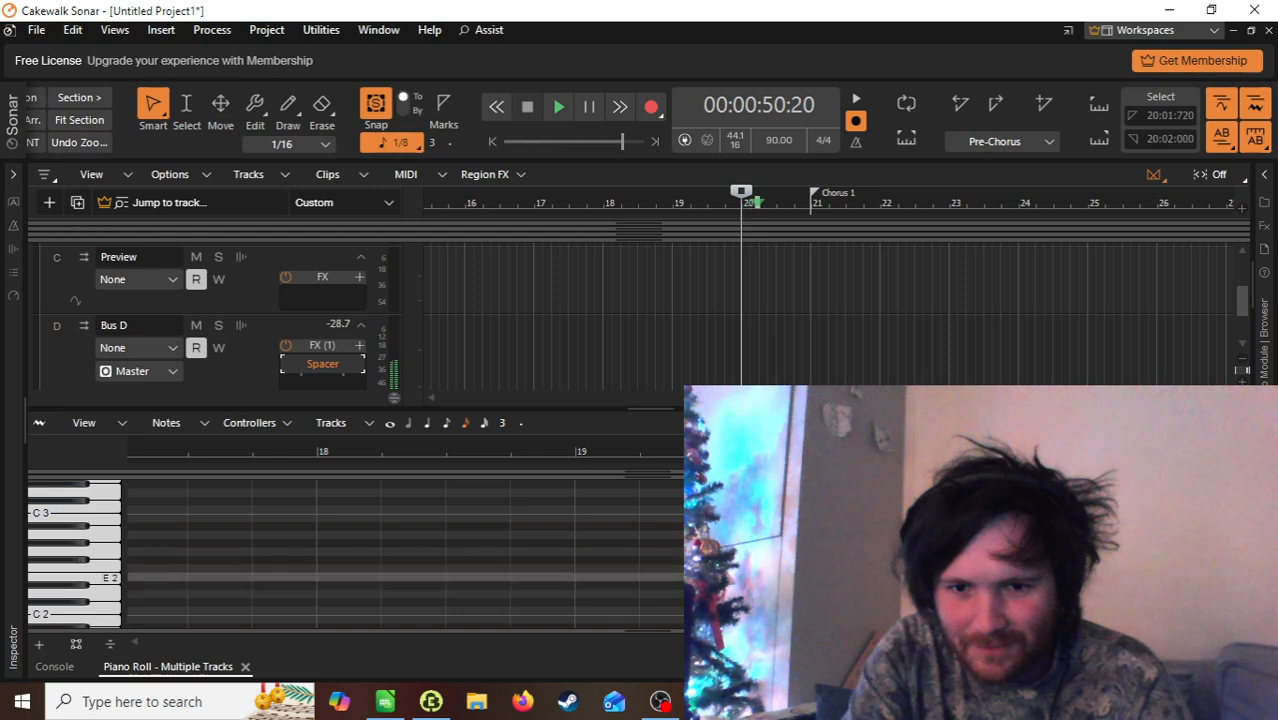
pyautogui.click(860, 527)
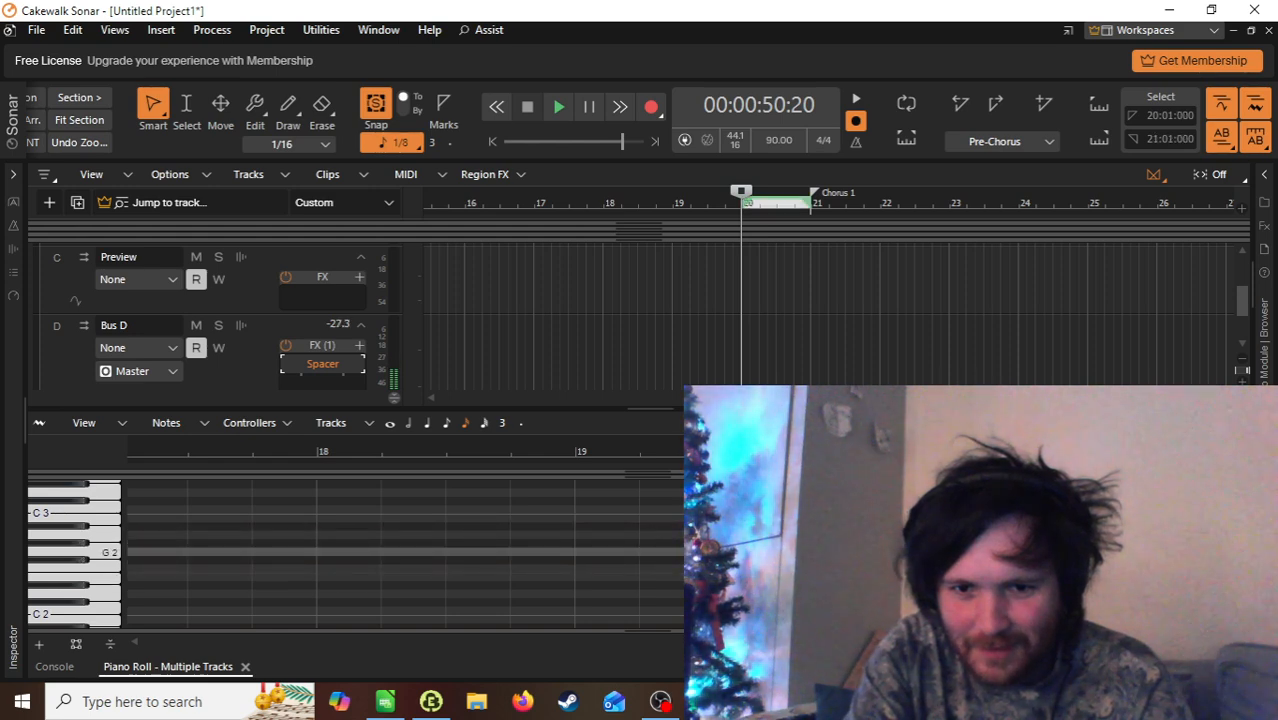
pyautogui.click(925, 552)
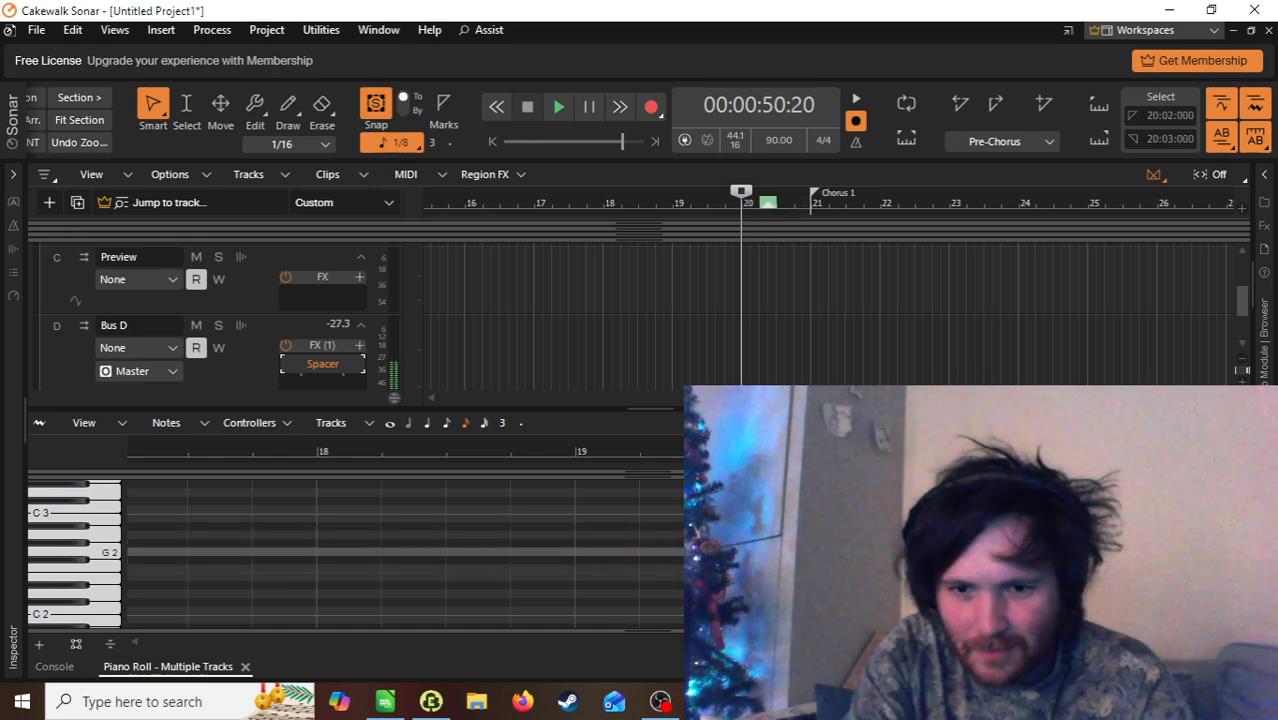
pyautogui.click(880, 593)
pyautogui.click(860, 543)
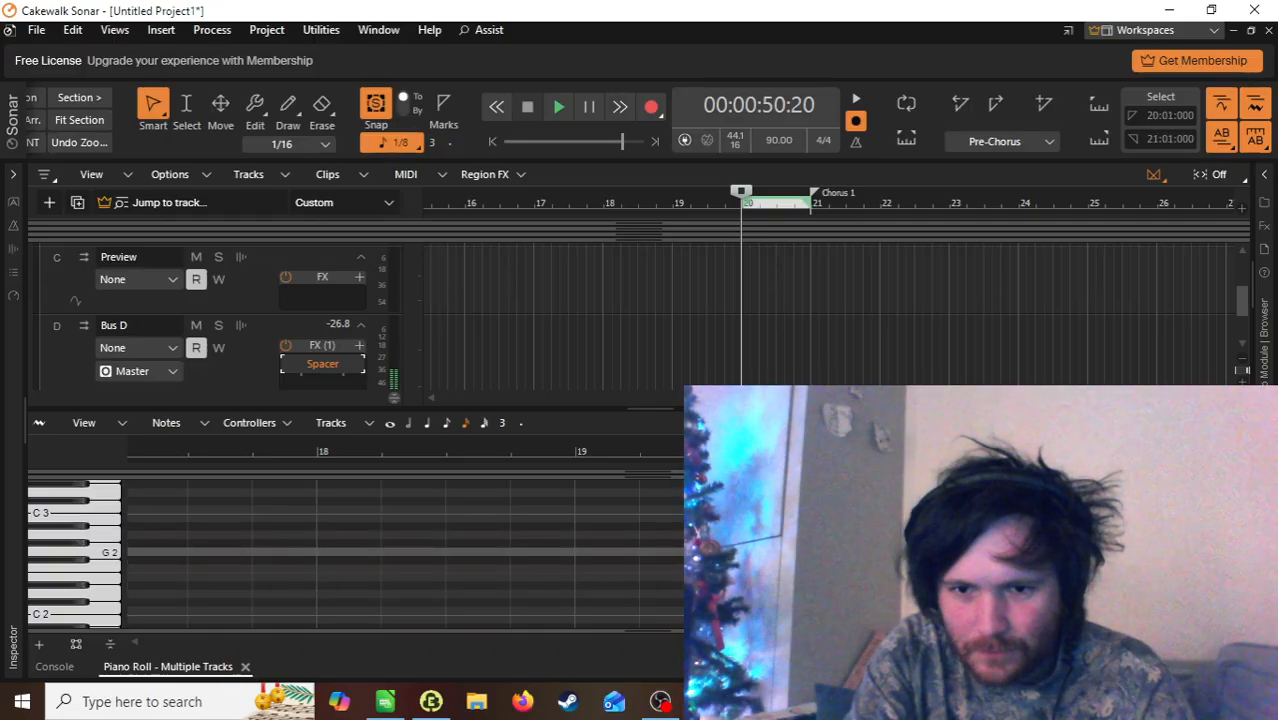
pyautogui.click(990, 555)
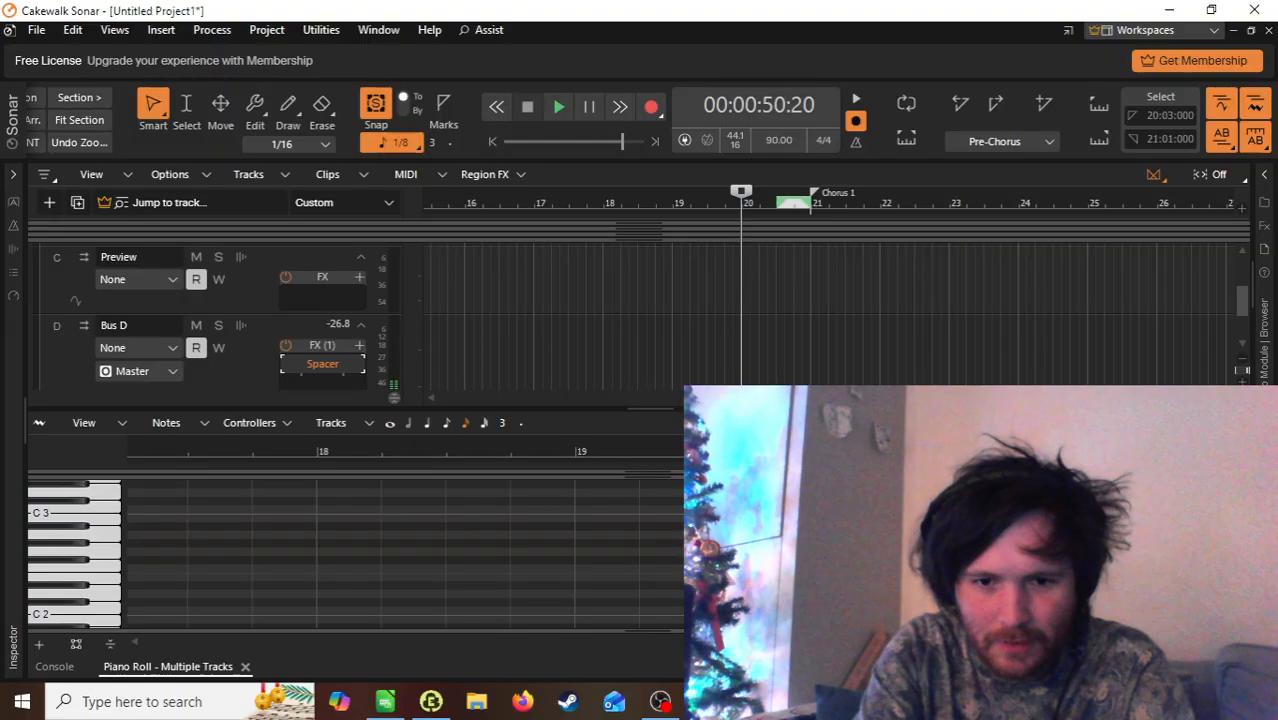
# Step: Show the velocity lane, shape the Cymbal notes into a velocity ramp rising to 127, and audition it from measure 20
pyautogui.moveTo(648, 630); pyautogui.dragTo(648, 550)
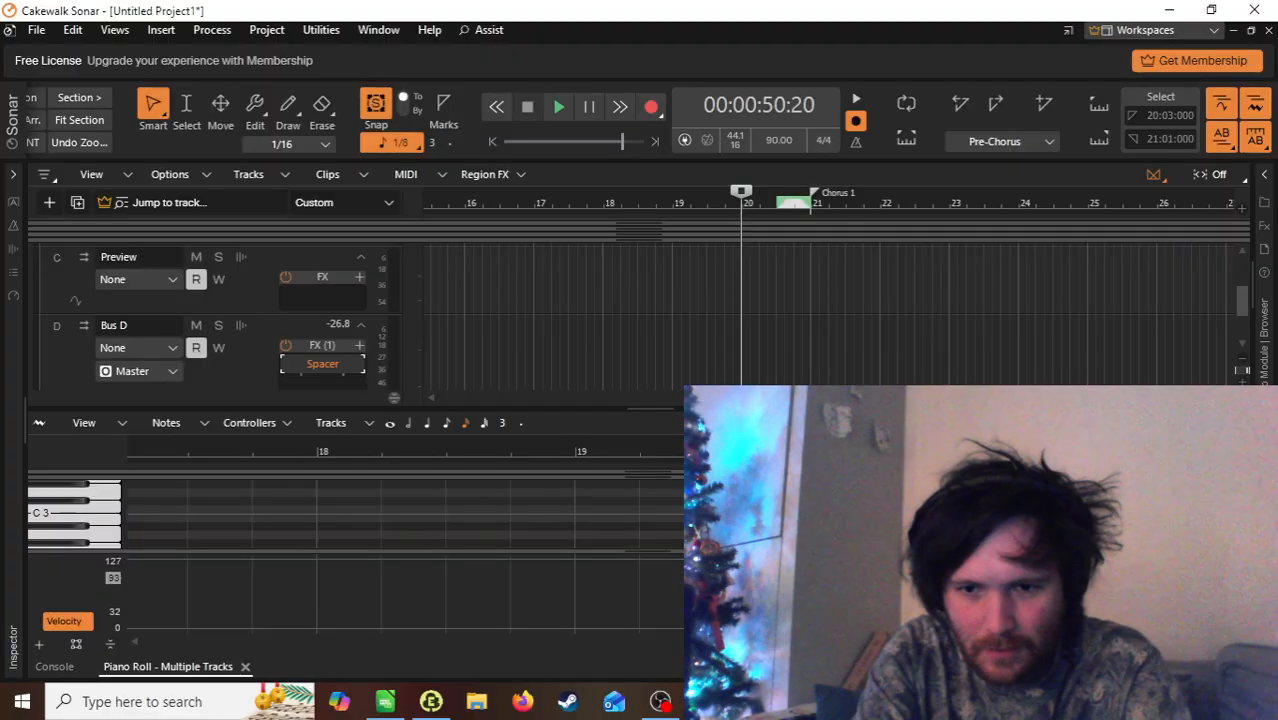
pyautogui.scroll(-3, 660, 535)
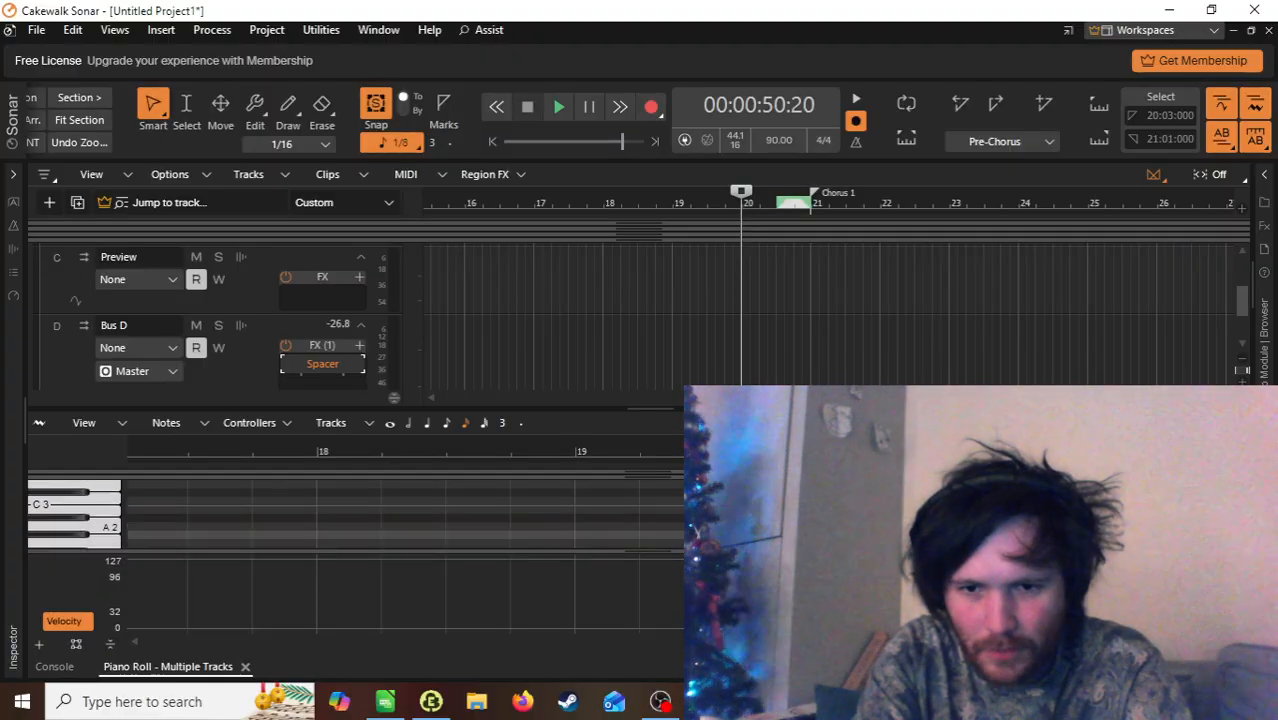
pyautogui.scroll(-3, 400, 510)
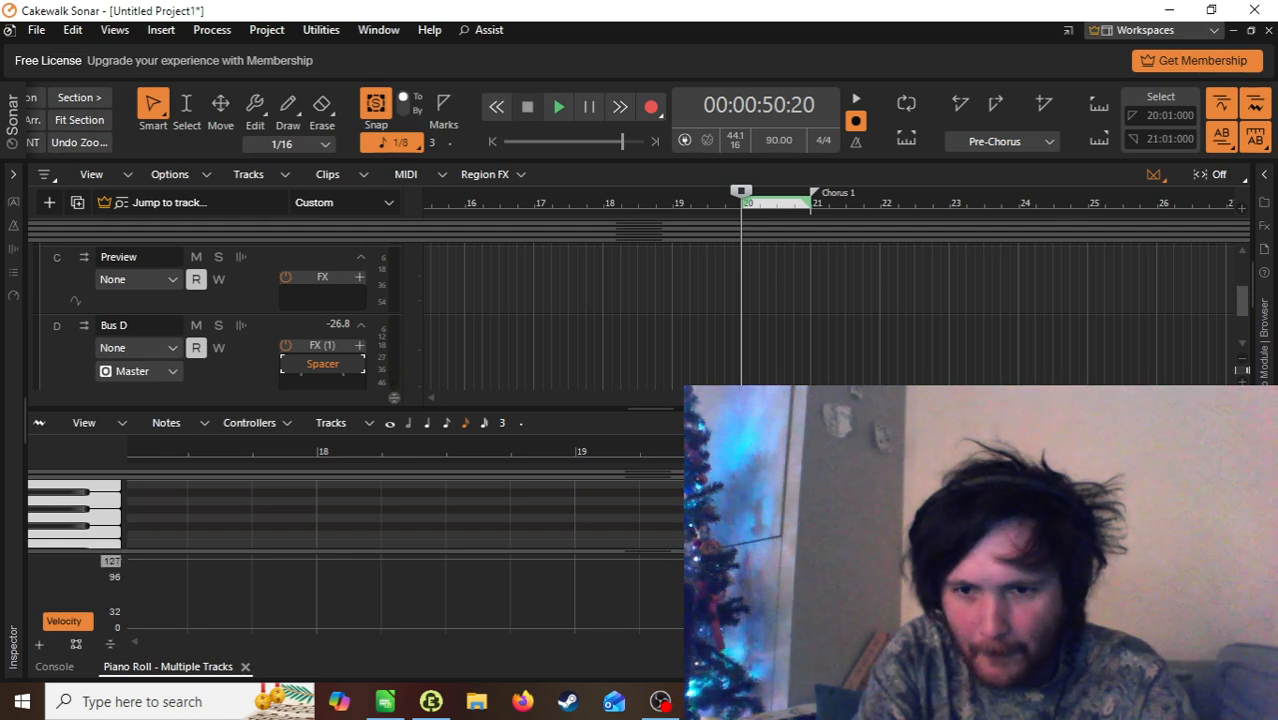
pyautogui.press('space')
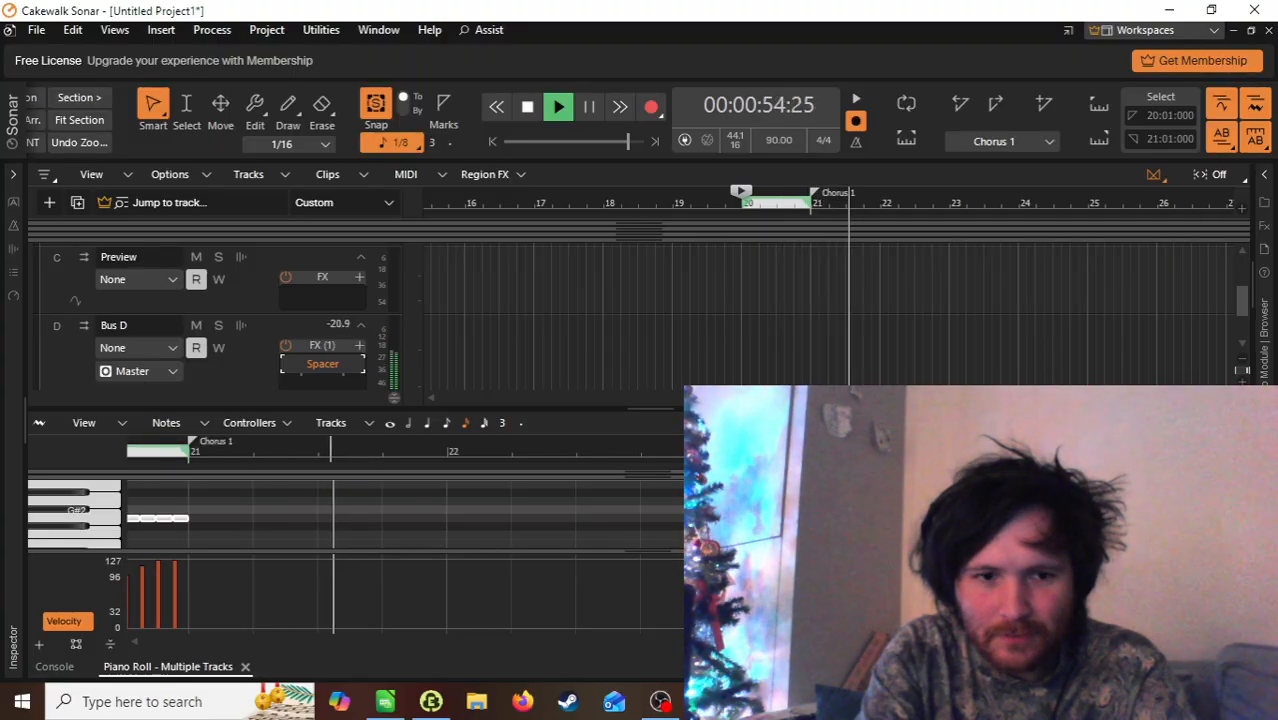
pyautogui.press('space')
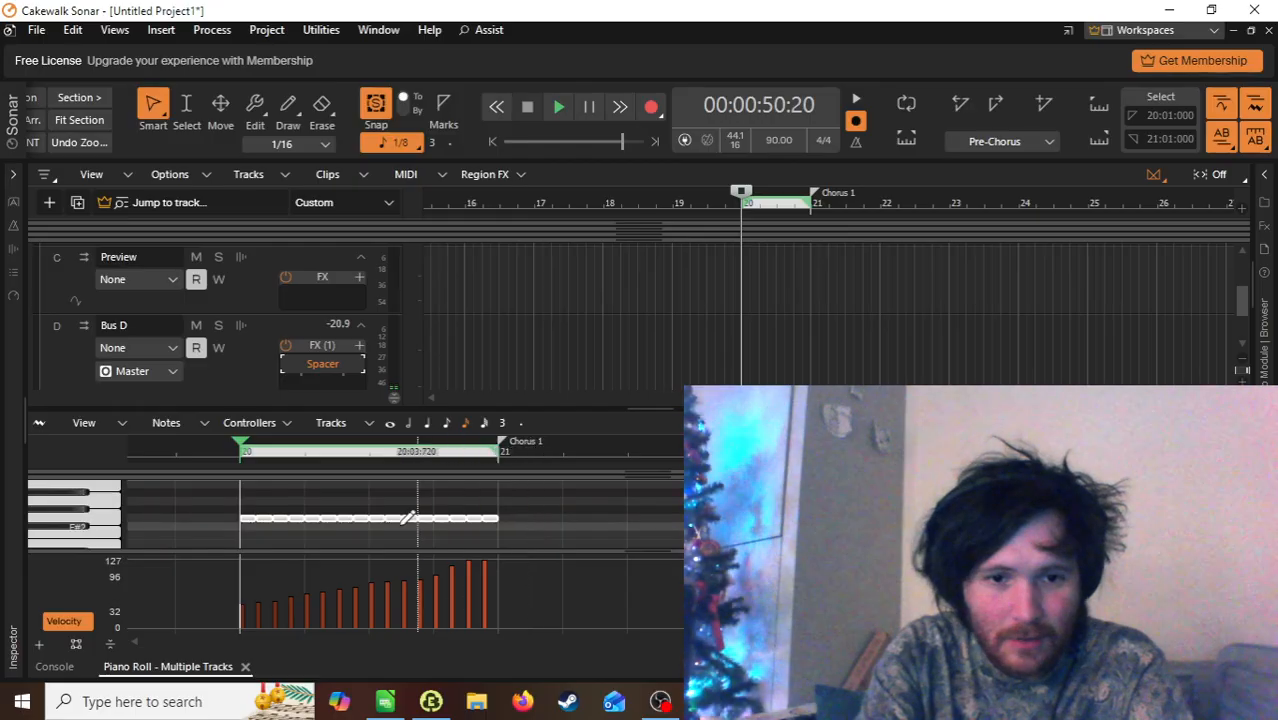
# Step: Try starting the Cymbal roll earlier, at 19:03:000, and audition it from measure 19
pyautogui.moveTo(242, 516); pyautogui.dragTo(200, 522)
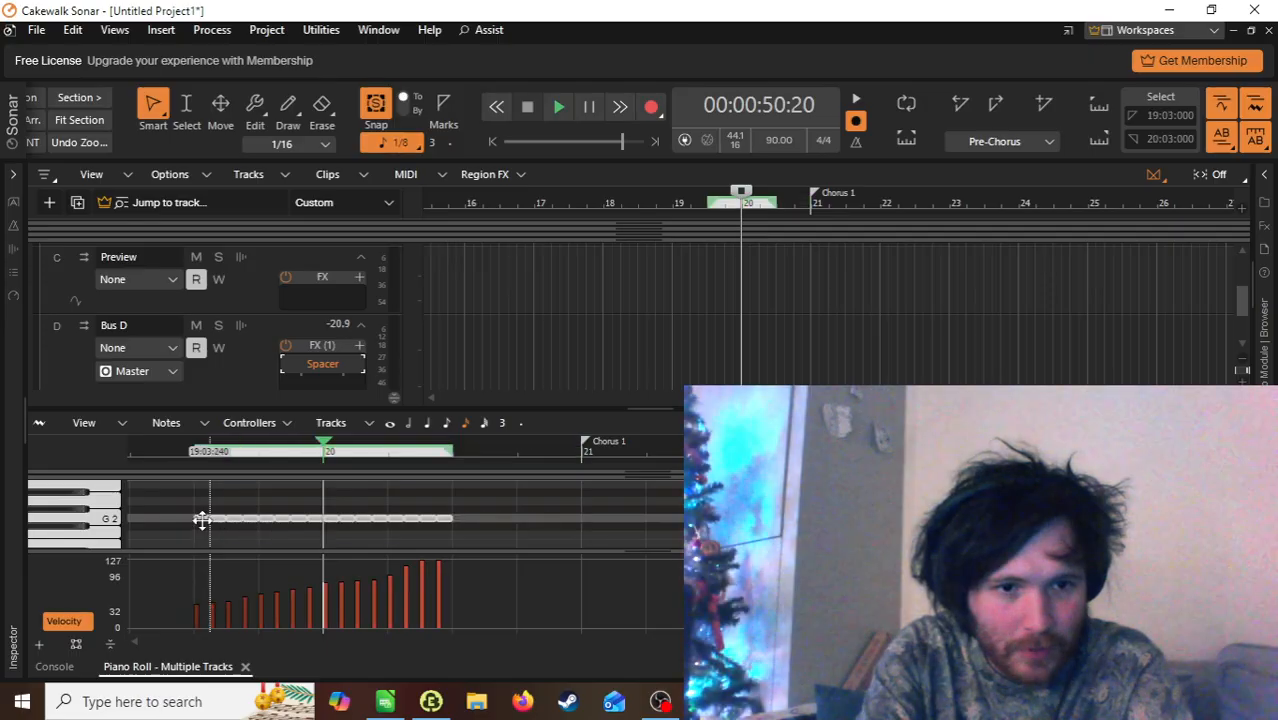
pyautogui.click(672, 201)
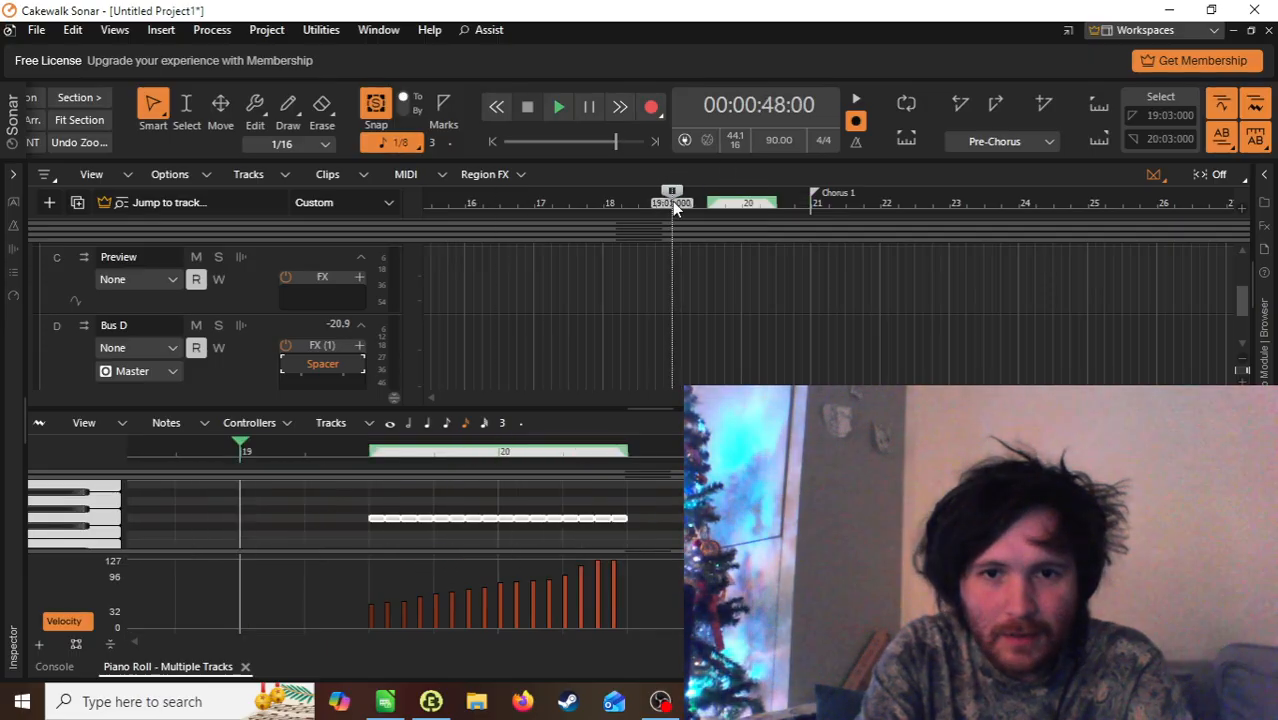
pyautogui.press('space')
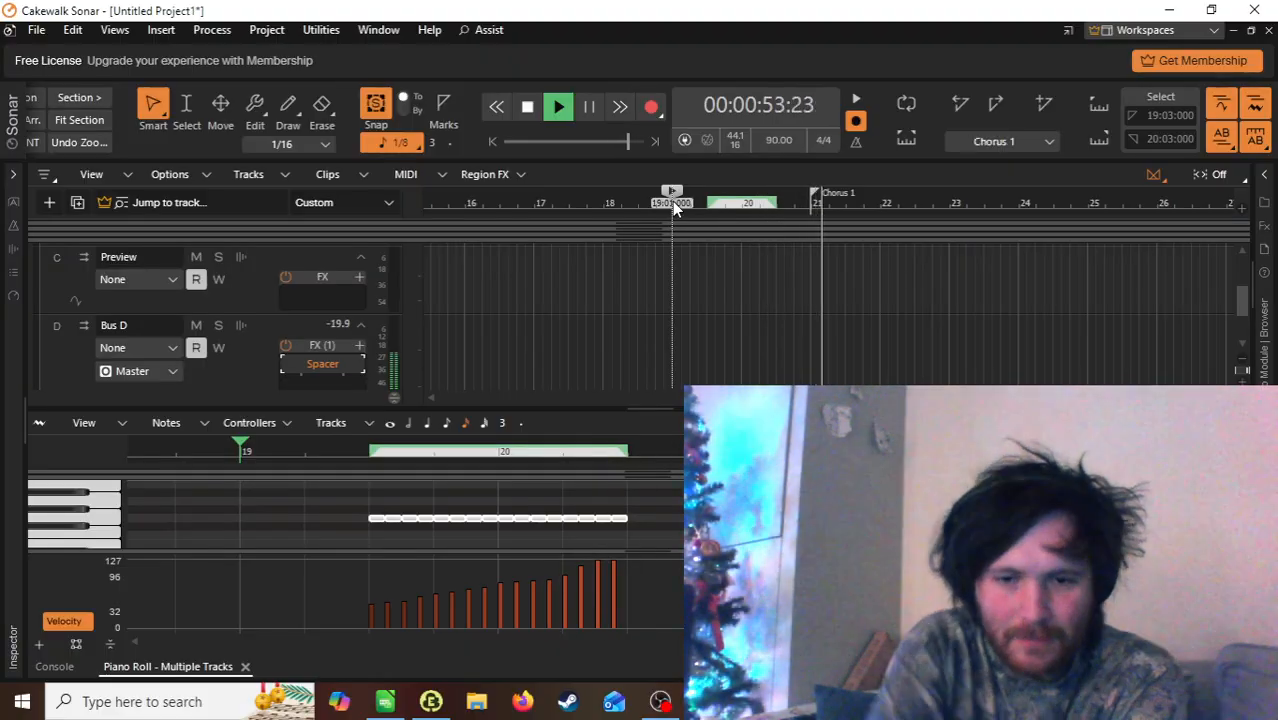
pyautogui.press('space')
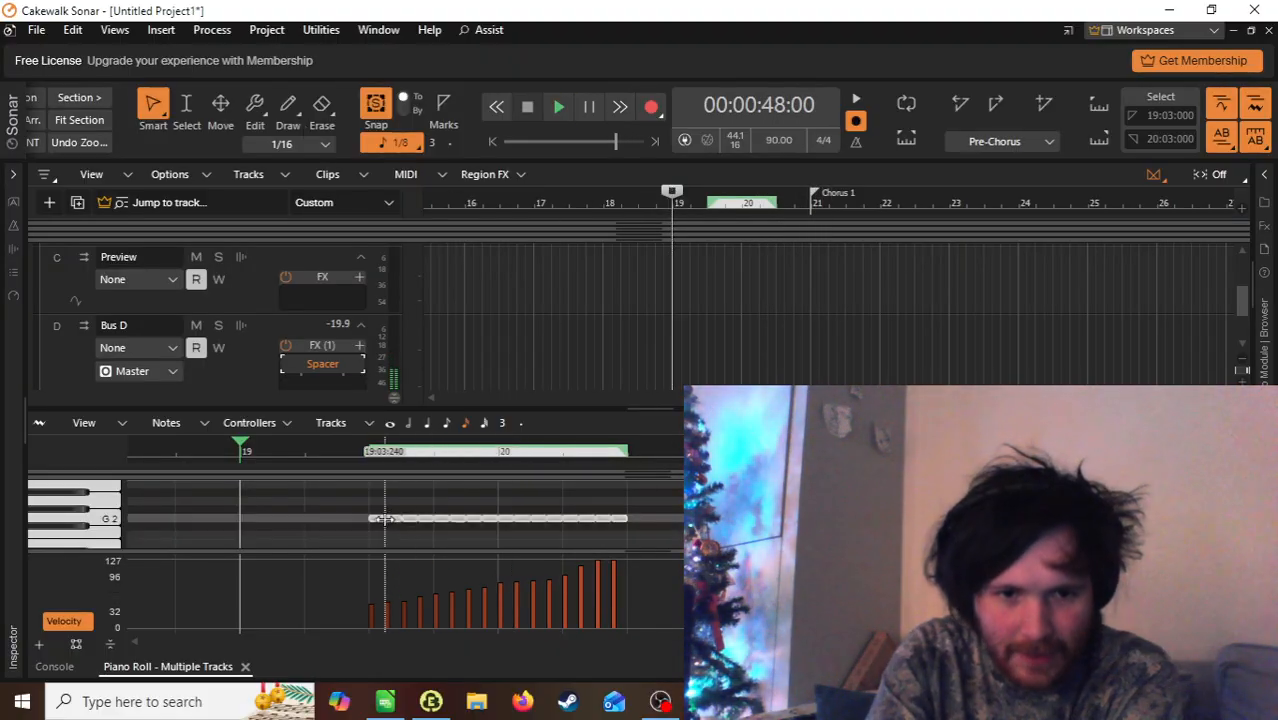
# Step: Shift the Cymbal roll to start at 19:03:720 and audition it into Chorus 1
pyautogui.moveTo(374, 516); pyautogui.dragTo(420, 518)
pyautogui.press('space')
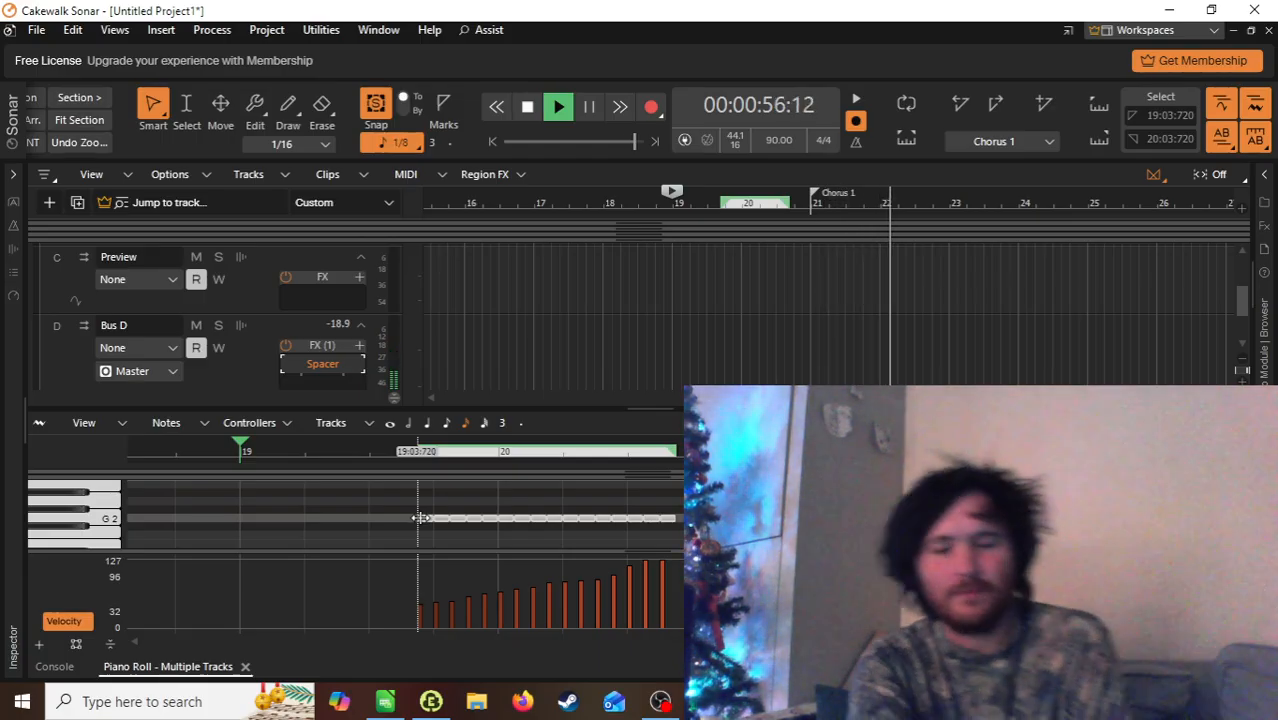
pyautogui.press('space')
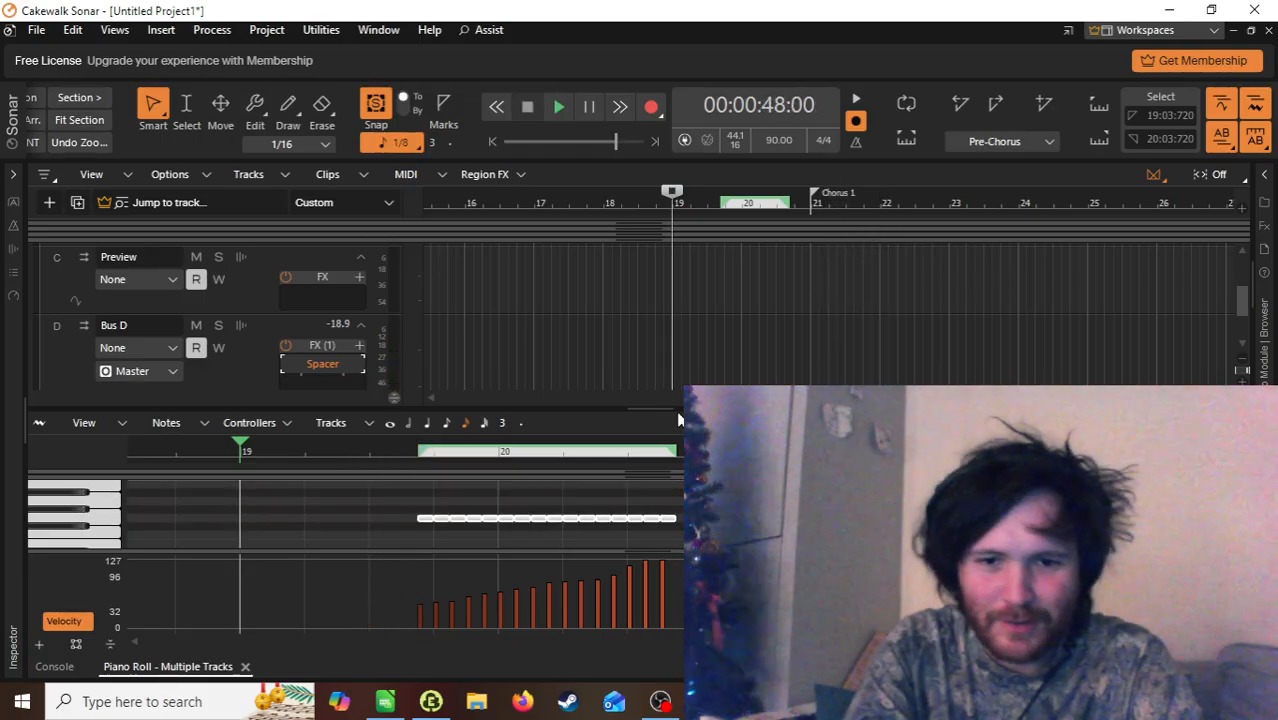
# Step: Close the piano roll, collapse the bus pane and bring the Intro at measure 1 into view
pyautogui.press('d')
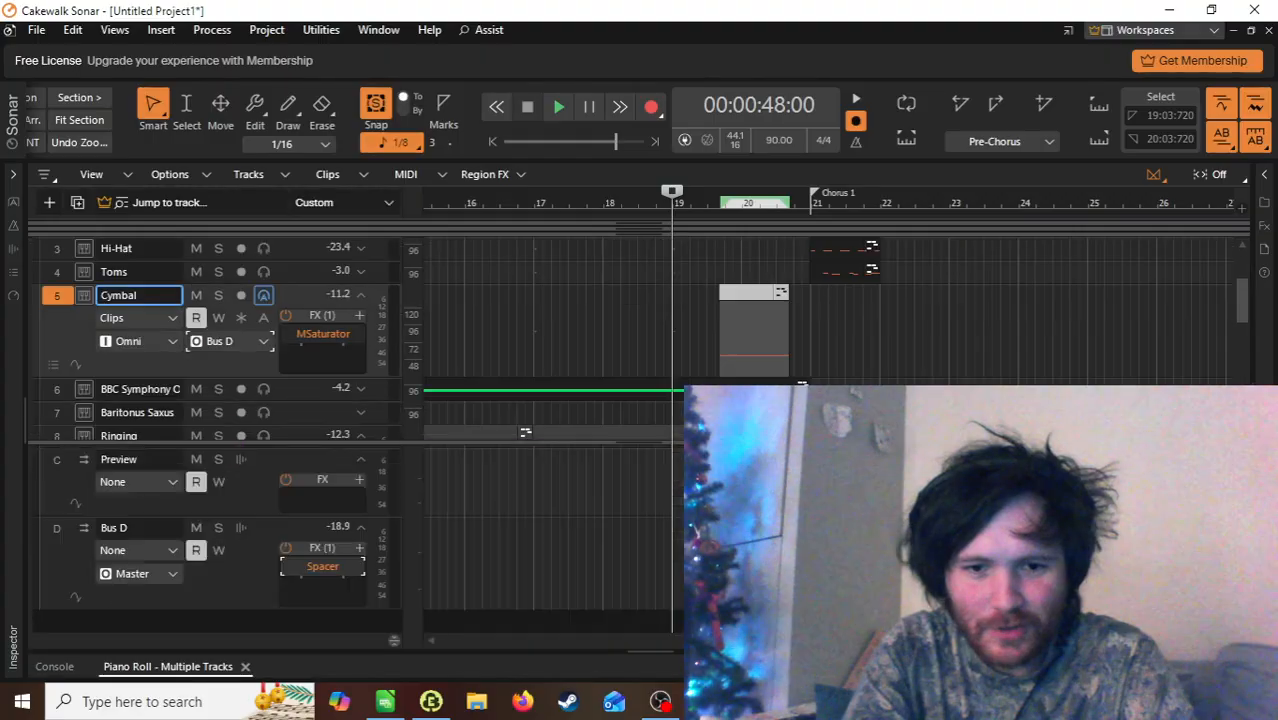
pyautogui.scroll(2, 683, 455)
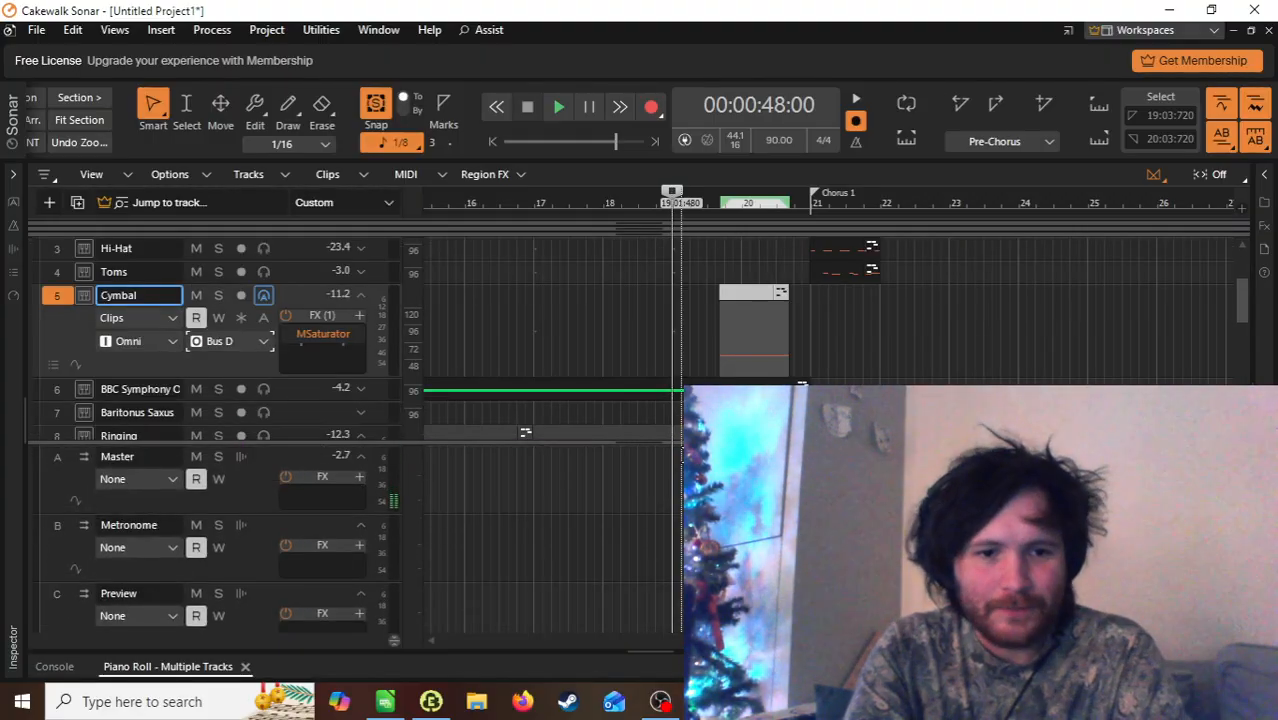
pyautogui.moveTo(636, 444); pyautogui.dragTo(664, 714)
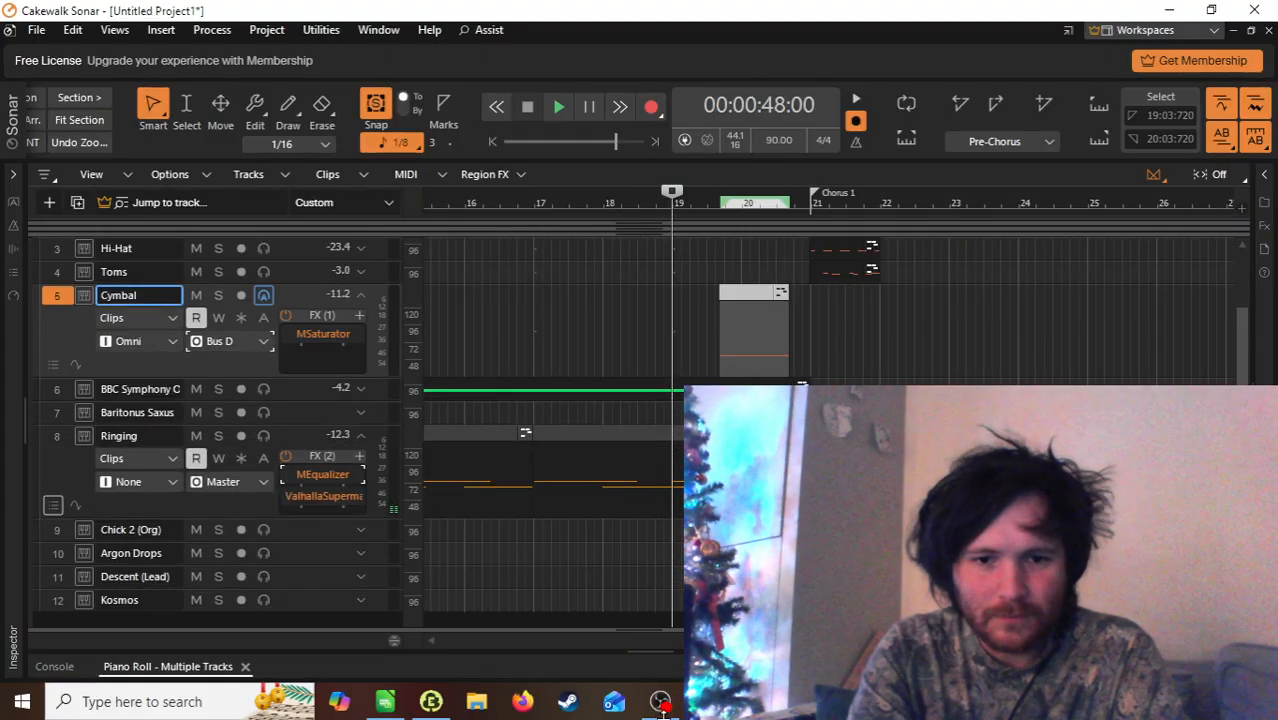
pyautogui.moveTo(833, 640); pyautogui.dragTo(416, 646)
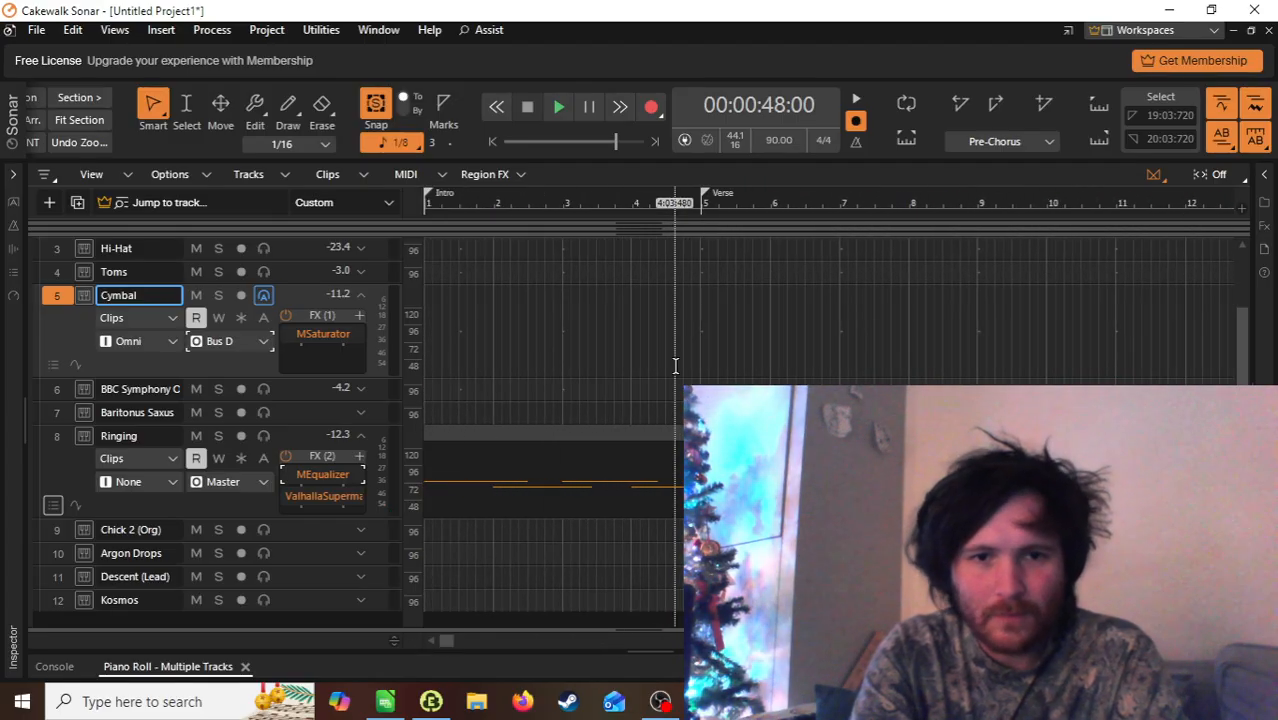
# Step: Play the arrangement from the start of the Intro into Chorus 1 to review the Cymbal roll transition
pyautogui.click(495, 143)
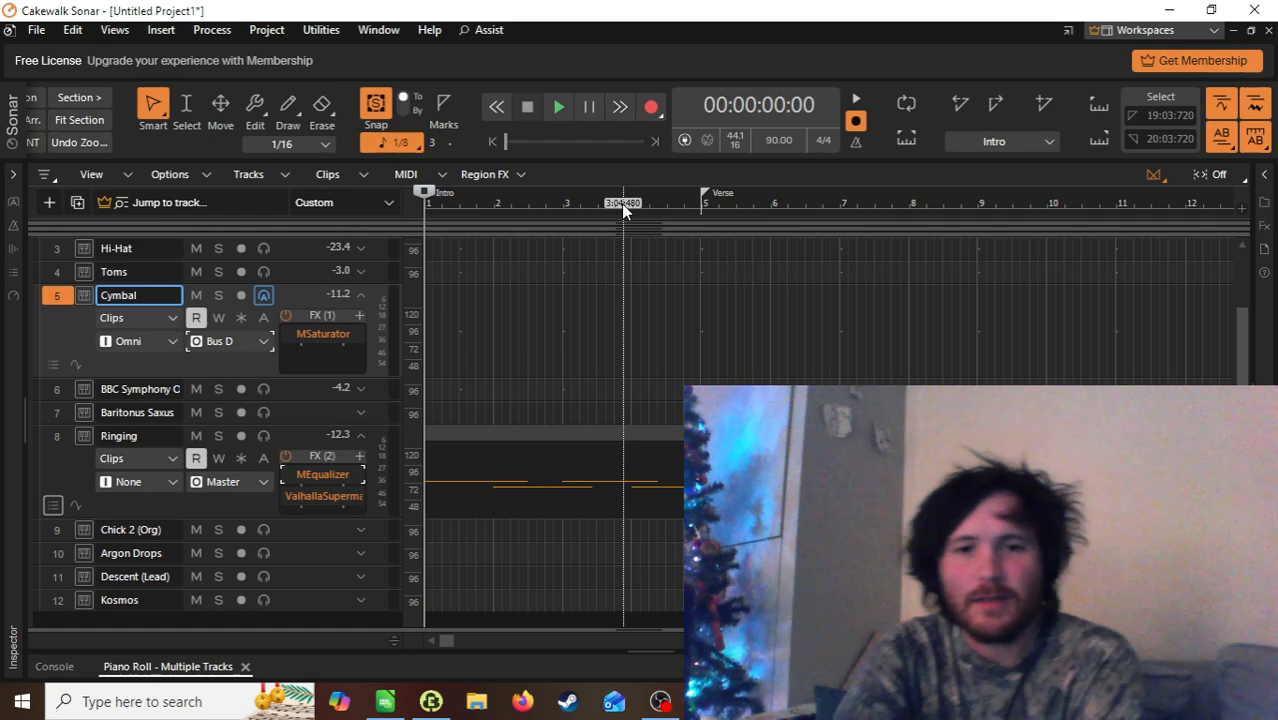
pyautogui.press('space')
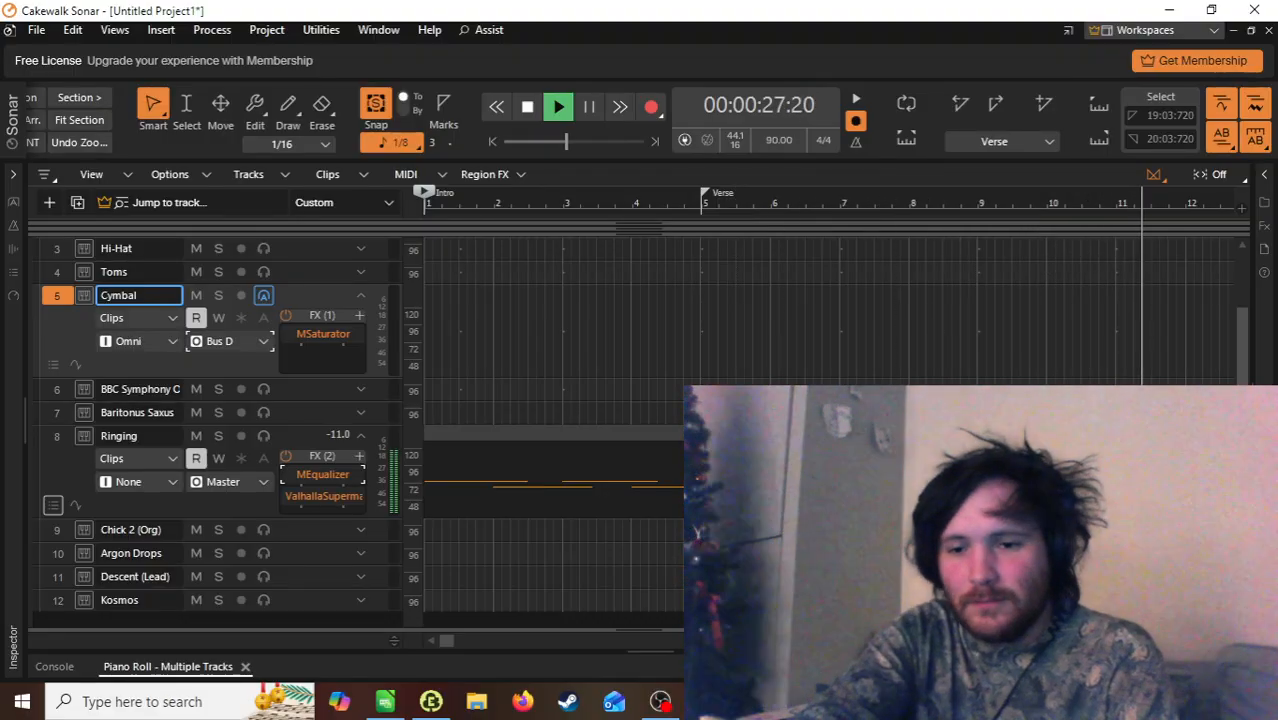
pyautogui.hotkey('ctrl', 'Left')
pyautogui.hotkey('ctrl', 'Left')
pyautogui.hotkey('ctrl', 'Left')
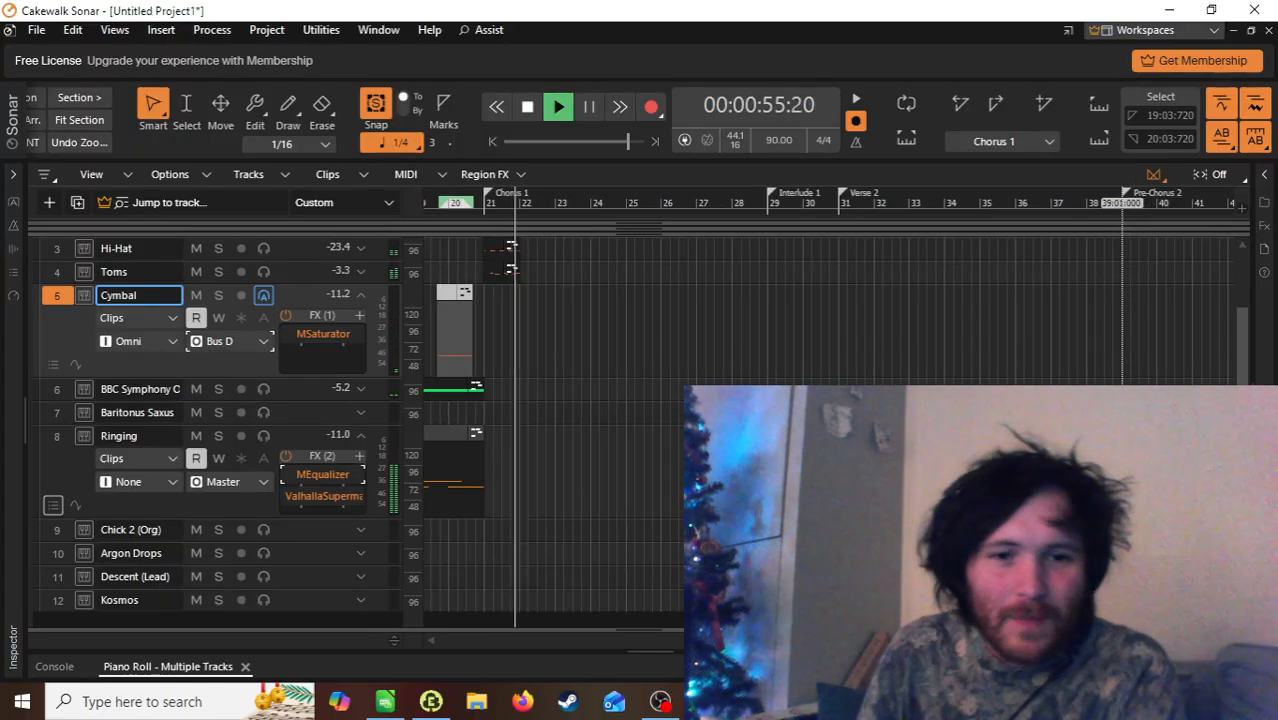
pyautogui.hscroll(-5, 723, 500)
pyautogui.press('space')
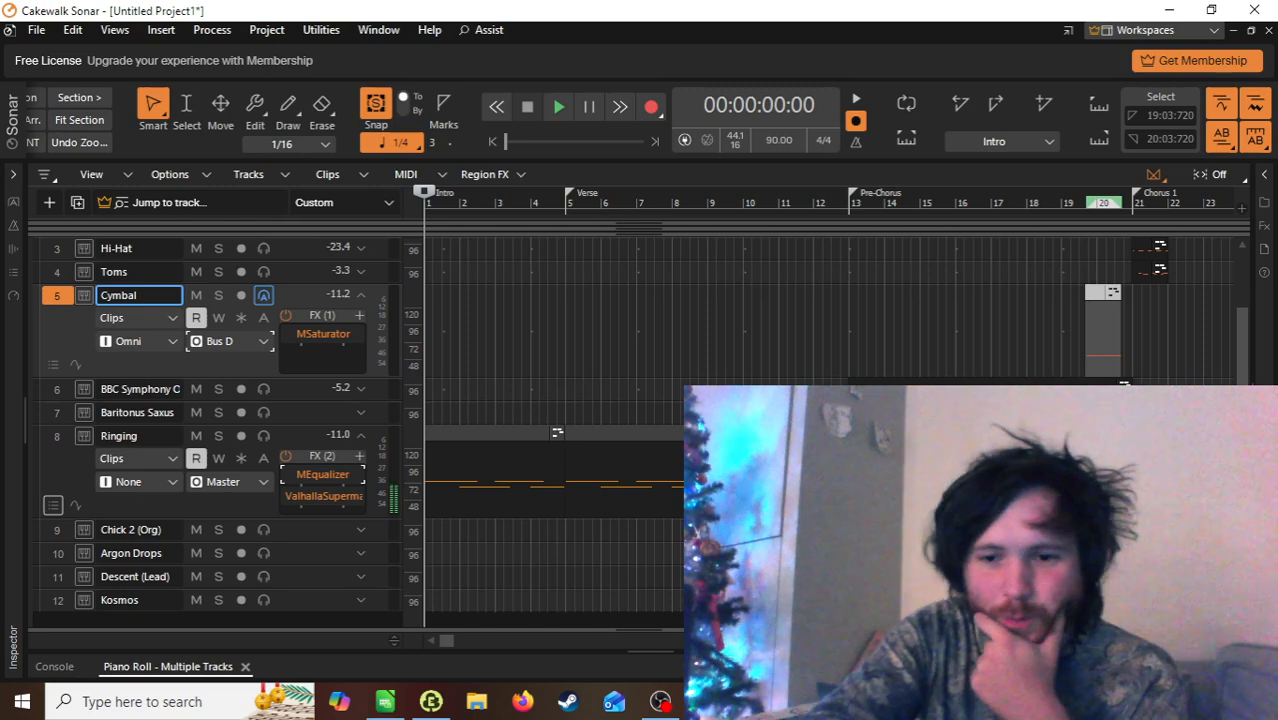
# Step: Enable groove-clip looping on the Kick, Snare, Hi-Hat and Toms clips at measure 21 of Chorus 1
pyautogui.moveTo(441, 645); pyautogui.dragTo(700, 640)
pyautogui.scroll(2, 690, 500)
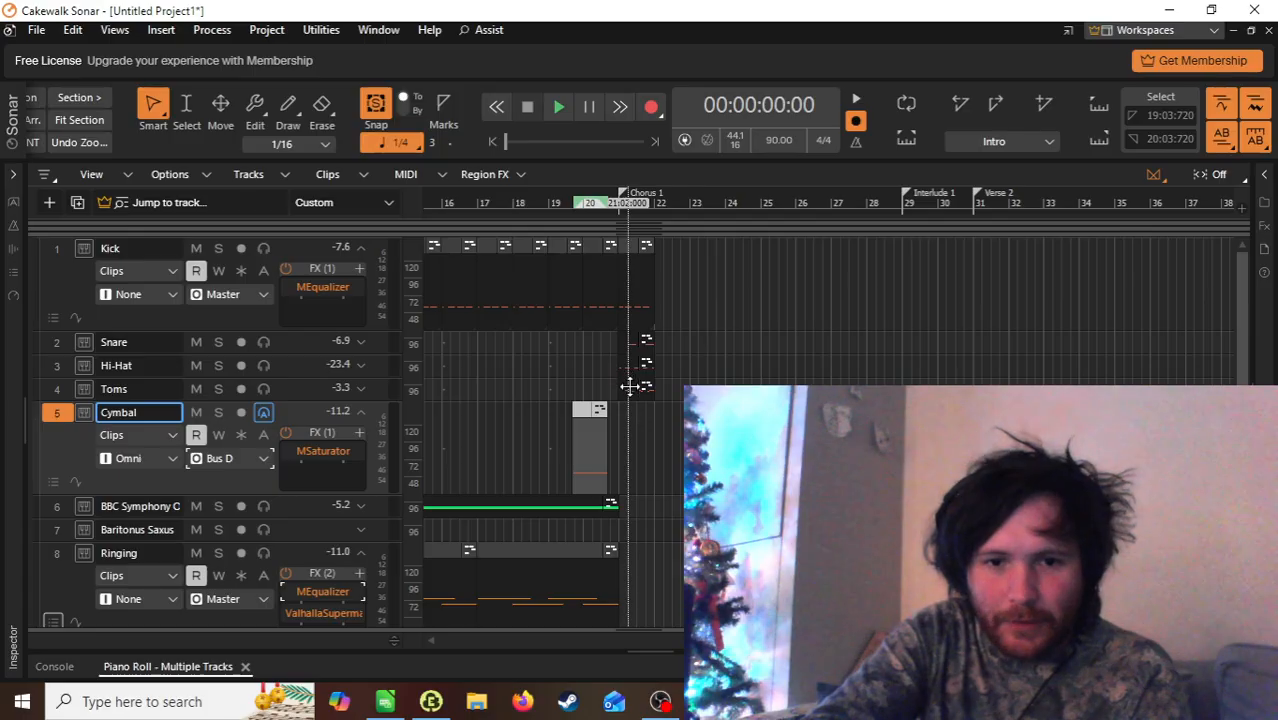
pyautogui.click(629, 387)
pyautogui.keyDown('ctrl'); pyautogui.click(633, 362); pyautogui.keyUp('ctrl')
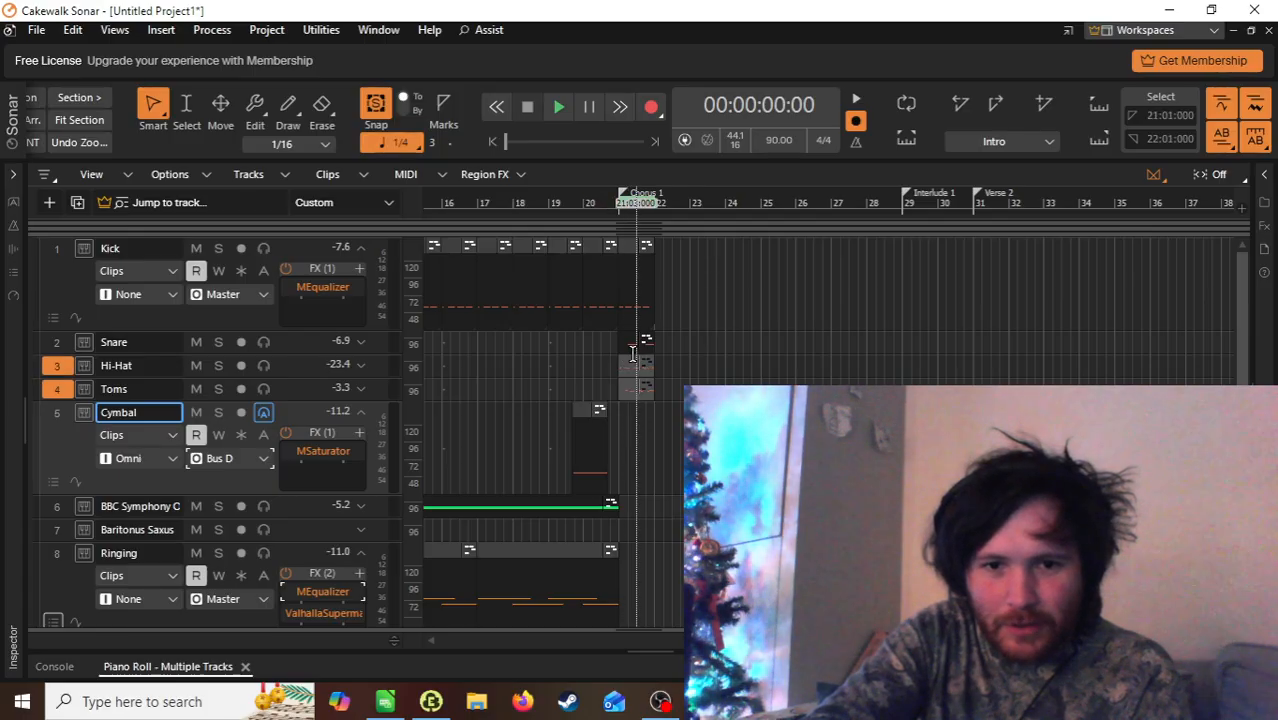
pyautogui.keyDown('ctrl'); pyautogui.click(637, 341); pyautogui.keyUp('ctrl')
pyautogui.keyDown('ctrl'); pyautogui.click(638, 291); pyautogui.keyUp('ctrl')
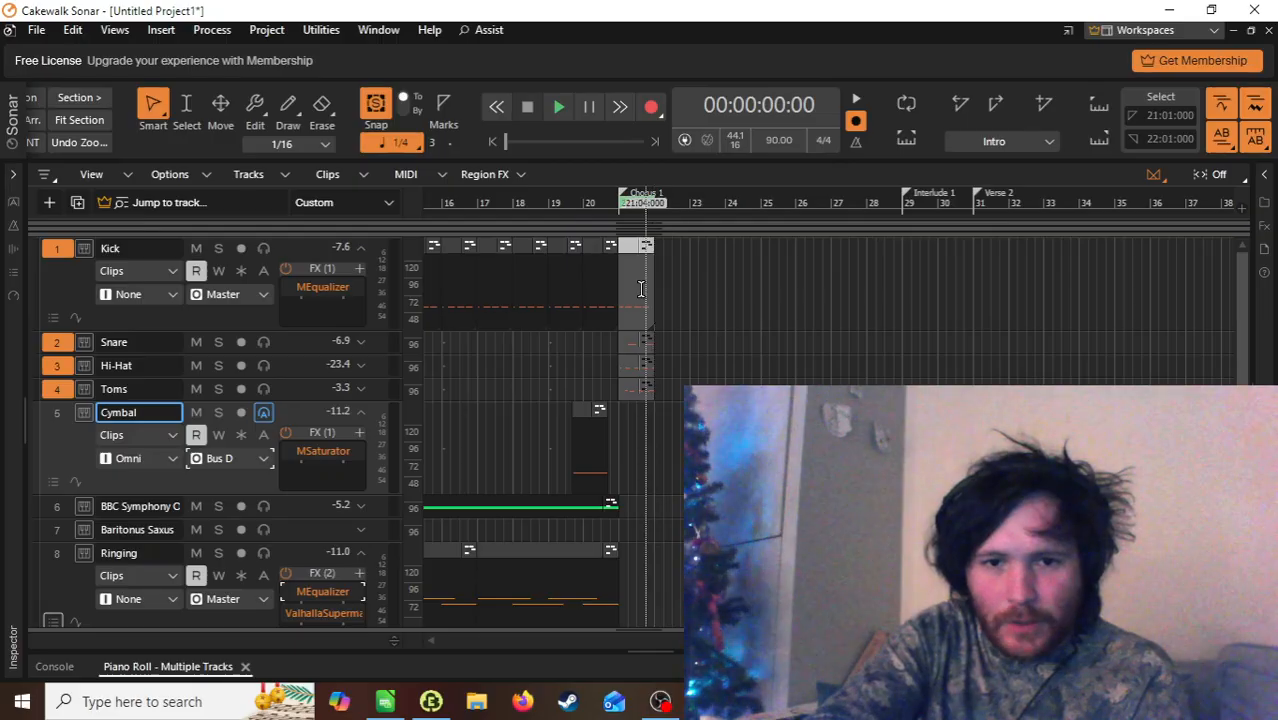
pyautogui.rightClick(641, 296)
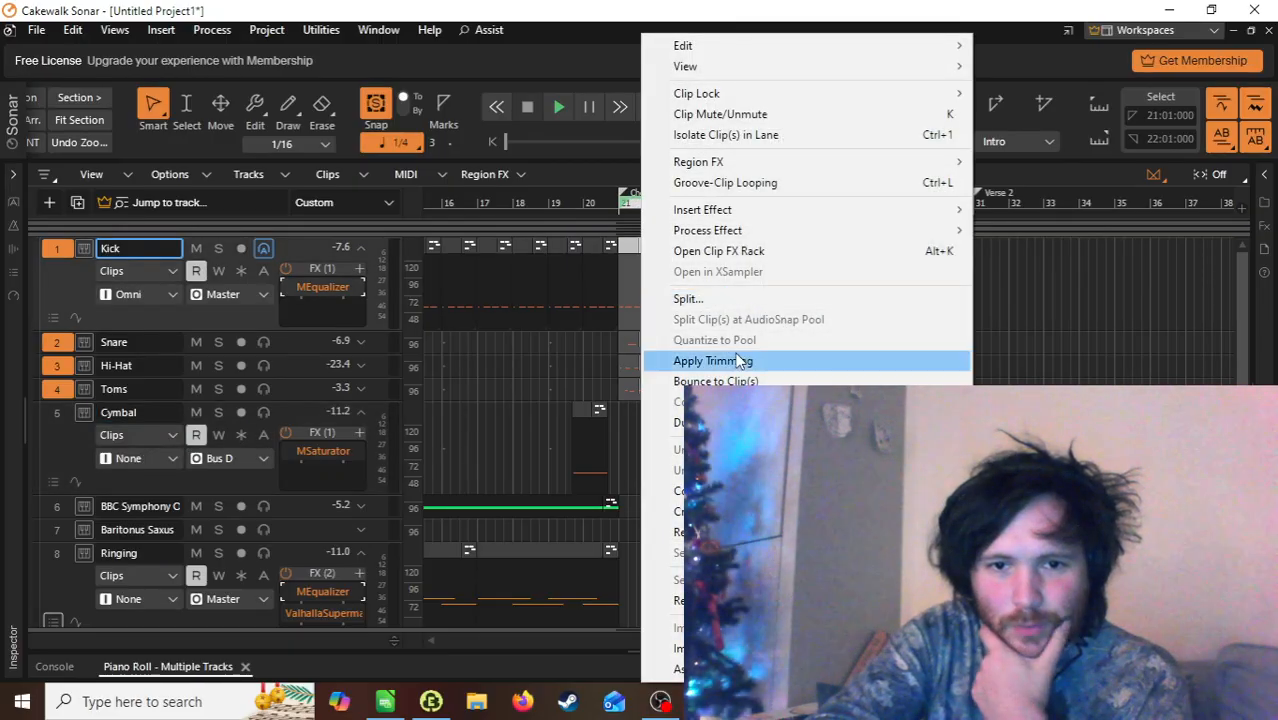
pyautogui.click(800, 183)
pyautogui.click(686, 390)
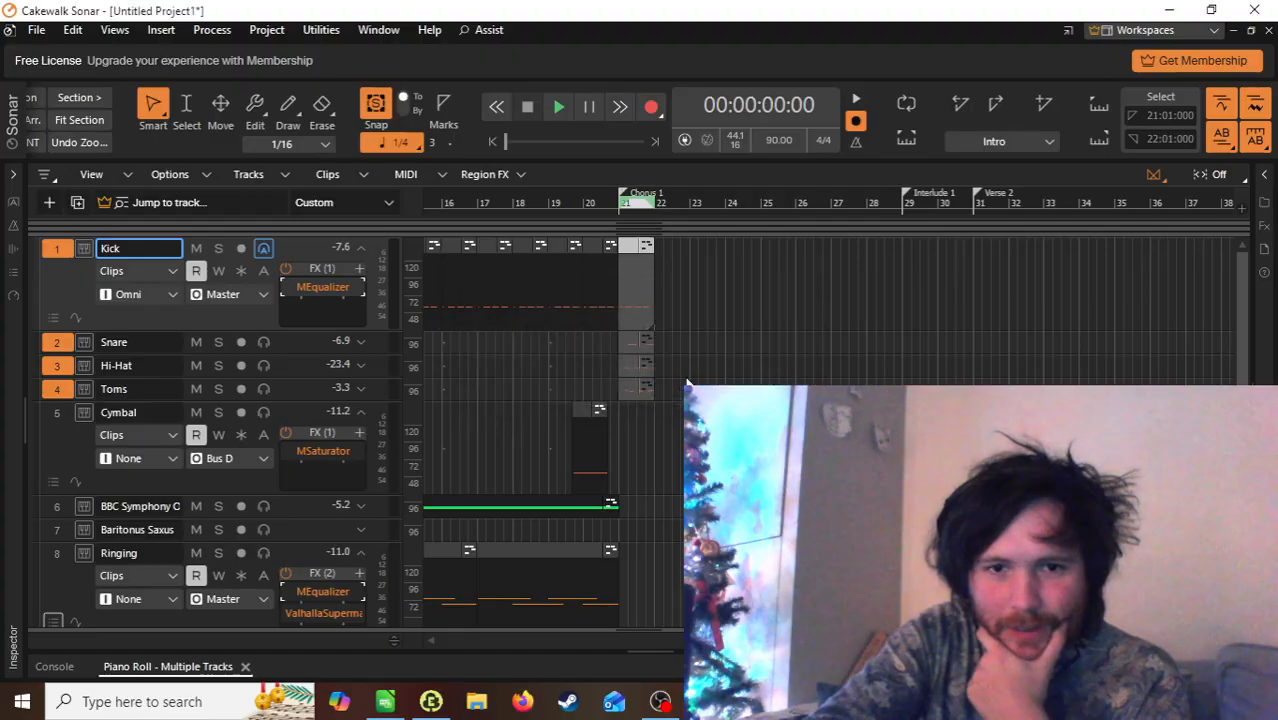
pyautogui.click(628, 300)
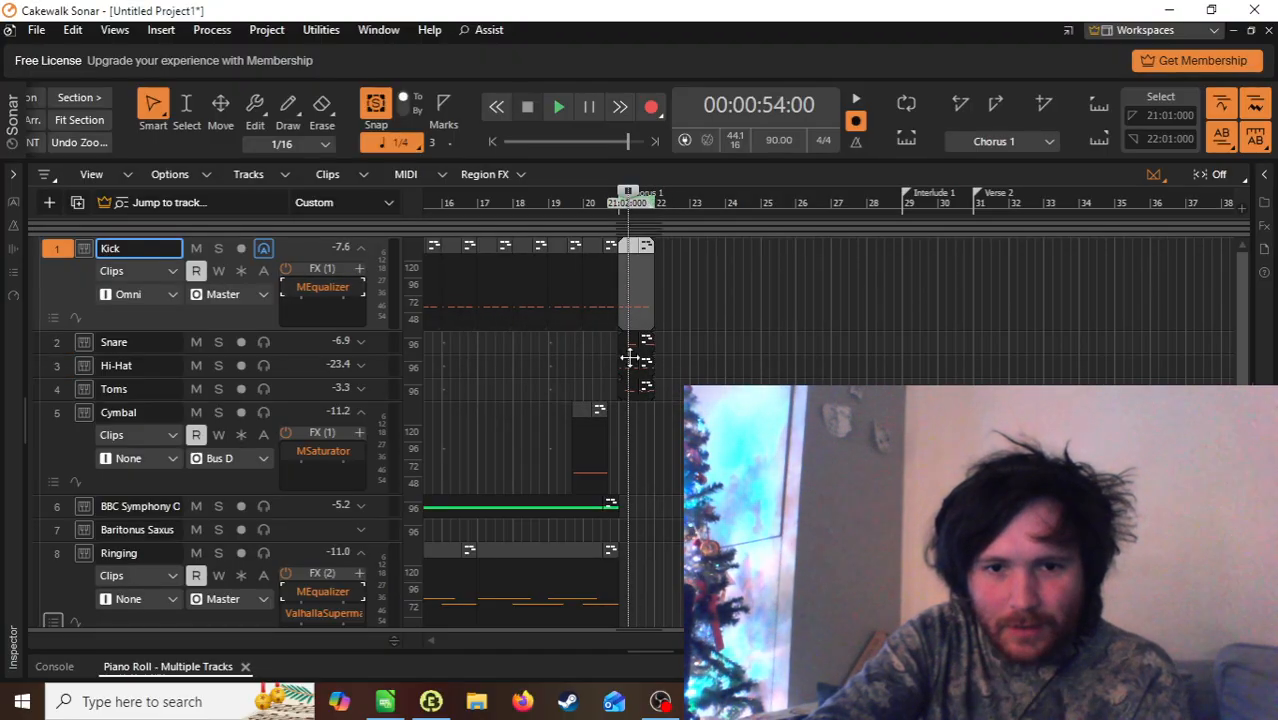
pyautogui.click(629, 346)
pyautogui.click(635, 300)
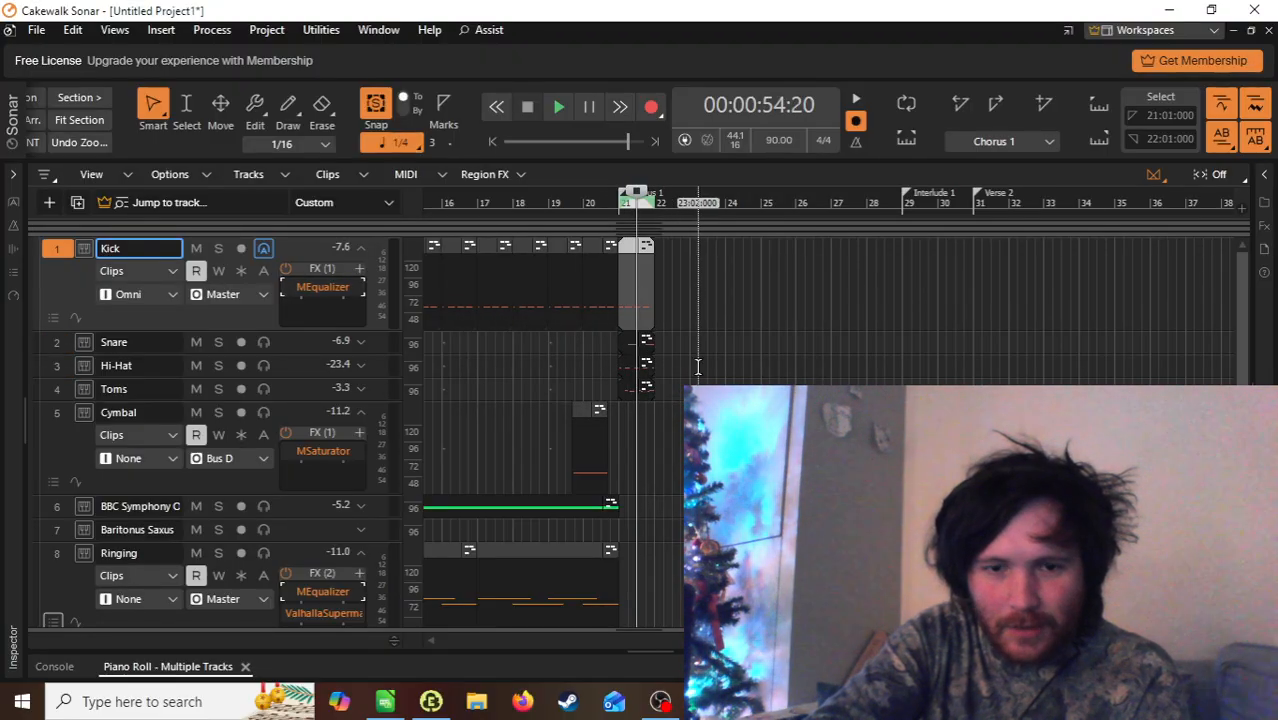
pyautogui.hotkey('ctrl', 'Right')
pyautogui.hotkey('ctrl', 'Right')
pyautogui.hotkey('ctrl', 'Right')
pyautogui.hotkey('ctrl', 'Right')
pyautogui.hotkey('ctrl', 'Right')
pyautogui.hotkey('ctrl', 'Right')
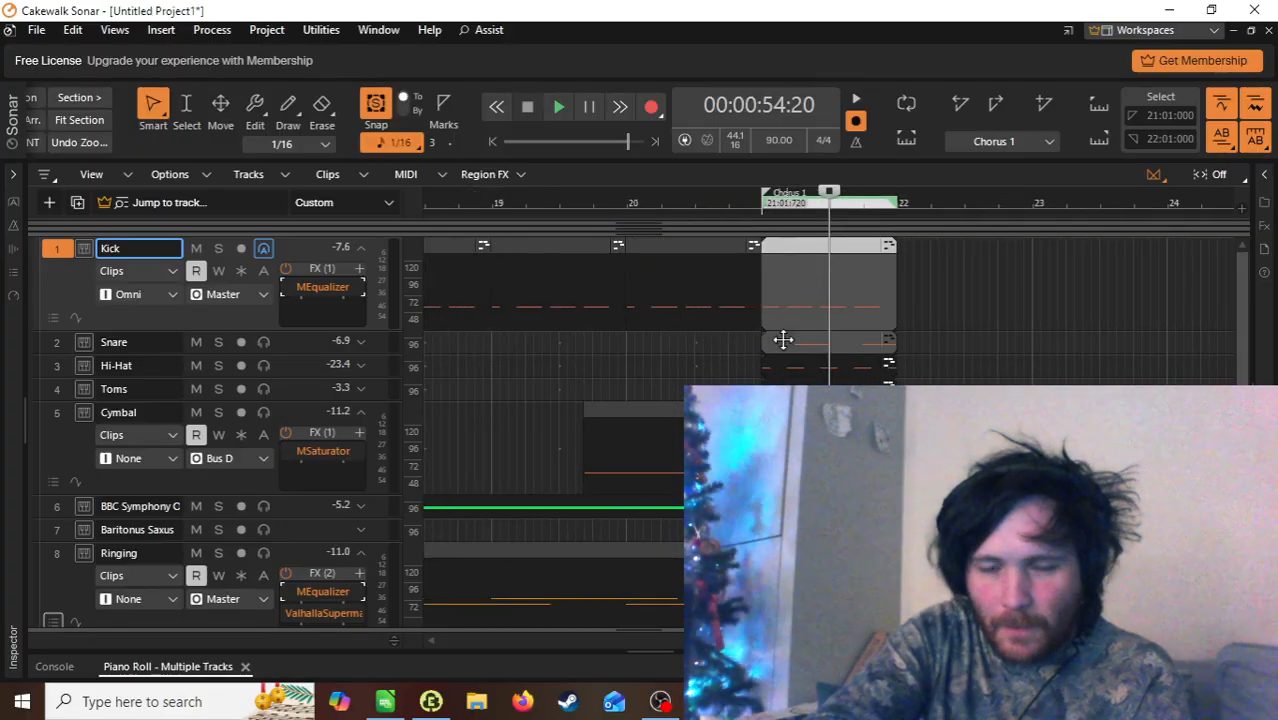
pyautogui.keyDown('shift'); pyautogui.click(784, 340); pyautogui.keyUp('shift')
pyautogui.keyDown('shift'); pyautogui.click(785, 370); pyautogui.keyUp('shift')
pyautogui.click(800, 309)
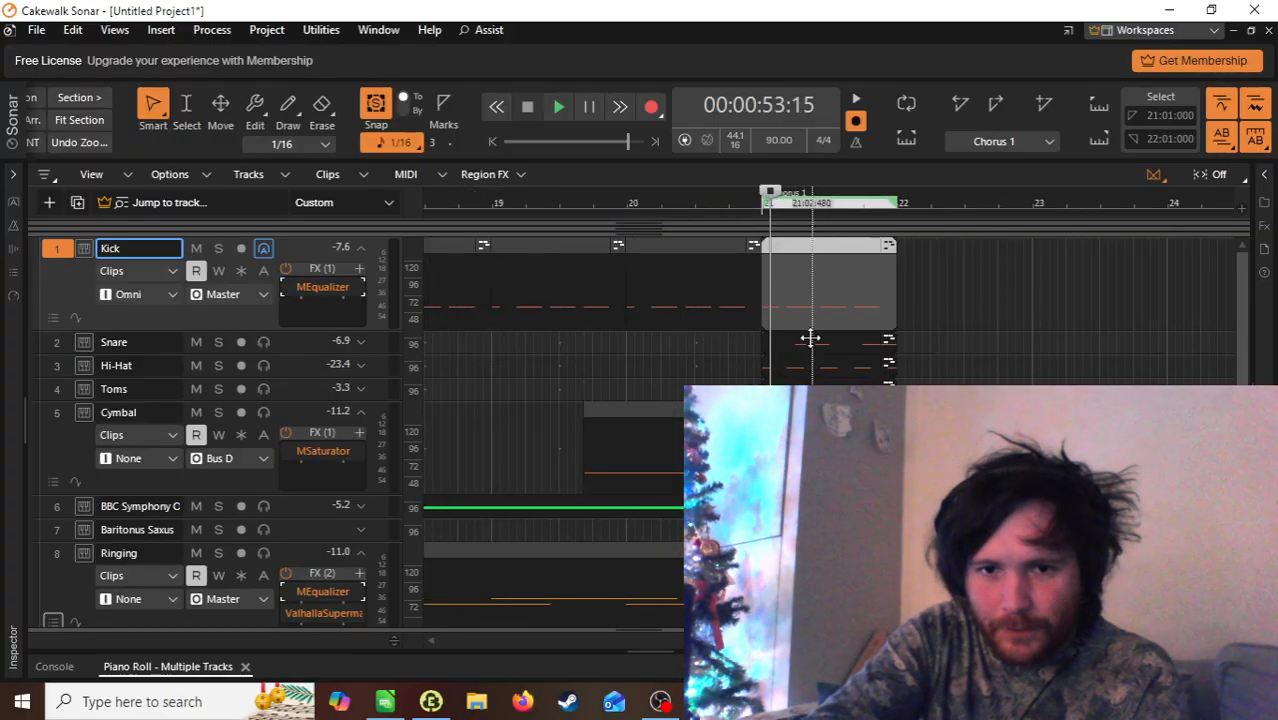
pyautogui.keyDown('shift'); pyautogui.click(810, 338); pyautogui.keyUp('shift')
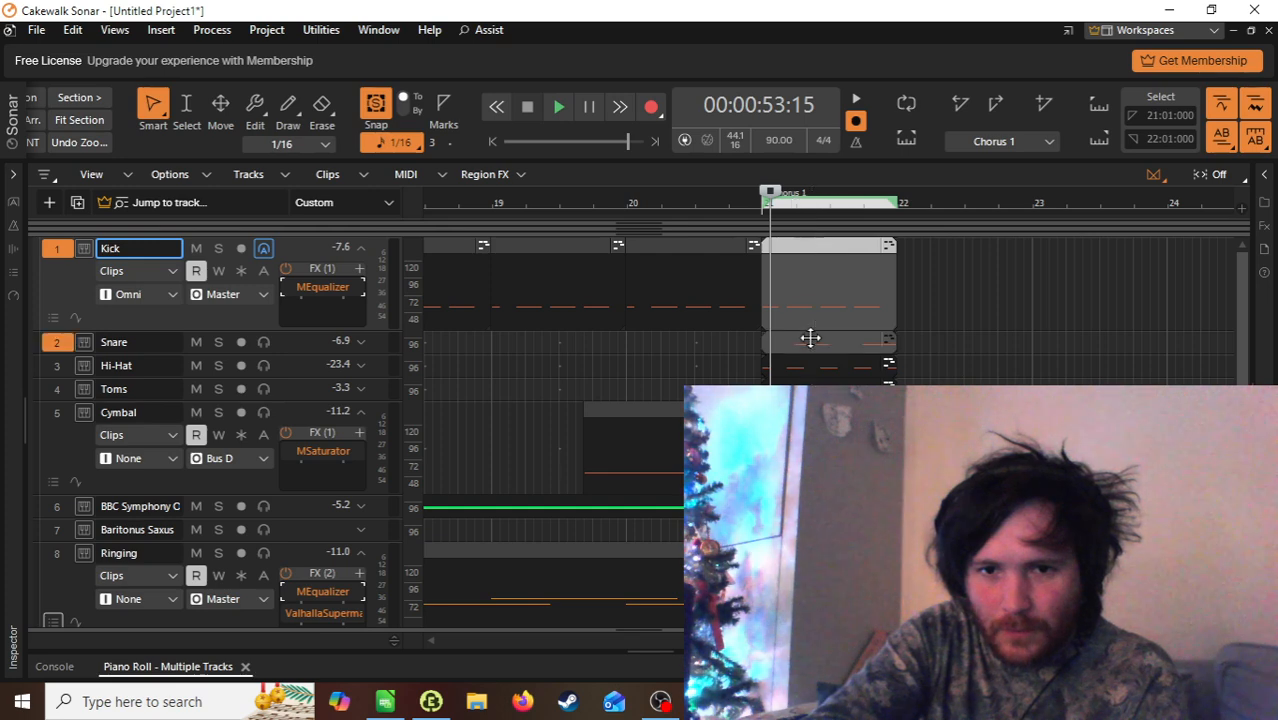
pyautogui.click(810, 367)
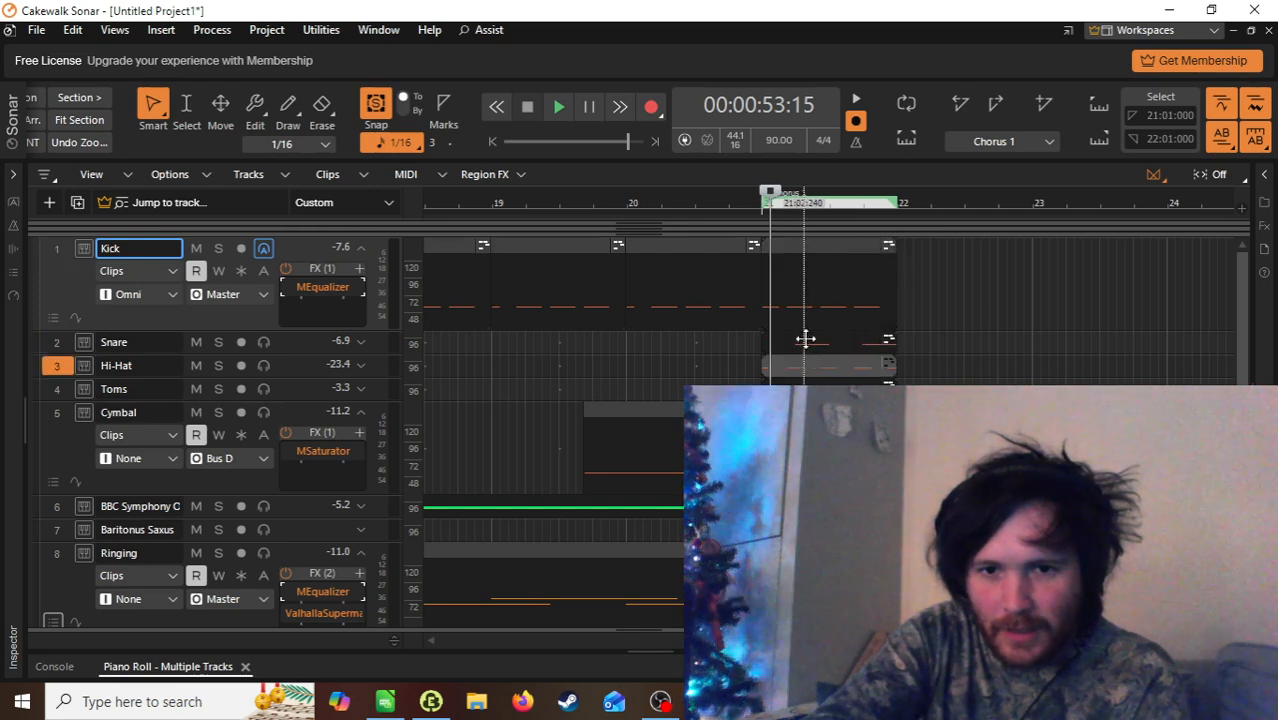
pyautogui.keyDown('shift'); pyautogui.click(805, 338); pyautogui.keyUp('shift')
pyautogui.keyDown('shift'); pyautogui.click(804, 249); pyautogui.keyUp('shift')
pyautogui.hotkey('shift', 's')
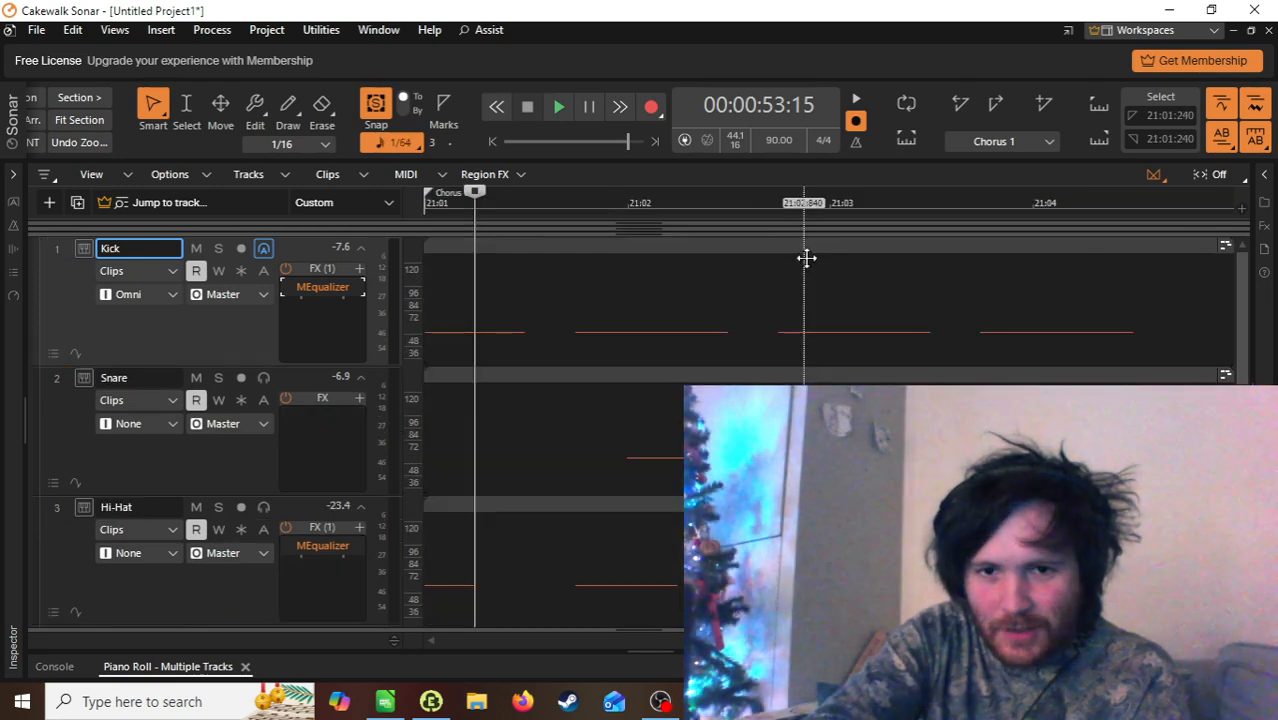
pyautogui.hotkey('ctrl', 'Left')
pyautogui.hotkey('ctrl', 'Left')
pyautogui.hotkey('ctrl', 'Left')
pyautogui.hotkey('ctrl', 'Left')
pyautogui.hotkey('ctrl', 'Left')
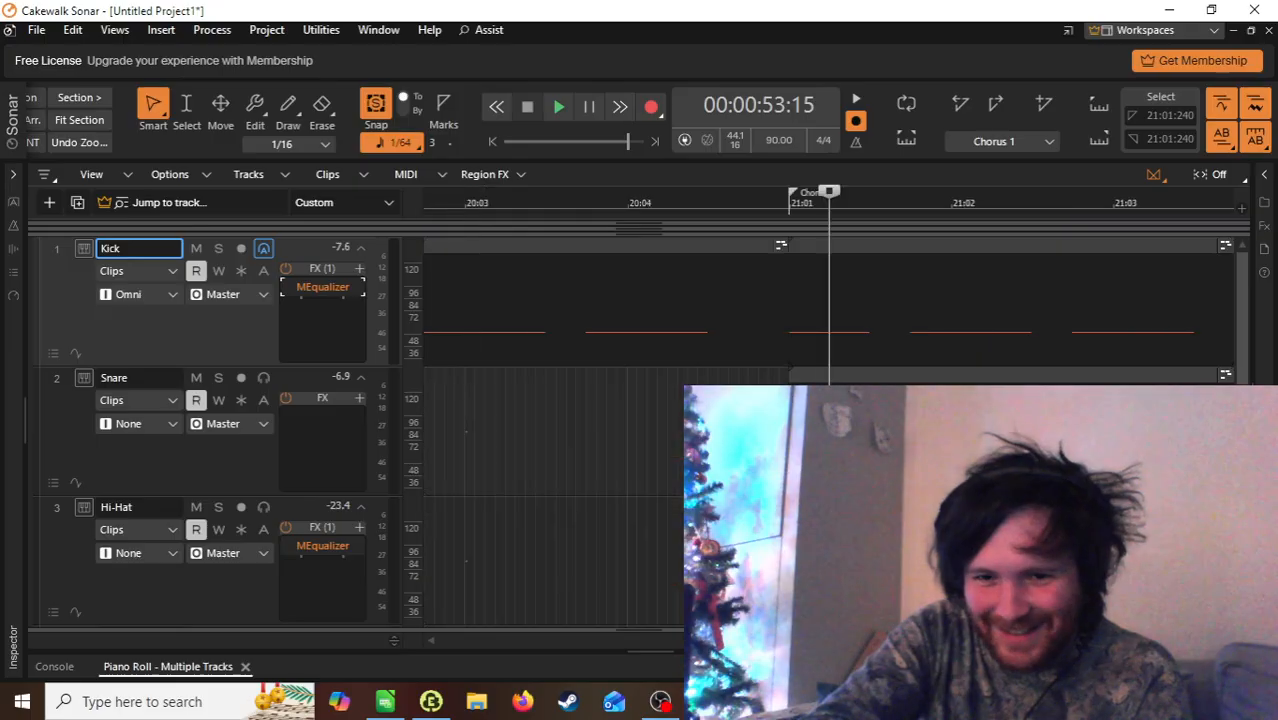
# Step: Select the Kick, Snare, Hi-Hat and Toms clips at measure 21 and loop them out to the end of Chorus 1 at 29:01:000
pyautogui.scroll(-10, 970, 430)
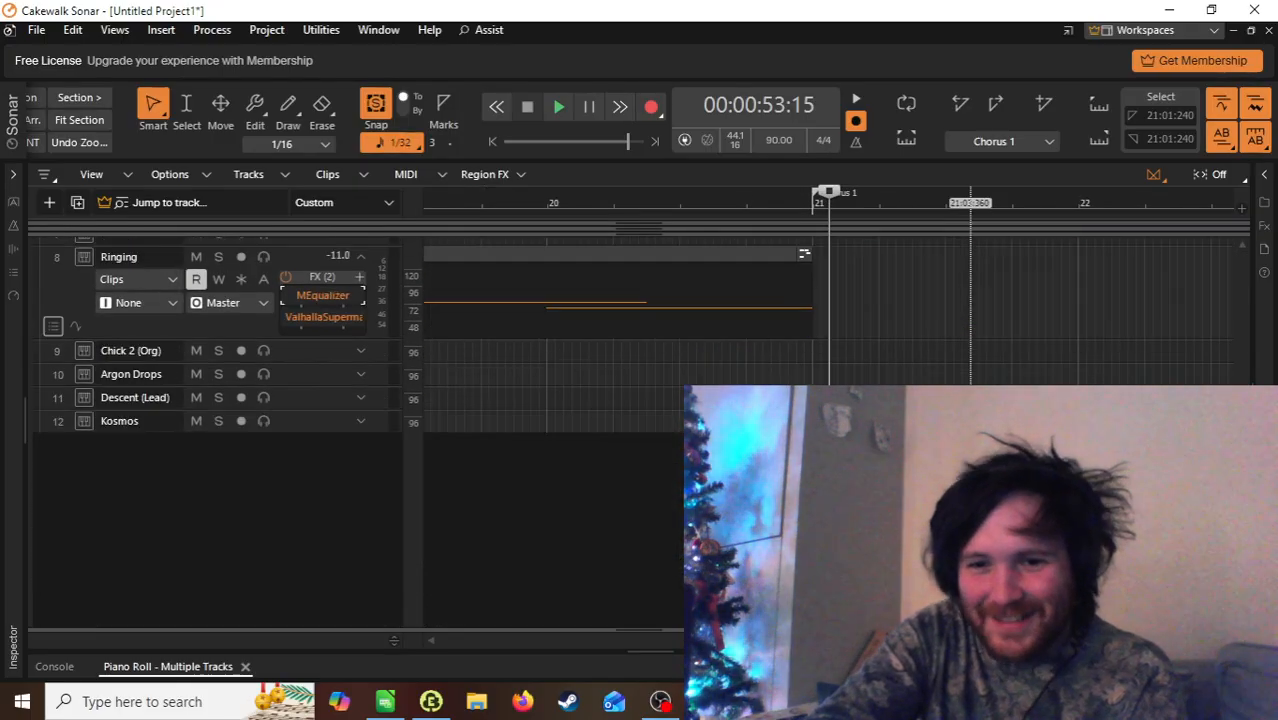
pyautogui.scroll(8, 970, 430)
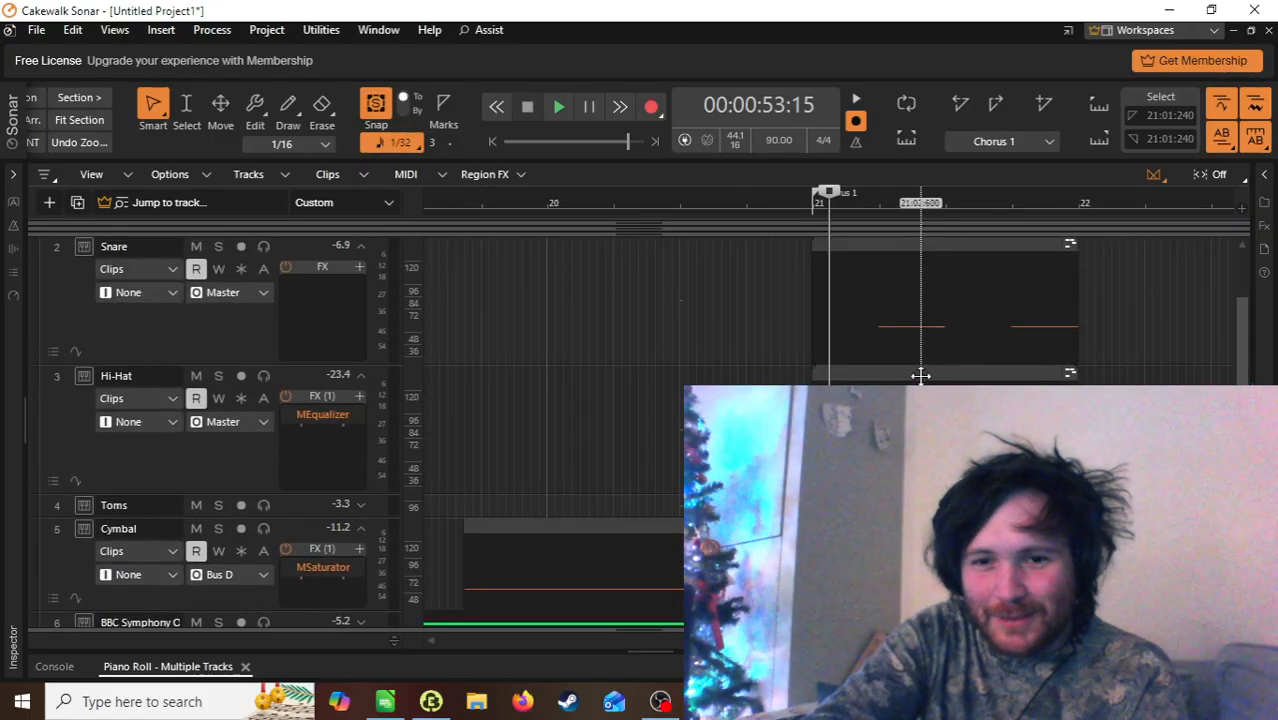
pyautogui.click(919, 371)
pyautogui.scroll(2, 900, 370)
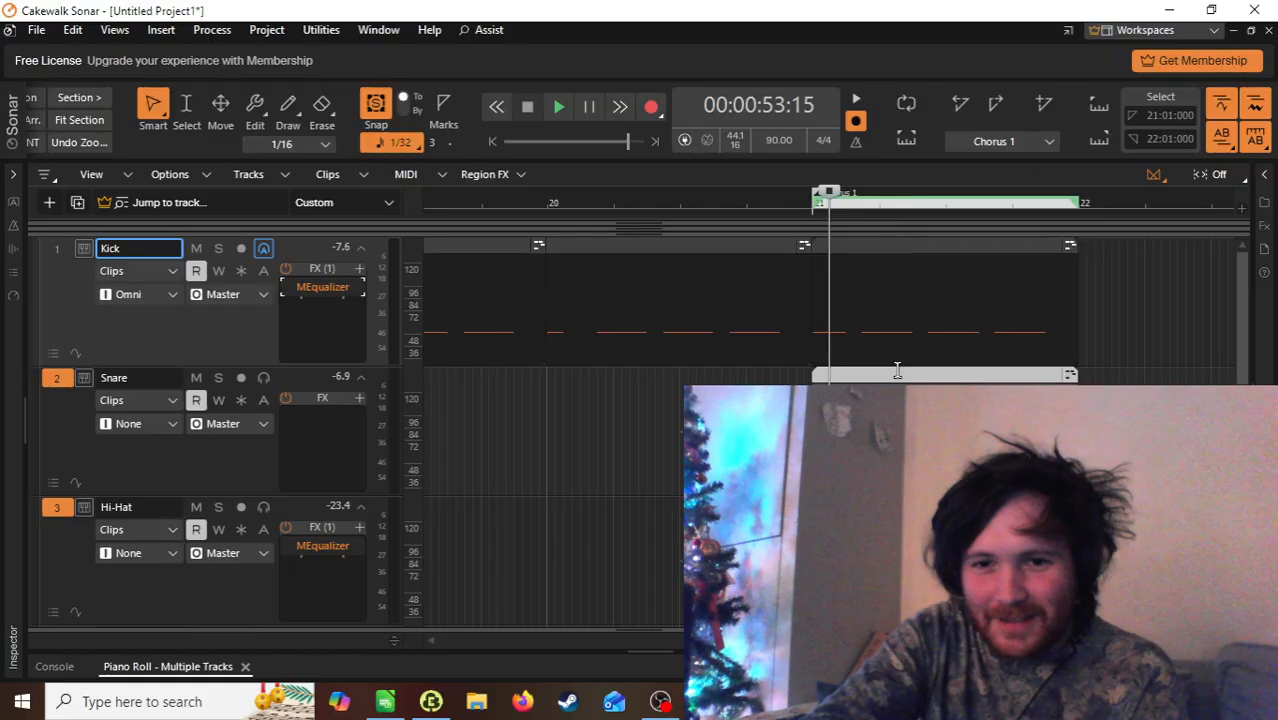
pyautogui.click(897, 318)
pyautogui.scroll(-3, 897, 318)
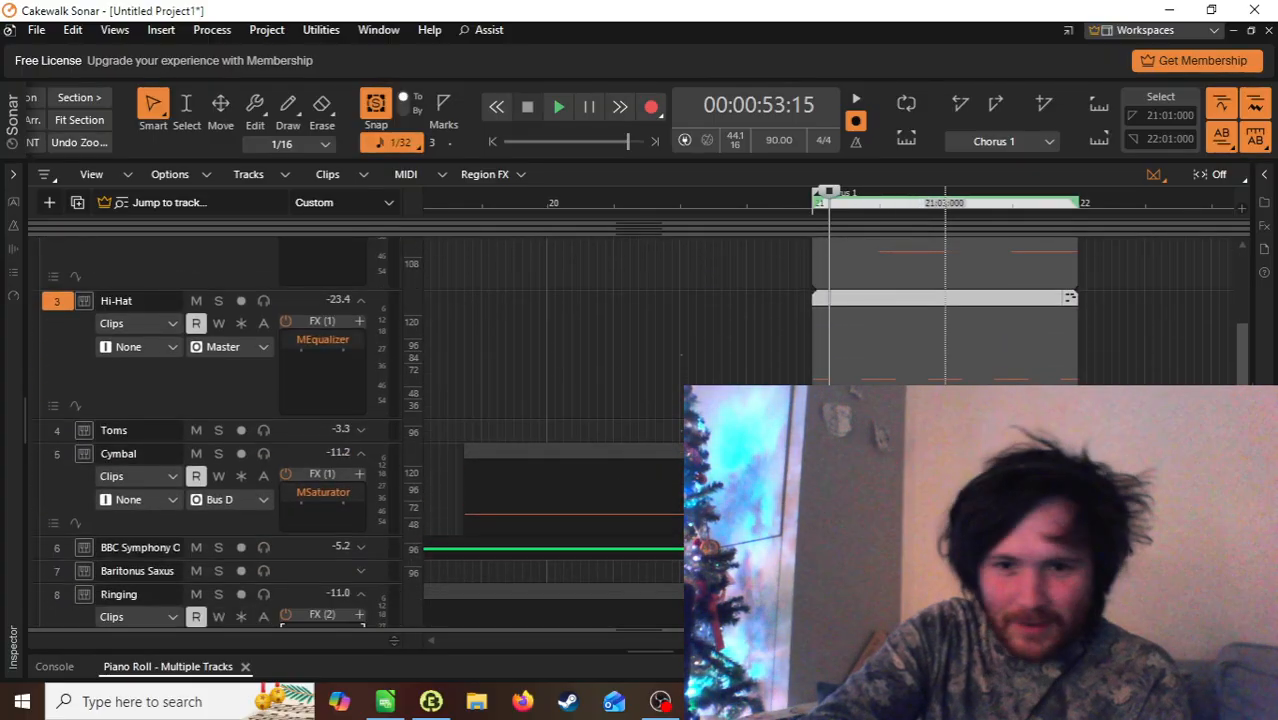
pyautogui.keyDown('ctrl'); pyautogui.click(928, 430); pyautogui.keyUp('ctrl')
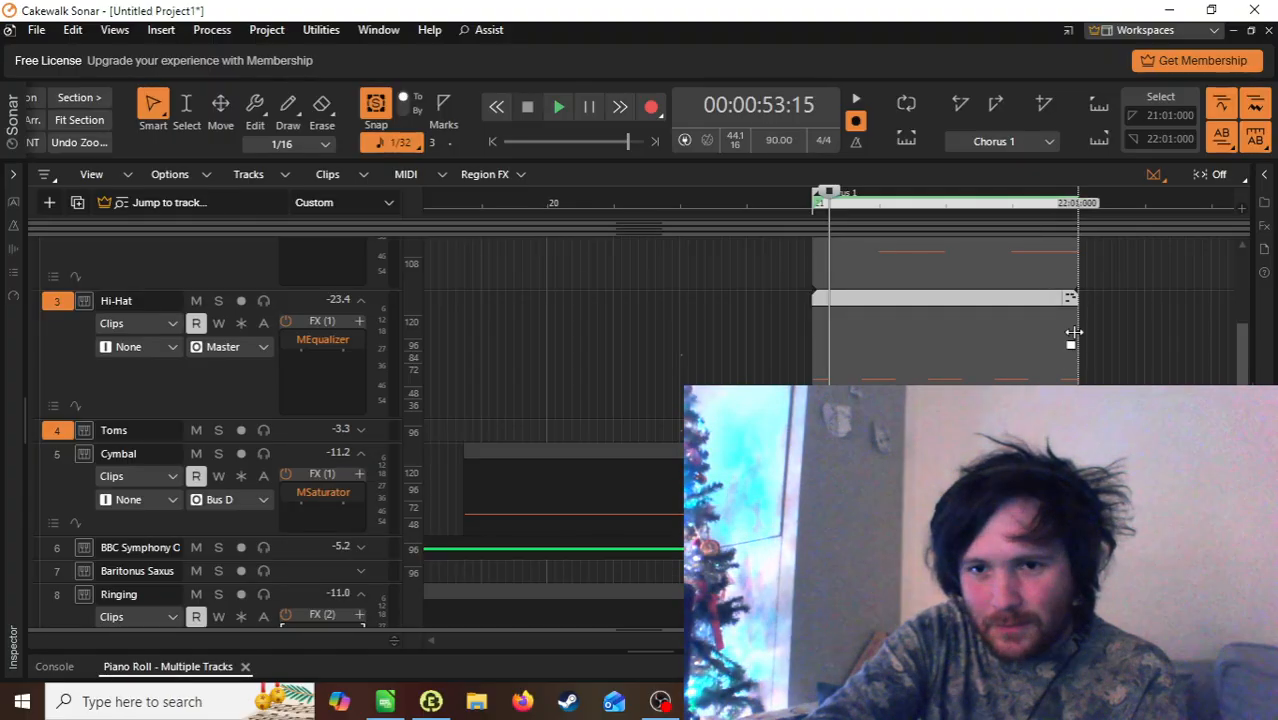
pyautogui.moveTo(1076, 318); pyautogui.dragTo(1185, 346)
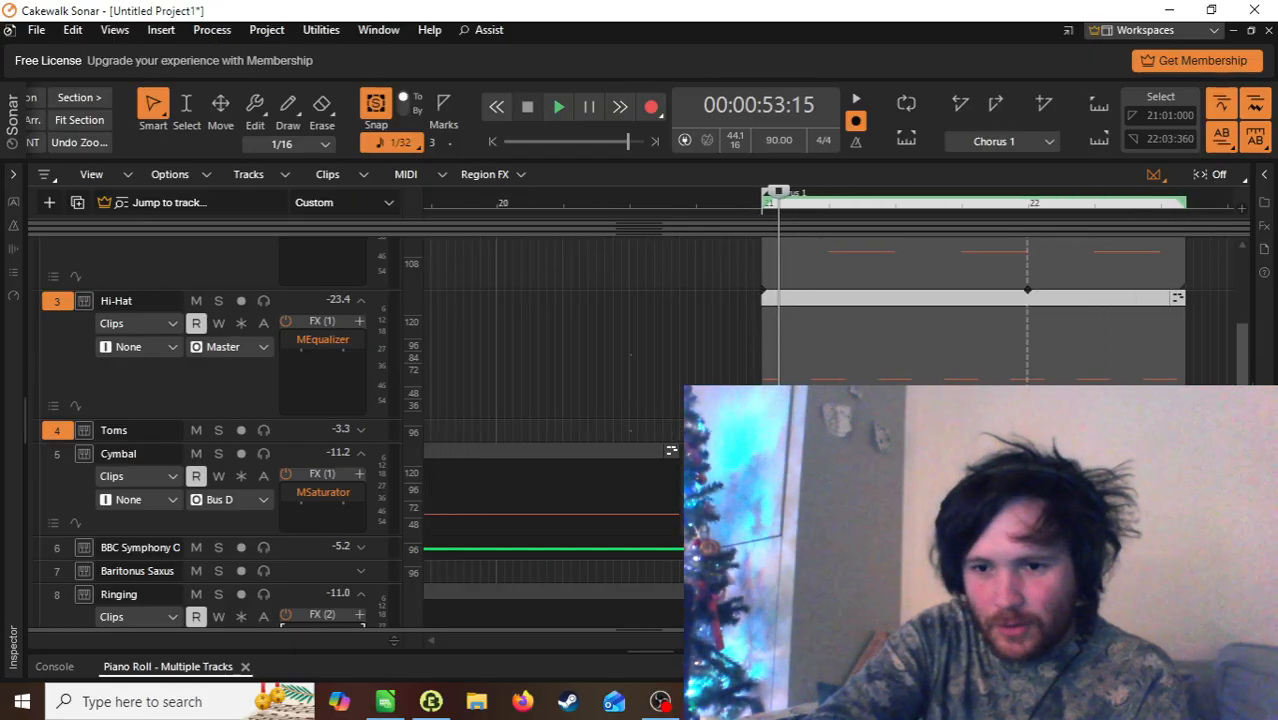
pyautogui.hotkey('ctrl', 'Left')
pyautogui.hotkey('ctrl', 'Left')
pyautogui.hotkey('ctrl', 'Left')
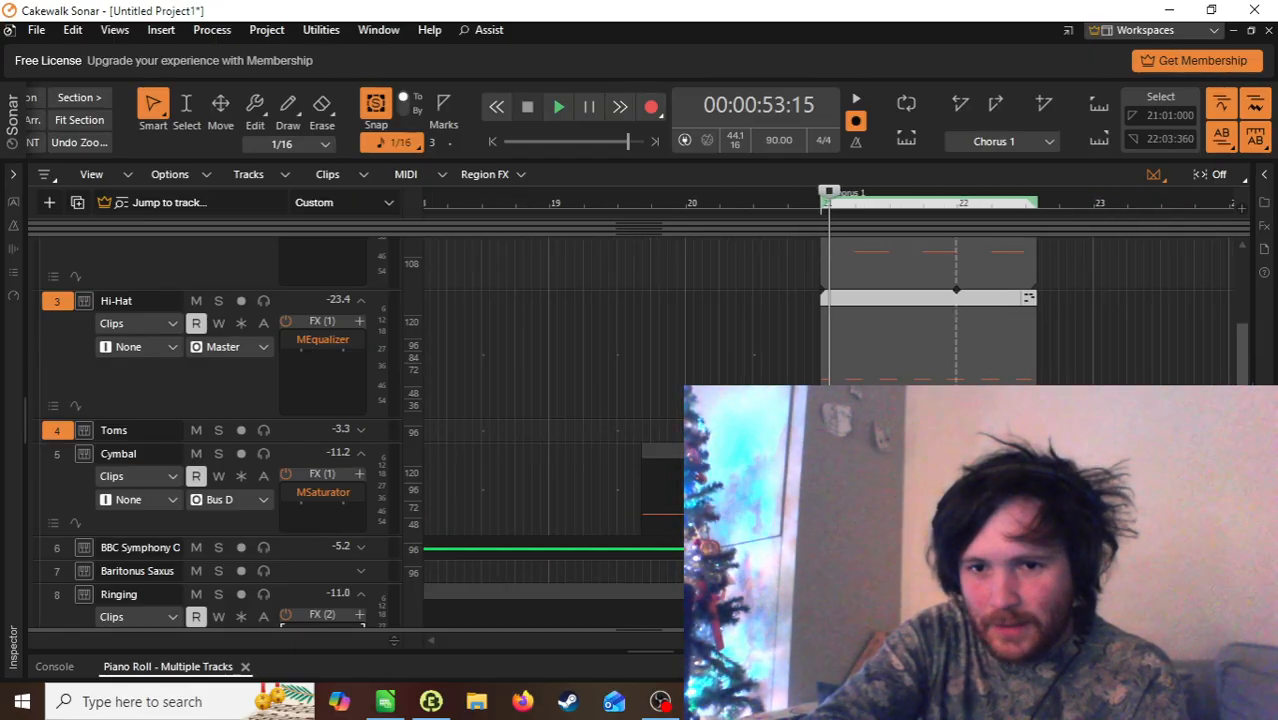
pyautogui.hotkey('ctrl', 'Left')
pyautogui.hotkey('ctrl', 'Left')
pyautogui.hotkey('ctrl', 'Left')
pyautogui.hotkey('ctrl', 'Left')
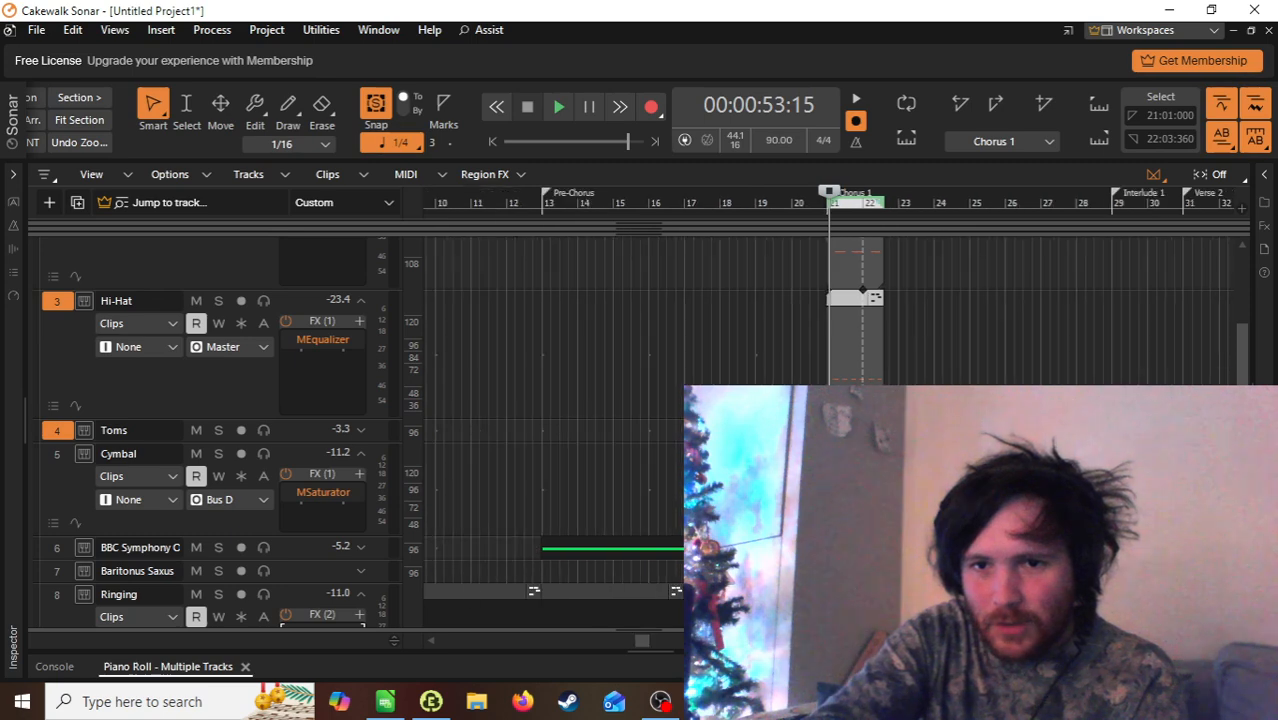
pyautogui.moveTo(883, 370); pyautogui.dragTo(1112, 378)
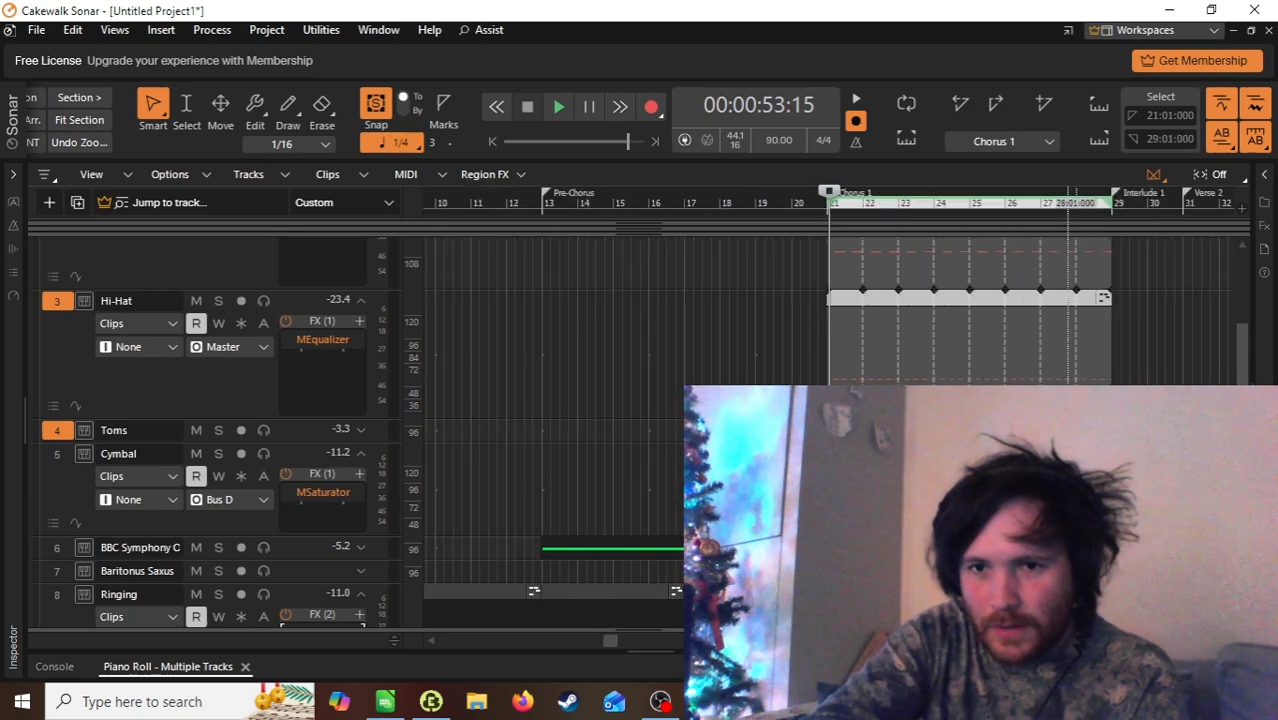
# Step: Audition the looped Chorus 1 drums from measure 21 and bring the Cymbal through Kosmos tracks into view
pyautogui.press('space')
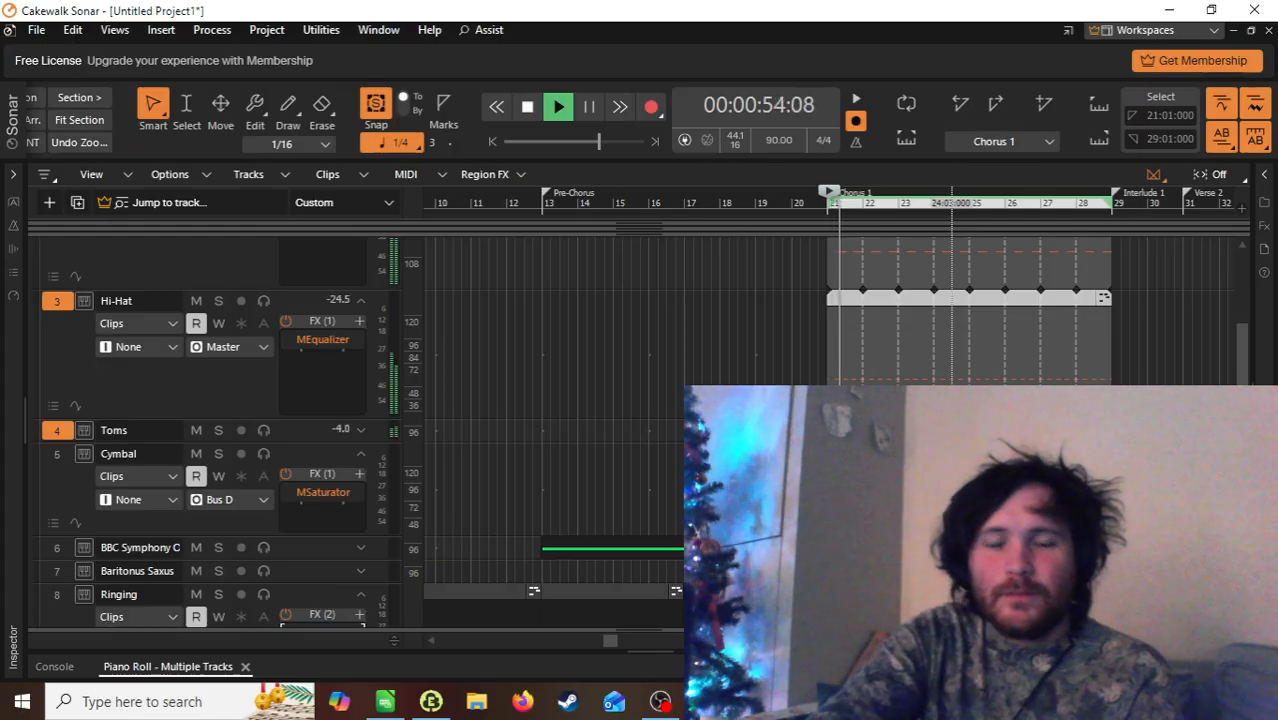
pyautogui.scroll(-5, 210, 430)
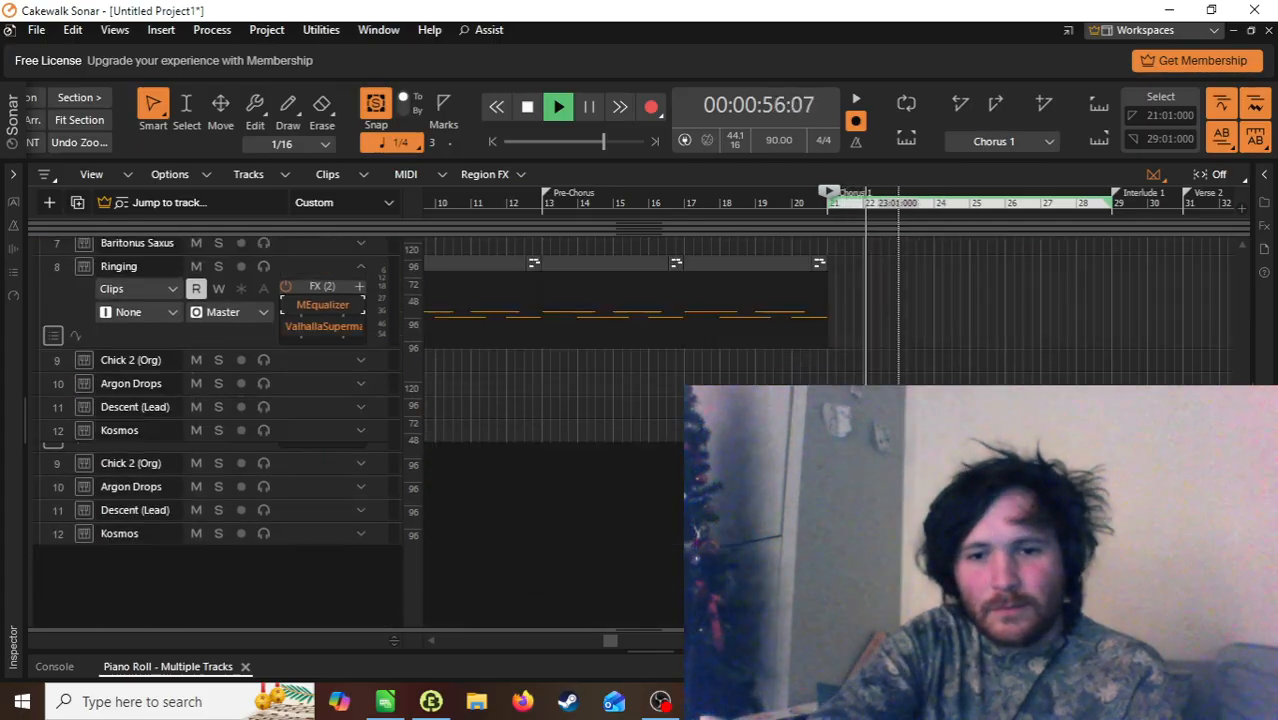
pyautogui.scroll(2, 210, 430)
pyautogui.scroll(2, 210, 430)
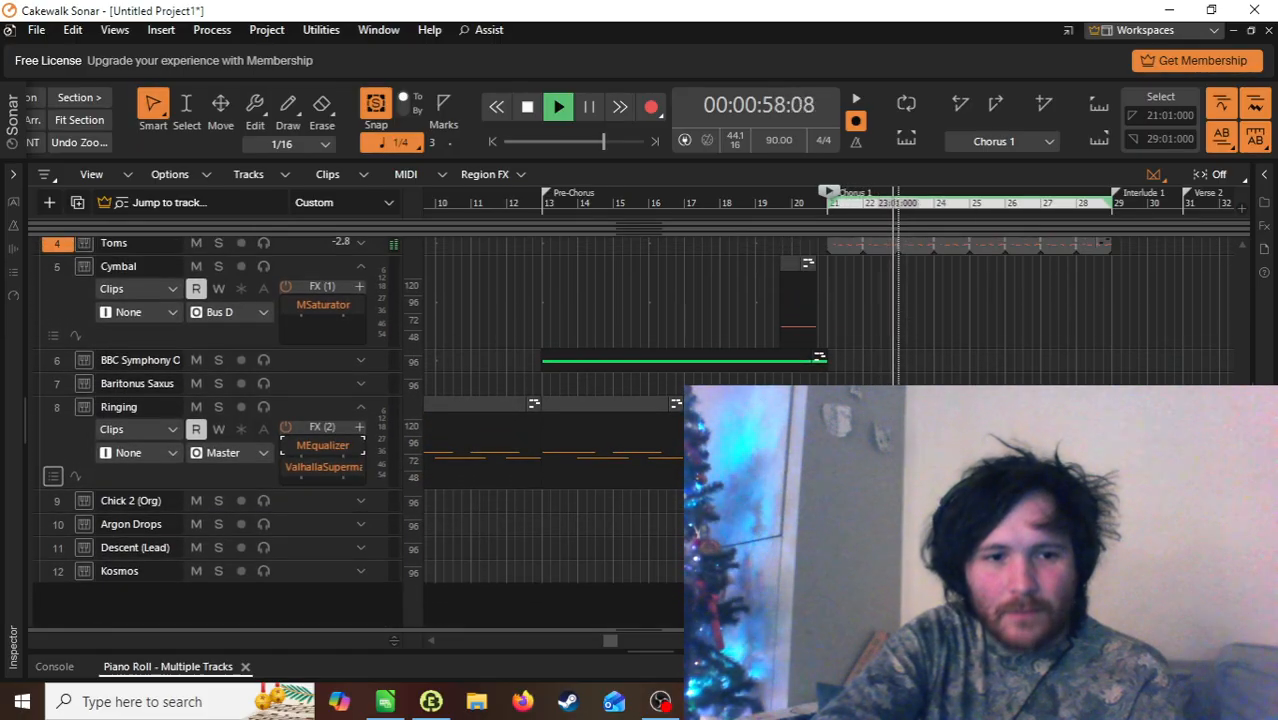
pyautogui.press('space')
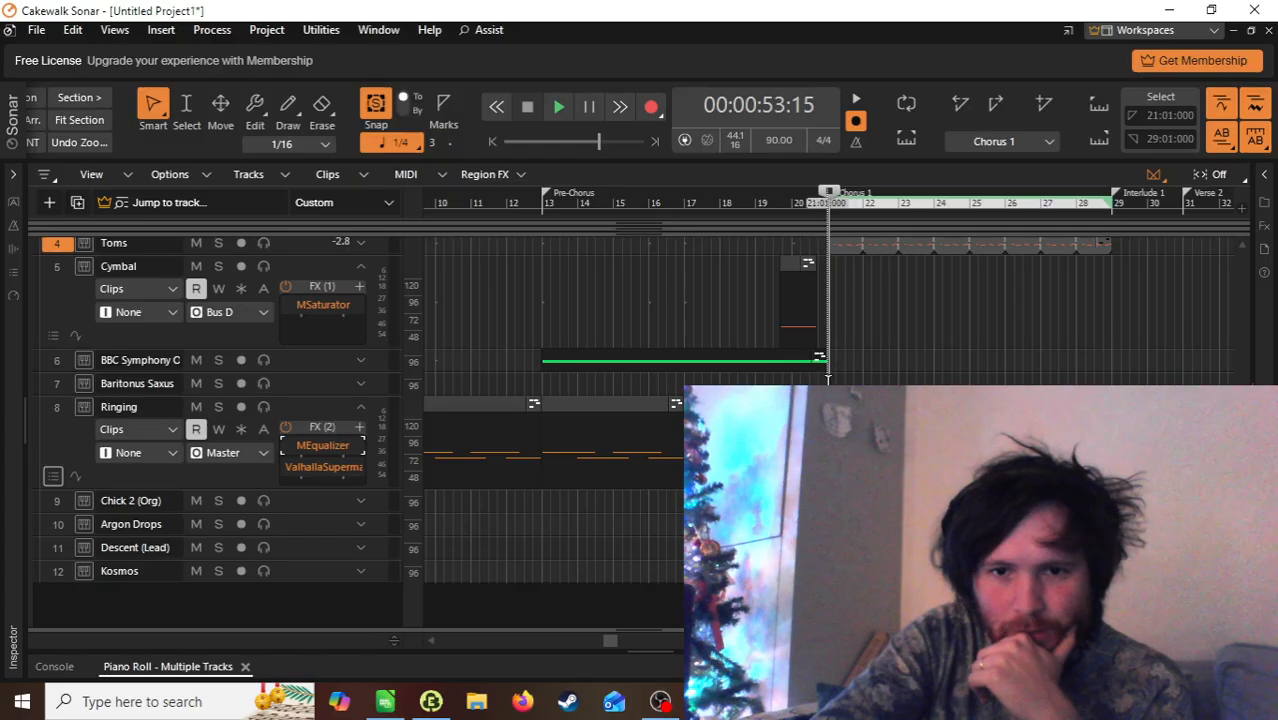
# Step: Open the Baritonus Saxus part at measure 21, enlarge the note area and draw a quarter note at the start of Chorus 1
pyautogui.doubleClick(828, 380)
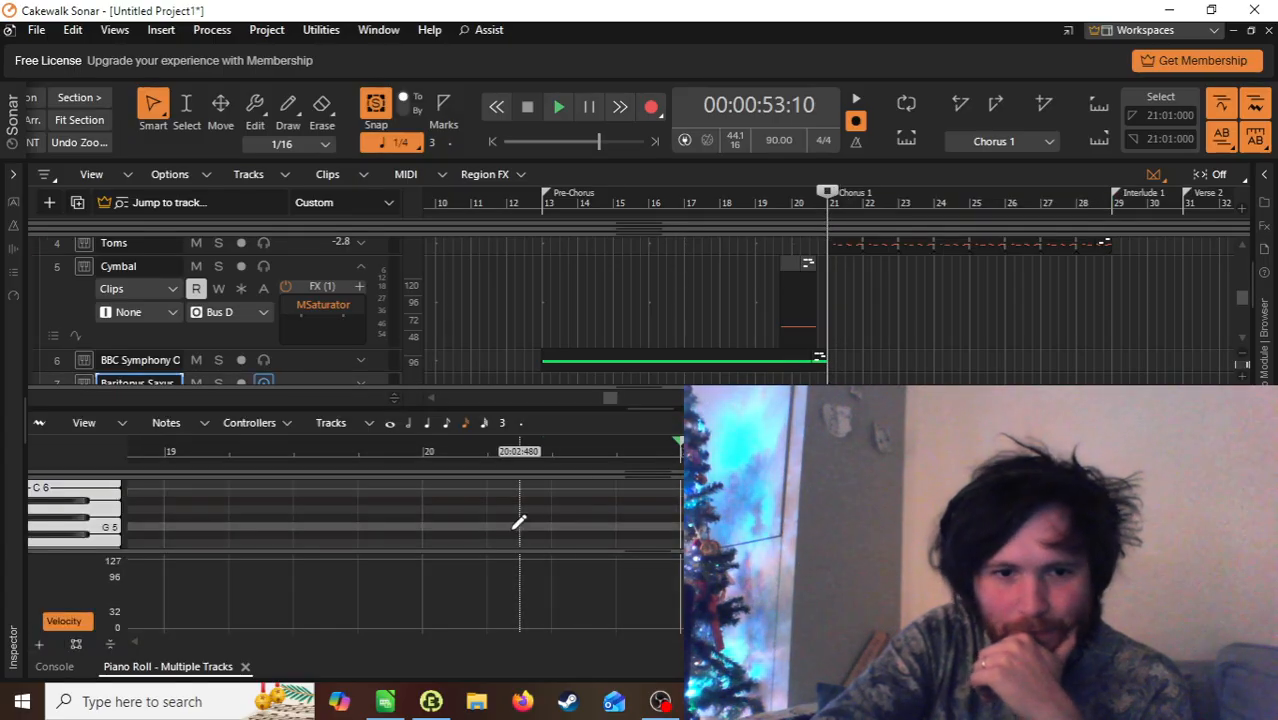
pyautogui.moveTo(655, 551); pyautogui.dragTo(655, 631)
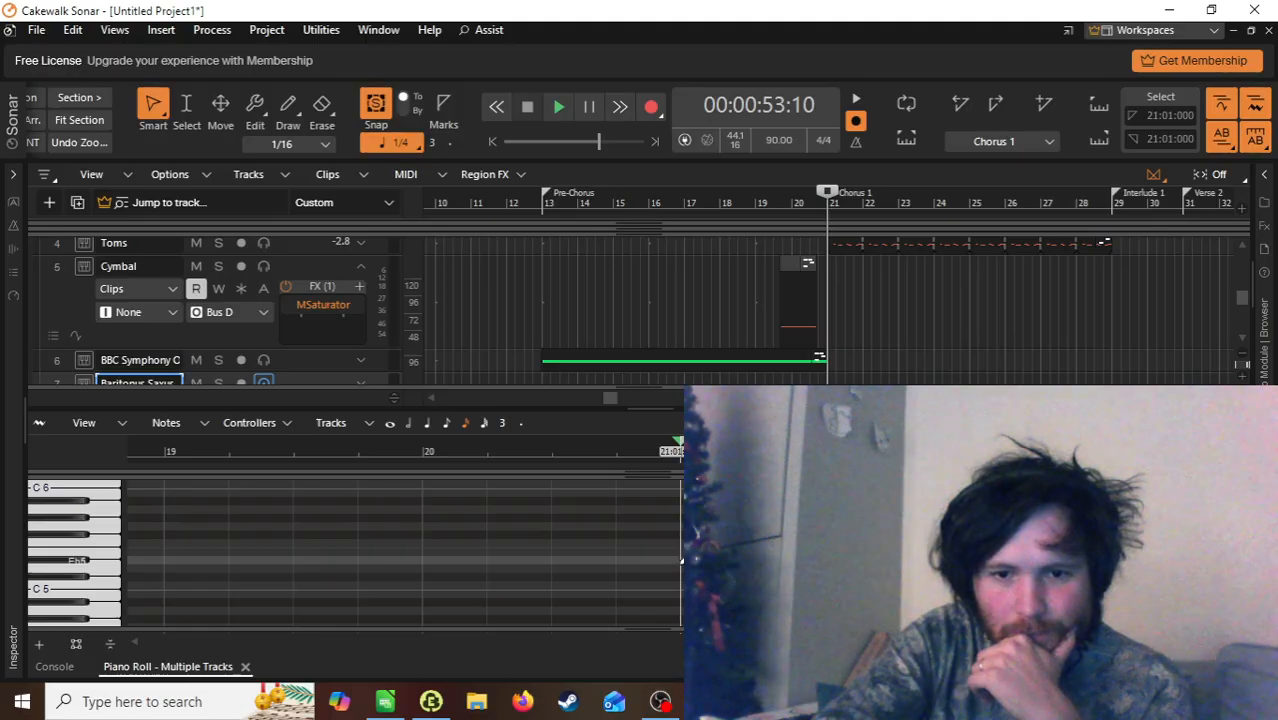
pyautogui.moveTo(688, 577); pyautogui.dragTo(745, 578)
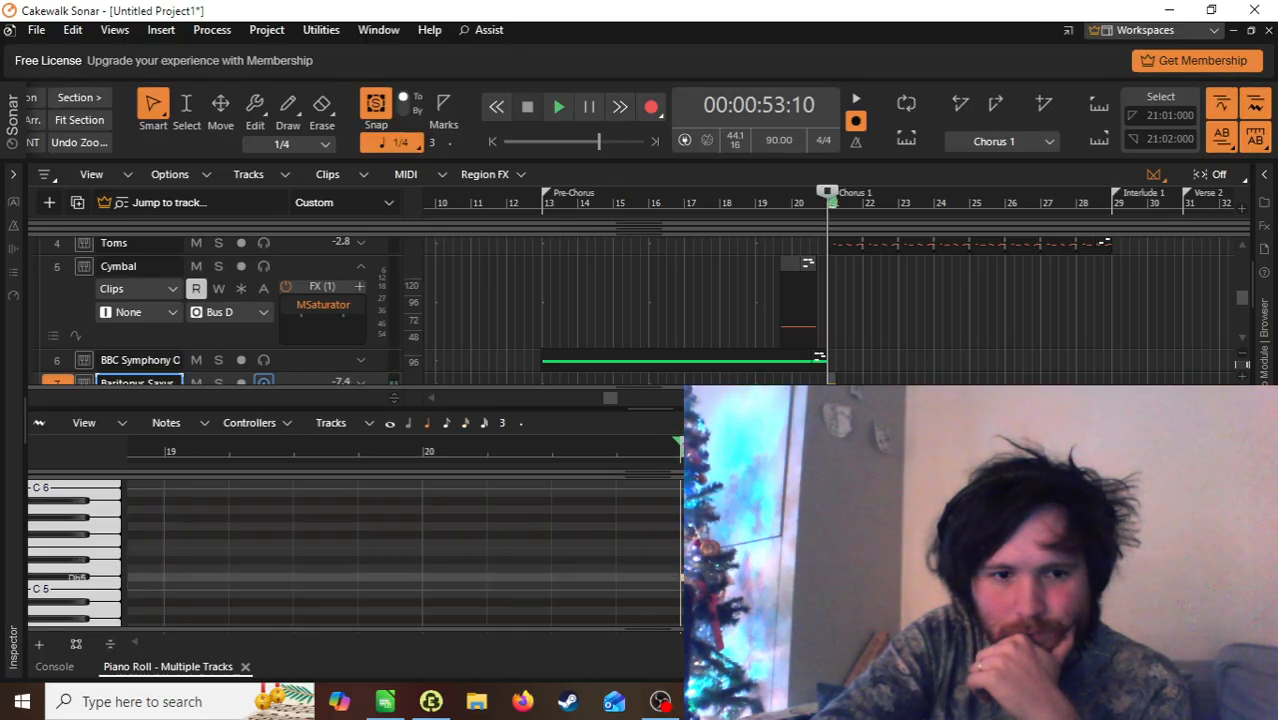
pyautogui.scroll(-5, 400, 552)
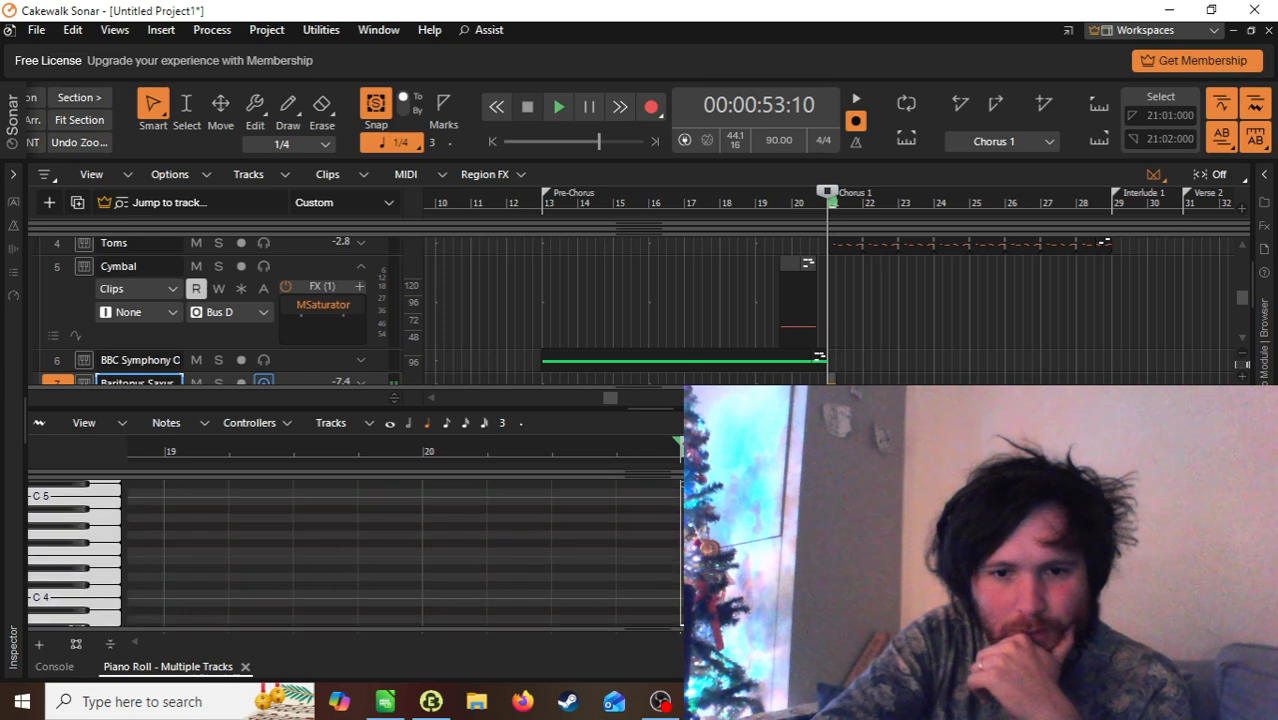
pyautogui.scroll(-2, 681, 577)
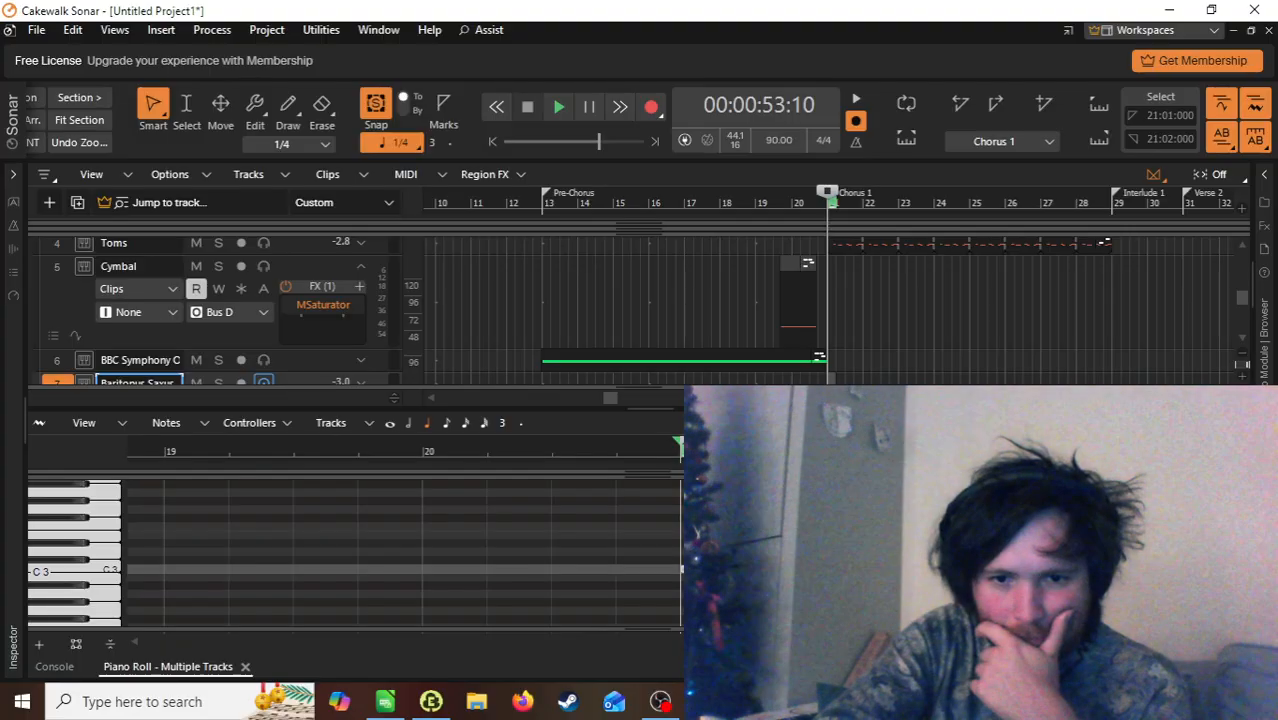
# Step: Set the note duration to 1/8 and extend the Baritonus Saxus melody in measure 21, auditioning it from the end of the Pre-Chorus
pyautogui.press('8')
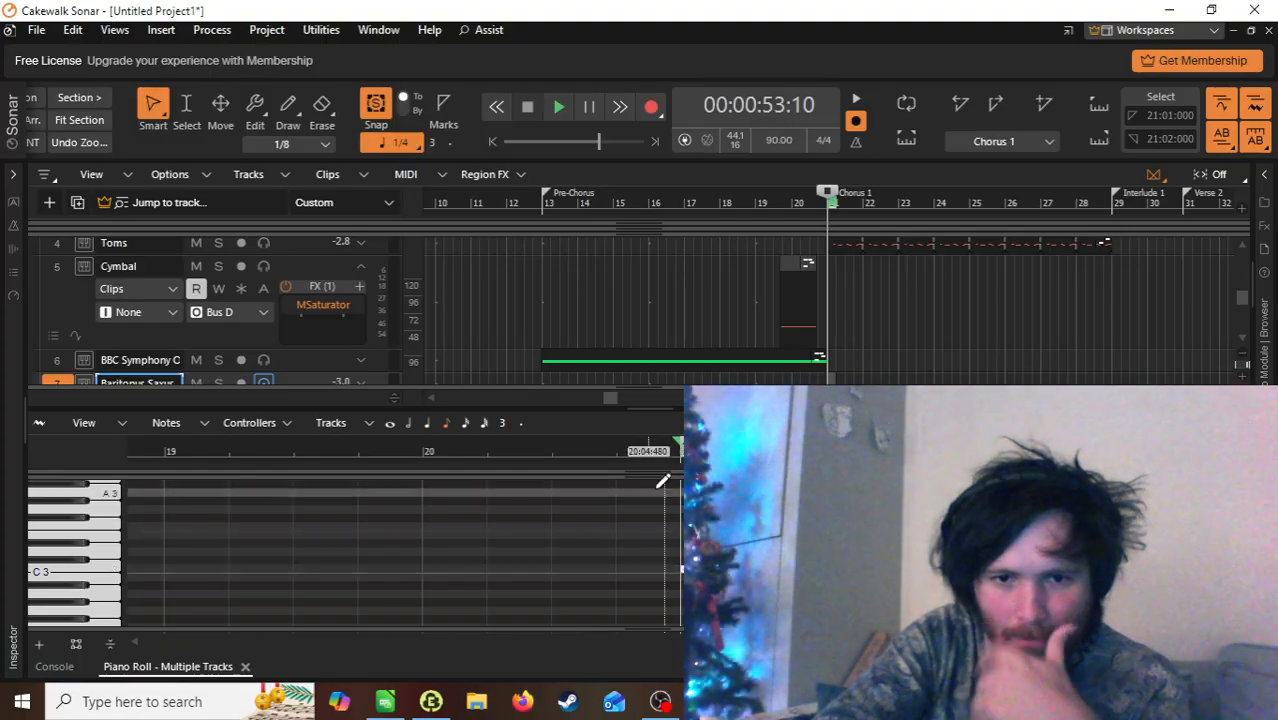
pyautogui.click(612, 454)
pyautogui.press('space')
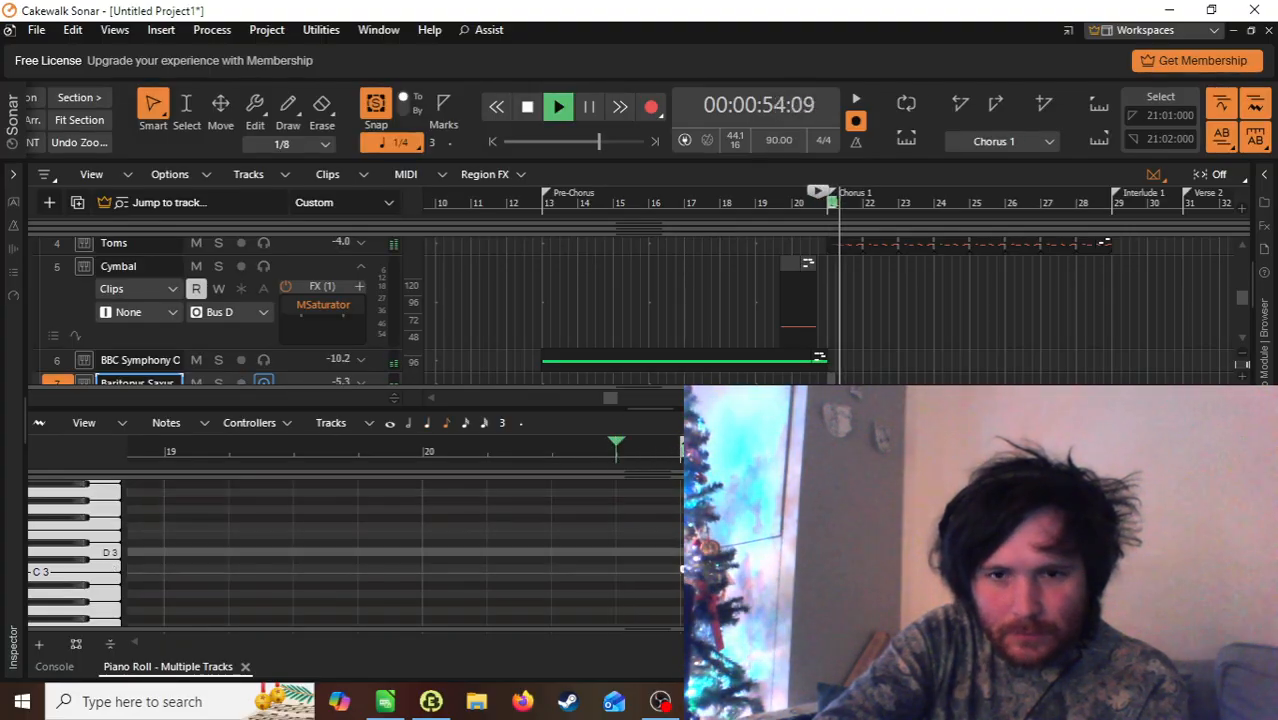
pyautogui.press('space')
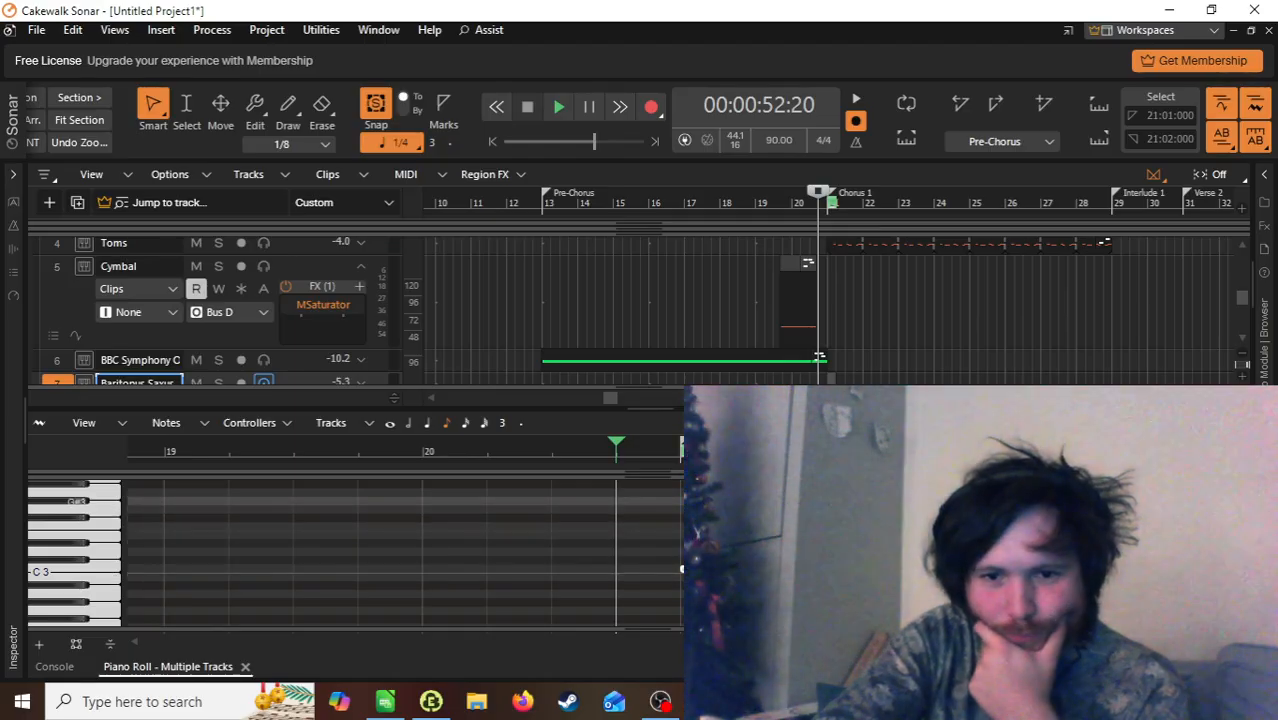
pyautogui.scroll(3, 400, 501)
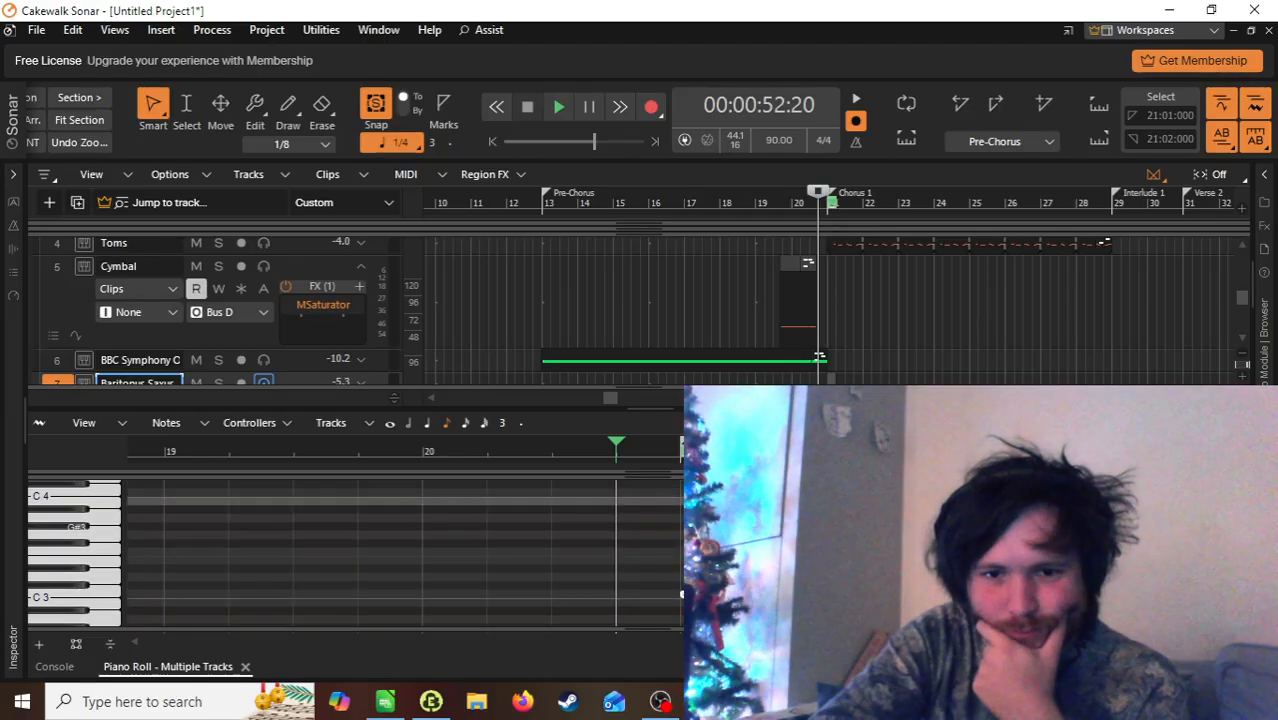
pyautogui.click(618, 502)
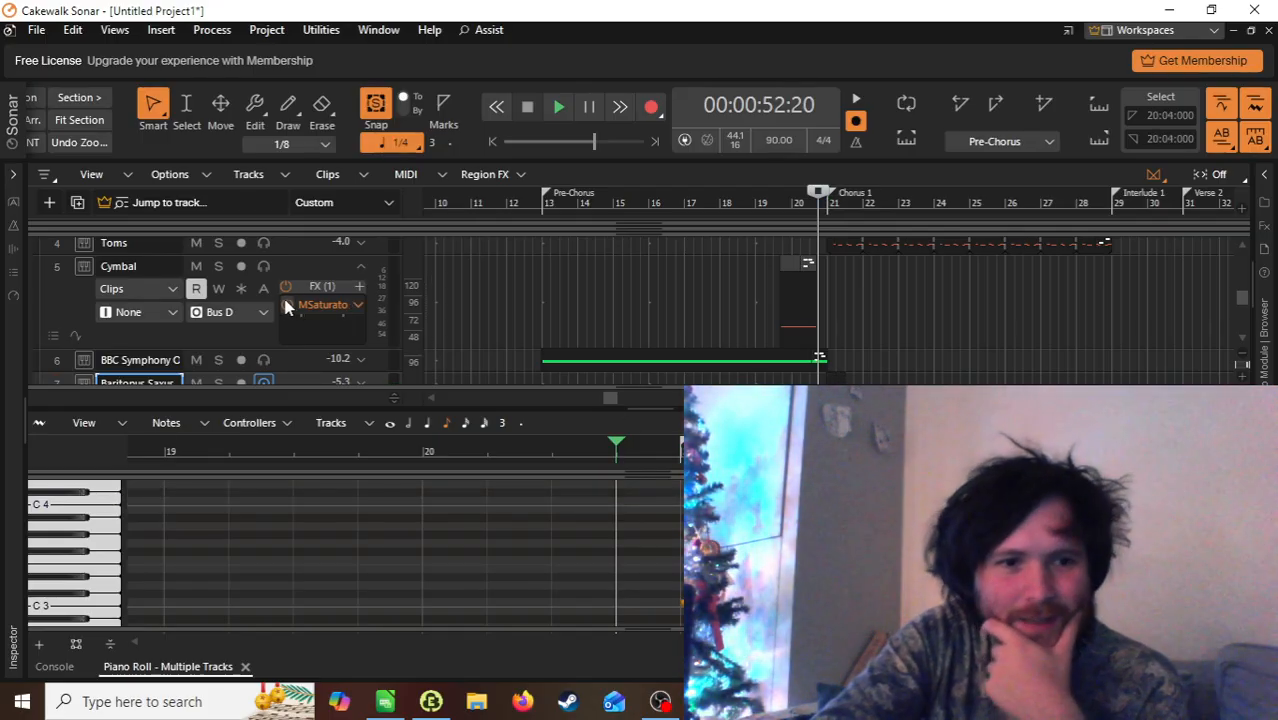
# Step: Raise the pitch of oscillator 1 in the Baritonus Saxus track's Surge XT synth to about 1.09 semitones
pyautogui.scroll(-3, 145, 328)
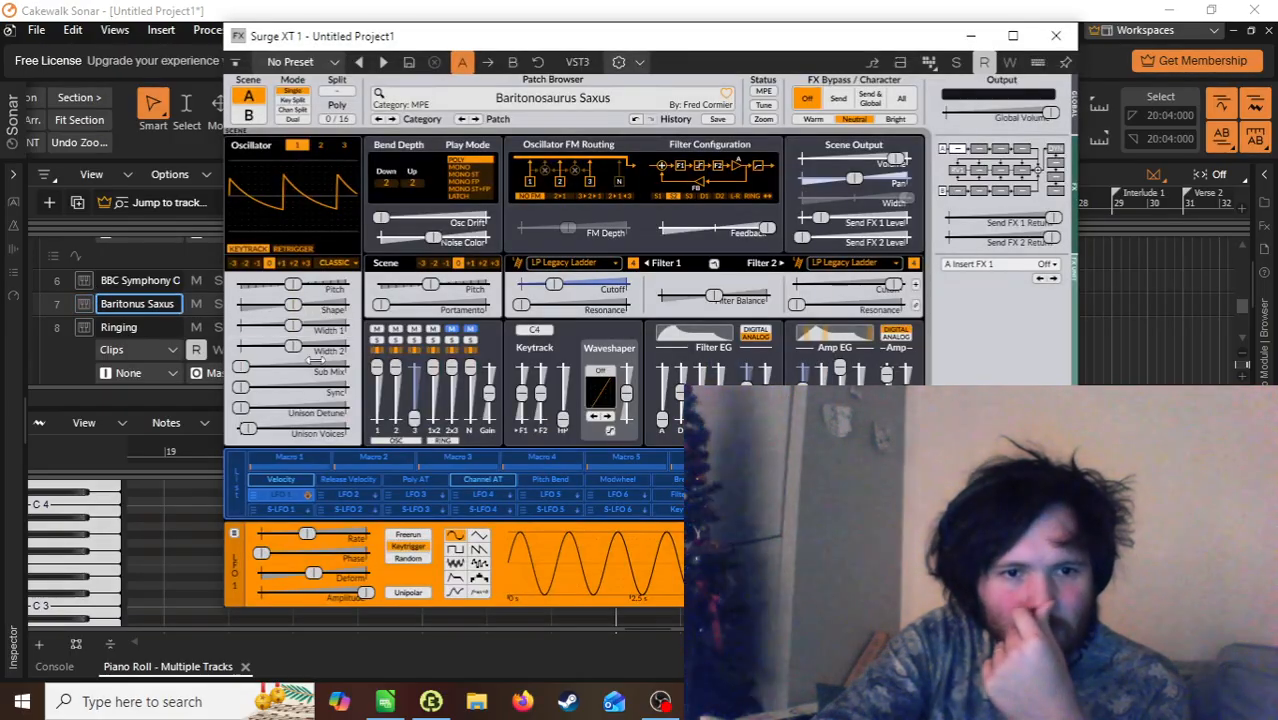
pyautogui.moveTo(293, 284); pyautogui.dragTo(295, 284)
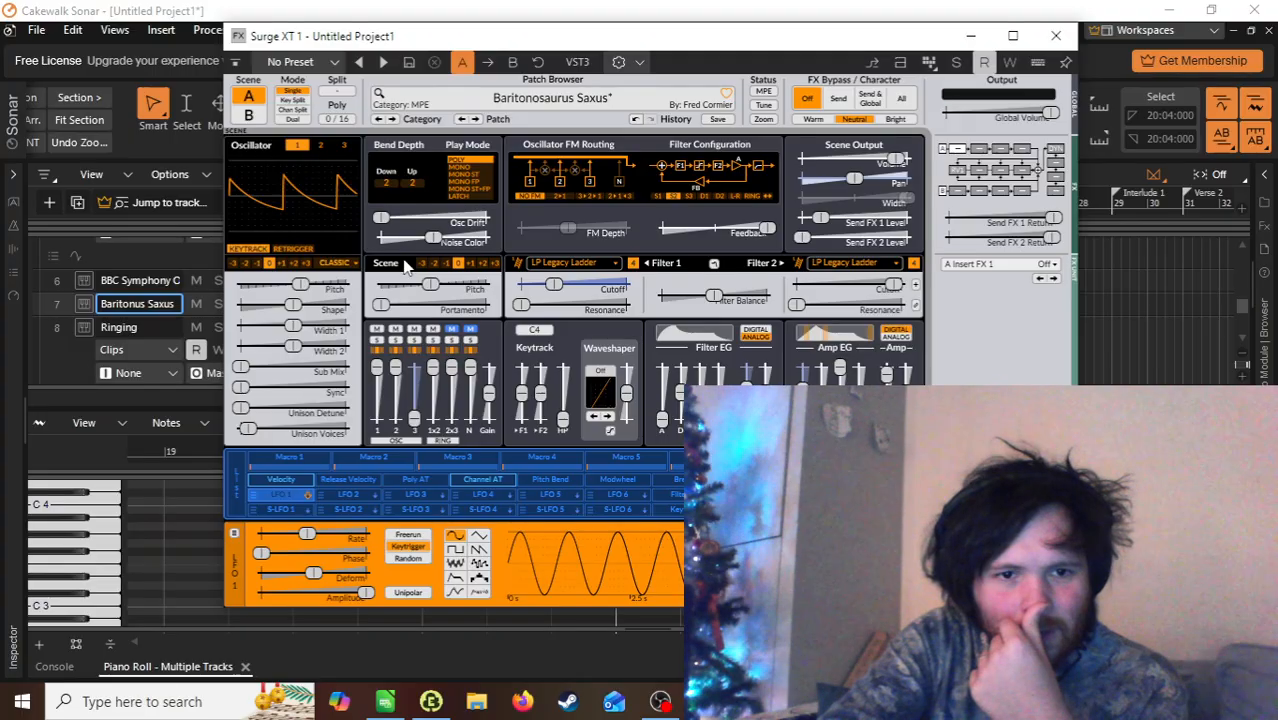
pyautogui.moveTo(301, 288); pyautogui.dragTo(306, 288)
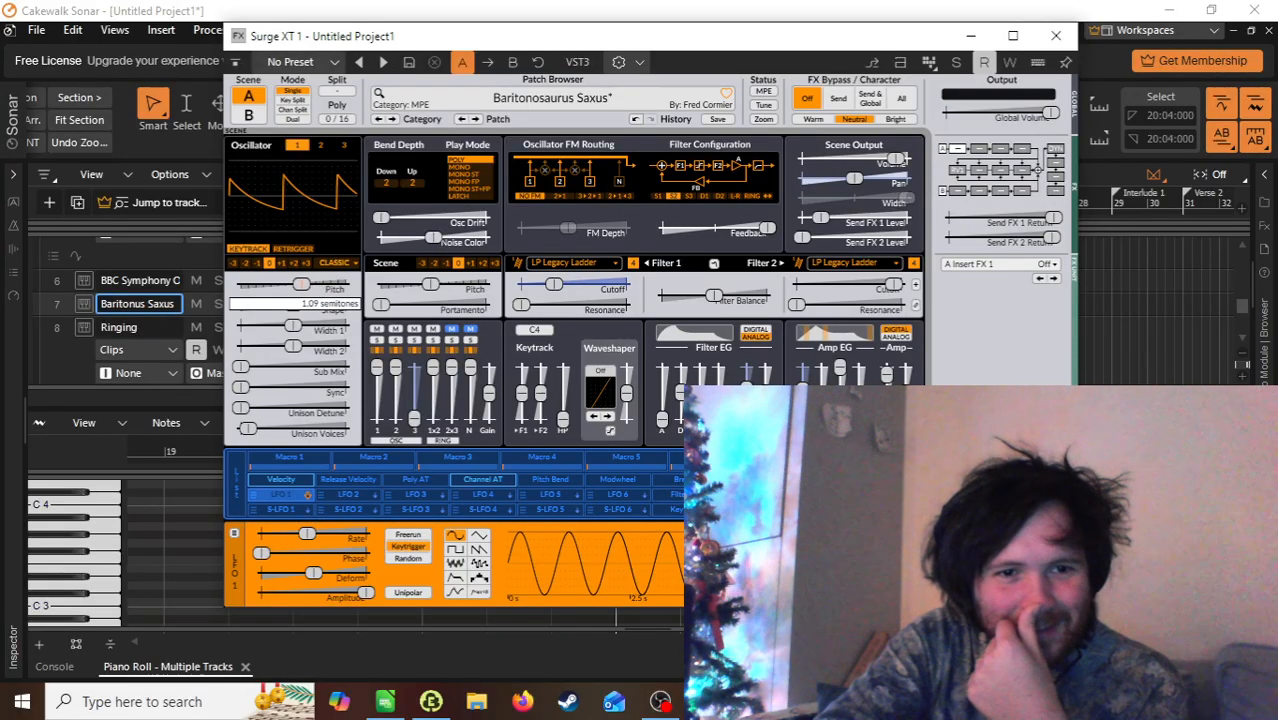
pyautogui.moveTo(300, 288); pyautogui.dragTo(303, 290)
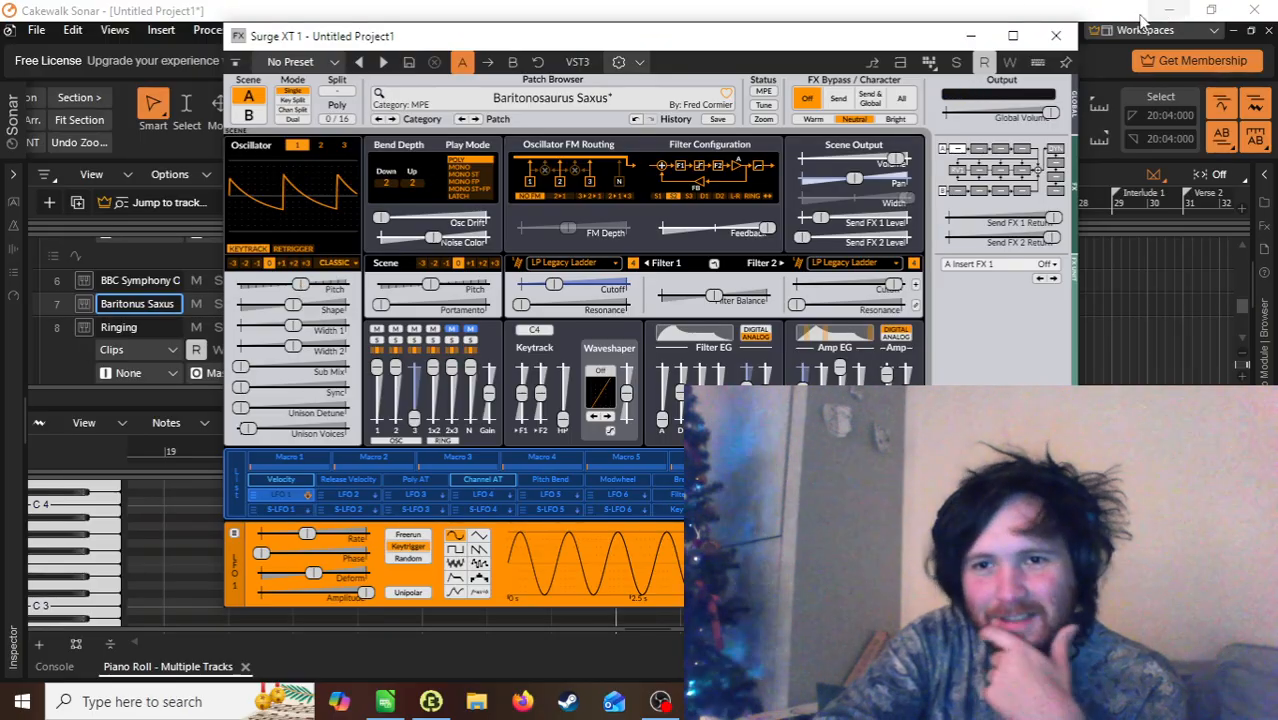
pyautogui.click(1053, 33)
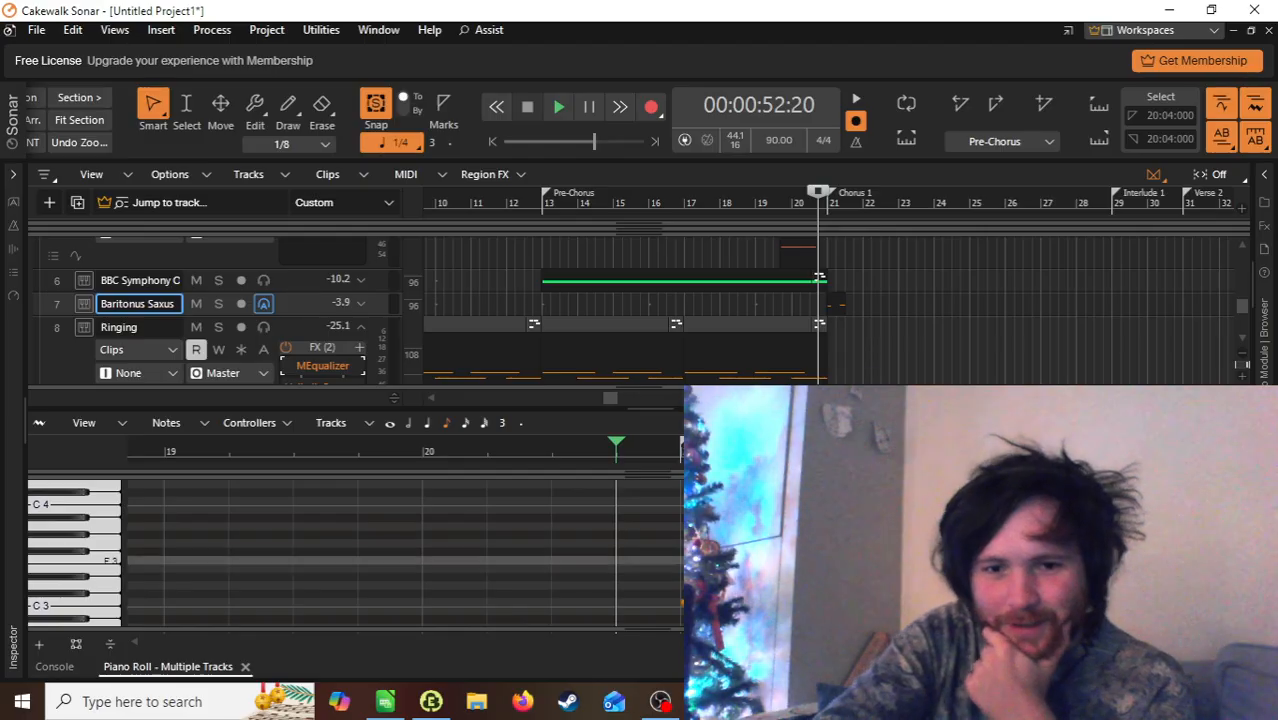
# Step: Audition the Baritonus Saxus melody twice from the last beat of the Pre-Chorus into measure 21
pyautogui.scroll(-1, 400, 535)
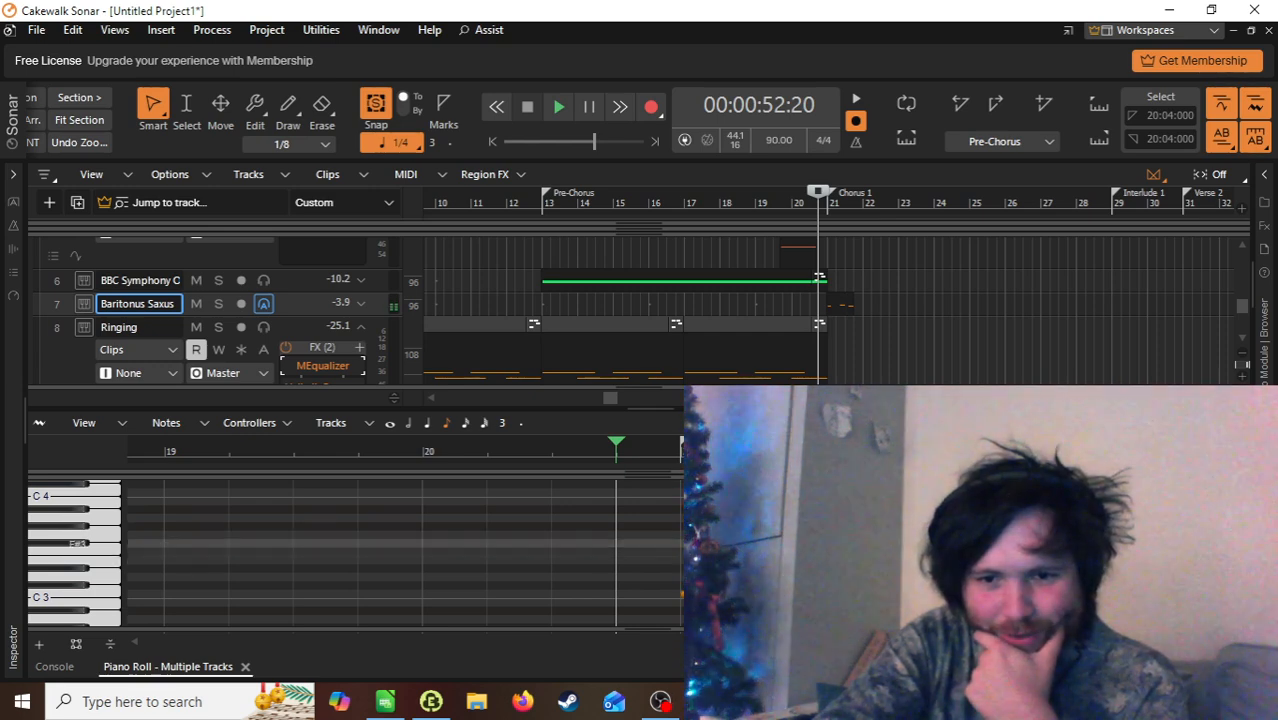
pyautogui.press('space')
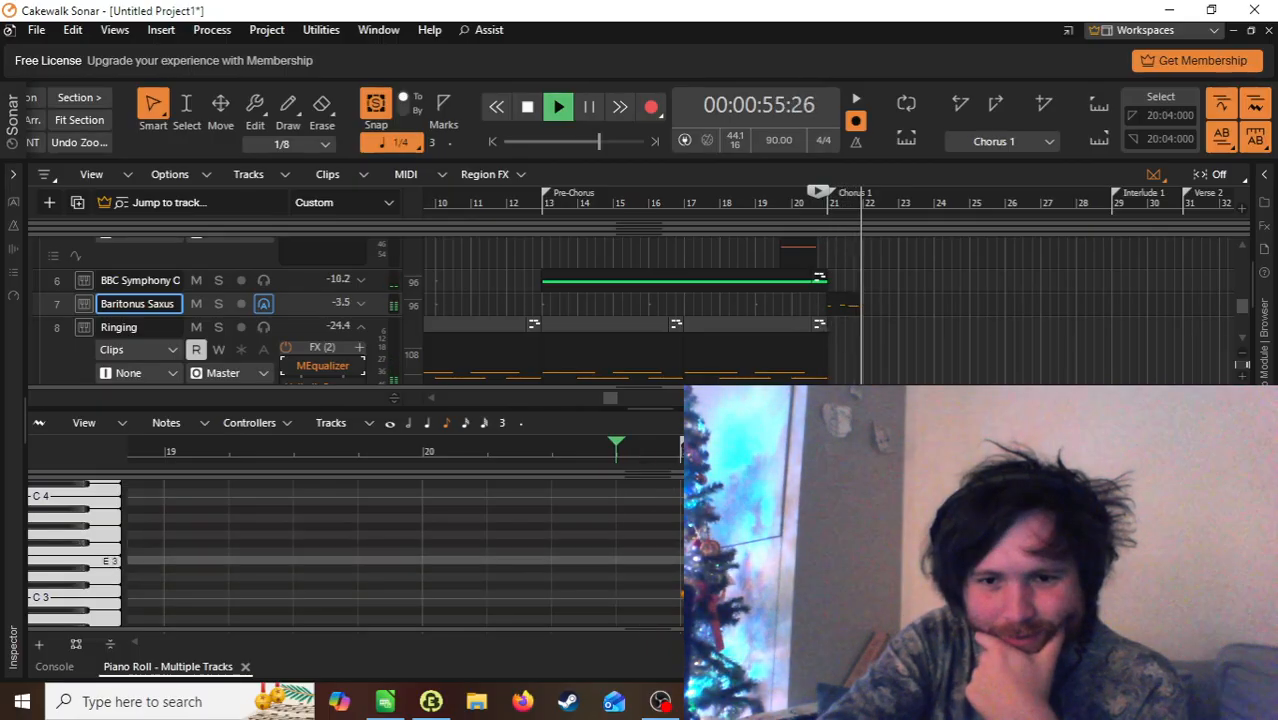
pyautogui.press('space')
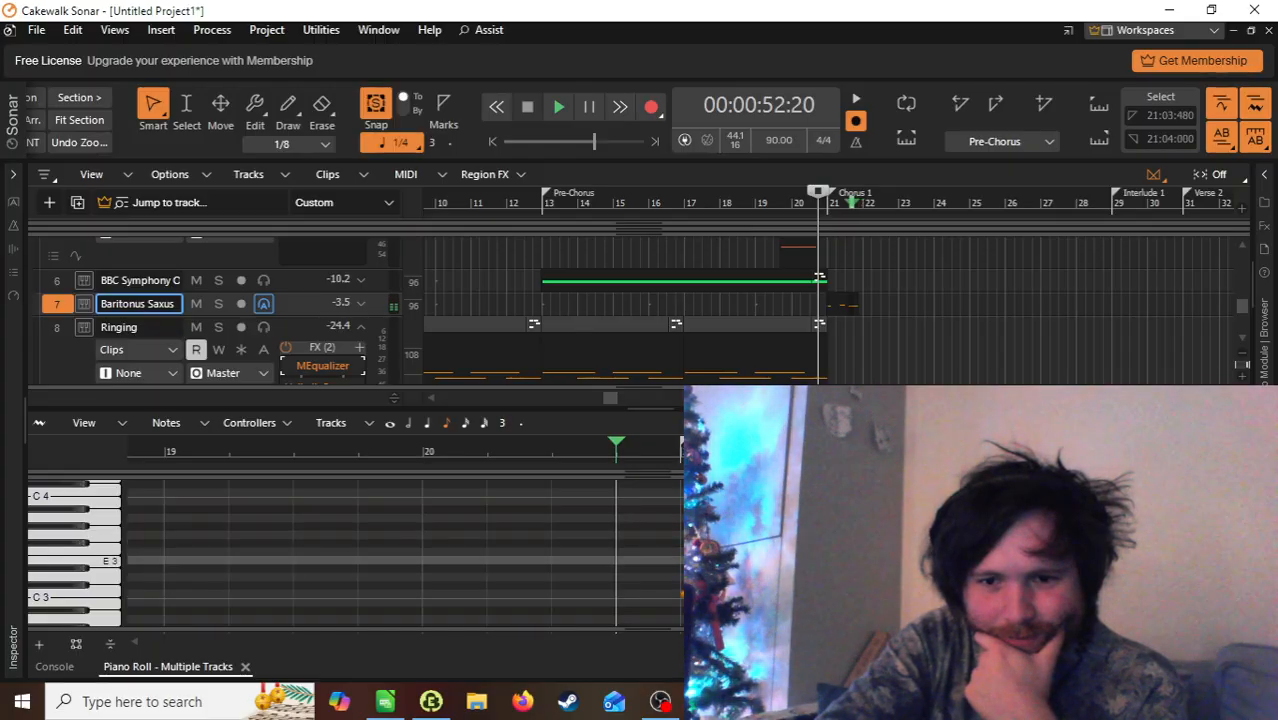
pyautogui.press('space')
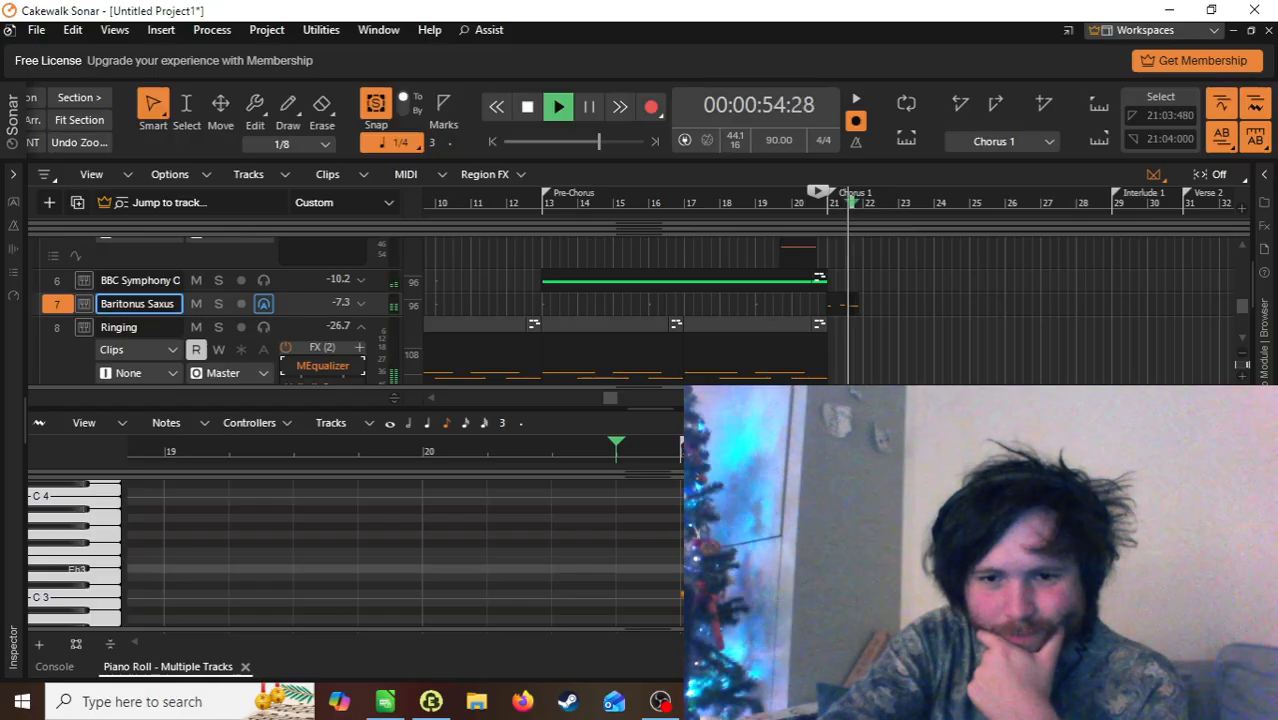
pyautogui.press('space')
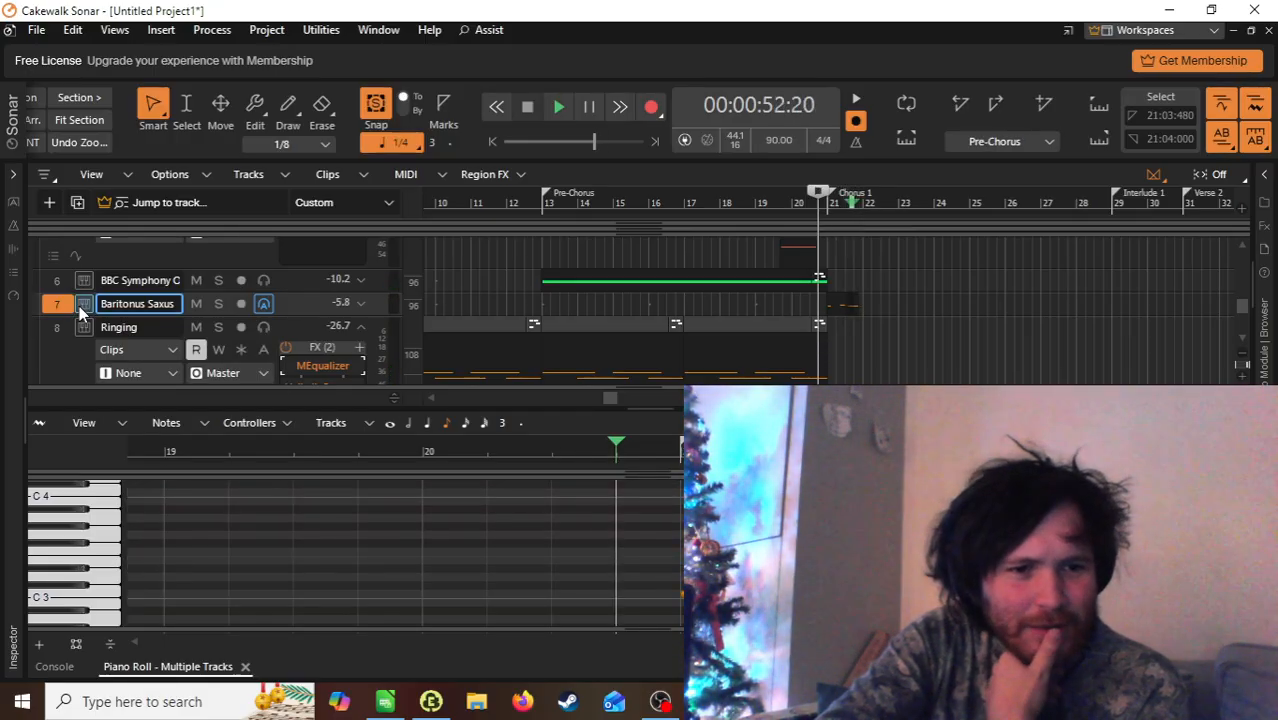
# Step: Raise the pitch of oscillators 2 and 3 in the Baritonus Saxus track's Surge XT synth to about 1 semitone each
pyautogui.click(83, 305)
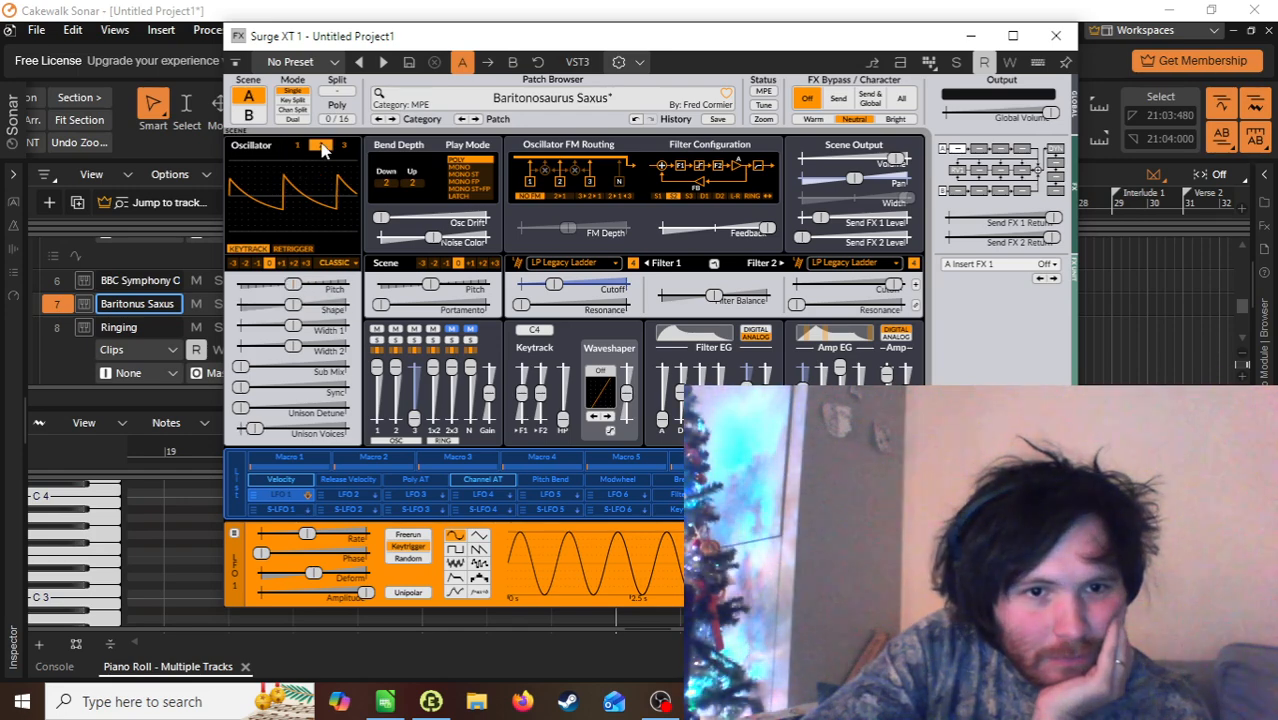
pyautogui.moveTo(297, 289)
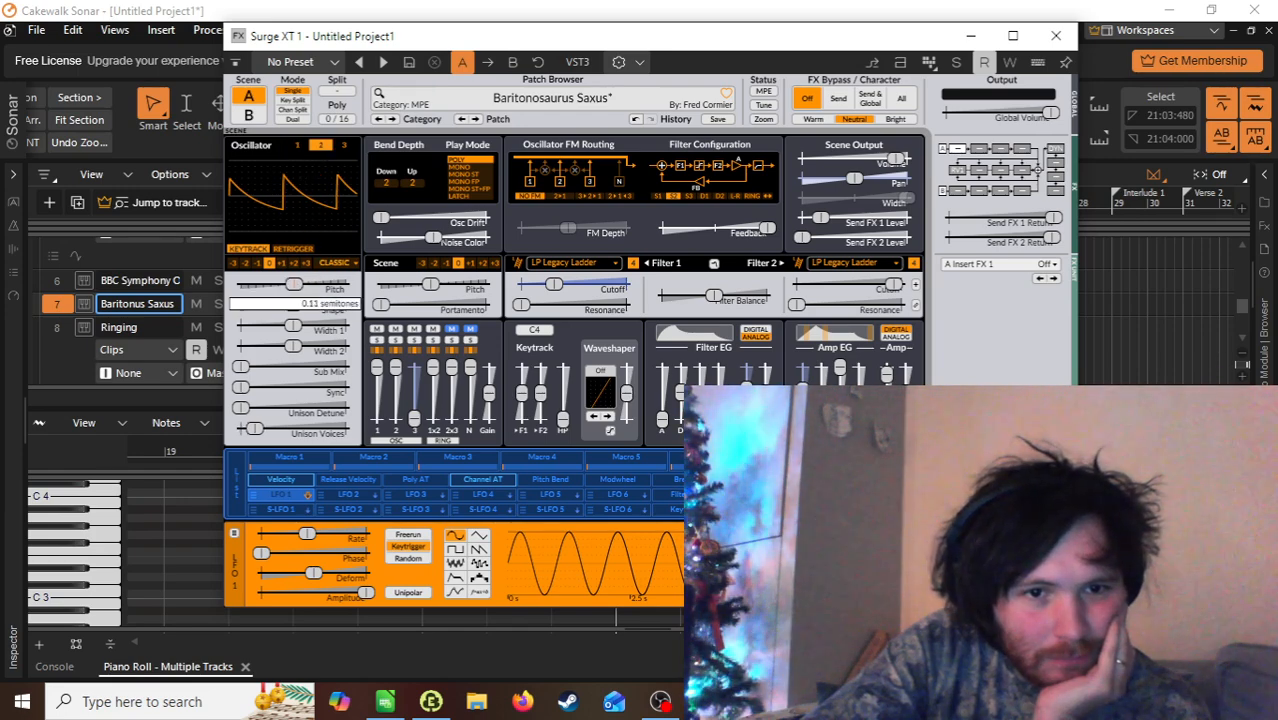
pyautogui.moveTo(295, 285); pyautogui.dragTo(301, 285)
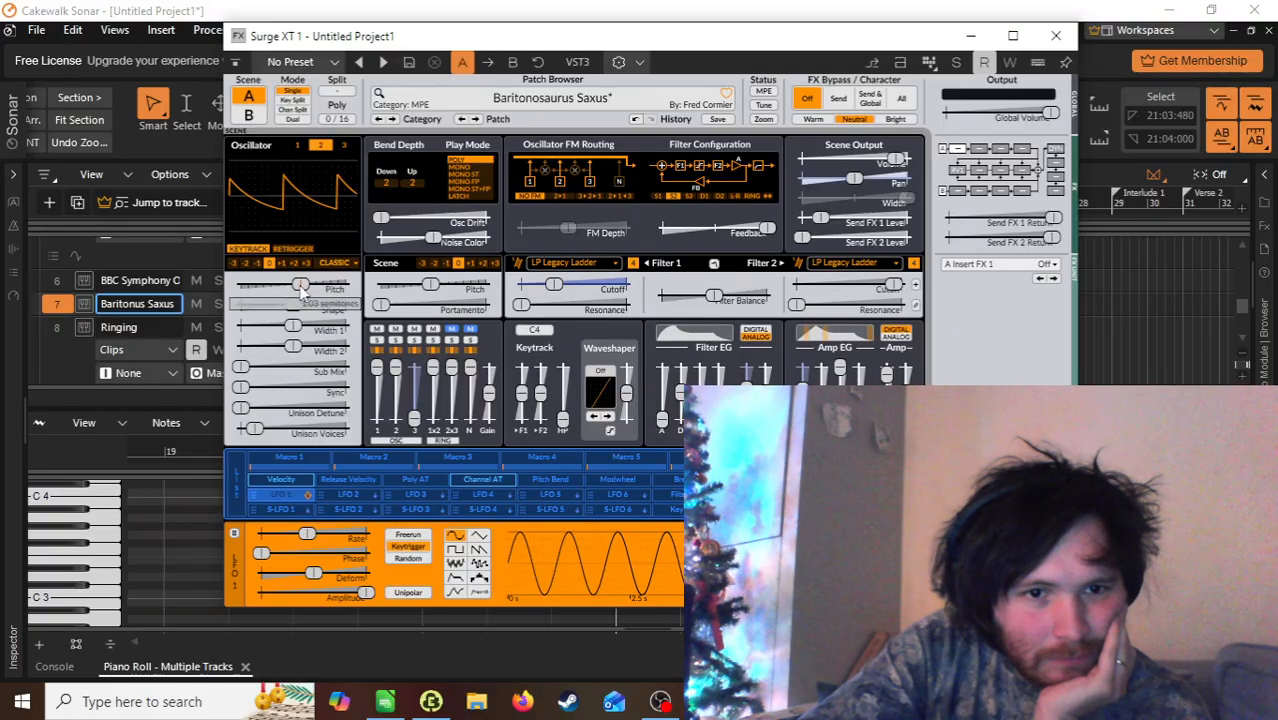
pyautogui.click(343, 146)
pyautogui.moveTo(295, 287); pyautogui.dragTo(302, 287)
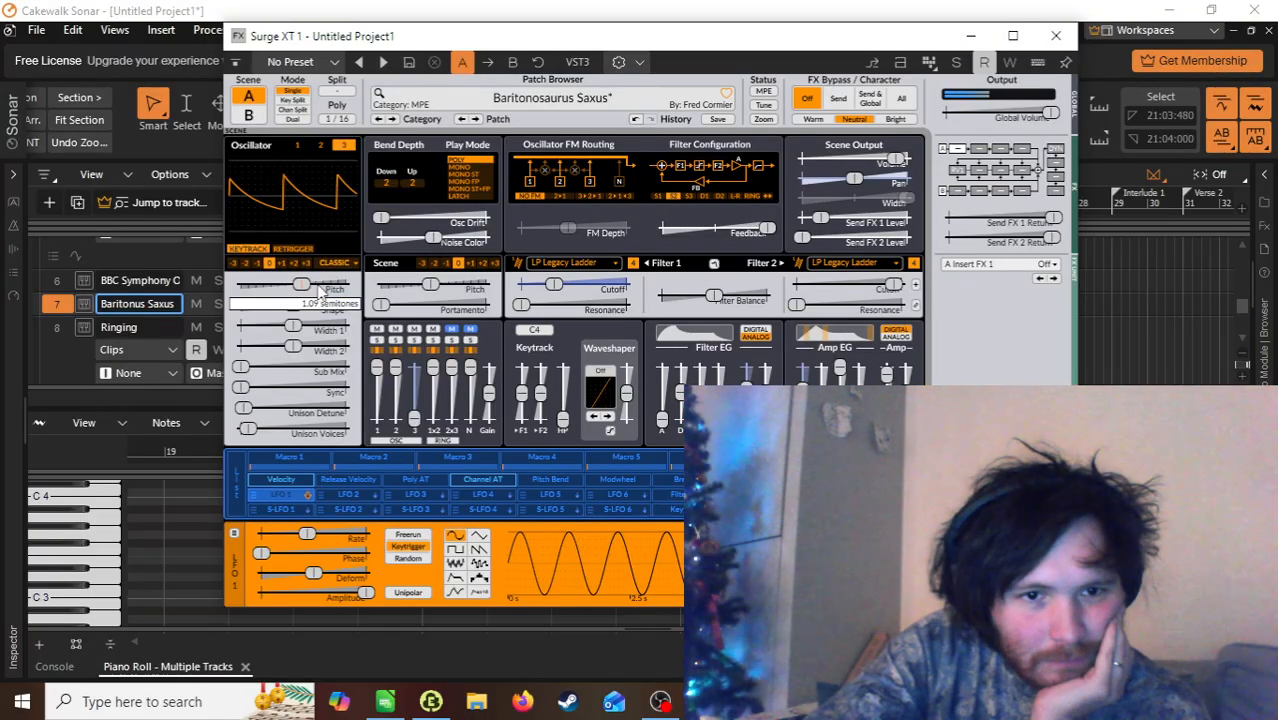
pyautogui.click(1055, 35)
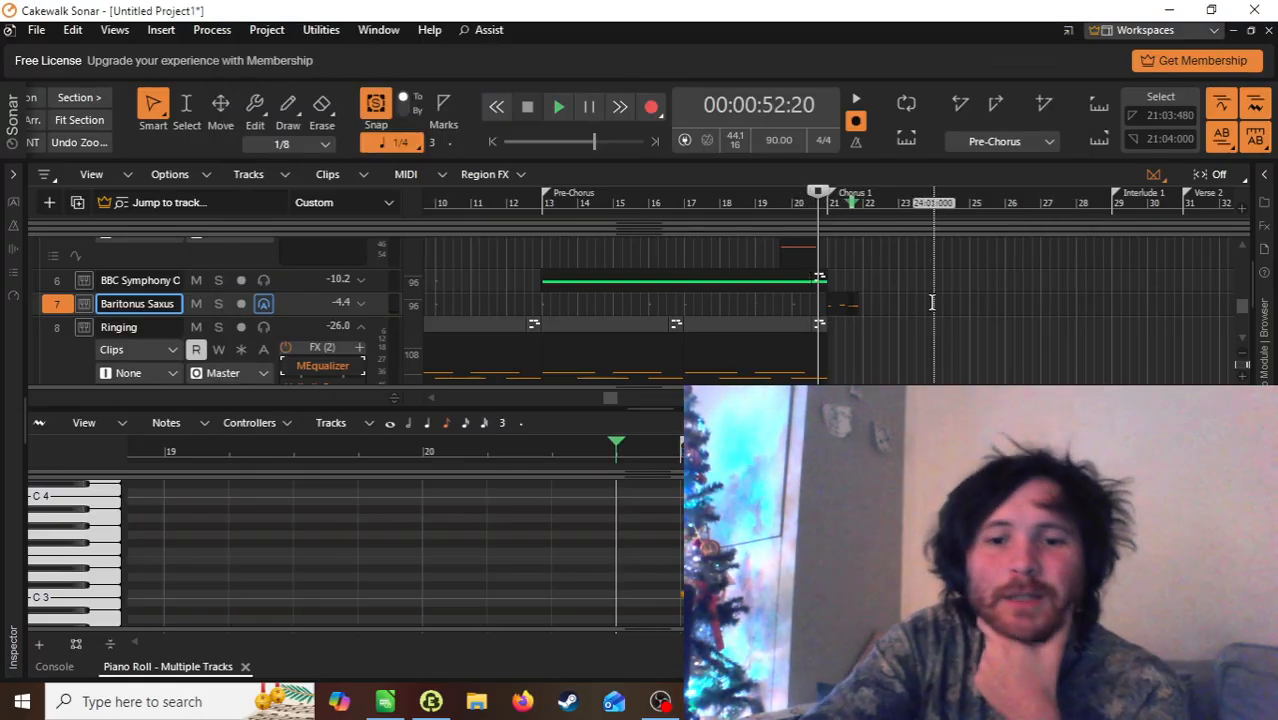
# Step: Play the arrangement at measure 24 and again from the start of Chorus 1 to check the retuned Baritonus Saxus
pyautogui.press('space')
pyautogui.click(932, 303)
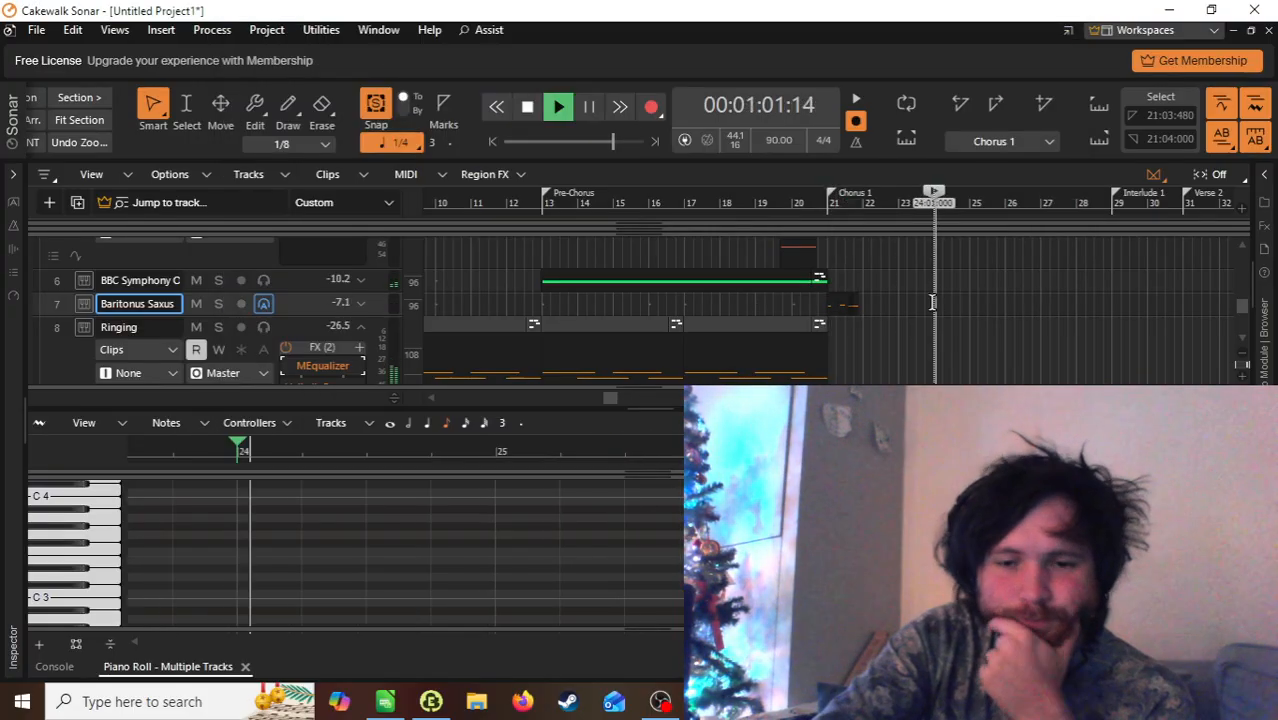
pyautogui.press('space')
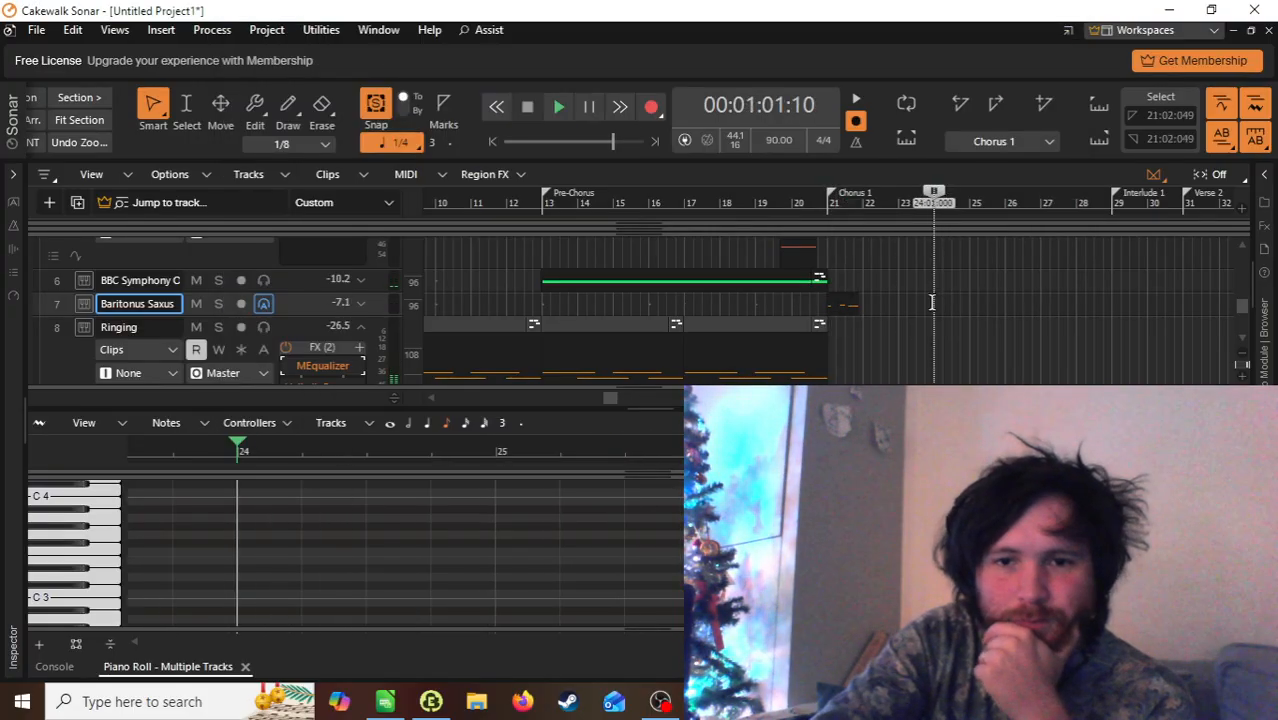
pyautogui.click(830, 207)
pyautogui.press('space')
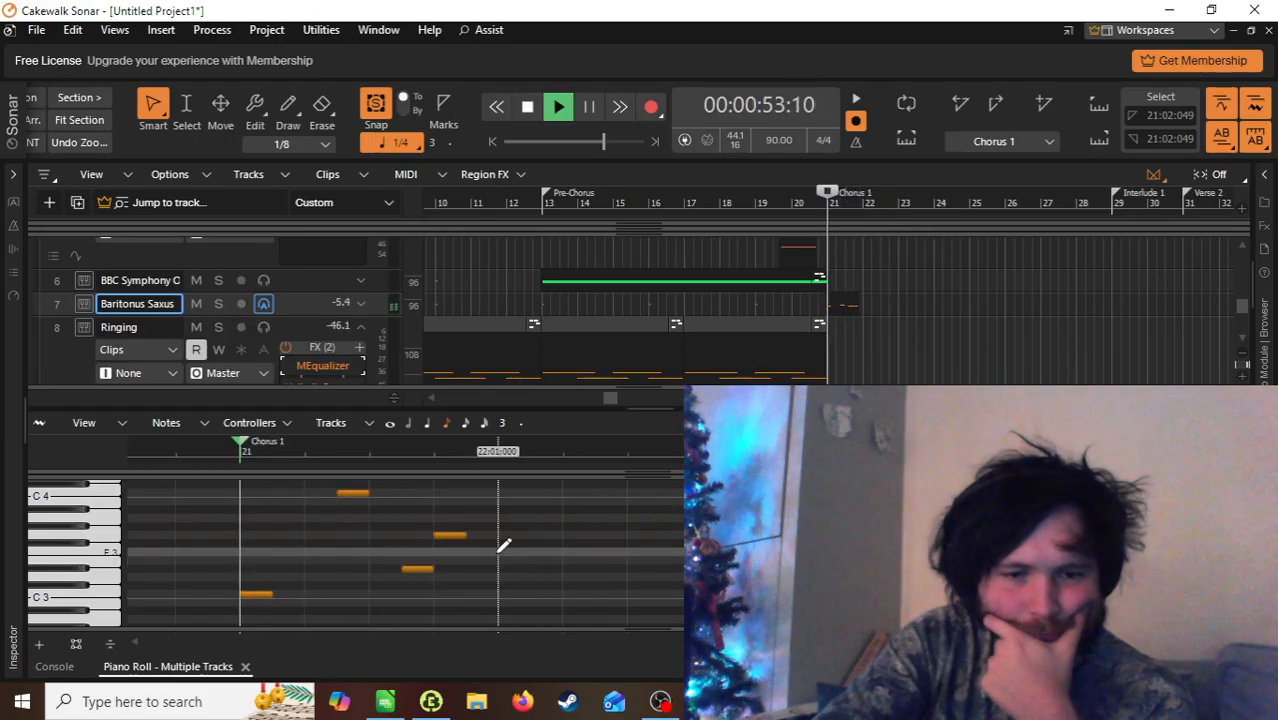
pyautogui.press('space')
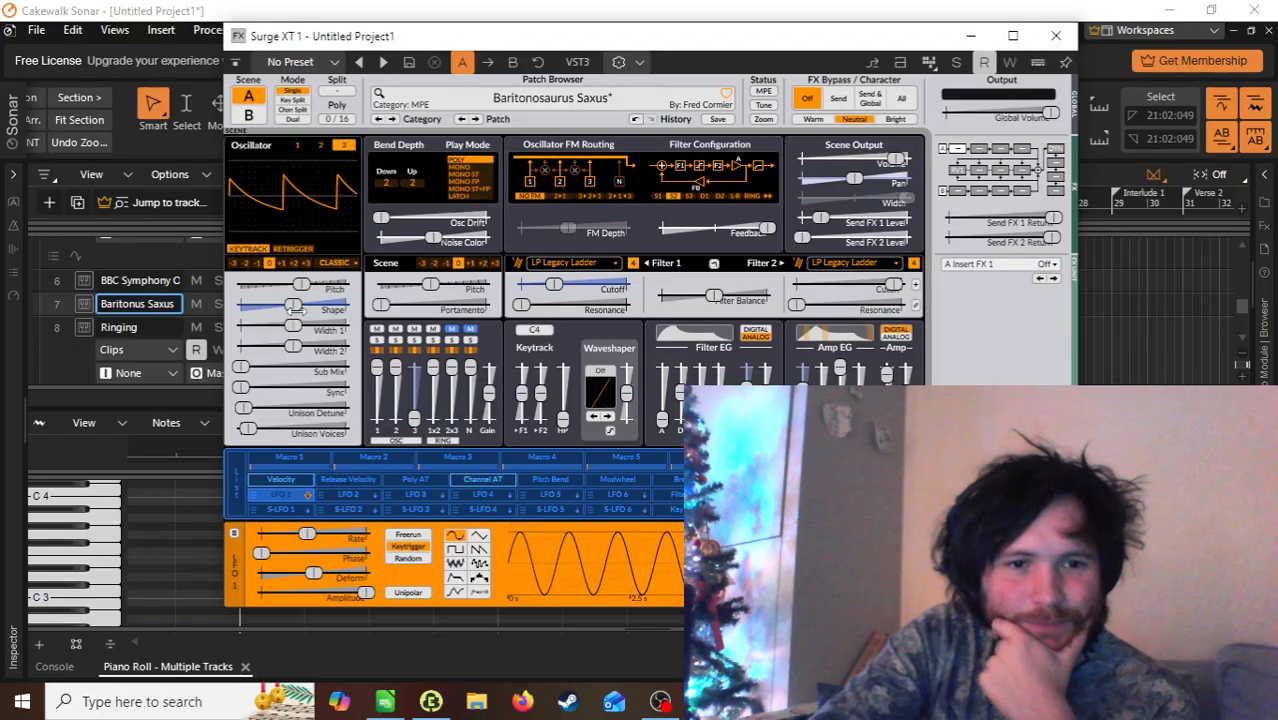
# Step: Fine-tune the pitch of Surge XT oscillators 2 and 1 on the Baritonus Saxus track to slightly under 1 semitone
pyautogui.moveTo(302, 284)
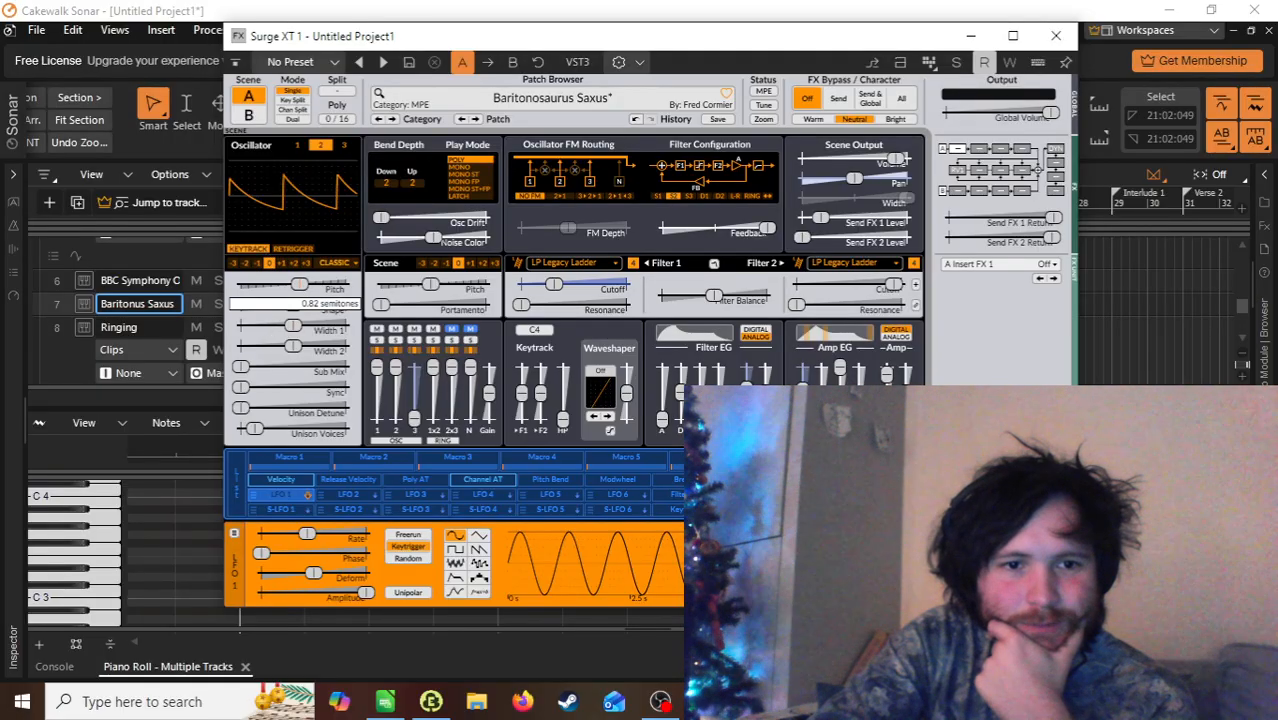
pyautogui.click(296, 145)
pyautogui.moveTo(299, 285)
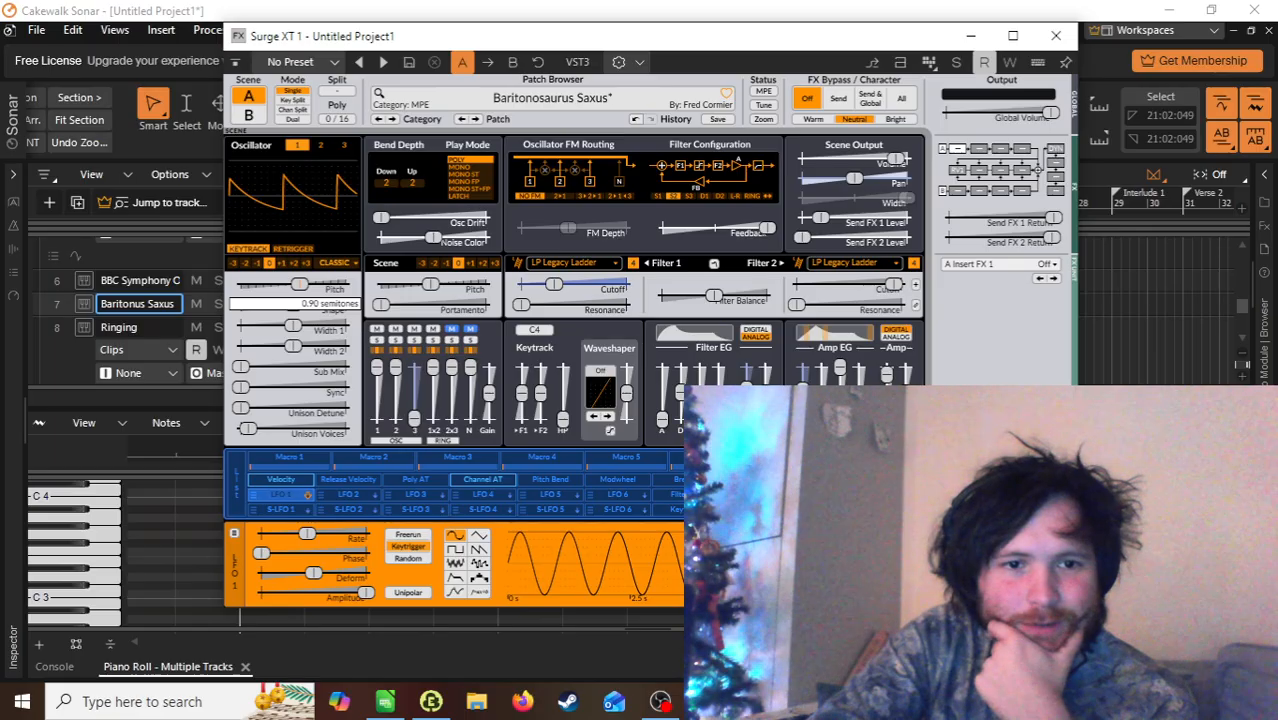
pyautogui.moveTo(299, 285); pyautogui.dragTo(300, 289)
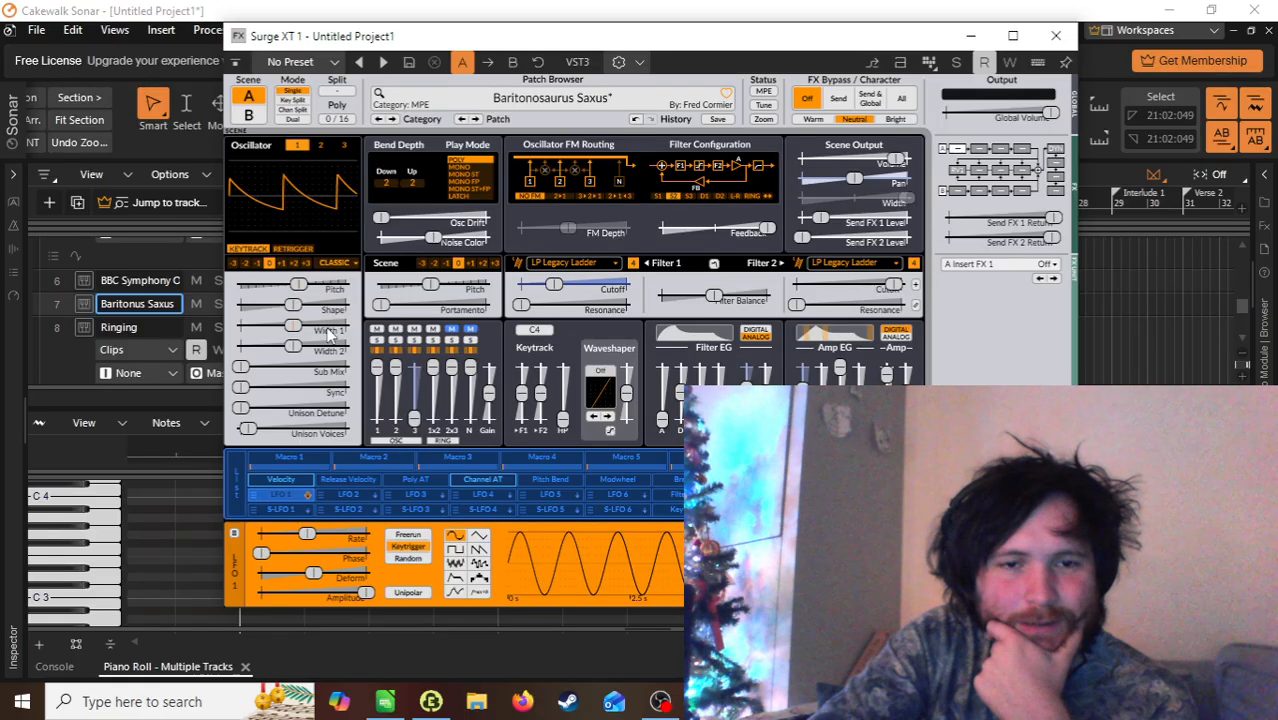
pyautogui.click(1055, 35)
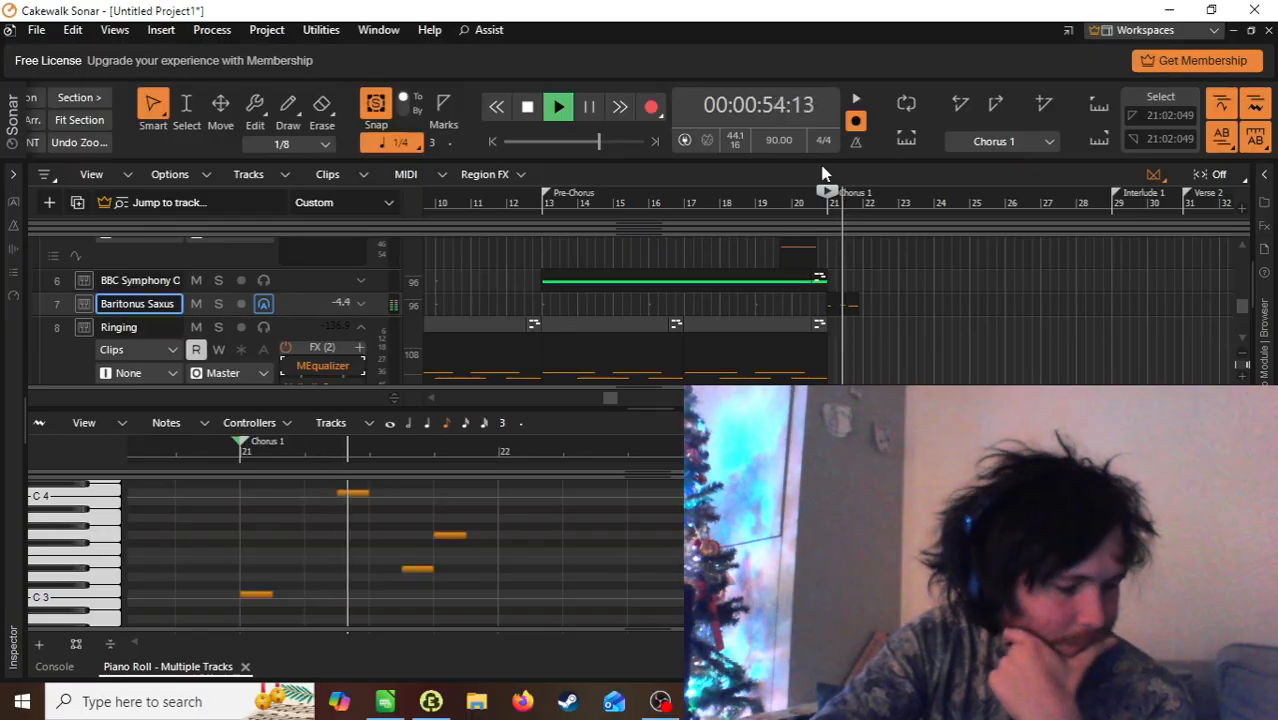
# Step: Add eighth notes Bb3, Eb3, G3, A3 and F3 across measure 22 of the Baritonus Saxus melody and play it from Chorus 1
pyautogui.press('space')
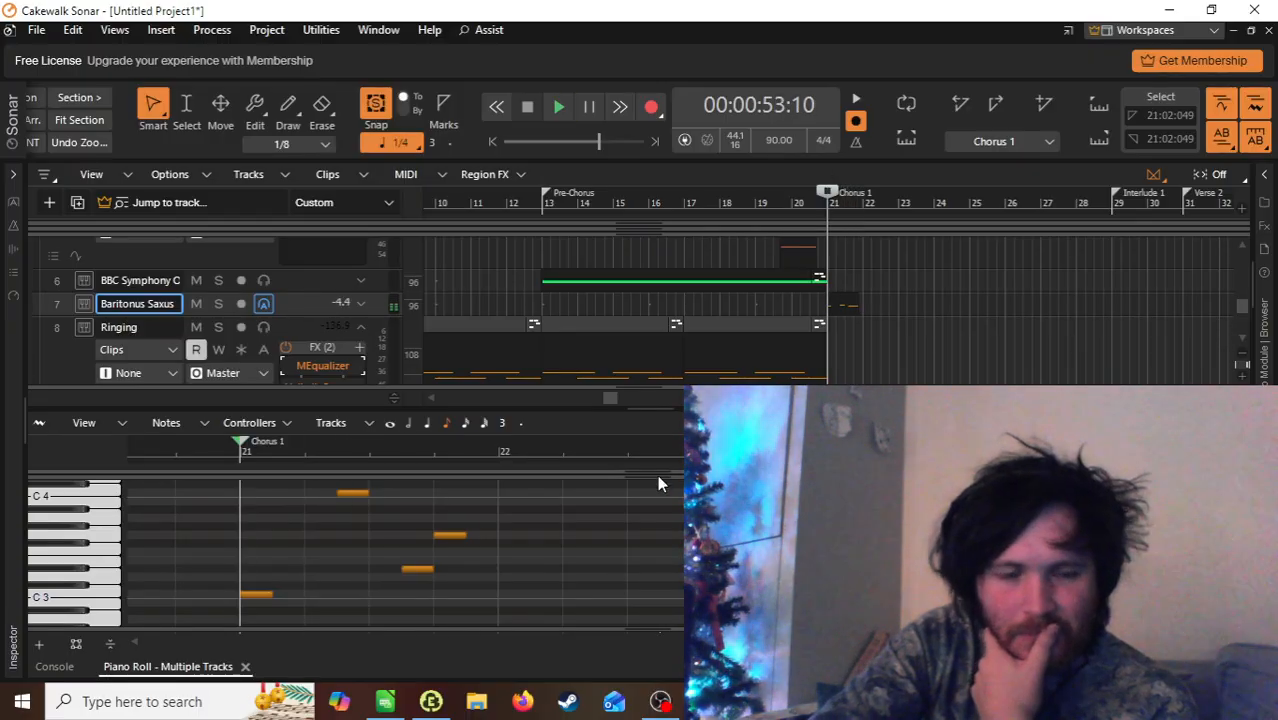
pyautogui.click(501, 511)
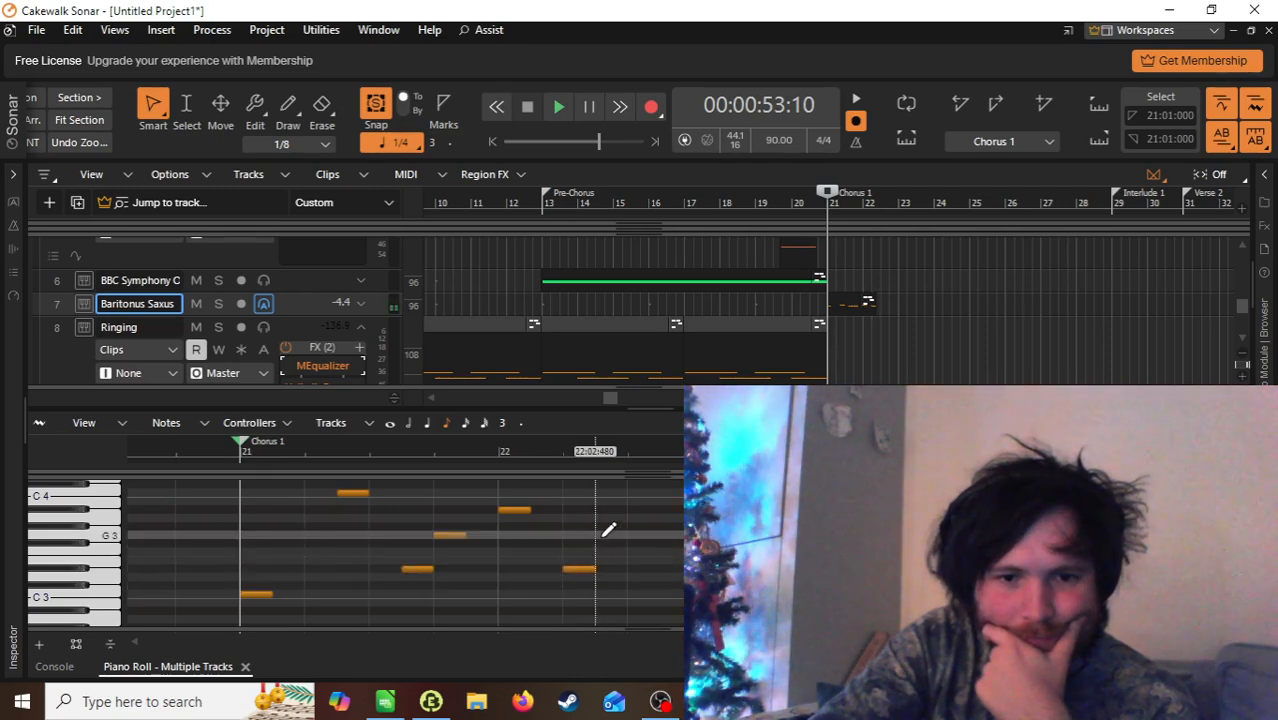
pyautogui.click(604, 536)
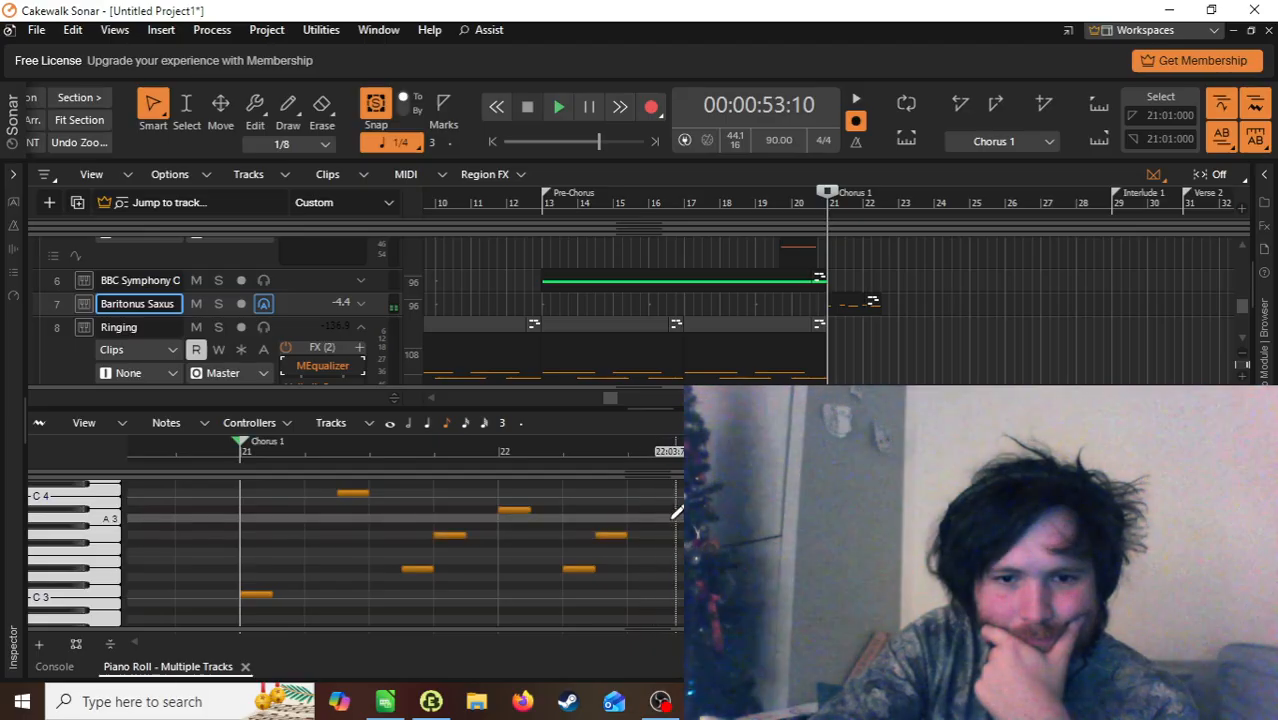
pyautogui.click(671, 517)
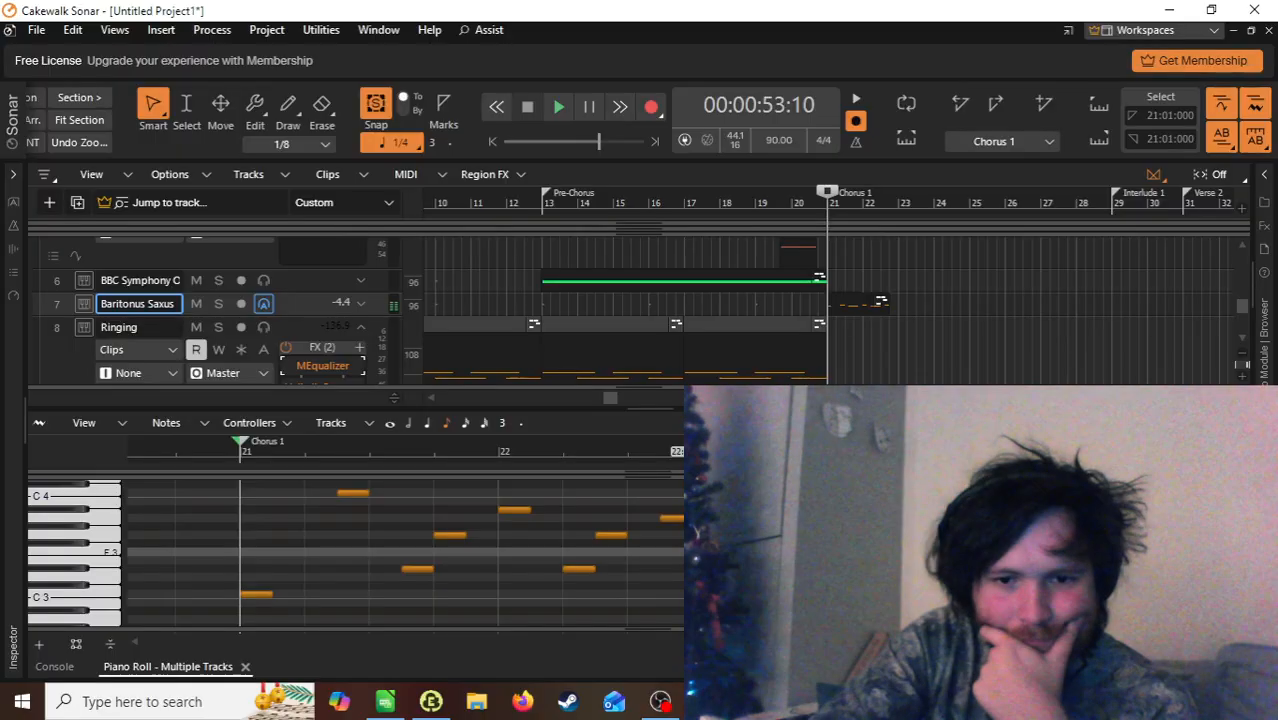
pyautogui.click(736, 552)
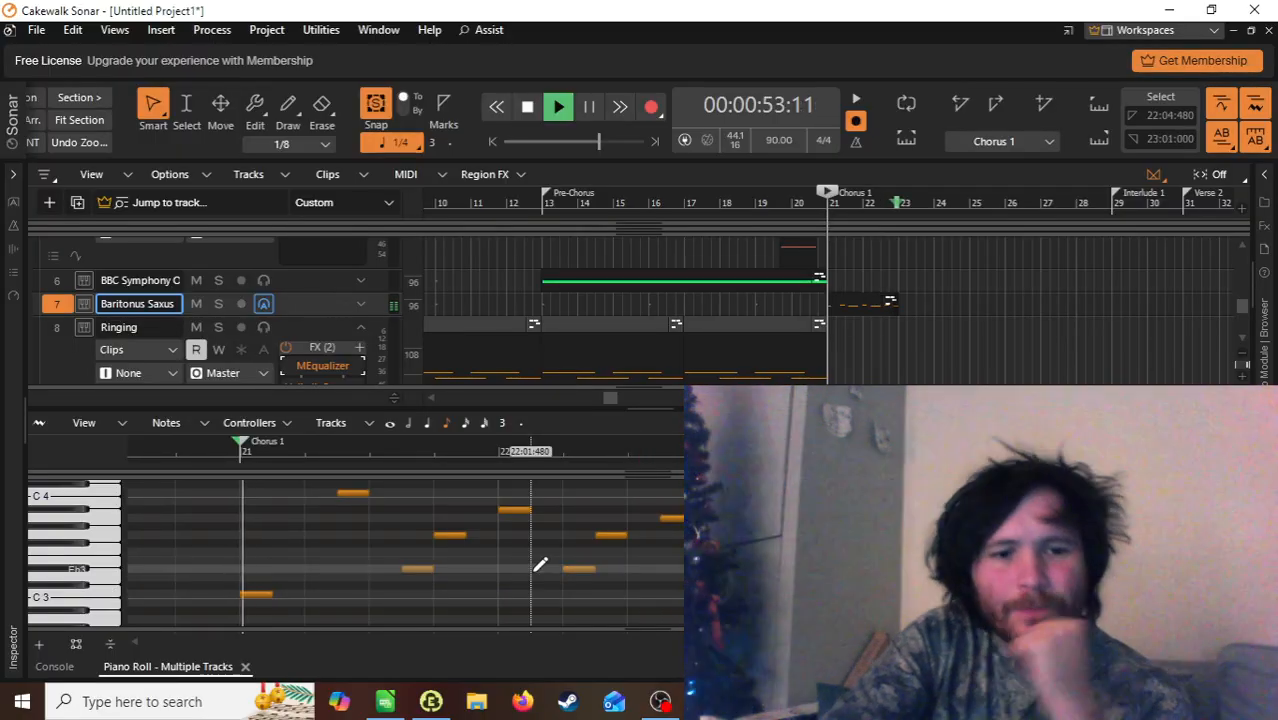
pyautogui.press('space')
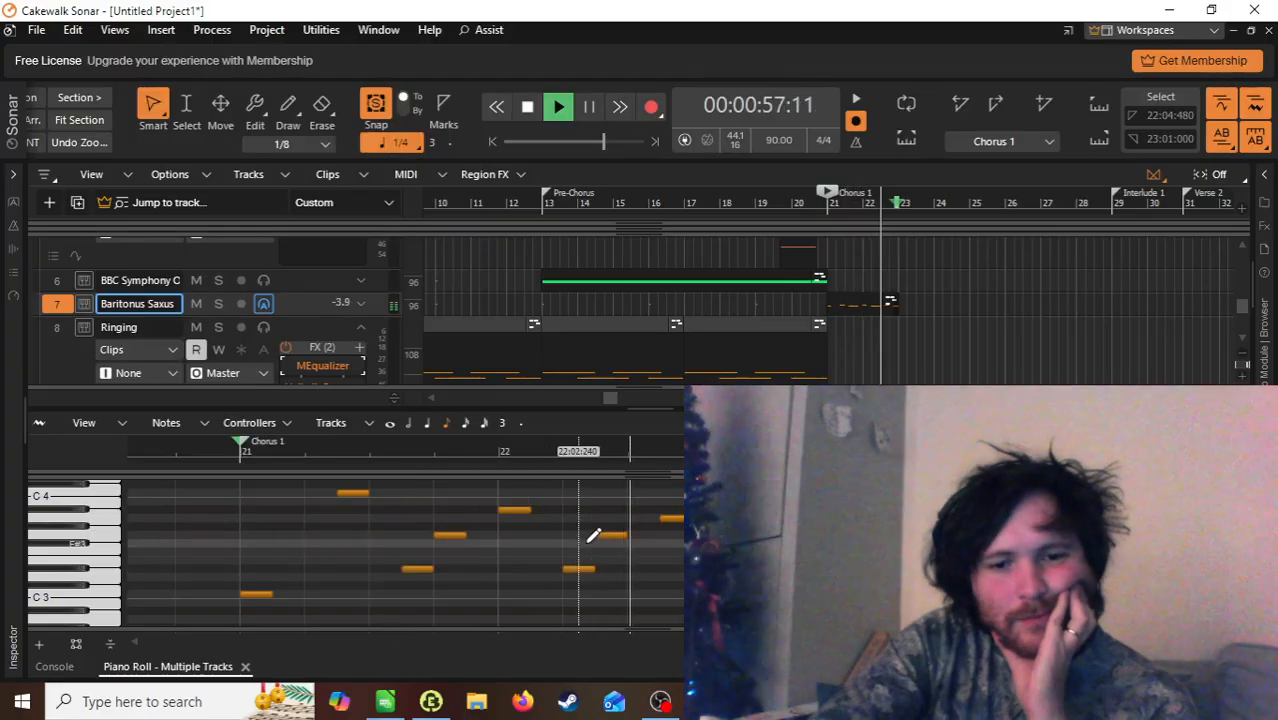
pyautogui.press('space')
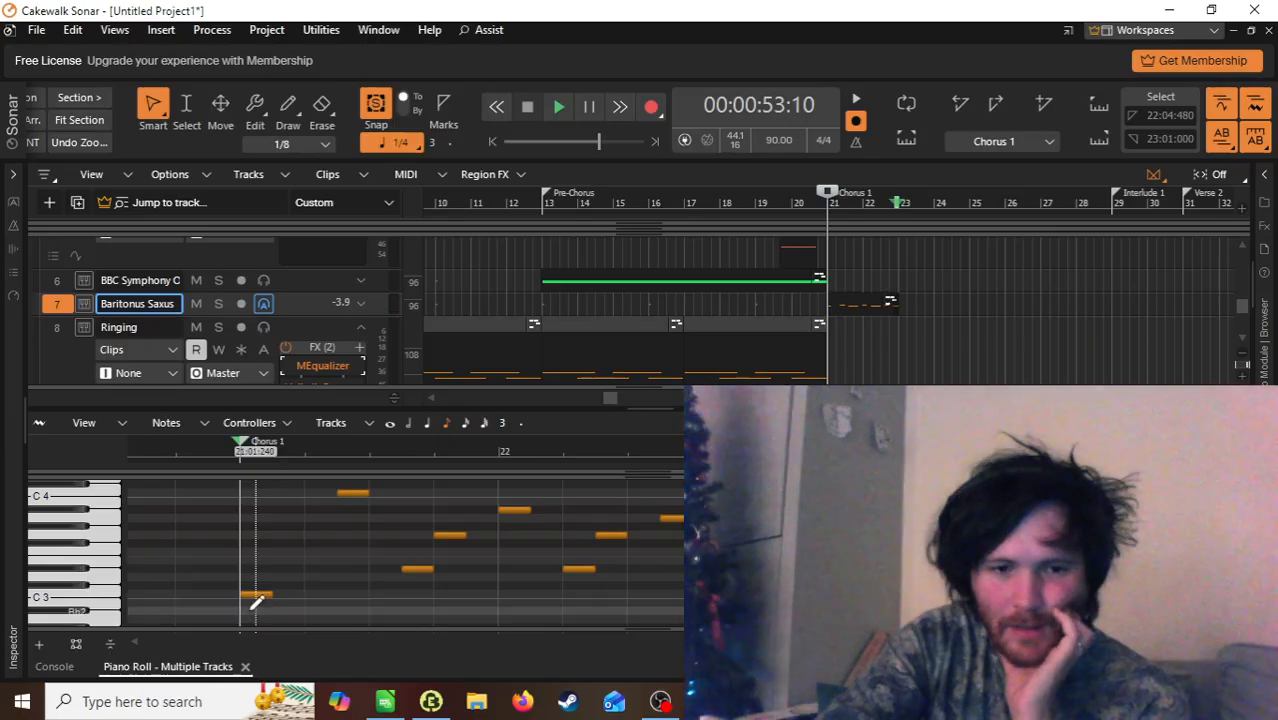
# Step: Copy the Baritonus Saxus melody of measures 21–22 to measures 23–24, move the copy's first note an eighth later, and play from Chorus 1
pyautogui.moveTo(246, 610)
pyautogui.mouseDown()
pyautogui.moveTo(592, 541)
pyautogui.moveTo(780, 482)
pyautogui.moveTo(790, 497)
pyautogui.moveTo(650, 522)
pyautogui.mouseUp()
pyautogui.scroll(-3, 522, 561)
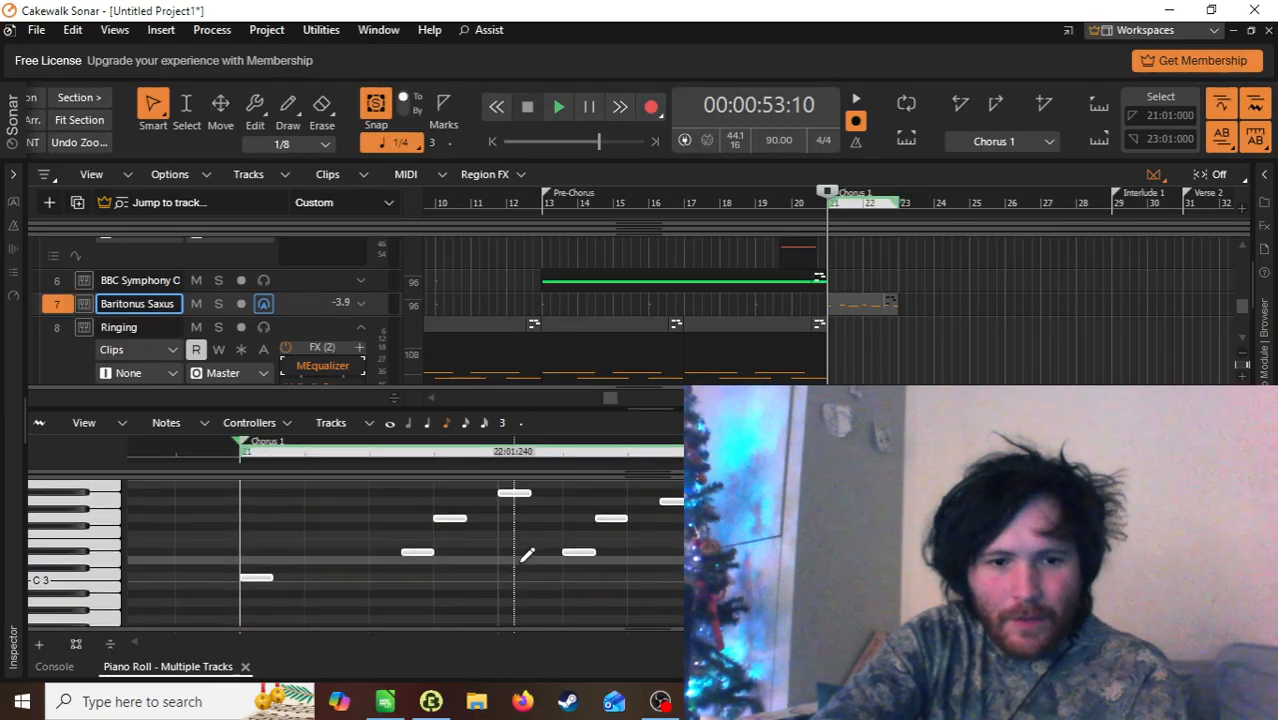
pyautogui.moveTo(252, 577); pyautogui.dragTo(768, 578)
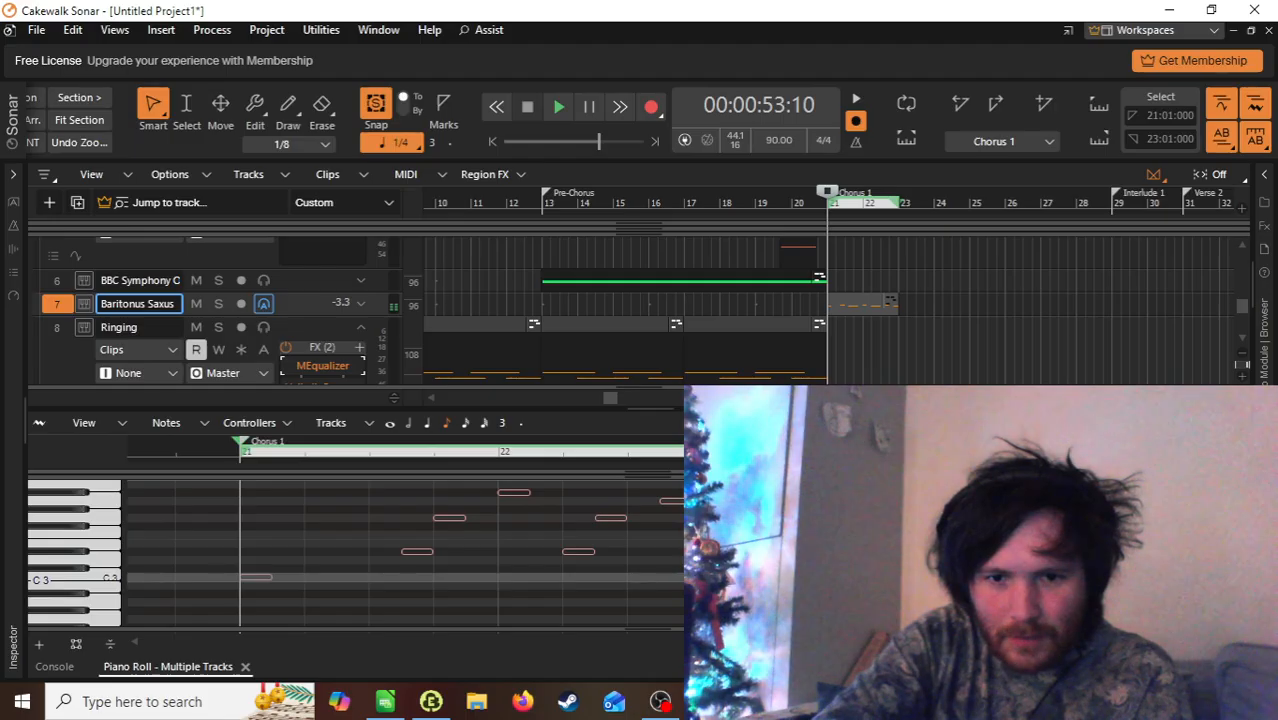
pyautogui.moveTo(768, 578); pyautogui.dragTo(768, 577)
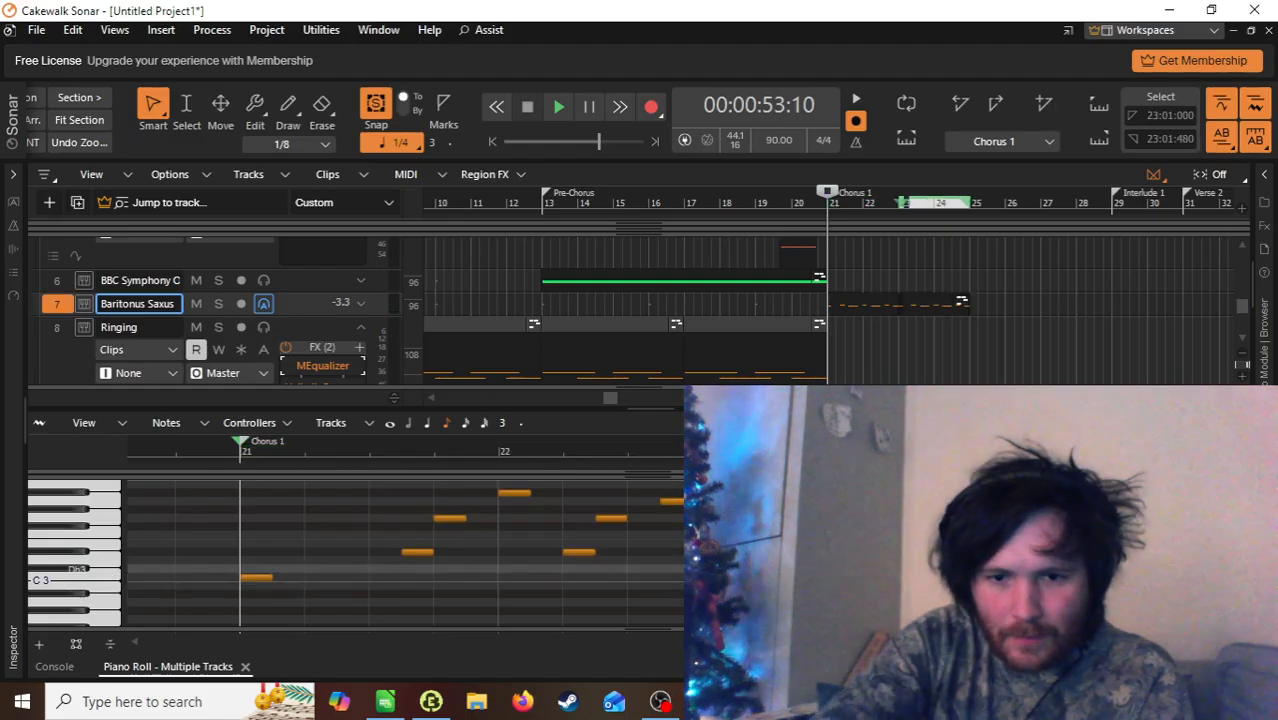
pyautogui.click(768, 577)
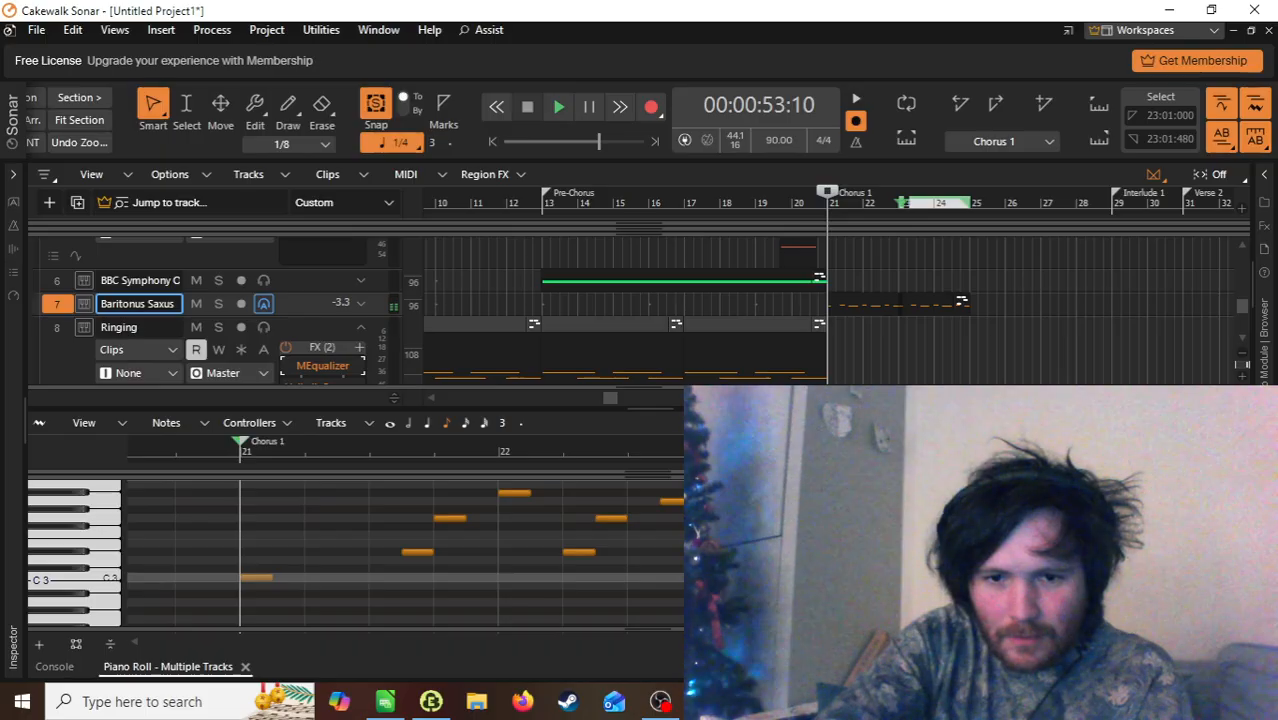
pyautogui.moveTo(770, 577); pyautogui.dragTo(802, 577)
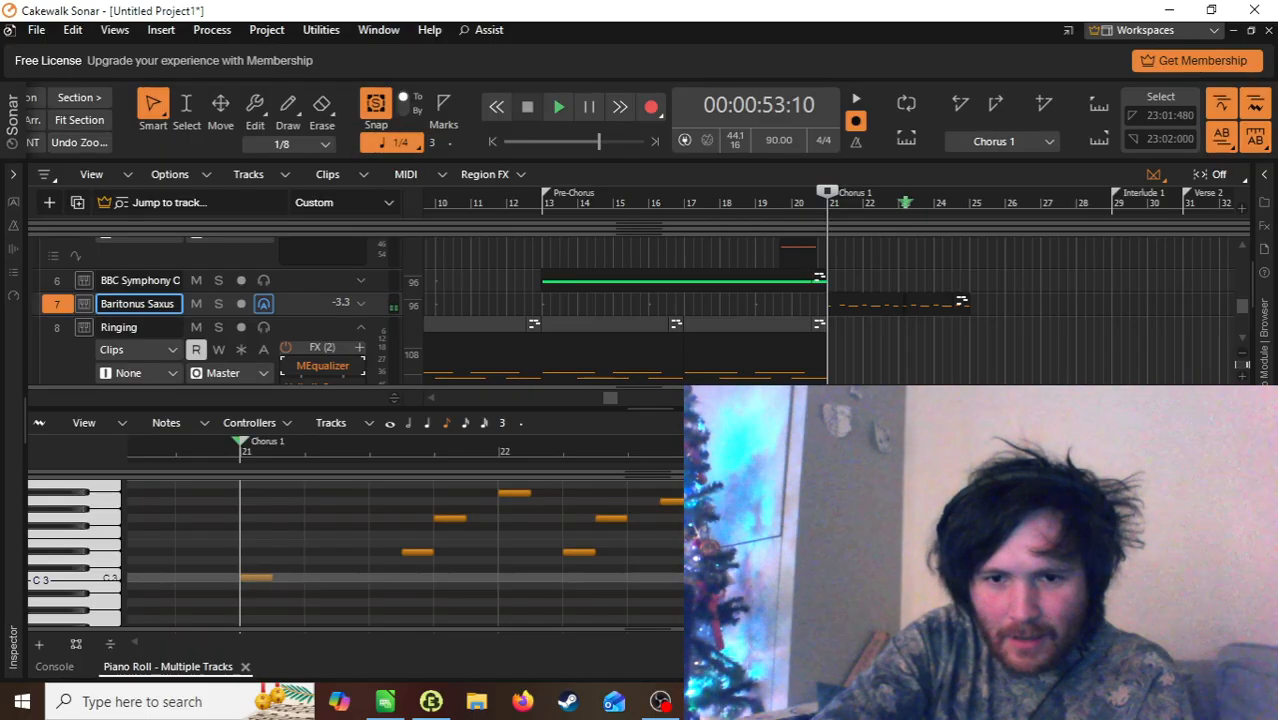
pyautogui.press('space')
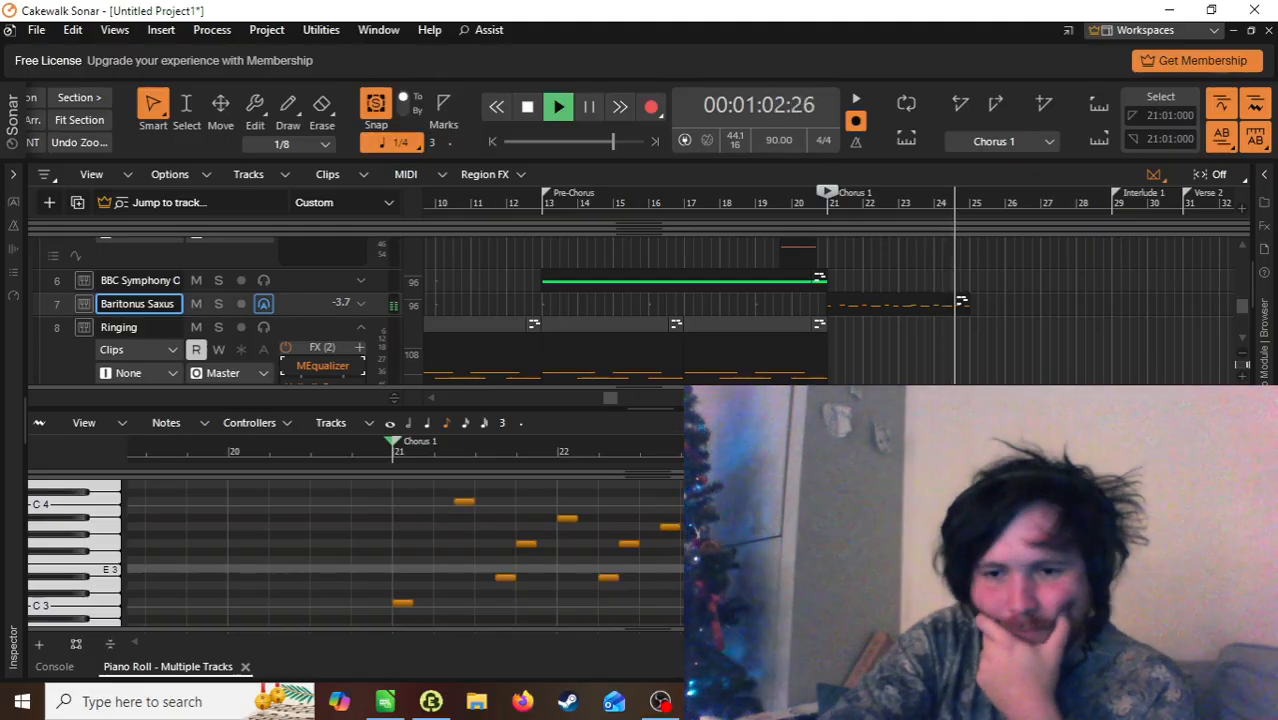
pyautogui.press('space')
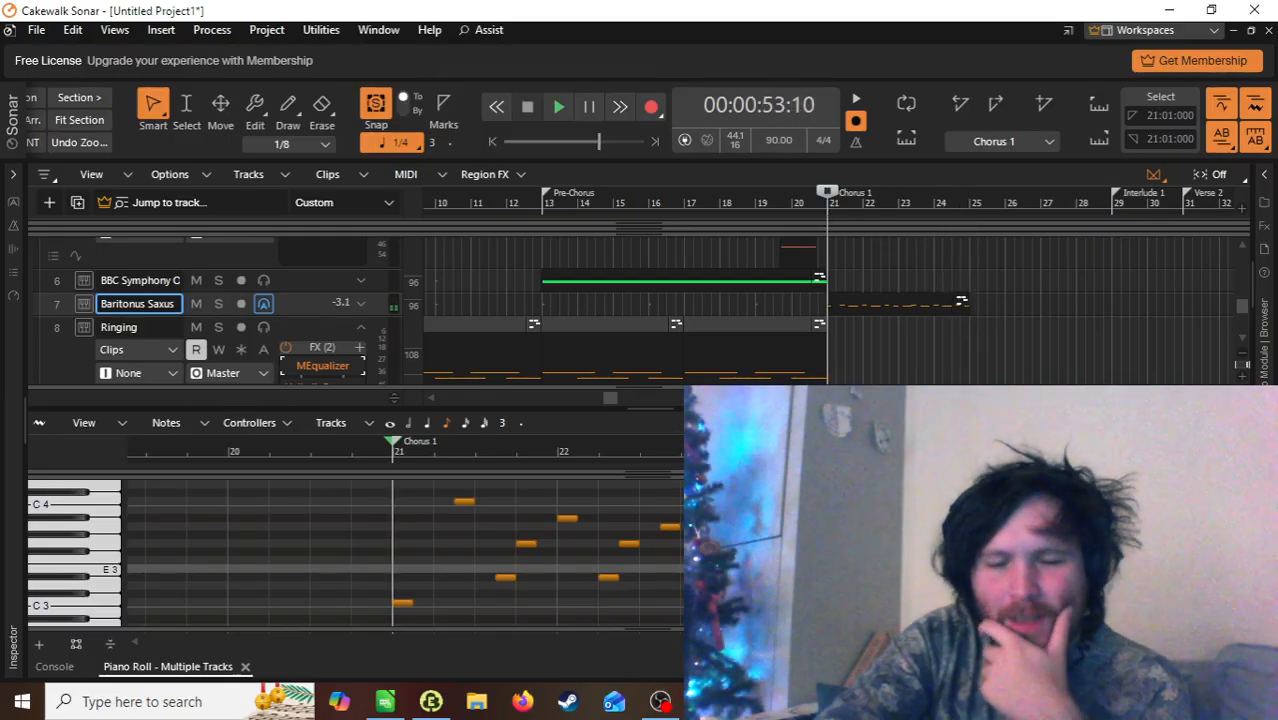
# Step: Try doubling the Baritonus Saxus melody an octave lower, audition it from the last beat of the Pre-Chorus, and undo the copy
pyautogui.moveTo(378, 608); pyautogui.dragTo(688, 492)
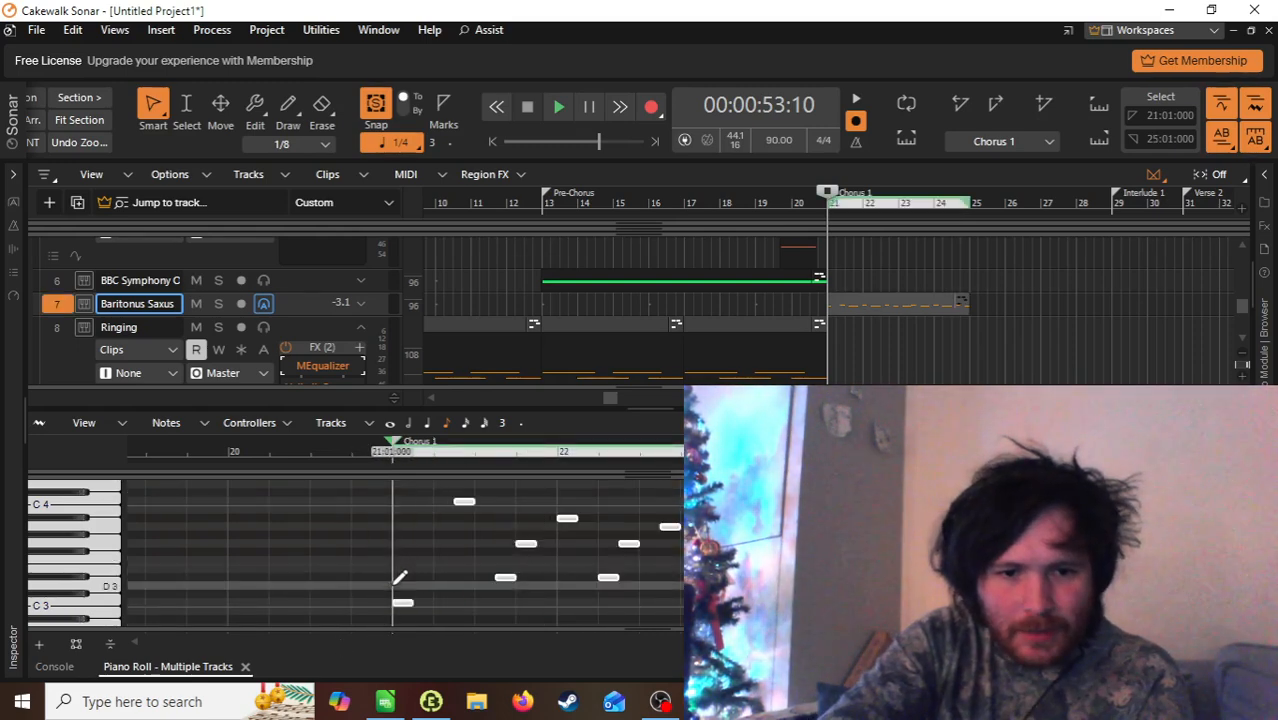
pyautogui.moveTo(463, 501); pyautogui.dragTo(465, 605)
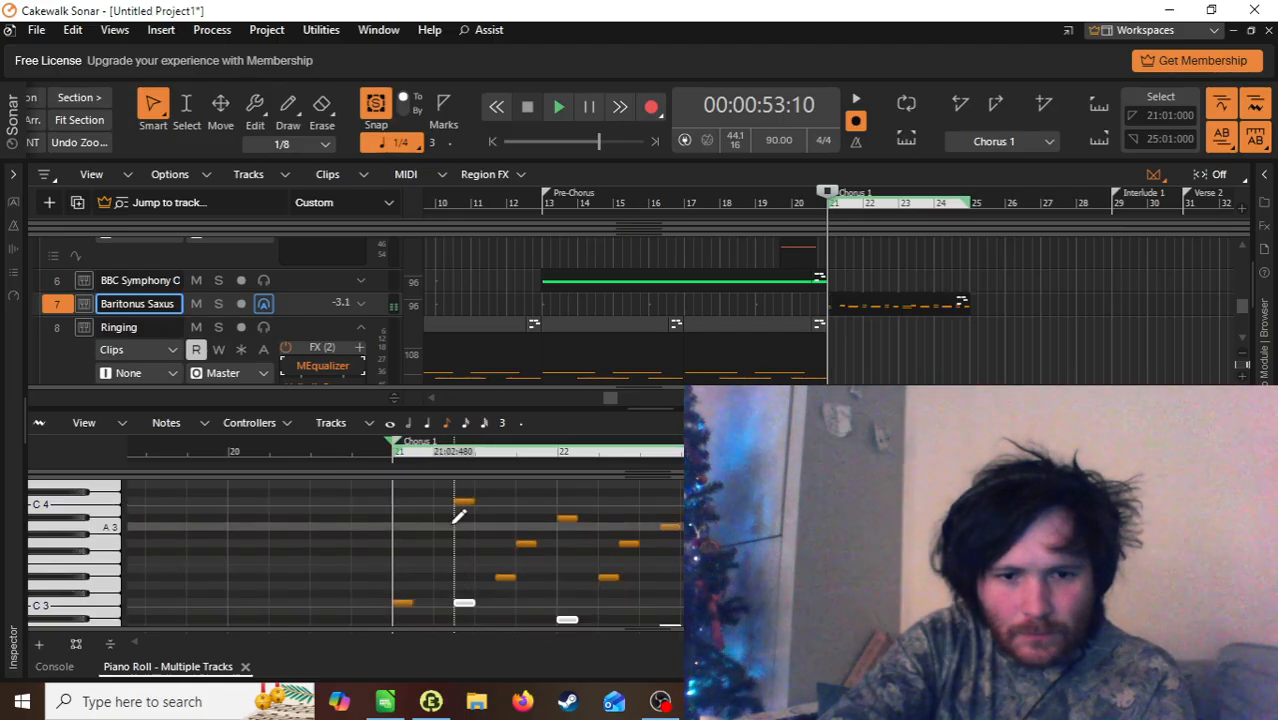
pyautogui.click(349, 455)
pyautogui.press('space')
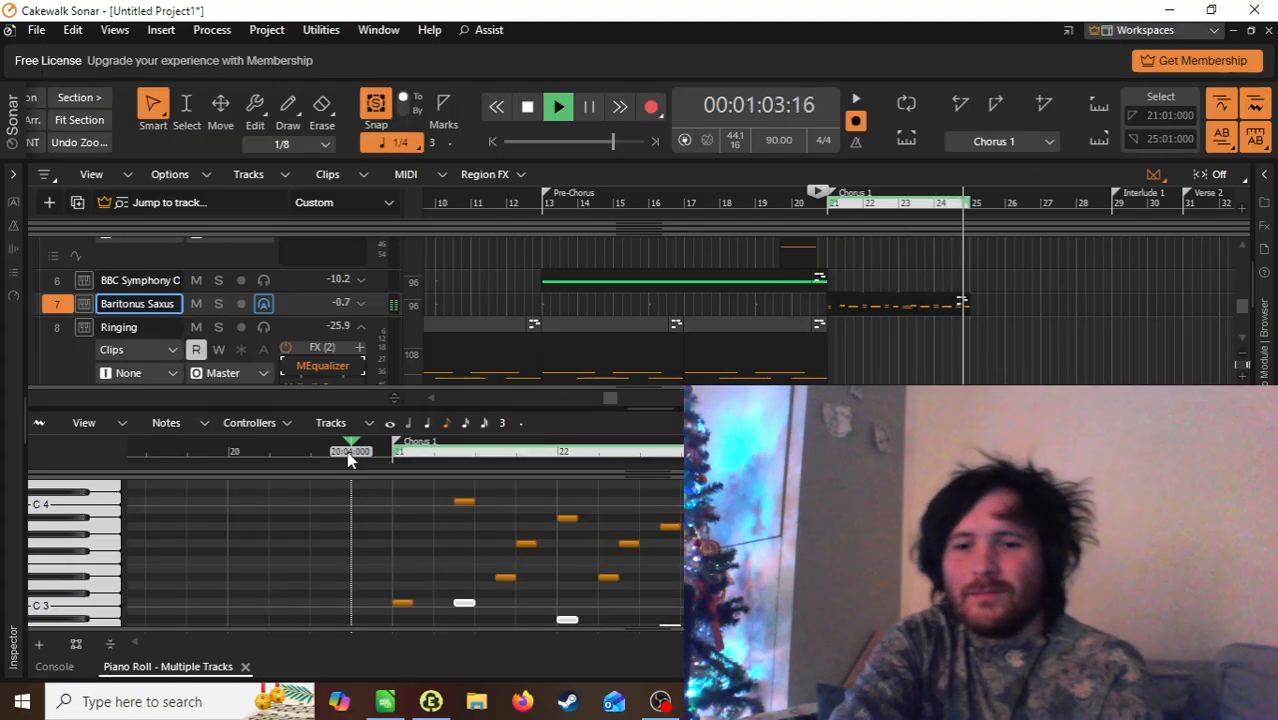
pyautogui.press('space')
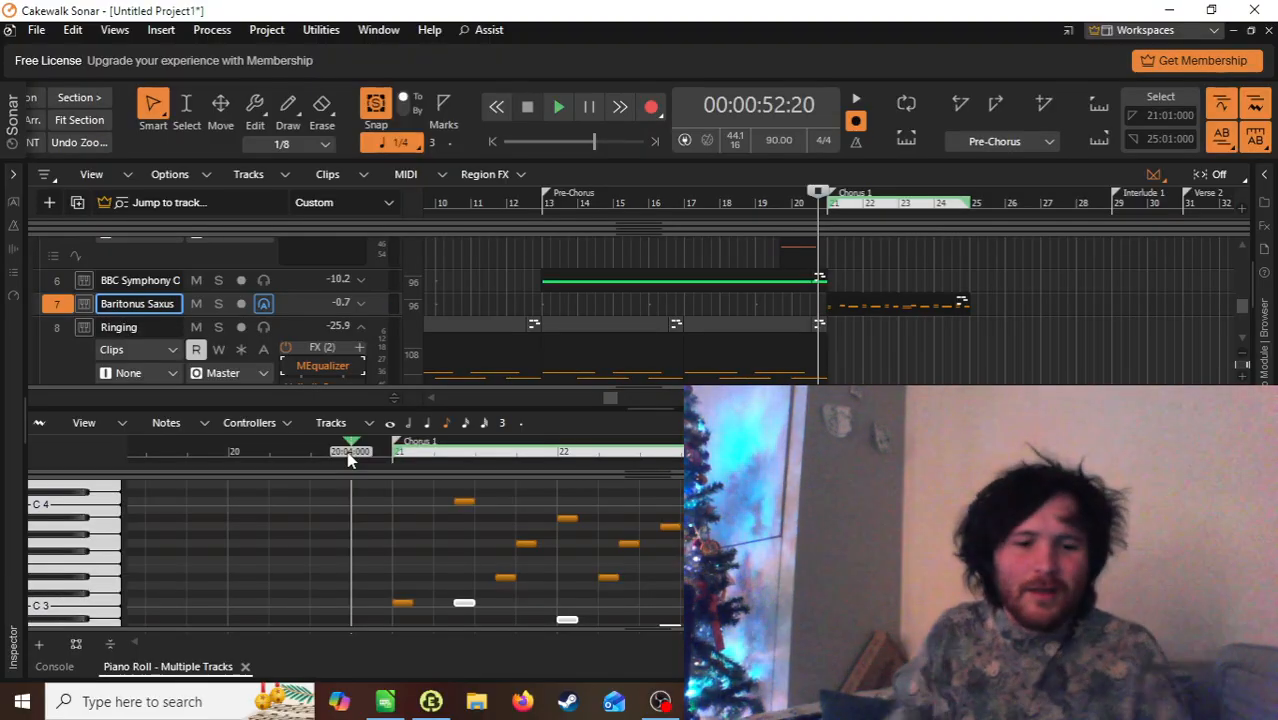
pyautogui.hotkey('ctrl', 'z')
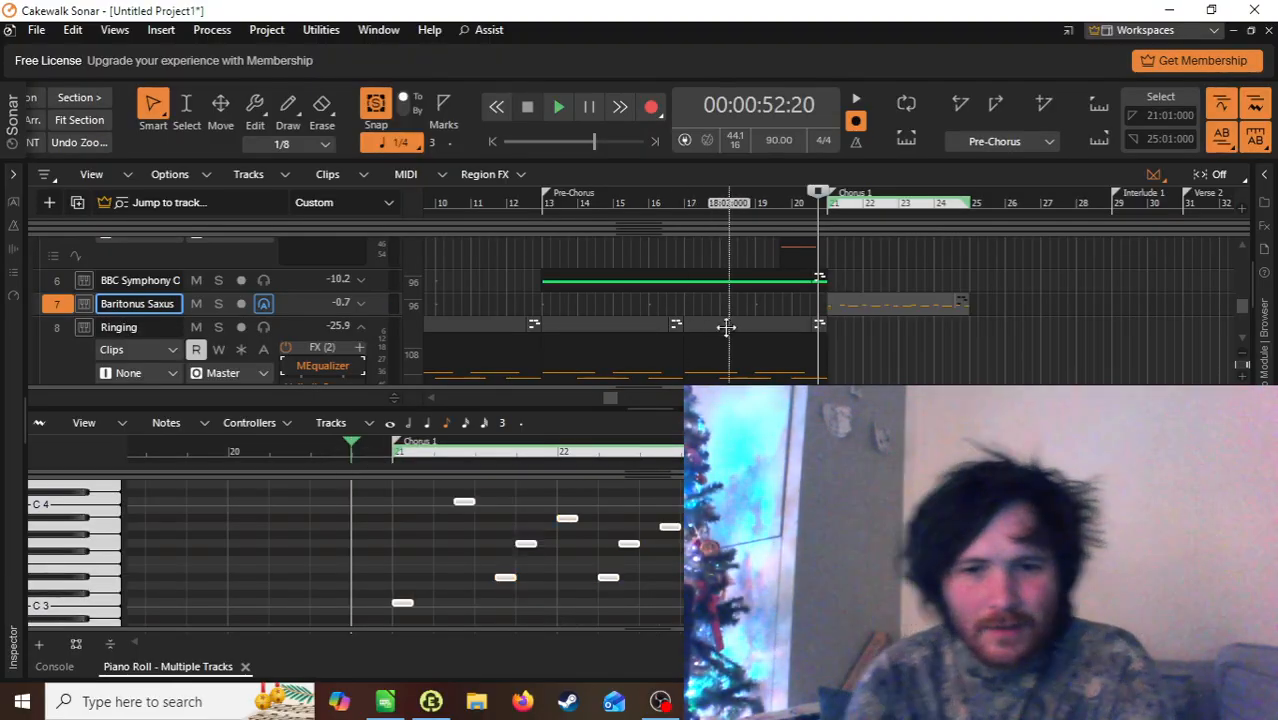
# Step: Open the Chick 2 (Org) track in the Piano Roll at the start of Chorus 1 and place an Eb5 note at measure 21
pyautogui.scroll(-3, 834, 313)
pyautogui.scroll(1, 834, 313)
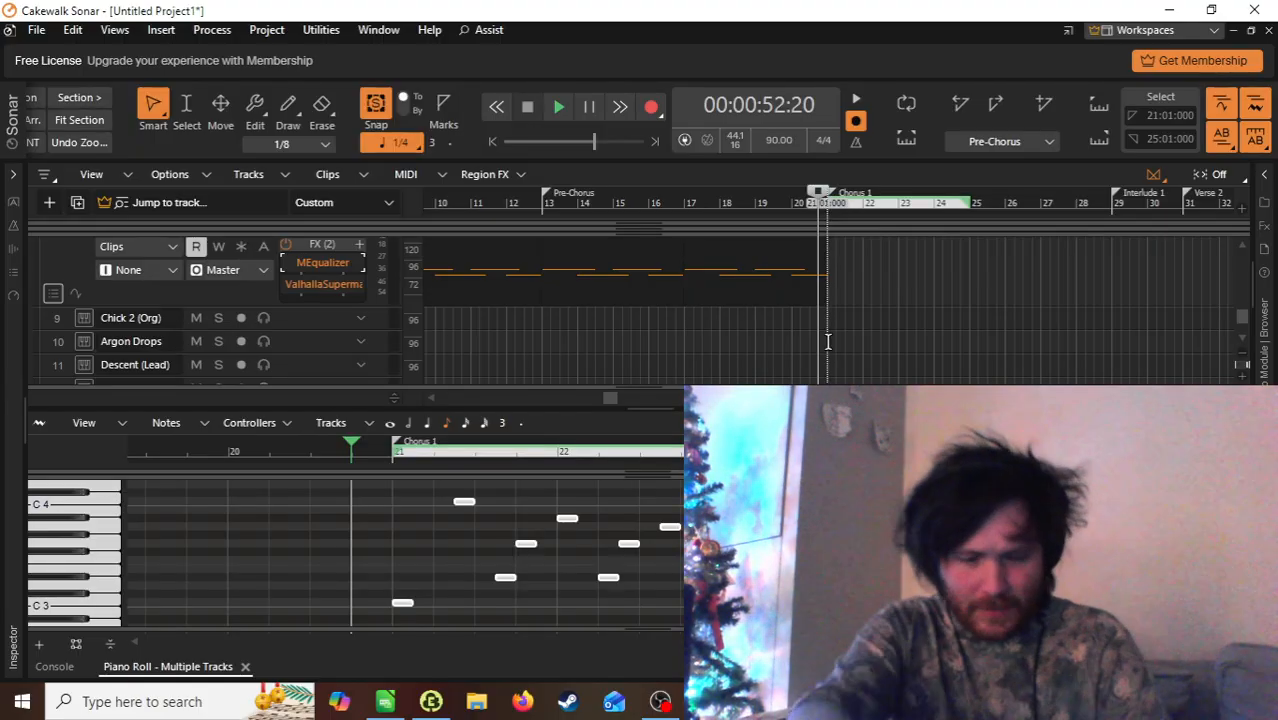
pyautogui.scroll(-2, 828, 341)
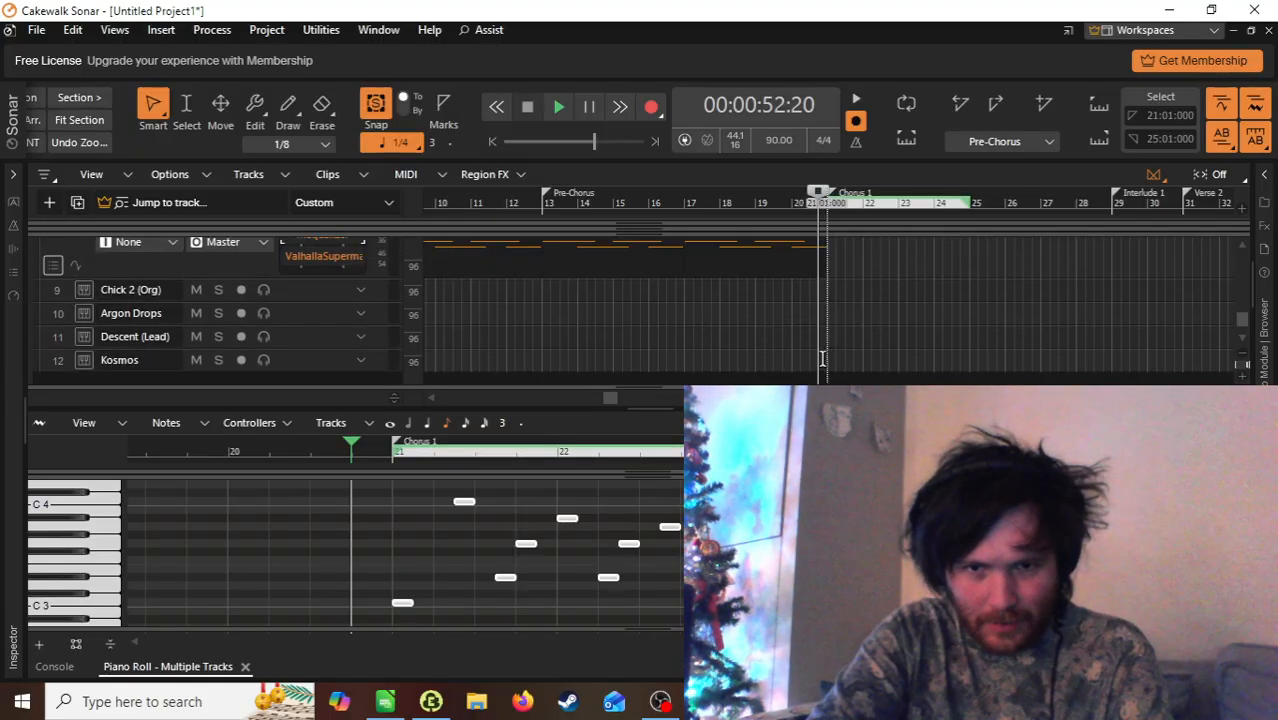
pyautogui.click(828, 311)
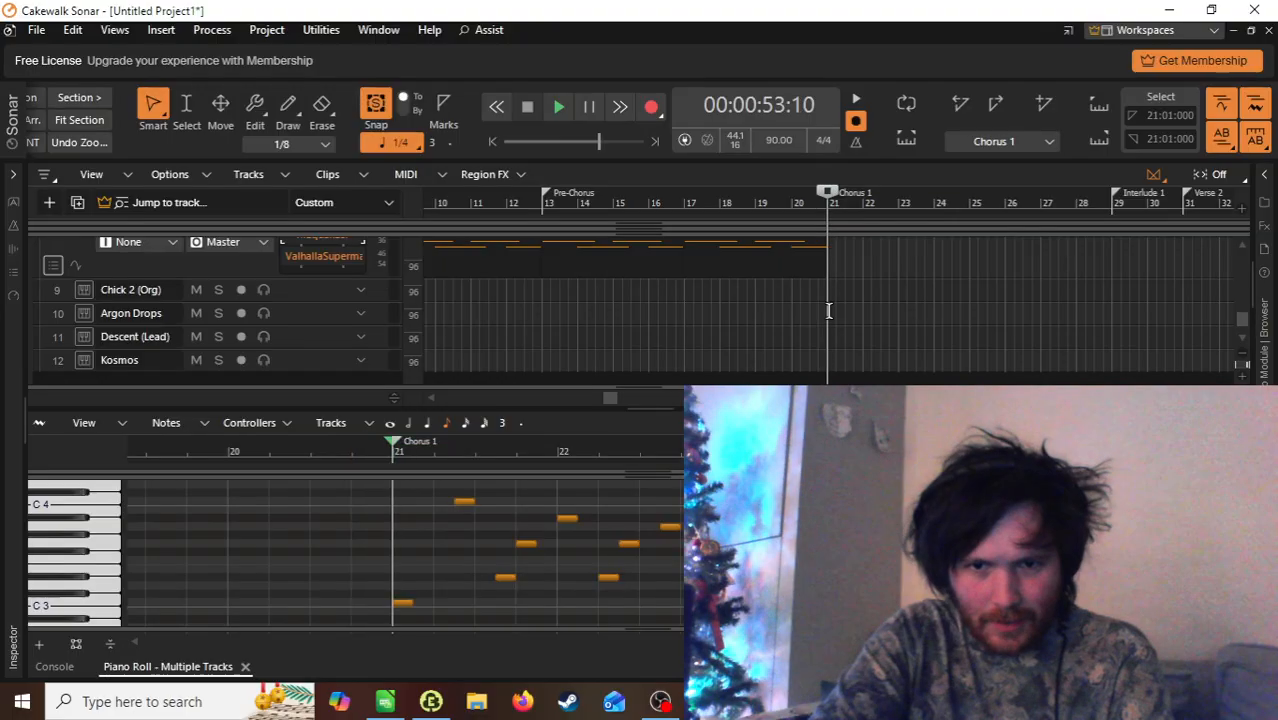
pyautogui.scroll(1, 826, 325)
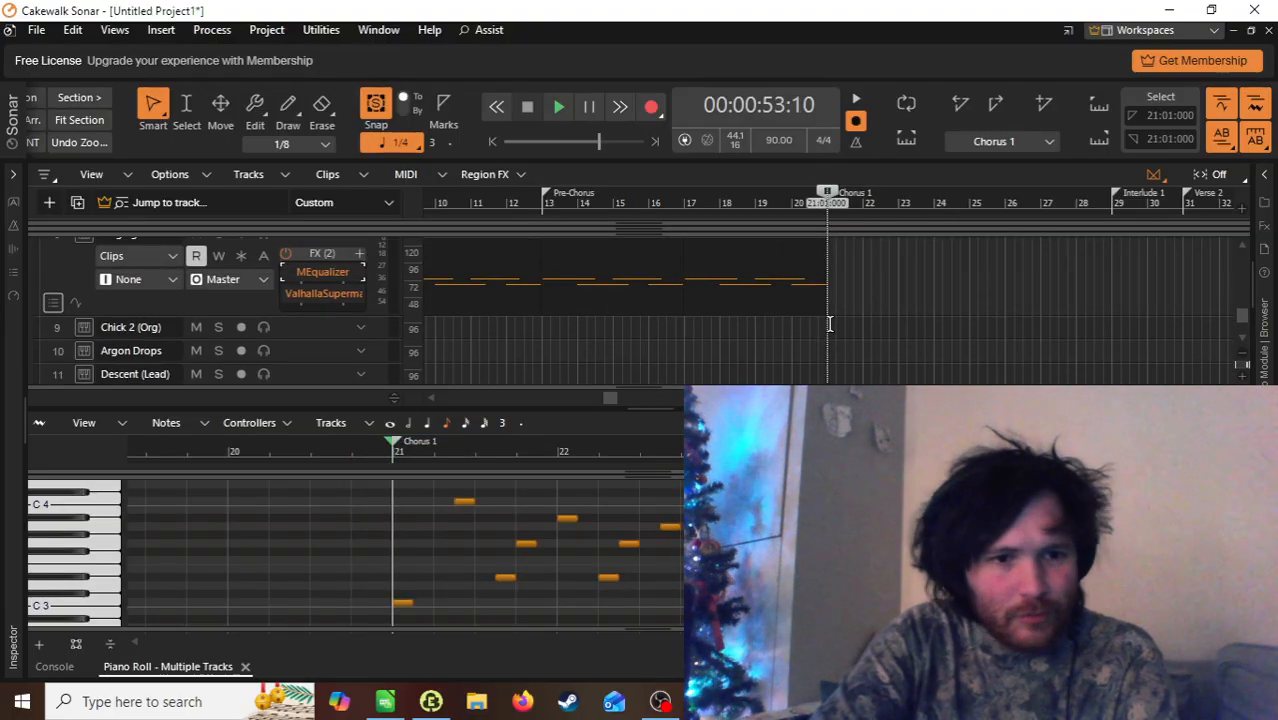
pyautogui.scroll(-2, 829, 323)
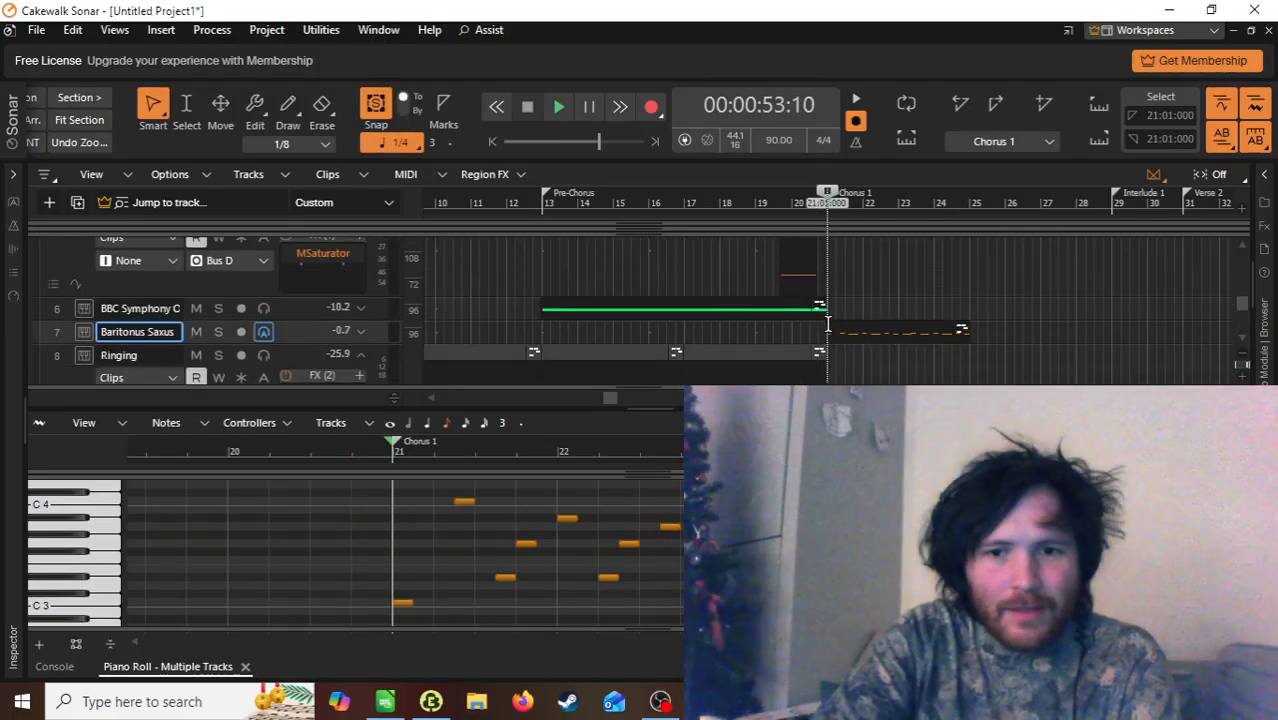
pyautogui.scroll(2, 828, 323)
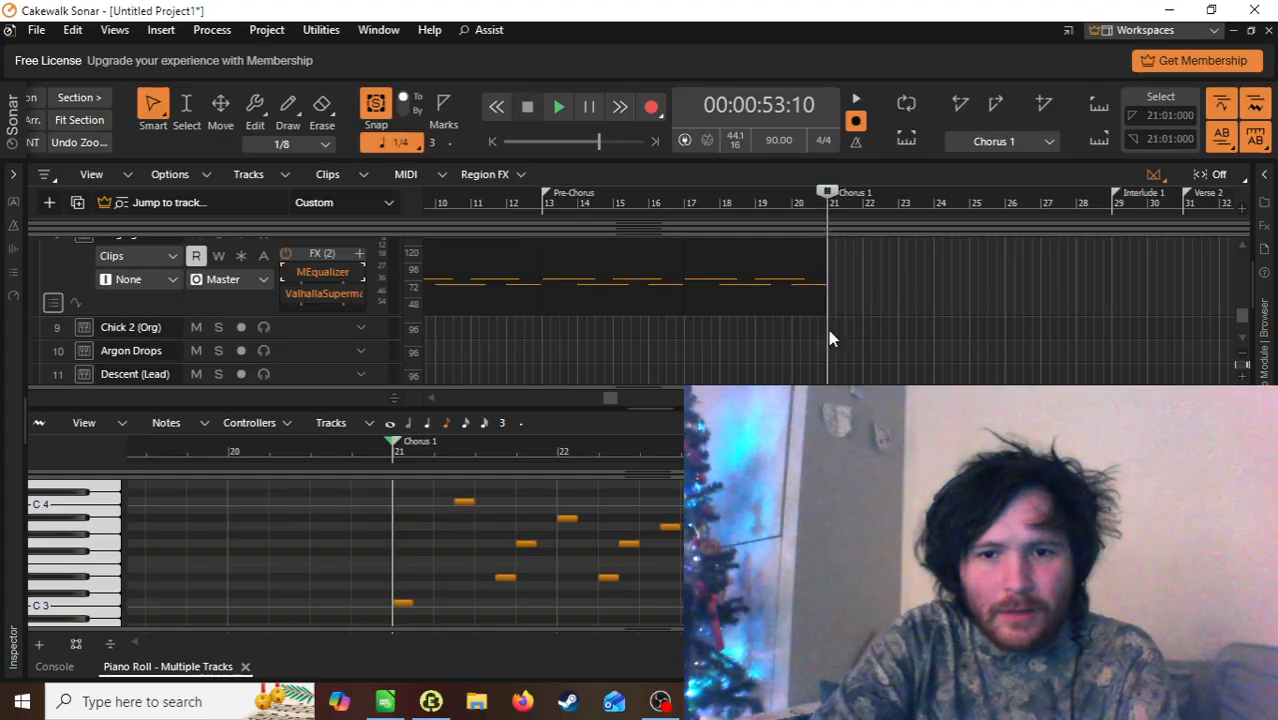
pyautogui.doubleClick(829, 330)
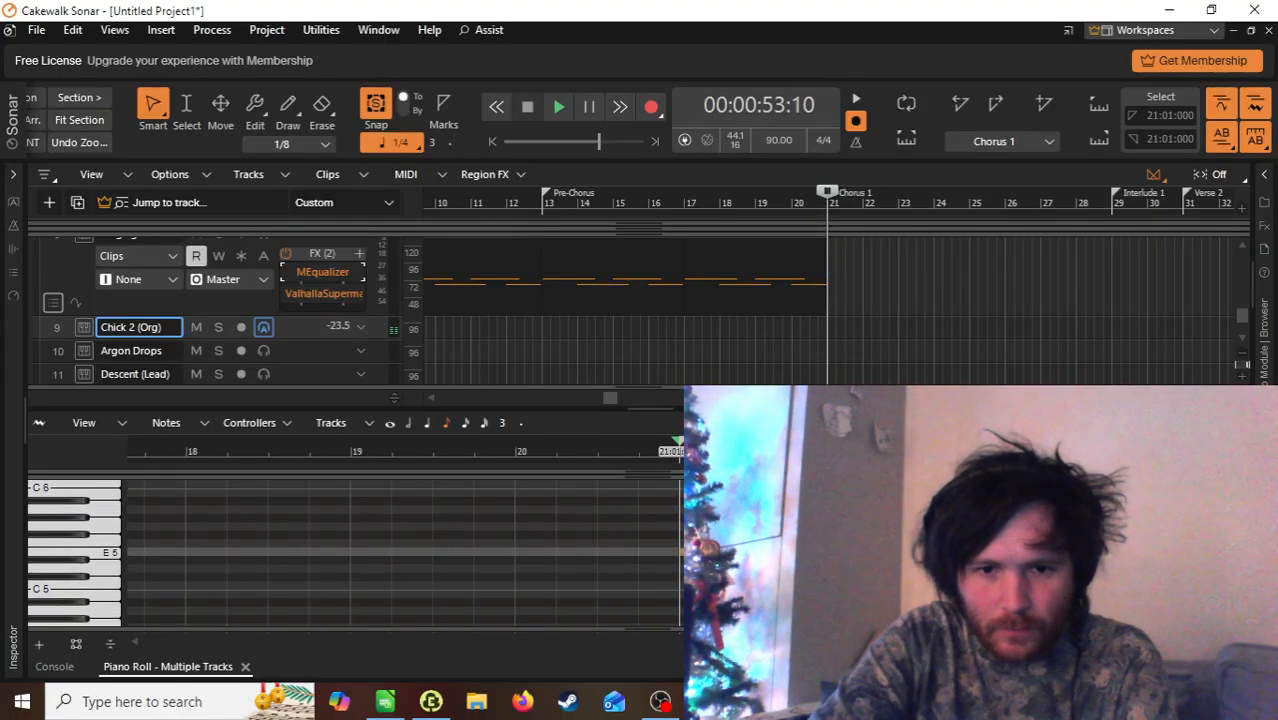
pyautogui.moveTo(690, 552); pyautogui.dragTo(690, 561)
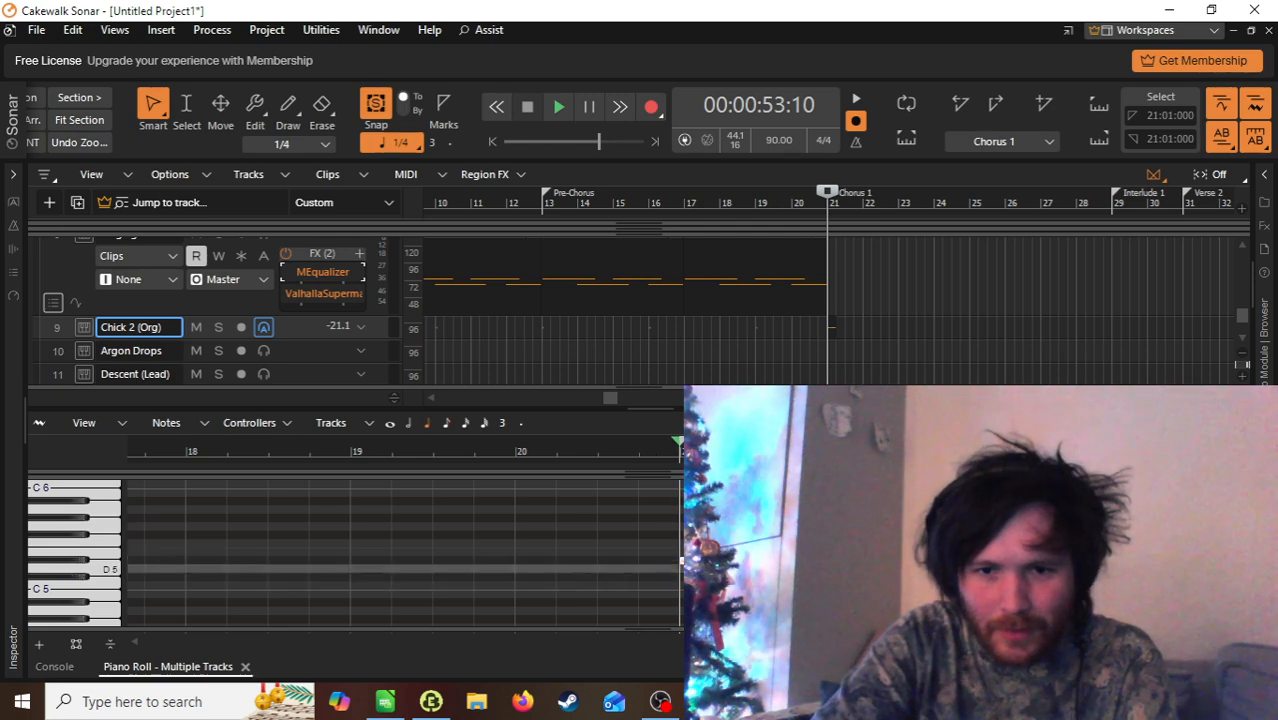
# Step: Lengthen the Chick 2 (Org) Eb5 note to fill measure 21 as a whole note and audition it from Chorus 1
pyautogui.click(850, 323)
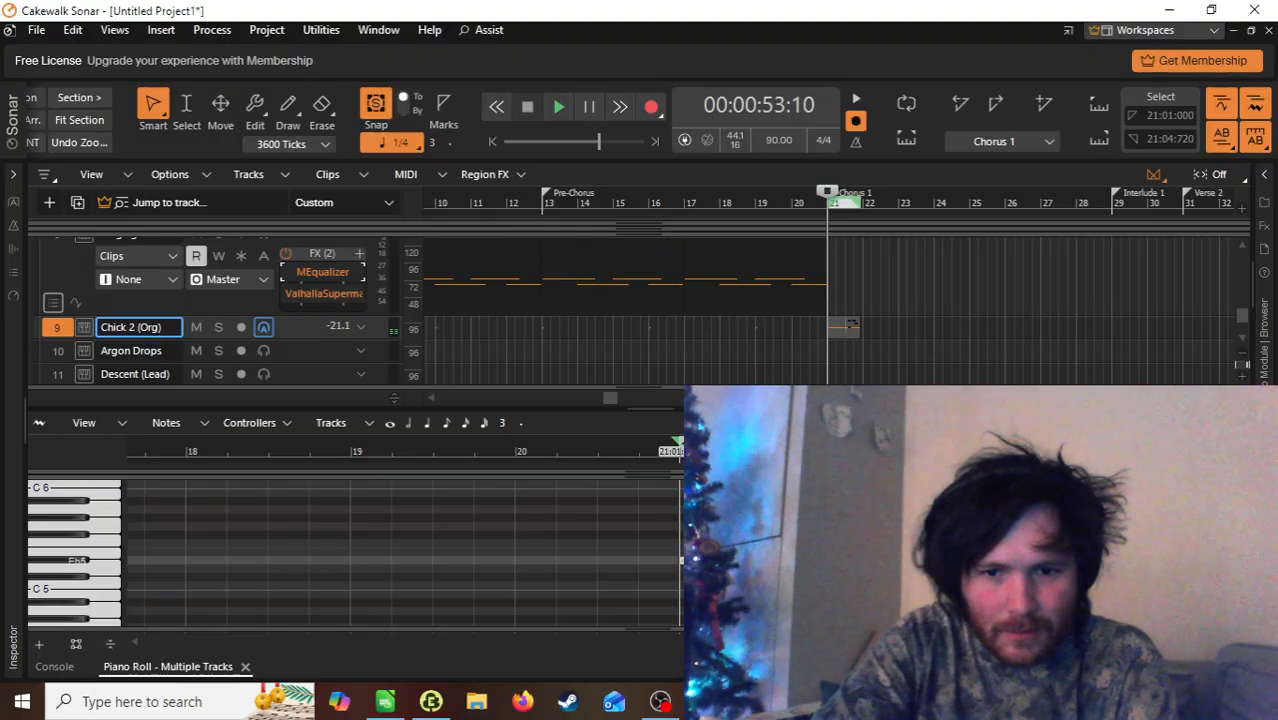
pyautogui.press('space')
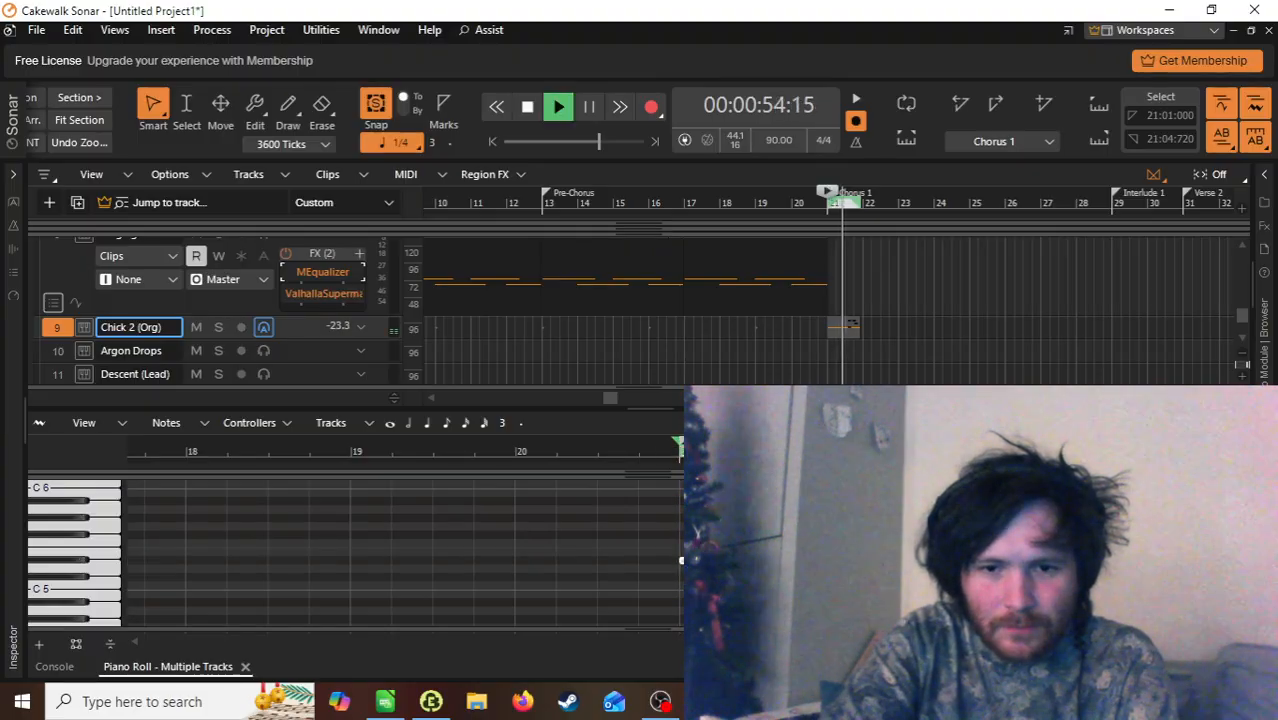
pyautogui.press('space')
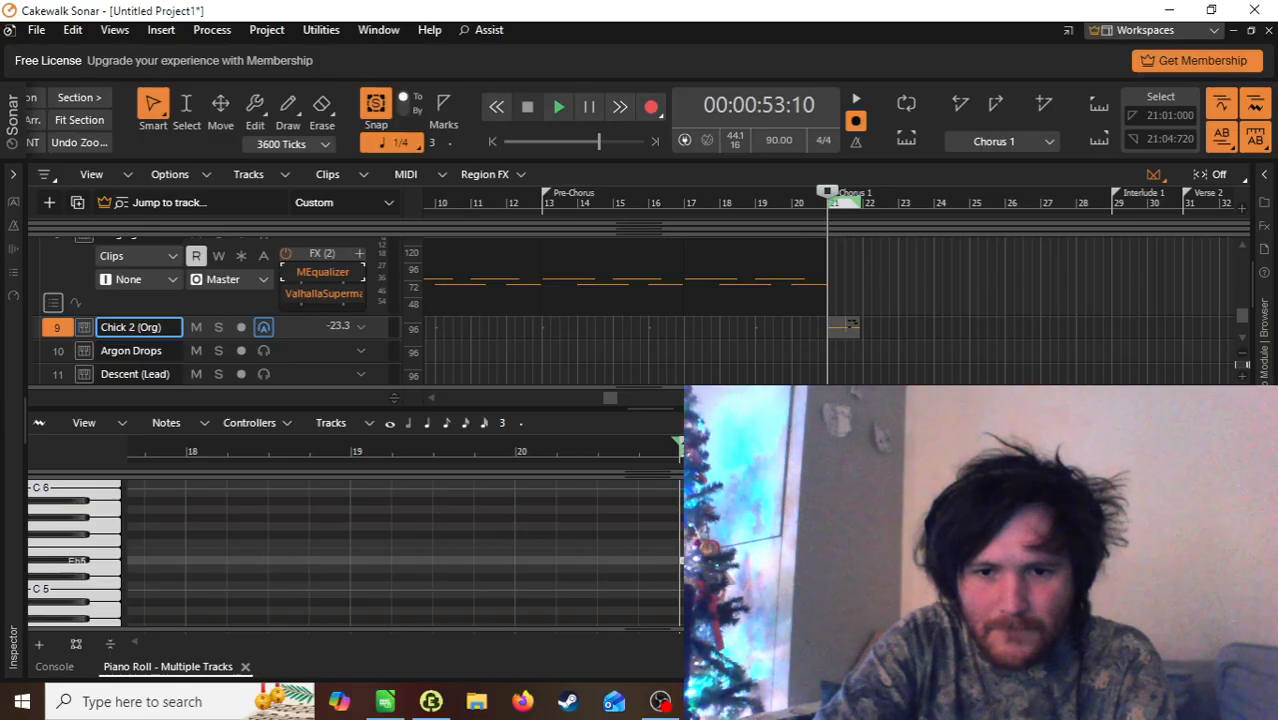
pyautogui.press('1')
pyautogui.press('space')
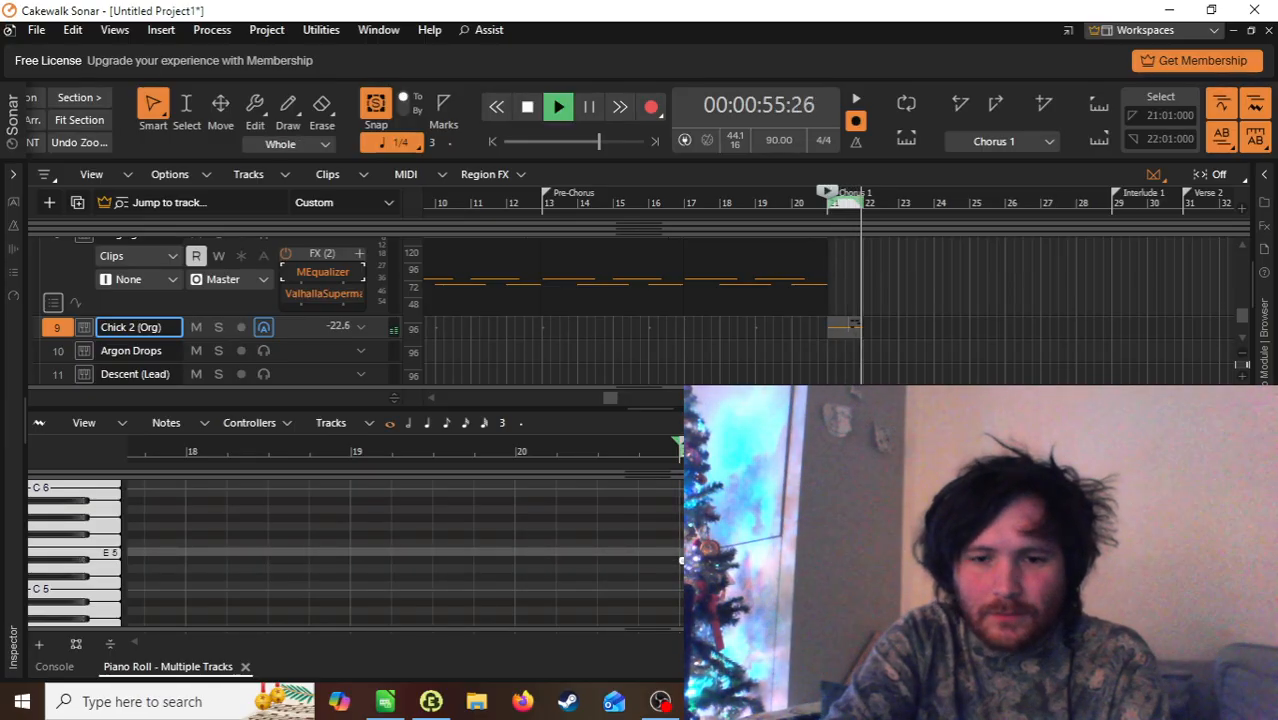
pyautogui.press('space')
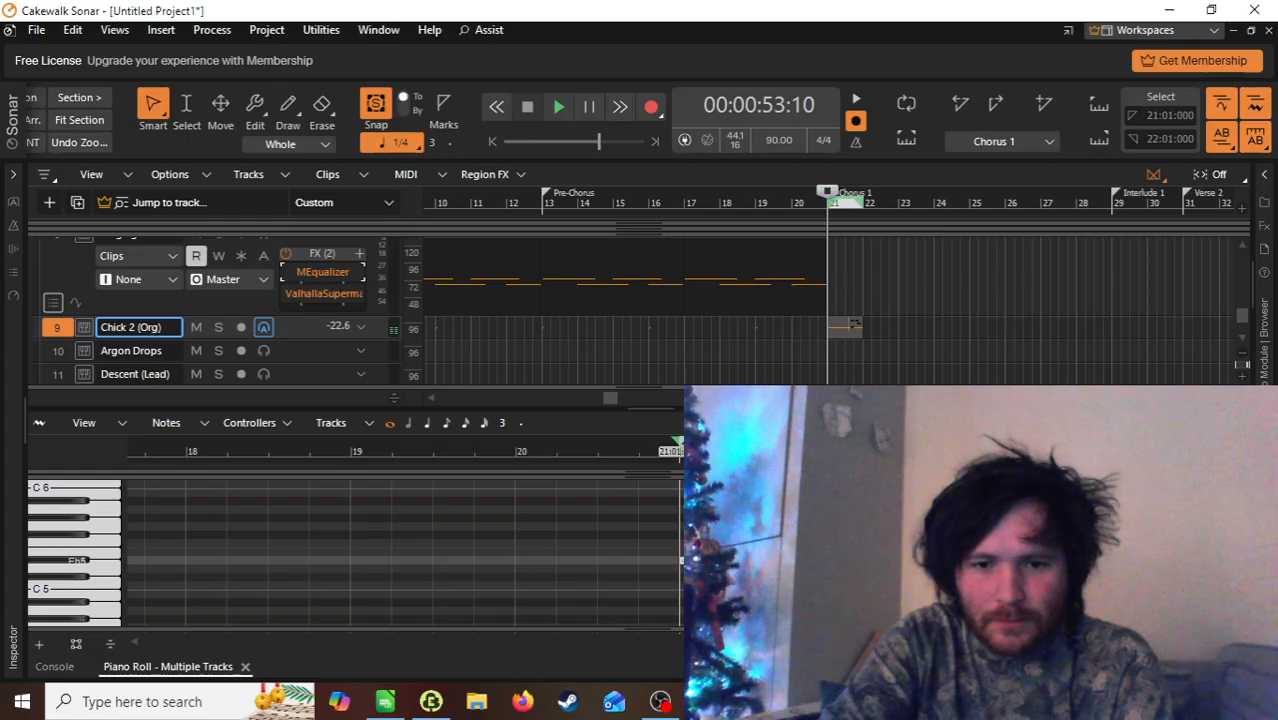
# Step: Add a C5 whole note below the Eb5 in measure 21 of Chick 2 (Org) and audition the pair twice
pyautogui.click(854, 323)
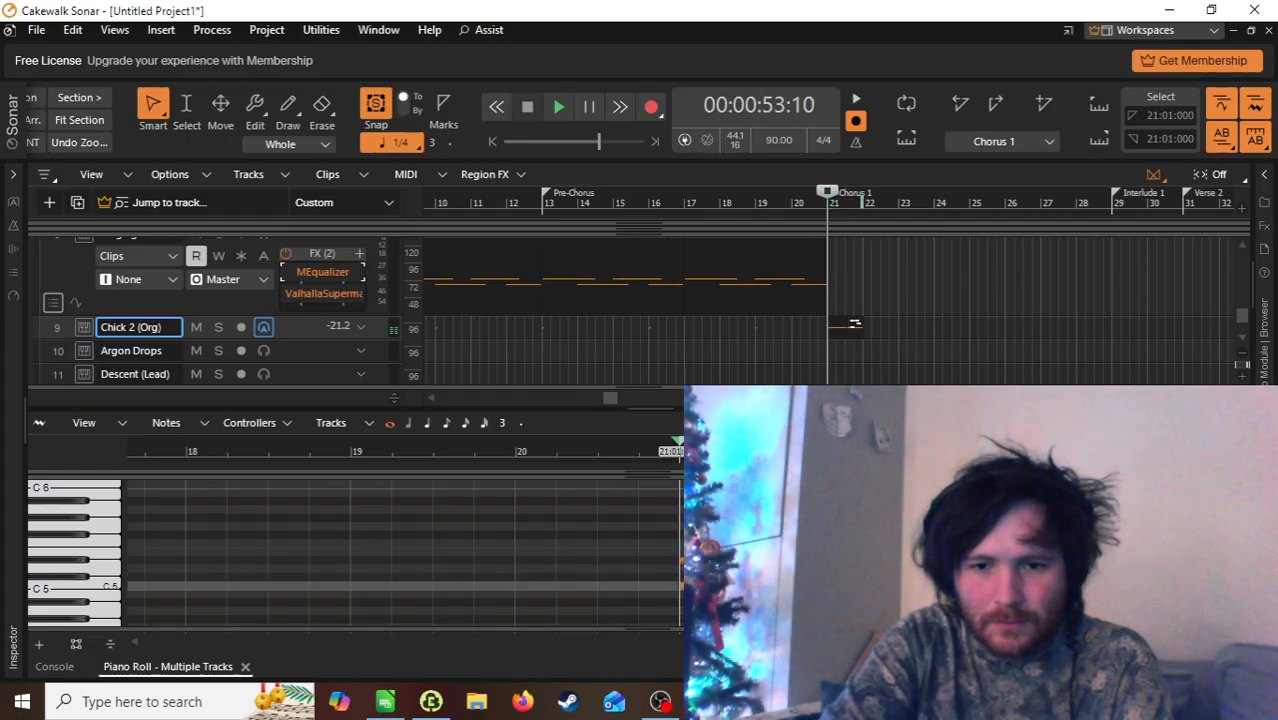
pyautogui.press('space')
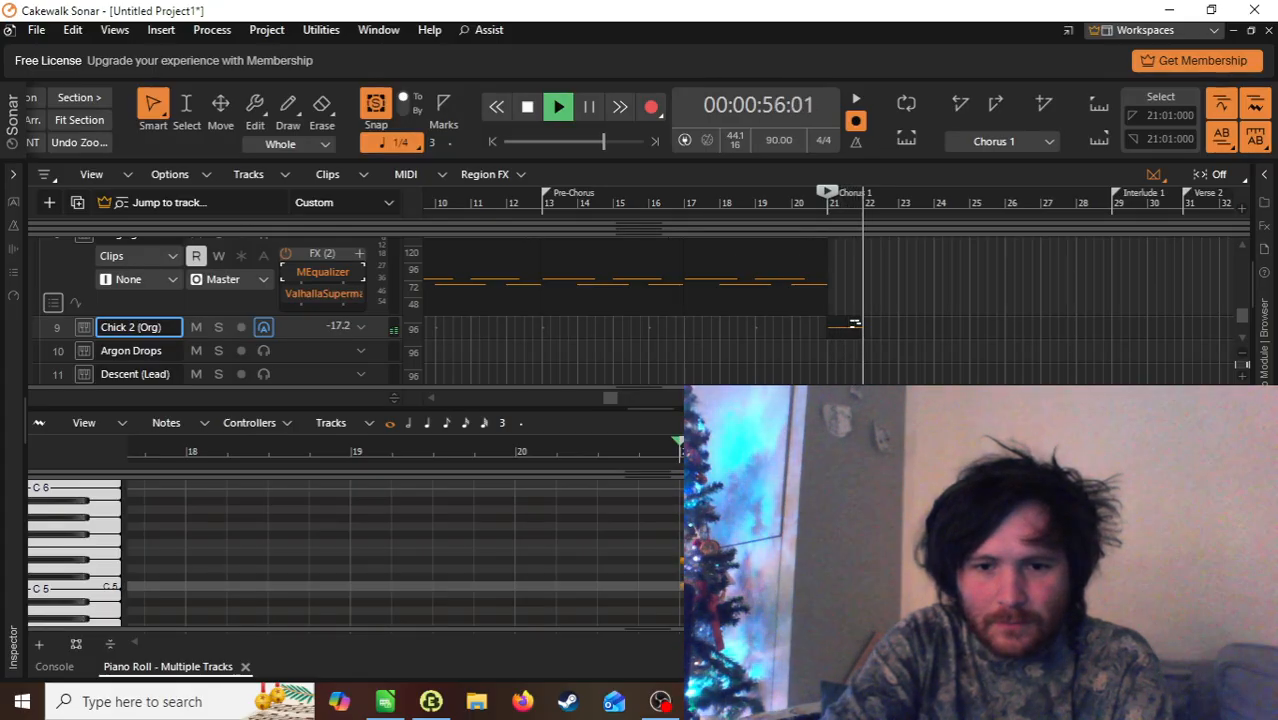
pyautogui.press('space')
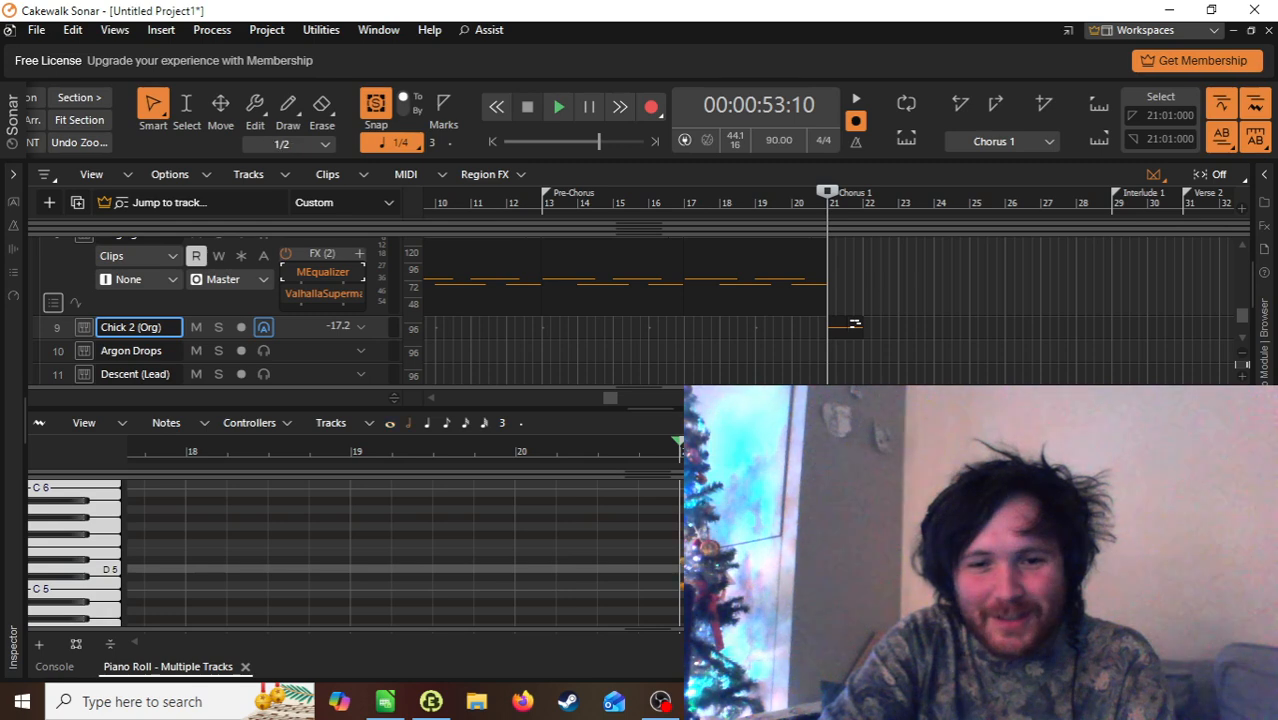
pyautogui.press('space')
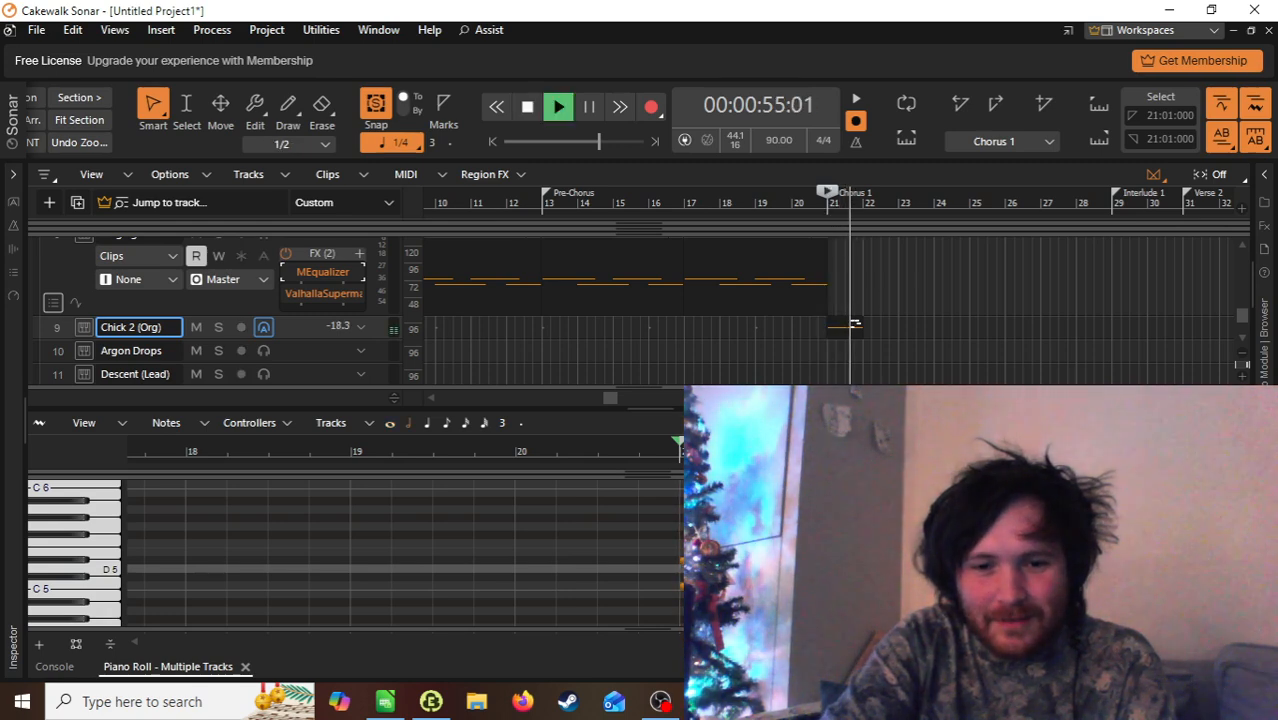
pyautogui.press('space')
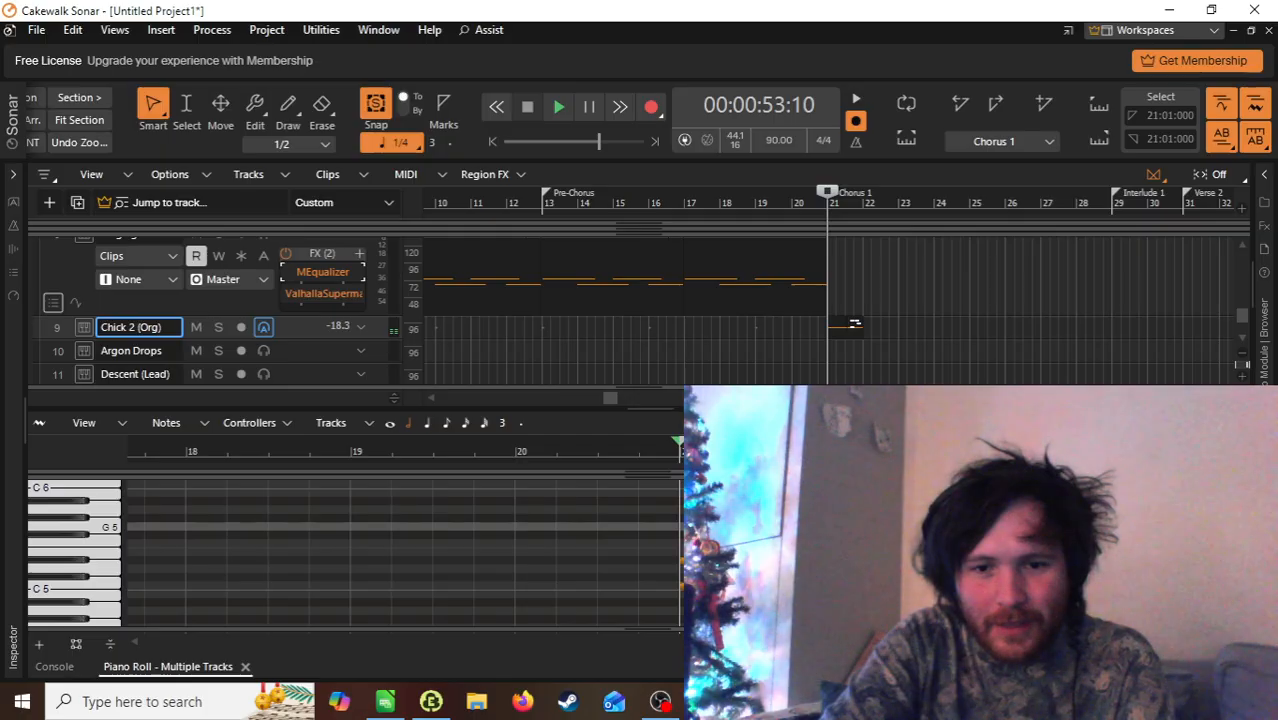
# Step: Play back the Chick 2 (Org) clip from the start of Chorus 1 twice
pyautogui.press('space')
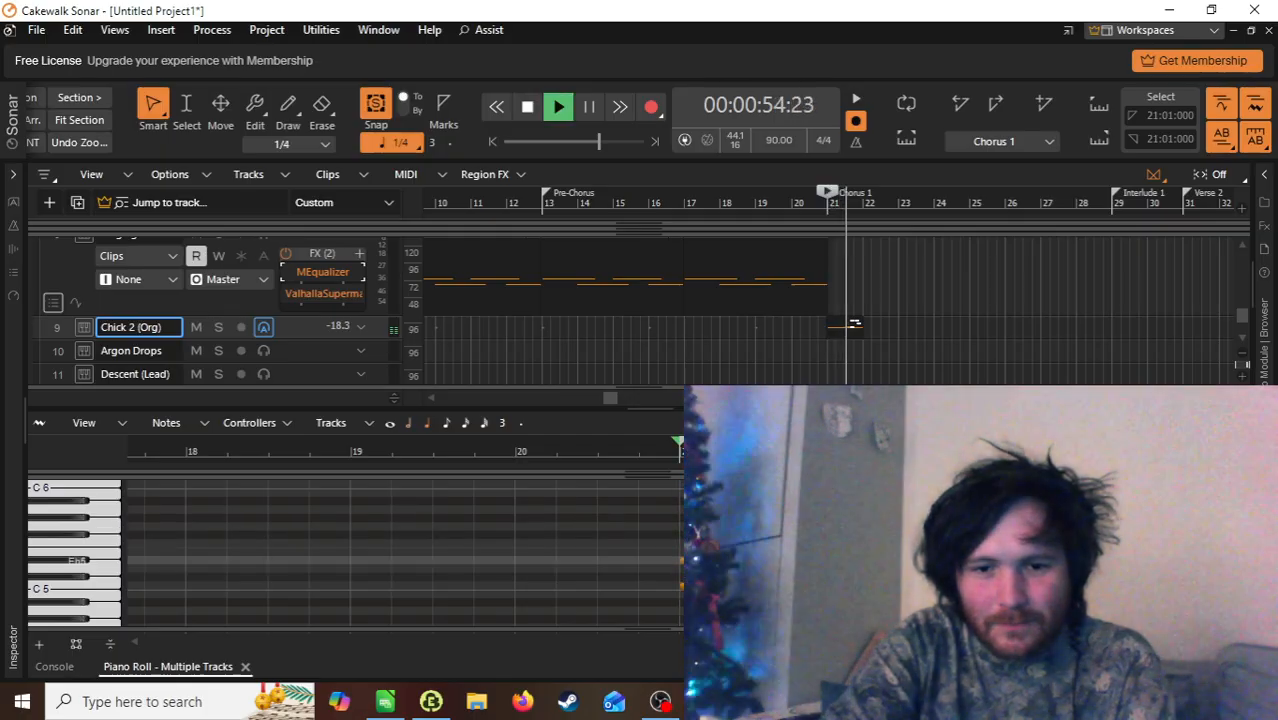
pyautogui.press('space')
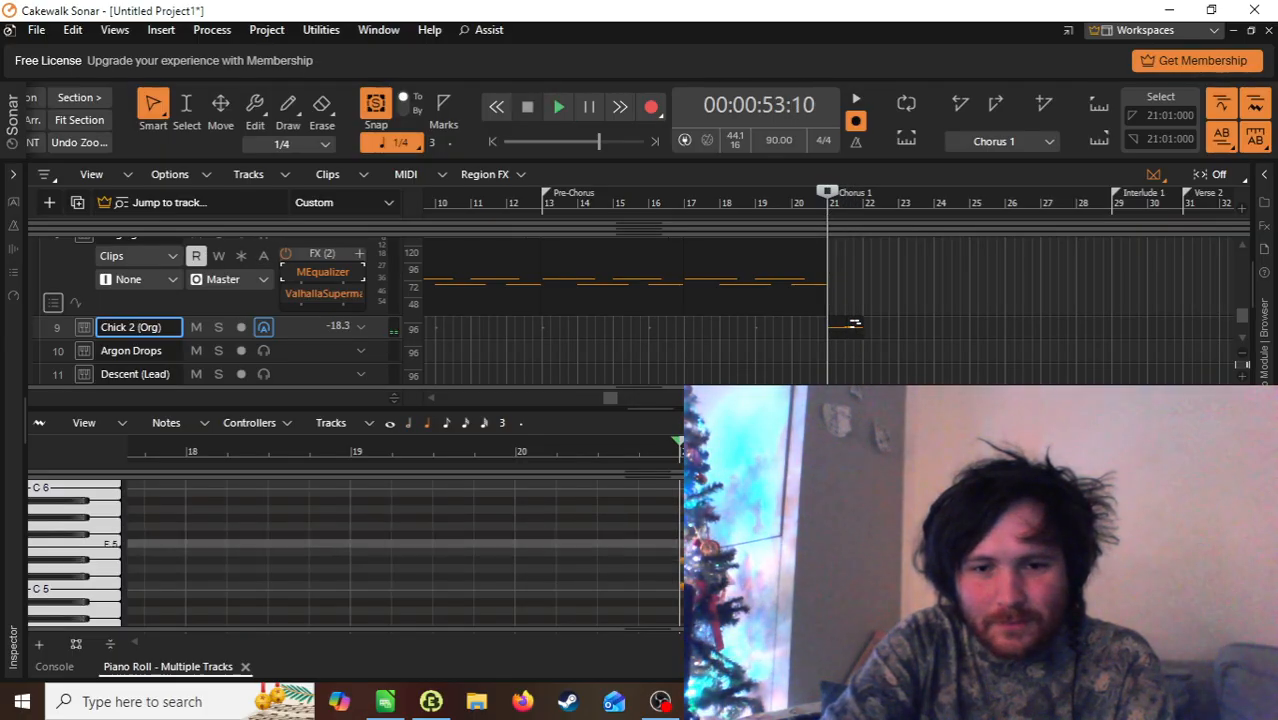
pyautogui.press('space')
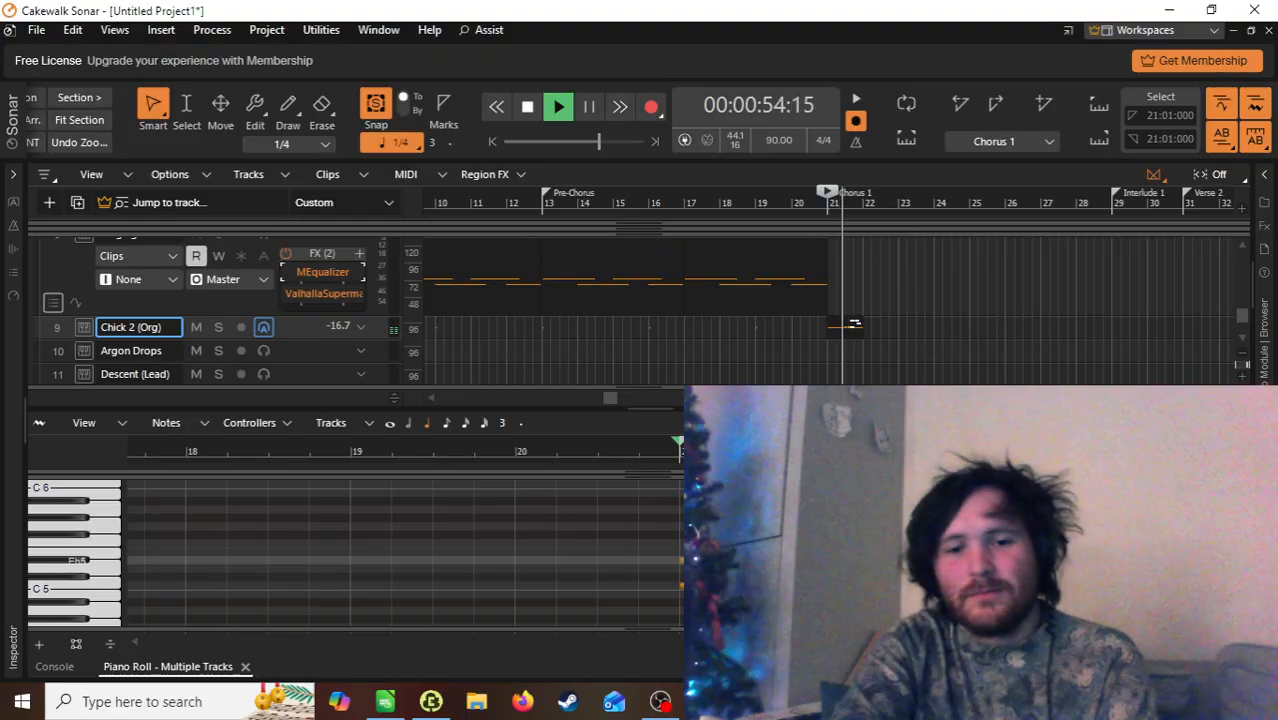
pyautogui.press('space')
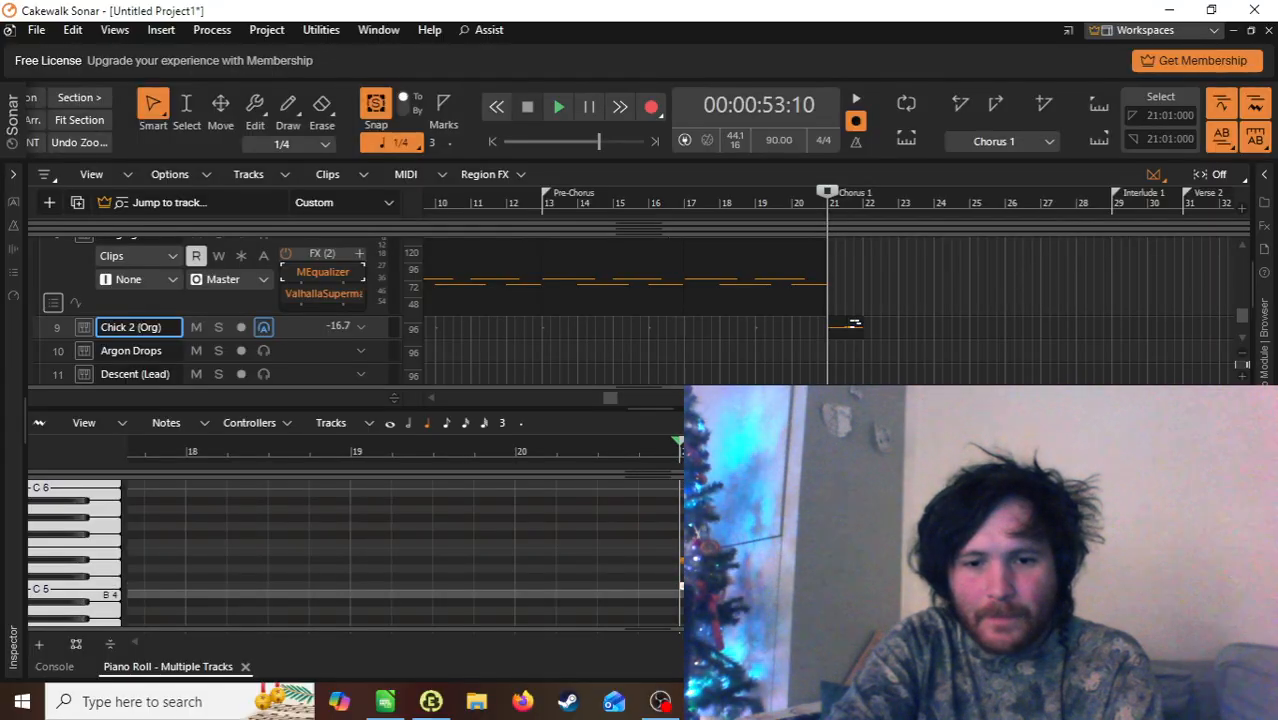
# Step: Try a change to the notes in measure 21 of the Chick 2 (Org) clip and play back the result
pyautogui.click(730, 586)
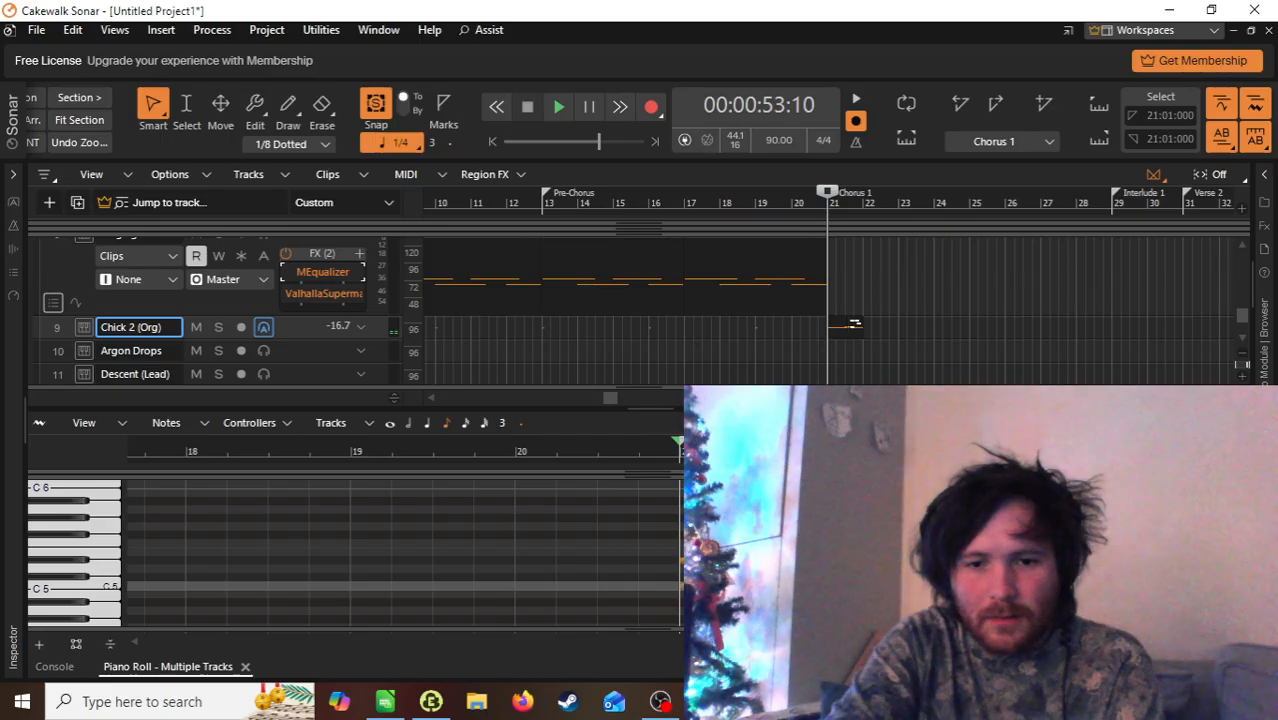
pyautogui.press('space')
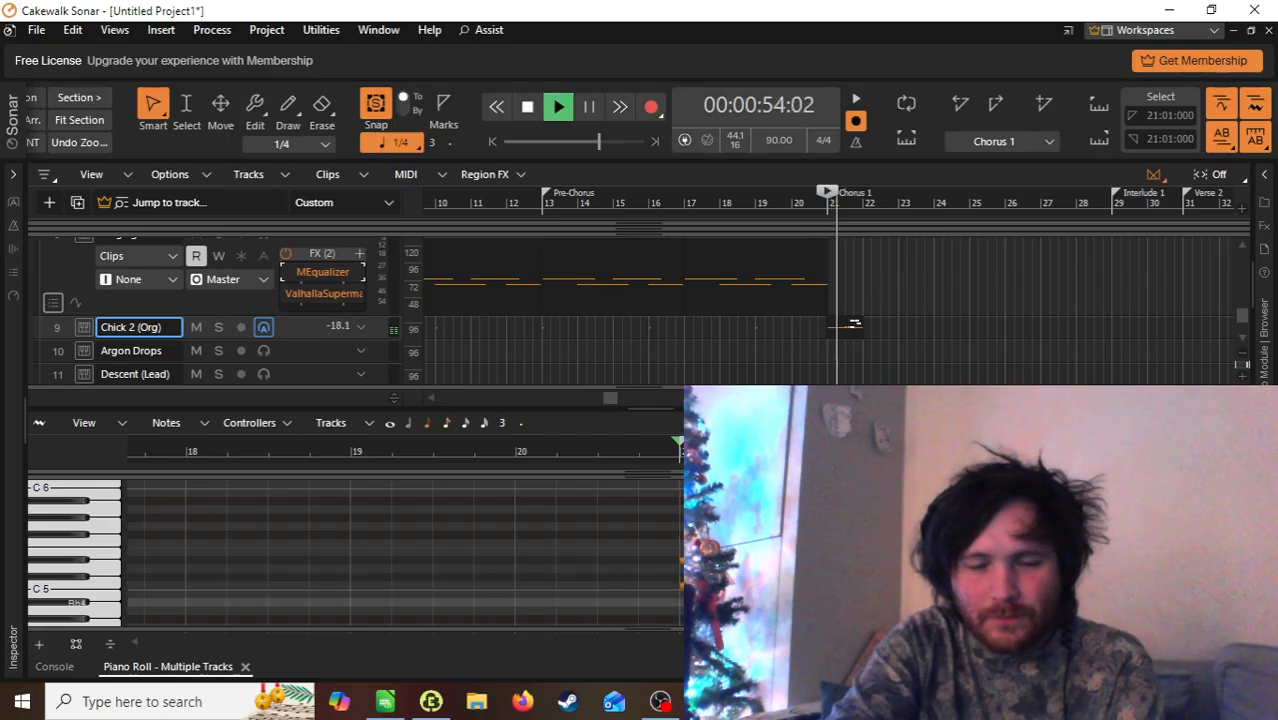
pyautogui.press('space')
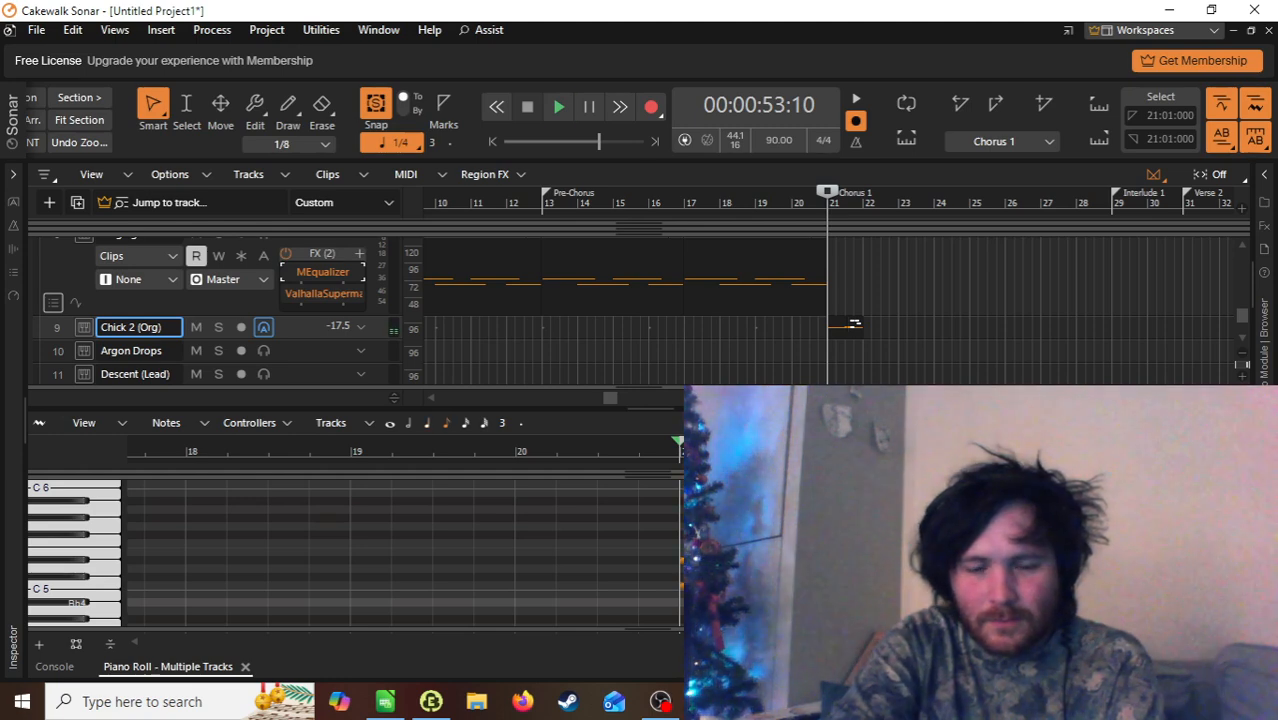
pyautogui.press('space')
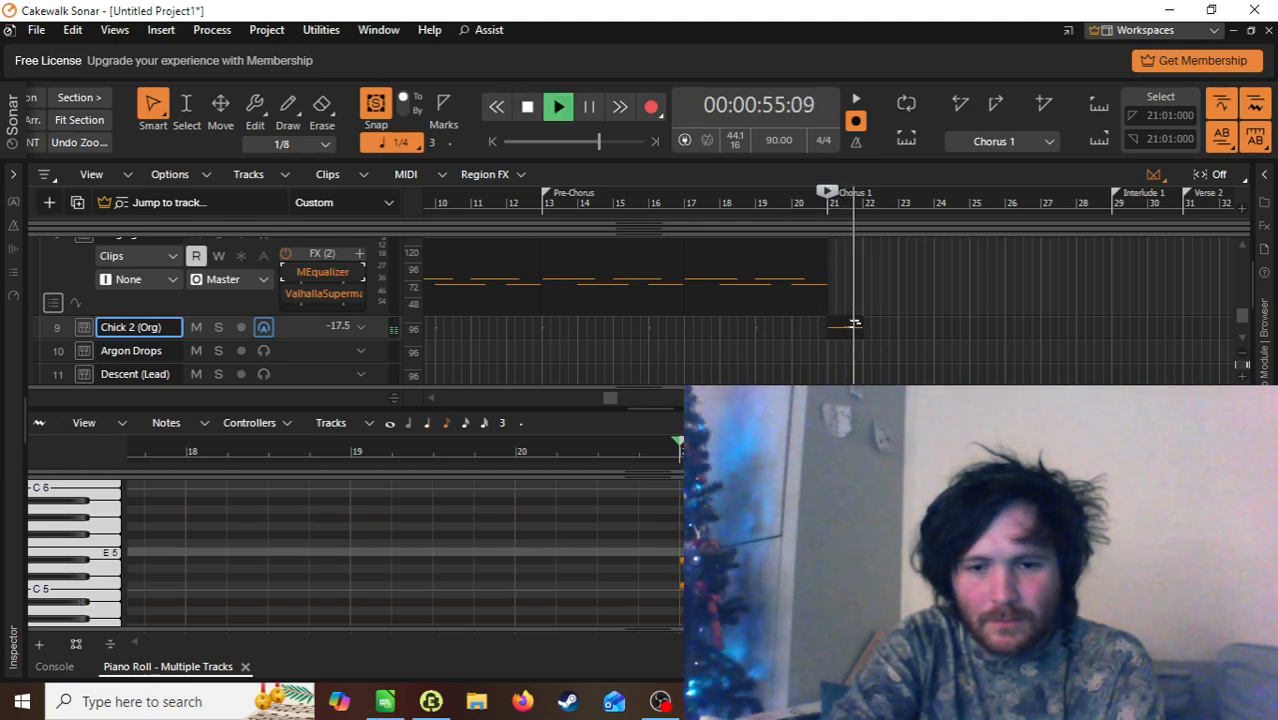
pyautogui.press('space')
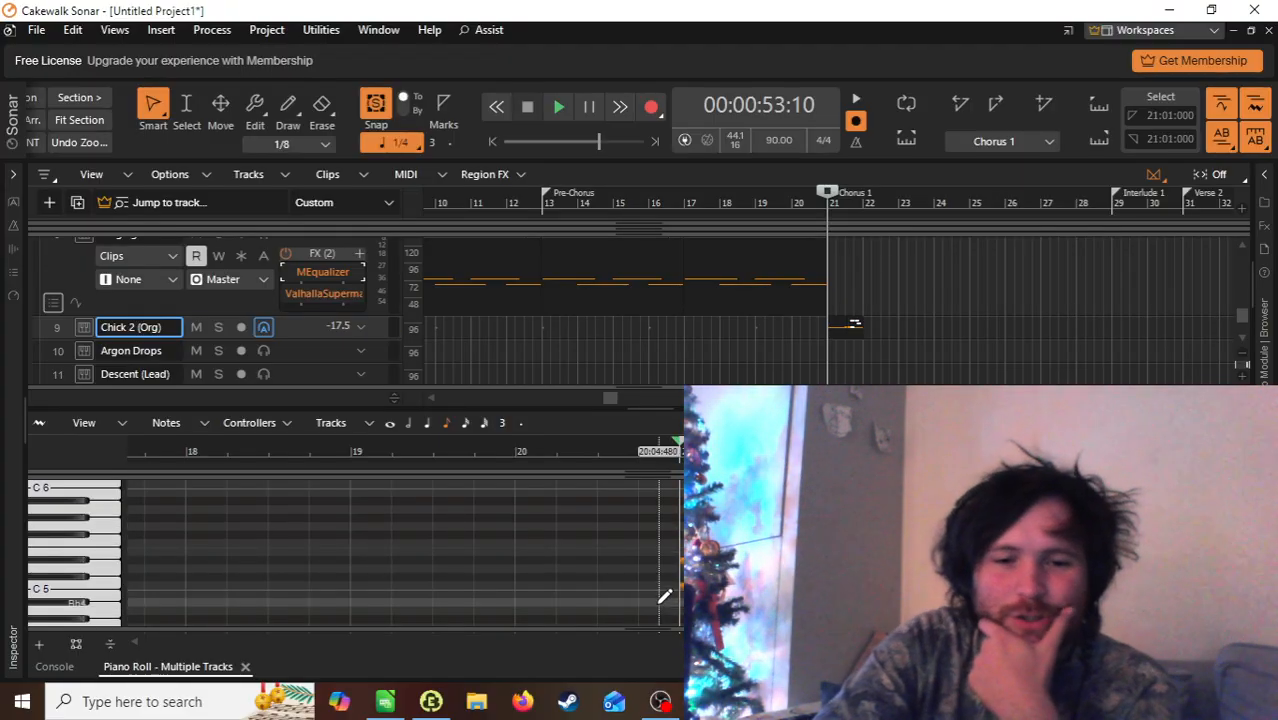
# Step: Delete all notes of the Chick 2 (Org) clip in measure 21
pyautogui.hotkey('ctrl', 'a')
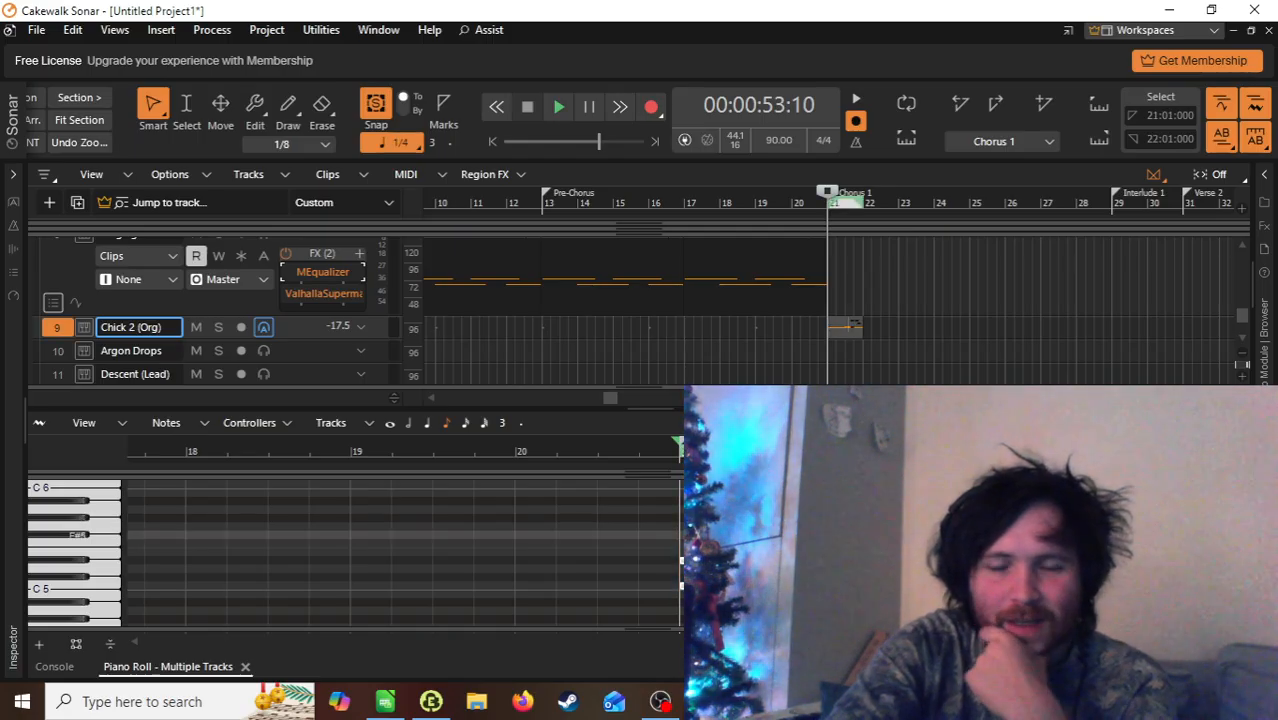
pyautogui.press('Delete')
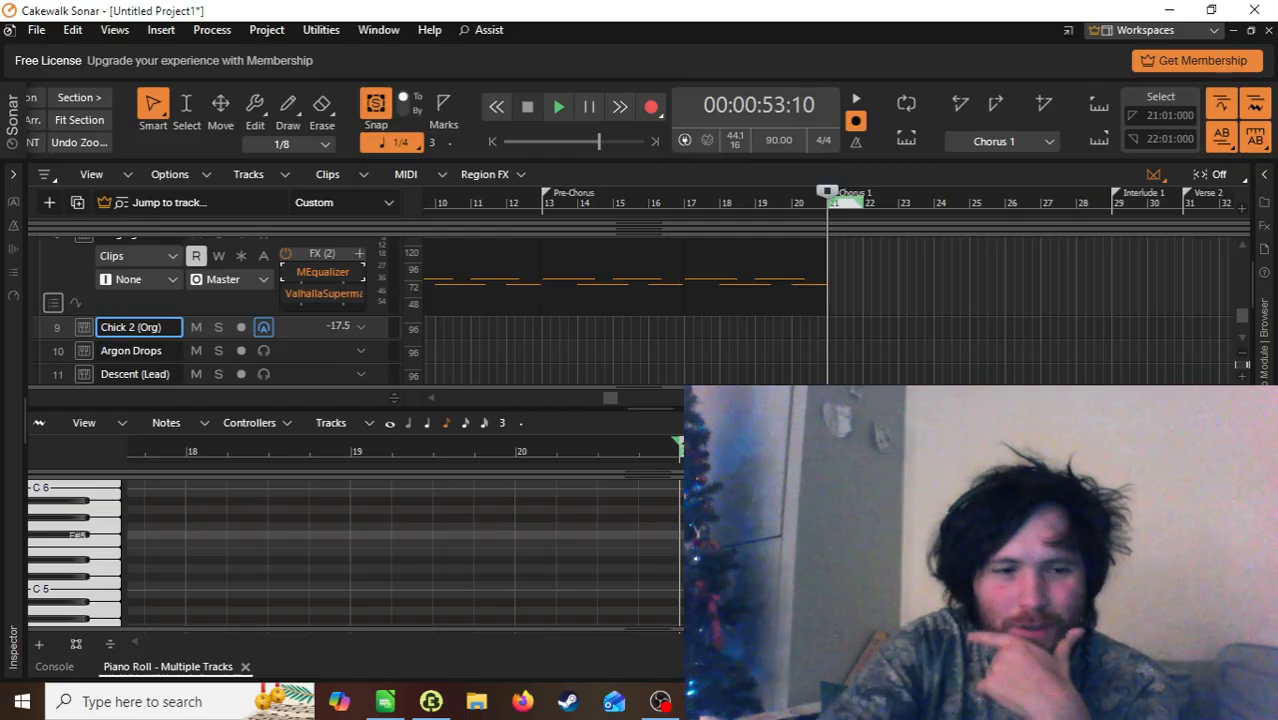
# Step: Place quarter notes at the starts of measures 21 and 22 on the Argon Drops track and audition them from 20:04:240
pyautogui.click(824, 361)
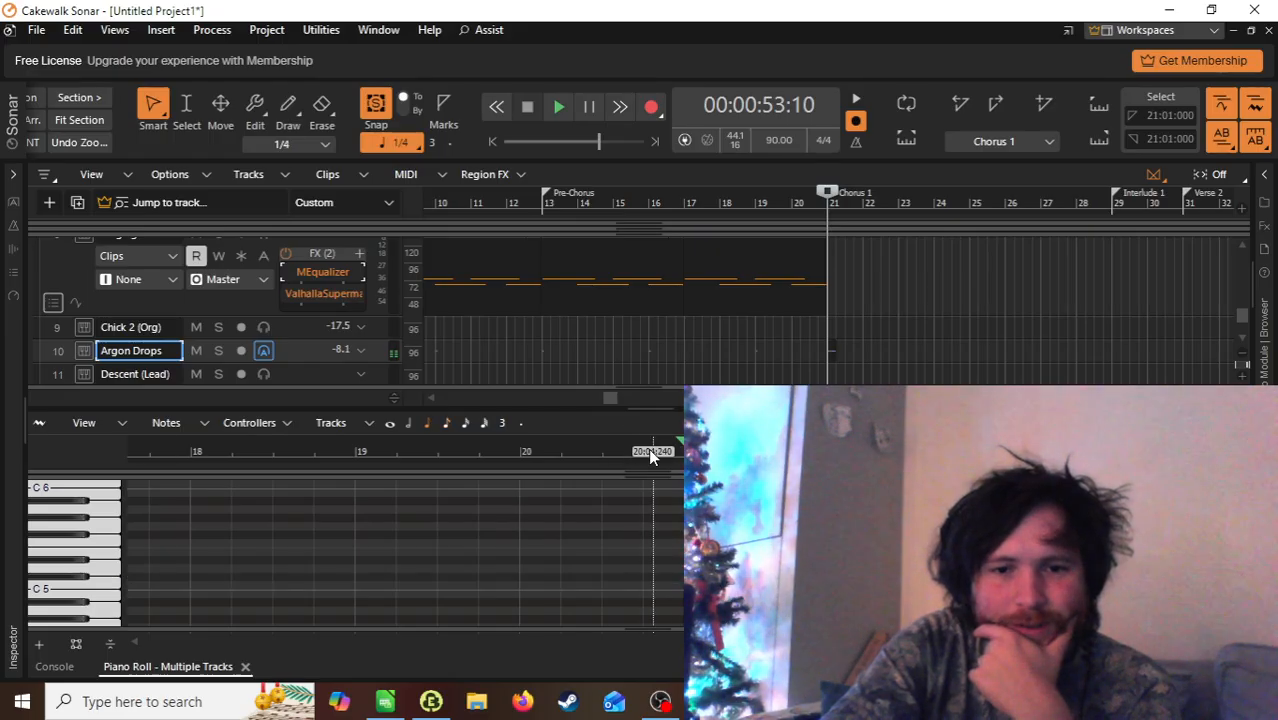
pyautogui.press('space')
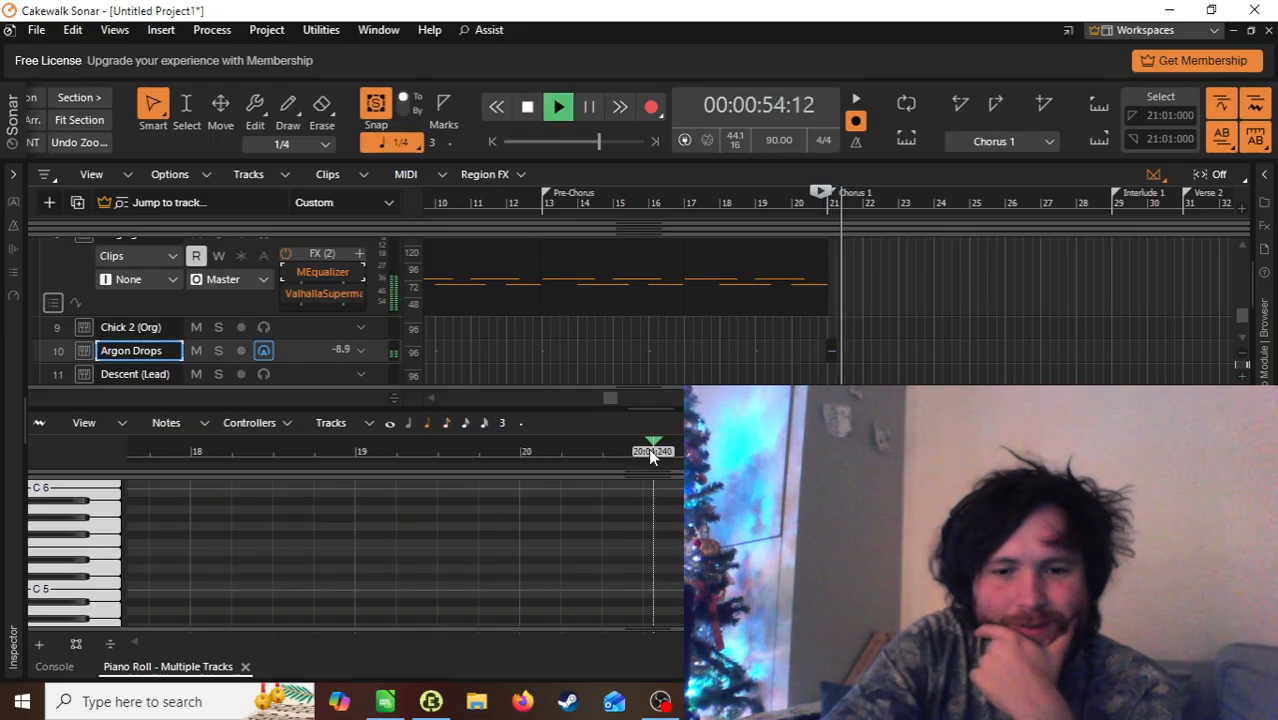
pyautogui.press('space')
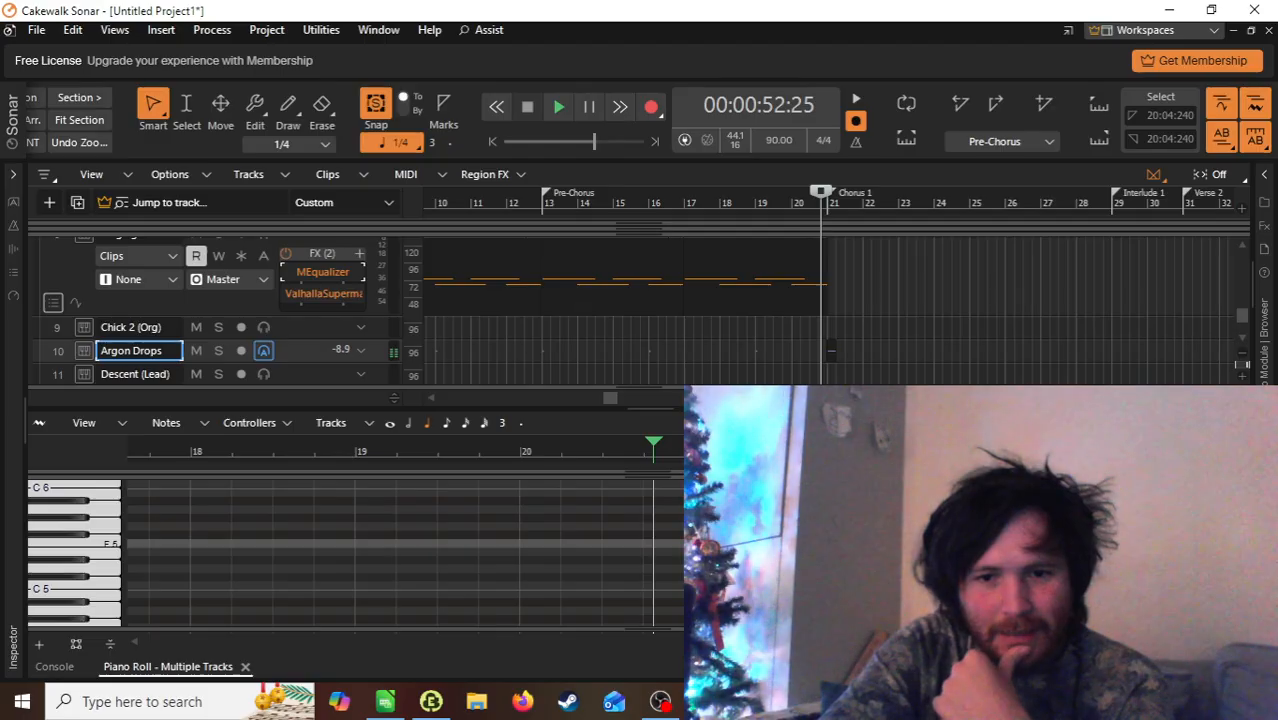
pyautogui.press('space')
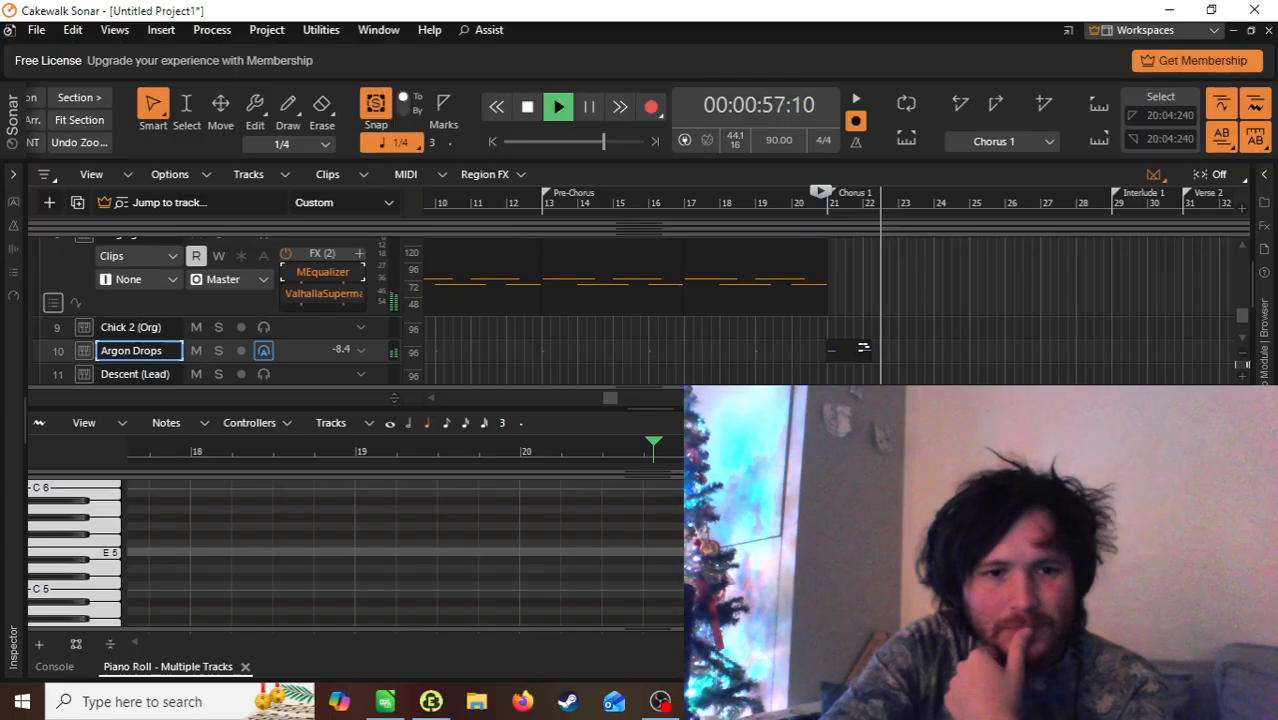
pyautogui.press('space')
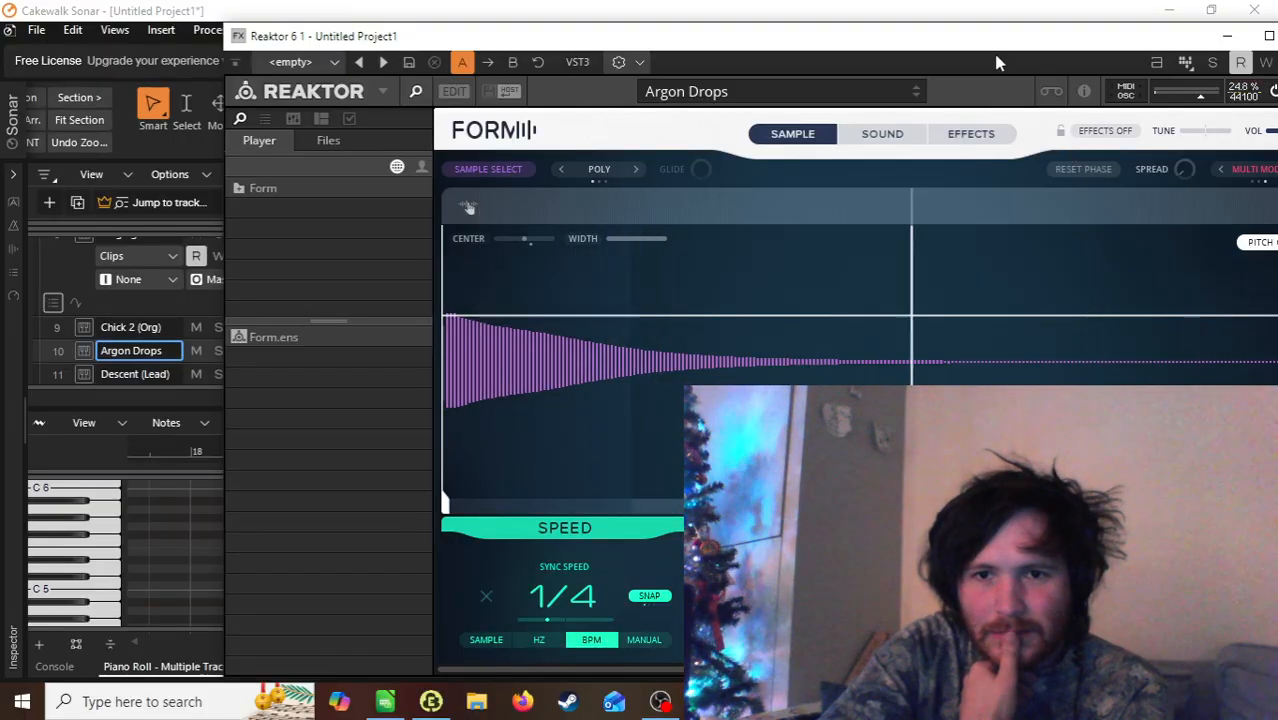
# Step: Close the Argon Drops synth window, extend the track's note pattern through measure 23, and play it back
pyautogui.moveTo(993, 52); pyautogui.dragTo(855, 46)
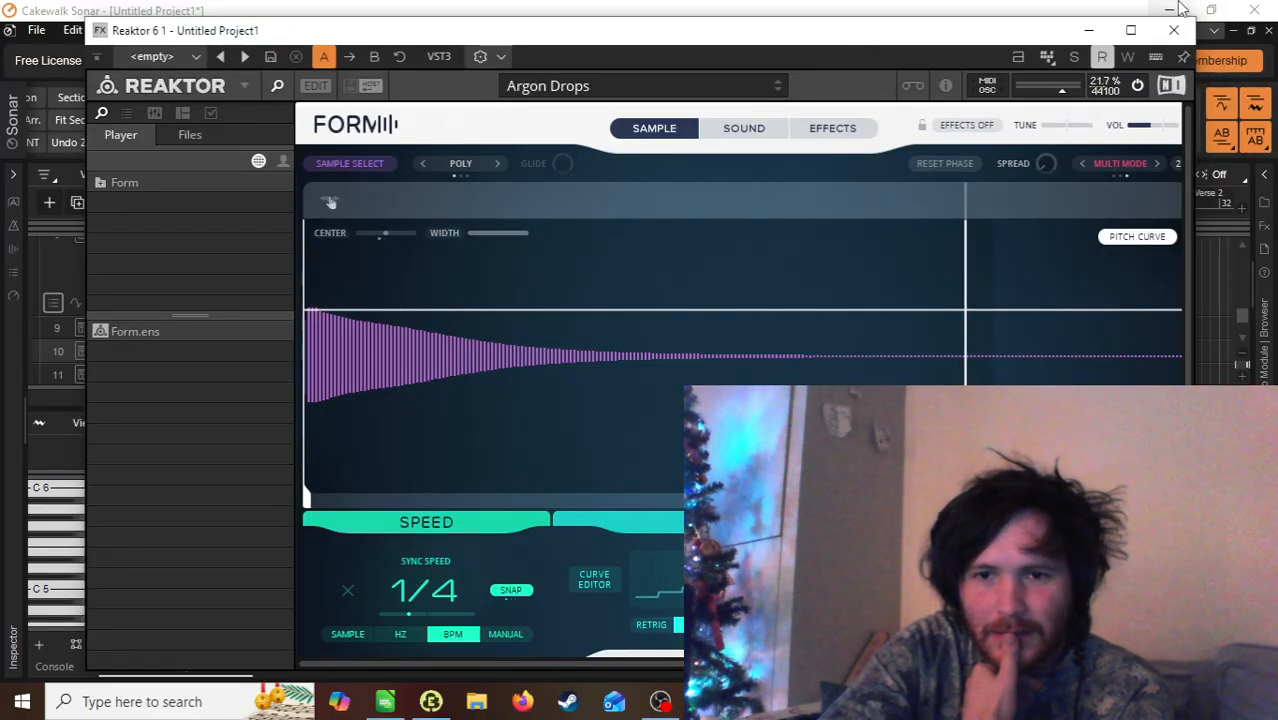
pyautogui.click(1173, 30)
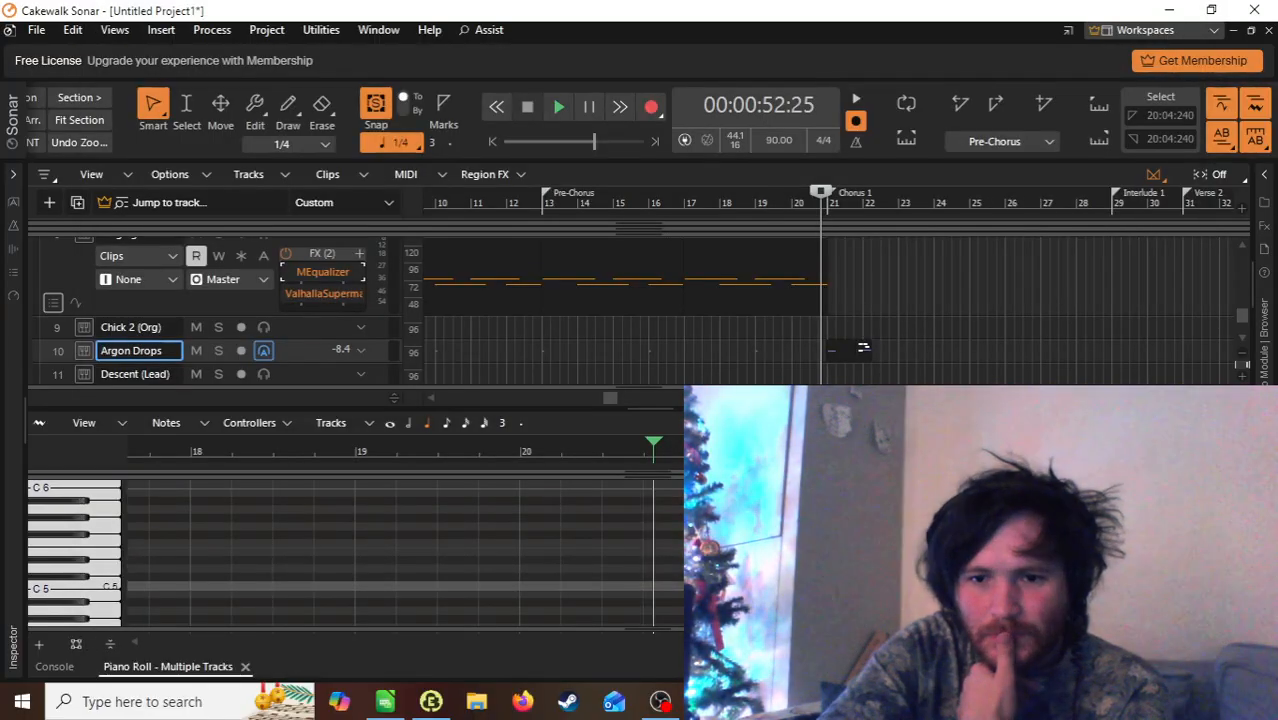
pyautogui.click(1018, 587)
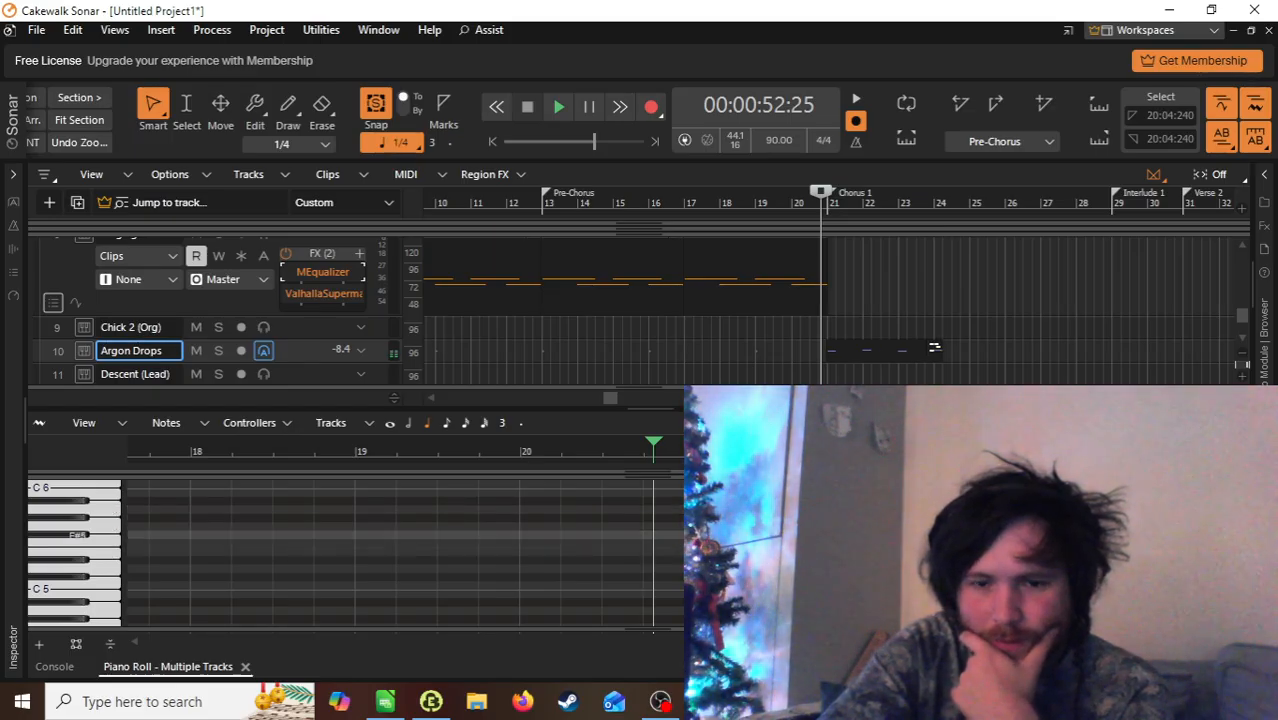
pyautogui.press('space')
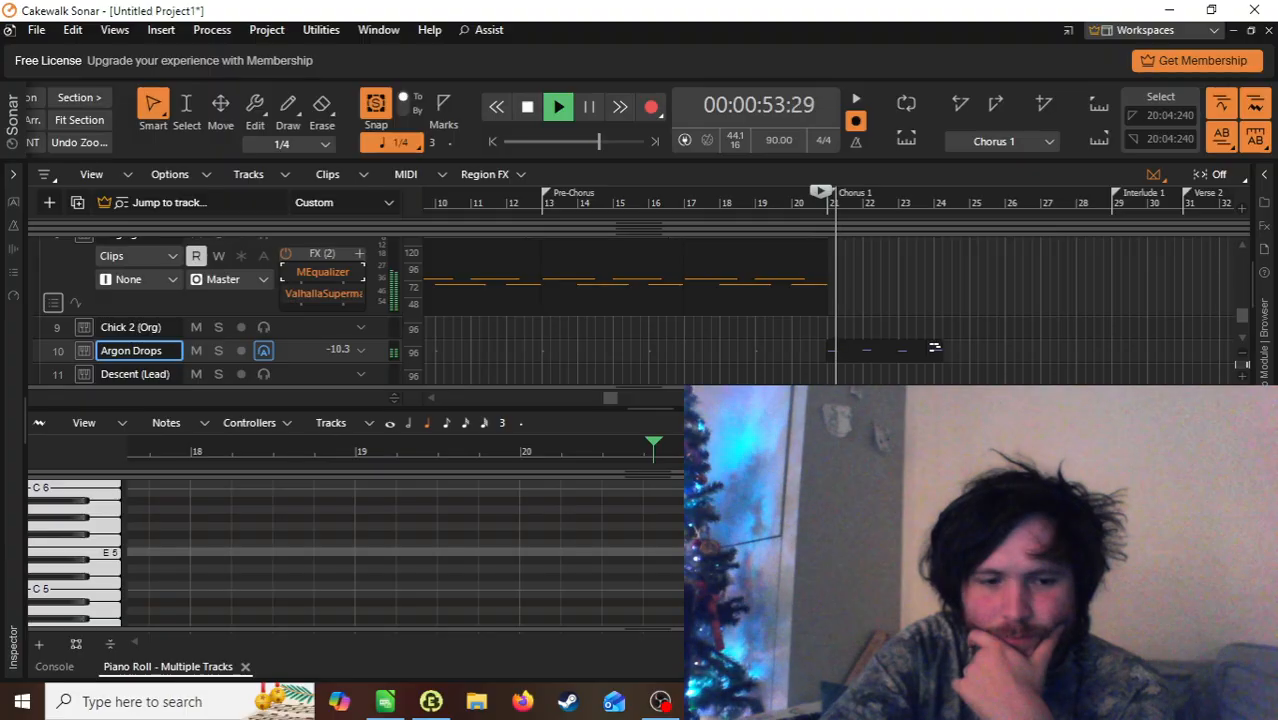
pyautogui.press('space')
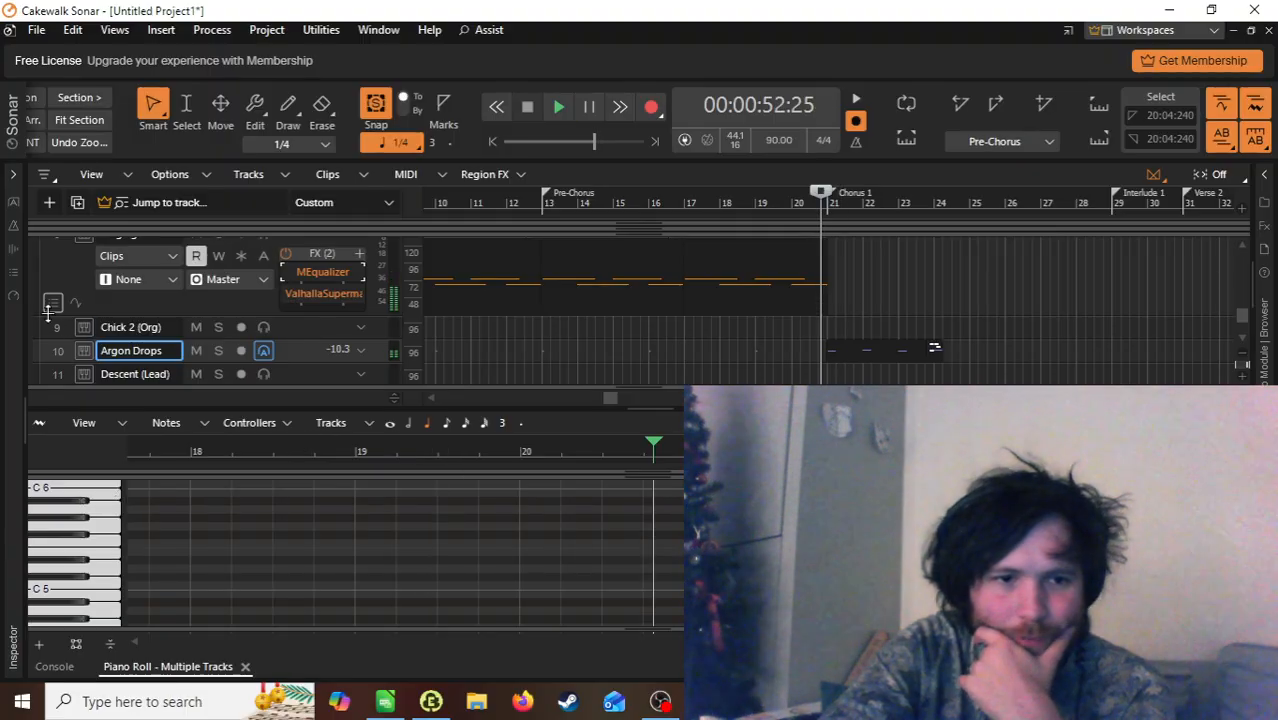
# Step: Set the Argon Drops synth's speed mode to Sample with a length of 1.00 and play the pattern back
pyautogui.click(83, 353)
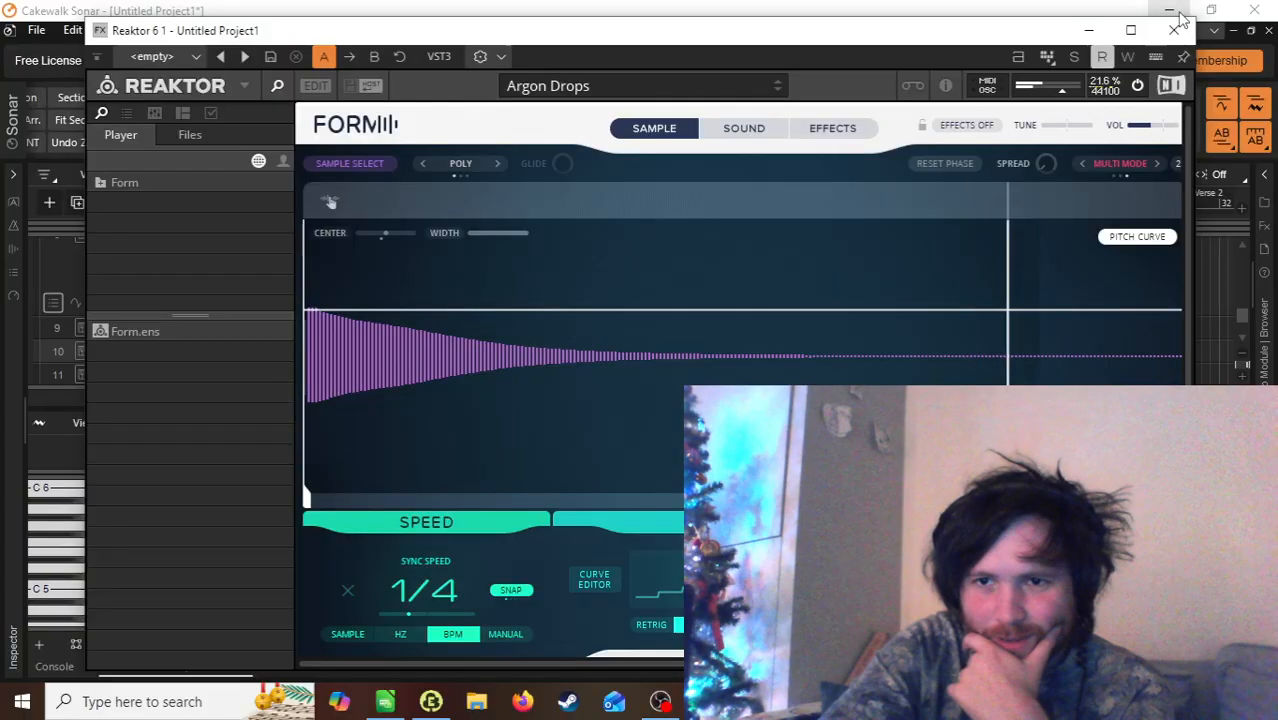
pyautogui.click(331, 202)
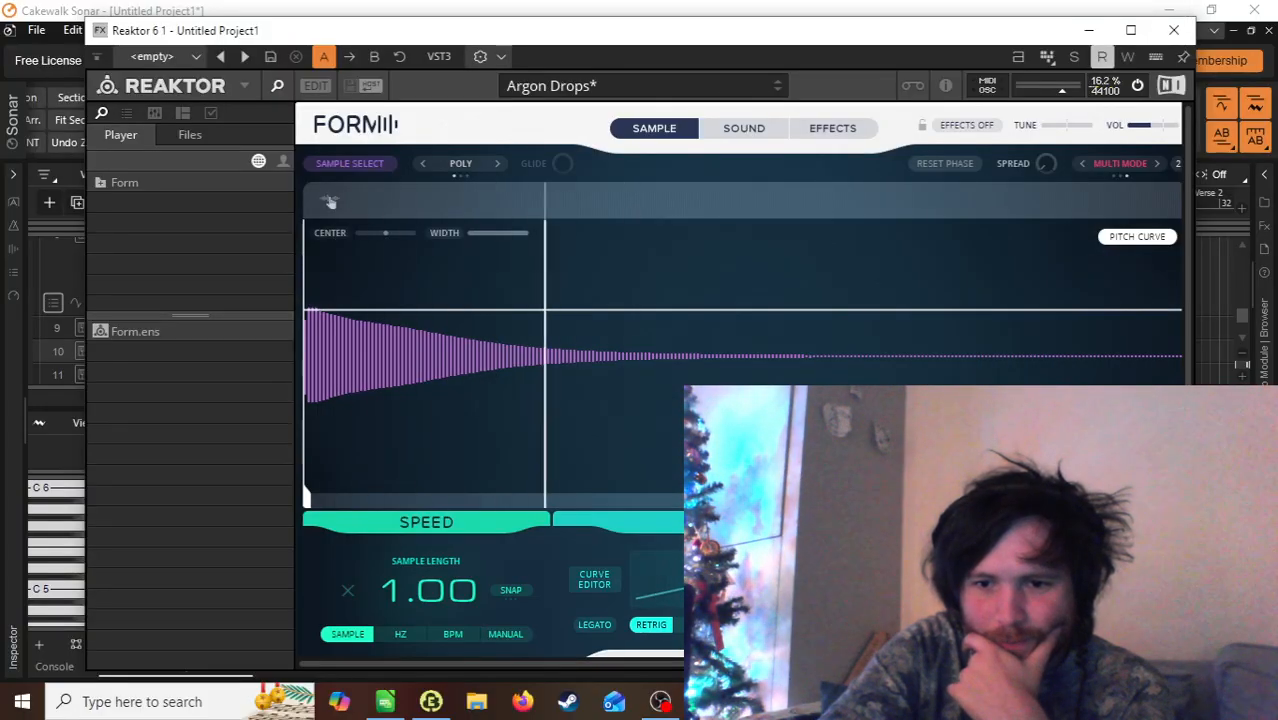
pyautogui.click(1174, 30)
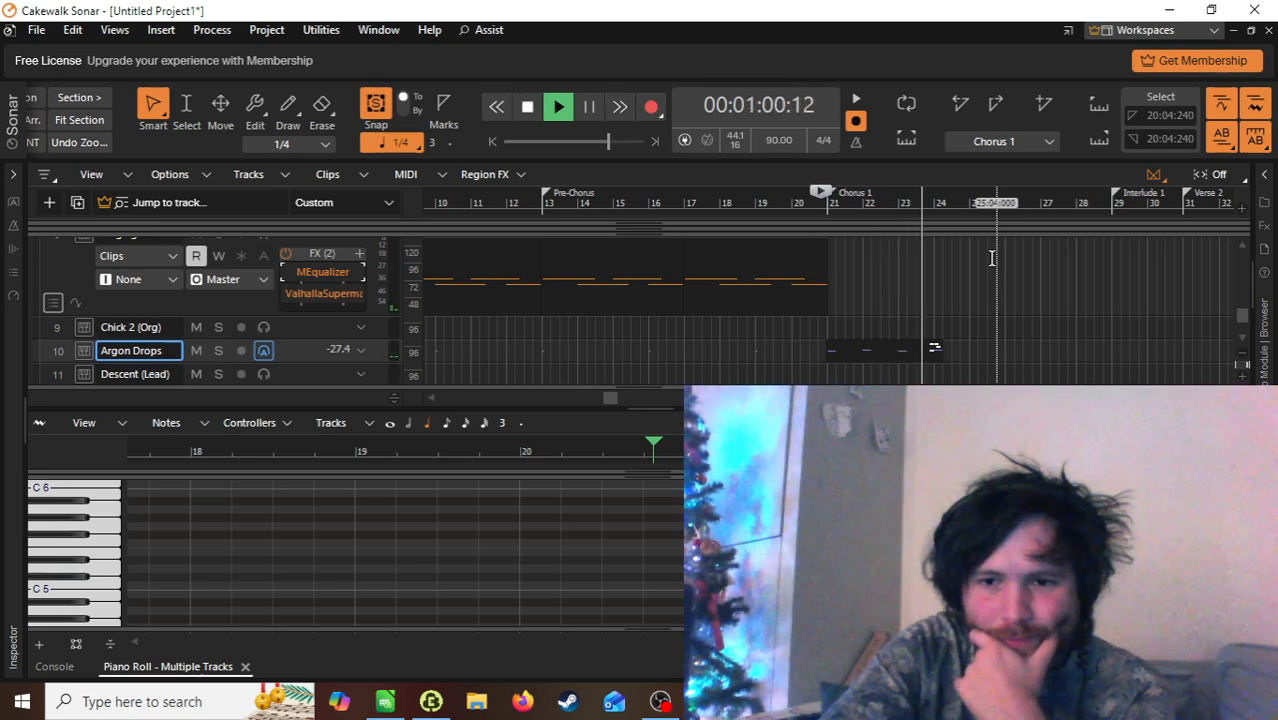
pyautogui.press('space')
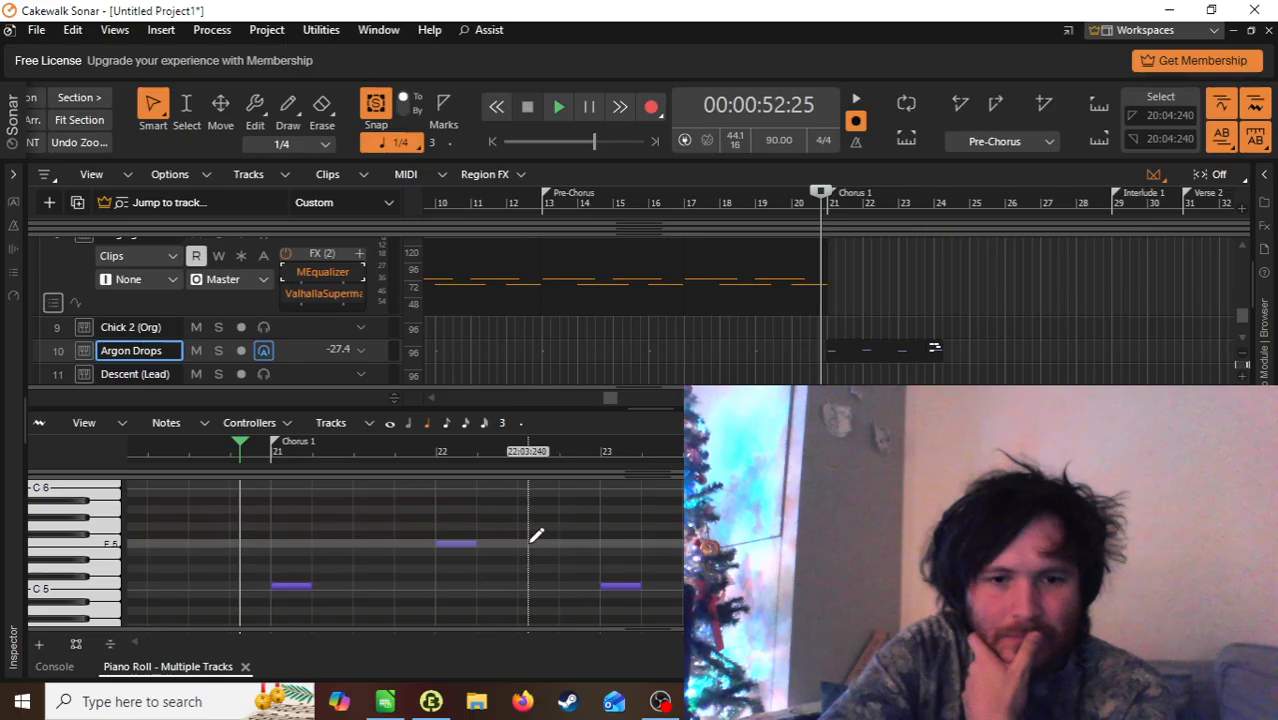
# Step: Add an F5 quarter note on beat 3 of measure 22, raise that measure's first note to G5, and play back
pyautogui.click(520, 544)
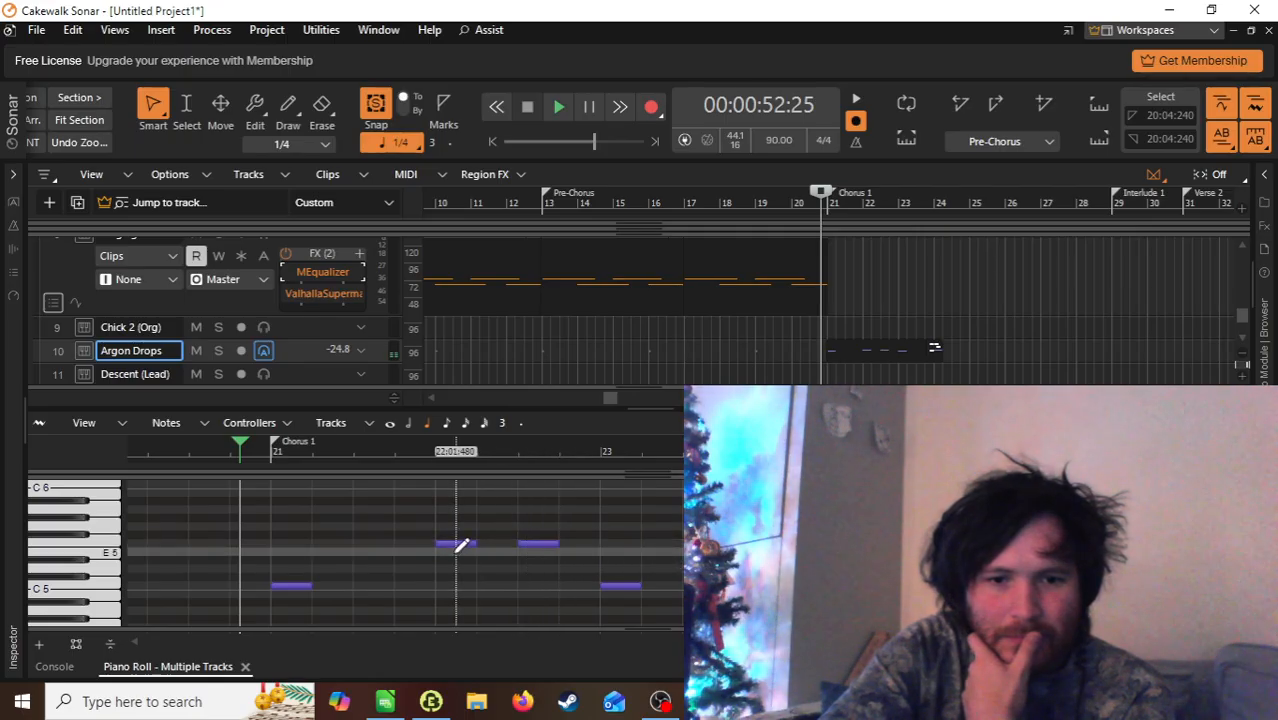
pyautogui.moveTo(457, 544)
pyautogui.mouseDown()
pyautogui.moveTo(460, 514)
pyautogui.moveTo(460, 527)
pyautogui.mouseUp()
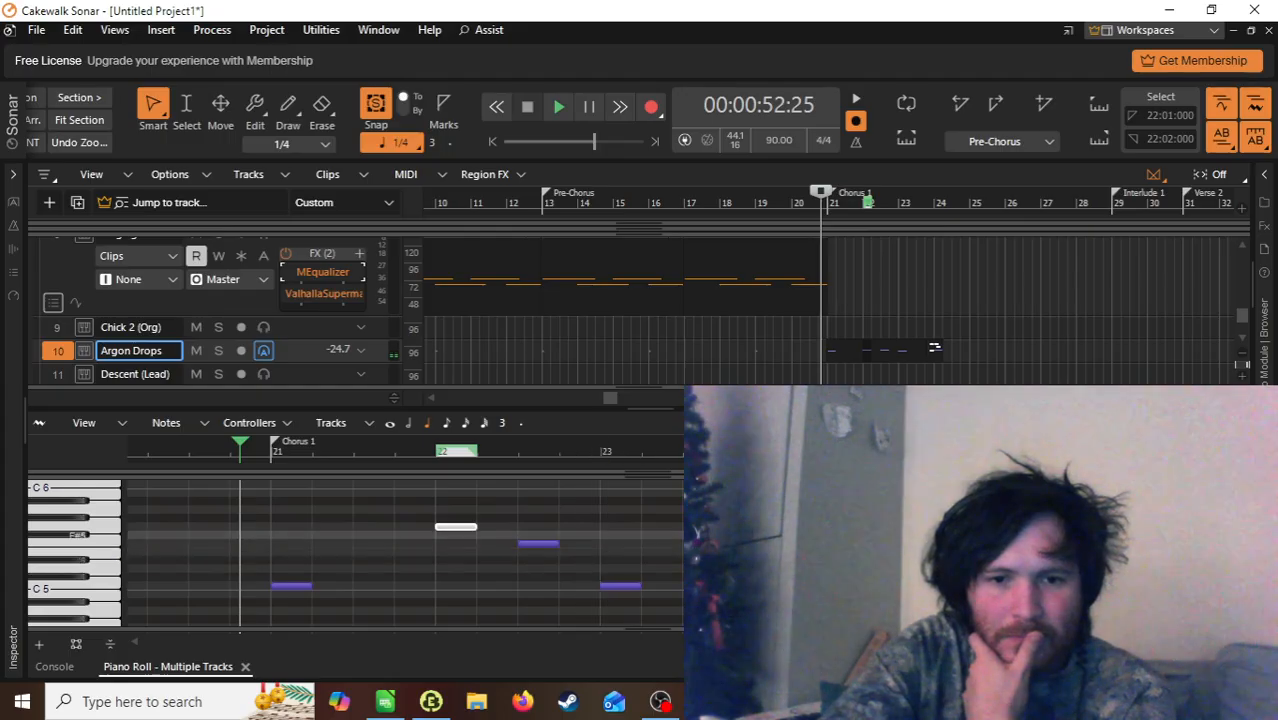
pyautogui.moveTo(786, 544)
pyautogui.mouseDown()
pyautogui.moveTo(786, 527)
pyautogui.moveTo(786, 543)
pyautogui.mouseUp()
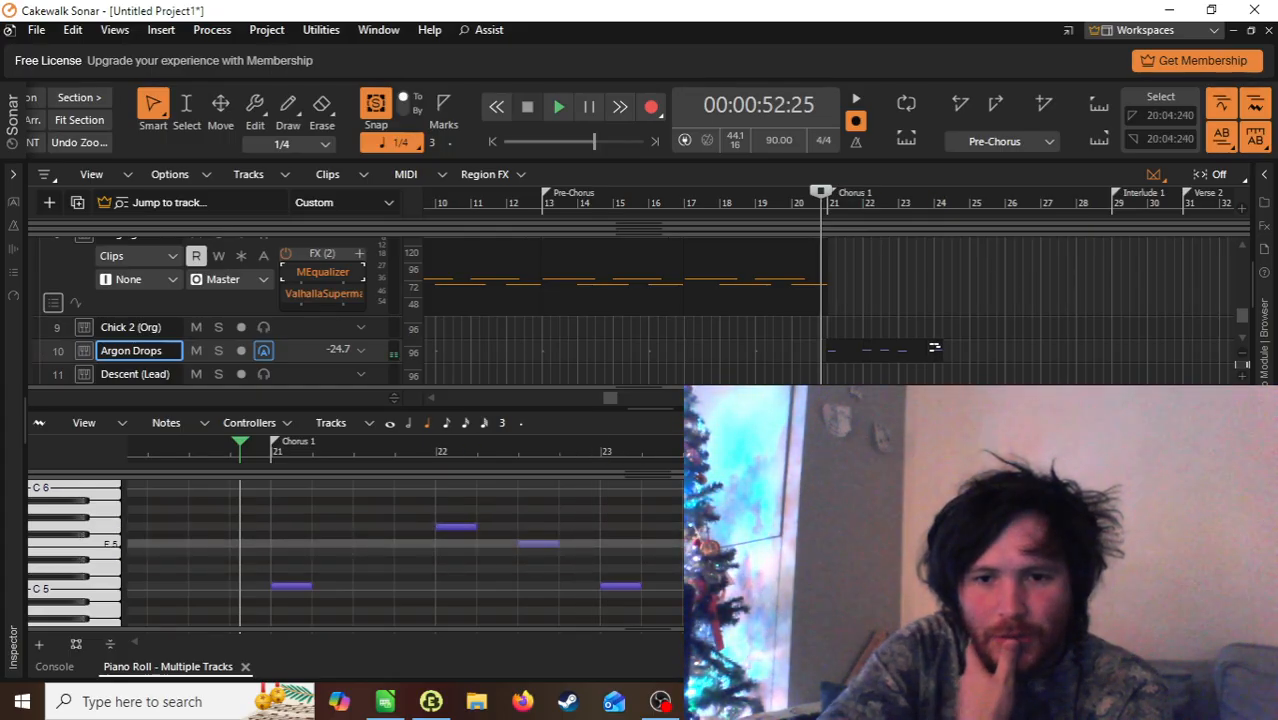
pyautogui.press('space')
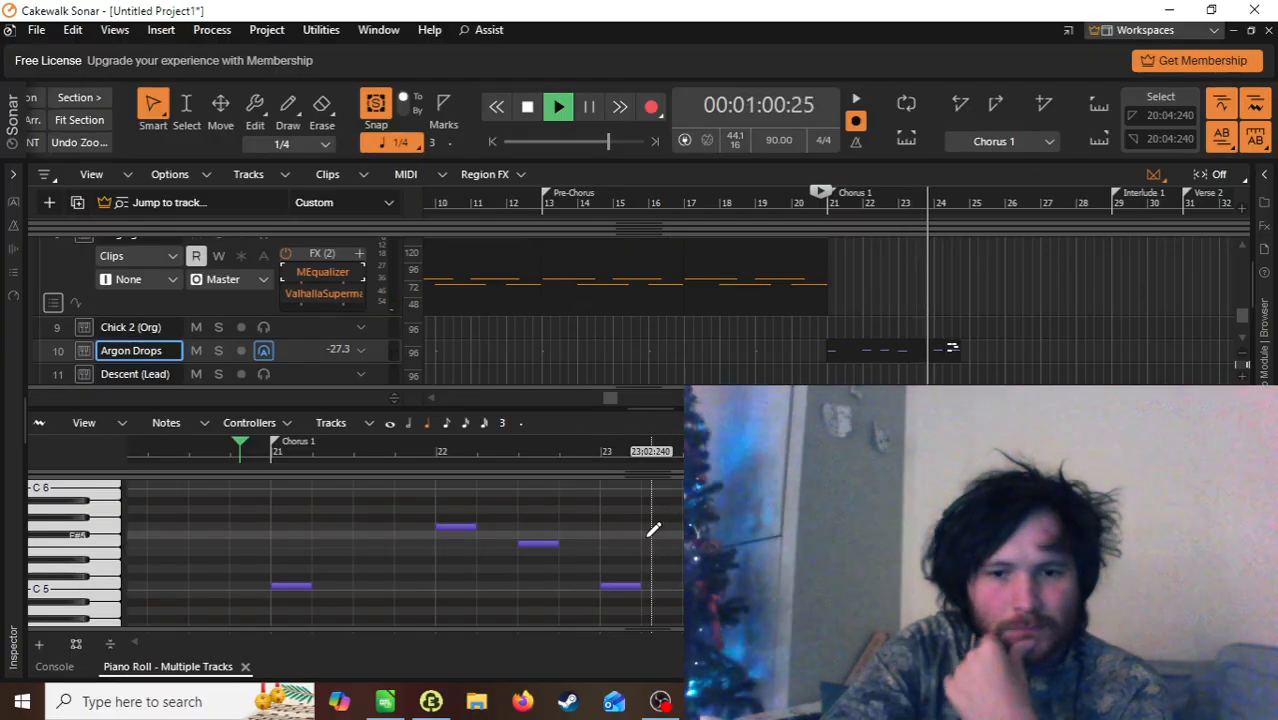
pyautogui.press('space')
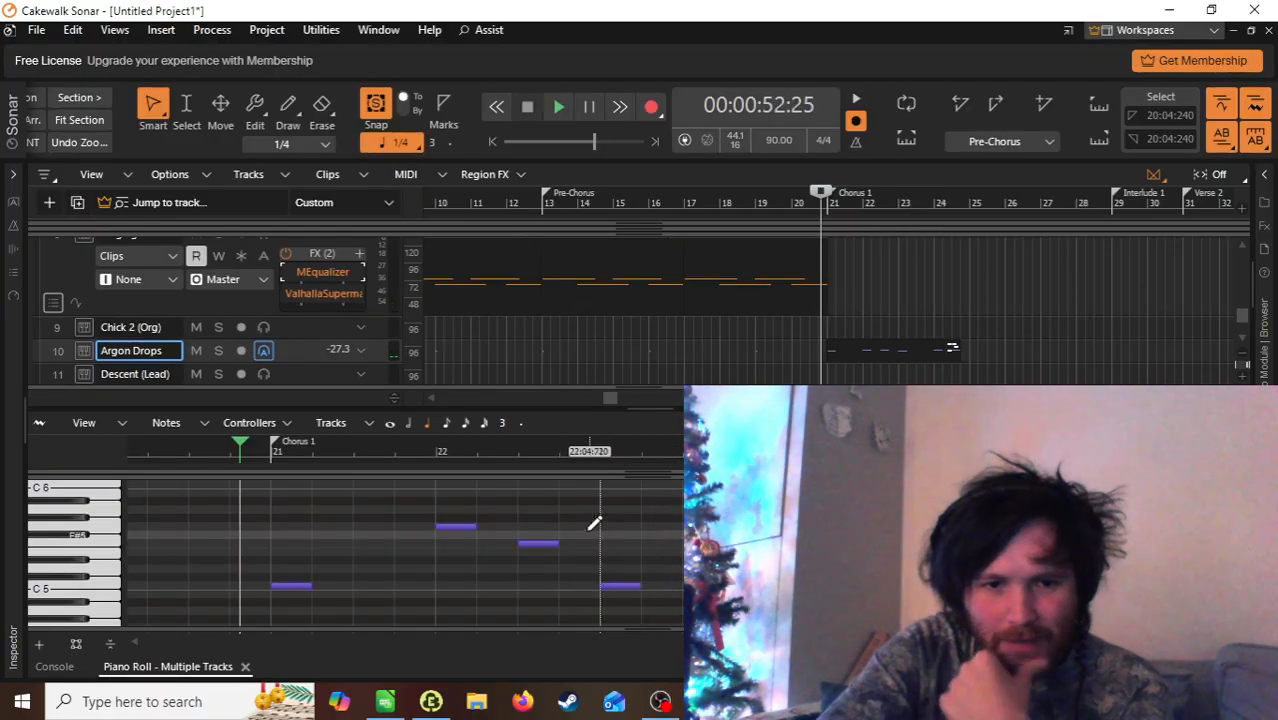
# Step: Move the first notes of measures 22 and 24 up to Bb5, starting at 22:01:480 and 24:01:480, and play the melody back
pyautogui.moveTo(456, 528); pyautogui.dragTo(471, 517)
pyautogui.moveTo(474, 511); pyautogui.dragTo(474, 503)
pyautogui.moveTo(786, 526); pyautogui.dragTo(805, 501)
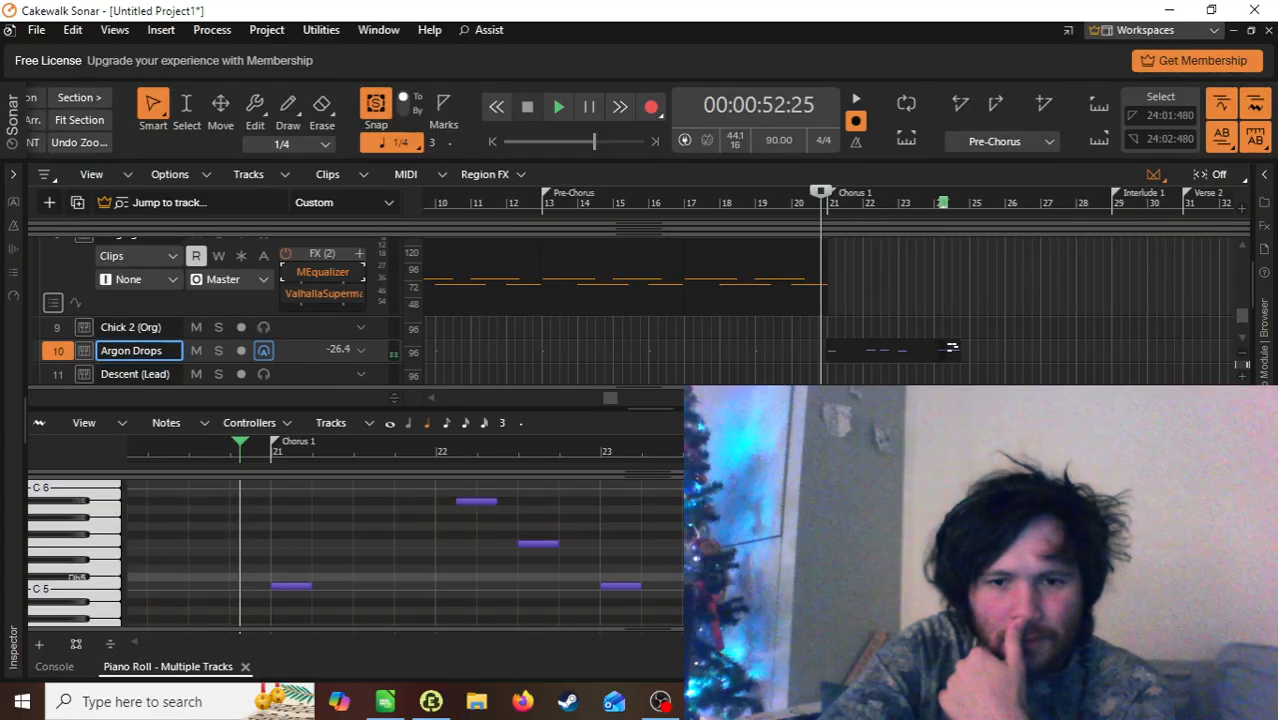
pyautogui.press('space')
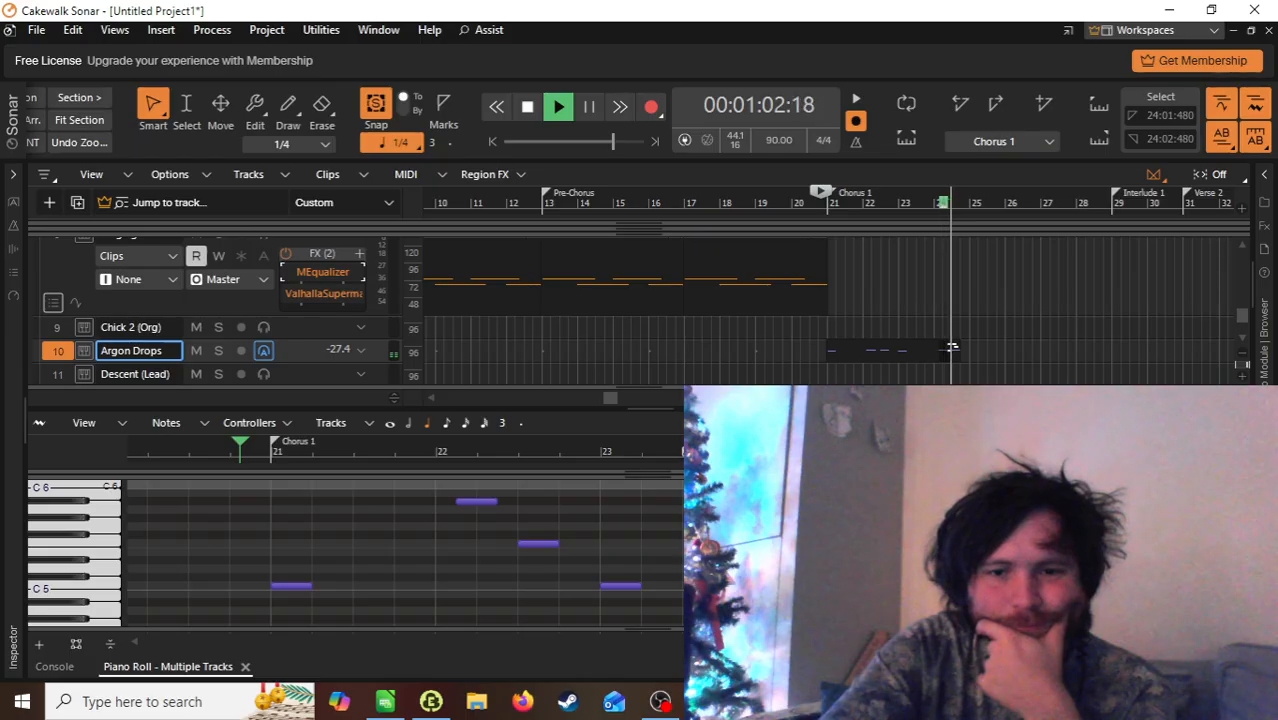
pyautogui.press('space')
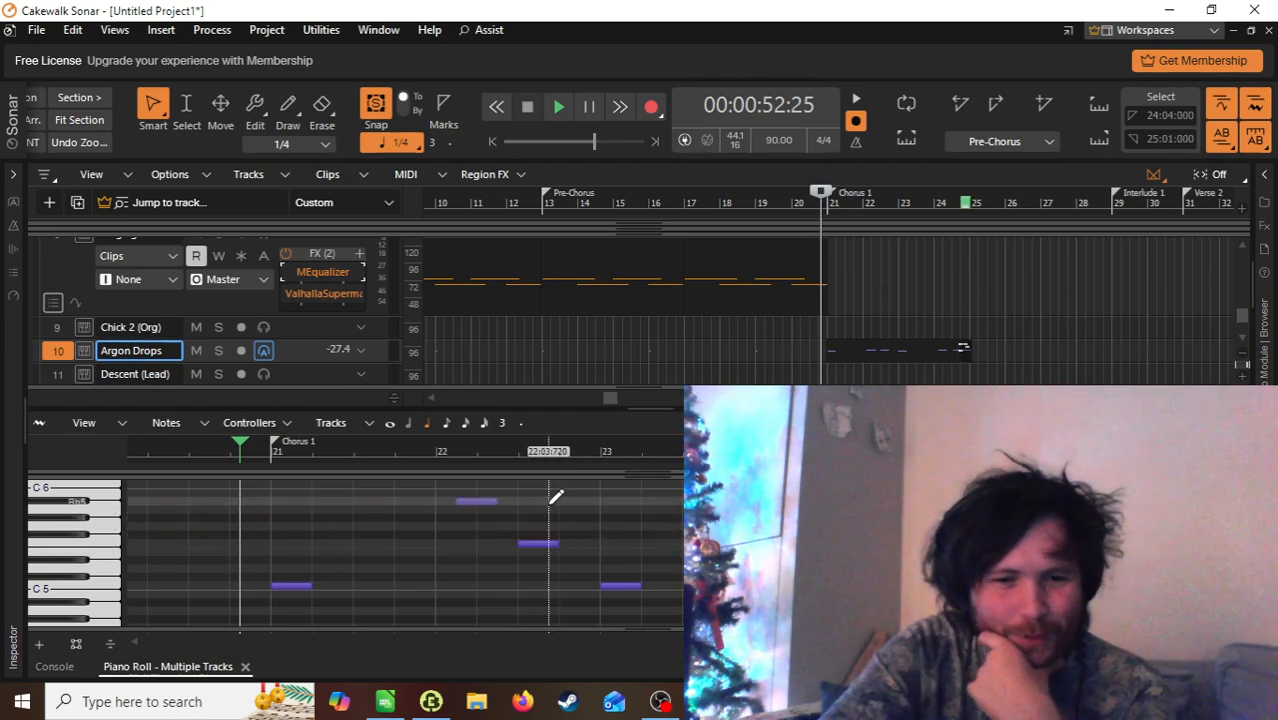
pyautogui.press('space')
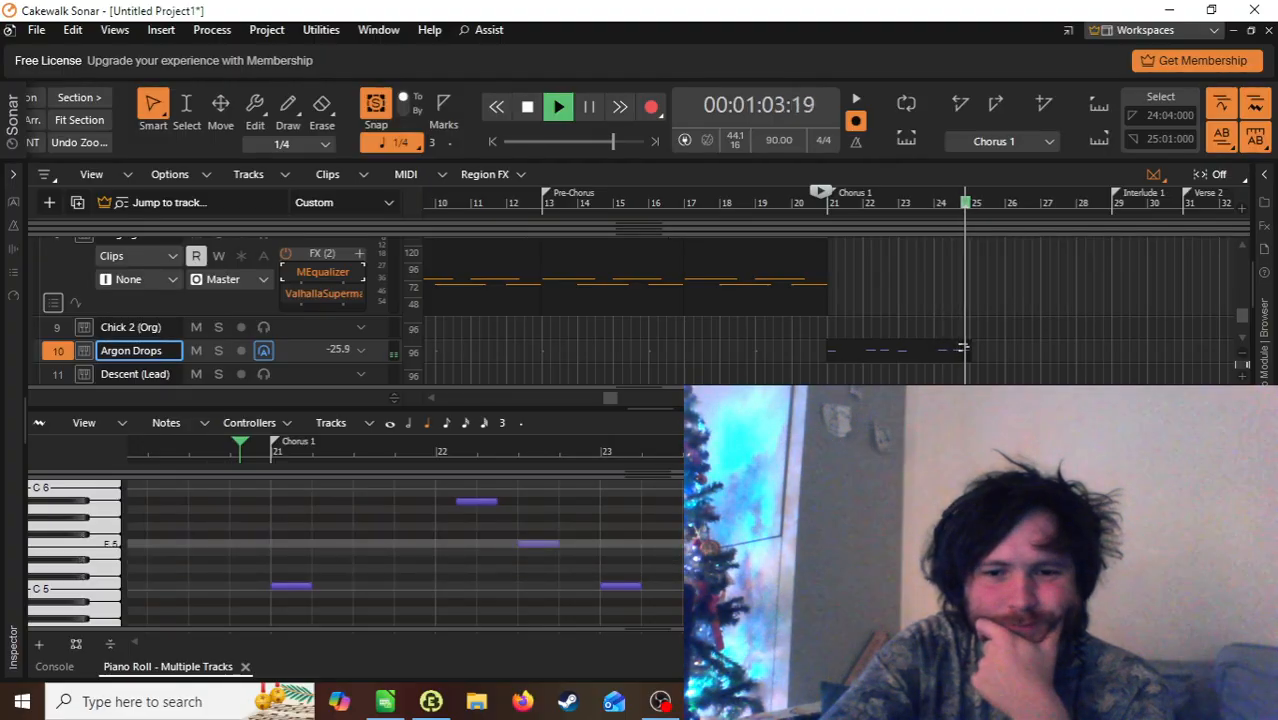
pyautogui.press('space')
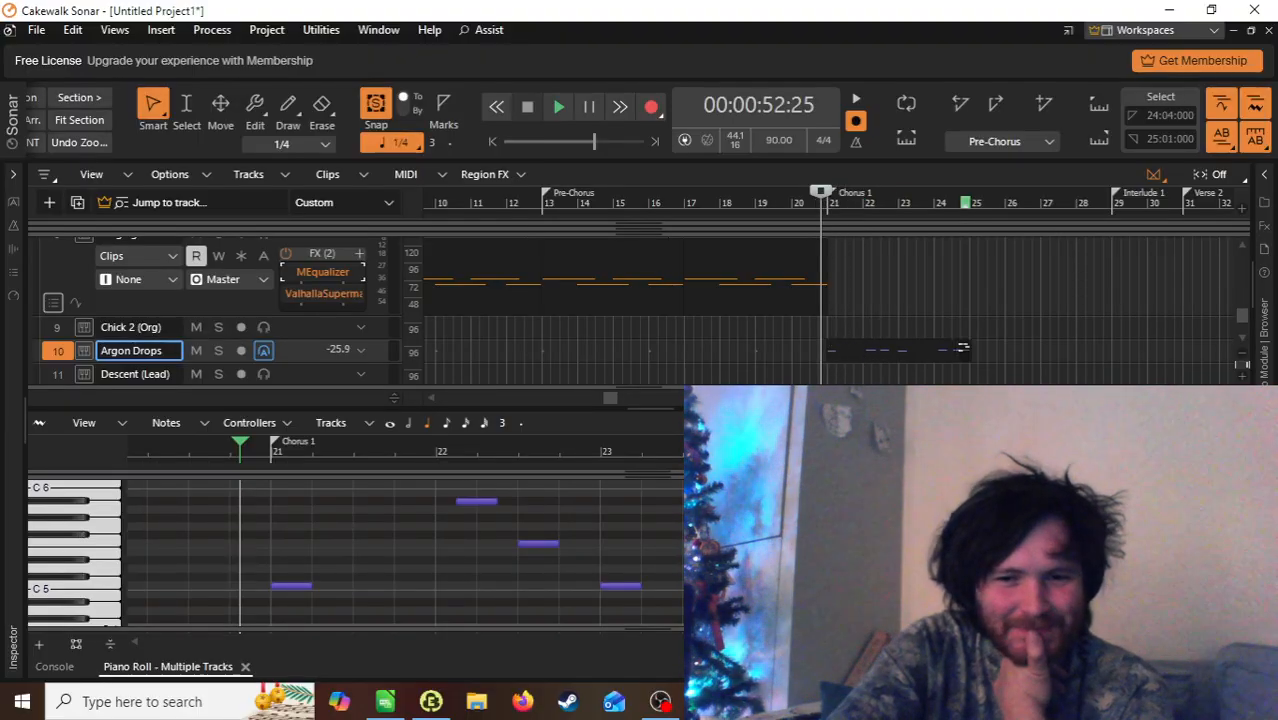
# Step: Select the C5 note at the start of measure 21 and play the melody from just before Chorus 1, at 20:04:720
pyautogui.click(962, 620)
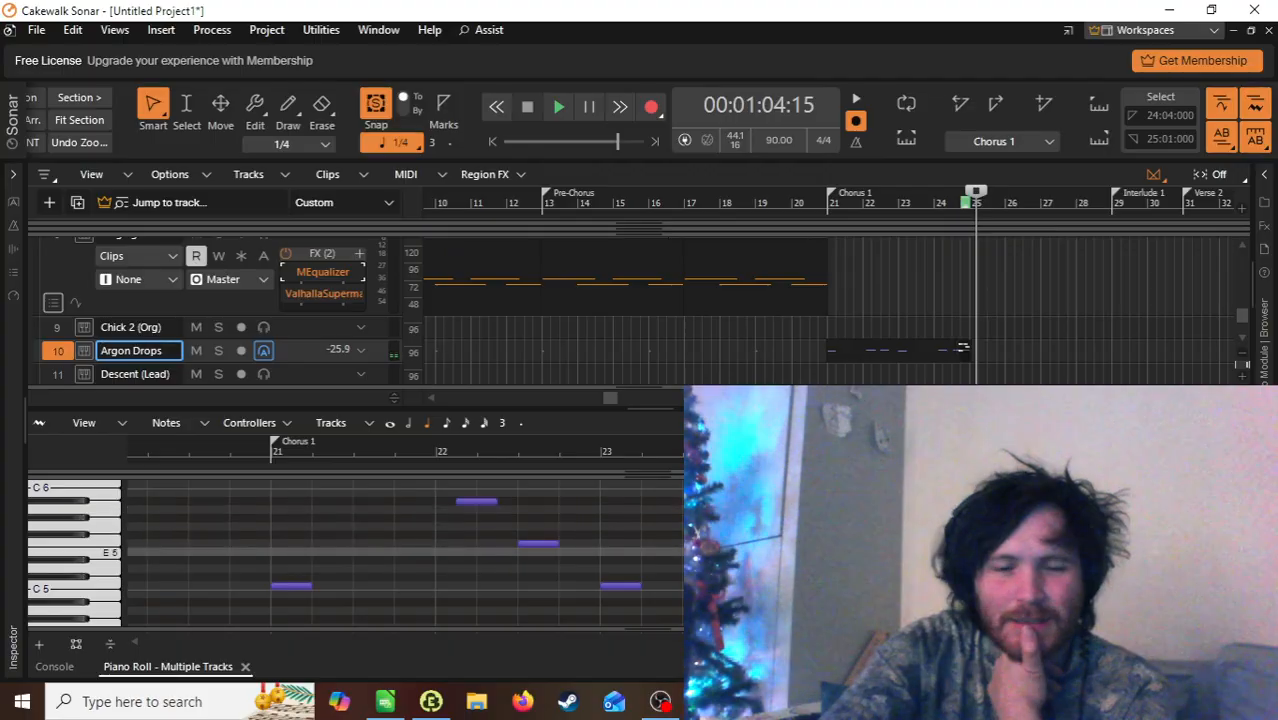
pyautogui.click(287, 585)
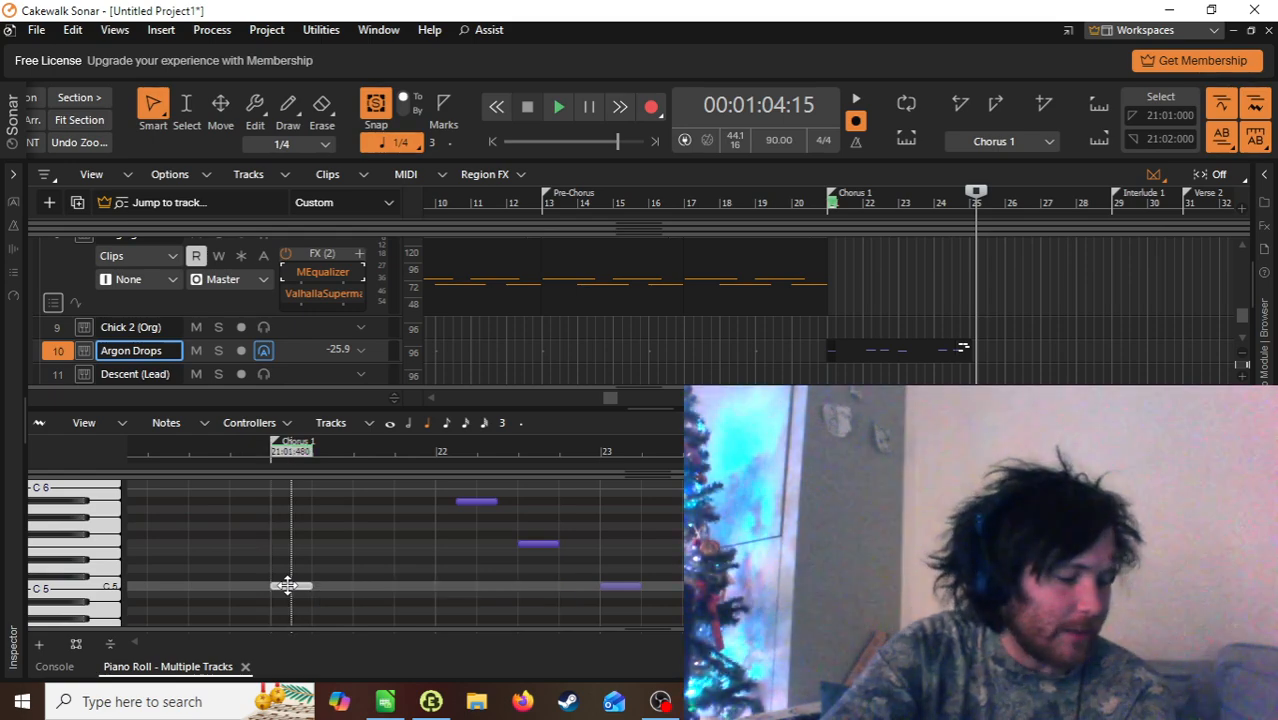
pyautogui.click(262, 460)
pyautogui.press('space')
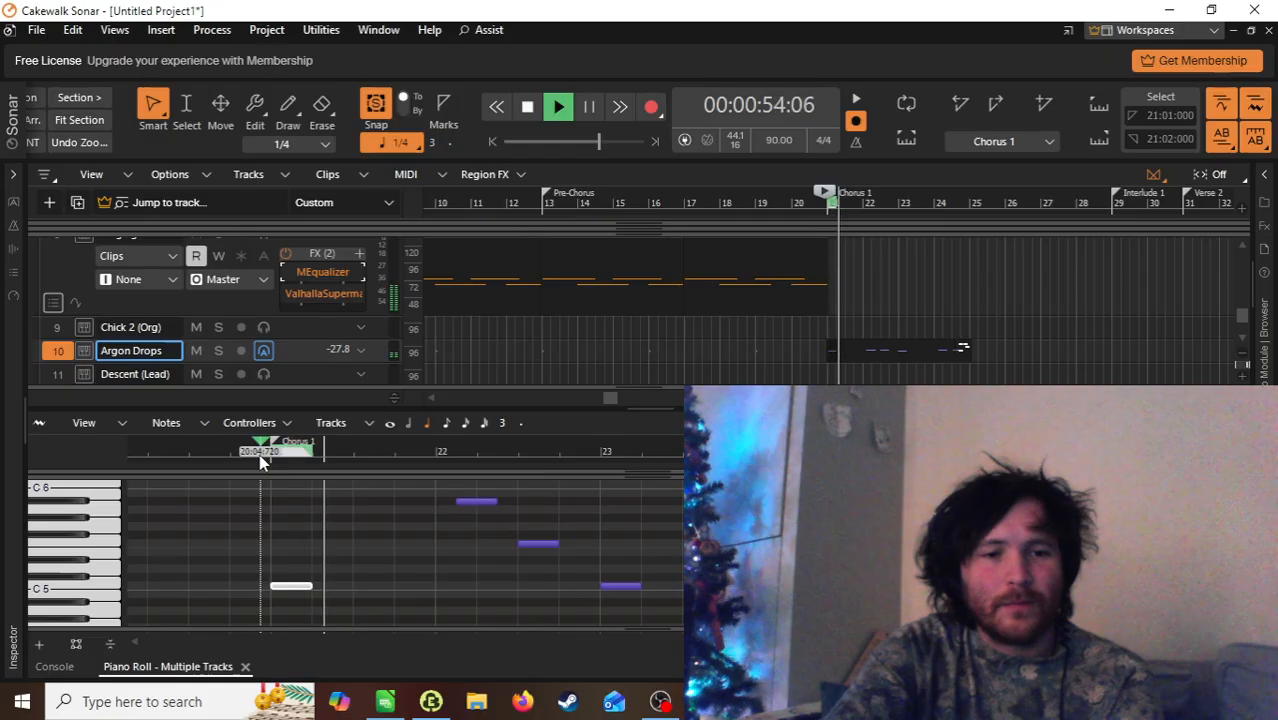
pyautogui.press('space')
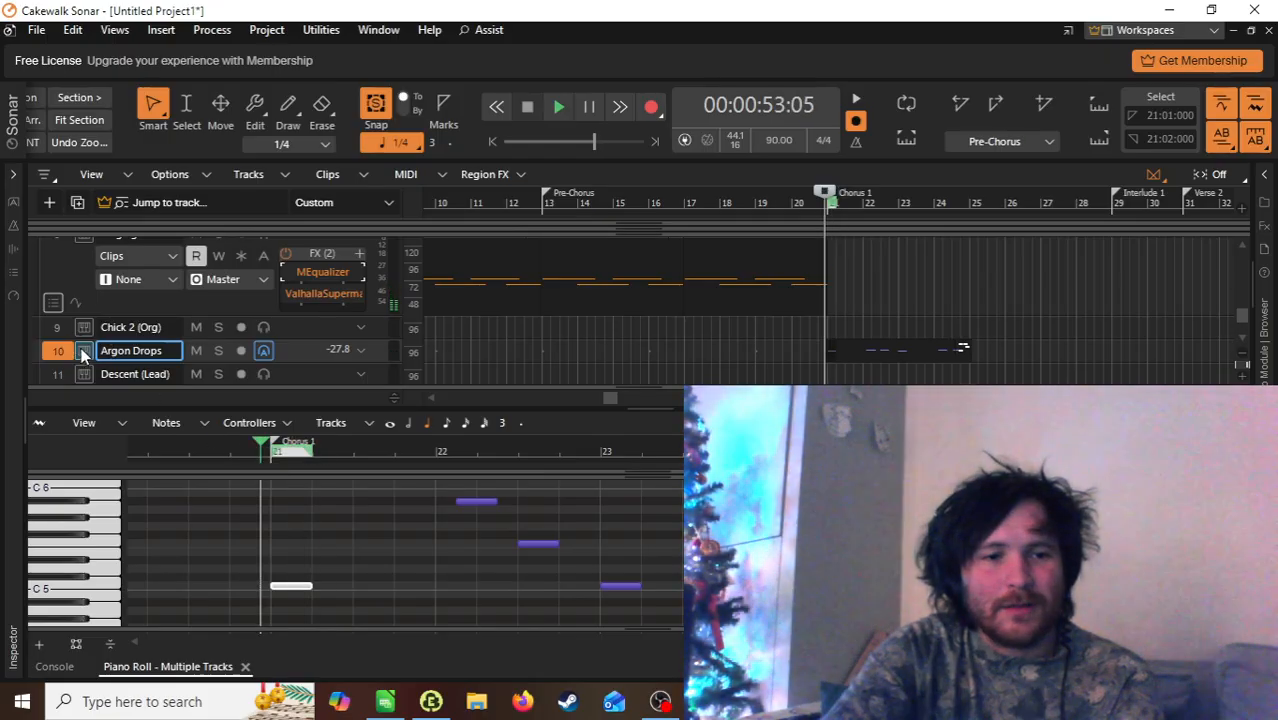
# Step: Check the Argon Drops synth's sample settings, close its window, and play the pattern back
pyautogui.click(84, 352)
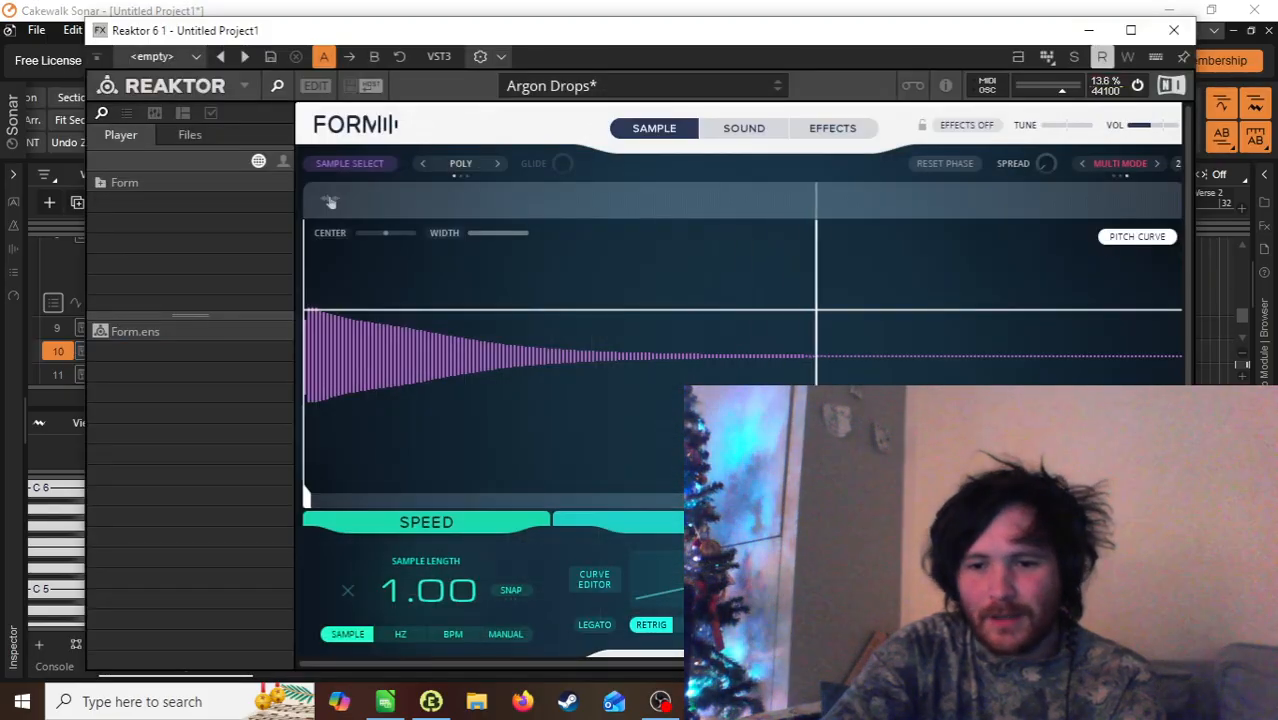
pyautogui.click(1173, 30)
pyautogui.press('space')
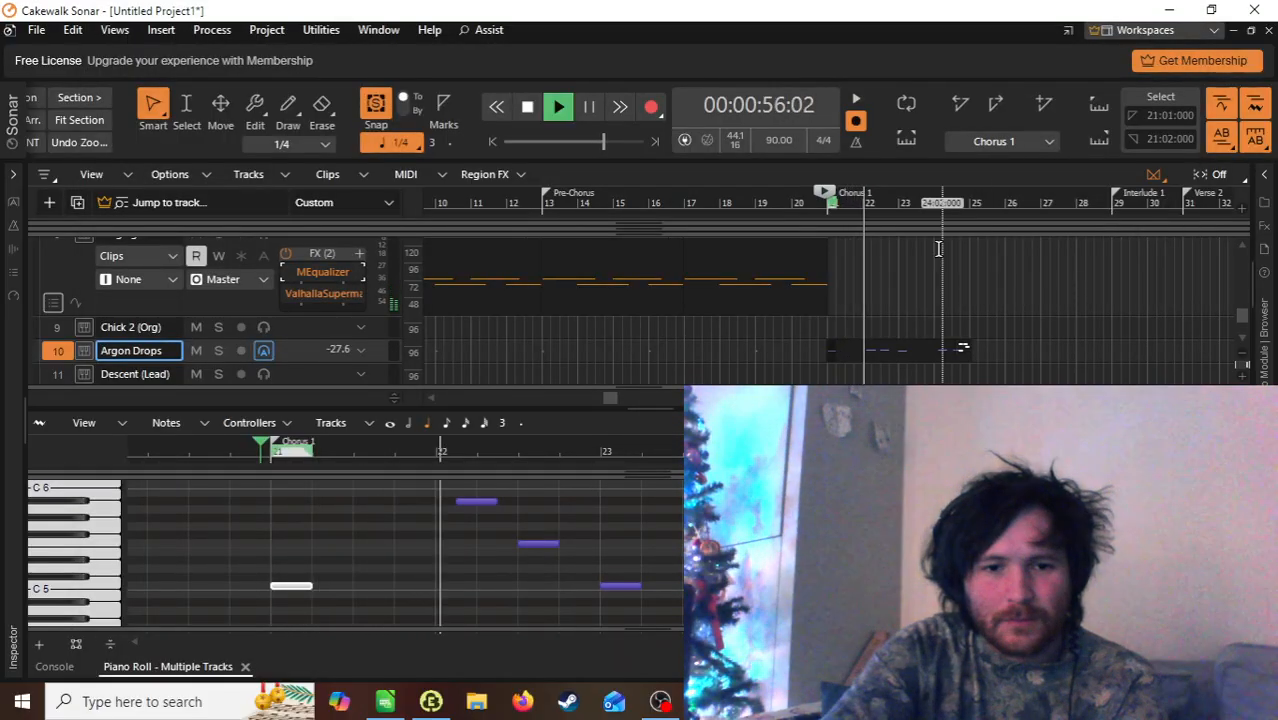
pyautogui.press('space')
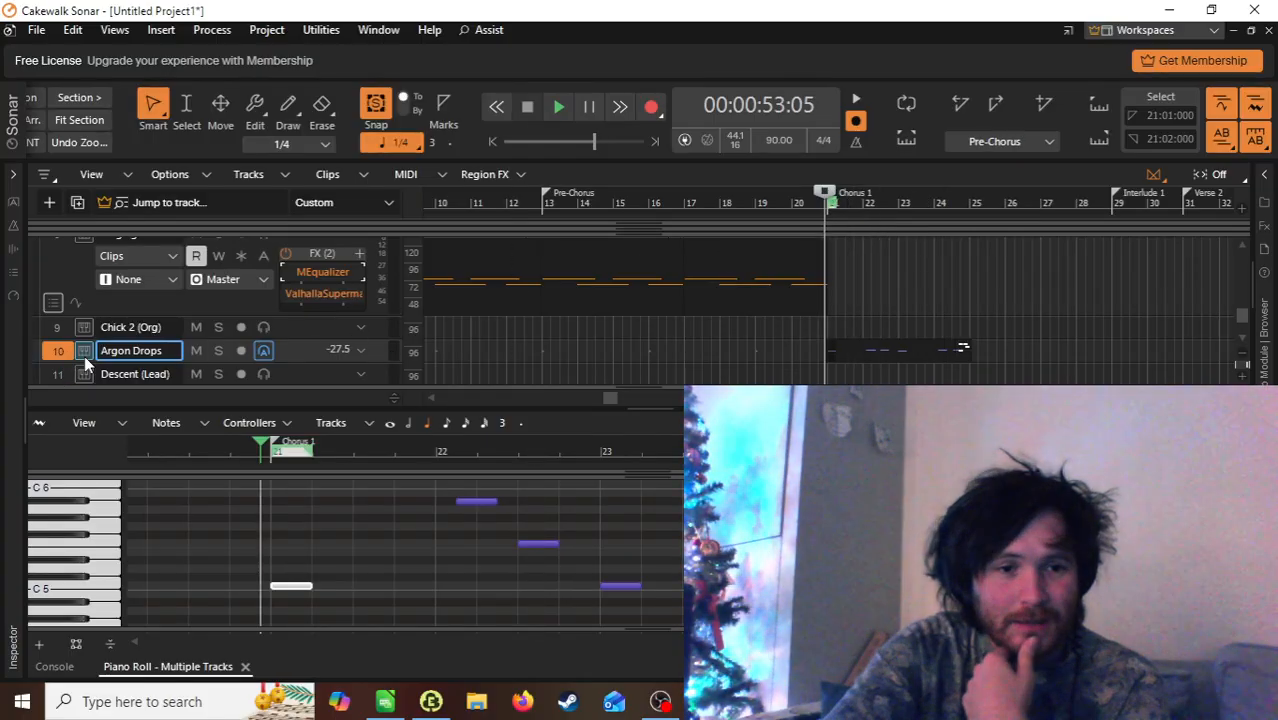
# Step: Reload the Argon Drops preset with its 1/4 BPM sync speed, listen to the pattern, and close the synth window
pyautogui.click(82, 351)
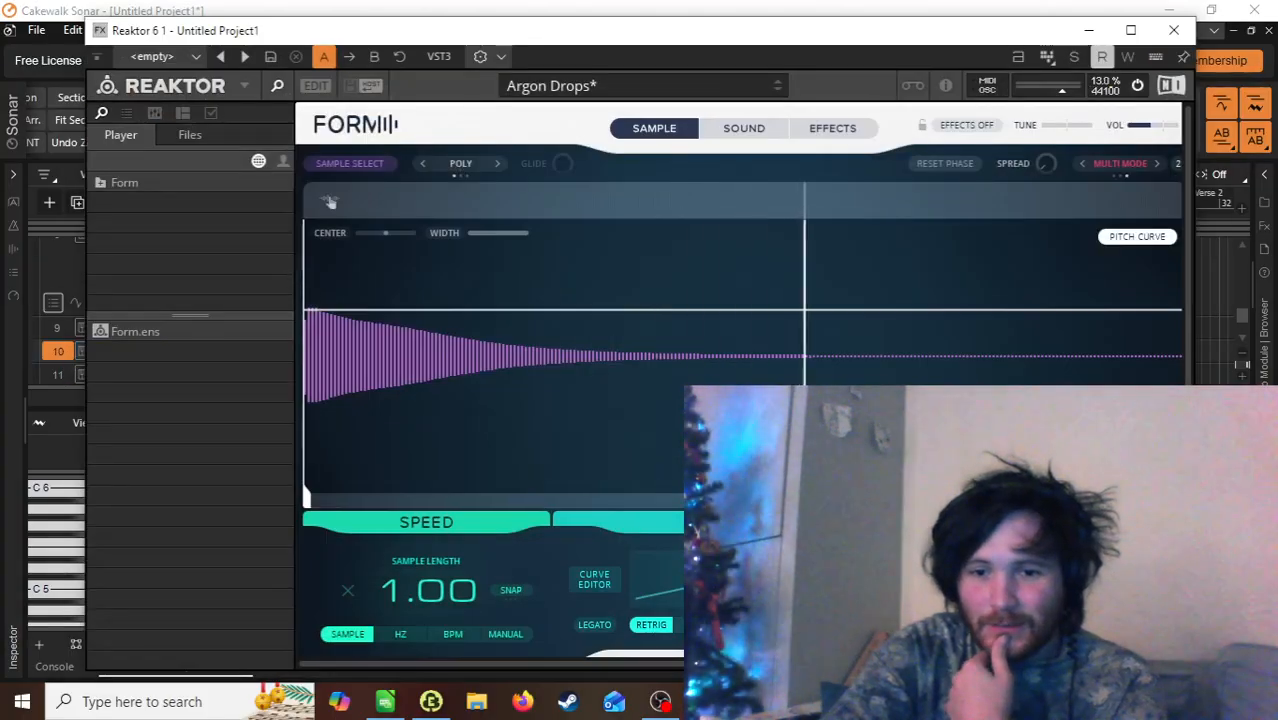
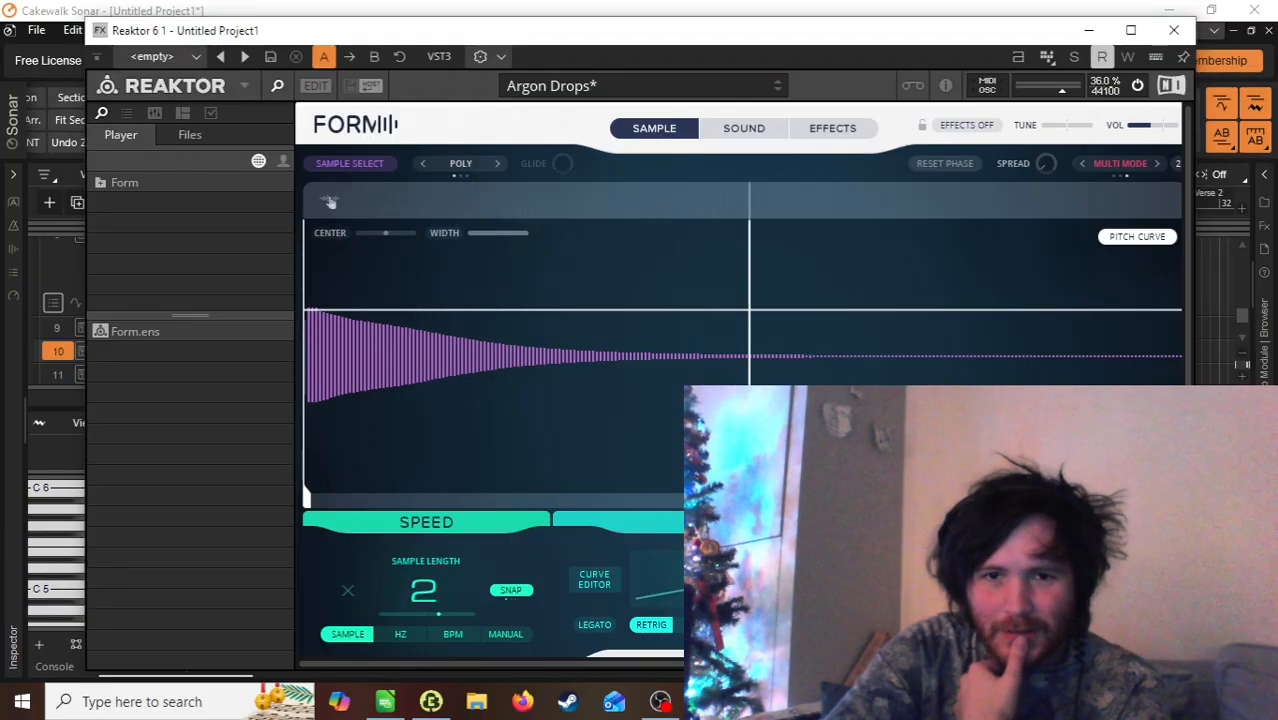
pyautogui.click(779, 90)
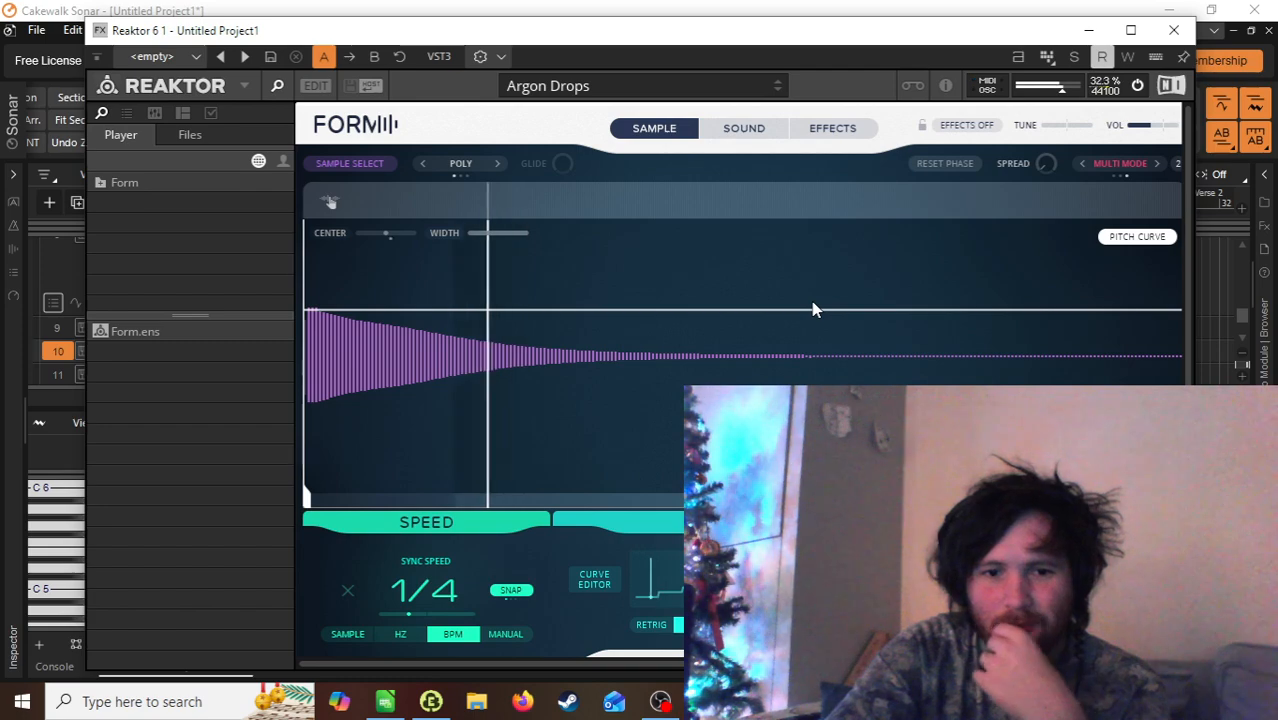
pyautogui.click(1174, 30)
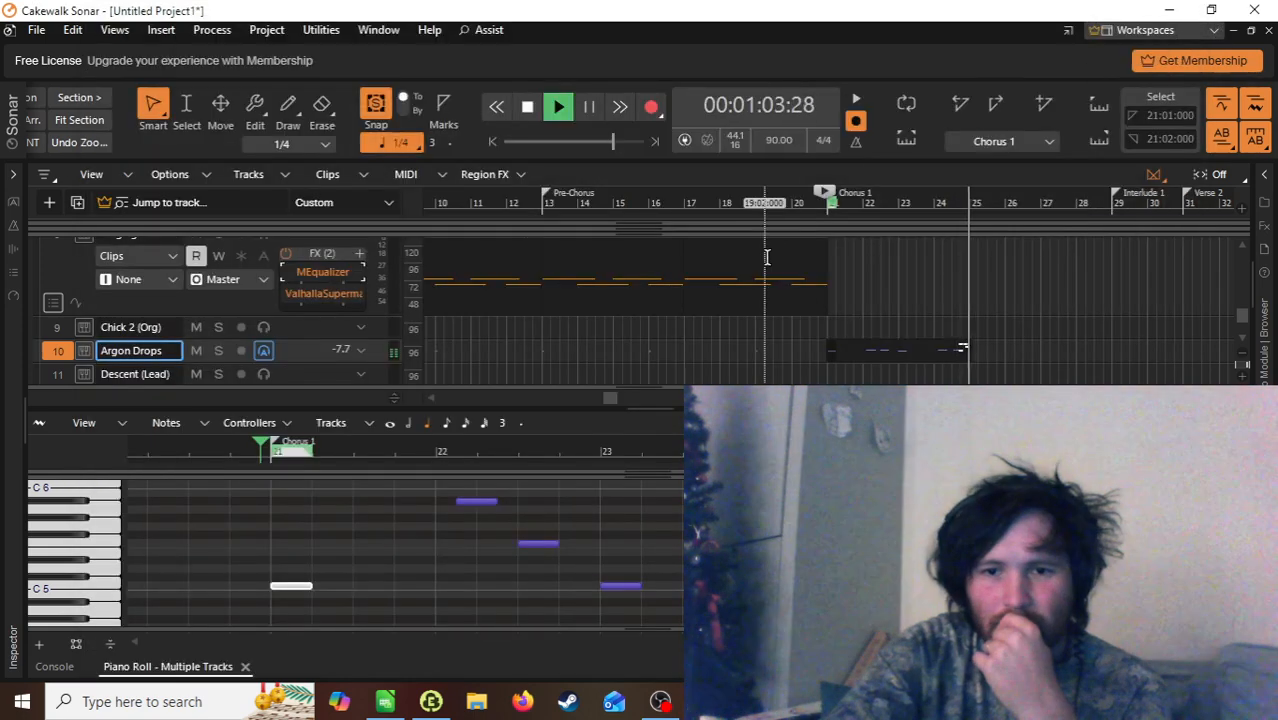
pyautogui.press('space')
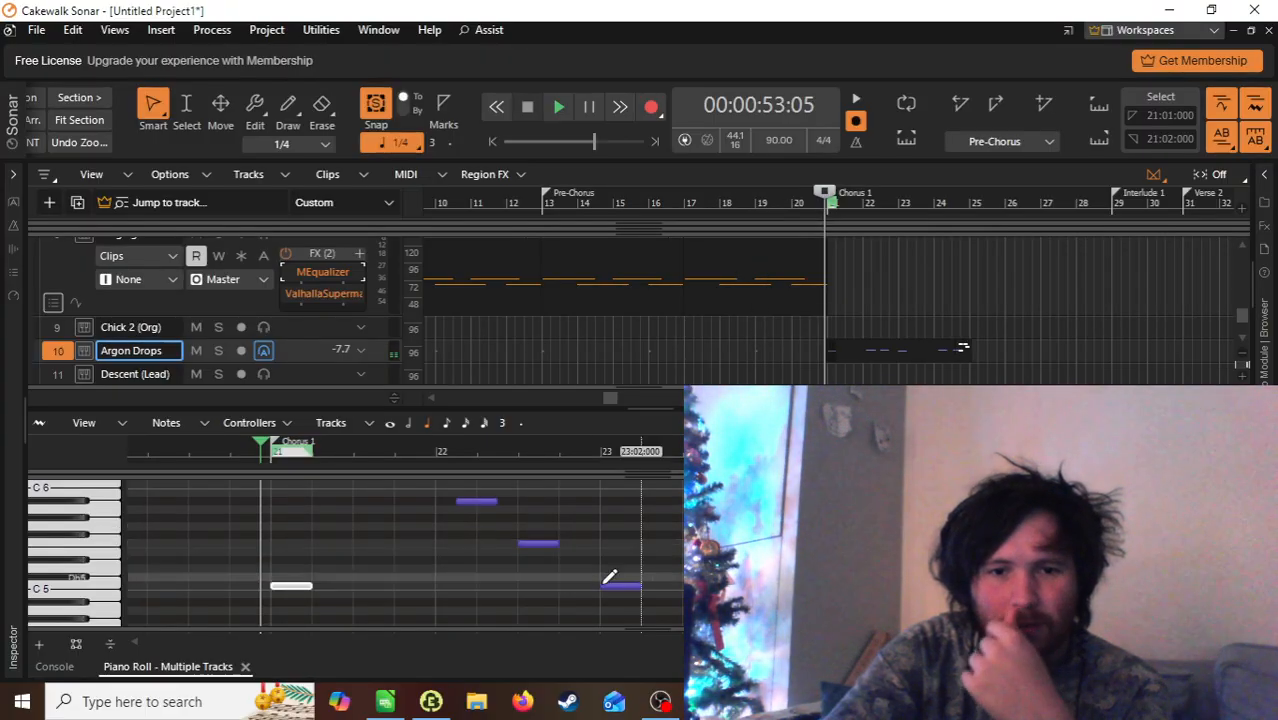
# Step: Move the F5 note in measure 22 half a beat later to 22:03:240 and play the melody back
pyautogui.click(537, 543)
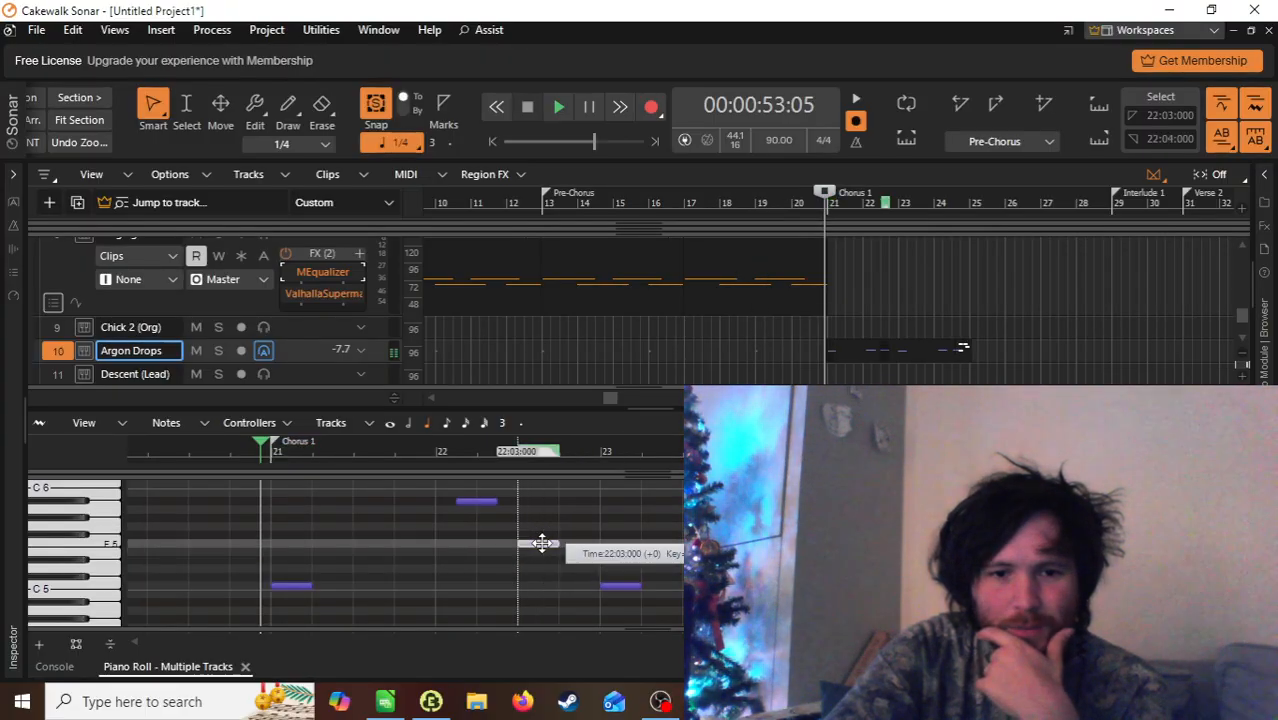
pyautogui.moveTo(544, 543); pyautogui.dragTo(545, 543)
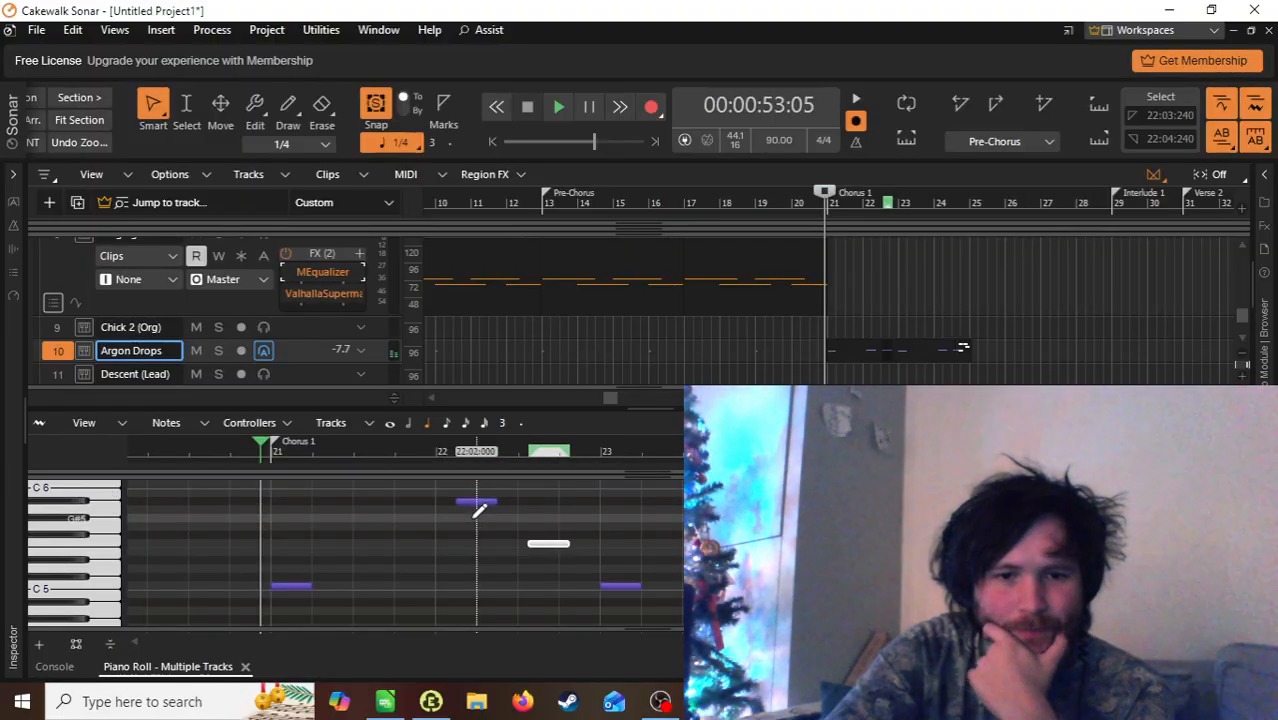
pyautogui.press('space')
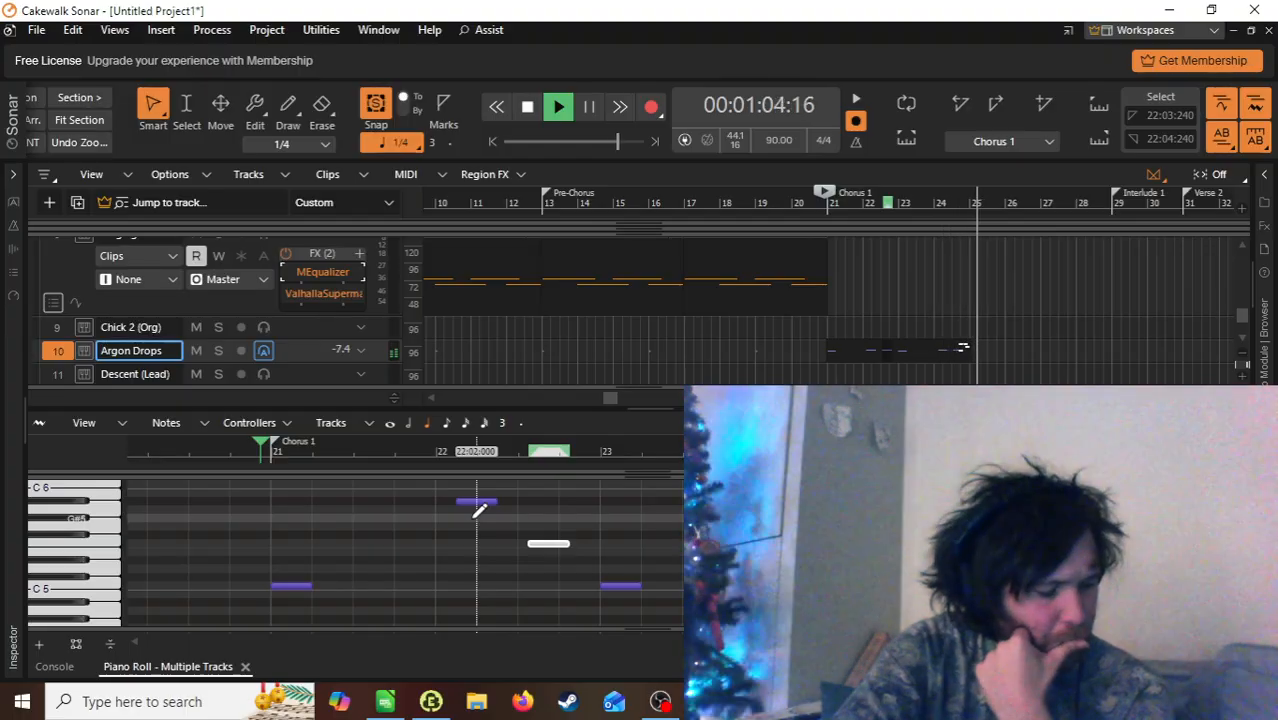
pyautogui.press('space')
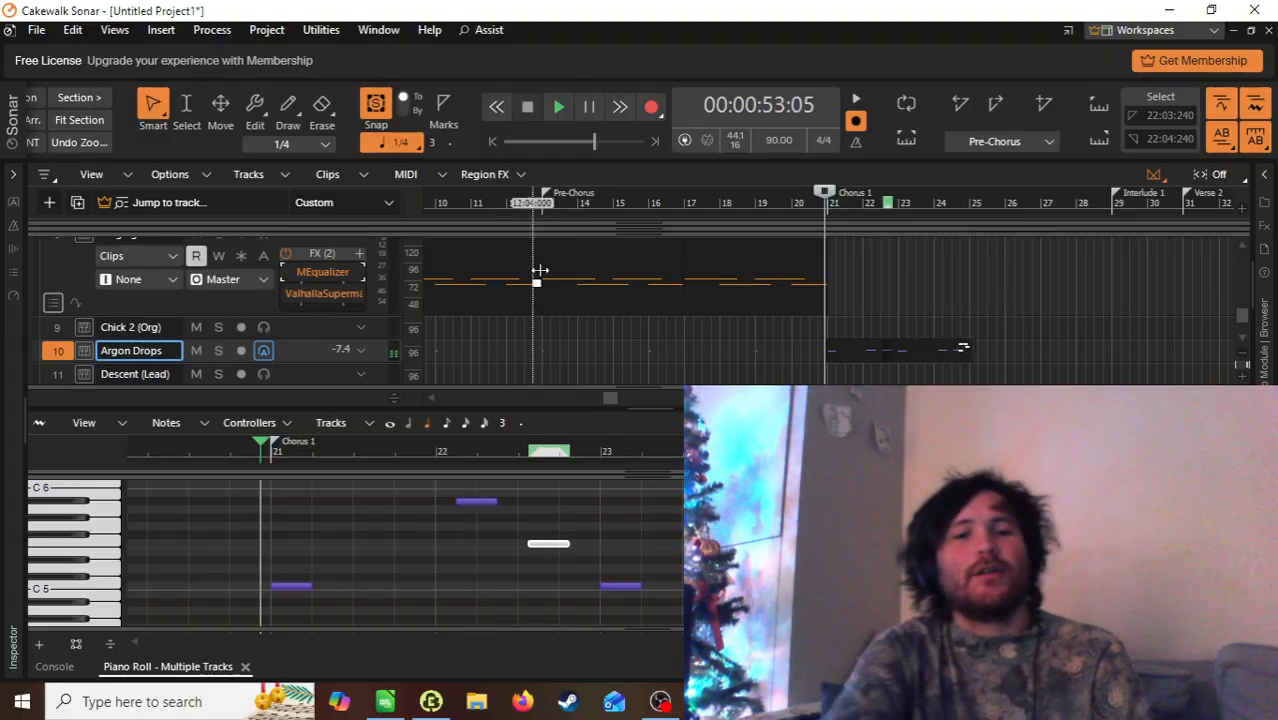
# Step: Play the arrangement from the Pre-Chorus at measure 13 into Chorus 1, checking the tracks down to Argon Drops
pyautogui.scroll(10, 926, 323)
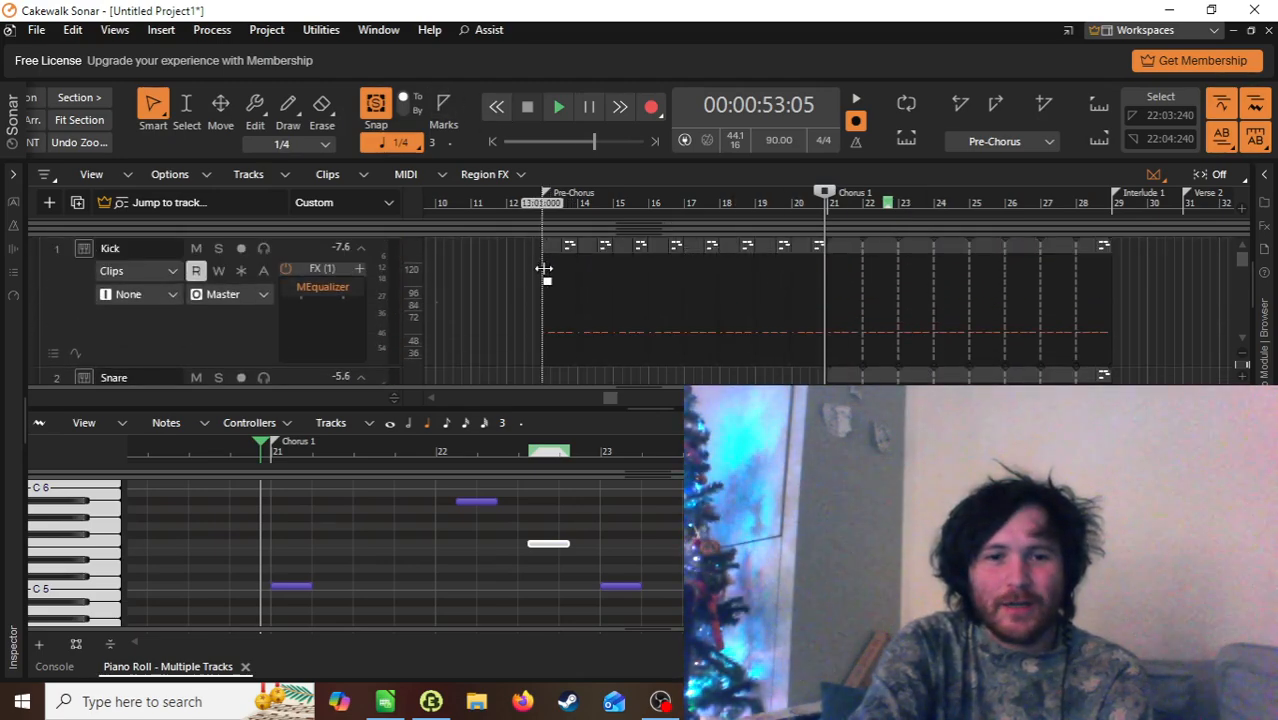
pyautogui.click(546, 204)
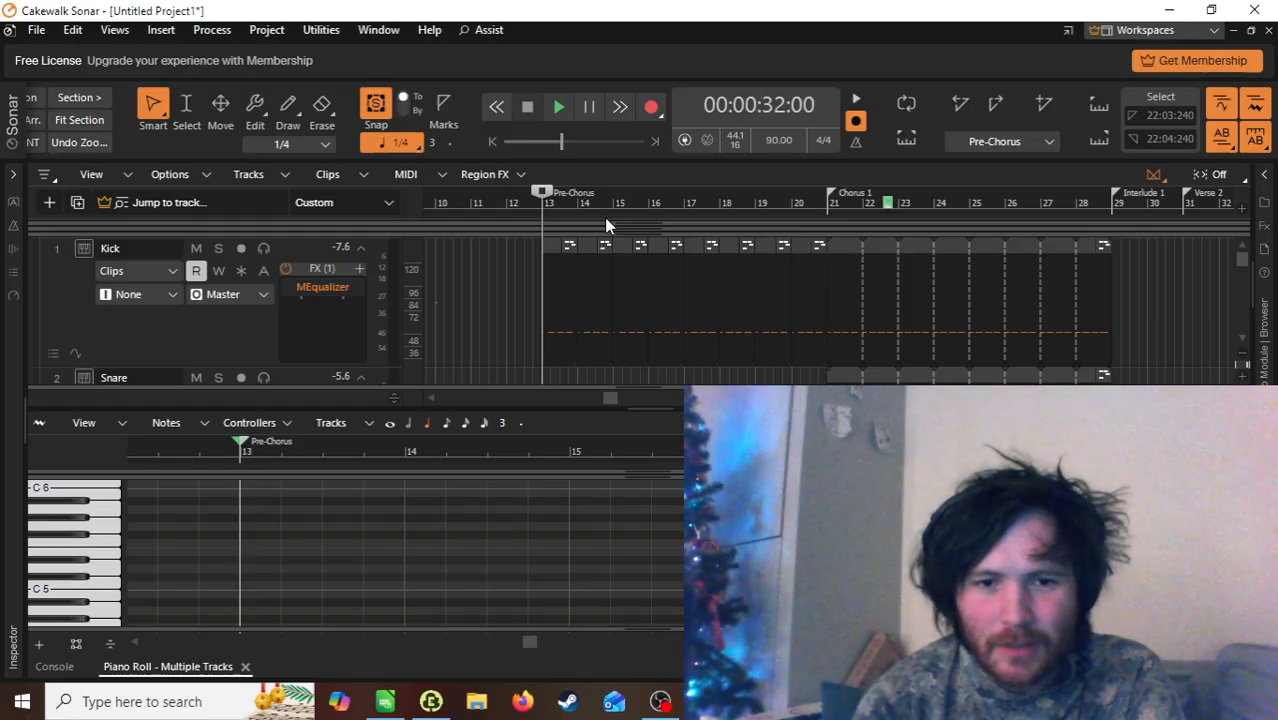
pyautogui.press('space')
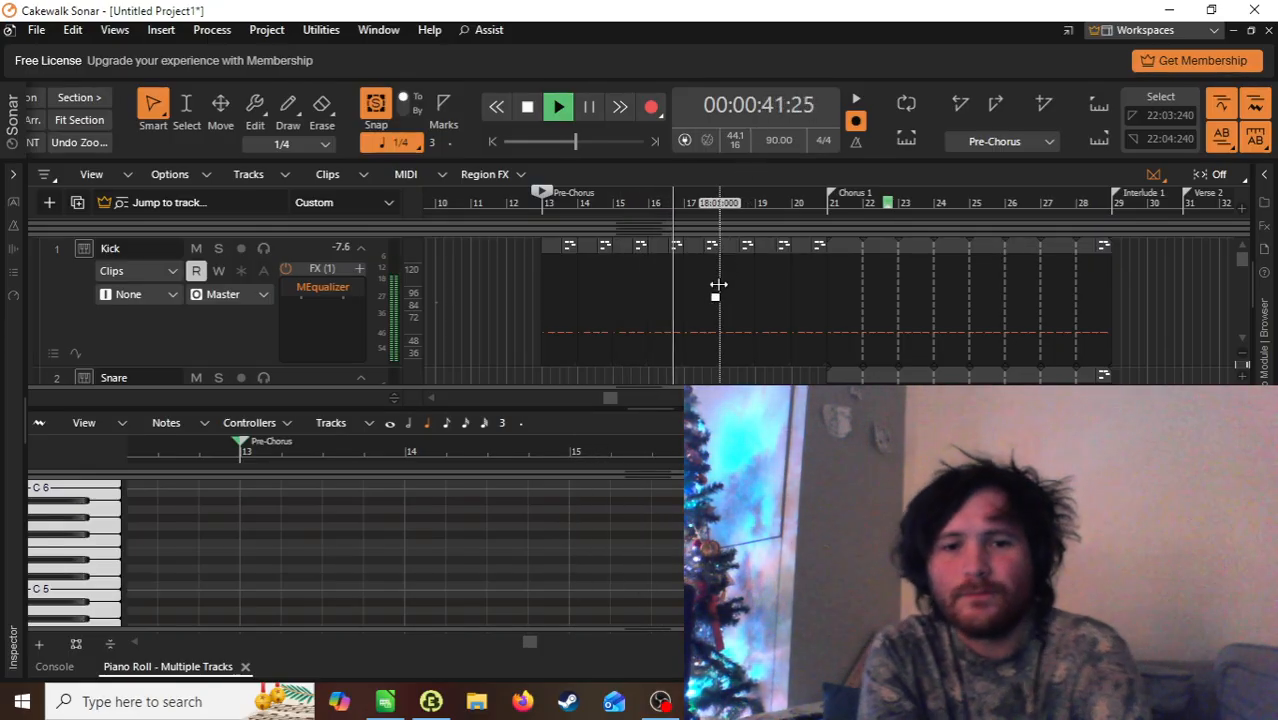
pyautogui.scroll(-1, 715, 285)
pyautogui.scroll(-3, 718, 285)
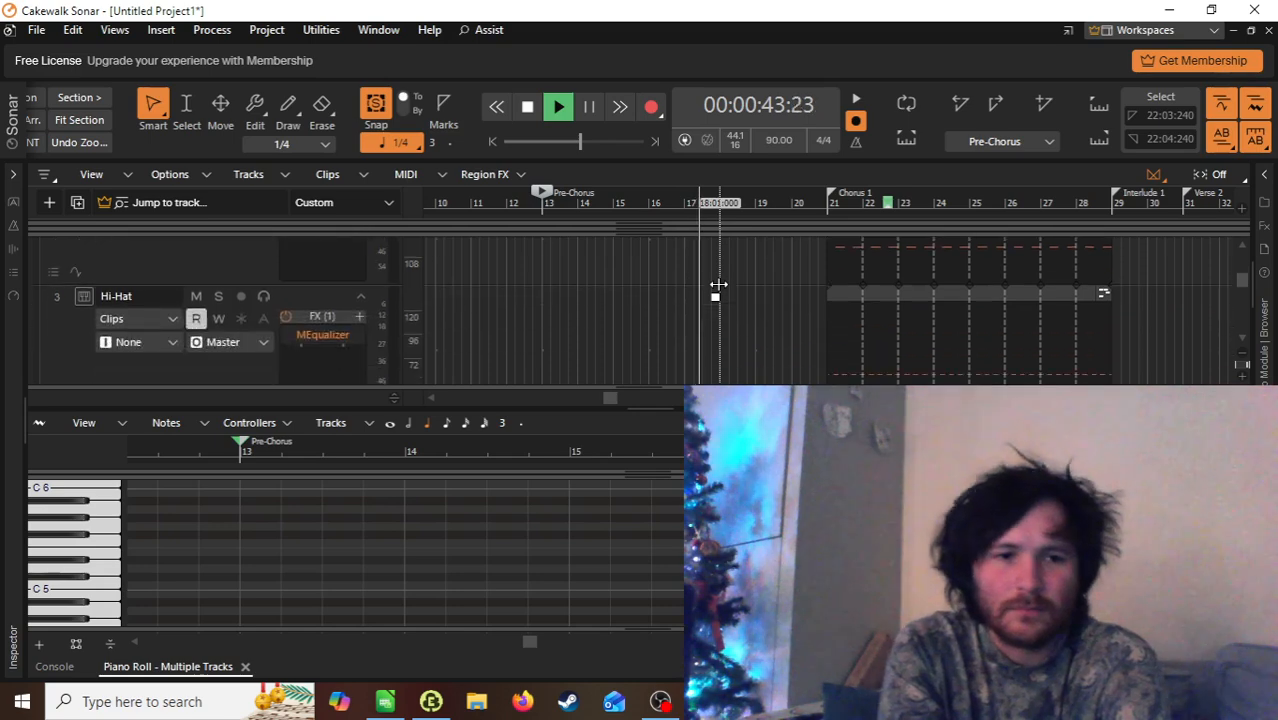
pyautogui.scroll(-5, 718, 285)
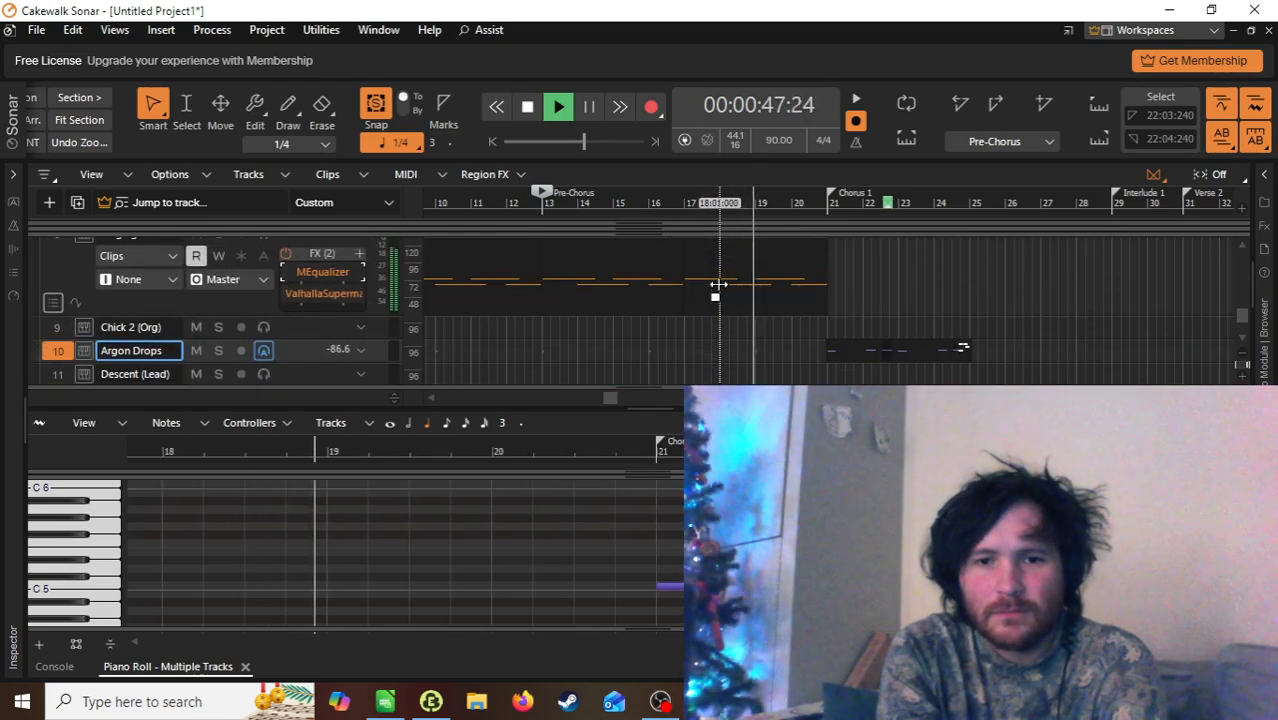
pyautogui.scroll(2, 715, 285)
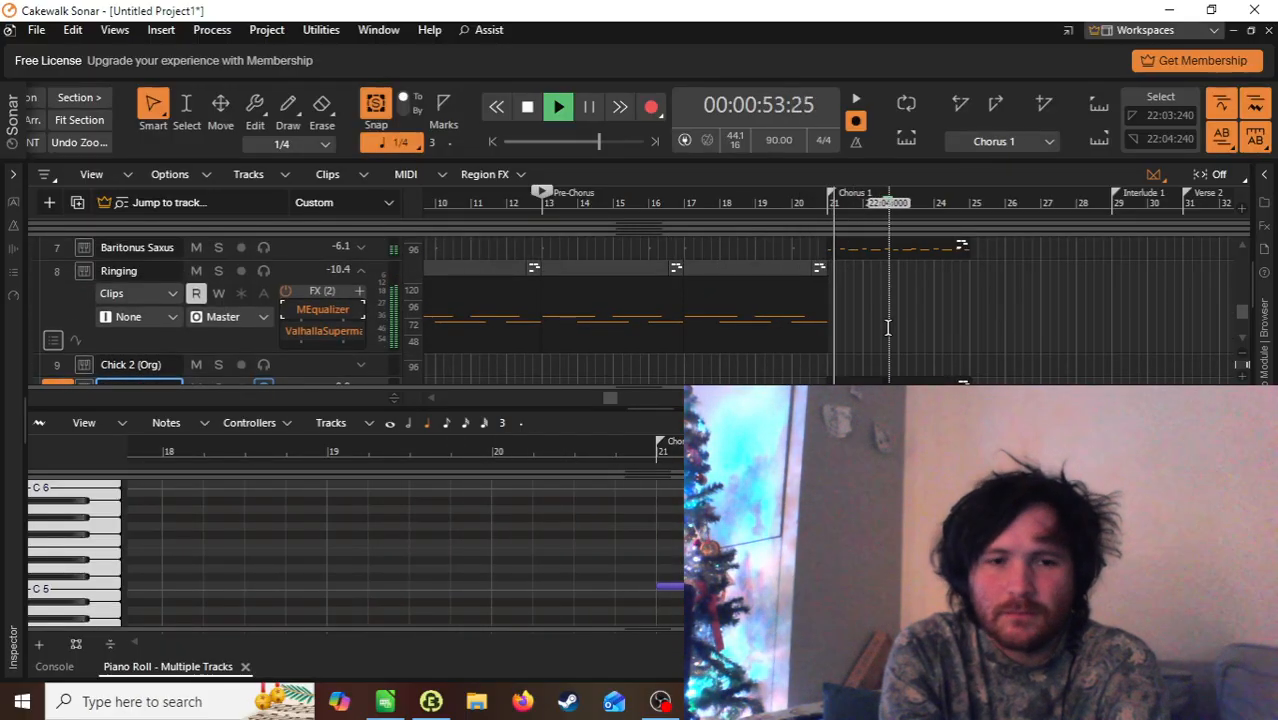
pyautogui.scroll(-2, 887, 327)
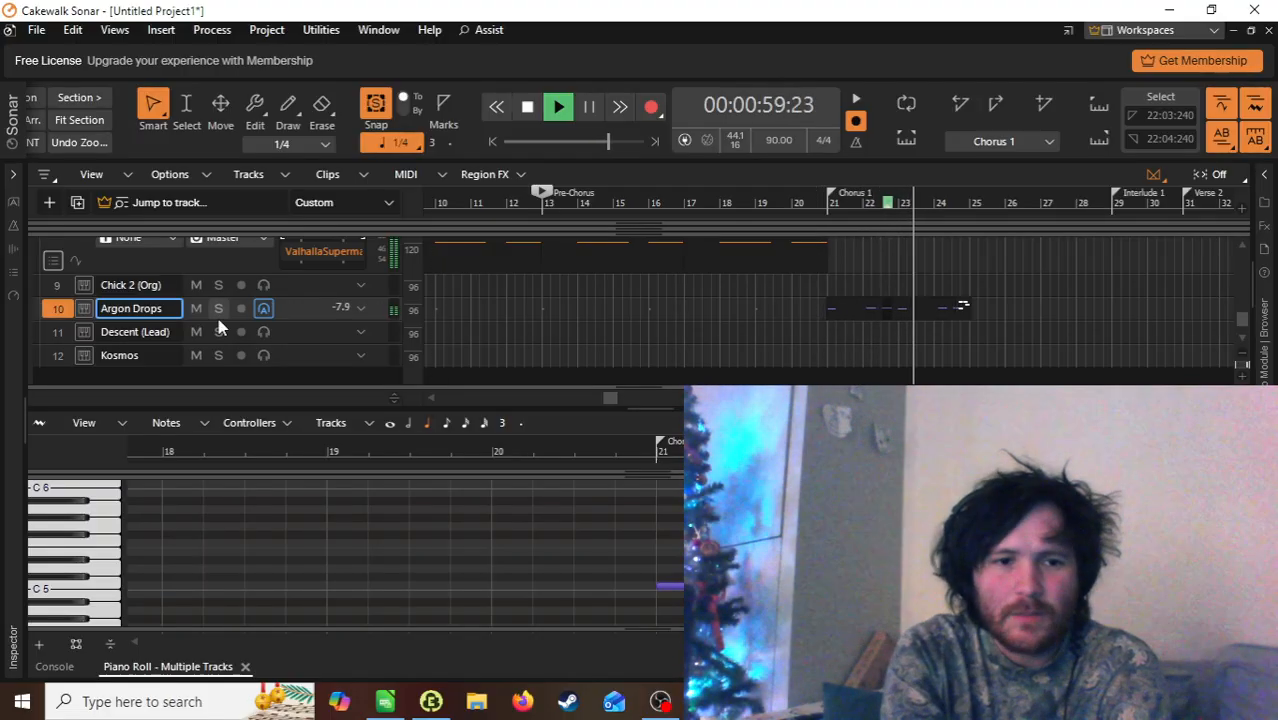
# Step: Expand the Argon Drops track, show its channel strip in the Inspector, and lower its volume to -6.5 dB
pyautogui.click(360, 308)
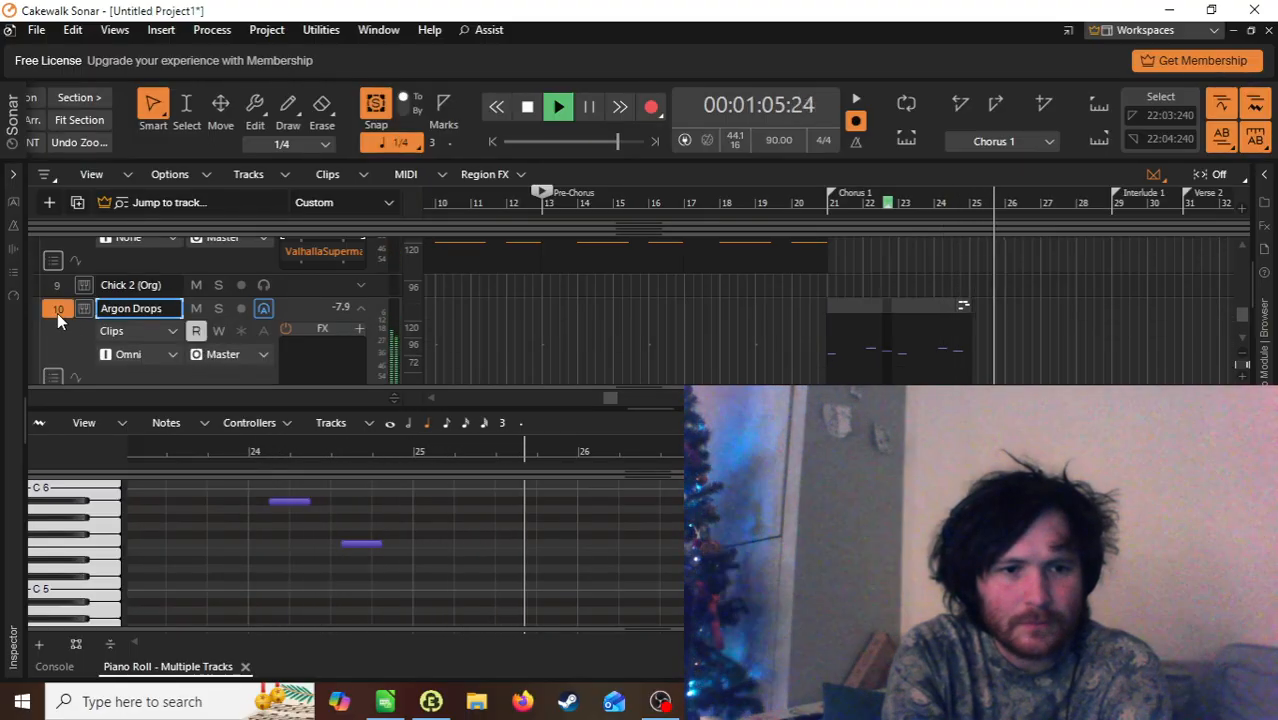
pyautogui.moveTo(51, 321); pyautogui.dragTo(291, 322)
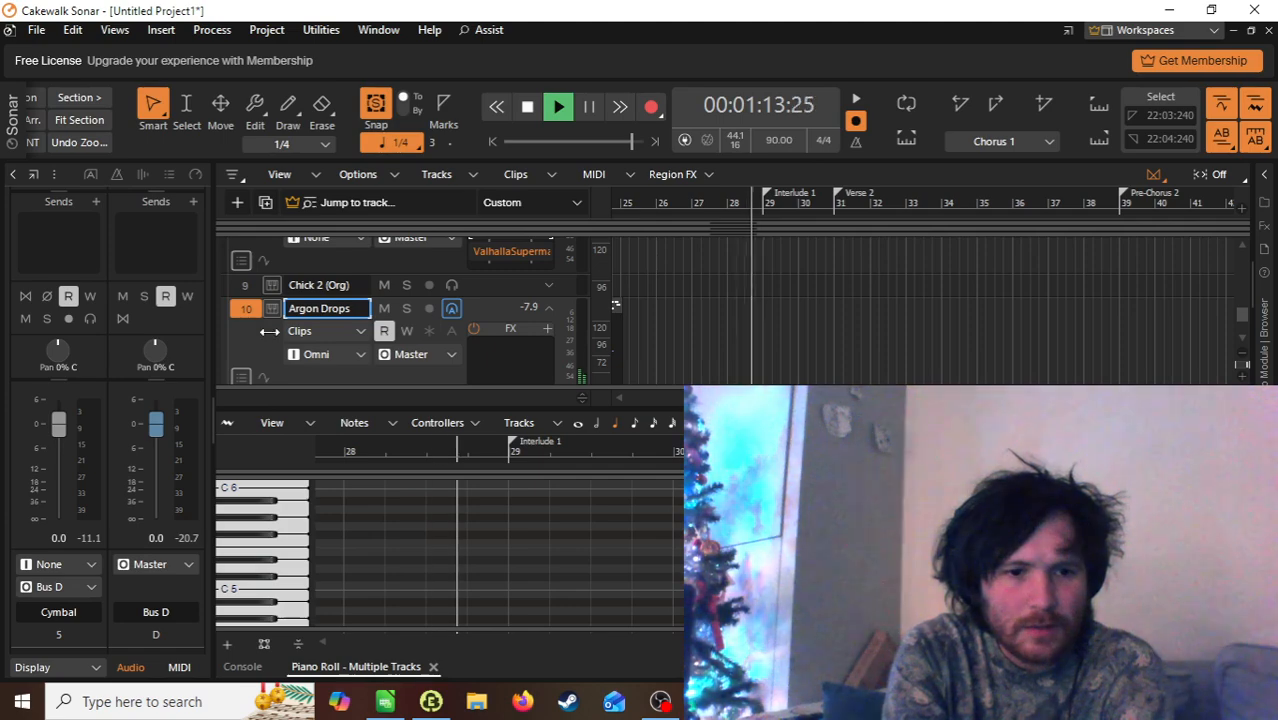
pyautogui.click(268, 328)
pyautogui.moveTo(59, 422); pyautogui.dragTo(59, 451)
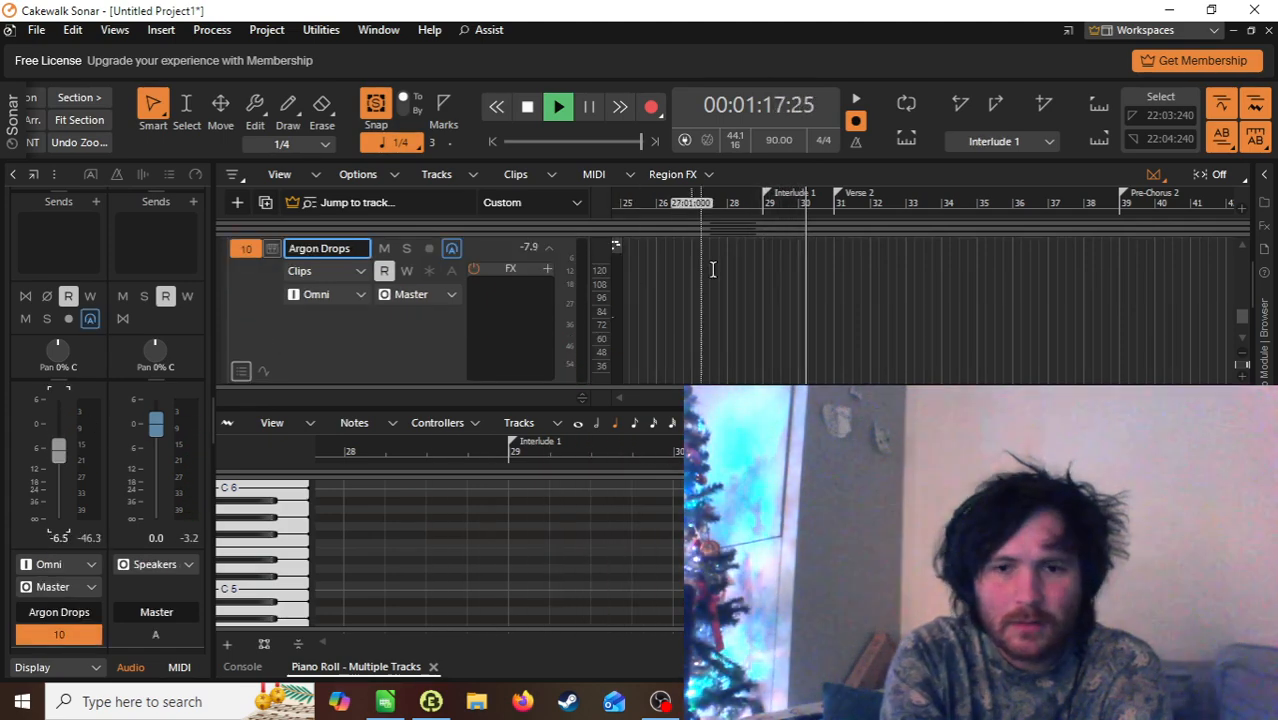
# Step: Play Chorus 1 from measure 21 and pan the Argon Drops track to 49% left
pyautogui.press('space')
pyautogui.click(962, 207)
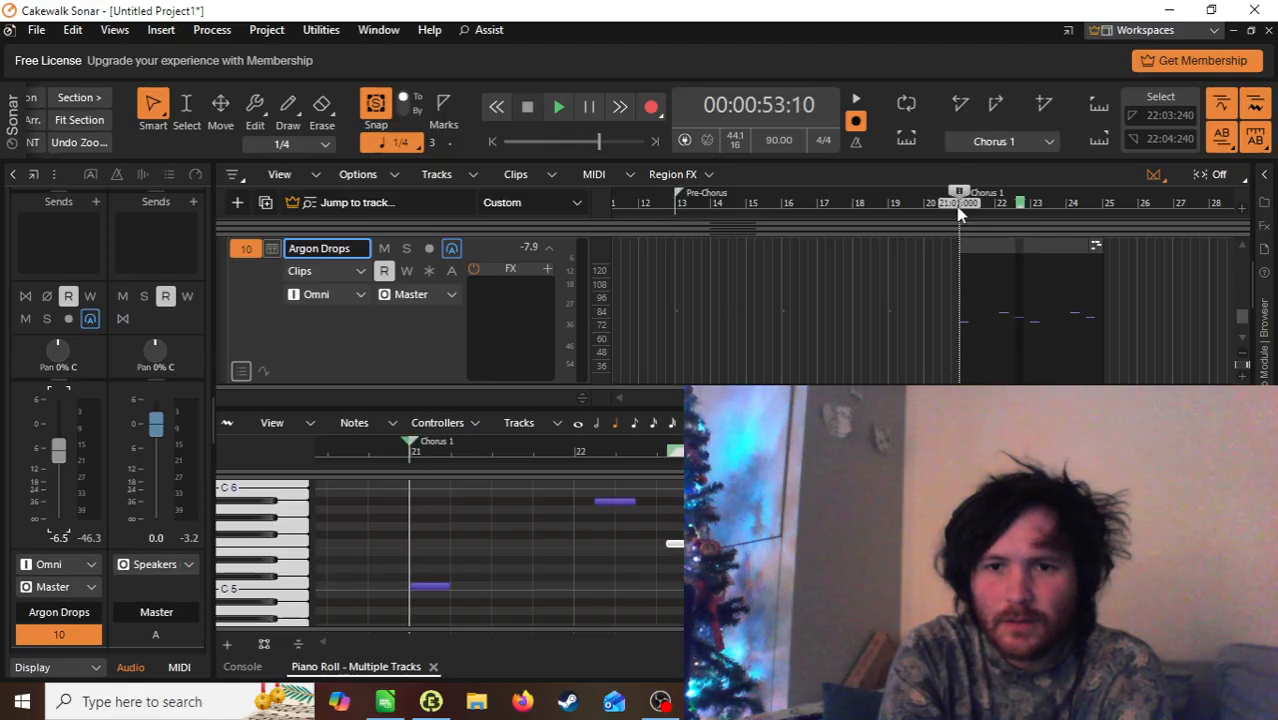
pyautogui.press('space')
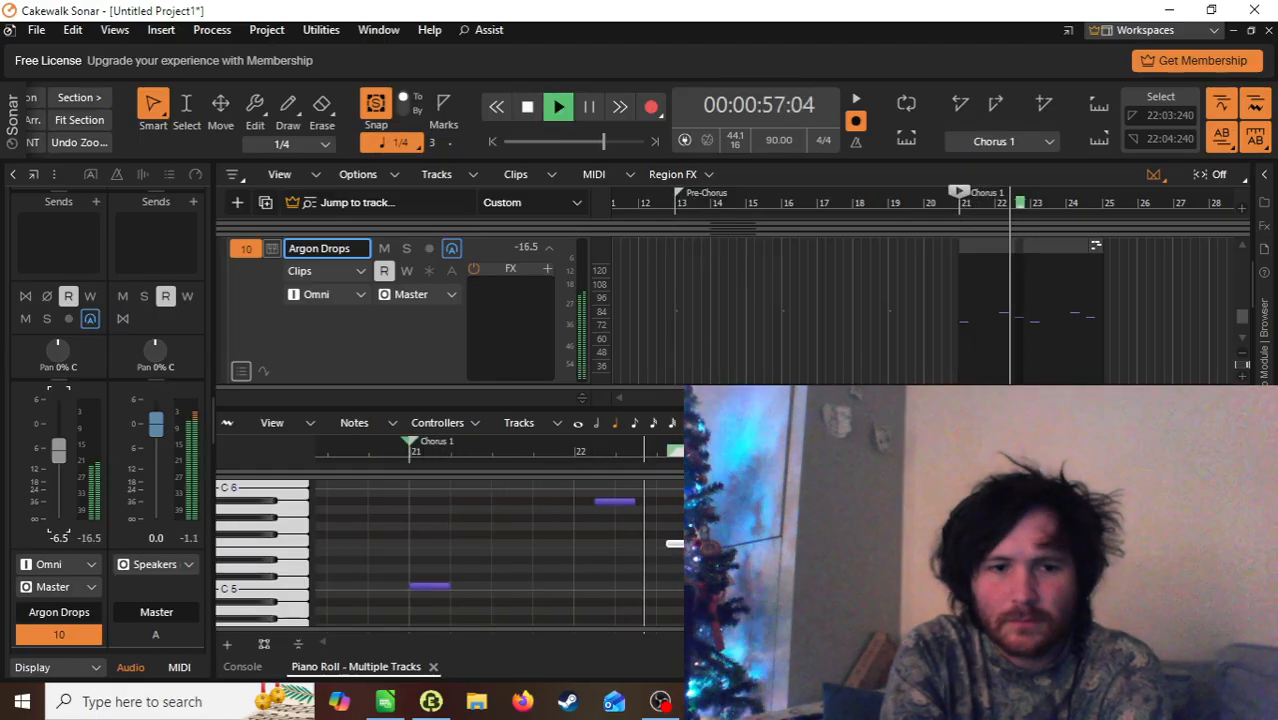
pyautogui.moveTo(57, 356); pyautogui.dragTo(52, 347)
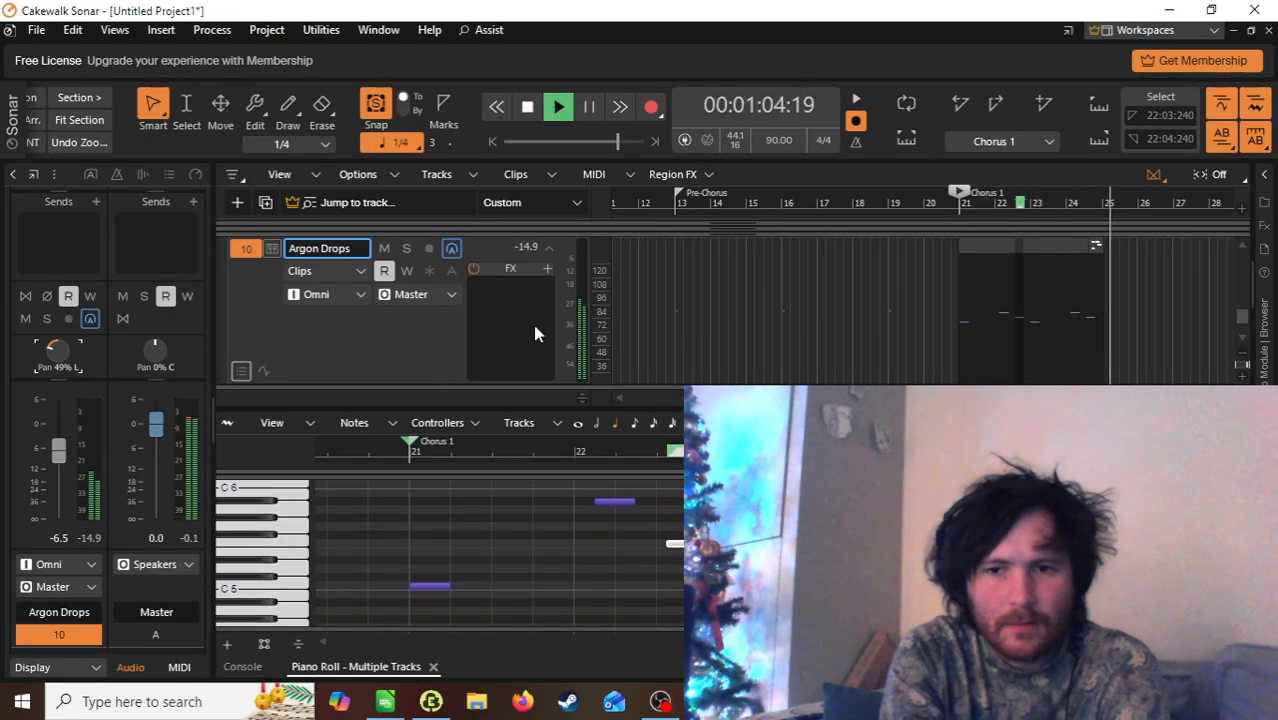
pyautogui.click(890, 245)
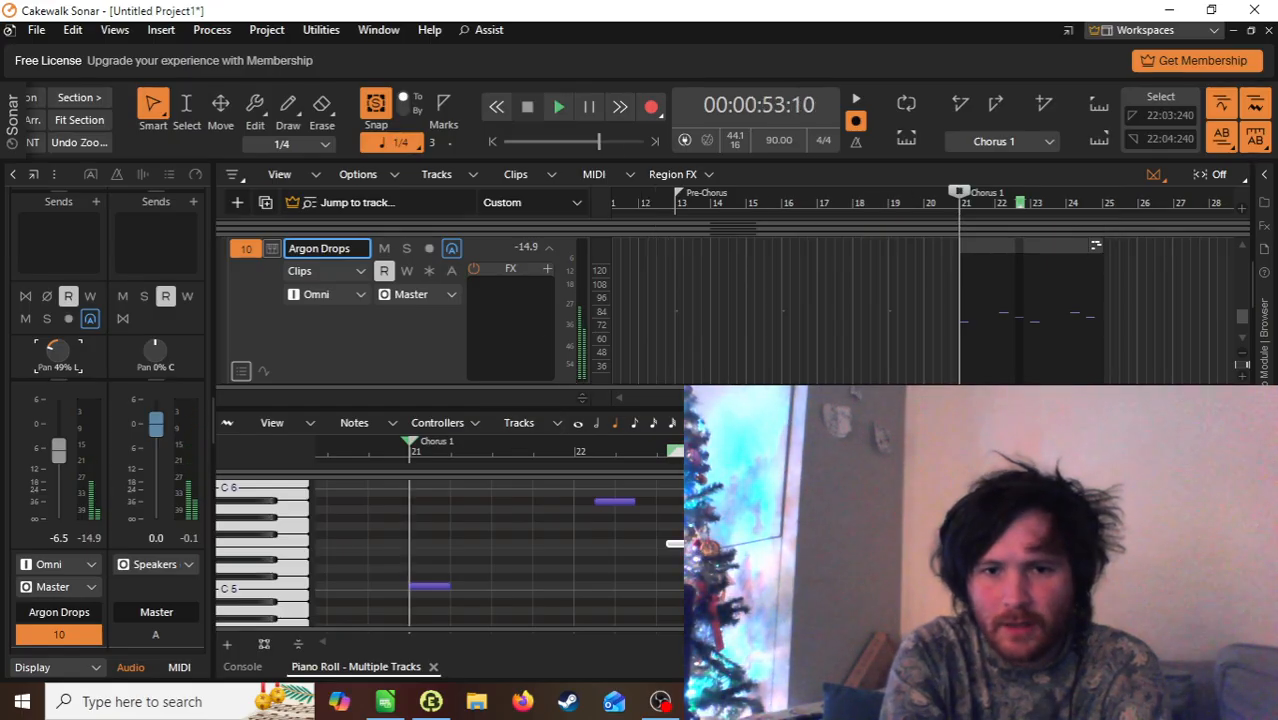
# Step: Hide the Piano Roll pane and reduce the track heights until all tracks fit in the Track view
pyautogui.press('d')
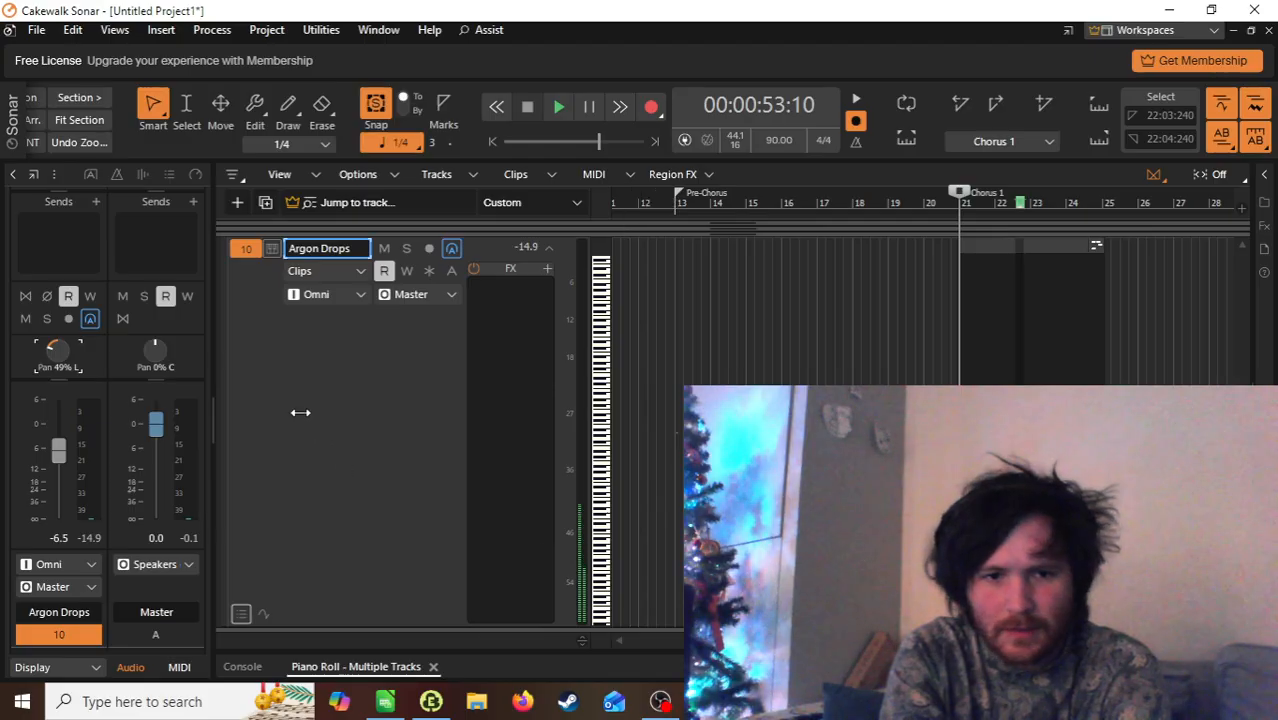
pyautogui.hotkey('ctrl', 'Up')
pyautogui.hotkey('ctrl', 'Up')
pyautogui.hotkey('ctrl', 'Up')
pyautogui.hotkey('ctrl', 'Up')
pyautogui.hotkey('ctrl', 'Up')
pyautogui.hotkey('ctrl', 'Up')
pyautogui.hotkey('ctrl', 'Up')
pyautogui.hotkey('ctrl', 'Up')
pyautogui.hotkey('ctrl', 'Up')
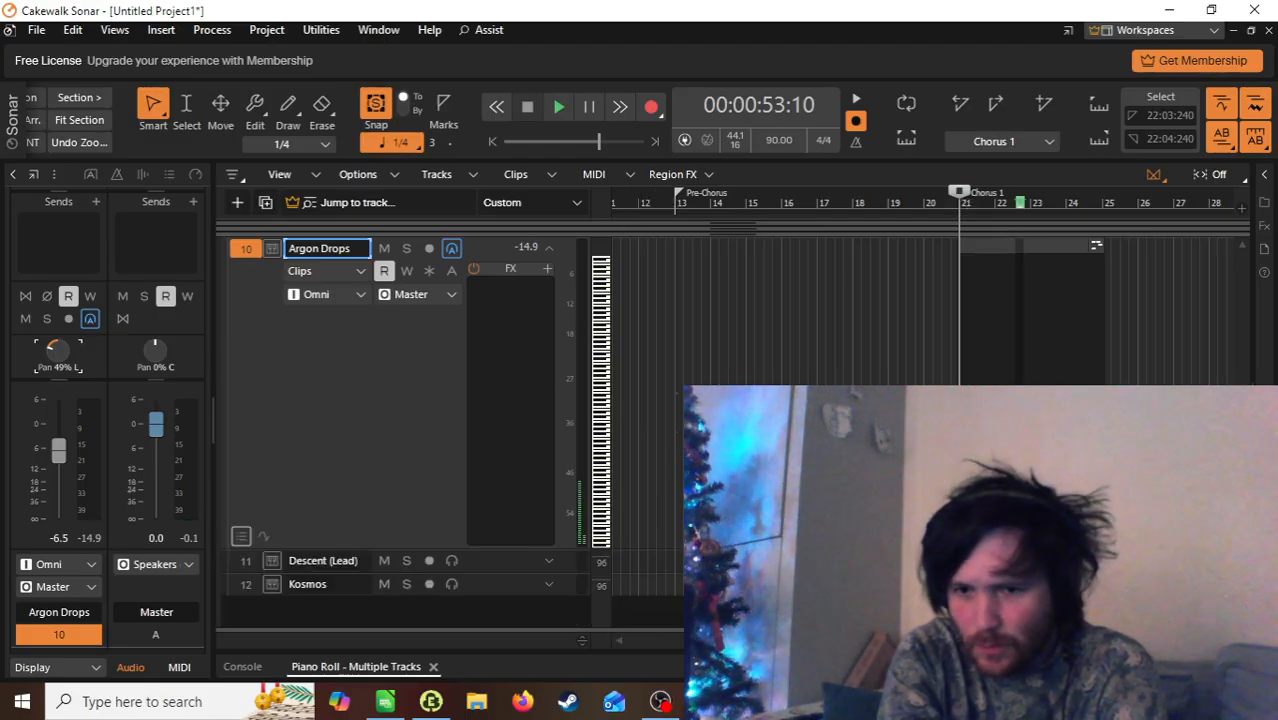
pyautogui.scroll(5, 469, 397)
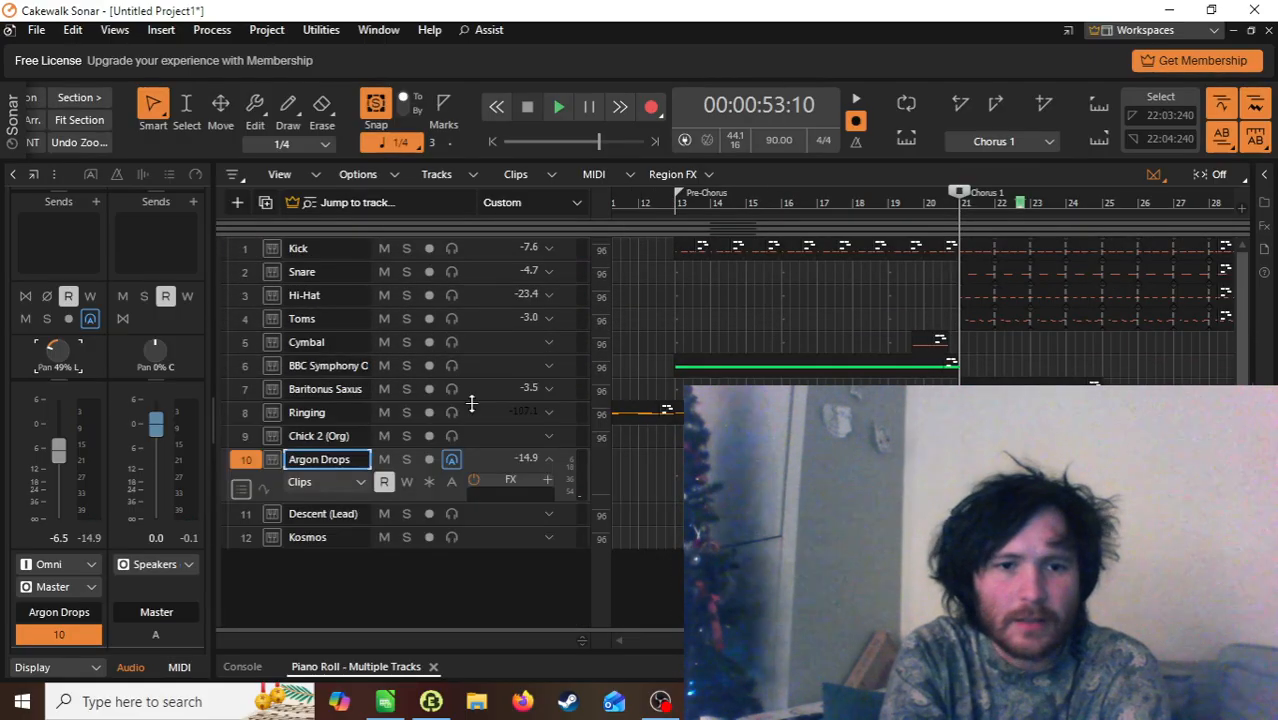
# Step: Duplicate the Argon Drops track and shift the Chorus 1 clip on the copy one beat later, starting at 21:02:000
pyautogui.click(265, 202)
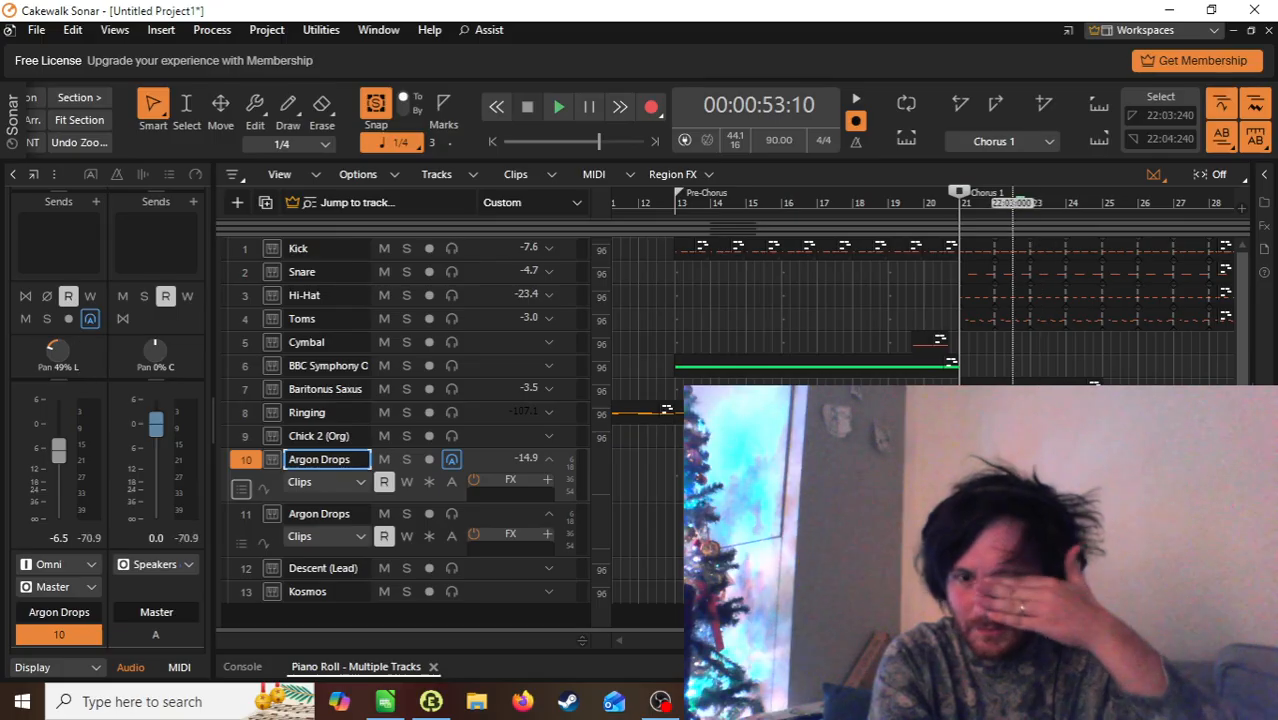
pyautogui.click(985, 462)
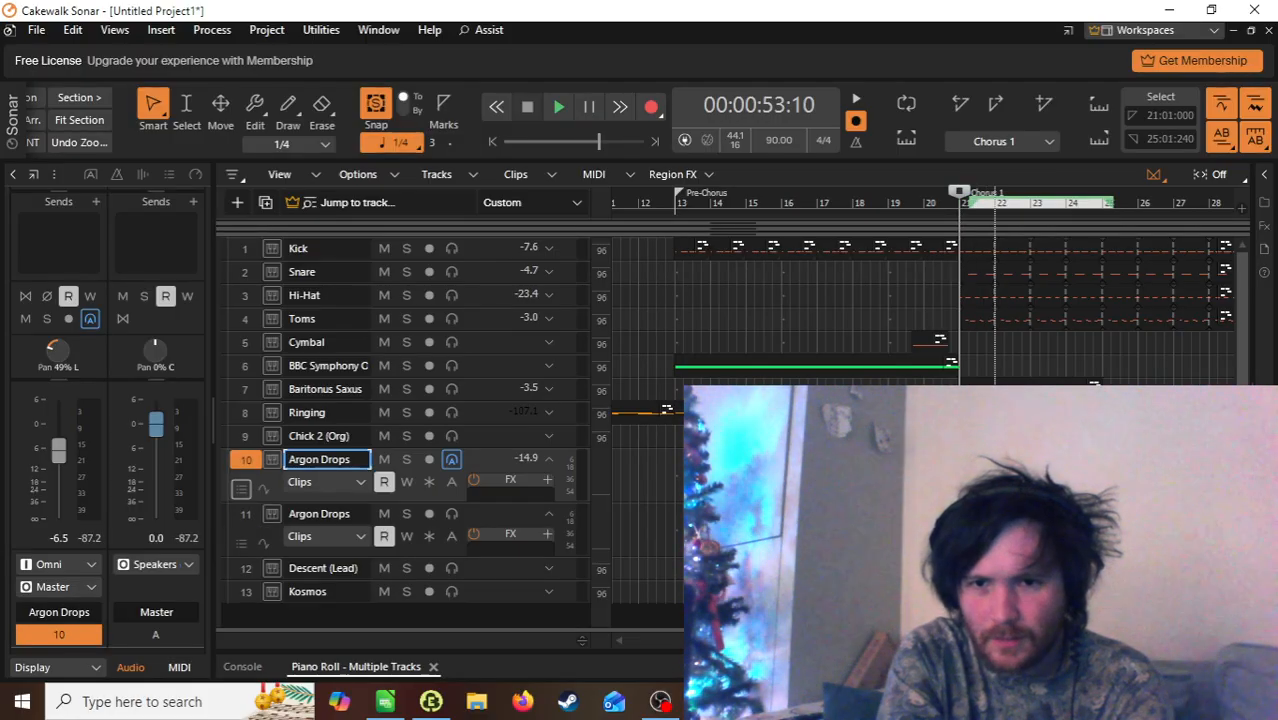
# Step: Play Chorus 1 and pan the duplicated Argon Drops track to 56% right
pyautogui.press('space')
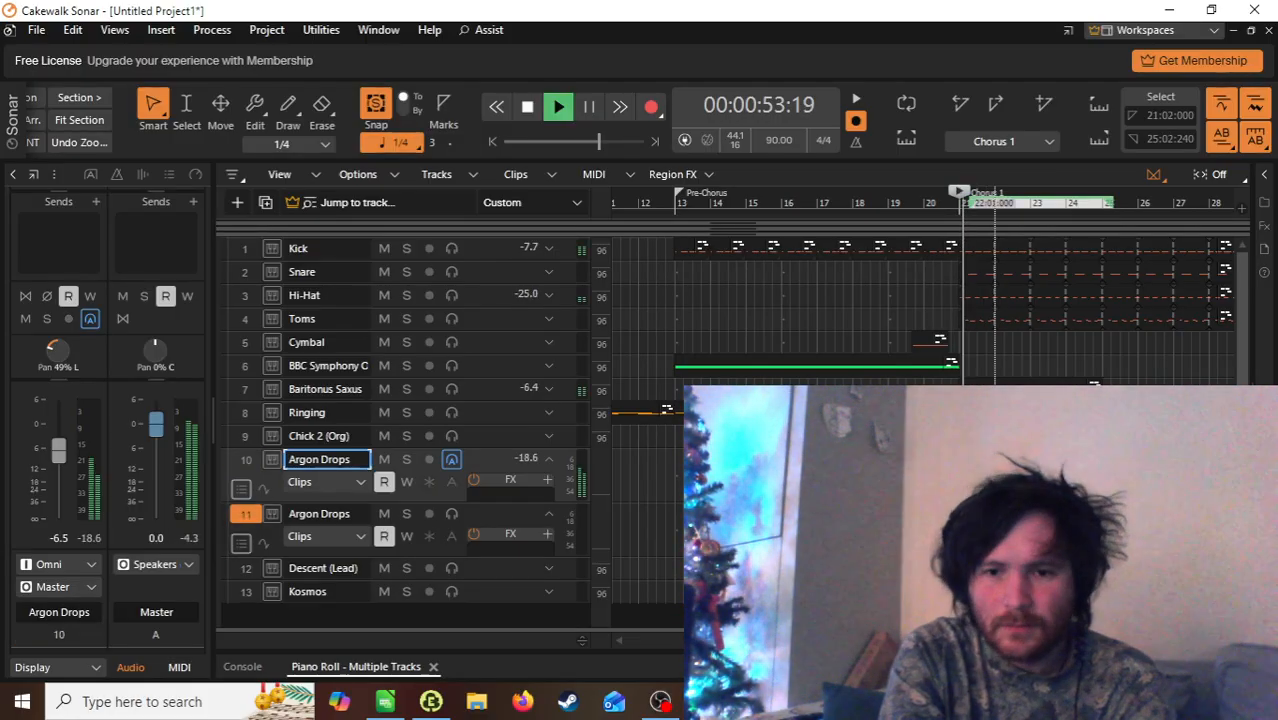
pyautogui.click(248, 516)
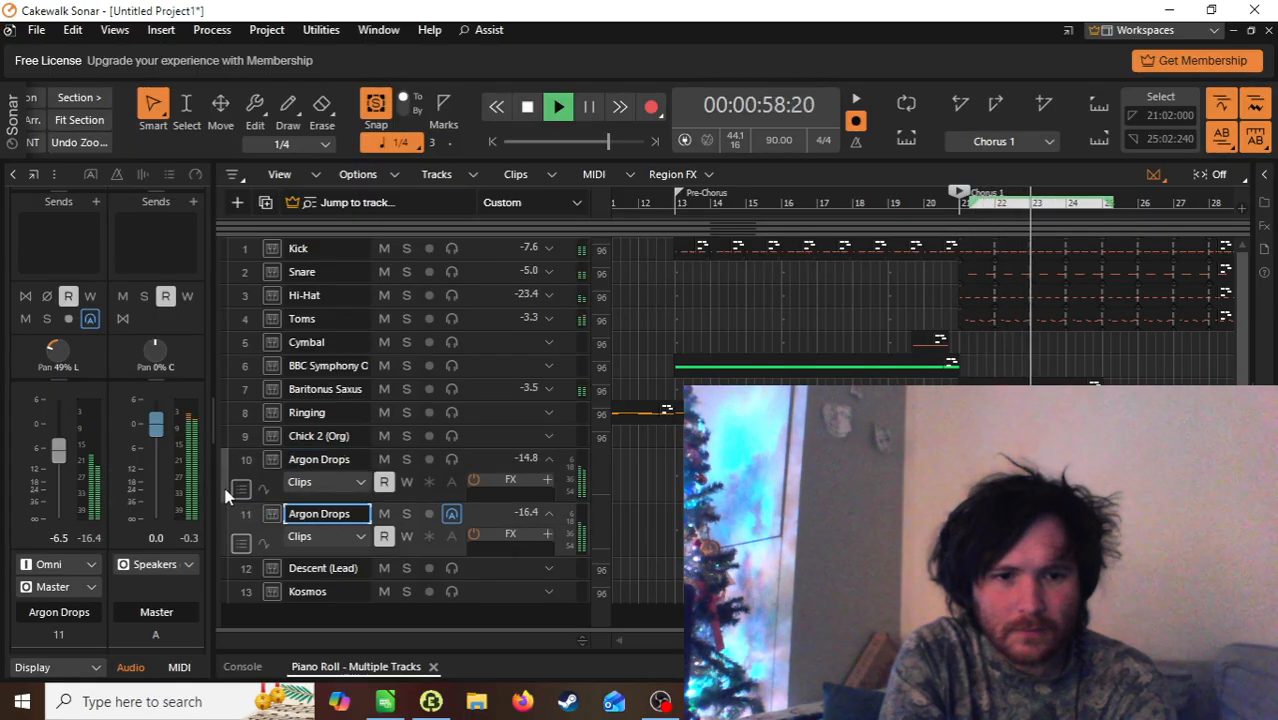
pyautogui.moveTo(58, 350); pyautogui.dragTo(58, 293)
pyautogui.press('space')
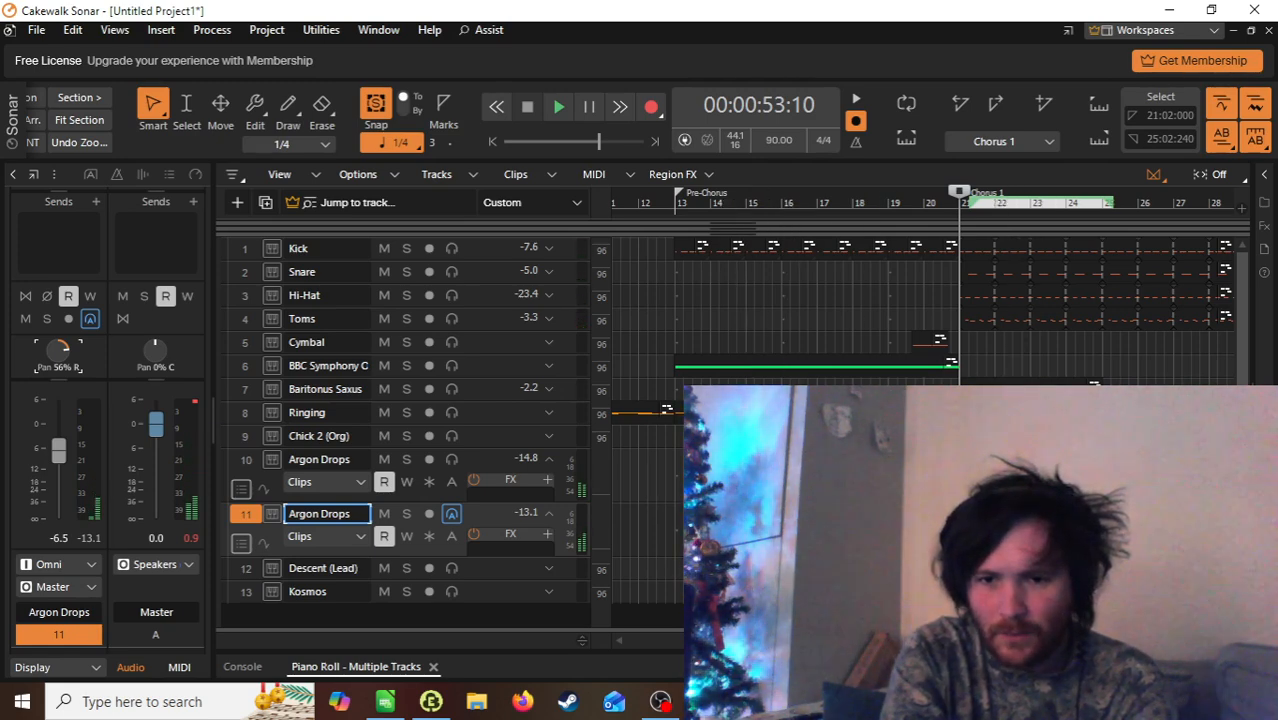
# Step: Change the pitches of the notes in measures 22 and 24 of the duplicated clip, putting the beat-2 notes on F5, and play Chorus 1
pyautogui.doubleClick(1010, 525)
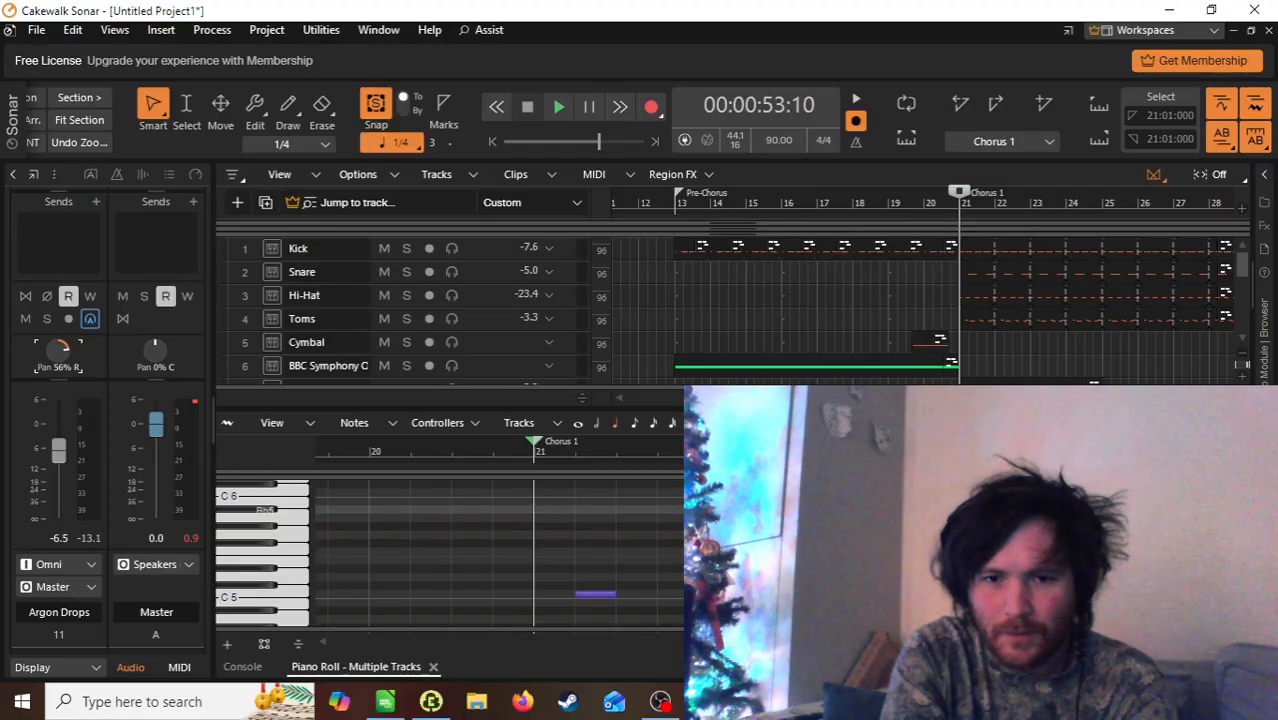
pyautogui.click(780, 511)
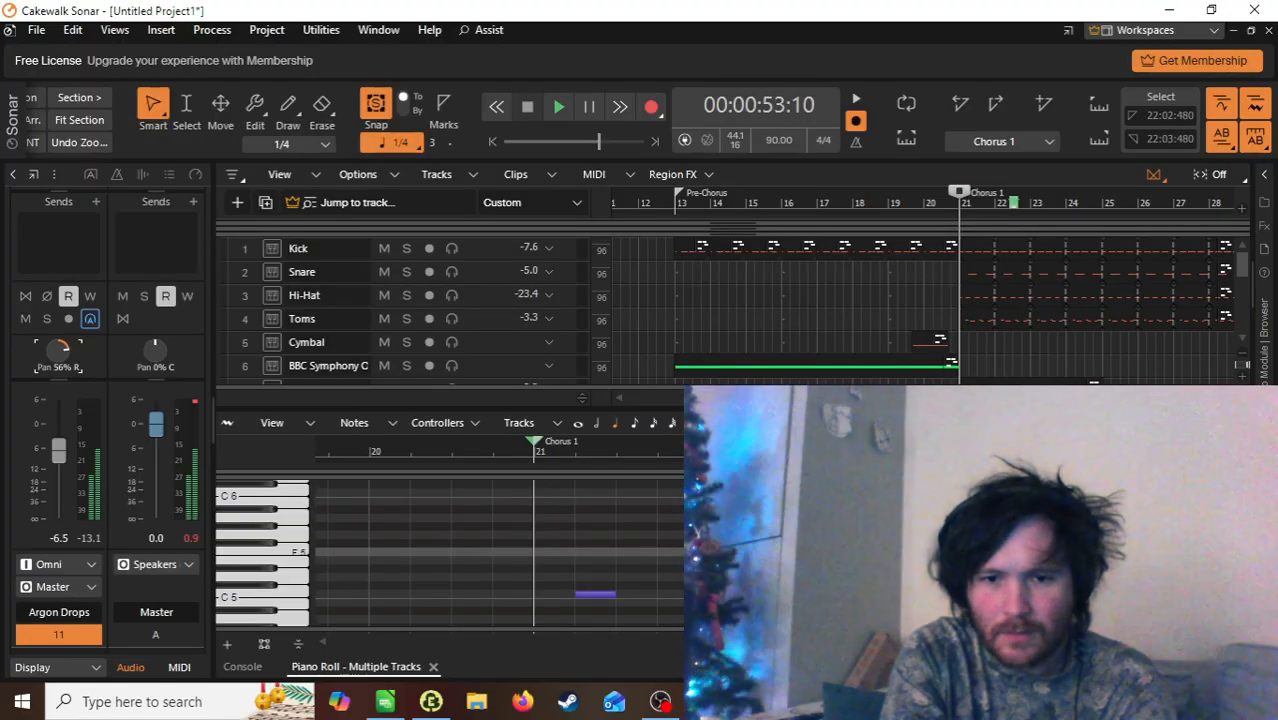
pyautogui.click(850, 518)
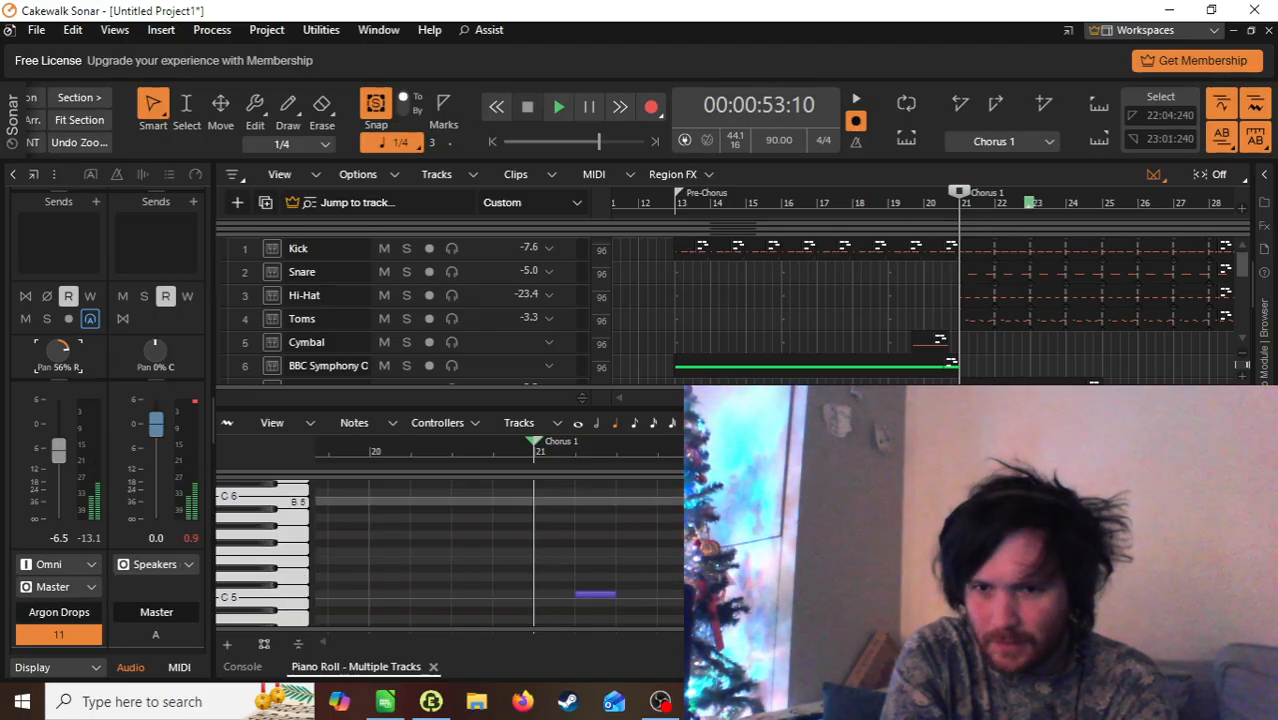
pyautogui.click(1105, 543)
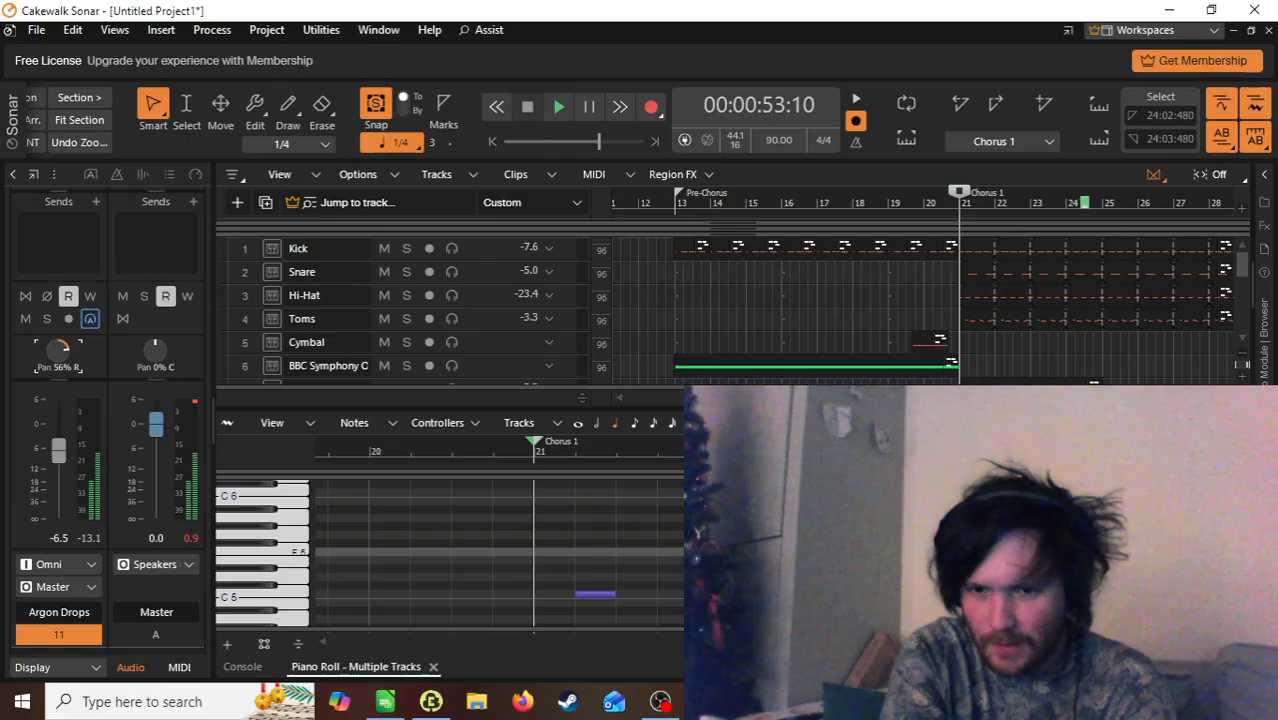
pyautogui.click(1180, 551)
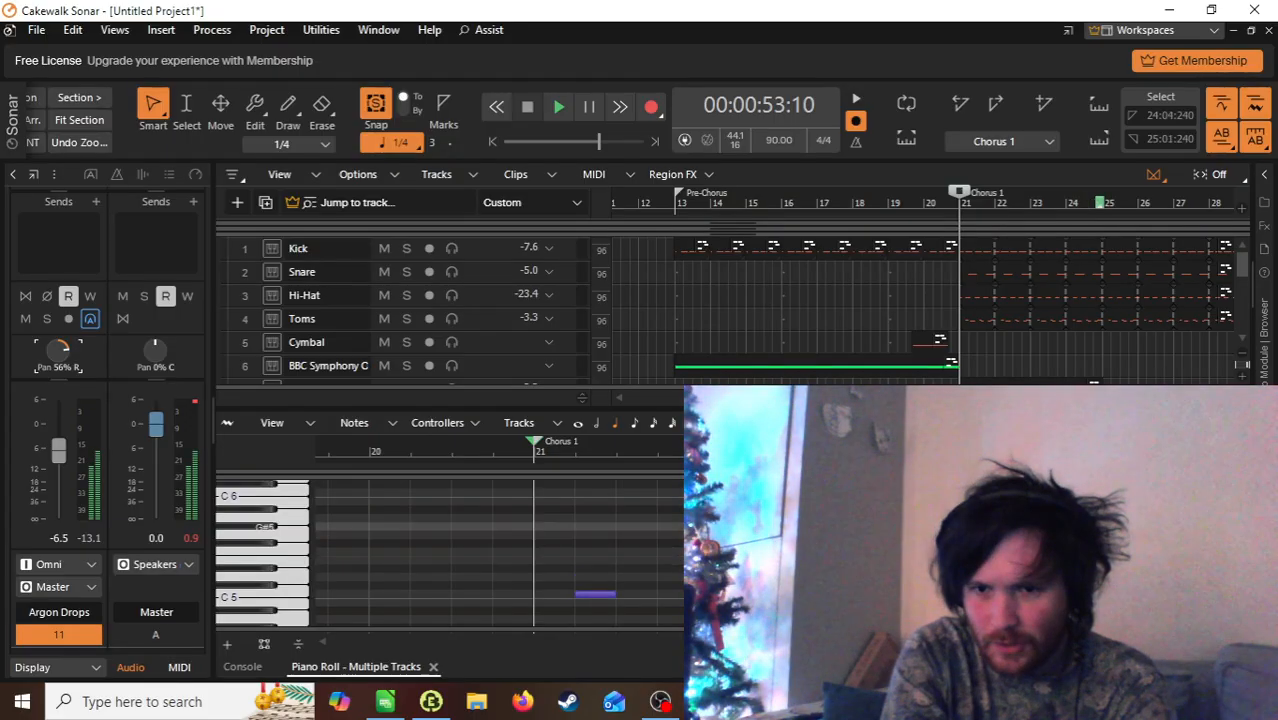
pyautogui.press('space')
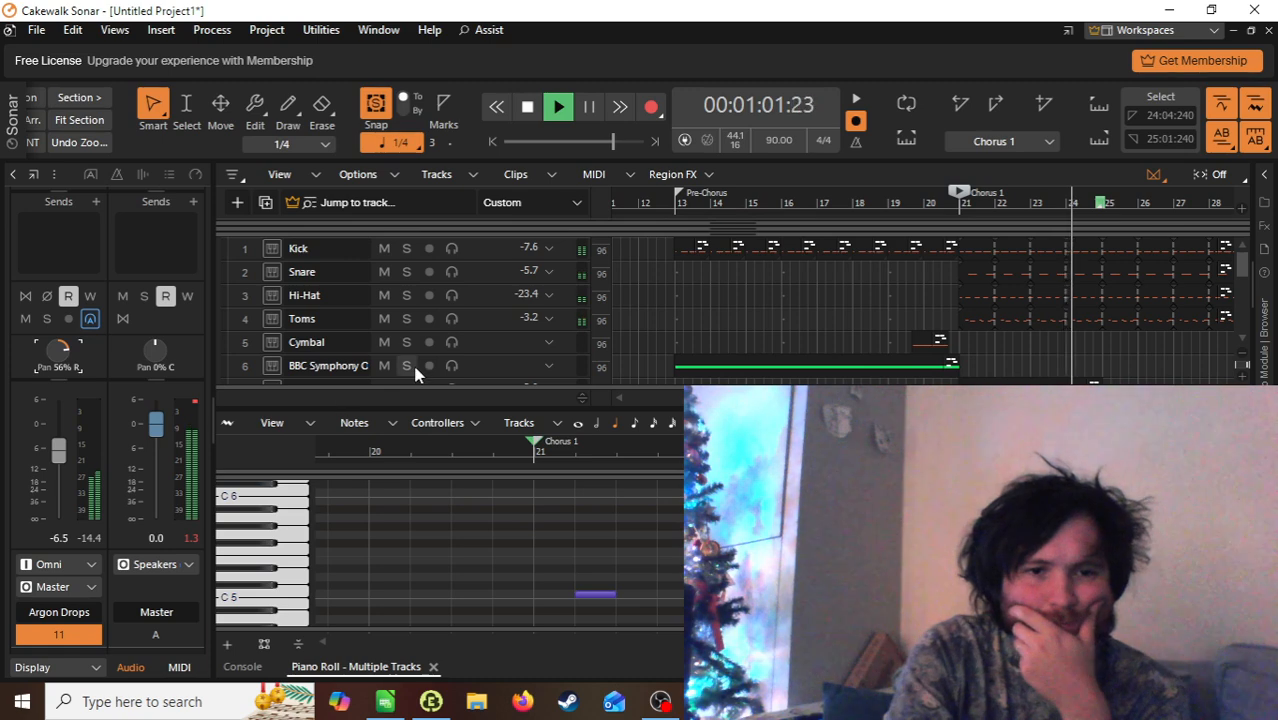
pyautogui.scroll(-5, 508, 335)
pyautogui.scroll(-2, 510, 340)
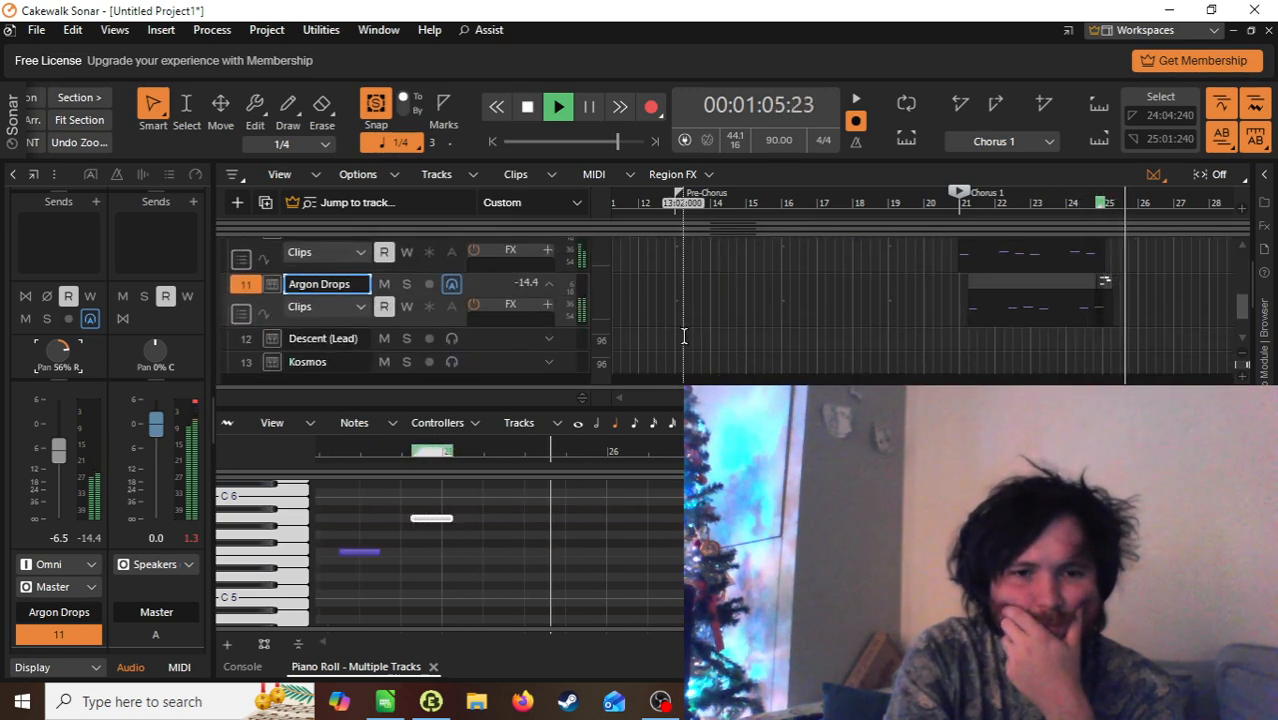
pyautogui.press('space')
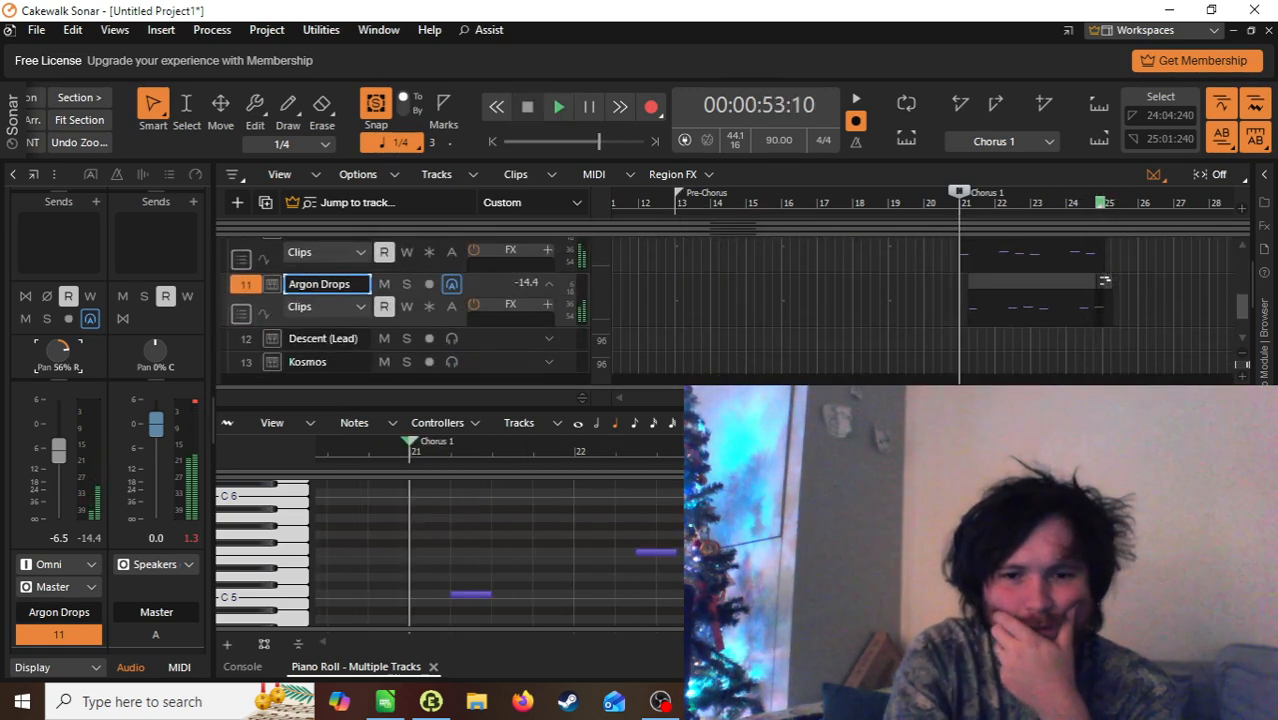
# Step: Lower the duplicated clip's beat-2 notes in measures 22 and 24 to D5, start the first at 22:02:000, and check by playing Chorus 1
pyautogui.click(653, 554)
pyautogui.moveTo(653, 554); pyautogui.dragTo(653, 577)
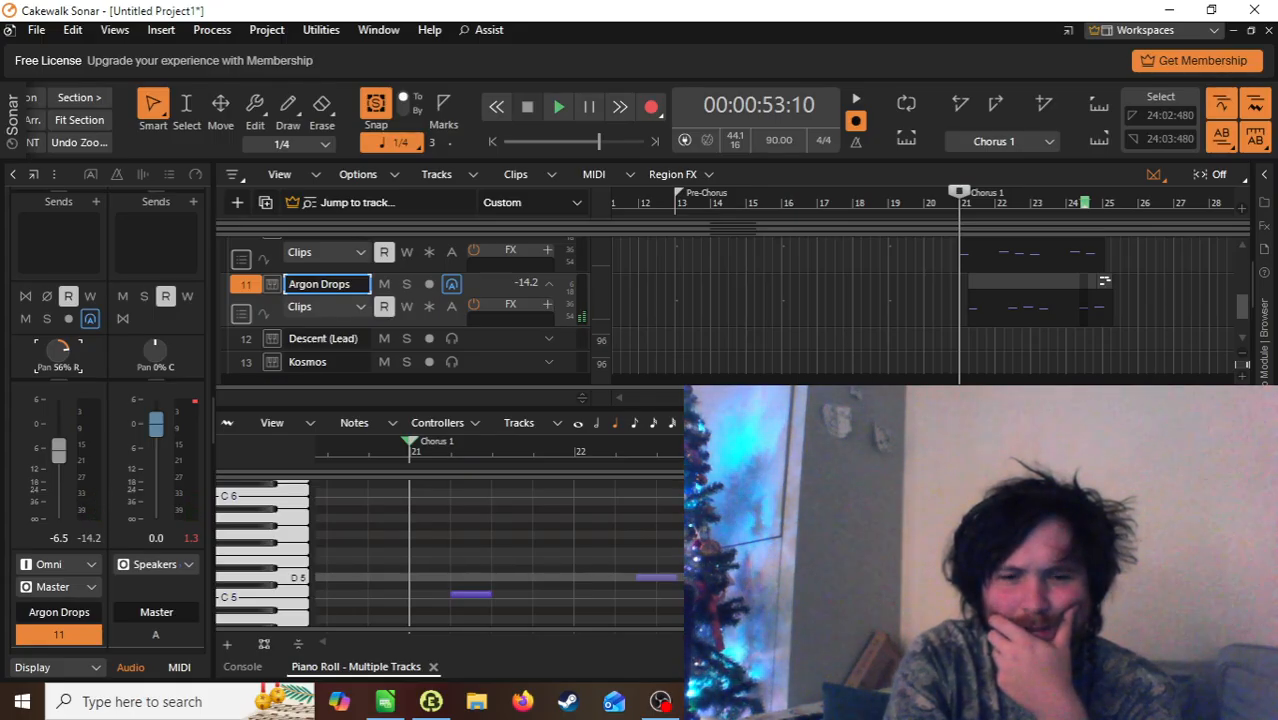
pyautogui.press('space')
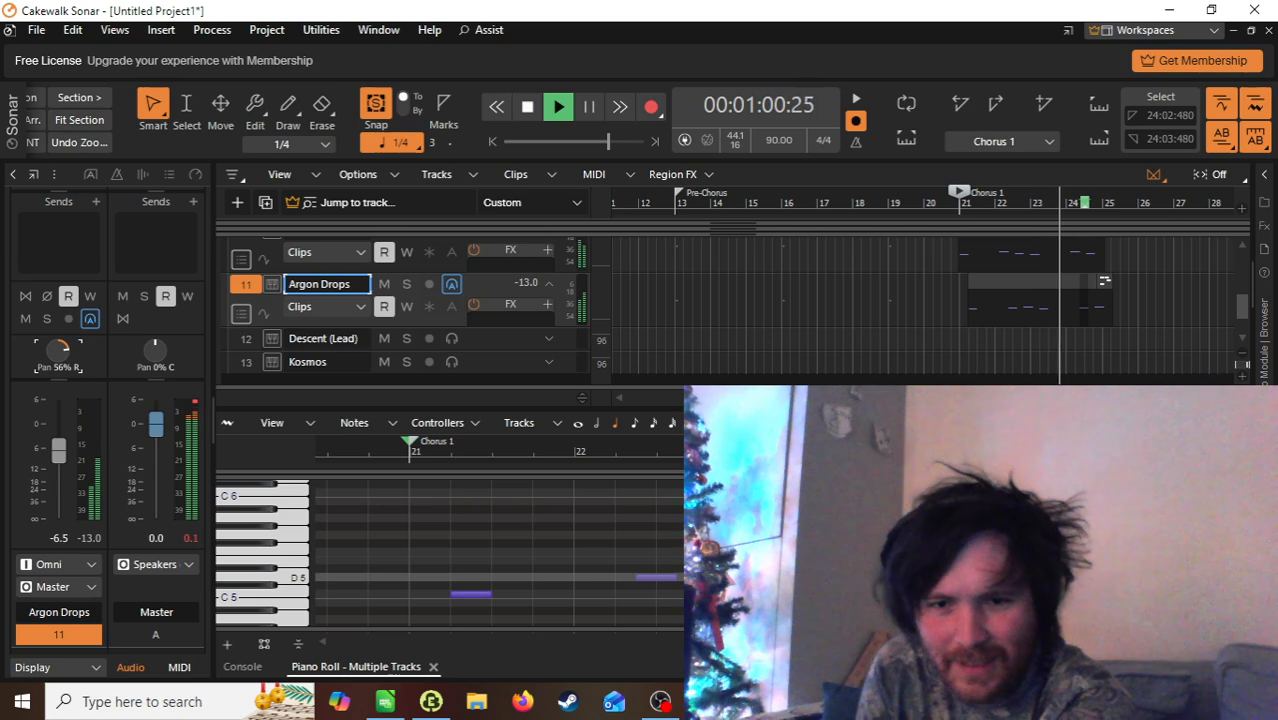
pyautogui.press('space')
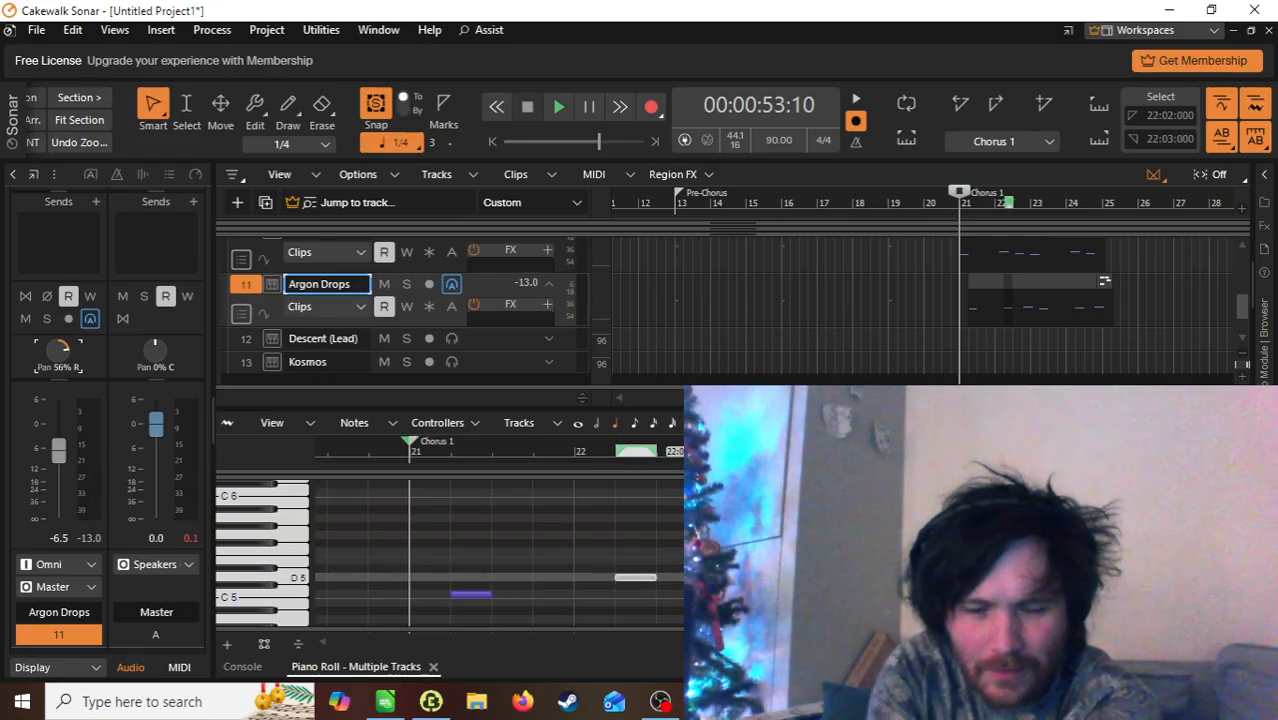
pyautogui.press('space')
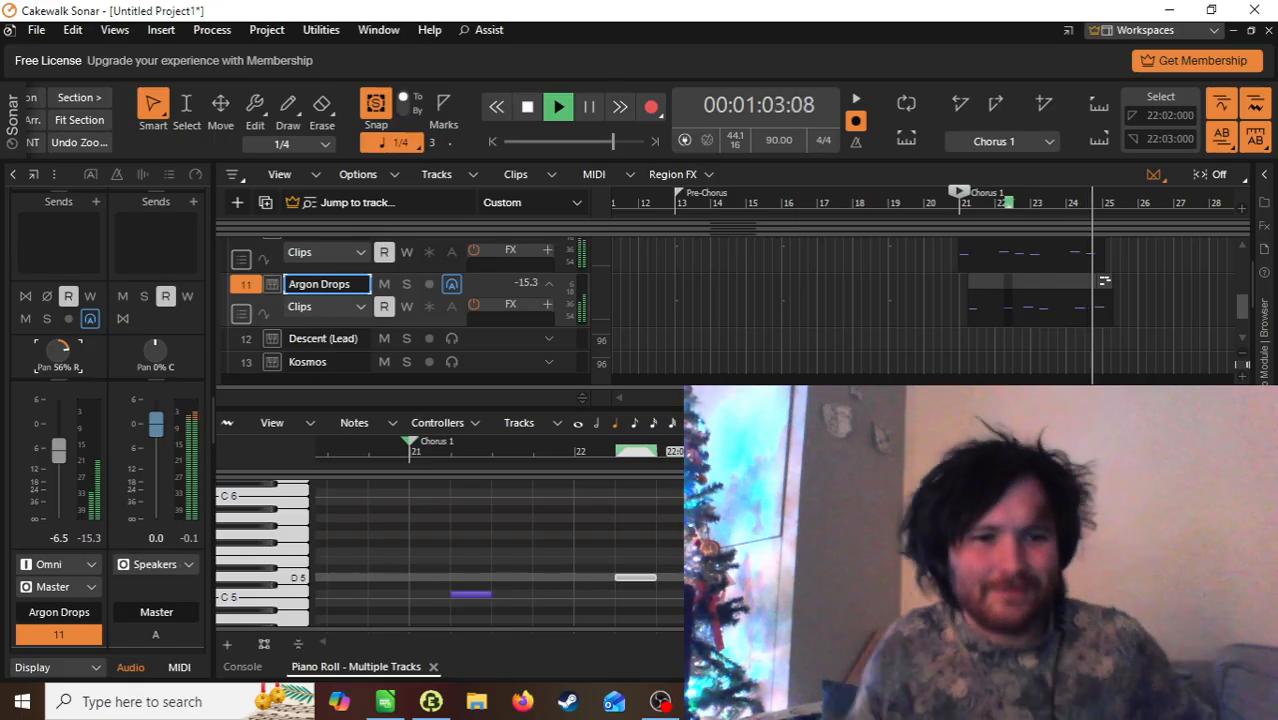
pyautogui.press('space')
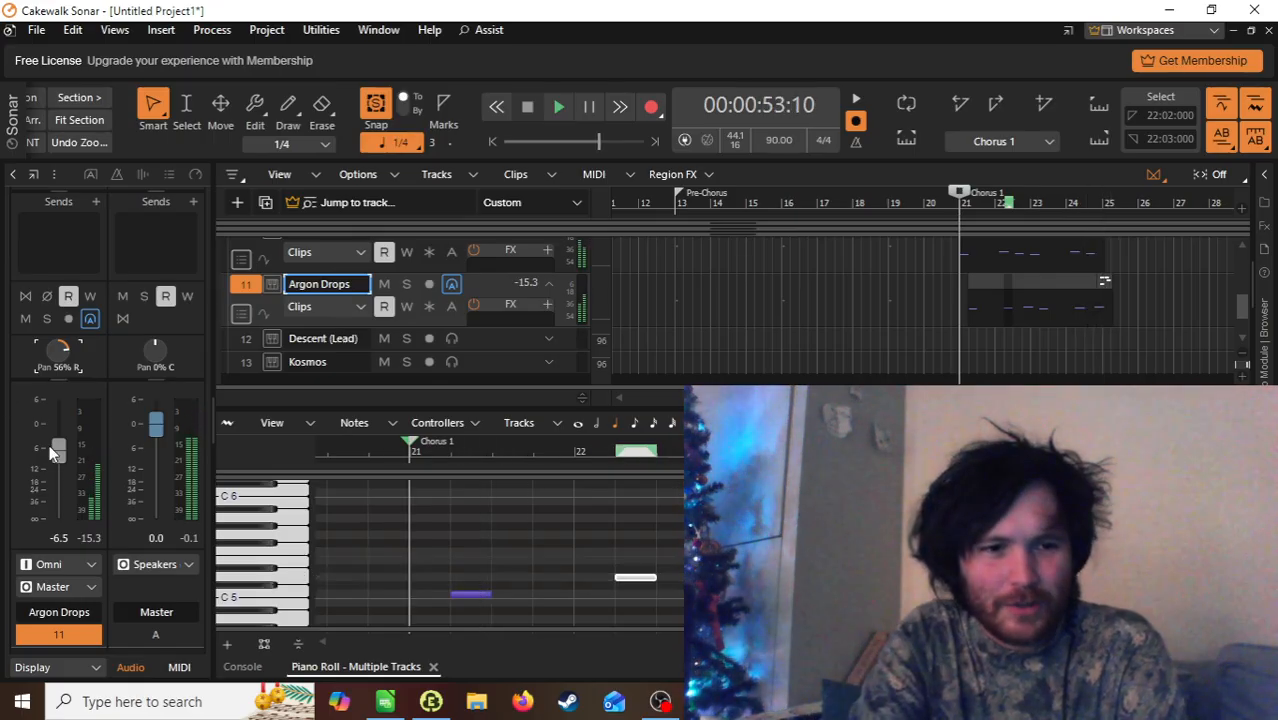
# Step: Lower the duplicated Argon Drops track's volume to -8.0 dB, check it by playing Chorus 1, and hide the Piano Roll pane
pyautogui.moveTo(61, 444); pyautogui.dragTo(61, 450)
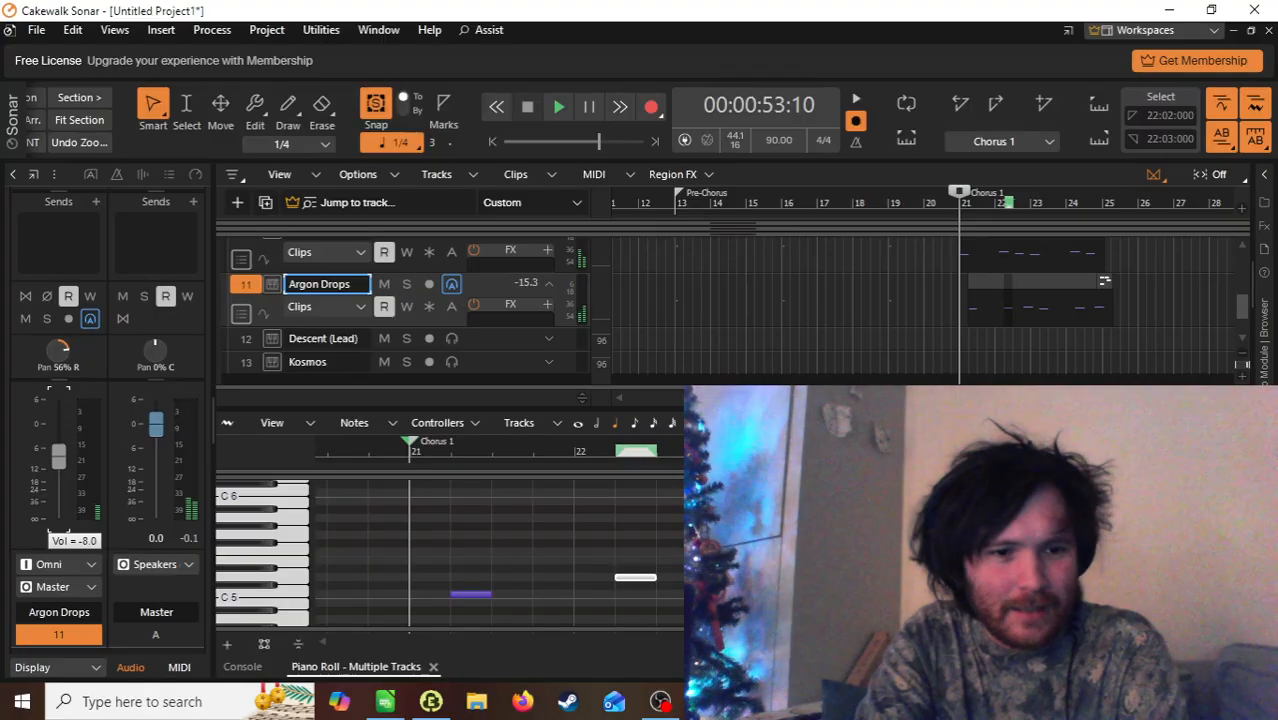
pyautogui.press('space')
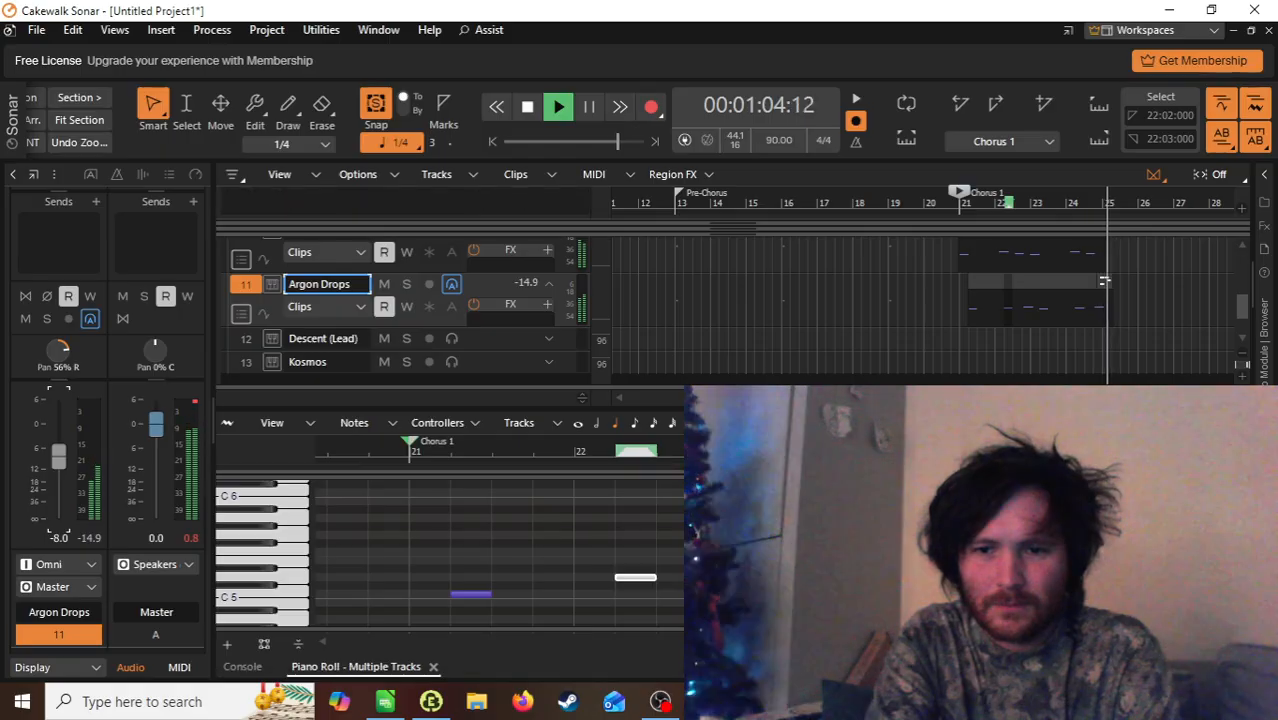
pyautogui.press('d')
pyautogui.press('space')
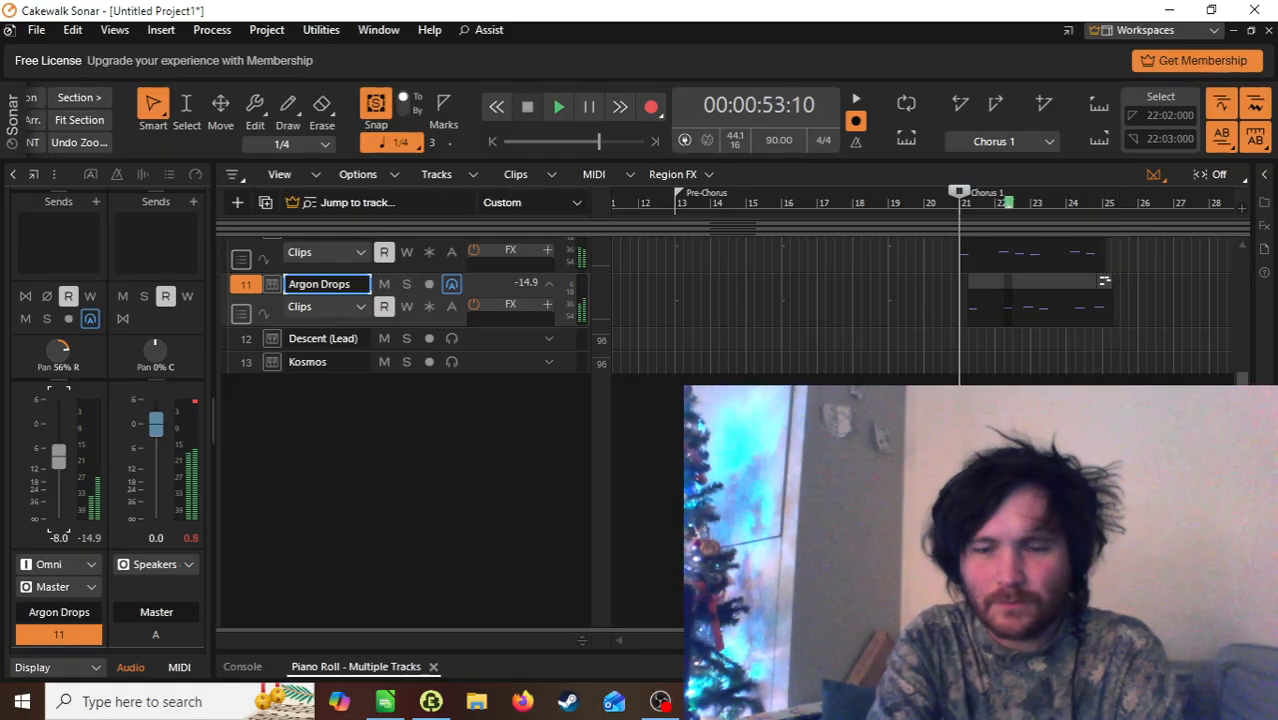
# Step: Copy the Baritonus Saxus clip and both Argon Drops clips from measure 21 to measure 25 of Chorus 1
pyautogui.scroll(5, 1104, 281)
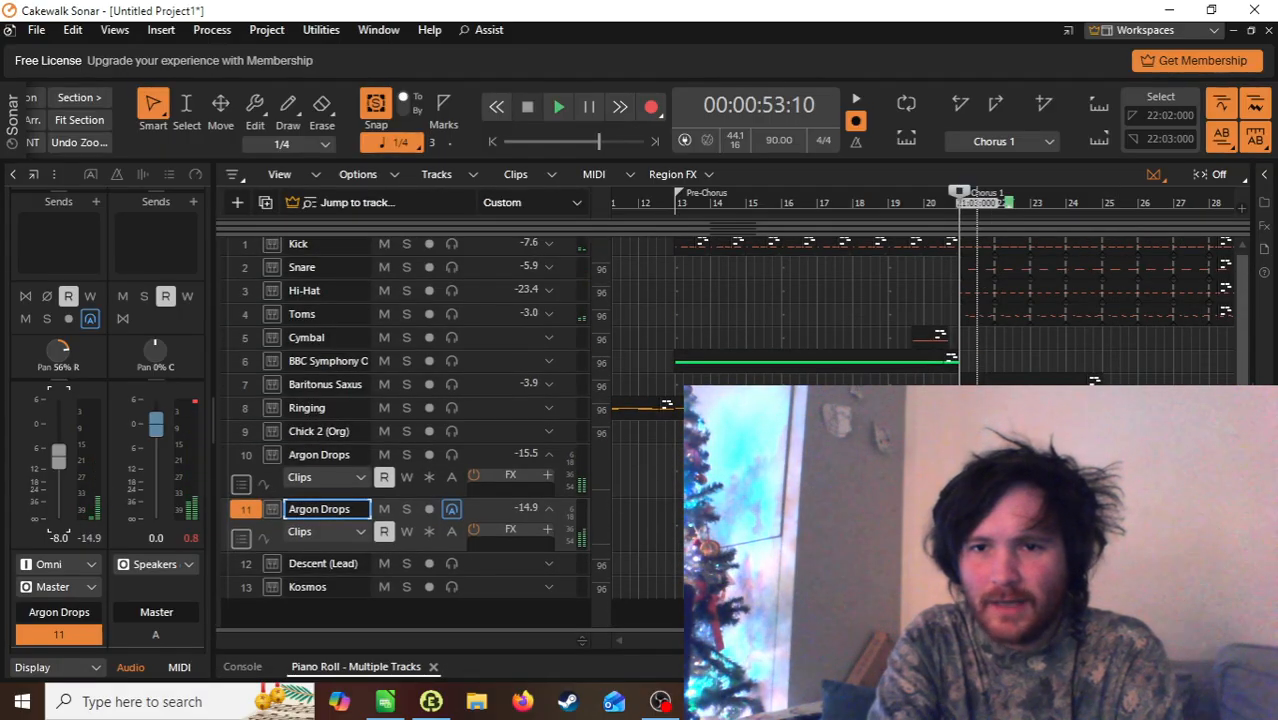
pyautogui.hscroll(5, 890, 300)
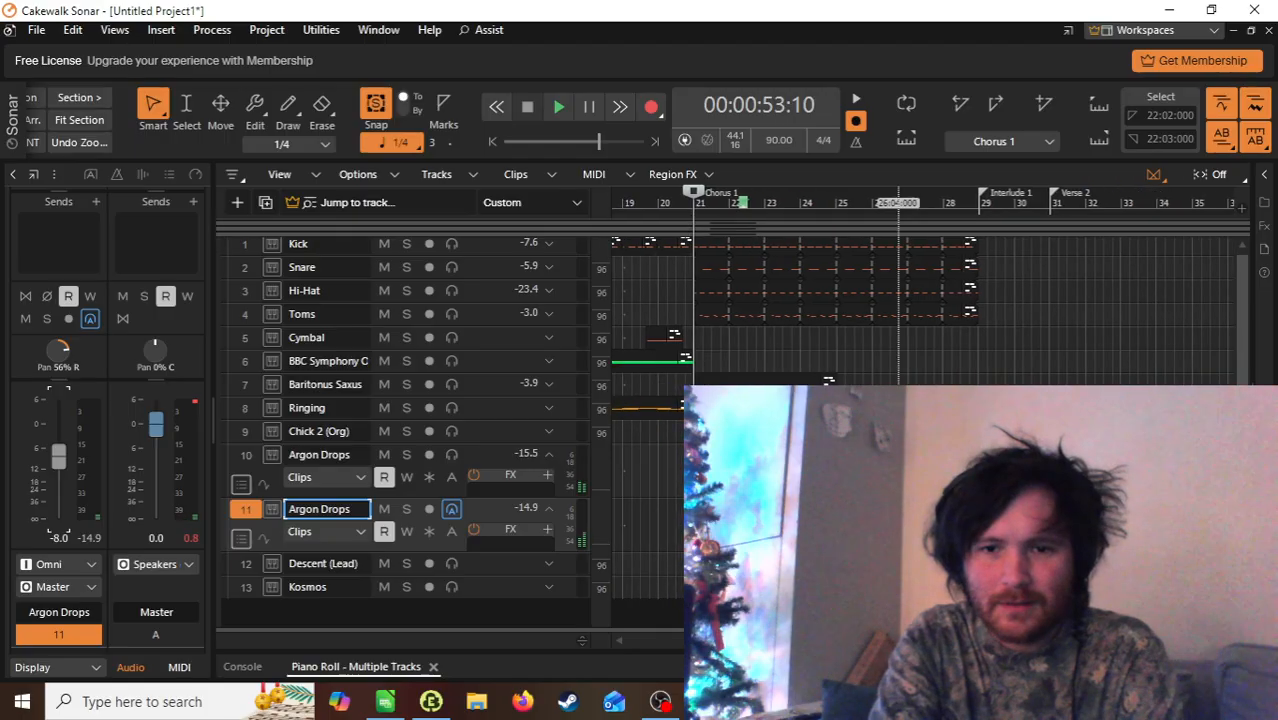
pyautogui.click(766, 522)
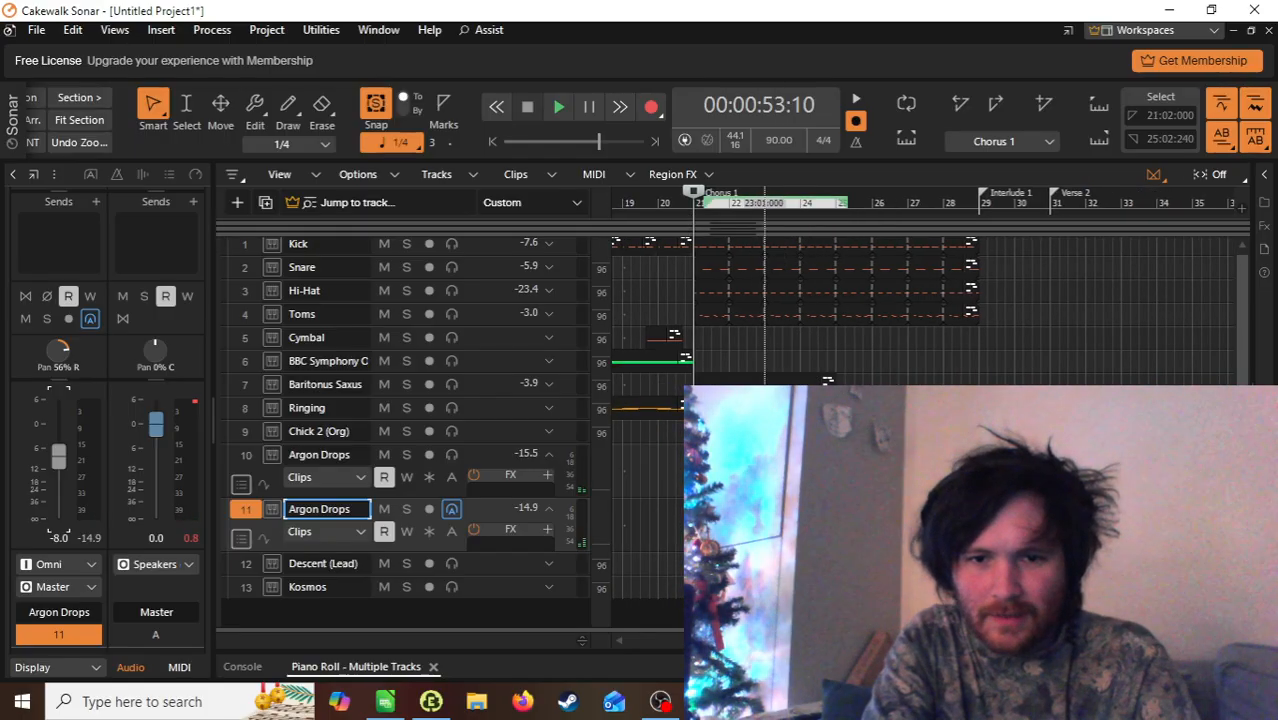
pyautogui.keyDown('ctrl'); pyautogui.click(768, 382); pyautogui.keyUp('ctrl')
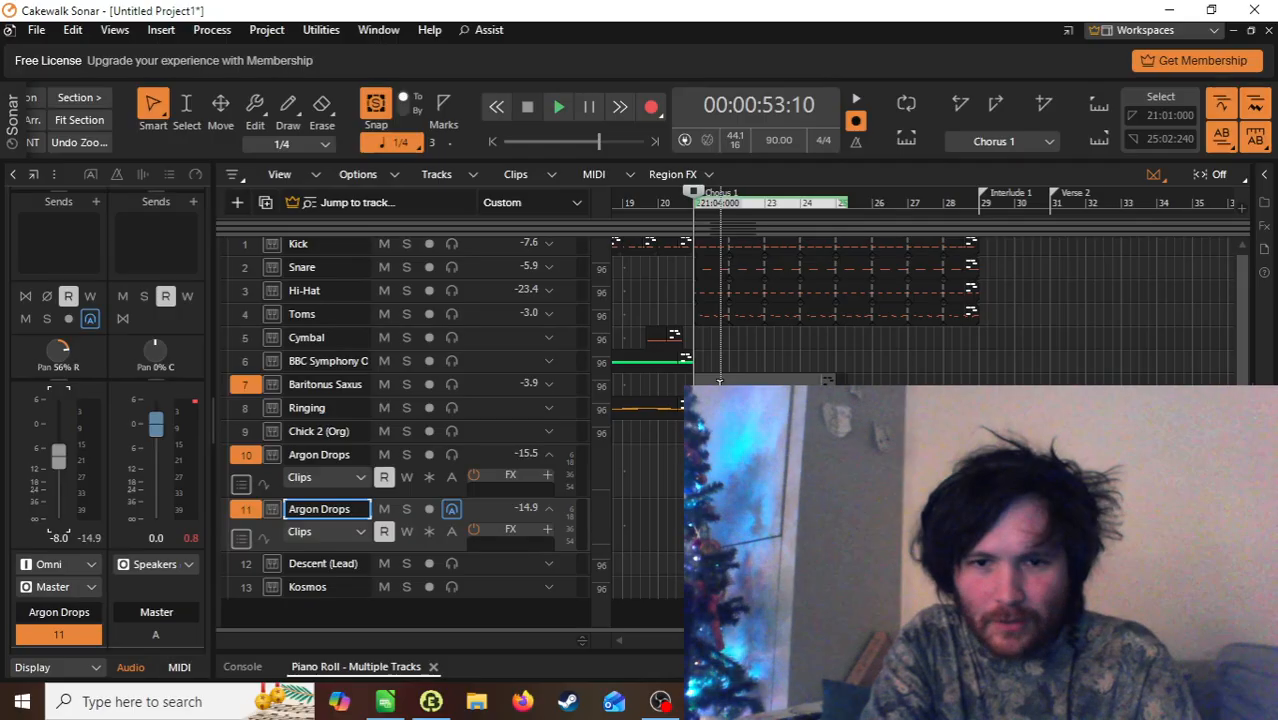
pyautogui.click(747, 405)
pyautogui.click(731, 381)
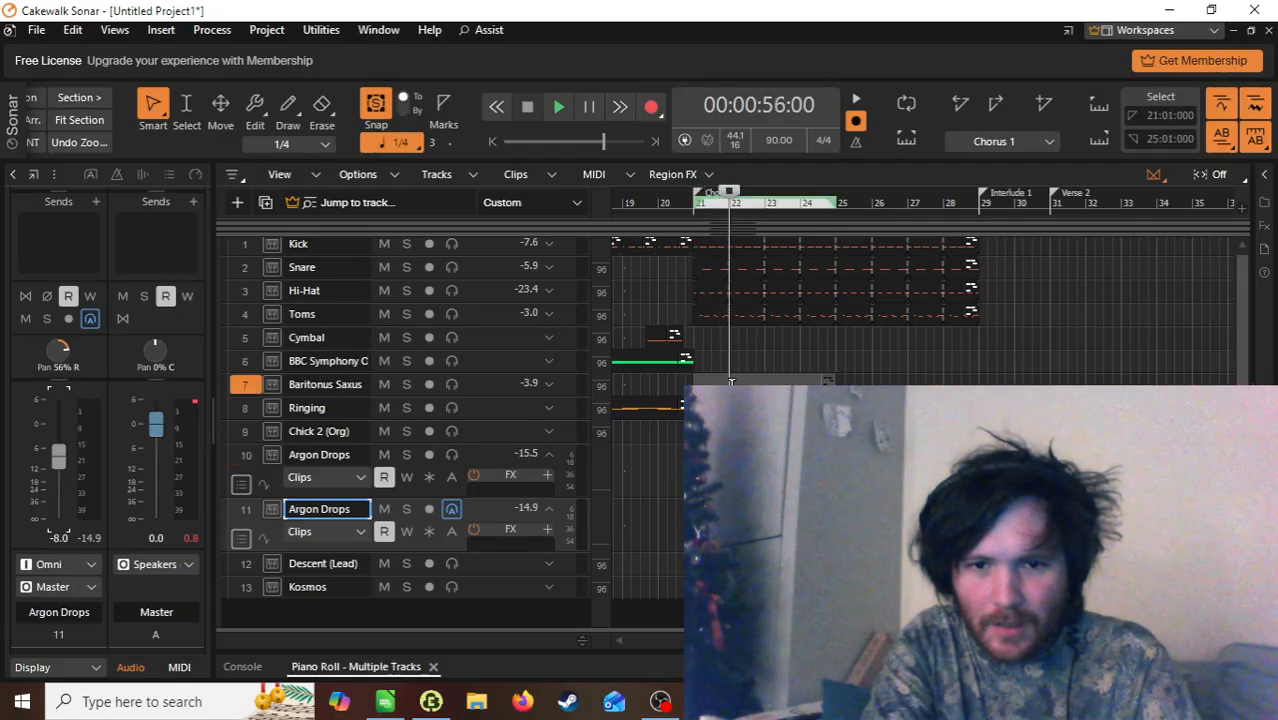
pyautogui.keyDown('ctrl'); pyautogui.click(764, 468); pyautogui.keyUp('ctrl')
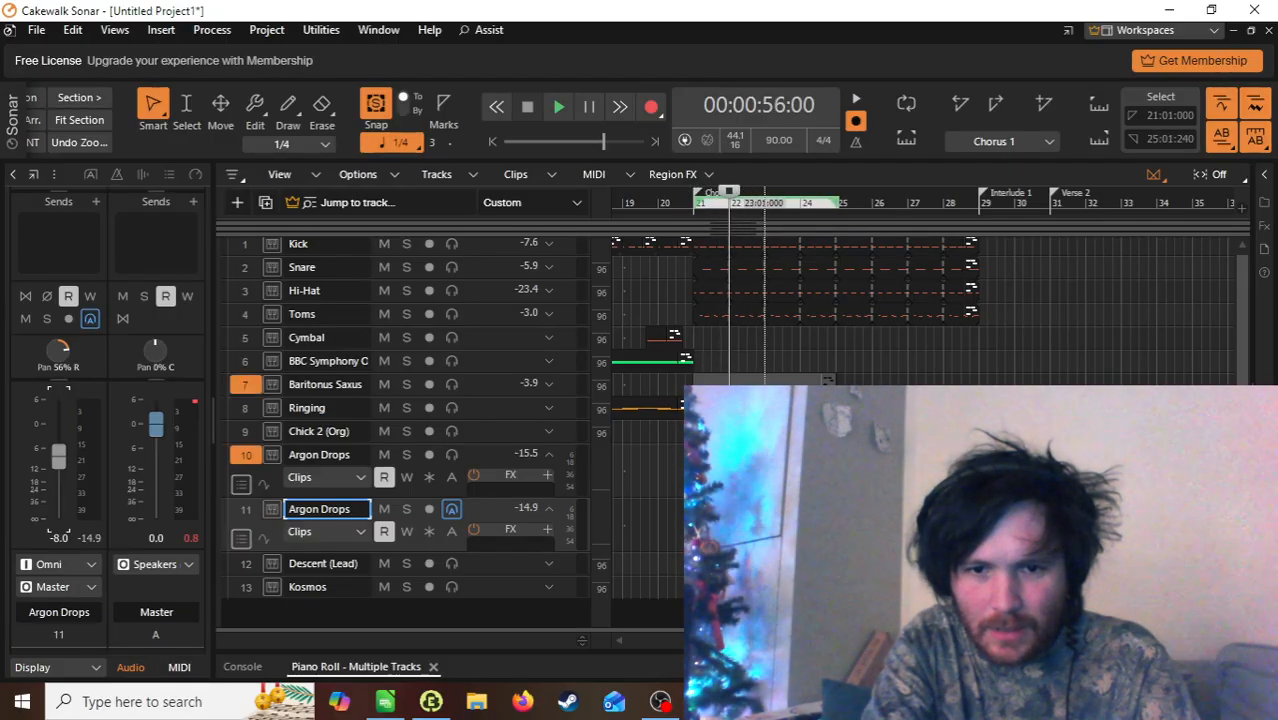
pyautogui.keyDown('ctrl'); pyautogui.click(764, 522); pyautogui.keyUp('ctrl')
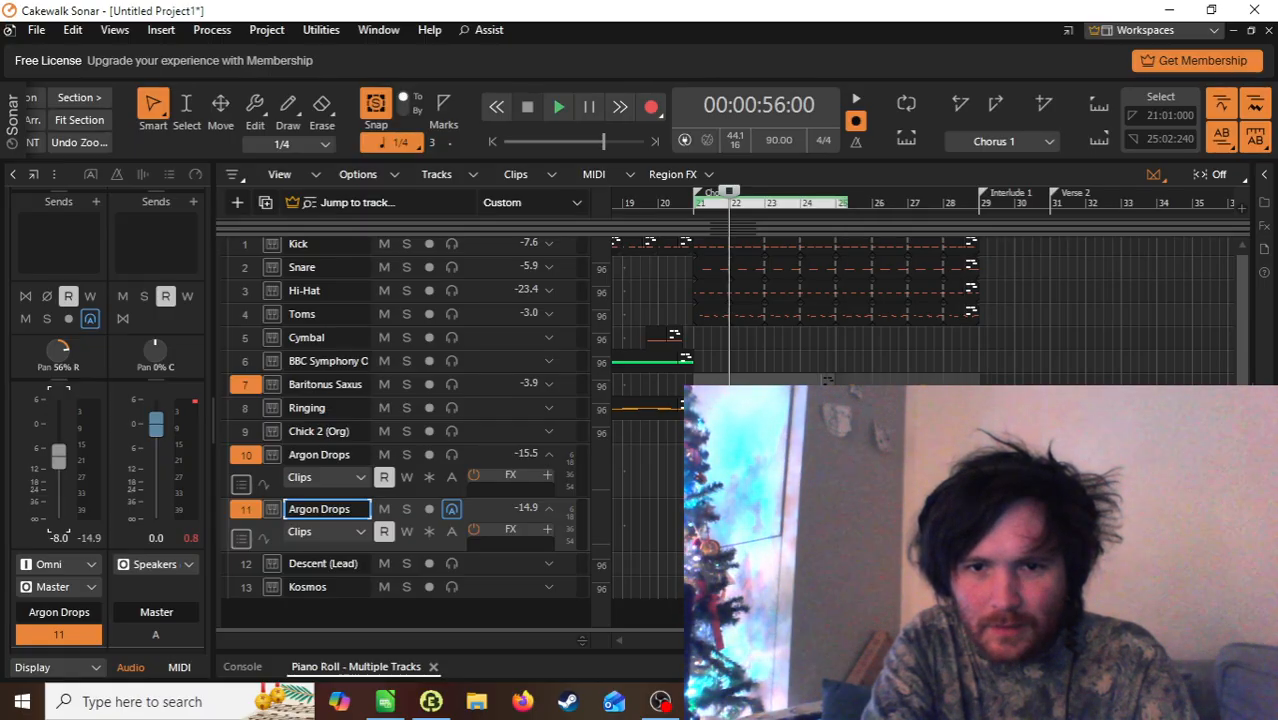
pyautogui.moveTo(756, 522); pyautogui.dragTo(898, 522)
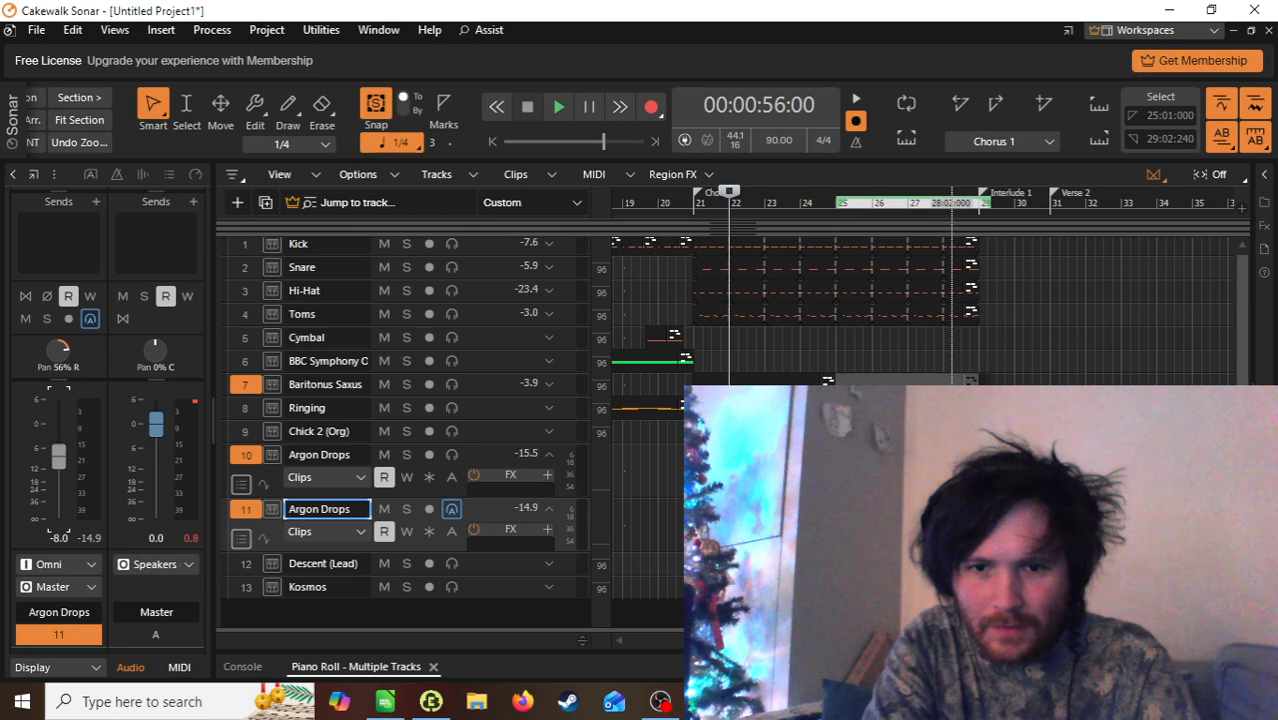
# Step: Place the playhead at 27:02:000 and open the copied Baritonus Saxus clip from measure 25 in the Piano Roll
pyautogui.hotkey('ctrl', 'Right')
pyautogui.hotkey('ctrl', 'Right')
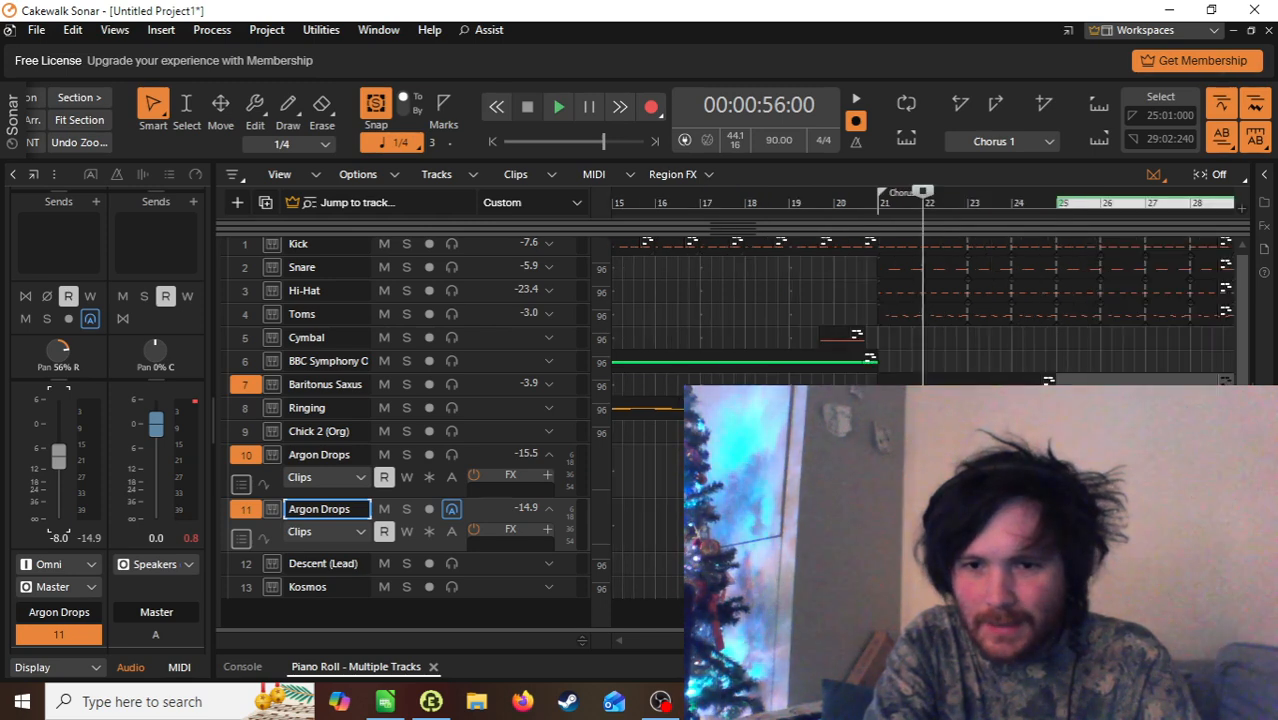
pyautogui.hscroll(6, 898, 500)
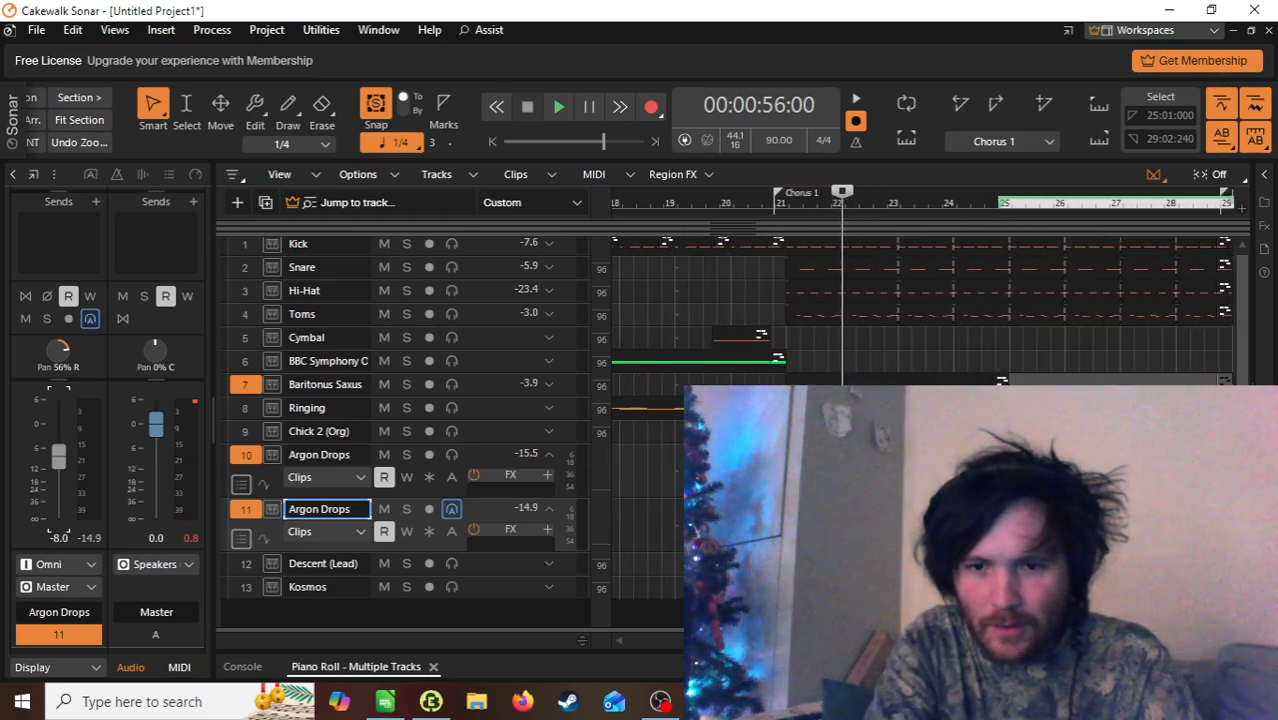
pyautogui.hscroll(-1, 898, 500)
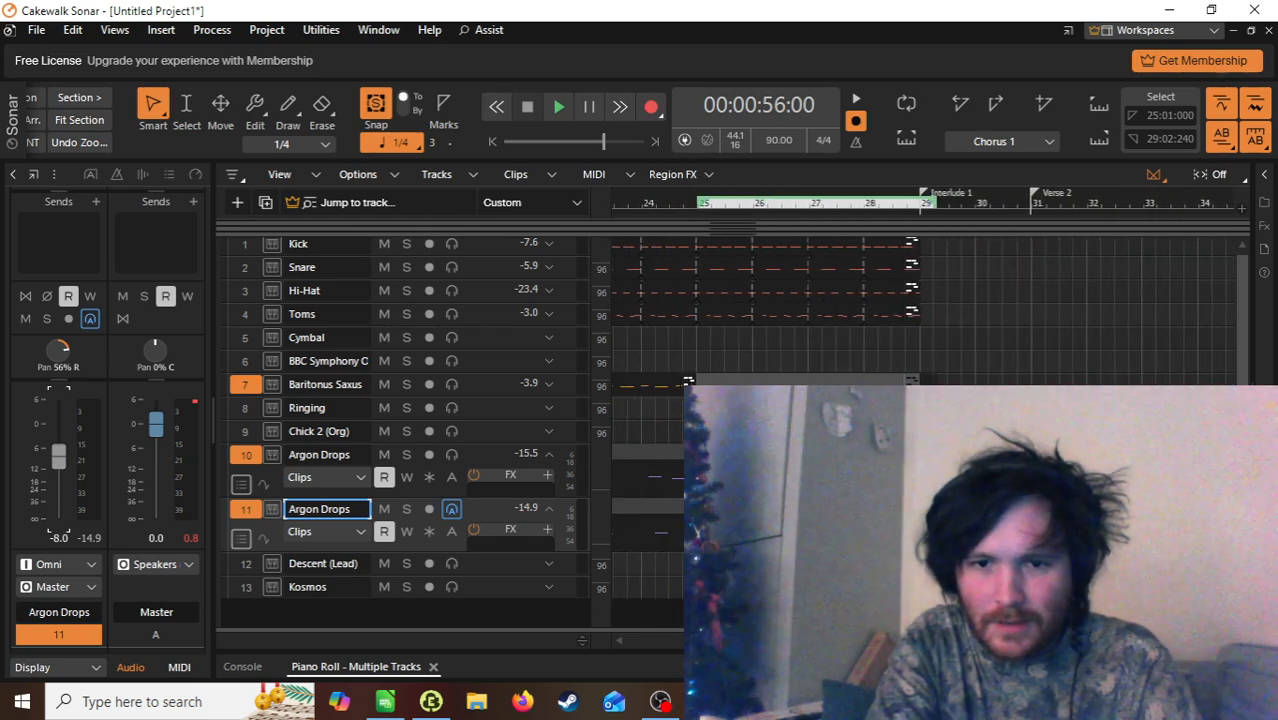
pyautogui.click(811, 209)
pyautogui.click(811, 211)
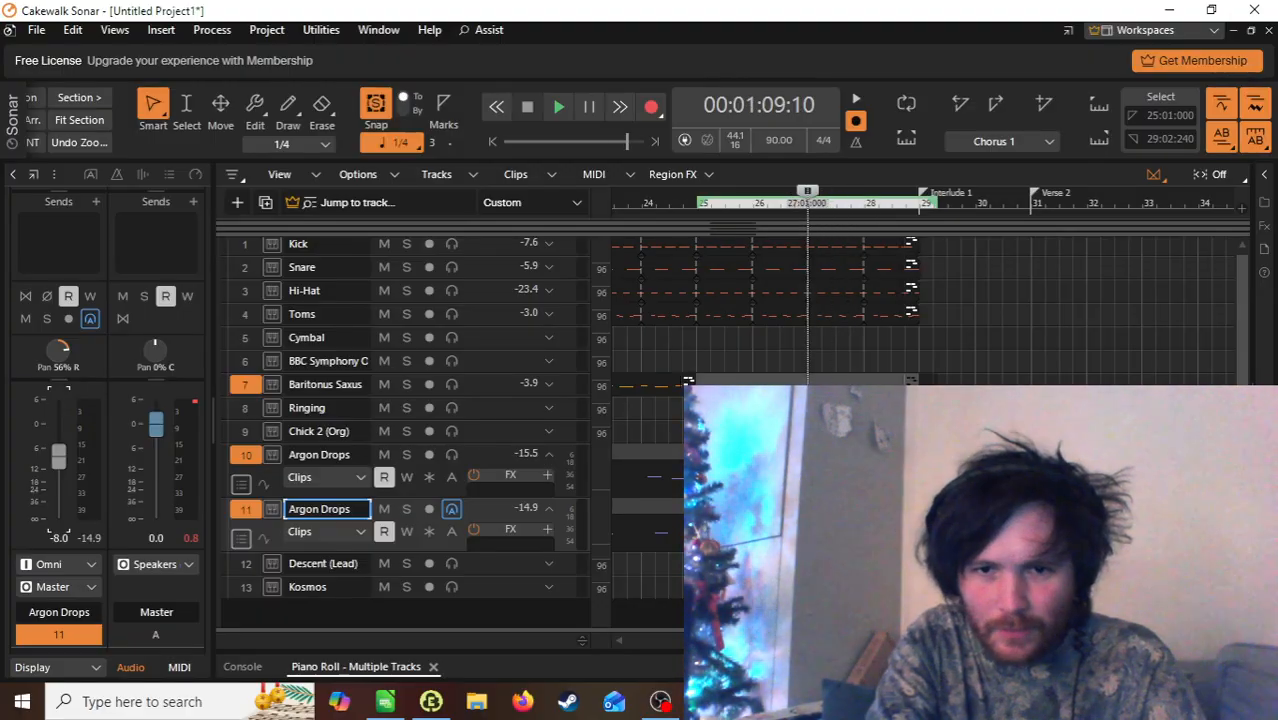
pyautogui.click(818, 381)
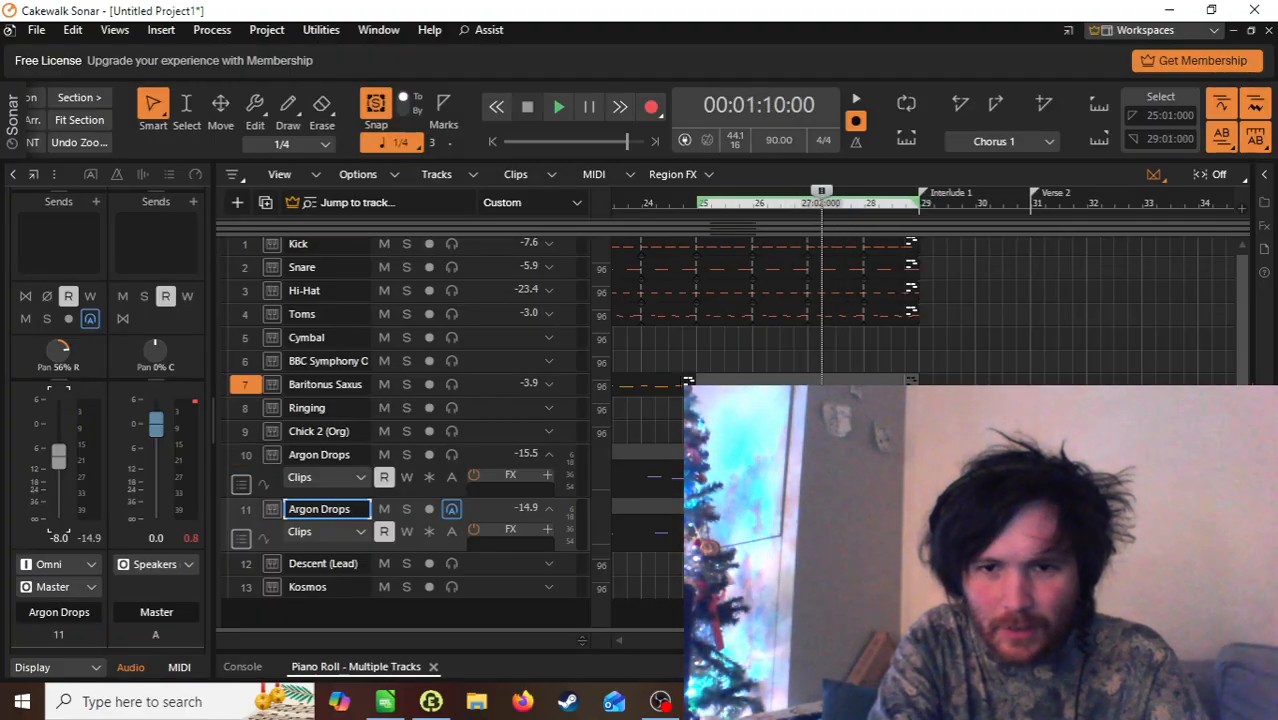
pyautogui.doubleClick(821, 386)
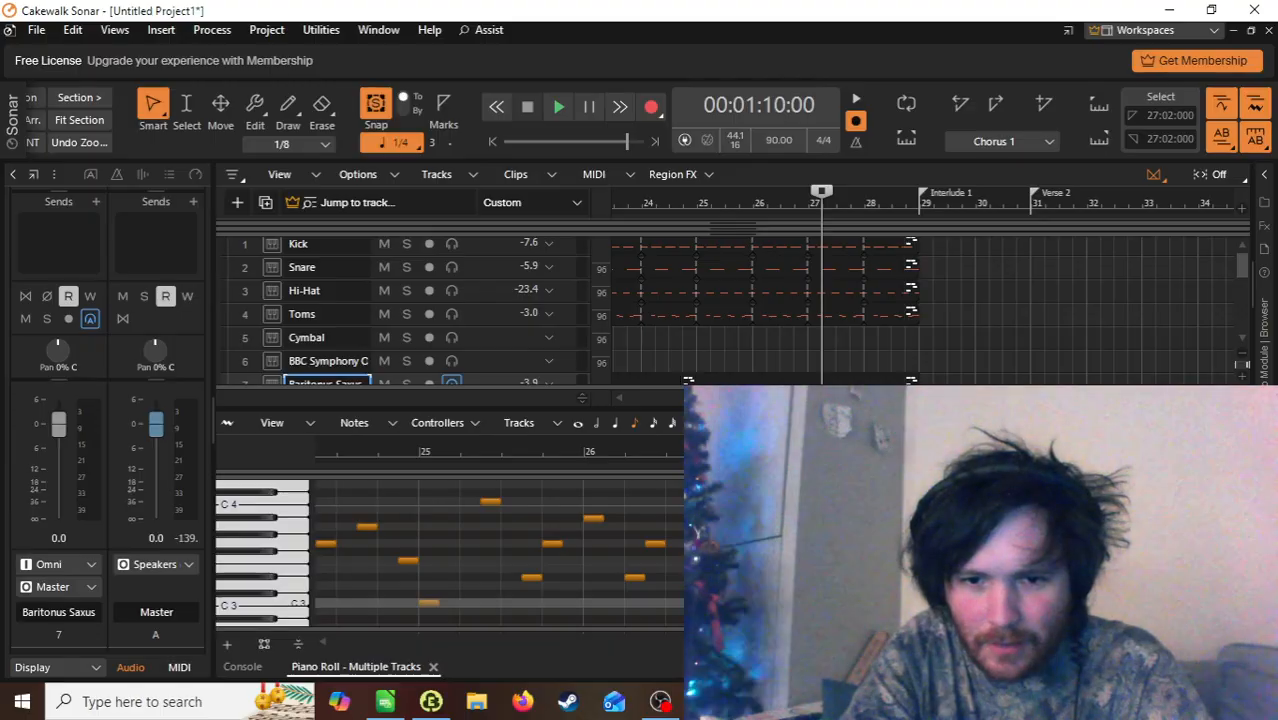
# Step: Lower the Baritonus Saxus note at 28:03:480 to G#3, and check it by playing from measure 27 before and after the change
pyautogui.press('space')
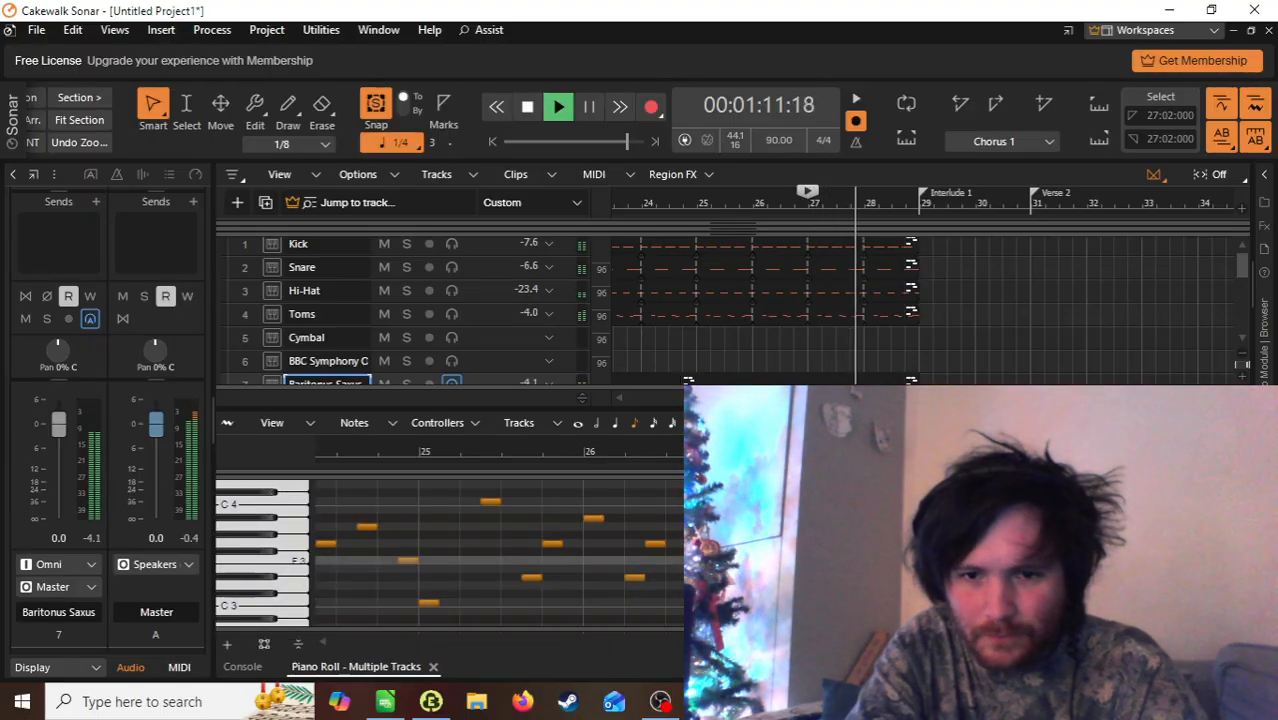
pyautogui.press('space')
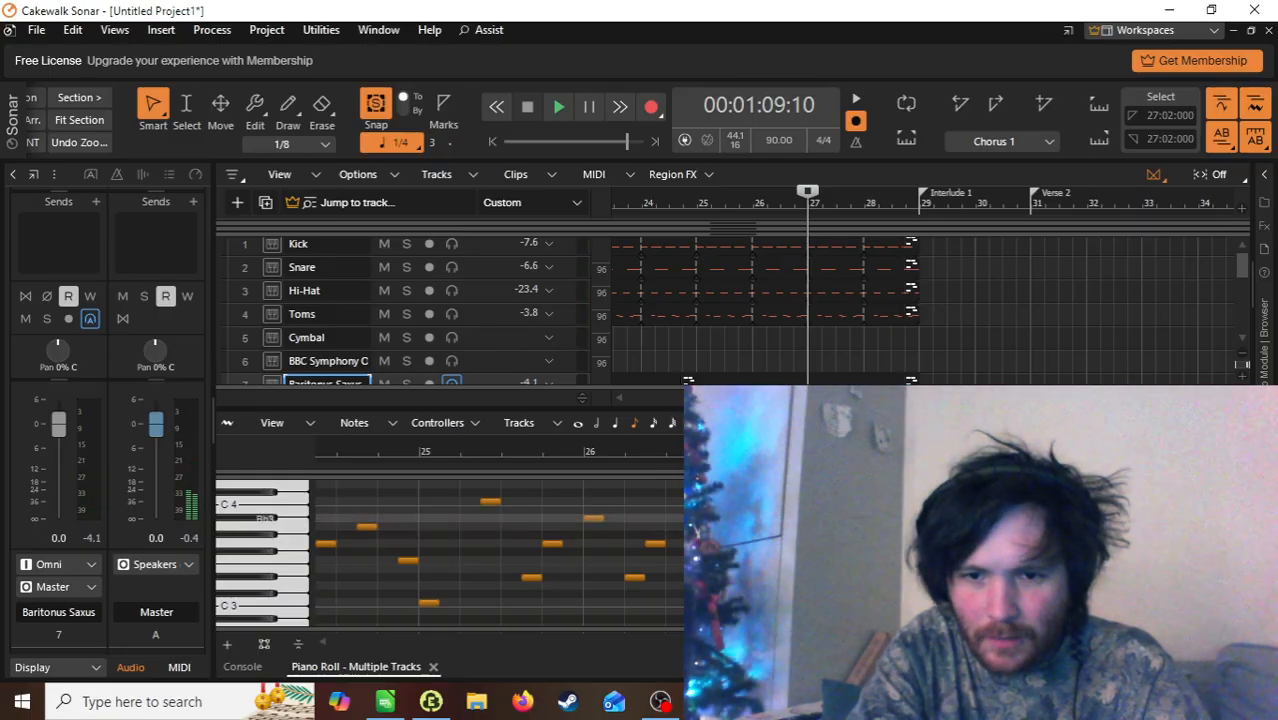
pyautogui.moveTo(1027, 527); pyautogui.dragTo(1027, 535)
pyautogui.press('space')
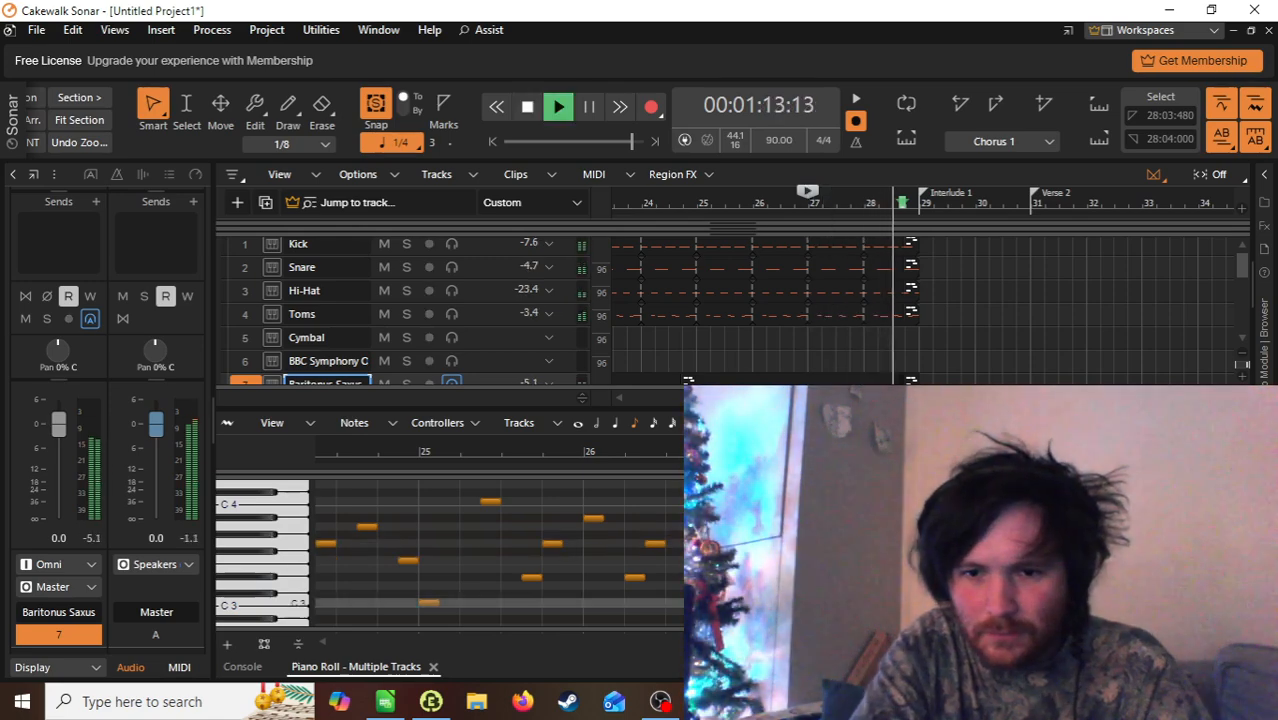
pyautogui.press('space')
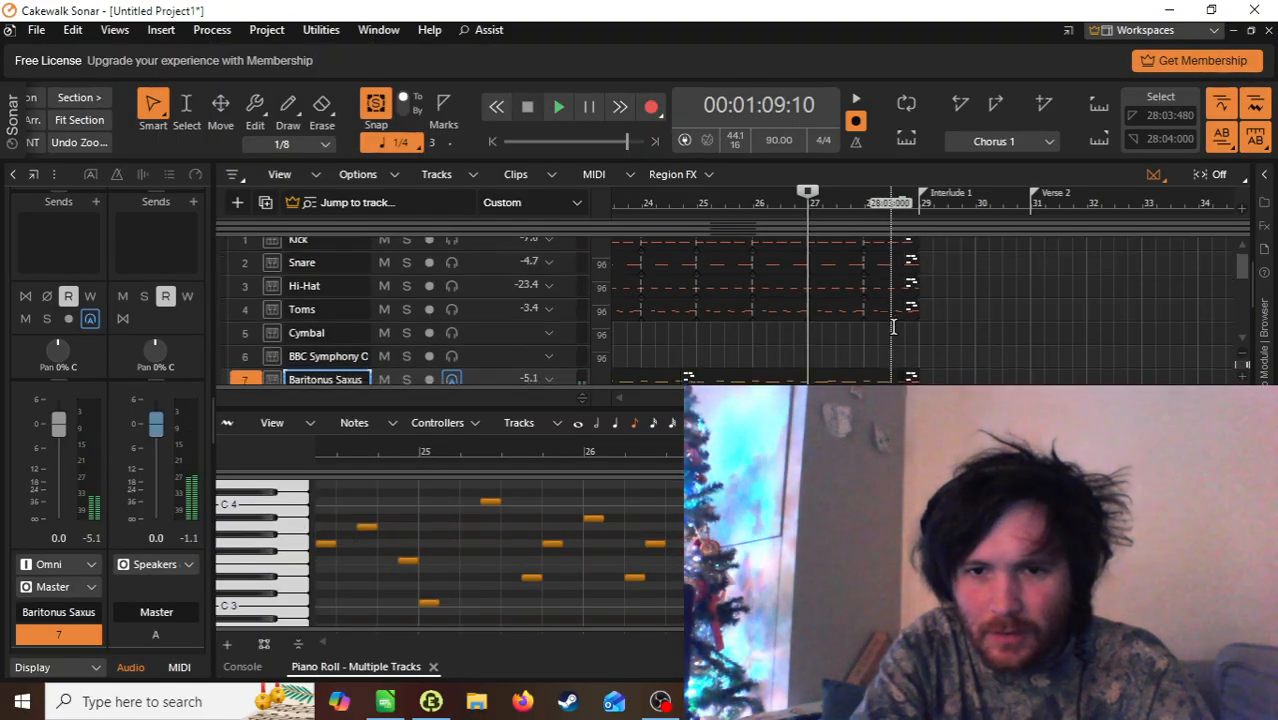
# Step: Open the duplicated Argon Drops clip that starts at 25:02:000 in the Piano Roll and select its last note at 28:04:240
pyautogui.scroll(-3, 893, 327)
pyautogui.scroll(-3, 893, 327)
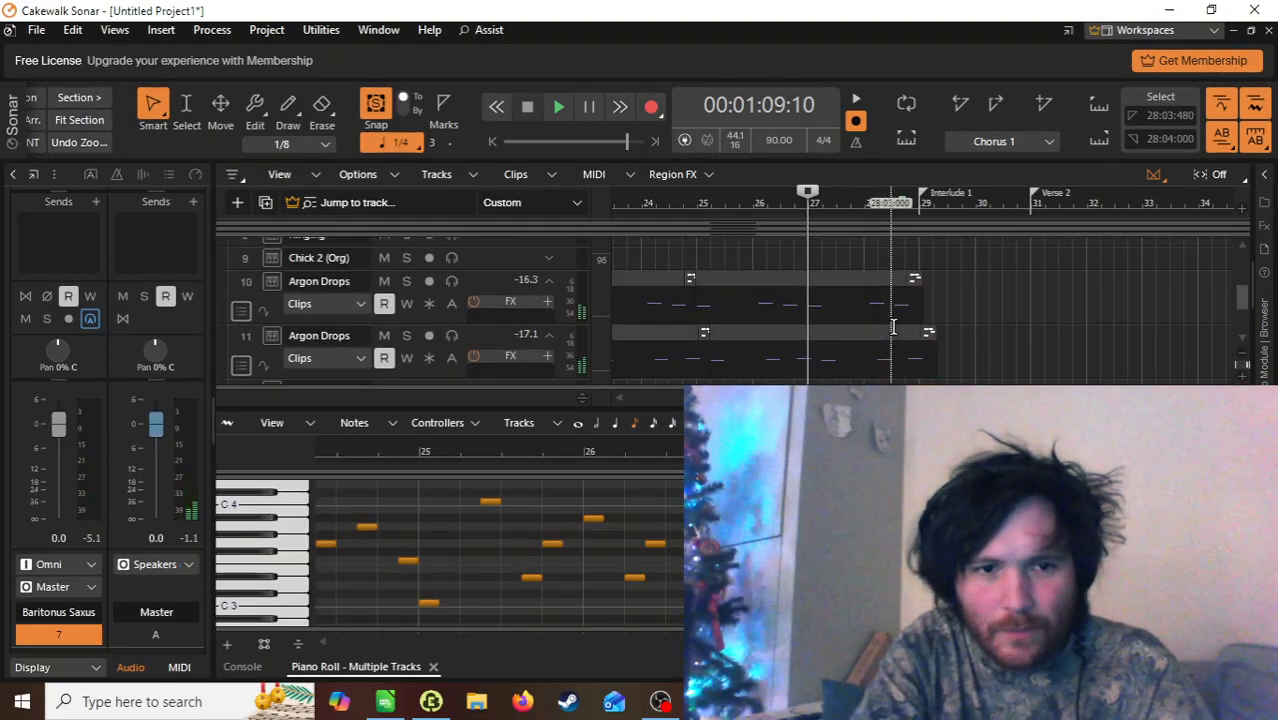
pyautogui.click(878, 277)
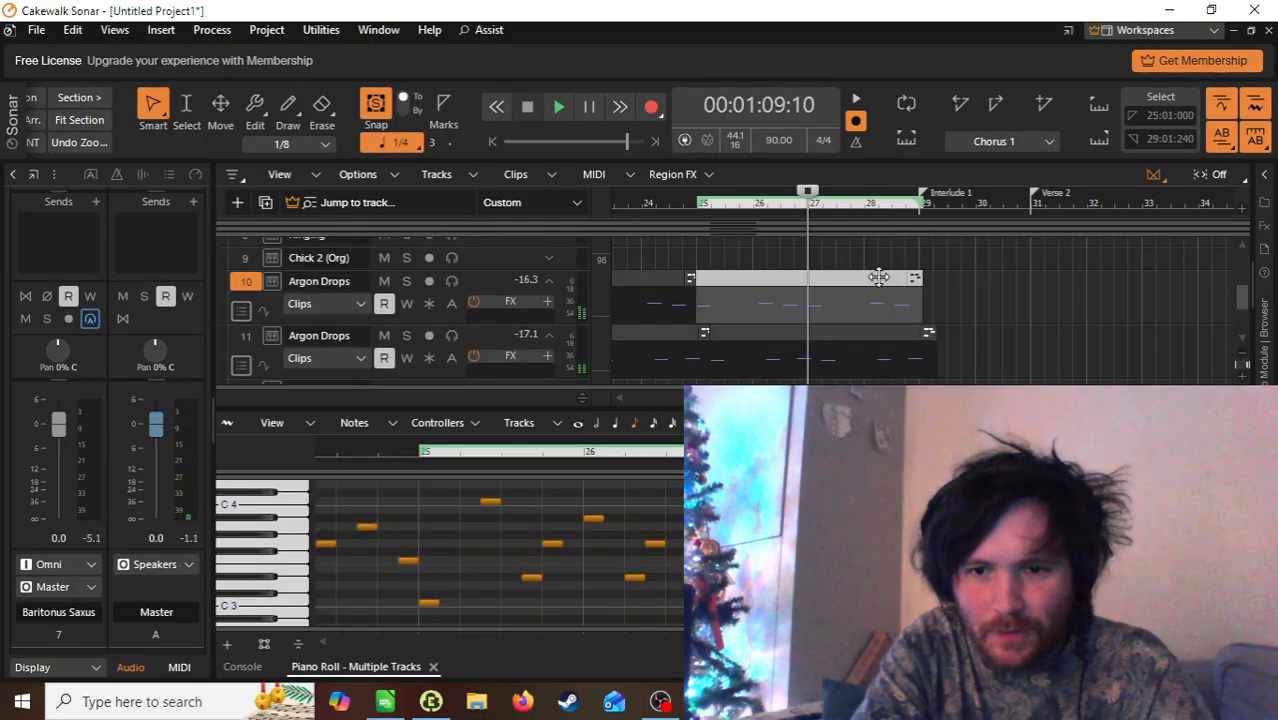
pyautogui.keyDown('ctrl'); pyautogui.click(884, 334); pyautogui.keyUp('ctrl')
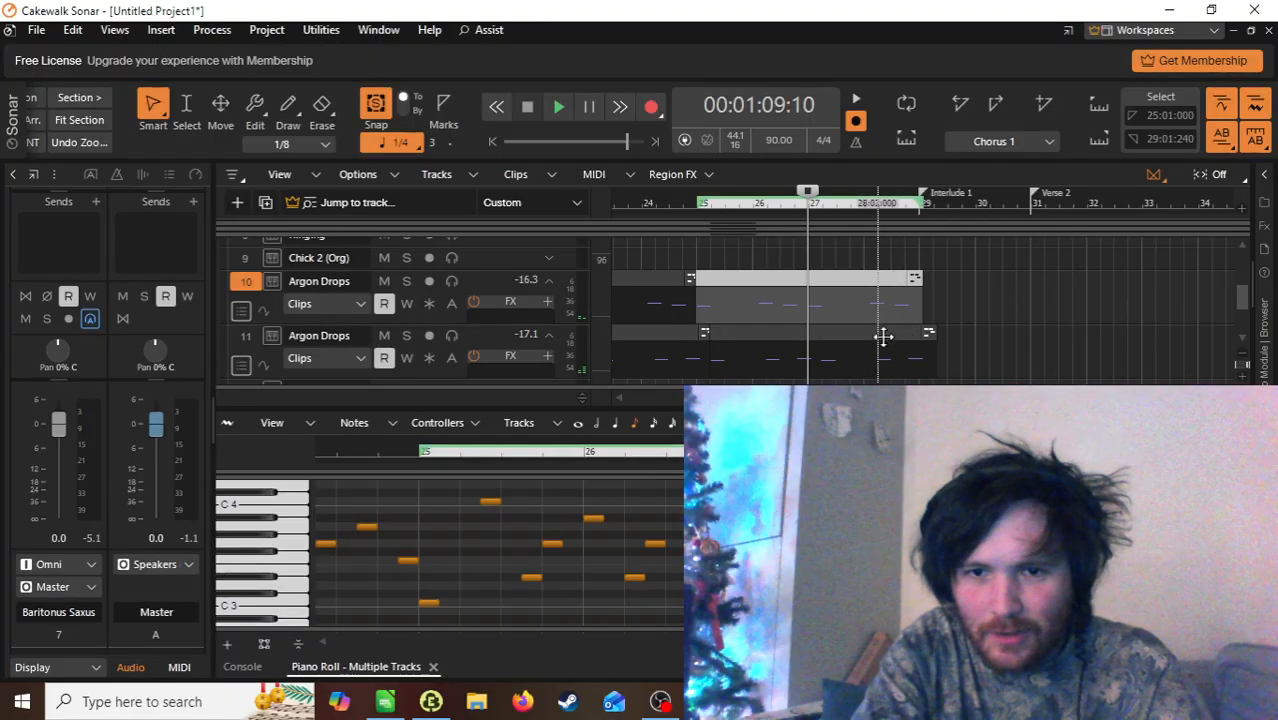
pyautogui.press('z')
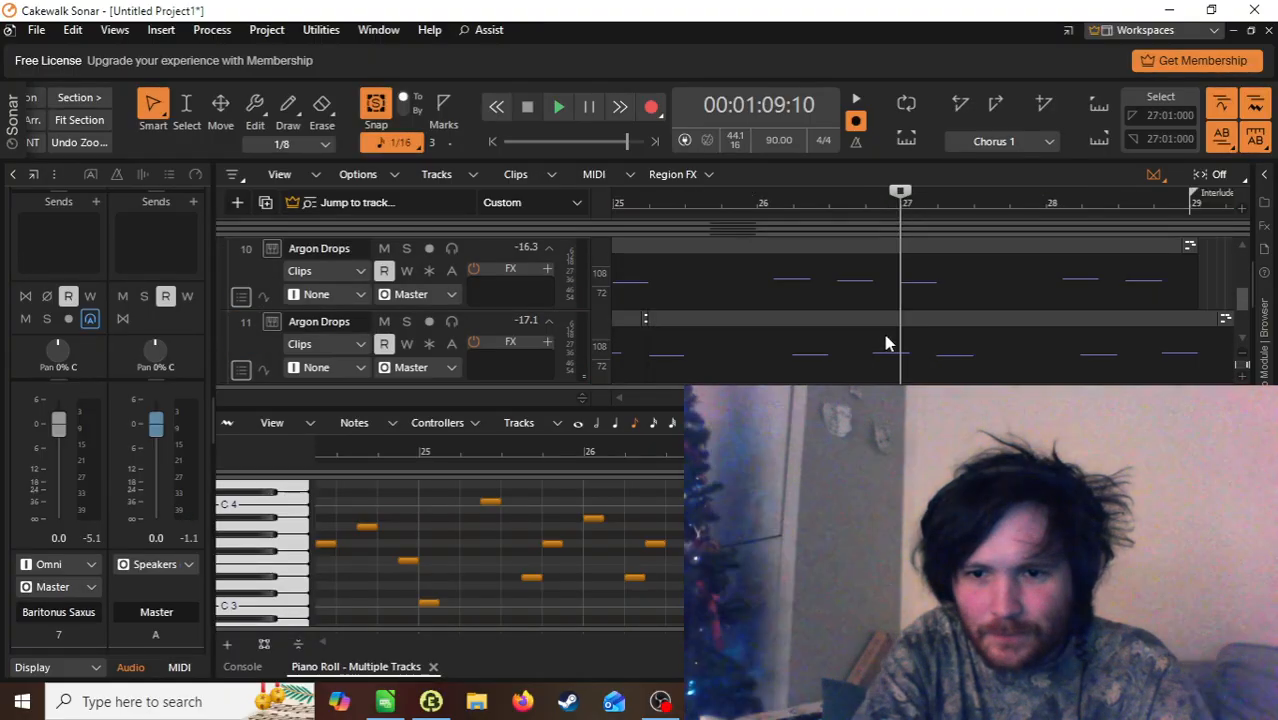
pyautogui.click(1047, 318)
pyautogui.click(1044, 319)
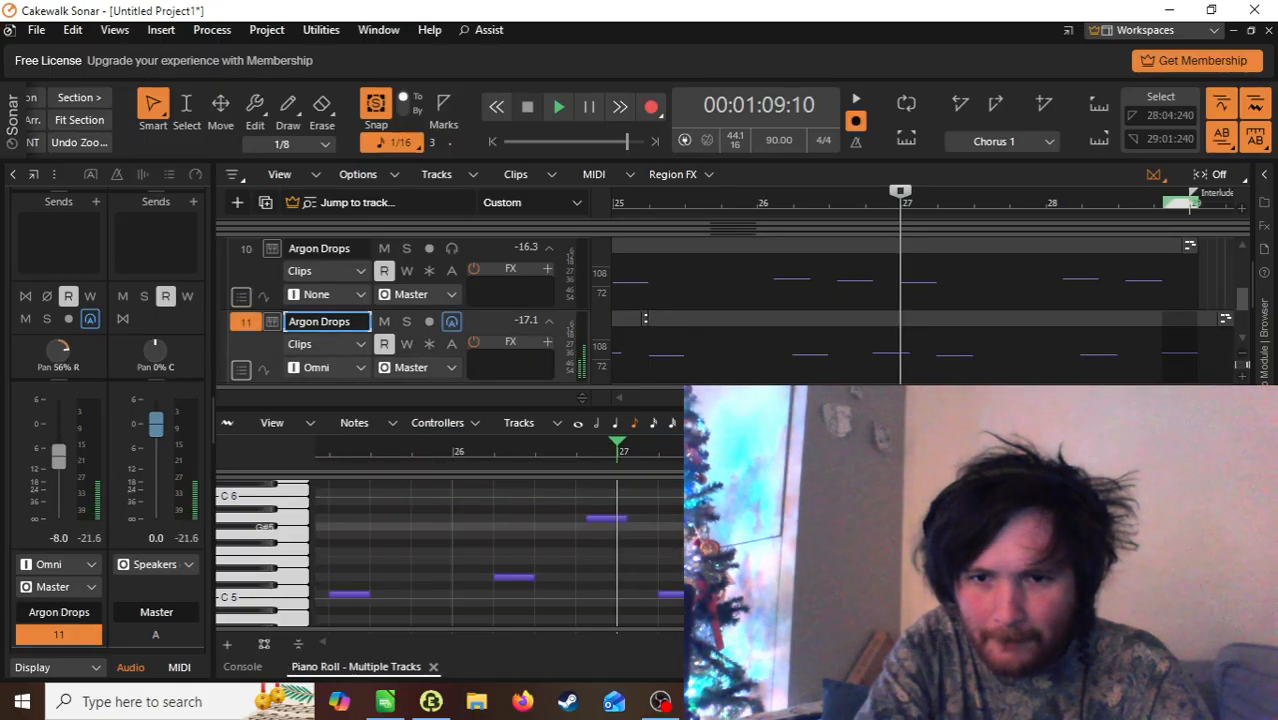
pyautogui.press('4')
pyautogui.scroll(-3, 780, 566)
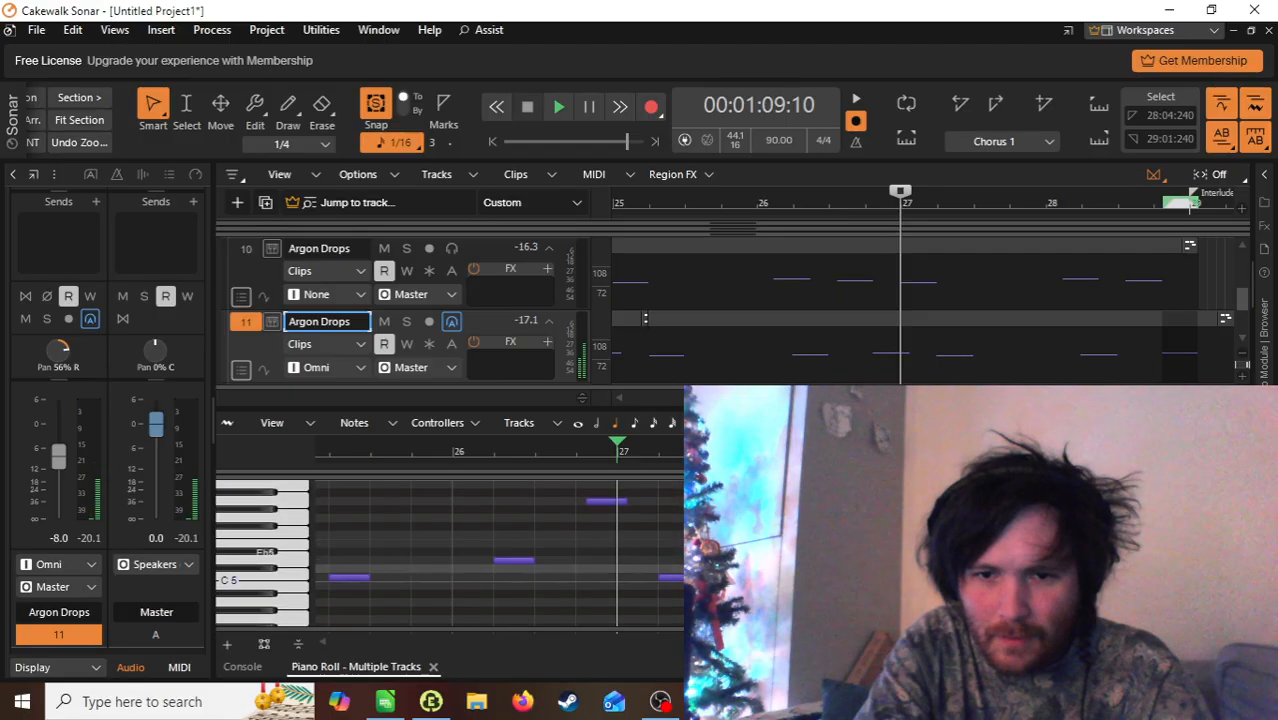
# Step: Check the Argon Drops melody by playing from measure 27, and adjust the duplicated clip's notes at 28:04:240 and 28:02:000
pyautogui.click(1075, 250)
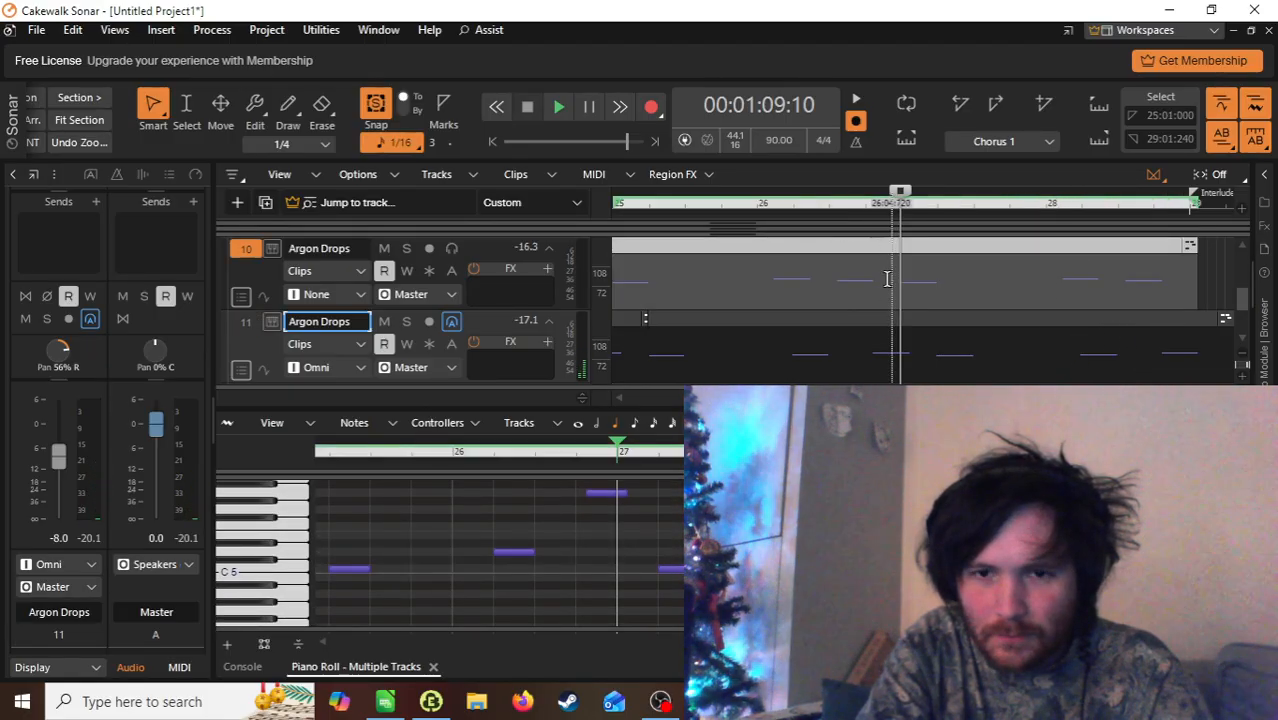
pyautogui.press('space')
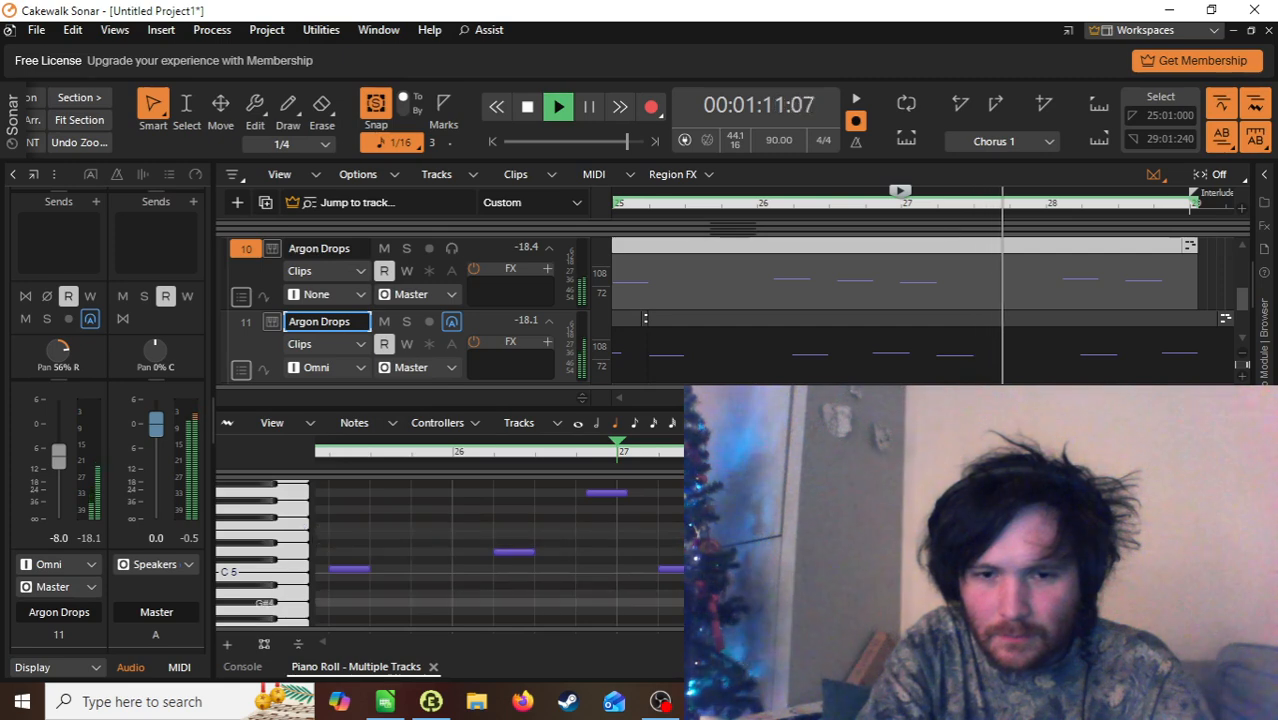
pyautogui.scroll(-1, 500, 555)
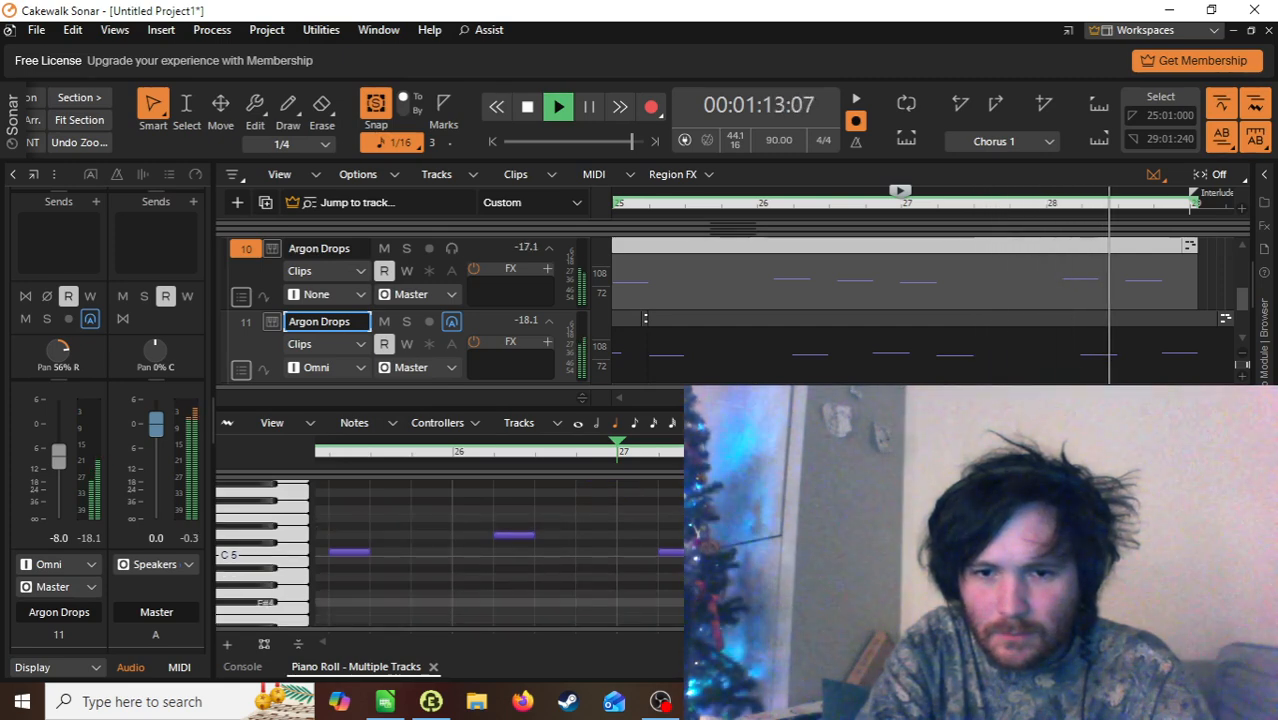
pyautogui.press('space')
pyautogui.moveTo(972, 355); pyautogui.dragTo(937, 355)
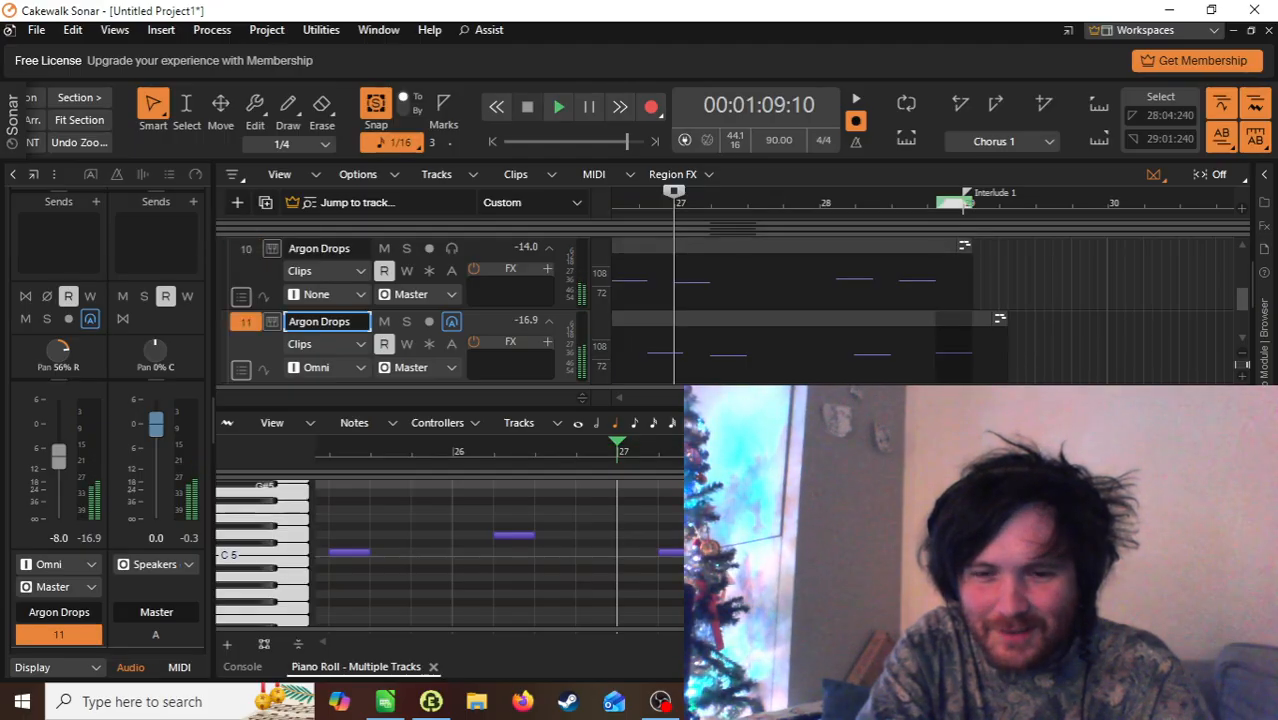
pyautogui.click(869, 268)
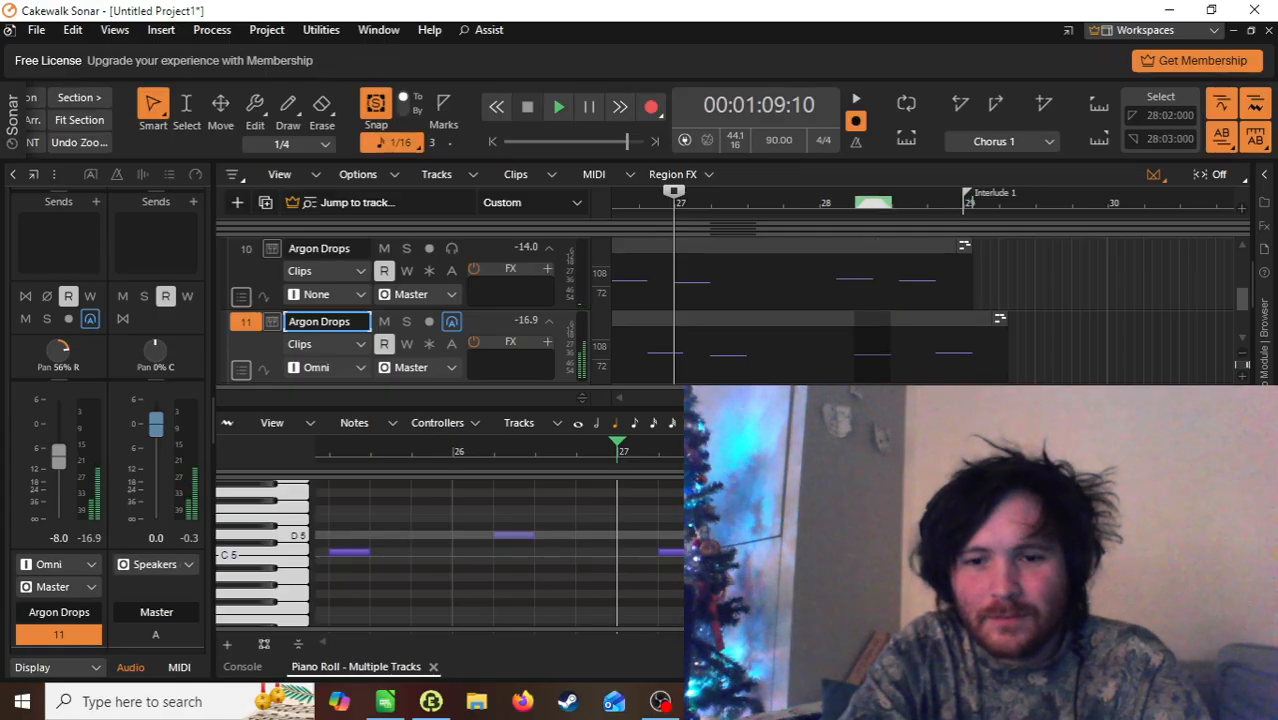
# Step: Open the original Argon Drops track's measure-25 clip in the Piano Roll and adjust its notes at 28:03:240 and 28:01:480
pyautogui.click(882, 248)
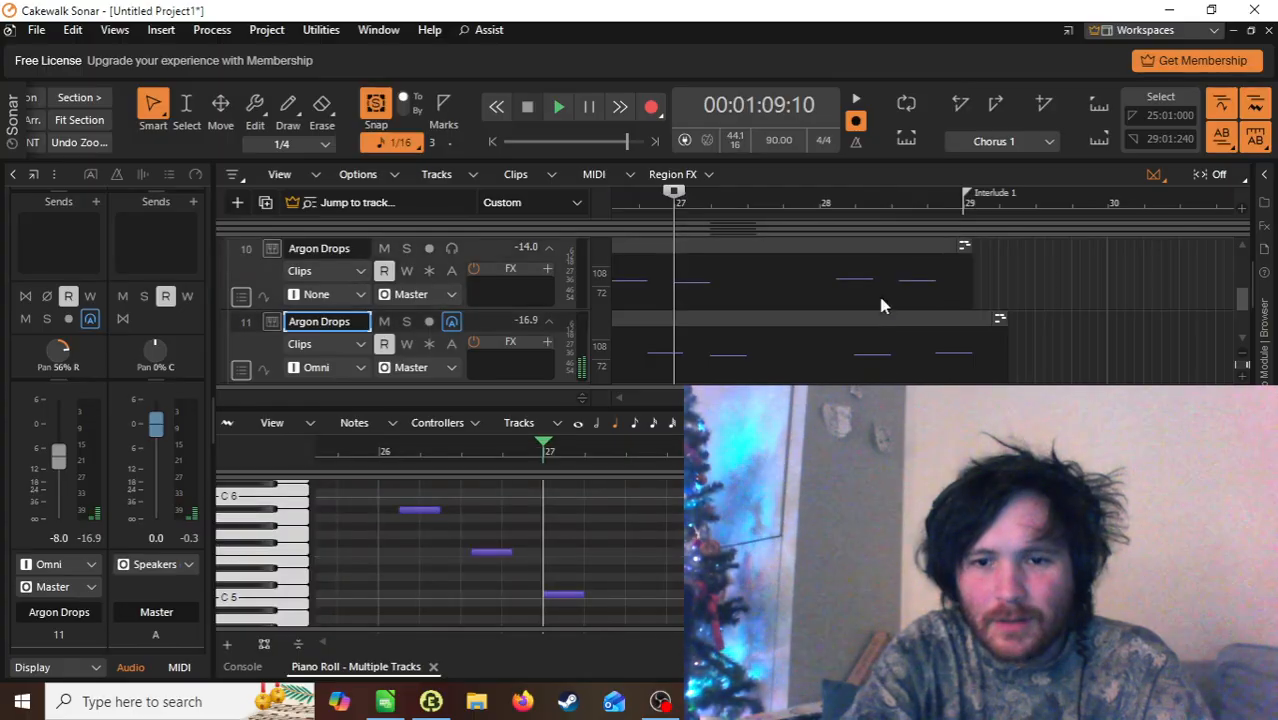
pyautogui.click(752, 526)
pyautogui.click(821, 560)
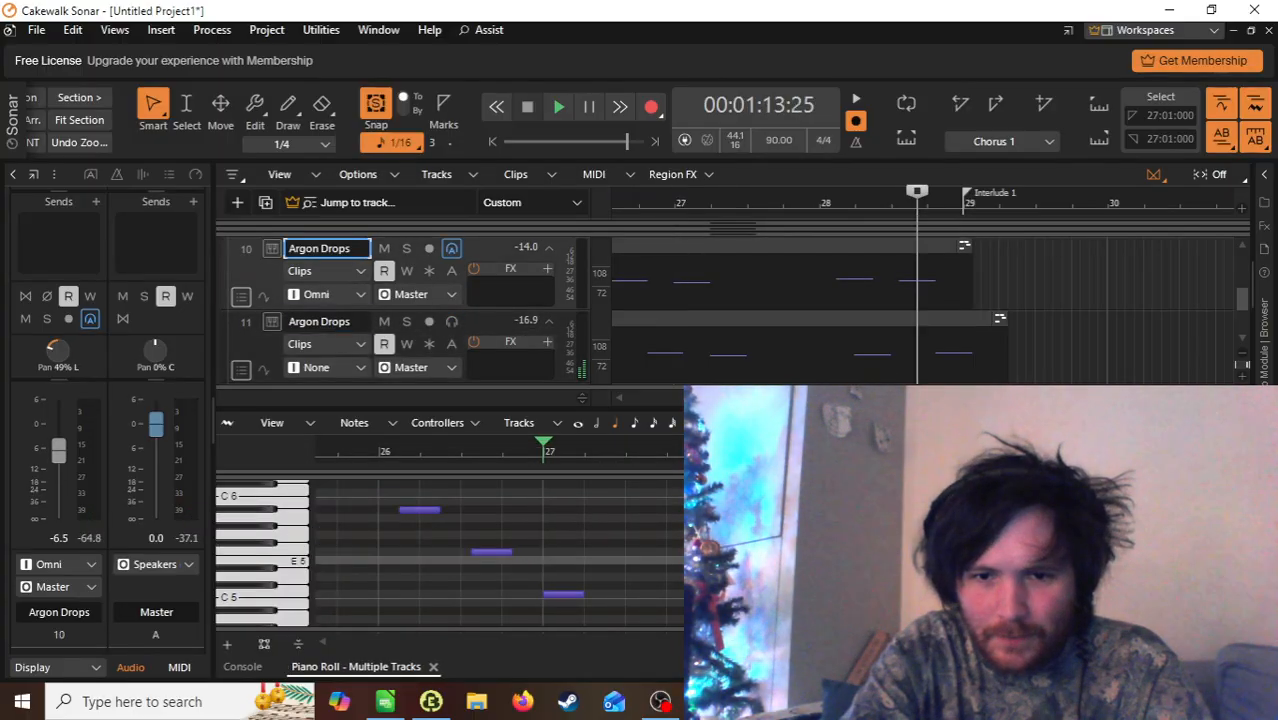
pyautogui.click(818, 552)
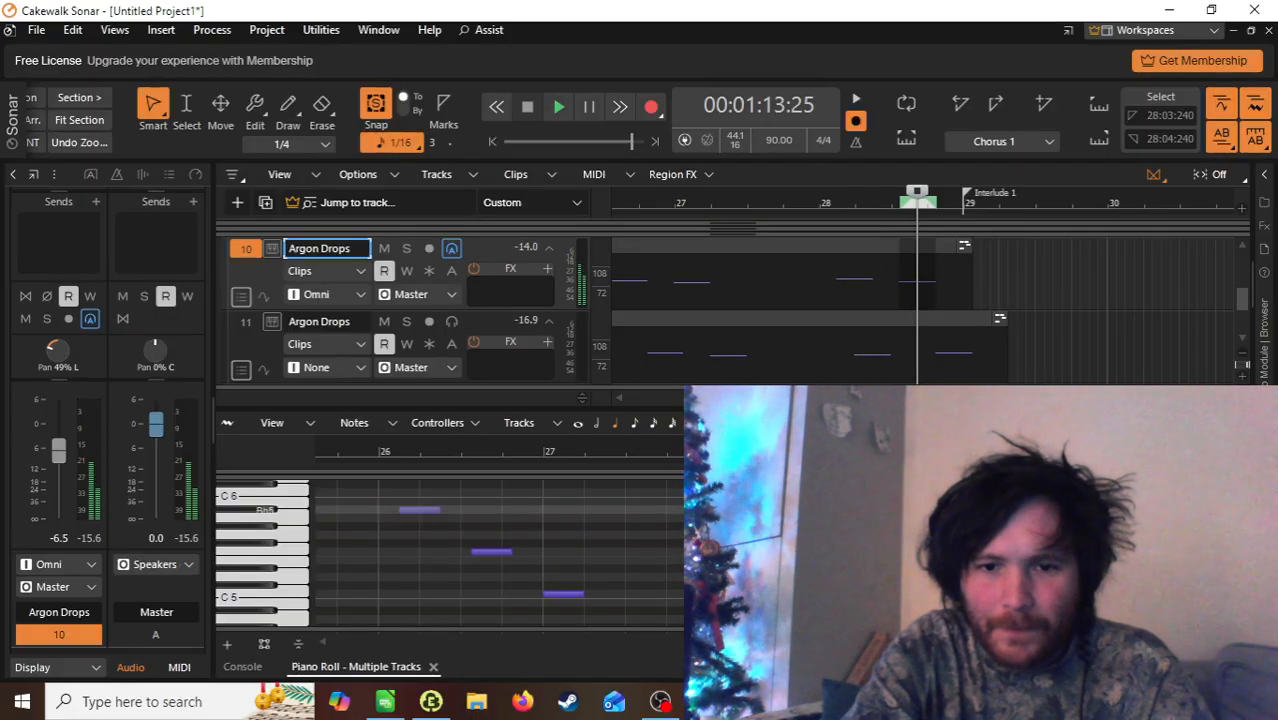
pyautogui.click(748, 510)
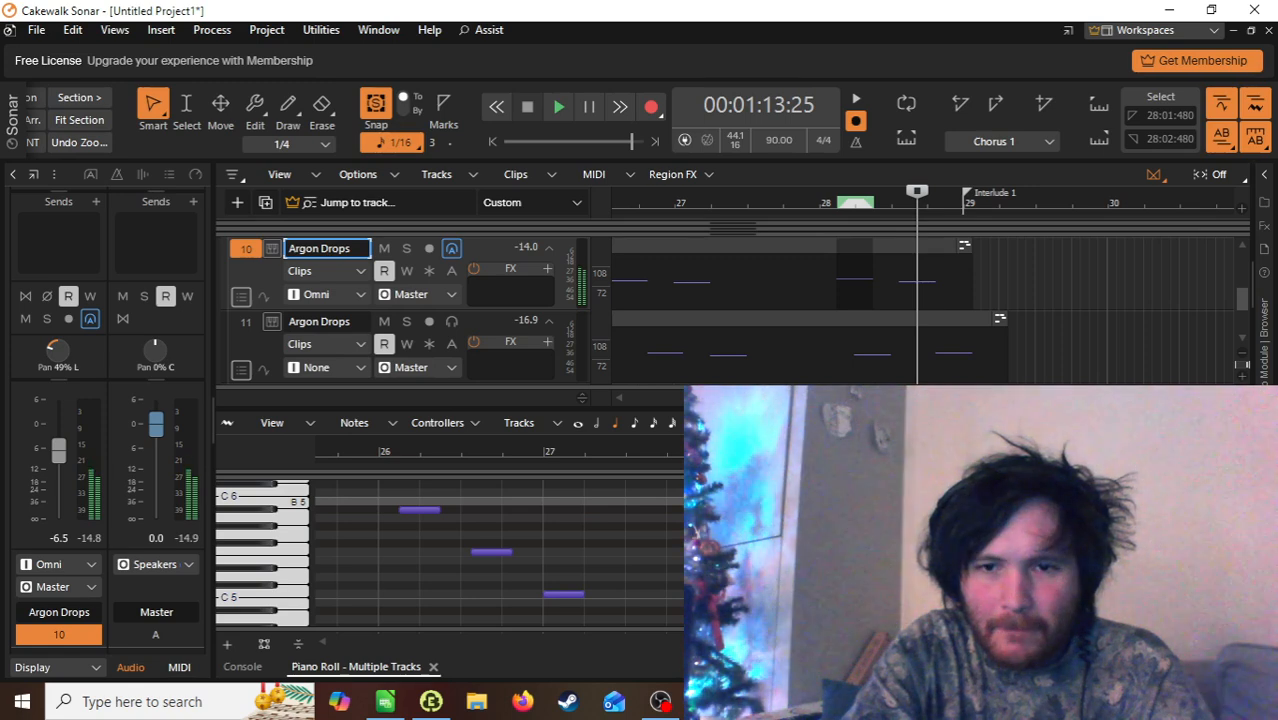
# Step: Raise the duplicated Argon Drops clip's note at 28:02:000 to Eb5, and play Chorus 1 from 27:01:000 to check it
pyautogui.click(875, 325)
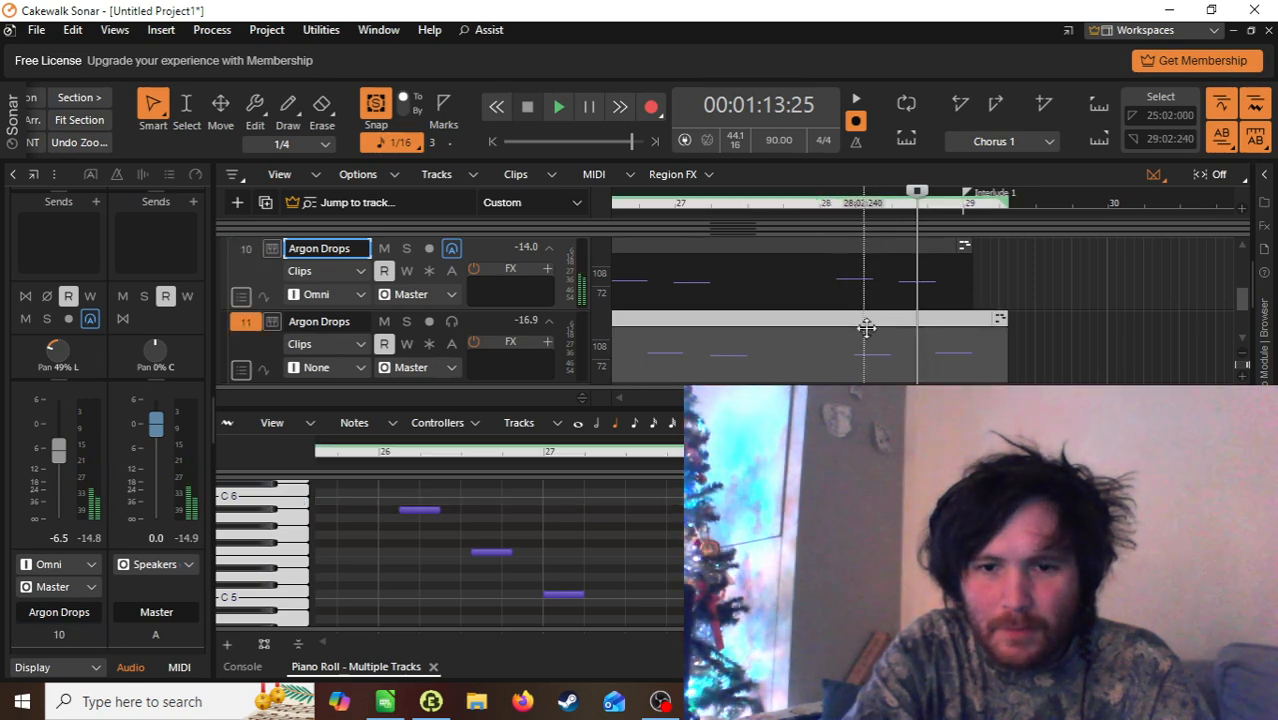
pyautogui.click(868, 325)
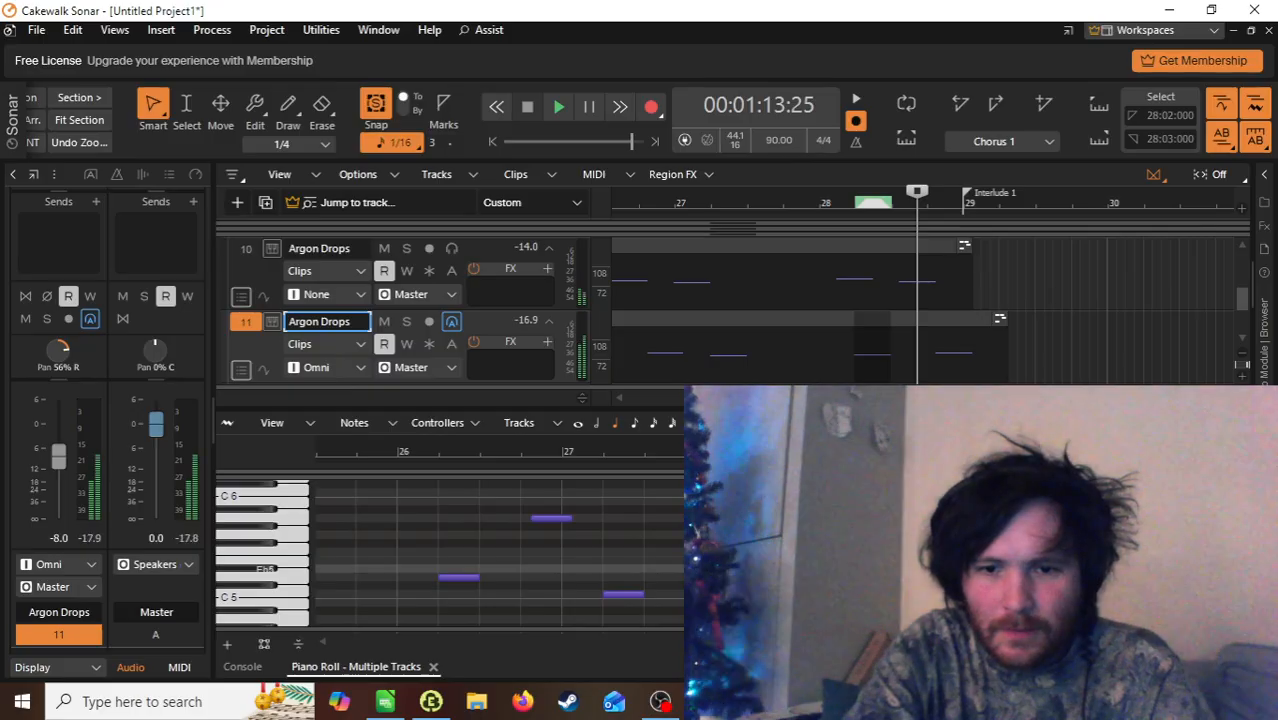
pyautogui.click(678, 207)
pyautogui.press('space')
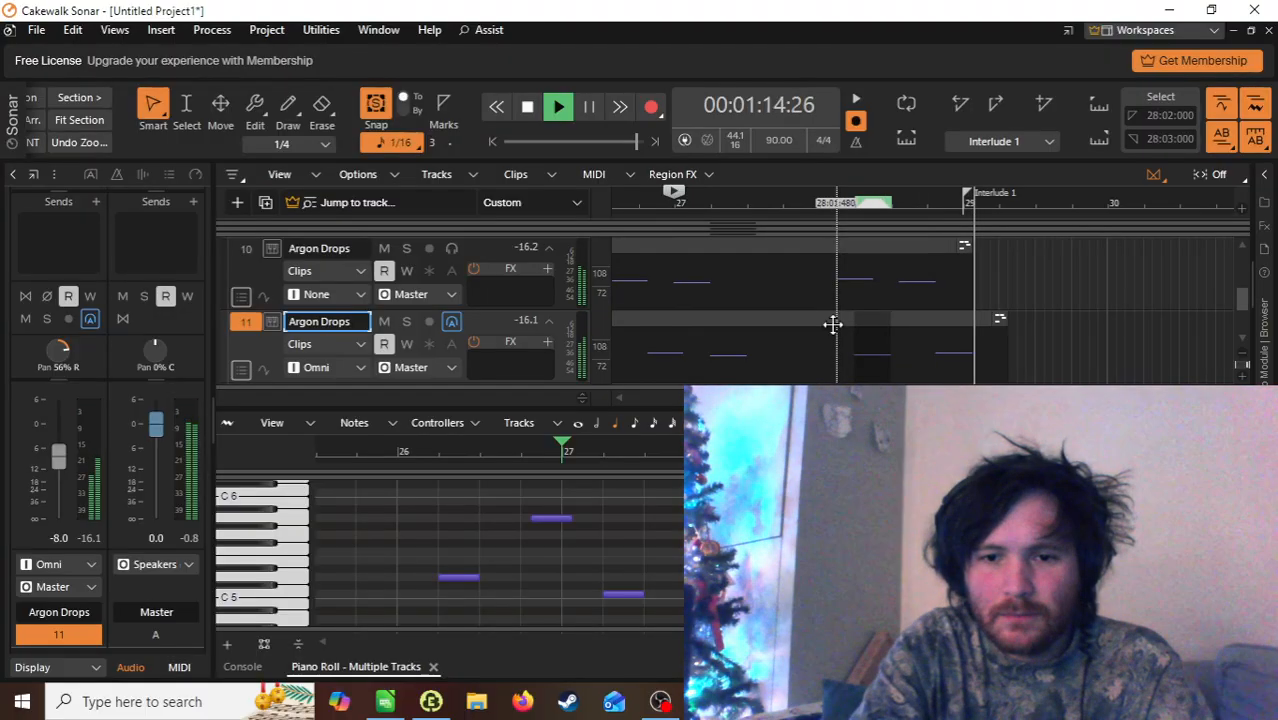
pyautogui.press('space')
# Step: Reopen the Baritonus Saxus clip from measure 25 in the Piano Roll and lower its note at 28:01:000 to G#3
pyautogui.scroll(5, 888, 281)
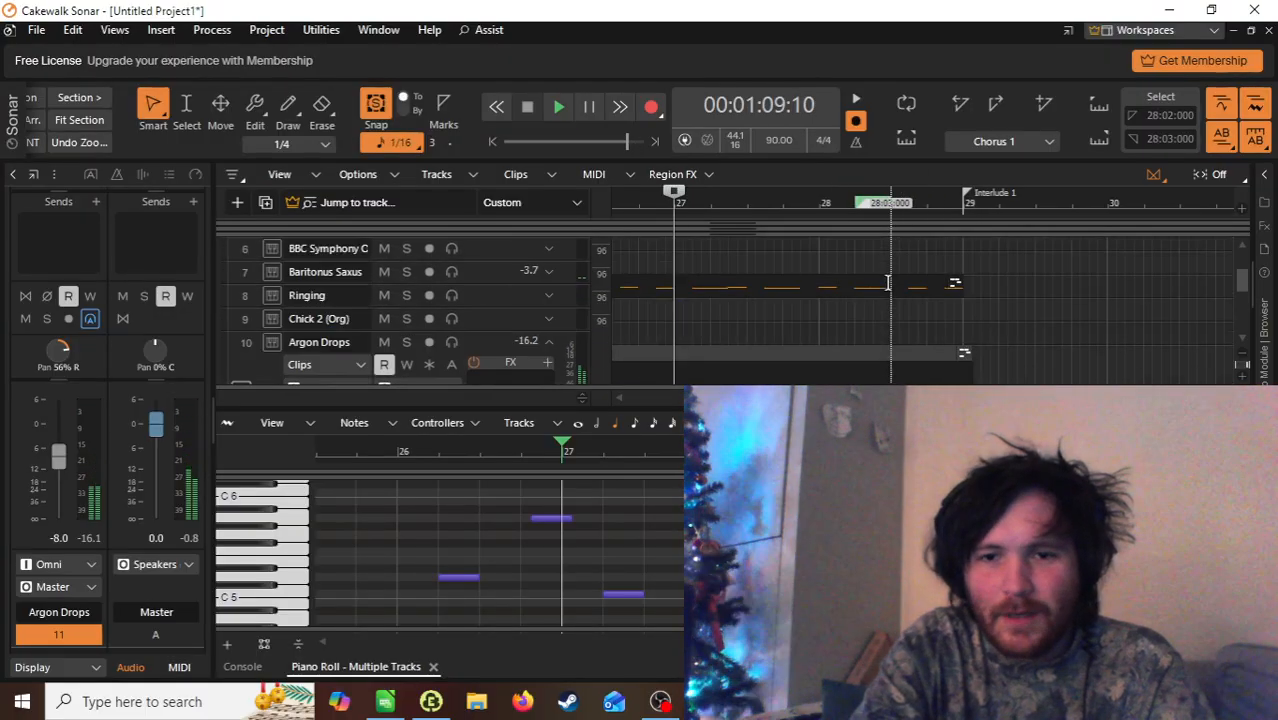
pyautogui.scroll(-2, 888, 281)
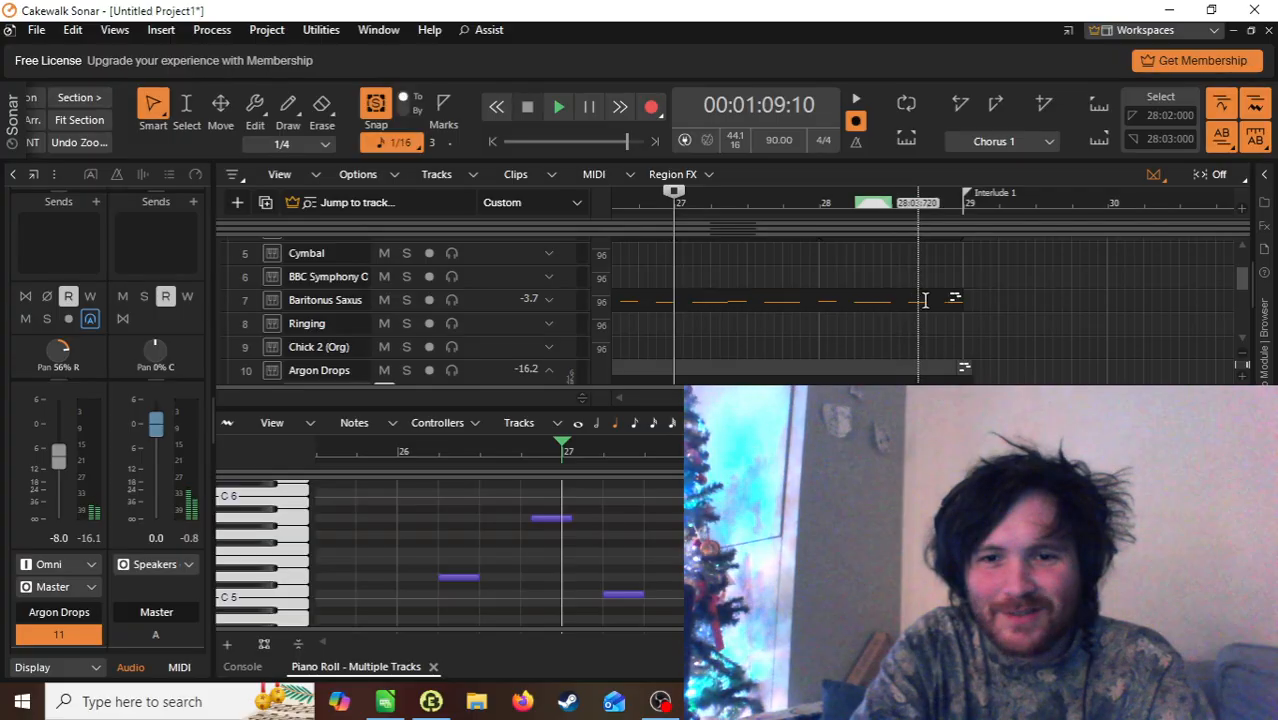
pyautogui.click(916, 299)
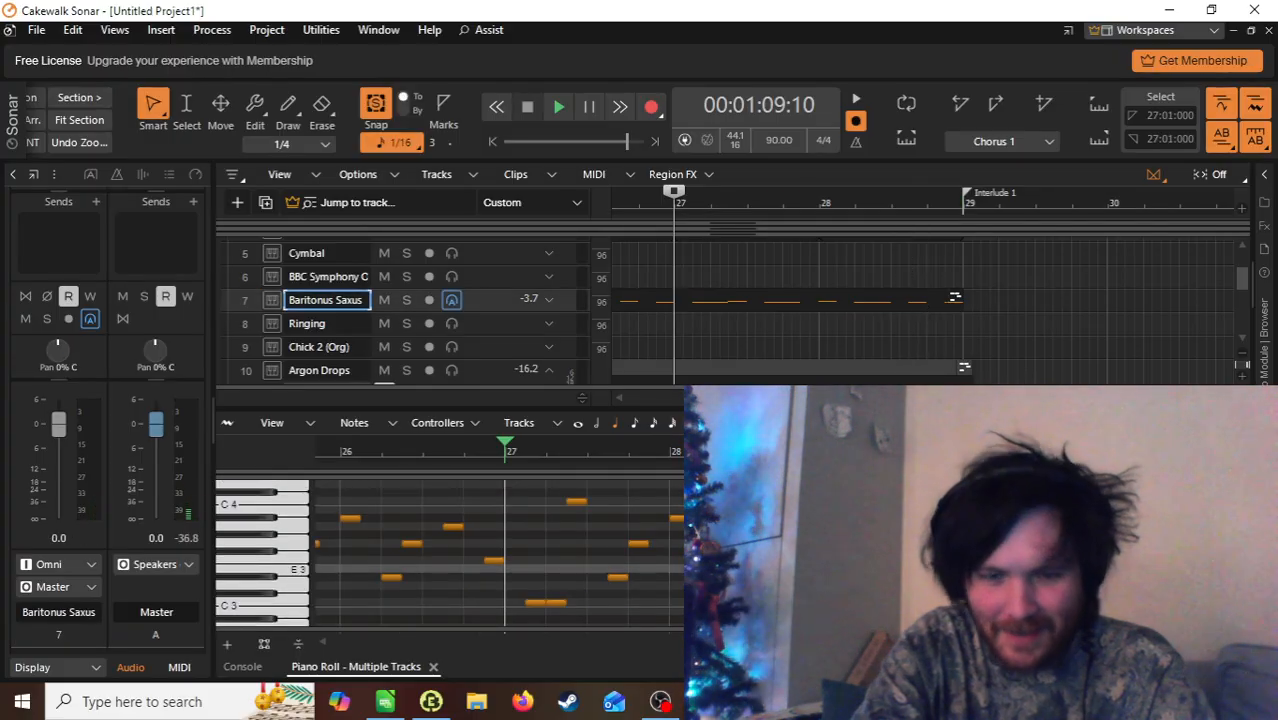
pyautogui.click(616, 578)
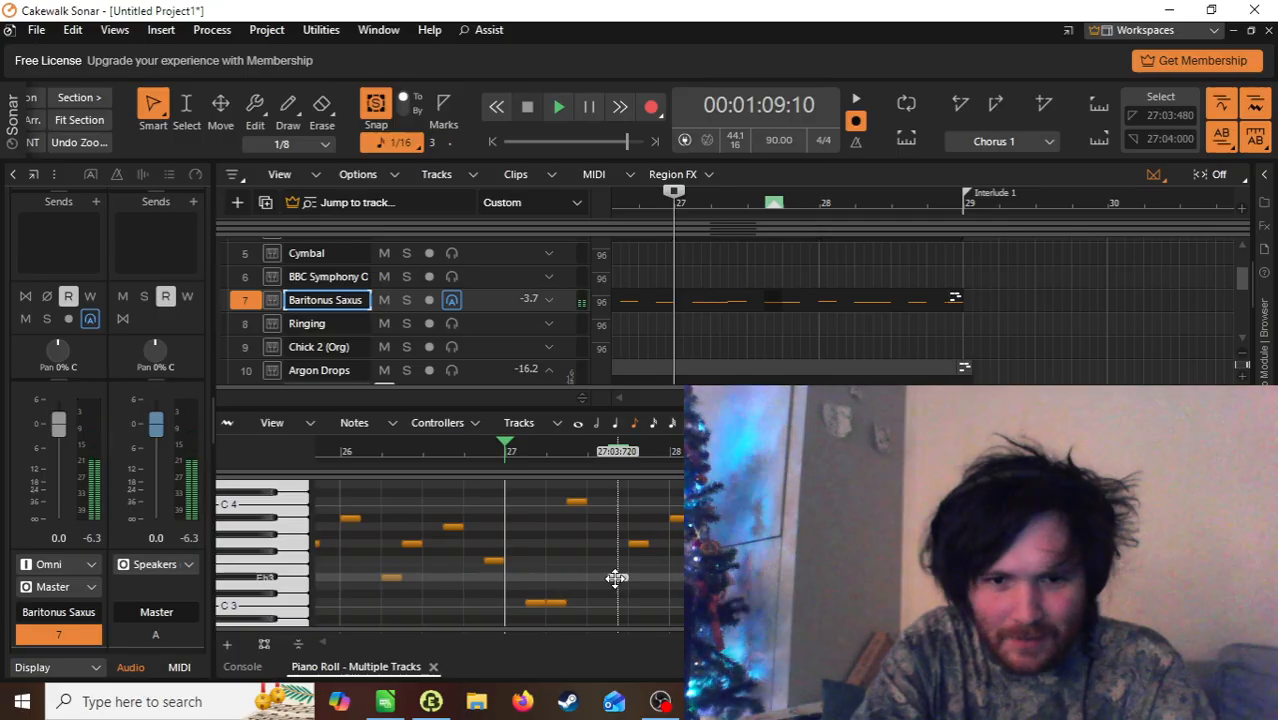
pyautogui.click(675, 519)
pyautogui.moveTo(677, 520); pyautogui.dragTo(677, 534)
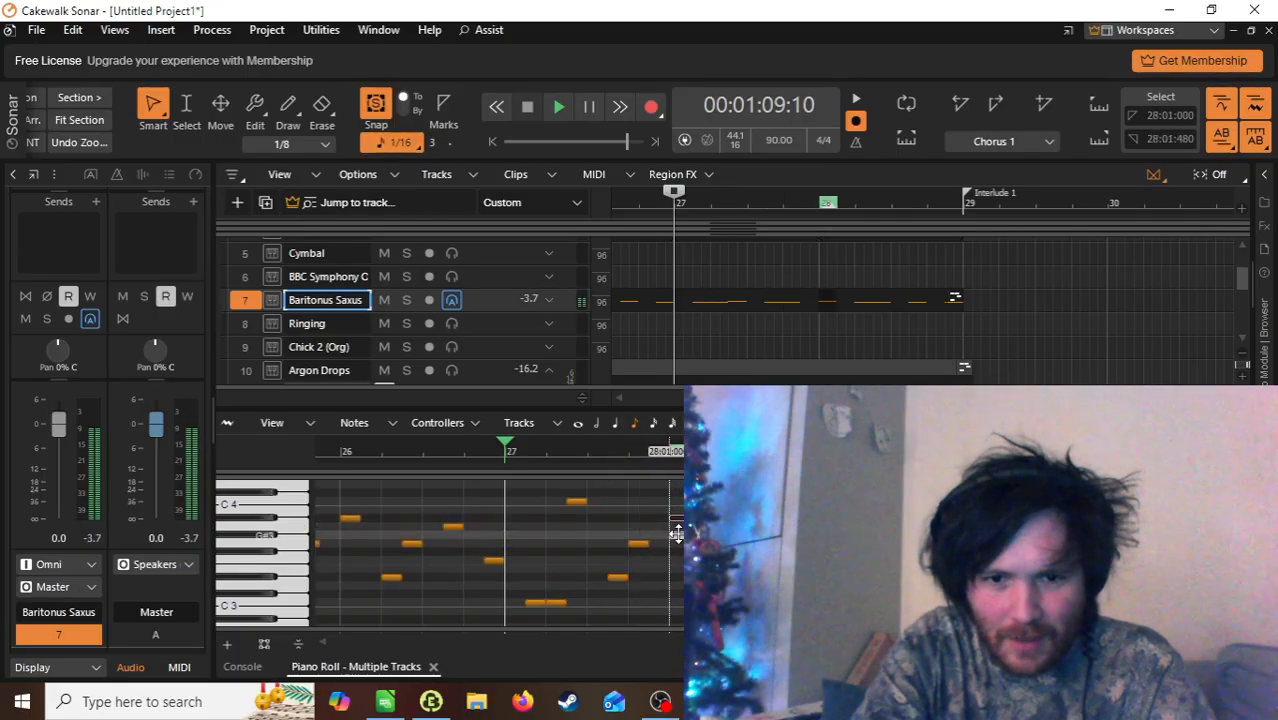
# Step: Adjust the pitches of the Baritonus Saxus notes at 28:03:480 and 28:02:000, and check them by playing from measure 27
pyautogui.moveTo(794, 535); pyautogui.dragTo(794, 501)
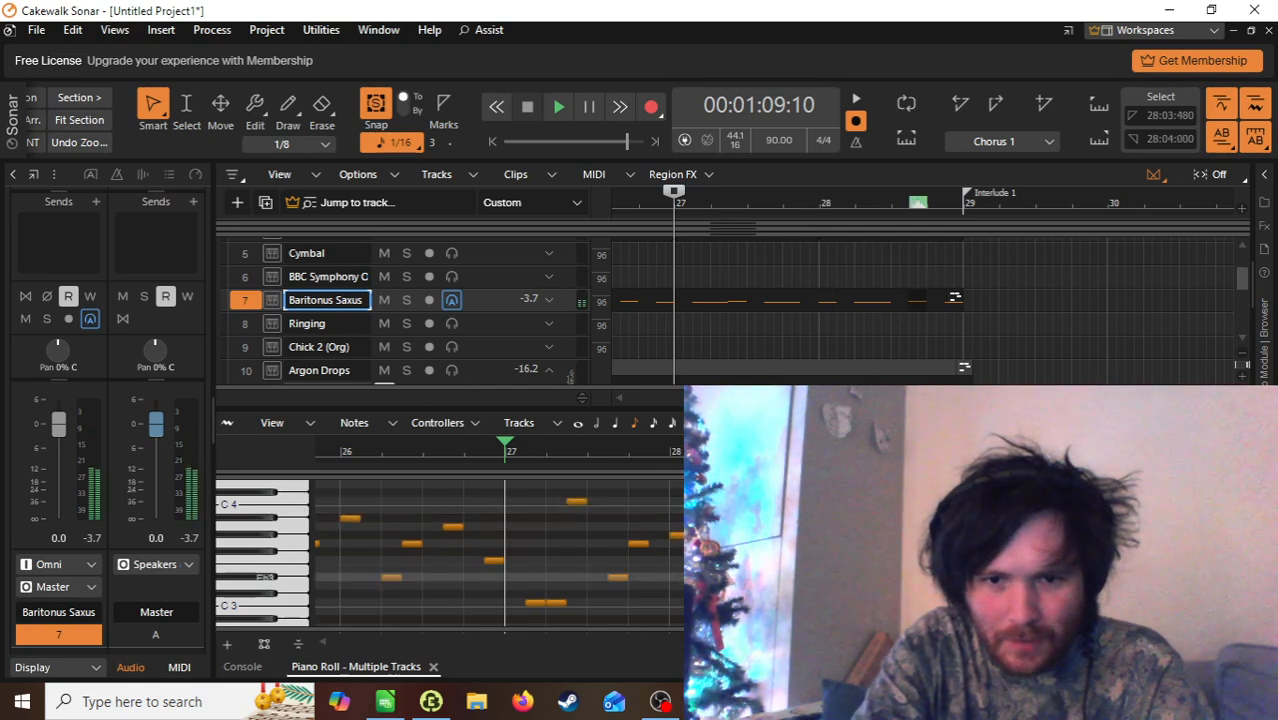
pyautogui.moveTo(741, 544); pyautogui.dragTo(741, 577)
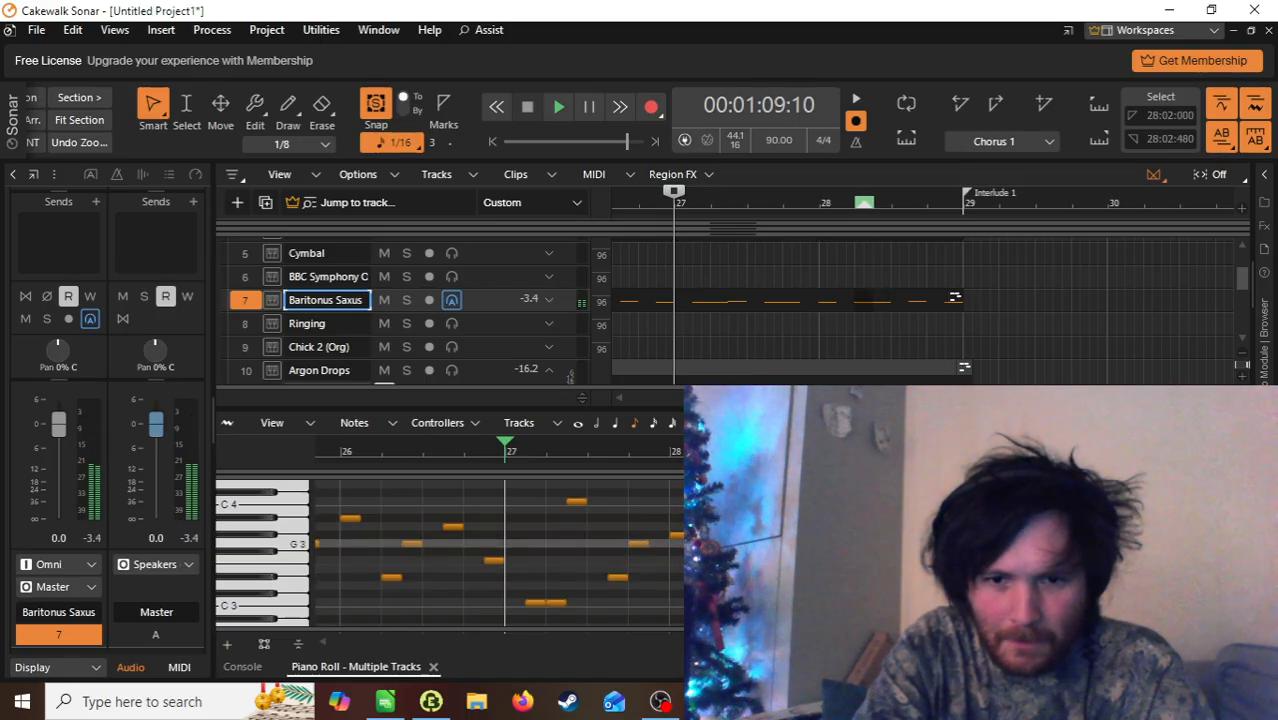
pyautogui.press('space')
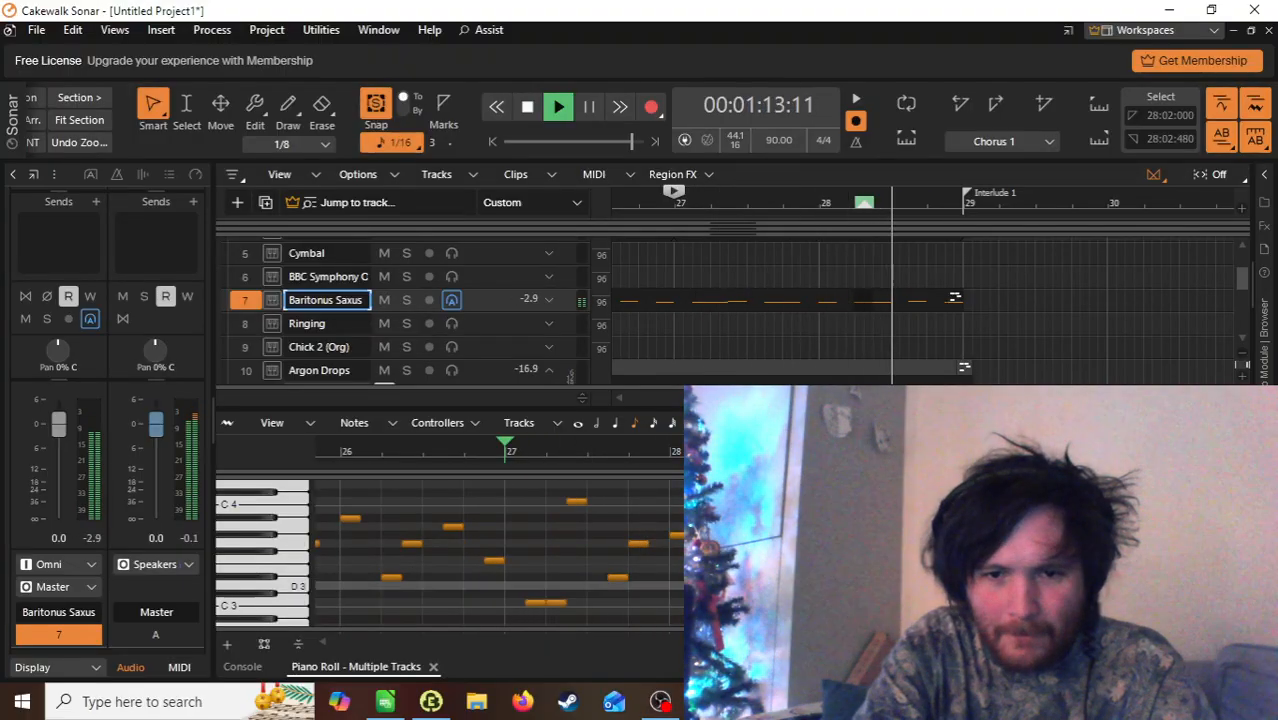
pyautogui.press('space')
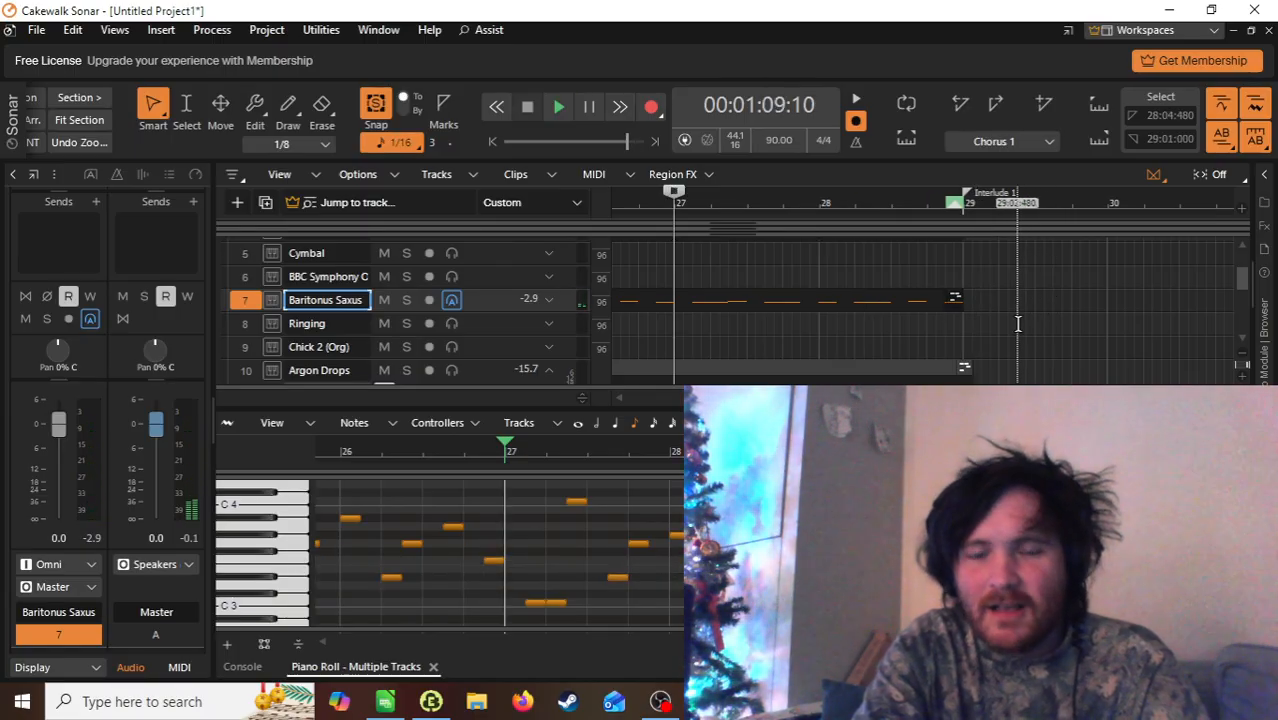
# Step: Look over the arrangement of all tracks from the end of the verse through Chorus 1 and into Interlude 1
pyautogui.hotkey('ctrl', 'Left')
pyautogui.hotkey('ctrl', 'Left')
pyautogui.hotkey('ctrl', 'Left')
pyautogui.hotkey('ctrl', 'Left')
pyautogui.hotkey('ctrl', 'Left')
pyautogui.hotkey('ctrl', 'Left')
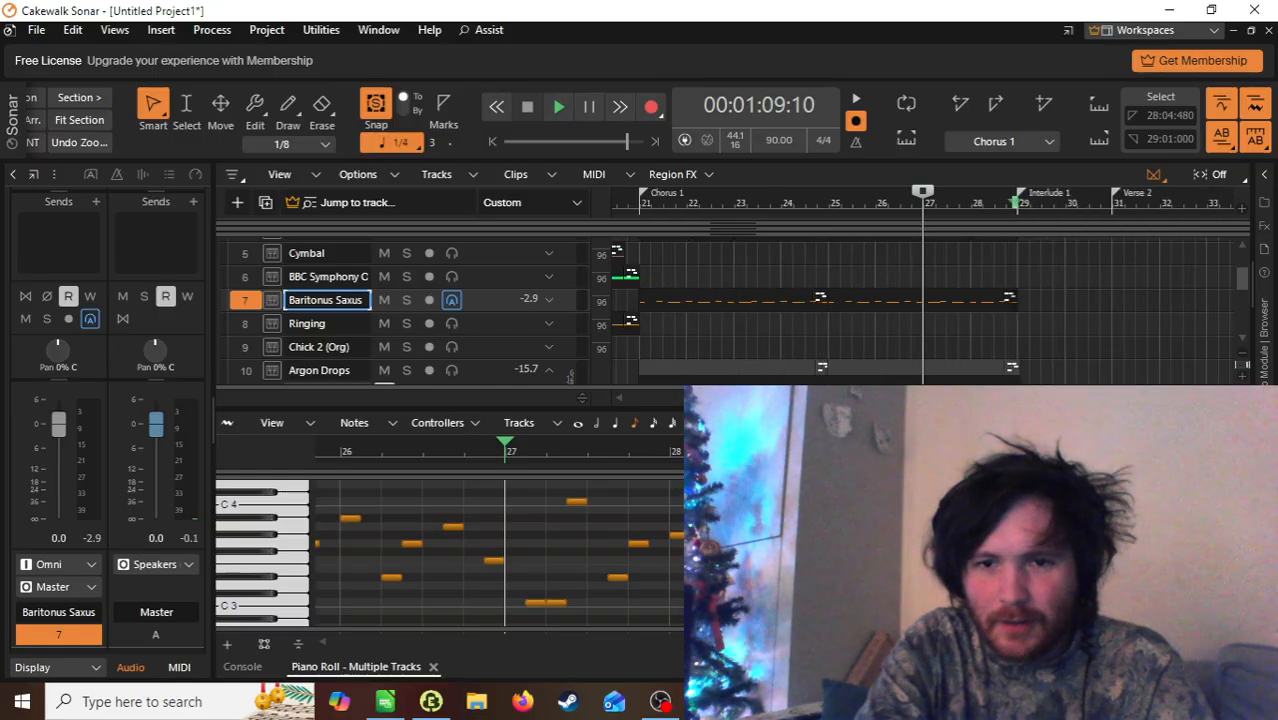
pyautogui.hotkey('ctrl', 'Left')
pyautogui.scroll(2, 1033, 342)
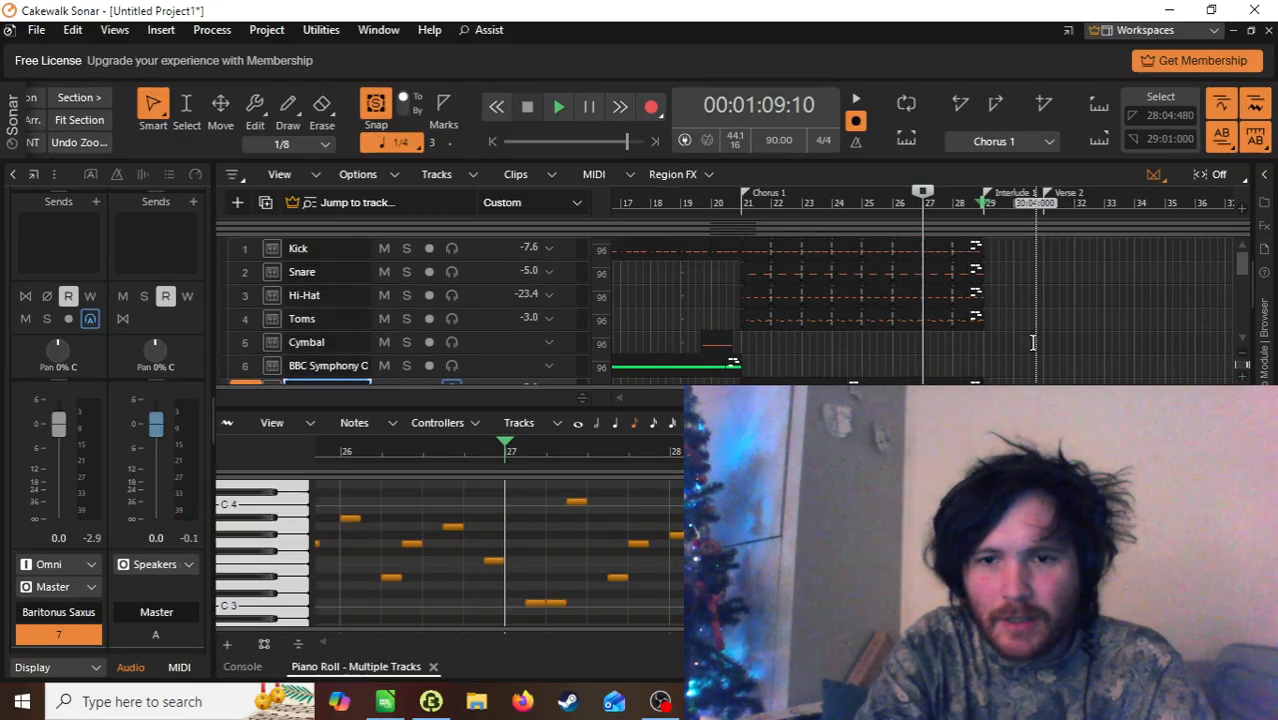
pyautogui.scroll(-3, 1033, 342)
pyautogui.scroll(4, 1033, 342)
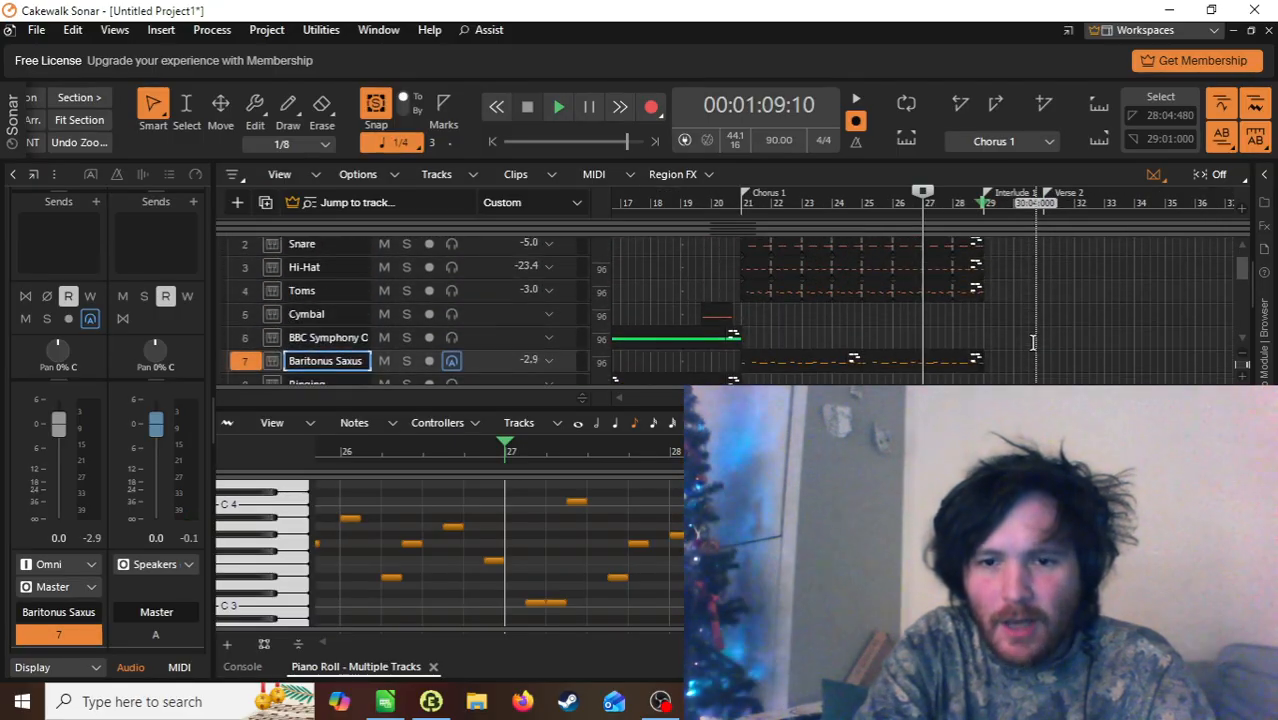
pyautogui.scroll(-1, 1033, 342)
pyautogui.click(860, 602)
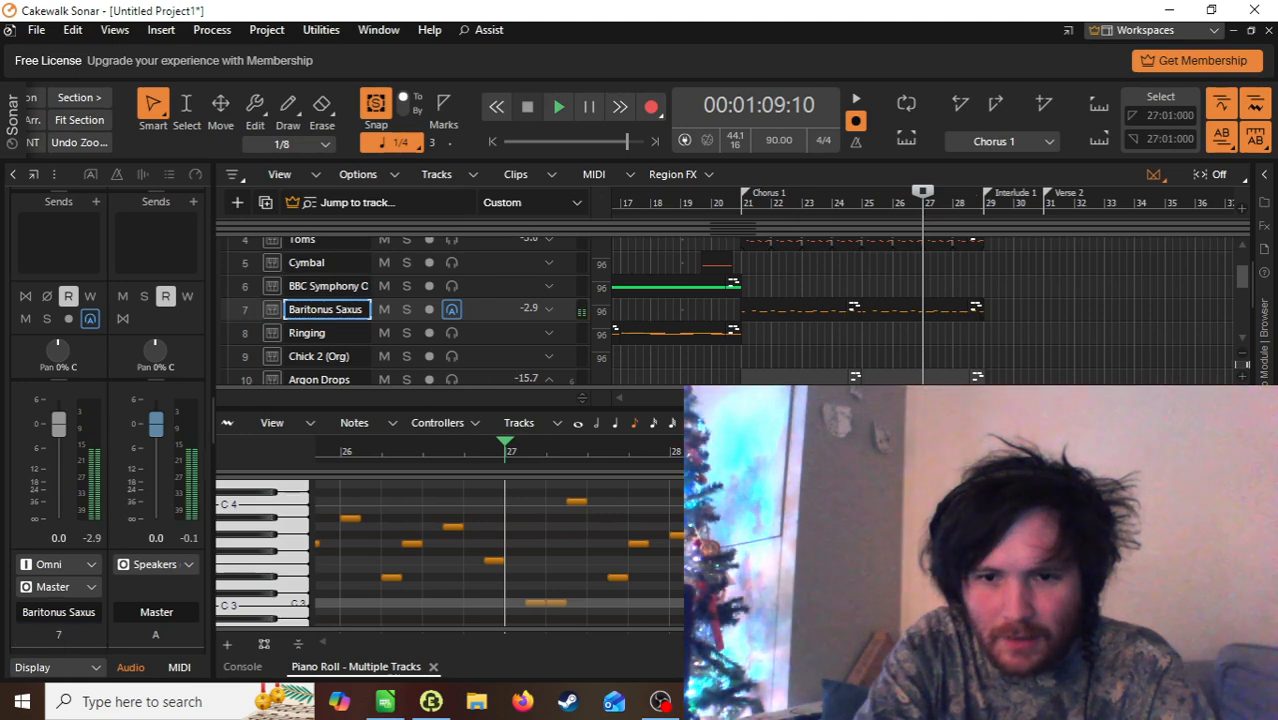
# Step: Add a sustained two-measure C3 note to Baritonus Saxus, spanning Interlude 1 from 29:01:000 to 31:01:000
pyautogui.moveTo(860, 602); pyautogui.dragTo(1160, 602)
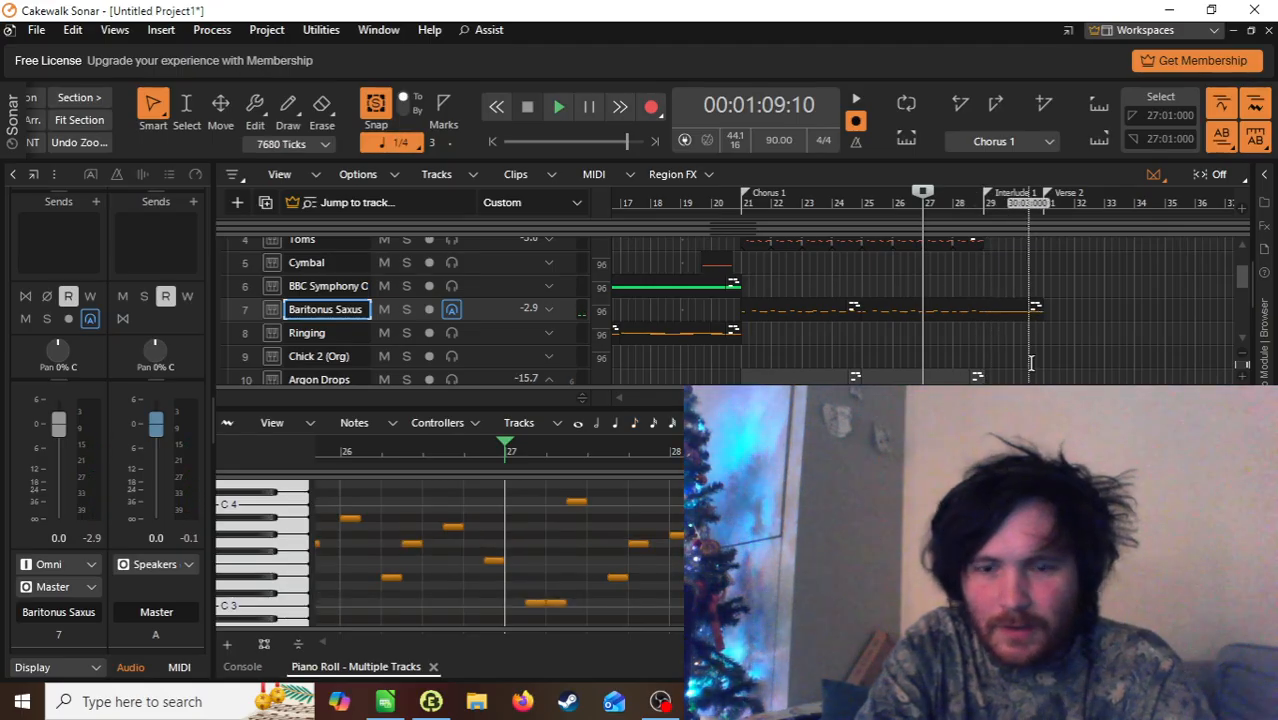
# Step: Copy the Ringing track's first clip, measures 1 to 4, to the start of Interlude 1 at measure 29, and play it
pyautogui.hscroll(-4, 1031, 363)
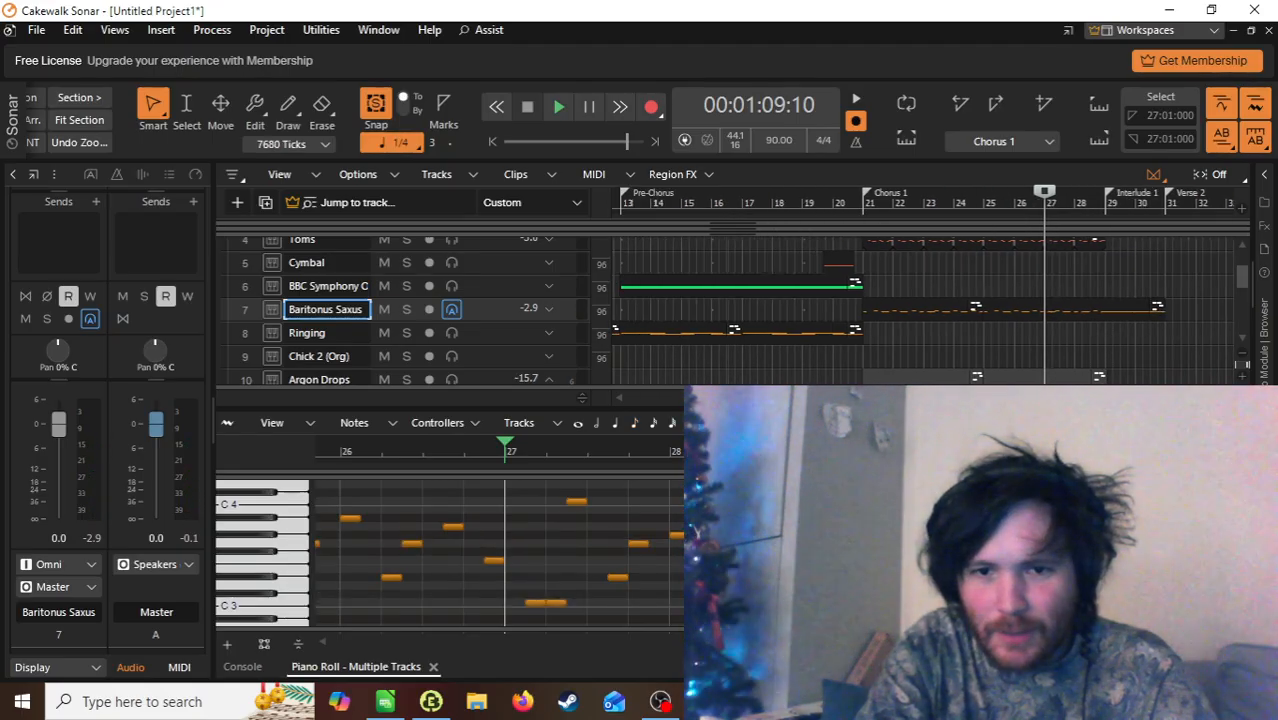
pyautogui.hotkey('ctrl', 'Left')
pyautogui.hotkey('ctrl', 'Left')
pyautogui.hotkey('ctrl', 'Left')
pyautogui.hotkey('ctrl', 'Left')
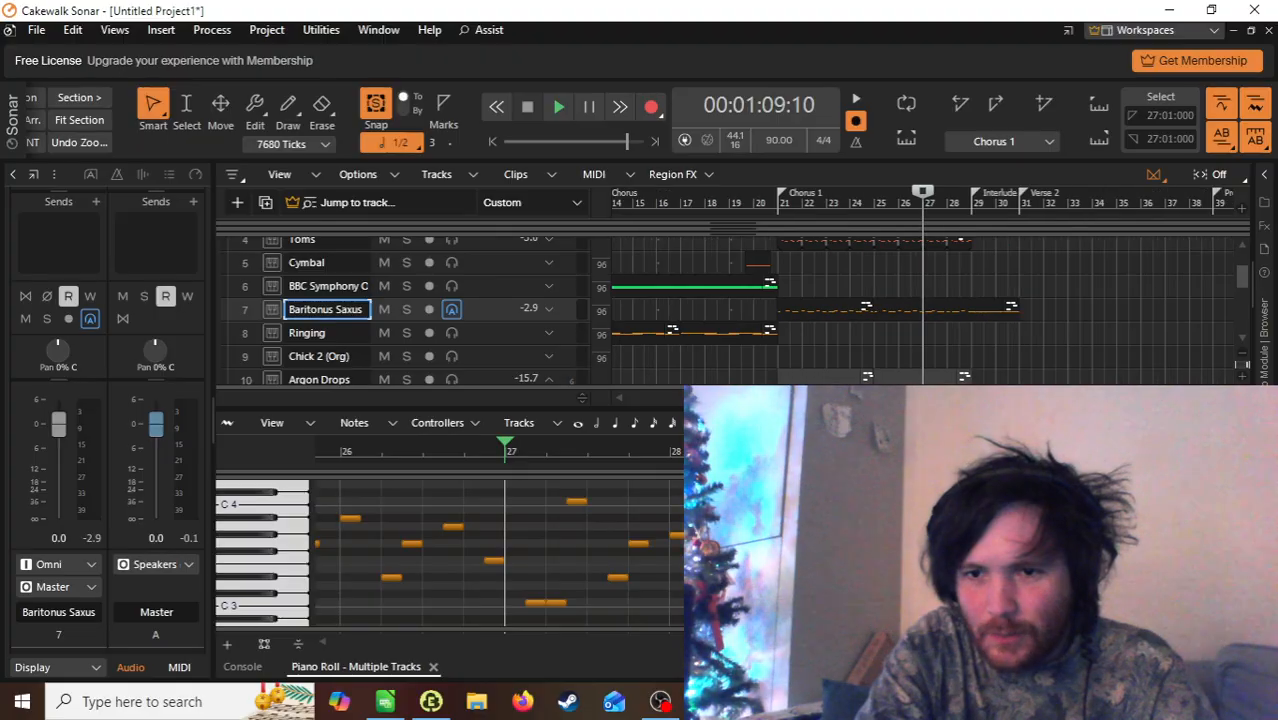
pyautogui.hotkey('ctrl', 'Left')
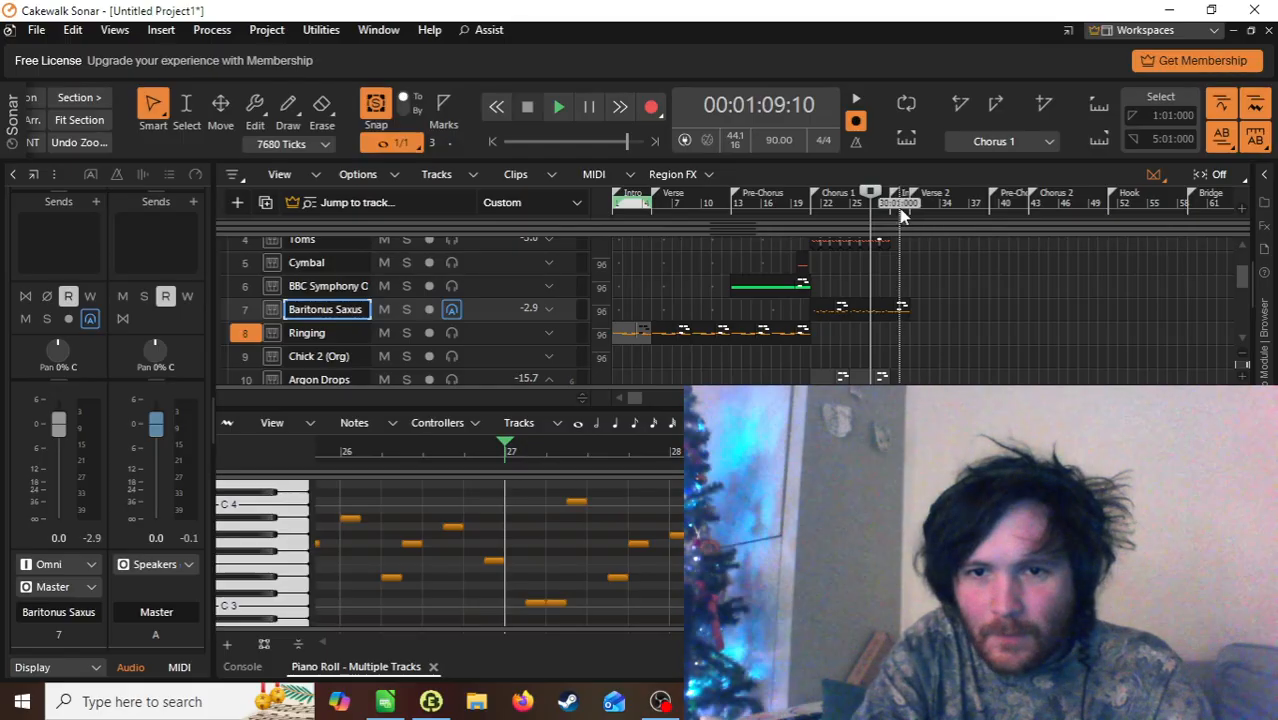
pyautogui.click(897, 216)
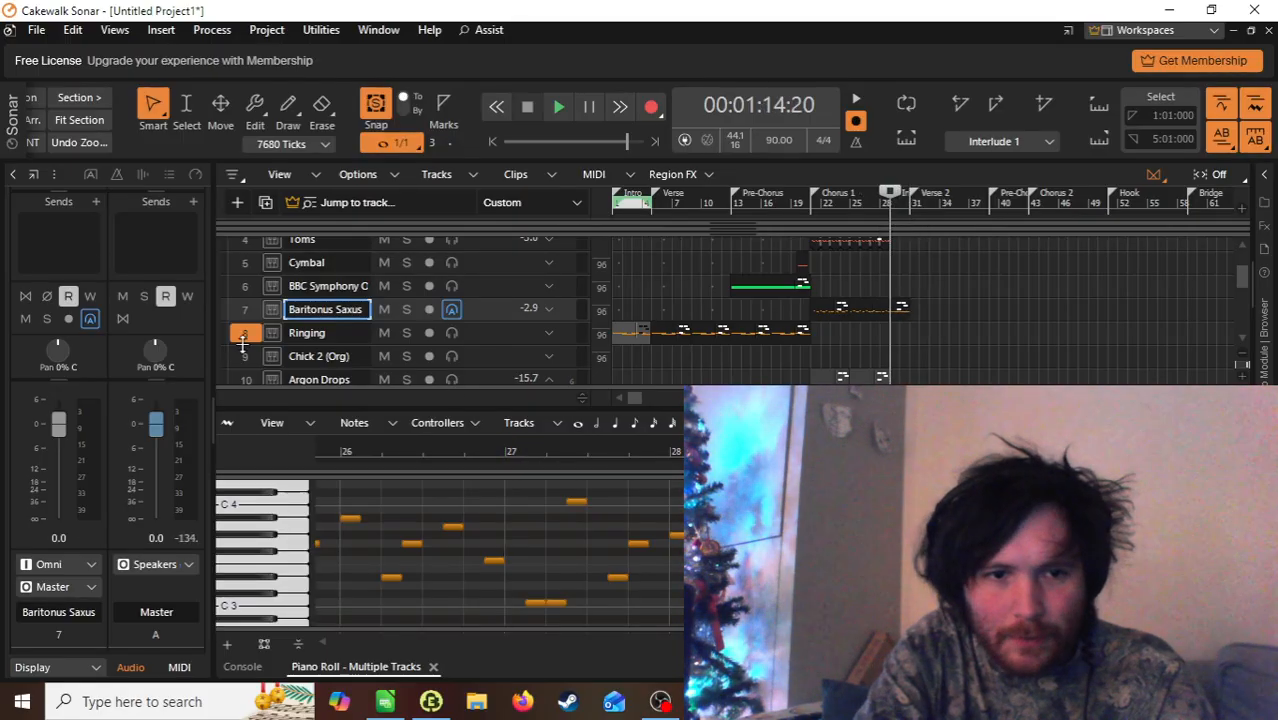
pyautogui.click(244, 340)
pyautogui.hotkey('ctrl', 'v')
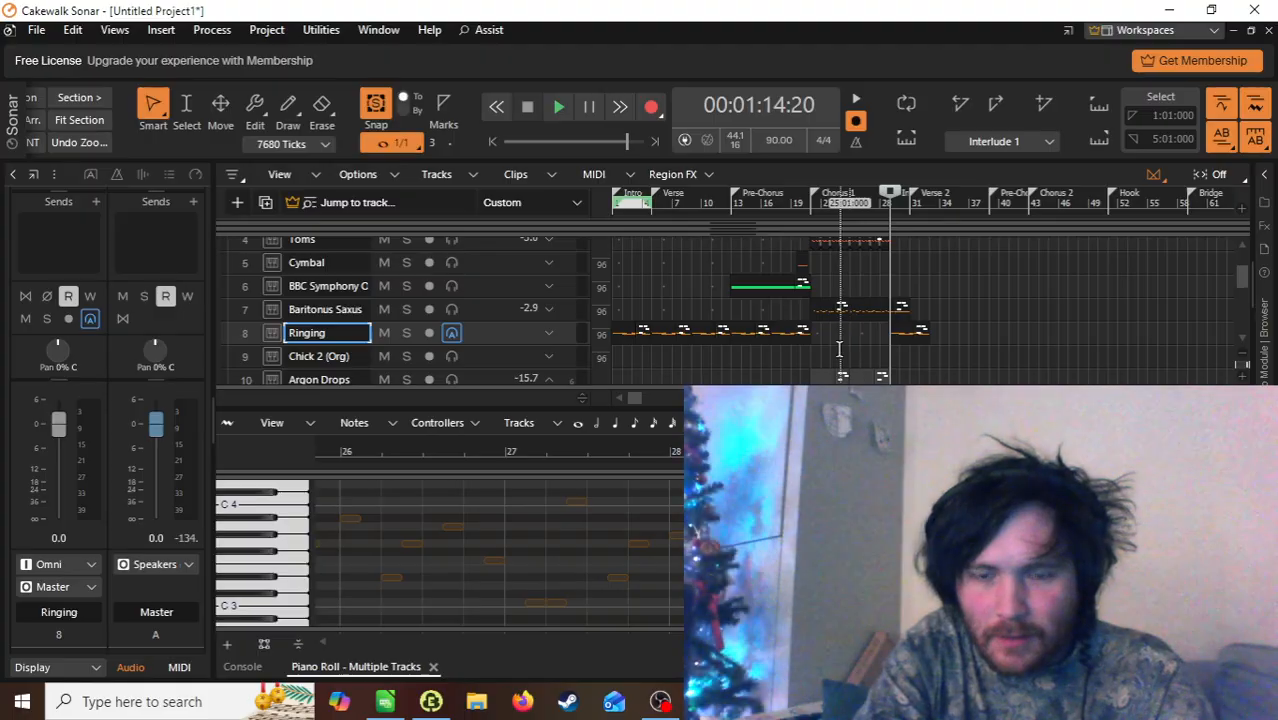
pyautogui.press('space')
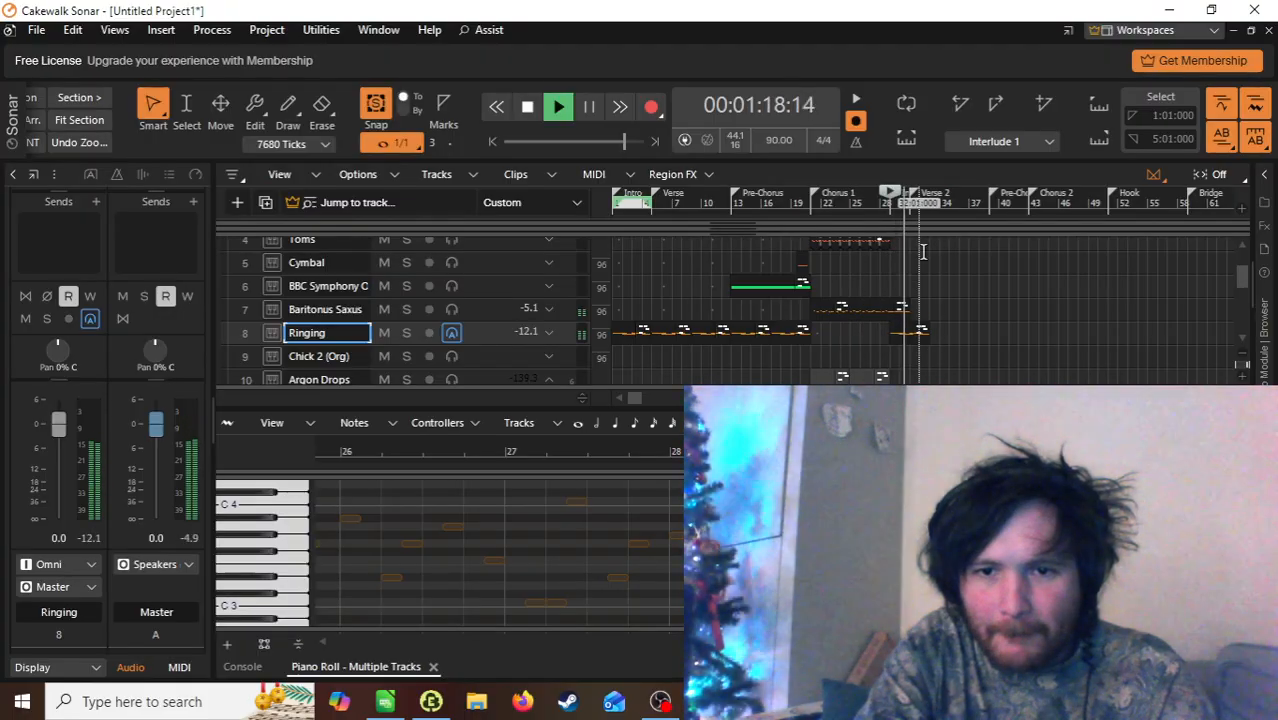
pyautogui.press('space')
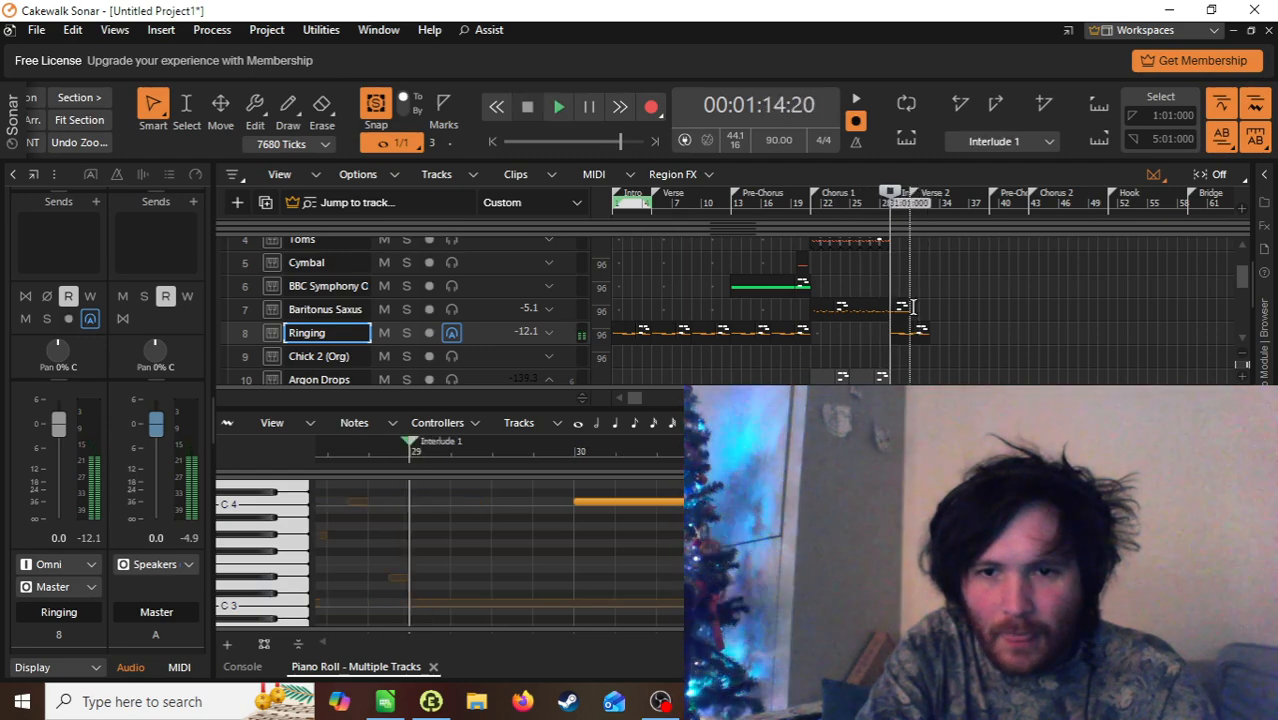
# Step: Bring the Baritonus Saxus notes into focus in the Piano Roll and play the transition from Chorus 1 into Interlude 1
pyautogui.click(900, 308)
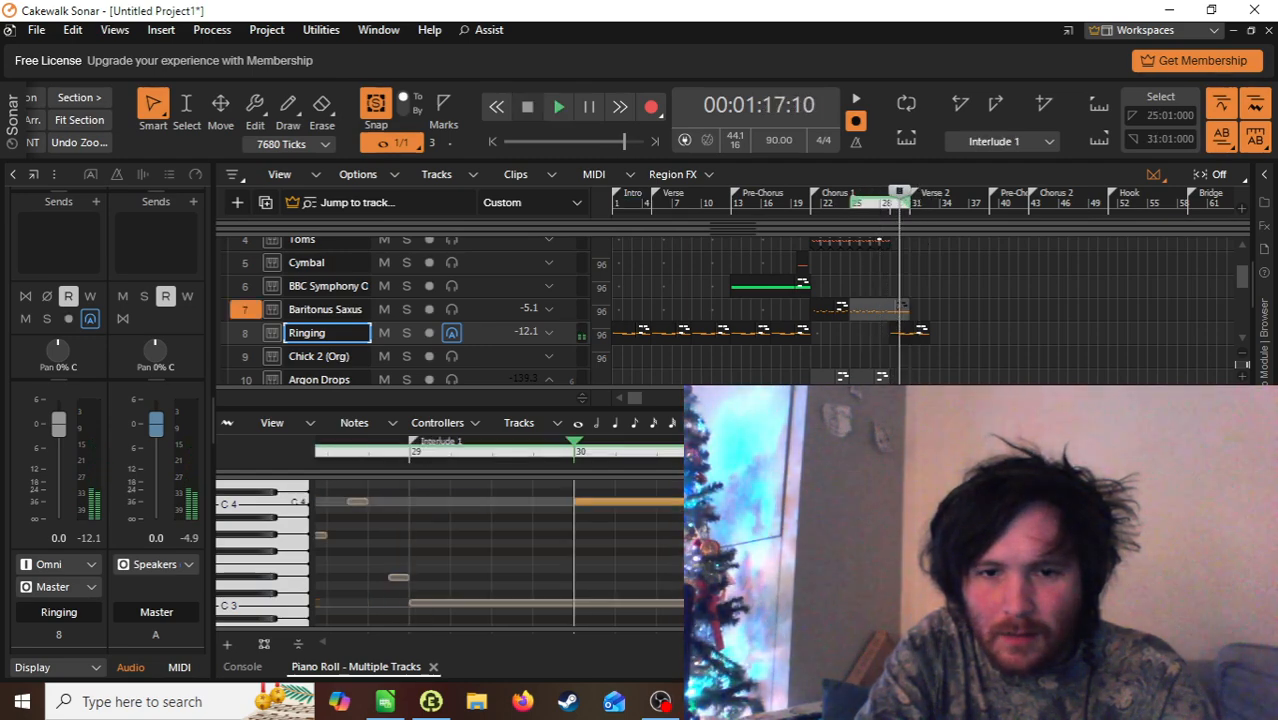
pyautogui.click(722, 502)
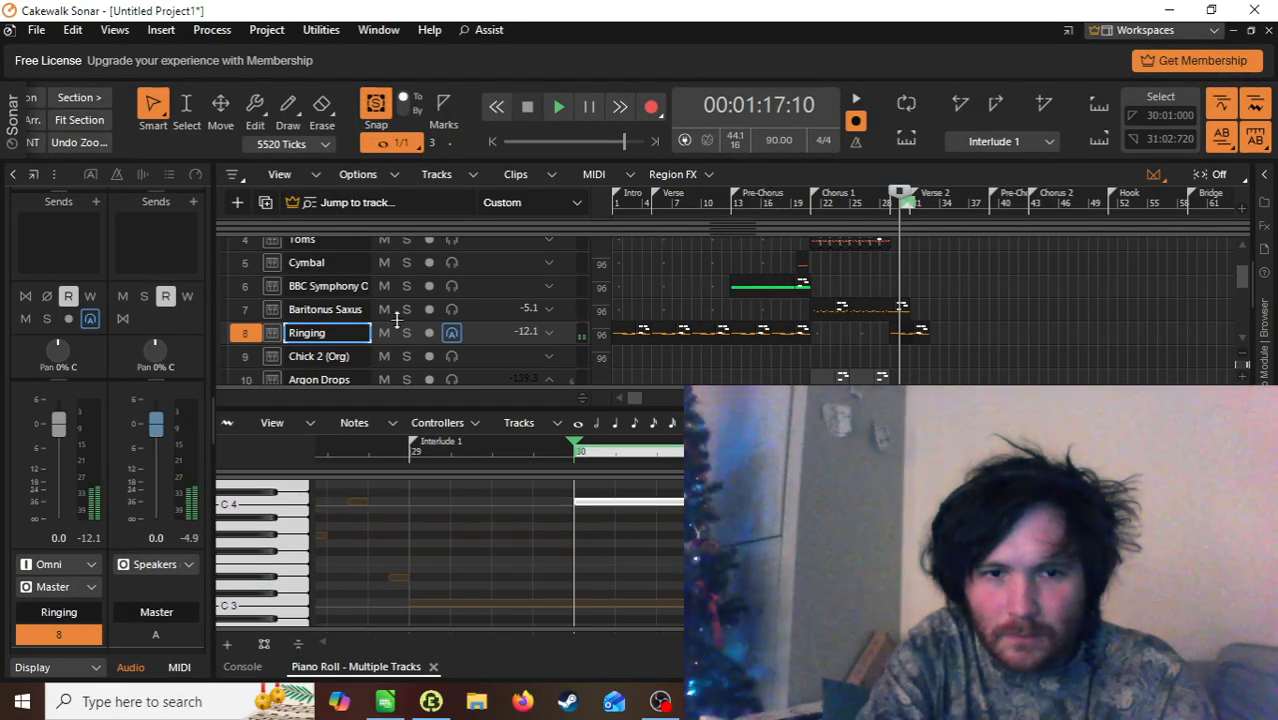
pyautogui.click(242, 311)
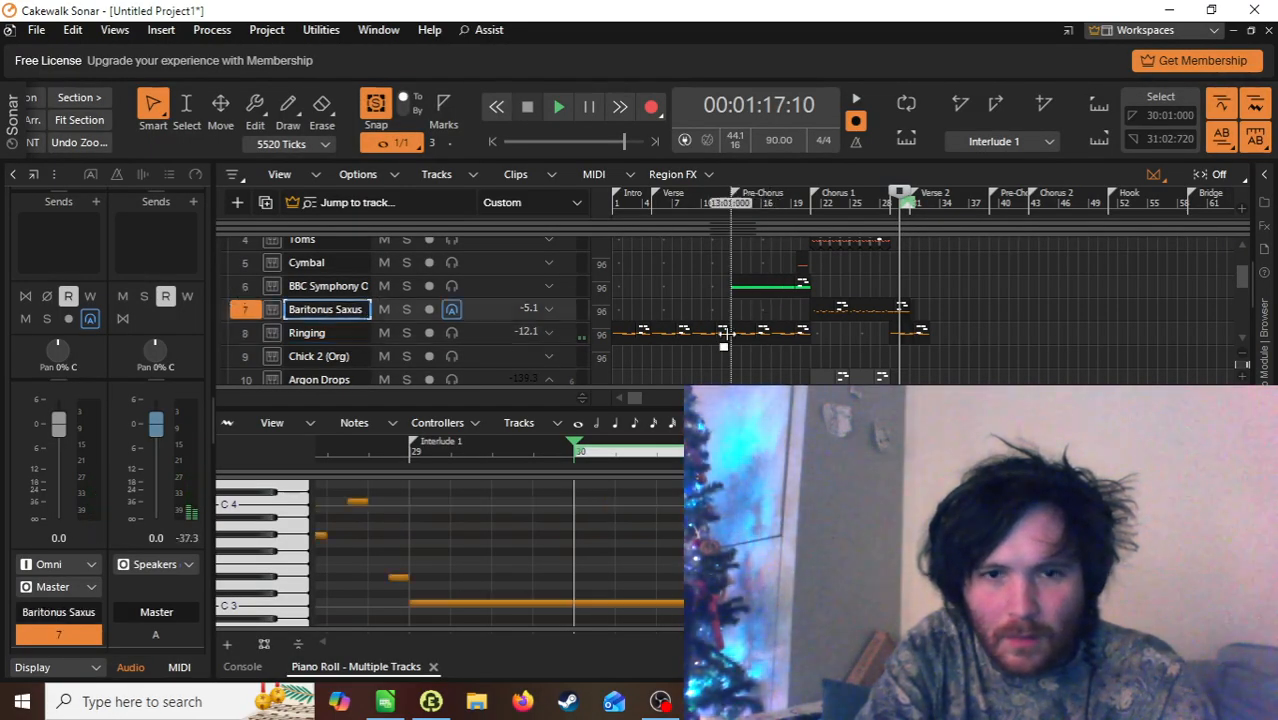
pyautogui.click(892, 308)
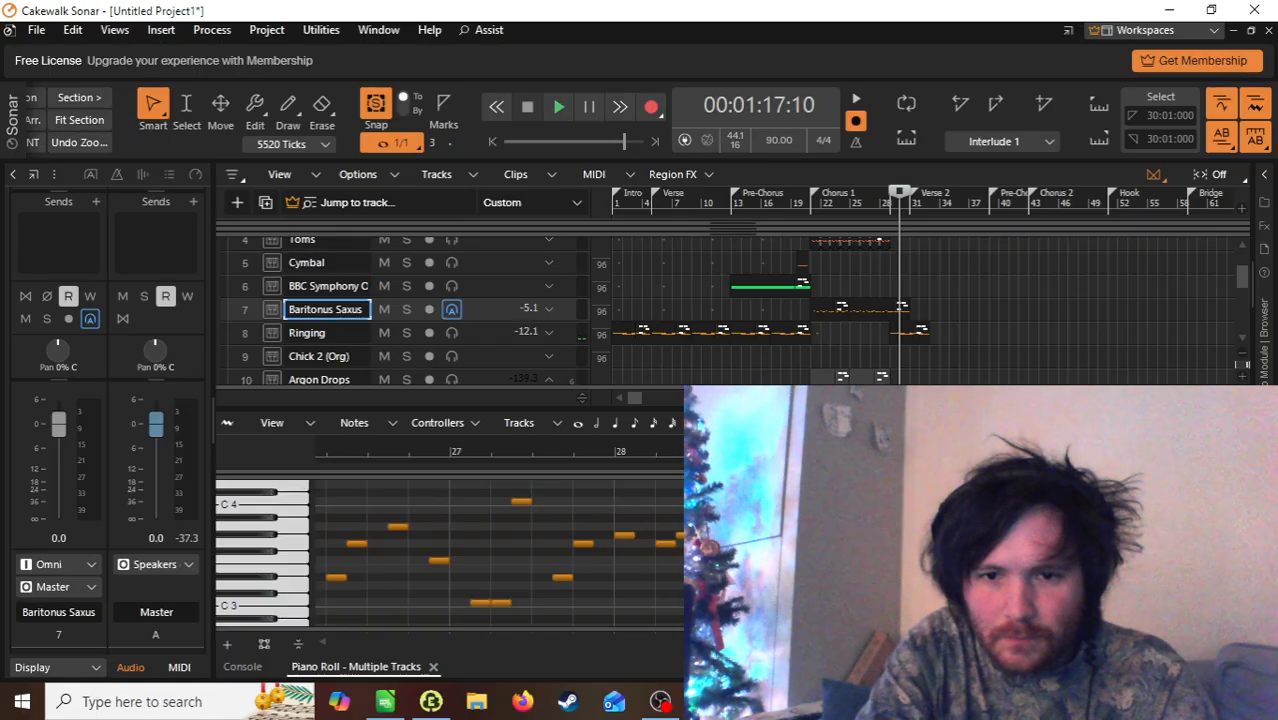
pyautogui.scroll(-3, 440, 536)
pyautogui.scroll(-1, 440, 536)
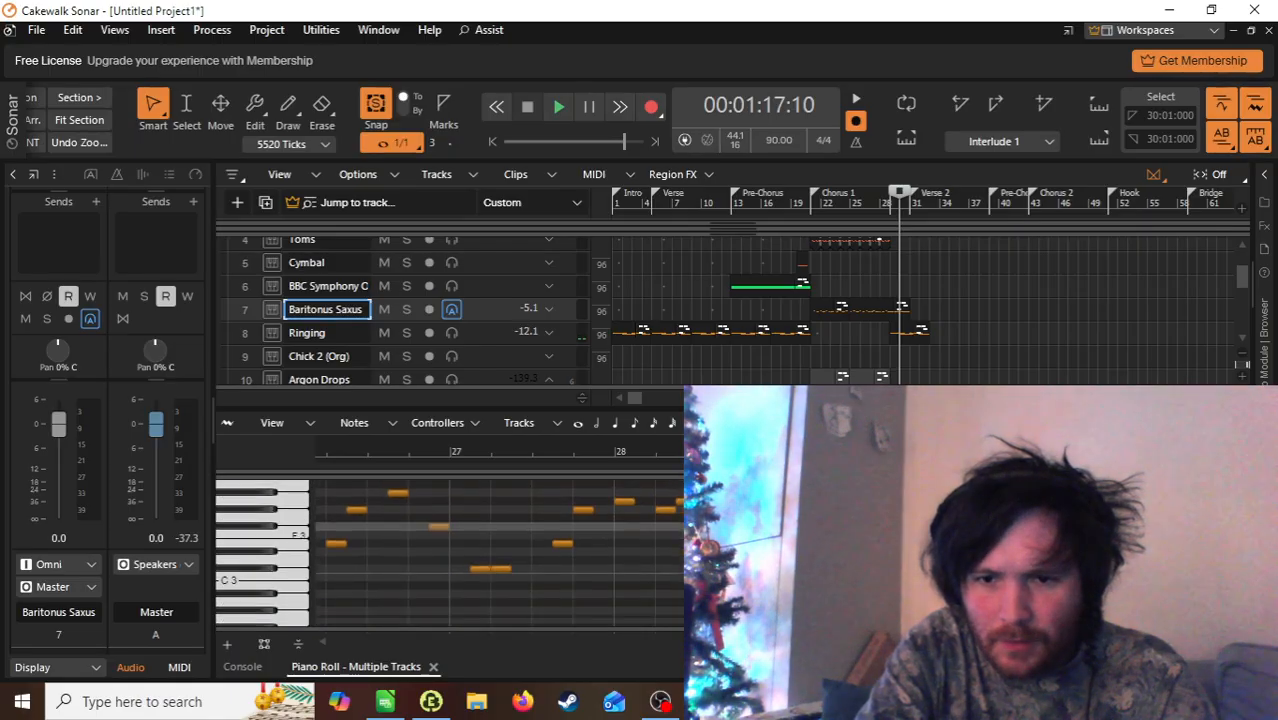
pyautogui.click(889, 203)
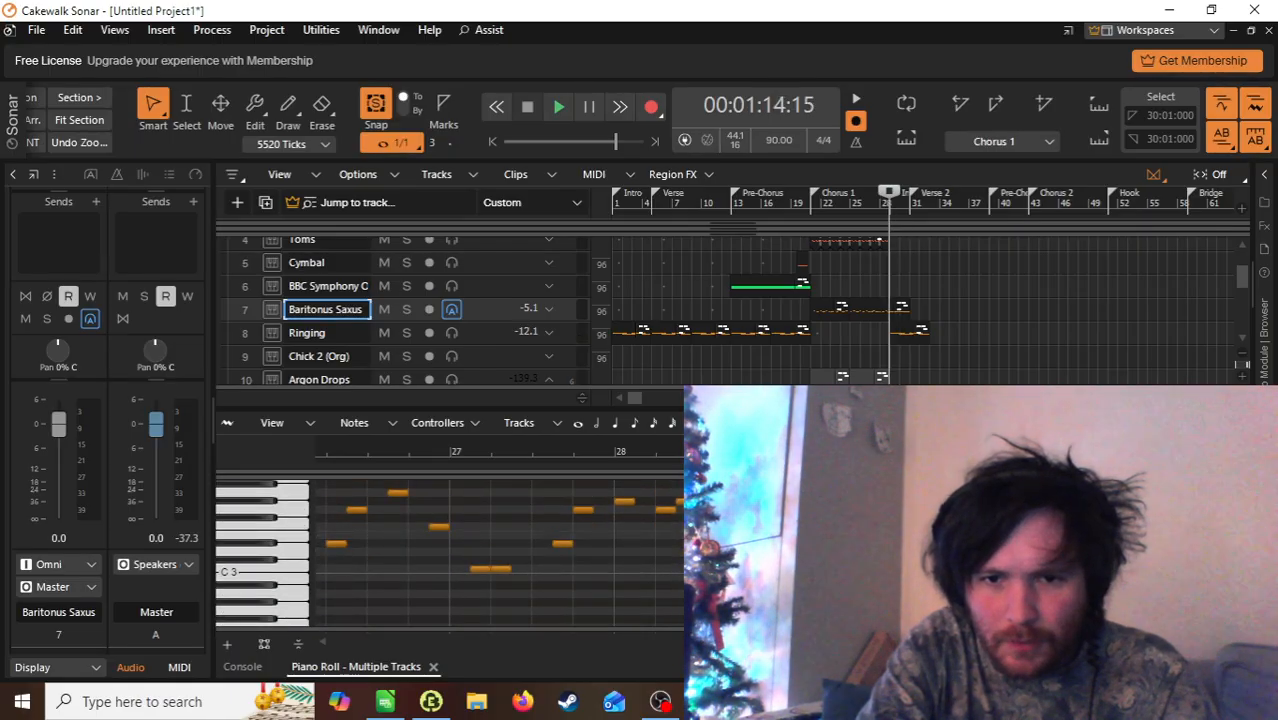
pyautogui.press('space')
pyautogui.press('space')
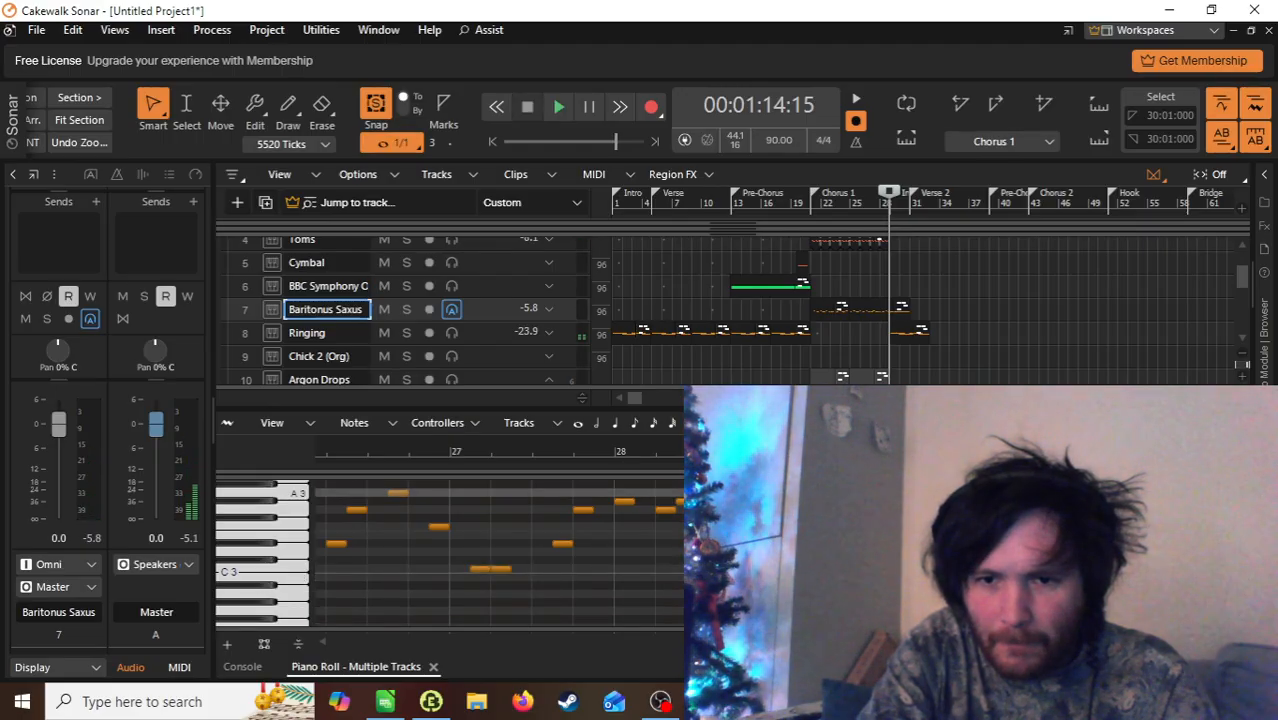
# Step: Add a C4 whole note to Baritonus Saxus from 30:01:000 to 31:01:000, and play the transition to check it
pyautogui.click(768, 493)
pyautogui.scroll(3, 450, 545)
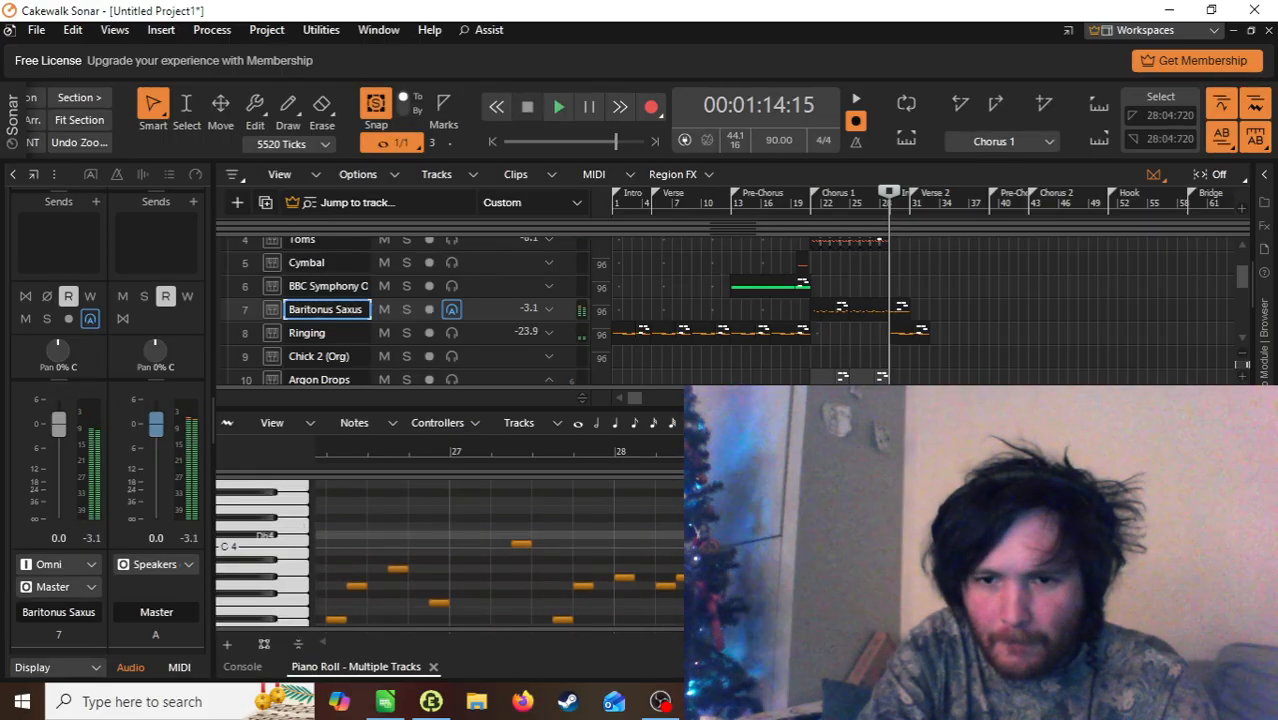
pyautogui.click(1178, 542)
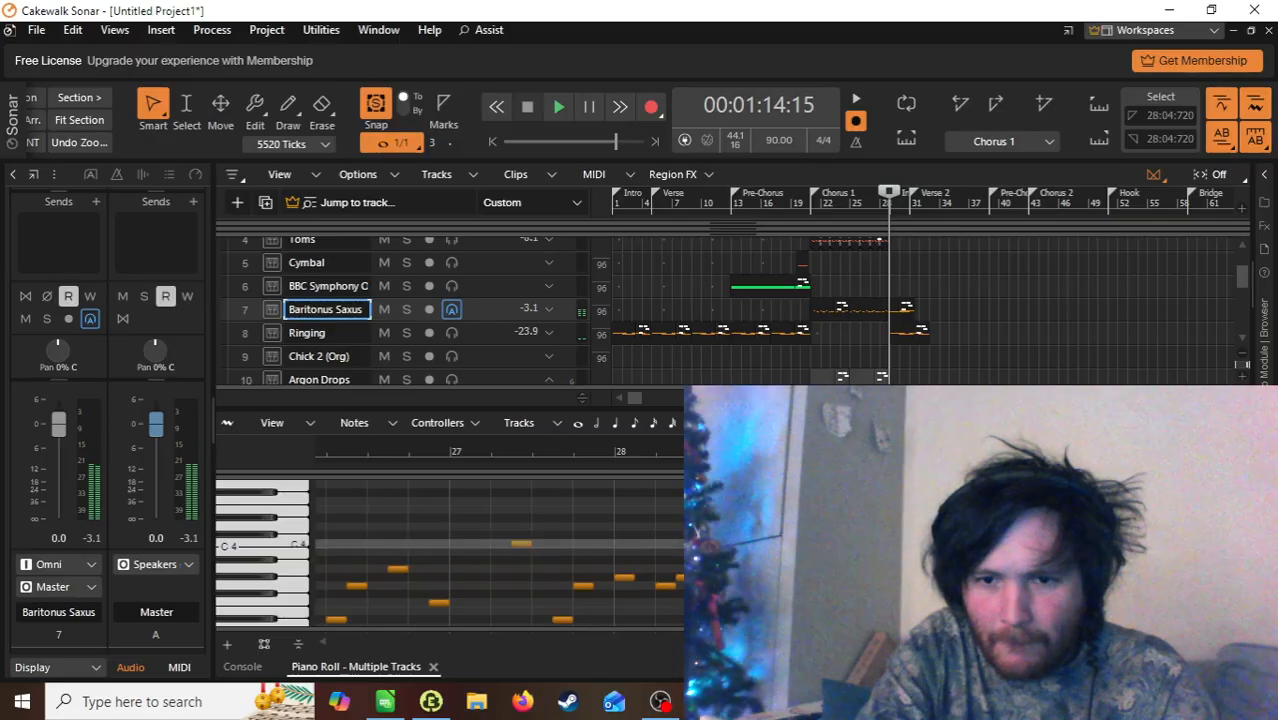
pyautogui.click(1178, 544)
pyautogui.moveTo(1178, 544); pyautogui.dragTo(1111, 556)
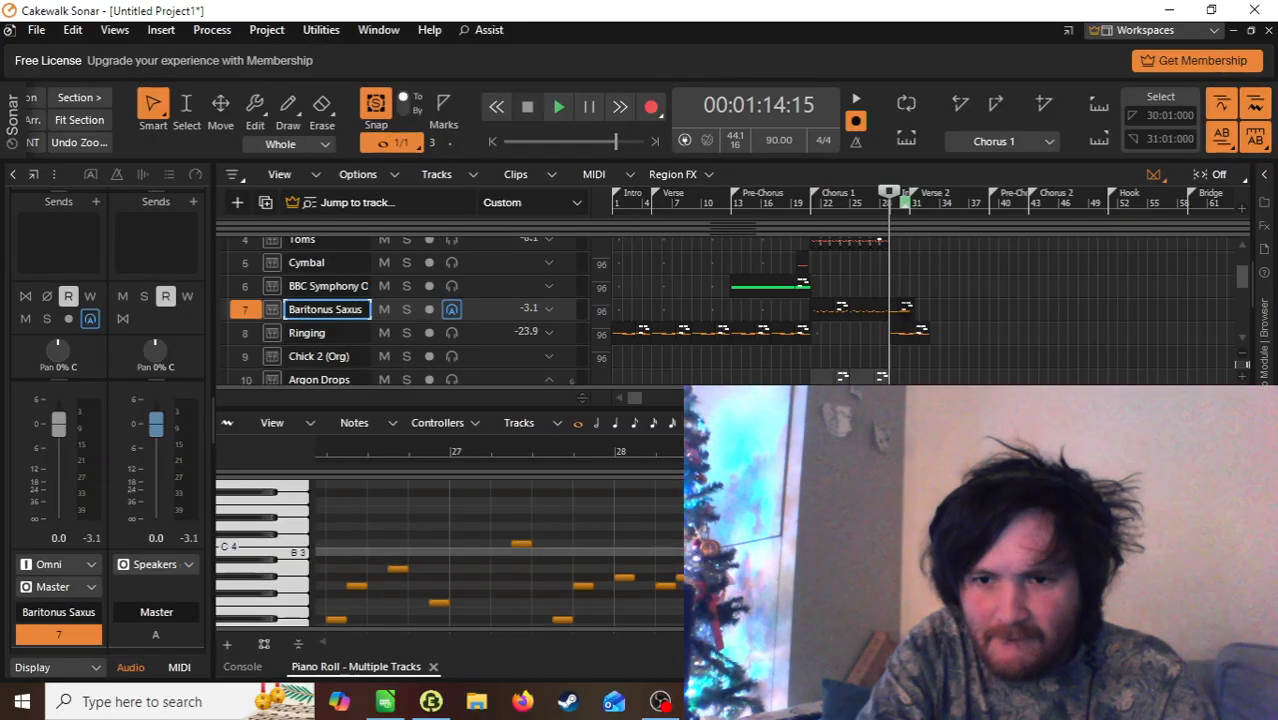
pyautogui.press('space')
pyautogui.scroll(-3, 1111, 536)
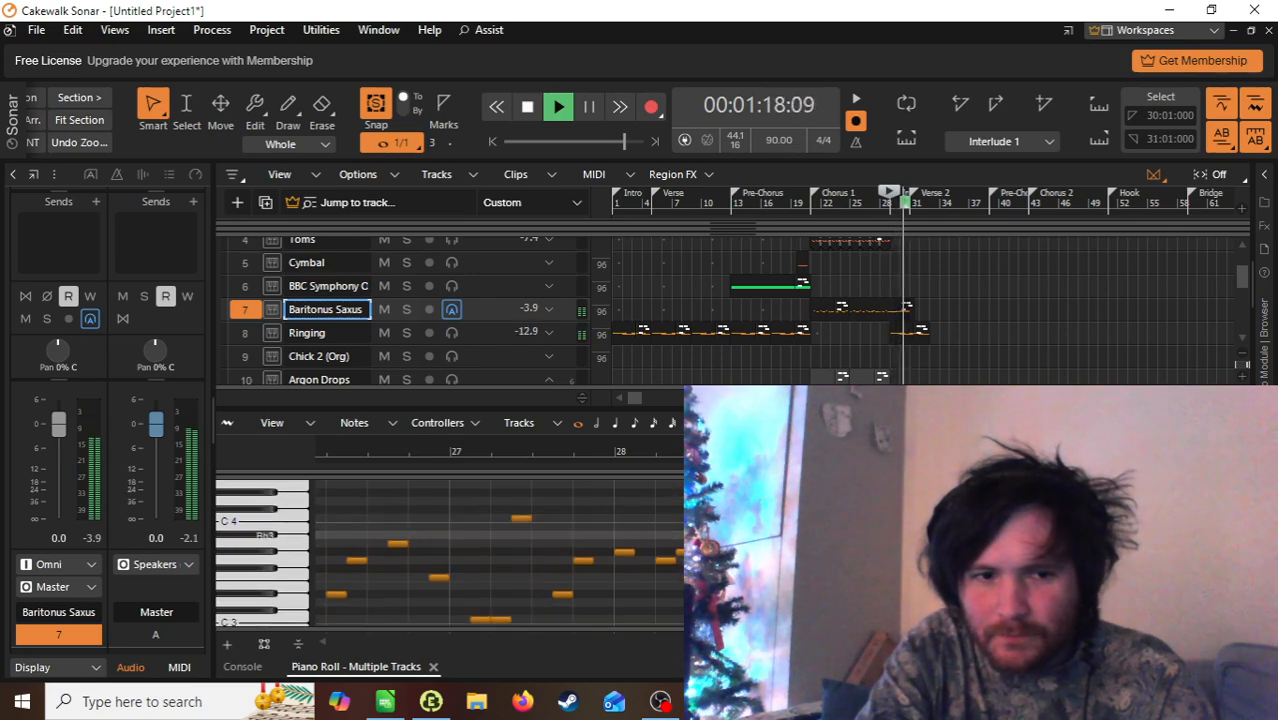
pyautogui.press('space')
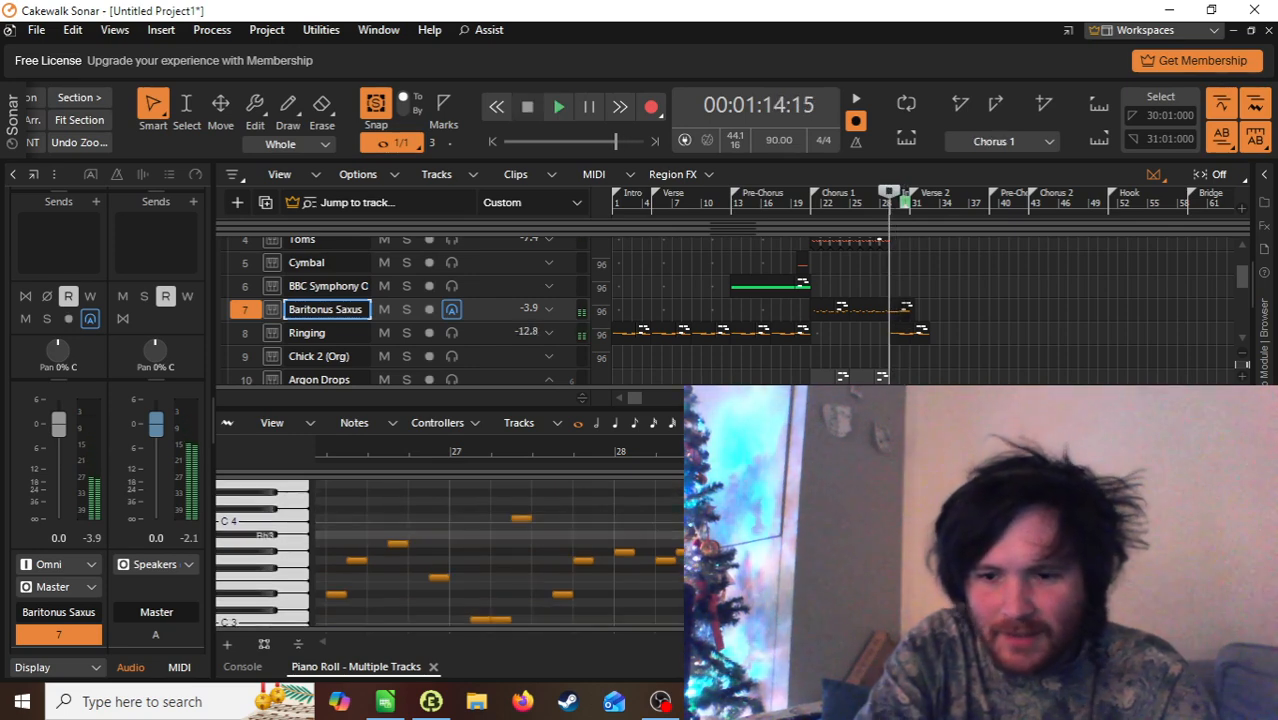
# Step: Replay the transition, set the note length to 1/8, and add a Baritonus Saxus eighth note at 30:01:480
pyautogui.press('space')
pyautogui.press('space')
pyautogui.scroll(-2, 490, 550)
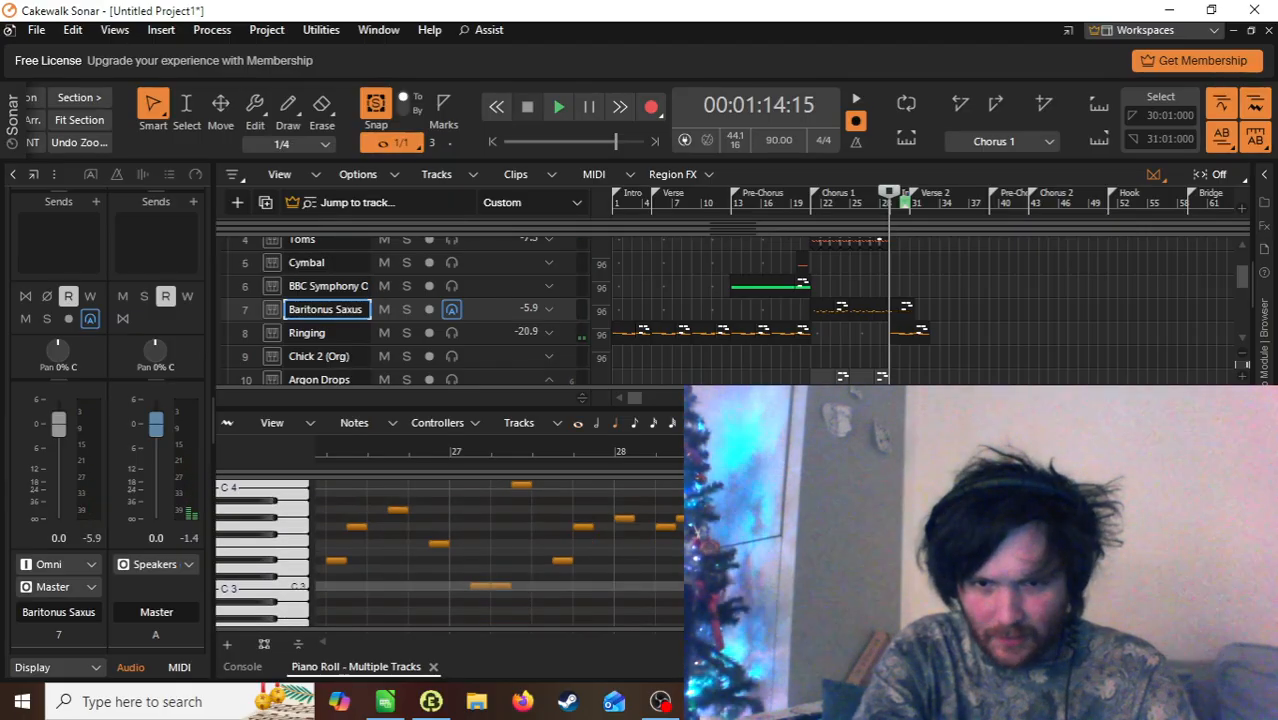
pyautogui.click(760, 538)
pyautogui.click(770, 527)
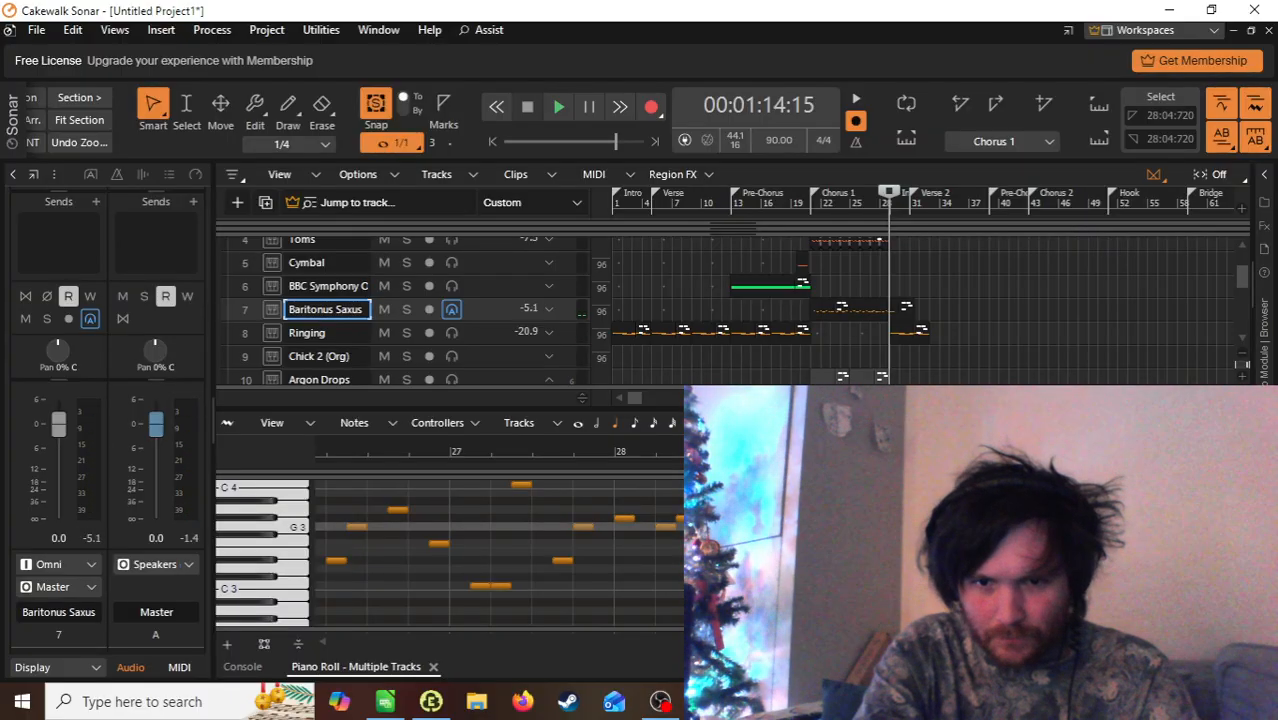
pyautogui.press('8')
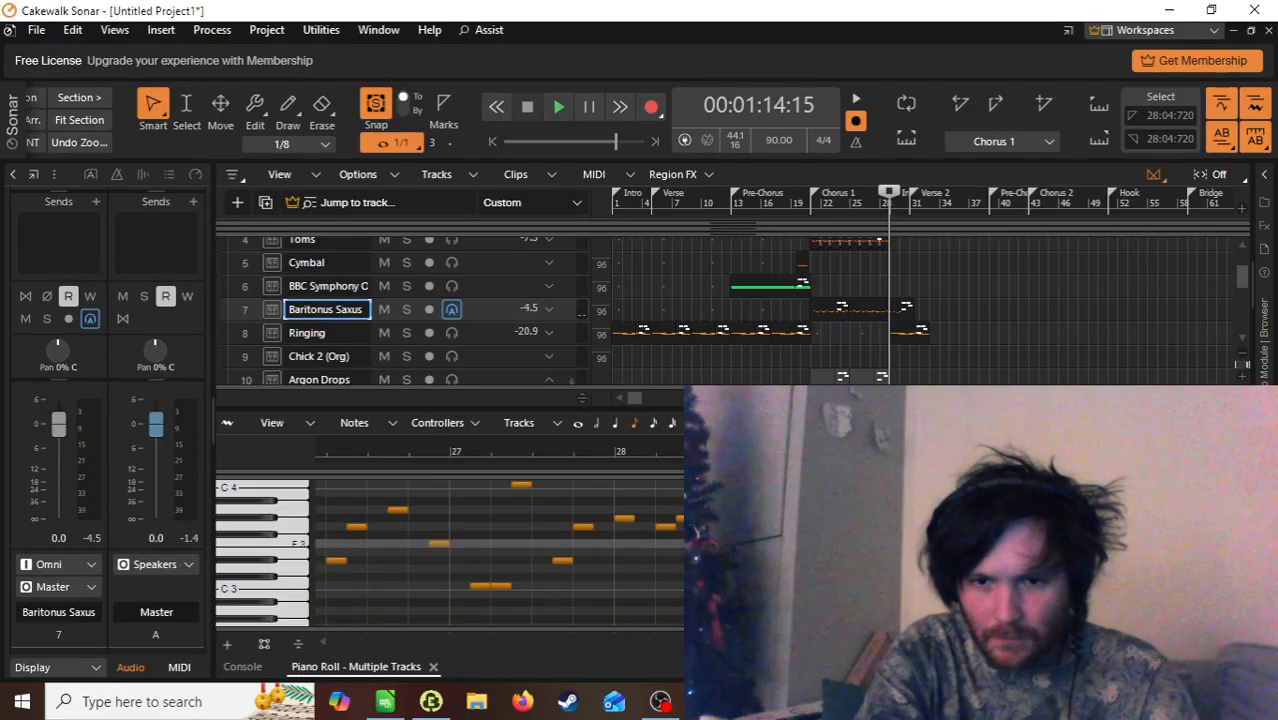
pyautogui.click(955, 543)
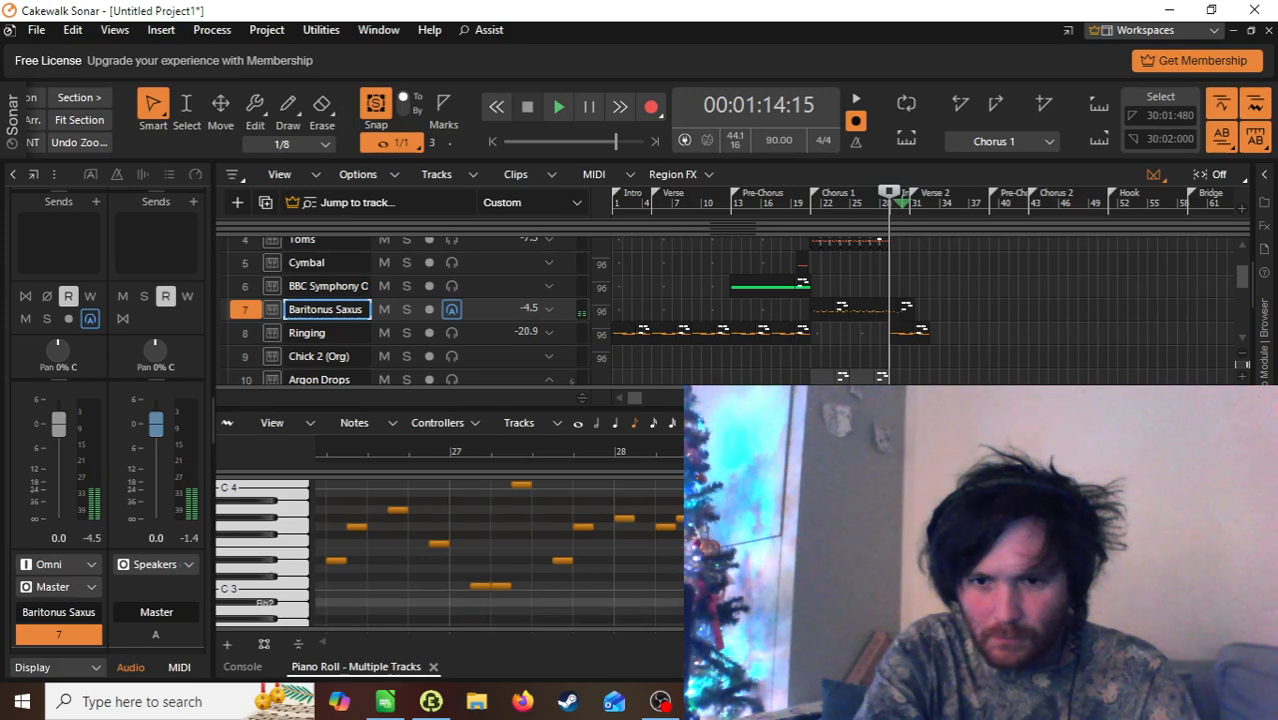
pyautogui.click(990, 603)
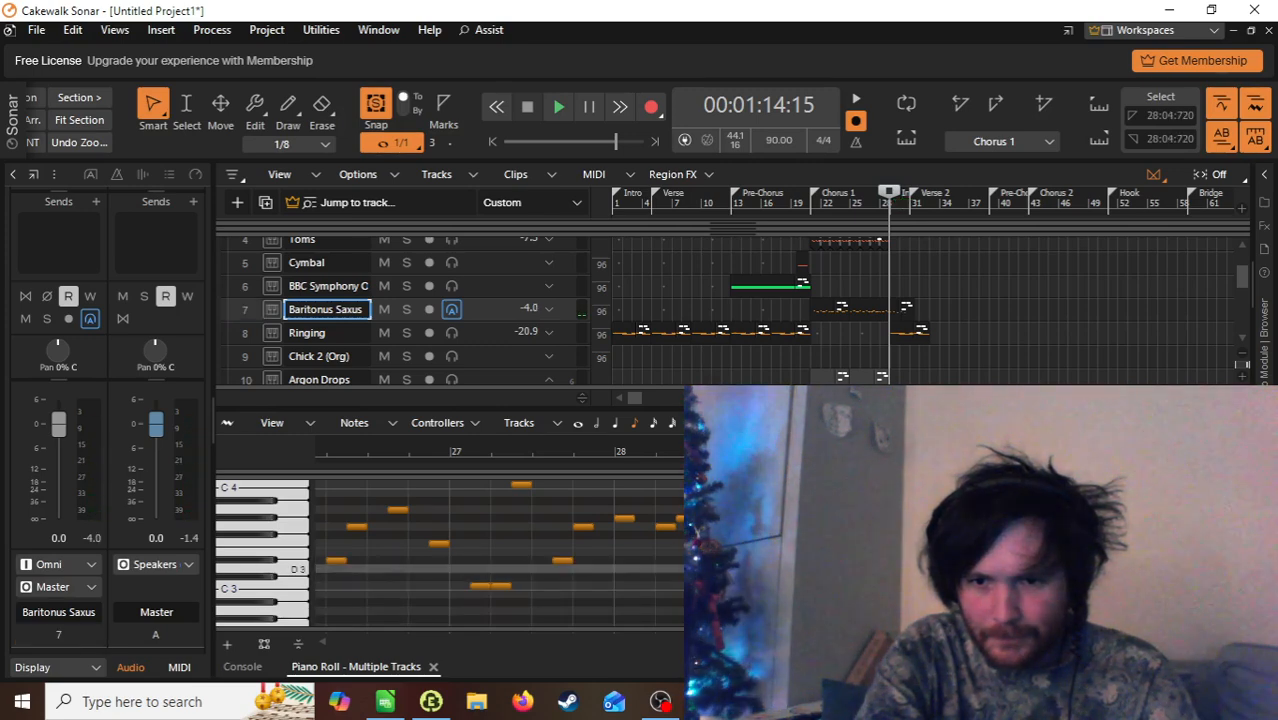
# Step: Play from the last beats of Chorus 1 into Interlude 1 to check the revised Baritonus Saxus line
pyautogui.hotkey('ctrl', 'shift', 'pagedown')
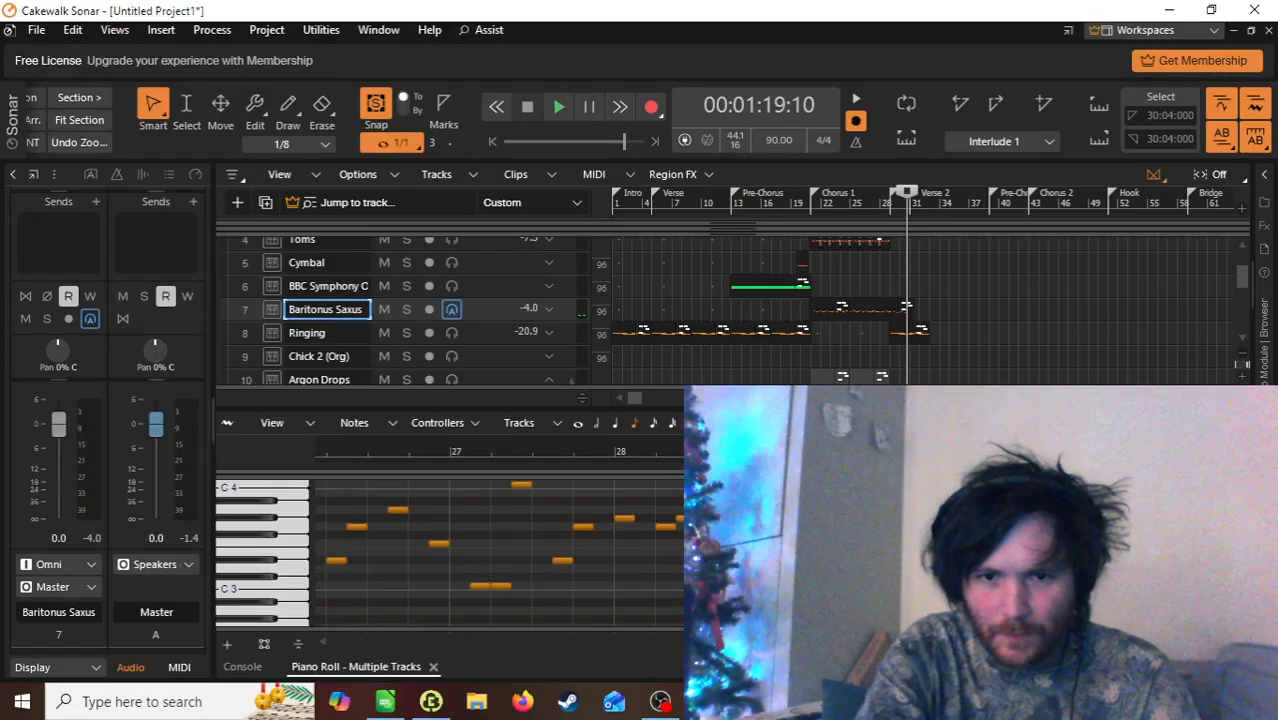
pyautogui.hotkey('ctrl', 'shift', 'pageup')
pyautogui.press('space')
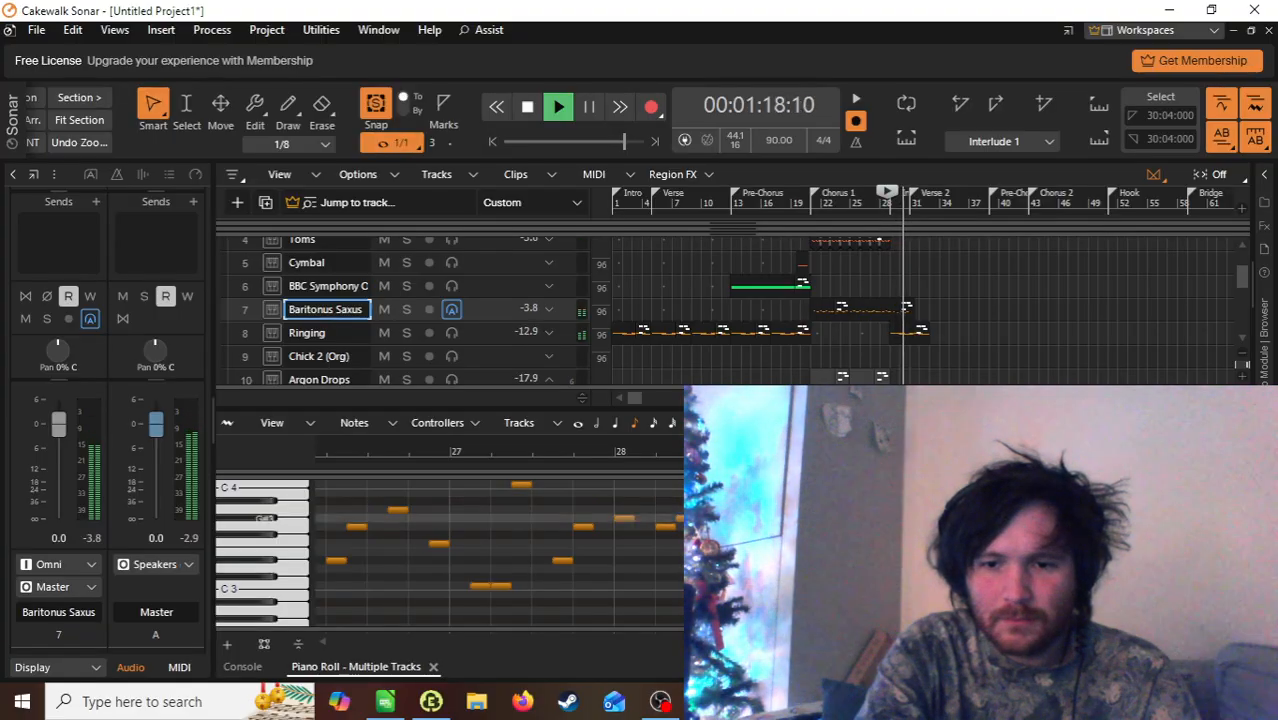
pyautogui.press('space')
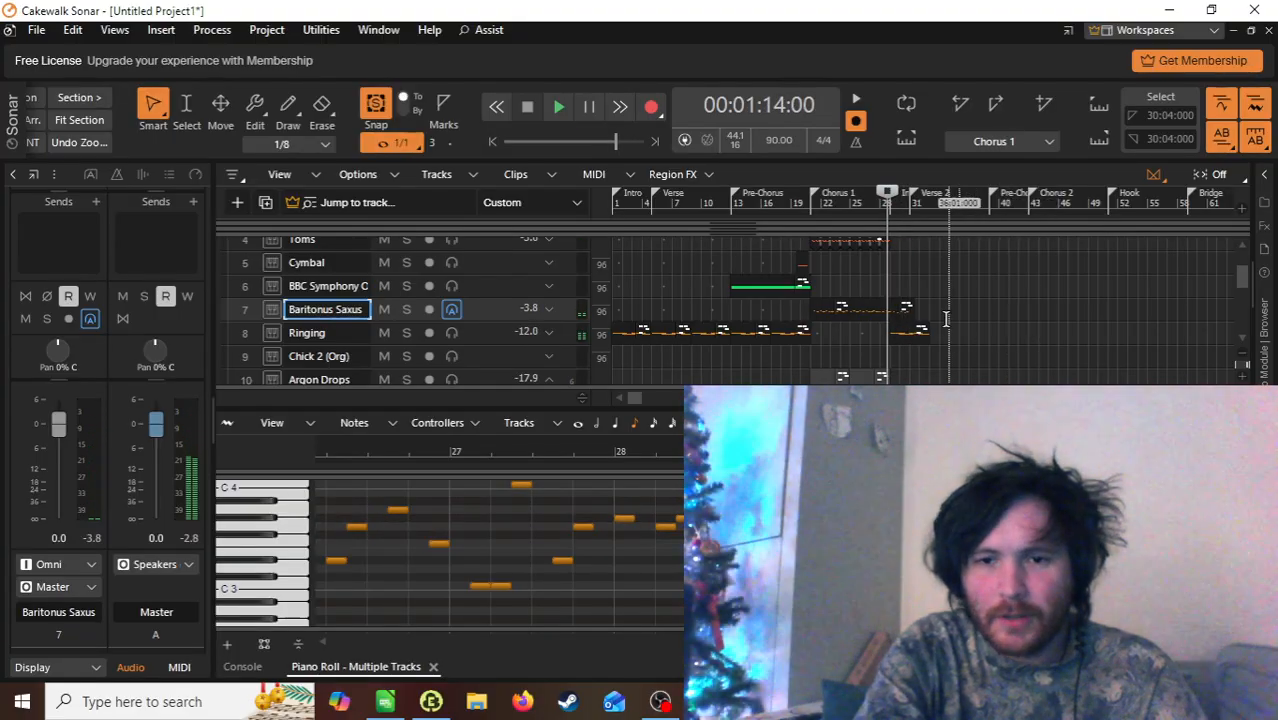
# Step: Copy the Kick and Toms clips of Chorus 1 to the start of Verse 2 at 31:01:000
pyautogui.scroll(-1, 930, 318)
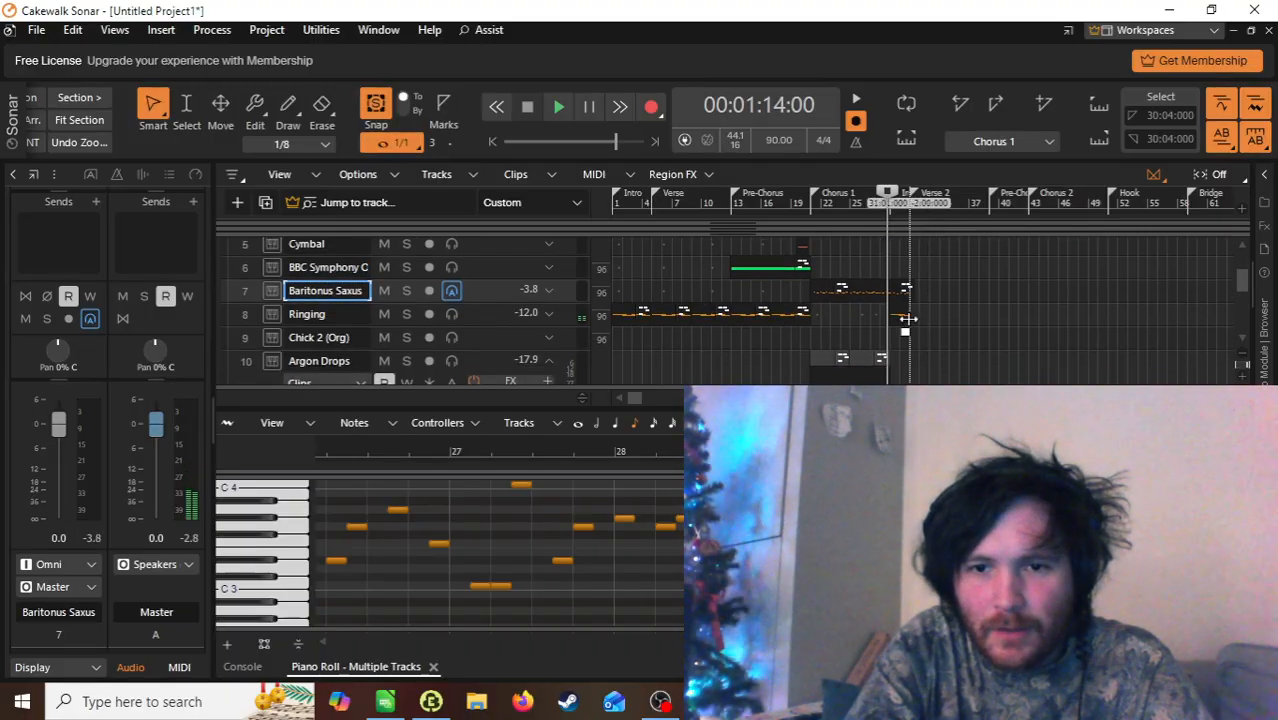
pyautogui.scroll(4, 880, 290)
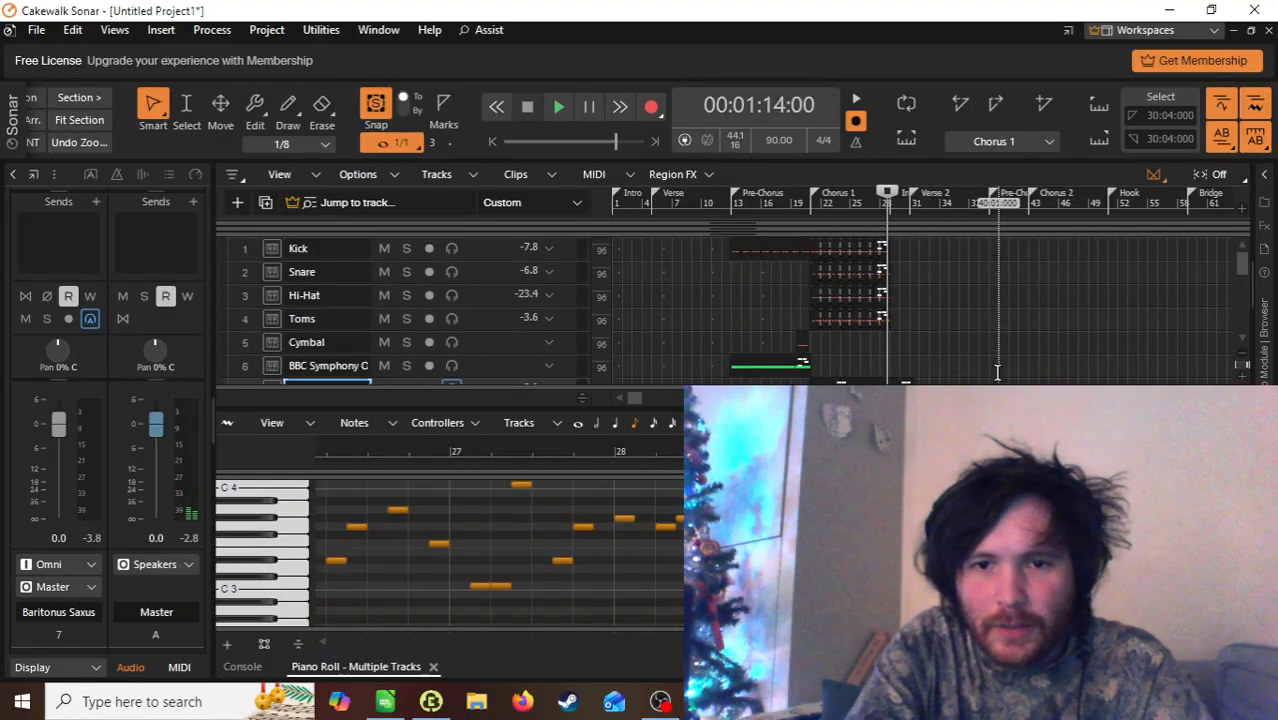
pyautogui.scroll(2, 860, 256)
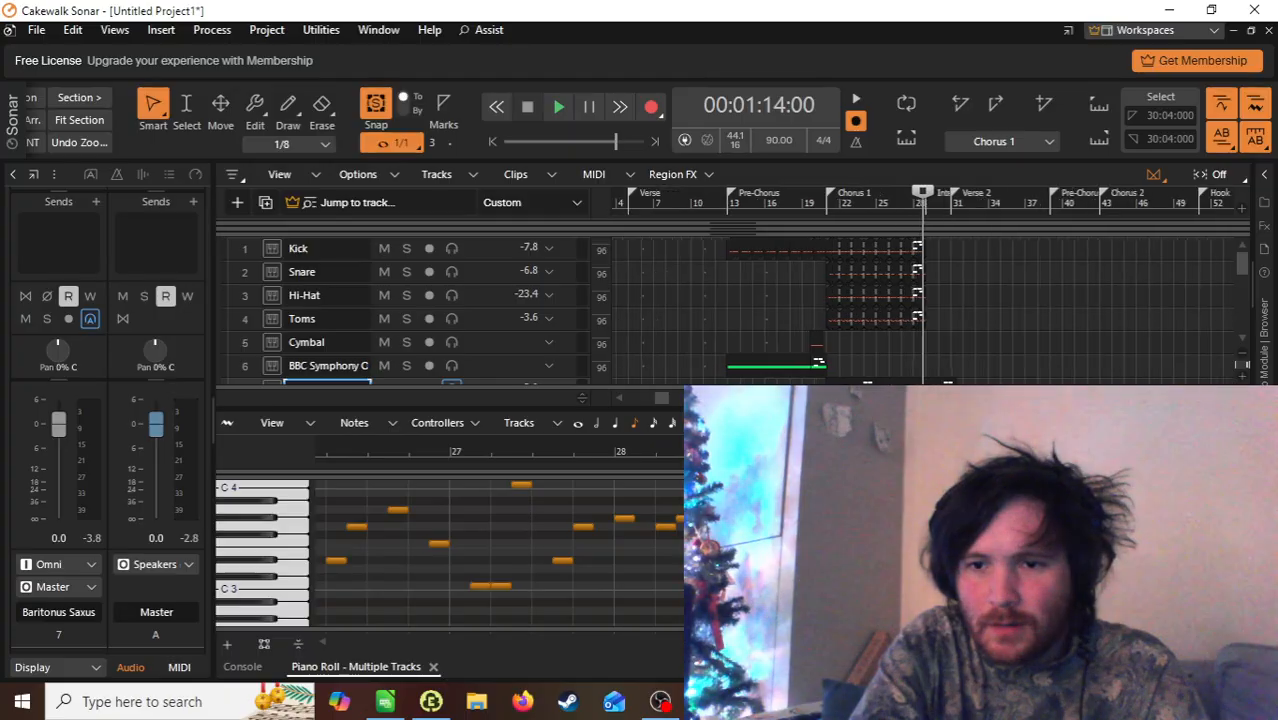
pyautogui.scroll(3, 922, 300)
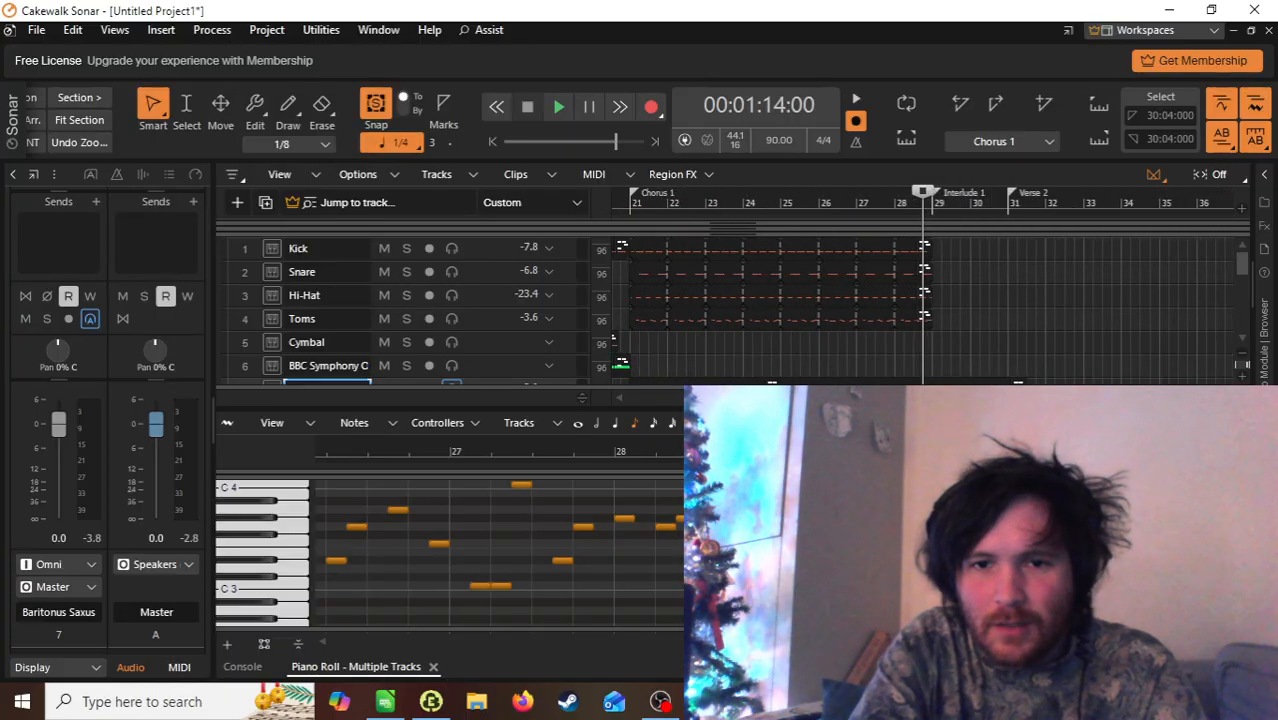
pyautogui.click(651, 251)
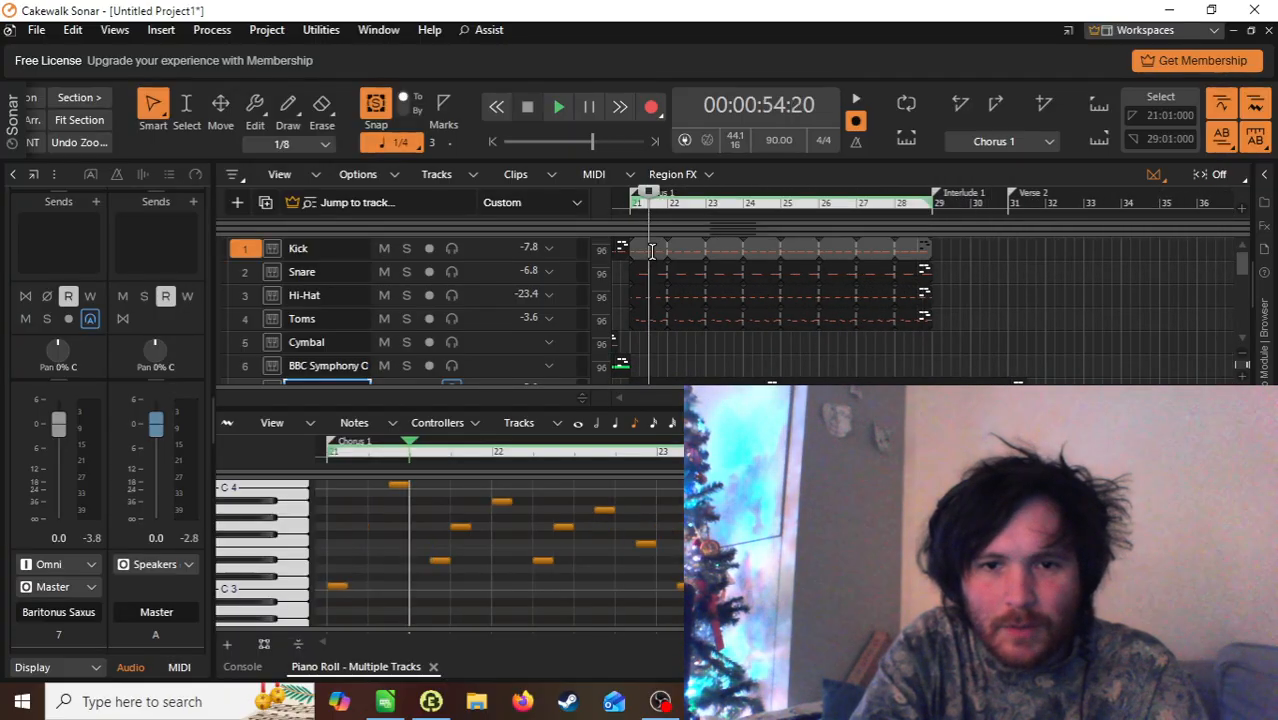
pyautogui.keyDown('ctrl'); pyautogui.click(647, 319); pyautogui.keyUp('ctrl')
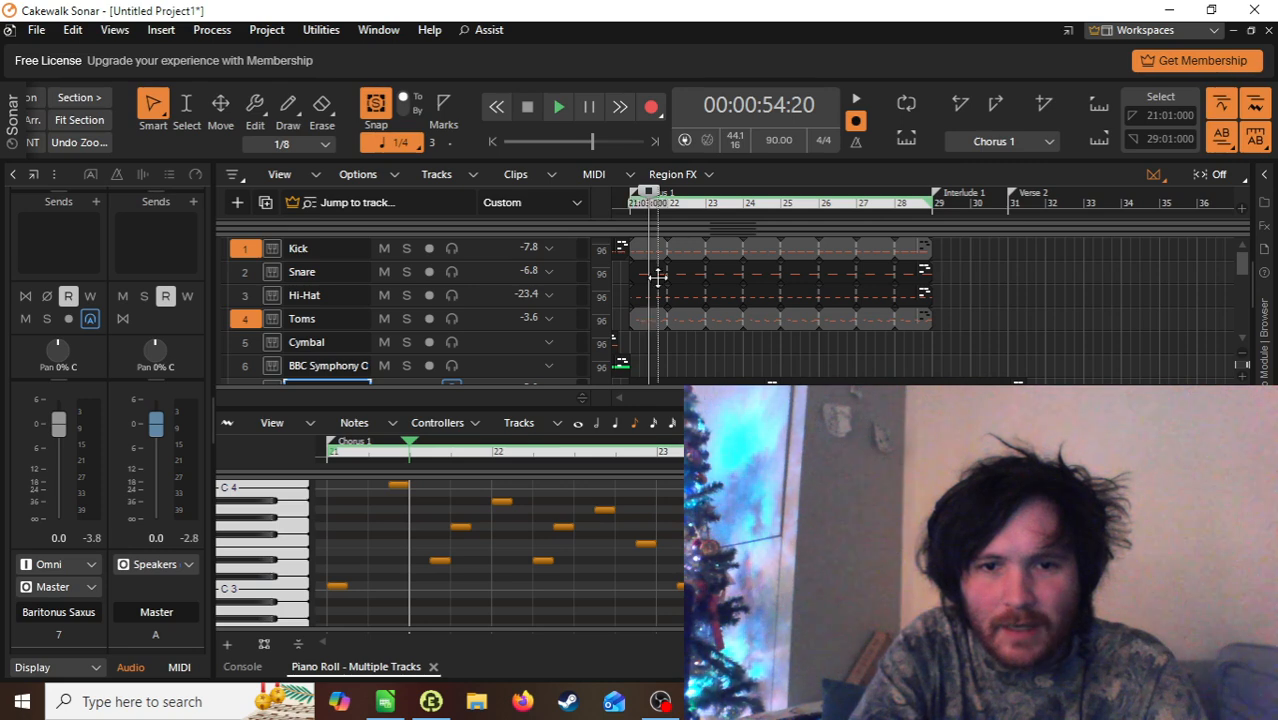
pyautogui.moveTo(647, 246); pyautogui.dragTo(1025, 254)
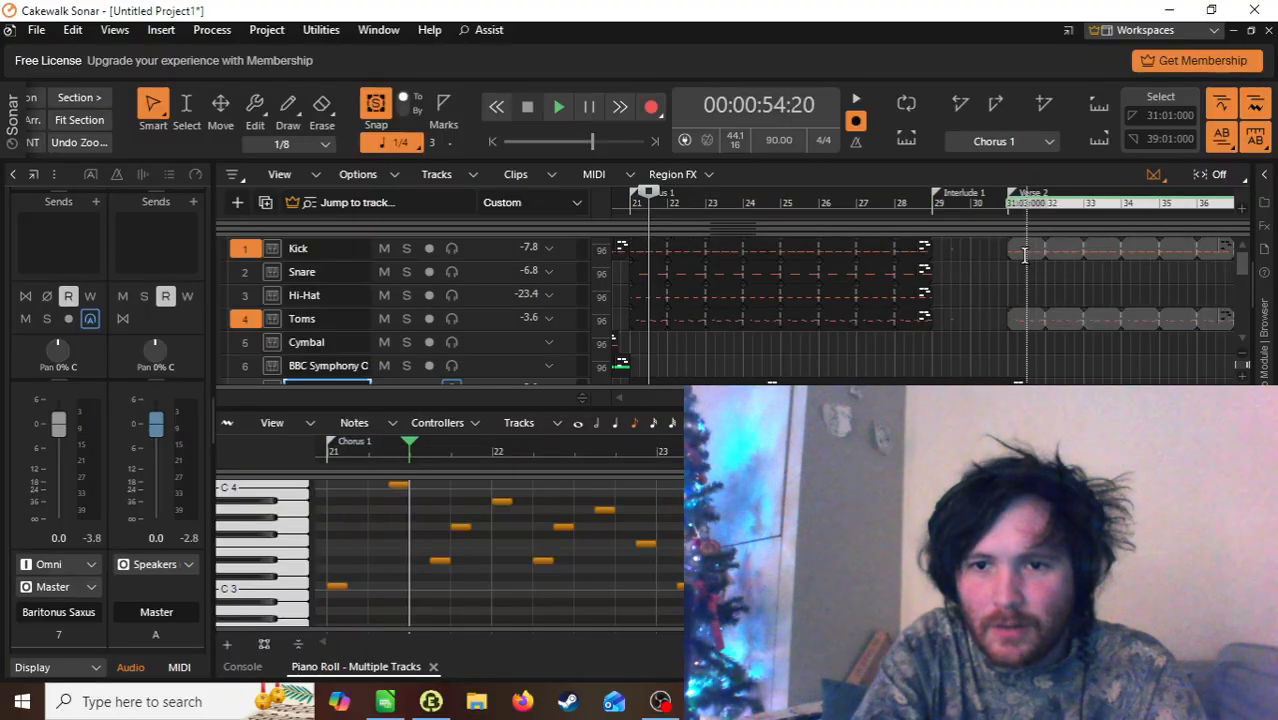
# Step: Play from the start of Interlude 1 into Verse 2 to check how the copied drum clips follow on
pyautogui.click(937, 209)
pyautogui.press('space')
pyautogui.scroll(-5, 981, 299)
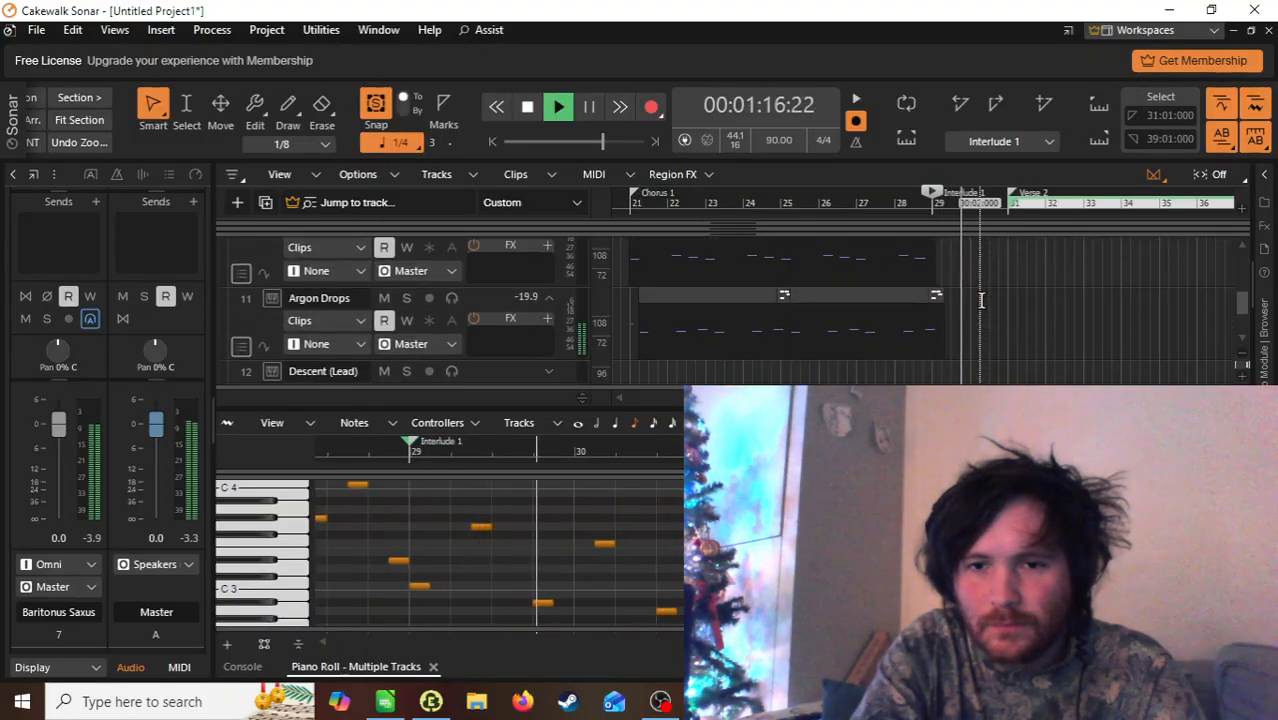
pyautogui.scroll(3, 981, 299)
pyautogui.scroll(3, 981, 299)
pyautogui.scroll(-5, 981, 299)
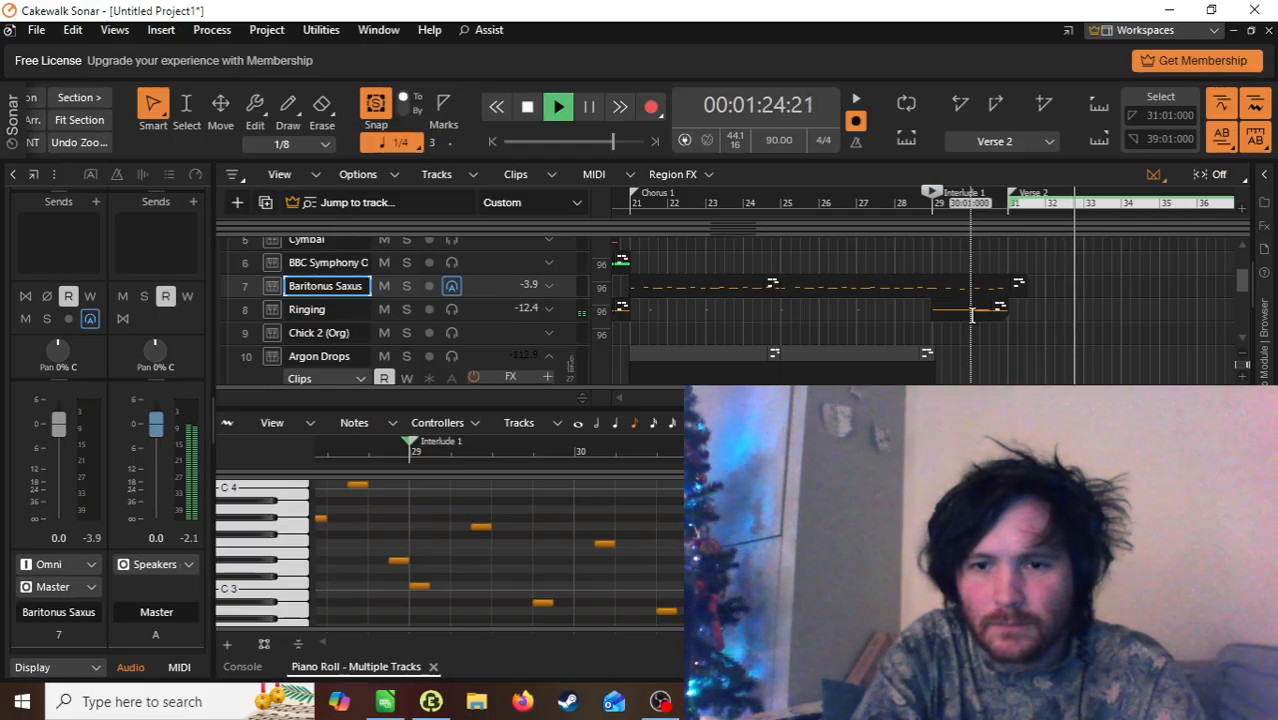
pyautogui.press('space')
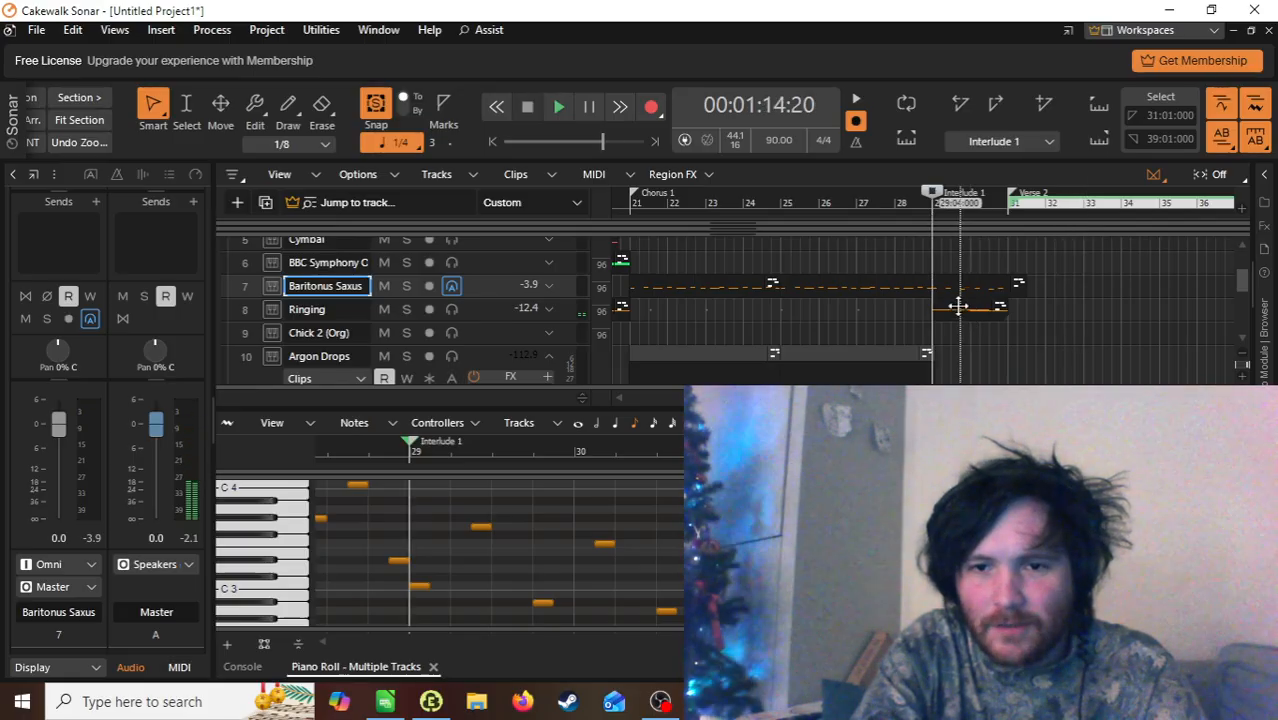
# Step: Copy the two Ringing clips of the Verse, from 5:01:000 to 13:01:000, and paste them at 31:01:000
pyautogui.click(955, 311)
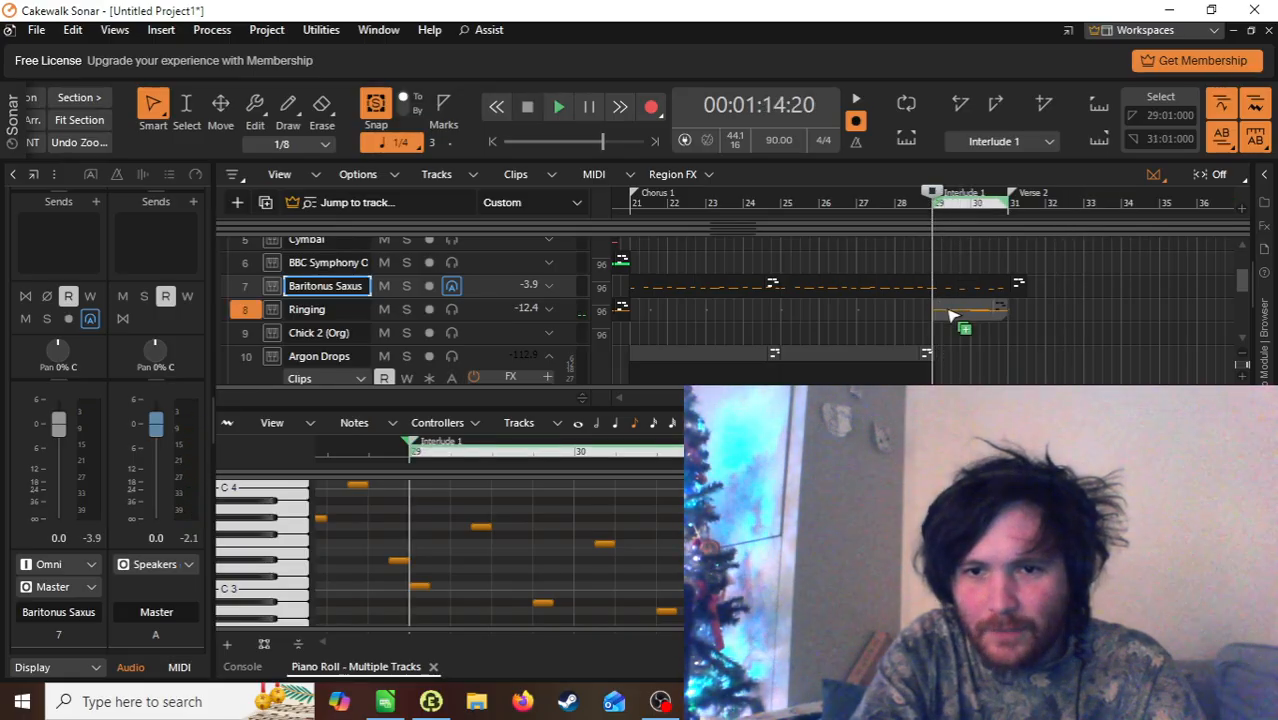
pyautogui.click(984, 384)
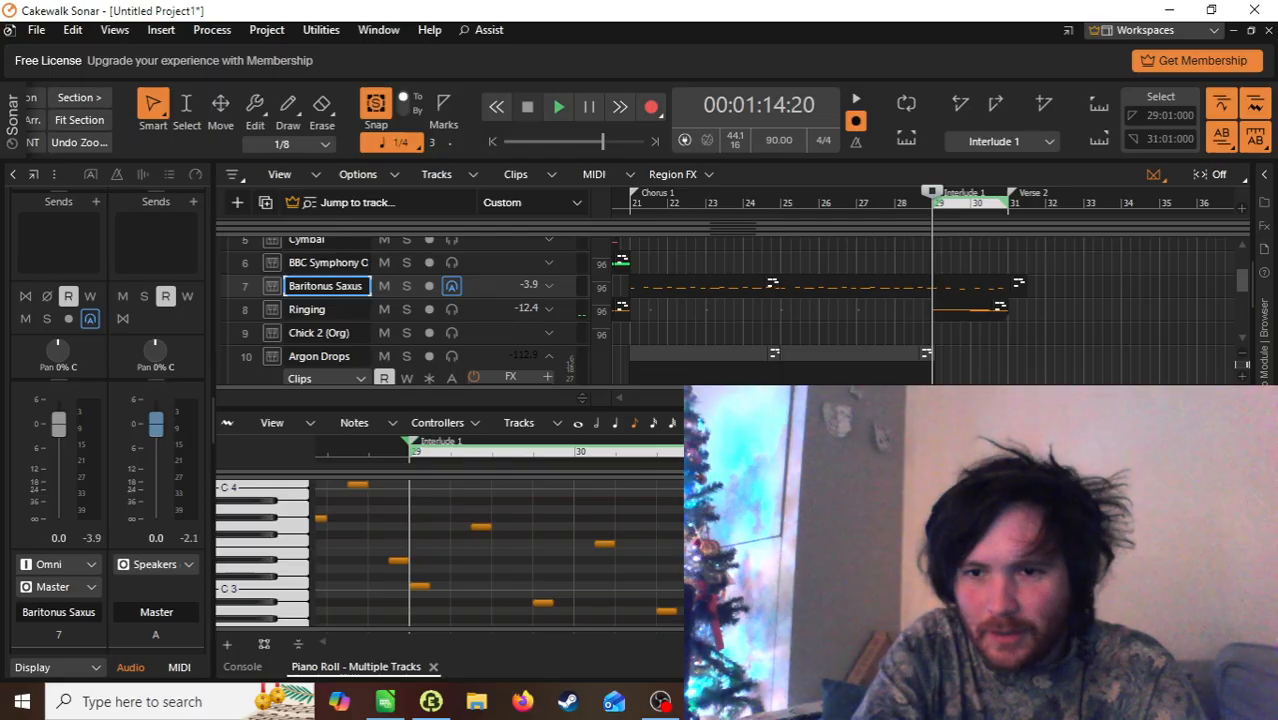
pyautogui.hotkey('ctrl', 'Left')
pyautogui.hotkey('ctrl', 'Left')
pyautogui.hotkey('ctrl', 'Left')
pyautogui.hotkey('ctrl', 'Left')
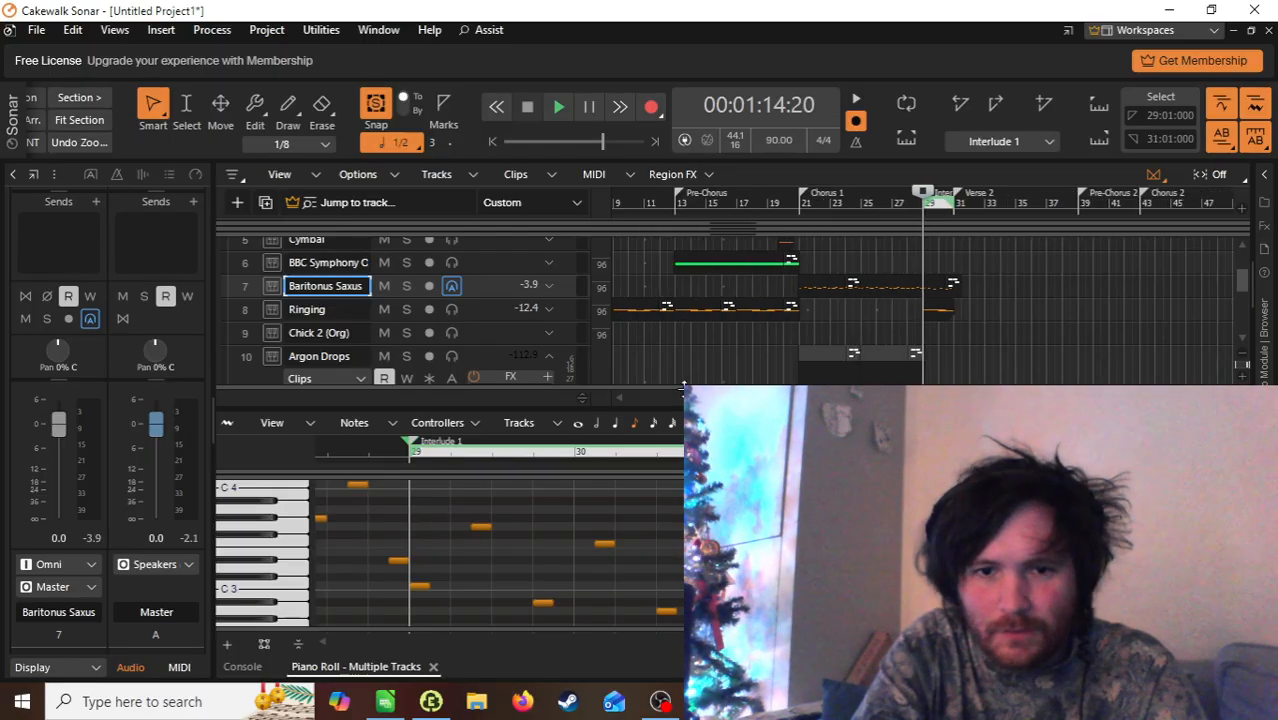
pyautogui.moveTo(700, 399); pyautogui.dragTo(605, 415)
pyautogui.moveTo(677, 307); pyautogui.dragTo(765, 308)
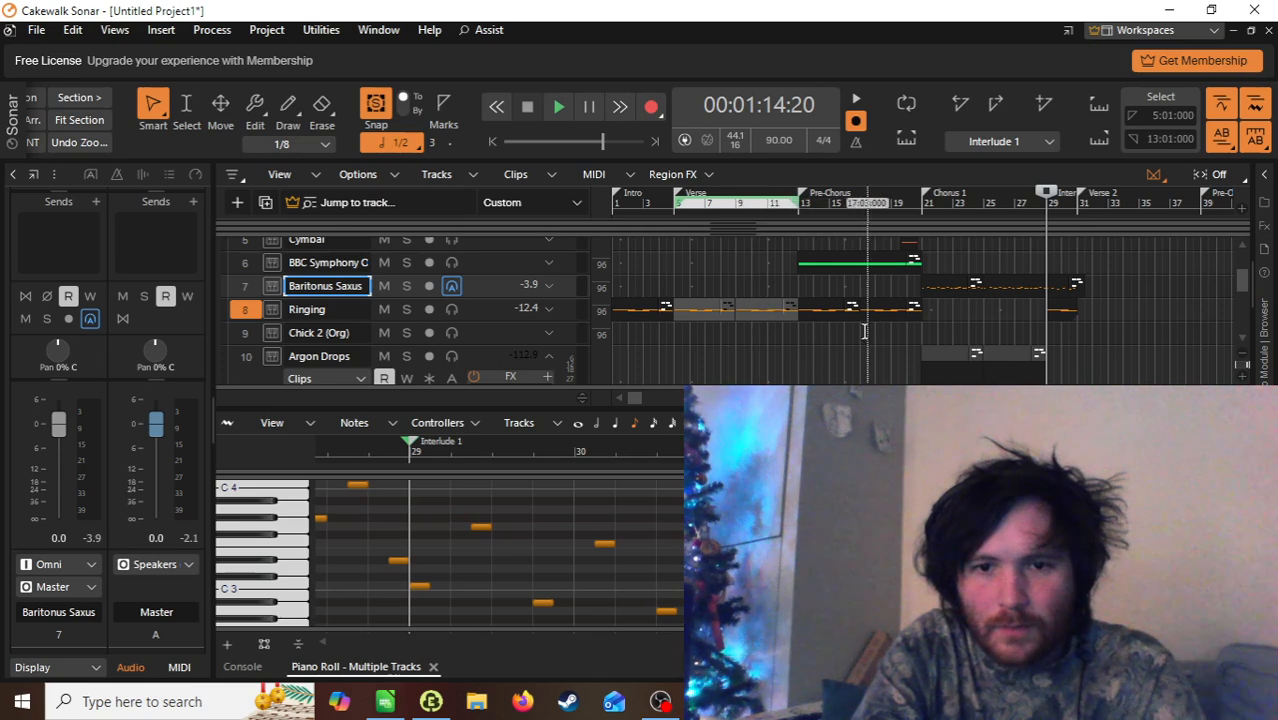
pyautogui.click(1077, 205)
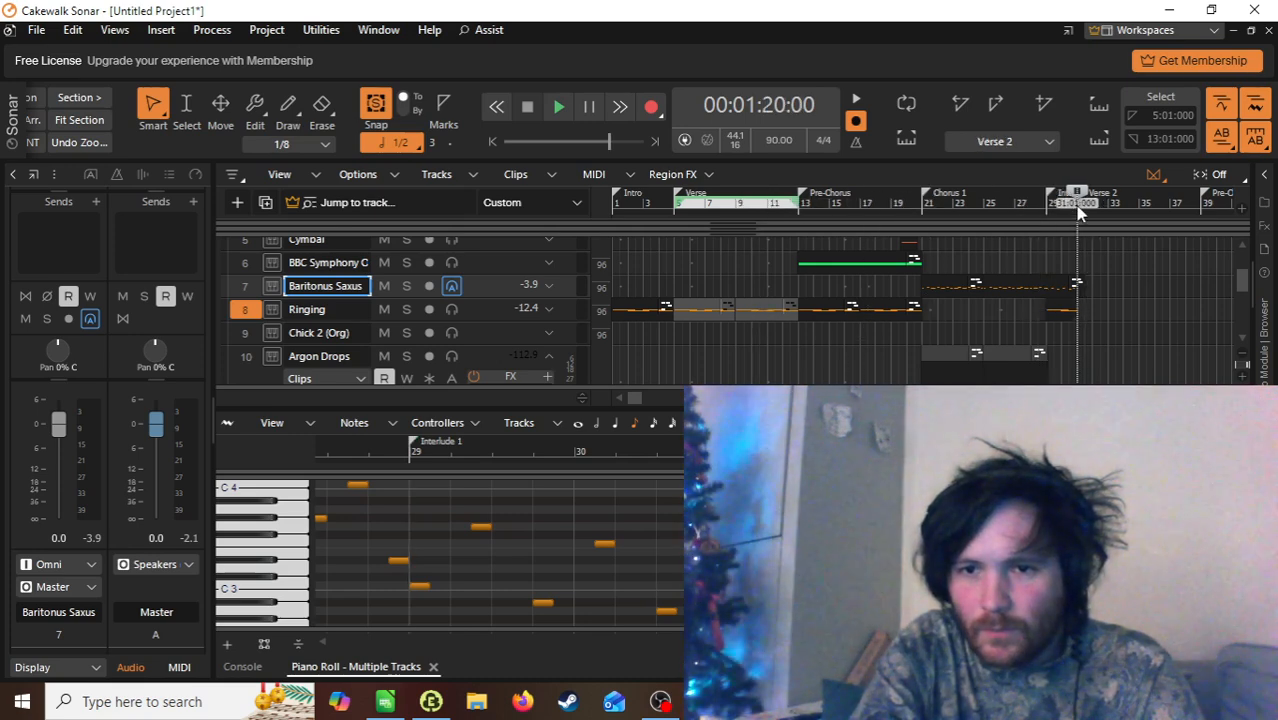
pyautogui.hotkey('ctrl', 'v')
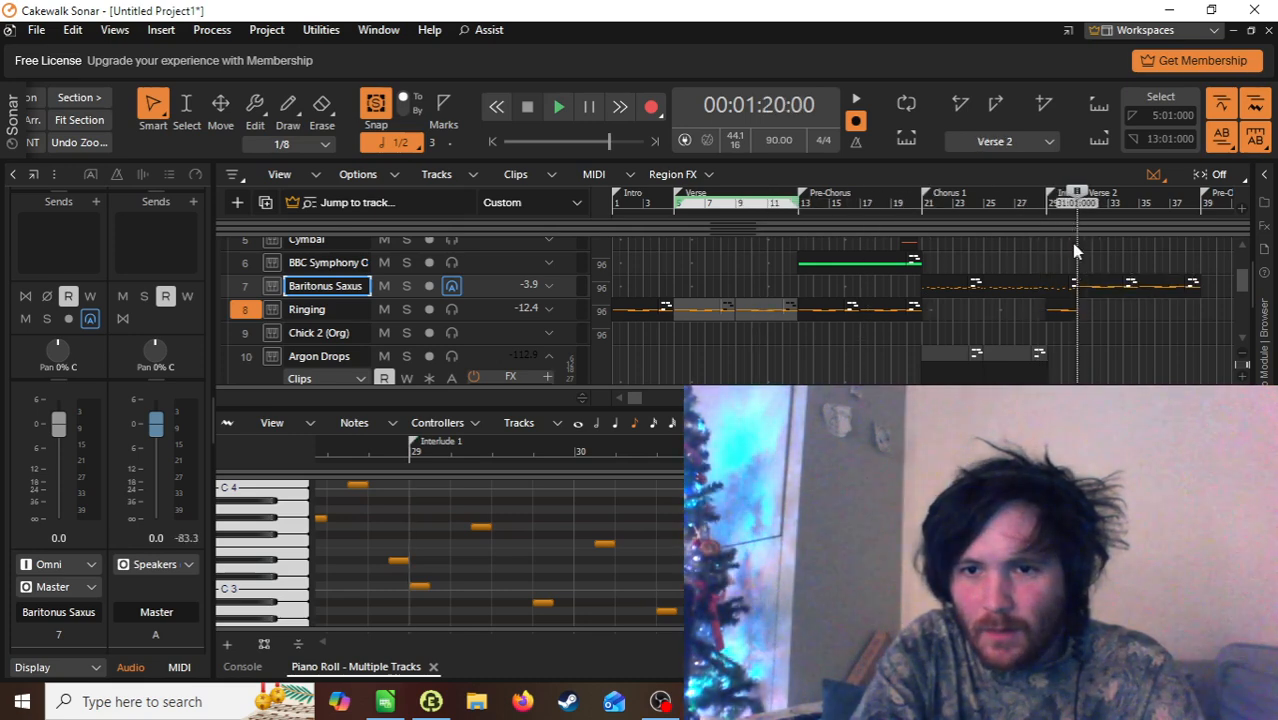
# Step: Move the two pasted clips in Verse 2 from the Baritonus Saxus track to the Ringing track, and play the section's start
pyautogui.click(1108, 285)
pyautogui.moveTo(1117, 310); pyautogui.dragTo(1157, 305)
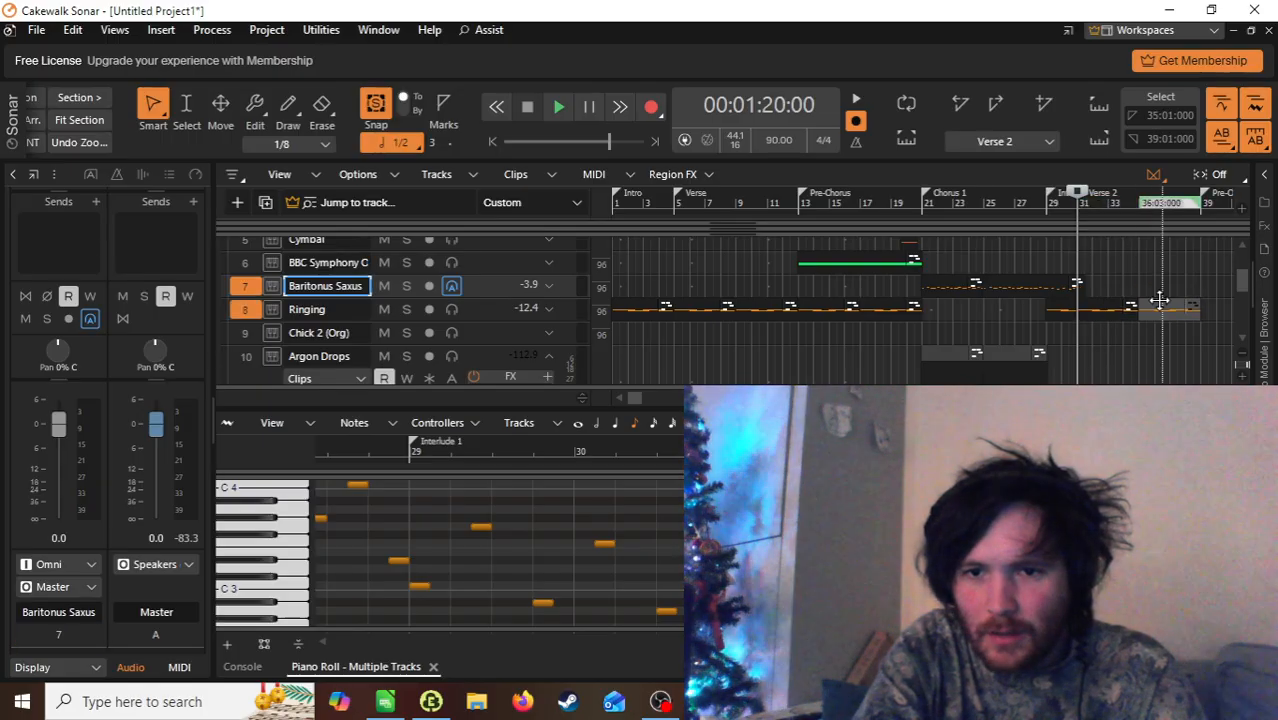
pyautogui.press('space')
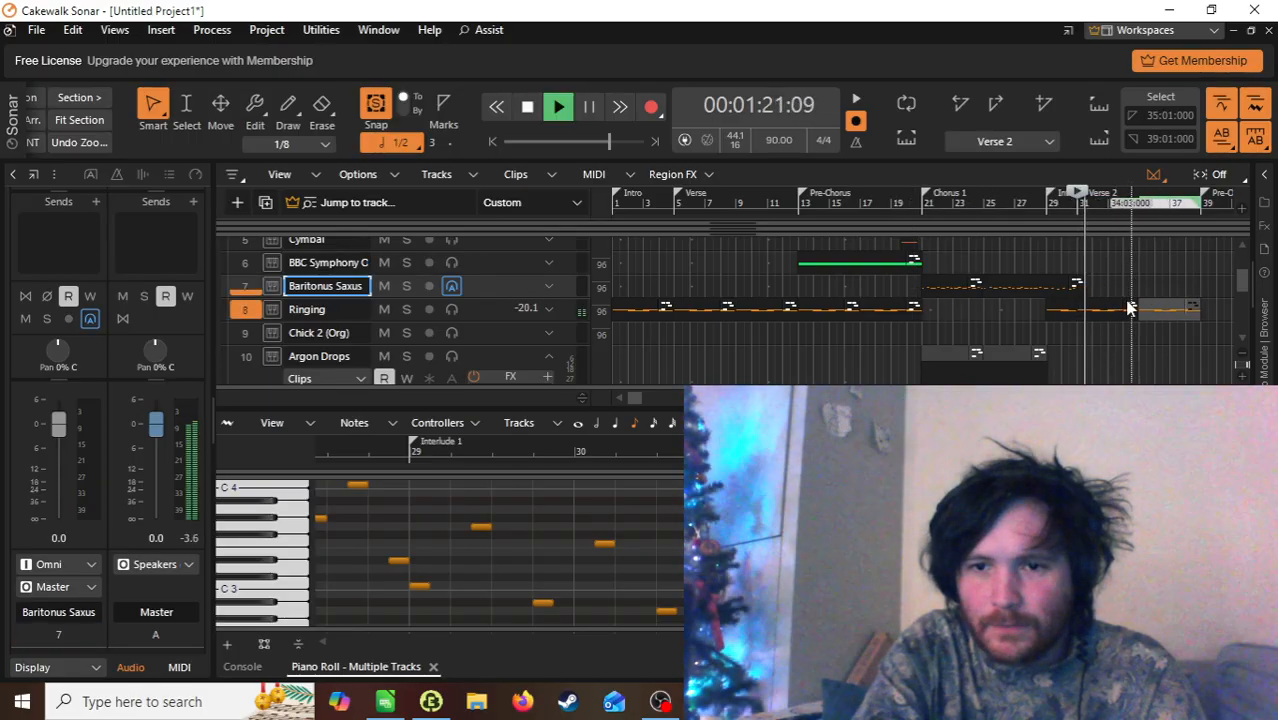
pyautogui.press('space')
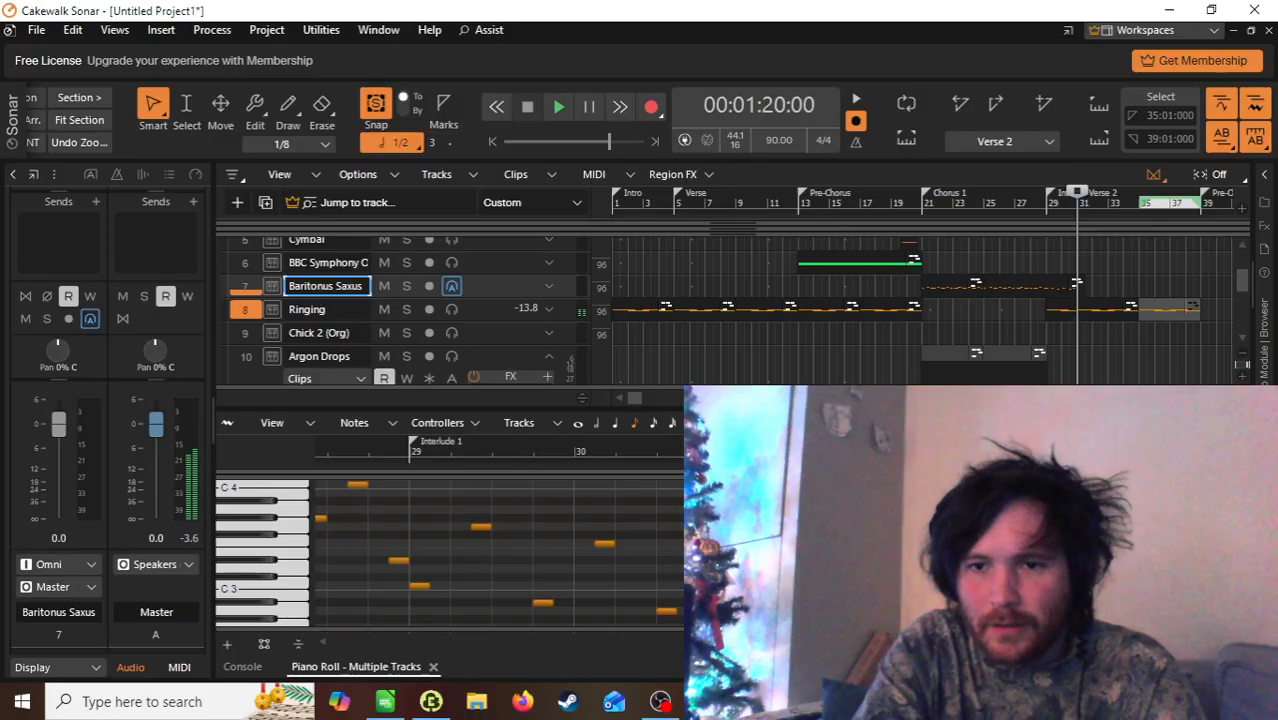
# Step: Copy the Baritonus Saxus clip of Chorus 1, from 21:01:000 to 25:01:000, to 31:01:000, and play Verse 2 to check it
pyautogui.hotkey('ctrl', 'Right')
pyautogui.hotkey('ctrl', 'Right')
pyautogui.hotkey('ctrl', 'Right')
pyautogui.hotkey('ctrl', 'Right')
pyautogui.hotkey('ctrl', 'Right')
pyautogui.hotkey('ctrl', 'Right')
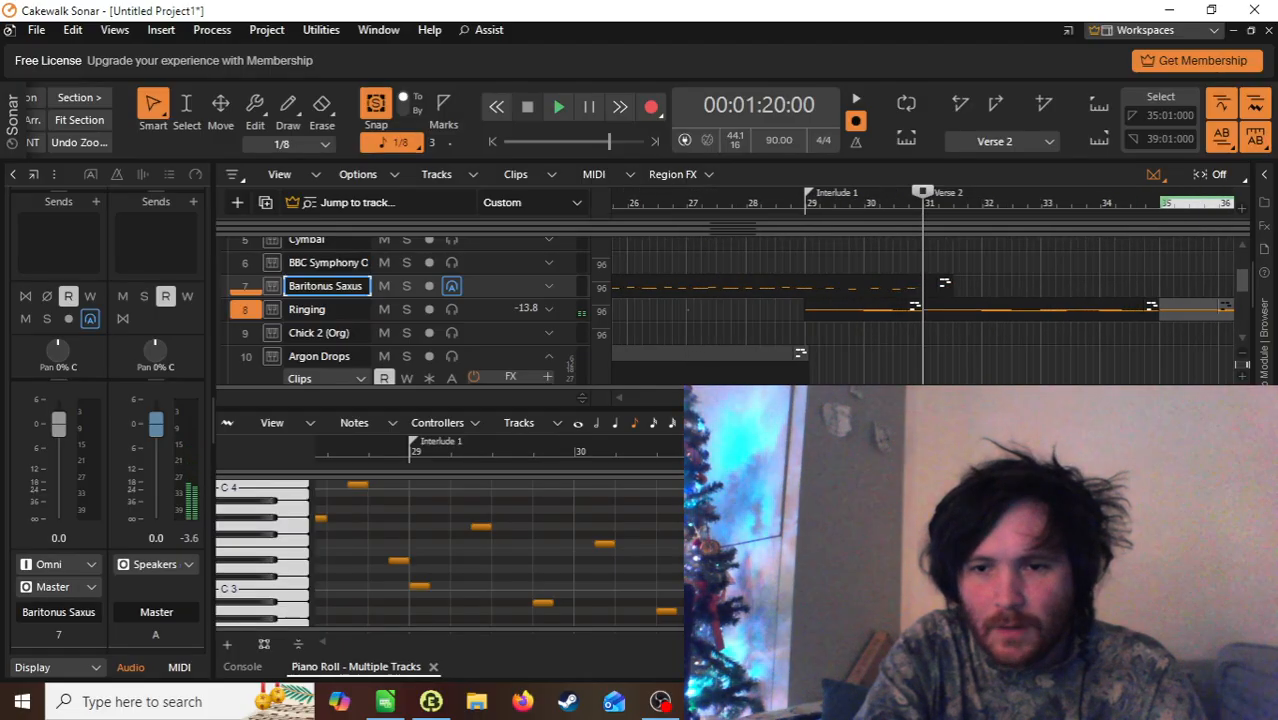
pyautogui.hotkey('ctrl', 'Left')
pyautogui.hotkey('ctrl', 'Left')
pyautogui.hotkey('ctrl', 'Left')
pyautogui.hotkey('ctrl', 'Left')
pyautogui.hotkey('ctrl', 'Left')
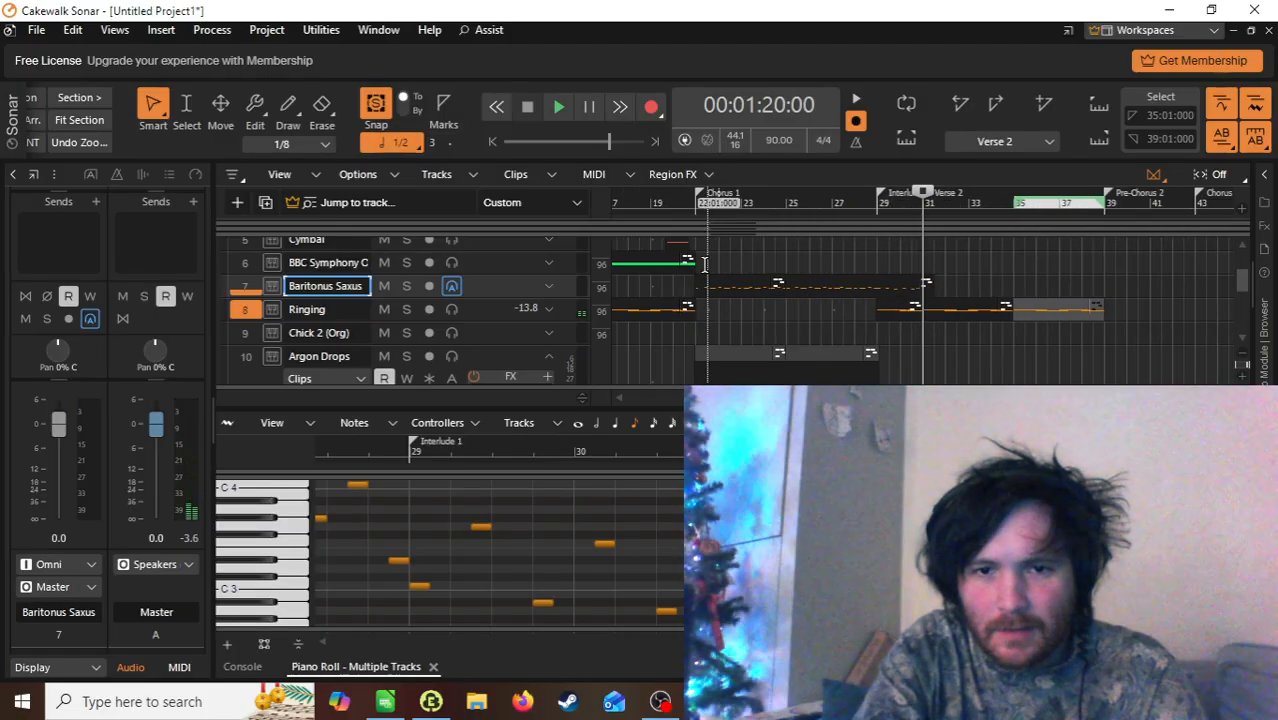
pyautogui.click(717, 281)
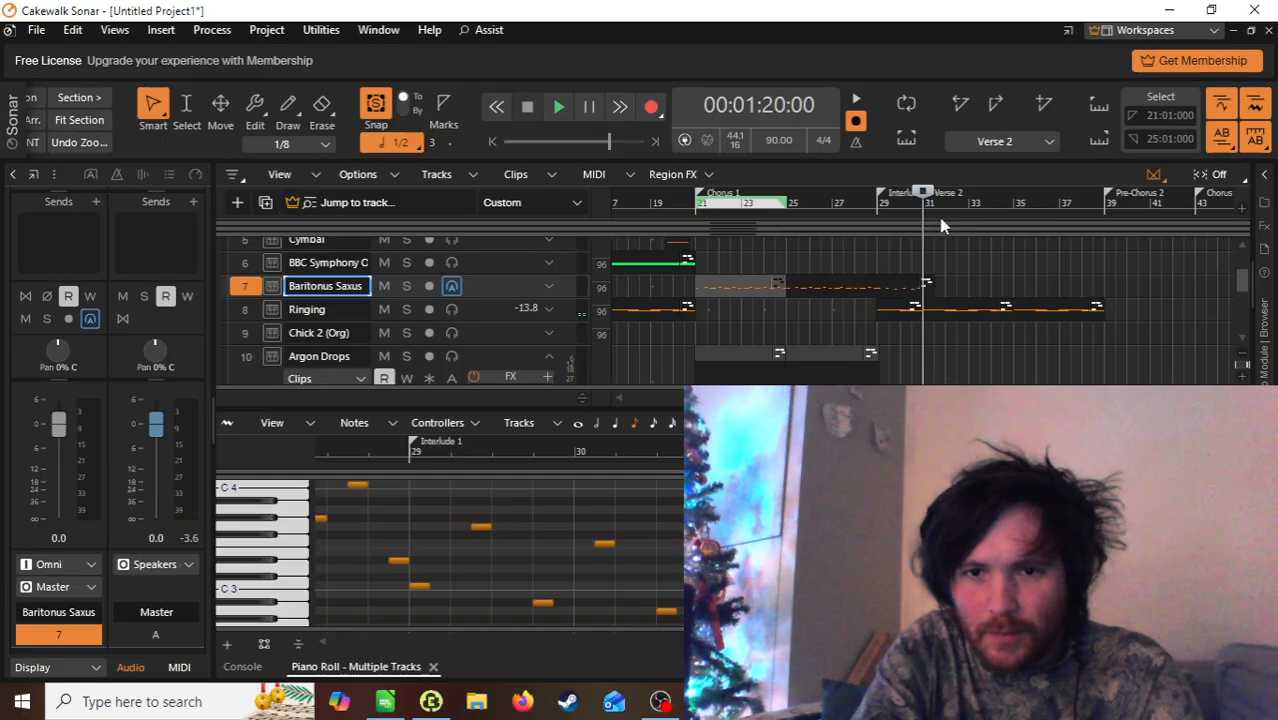
pyautogui.press('space')
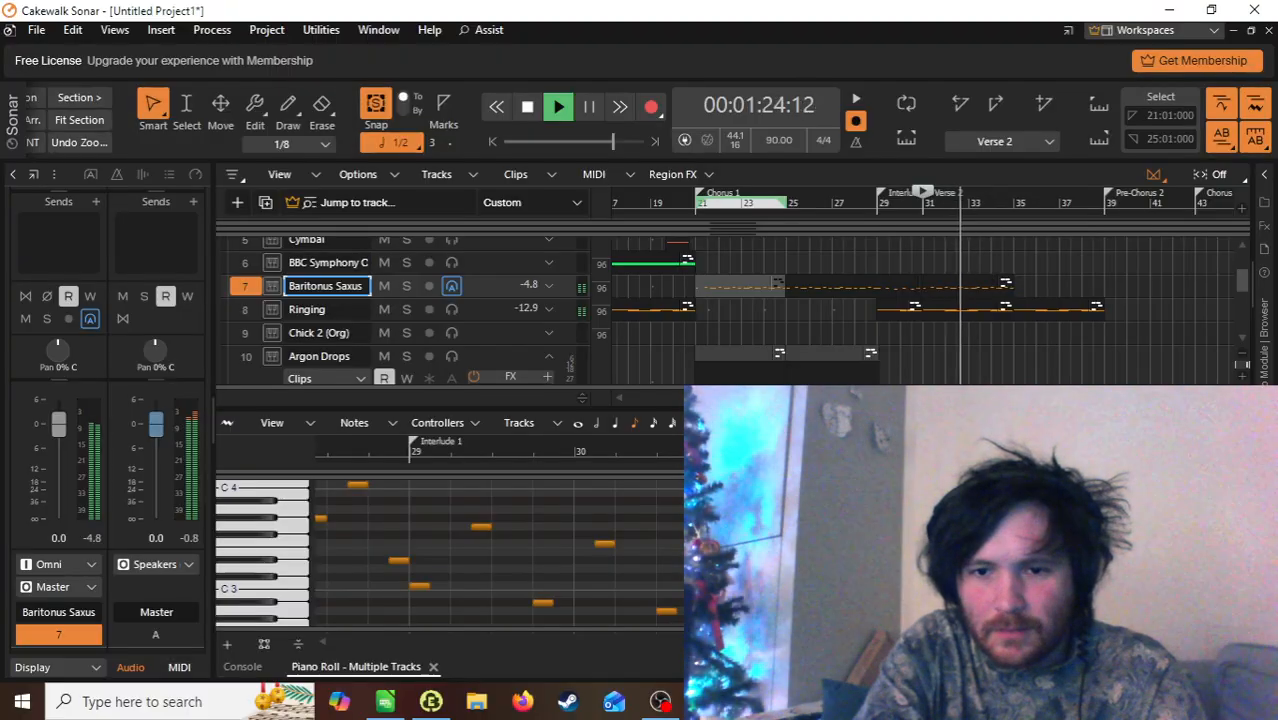
pyautogui.press('space')
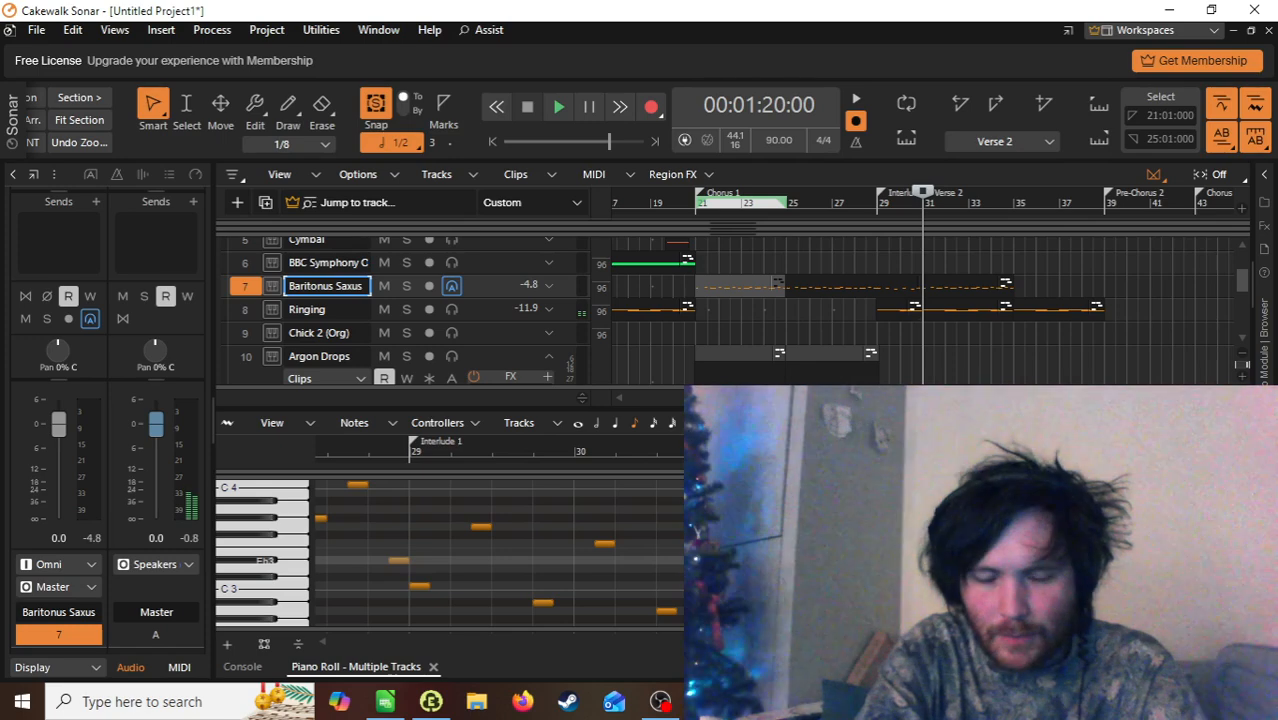
# Step: Lower the Baritonus Saxus A3 notes at 32:03:480 and 34:03:480 to G#3, replaying Verse 2 between the two changes
pyautogui.click(852, 561)
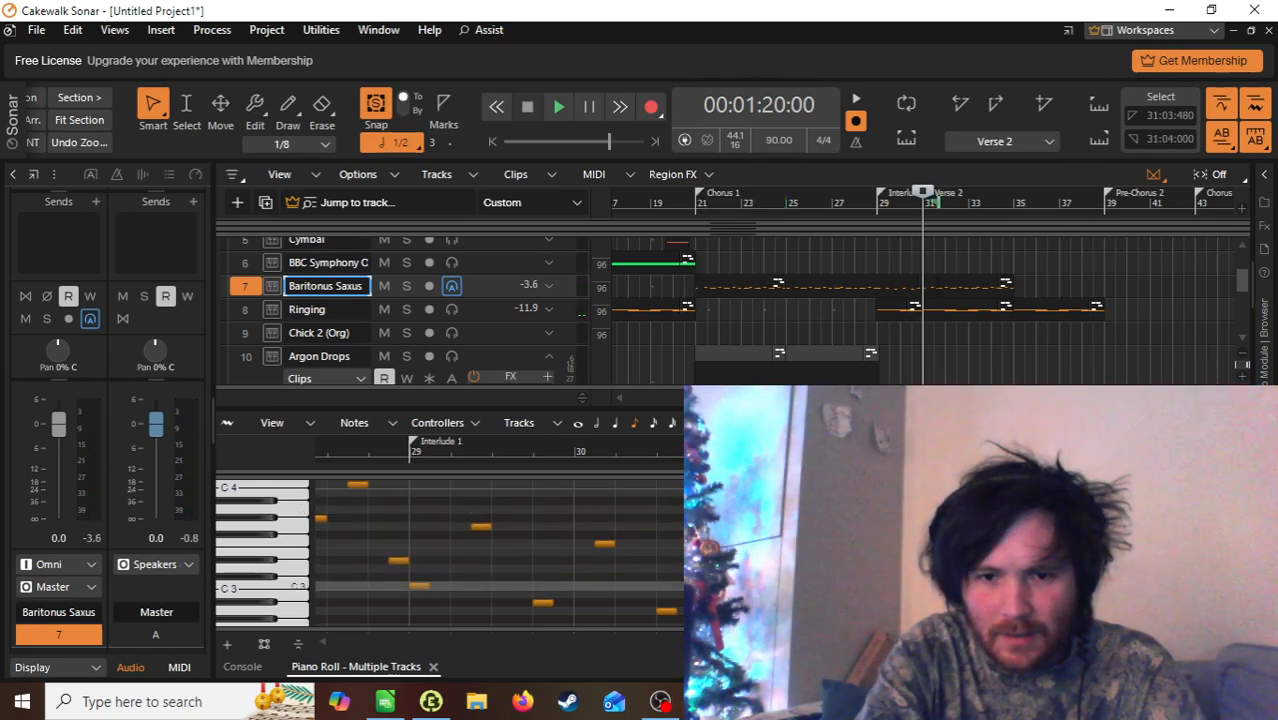
pyautogui.click(750, 586)
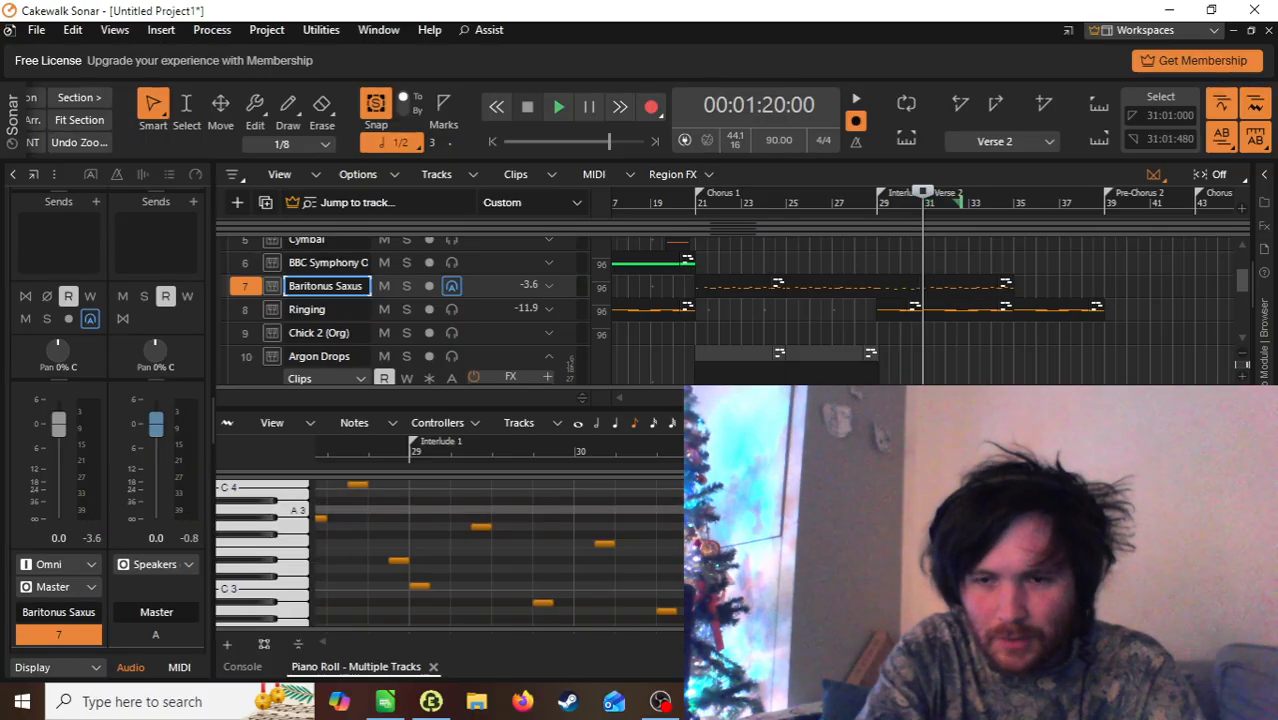
pyautogui.click(1020, 510)
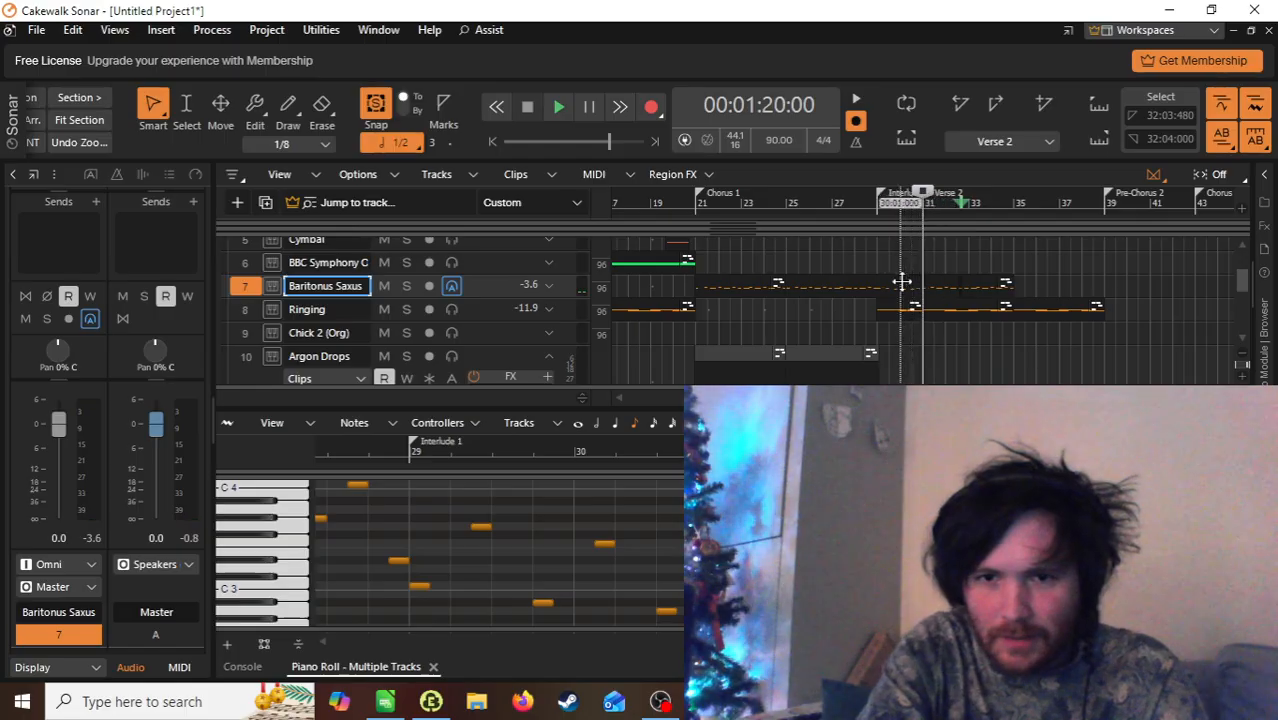
pyautogui.press('space')
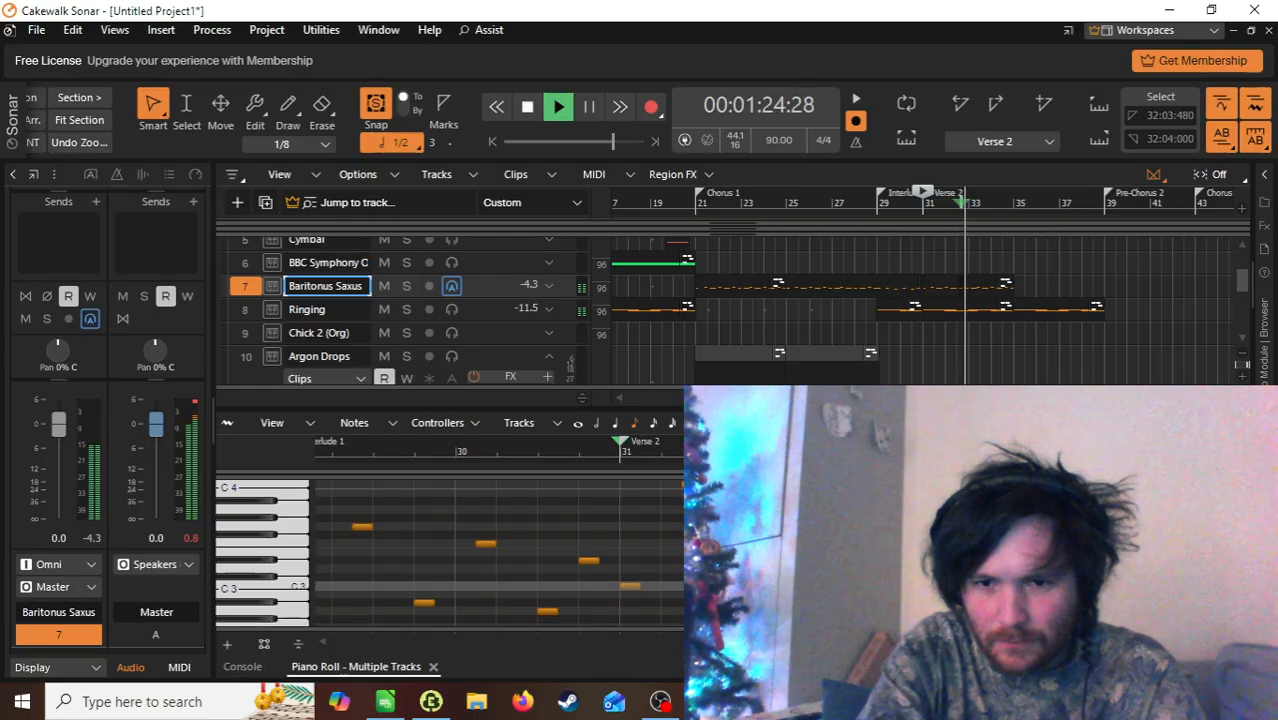
pyautogui.press('space')
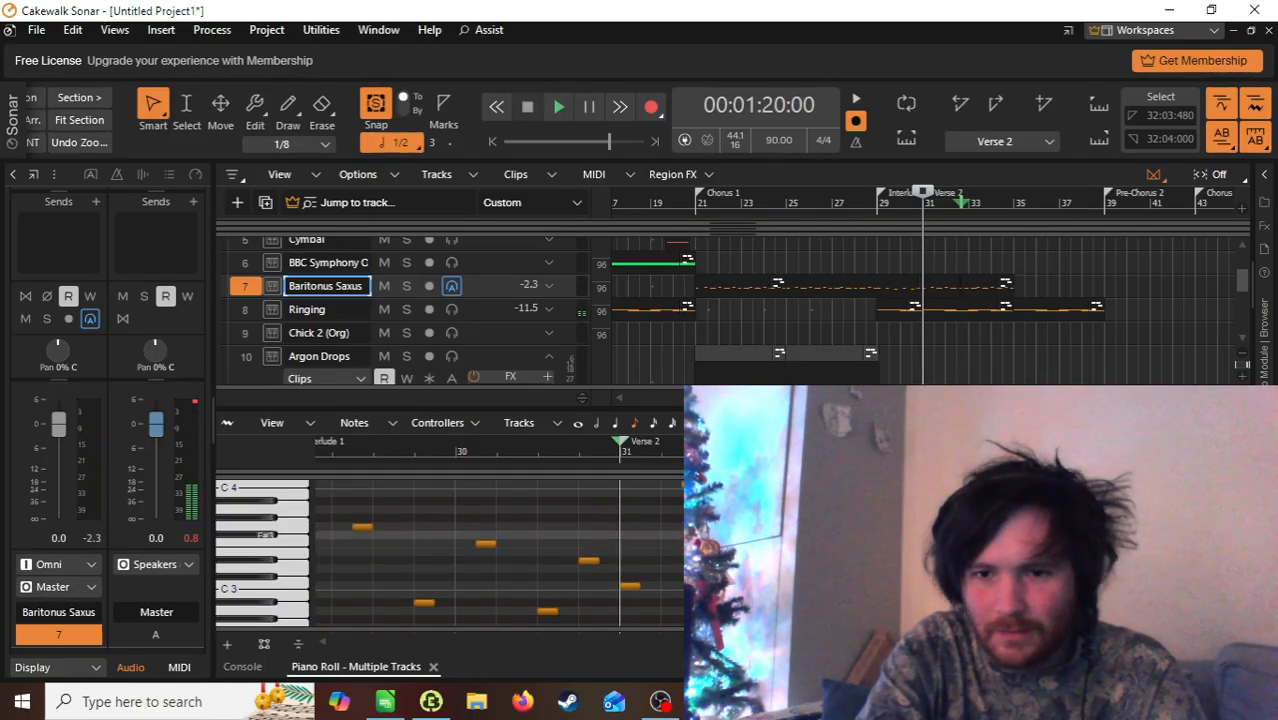
pyautogui.moveTo(790, 642); pyautogui.dragTo(840, 642)
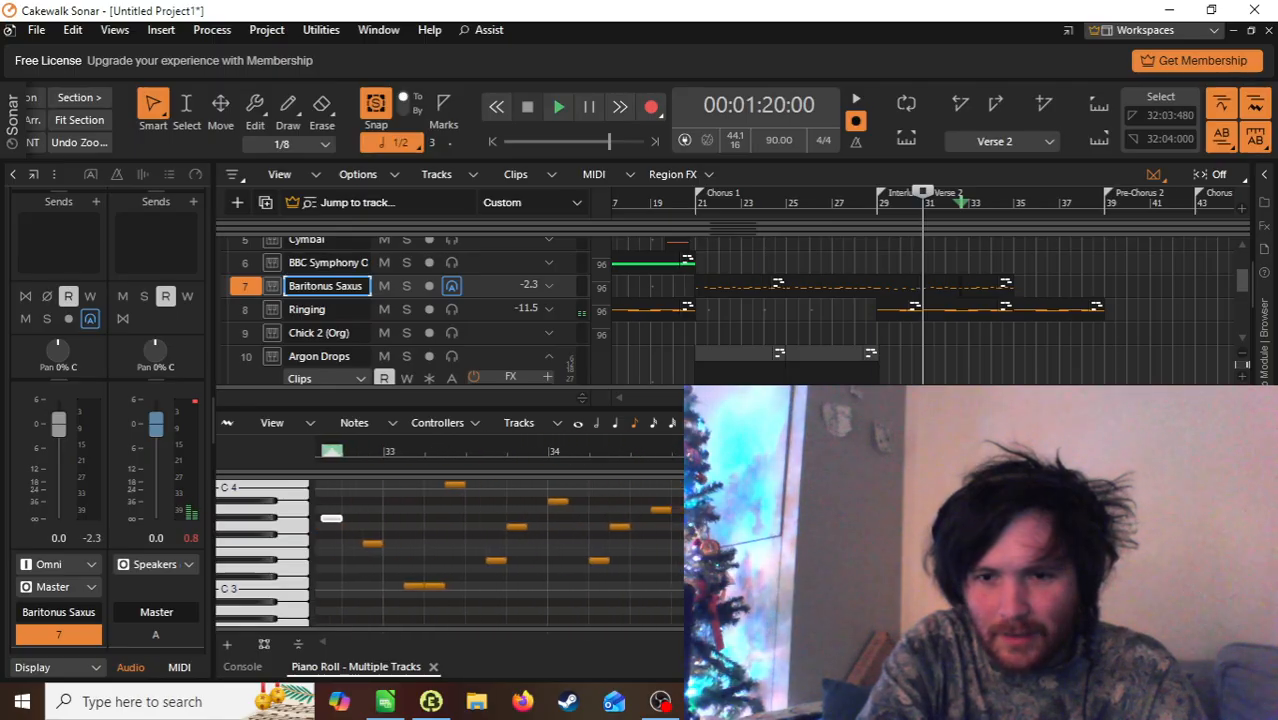
pyautogui.click(660, 517)
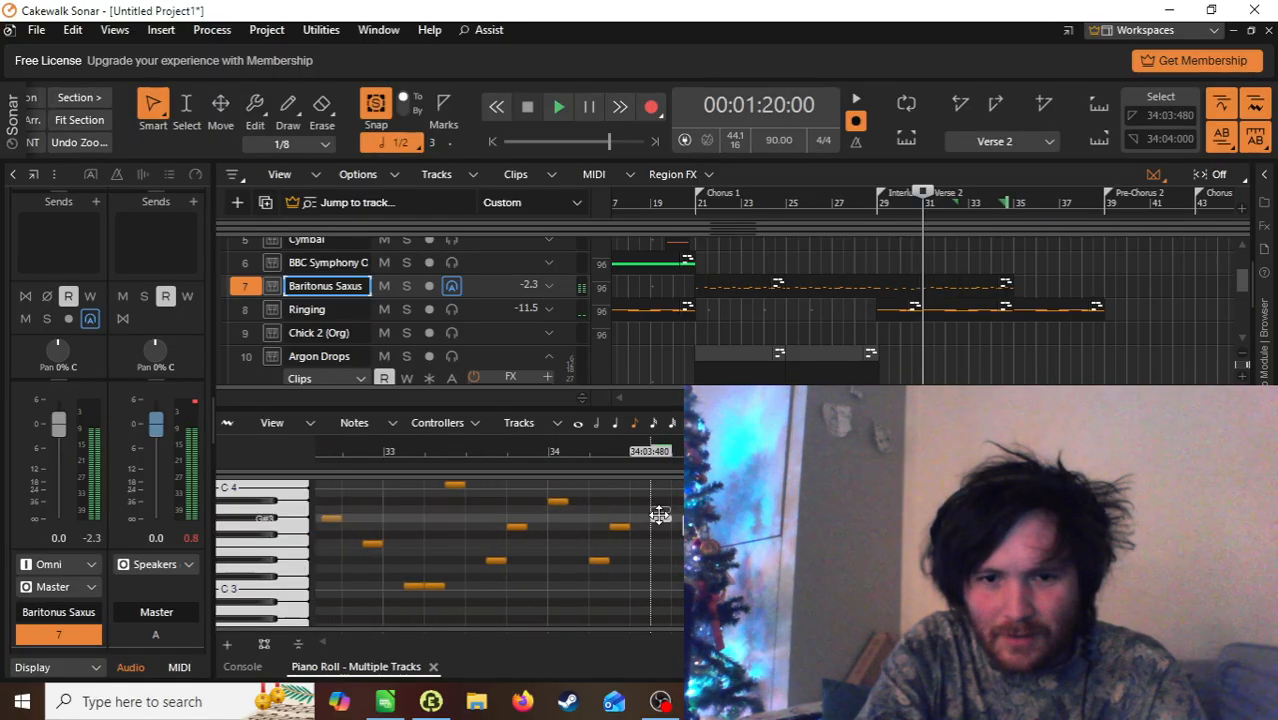
# Step: Copy the revised Baritonus Saxus clip at 31:01:000 to 35:01:000, and play the second half of Verse 2
pyautogui.click(962, 286)
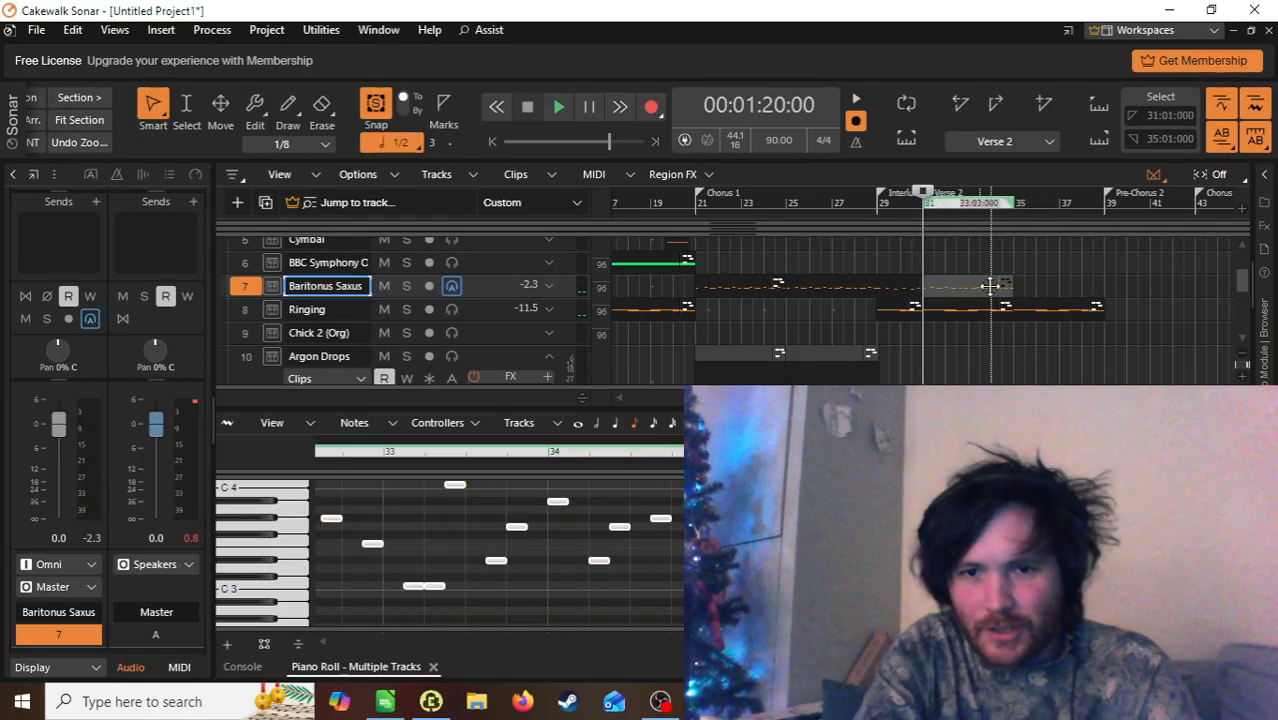
pyautogui.click(1017, 204)
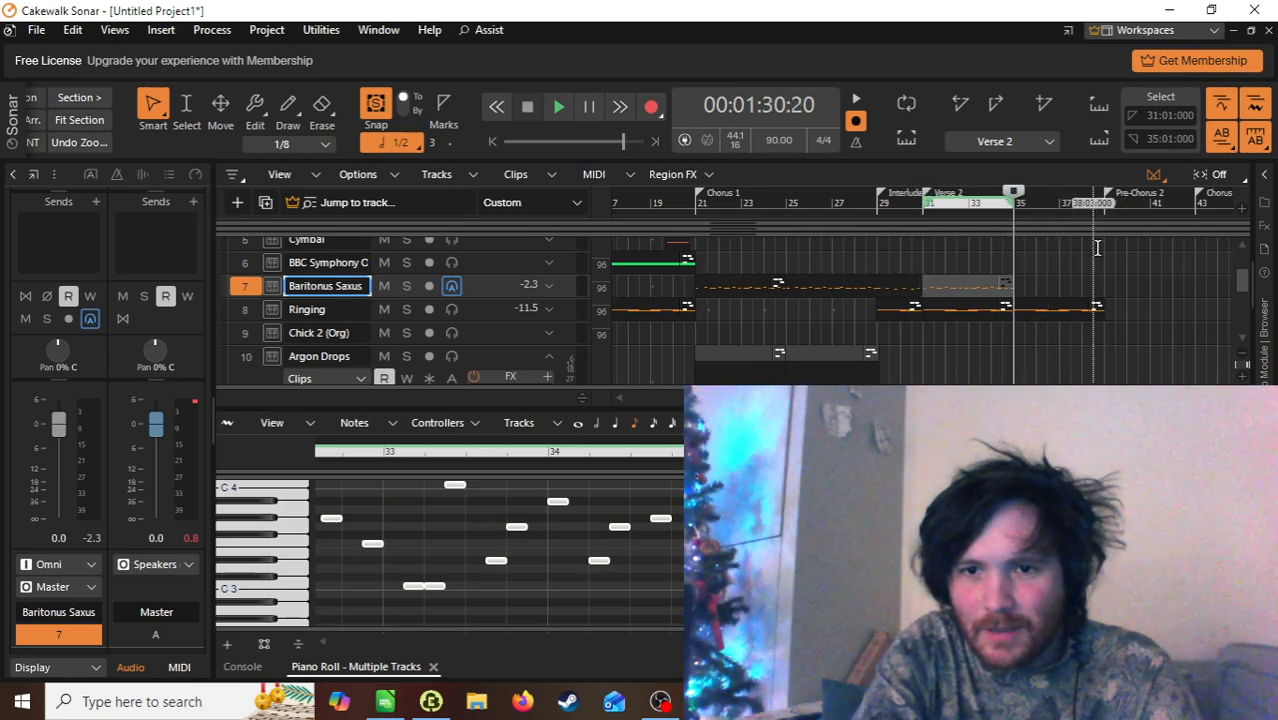
pyautogui.press('space')
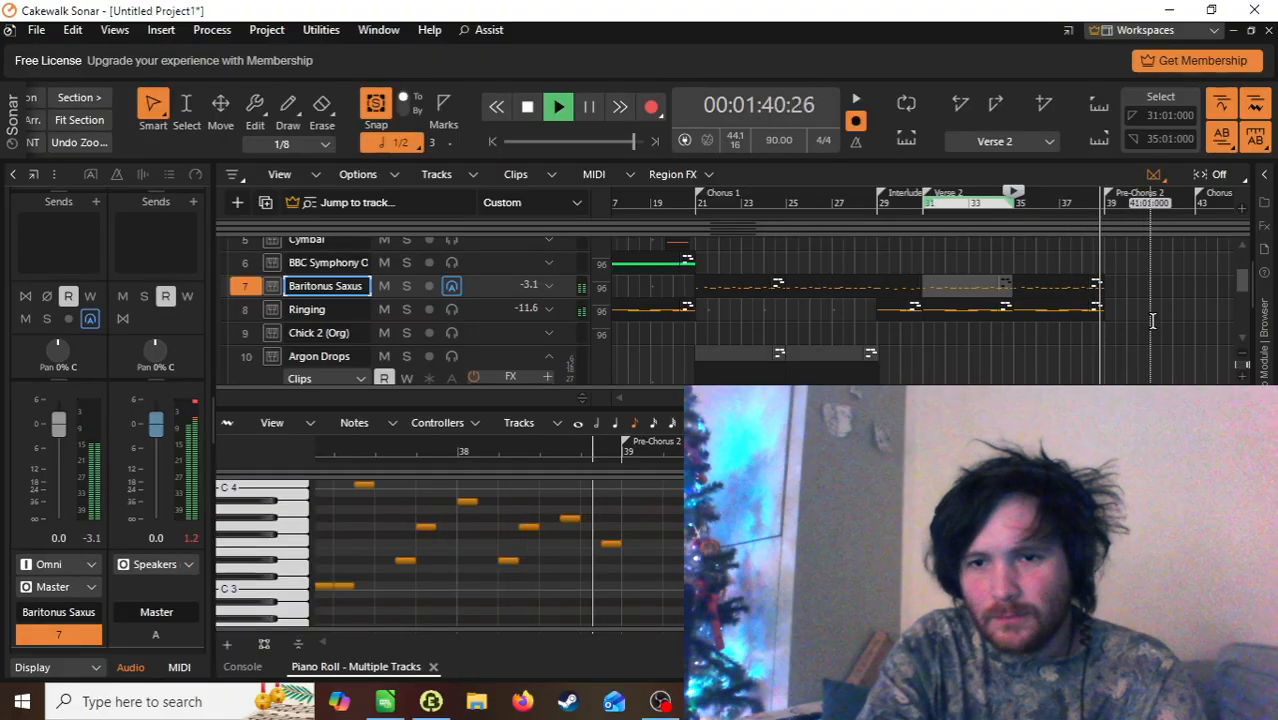
pyautogui.press('space')
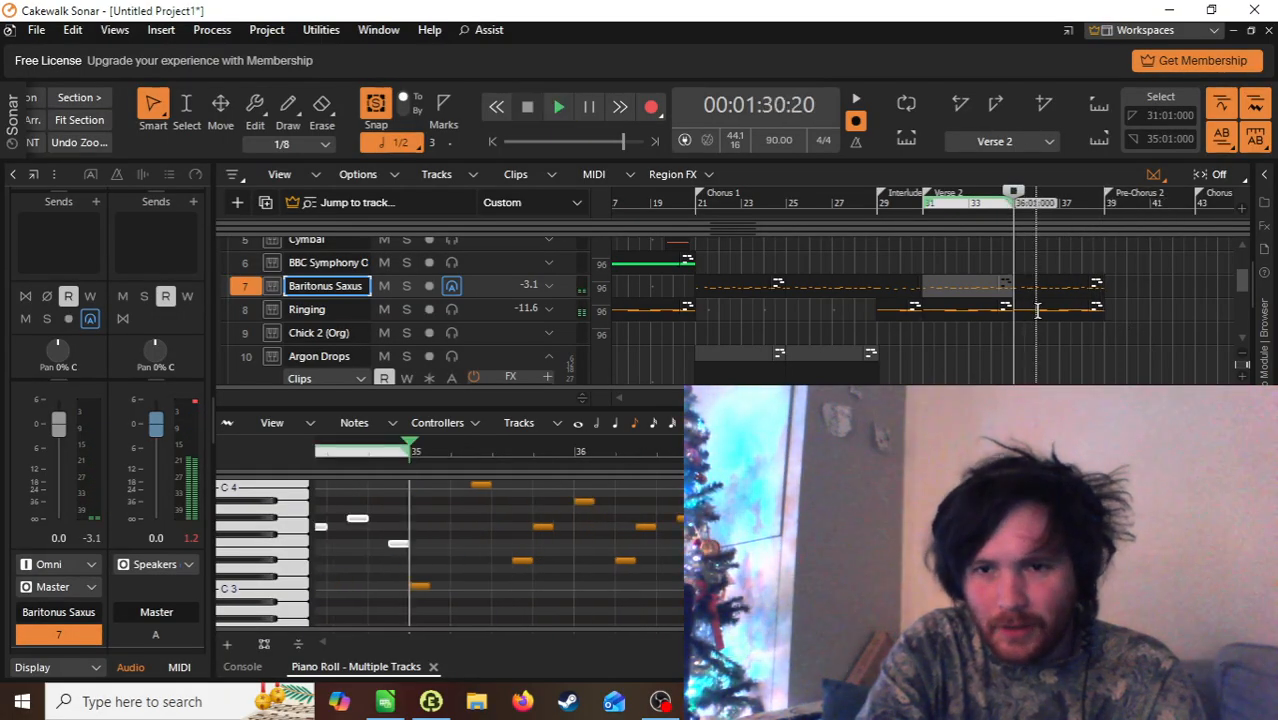
# Step: Paste copies of the Ringing clip from 35:01:000 onto Baritonus Saxus and the Pre-Chorus BBC Symphony clip onto its own track, both at 39:01:000
pyautogui.click(1046, 310)
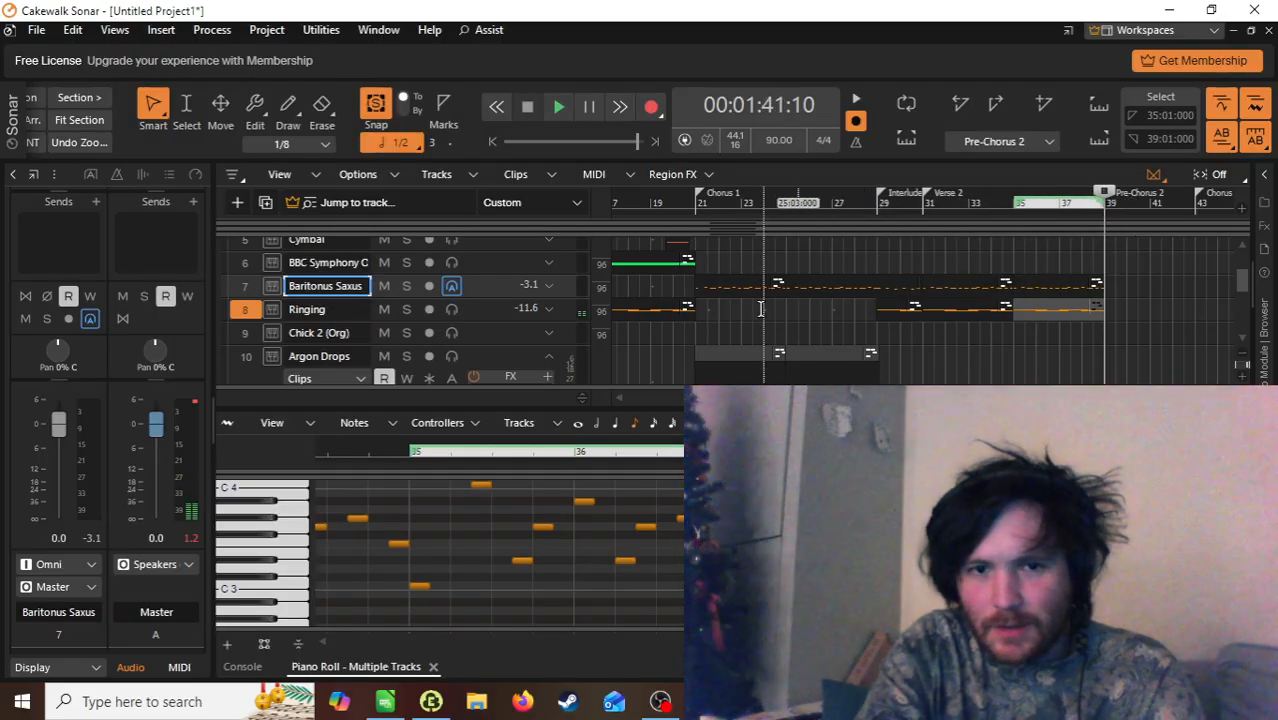
pyautogui.hotkey('ctrl', 'v')
pyautogui.click(632, 262)
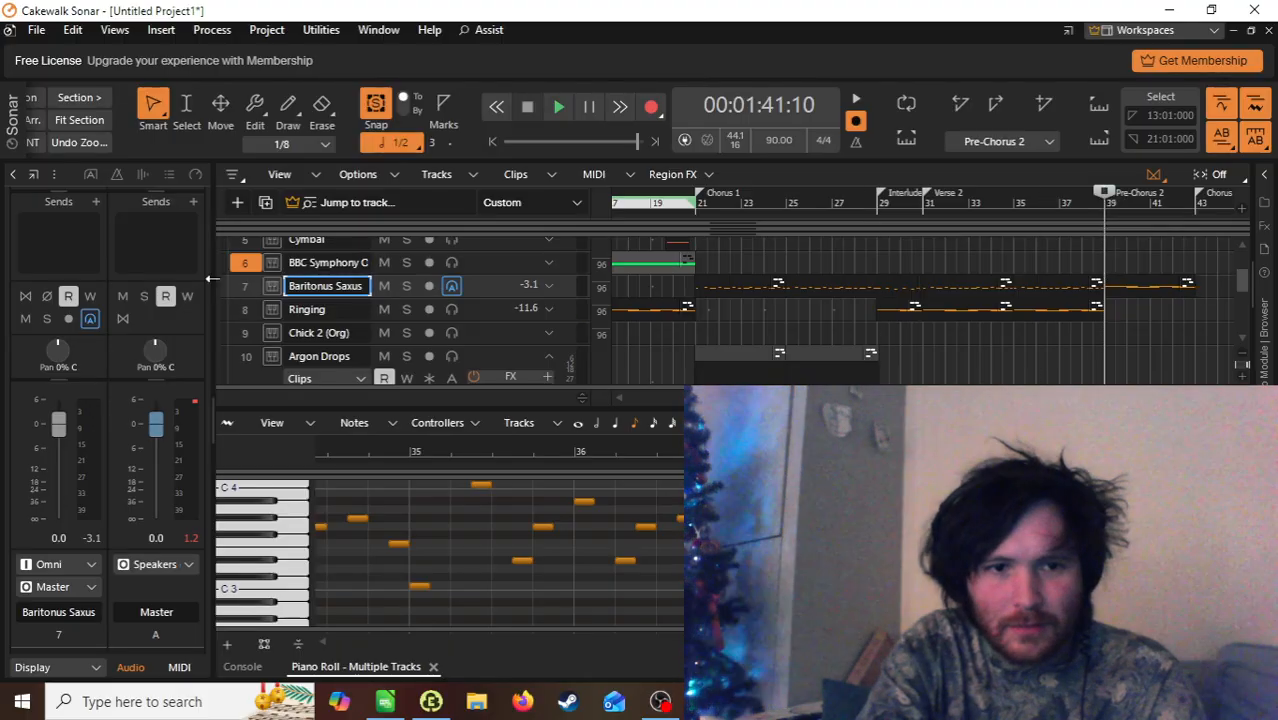
pyautogui.click(246, 263)
pyautogui.hotkey('ctrl', 'v')
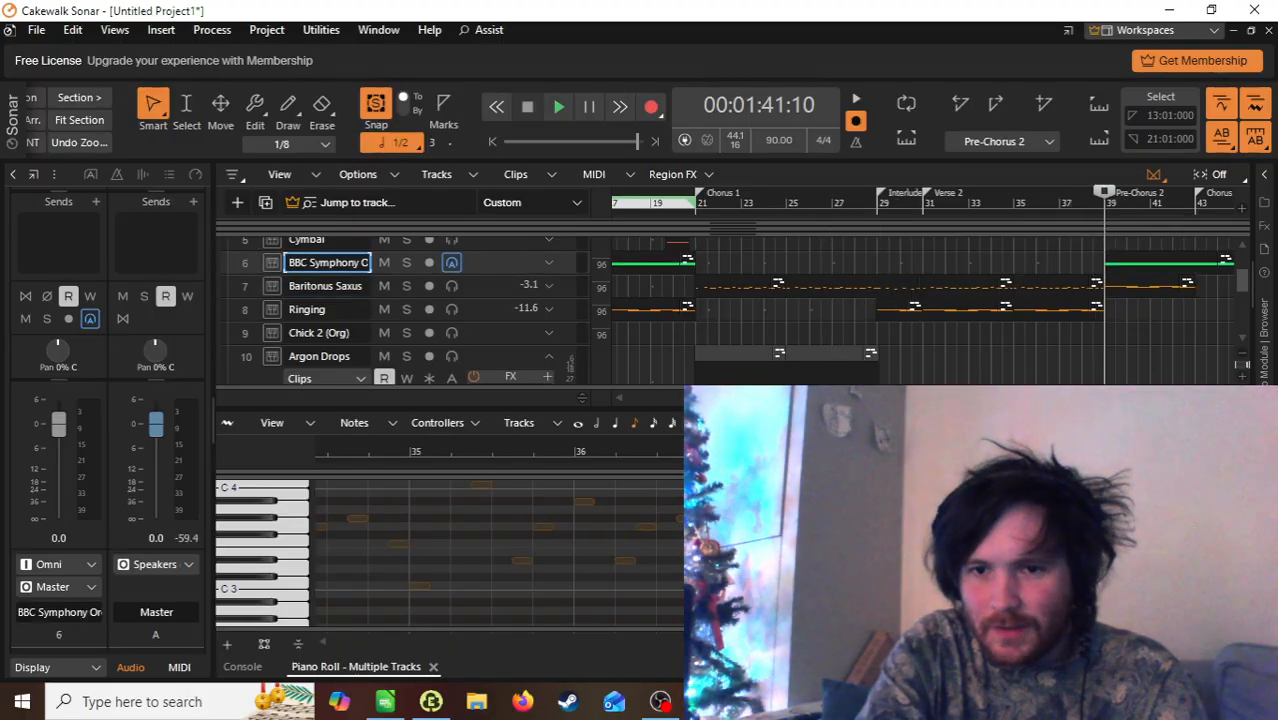
# Step: Split the copied BBC Symphony clip at 43:01:000 and delete its second half, then play the start of Pre-Chorus 2
pyautogui.moveTo(905, 398); pyautogui.dragTo(978, 398)
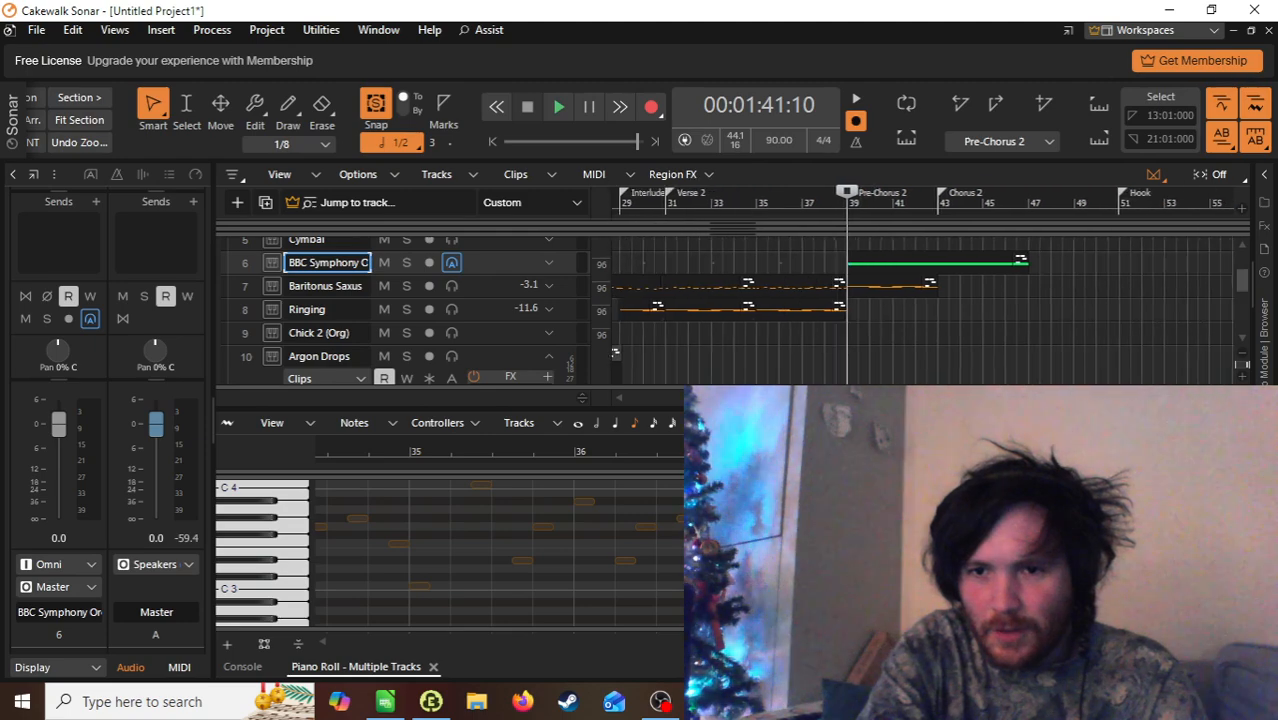
pyautogui.keyDown('alt'); pyautogui.click(938, 267); pyautogui.keyUp('alt')
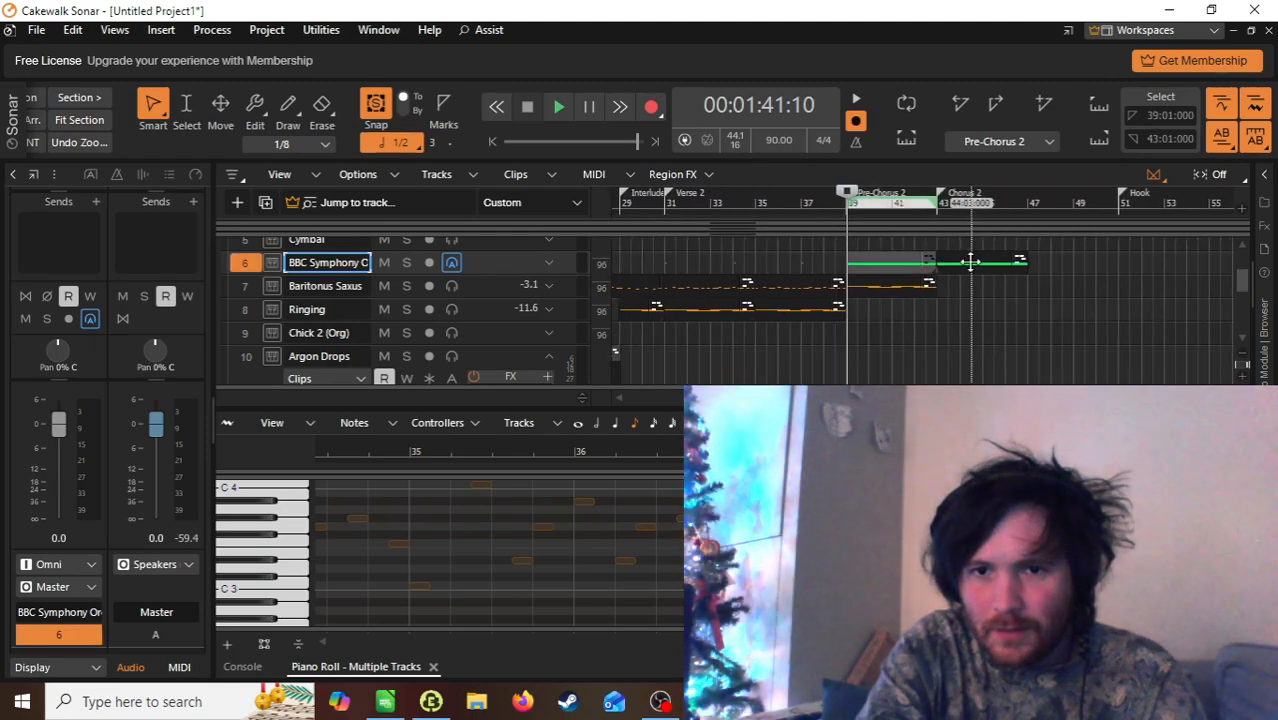
pyautogui.click(971, 262)
pyautogui.press('Delete')
pyautogui.press('space')
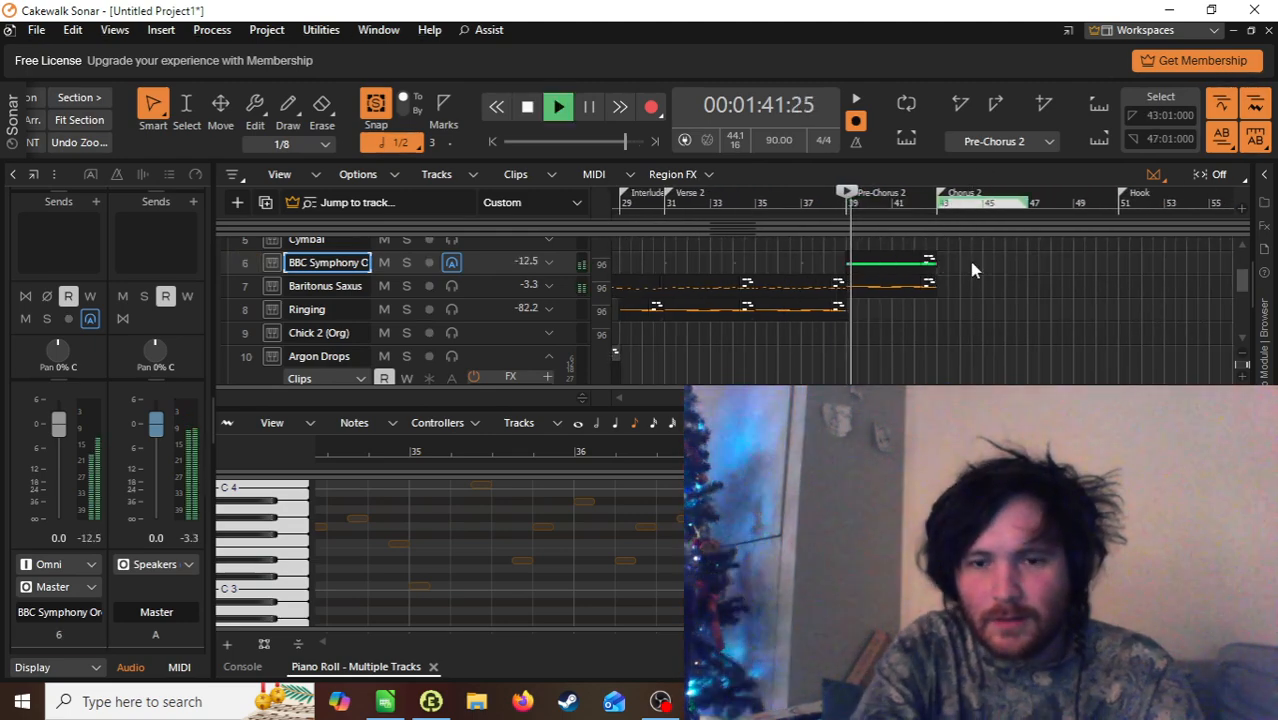
pyautogui.press('space')
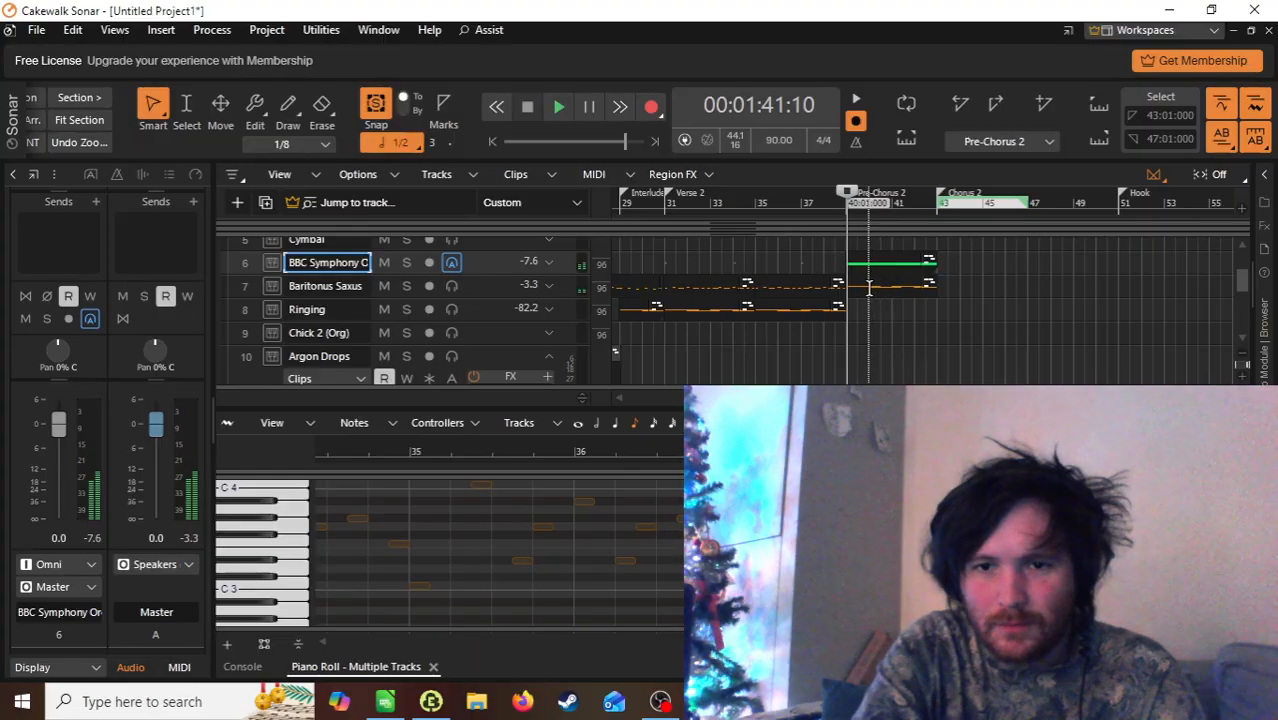
# Step: Move the Ringing clip copy at 39:01:000 from Baritonus Saxus down to the Ringing track, and play Pre-Chorus 2
pyautogui.click(888, 287)
pyautogui.moveTo(889, 294); pyautogui.dragTo(891, 307)
pyautogui.press('space')
pyautogui.press('space')
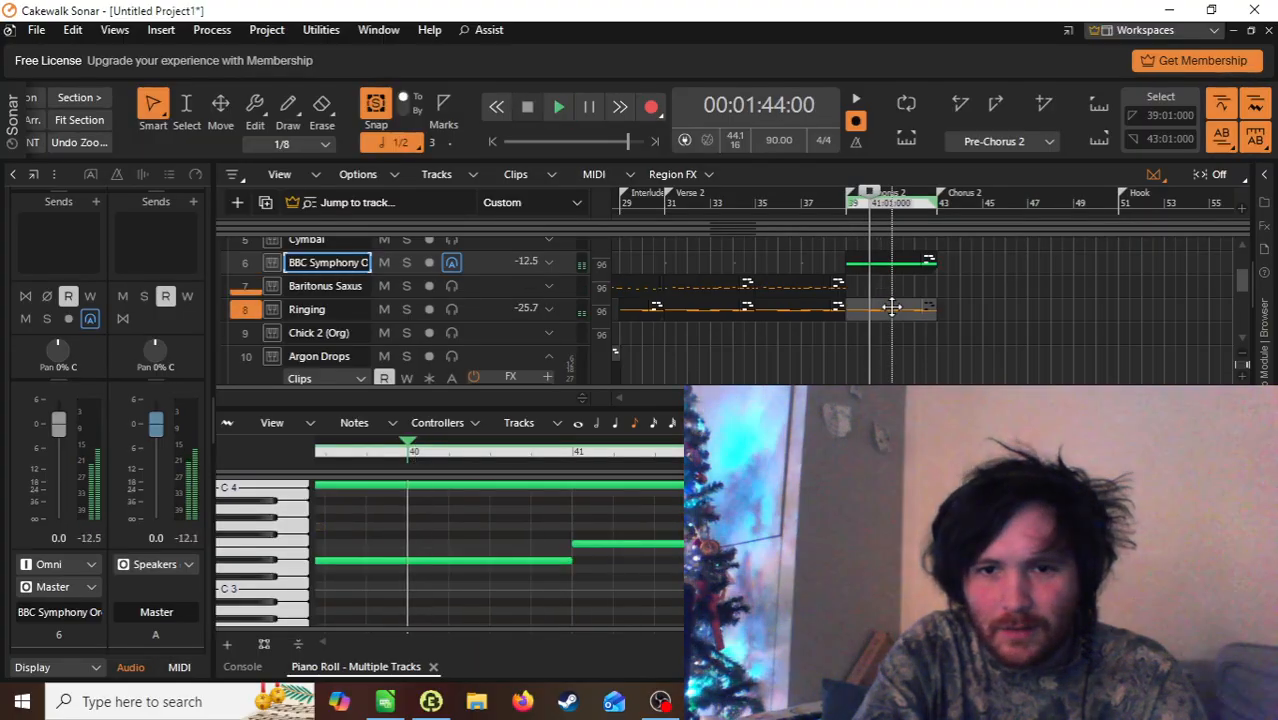
# Step: Copy the Baritonus Saxus clip at 35:01:000 to 39:01:000 on its own track, and play Pre-Chorus 2
pyautogui.click(807, 286)
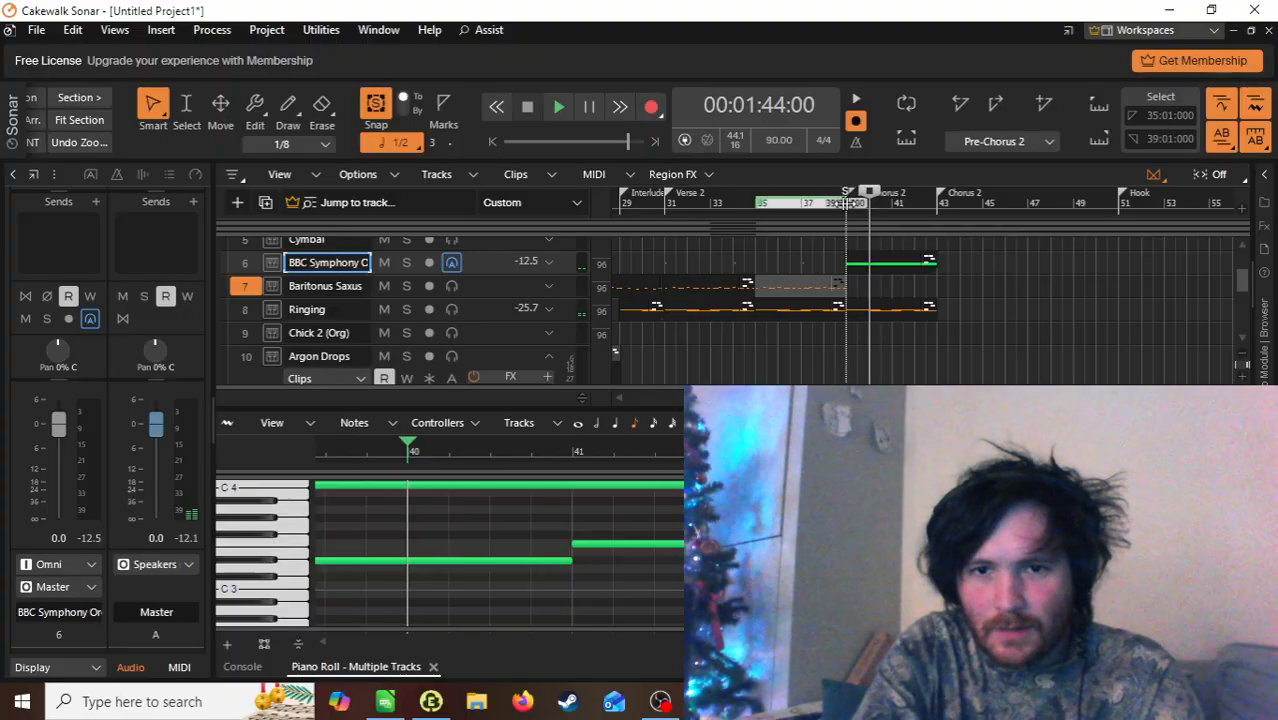
pyautogui.click(846, 202)
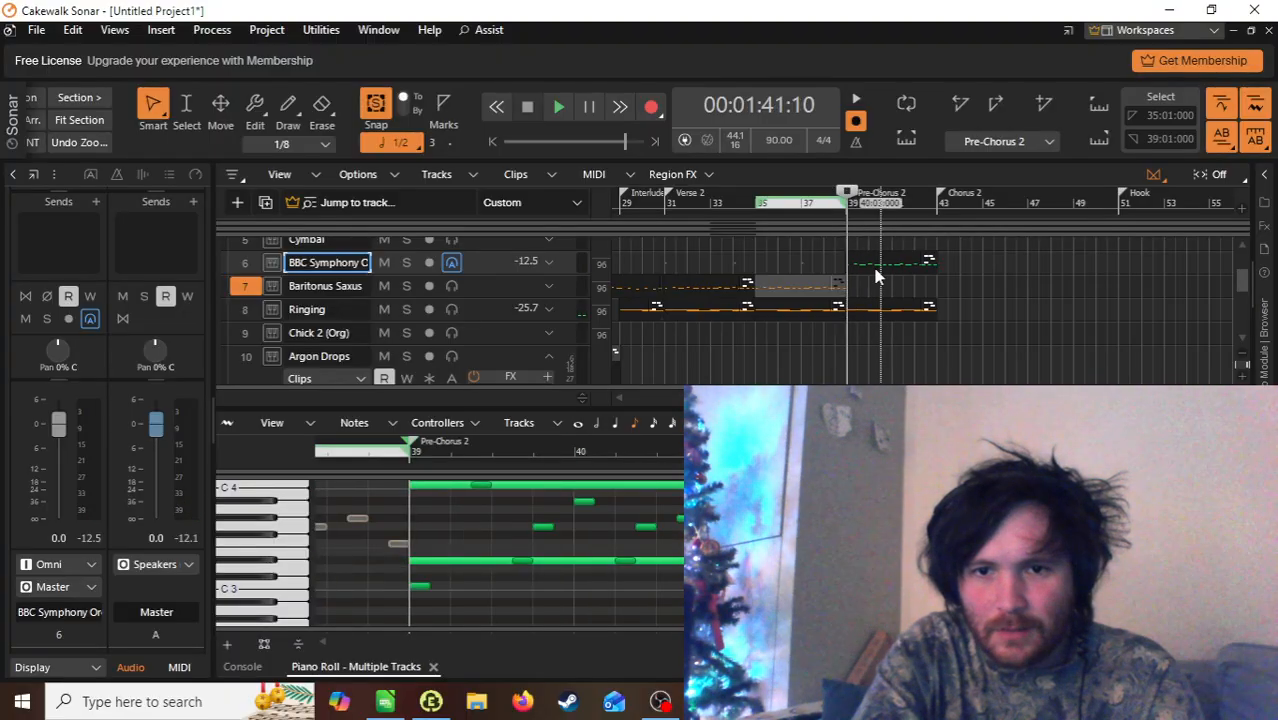
pyautogui.moveTo(876, 277); pyautogui.dragTo(873, 270)
pyautogui.click(243, 289)
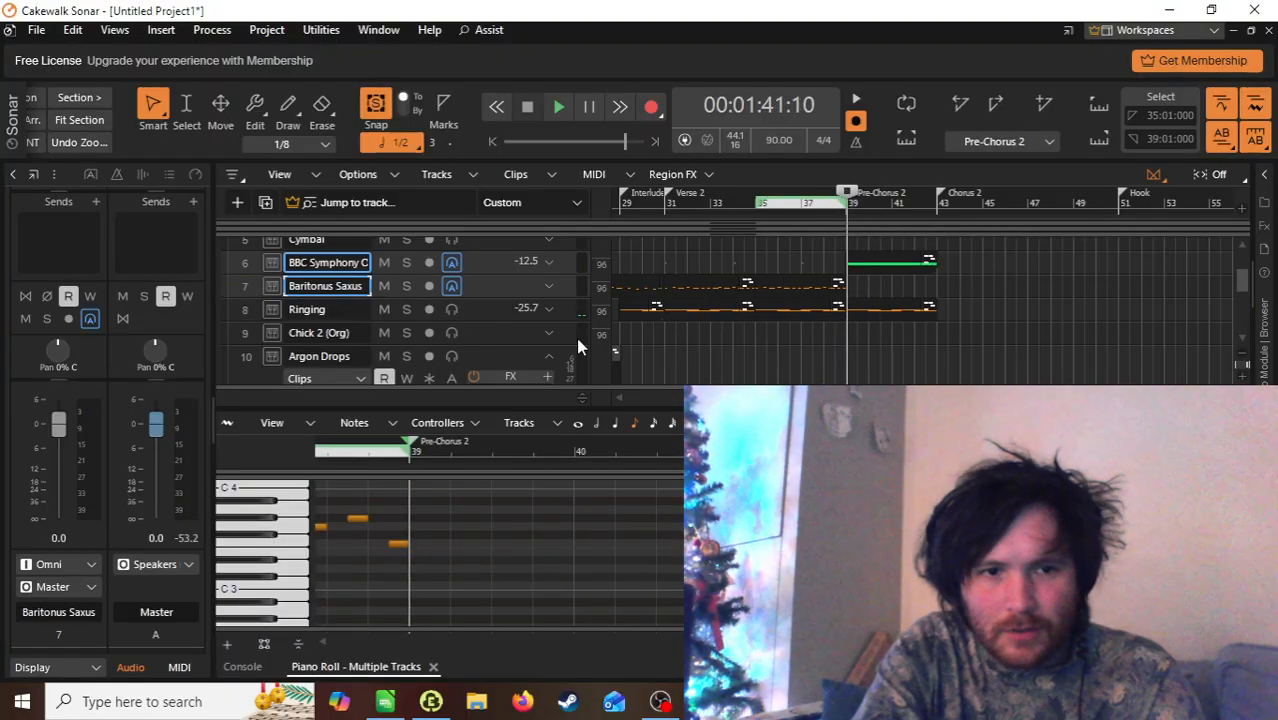
pyautogui.hotkey('ctrl', 'v')
pyautogui.press('space')
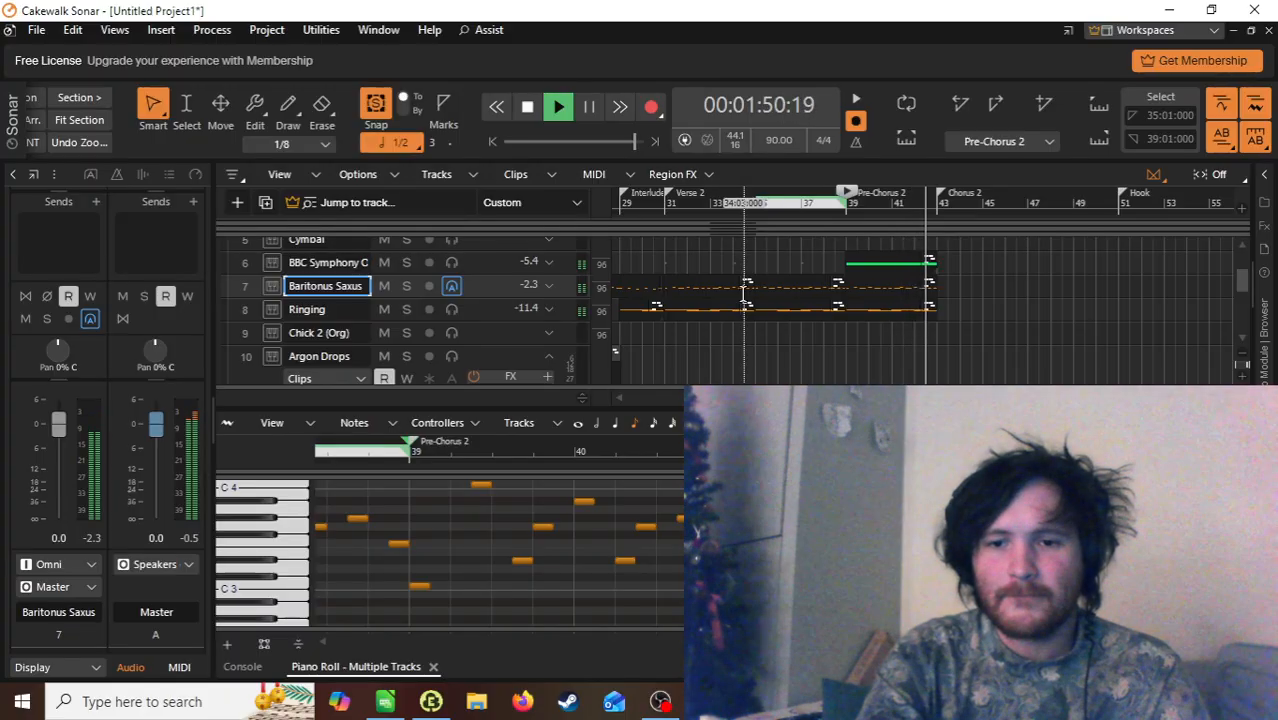
pyautogui.press('space')
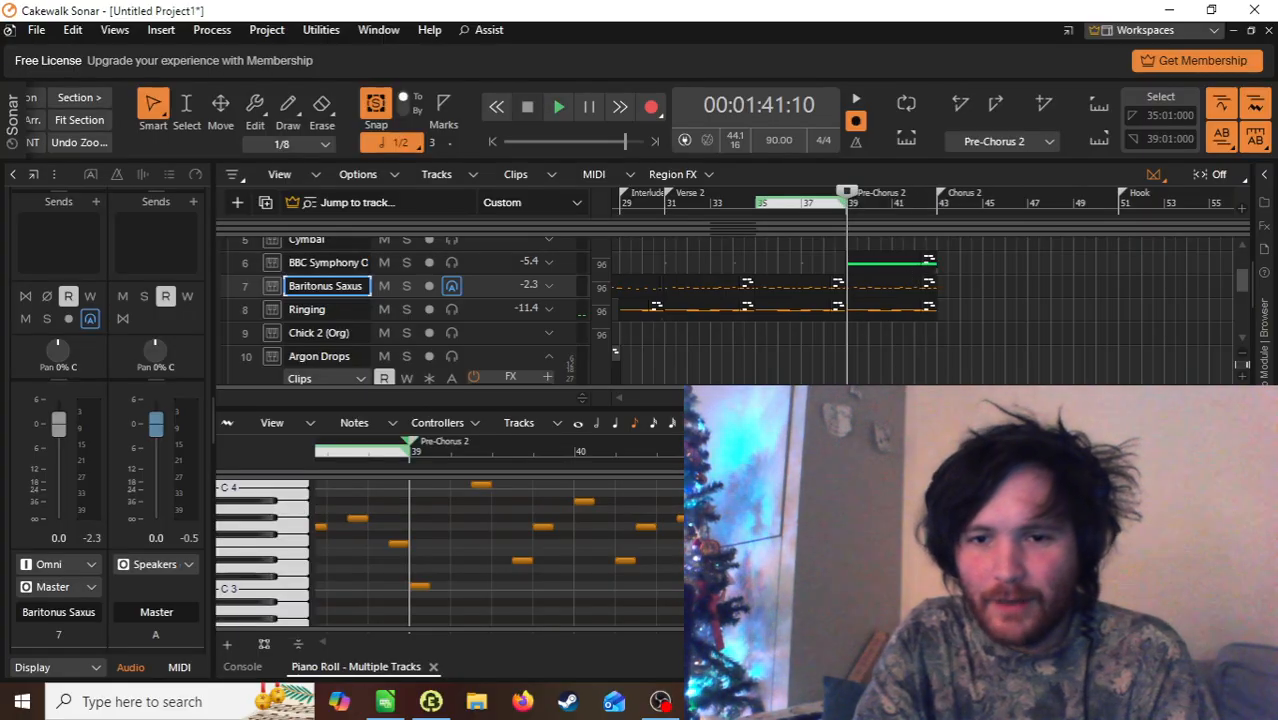
# Step: Play from the start of Chorus 1 at 21:01:000 through the interlude into Verse 2, reviewing which tracks have clips there
pyautogui.hscroll(-10, 920, 300)
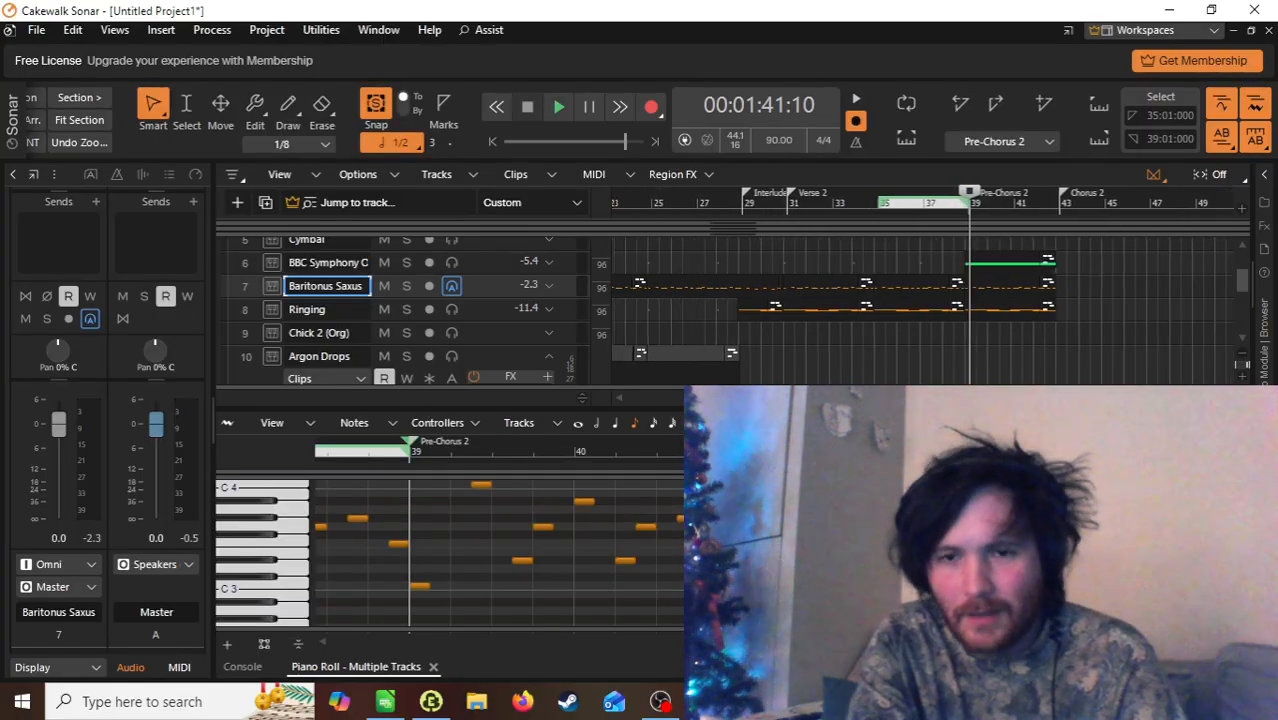
pyautogui.hscroll(-5, 920, 300)
pyautogui.hscroll(3, 920, 300)
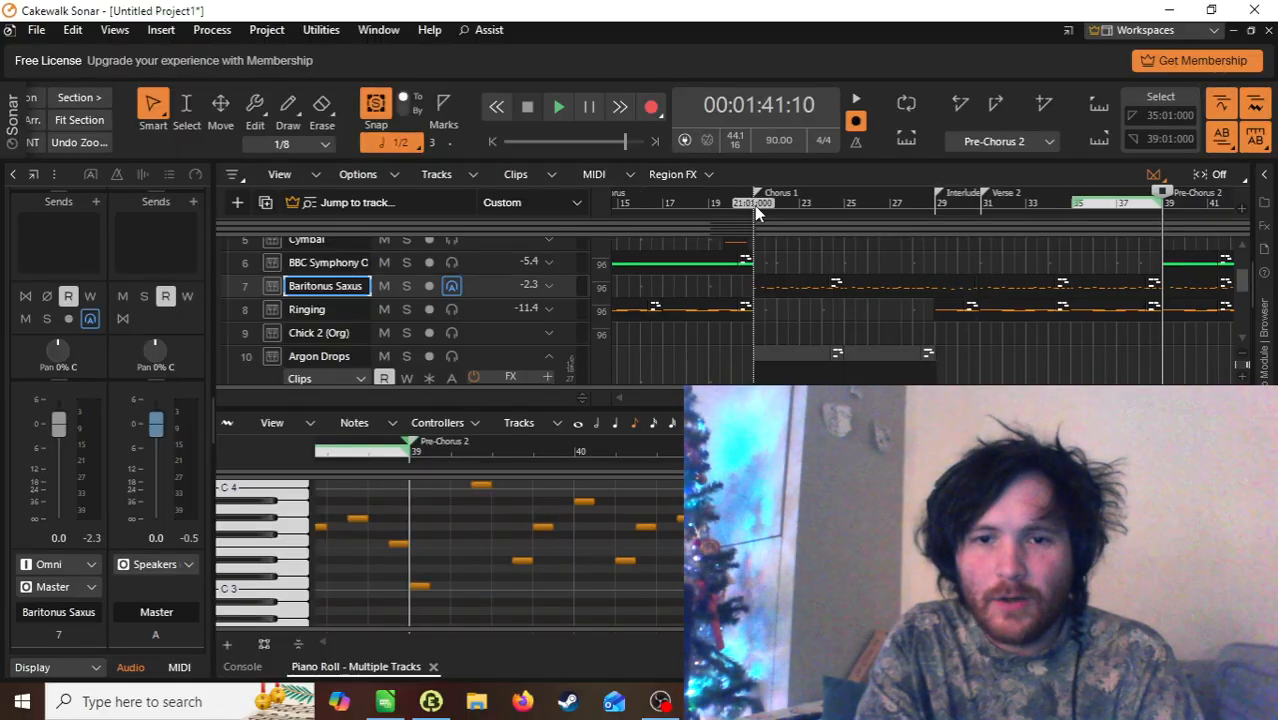
pyautogui.click(754, 205)
pyautogui.scroll(-5, 816, 273)
pyautogui.scroll(3, 816, 273)
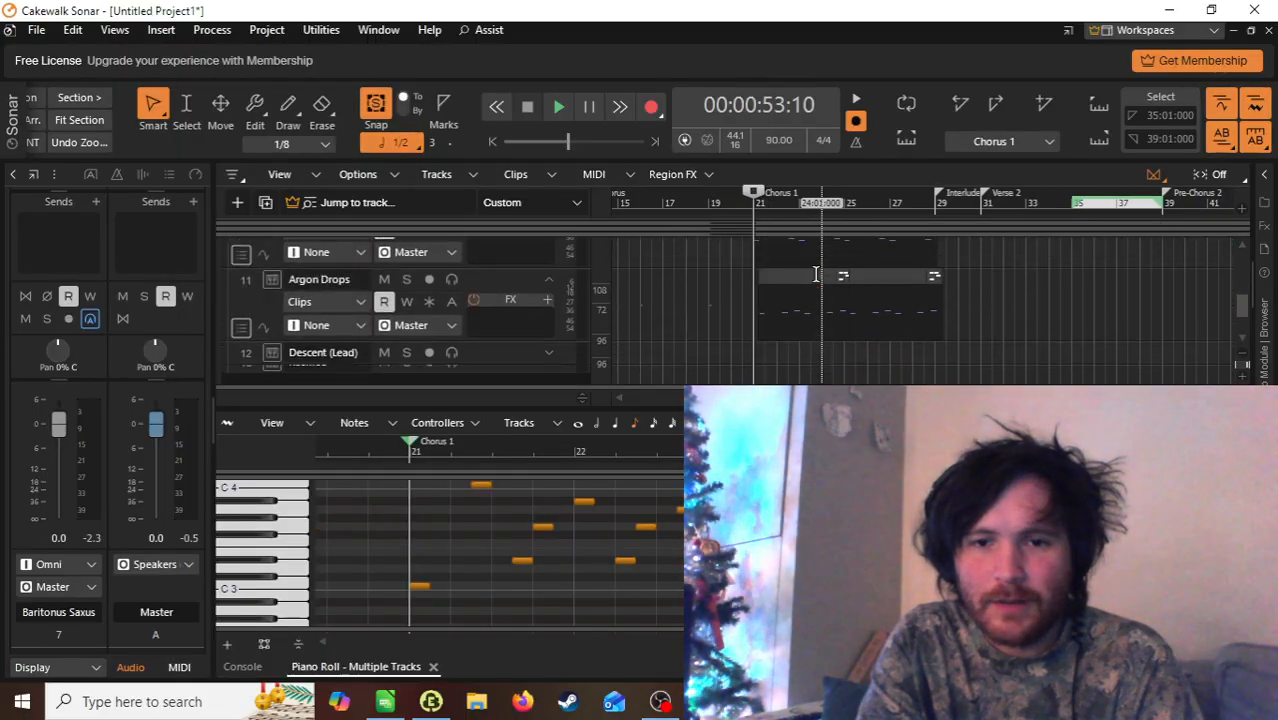
pyautogui.press('space')
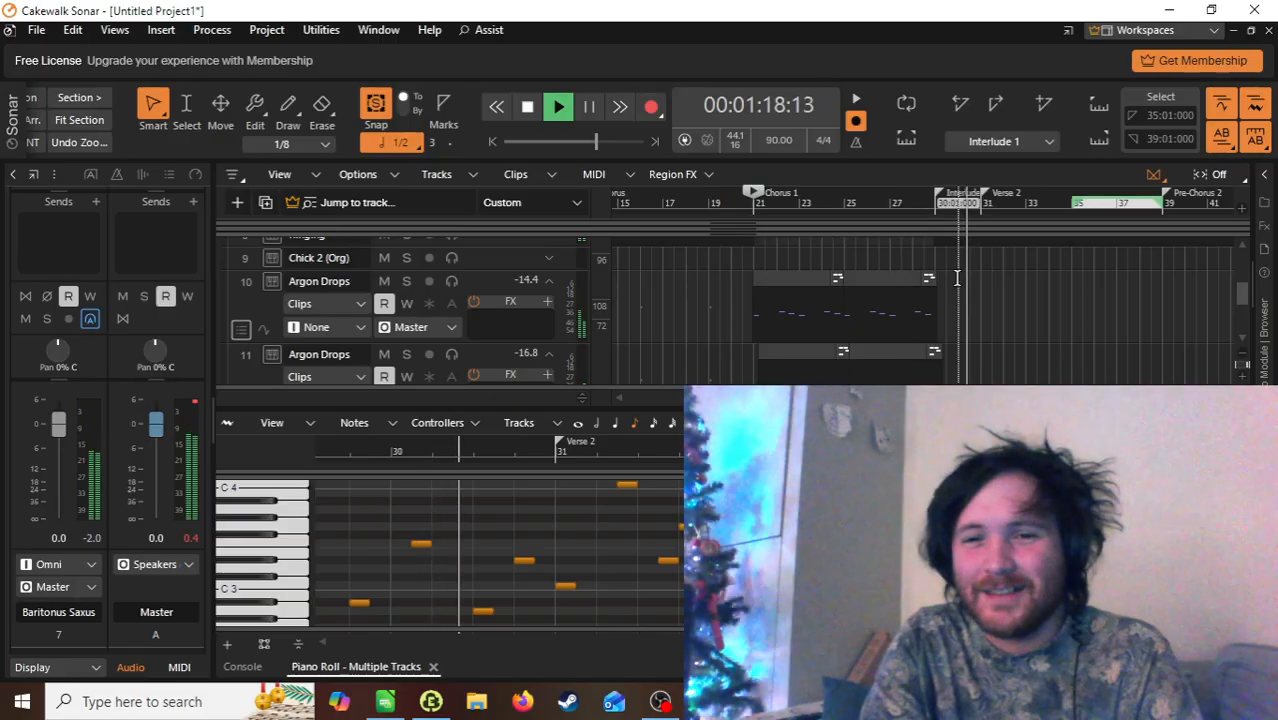
pyautogui.scroll(3, 957, 278)
pyautogui.scroll(2, 957, 278)
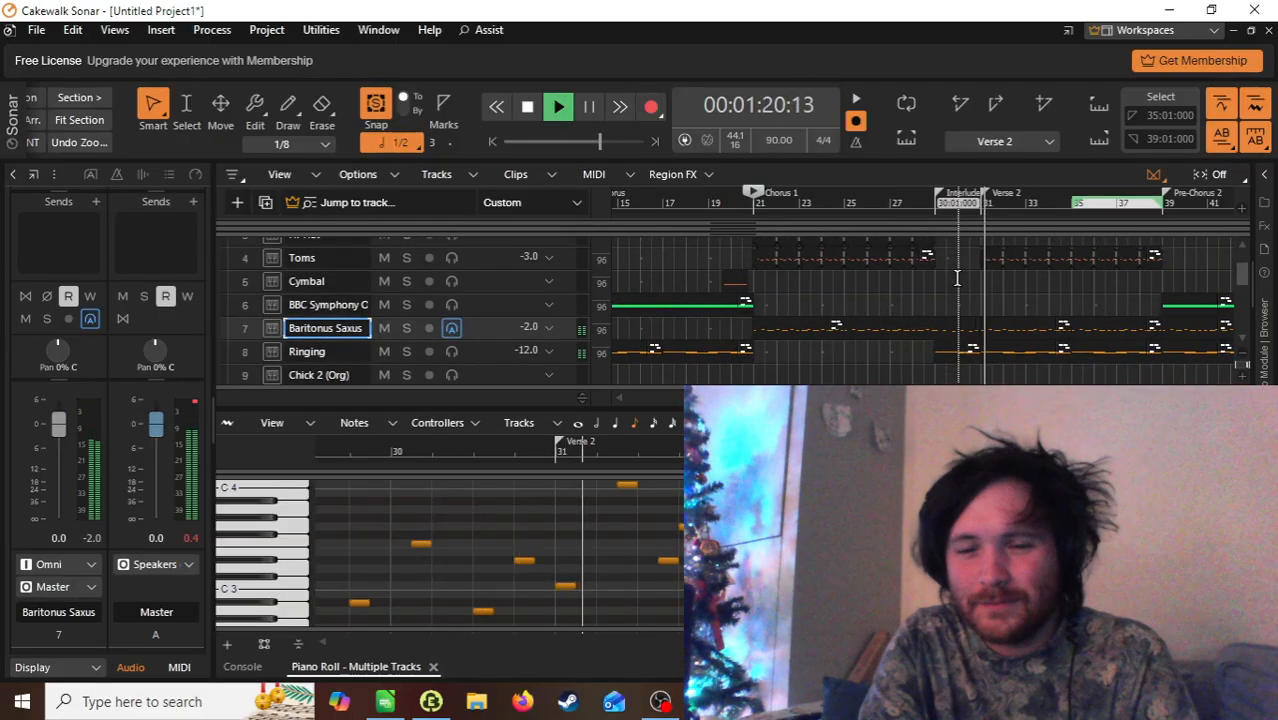
pyautogui.scroll(-4, 957, 278)
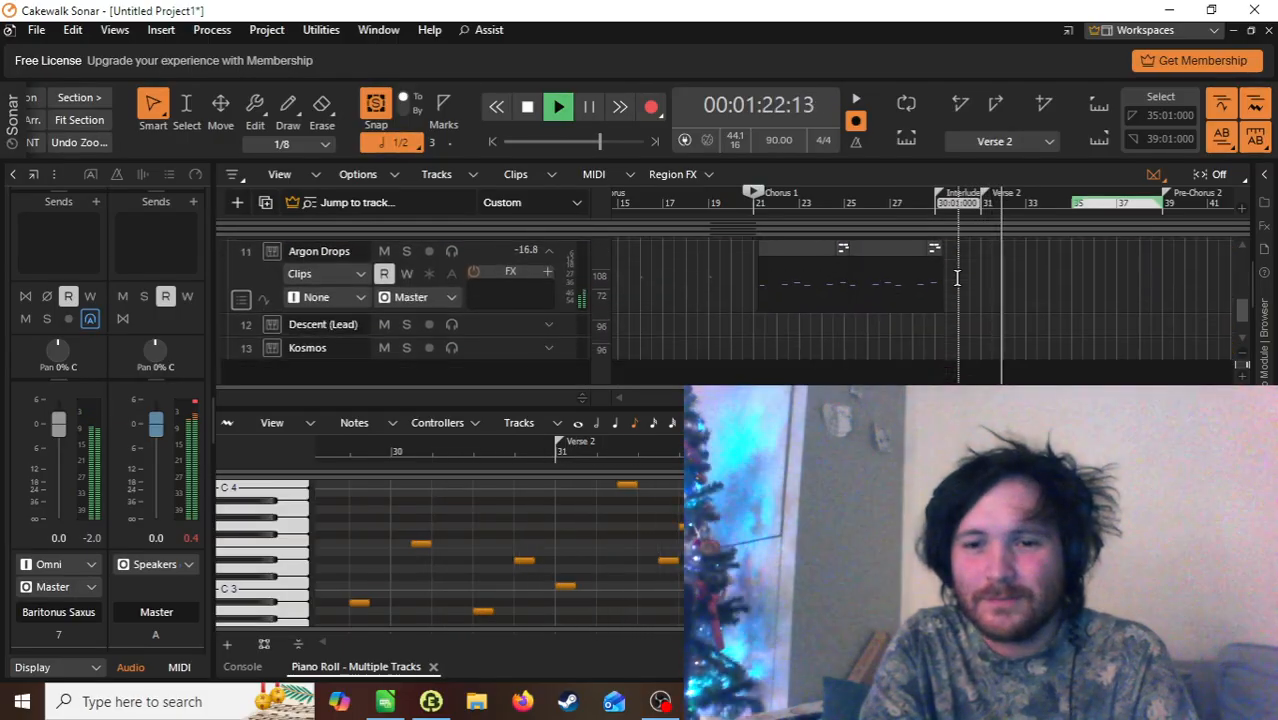
pyautogui.scroll(6, 957, 278)
pyautogui.press('space')
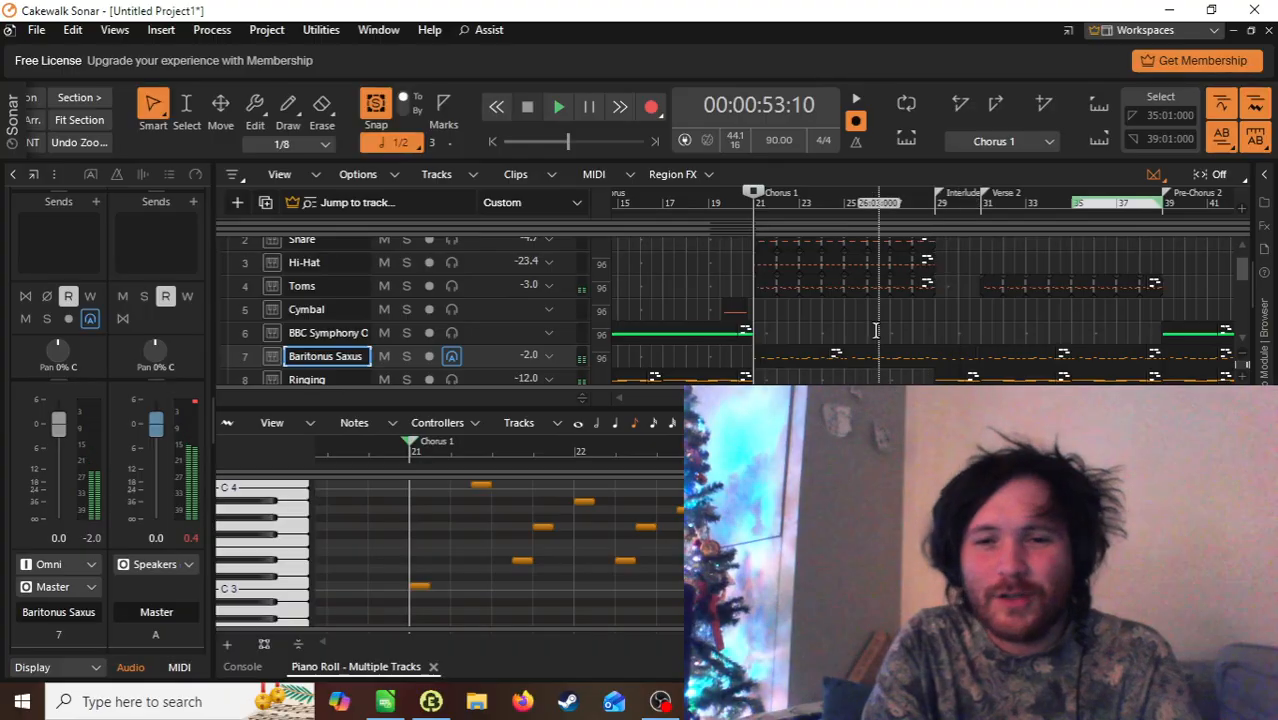
pyautogui.scroll(-2, 876, 330)
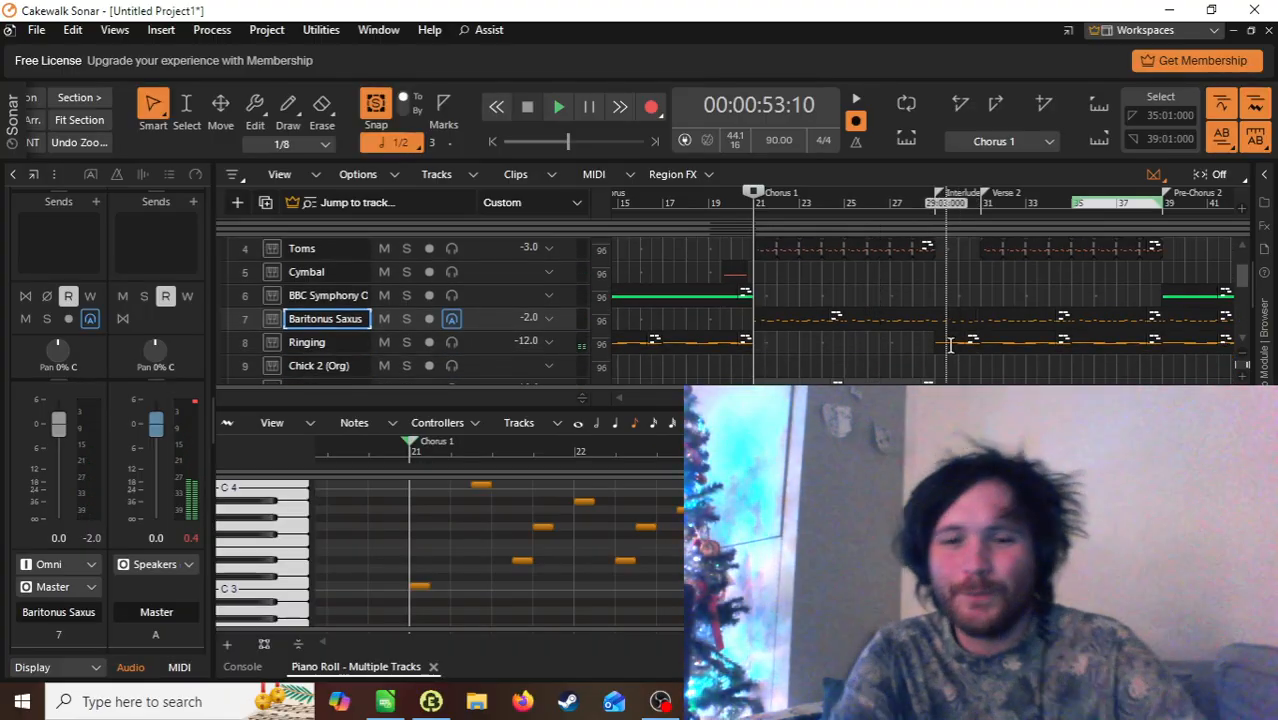
pyautogui.scroll(-3, 950, 345)
pyautogui.scroll(5, 950, 345)
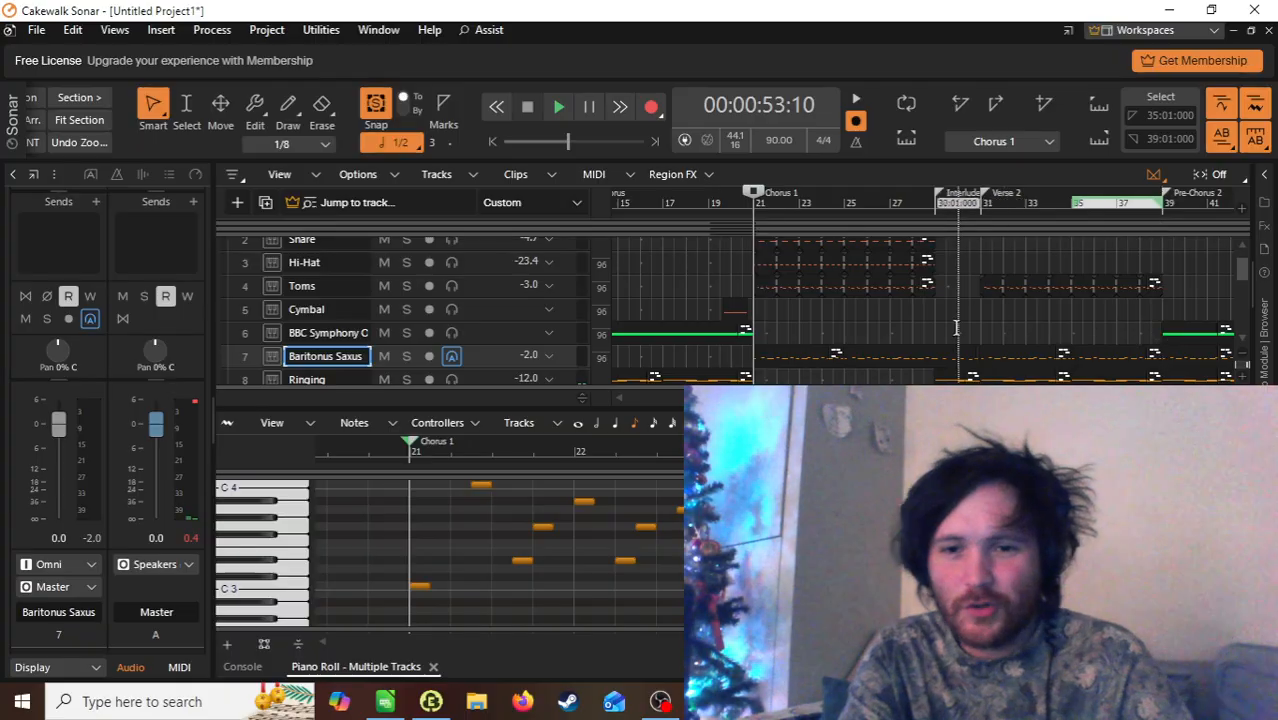
# Step: Copy the Pre-Chorus 2 BBC Symphony clip to the start of Interlude 1 at 29:01:000 on its own track
pyautogui.click(1176, 333)
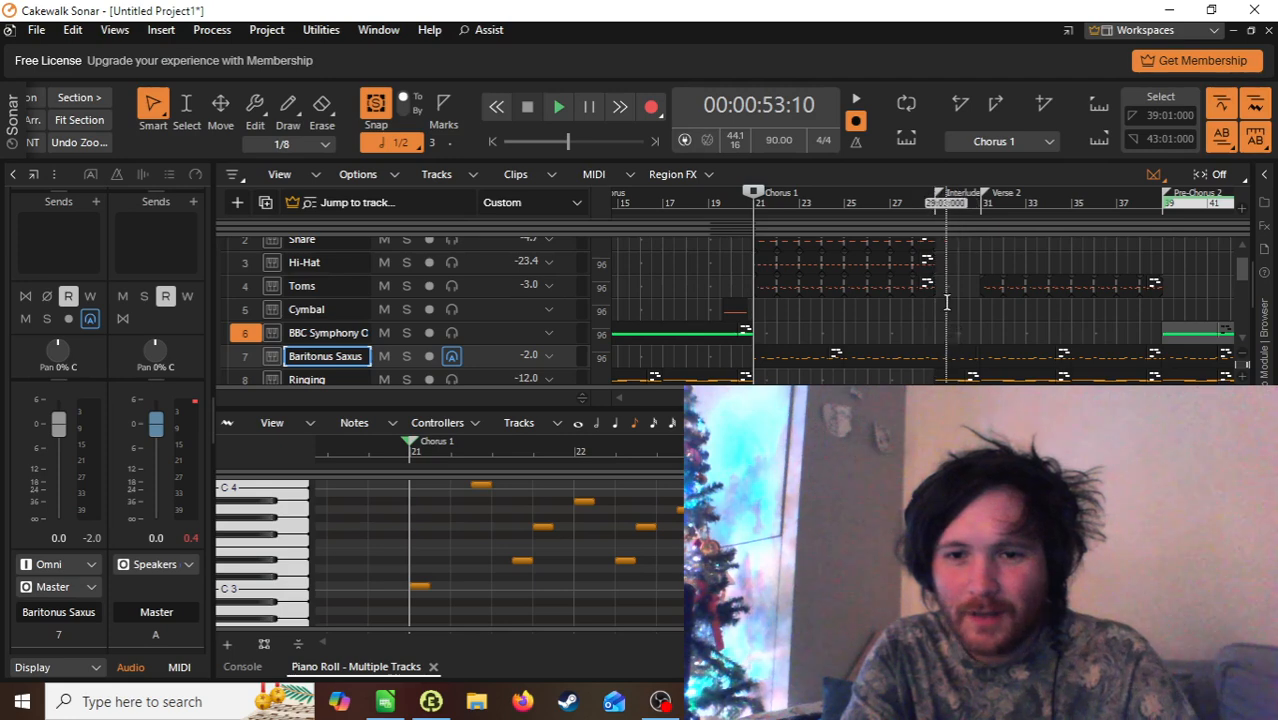
pyautogui.click(937, 205)
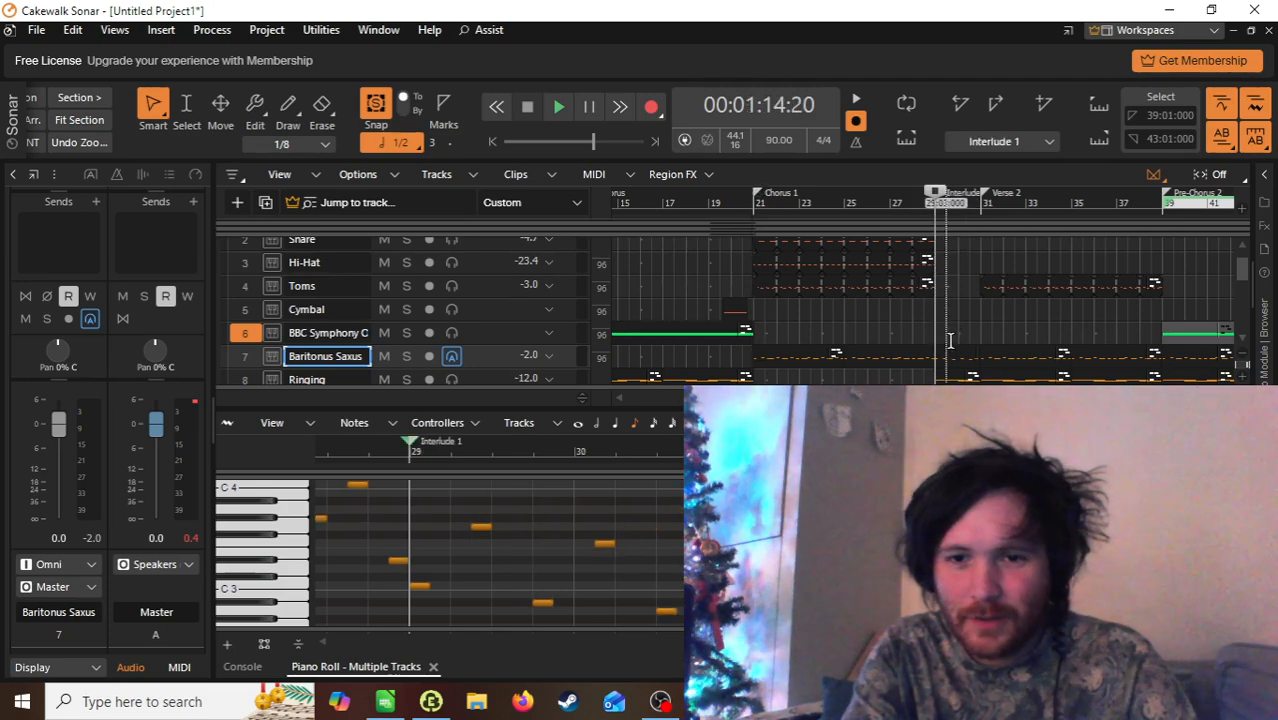
pyautogui.hotkey('ctrl', 'v')
pyautogui.hotkey('ctrl', 'z')
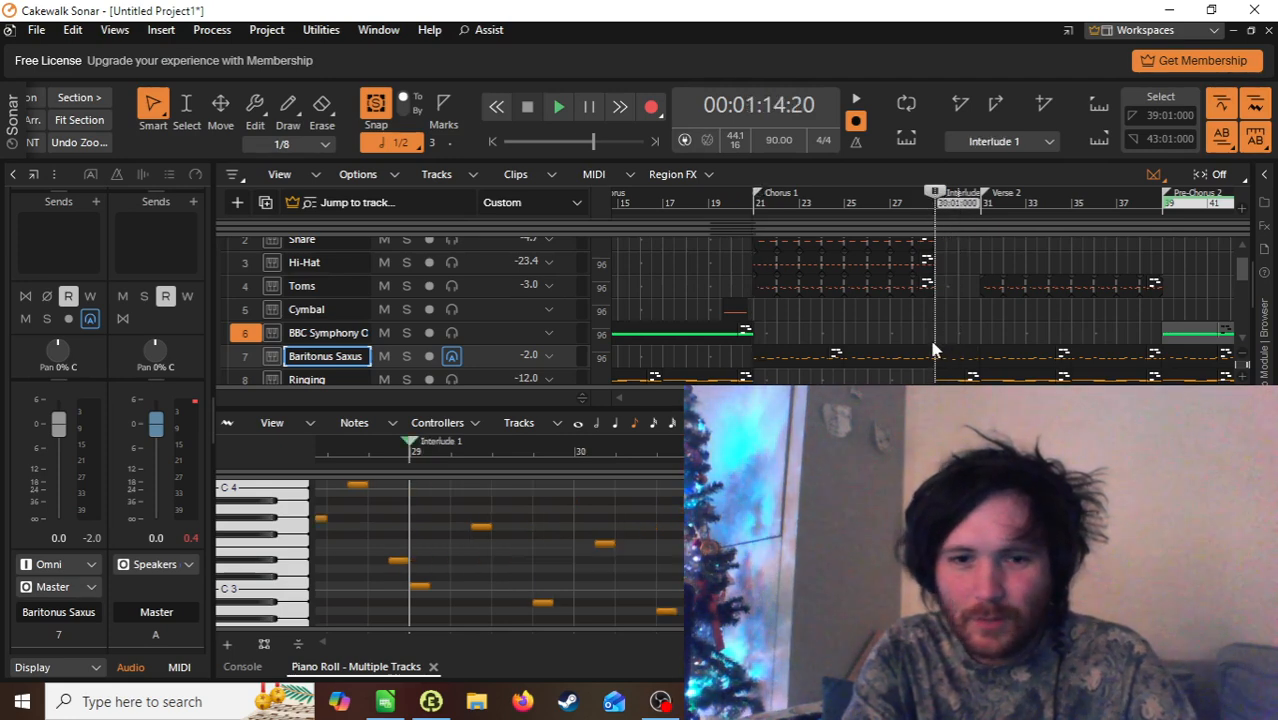
pyautogui.click(240, 335)
pyautogui.hotkey('ctrl', 'v')
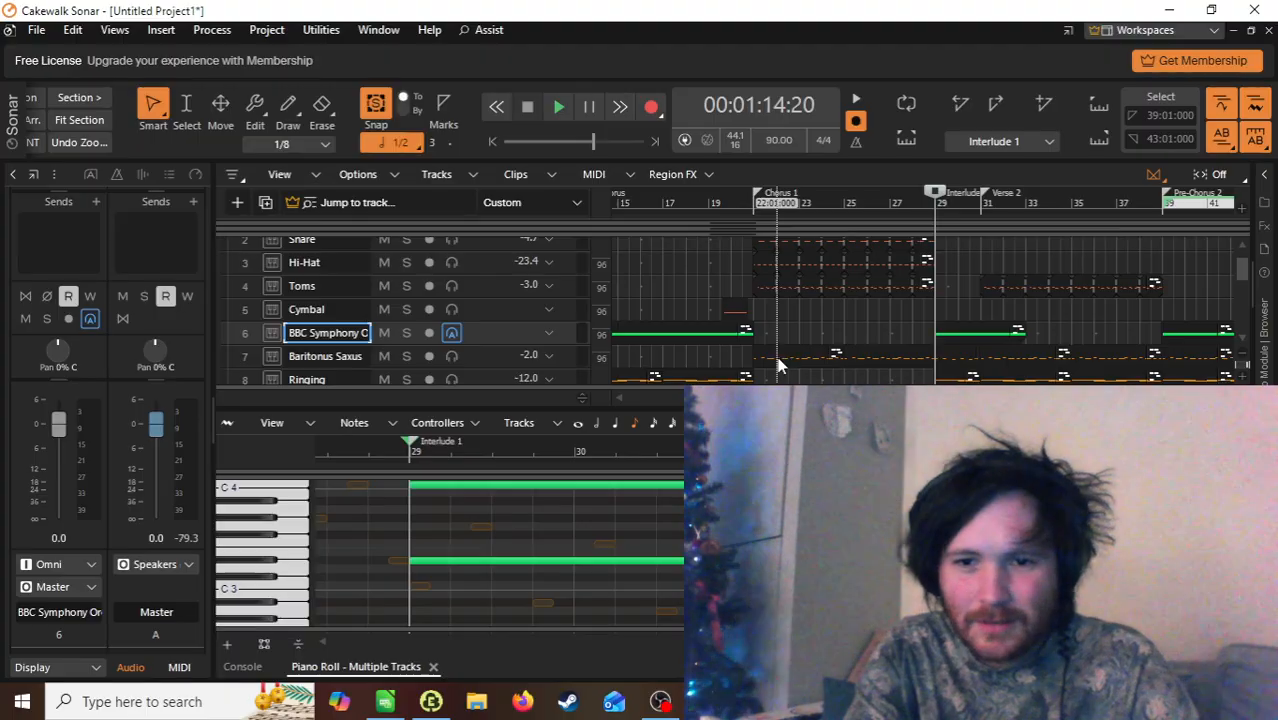
# Step: Split the BBC Symphony clip in the interlude at 31:01:000 and delete its second half
pyautogui.click(986, 333)
pyautogui.click(992, 330)
pyautogui.press('Delete')
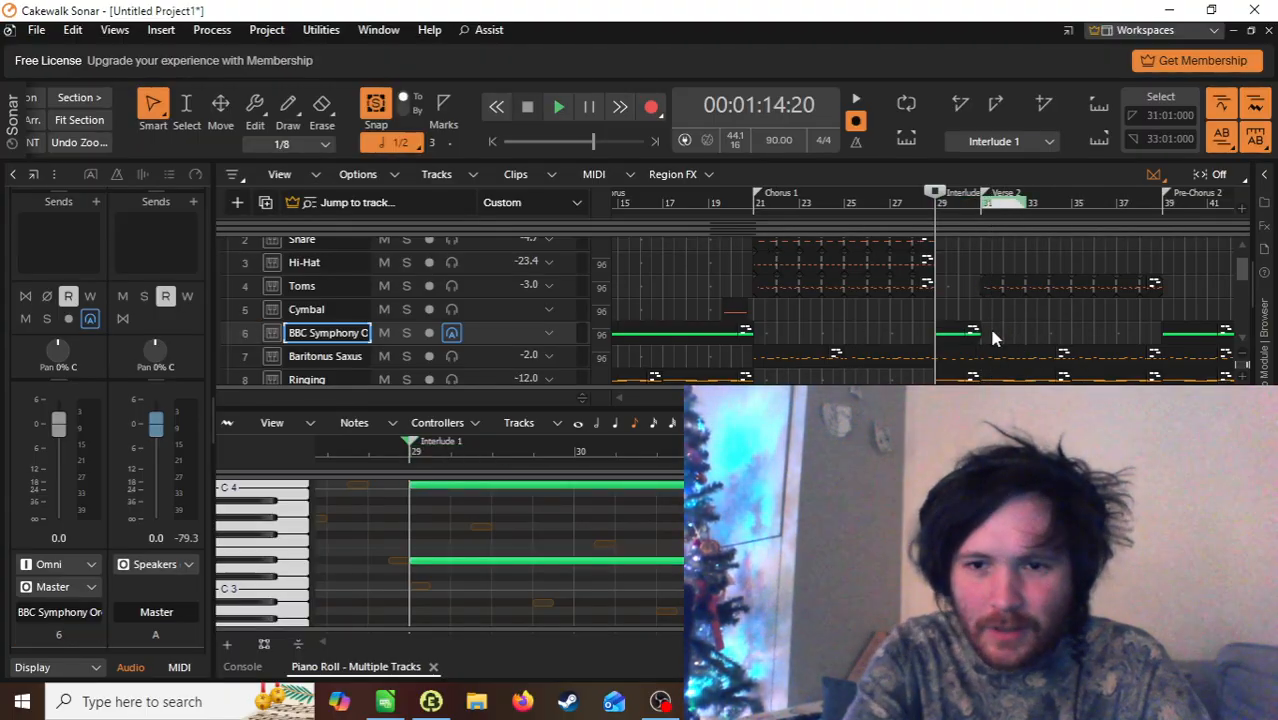
# Step: In the interlude BBC Symphony clip, shorten the G4 note to a half note and follow it with half notes A4, Bb4 and C5
pyautogui.click(955, 330)
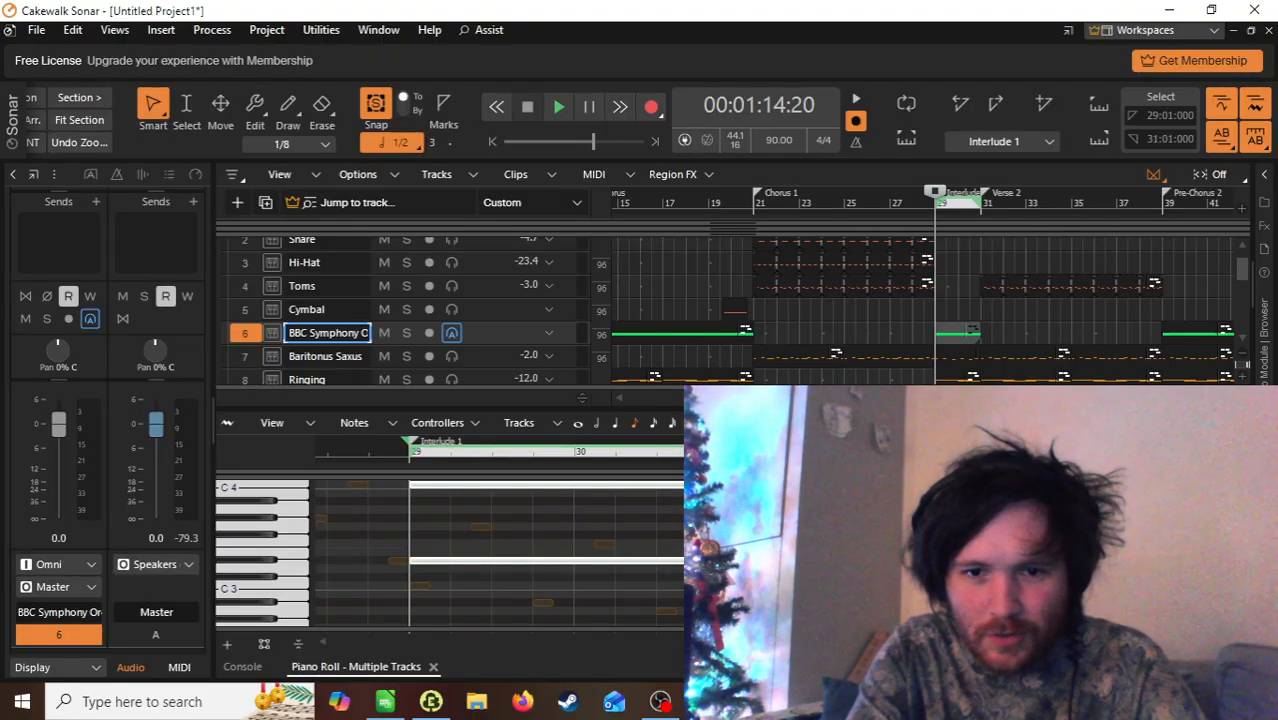
pyautogui.moveTo(758, 253); pyautogui.dragTo(769, 224)
pyautogui.scroll(3, 553, 420)
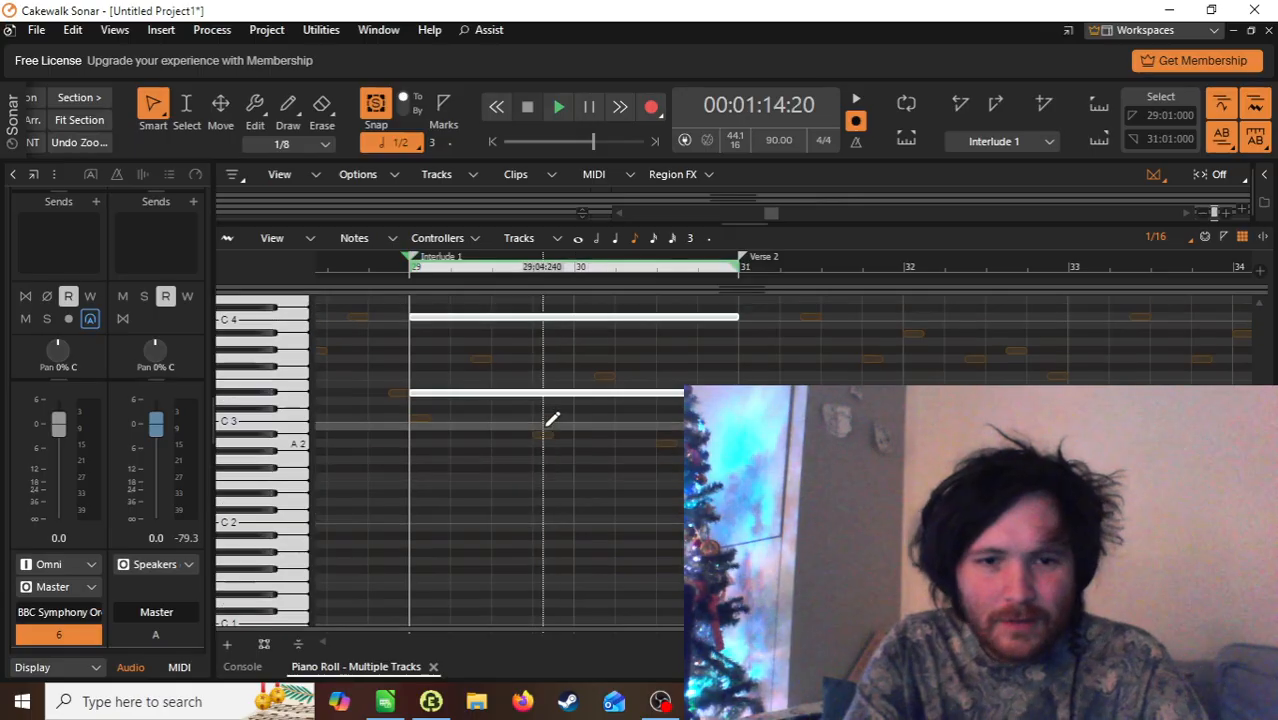
pyautogui.scroll(4, 553, 420)
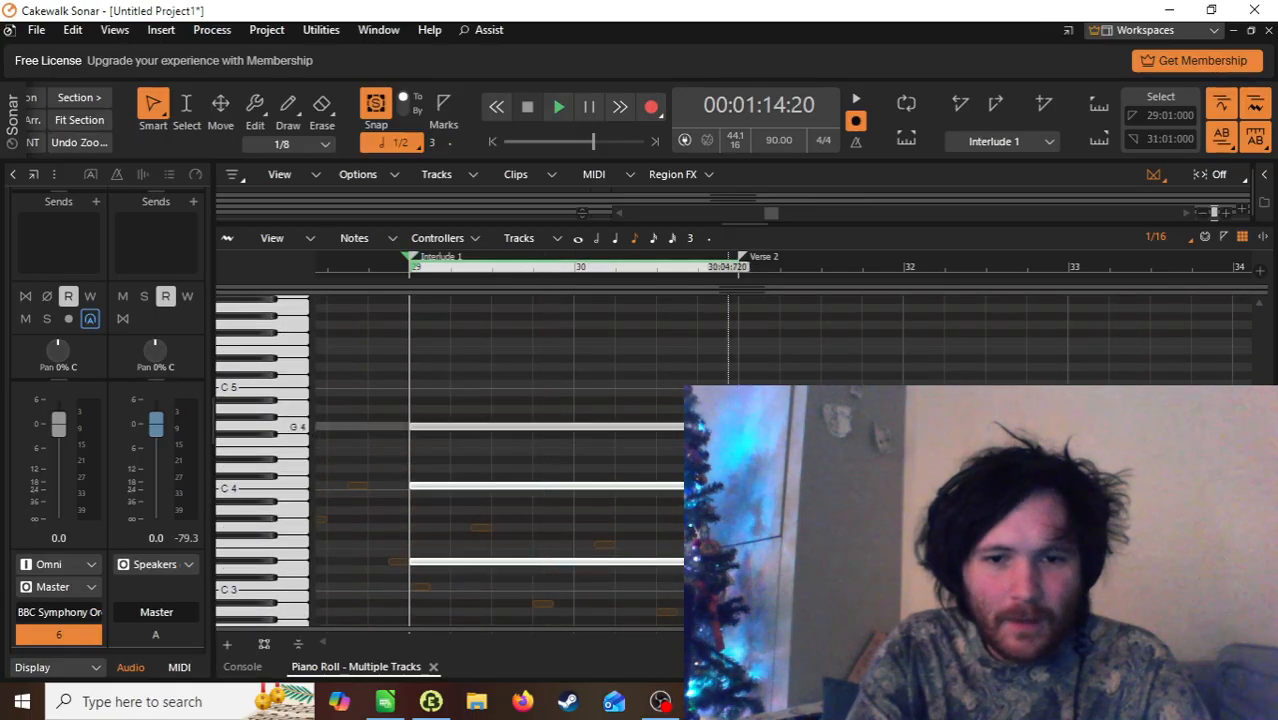
pyautogui.click(640, 427)
pyautogui.moveTo(643, 430)
pyautogui.mouseDown()
pyautogui.moveTo(492, 428)
pyautogui.moveTo(534, 404)
pyautogui.moveTo(658, 396)
pyautogui.mouseUp()
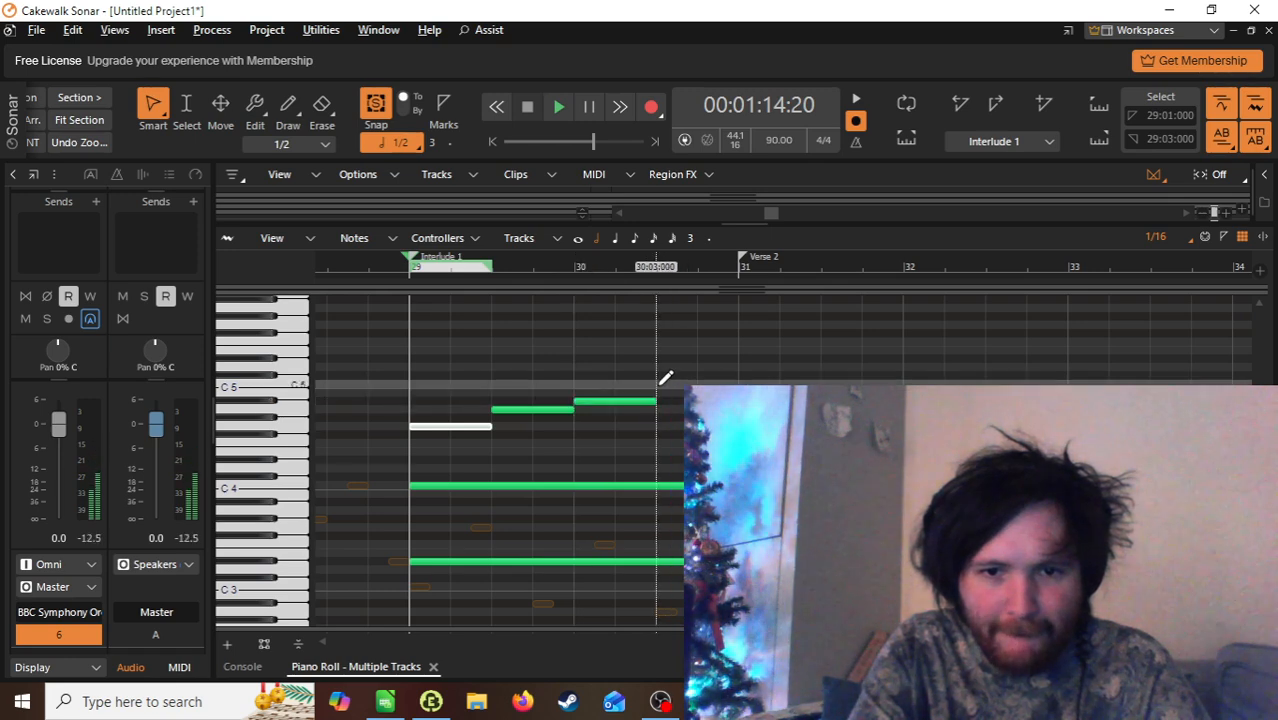
pyautogui.moveTo(738, 383); pyautogui.dragTo(739, 383)
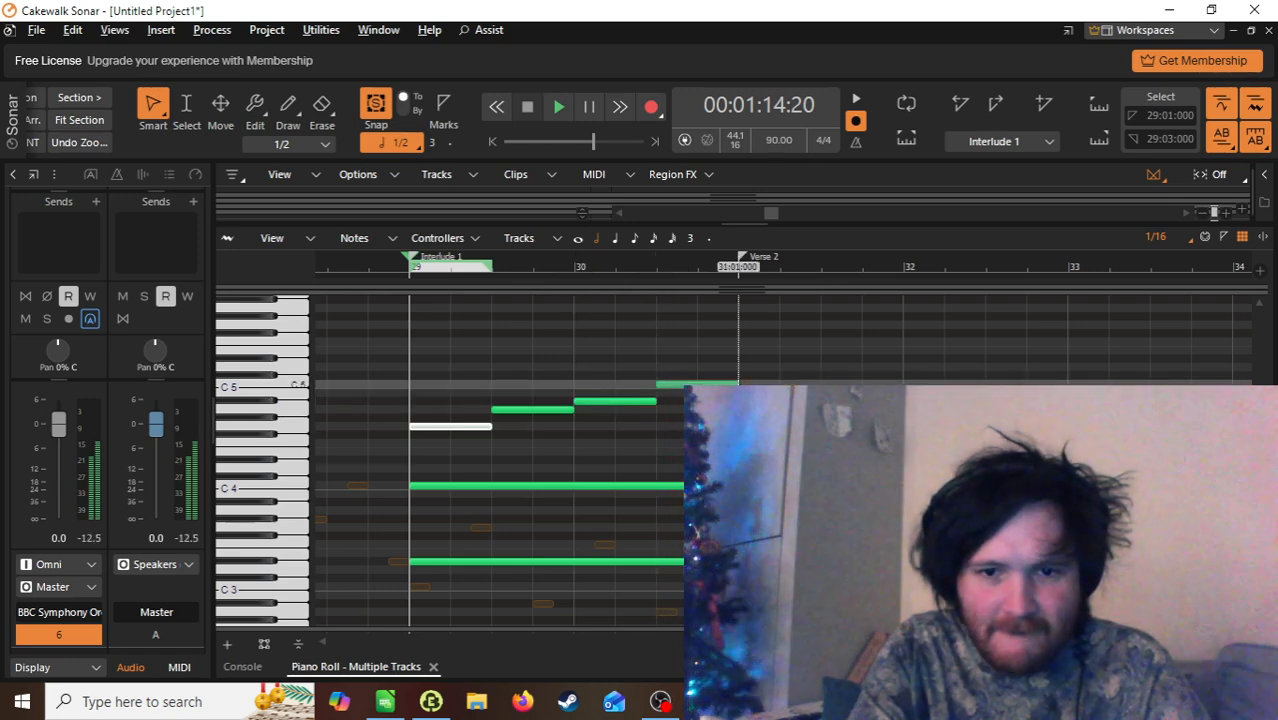
# Step: Lower the A4 note at 29:03:000 to G#4 and play the start of the interlude
pyautogui.moveTo(553, 410); pyautogui.dragTo(541, 414)
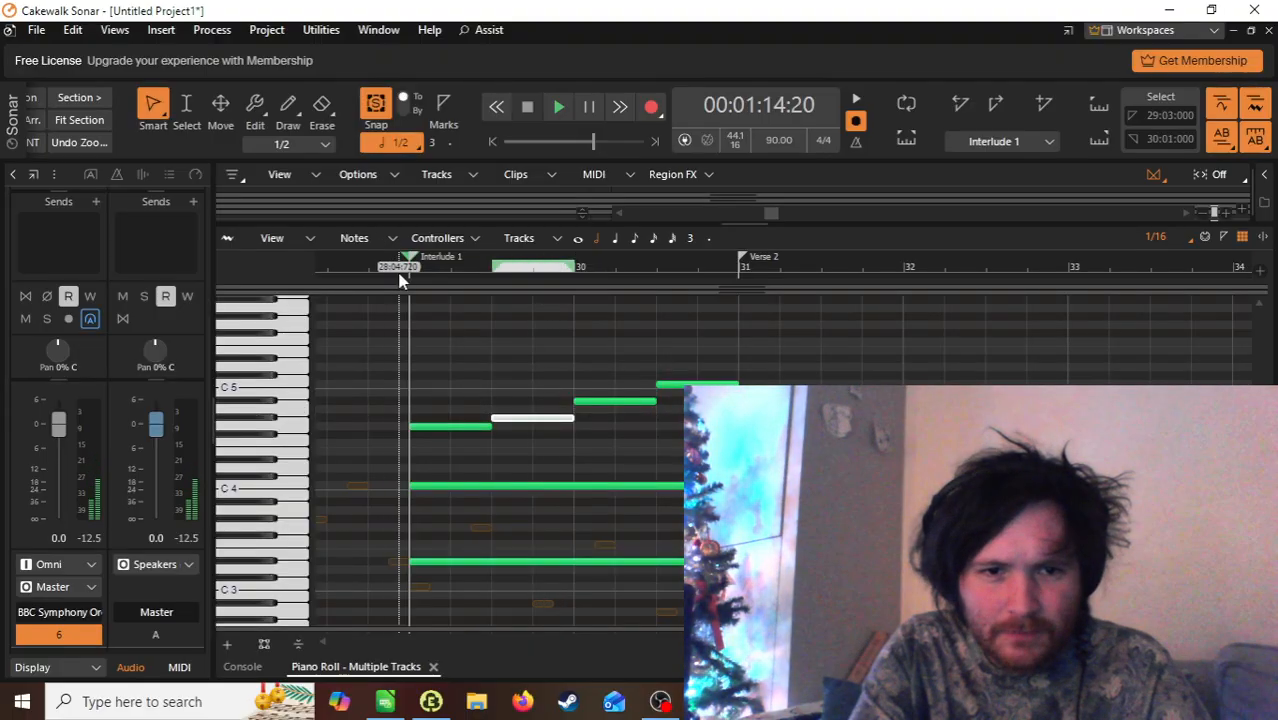
pyautogui.press('space')
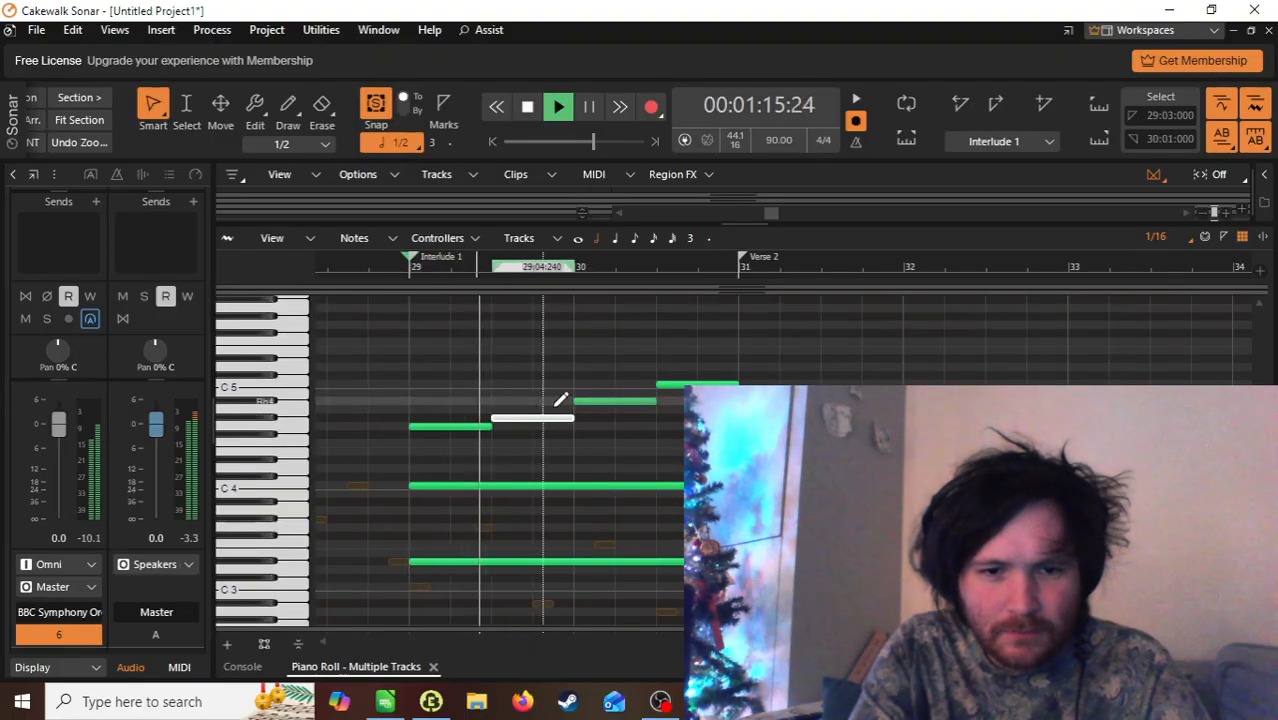
pyautogui.press('space')
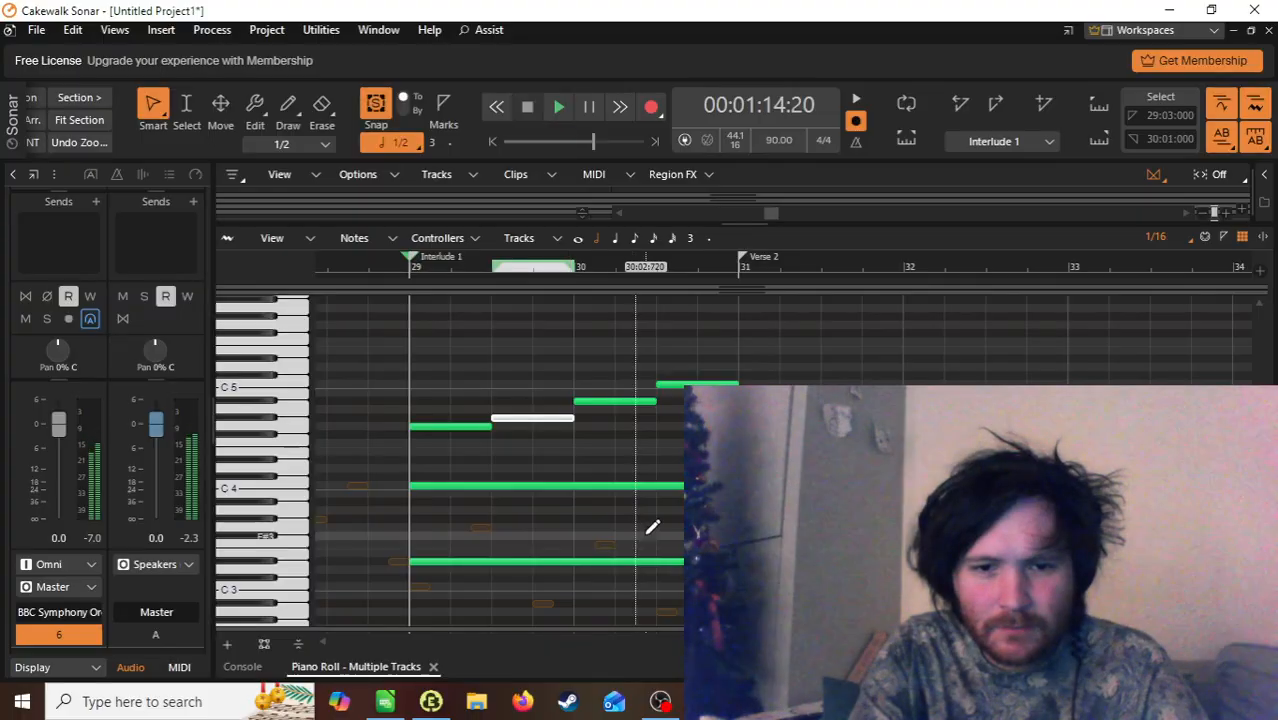
# Step: Shorten the C4 and Eb3 notes to end at 30:01:000, move them to G#3 and Eb4, and play from 28:04:720
pyautogui.moveTo(736, 486); pyautogui.dragTo(574, 491)
pyautogui.moveTo(736, 561); pyautogui.dragTo(573, 557)
pyautogui.scroll(-1, 540, 550)
pyautogui.click(457, 544)
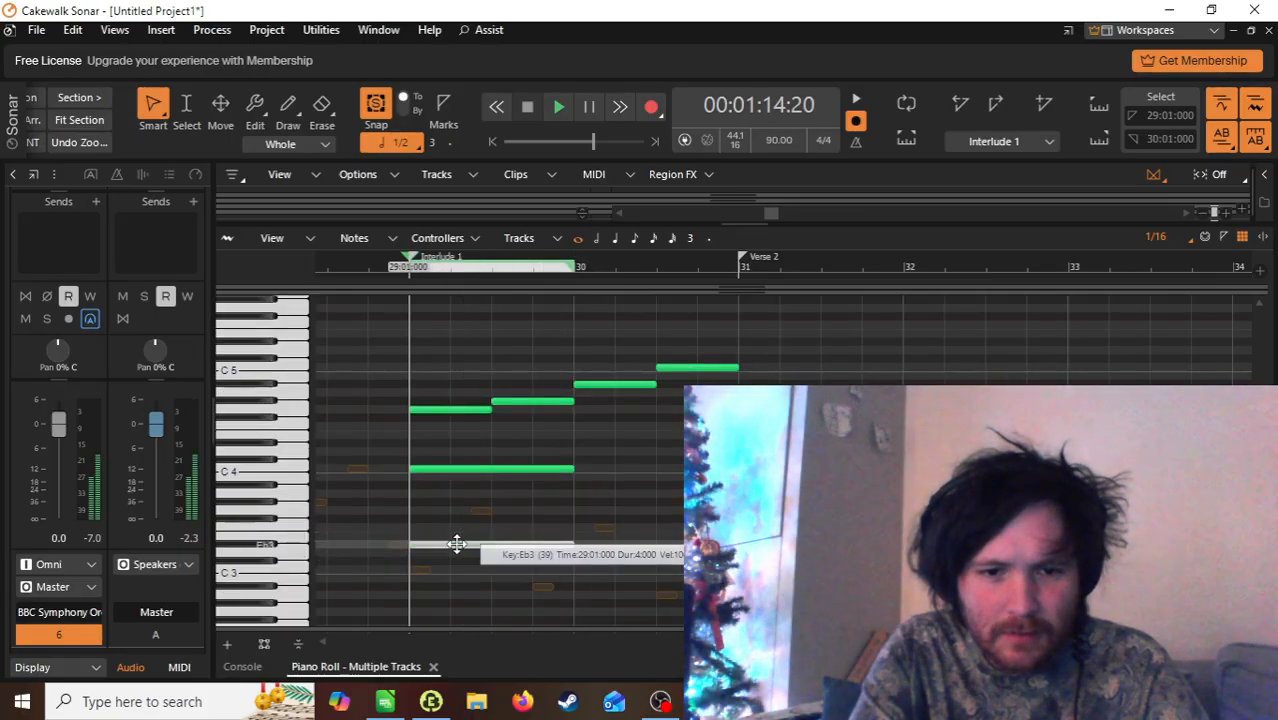
pyautogui.moveTo(457, 544); pyautogui.dragTo(457, 443)
pyautogui.click(457, 465)
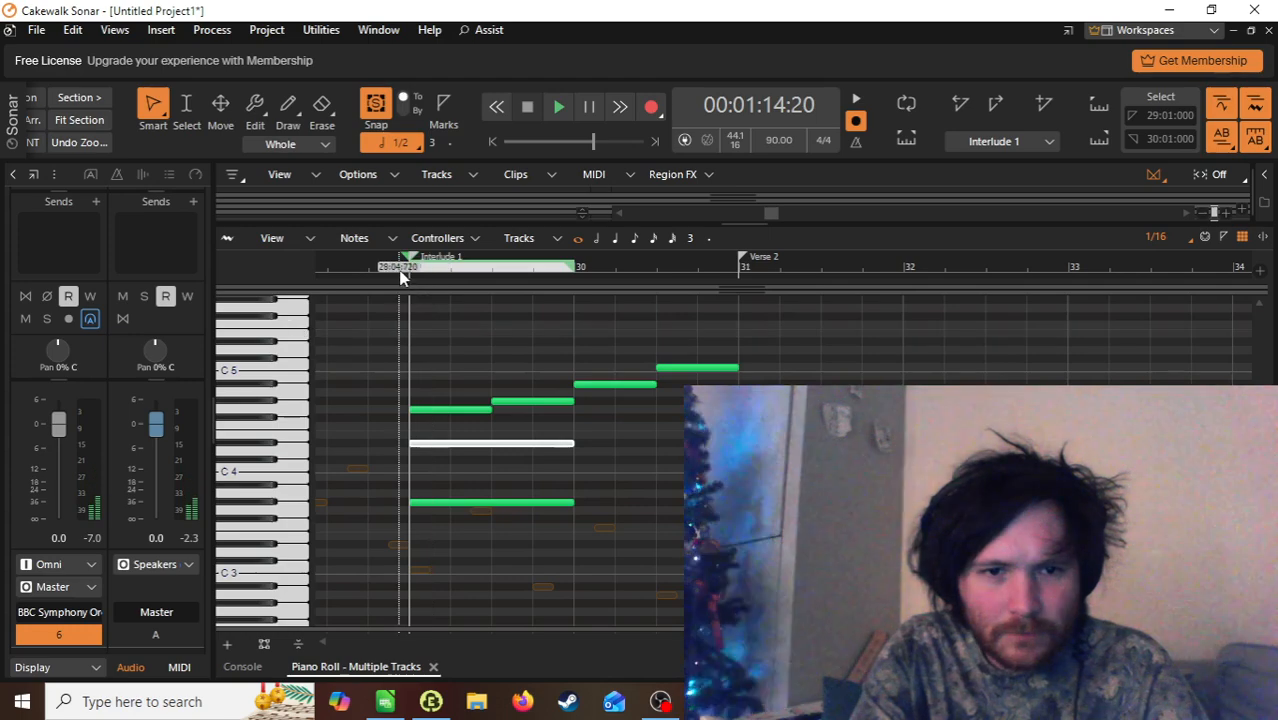
pyautogui.press('space')
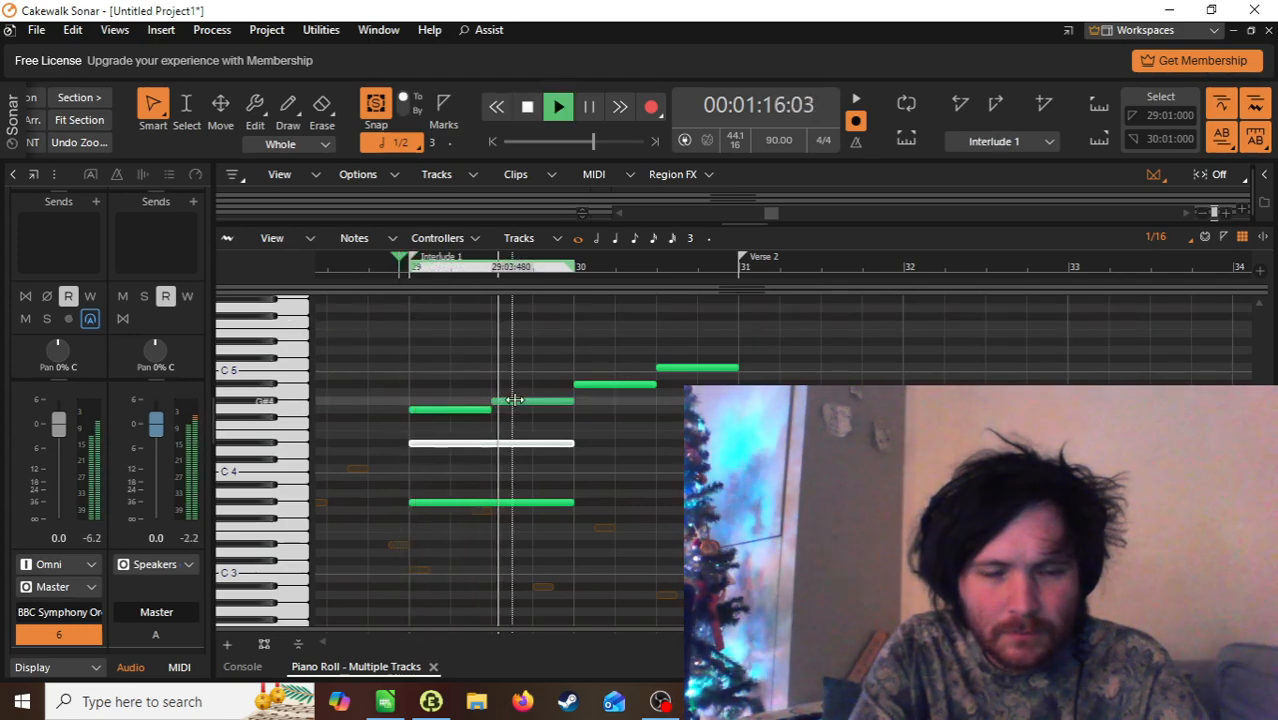
pyautogui.press('space')
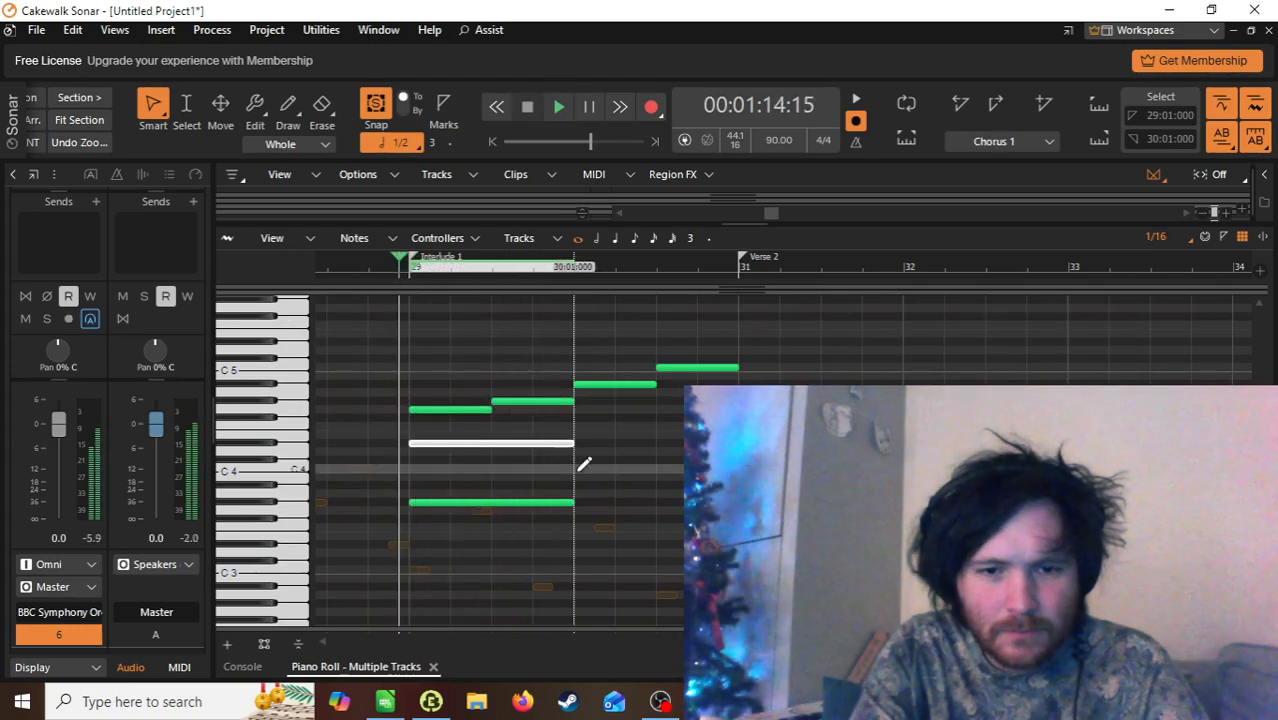
# Step: Add whole notes F3 and Eb4 at 30:01:000 in the interlude, then lower the new Eb4 to C4
pyautogui.click(582, 526)
pyautogui.moveTo(596, 524); pyautogui.dragTo(606, 525)
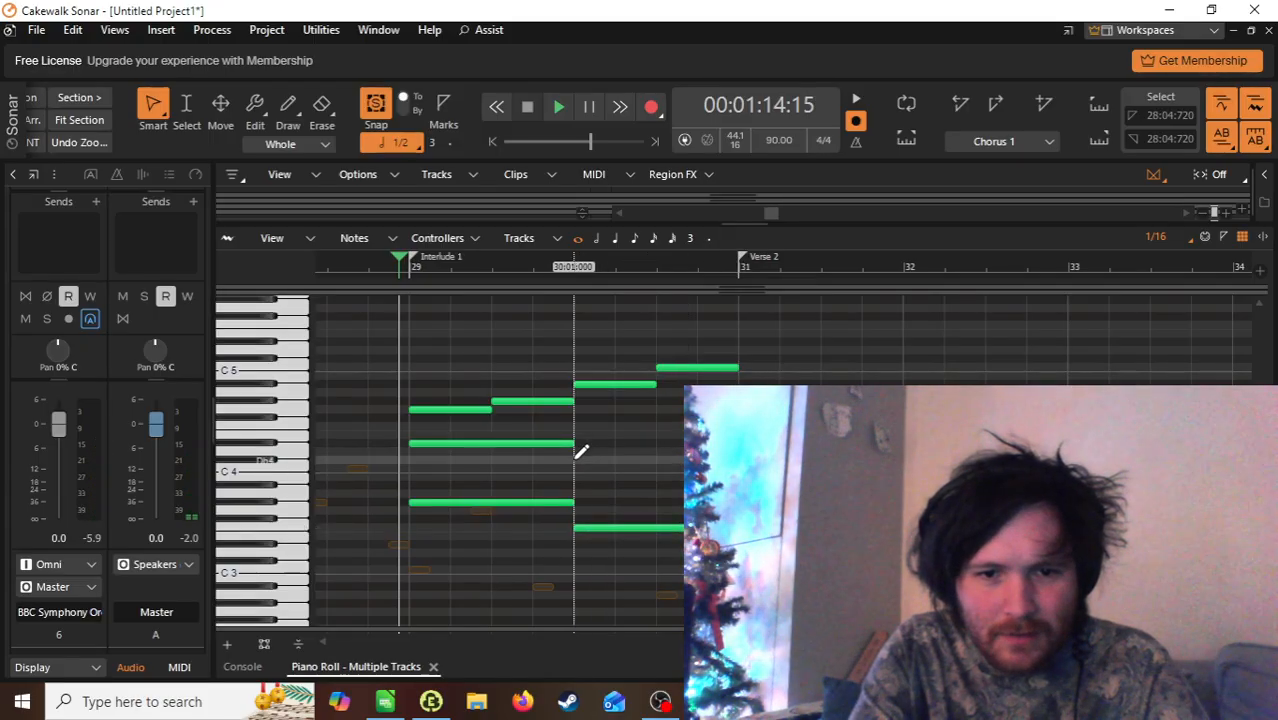
pyautogui.moveTo(580, 459); pyautogui.dragTo(582, 442)
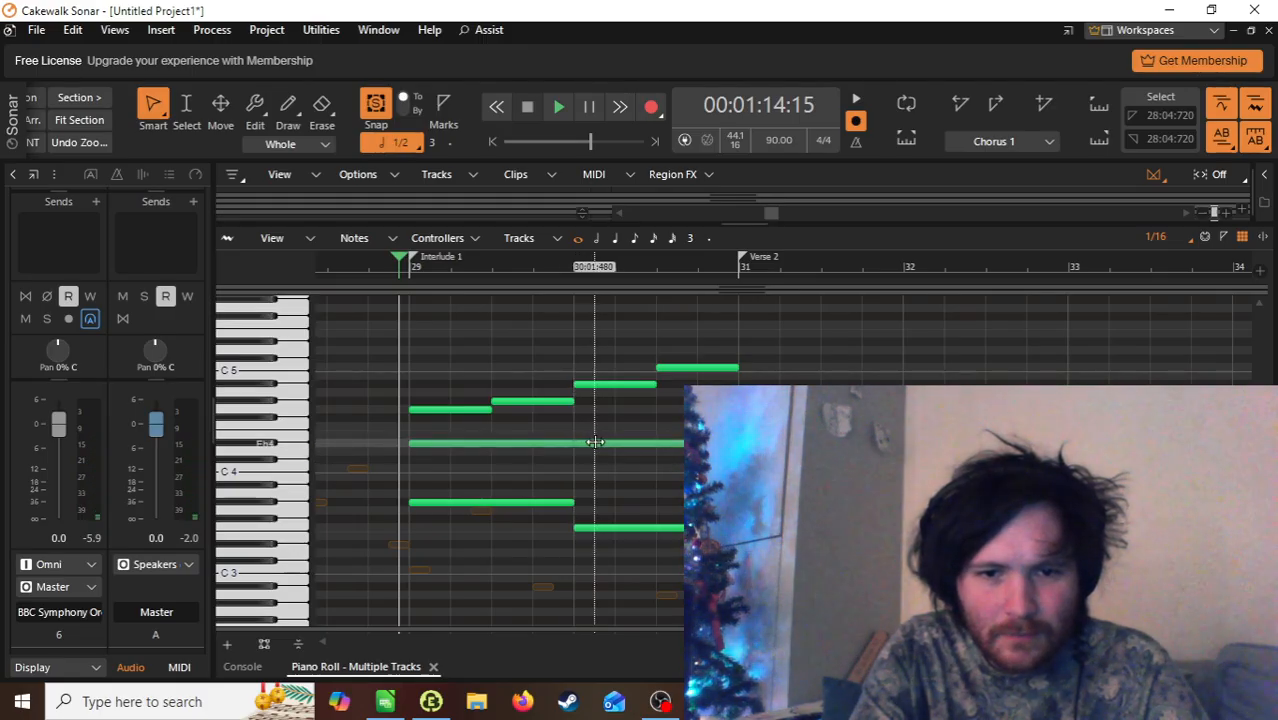
pyautogui.moveTo(619, 451); pyautogui.dragTo(619, 468)
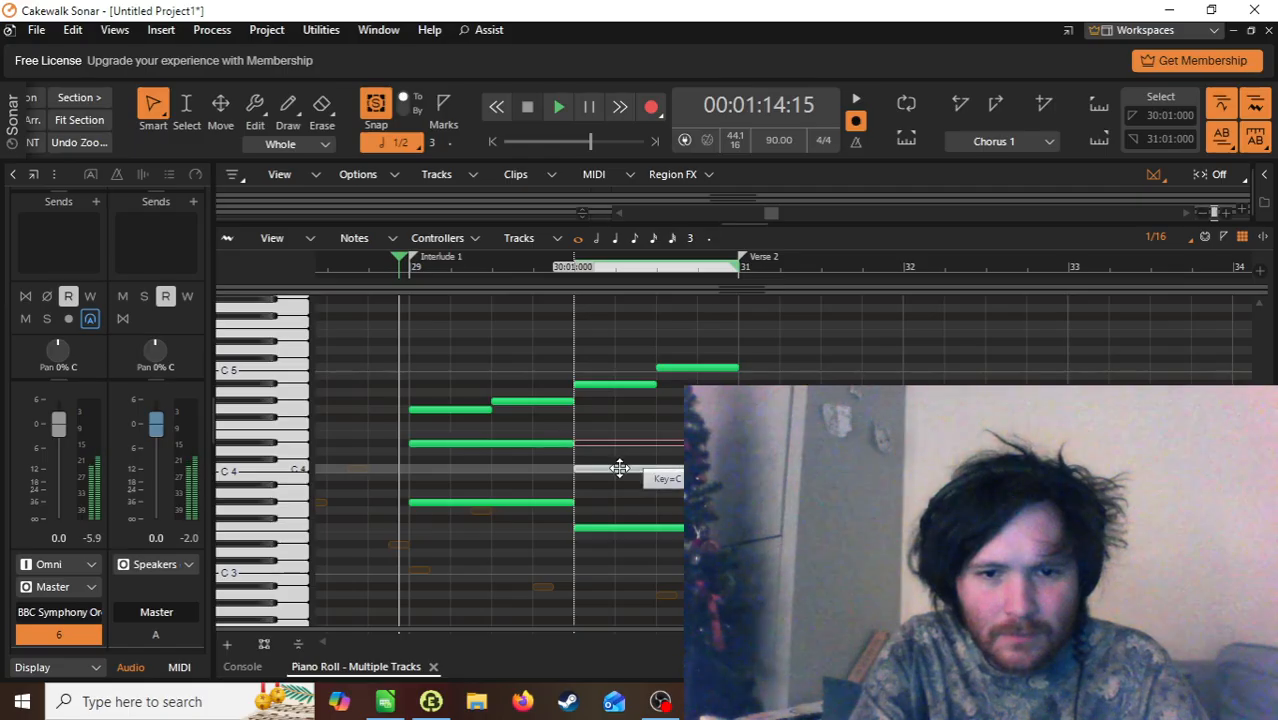
# Step: Shorten the G#3 note to end at 29:04:000, add a quarter note G3 after it, and play the interlude
pyautogui.press('space')
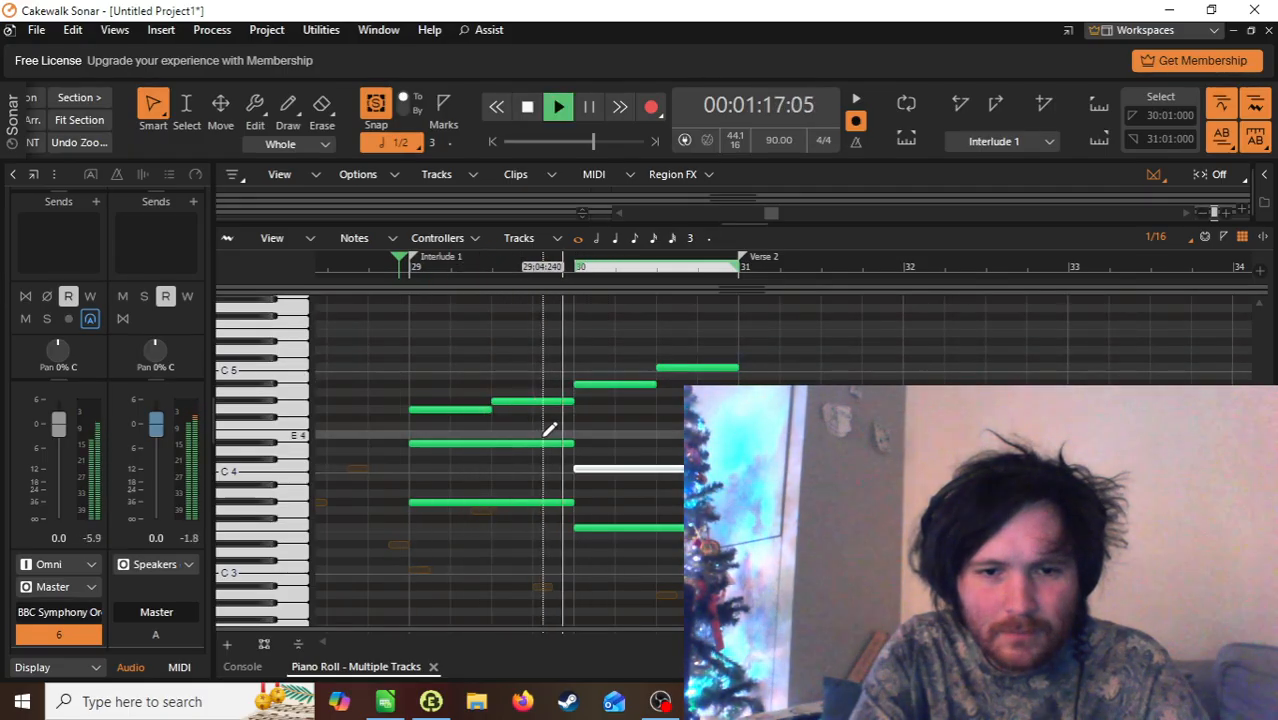
pyautogui.press('space')
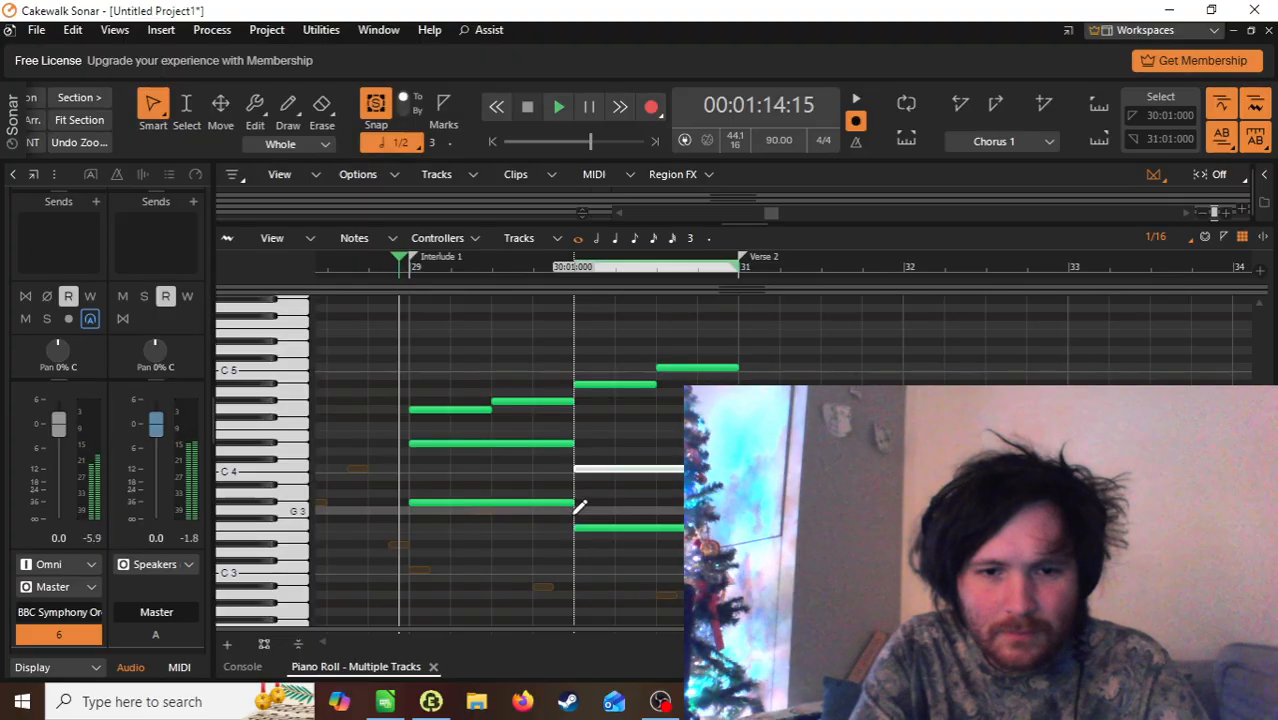
pyautogui.moveTo(577, 499)
pyautogui.mouseDown()
pyautogui.moveTo(541, 499)
pyautogui.moveTo(574, 508)
pyautogui.mouseUp()
pyautogui.press('space')
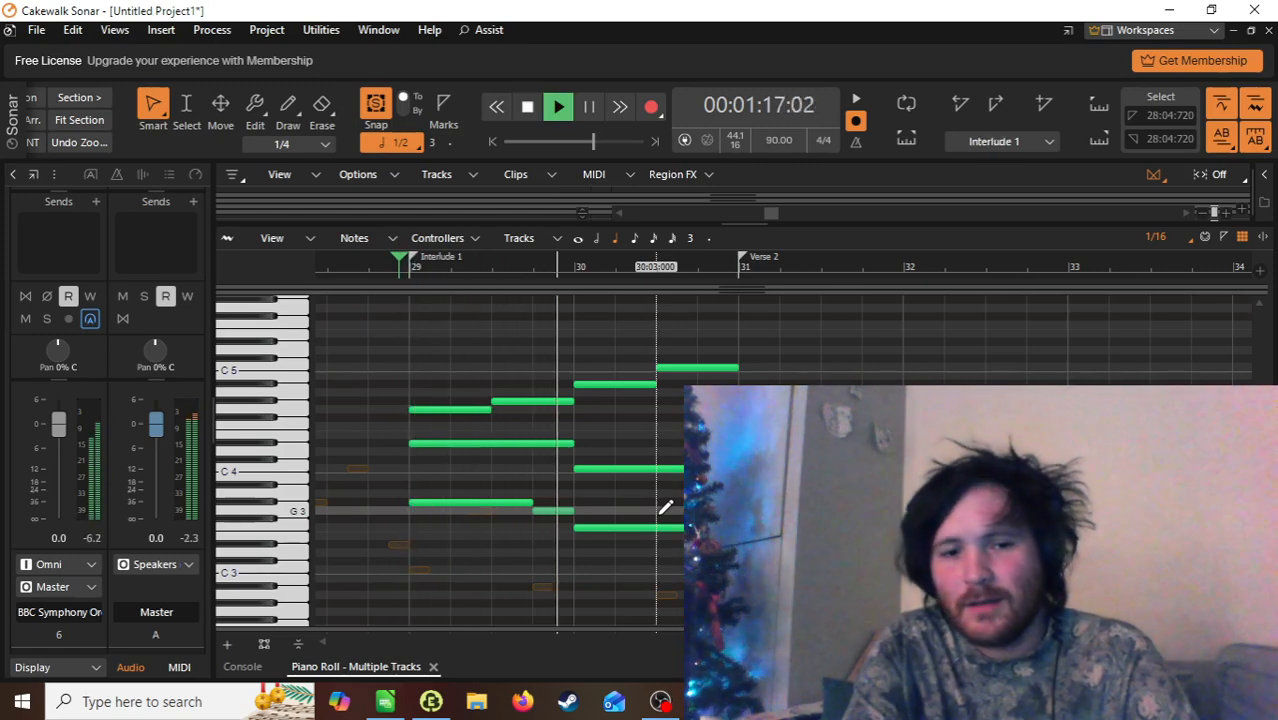
pyautogui.press('space')
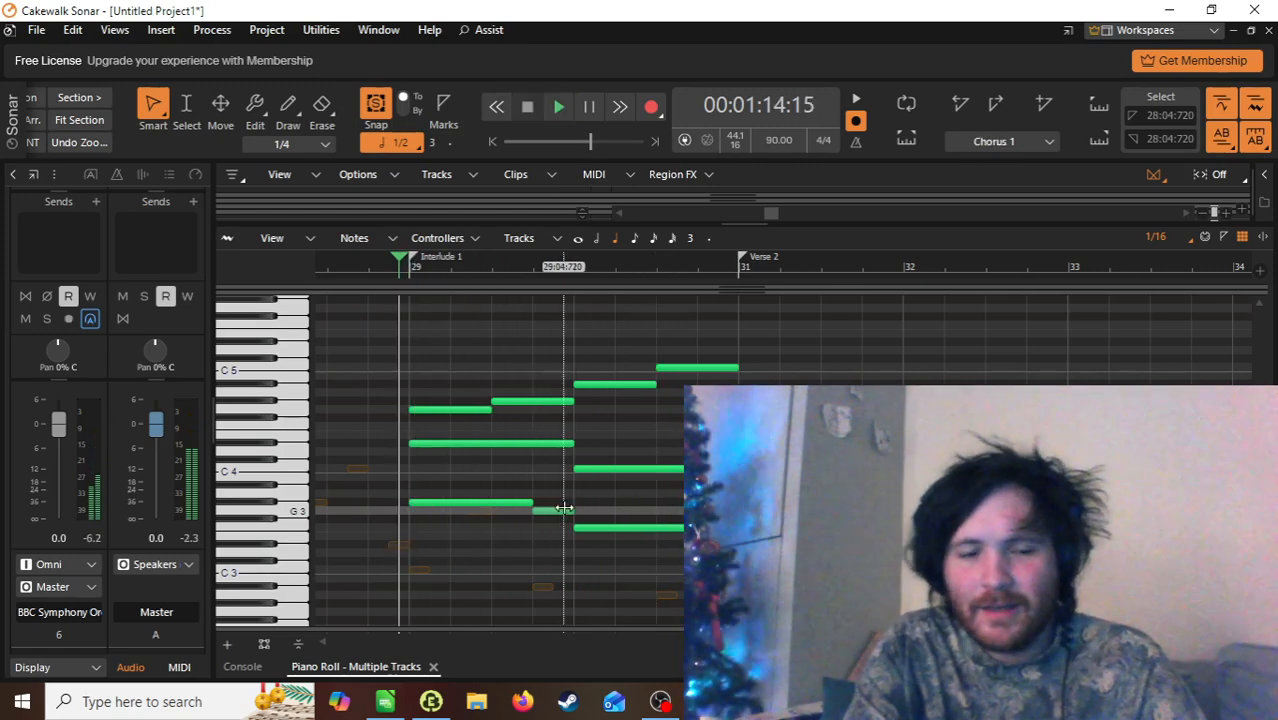
# Step: Delete the quarter note G3 at 29:04:000, enter it again, and replay the interlude from 28:04:720
pyautogui.click(556, 513)
pyautogui.press('Delete')
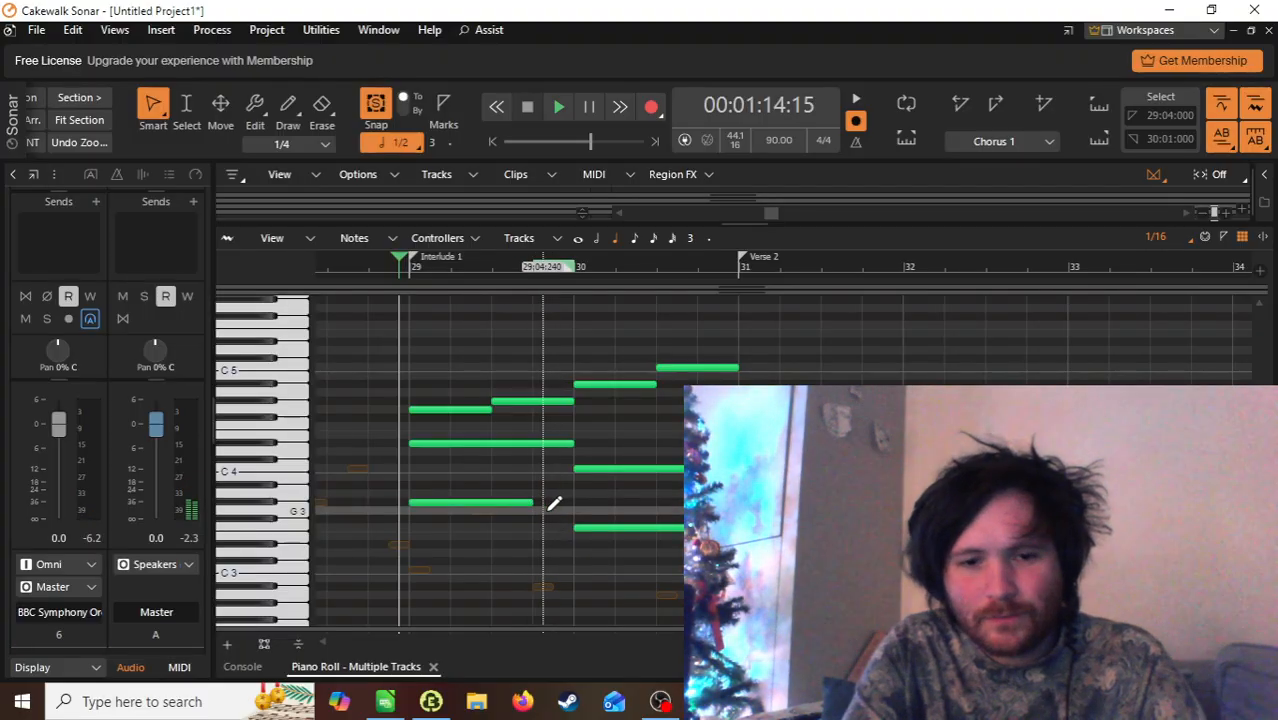
pyautogui.click(550, 511)
pyautogui.press('space')
pyautogui.press('space')
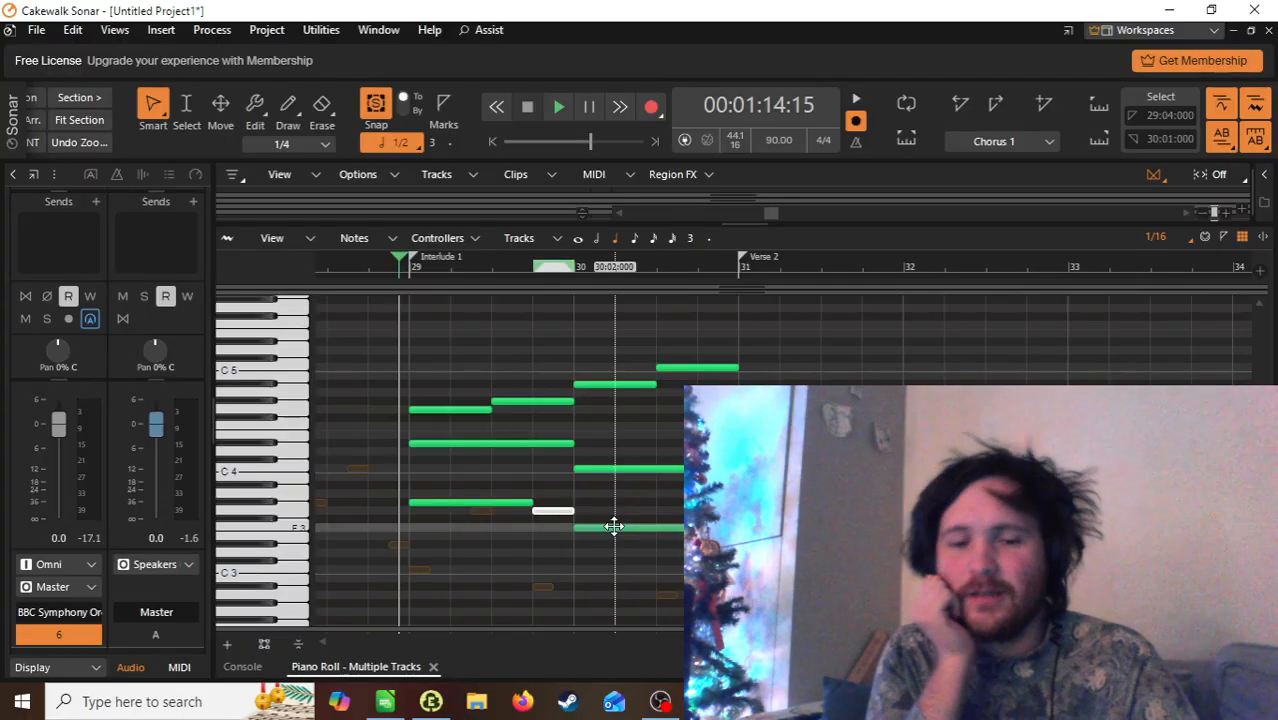
pyautogui.press('space')
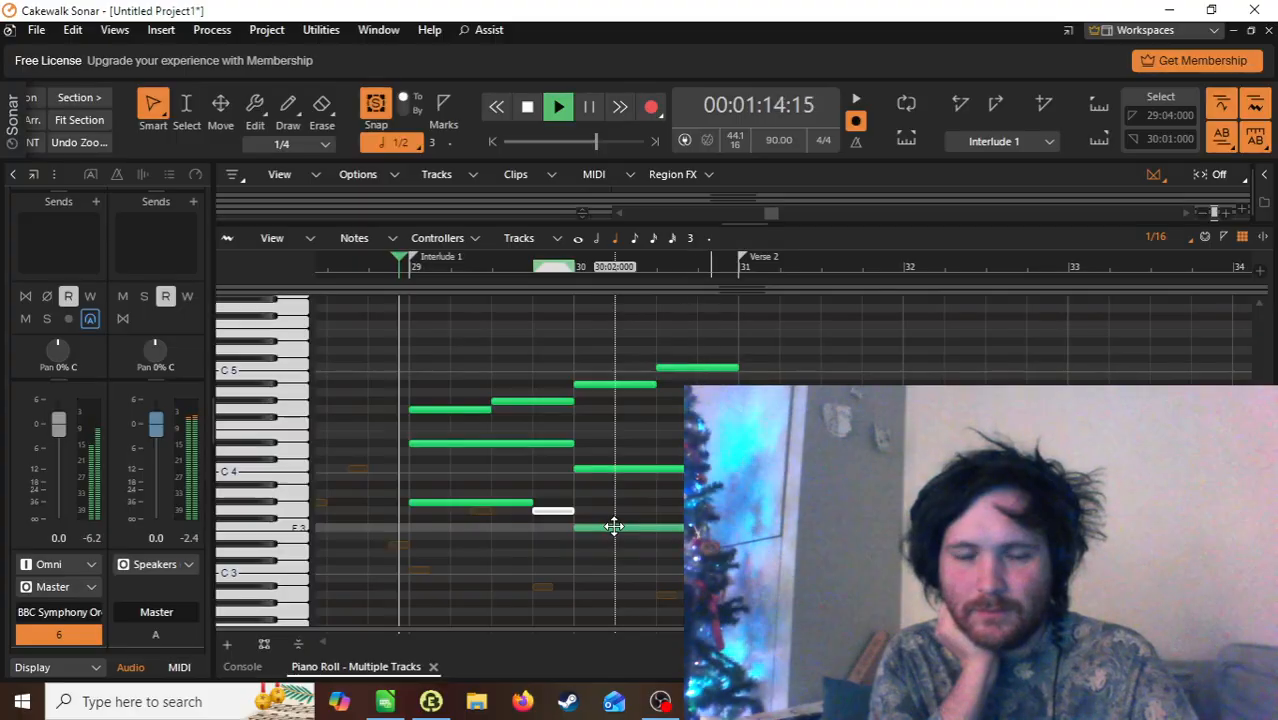
pyautogui.press('space')
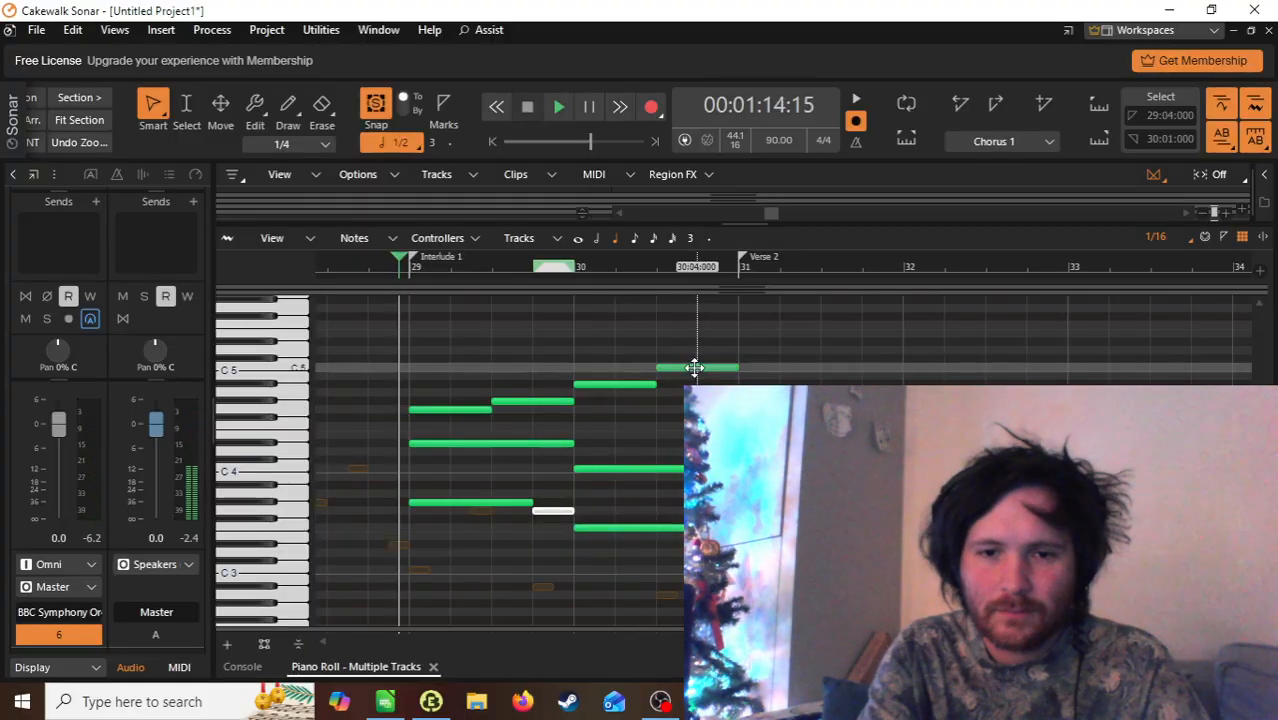
# Step: Lower the C5 note at 30:03:000 to A4, add two-measure notes G4, C4 and C3 at 31:01:000, and play
pyautogui.moveTo(695, 368); pyautogui.dragTo(695, 392)
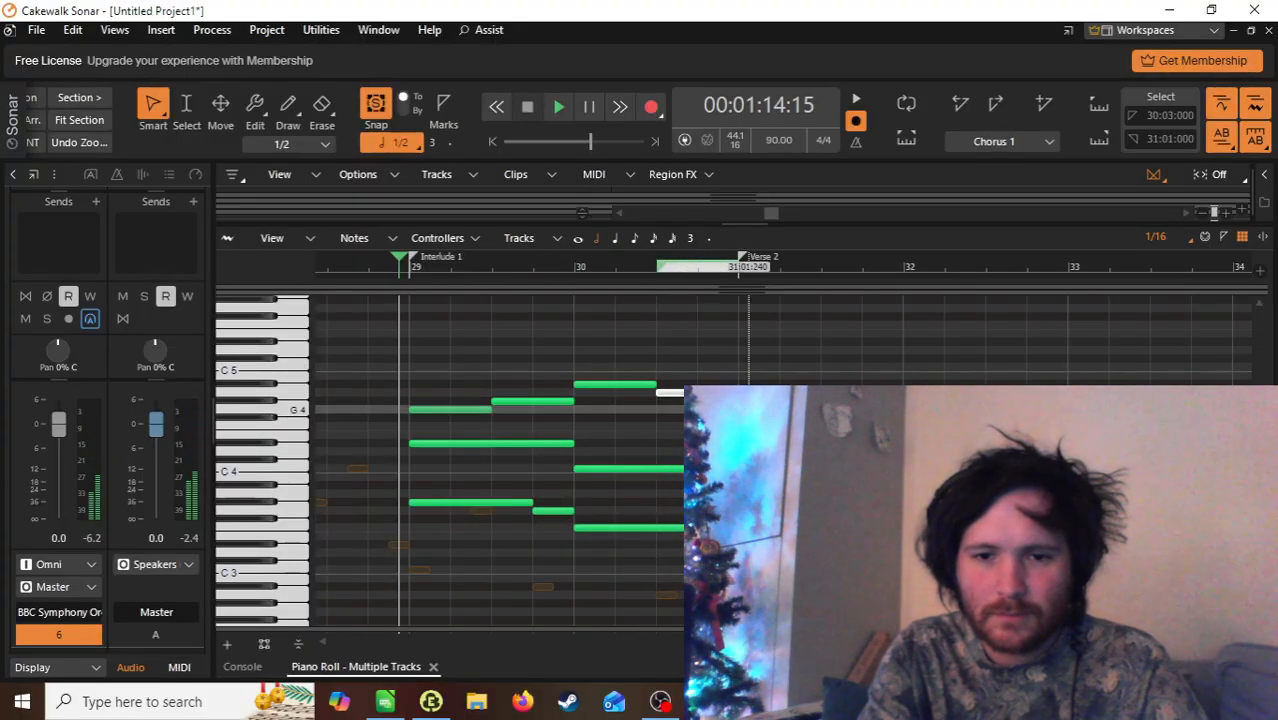
pyautogui.click(745, 409)
pyautogui.moveTo(1045, 391); pyautogui.dragTo(1062, 409)
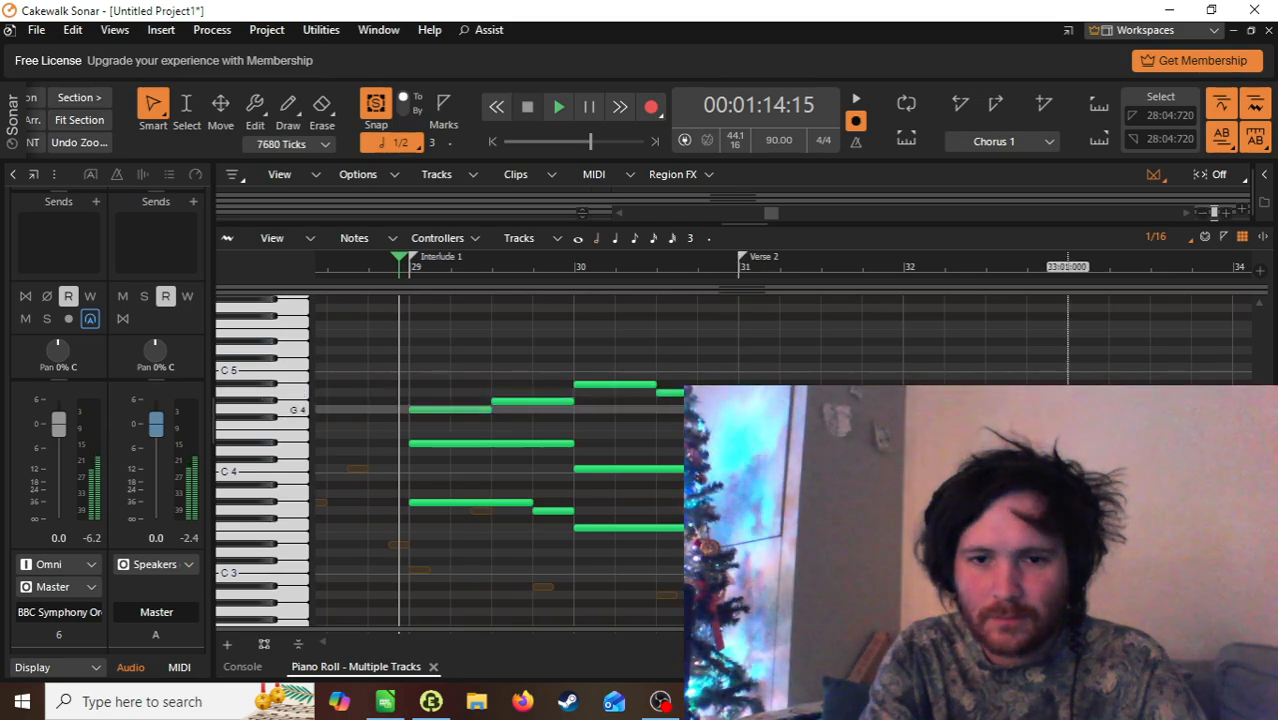
pyautogui.click(735, 468)
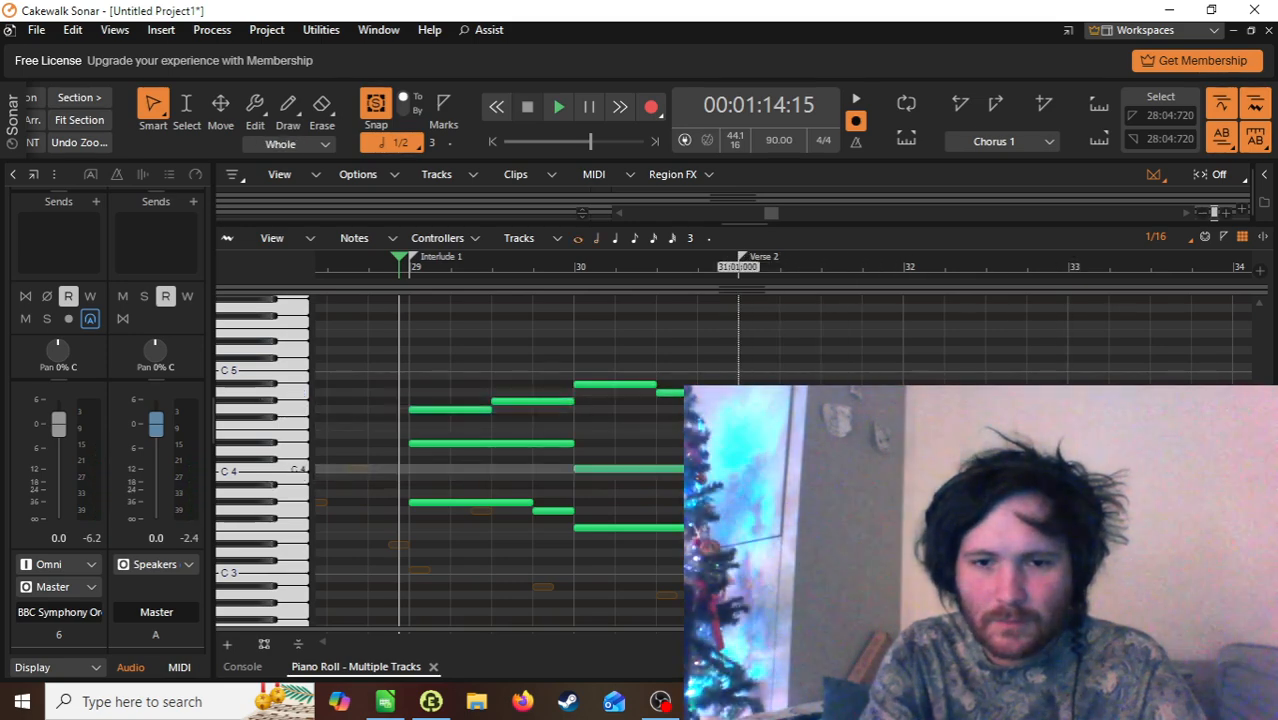
pyautogui.moveTo(738, 469); pyautogui.dragTo(1062, 469)
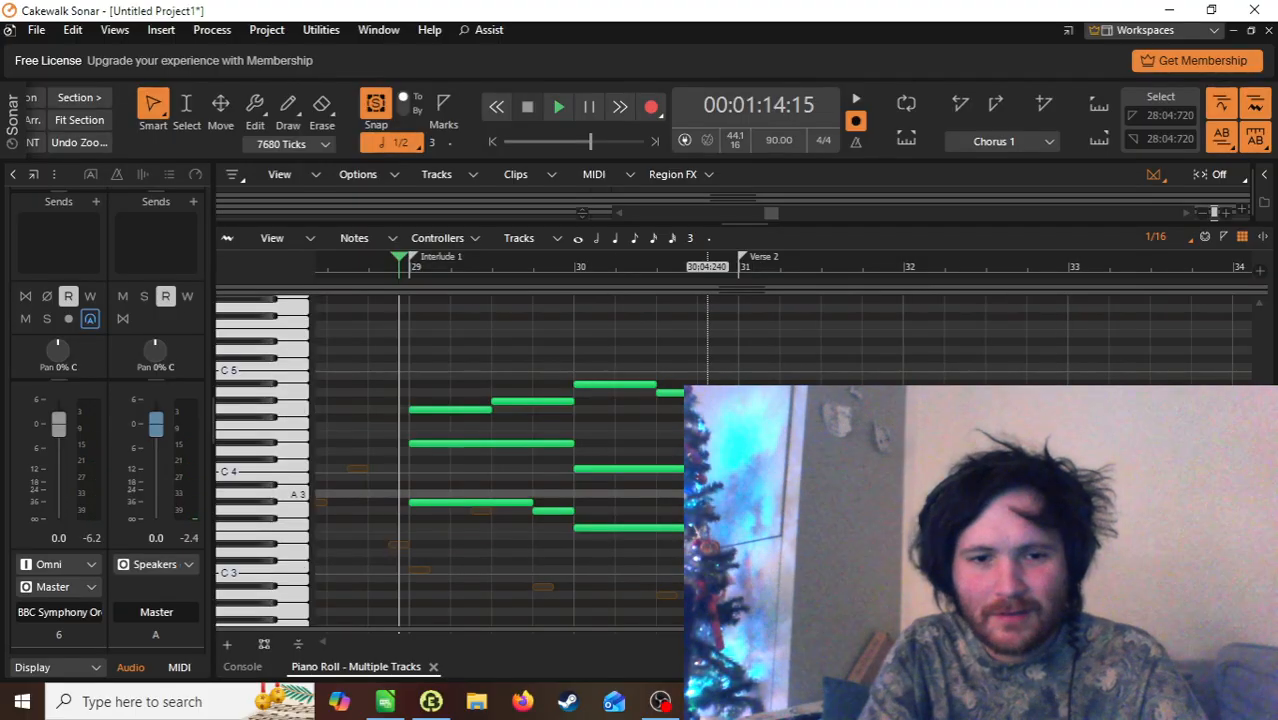
pyautogui.press('space')
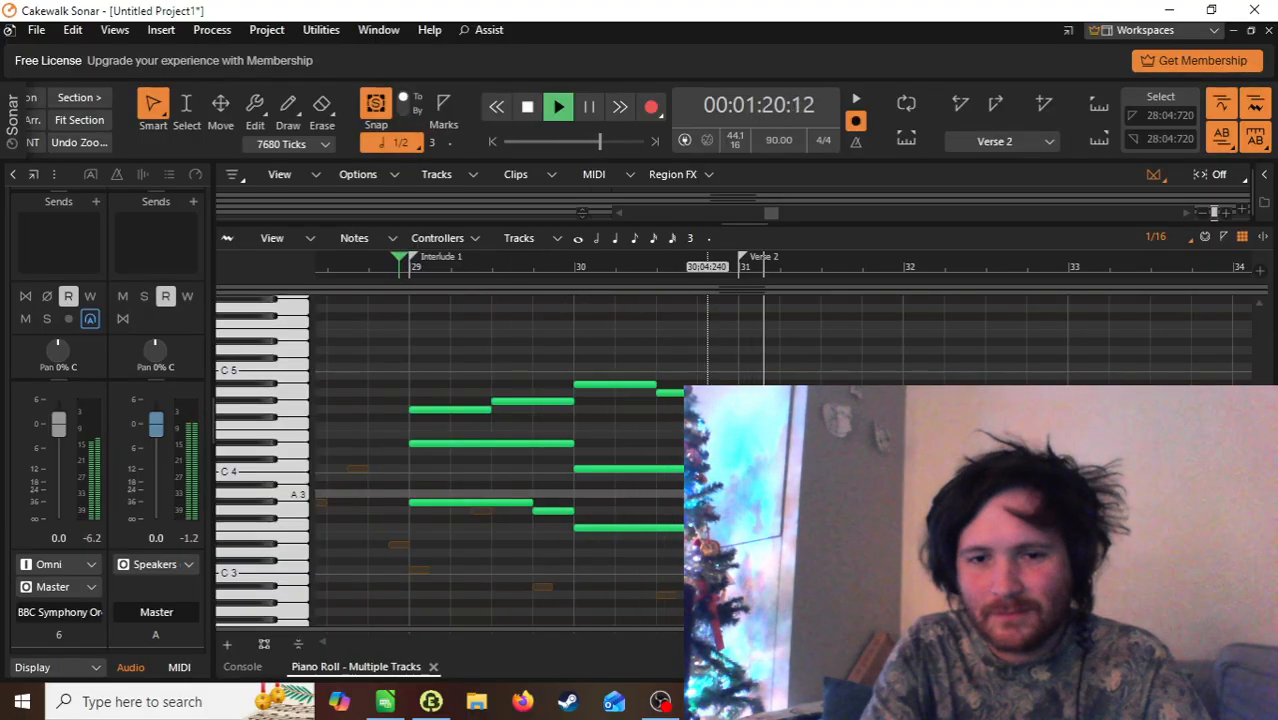
pyautogui.press('space')
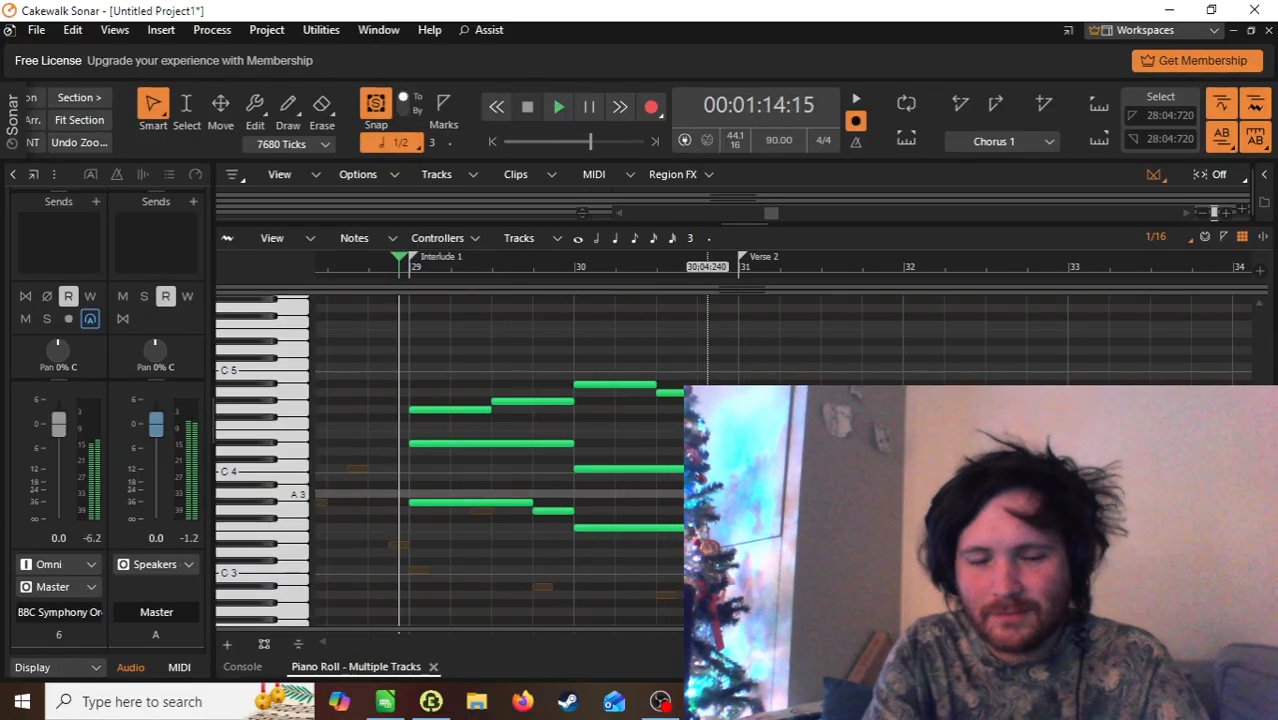
# Step: Delete the A4 note at 30:03:000 and extend the preceding Bb4 note to end at 31:01:000
pyautogui.click(680, 392)
pyautogui.press('Delete')
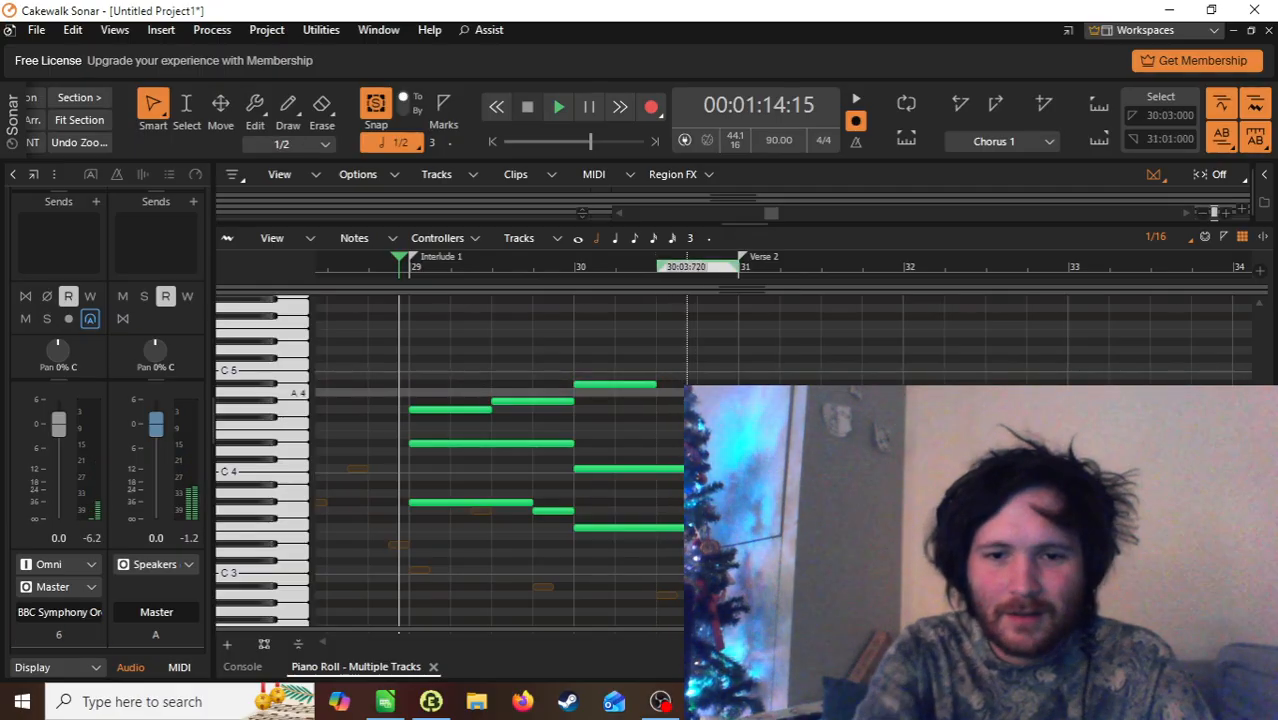
pyautogui.moveTo(656, 383); pyautogui.dragTo(769, 383)
# Step: Play from the interlude through Verse 2 and Pre-Chorus 2, bringing back the track view, and stop at Chorus 2
pyautogui.press('space')
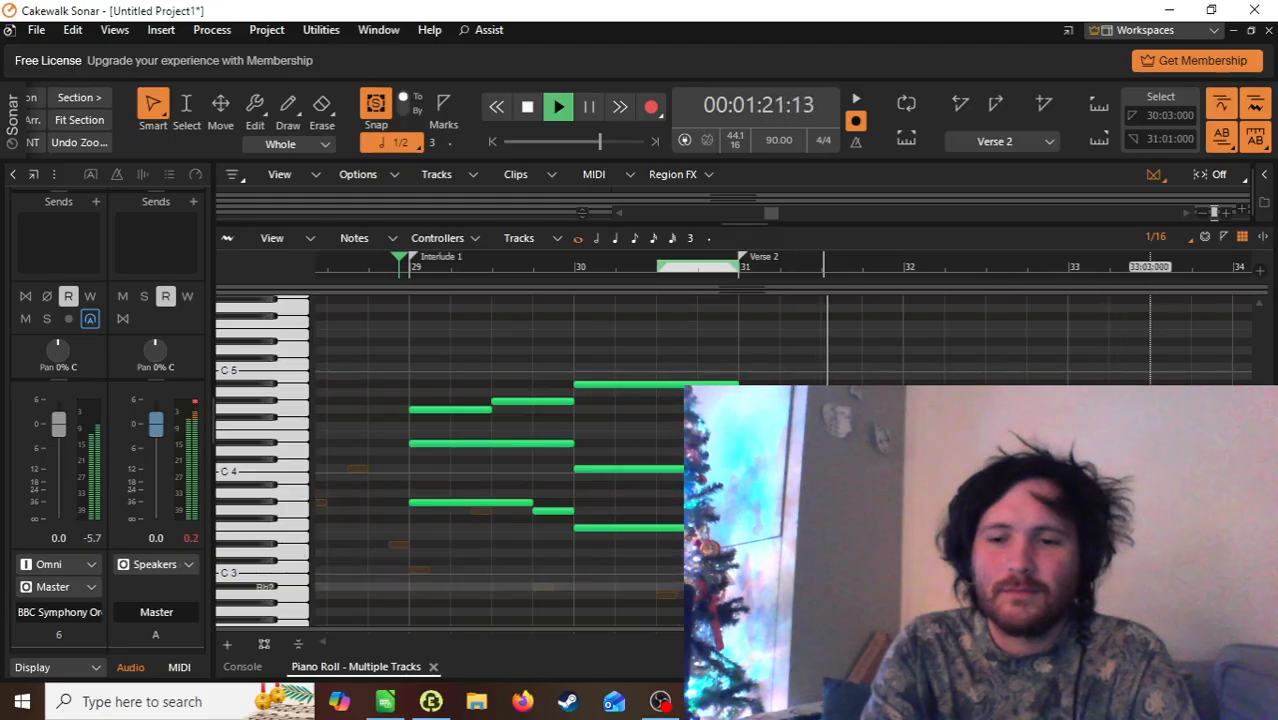
pyautogui.scroll(-3, 932, 477)
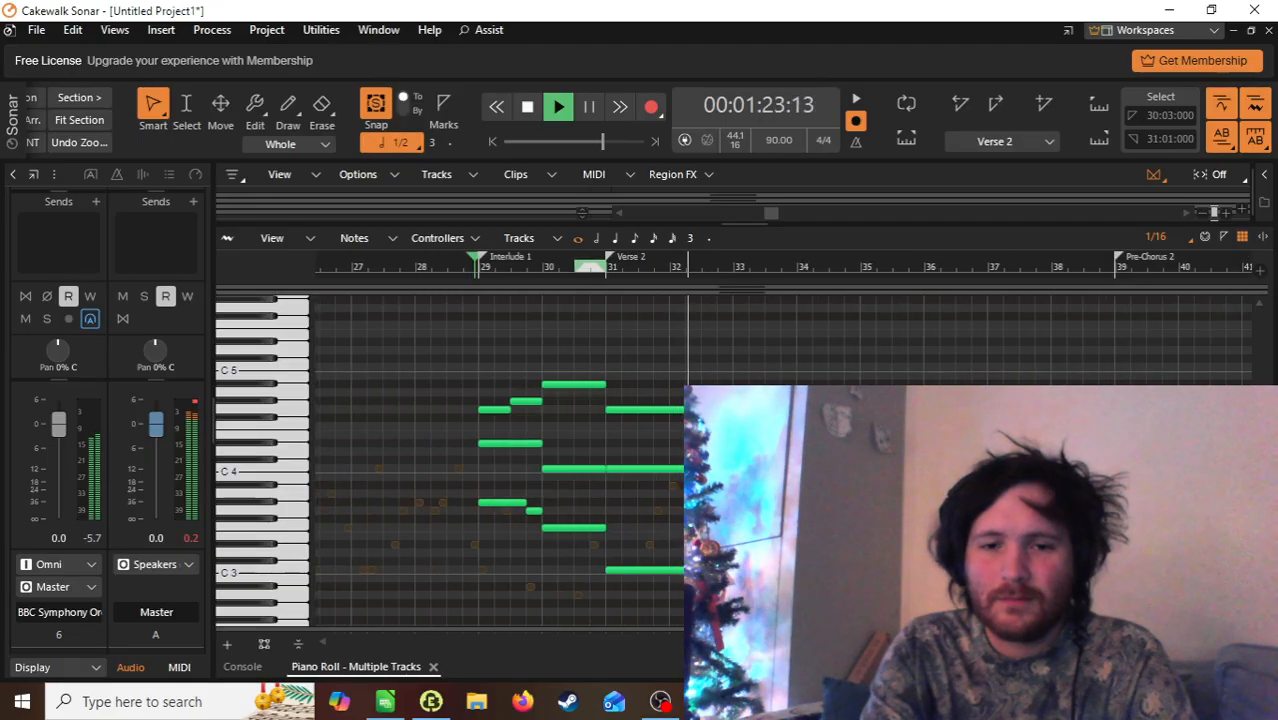
pyautogui.scroll(-1, 932, 477)
pyautogui.scroll(-1, 932, 477)
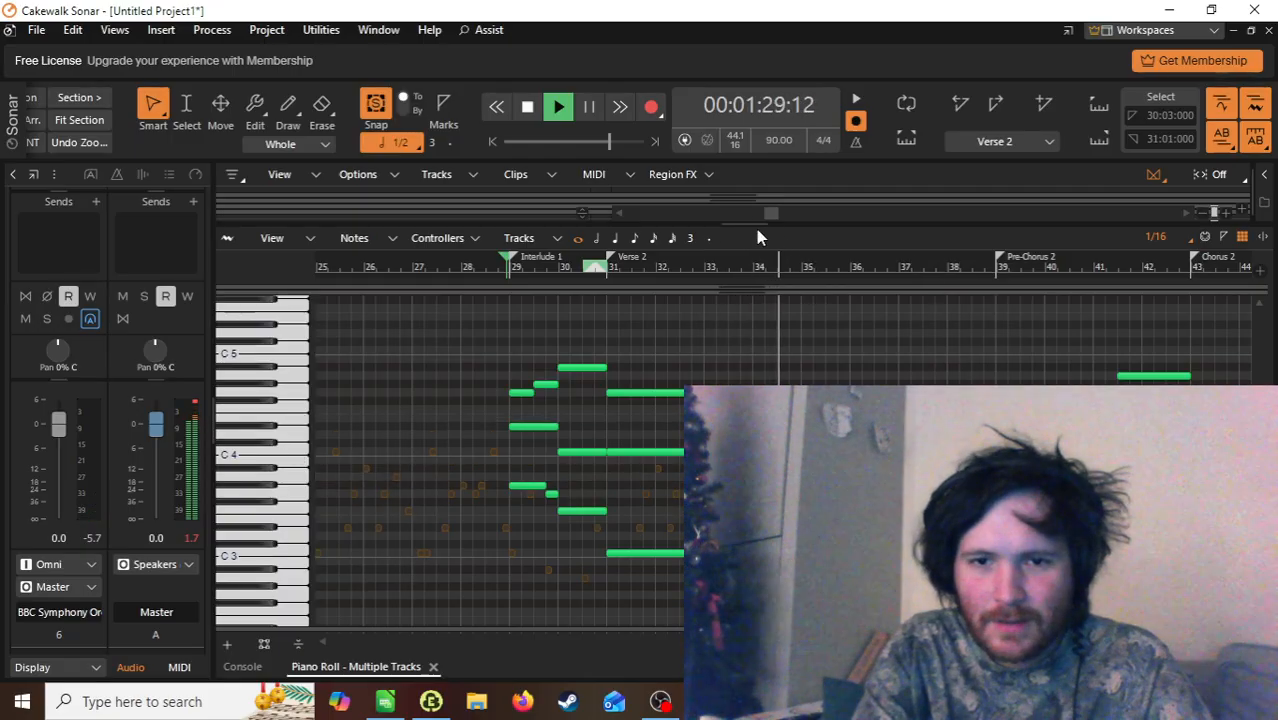
pyautogui.press('d')
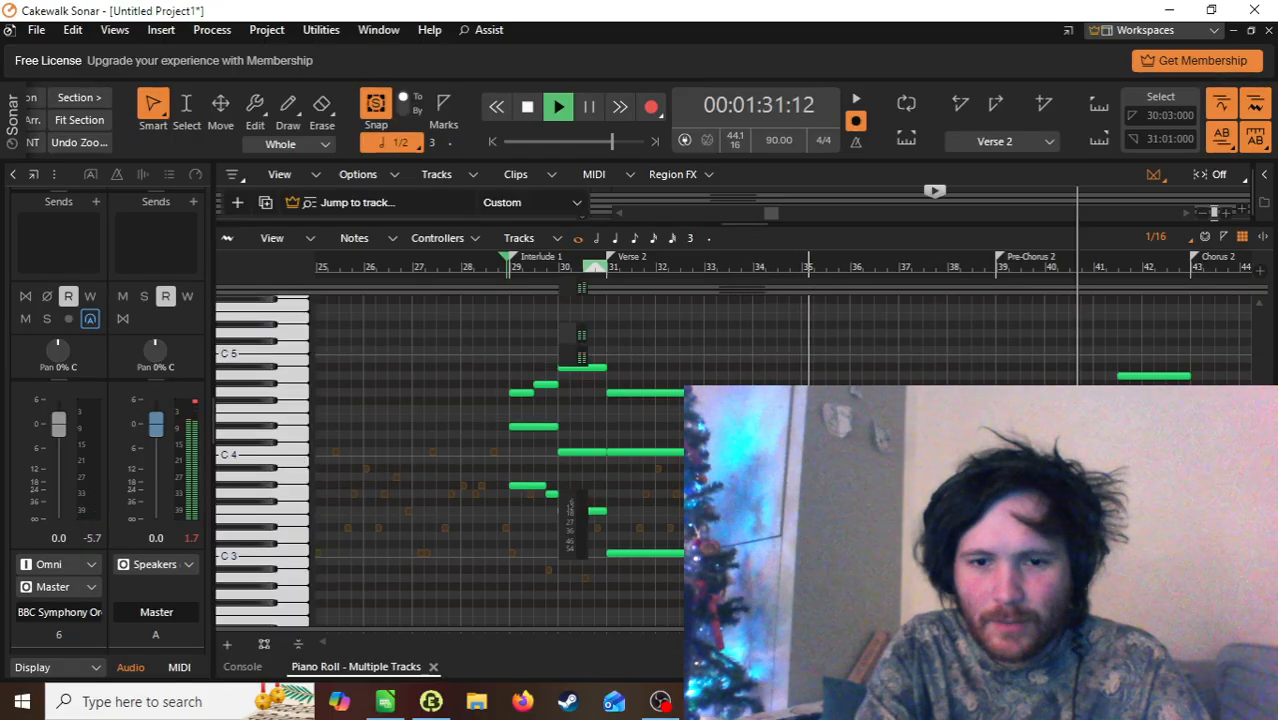
pyautogui.scroll(1, 400, 420)
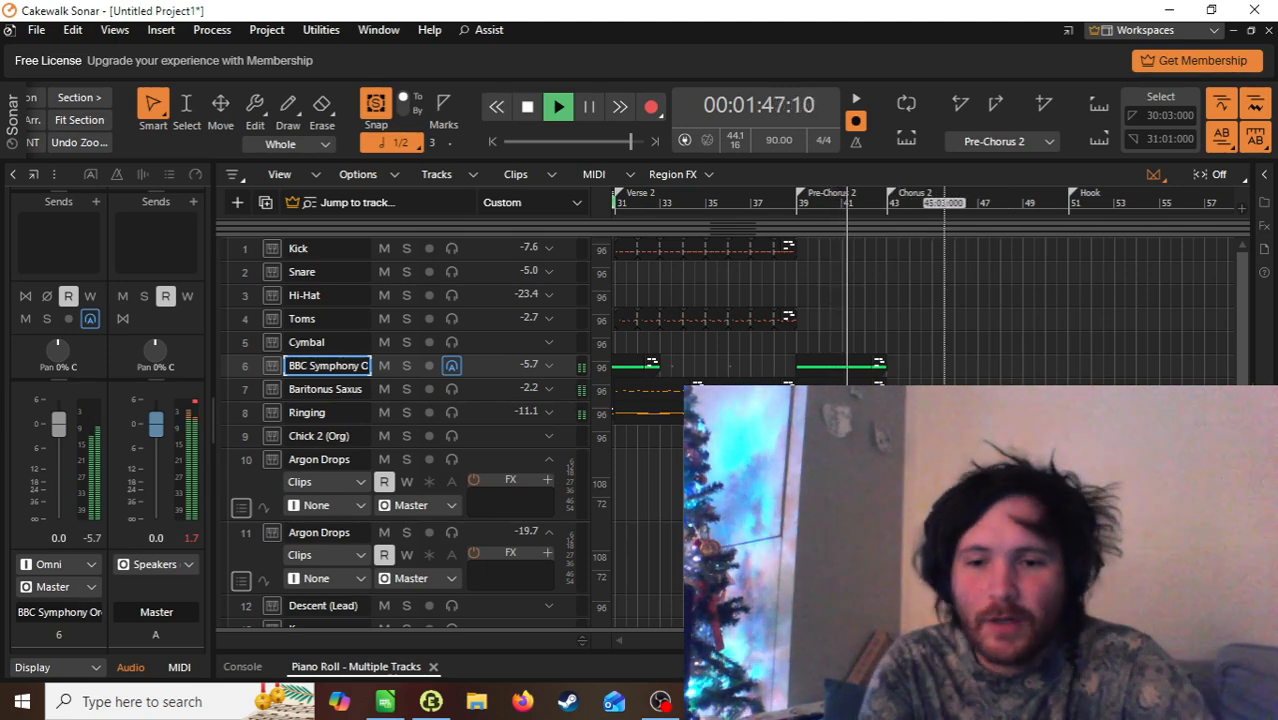
pyautogui.hscroll(-1, 1000, 203)
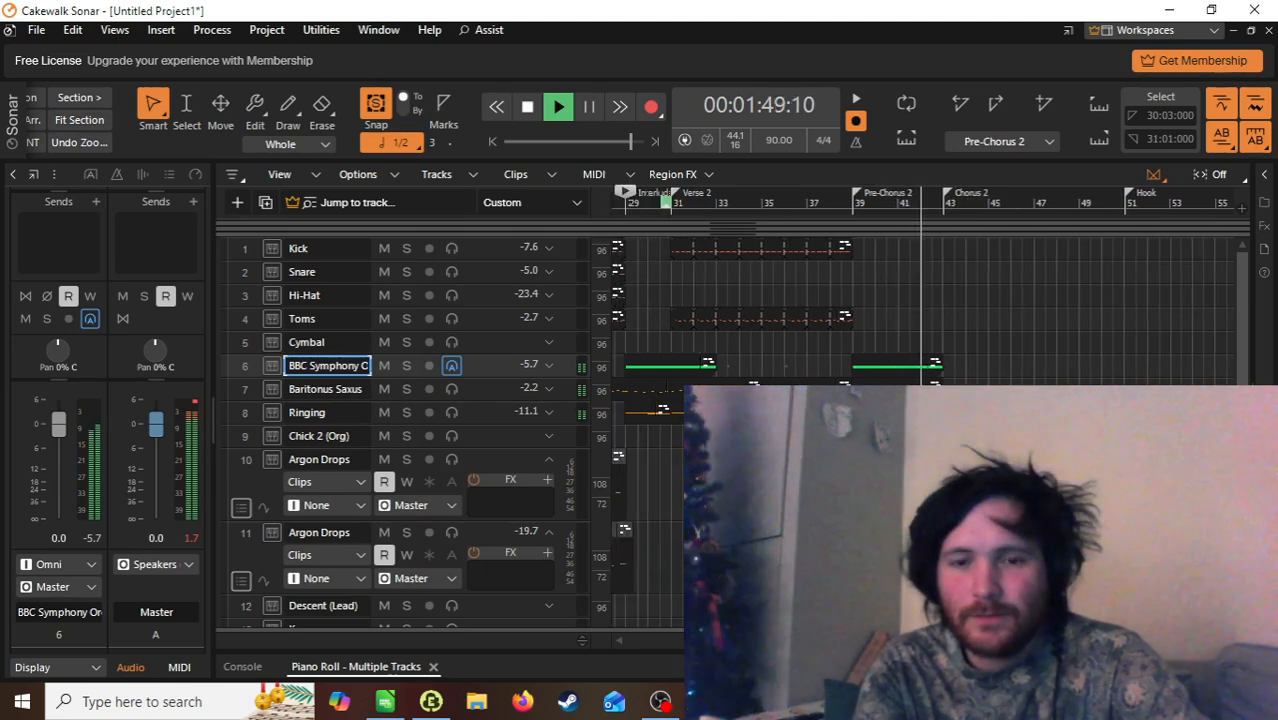
pyautogui.hscroll(-1, 1000, 203)
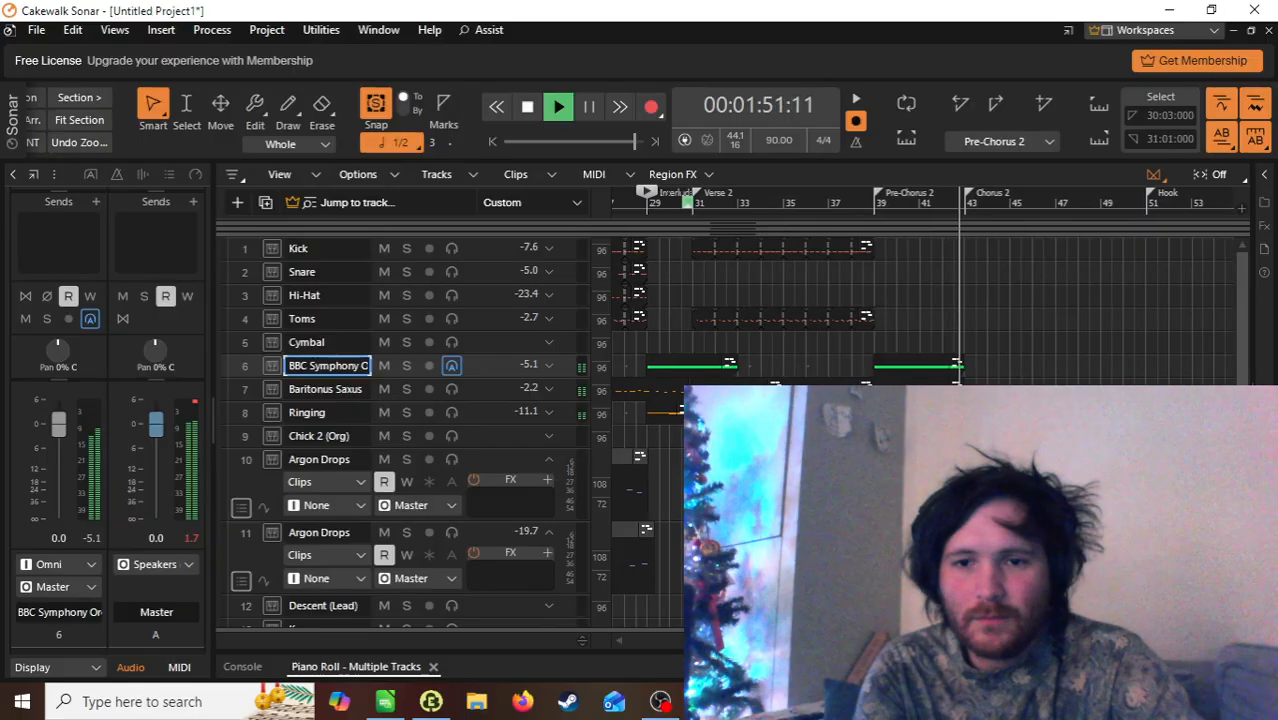
pyautogui.press('space')
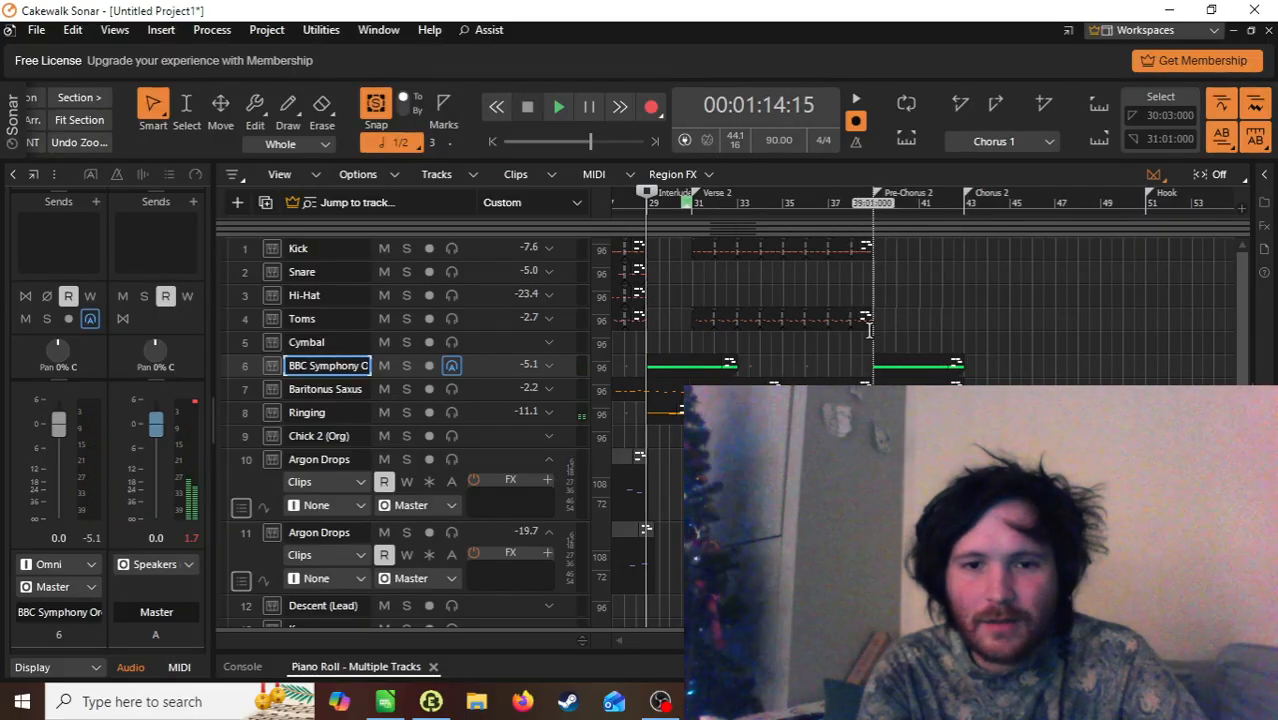
# Step: Copy the Cymbal clip at 19:03:720 before Chorus 1 and paste it on the Cymbal track at 41:03:720
pyautogui.hotkey('ctrl', 'Right')
pyautogui.hotkey('ctrl', 'Right')
pyautogui.hotkey('ctrl', 'Right')
pyautogui.hotkey('ctrl', 'Right')
pyautogui.hotkey('ctrl', 'Right')
pyautogui.hotkey('ctrl', 'Right')
pyautogui.hotkey('ctrl', 'Right')
pyautogui.hotkey('ctrl', 'Right')
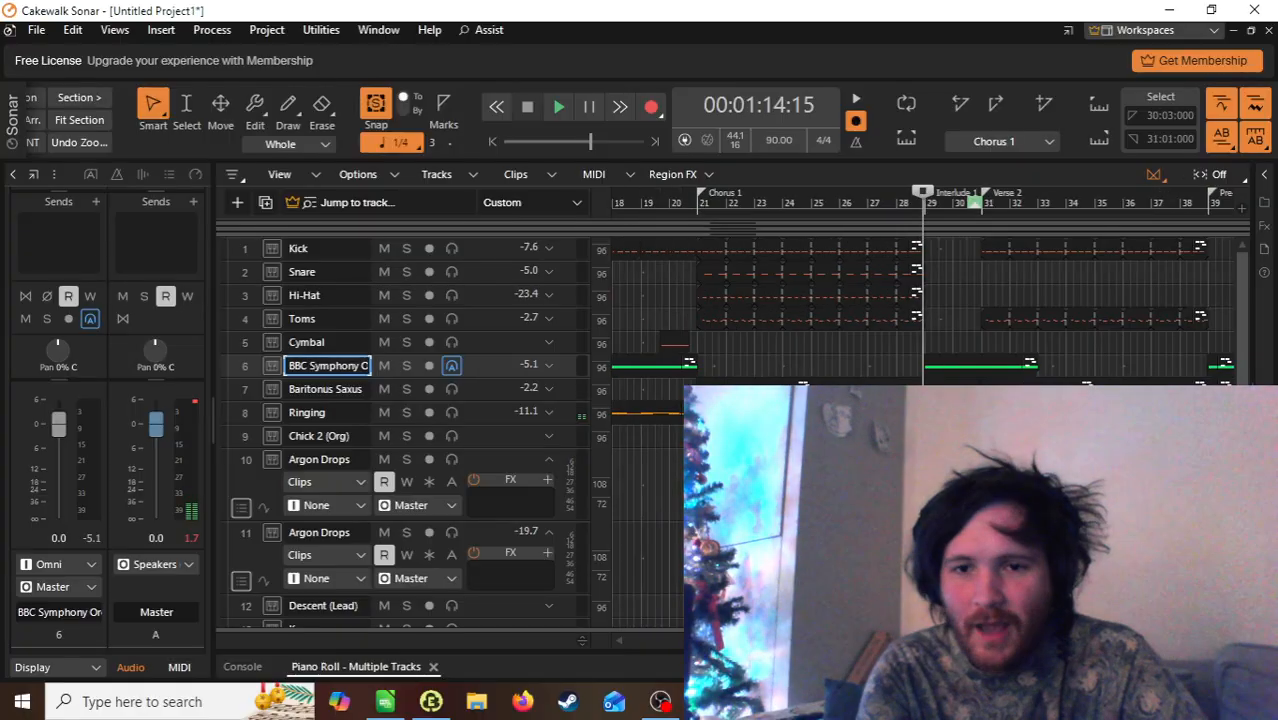
pyautogui.moveTo(830, 640); pyautogui.dragTo(760, 640)
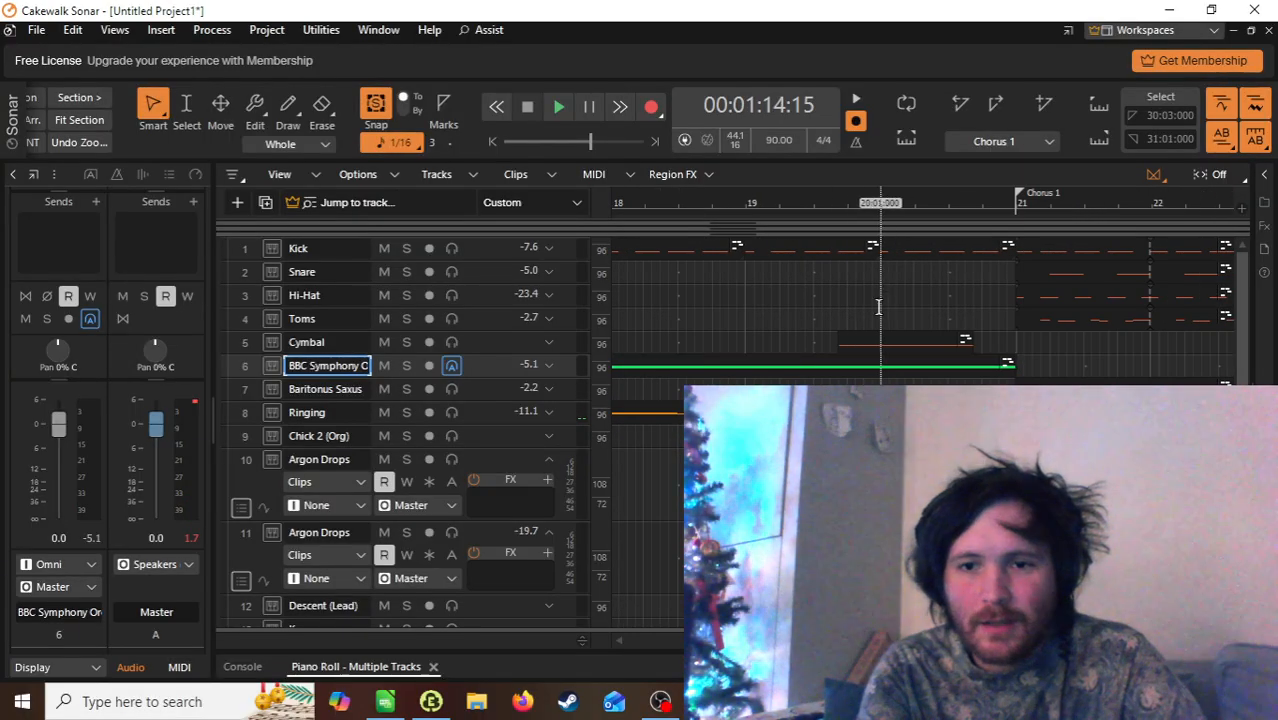
pyautogui.click(873, 340)
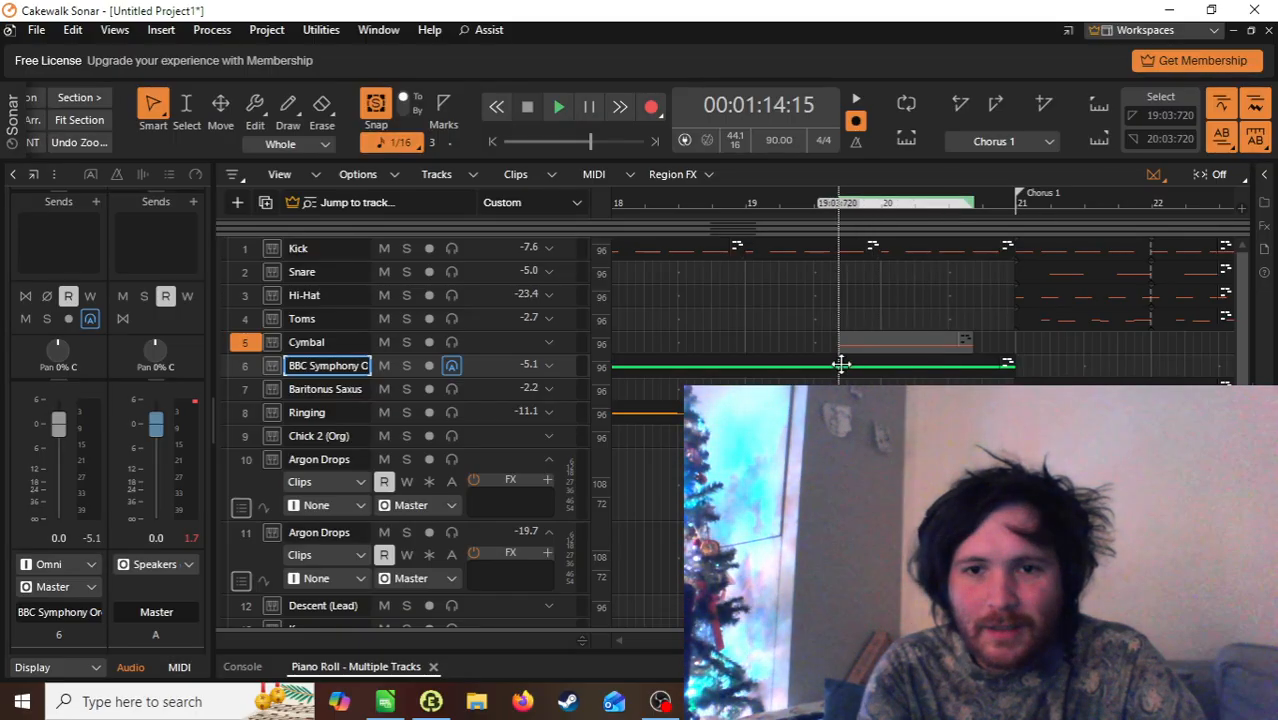
pyautogui.moveTo(760, 640); pyautogui.dragTo(886, 640)
pyautogui.hscroll(5, 812, 383)
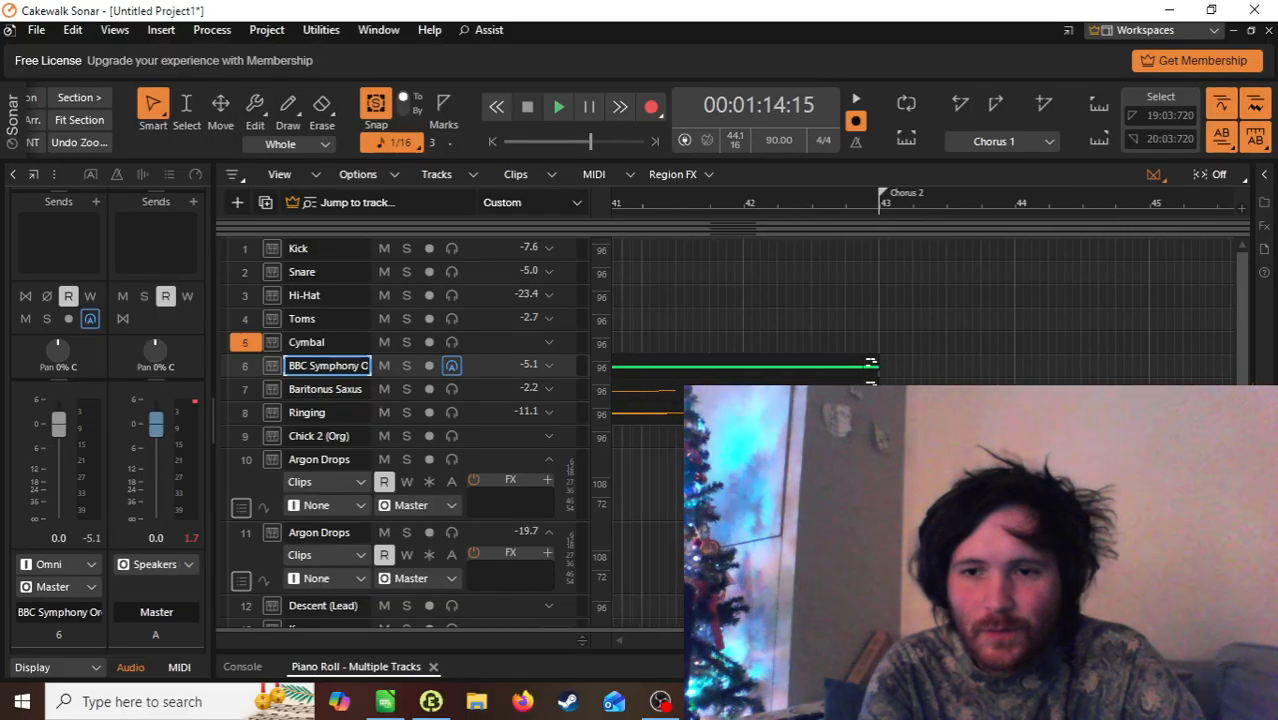
pyautogui.click(755, 342)
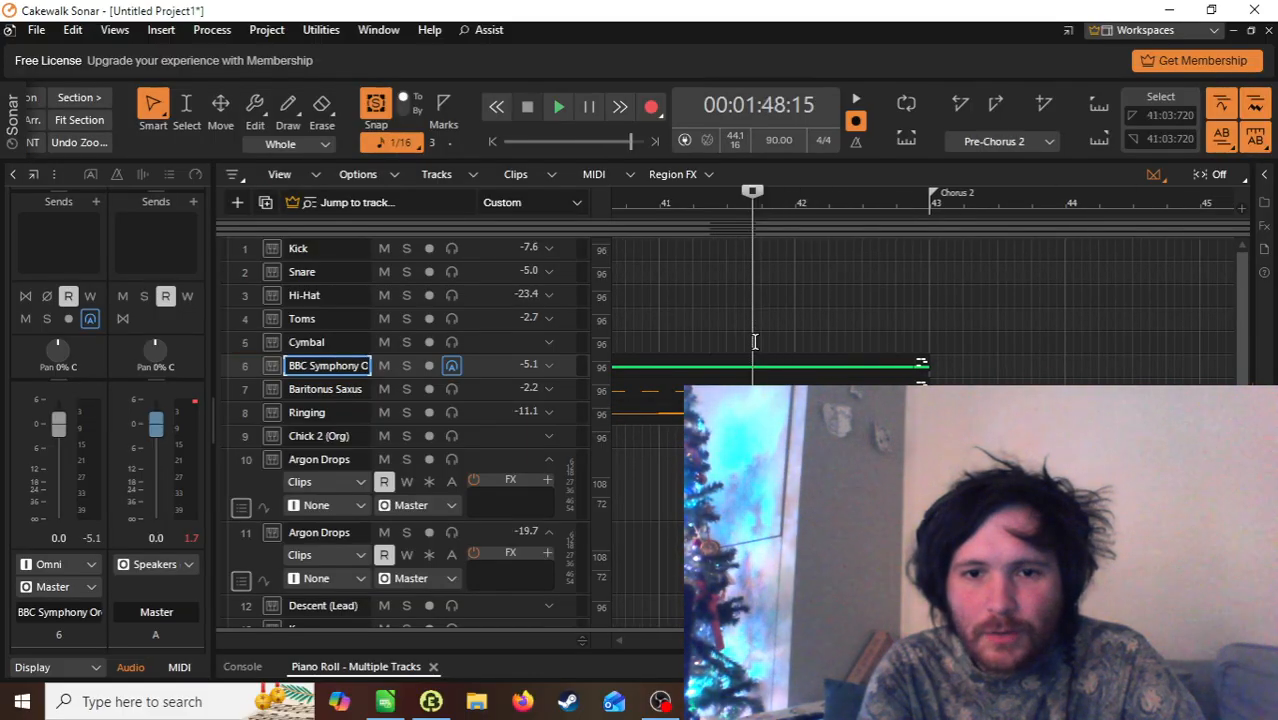
pyautogui.click(247, 343)
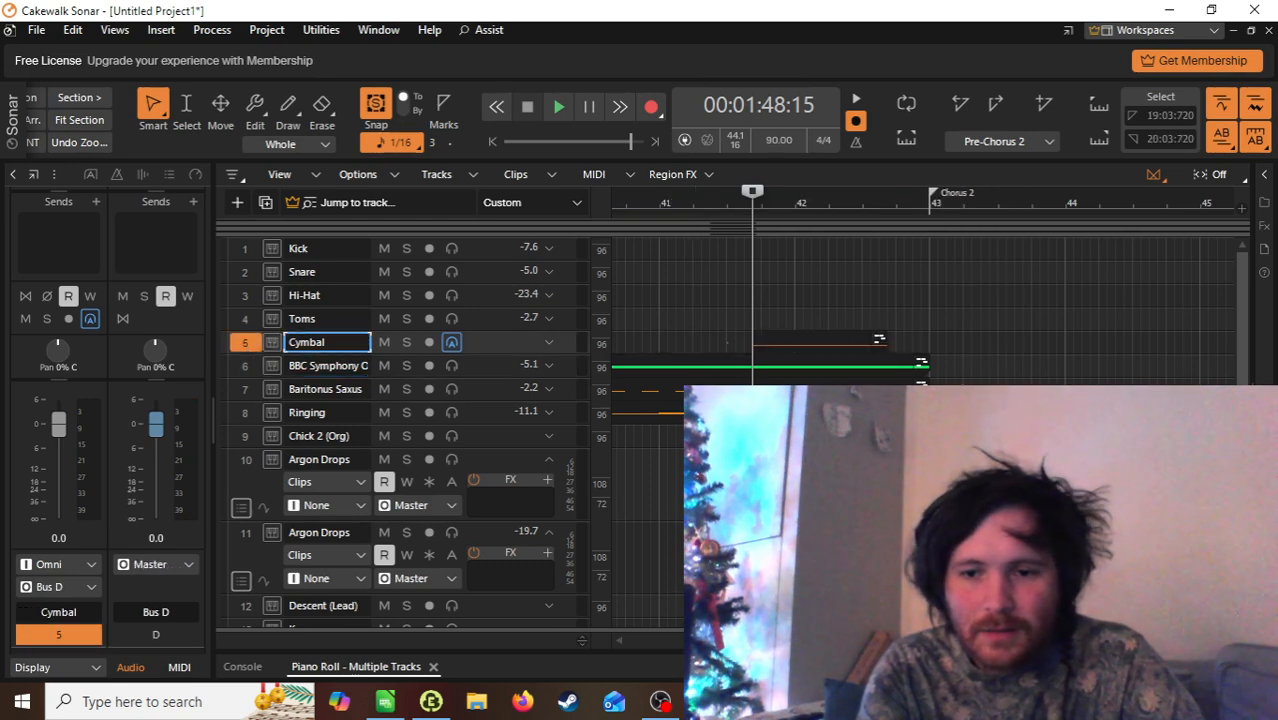
# Step: Split off the Toms fill from 38:04:240 to 39:01:000, paste a copy at 42:04:240, and move the playback position to measure 40
pyautogui.hscroll(-5, 980, 323)
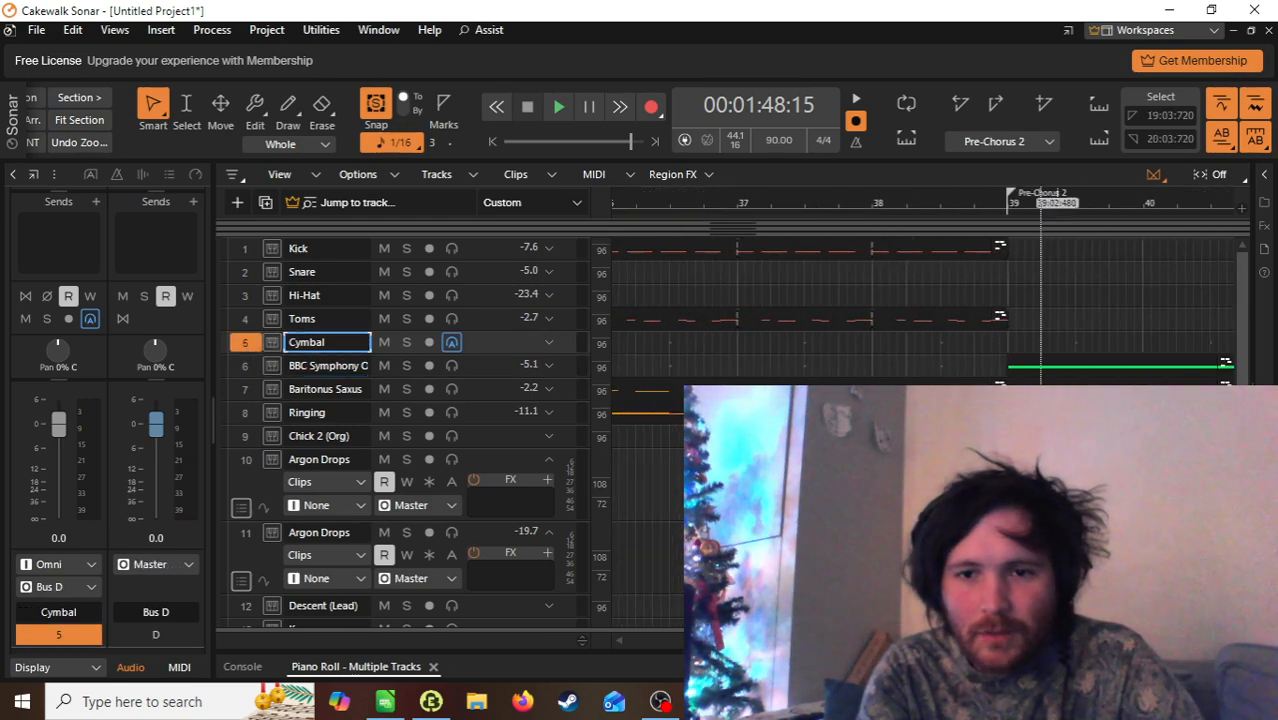
pyautogui.click(979, 328)
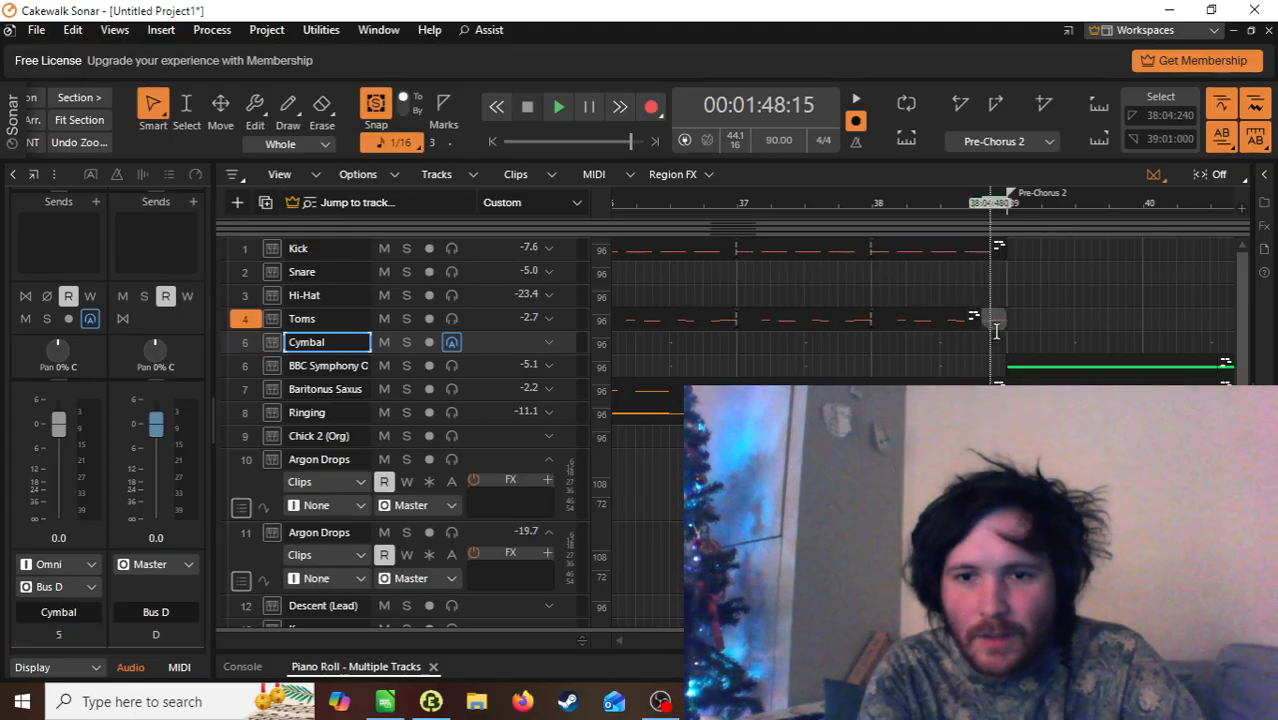
pyautogui.hscroll(4, 993, 318)
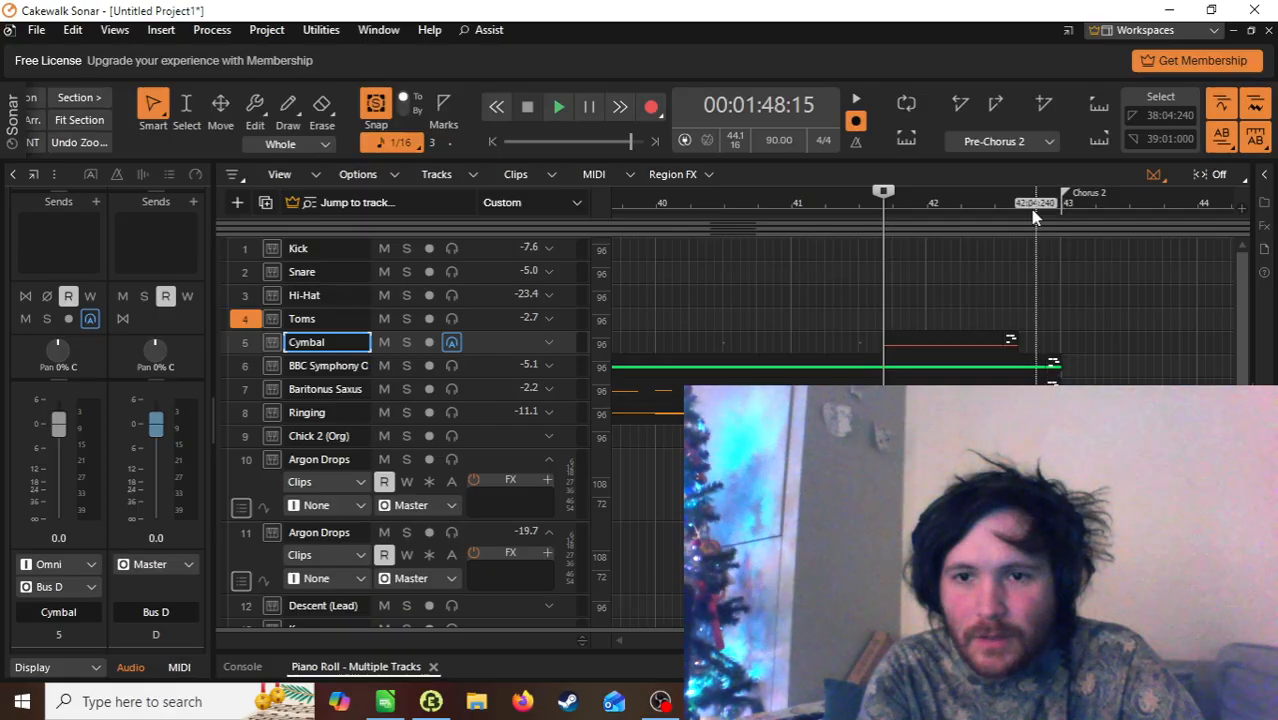
pyautogui.click(1035, 218)
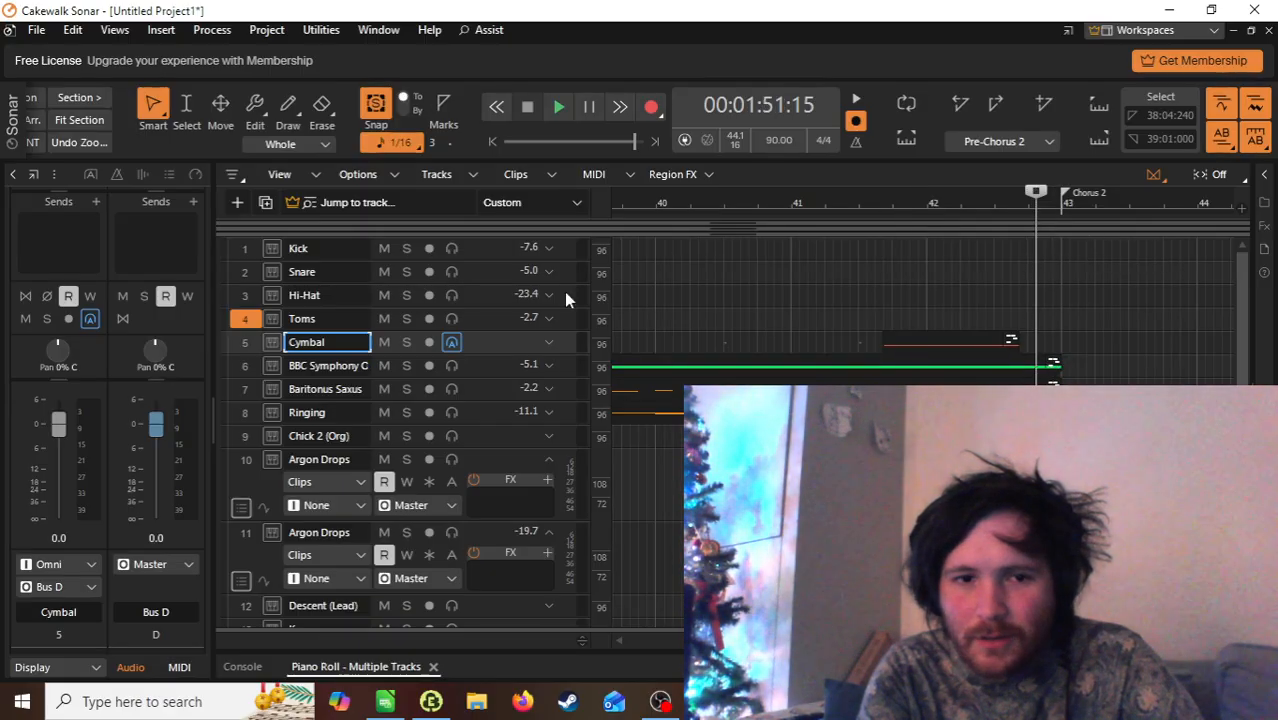
pyautogui.click(245, 328)
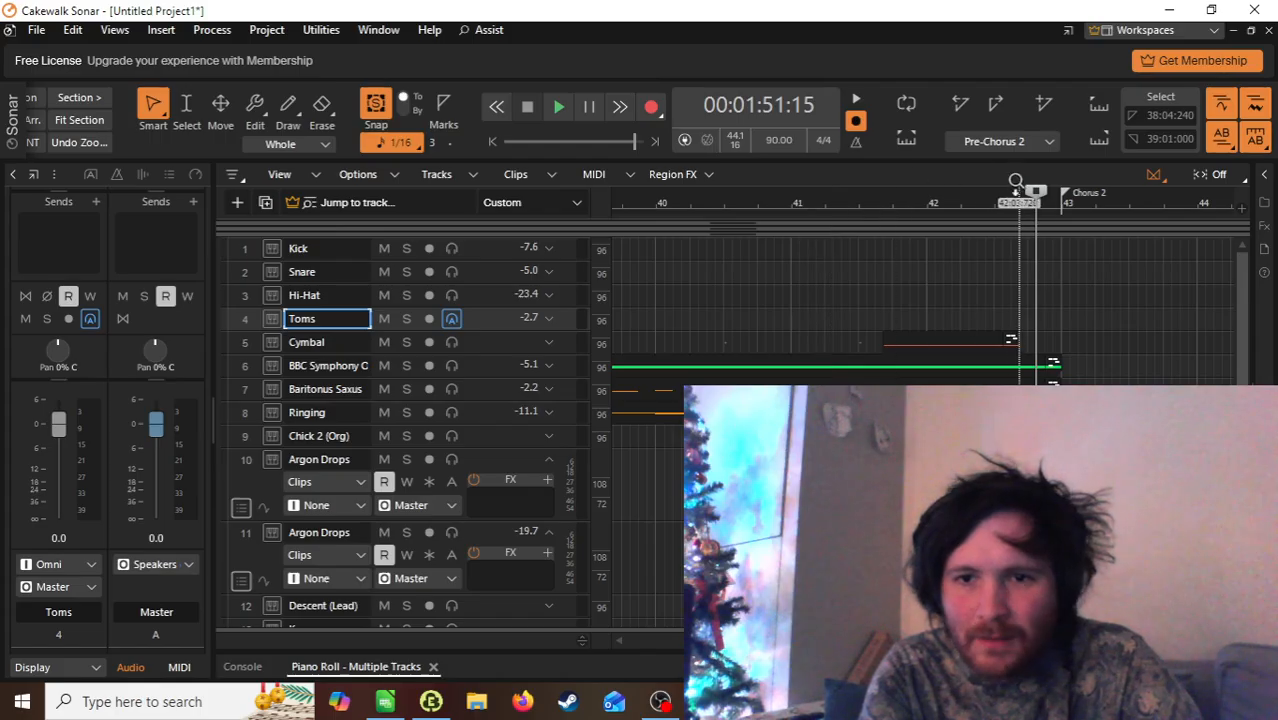
pyautogui.click(704, 202)
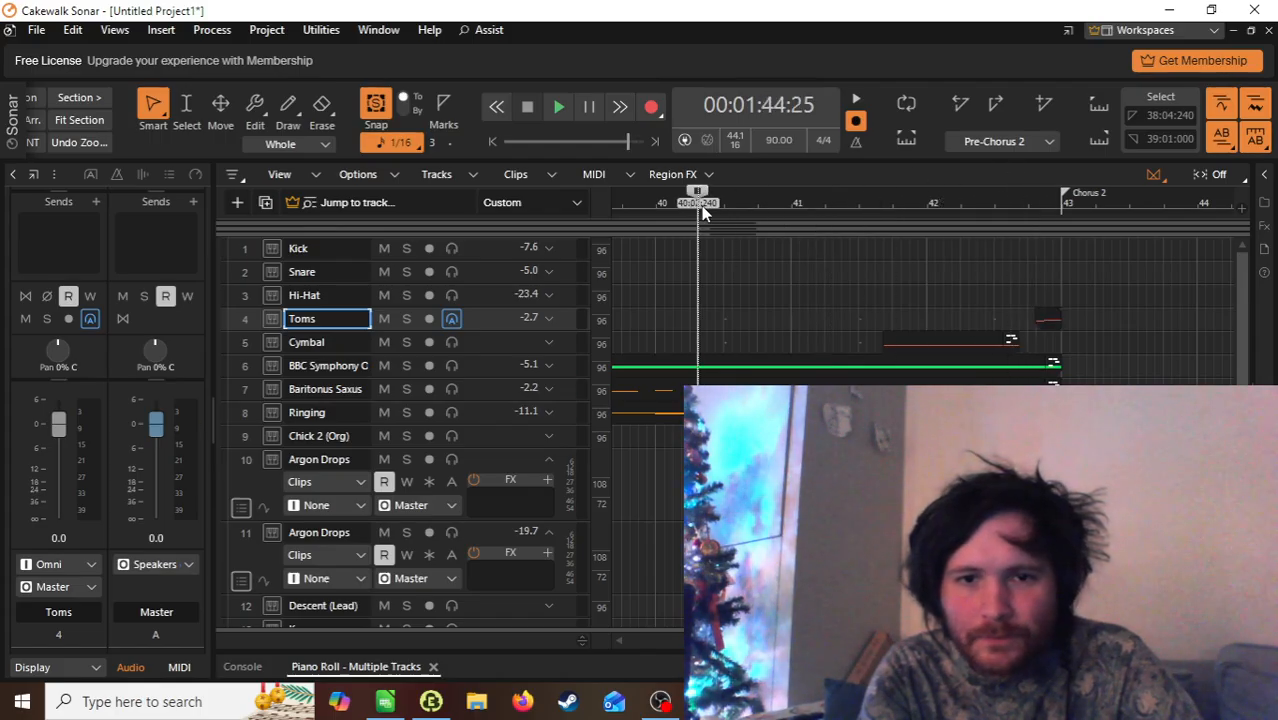
# Step: Play Pre-Chorus 2 from measure 40 through the copied cymbal and tom fill, and stop
pyautogui.press('space')
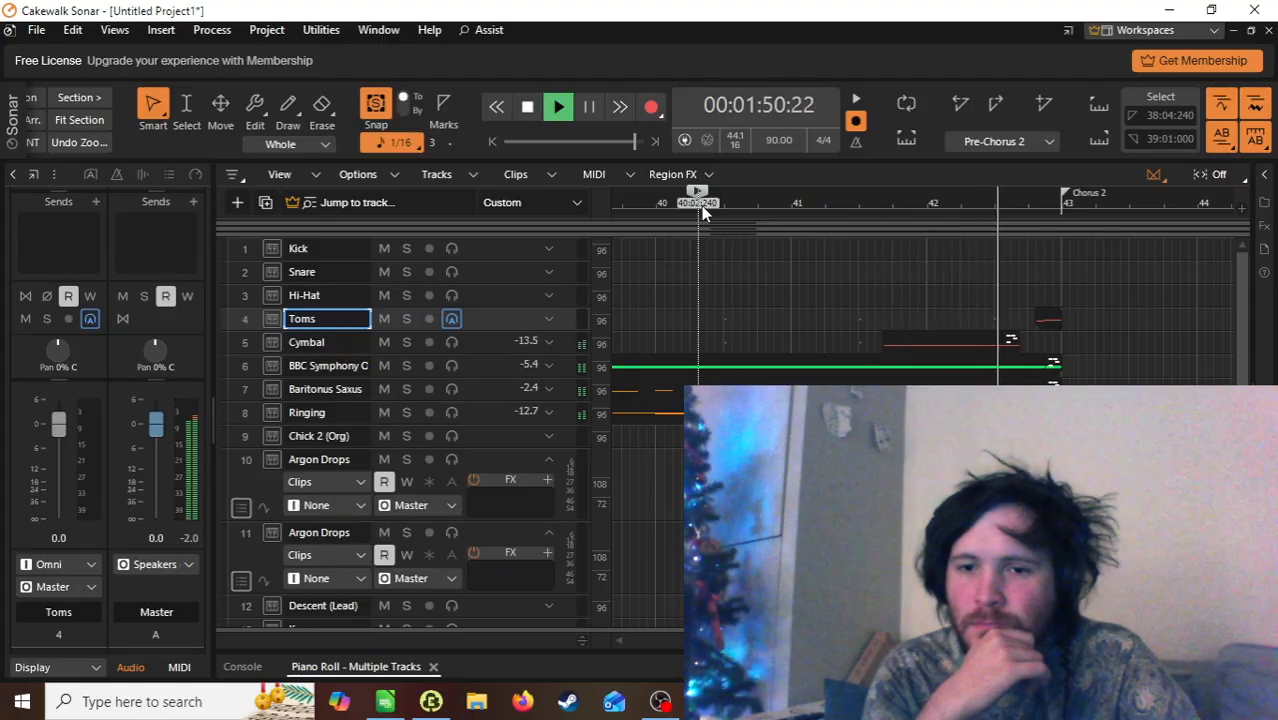
pyautogui.press('space')
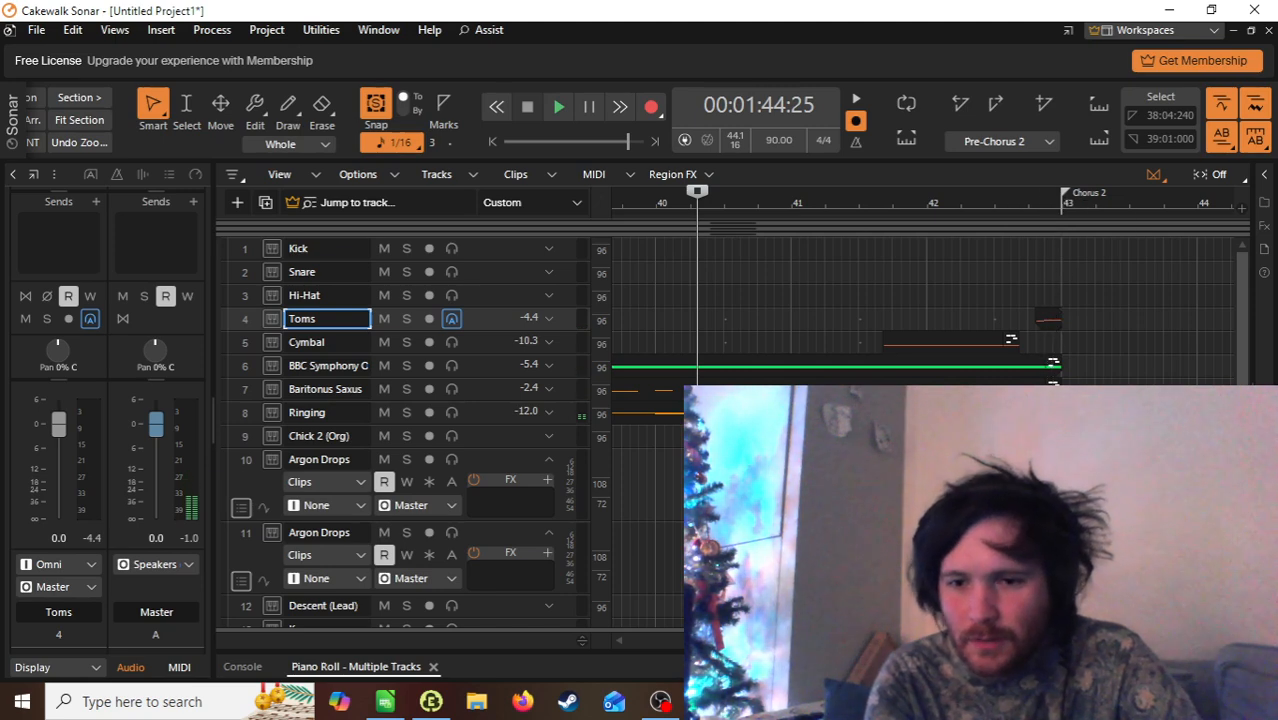
# Step: Select and copy the Chorus 1 clips from 21:01:000 on the Kick, Snare, Hi-Hat, Toms, Baritonus Saxus and both Argon Drops tracks
pyautogui.hscroll(-4, 930, 310)
pyautogui.hscroll(5, 930, 310)
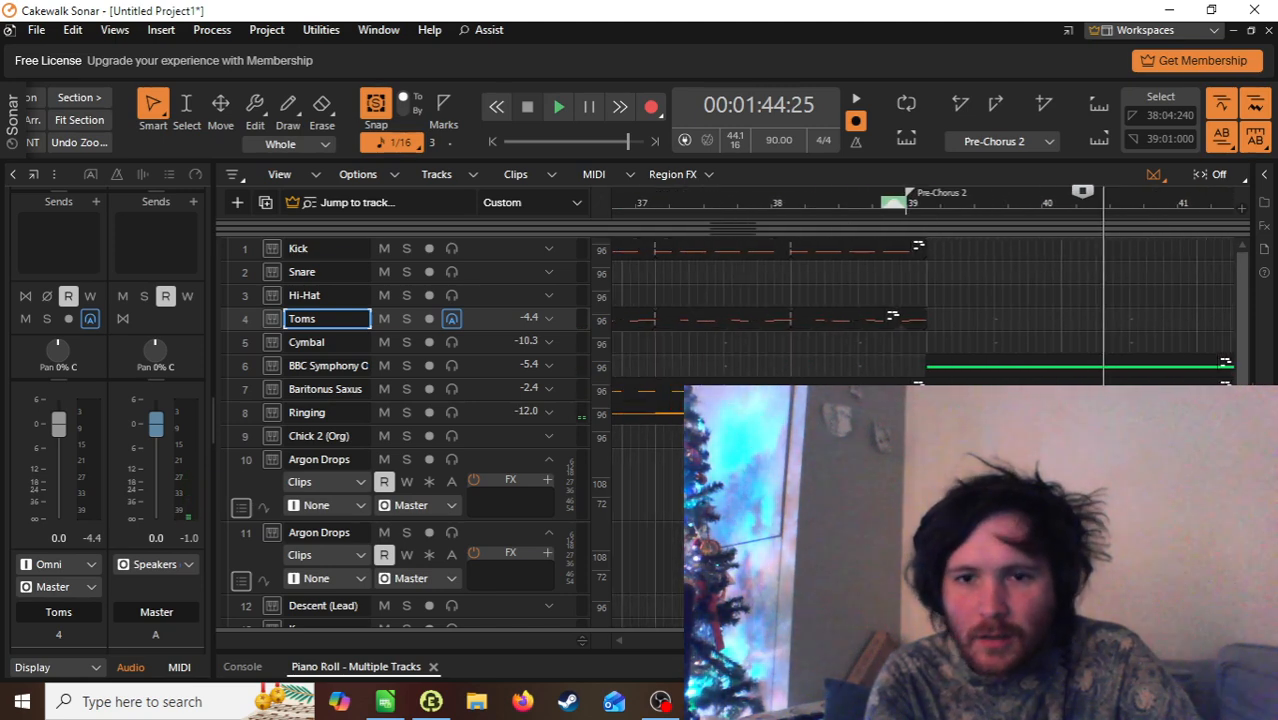
pyautogui.hscroll(1, 930, 310)
pyautogui.hotkey('ctrl', 'Left')
pyautogui.hotkey('ctrl', 'Left')
pyautogui.hotkey('ctrl', 'Left')
pyautogui.hotkey('ctrl', 'Left')
pyautogui.hotkey('ctrl', 'Left')
pyautogui.hotkey('ctrl', 'Left')
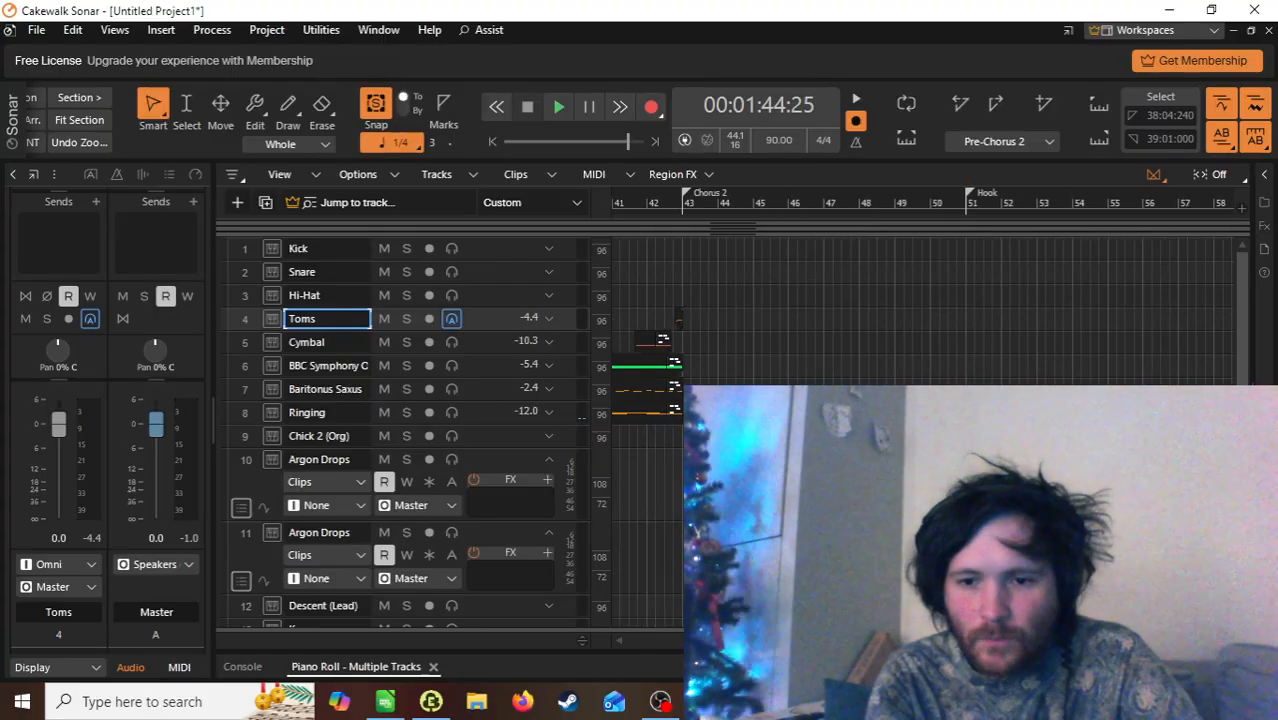
pyautogui.hscroll(-10, 930, 310)
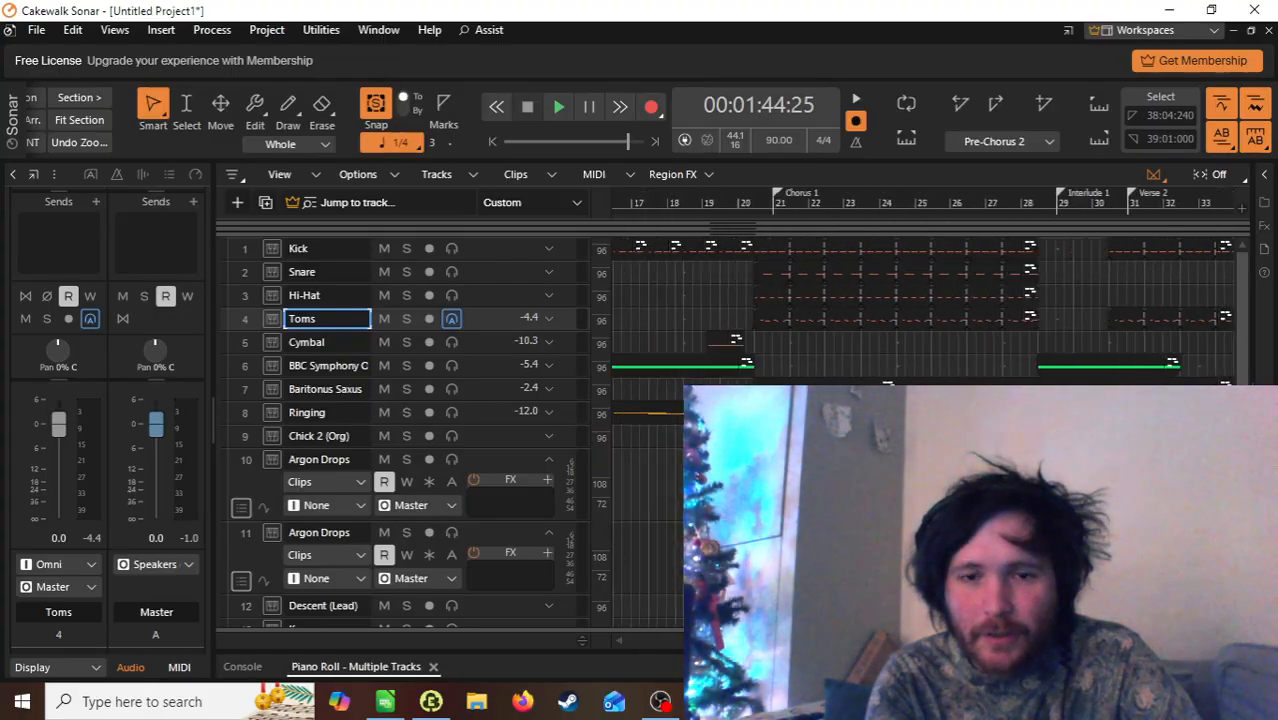
pyautogui.hscroll(1, 820, 243)
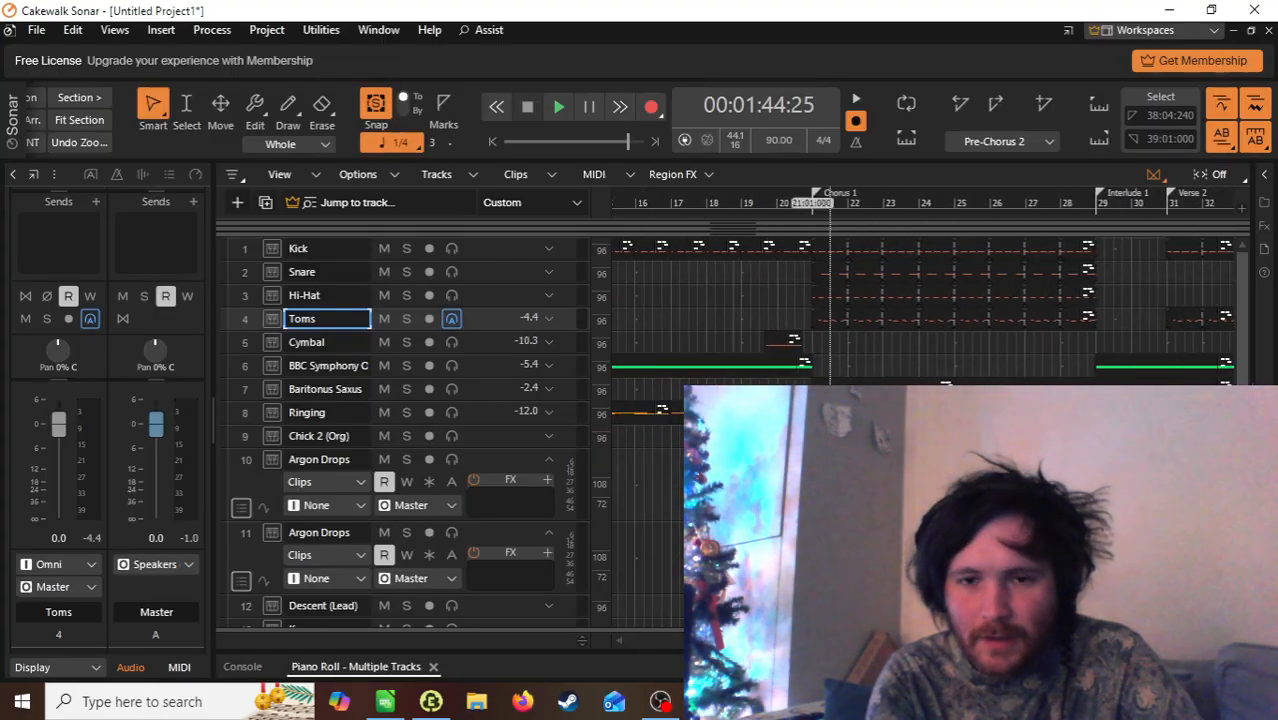
pyautogui.click(830, 247)
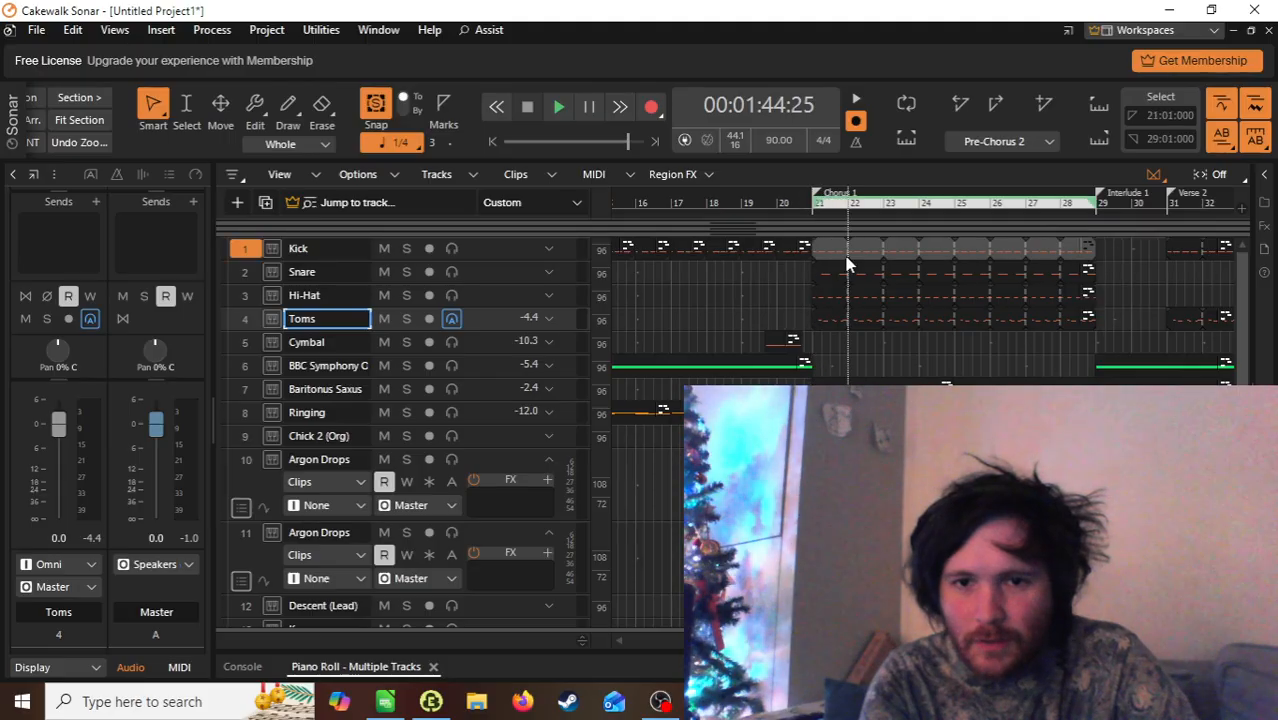
pyautogui.keyDown('shift'); pyautogui.click(1066, 318); pyautogui.keyUp('shift')
pyautogui.keyDown('shift'); pyautogui.click(1066, 390); pyautogui.keyUp('shift')
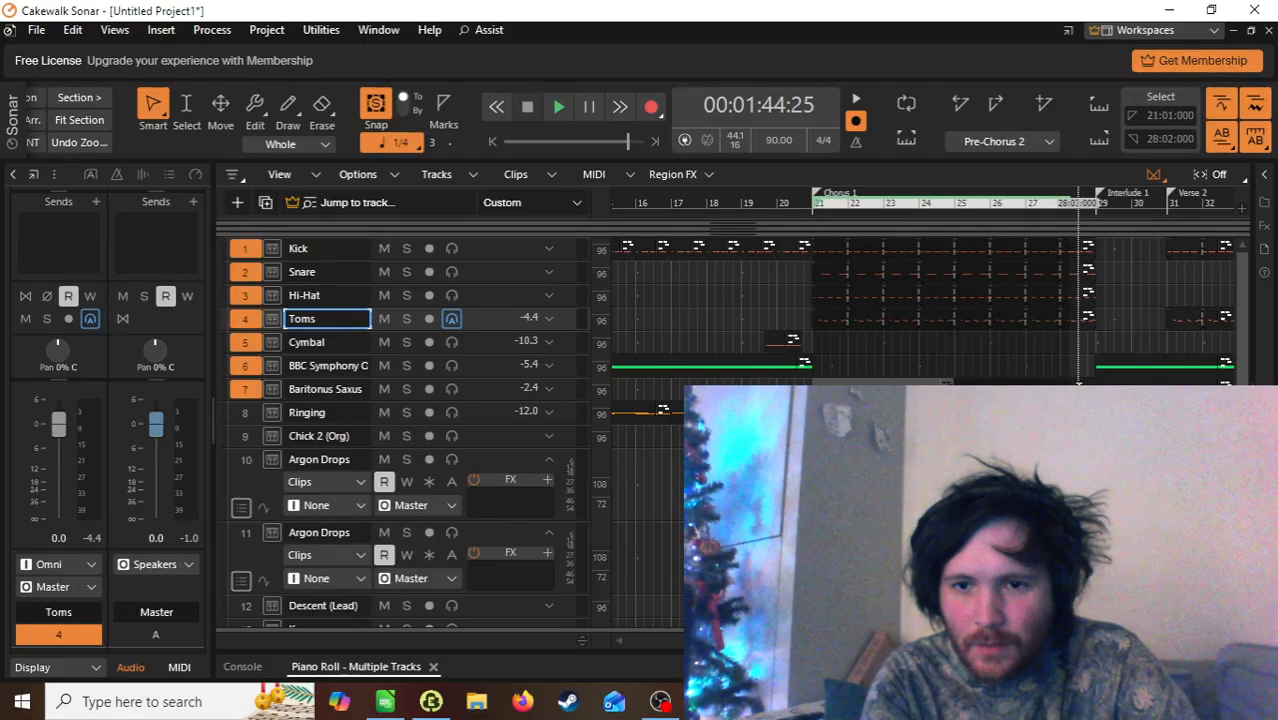
pyautogui.keyDown('shift'); pyautogui.click(1083, 382); pyautogui.keyUp('shift')
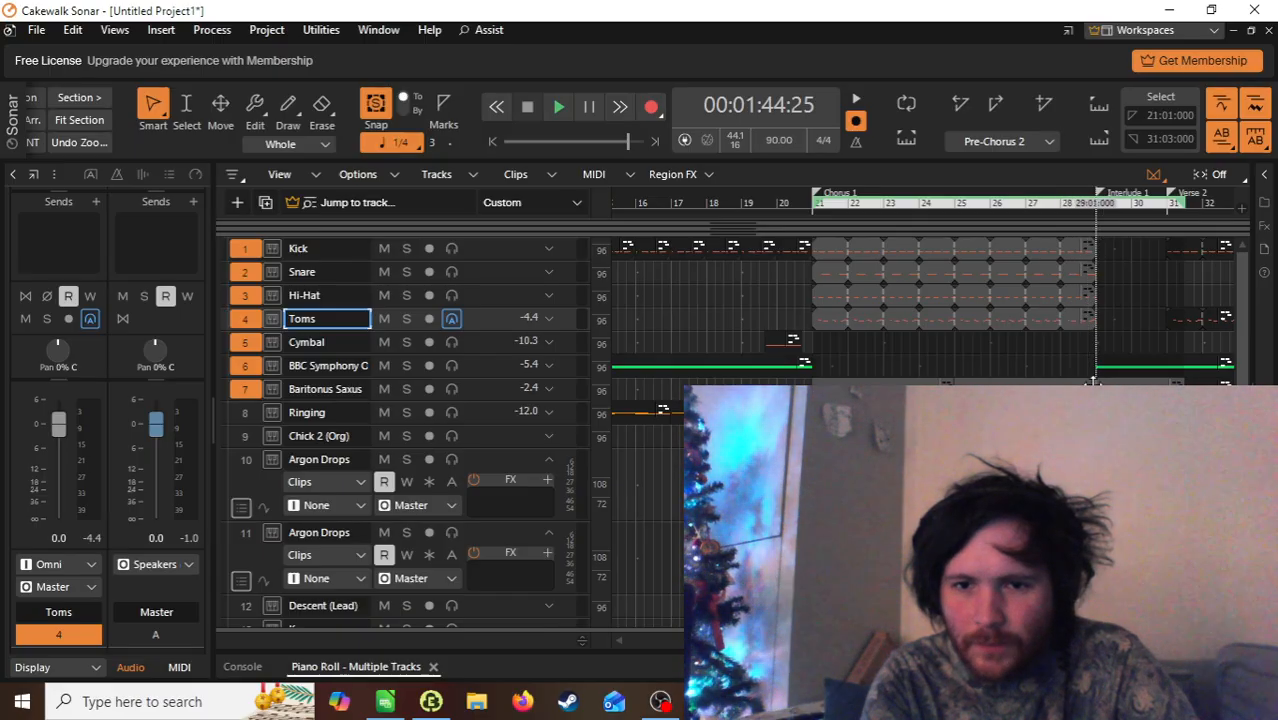
pyautogui.moveTo(1182, 392); pyautogui.dragTo(1096, 392)
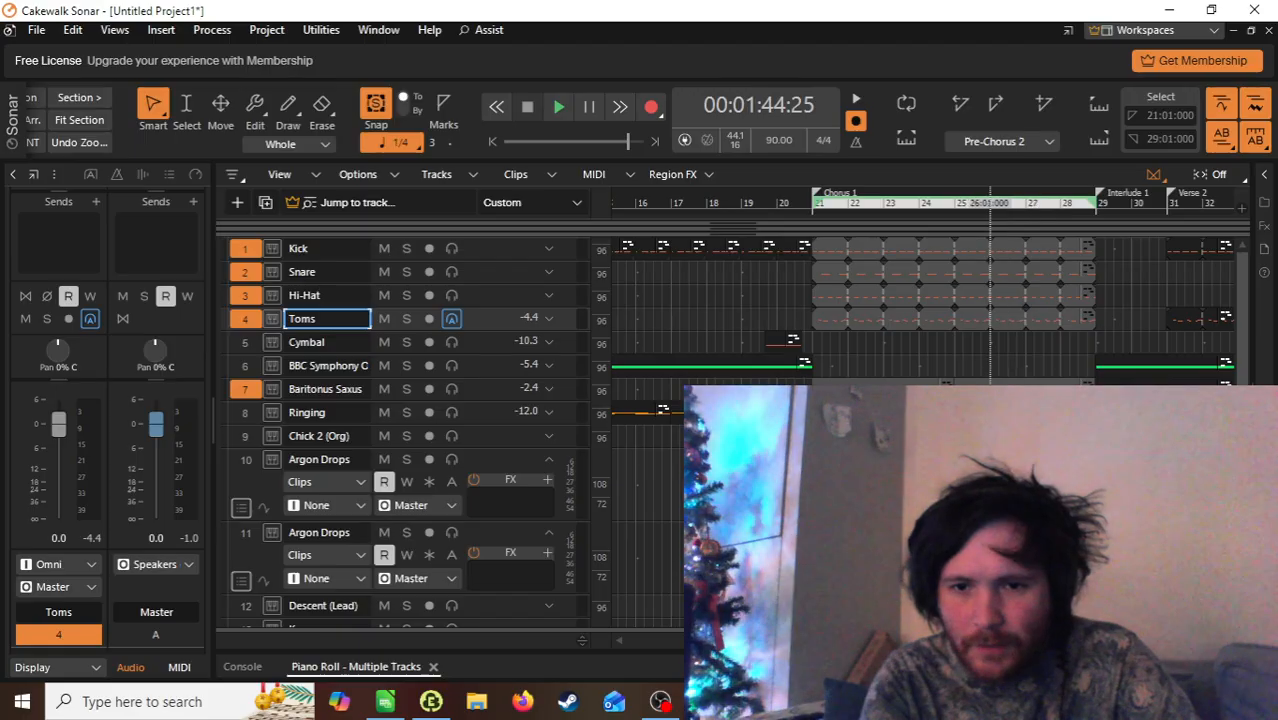
pyautogui.keyDown('ctrl'); pyautogui.click(990, 484); pyautogui.keyUp('ctrl')
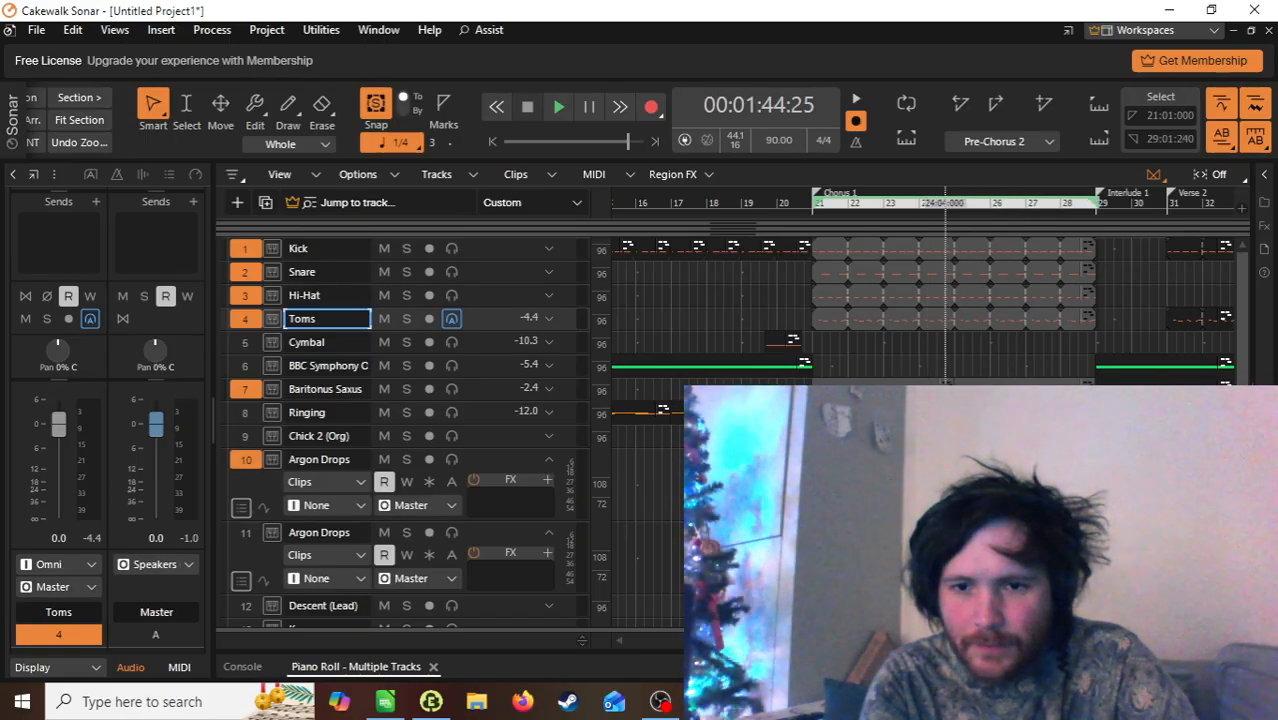
pyautogui.keyDown('ctrl'); pyautogui.click(996, 556); pyautogui.keyUp('ctrl')
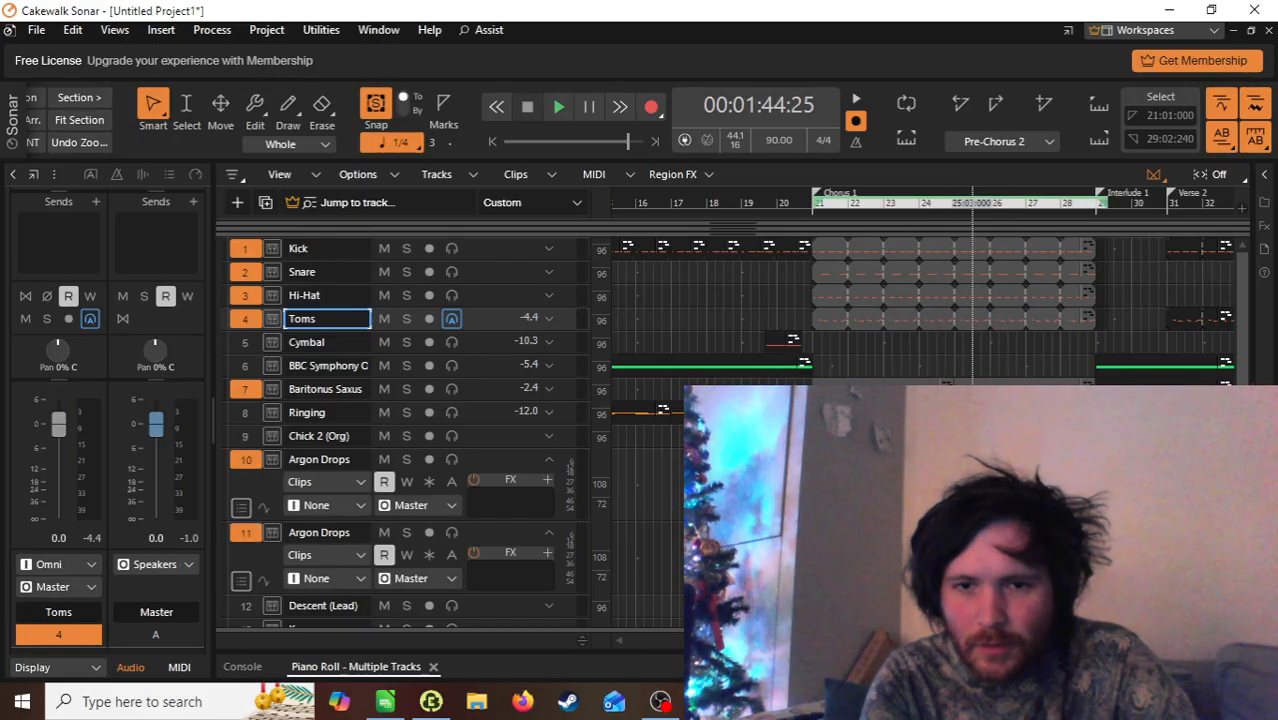
# Step: Paste the copied Chorus 1 clips at 43:01:000, starting on the Kick track, and play the opening of Chorus 2
pyautogui.hscroll(6, 960, 224)
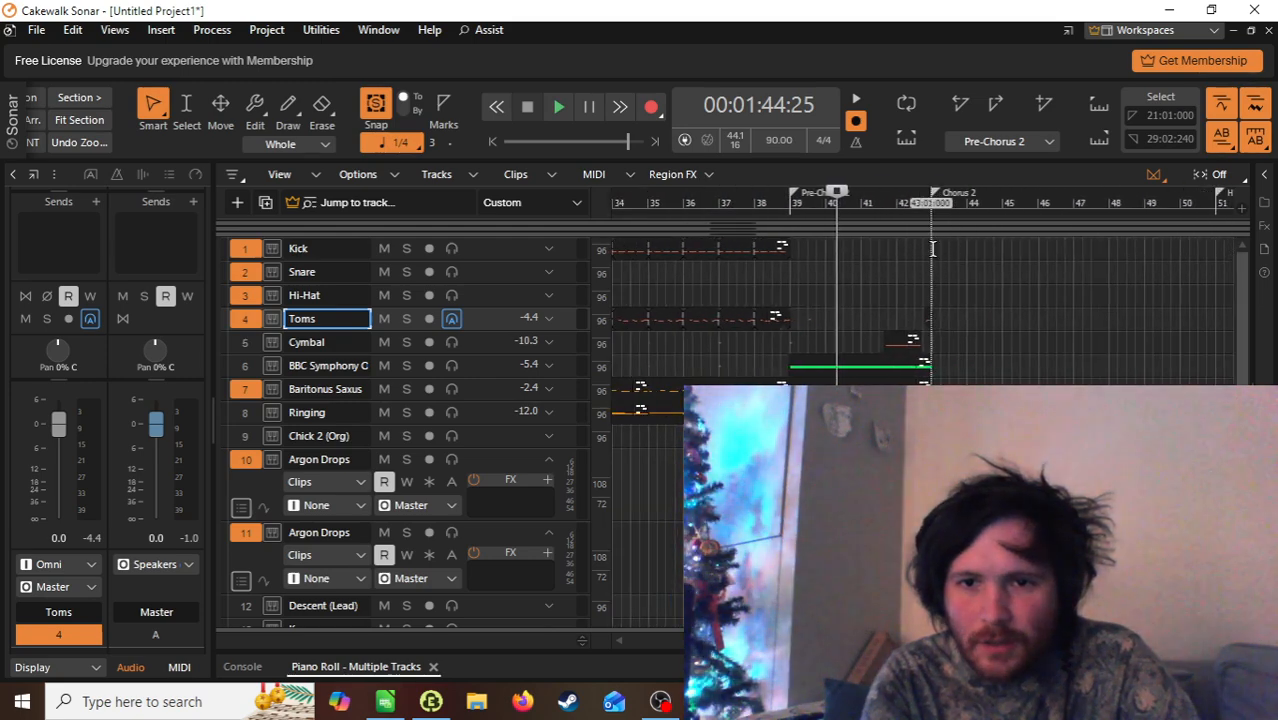
pyautogui.click(932, 248)
pyautogui.hotkey('ctrl', 'v')
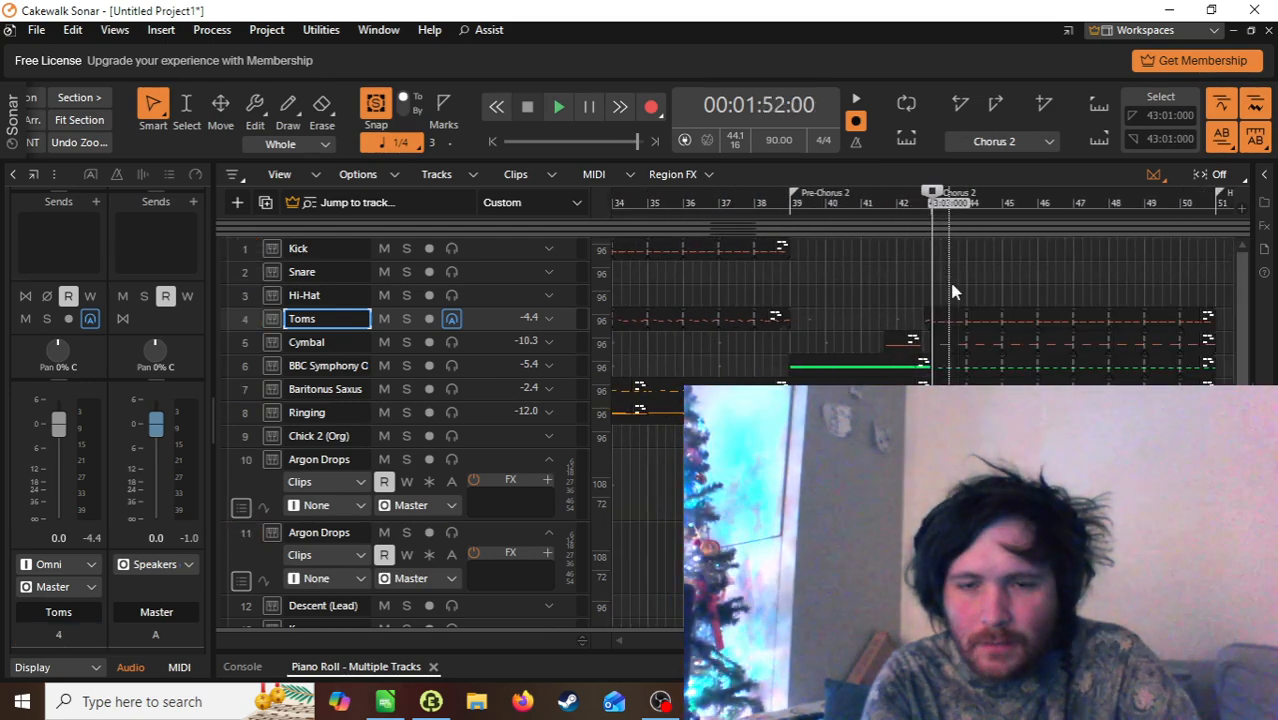
pyautogui.hotkey('ctrl', 'z')
pyautogui.click(246, 248)
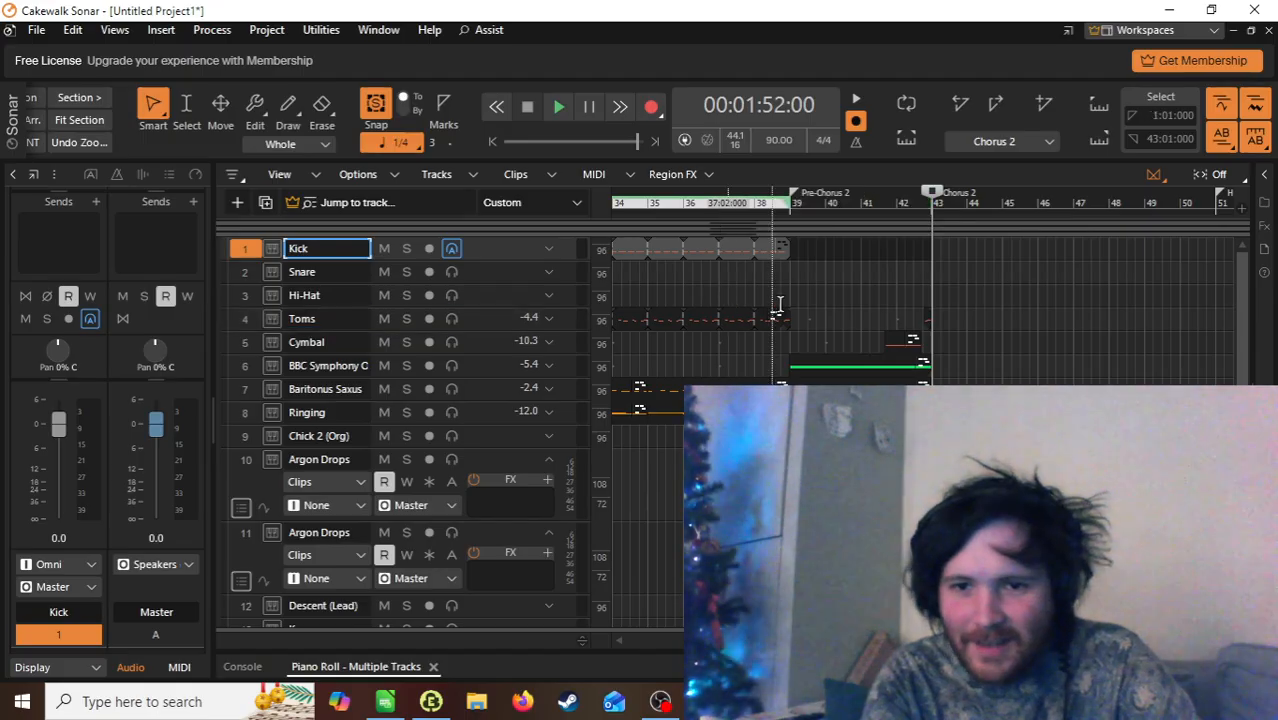
pyautogui.hotkey('ctrl', 'v')
pyautogui.press('space')
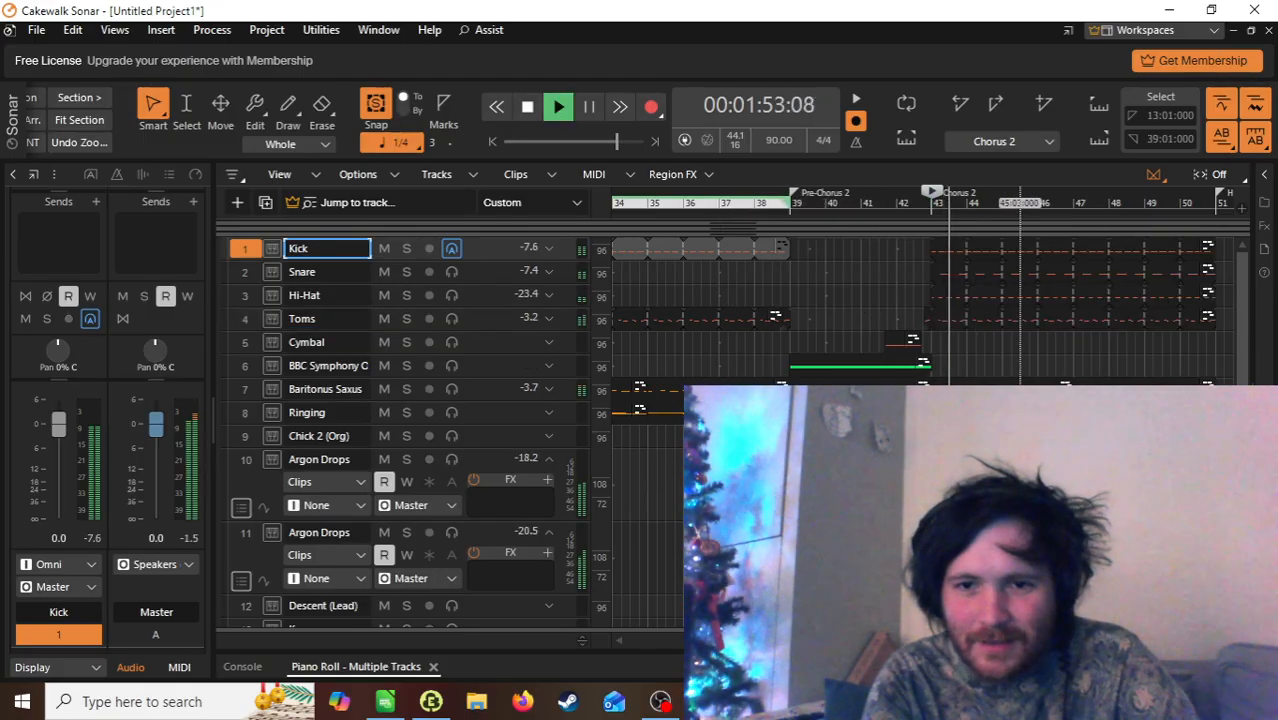
pyautogui.press('space')
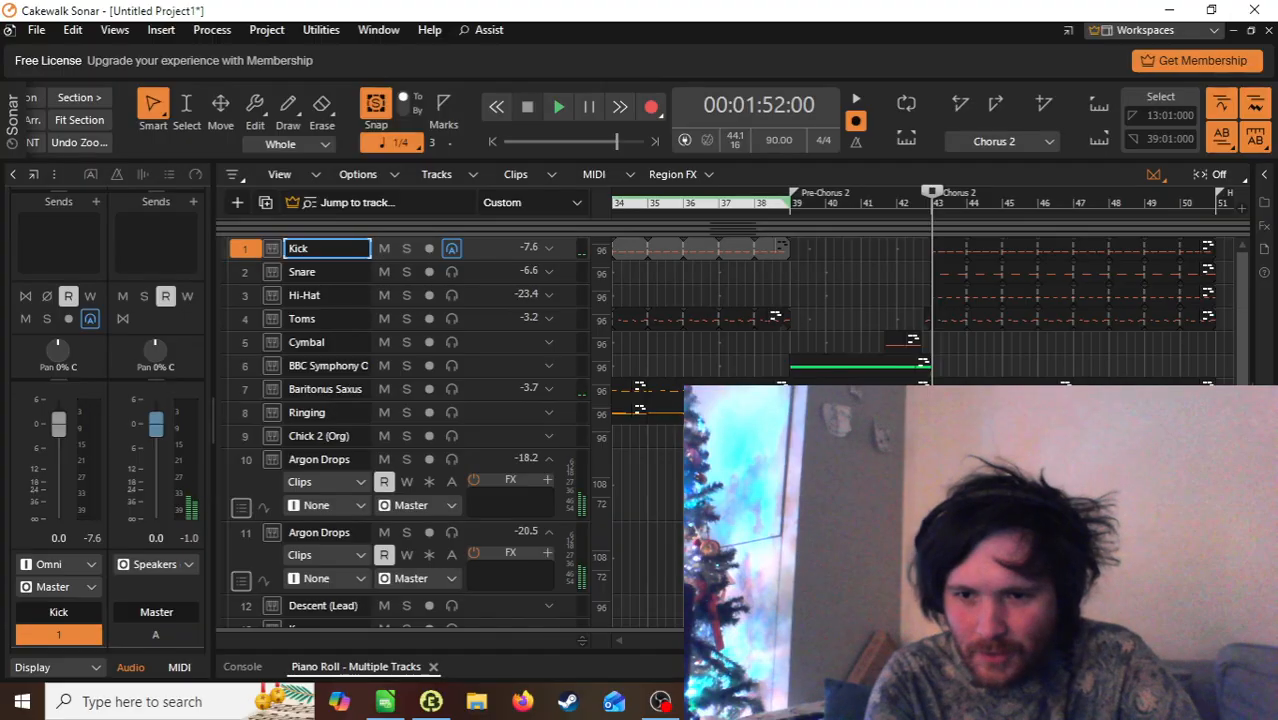
# Step: Play from the start of Pre-Chorus 2 at measure 39 into Chorus 2, and stop
pyautogui.hotkey('ctrl', 'Right')
pyautogui.hotkey('ctrl', 'Right')
pyautogui.hotkey('ctrl', 'Right')
pyautogui.hotkey('ctrl', 'Right')
pyautogui.hotkey('ctrl', 'Right')
pyautogui.hotkey('ctrl', 'Right')
pyautogui.hotkey('ctrl', 'Right')
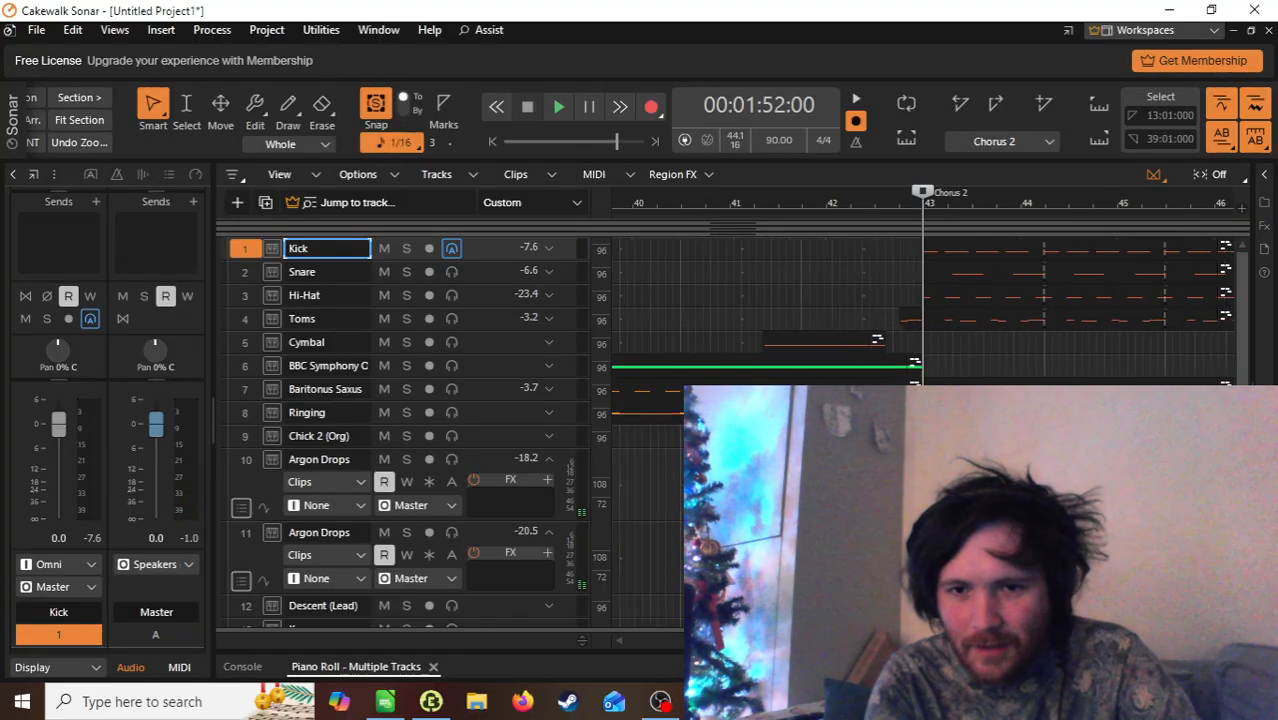
pyautogui.hotkey('ctrl', 'Left')
pyautogui.hotkey('ctrl', 'Left')
pyautogui.hotkey('ctrl', 'Left')
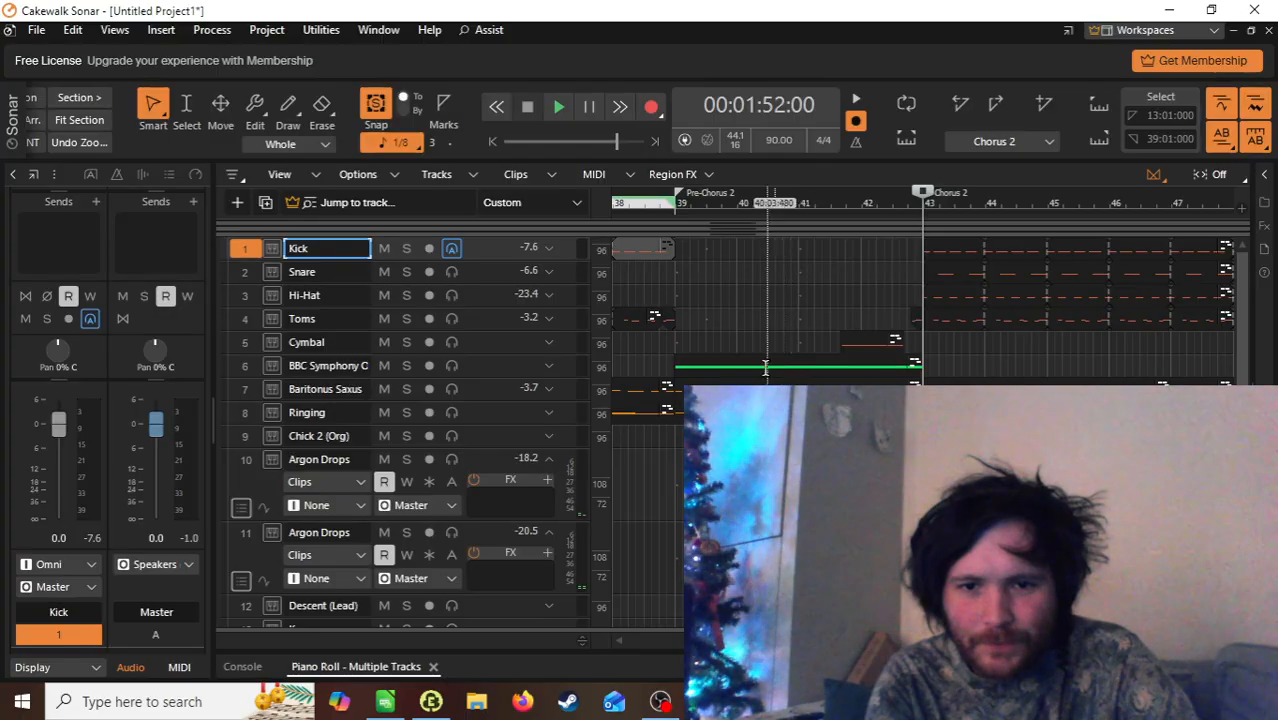
pyautogui.click(676, 203)
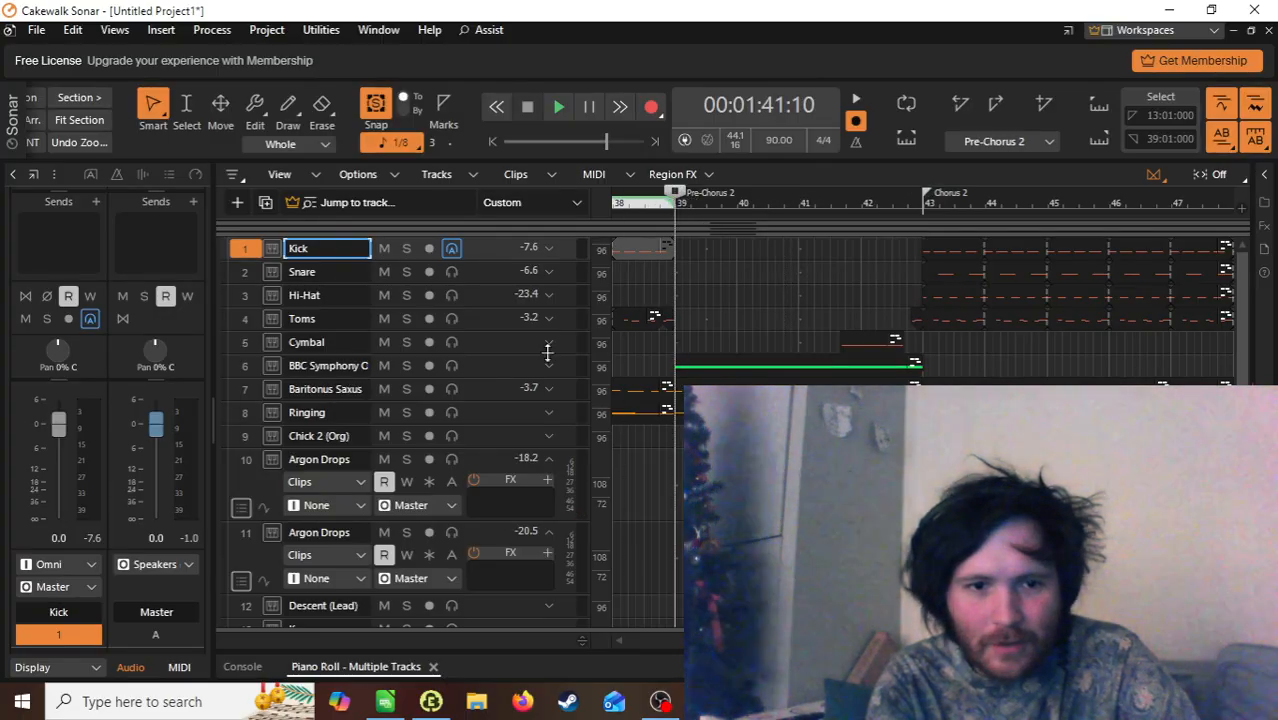
pyautogui.press('space')
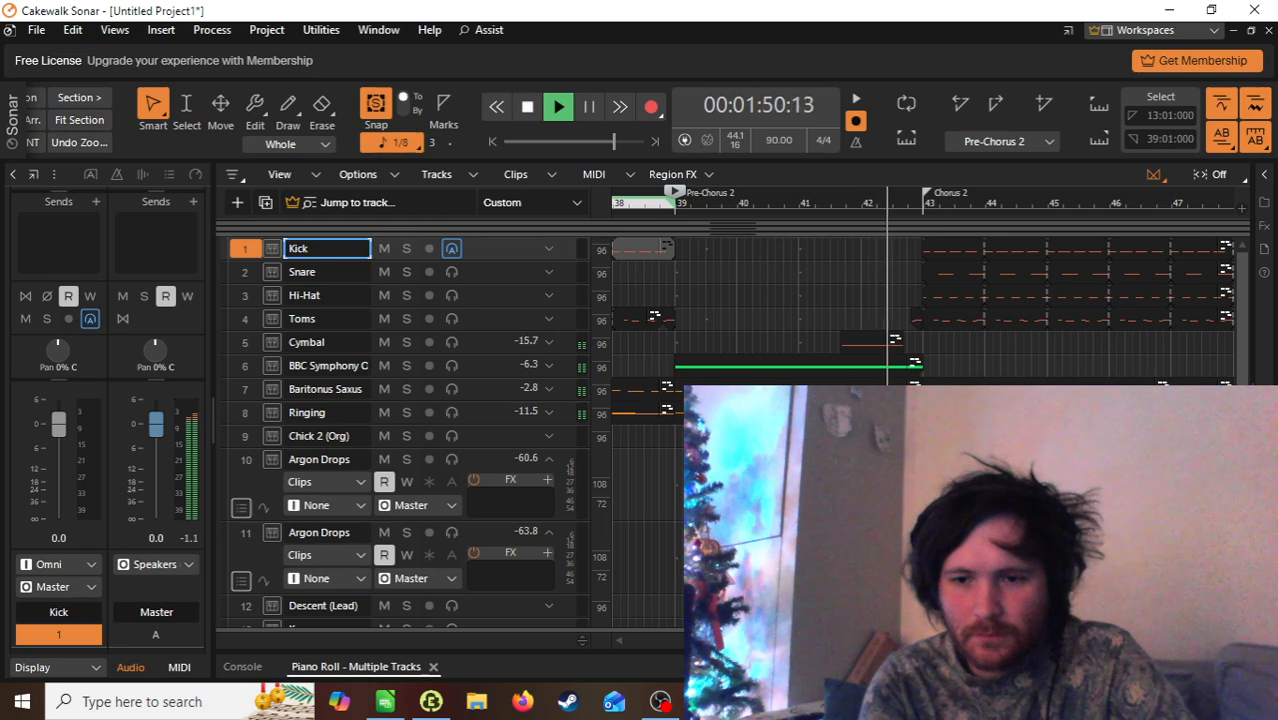
pyautogui.hotkey('ctrl', 'Left')
pyautogui.moveTo(1012, 640); pyautogui.dragTo(1052, 640)
pyautogui.press('space')
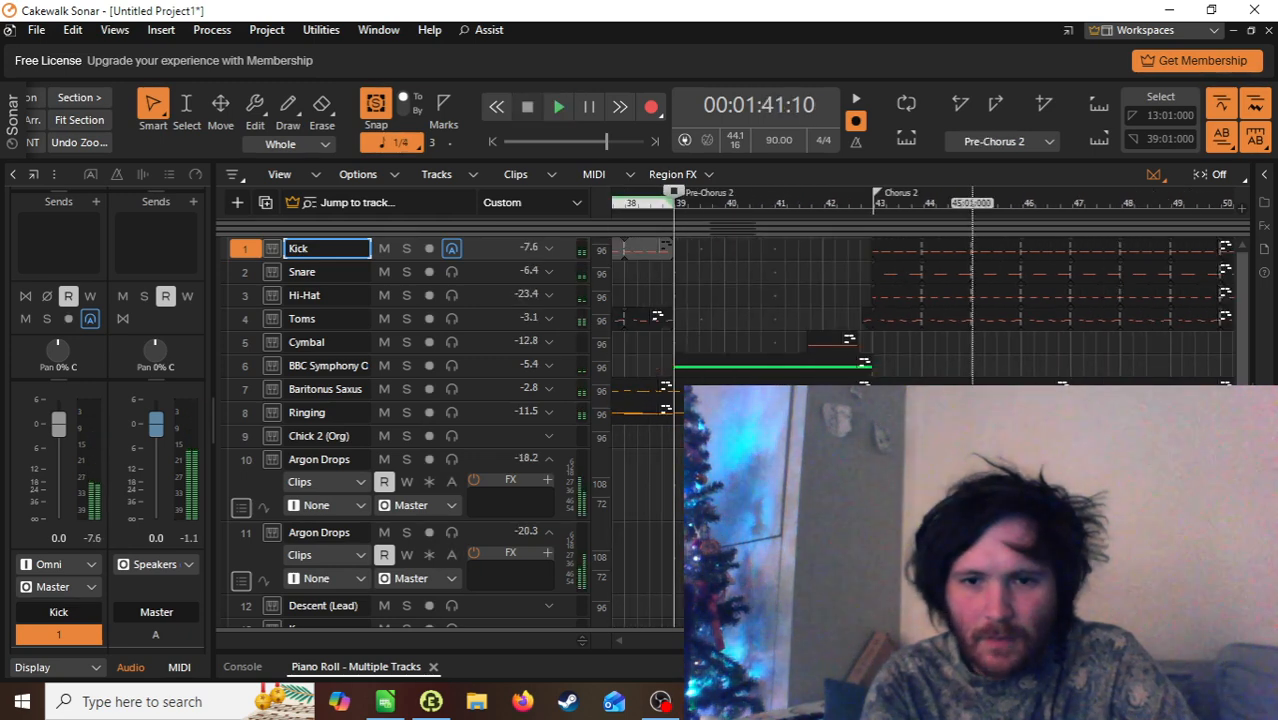
# Step: Open the BBC Symphony part in the piano roll and draw a C3 note from 43:01:000 to 47:01:000
pyautogui.doubleClick(875, 365)
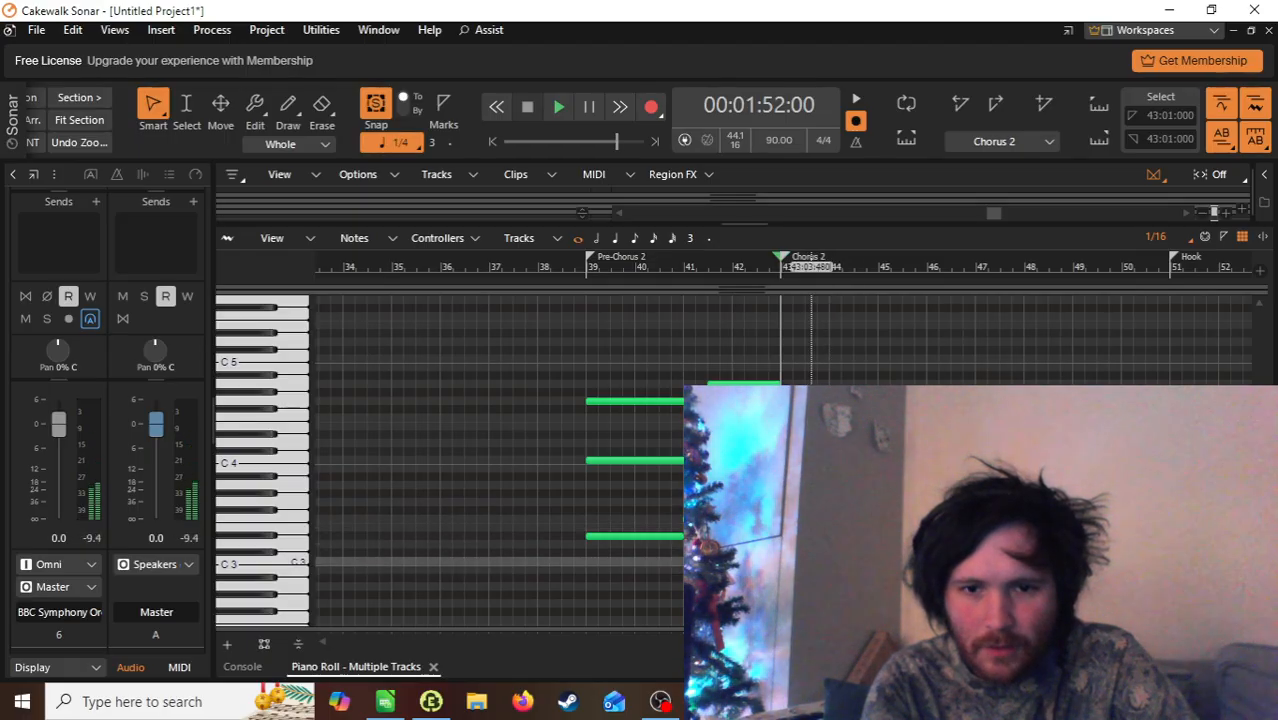
pyautogui.moveTo(811, 563); pyautogui.dragTo(825, 563)
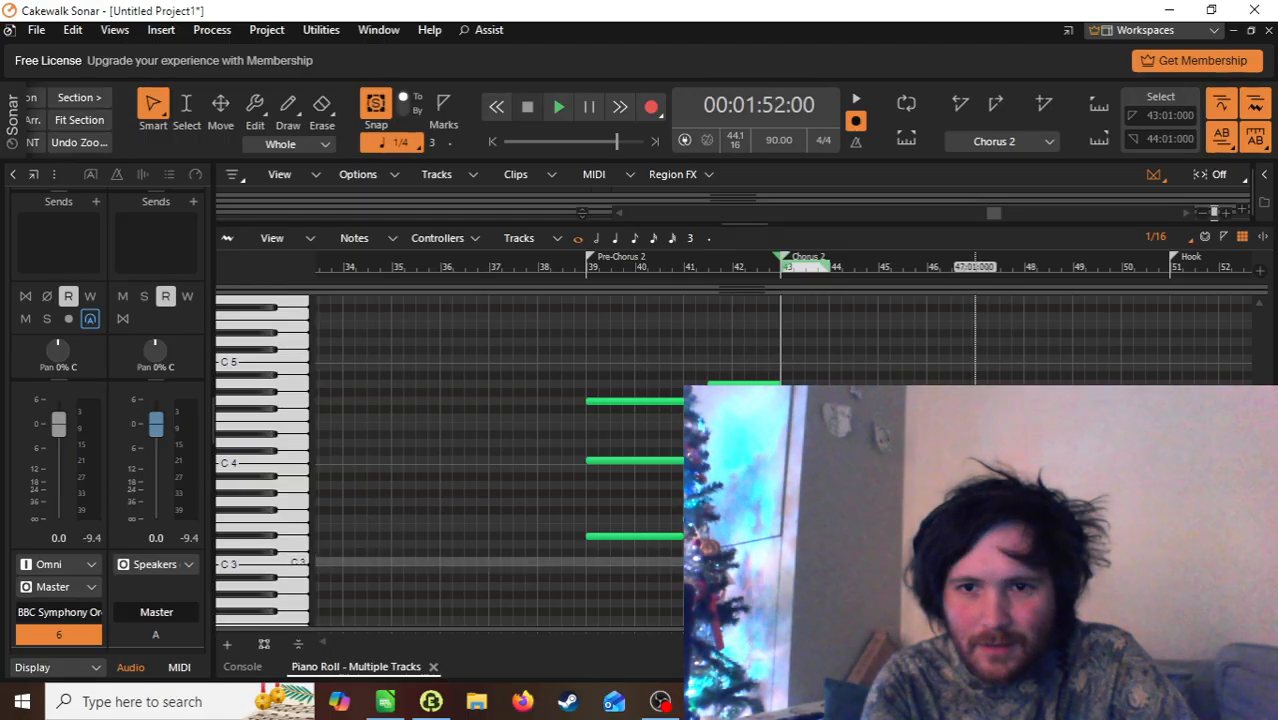
pyautogui.moveTo(975, 563); pyautogui.dragTo(976, 563)
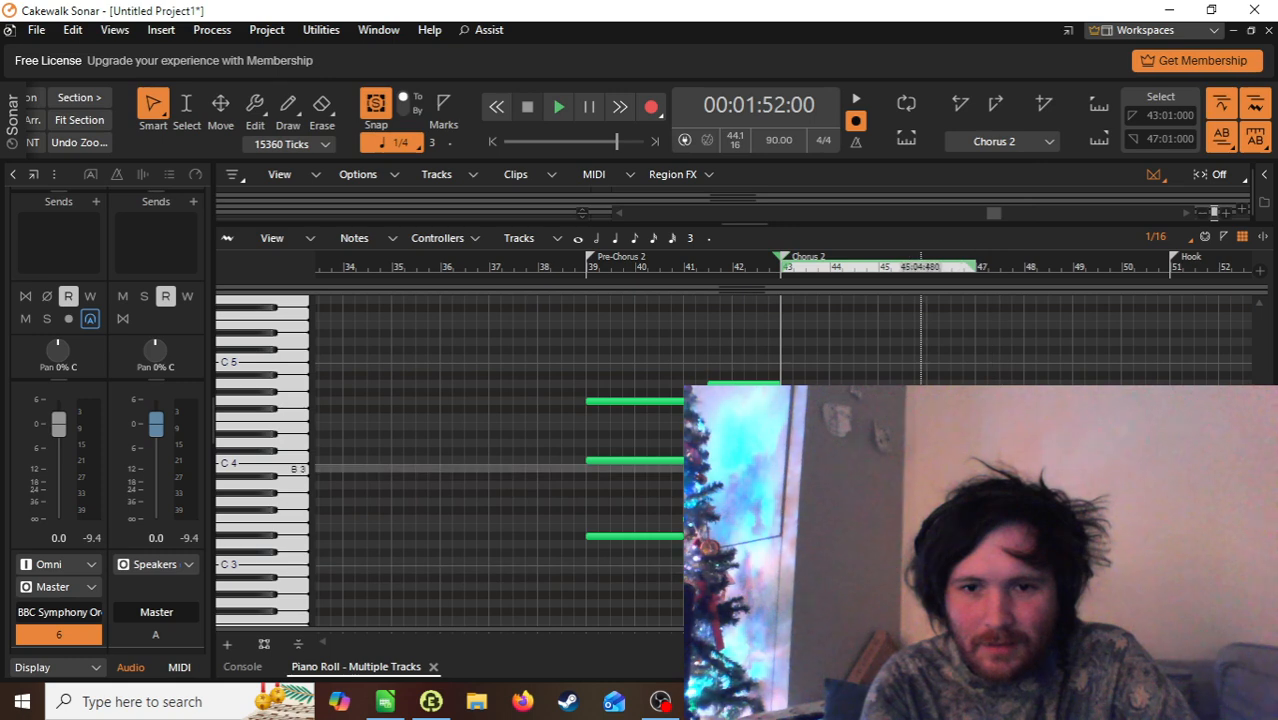
# Step: Add a G3 note from 43:01:000 to 47:01:000, keeping the preceding C4 note's end at 43:01:000
pyautogui.click(921, 461)
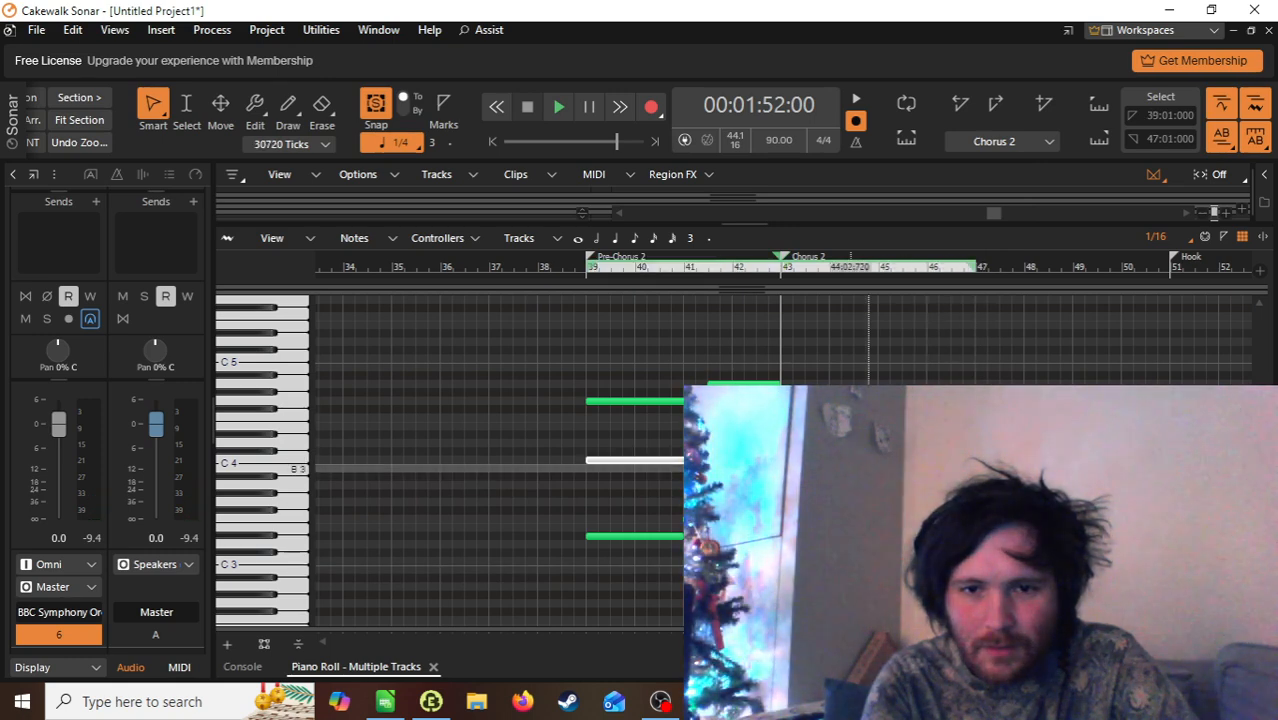
pyautogui.moveTo(779, 468); pyautogui.dragTo(780, 468)
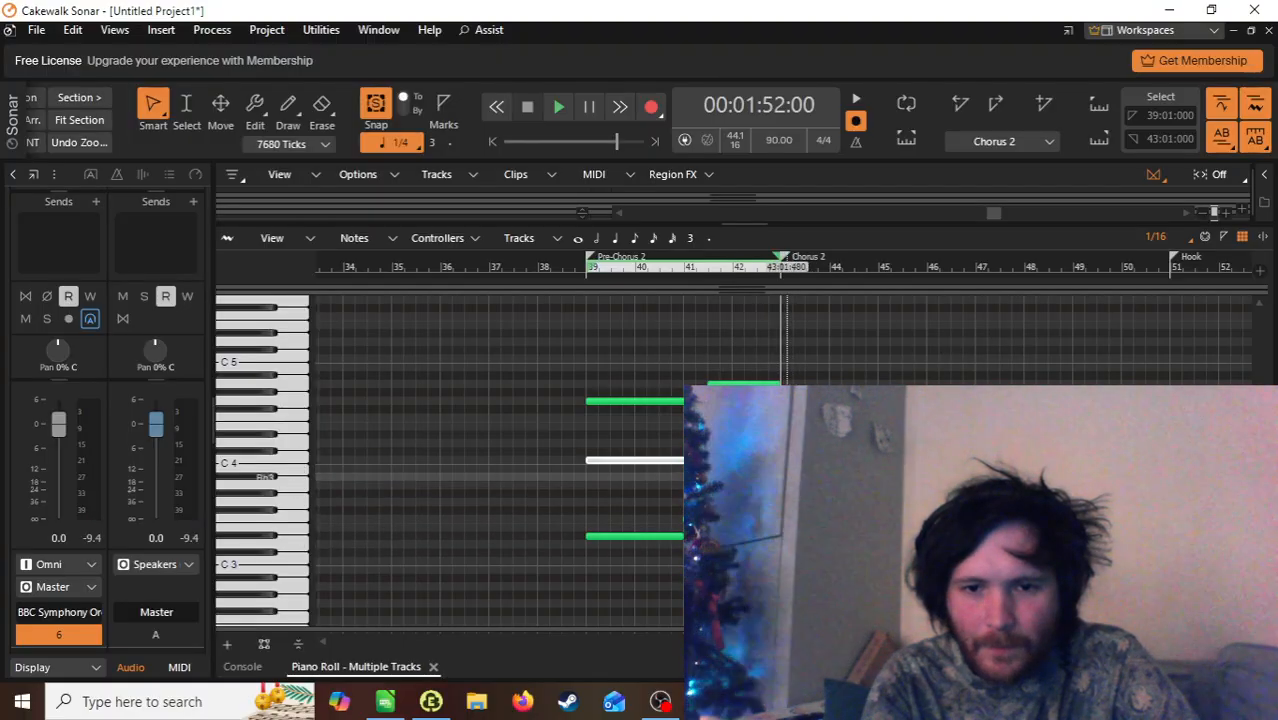
pyautogui.click(783, 486)
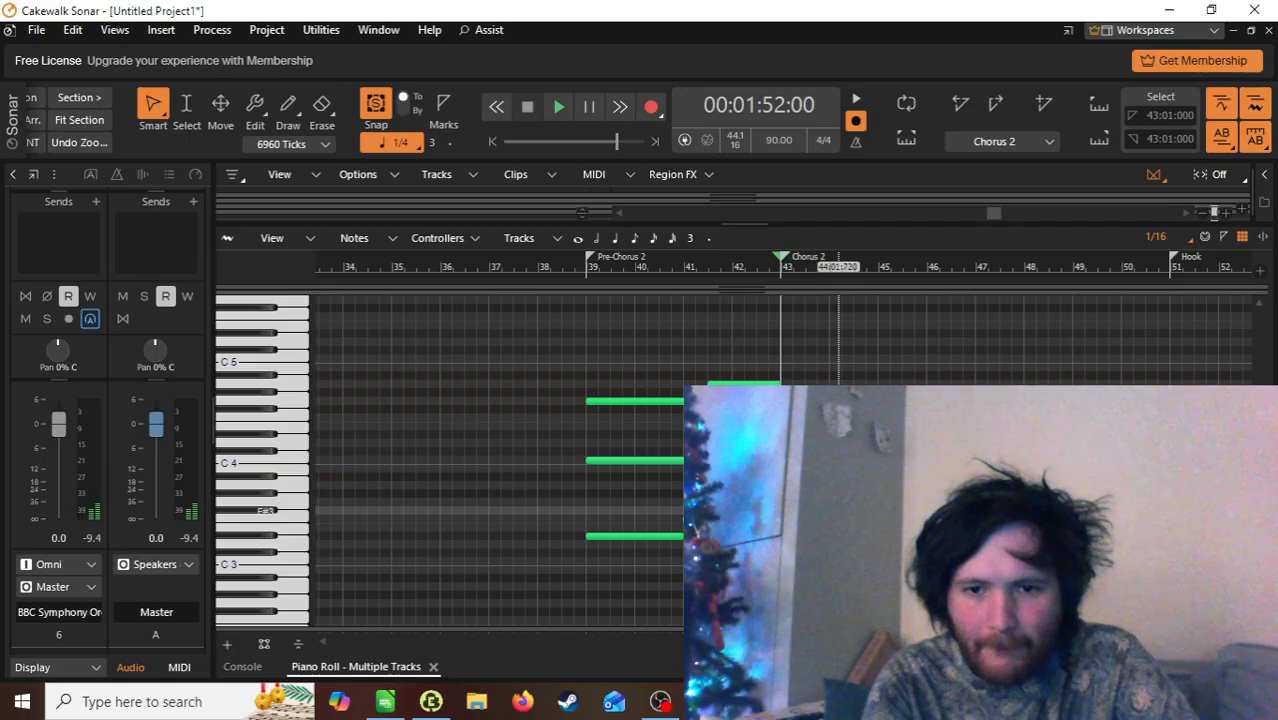
pyautogui.keyDown('shift'); pyautogui.click(868, 502); pyautogui.keyUp('shift')
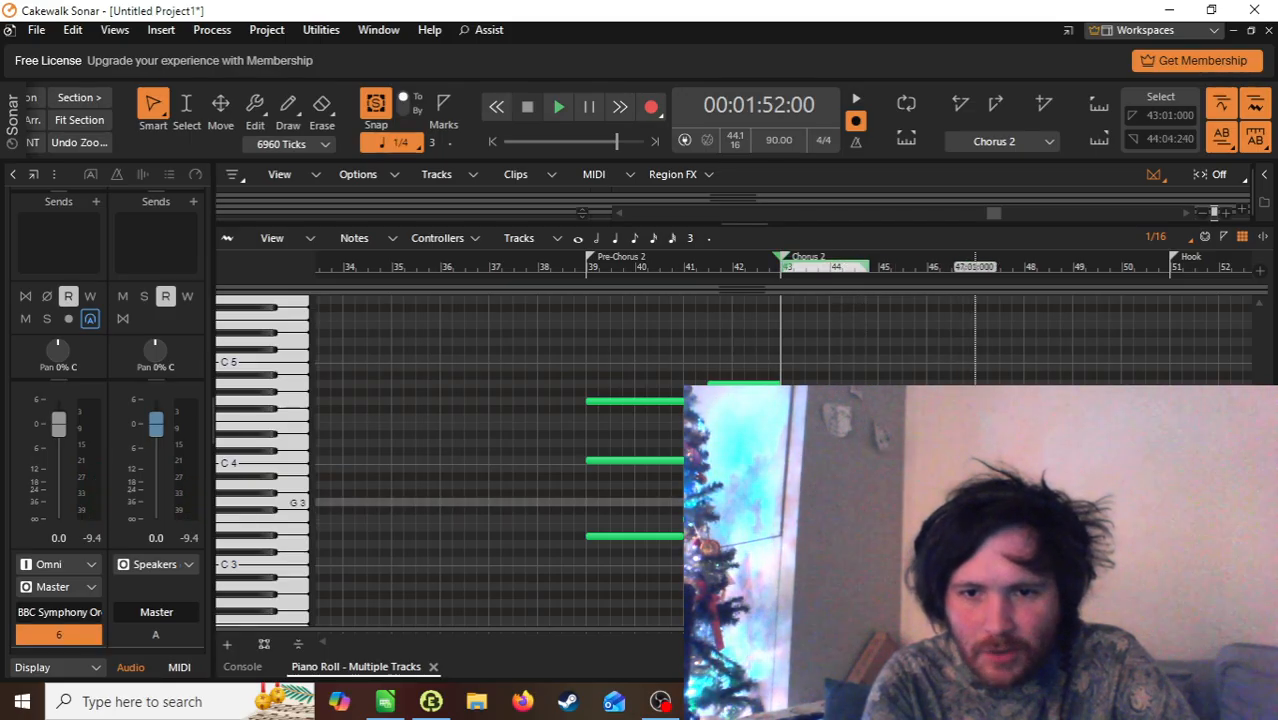
pyautogui.keyDown('shift'); pyautogui.click(978, 502); pyautogui.keyUp('shift')
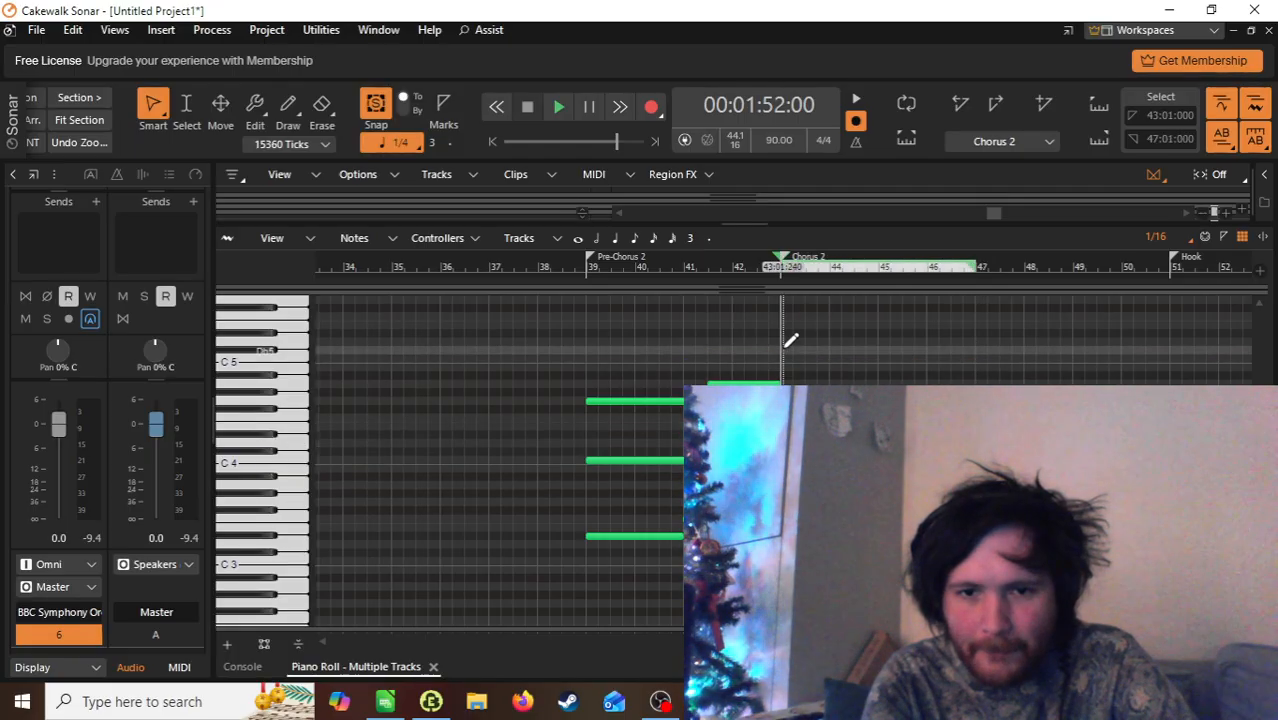
# Step: Add a higher BBC Symphony note at the start of Chorus 2 and play the passage from 42:04:000
pyautogui.moveTo(785, 372)
pyautogui.mouseDown()
pyautogui.moveTo(868, 360)
pyautogui.moveTo(924, 322)
pyautogui.moveTo(951, 360)
pyautogui.moveTo(968, 447)
pyautogui.mouseUp()
pyautogui.click(768, 266)
pyautogui.press('space')
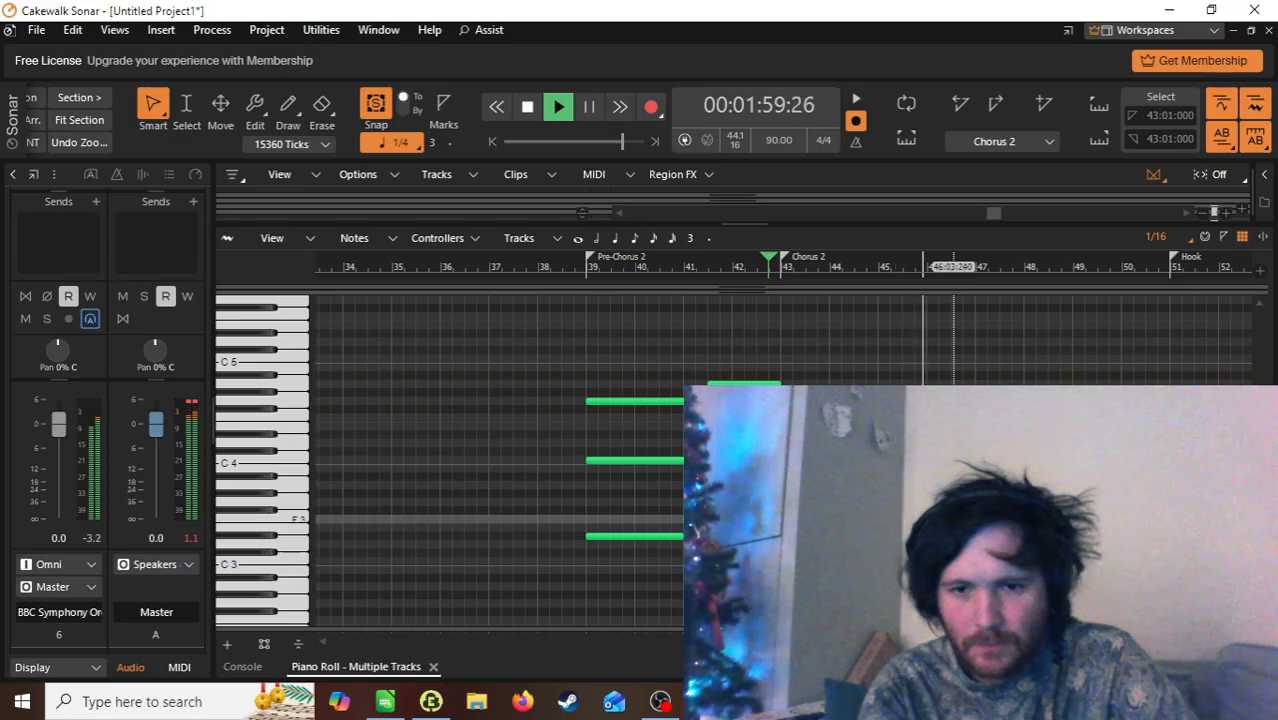
pyautogui.press('space')
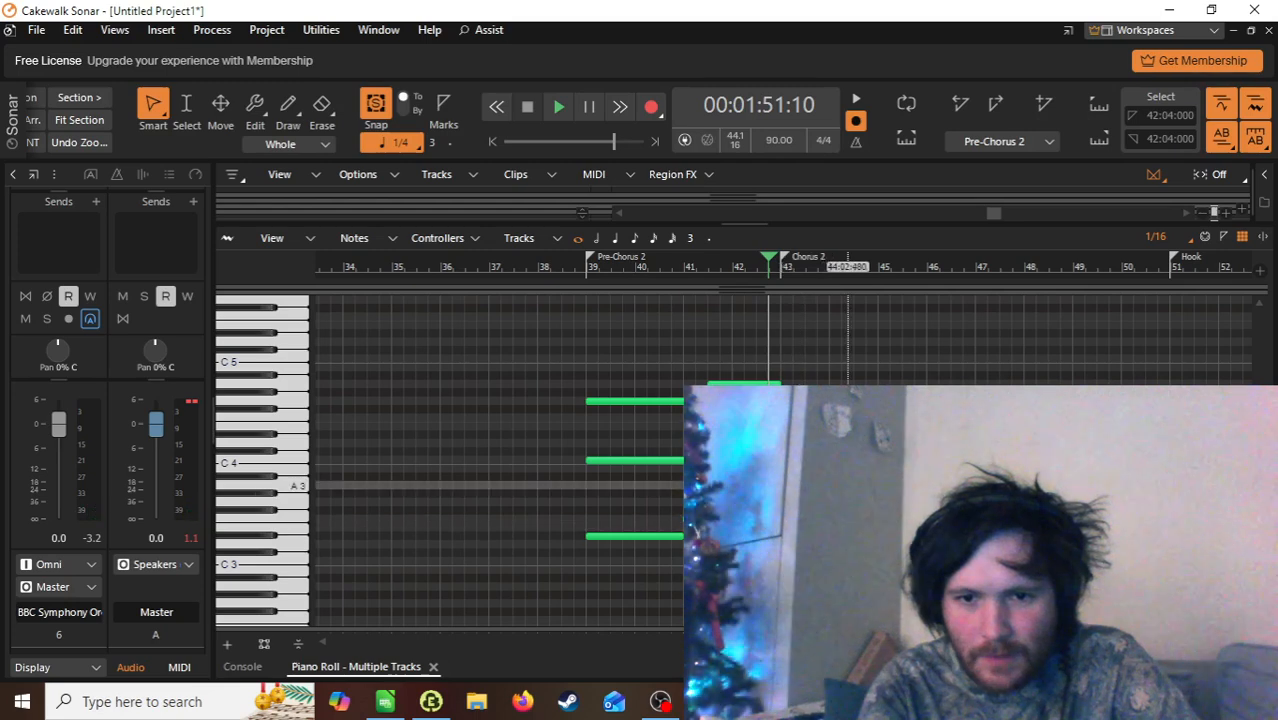
# Step: Set BBC Symphony notes at 43:01:000 to 45:01:000 and 45:01:000 to 47:01:000, and play the passage from 42:04:000
pyautogui.click(858, 482)
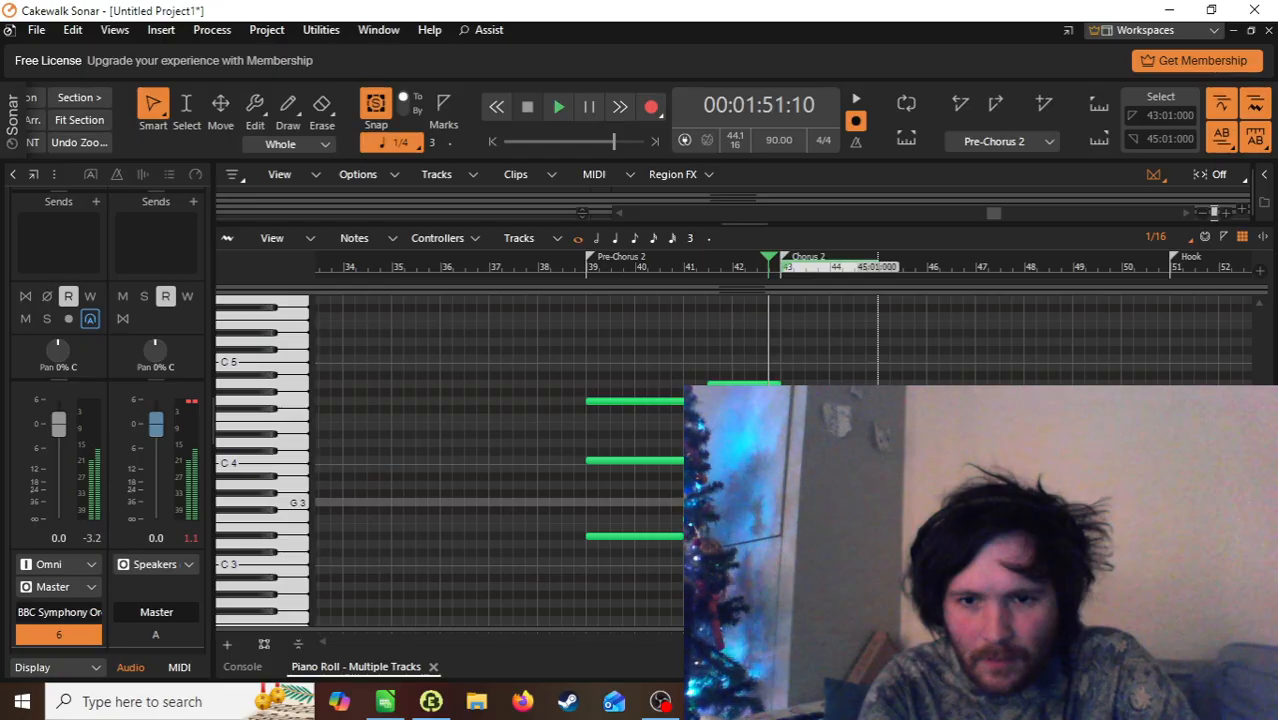
pyautogui.click(896, 503)
pyautogui.press('space')
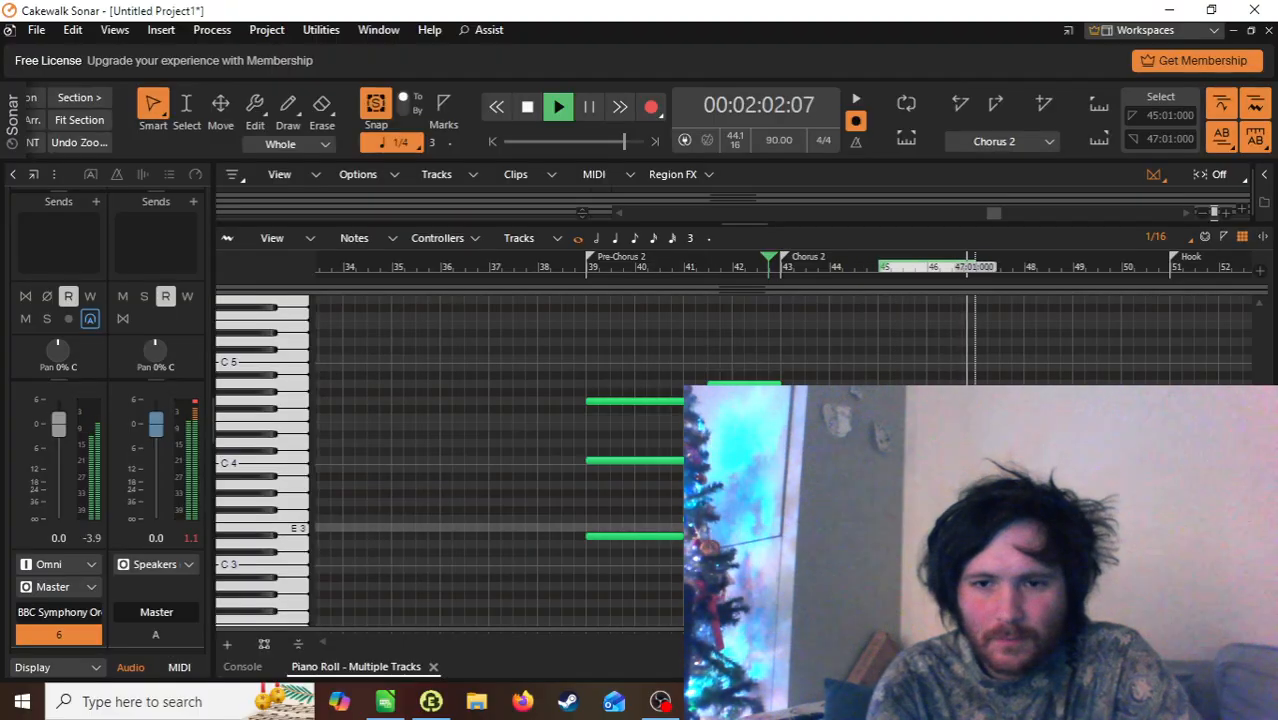
pyautogui.press('space')
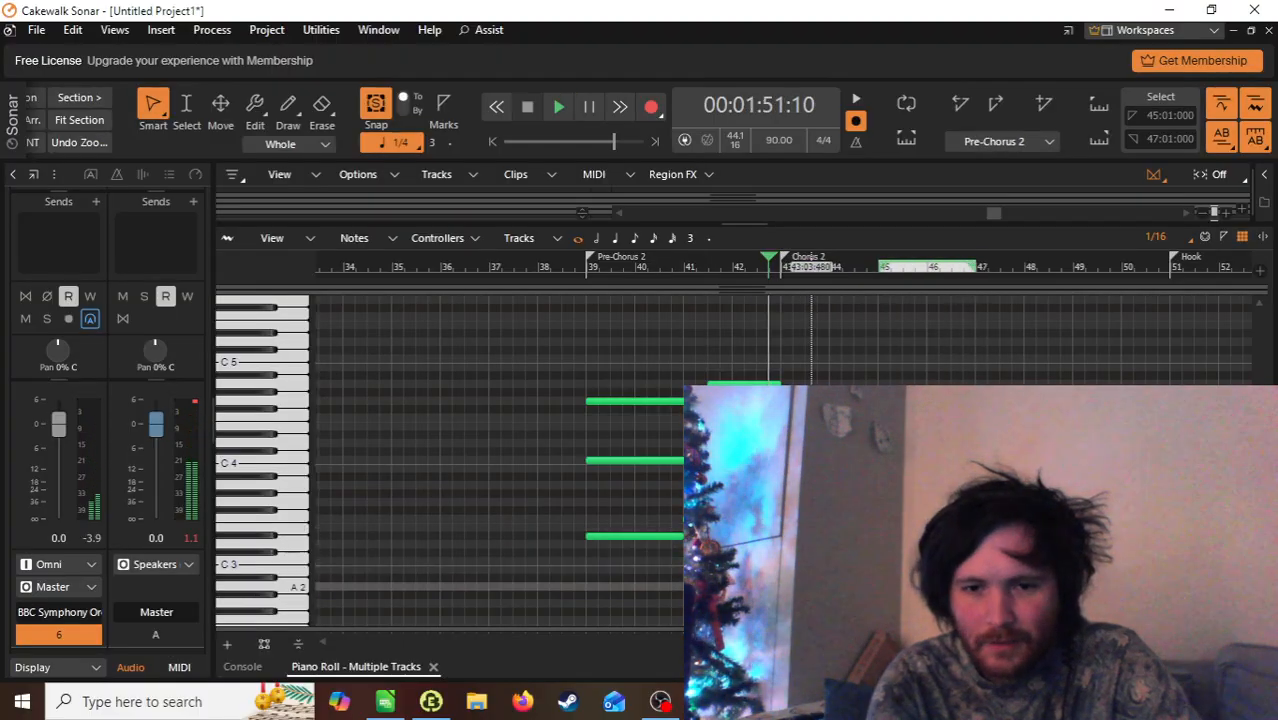
# Step: Draw BBC Symphony bass notes at 47:01:000 to 49:01:000 and 49:01:000 to 51:01:000, adding middle notes above them
pyautogui.moveTo(848, 578); pyautogui.dragTo(1050, 400)
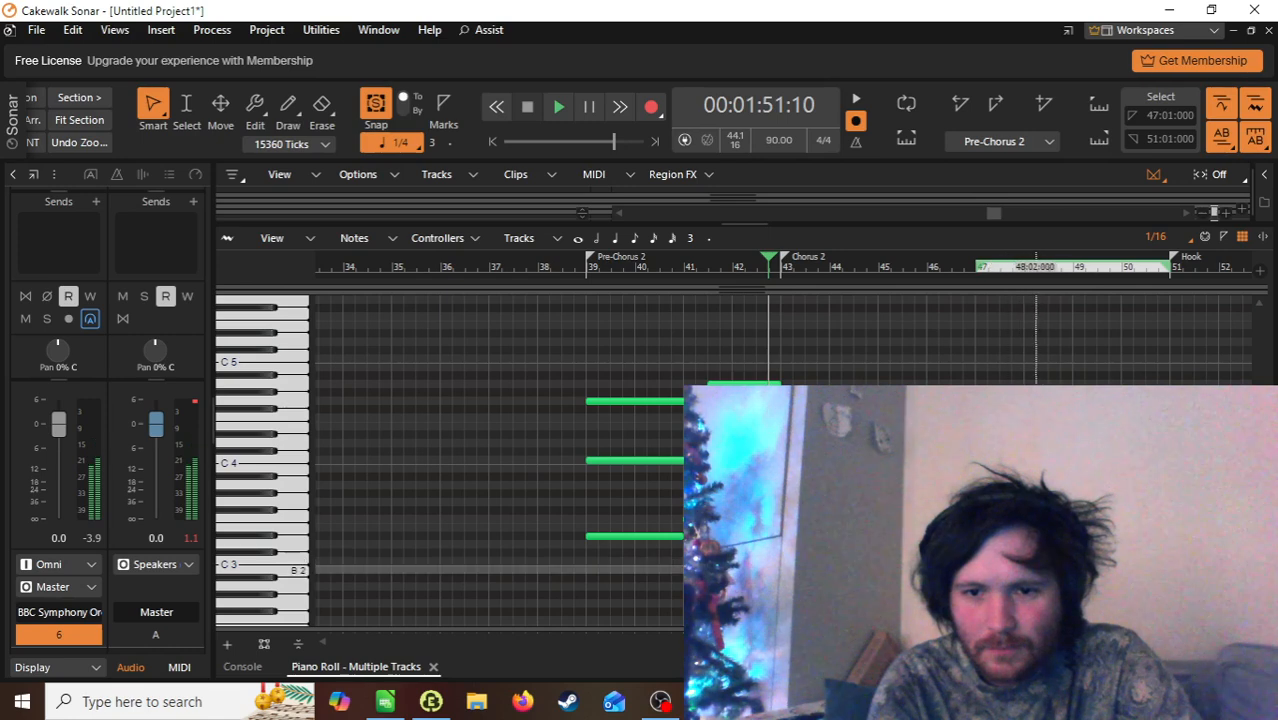
pyautogui.click(1003, 267)
pyautogui.moveTo(1170, 267); pyautogui.dragTo(976, 267)
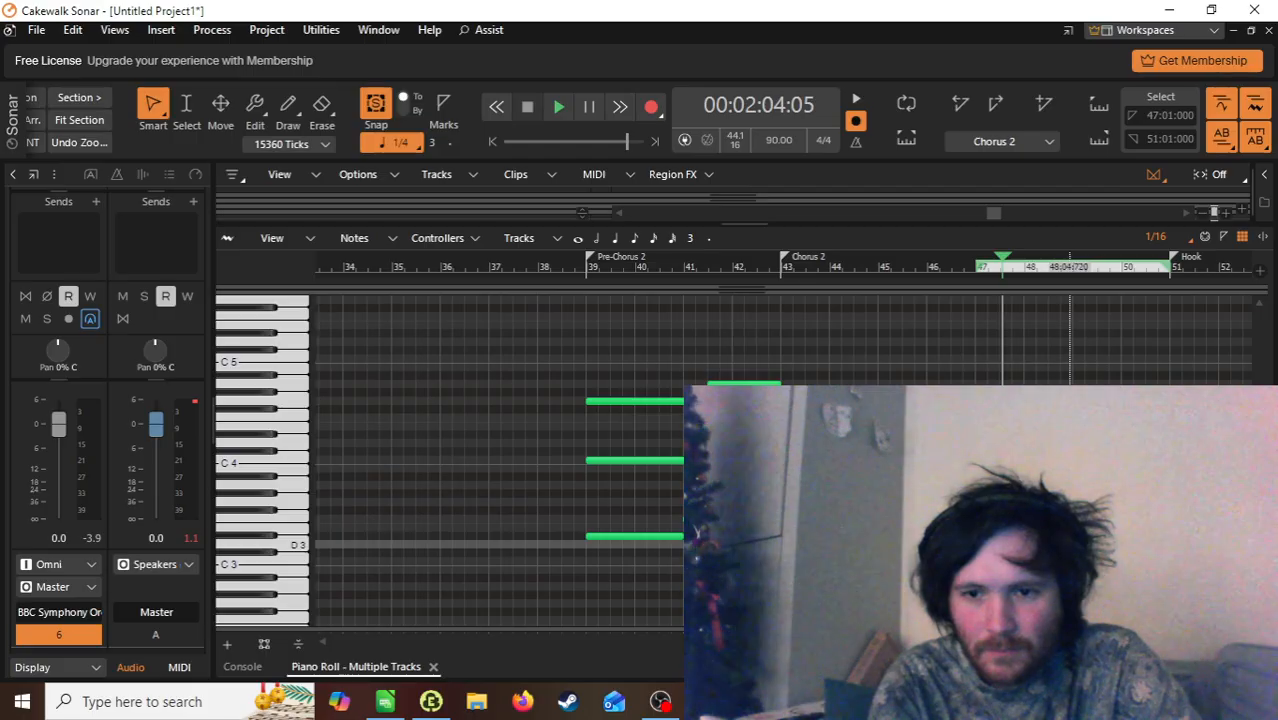
pyautogui.moveTo(1073, 545); pyautogui.dragTo(1170, 529)
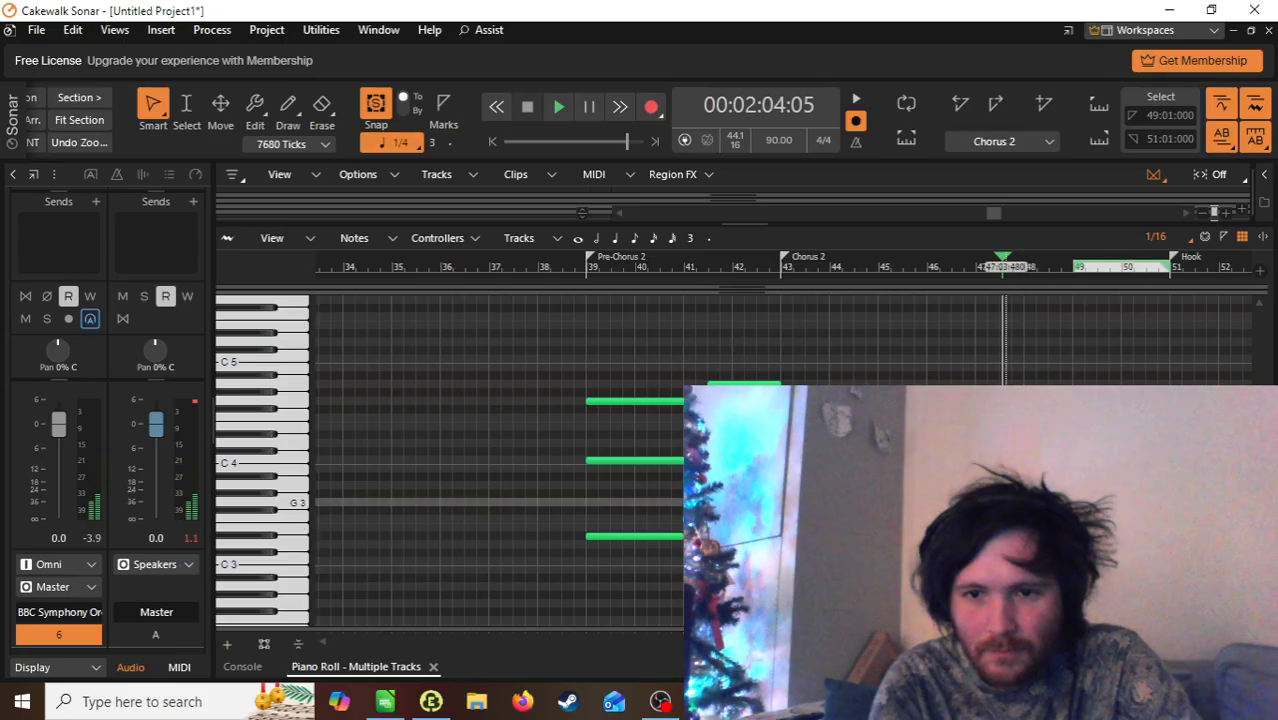
pyautogui.click(1022, 503)
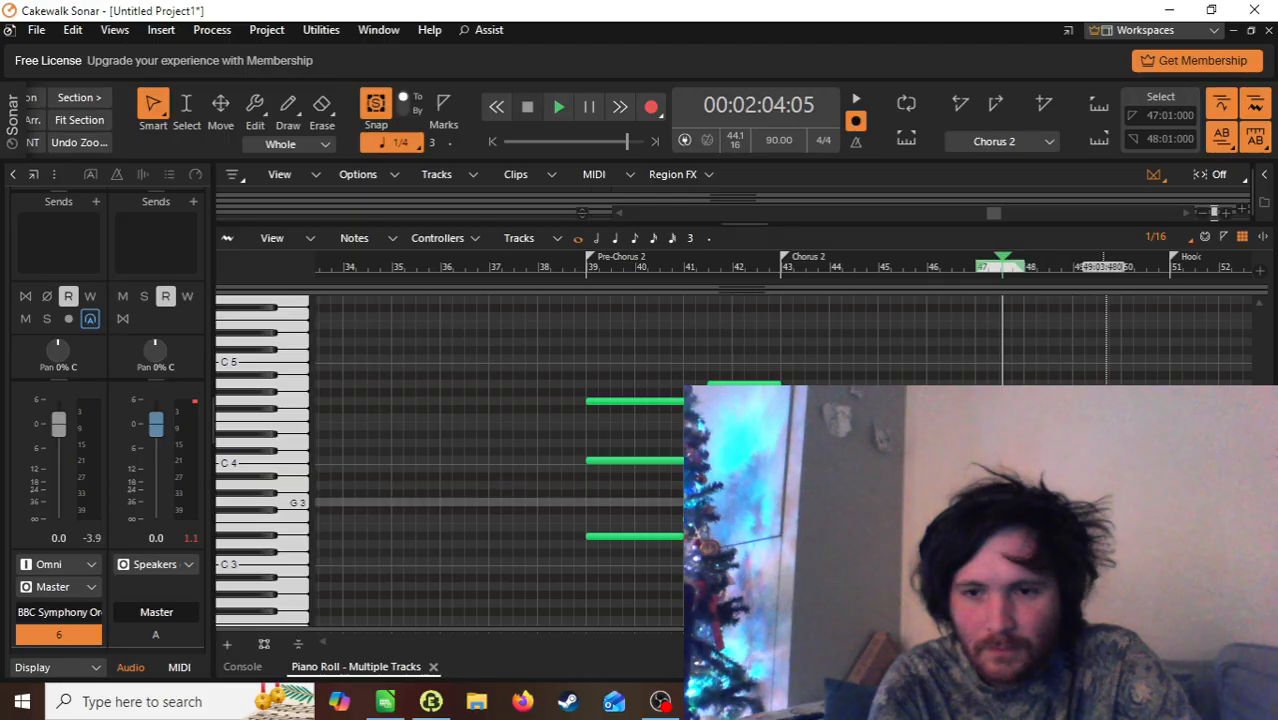
pyautogui.moveTo(1100, 502); pyautogui.dragTo(1100, 477)
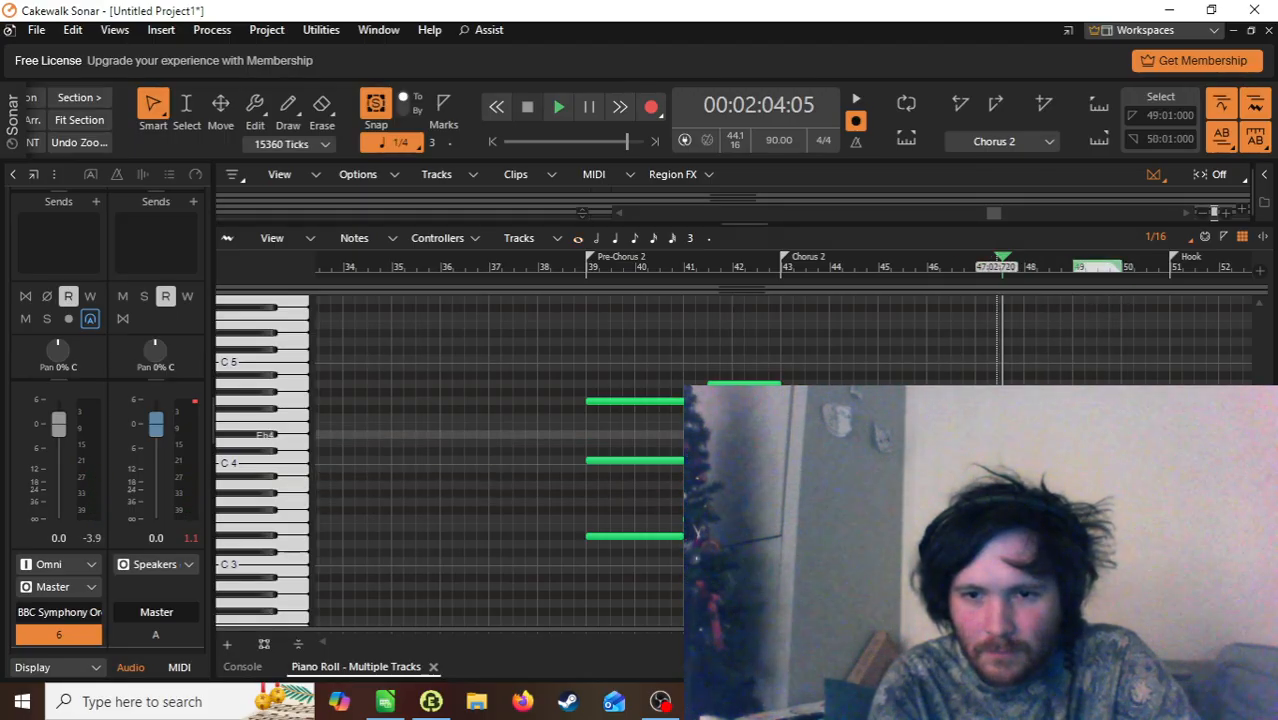
# Step: Draw an upper BBC Symphony note from 47:01:000 to 51:01:000 and play the passage from 47:01:000
pyautogui.click(1006, 435)
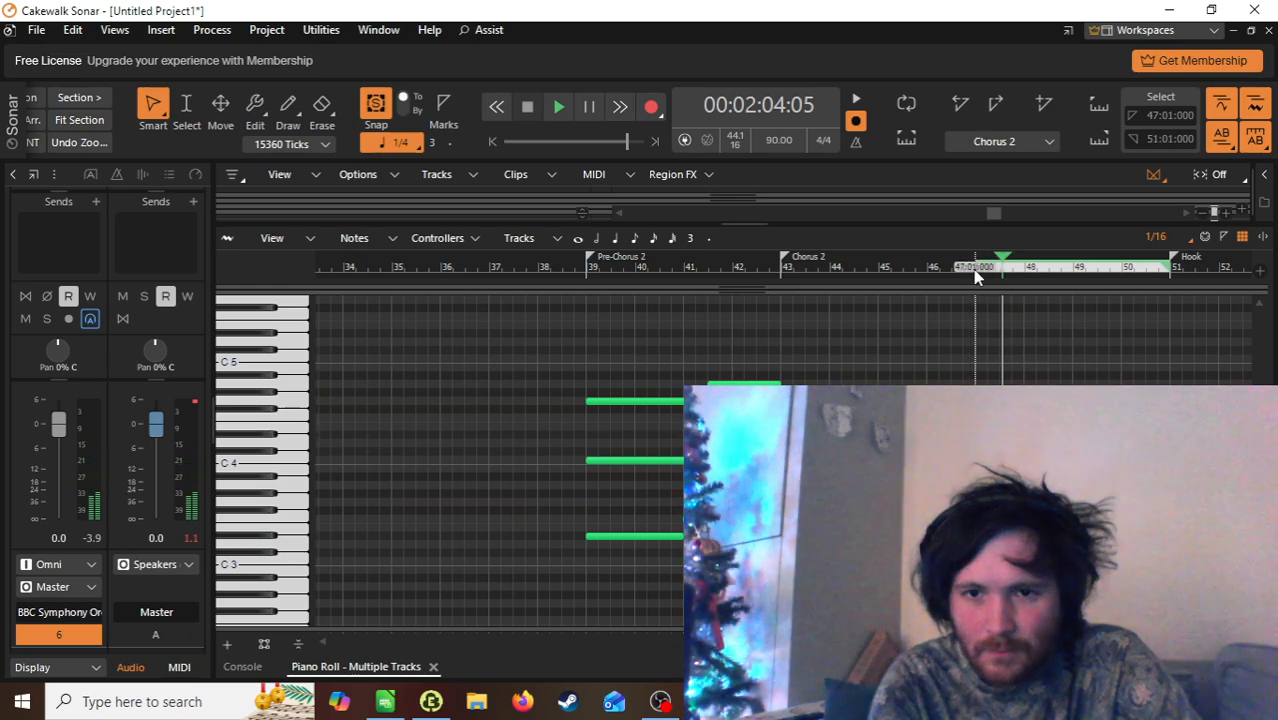
pyautogui.click(976, 267)
pyautogui.press('space')
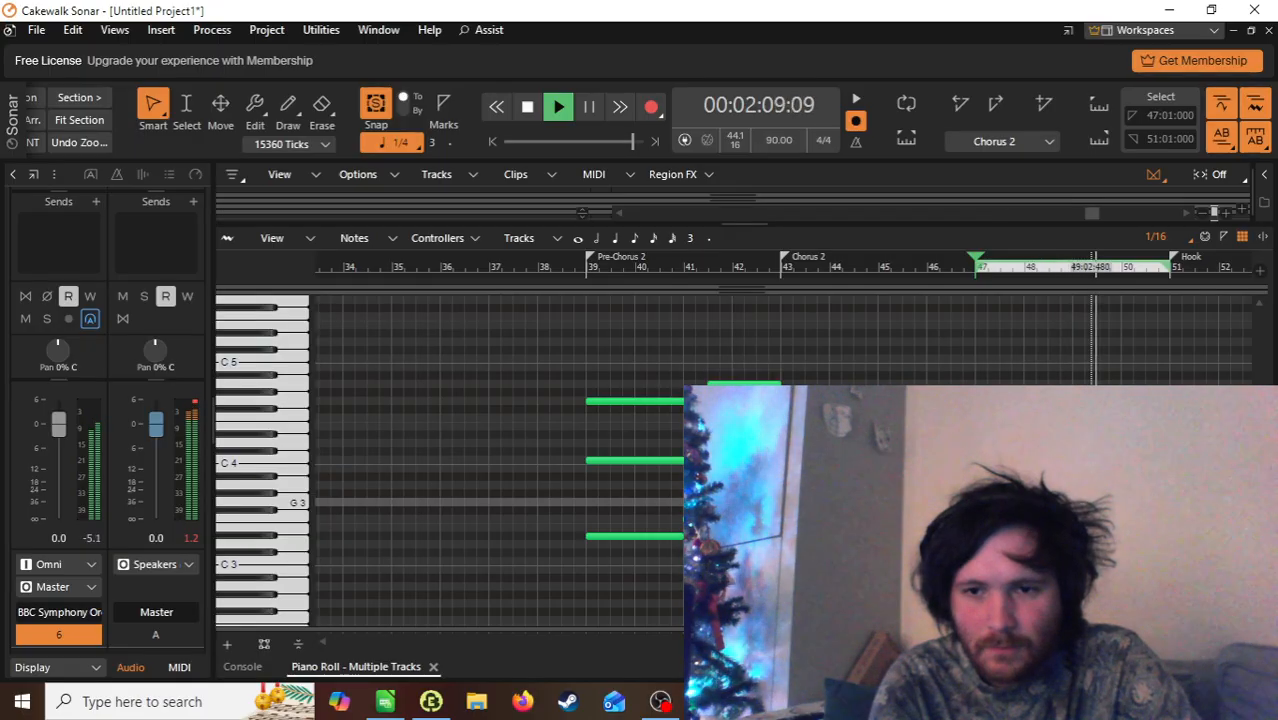
pyautogui.press('space')
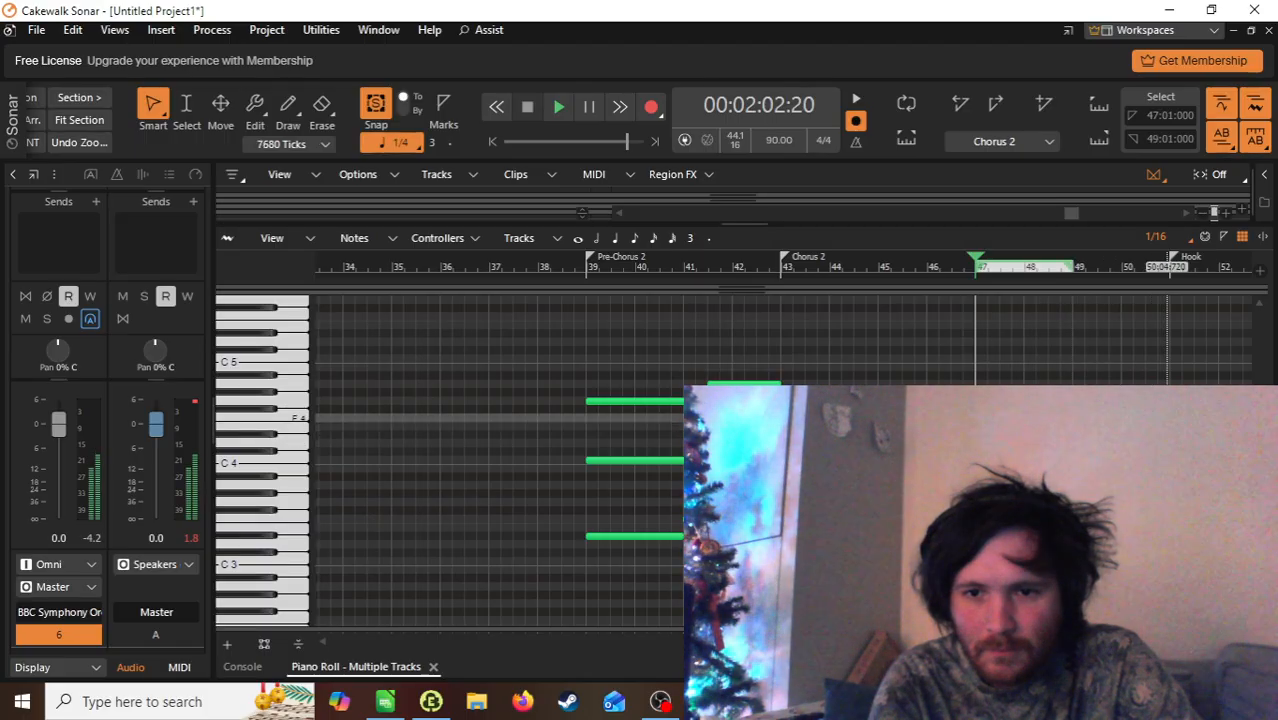
# Step: Set an A4 note from 49:01:000 to 51:01:000 and play the second half of Chorus 2
pyautogui.moveTo(1134, 387); pyautogui.dragTo(1134, 385)
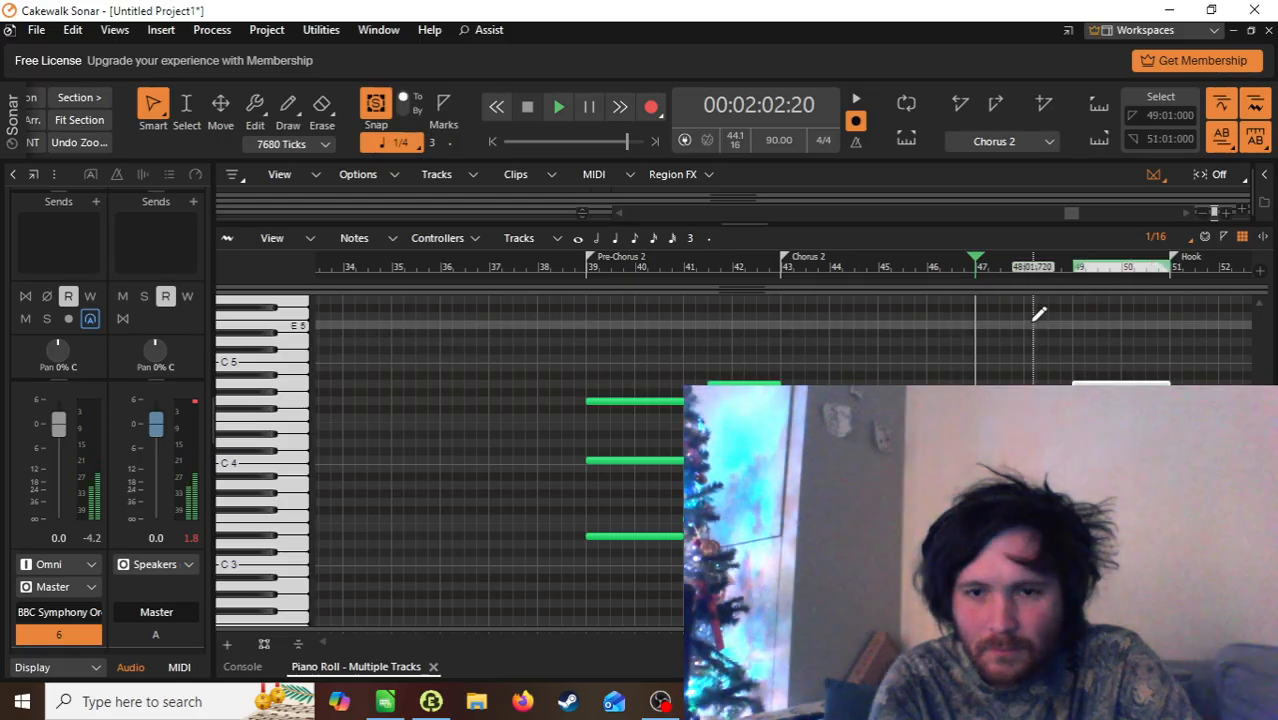
pyautogui.press('space')
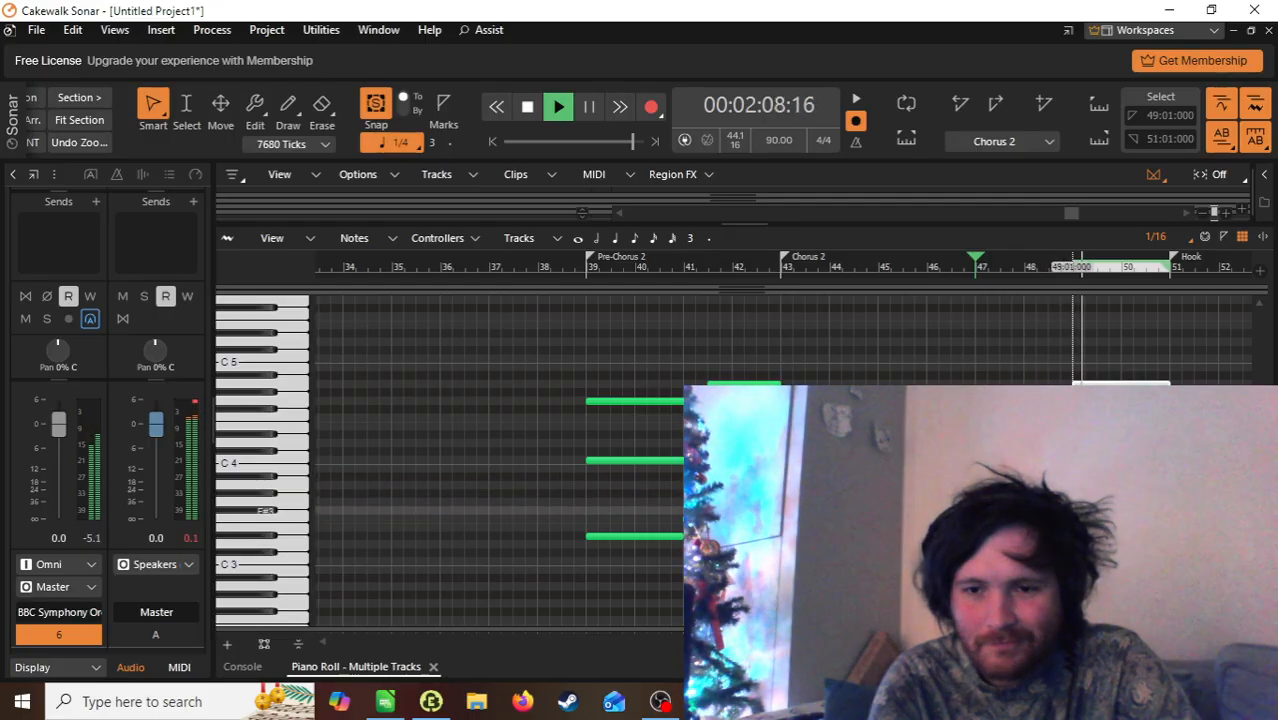
pyautogui.press('space')
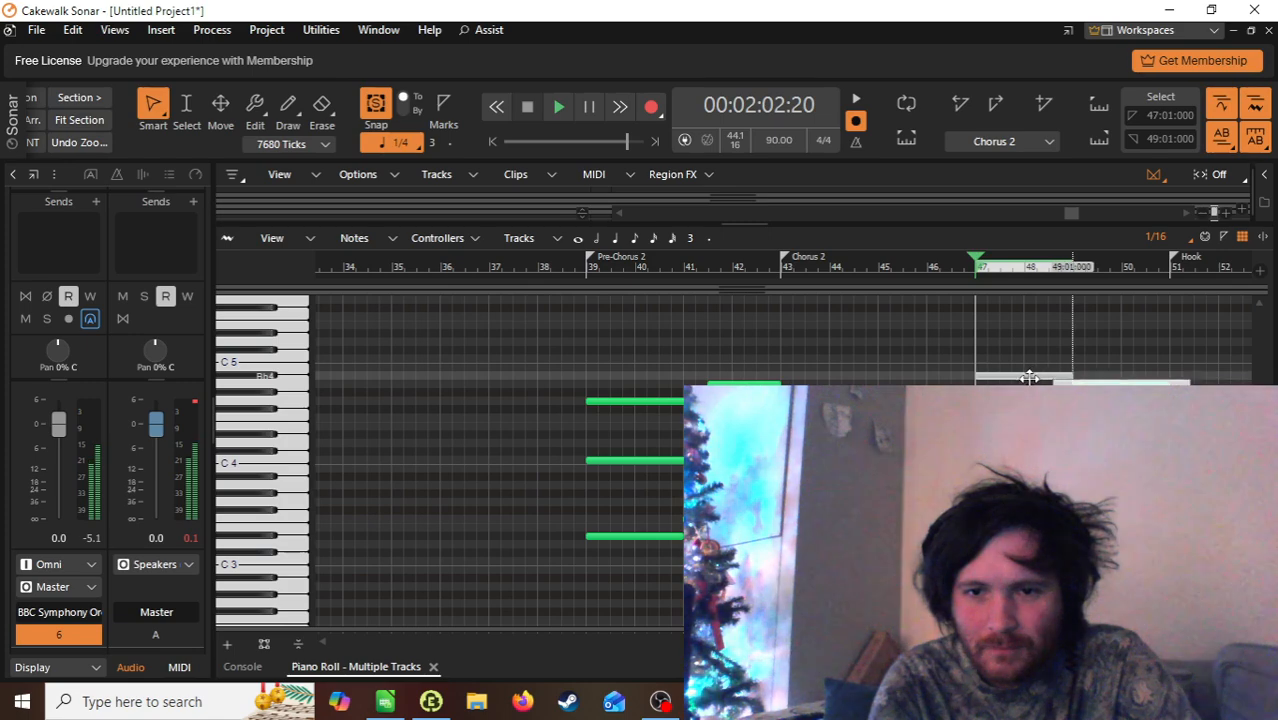
# Step: Set the upper notes to Bb4 from 47:01:000 to 49:01:000 and G#4 from 49:01:000 to 51:01:000
pyautogui.moveTo(1027, 377); pyautogui.dragTo(1029, 378)
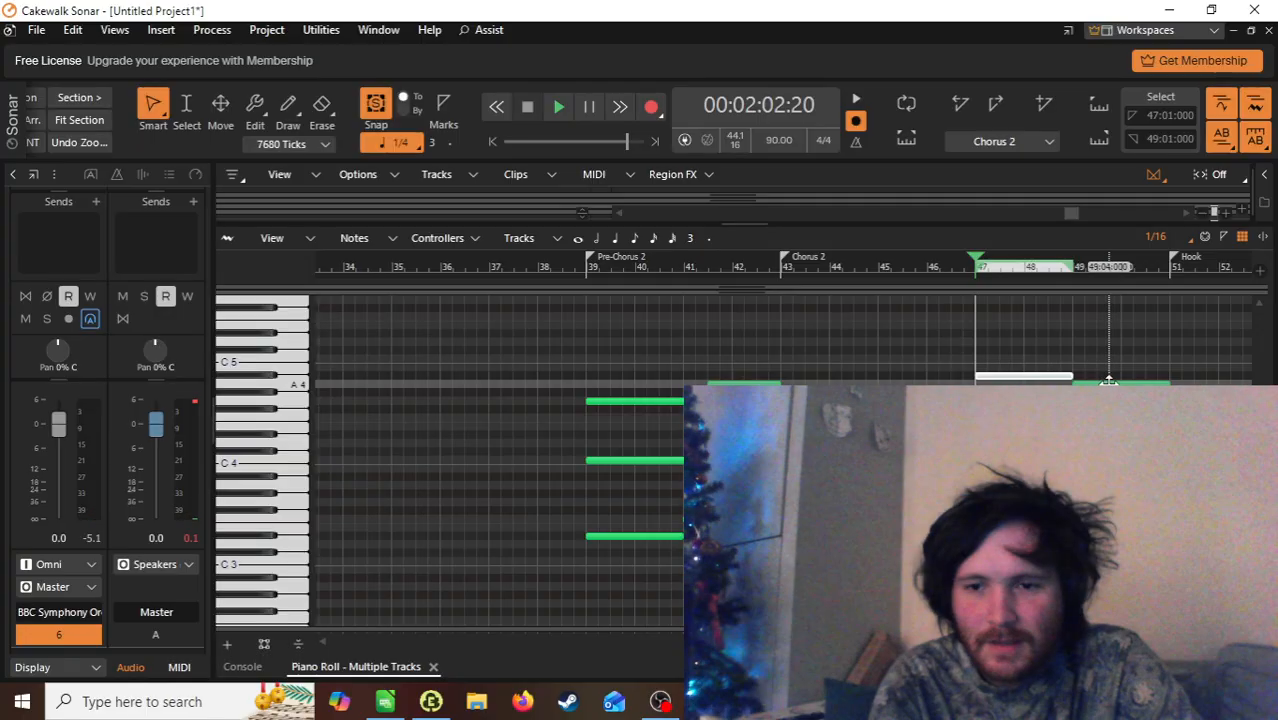
pyautogui.click(1100, 382)
pyautogui.moveTo(1110, 388); pyautogui.dragTo(1109, 392)
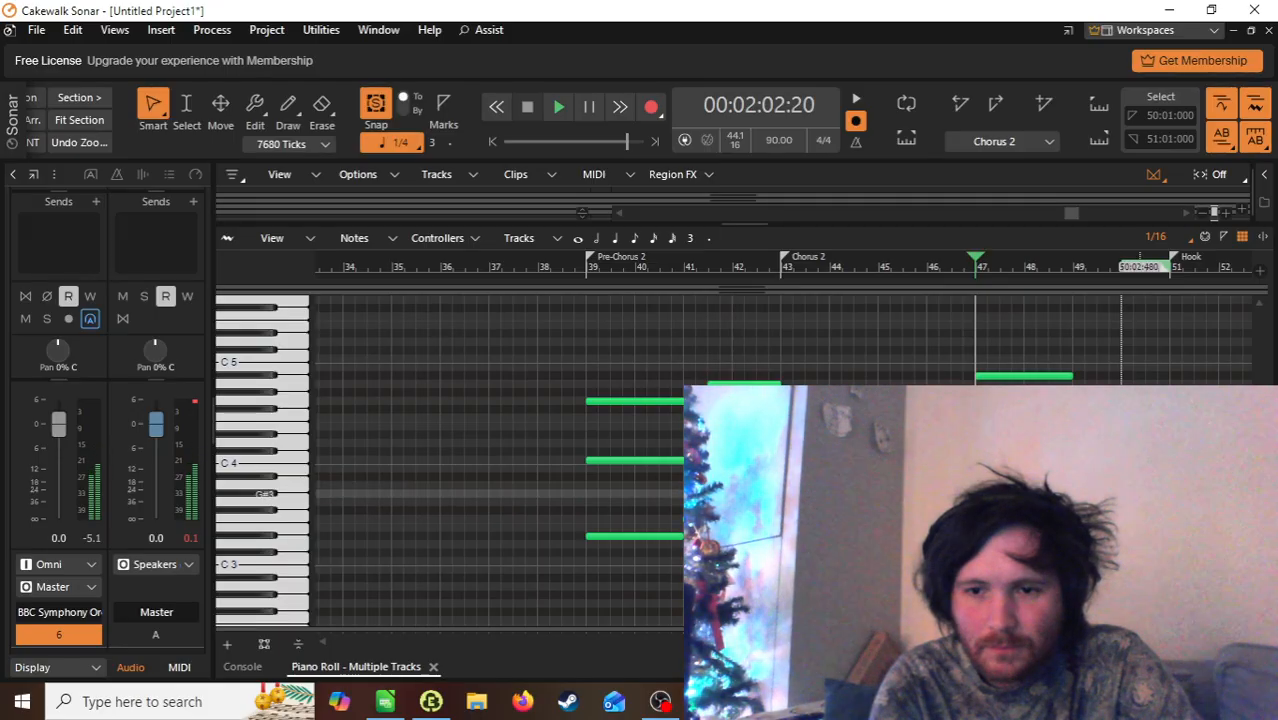
# Step: Set the bass note from 49:01:000 to 51:01:000 to Eb3 and play the passage from 47:01:000
pyautogui.moveTo(1041, 536); pyautogui.dragTo(1100, 536)
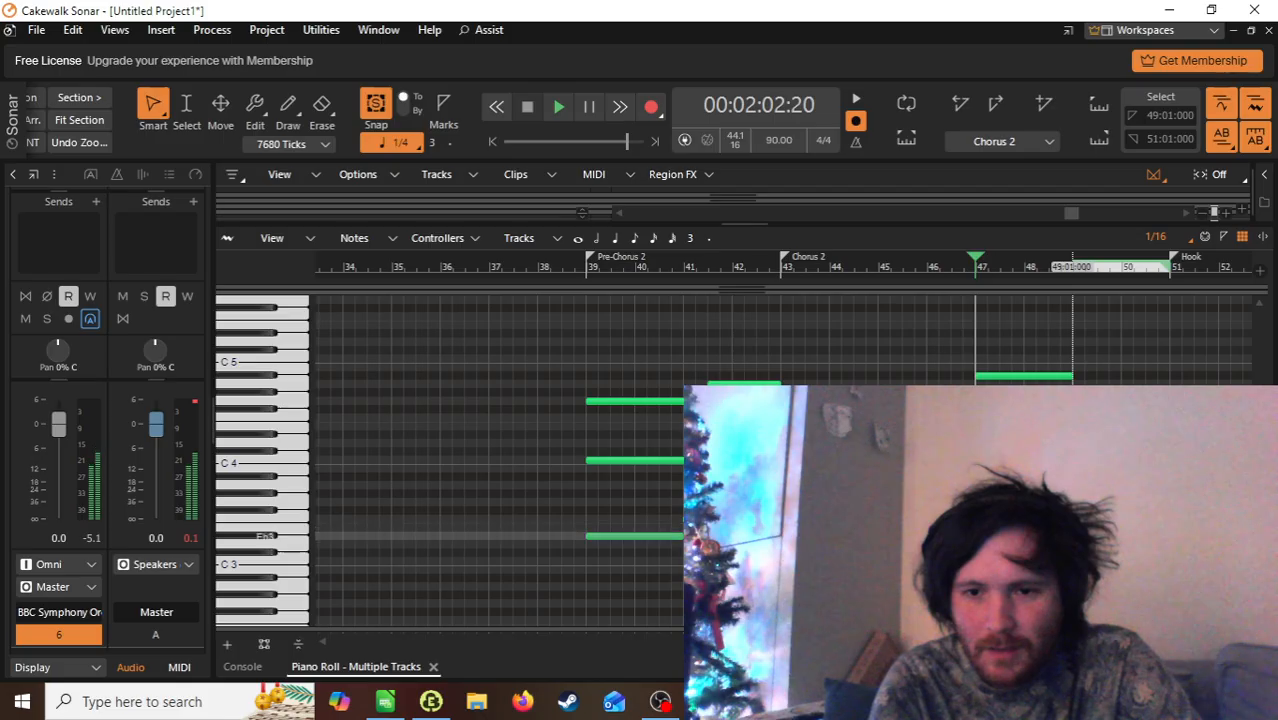
pyautogui.press('space')
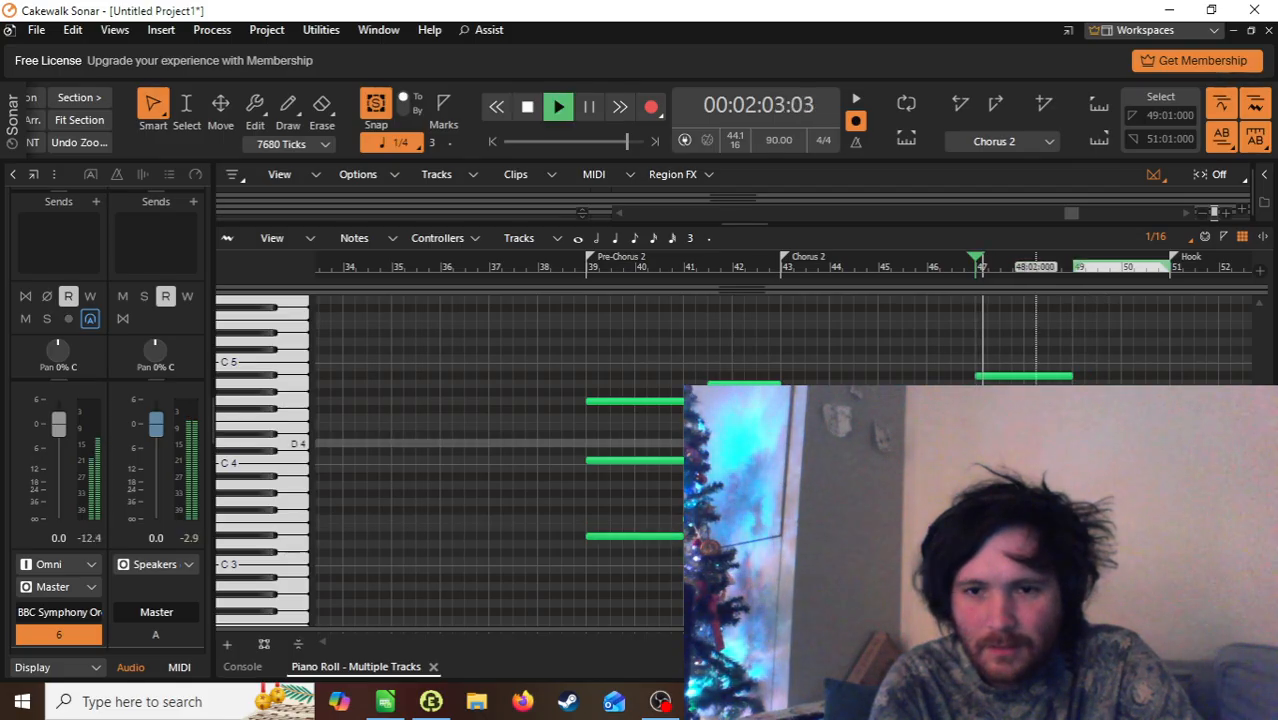
pyautogui.press('space')
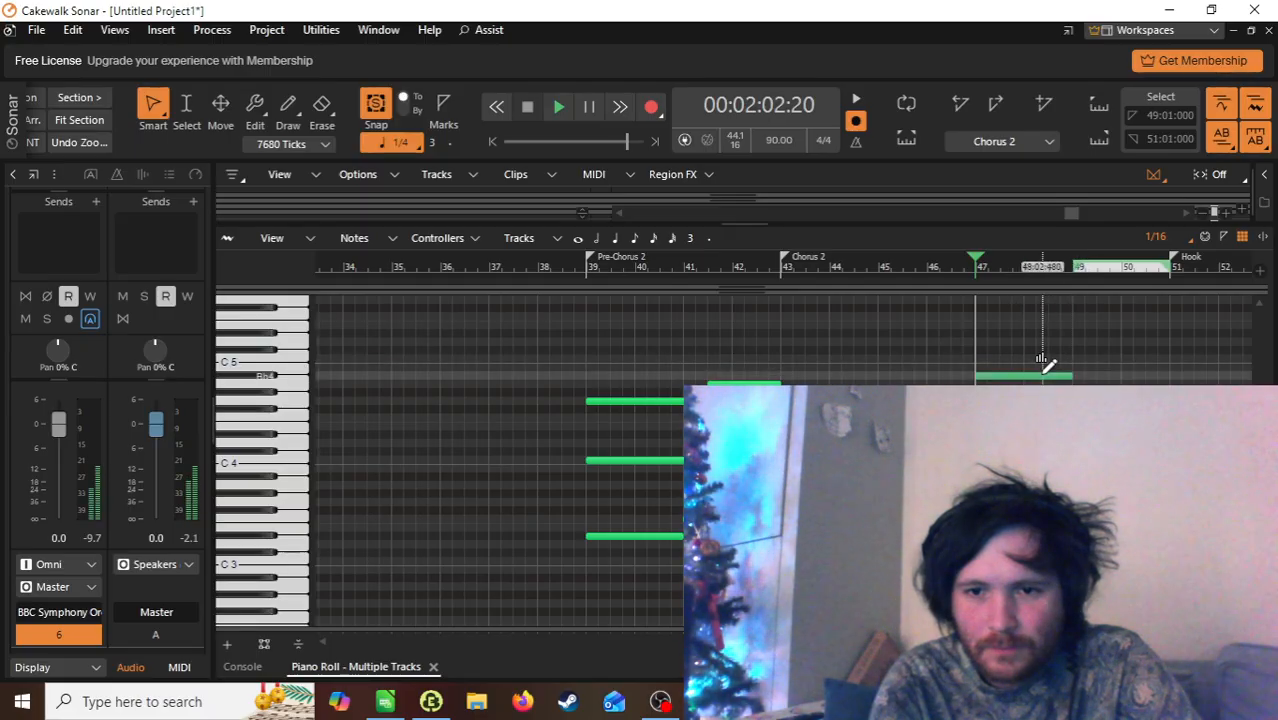
# Step: Try the upper note at 47:01:000 to 49:01:000 on C5, move it down to F4, and play the passage
pyautogui.moveTo(1034, 375); pyautogui.dragTo(1033, 359)
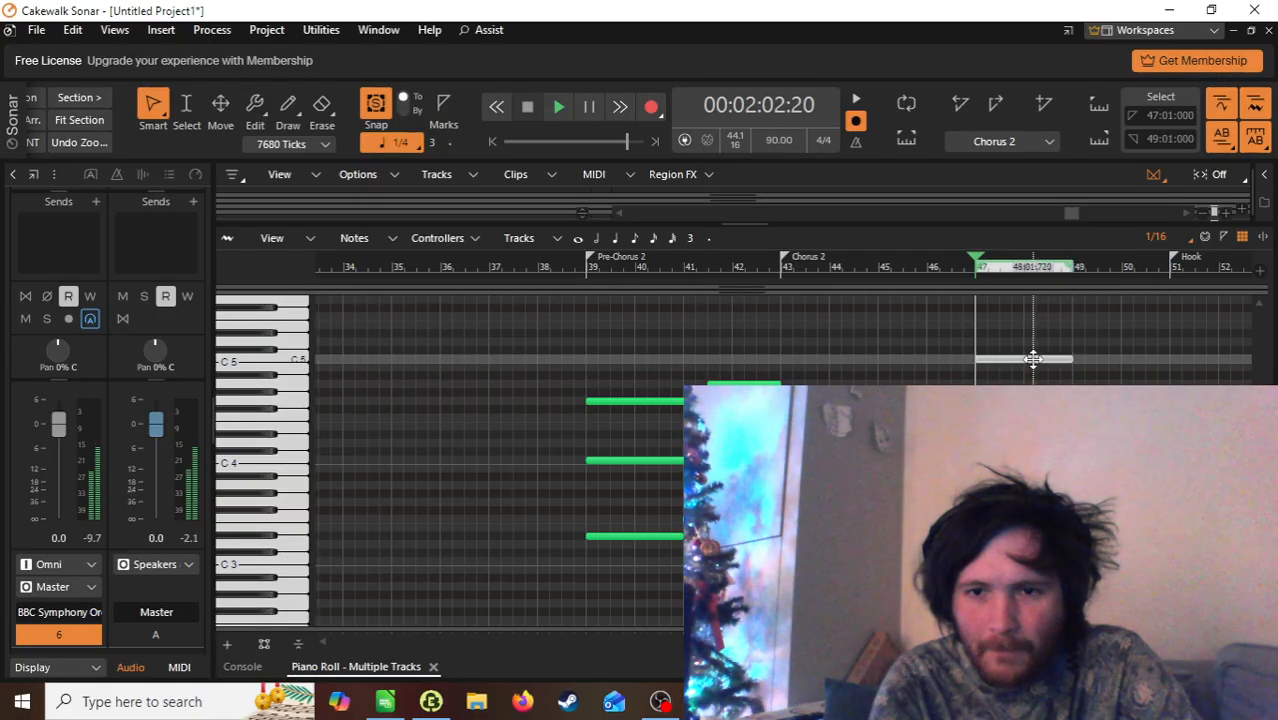
pyautogui.press('space')
pyautogui.press('space')
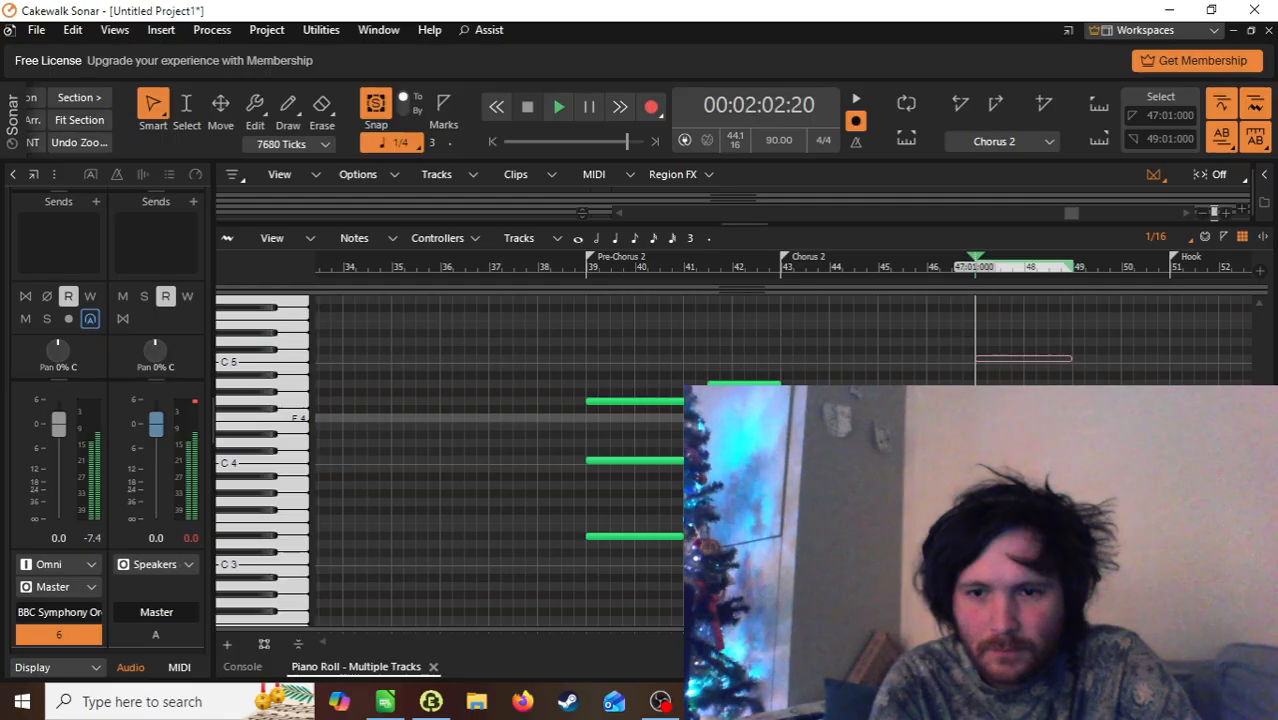
pyautogui.press('space')
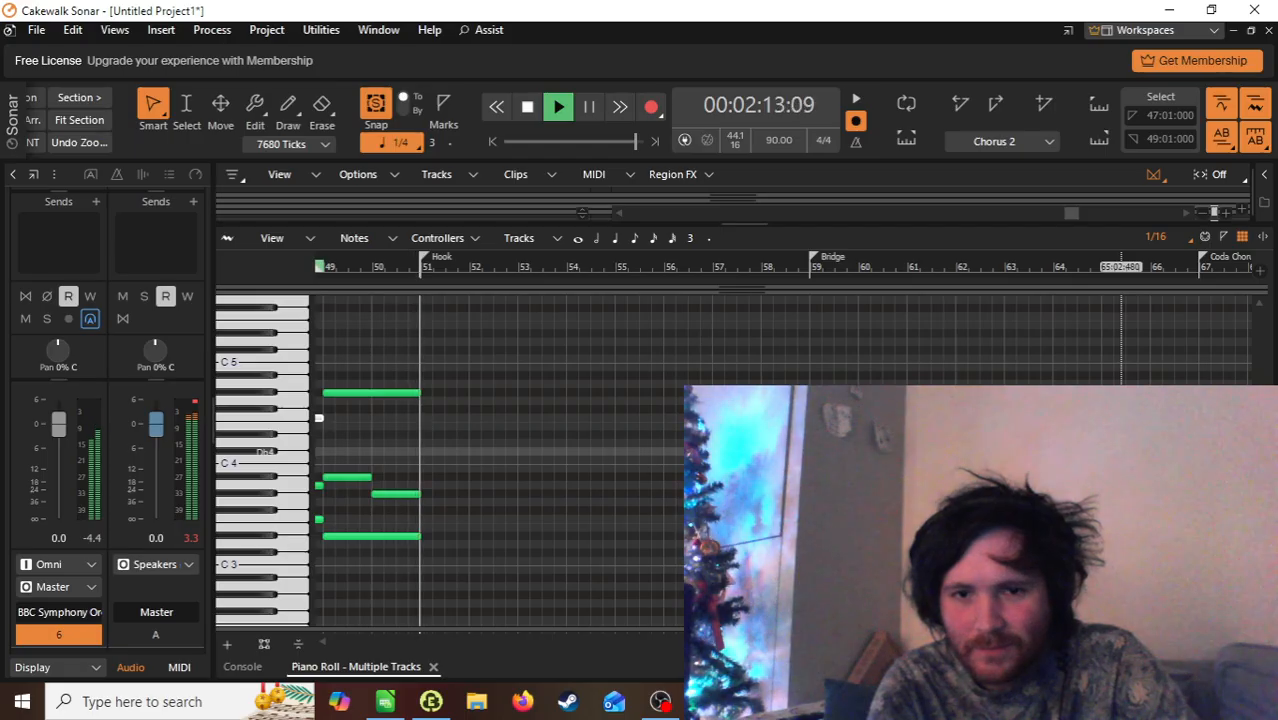
pyautogui.press('space')
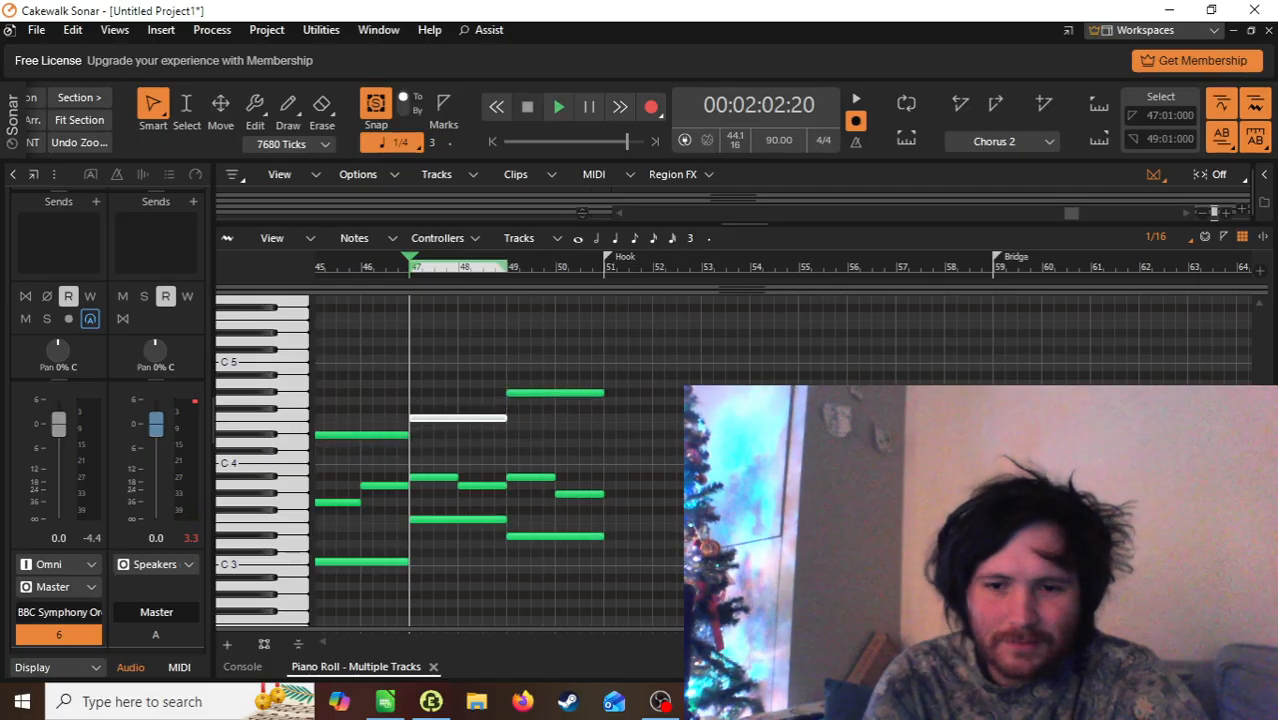
# Step: Play the BBC Symphony part from the start of Chorus 2 at 43:01:000
pyautogui.hscroll(-5, 547, 331)
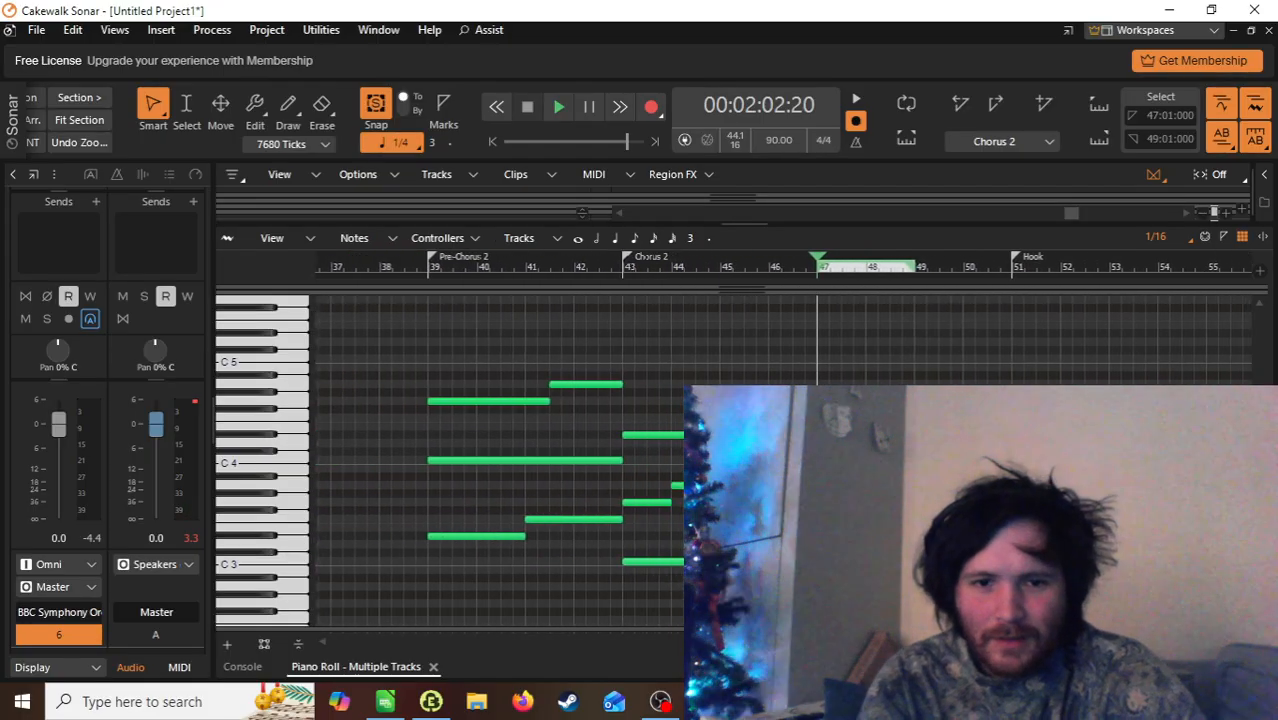
pyautogui.click(621, 267)
pyautogui.press('space')
pyautogui.press('space')
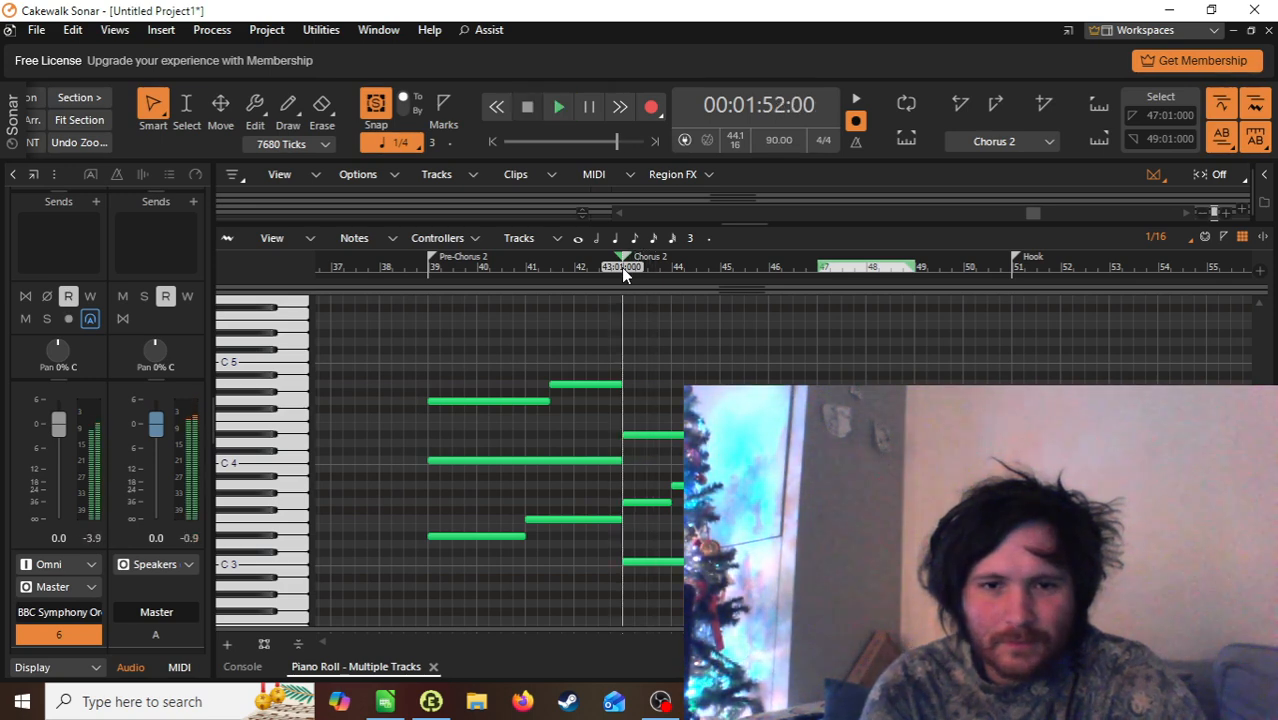
# Step: Raise the Eb4 note at 43:01:000 to 47:01:000 to G4 and play all of Chorus 2
pyautogui.click(1008, 393)
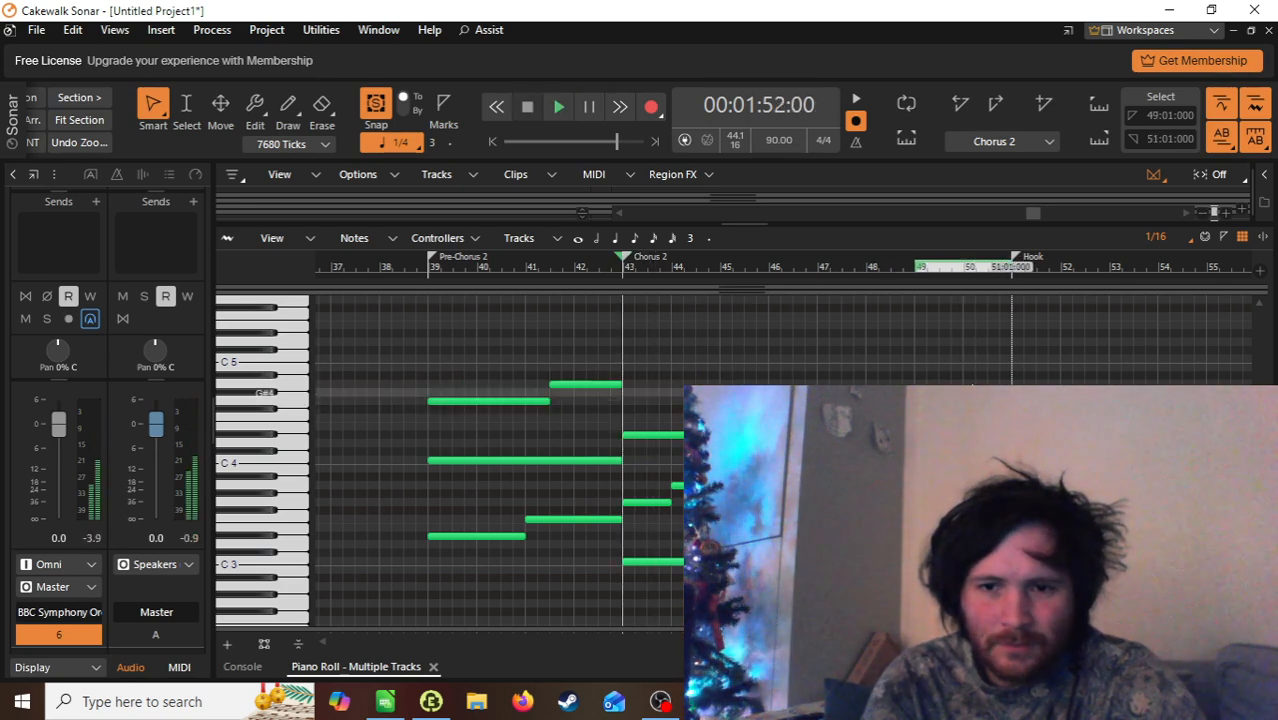
pyautogui.click(813, 435)
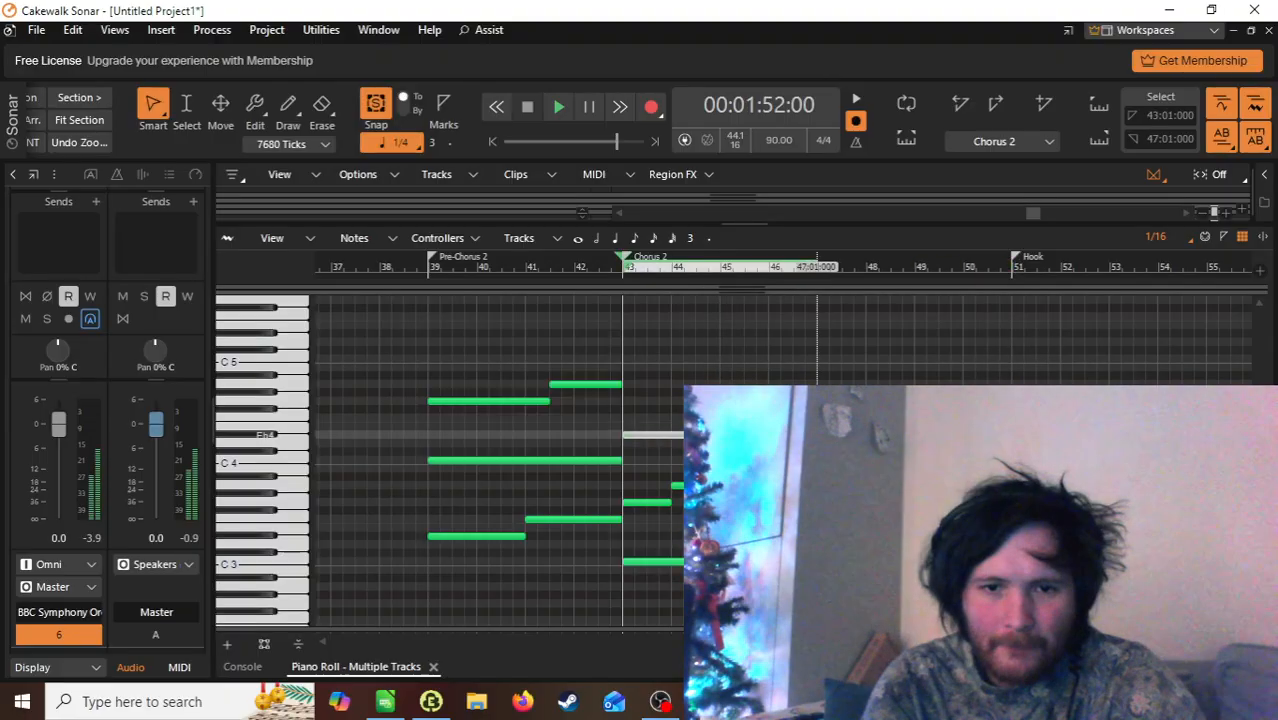
pyautogui.moveTo(810, 435); pyautogui.dragTo(810, 401)
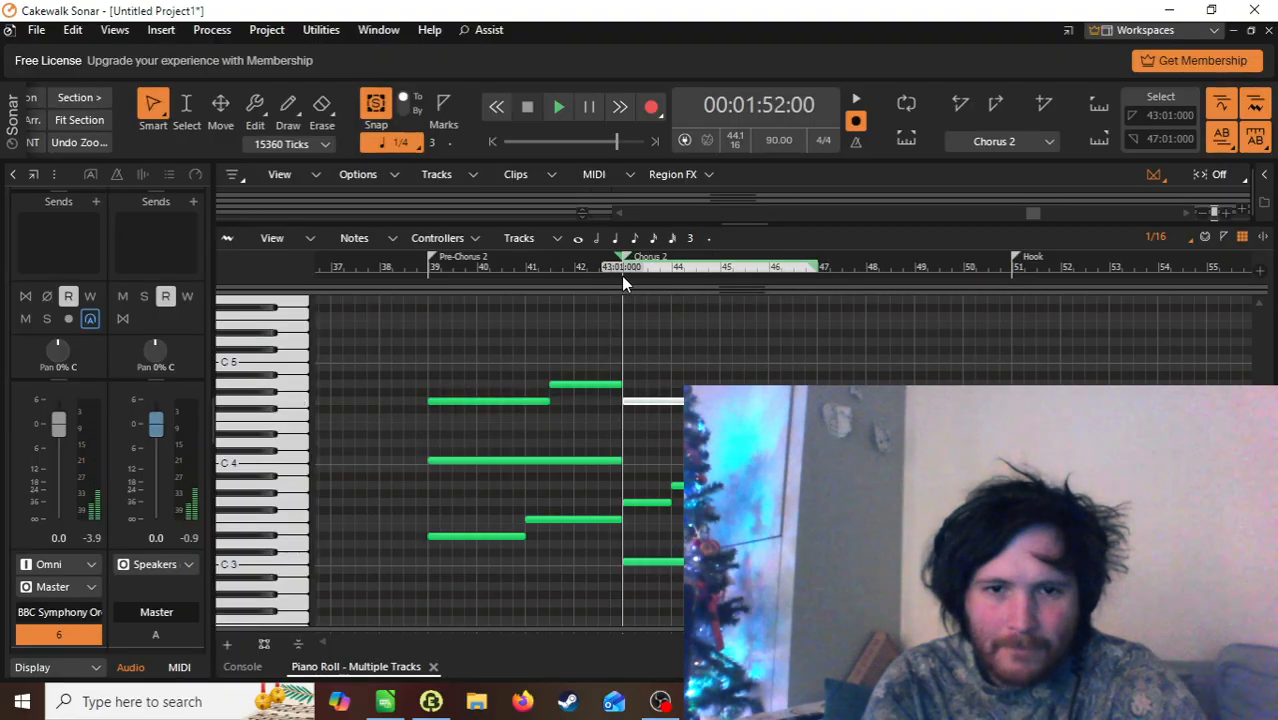
pyautogui.press('space')
pyautogui.press('space')
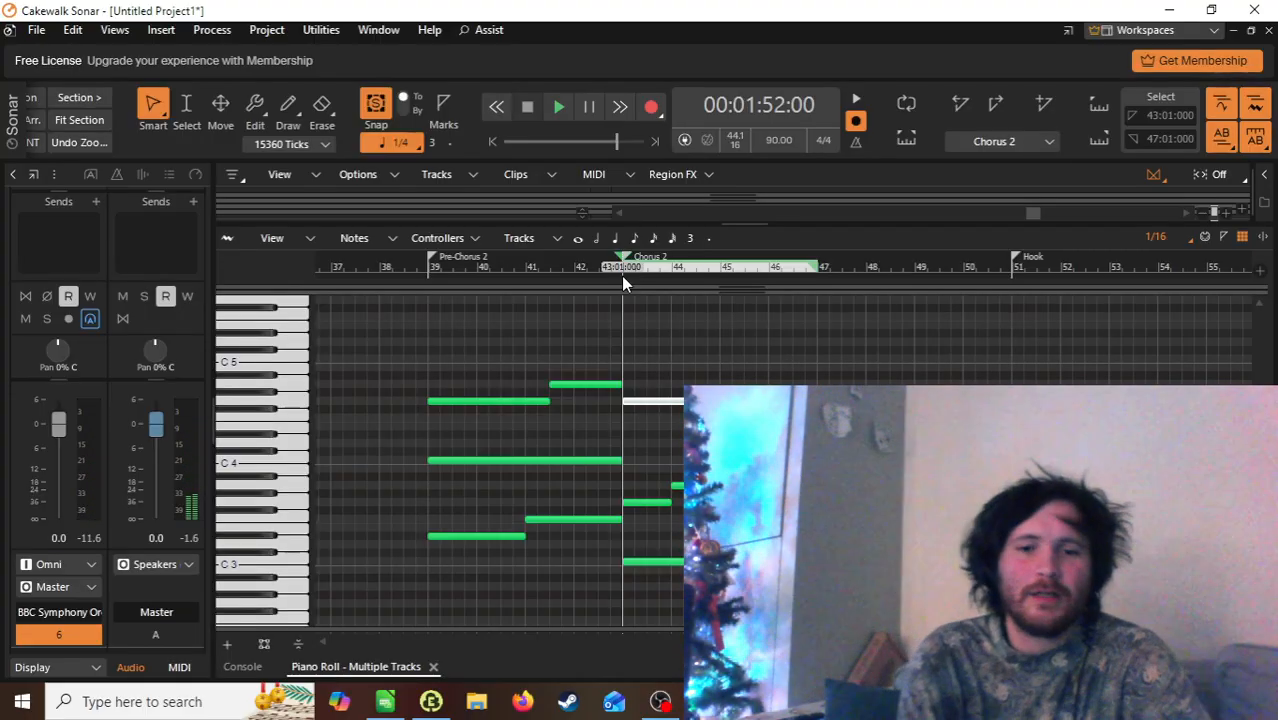
pyautogui.press('space')
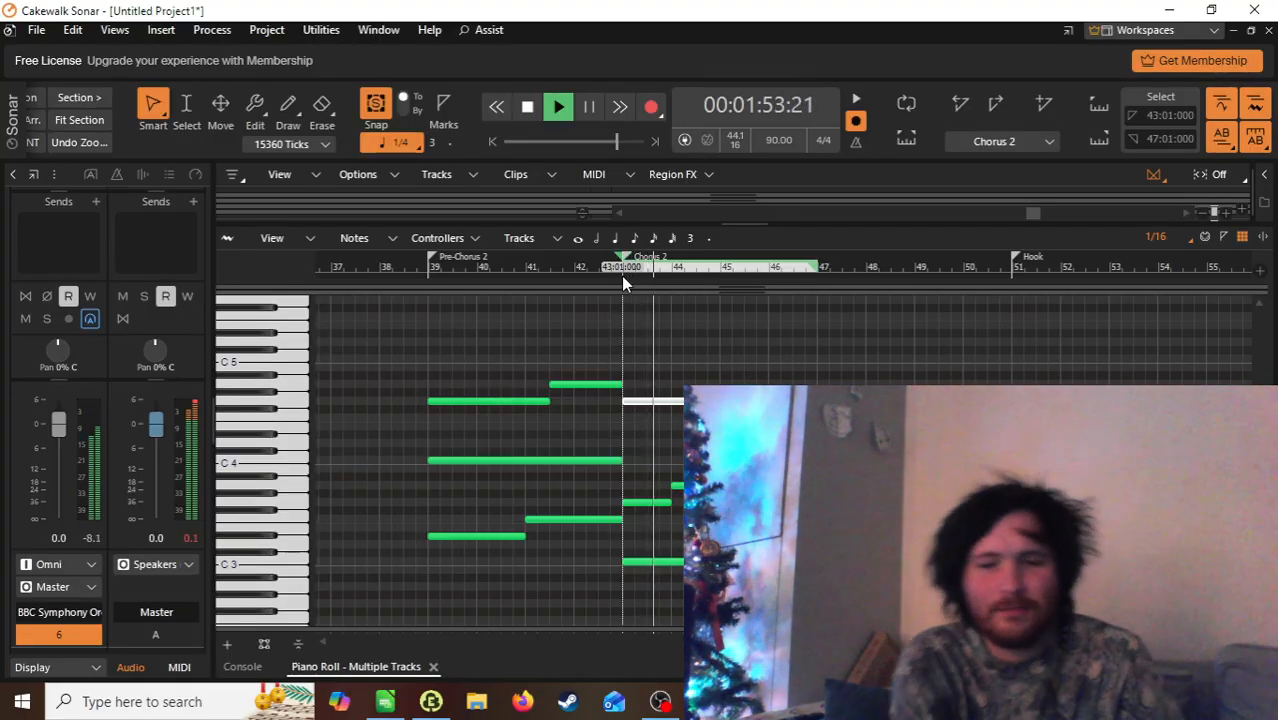
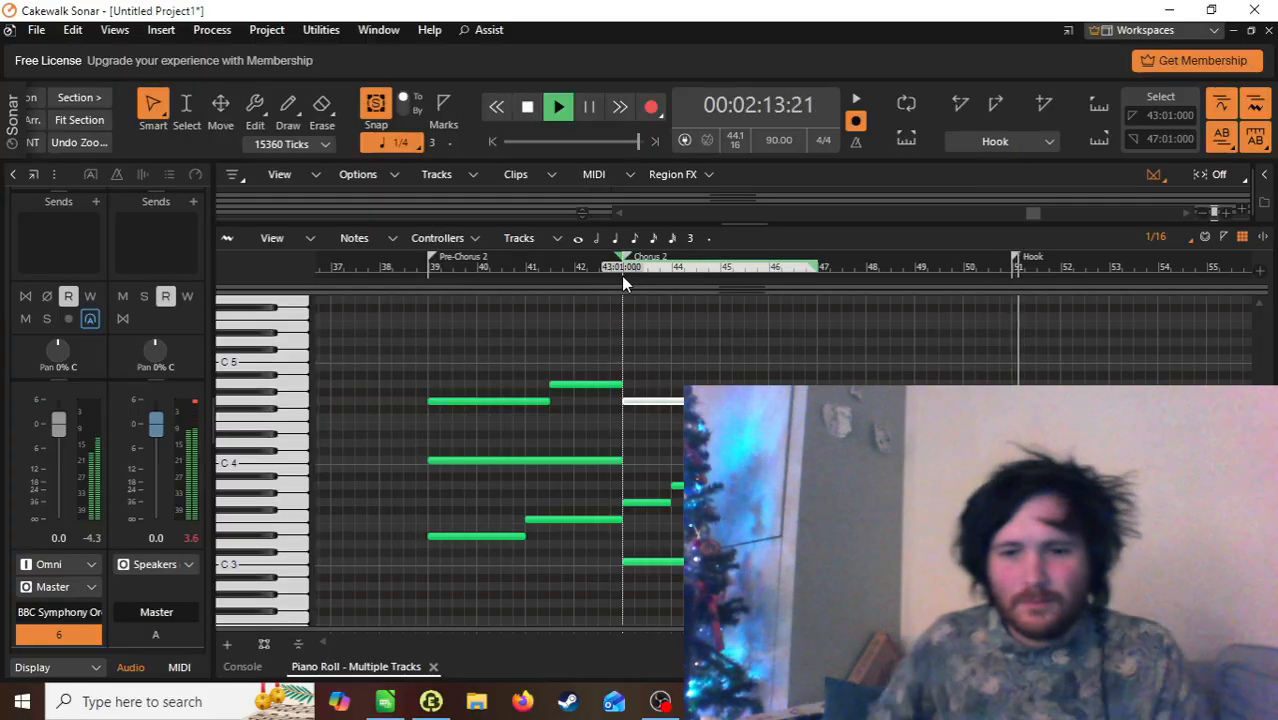
pyautogui.press('space')
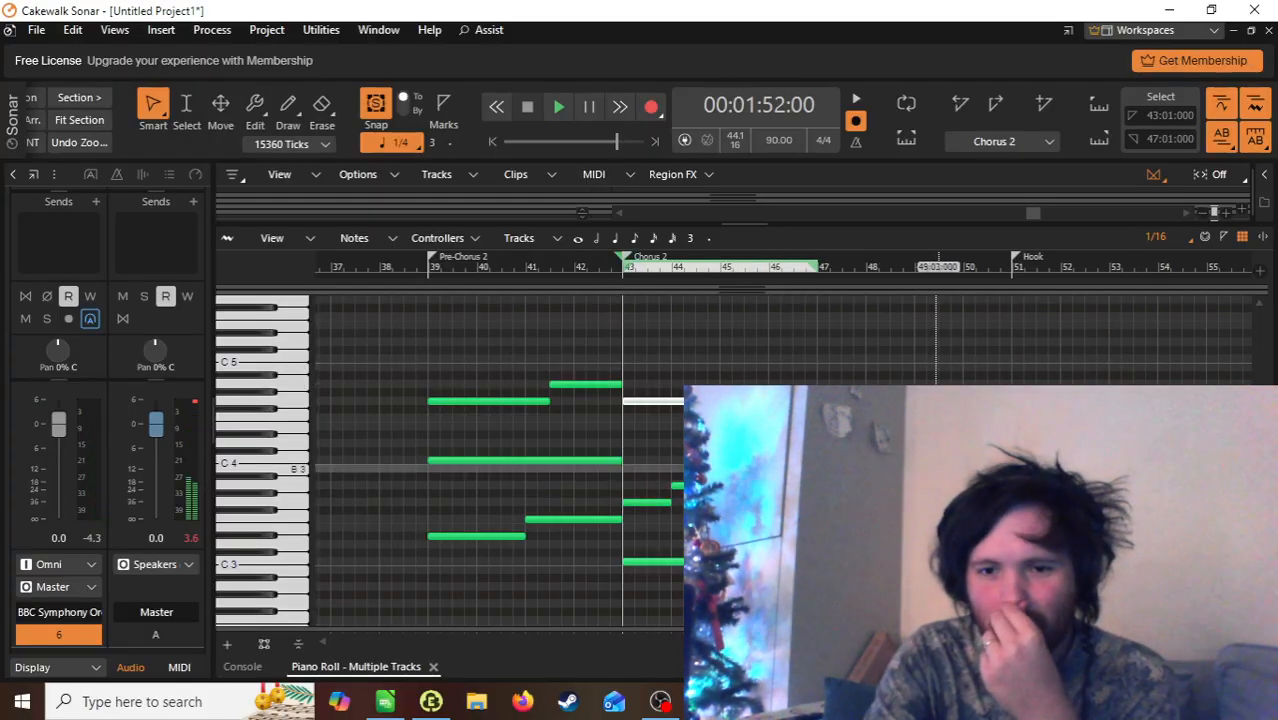
# Step: Select the one-bar note at bar 49 in the piano roll and audition the passage from bar 49
pyautogui.click(936, 477)
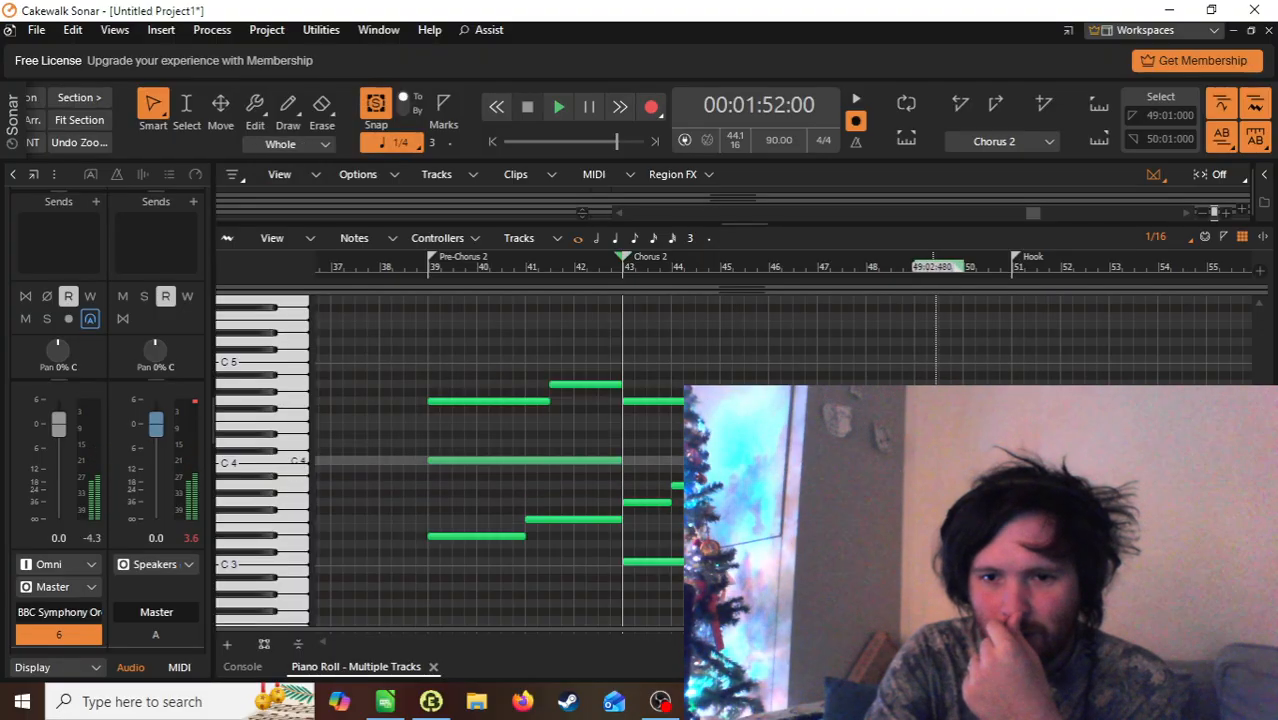
pyautogui.click(914, 267)
pyautogui.press('space')
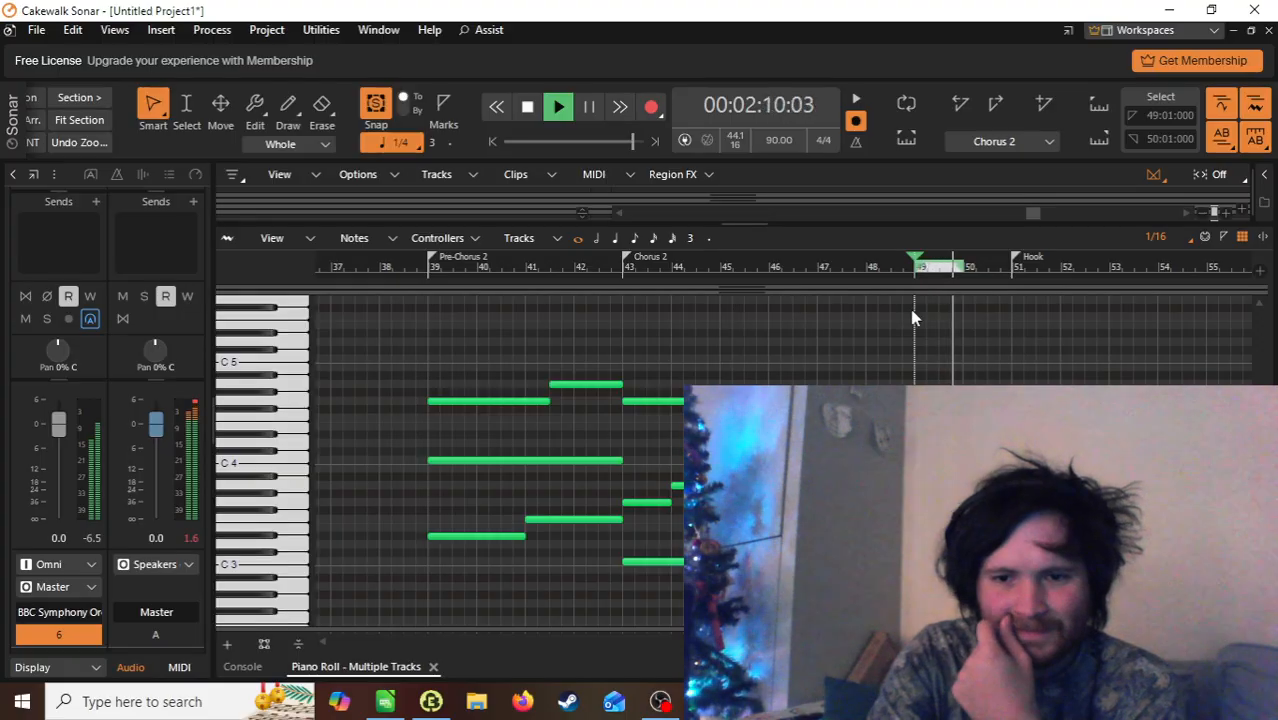
pyautogui.press('space')
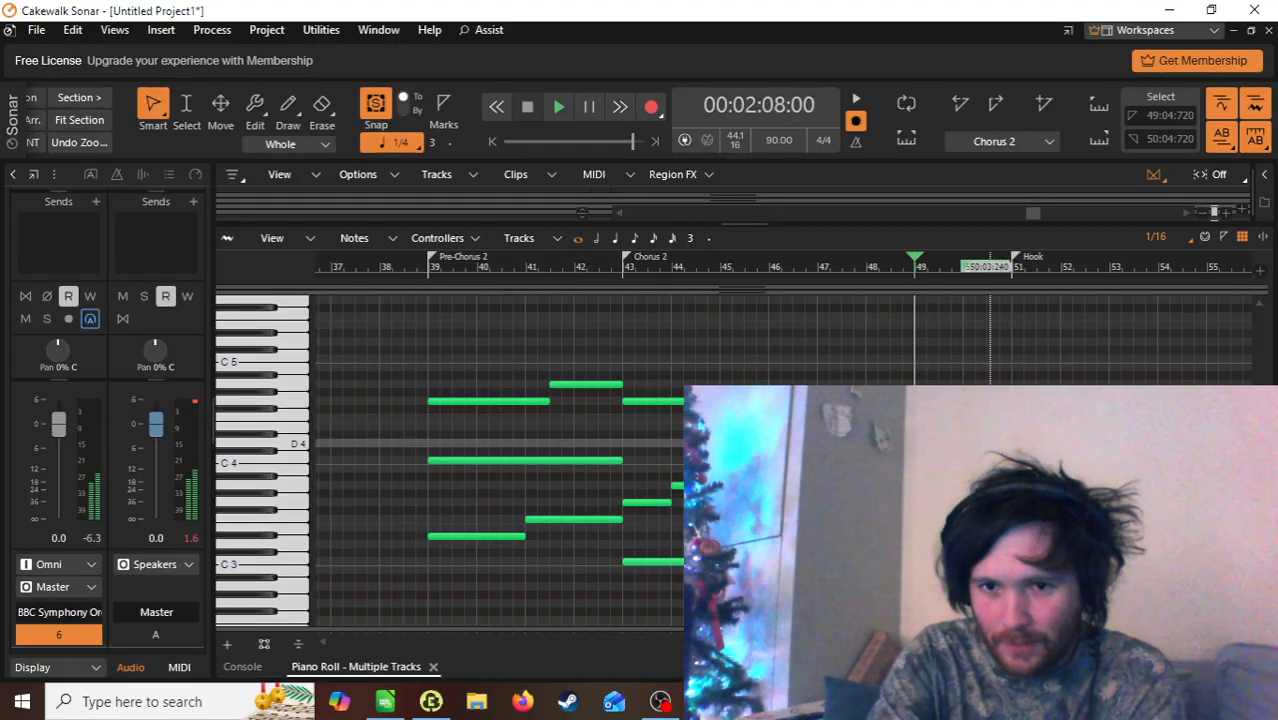
pyautogui.press('space')
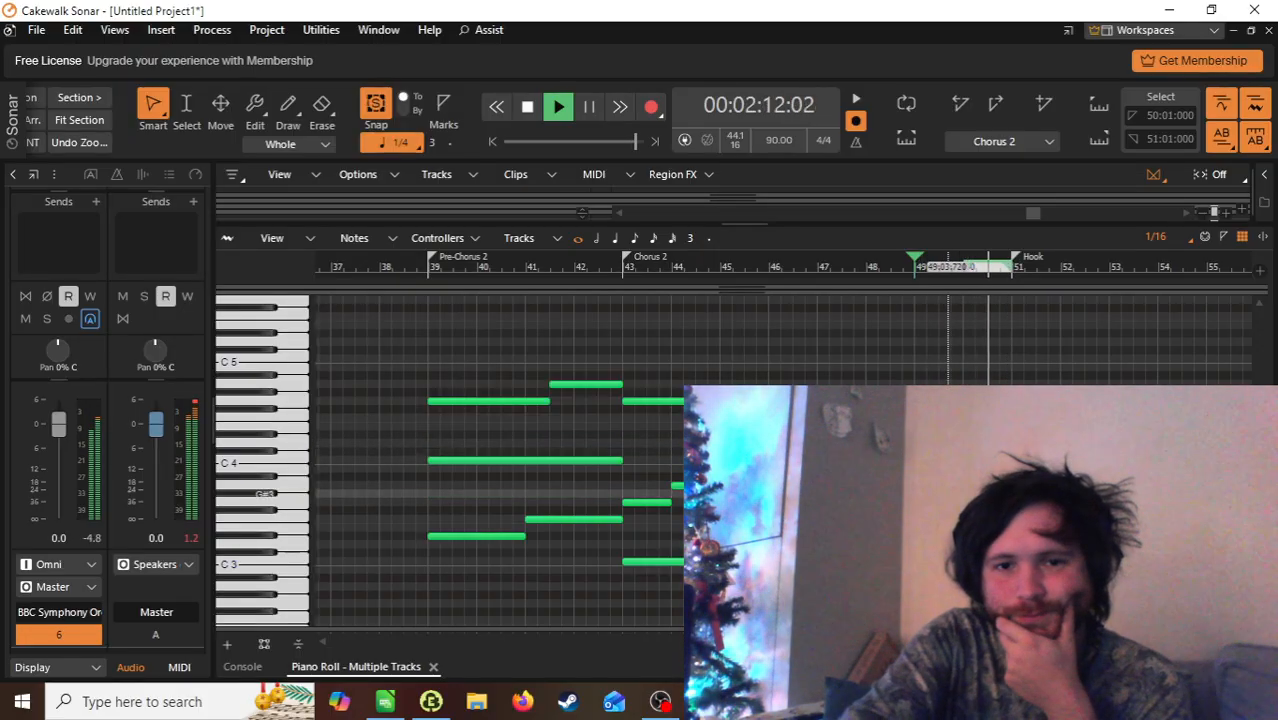
pyautogui.press('space')
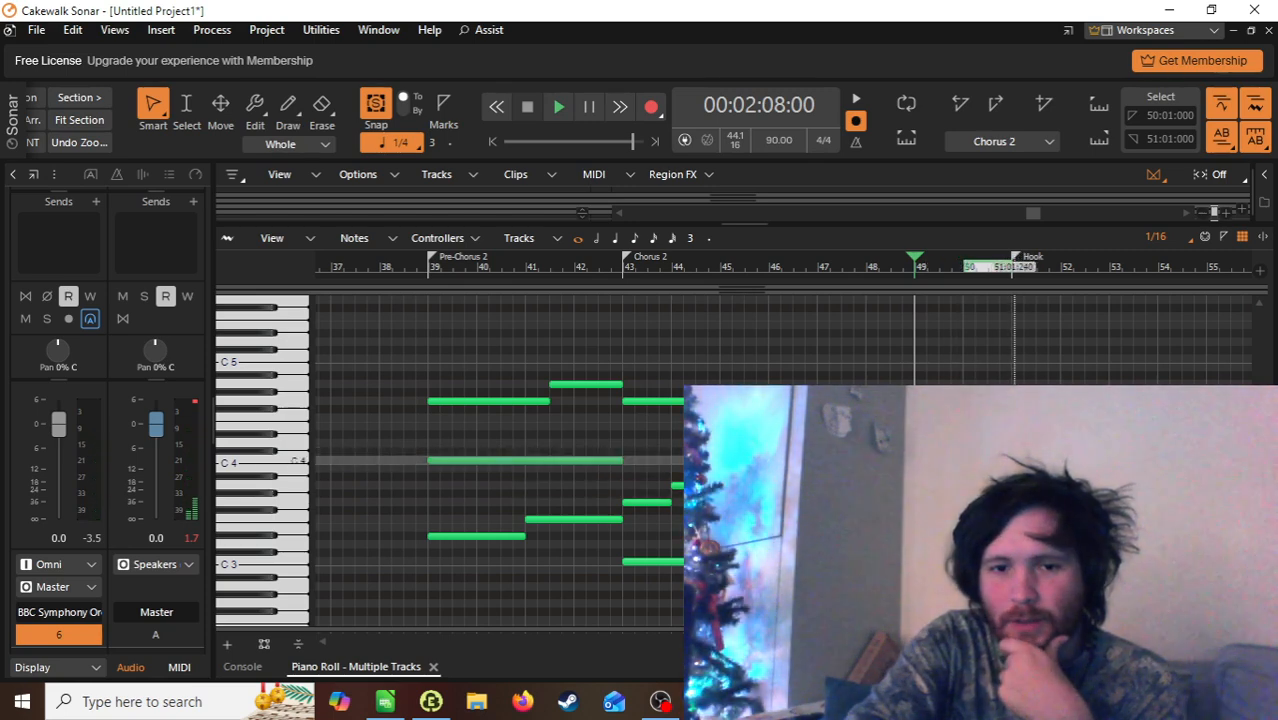
# Step: Copy all Chorus 2 notes from bars 43–51 to the Hook at bar 51, and play back from bar 43
pyautogui.moveTo(657, 358); pyautogui.dragTo(1025, 566)
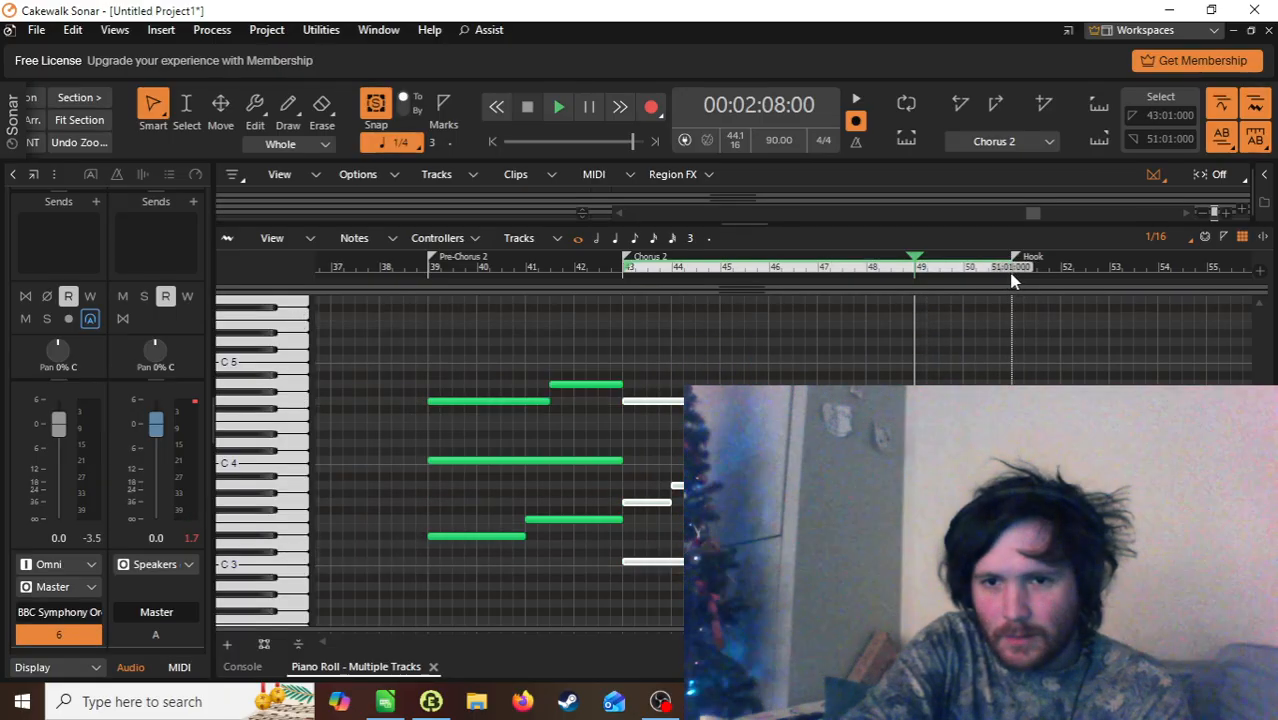
pyautogui.click(1011, 268)
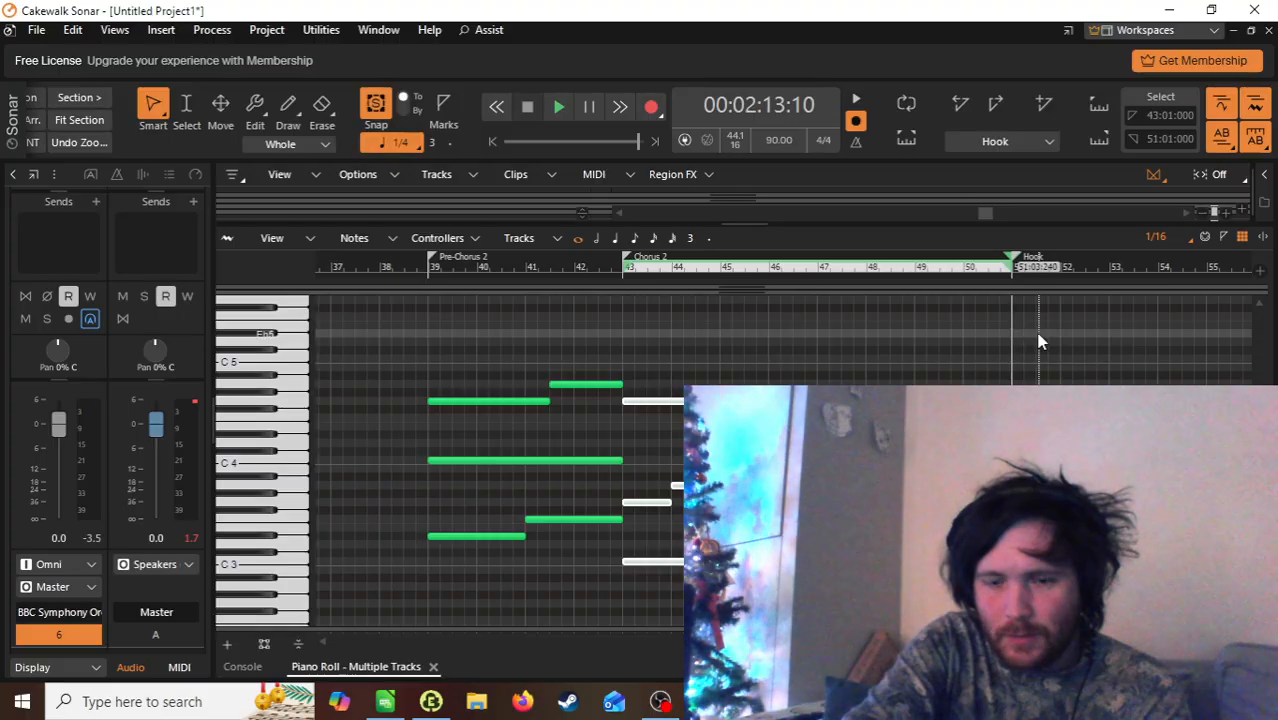
pyautogui.click(621, 271)
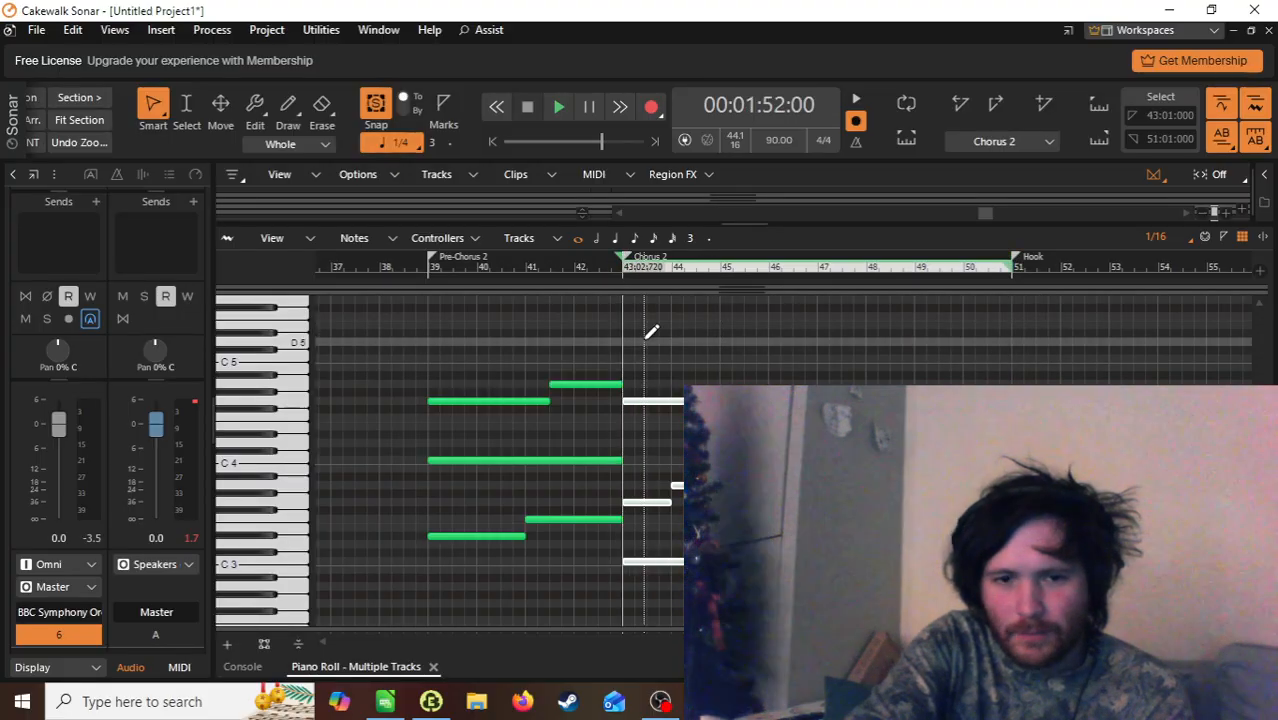
pyautogui.press('space')
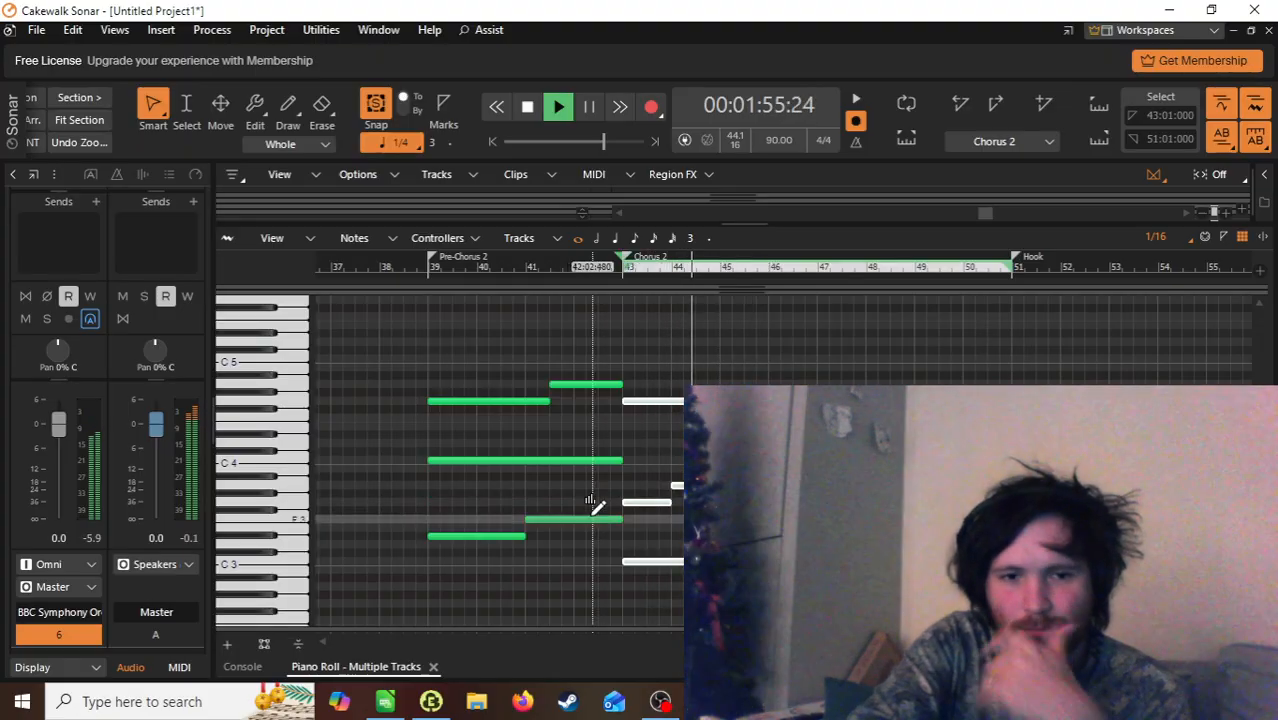
pyautogui.press('space')
# Step: Enlarge the track view and lower the BBC Symphony Orchestra track's volume to -4.2
pyautogui.moveTo(738, 222); pyautogui.dragTo(650, 628)
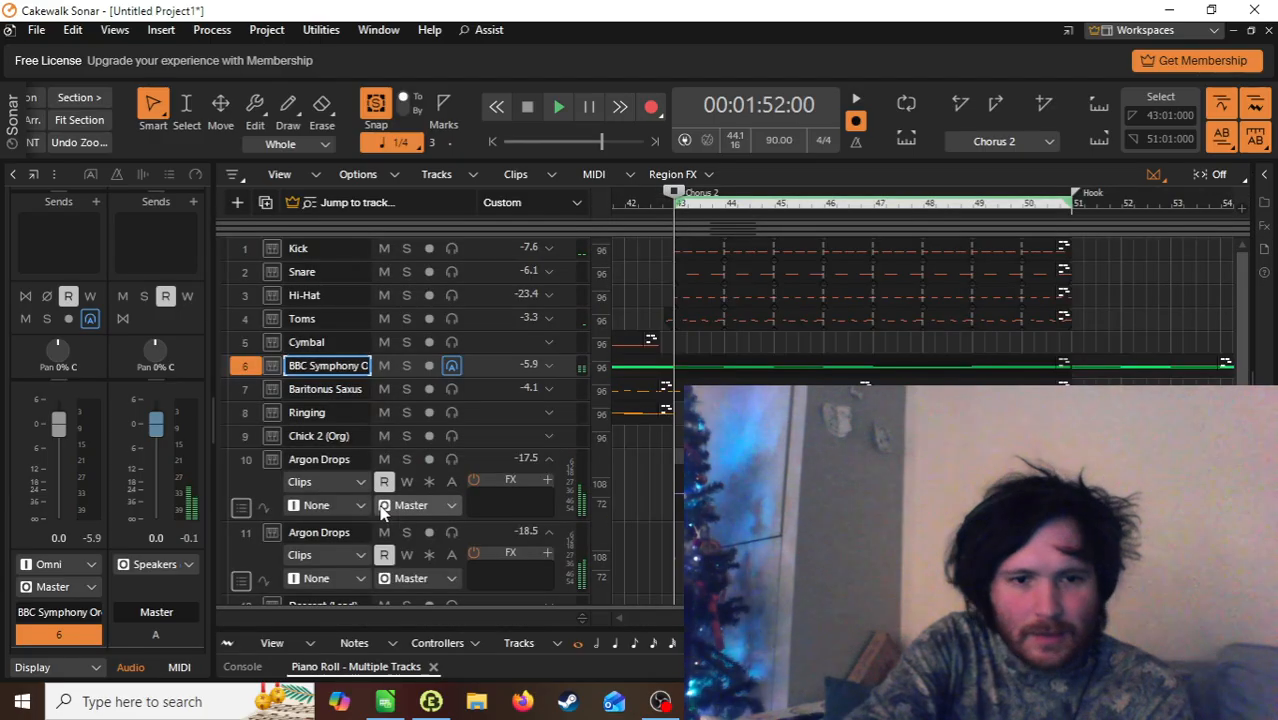
pyautogui.click(246, 367)
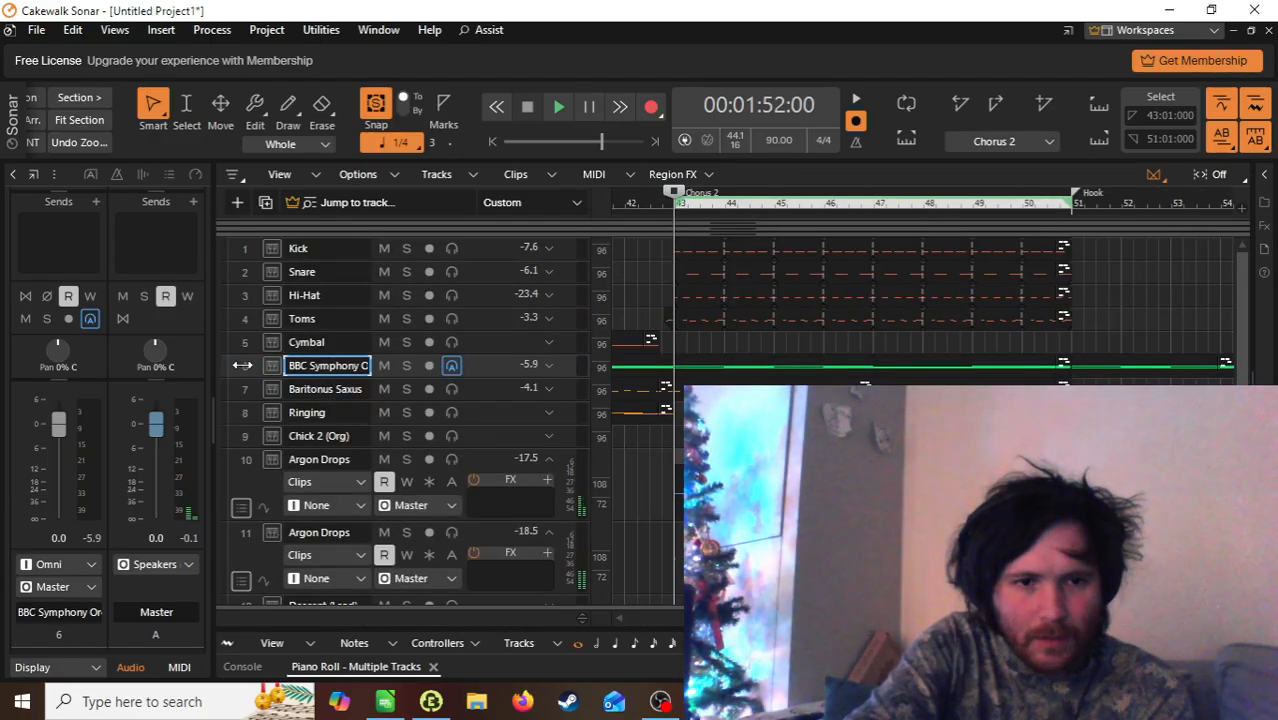
pyautogui.click(244, 365)
pyautogui.moveTo(58, 426); pyautogui.dragTo(58, 440)
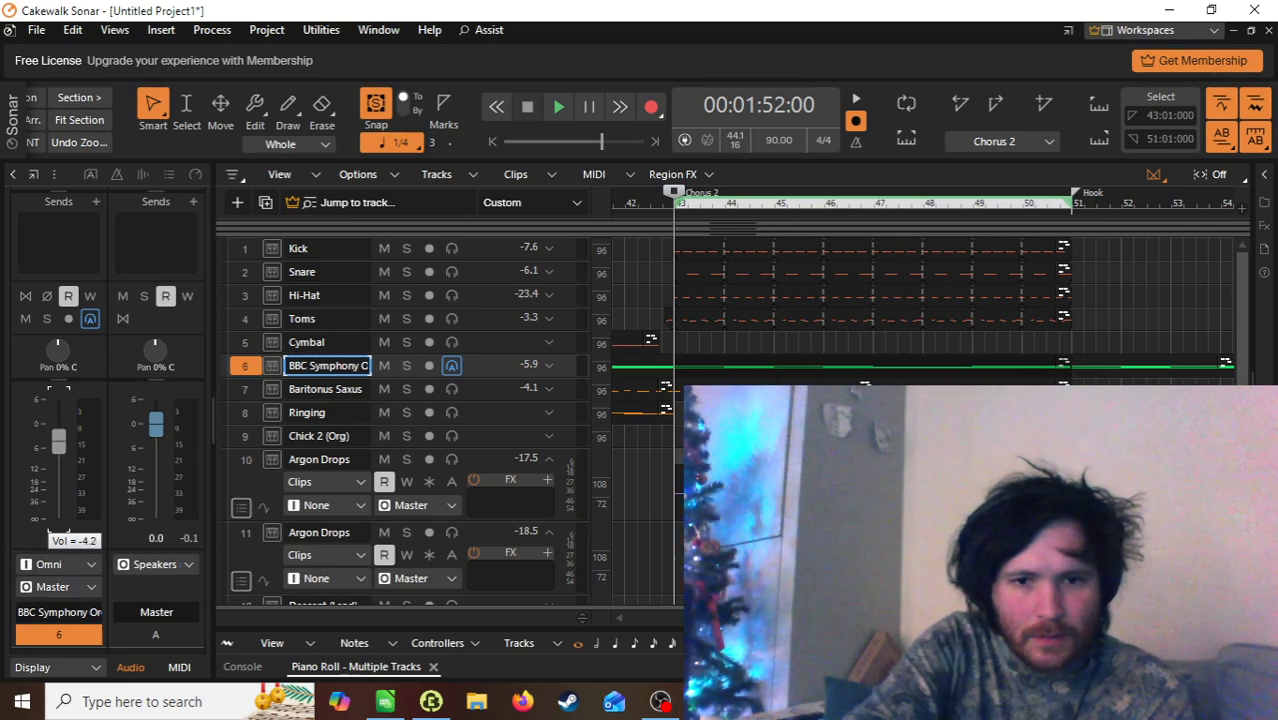
# Step: Play Chorus 2 from bar 43 to check the orchestra's level against the other tracks
pyautogui.press('space')
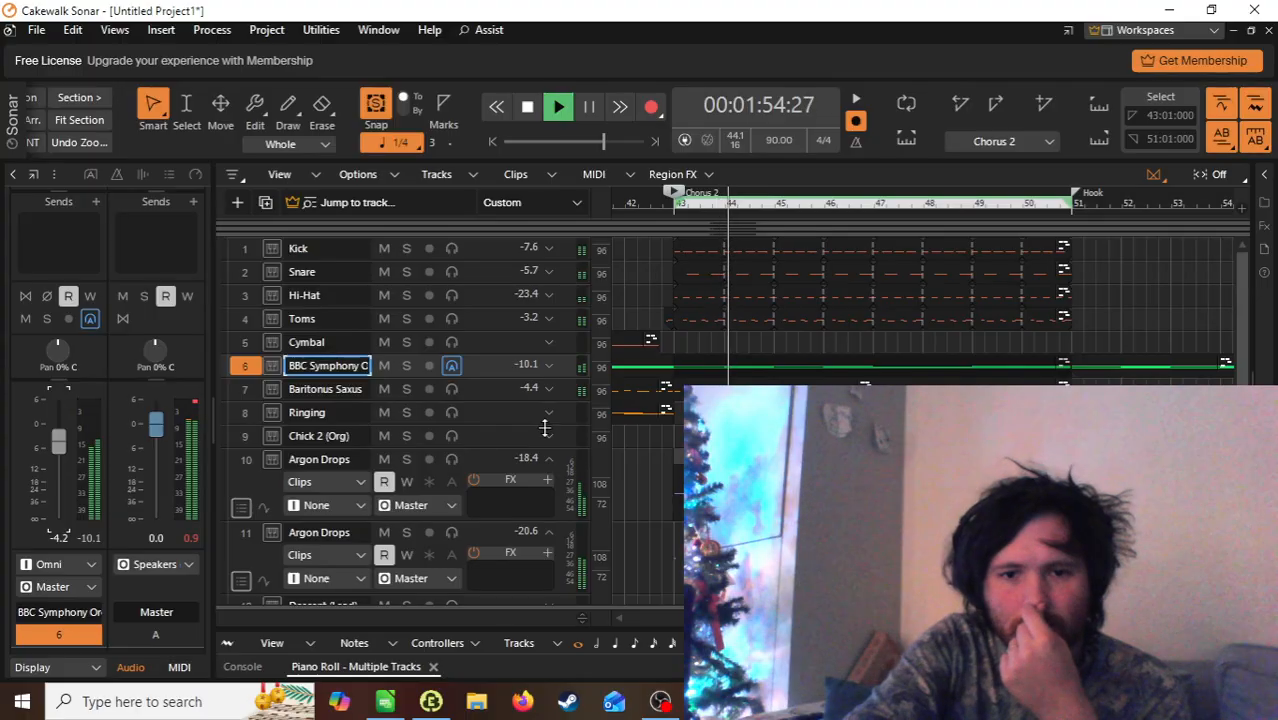
pyautogui.scroll(-1, 783, 378)
pyautogui.scroll(-1, 783, 378)
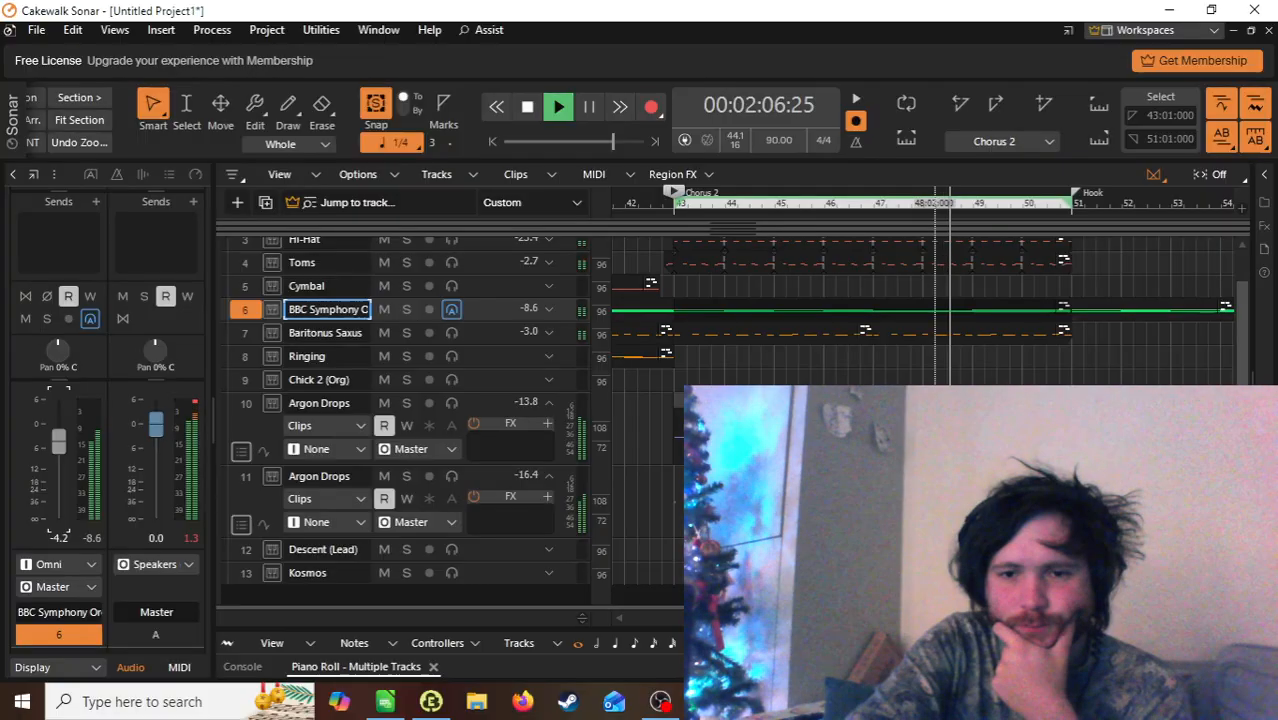
pyautogui.scroll(2, 400, 420)
pyautogui.scroll(-1, 400, 420)
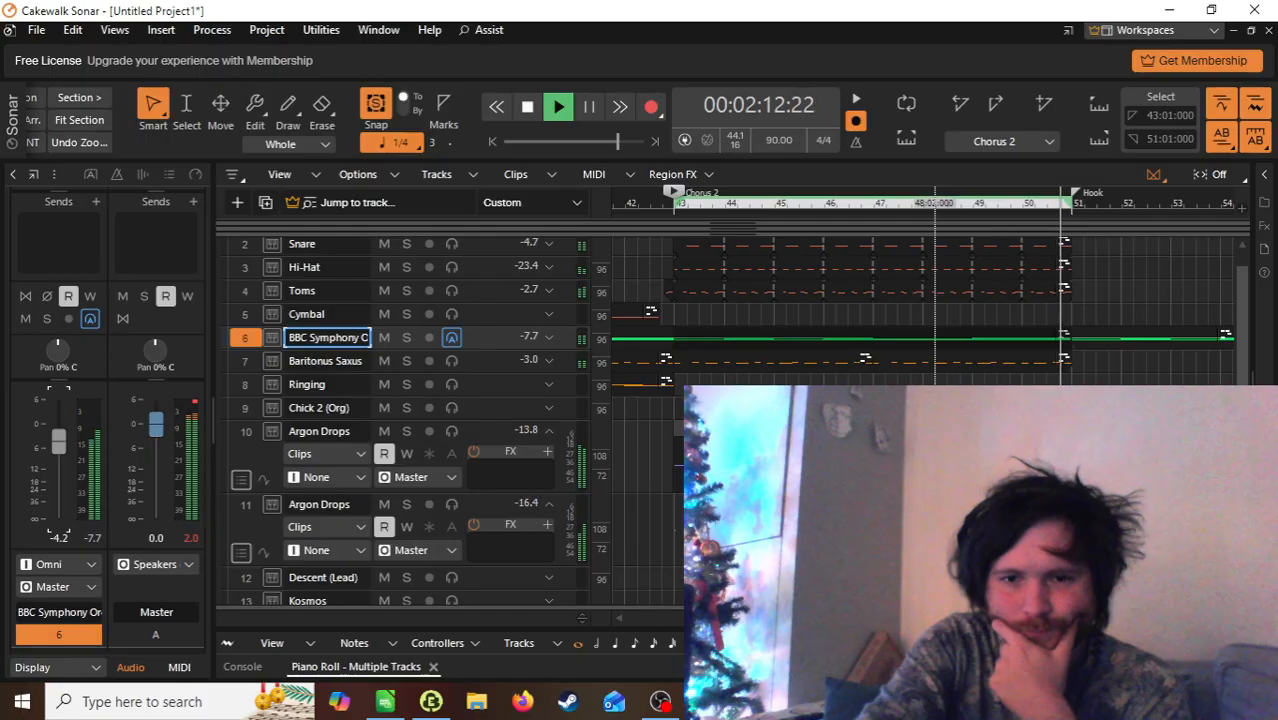
pyautogui.press('space')
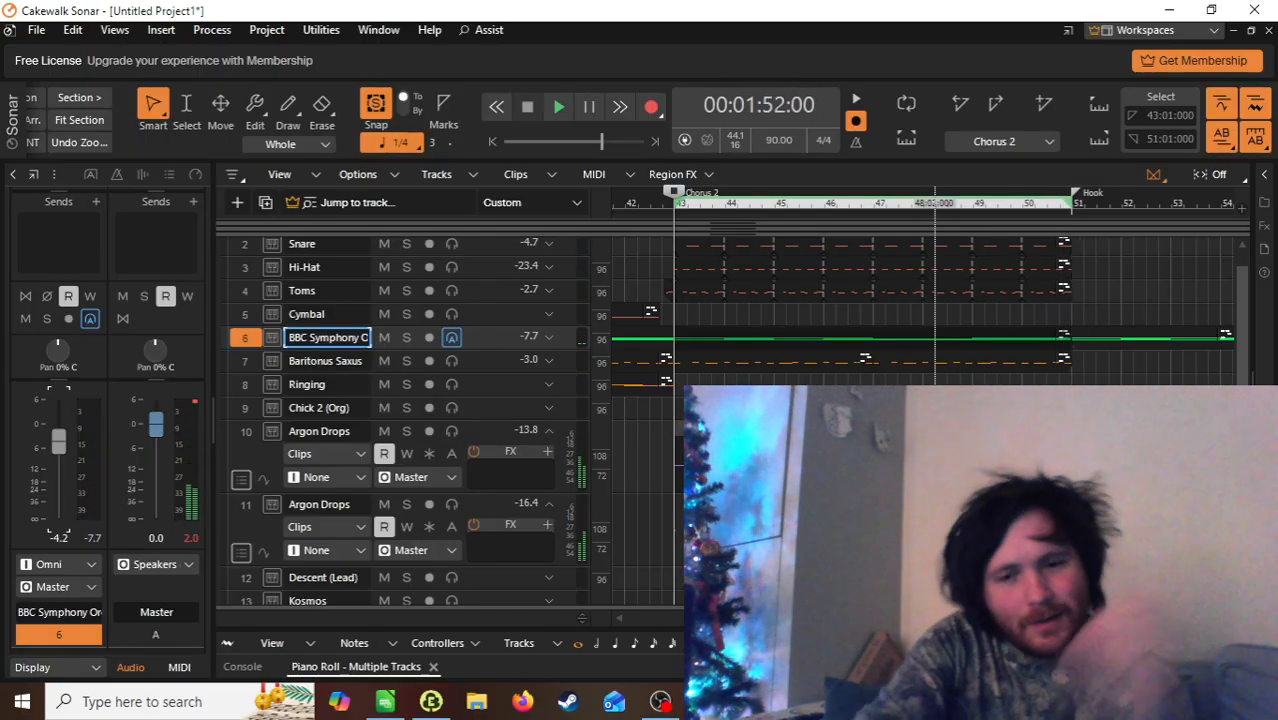
# Step: Look over the clips on all tracks across Chorus 2 and the Hook section
pyautogui.scroll(1, 1035, 450)
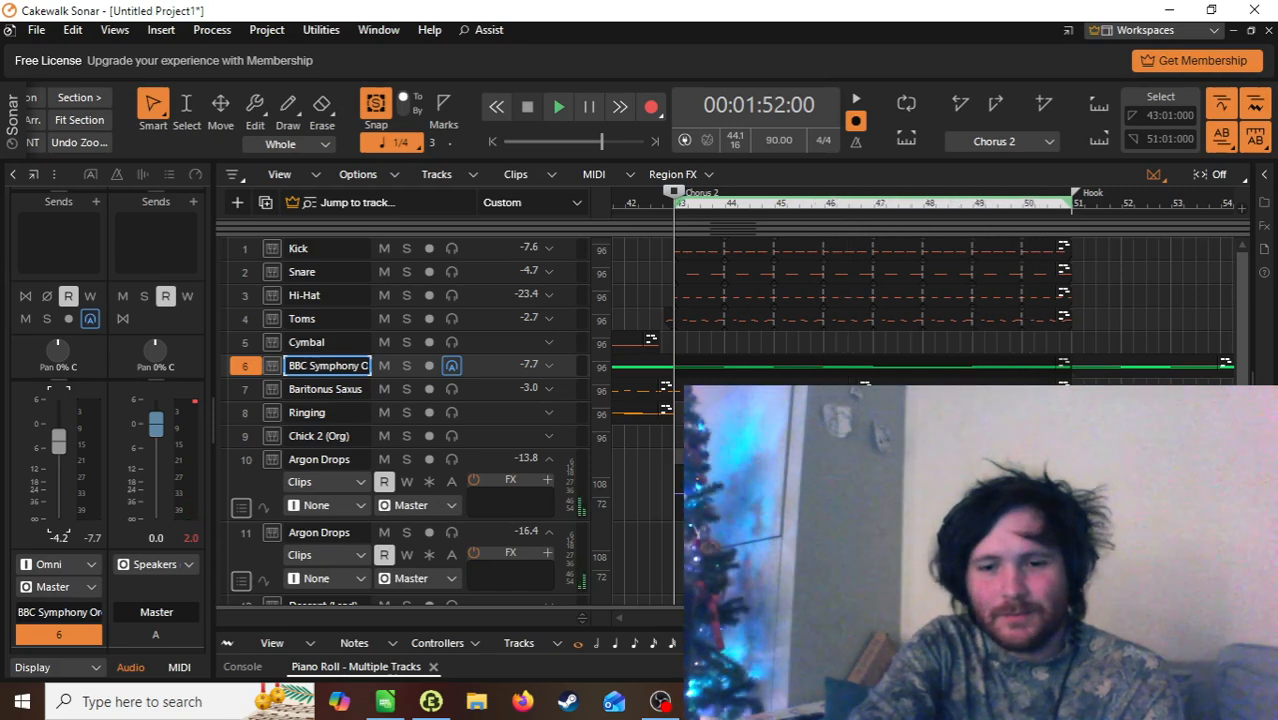
pyautogui.hscroll(11, 960, 450)
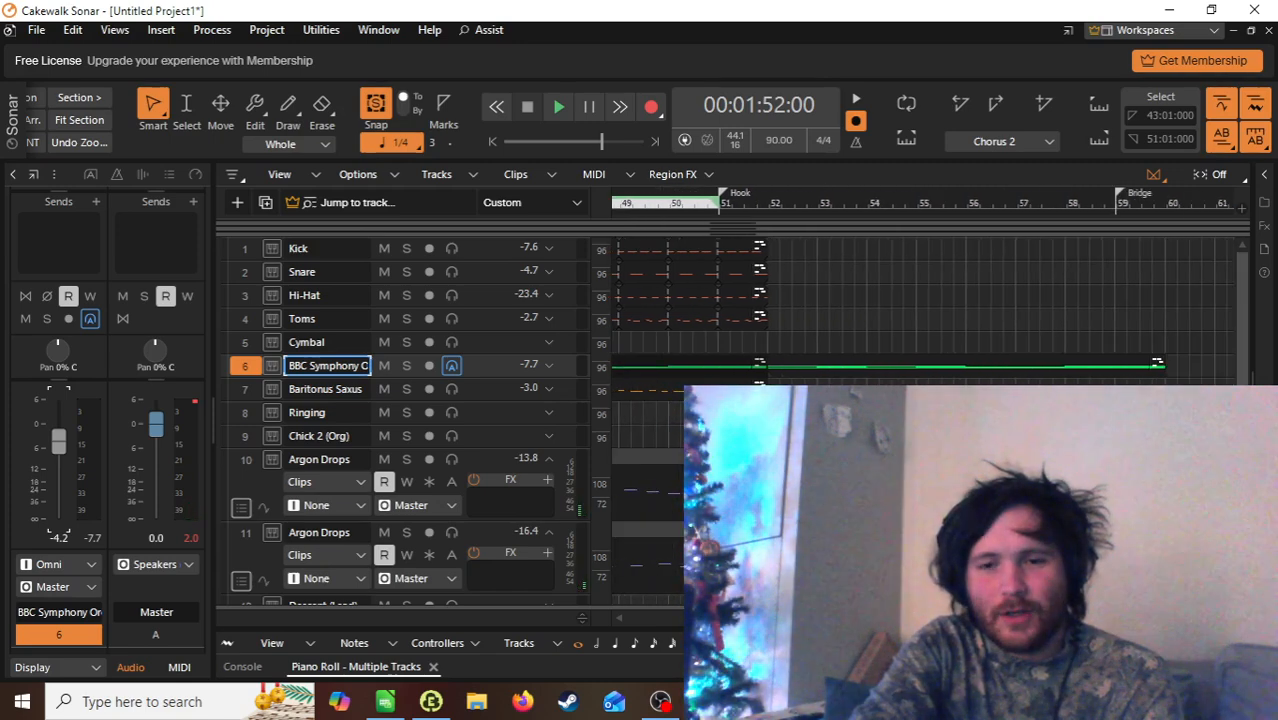
pyautogui.hscroll(-9, 770, 384)
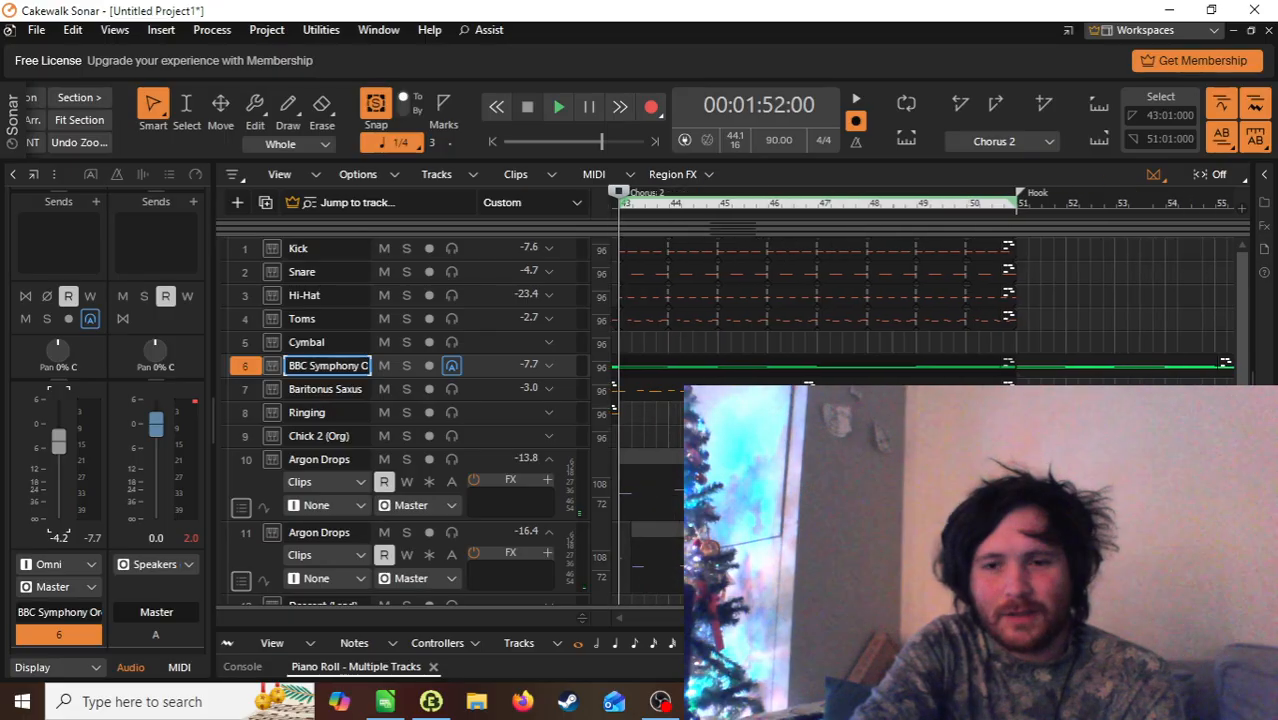
pyautogui.hscroll(-3, 770, 384)
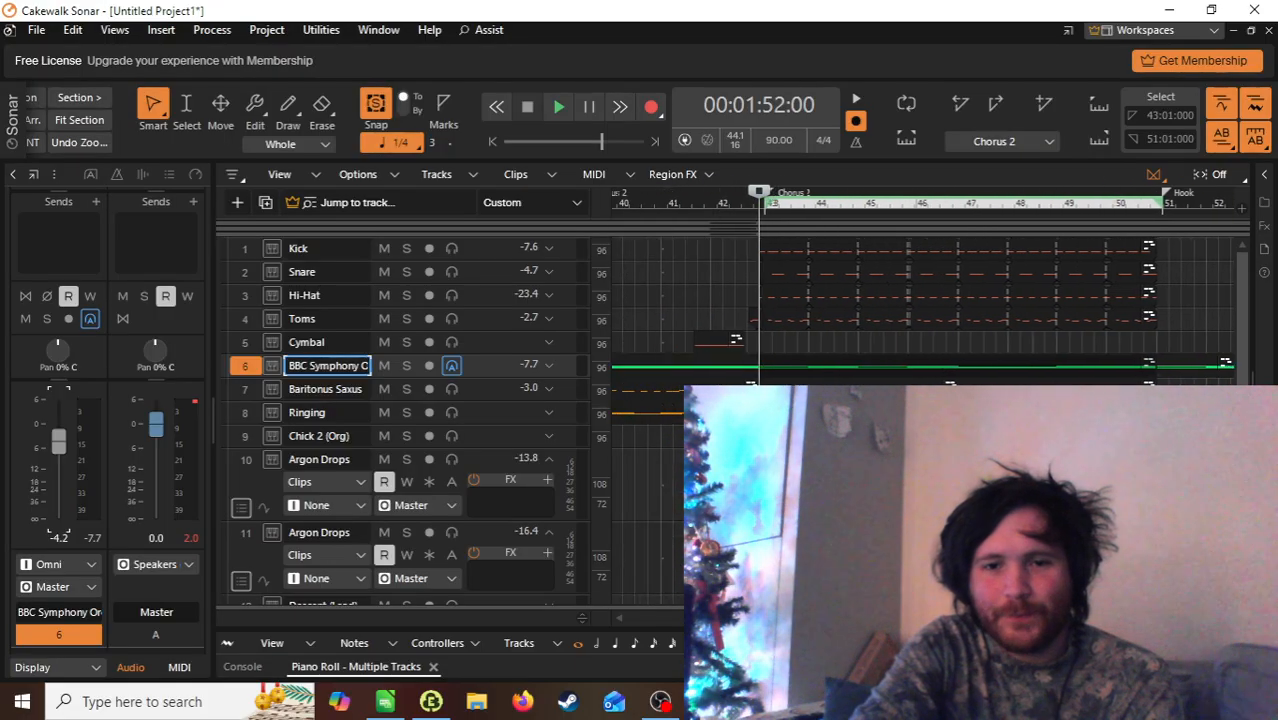
pyautogui.hscroll(1, 770, 384)
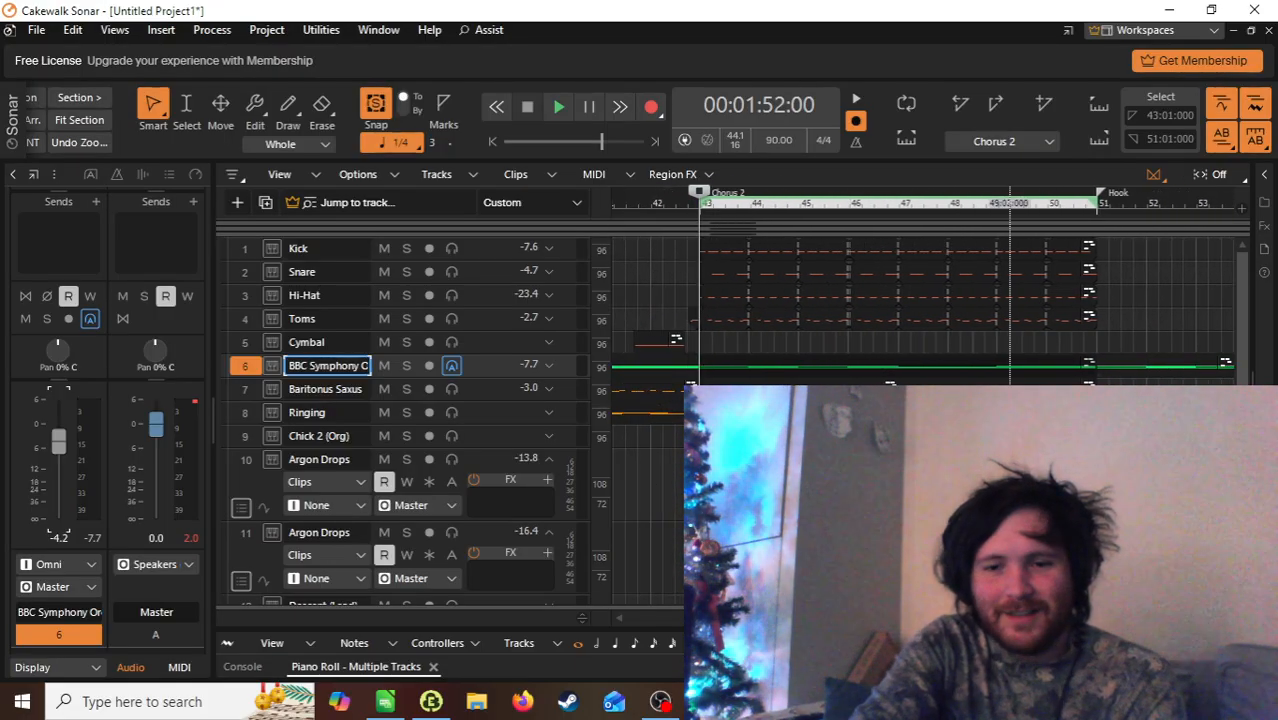
pyautogui.scroll(-4, 1100, 300)
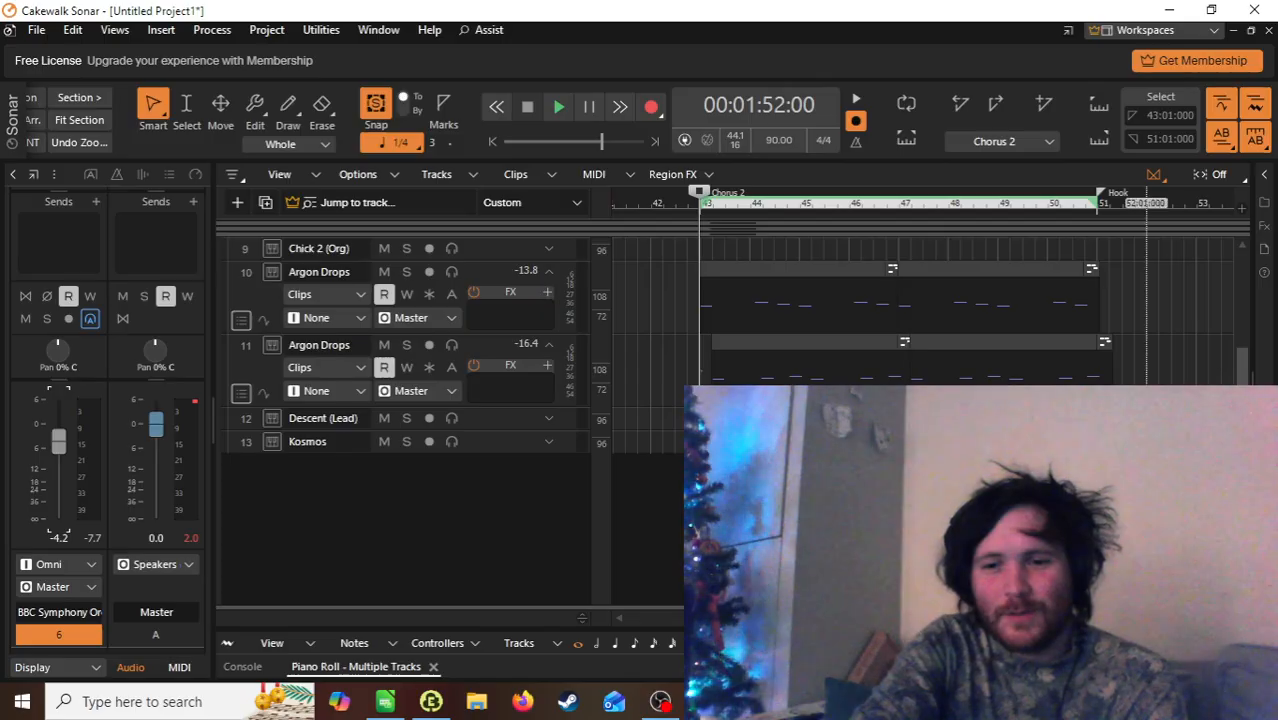
pyautogui.scroll(3, 1147, 300)
pyautogui.scroll(1, 1147, 300)
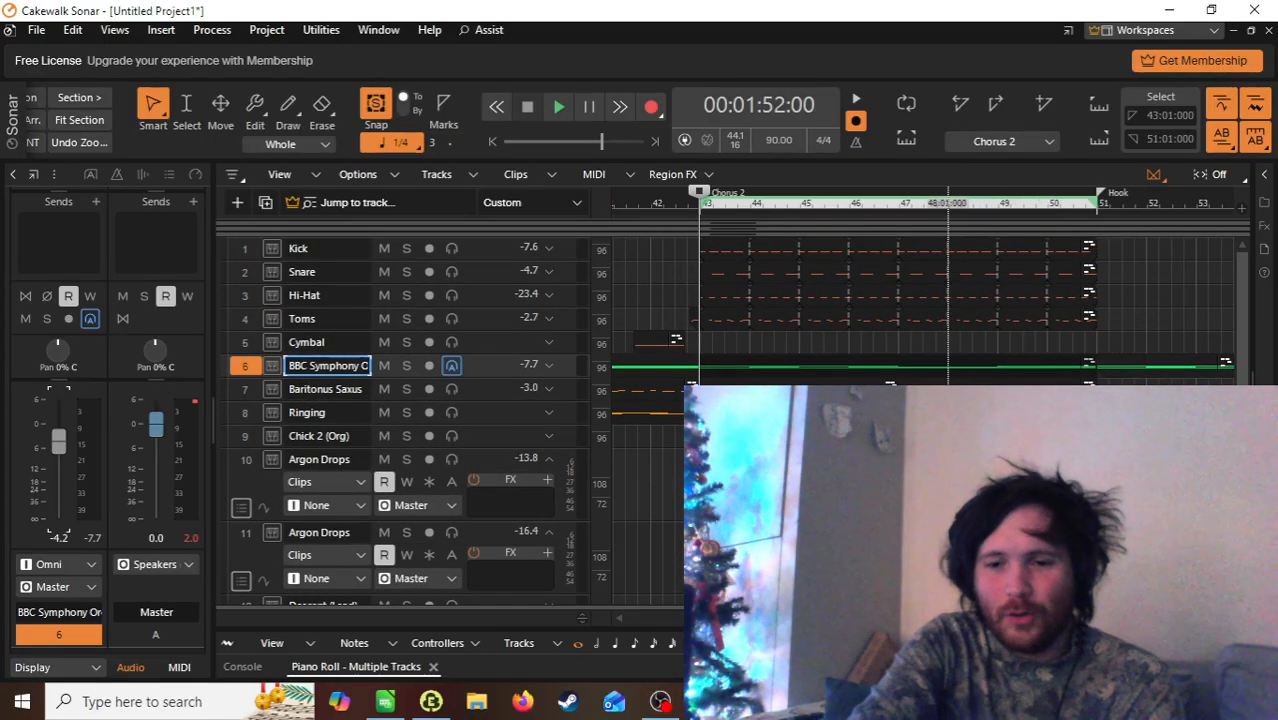
# Step: Copy the Chorus 2 clips of both Argon Drops tracks to the start of the Hook at bar 51
pyautogui.click(948, 552)
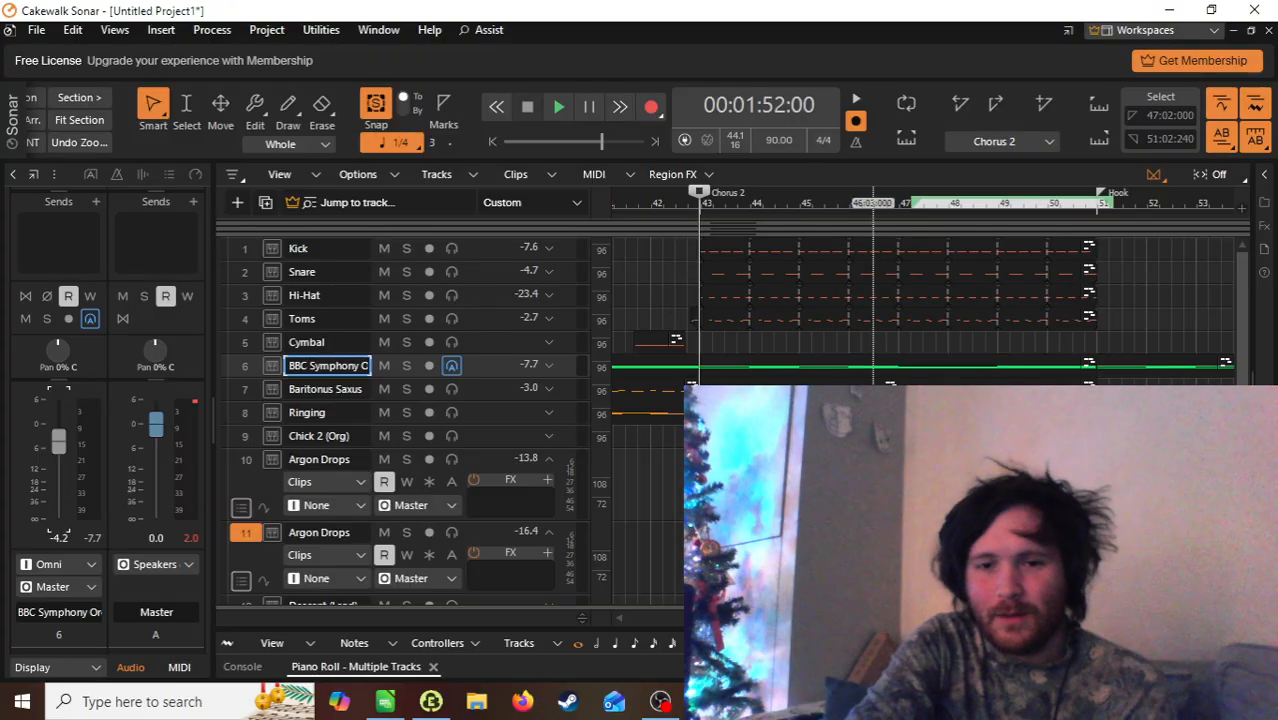
pyautogui.keyDown('ctrl'); pyautogui.click(859, 552); pyautogui.keyUp('ctrl')
pyautogui.keyDown('ctrl'); pyautogui.click(889, 484); pyautogui.keyUp('ctrl')
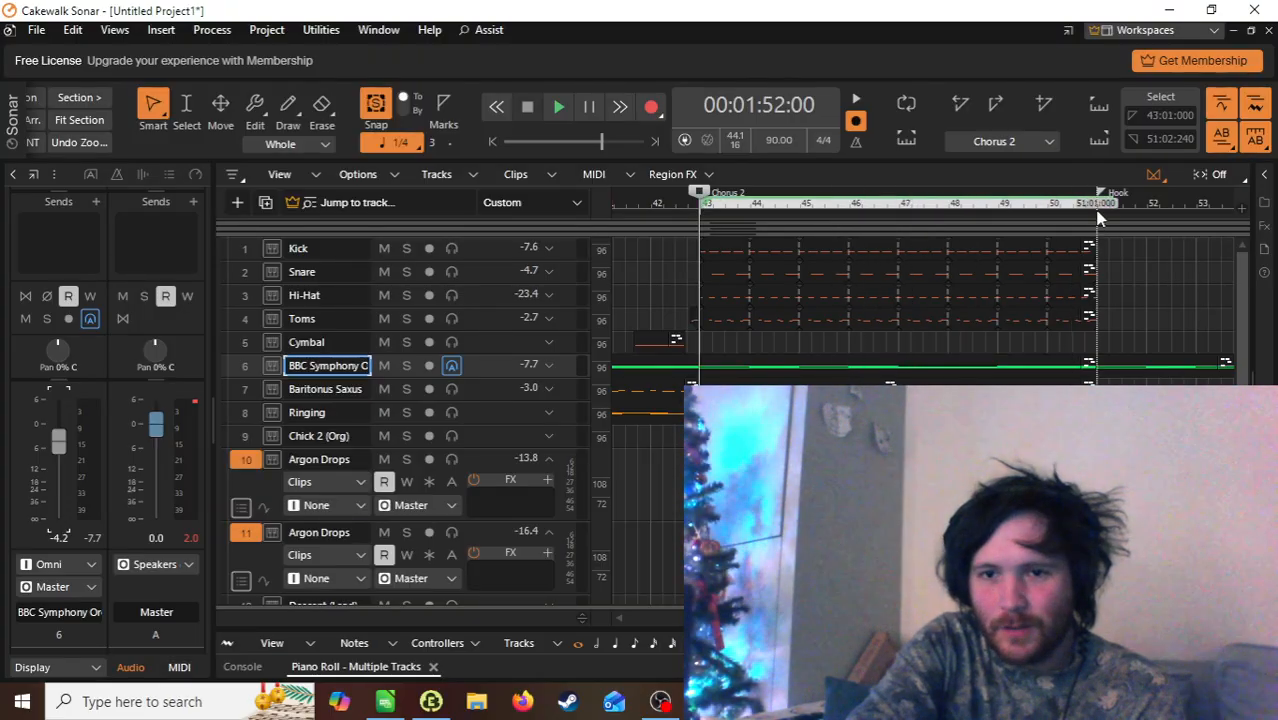
pyautogui.click(1098, 218)
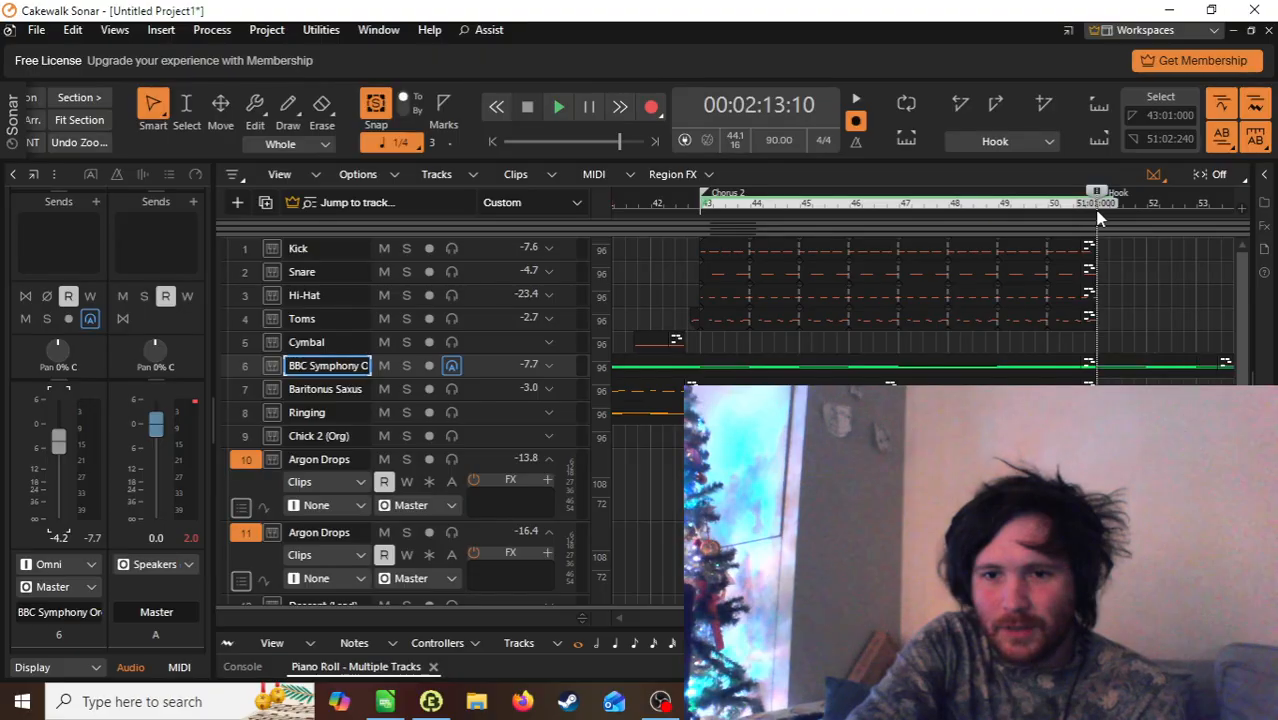
pyautogui.click(538, 457)
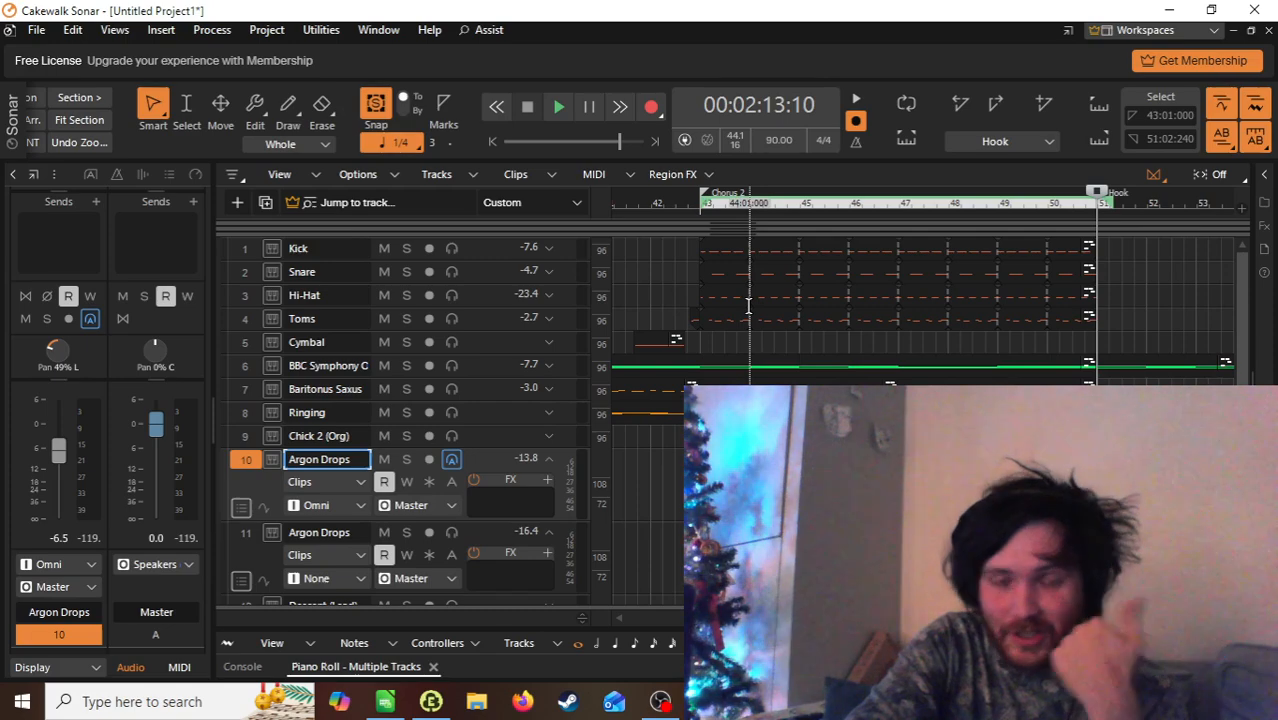
# Step: Copy the Kick, Snare, Hi-Hat and Toms clips of Chorus 2 to the start of the Hook at bar 51
pyautogui.click(725, 246)
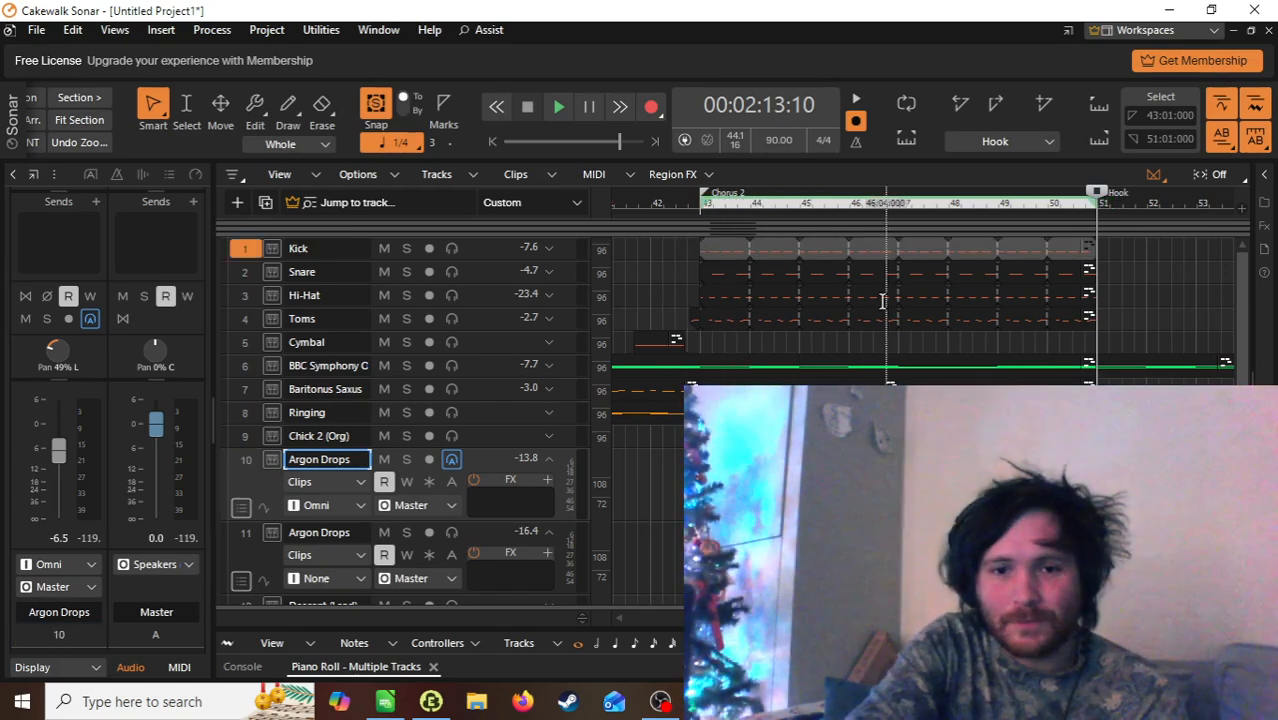
pyautogui.keyDown('shift'); pyautogui.click(1063, 318); pyautogui.keyUp('shift')
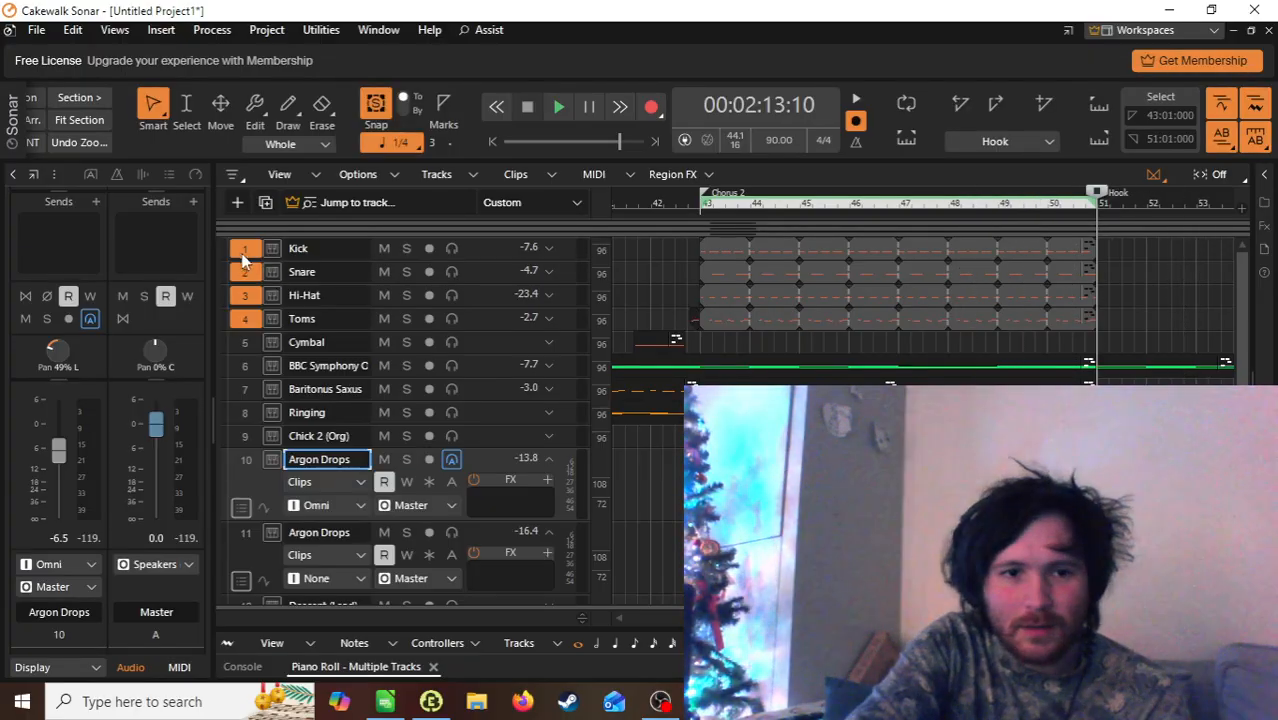
pyautogui.click(245, 250)
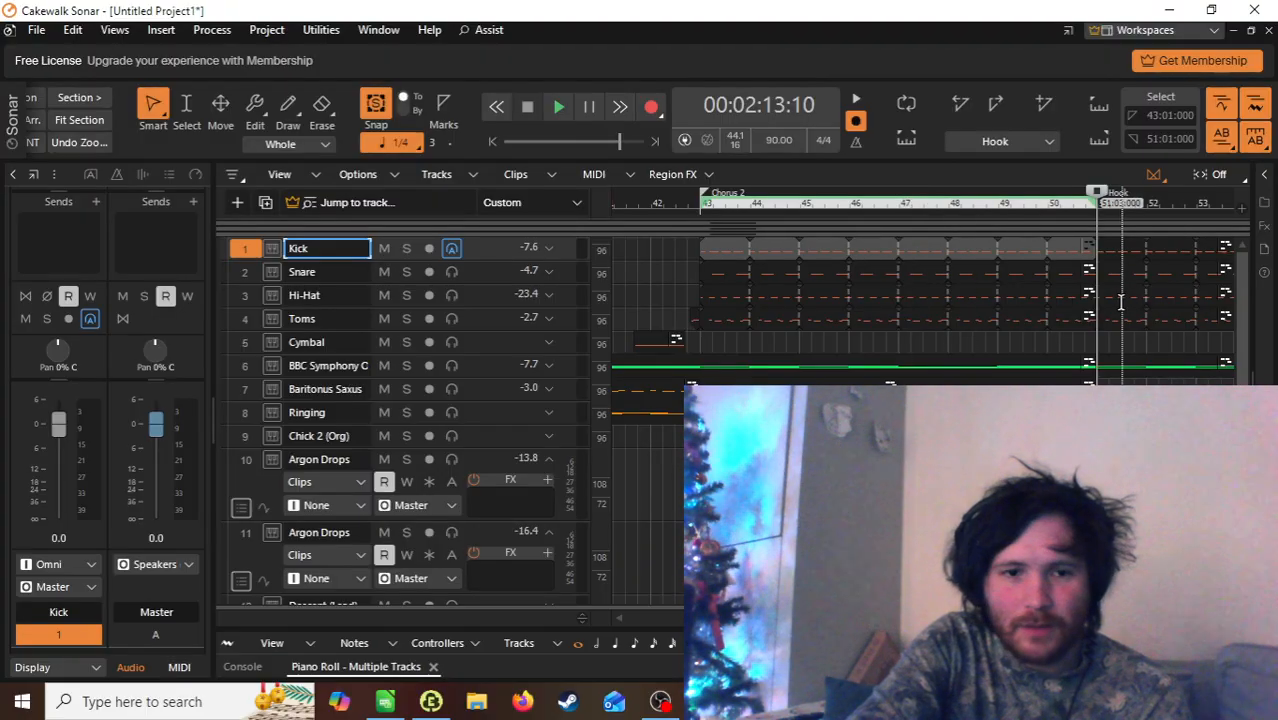
# Step: Play back the opening of the Hook and make Hi-Hat the active track
pyautogui.press('space')
pyautogui.press('space')
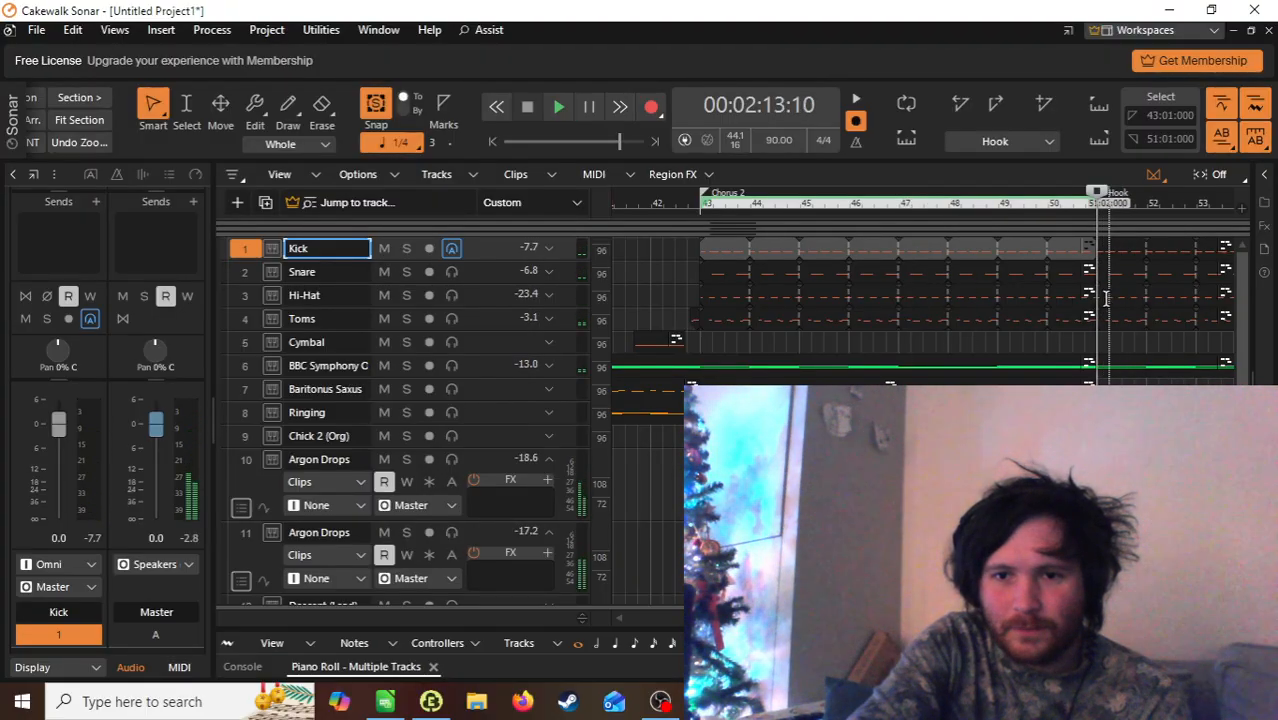
pyautogui.click(1106, 297)
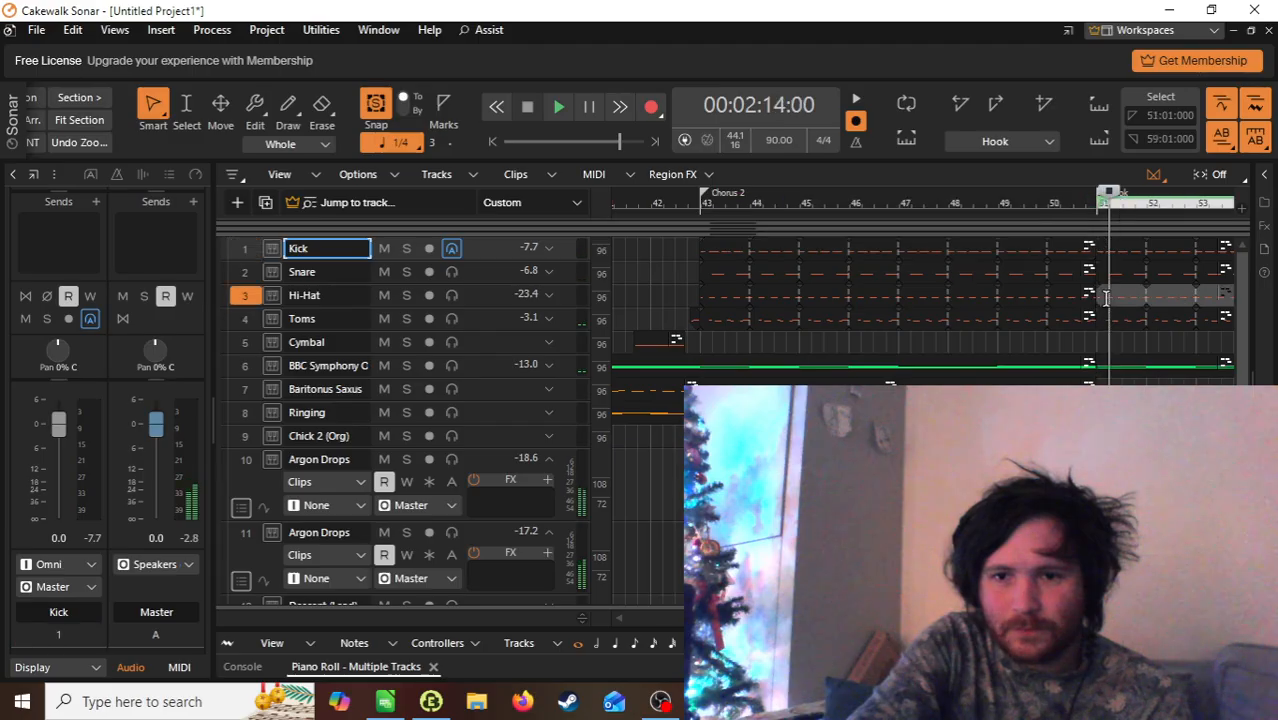
pyautogui.press('space')
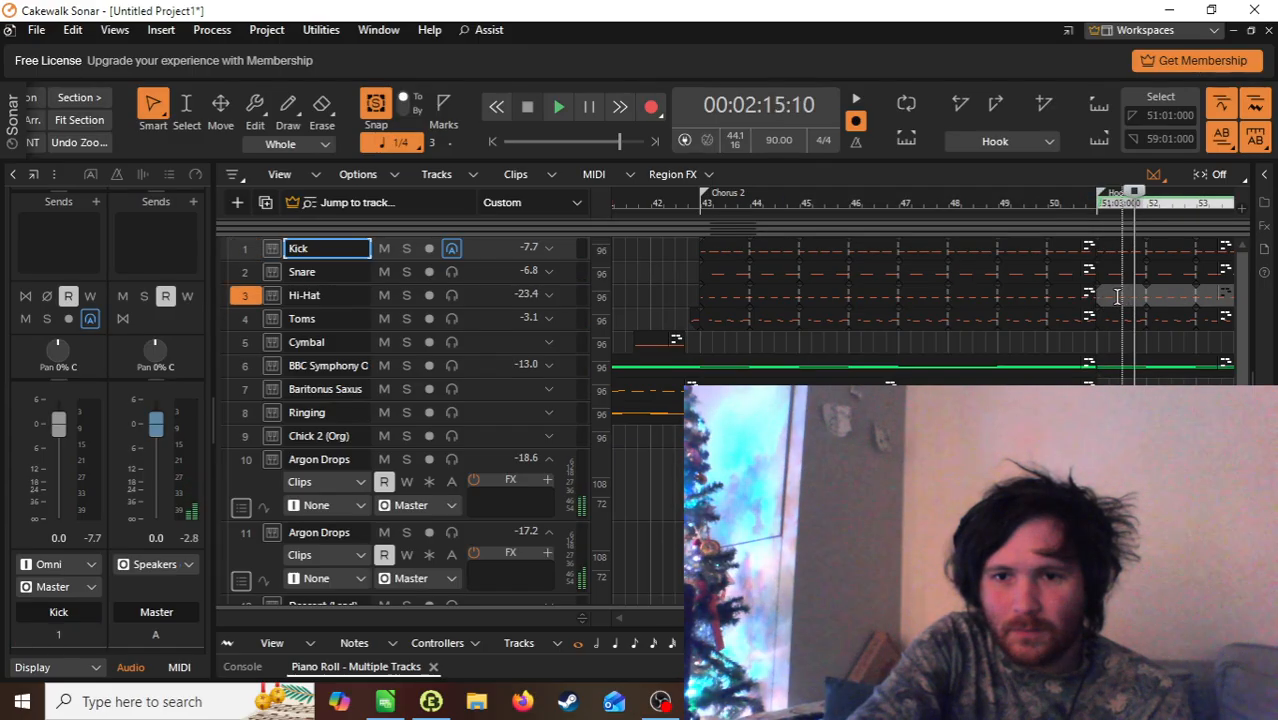
pyautogui.click(1113, 287)
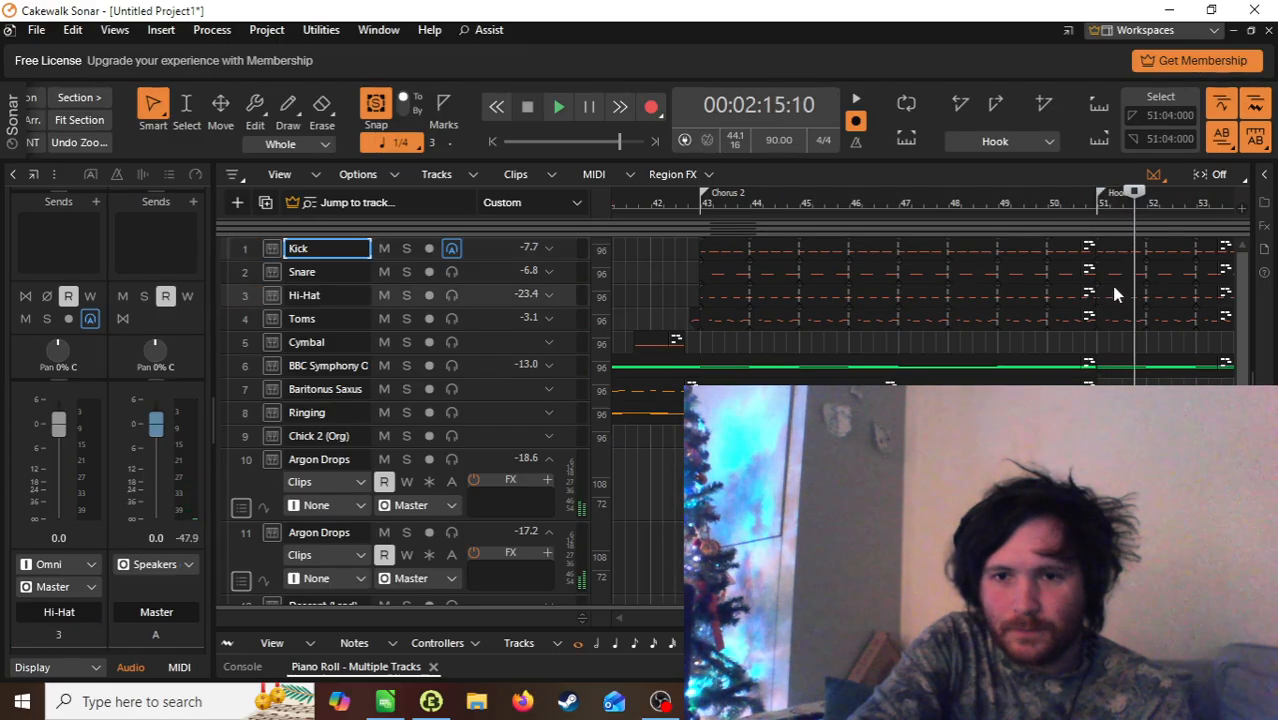
pyautogui.click(1112, 293)
pyautogui.click(1112, 294)
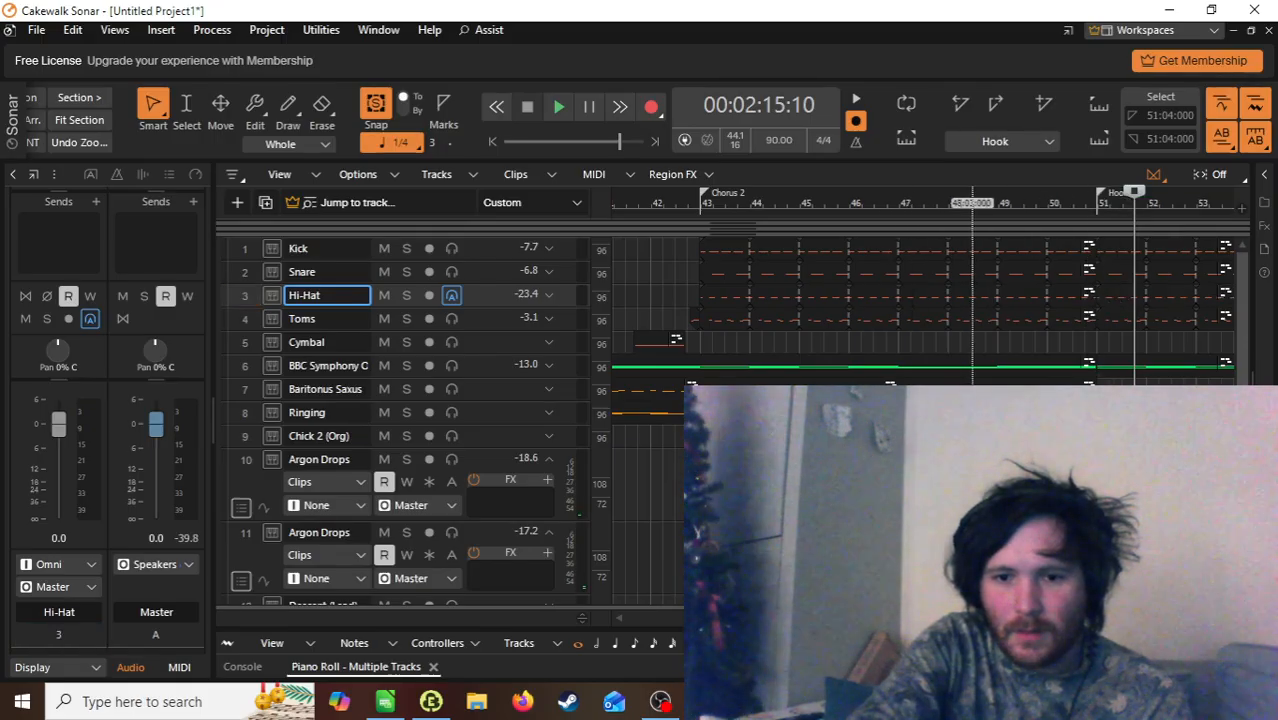
# Step: Select the Hi-Hat clip of the Hook and enlarge the Piano Roll, zoomed in on its notes around bar 51
pyautogui.hscroll(3, 922, 310)
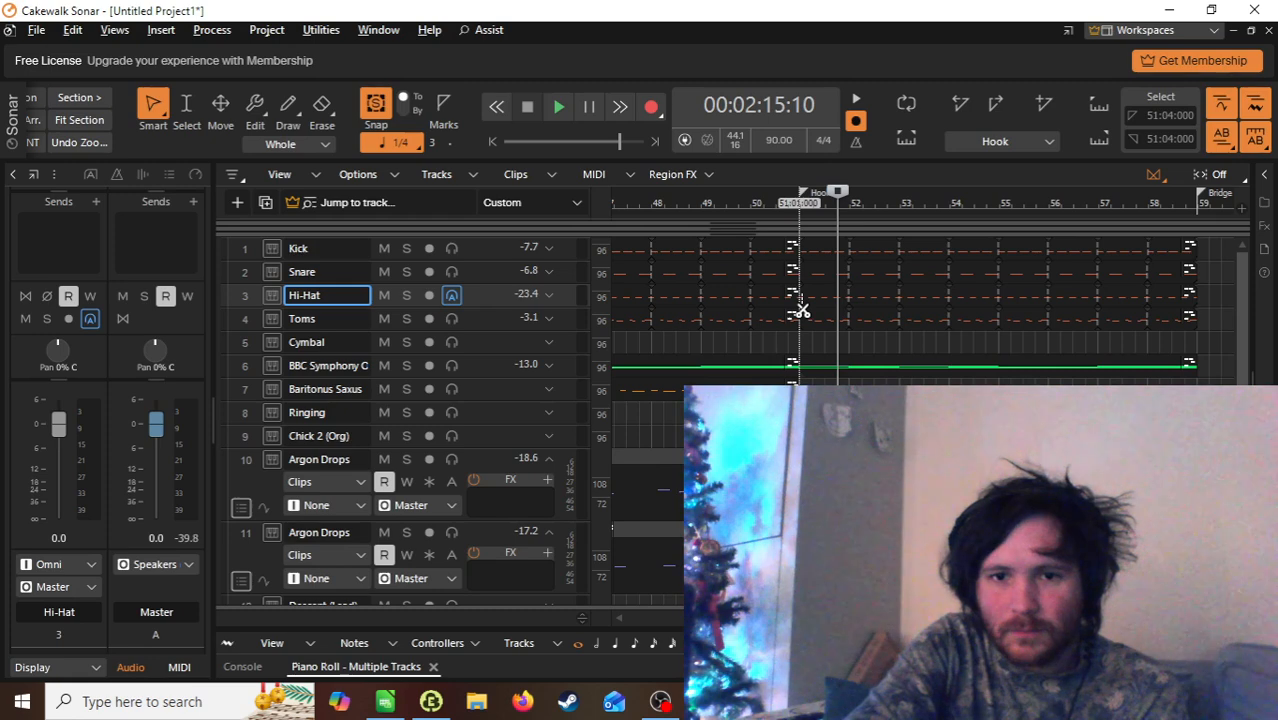
pyautogui.hscroll(-3, 836, 326)
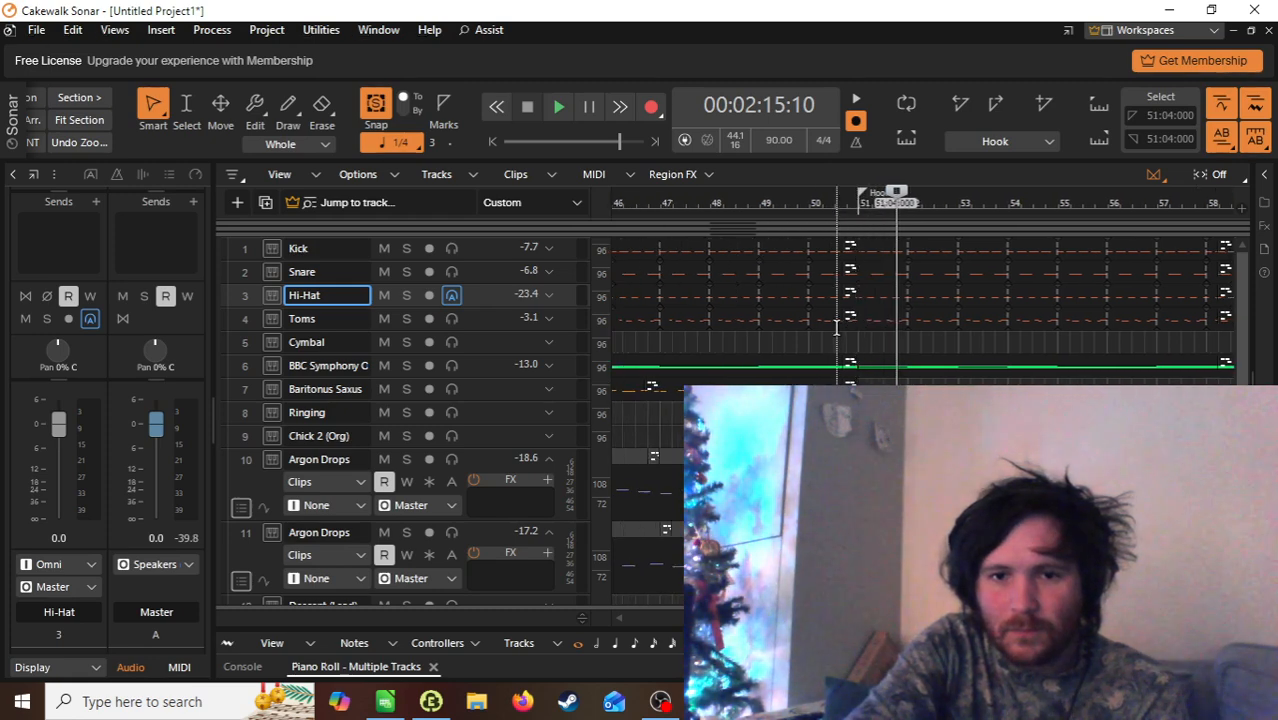
pyautogui.click(897, 302)
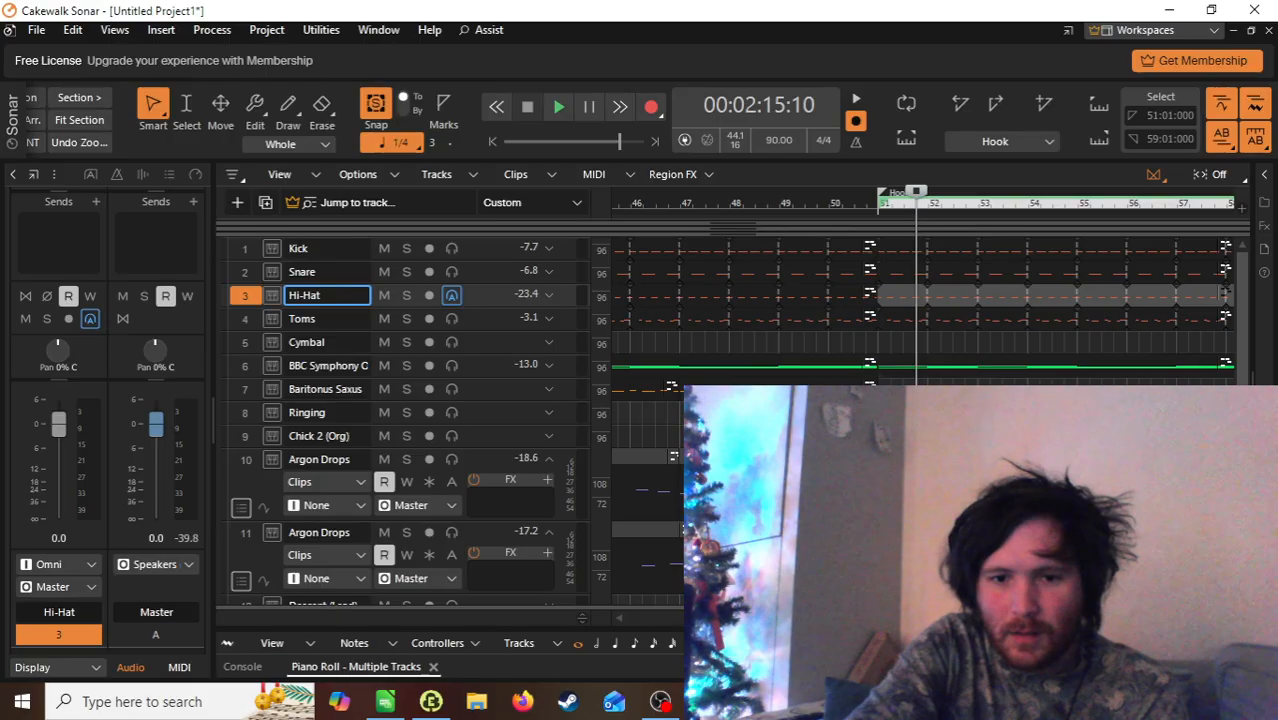
pyautogui.moveTo(782, 629); pyautogui.dragTo(782, 362)
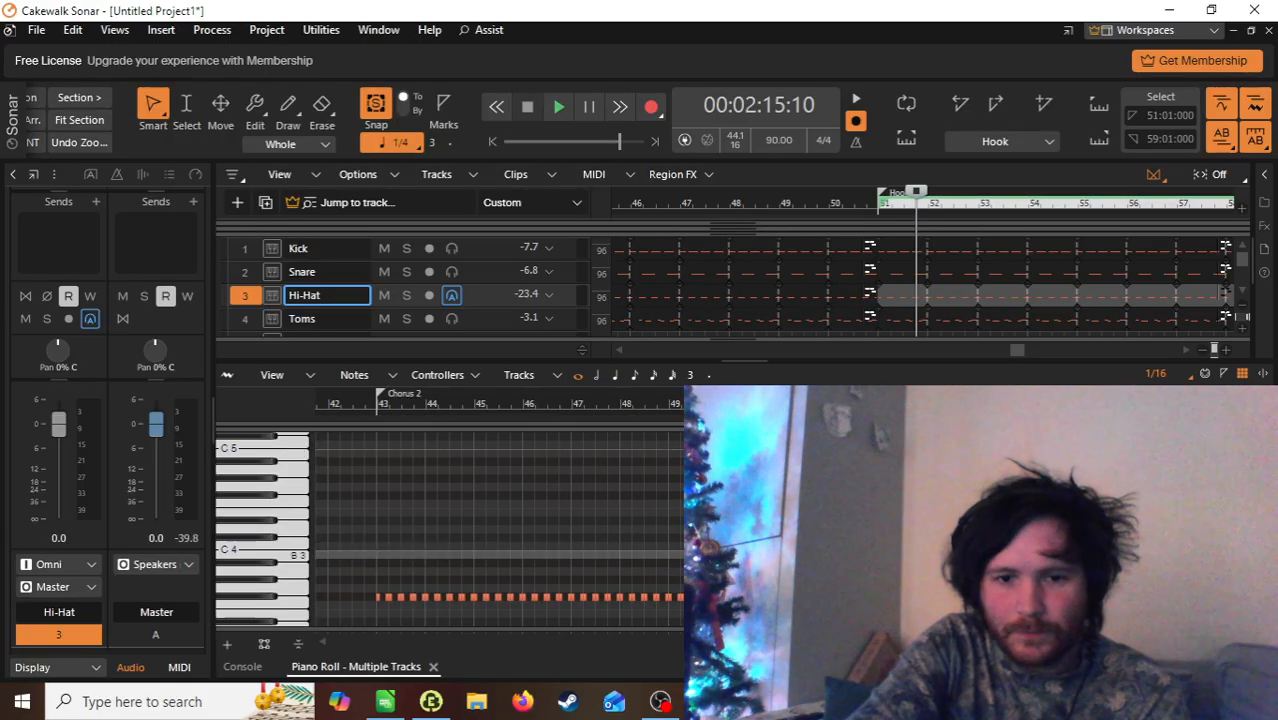
pyautogui.scroll(6, 780, 510)
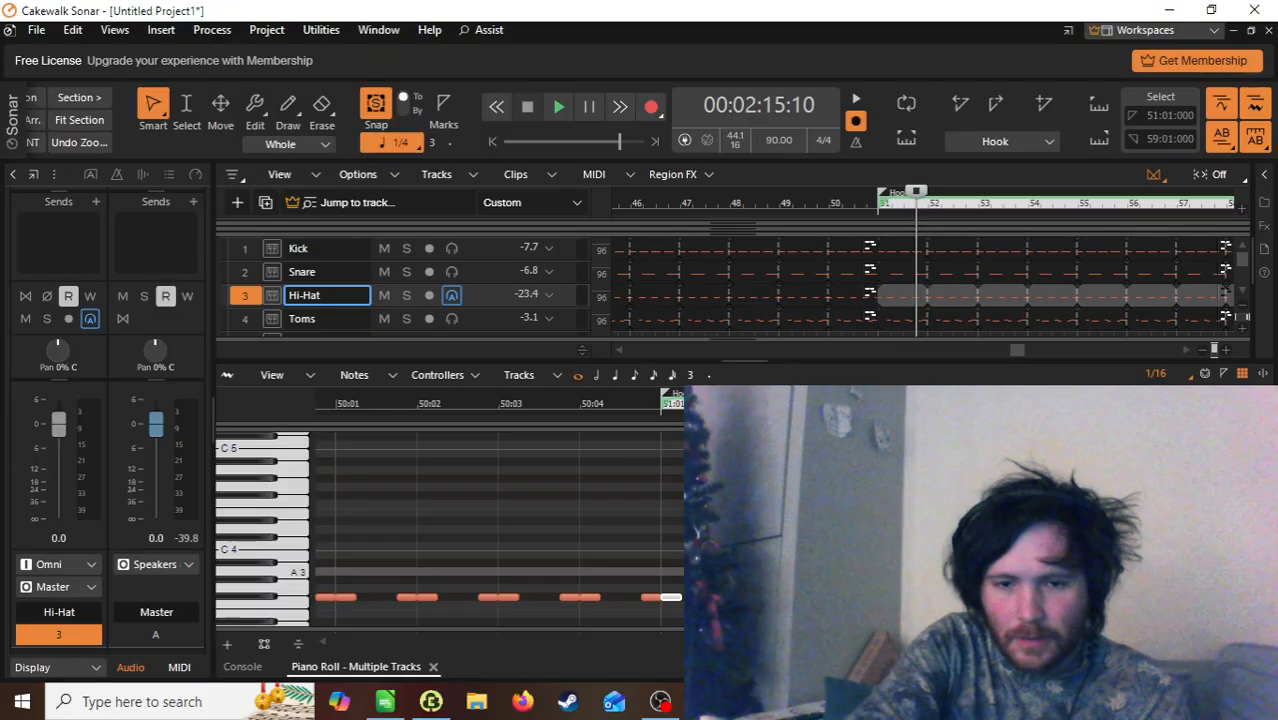
pyautogui.click(702, 597)
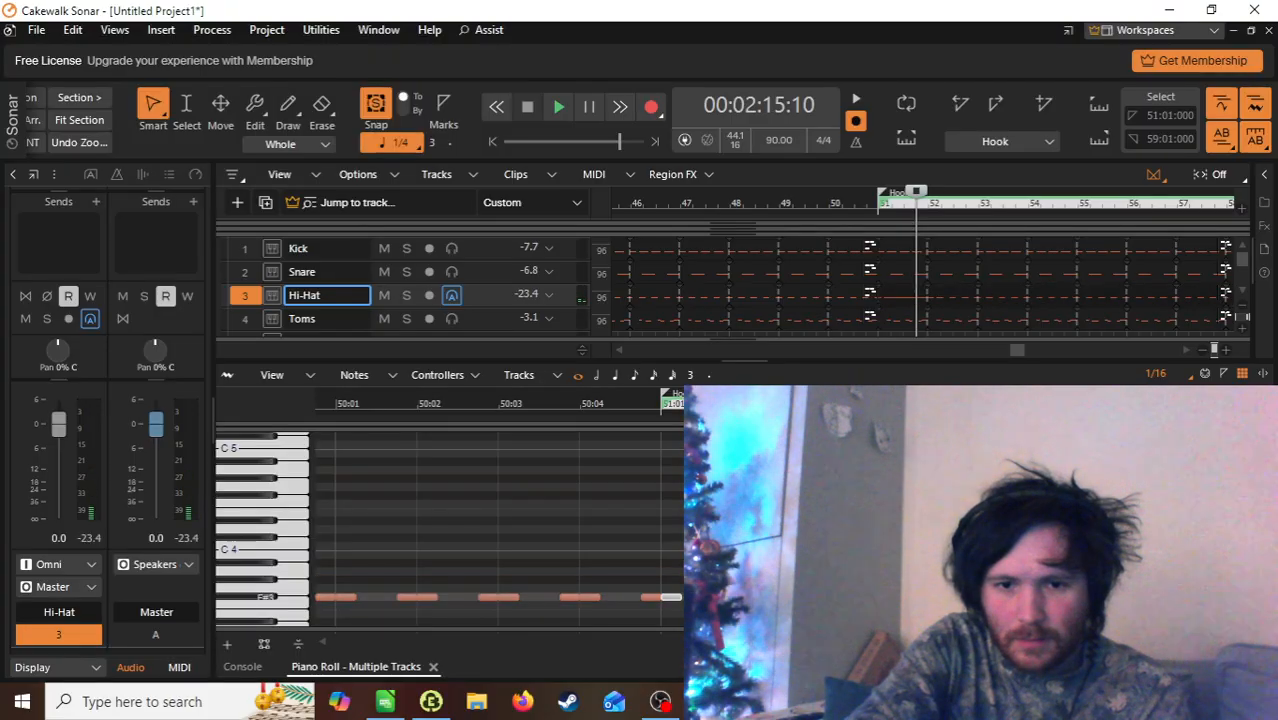
pyautogui.click(720, 537)
pyautogui.hotkey('ctrl', 'z')
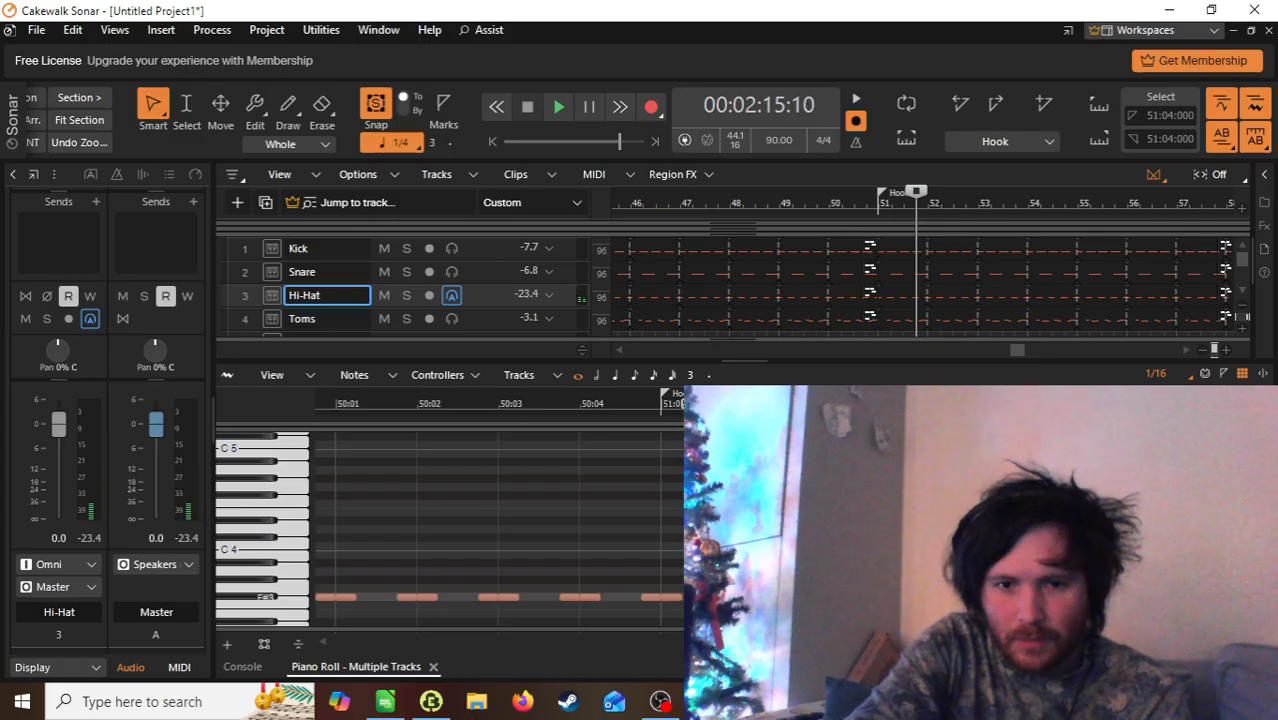
# Step: Set the note duration to 1/16 and play back the Hook from bar 51
pyautogui.moveTo(725, 588); pyautogui.dragTo(725, 581)
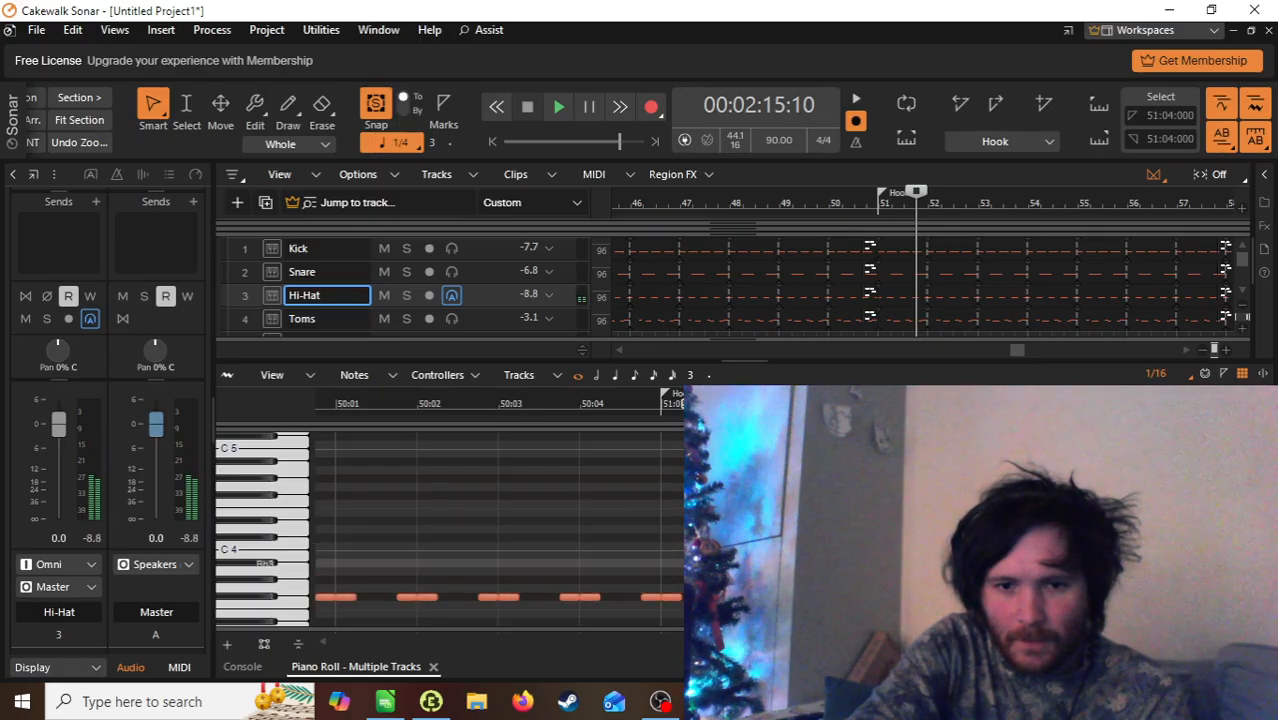
pyautogui.press('6')
pyautogui.click(655, 412)
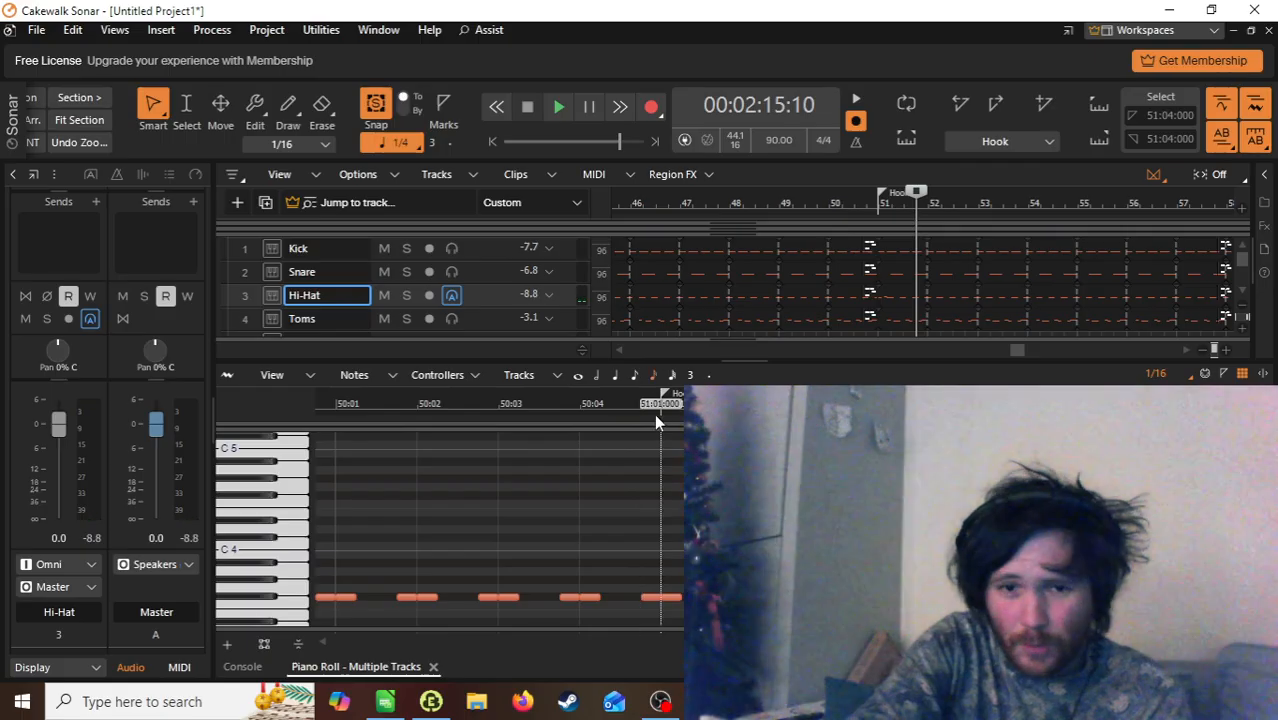
pyautogui.press('space')
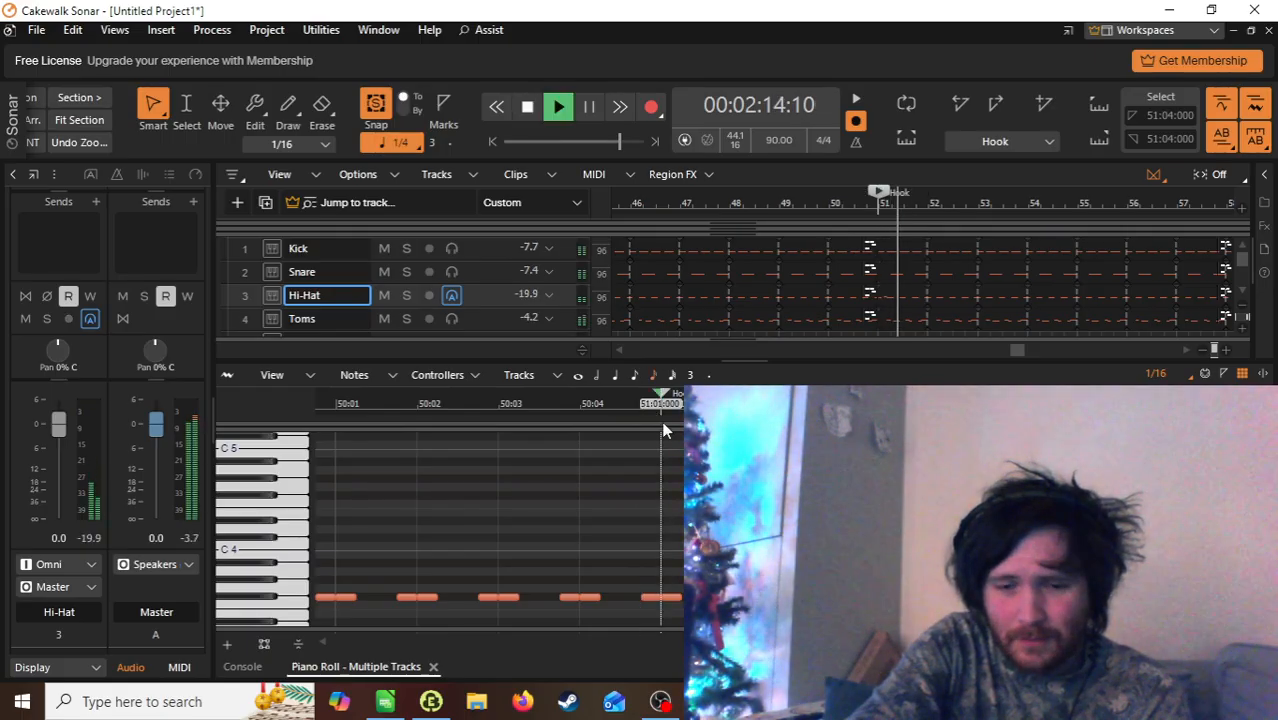
pyautogui.press('space')
# Step: Add a 1/16 Hi-Hat note at 51:01:480, play back the start of the Hook and clear the selection
pyautogui.click(706, 563)
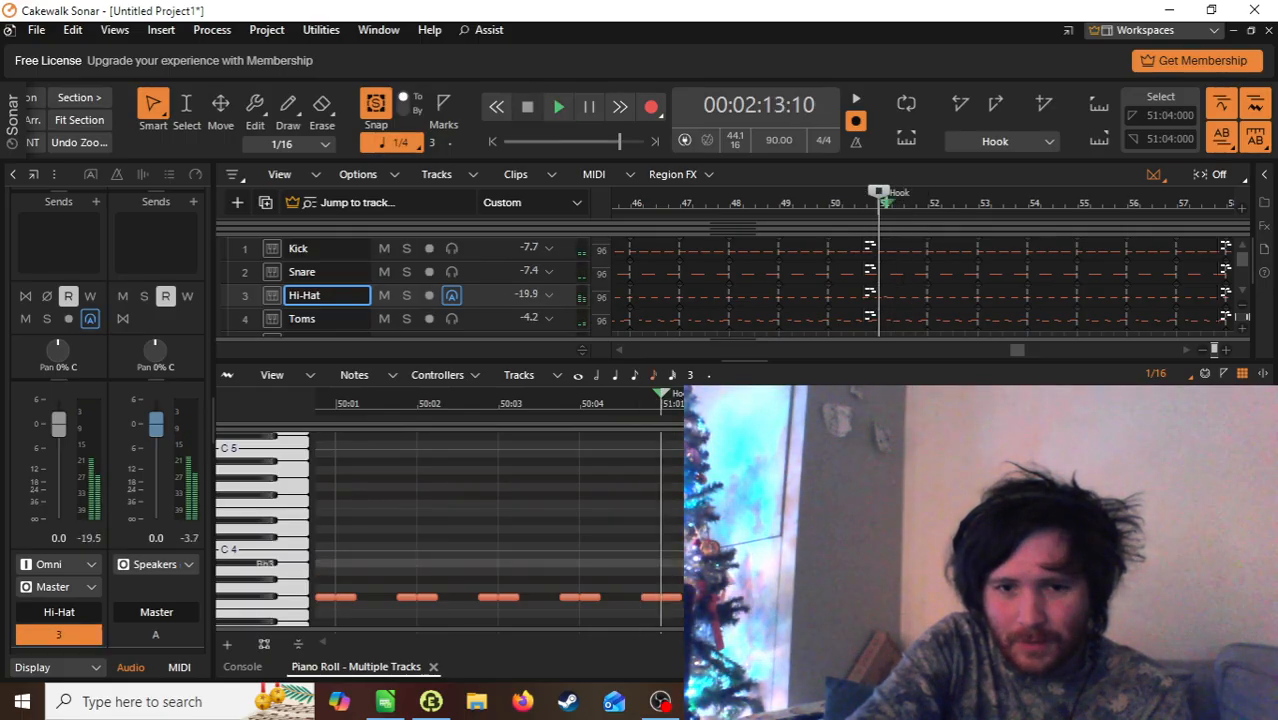
pyautogui.press('space')
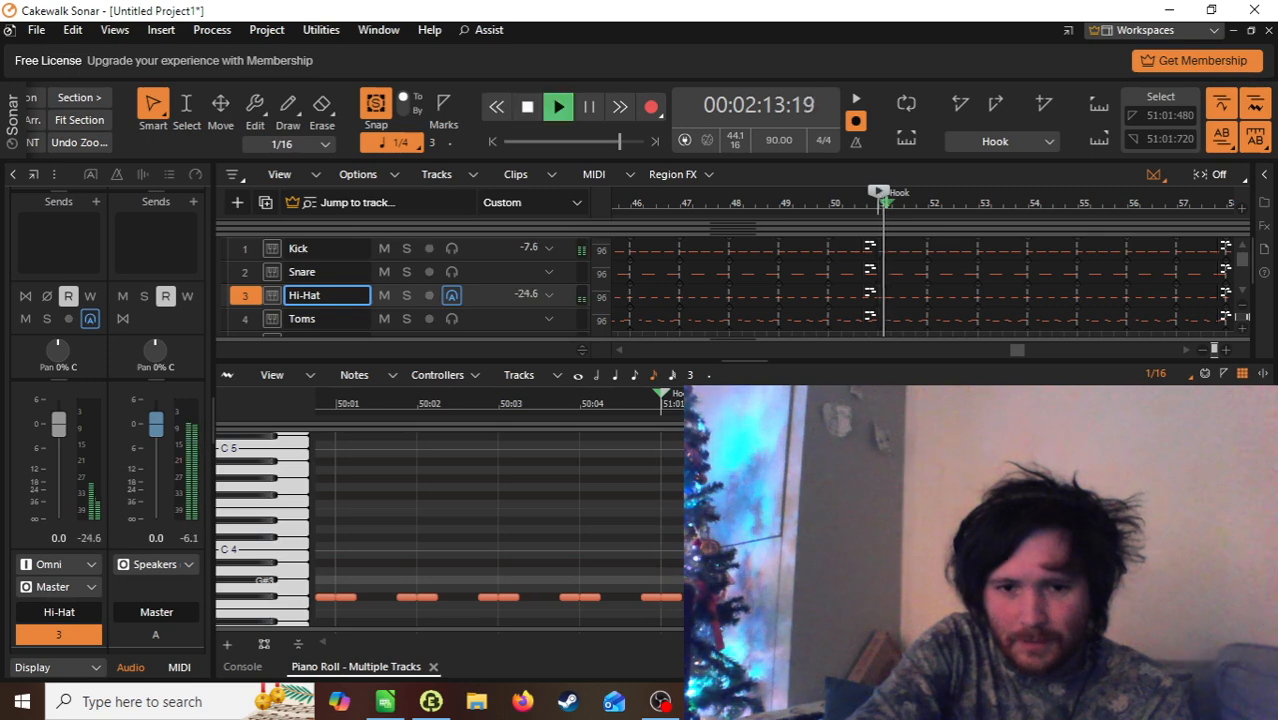
pyautogui.press('space')
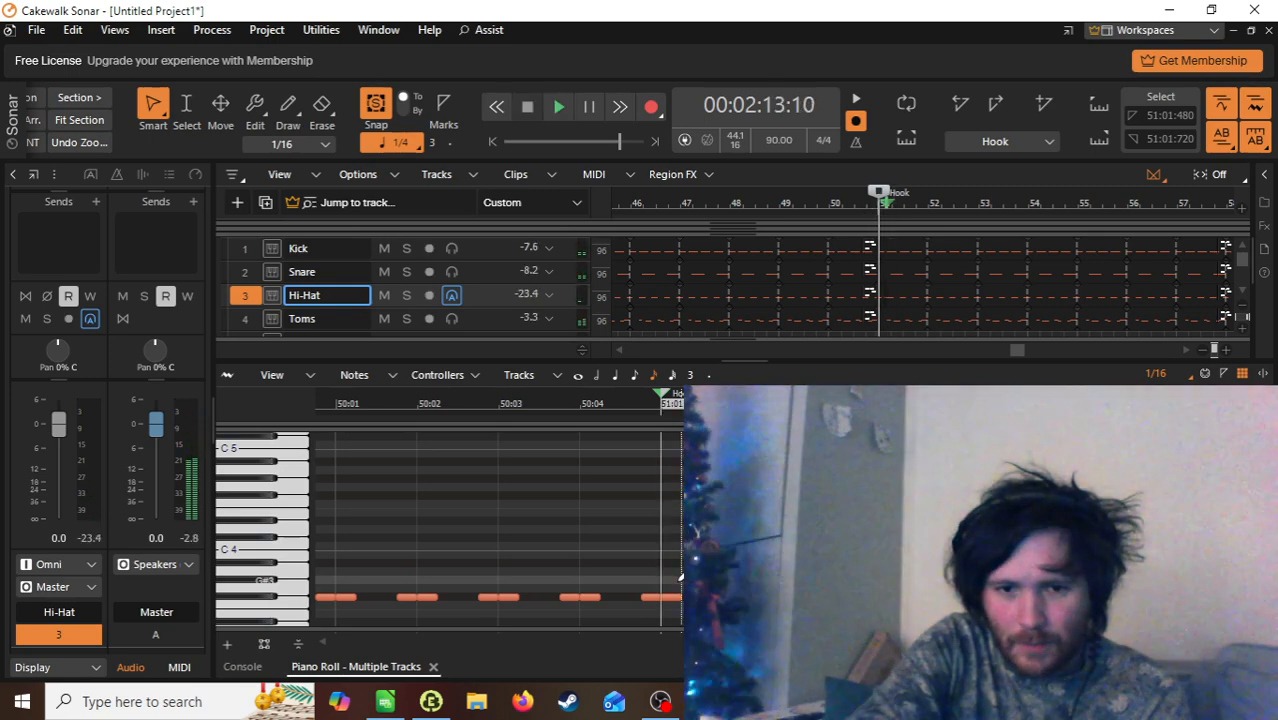
pyautogui.hotkey('ctrl', 'shift', 'a')
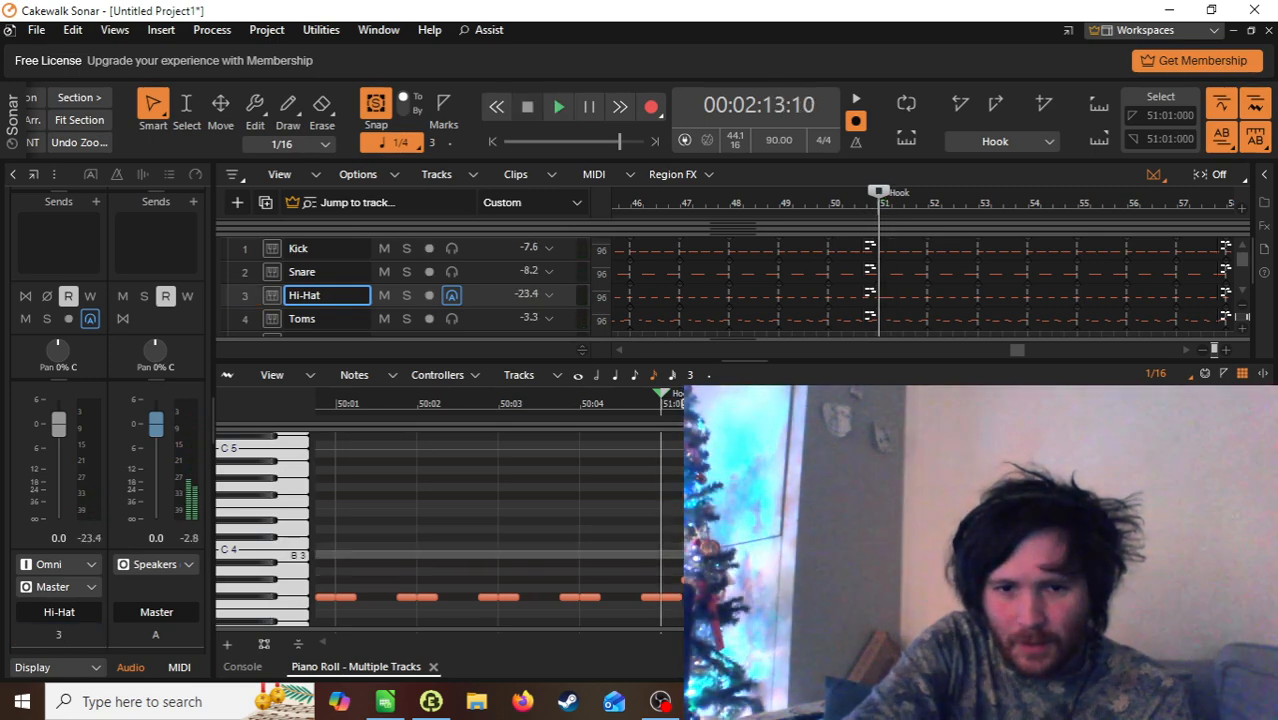
# Step: Edit the Hi-Hat notes up to 51:04:720 at the end of bar 51 and play back the bar
pyautogui.click(706, 563)
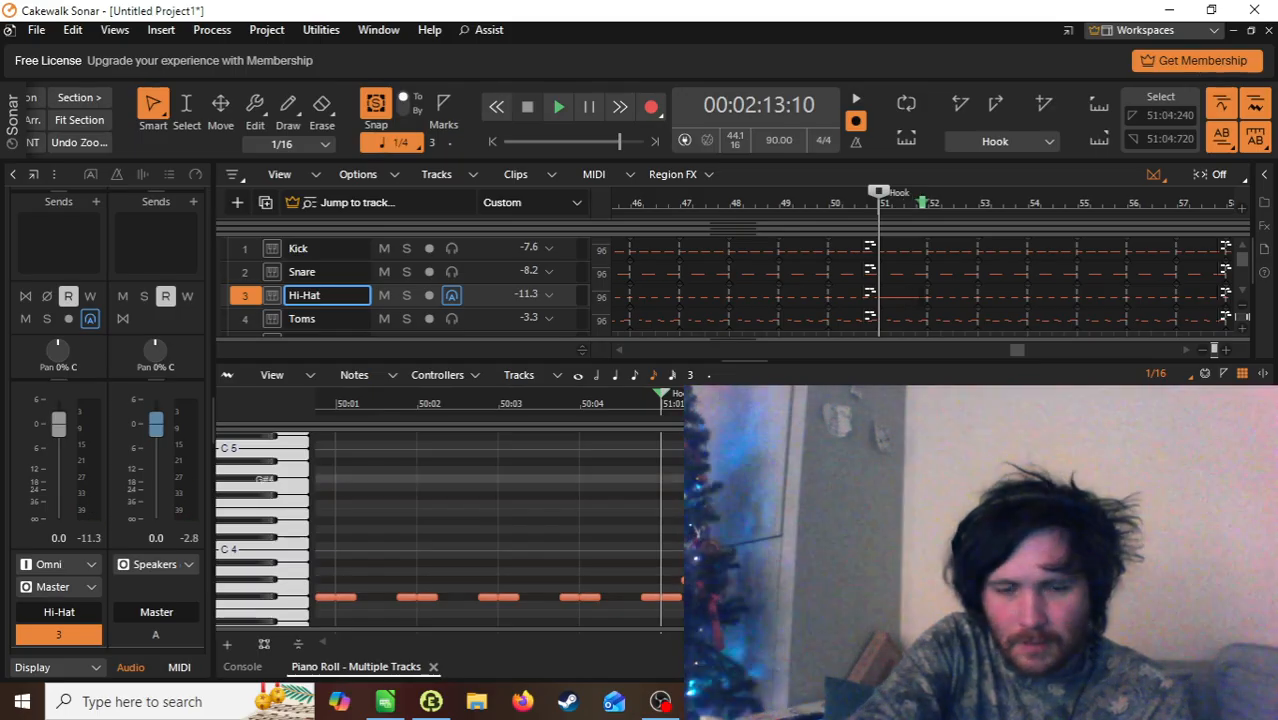
pyautogui.press('space')
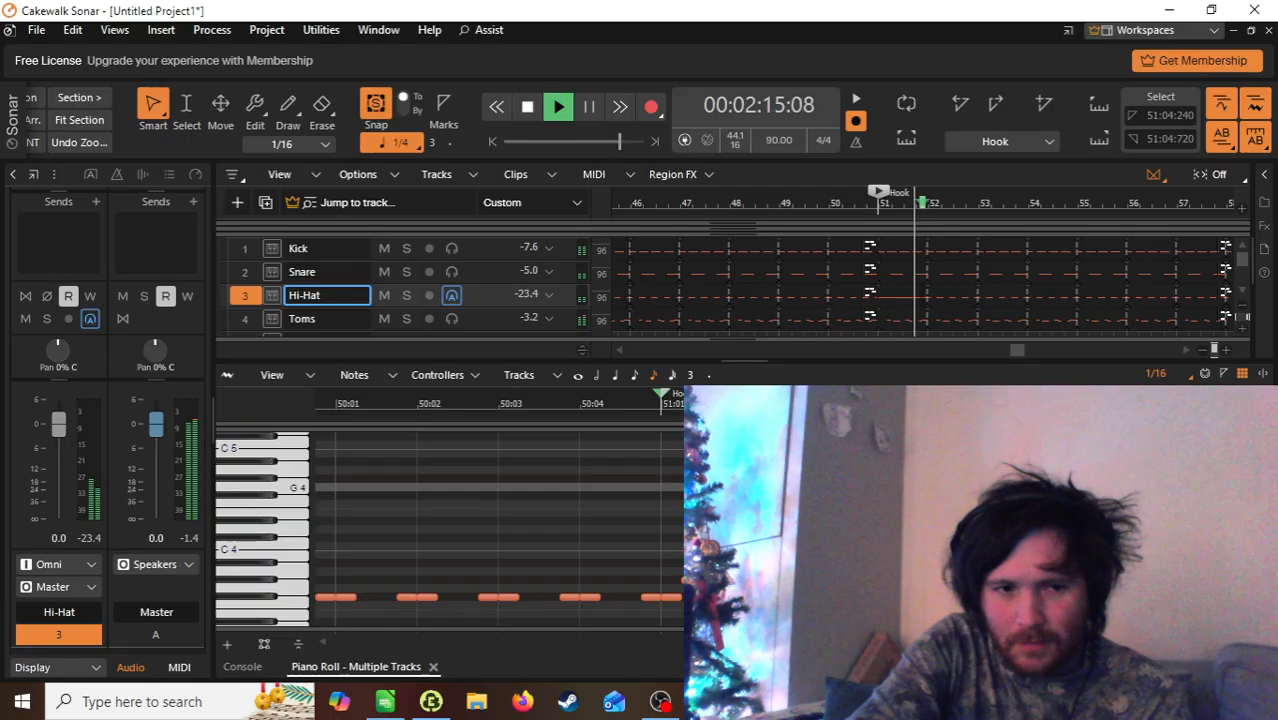
pyautogui.press('space')
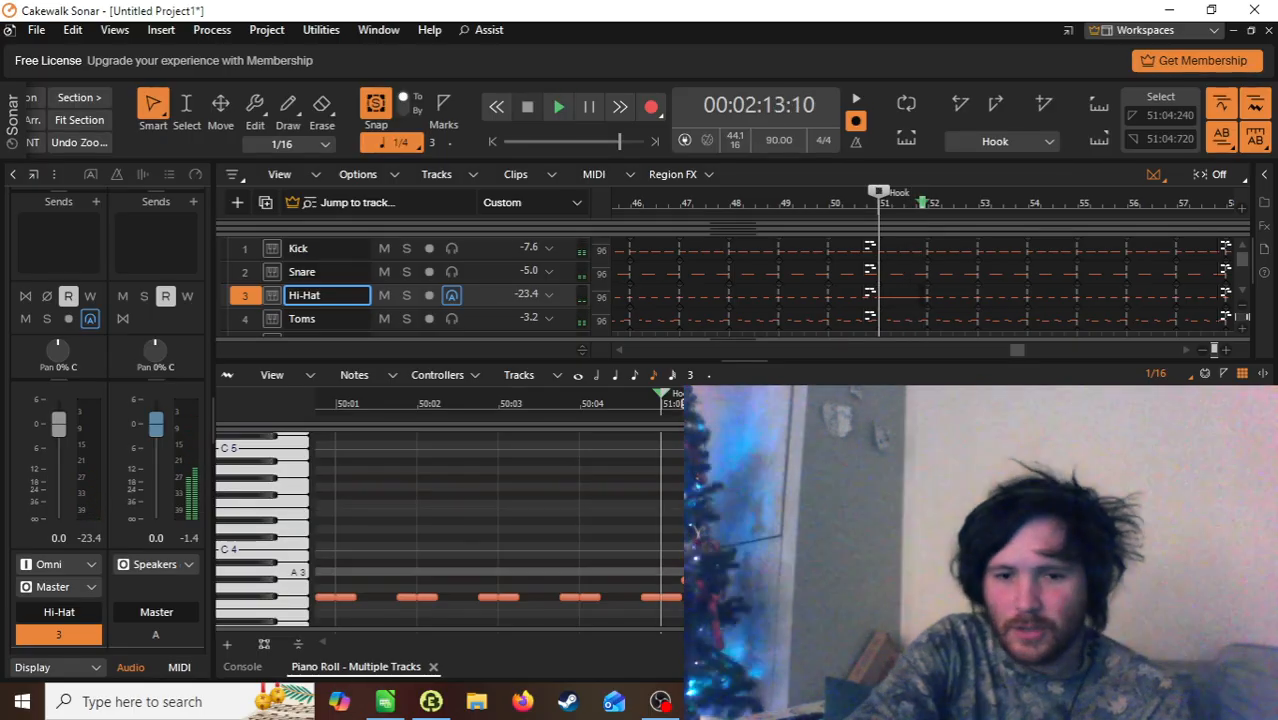
# Step: Delete the Hi-Hat note at 51:01:480, select the one at 51:04:480 and play back the Hook opening
pyautogui.click(712, 580)
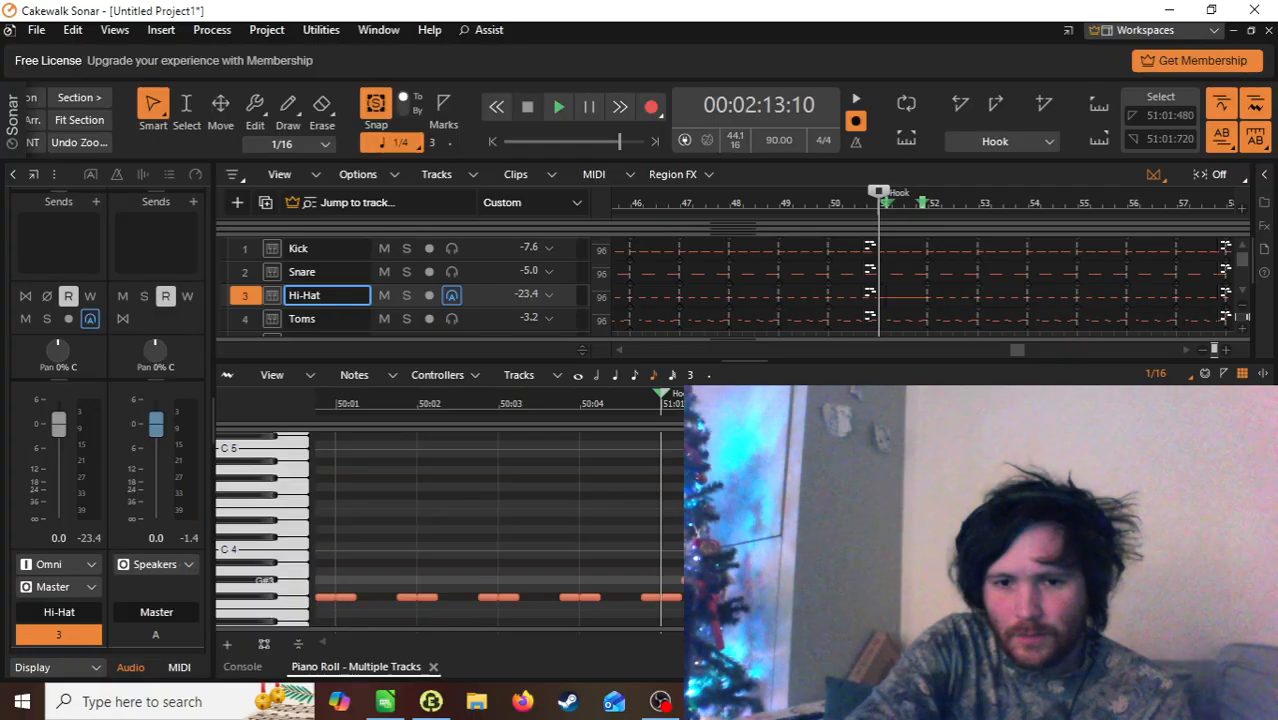
pyautogui.press('Delete')
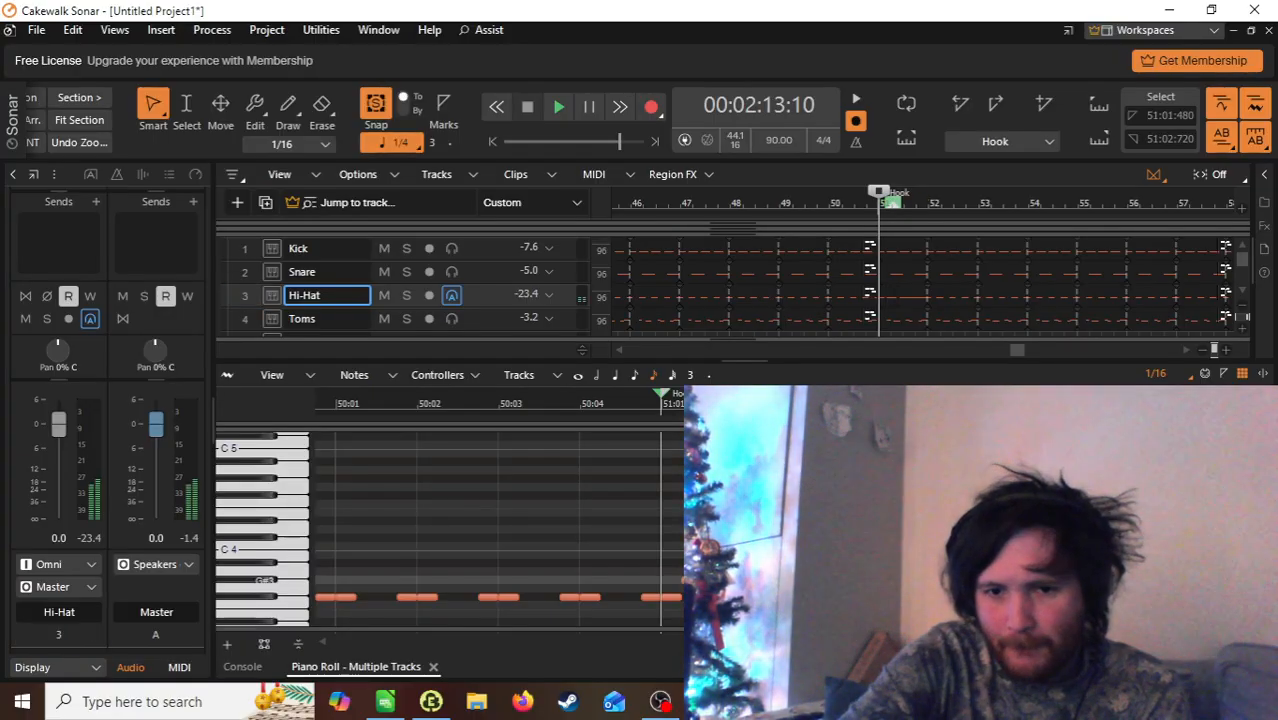
pyautogui.click(872, 580)
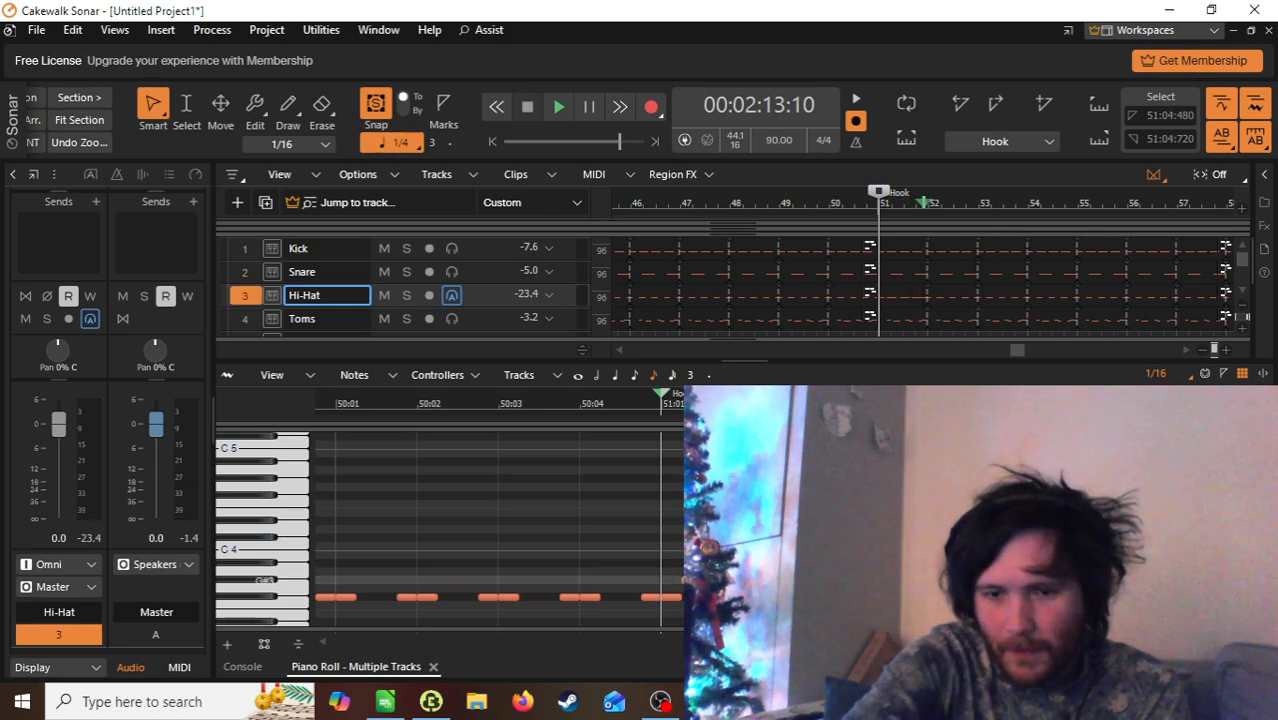
pyautogui.press('space')
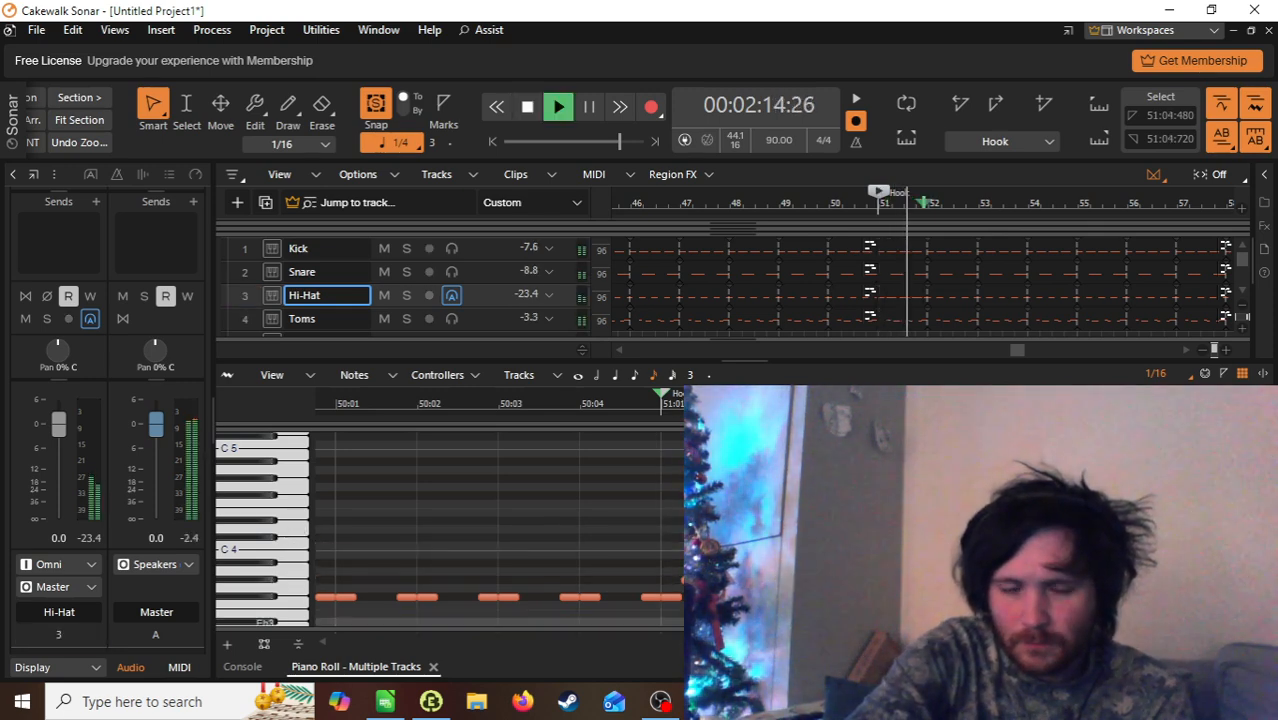
pyautogui.press('space')
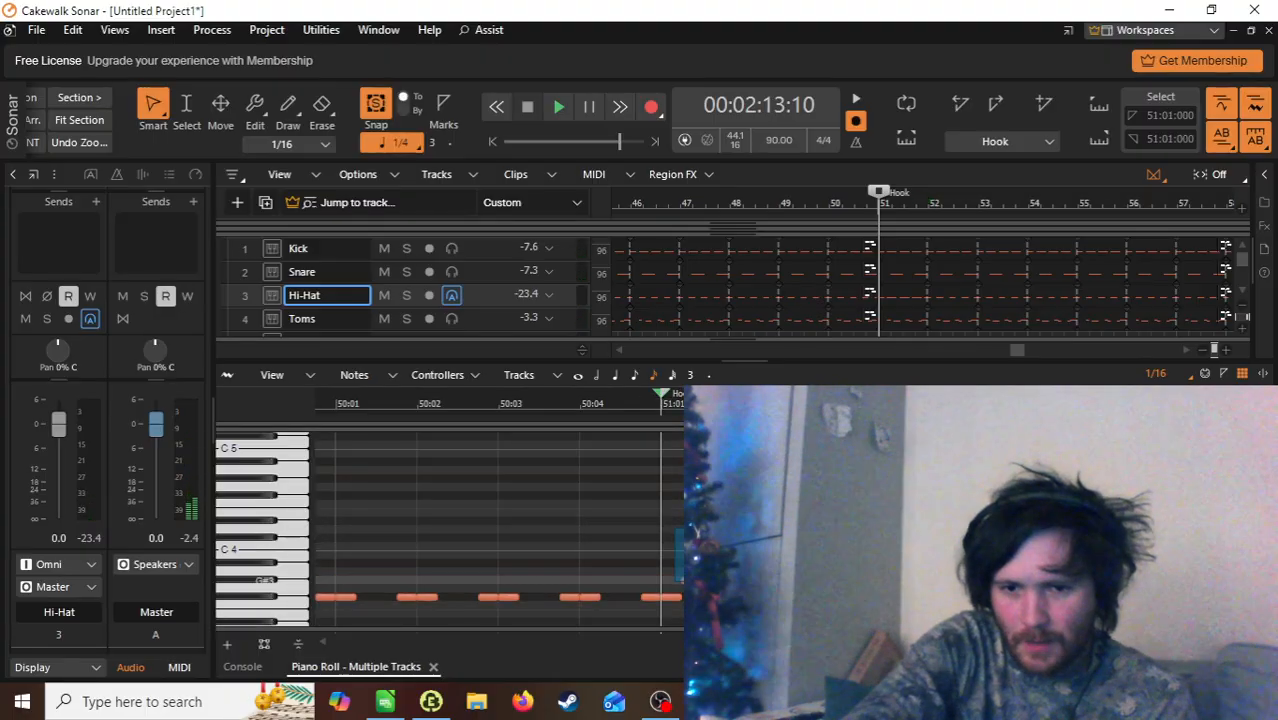
# Step: Shift the G#3 Hi-Hat notes of bar 51 a sixteenth later, spanning 51:01:480 to 51:04:720, and play them back
pyautogui.moveTo(688, 586); pyautogui.dragTo(952, 580)
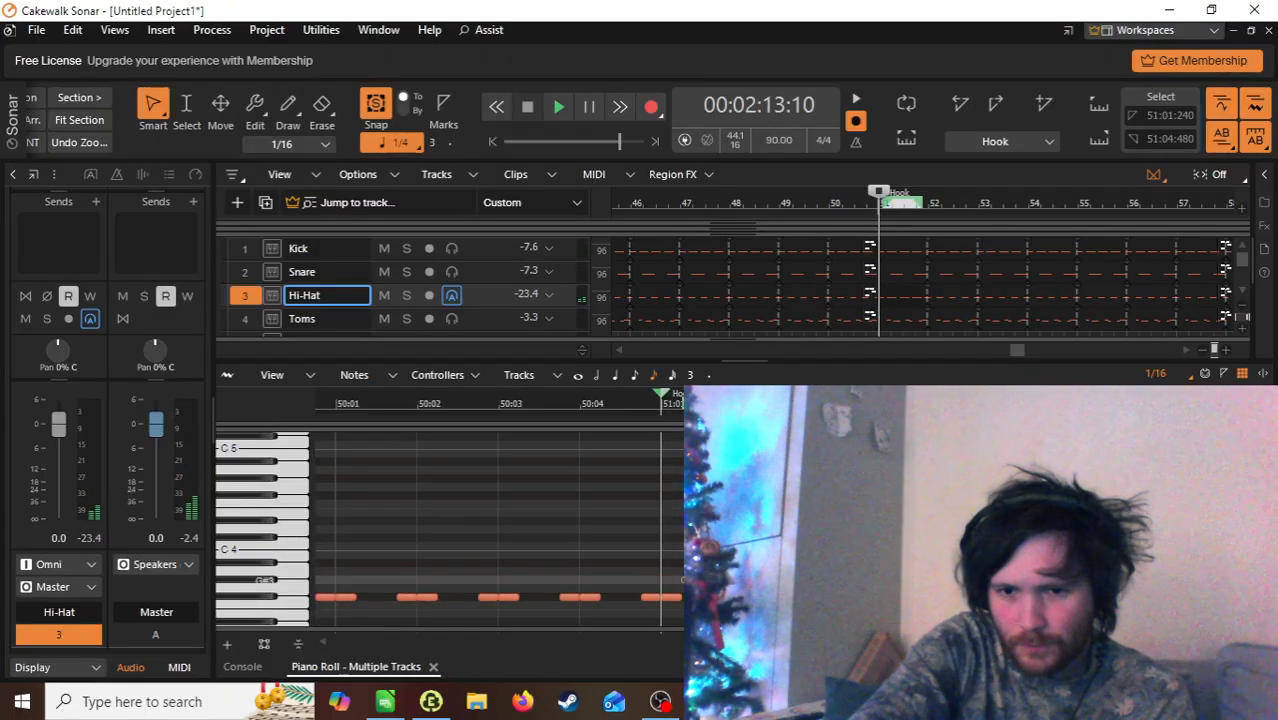
pyautogui.press('space')
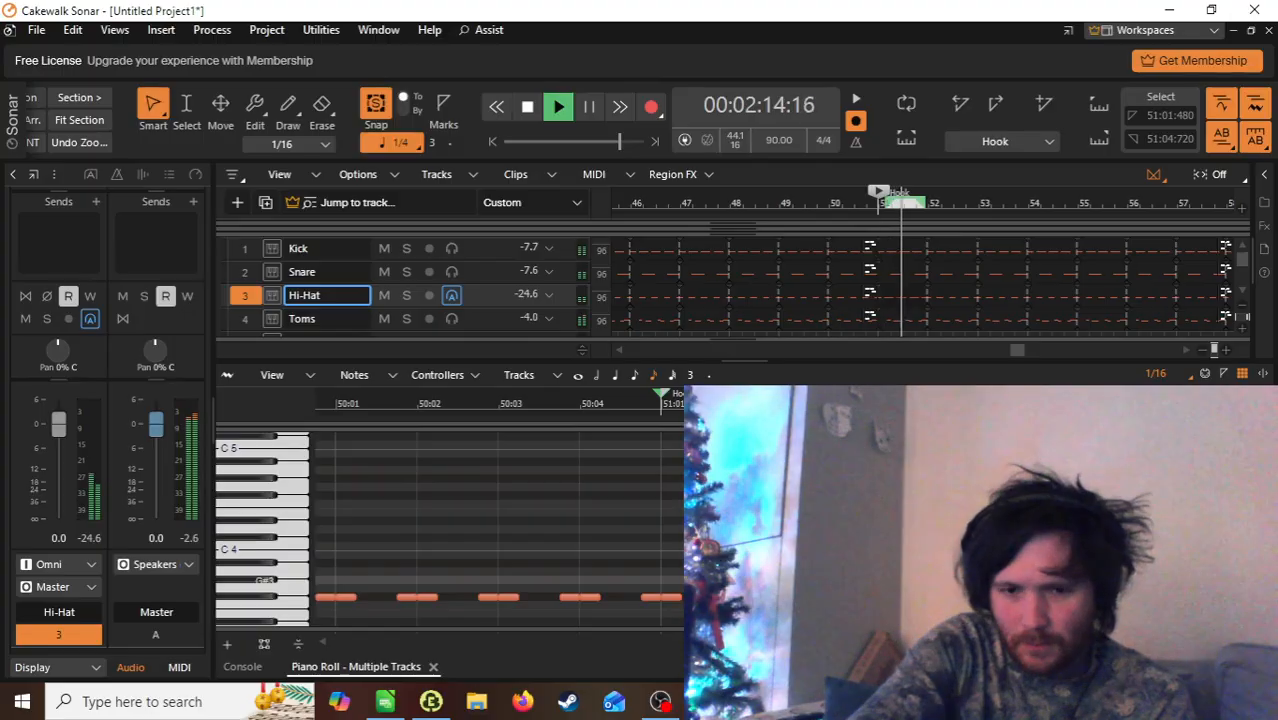
pyautogui.press('space')
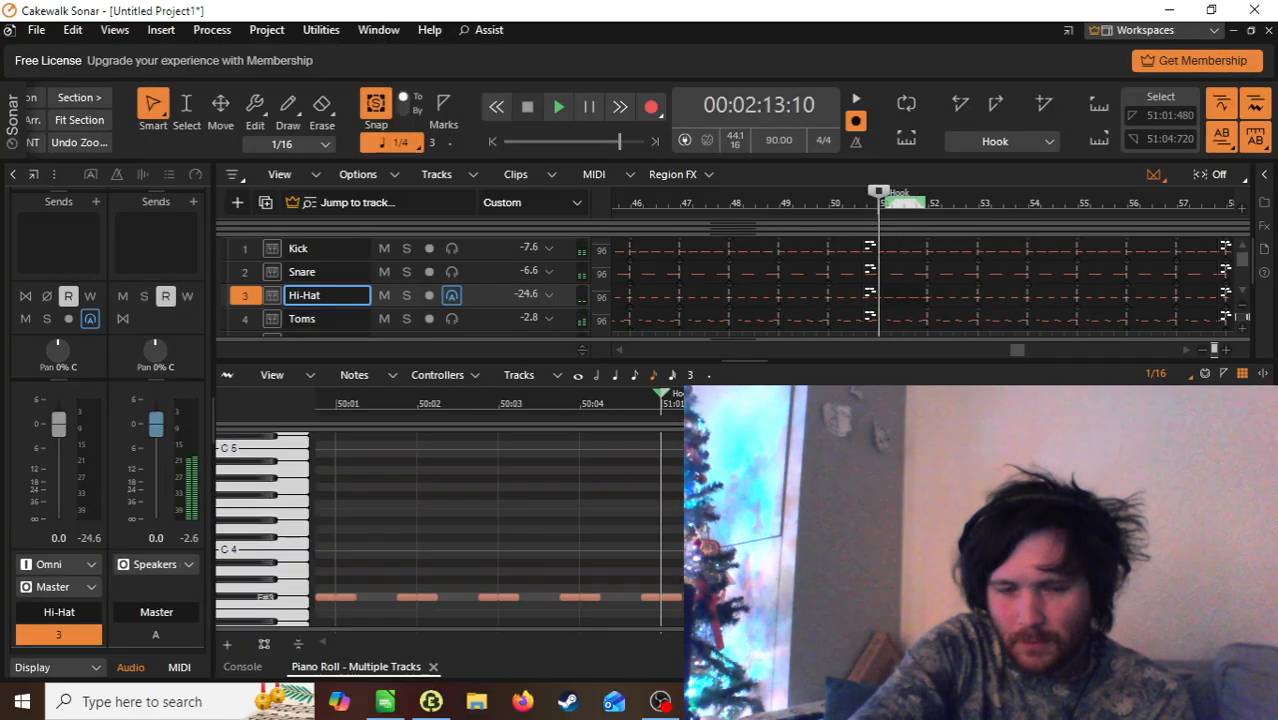
# Step: Try other pitches for the selected bar 51 Hi-Hat notes, ending on F#3, and play back the result
pyautogui.scroll(-2, 500, 530)
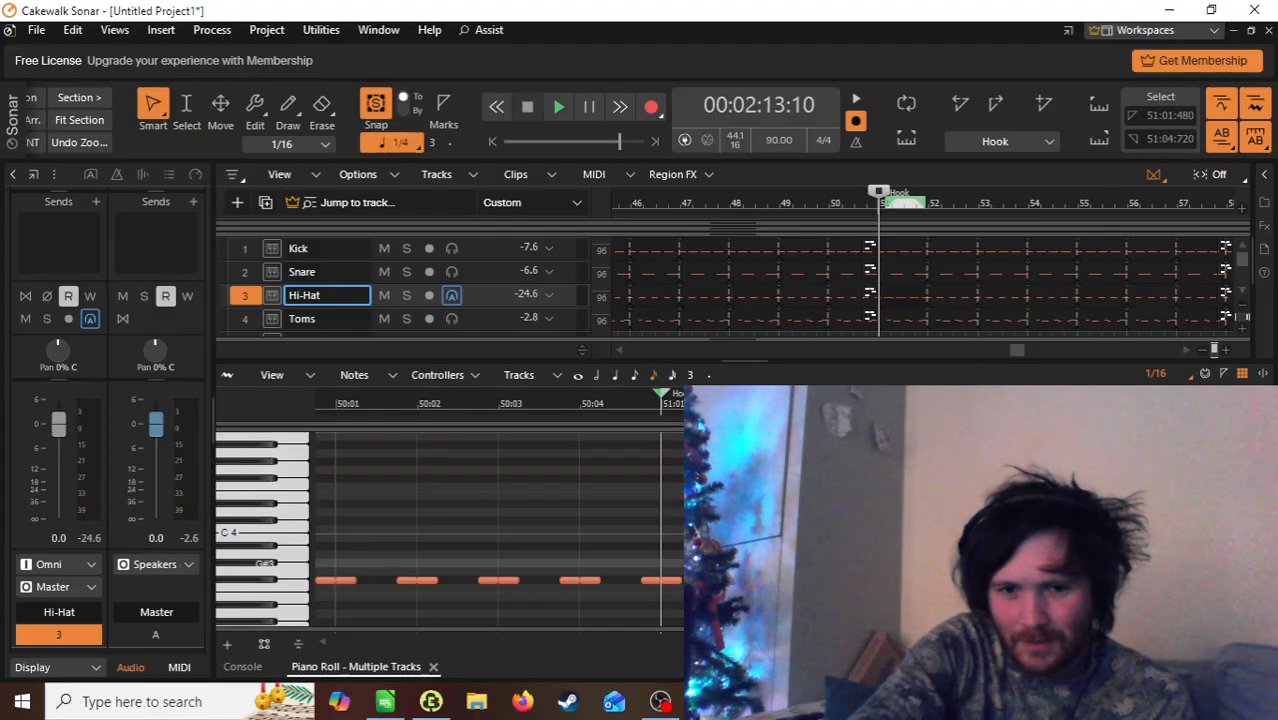
pyautogui.moveTo(262, 563); pyautogui.dragTo(262, 521)
pyautogui.moveTo(740, 521)
pyautogui.mouseDown()
pyautogui.moveTo(740, 503)
pyautogui.moveTo(740, 555)
pyautogui.mouseUp()
pyautogui.moveTo(262, 555); pyautogui.dragTo(262, 580)
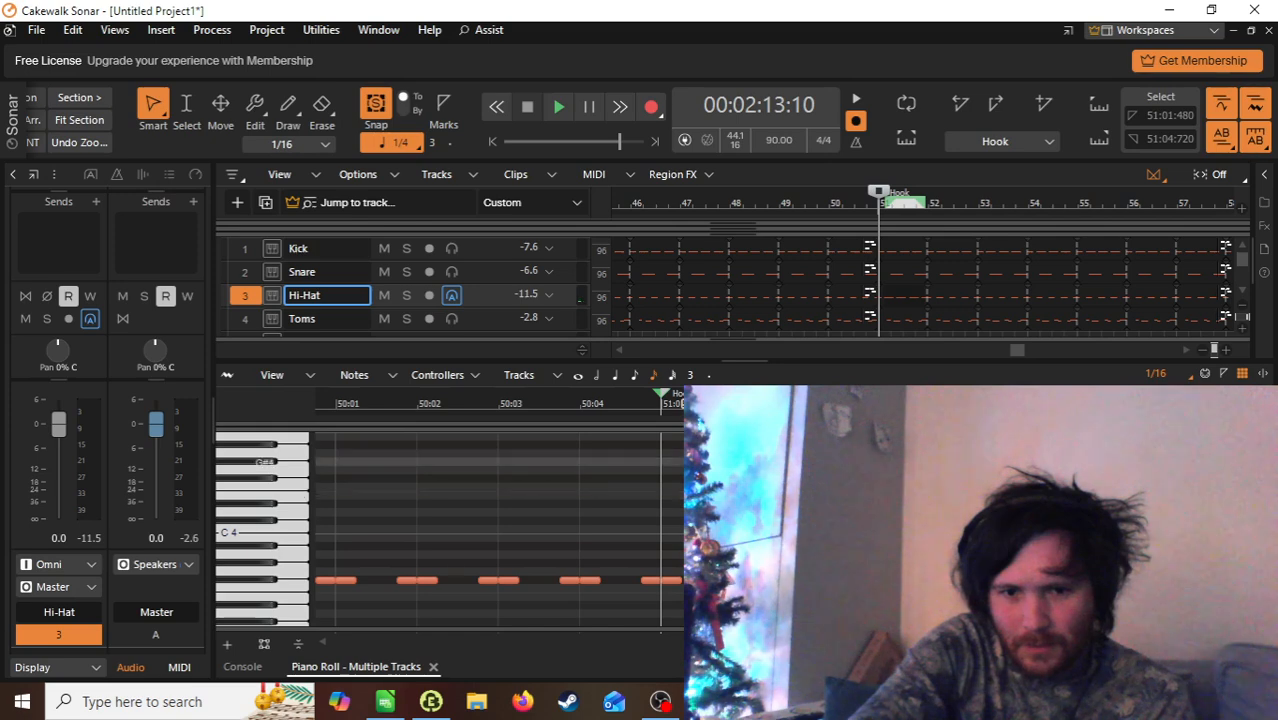
pyautogui.press('space')
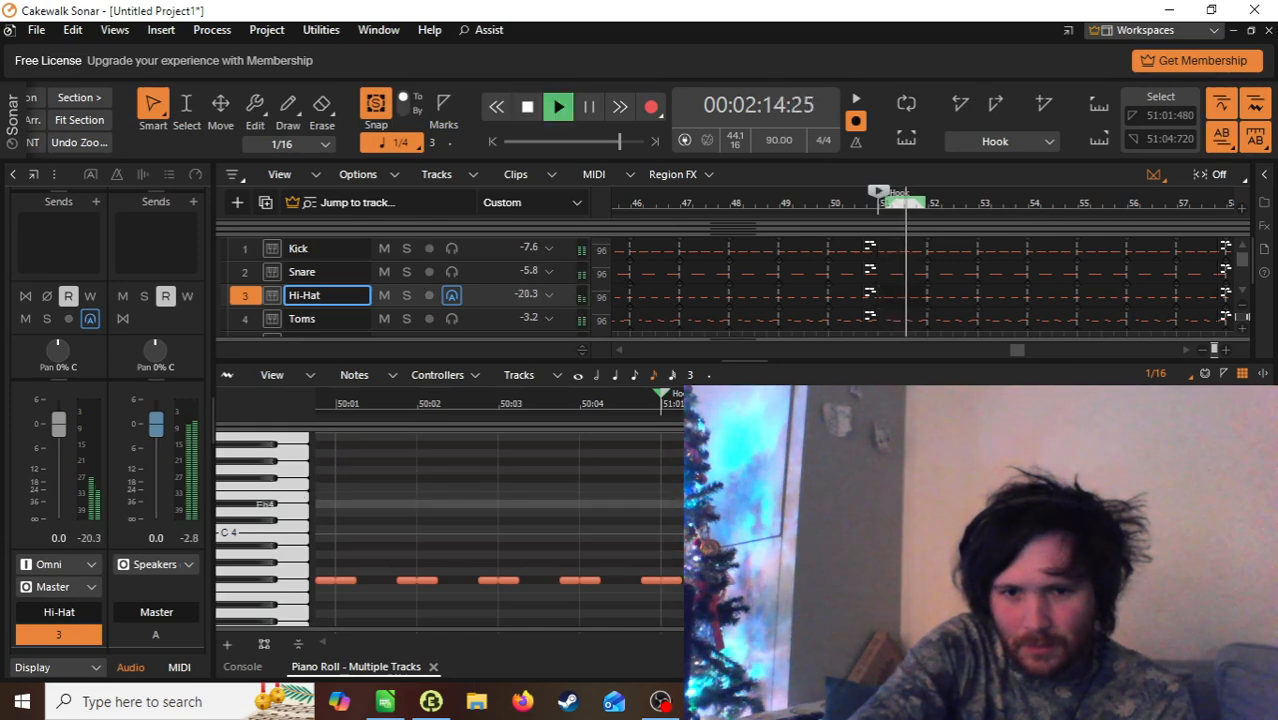
pyautogui.press('space')
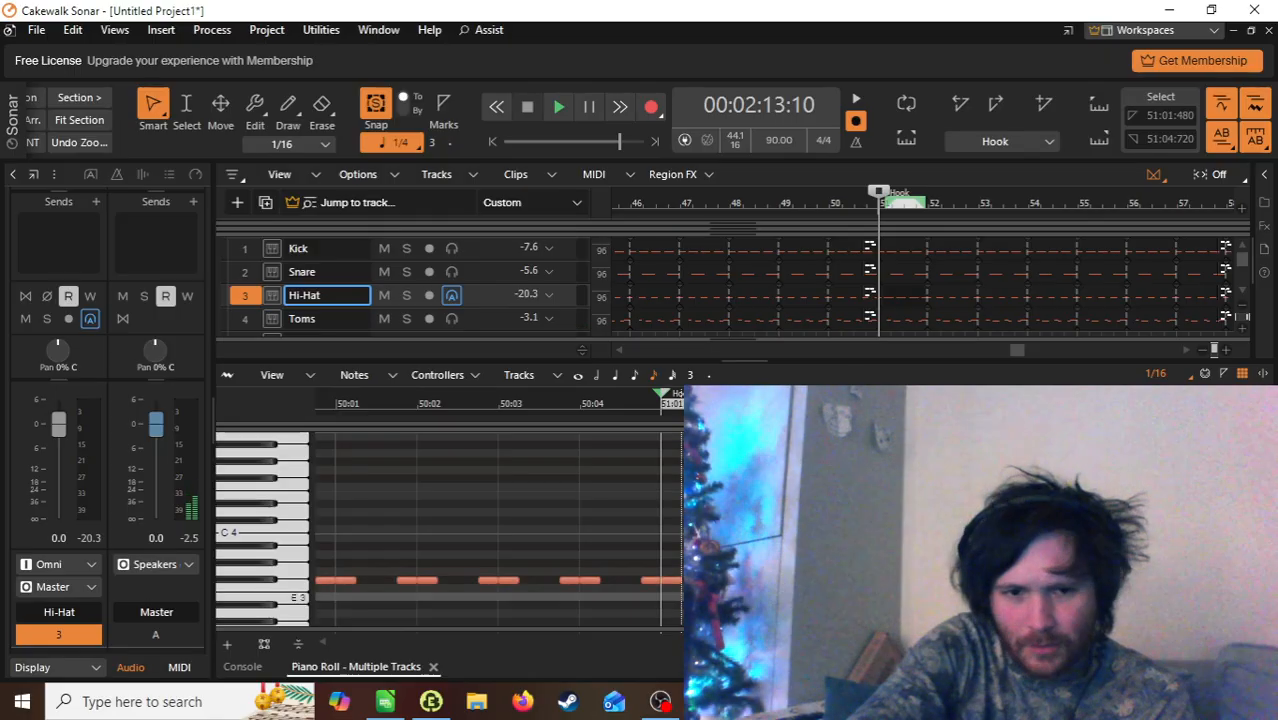
# Step: Edit the bar 51 Hi-Hat notes spanning 51:01:720 to 52:01:000 and 51:01:240 to 51:04:480, playing back each change
pyautogui.moveTo(733, 628); pyautogui.dragTo(681, 601)
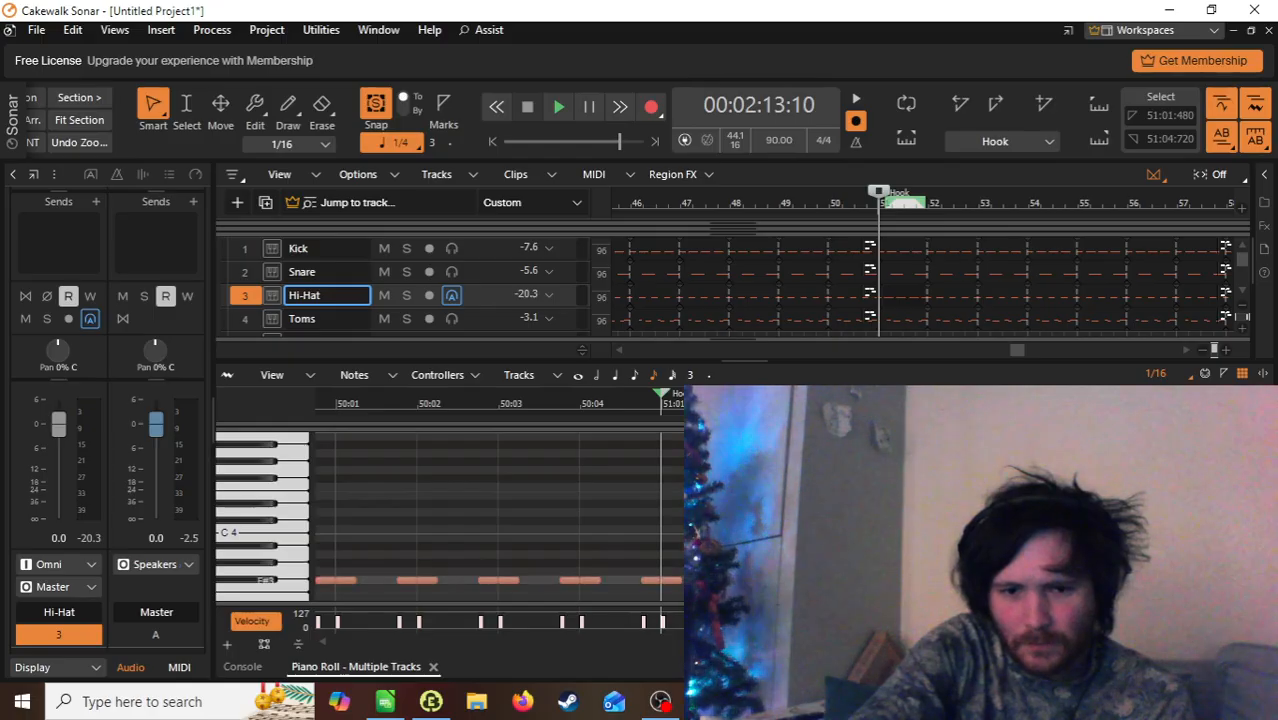
pyautogui.click(731, 580)
pyautogui.keyDown('ctrl'); pyautogui.click(813, 580); pyautogui.keyUp('ctrl')
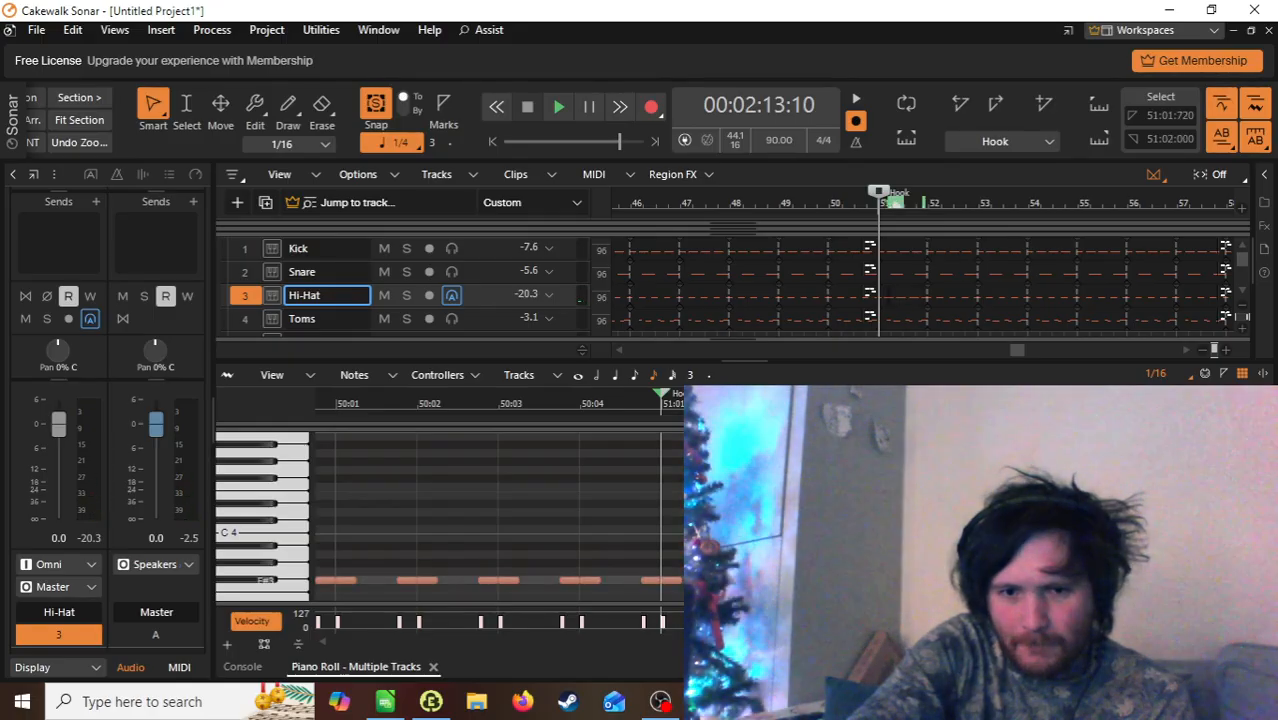
pyautogui.keyDown('ctrl'); pyautogui.click(895, 580); pyautogui.keyUp('ctrl')
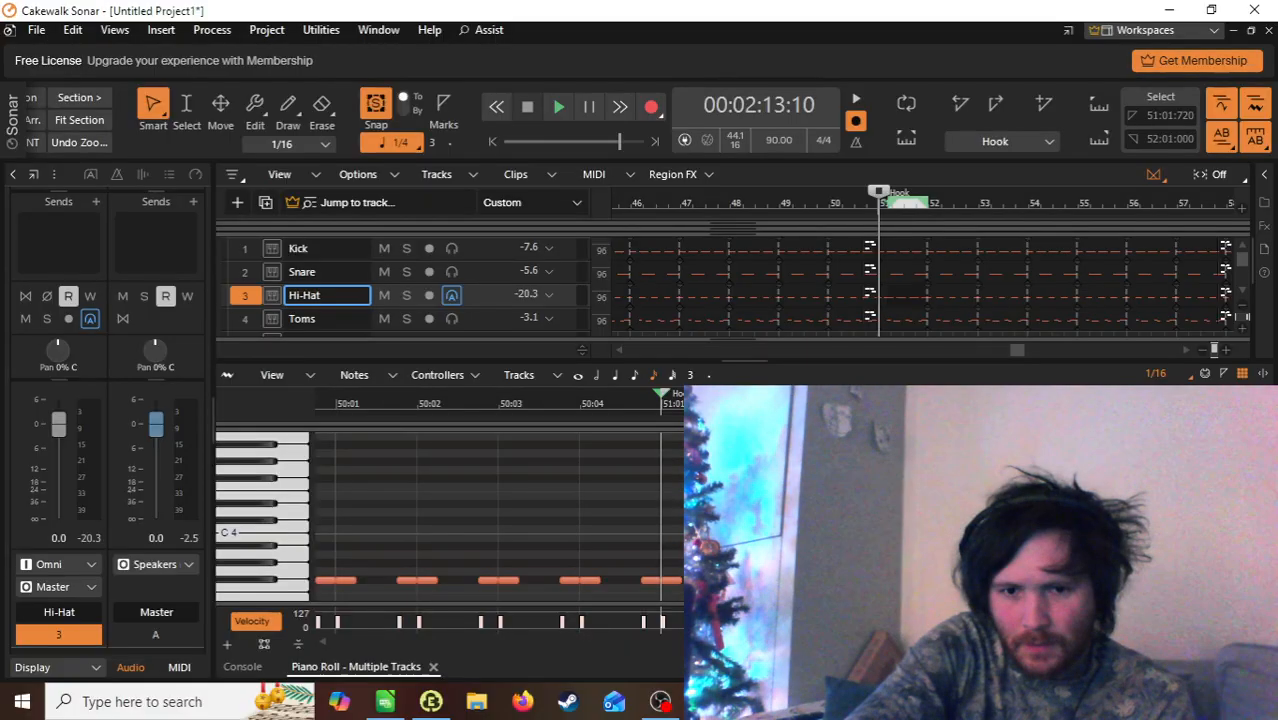
pyautogui.press('space')
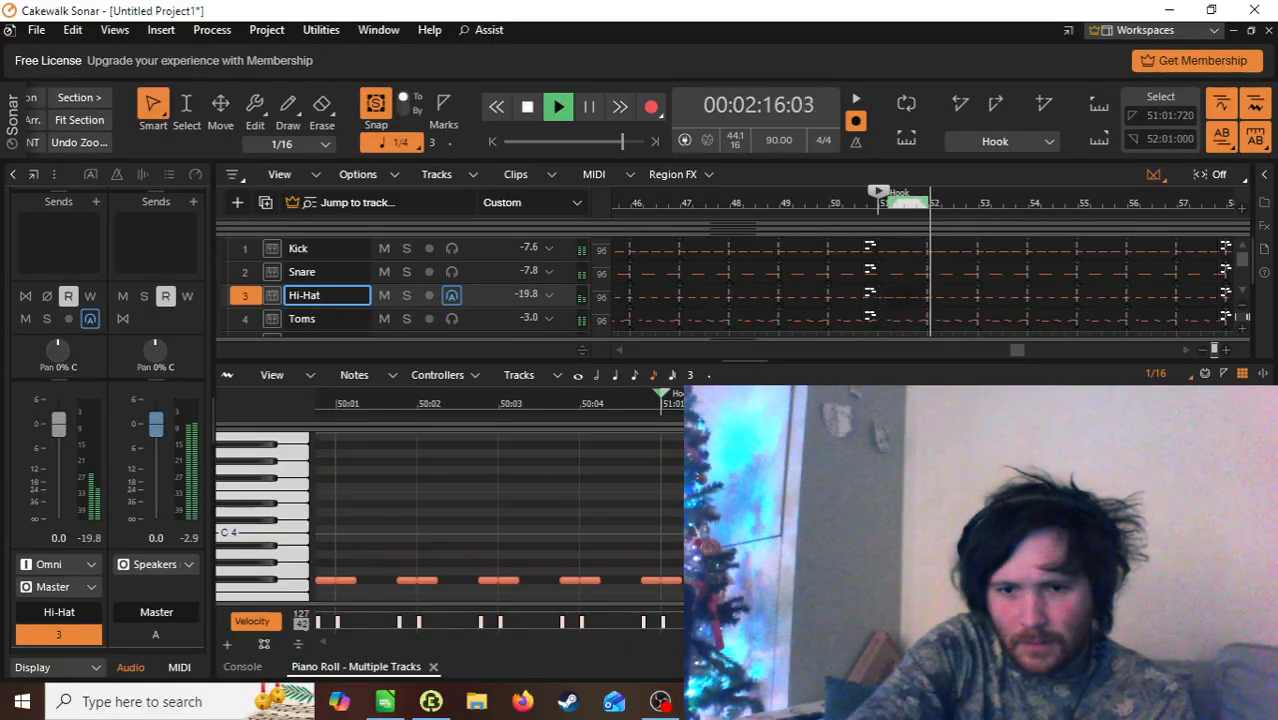
pyautogui.press('space')
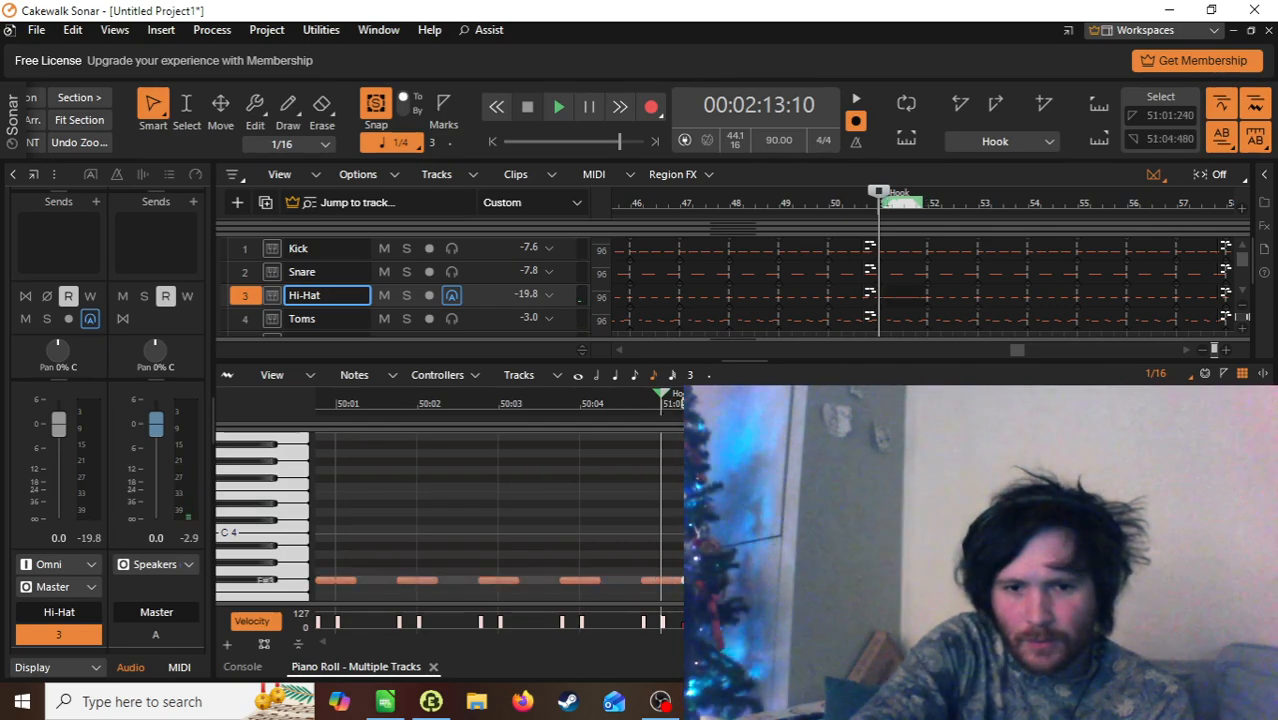
pyautogui.press('space')
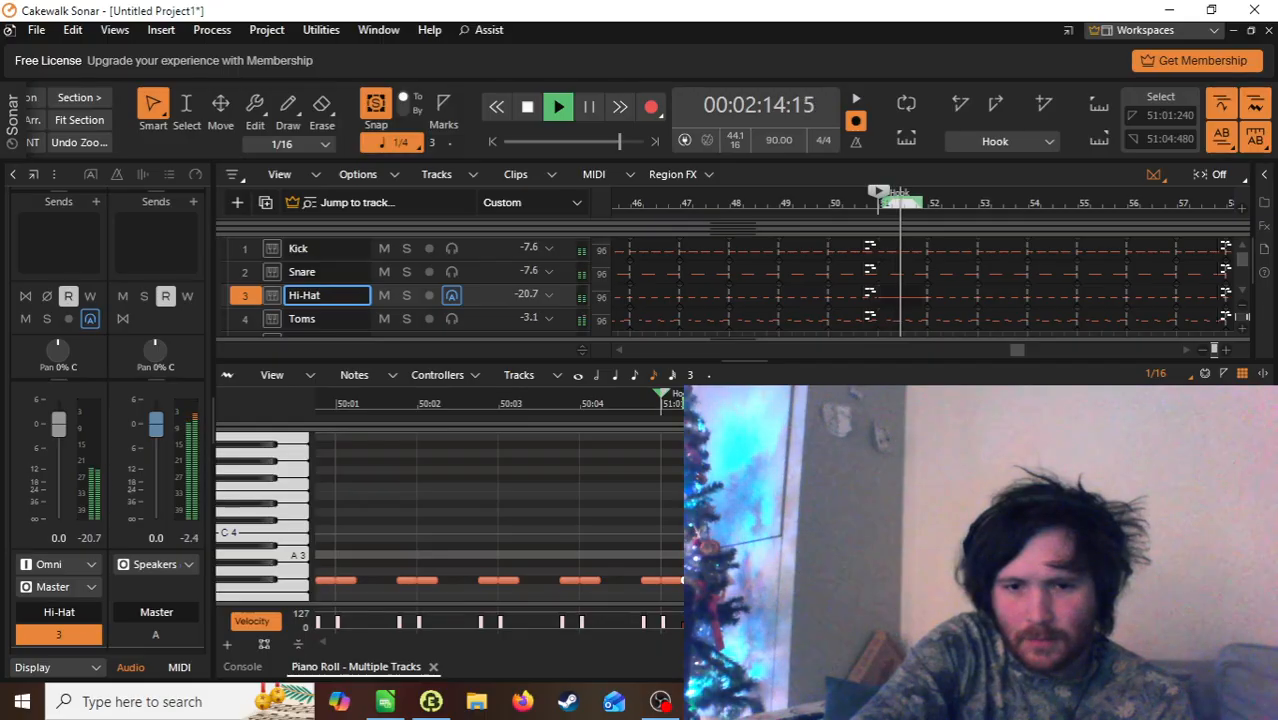
pyautogui.press('space')
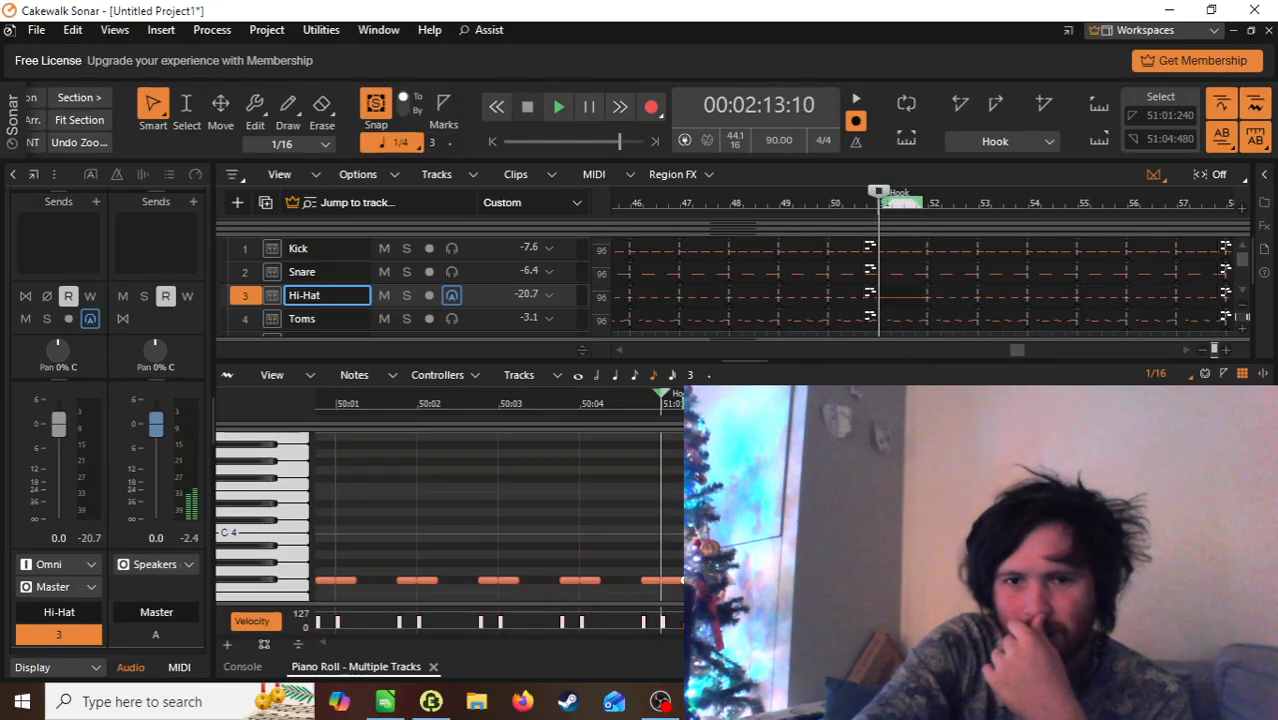
# Step: Replace the Hi-Hat part from 52:01:000 to 59:01:000 by deleting it and extending the bar 51 pattern across the rest of the Hook
pyautogui.press('d')
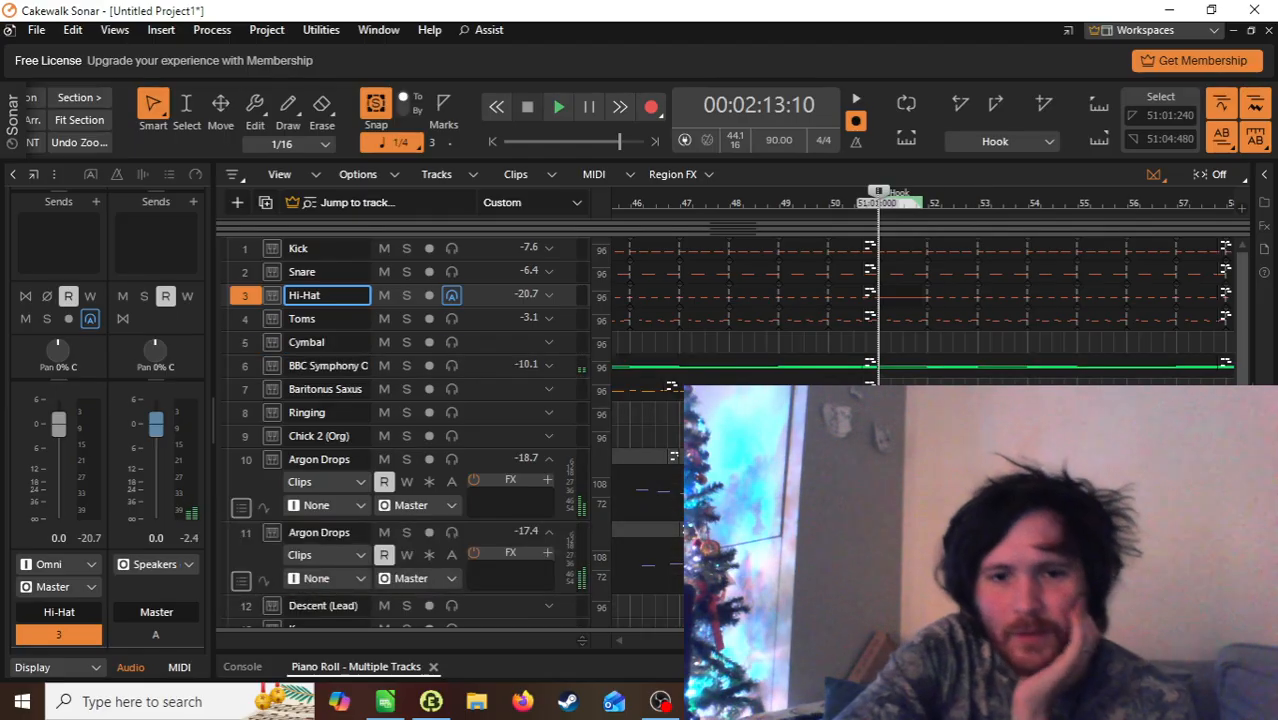
pyautogui.click(929, 303)
pyautogui.click(942, 298)
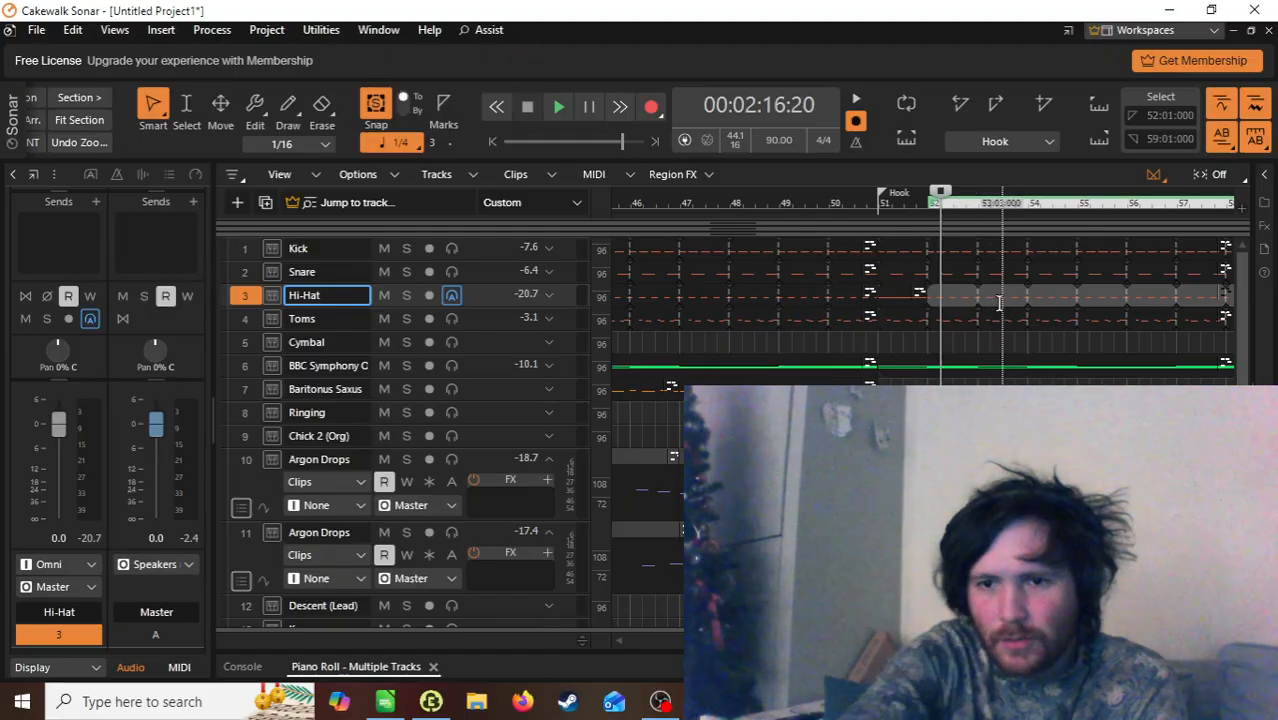
pyautogui.press('Delete')
pyautogui.moveTo(925, 302); pyautogui.dragTo(1177, 307)
# Step: Play back the Hook's extended Hi-Hat pattern, including the transition out of Chorus 2 from 48:01:000
pyautogui.press('space')
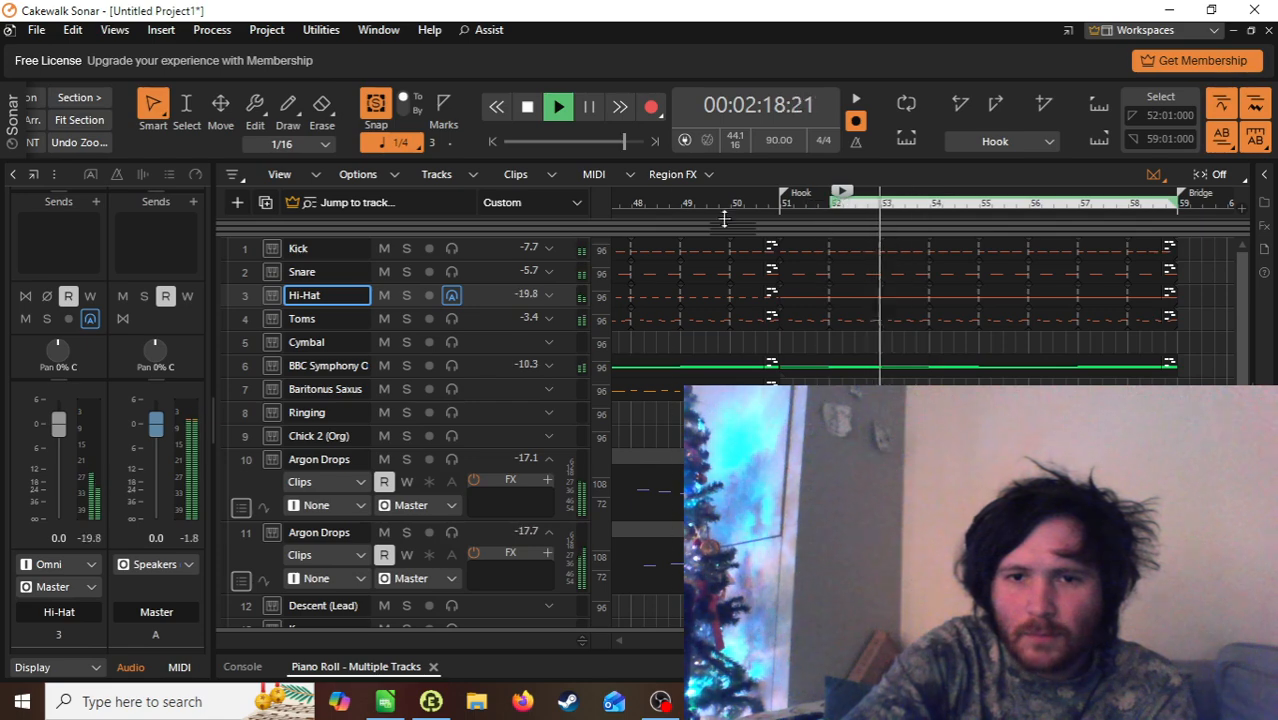
pyautogui.press('space')
pyautogui.click(631, 205)
pyautogui.press('space')
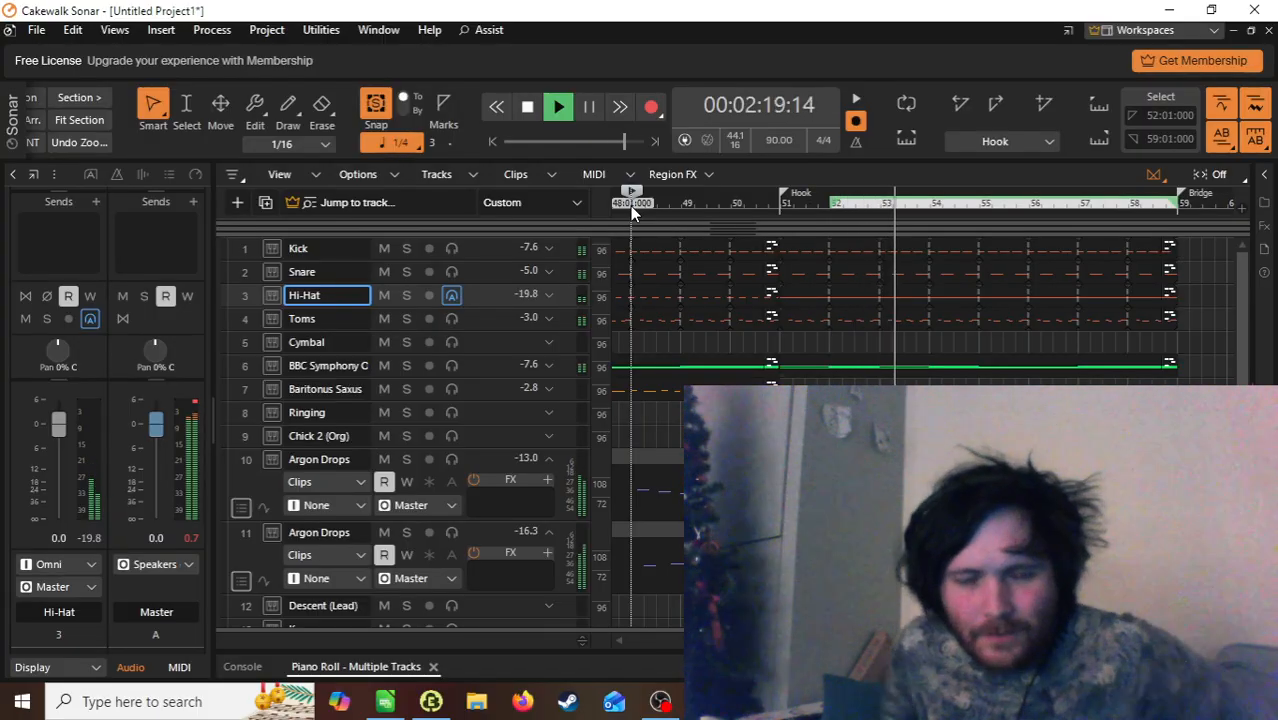
pyautogui.press('space')
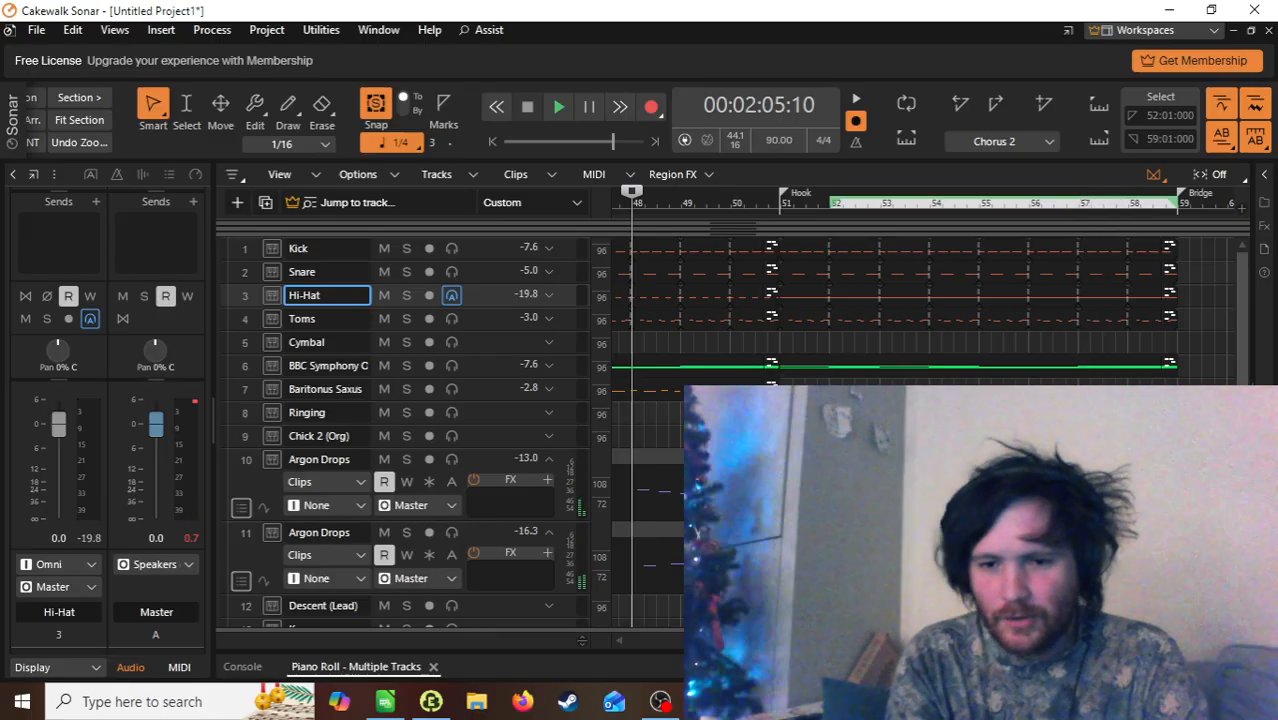
# Step: Select the BBC Symphony clip of Chorus 2 and play back from 43:01:000 into the Hook
pyautogui.hscroll(-5, 925, 300)
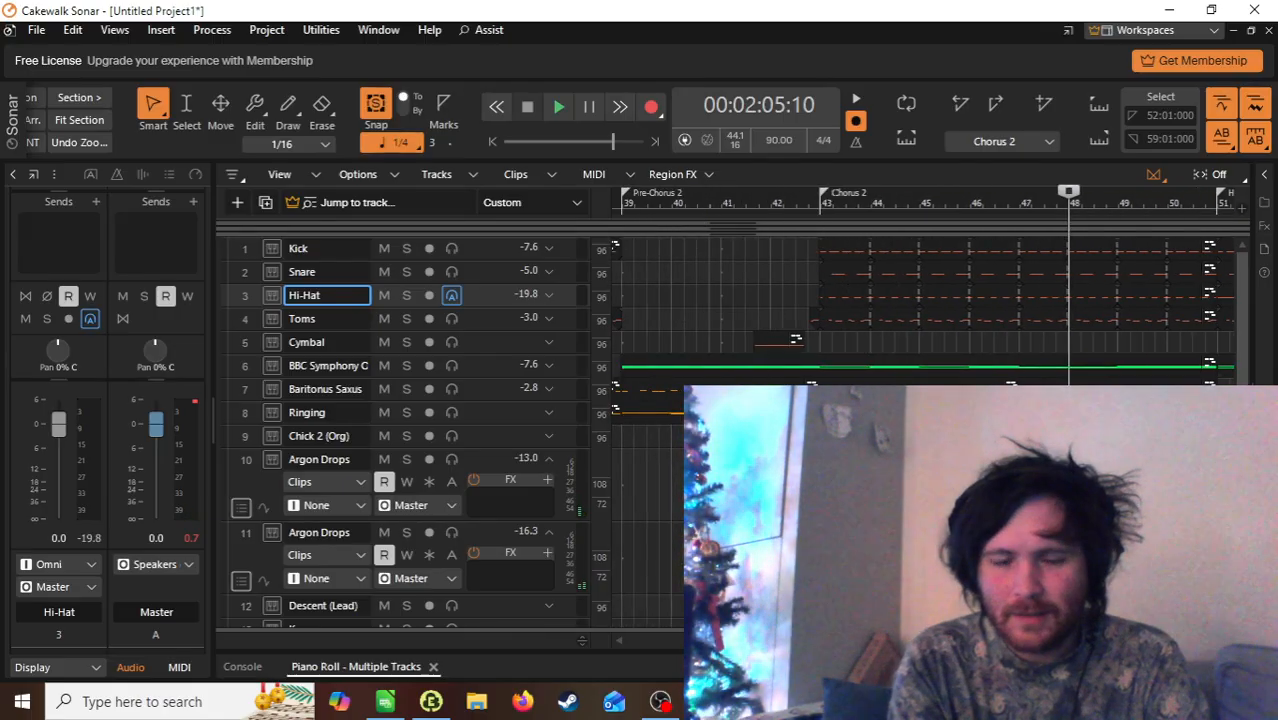
pyautogui.hscroll(3, 925, 300)
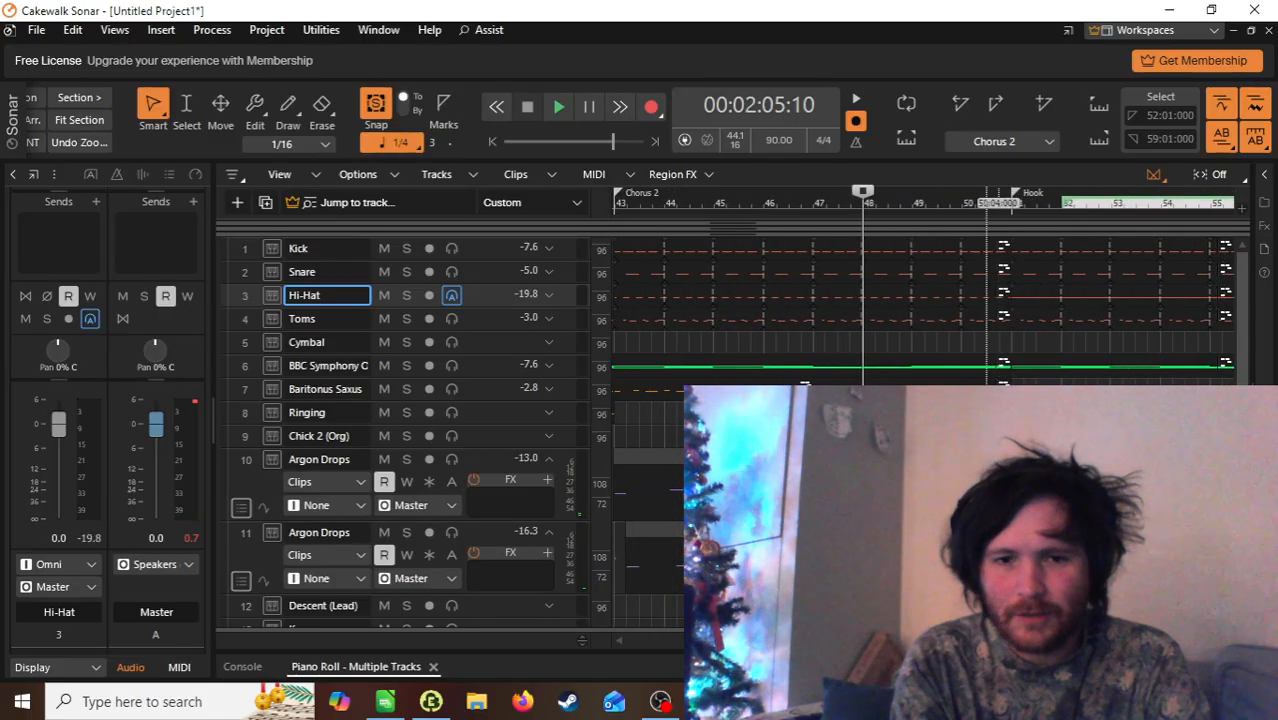
pyautogui.click(943, 365)
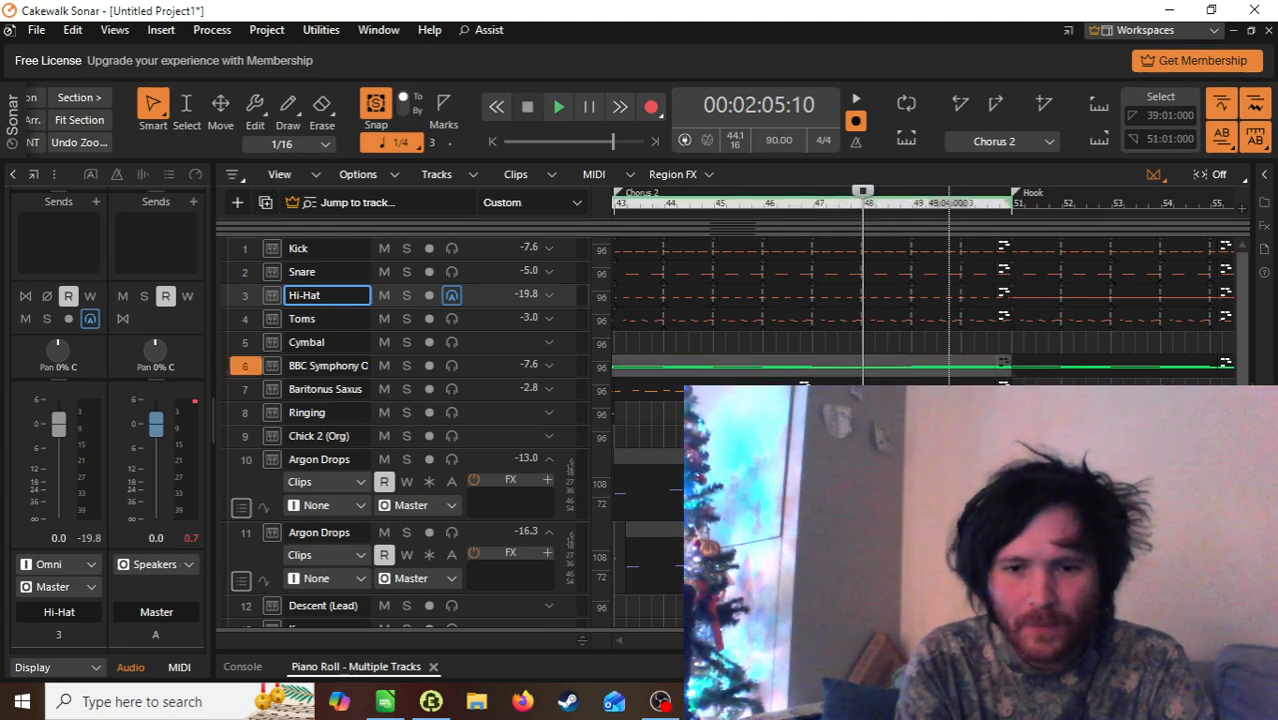
pyautogui.hscroll(-3, 807, 243)
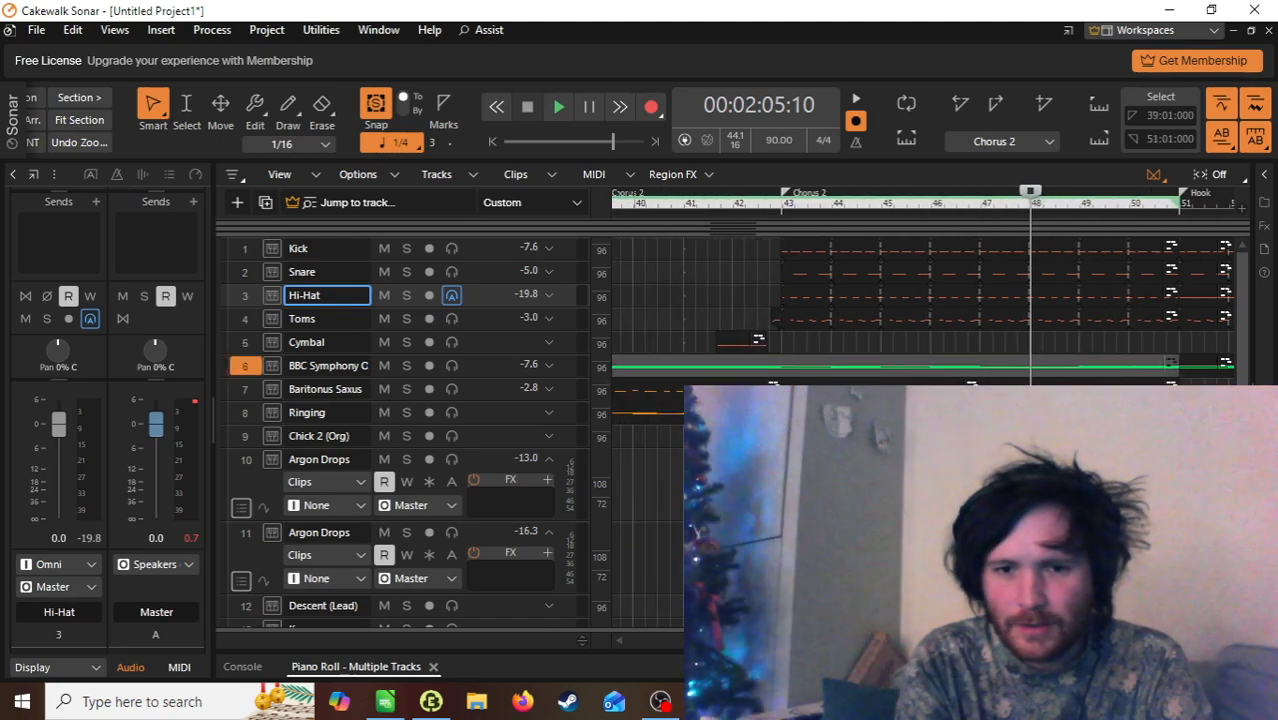
pyautogui.click(786, 205)
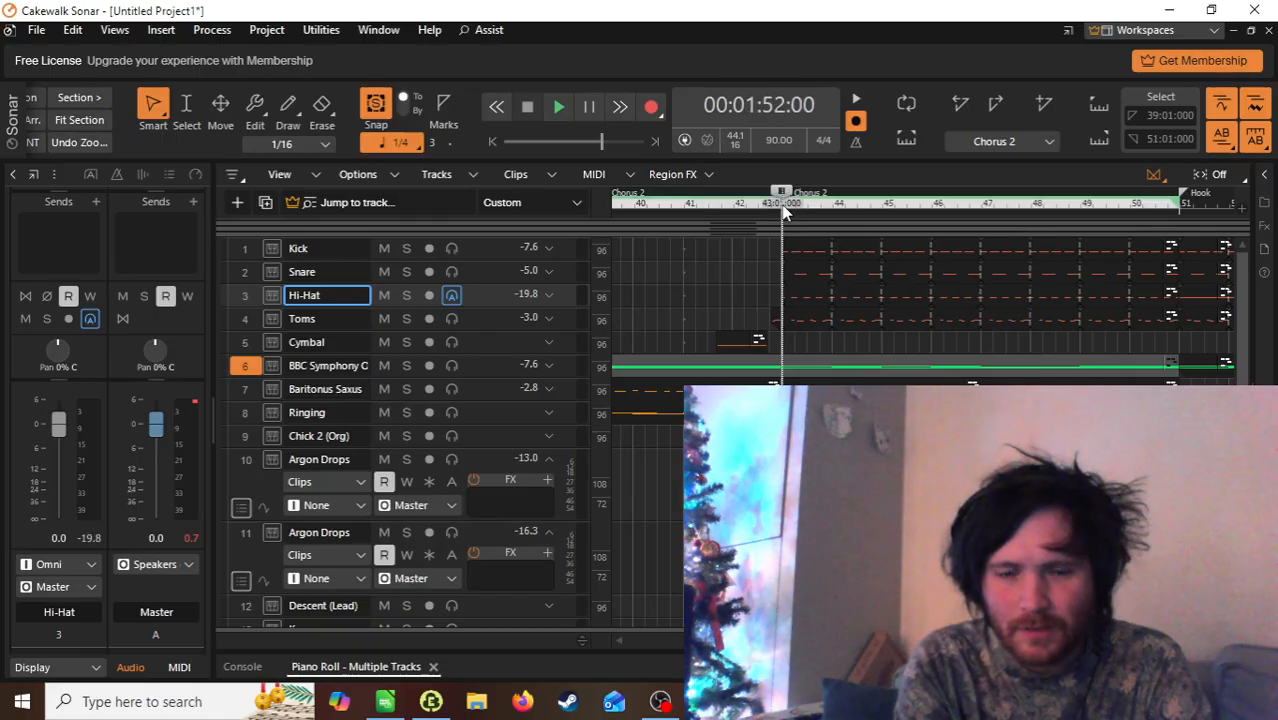
pyautogui.press('space')
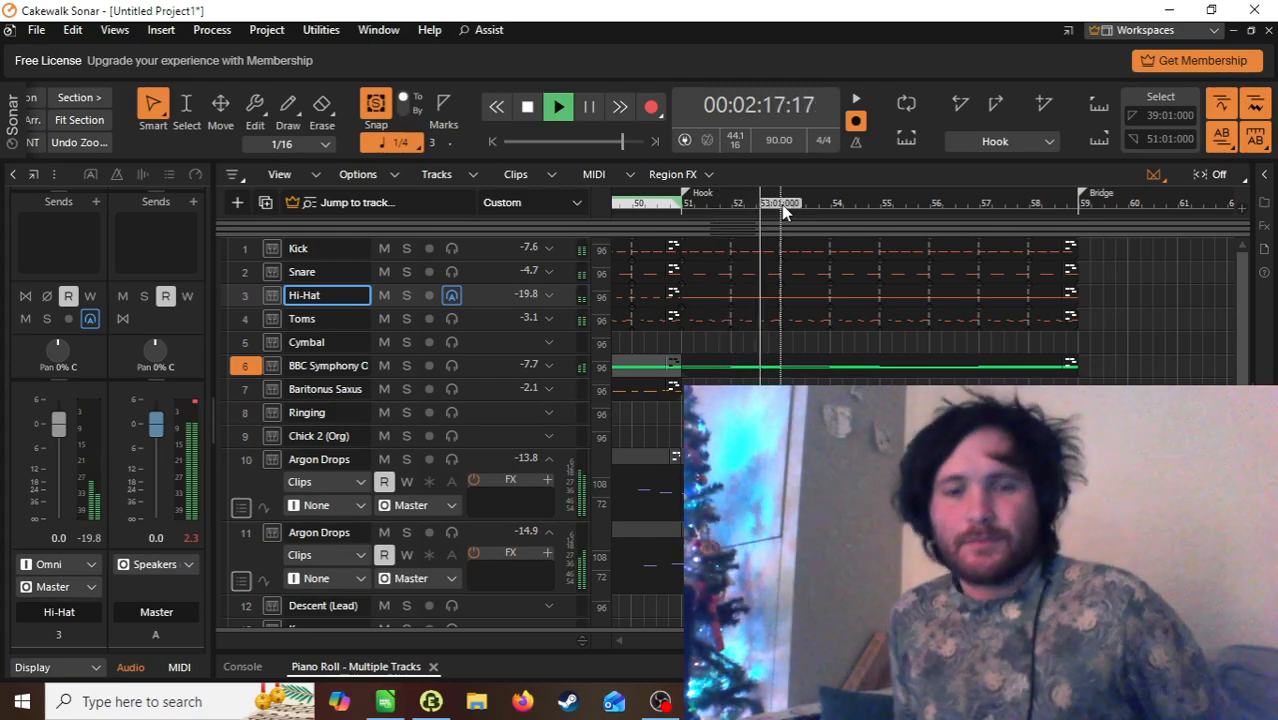
pyautogui.press('space')
pyautogui.press('space')
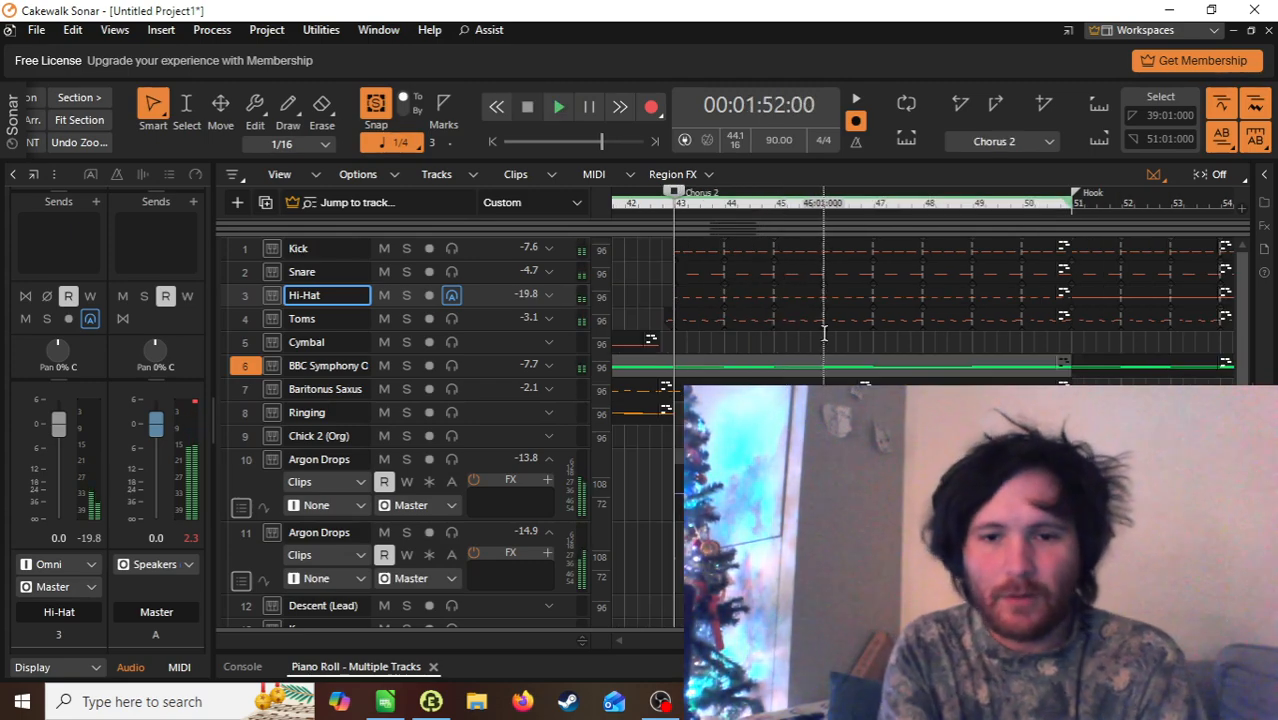
# Step: Copy the two Baritonus Saxus clips of Chorus 2 to the start of the Hook at 51:01:000
pyautogui.click(748, 390)
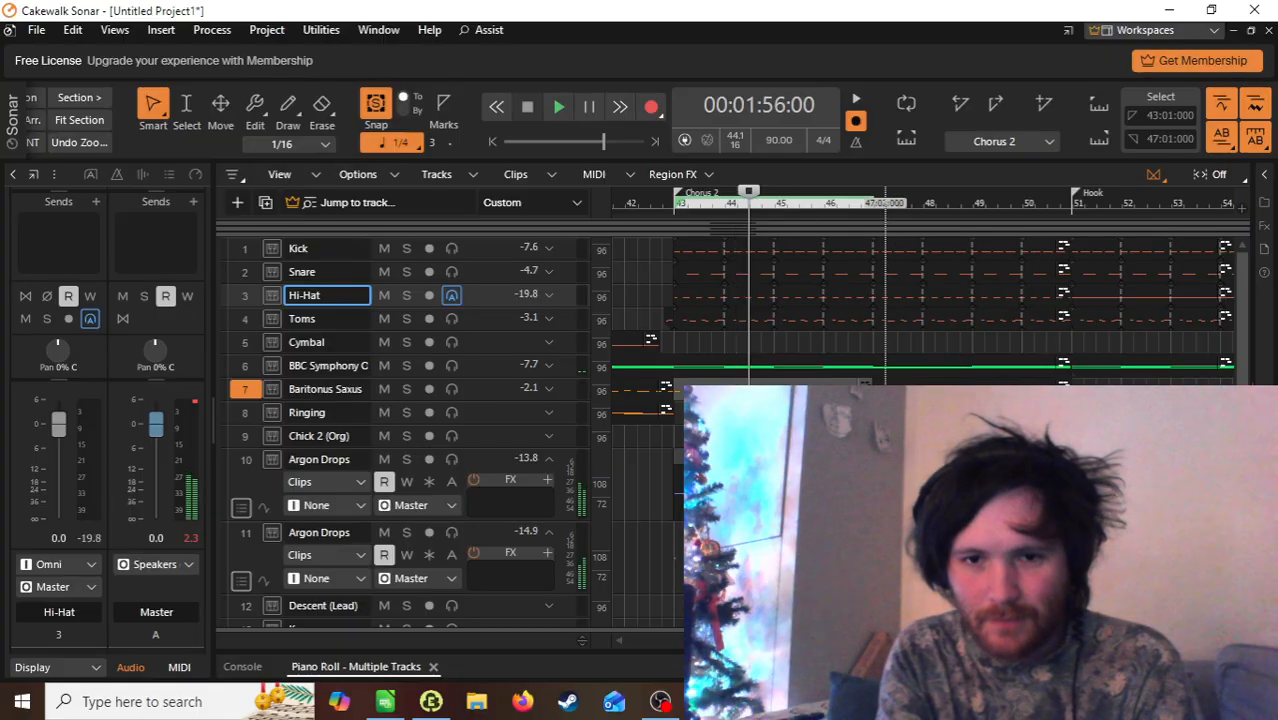
pyautogui.keyDown('ctrl'); pyautogui.click(897, 390); pyautogui.keyUp('ctrl')
pyautogui.moveTo(738, 408); pyautogui.dragTo(938, 383)
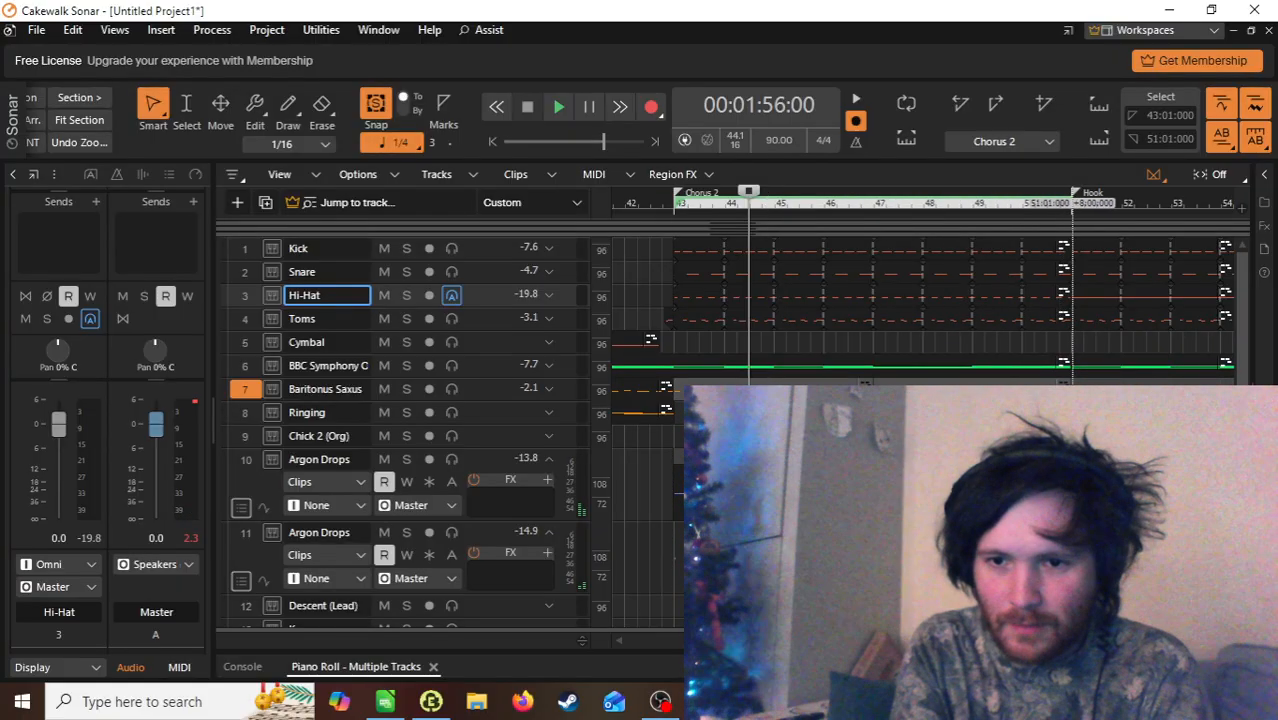
pyautogui.click(1181, 392)
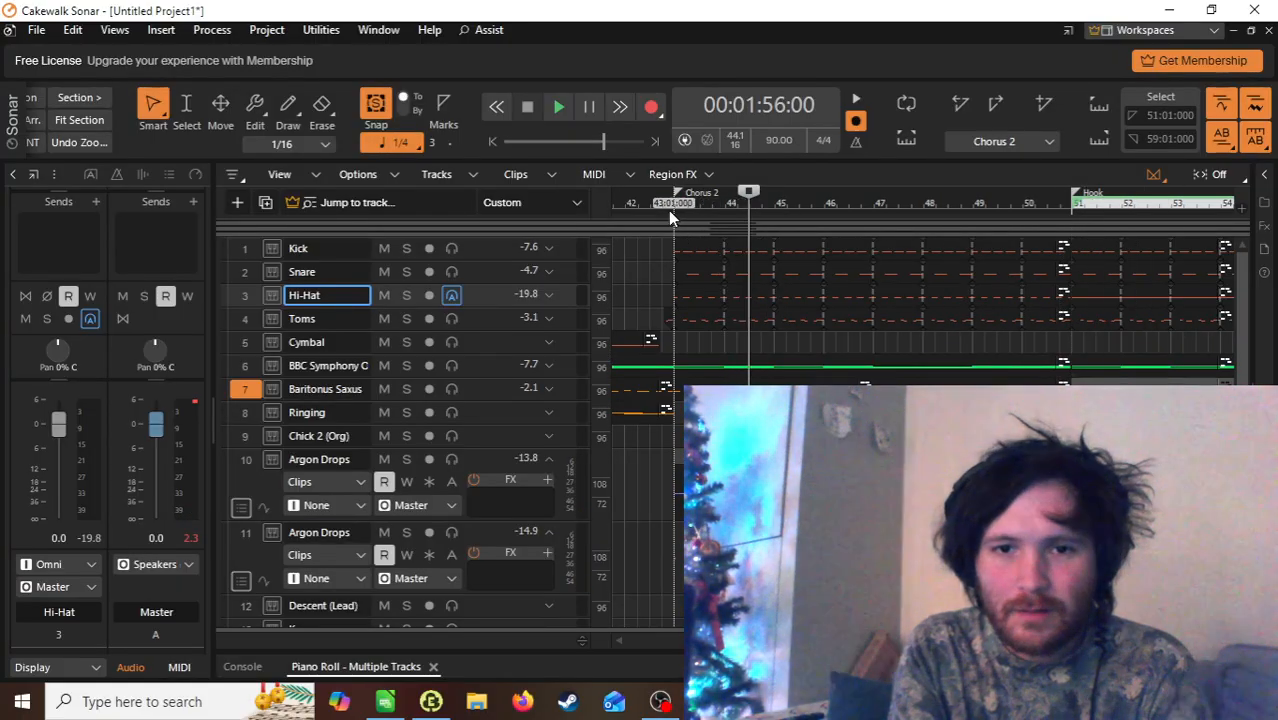
# Step: Play back Chorus 2 from its start at 43:01:000
pyautogui.click(668, 210)
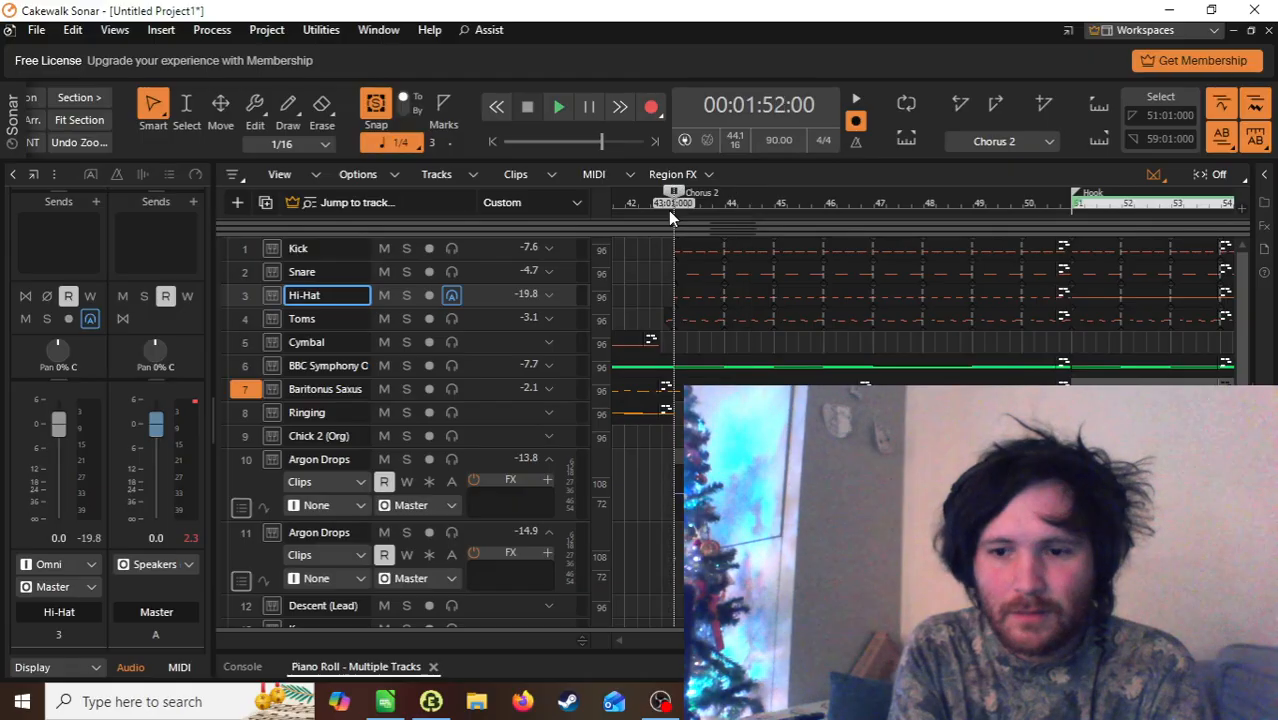
pyautogui.press('space')
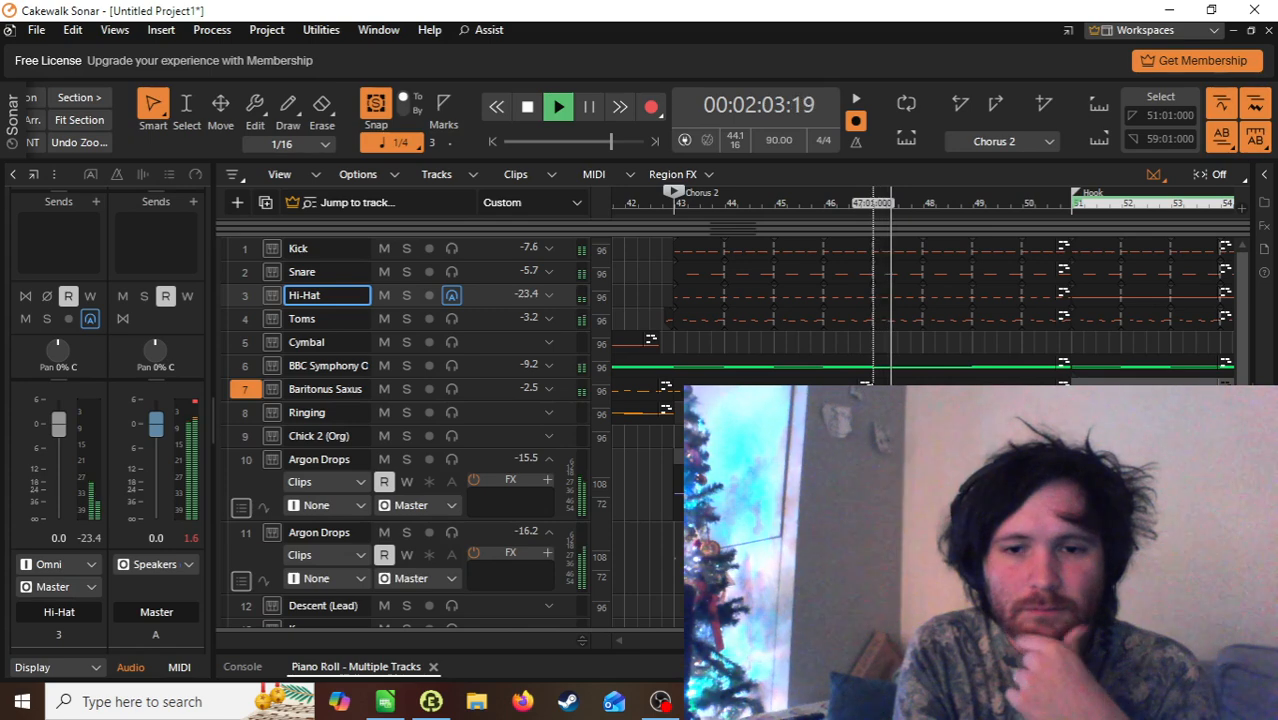
pyautogui.press('space')
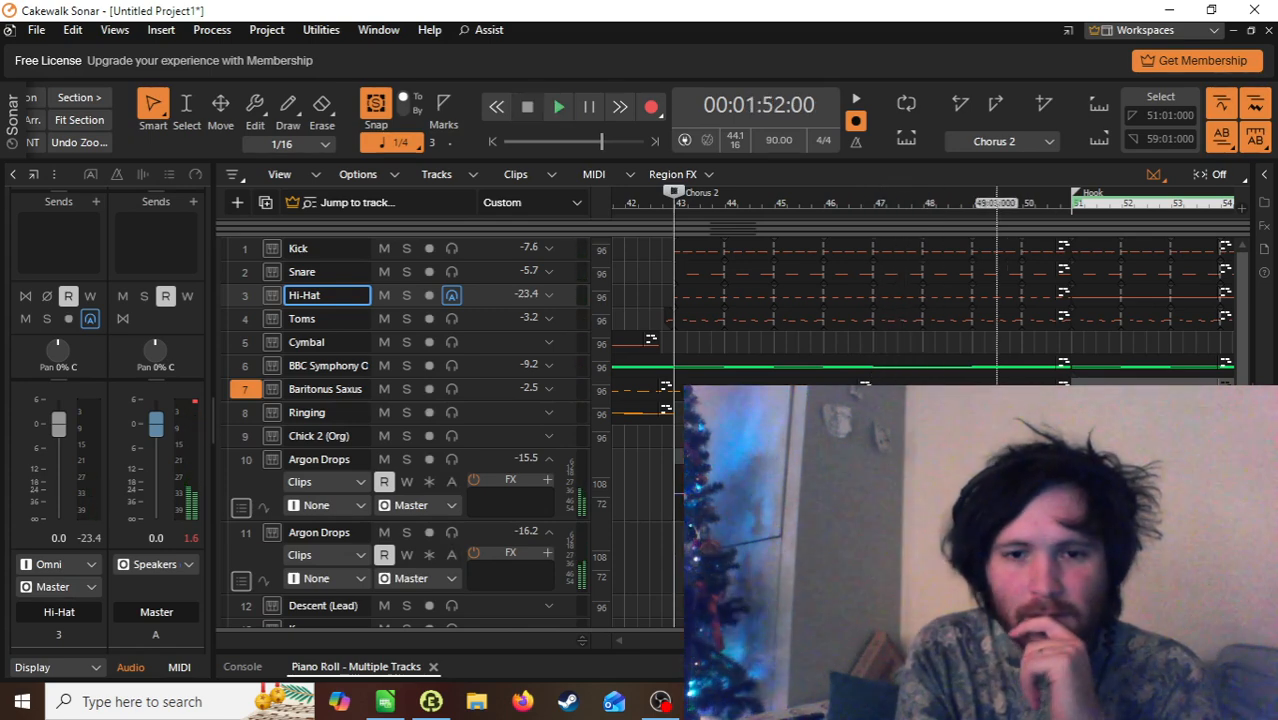
# Step: Draw a dotted quarter note on C3 just before bar 50 in the Chick 2 (Org) track and play back from the Hook's start
pyautogui.hscroll(5, 925, 300)
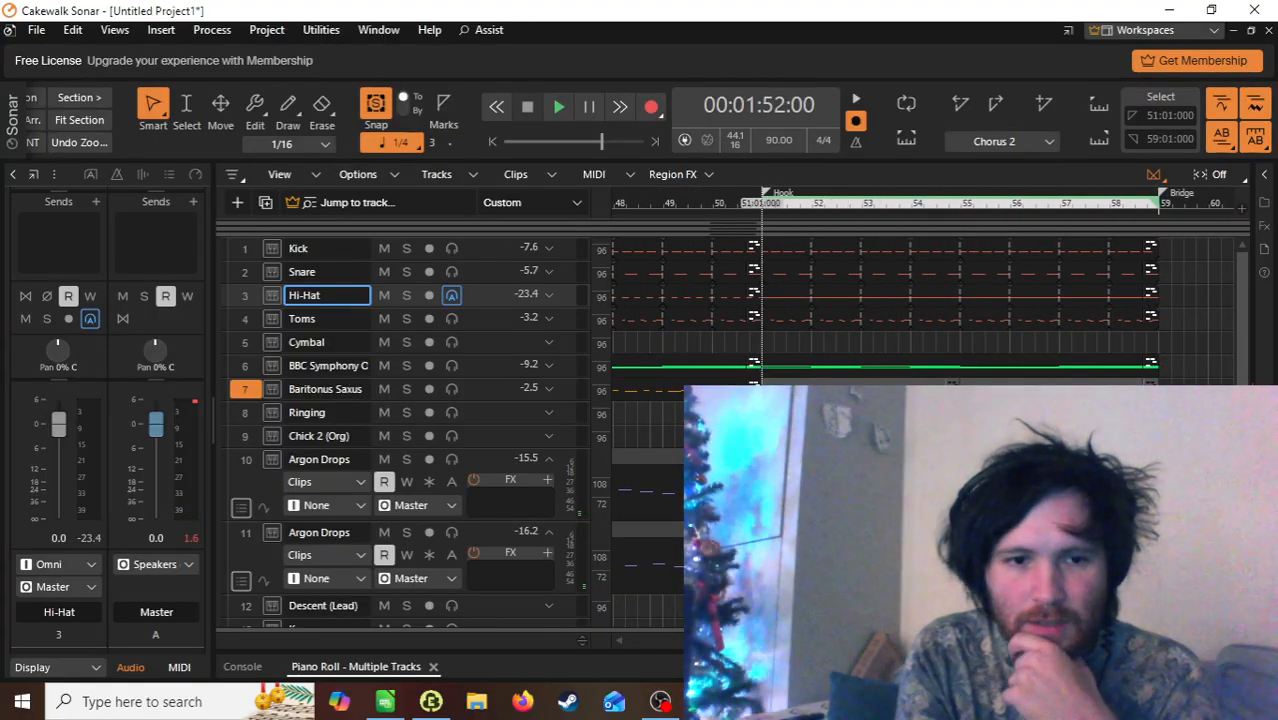
pyautogui.click(762, 191)
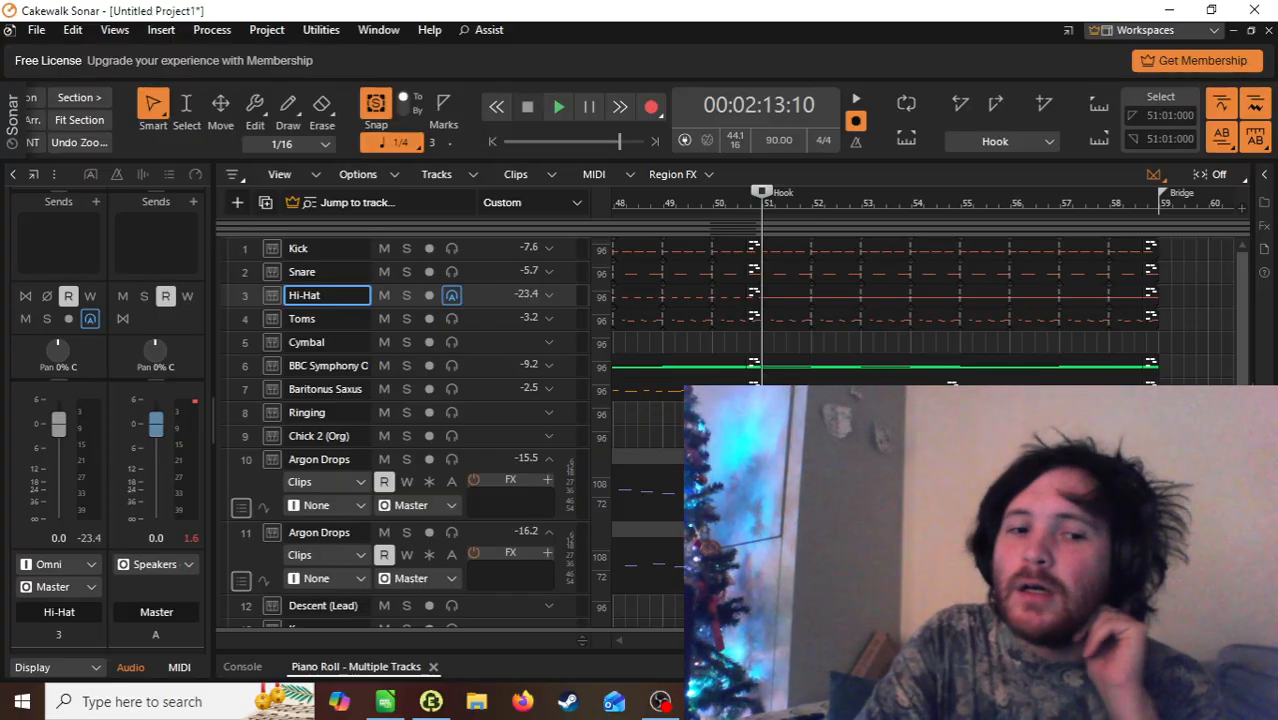
pyautogui.scroll(-2, 775, 381)
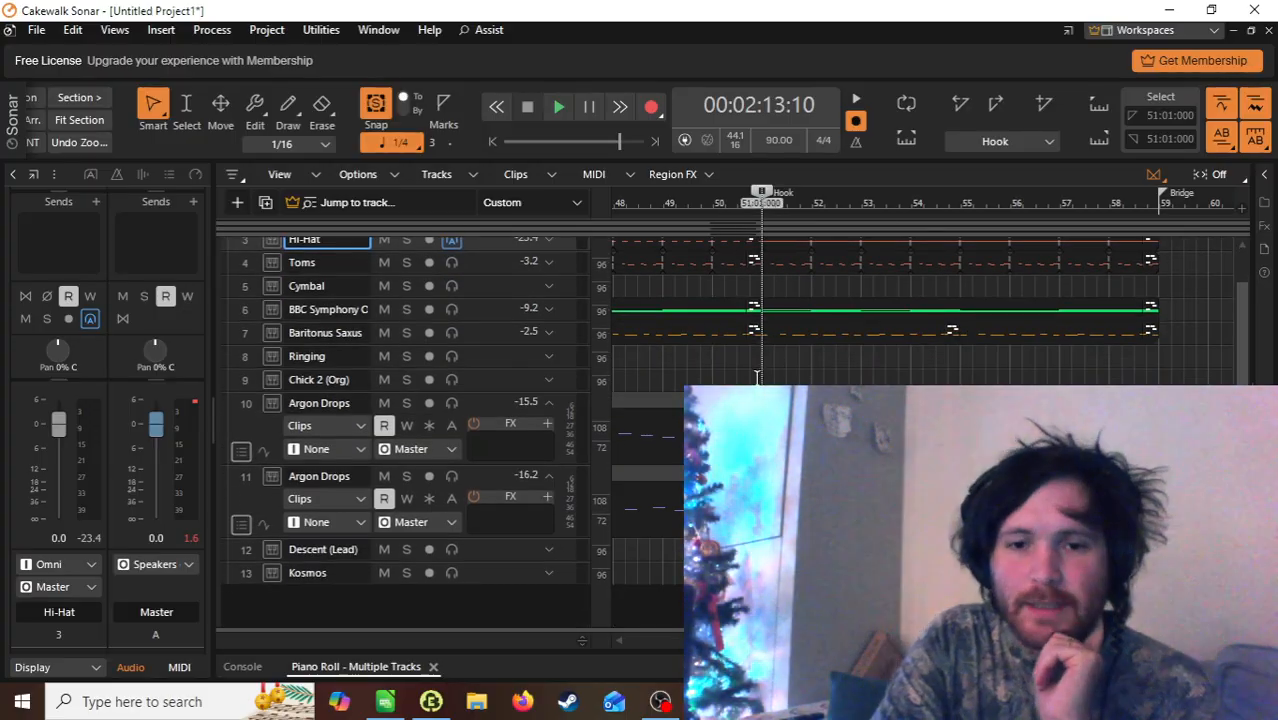
pyautogui.doubleClick(757, 378)
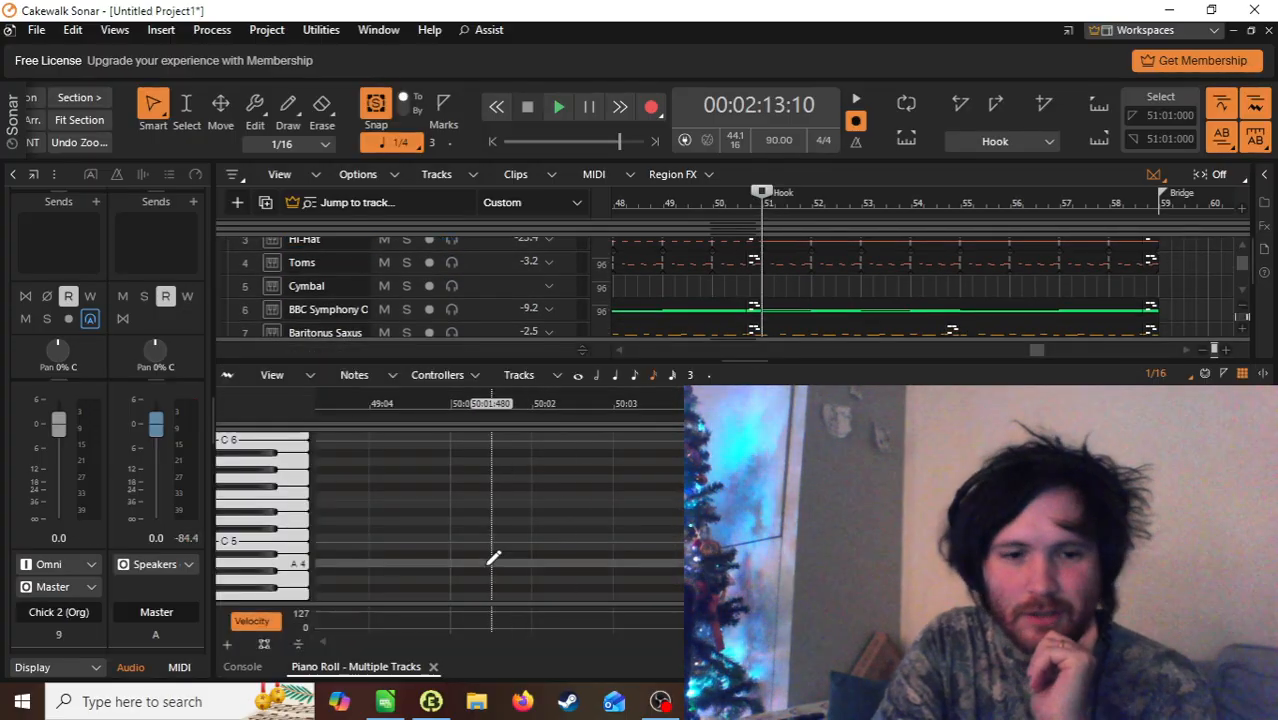
pyautogui.scroll(-6, 493, 558)
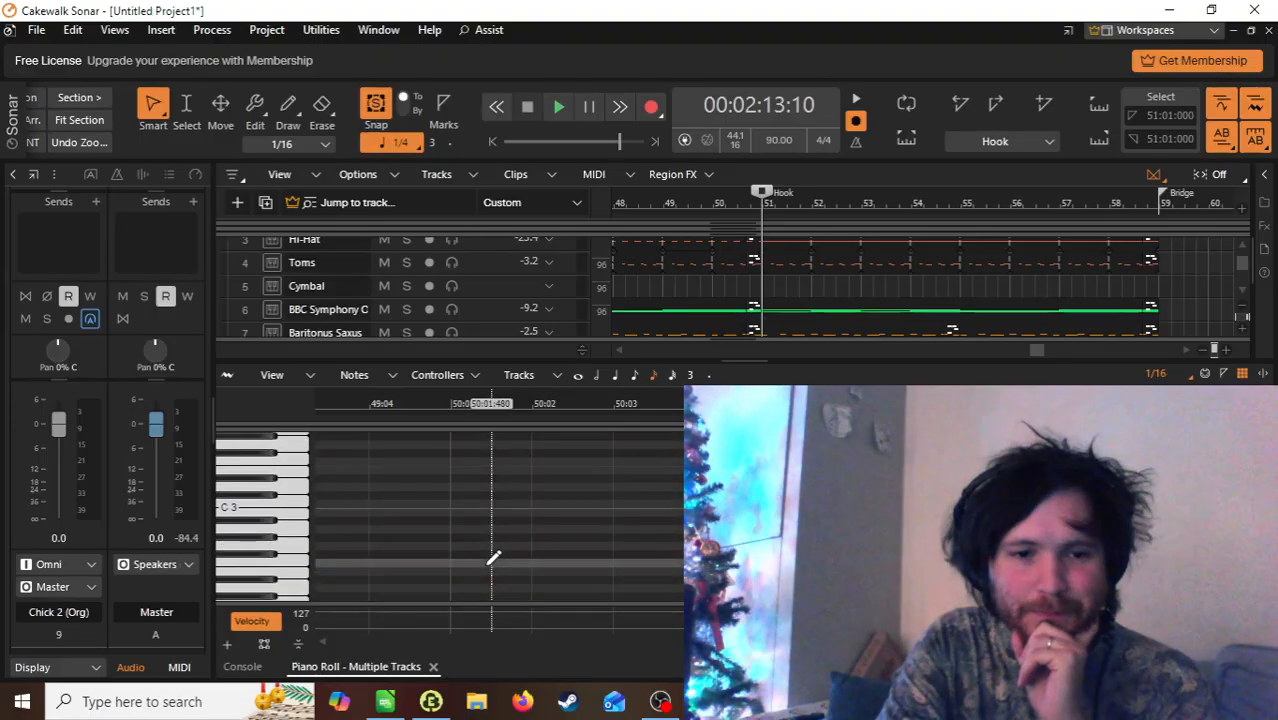
pyautogui.moveTo(330, 496)
pyautogui.mouseDown()
pyautogui.moveTo(357, 490)
pyautogui.moveTo(373, 438)
pyautogui.moveTo(388, 502)
pyautogui.moveTo(453, 492)
pyautogui.mouseUp()
pyautogui.press('space')
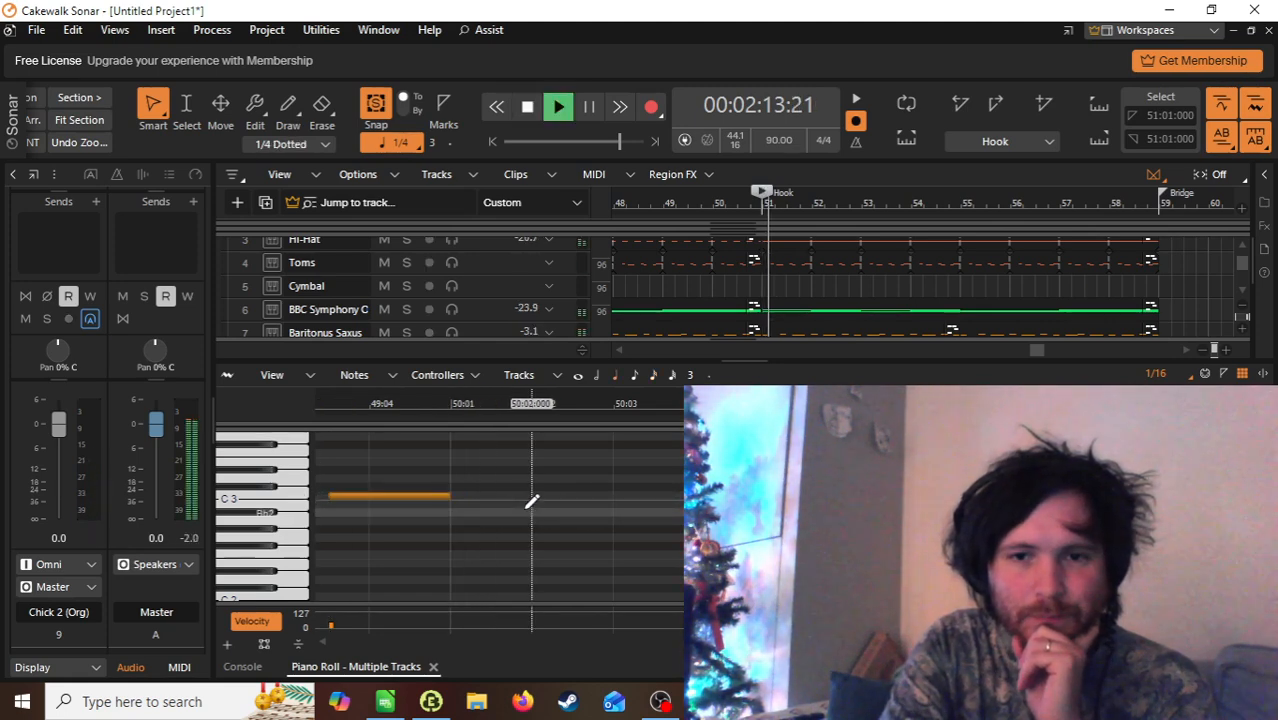
pyautogui.press('space')
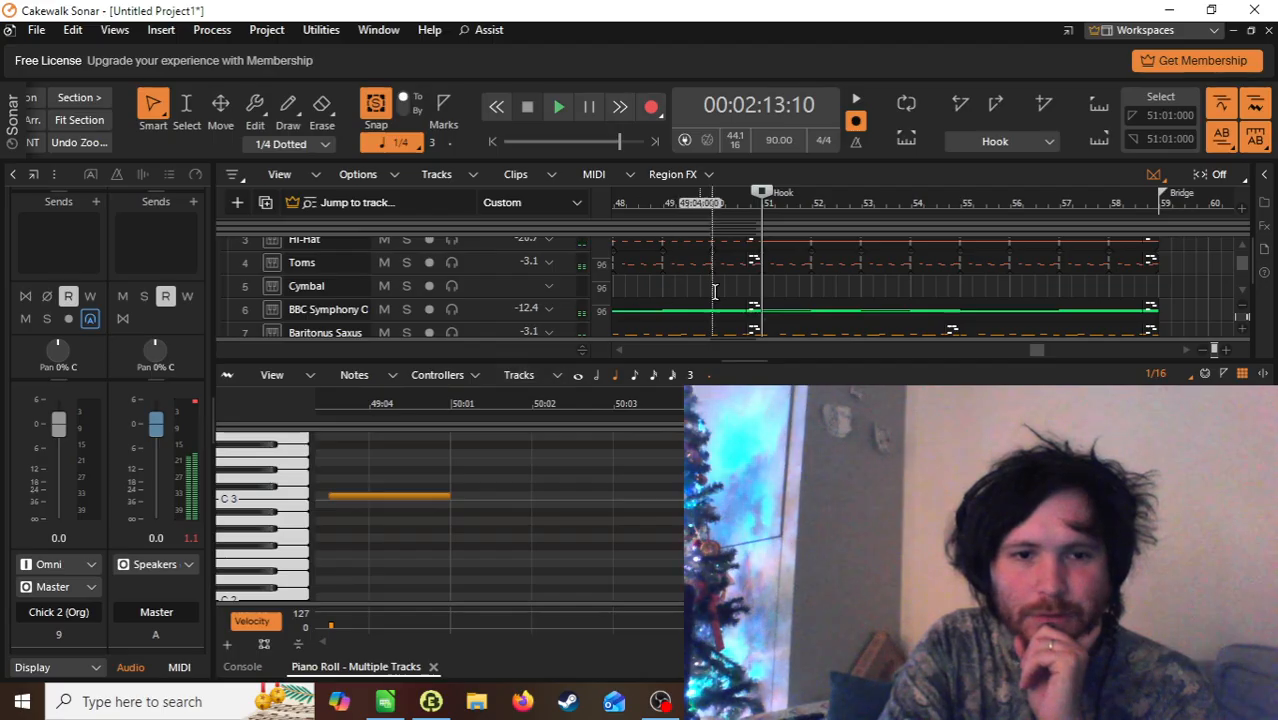
# Step: Move the Chick 2 (Org) note into the Hook so it spans 51:01:000 to 51:02:480, and play it back
pyautogui.scroll(-3, 718, 292)
pyautogui.scroll(5, 718, 292)
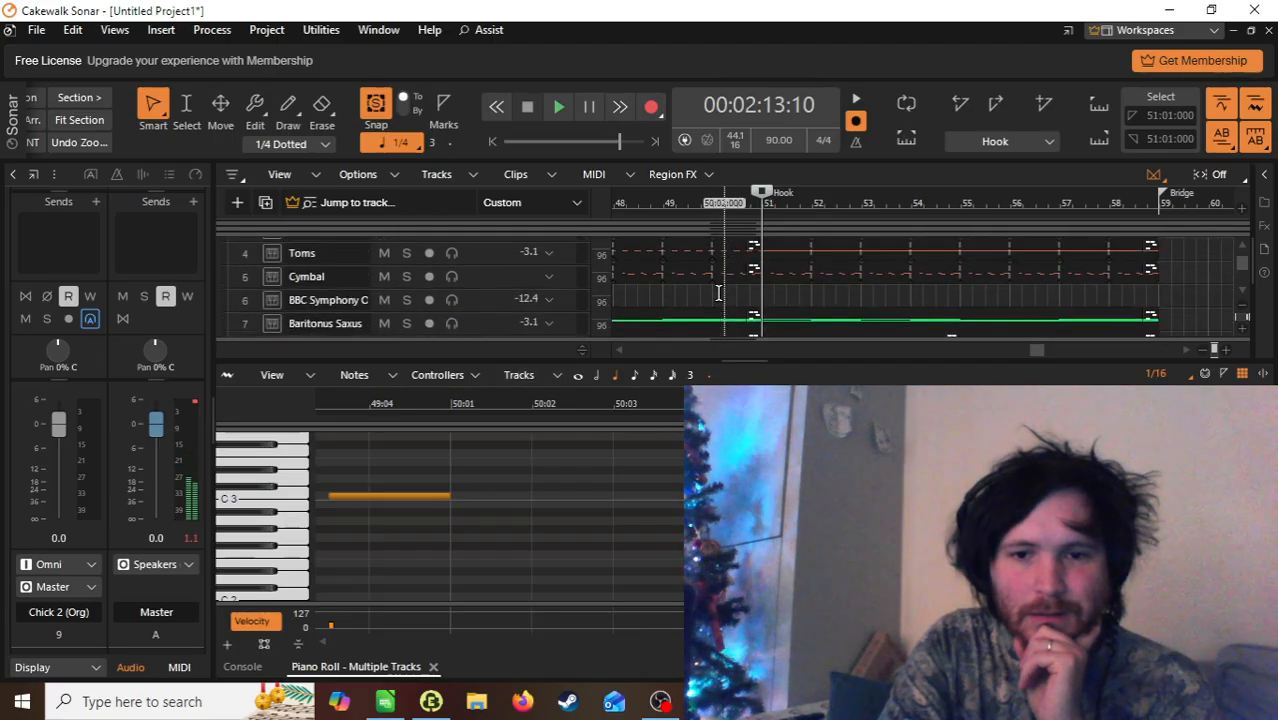
pyautogui.moveTo(387, 495); pyautogui.dragTo(845, 504)
pyautogui.press('space')
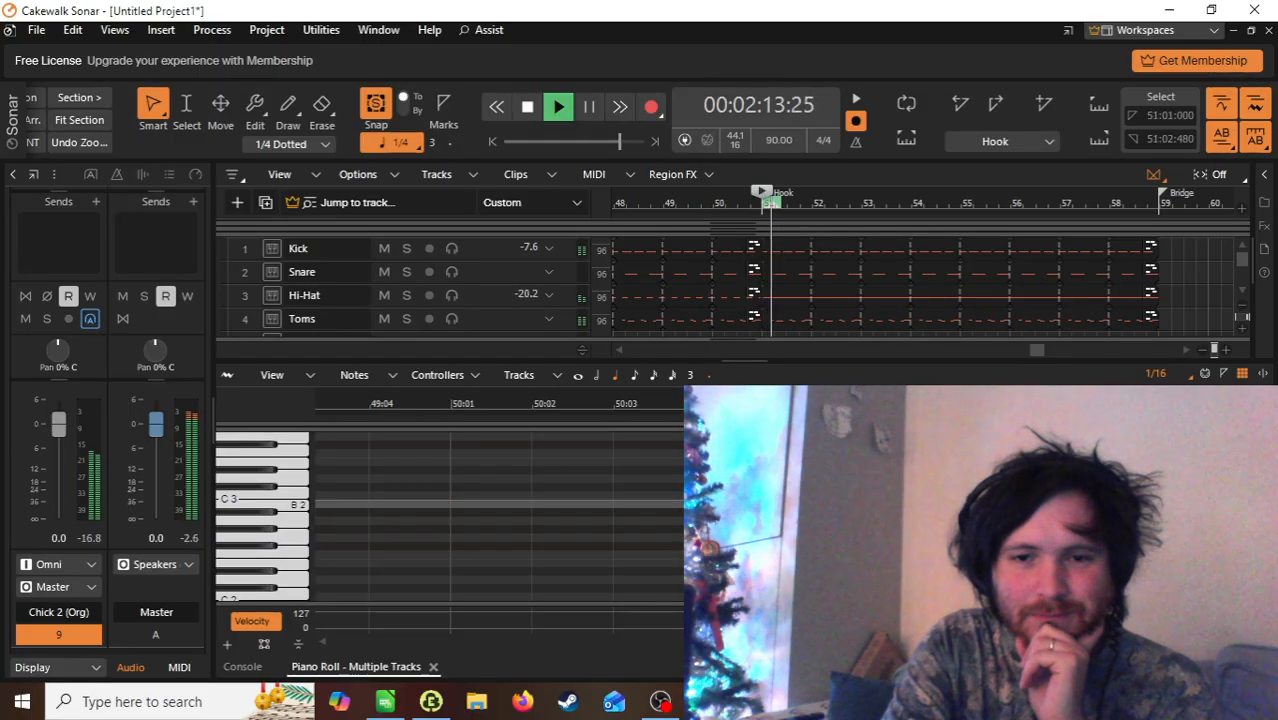
pyautogui.press('space')
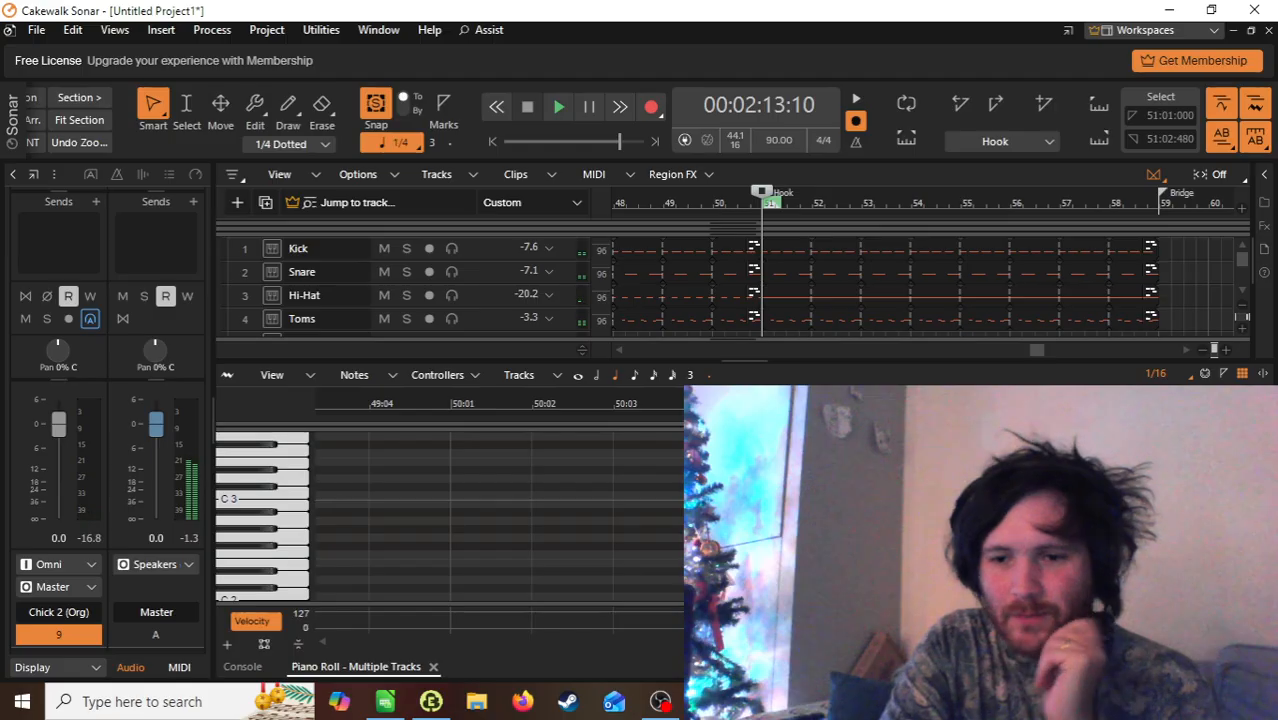
# Step: Play back the Hook from its start at 51:01:000 to hear the Chick 2 (Org) part
pyautogui.hotkey('ctrl', 'Left')
pyautogui.hotkey('ctrl', 'Right')
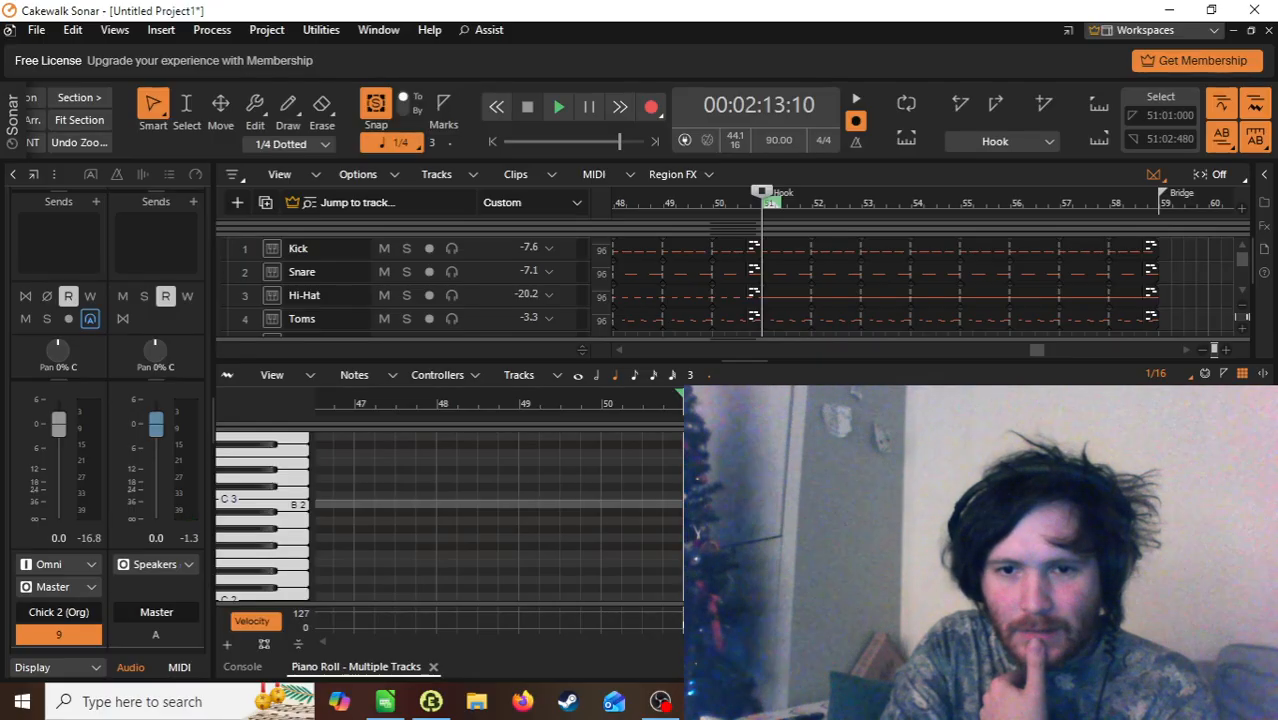
pyautogui.press('space')
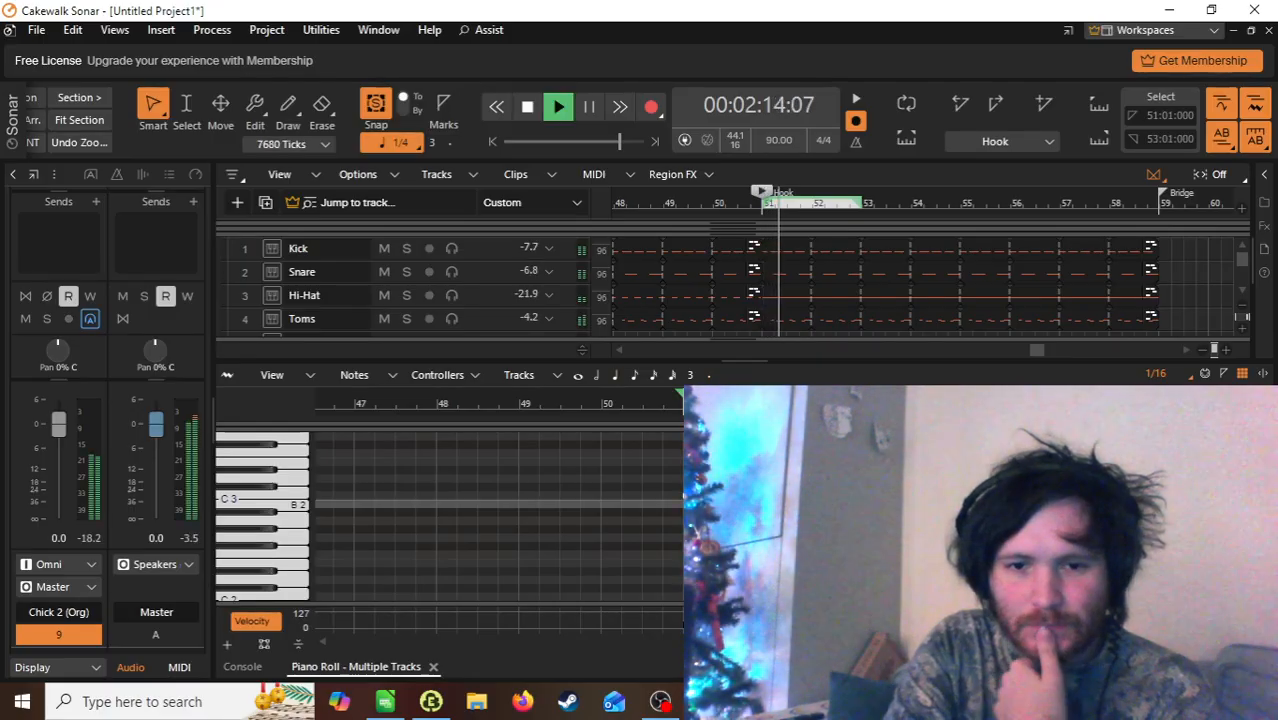
pyautogui.press('space')
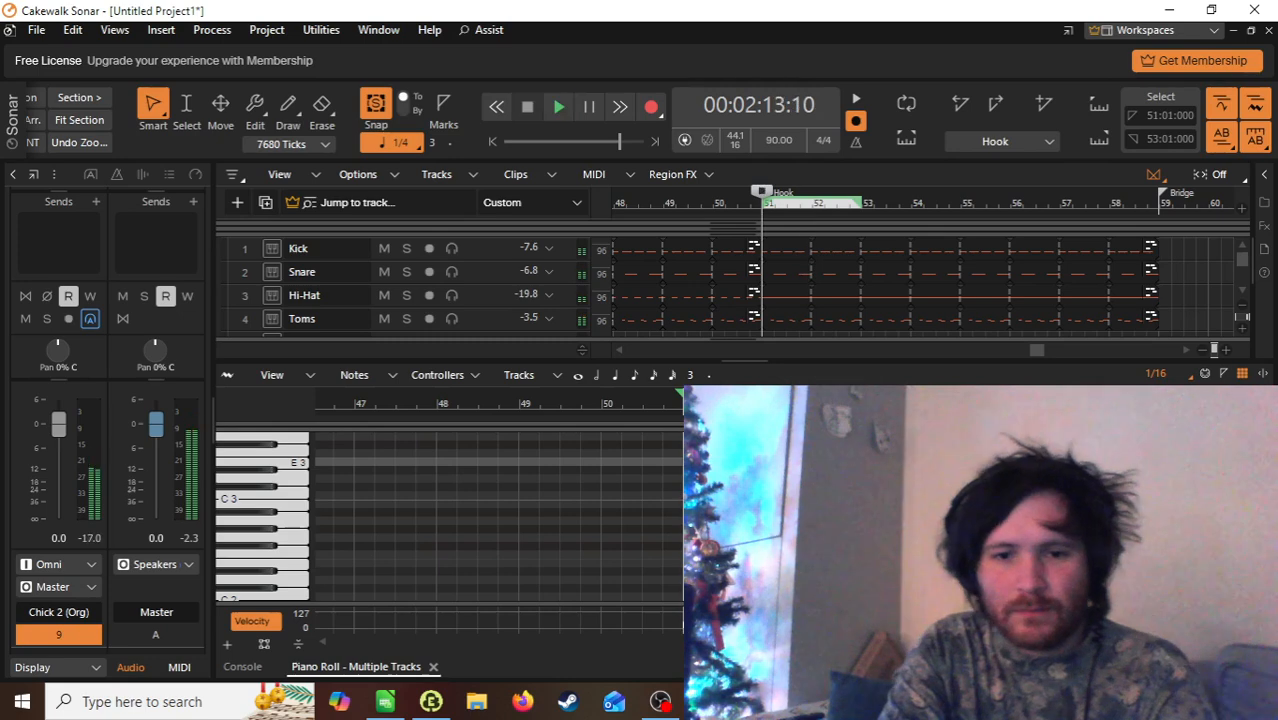
# Step: Draw 1/16 notes on C3 from 51:01:000 in the Chick 2 (Org) track and play back the Hook
pyautogui.scroll(3, 298, 490)
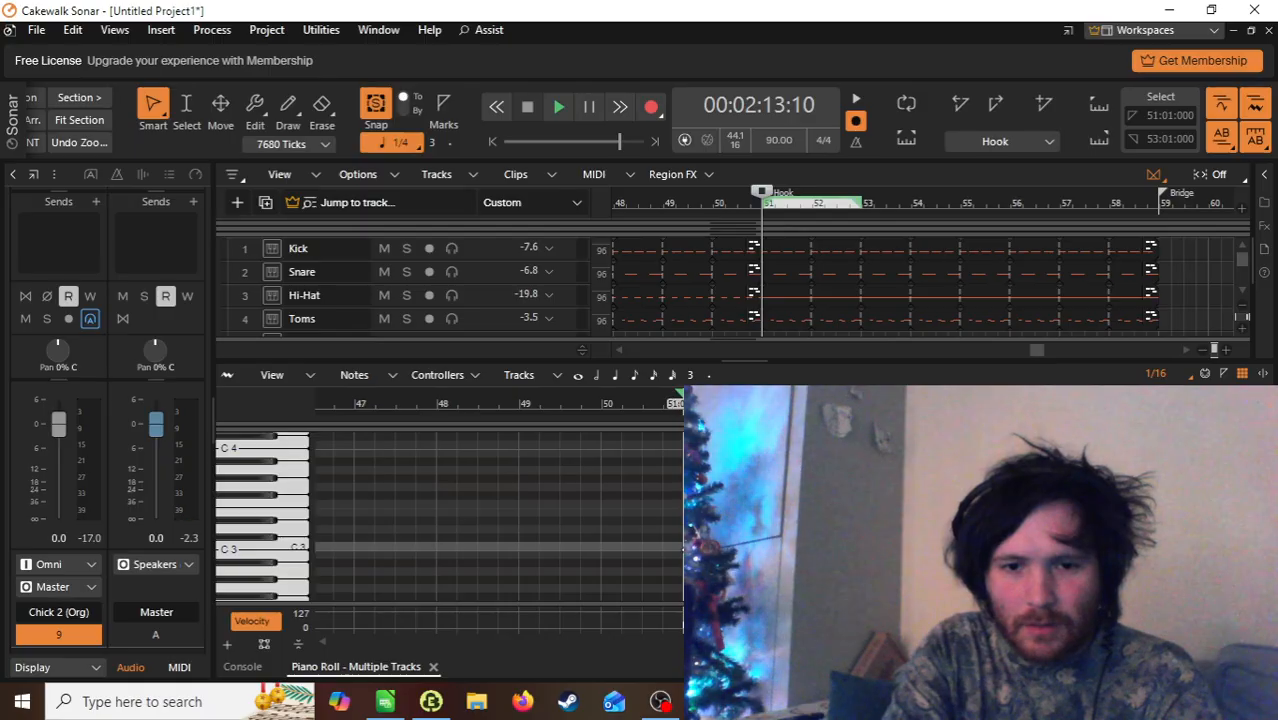
pyautogui.hotkey('ctrl', 'Right')
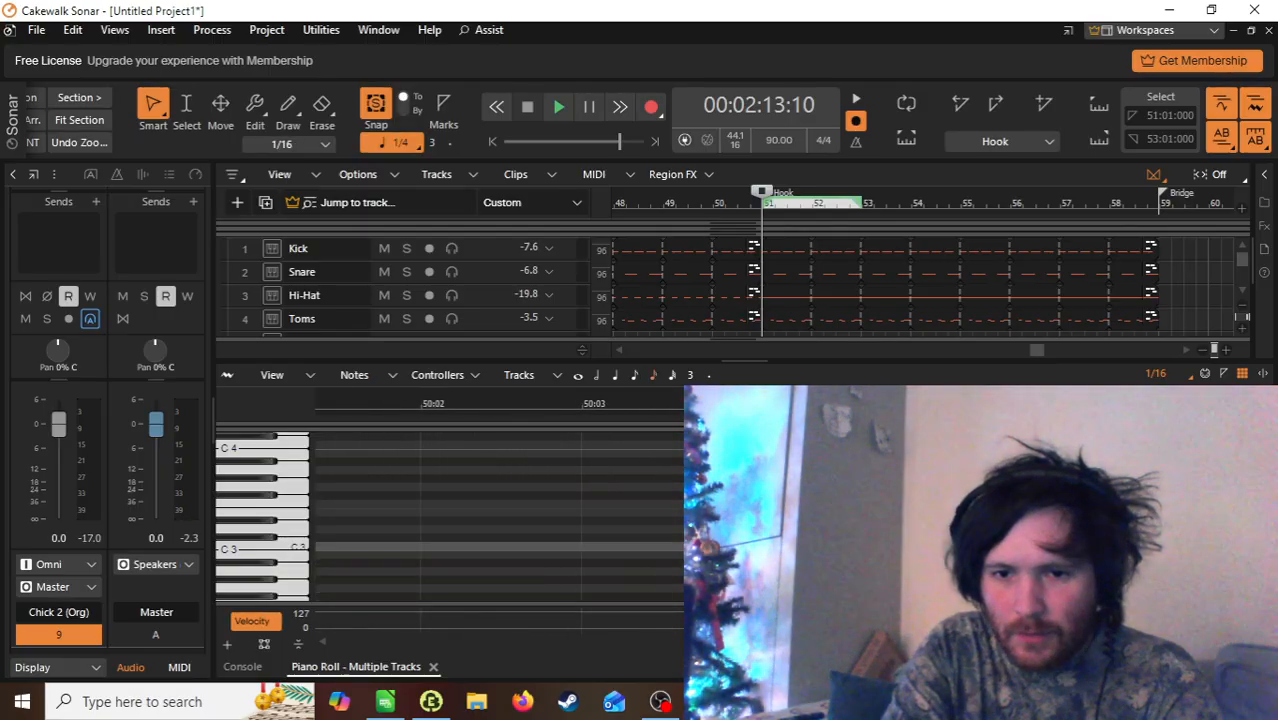
pyautogui.click(912, 547)
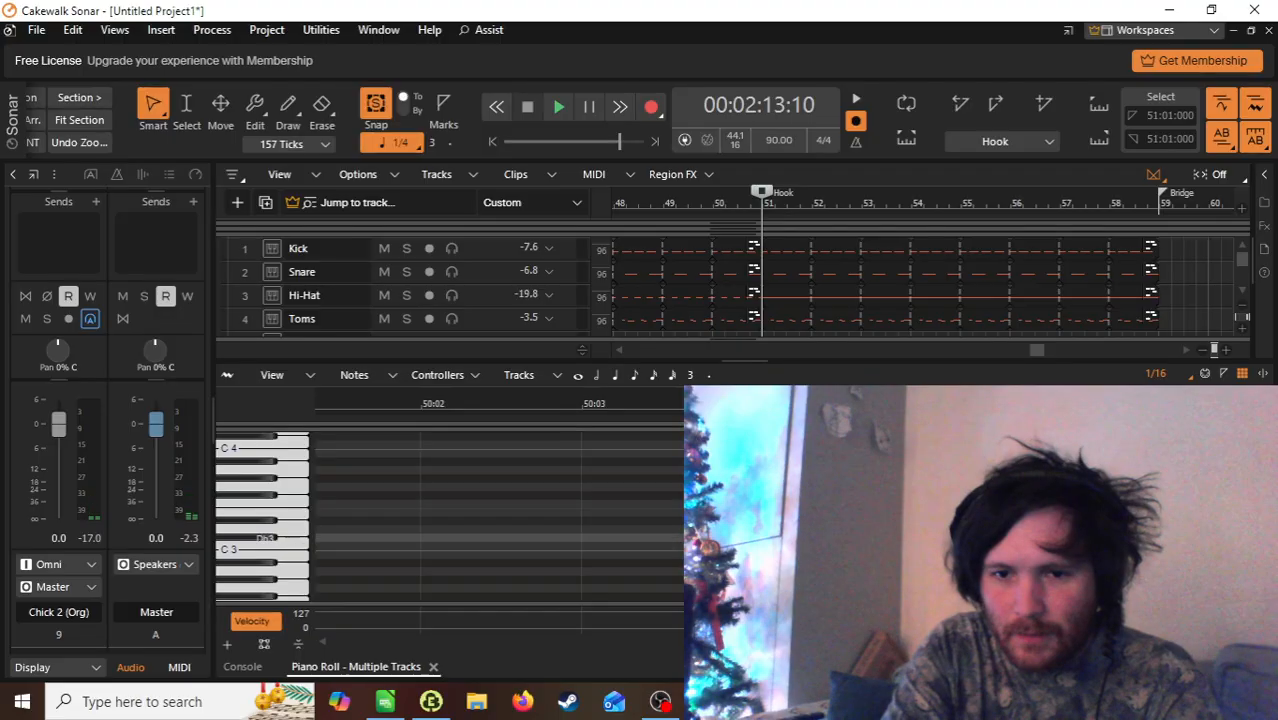
pyautogui.moveTo(929, 547); pyautogui.dragTo(944, 547)
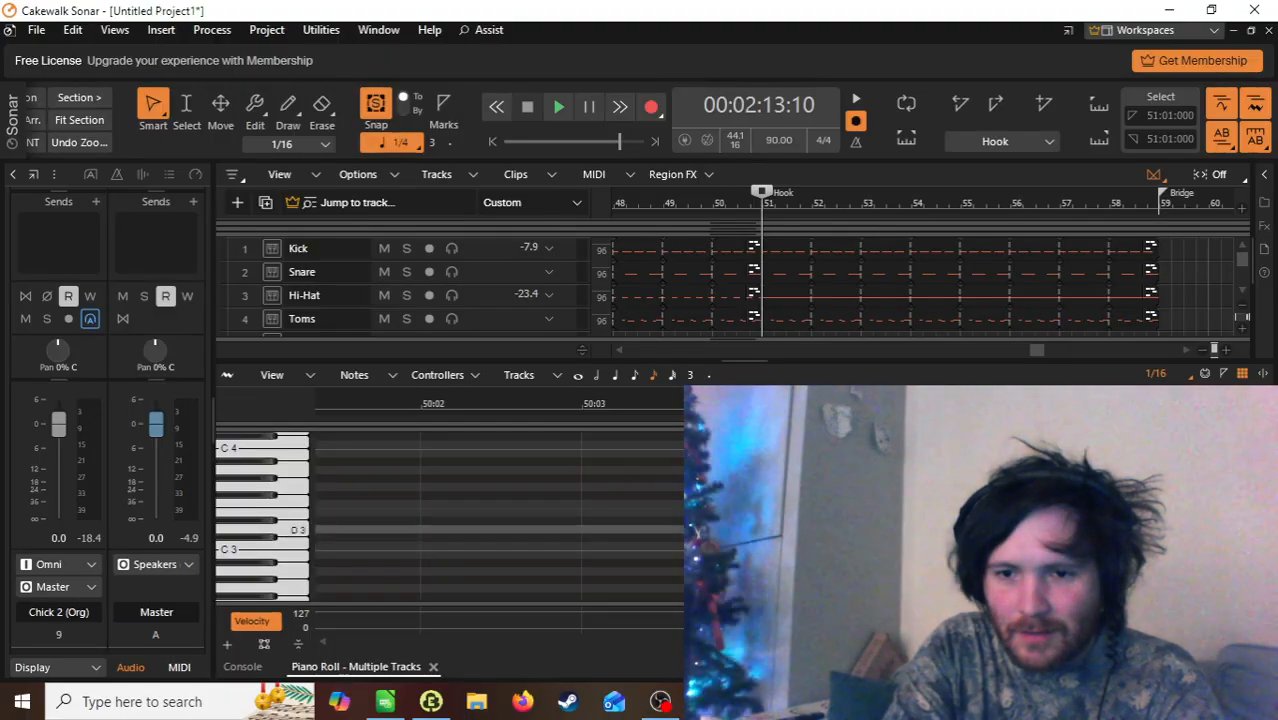
pyautogui.press('space')
pyautogui.press('space')
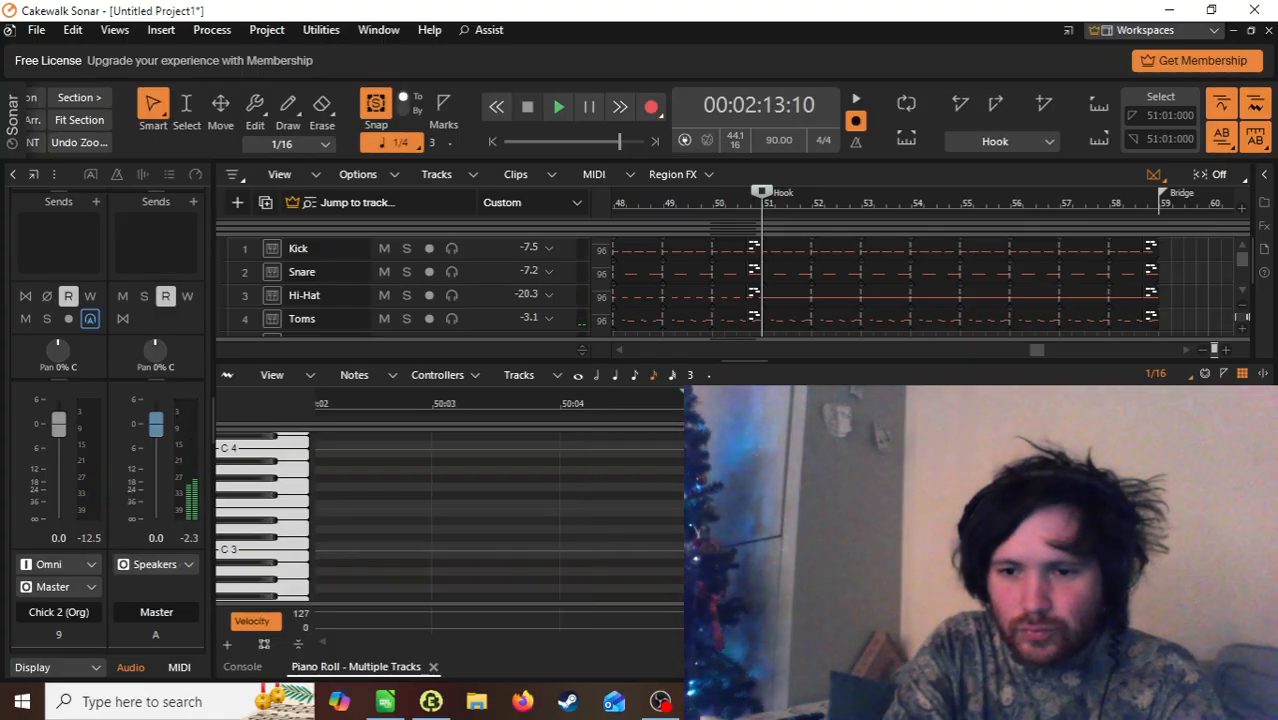
# Step: Draw two consecutive 1/16 notes on C4 at the Hook's start and play them back
pyautogui.hscroll(4, 775, 520)
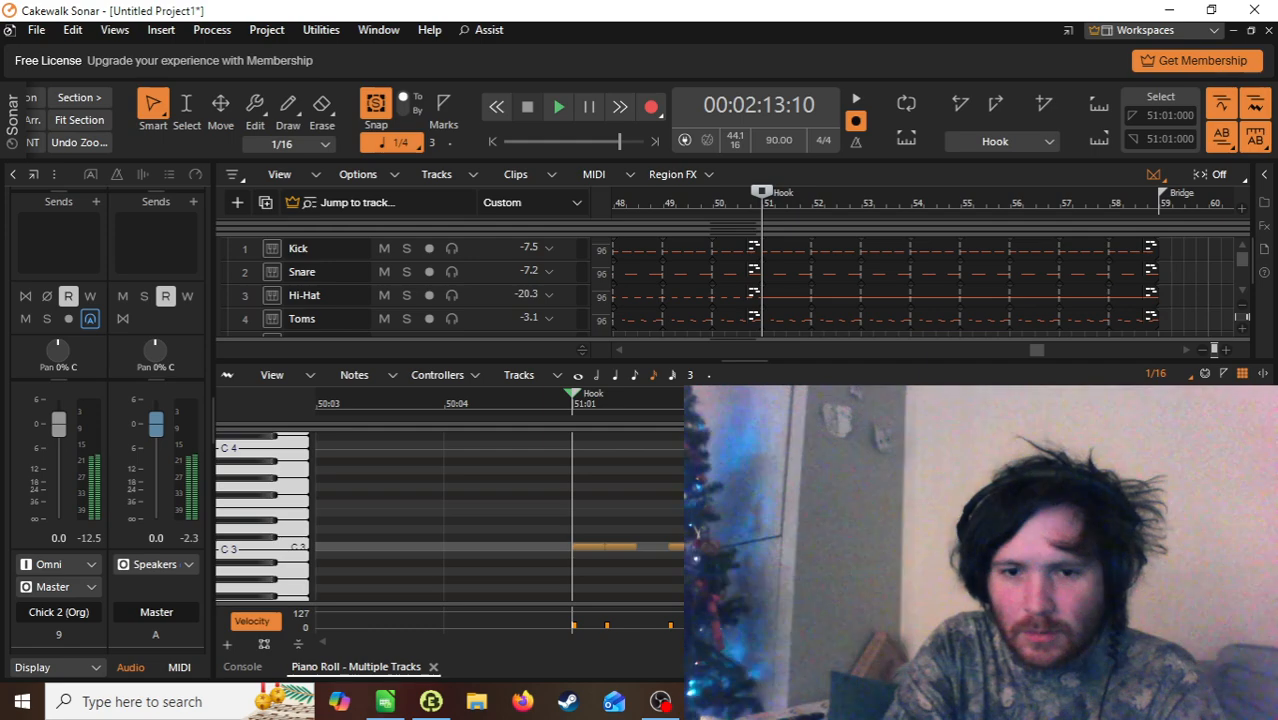
pyautogui.click(586, 445)
pyautogui.moveTo(596, 445); pyautogui.dragTo(621, 445)
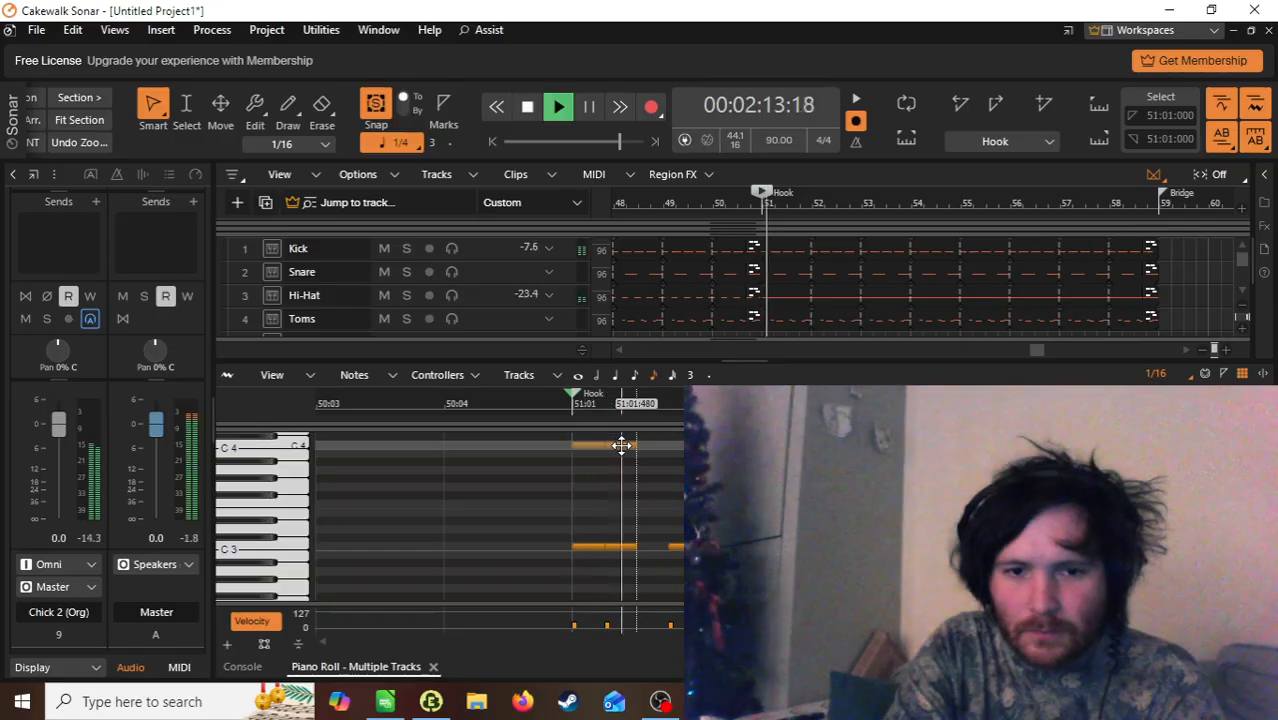
pyautogui.press('space')
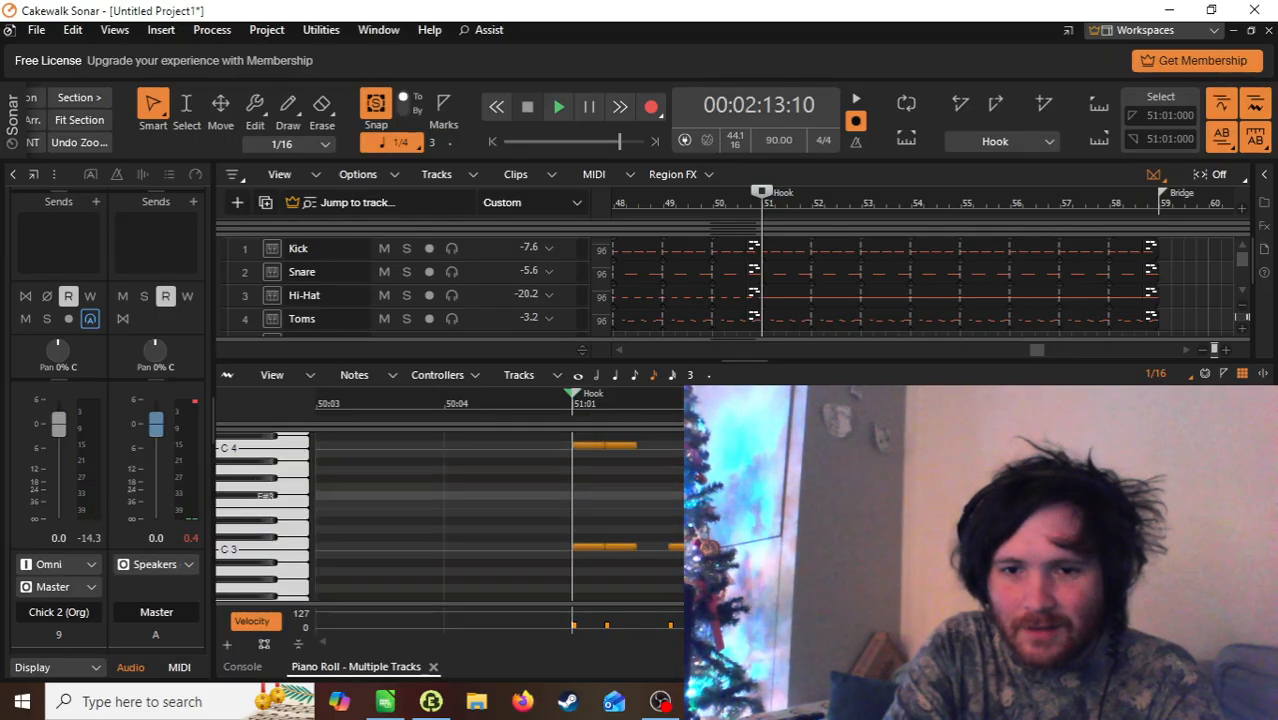
pyautogui.press('space')
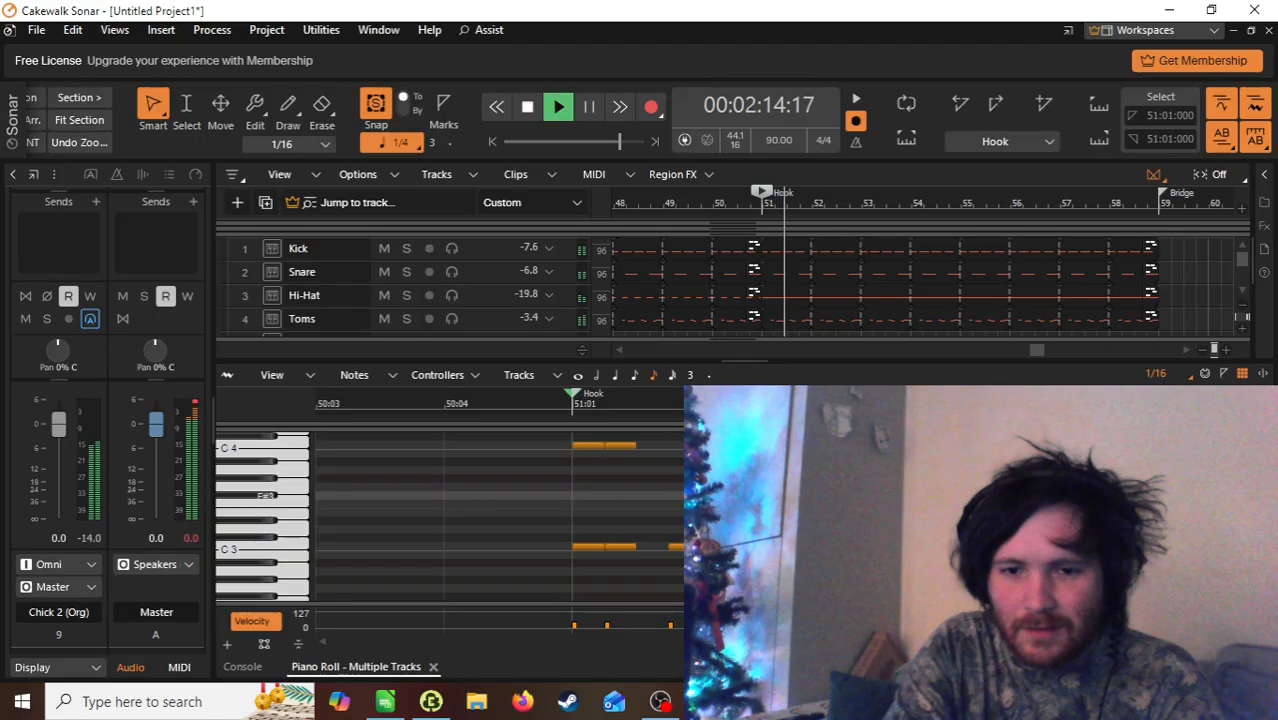
pyautogui.press('space')
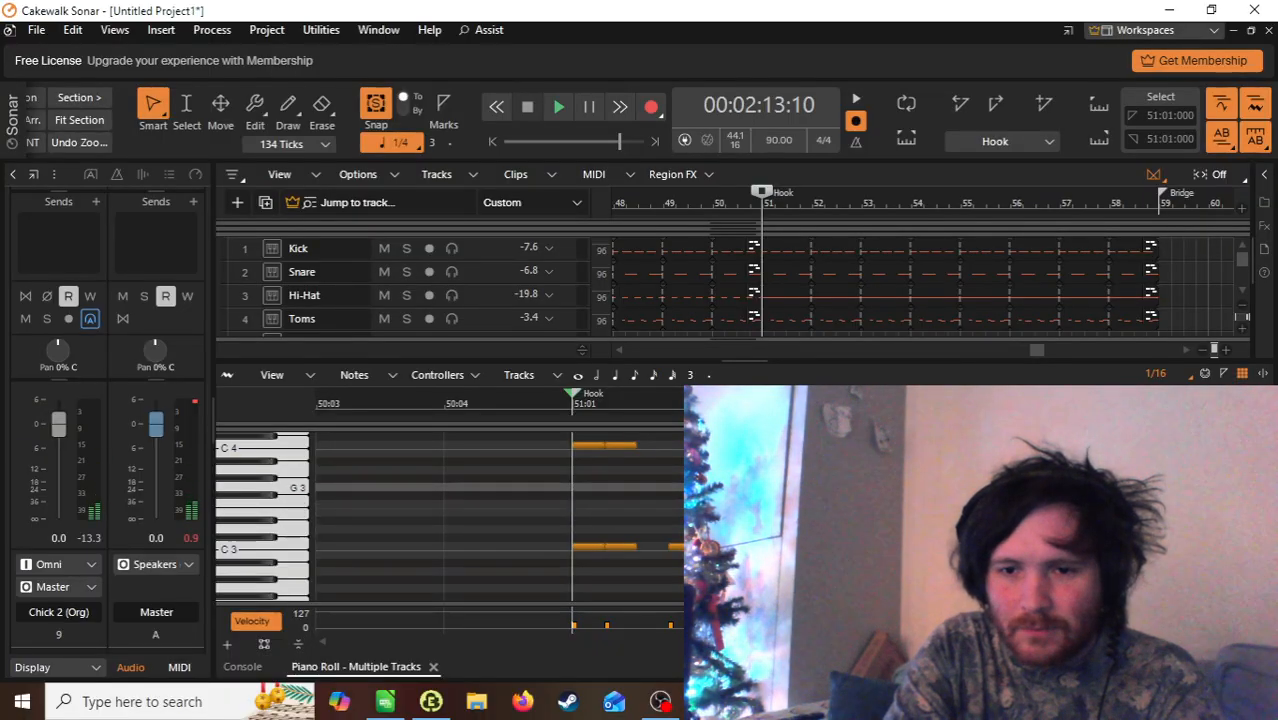
# Step: Play back the opening bar of the Hook twice to check the Chick 2 (Org) pattern
pyautogui.press('space')
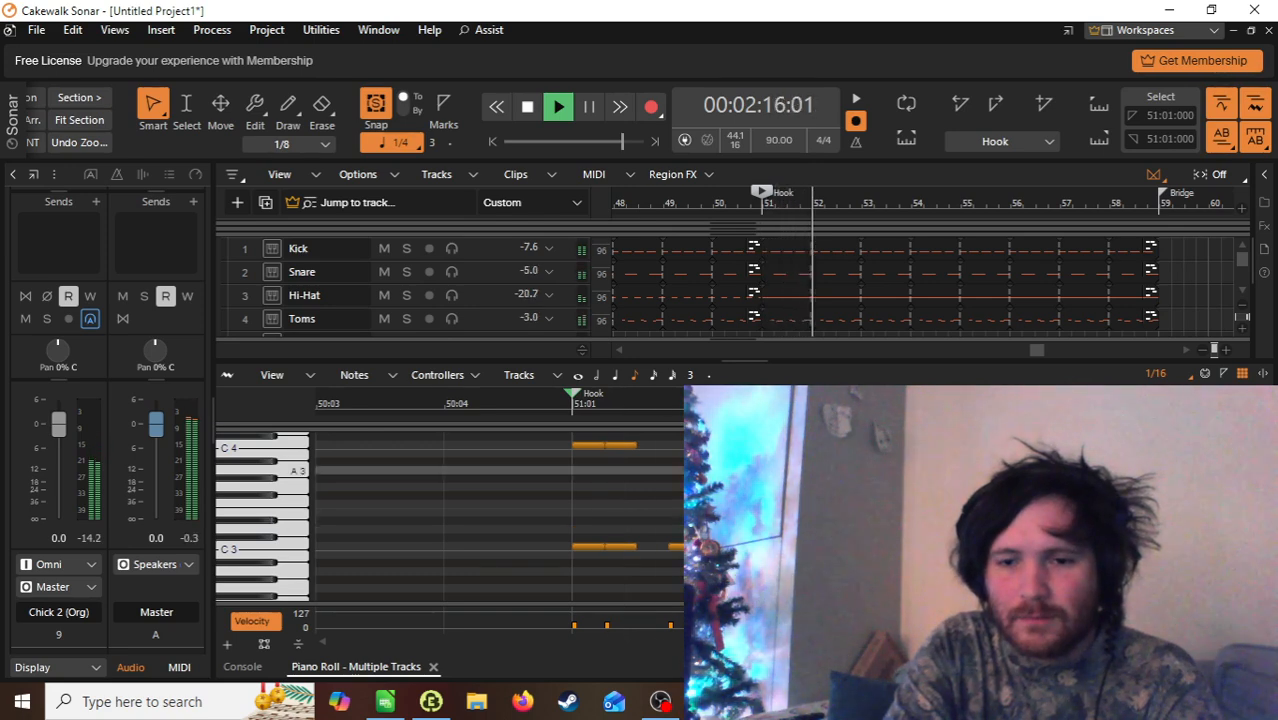
pyautogui.press('space')
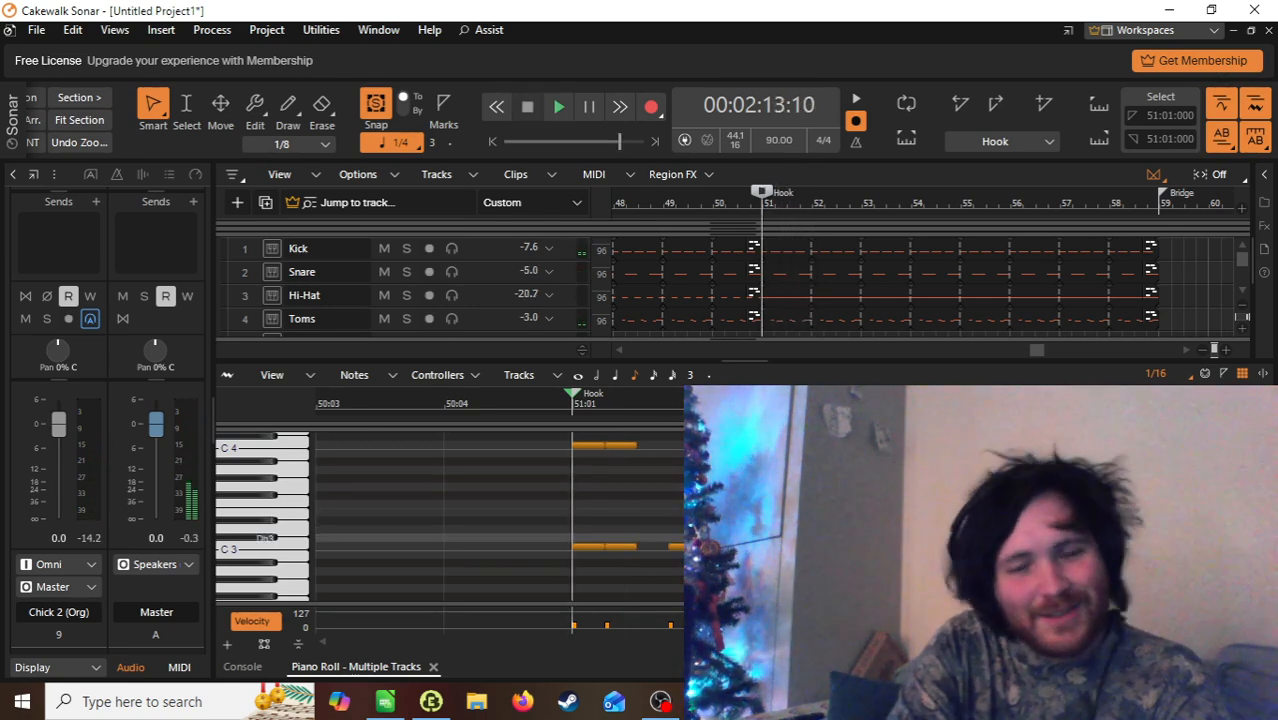
pyautogui.scroll(3, 450, 538)
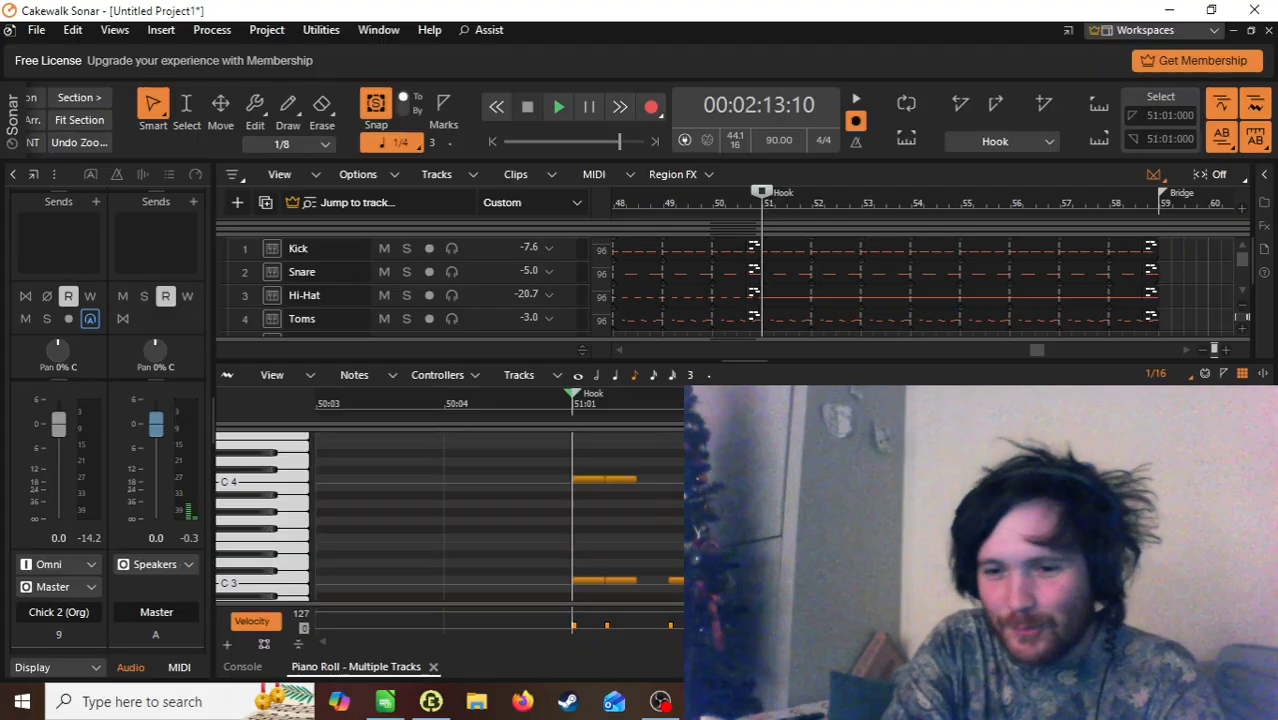
pyautogui.hotkey('ctrl', 'Left')
pyautogui.press('space')
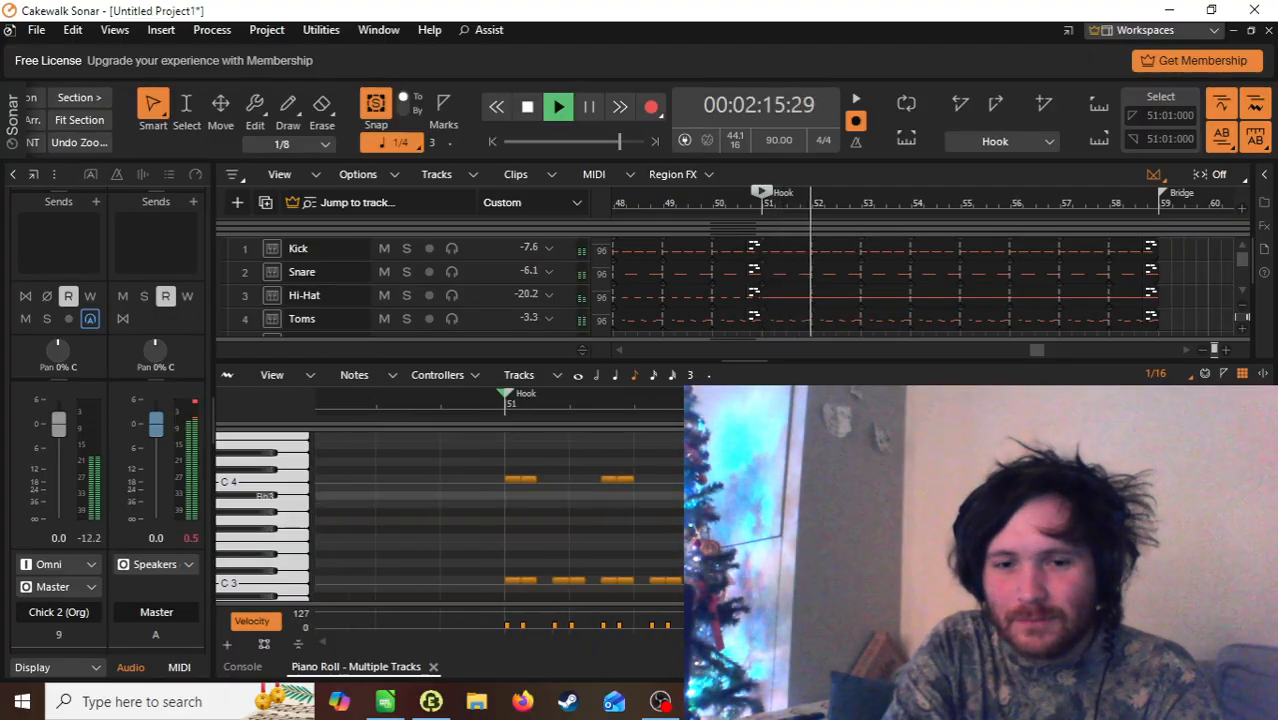
pyautogui.press('space')
# Step: Transpose all the Chick 2 (Org) Hook notes up an octave so the base note is C4, and play them back
pyautogui.moveTo(487, 460); pyautogui.dragTo(725, 592)
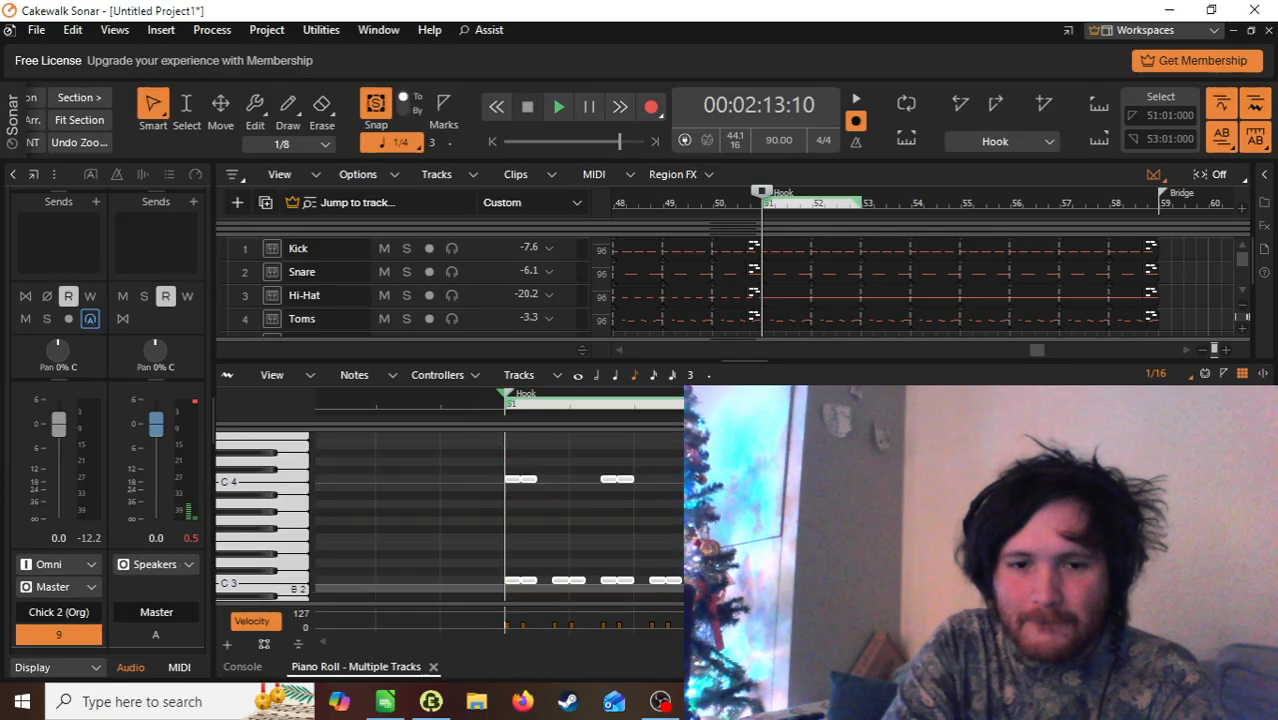
pyautogui.click(514, 583)
pyautogui.moveTo(514, 583); pyautogui.dragTo(510, 481)
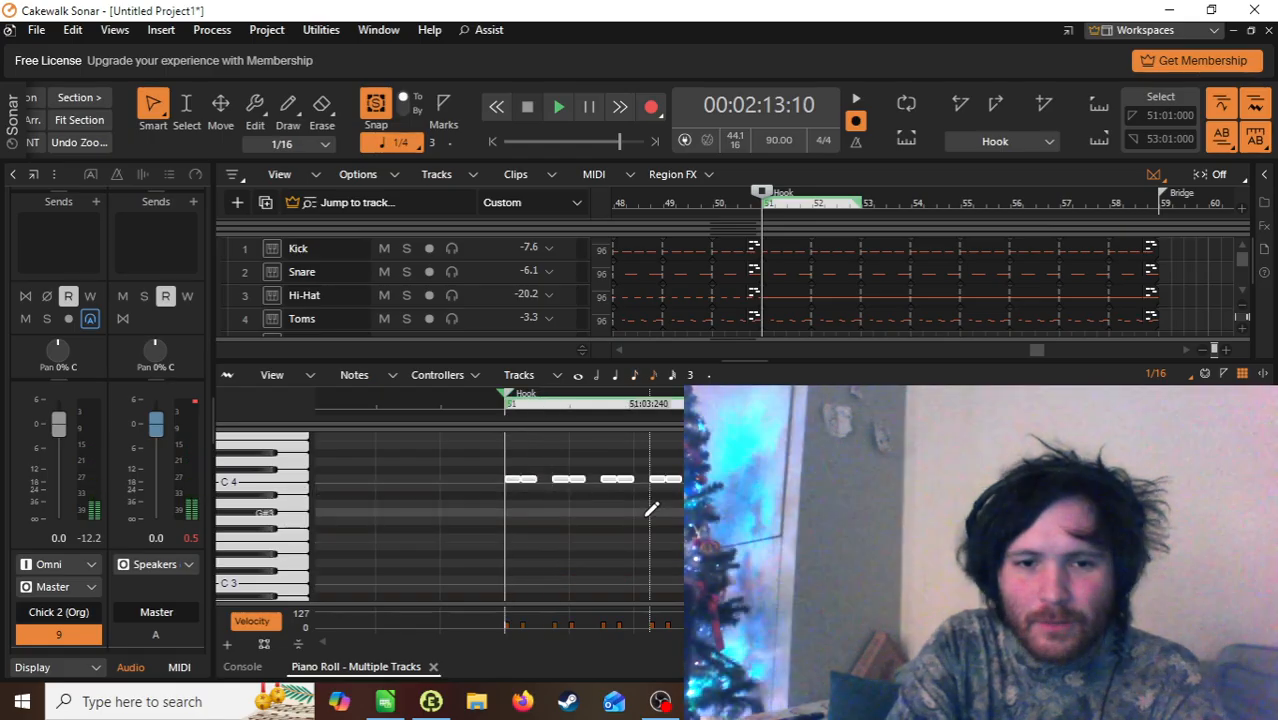
pyautogui.press('space')
pyautogui.scroll(5, 651, 510)
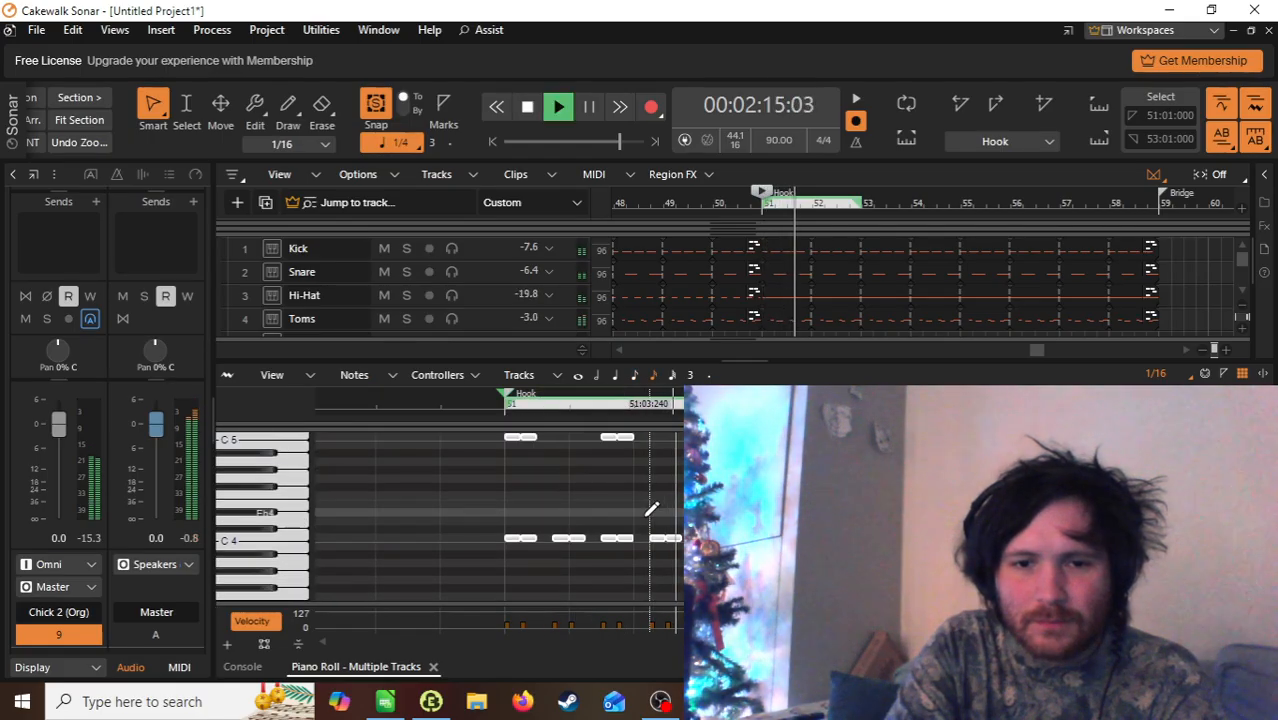
pyautogui.press('space')
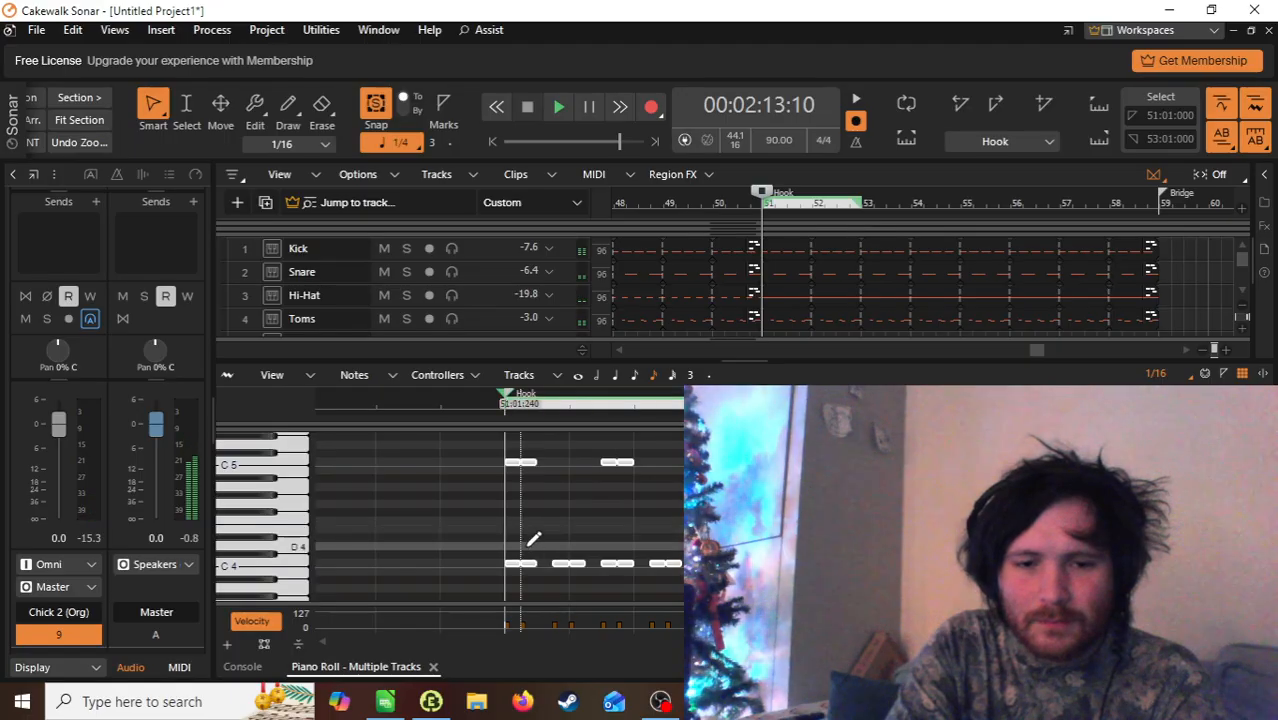
# Step: Raise the selected Chick 2 (Org) notes another octave, from C4 to C5, and play back the Hook
pyautogui.moveTo(512, 562); pyautogui.dragTo(510, 461)
pyautogui.press('space')
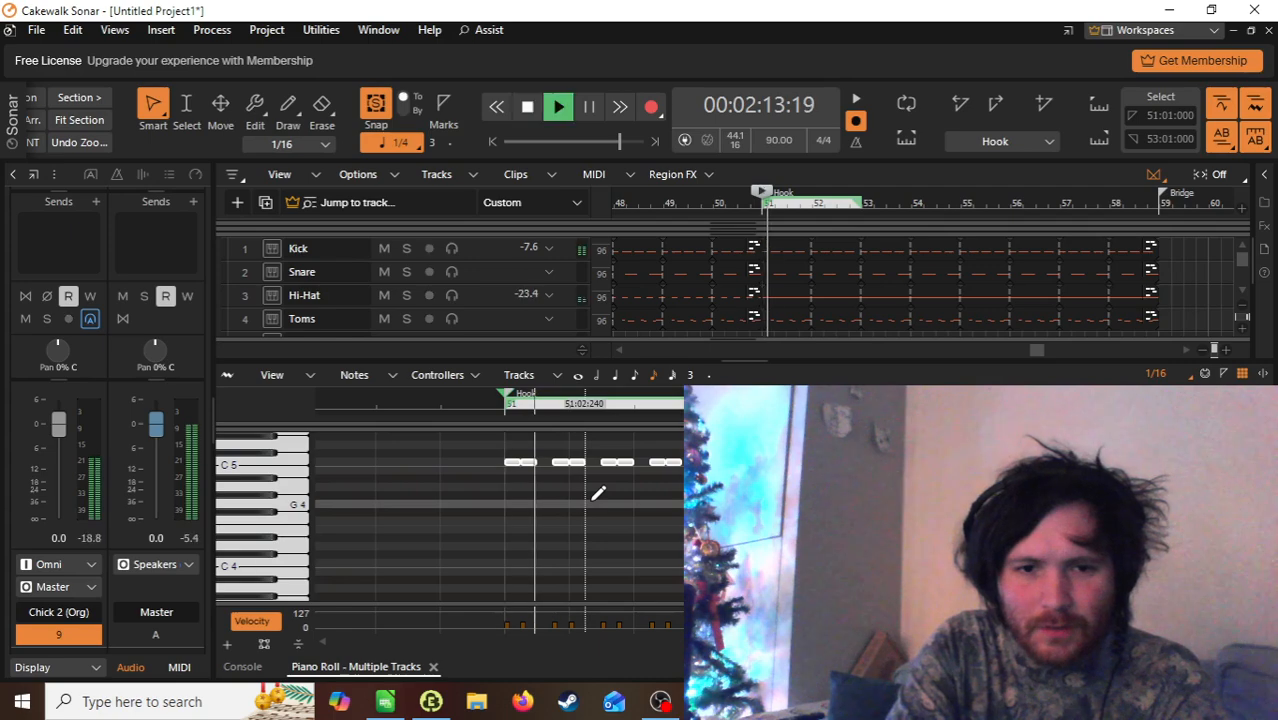
pyautogui.scroll(4, 597, 492)
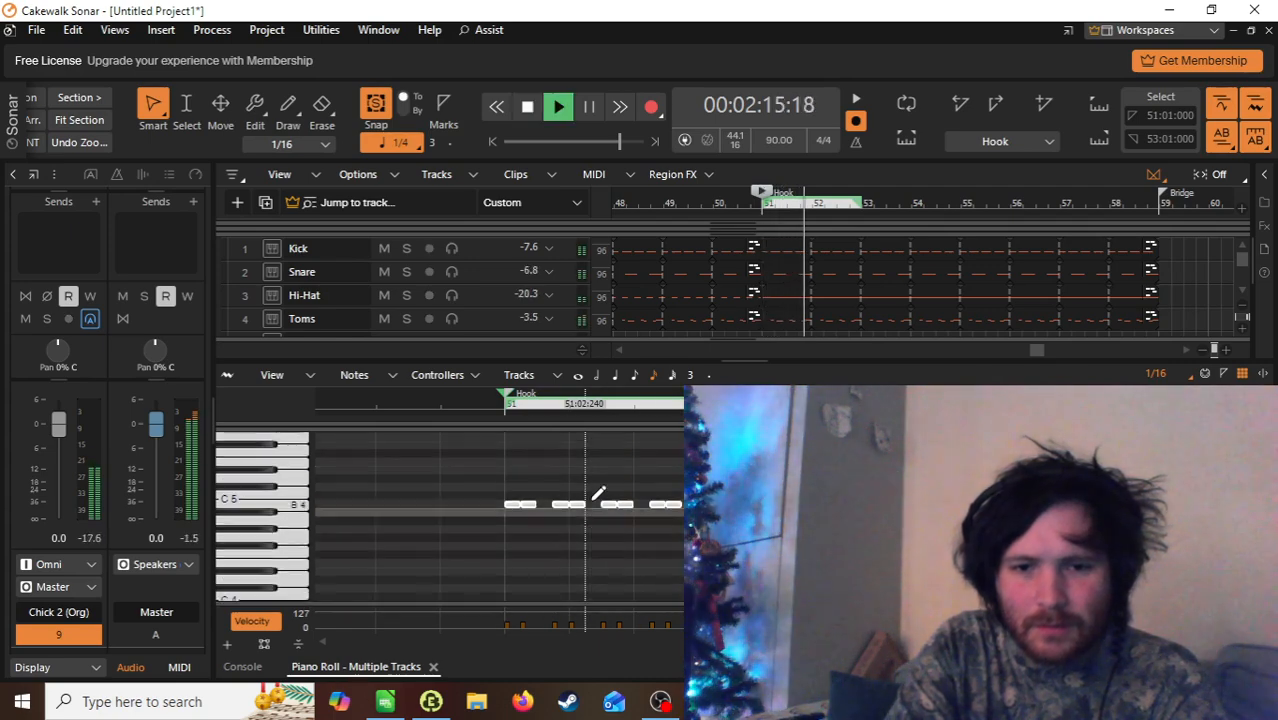
pyautogui.press('space')
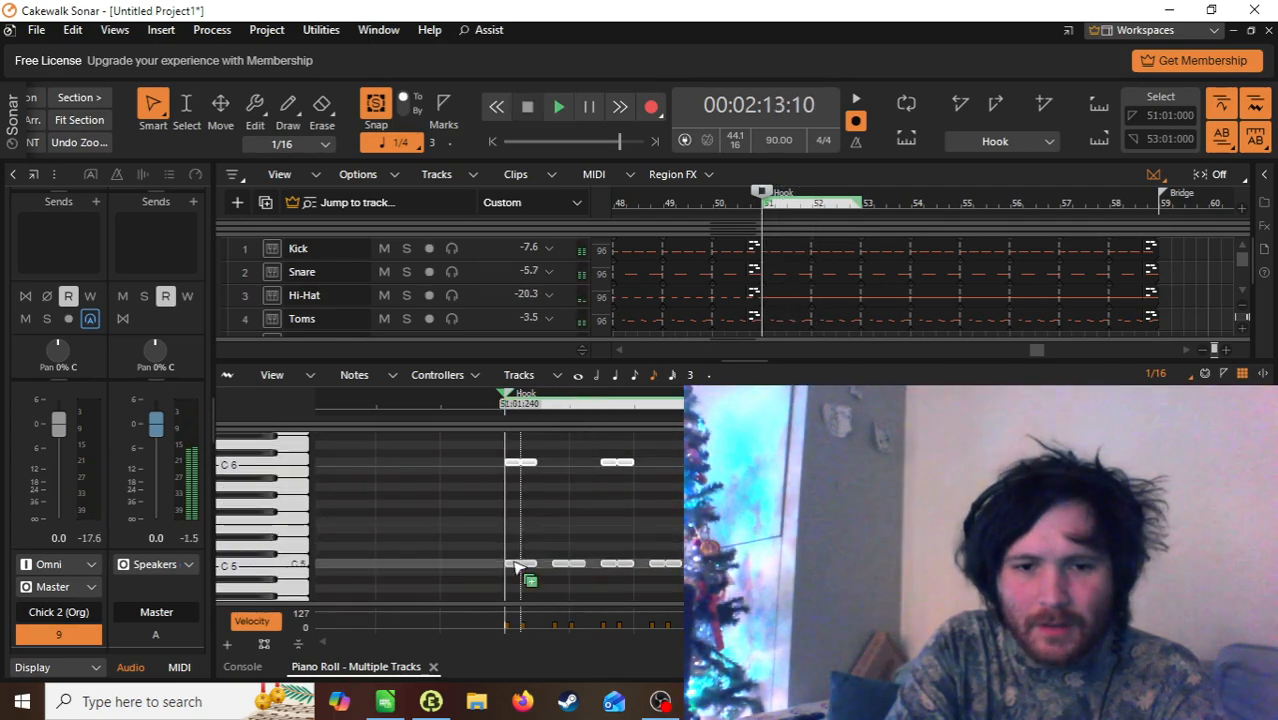
# Step: Copy the Chick 2 (Org) pattern of bar 51 to 52:01:000 and play back both bars
pyautogui.moveTo(509, 563); pyautogui.dragTo(767, 564)
pyautogui.press('space')
pyautogui.scroll(2, 767, 530)
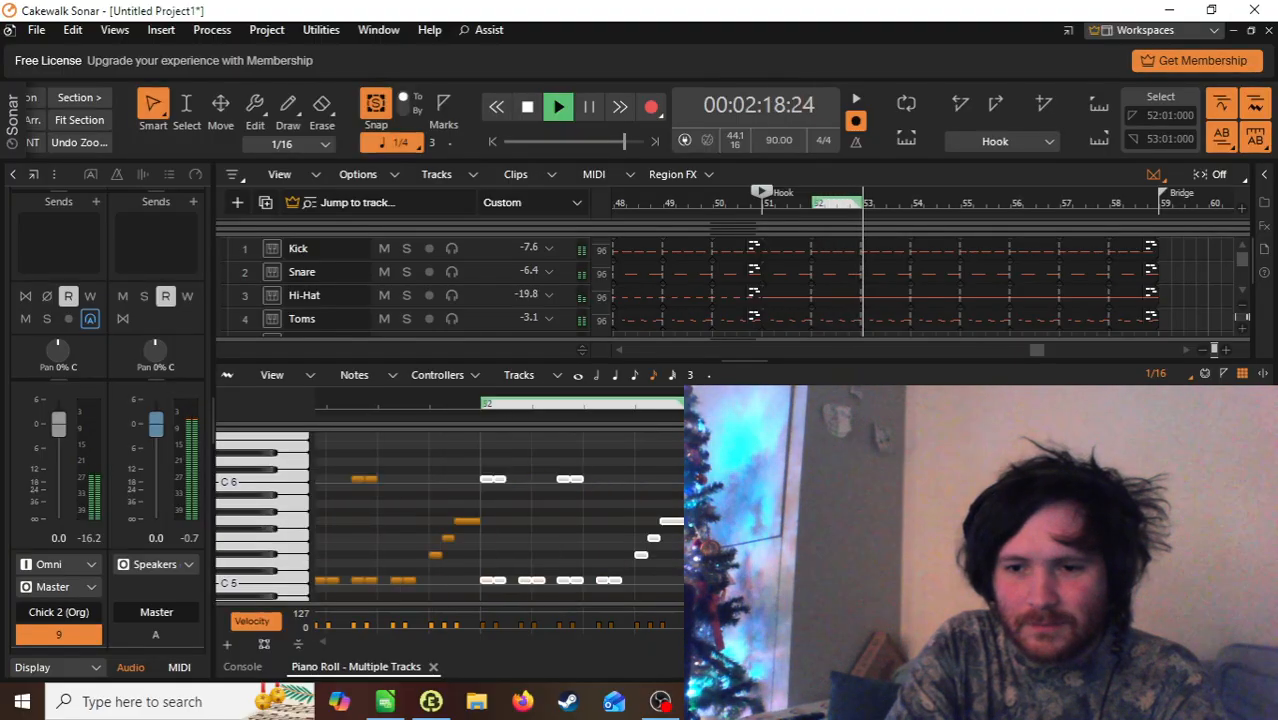
pyautogui.press('space')
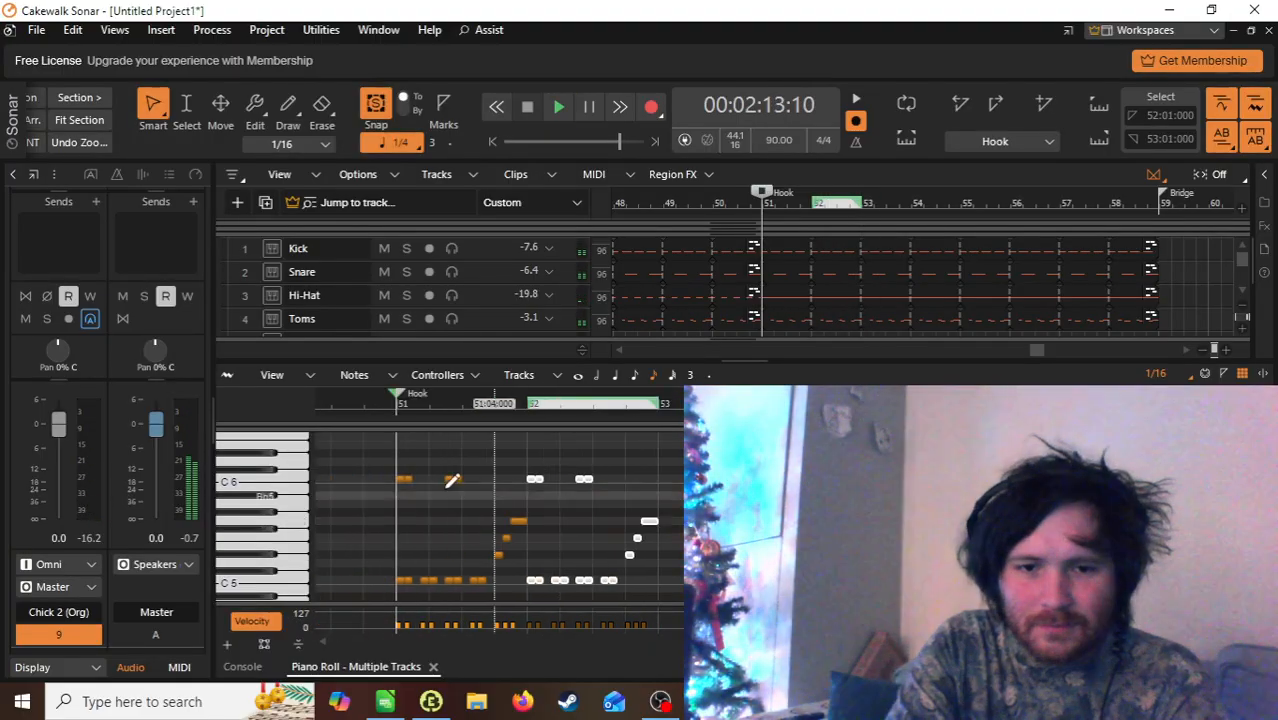
# Step: Copy the two-bar Chick 2 (Org) pattern of bars 51 and 52 to 53:01:000
pyautogui.moveTo(391, 468); pyautogui.dragTo(700, 592)
pyautogui.moveTo(403, 585); pyautogui.dragTo(633, 568)
pyautogui.moveTo(668, 588); pyautogui.dragTo(664, 585)
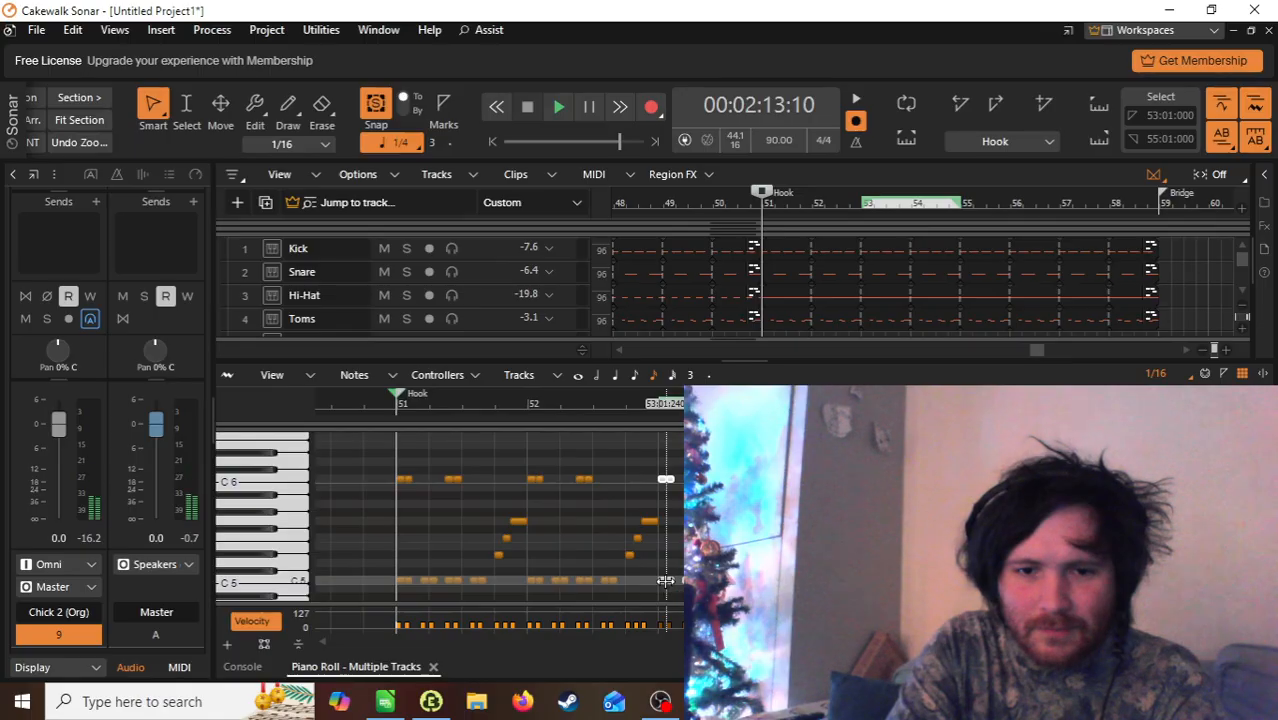
# Step: Copy the four-bar Chick 2 (Org) phrase of bars 51 to 54 to 55:01:000 and play back the Hook
pyautogui.moveTo(374, 459); pyautogui.dragTo(700, 602)
pyautogui.moveTo(402, 523); pyautogui.dragTo(926, 522)
pyautogui.press('space')
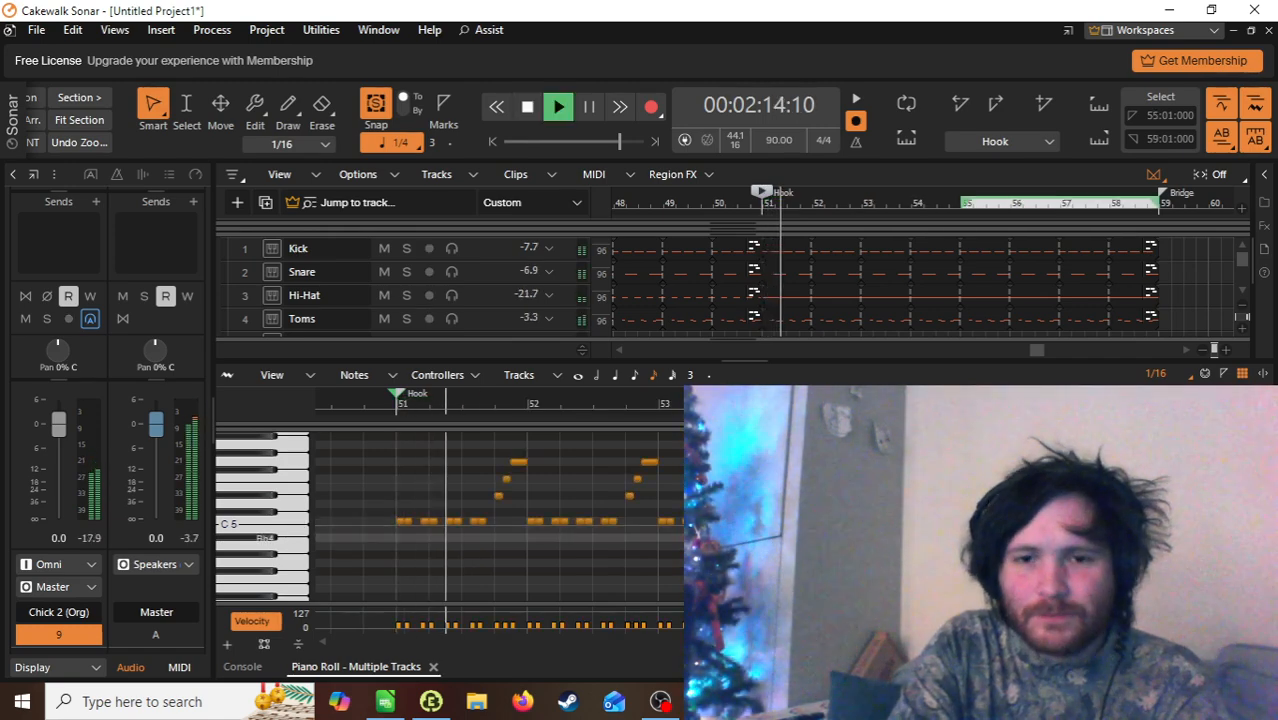
pyautogui.scroll(1, 924, 538)
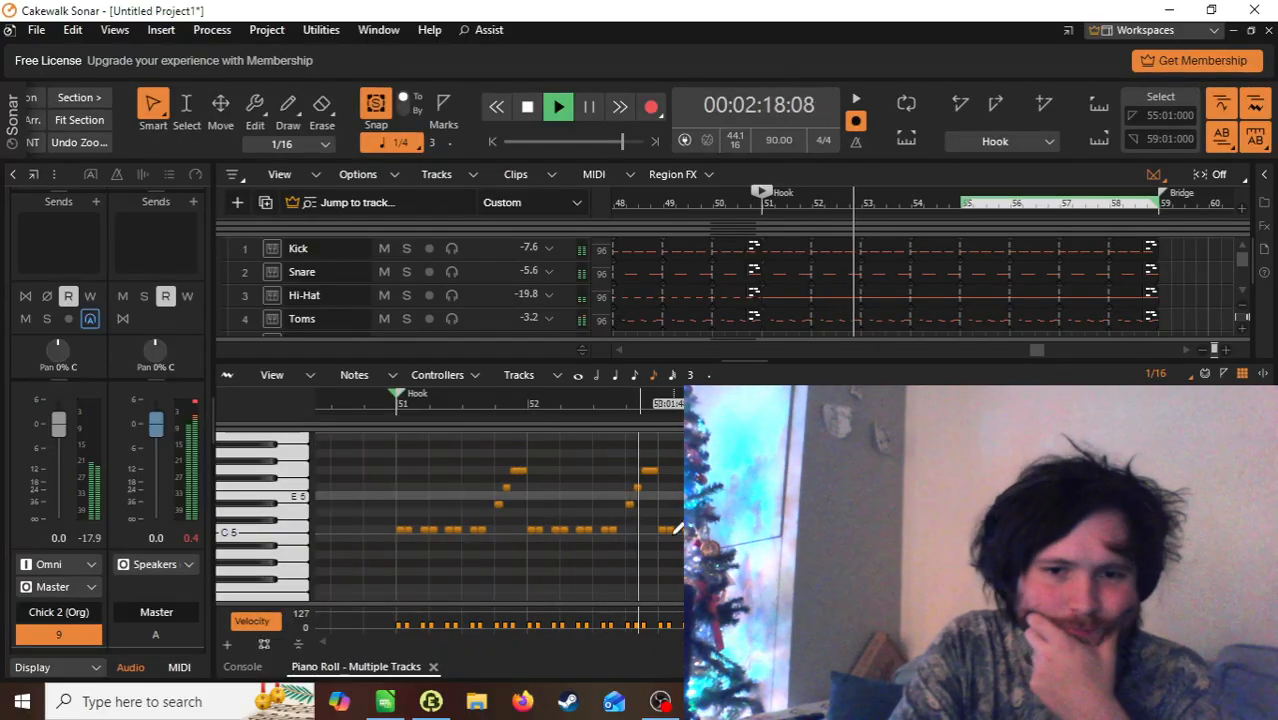
# Step: Add a 1/16 note on Bb5 at 52:04:480 to the run ending bar 52, and play back the Hook
pyautogui.press('space')
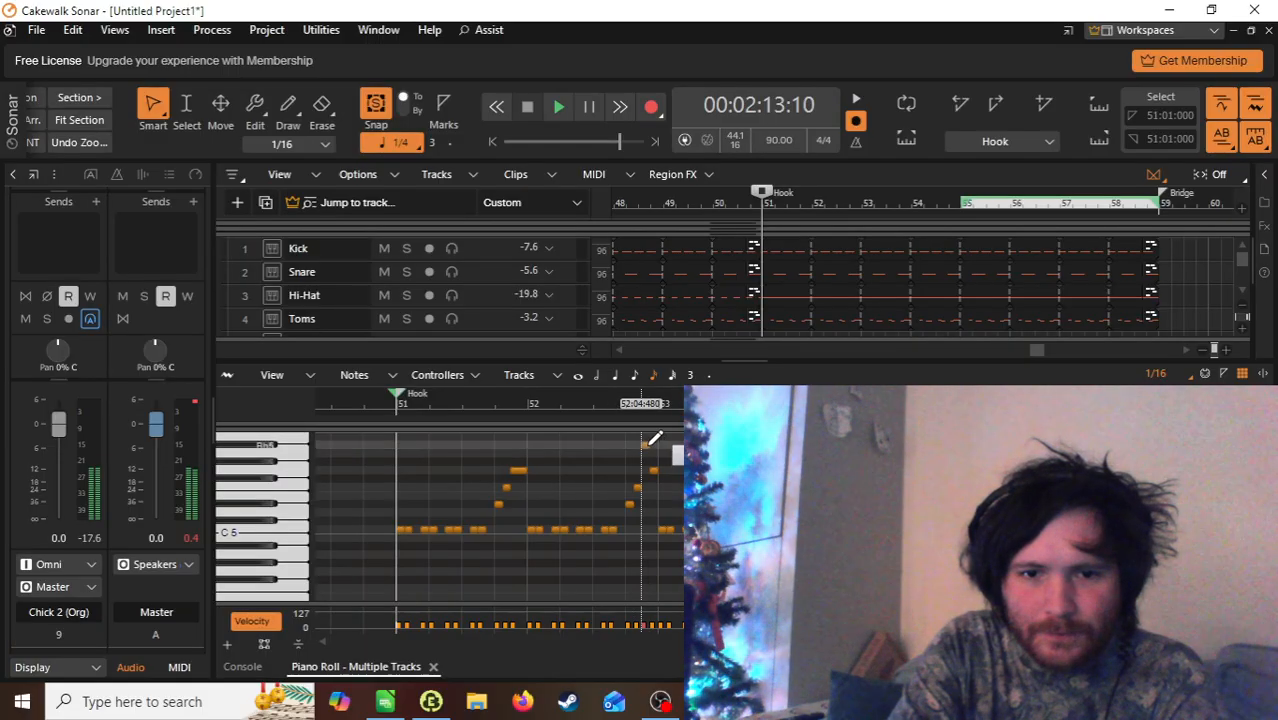
pyautogui.press('space')
pyautogui.scroll(1, 500, 517)
pyautogui.scroll(1, 500, 517)
pyautogui.scroll(1, 500, 517)
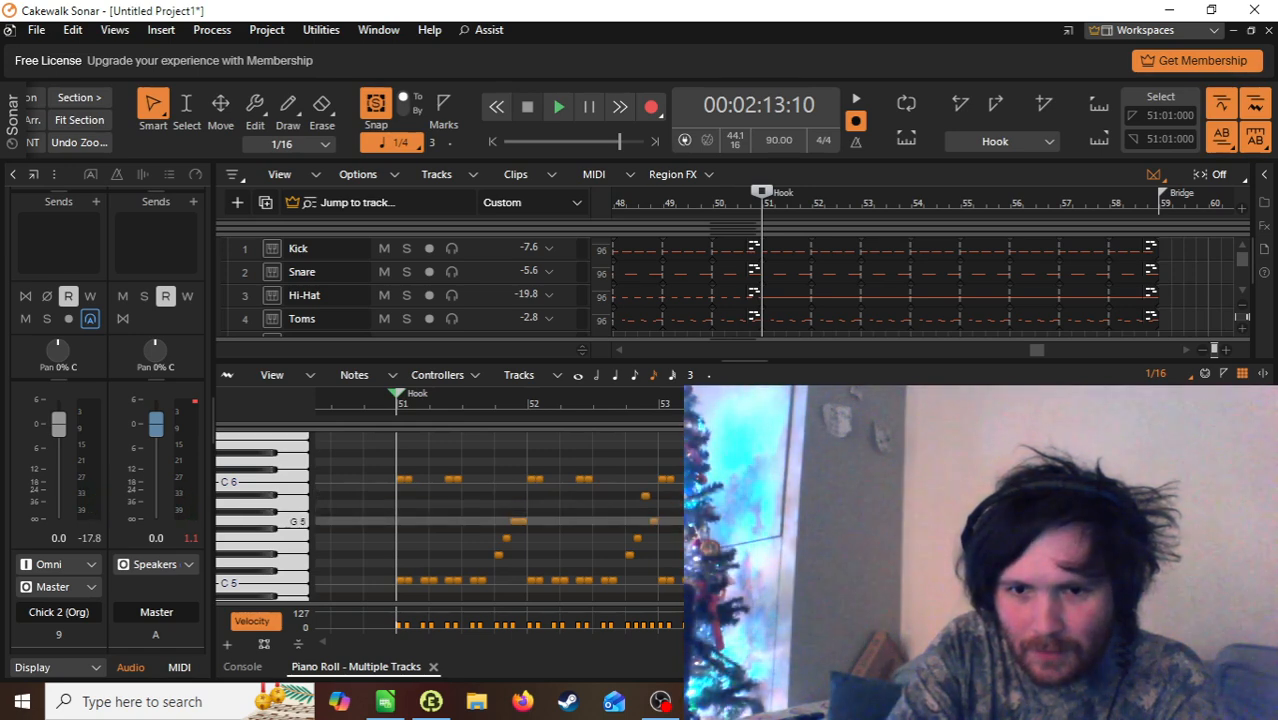
# Step: Rework the run of Chick 2 (Org) notes between 54:04:000 and 55:01:000, starting with the G5 note, and play back the Hook
pyautogui.moveTo(908, 521); pyautogui.dragTo(908, 488)
pyautogui.click(916, 480)
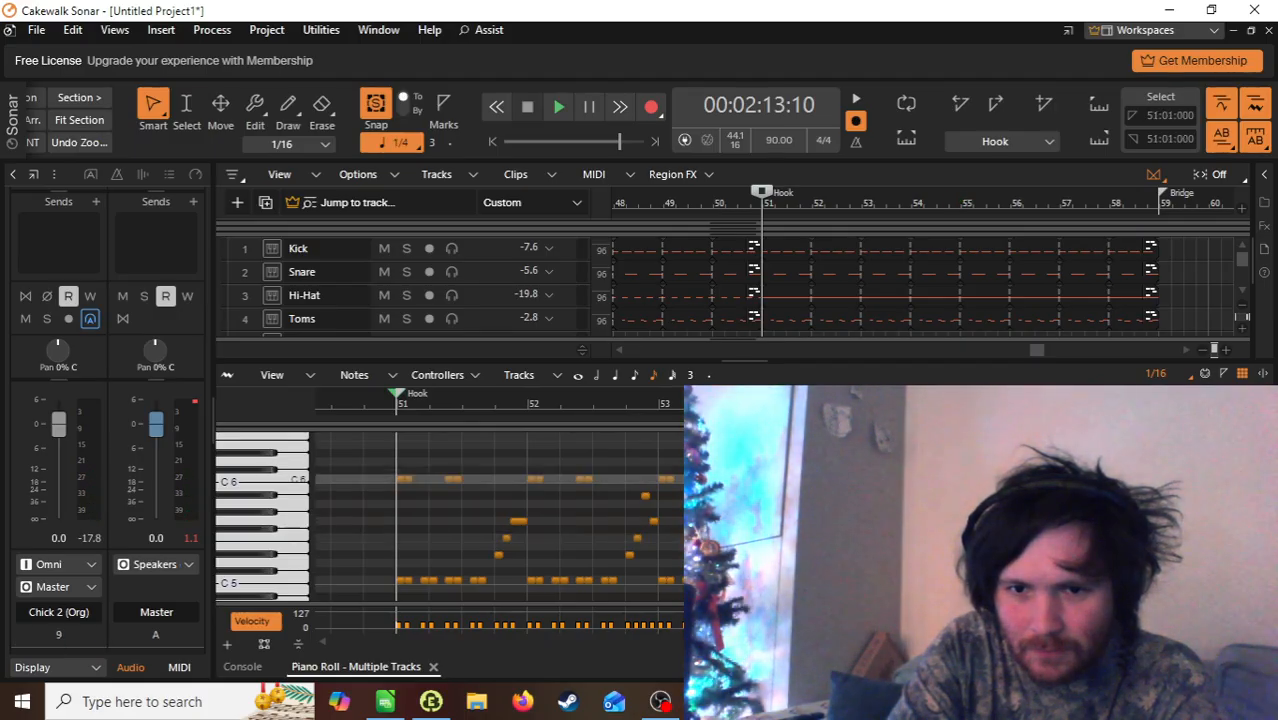
pyautogui.moveTo(916, 480)
pyautogui.mouseDown()
pyautogui.moveTo(916, 435)
pyautogui.moveTo(916, 470)
pyautogui.mouseUp()
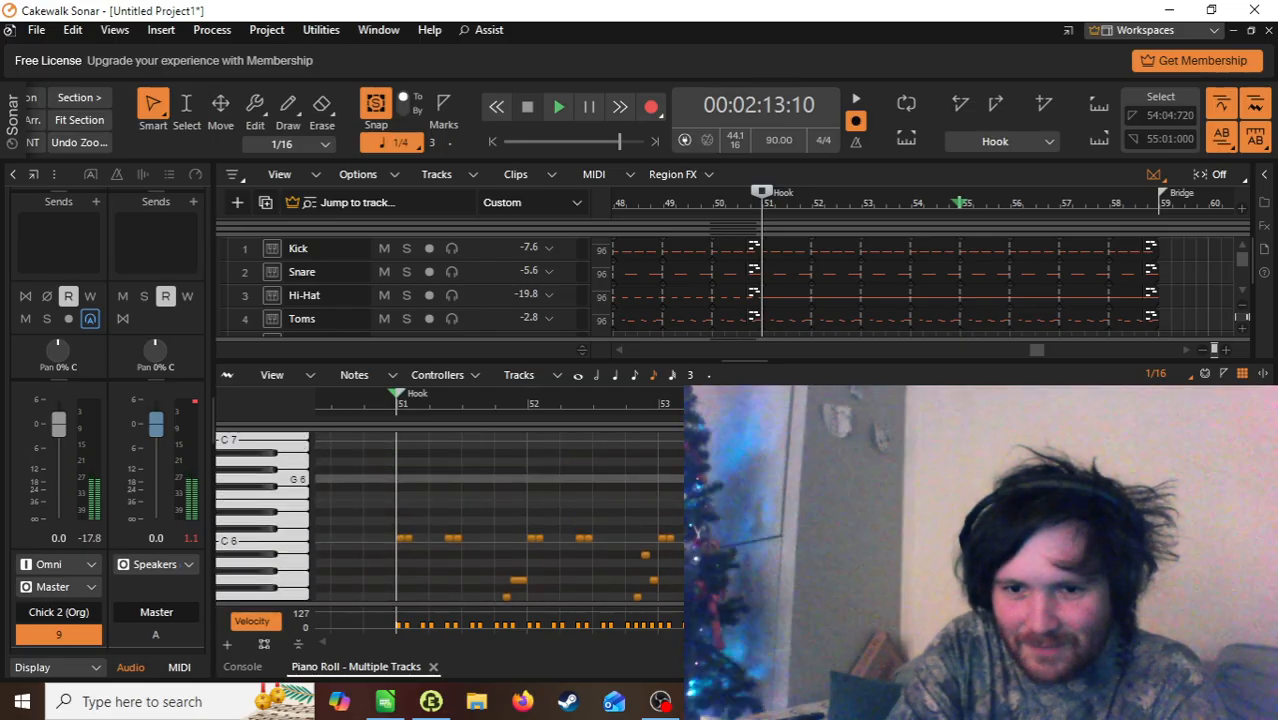
pyautogui.scroll(-4, 500, 515)
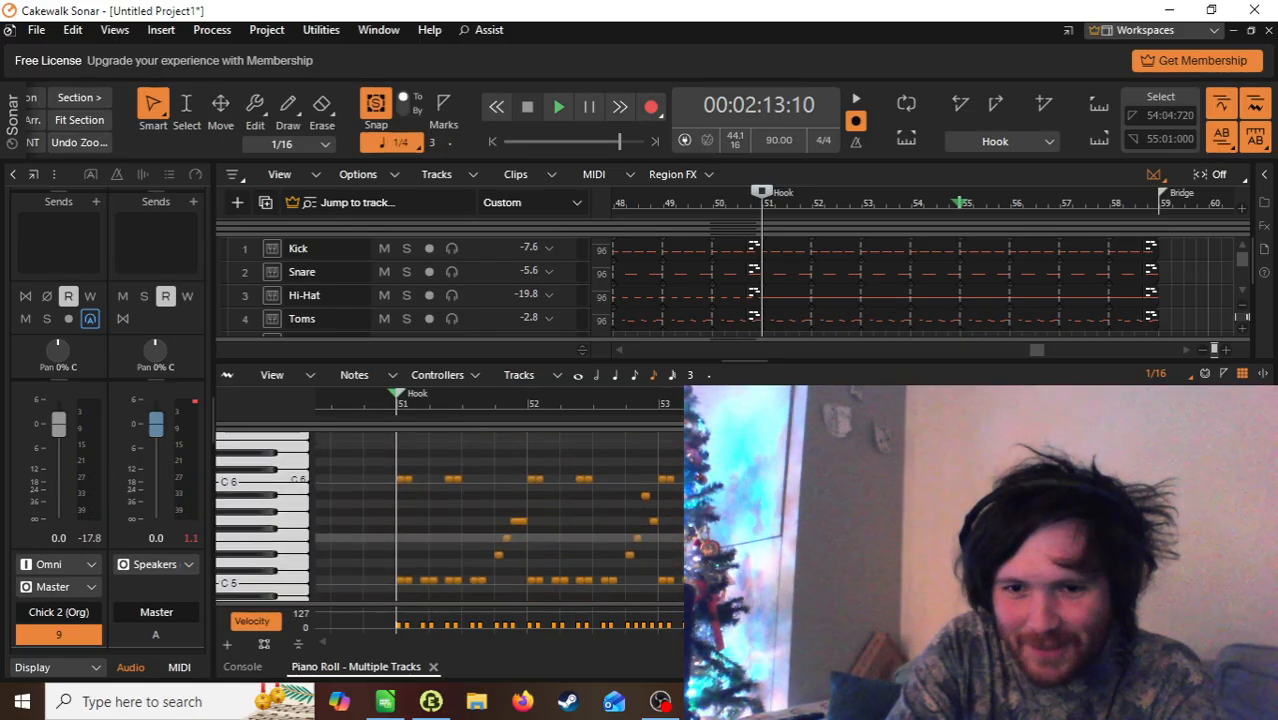
pyautogui.click(900, 538)
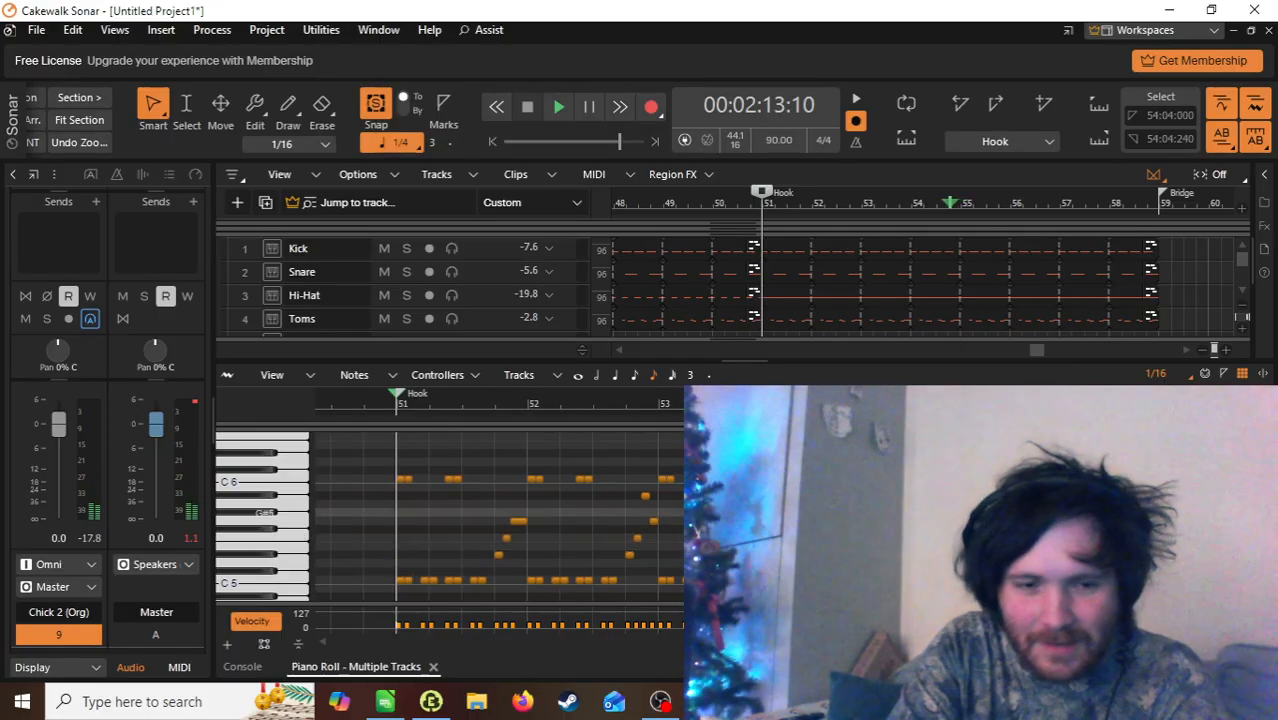
pyautogui.press('space')
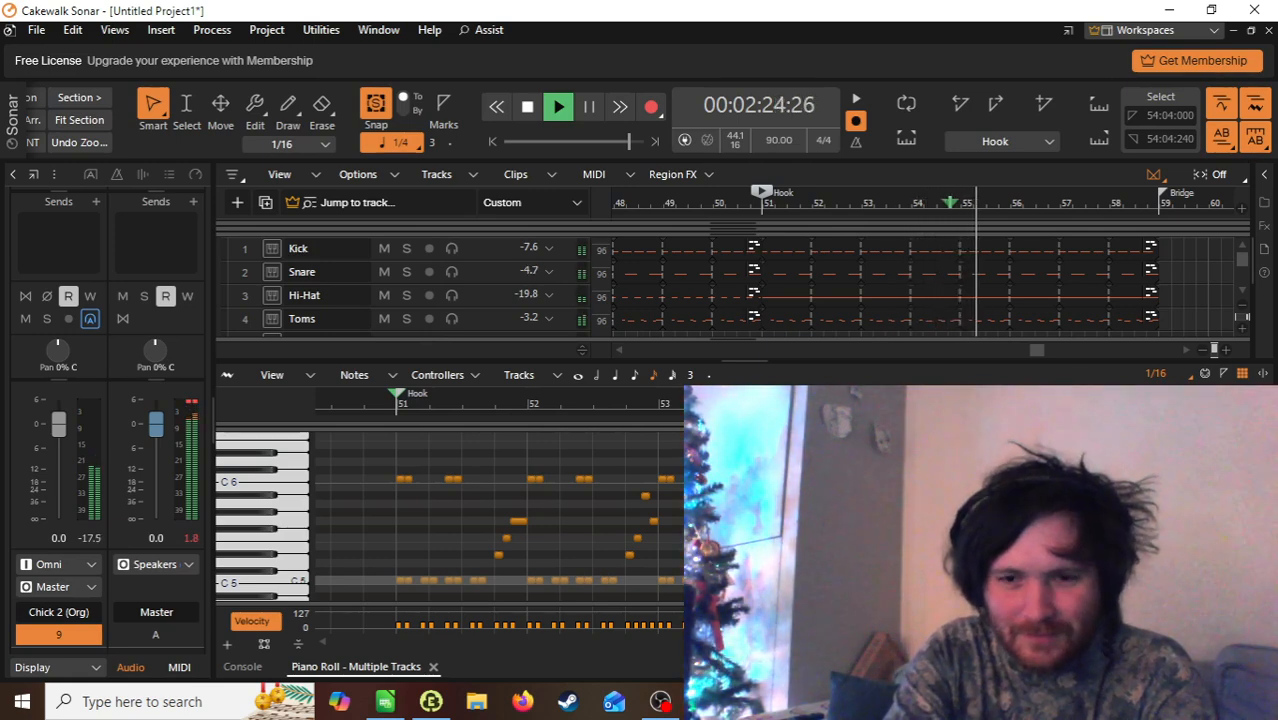
pyautogui.press('space')
# Step: Delete the Chick 2 (Org) notes between 55:01:000 and 59:01:000 in the Hook
pyautogui.scroll(-2, 980, 515)
pyautogui.moveTo(922, 642); pyautogui.dragTo(963, 642)
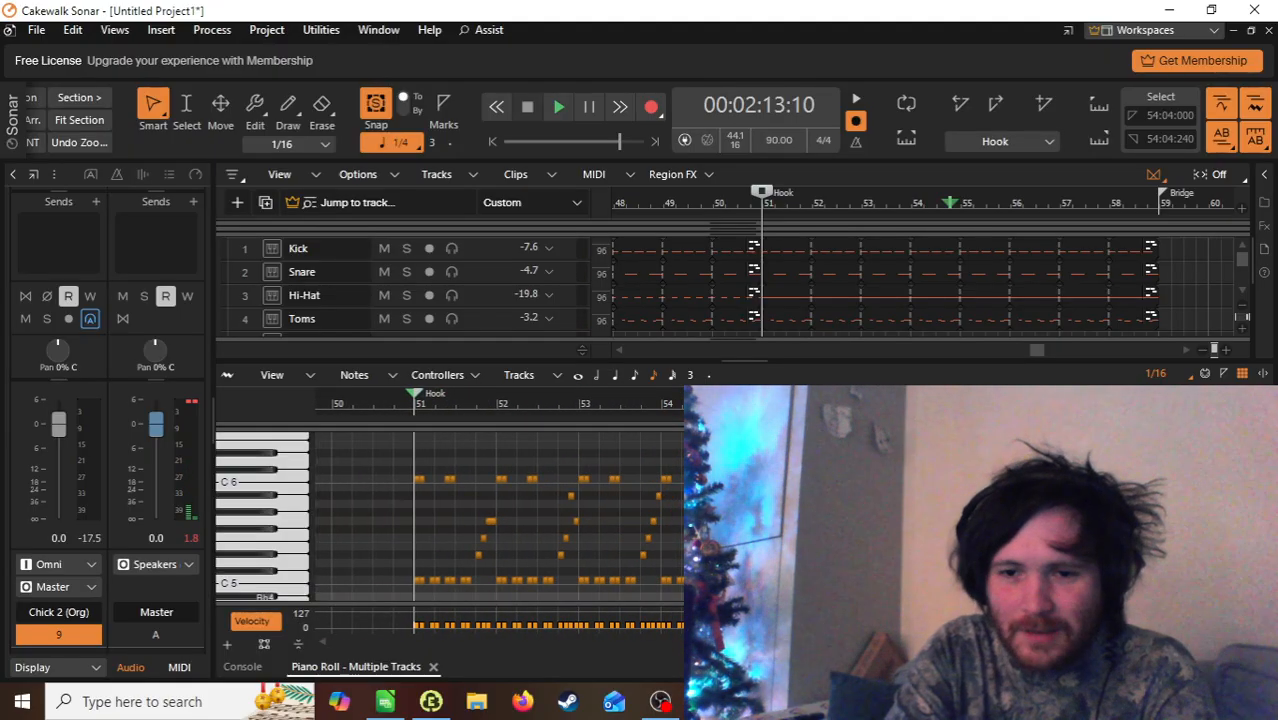
pyautogui.click(408, 503)
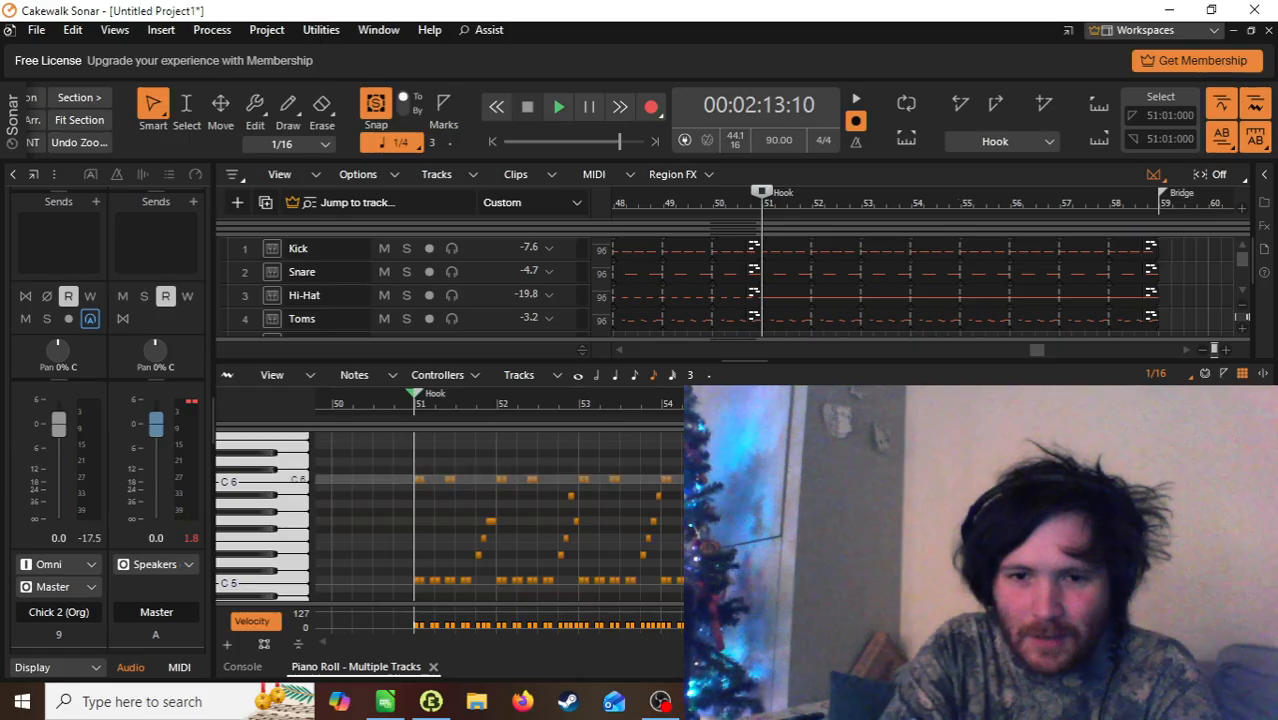
pyautogui.moveTo(744, 403); pyautogui.dragTo(1074, 403)
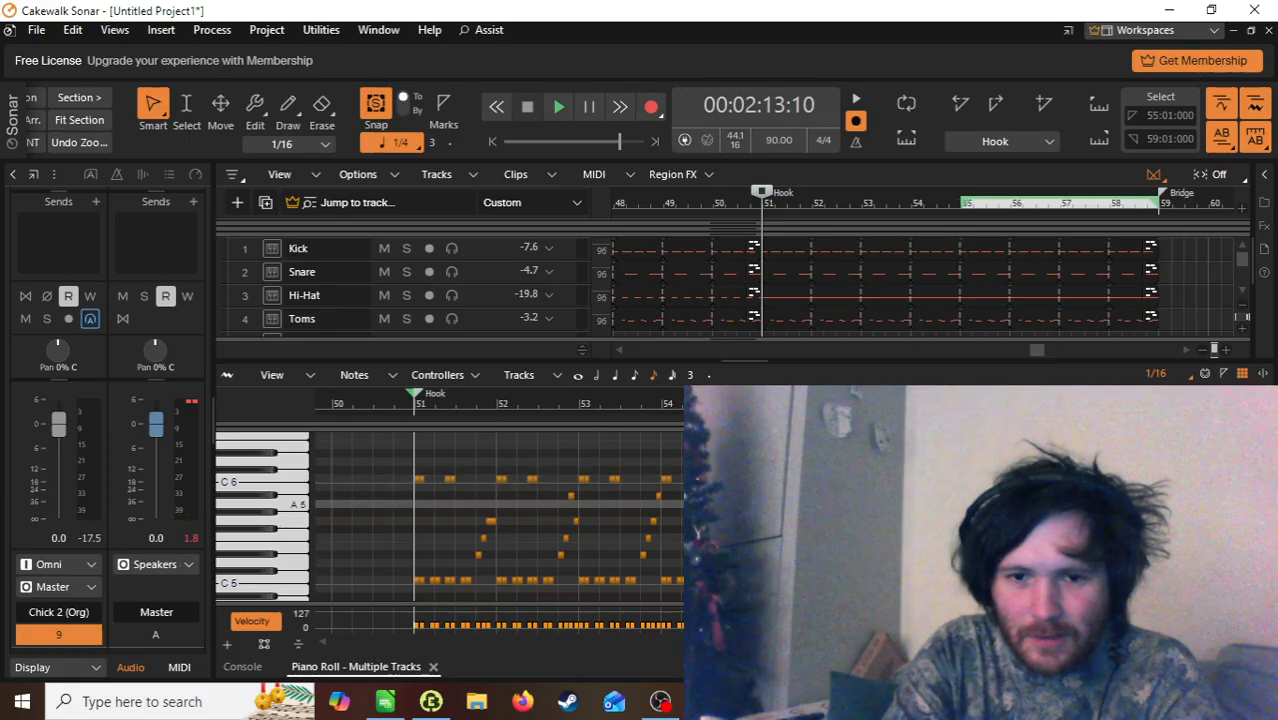
pyautogui.press('Delete')
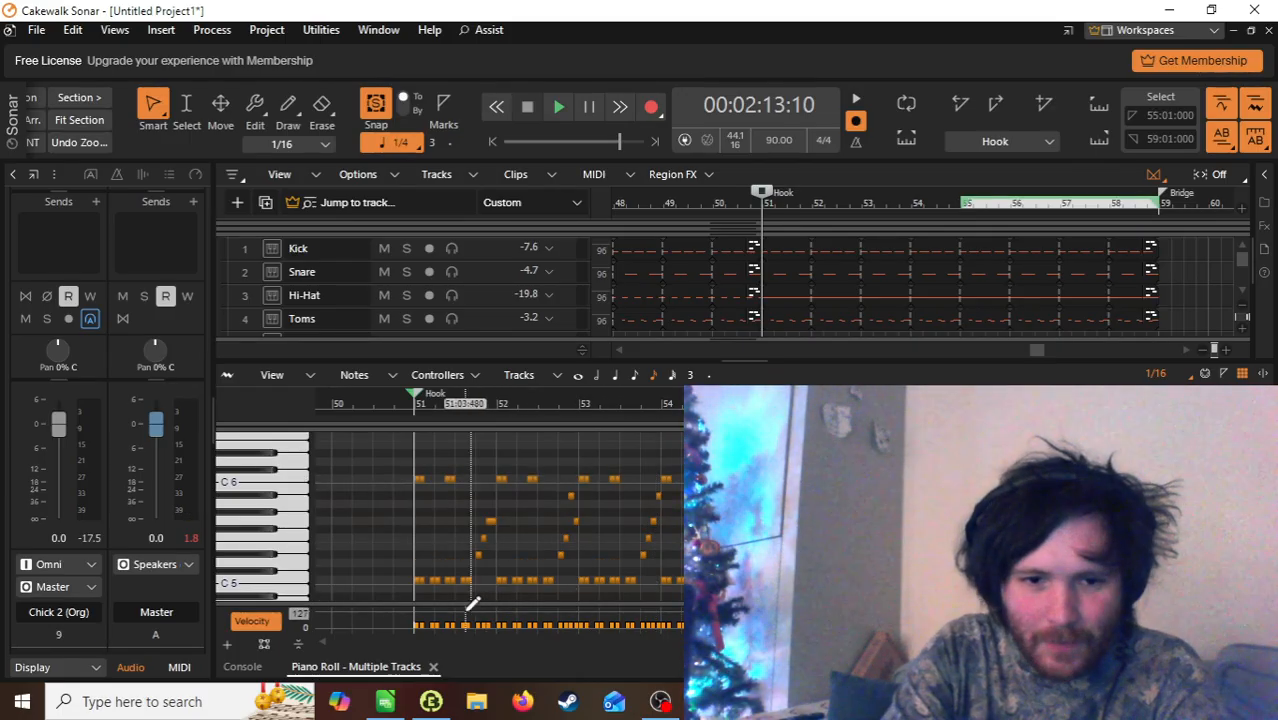
# Step: Select all Chick 2 (Org) notes from 51:01:000 to 59:01:000, clear the selection and play back the Hook
pyautogui.moveTo(402, 593)
pyautogui.mouseDown()
pyautogui.moveTo(544, 565)
pyautogui.moveTo(860, 449)
pyautogui.moveTo(1088, 440)
pyautogui.mouseUp()
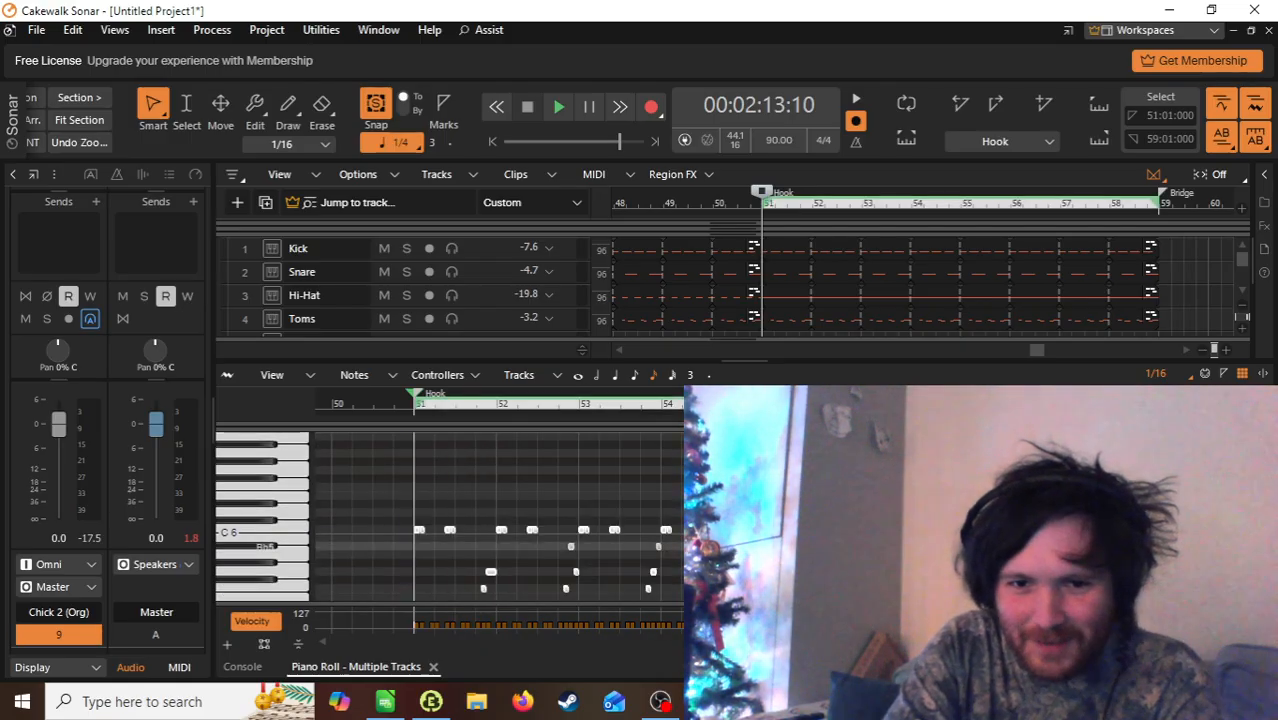
pyautogui.scroll(-1, 860, 547)
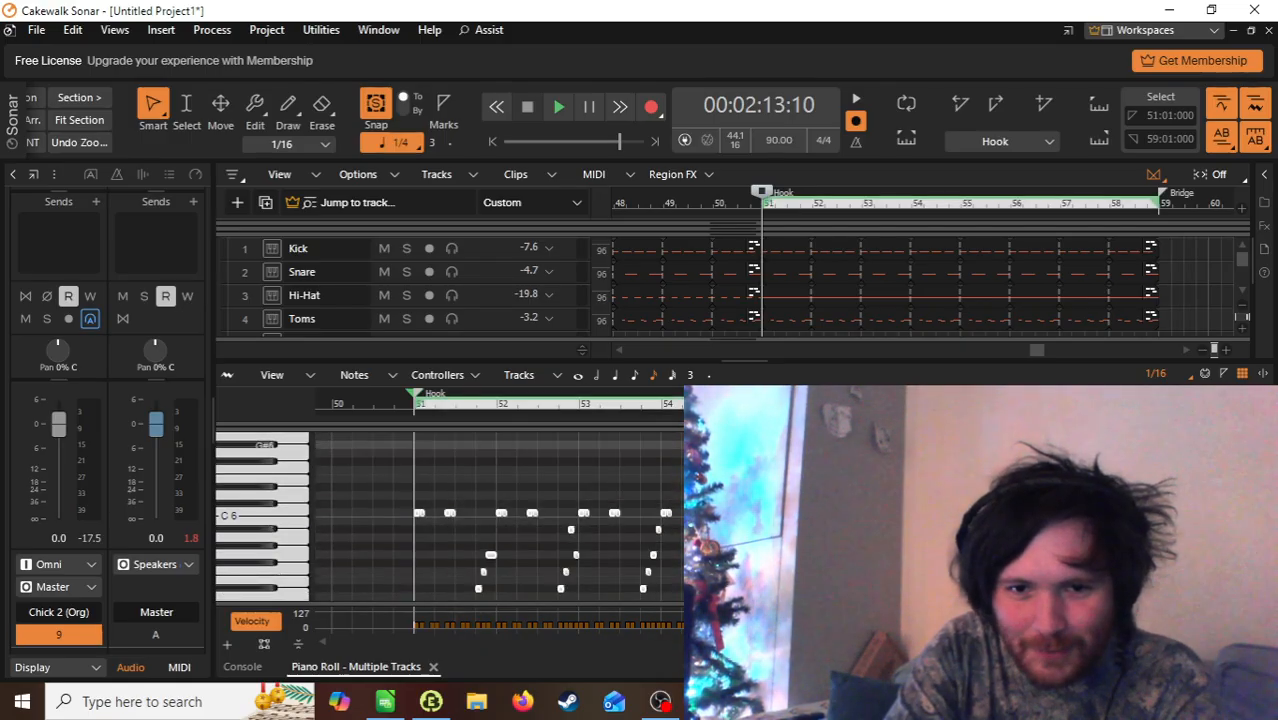
pyautogui.click(743, 445)
pyautogui.press('space')
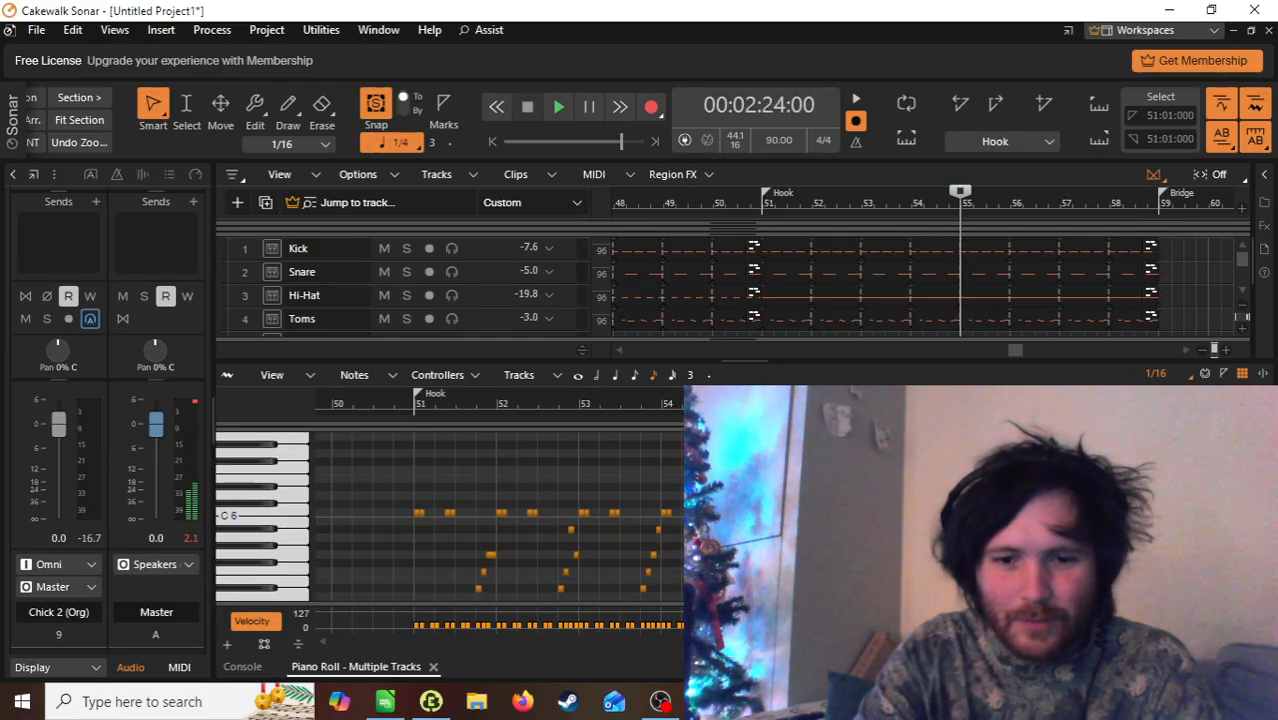
pyautogui.hotkey('alt', 'Tab')
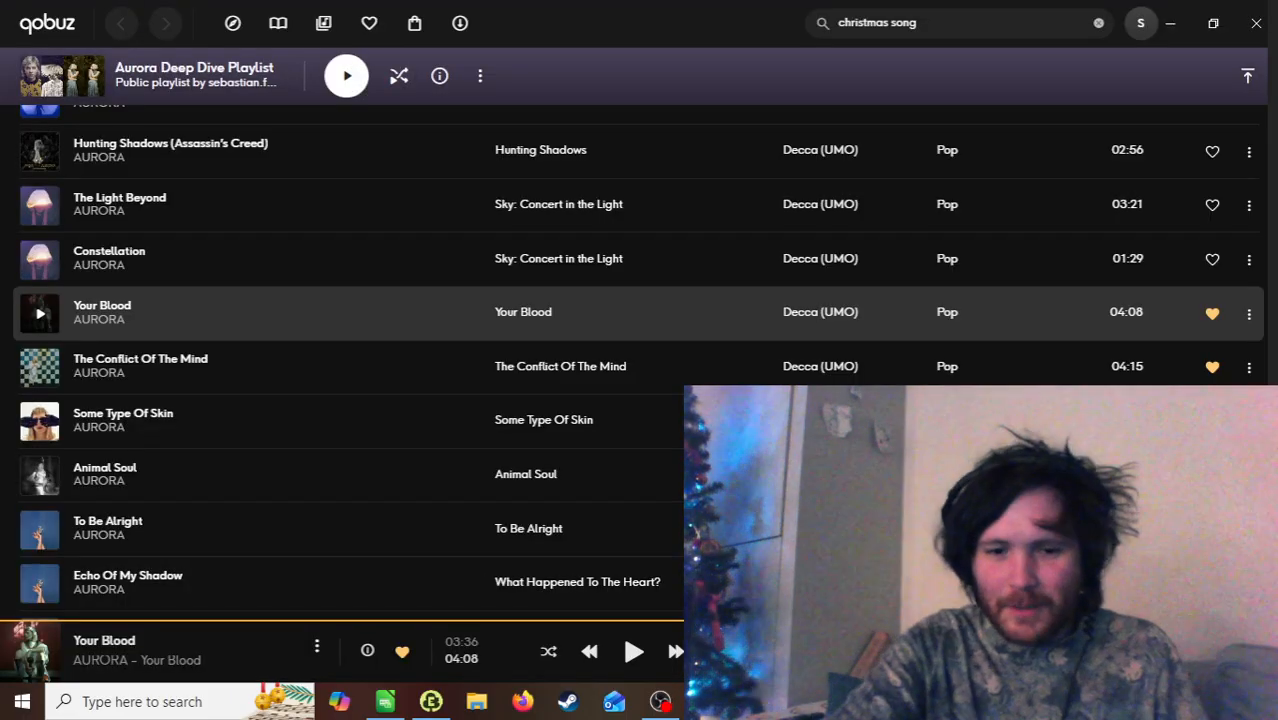
pyautogui.hotkey('alt', 'Tab')
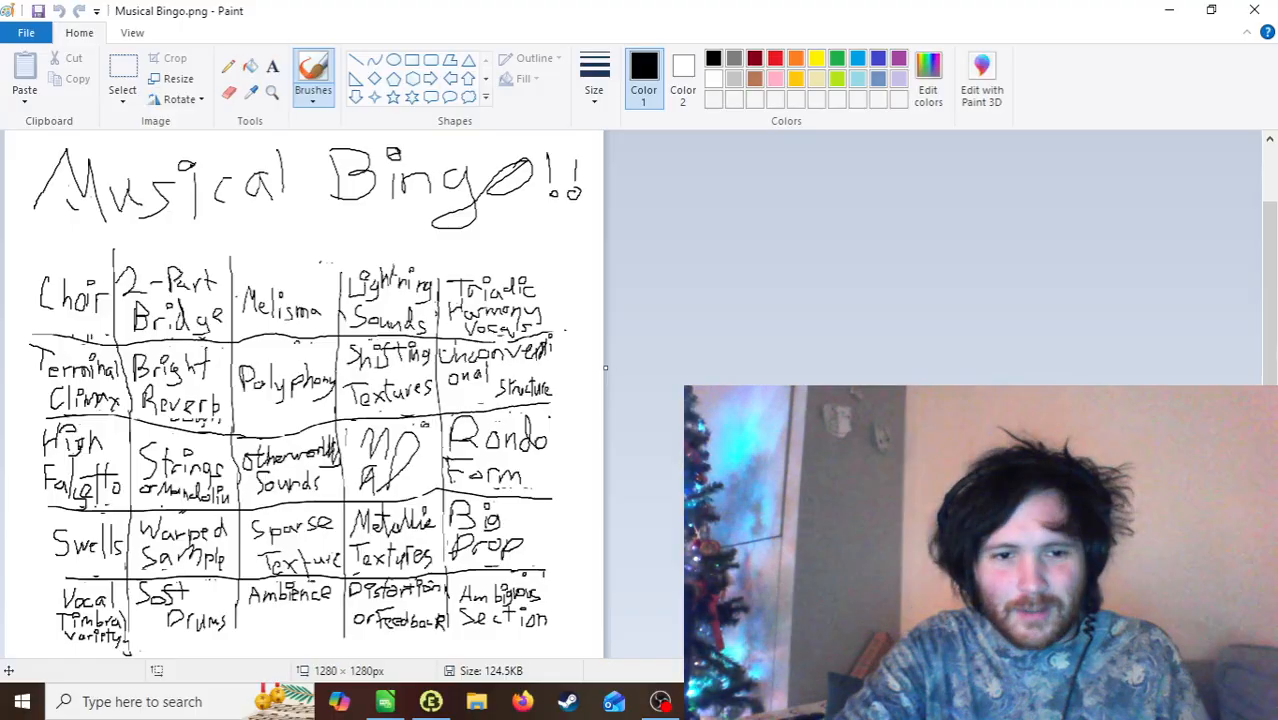
pyautogui.hotkey('alt', 'Tab')
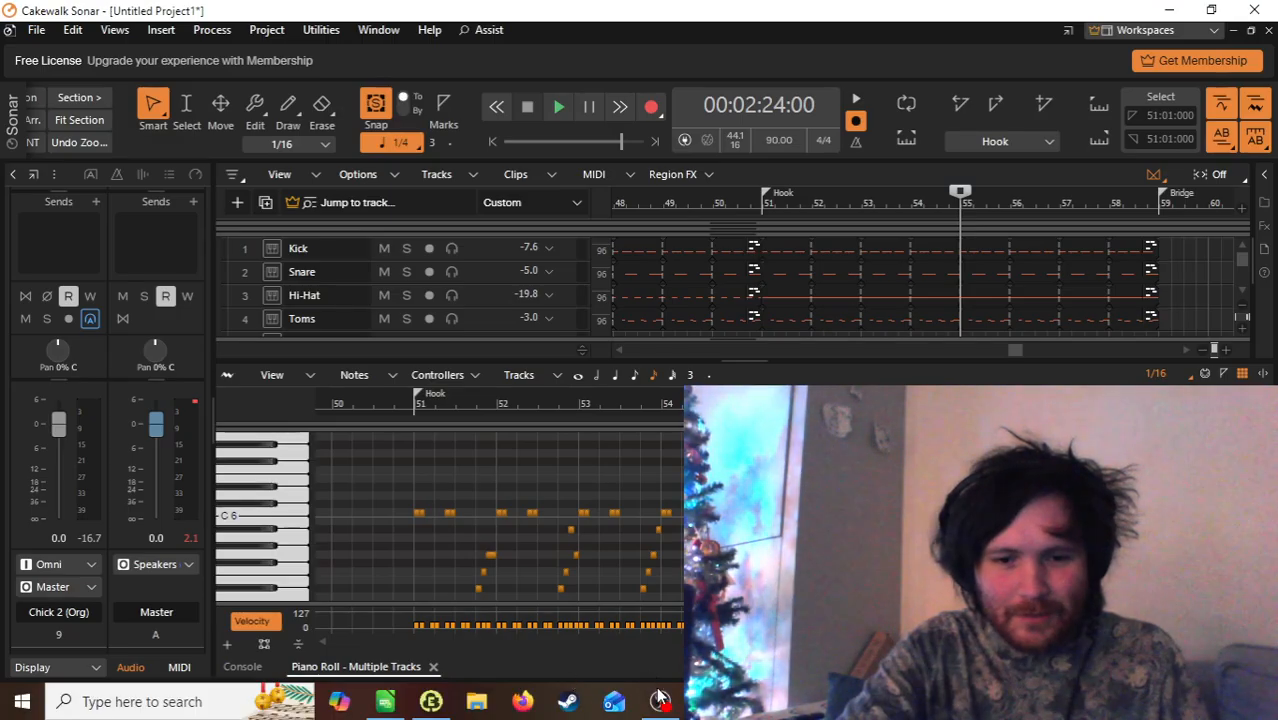
pyautogui.click(660, 700)
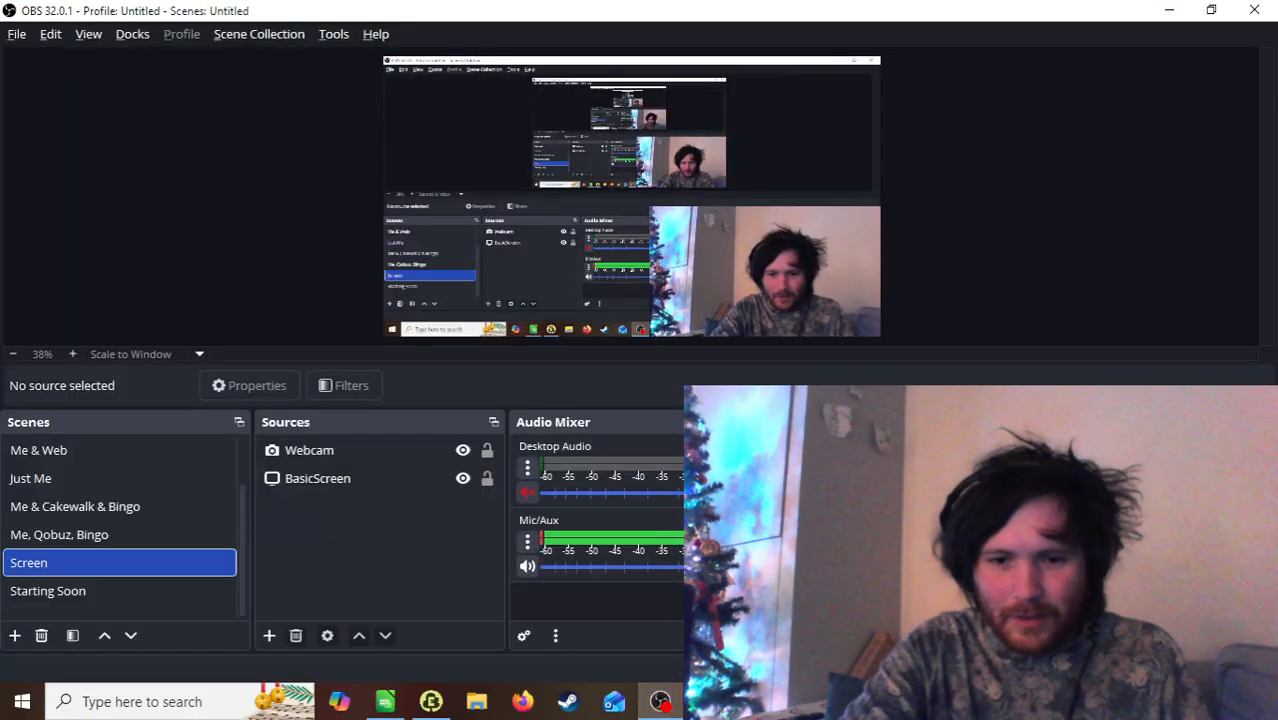
pyautogui.hotkey('alt', 'Tab')
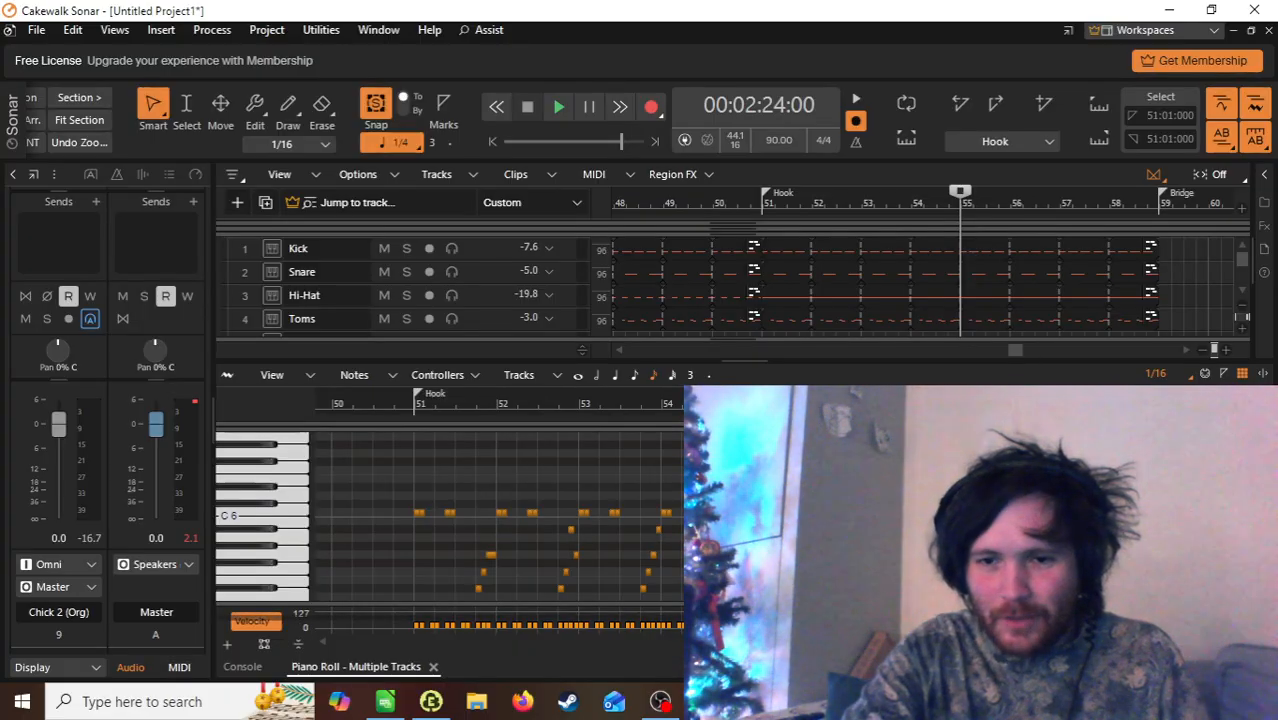
# Step: Select the Hook clips on the BBC Symphony, Baritonus Saxus, Chick 2 (Org) and both Argon Drops tracks in the full arrangement
pyautogui.press('d')
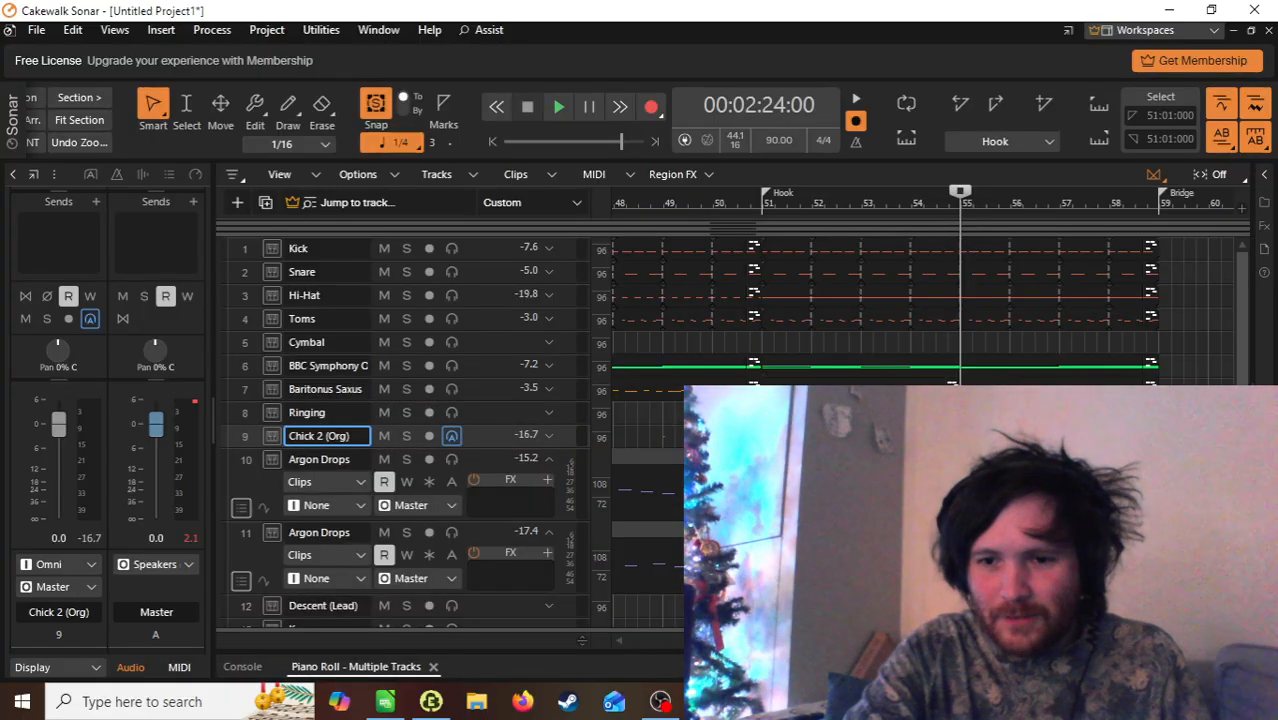
pyautogui.hotkey('ctrl', 'Left')
pyautogui.hotkey('ctrl', 'Left')
pyautogui.hotkey('ctrl', 'Left')
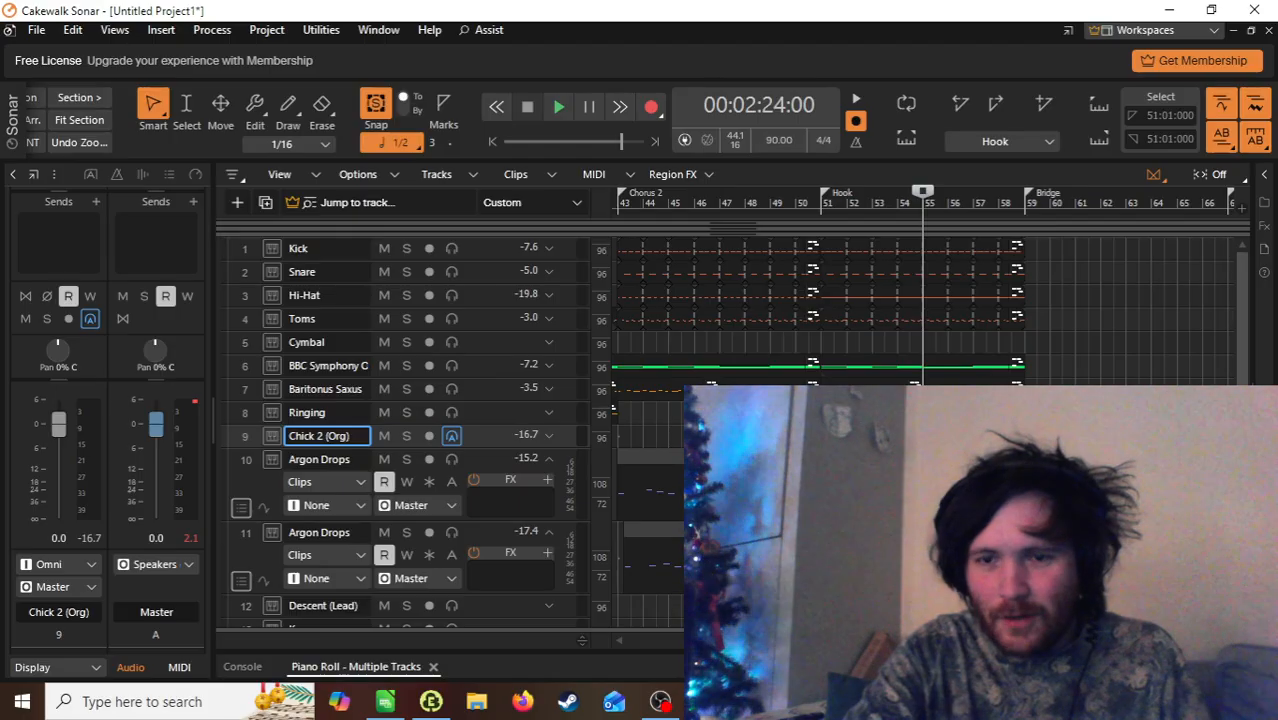
pyautogui.moveTo(933, 640); pyautogui.dragTo(963, 640)
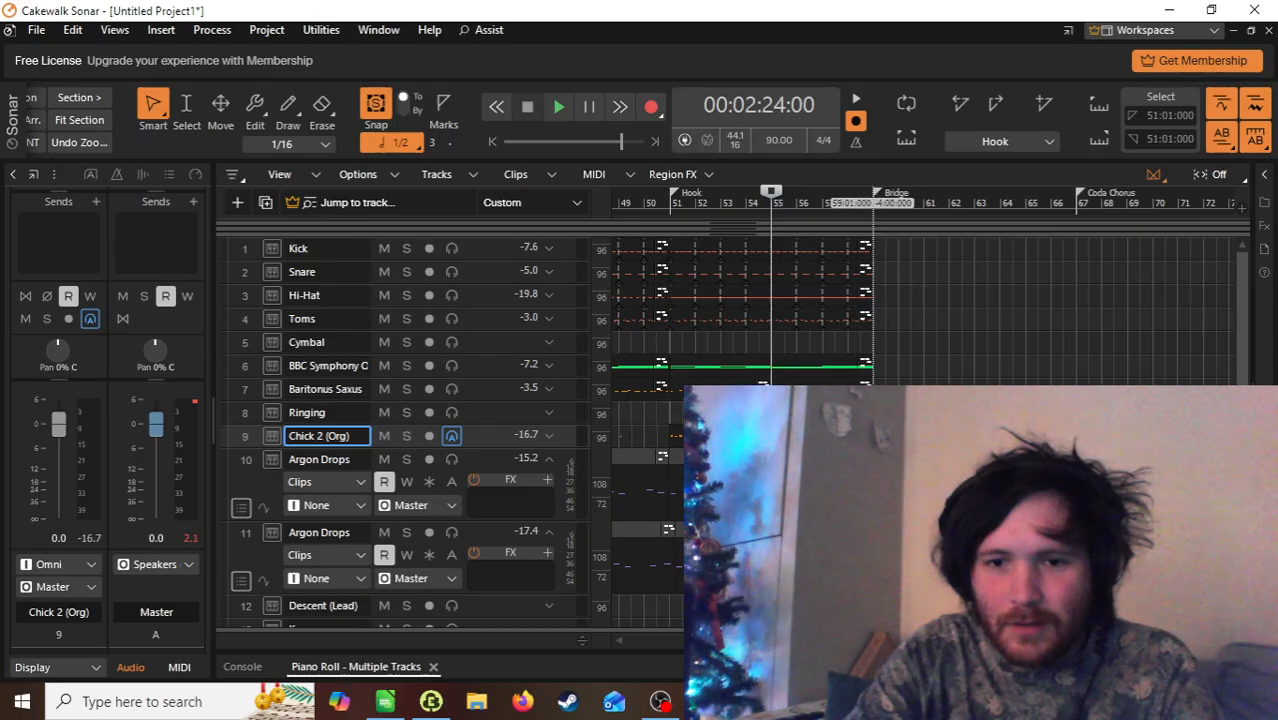
pyautogui.click(735, 532)
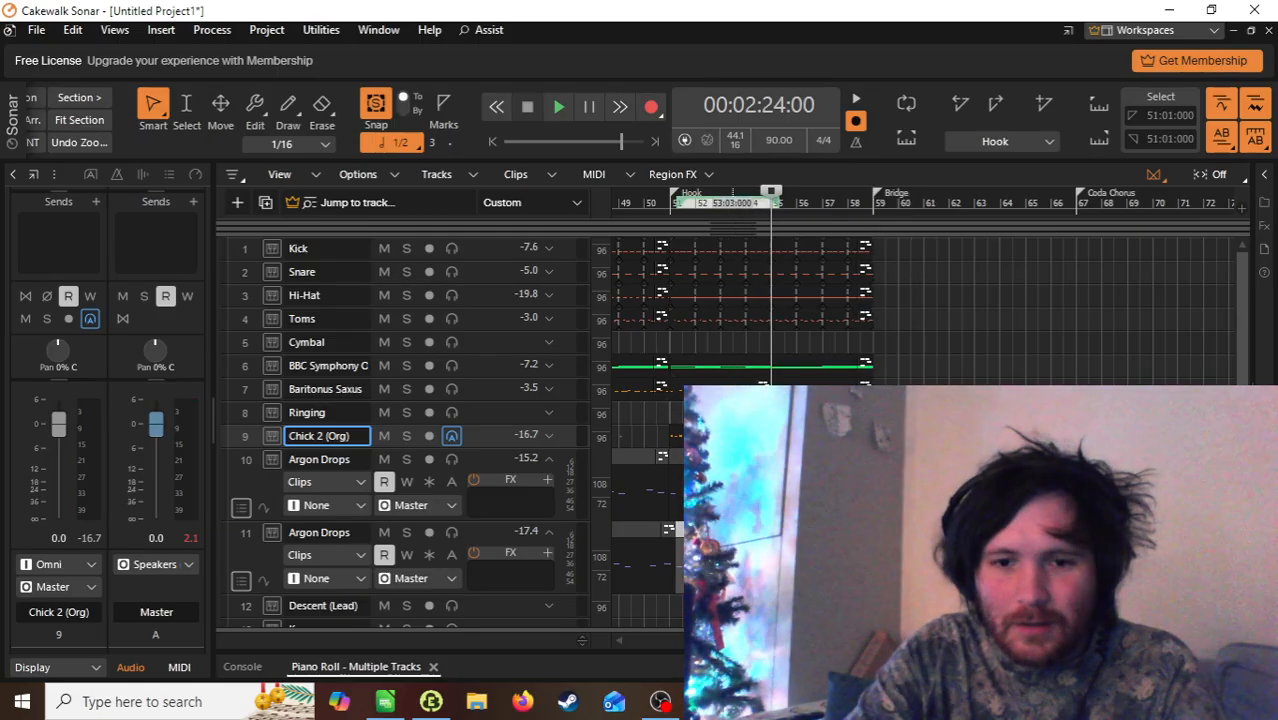
pyautogui.keyDown('ctrl'); pyautogui.click(809, 532); pyautogui.keyUp('ctrl')
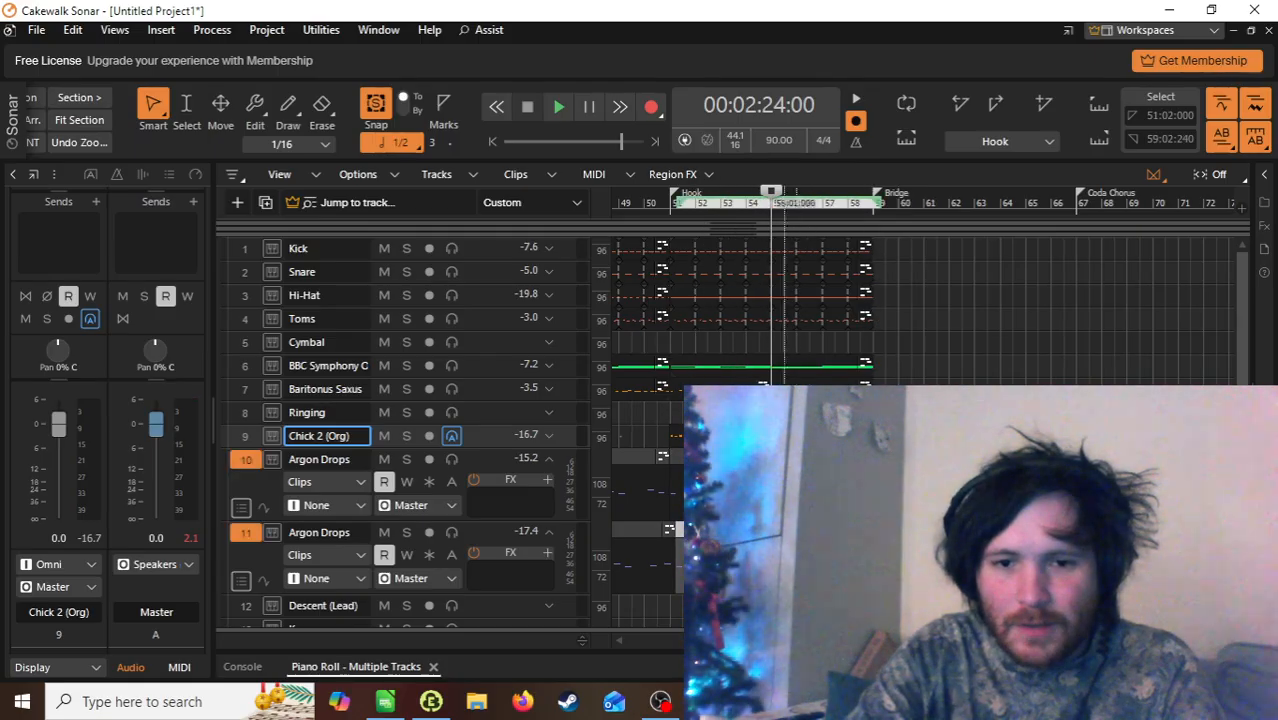
pyautogui.keyDown('ctrl'); pyautogui.click(746, 436); pyautogui.keyUp('ctrl')
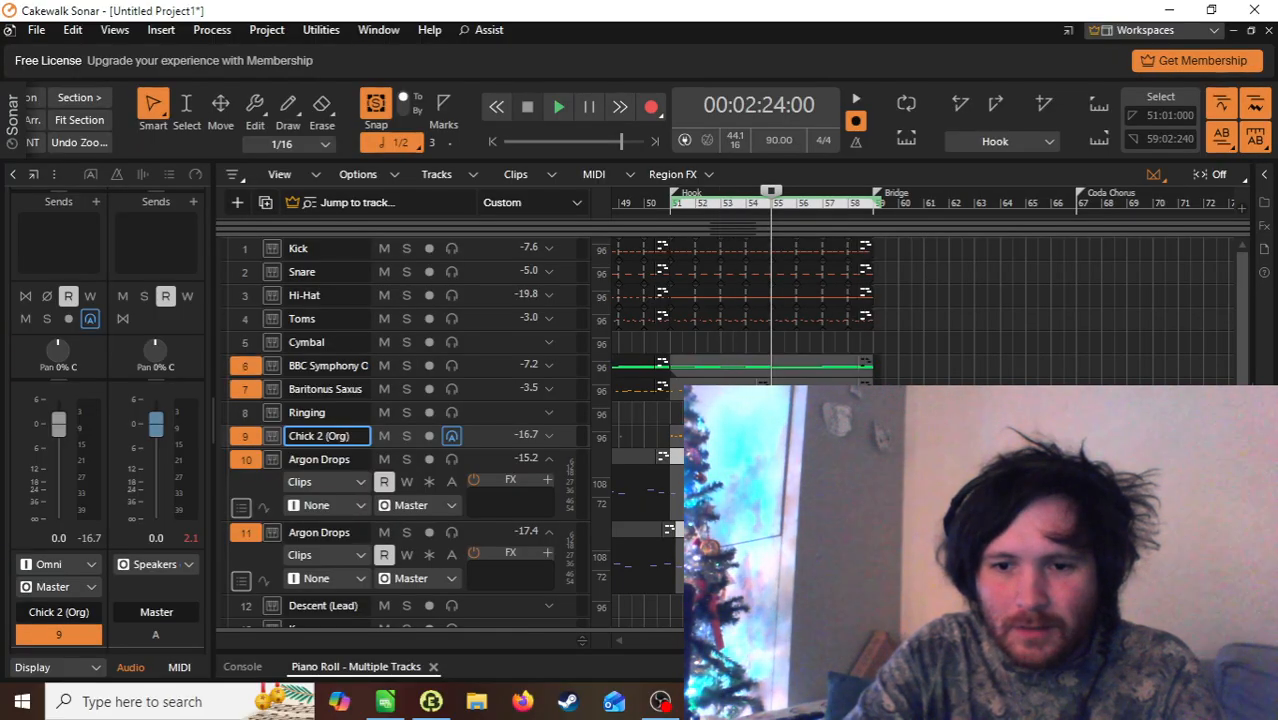
# Step: Split the BBC Symphony clip at bar 43 and extend the selection to the Chorus 2 and Hook clips, including the drum tracks
pyautogui.hscroll(-5, 883, 300)
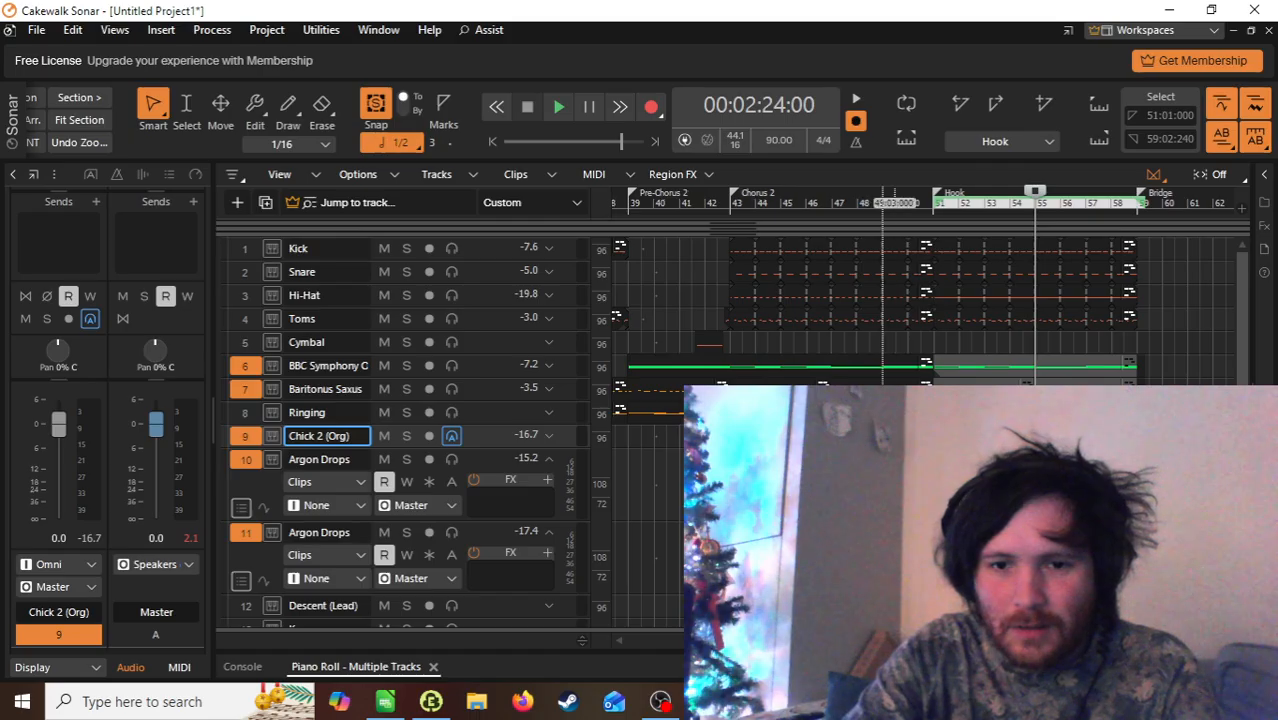
pyautogui.keyDown('ctrl'); pyautogui.click(869, 391); pyautogui.keyUp('ctrl')
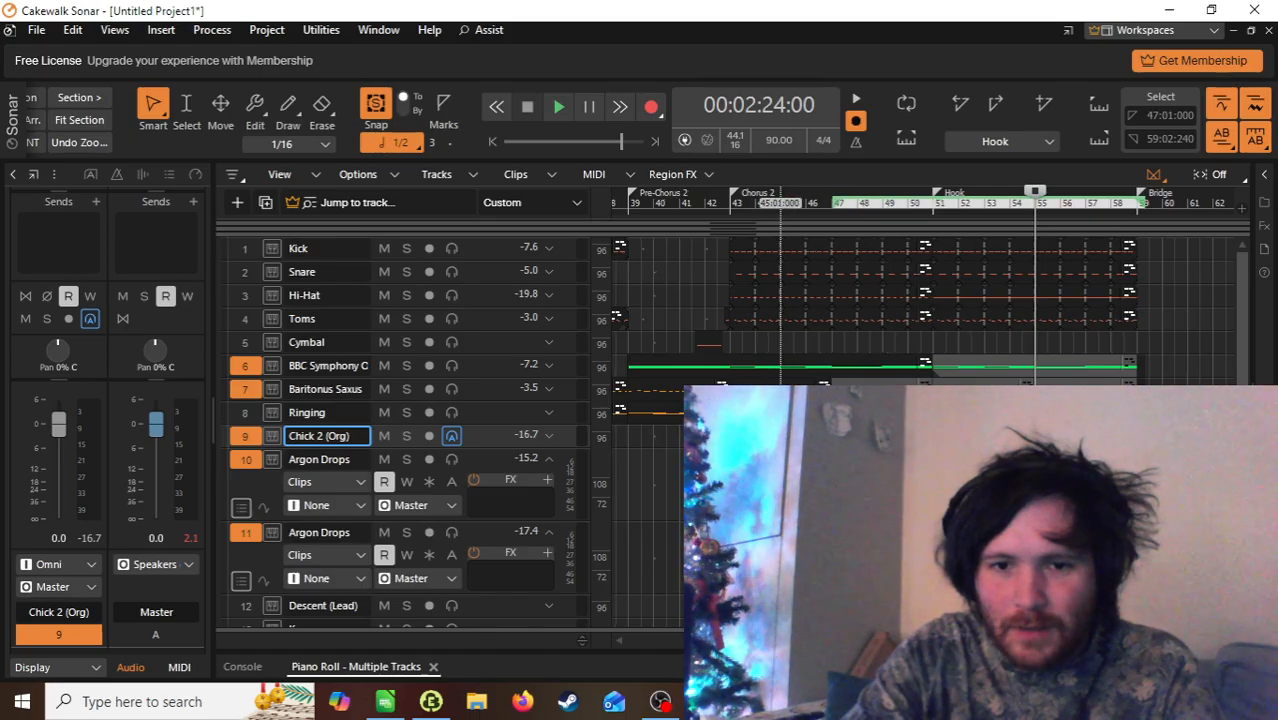
pyautogui.keyDown('ctrl'); pyautogui.click(783, 363); pyautogui.keyUp('ctrl')
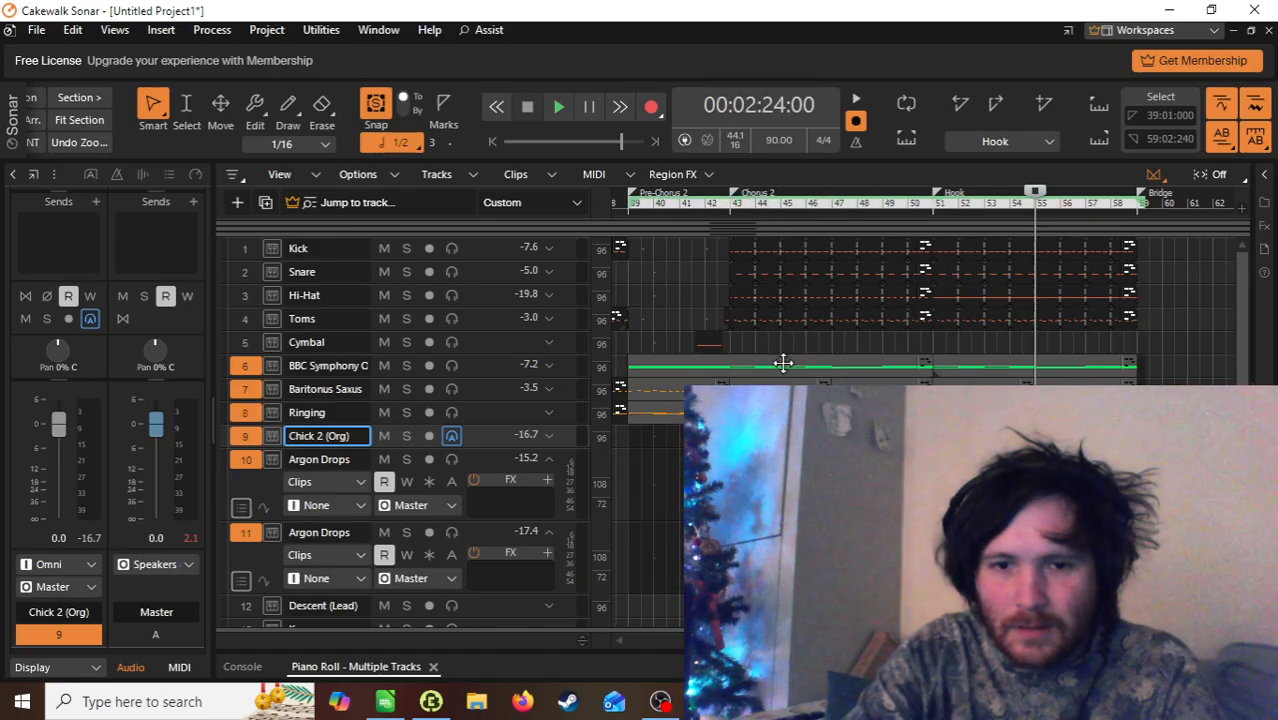
pyautogui.click(729, 372)
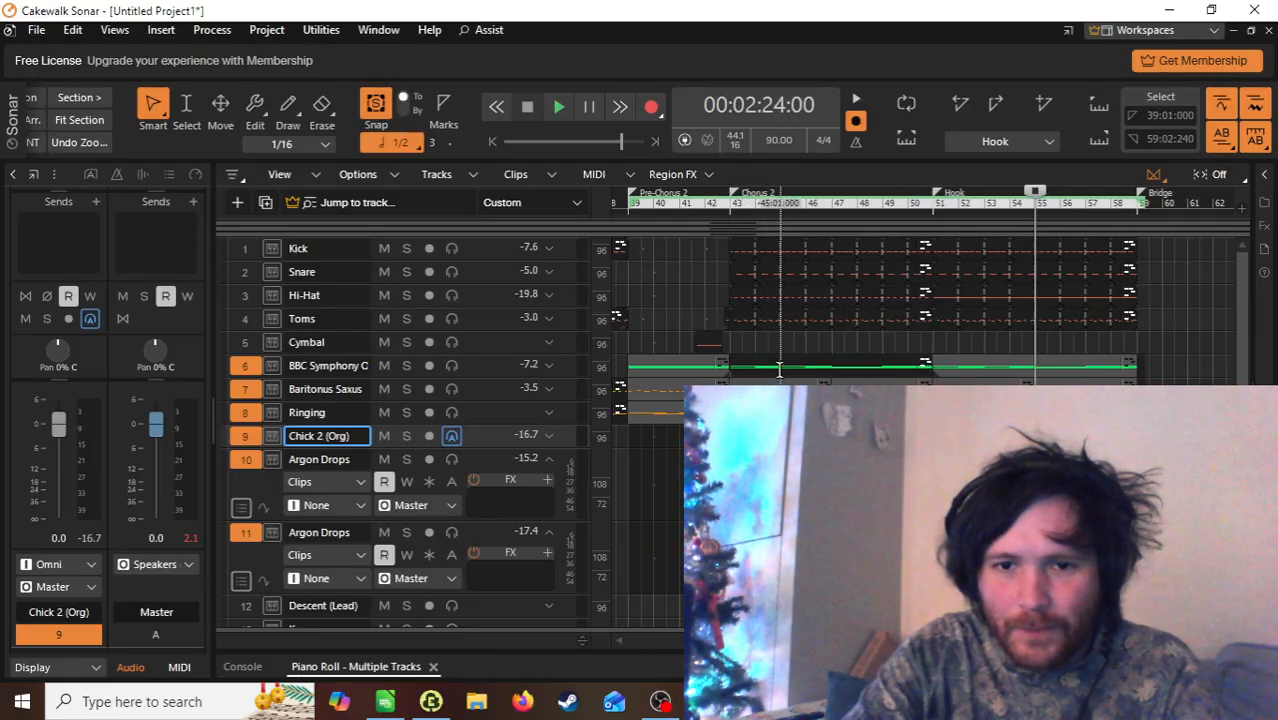
pyautogui.click(779, 370)
pyautogui.moveTo(763, 205)
pyautogui.mouseDown()
pyautogui.moveTo(1110, 175)
pyautogui.moveTo(1091, 170)
pyautogui.moveTo(1143, 205)
pyautogui.mouseUp()
pyautogui.click(850, 620)
pyautogui.scroll(1, 806, 340)
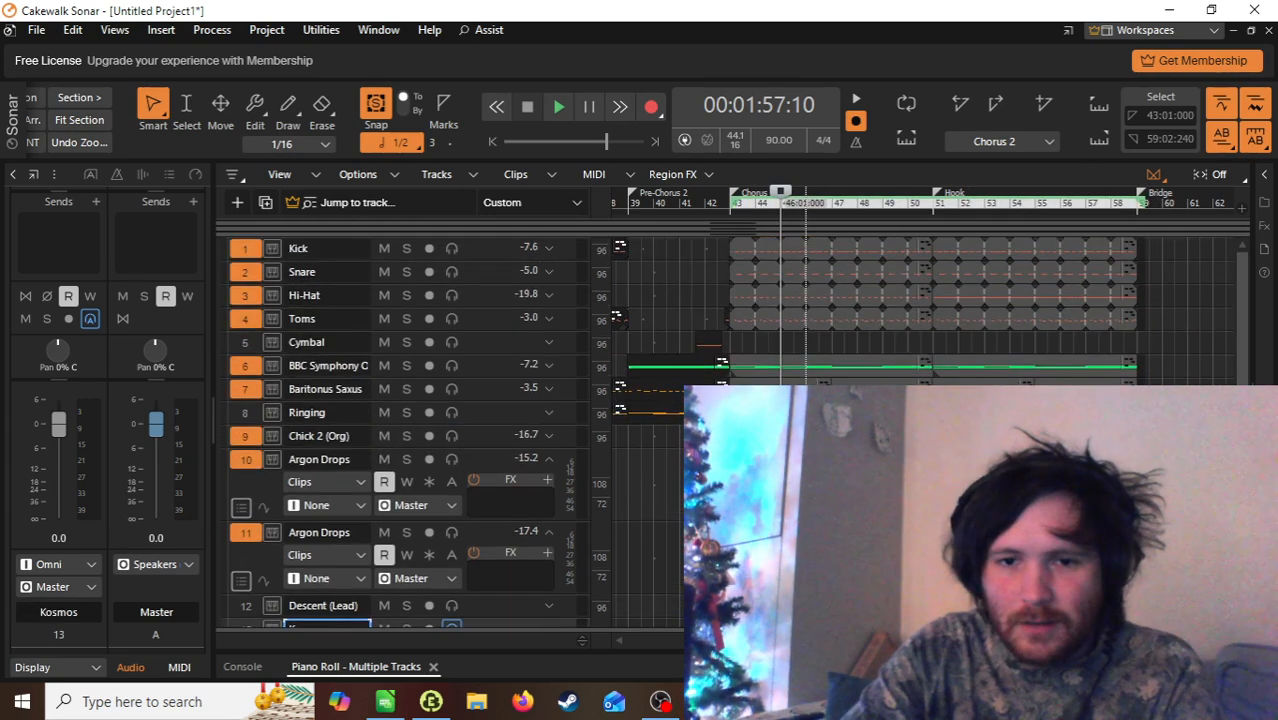
# Step: Copy the Chorus 2 and Hook clips to the Coda Chorus at 67:01:000, with Kick as the first track, and play them back
pyautogui.hscroll(5, 955, 232)
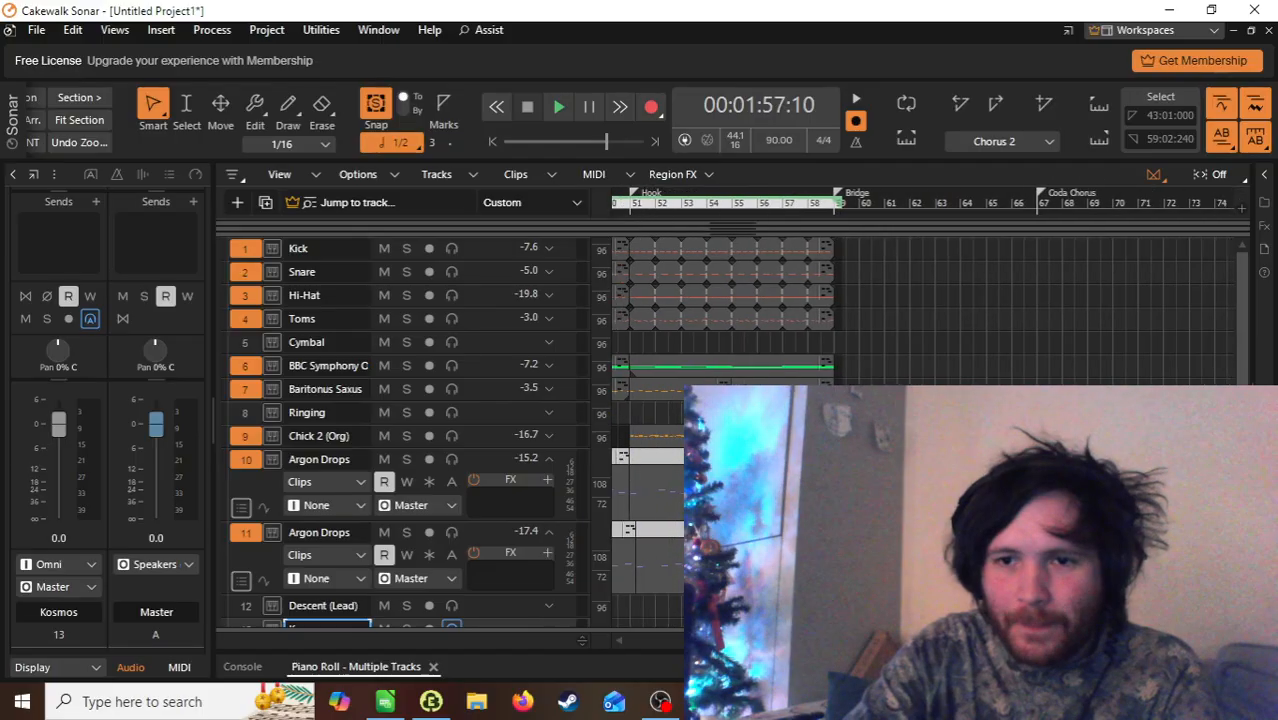
pyautogui.click(958, 245)
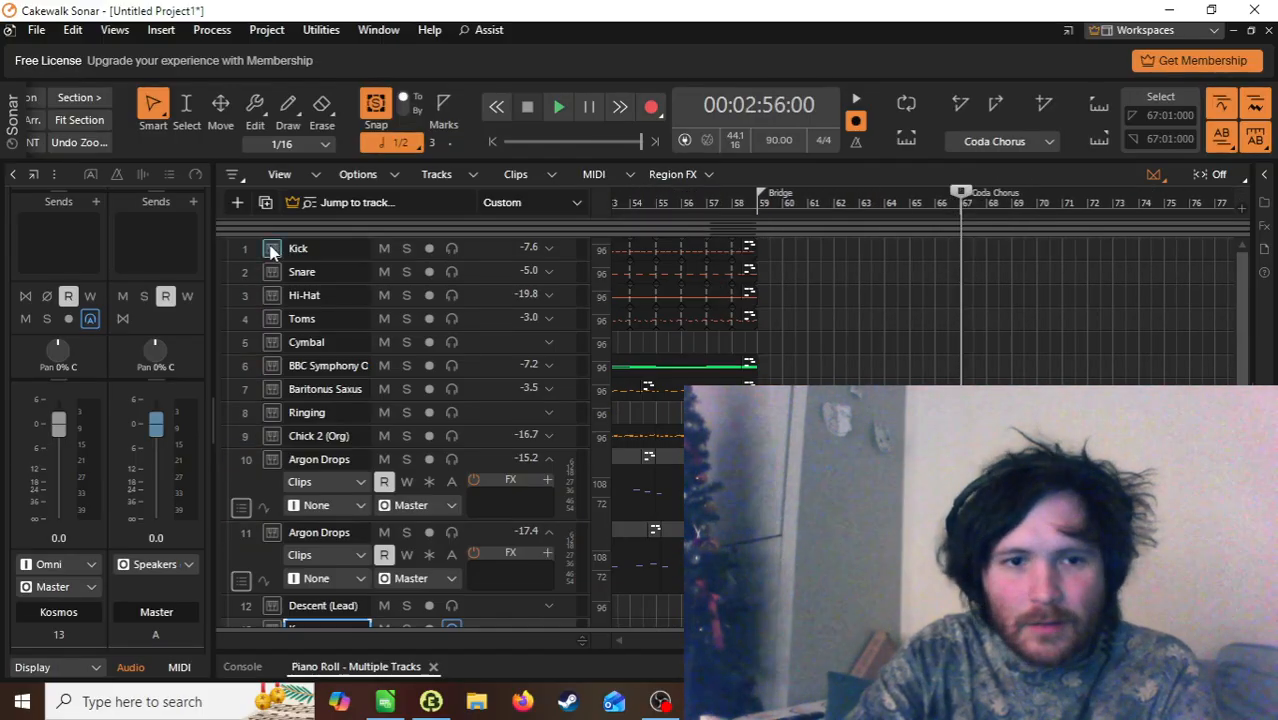
pyautogui.click(271, 251)
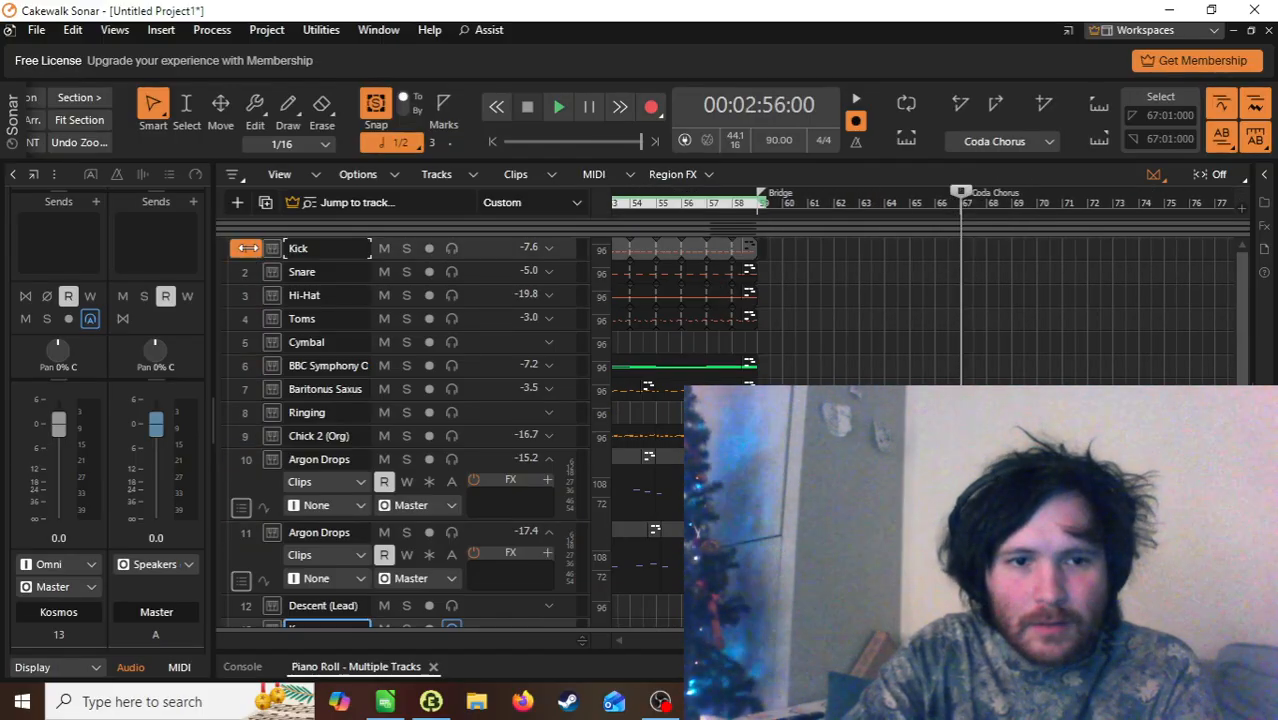
pyautogui.hotkey('ctrl', 'v')
pyautogui.press('space')
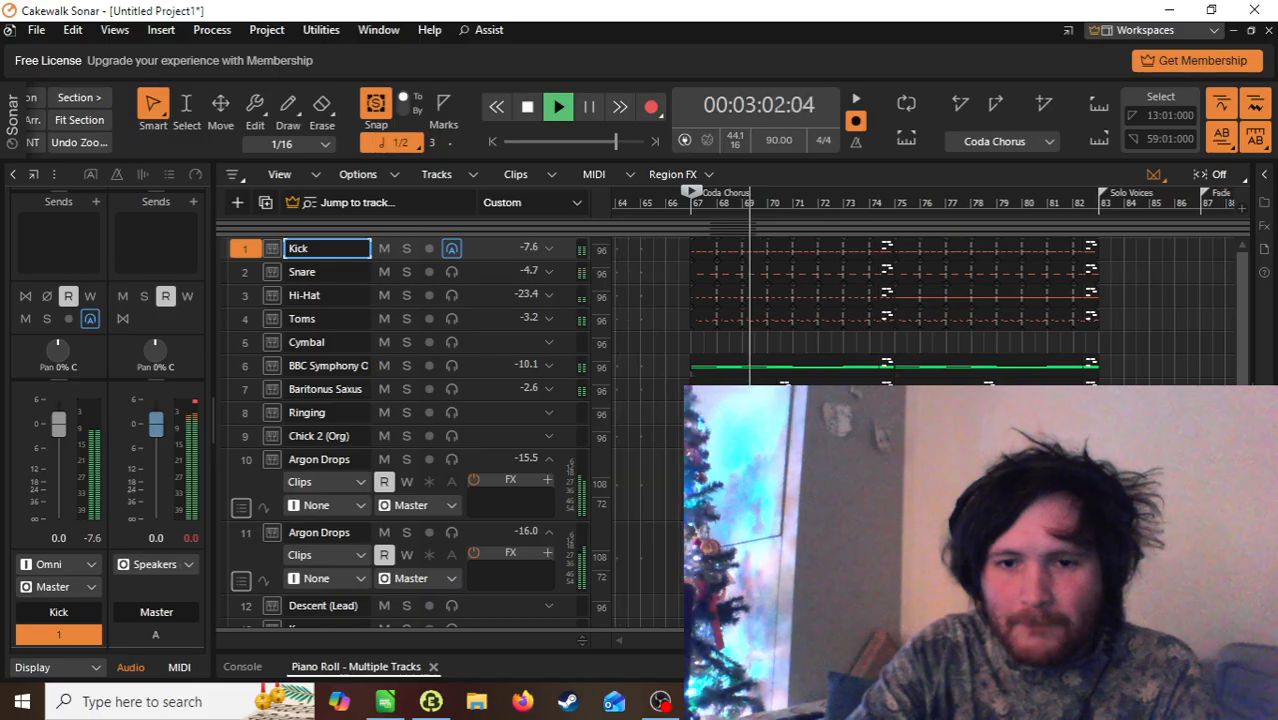
pyautogui.press('space')
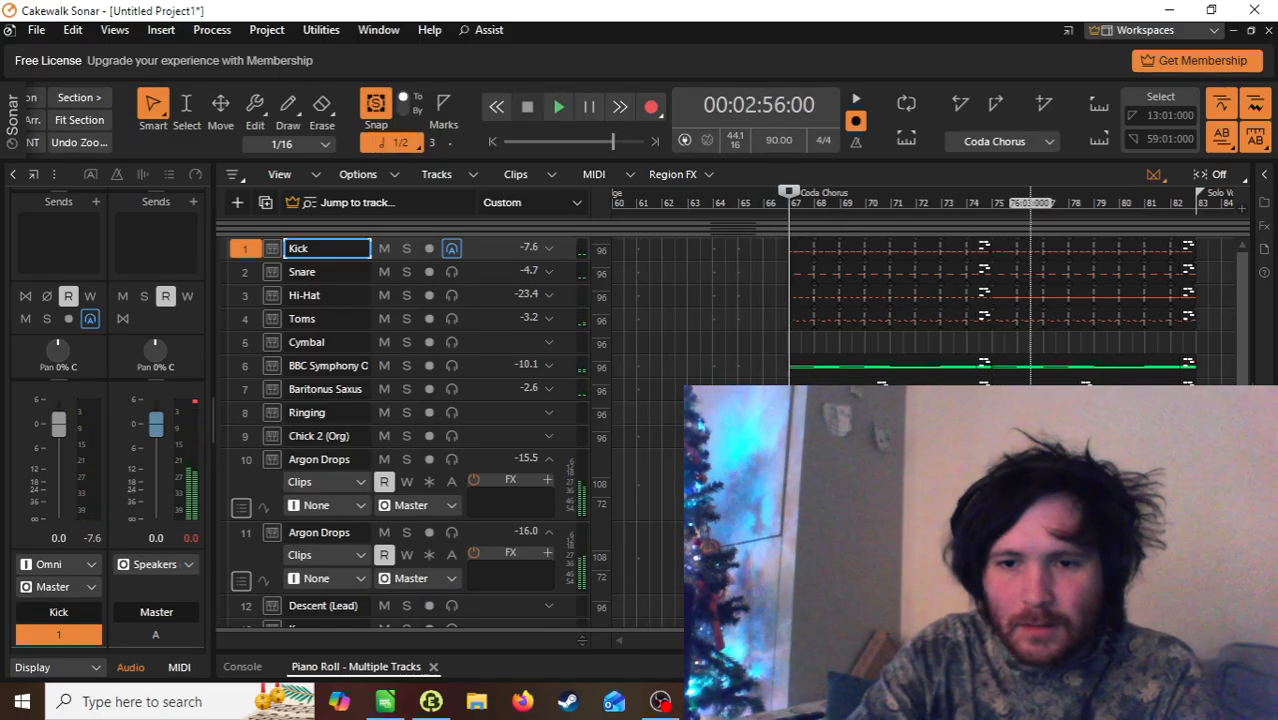
# Step: Copy the Chick 2 (Org) clip from the second half of the Coda Chorus to 67:01:000 and play back the section
pyautogui.click(1020, 436)
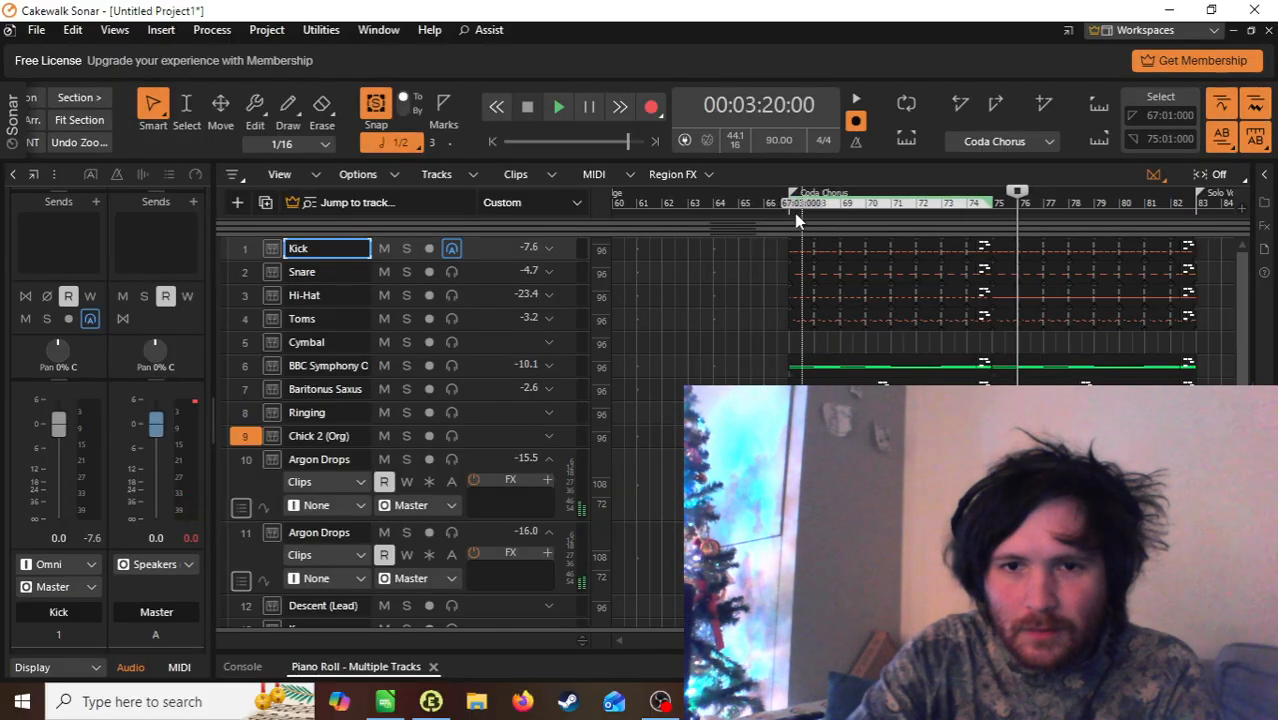
pyautogui.press('space')
pyautogui.scroll(-3, 802, 420)
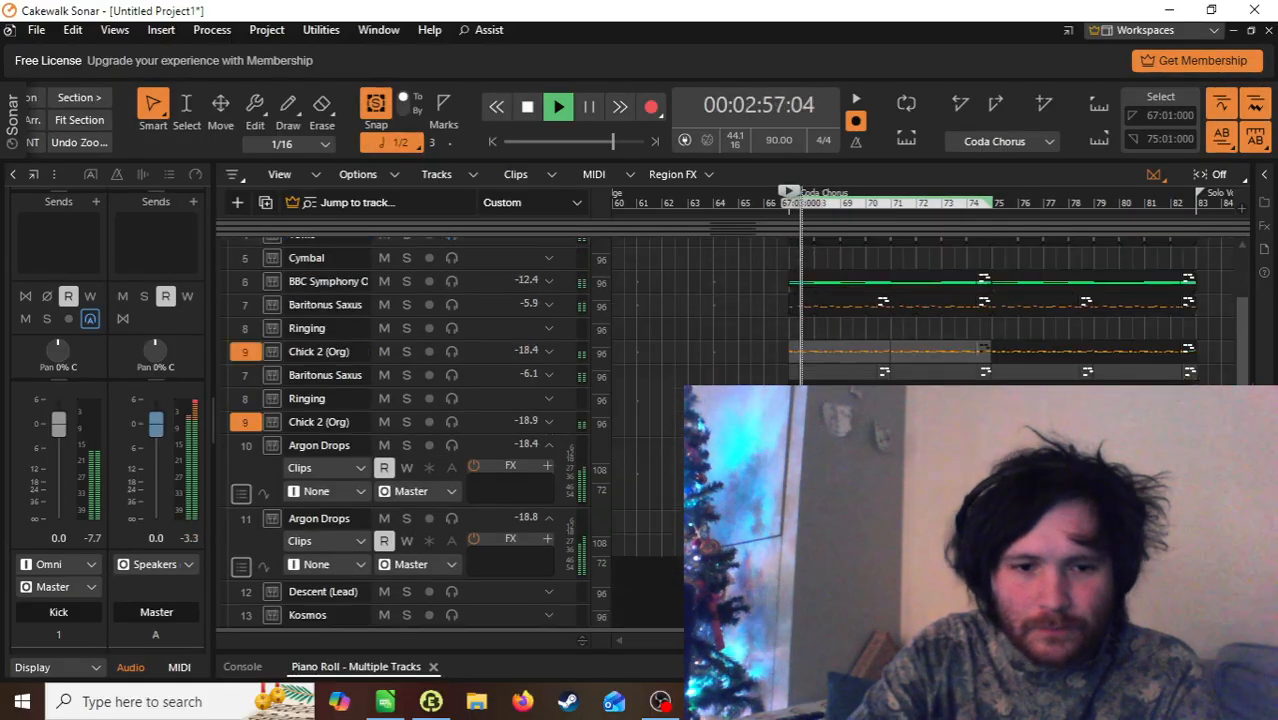
# Step: Listen to the first bars of the Coda Chorus while reviewing its tracks, and stop playback
pyautogui.scroll(3, 802, 420)
pyautogui.scroll(-2, 802, 420)
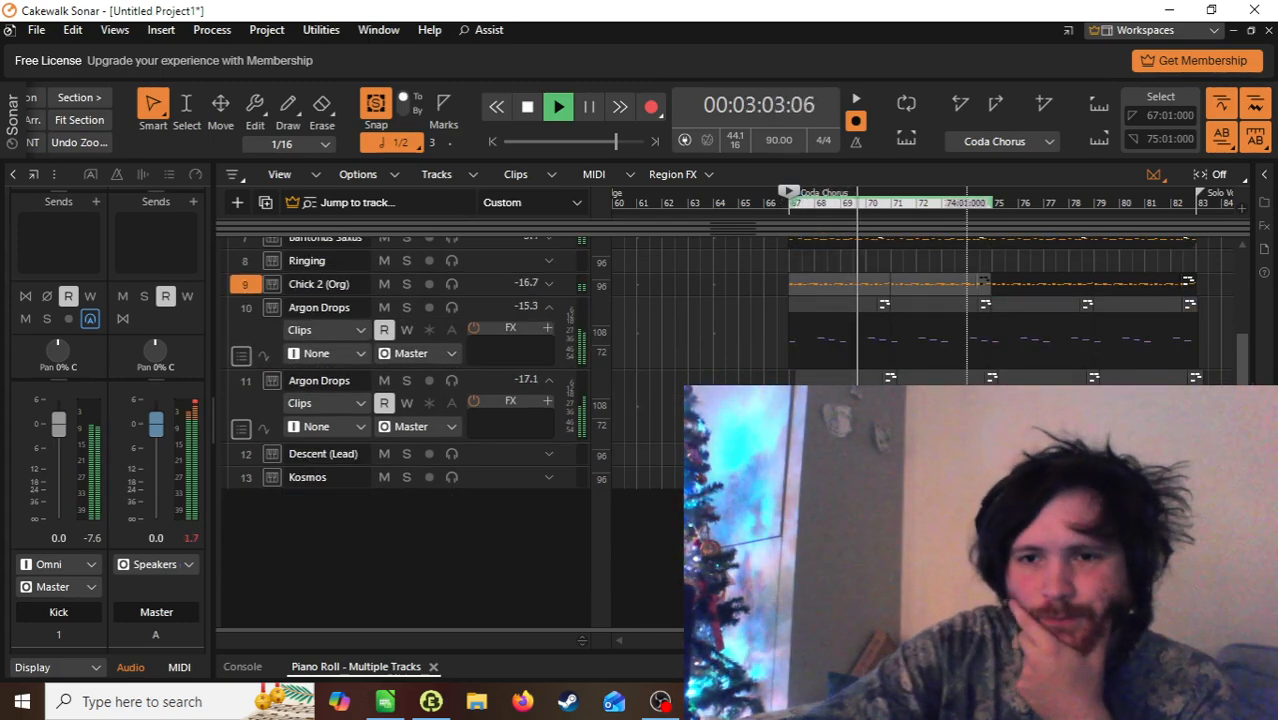
pyautogui.scroll(3, 802, 420)
pyautogui.scroll(2, 802, 420)
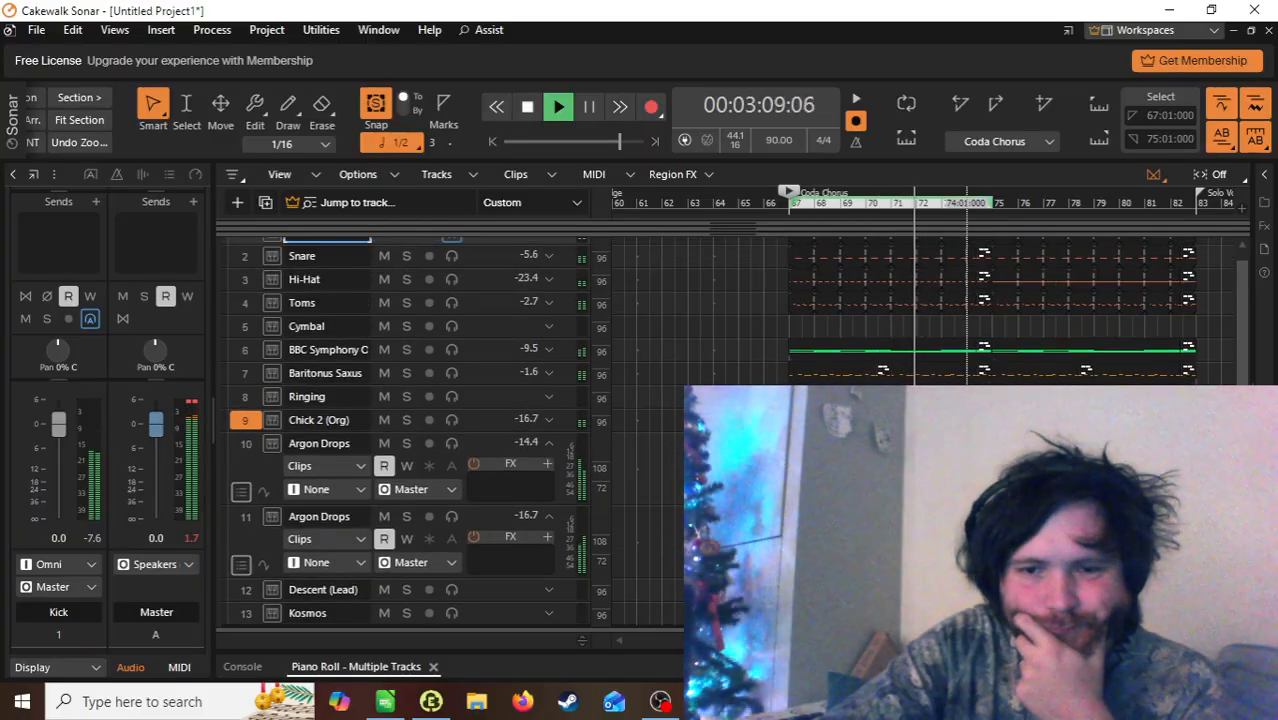
pyautogui.press('space')
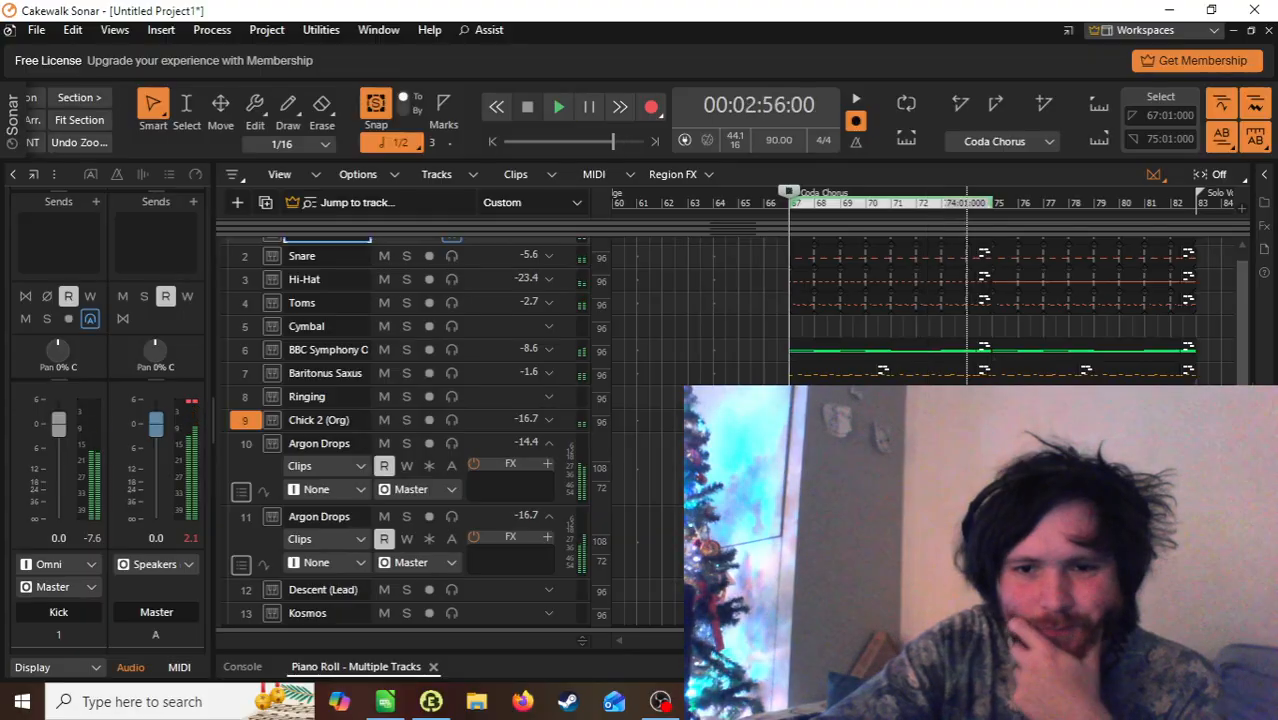
# Step: Copy the Ringing clip from Pre-Chorus 2 to bars 67, 71, 75 and 79 of the Coda Chorus on the Ringing track
pyautogui.hscroll(-5, 930, 400)
pyautogui.hscroll(-3, 930, 300)
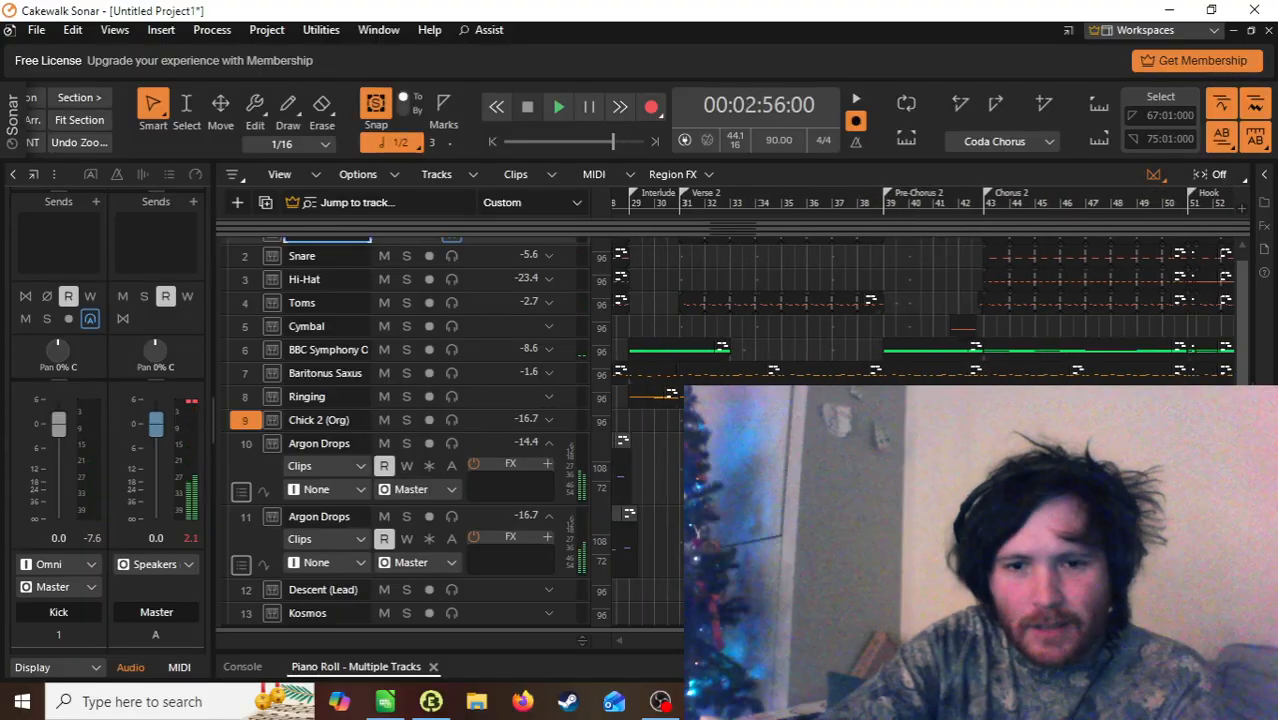
pyautogui.click(988, 195)
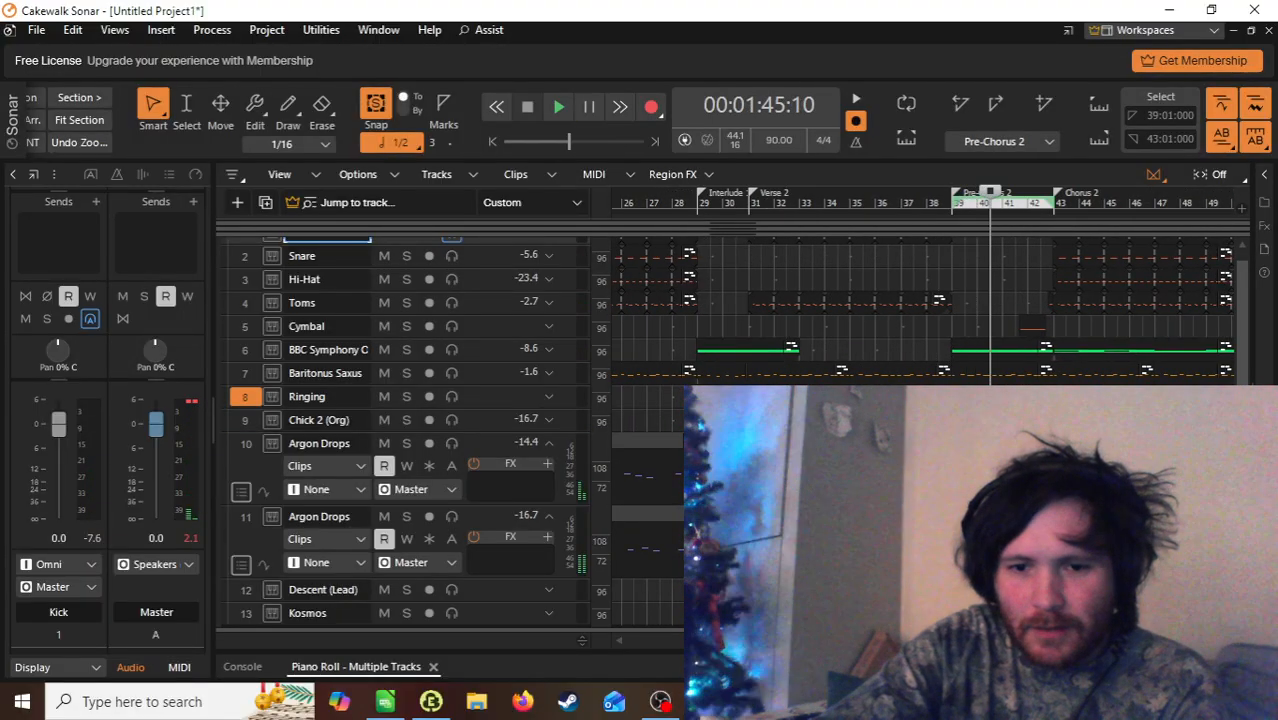
pyautogui.hscroll(8, 795, 286)
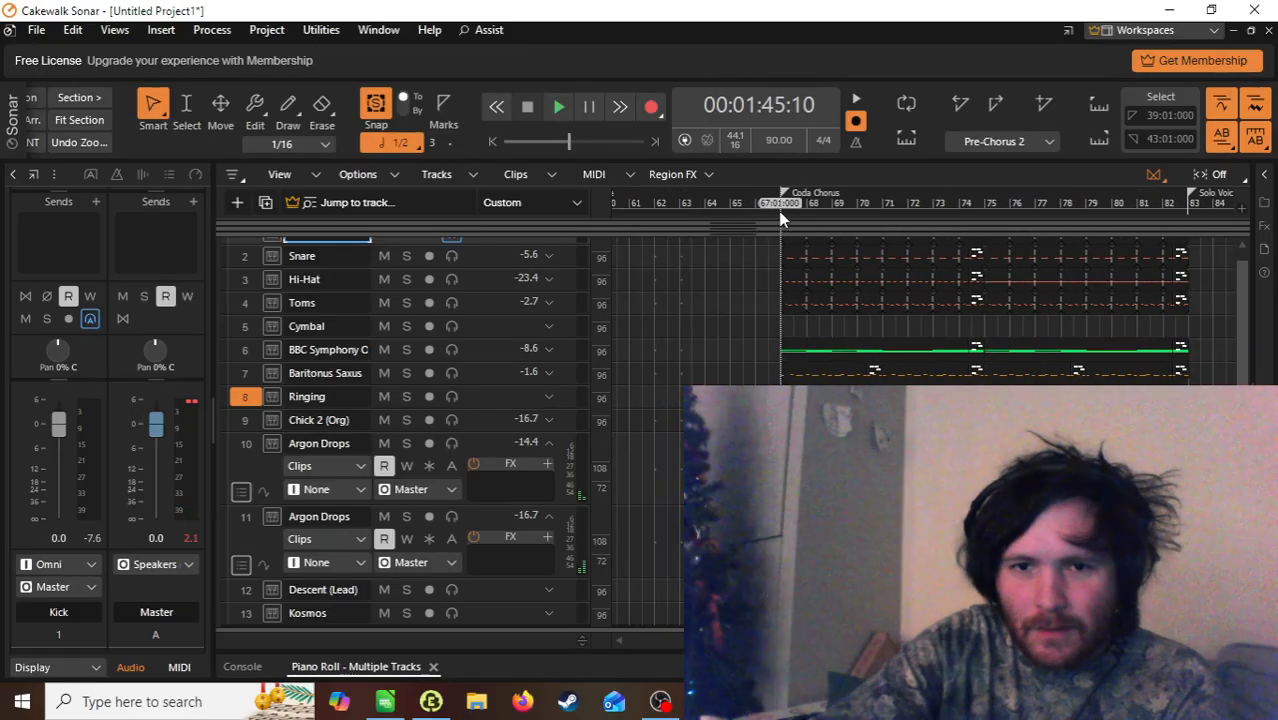
pyautogui.click(781, 205)
pyautogui.click(281, 400)
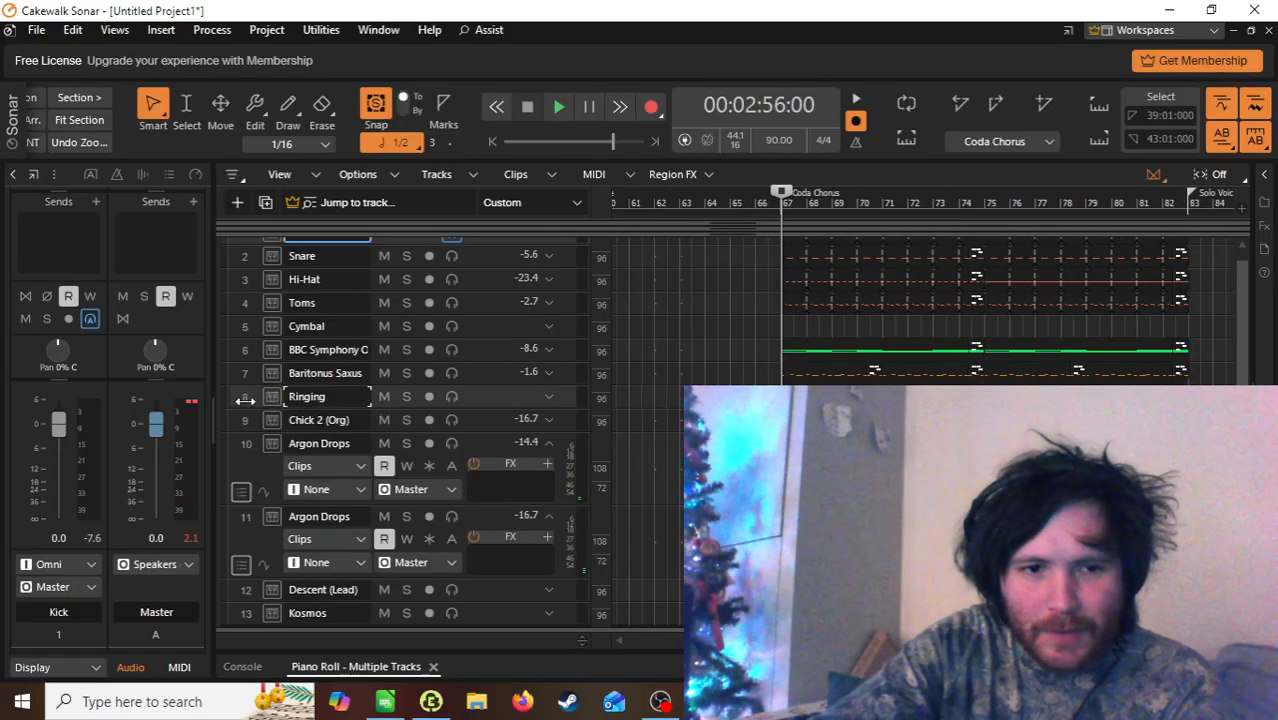
pyautogui.click(247, 397)
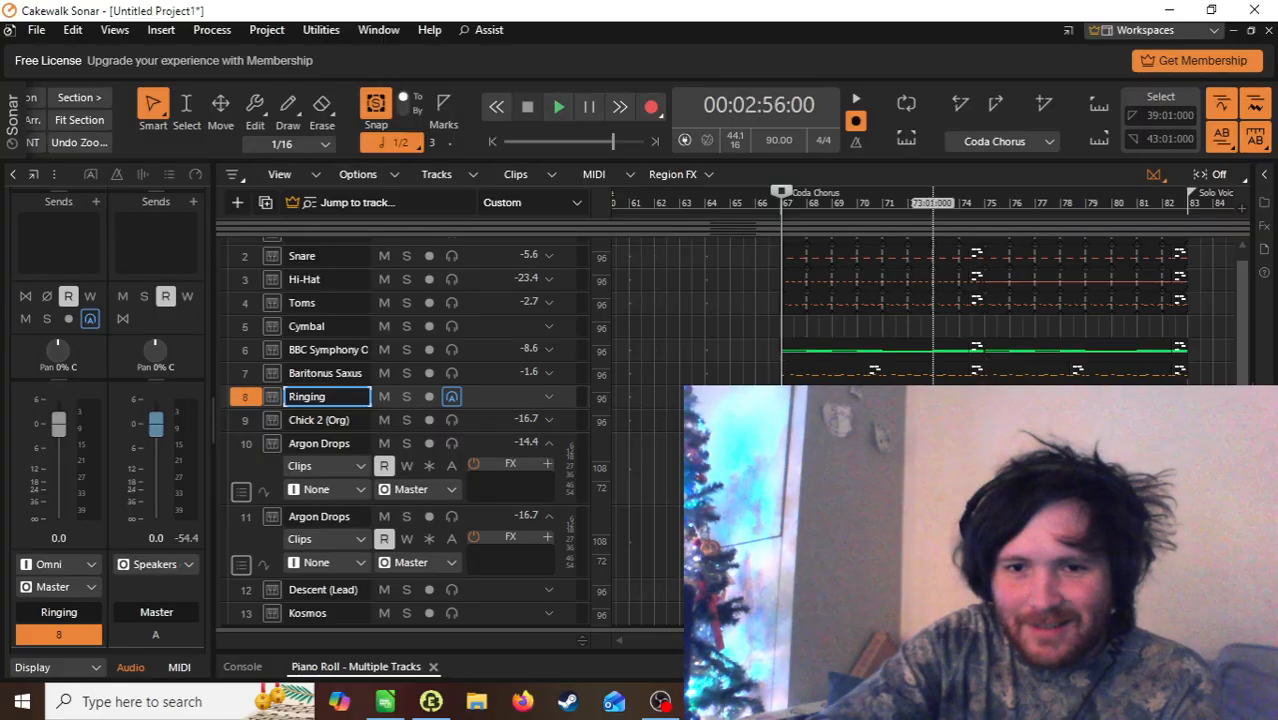
pyautogui.click(883, 398)
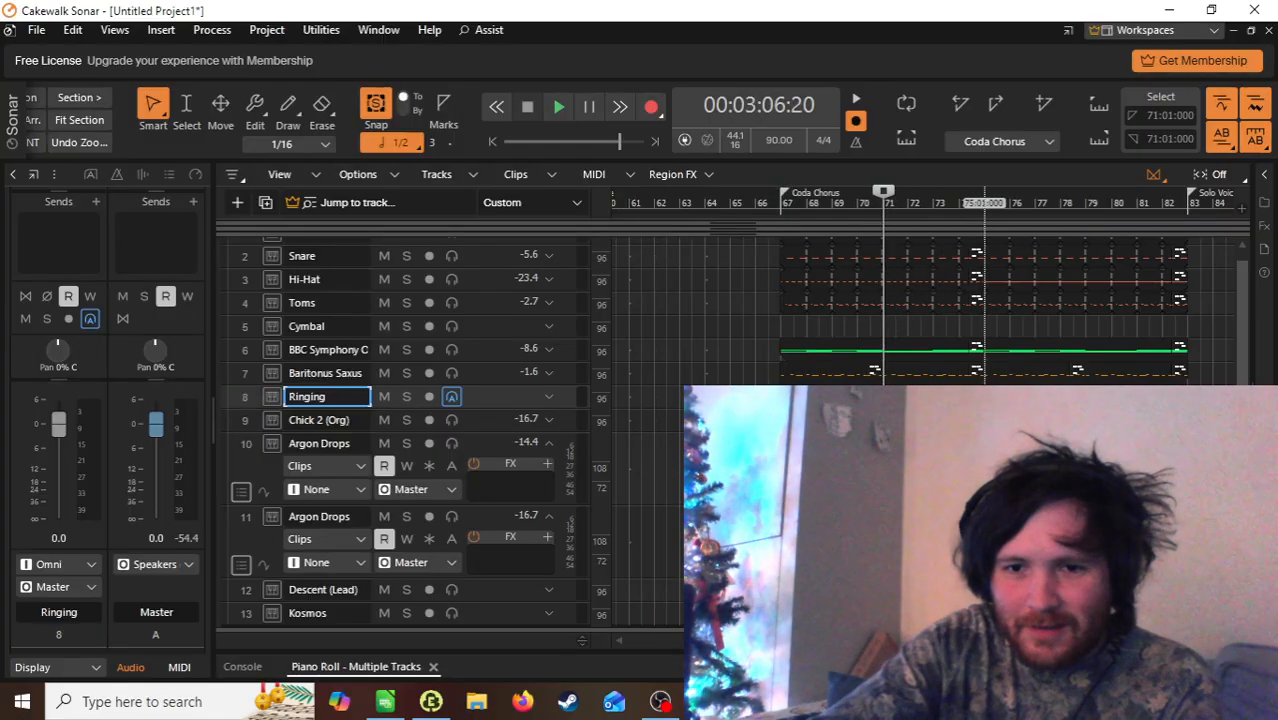
pyautogui.click(984, 398)
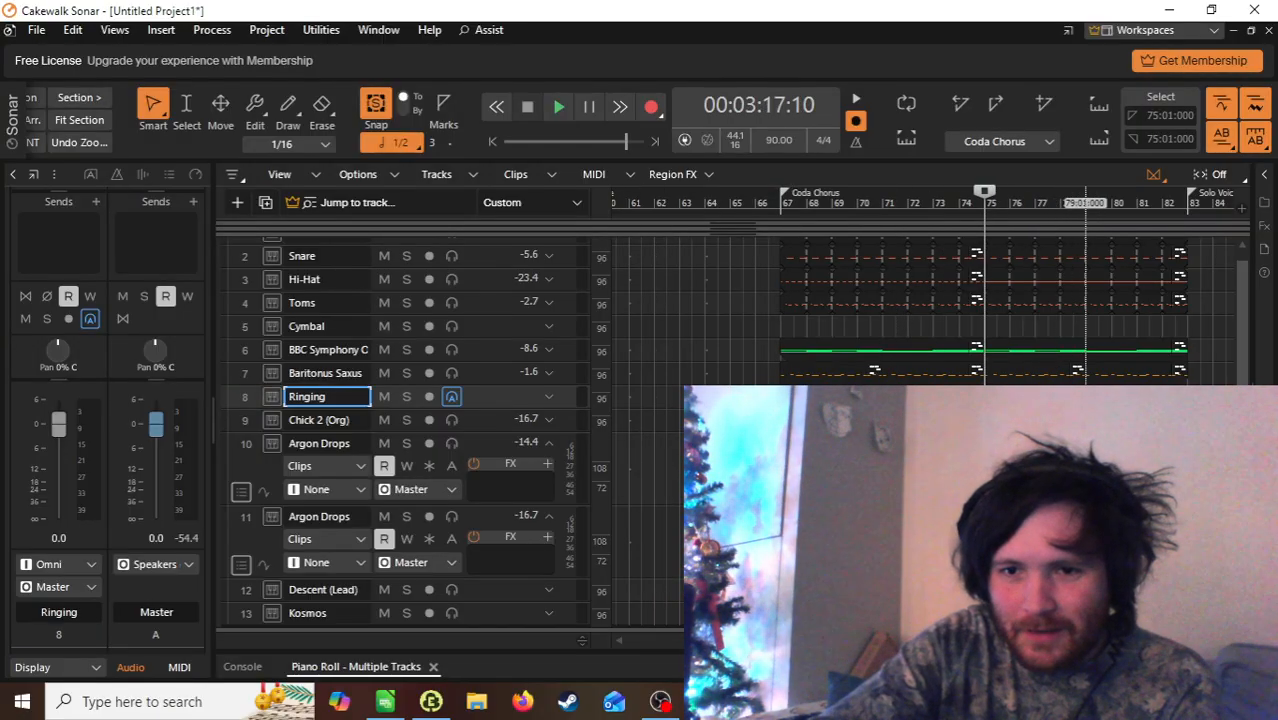
pyautogui.click(1086, 398)
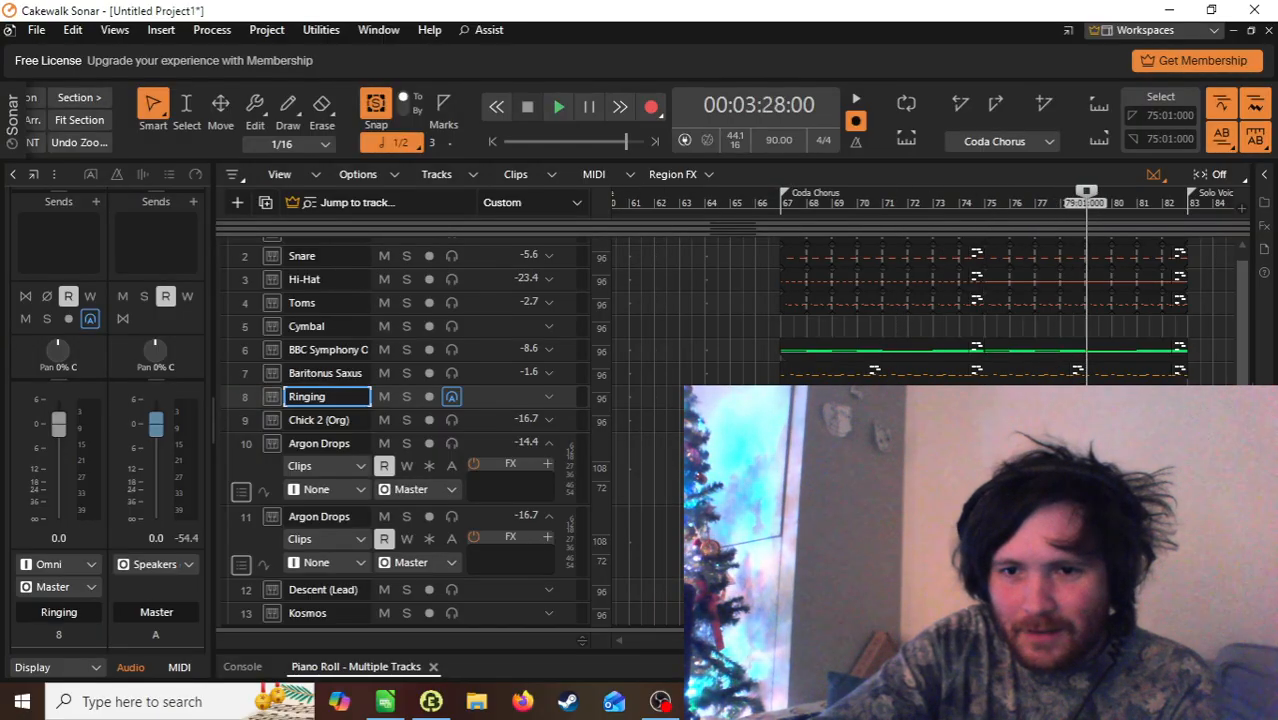
# Step: Play back the transition from the end of the Bridge into the Coda Chorus
pyautogui.click(771, 208)
pyautogui.press('space')
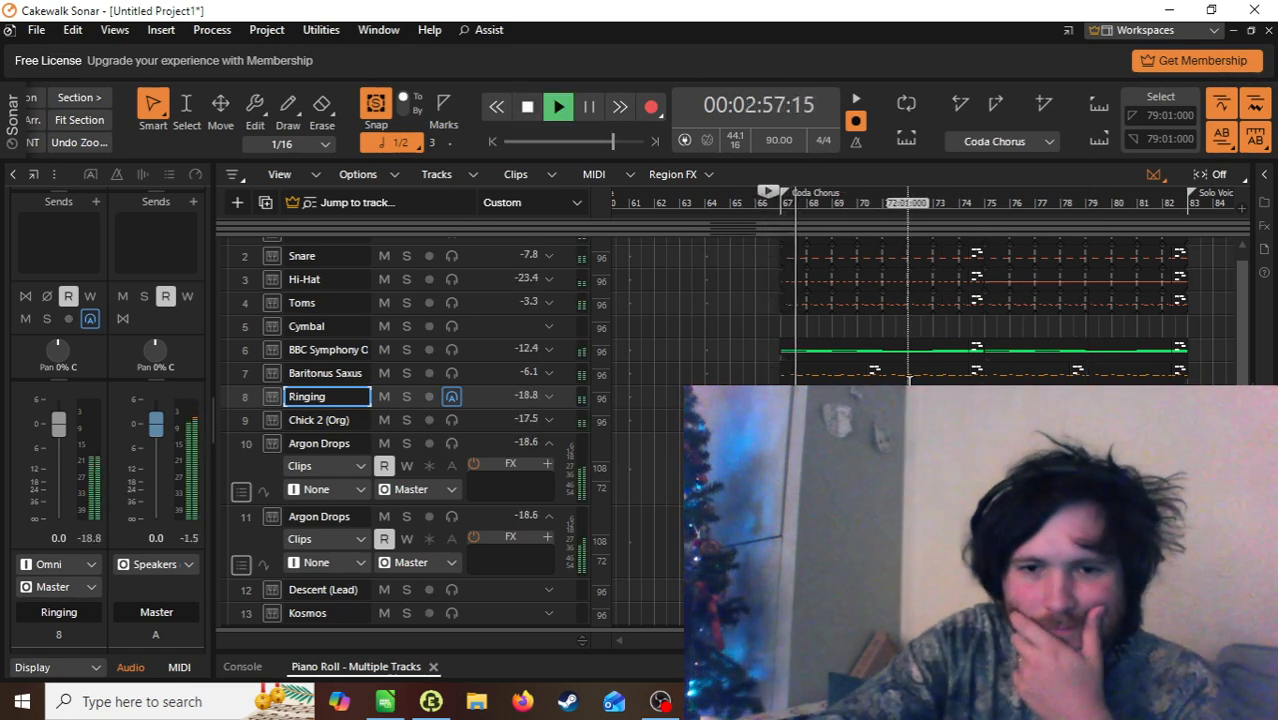
pyautogui.scroll(1, 909, 381)
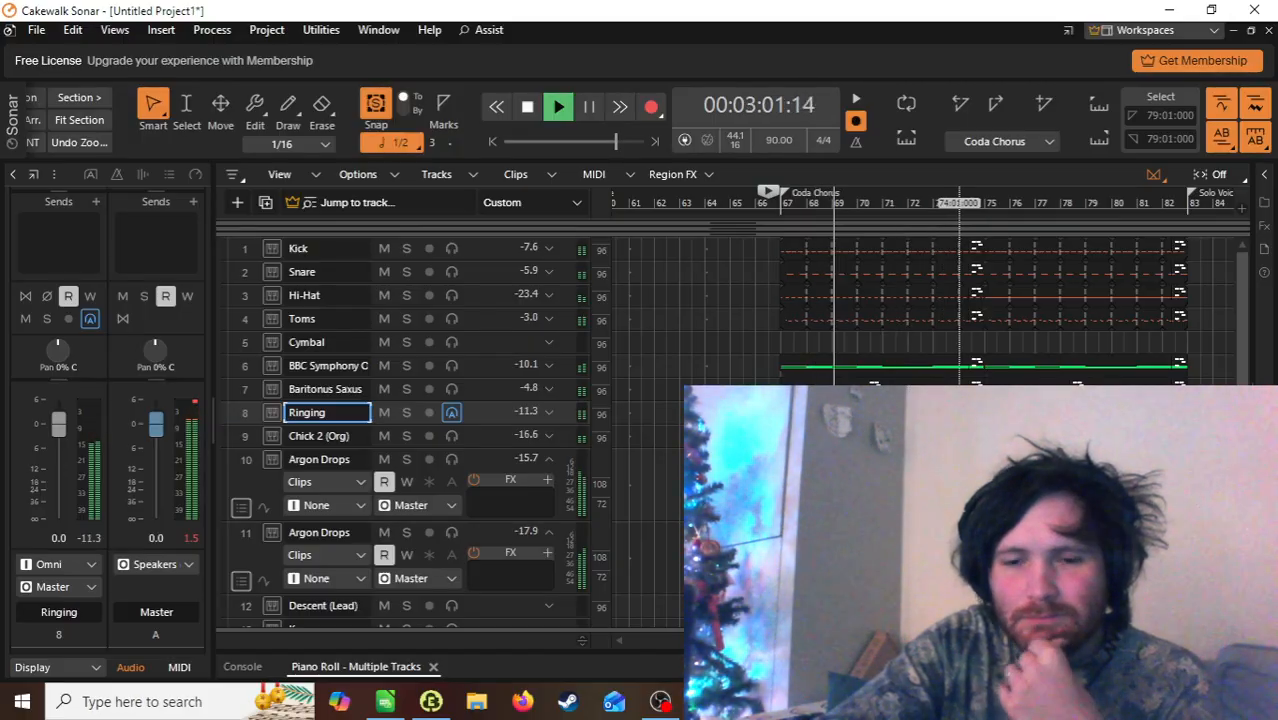
pyautogui.press('space')
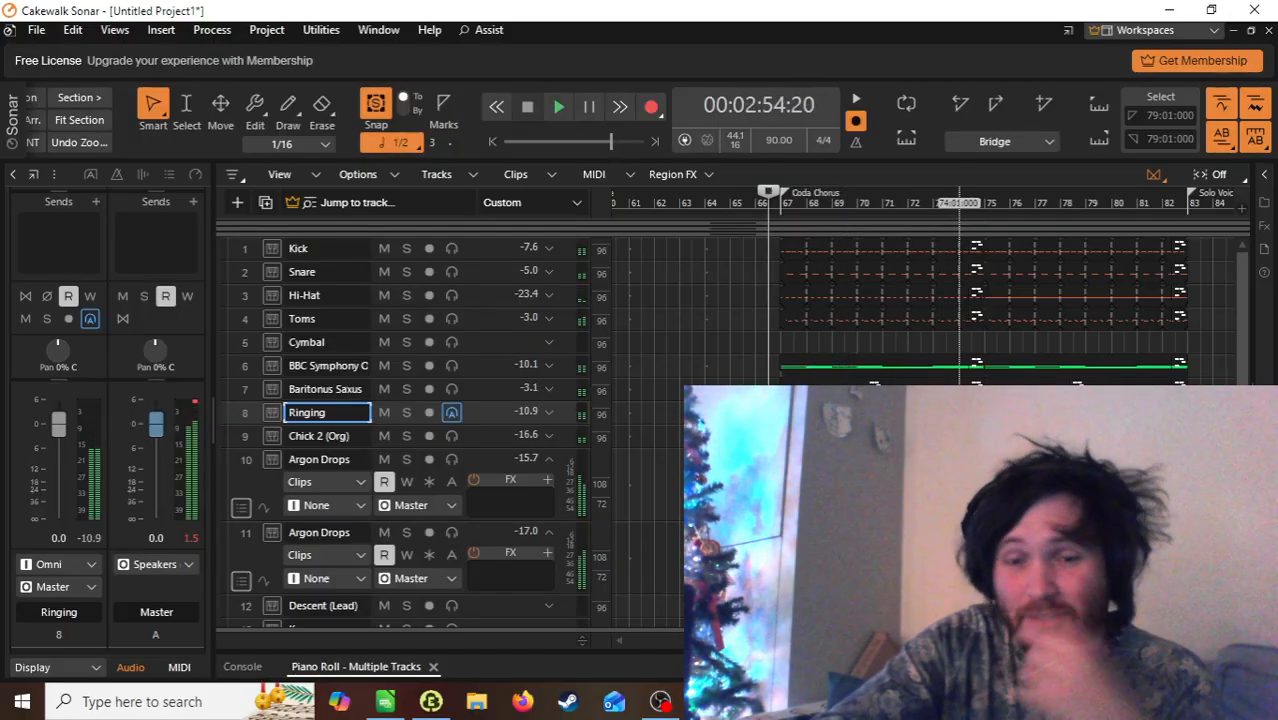
# Step: Copy the Cymbal and Toms fill before Chorus 2 to 65:03:720 in the Bridge, with Toms as the first track, and play it back
pyautogui.hscroll(-10, 922, 310)
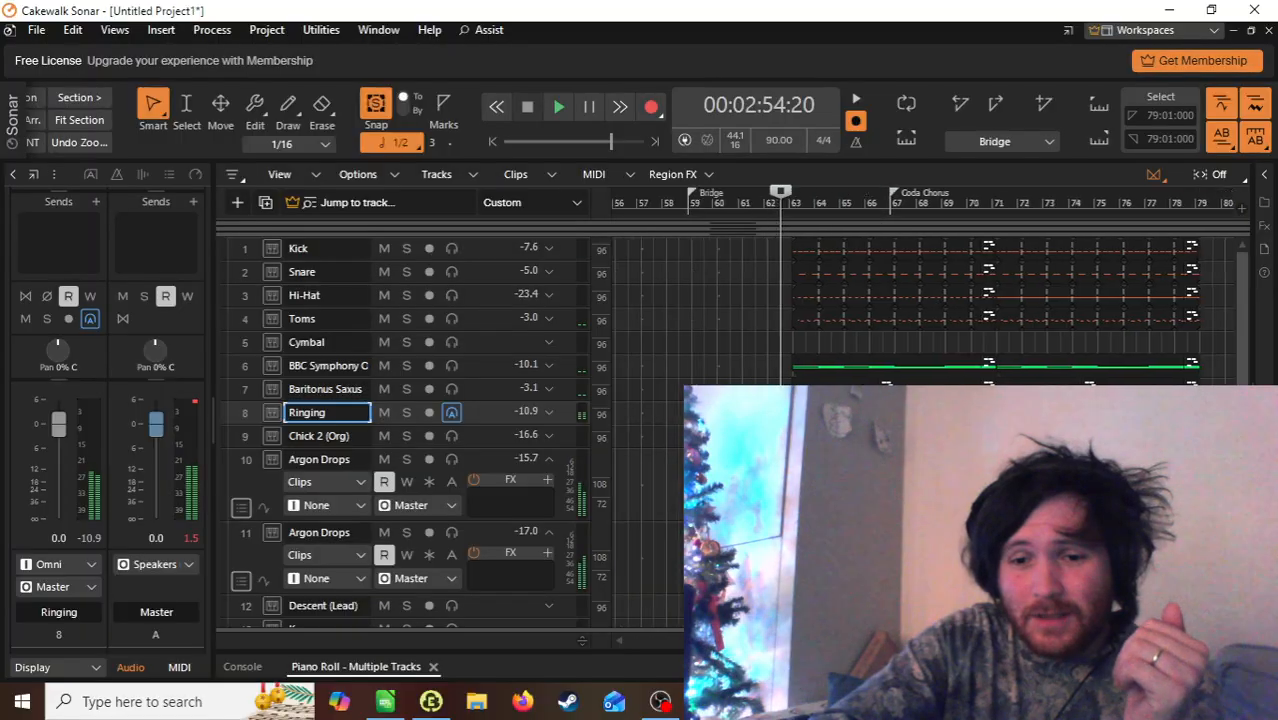
pyautogui.hscroll(-1, 936, 310)
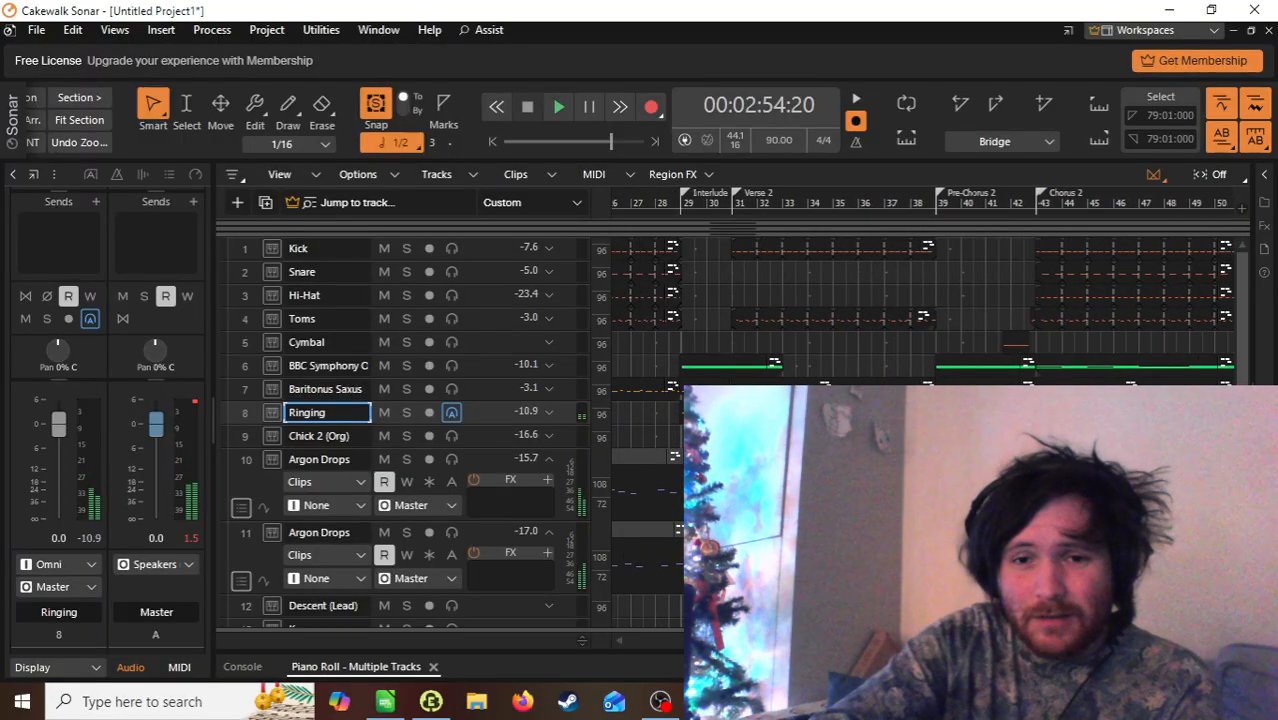
pyautogui.moveTo(1014, 342); pyautogui.dragTo(1028, 340)
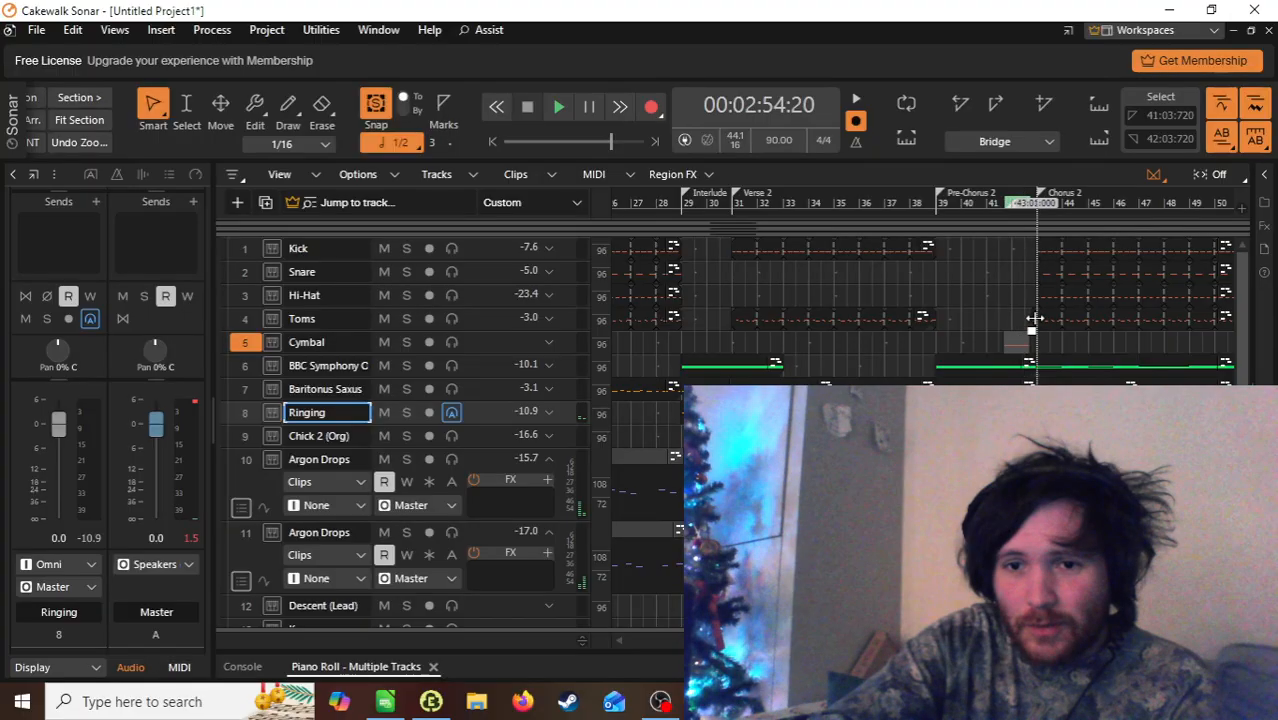
pyautogui.moveTo(1033, 318); pyautogui.dragTo(1043, 318)
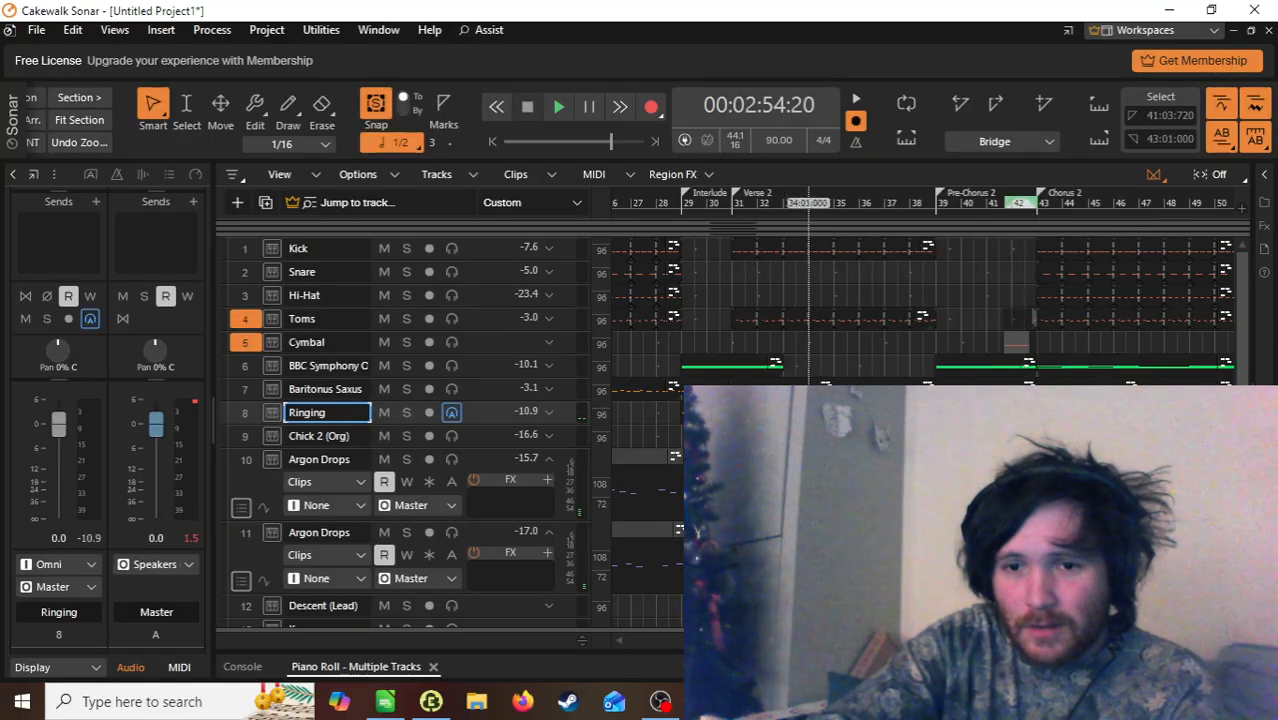
pyautogui.hscroll(10, 935, 228)
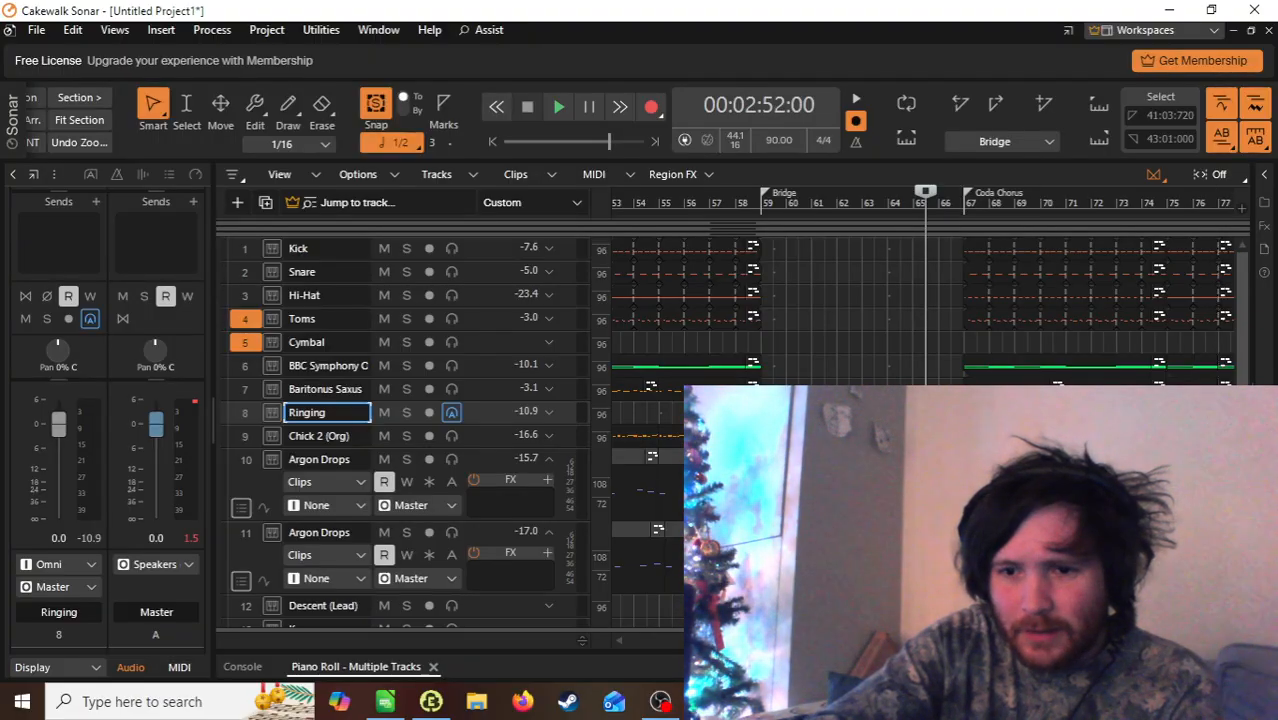
pyautogui.scroll(5, 946, 204)
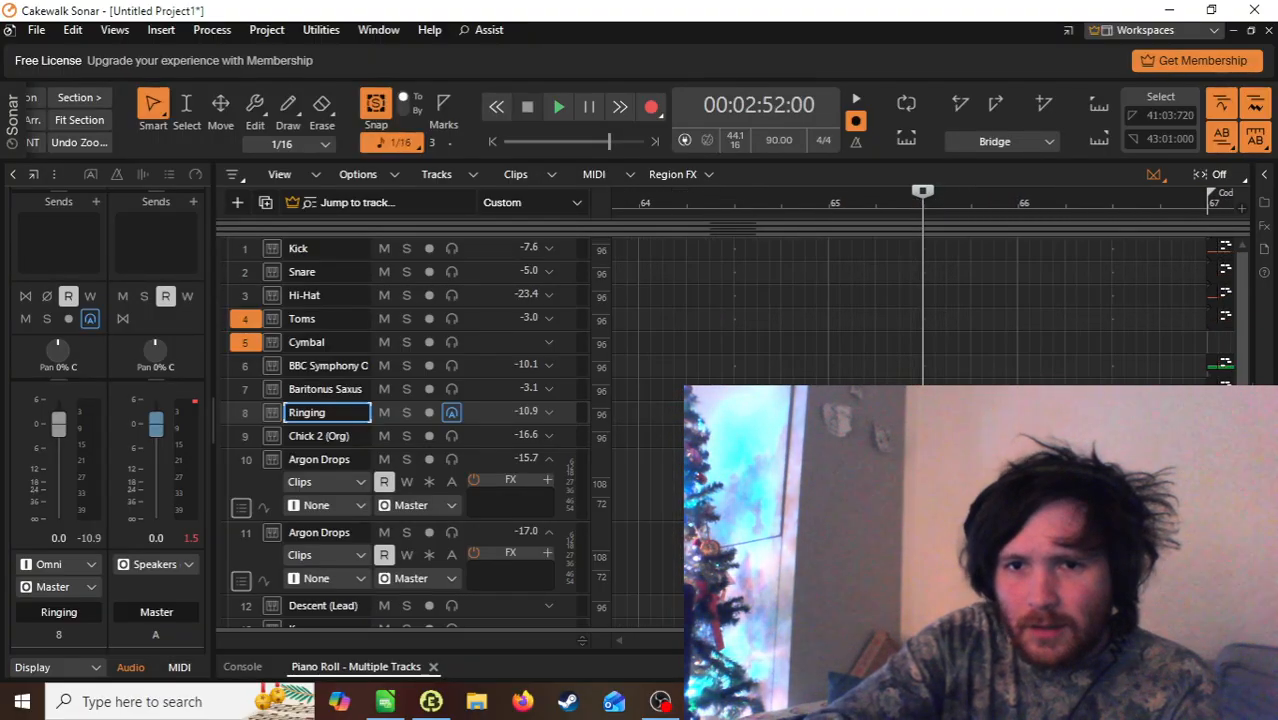
pyautogui.keyDown('shift'); pyautogui.click(957, 218); pyautogui.keyUp('shift')
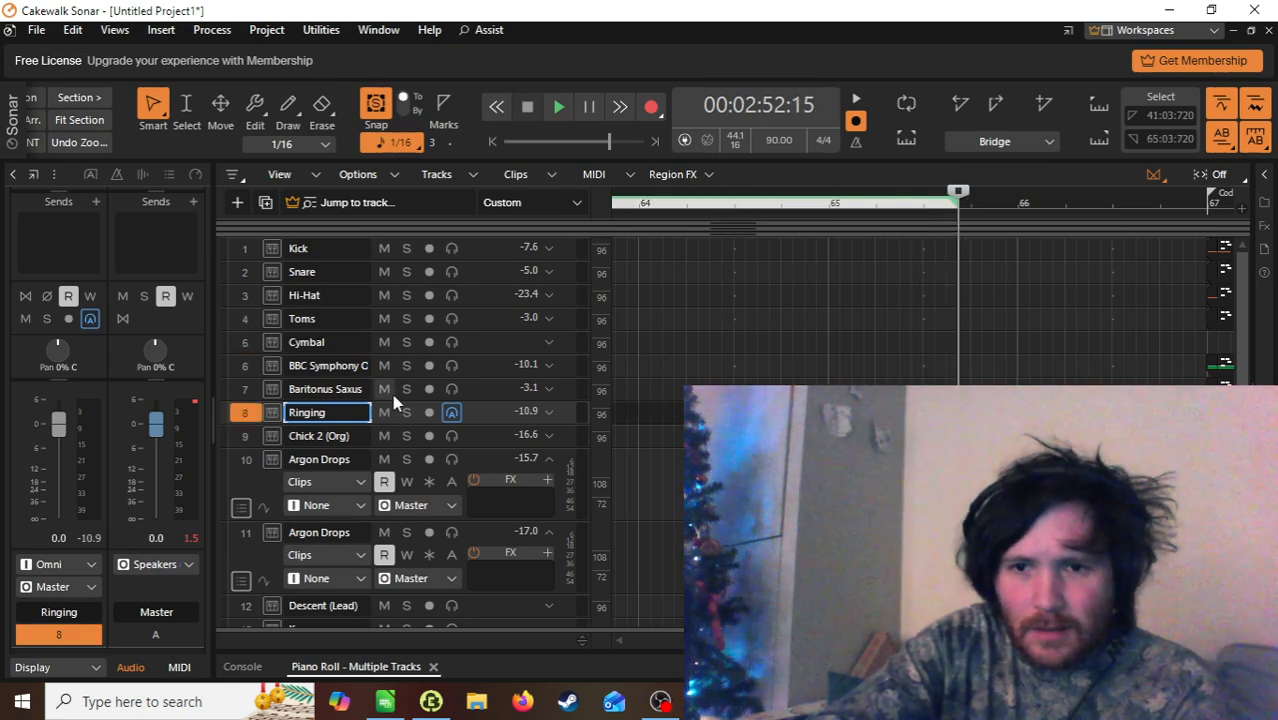
pyautogui.click(244, 322)
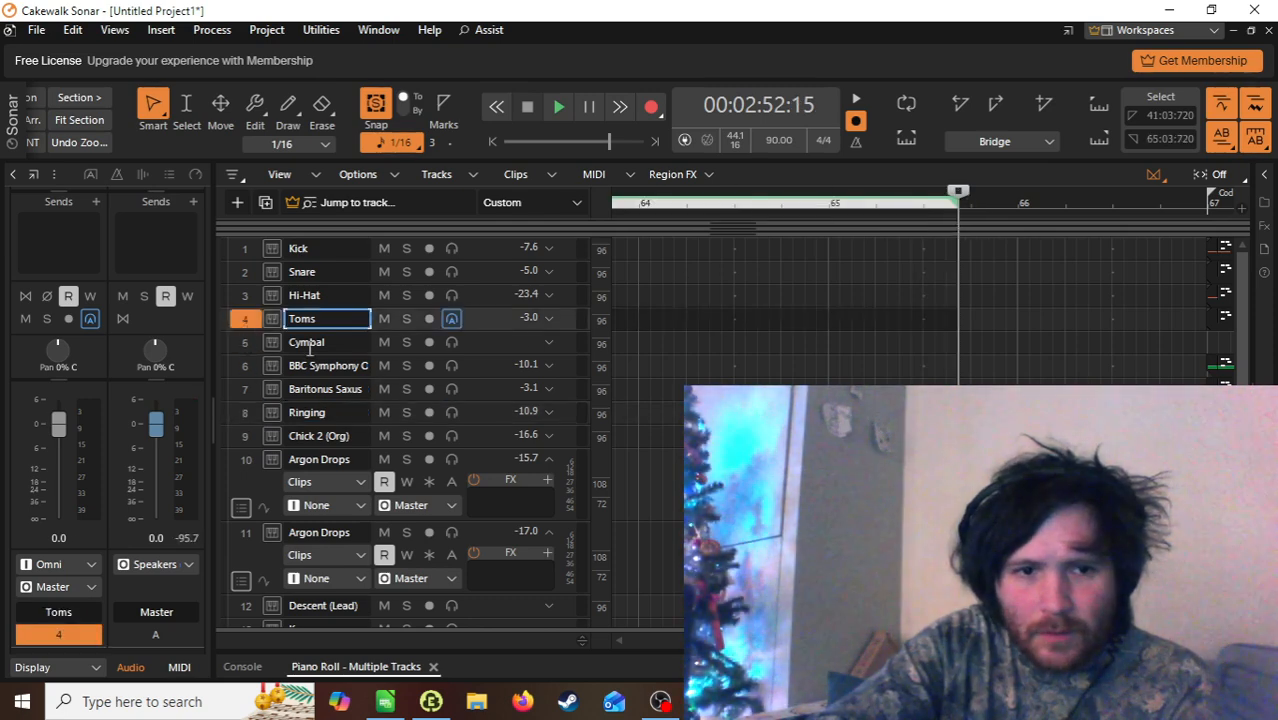
pyautogui.press('space')
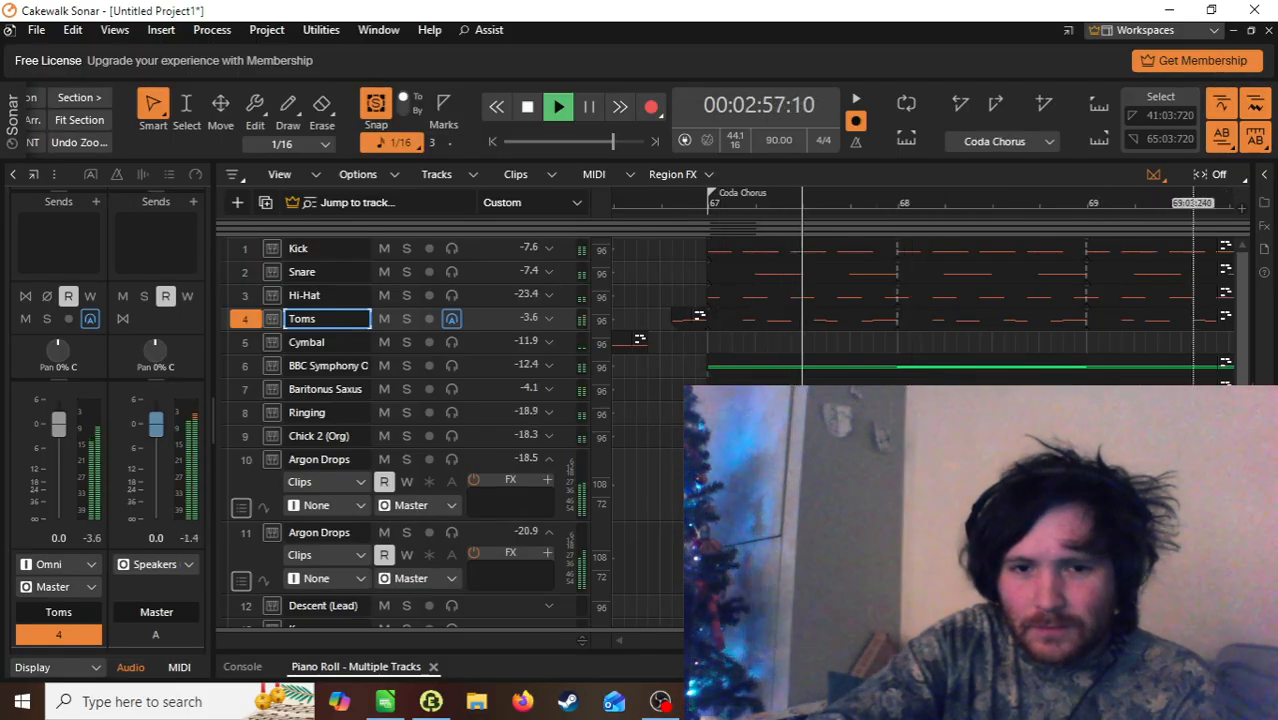
pyautogui.press('space')
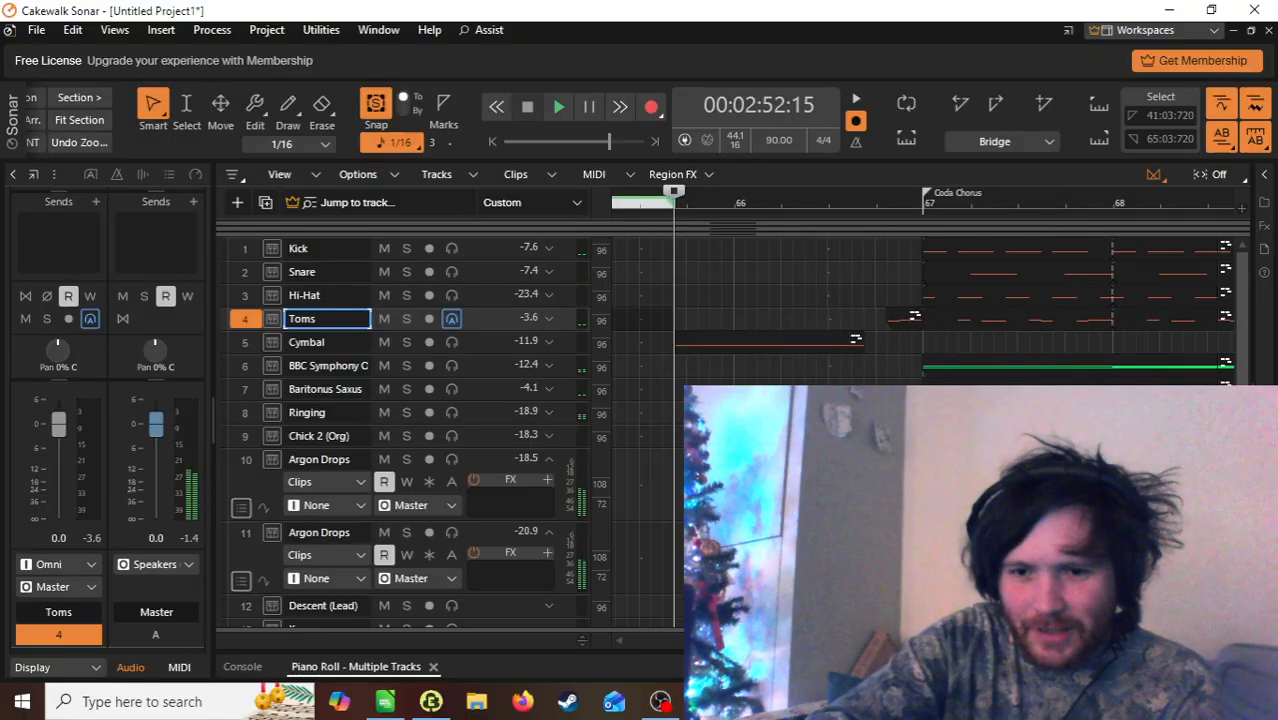
# Step: Copy the Cymbal clip at 65:03:720 to the matching positions in bars 59 and 61 of the Bridge on the Cymbal track
pyautogui.hscroll(-5, 924, 433)
pyautogui.hscroll(3, 924, 433)
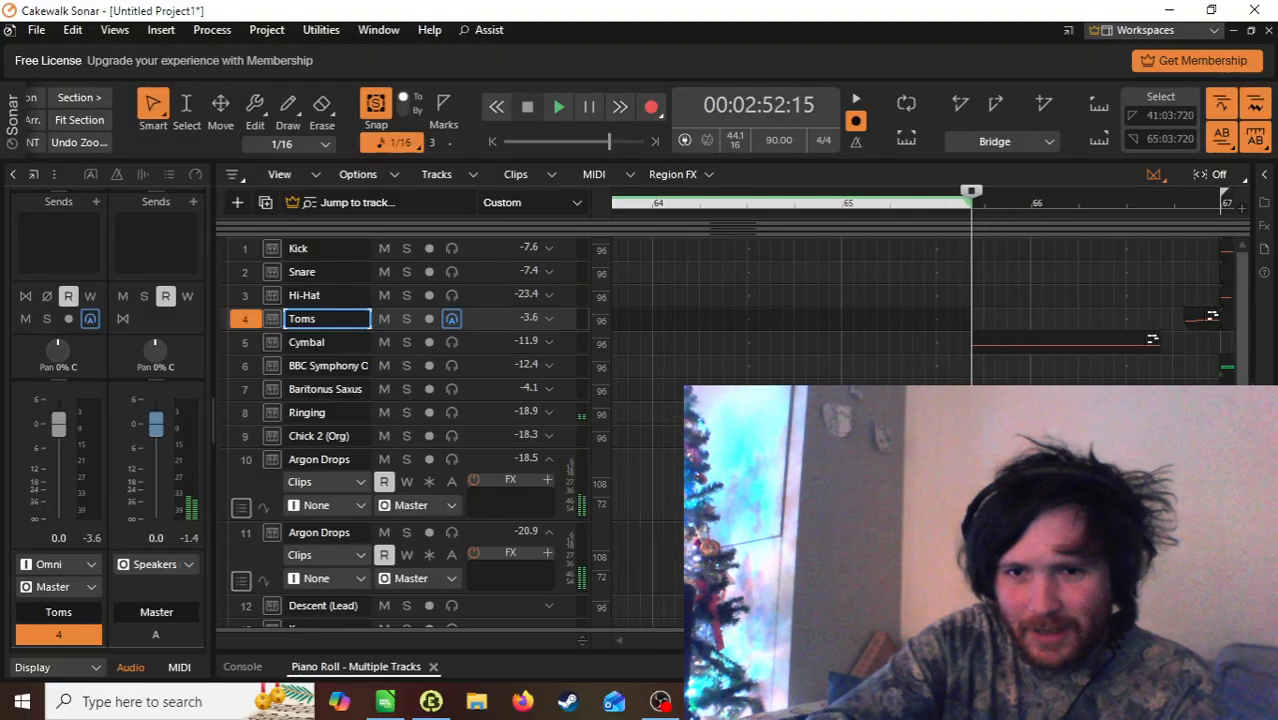
pyautogui.hotkey('ctrl', 'Left')
pyautogui.hotkey('ctrl', 'Left')
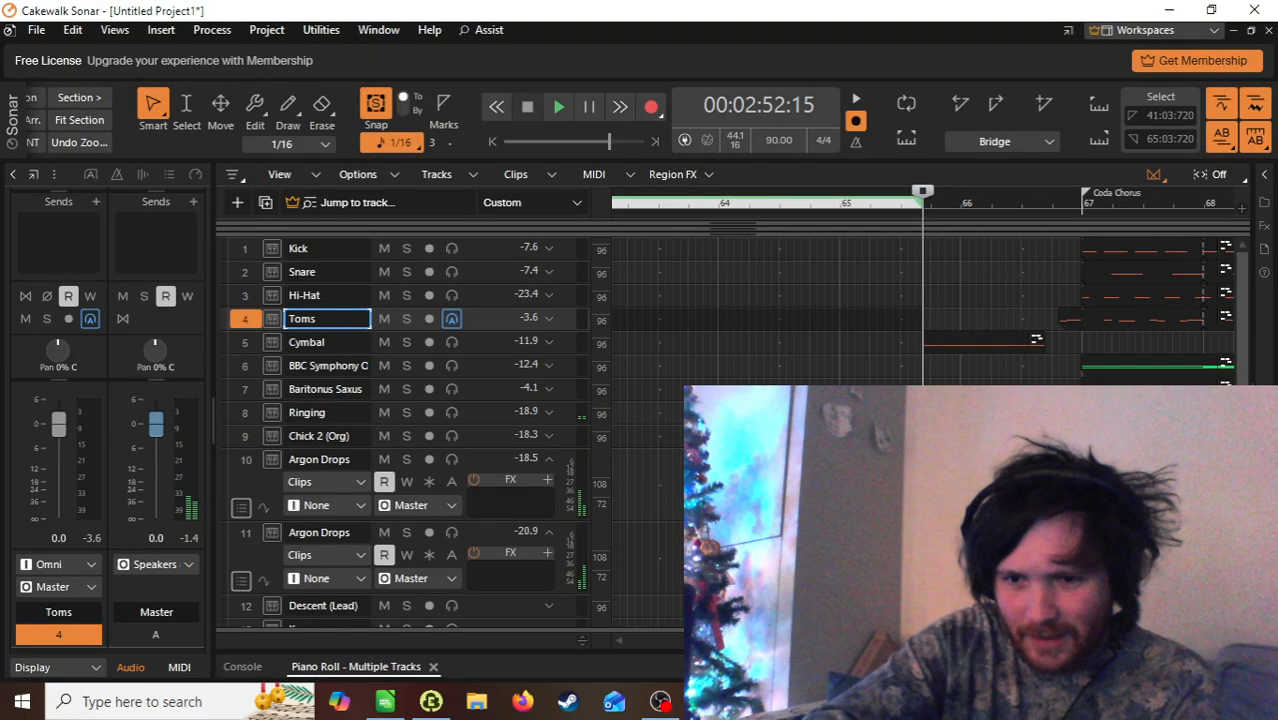
pyautogui.click(993, 340)
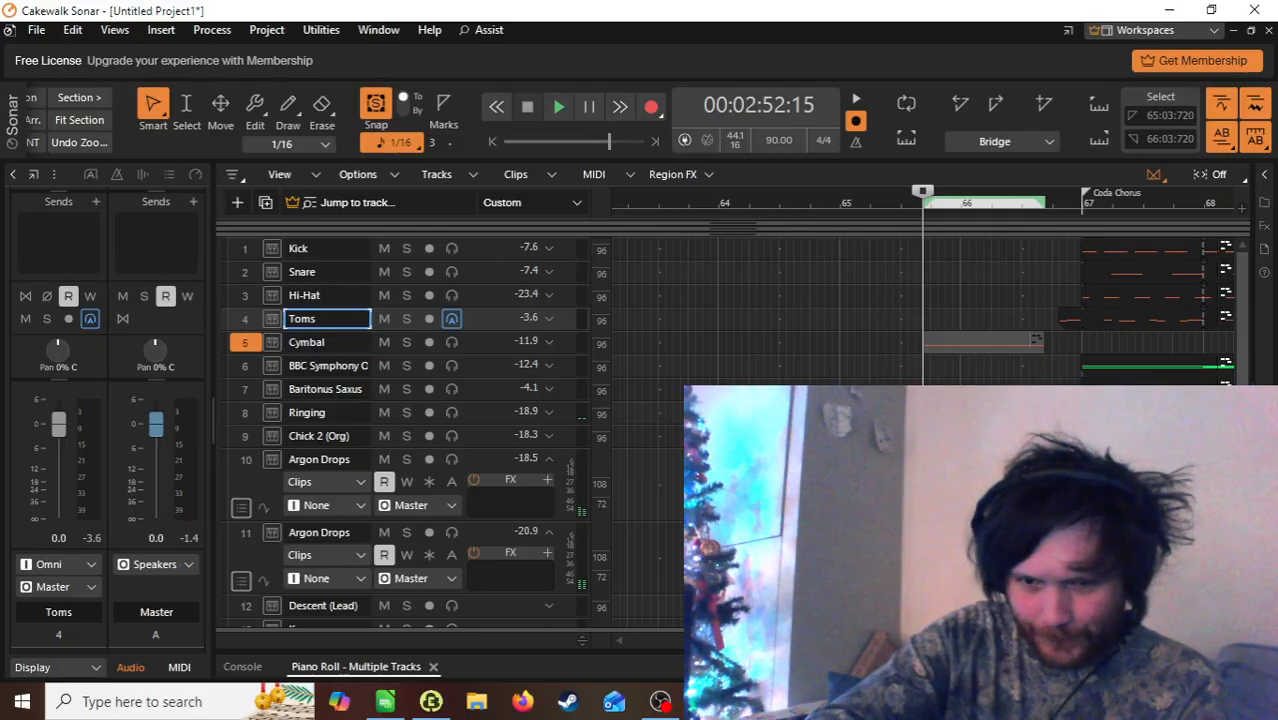
pyautogui.hscroll(-6, 925, 300)
pyautogui.hscroll(1, 925, 300)
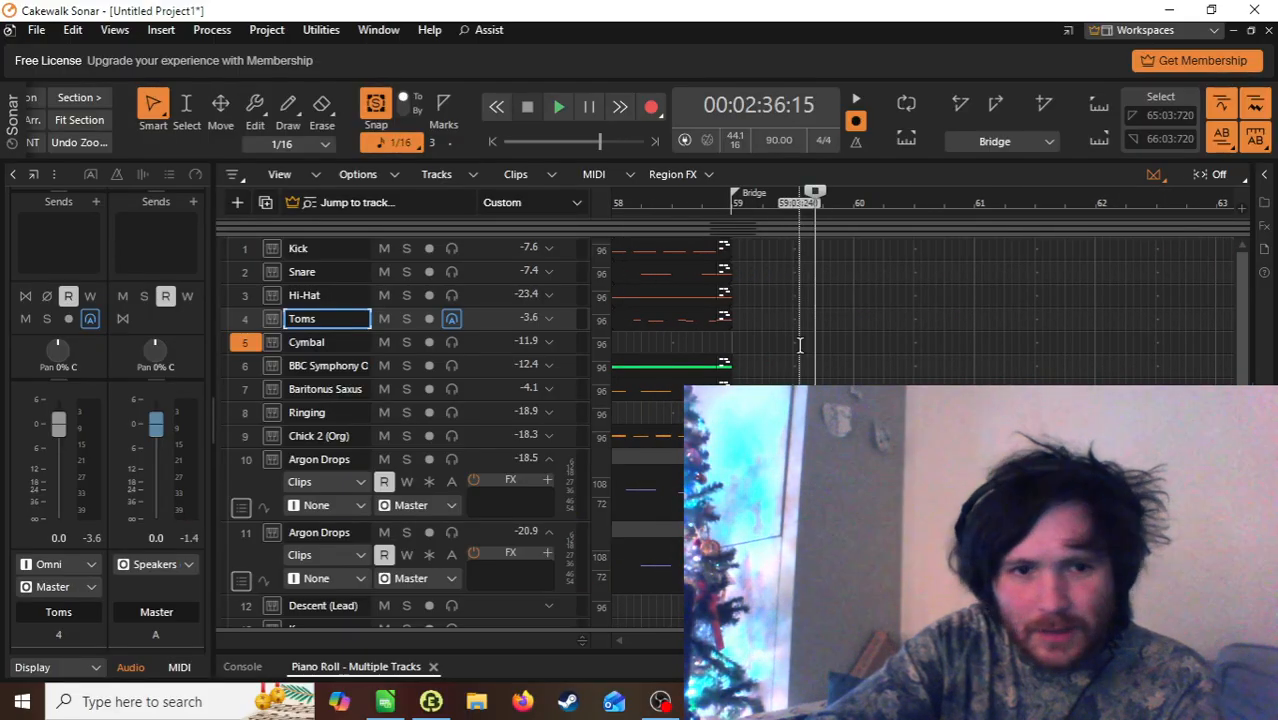
pyautogui.click(244, 344)
pyautogui.hotkey('ctrl', 'v')
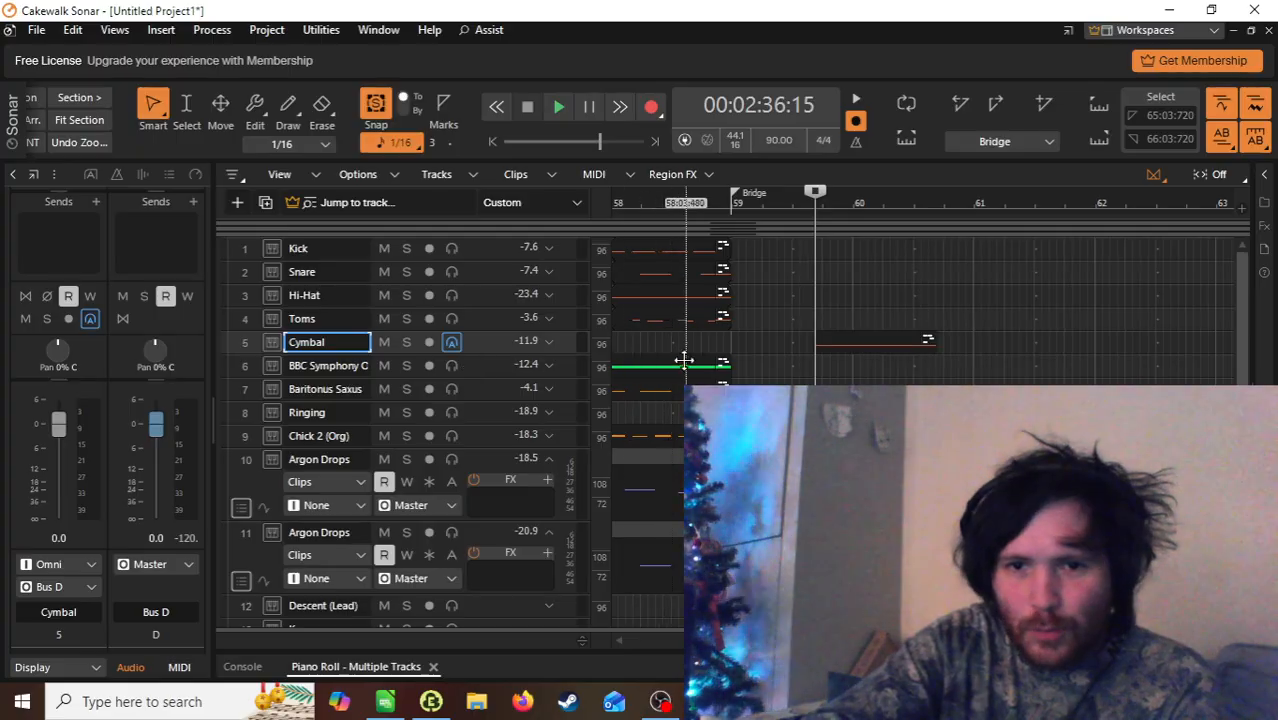
pyautogui.hotkey('ctrl', 'v')
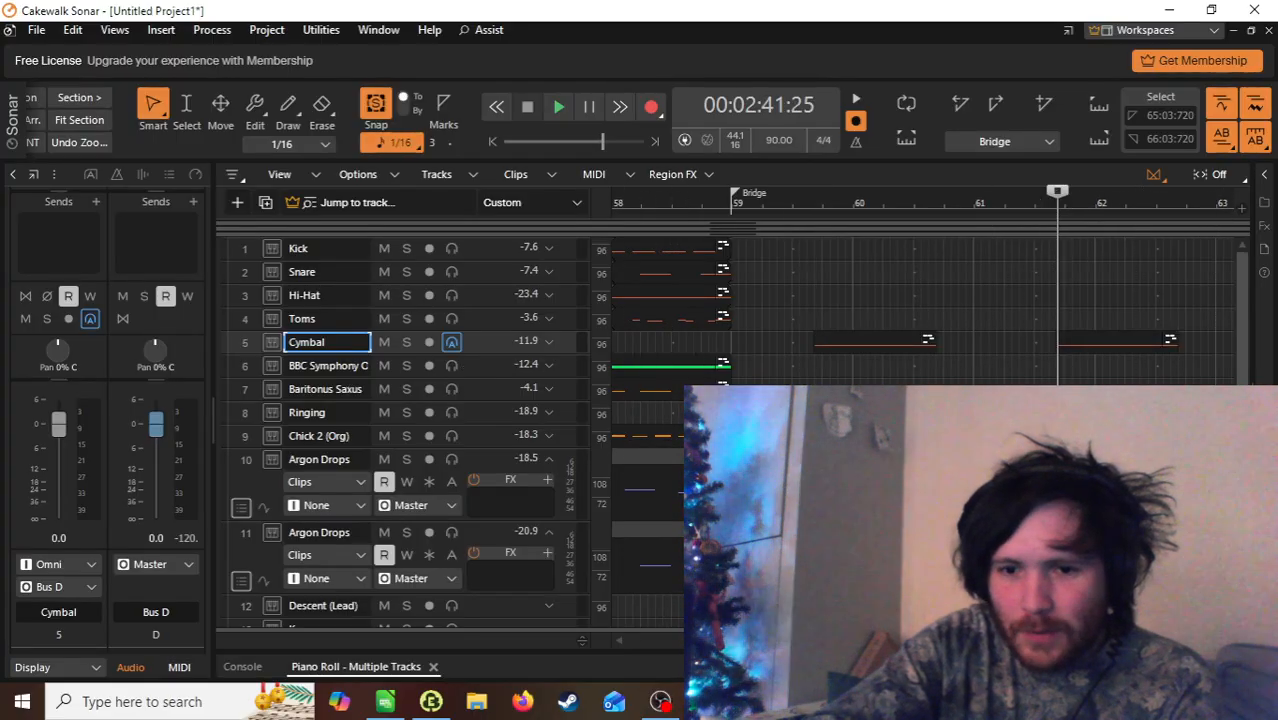
# Step: Paste another copy of the Cymbal clip at the matching position in bar 63 of the Bridge
pyautogui.hscroll(5, 930, 312)
pyautogui.hscroll(-1, 930, 312)
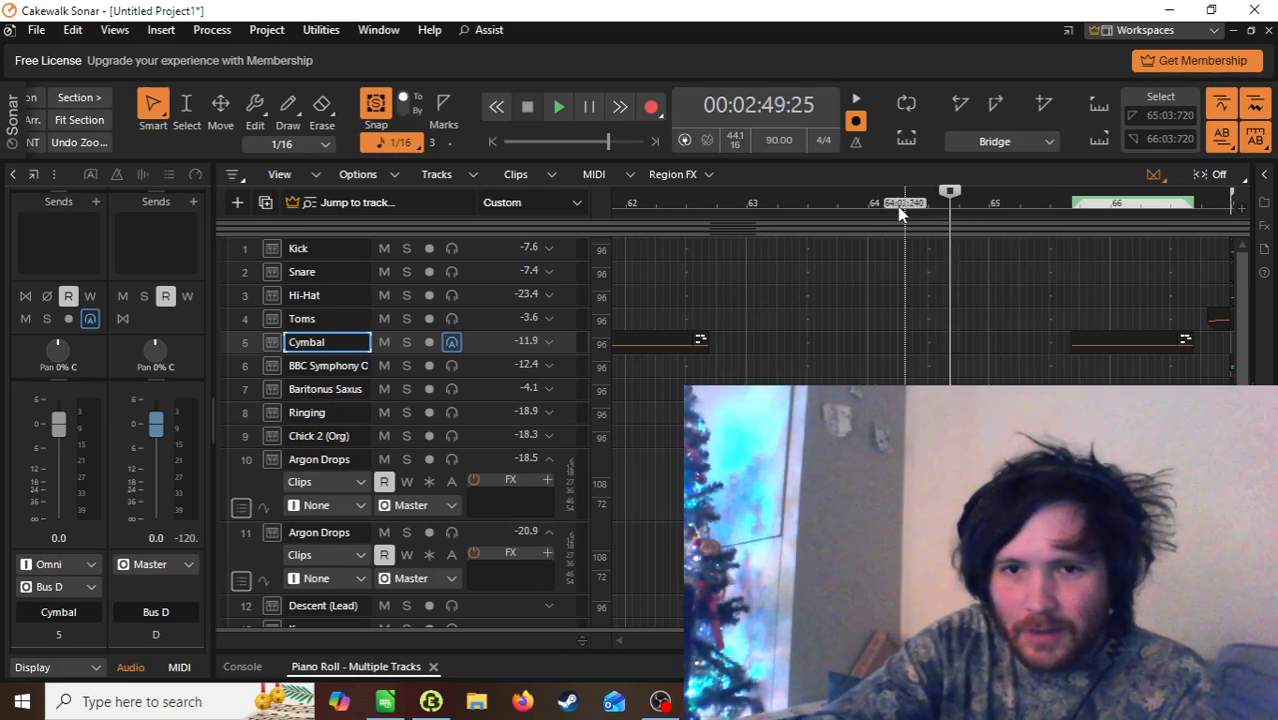
pyautogui.click(826, 213)
pyautogui.hotkey('ctrl', 'v')
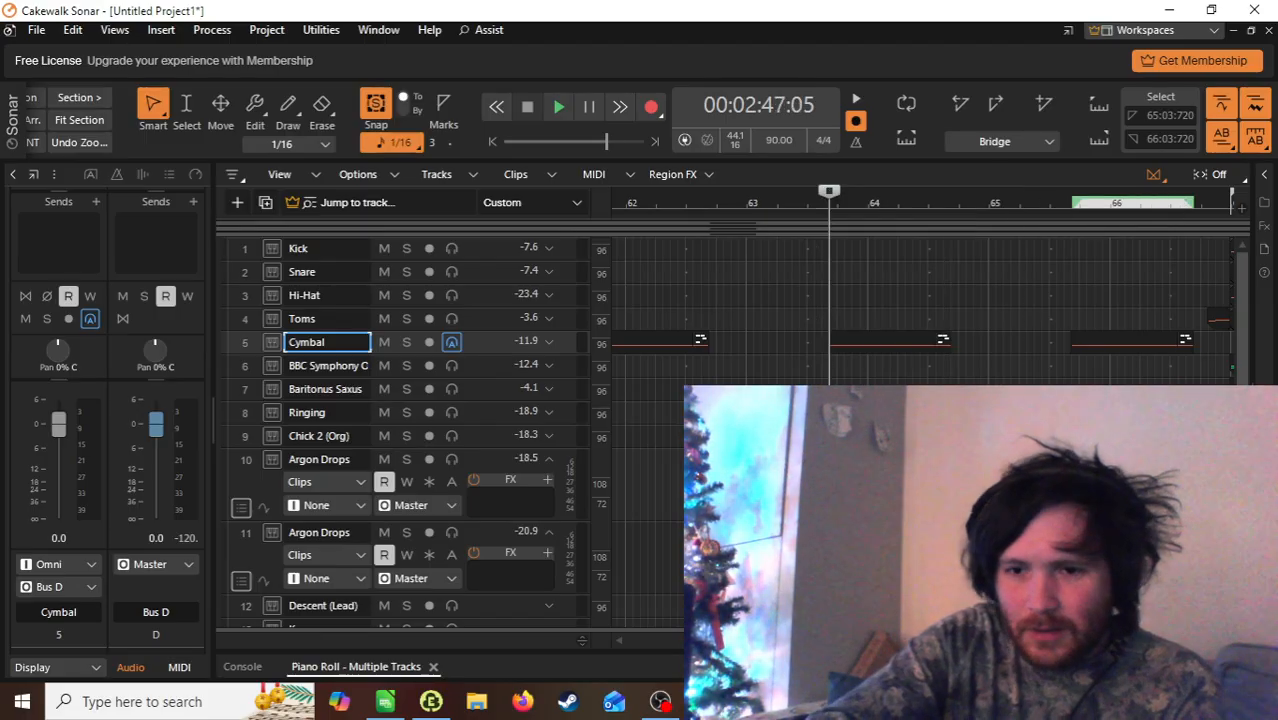
pyautogui.hscroll(5, 922, 410)
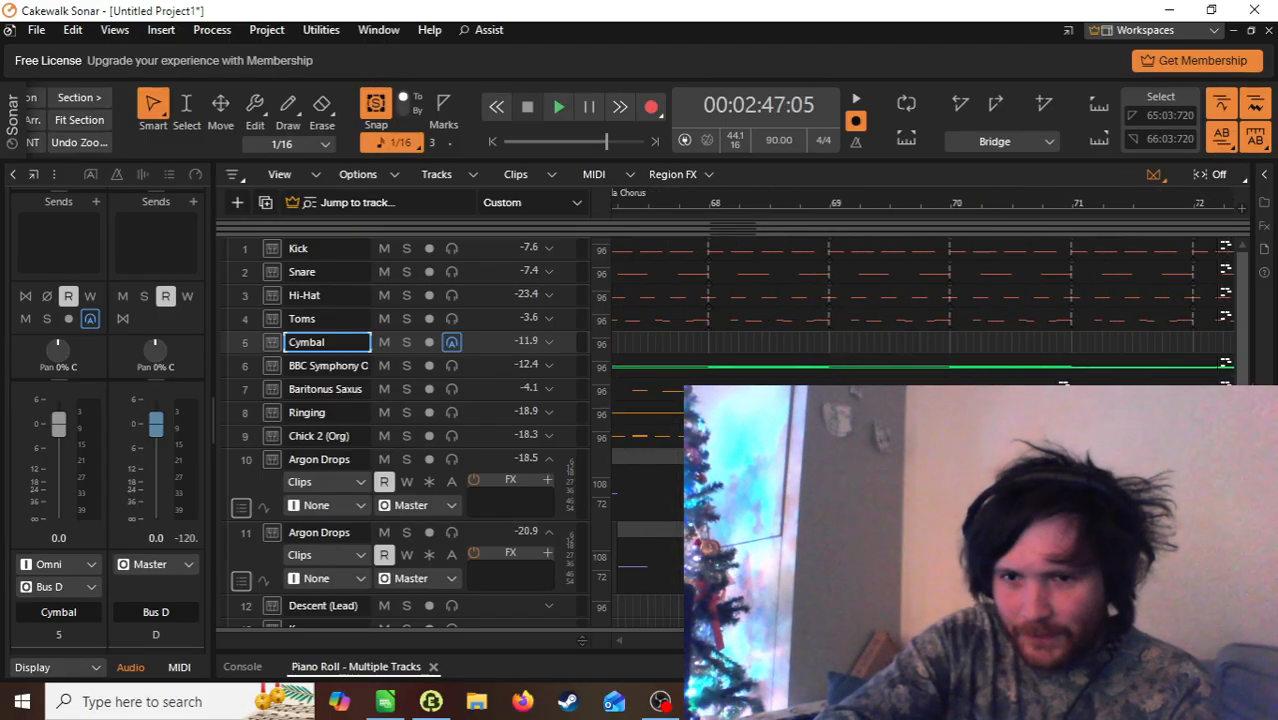
pyautogui.scroll(-10, 922, 410)
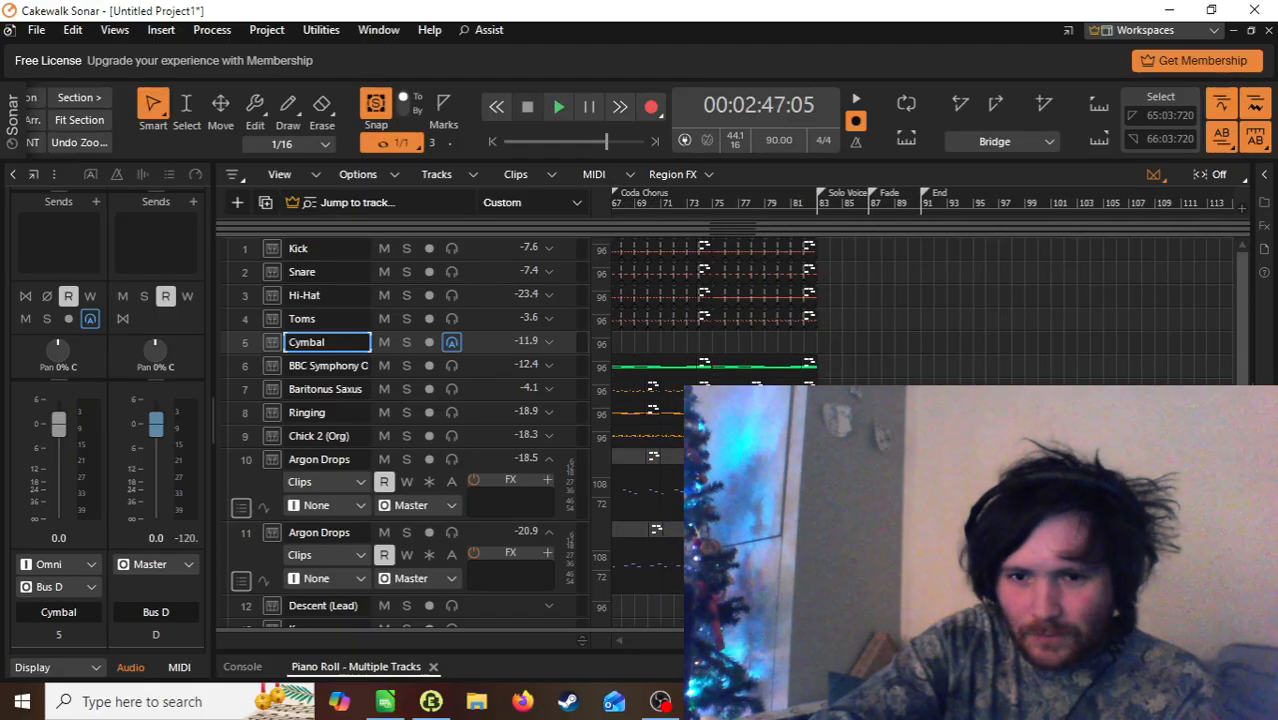
pyautogui.hscroll(-5, 922, 300)
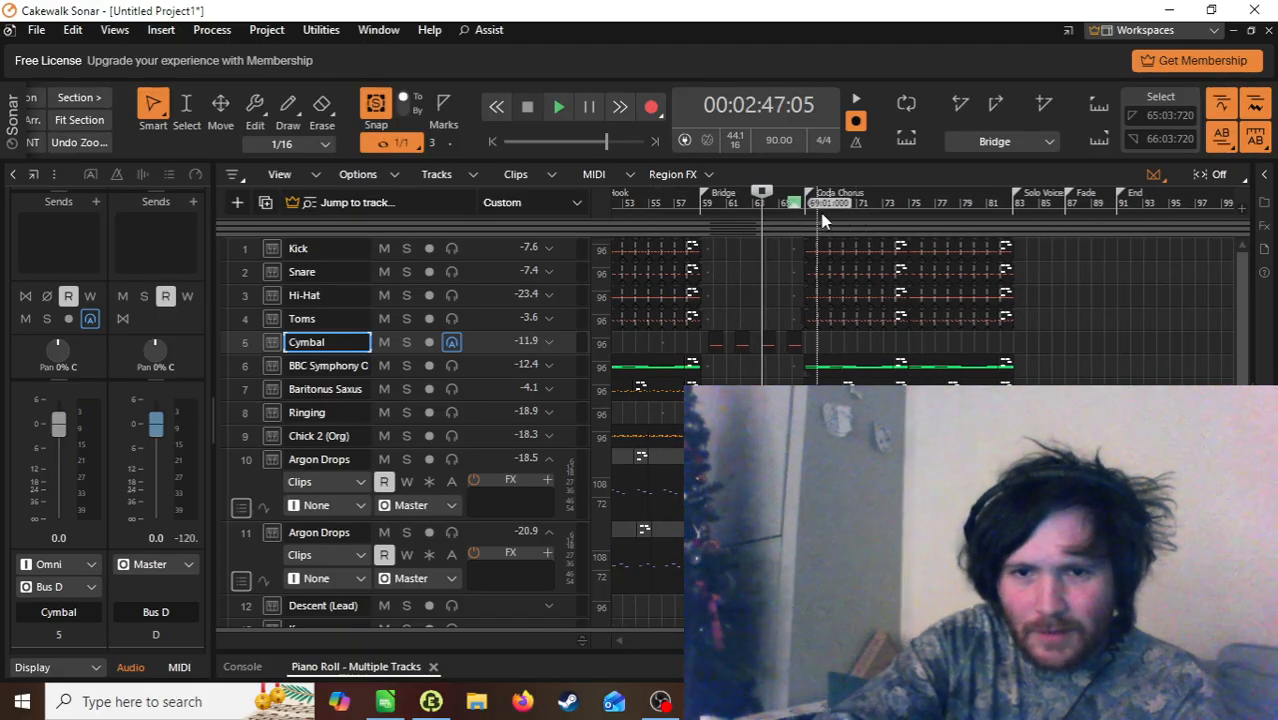
# Step: Play back the start of the Coda Chorus from 67:01:000
pyautogui.click(803, 205)
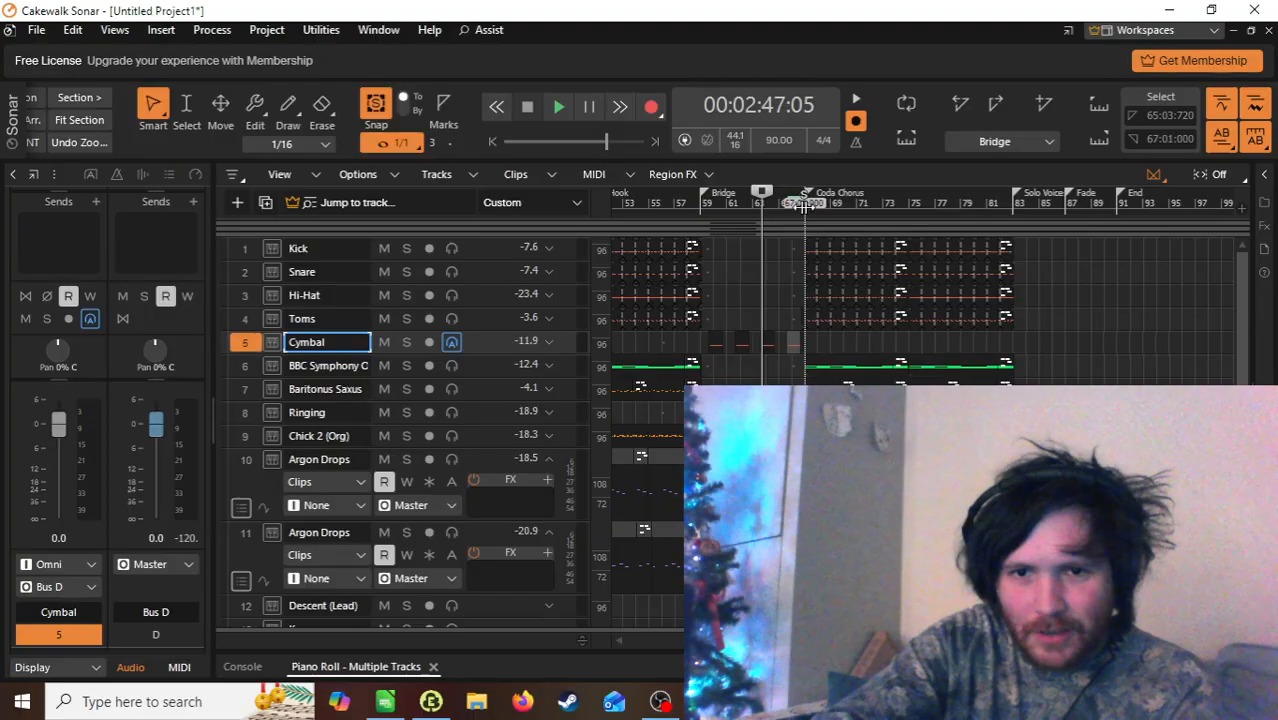
pyautogui.press('space')
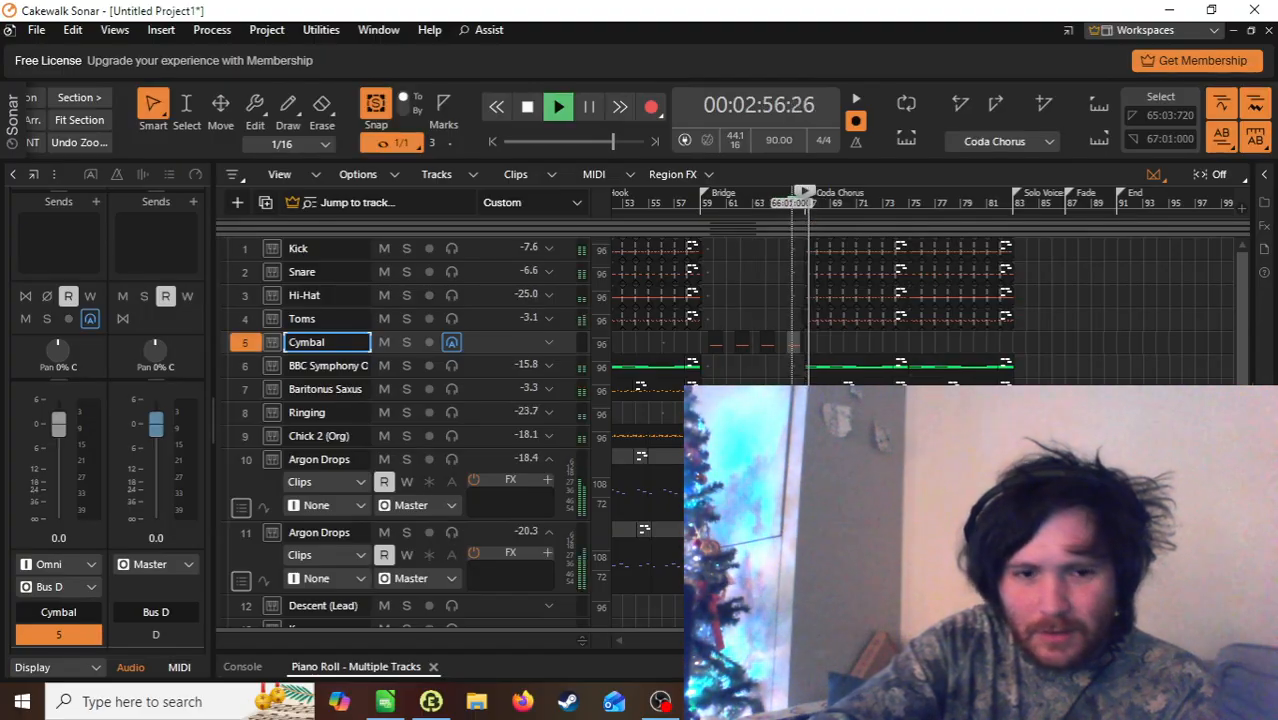
pyautogui.scroll(-5, 400, 420)
pyautogui.scroll(3, 400, 480)
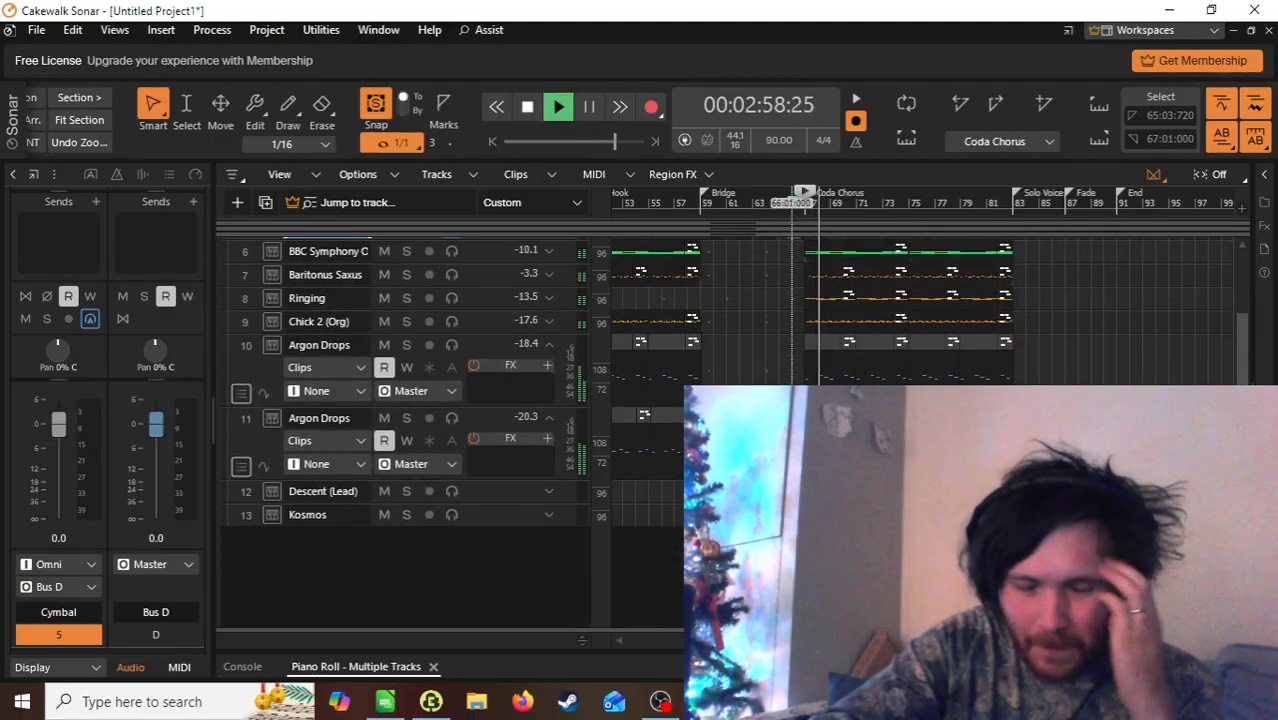
pyautogui.press('space')
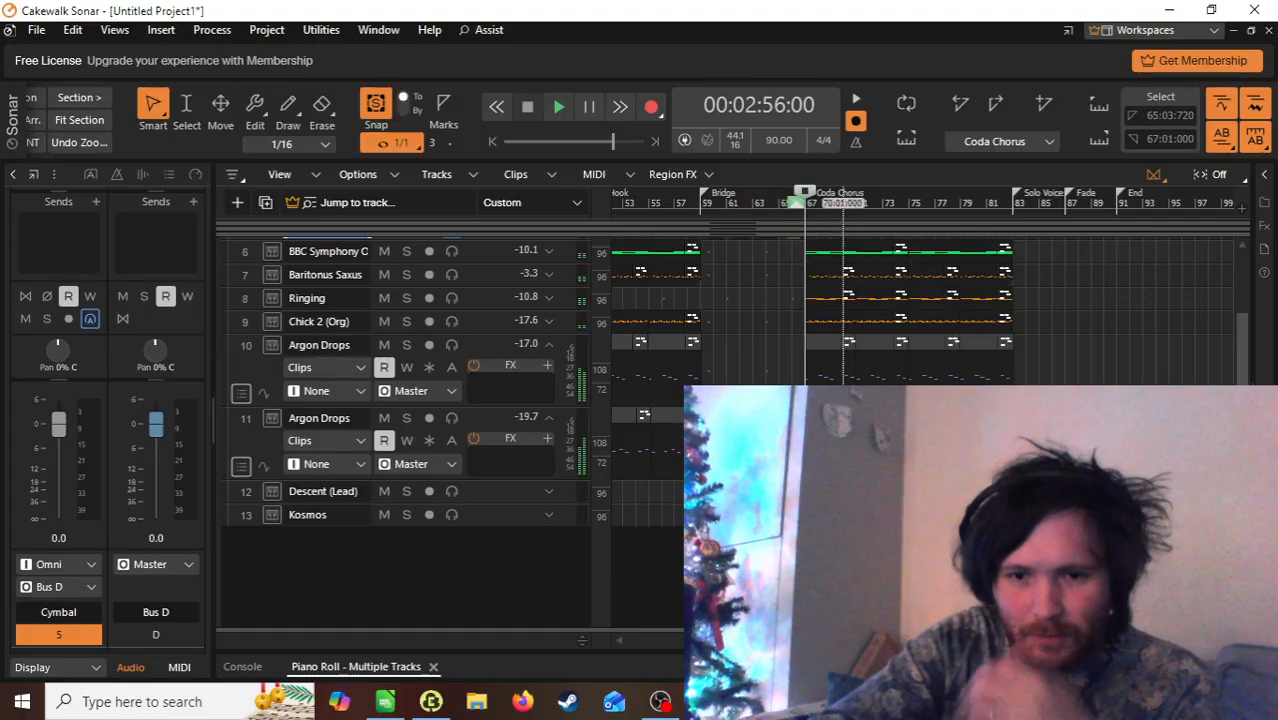
# Step: Write a melody on the Kosmos track in the Coda Chorus, beginning with sustained G5 and F5 notes, and play it back
pyautogui.click(908, 203)
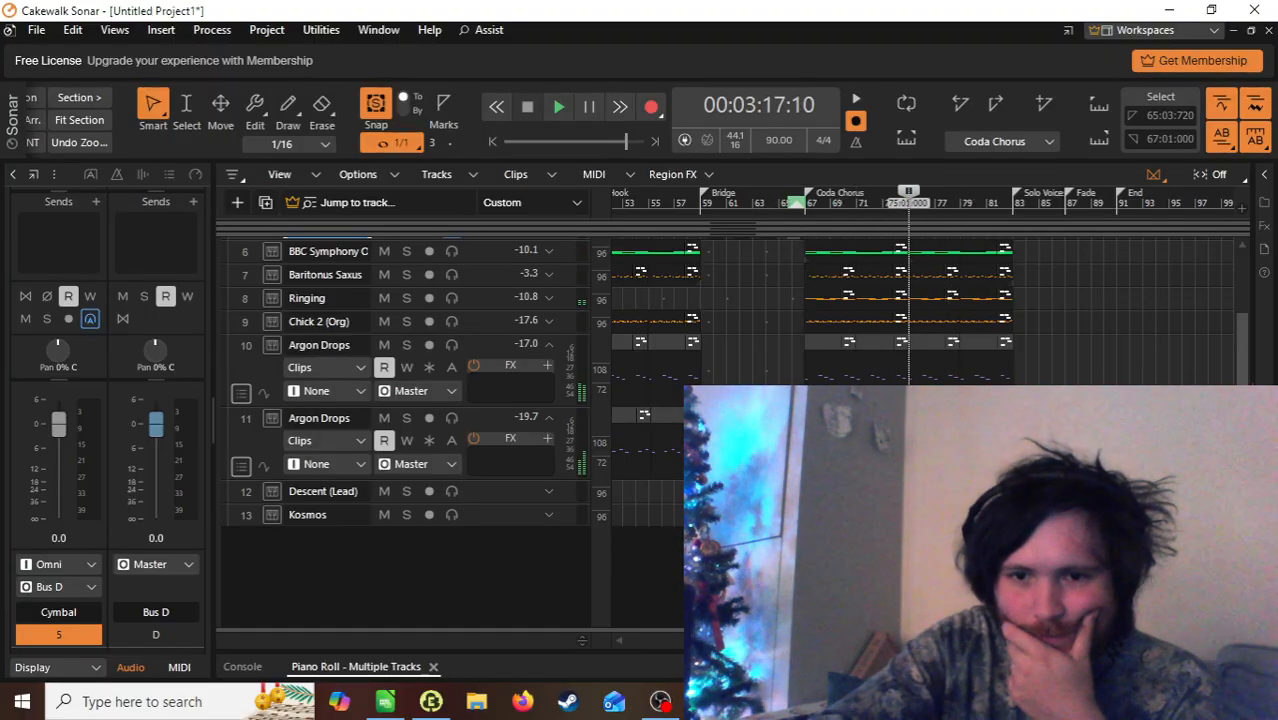
pyautogui.doubleClick(908, 515)
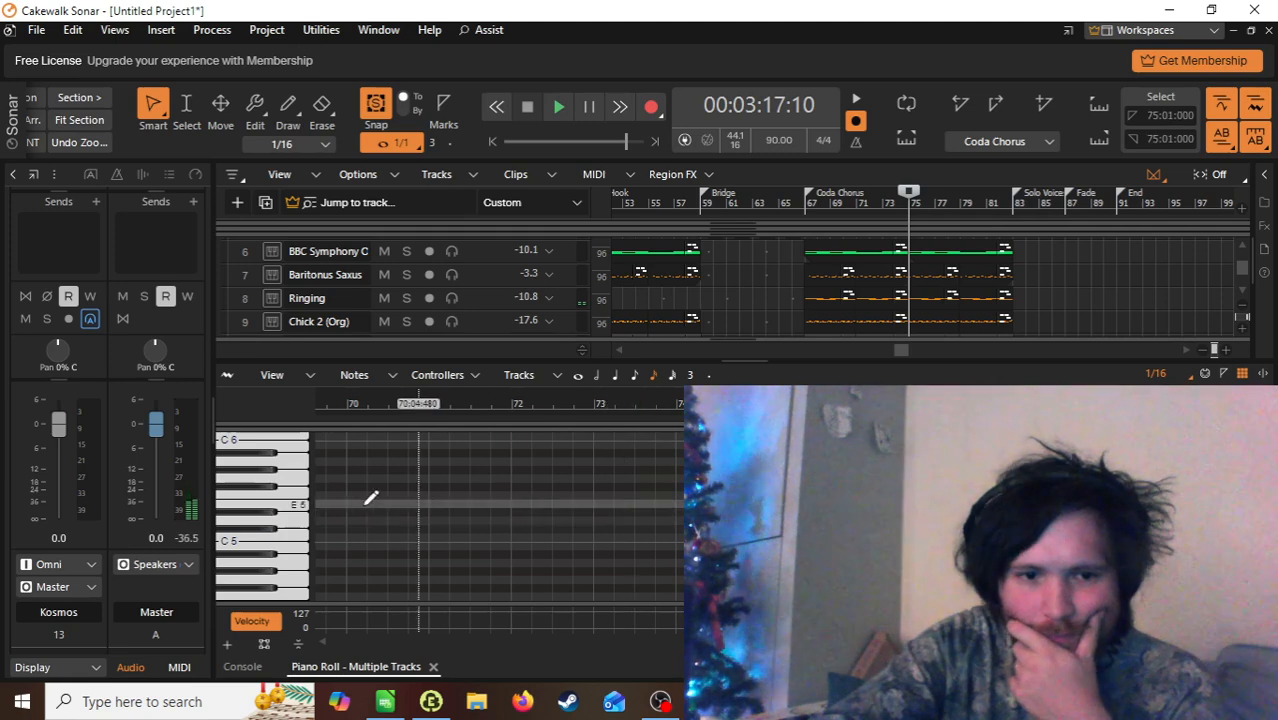
pyautogui.moveTo(331, 501)
pyautogui.mouseDown()
pyautogui.moveTo(372, 511)
pyautogui.moveTo(372, 478)
pyautogui.moveTo(522, 472)
pyautogui.moveTo(680, 493)
pyautogui.mouseUp()
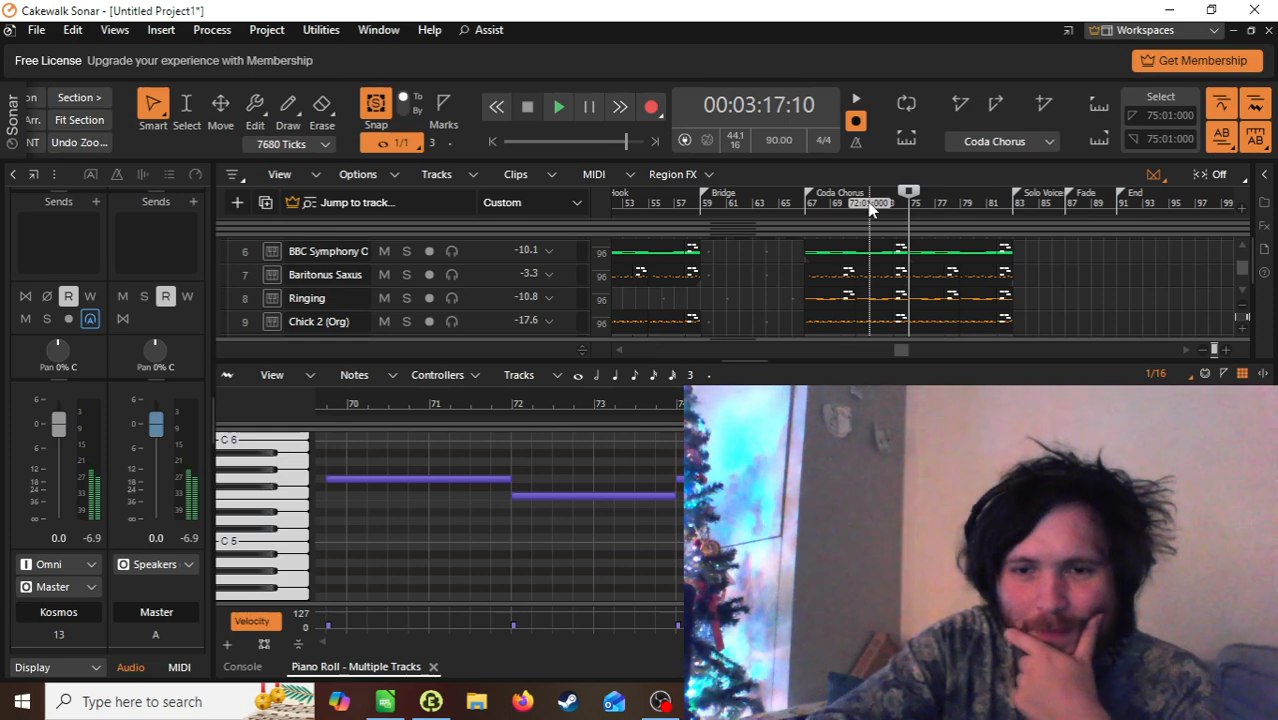
pyautogui.scroll(-3, 864, 250)
pyautogui.press('space')
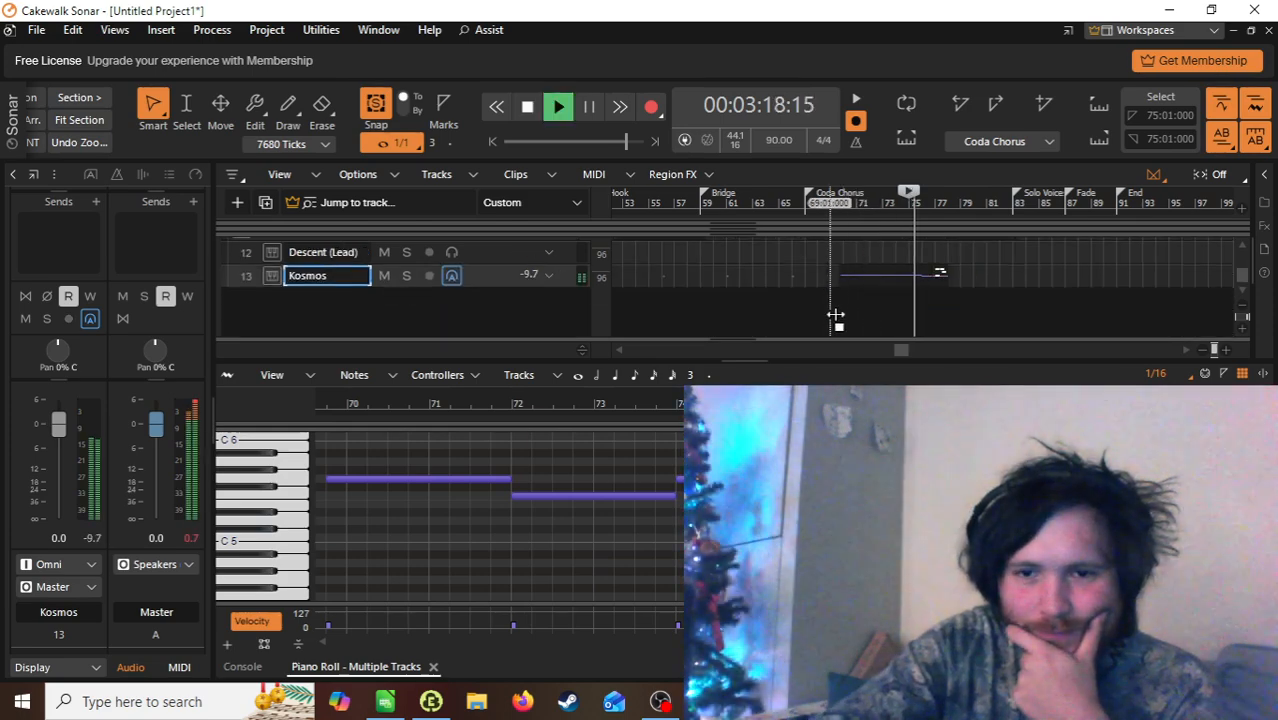
pyautogui.press('space')
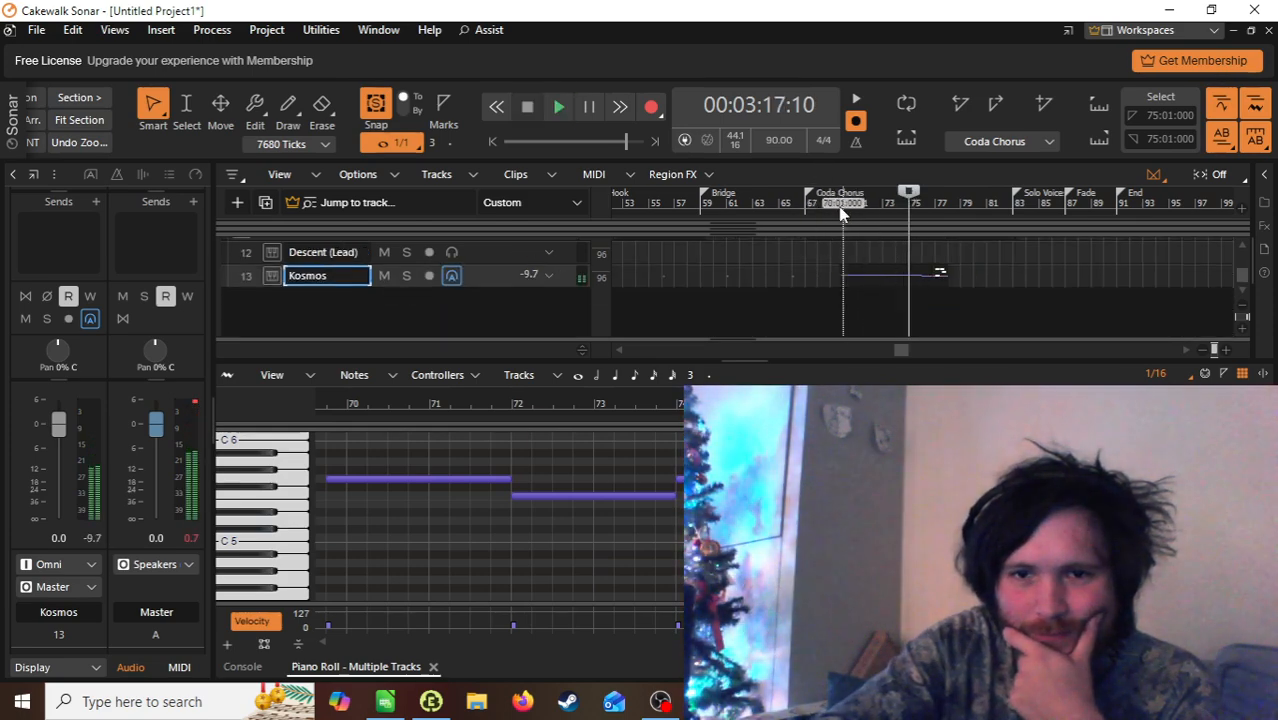
# Step: Move the Kosmos melody clip so that it starts at 75:01:000 in the Coda Chorus
pyautogui.click(840, 204)
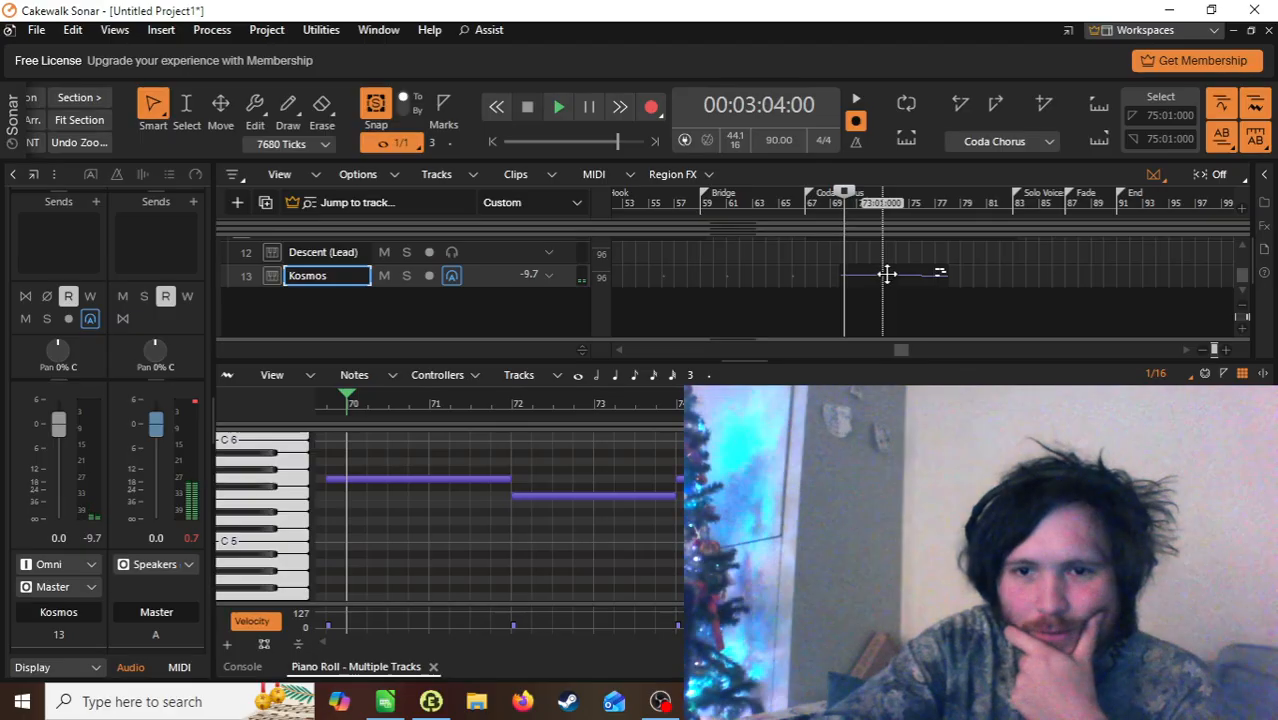
pyautogui.click(912, 275)
pyautogui.moveTo(912, 275); pyautogui.dragTo(950, 267)
pyautogui.click(897, 204)
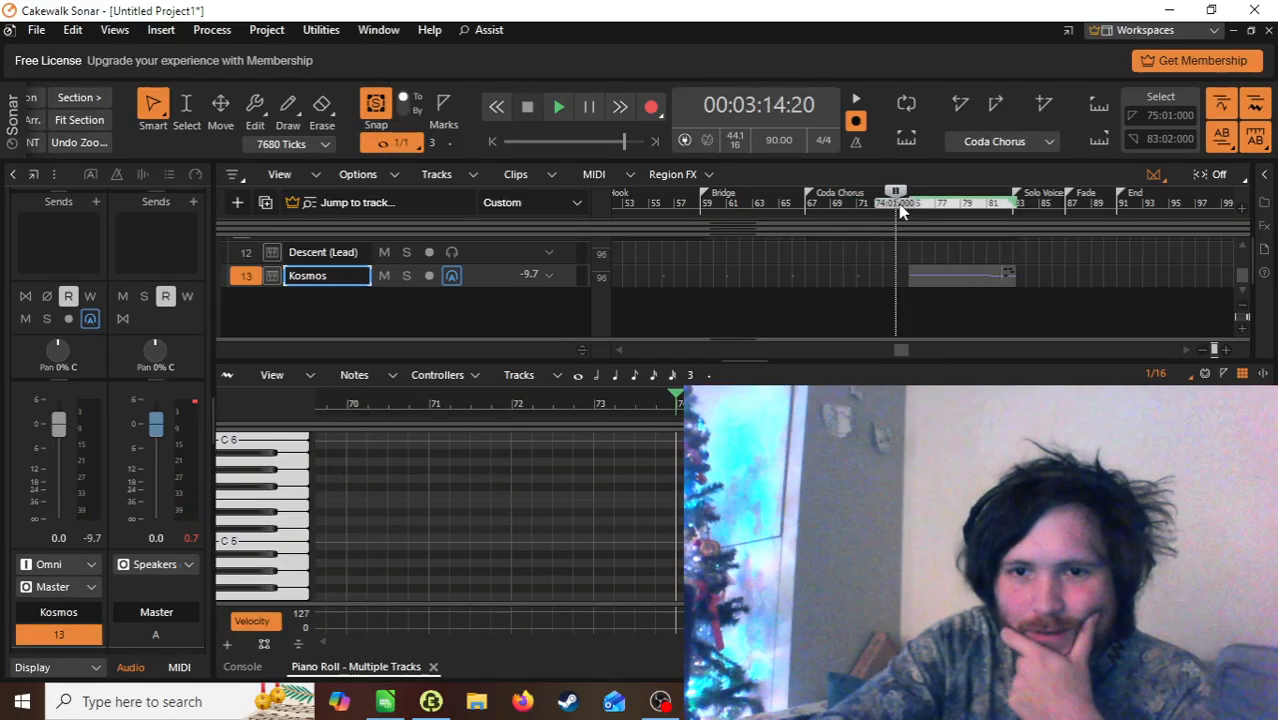
# Step: Play the Kosmos melody from bar 74 and lower the track's volume to -3.6 dB
pyautogui.press('space')
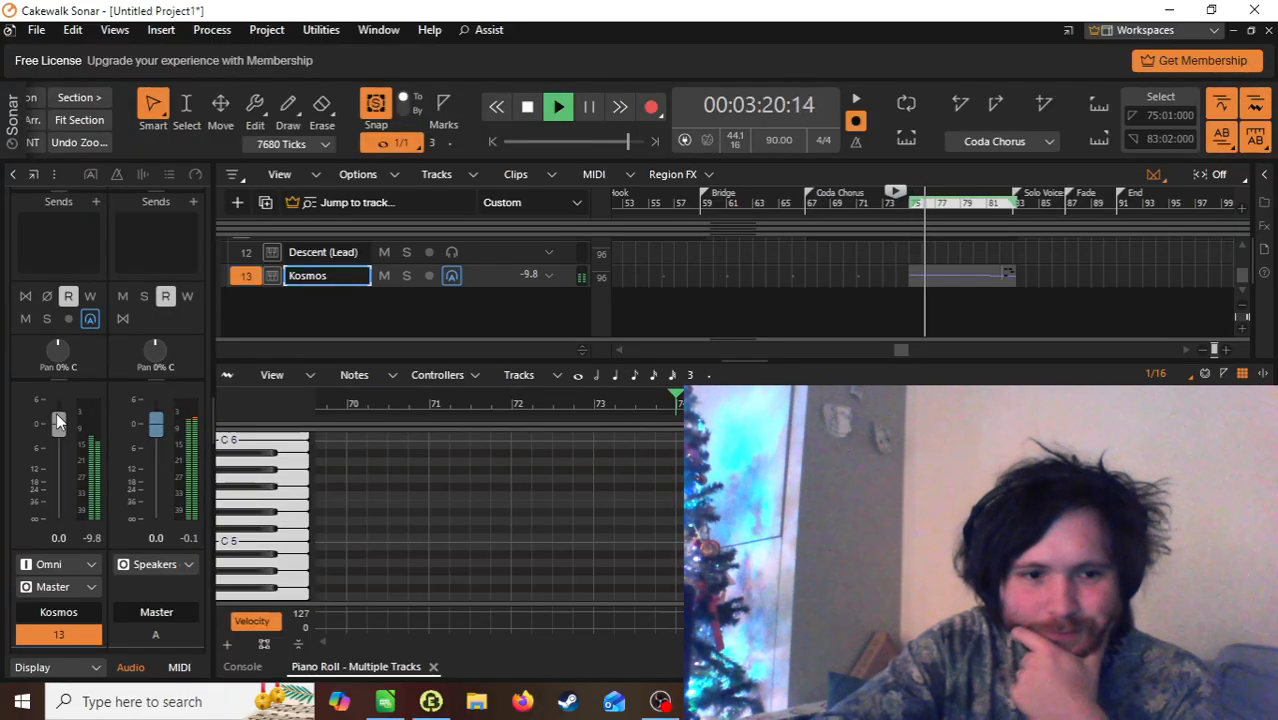
pyautogui.moveTo(57, 419); pyautogui.dragTo(58, 438)
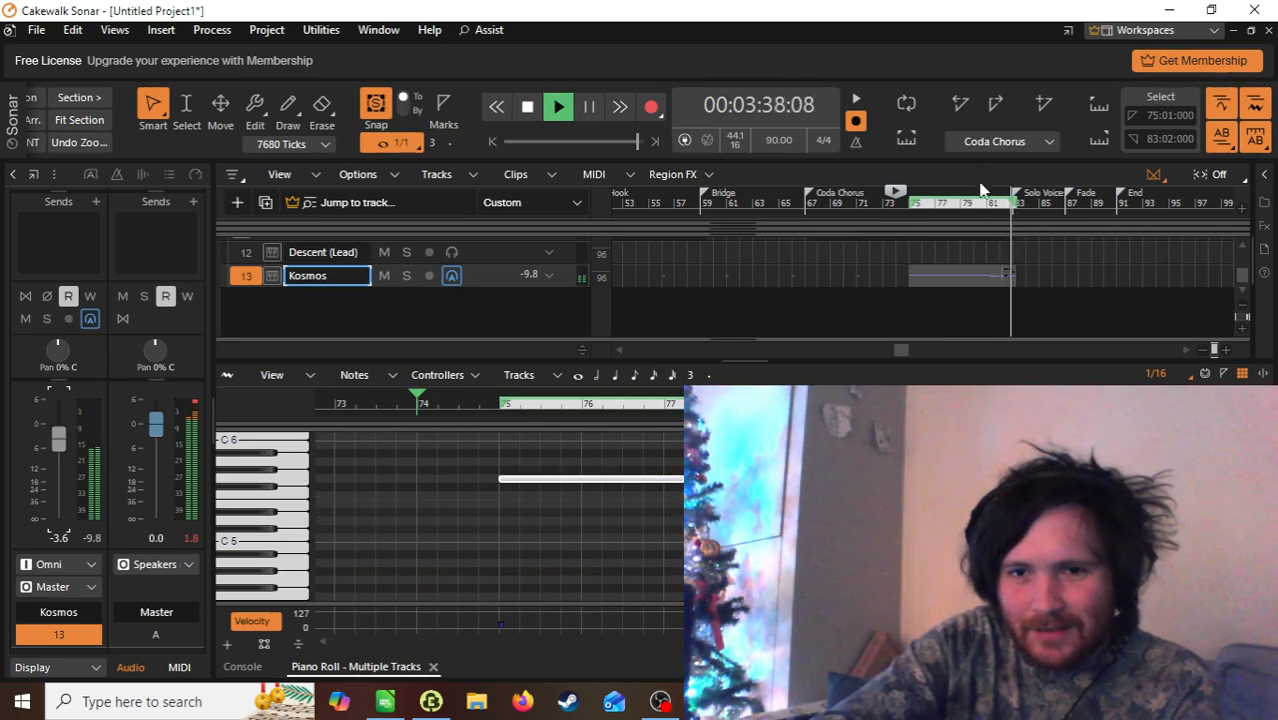
pyautogui.press('space')
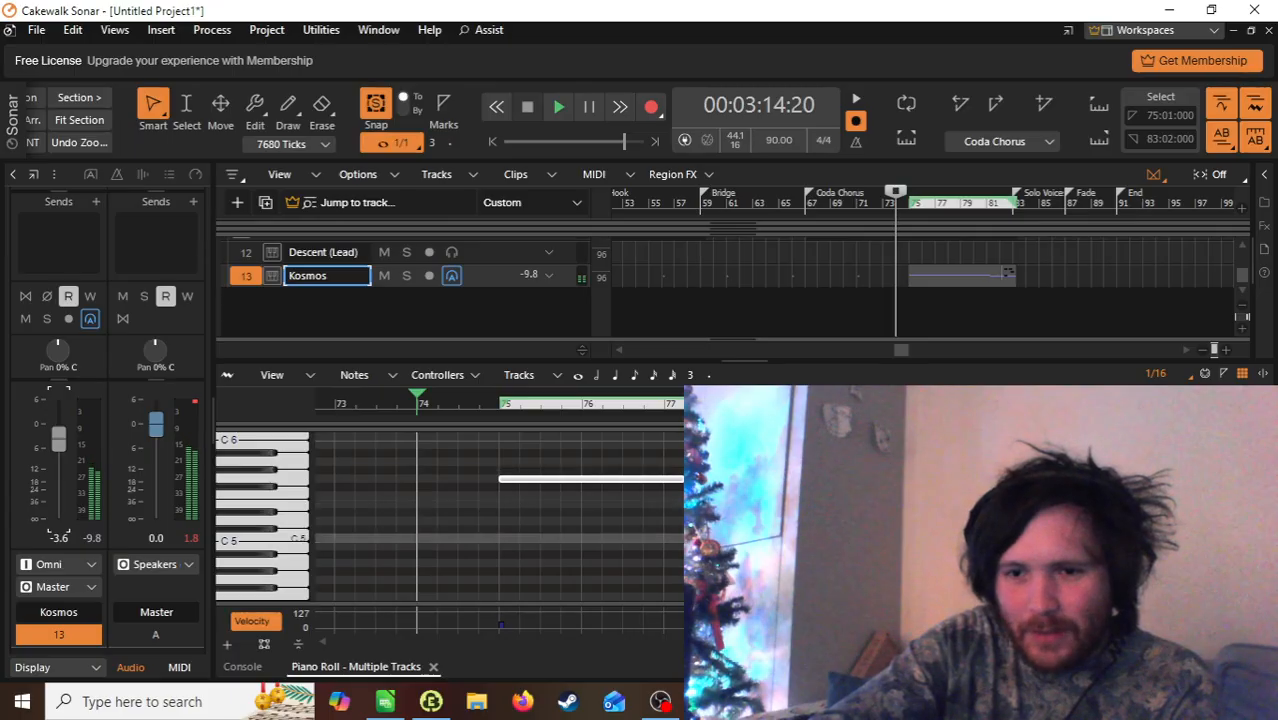
# Step: Enter a closing D5 note of 3600 ticks at 82:02:000 in the Kosmos melody and play the ending back
pyautogui.click(1005, 272)
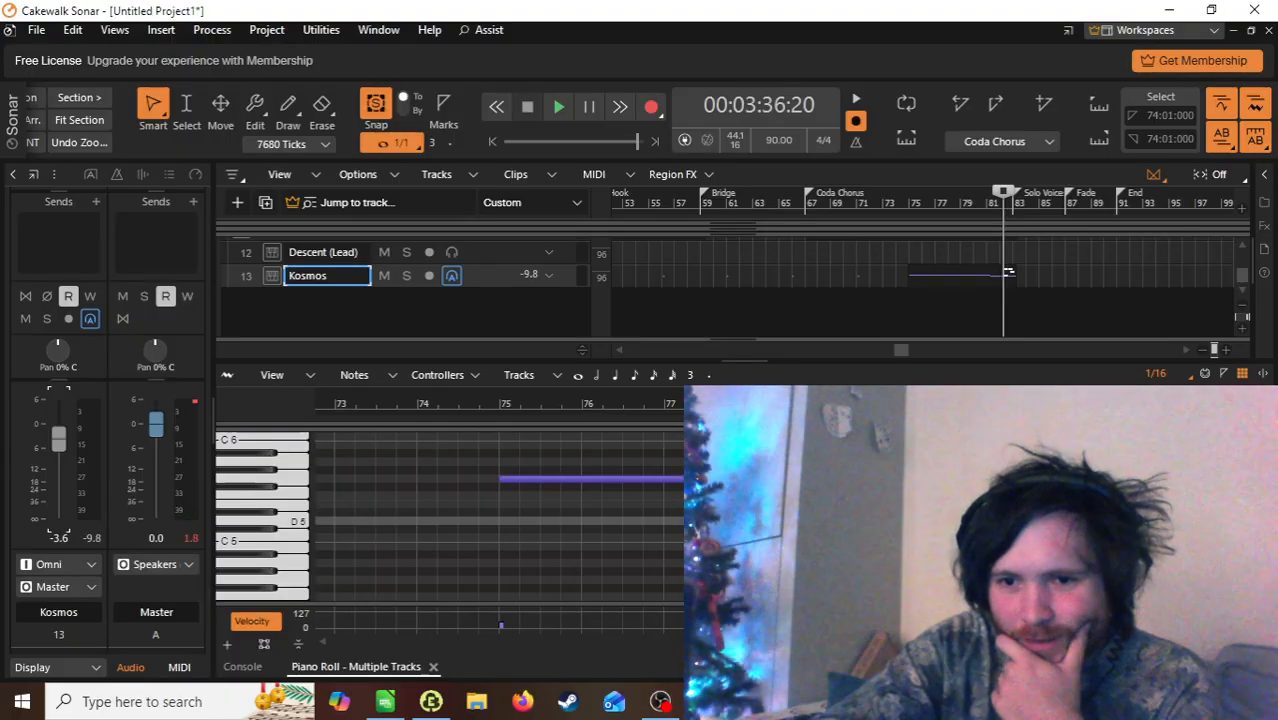
pyautogui.press('1')
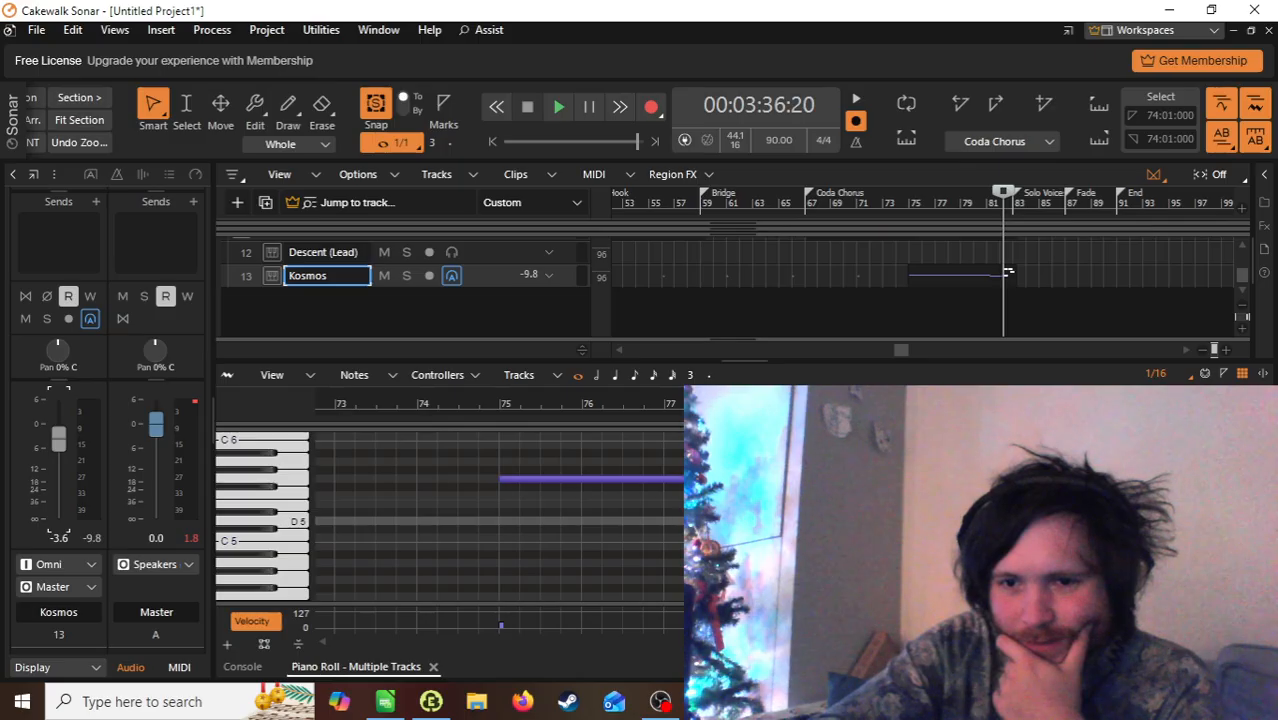
pyautogui.click(1098, 521)
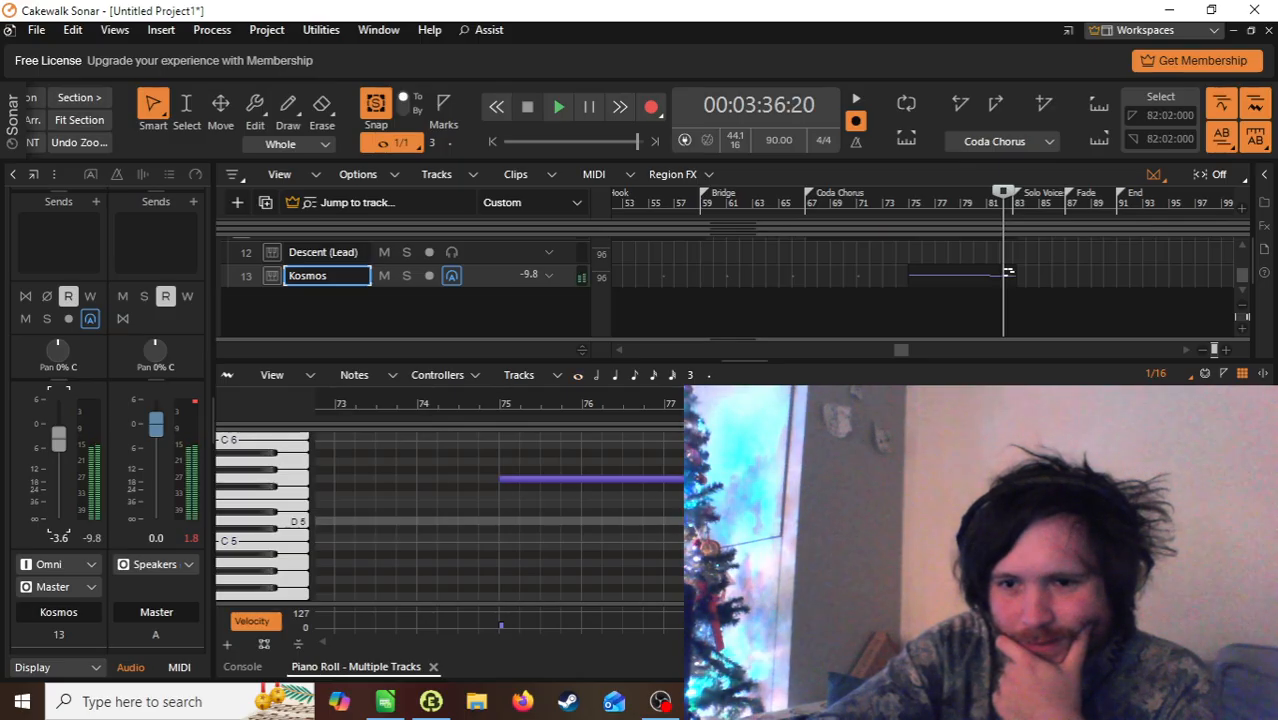
pyautogui.click(1110, 555)
pyautogui.press('space')
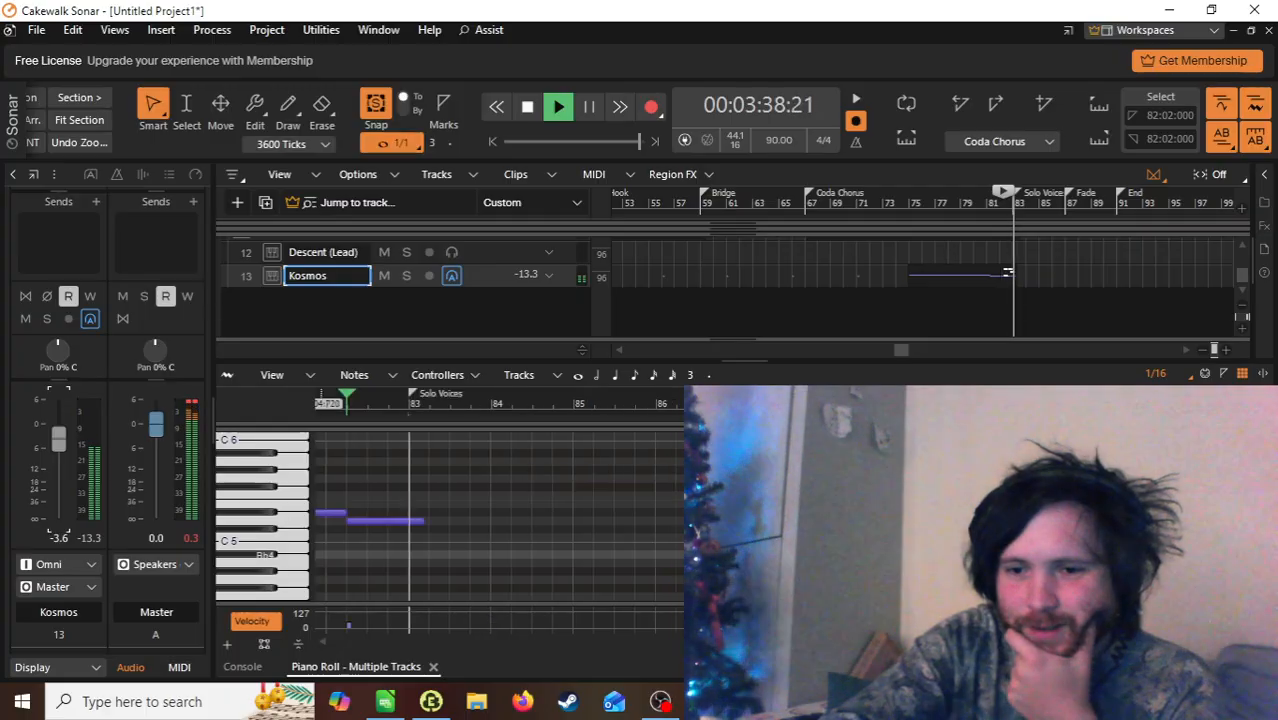
pyautogui.press('space')
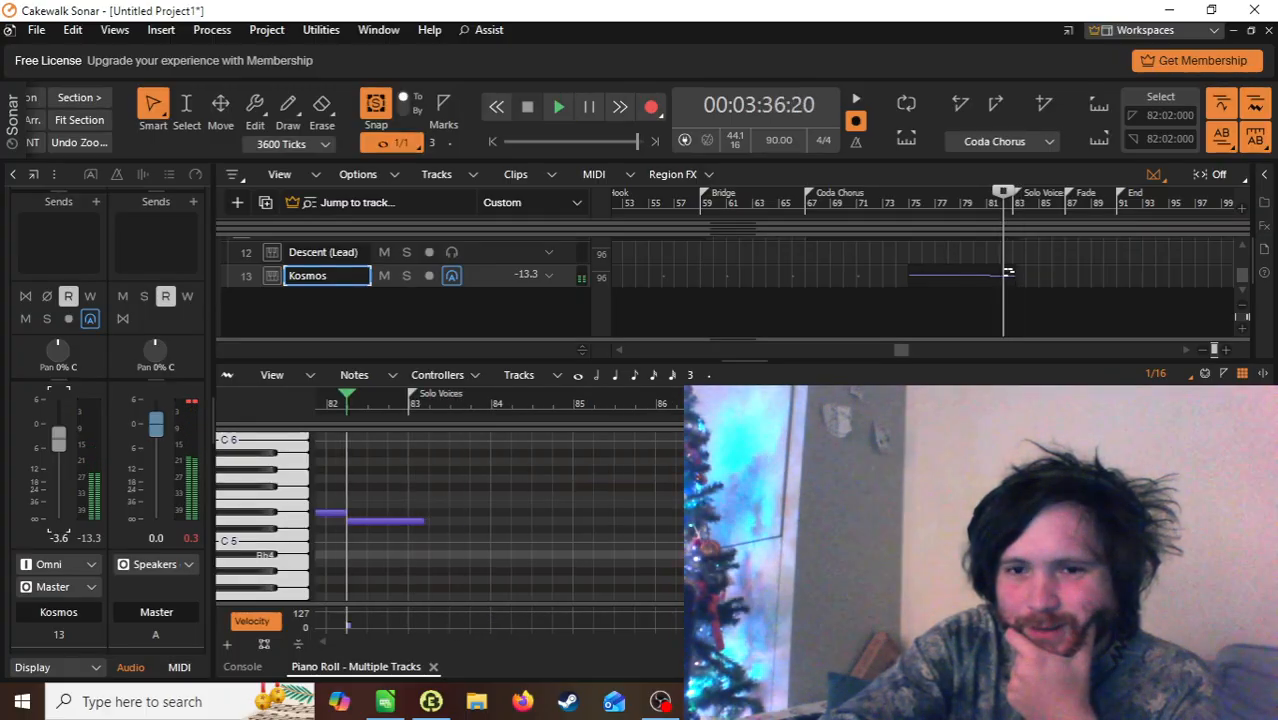
# Step: Play back the second half of the Coda Chorus from 75:01:000
pyautogui.scroll(2, 940, 268)
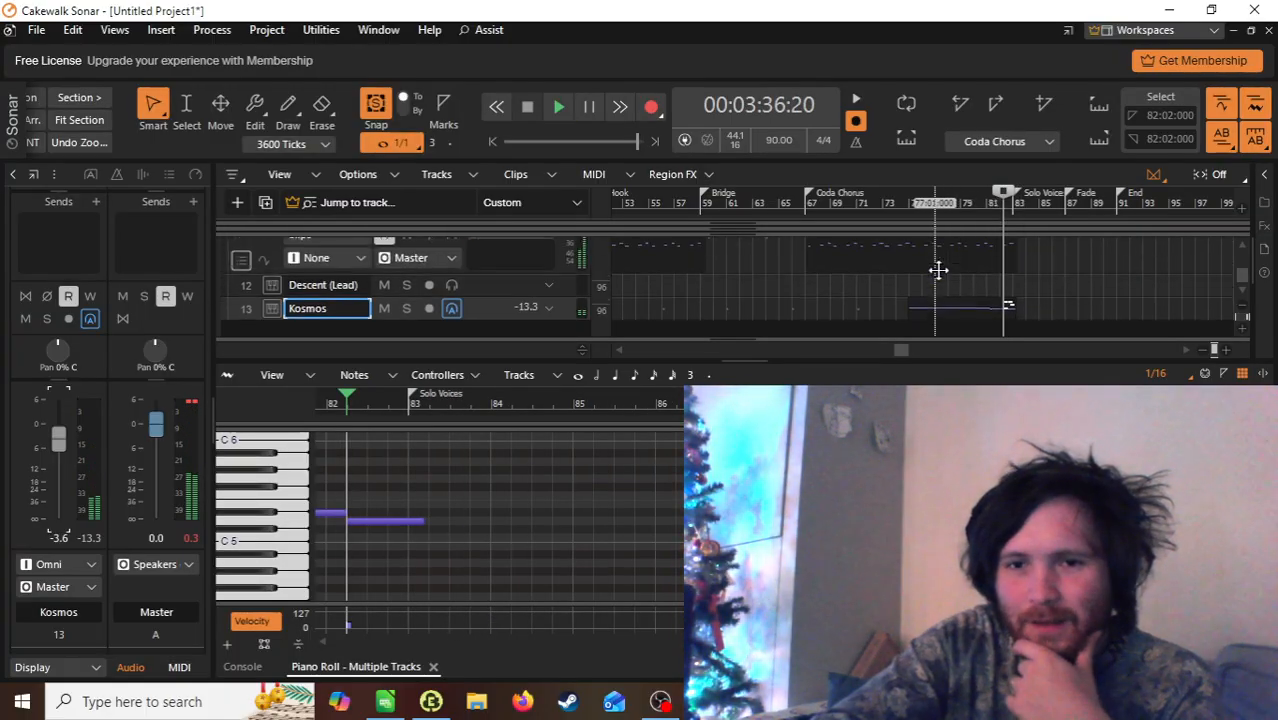
pyautogui.click(910, 204)
pyautogui.press('space')
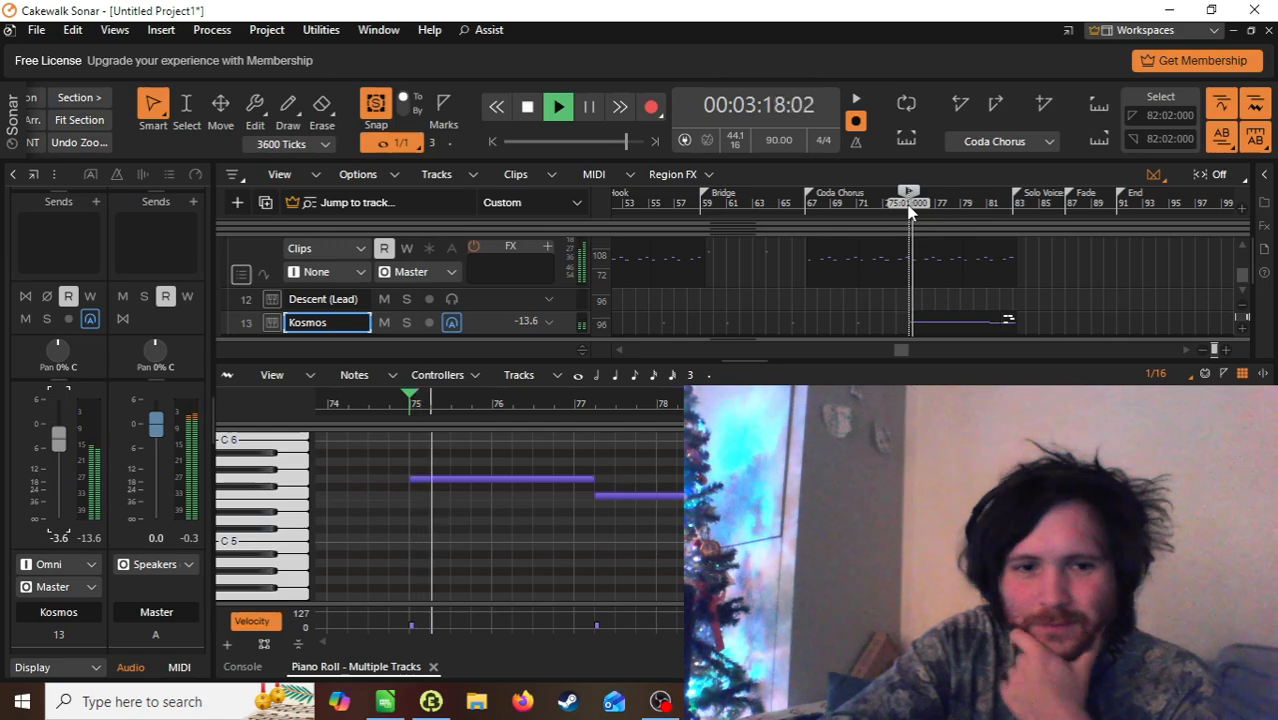
pyautogui.press('space')
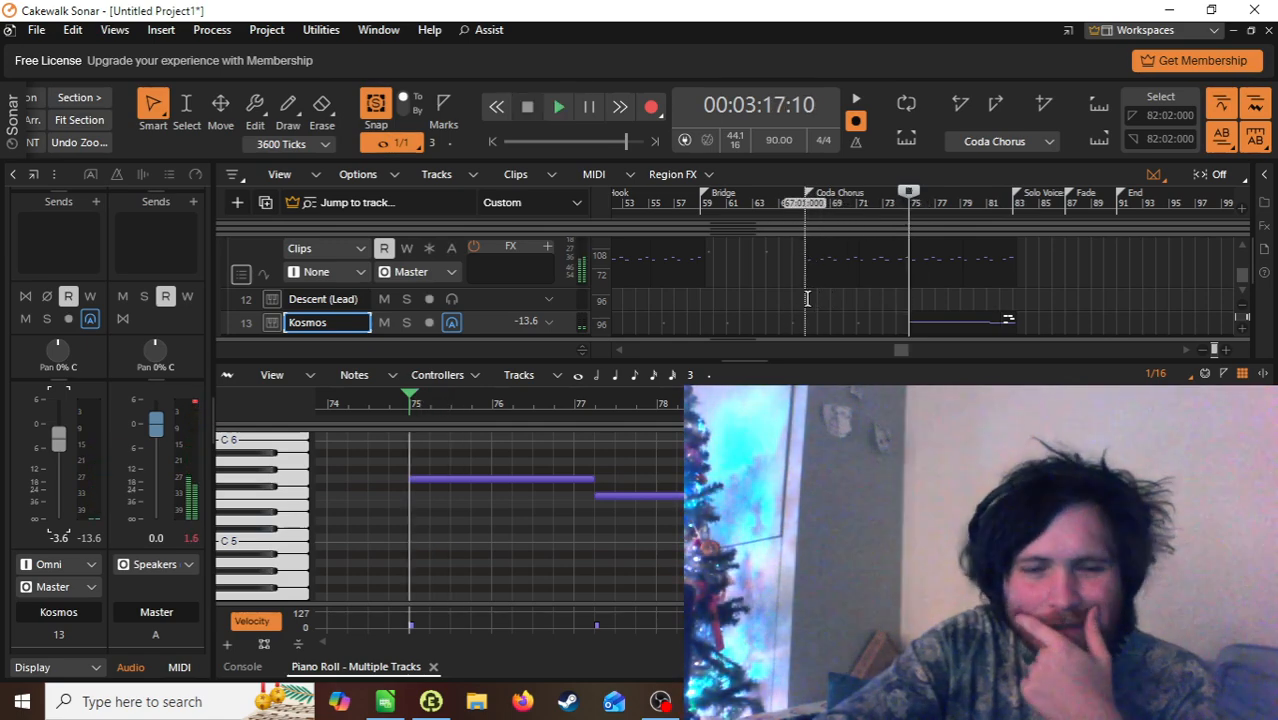
# Step: Draw a C5 whole note at 43:01:000 on the Descent (Lead) track in Chorus 2 and play it back
pyautogui.moveTo(901, 352); pyautogui.dragTo(711, 355)
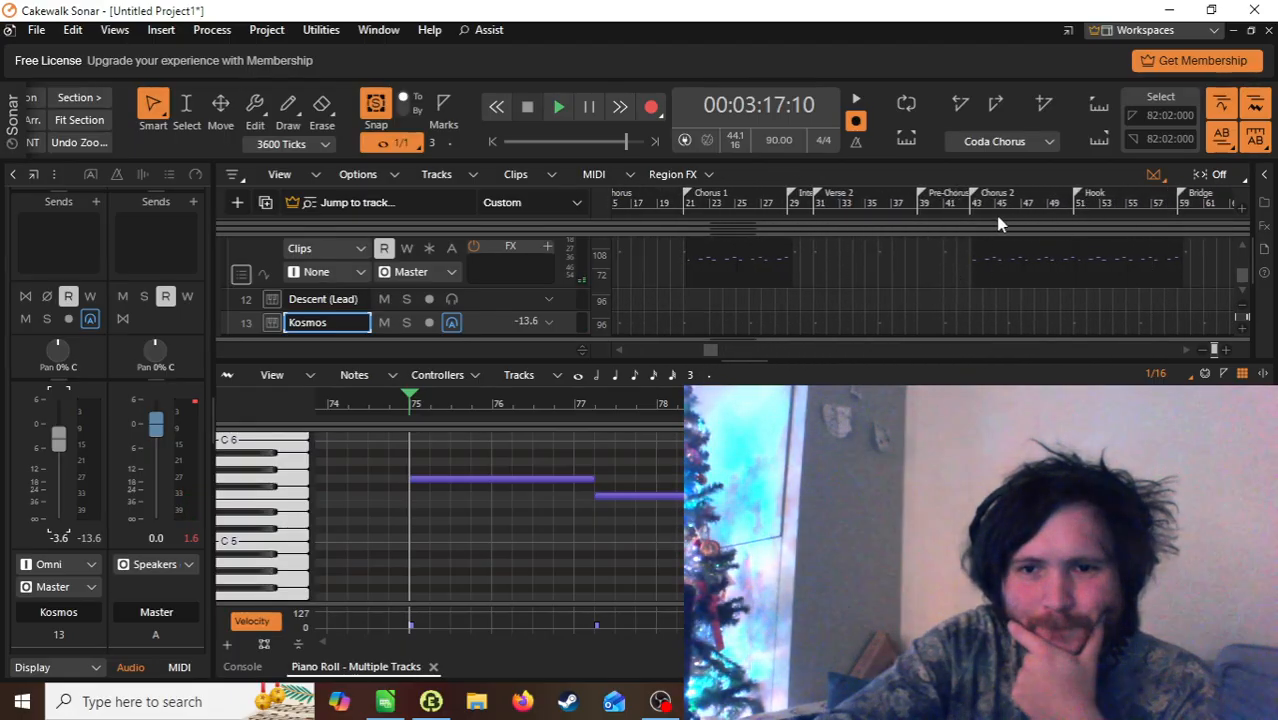
pyautogui.click(970, 205)
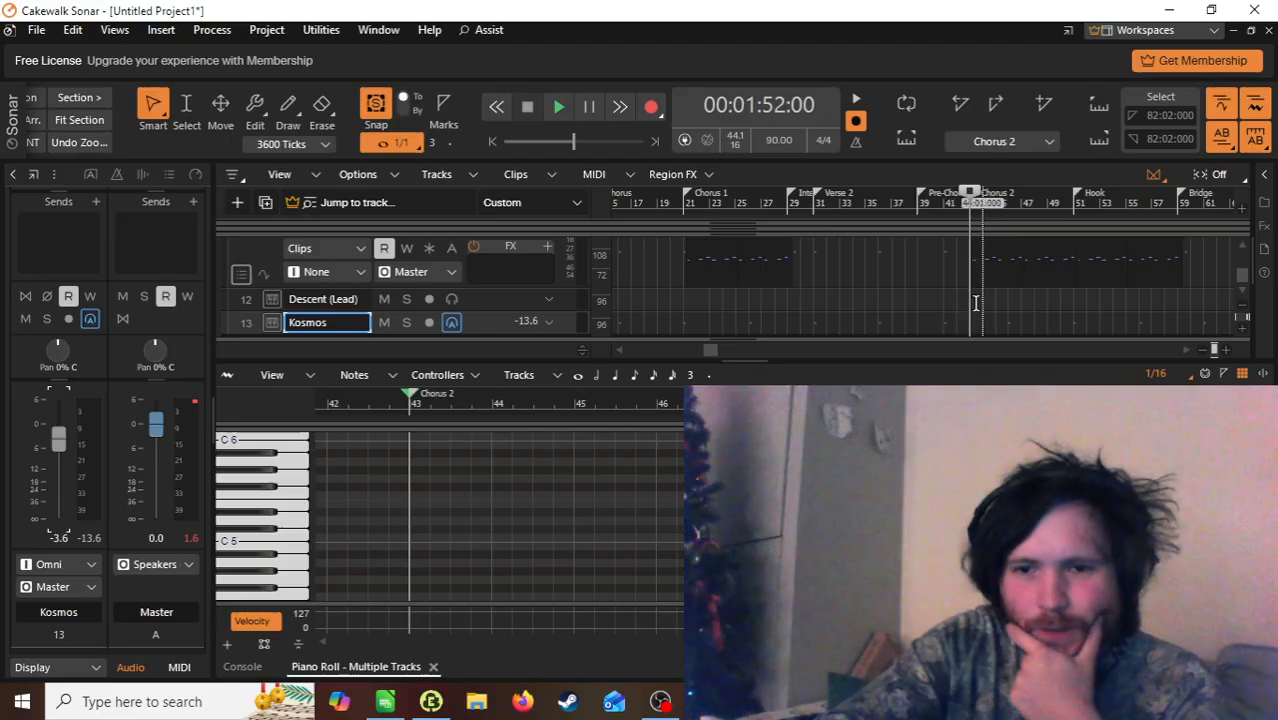
pyautogui.click(970, 301)
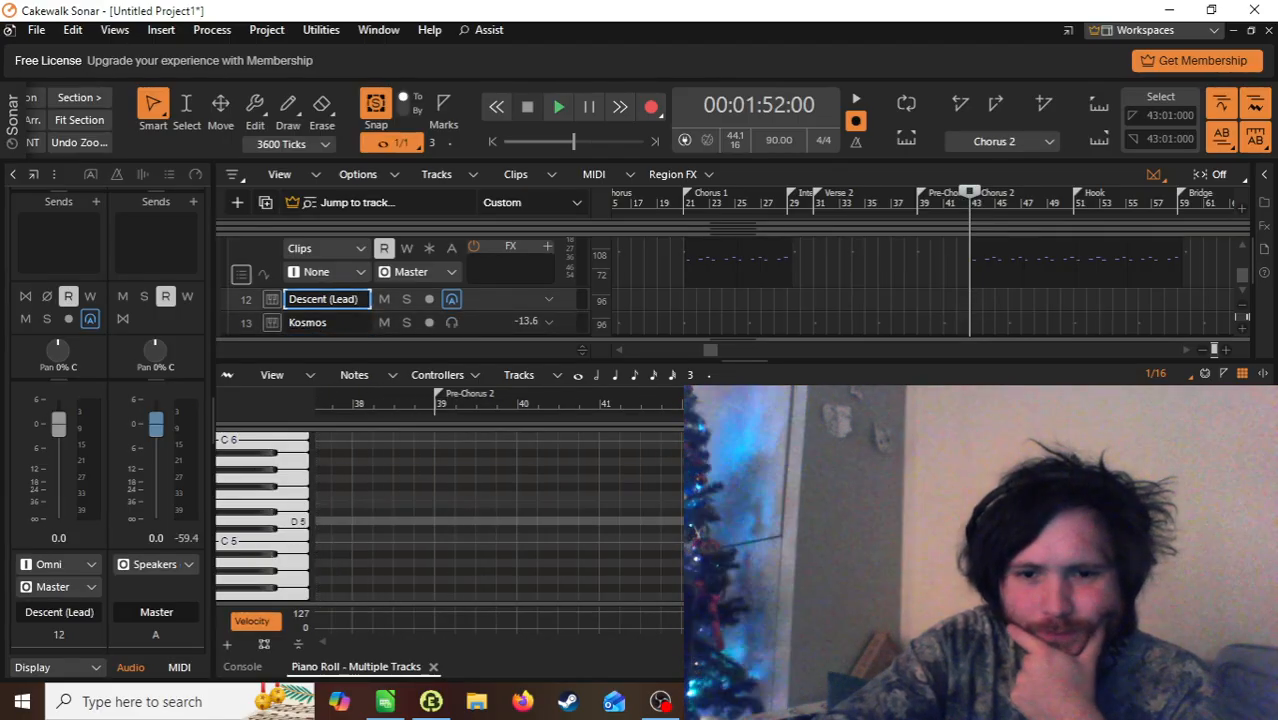
pyautogui.click(774, 521)
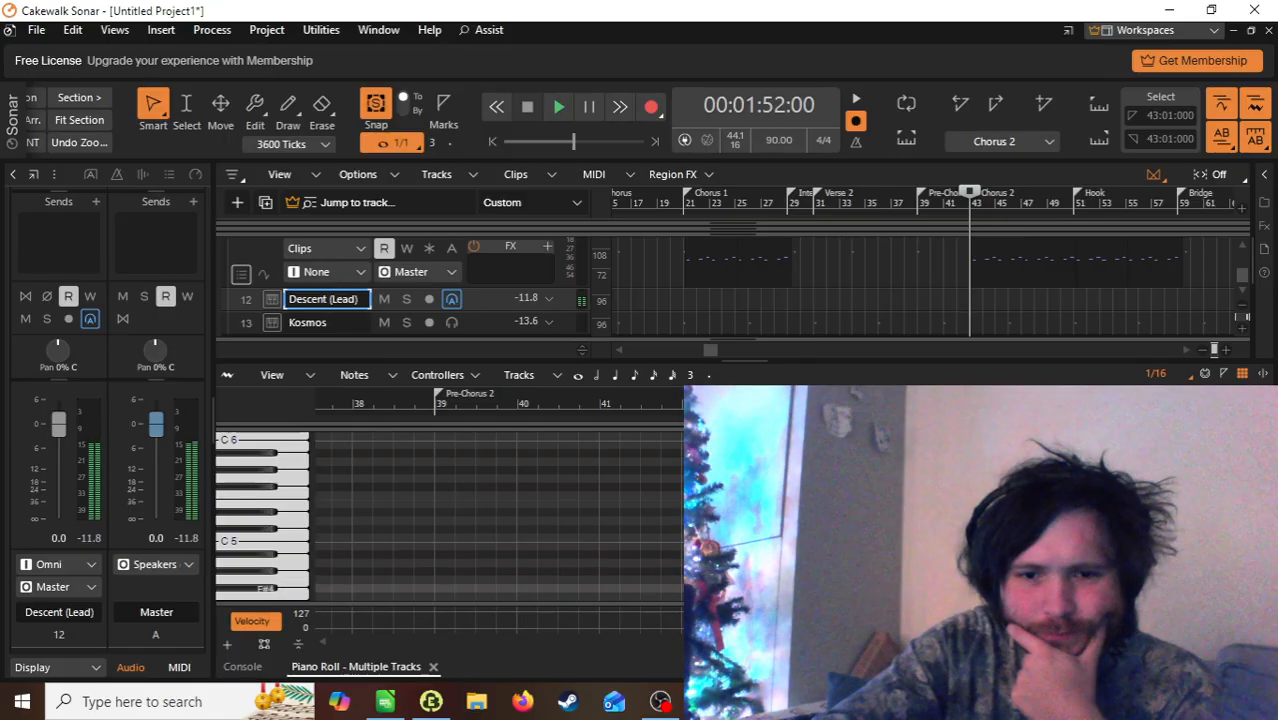
pyautogui.click(774, 538)
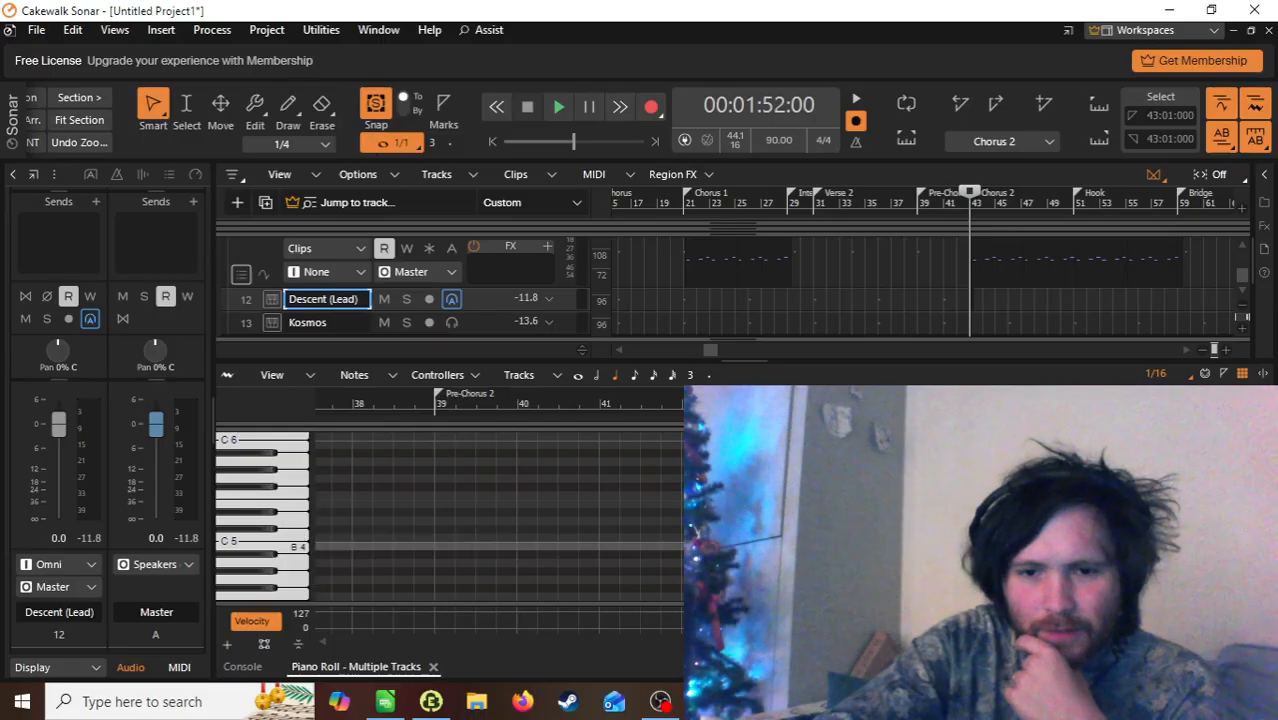
pyautogui.moveTo(767, 547); pyautogui.dragTo(842, 547)
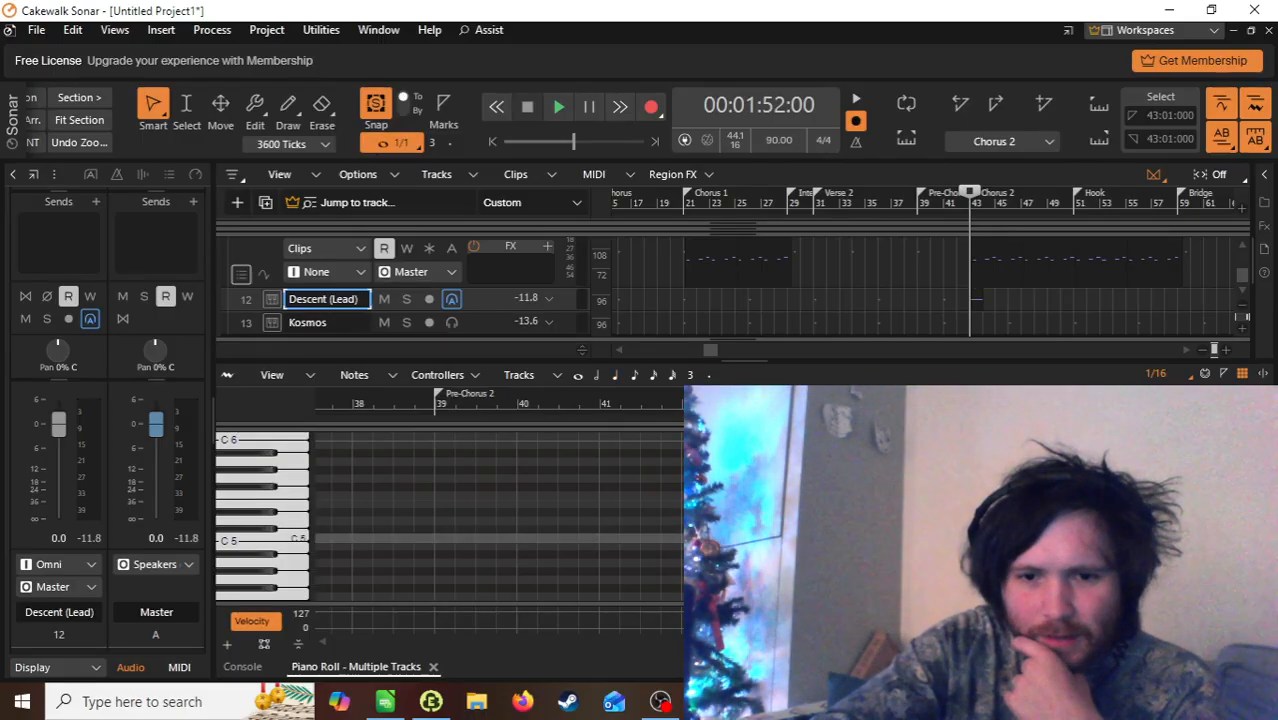
pyautogui.press('space')
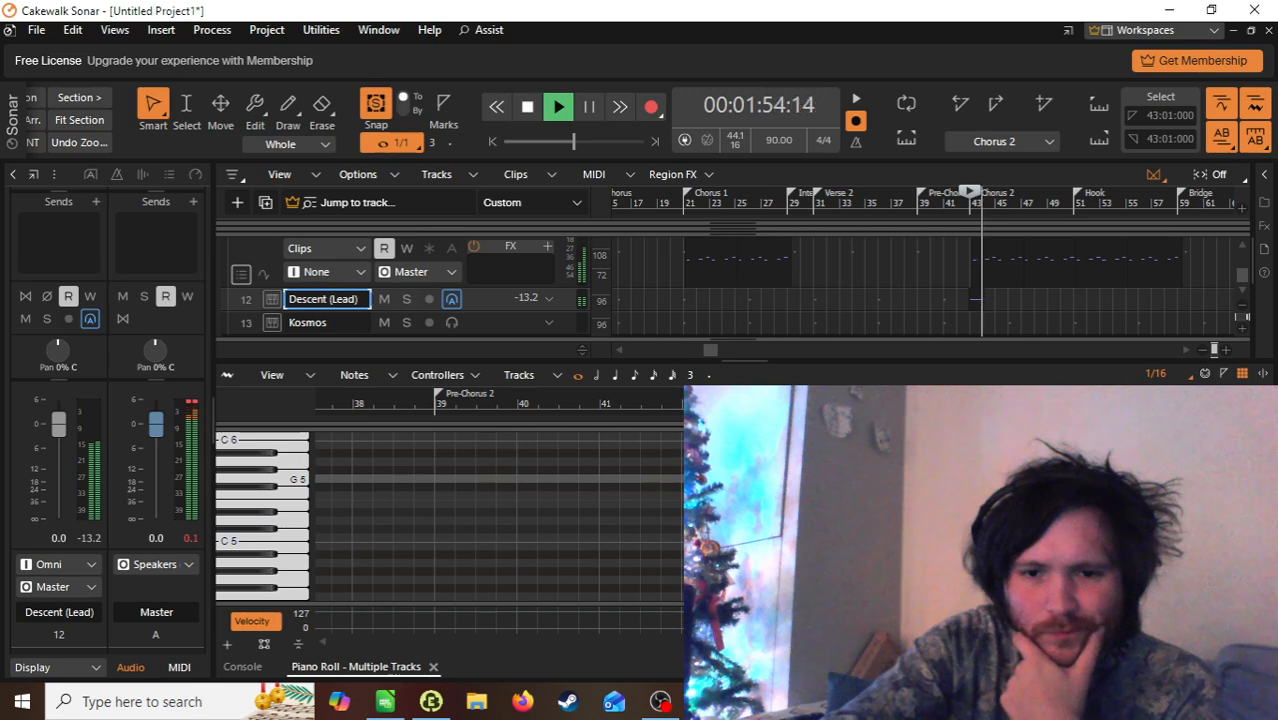
pyautogui.press('space')
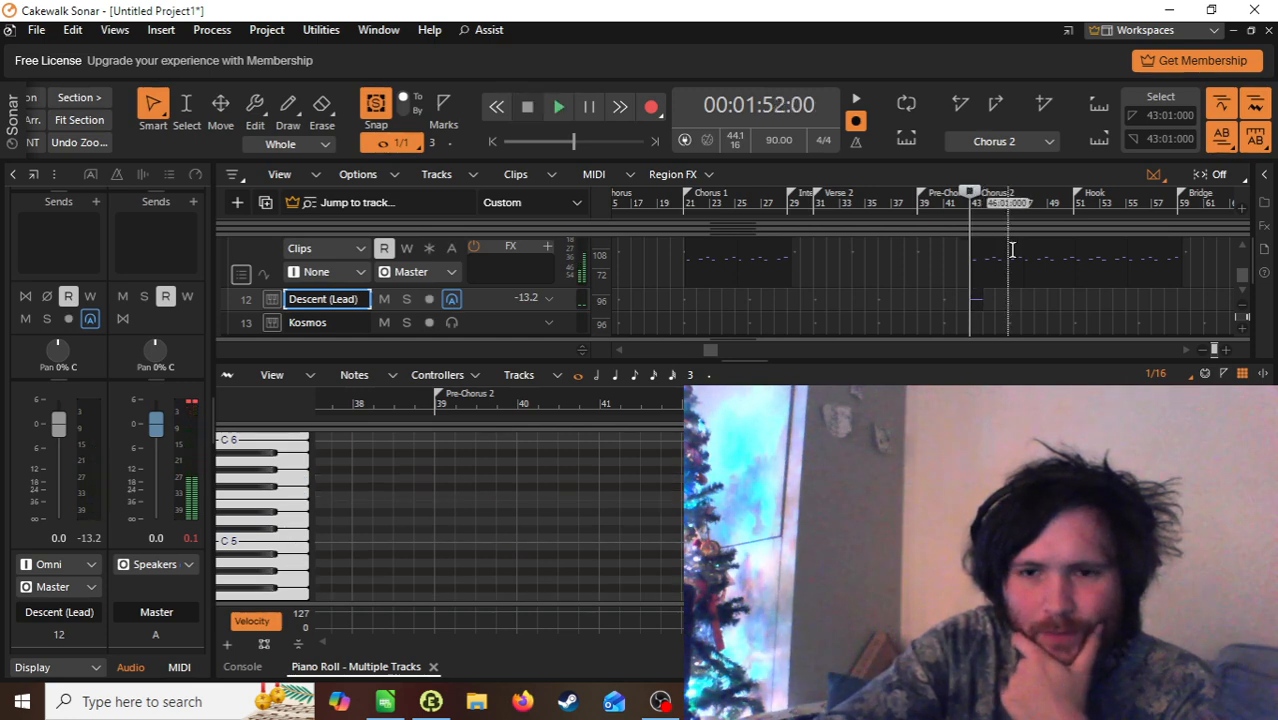
# Step: Play back Pre-Chorus 2 from 39:01:000
pyautogui.click(918, 206)
pyautogui.press('space')
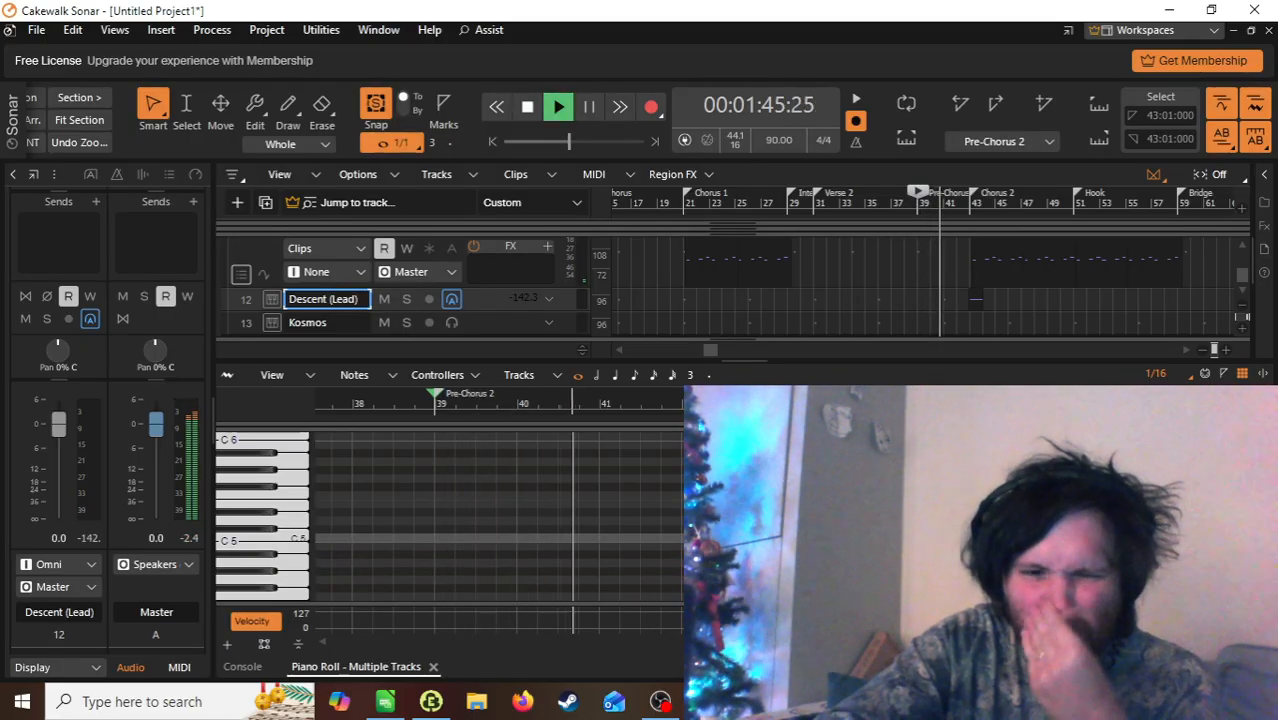
pyautogui.press('space')
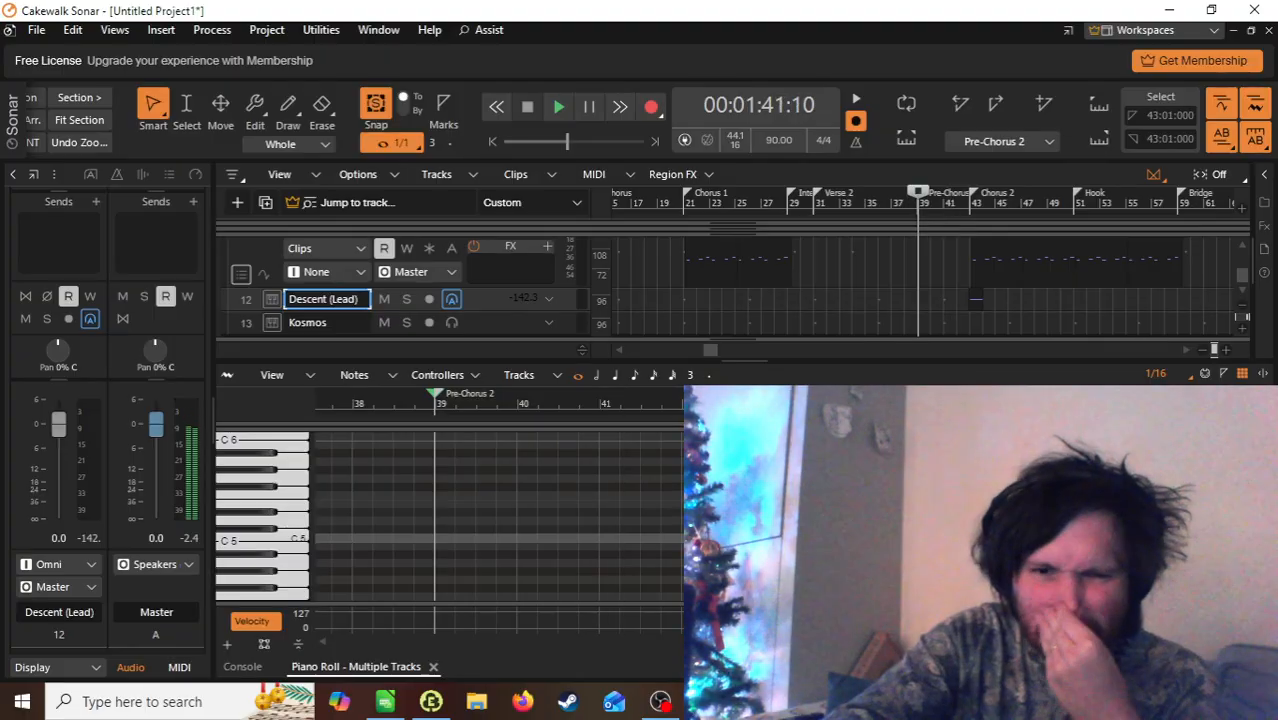
# Step: Draw a C5 dotted quarter, G5 quarter, C5 quarter and G5 eighth from 39:01:000 on Descent (Lead), and play the phrase
pyautogui.click(548, 543)
pyautogui.moveTo(548, 543); pyautogui.dragTo(479, 537)
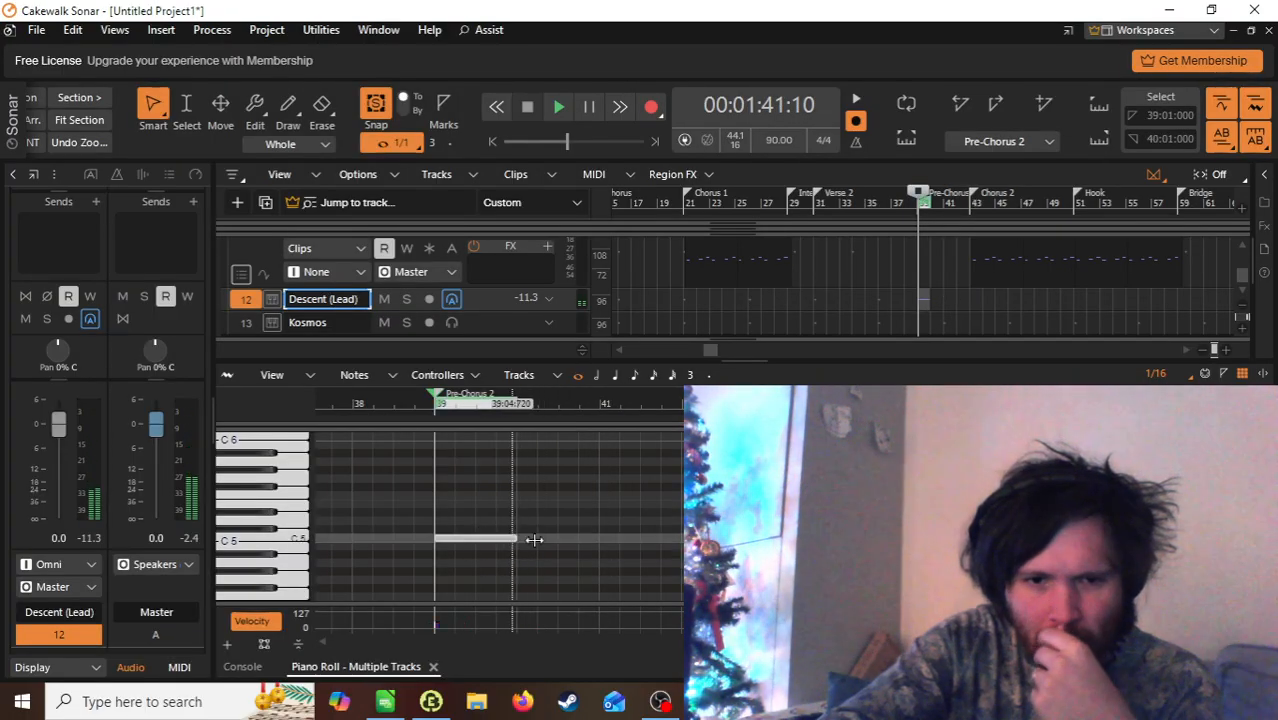
pyautogui.moveTo(1214, 643); pyautogui.dragTo(1220, 643)
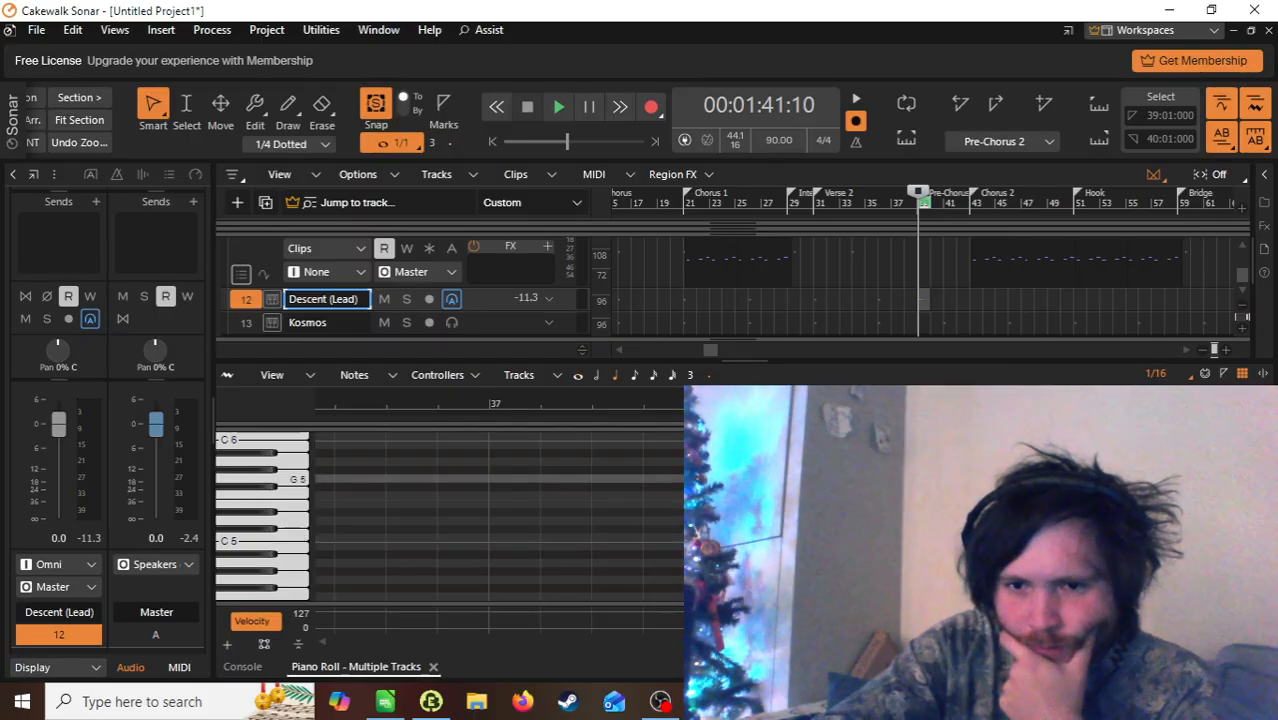
pyautogui.click(904, 482)
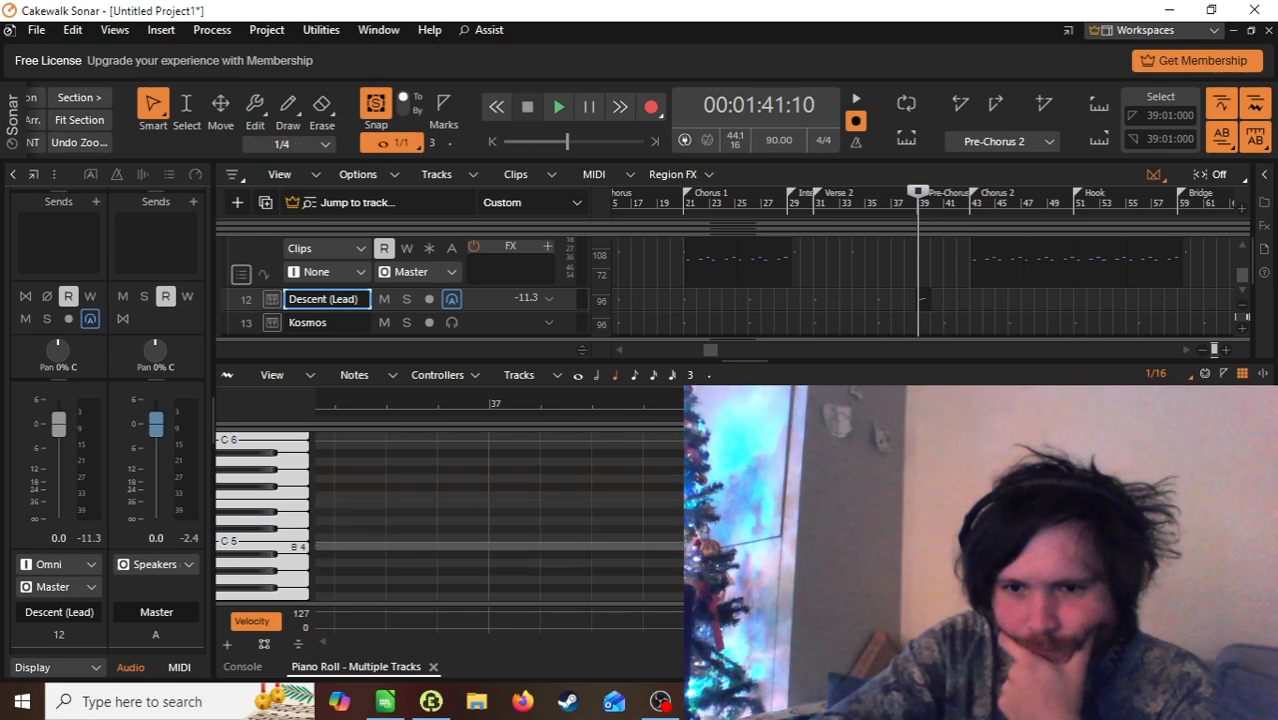
pyautogui.click(958, 539)
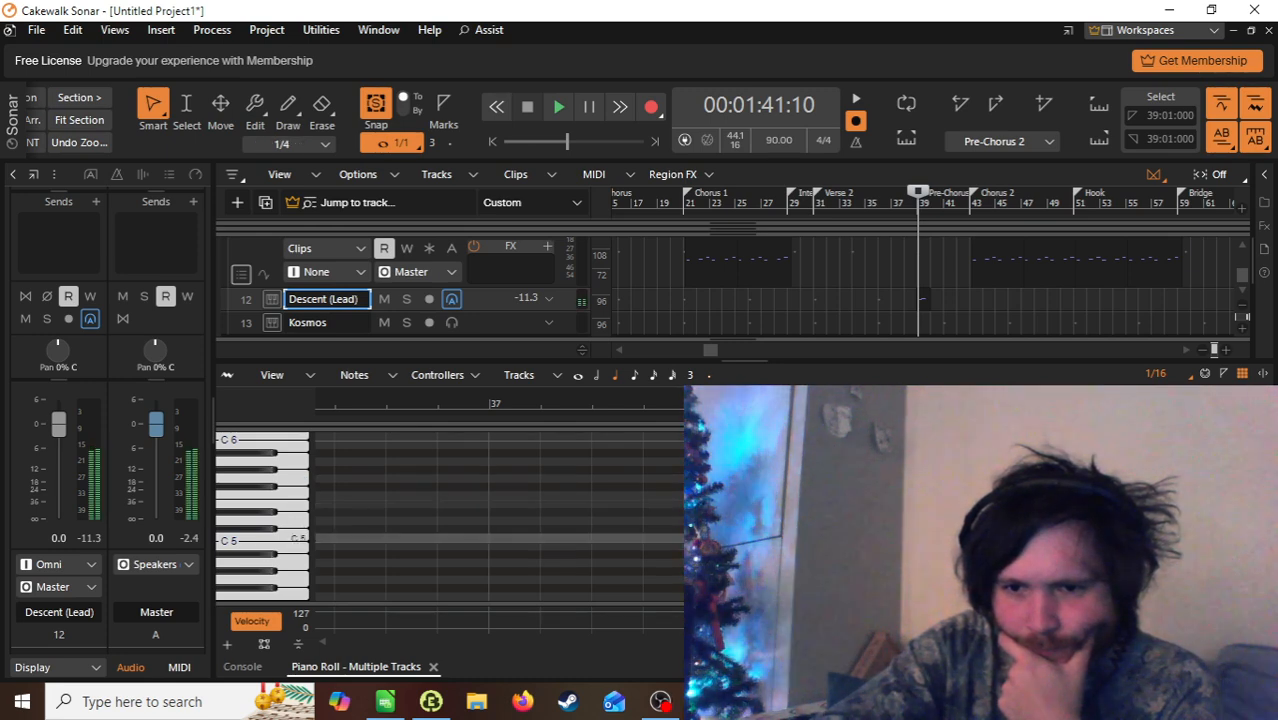
pyautogui.click(1068, 480)
pyautogui.press('space')
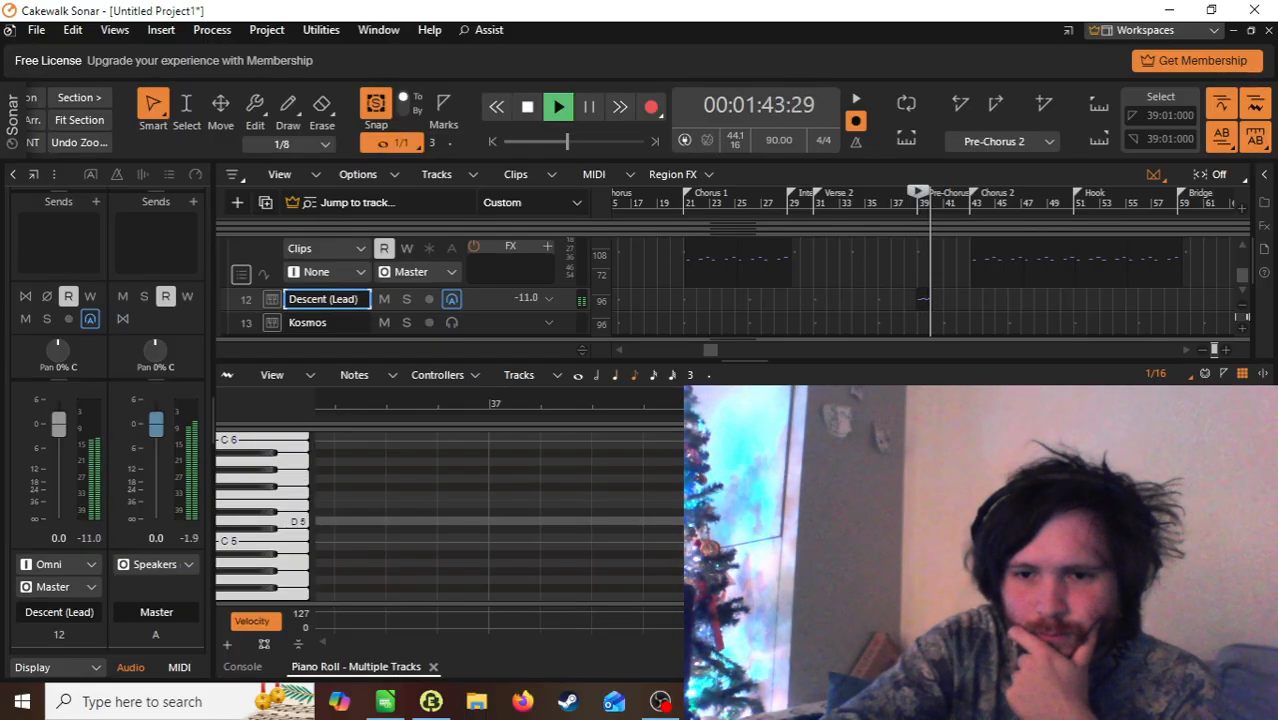
# Step: Turn off snapping, add a rising chromatic run of 203-tick notes between the opening C5 and G5, and play it back
pyautogui.press('space')
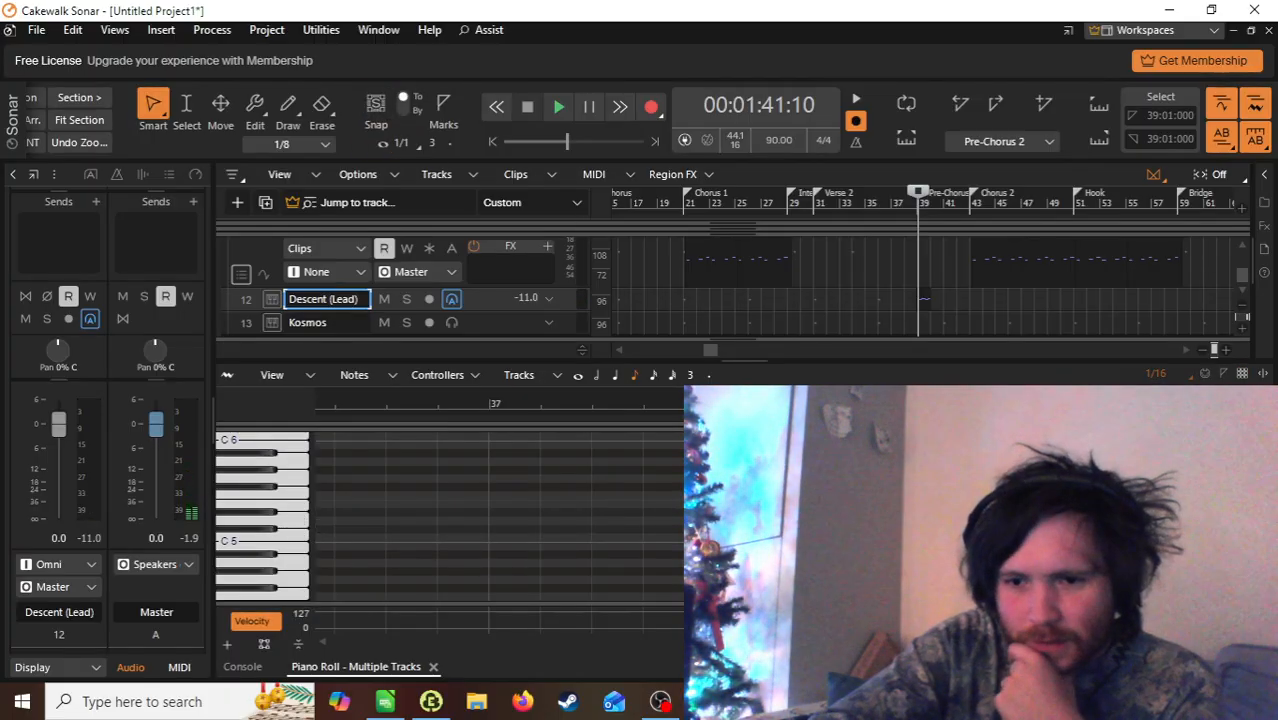
pyautogui.scroll(3, 900, 529)
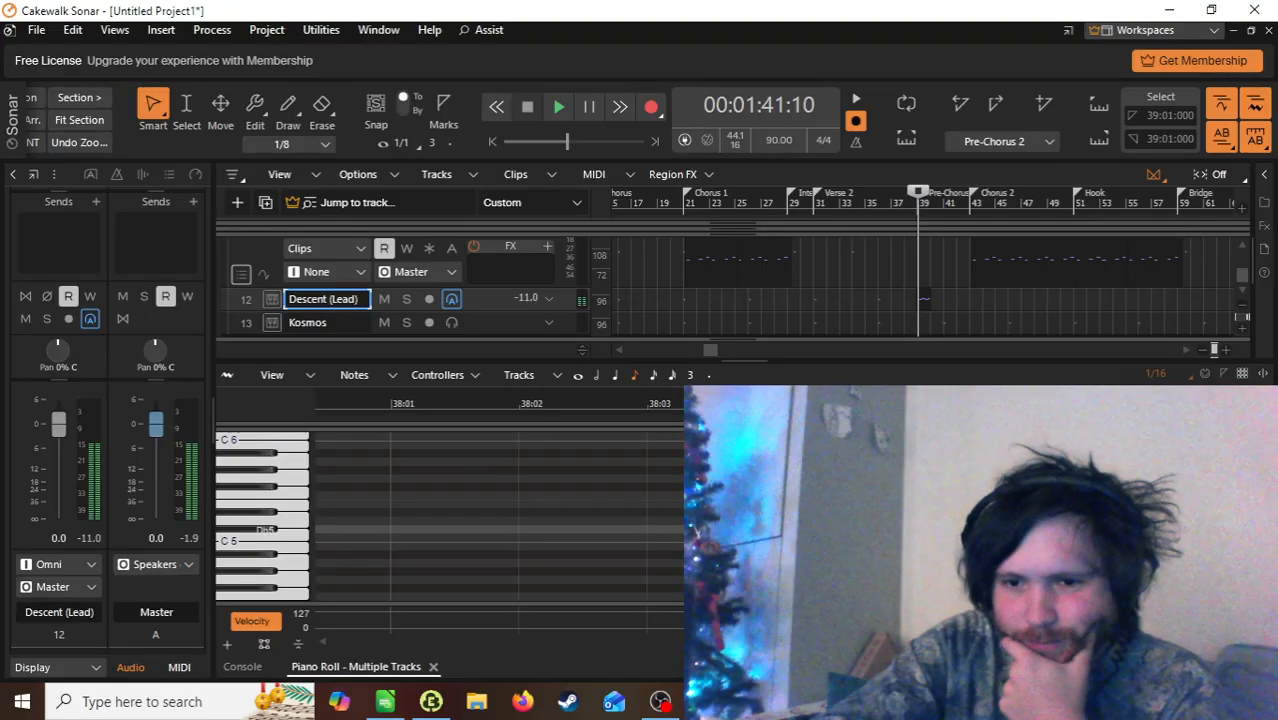
pyautogui.click(912, 529)
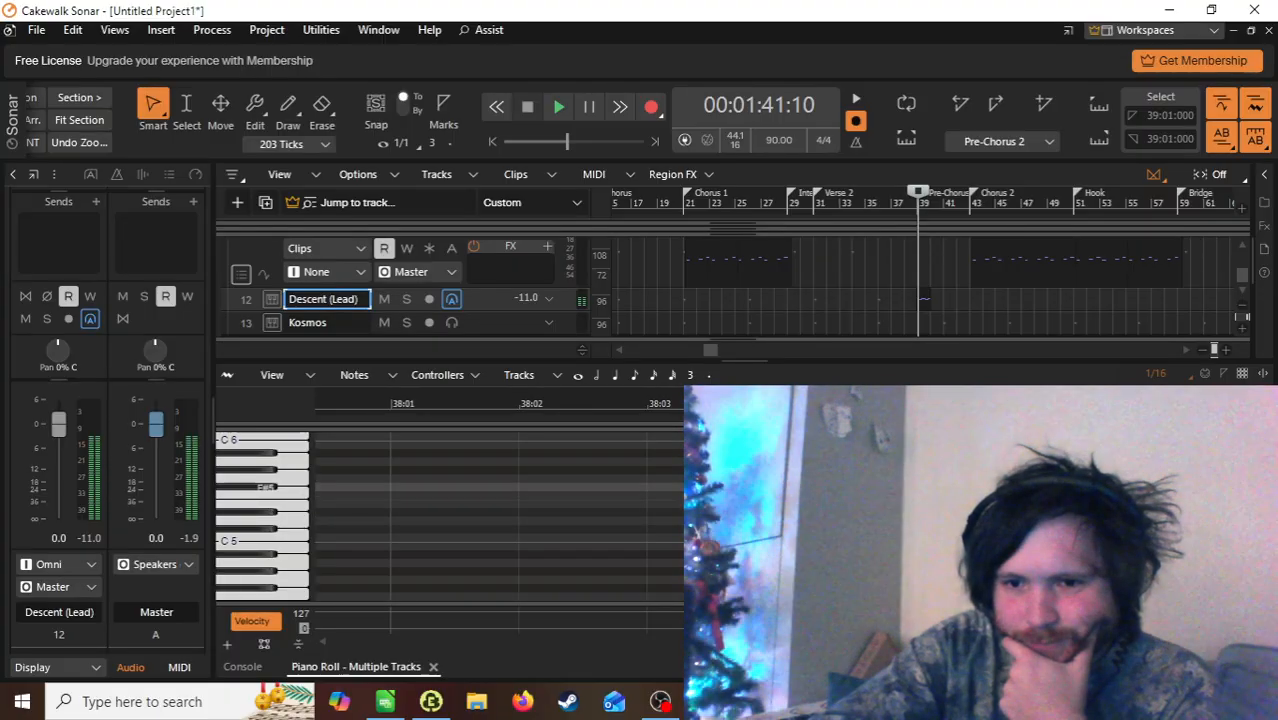
pyautogui.press('space')
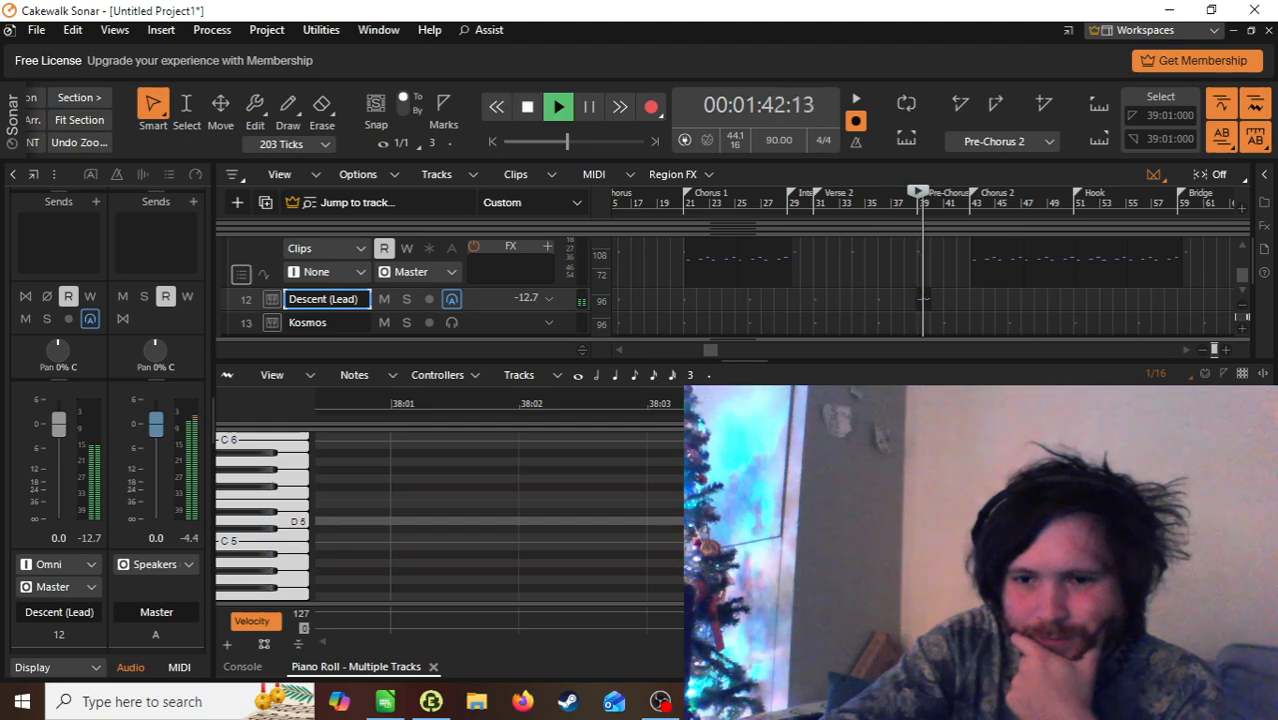
pyautogui.press('space')
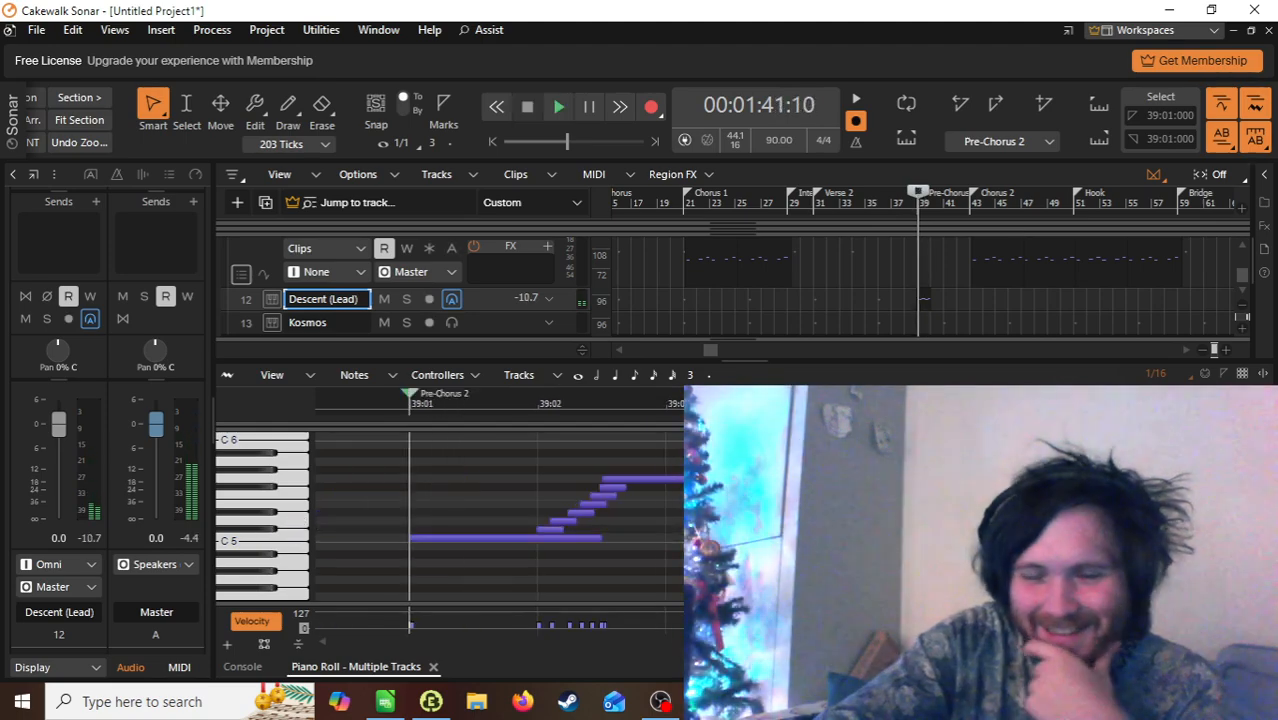
# Step: Shorten the opening C5 note to 1086 ticks, set the run's Db5 note at 39:02:036, and play the phrase back
pyautogui.scroll(2, 783, 516)
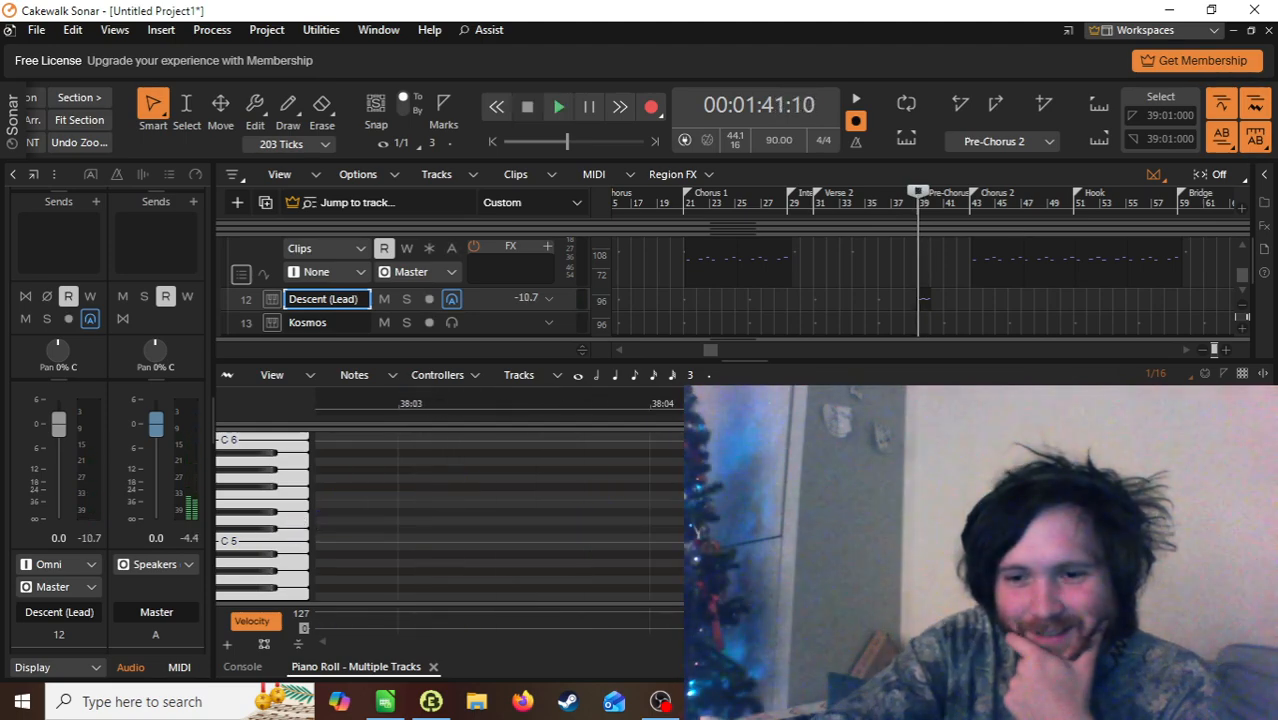
pyautogui.hscroll(3, 783, 516)
pyautogui.hscroll(-2, 783, 516)
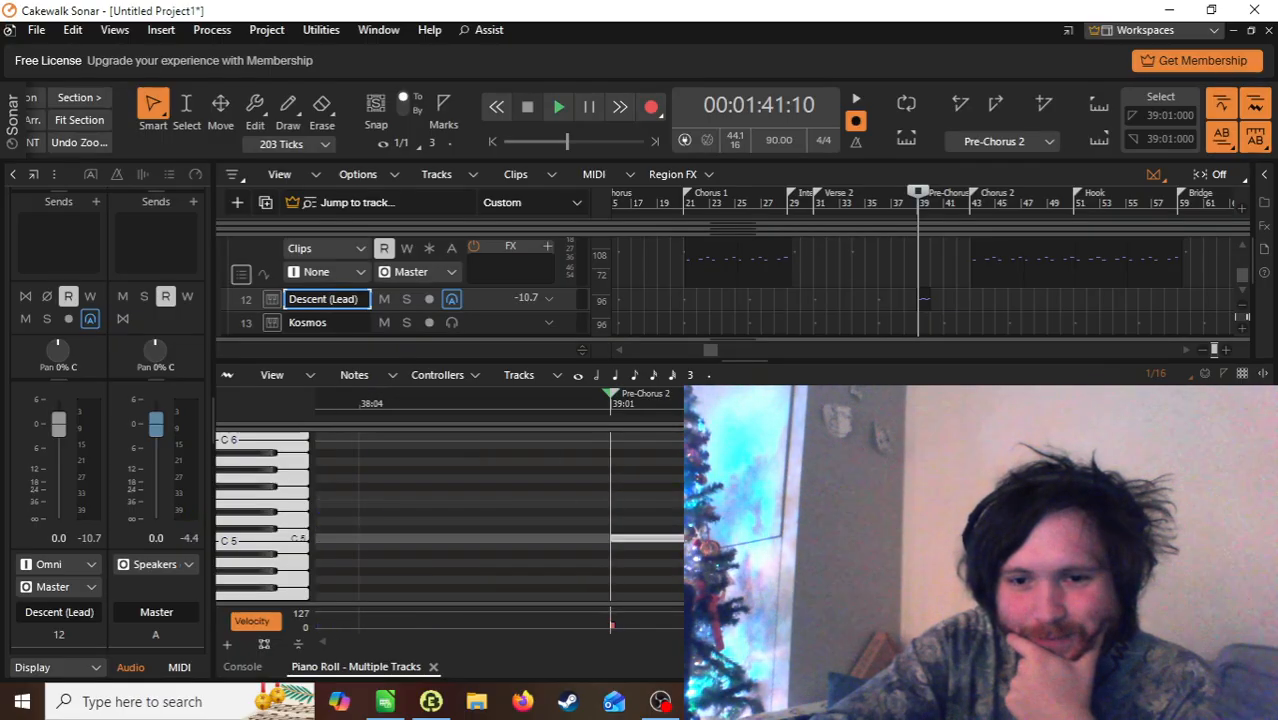
pyautogui.click(783, 537)
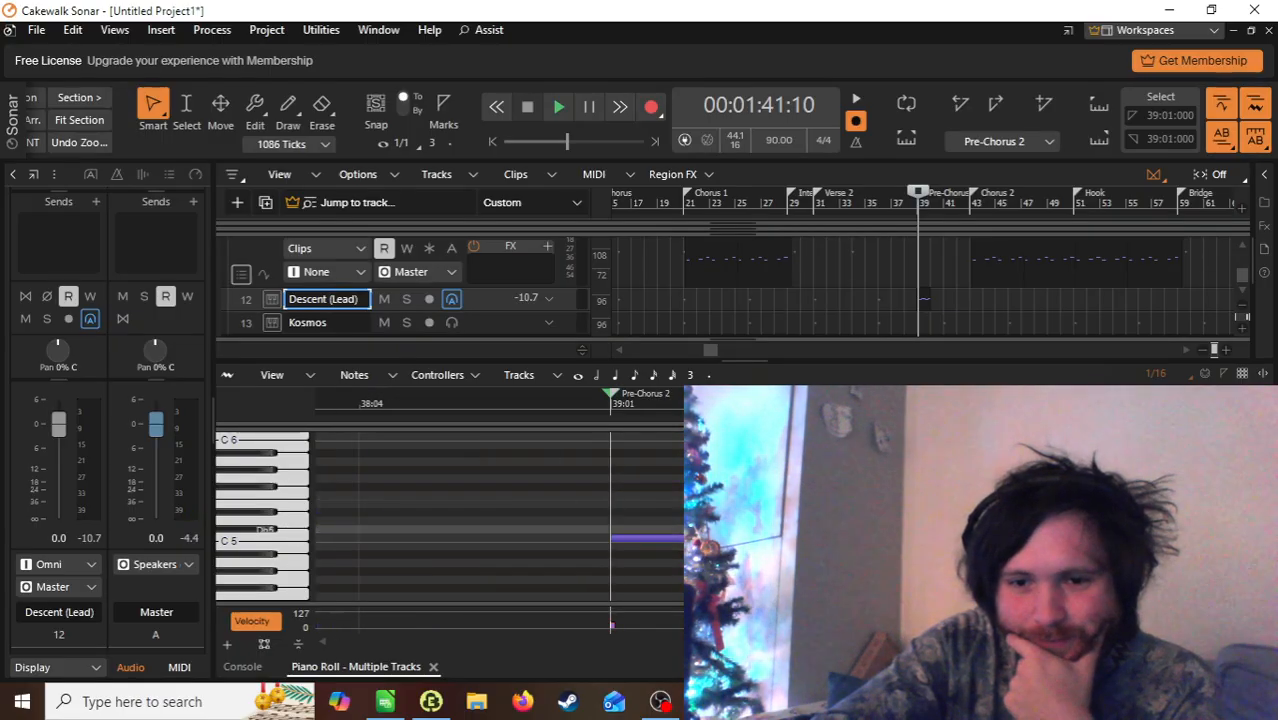
pyautogui.click(886, 529)
pyautogui.moveTo(886, 529); pyautogui.dragTo(908, 521)
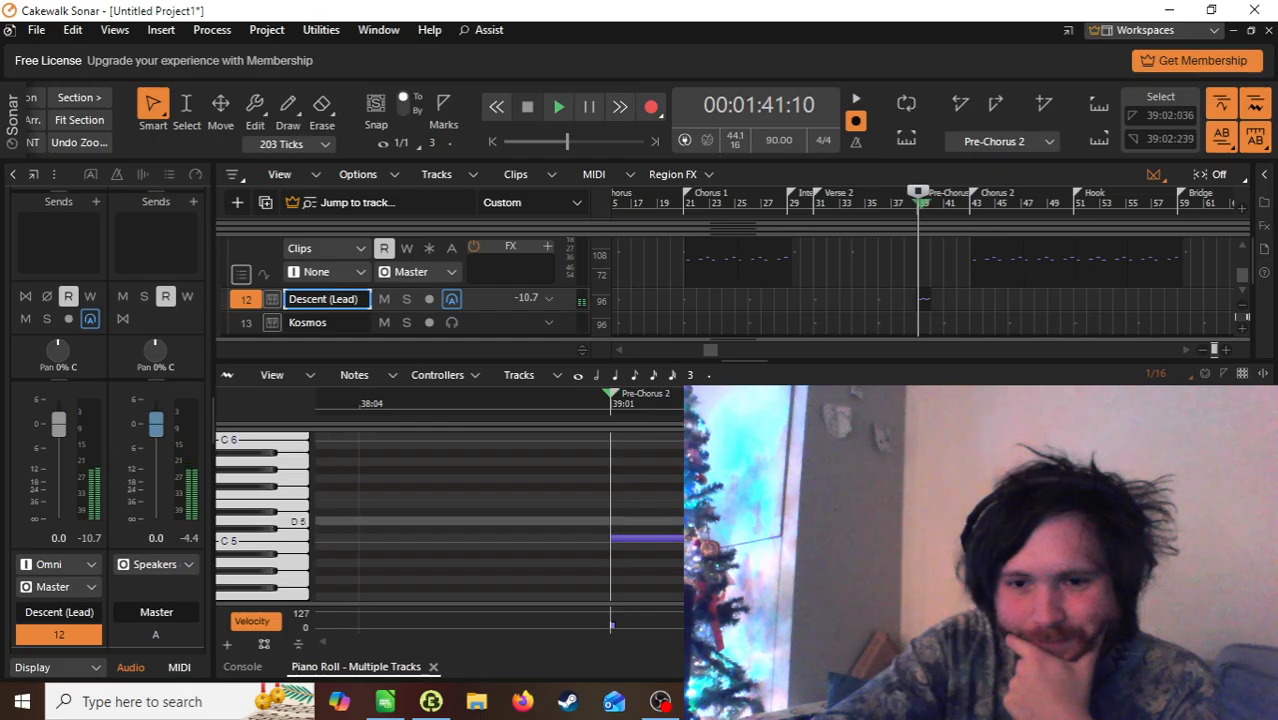
pyautogui.press('space')
pyautogui.press('space')
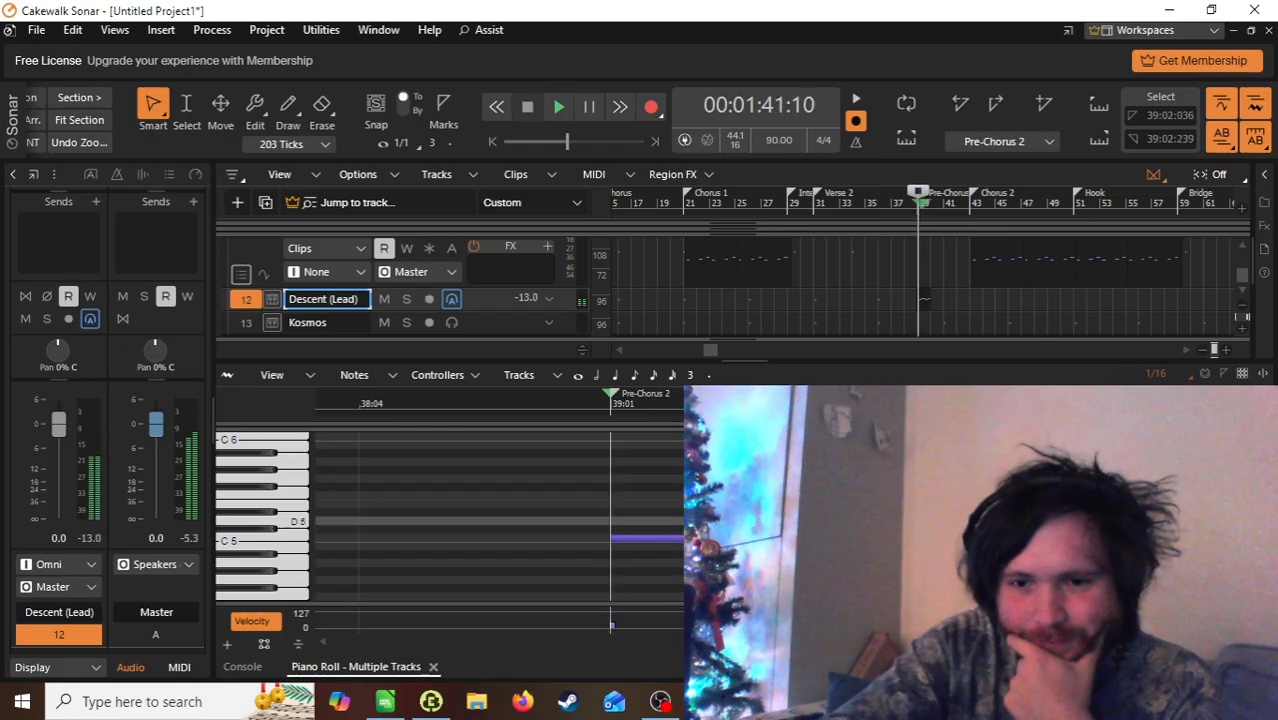
pyautogui.press('space')
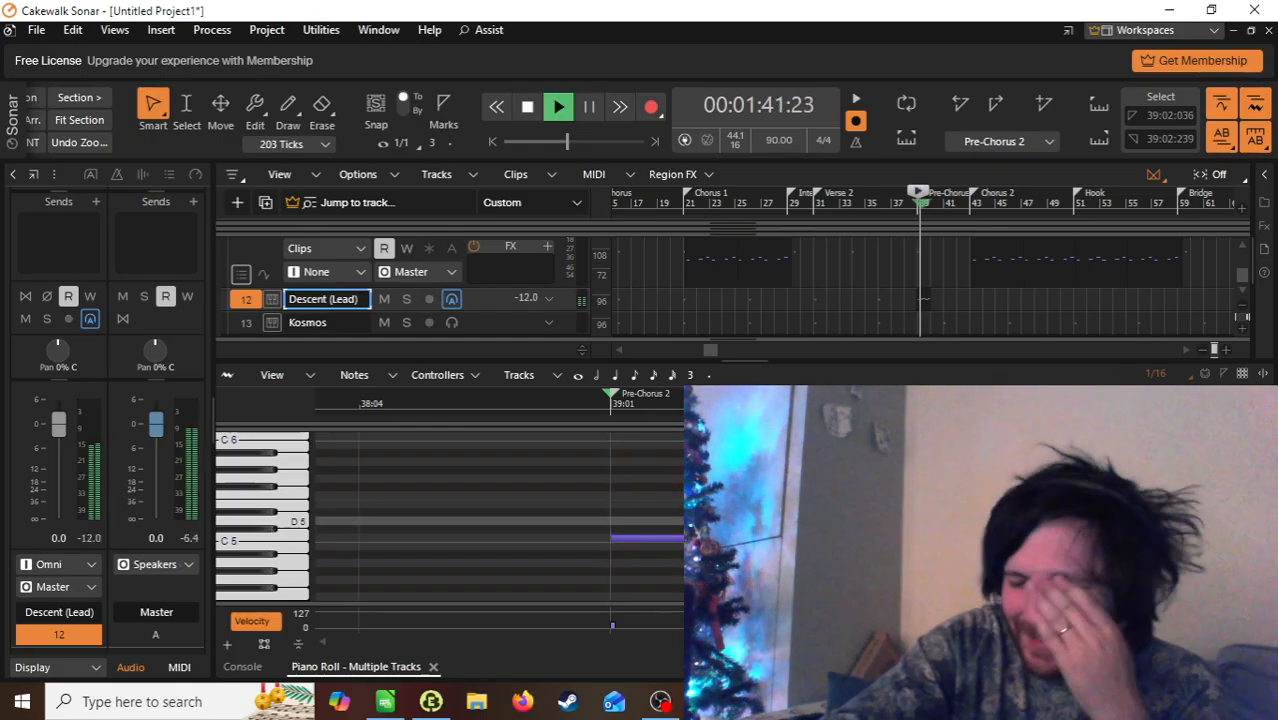
pyautogui.press('space')
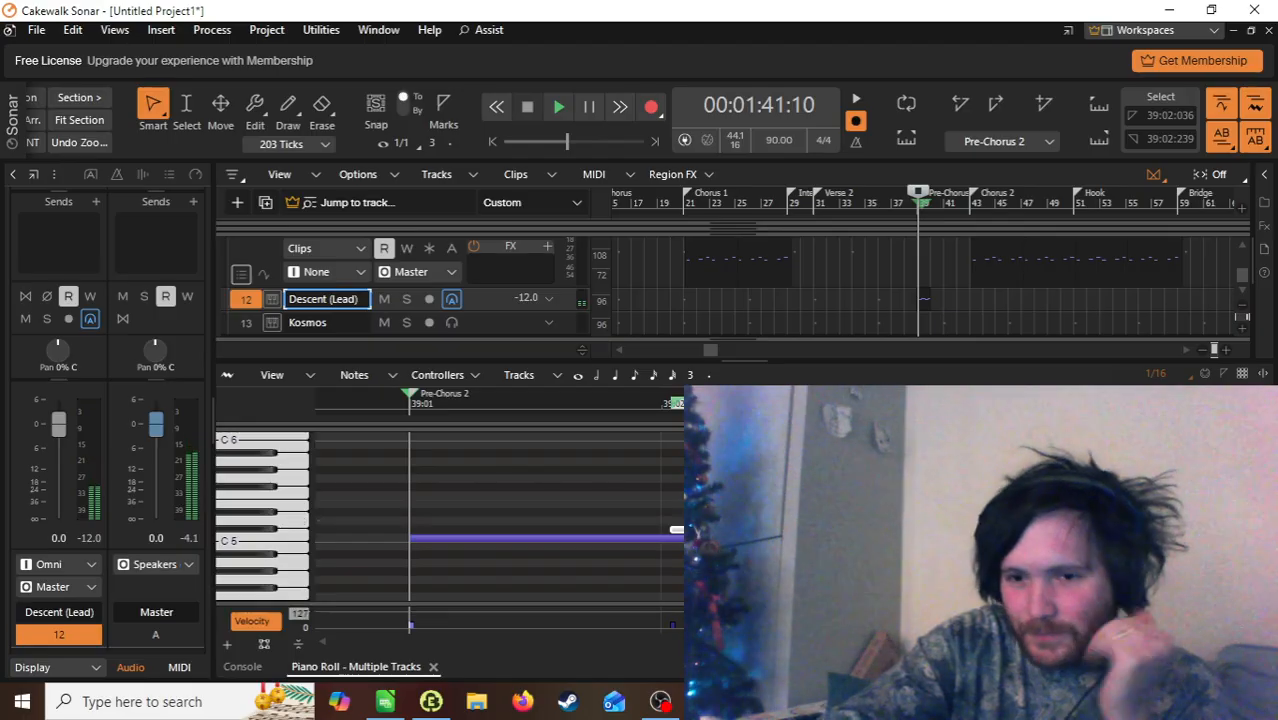
# Step: Delete the C5 note at 39:03:480 and the eighth note after it, and play Pre-Chorus 2 back
pyautogui.hscroll(-3, 780, 520)
pyautogui.click(1203, 642)
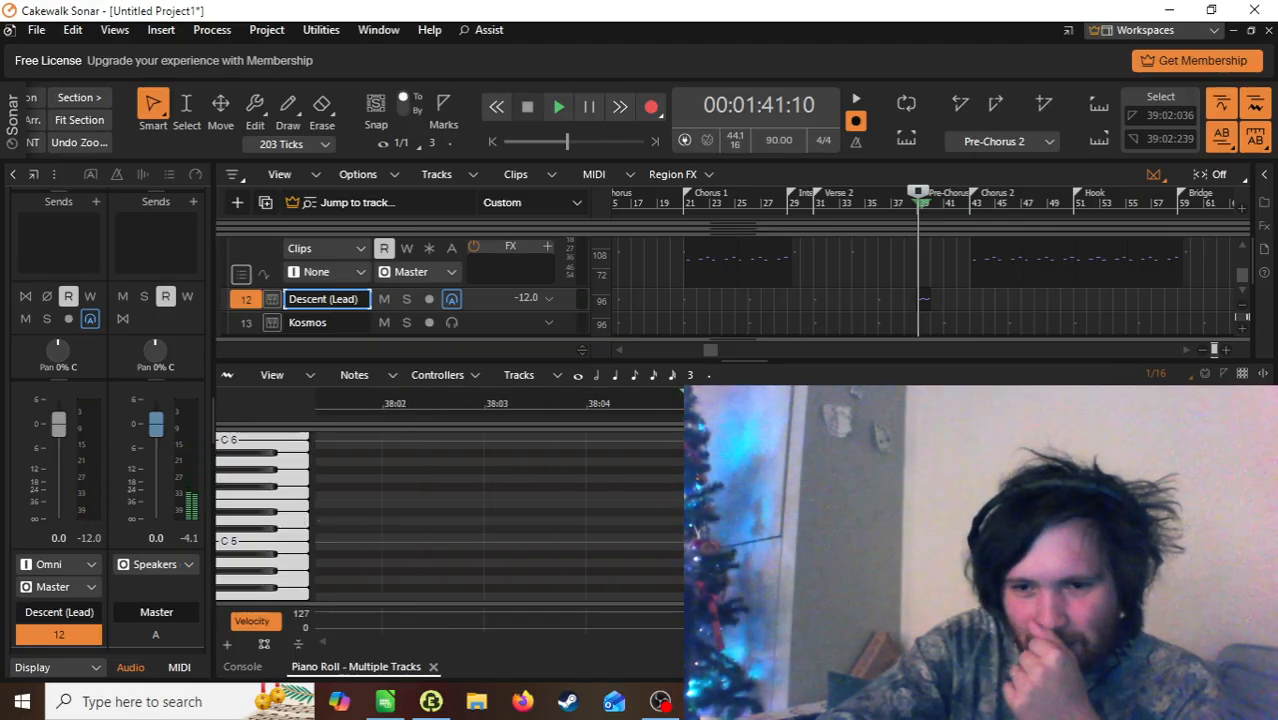
pyautogui.click(946, 538)
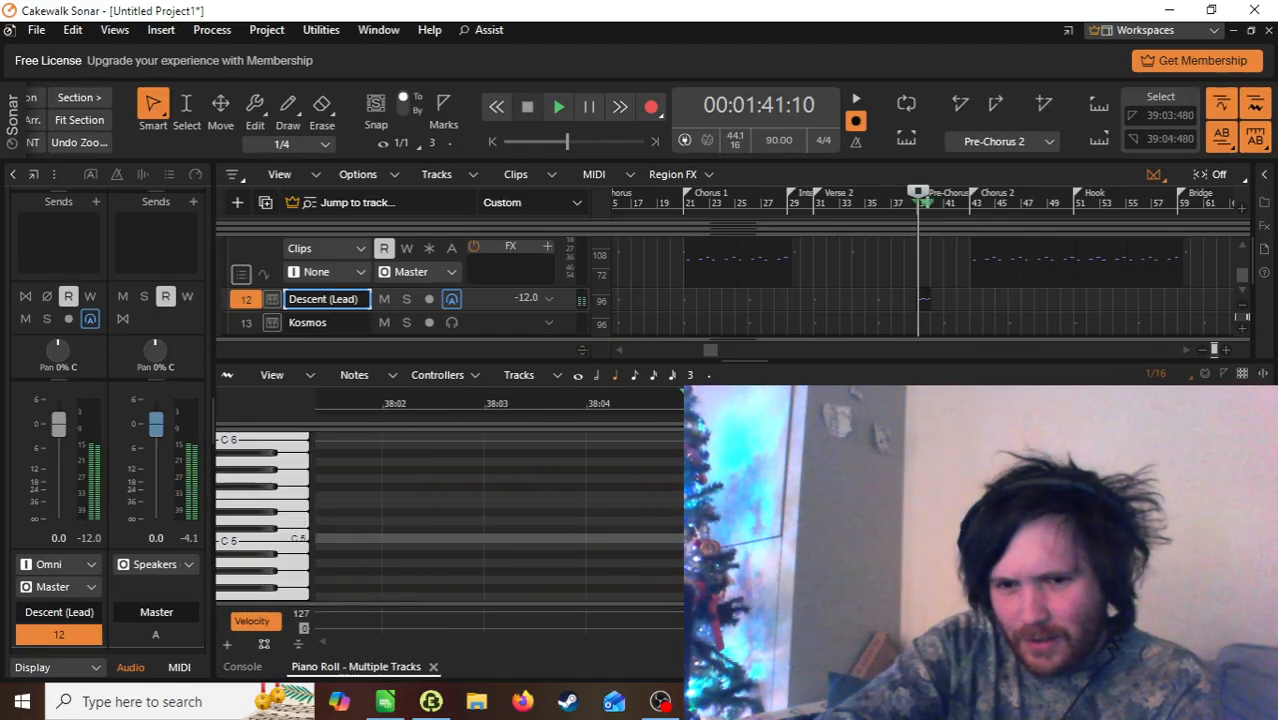
pyautogui.keyDown('ctrl'); pyautogui.click(1070, 479); pyautogui.keyUp('ctrl')
pyautogui.press('Delete')
pyautogui.press('space')
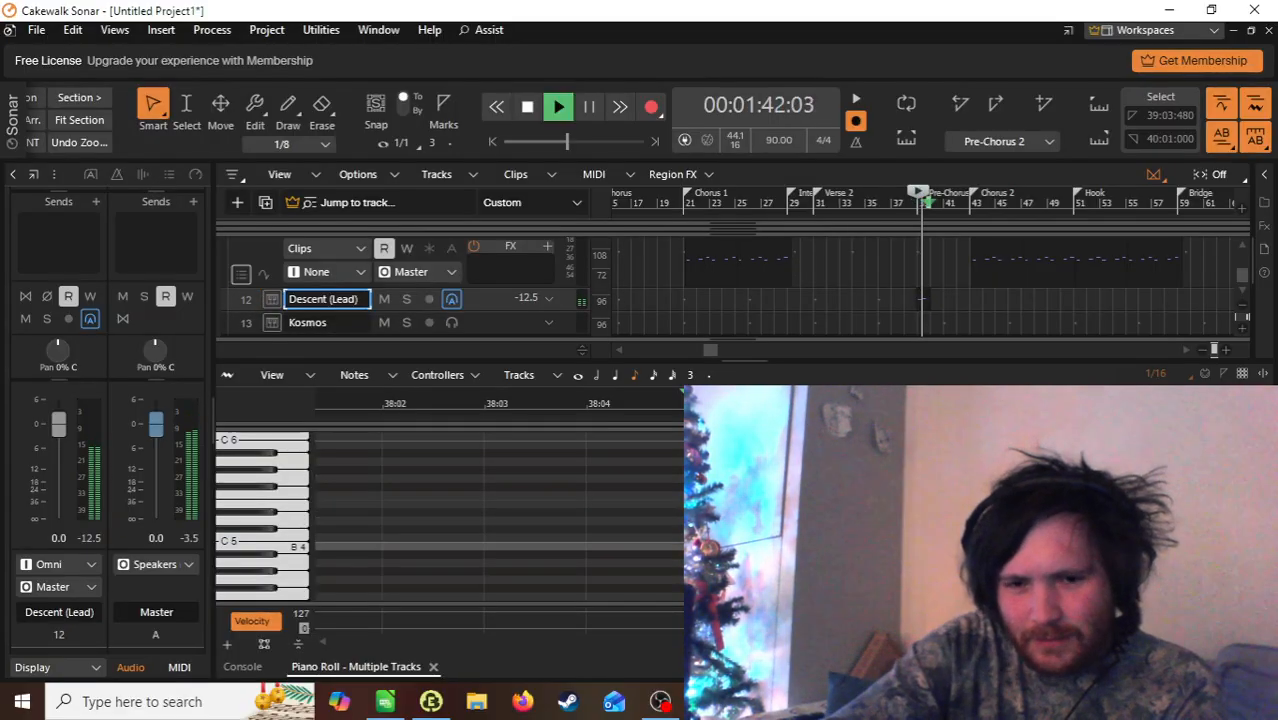
pyautogui.press('space')
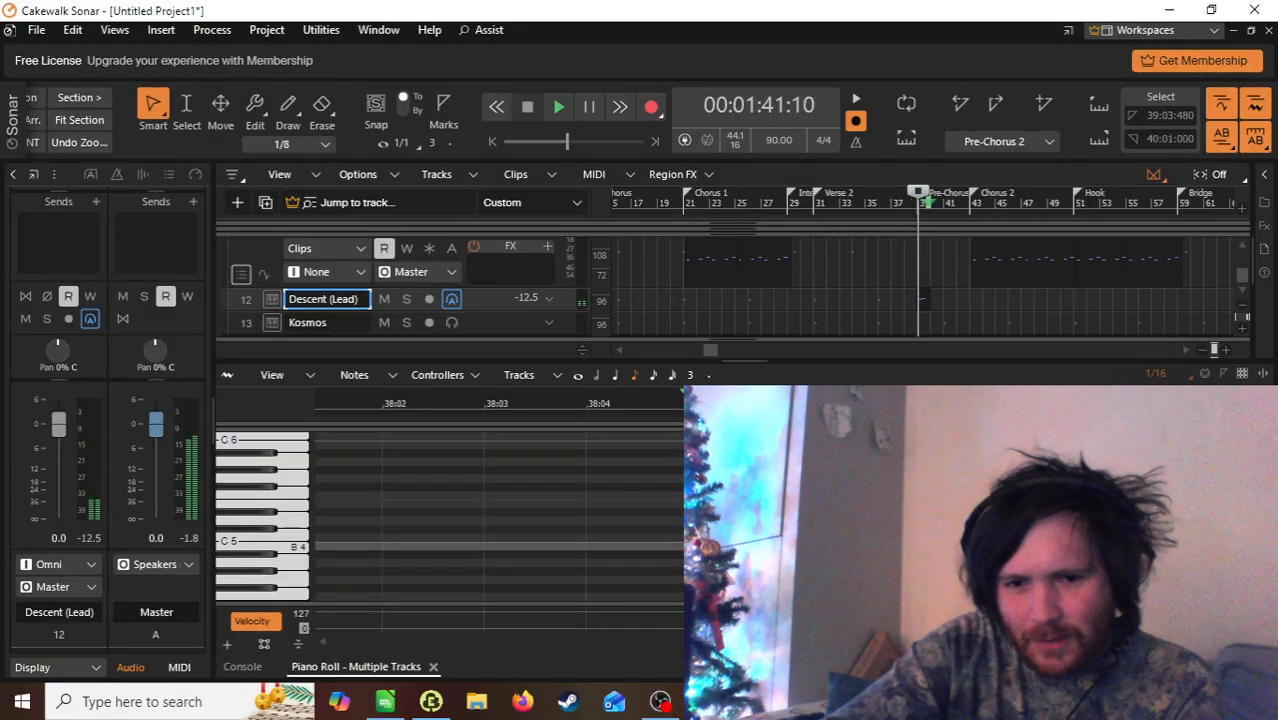
# Step: Move the run's D5 note to 39:02:141, lengthen the held G5 to 3353 ticks, and play the phrase back
pyautogui.click(810, 521)
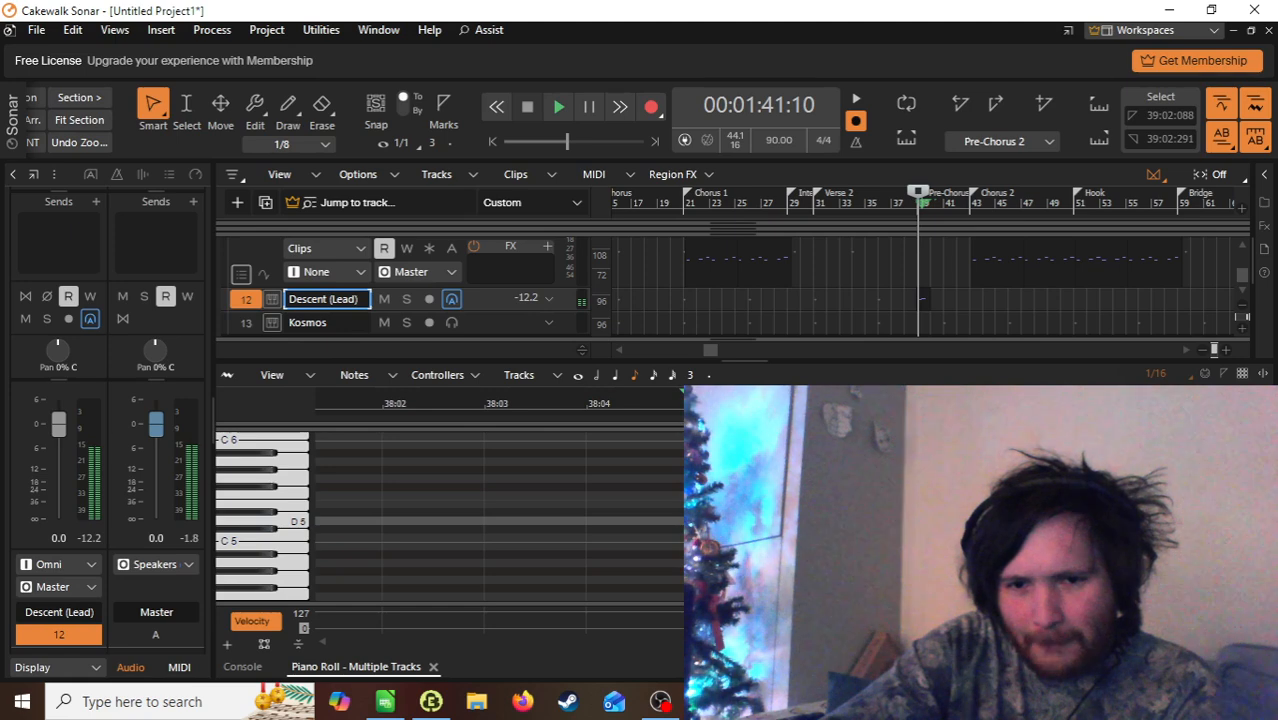
pyautogui.press('space')
pyautogui.press('space')
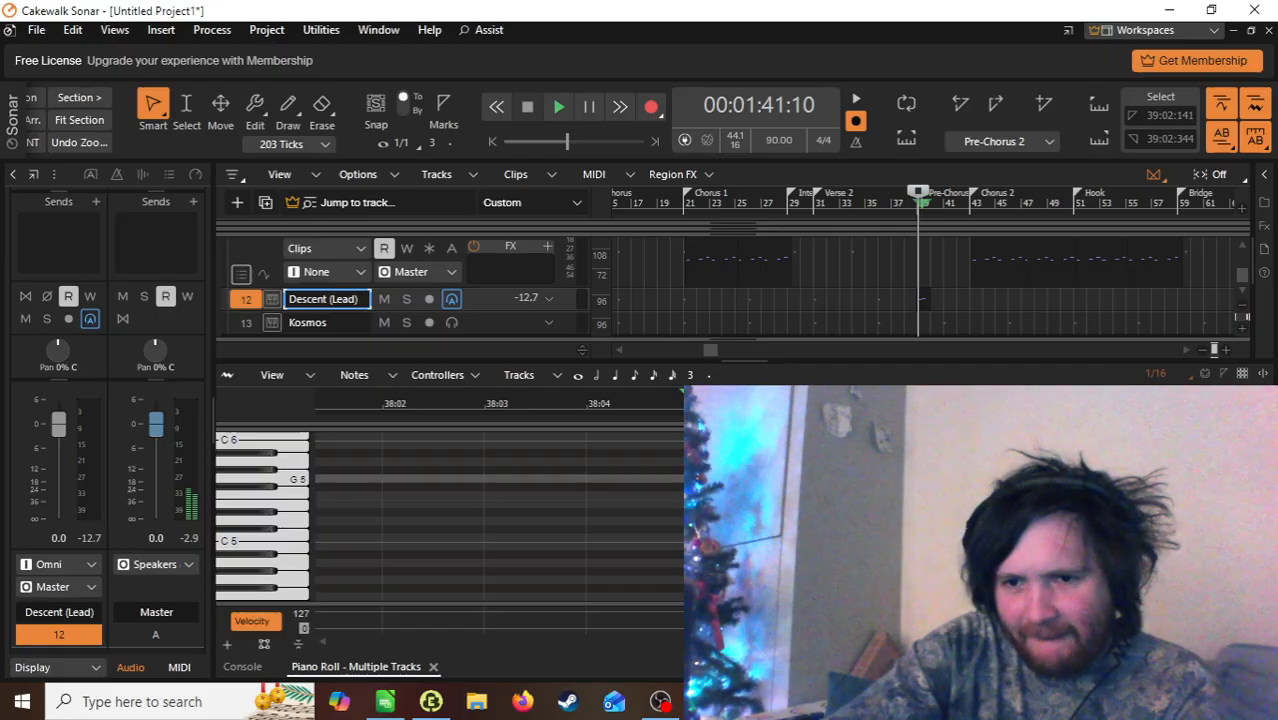
pyautogui.press('space')
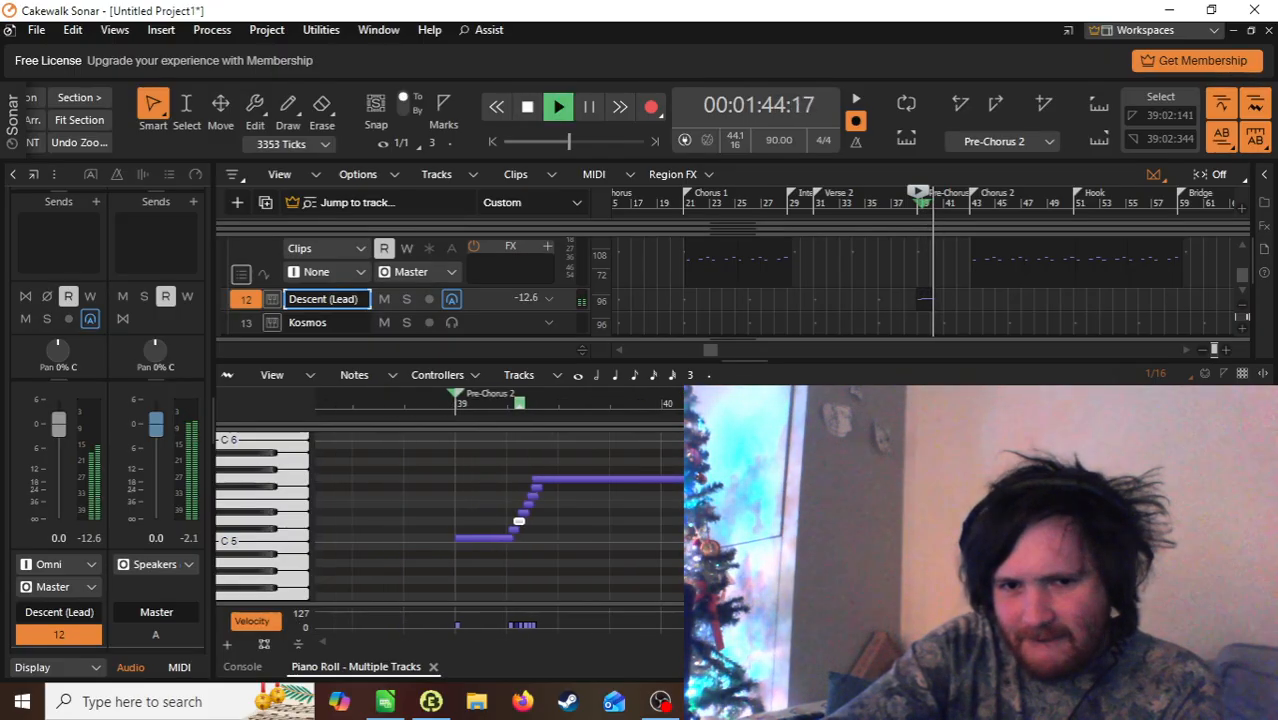
pyautogui.press('space')
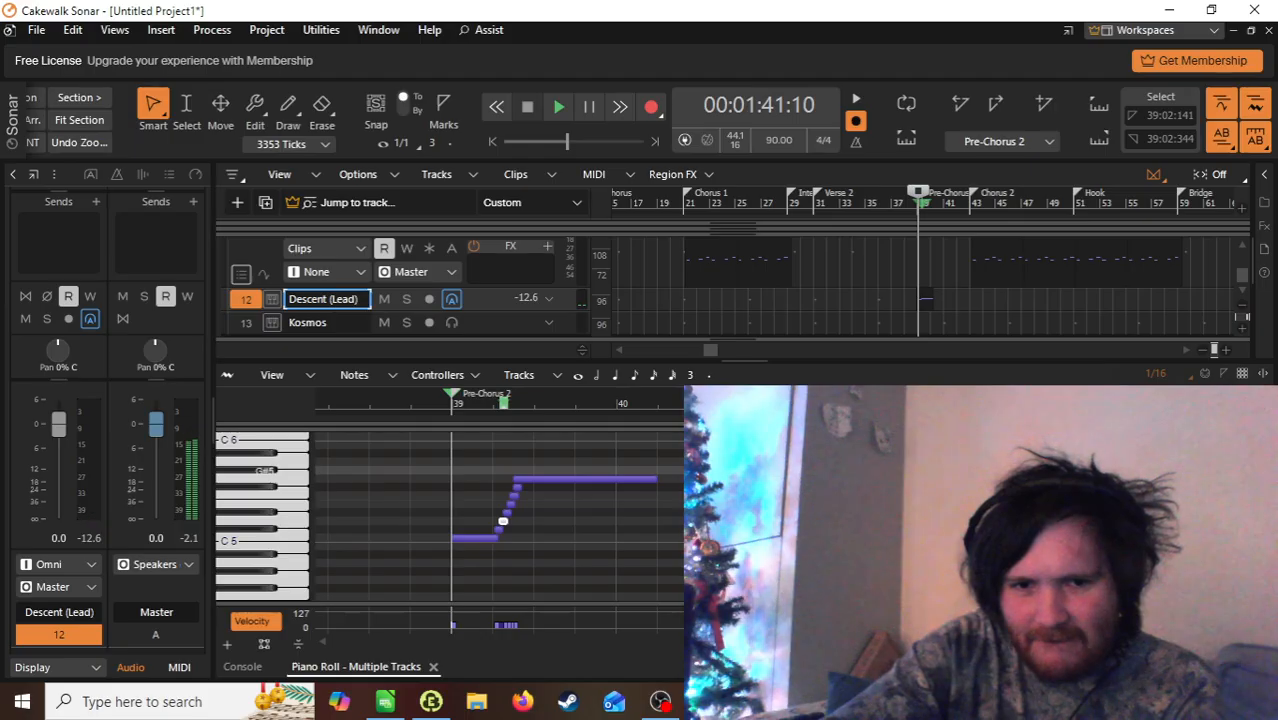
# Step: Insert the ValhallaSupermassive effect on the Descent (Lead) track and set its mode to Cirrus Major
pyautogui.click(549, 299)
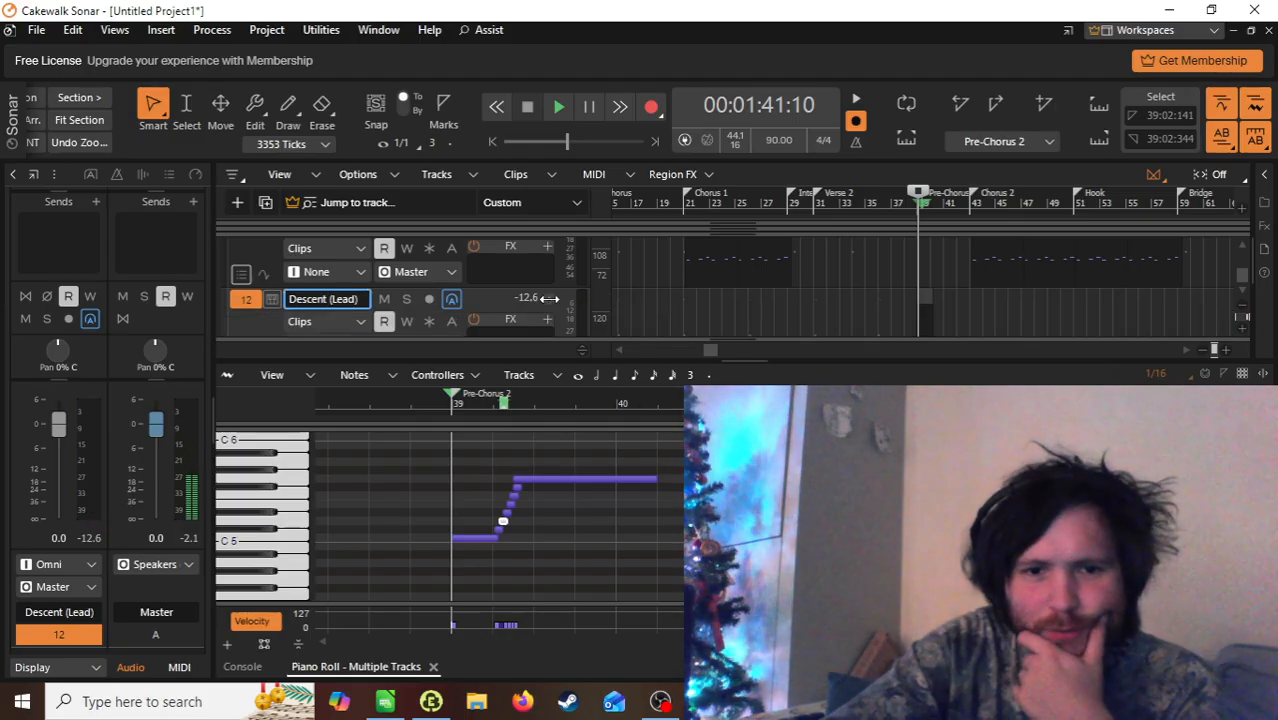
pyautogui.click(547, 319)
pyautogui.moveTo(607, 375)
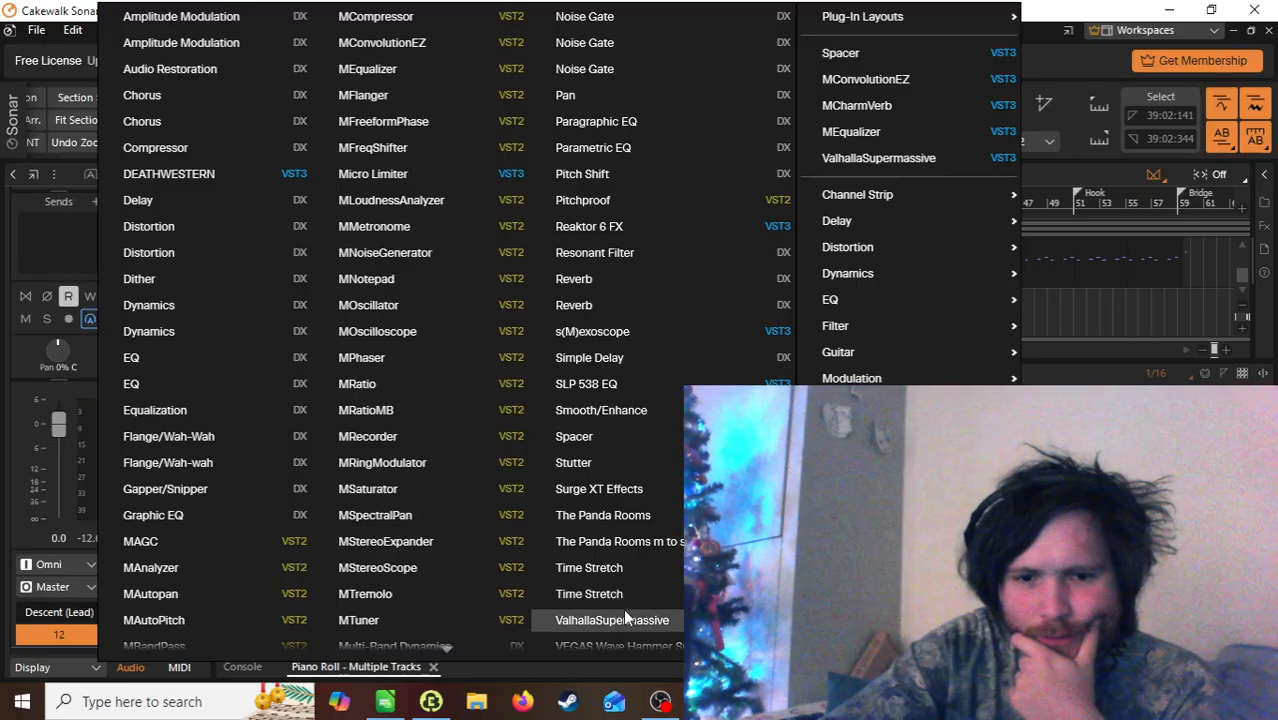
pyautogui.click(626, 612)
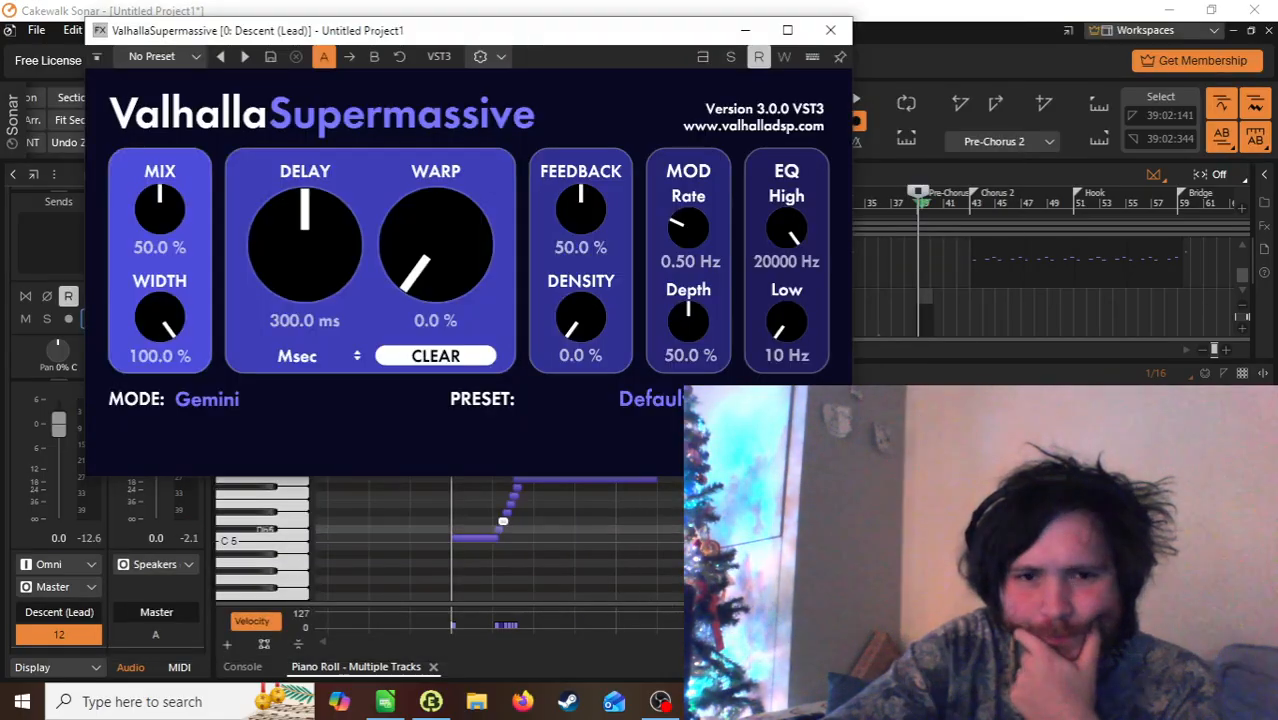
pyautogui.click(221, 402)
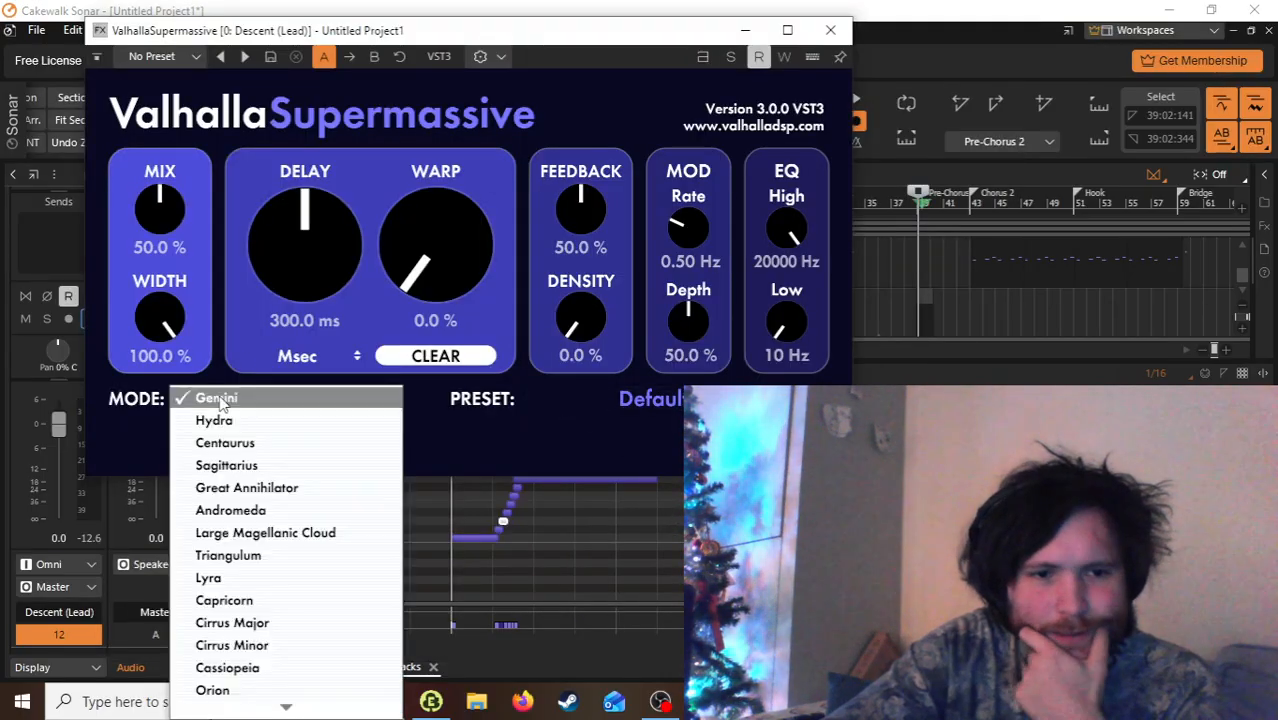
pyautogui.click(253, 626)
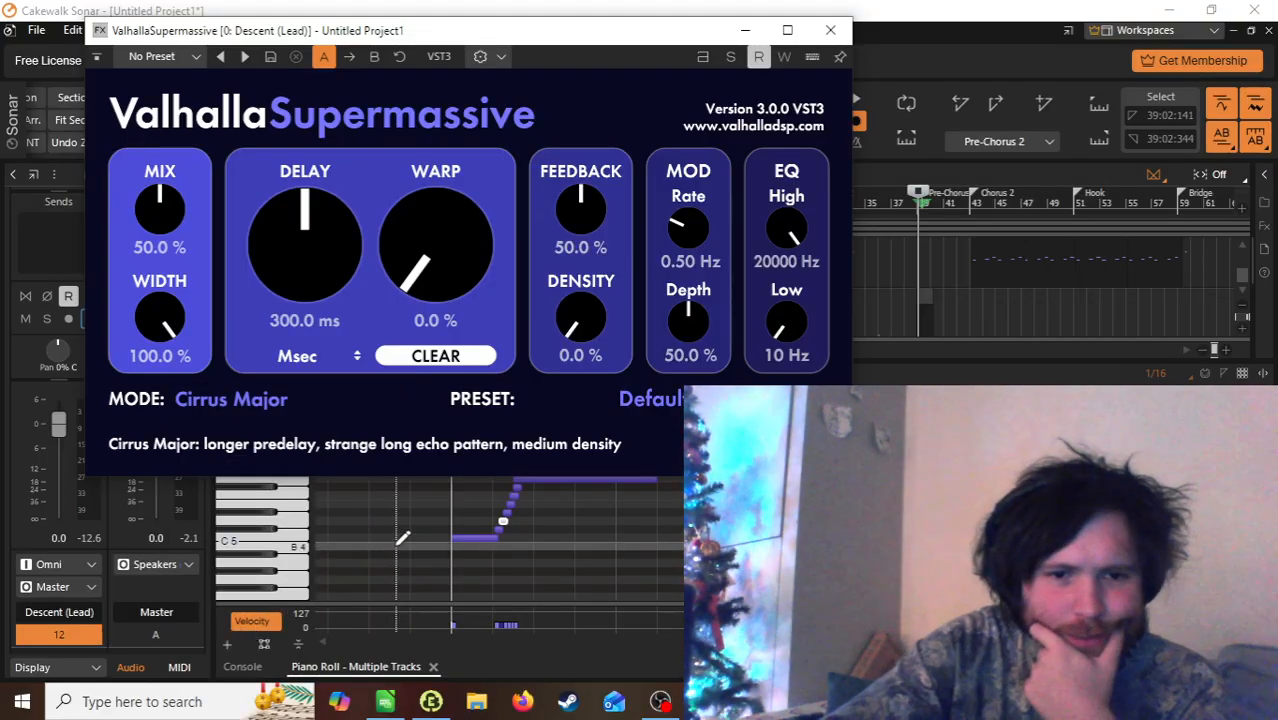
# Step: Set the reverb's warp to 54.8%, density to 24.4% and delay to 112.8 ms, playing Pre-Chorus 2 to hear it
pyautogui.moveTo(435, 215); pyautogui.dragTo(445, 145)
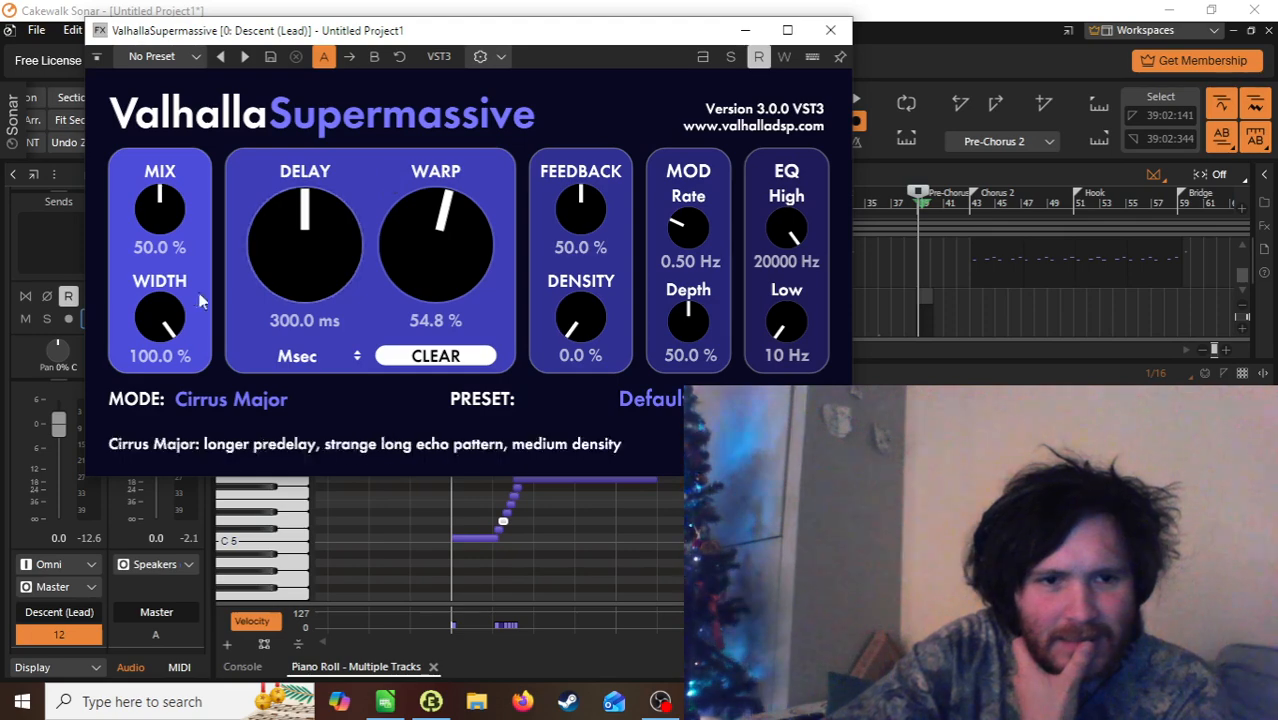
pyautogui.moveTo(570, 300); pyautogui.dragTo(602, 255)
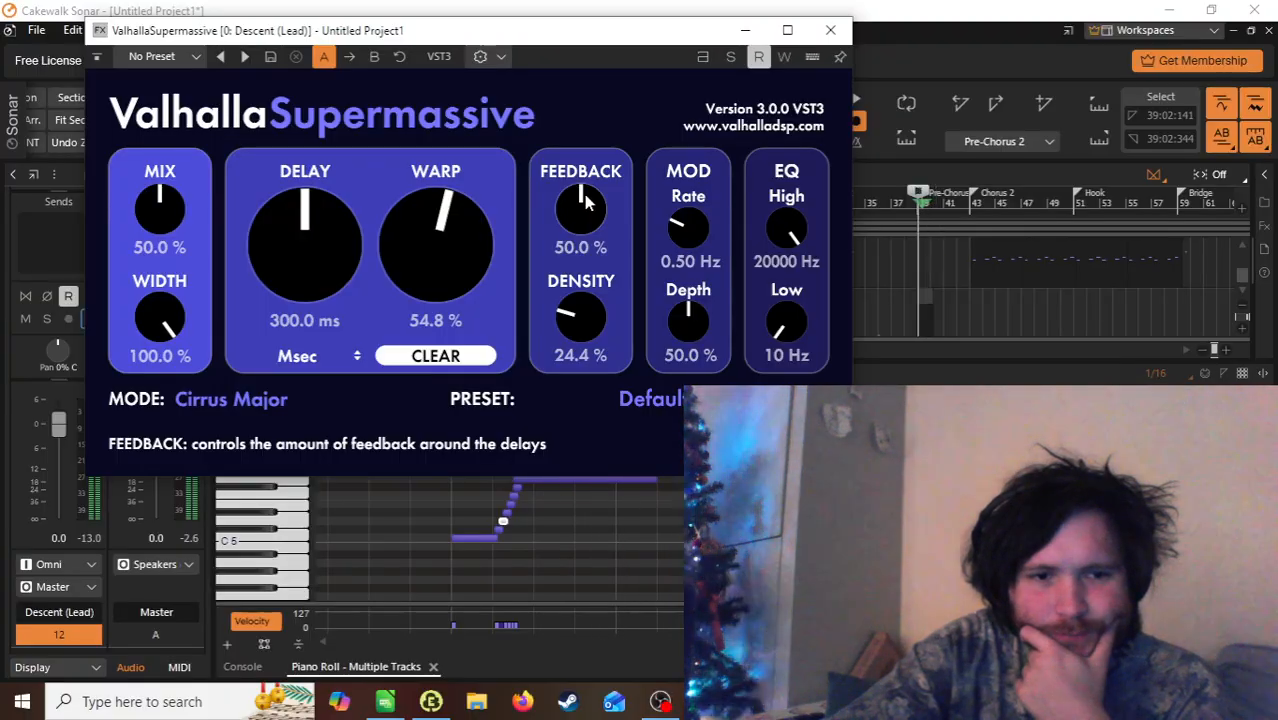
pyautogui.press('space')
pyautogui.moveTo(309, 244); pyautogui.dragTo(294, 252)
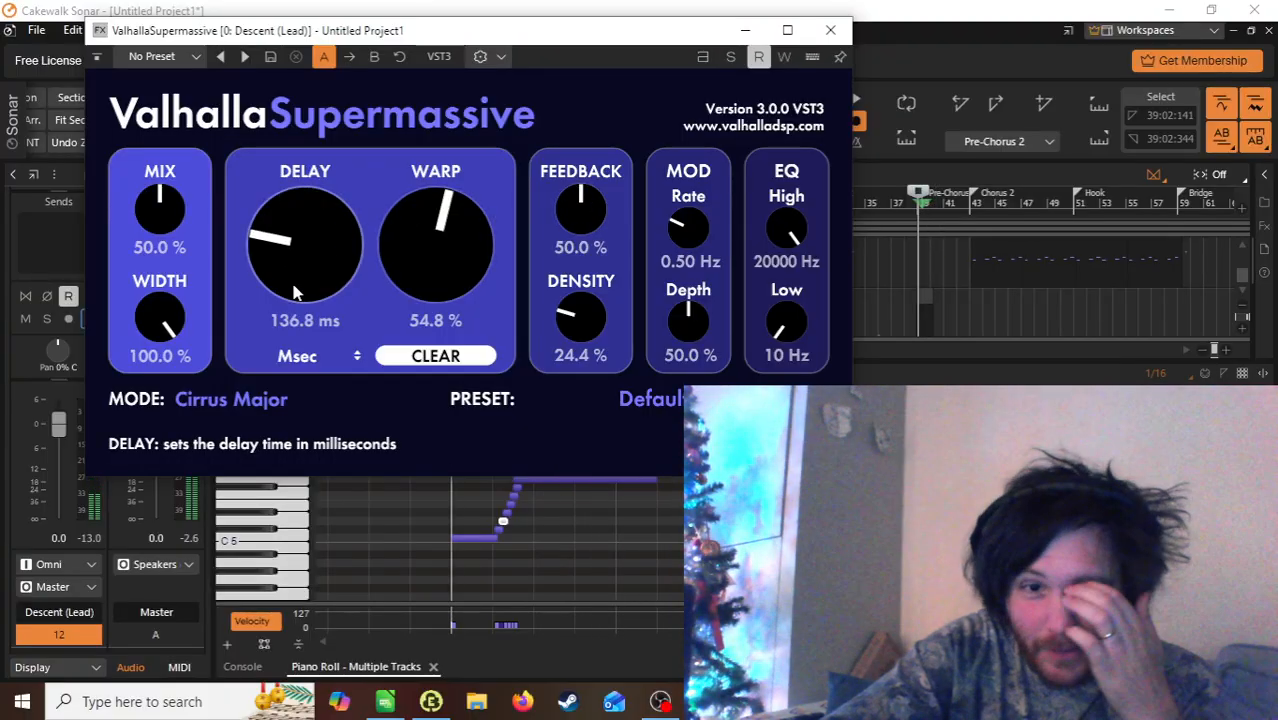
pyautogui.press('space')
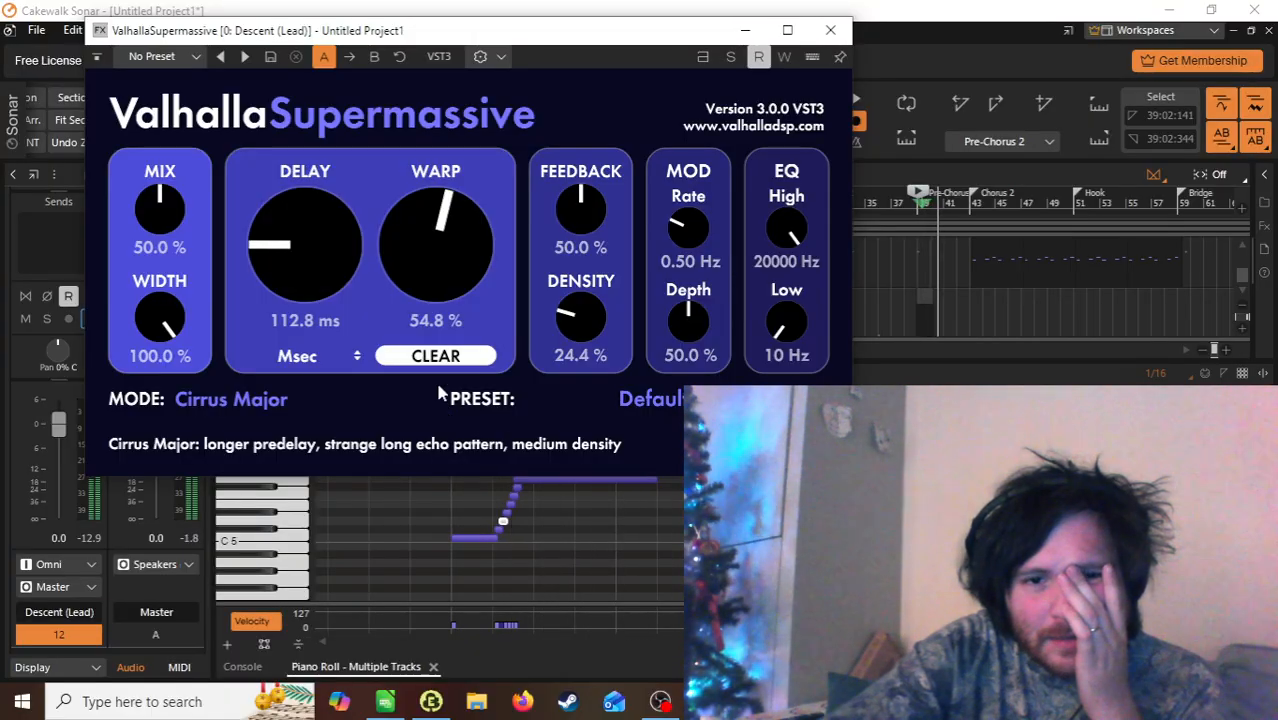
pyautogui.press('space')
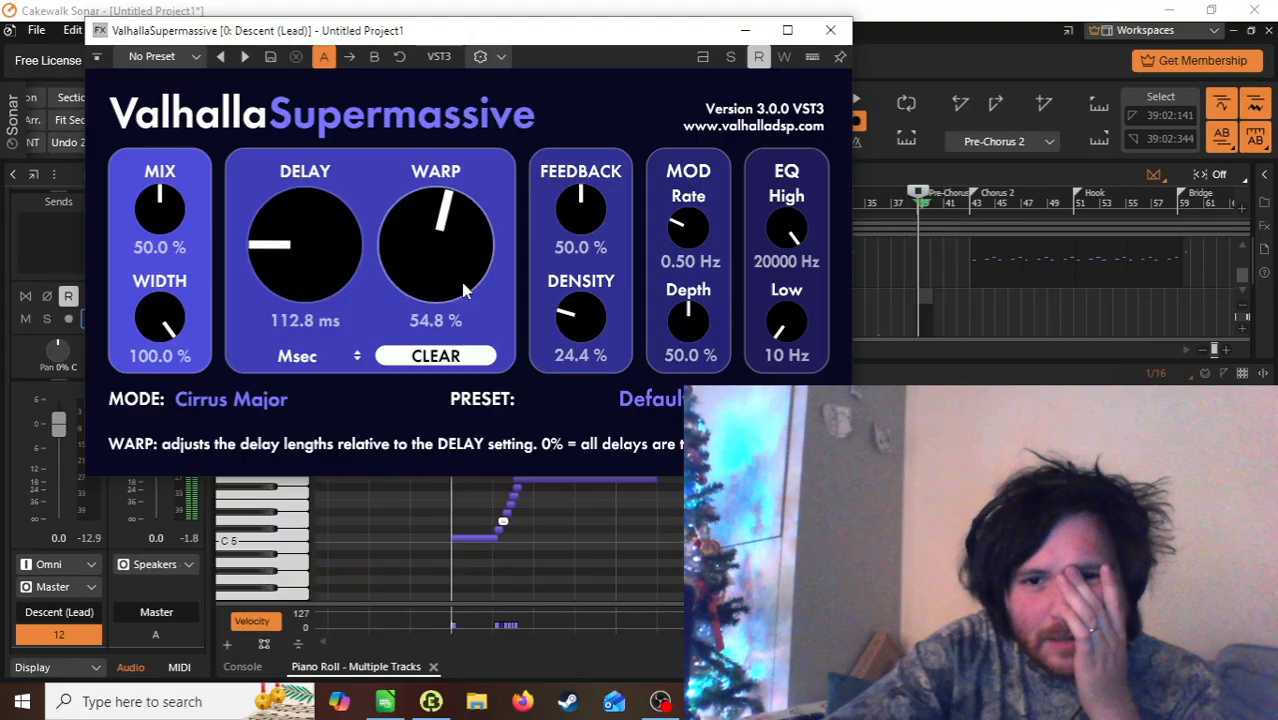
# Step: Set the reverb's delay to 276 ms, width to 32% and mix to 71.2%, playing Pre-Chorus 2 to hear it
pyautogui.moveTo(326, 222); pyautogui.dragTo(340, 202)
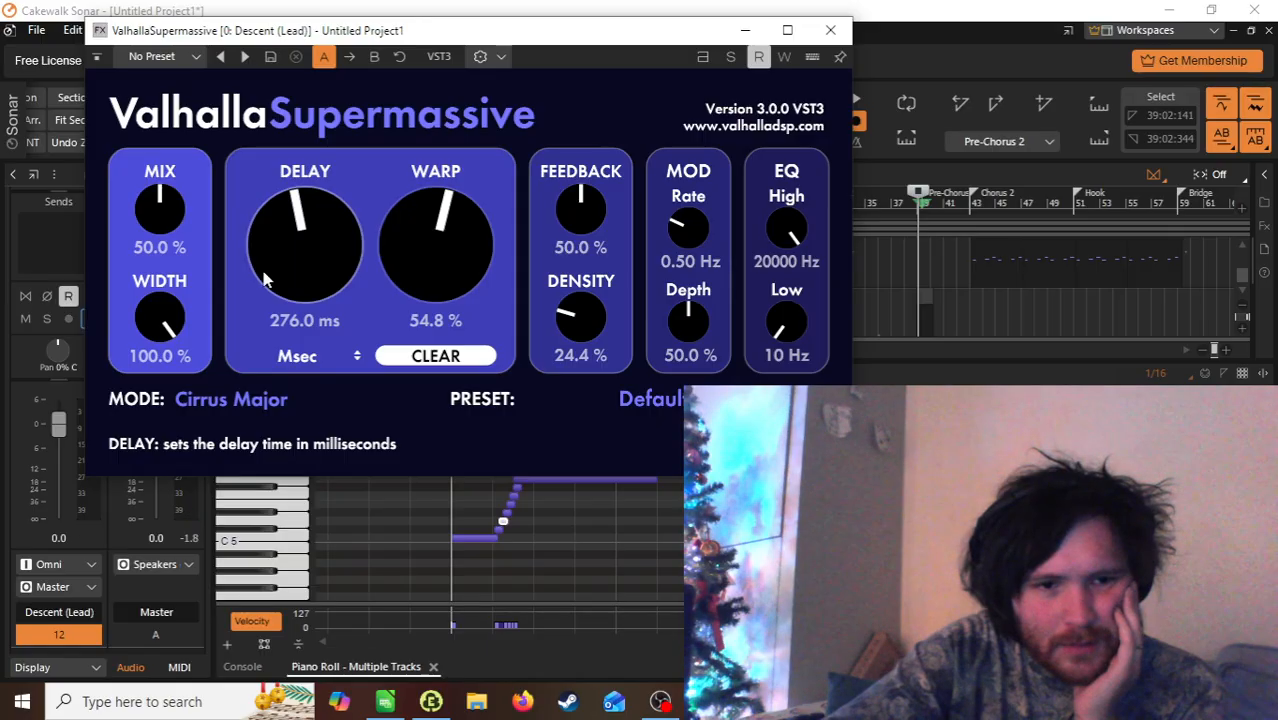
pyautogui.press('space')
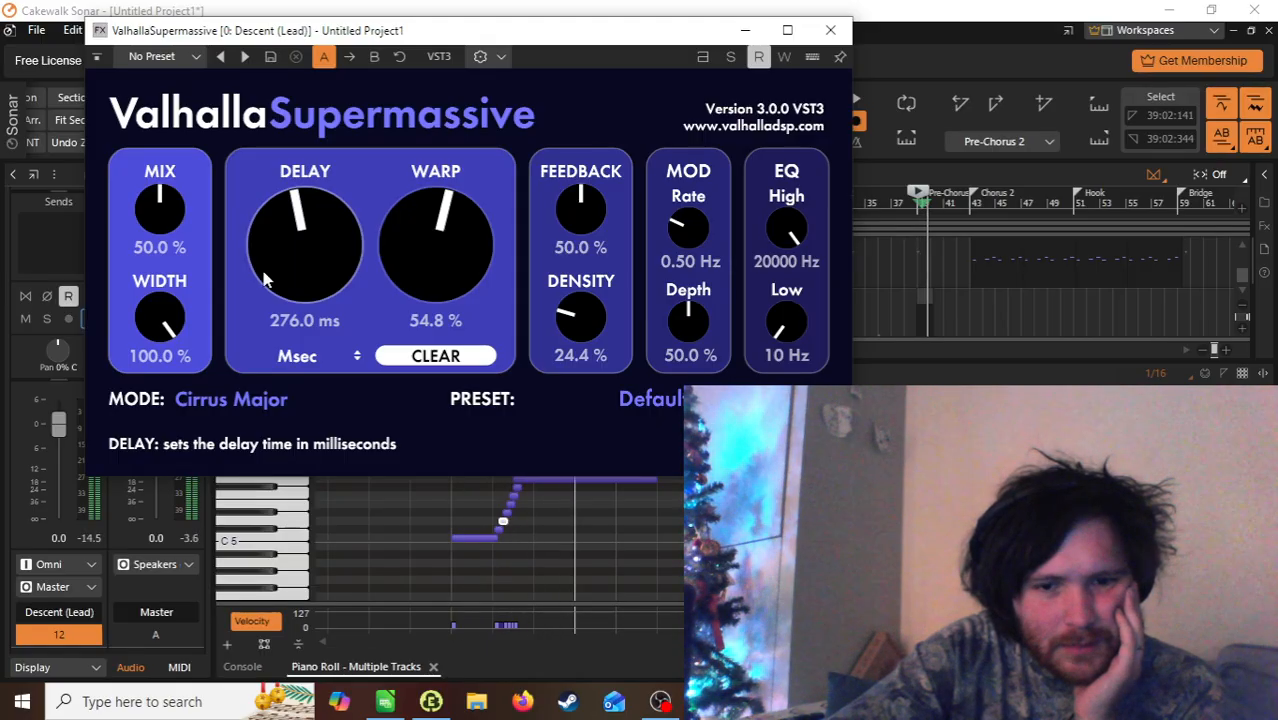
pyautogui.press('space')
pyautogui.moveTo(160, 318); pyautogui.dragTo(165, 397)
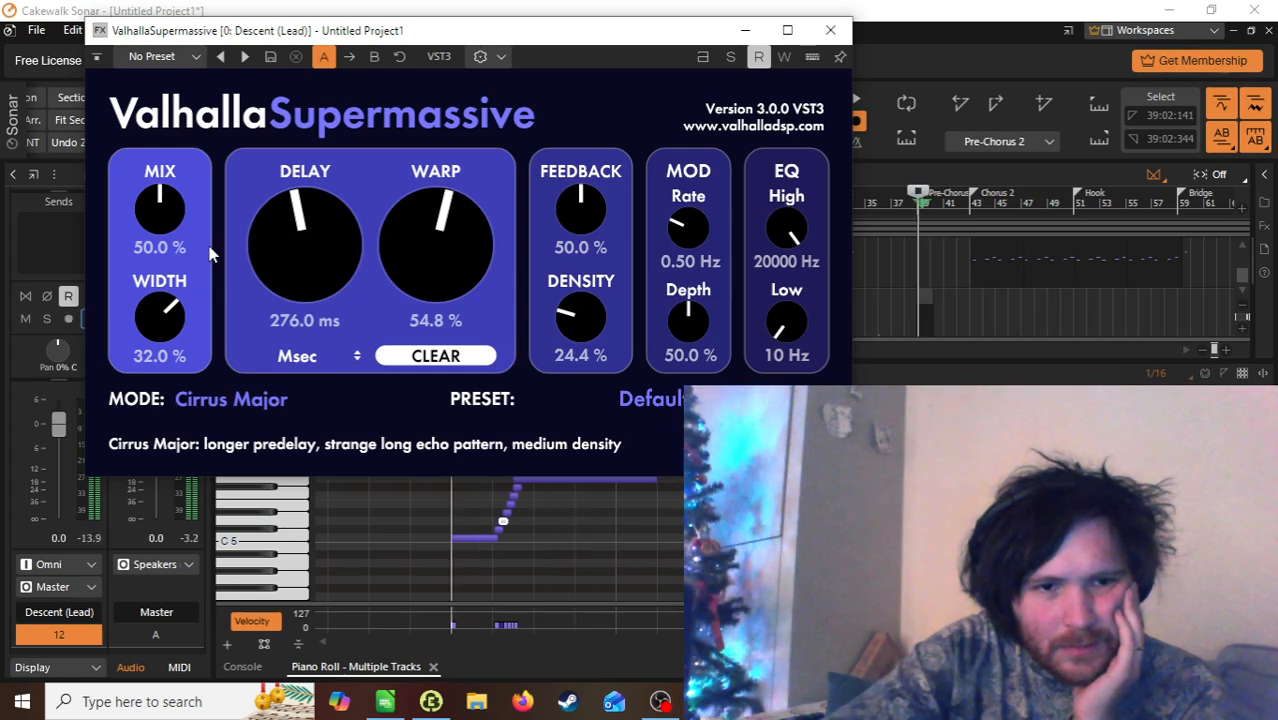
pyautogui.moveTo(148, 237); pyautogui.dragTo(193, 163)
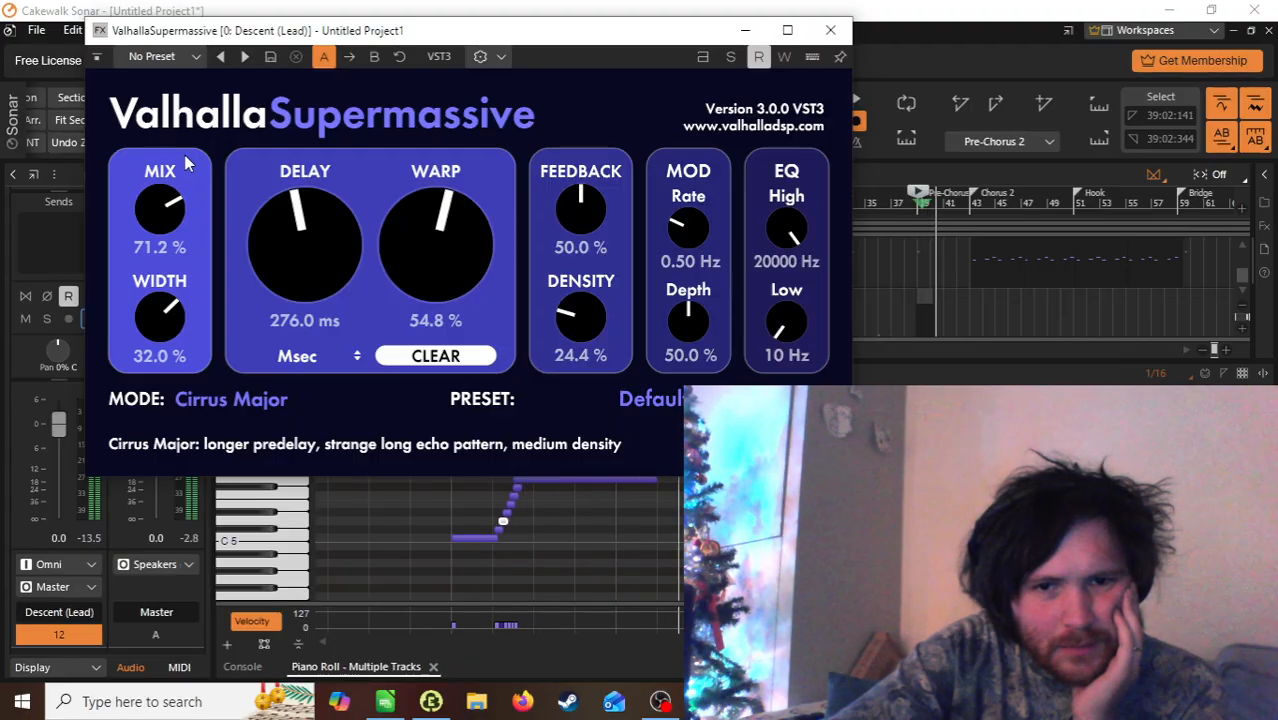
# Step: Switch the reverb mode to Pisces, set mix to 33.6% and density to 46% during playback, and close the plug-in
pyautogui.click(231, 399)
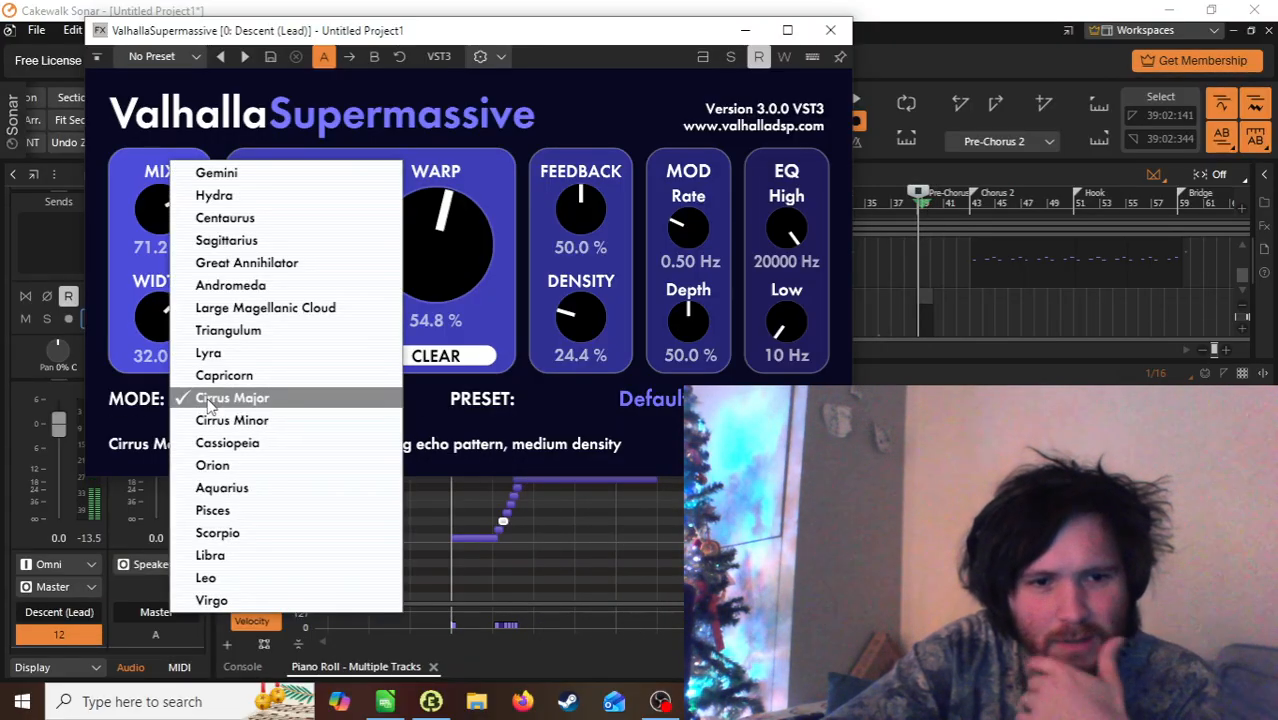
pyautogui.click(248, 517)
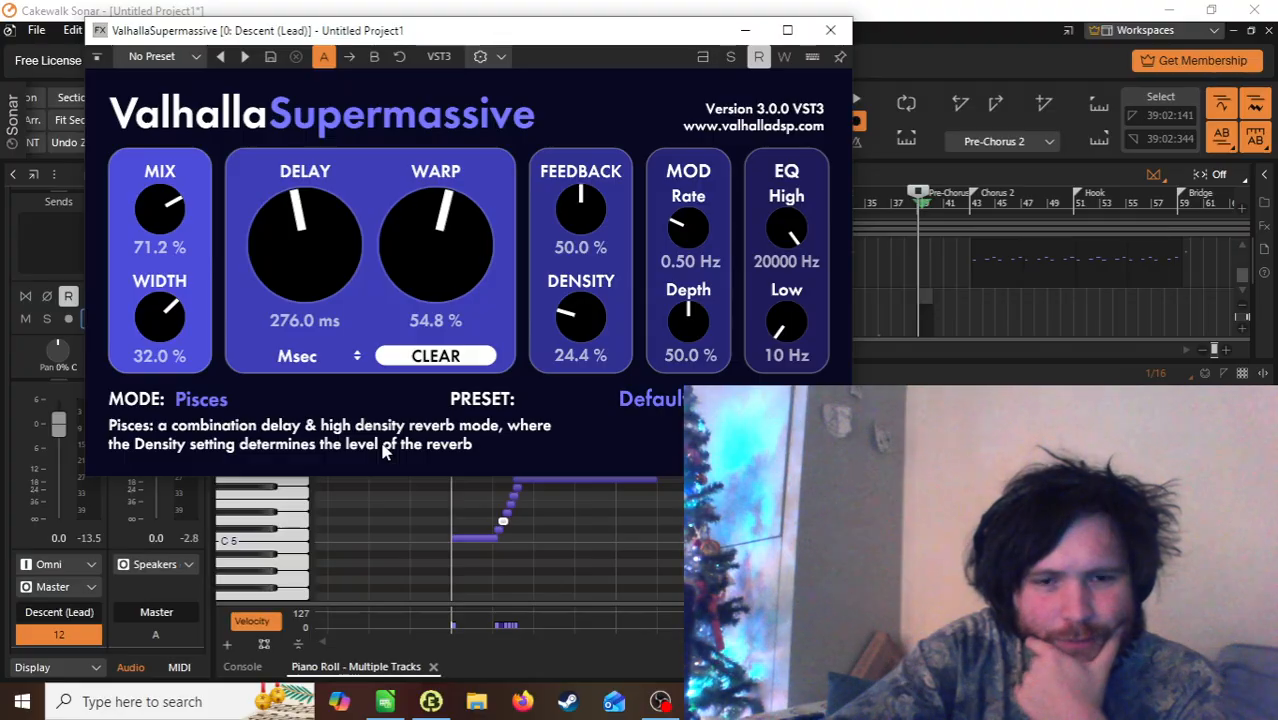
pyautogui.press('space')
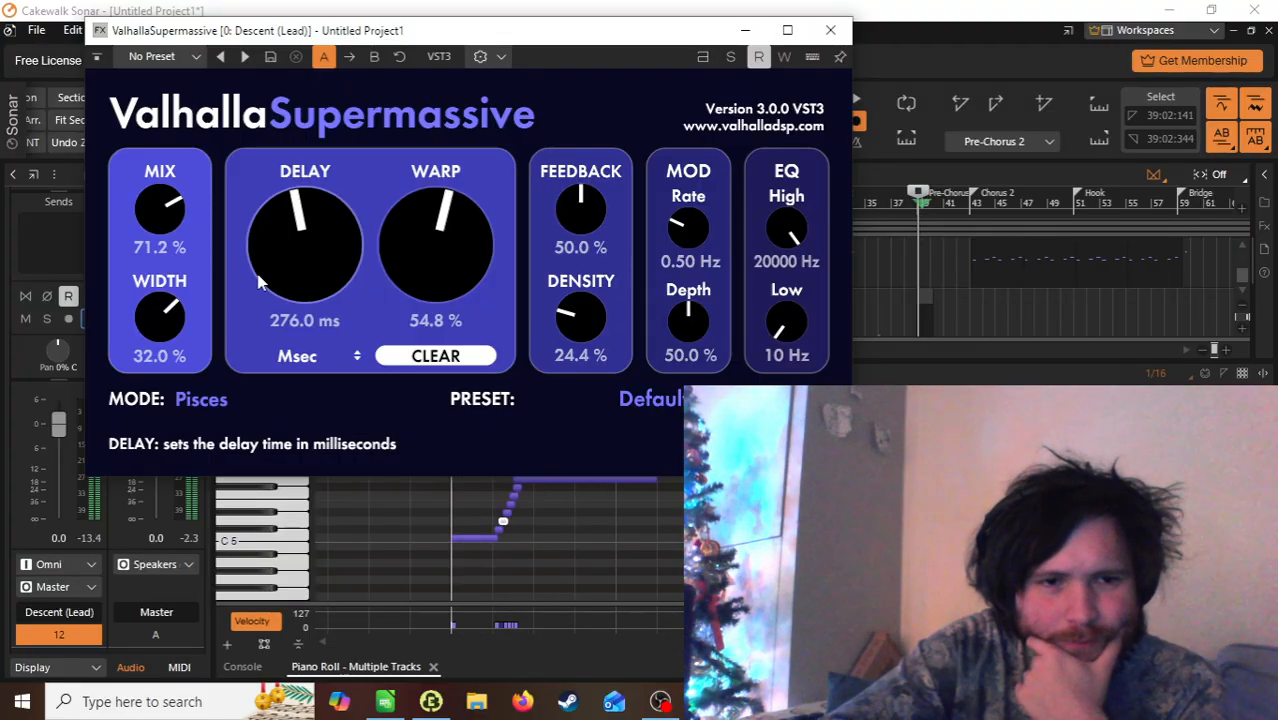
pyautogui.moveTo(168, 220); pyautogui.dragTo(170, 252)
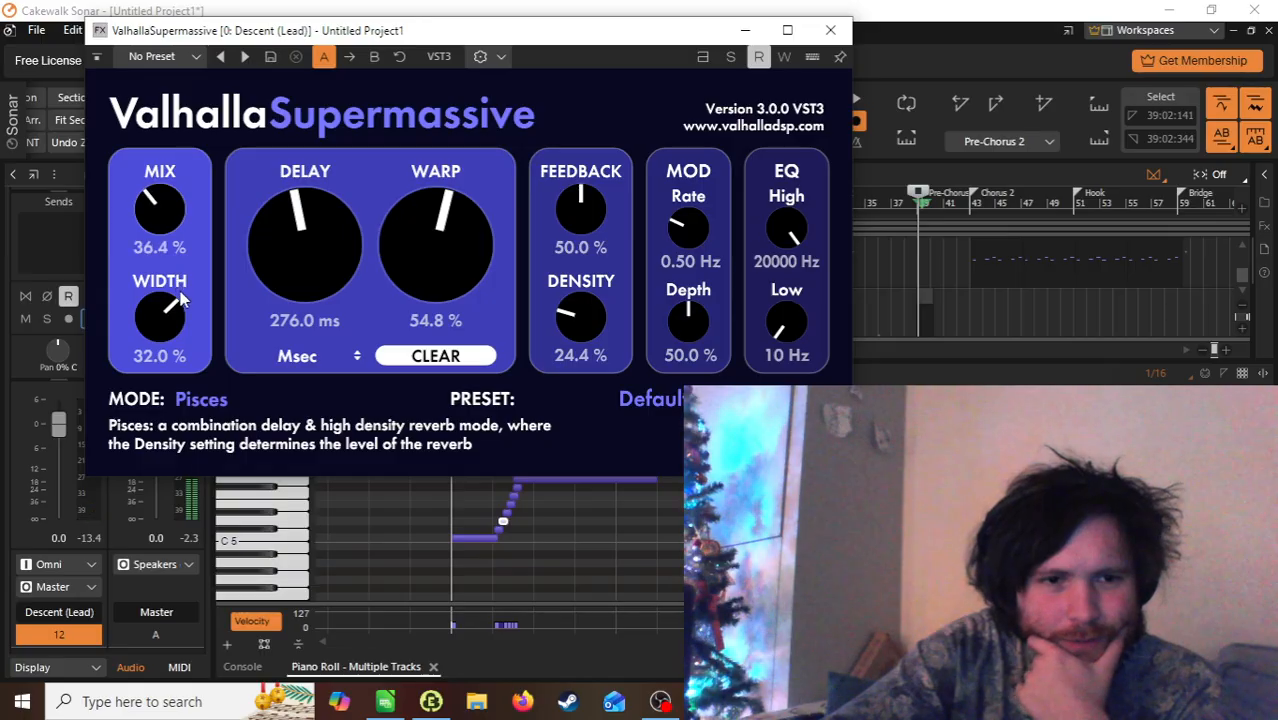
pyautogui.moveTo(180, 296); pyautogui.dragTo(184, 306)
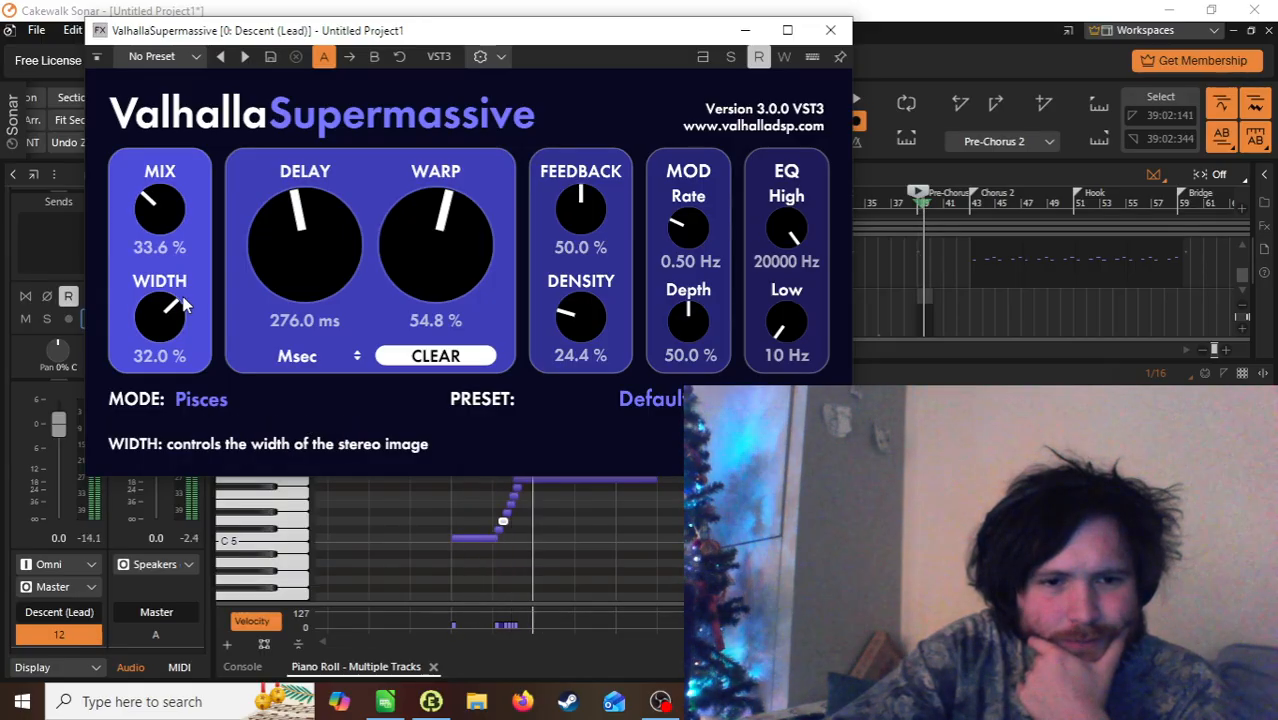
pyautogui.moveTo(567, 322); pyautogui.dragTo(578, 310)
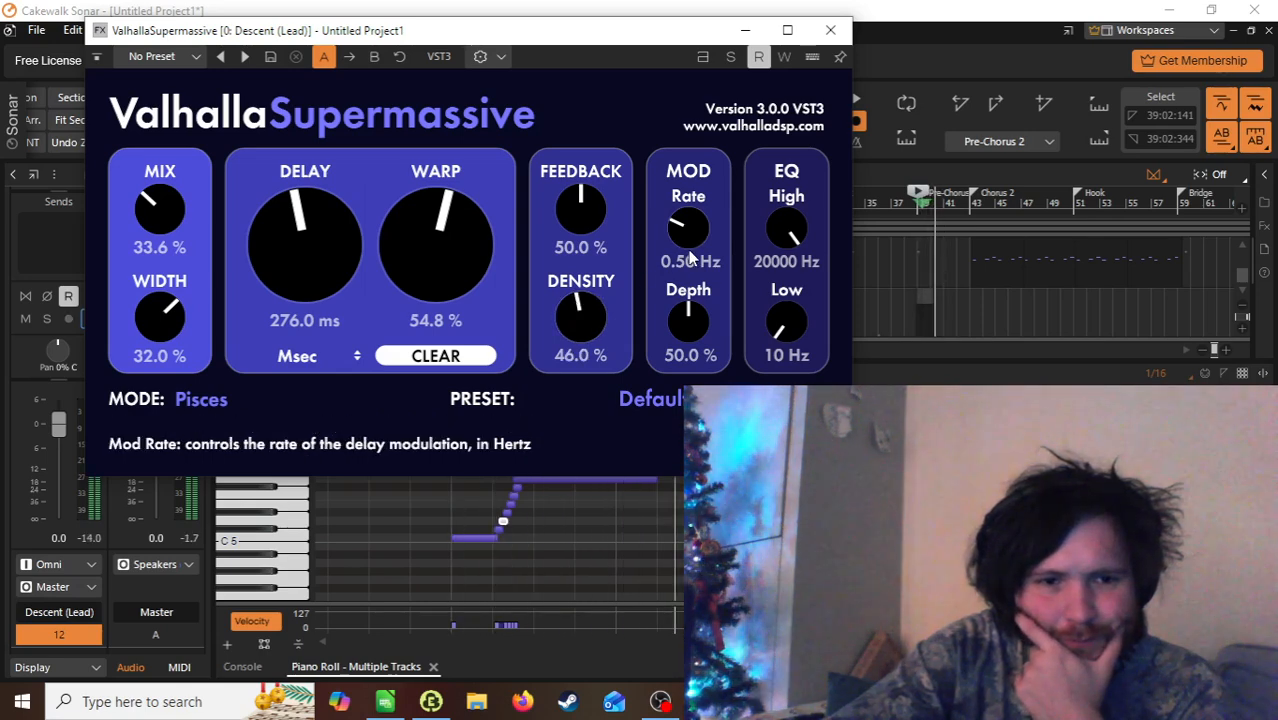
pyautogui.press('space')
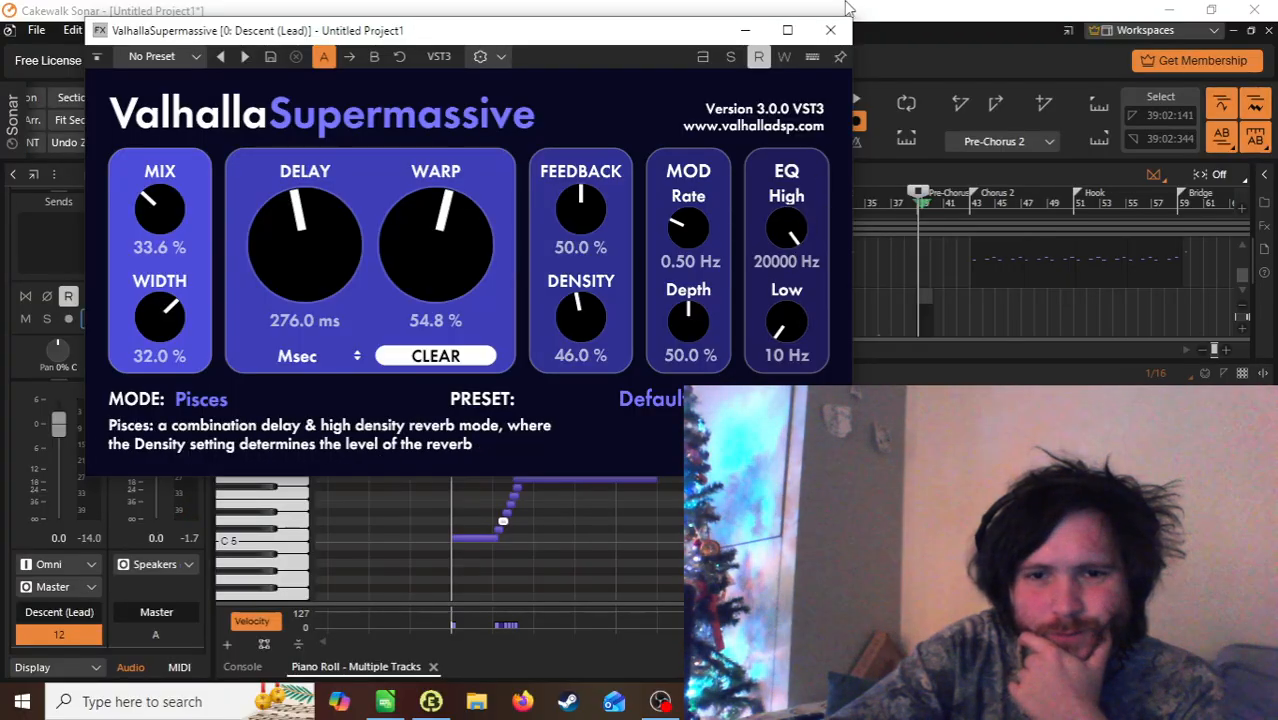
pyautogui.click(830, 33)
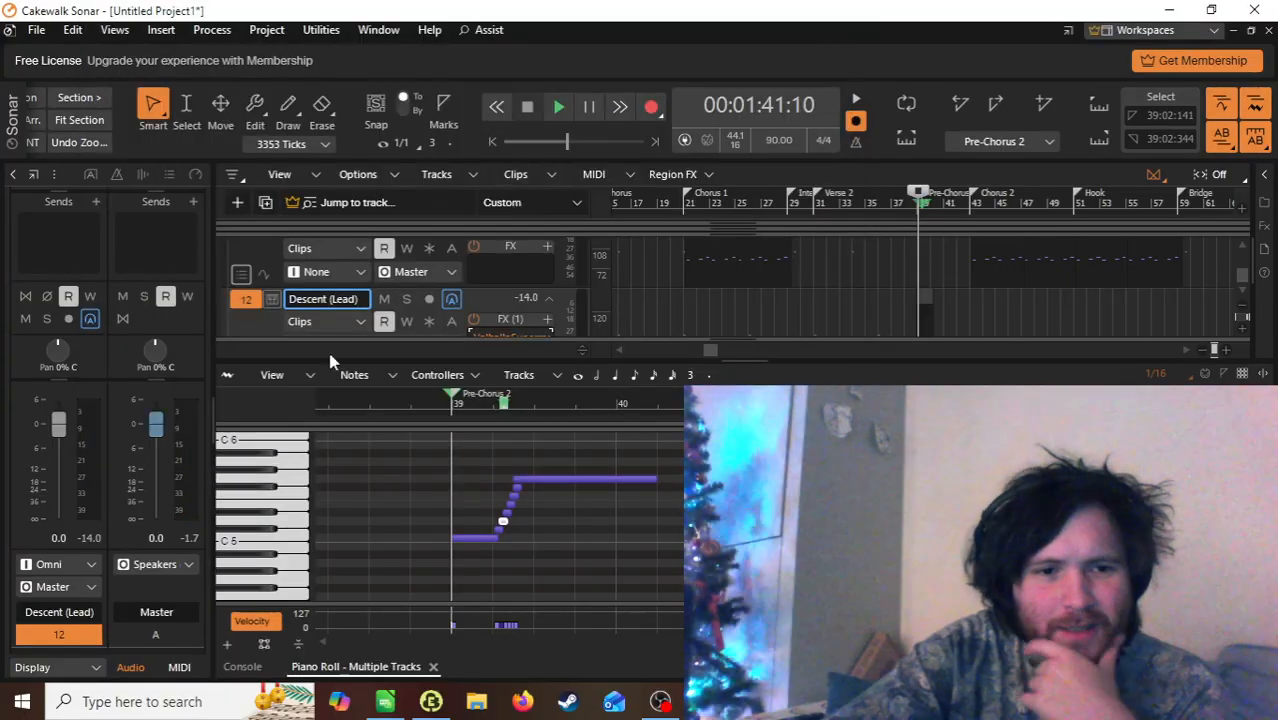
# Step: Insert MCharmVerb on the Descent (Lead) track, place it before ValhallaSupermassive, and play Pre-Chorus 2 back
pyautogui.click(545, 324)
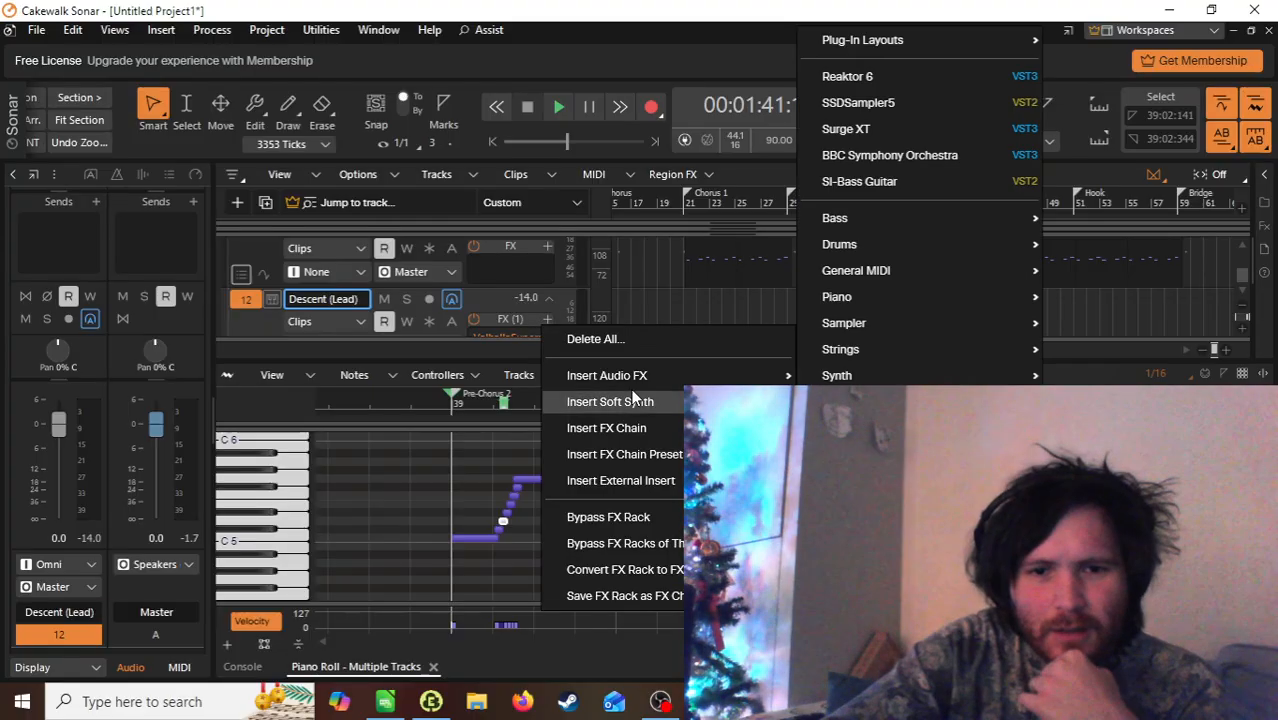
pyautogui.moveTo(668, 375)
pyautogui.moveTo(860, 378)
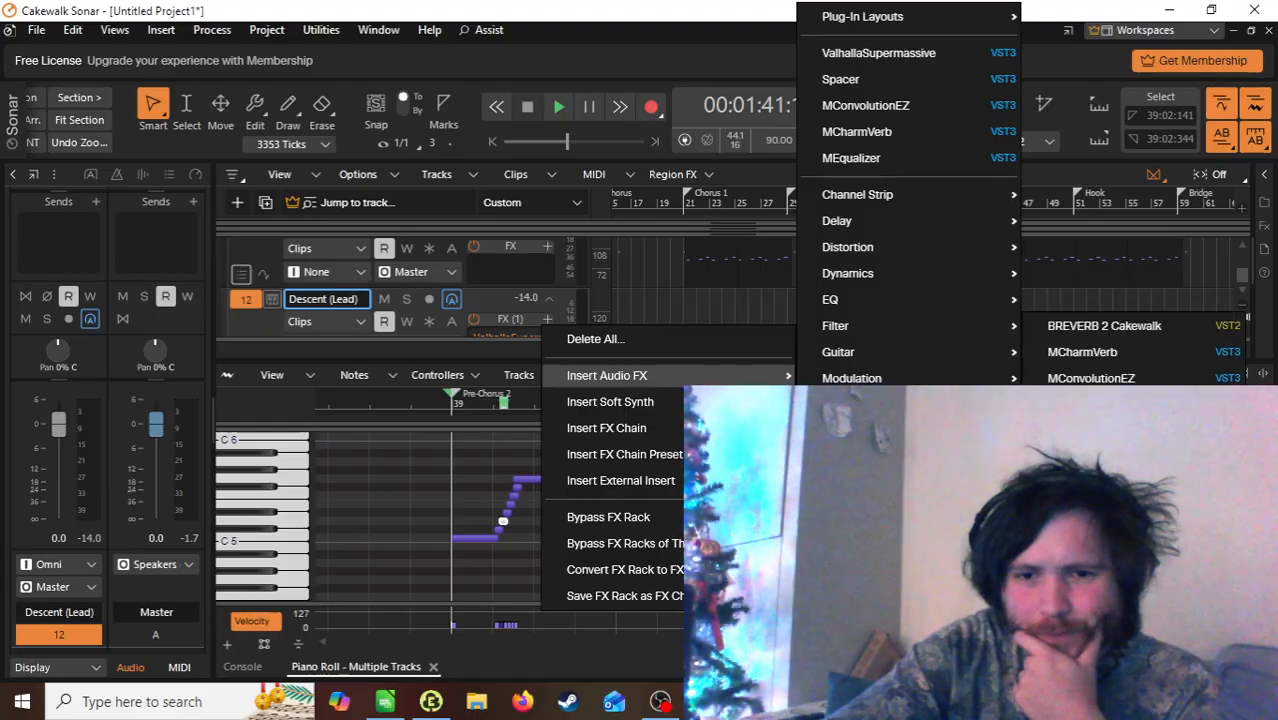
pyautogui.click(1101, 356)
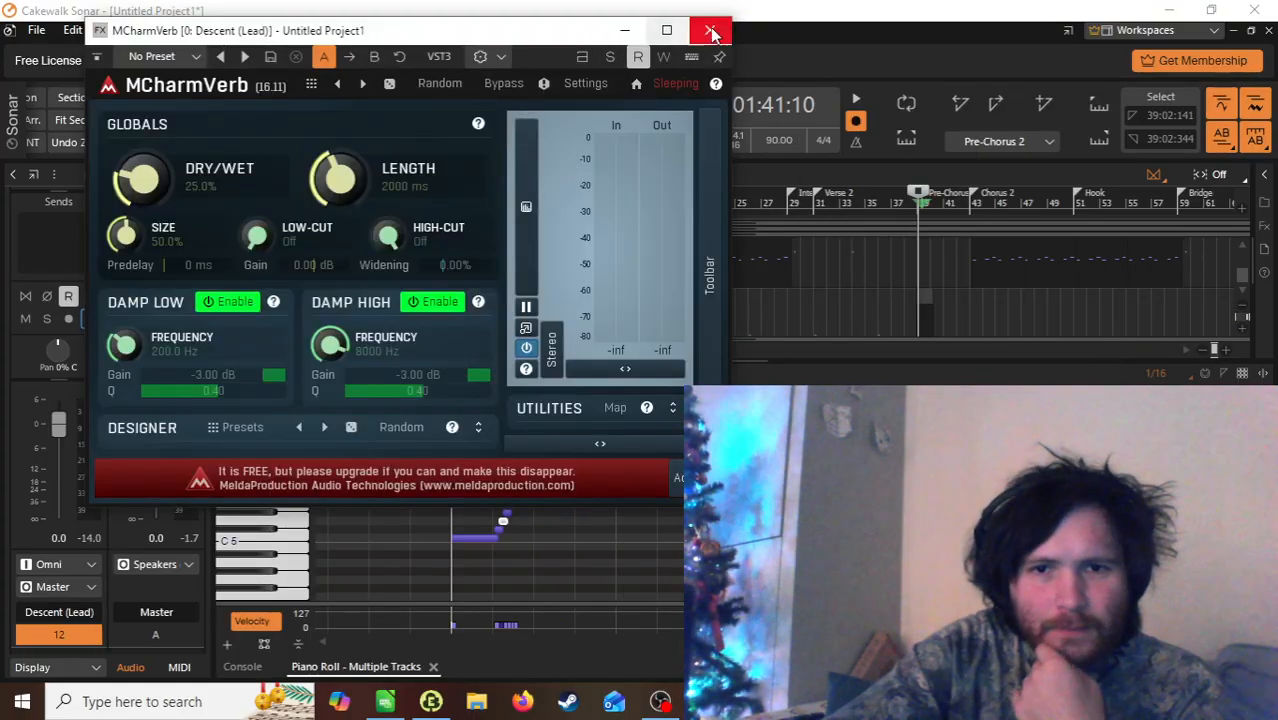
pyautogui.click(712, 31)
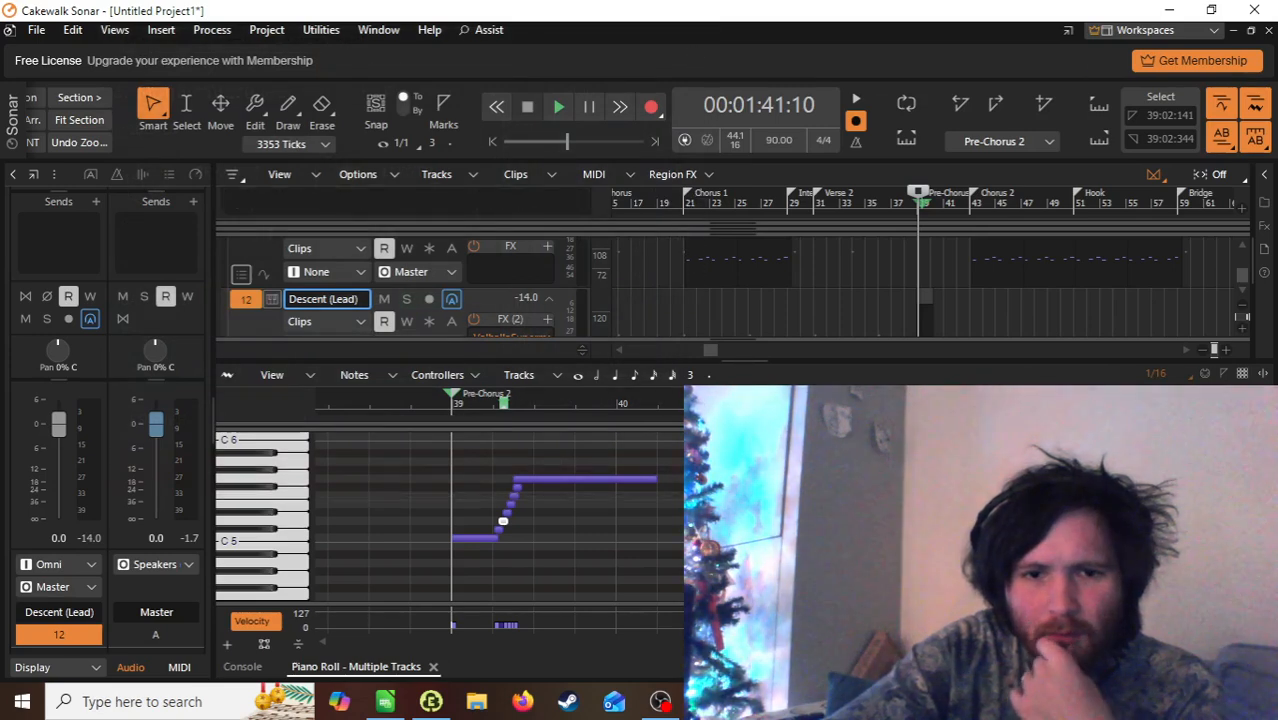
pyautogui.moveTo(742, 362); pyautogui.dragTo(742, 486)
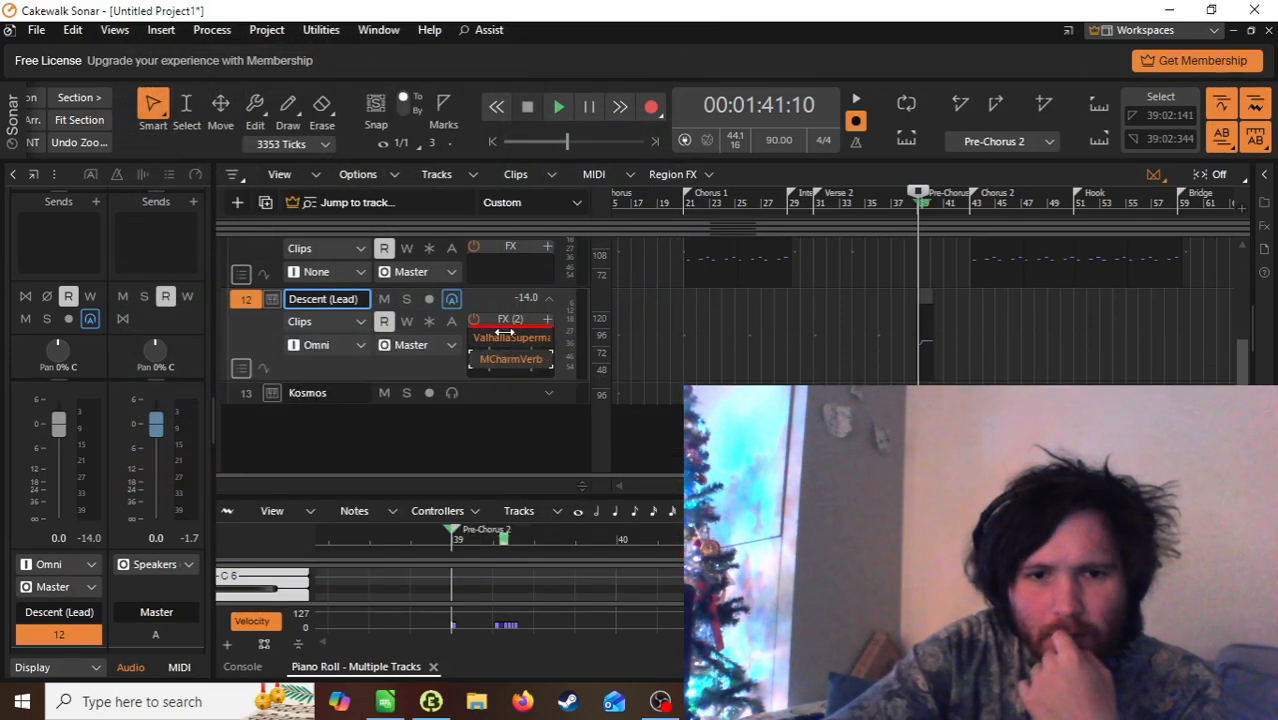
pyautogui.press('space')
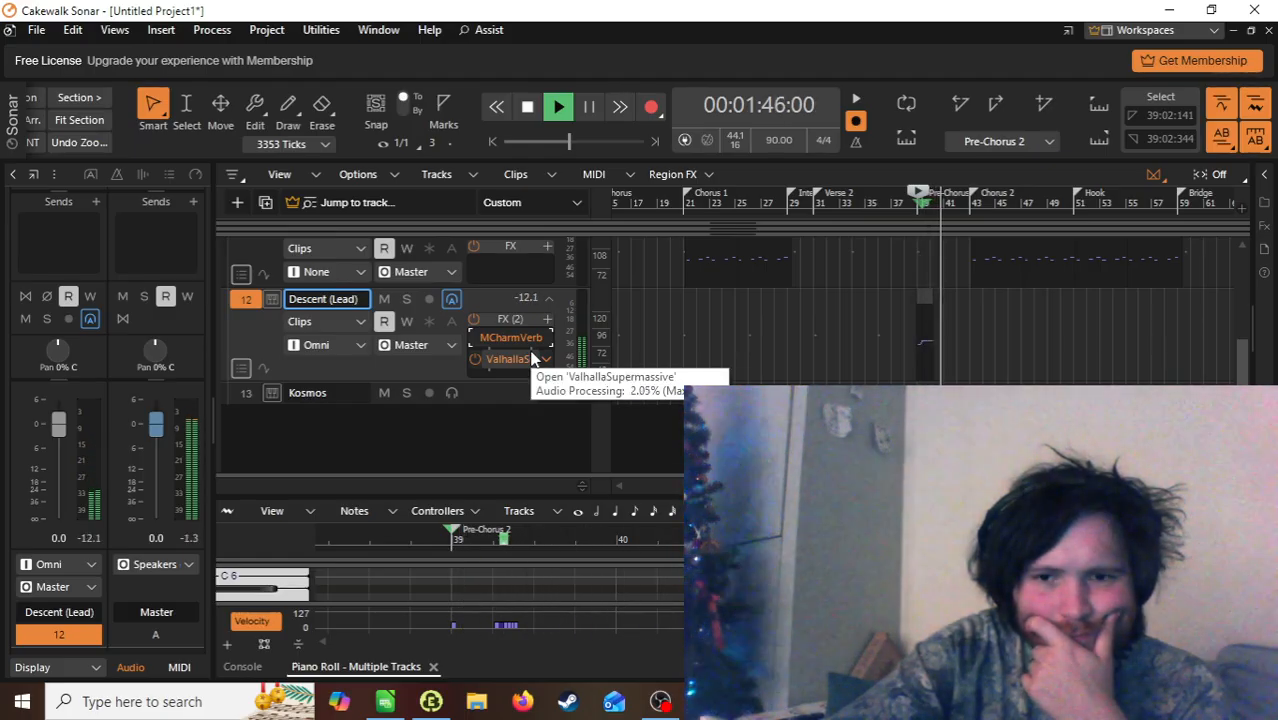
pyautogui.press('space')
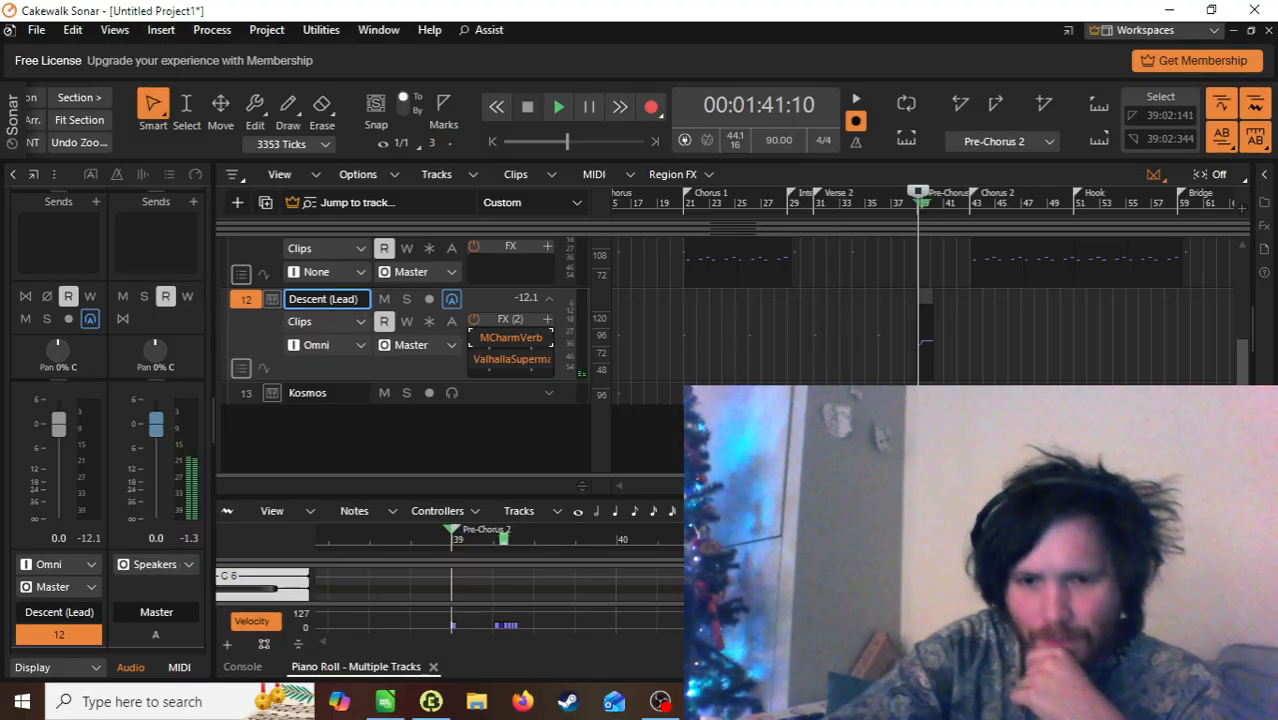
# Step: Lengthen the run's held G5 note to 6055 ticks and play Pre-Chorus 2 back
pyautogui.click(1000, 486)
pyautogui.moveTo(862, 497); pyautogui.dragTo(859, 325)
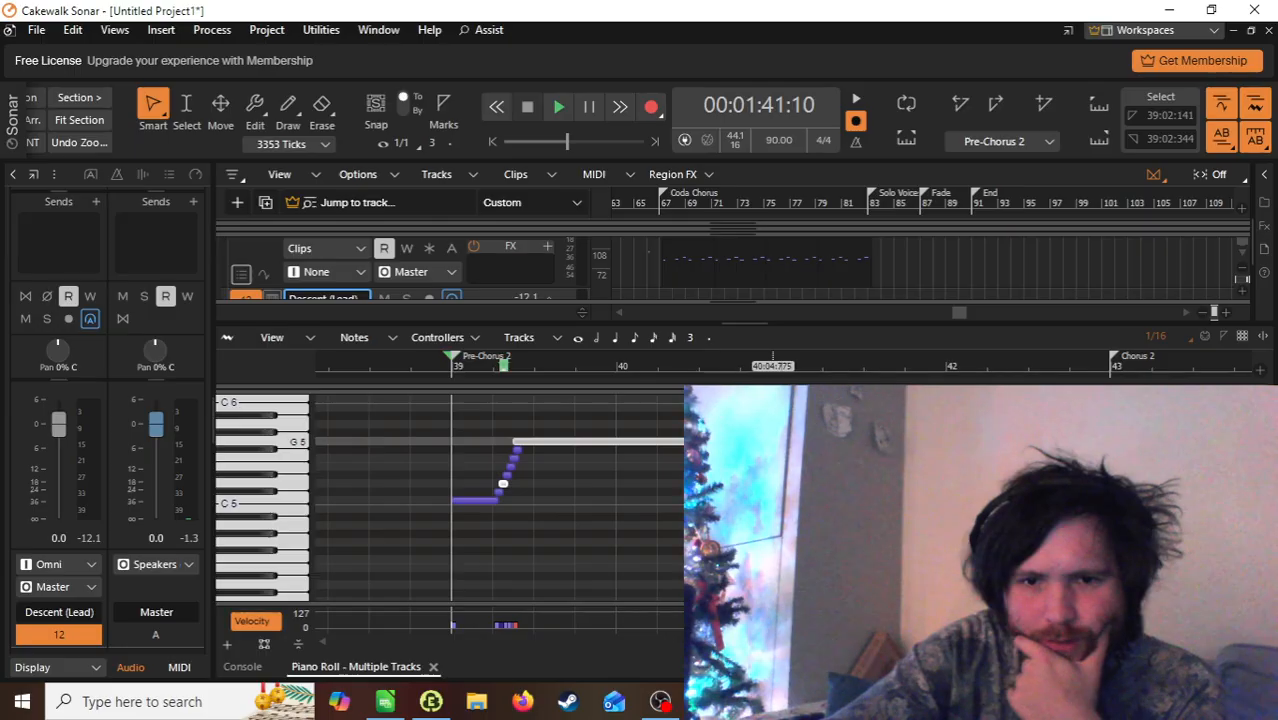
pyautogui.press('space')
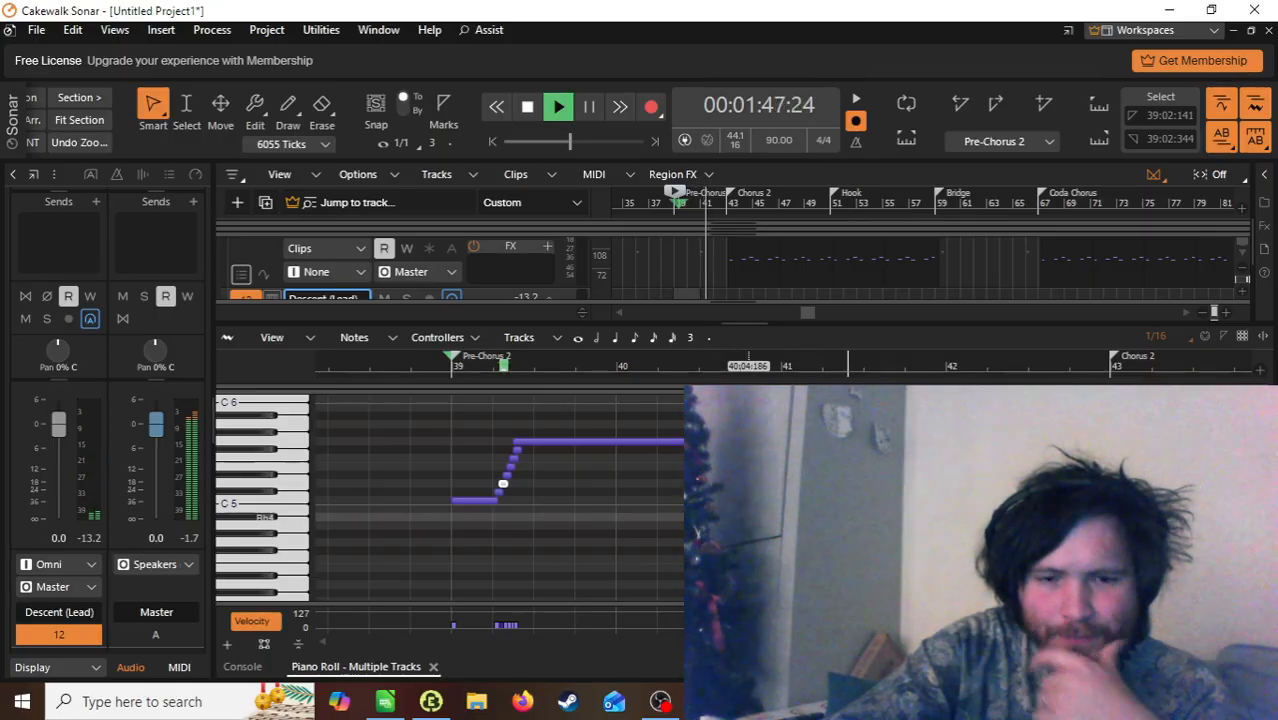
pyautogui.press('space')
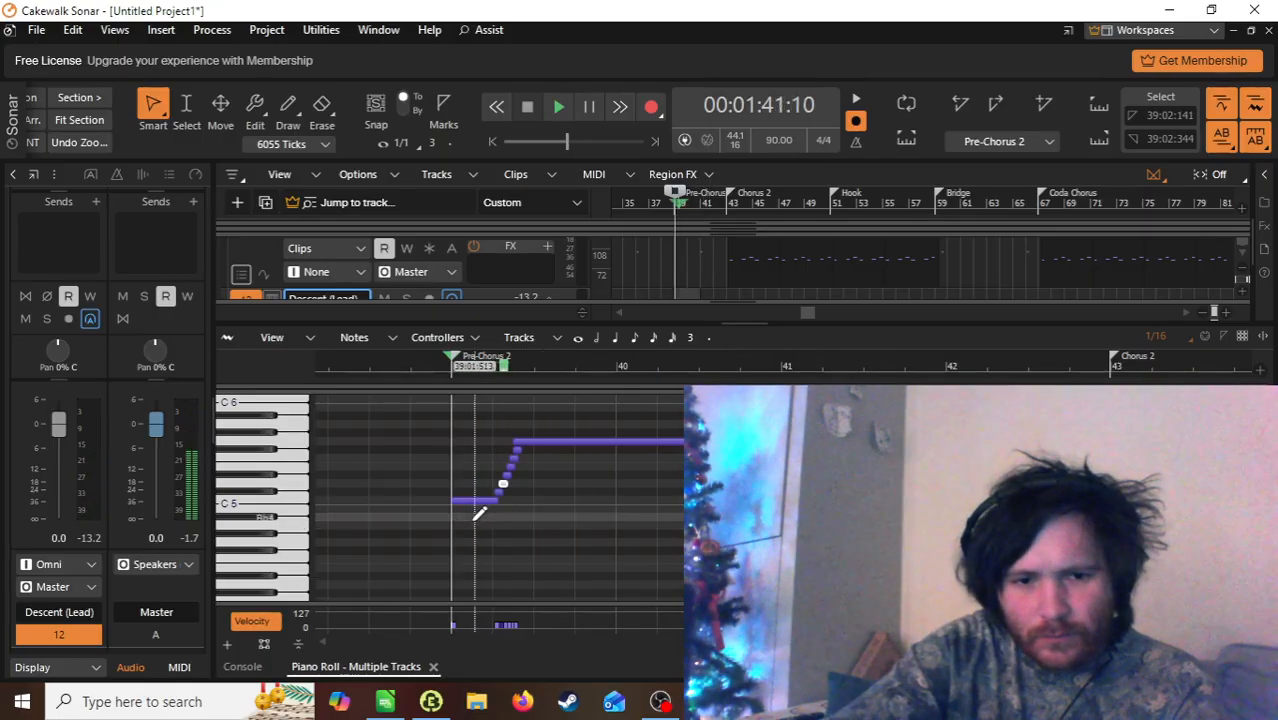
# Step: Copy the whole rising run to 40:04:938, transposed up to start on G5, and play Pre-Chorus 2 back
pyautogui.moveTo(472, 520); pyautogui.dragTo(625, 440)
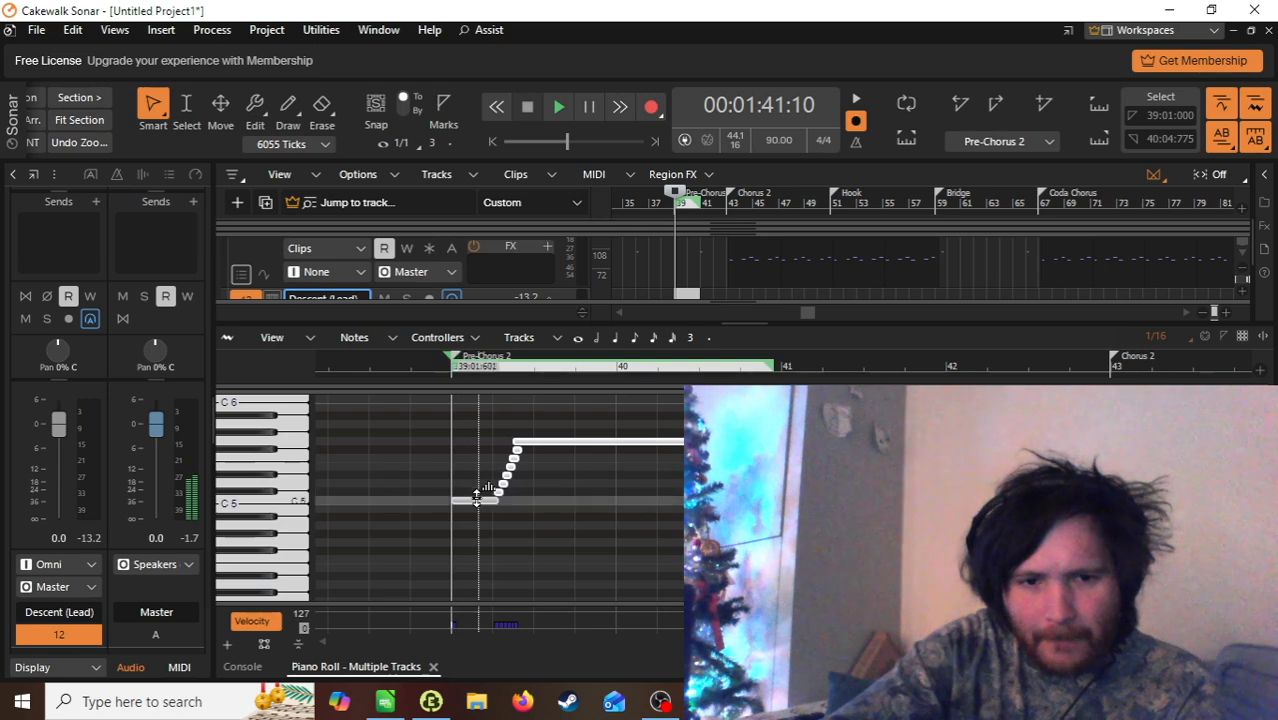
pyautogui.moveTo(475, 501); pyautogui.dragTo(804, 441)
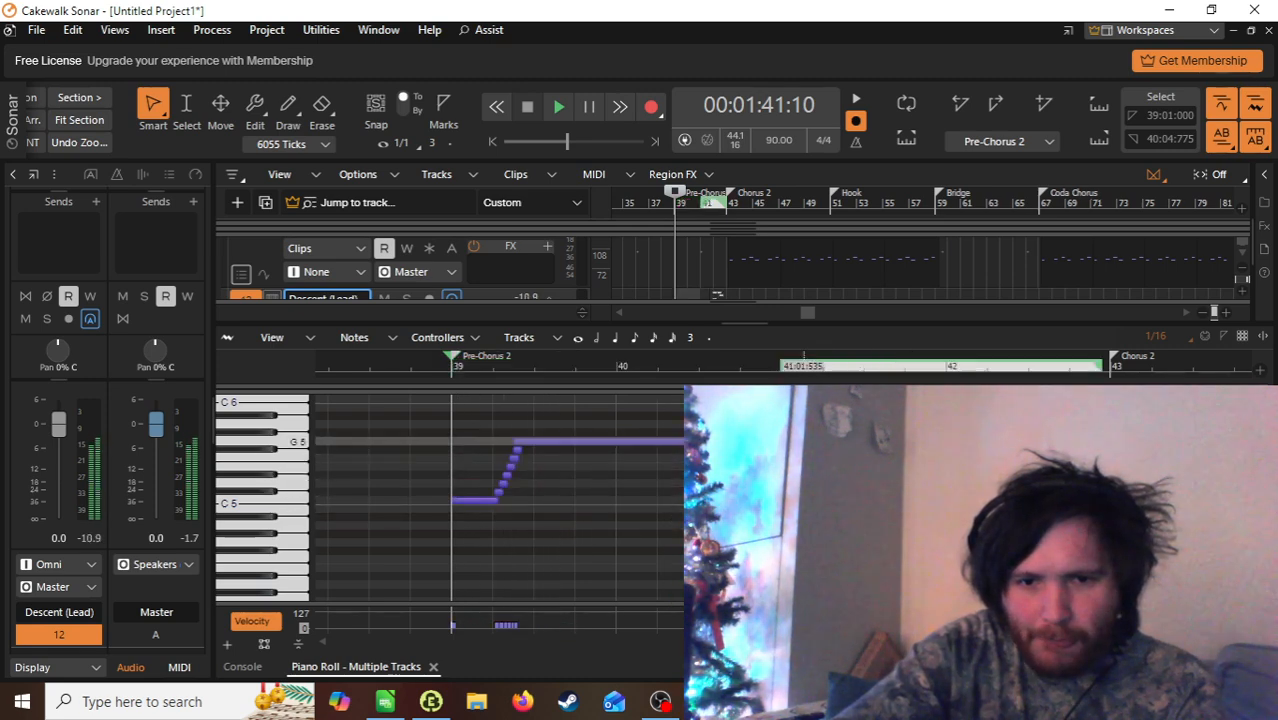
pyautogui.press('space')
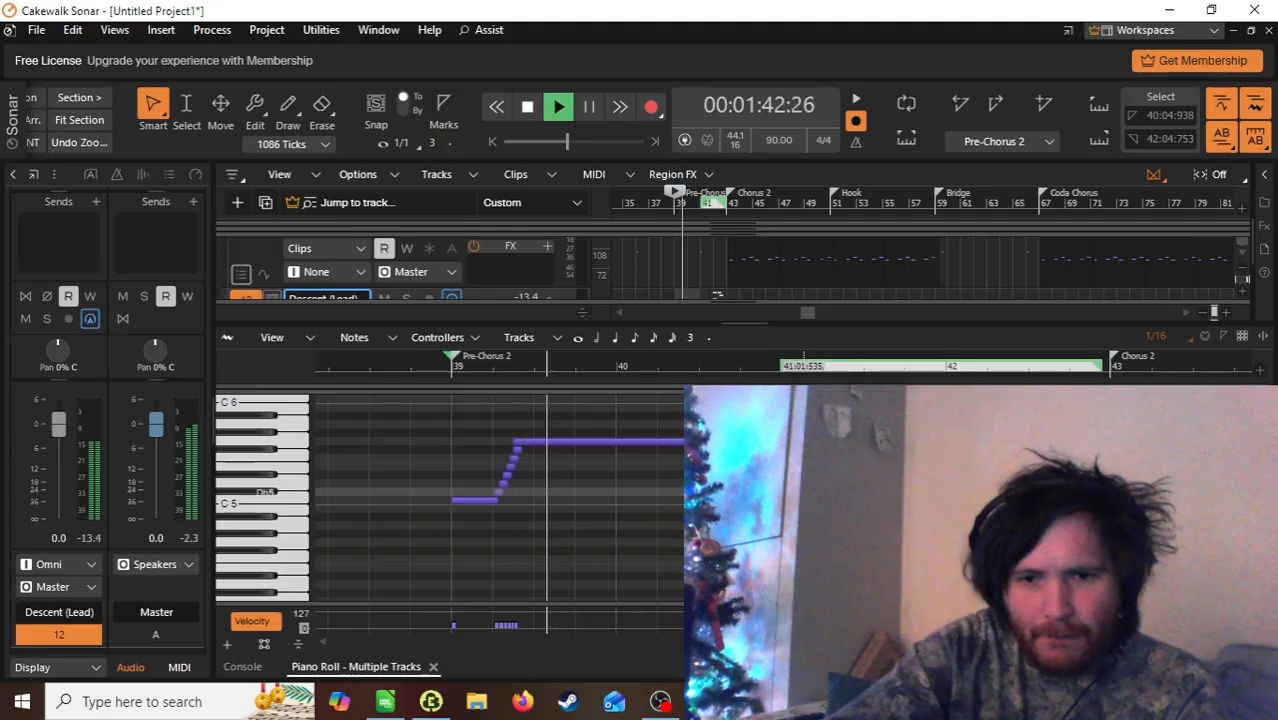
pyautogui.scroll(3, 475, 495)
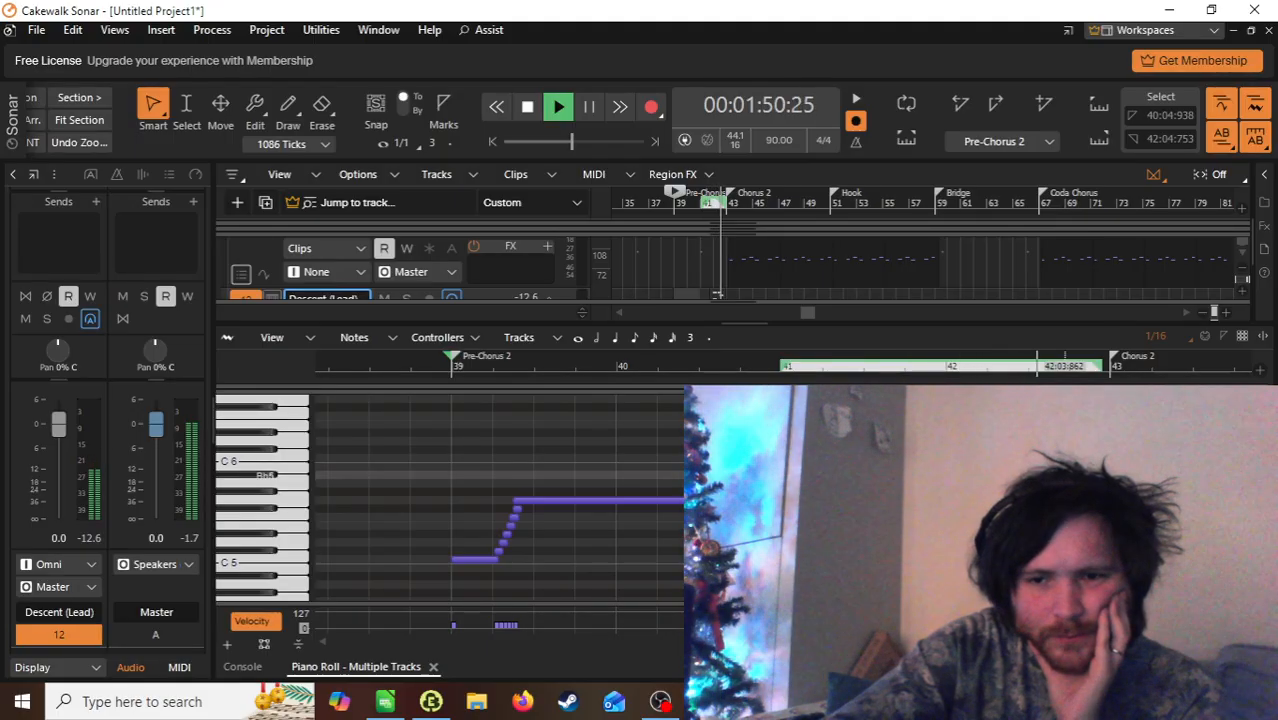
pyautogui.press('space')
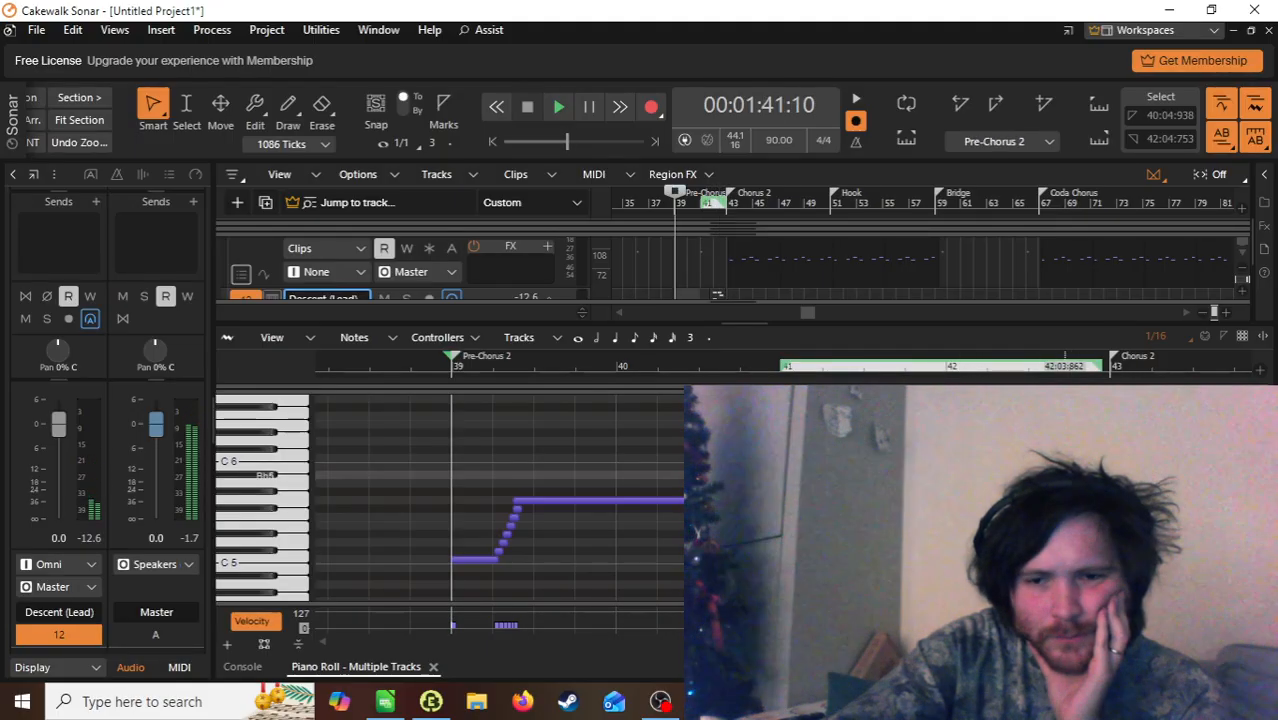
# Step: Try lengthening the first run's held G5 to 7299 ticks and listen to Pre-Chorus 2
pyautogui.click(794, 524)
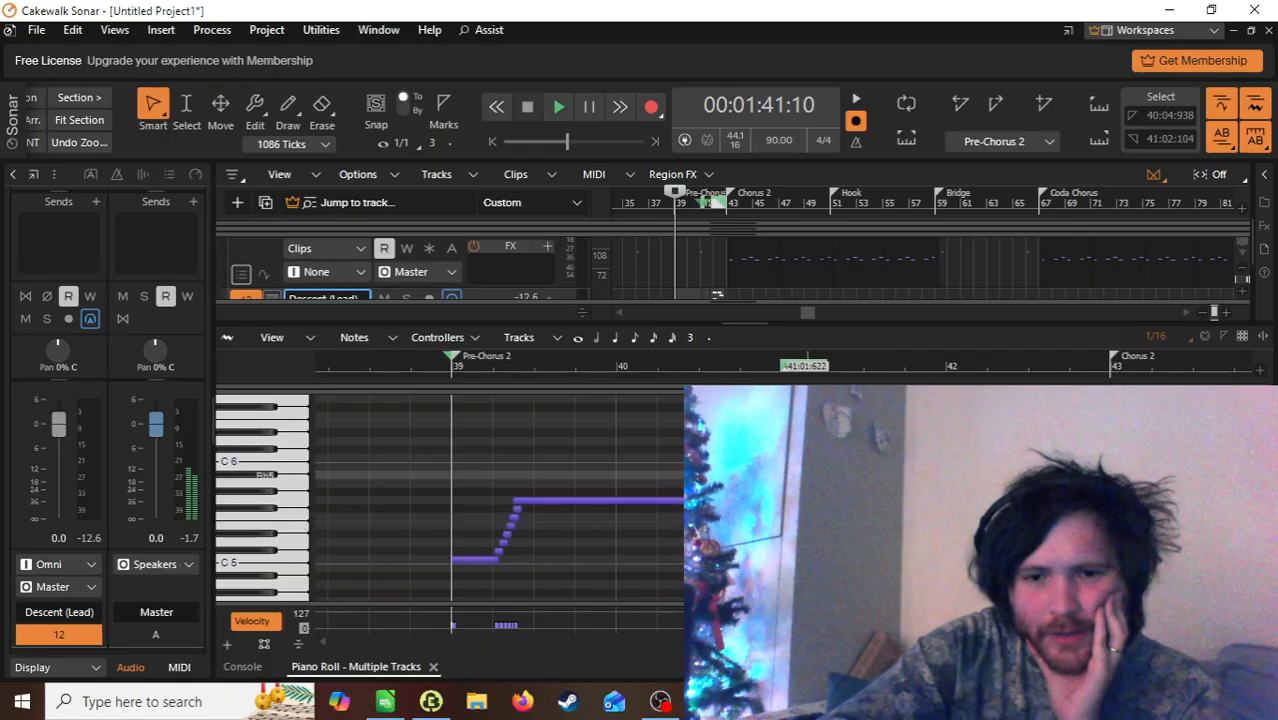
pyautogui.click(773, 501)
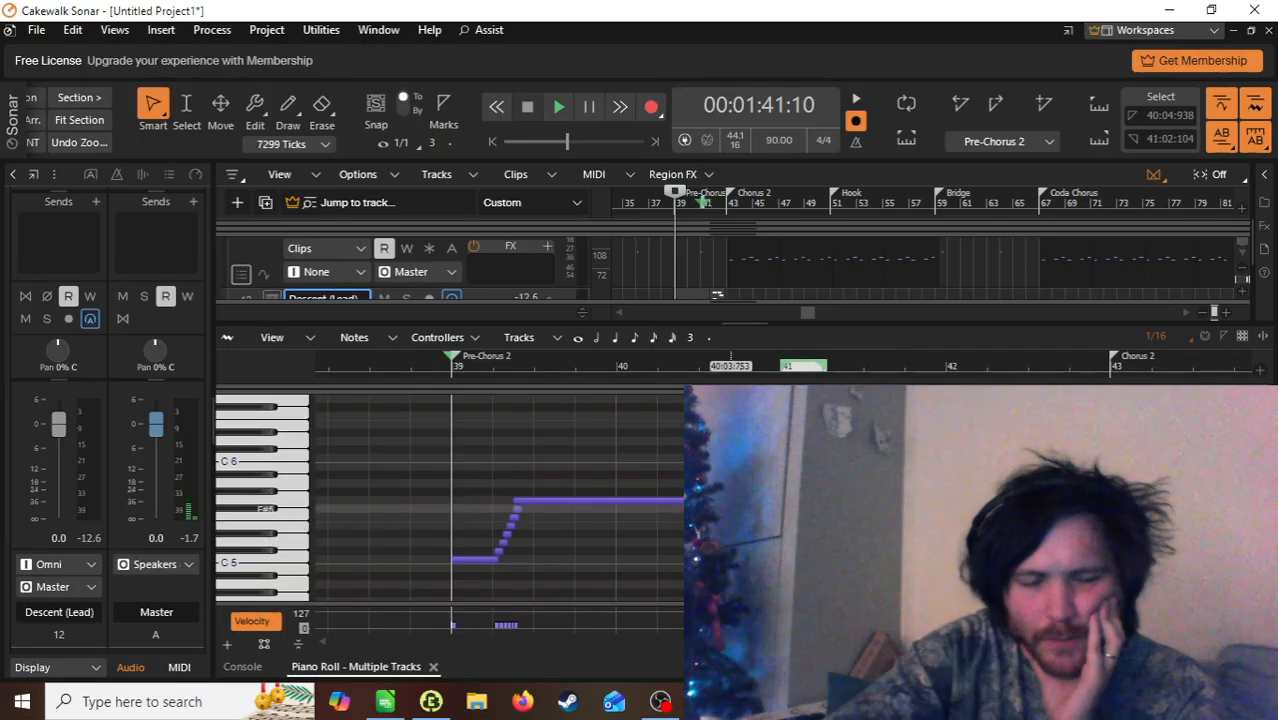
pyautogui.press('space')
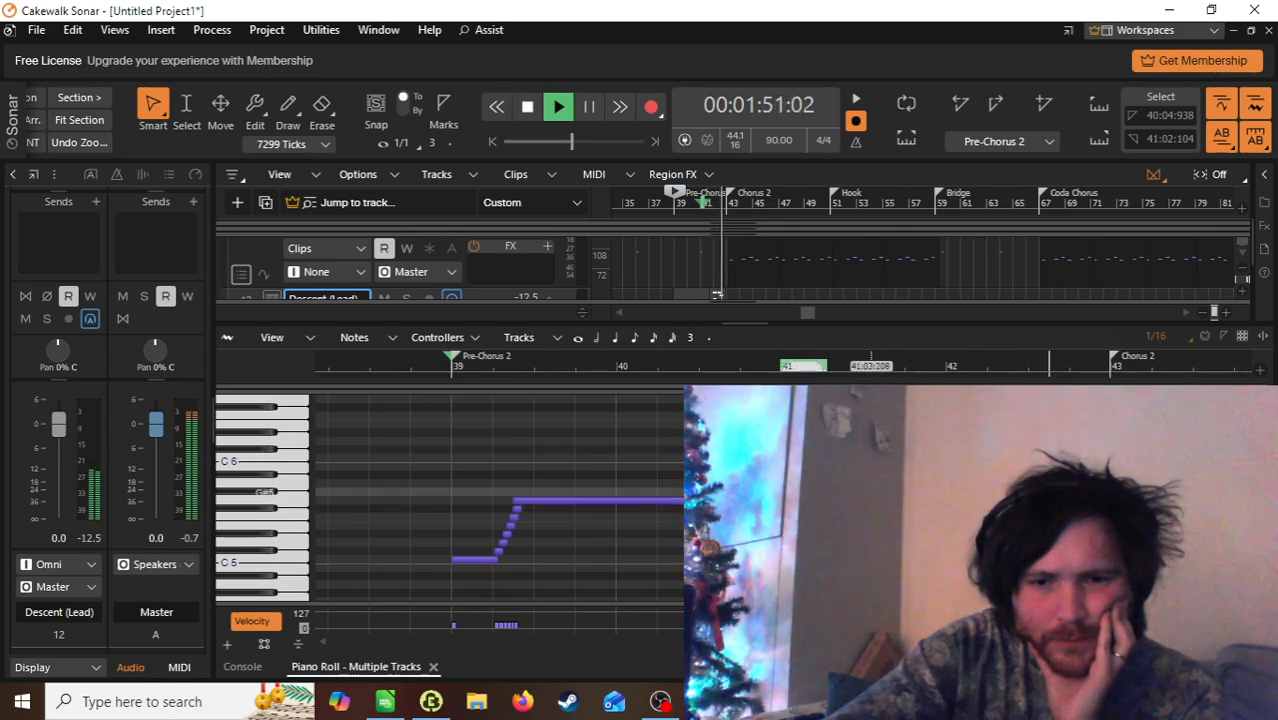
pyautogui.press('space')
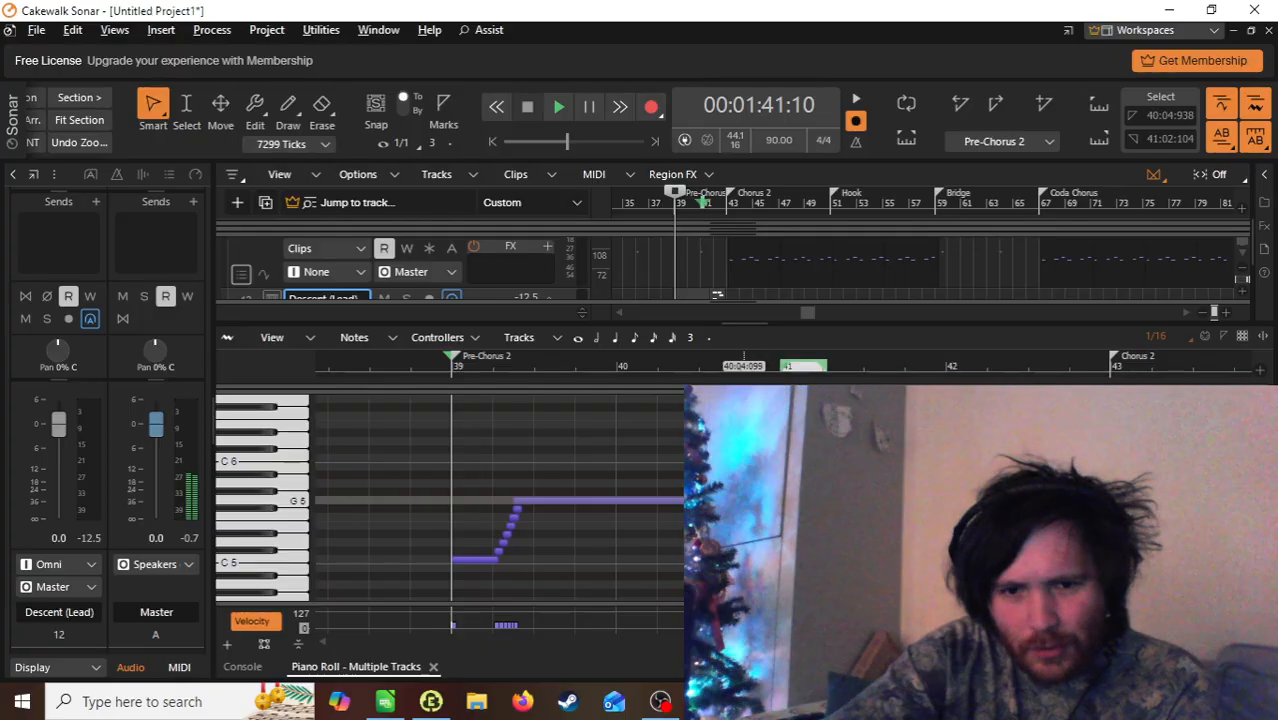
# Step: Shorten the first run's held G5 to 5270 ticks and play Pre-Chorus 2 back
pyautogui.press('space')
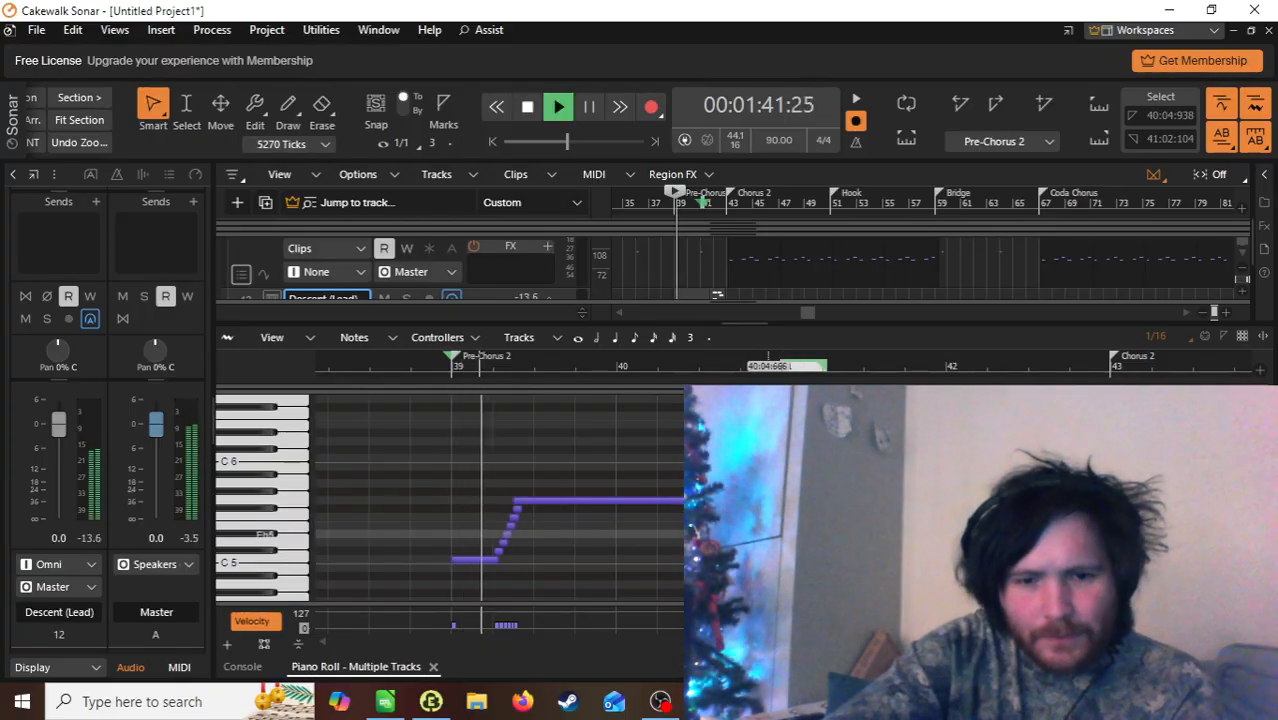
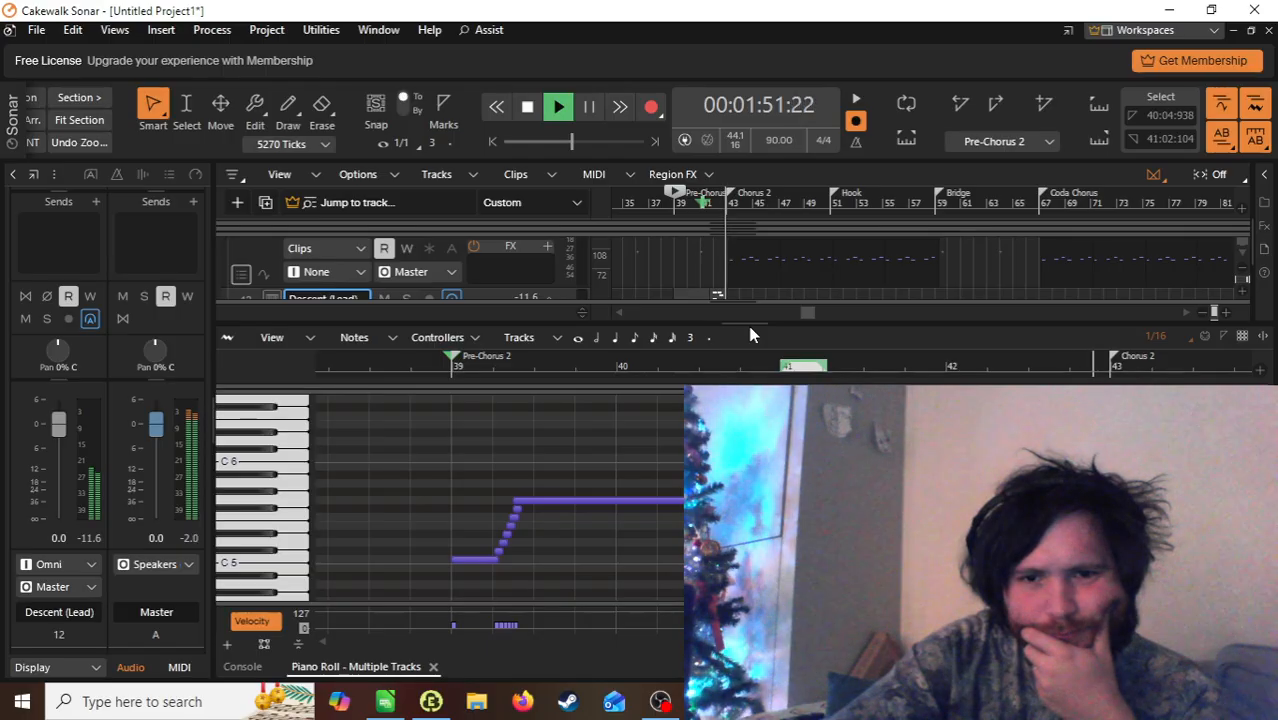
pyautogui.press('space')
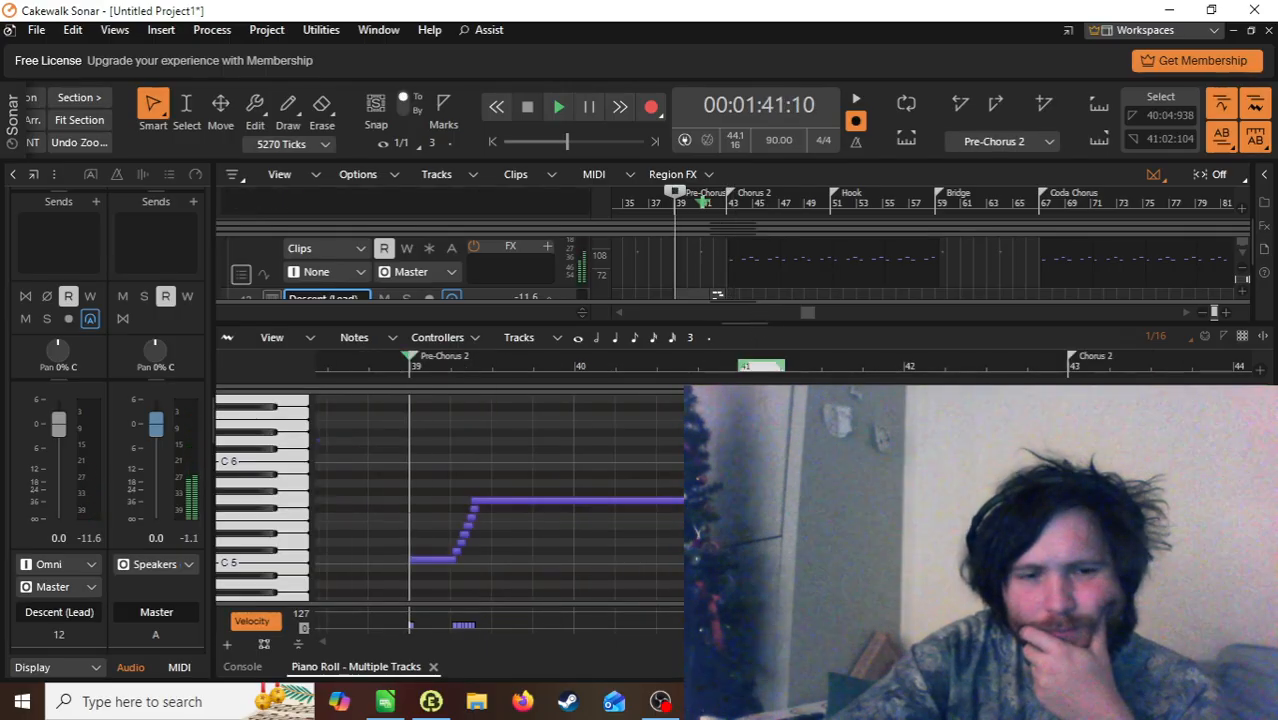
pyautogui.moveTo(760, 318); pyautogui.dragTo(760, 620)
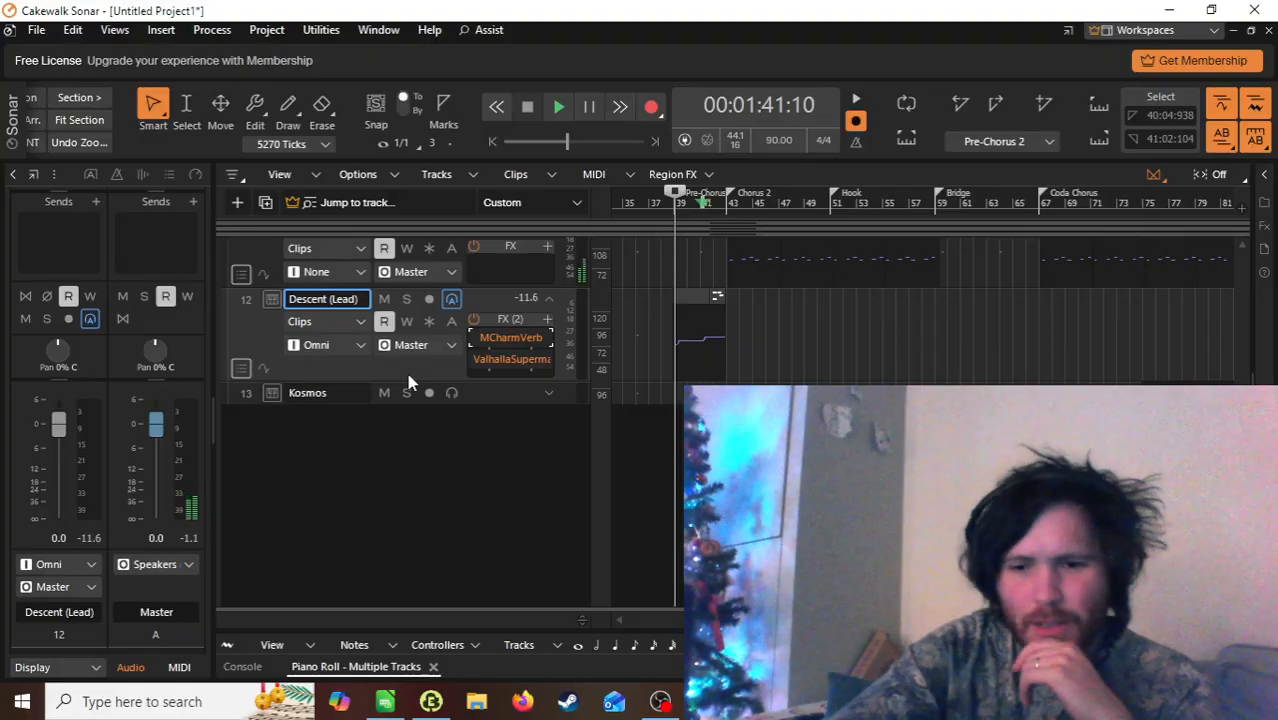
# Step: Duplicate the Descent (Lead) track and copy the Pre-Chorus 2 clip onto the duplicate at the start of the Bridge
pyautogui.click(694, 300)
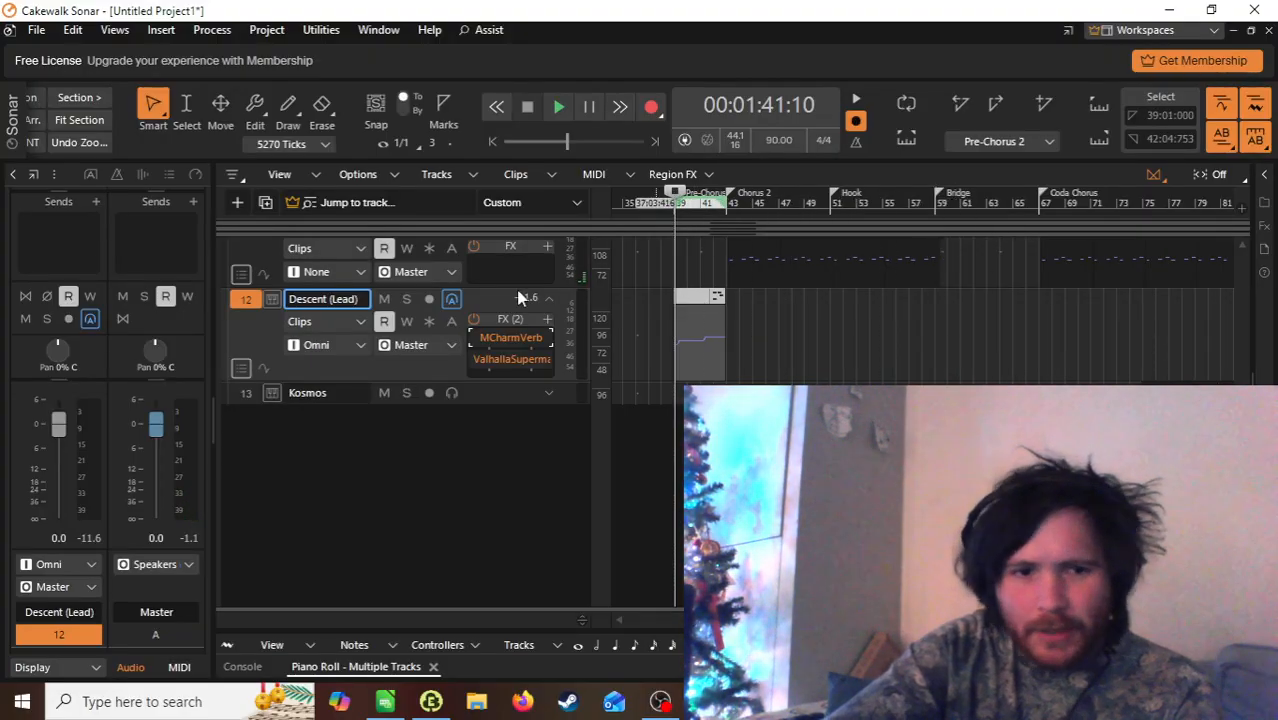
pyautogui.click(265, 204)
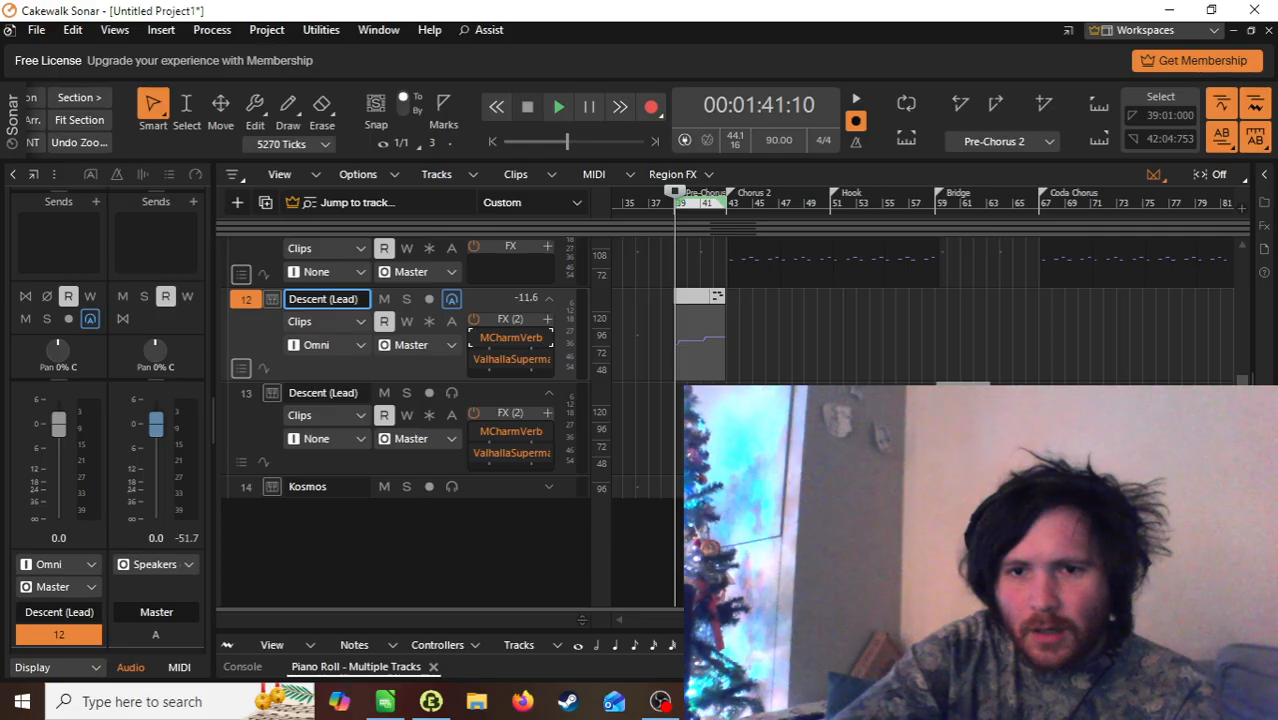
pyautogui.moveTo(700, 340); pyautogui.dragTo(960, 430)
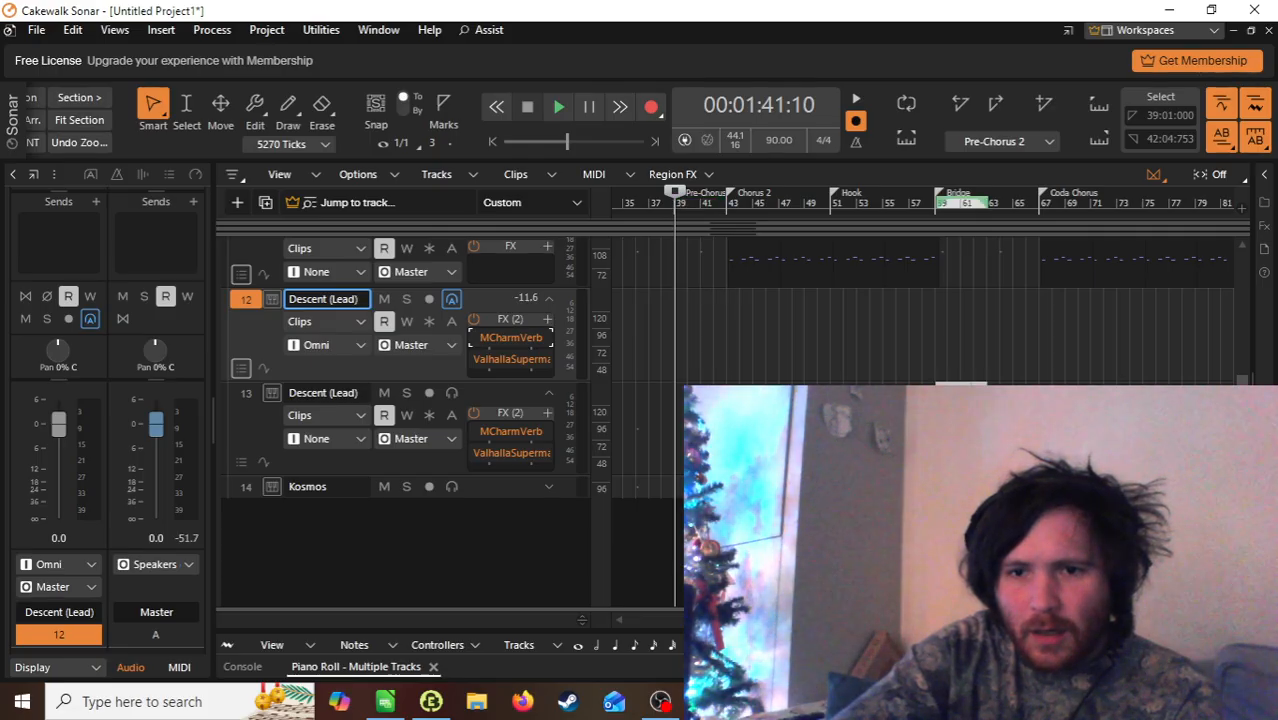
pyautogui.hotkey('ctrl', 'z')
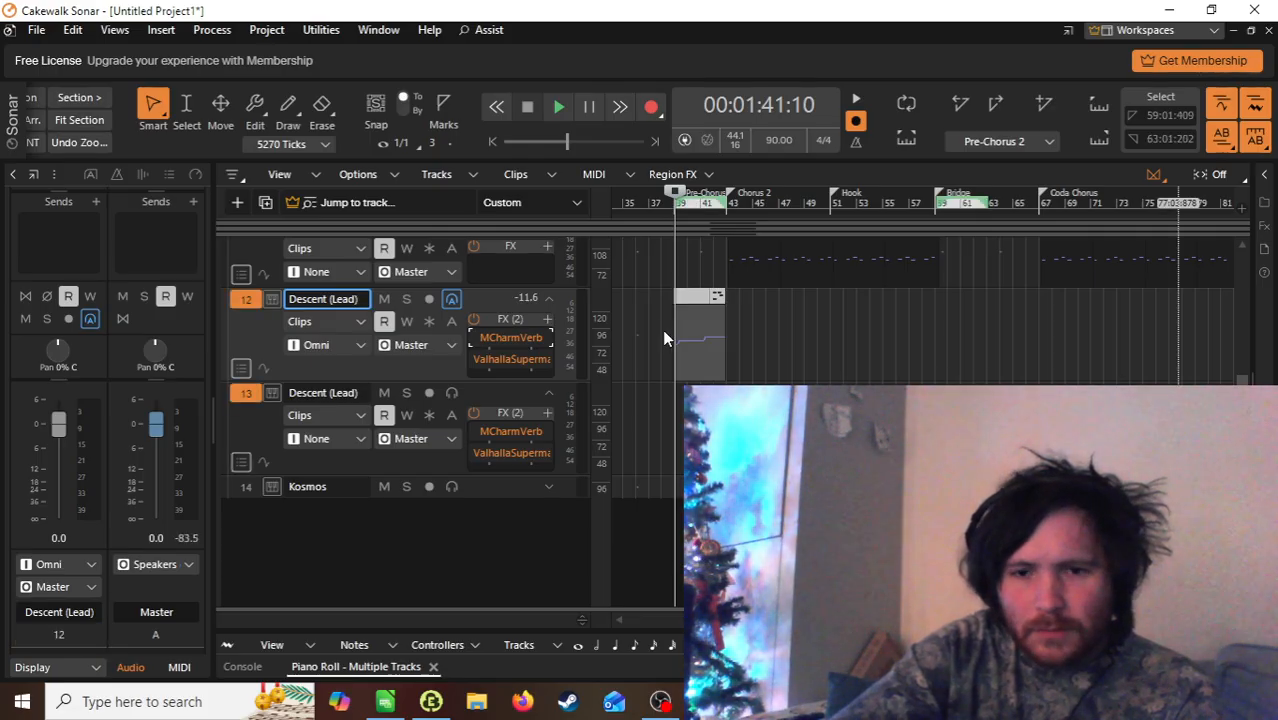
pyautogui.click(700, 292)
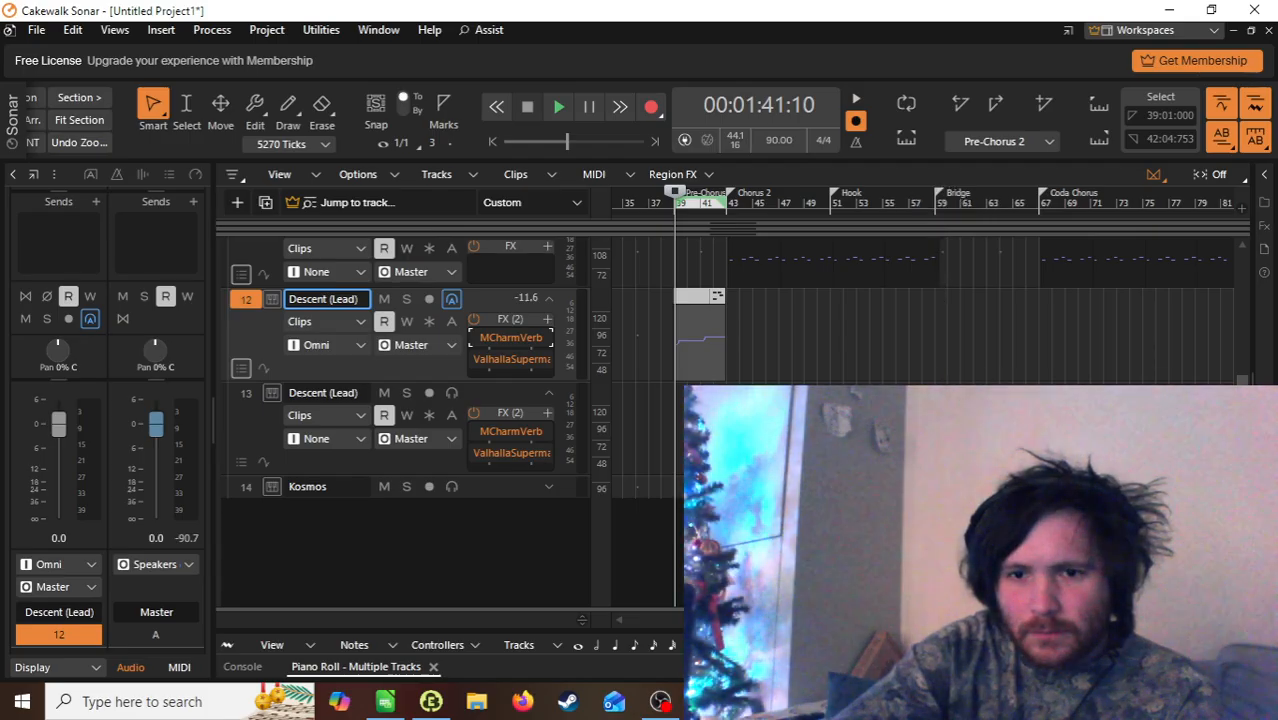
pyautogui.click(960, 389)
pyautogui.hotkey('ctrl', 'Right')
pyautogui.hotkey('ctrl', 'Right')
pyautogui.hotkey('ctrl', 'Right')
pyautogui.hotkey('ctrl', 'Right')
pyautogui.hotkey('ctrl', 'Right')
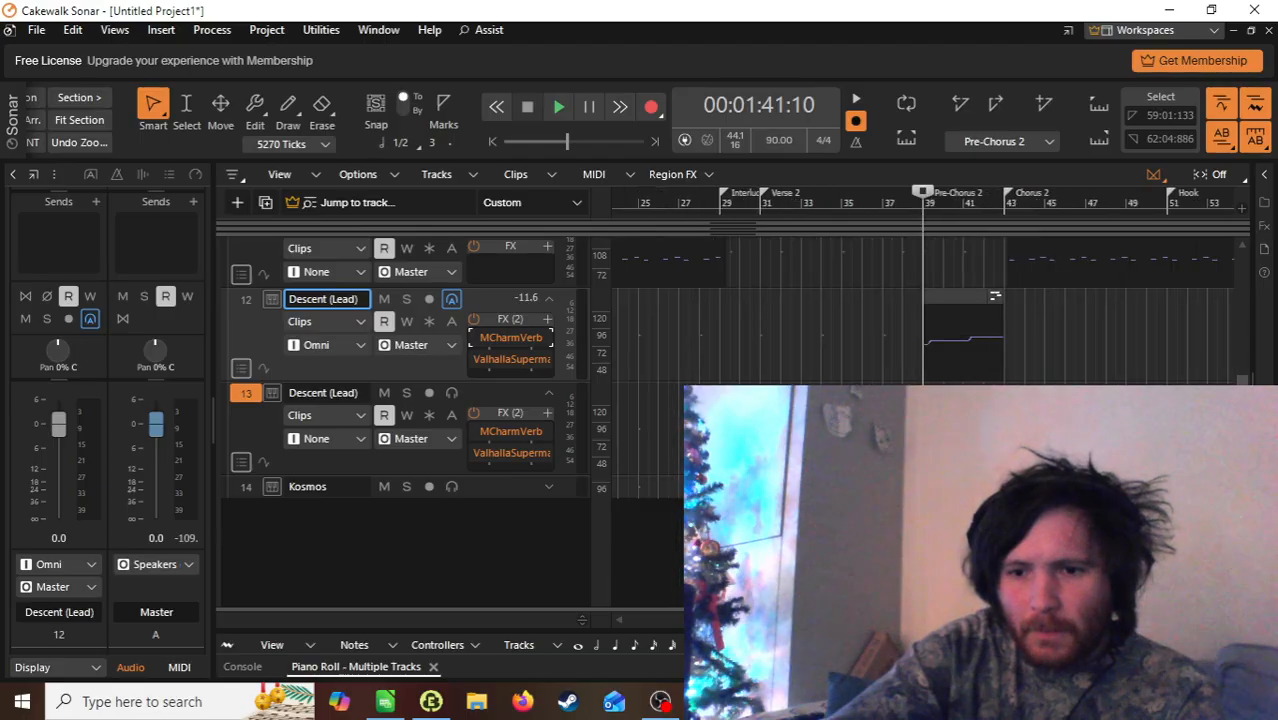
pyautogui.moveTo(858, 620); pyautogui.dragTo(978, 620)
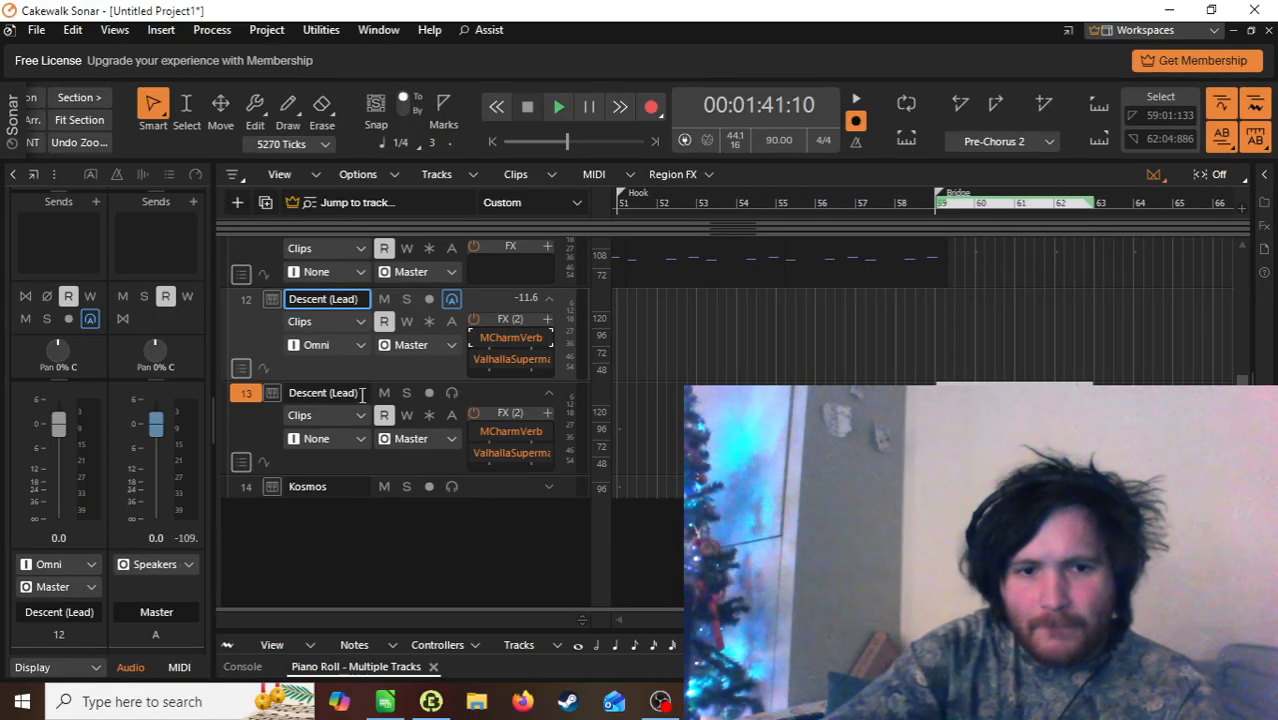
# Step: Rename the duplicated Descent (Lead) track as Descent EQ
pyautogui.doubleClick(356, 392)
pyautogui.press('BackSpace')
pyautogui.press('BackSpace')
pyautogui.press('BackSpace')
pyautogui.press('BackSpace')
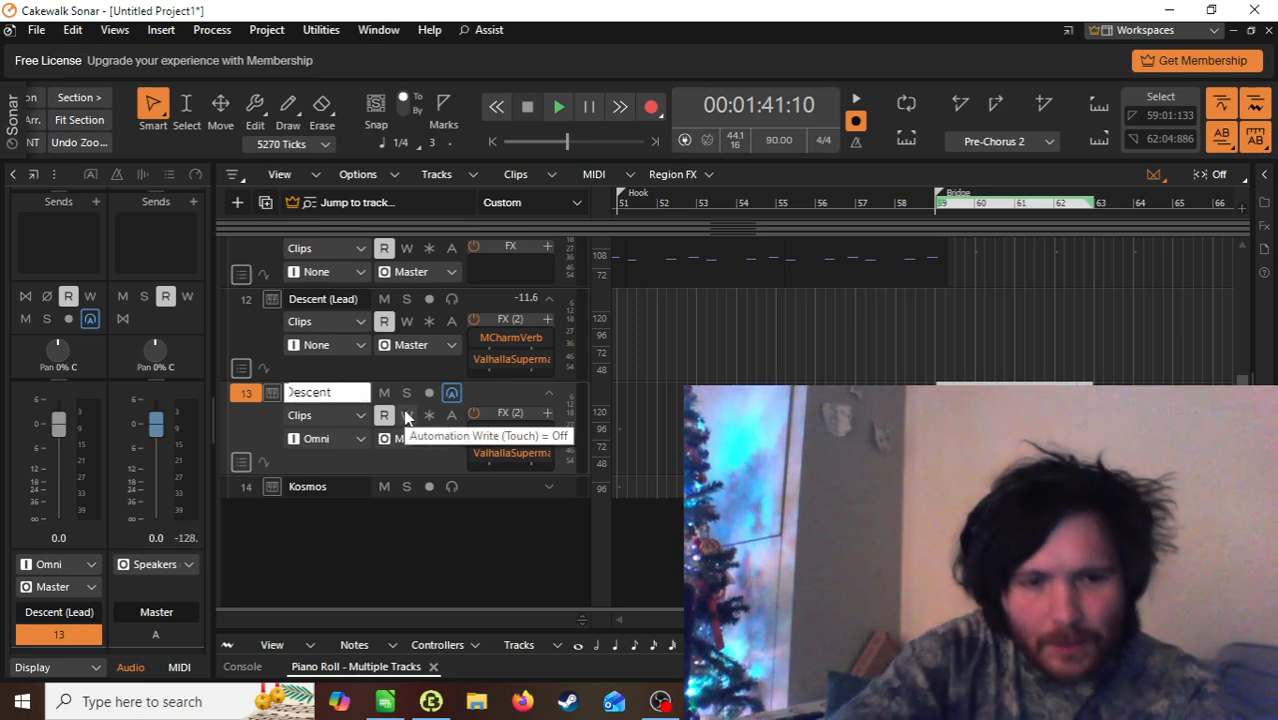
pyautogui.write('M')
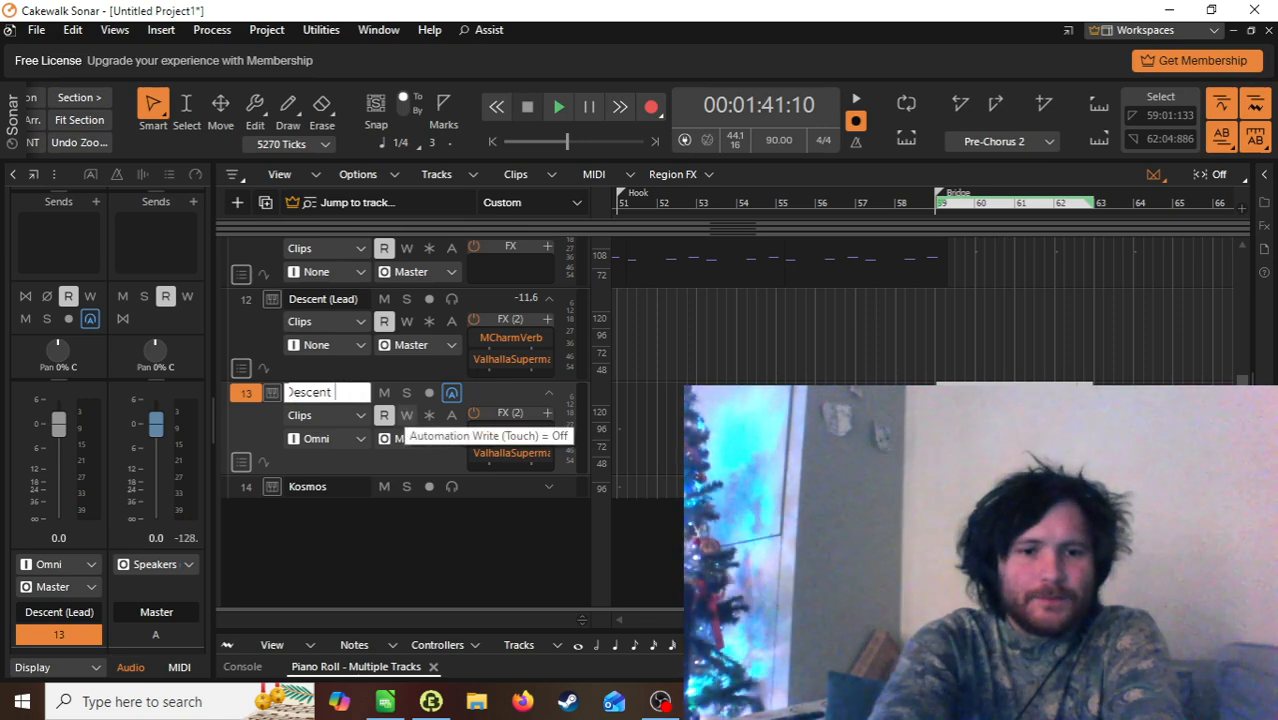
pyautogui.write(' E')
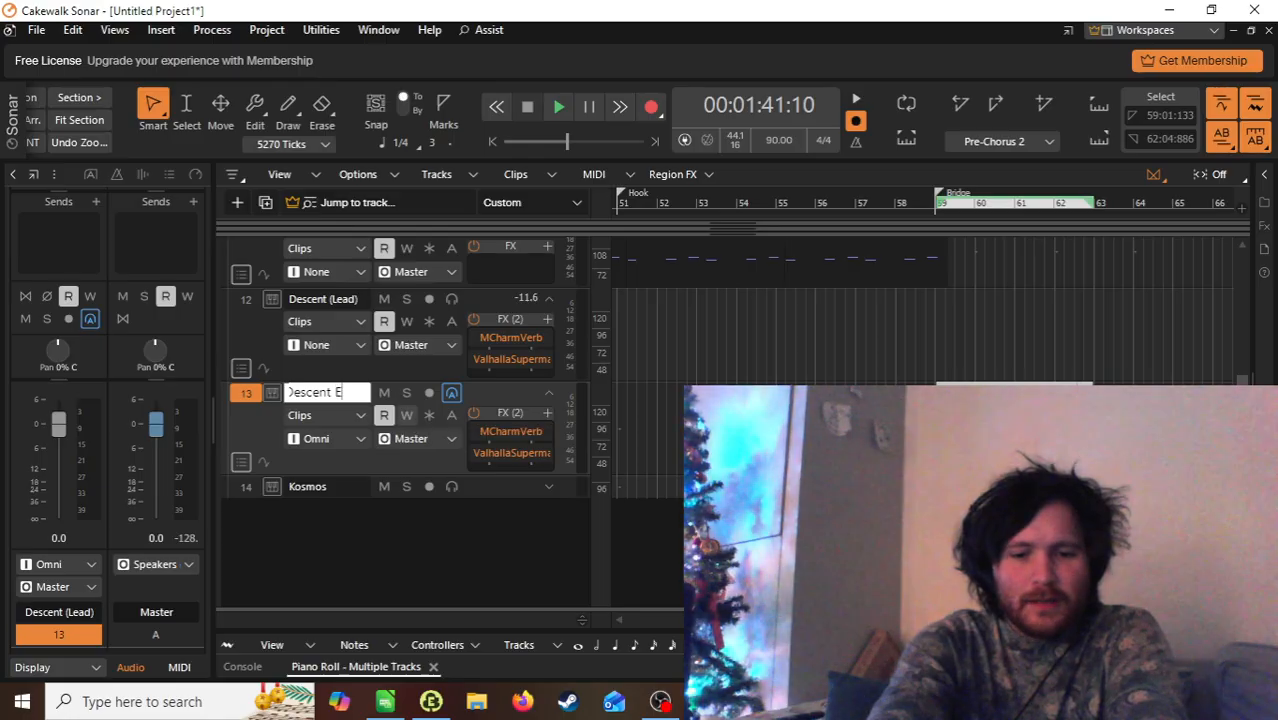
pyautogui.write('Q')
pyautogui.press('Return')
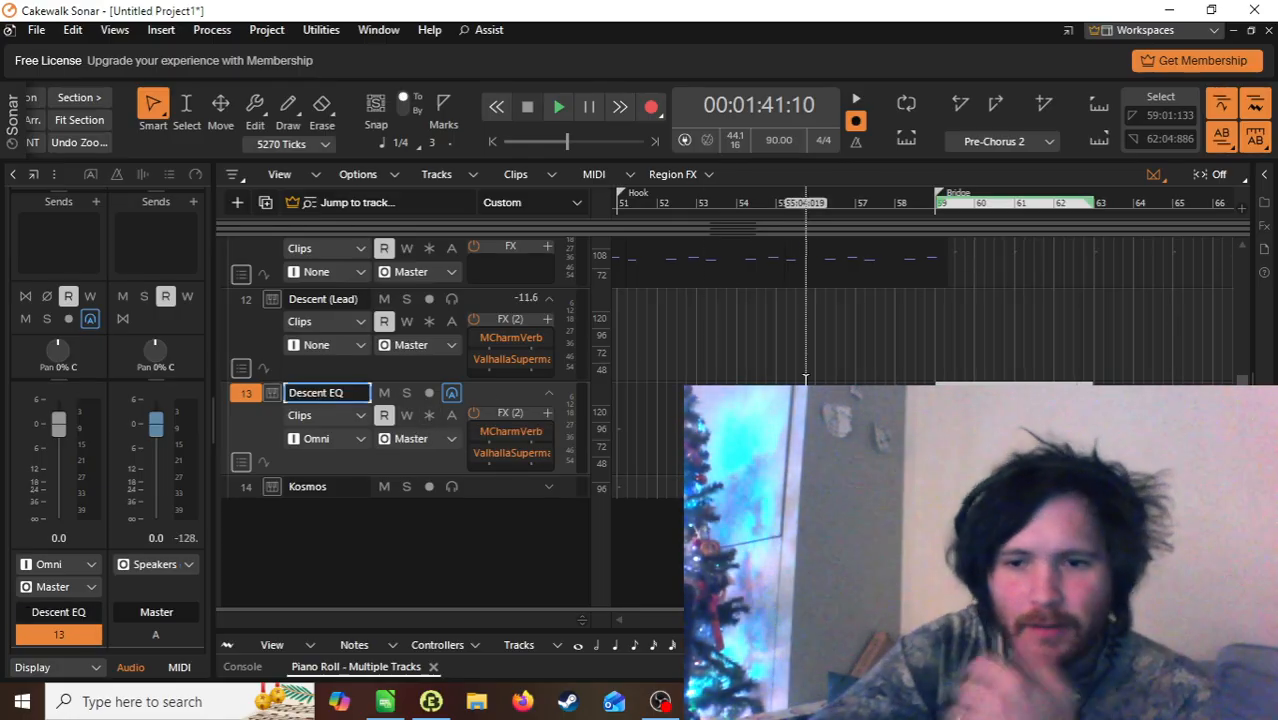
# Step: Insert the MEqualizer audio effect into the Descent EQ track's FX rack
pyautogui.rightClick(540, 414)
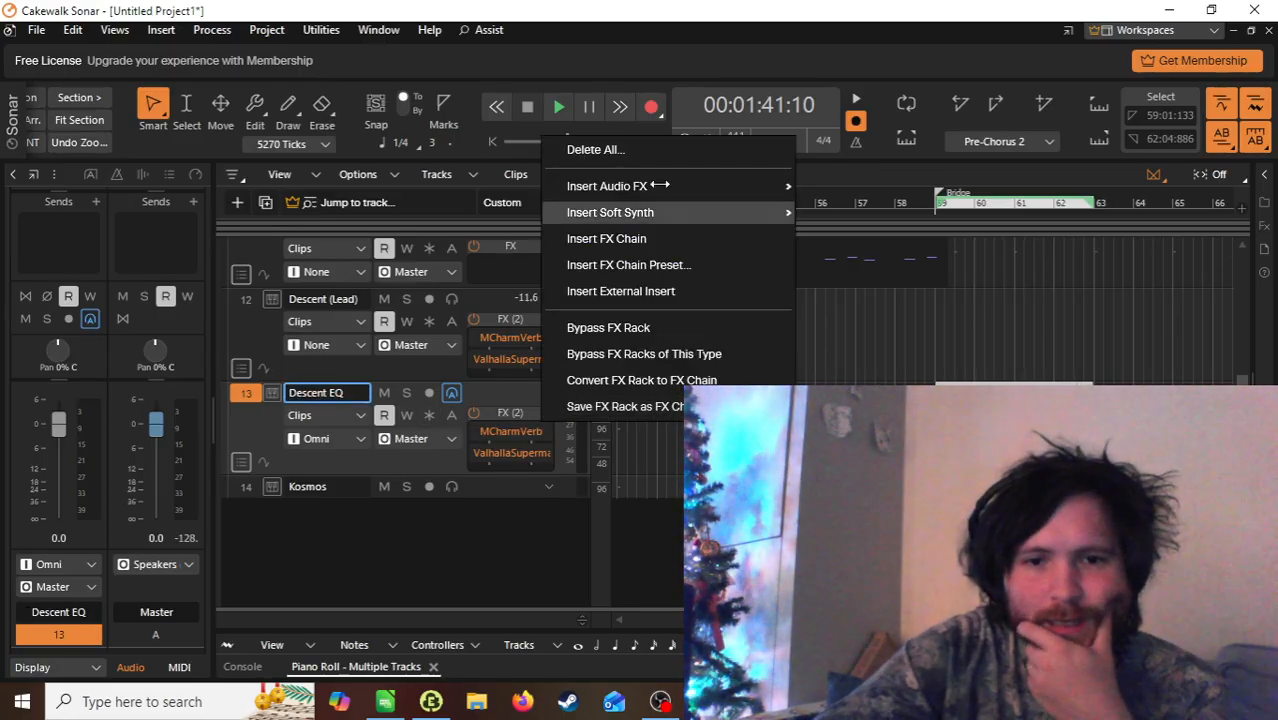
pyautogui.moveTo(671, 180)
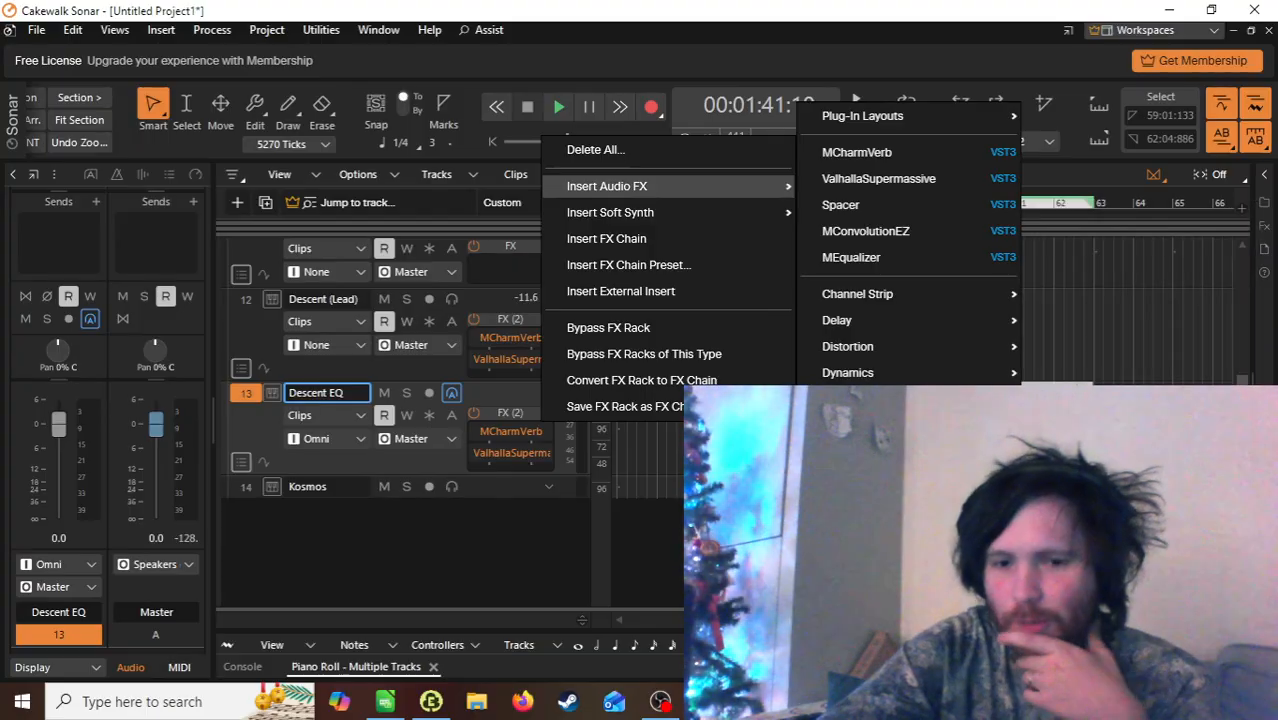
pyautogui.moveTo(960, 398)
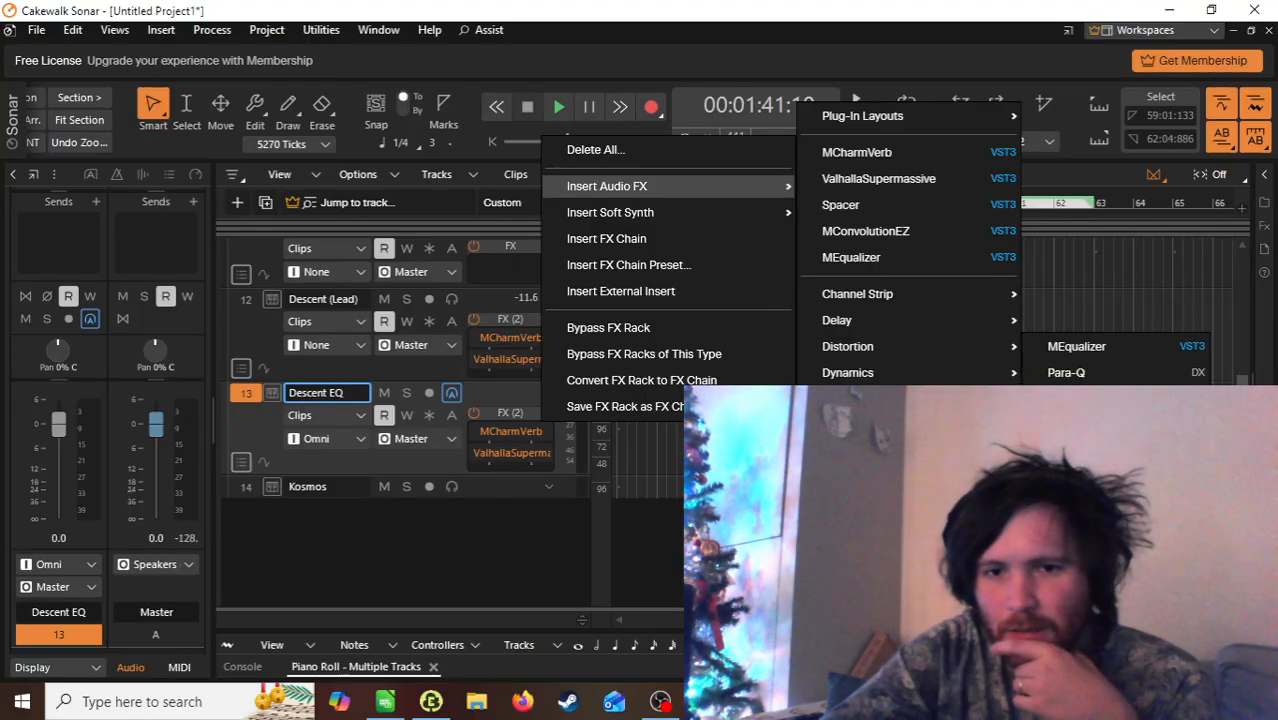
pyautogui.click(1095, 350)
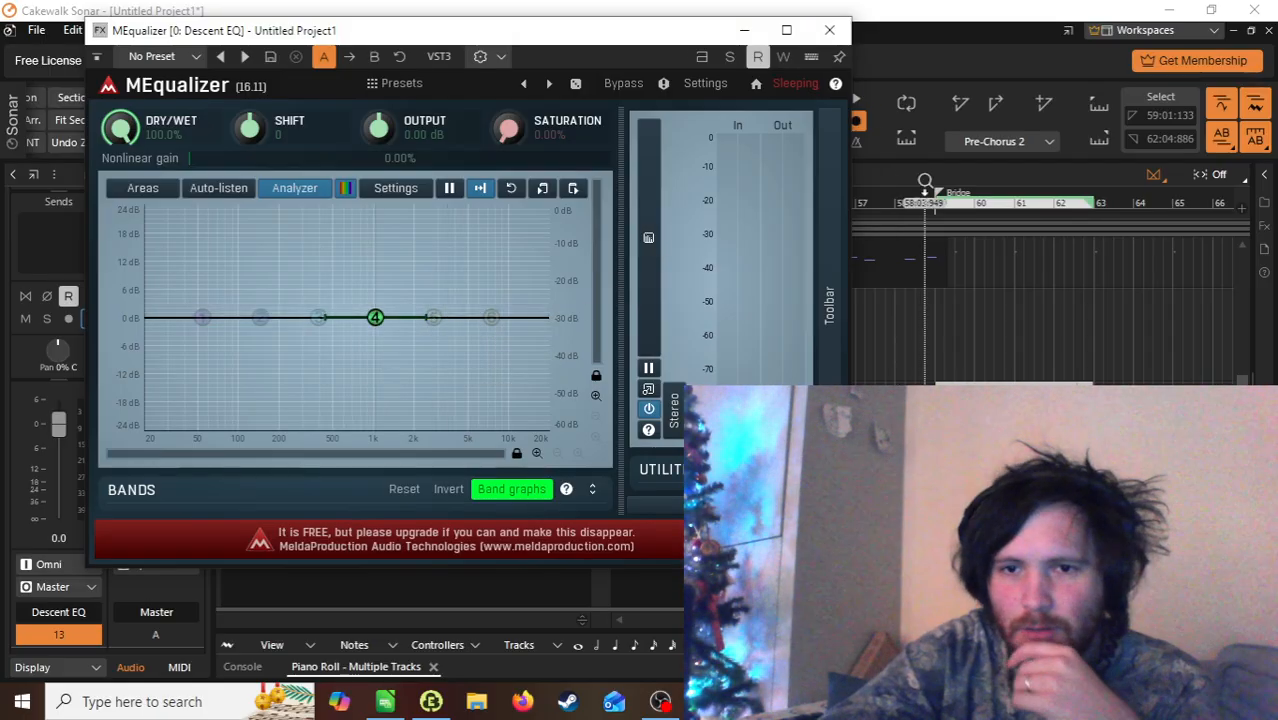
# Step: While playing the Bridge, cut MEqualizer's band 6 to about -22 dB near 3 kHz, steepen its slope and close the plug-in
pyautogui.click(928, 210)
pyautogui.press('space')
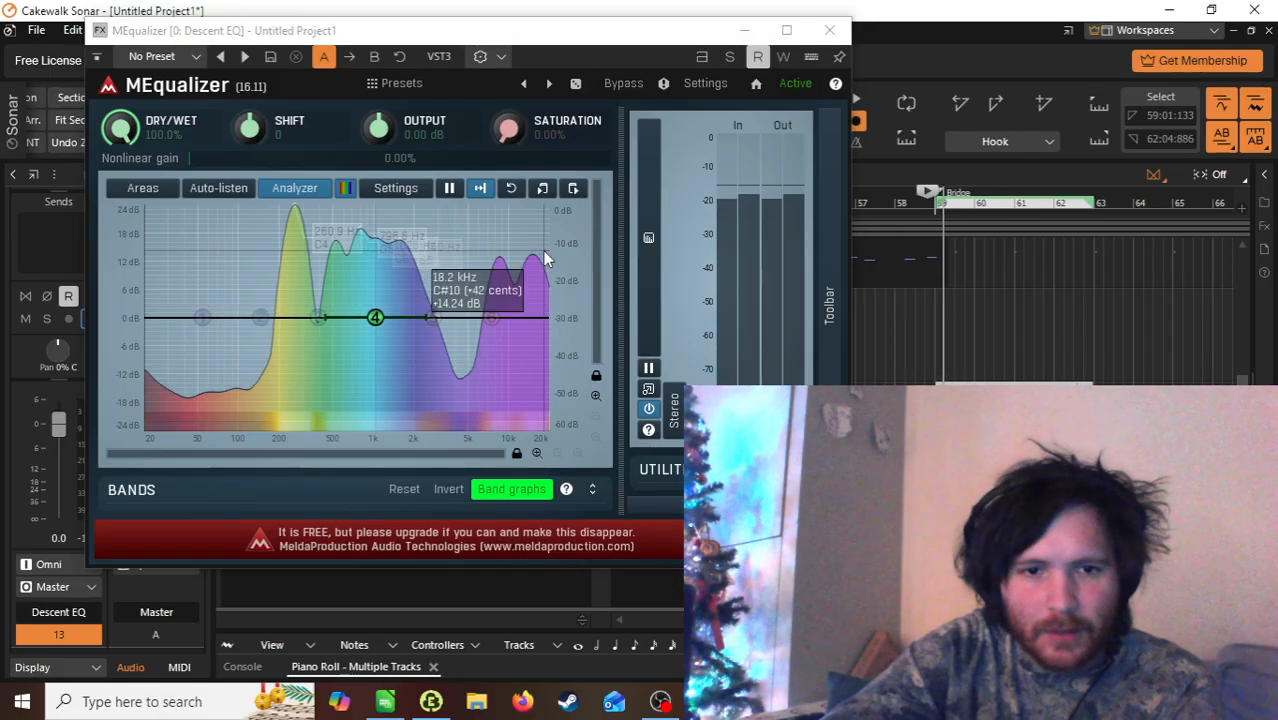
pyautogui.moveTo(492, 318); pyautogui.dragTo(433, 418)
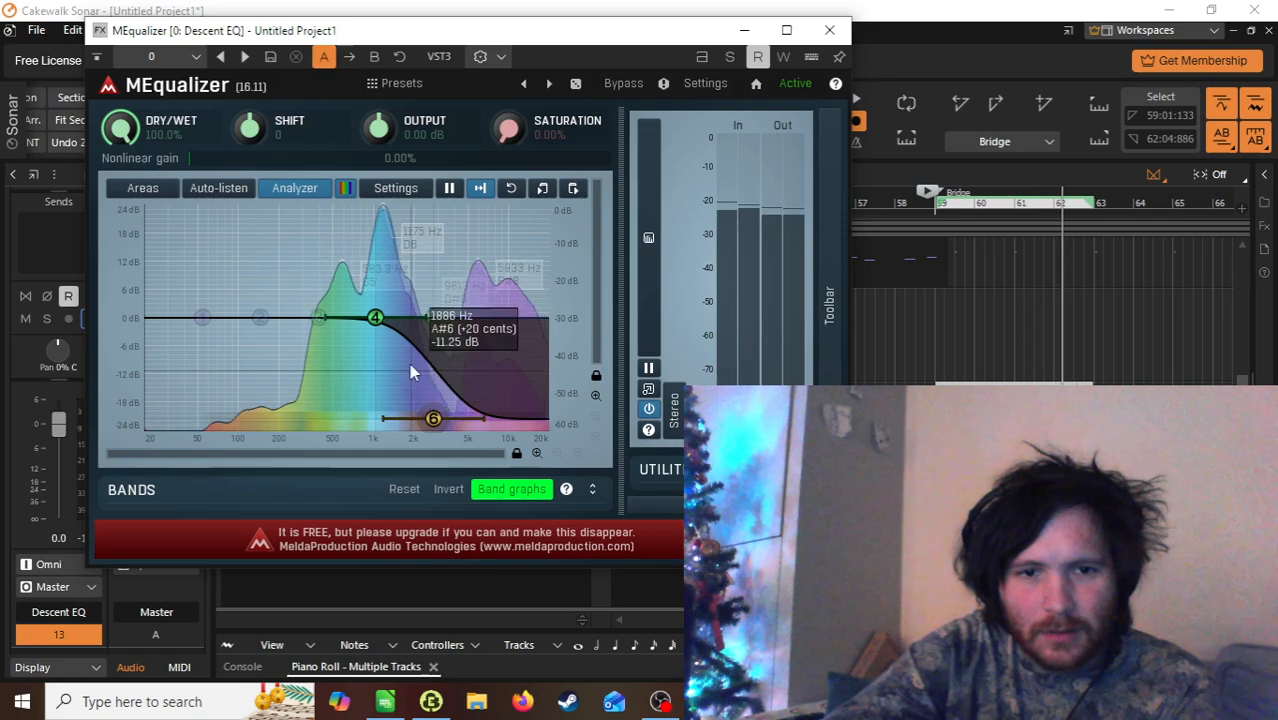
pyautogui.moveTo(390, 419); pyautogui.dragTo(395, 419)
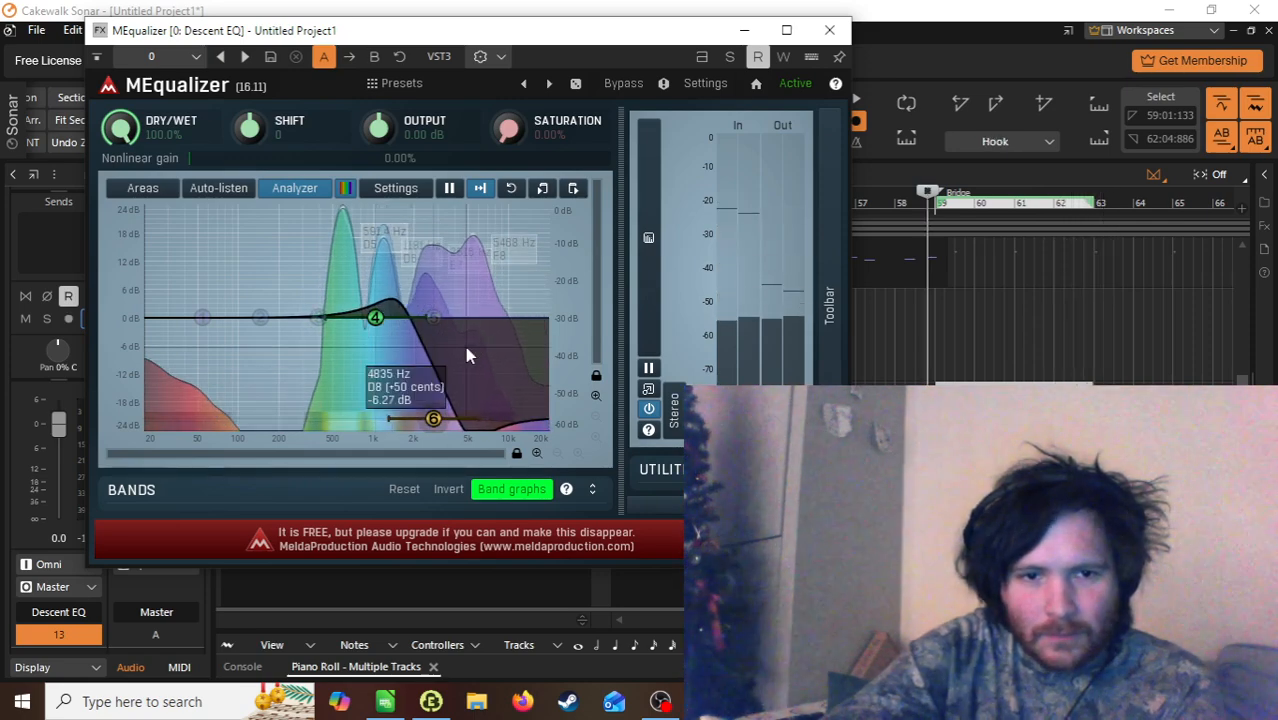
pyautogui.press('space')
pyautogui.press('space')
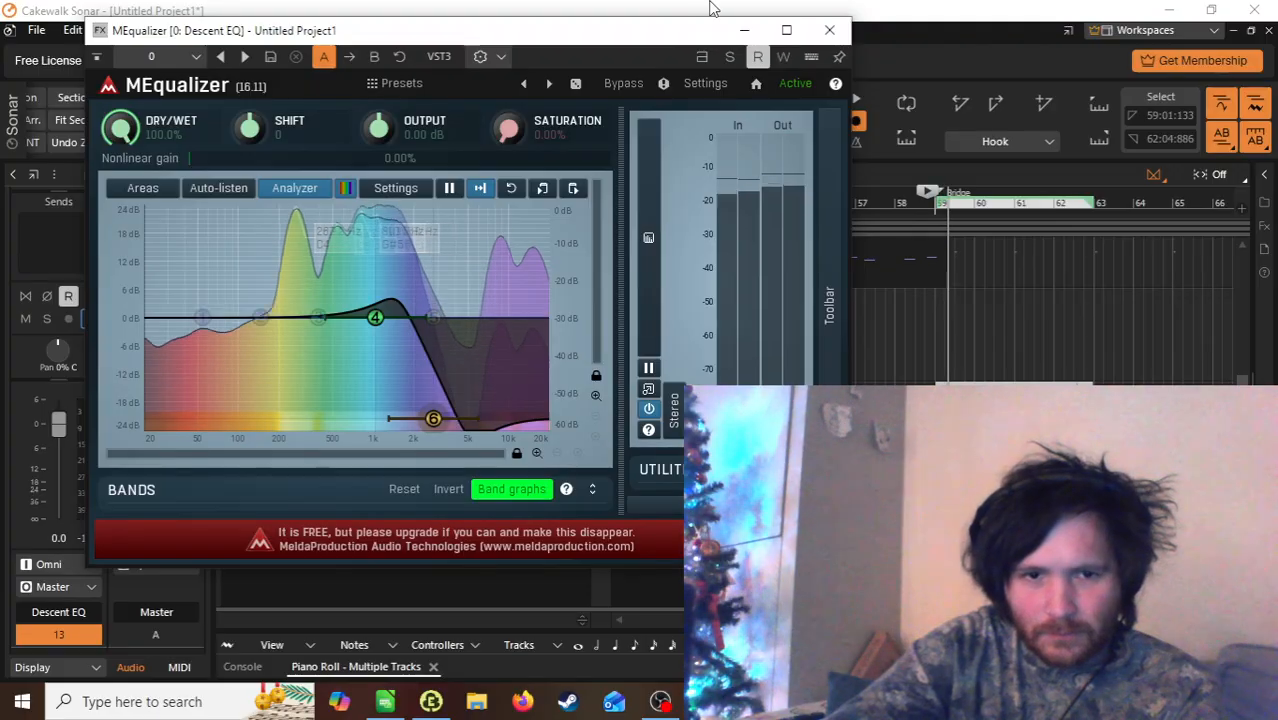
pyautogui.click(830, 29)
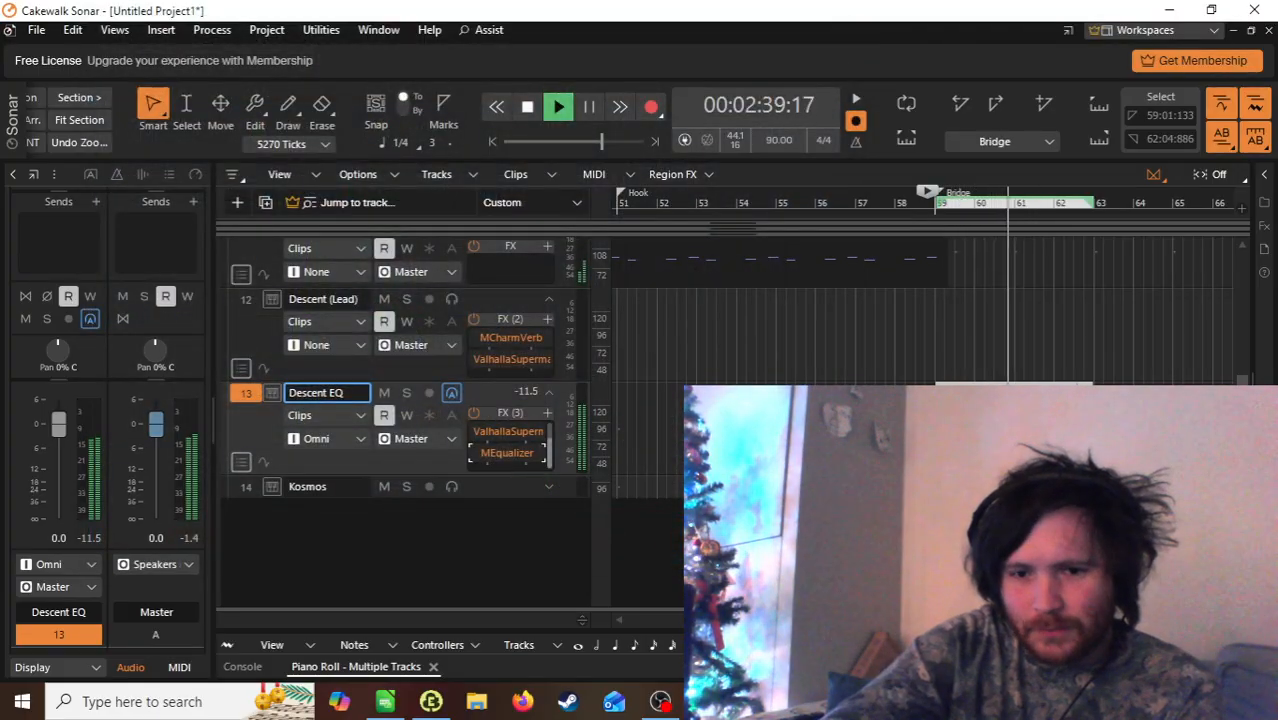
pyautogui.scroll(3, 420, 420)
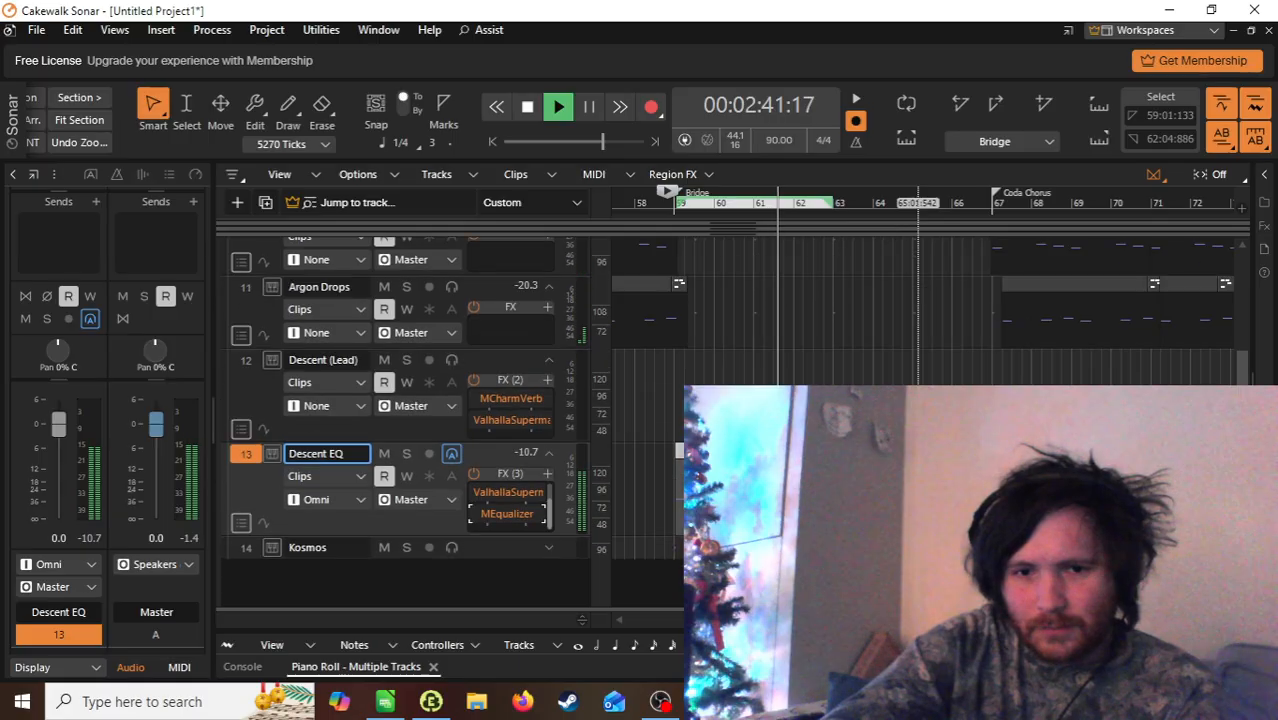
pyautogui.scroll(-1, 420, 420)
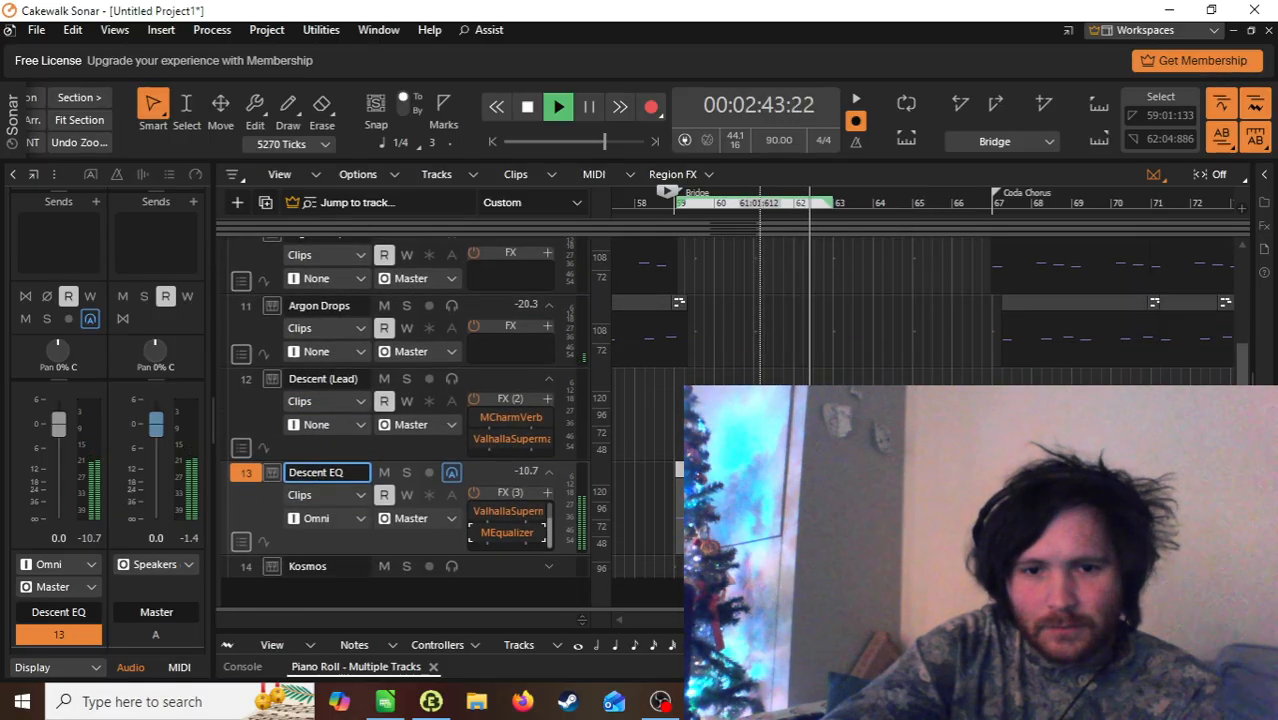
pyautogui.press('space')
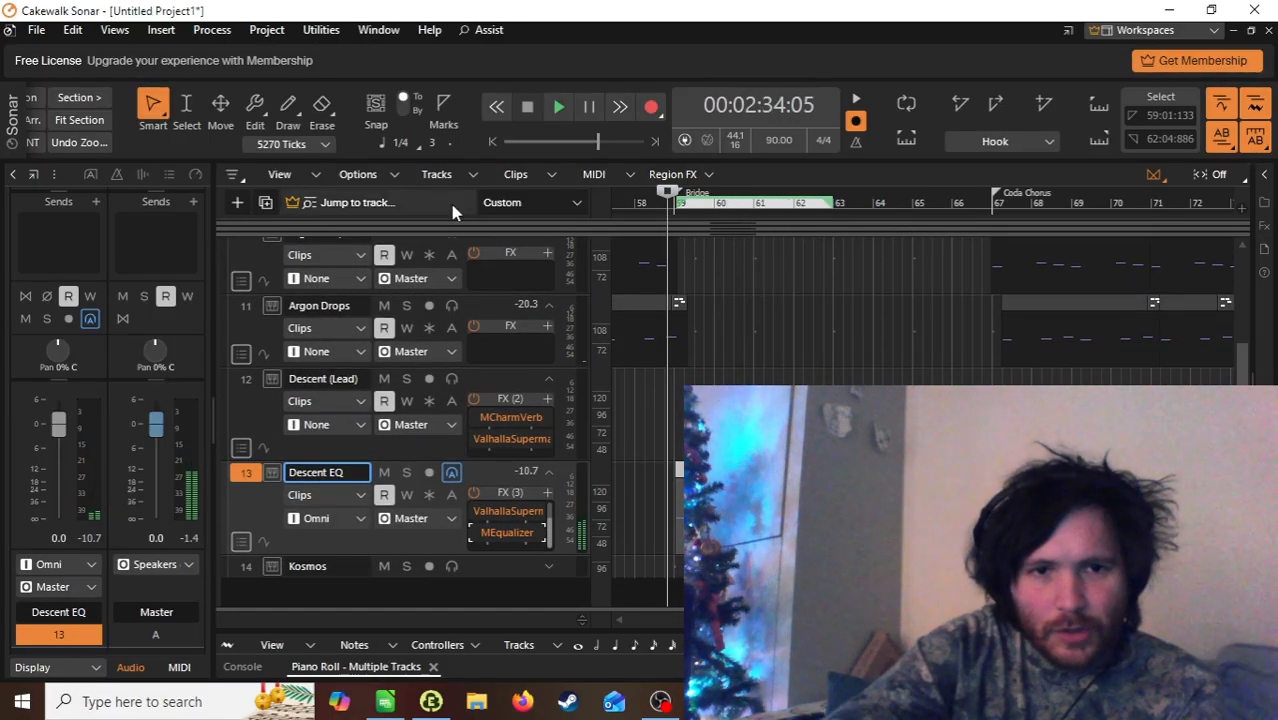
# Step: Turn on snapping, move the Descent EQ clip to 58:04:000, copy it to 63:01:000 and play the Bridge's opening
pyautogui.press('n')
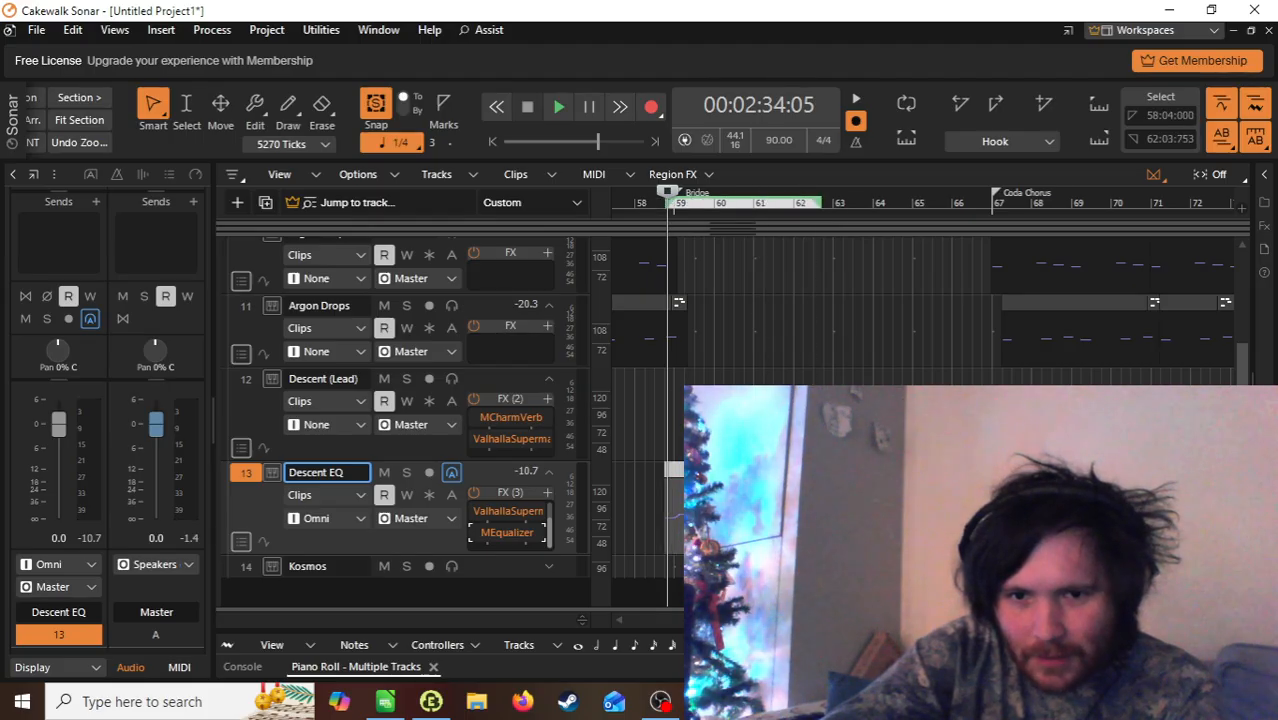
pyautogui.click(942, 470)
pyautogui.press('space')
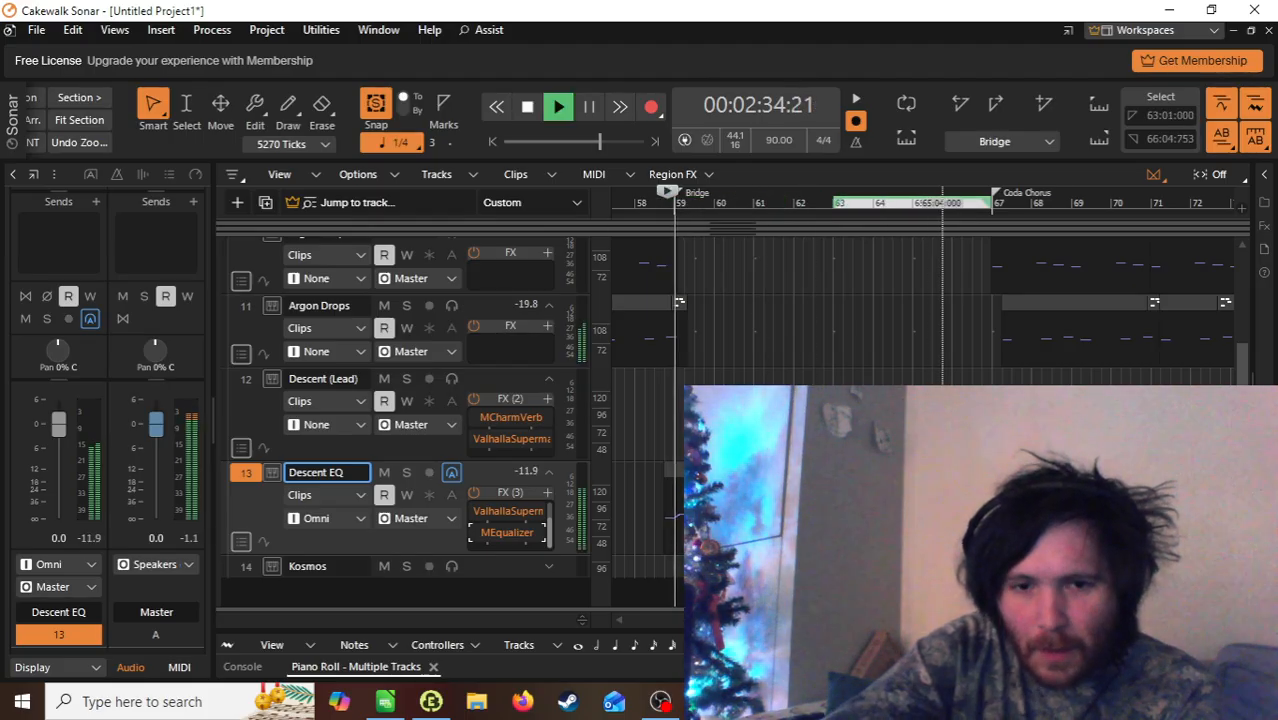
pyautogui.press('space')
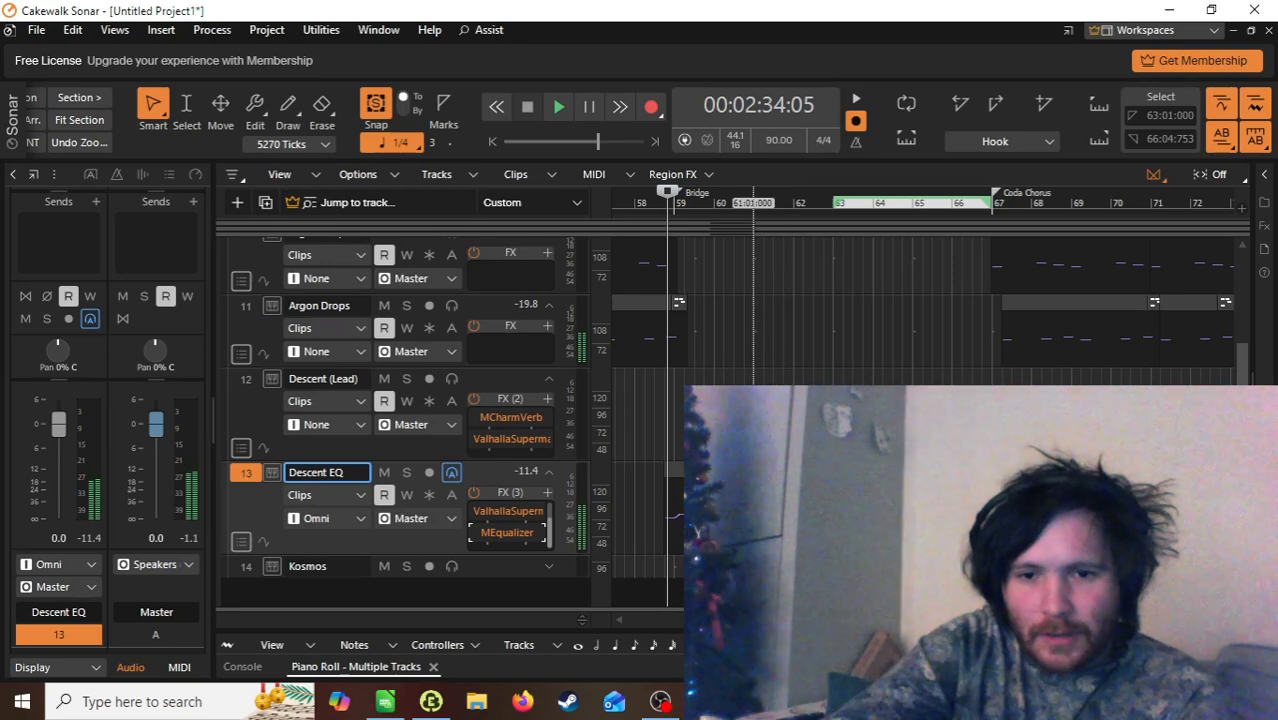
# Step: Move the first Descent EQ clip to 59:01:000 and listen to the start of the Bridge
pyautogui.click(753, 470)
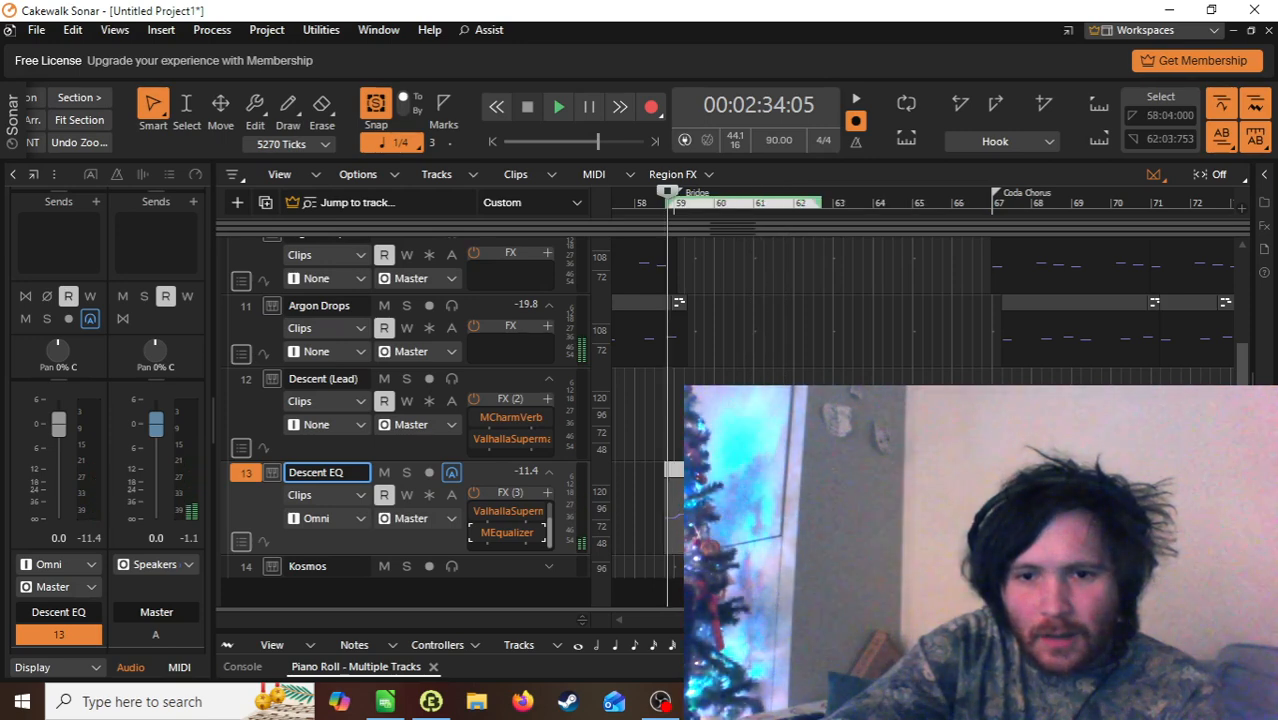
pyautogui.press('space')
pyautogui.press('space')
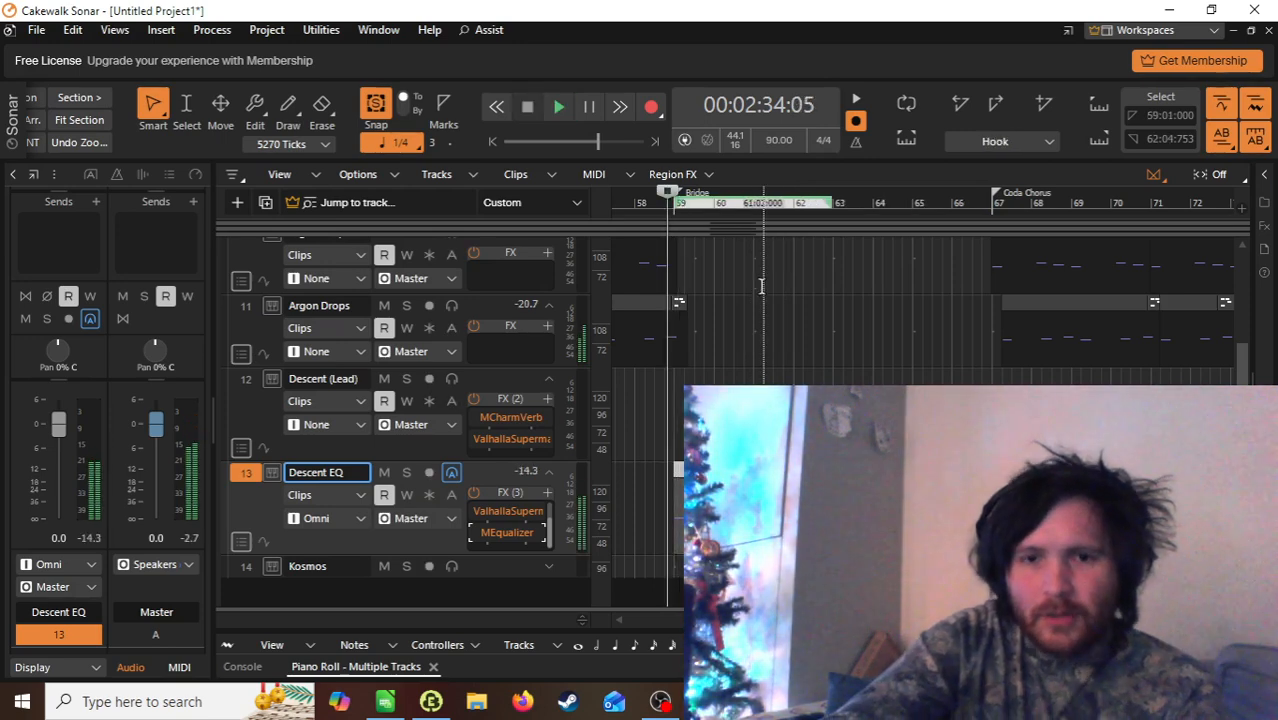
# Step: Play the whole song back from the Intro with all fourteen tracks in view
pyautogui.click(490, 140)
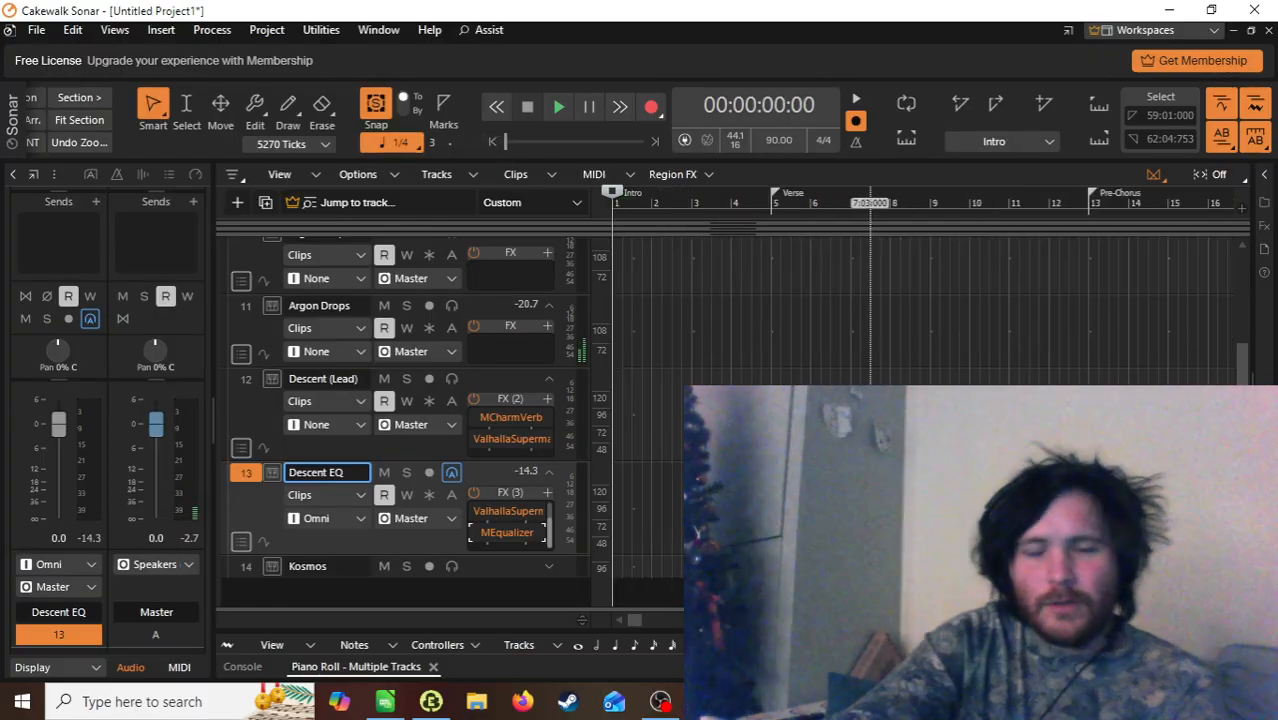
pyautogui.hotkey('ctrl', 'Left')
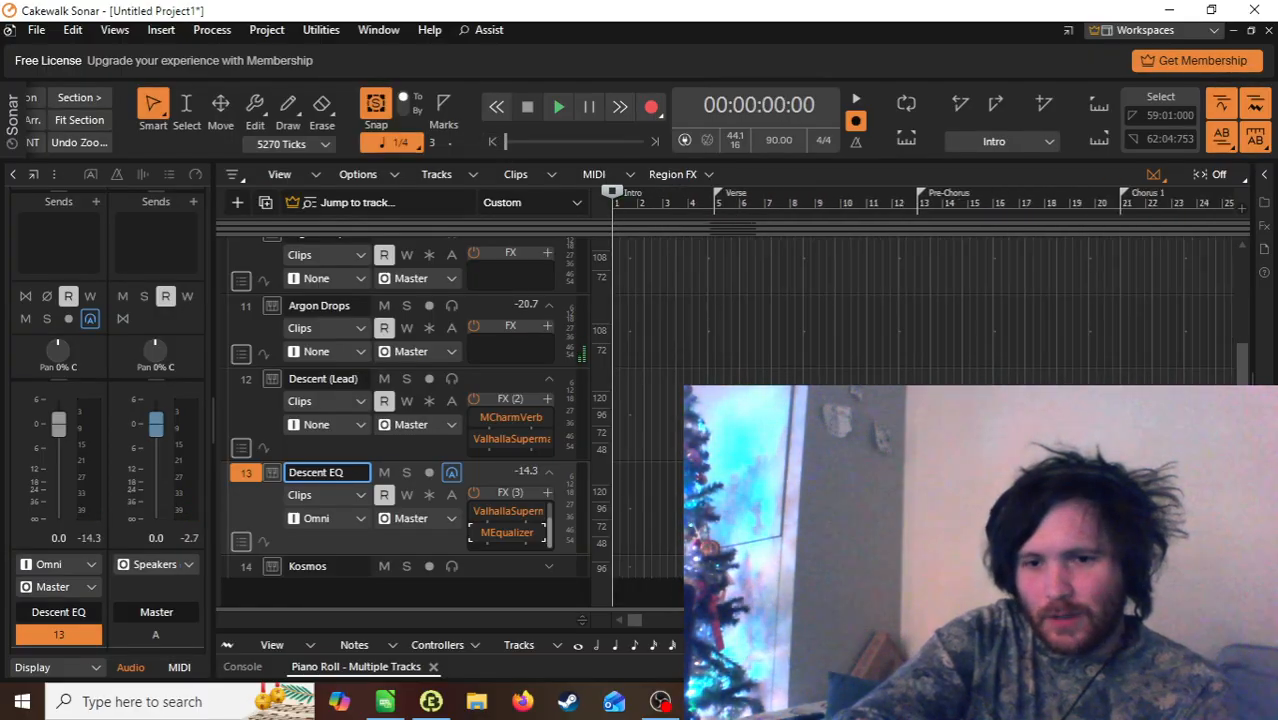
pyautogui.hotkey('ctrl', 'Left')
pyautogui.hotkey('ctrl', 'Left')
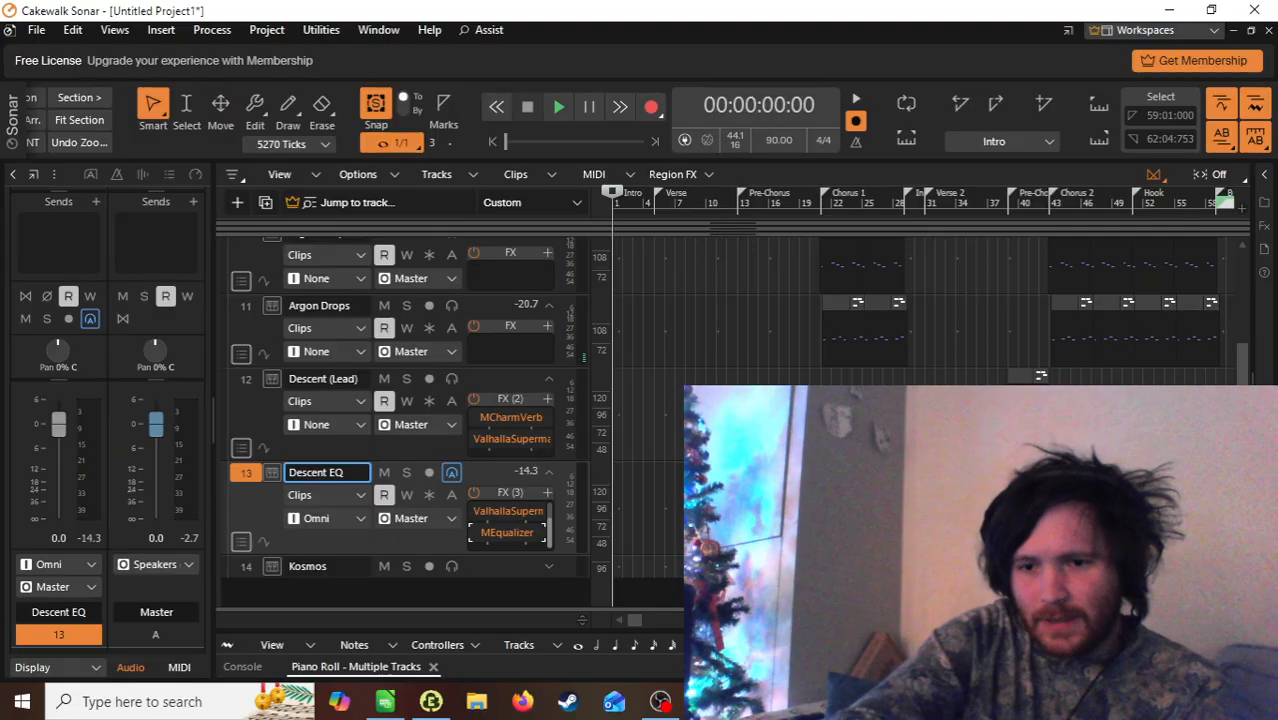
pyautogui.hotkey('ctrl', 'Down')
pyautogui.hotkey('ctrl', 'Down')
pyautogui.hotkey('ctrl', 'Down')
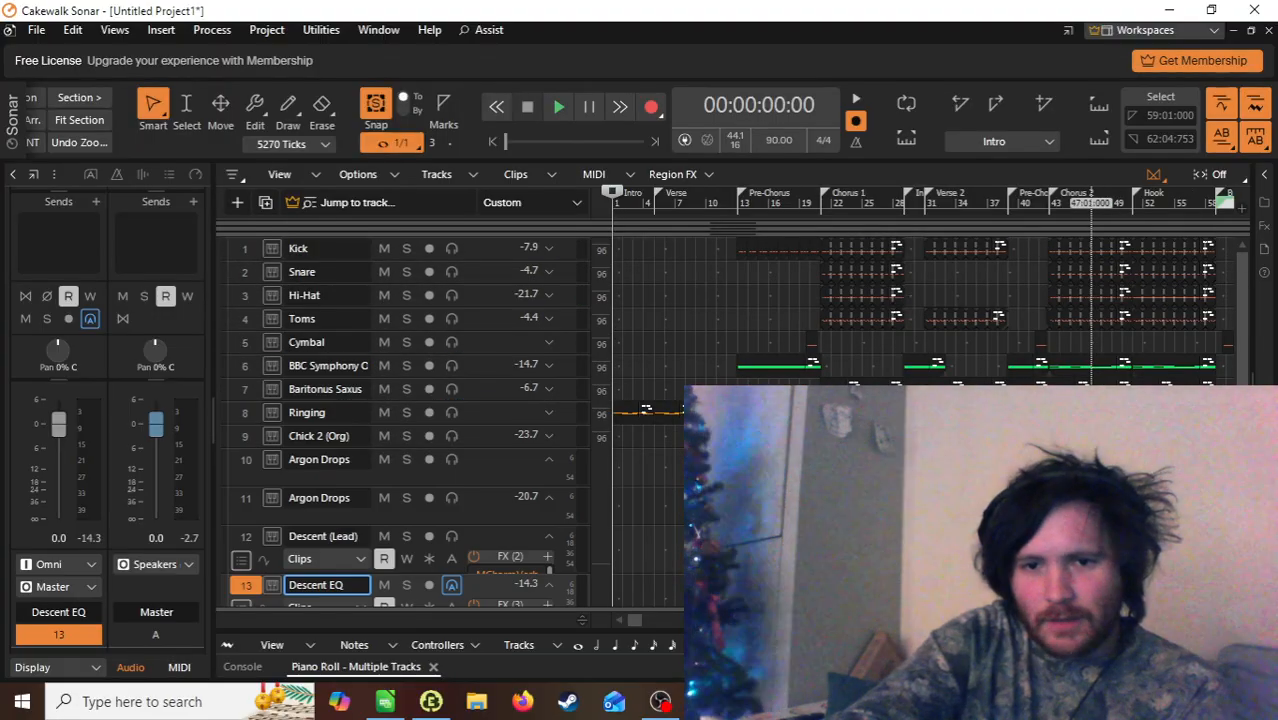
pyautogui.hotkey('ctrl', 'Down')
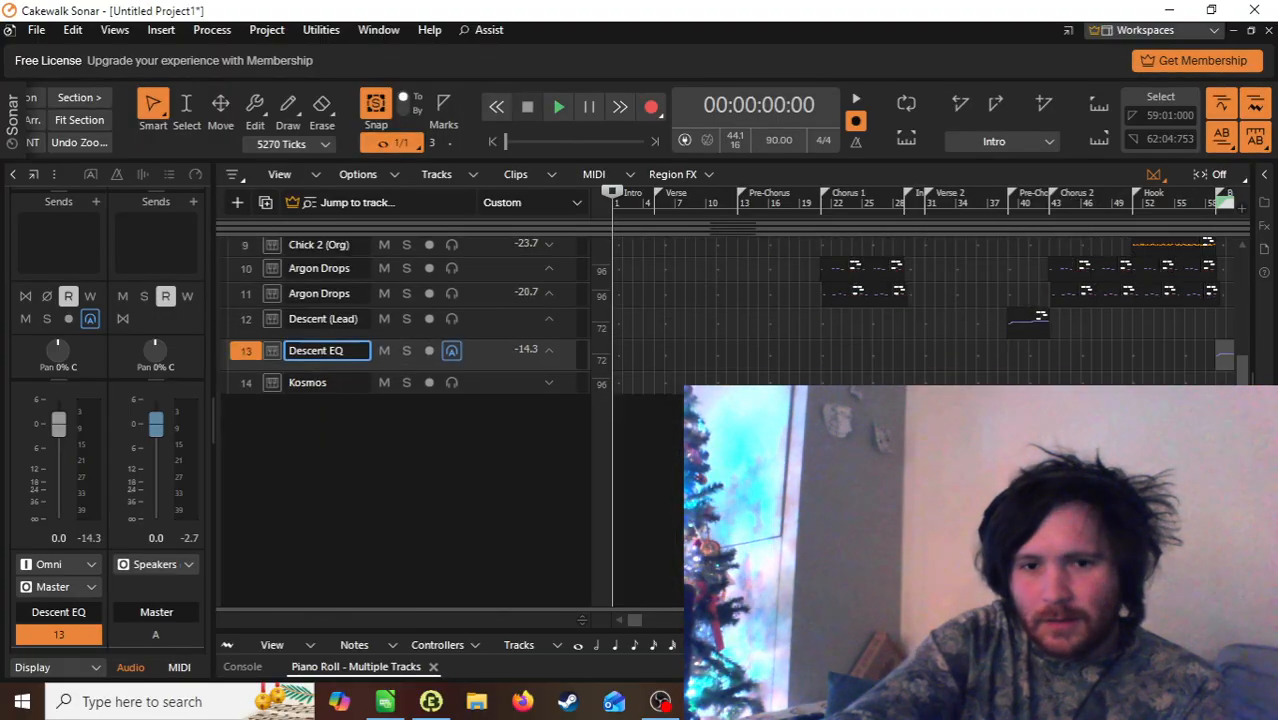
pyautogui.scroll(3, 405, 410)
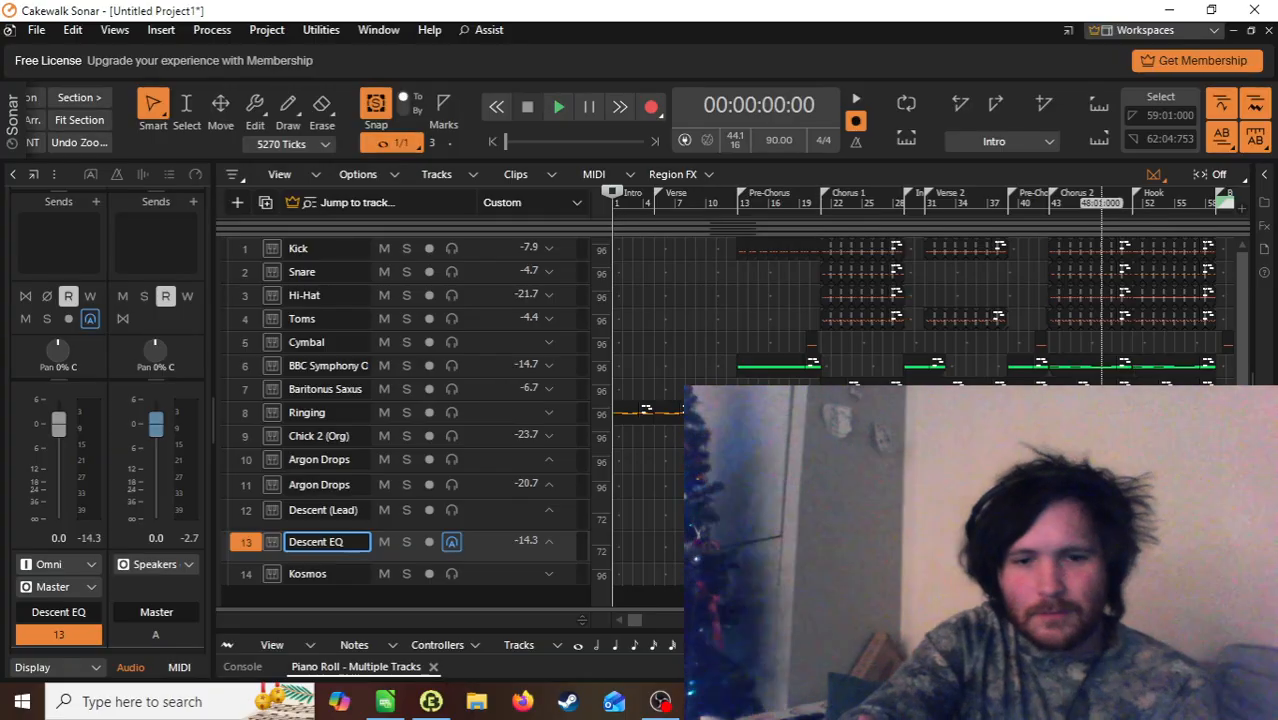
pyautogui.press('space')
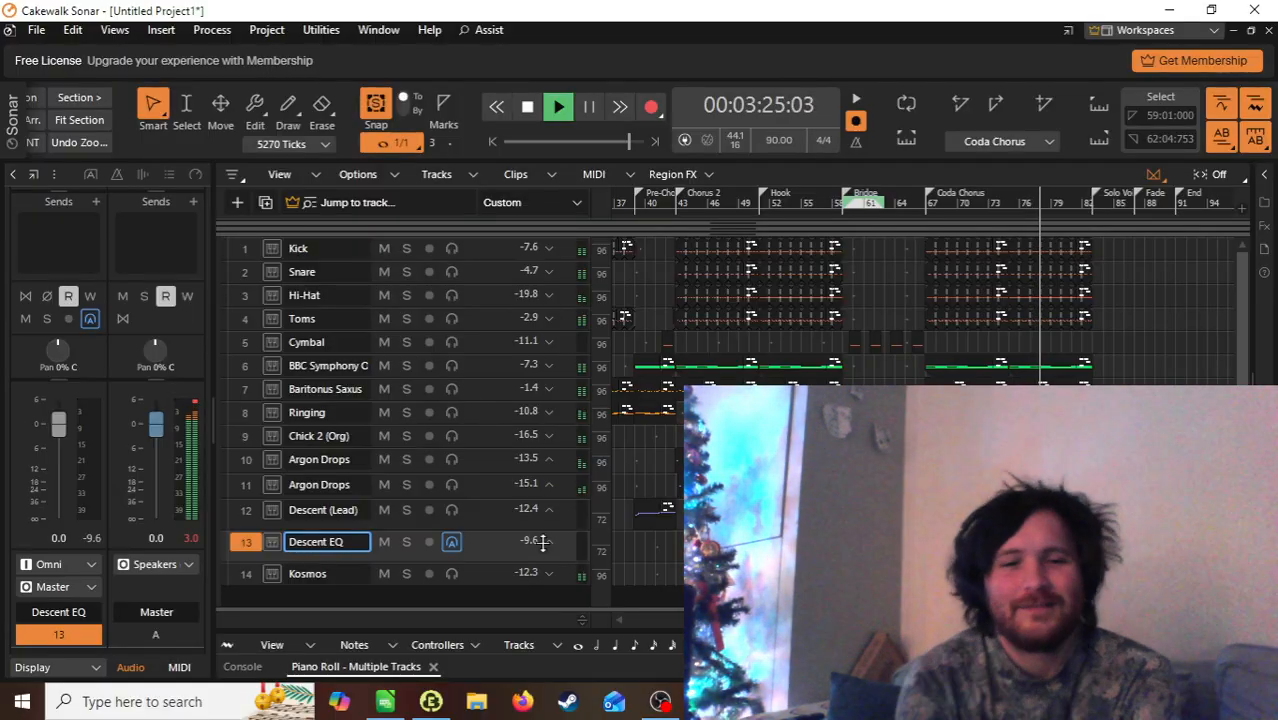
# Step: Lower the Kosmos track's volume to -9.4 dB during the Coda Chorus
pyautogui.click(245, 573)
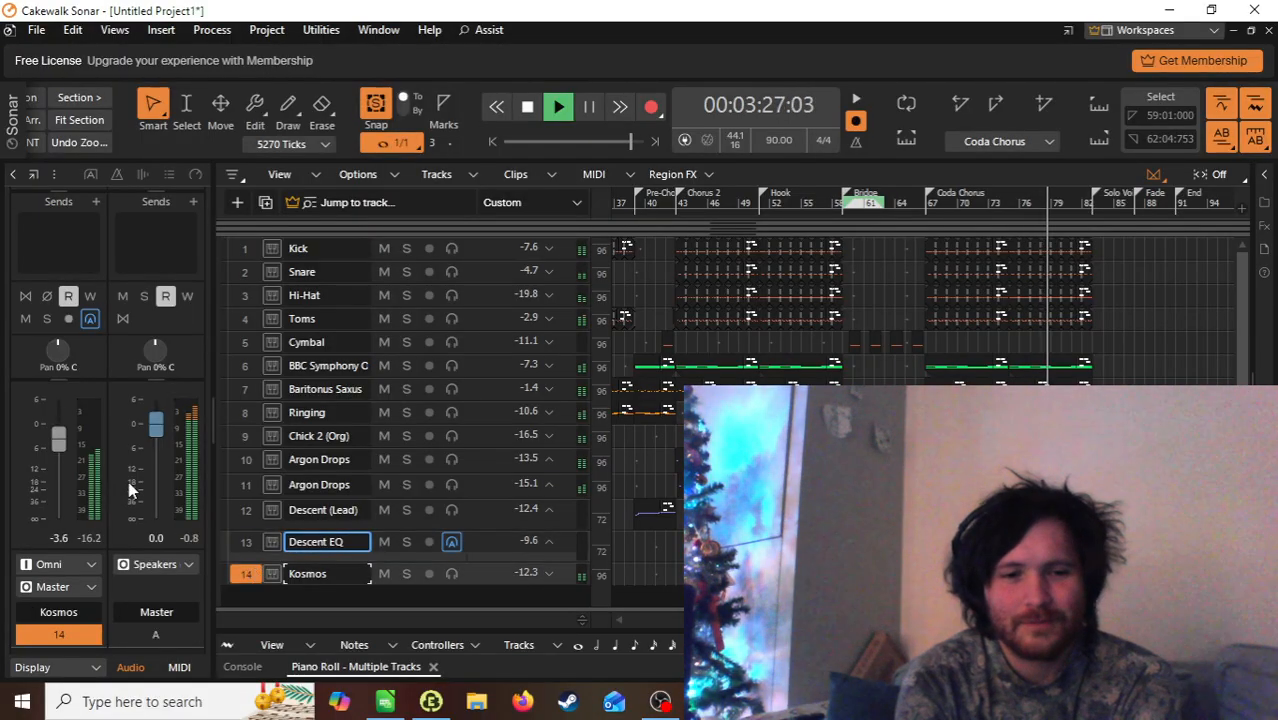
pyautogui.moveTo(59, 440); pyautogui.dragTo(59, 463)
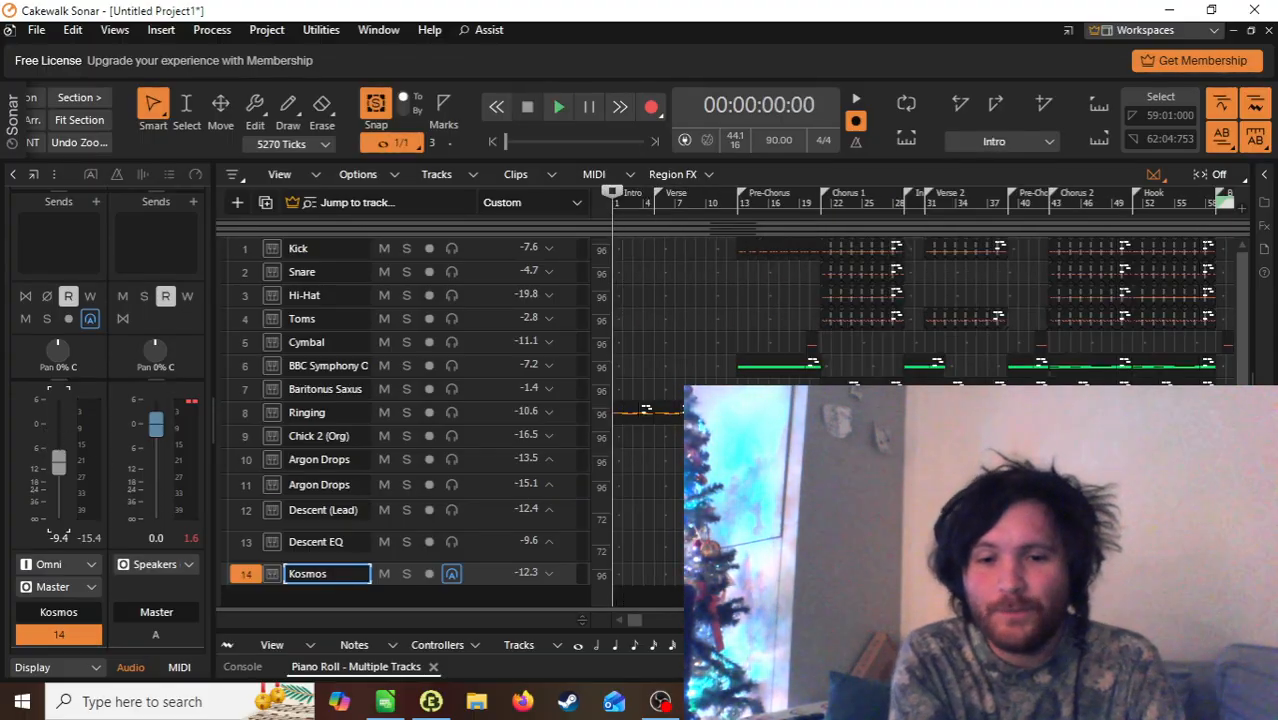
# Step: Switch to OBS and activate the Just Me scene
pyautogui.click(662, 704)
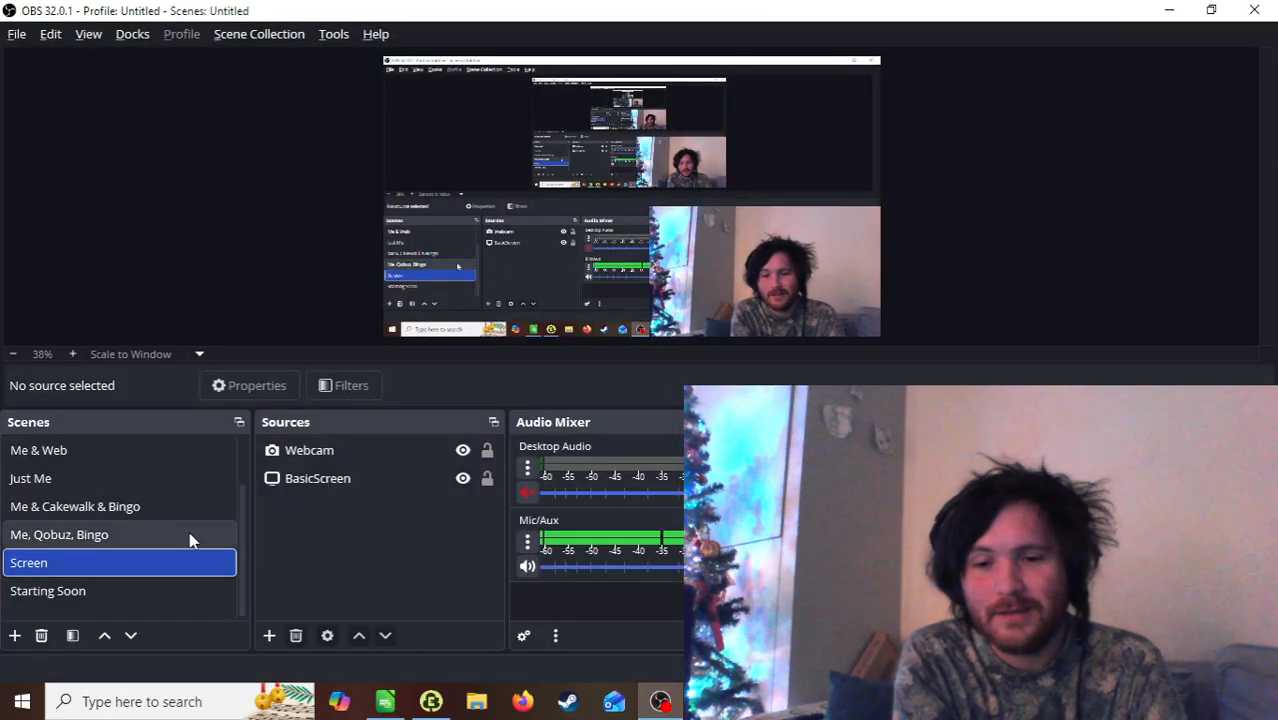
pyautogui.click(100, 484)
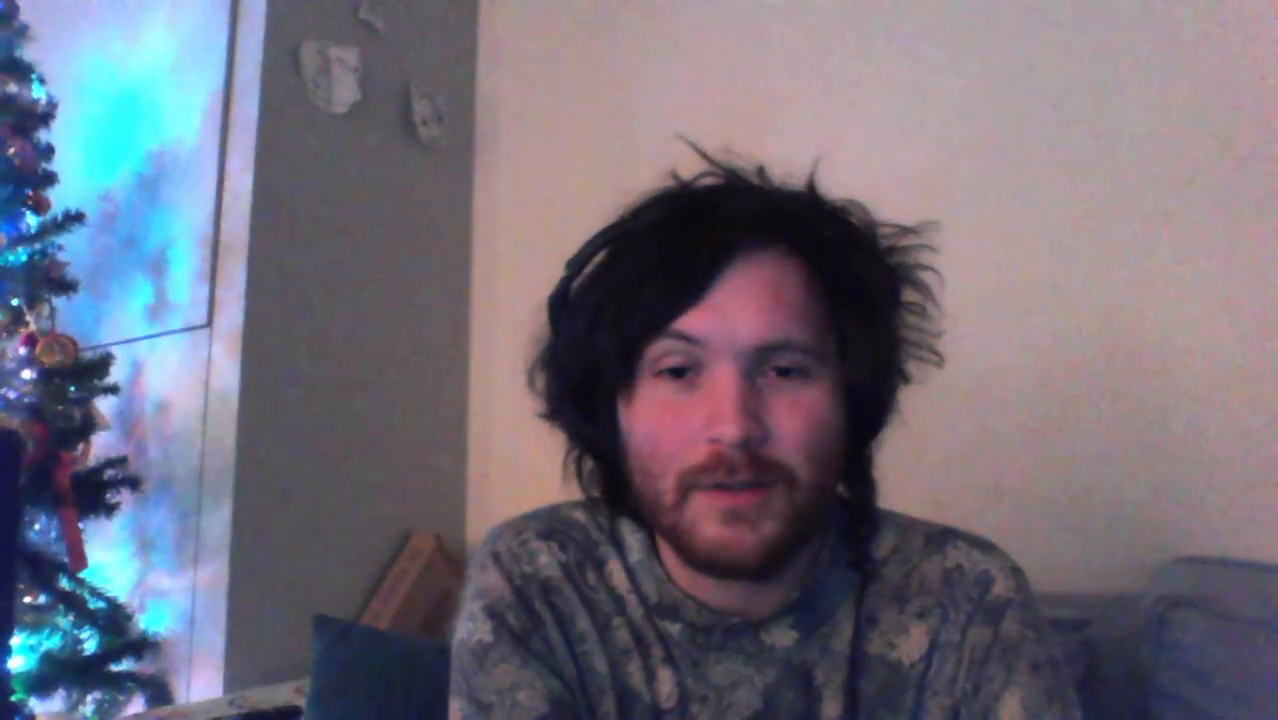